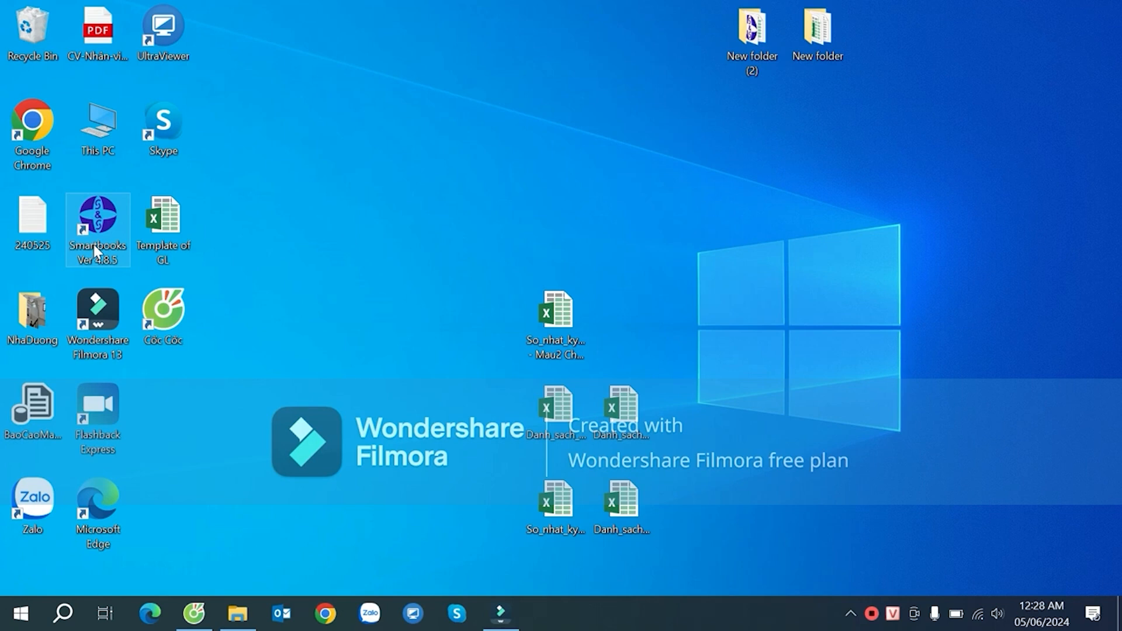
# - Launch SmartBooks and log in to the TESTING company as user IT with the Vietnamese language
pyautogui.doubleClick(95, 244)
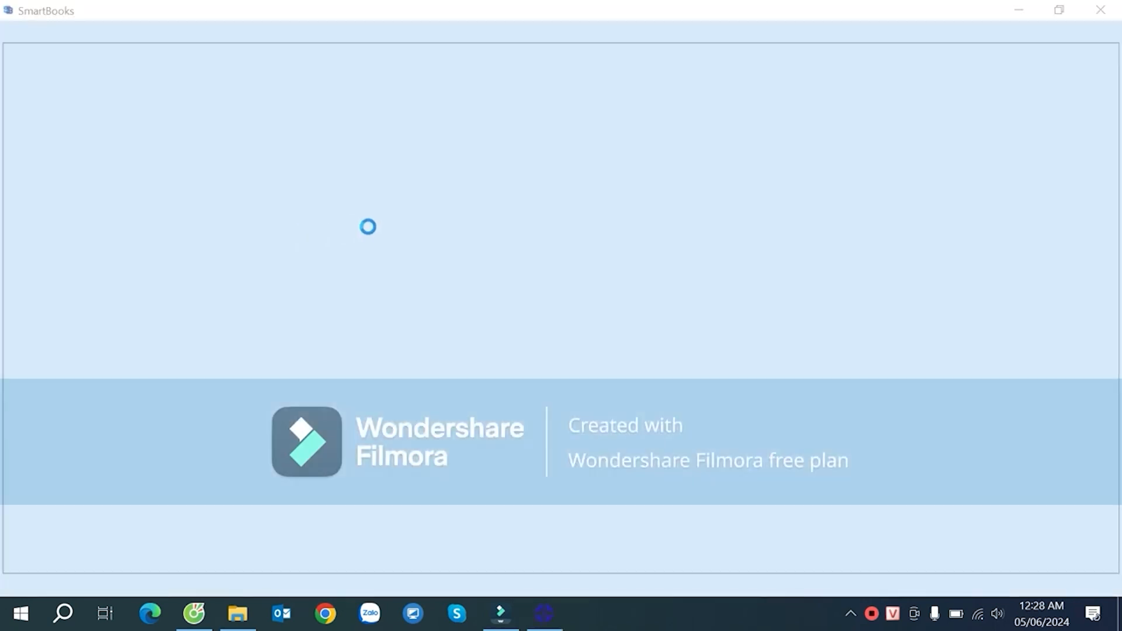
pyautogui.click(597, 252)
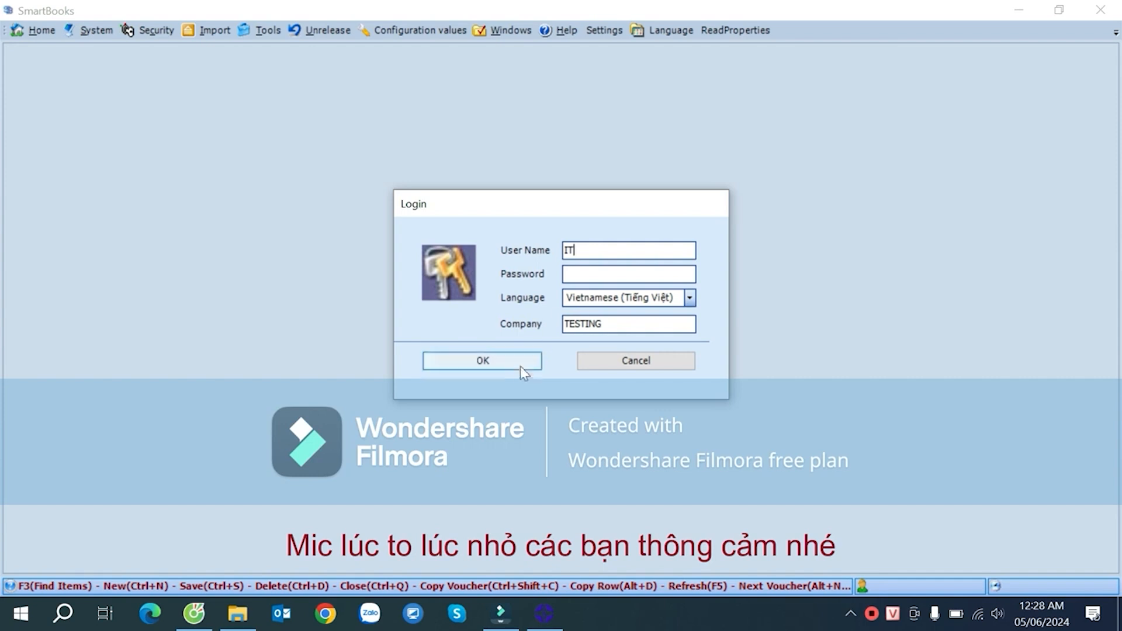
pyautogui.click(531, 354)
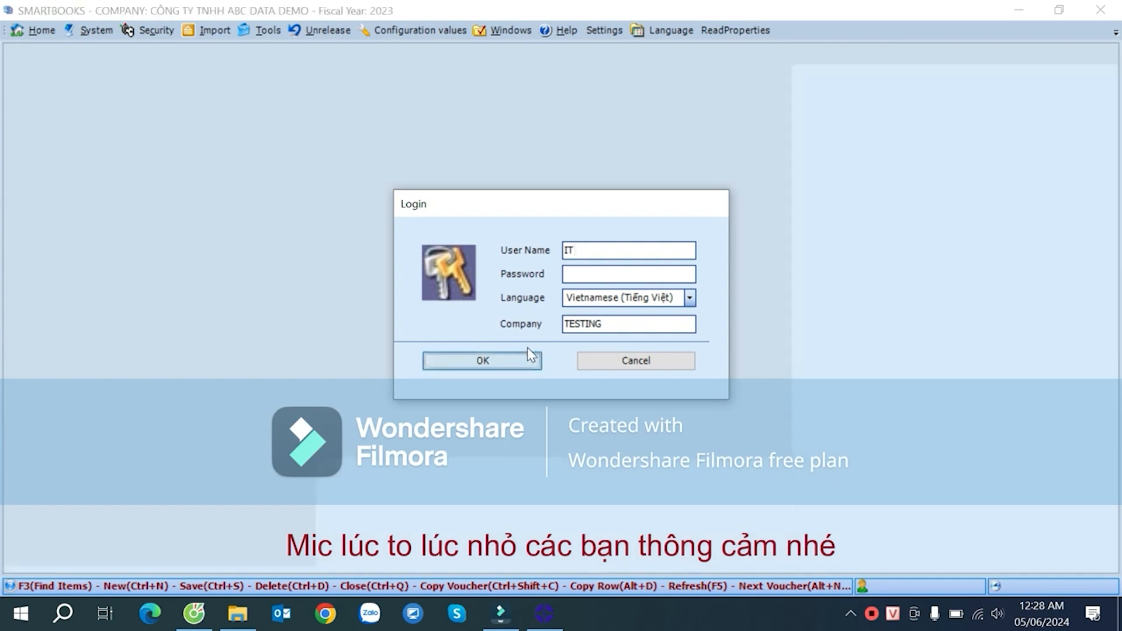
# - Open the data import tool and choose General Ledger (GL) as the module
pyautogui.click(168, 30)
pyautogui.click(178, 51)
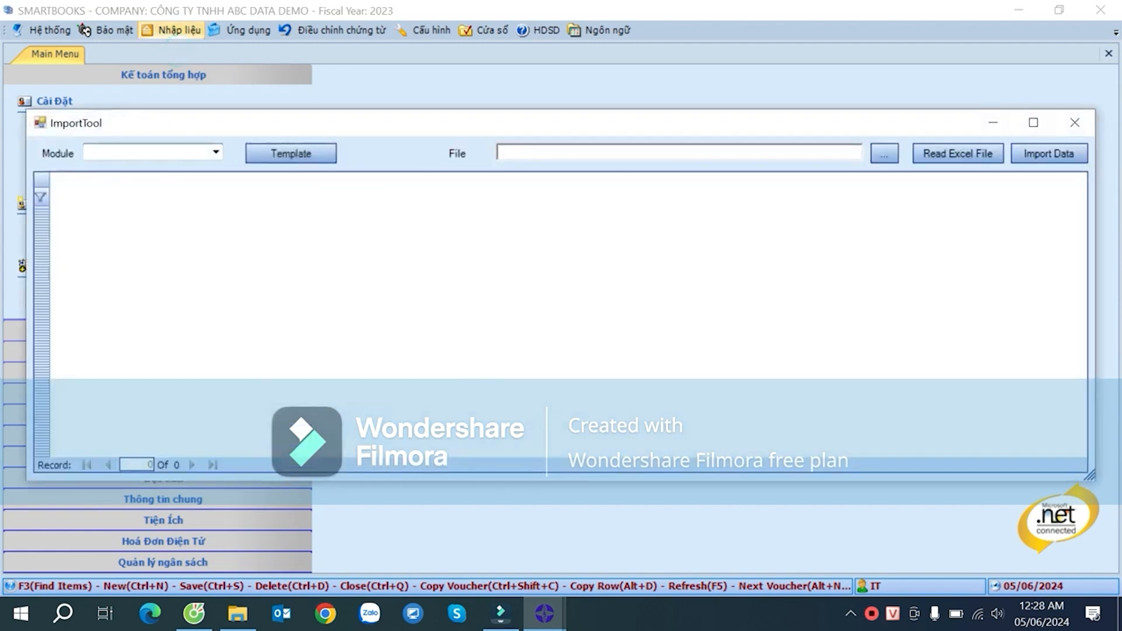
pyautogui.click(215, 154)
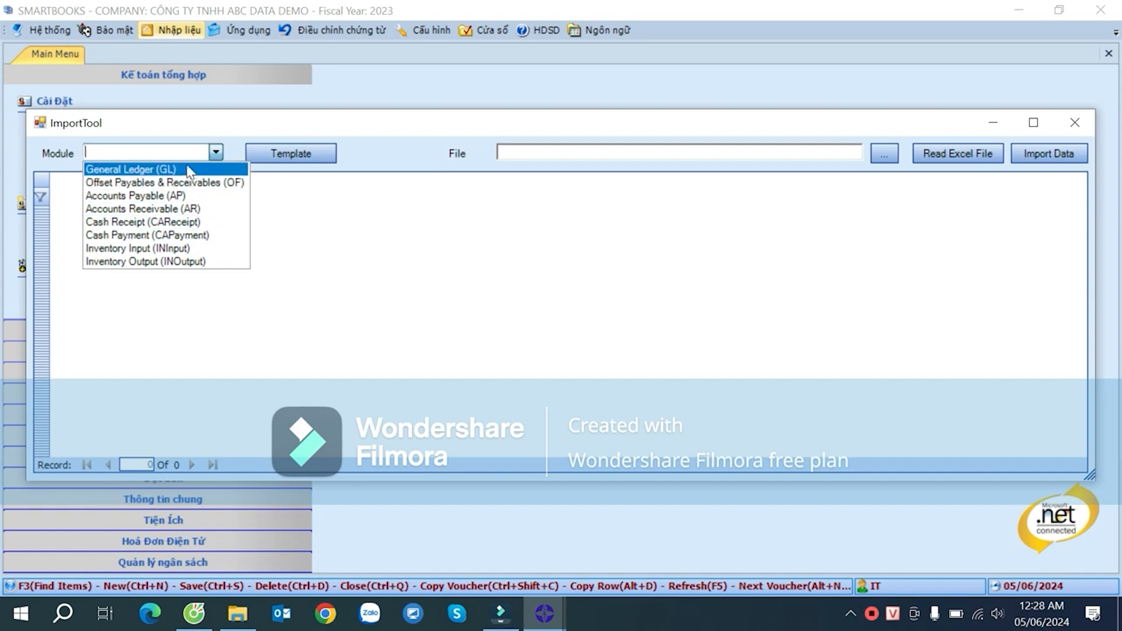
pyautogui.click(146, 170)
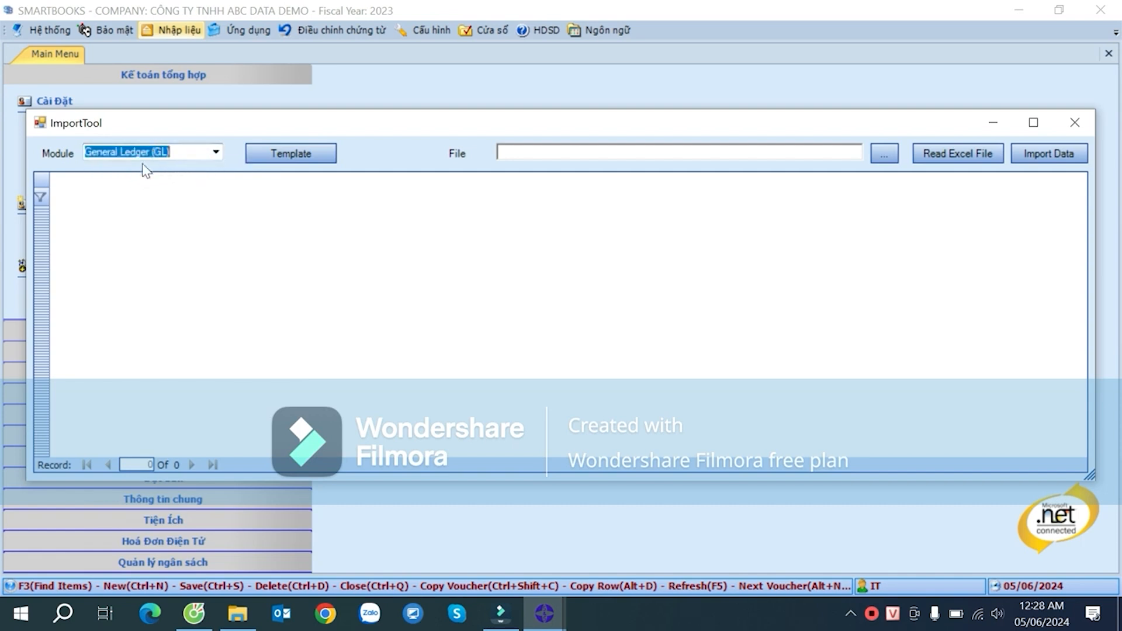
# - Save the module's import template to the Desktop as Template of GL, replacing the existing file
pyautogui.click(307, 156)
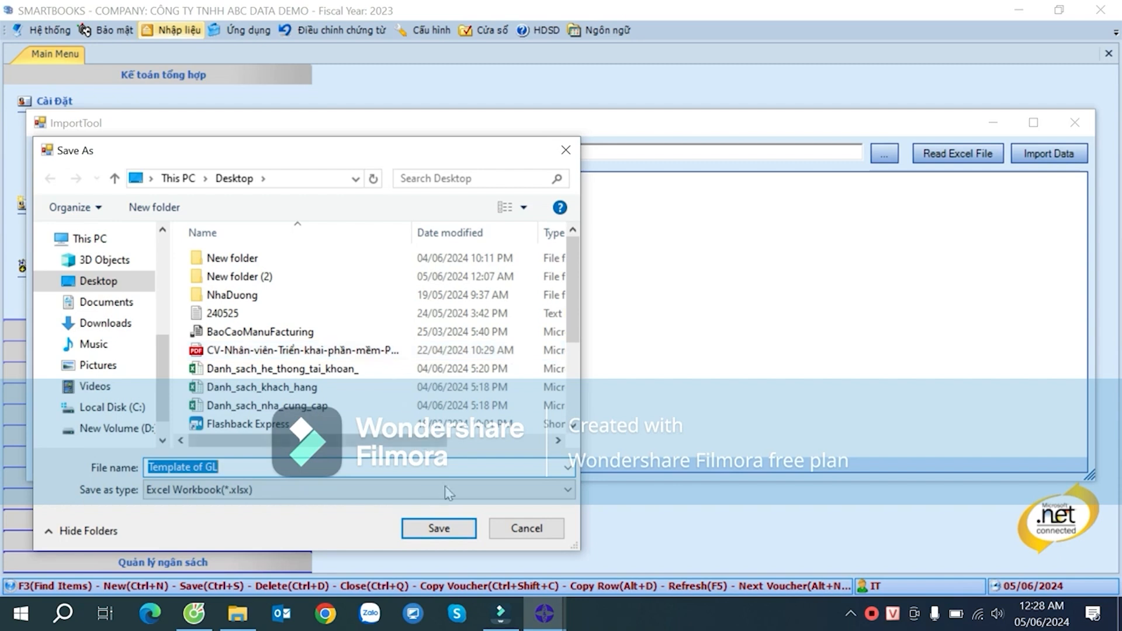
pyautogui.click(423, 522)
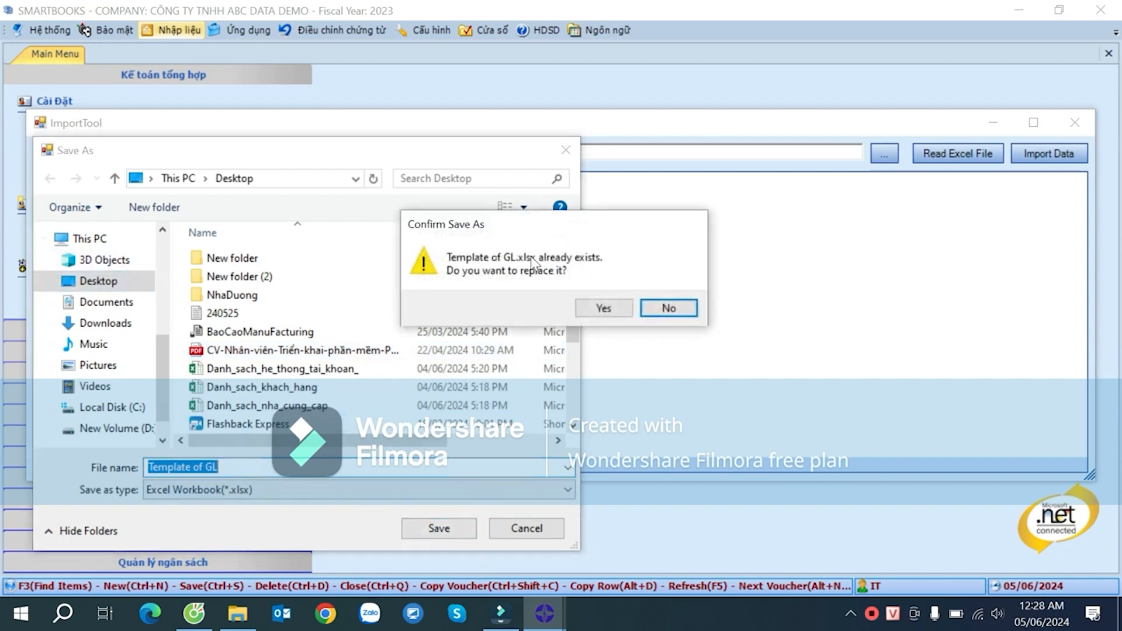
pyautogui.click(603, 309)
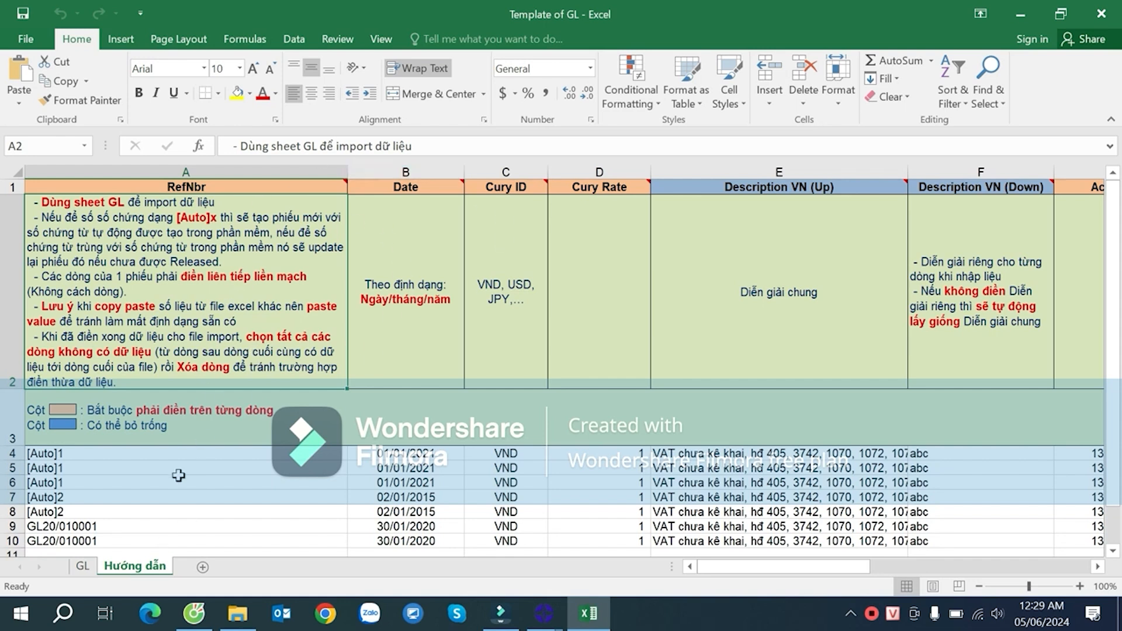
# - Examine the instructions and column headings on the Hướng dẫn sheet and the sample rows on the GL sheet
pyautogui.click(83, 566)
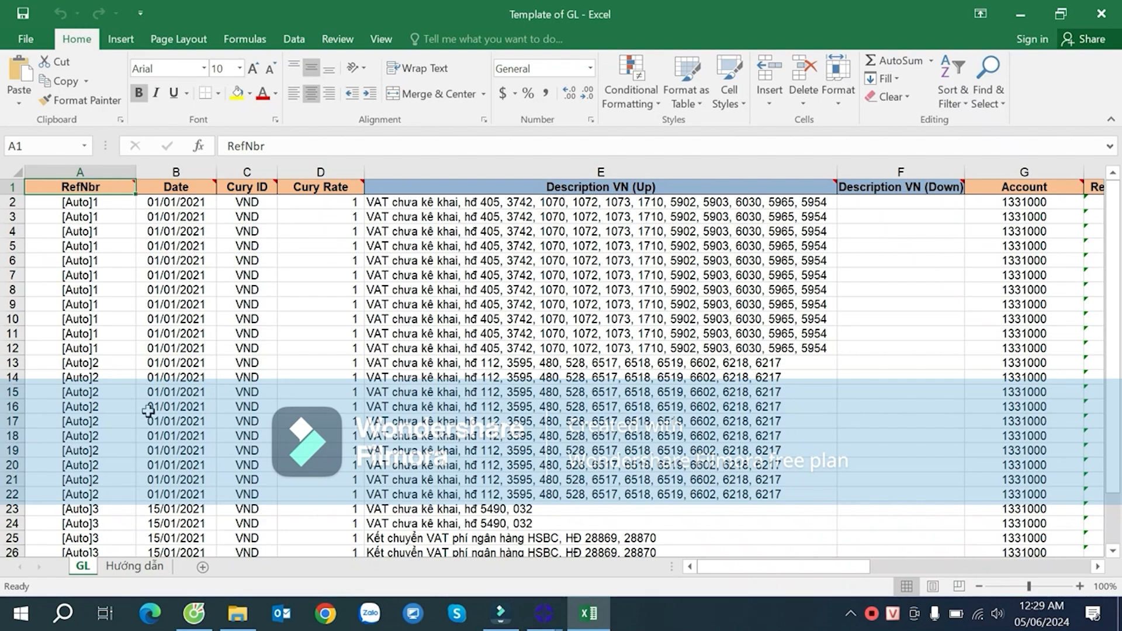
pyautogui.click(137, 566)
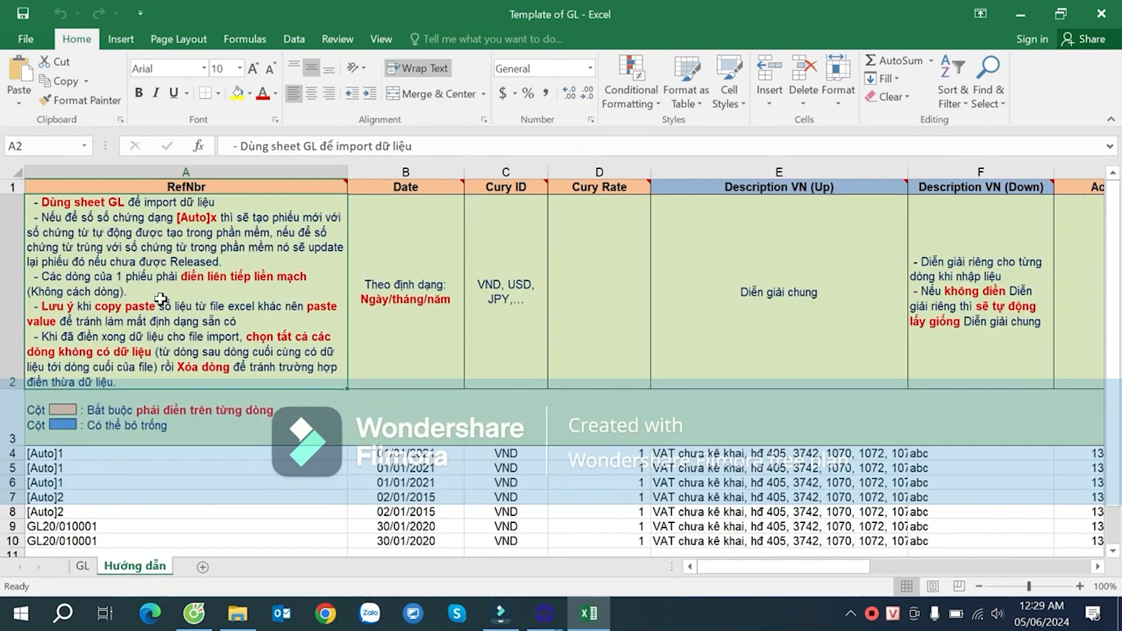
pyautogui.moveTo(385, 186)
pyautogui.click(404, 251)
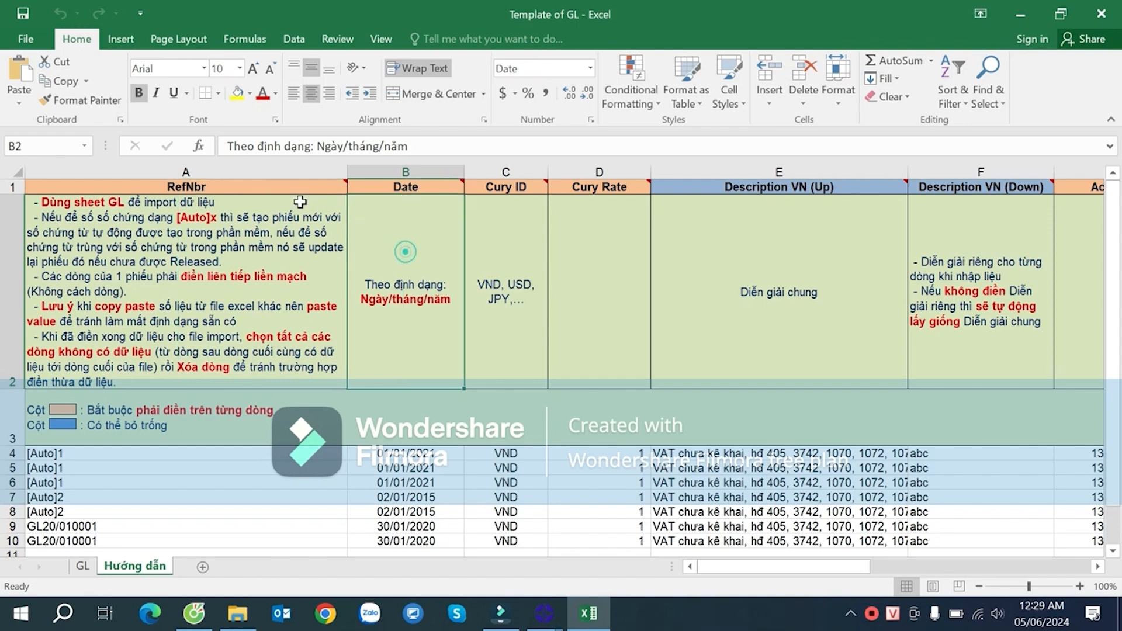
pyautogui.click(248, 187)
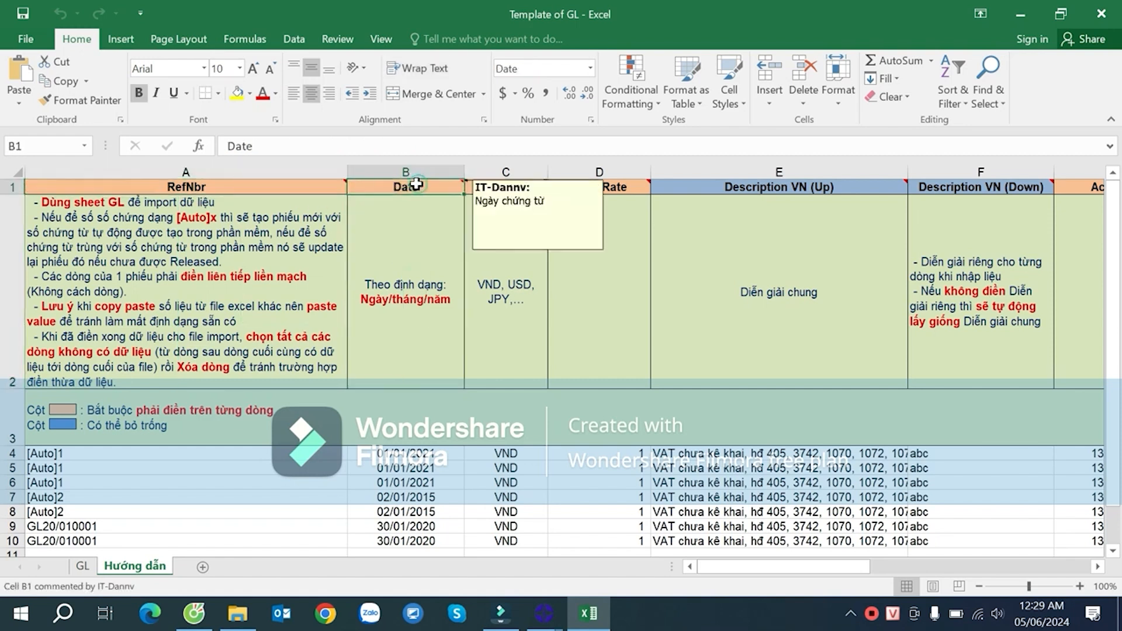
pyautogui.click(279, 187)
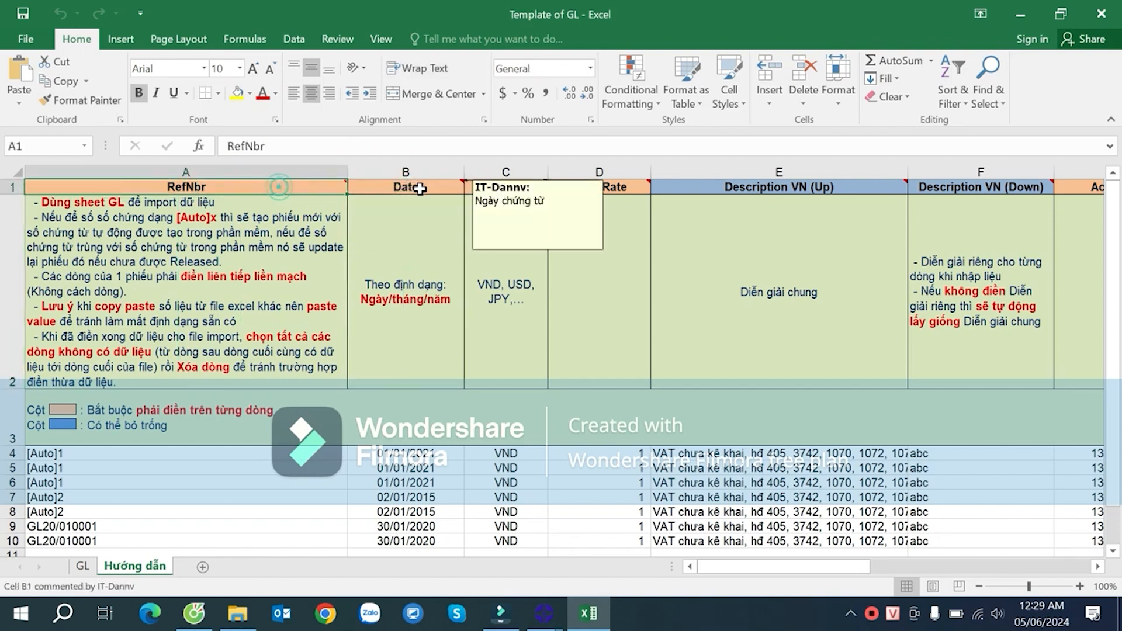
pyautogui.click(420, 188)
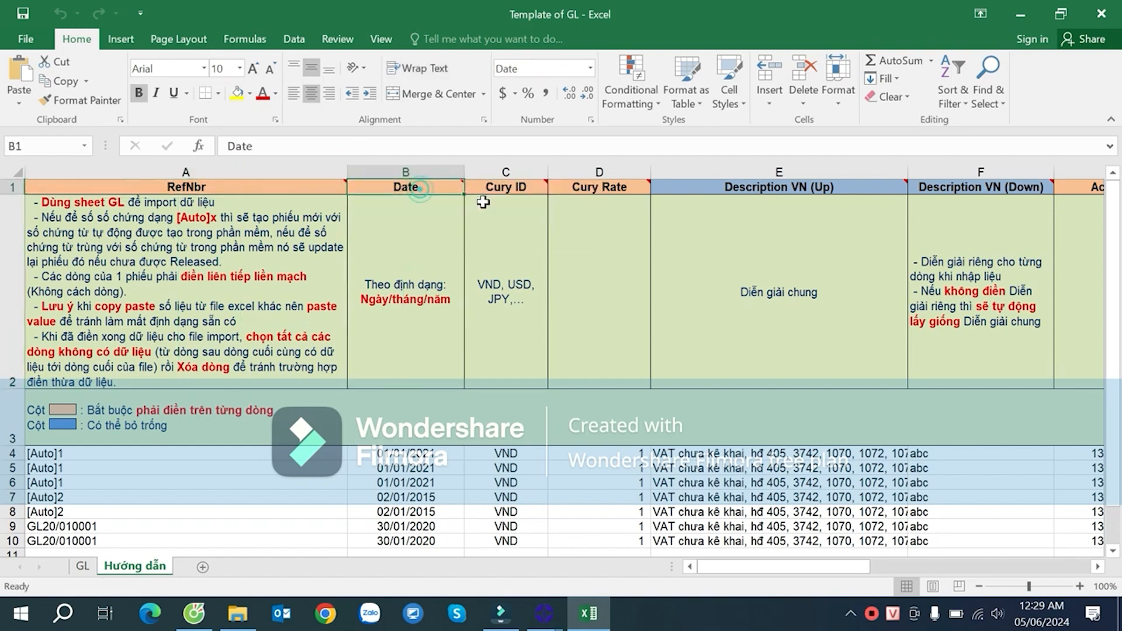
pyautogui.click(518, 188)
pyautogui.click(723, 187)
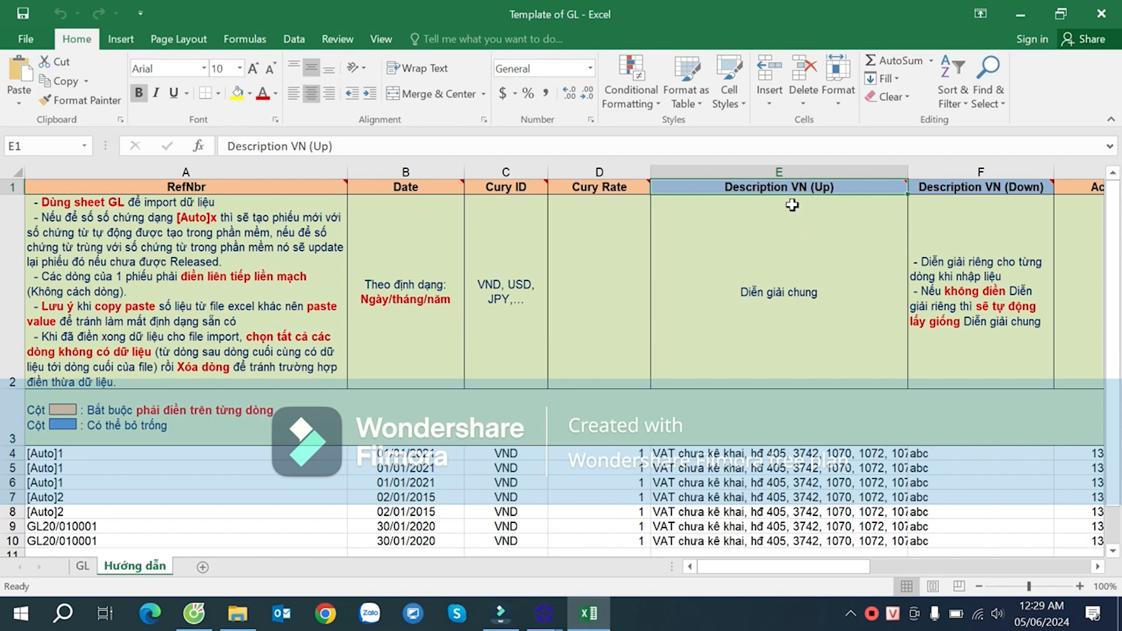
pyautogui.moveTo(780, 183)
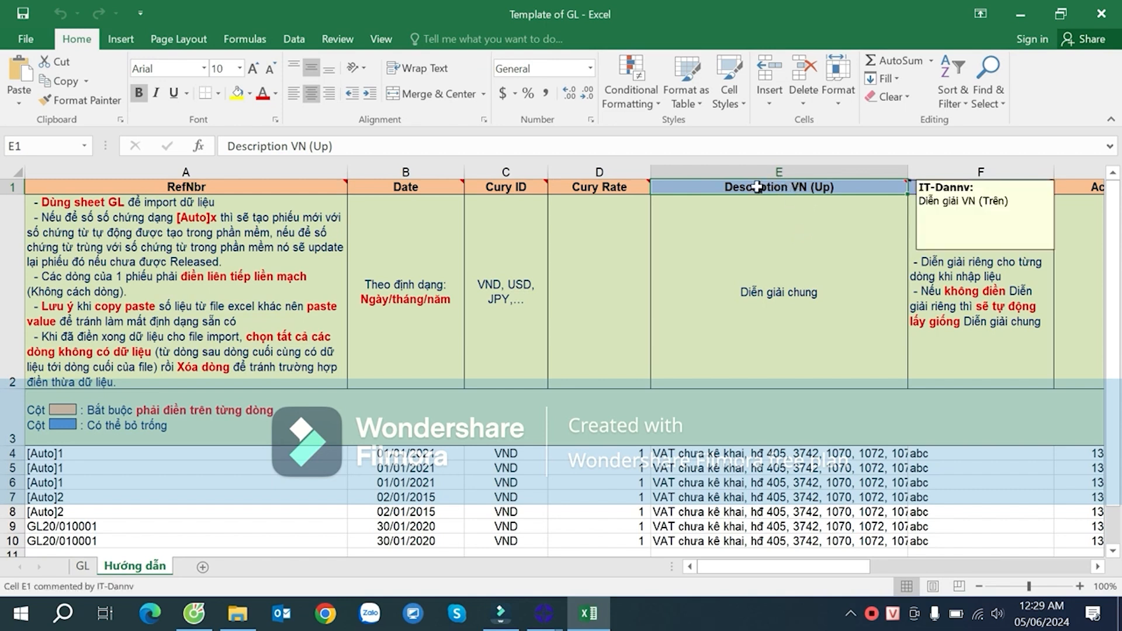
pyautogui.click(83, 566)
pyautogui.click(176, 202)
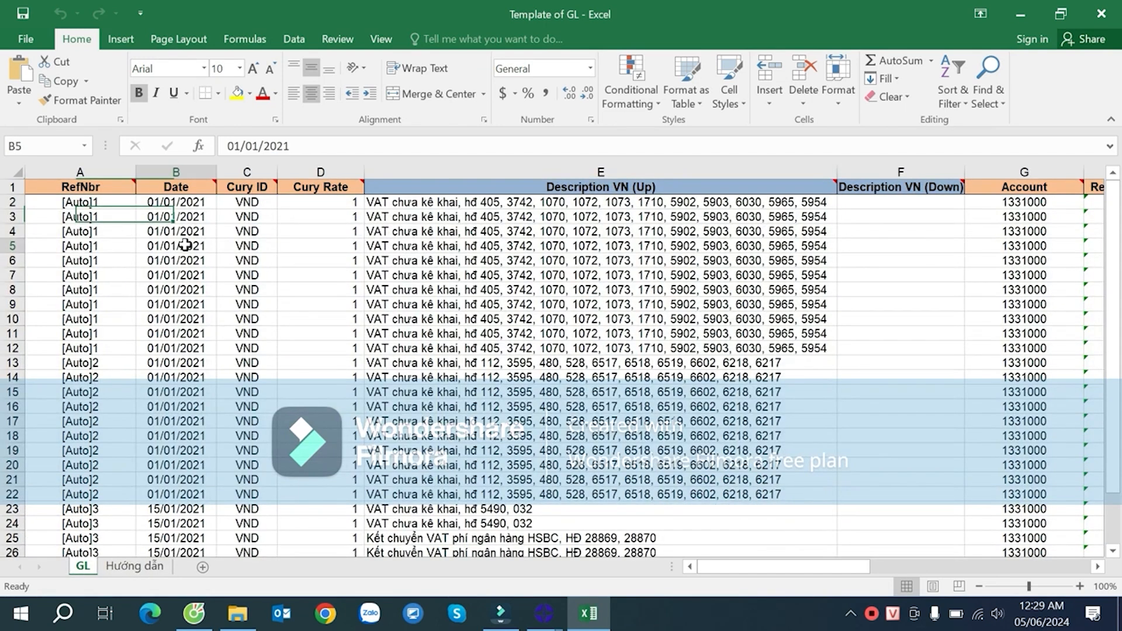
pyautogui.click(185, 246)
pyautogui.click(416, 245)
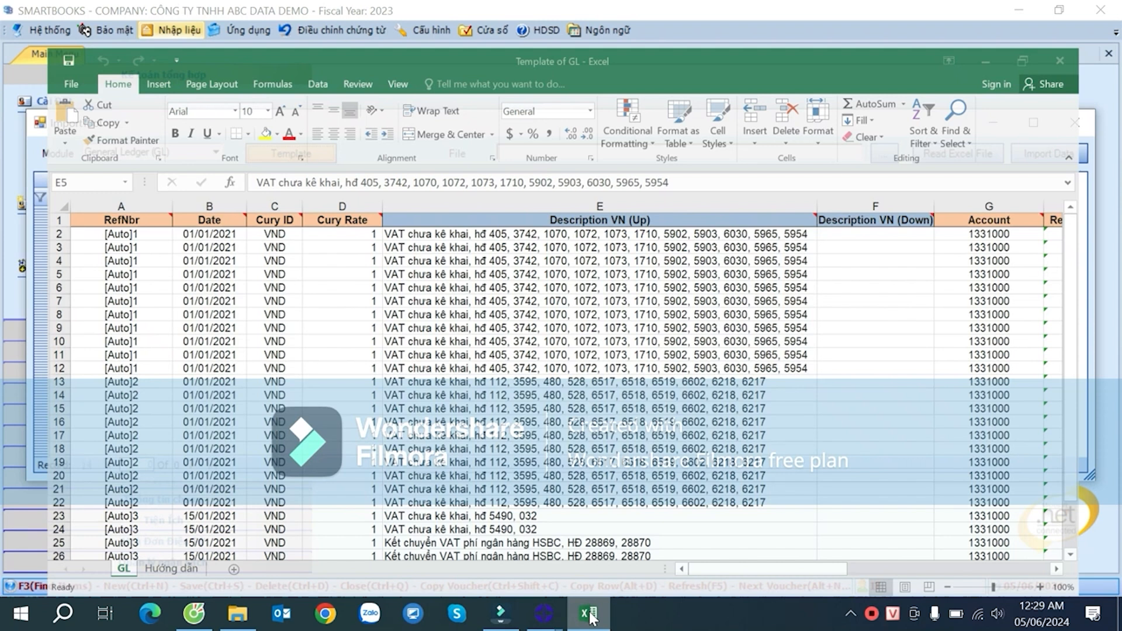
# - Return to the desktop and open the So_nhat_ky_chung - Mau2 ChungTu workbook
pyautogui.click(589, 614)
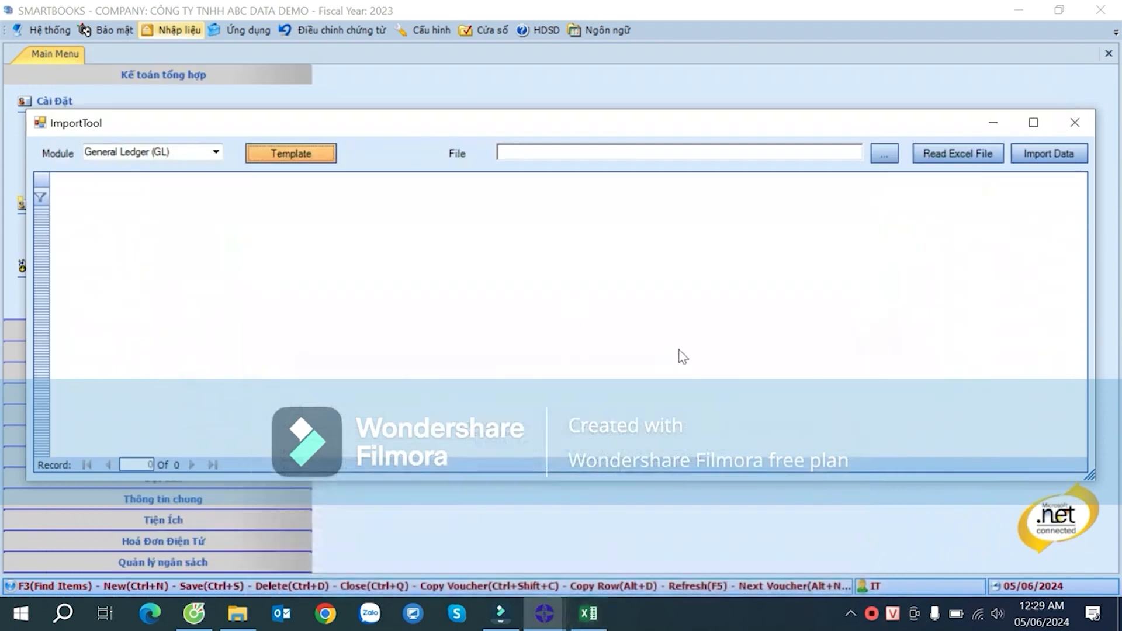
pyautogui.rightClick(692, 626)
pyautogui.click(774, 510)
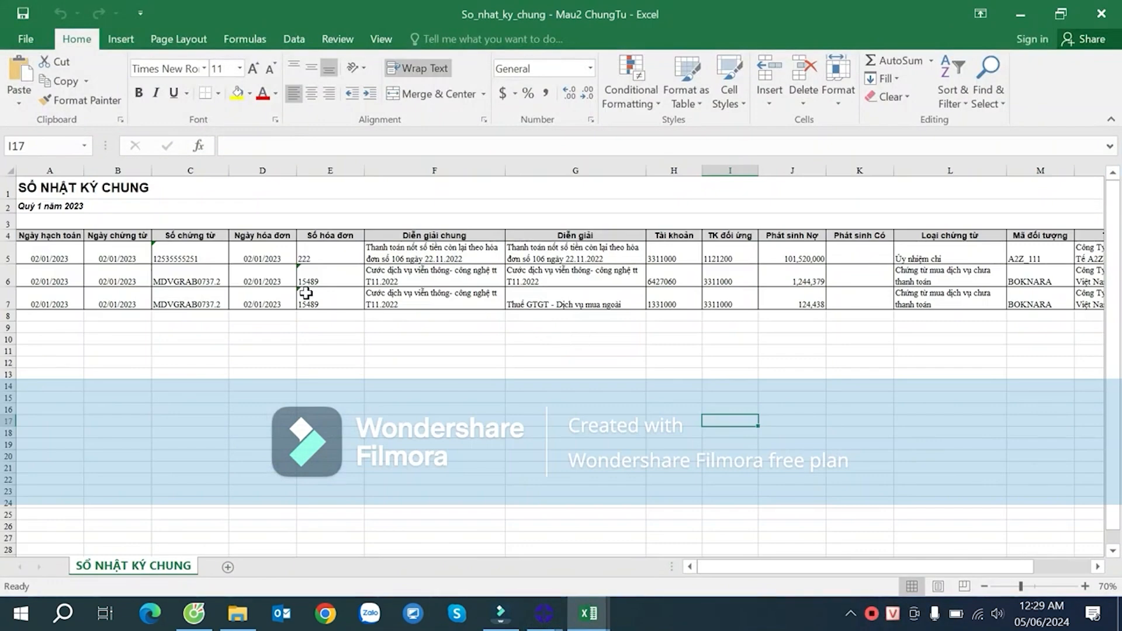
# - Examine the posting dates, document dates and document numbers of the entries in the SỔ NHẬT KÝ CHUNG sheet
pyautogui.click(170, 234)
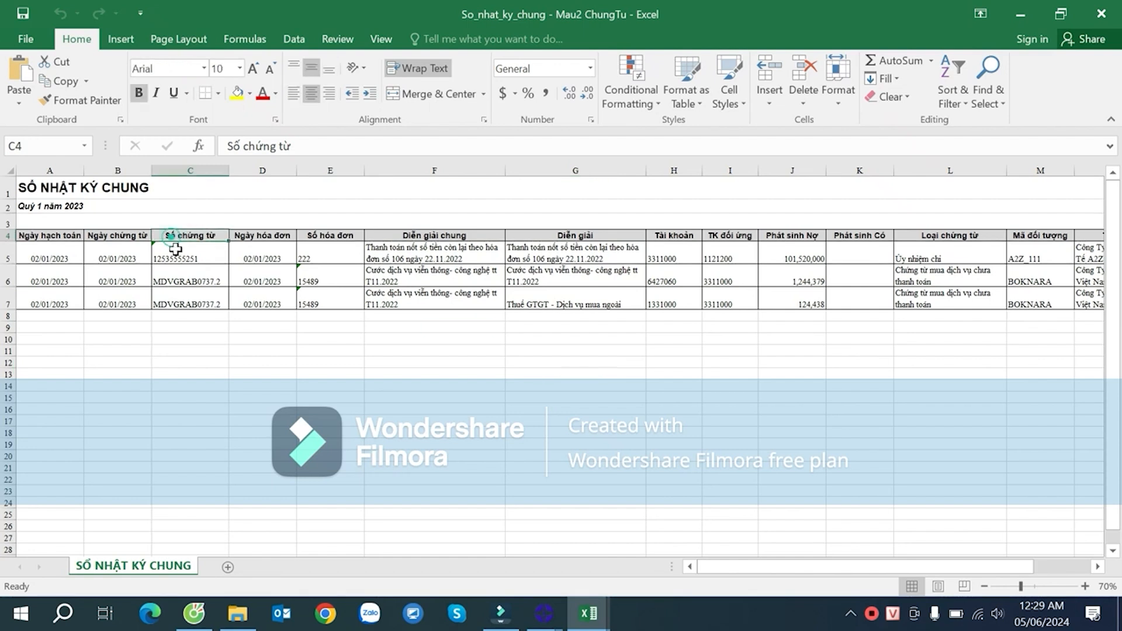
pyautogui.click(113, 254)
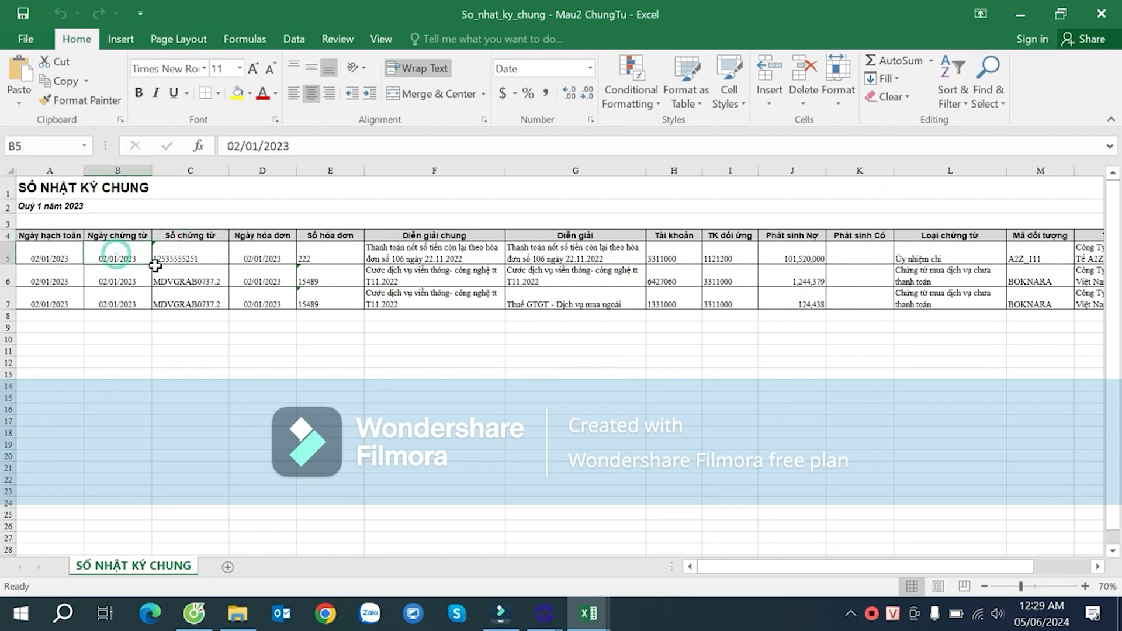
pyautogui.click(67, 236)
pyautogui.click(117, 236)
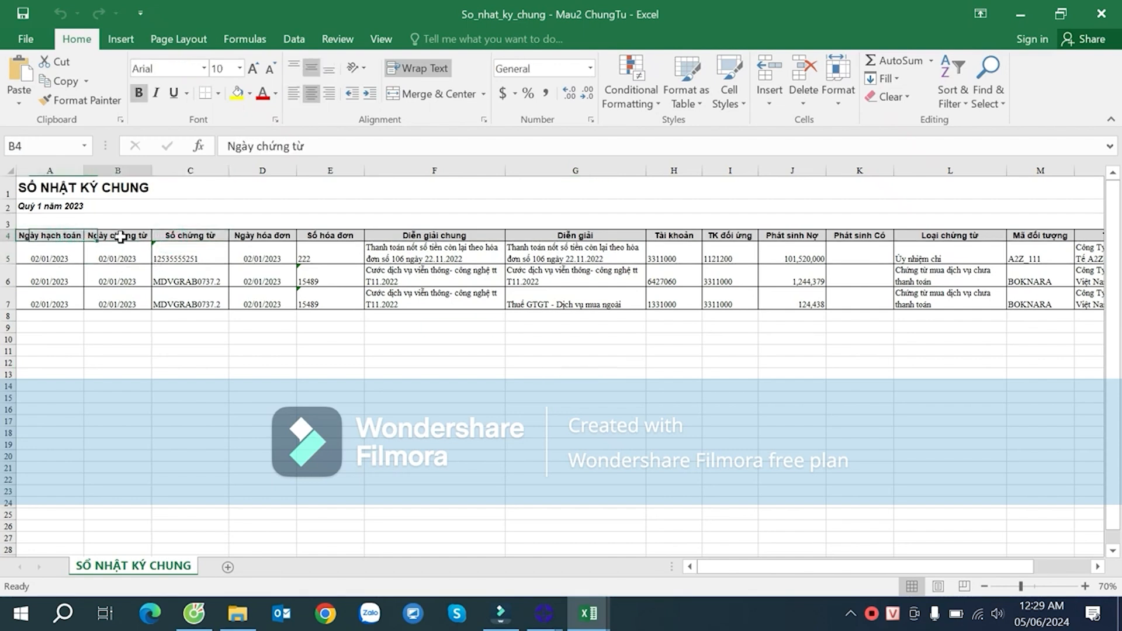
pyautogui.click(185, 234)
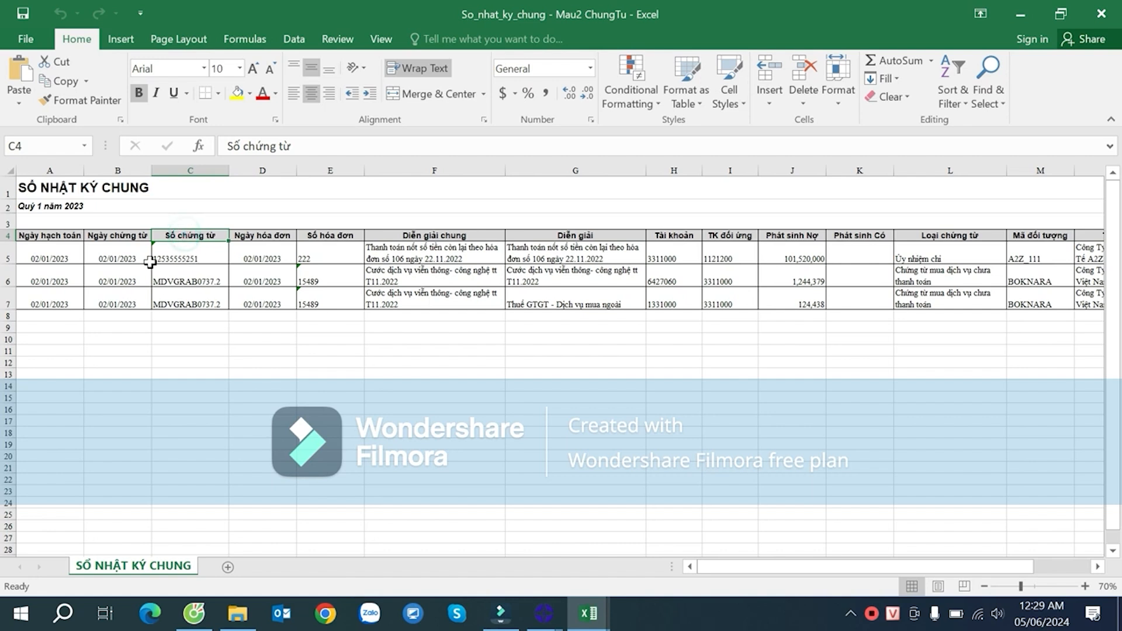
pyautogui.click(131, 262)
pyautogui.click(187, 255)
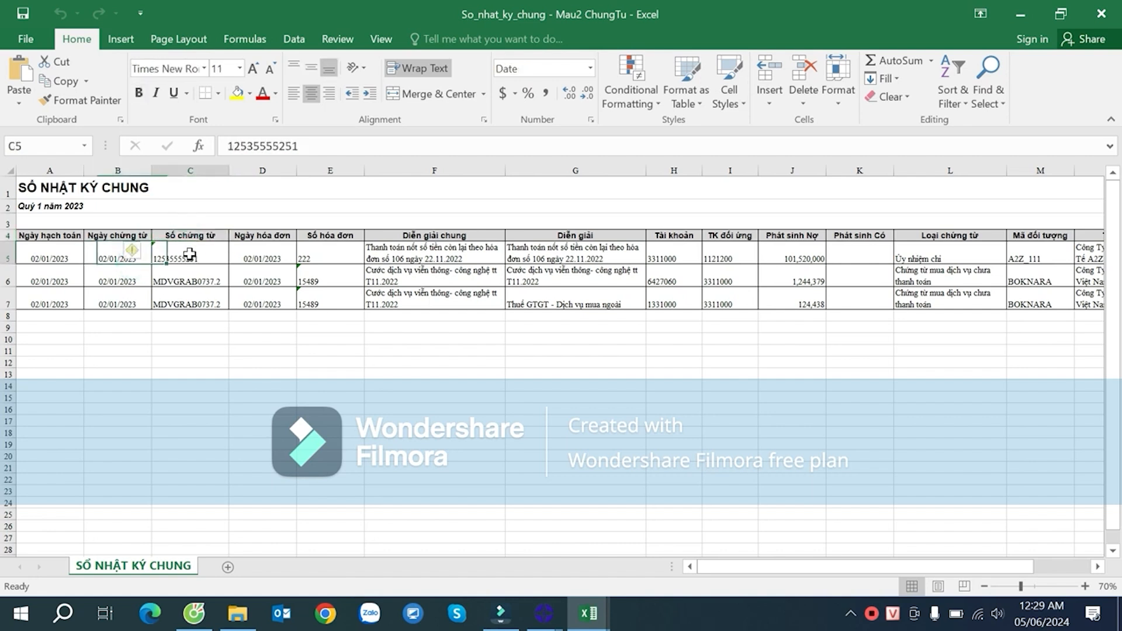
pyautogui.click(216, 282)
pyautogui.moveTo(206, 279); pyautogui.dragTo(210, 300)
pyautogui.click(214, 255)
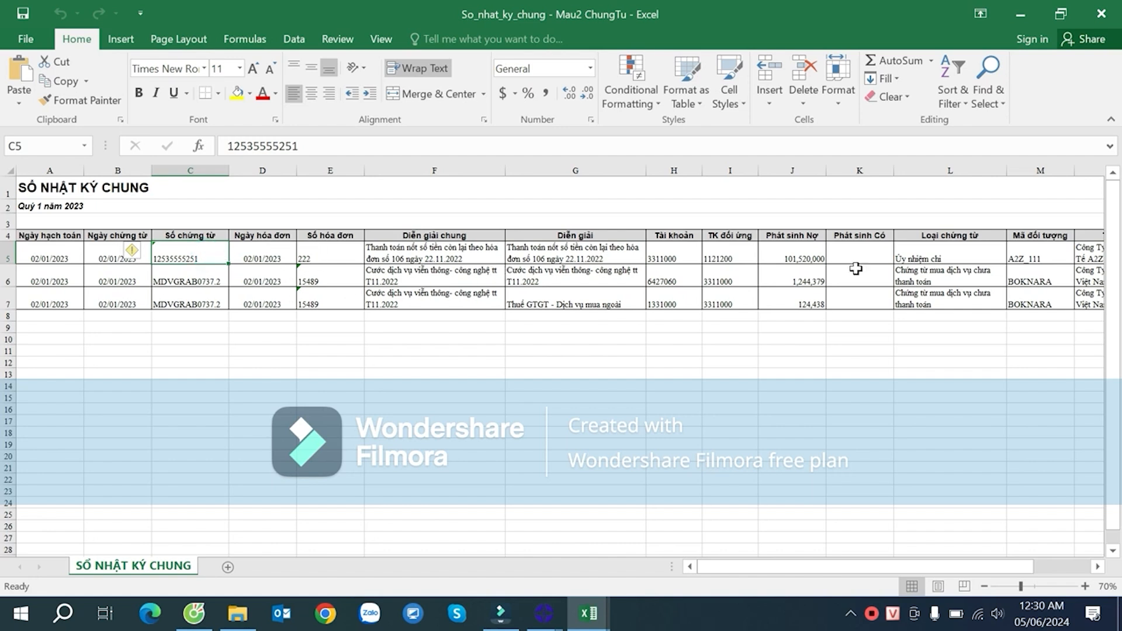
# - Review the first journal entry's contra account, debit amount and object code, and look over the remaining columns
pyautogui.click(725, 253)
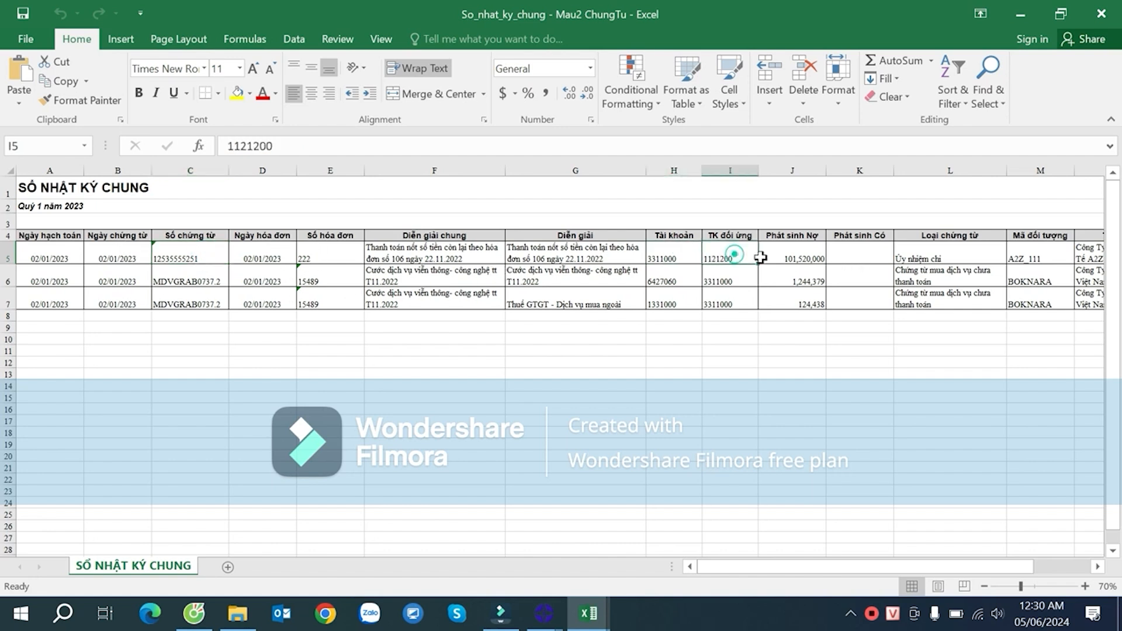
pyautogui.click(802, 259)
pyautogui.click(1032, 257)
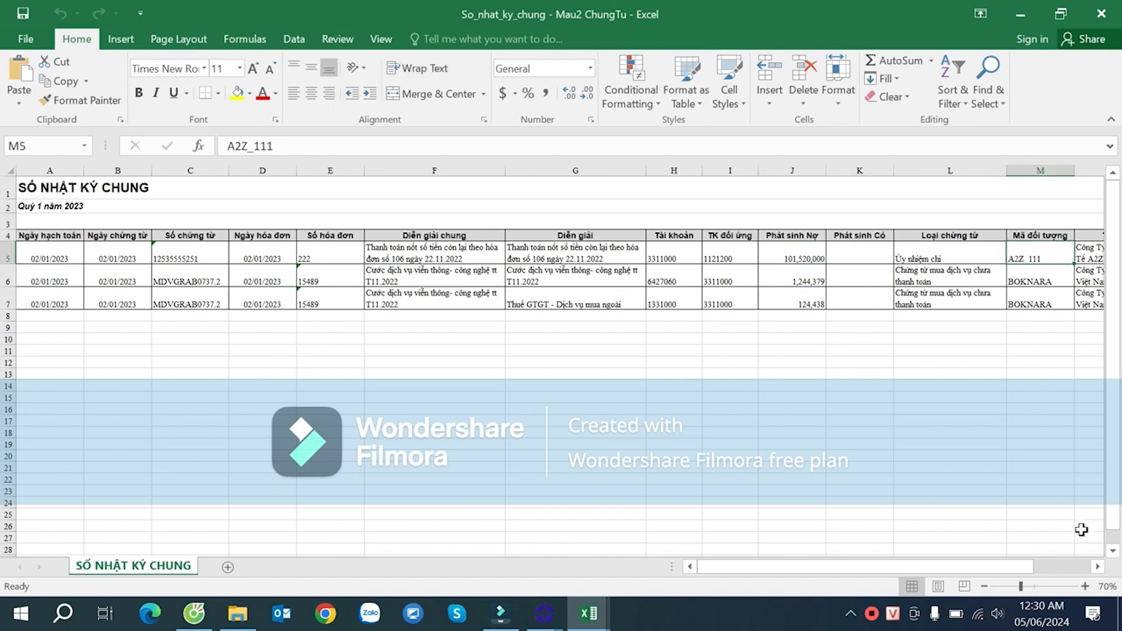
pyautogui.click(1098, 570)
pyautogui.click(1098, 570)
pyautogui.moveTo(1076, 570); pyautogui.dragTo(965, 570)
pyautogui.click(191, 253)
pyautogui.click(275, 276)
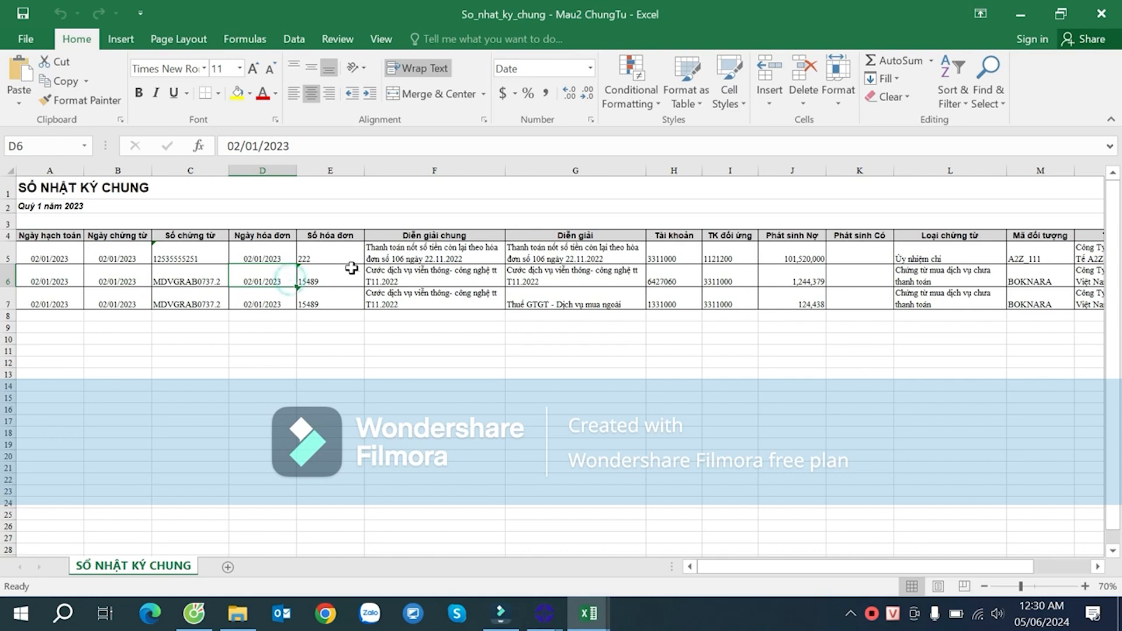
# - Switch to the Template of GL workbook and delete sample rows 4 to 29 on the GL sheet
pyautogui.moveTo(587, 614)
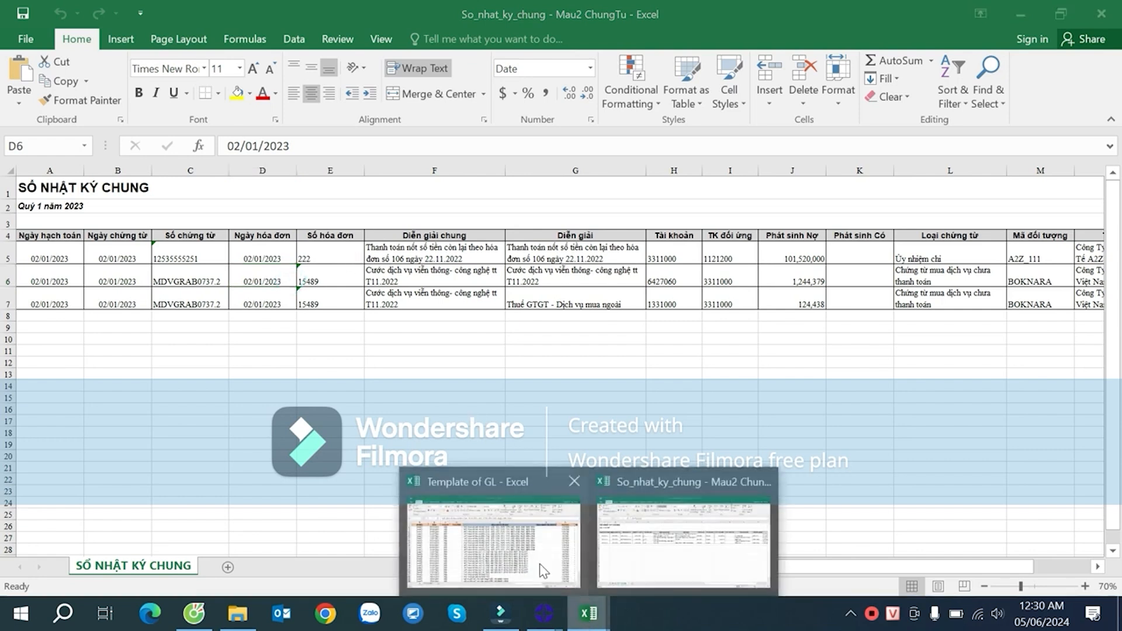
pyautogui.click(539, 563)
pyautogui.click(79, 232)
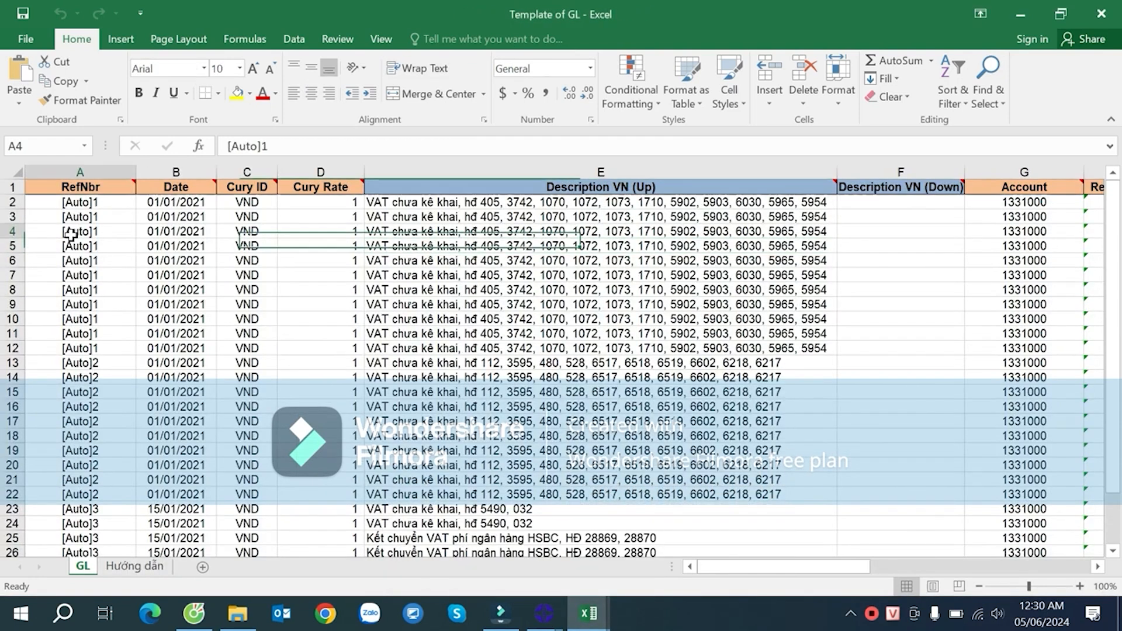
pyautogui.click(11, 230)
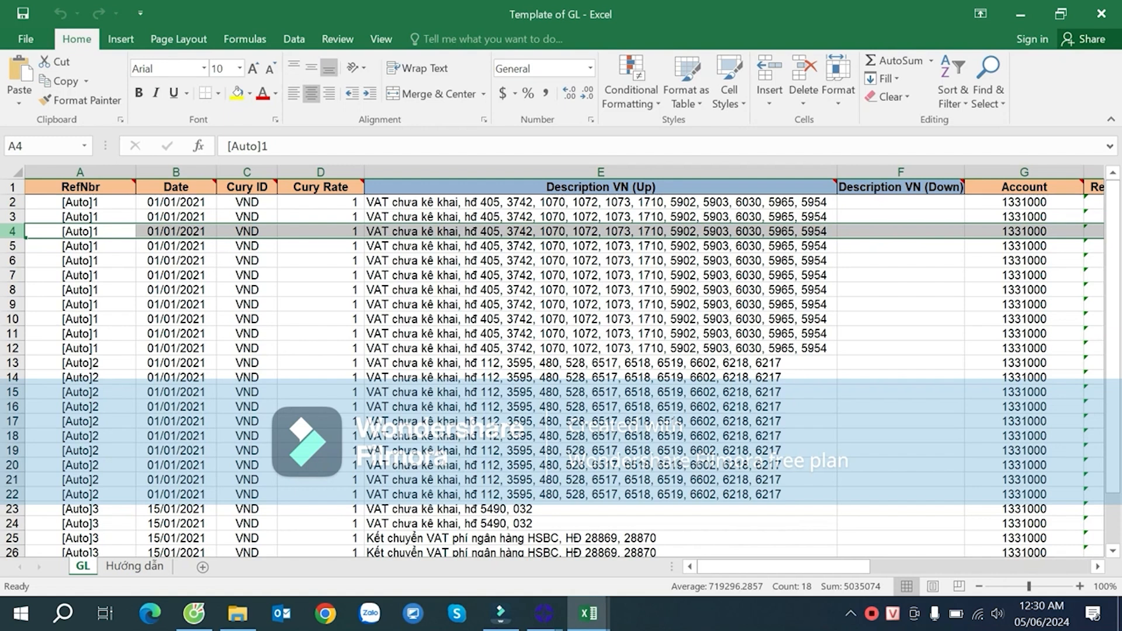
pyautogui.moveTo(12, 231); pyautogui.dragTo(12, 556)
pyautogui.rightClick(12, 232)
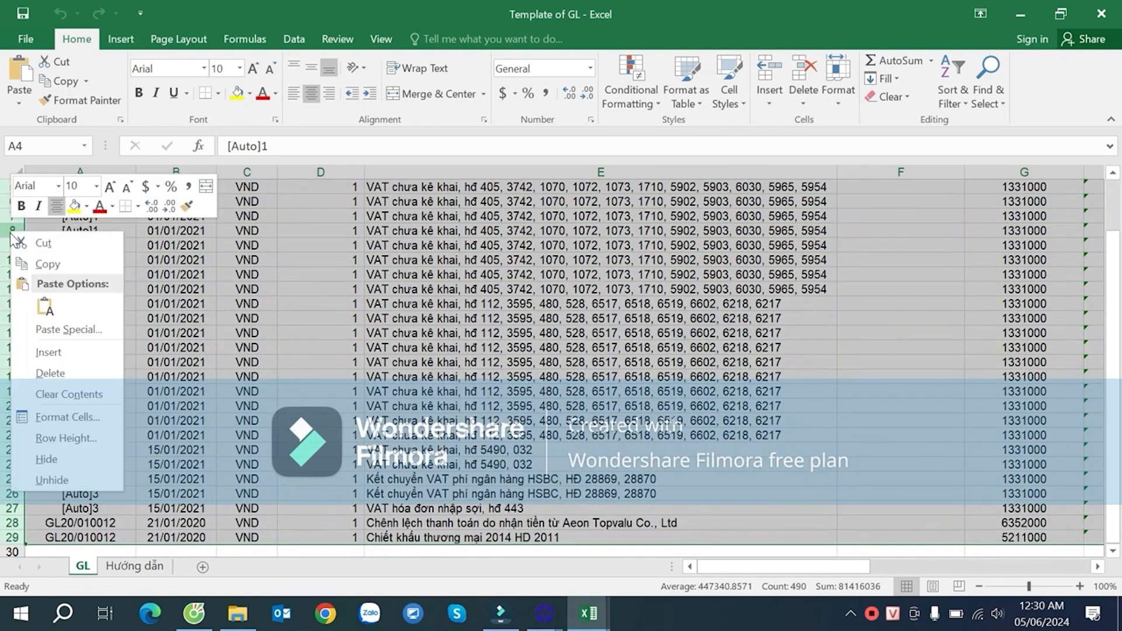
pyautogui.click(50, 374)
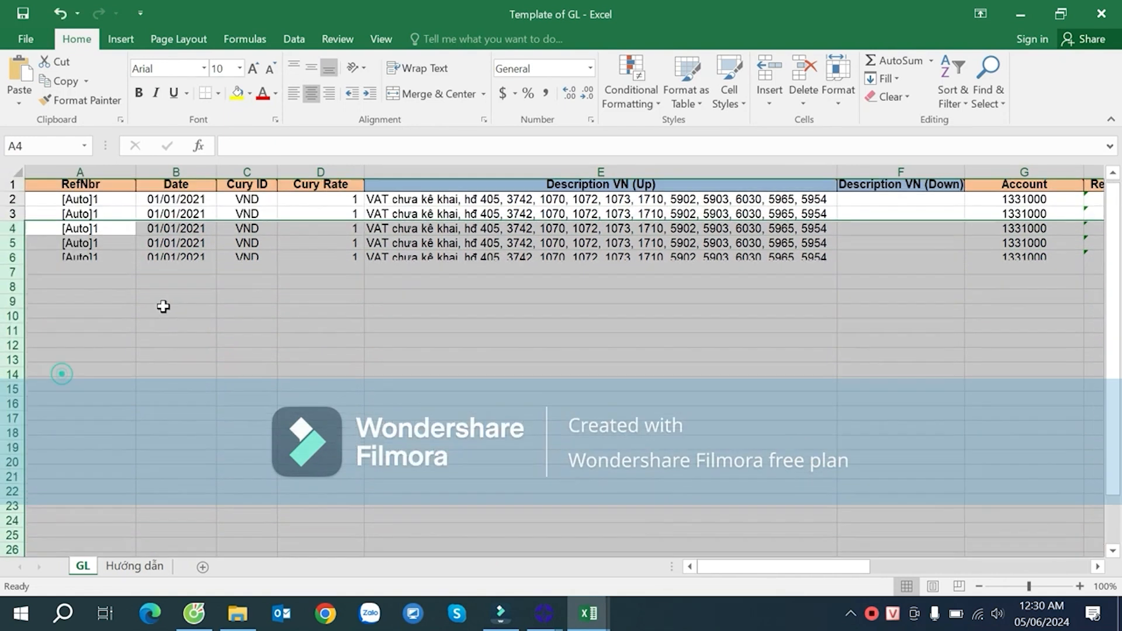
# - Check the sample RefNbr and Date entries left in rows 2 and 3 of the GL sheet
pyautogui.click(155, 205)
pyautogui.click(198, 232)
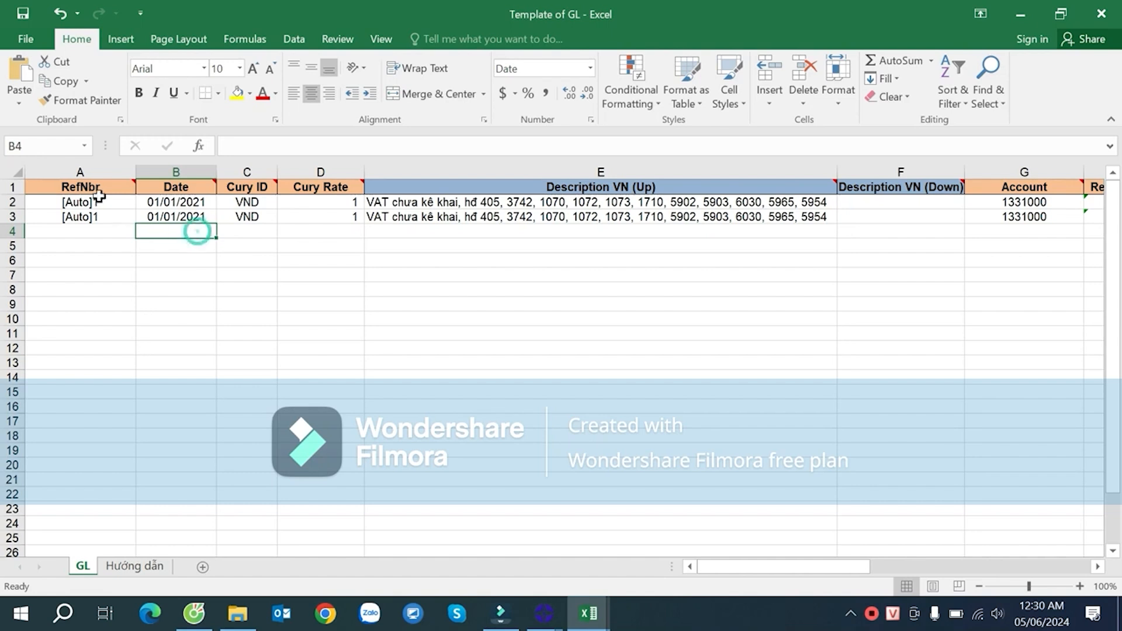
pyautogui.moveTo(98, 189)
pyautogui.click(95, 199)
pyautogui.click(111, 217)
pyautogui.click(169, 205)
pyautogui.click(184, 217)
# - Copy the journal's three Ngày chứng từ dates into the template's Date column from B2, and extend VND and rate 1 down to row 4
pyautogui.hotkey('alt', 'Tab')
pyautogui.moveTo(125, 255); pyautogui.dragTo(138, 311)
pyautogui.hotkey('ctrl', 'c')
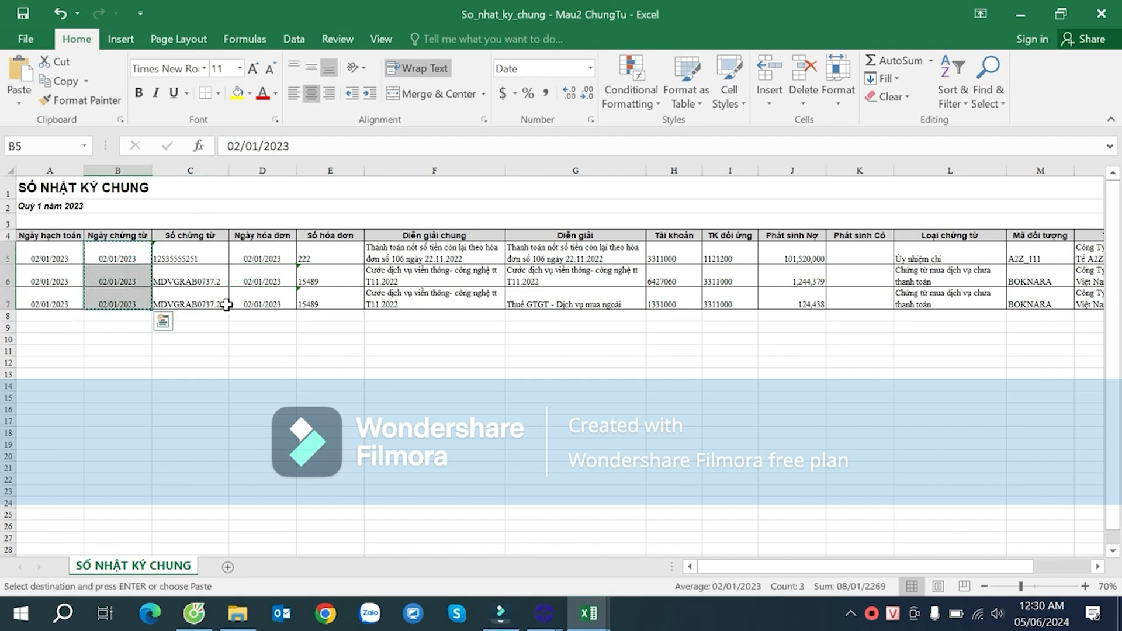
pyautogui.hotkey('alt', 'Tab')
pyautogui.click(187, 202)
pyautogui.hotkey('ctrl', 'v')
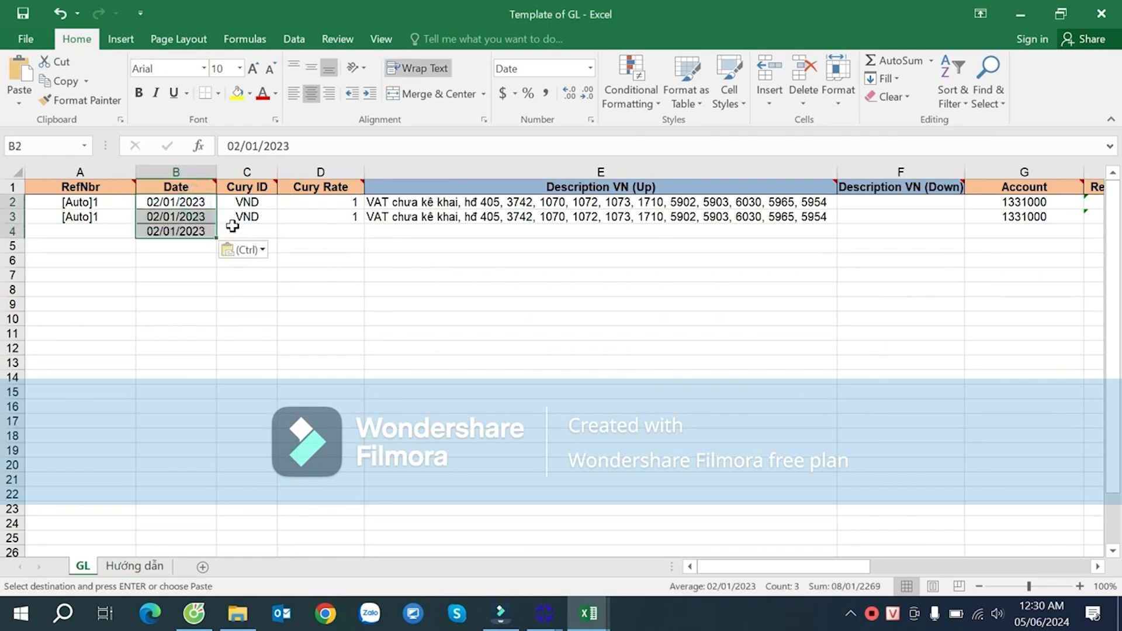
pyautogui.moveTo(258, 200); pyautogui.dragTo(363, 236)
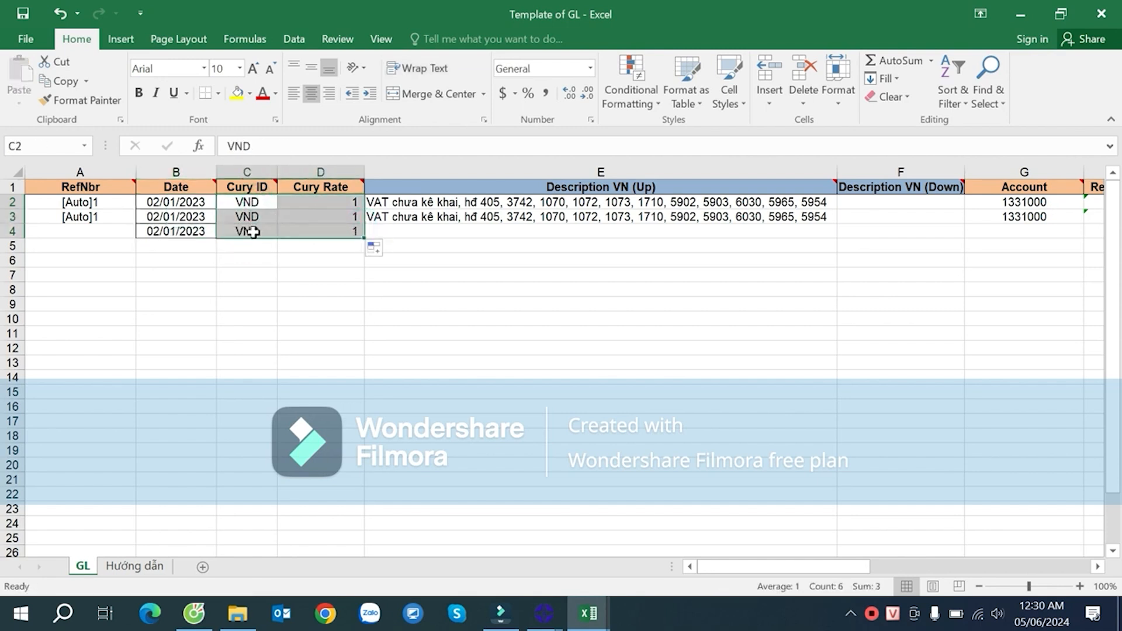
pyautogui.click(323, 206)
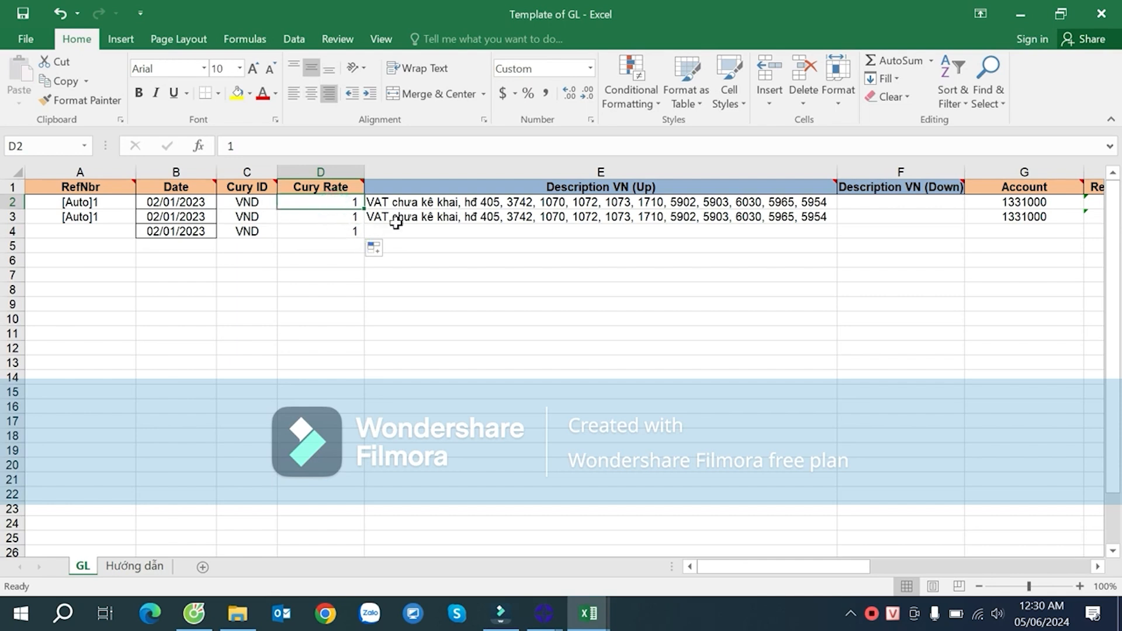
# - Copy the three Diễn giải chung texts from the general journal into the template's Description VN (Up) column, starting at E2
pyautogui.hotkey('alt', 'Tab')
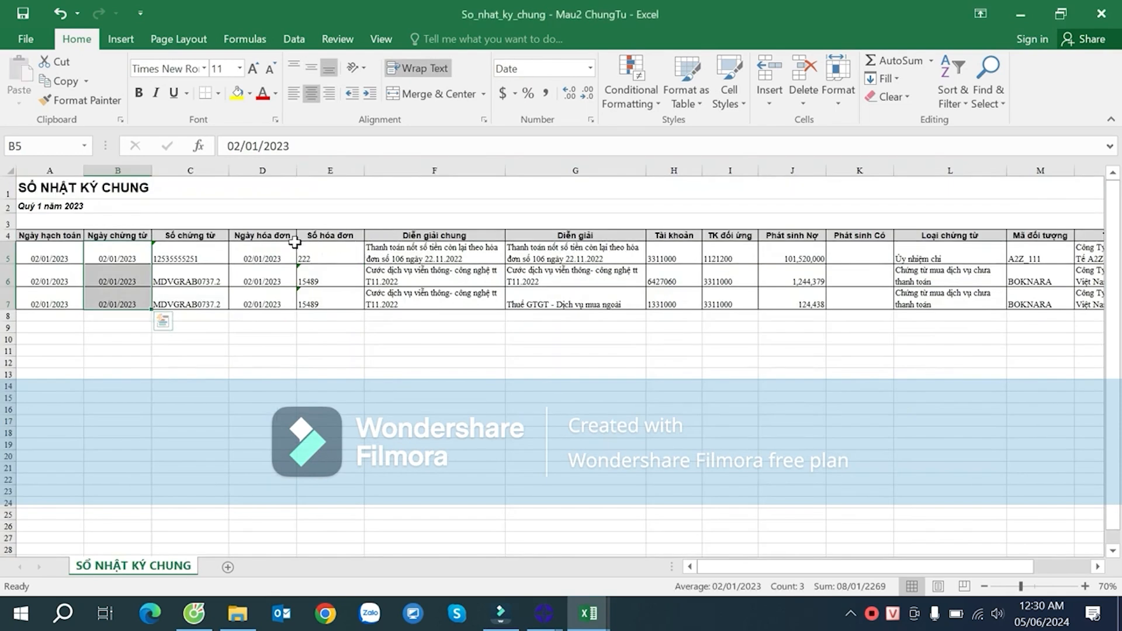
pyautogui.click(208, 251)
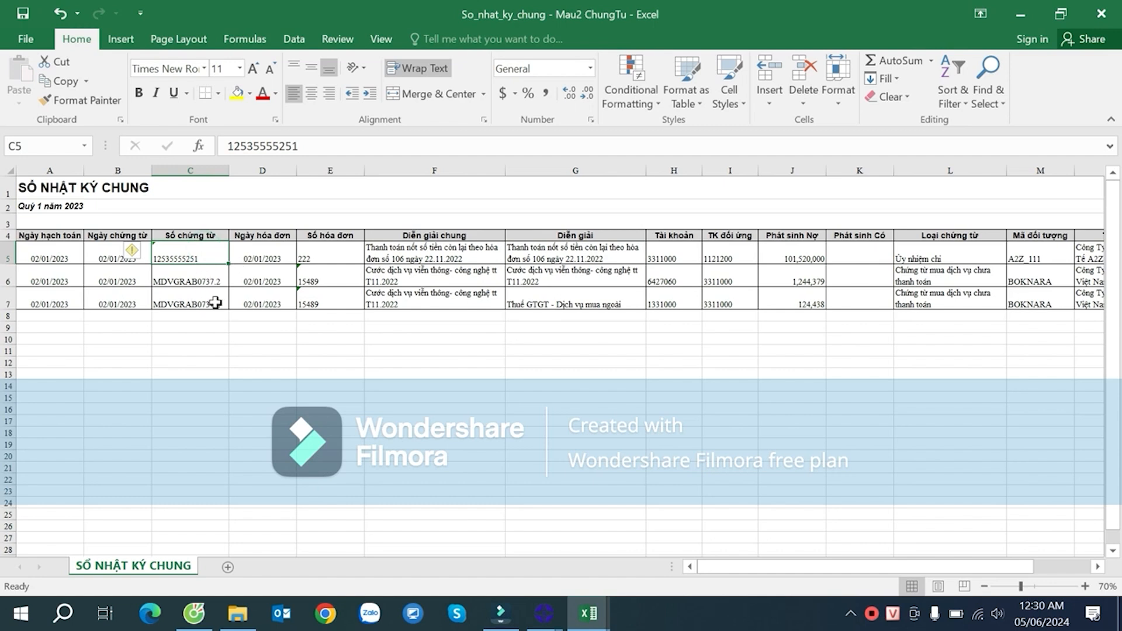
pyautogui.moveTo(416, 257); pyautogui.dragTo(485, 293)
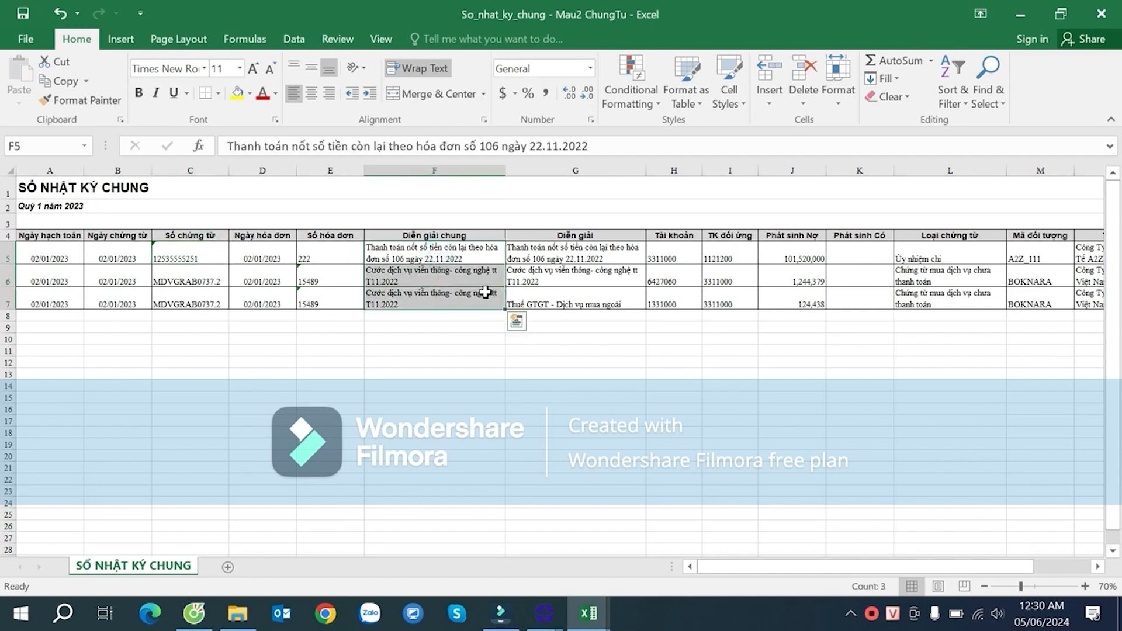
pyautogui.hotkey('ctrl', 'c')
pyautogui.hotkey('alt', 'Tab')
pyautogui.click(491, 206)
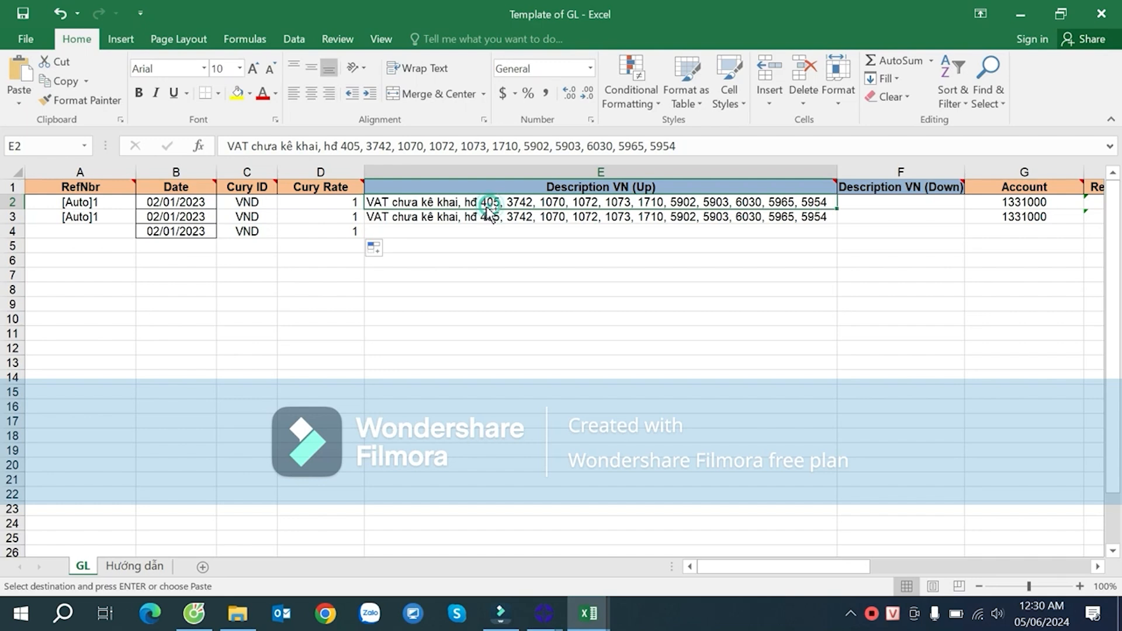
pyautogui.hotkey('ctrl', 'v')
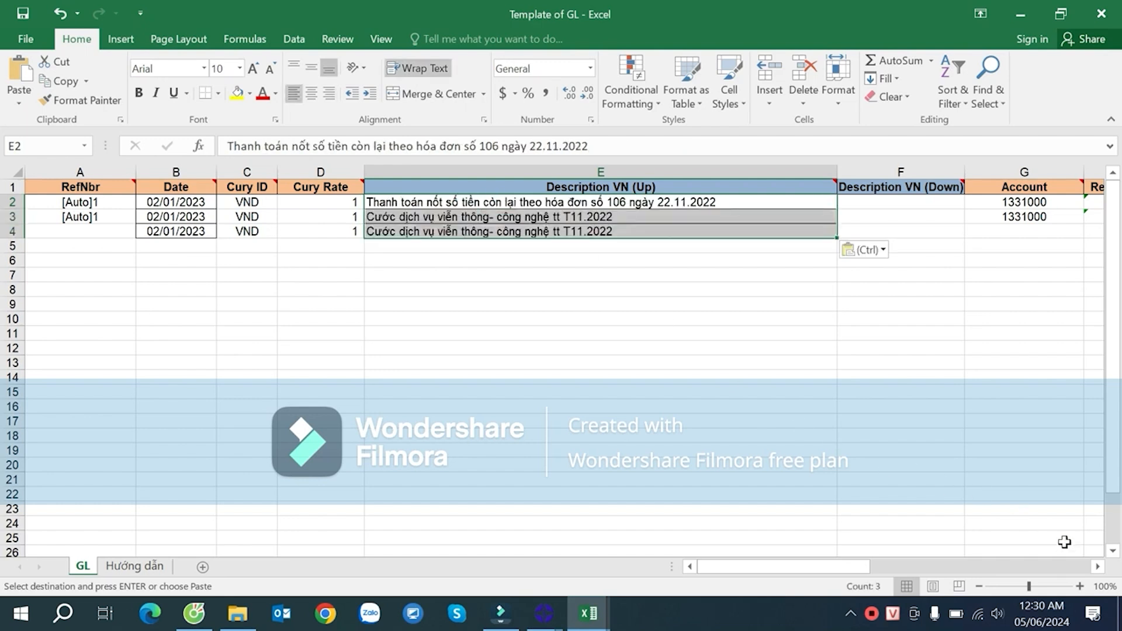
# - Copy the journal's Tài khoản and TK đối ứng values for the three entries into the template's Account and Reciprocal account columns from G2
pyautogui.hscroll(4, 1098, 567)
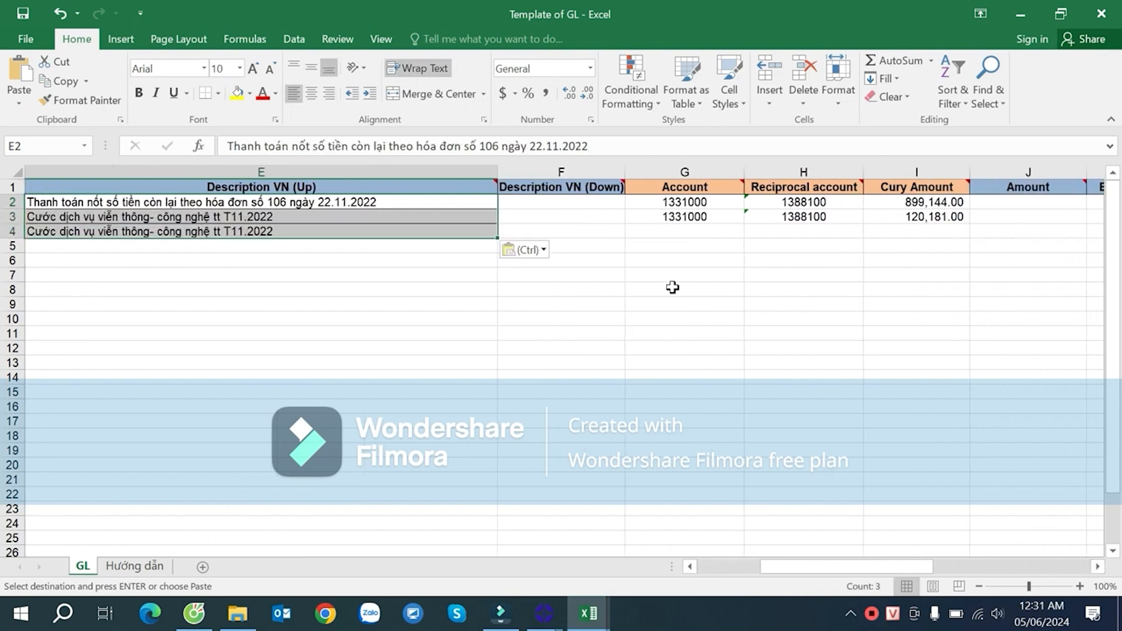
pyautogui.click(572, 201)
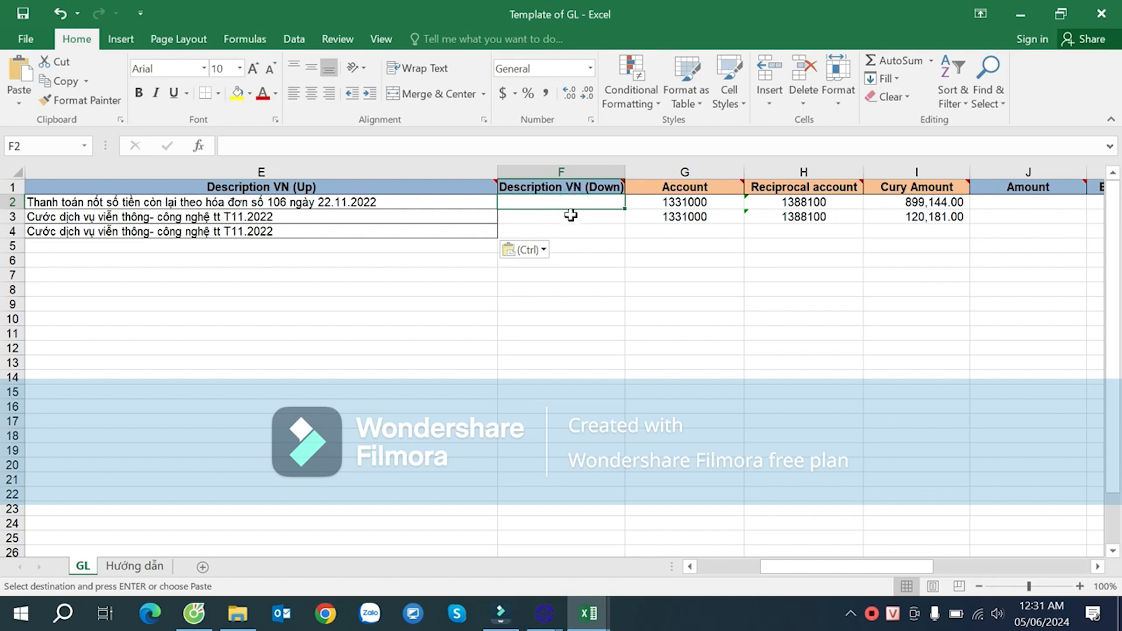
pyautogui.click(386, 204)
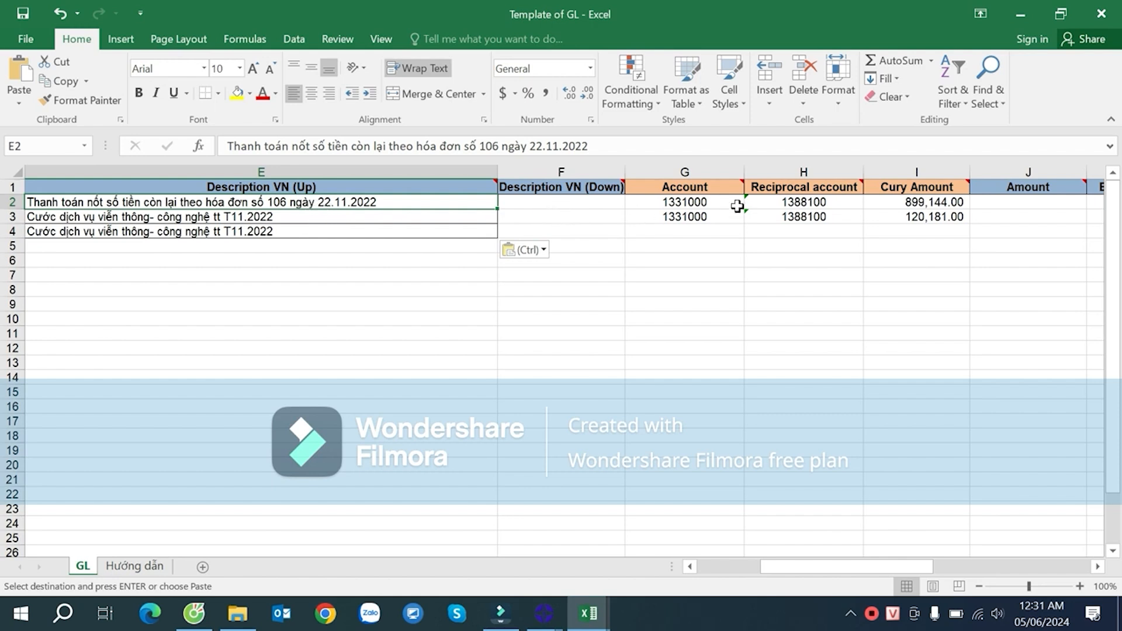
pyautogui.click(702, 202)
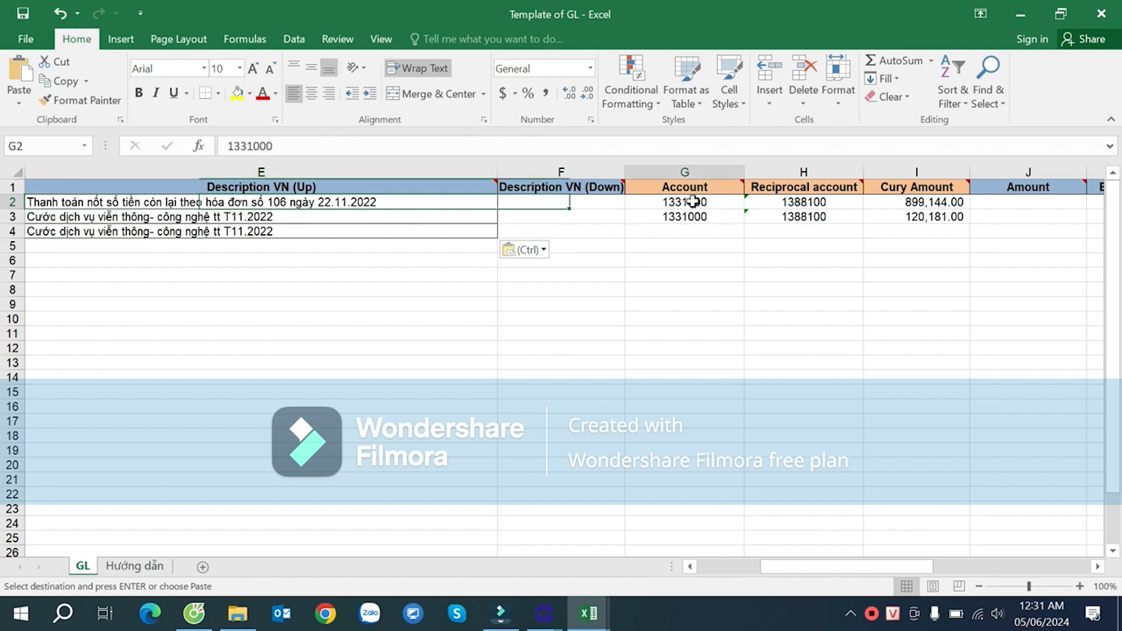
pyautogui.click(798, 215)
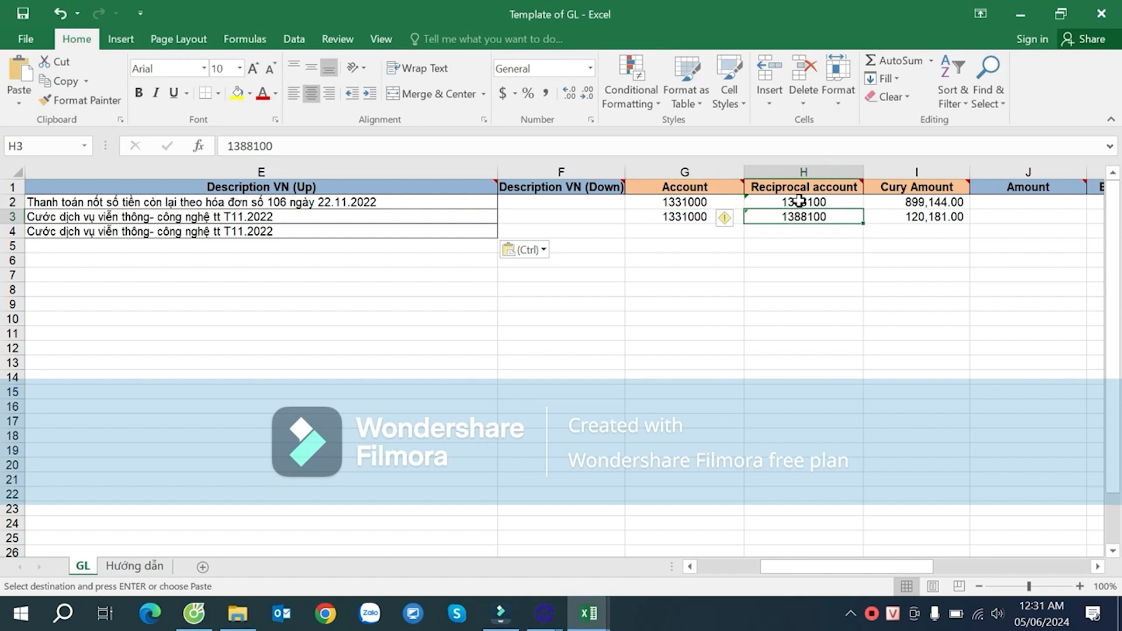
pyautogui.hotkey('ctrl', 'Tab')
pyautogui.moveTo(668, 253); pyautogui.dragTo(730, 301)
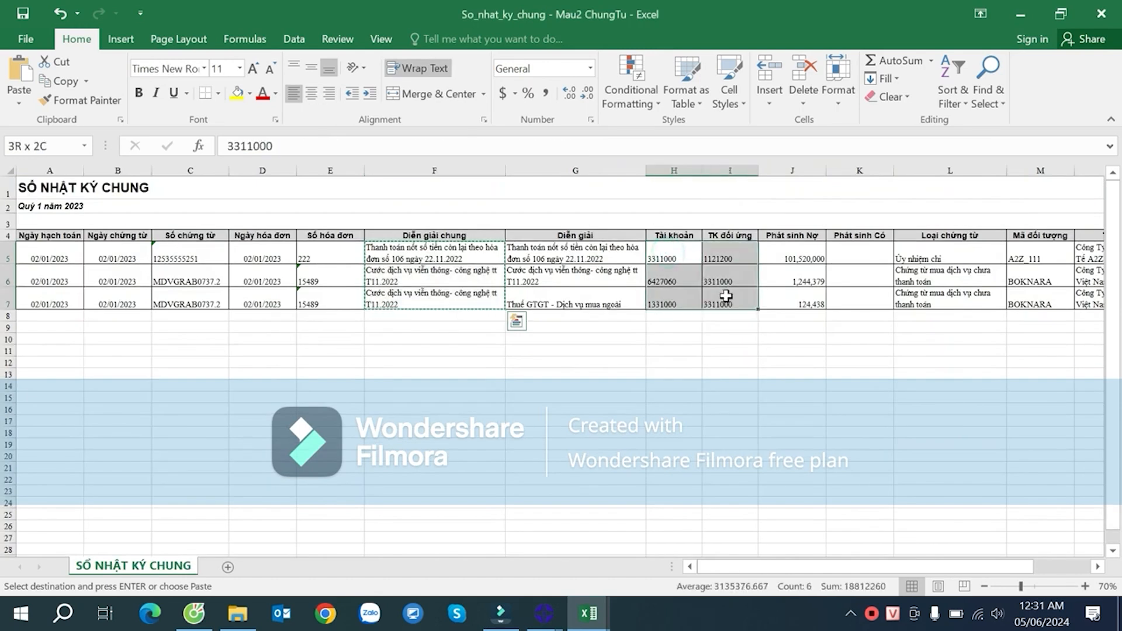
pyautogui.hotkey('ctrl', 'v')
pyautogui.hotkey('ctrl', 'Tab')
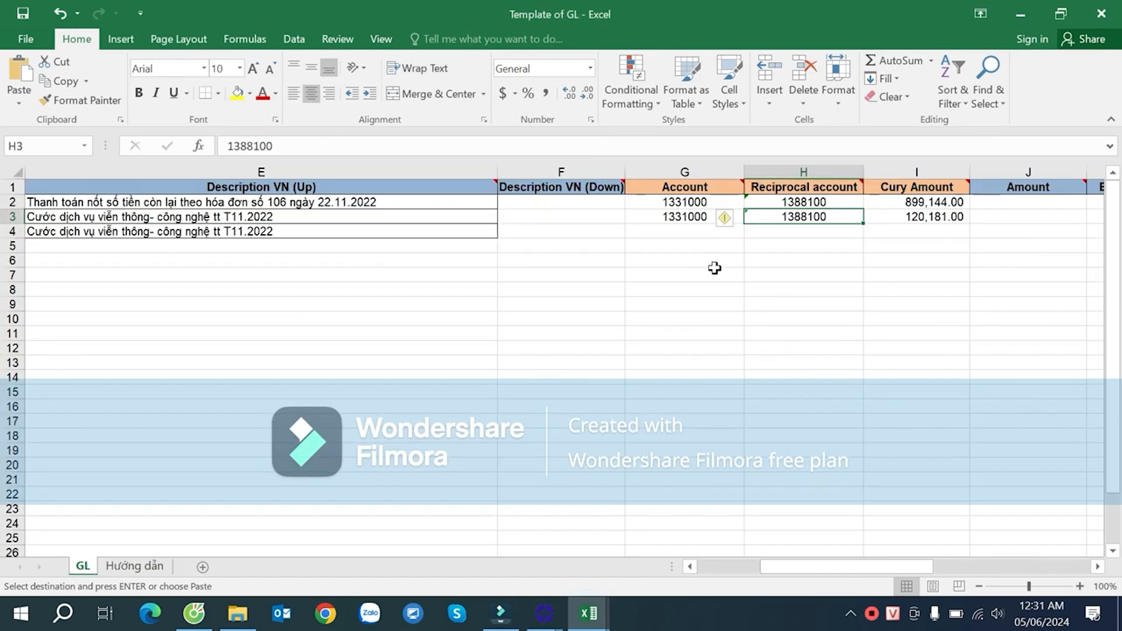
pyautogui.click(688, 203)
pyautogui.hotkey('ctrl', 'v')
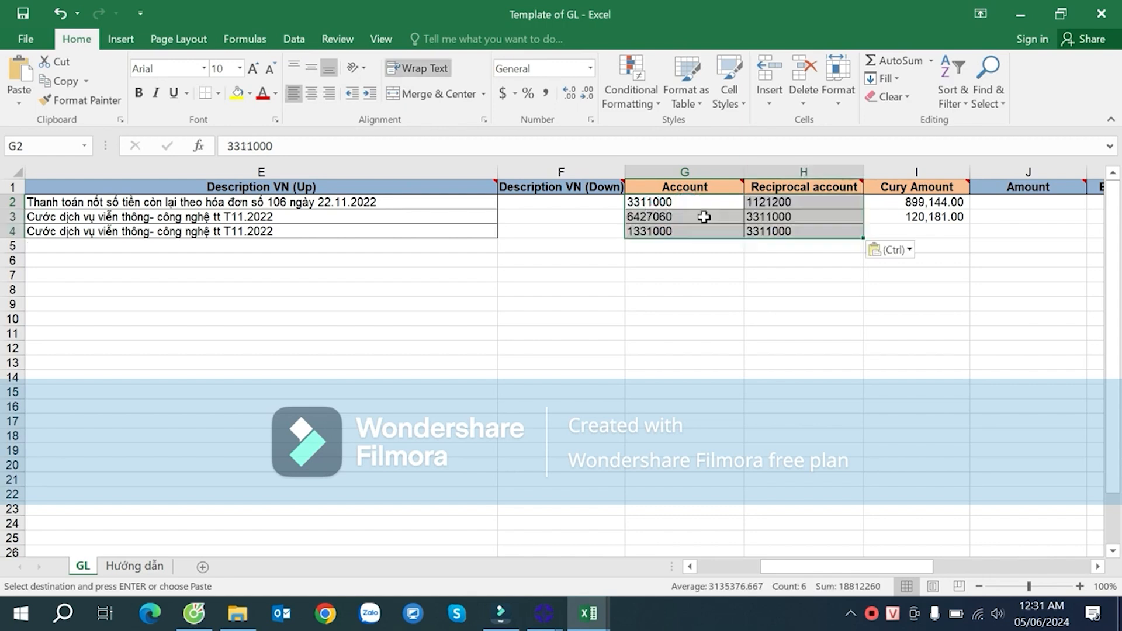
# - Copy the three Phát sinh Nợ amounts from the general journal into the template's Cury Amount column, starting at I2
pyautogui.click(1098, 567)
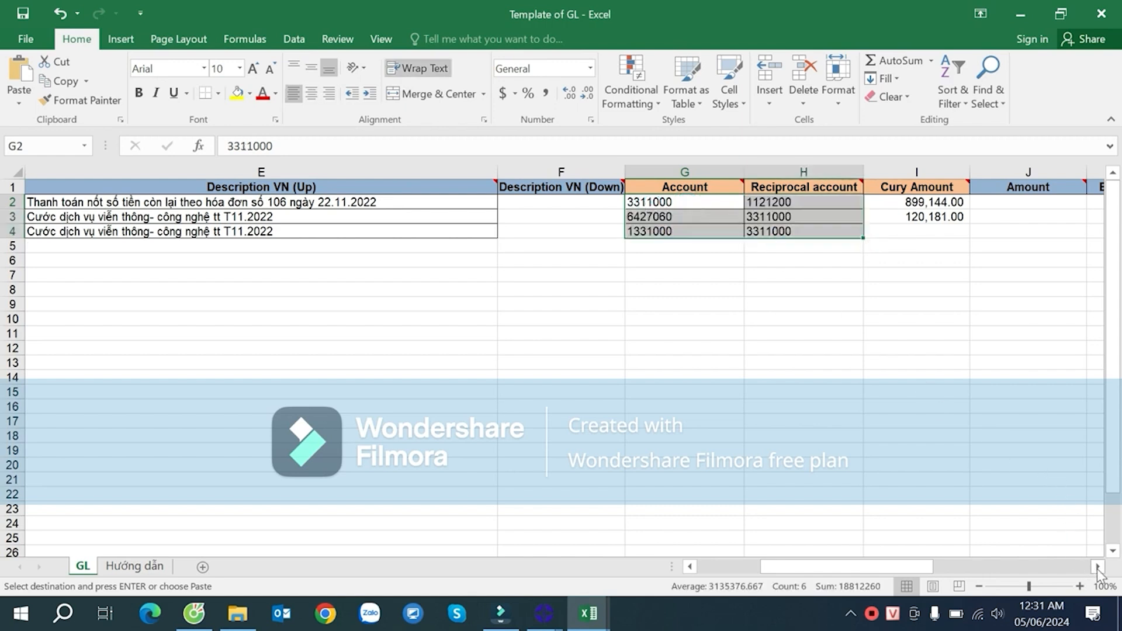
pyautogui.click(1097, 567)
pyautogui.click(691, 566)
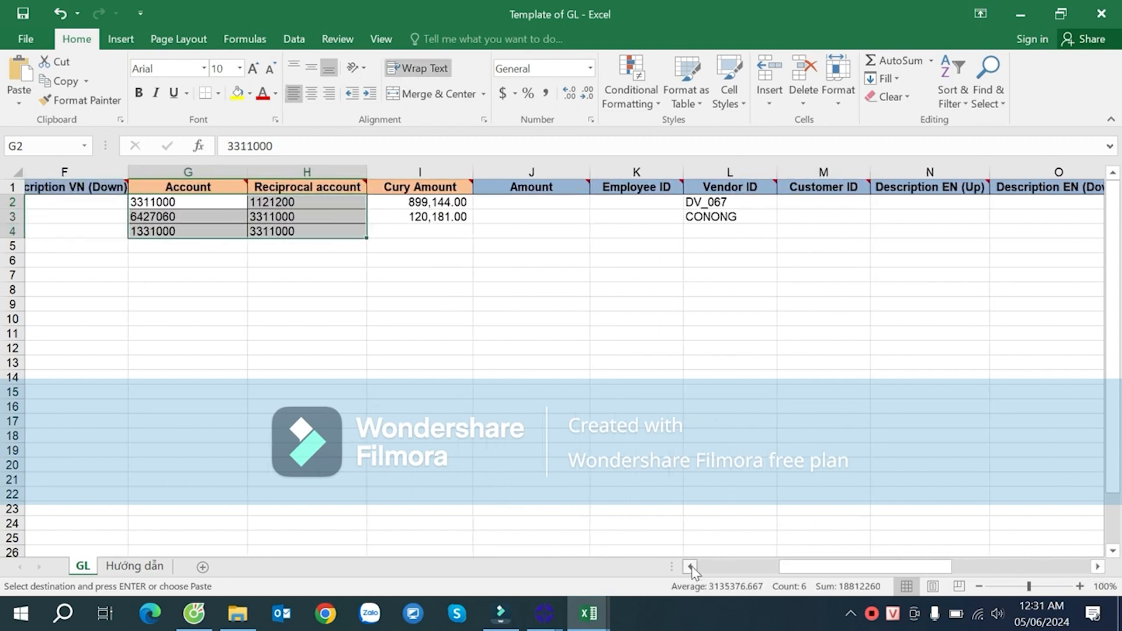
pyautogui.click(691, 566)
pyautogui.moveTo(942, 186)
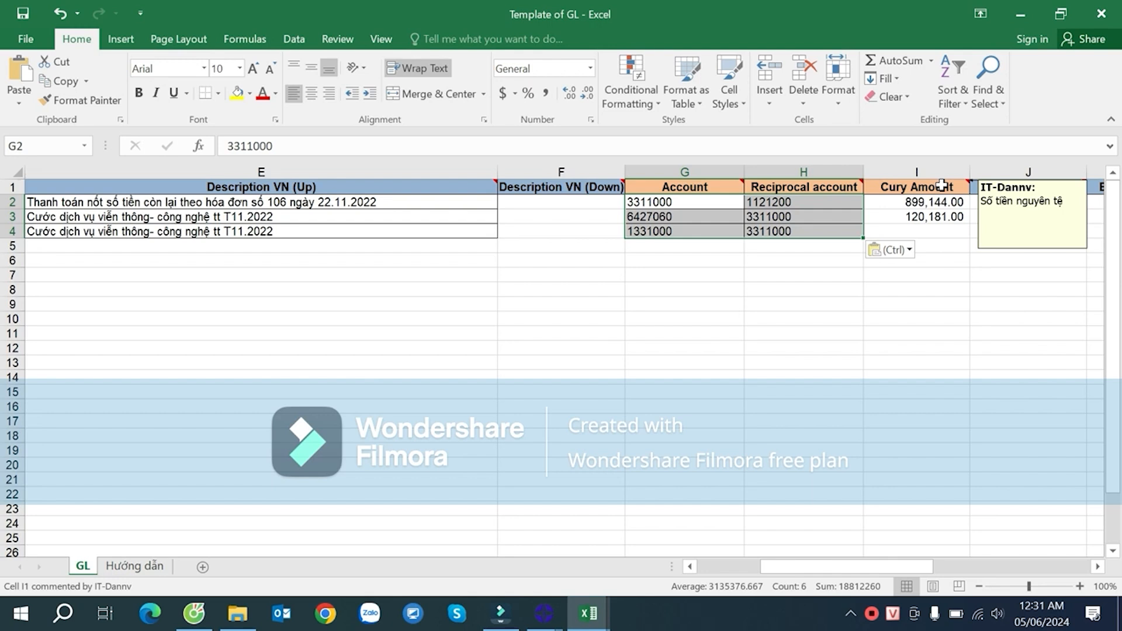
pyautogui.click(933, 216)
pyautogui.hotkey('alt', 'Tab')
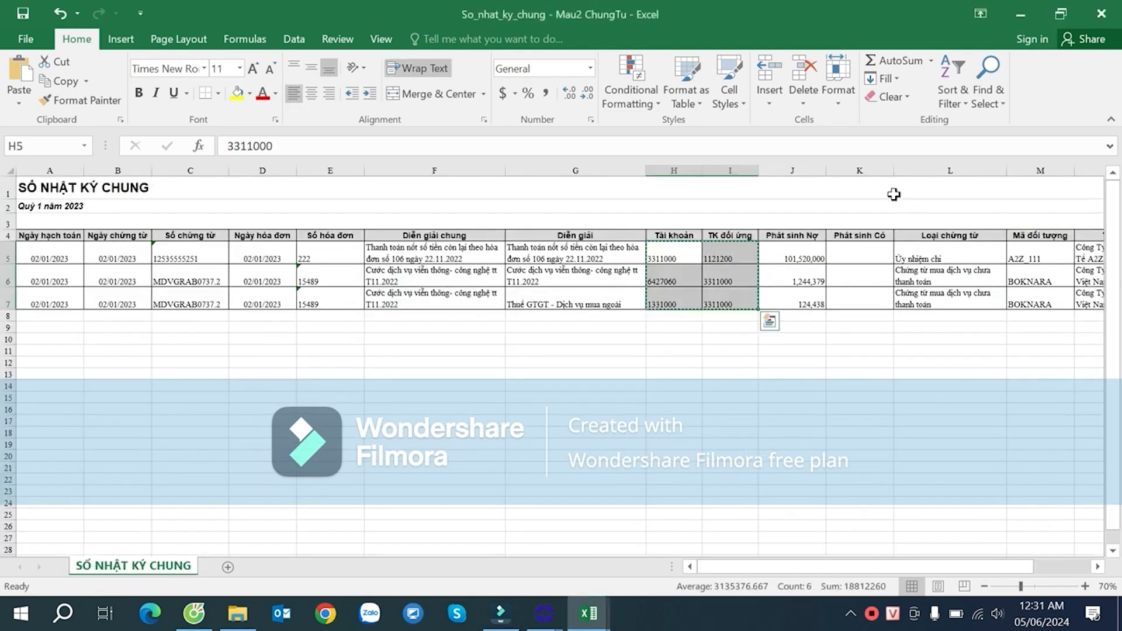
pyautogui.moveTo(807, 251); pyautogui.dragTo(813, 291)
pyautogui.hotkey('ctrl', 'v')
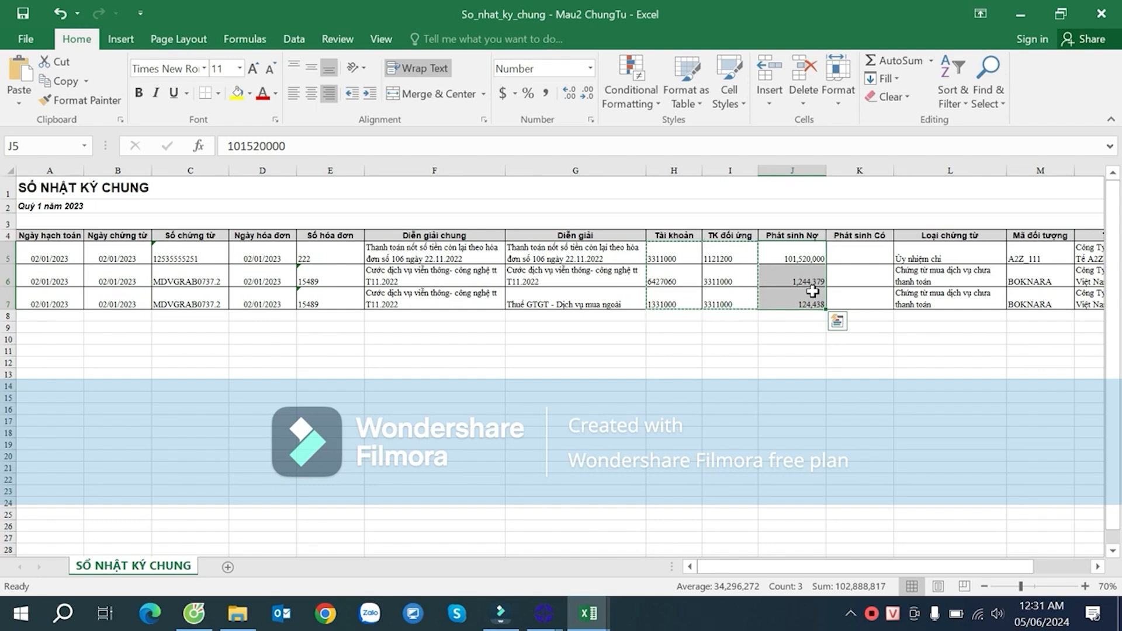
pyautogui.hotkey('ctrl', 'c')
pyautogui.hotkey('ctrl', 'Tab')
pyautogui.click(956, 201)
pyautogui.hotkey('ctrl', 'v')
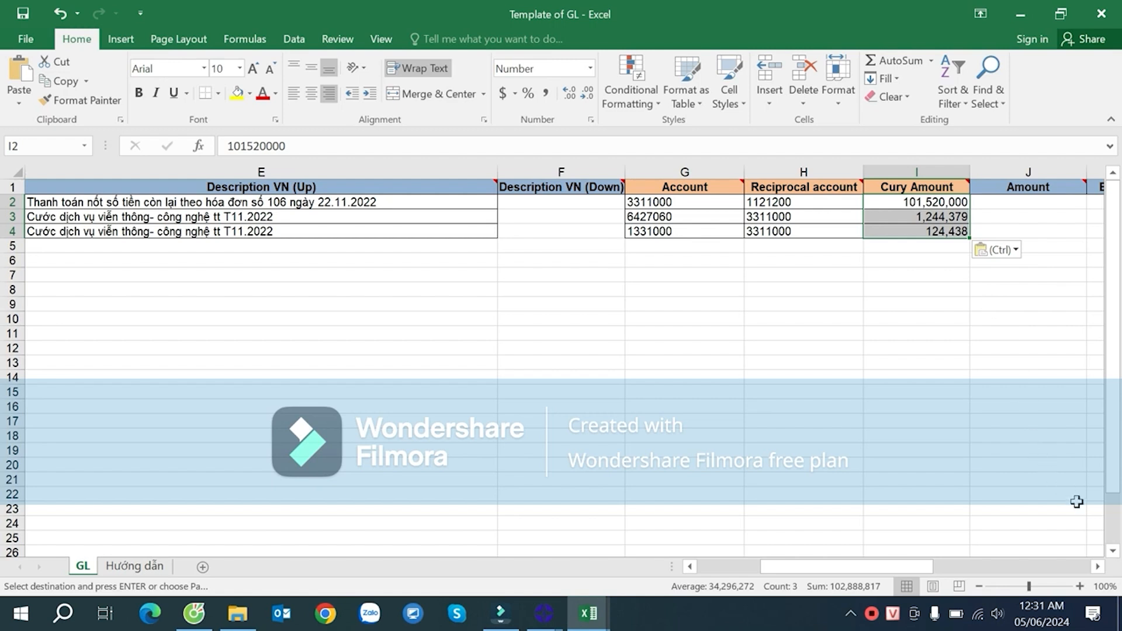
# - Copy the three Mã đối tượng codes from the general journal into the template's Vendor ID column from L2, leaving Amount and Employee ID empty
pyautogui.click(1100, 566)
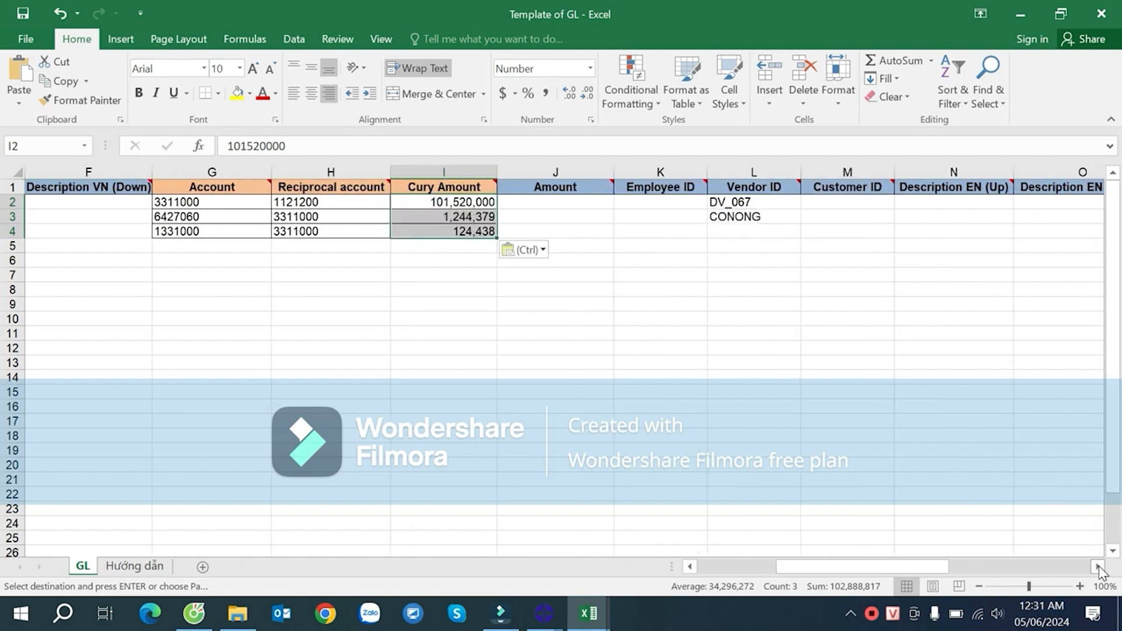
pyautogui.click(551, 201)
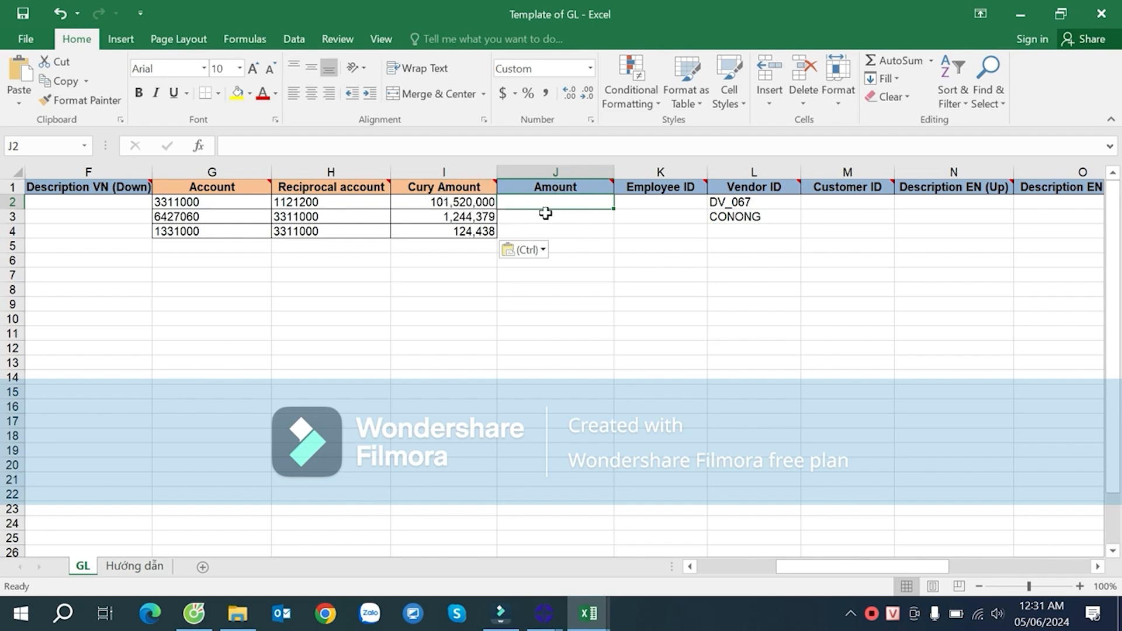
pyautogui.click(665, 202)
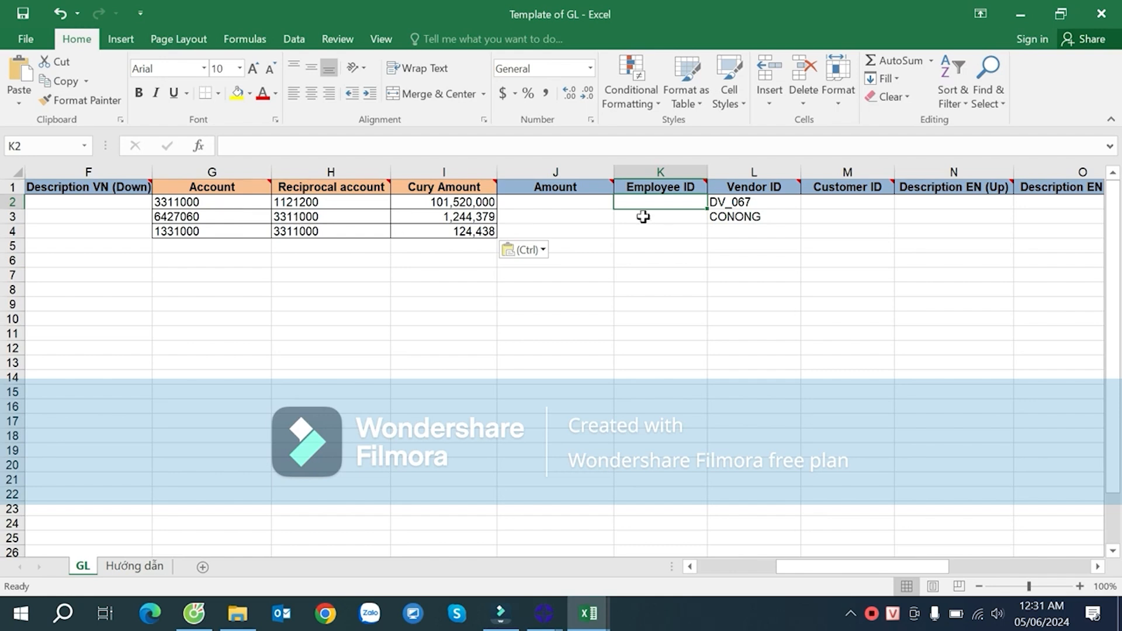
pyautogui.click(745, 202)
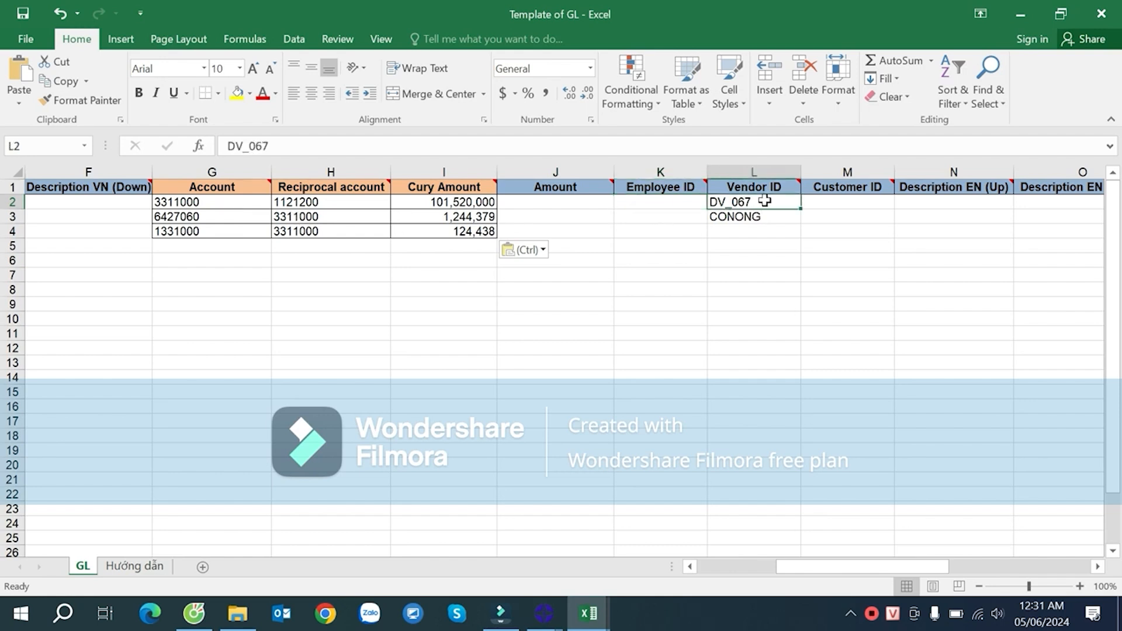
pyautogui.hotkey('alt', 'Tab')
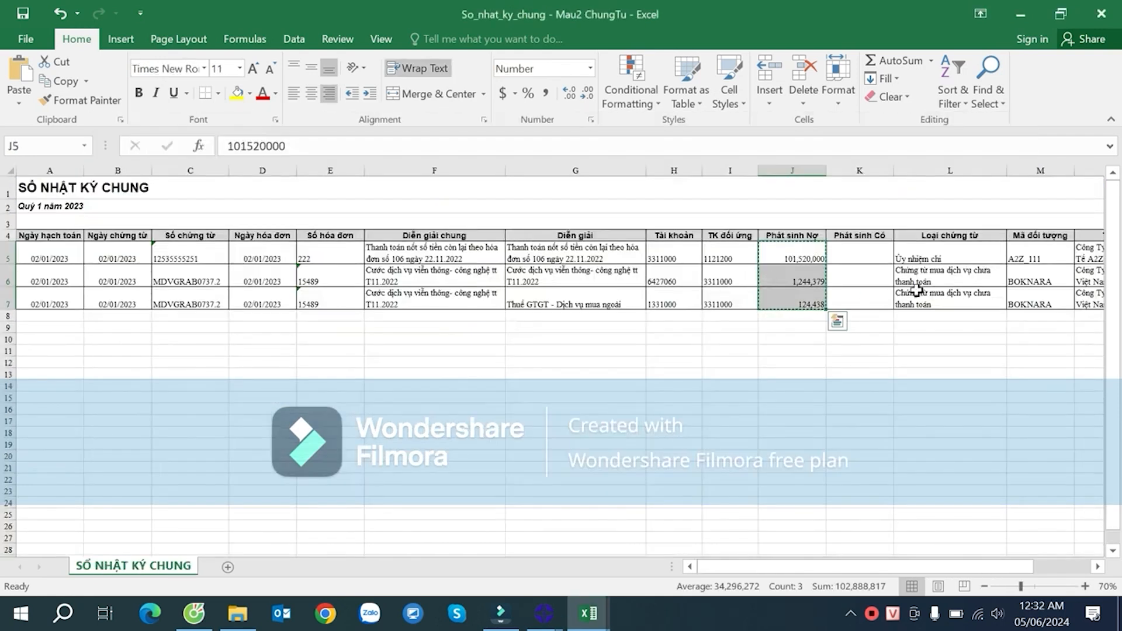
pyautogui.click(906, 272)
pyautogui.click(670, 262)
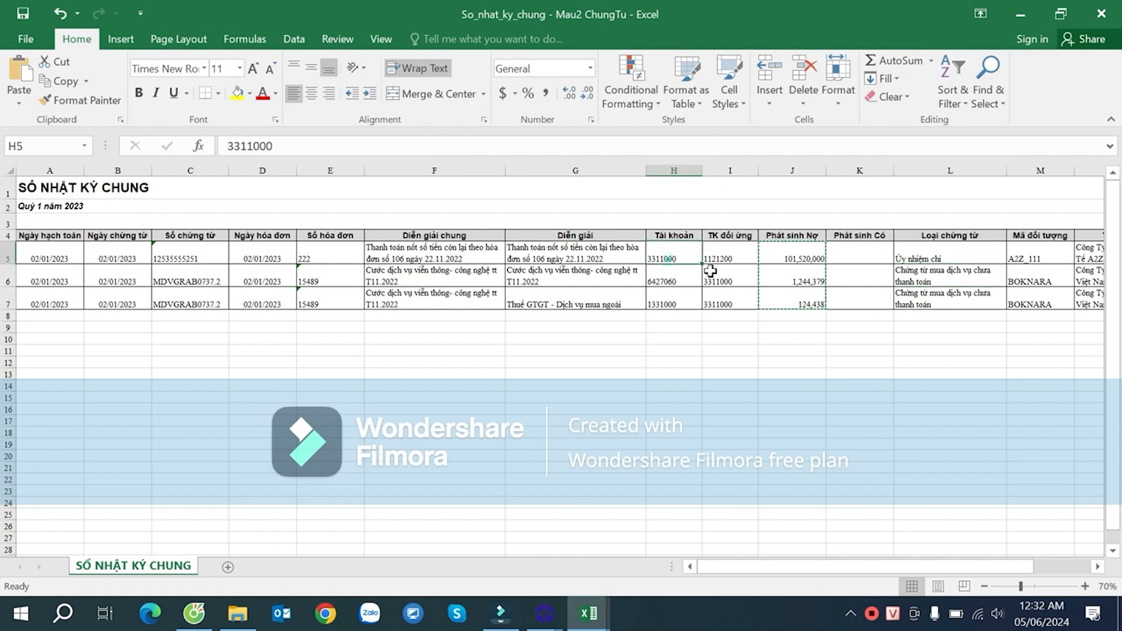
pyautogui.click(734, 281)
pyautogui.click(670, 261)
pyautogui.moveTo(1036, 255); pyautogui.dragTo(1038, 300)
pyautogui.hotkey('ctrl', 'c')
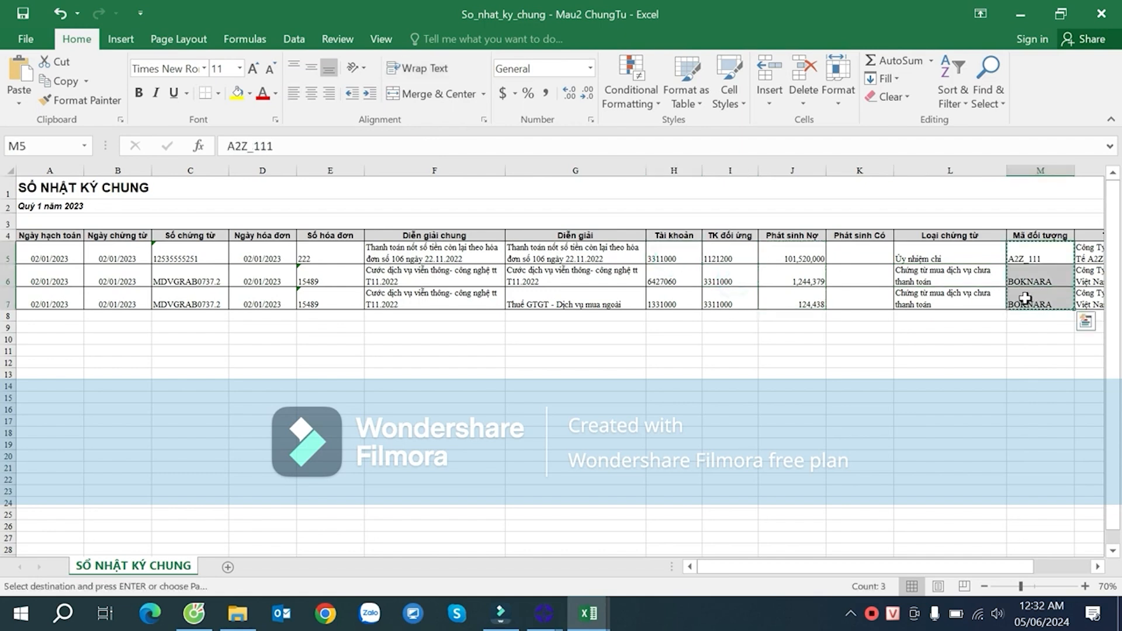
pyautogui.hotkey('alt', 'Tab')
pyautogui.hotkey('ctrl', 'v')
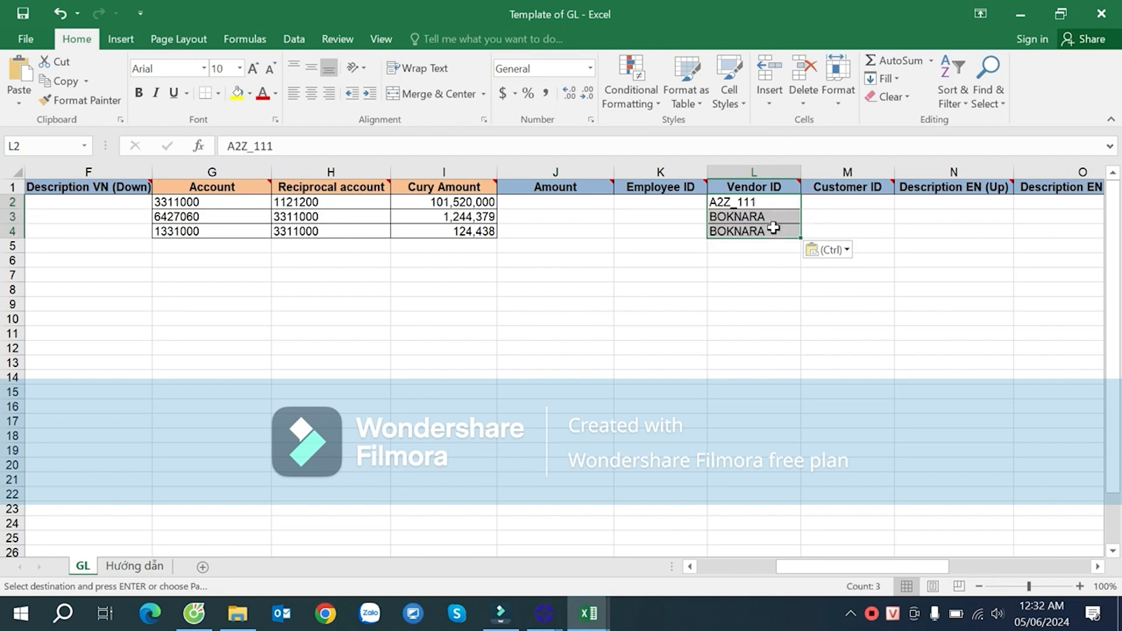
# - Clear the sample values from the template's Amount Before Tax column
pyautogui.moveTo(925, 560); pyautogui.dragTo(1005, 552)
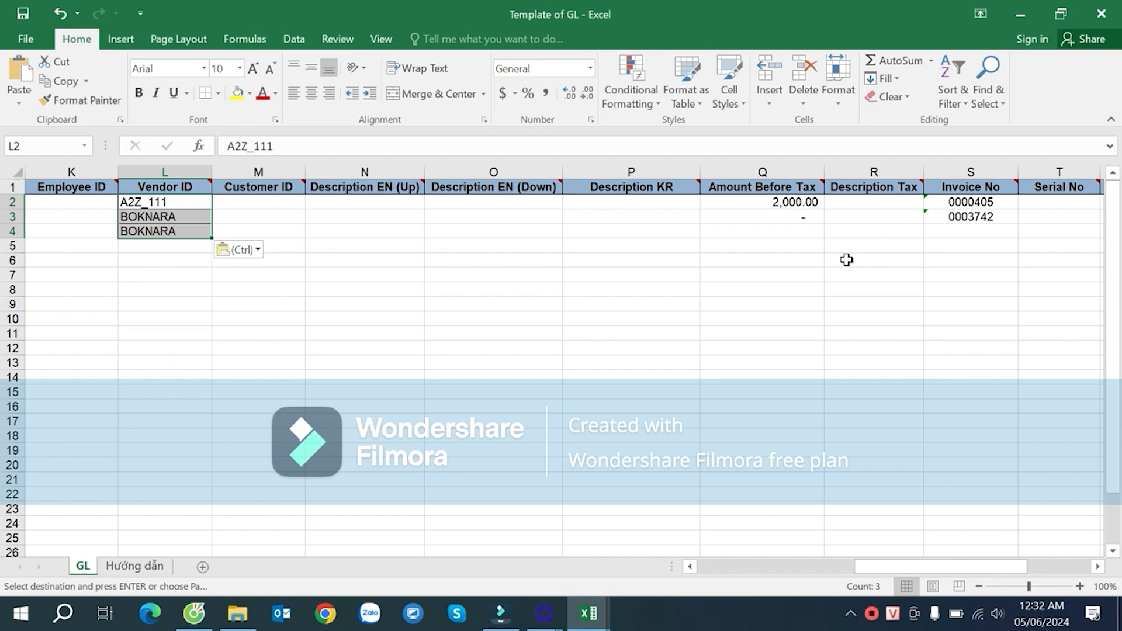
pyautogui.click(790, 202)
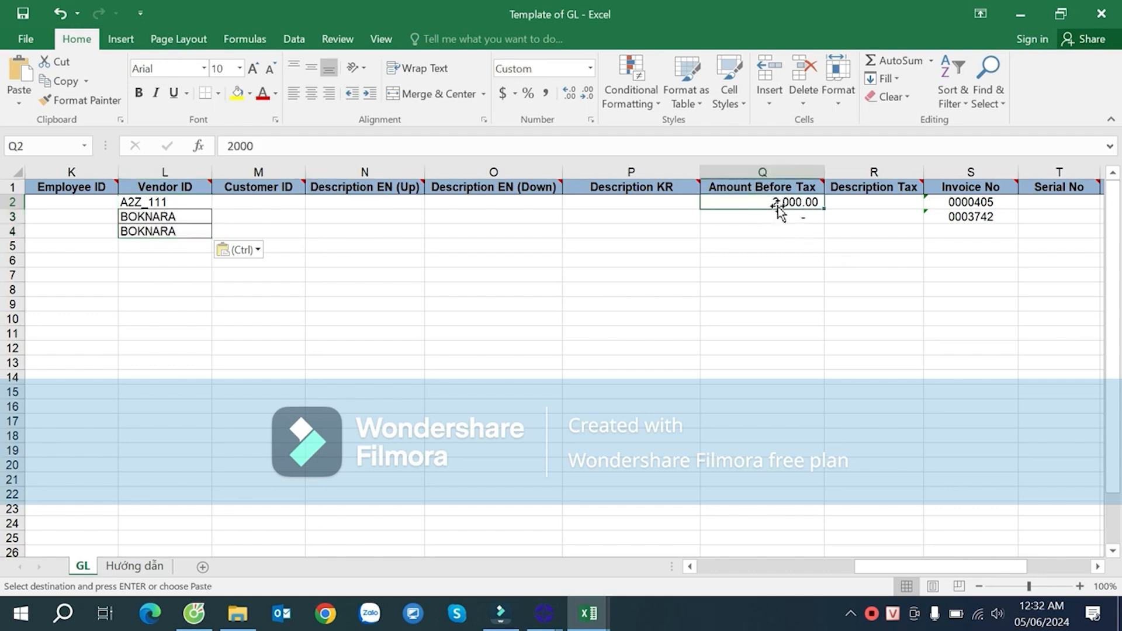
pyautogui.moveTo(778, 187)
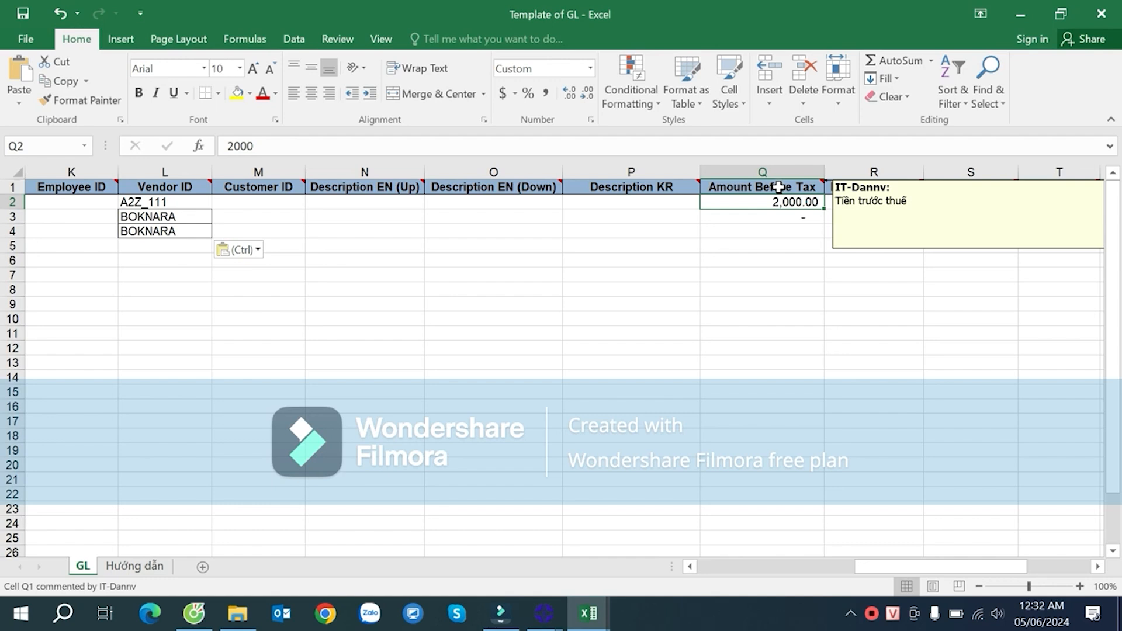
pyautogui.moveTo(884, 566); pyautogui.dragTo(760, 568)
pyautogui.press('Delete')
# - Copy the 1,244,379 Cury Amount from I3 into the Amount Before Tax cells Q3 and Q4
pyautogui.click(997, 213)
pyautogui.click(784, 216)
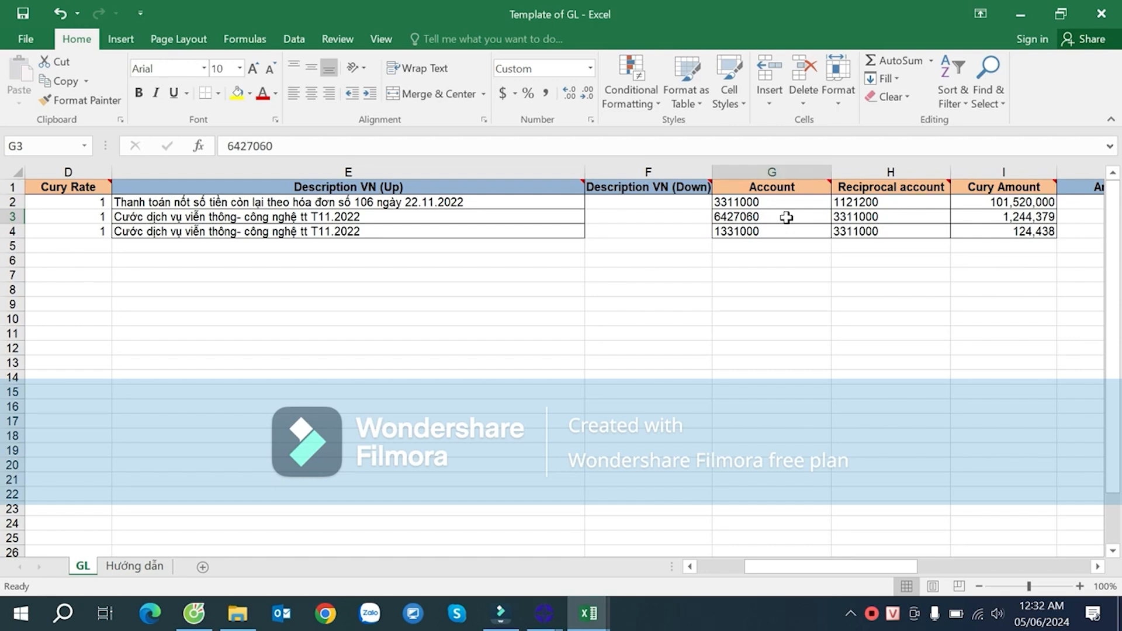
pyautogui.click(980, 216)
pyautogui.hotkey('ctrl', 'c')
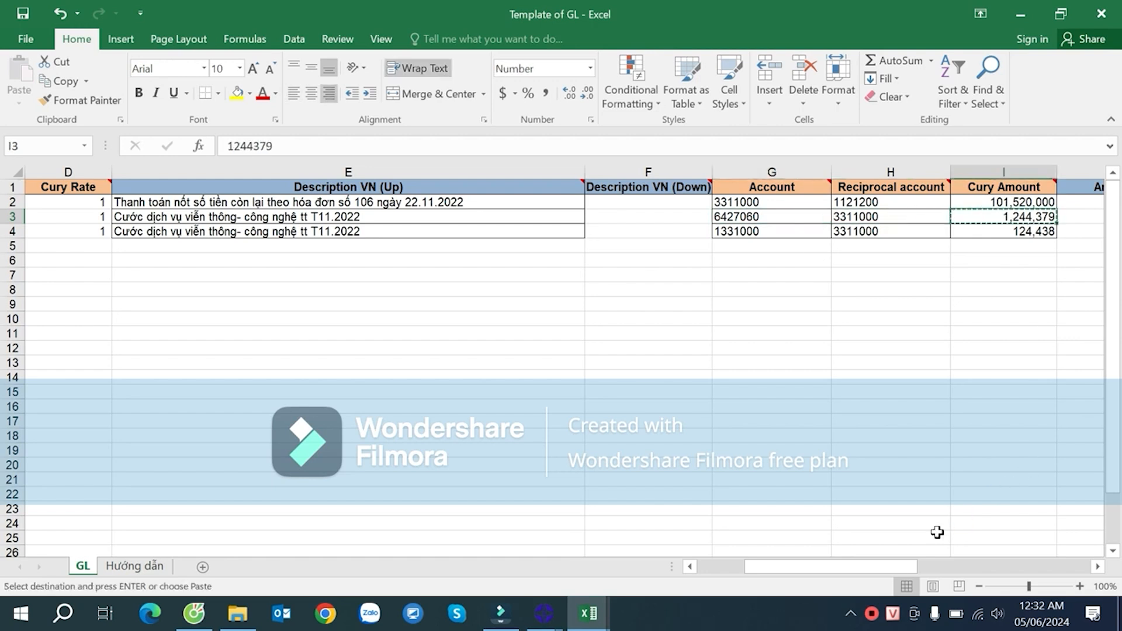
pyautogui.moveTo(858, 568); pyautogui.dragTo(971, 551)
pyautogui.click(805, 217)
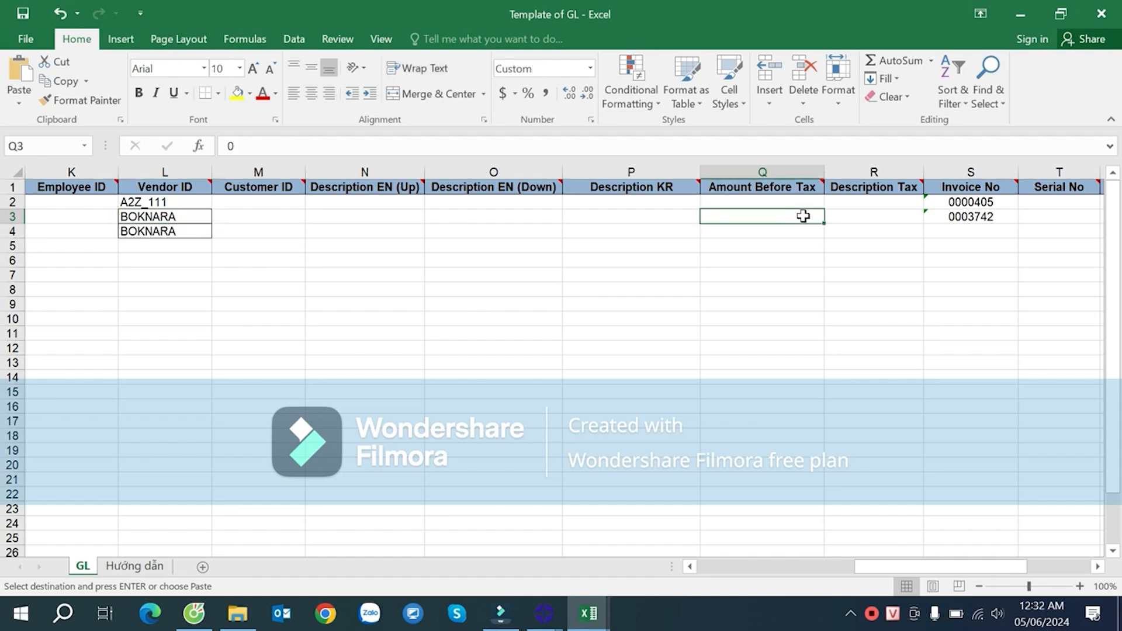
pyautogui.hotkey('ctrl', 'v')
pyautogui.click(785, 231)
pyautogui.hotkey('ctrl', 'v')
# - Copy the three Số hóa đơn values from the general journal into the template's Invoice No column, starting at S2
pyautogui.click(982, 217)
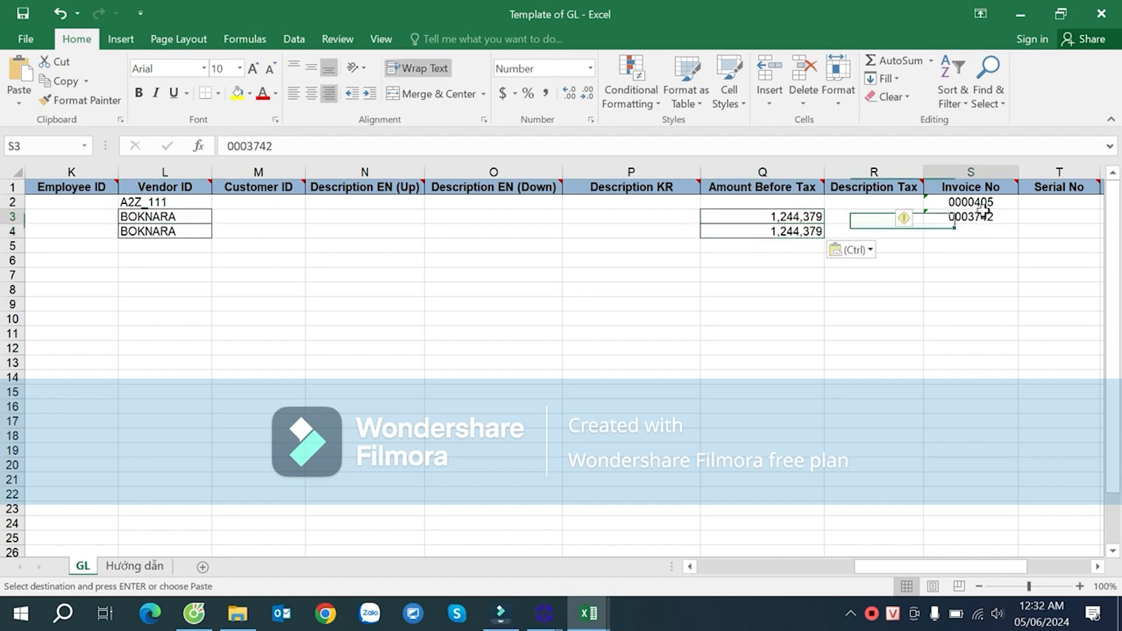
pyautogui.hotkey('alt', 'Tab')
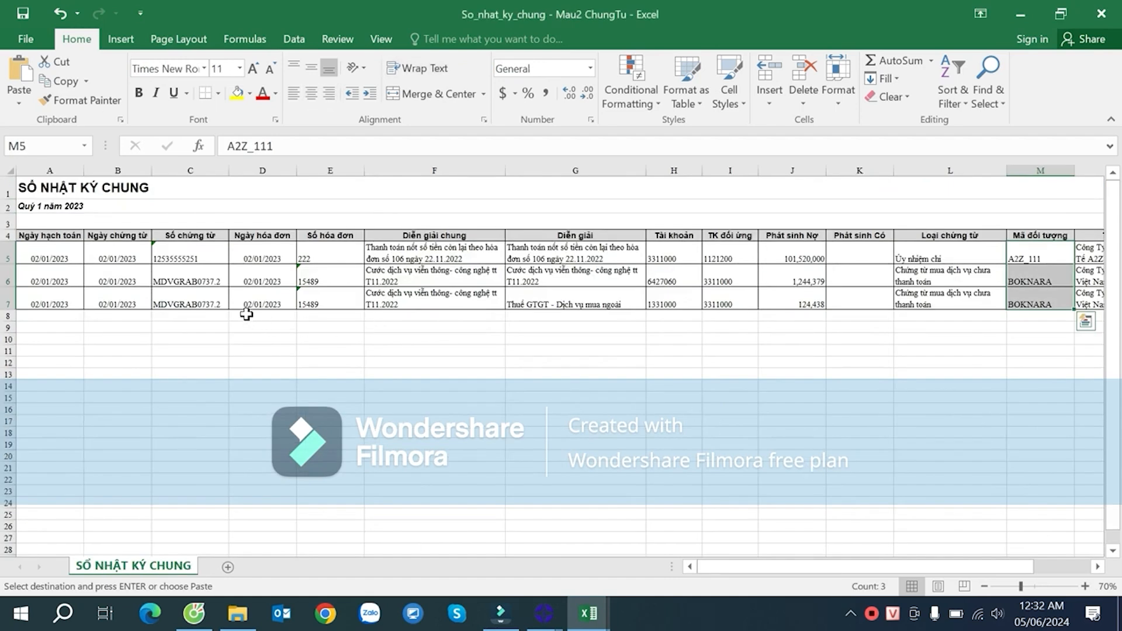
pyautogui.click(318, 253)
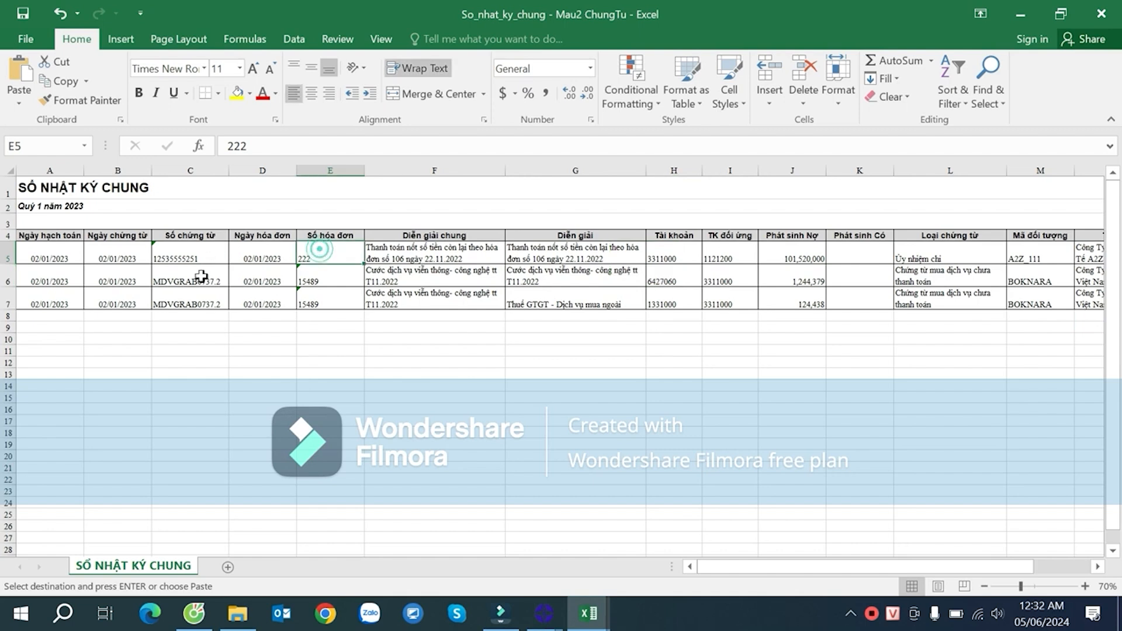
pyautogui.moveTo(316, 254); pyautogui.dragTo(331, 301)
pyautogui.hotkey('ctrl', 'c')
pyautogui.hotkey('alt', 'Tab')
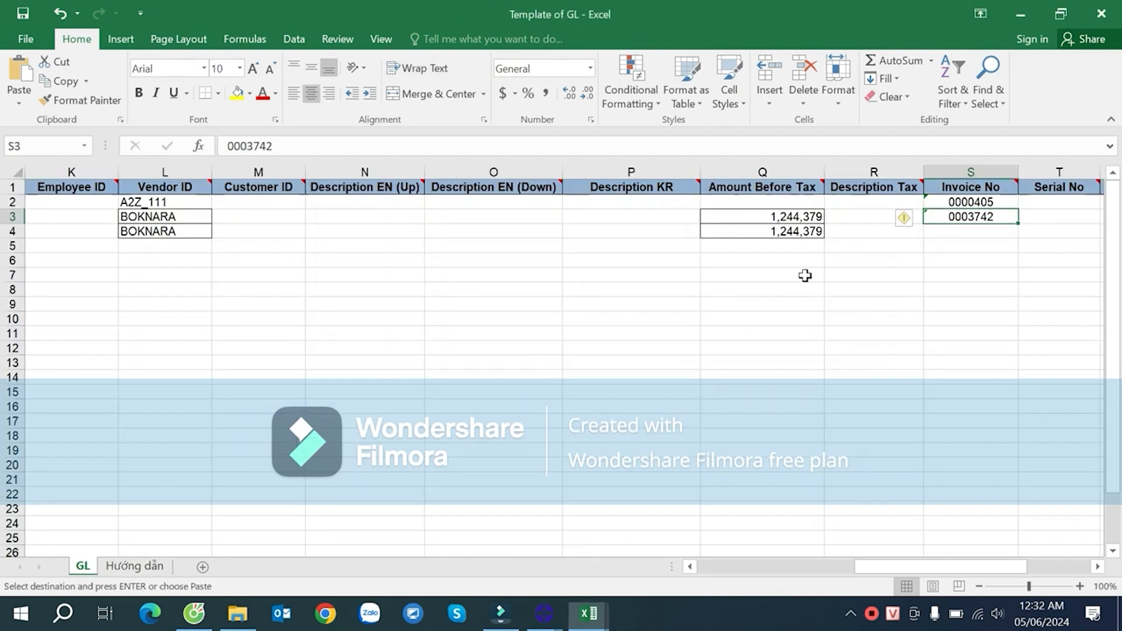
pyautogui.click(963, 200)
pyautogui.hotkey('ctrl', 'v')
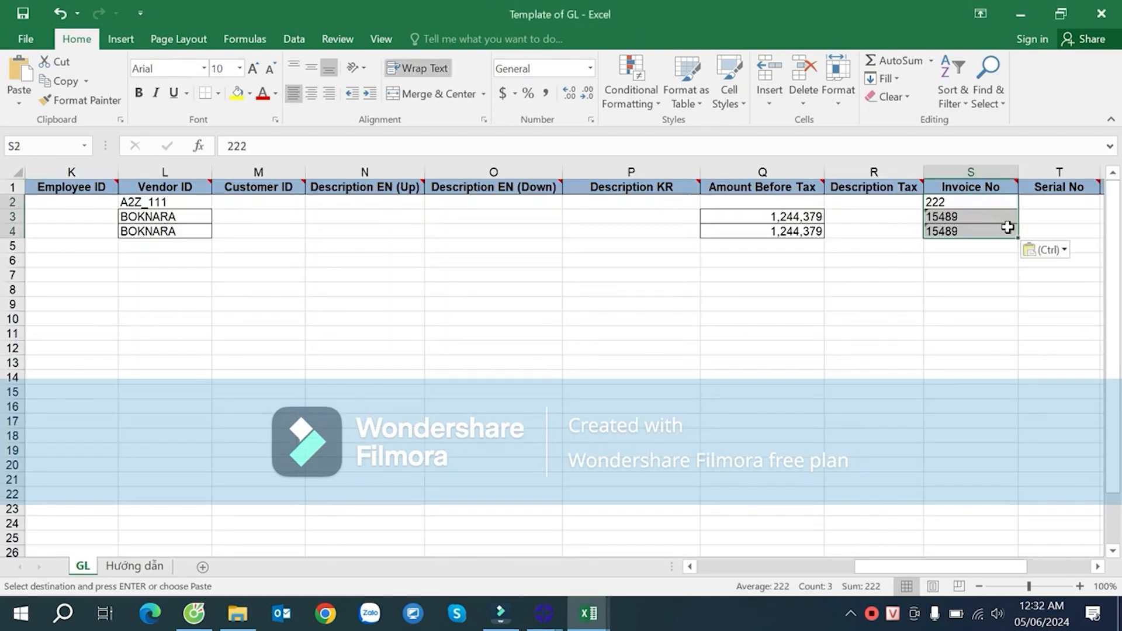
# - Copy the three Ngày hóa đơn dates from the general journal into the template's Invoice Date column, starting at U2
pyautogui.hotkey('alt', 'Tab')
pyautogui.click(267, 257)
pyautogui.hotkey('shift', 'Down')
pyautogui.hotkey('shift', 'Down')
pyautogui.hotkey('ctrl', 'c')
pyautogui.hotkey('alt', 'Tab')
pyautogui.moveTo(984, 573); pyautogui.dragTo(1034, 567)
pyautogui.click(868, 204)
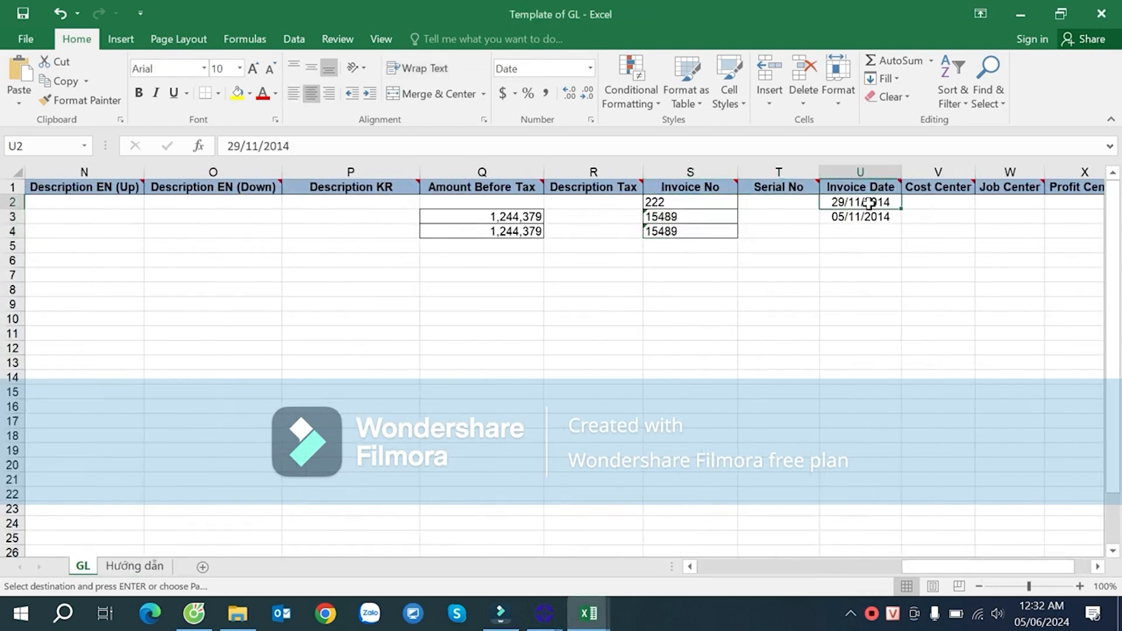
pyautogui.hotkey('ctrl', 'v')
# - Copy the three Số chứng từ values from the general journal into the template's Description EN (Up) column, starting at N2
pyautogui.moveTo(978, 566); pyautogui.dragTo(851, 562)
pyautogui.hotkey('alt', 'Tab')
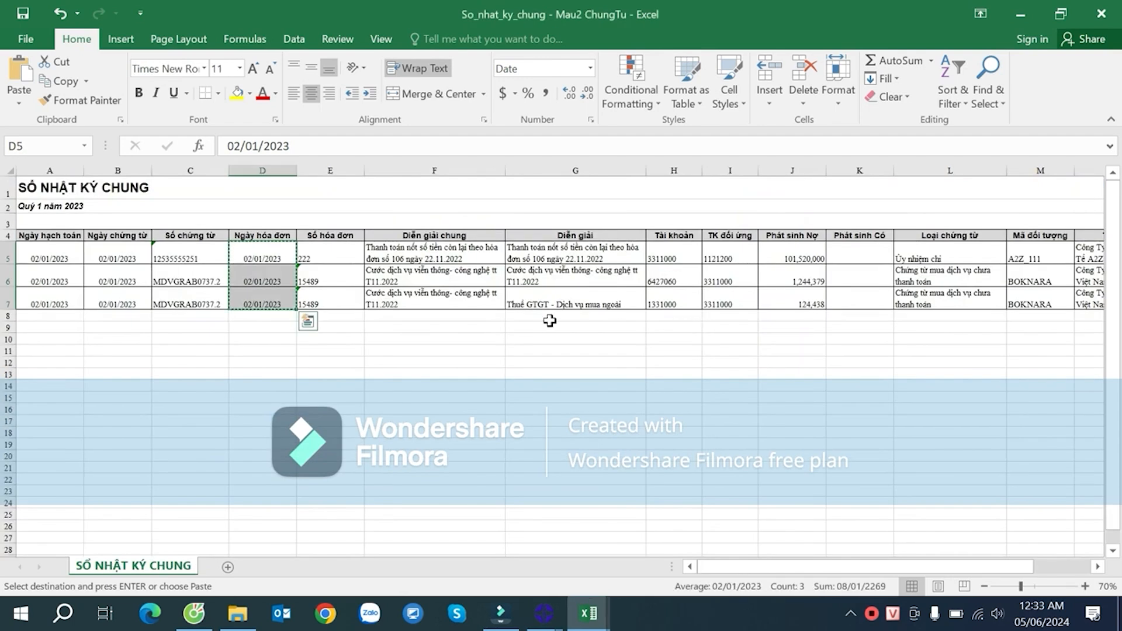
pyautogui.click(206, 258)
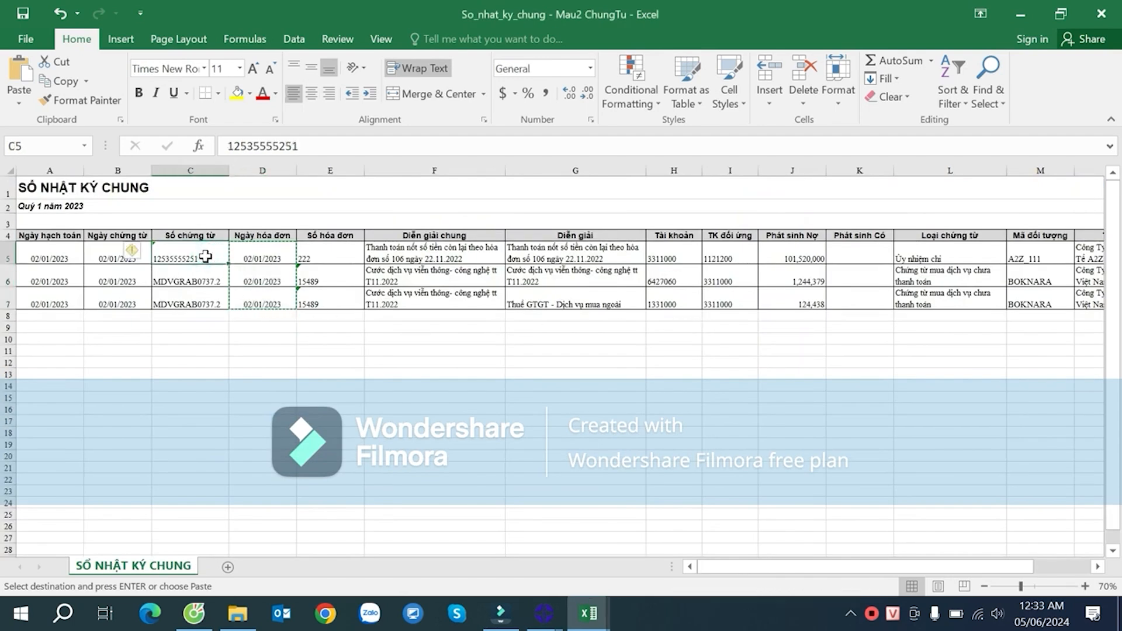
pyautogui.click(199, 301)
pyautogui.click(196, 251)
pyautogui.moveTo(209, 297); pyautogui.dragTo(211, 299)
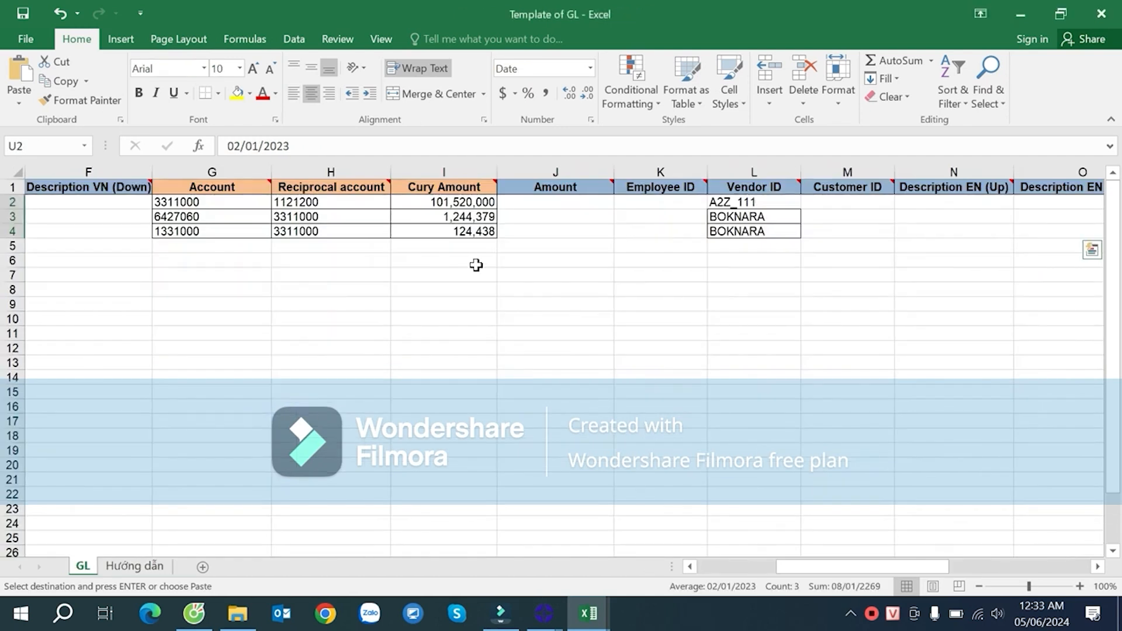
pyautogui.moveTo(888, 569); pyautogui.dragTo(933, 565)
pyautogui.click(821, 200)
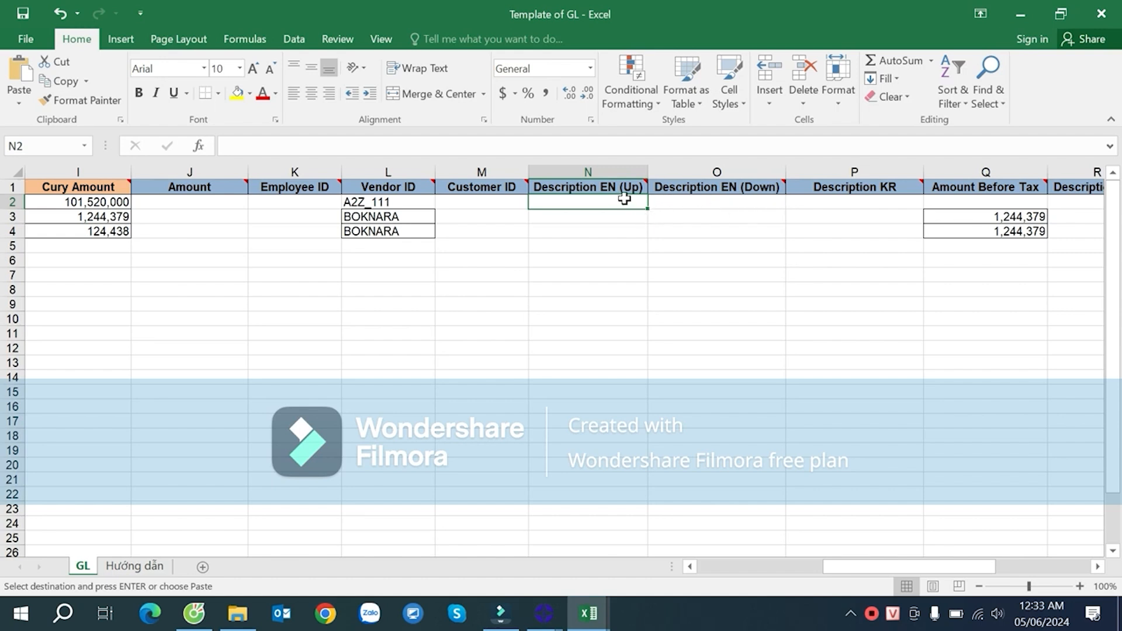
pyautogui.click(851, 200)
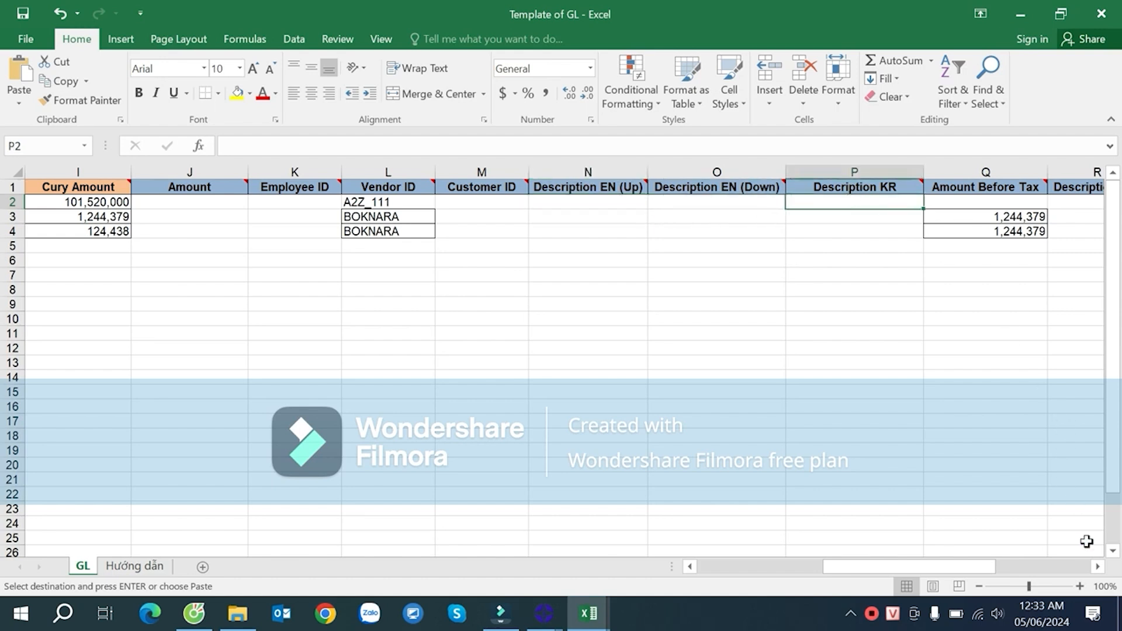
pyautogui.click(1098, 566)
pyautogui.click(1098, 566)
pyautogui.click(1098, 566)
pyautogui.click(1098, 566)
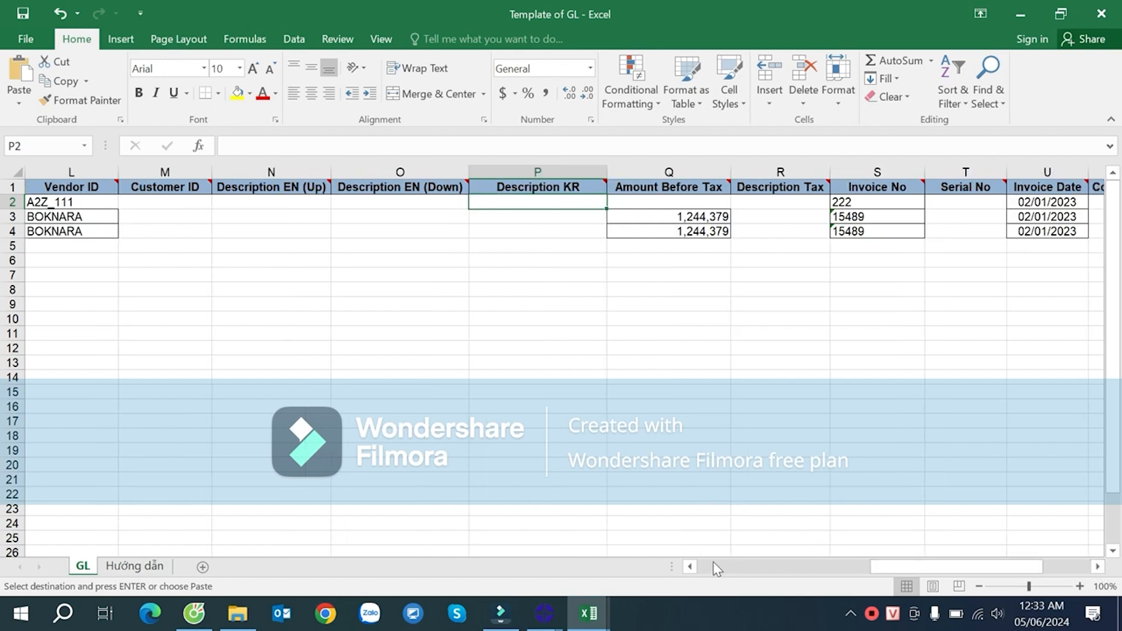
pyautogui.click(691, 568)
pyautogui.click(692, 567)
pyautogui.click(476, 199)
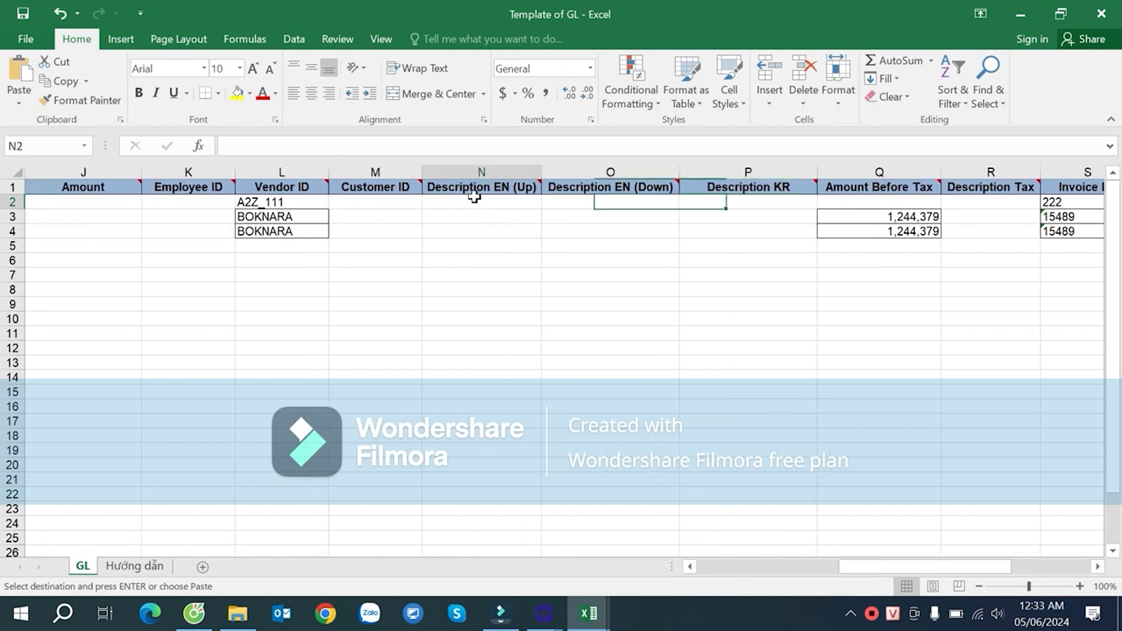
pyautogui.hotkey('ctrl', 'v')
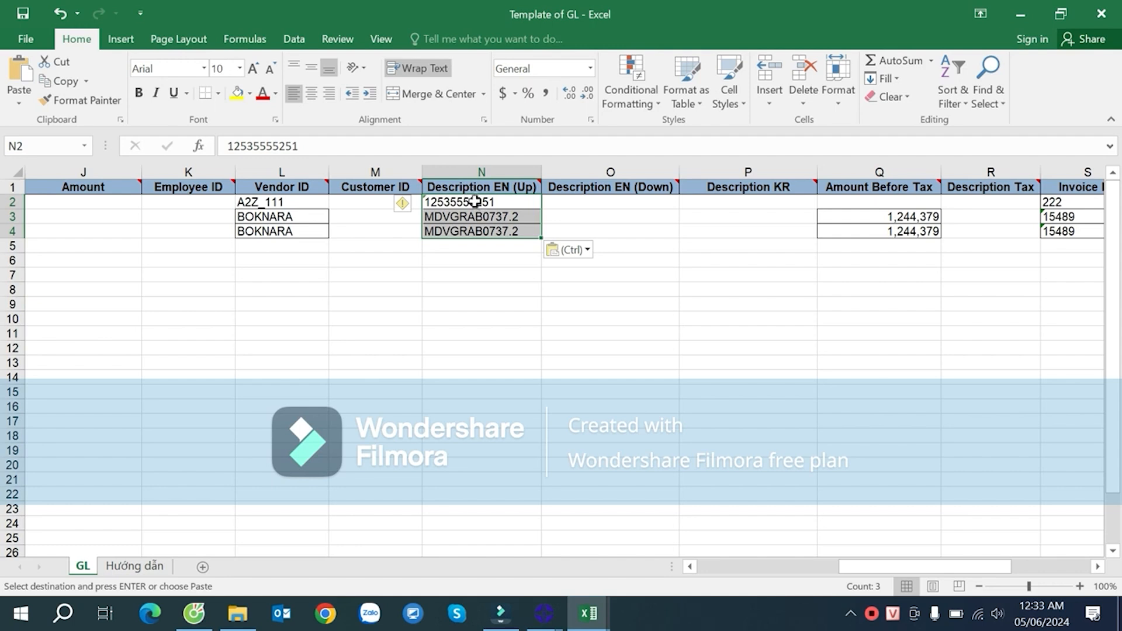
# - Change the second entry's RefNbr in A3 of the template to [Auto]2
pyautogui.hotkey('alt', 'Tab')
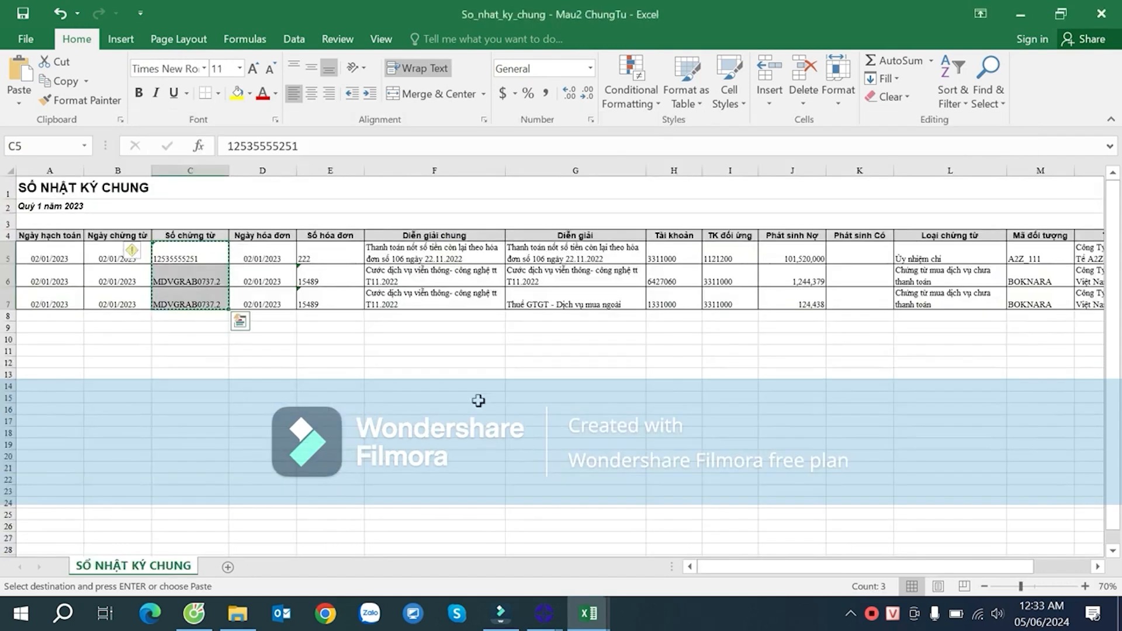
pyautogui.moveTo(717, 567); pyautogui.dragTo(720, 576)
pyautogui.click(296, 295)
pyautogui.hotkey('alt', 'Tab')
pyautogui.moveTo(856, 568); pyautogui.dragTo(702, 570)
pyautogui.click(98, 208)
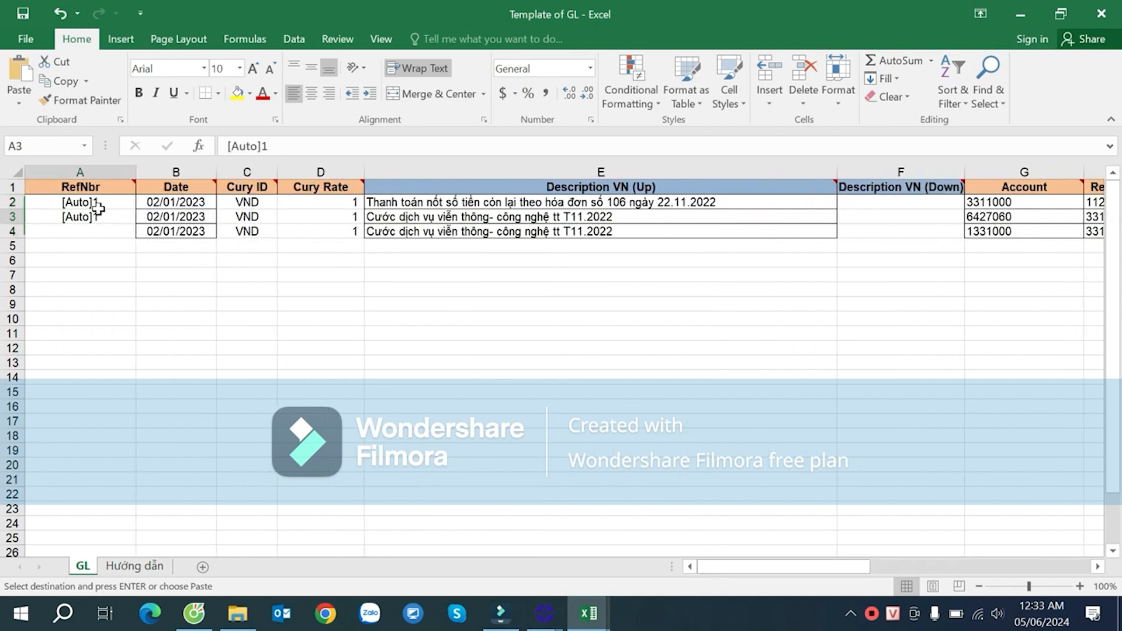
pyautogui.click(100, 203)
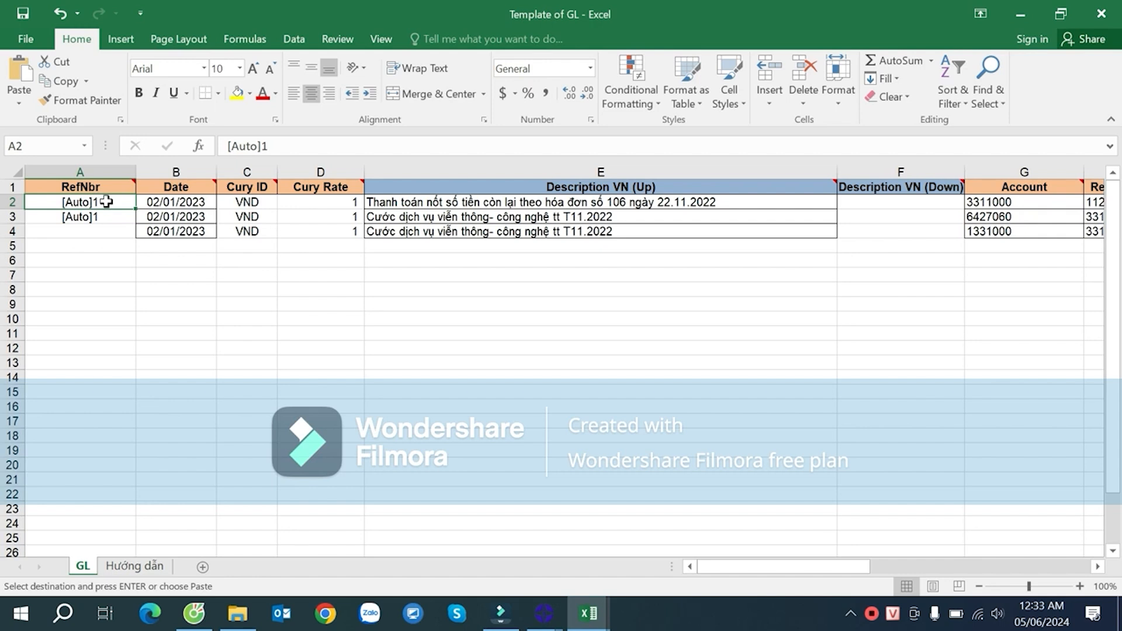
pyautogui.click(102, 203)
pyautogui.click(110, 201)
pyautogui.click(97, 216)
pyautogui.doubleClick(97, 216)
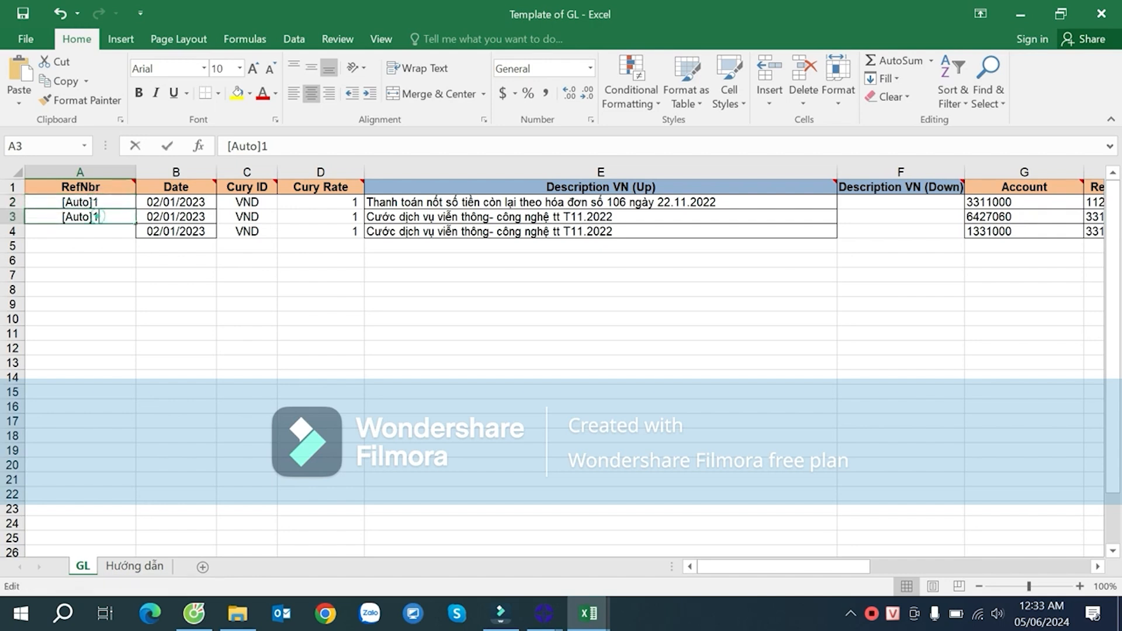
pyautogui.write('2')
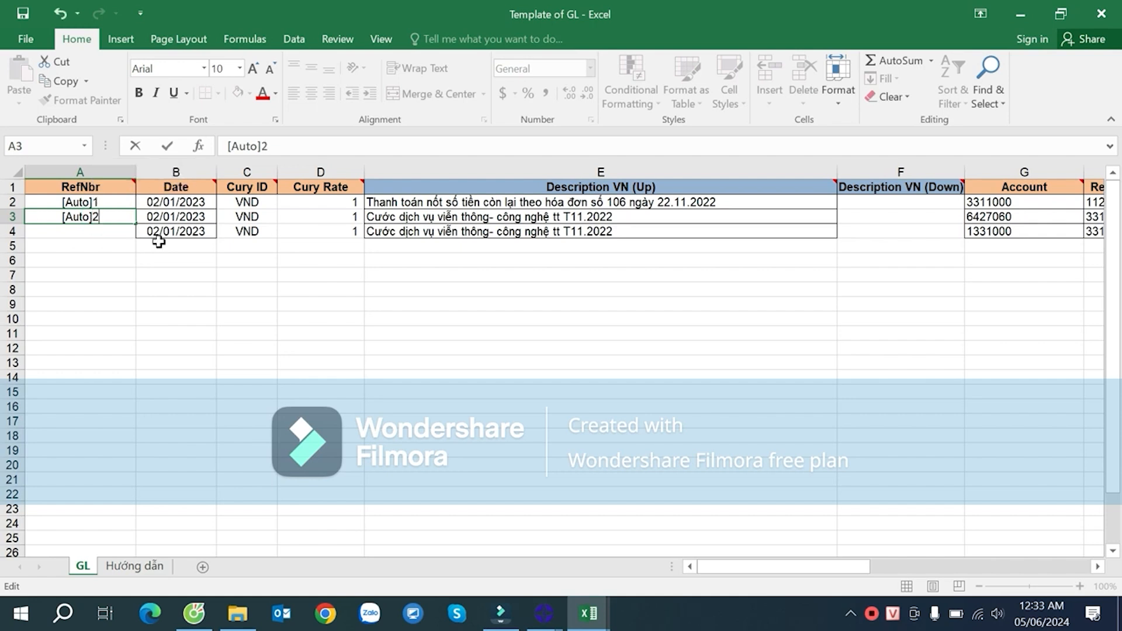
pyautogui.press('Return')
# - Copy the [Auto]2 reference number from A3 to the third entry's RefNbr cell A4
pyautogui.moveTo(88, 202); pyautogui.dragTo(90, 217)
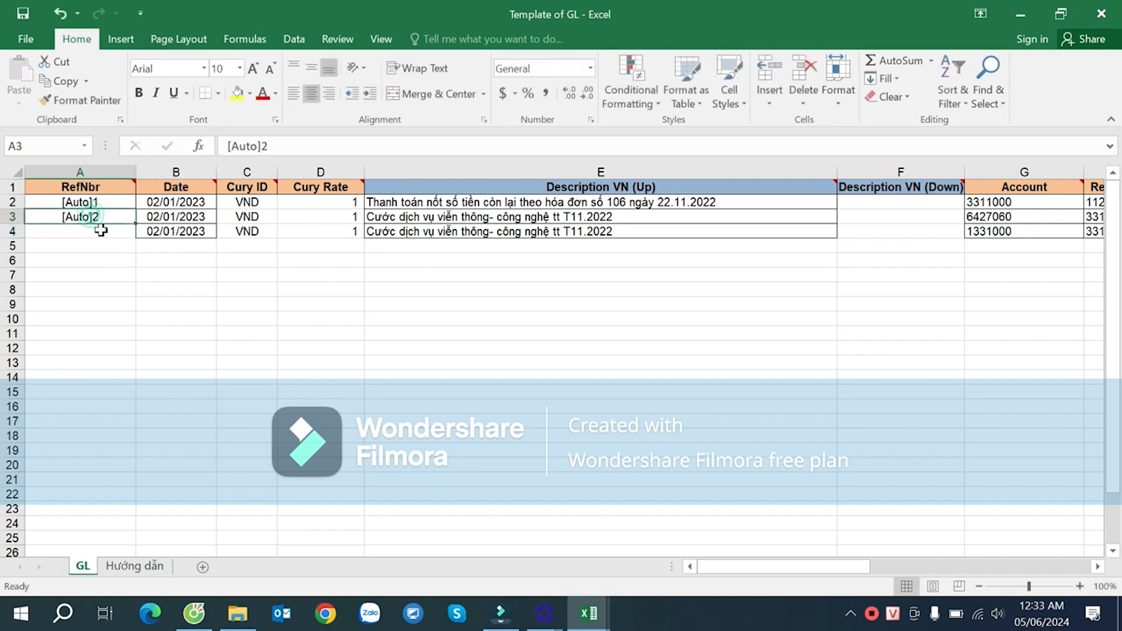
pyautogui.hotkey('ctrl', 'c')
pyautogui.click(90, 231)
pyautogui.hotkey('ctrl', 'v')
pyautogui.press('Escape')
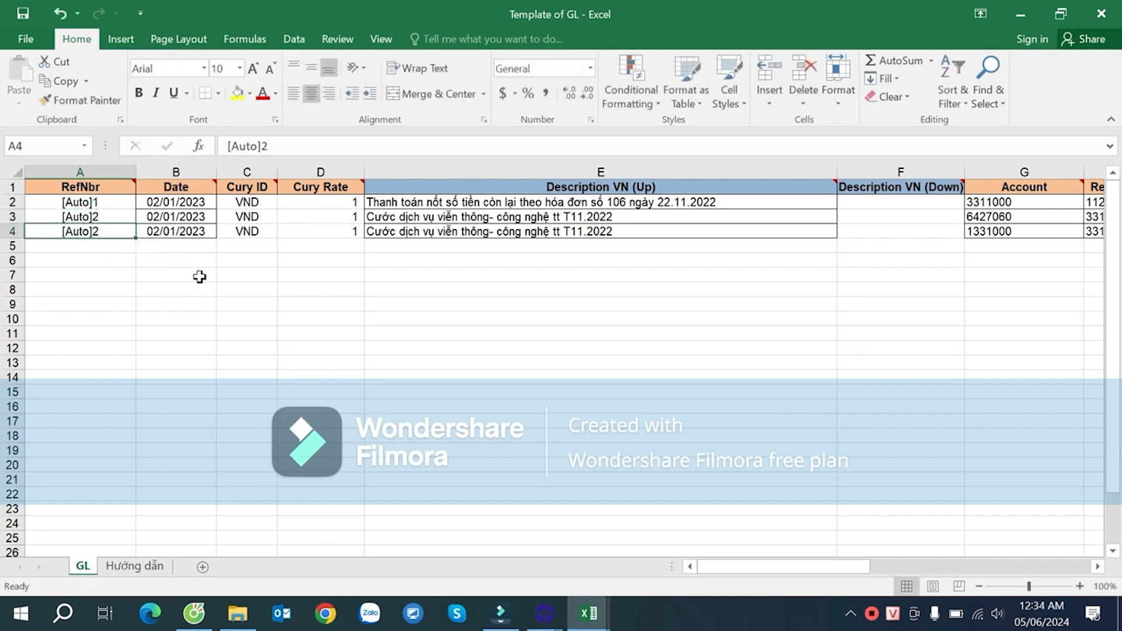
pyautogui.click(315, 229)
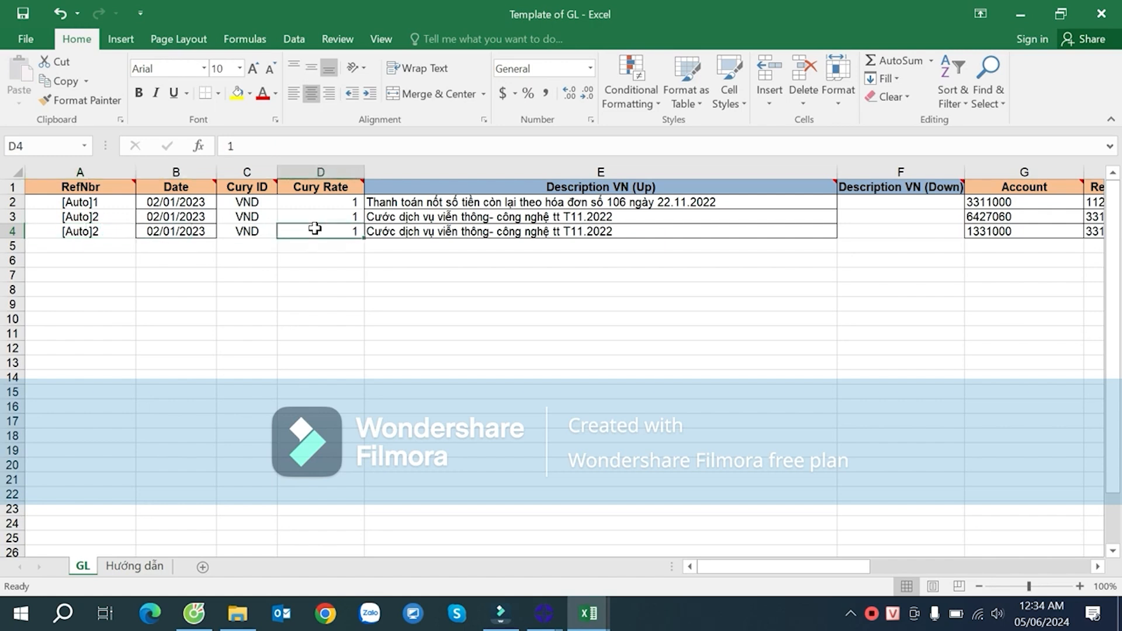
pyautogui.moveTo(773, 567); pyautogui.dragTo(730, 556)
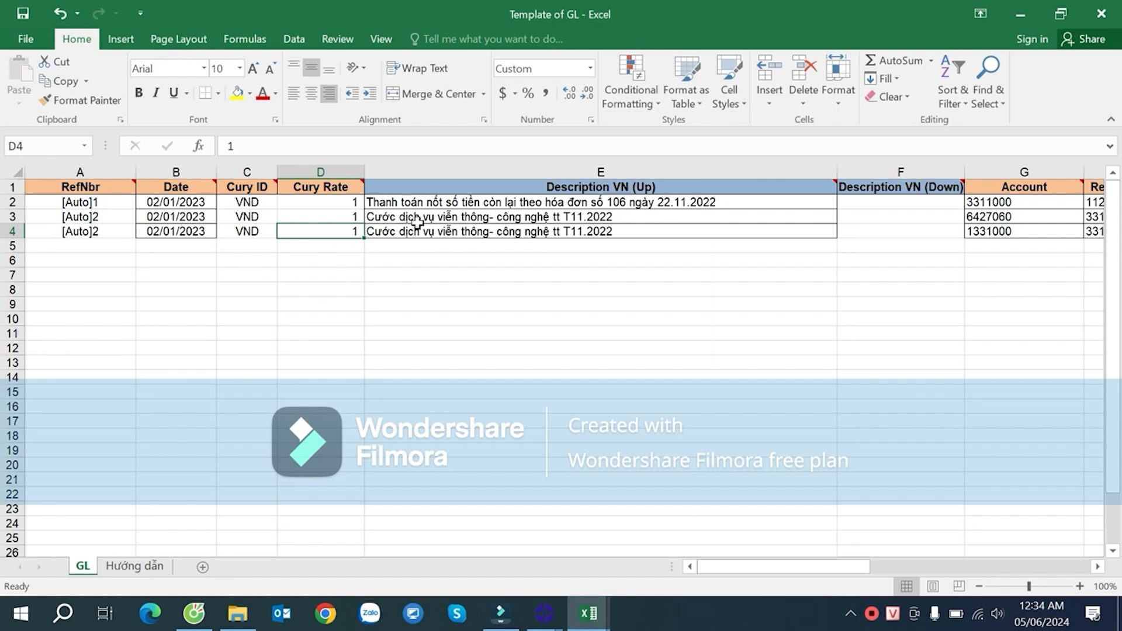
pyautogui.click(507, 216)
pyautogui.click(579, 231)
pyautogui.click(576, 217)
pyautogui.click(595, 228)
# - Close the Template of GL workbook and save its changes
pyautogui.click(1101, 13)
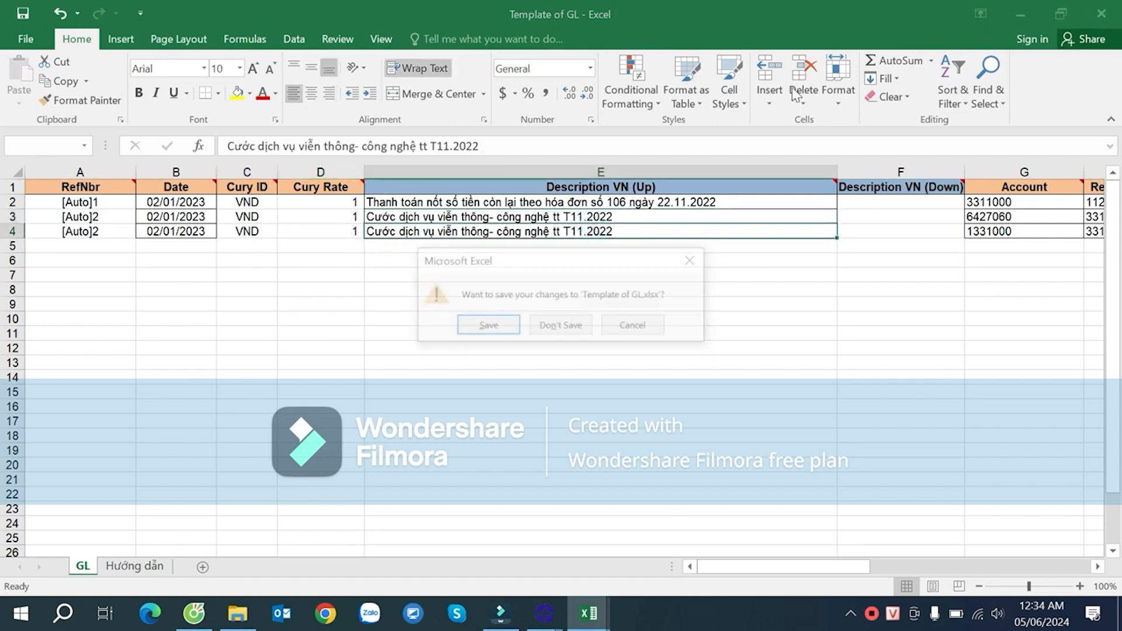
pyautogui.click(497, 329)
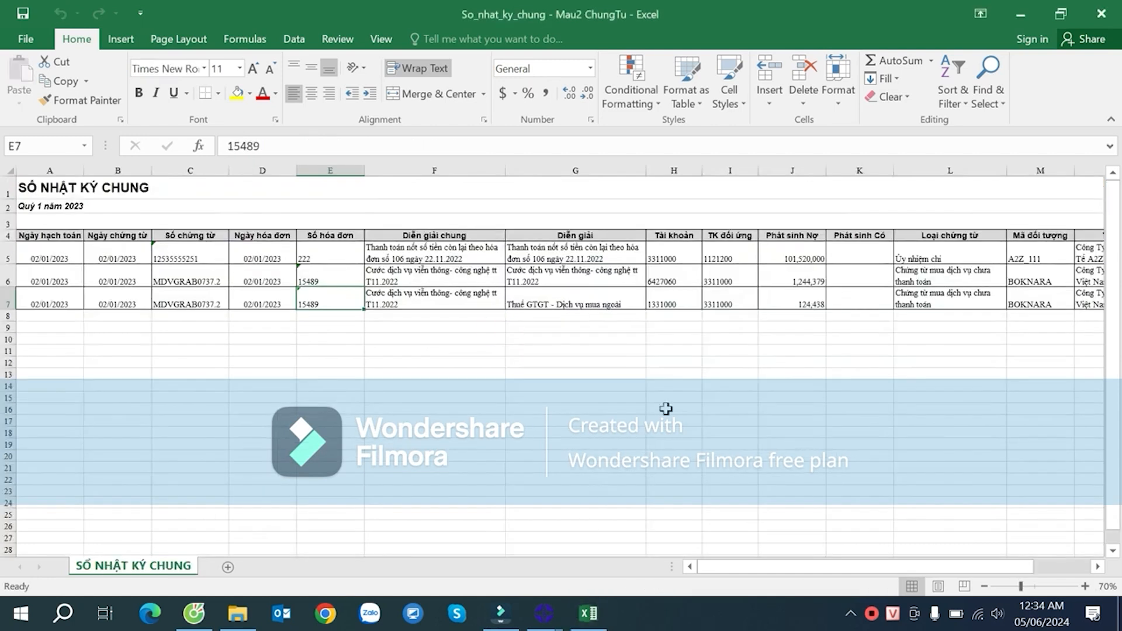
# - Switch to the SmartBooks ImportTool and choose the Template of GL file from the Desktop as the import source
pyautogui.moveTo(544, 613)
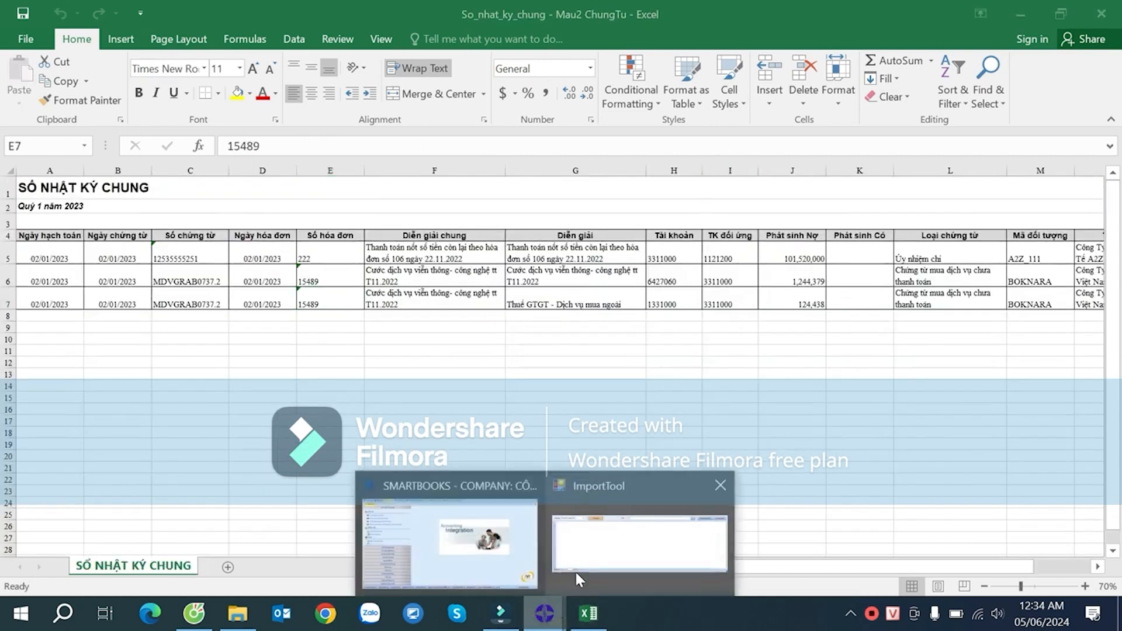
pyautogui.click(627, 552)
pyautogui.click(884, 153)
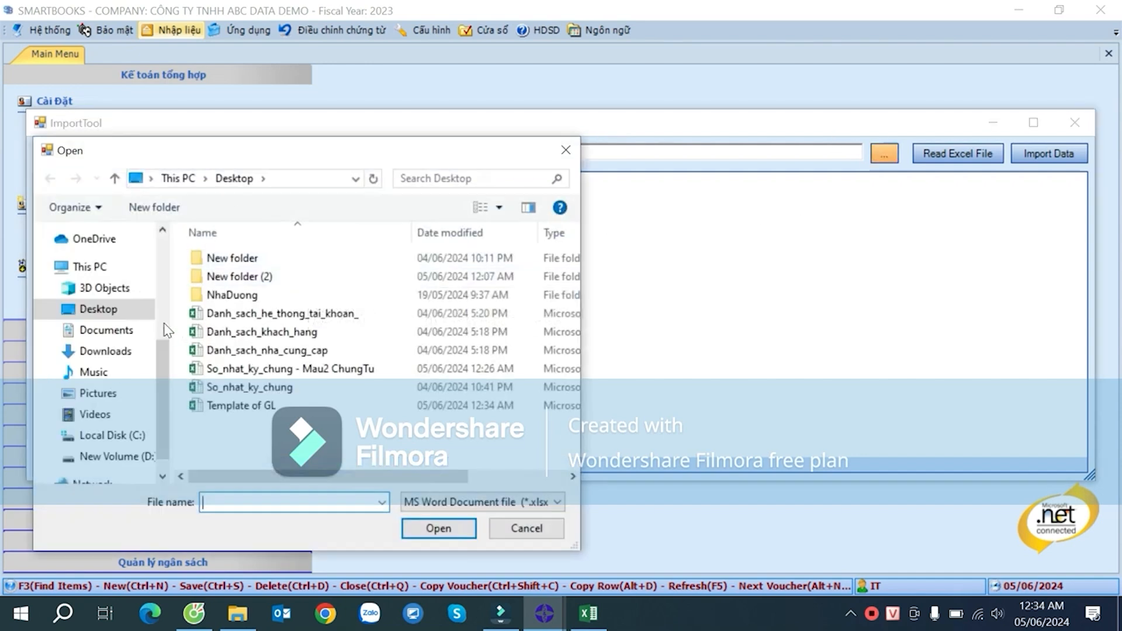
pyautogui.click(255, 409)
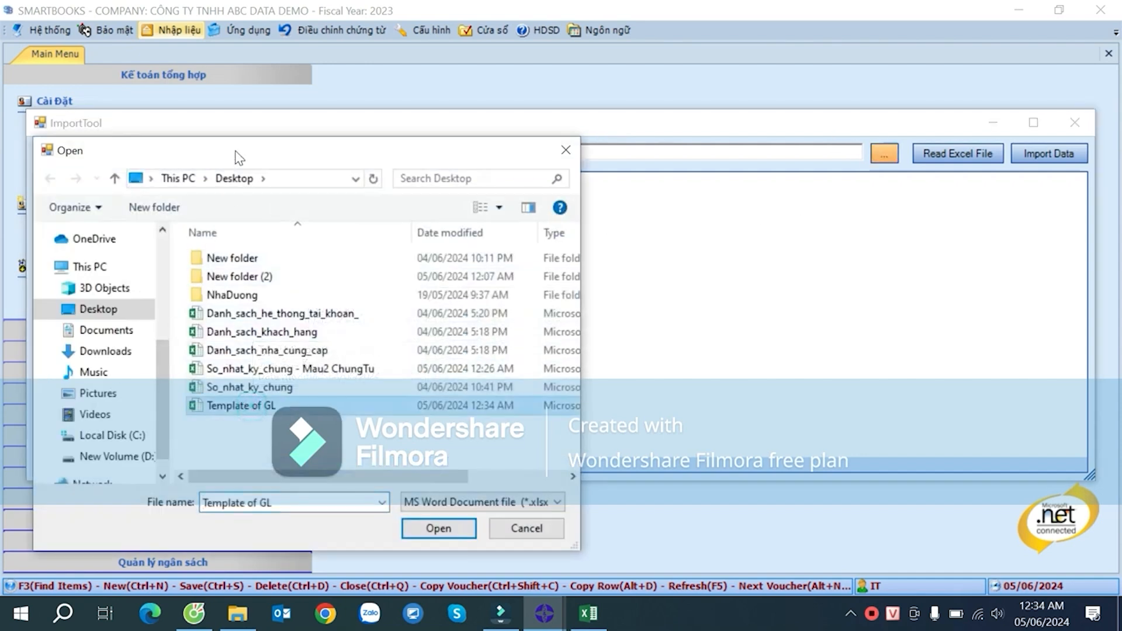
pyautogui.click(459, 519)
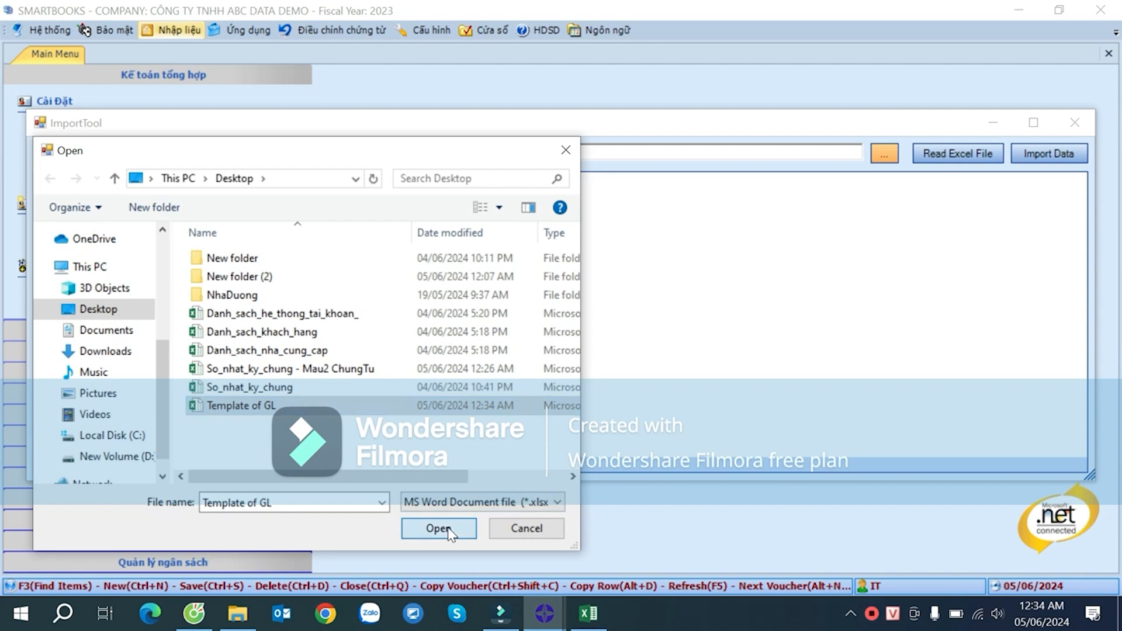
# - Read the Template of GL file into the import grid and check the three entries' error column and remaining fields
pyautogui.click(960, 153)
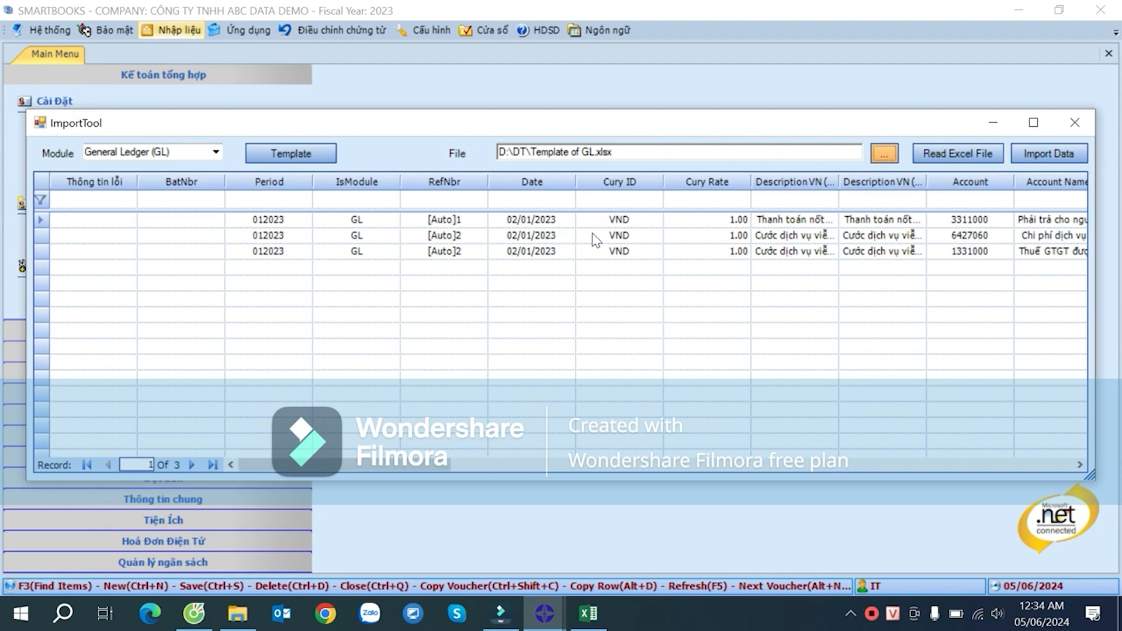
pyautogui.click(100, 222)
pyautogui.click(101, 236)
pyautogui.click(101, 252)
pyautogui.click(109, 232)
pyautogui.click(120, 221)
pyautogui.click(119, 237)
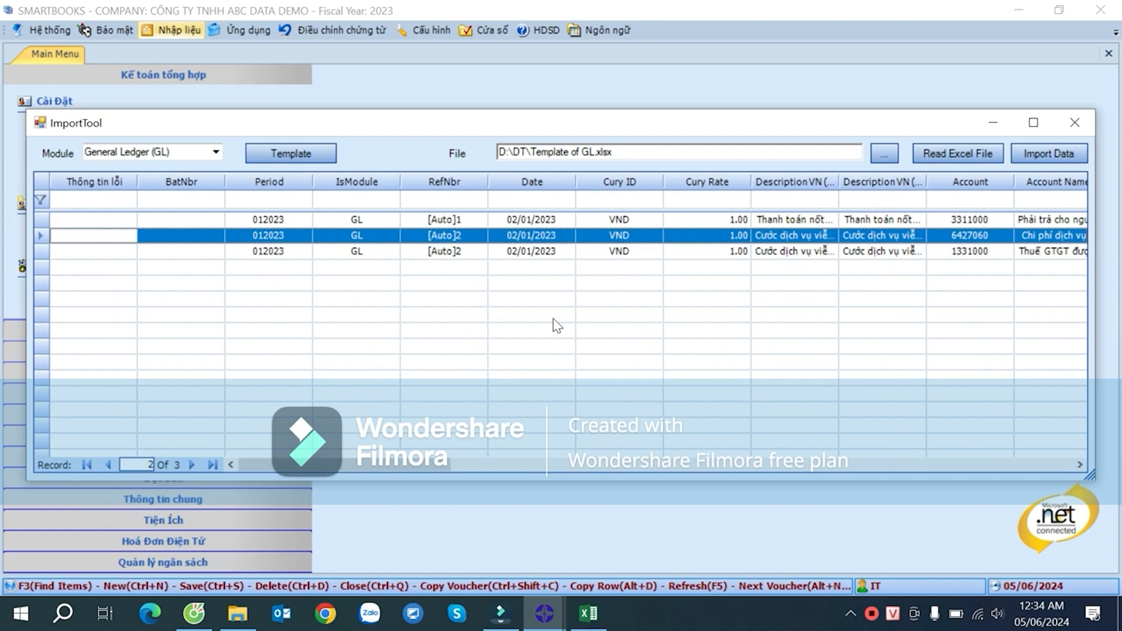
pyautogui.moveTo(416, 467); pyautogui.dragTo(918, 442)
pyautogui.hscroll(-10, 957, 440)
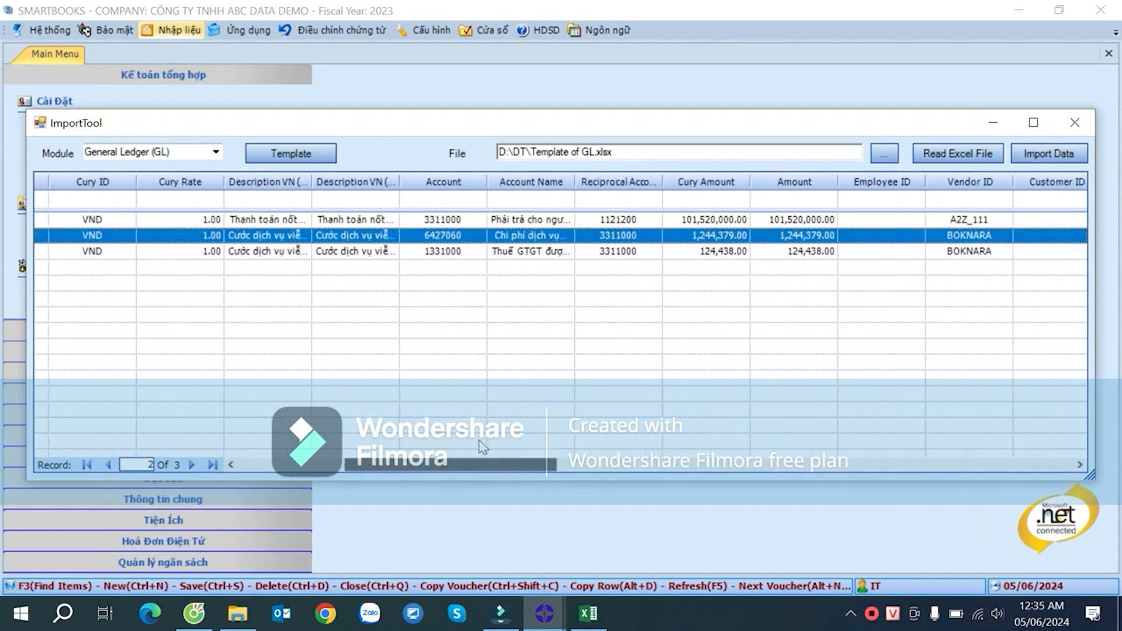
# - Import the three General Ledger entries, accept overwriting existing data, and dismiss the completion message
pyautogui.click(1040, 158)
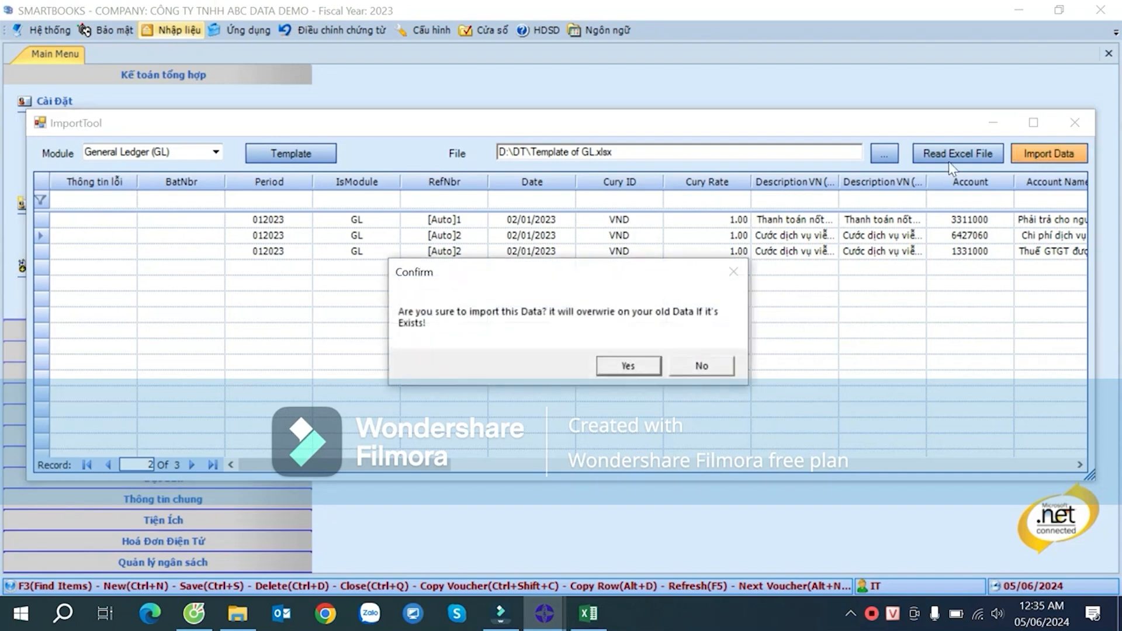
pyautogui.moveTo(579, 274); pyautogui.dragTo(611, 291)
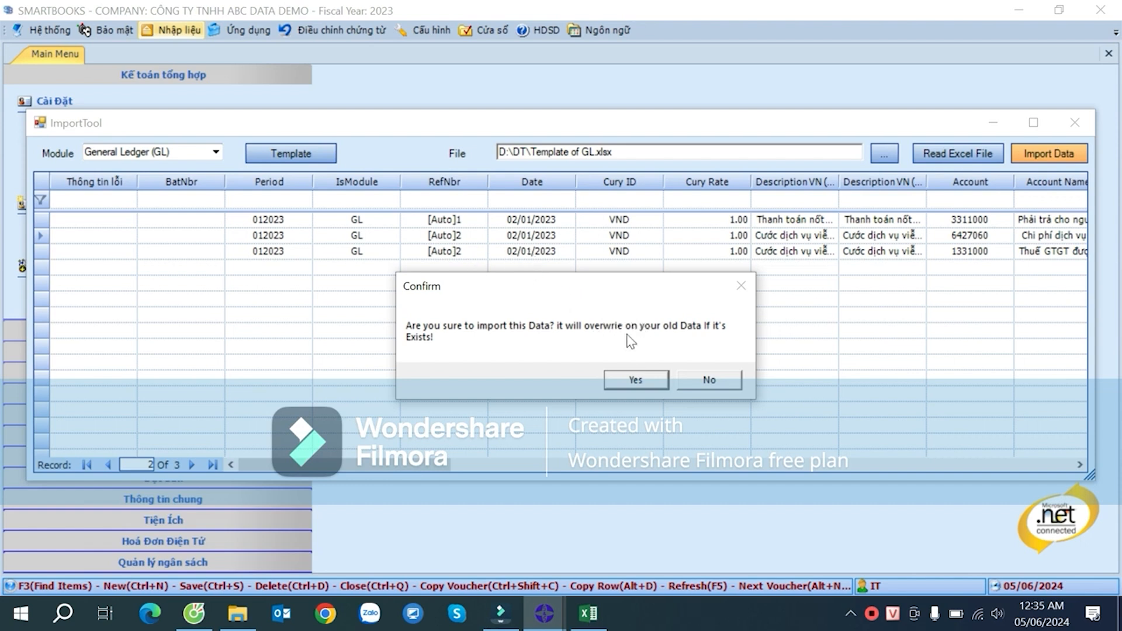
pyautogui.click(636, 381)
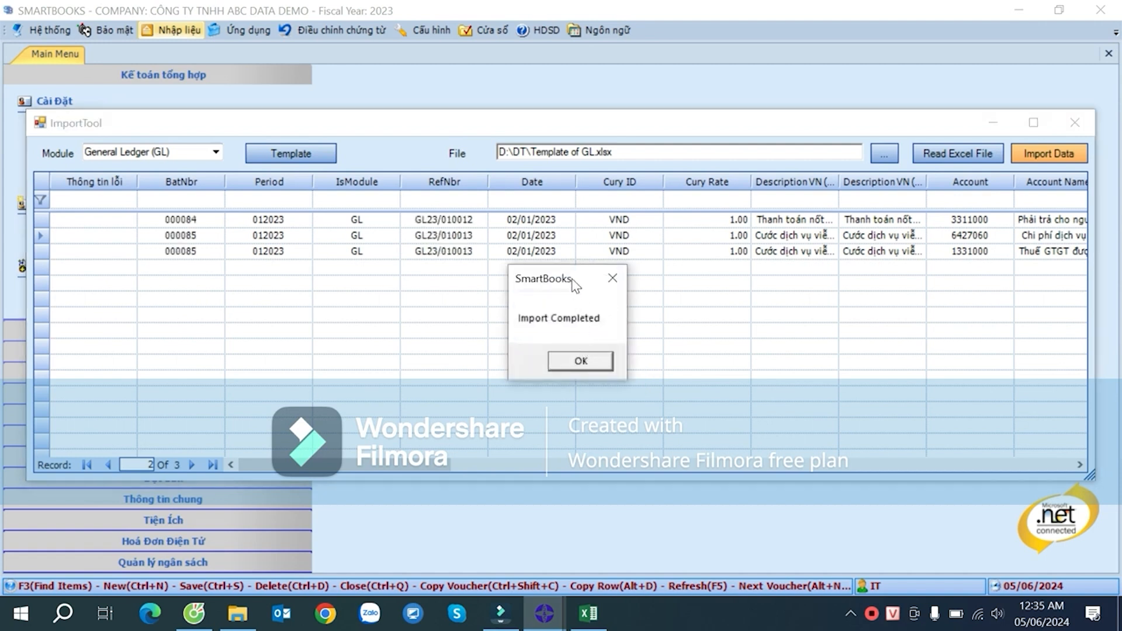
pyautogui.click(577, 358)
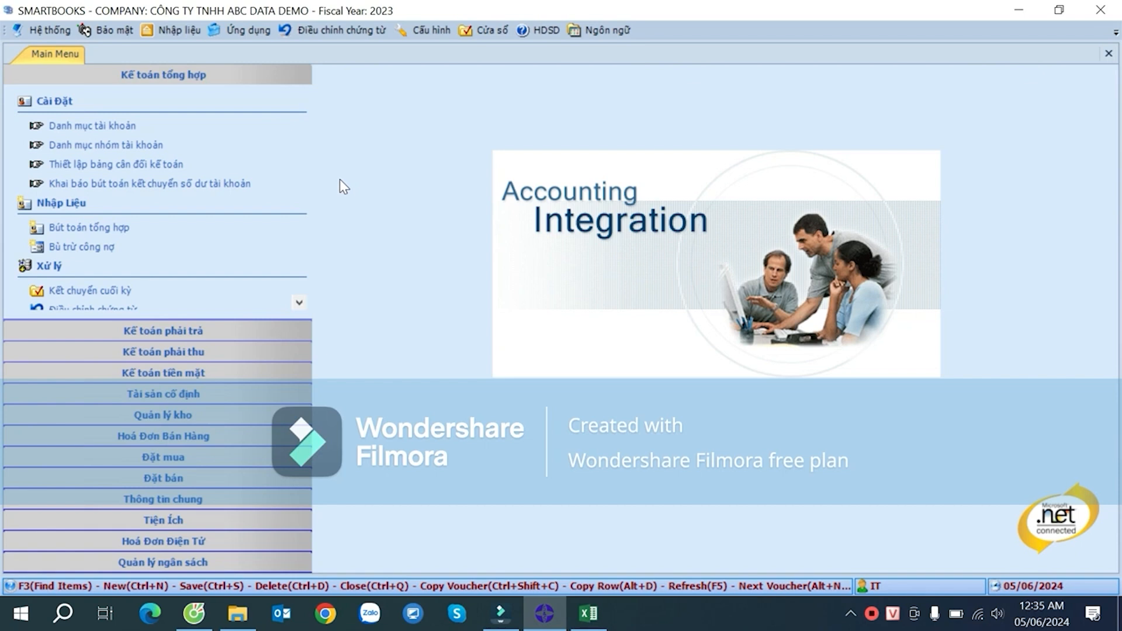
# - Open the Chi tiết hạch toán query and list the postings from 01/01/2023 to 31/01/2023
pyautogui.scroll(-7, 286, 125)
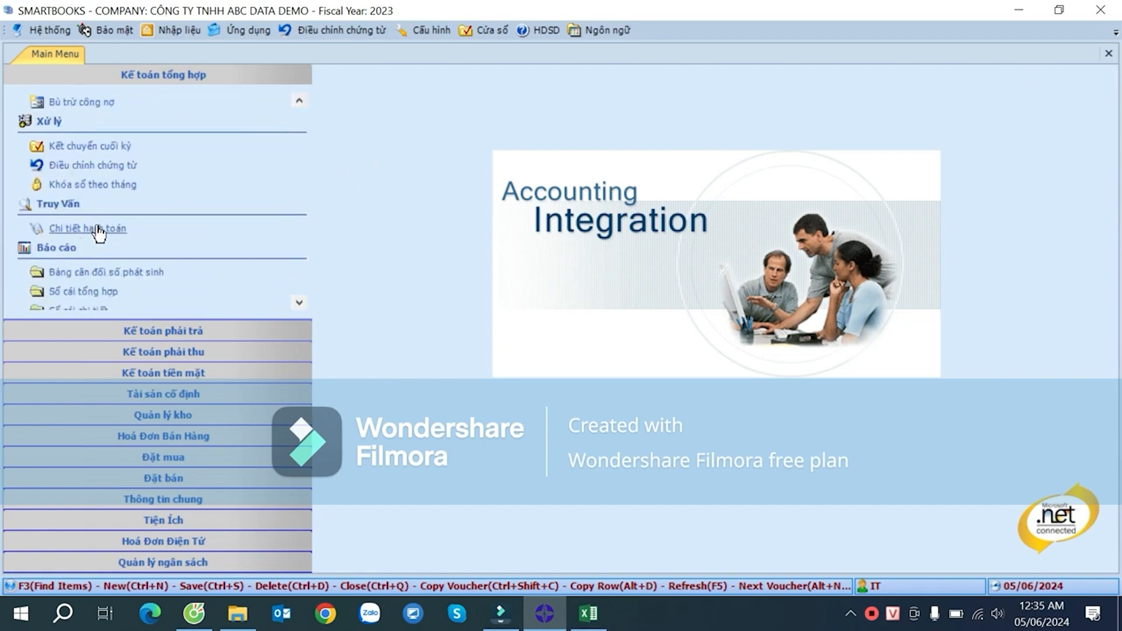
pyautogui.click(98, 231)
pyautogui.write('01/01/2024')
pyautogui.press('Return')
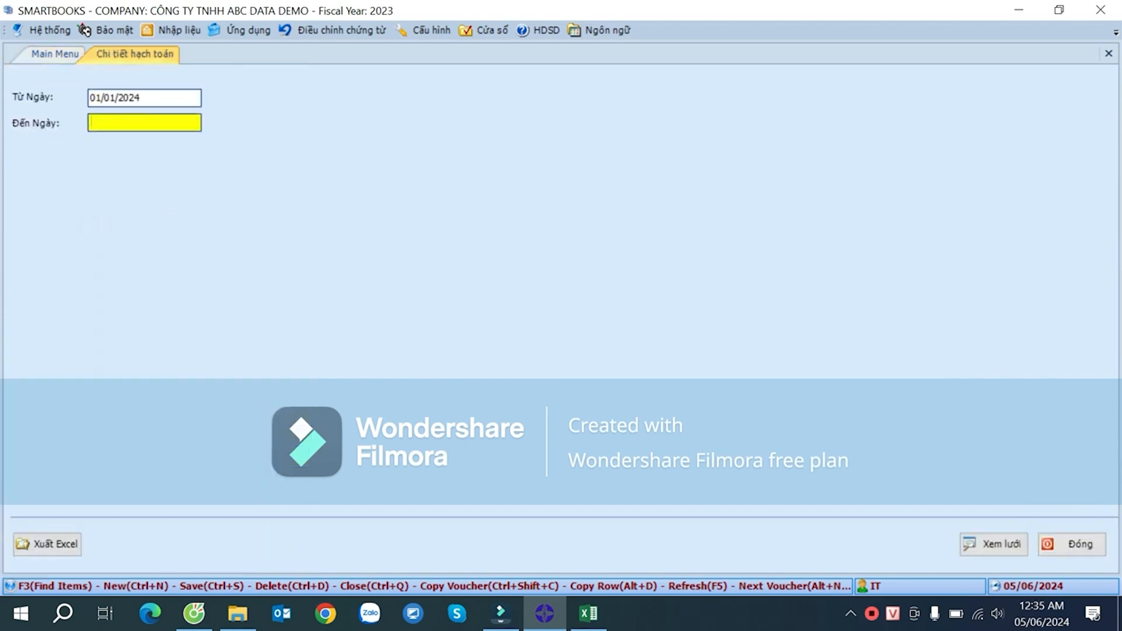
pyautogui.hotkey('shift', 'Tab')
pyautogui.write('01/01/2023')
pyautogui.press('Return')
pyautogui.write('31')
pyautogui.press('Return')
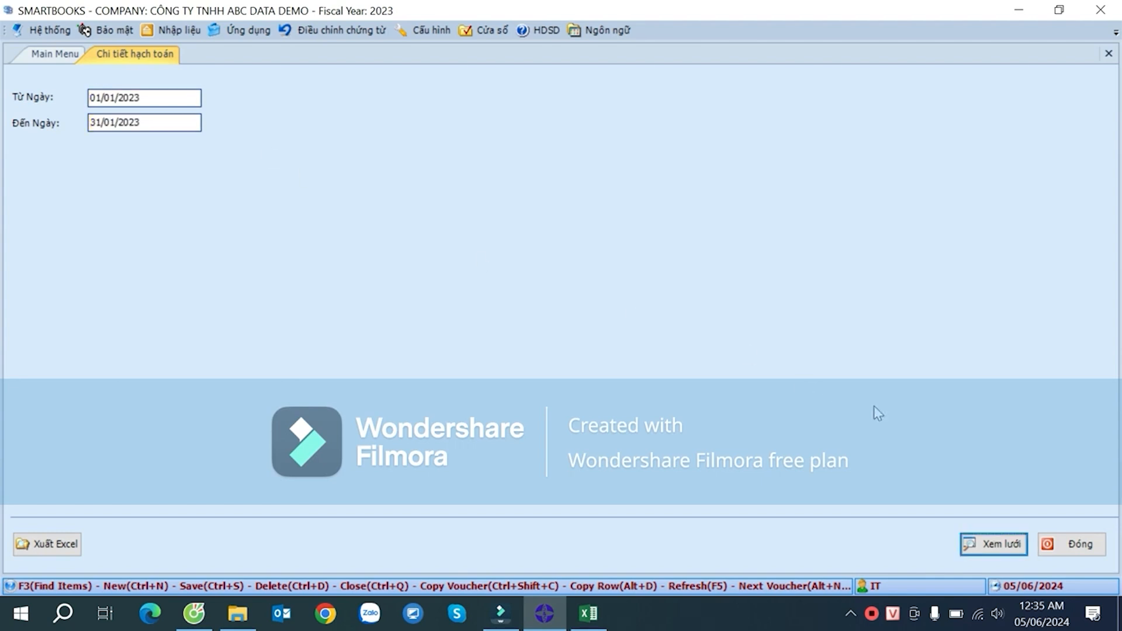
pyautogui.click(978, 550)
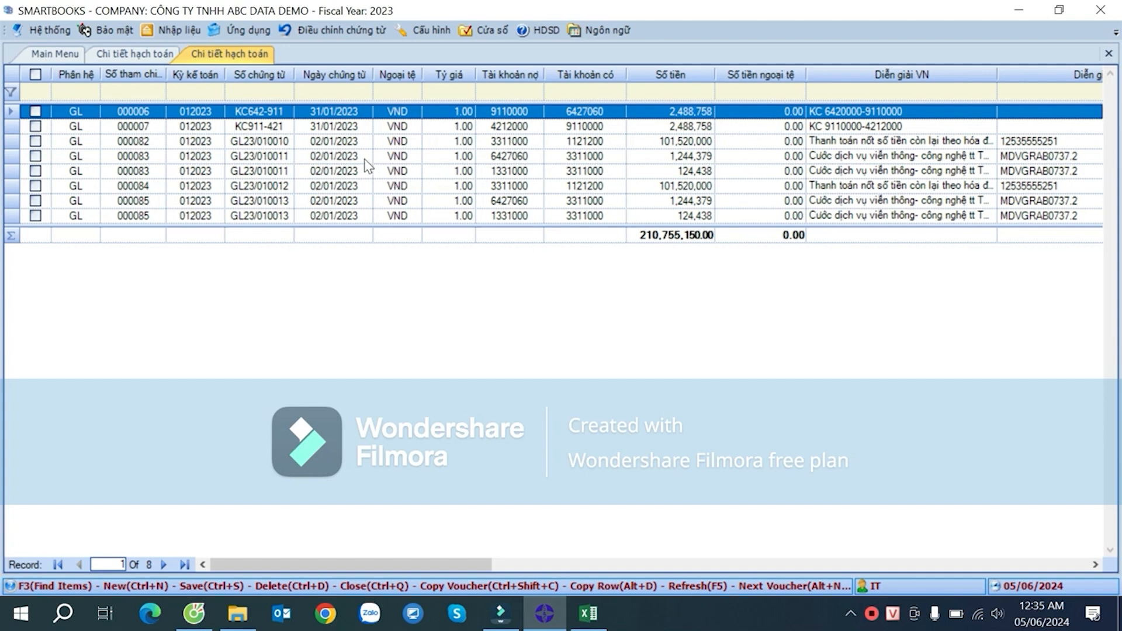
# - Examine the document numbers of the two closing transfers and the general journal vouchers in the Chi tiết hạch toán list
pyautogui.click(314, 142)
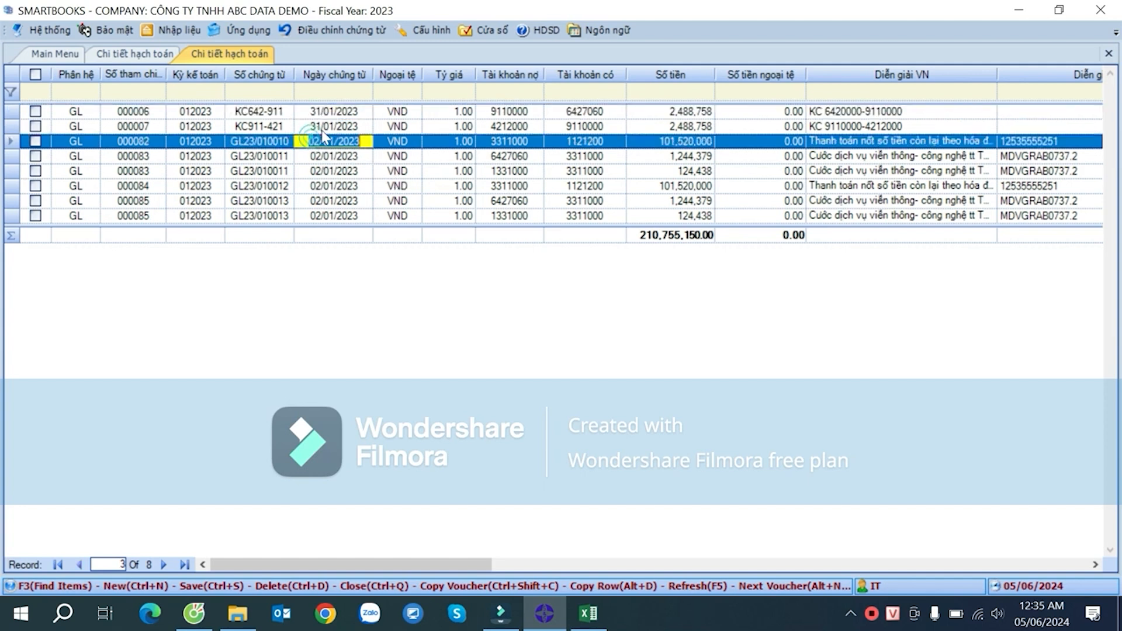
pyautogui.click(287, 112)
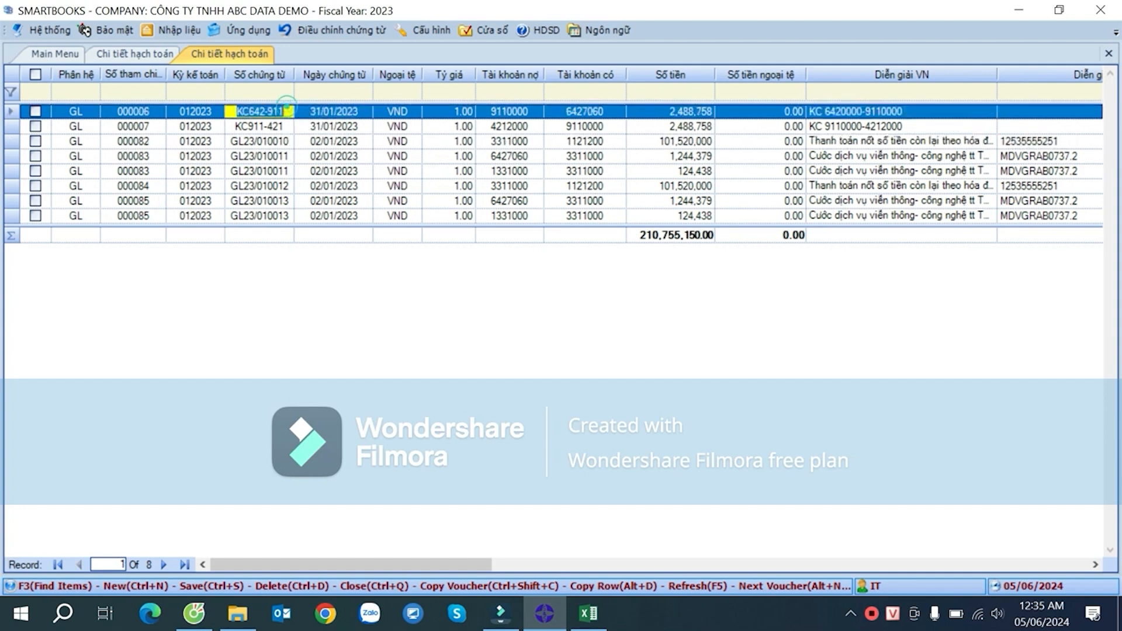
pyautogui.click(276, 125)
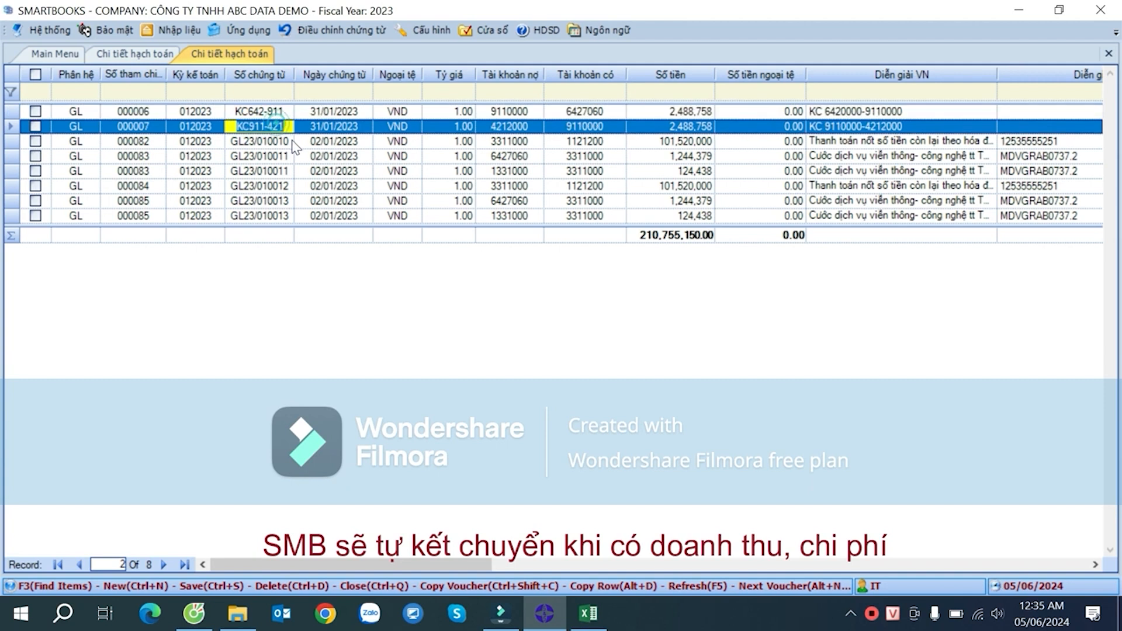
pyautogui.click(290, 143)
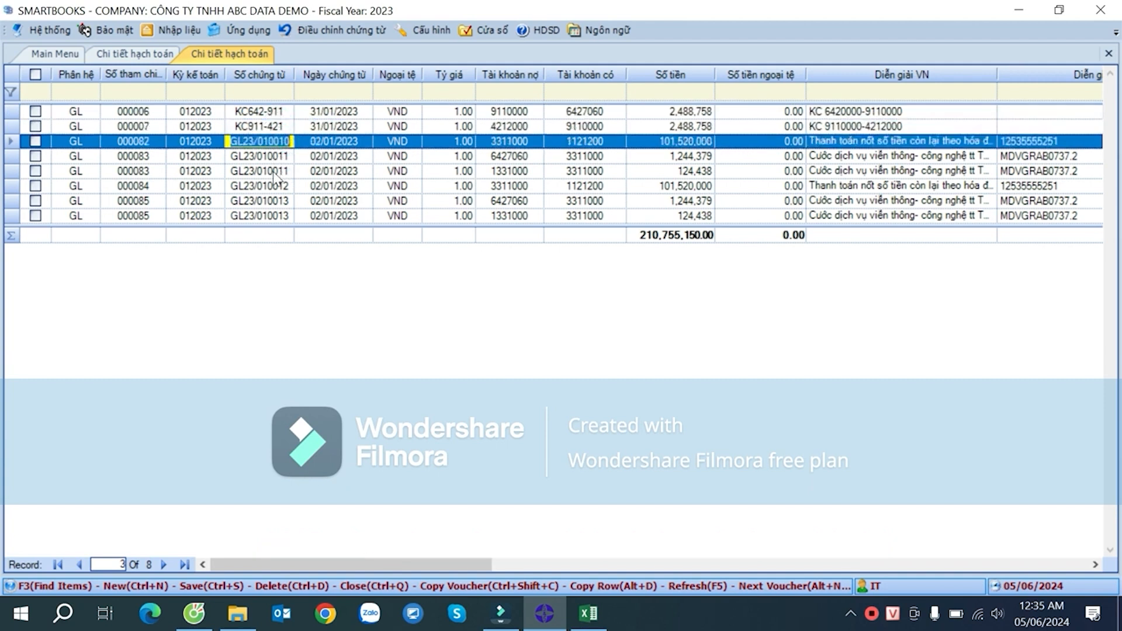
pyautogui.click(272, 189)
pyautogui.click(272, 203)
pyautogui.click(272, 215)
pyautogui.click(285, 142)
pyautogui.click(297, 158)
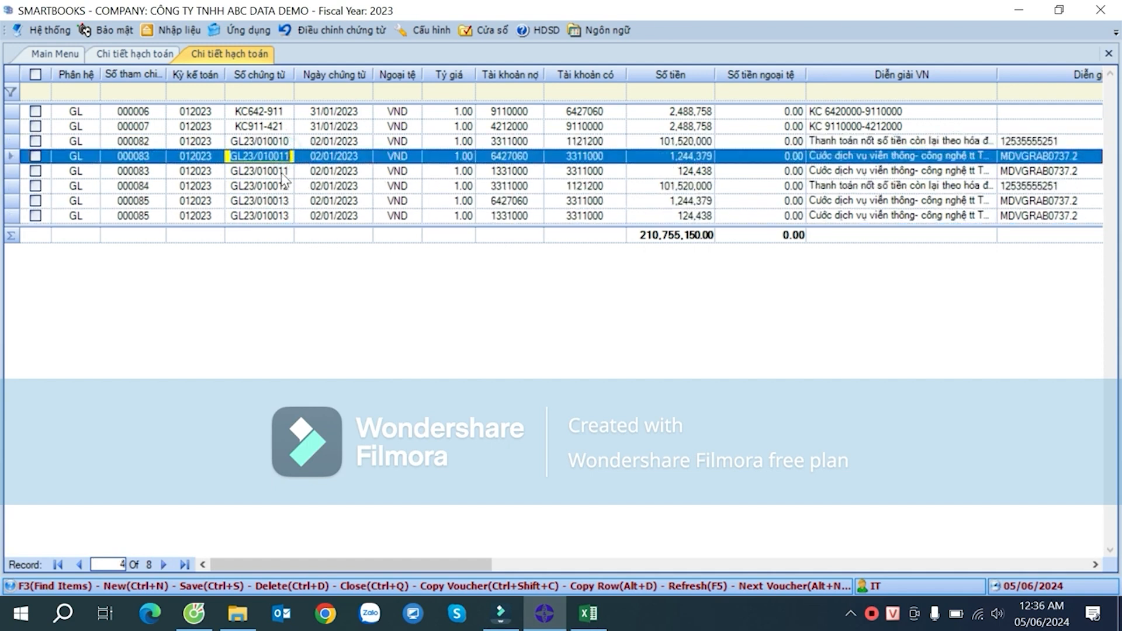
pyautogui.click(281, 173)
pyautogui.click(277, 144)
pyautogui.click(280, 156)
pyautogui.click(284, 189)
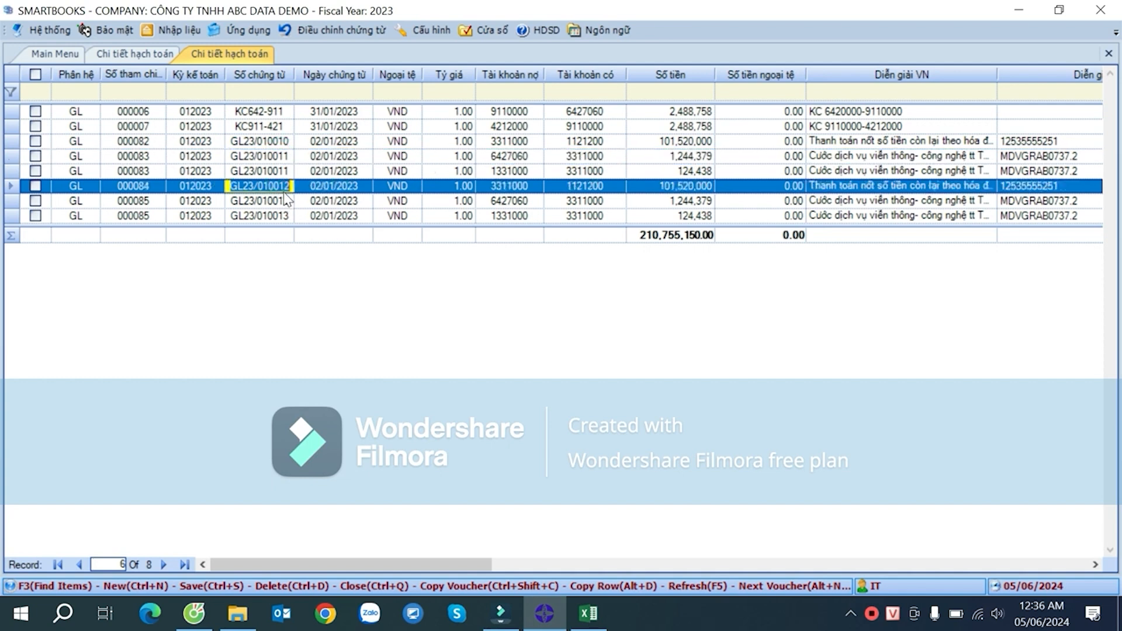
pyautogui.click(286, 200)
# - Check the imported vouchers' currency, dates, credit account, descriptions, supplier codes and supplier names
pyautogui.click(380, 186)
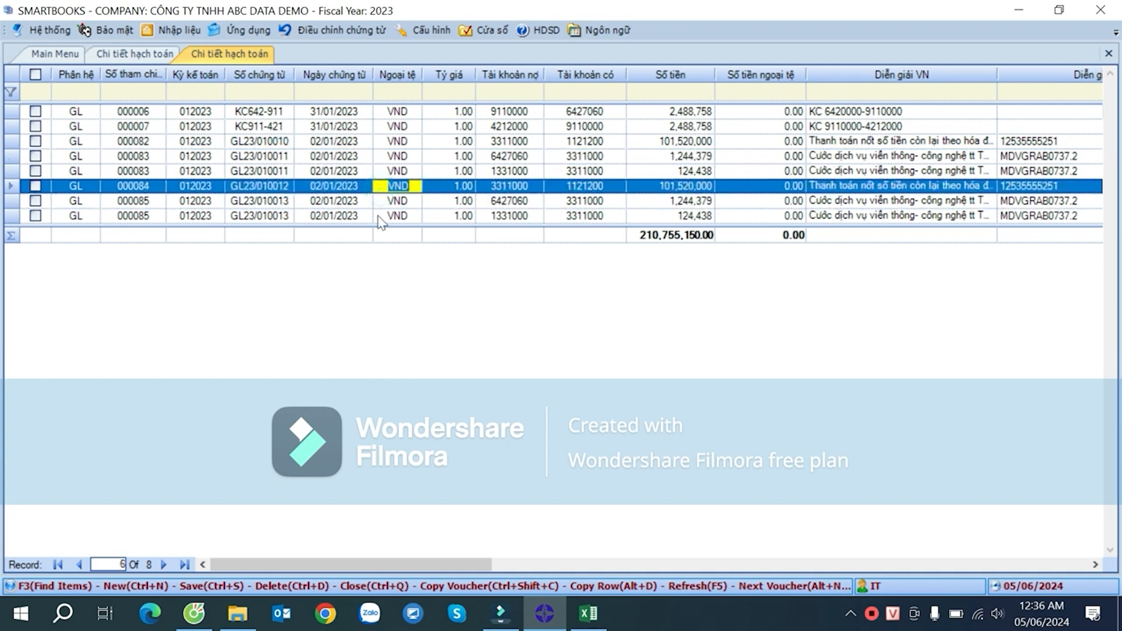
pyautogui.click(282, 202)
pyautogui.click(275, 187)
pyautogui.click(351, 186)
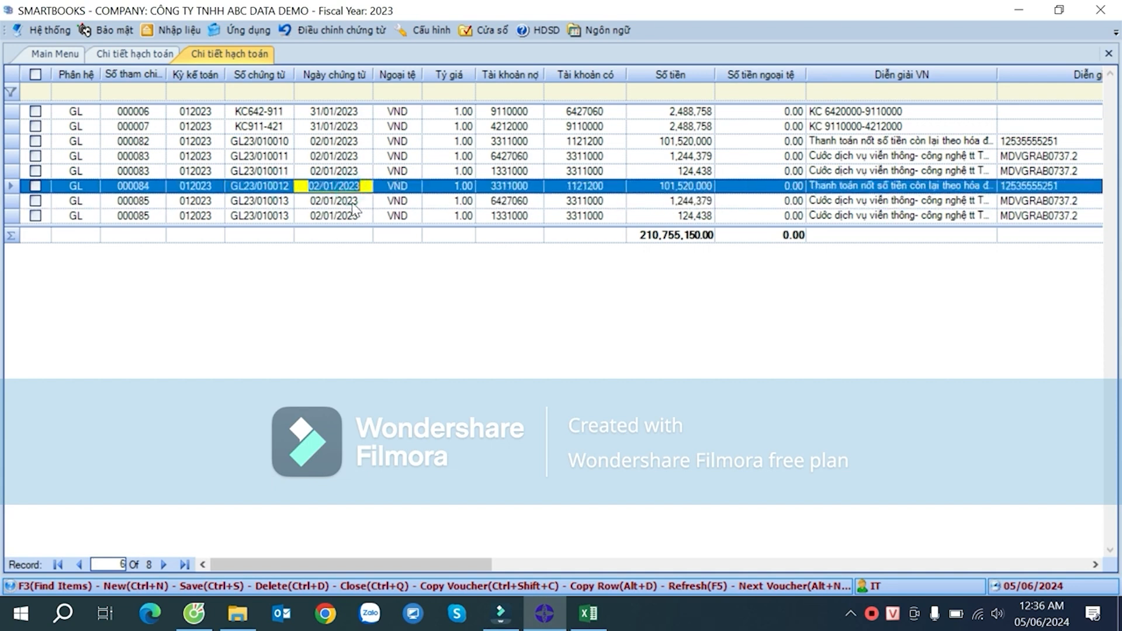
pyautogui.click(351, 201)
pyautogui.click(581, 186)
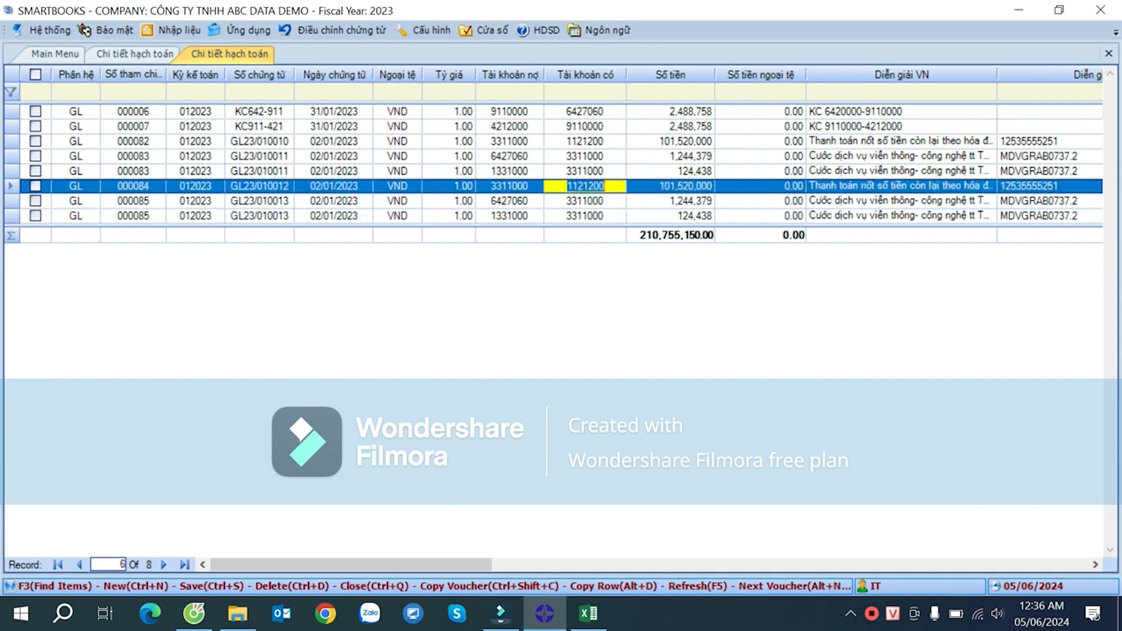
pyautogui.moveTo(448, 563); pyautogui.dragTo(877, 517)
pyautogui.click(685, 186)
pyautogui.click(745, 188)
pyautogui.moveTo(825, 562); pyautogui.dragTo(623, 521)
pyautogui.click(466, 186)
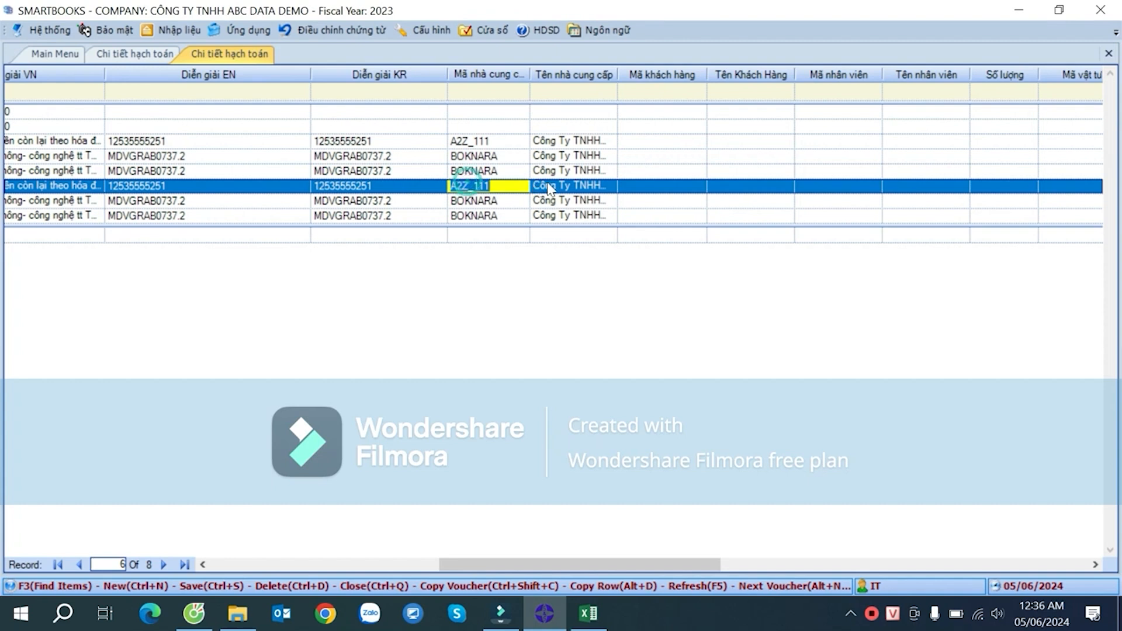
pyautogui.click(571, 186)
pyautogui.moveTo(605, 565); pyautogui.dragTo(566, 552)
pyautogui.click(368, 187)
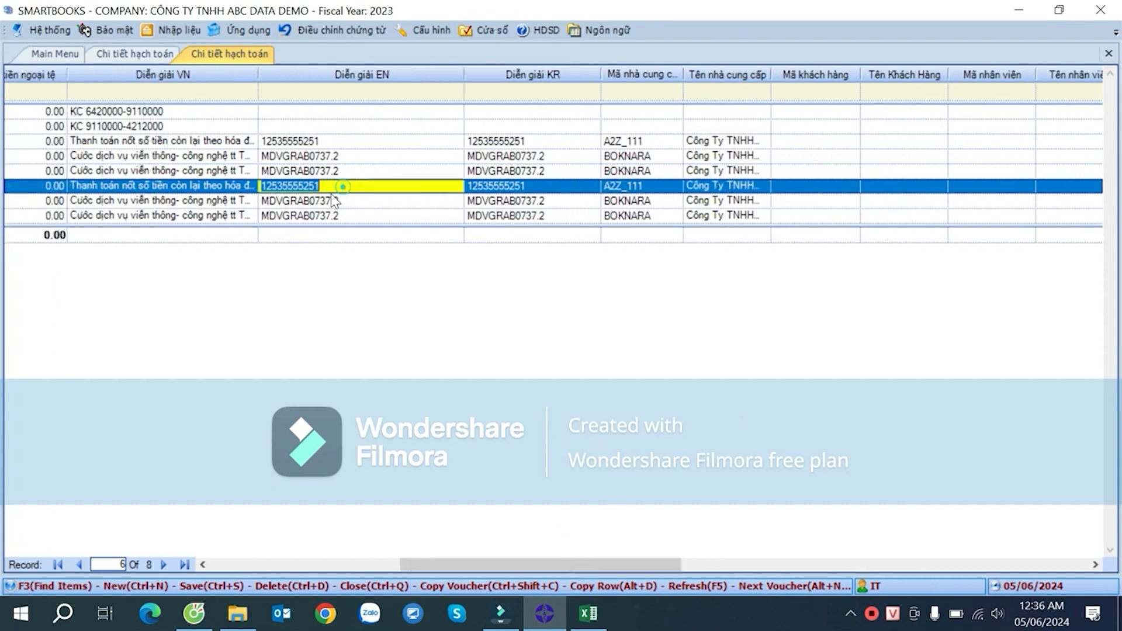
pyautogui.click(339, 200)
pyautogui.click(631, 200)
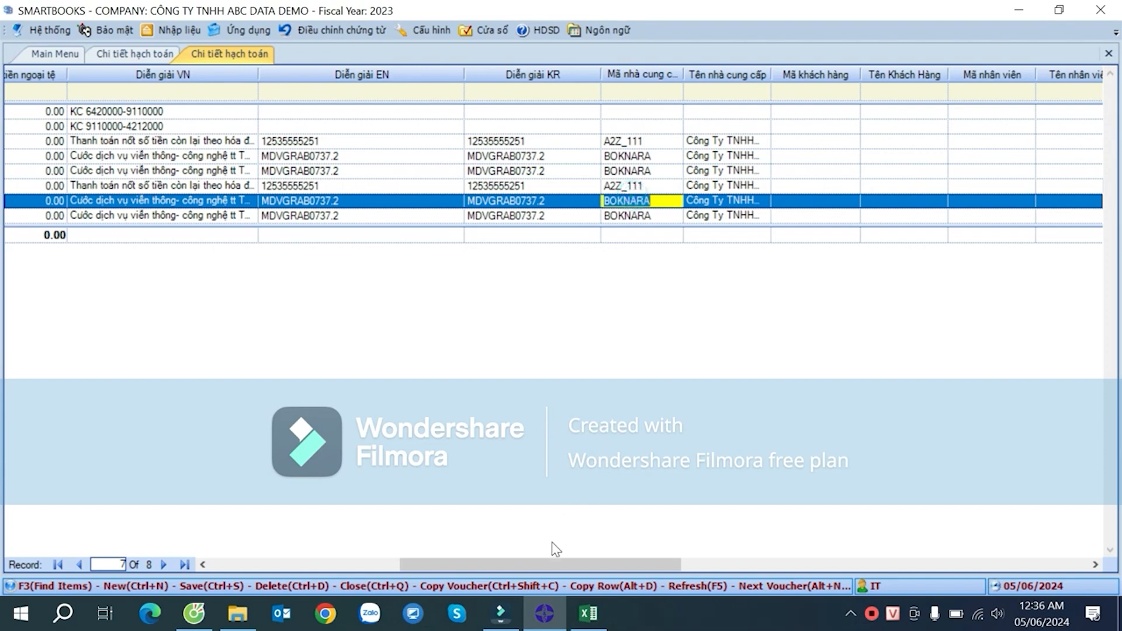
# - Review the debit and credit accounts and amounts of the January 2023 journal postings
pyautogui.moveTo(528, 562); pyautogui.dragTo(394, 563)
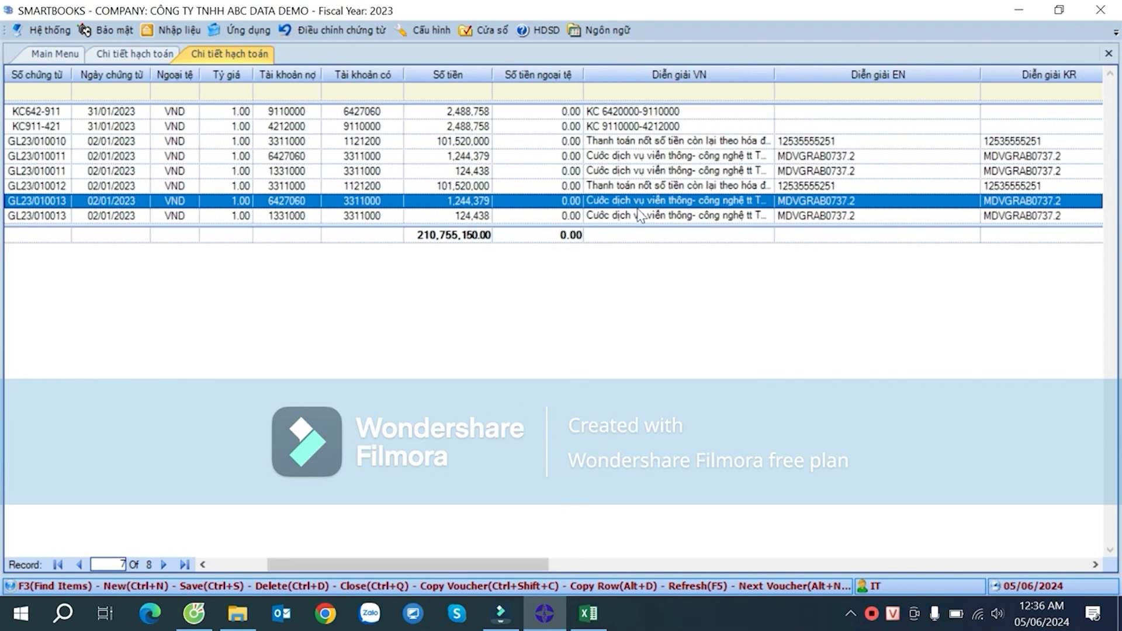
pyautogui.click(358, 186)
pyautogui.click(398, 173)
pyautogui.click(477, 174)
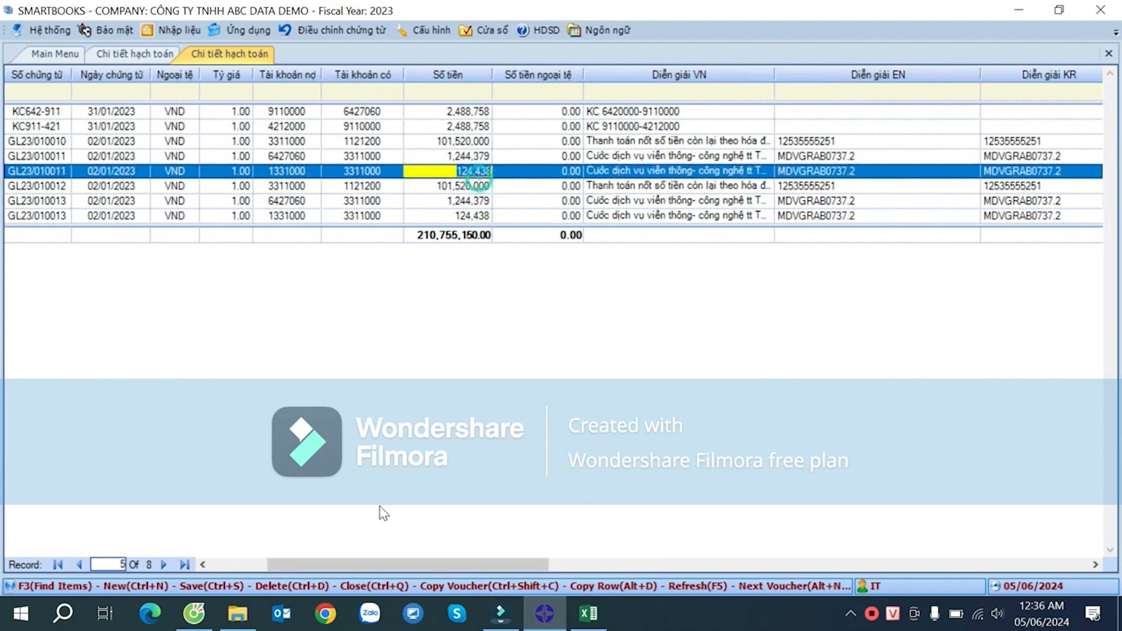
pyautogui.moveTo(338, 562); pyautogui.dragTo(249, 567)
pyautogui.click(351, 200)
pyautogui.click(468, 185)
pyautogui.click(529, 186)
pyautogui.click(568, 187)
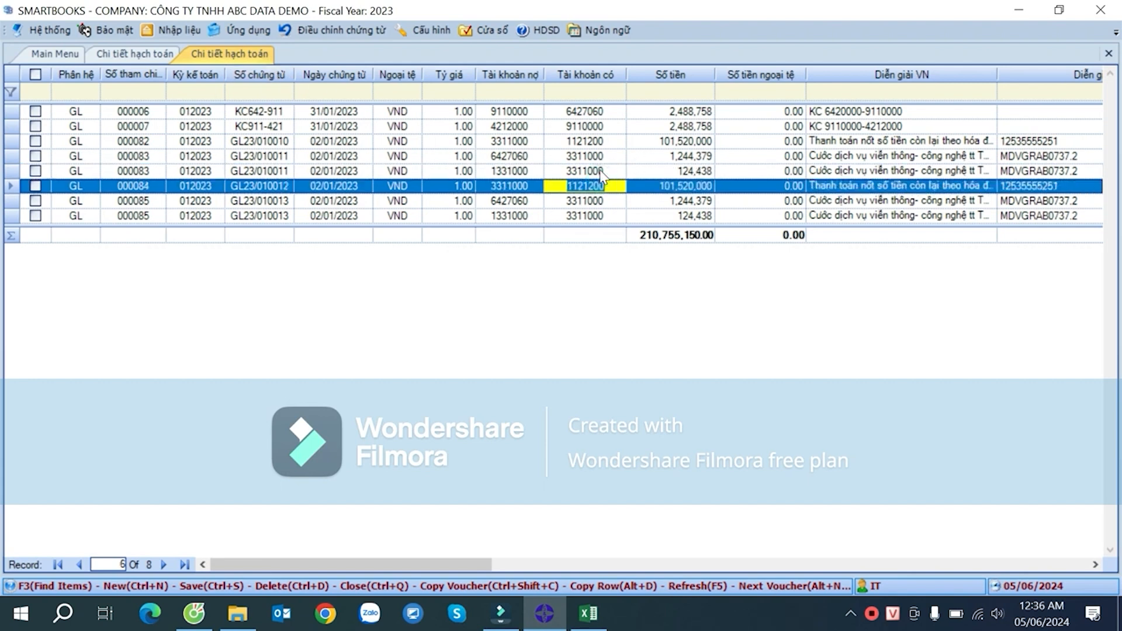
# - Minimize SmartBooks and close the So_nhat_ky_chung - Mau2 ChungTu workbook
pyautogui.click(1017, 10)
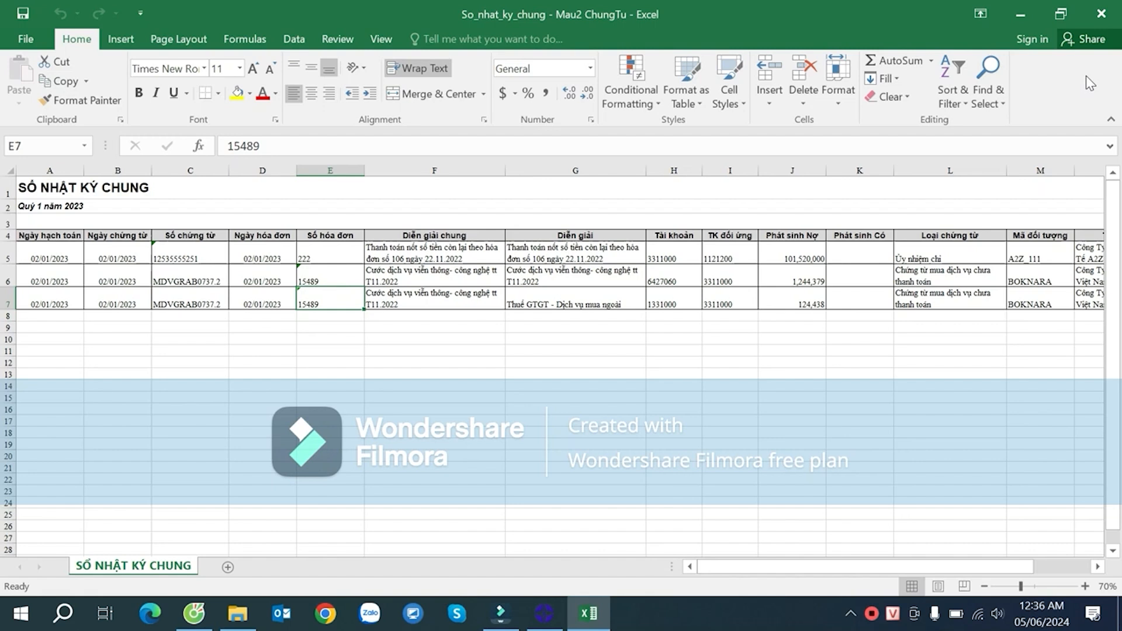
pyautogui.click(1102, 14)
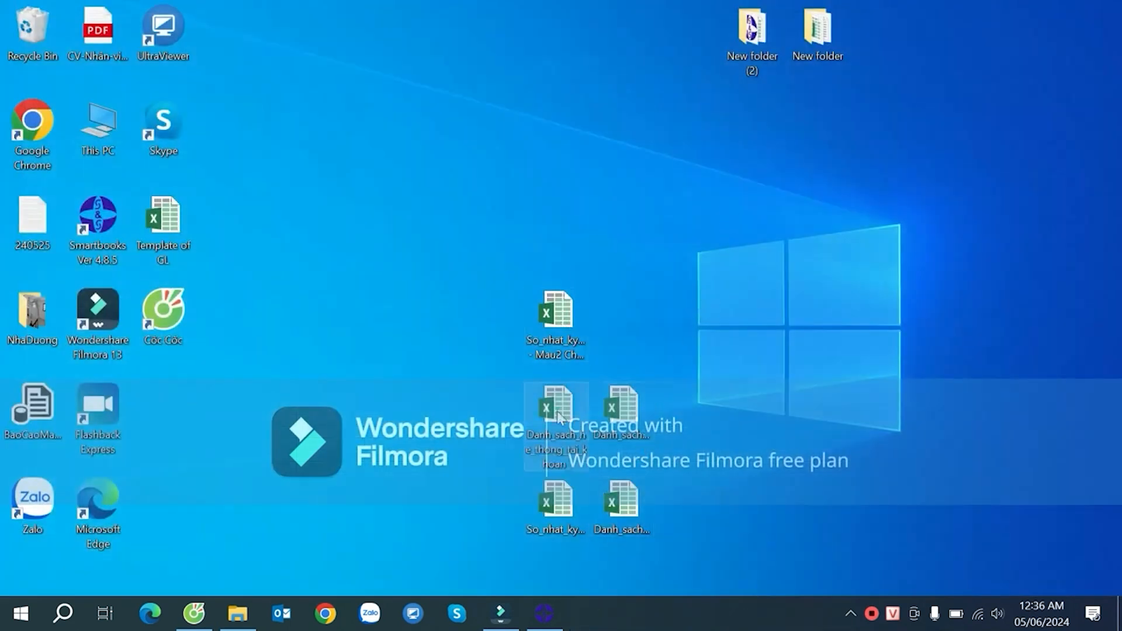
# - Group So_nhat_ky_chung and the three Danh_sach workbooks higher on the desktop, leaving So_nhat_ky_chung - Mau2 ChungTu below them
pyautogui.click(559, 514)
pyautogui.moveTo(553, 524); pyautogui.dragTo(574, 166)
pyautogui.moveTo(554, 409); pyautogui.dragTo(617, 163)
pyautogui.moveTo(622, 409); pyautogui.dragTo(690, 169)
pyautogui.moveTo(622, 503); pyautogui.dragTo(705, 202)
pyautogui.moveTo(582, 304); pyautogui.dragTo(553, 399)
# - Place So_nhat_ky_chung beside the Mau2 ChungTu workbook and move Danh_sach_nha_cung_cap into the first spot of the list files
pyautogui.click(553, 138)
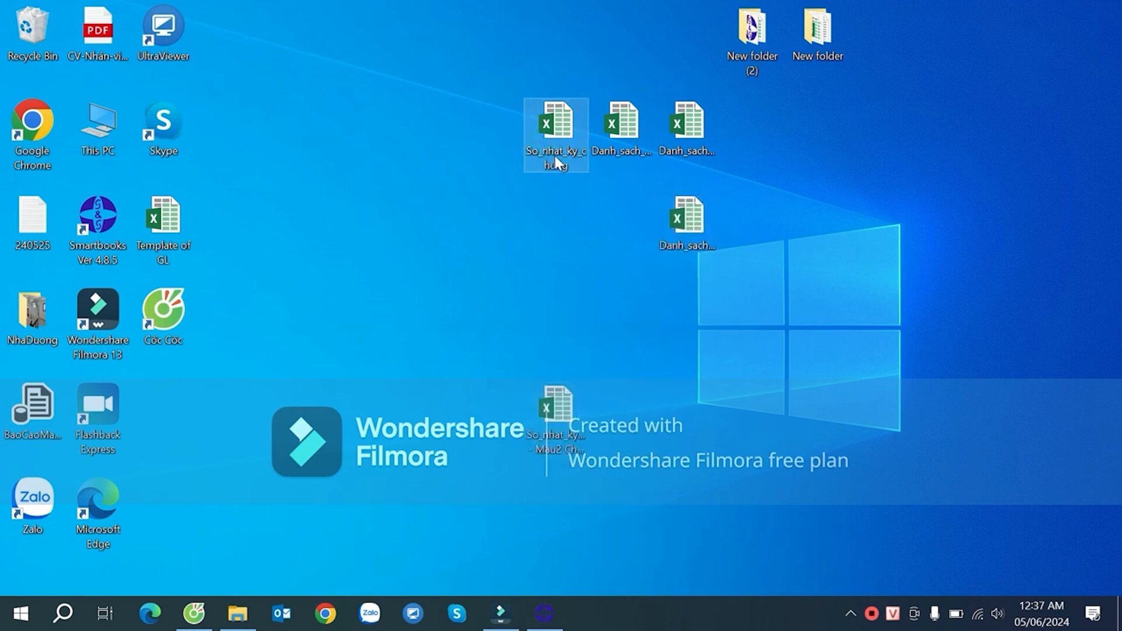
pyautogui.moveTo(559, 138); pyautogui.dragTo(672, 346)
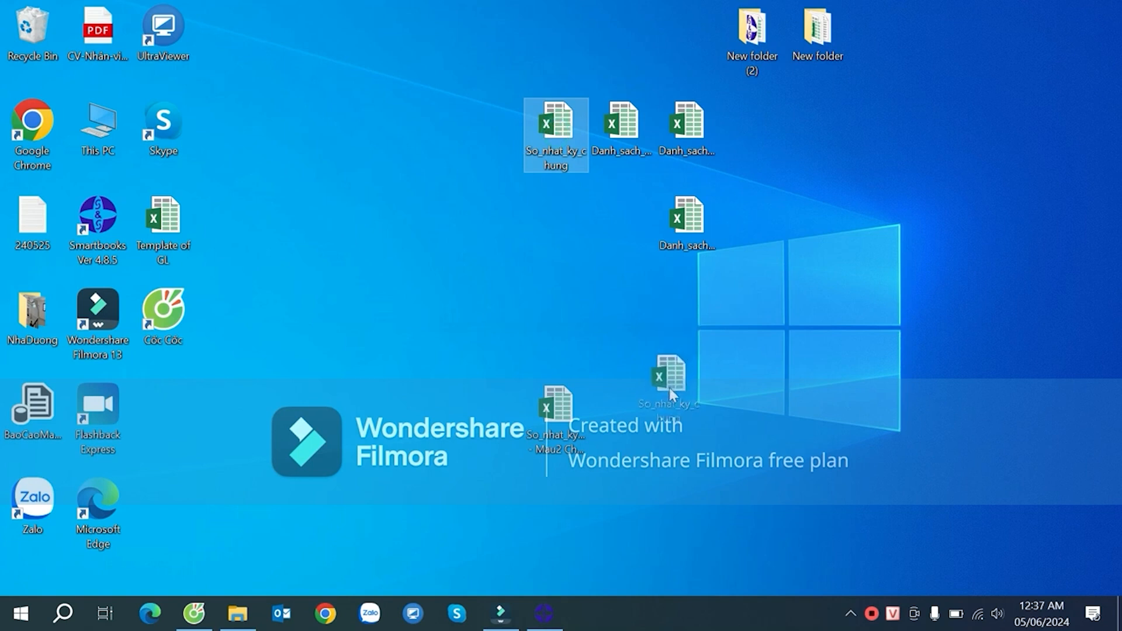
pyautogui.moveTo(672, 391); pyautogui.dragTo(646, 398)
pyautogui.click(684, 219)
pyautogui.click(614, 129)
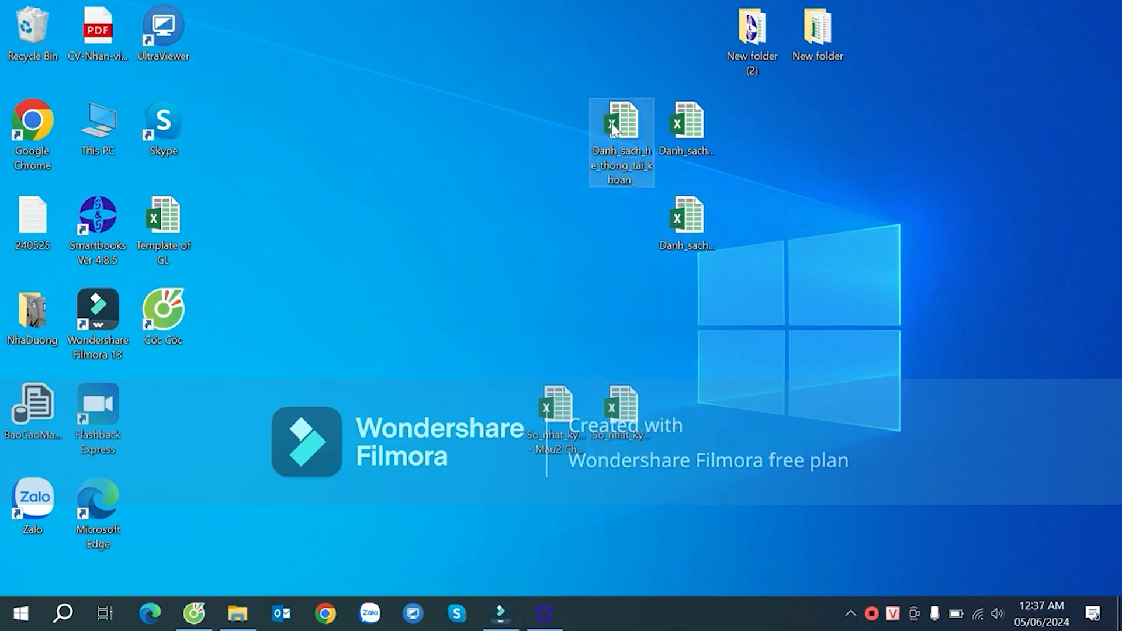
pyautogui.moveTo(679, 138); pyautogui.dragTo(574, 153)
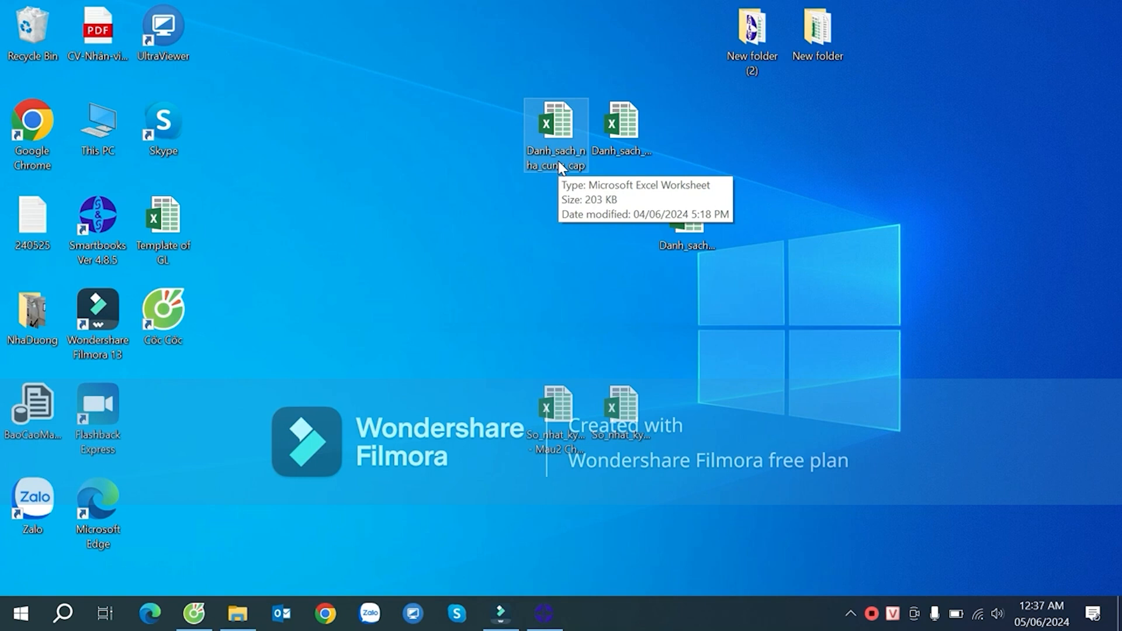
# - Open the Danh_sach_nha_cung_cap workbook and check the first supplier's Mã số thuế and Mã nhà cung cấp
pyautogui.doubleClick(560, 163)
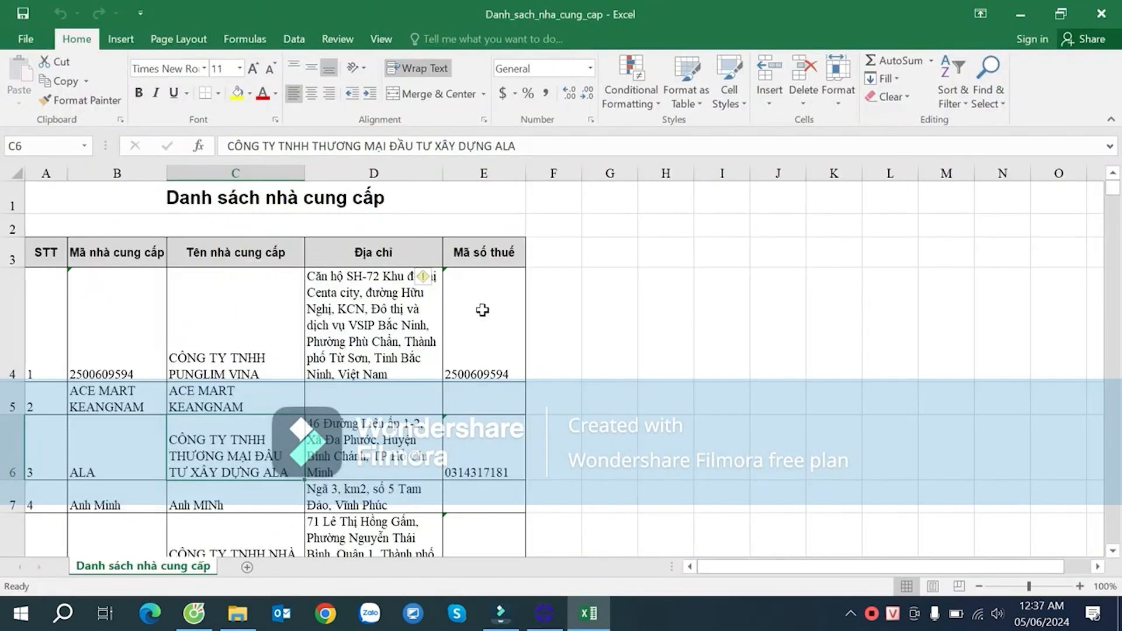
pyautogui.click(482, 310)
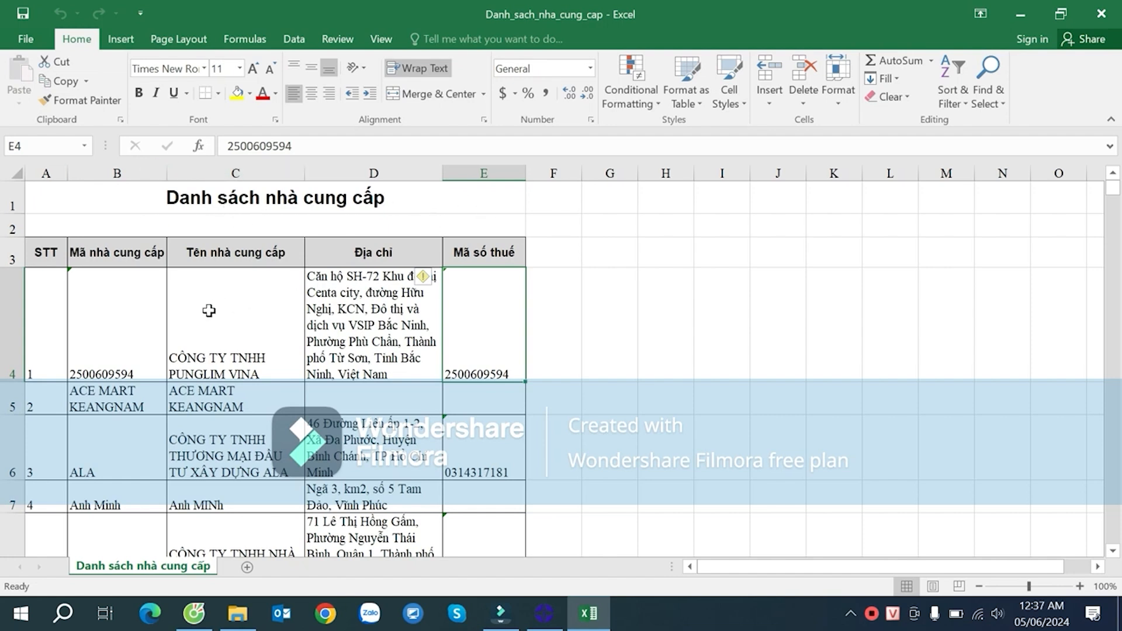
pyautogui.click(127, 298)
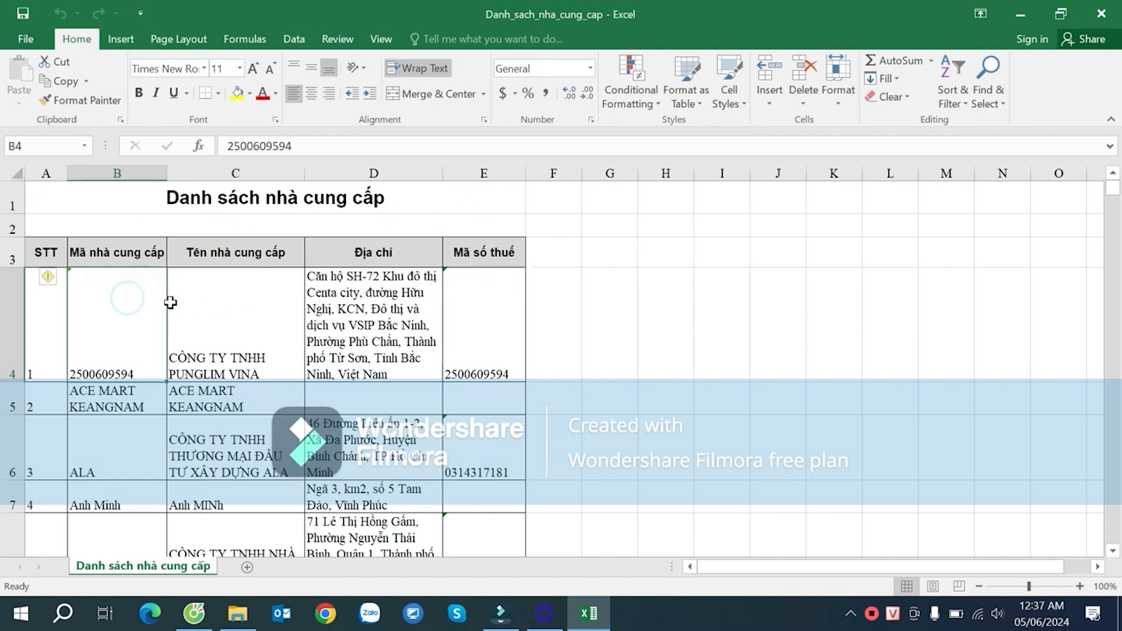
# - Review the supplier list's column headings and the first supplier's code, name, address and tax code
pyautogui.click(128, 252)
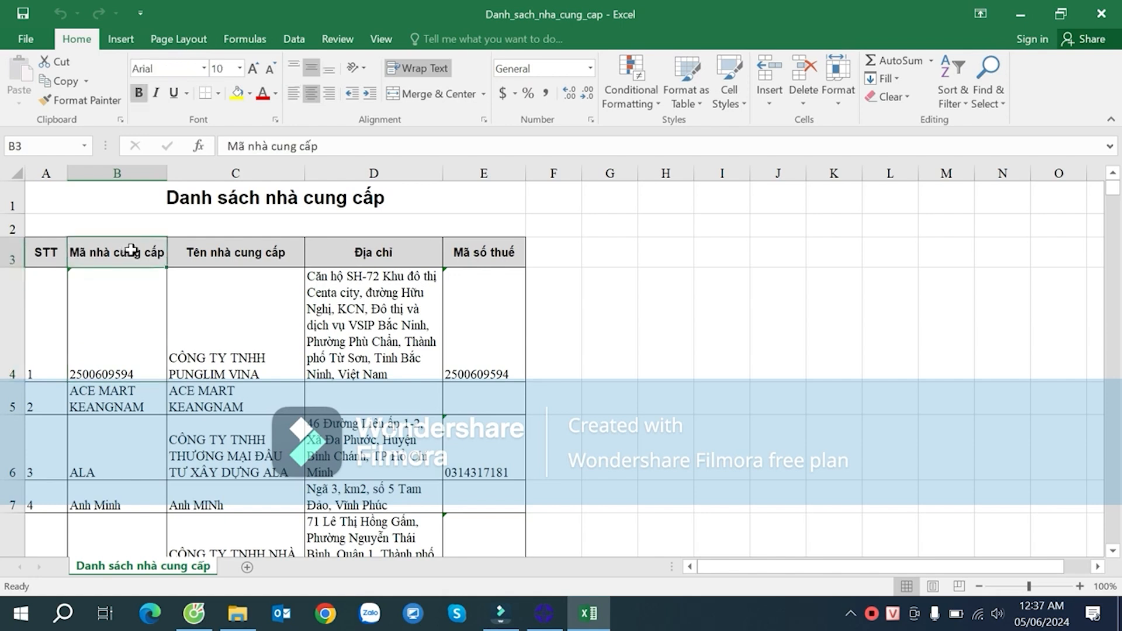
pyautogui.click(237, 251)
pyautogui.click(372, 246)
pyautogui.click(457, 252)
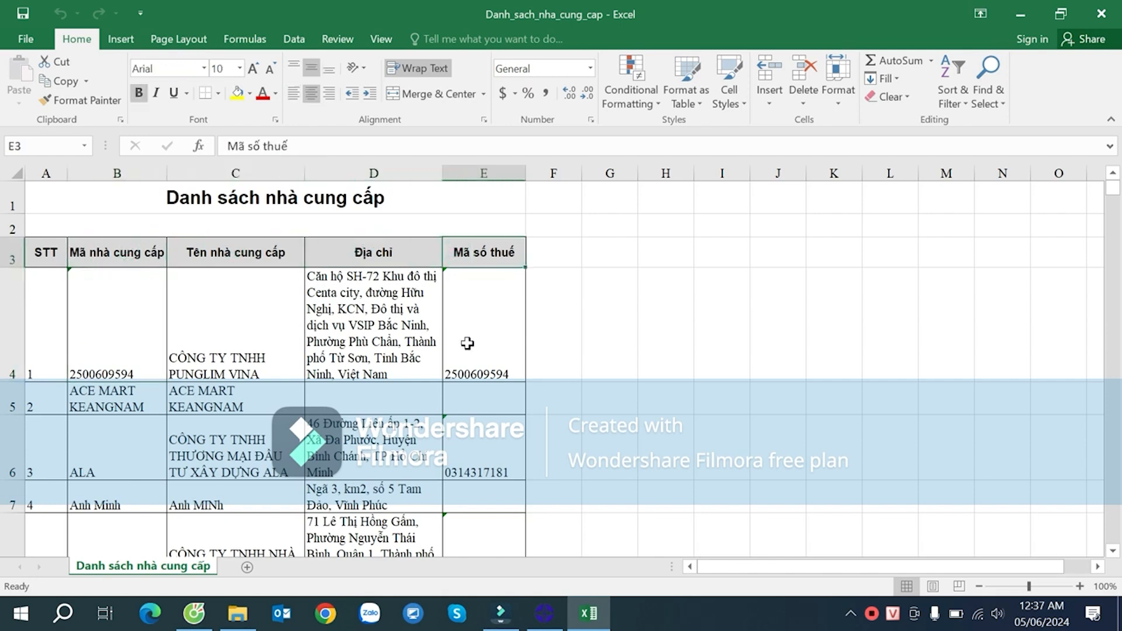
pyautogui.scroll(-5, 467, 343)
pyautogui.scroll(-4, 468, 344)
pyautogui.scroll(10, 466, 331)
pyautogui.click(132, 318)
pyautogui.click(374, 323)
pyautogui.click(468, 326)
pyautogui.click(333, 342)
pyautogui.click(212, 340)
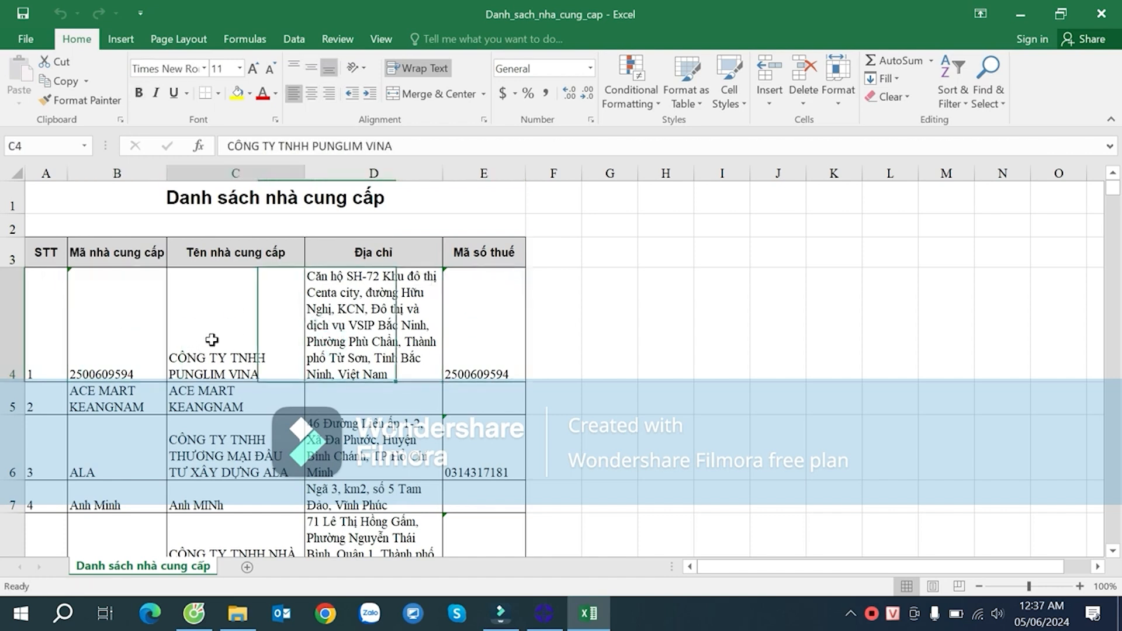
# - Set the row height to 15 for all supplier rows from row 4 to the end of the list
pyautogui.click(13, 323)
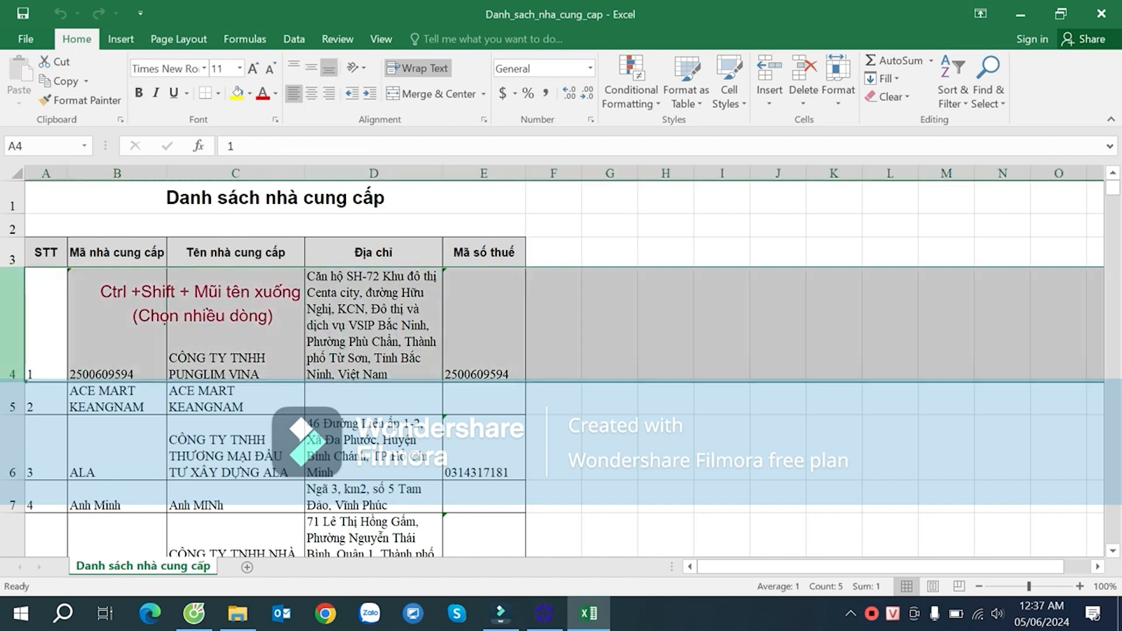
pyautogui.hotkey('ctrl', 'shift', 'Down')
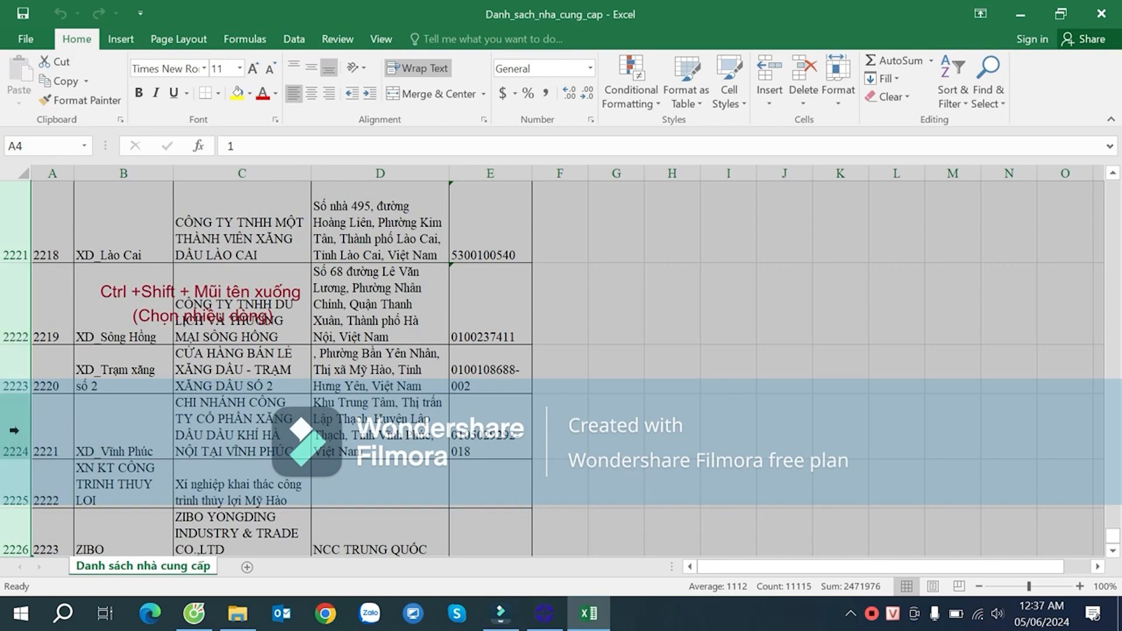
pyautogui.rightClick(13, 431)
pyautogui.click(86, 378)
pyautogui.write('15')
pyautogui.press('Return')
pyautogui.click(281, 301)
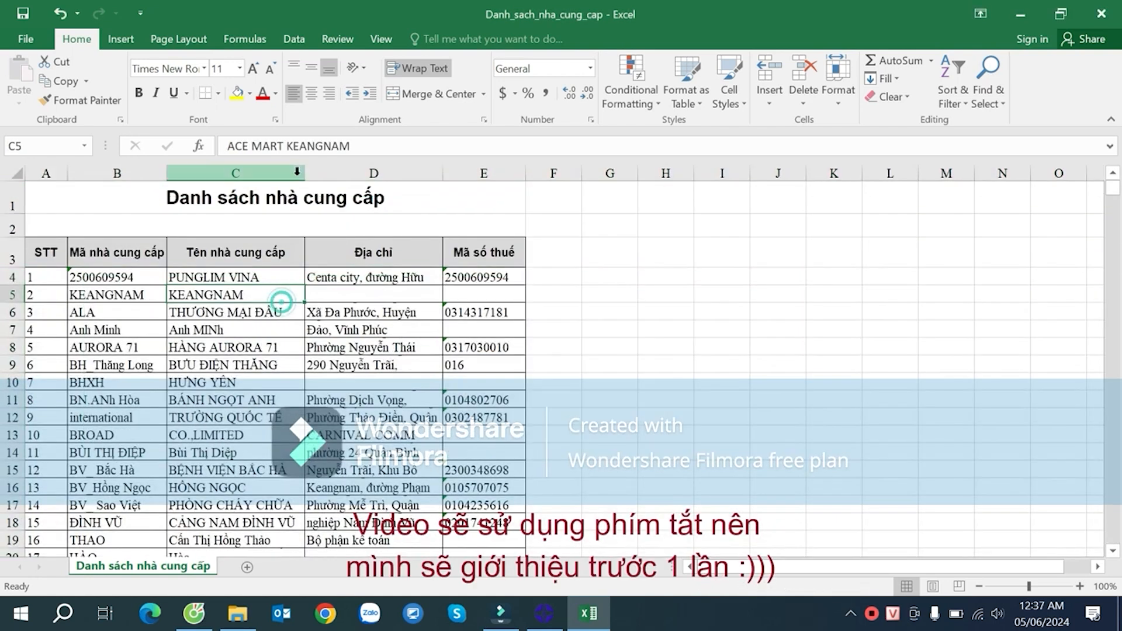
# - Widen the Tên nhà cung cấp column so long supplier names fit on one line
pyautogui.moveTo(305, 173); pyautogui.dragTo(452, 175)
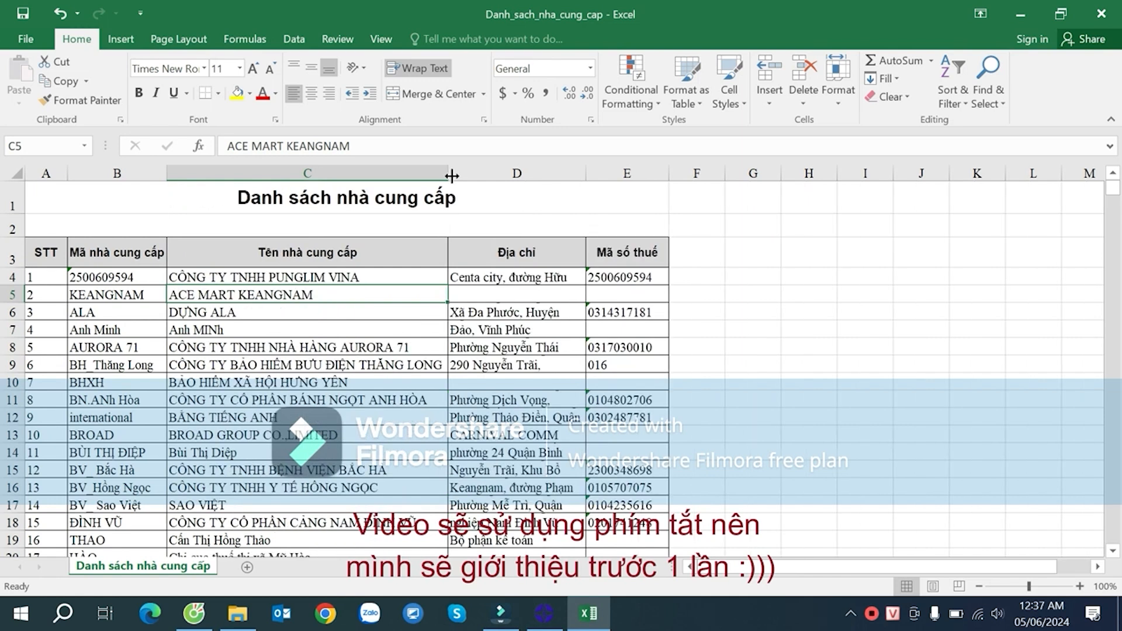
pyautogui.doubleClick(451, 174)
pyautogui.click(451, 173)
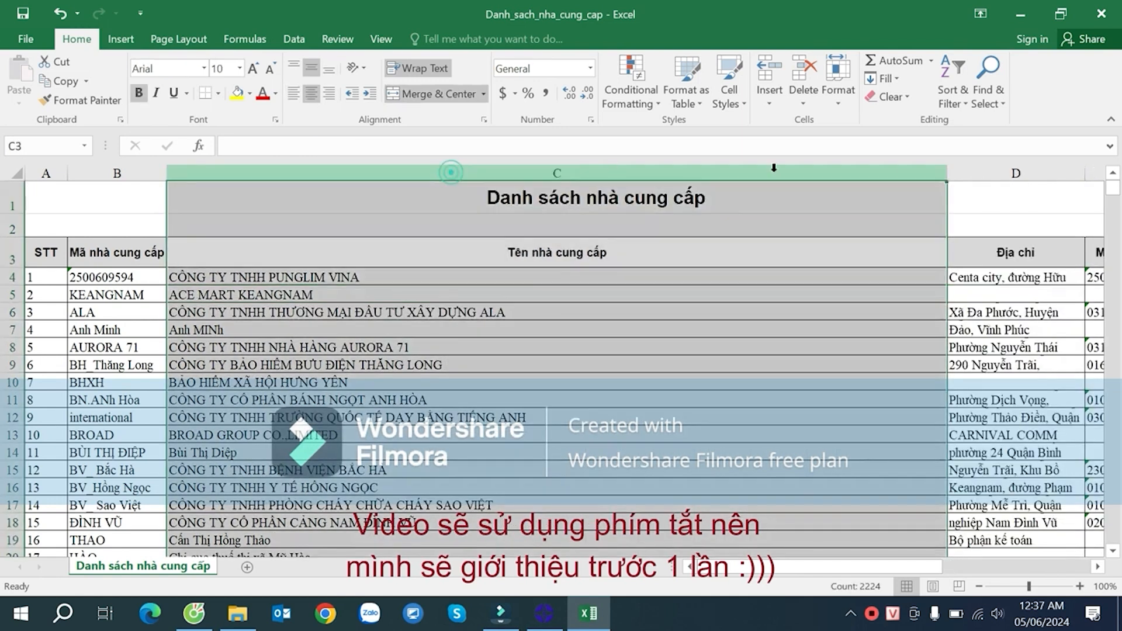
pyautogui.moveTo(945, 171); pyautogui.dragTo(567, 176)
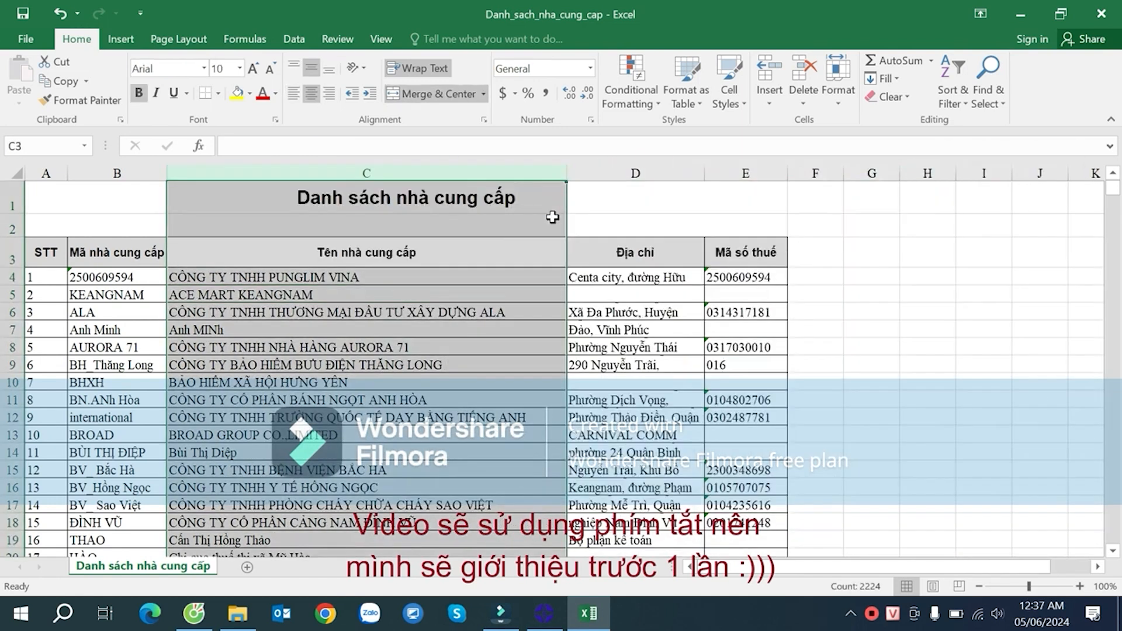
# - Examine the entries in the Mã nhà cung cấp column for accented letters, spaces and mixed upper and lower case
pyautogui.click(205, 450)
pyautogui.click(124, 400)
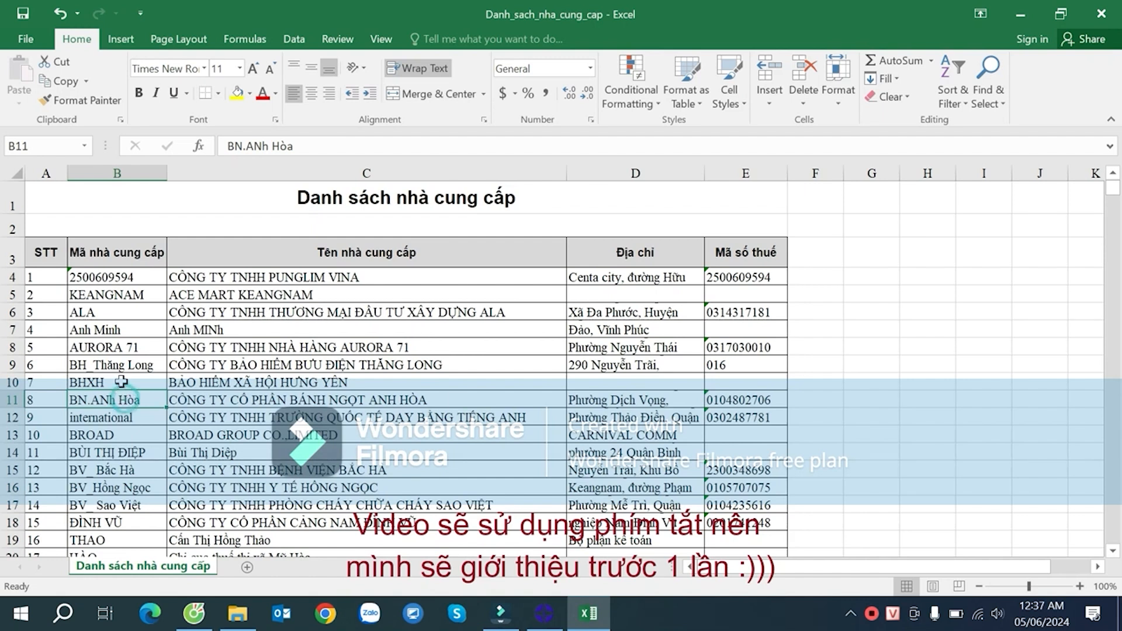
pyautogui.click(121, 365)
pyautogui.click(119, 277)
pyautogui.click(133, 363)
pyautogui.click(127, 418)
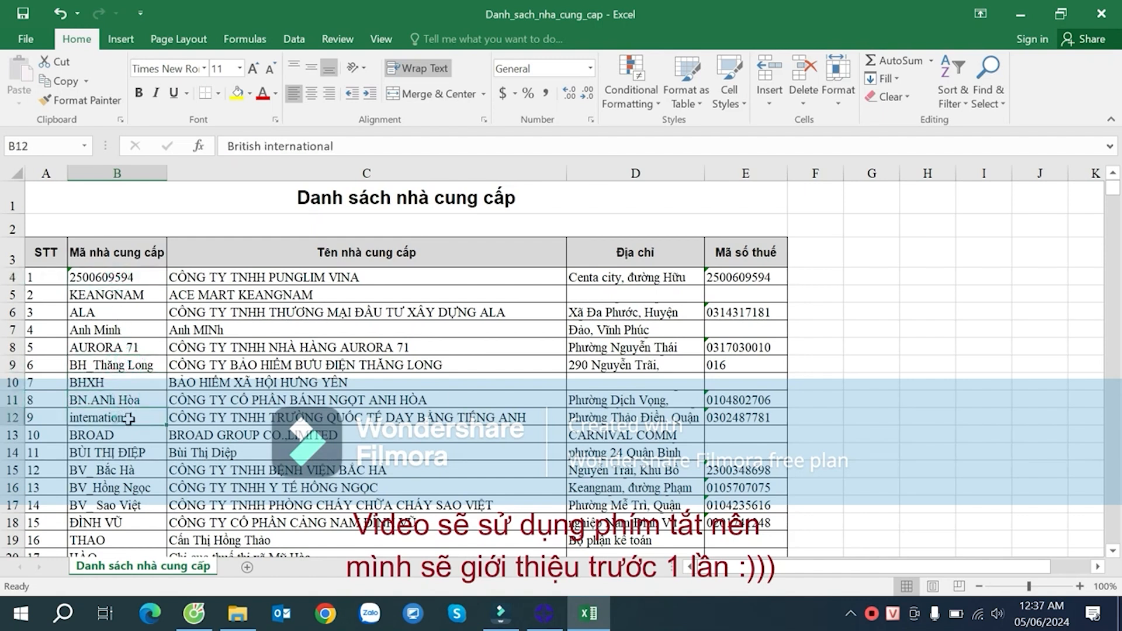
pyautogui.click(149, 364)
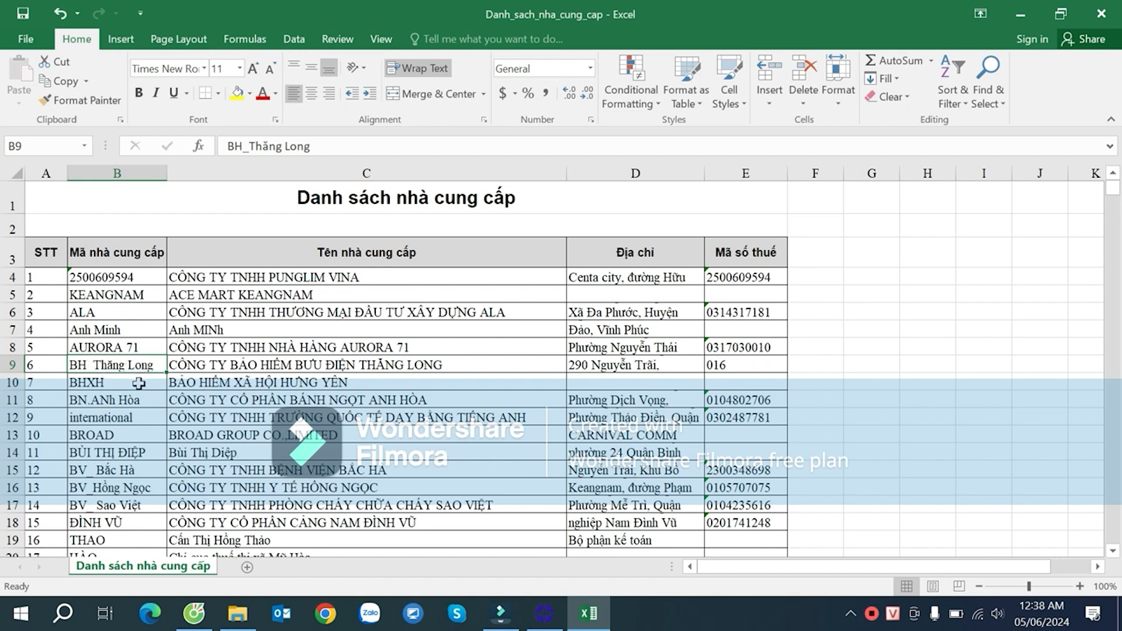
pyautogui.click(105, 454)
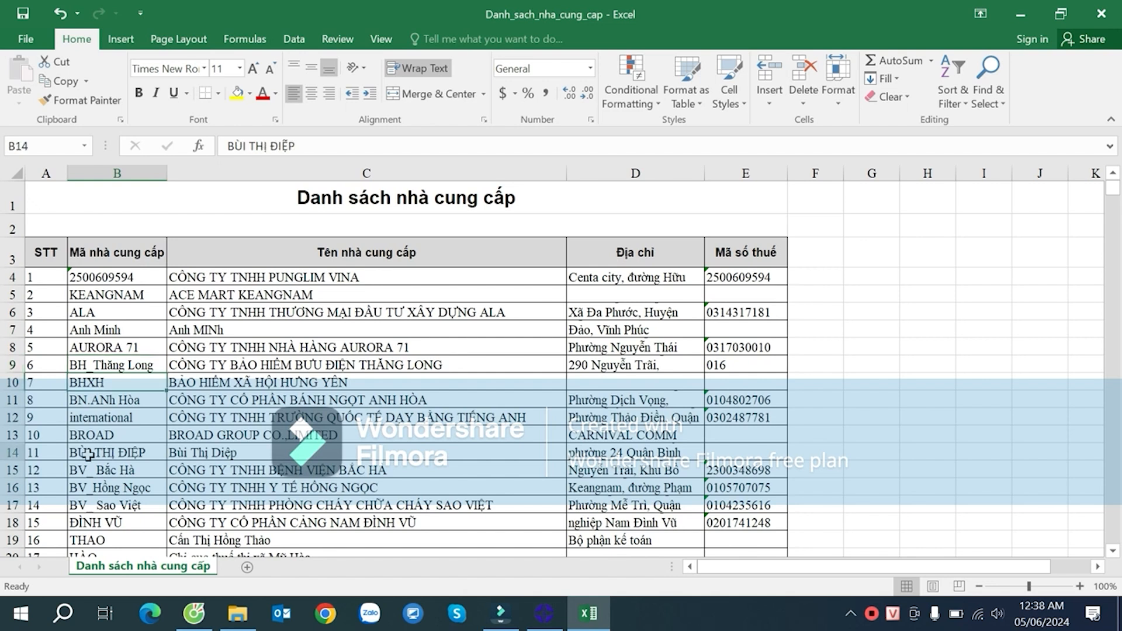
pyautogui.click(121, 504)
pyautogui.click(125, 454)
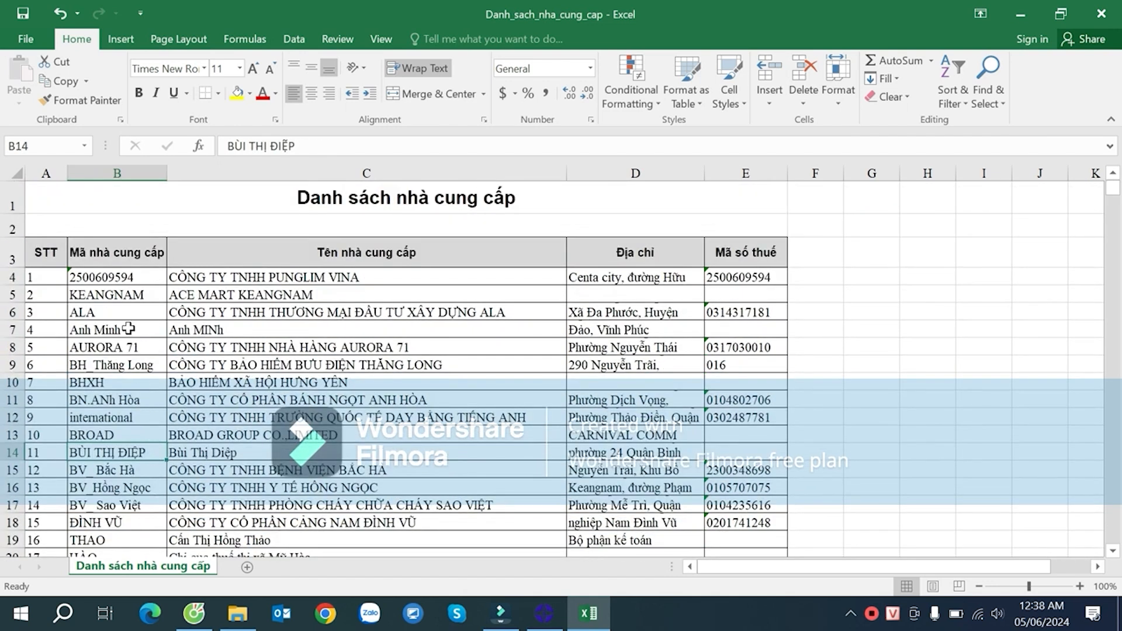
# - Copy all supplier codes in the Mã nhà cung cấp column from B4 down to the last row
pyautogui.click(130, 279)
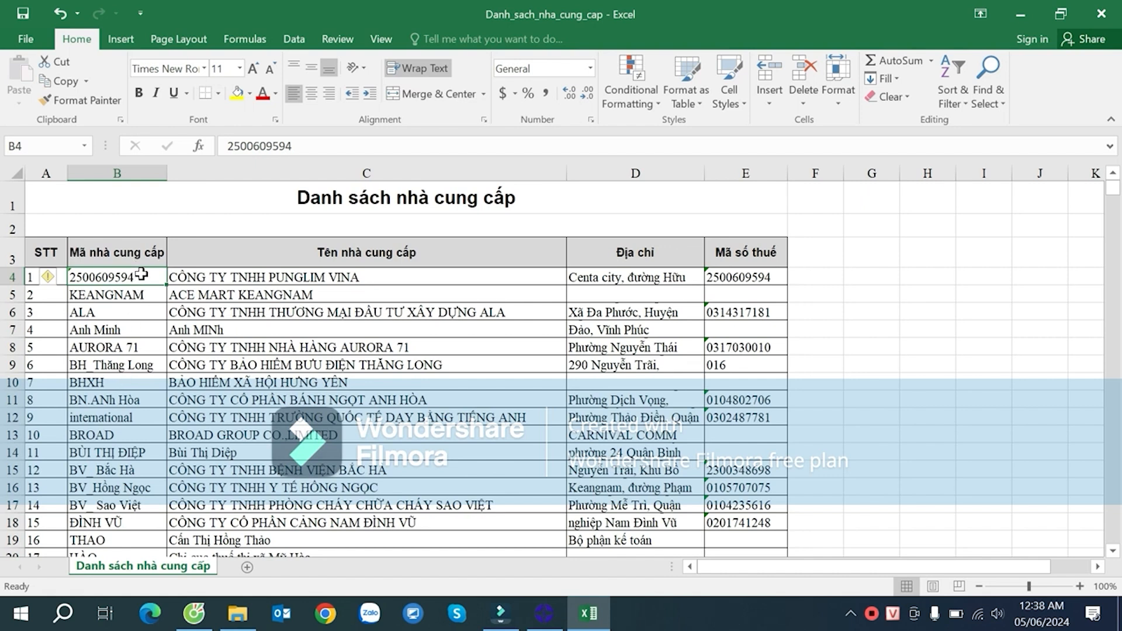
pyautogui.hotkey('ctrl', 'shift', 'Down')
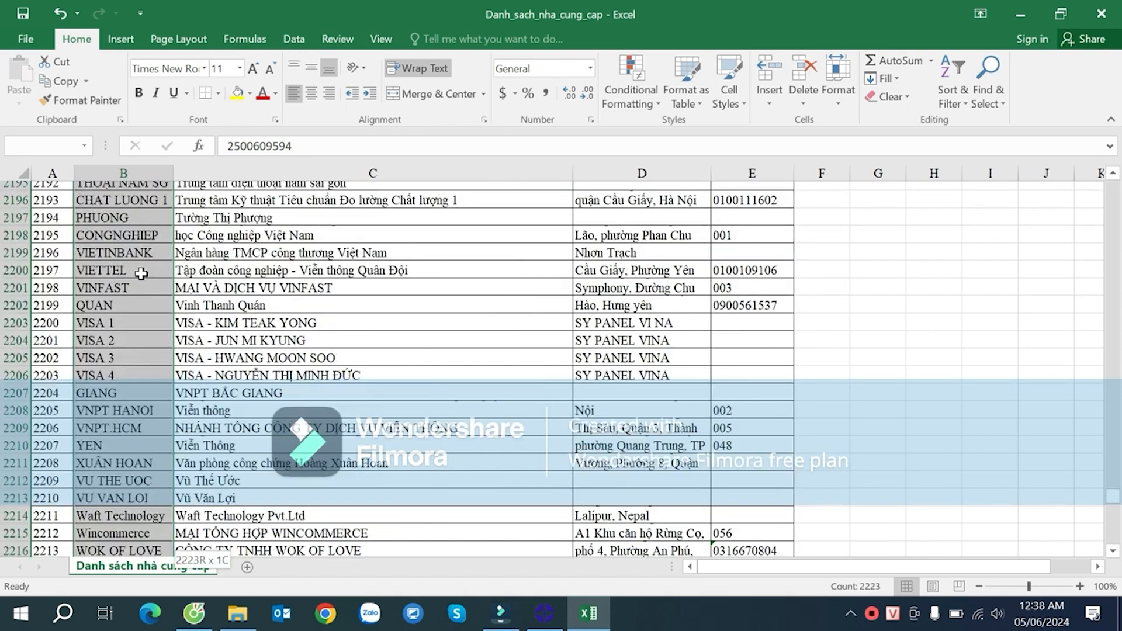
pyautogui.hotkey('ctrl', 'c')
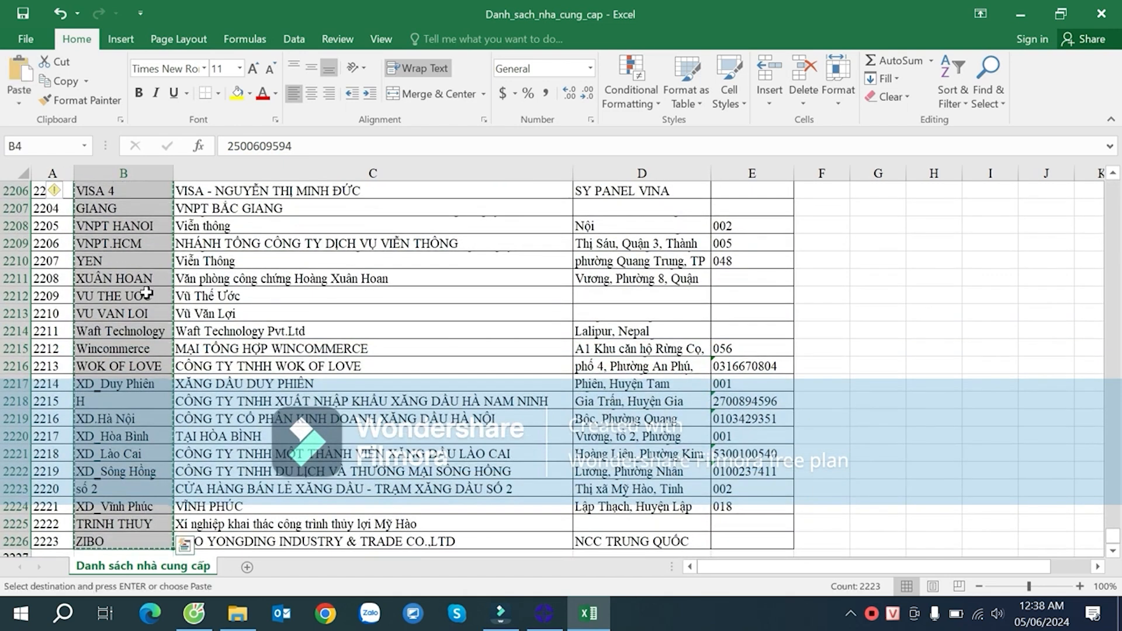
# - Convert the copied codes in UniKey Toolkit from Unicode to Unicode with Sang chữ hoa and Loại bỏ dấu, then close the toolkit
pyautogui.rightClick(894, 613)
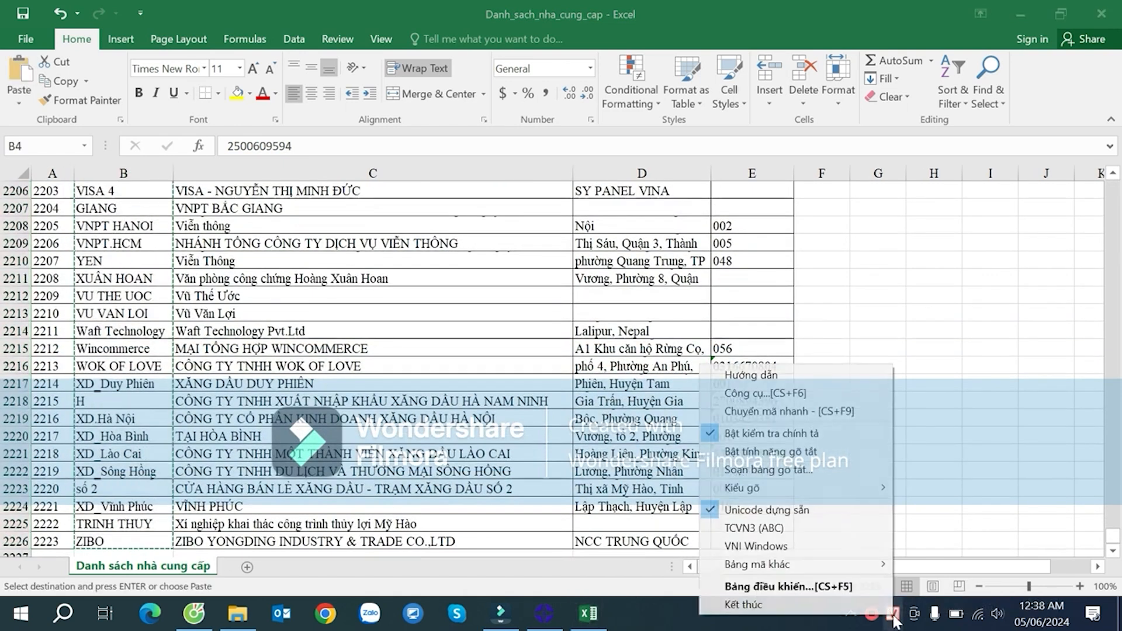
pyautogui.click(804, 394)
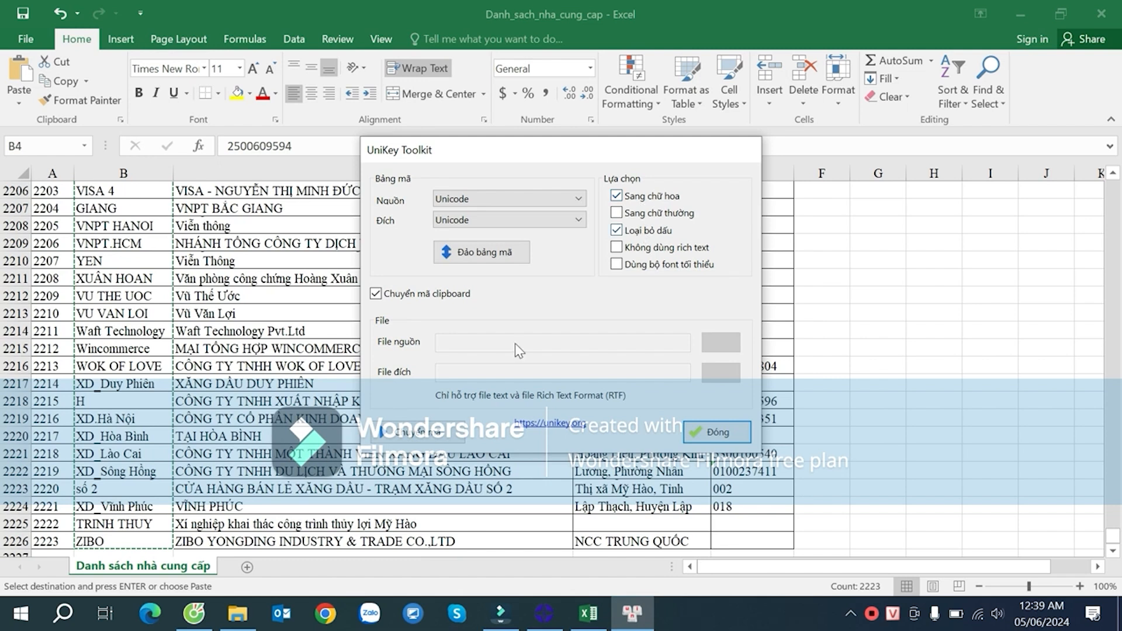
pyautogui.click(431, 438)
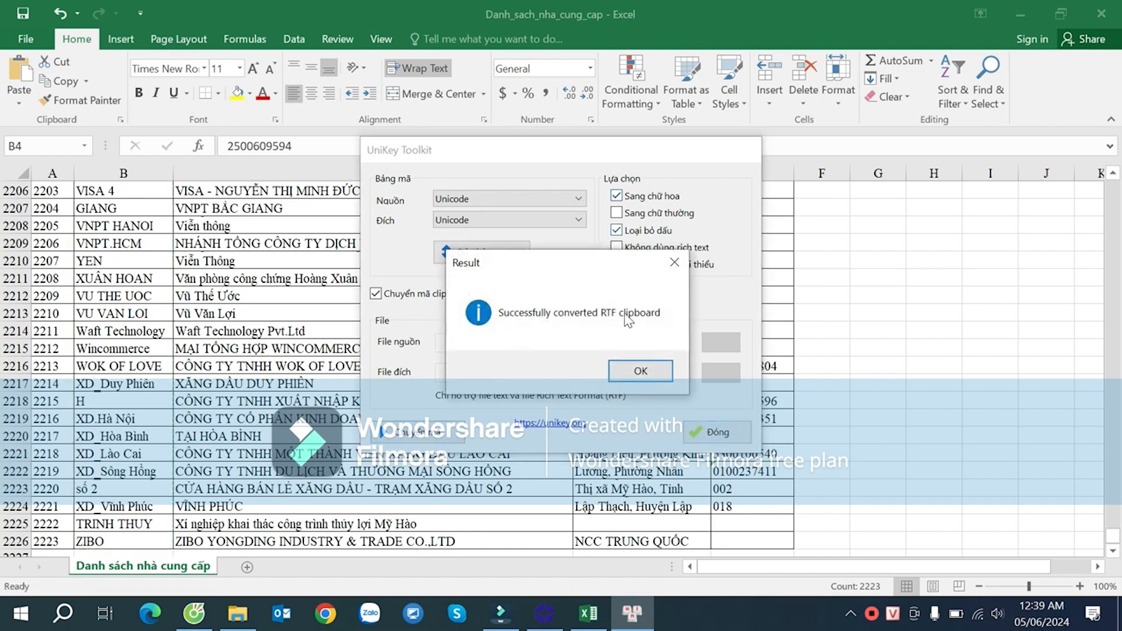
pyautogui.click(641, 371)
pyautogui.click(716, 433)
# - Paste the converted supplier codes into column F starting at F4 and widen column F to fit them
pyautogui.scroll(1, 820, 253)
pyautogui.click(814, 233)
pyautogui.hotkey('ctrl', 'Up')
pyautogui.press('Down')
pyautogui.press('Down')
pyautogui.press('Down')
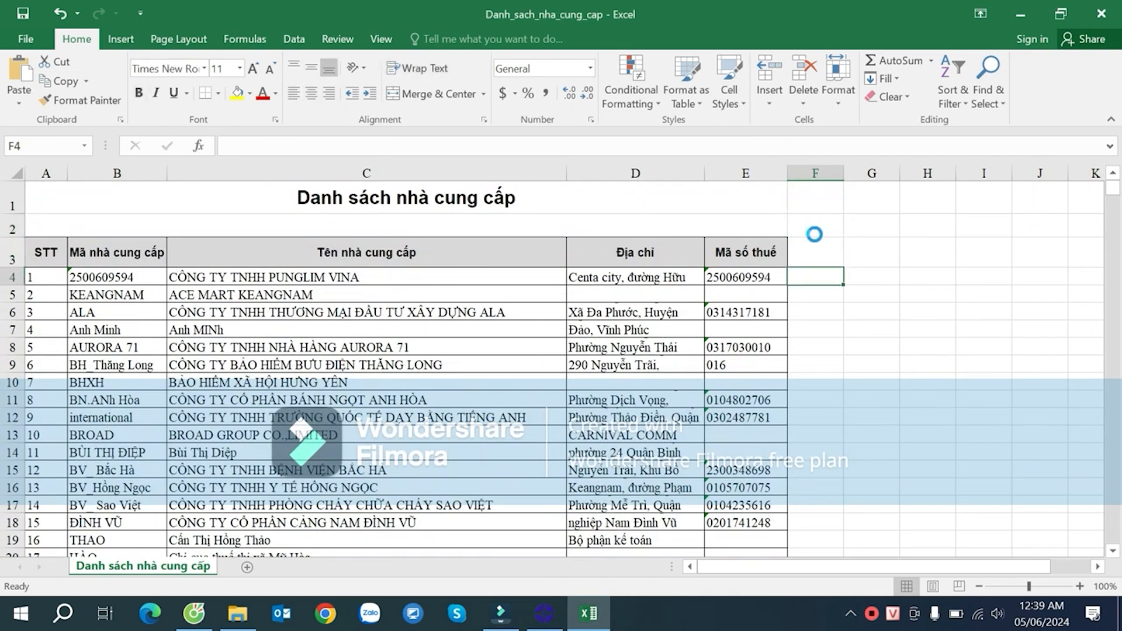
pyautogui.hotkey('ctrl', 'v')
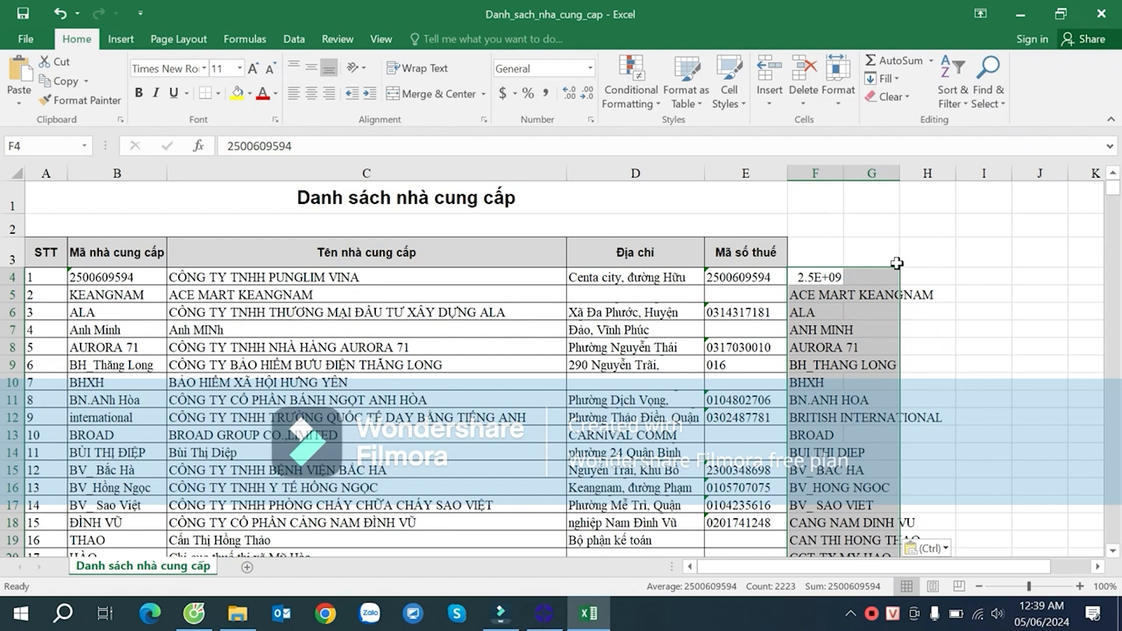
pyautogui.doubleClick(838, 176)
pyautogui.moveTo(1082, 174); pyautogui.dragTo(957, 187)
# - Compare several original codes in column B with their converted versions in column F
pyautogui.click(831, 352)
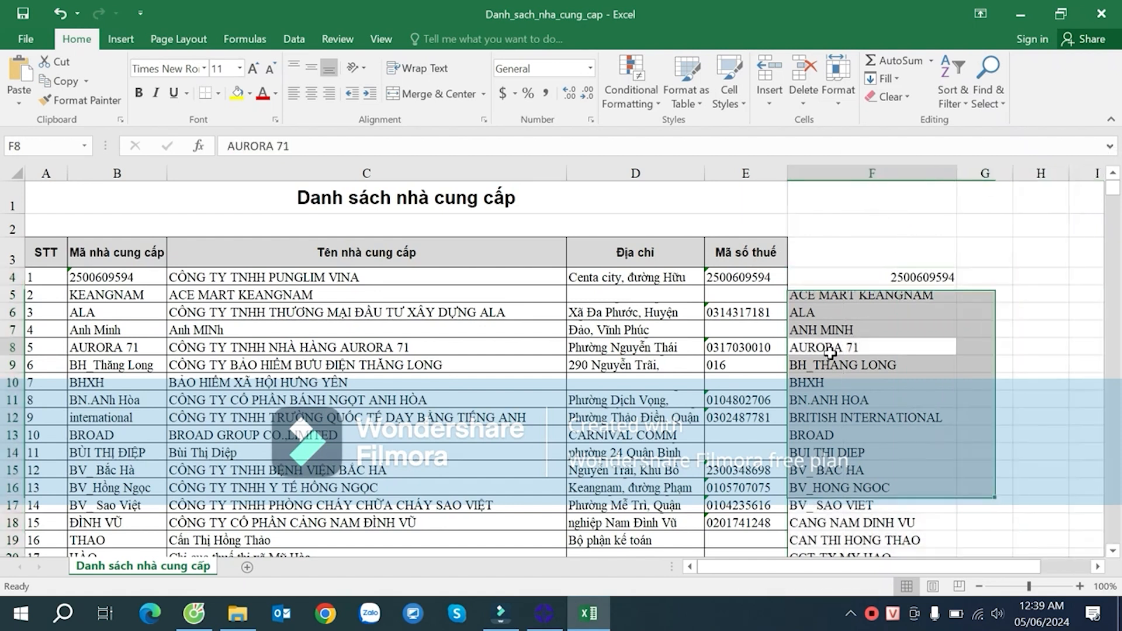
pyautogui.click(110, 369)
pyautogui.click(817, 365)
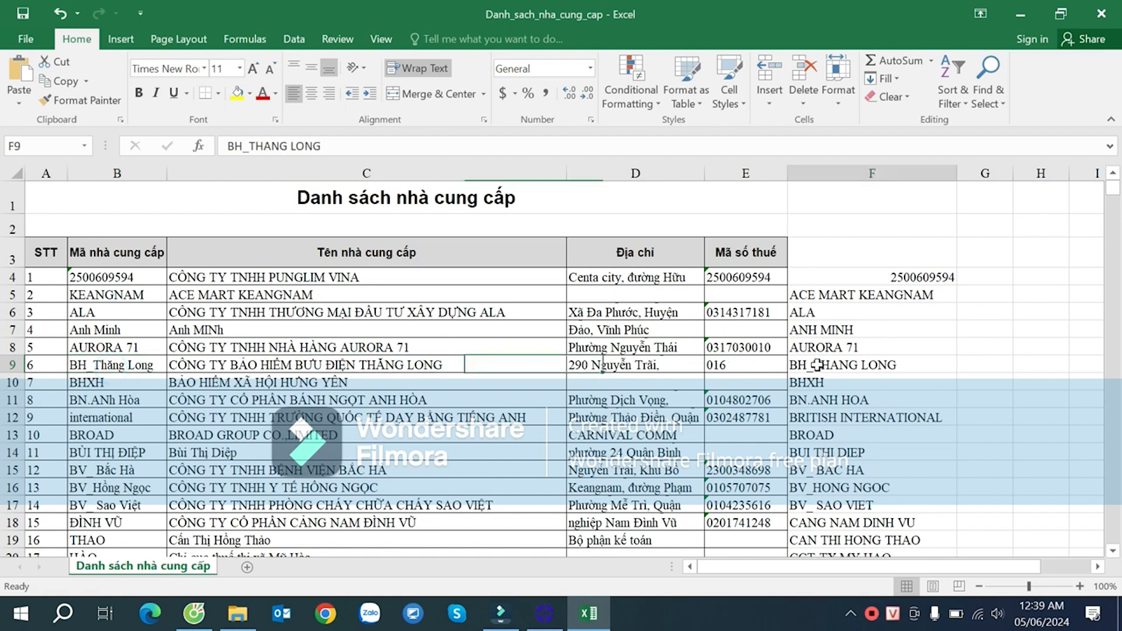
pyautogui.click(130, 399)
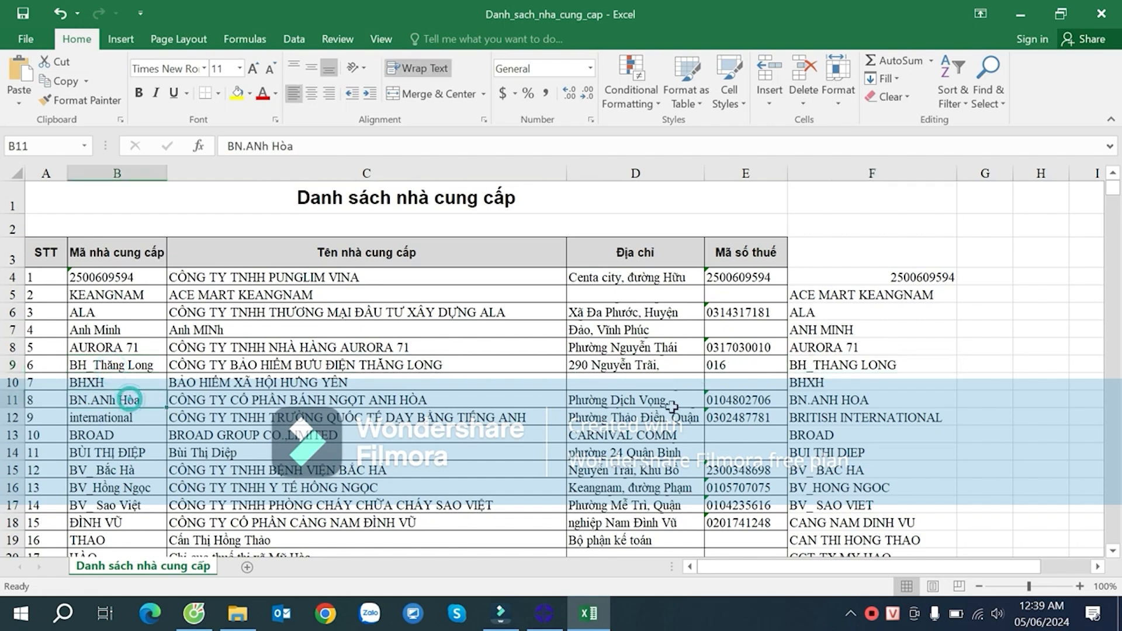
pyautogui.click(840, 401)
pyautogui.click(147, 452)
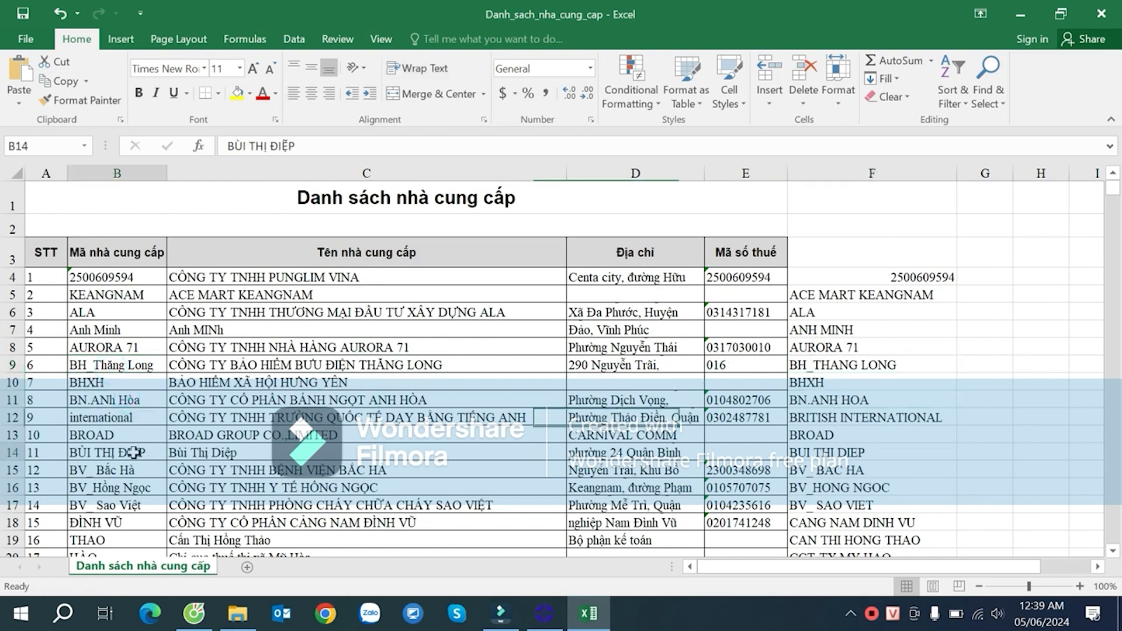
pyautogui.click(110, 473)
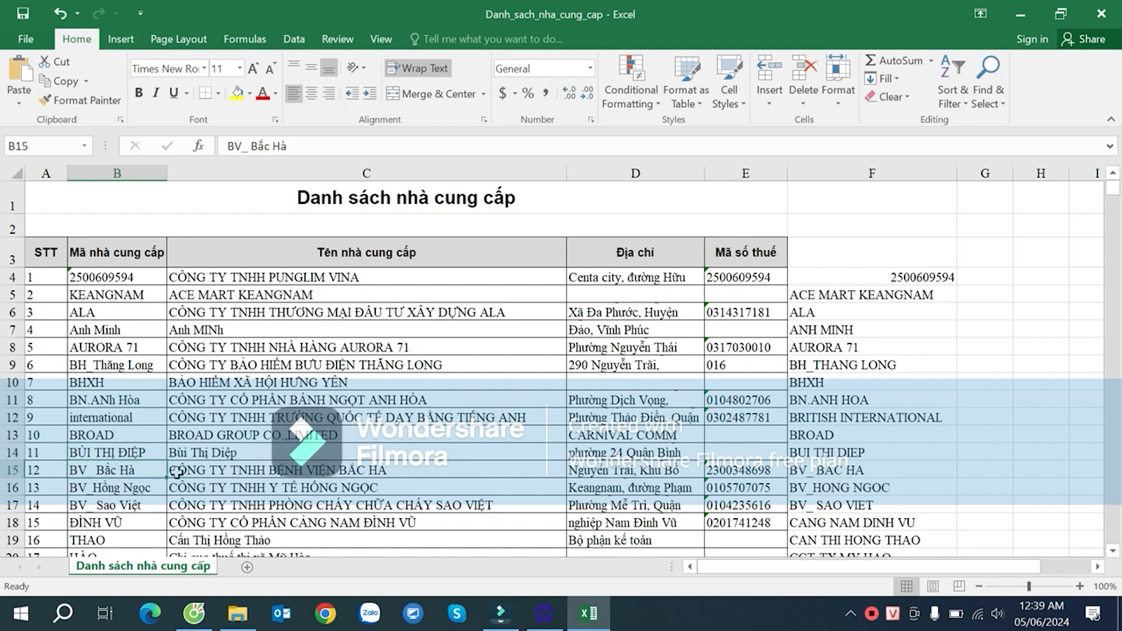
pyautogui.click(831, 471)
pyautogui.click(860, 315)
# - Left-align the first converted code in F4 and compare the code in B9 with its converted version in F9
pyautogui.click(869, 278)
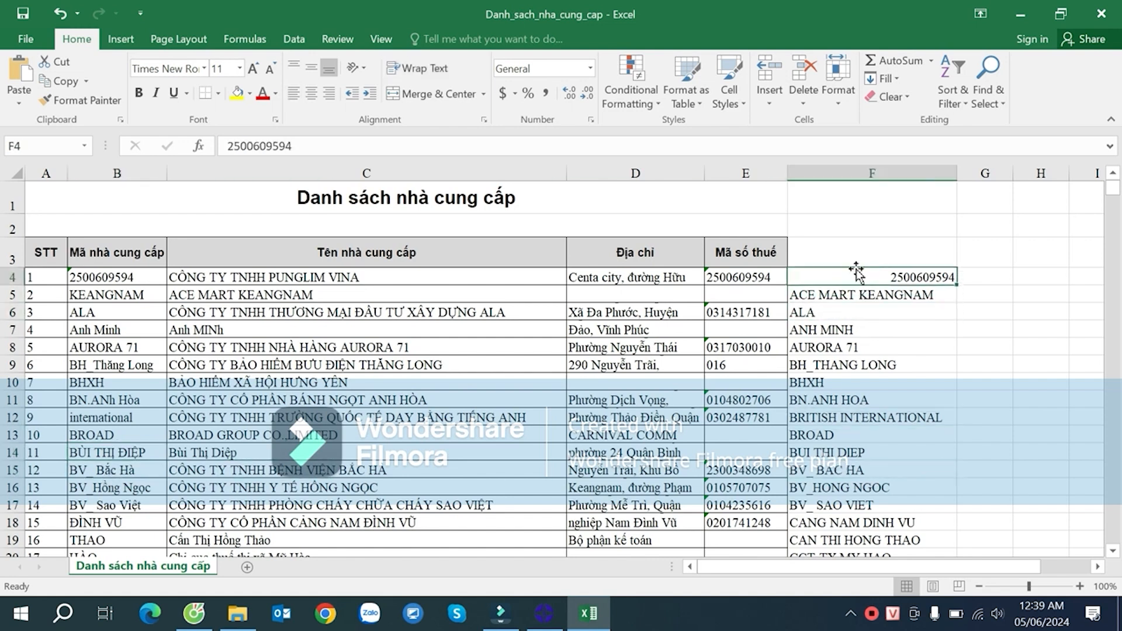
pyautogui.click(293, 94)
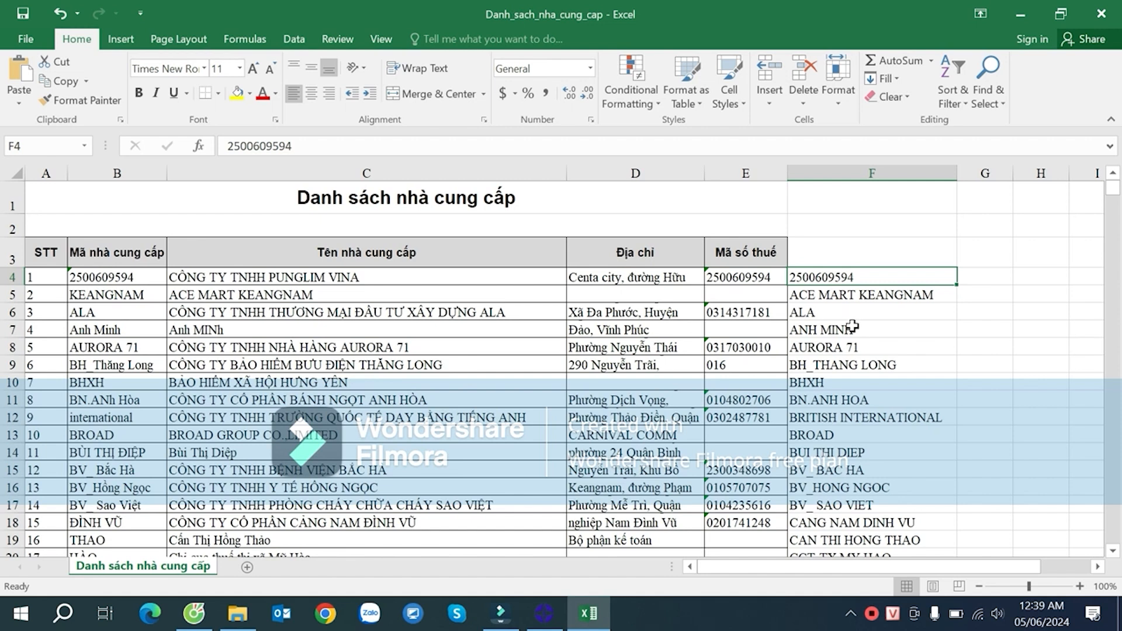
pyautogui.click(860, 376)
pyautogui.click(840, 279)
pyautogui.click(118, 370)
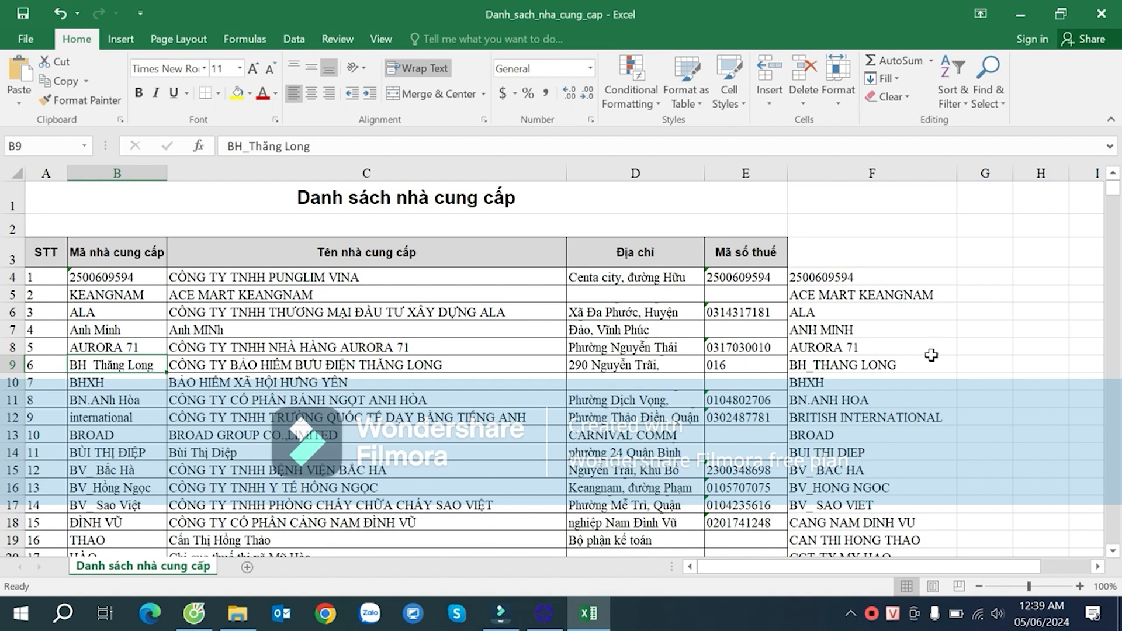
pyautogui.click(832, 368)
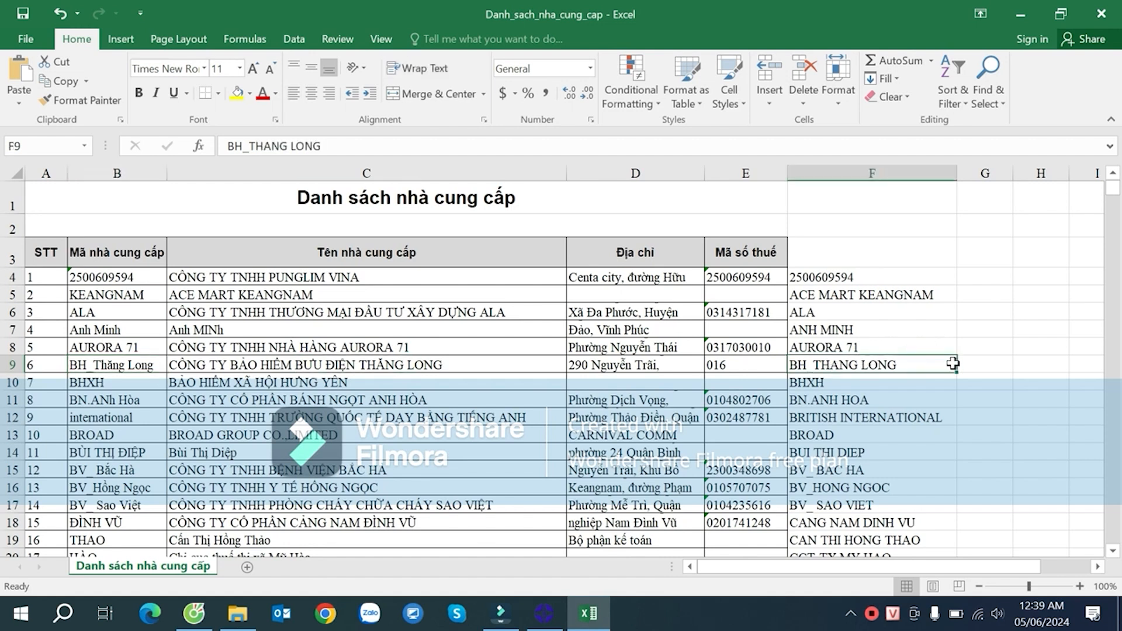
# - Enter =COUNTIF($F$4:$F$2226,F4) in G4 and fill it down column G alongside the converted supplier codes
pyautogui.click(1099, 567)
pyautogui.moveTo(994, 566); pyautogui.dragTo(873, 560)
pyautogui.click(982, 280)
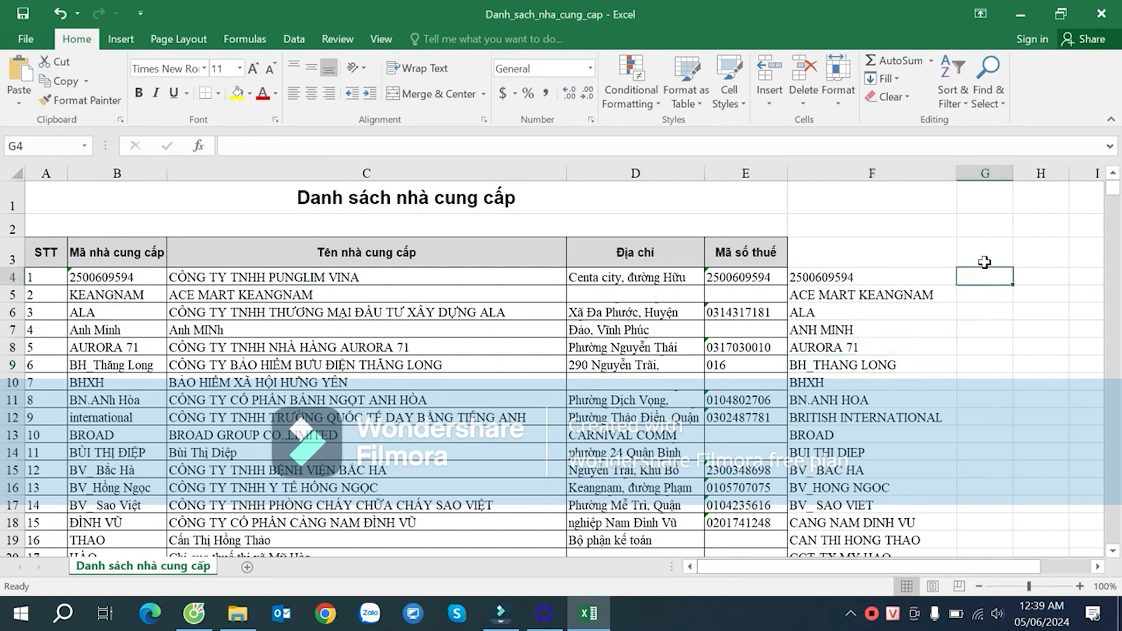
pyautogui.write('=cou')
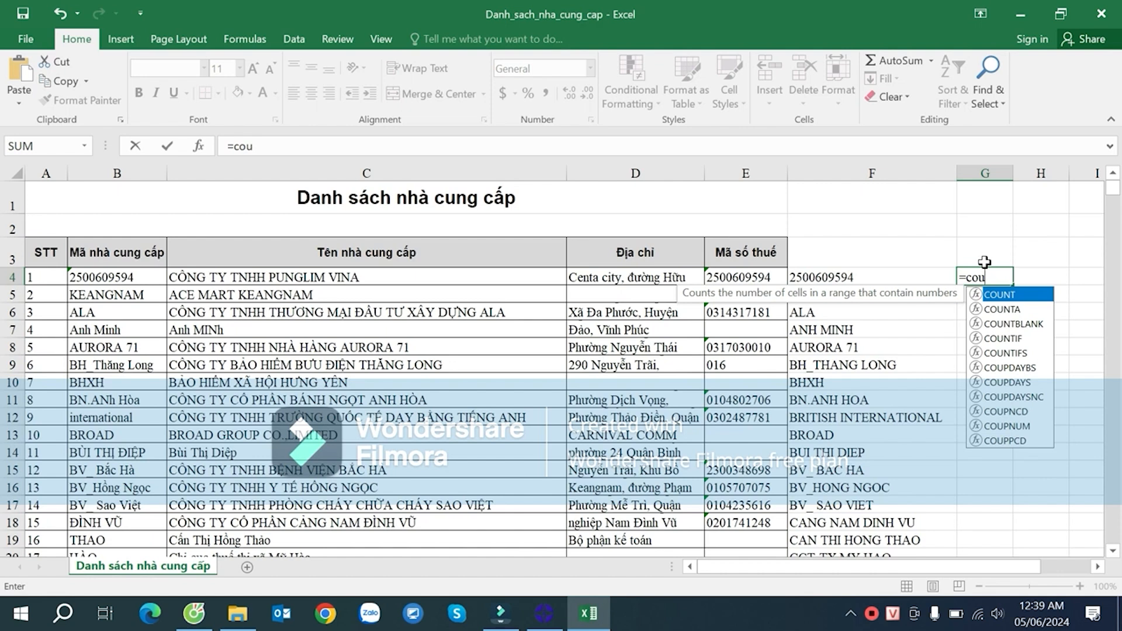
pyautogui.press('Down')
pyautogui.press('Down')
pyautogui.press('Down')
pyautogui.press('Tab')
pyautogui.press('Left')
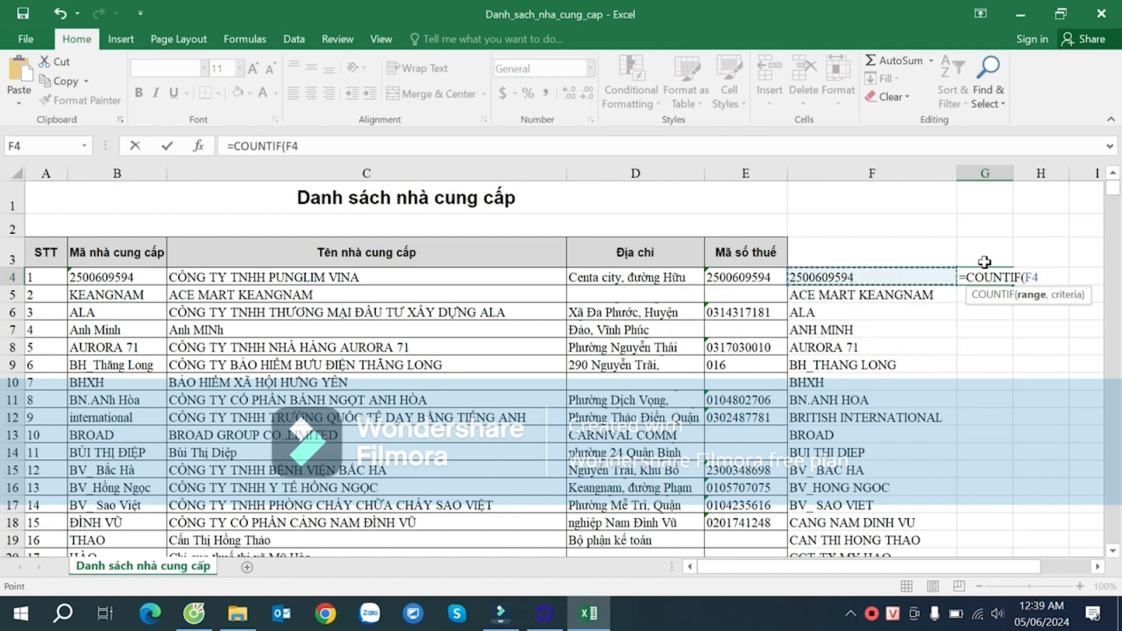
pyautogui.hotkey('ctrl', 'shift', 'Down')
pyautogui.press('F4')
pyautogui.write(',')
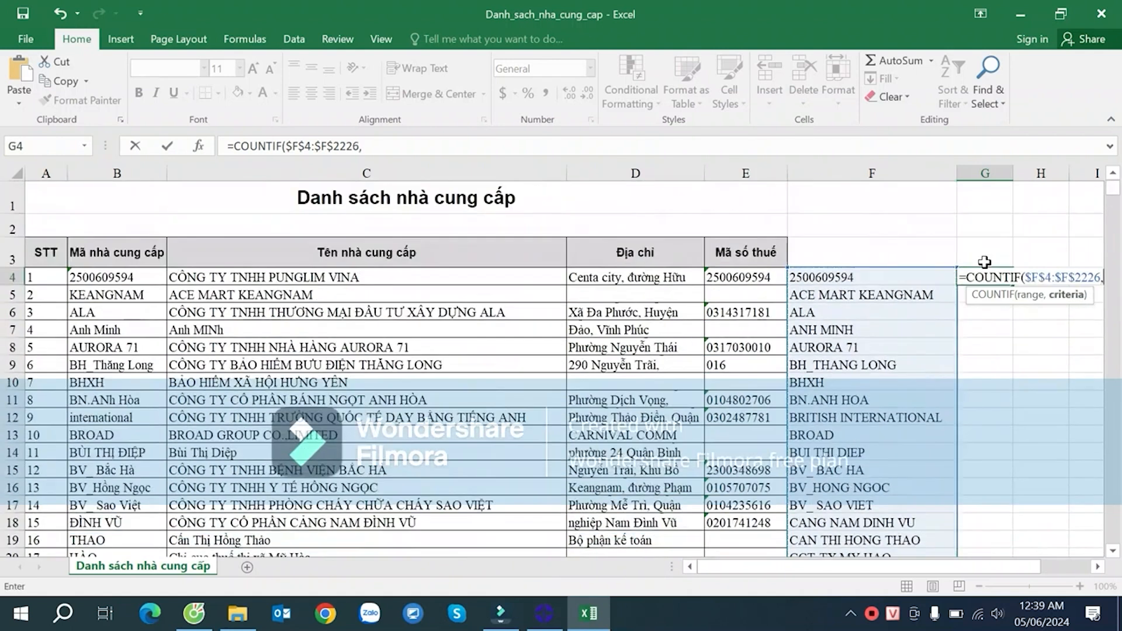
pyautogui.click(866, 280)
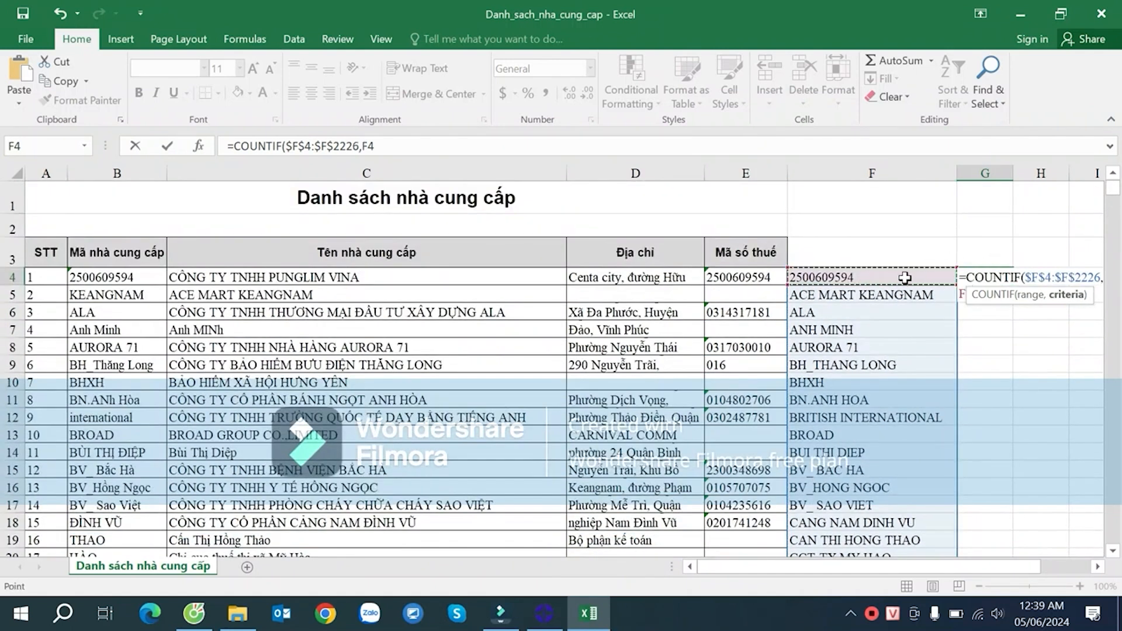
pyautogui.press('Return')
pyautogui.click(1007, 281)
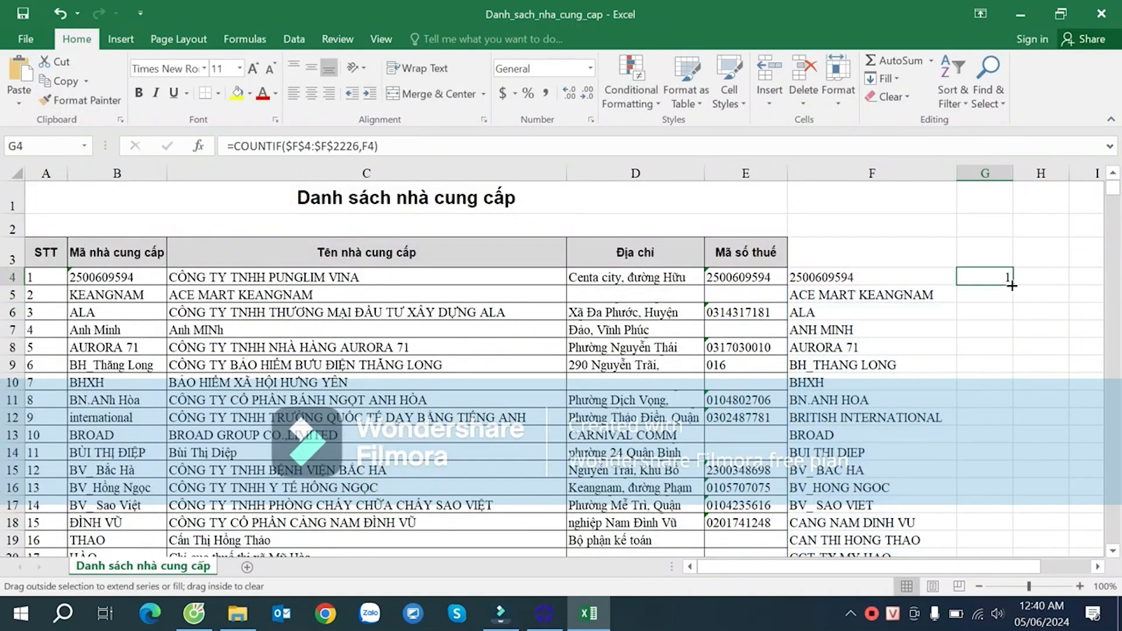
pyautogui.doubleClick(1011, 285)
# - Add an AutoFilter to header row A3:G3 and filter column G to show only rows with a count of 2
pyautogui.moveTo(56, 253); pyautogui.dragTo(970, 248)
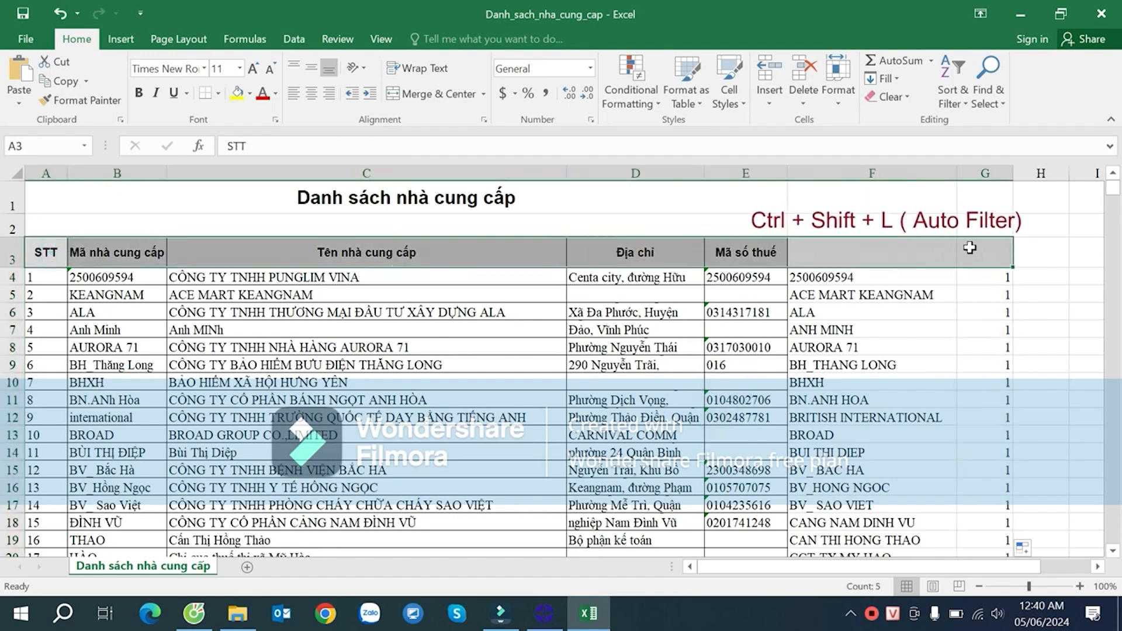
pyautogui.hotkey('ctrl', 'shift', 'l')
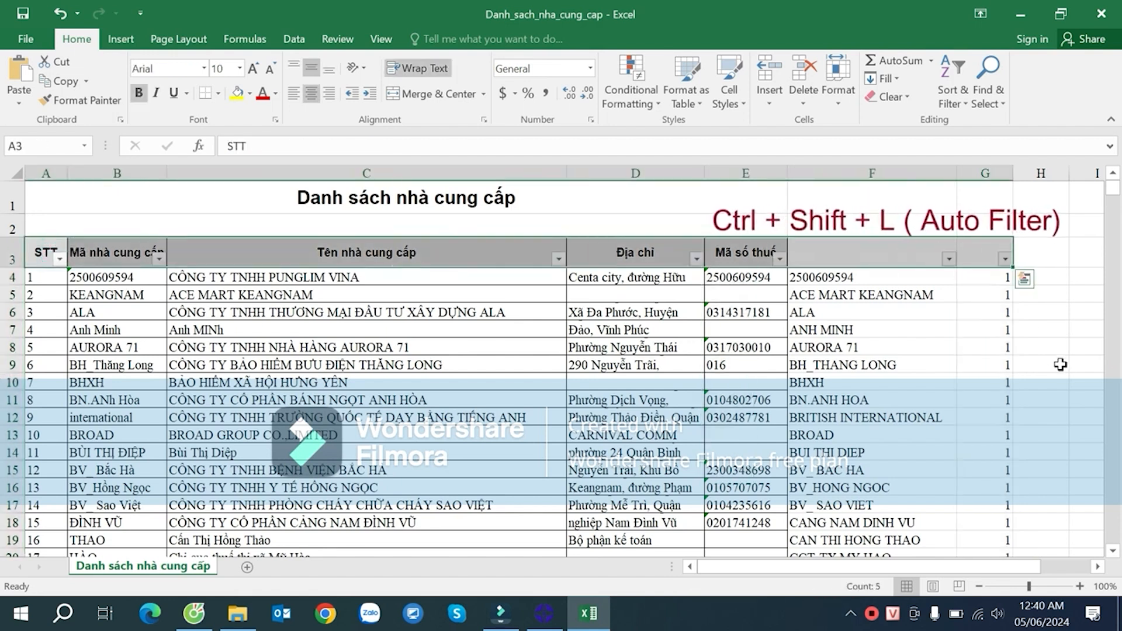
pyautogui.click(1007, 292)
pyautogui.click(989, 255)
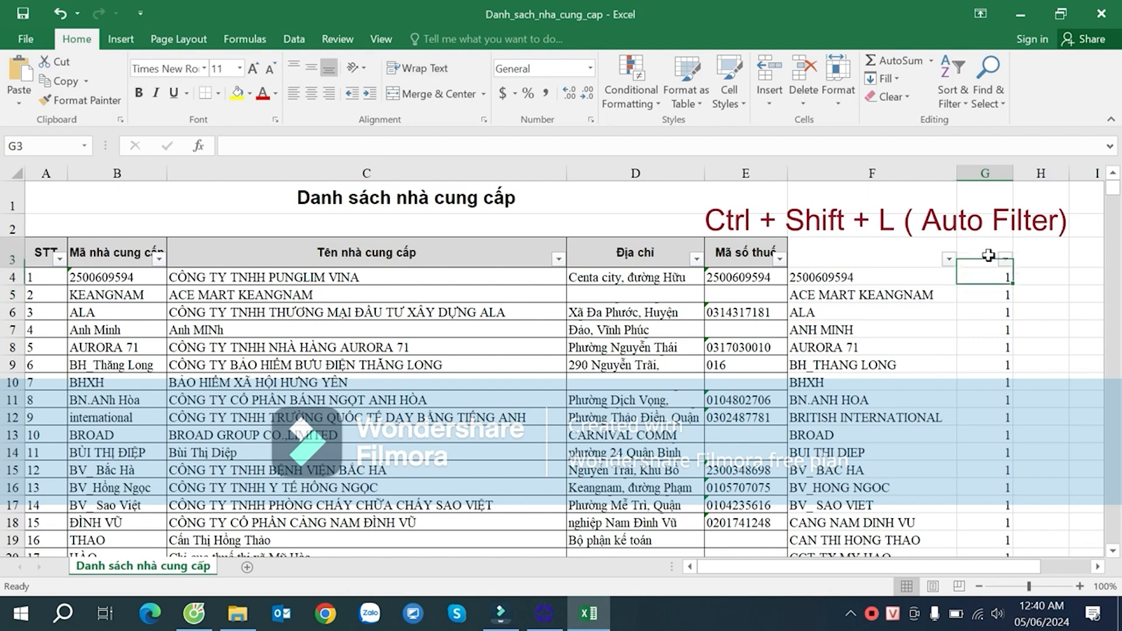
pyautogui.click(1005, 259)
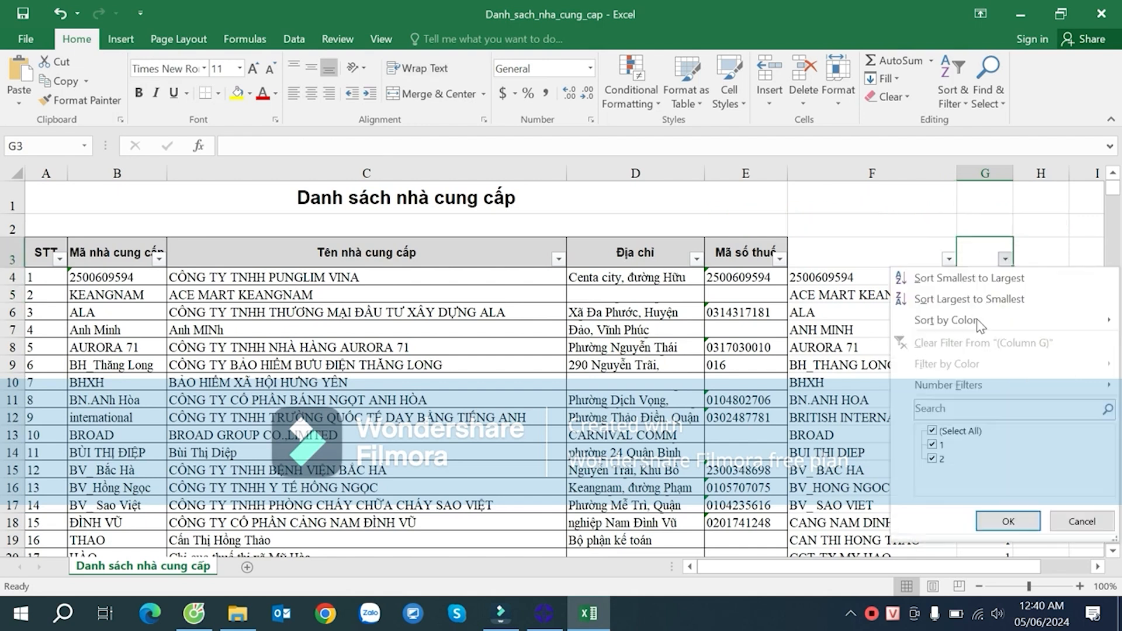
pyautogui.click(934, 445)
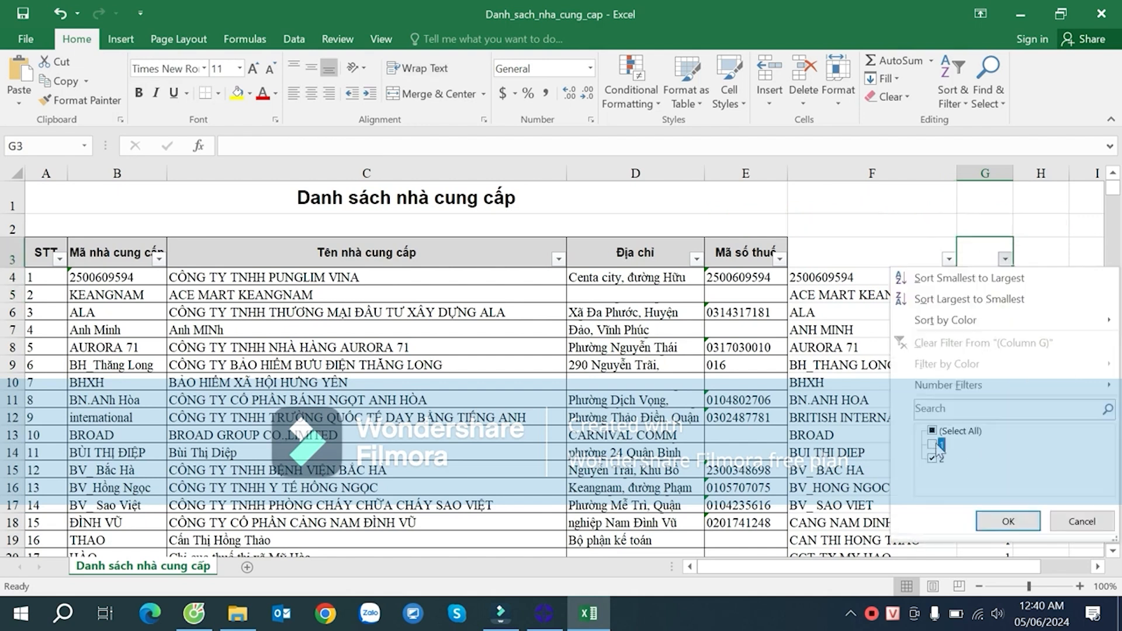
pyautogui.click(1012, 521)
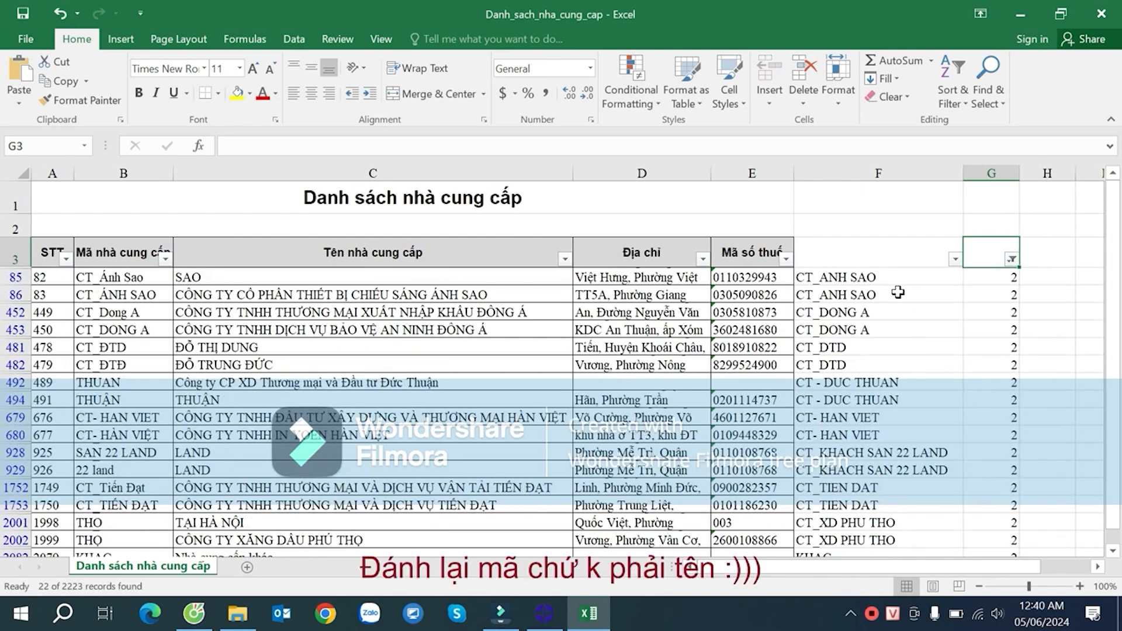
# - Widen column C to fit the supplier names and compare the names and codes of the duplicated suppliers, starting with the CT_ANH SAO pair
pyautogui.click(266, 271)
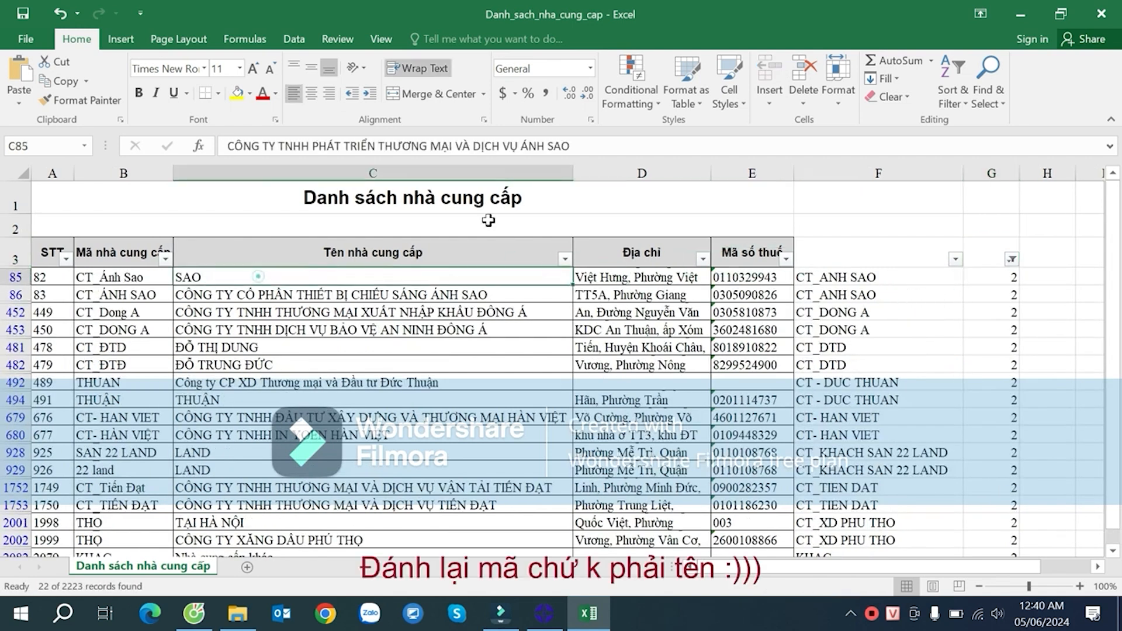
pyautogui.moveTo(574, 171); pyautogui.dragTo(616, 168)
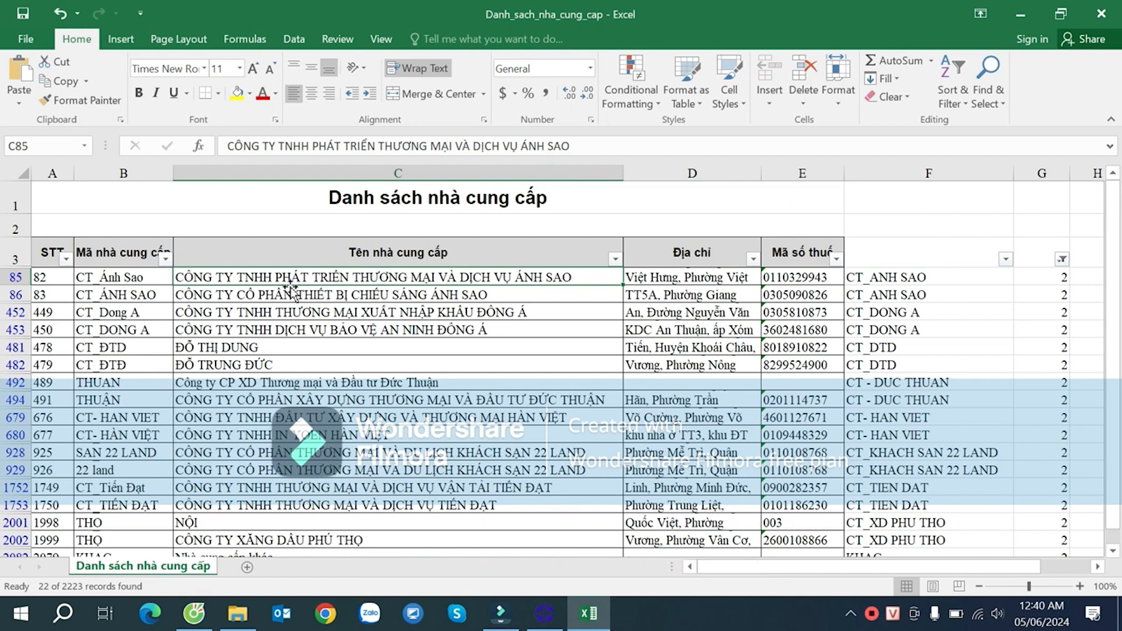
pyautogui.click(146, 280)
pyautogui.click(166, 294)
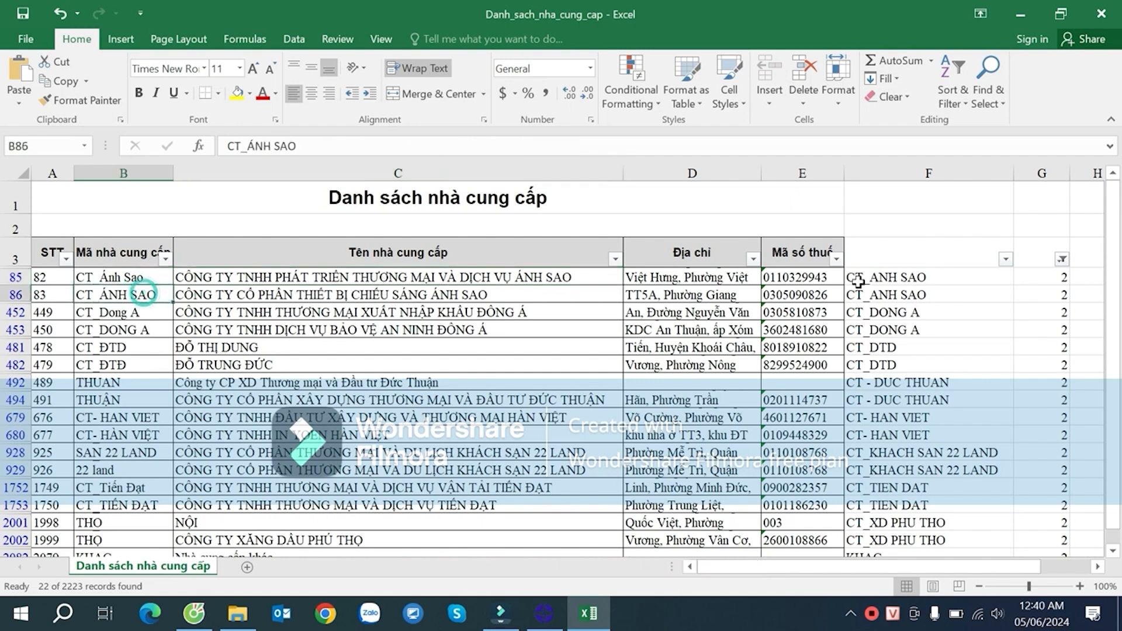
pyautogui.click(894, 277)
pyautogui.click(894, 295)
pyautogui.scroll(-3, 945, 330)
pyautogui.scroll(5, 946, 330)
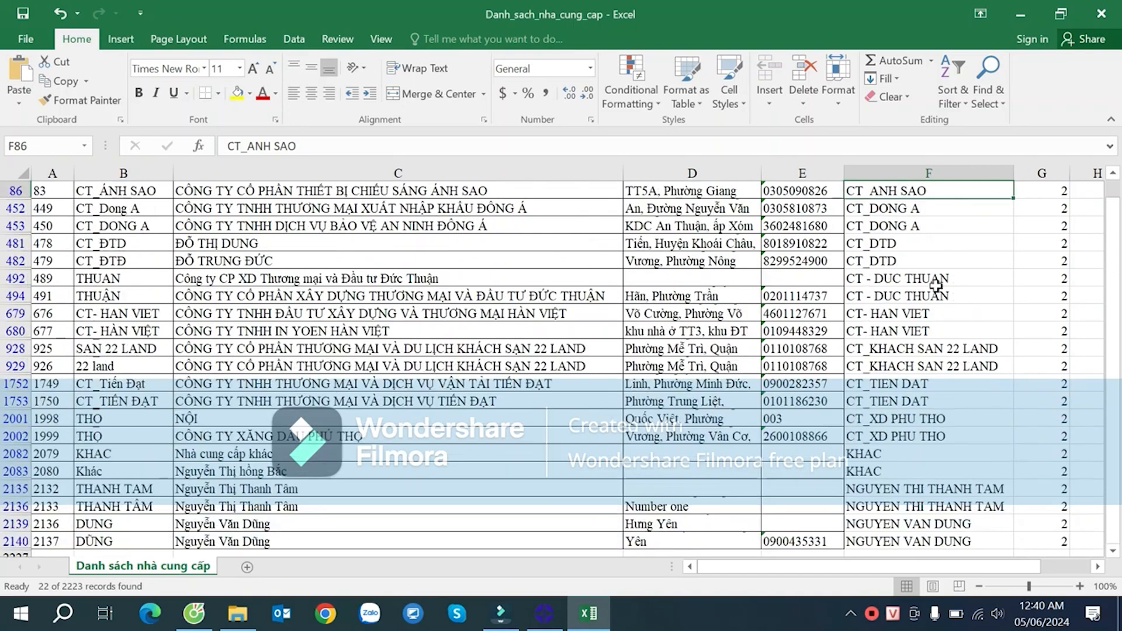
pyautogui.scroll(-2, 906, 268)
pyautogui.scroll(3, 931, 330)
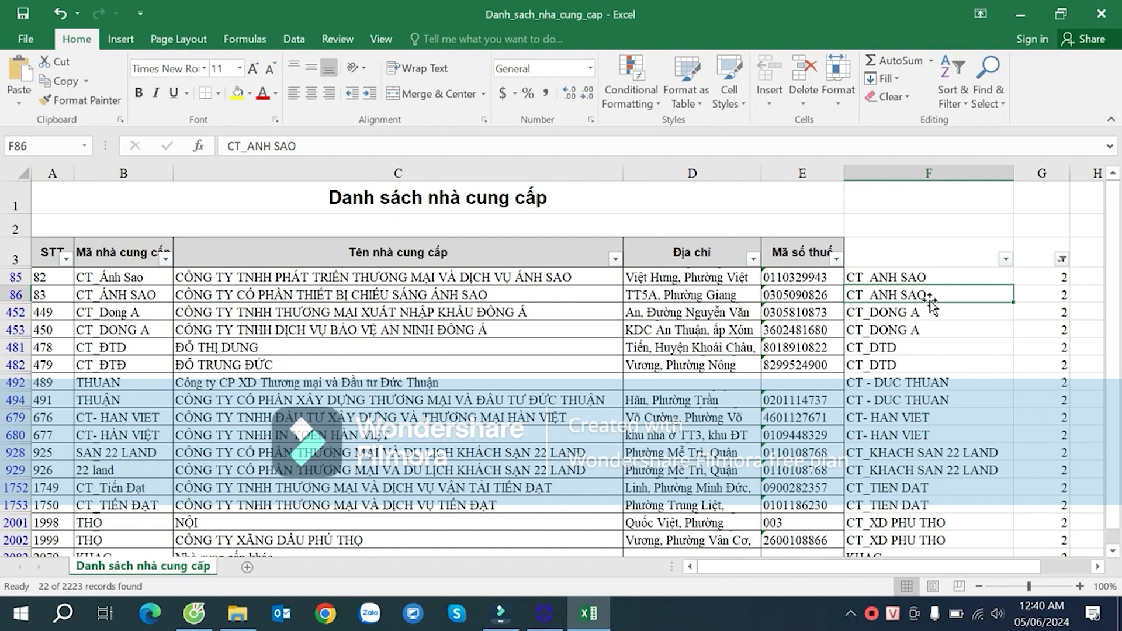
pyautogui.click(479, 279)
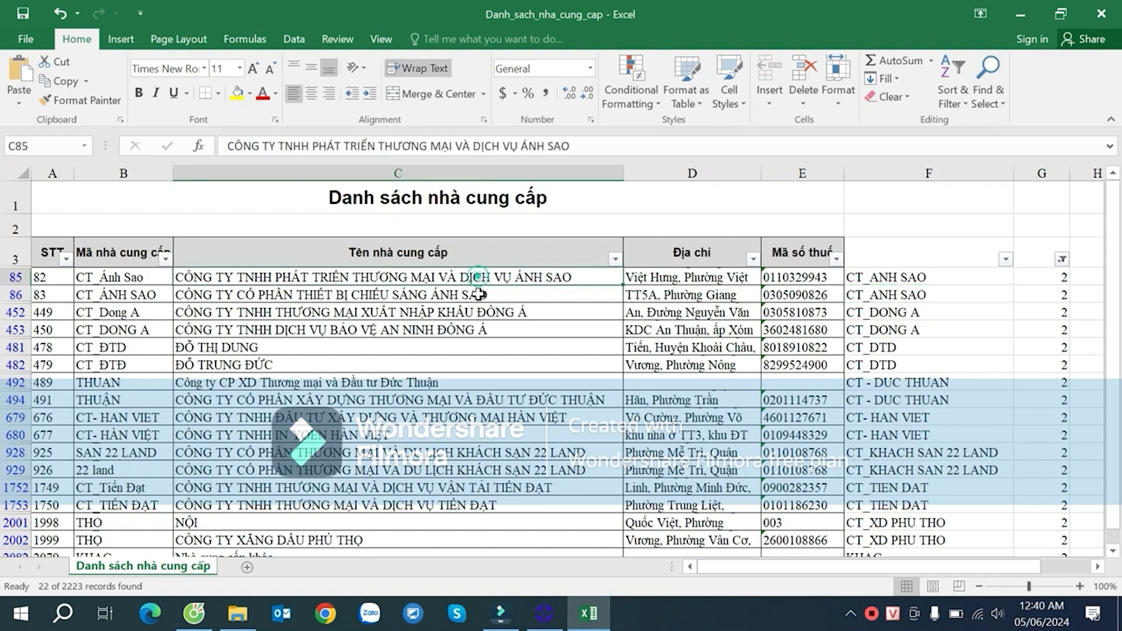
pyautogui.click(483, 295)
# - Append _1 to the second code of the first three duplicate pairs: CT_ANH SAO_1 in F86, CT_DONG A_1 in F453 and CT_DTD_1 in F482
pyautogui.doubleClick(931, 299)
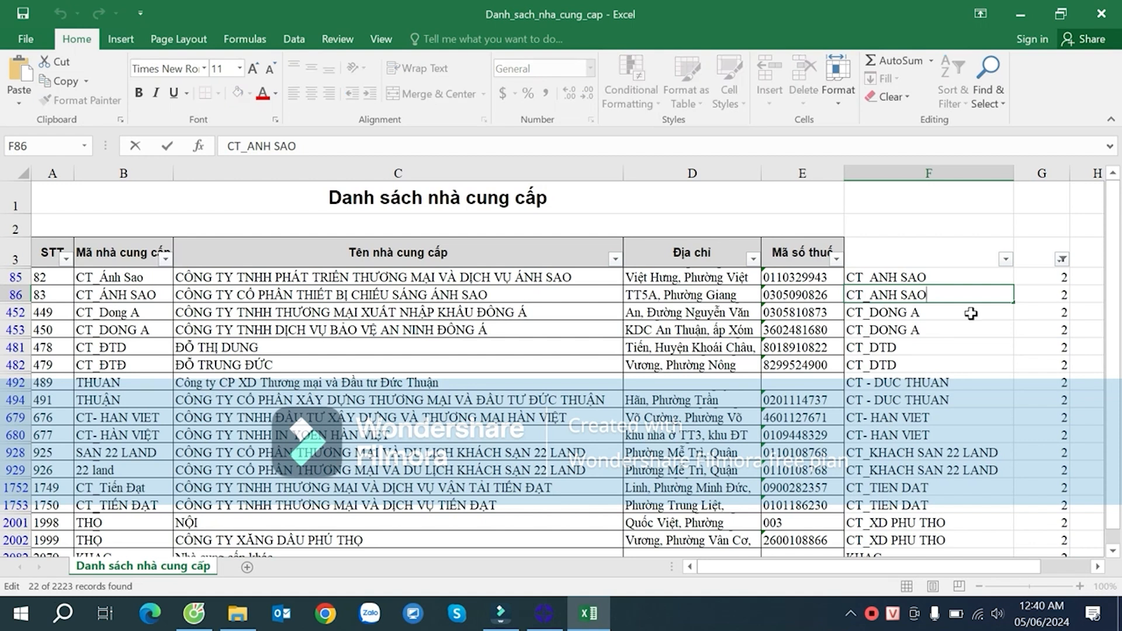
pyautogui.press('Return')
pyautogui.press('Down')
pyautogui.press('Down')
pyautogui.press('F2')
pyautogui.write('_1')
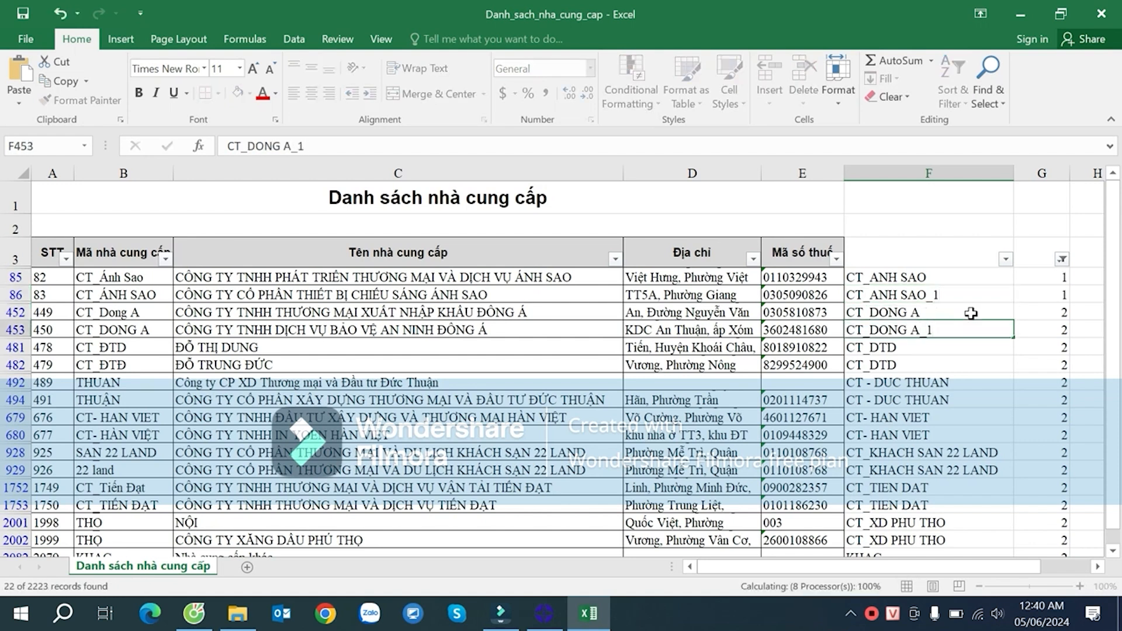
pyautogui.press('Return')
pyautogui.press('Down')
pyautogui.press('F2')
pyautogui.press('Return')
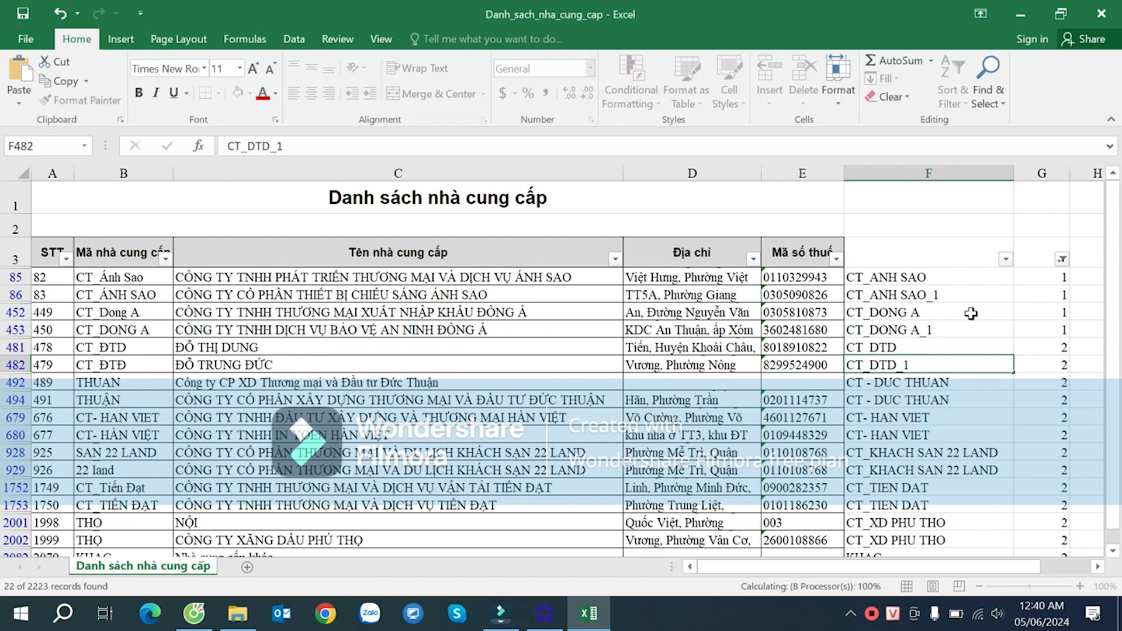
# - Append _1 to the second code of the CT - DUC THUAN, CT- HAN VIET and CT_KHACH SAN 22 LAND pairs in F494, F680 and F929
pyautogui.press('Down')
pyautogui.press('F2')
pyautogui.write('_1')
pyautogui.press('Return')
pyautogui.press('Down')
pyautogui.press('F2')
pyautogui.write('_1')
pyautogui.press('Return')
pyautogui.press('Down')
pyautogui.press('F2')
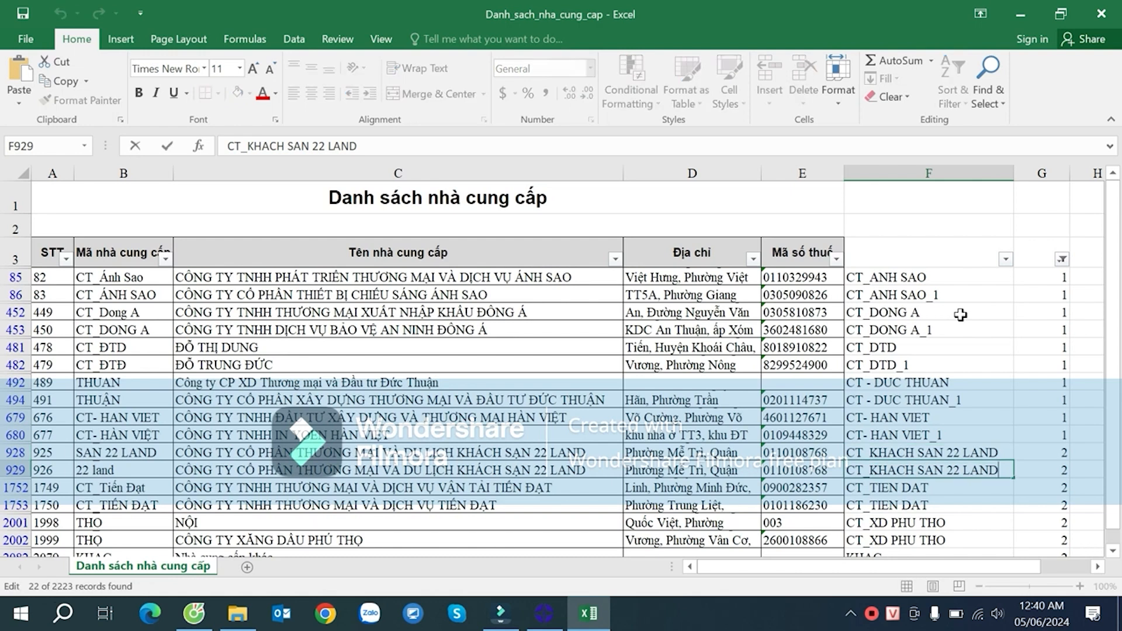
pyautogui.write('_1')
pyautogui.press('Return')
# - Append _1 to the second CT_TIEN DAT code in F1753 and the second CT_XD PHU THO code in F2002
pyautogui.press('Down')
pyautogui.press('F2')
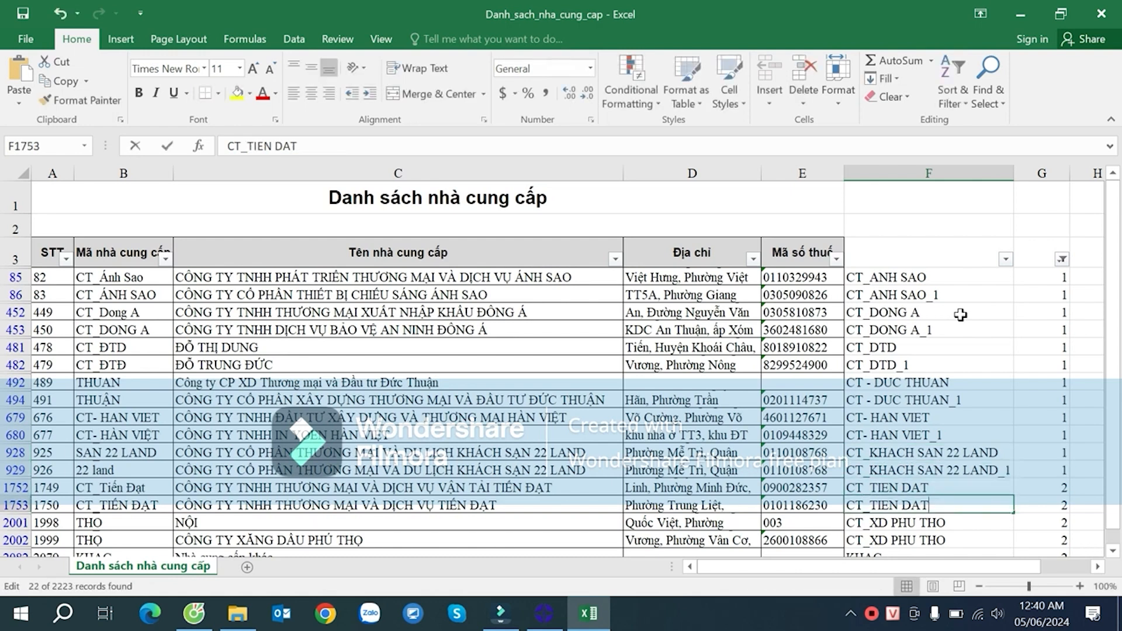
pyautogui.press('Return')
pyautogui.press('Down')
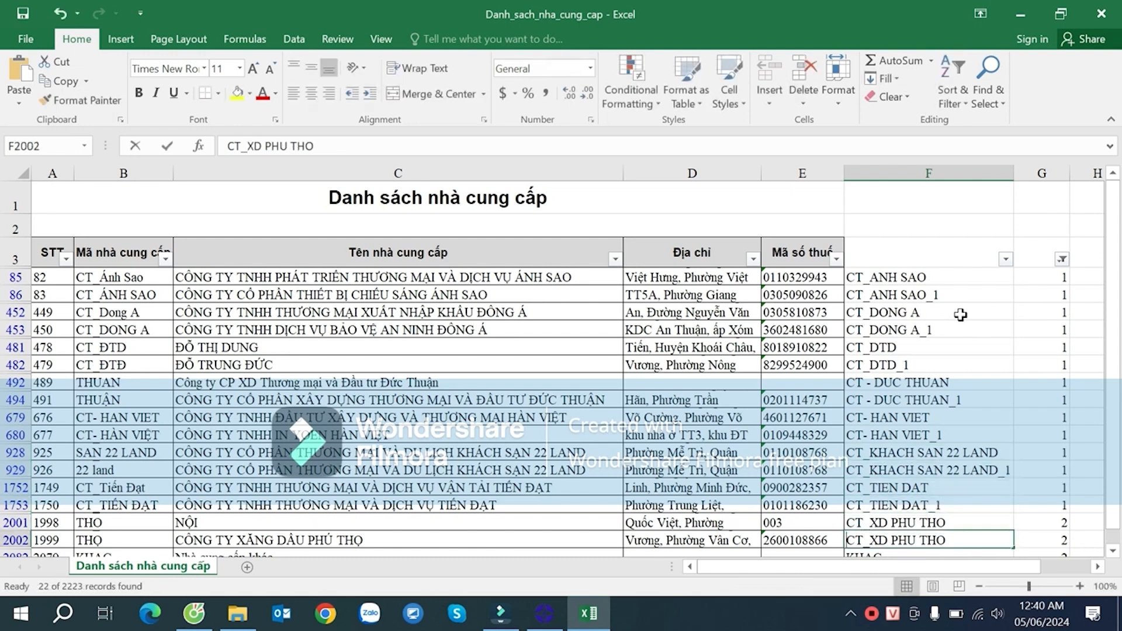
pyautogui.press('F2')
pyautogui.write('_1')
pyautogui.press('Return')
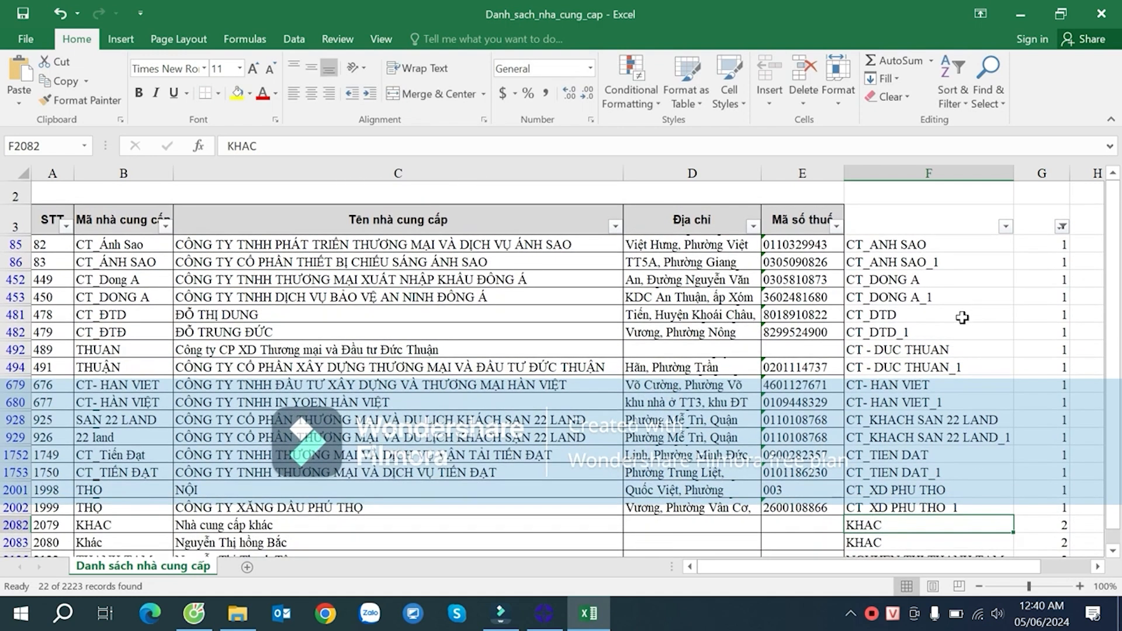
# - Append _1 to the second code of the last three duplicate pairs, in F2083 (KHAC_1), F2136 and F2140
pyautogui.scroll(-2, 961, 315)
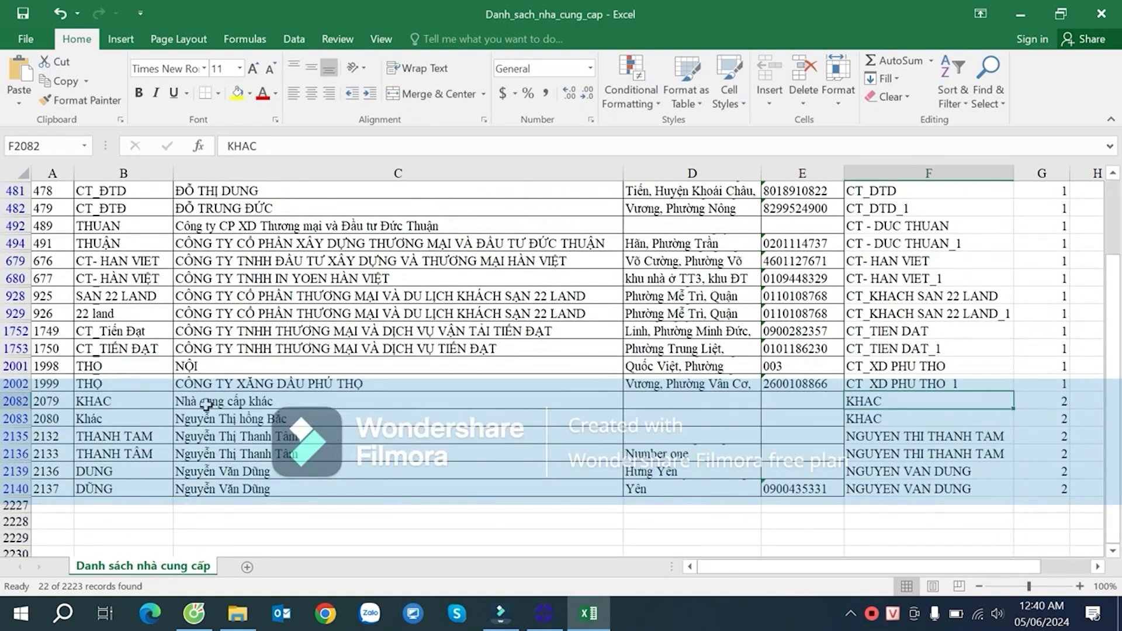
pyautogui.doubleClick(903, 415)
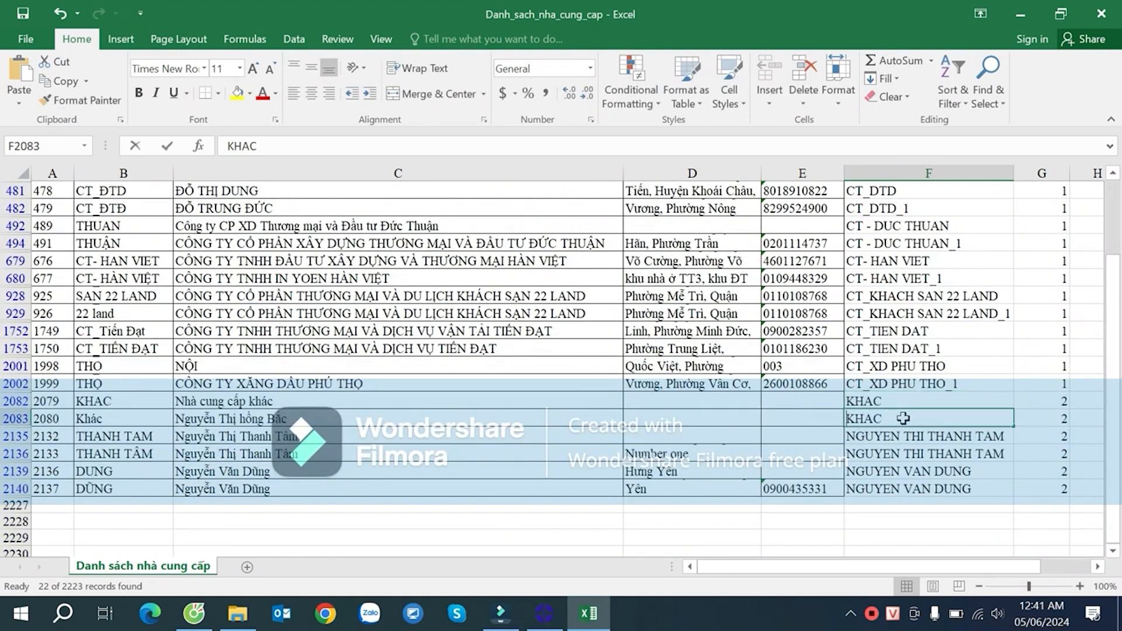
pyautogui.write('_1')
pyautogui.press('Return')
pyautogui.press('Down')
pyautogui.press('F2')
pyautogui.write('_1')
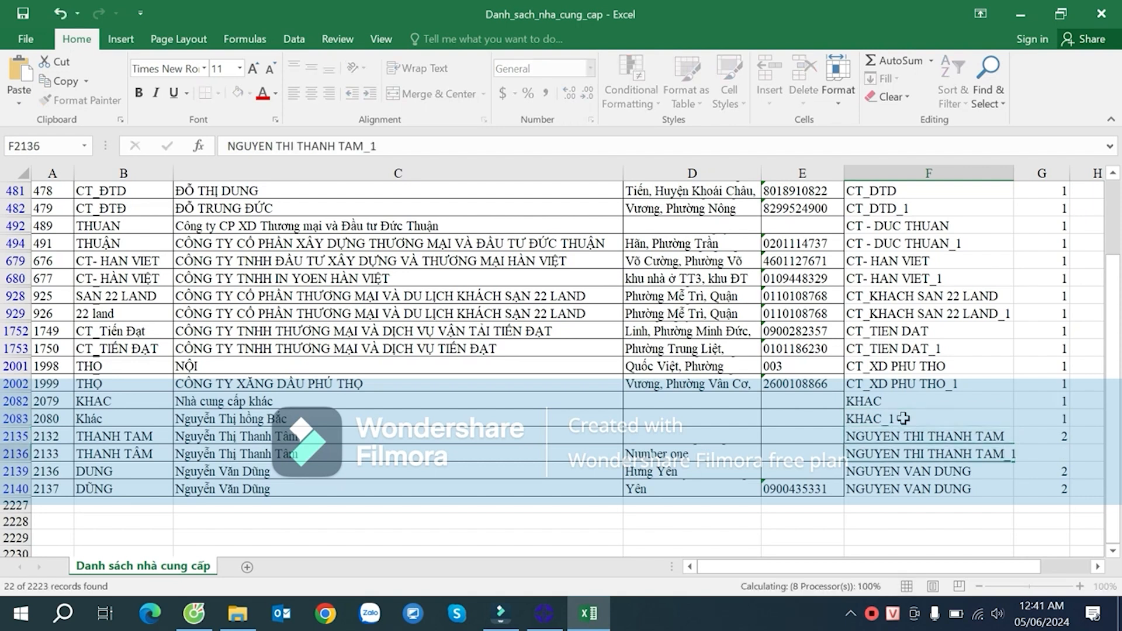
pyautogui.press('Return')
pyautogui.press('Down')
pyautogui.press('F2')
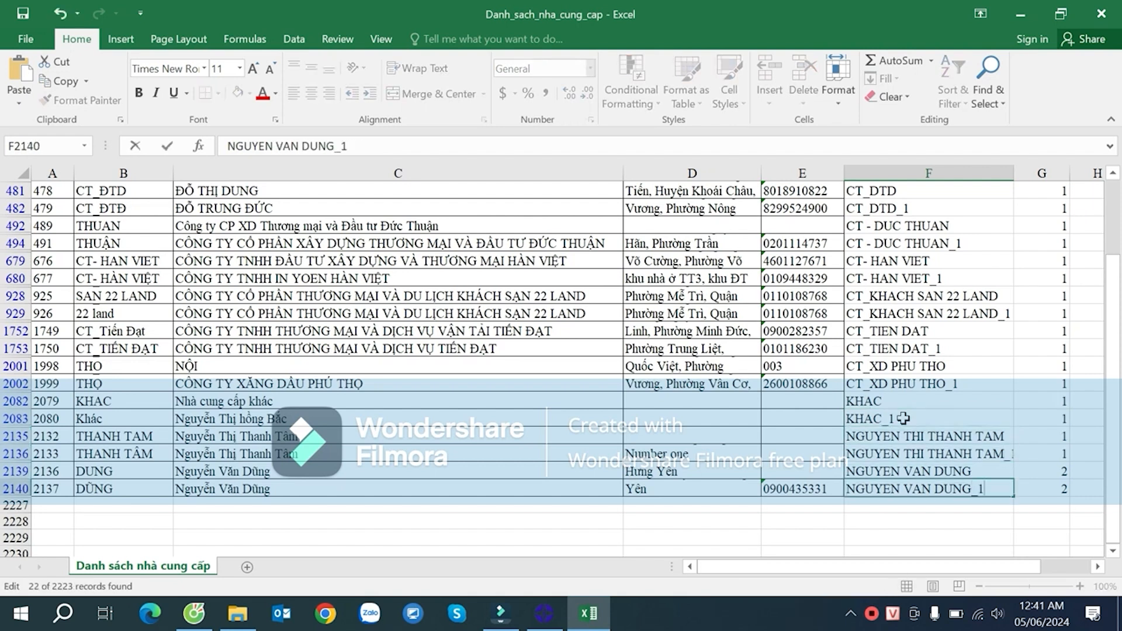
pyautogui.press('Return')
# - Widen column F slightly to fit the longer codes and check the recalculated counts in column G
pyautogui.click(982, 332)
pyautogui.scroll(2, 996, 304)
pyautogui.moveTo(1014, 174); pyautogui.dragTo(1024, 175)
pyautogui.click(1070, 344)
pyautogui.scroll(-1, 1070, 339)
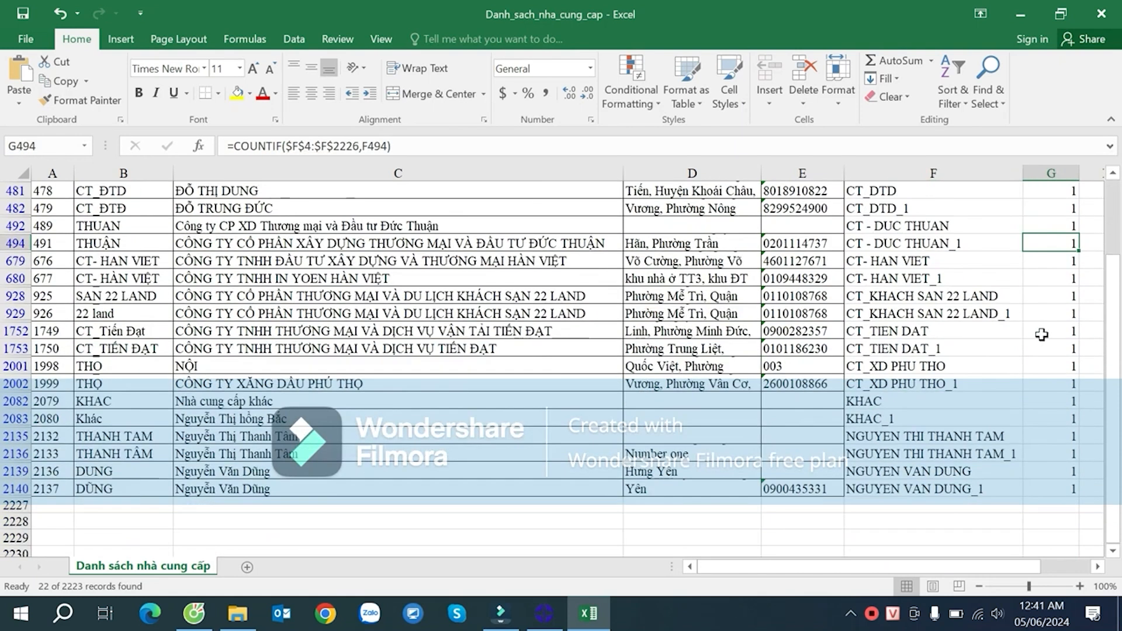
# - Update column G's filter to show all supplier rows again
pyautogui.scroll(3, 1073, 310)
pyautogui.click(1071, 259)
pyautogui.click(1008, 521)
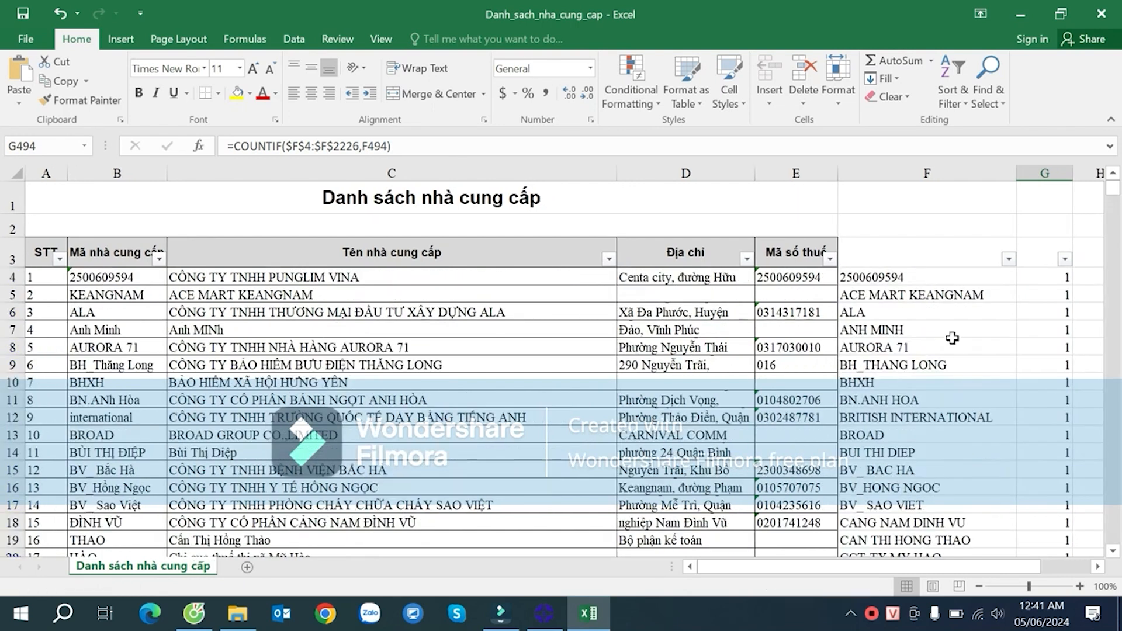
# - Review the cleaned supplier codes in the upper rows of column F
pyautogui.click(928, 295)
pyautogui.scroll(-3, 930, 340)
pyautogui.scroll(5, 930, 341)
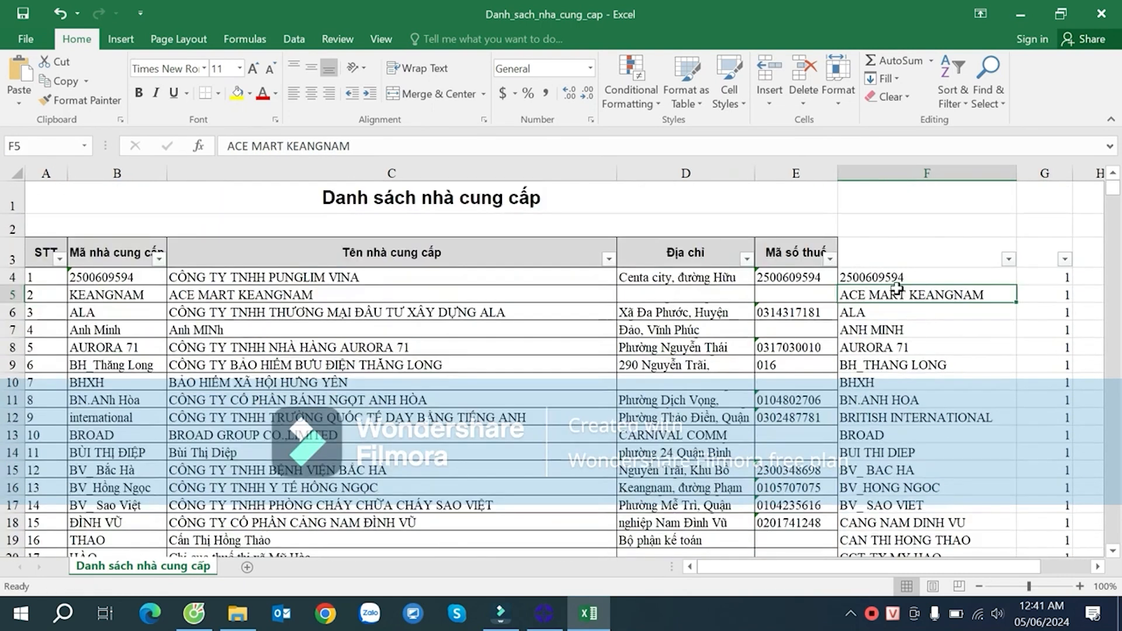
pyautogui.press('Up')
pyautogui.click(882, 343)
pyautogui.click(882, 264)
pyautogui.click(882, 329)
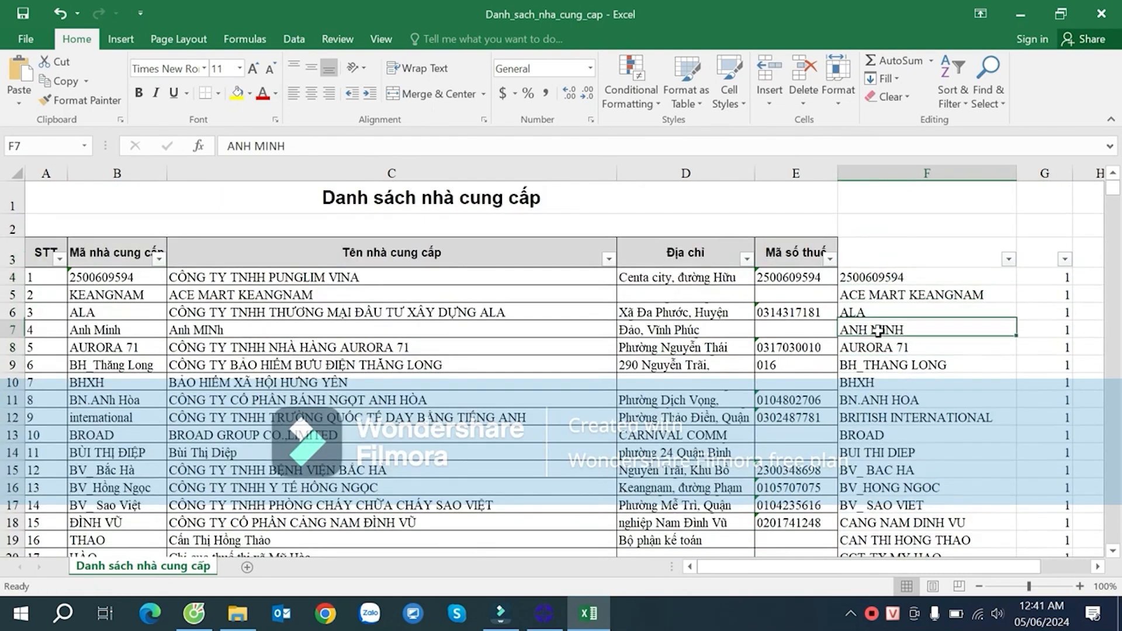
pyautogui.click(884, 282)
pyautogui.click(888, 335)
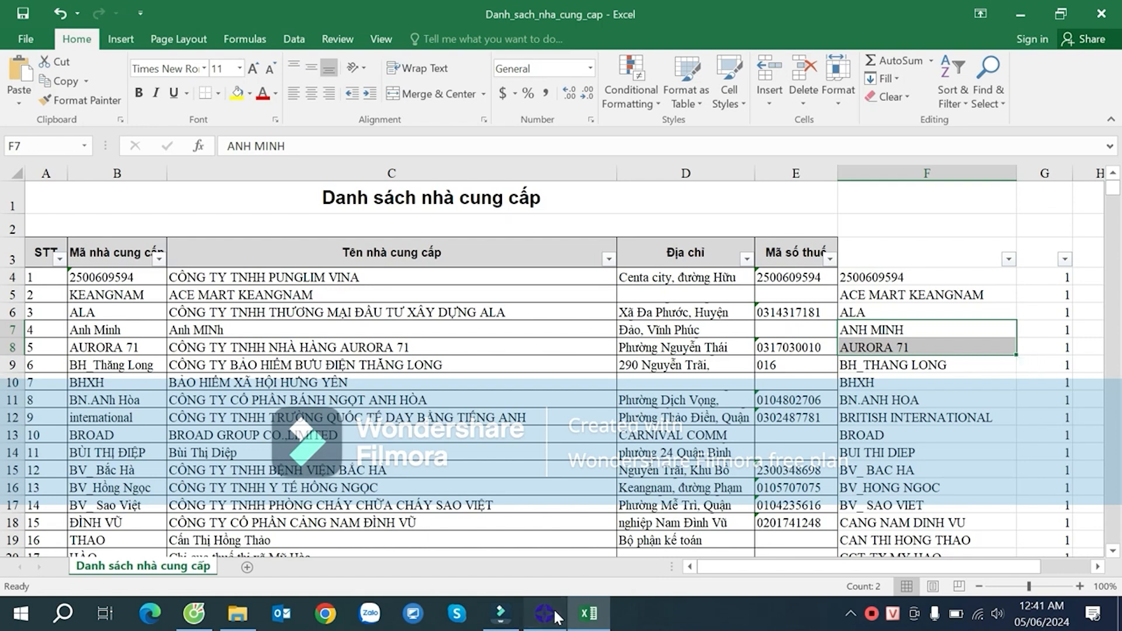
# - Switch to SmartBooks and open the supplier list (Danh mục nhà cung cấp) under Kế toán phải trả
pyautogui.click(553, 611)
pyautogui.click(54, 53)
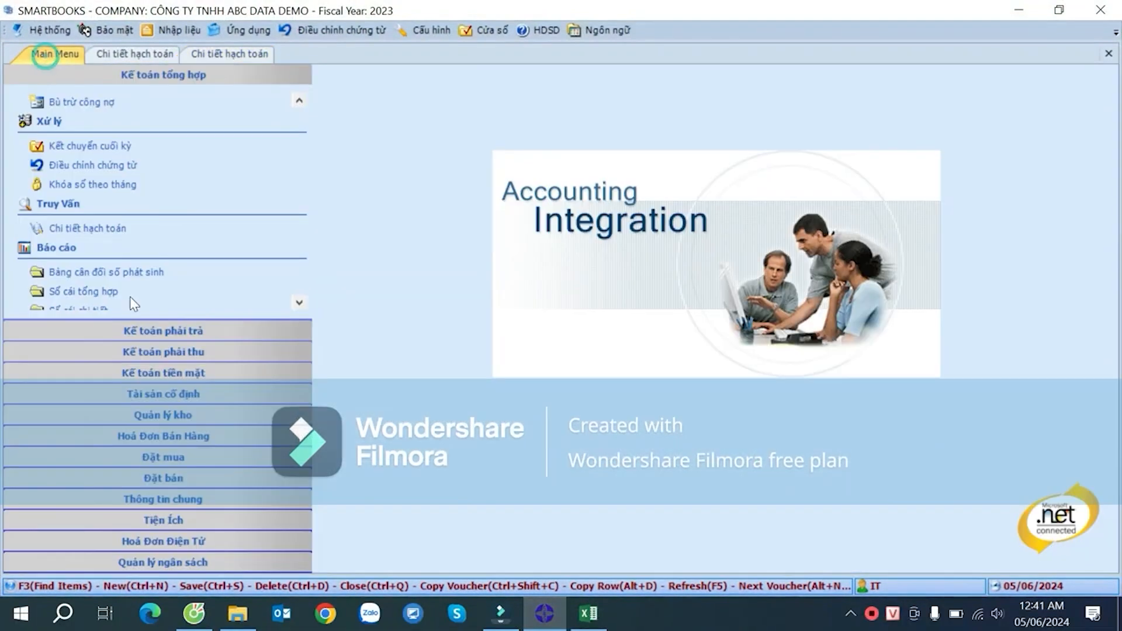
pyautogui.click(166, 329)
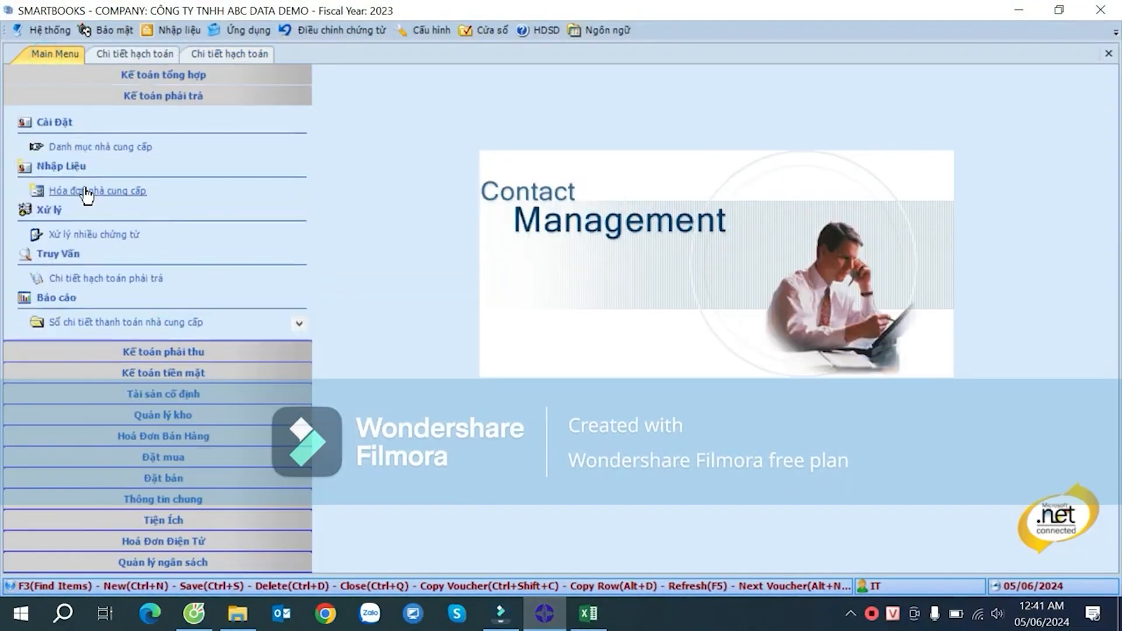
pyautogui.click(114, 154)
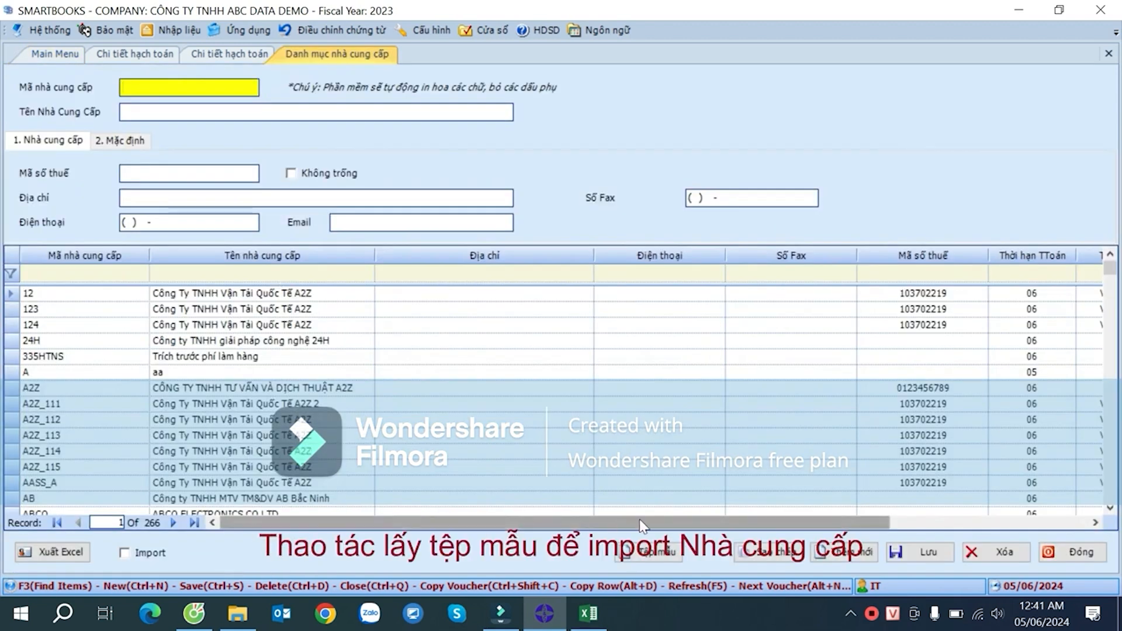
# - Save the supplier import template to the Desktop as List_import_Vendor and show its Vendor sheet
pyautogui.click(672, 553)
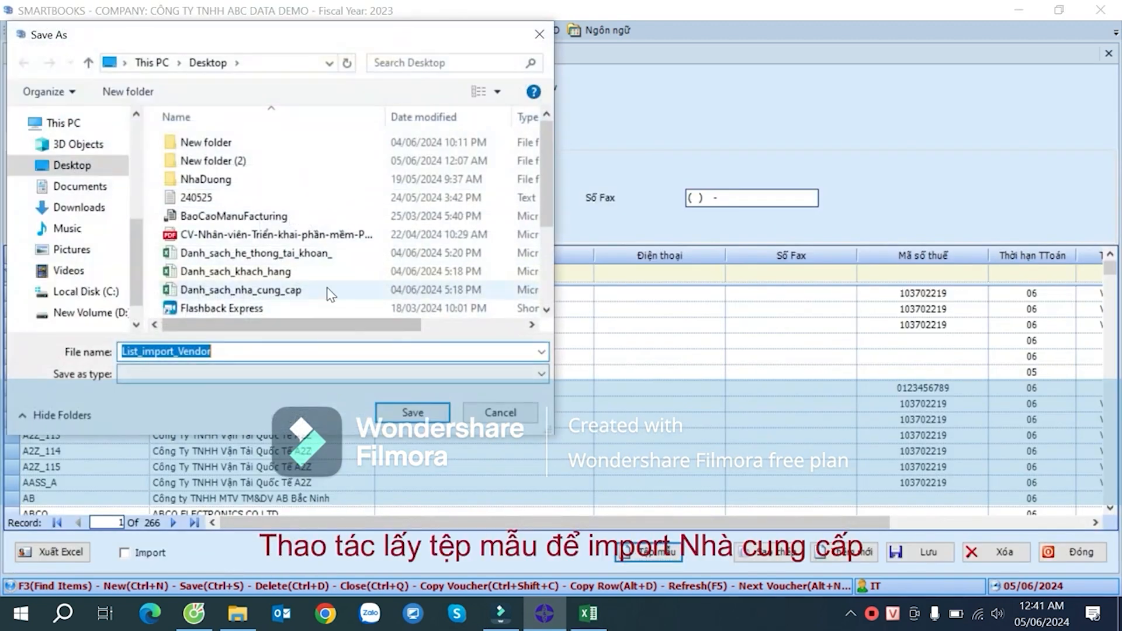
pyautogui.click(413, 413)
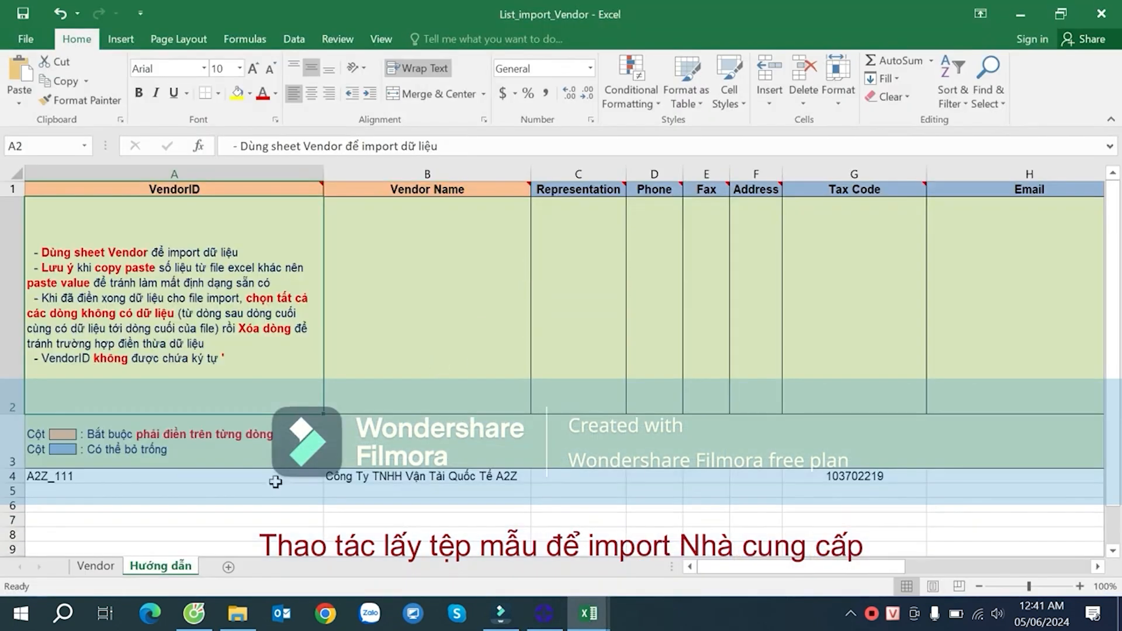
pyautogui.click(107, 570)
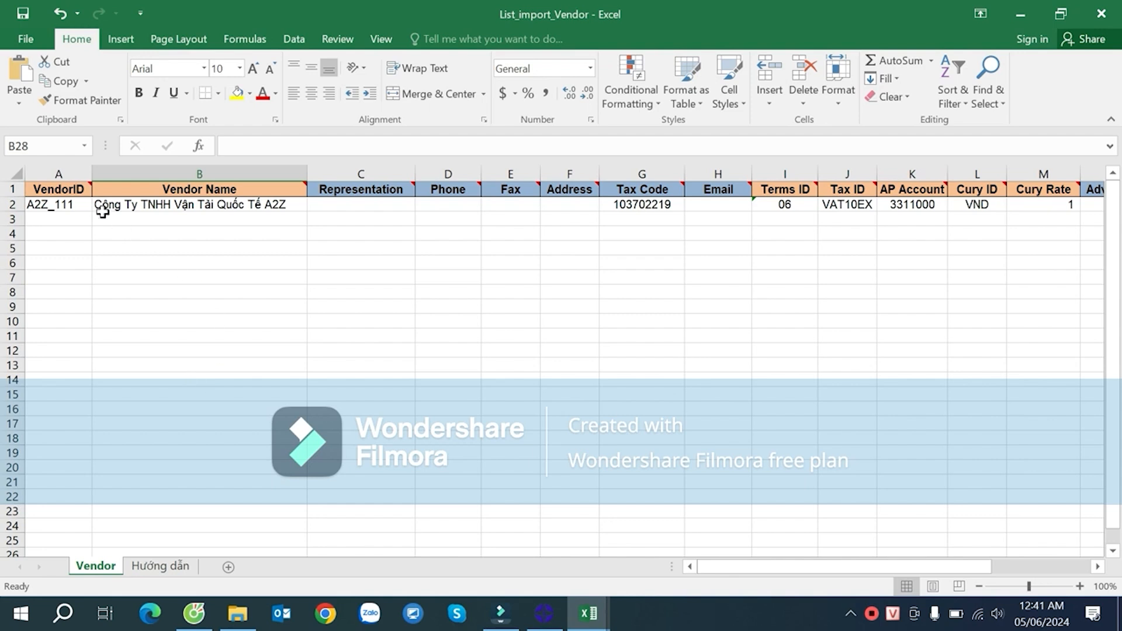
# - Review the Vendor sheet's column headings and comments, from VendorID and Vendor Name through Address, Tax Code and the mandatory columns
pyautogui.moveTo(58, 189)
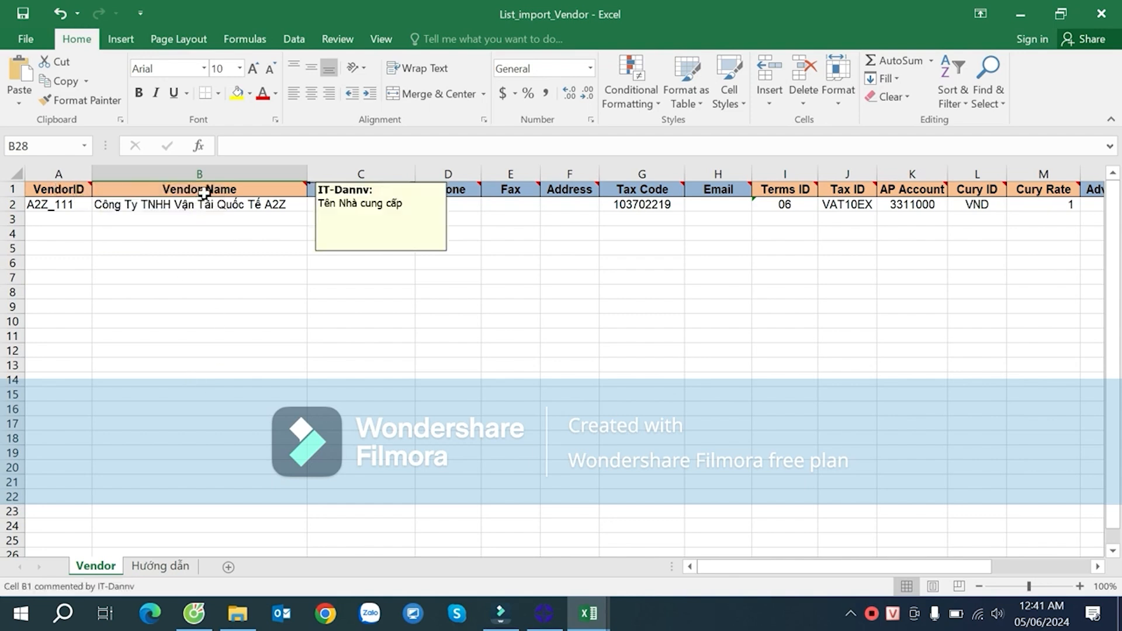
pyautogui.click(643, 188)
pyautogui.click(567, 189)
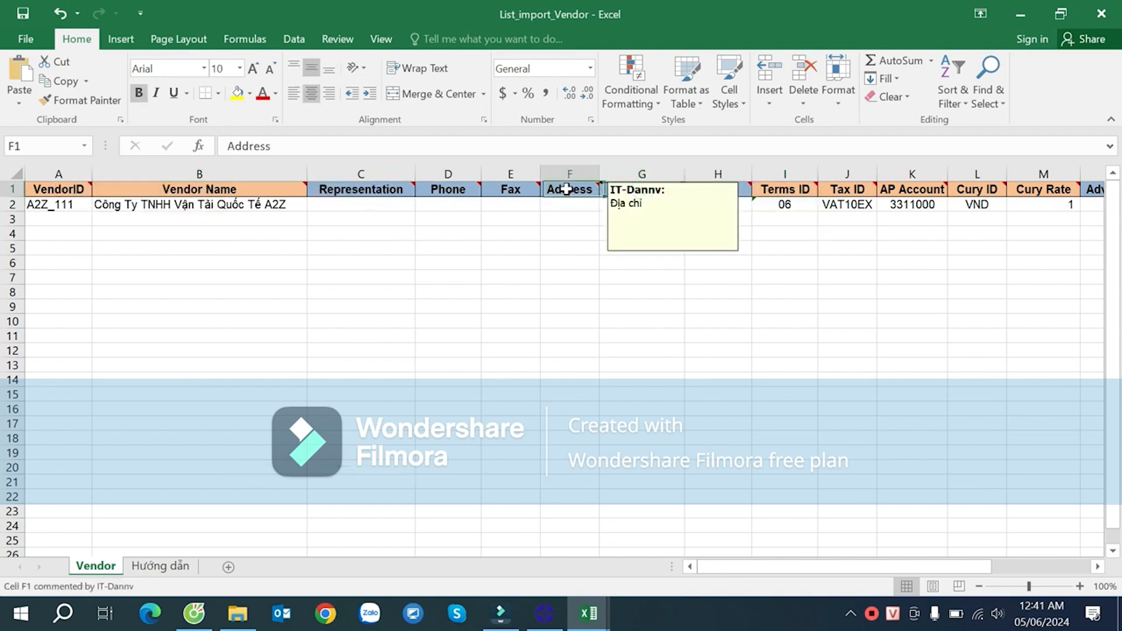
pyautogui.moveTo(785, 189); pyautogui.dragTo(1050, 207)
pyautogui.click(1045, 248)
# - Examine the sample supplier's Terms ID, Tax ID, AP Account and Cury ID values in row 2
pyautogui.click(1098, 566)
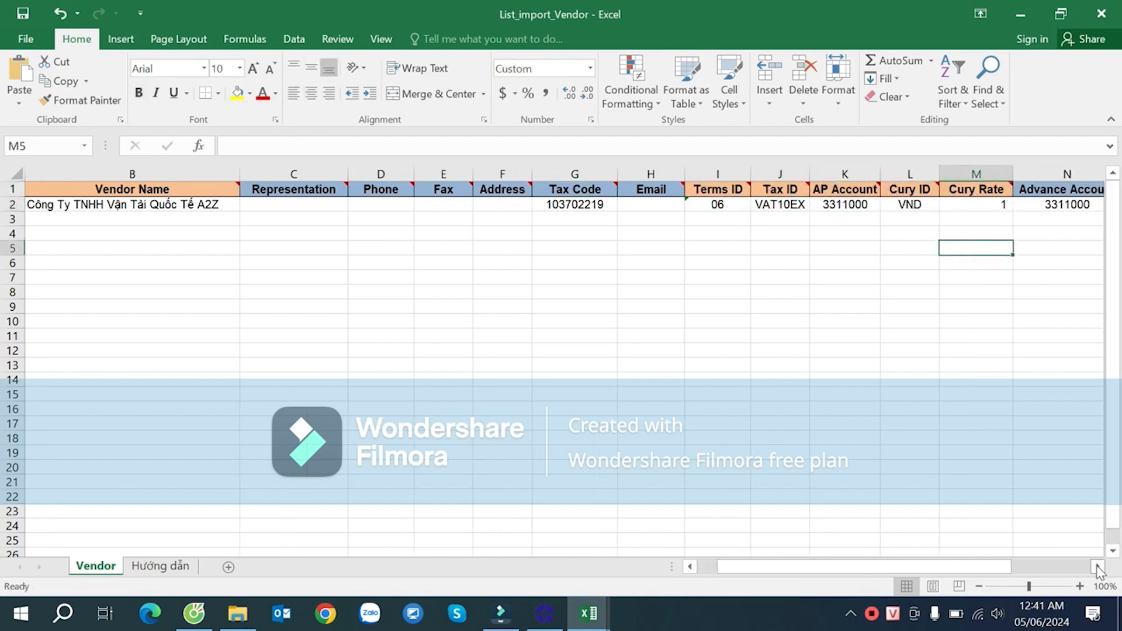
pyautogui.click(726, 206)
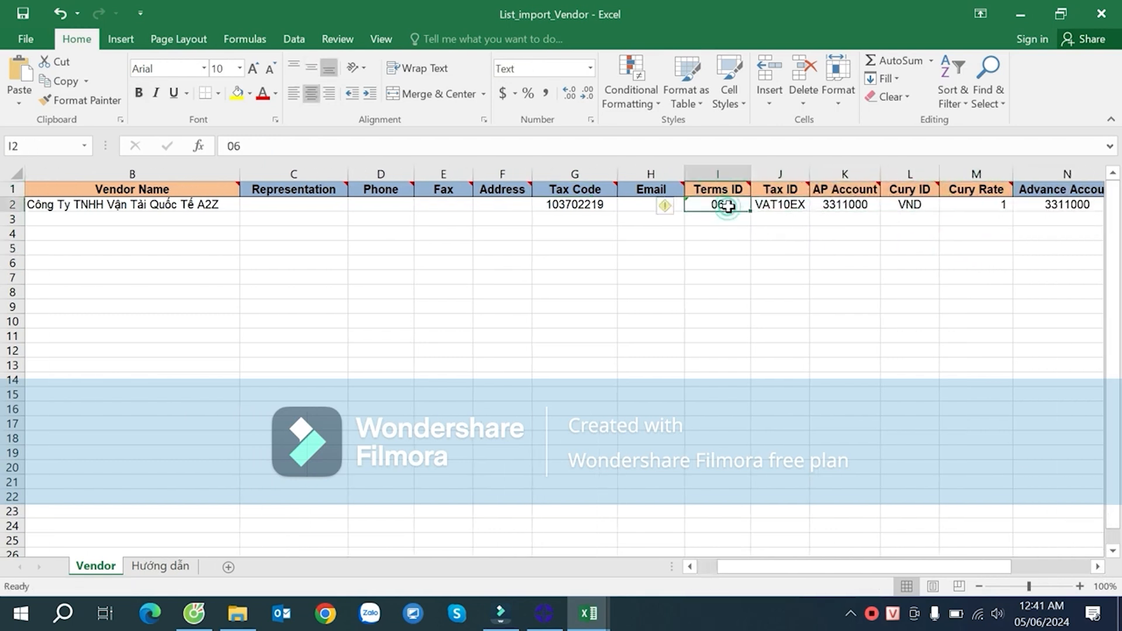
pyautogui.click(782, 207)
pyautogui.click(842, 202)
pyautogui.hotkey('ctrl', 'c')
pyautogui.click(843, 187)
pyautogui.click(845, 206)
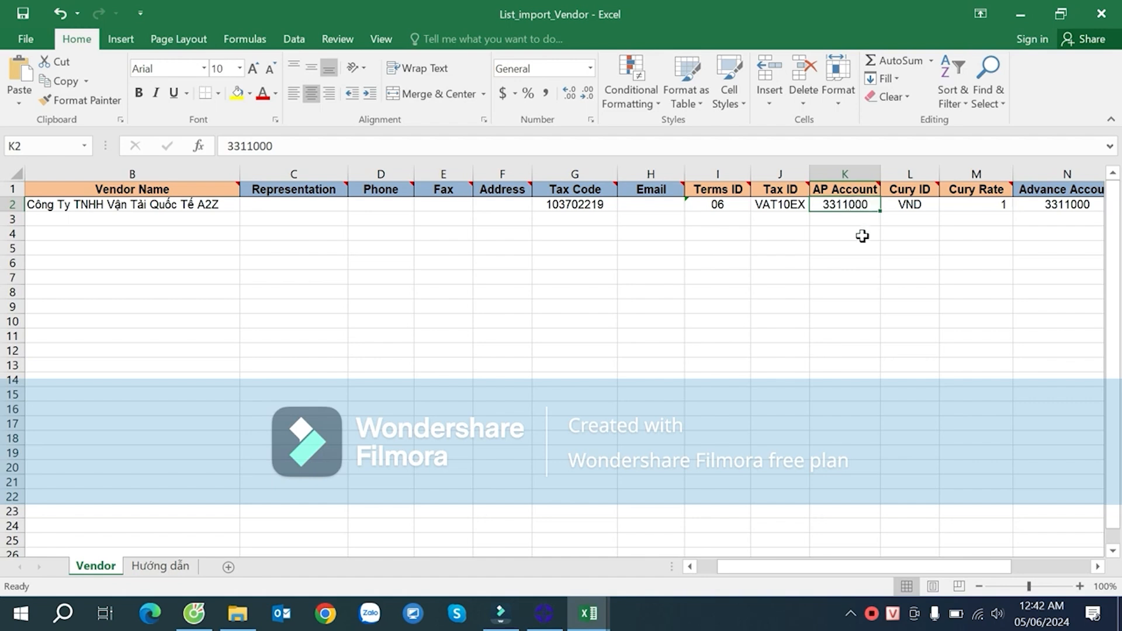
pyautogui.click(912, 210)
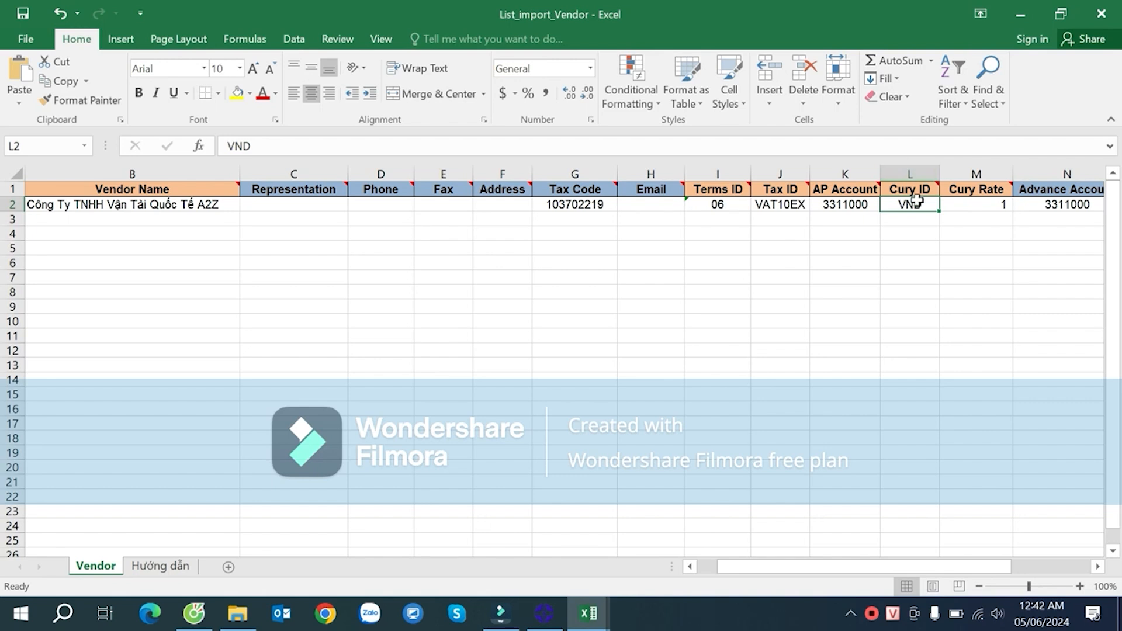
# - Examine the sample Cury Rate and compare the Advance Account in N2 with the AP Account in K2
pyautogui.click(1097, 567)
pyautogui.click(1098, 568)
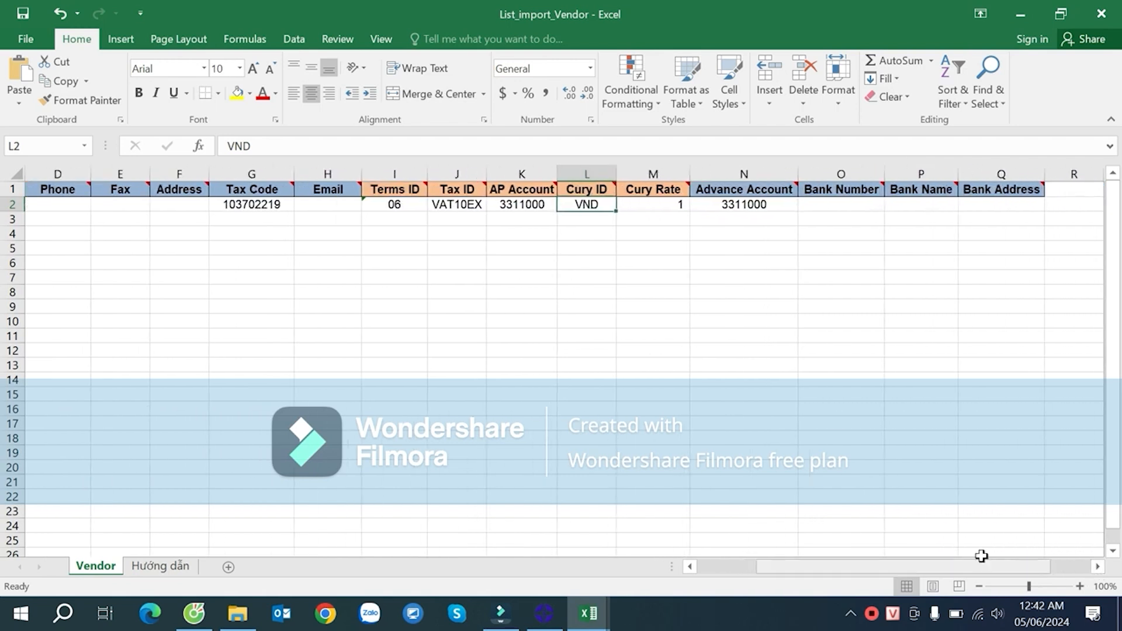
pyautogui.click(654, 207)
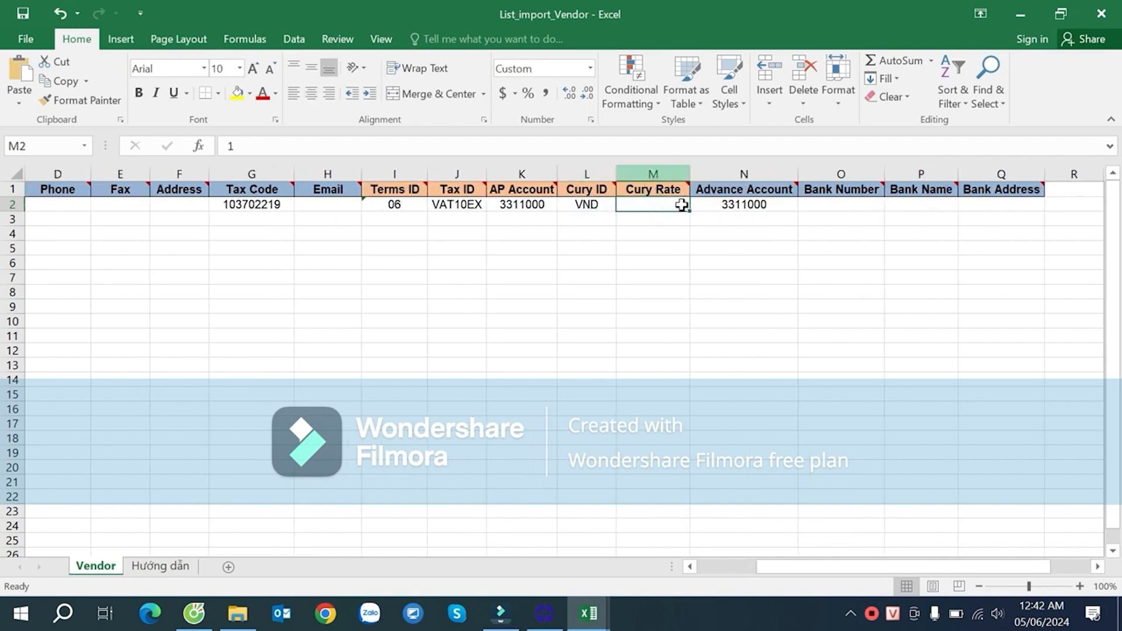
pyautogui.click(728, 205)
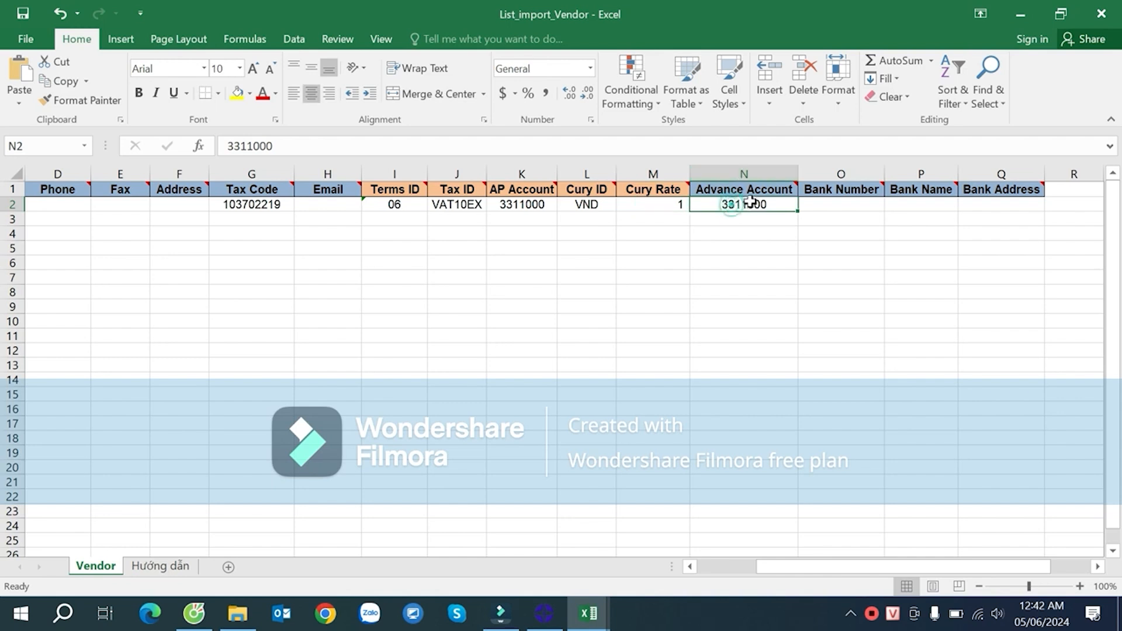
pyautogui.click(521, 204)
pyautogui.click(722, 204)
pyautogui.click(518, 203)
pyautogui.click(728, 204)
pyautogui.moveTo(767, 567); pyautogui.dragTo(709, 570)
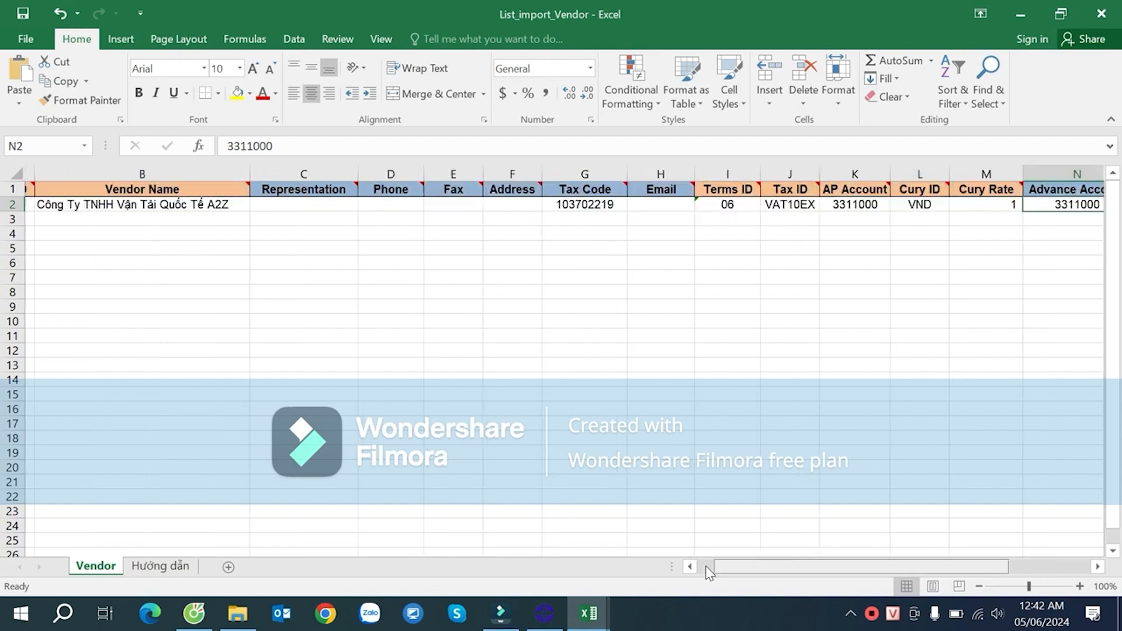
# - Check how the code, name, address and tax code columns of Danh_sach_nha_cung_cap correspond to the Vendor template's columns
pyautogui.moveTo(589, 613)
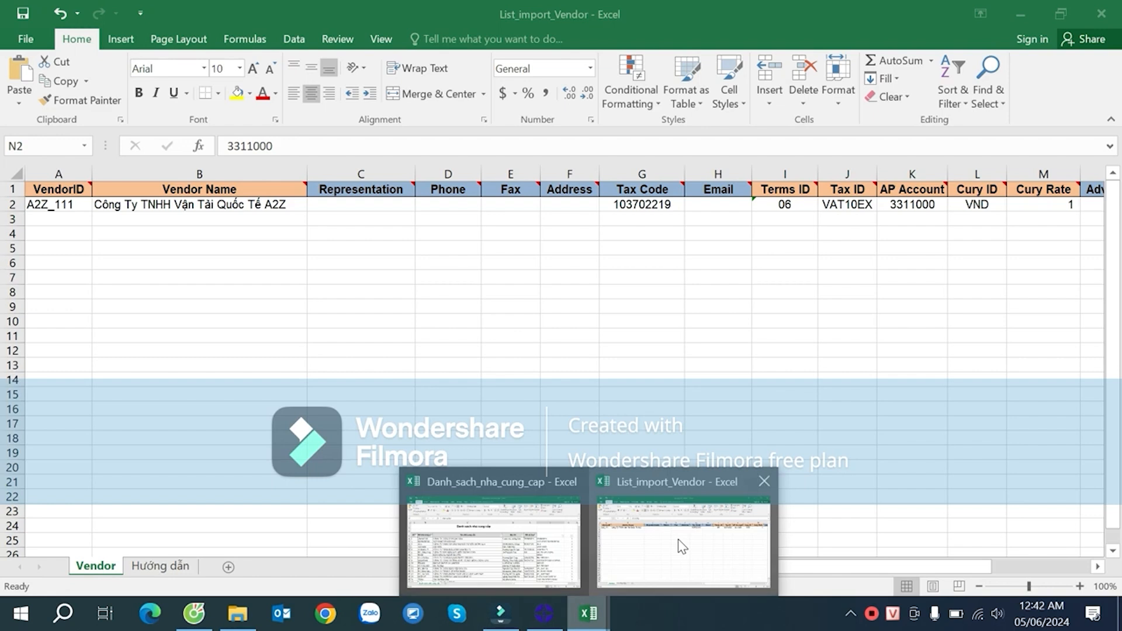
pyautogui.click(499, 543)
pyautogui.click(889, 279)
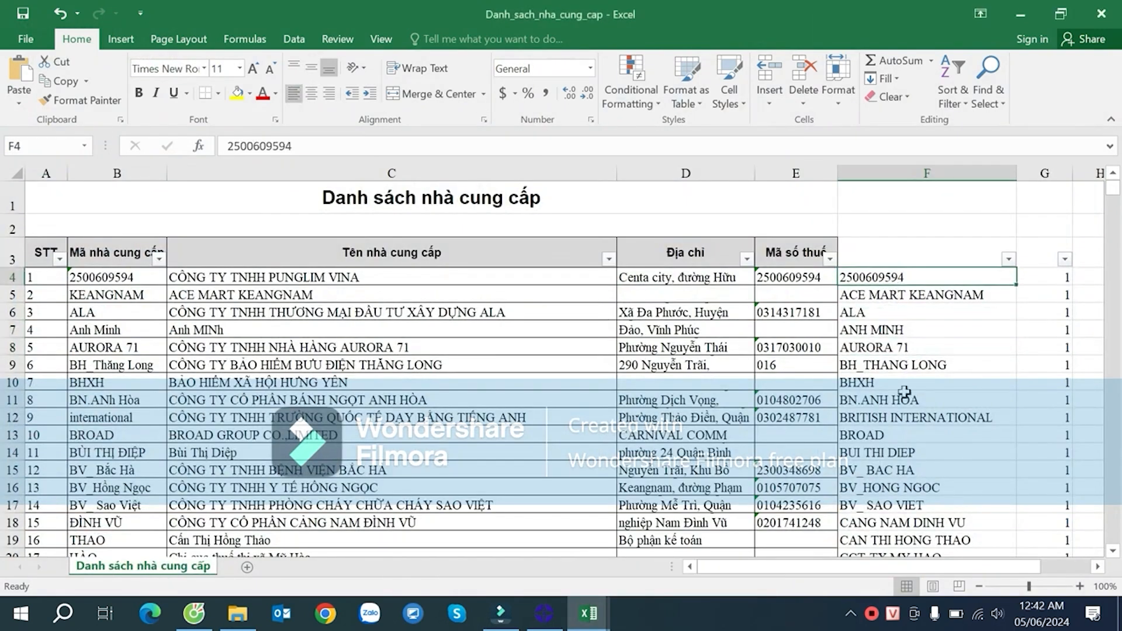
pyautogui.scroll(-5, 907, 404)
pyautogui.scroll(5, 938, 407)
pyautogui.click(543, 275)
pyautogui.click(678, 277)
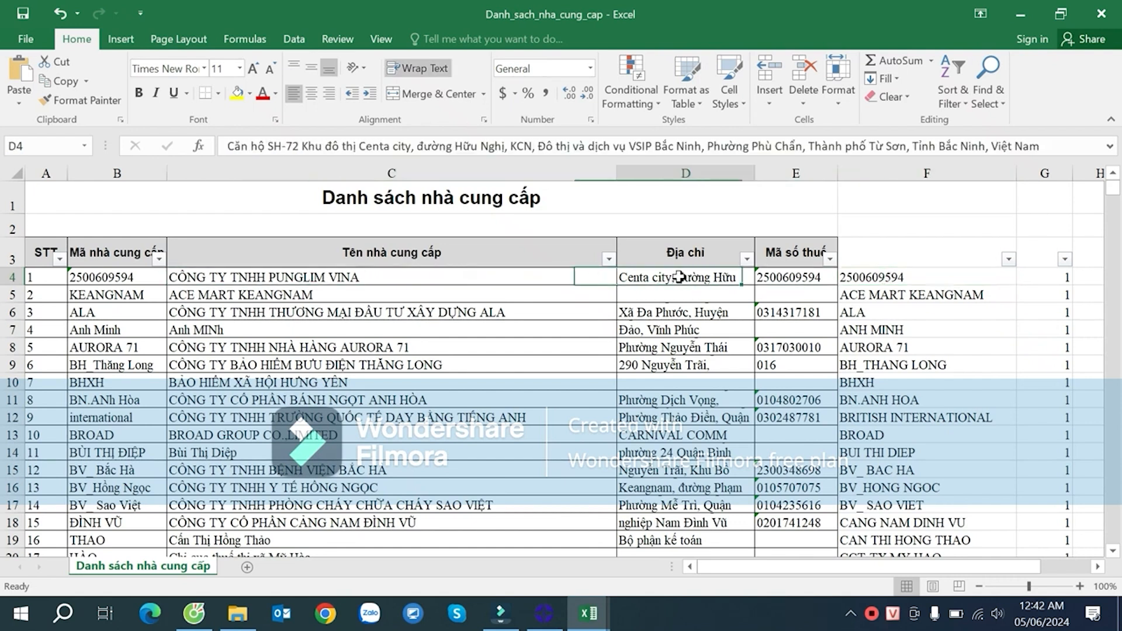
pyautogui.click(804, 278)
pyautogui.click(921, 289)
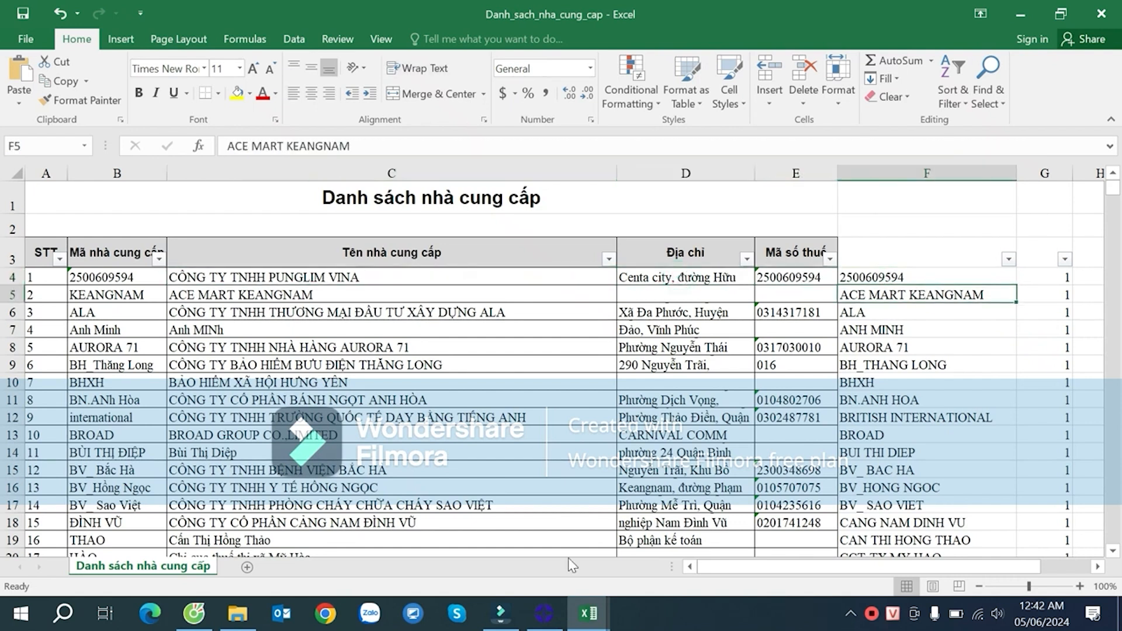
pyautogui.click(1024, 23)
pyautogui.click(645, 211)
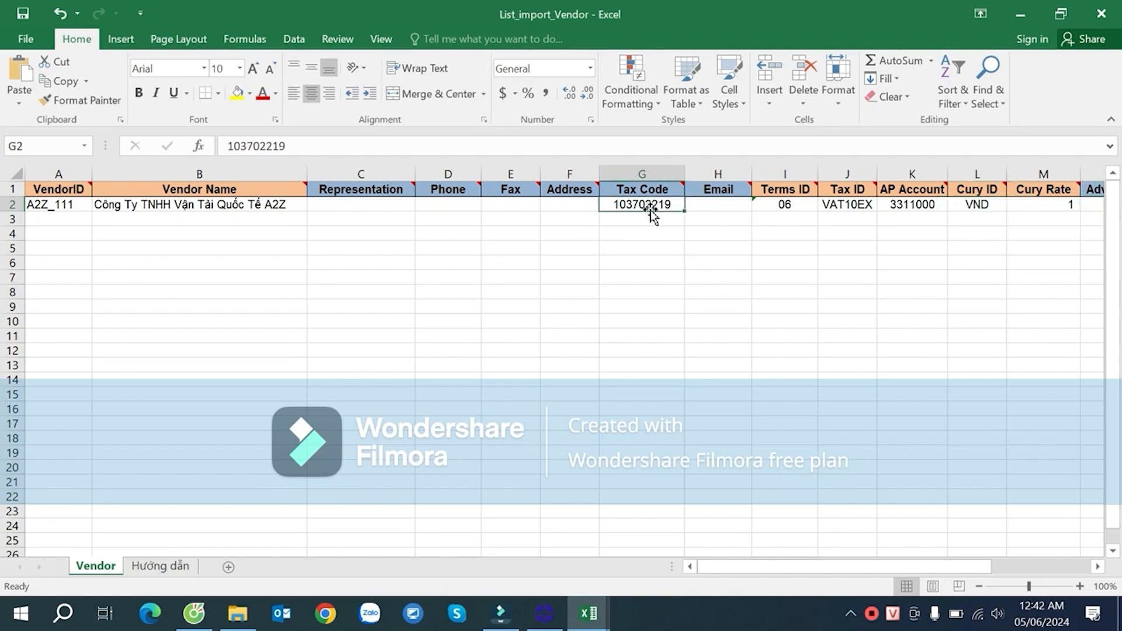
pyautogui.click(318, 233)
# - Compare the original supplier codes in column B with the cleaned codes in column F of Danh_sach_nha_cung_cap
pyautogui.moveTo(589, 613)
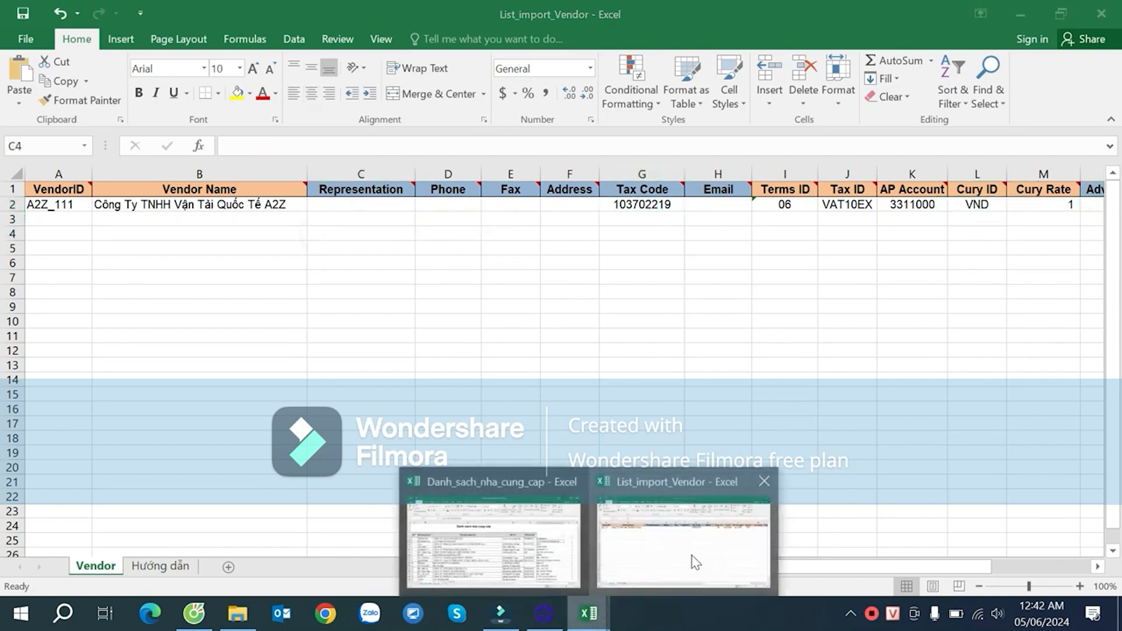
pyautogui.click(556, 552)
pyautogui.click(929, 313)
pyautogui.click(927, 365)
pyautogui.click(929, 312)
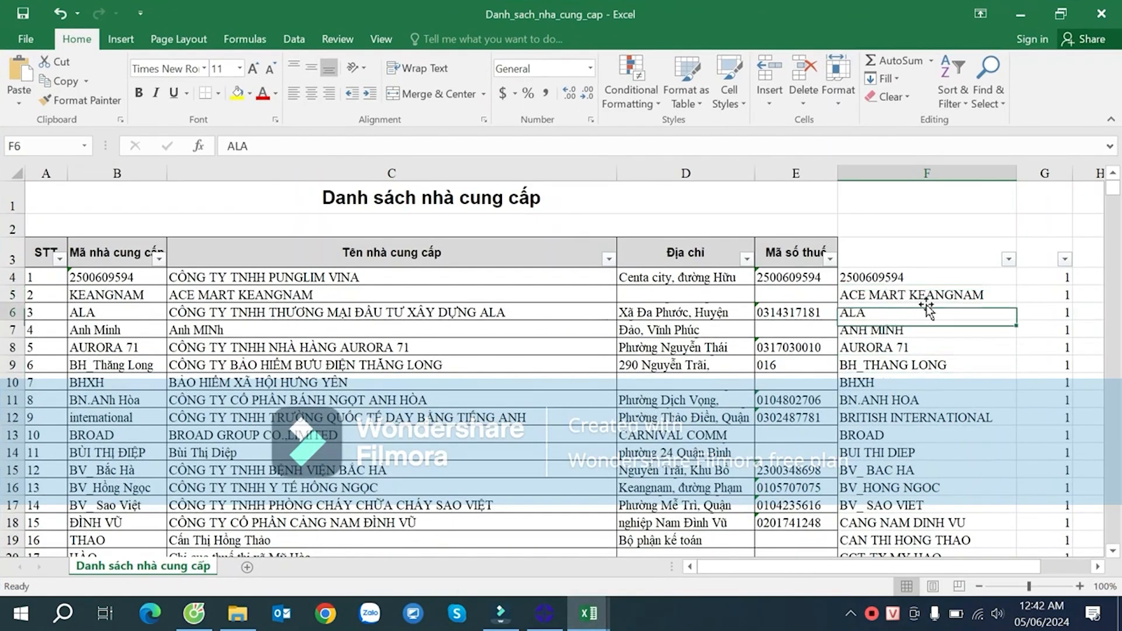
pyautogui.click(916, 271)
pyautogui.moveTo(119, 284); pyautogui.dragTo(169, 350)
pyautogui.moveTo(883, 282); pyautogui.dragTo(898, 351)
pyautogui.moveTo(120, 283); pyautogui.dragTo(123, 333)
pyautogui.moveTo(879, 282); pyautogui.dragTo(889, 334)
pyautogui.click(884, 417)
pyautogui.click(812, 333)
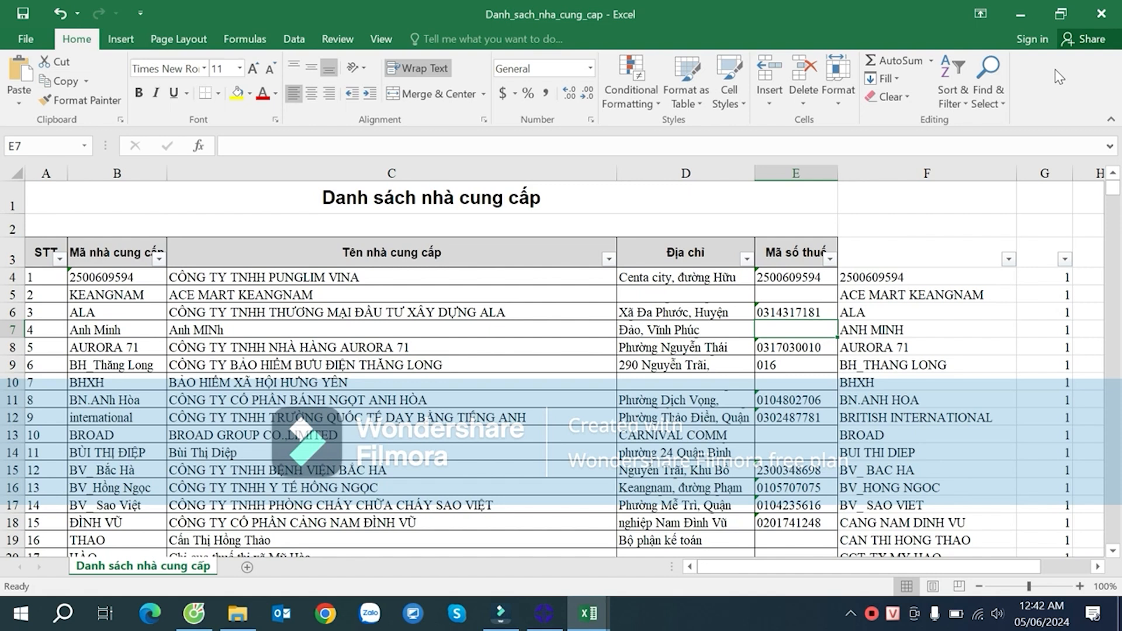
# - Close the Danh_sach_nha_cung_cap workbook and the List_import_Vendor template
pyautogui.click(1109, 12)
pyautogui.click(480, 326)
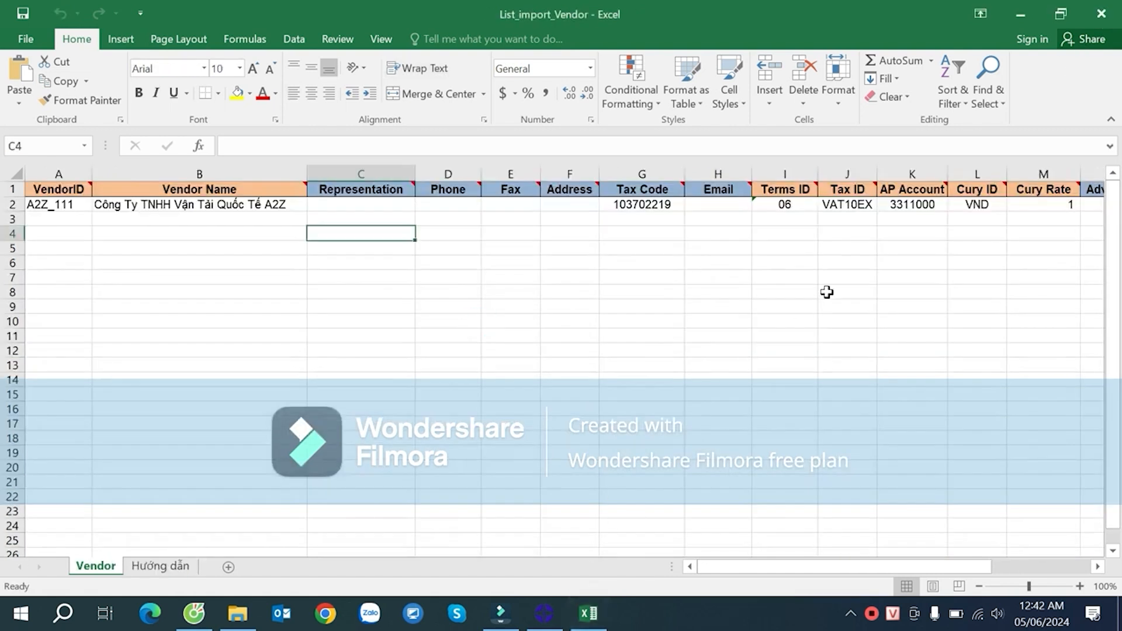
pyautogui.click(1101, 13)
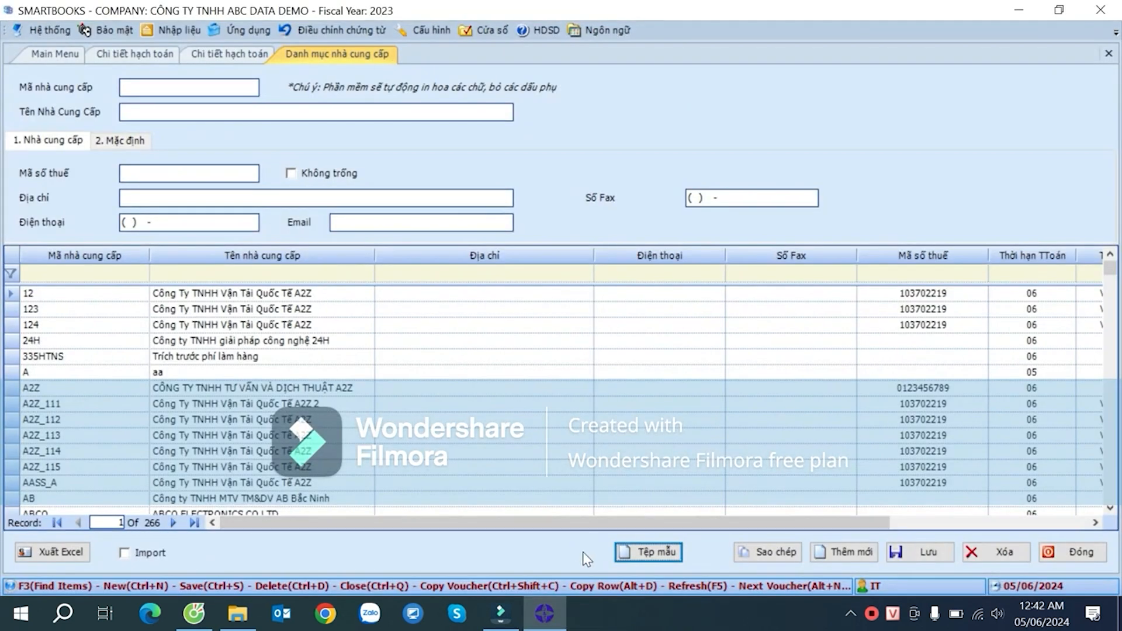
# - Show the desktop, place Danh_sach_khach_hang below the supplier list file and open it in Excel
pyautogui.click(544, 614)
pyautogui.doubleClick(546, 139)
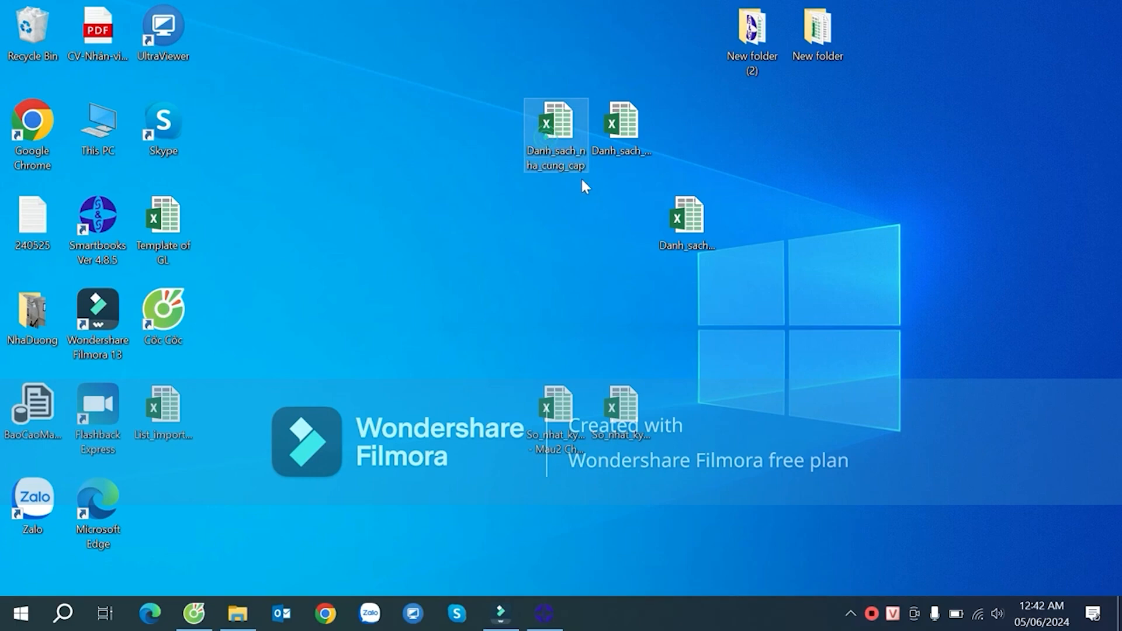
pyautogui.moveTo(685, 220); pyautogui.dragTo(560, 206)
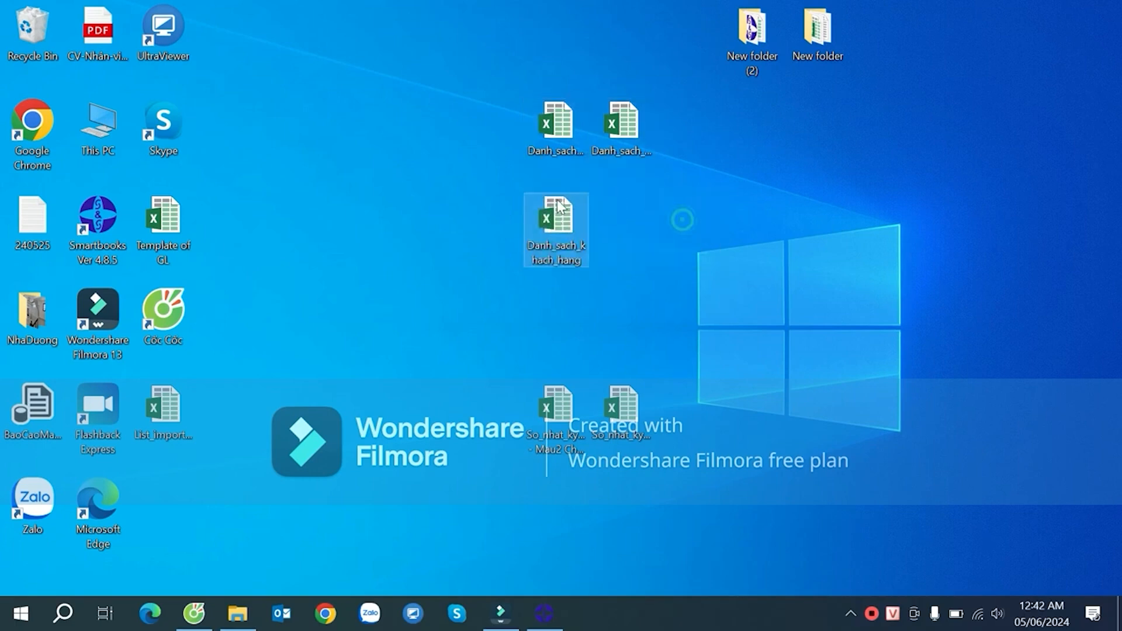
pyautogui.doubleClick(561, 218)
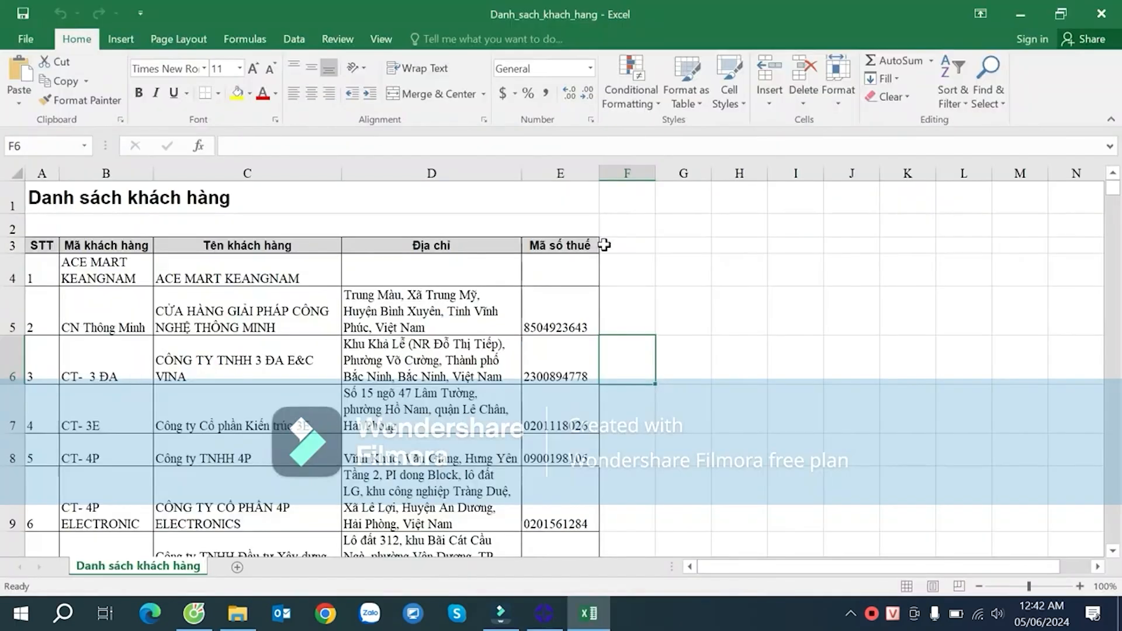
# - Set the height of all customer rows from row 4 down to 15 and widen the customer name column C
pyautogui.click(46, 264)
pyautogui.hotkey('ctrl', 'shift', 'End')
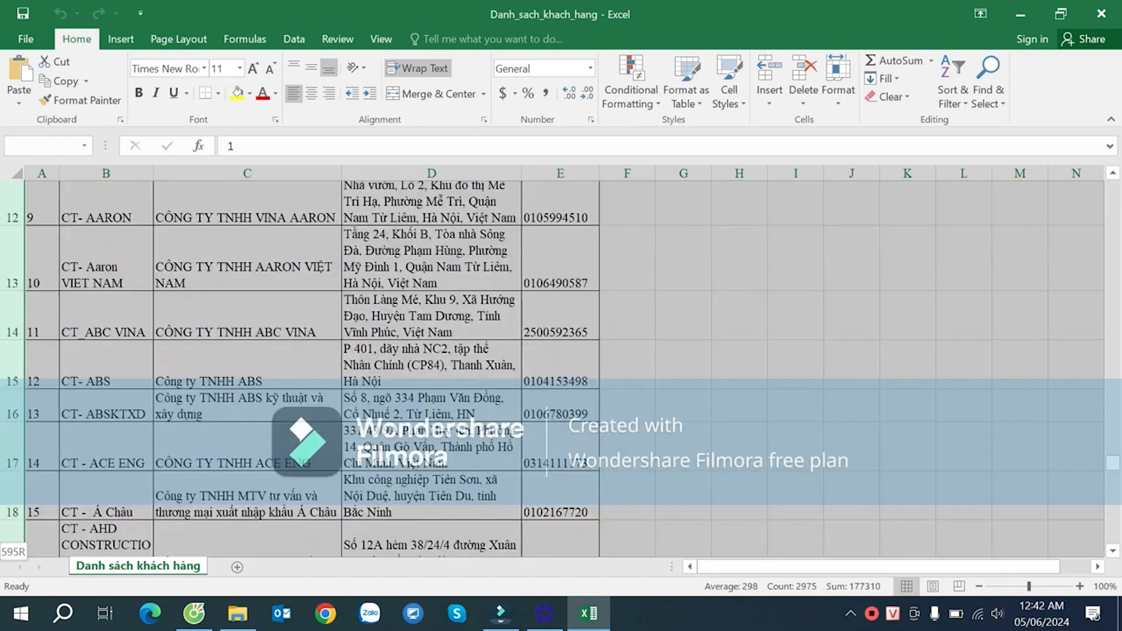
pyautogui.rightClick(18, 269)
pyautogui.click(64, 471)
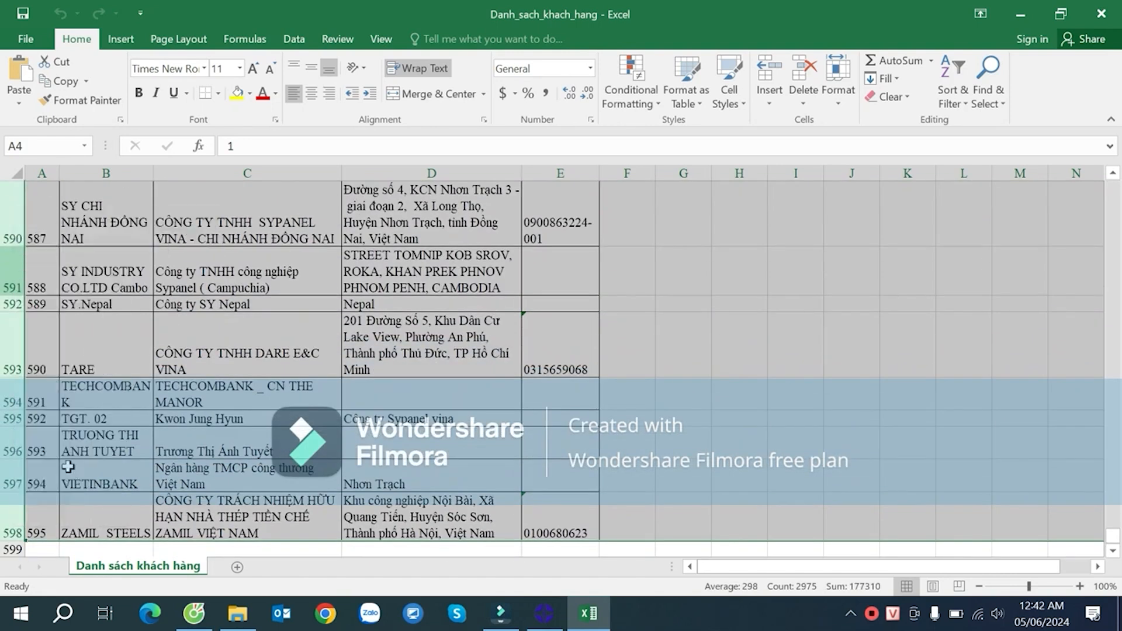
pyautogui.write('15')
pyautogui.click(36, 483)
pyautogui.click(246, 316)
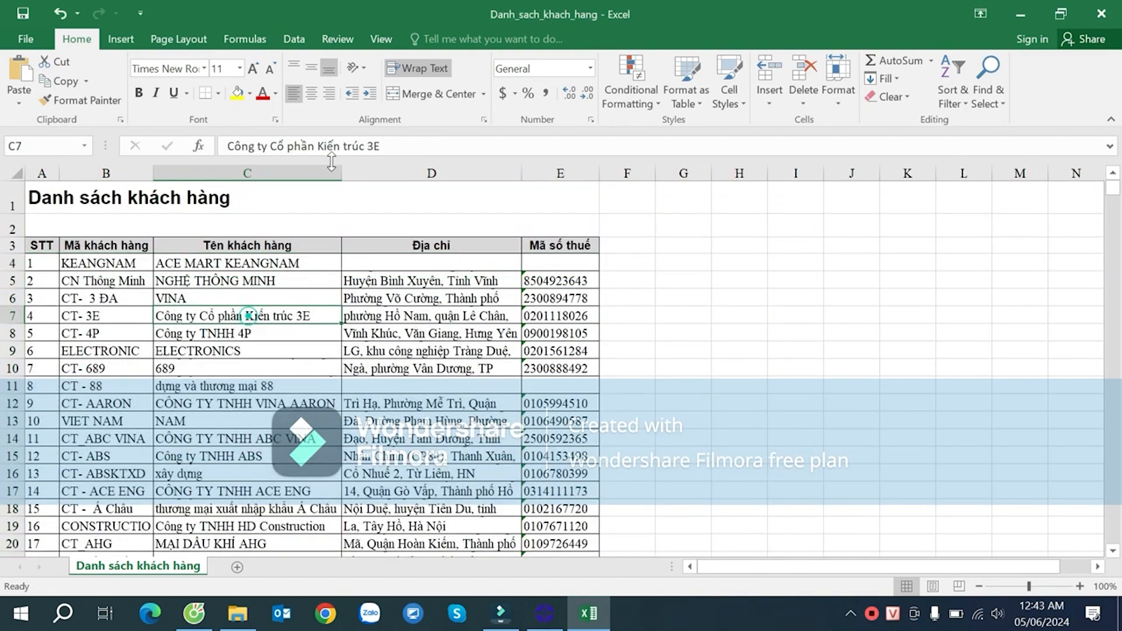
pyautogui.moveTo(341, 173); pyautogui.dragTo(443, 173)
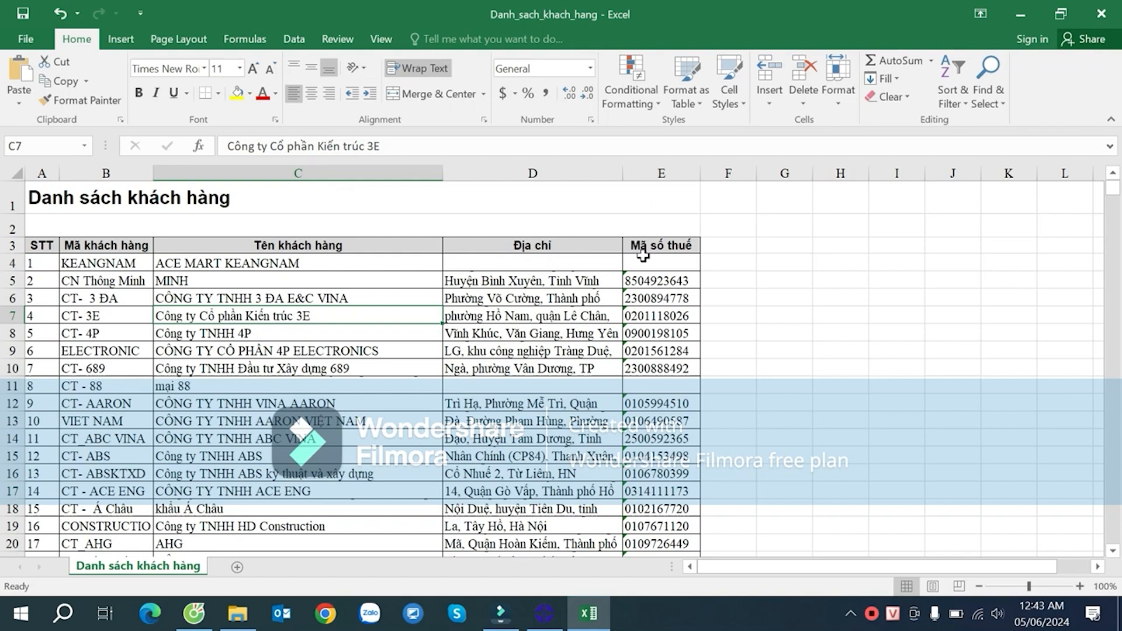
# - Copy the customer codes from B4 down and convert the clipboard to uppercase without accents in UniKey Toolkit
pyautogui.click(724, 261)
pyautogui.click(128, 261)
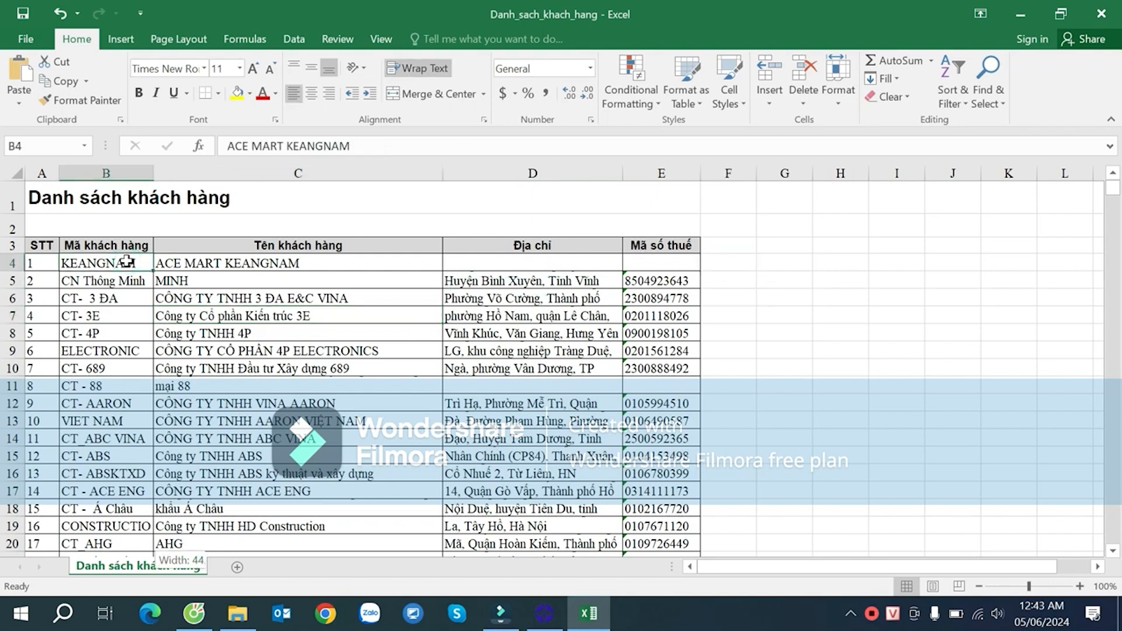
pyautogui.hotkey('ctrl', 'shift', 'Down')
pyautogui.hotkey('ctrl', 'c')
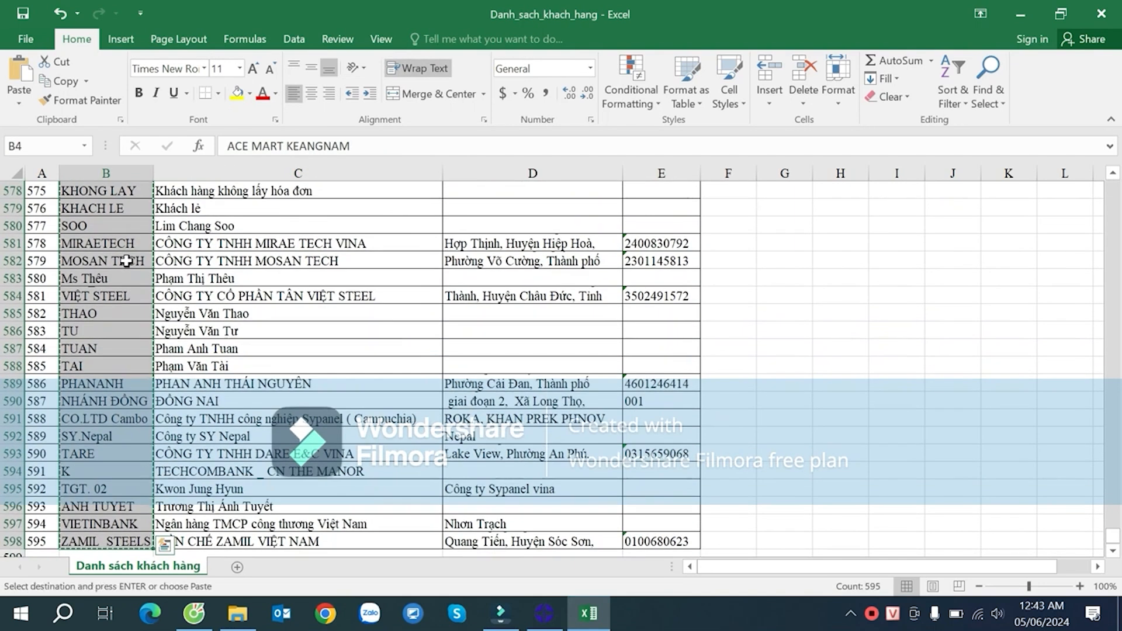
pyautogui.hotkey('ctrl', 'shift', 'F6')
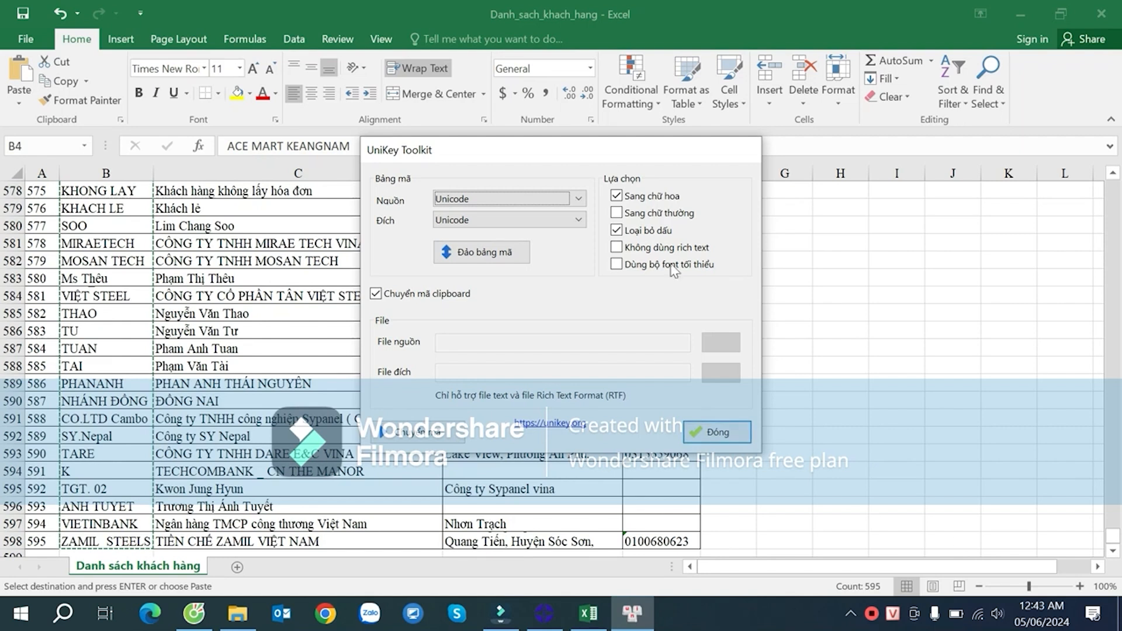
pyautogui.press('Return')
pyautogui.click(638, 368)
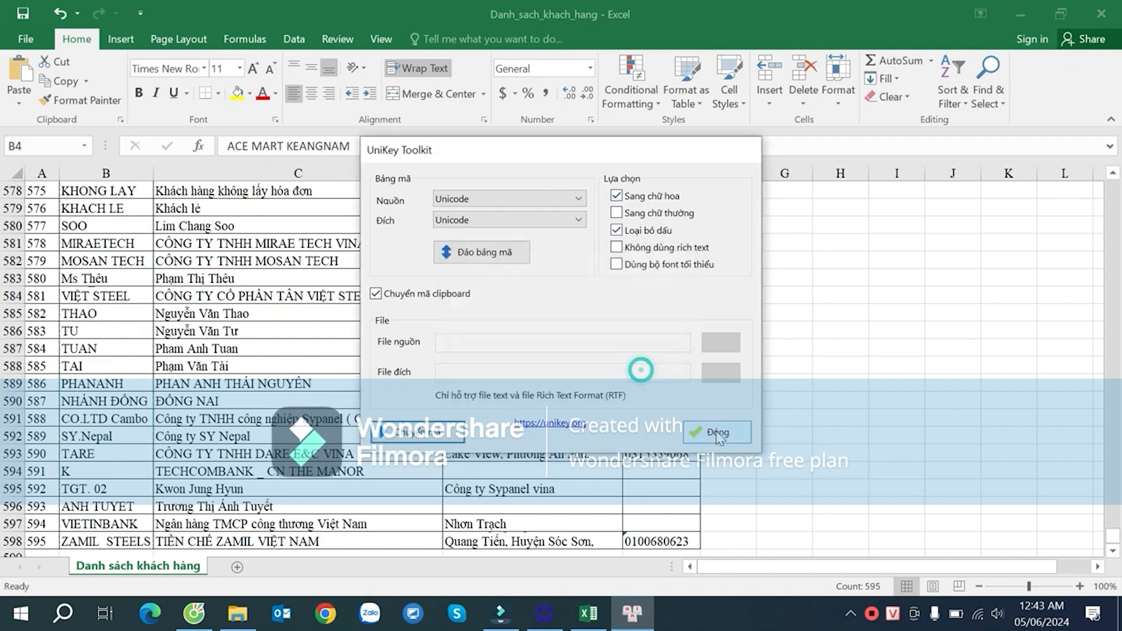
pyautogui.click(717, 432)
# - Paste the converted customer codes into column F starting at F4
pyautogui.click(729, 329)
pyautogui.hotkey('ctrl', 'Up')
pyautogui.press('Down')
pyautogui.press('Down')
pyautogui.press('Down')
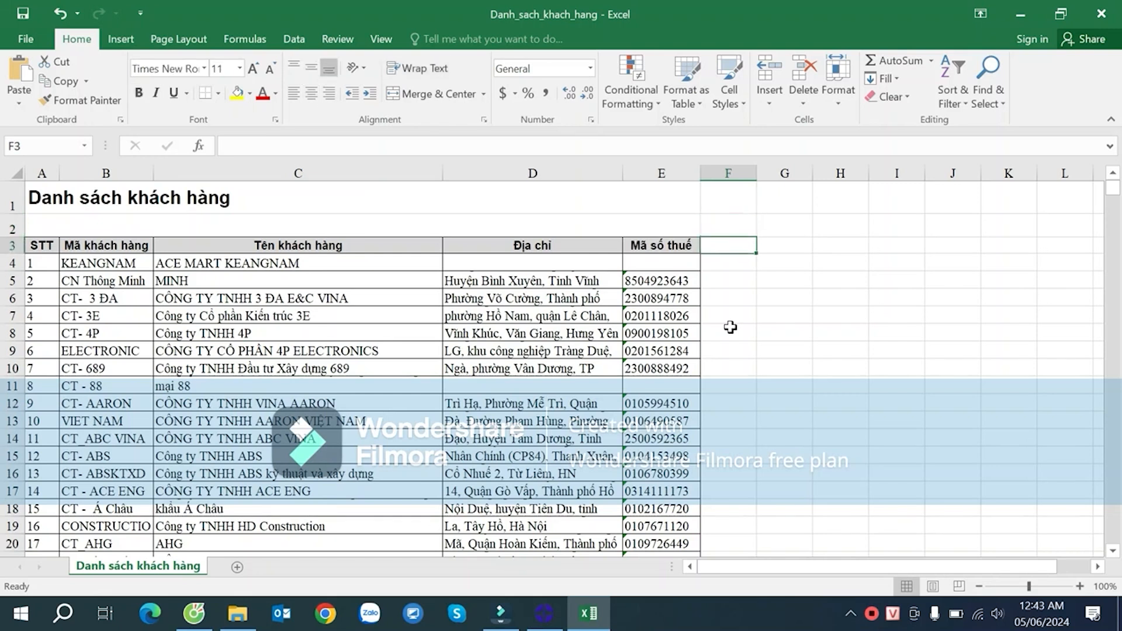
pyautogui.hotkey('ctrl', 'v')
# - Enter =COUNTIF($F$4:$F$598,F4) in G4 to count repeated codes and fill it down column G
pyautogui.press('Right')
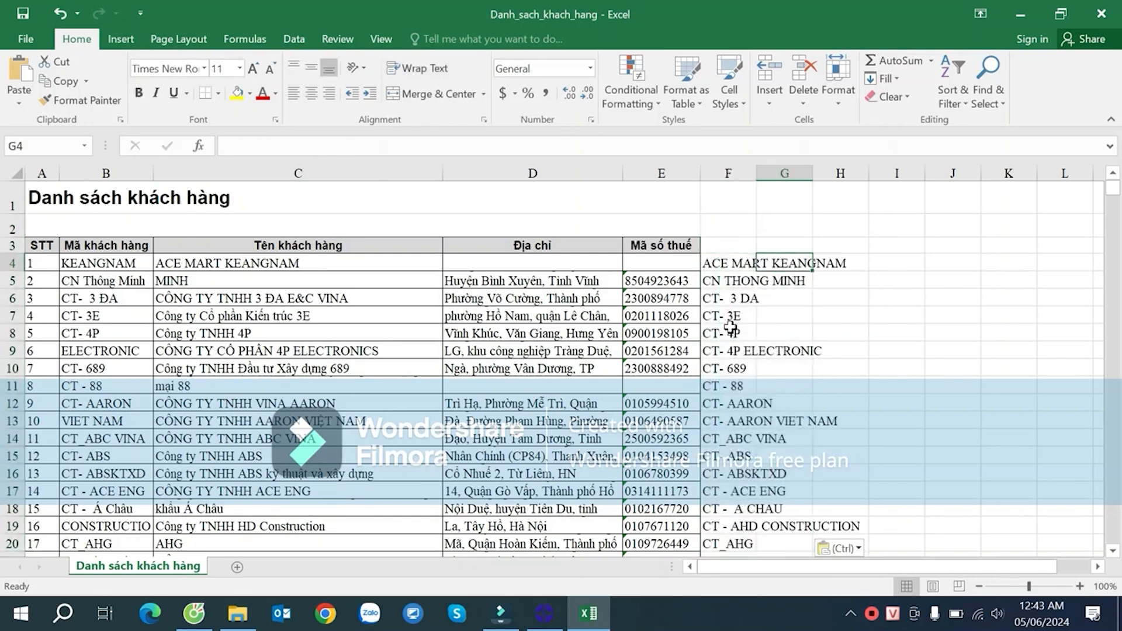
pyautogui.write('=cou')
pyautogui.press('Down')
pyautogui.press('Down')
pyautogui.press('Down')
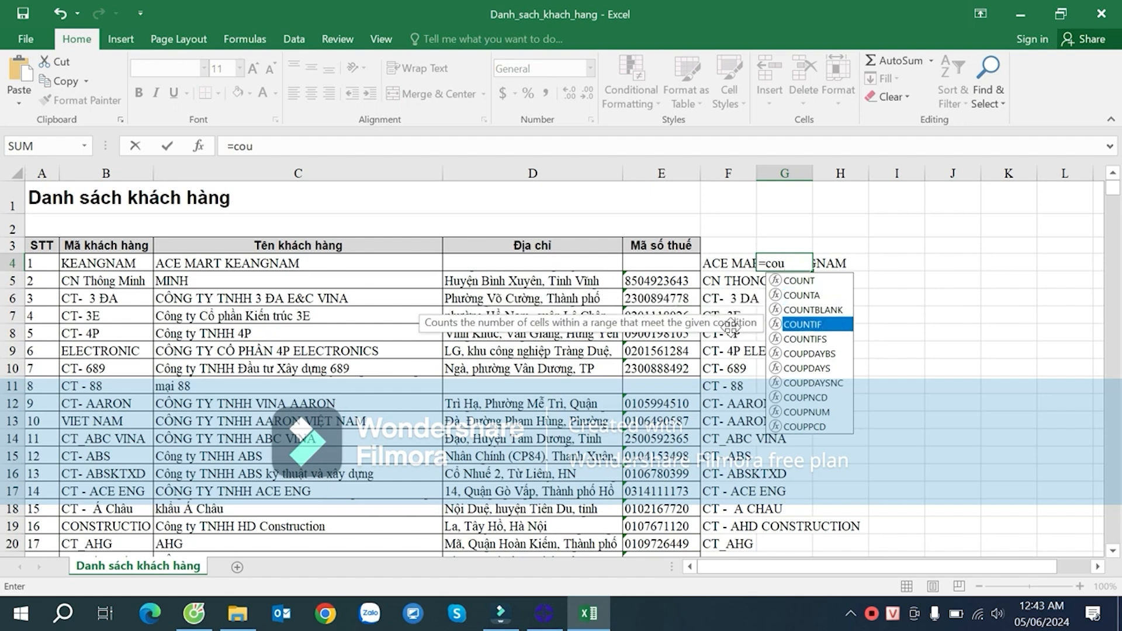
pyautogui.press('Tab')
pyautogui.press('Left')
pyautogui.hotkey('ctrl', 'shift', 'Down')
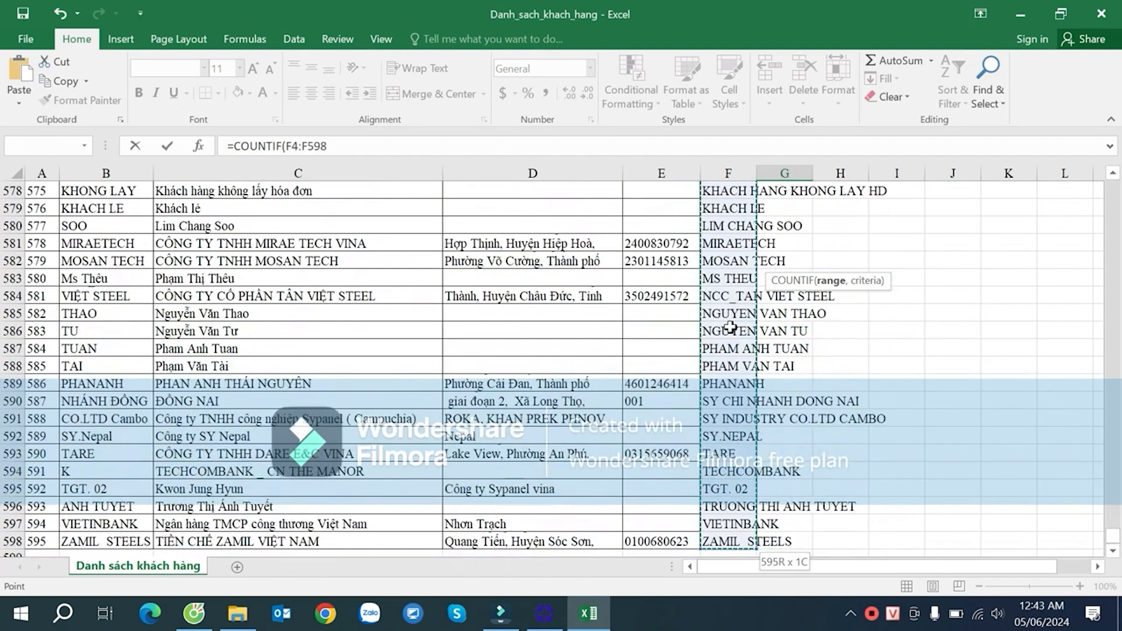
pyautogui.press('F4')
pyautogui.write(',')
pyautogui.click(729, 263)
pyautogui.hotkey('ctrl', 'Return')
pyautogui.doubleClick(812, 272)
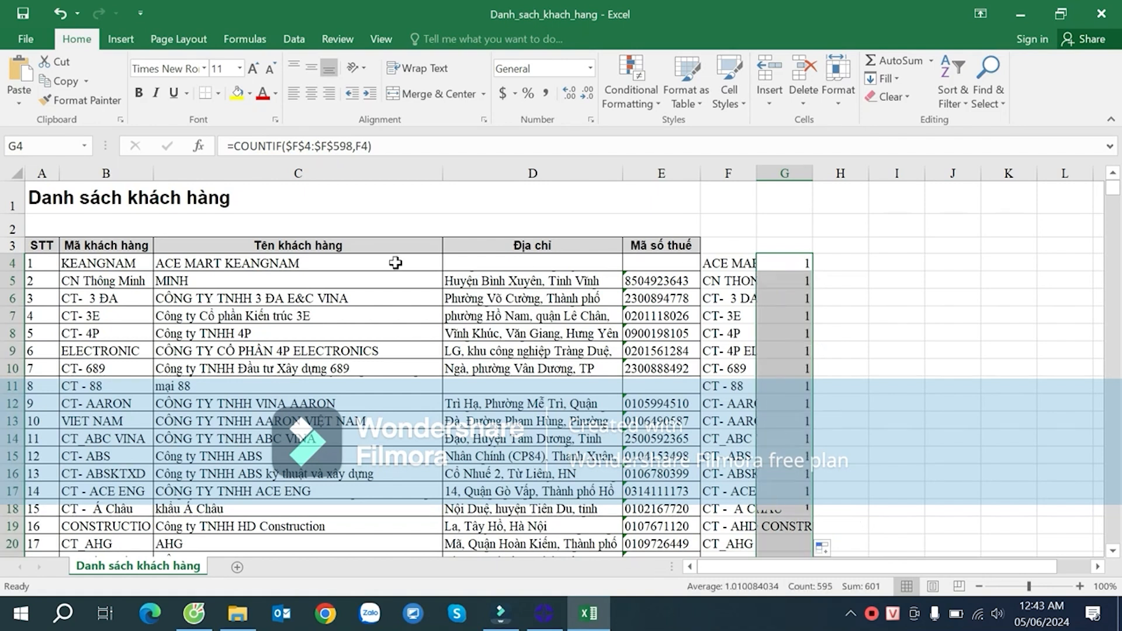
# - Add filters to header row 3 from A to G and filter column G to codes that occur twice
pyautogui.moveTo(42, 246); pyautogui.dragTo(805, 241)
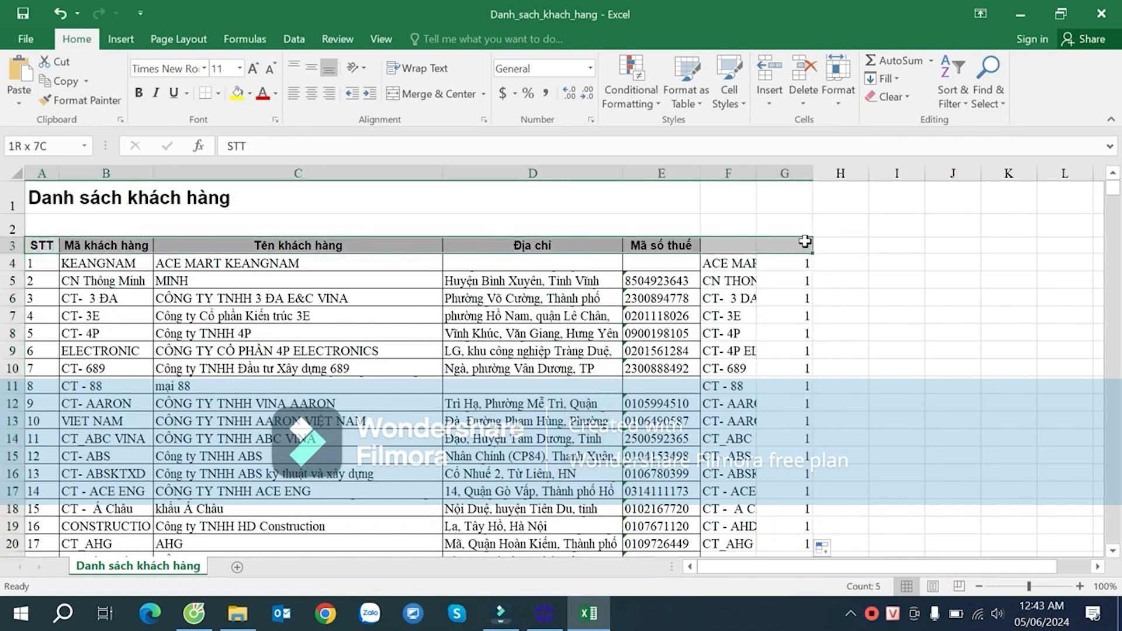
pyautogui.hotkey('ctrl', 'shift', 'l')
pyautogui.click(796, 313)
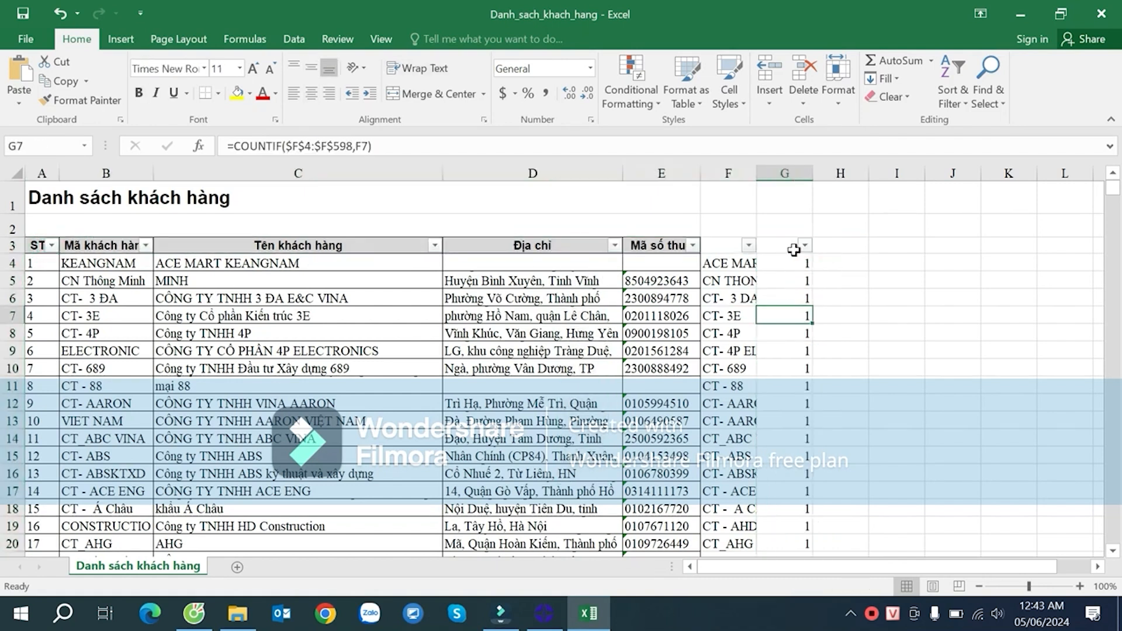
pyautogui.click(805, 246)
pyautogui.click(916, 508)
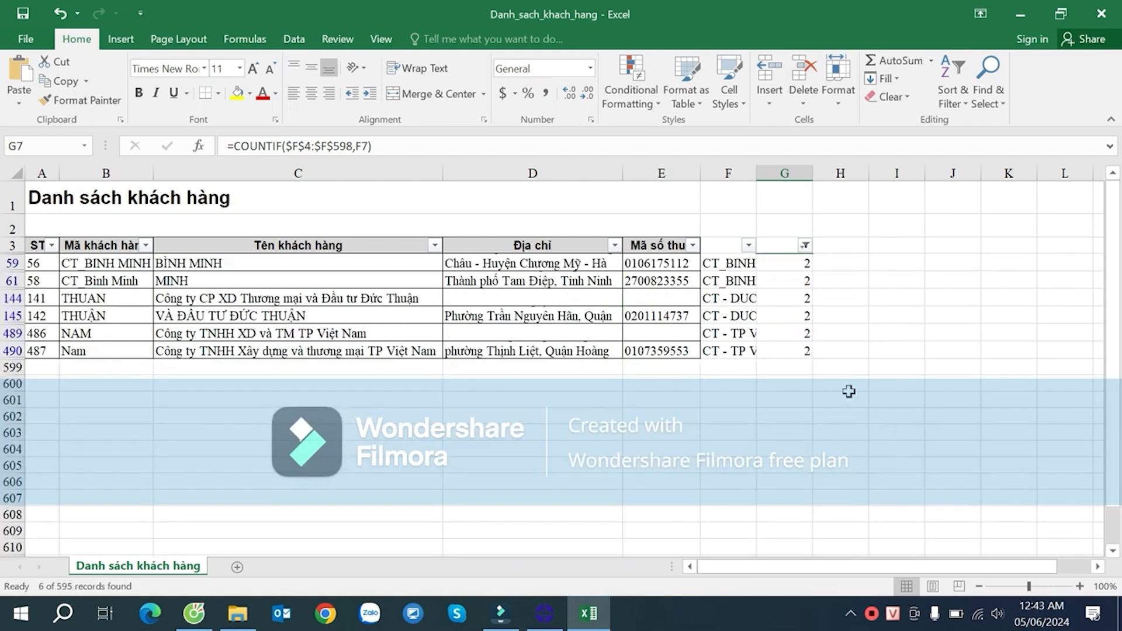
# - Widen column F and rename the duplicate code in F61 as CT_BINH MINH_1
pyautogui.click(789, 298)
pyautogui.moveTo(755, 172); pyautogui.dragTo(848, 172)
pyautogui.click(806, 280)
pyautogui.press('F2')
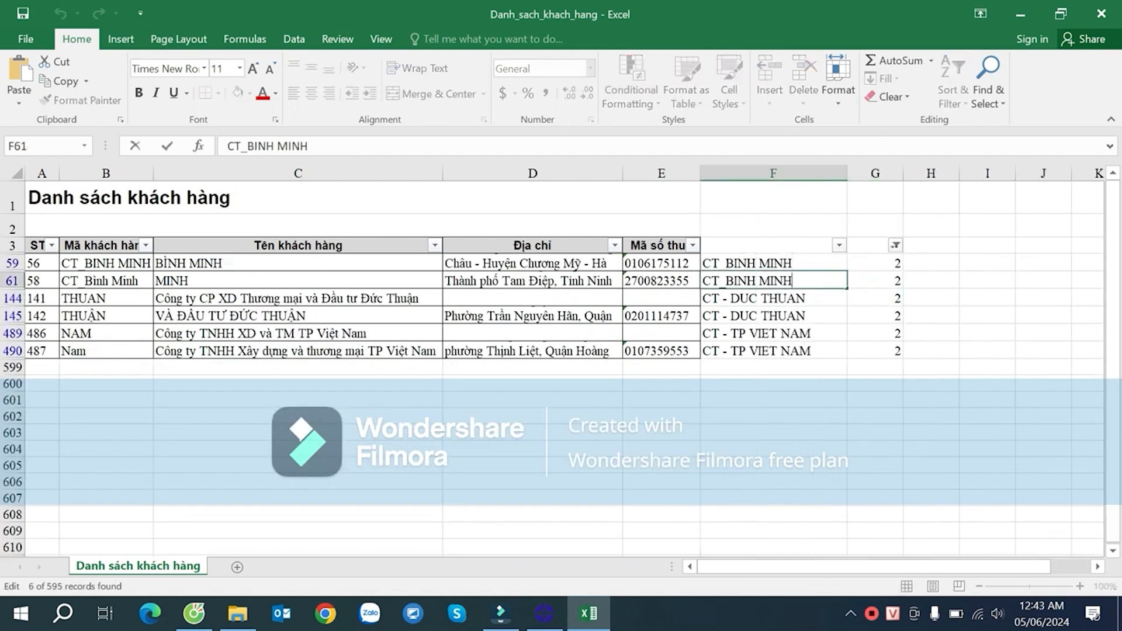
pyautogui.write('_1')
pyautogui.press('Return')
# - Rename the duplicate codes in F145 as CT - DUC THUAN_1 and in F490 as CT - TP VIET NAM_1
pyautogui.press('Down')
pyautogui.press('F2')
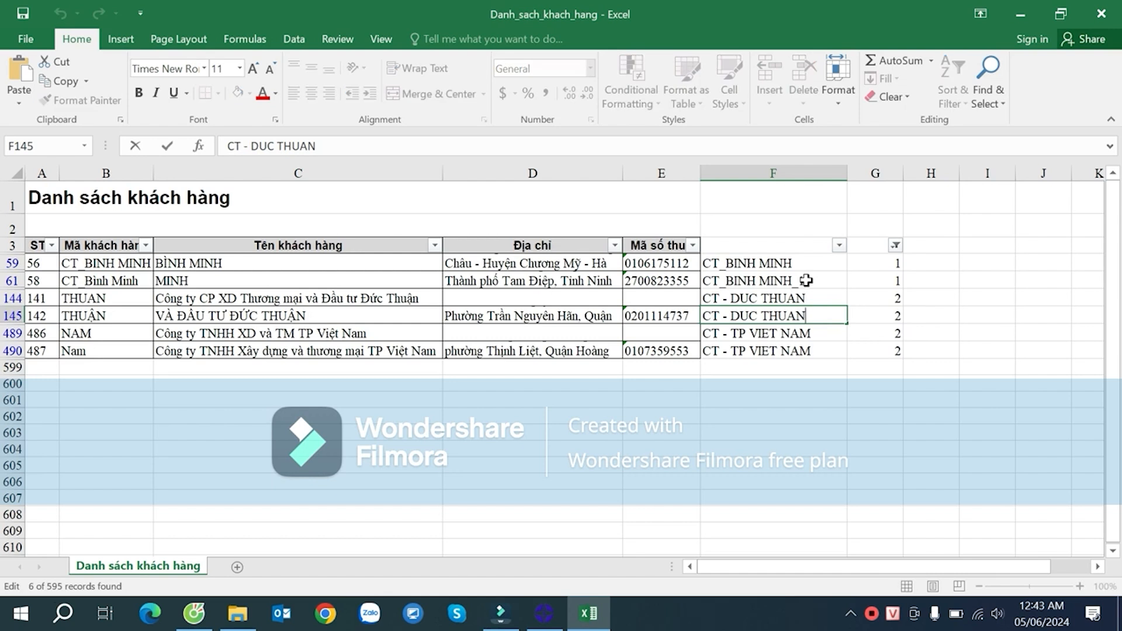
pyautogui.press('Return')
pyautogui.press('Down')
pyautogui.press('F2')
pyautogui.write('_1')
pyautogui.press('Return')
# - Reset the filter on column G so that all customer rows are listed
pyautogui.click(897, 262)
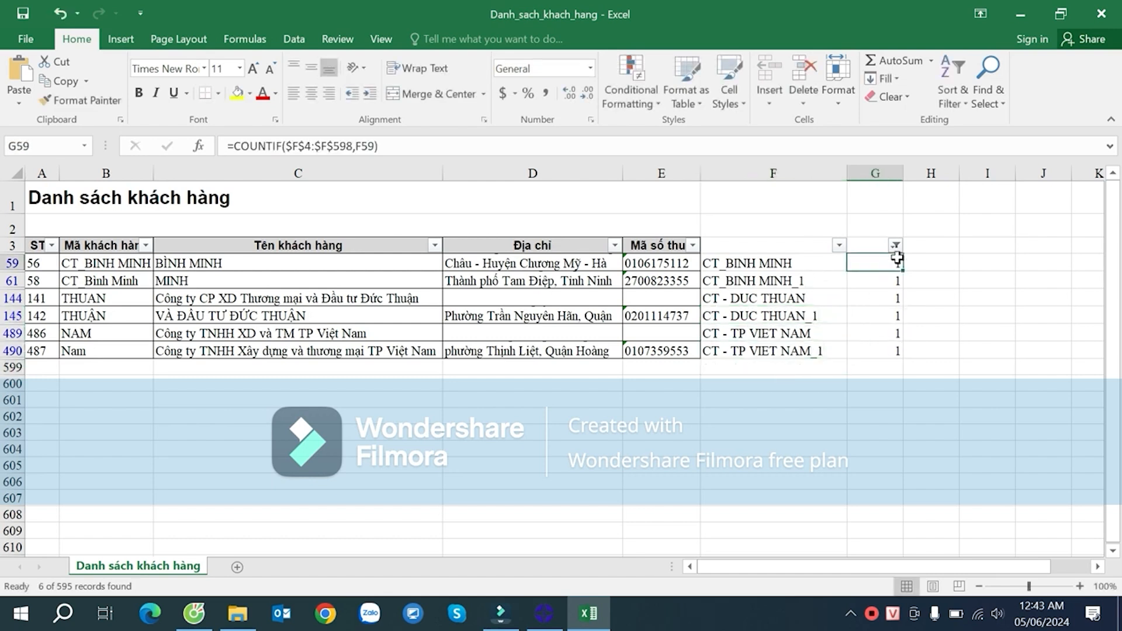
pyautogui.click(895, 245)
pyautogui.click(951, 422)
pyautogui.click(1005, 506)
pyautogui.click(875, 299)
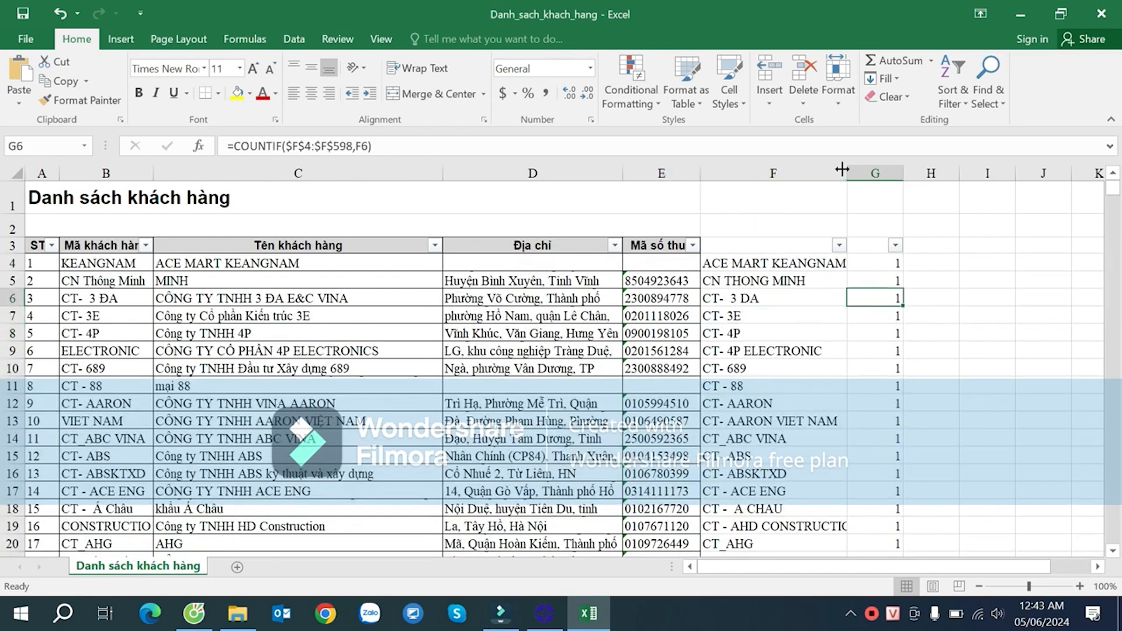
# - Close the customer list, open Danh_sach_he_thong_tai_khoan_ from the desktop and enable editing
pyautogui.click(1101, 12)
pyautogui.doubleClick(573, 118)
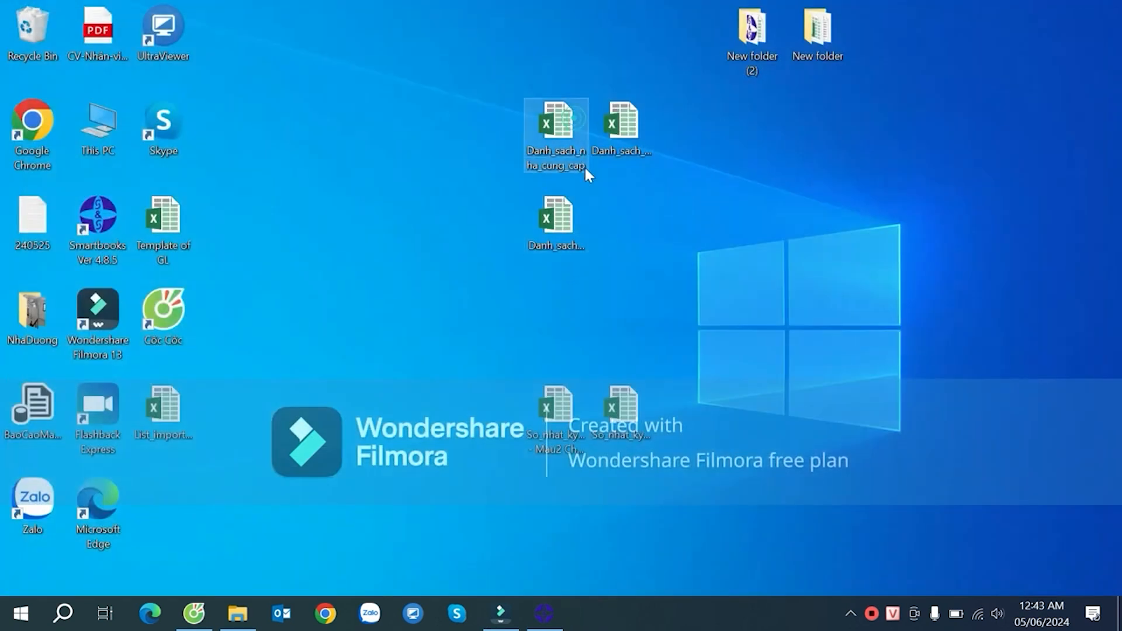
pyautogui.press('Right')
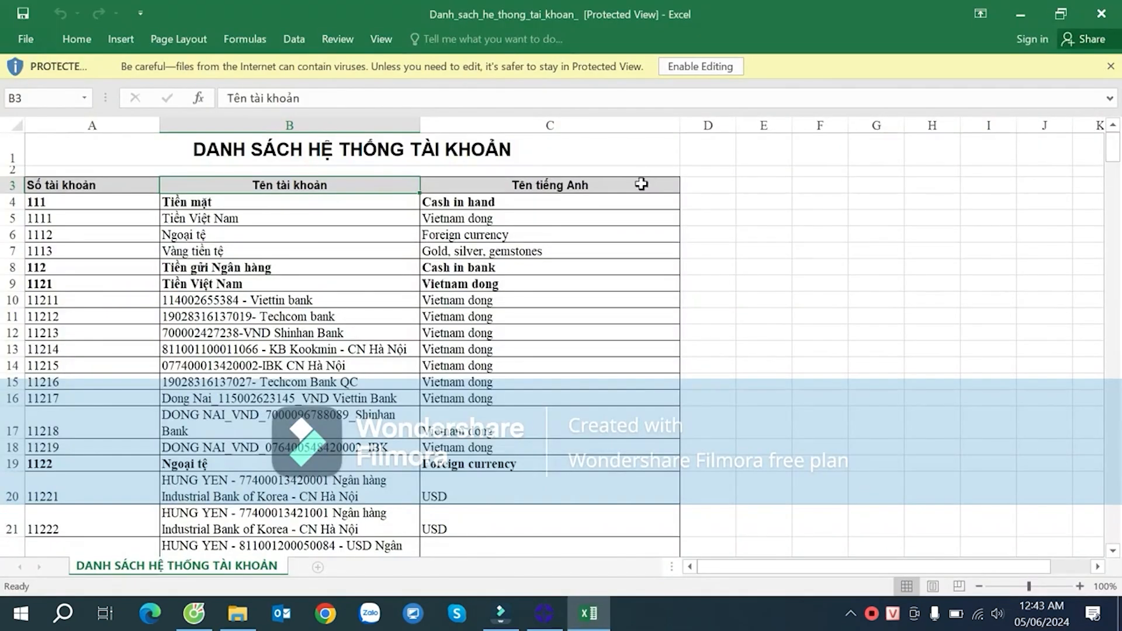
pyautogui.click(699, 67)
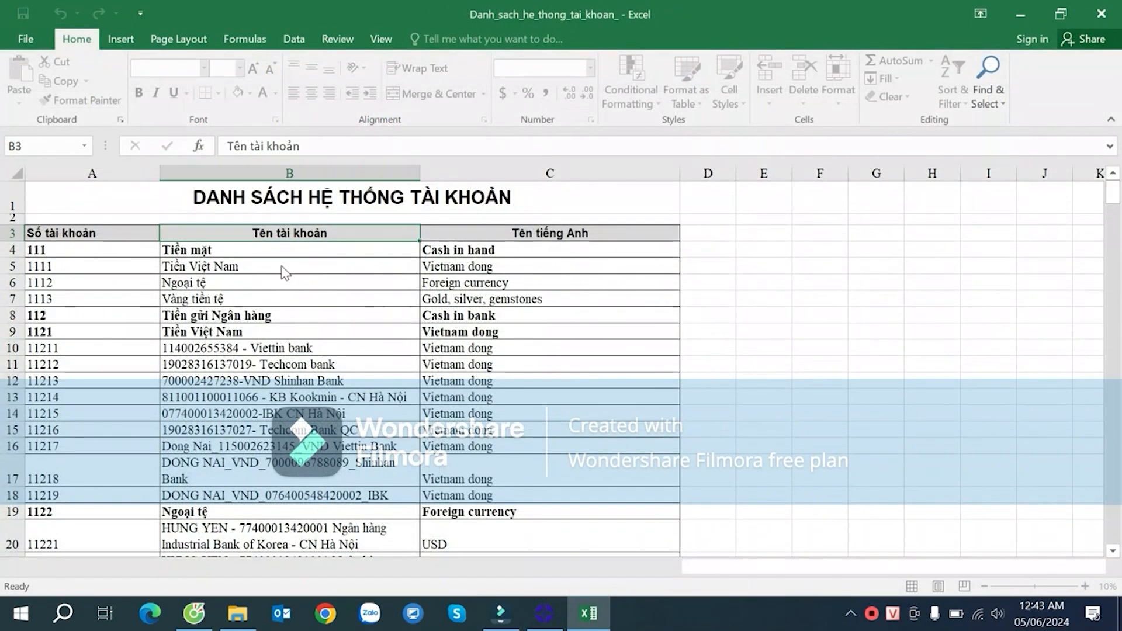
pyautogui.click(273, 262)
pyautogui.scroll(-4, 350, 308)
pyautogui.scroll(4, 353, 300)
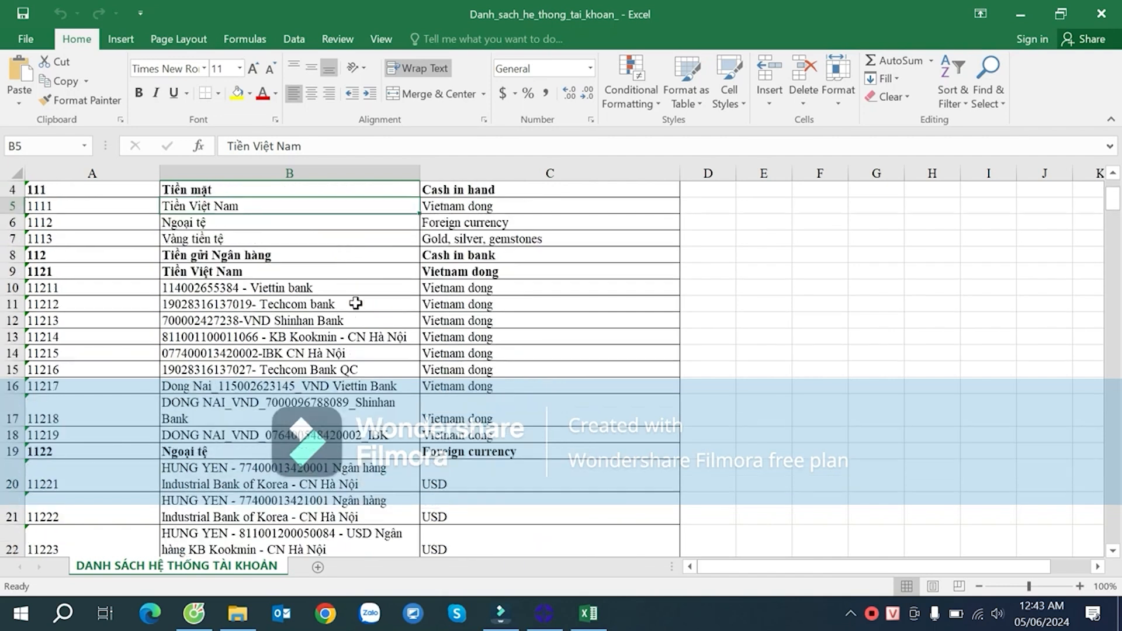
pyautogui.click(100, 256)
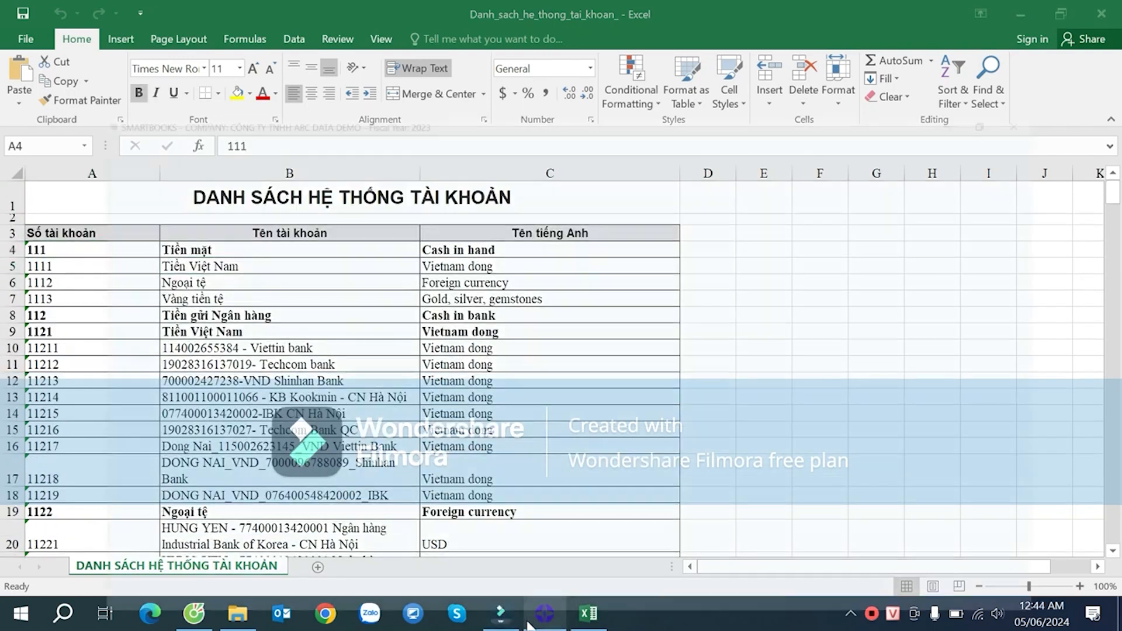
# - Switch to SmartBooks and open Danh mục tài khoản under Kế toán tổng hợp
pyautogui.click(544, 613)
pyautogui.click(54, 54)
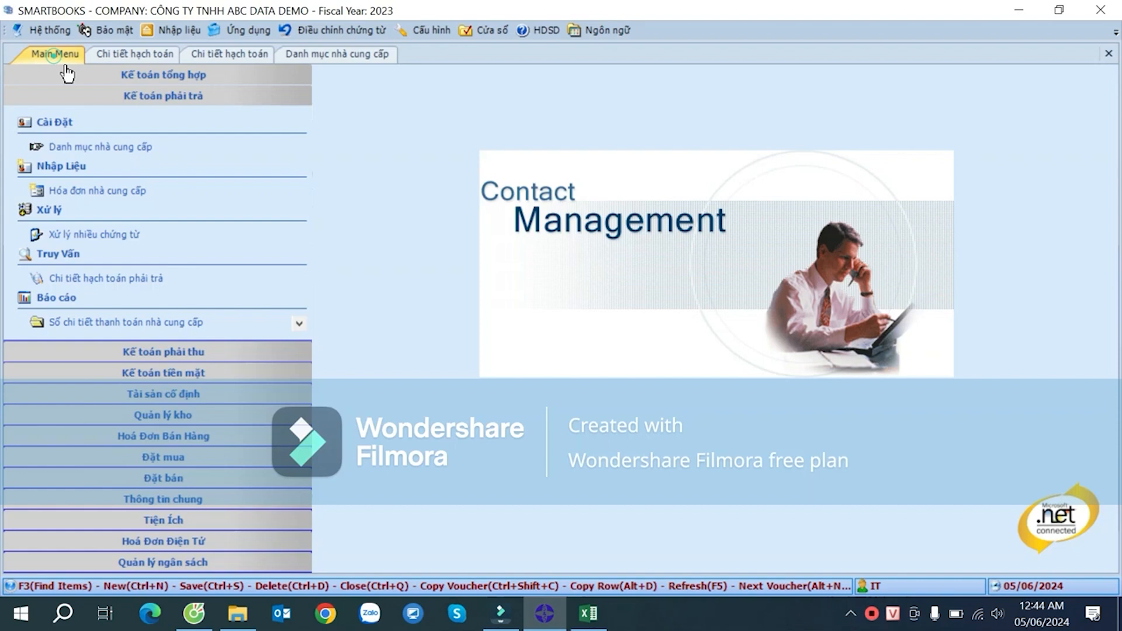
pyautogui.click(125, 76)
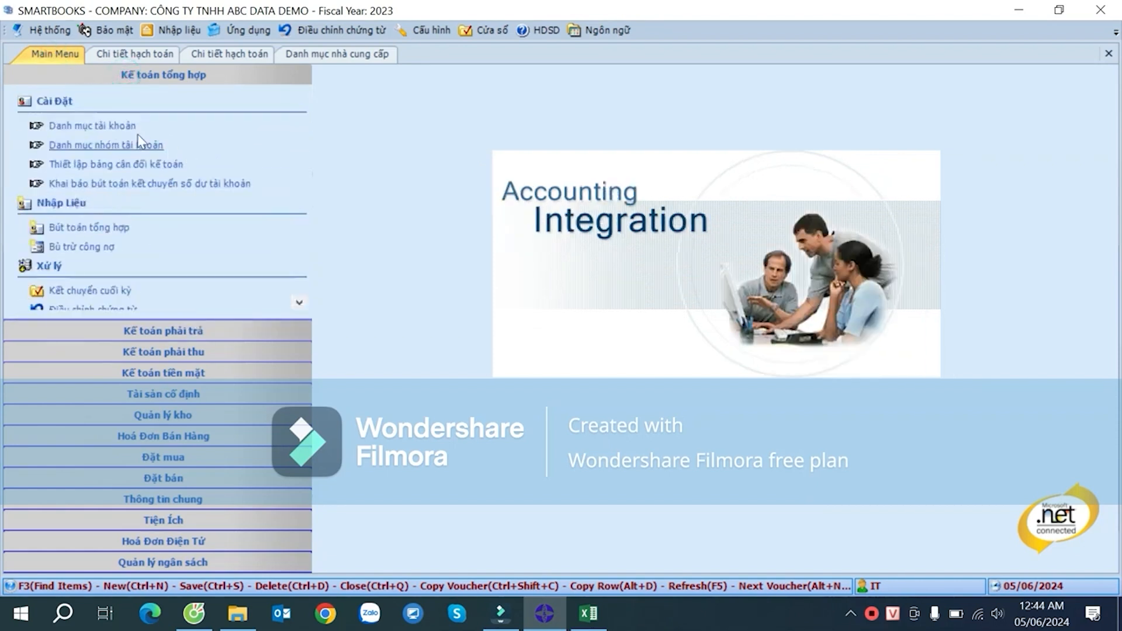
pyautogui.click(110, 127)
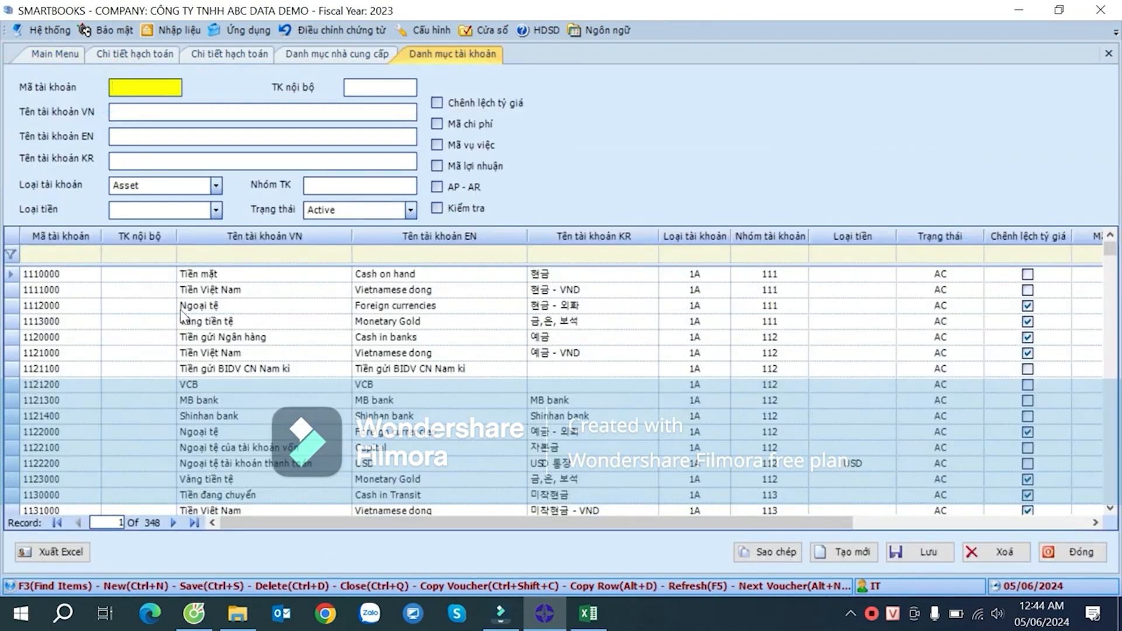
# - Examine the format of account codes 1110000 and 1111000 in the Danh mục tài khoản list
pyautogui.click(123, 290)
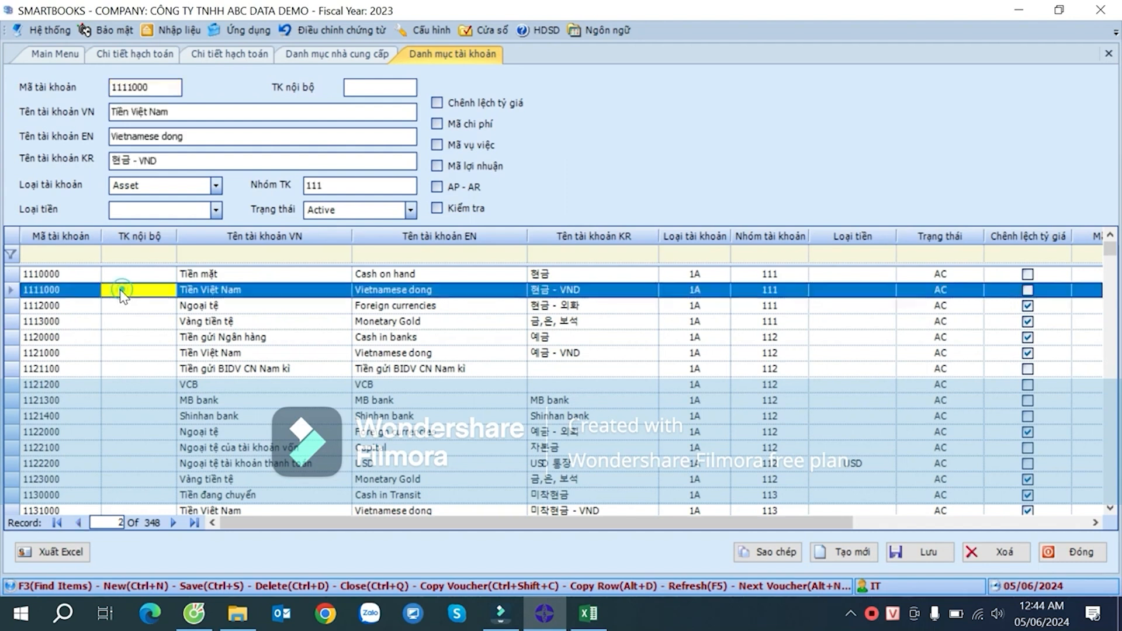
pyautogui.click(40, 278)
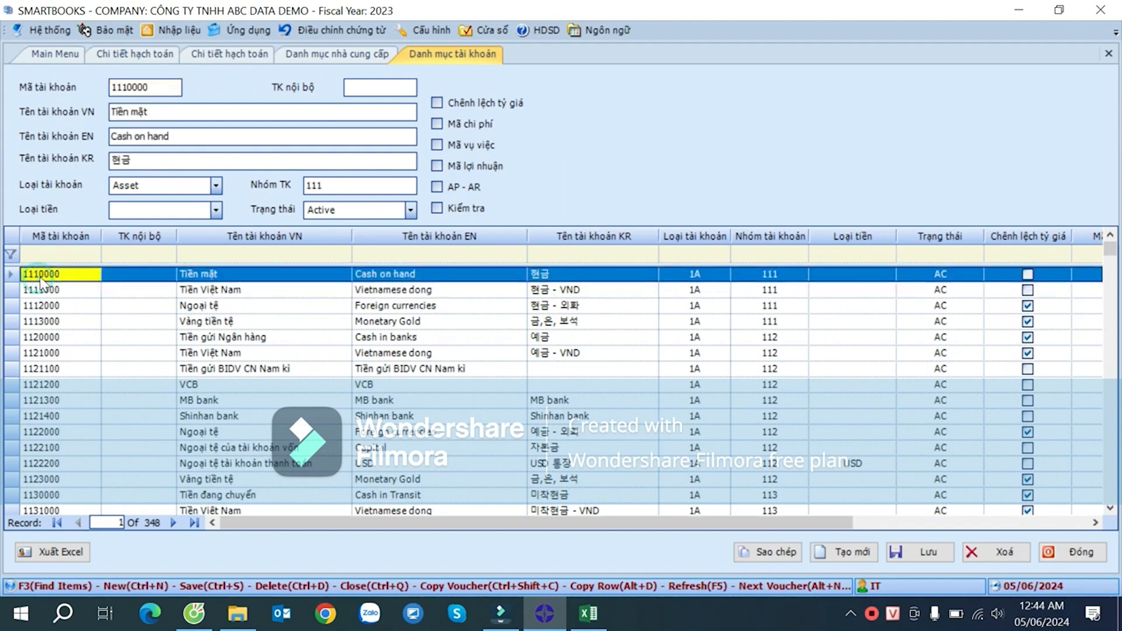
pyautogui.click(34, 294)
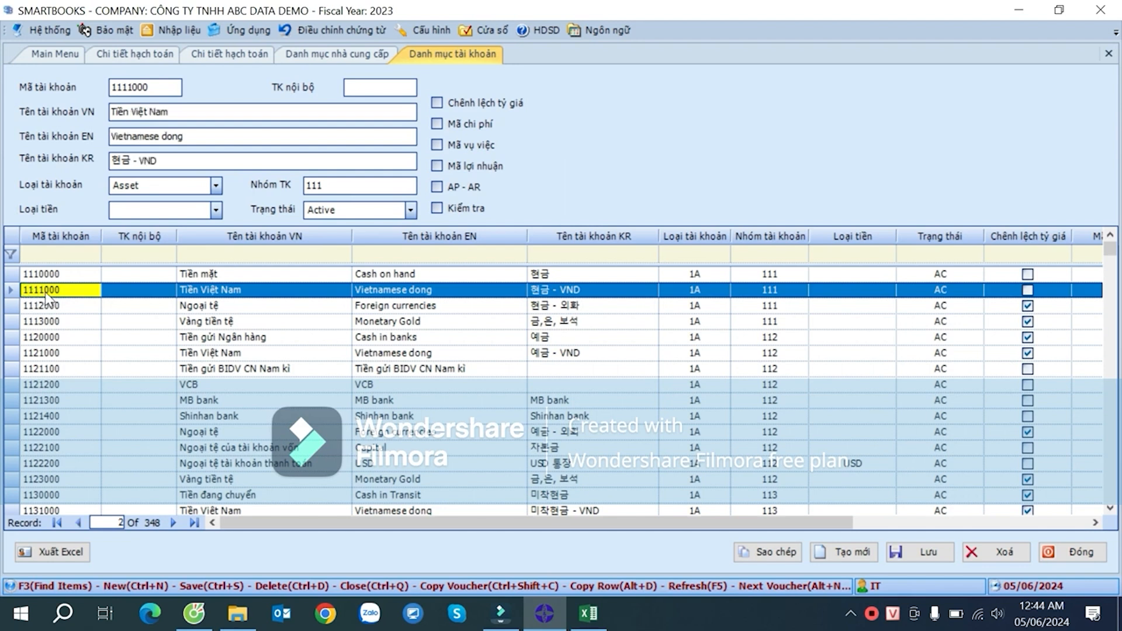
pyautogui.click(73, 276)
pyautogui.click(66, 288)
pyautogui.click(63, 275)
pyautogui.click(71, 289)
# - Return to the account workbook in Excel and check the lengths of the account numbers in column A
pyautogui.click(589, 613)
pyautogui.click(58, 299)
pyautogui.click(70, 250)
pyautogui.scroll(-6, 82, 290)
pyautogui.scroll(-6, 83, 293)
pyautogui.scroll(12, 83, 289)
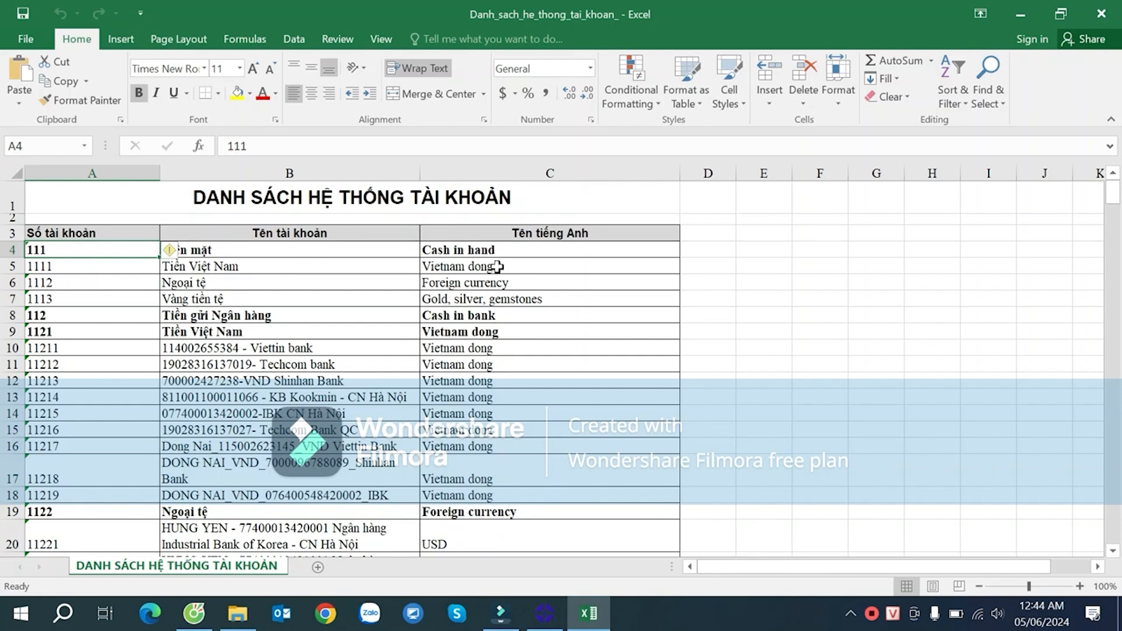
pyautogui.click(90, 269)
pyautogui.click(82, 250)
# - Enter the target code length 7 in D4 and a LEN formula for account number A4 in E4
pyautogui.click(722, 252)
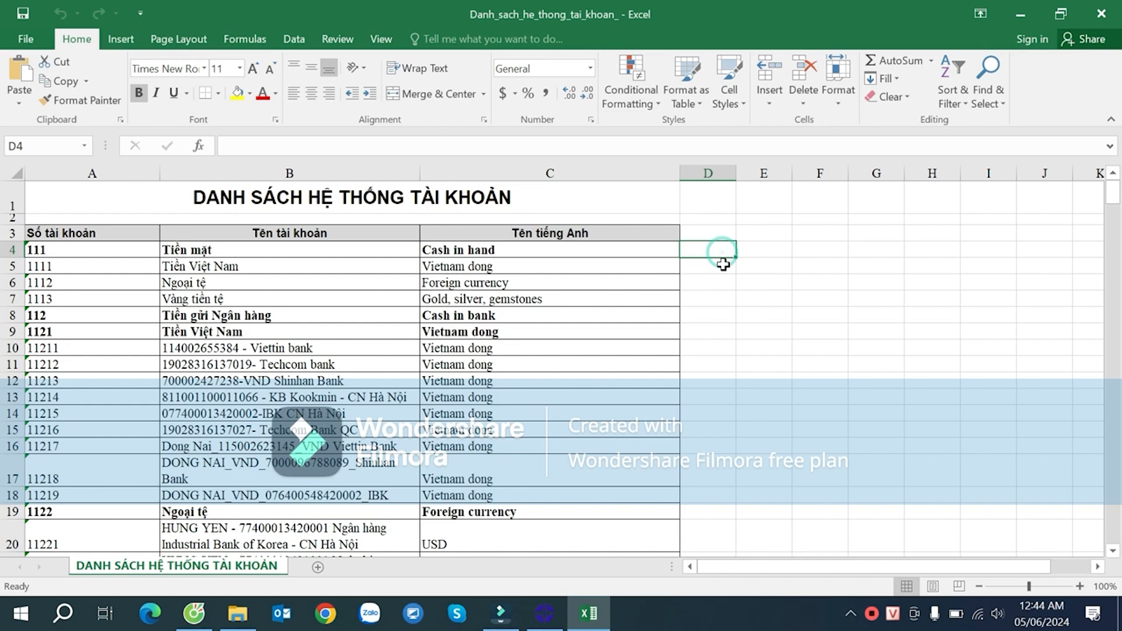
pyautogui.write('7')
pyautogui.click(764, 252)
pyautogui.write('=len(')
pyautogui.click(88, 259)
pyautogui.press('Return')
# - Enter =A4*10^(D4-E4) in F4 to pad the account number with zeros
pyautogui.click(820, 248)
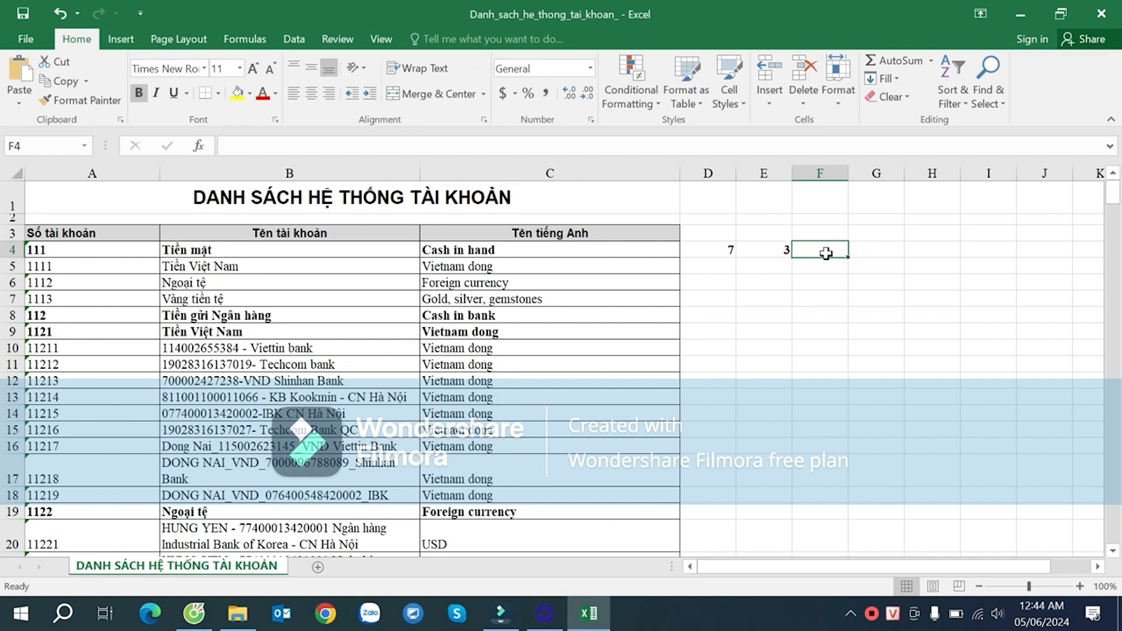
pyautogui.write('=')
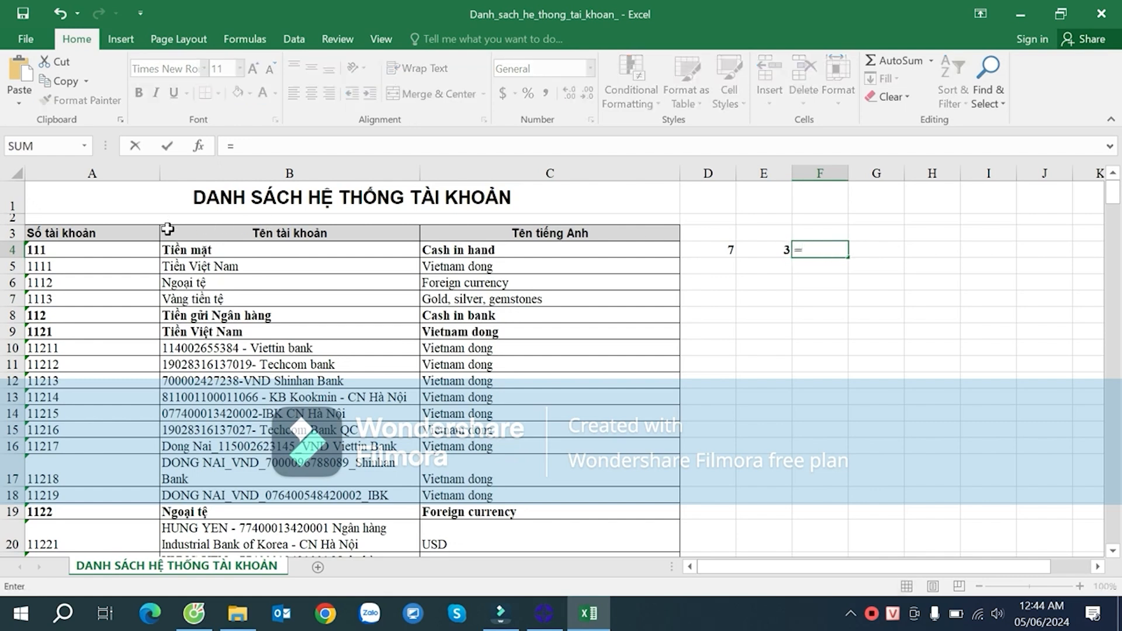
pyautogui.click(113, 249)
pyautogui.write('*')
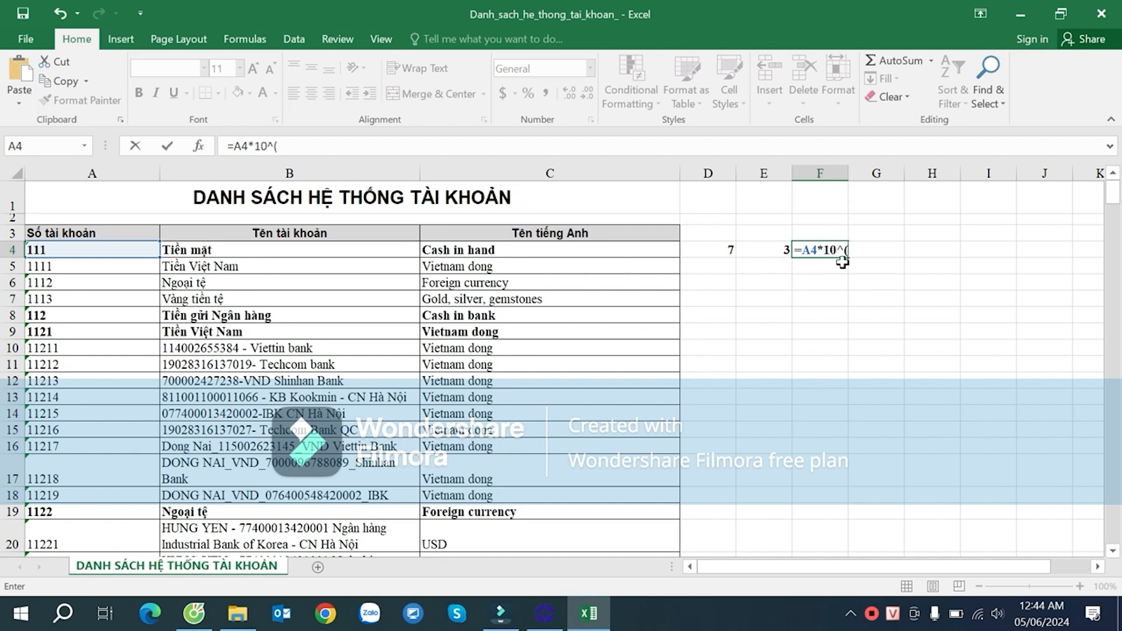
pyautogui.write('10^(')
pyautogui.click(722, 250)
pyautogui.write('-')
pyautogui.click(782, 249)
pyautogui.write(')')
pyautogui.press('Return')
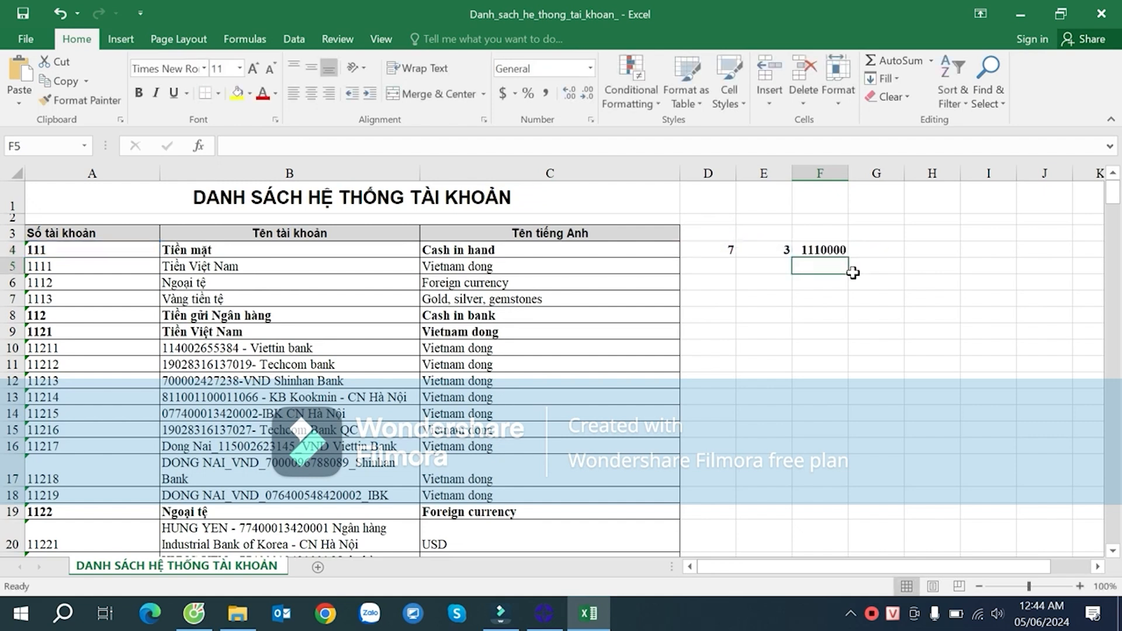
# - Fill the cells D4:F4 down through all account rows
pyautogui.click(839, 246)
pyautogui.moveTo(725, 250); pyautogui.dragTo(830, 250)
pyautogui.doubleClick(848, 258)
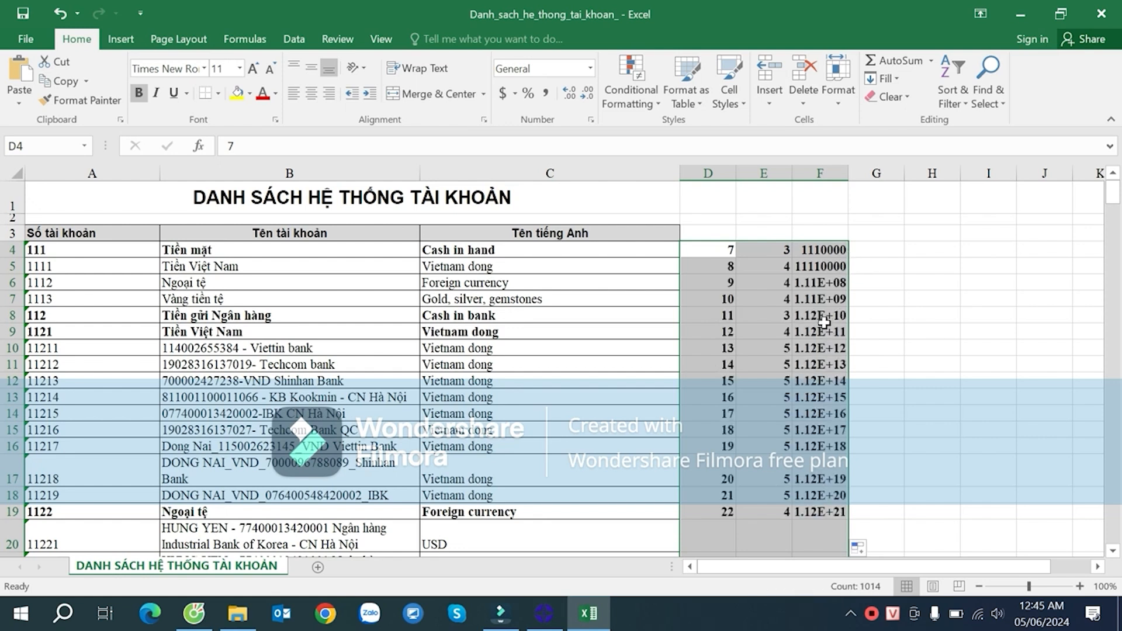
pyautogui.click(840, 234)
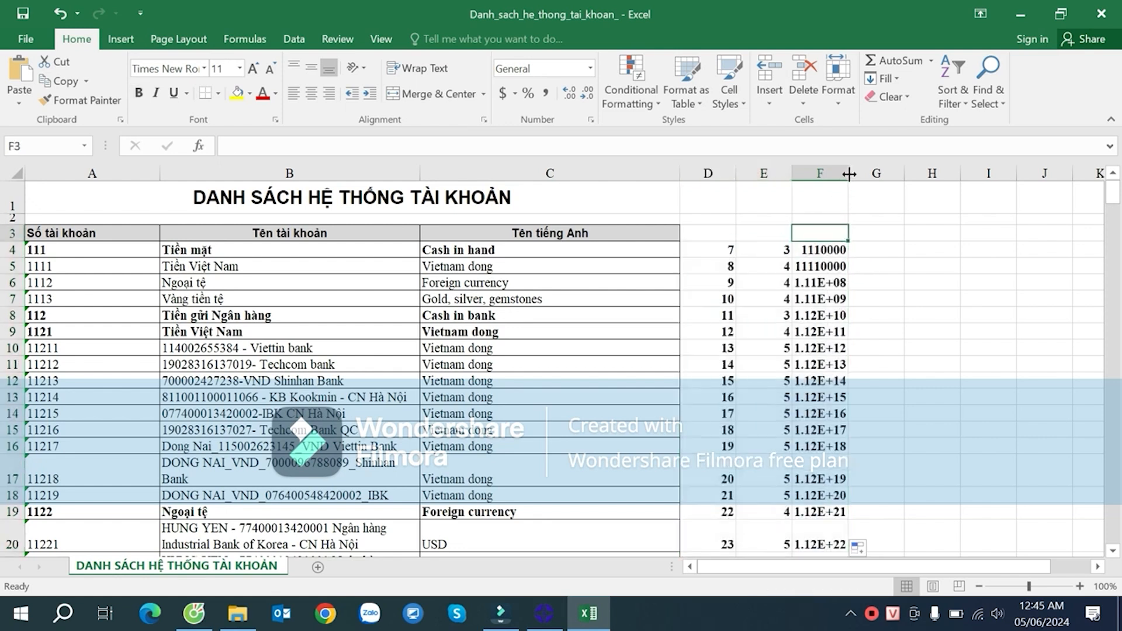
# - Fill the target code length 7 from D4 down through all account rows as the same constant value
pyautogui.click(729, 249)
pyautogui.doubleClick(736, 258)
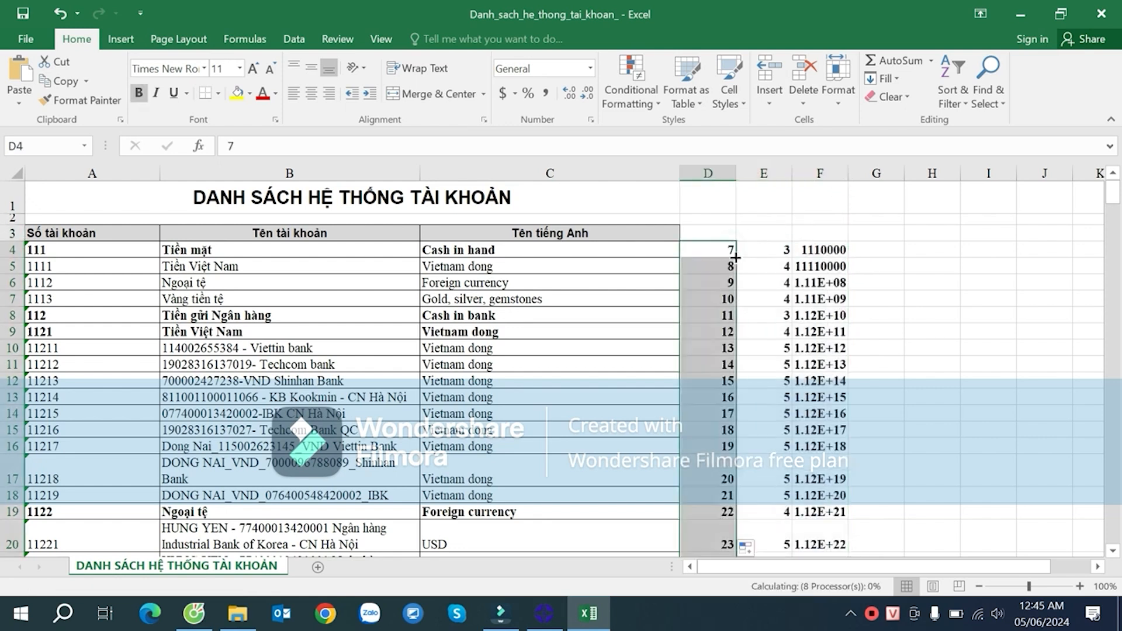
# - Check the zero-padded account codes in column F from F4 down to the last account row
pyautogui.click(836, 252)
pyautogui.scroll(-1, 840, 344)
pyautogui.scroll(1, 840, 344)
pyautogui.scroll(-11, 840, 344)
pyautogui.scroll(3, 839, 320)
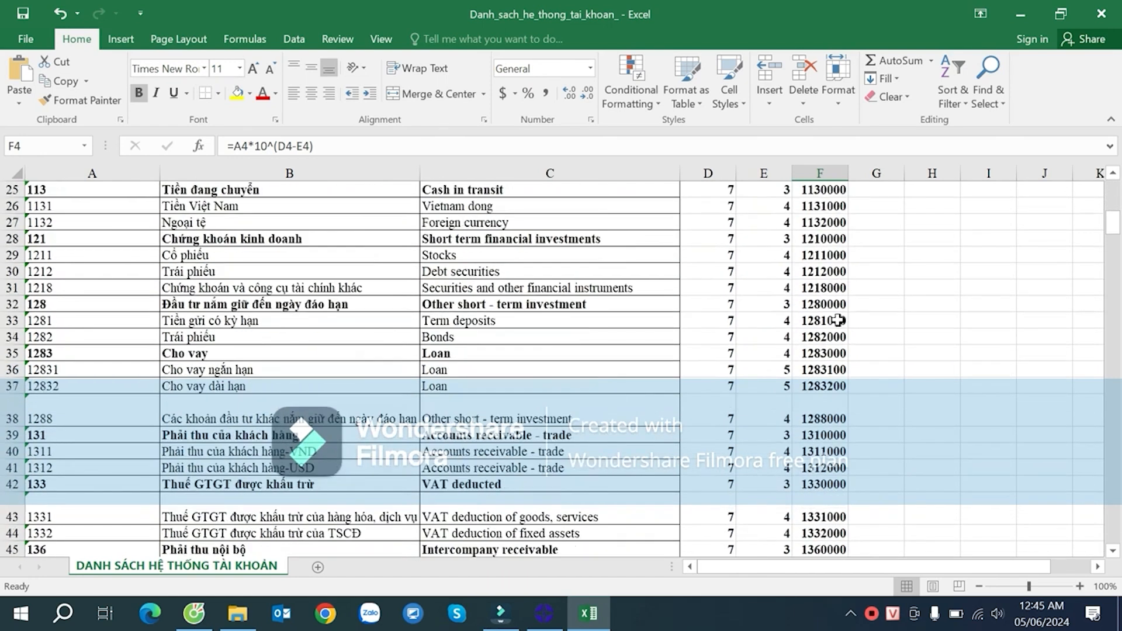
pyautogui.scroll(-6, 838, 320)
pyautogui.click(839, 319)
pyautogui.hotkey('ctrl', 'Down')
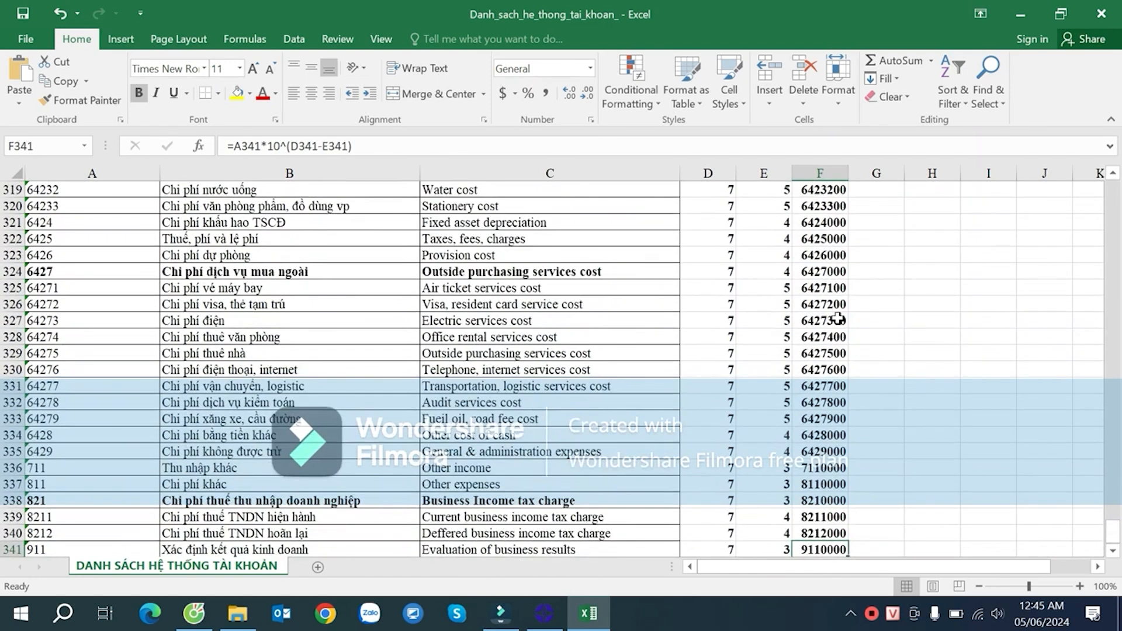
pyautogui.press('Down')
pyautogui.press('Up')
pyautogui.hotkey('ctrl', 'Up')
pyautogui.press('Up')
pyautogui.press('Up')
pyautogui.press('Down')
pyautogui.press('Down')
# - Switch to SmartBooks and export its account list to an Excel file named AccountList on the Desktop
pyautogui.hotkey('alt', 'Tab')
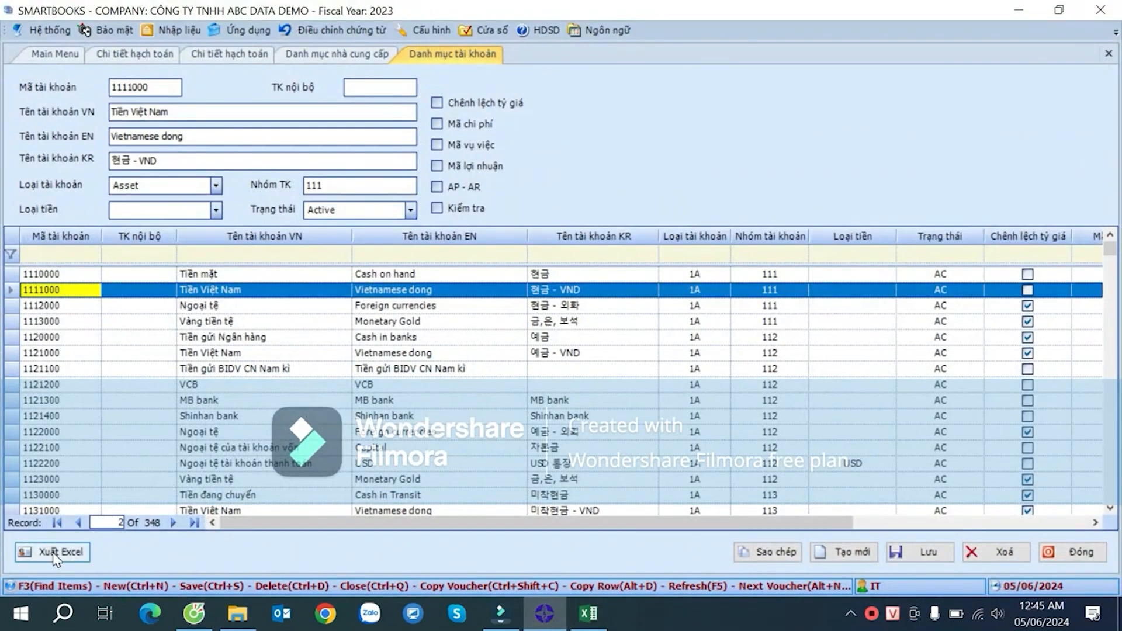
pyautogui.click(53, 552)
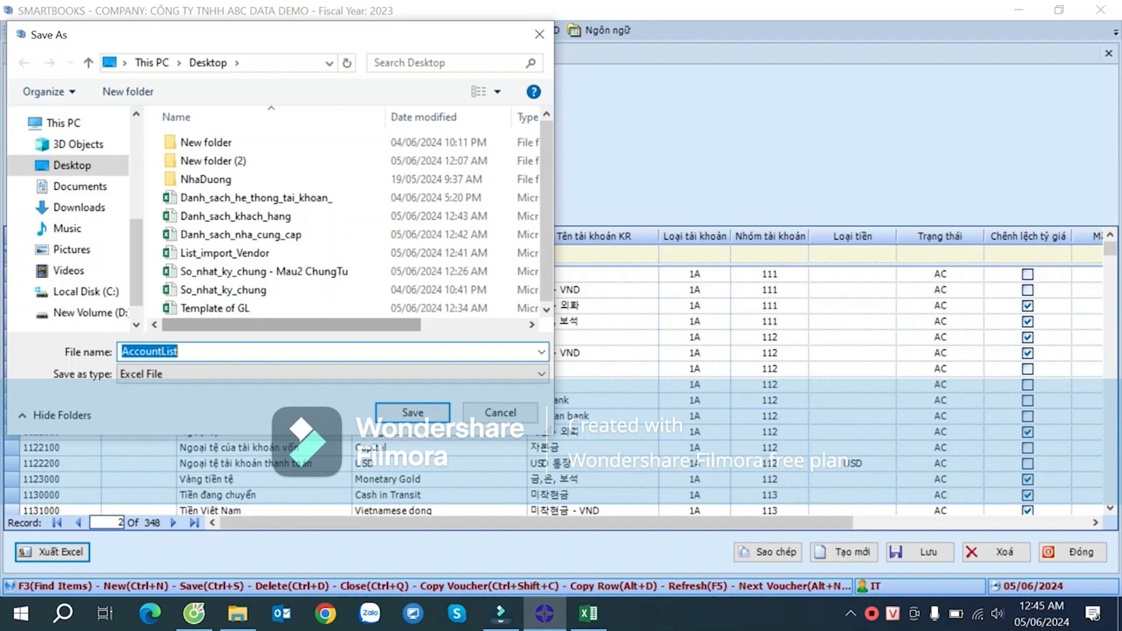
pyautogui.click(413, 412)
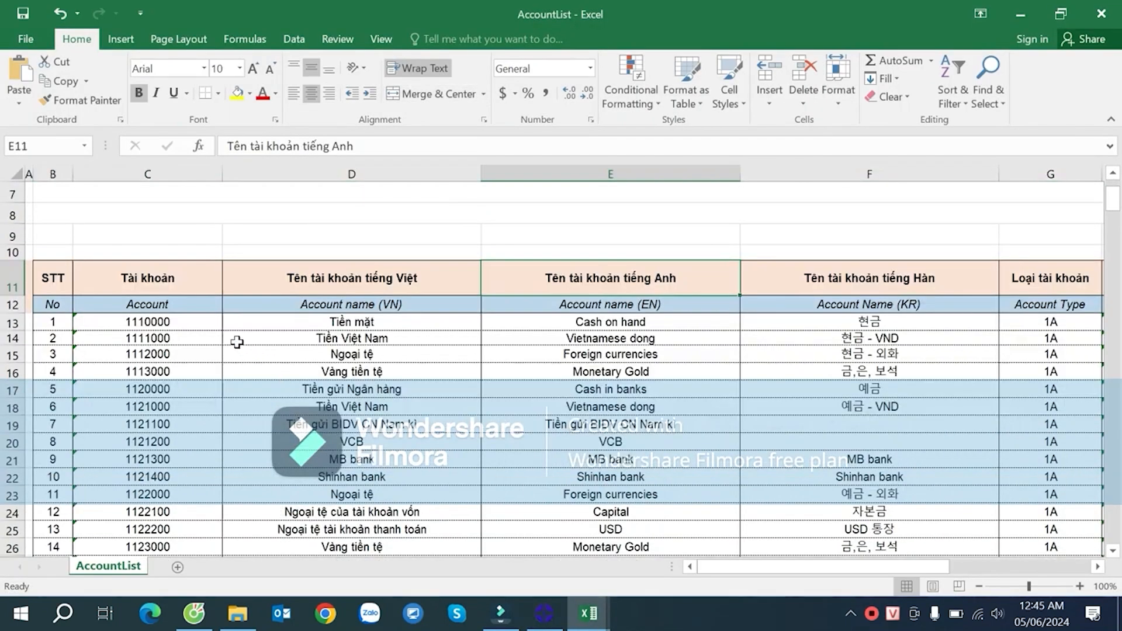
# - Copy all account codes and Vietnamese account names from the AccountList workbook and return to the Danh_sach_he_thong_tai_khoan_ workbook
pyautogui.moveTo(190, 321); pyautogui.dragTo(382, 422)
pyautogui.hotkey('ctrl', 'shift', 'Down')
pyautogui.hotkey('ctrl', 'c')
pyautogui.hotkey('alt', 'Tab')
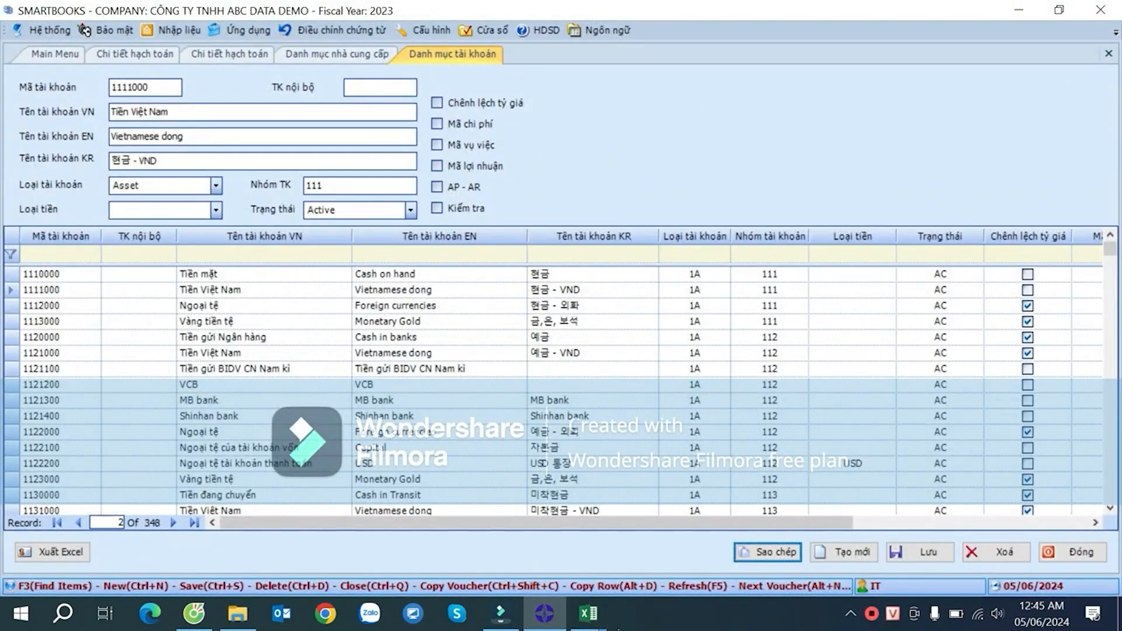
pyautogui.moveTo(588, 613)
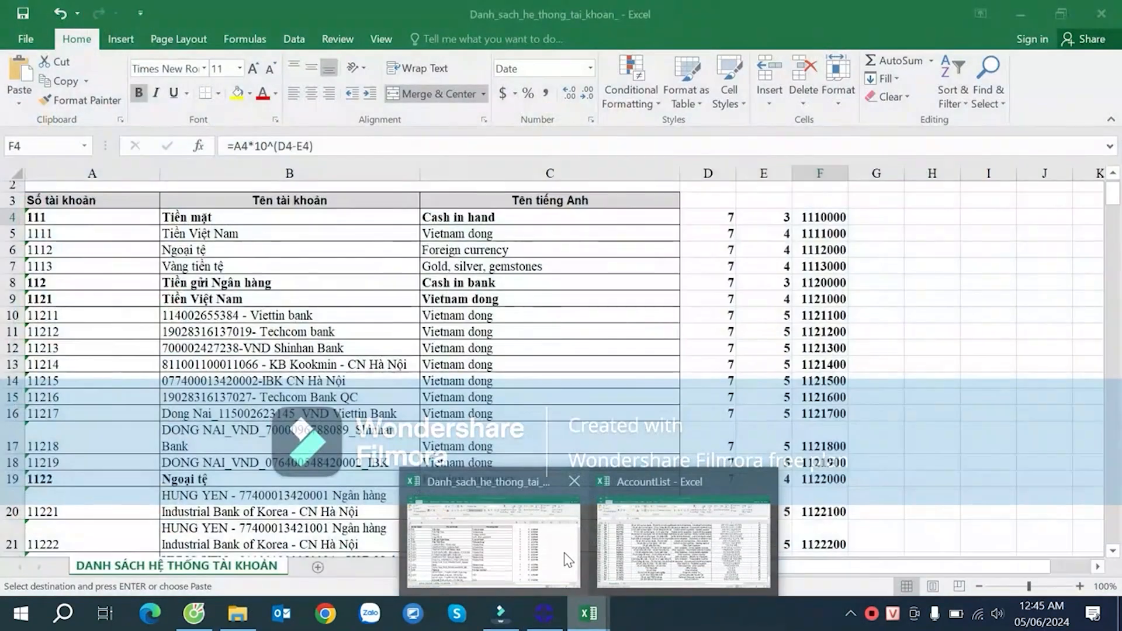
pyautogui.click(564, 552)
# - Add a new sheet to the workbook and paste the copied account codes and names starting at A2
pyautogui.click(1012, 234)
pyautogui.press('Right')
pyautogui.press('Right')
pyautogui.press('Right')
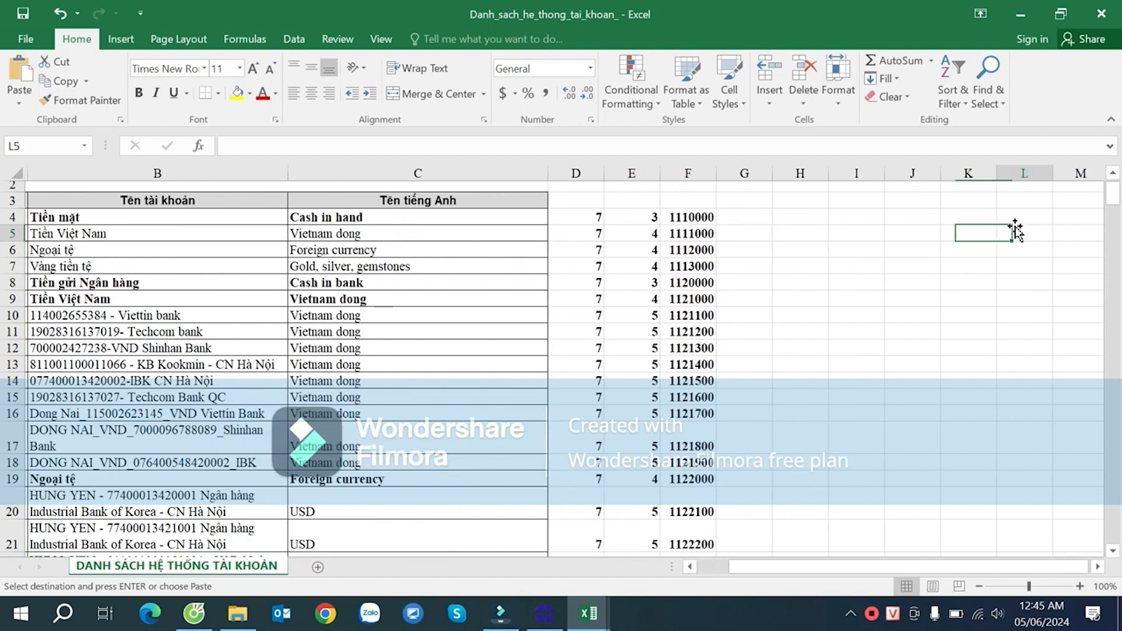
pyautogui.click(697, 219)
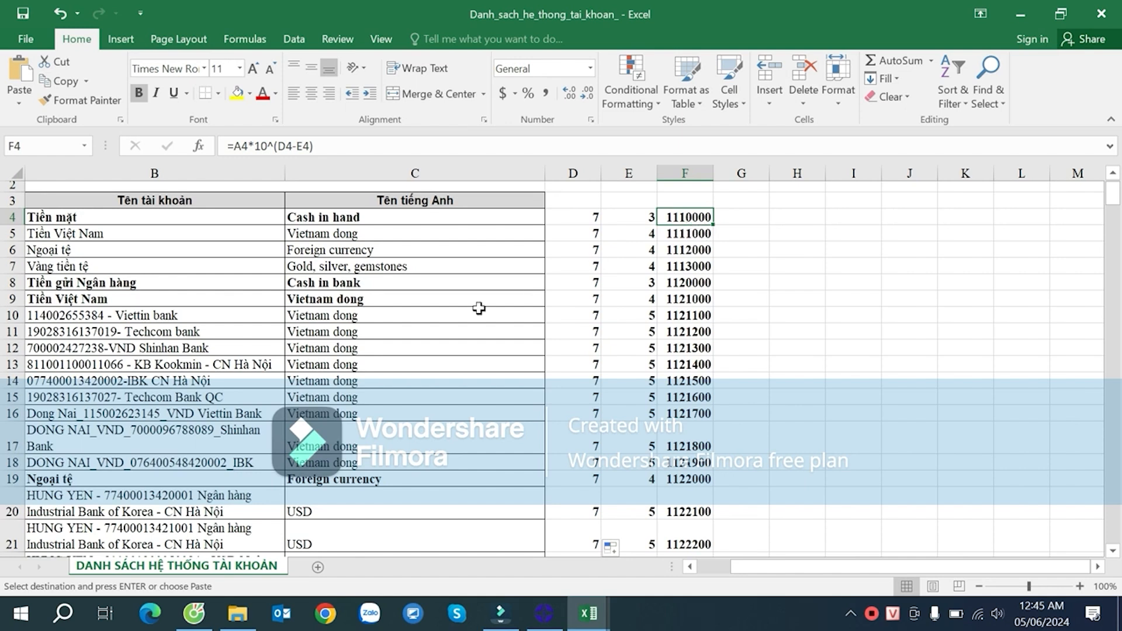
pyautogui.click(319, 565)
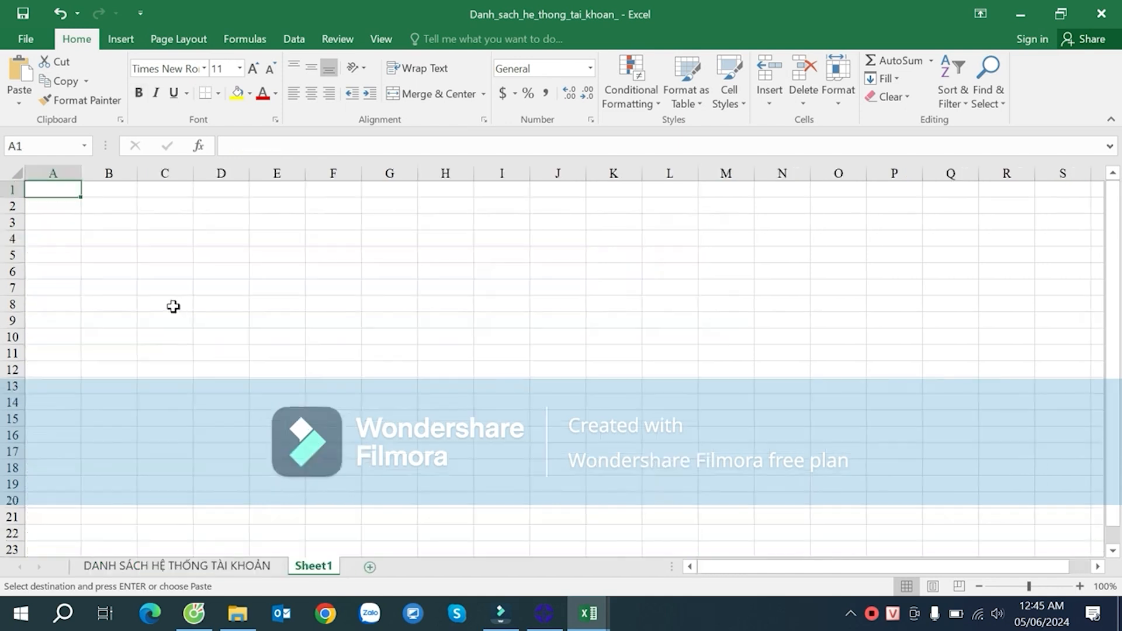
pyautogui.click(72, 211)
pyautogui.hotkey('ctrl', 'v')
# - Left-align the account names in column B of Sheet1 and widen the column
pyautogui.moveTo(138, 173); pyautogui.dragTo(167, 174)
pyautogui.click(244, 238)
pyautogui.click(141, 210)
pyautogui.click(119, 176)
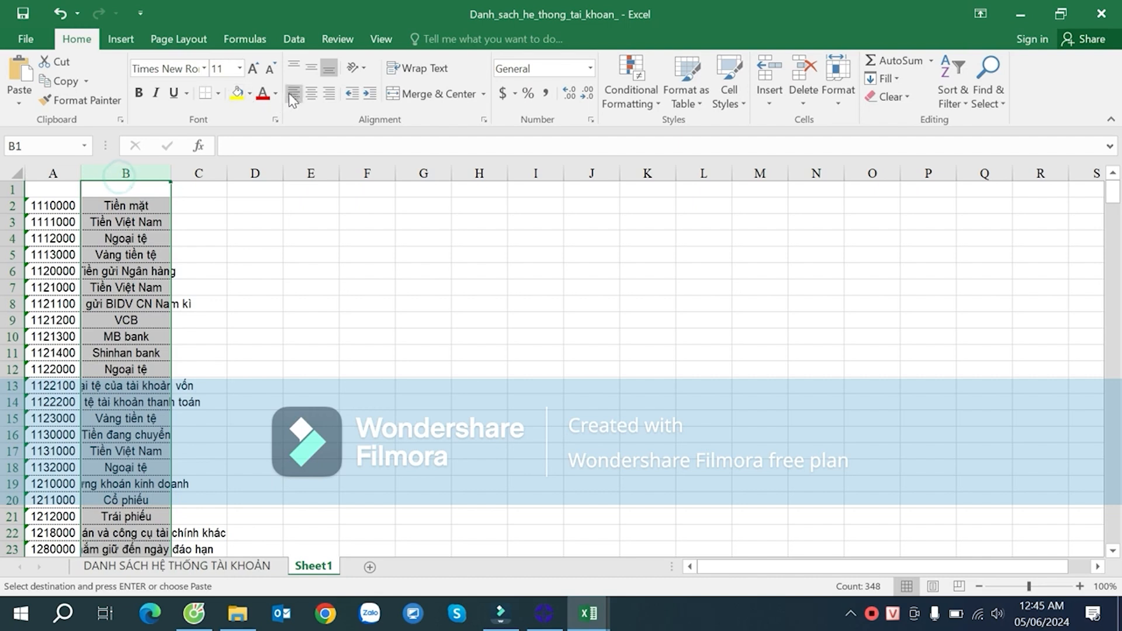
pyautogui.click(293, 96)
pyautogui.click(221, 238)
pyautogui.moveTo(170, 173); pyautogui.dragTo(204, 173)
pyautogui.click(271, 240)
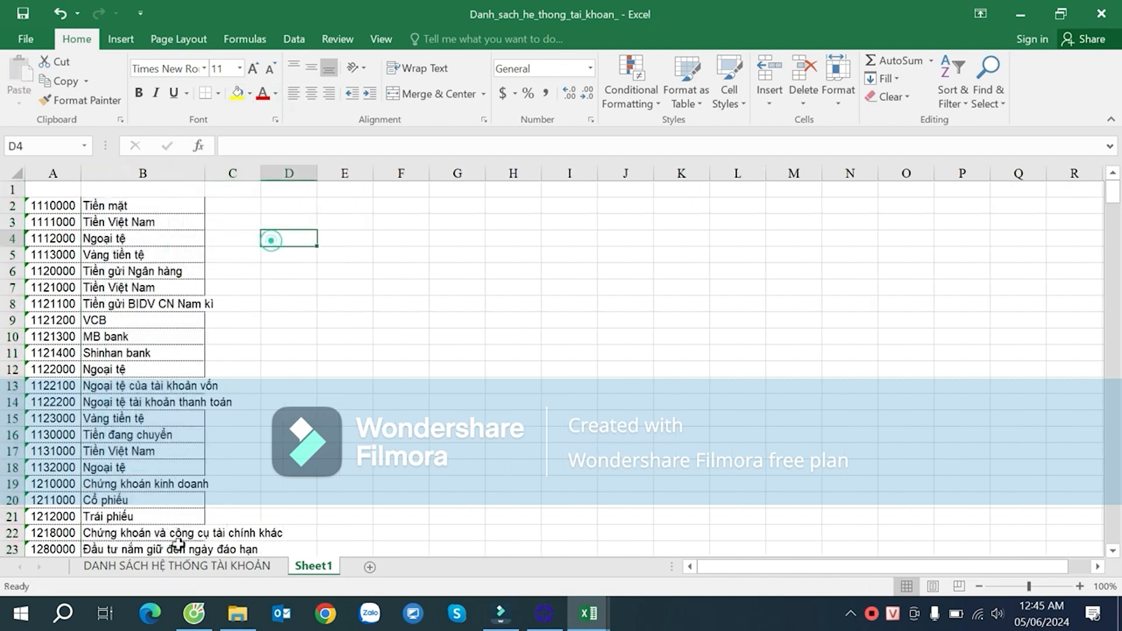
# - Compare the padded codes in column F of the account list with the SmartBooks codes in Sheet1
pyautogui.click(184, 567)
pyautogui.click(732, 216)
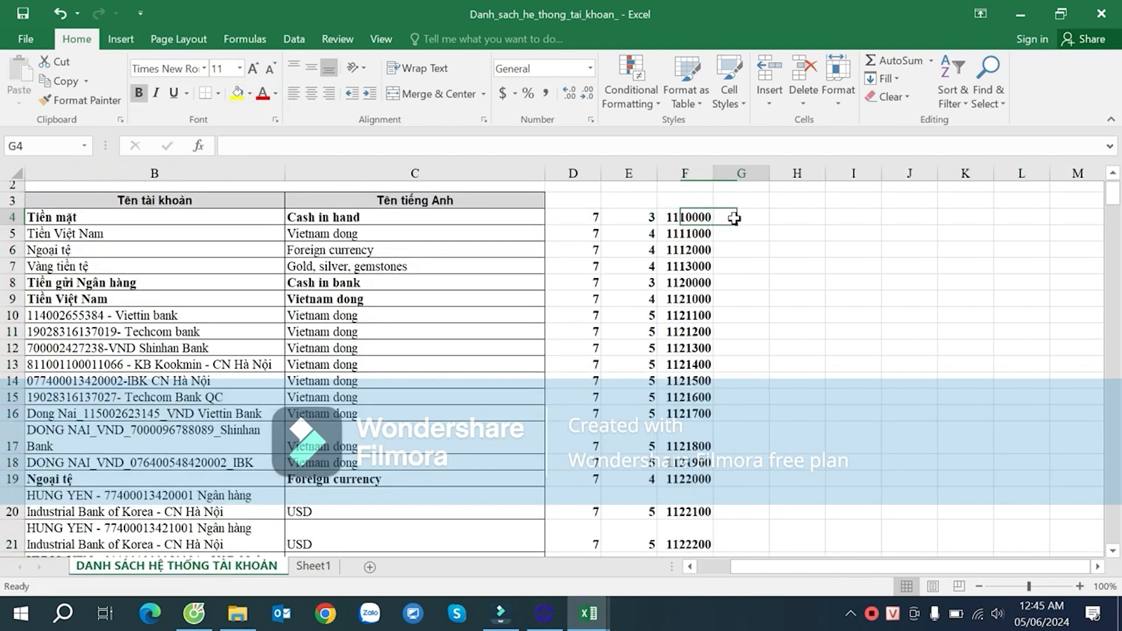
pyautogui.click(694, 217)
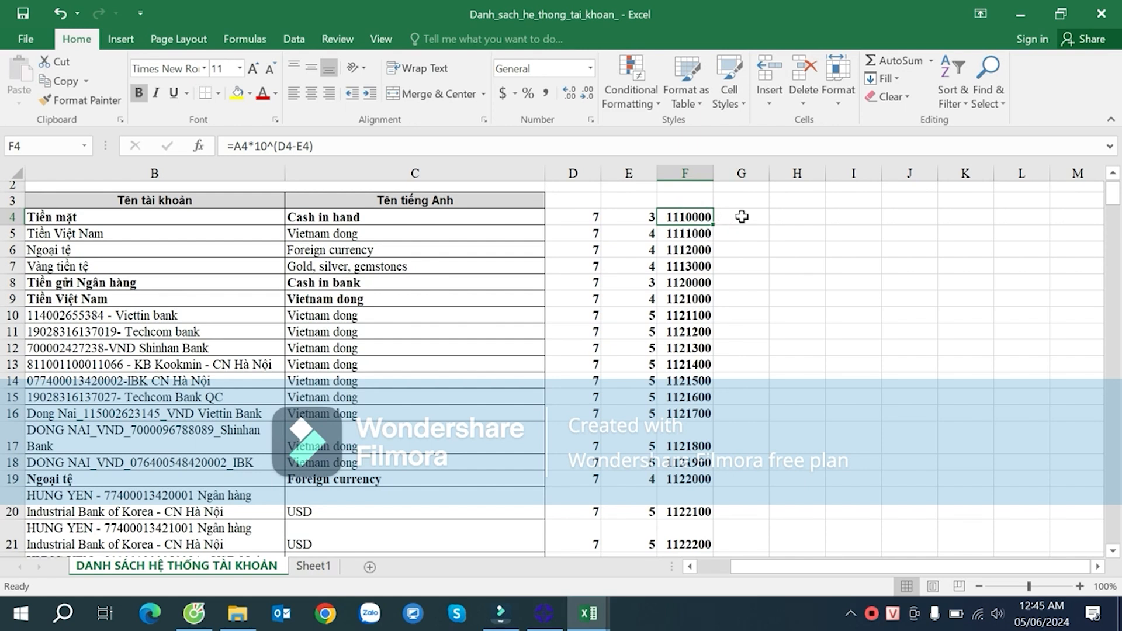
pyautogui.click(314, 565)
pyautogui.click(55, 212)
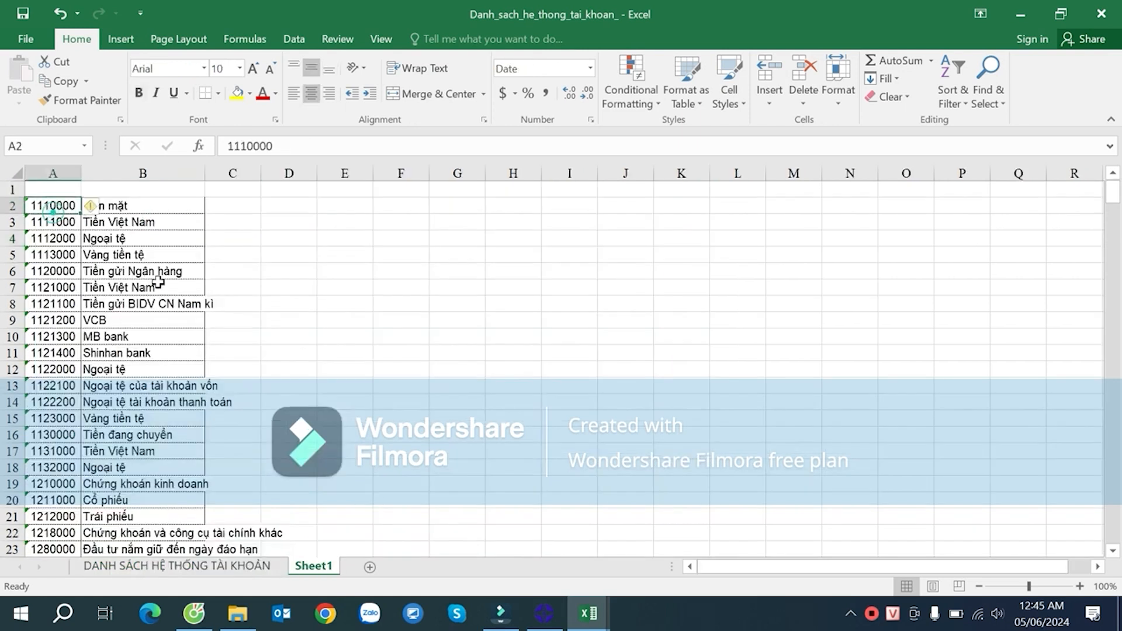
pyautogui.click(156, 287)
pyautogui.click(184, 566)
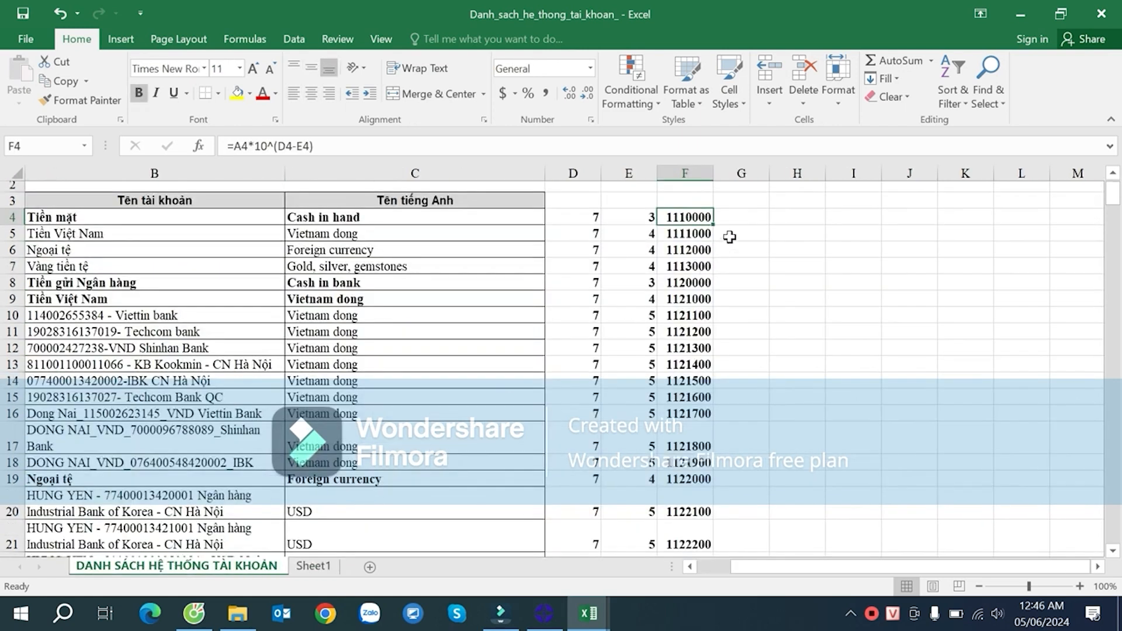
# - Enter a COUNTIF formula in G4 that counts code F4 within Sheet1!$A$2:$A$349
pyautogui.click(734, 218)
pyautogui.write('=cou')
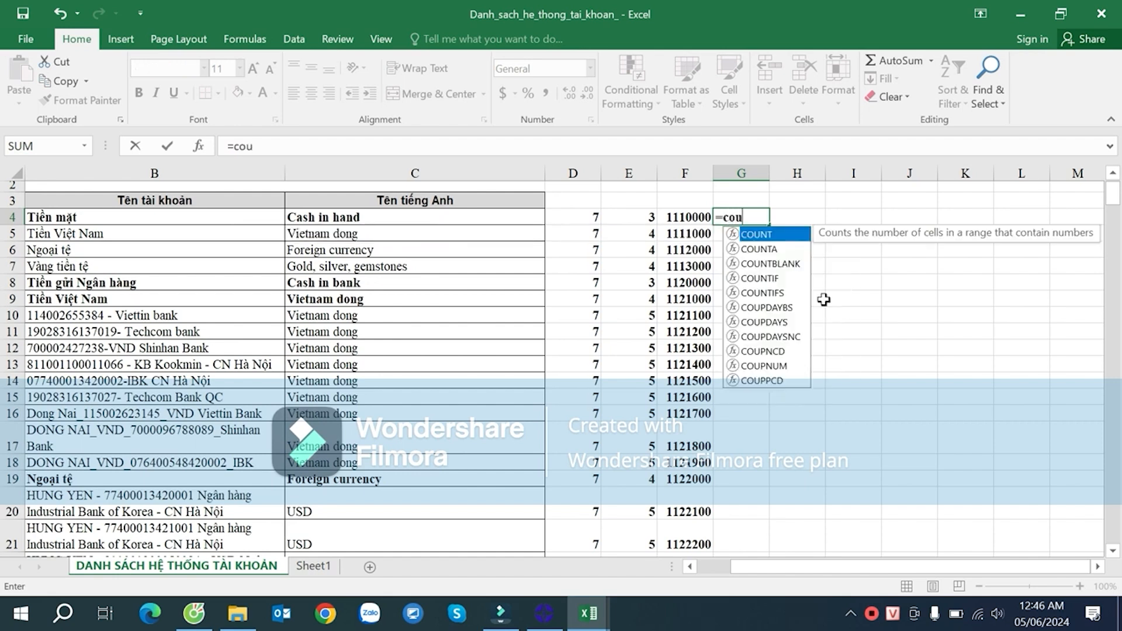
pyautogui.press('Down')
pyautogui.press('Down')
pyautogui.press('Down')
pyautogui.press('Tab')
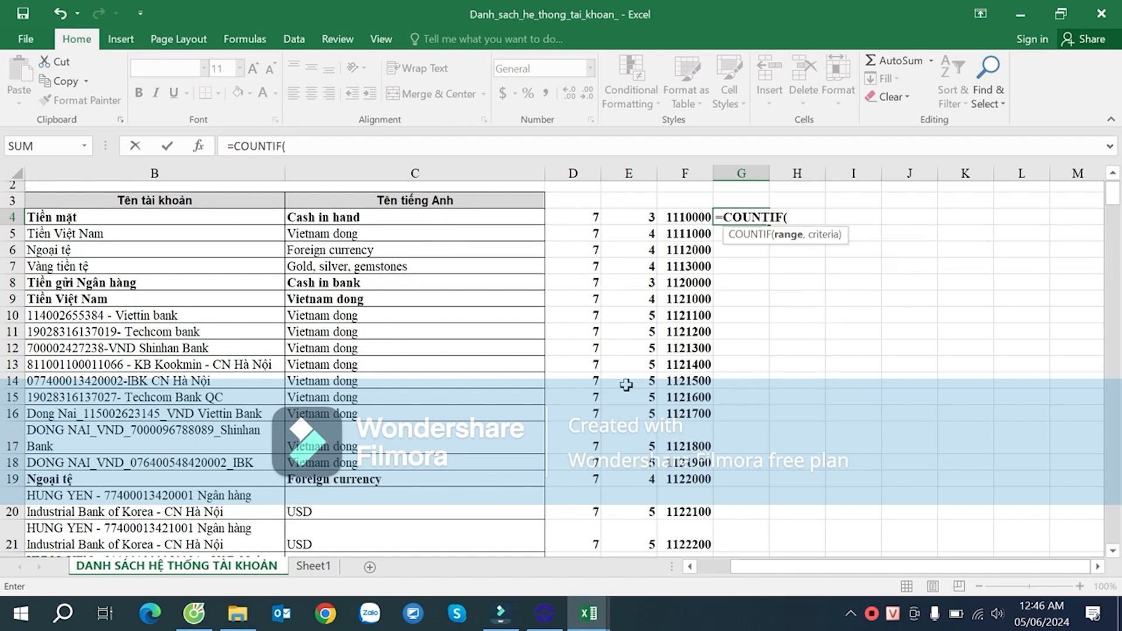
pyautogui.click(313, 566)
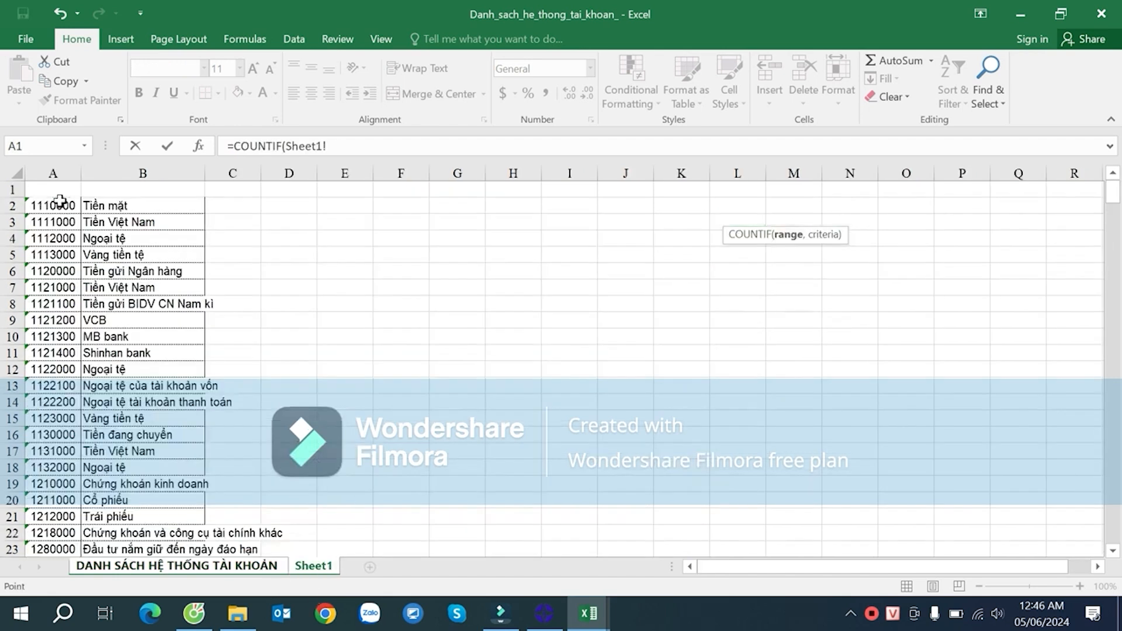
pyautogui.hotkey('ctrl', 'shift', 'Down')
pyautogui.press('F4')
pyautogui.write(',')
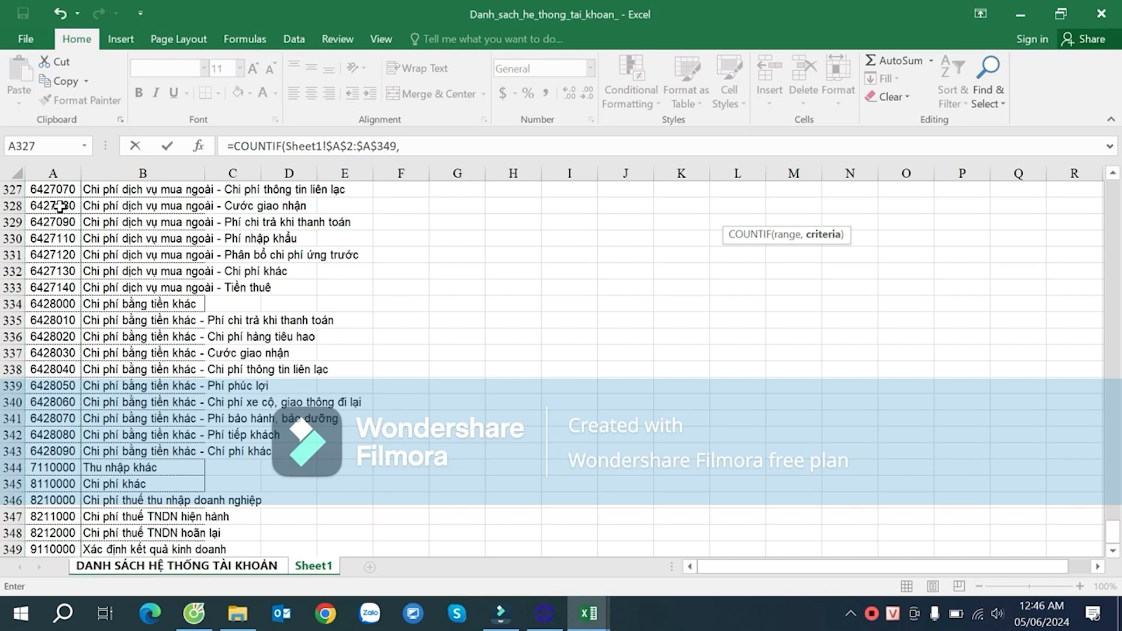
pyautogui.click(211, 568)
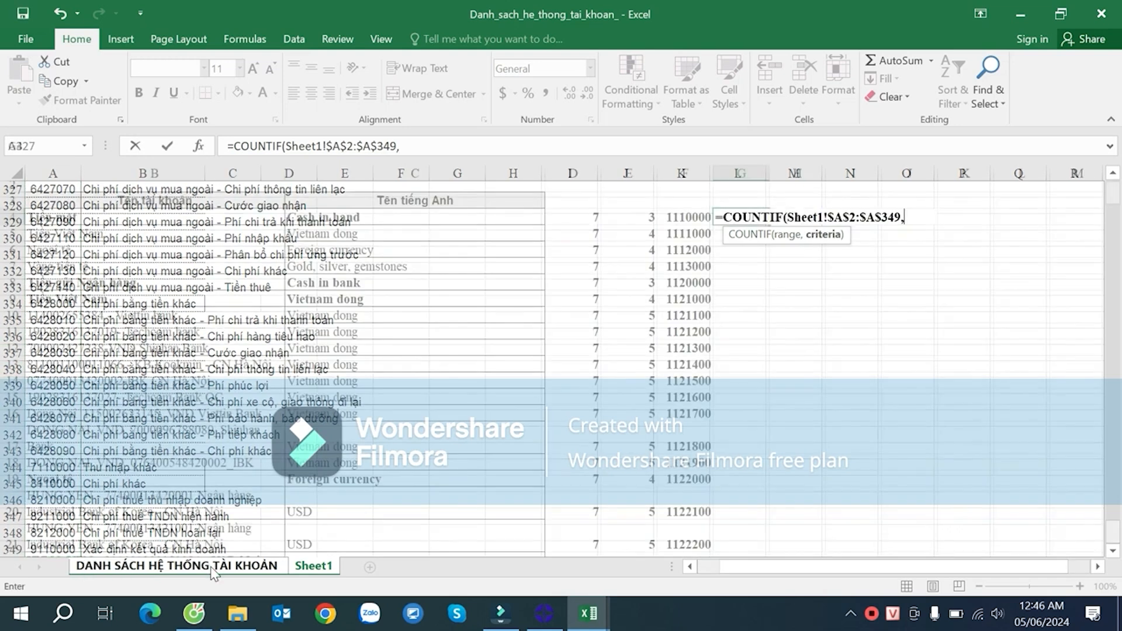
pyautogui.click(690, 217)
pyautogui.press('Return')
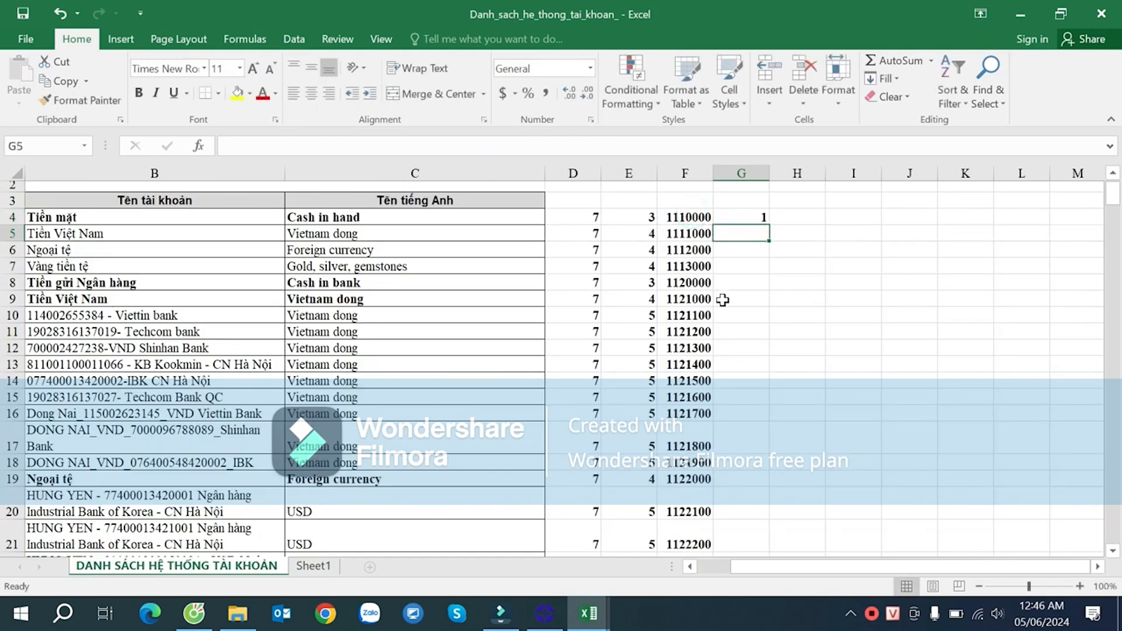
# - Fill the COUNTIF formula from G4 down through all account rows and inspect the formula in G14
pyautogui.click(743, 214)
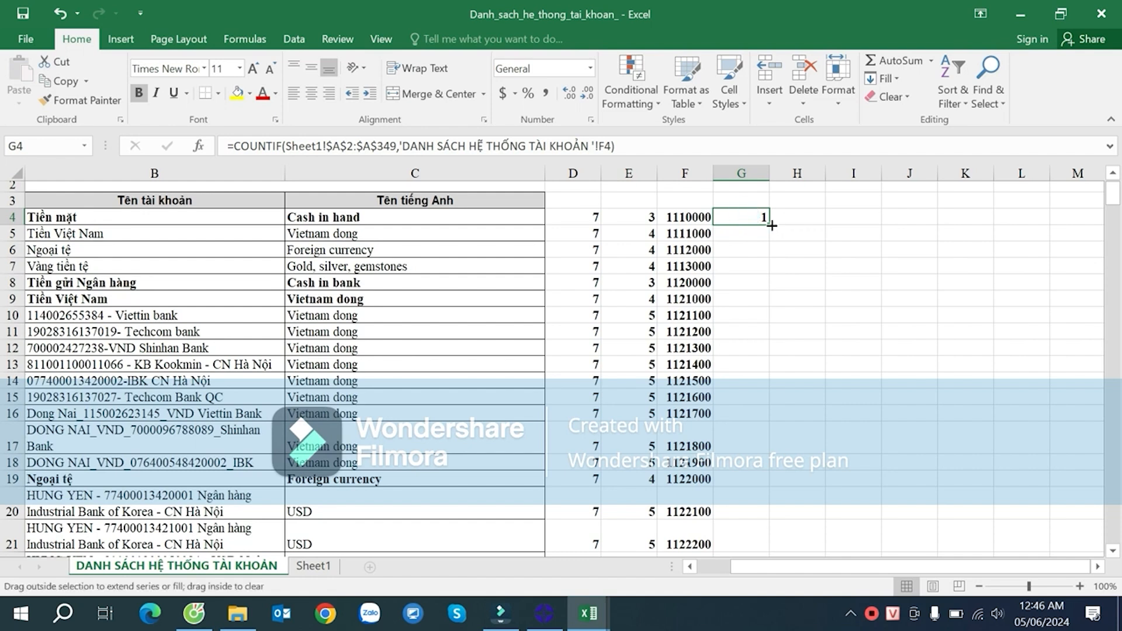
pyautogui.doubleClick(770, 225)
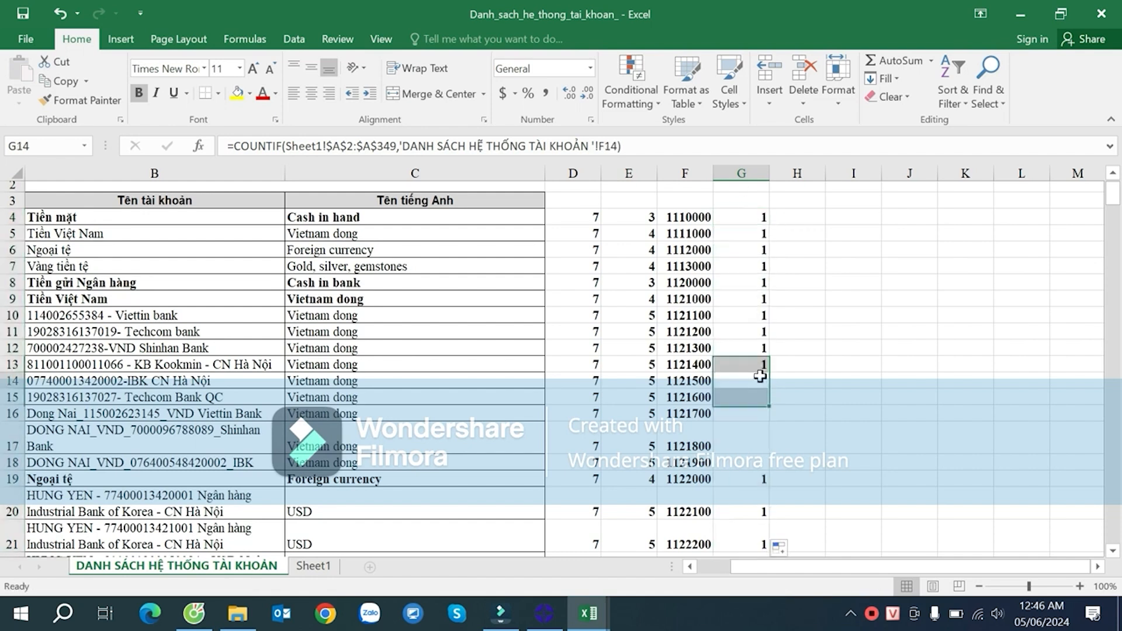
pyautogui.click(760, 413)
pyautogui.doubleClick(752, 376)
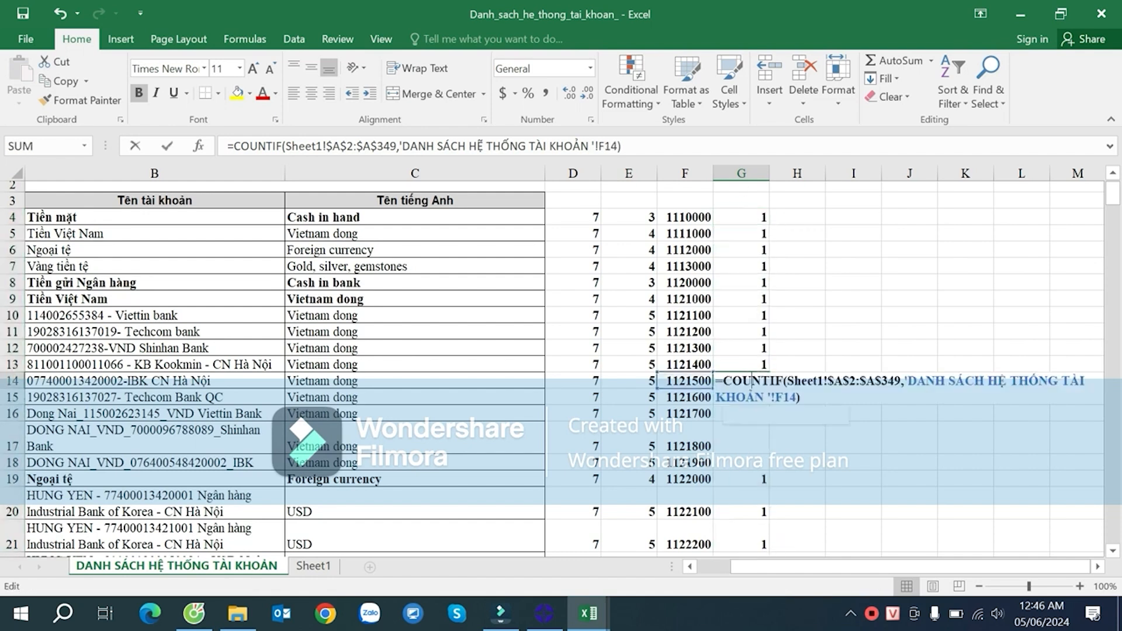
pyautogui.press('Return')
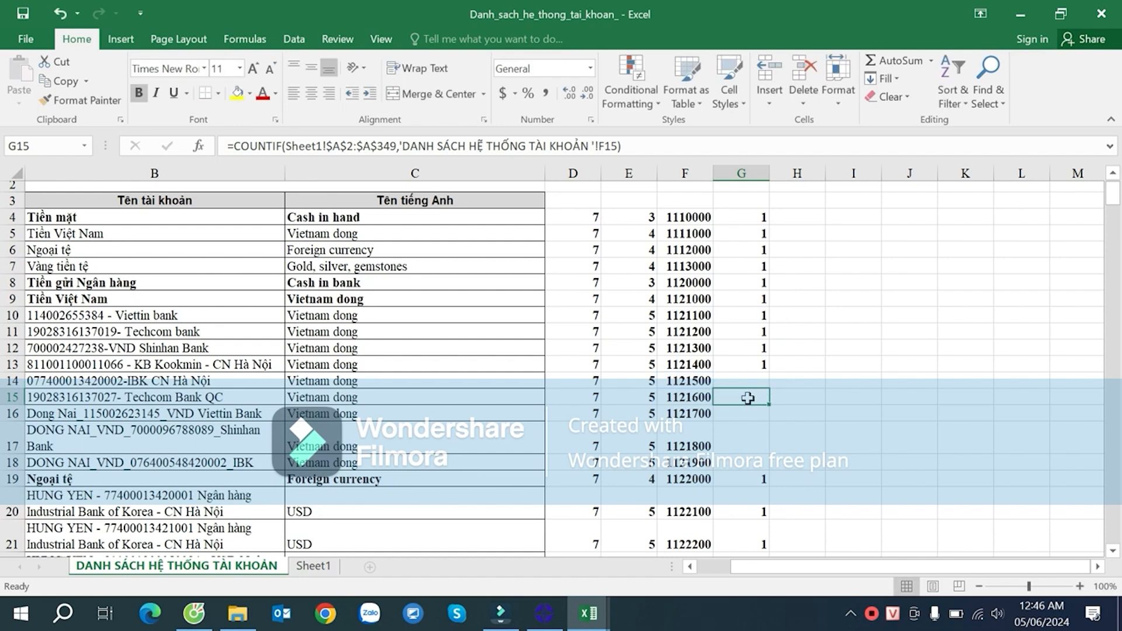
pyautogui.click(759, 432)
# - Add filters to header row 3 and filter column G to show only the blank rows
pyautogui.scroll(-5, 767, 428)
pyautogui.scroll(6, 771, 410)
pyautogui.moveTo(754, 237); pyautogui.dragTo(77, 233)
pyautogui.hotkey('ctrl', 'shift', 'l')
pyautogui.click(853, 316)
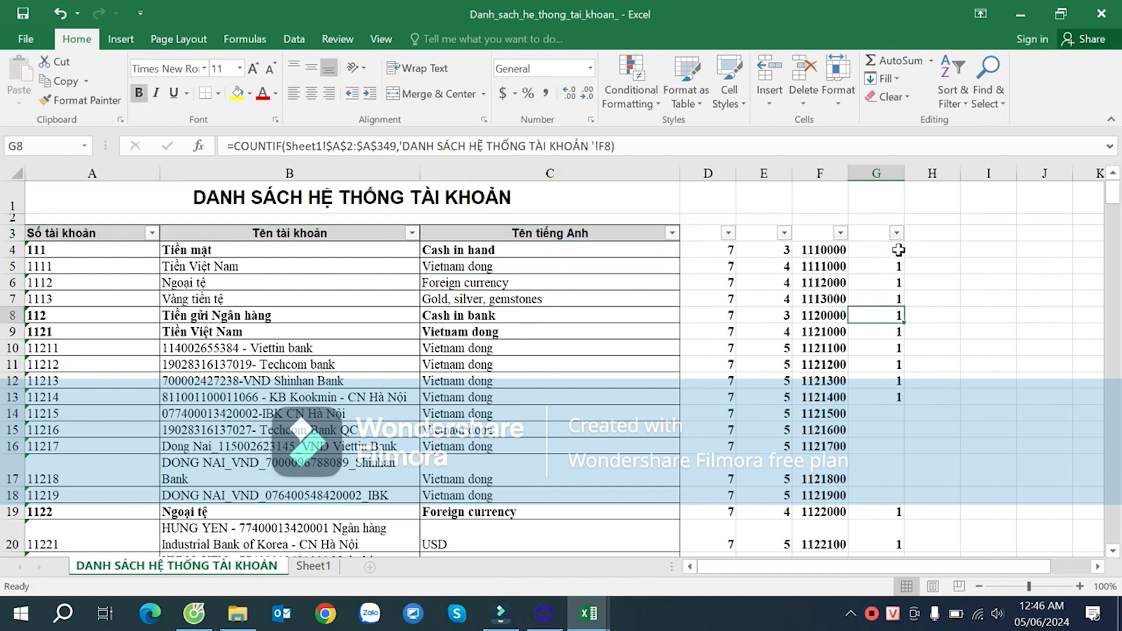
pyautogui.click(896, 233)
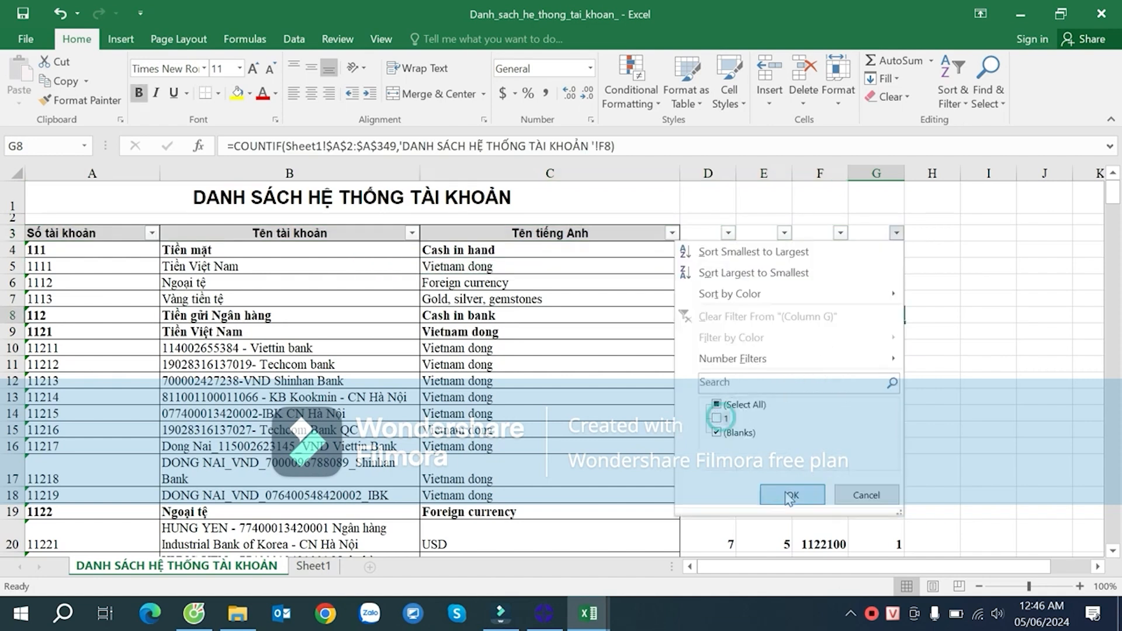
pyautogui.click(793, 494)
pyautogui.click(857, 269)
# - Copy the filtered seven-digit account codes in column F from F14 down to the last filtered row
pyautogui.scroll(-6, 875, 351)
pyautogui.scroll(-15, 875, 350)
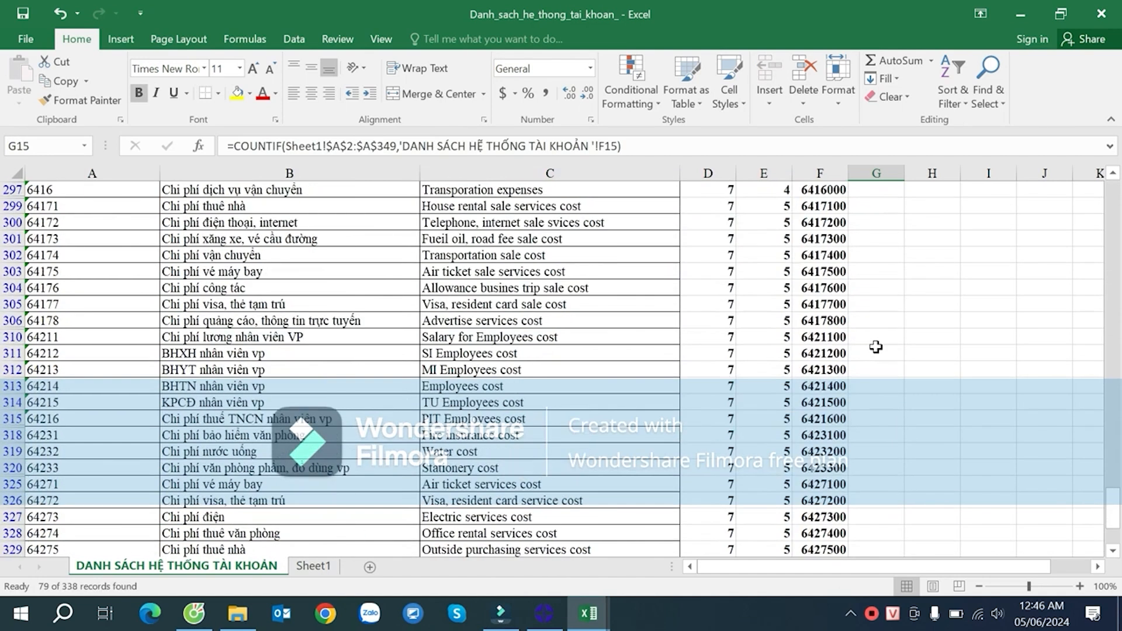
pyautogui.scroll(16, 875, 351)
pyautogui.scroll(5, 812, 355)
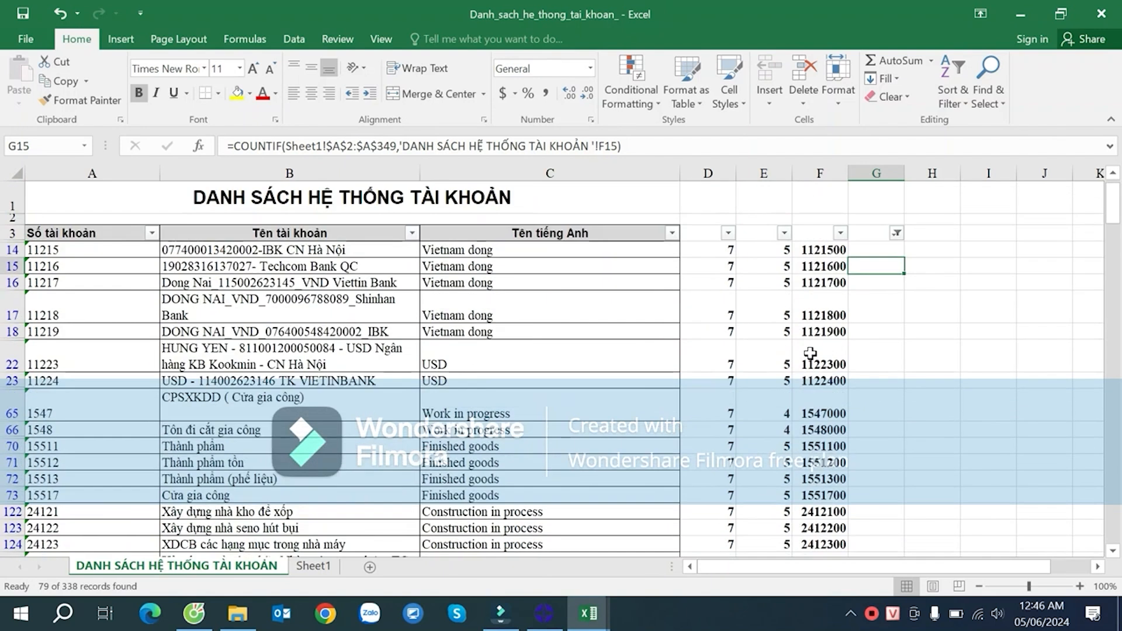
pyautogui.click(820, 250)
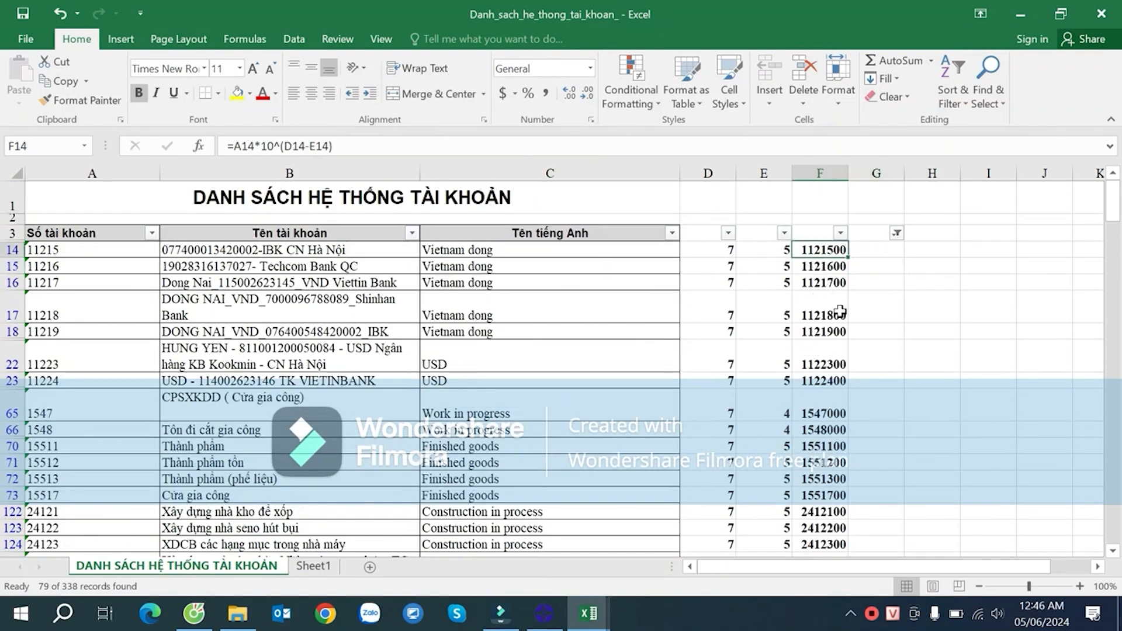
pyautogui.hotkey('ctrl', 'shift', 'Down')
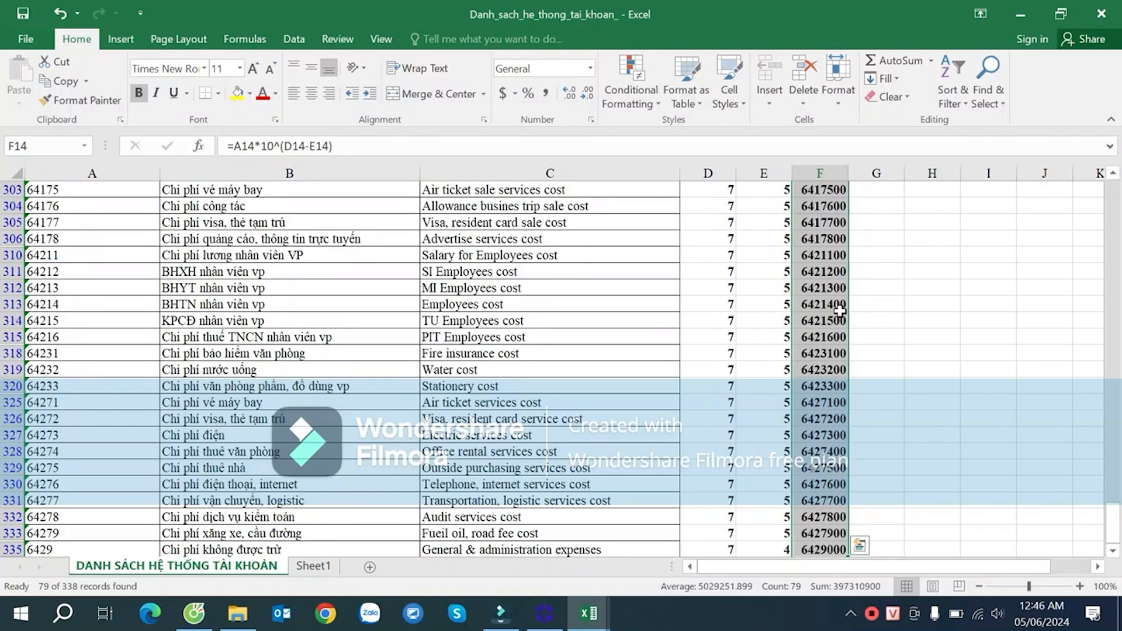
pyautogui.hotkey('ctrl', 'c')
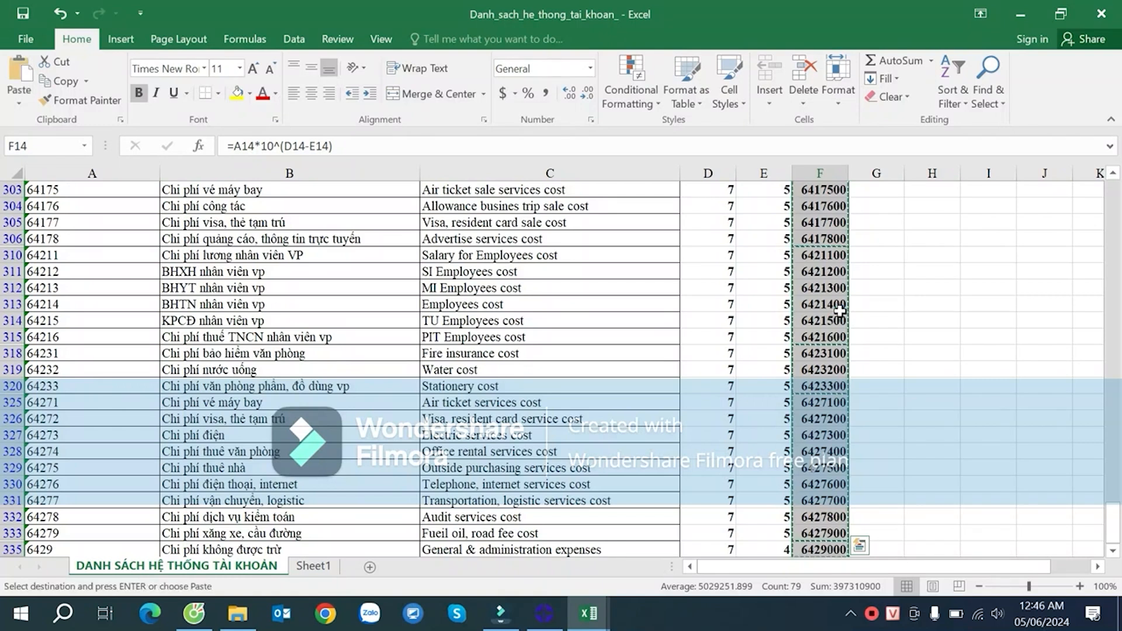
# - Add a new worksheet after Sheet1 and name it AddAccount
pyautogui.click(335, 566)
pyautogui.click(370, 567)
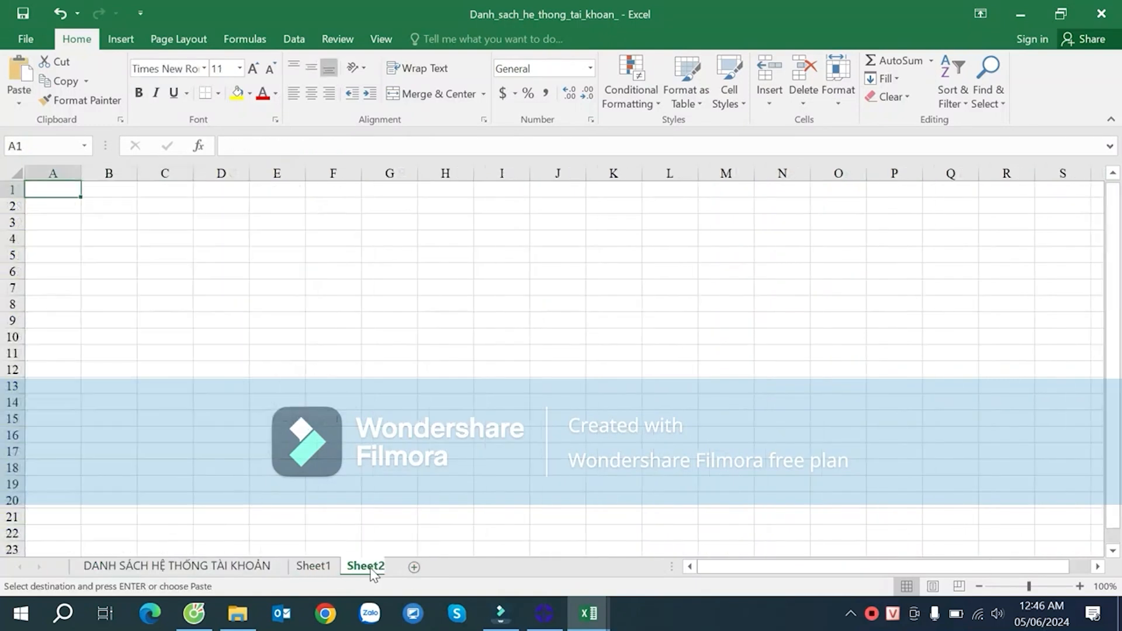
pyautogui.rightClick(367, 570)
pyautogui.click(430, 401)
pyautogui.write('AddAccount')
pyautogui.press('Return')
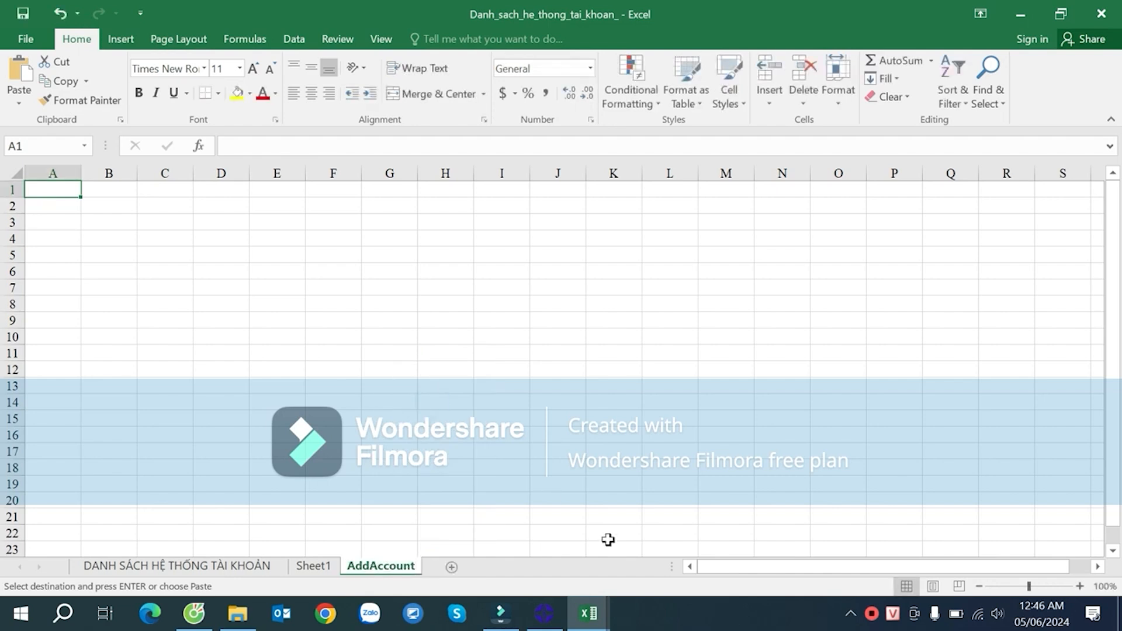
# - Paste the copied codes into AddAccount starting at A3 and enter the header TênTK in A2
pyautogui.click(53, 223)
pyautogui.hotkey('ctrl', 'v')
pyautogui.click(53, 205)
pyautogui.write('Te')
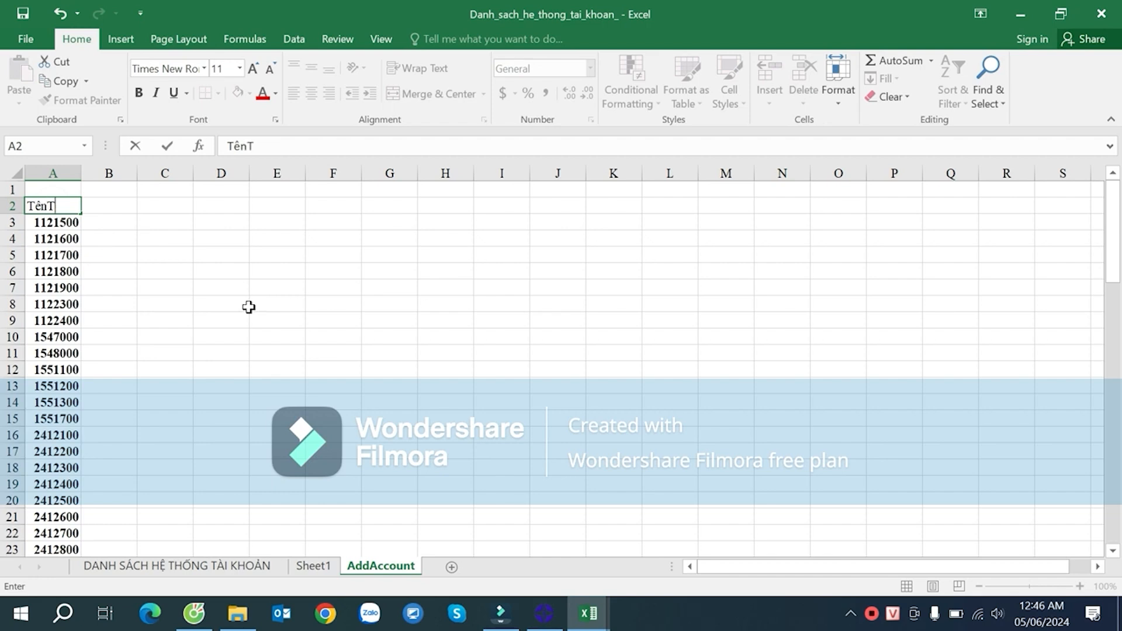
pyautogui.press('Tab')
# - Copy the filtered Vietnamese and English account names from columns B and C of the account list into AddAccount starting at B3
pyautogui.click(219, 566)
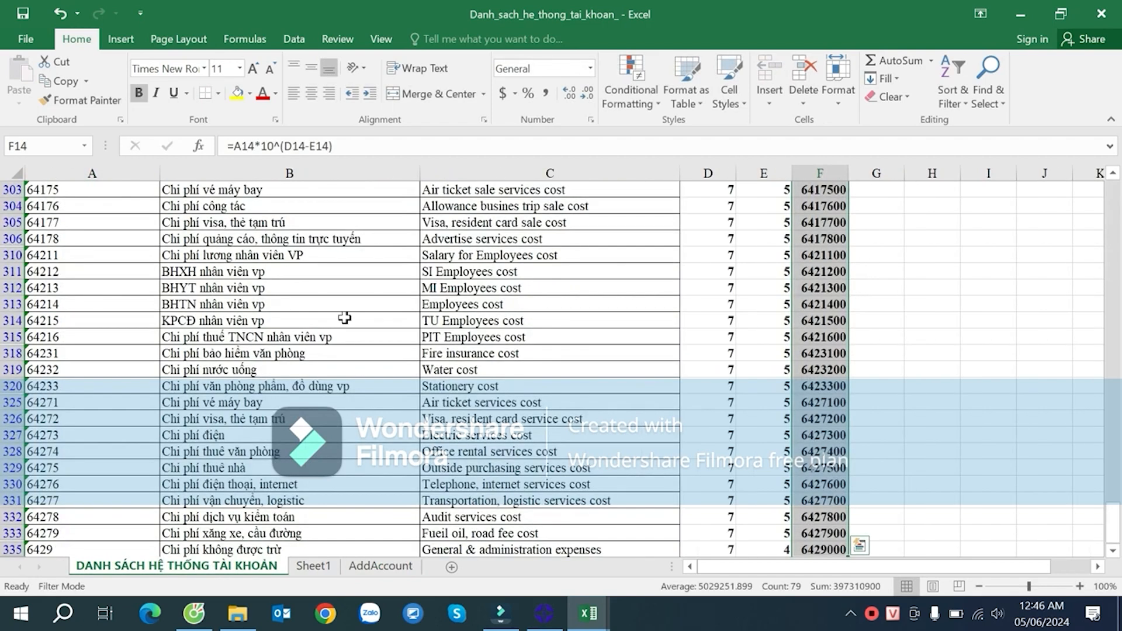
pyautogui.click(322, 257)
pyautogui.hotkey('ctrl', 'Up')
pyautogui.press('Down')
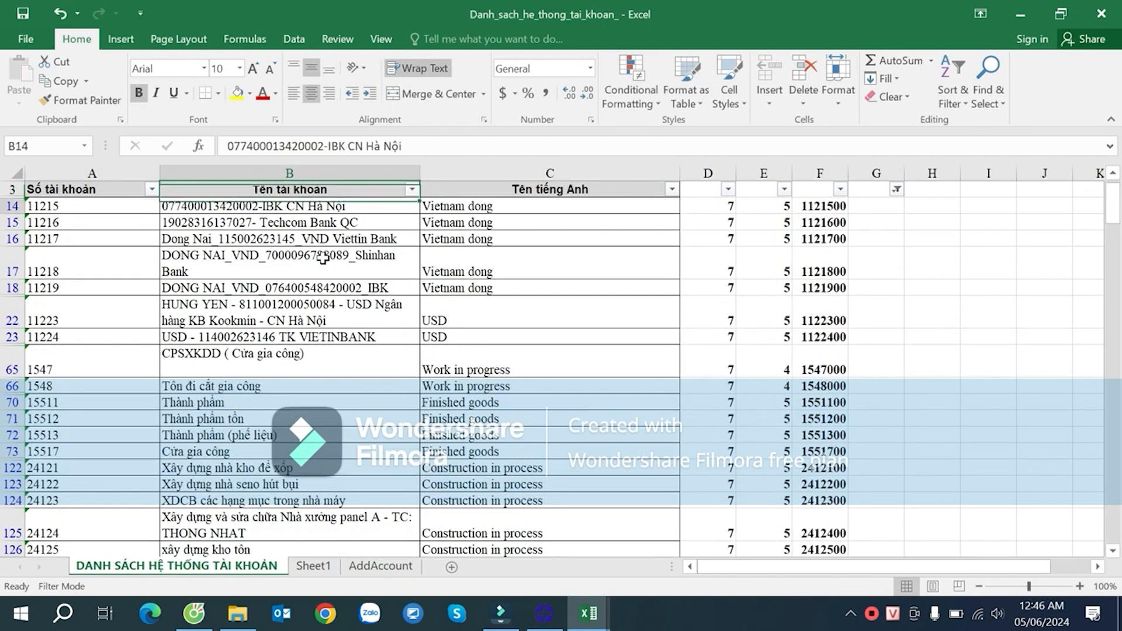
pyautogui.hotkey('shift', 'Right')
pyautogui.hotkey('ctrl', 'shift', 'Down')
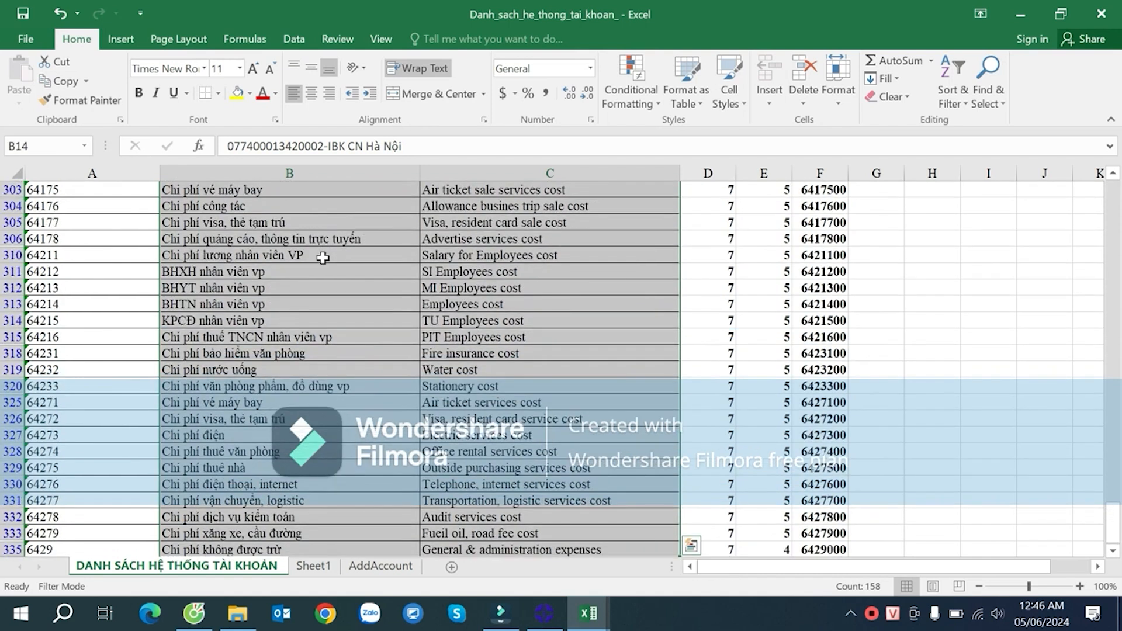
pyautogui.hotkey('ctrl', 'c')
pyautogui.click(383, 568)
pyautogui.click(106, 221)
pyautogui.hotkey('ctrl', 'v')
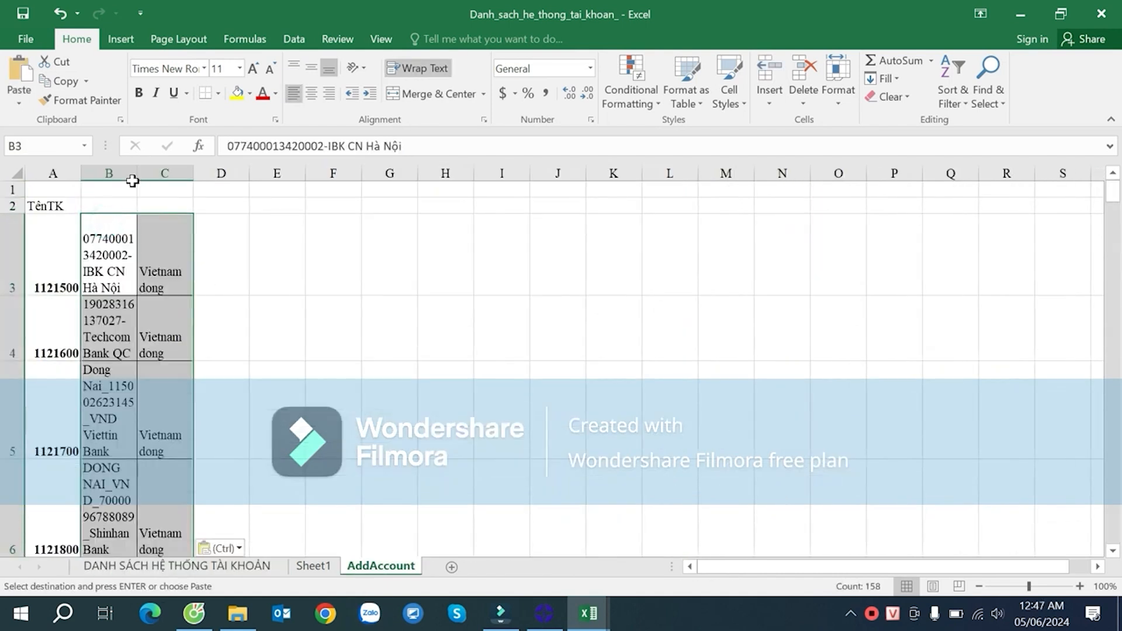
# - Set the row height of all pasted account rows to 15 and widen columns B and C to fit the names
pyautogui.press('Left')
pyautogui.hotkey('shift', 'space')
pyautogui.hotkey('ctrl', 'shift', 'Down')
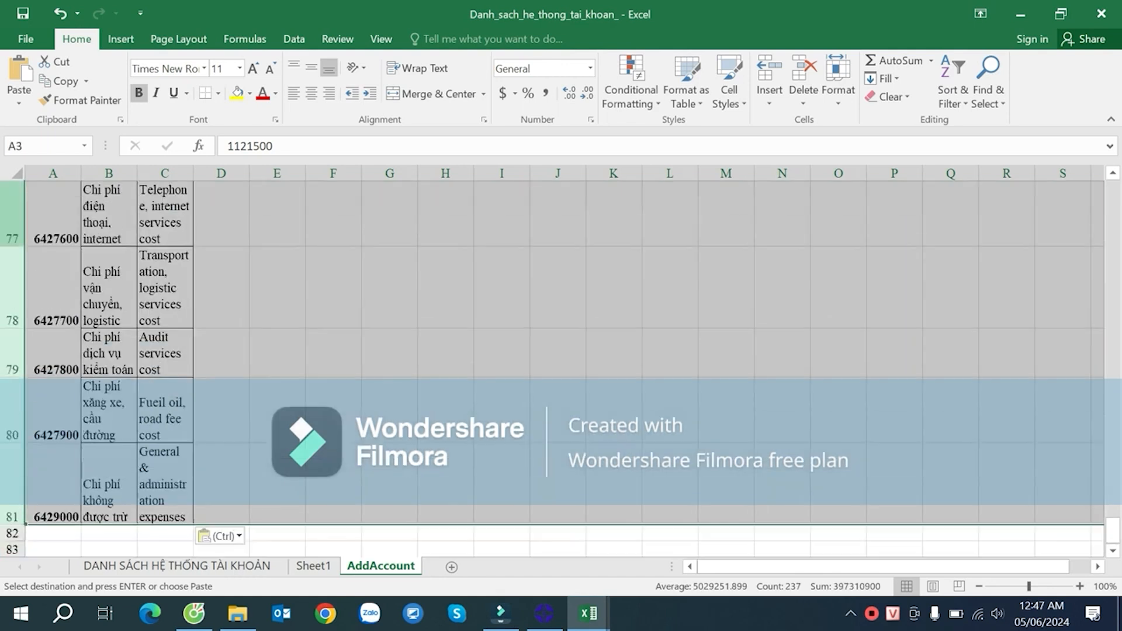
pyautogui.rightClick(13, 231)
pyautogui.click(75, 440)
pyautogui.write('15')
pyautogui.click(47, 454)
pyautogui.moveTo(146, 259); pyautogui.dragTo(149, 241)
pyautogui.moveTo(132, 164); pyautogui.dragTo(193, 173)
pyautogui.doubleClick(193, 173)
# - Enter the headers Tên VN in B2, Tên EN in C2 and Tên KR in D2, widening column C slightly
pyautogui.click(168, 204)
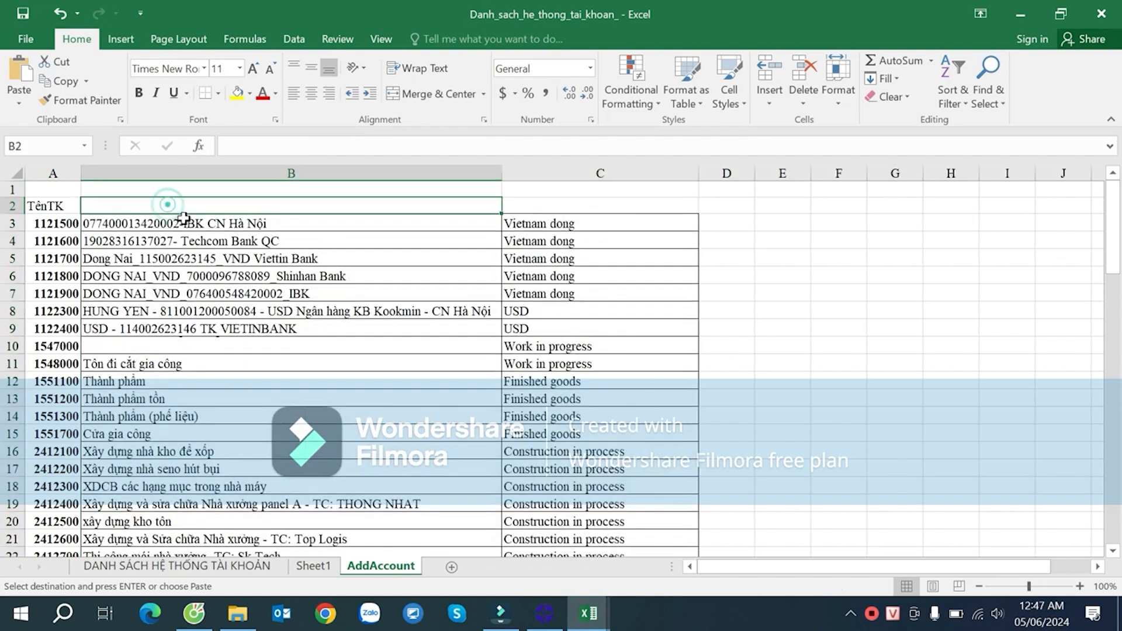
pyautogui.write('Tên')
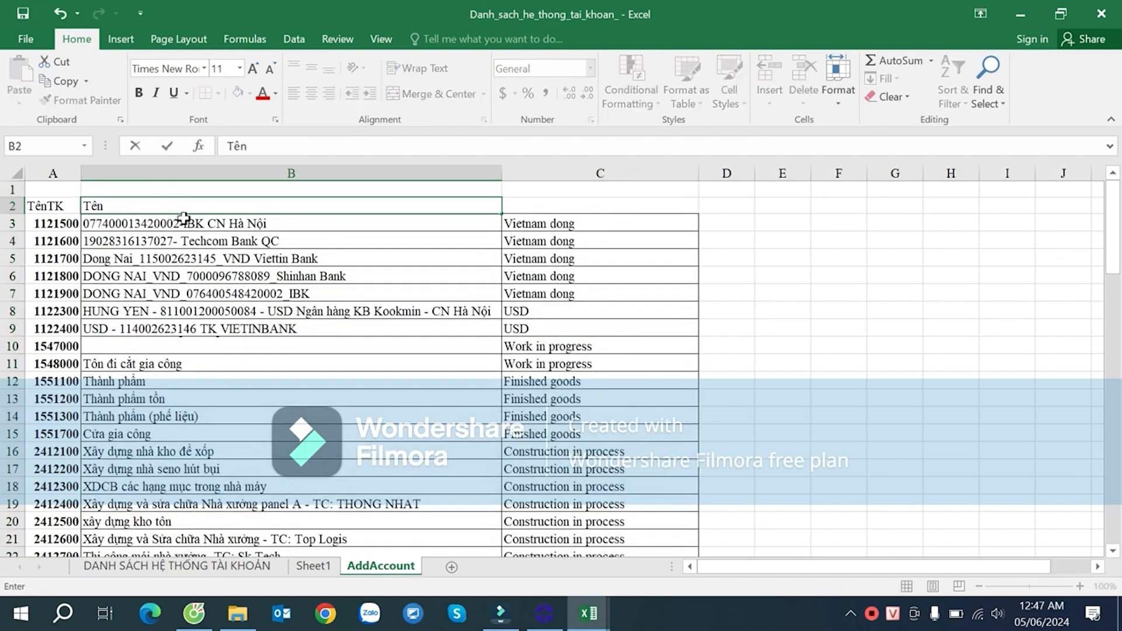
pyautogui.press('Tab')
pyautogui.write('TE')
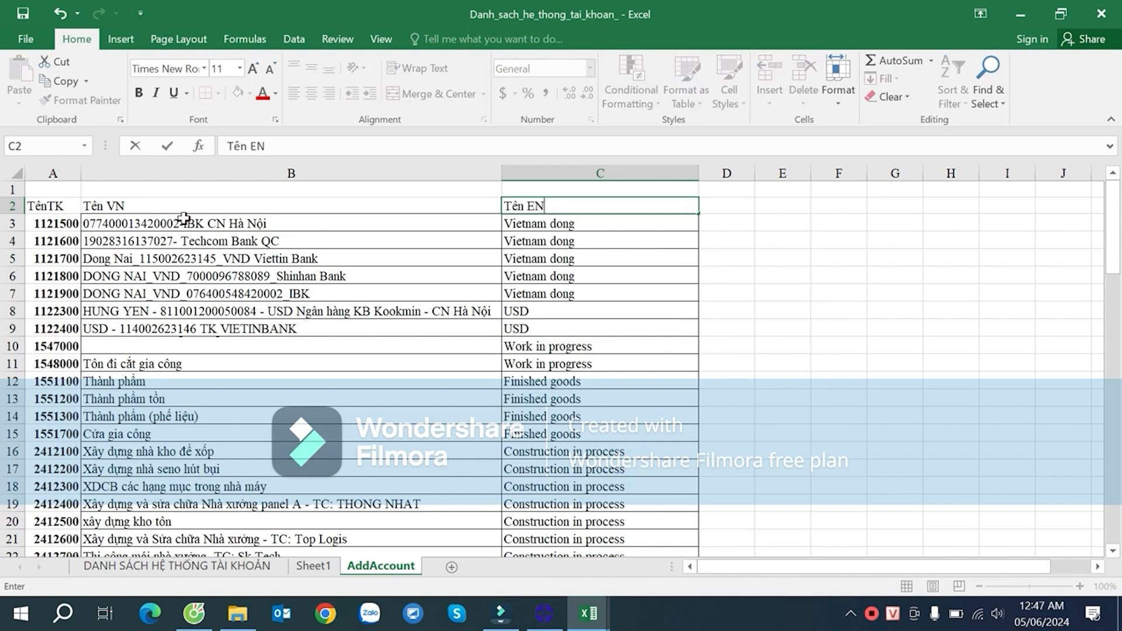
pyautogui.press('Tab')
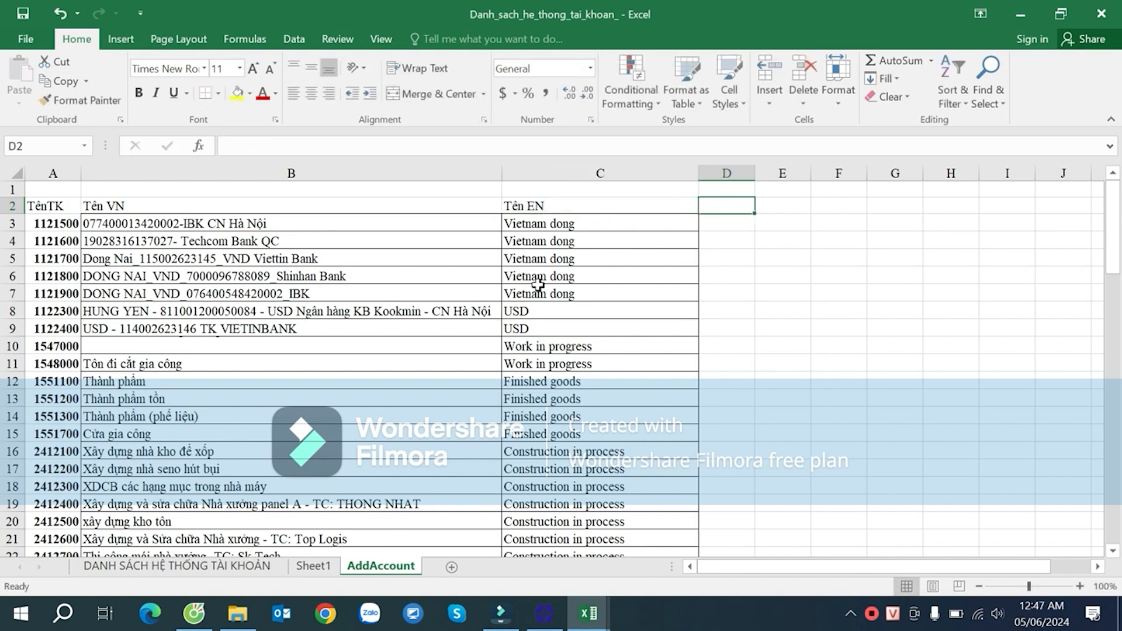
pyautogui.click(609, 244)
pyautogui.click(604, 258)
pyautogui.moveTo(698, 173); pyautogui.dragTo(724, 173)
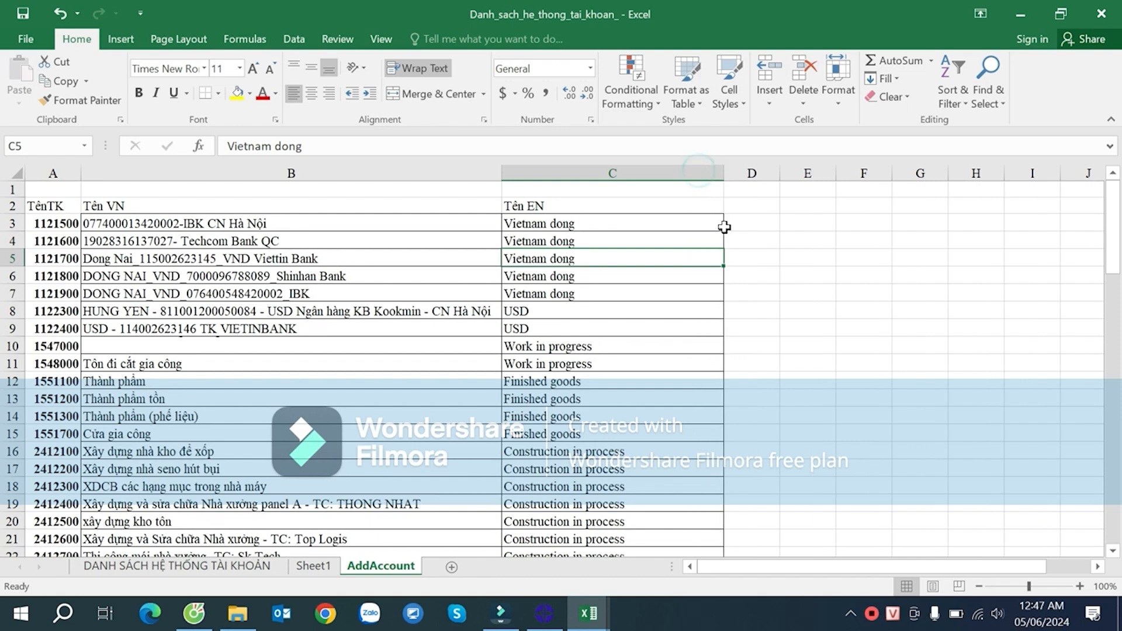
pyautogui.click(767, 207)
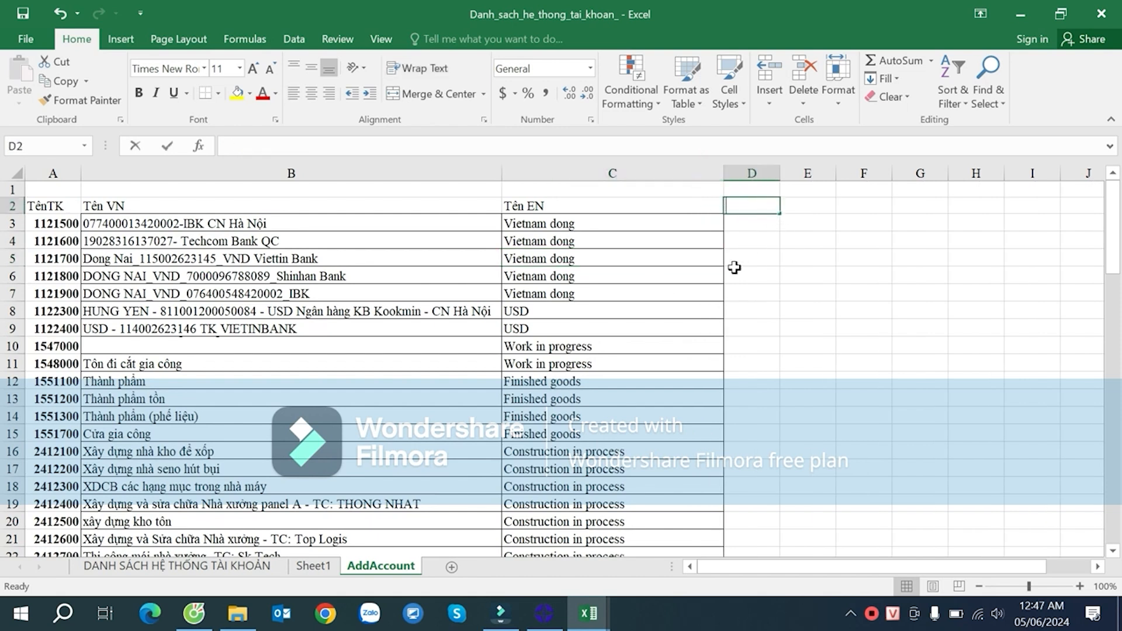
pyautogui.write('Tên KR')
pyautogui.press('Return')
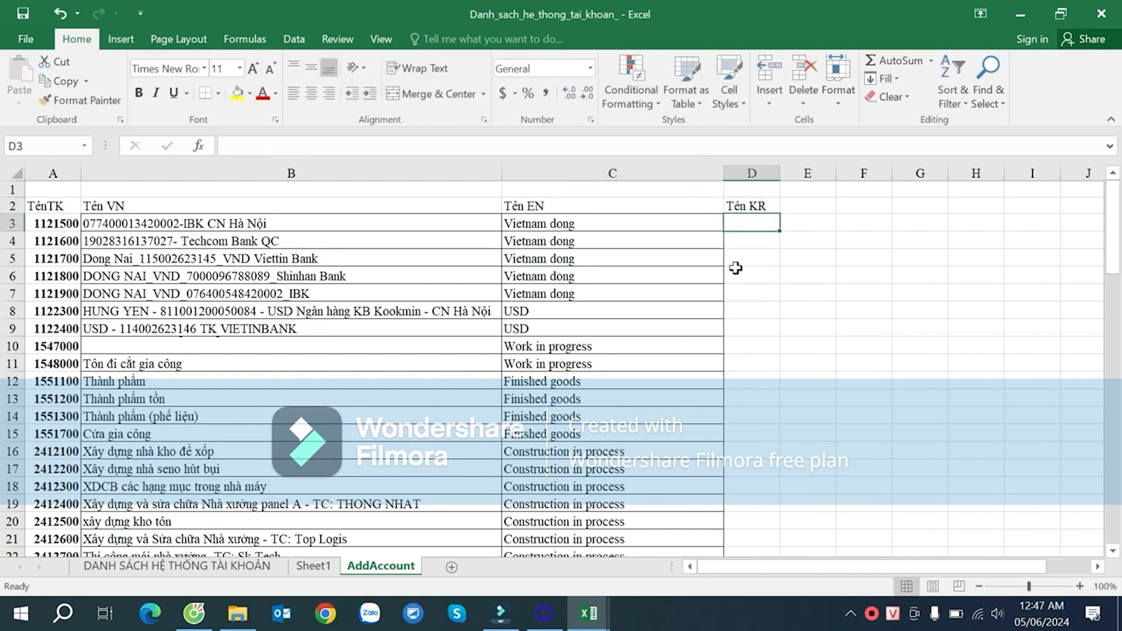
# - Review the codes and the Vietnamese and English names of the missing accounts throughout the AddAccount sheet
pyautogui.click(308, 434)
pyautogui.scroll(-20, 327, 409)
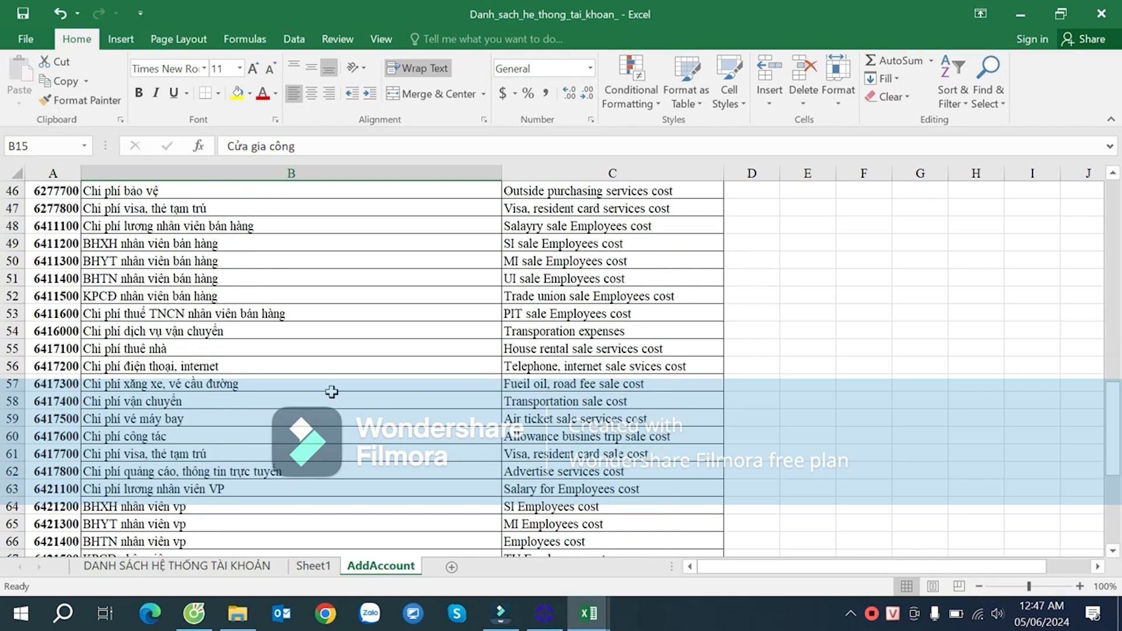
pyautogui.scroll(5, 334, 384)
pyautogui.scroll(-5, 335, 383)
pyautogui.scroll(7, 348, 380)
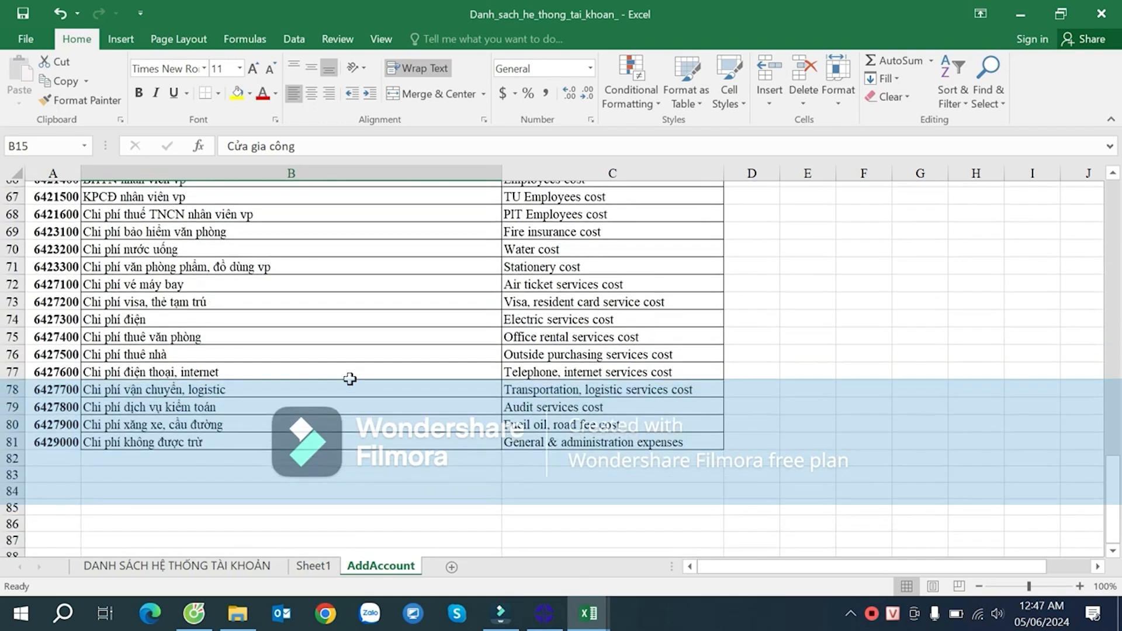
pyautogui.scroll(15, 350, 359)
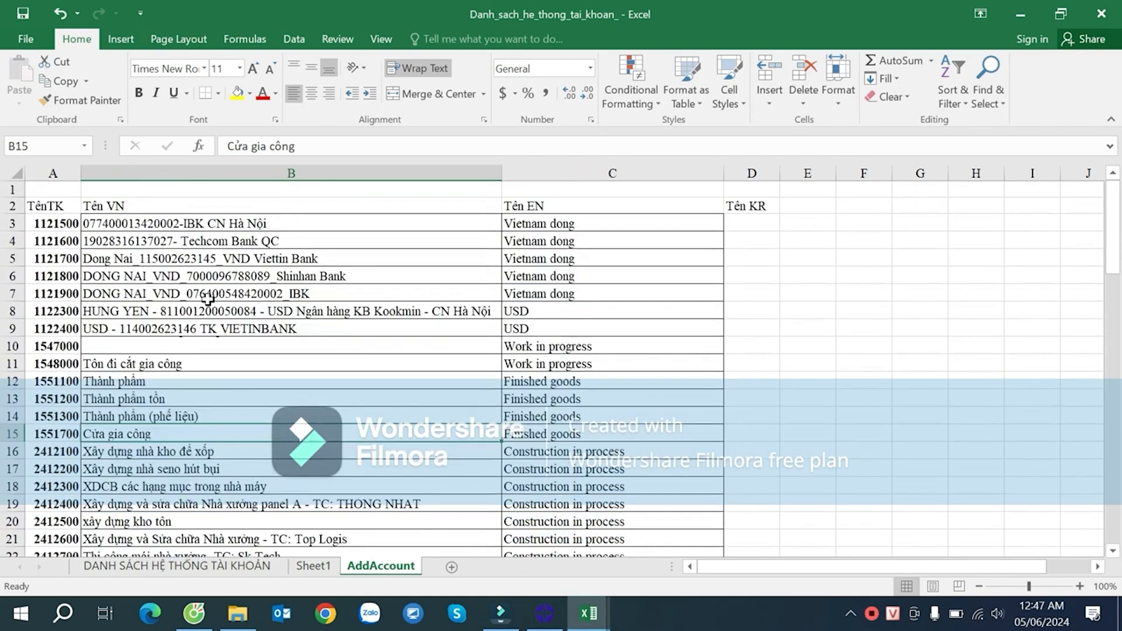
pyautogui.moveTo(56, 227); pyautogui.dragTo(212, 376)
pyautogui.click(222, 451)
pyautogui.scroll(-7, 351, 409)
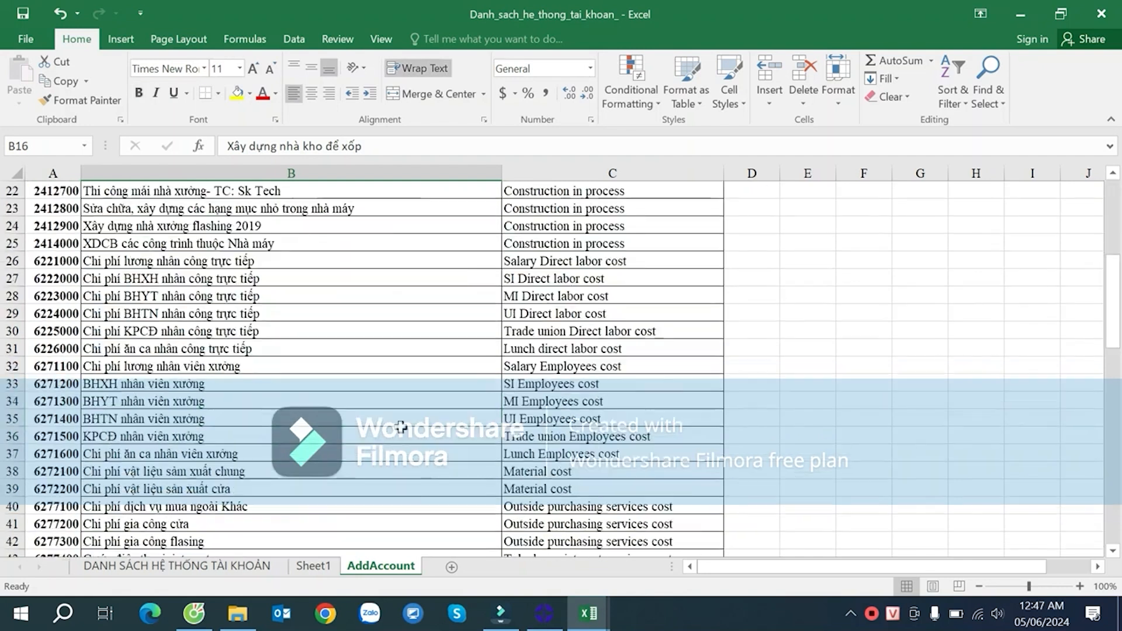
pyautogui.scroll(-17, 408, 411)
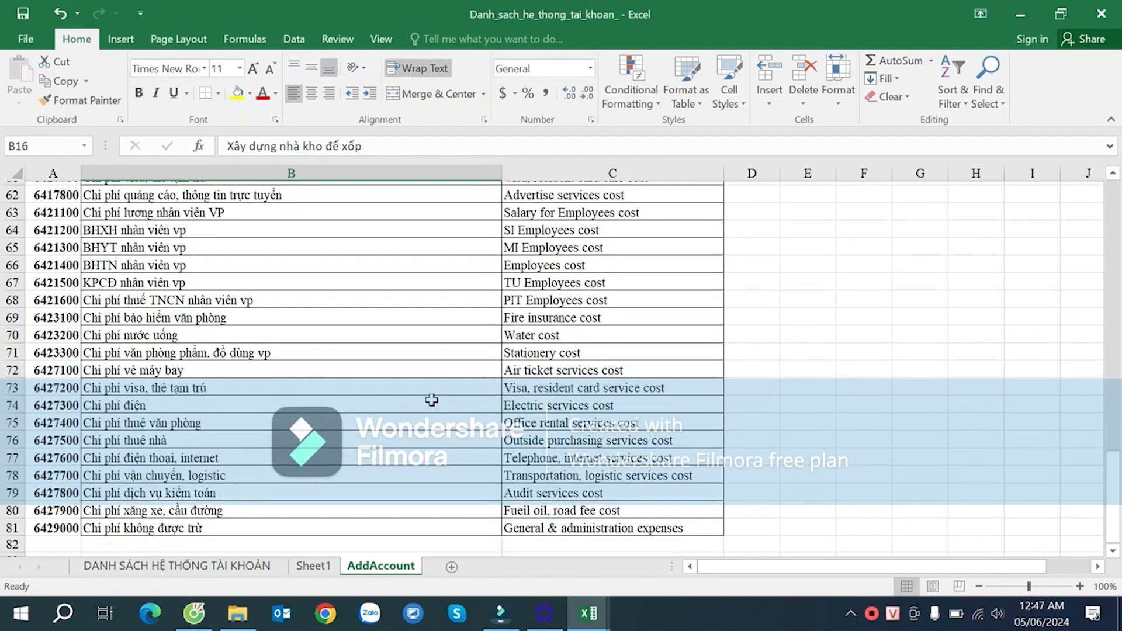
pyautogui.scroll(20, 440, 388)
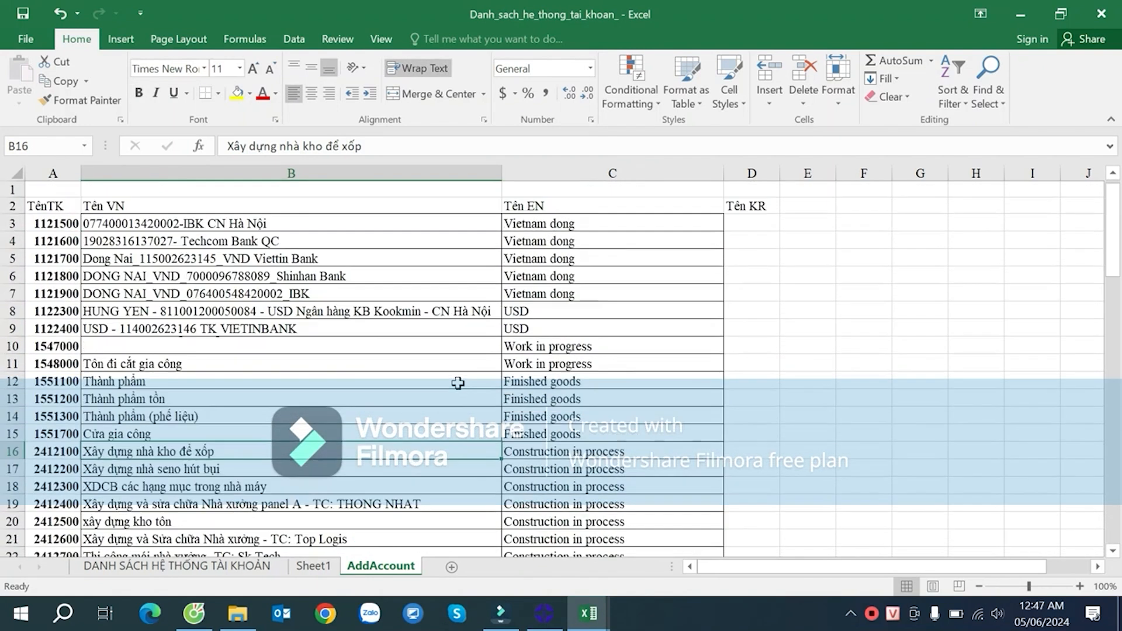
pyautogui.click(293, 364)
pyautogui.scroll(-1, 351, 371)
pyautogui.scroll(1, 361, 370)
pyautogui.click(426, 416)
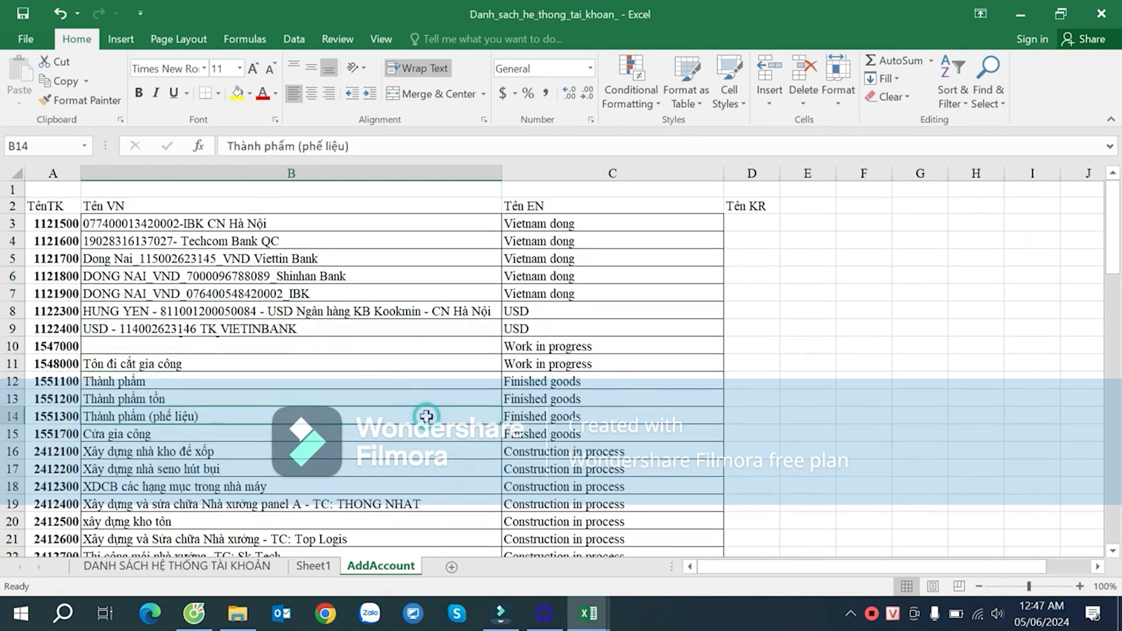
# - Close the account list workbook and move the So_nhat_ky_chung file next to the Danh_sach files on the desktop
pyautogui.click(1109, 9)
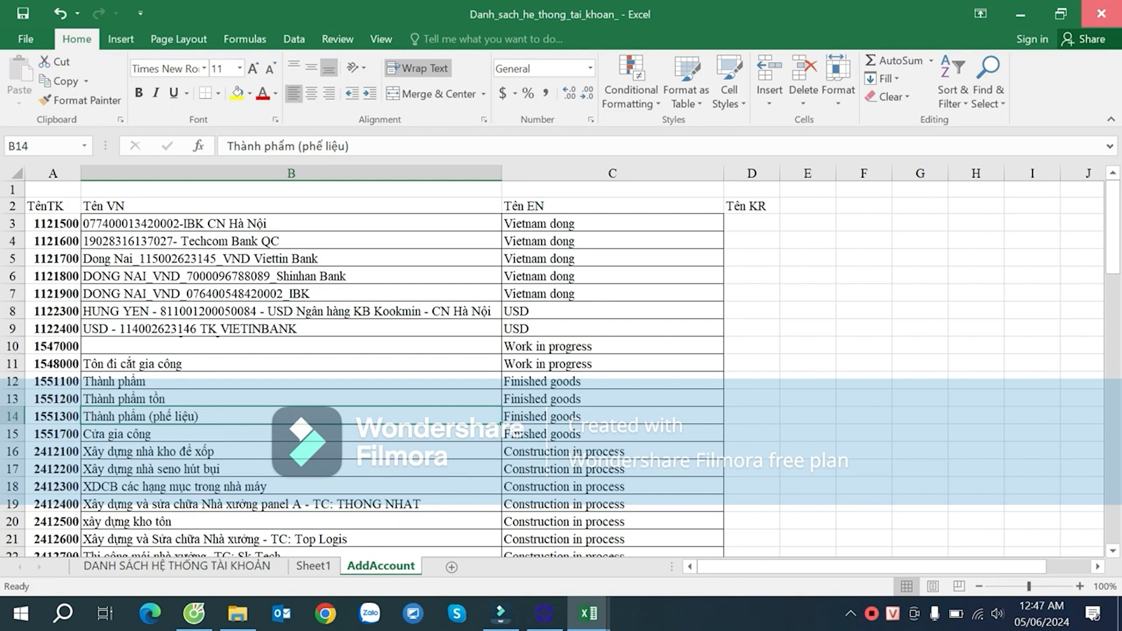
pyautogui.click(1101, 14)
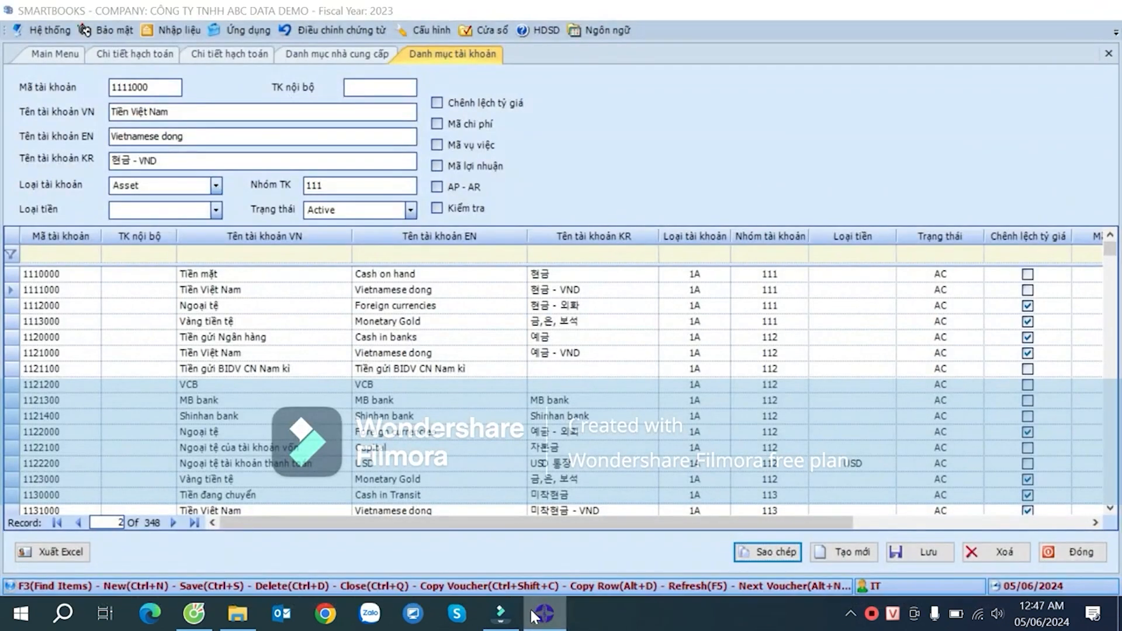
pyautogui.click(546, 614)
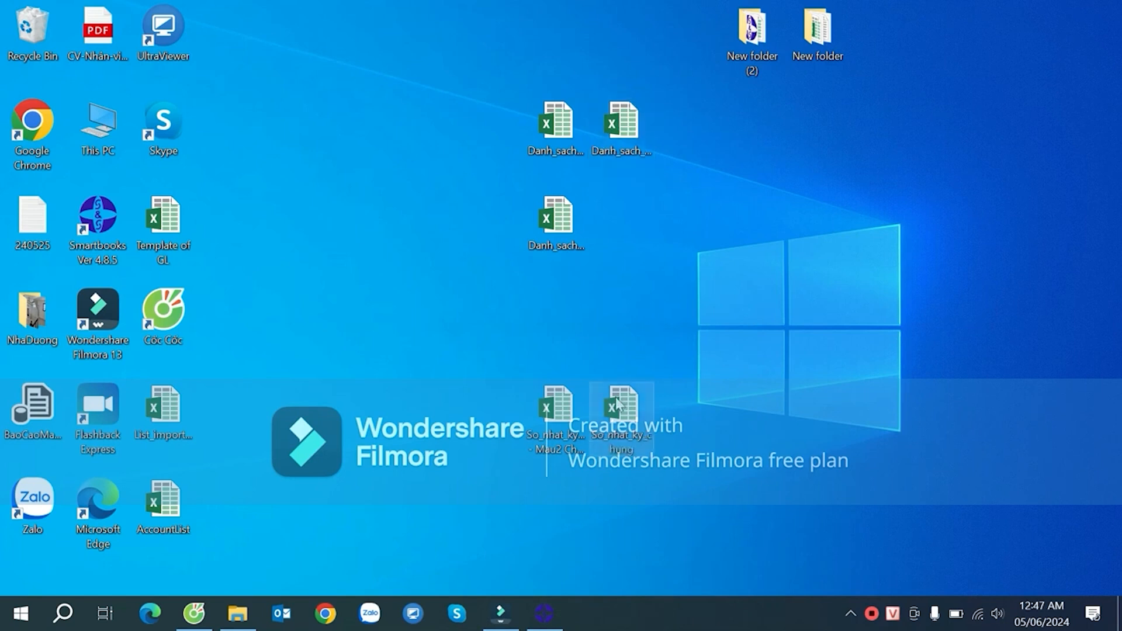
pyautogui.moveTo(643, 431); pyautogui.dragTo(654, 222)
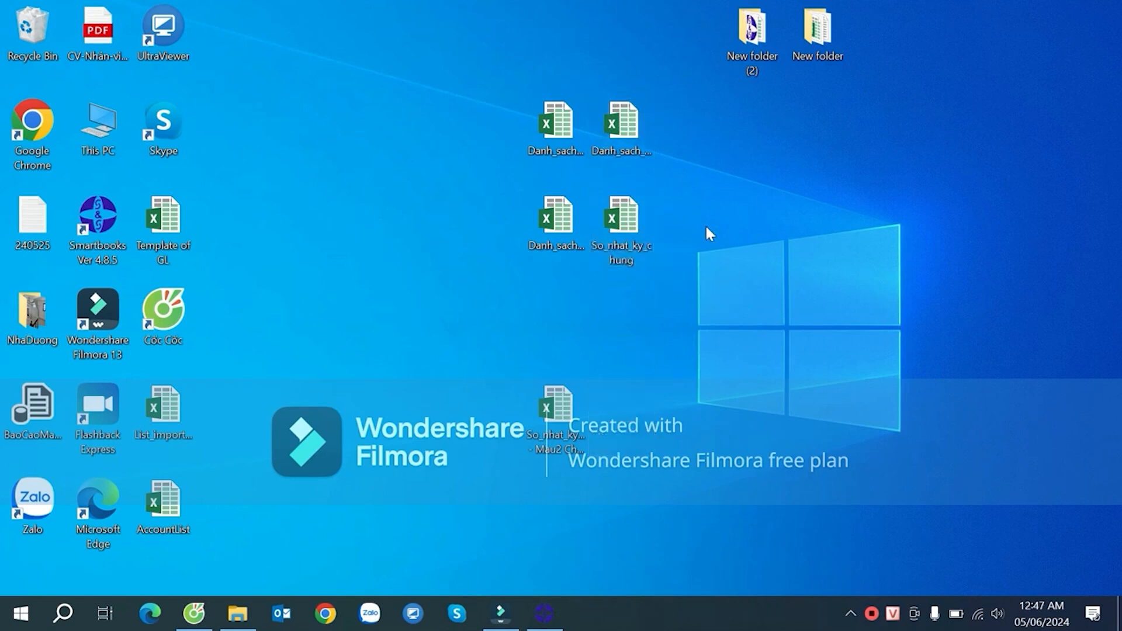
# - Open the So_nhat_ky_chung workbook from the desktop and return to its first columns
pyautogui.click(645, 220)
pyautogui.doubleClick(632, 230)
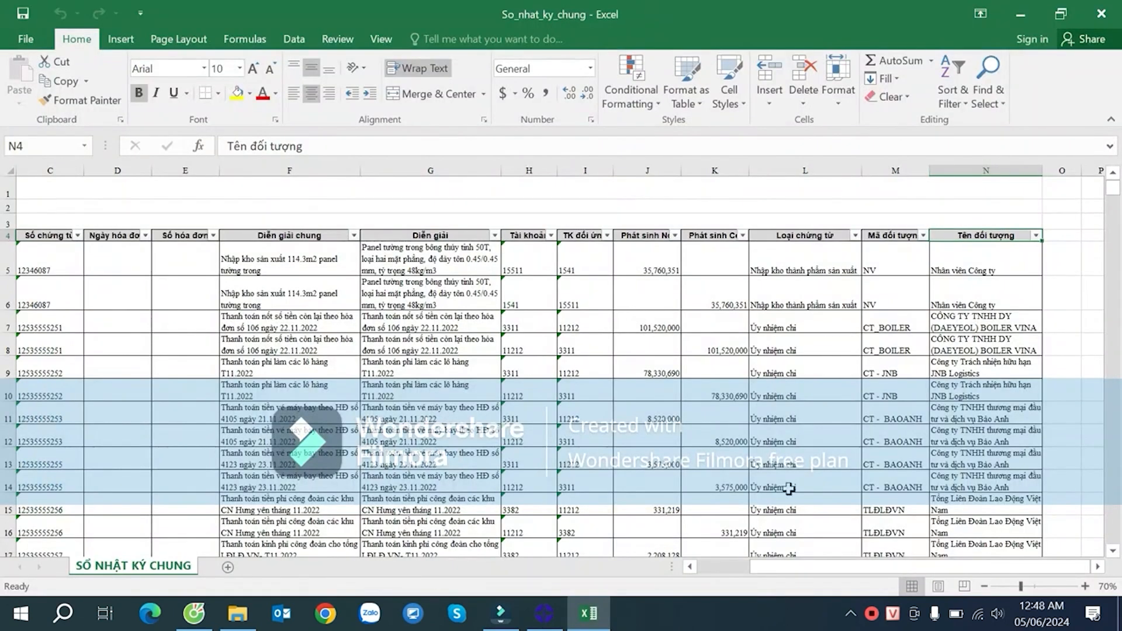
pyautogui.hscroll(-3, 526, 339)
# - Examine the journal's headings in row 4 from Ngày hạch toán through TK đối ứng, including the date, voucher and description columns
pyautogui.click(261, 286)
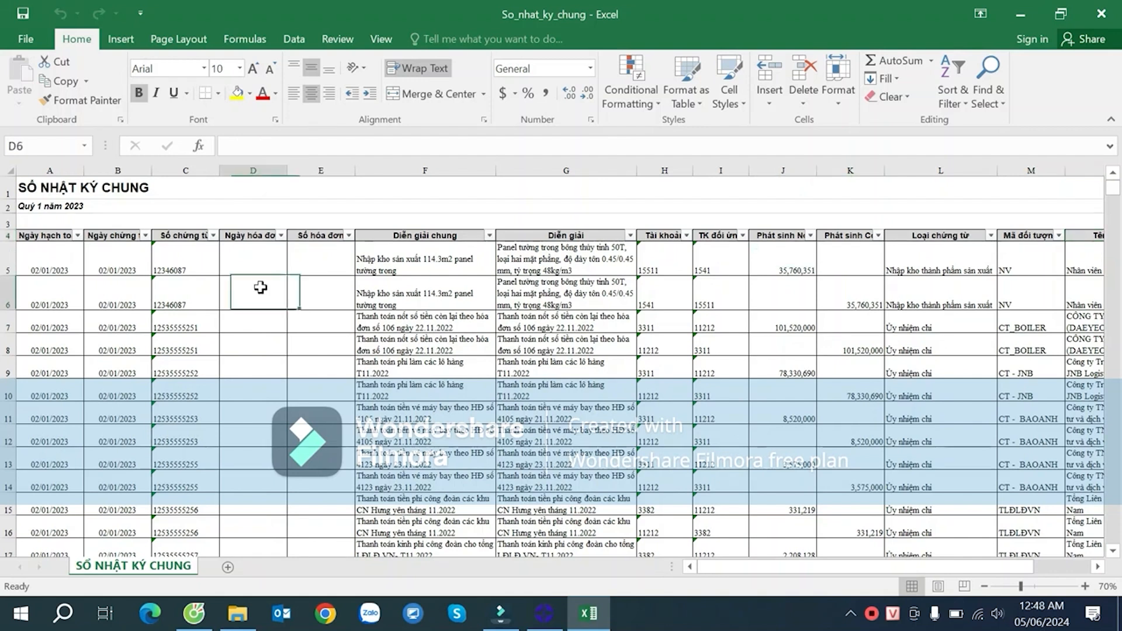
pyautogui.click(110, 259)
pyautogui.scroll(-5, 146, 292)
pyautogui.scroll(5, 160, 300)
pyautogui.click(38, 238)
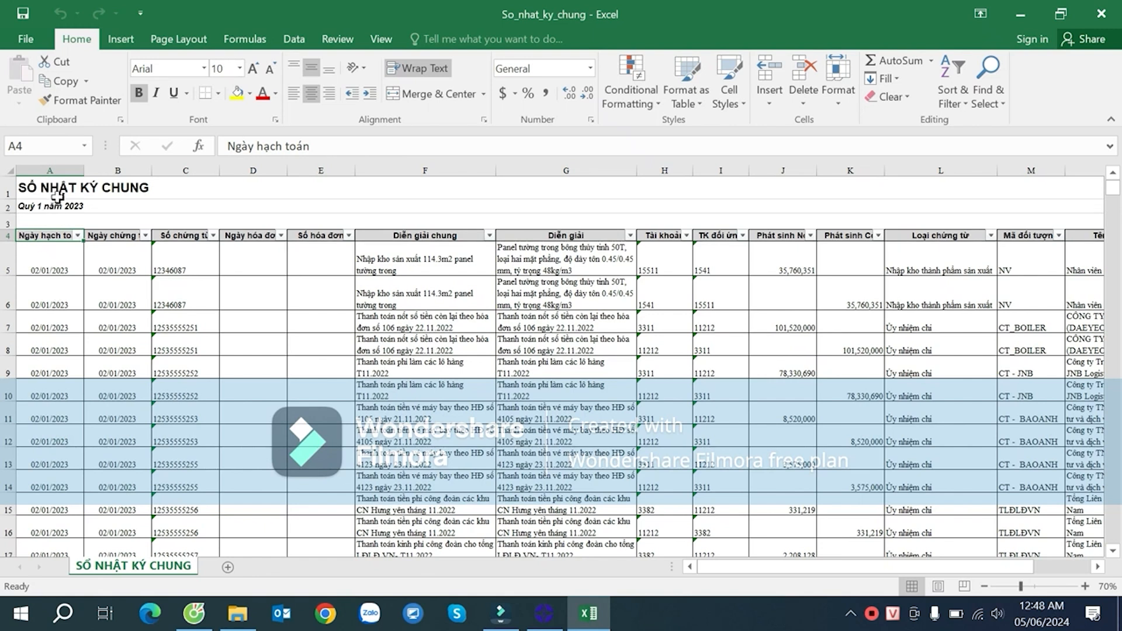
pyautogui.click(69, 287)
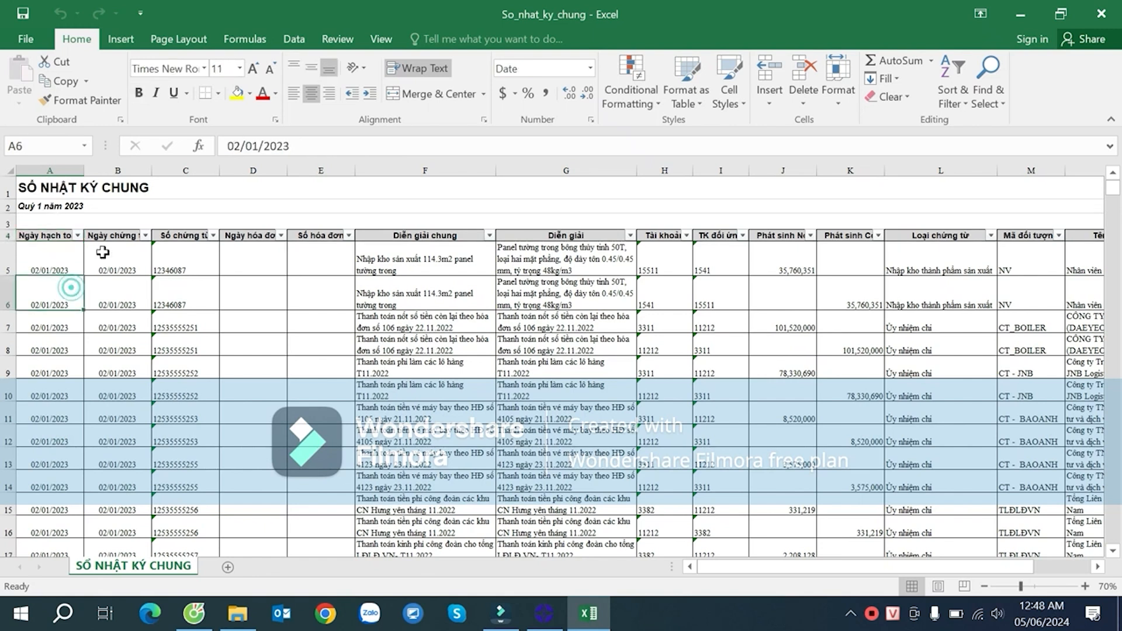
pyautogui.click(129, 237)
pyautogui.click(175, 238)
pyautogui.moveTo(256, 239); pyautogui.dragTo(312, 260)
pyautogui.moveTo(415, 237); pyautogui.dragTo(439, 263)
pyautogui.moveTo(569, 236); pyautogui.dragTo(480, 265)
pyautogui.click(666, 235)
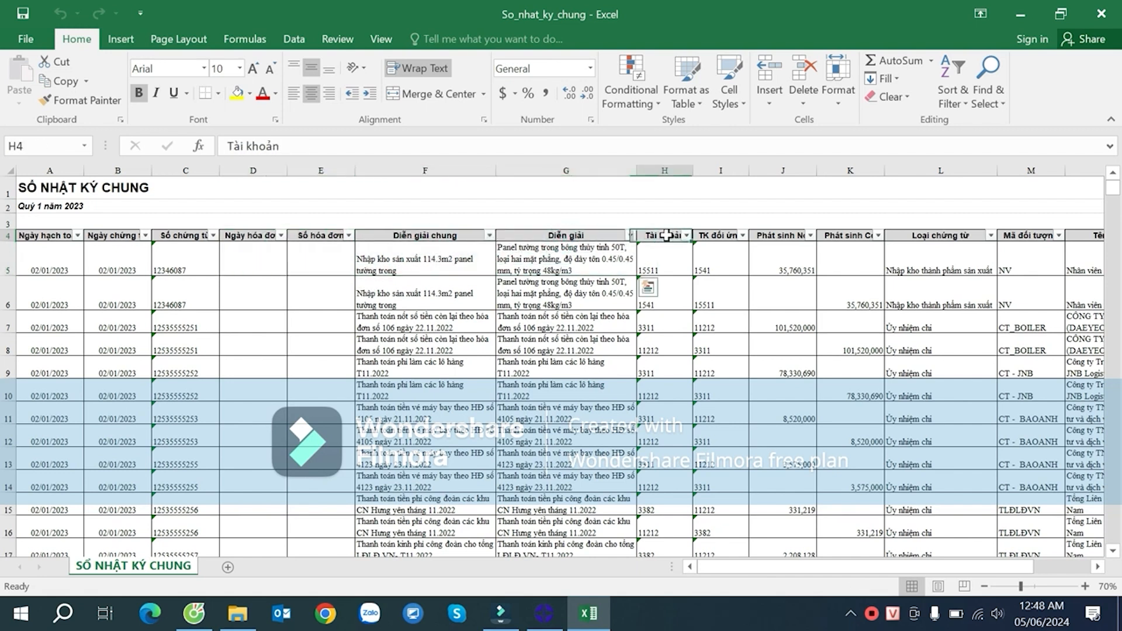
pyautogui.click(714, 232)
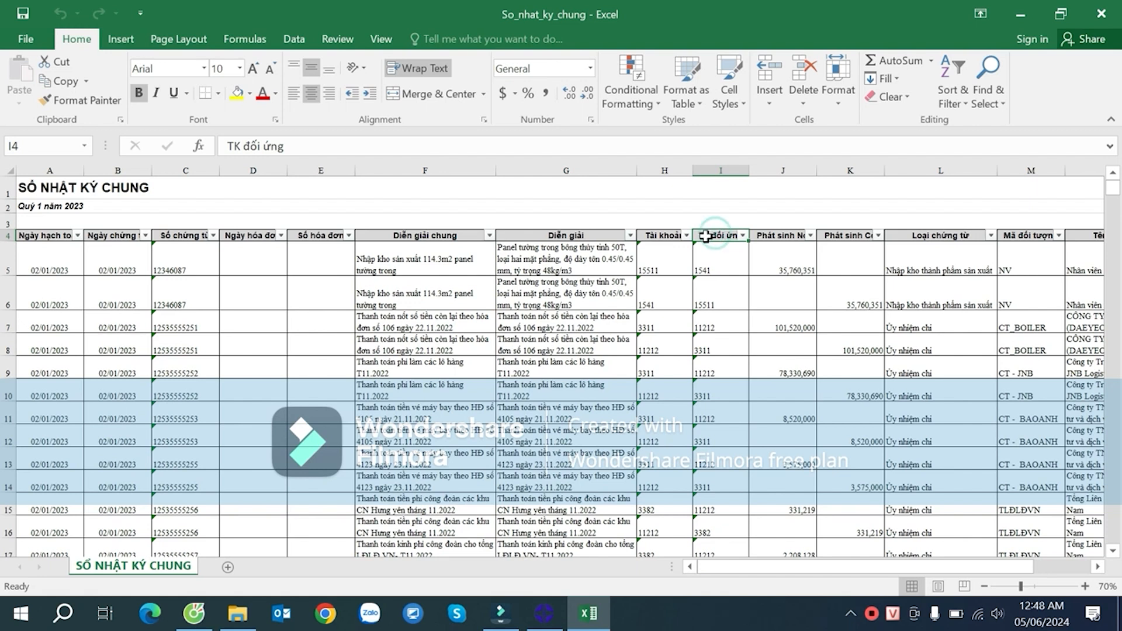
# - Widen the Tài khoản column so its heading fits, and turn off the filters on the header row
pyautogui.click(681, 222)
pyautogui.moveTo(691, 169); pyautogui.dragTo(713, 170)
pyautogui.click(678, 235)
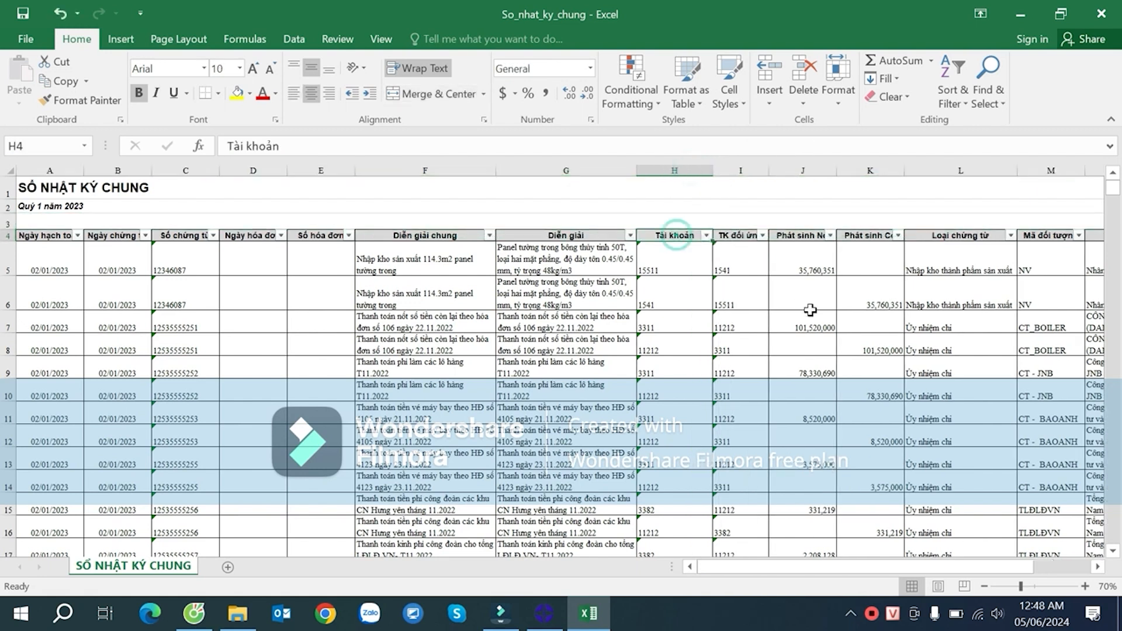
pyautogui.hotkey('ctrl', 'shift', 'l')
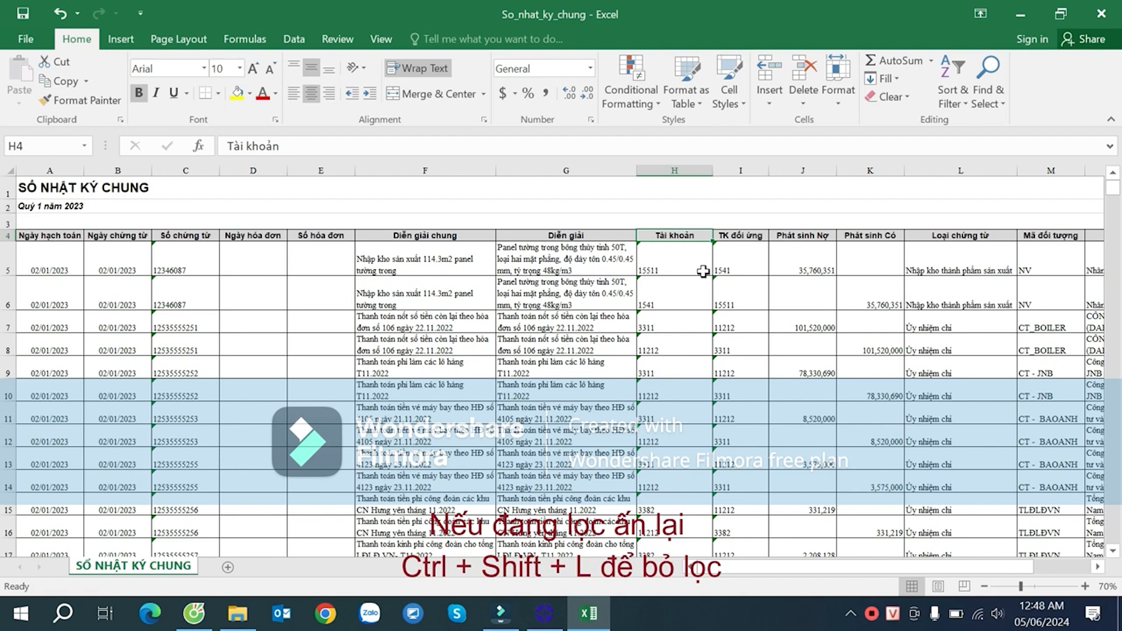
# - Examine the remaining headings in row 4 from TK đối ứng through Tên đối tượng, including the debit and credit amount columns
pyautogui.click(753, 236)
pyautogui.click(810, 235)
pyautogui.click(859, 235)
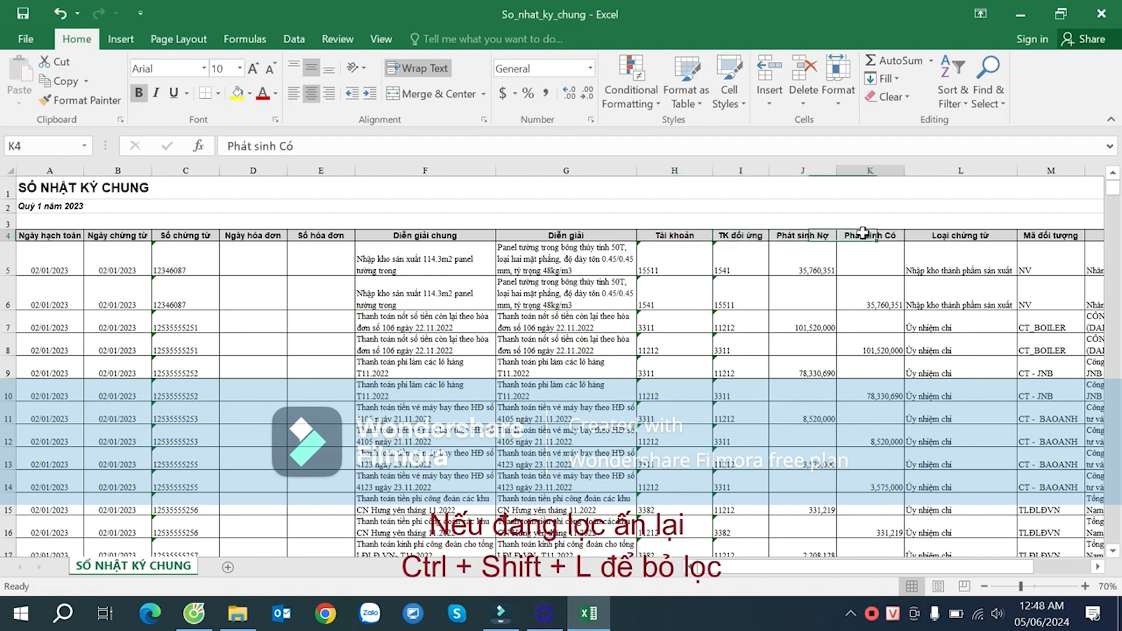
pyautogui.click(1096, 567)
pyautogui.click(1096, 567)
pyautogui.click(1096, 567)
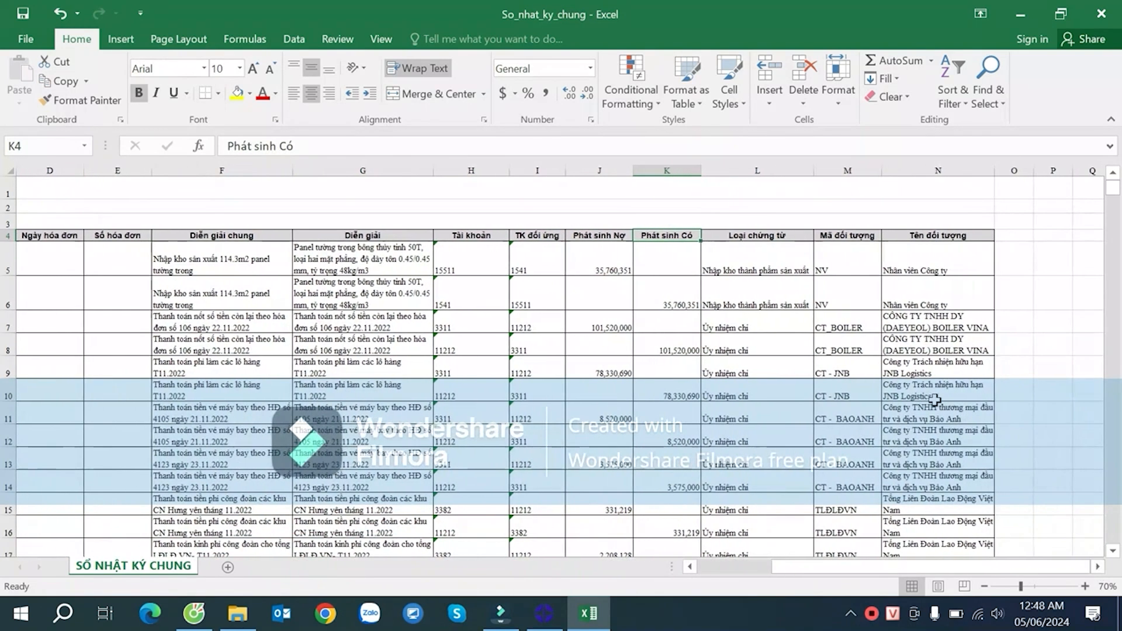
pyautogui.click(752, 237)
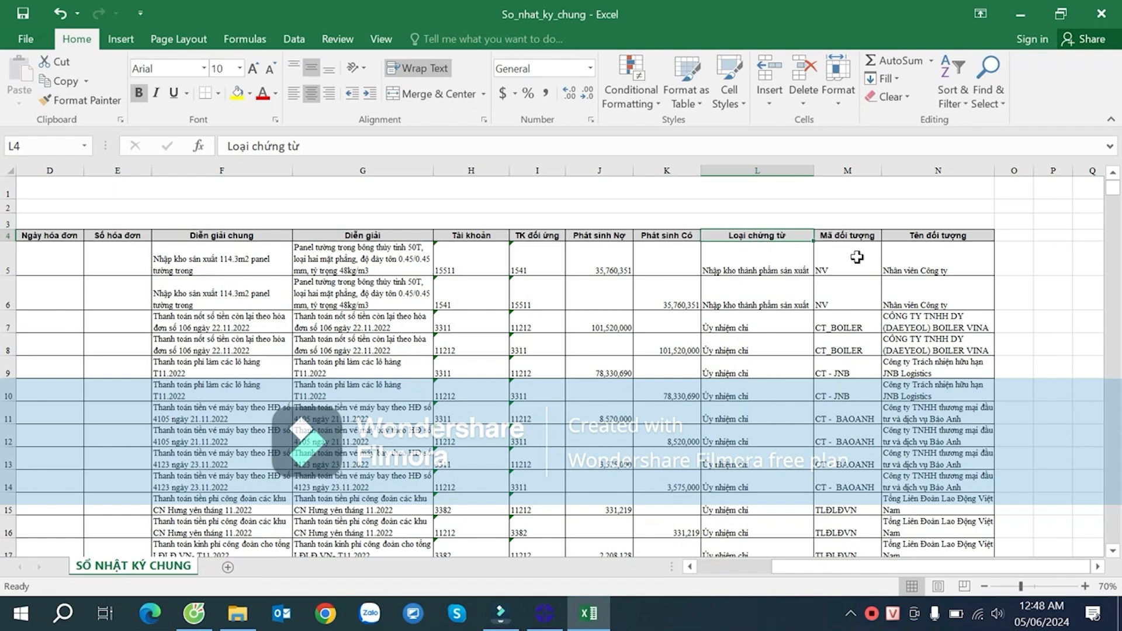
pyautogui.click(845, 241)
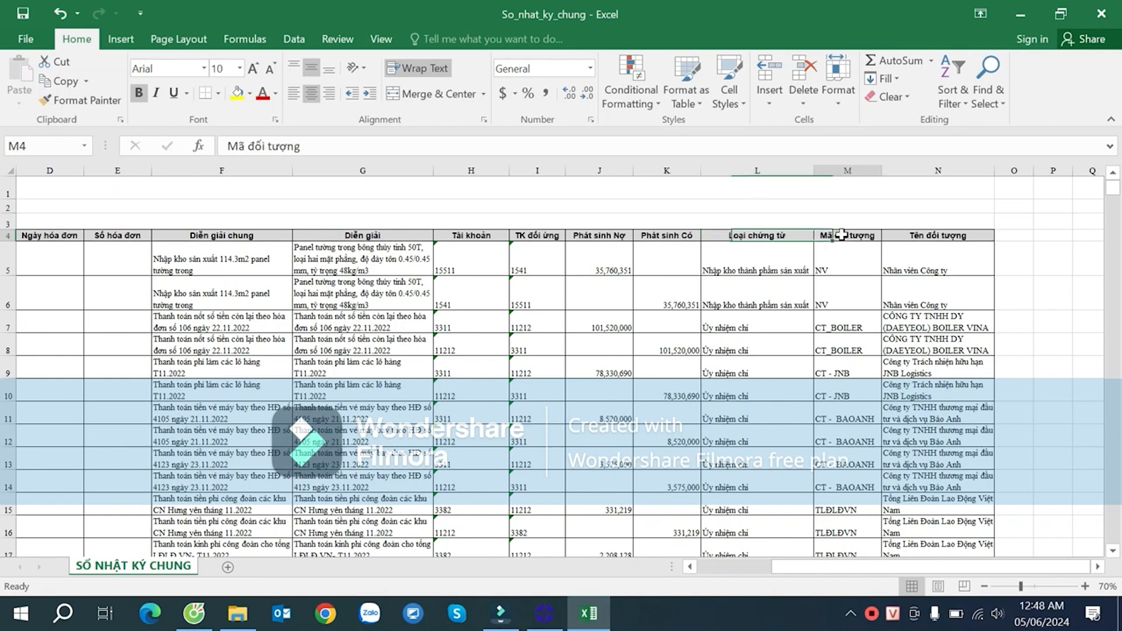
pyautogui.click(928, 235)
pyautogui.moveTo(802, 563); pyautogui.dragTo(705, 569)
# - Compare rows 5 and 6 to see how one entry is recorded with swapped accounts and its amount under Phát sinh Nợ and Phát sinh Có
pyautogui.moveTo(41, 260)
pyautogui.mouseDown()
pyautogui.moveTo(316, 298)
pyautogui.moveTo(1060, 285)
pyautogui.mouseUp()
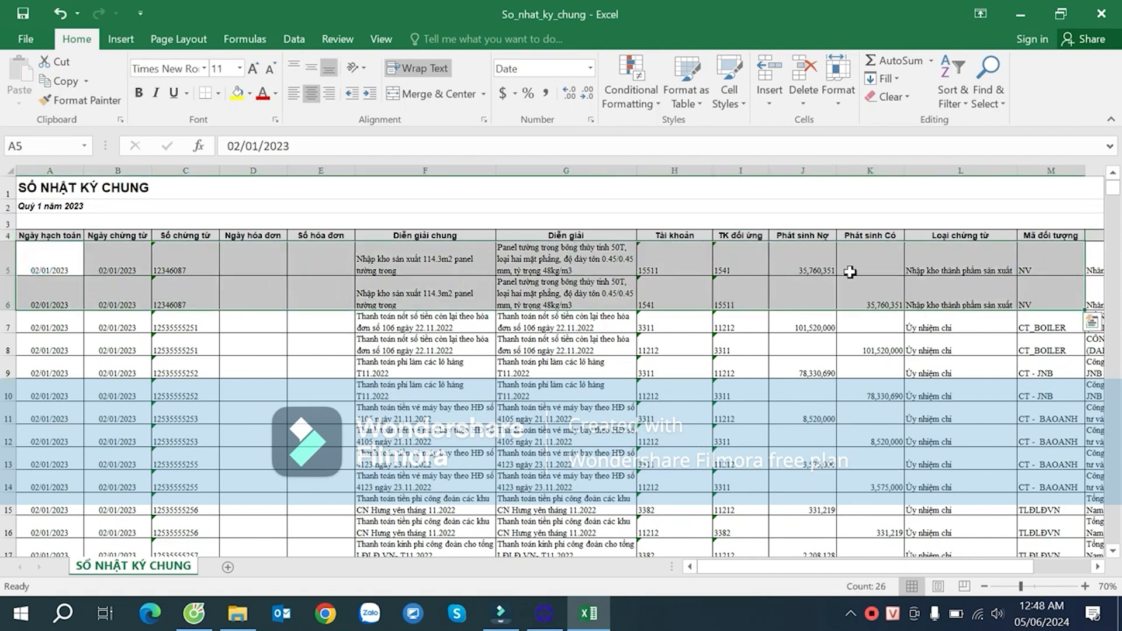
pyautogui.click(677, 266)
pyautogui.click(742, 299)
pyautogui.click(675, 301)
pyautogui.click(658, 263)
pyautogui.click(725, 260)
pyautogui.click(653, 257)
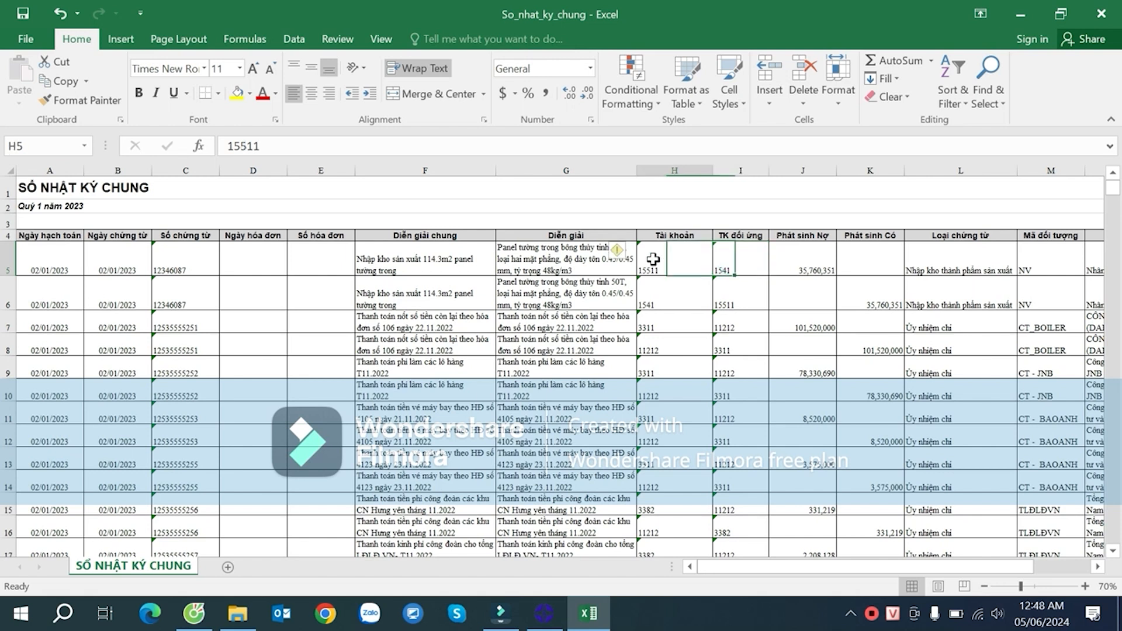
pyautogui.click(814, 264)
pyautogui.click(877, 301)
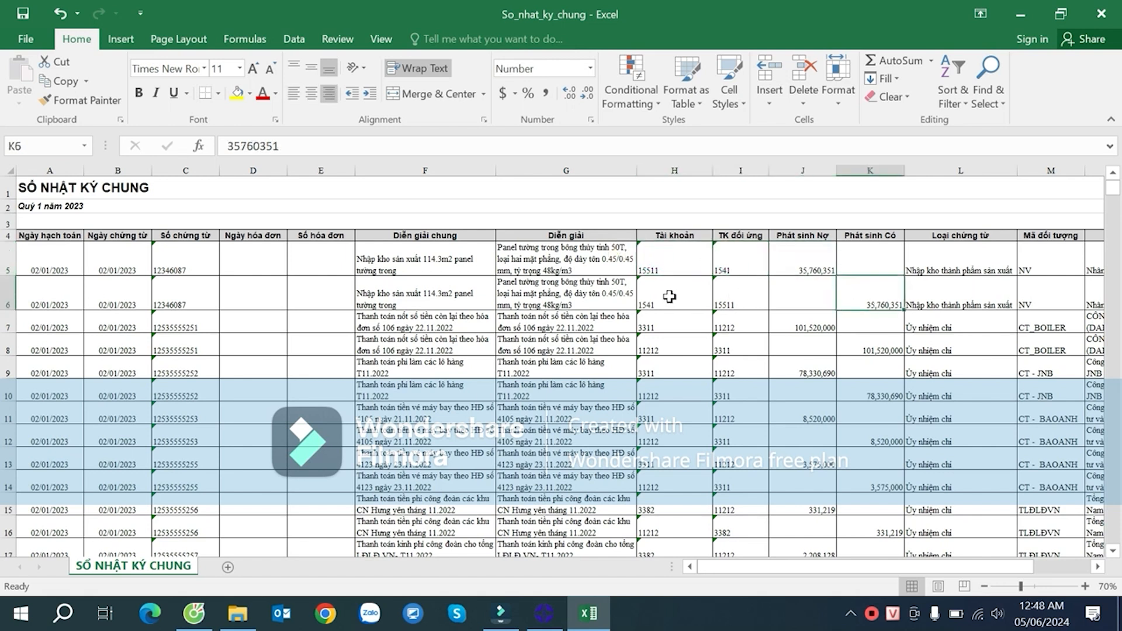
pyautogui.click(671, 260)
pyautogui.moveTo(671, 258); pyautogui.dragTo(717, 265)
pyautogui.click(680, 261)
pyautogui.click(685, 259)
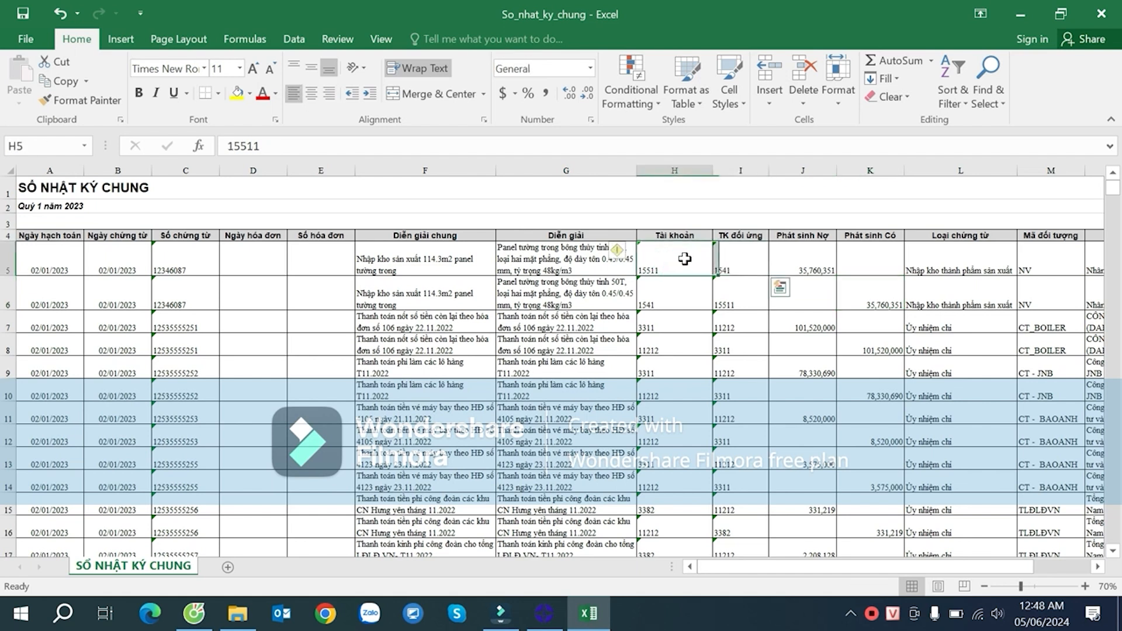
pyautogui.click(742, 261)
pyautogui.click(809, 254)
pyautogui.moveTo(651, 291); pyautogui.dragTo(861, 295)
pyautogui.click(797, 347)
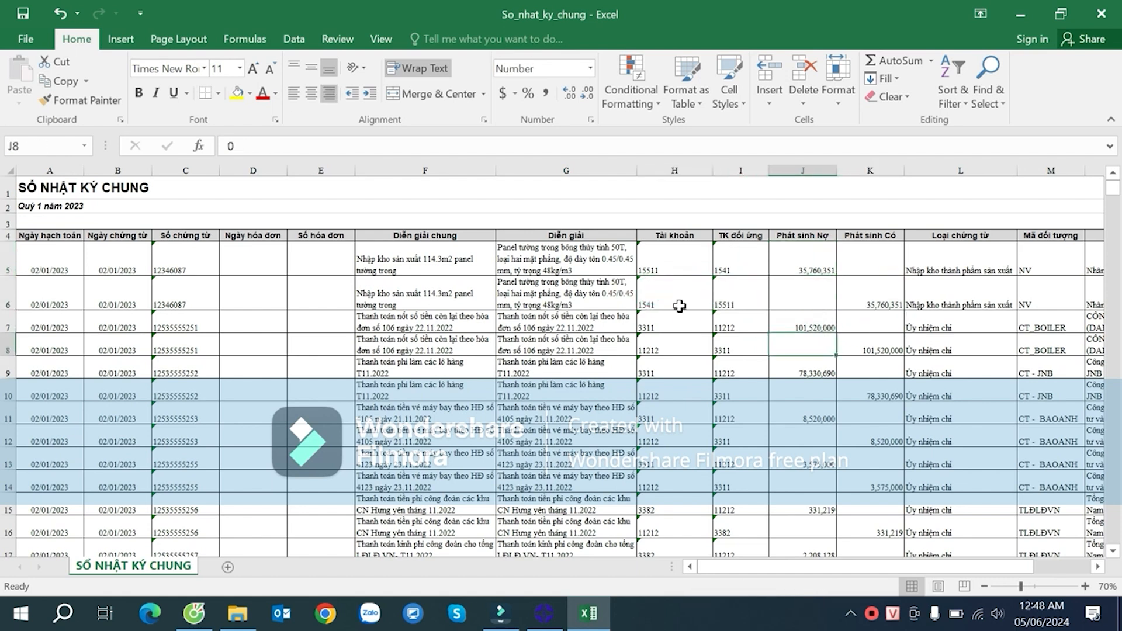
# - Turn on filters for the heading row 4 and check the debit and credit cells beneath it
pyautogui.click(8, 236)
pyautogui.hotkey('ctrl', 'shift', 'l')
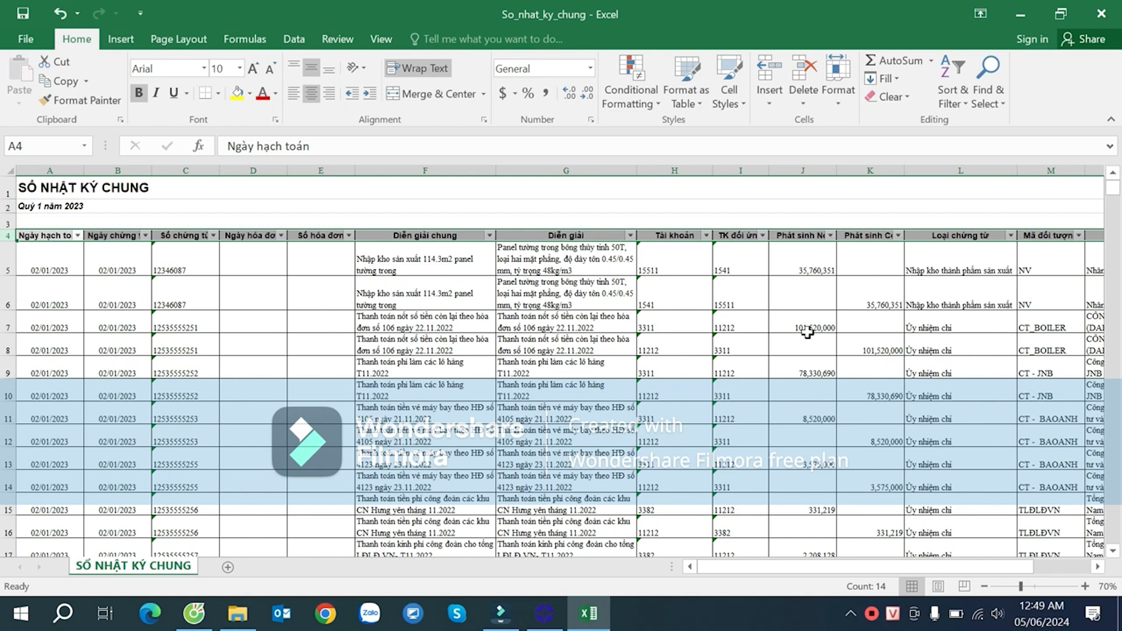
pyautogui.click(869, 303)
pyautogui.click(812, 291)
pyautogui.click(872, 253)
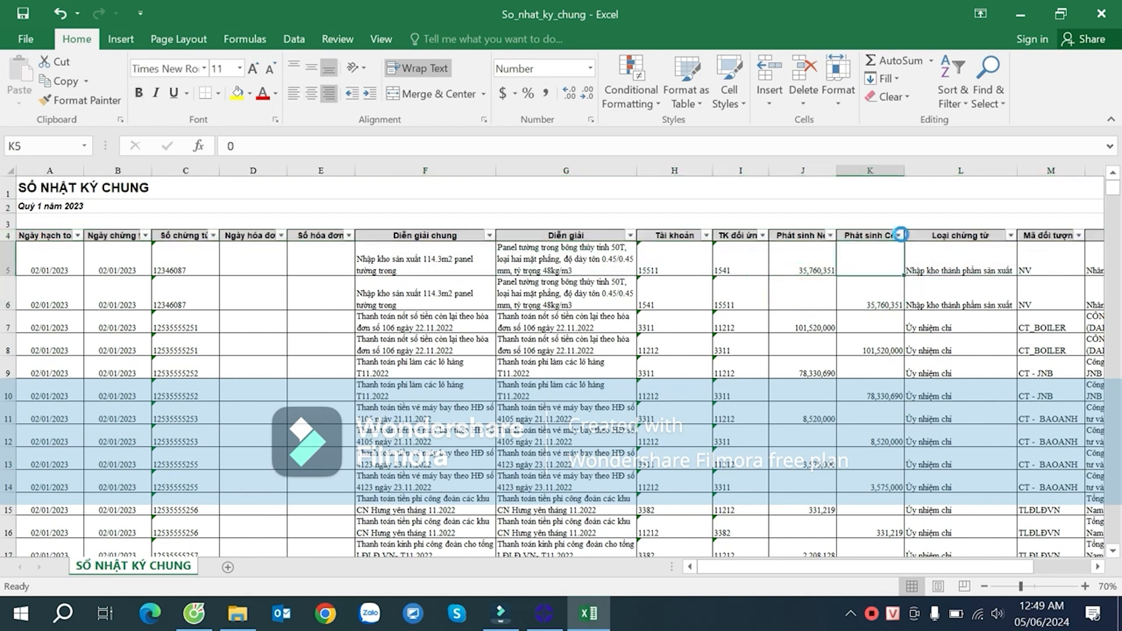
# - Filter the Phát sinh Có column to exclude blanks, keeping only rows with a credit amount
pyautogui.click(899, 235)
pyautogui.moveTo(891, 425)
pyautogui.mouseDown()
pyautogui.moveTo(896, 458)
pyautogui.moveTo(891, 403)
pyautogui.mouseUp()
pyautogui.click(738, 405)
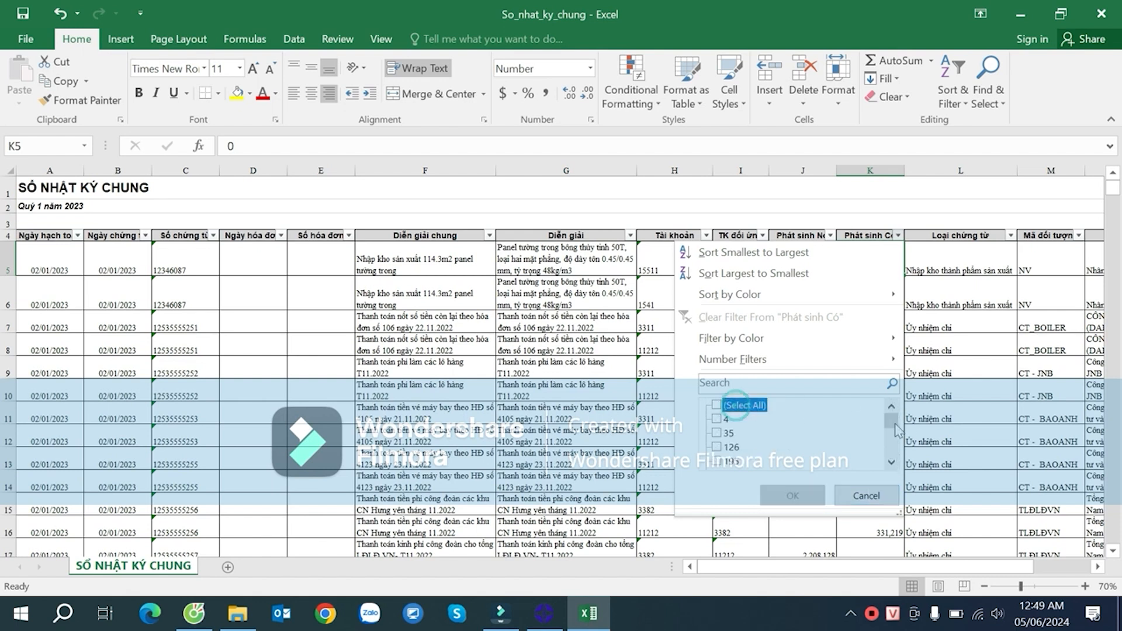
pyautogui.click(741, 406)
pyautogui.moveTo(891, 421); pyautogui.dragTo(903, 468)
pyautogui.click(738, 461)
pyautogui.click(799, 497)
# - Delete all the filtered rows from row 6 down to the end of the journal
pyautogui.click(855, 273)
pyautogui.click(7, 271)
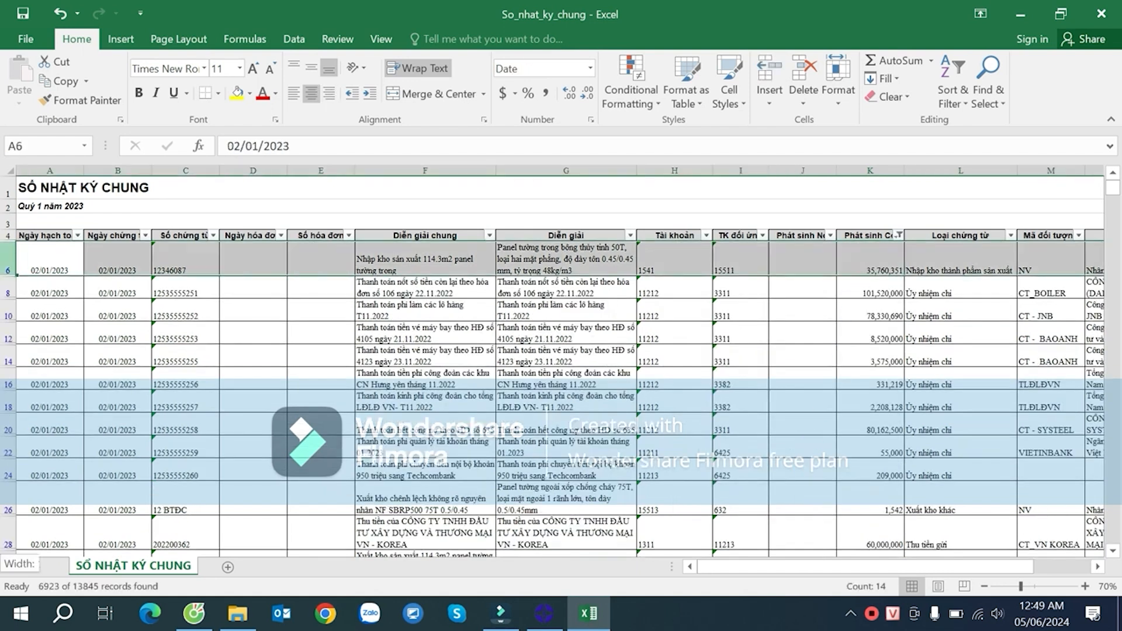
pyautogui.hotkey('ctrl', 'shift', 'Down')
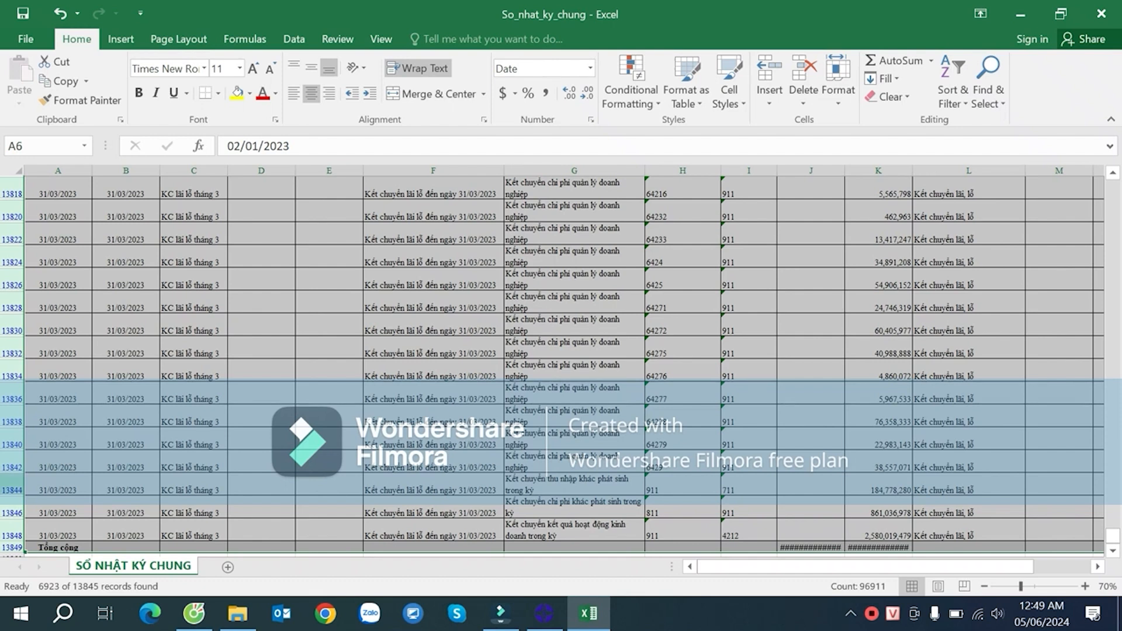
pyautogui.rightClick(6, 489)
pyautogui.click(64, 365)
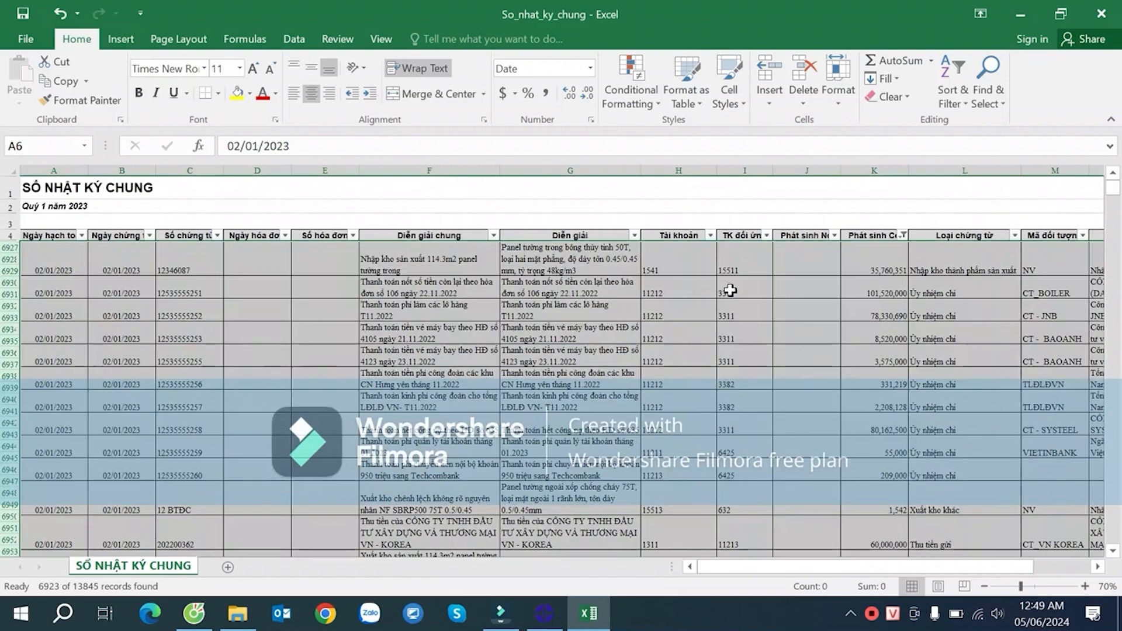
pyautogui.click(731, 291)
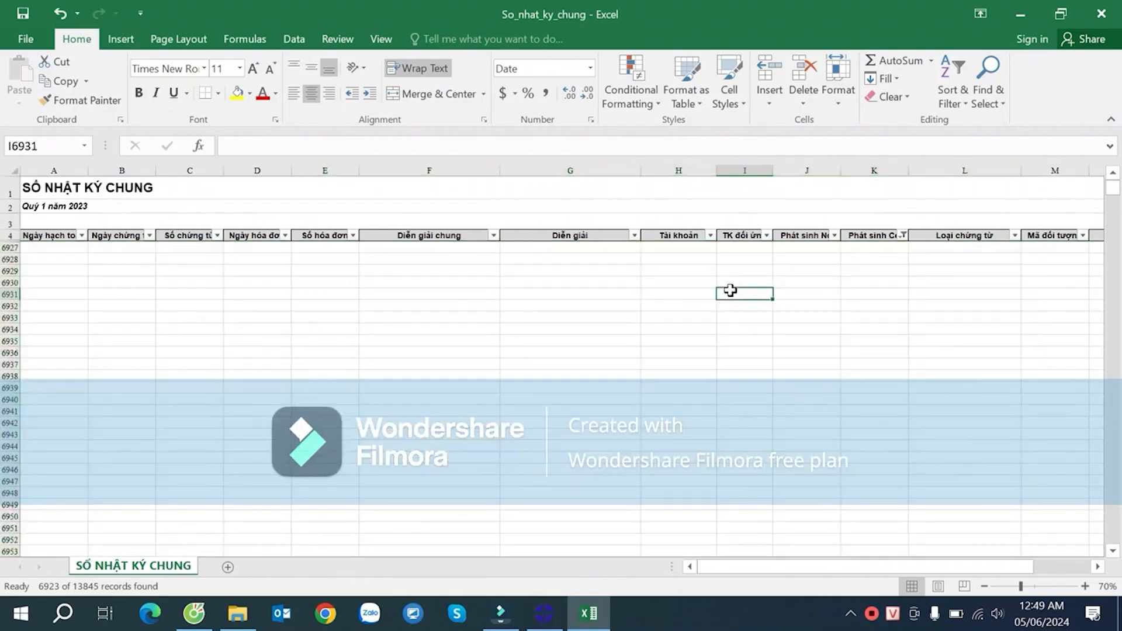
# - Reset the Phát sinh Có filter to Select All so the remaining journal rows are shown
pyautogui.click(910, 240)
pyautogui.click(907, 237)
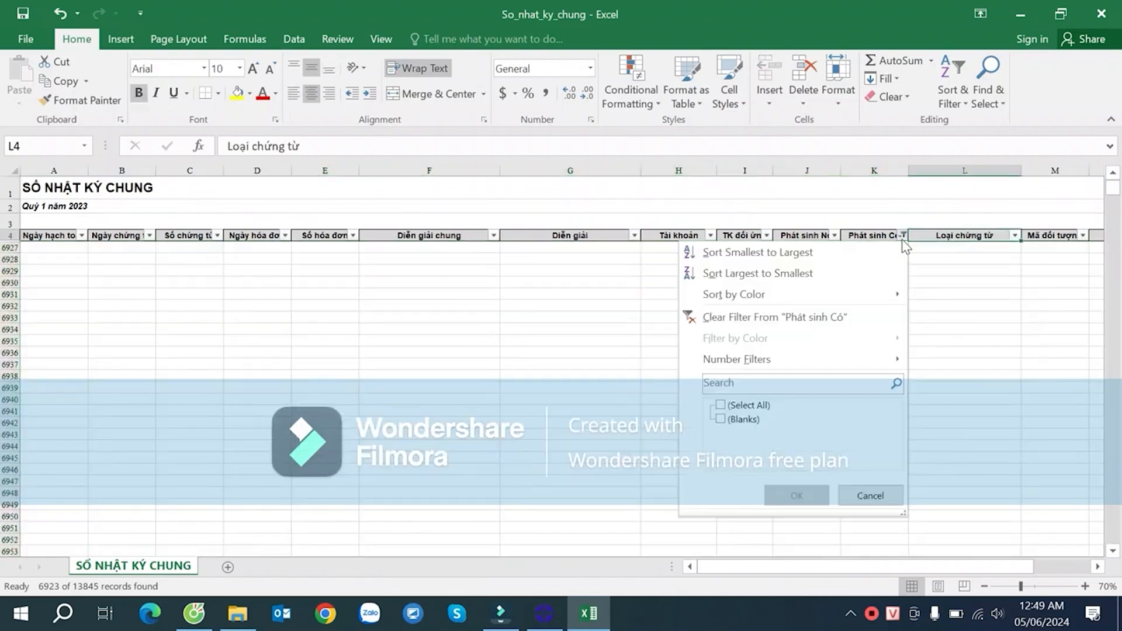
pyautogui.click(756, 402)
pyautogui.click(811, 502)
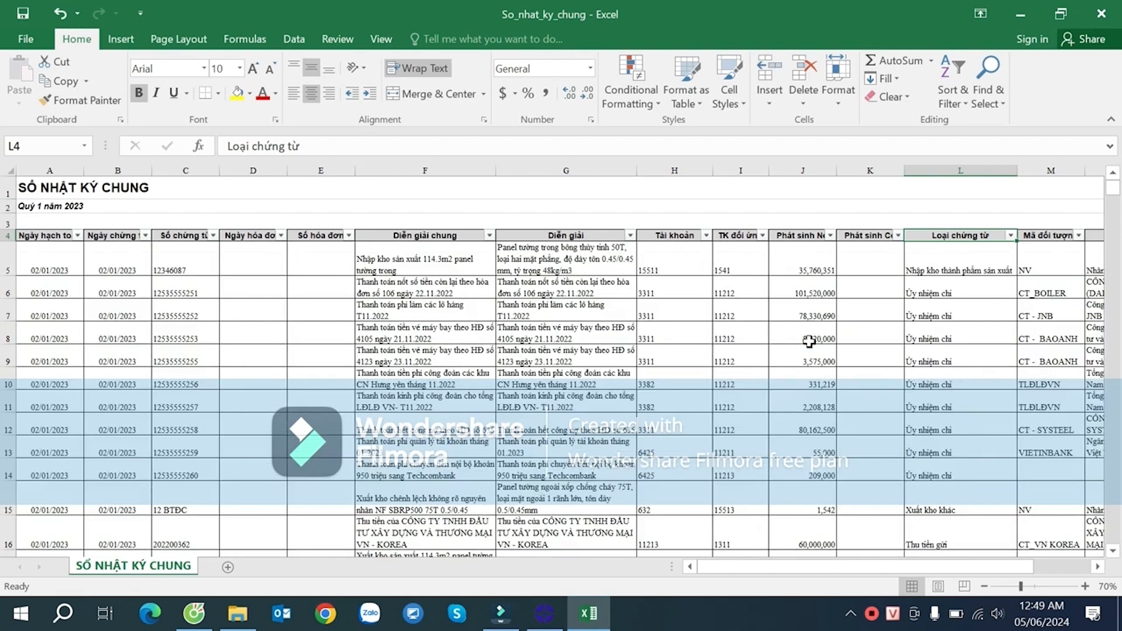
# - Check the remaining journal rows for voucher number, account, counter account and debit amount
pyautogui.click(803, 270)
pyautogui.click(185, 260)
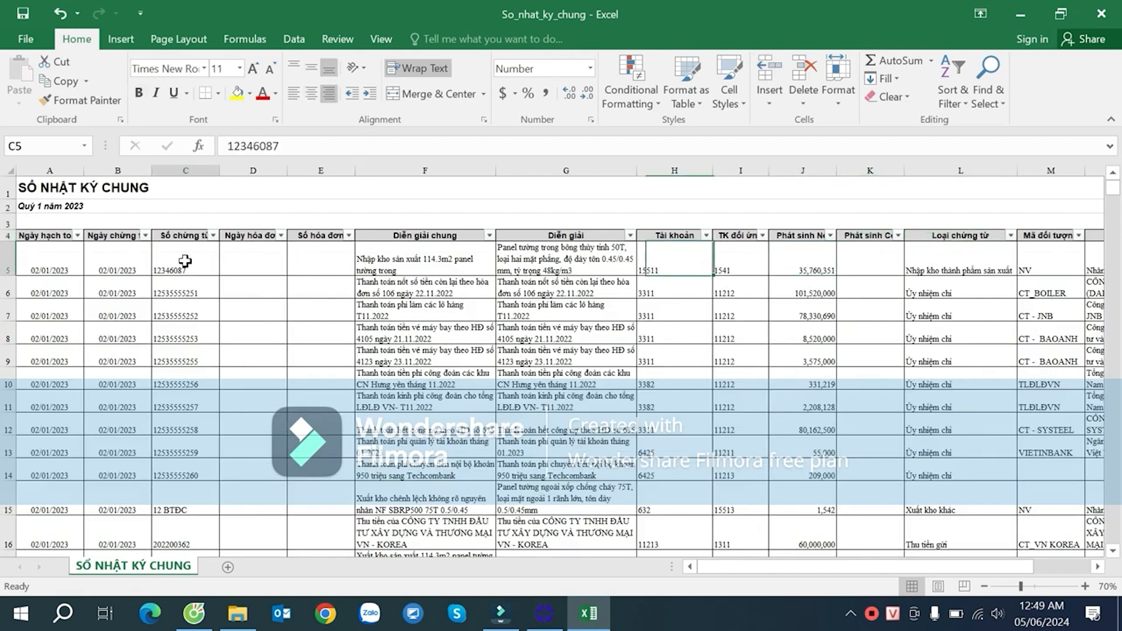
pyautogui.click(662, 266)
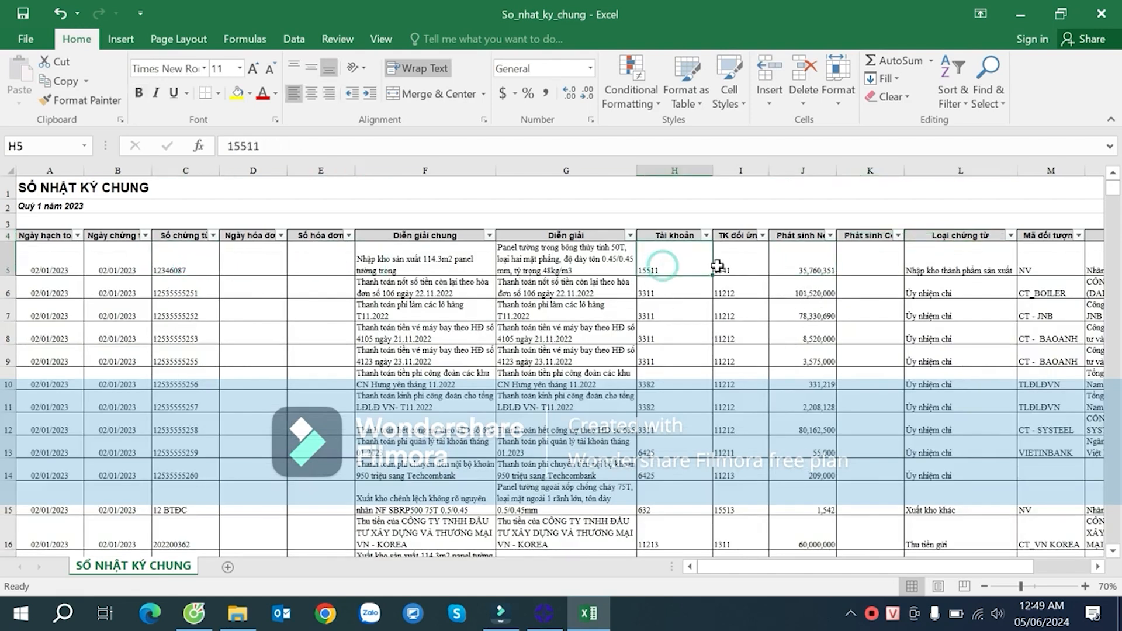
pyautogui.click(789, 267)
pyautogui.click(736, 265)
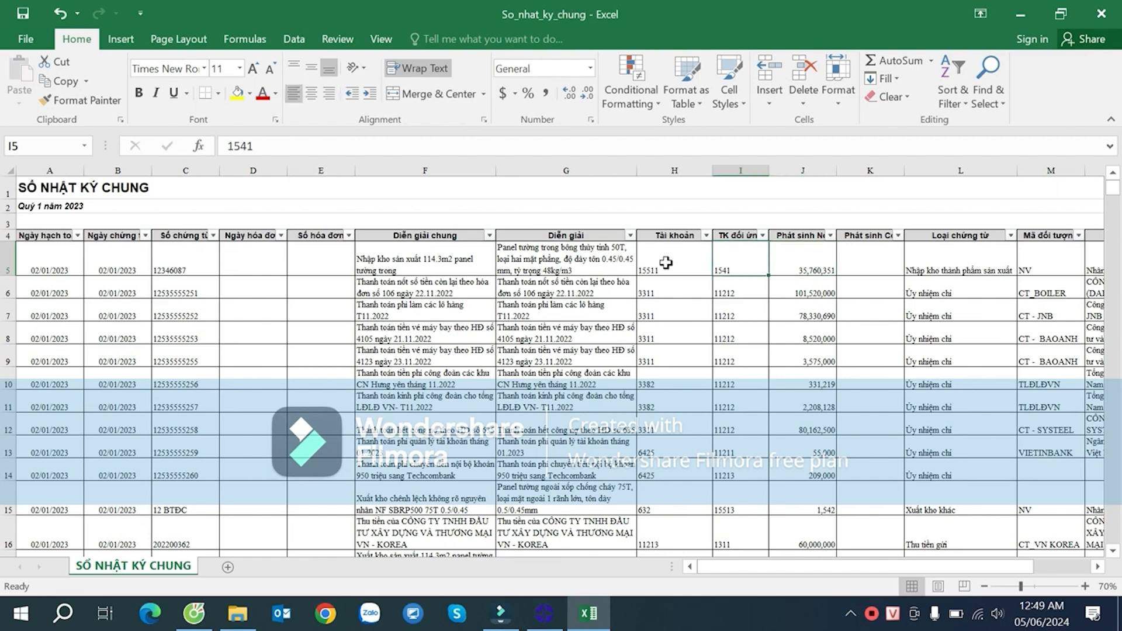
pyautogui.click(666, 261)
pyautogui.click(715, 266)
pyautogui.click(689, 266)
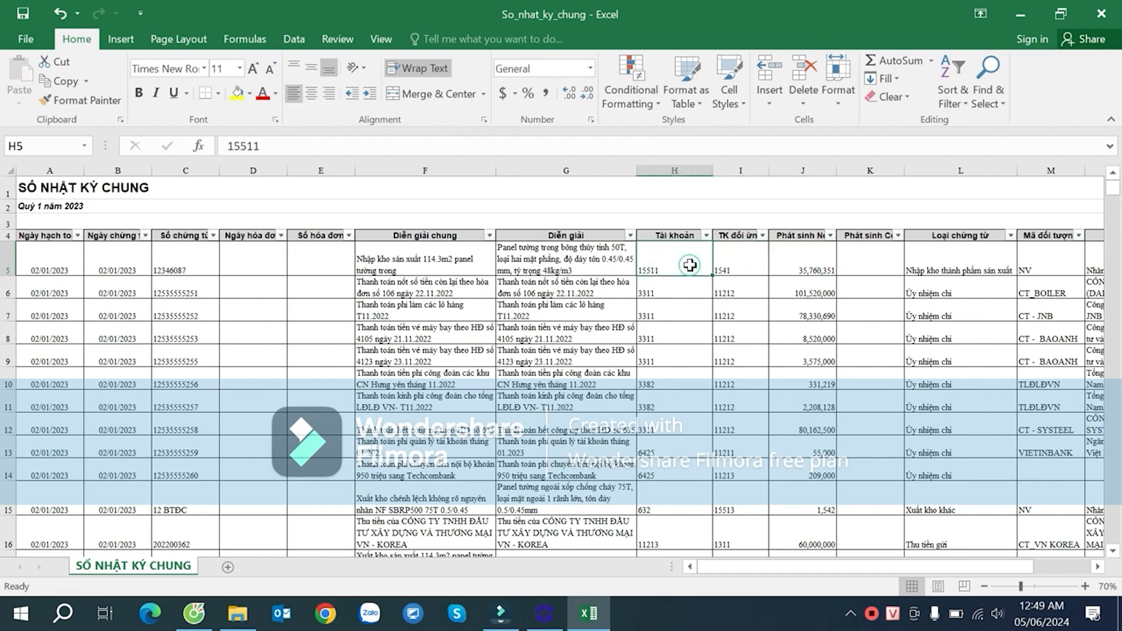
pyautogui.scroll(-3, 702, 266)
pyautogui.scroll(2, 716, 268)
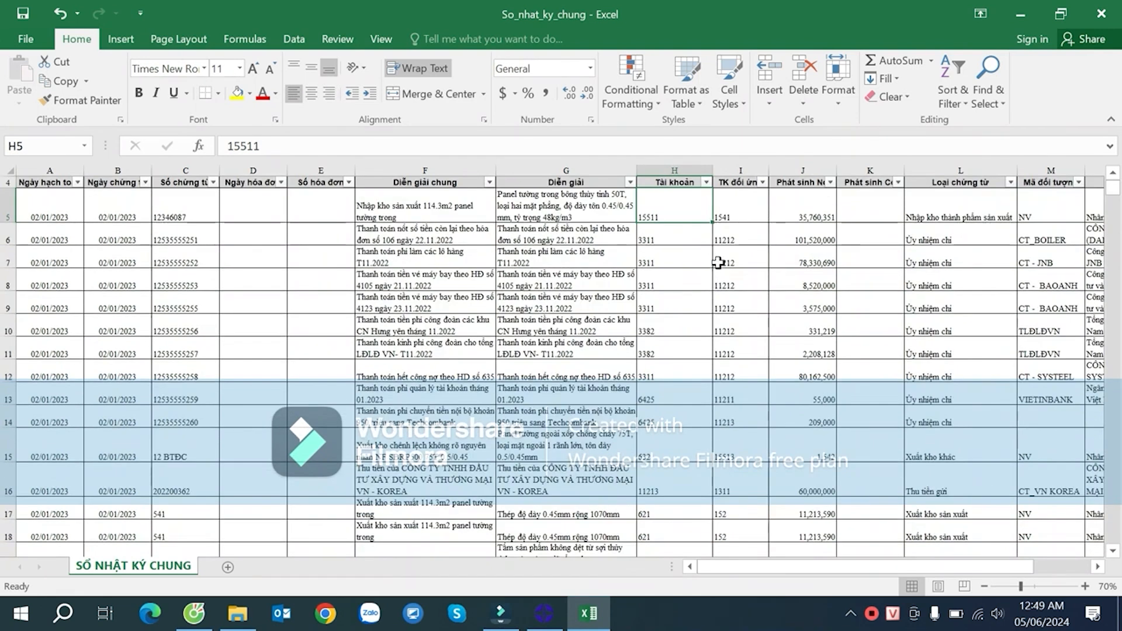
pyautogui.scroll(1, 718, 248)
# - Compare the Tài khoản and TK đối ứng cells in row 5 as the debit and credit accounts of one entry
pyautogui.click(727, 263)
pyautogui.moveTo(651, 263); pyautogui.dragTo(736, 264)
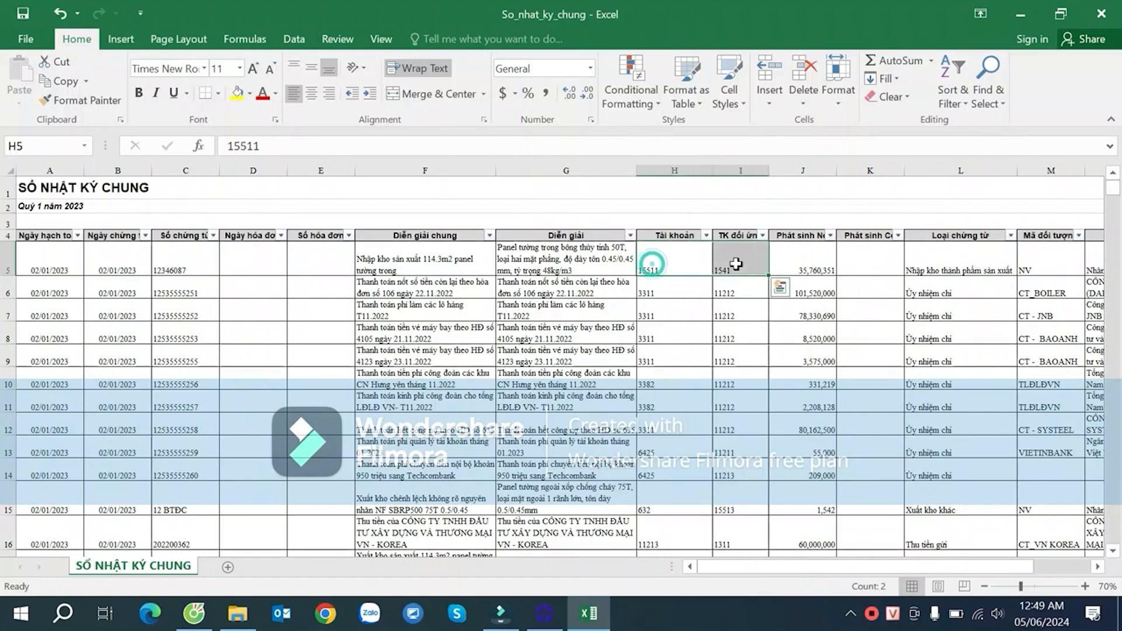
pyautogui.click(682, 258)
pyautogui.click(729, 255)
pyautogui.moveTo(679, 257); pyautogui.dragTo(724, 257)
pyautogui.click(693, 257)
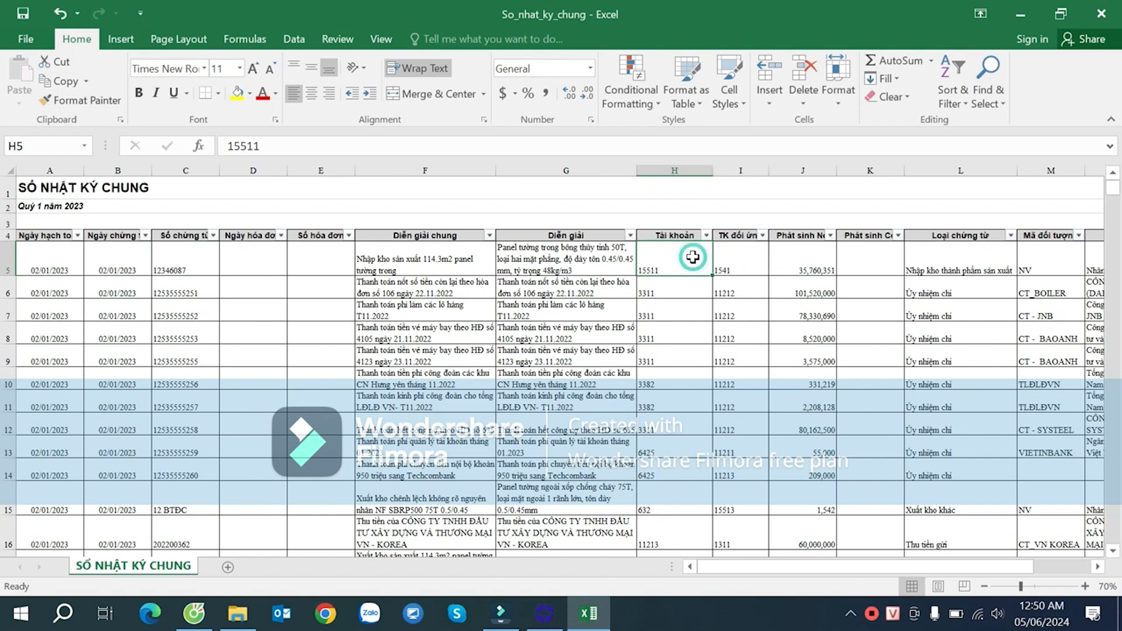
pyautogui.click(732, 253)
pyautogui.moveTo(676, 261); pyautogui.dragTo(734, 268)
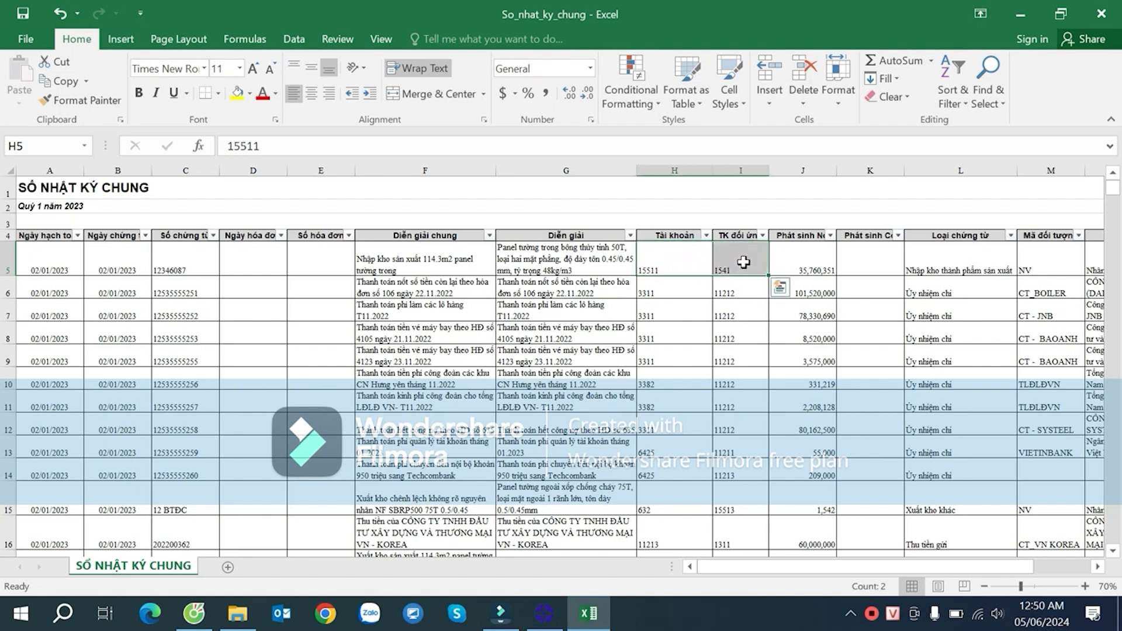
pyautogui.click(683, 259)
pyautogui.click(727, 256)
pyautogui.moveTo(700, 259); pyautogui.dragTo(724, 261)
pyautogui.click(730, 259)
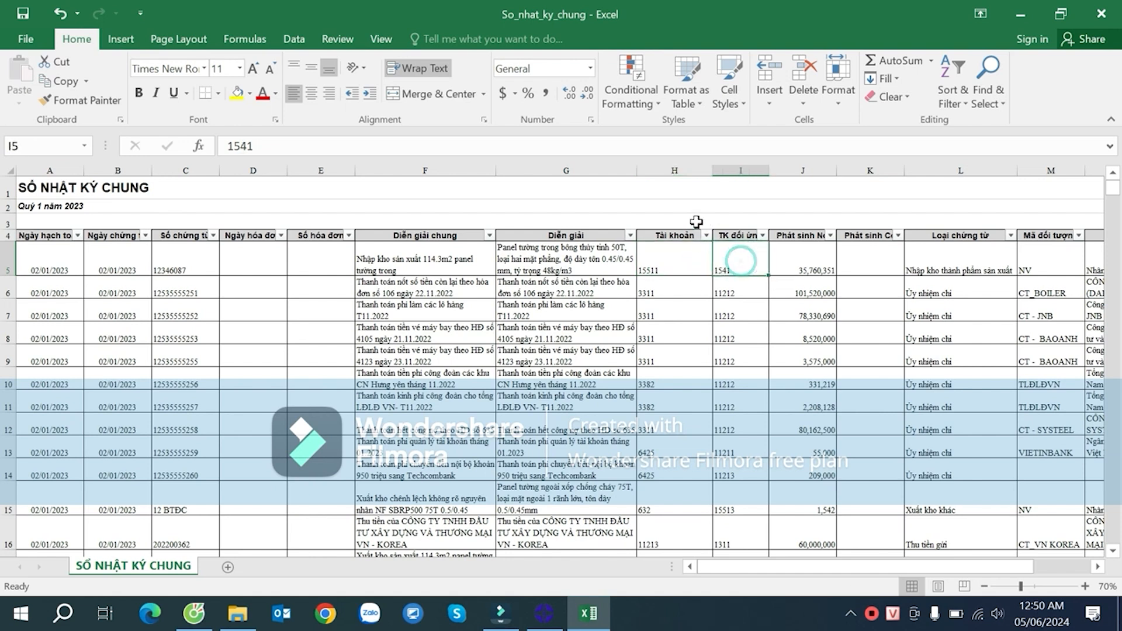
# - Create a copy of the SỔ NHẬT KÝ CHUNG sheet in the same workbook
pyautogui.click(672, 258)
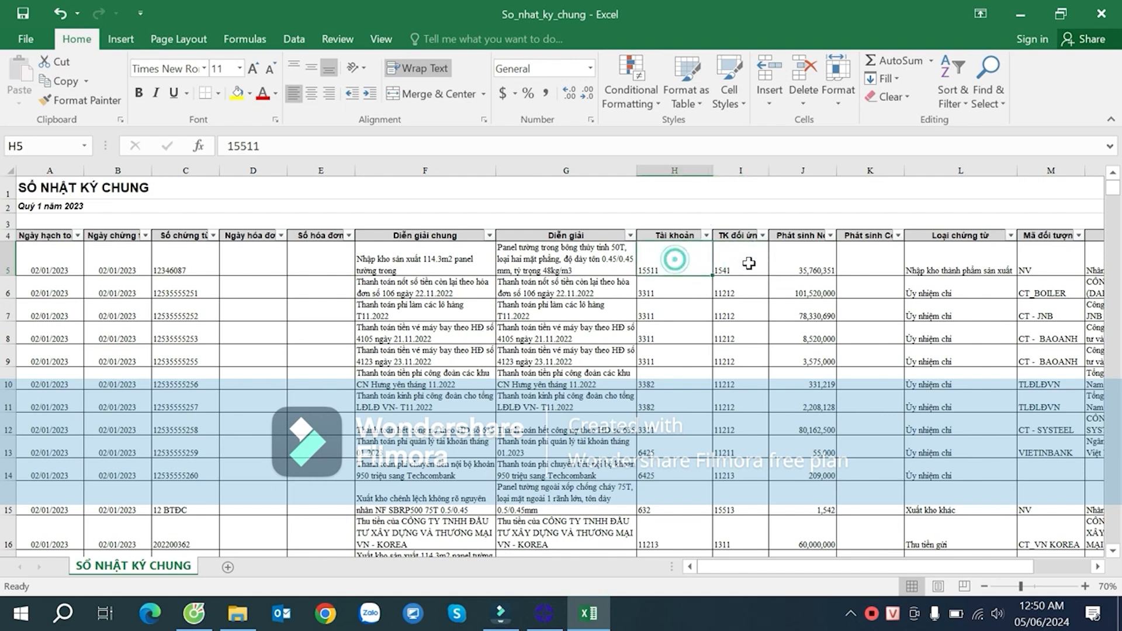
pyautogui.rightClick(161, 569)
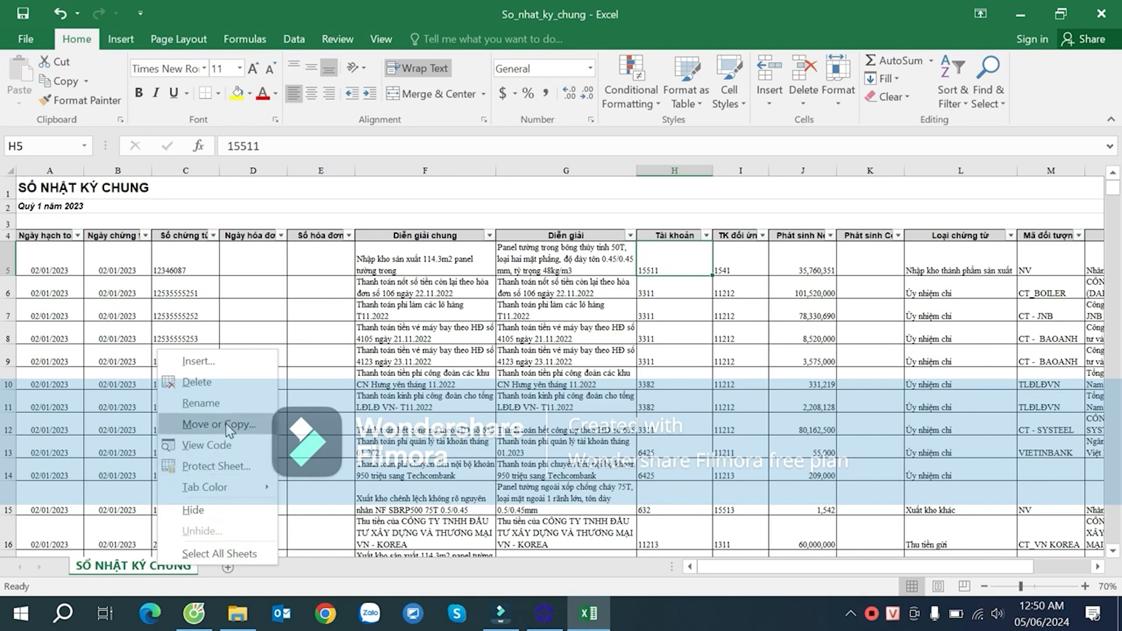
pyautogui.click(226, 425)
pyautogui.click(100, 493)
pyautogui.click(251, 522)
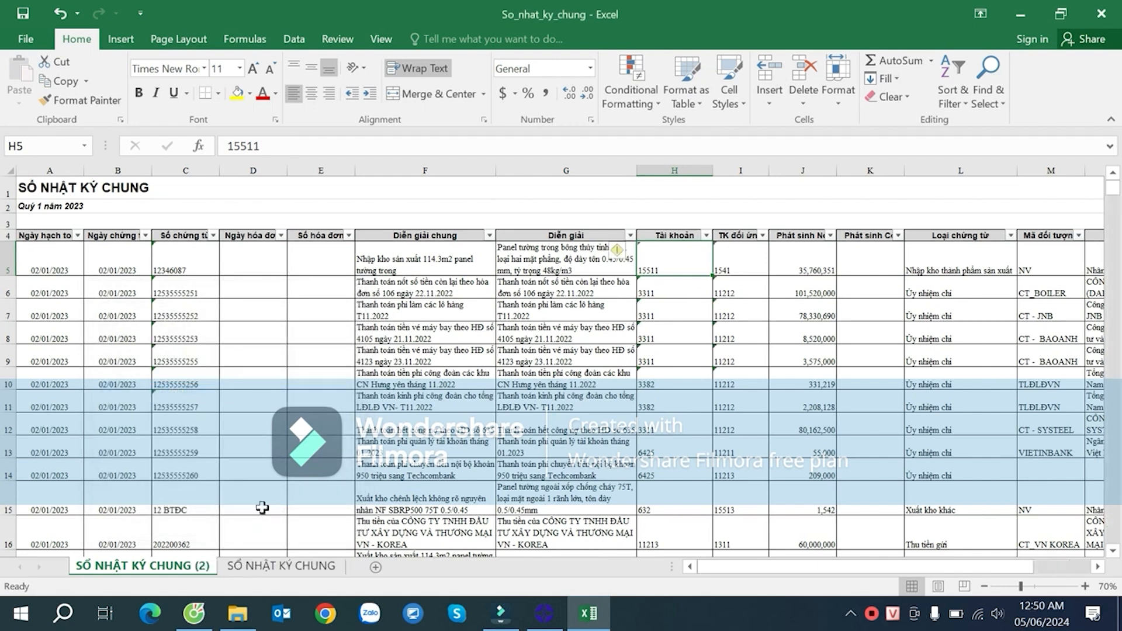
# - Move the original SỔ NHẬT KÝ CHUNG sheet ahead of its copy and switch to SỔ NHẬT KÝ CHUNG (2)
pyautogui.click(243, 569)
pyautogui.moveTo(114, 570); pyautogui.dragTo(244, 570)
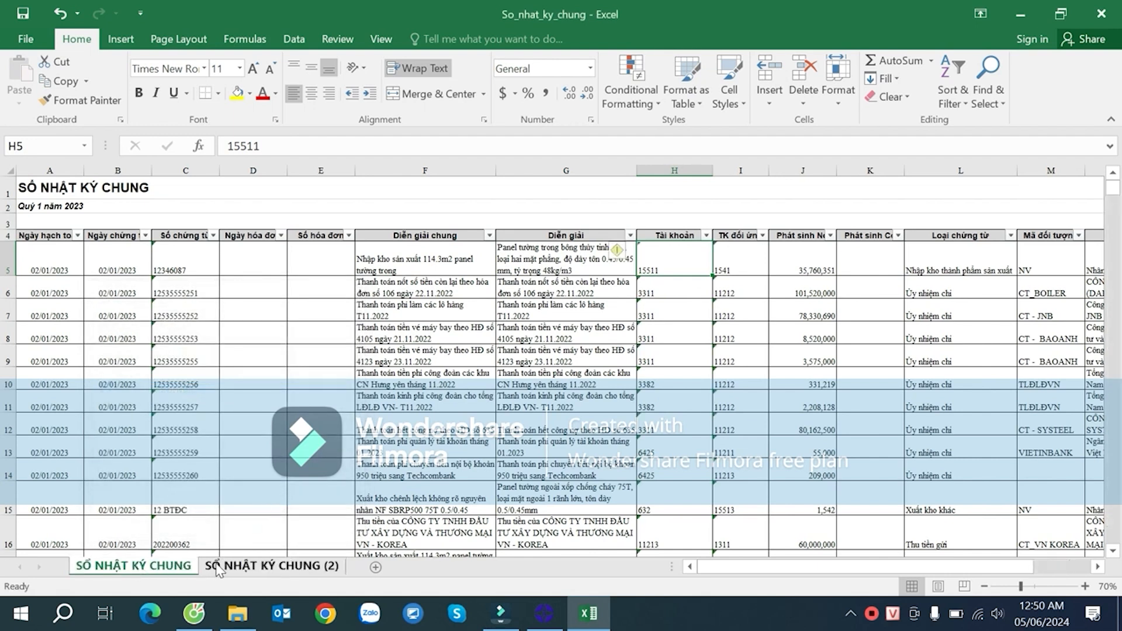
pyautogui.click(245, 570)
pyautogui.rightClick(244, 572)
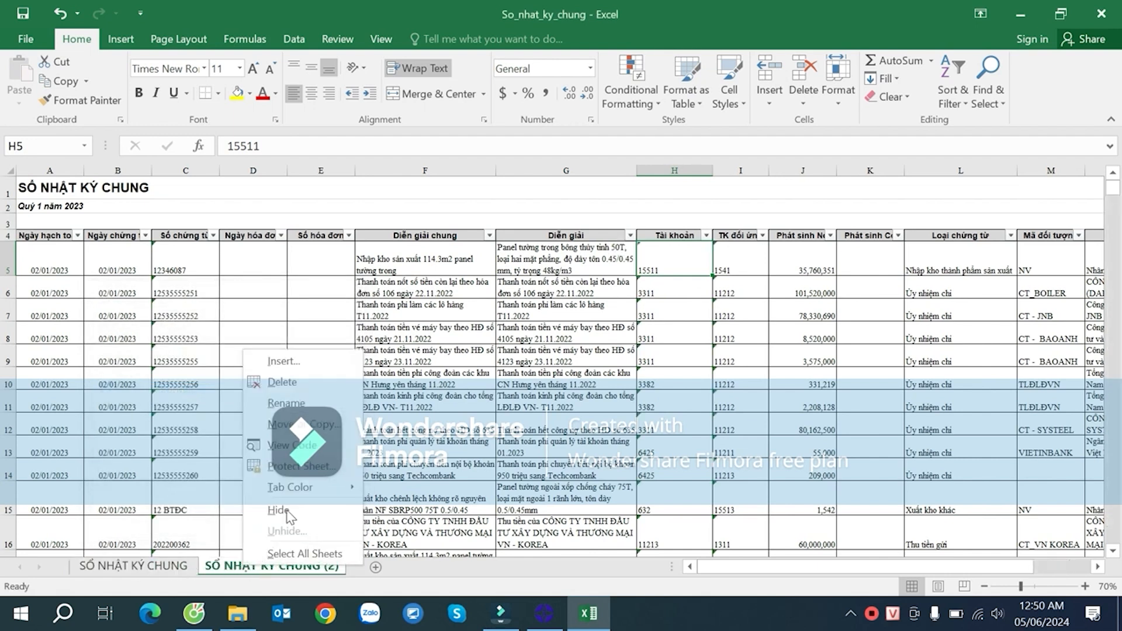
pyautogui.click(618, 250)
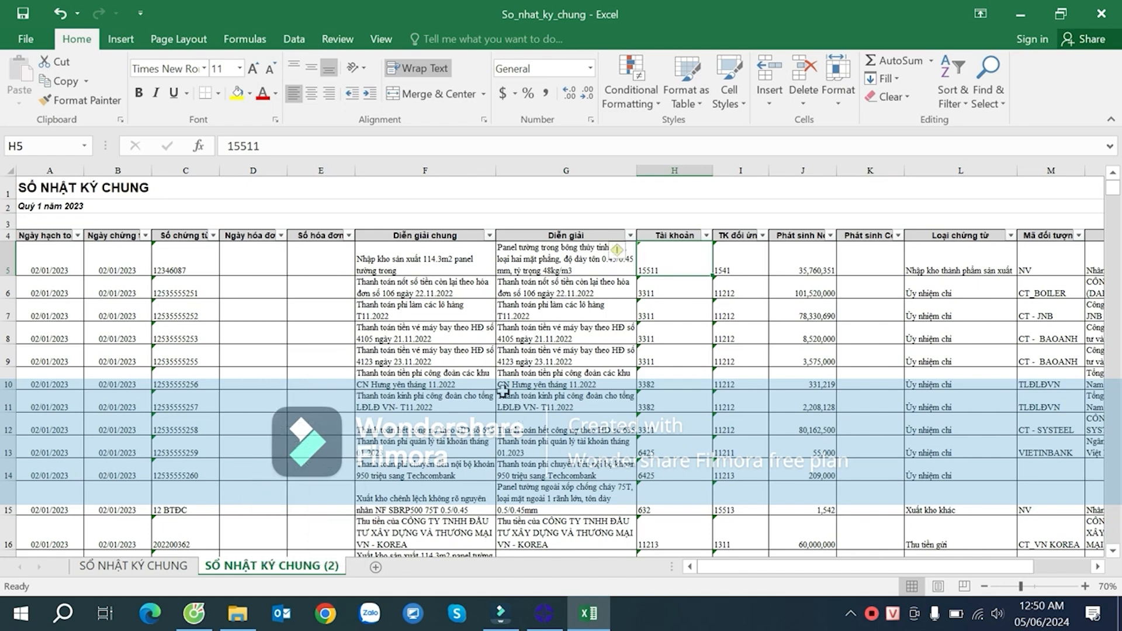
# - Examine the Tài khoản and TK đối ứng account pairs in row 5 and the rows below on the copied sheet
pyautogui.click(403, 290)
pyautogui.click(741, 257)
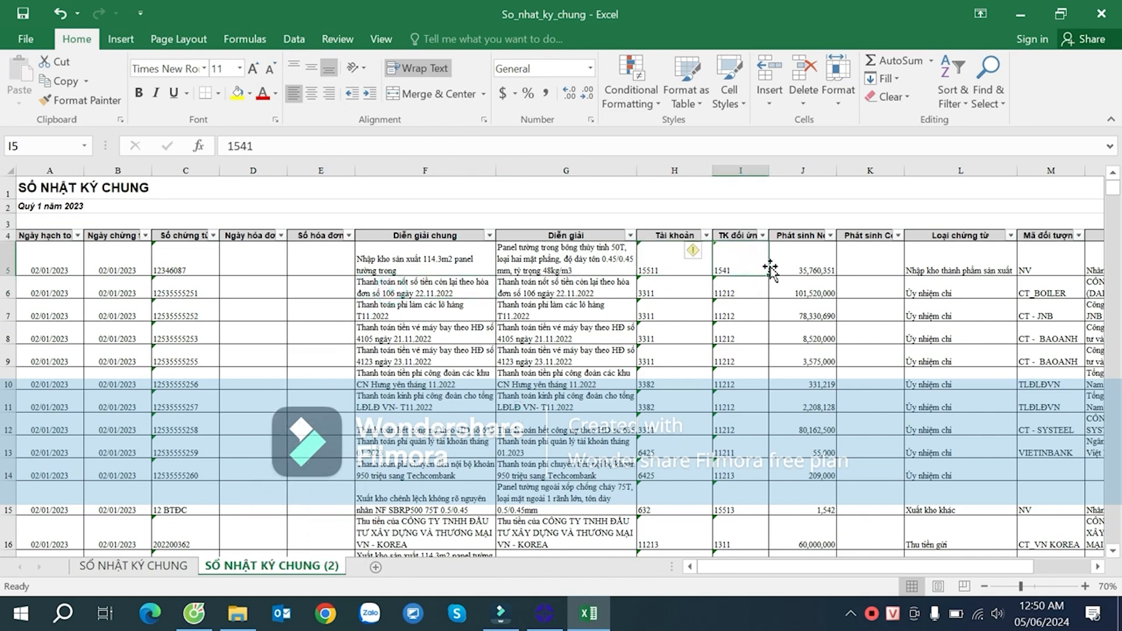
pyautogui.click(718, 303)
pyautogui.click(675, 265)
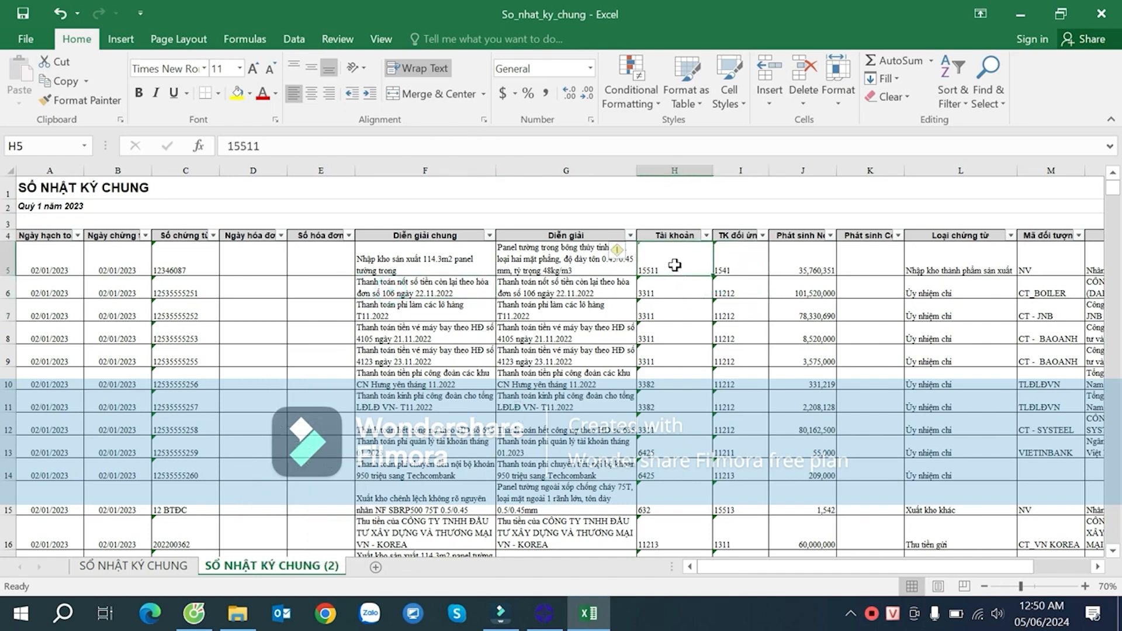
pyautogui.click(737, 266)
pyautogui.click(675, 266)
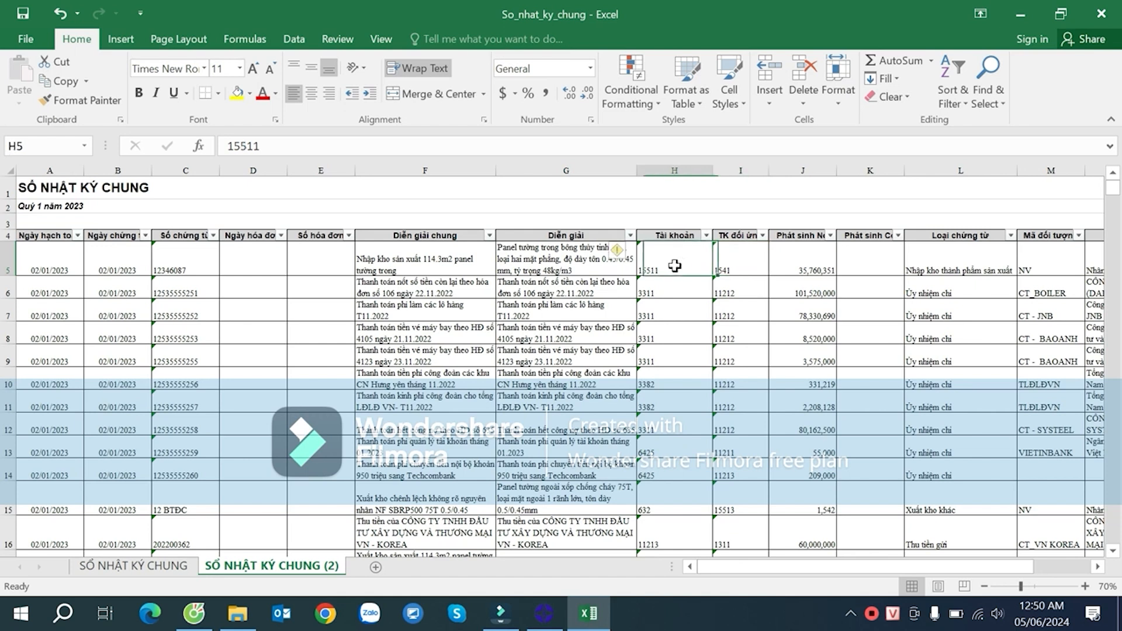
pyautogui.click(727, 266)
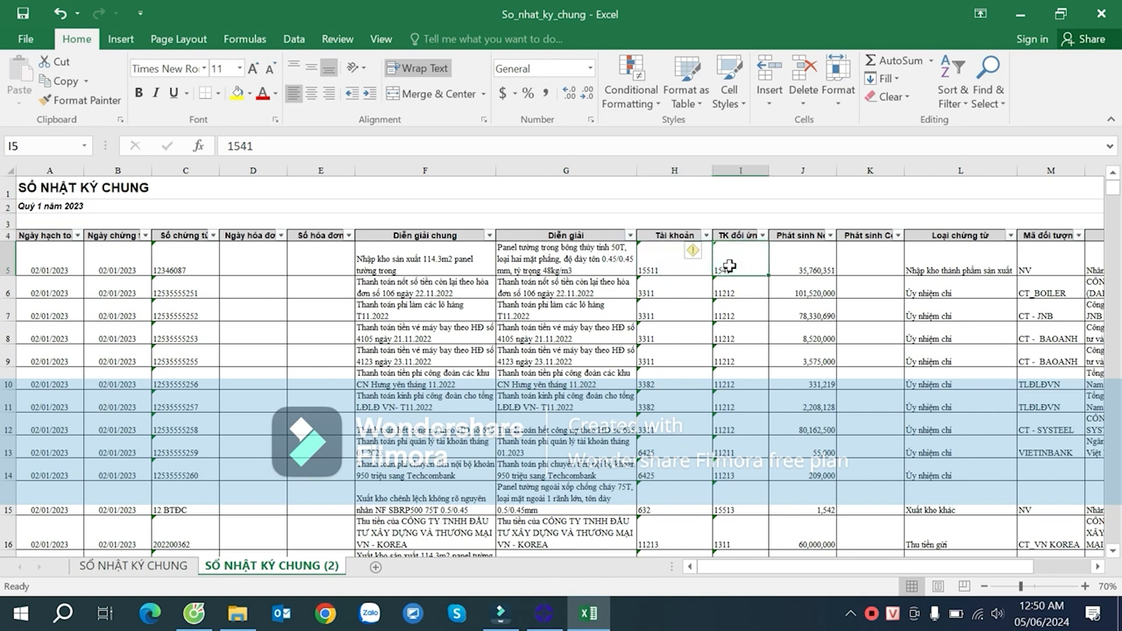
pyautogui.click(674, 272)
pyautogui.click(671, 266)
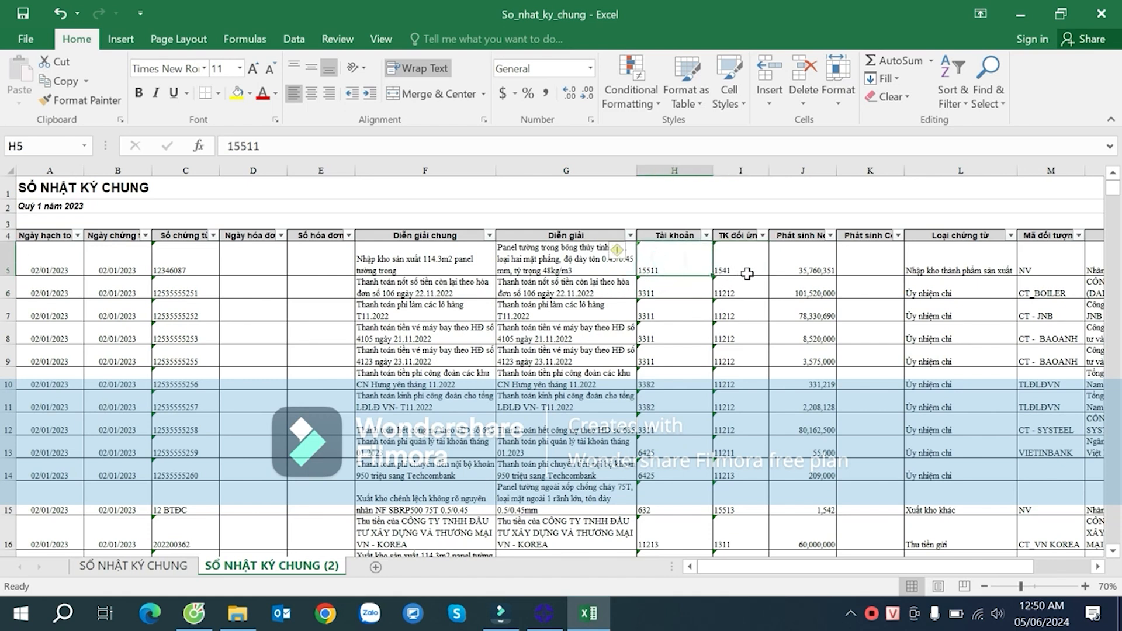
pyautogui.click(750, 265)
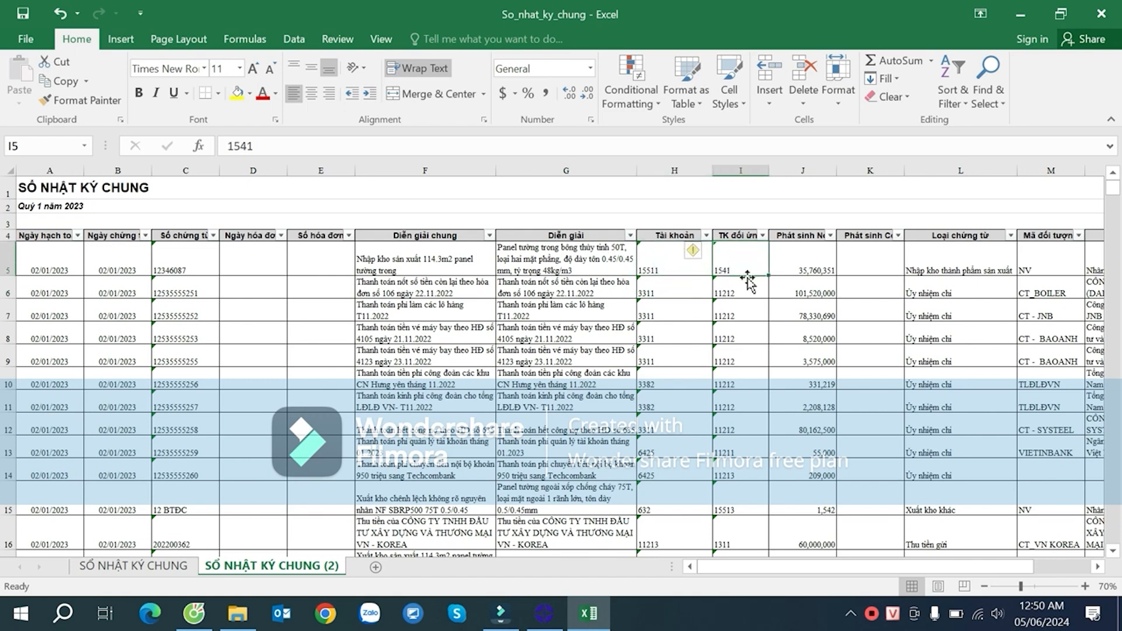
pyautogui.click(663, 265)
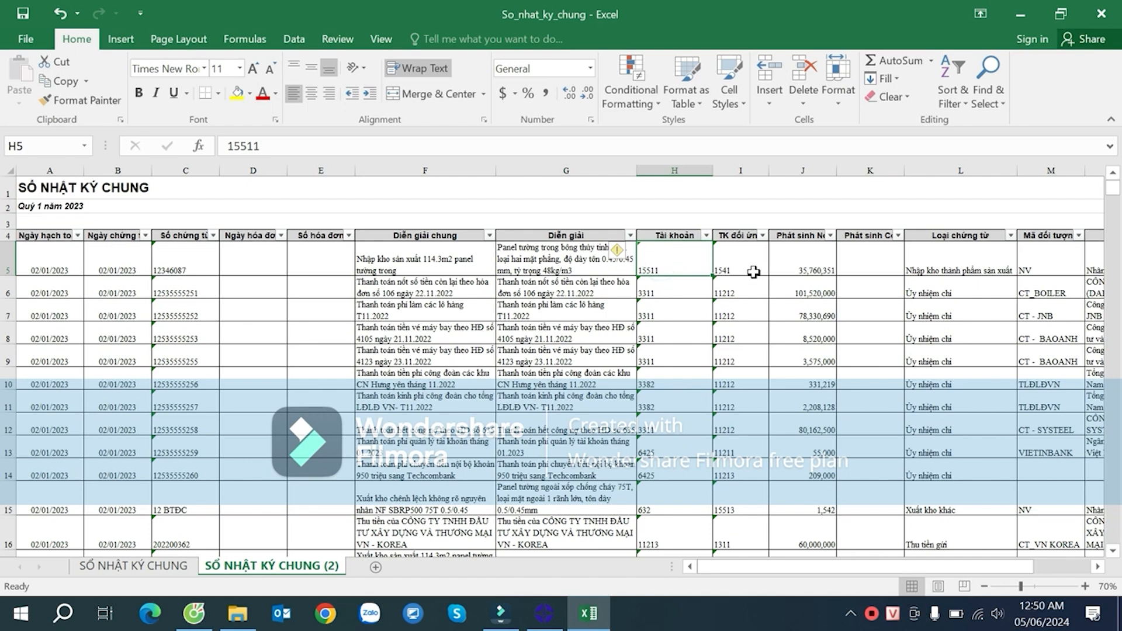
pyautogui.scroll(-2, 746, 266)
pyautogui.scroll(2, 747, 269)
pyautogui.scroll(-6, 750, 264)
pyautogui.scroll(5, 754, 264)
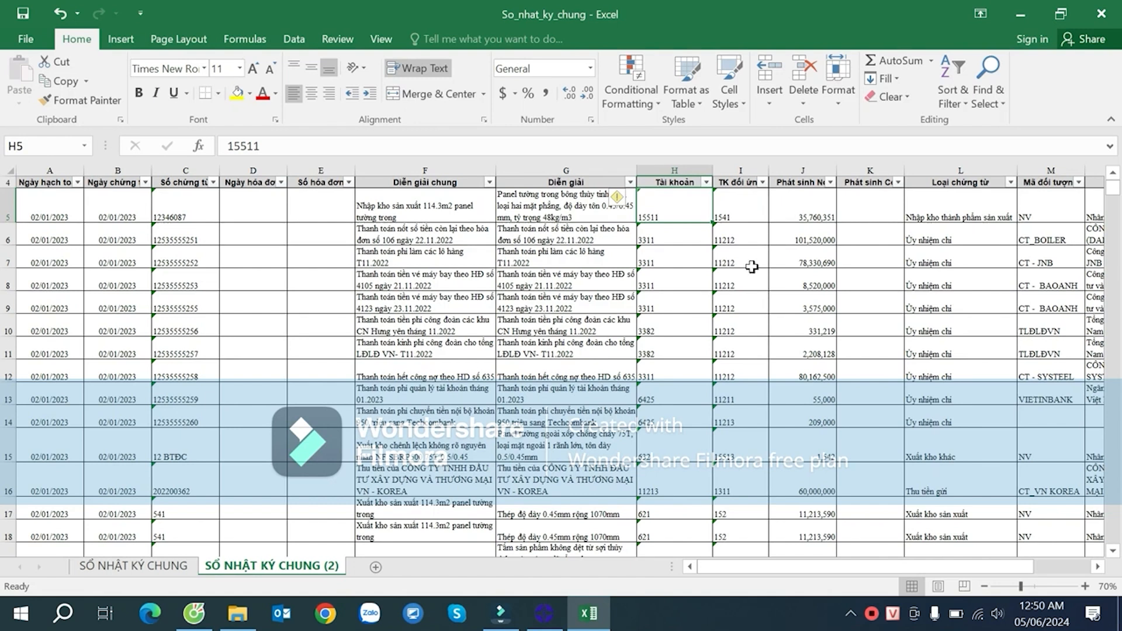
pyautogui.scroll(1, 754, 267)
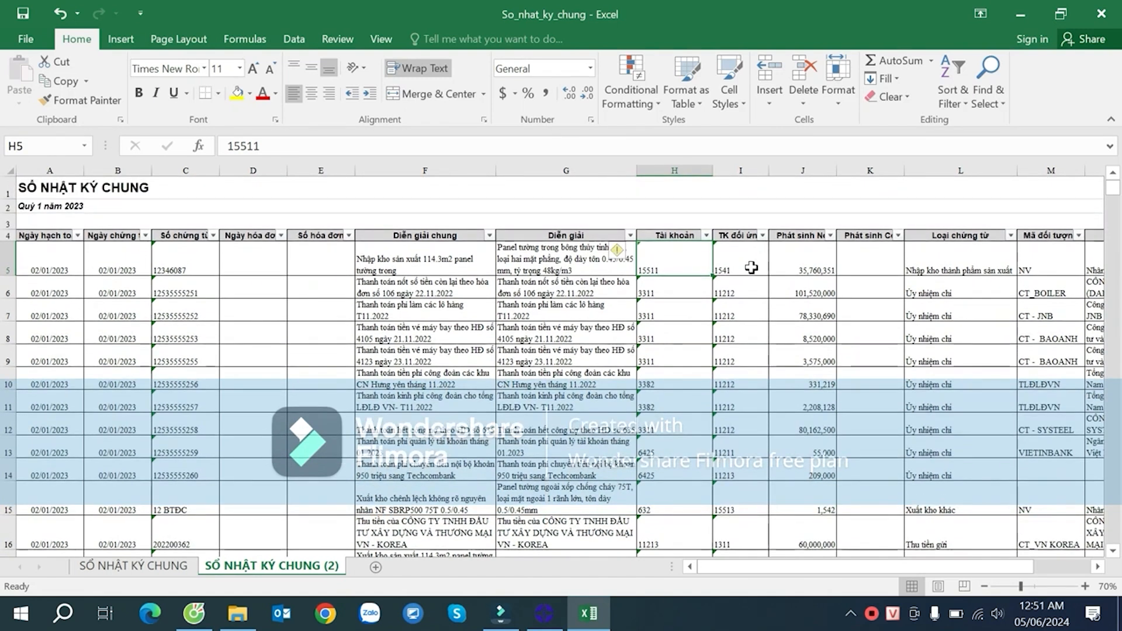
# - Check row 5 across to the empty cell O5, comparing its Tài khoản and TK đối ứng accounts for a formula test
pyautogui.click(857, 265)
pyautogui.press('Right')
pyautogui.press('Right')
pyautogui.press('Right')
pyautogui.press('Right')
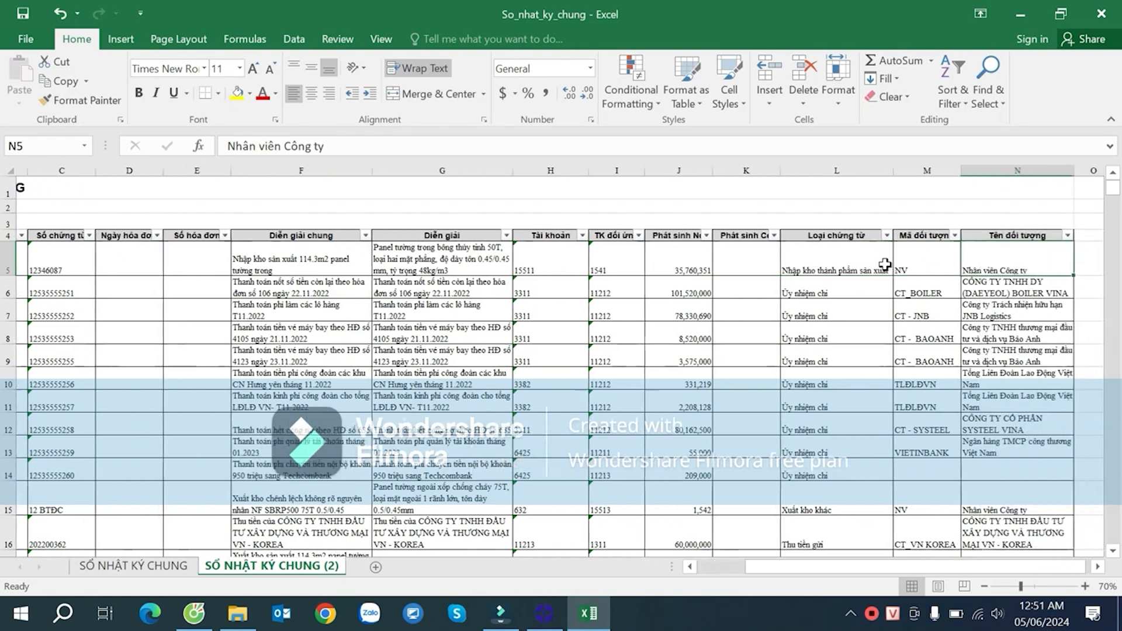
pyautogui.moveTo(1034, 170); pyautogui.dragTo(1064, 171)
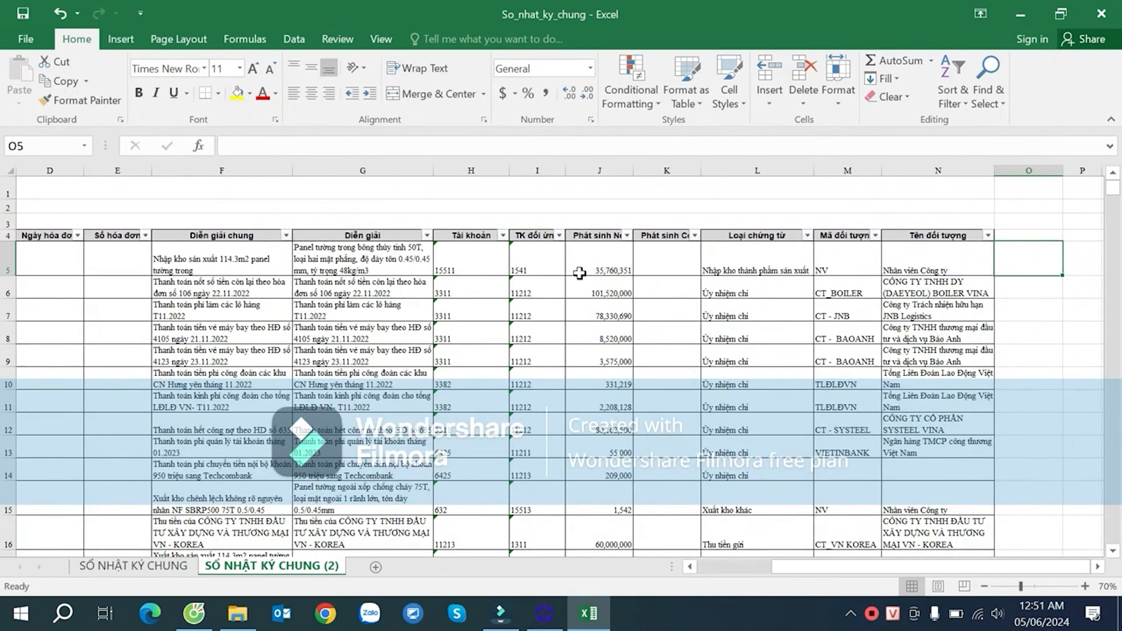
pyautogui.moveTo(467, 263); pyautogui.dragTo(530, 265)
pyautogui.click(481, 265)
pyautogui.click(529, 263)
pyautogui.click(468, 266)
pyautogui.click(534, 263)
pyautogui.click(1018, 270)
pyautogui.click(453, 268)
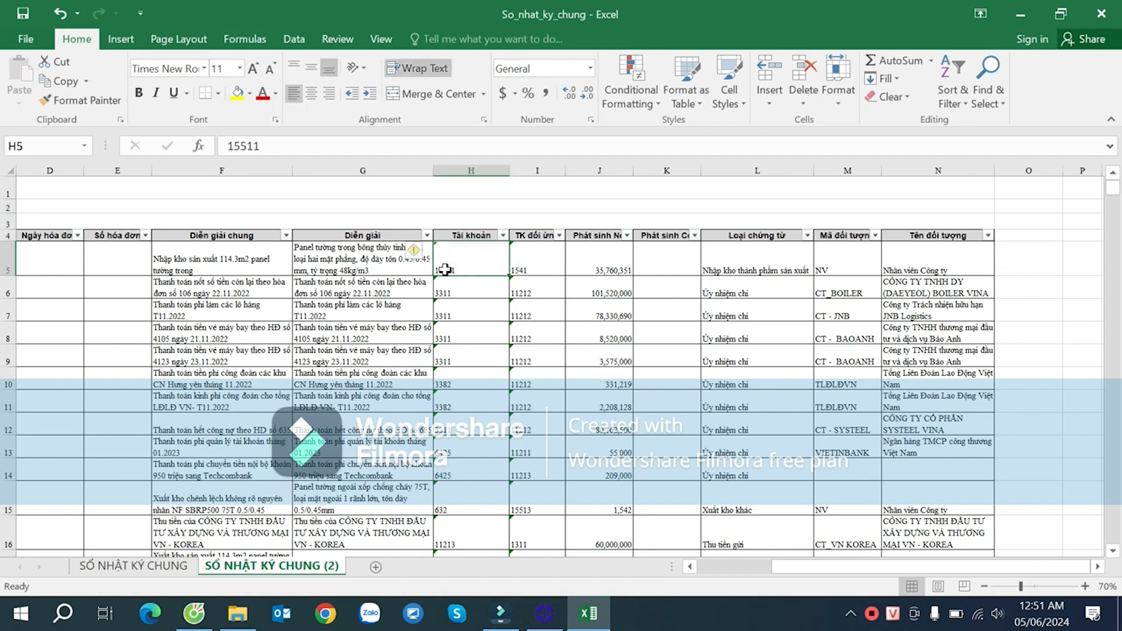
pyautogui.click(527, 266)
pyautogui.click(503, 268)
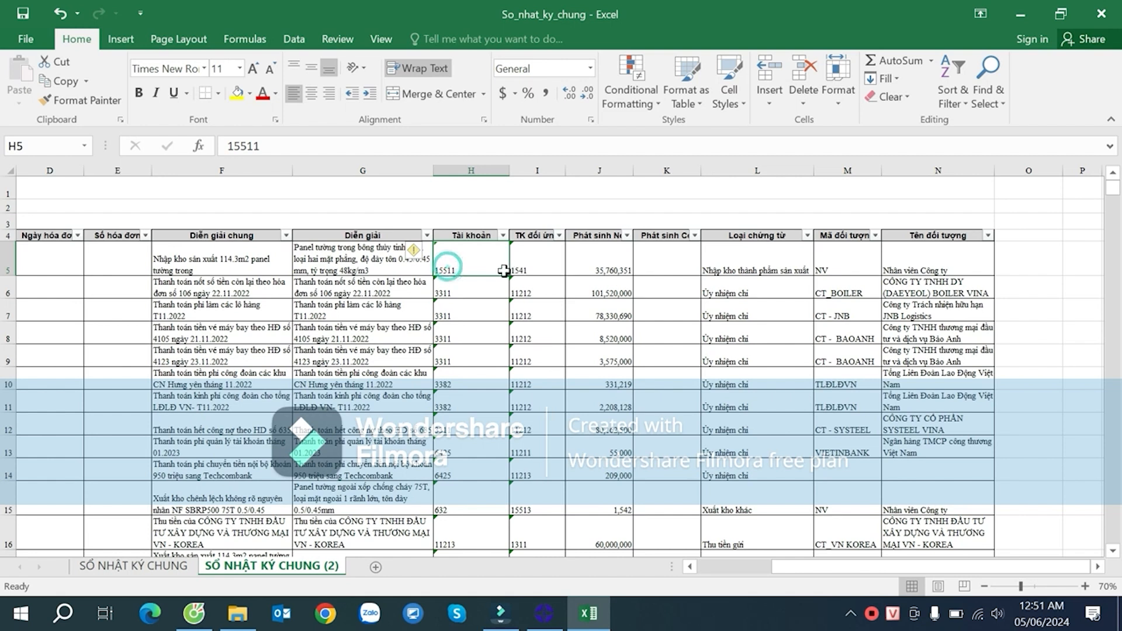
pyautogui.click(536, 269)
pyautogui.click(473, 260)
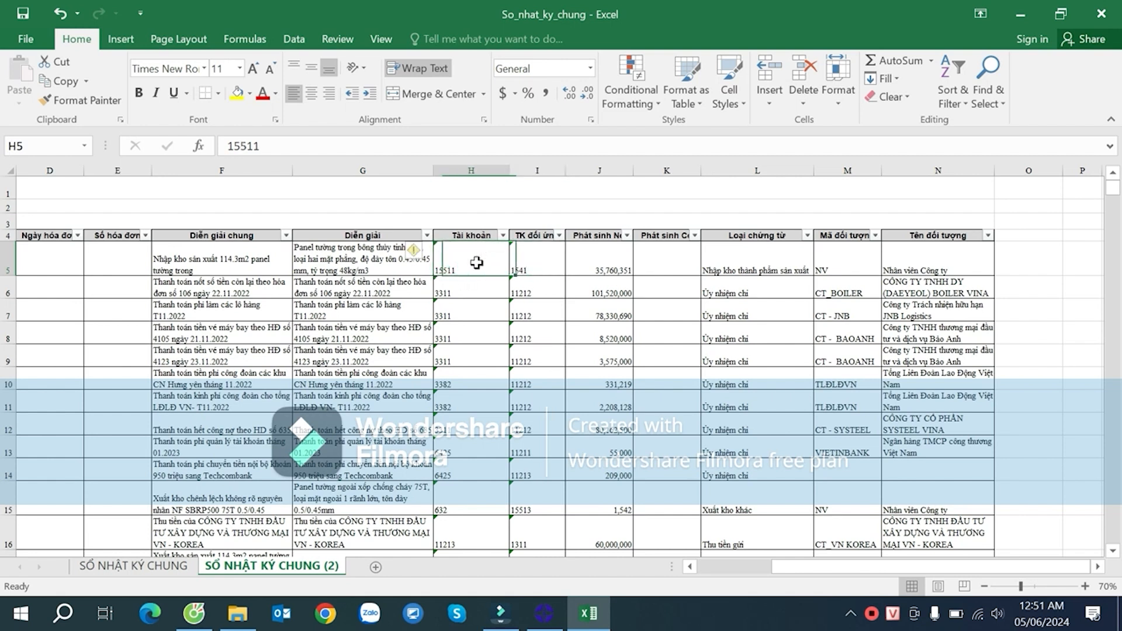
pyautogui.click(526, 260)
# - Begin an IF formula in O5 with an OR test whose first condition is LEFT(H5,2)="15"
pyautogui.click(1033, 260)
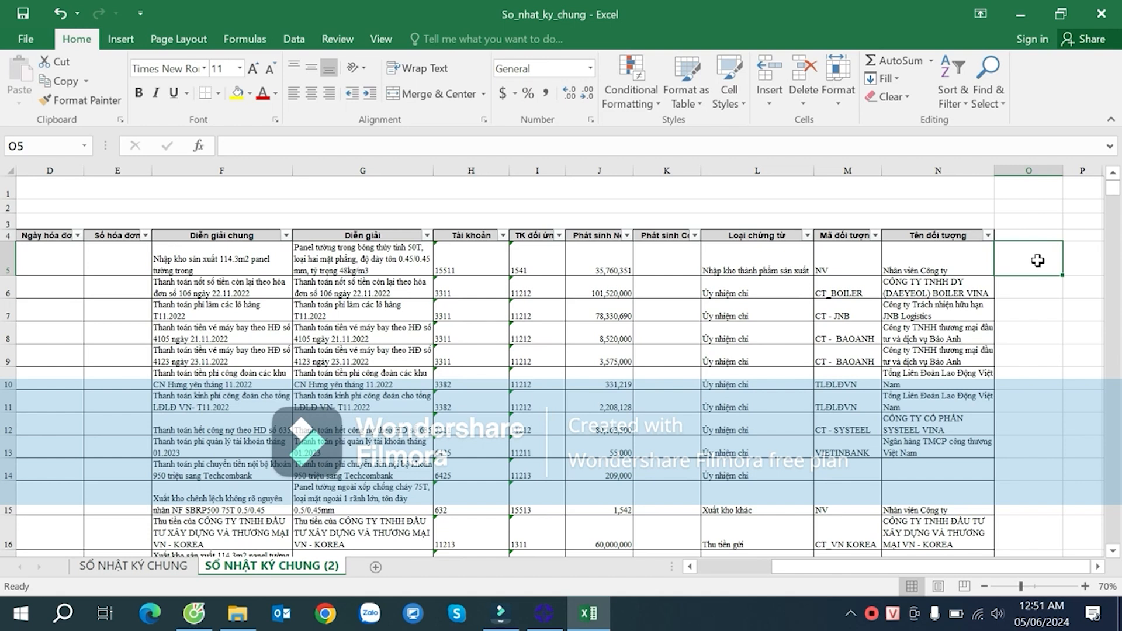
pyautogui.write('=')
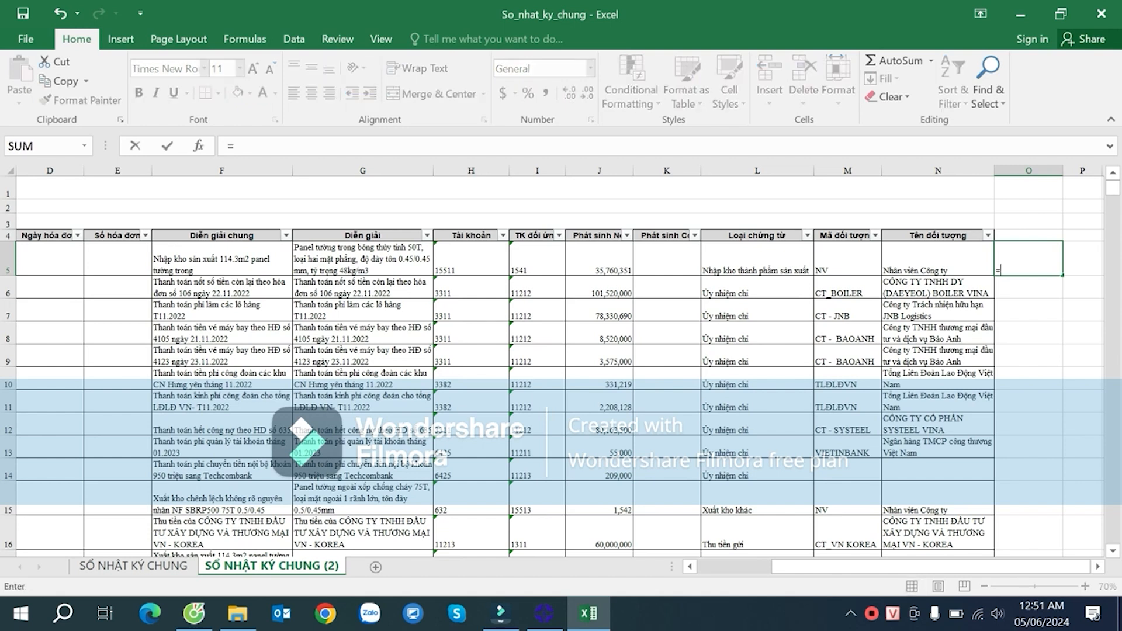
pyautogui.write('if')
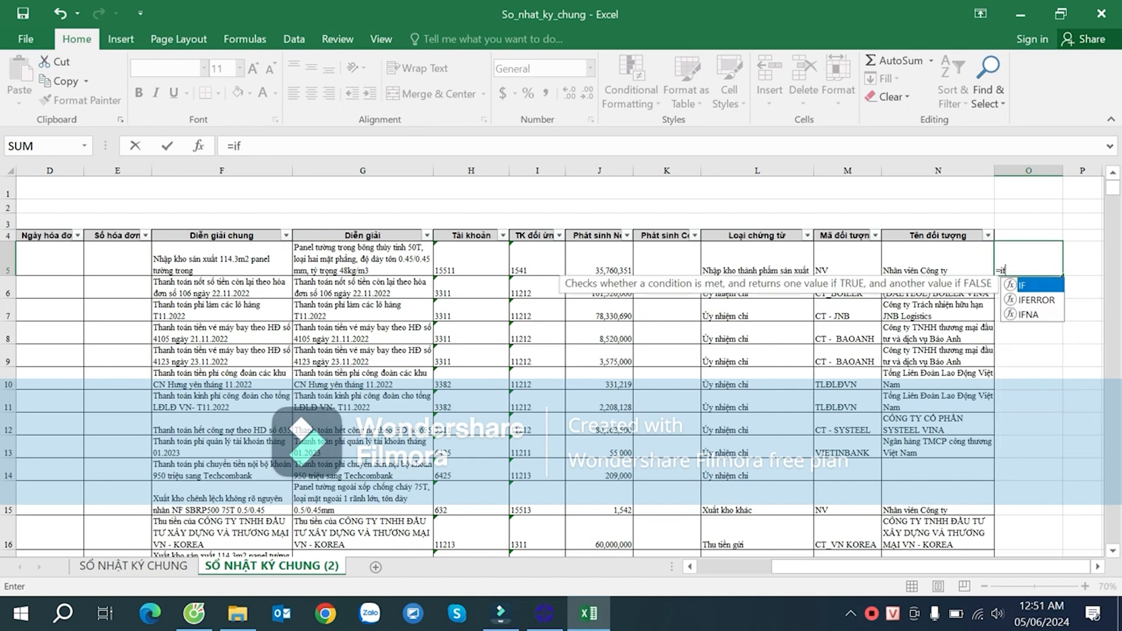
pyautogui.press('Tab')
pyautogui.write('or(')
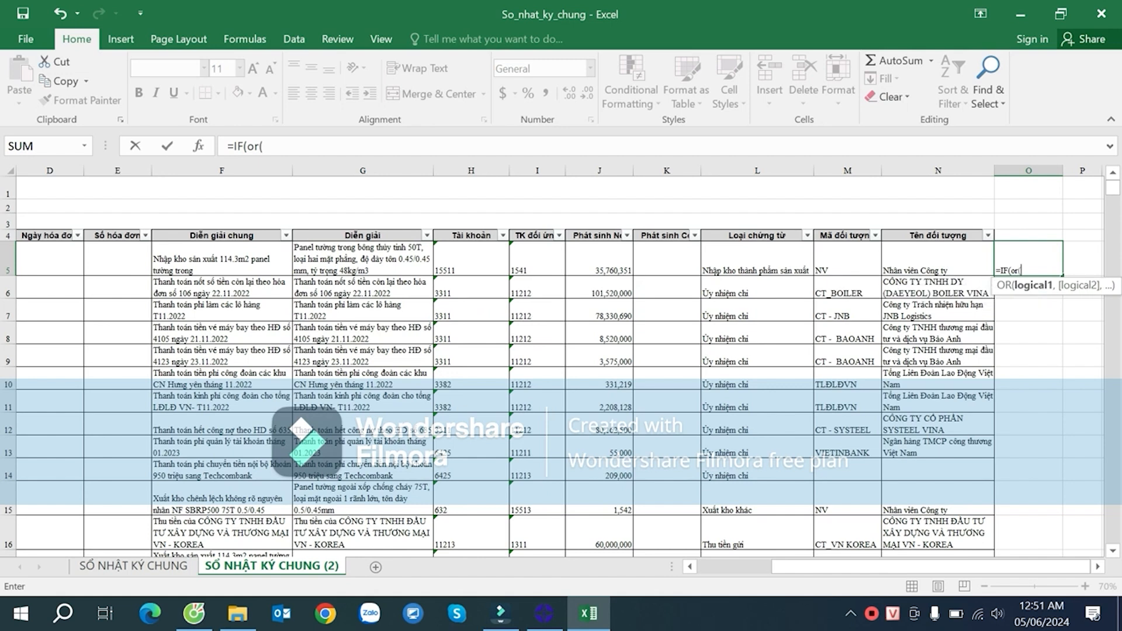
pyautogui.write('l')
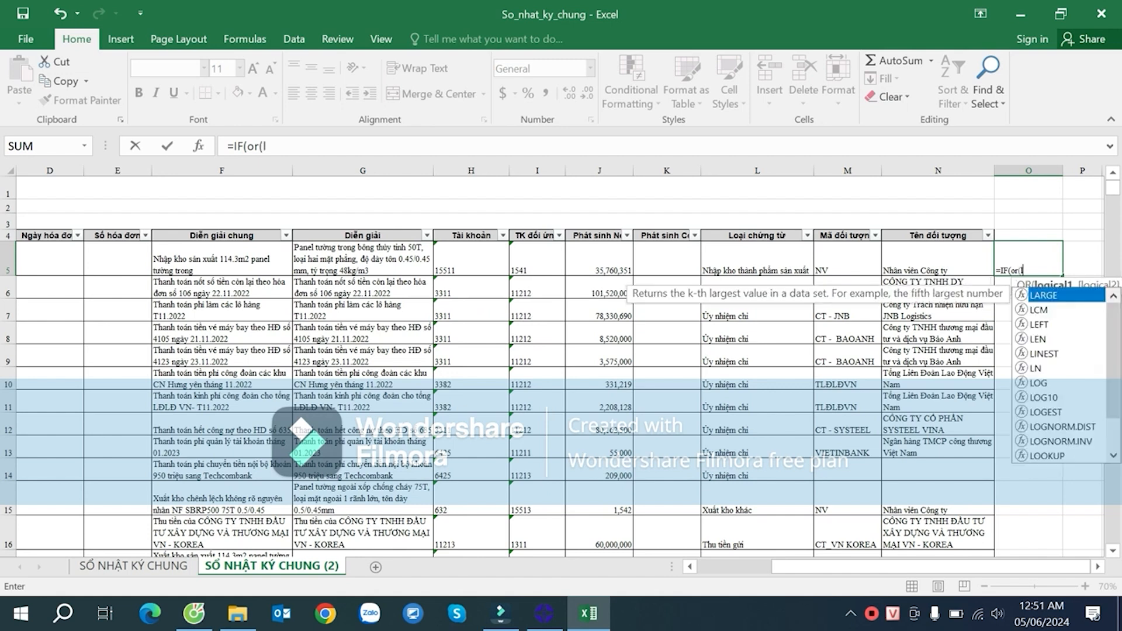
pyautogui.write('e')
pyautogui.press('Tab')
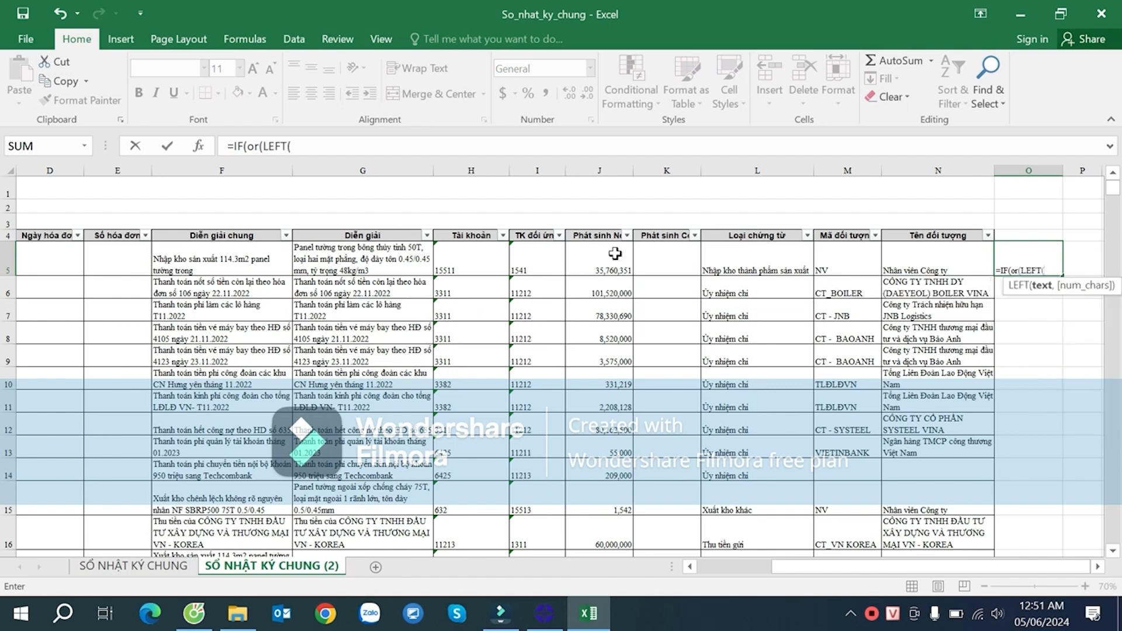
pyautogui.click(457, 271)
pyautogui.write(',2')
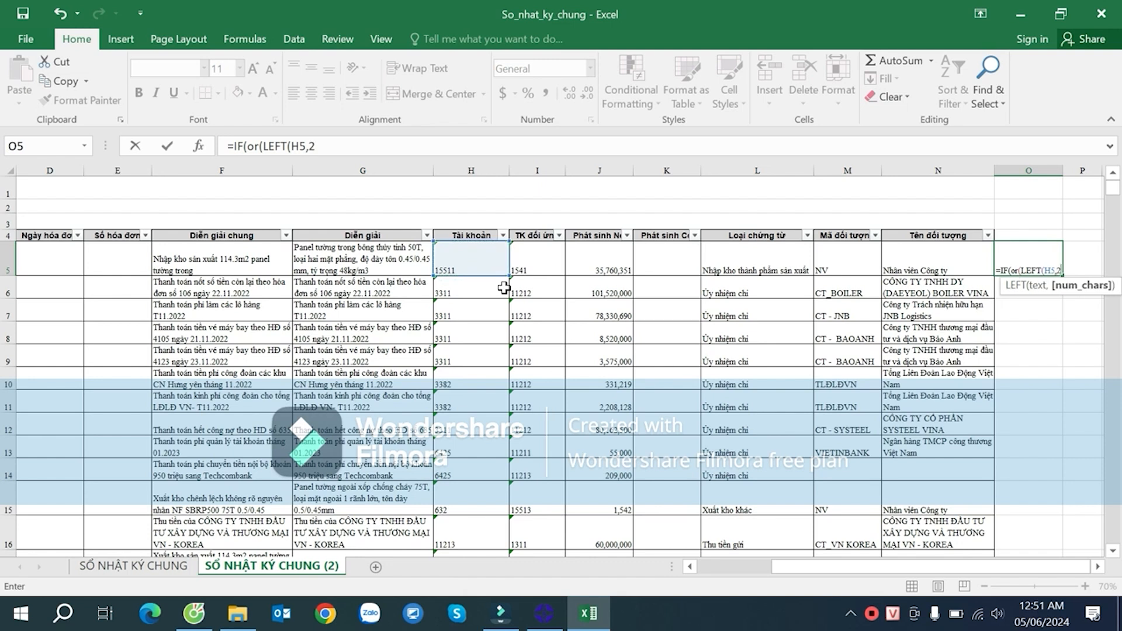
pyautogui.write(')="15')
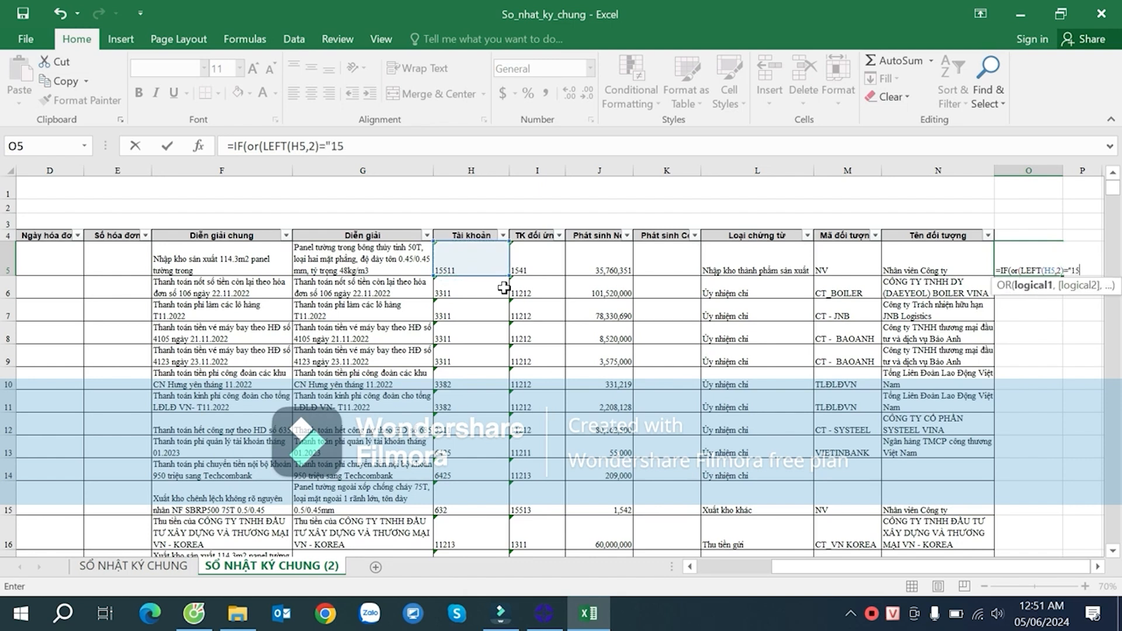
pyautogui.write('",')
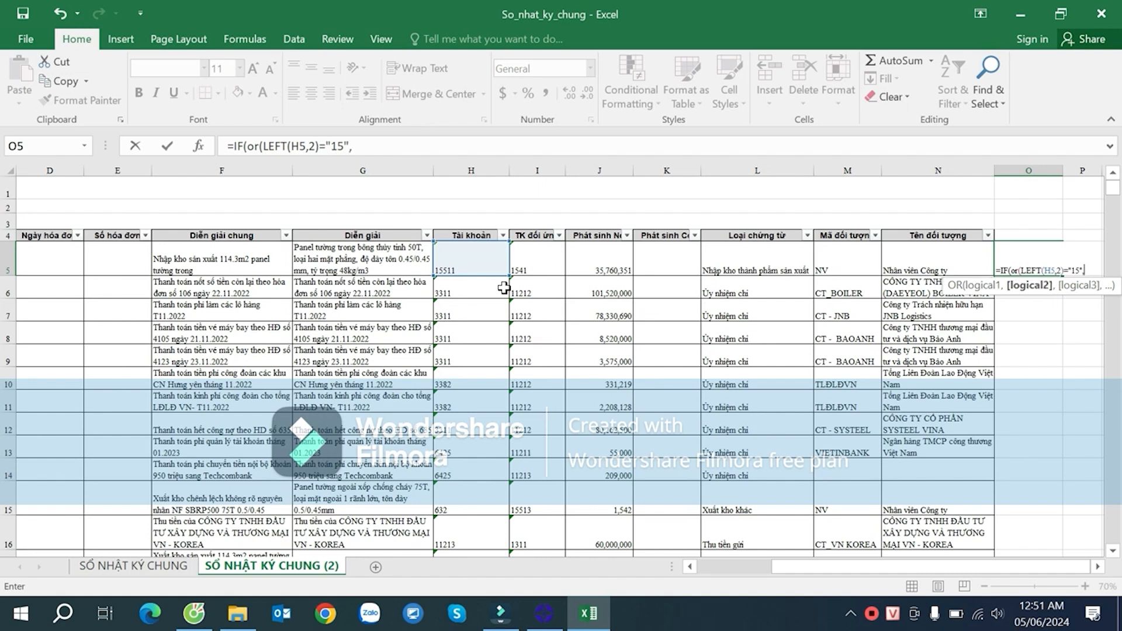
# - Add LEFT(I5,2)="15" as the second condition of the OR test in the O5 formula and close the test
pyautogui.write('le')
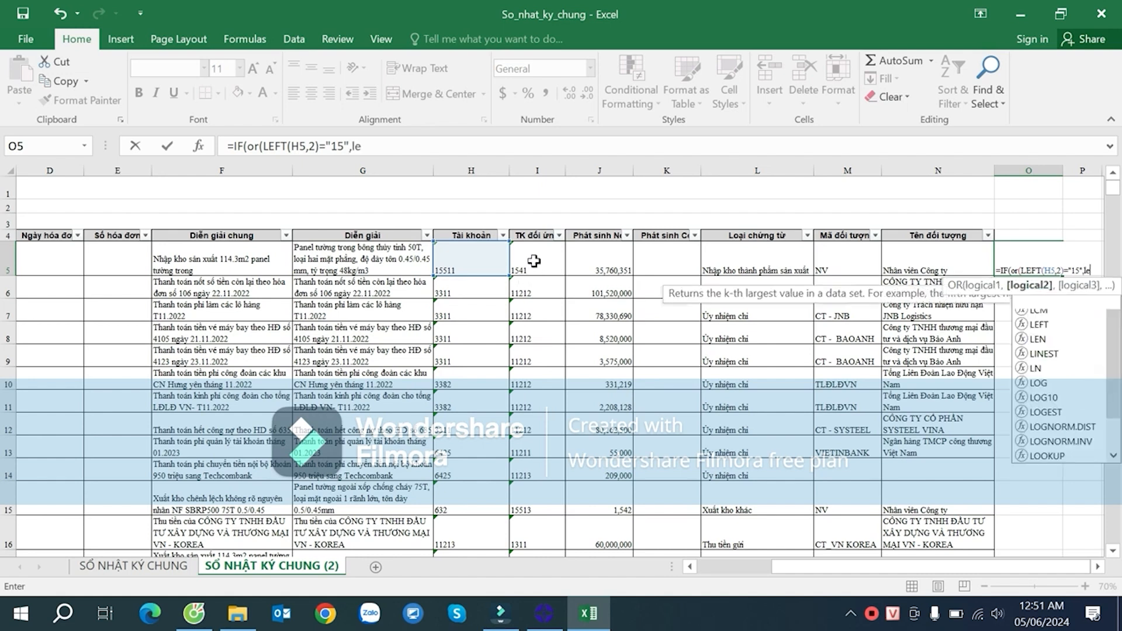
pyautogui.press('Tab')
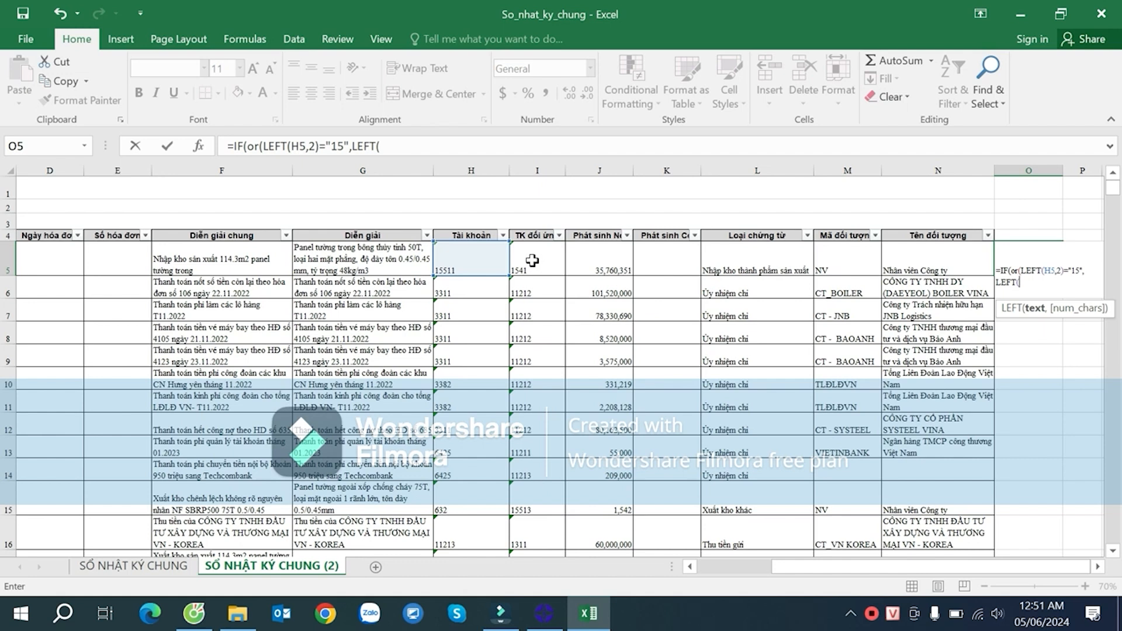
pyautogui.click(535, 260)
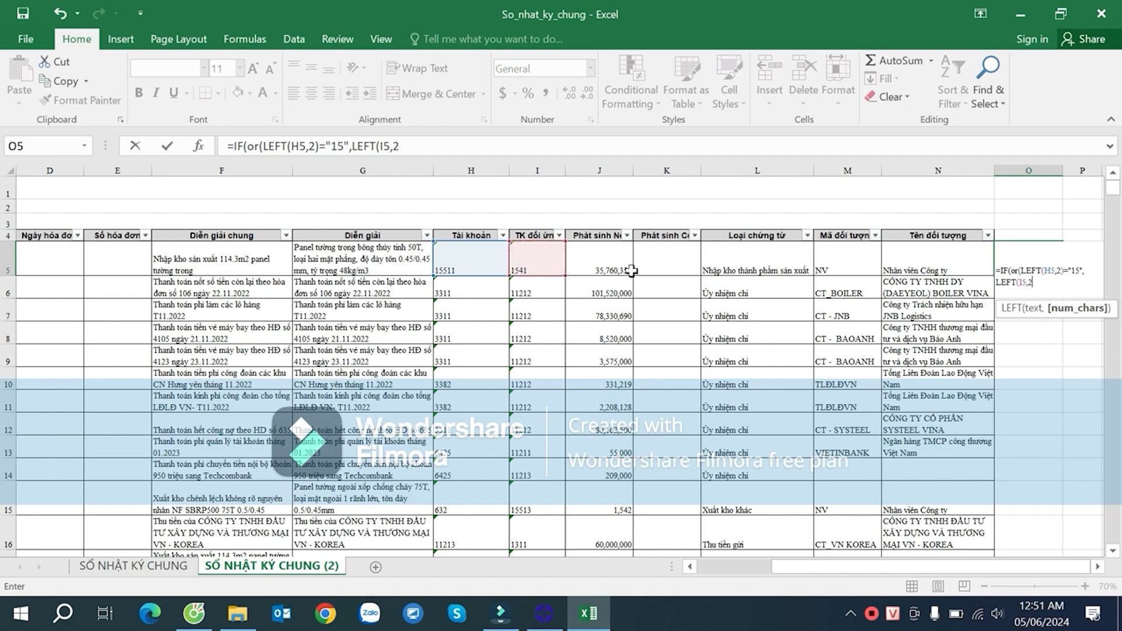
pyautogui.write(',2)="15')
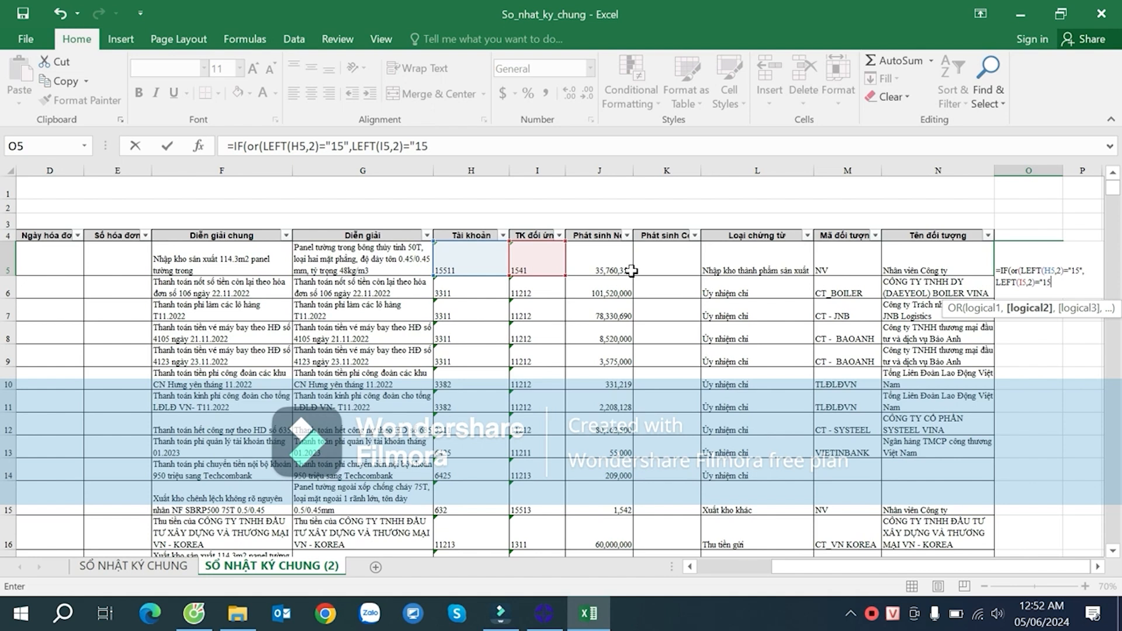
pyautogui.write('"')
pyautogui.write(')')
# - Complete the O5 IF formula so it returns 1 when the OR test is true and 0 otherwise
pyautogui.write(',')
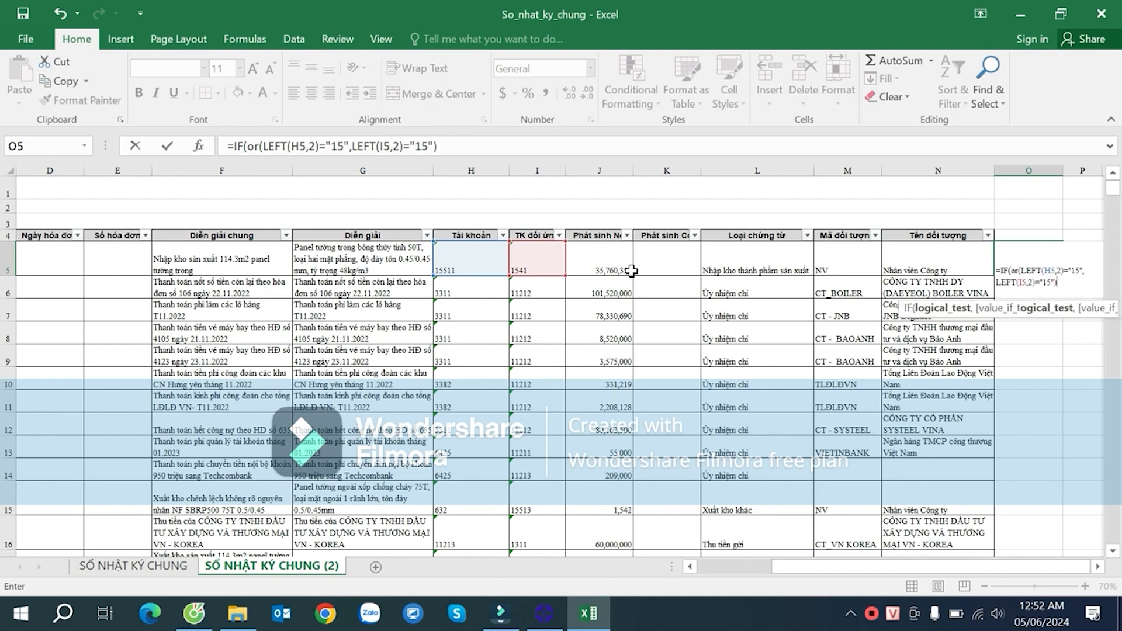
pyautogui.write('1')
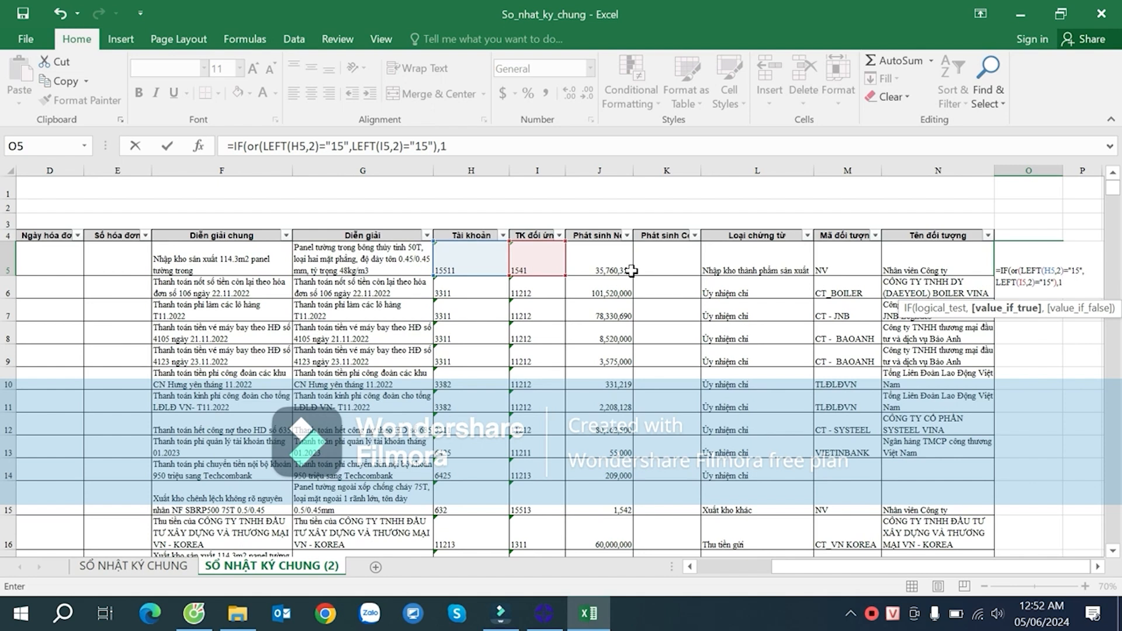
pyautogui.write(',0')
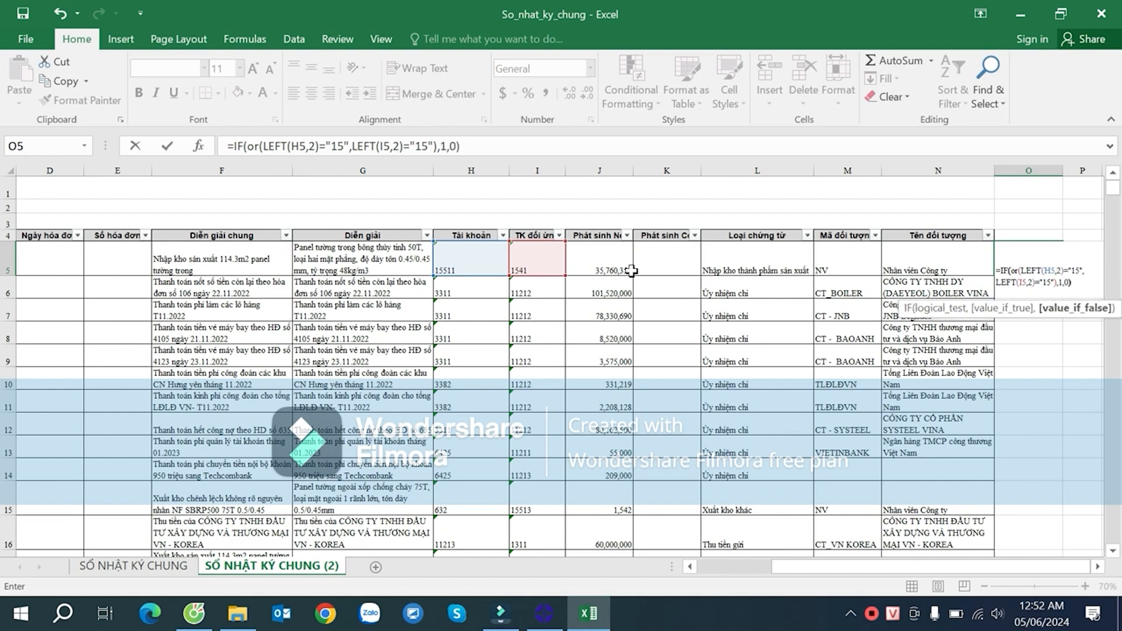
pyautogui.write(')')
pyautogui.press('Return')
# - Reapply the filter to header row 4 from column A through O so that column O is included
pyautogui.moveTo(1024, 235); pyautogui.dragTo(968, 233)
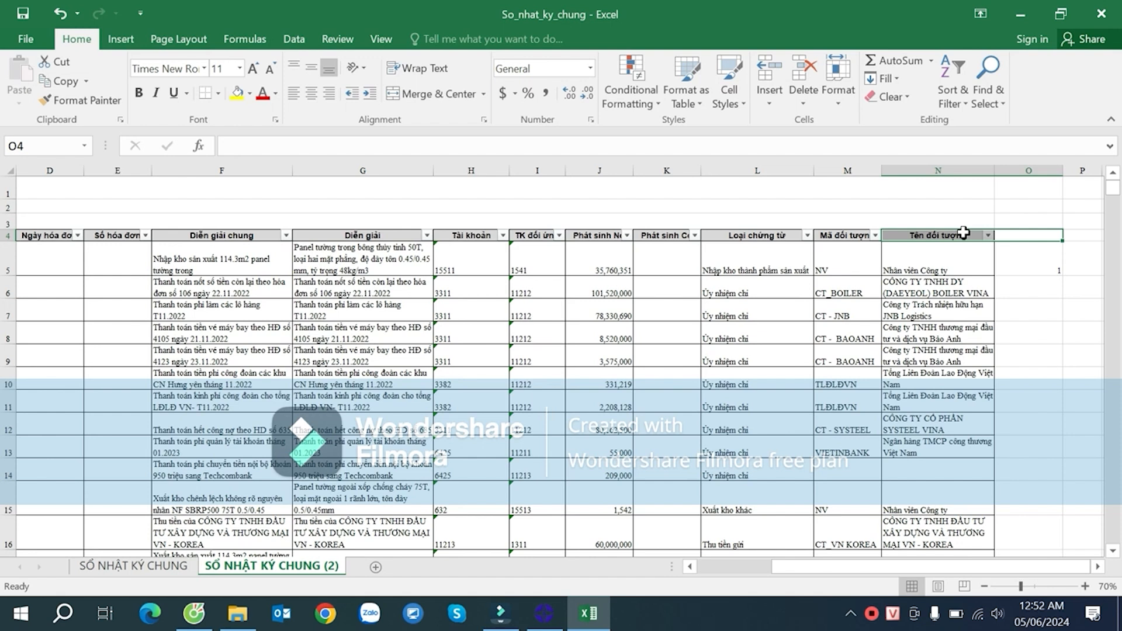
pyautogui.hotkey('ctrl', 'shift', 'Left')
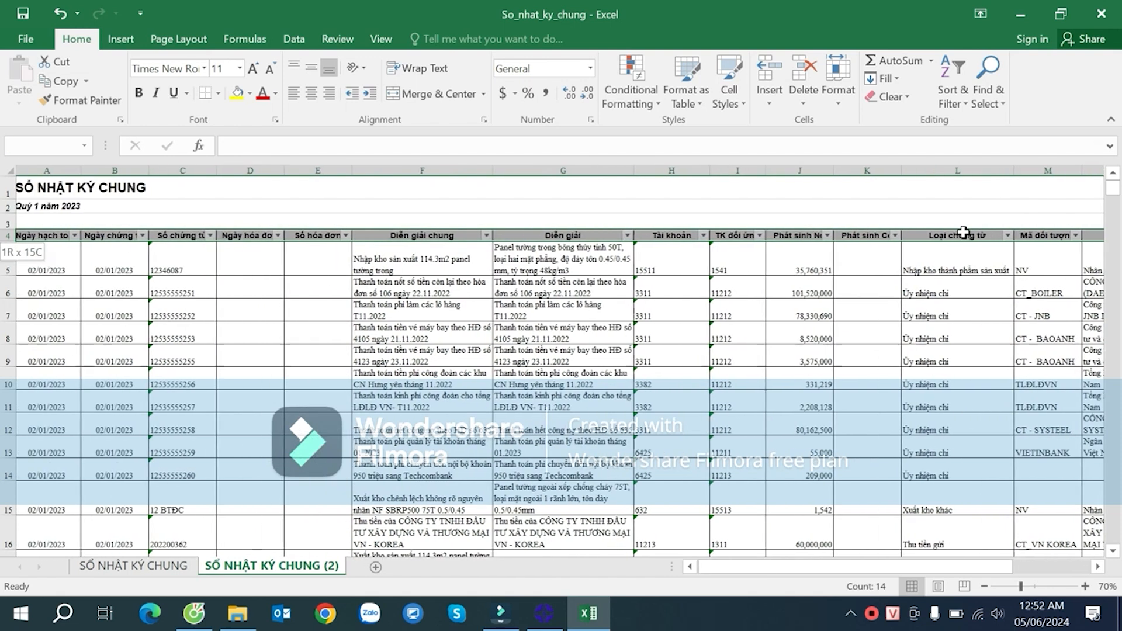
pyautogui.hotkey('ctrl', 'shift', 'l')
pyautogui.hotkey('ctrl', 'shift', 'l')
pyautogui.press('Right')
pyautogui.press('Right')
# - Fill the O5 formula down column O to the last journal entry
pyautogui.click(958, 257)
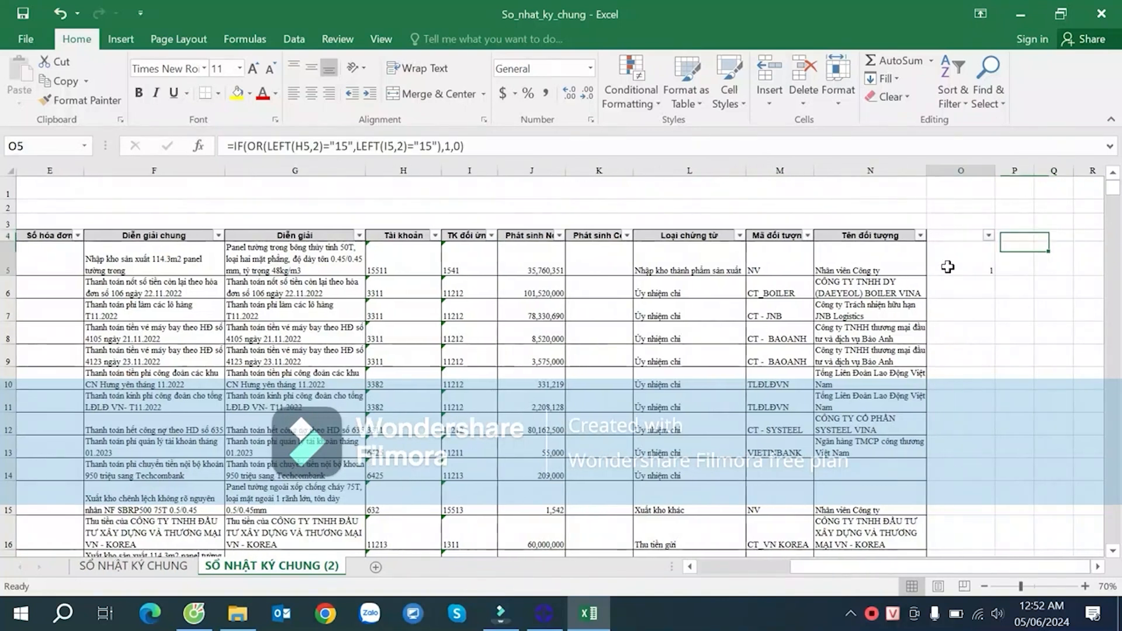
pyautogui.doubleClick(995, 275)
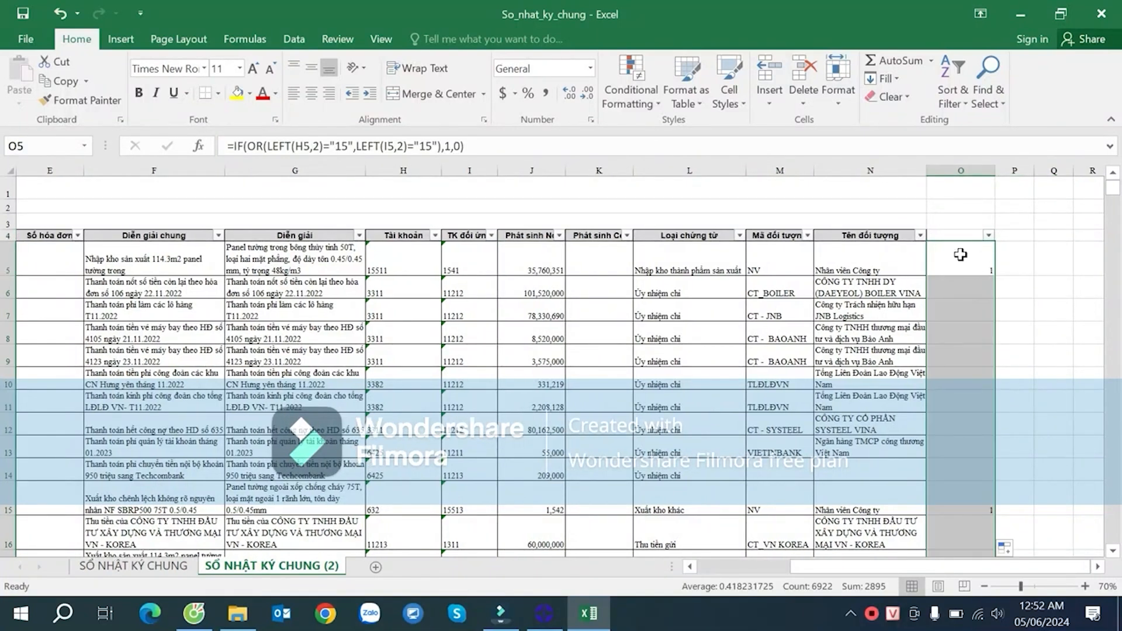
pyautogui.click(961, 256)
# - Check the formula results in the first rows of column O and compare O5 with the account pair in row 5
pyautogui.click(971, 354)
pyautogui.moveTo(977, 291); pyautogui.dragTo(981, 448)
pyautogui.moveTo(976, 316); pyautogui.dragTo(979, 286)
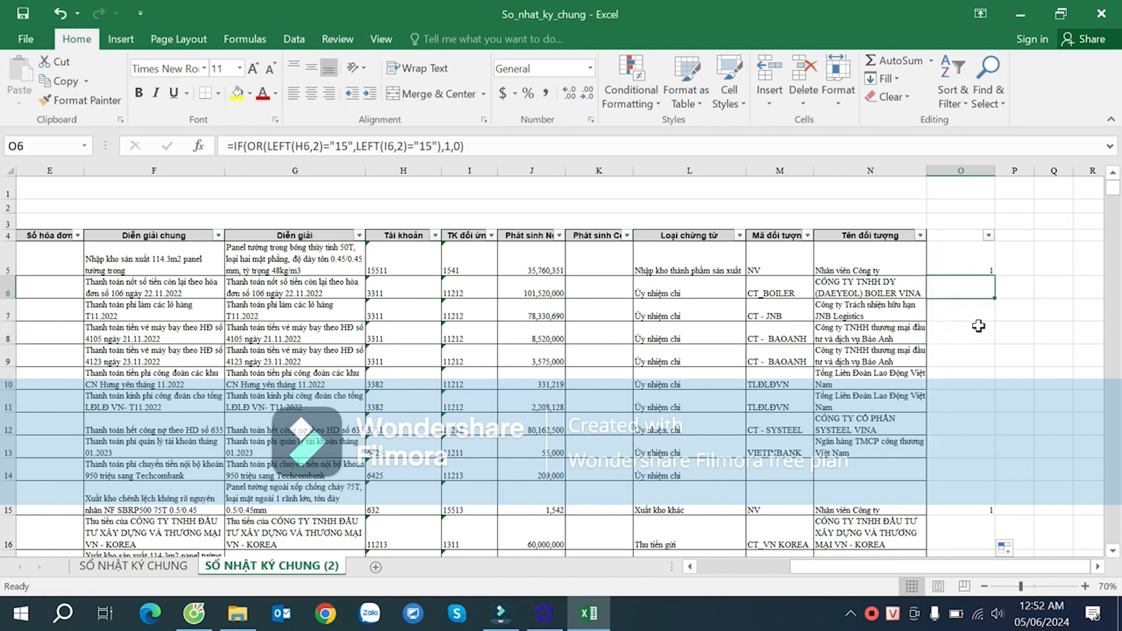
pyautogui.click(960, 362)
pyautogui.click(968, 394)
pyautogui.click(974, 316)
pyautogui.click(972, 269)
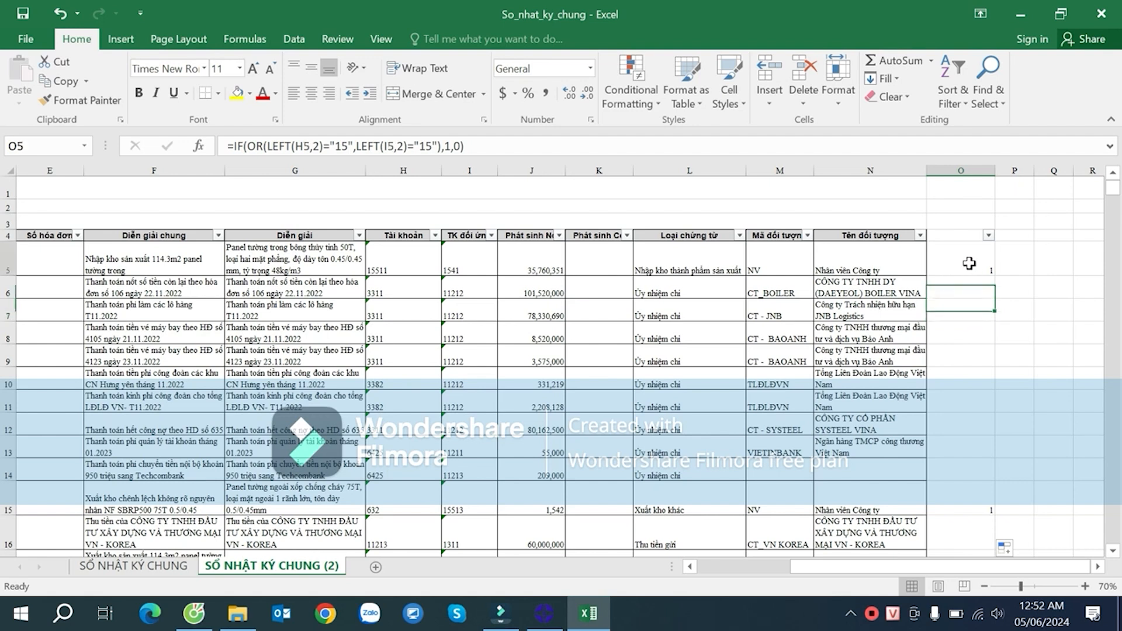
pyautogui.moveTo(390, 259); pyautogui.dragTo(467, 266)
pyautogui.click(708, 259)
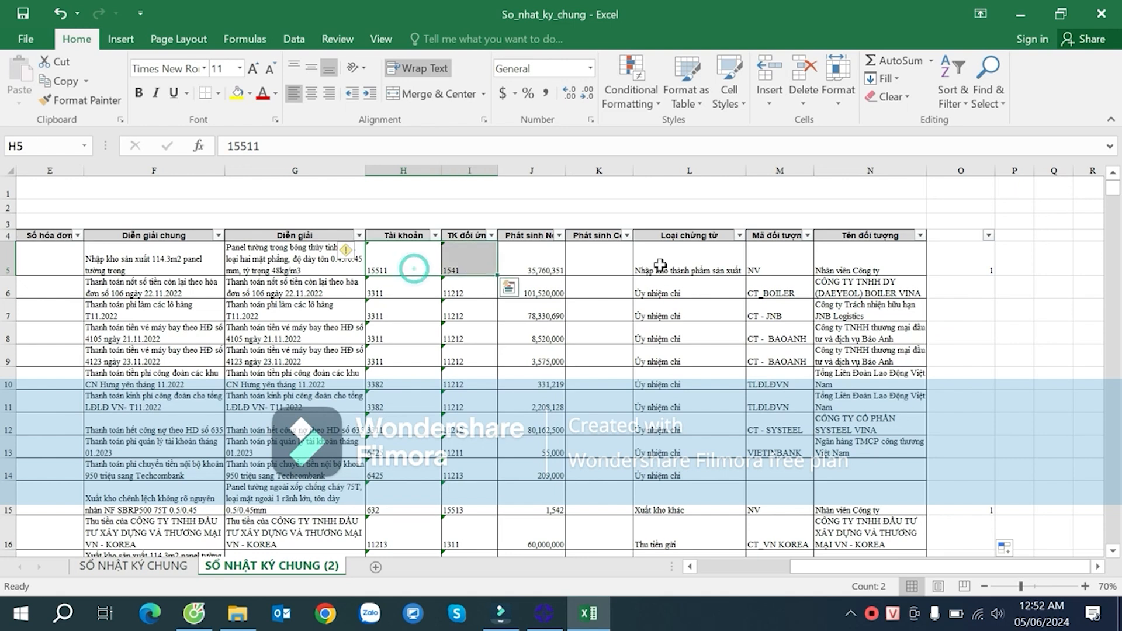
pyautogui.click(971, 261)
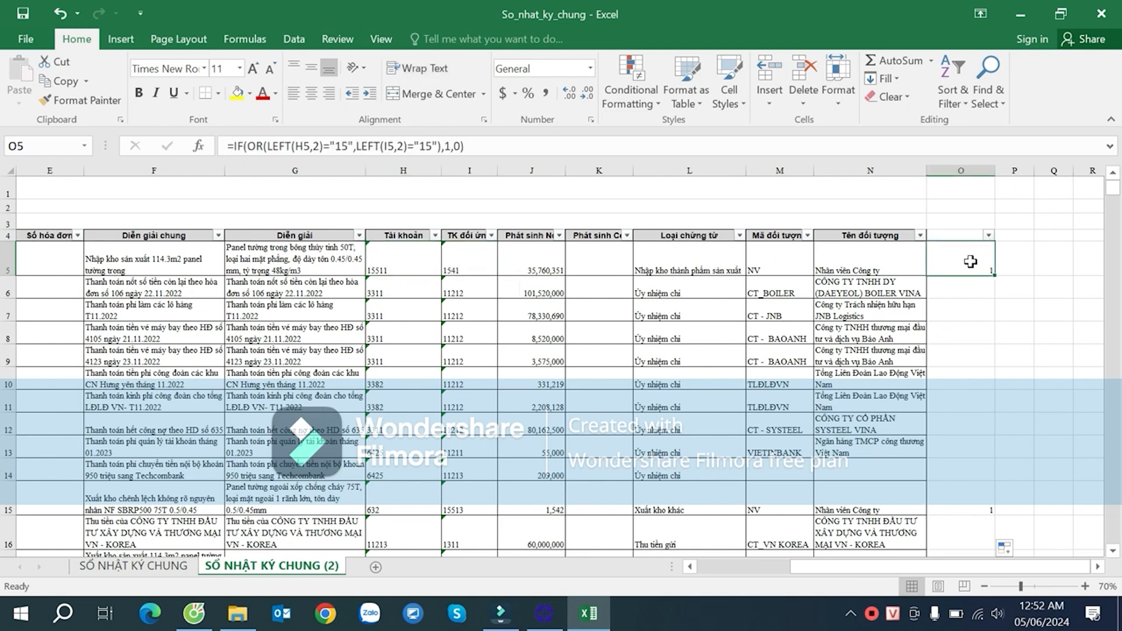
# - Compare the flagged entries in row 5, row 15 and the rows through 23 with their Tài khoản and TK đối ứng accounts
pyautogui.moveTo(379, 265); pyautogui.dragTo(340, 255)
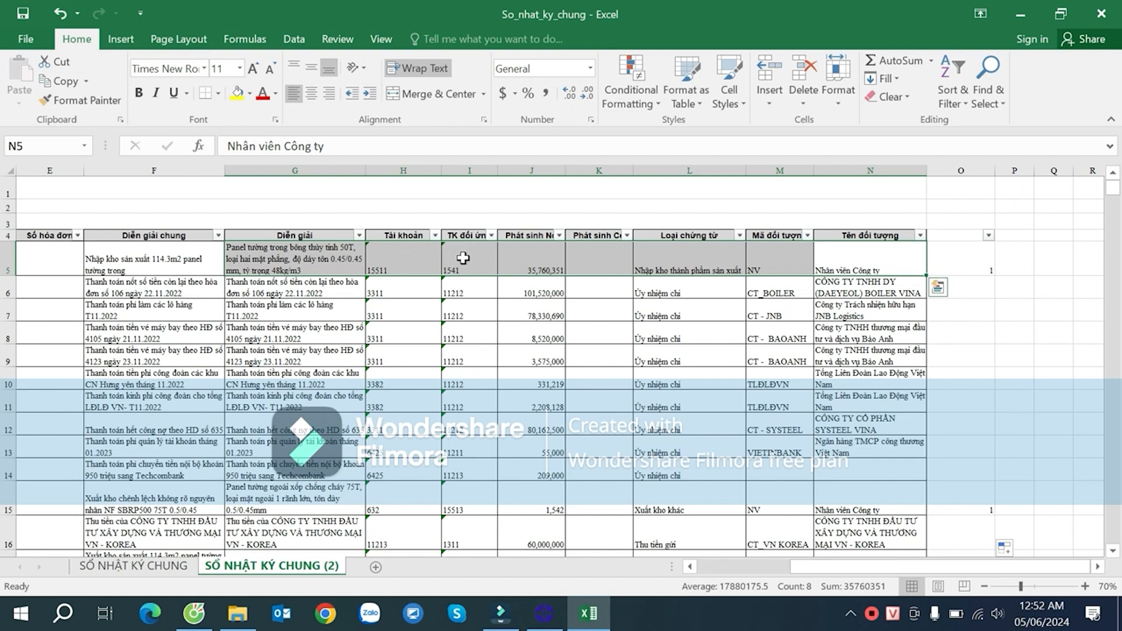
pyautogui.click(952, 426)
pyautogui.scroll(-2, 965, 425)
pyautogui.moveTo(962, 383)
pyautogui.mouseDown()
pyautogui.moveTo(401, 383)
pyautogui.moveTo(946, 386)
pyautogui.mouseUp()
pyautogui.click(491, 382)
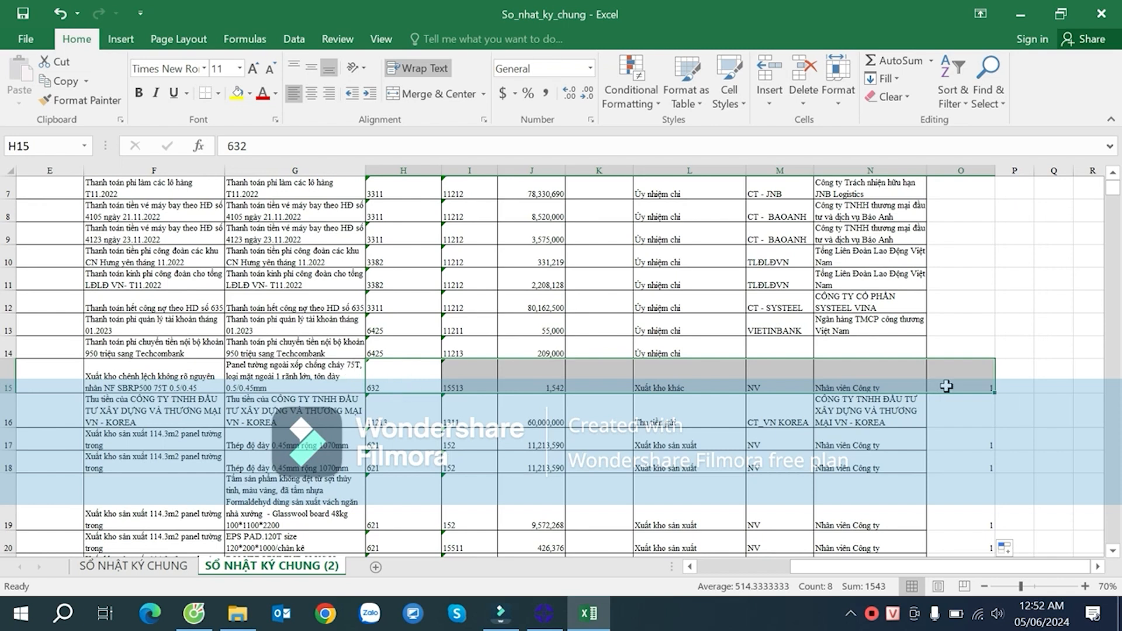
pyautogui.scroll(-2, 947, 386)
pyautogui.moveTo(879, 331); pyautogui.dragTo(387, 308)
pyautogui.scroll(-2, 512, 327)
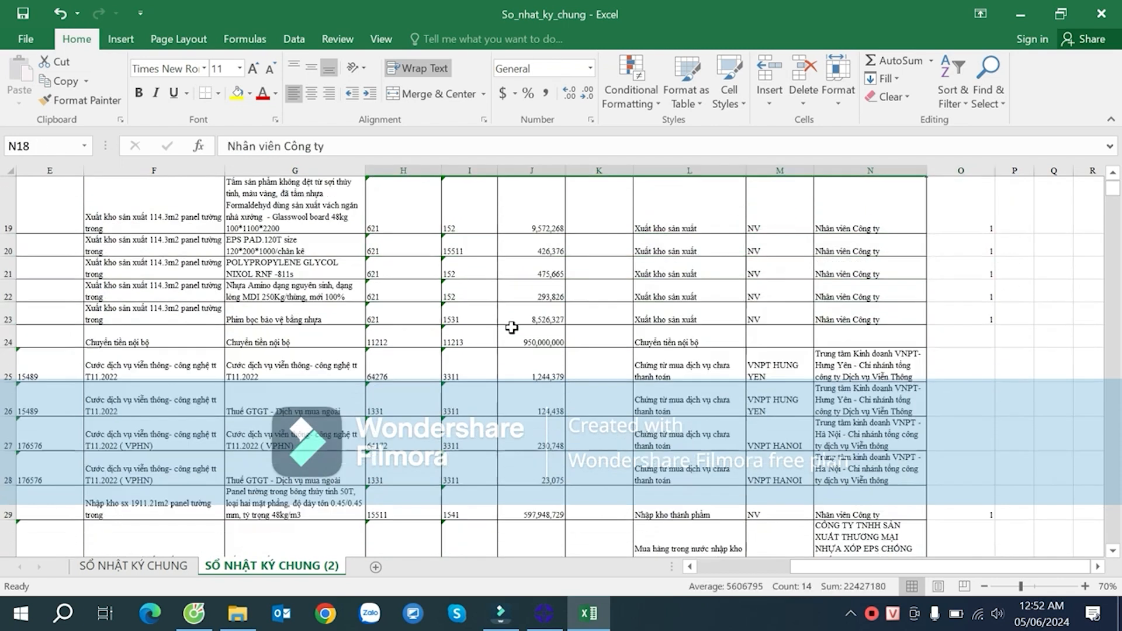
pyautogui.moveTo(881, 319); pyautogui.dragTo(421, 253)
pyautogui.scroll(6, 641, 301)
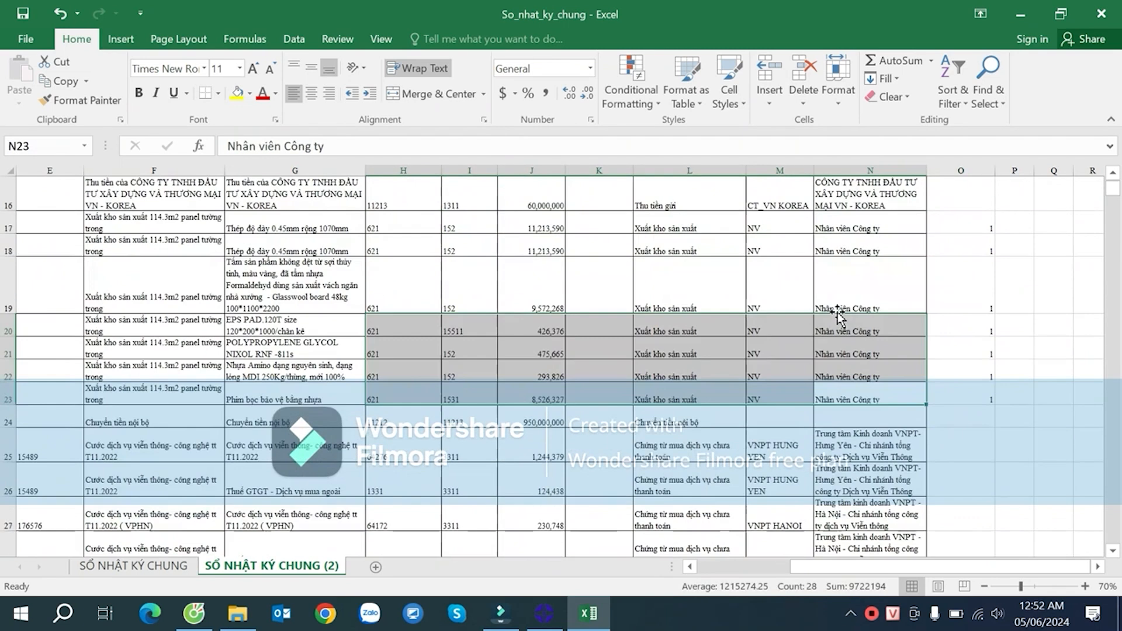
# - Filter column O to exclude blanks, keeping only the entries flagged 1
pyautogui.click(989, 235)
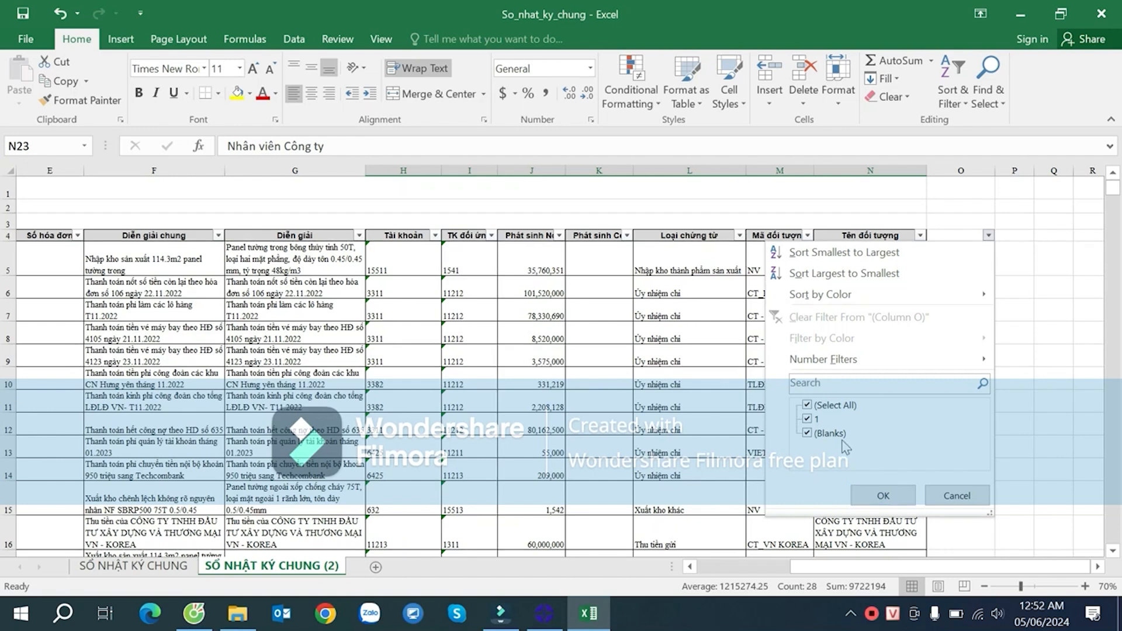
pyautogui.click(818, 433)
pyautogui.click(881, 495)
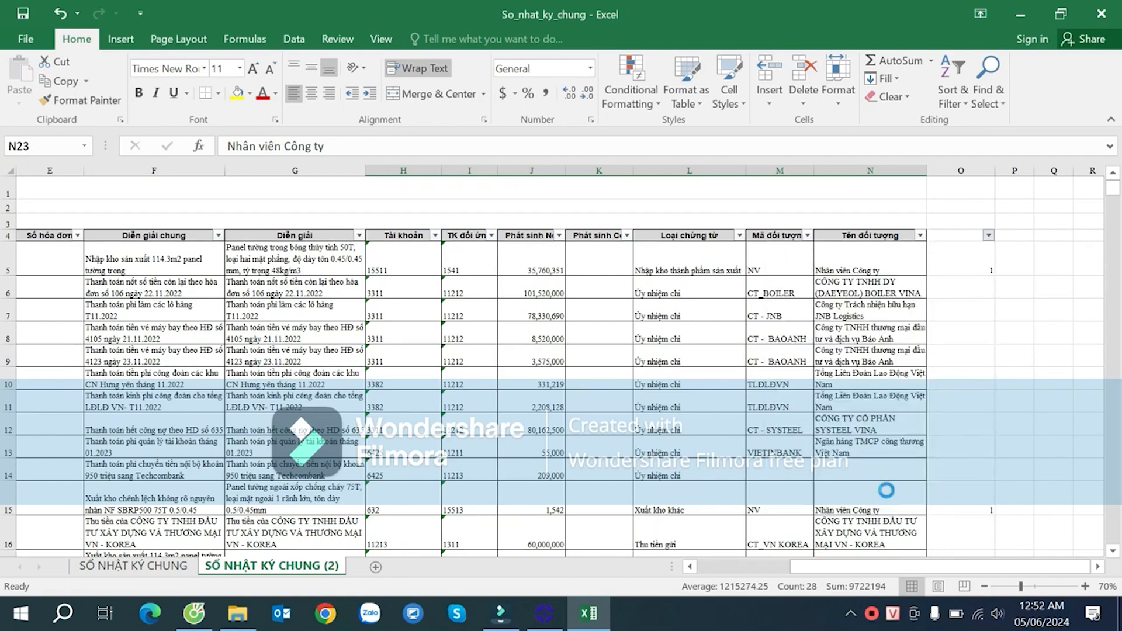
pyautogui.click(967, 298)
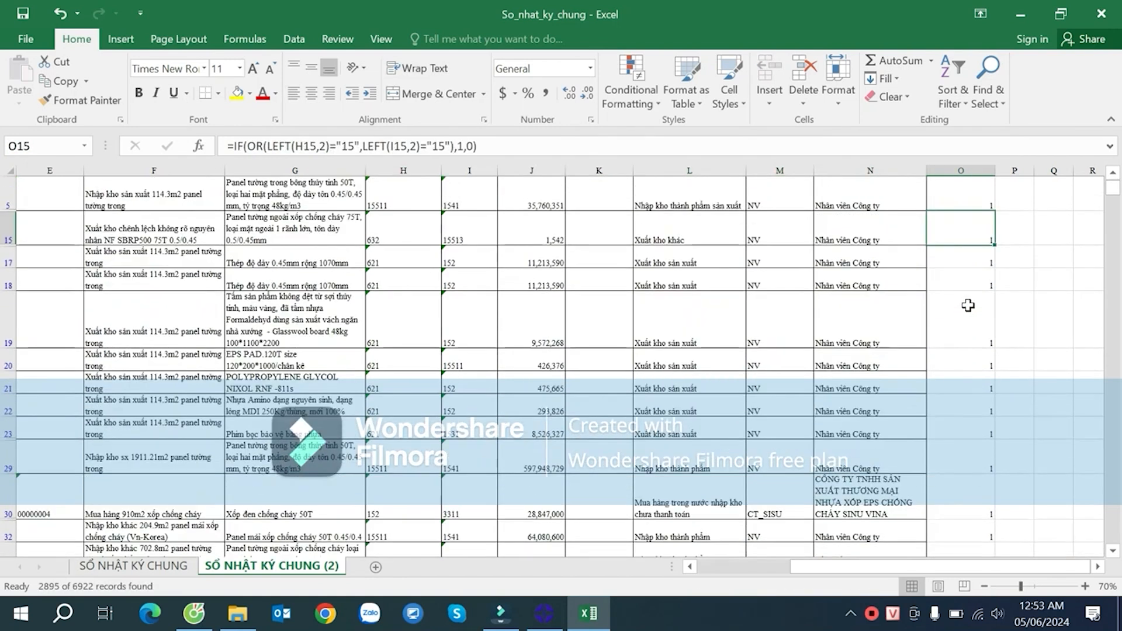
# - Copy the filtered table from header row 4 down, including column O, and paste it into a new sheet starting at A2
pyautogui.click(602, 237)
pyautogui.hotkey('ctrl', 'Left')
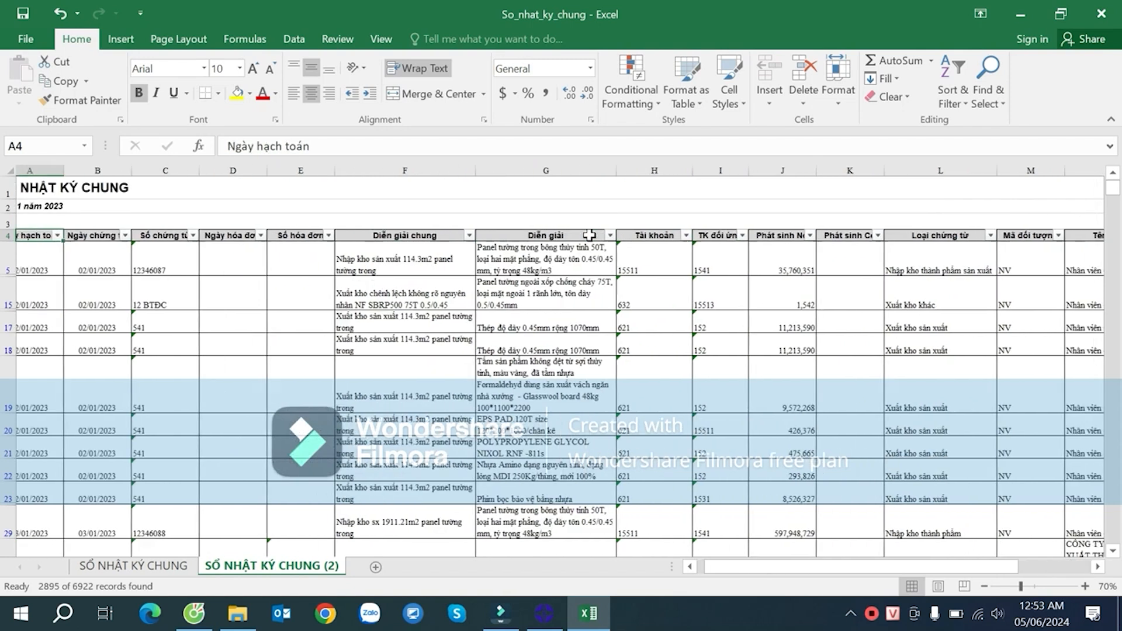
pyautogui.hotkey('ctrl', 'shift', 'Right')
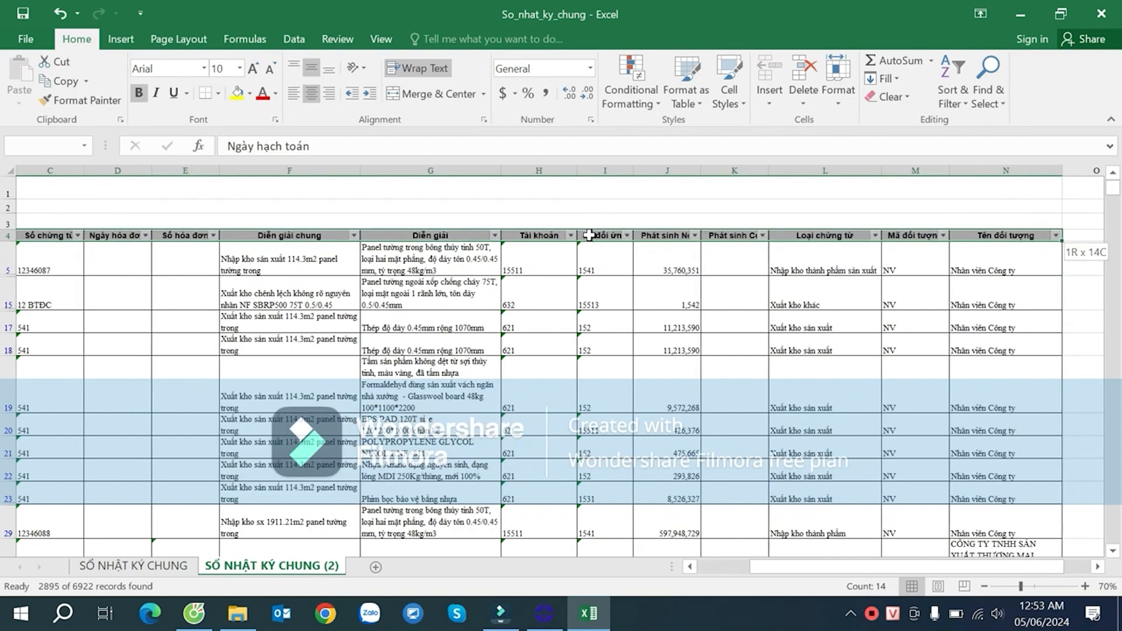
pyautogui.hotkey('ctrl', 'shift', 'Down')
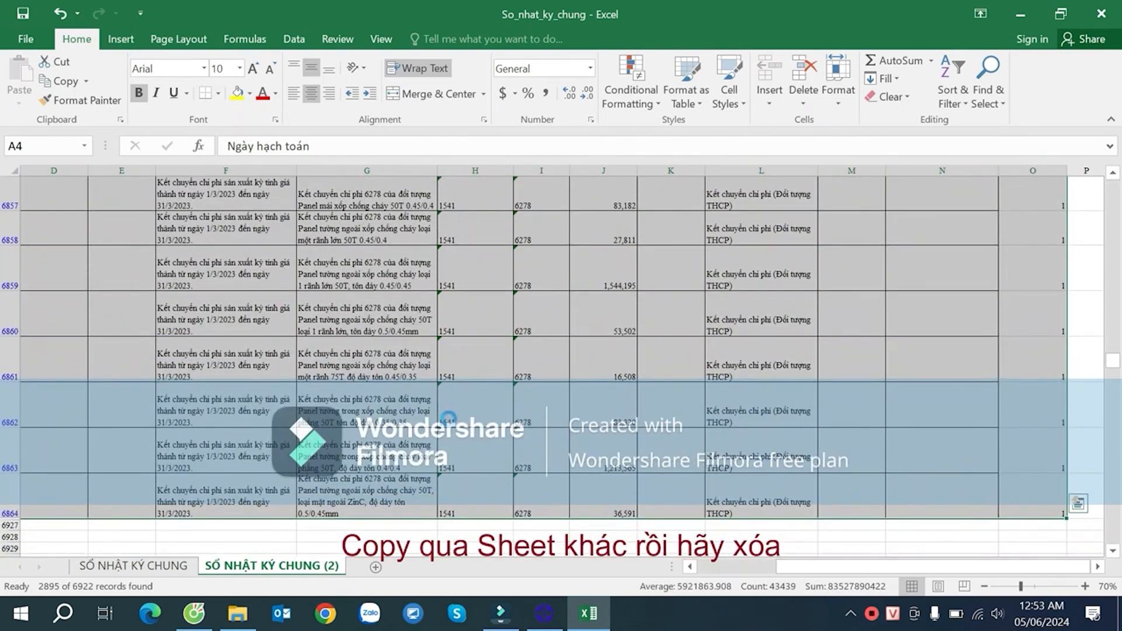
pyautogui.hotkey('ctrl', 'c')
pyautogui.click(376, 567)
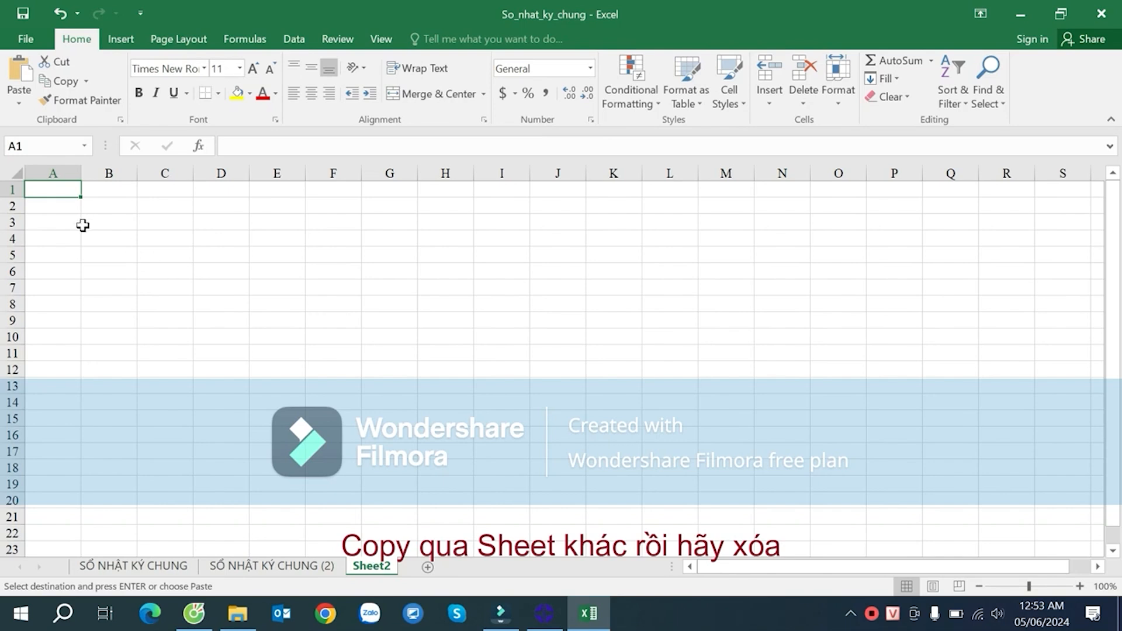
pyautogui.click(51, 205)
pyautogui.press('Return')
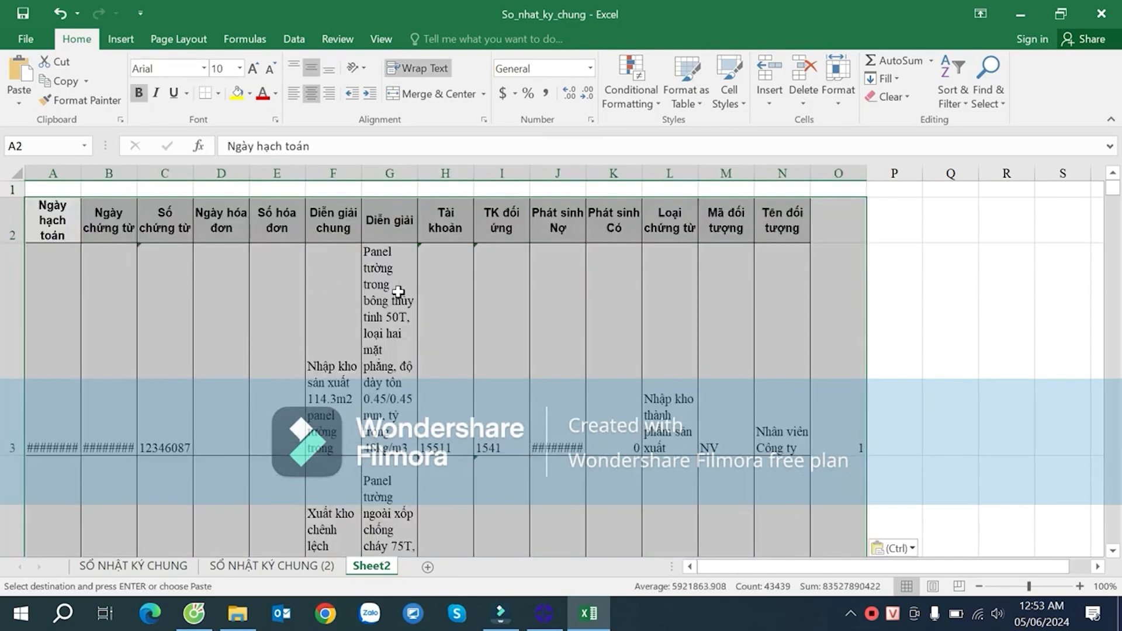
# - Set the row height of the header row and all pasted entry rows below it to 15
pyautogui.rightClick(12, 222)
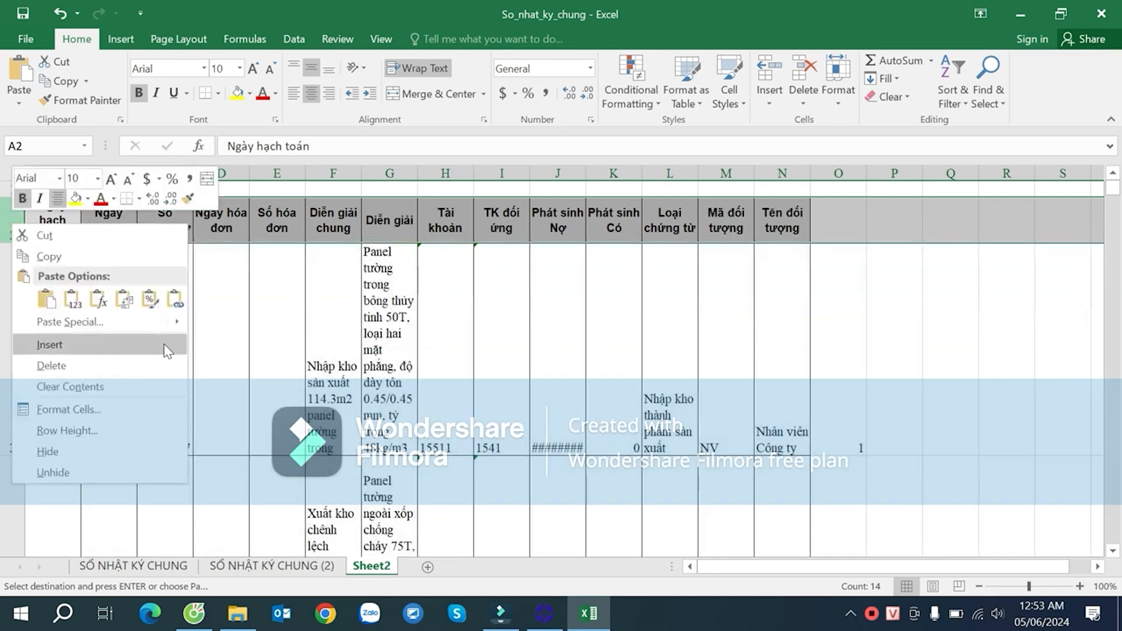
pyautogui.click(96, 422)
pyautogui.write('18')
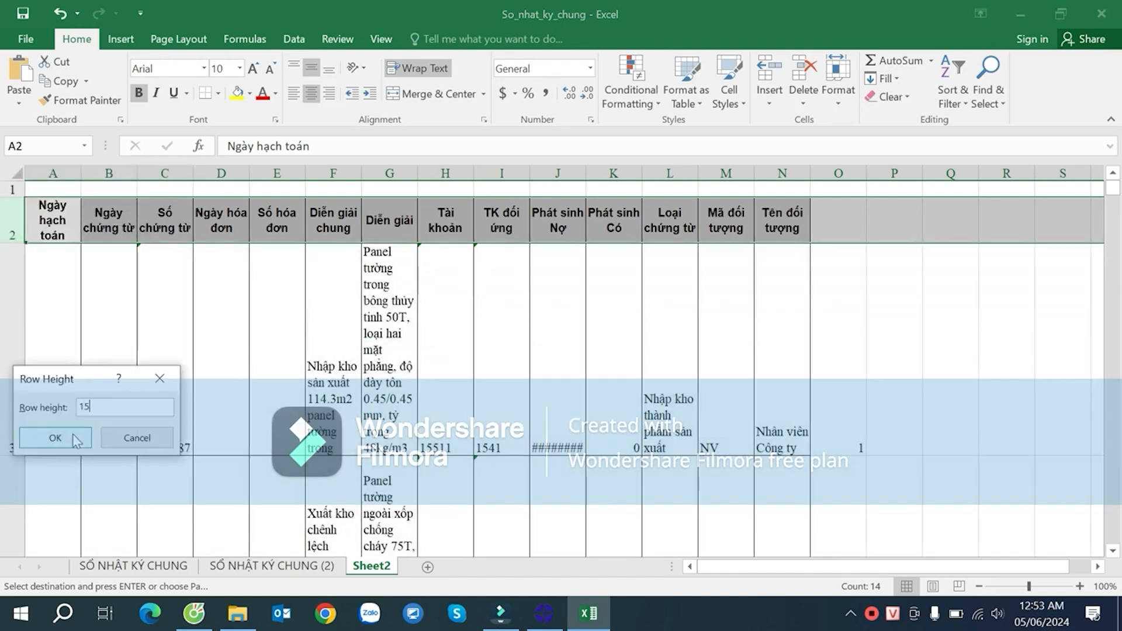
pyautogui.click(56, 439)
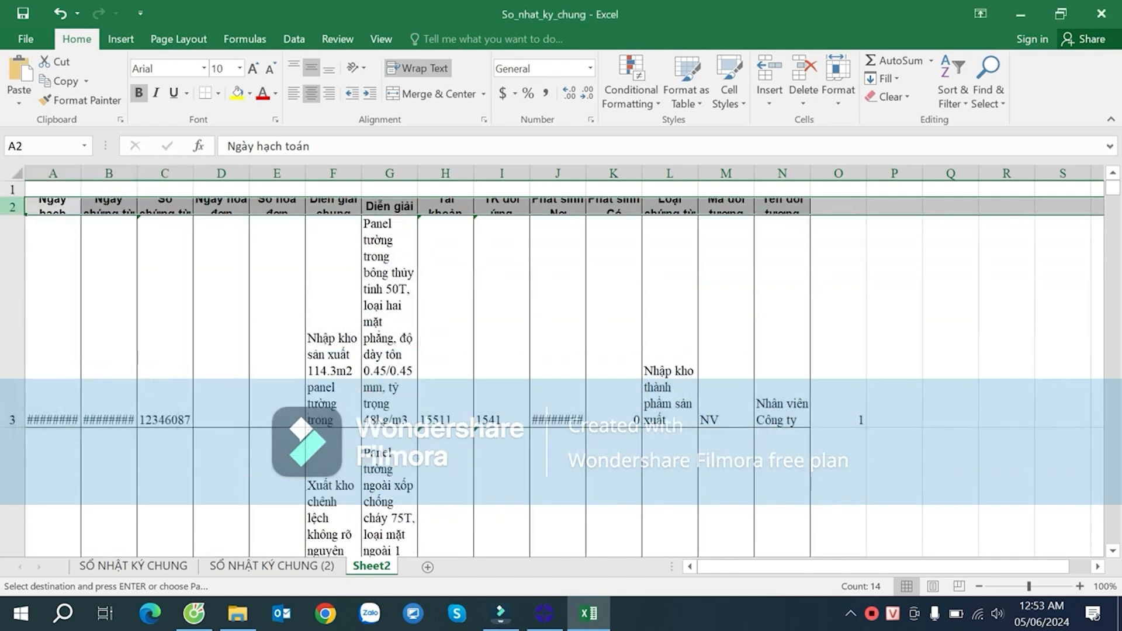
pyautogui.hotkey('ctrl', 'shift', 'Down')
pyautogui.rightClick(14, 282)
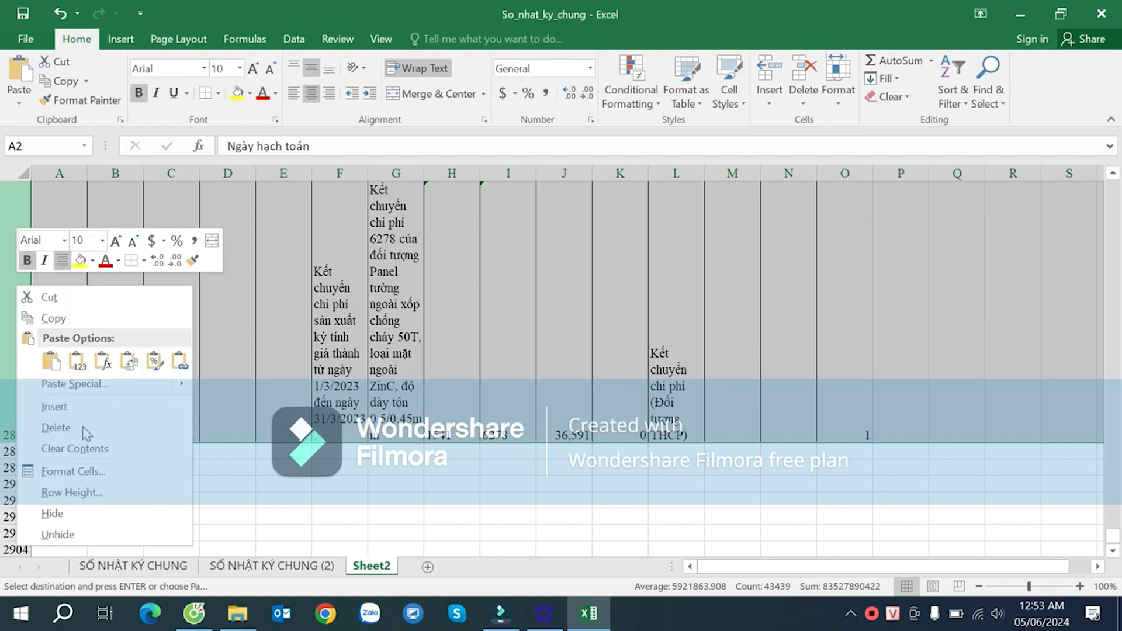
pyautogui.click(104, 482)
pyautogui.write('15')
pyautogui.click(47, 502)
pyautogui.click(277, 295)
# - Increase the height of header row 2 and widen columns A and B and the Phát sinh Nợ column so their contents fit
pyautogui.moveTo(14, 215); pyautogui.dragTo(15, 229)
pyautogui.moveTo(53, 173); pyautogui.dragTo(151, 174)
pyautogui.moveTo(24, 232); pyautogui.dragTo(23, 242)
pyautogui.click(404, 249)
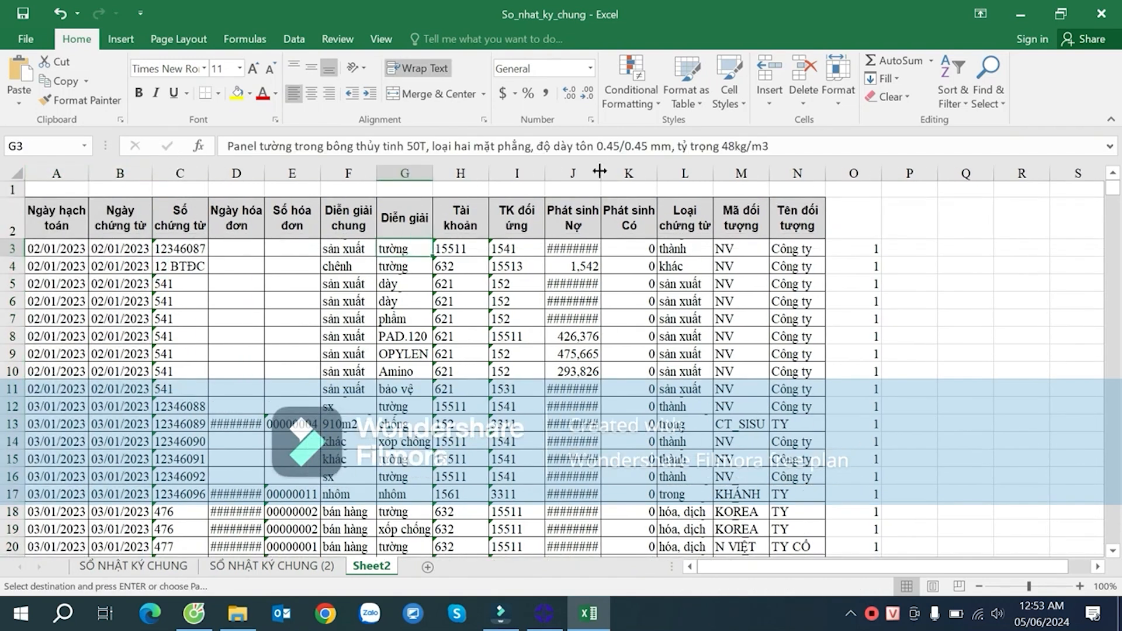
pyautogui.moveTo(600, 171); pyautogui.dragTo(627, 170)
pyautogui.click(877, 336)
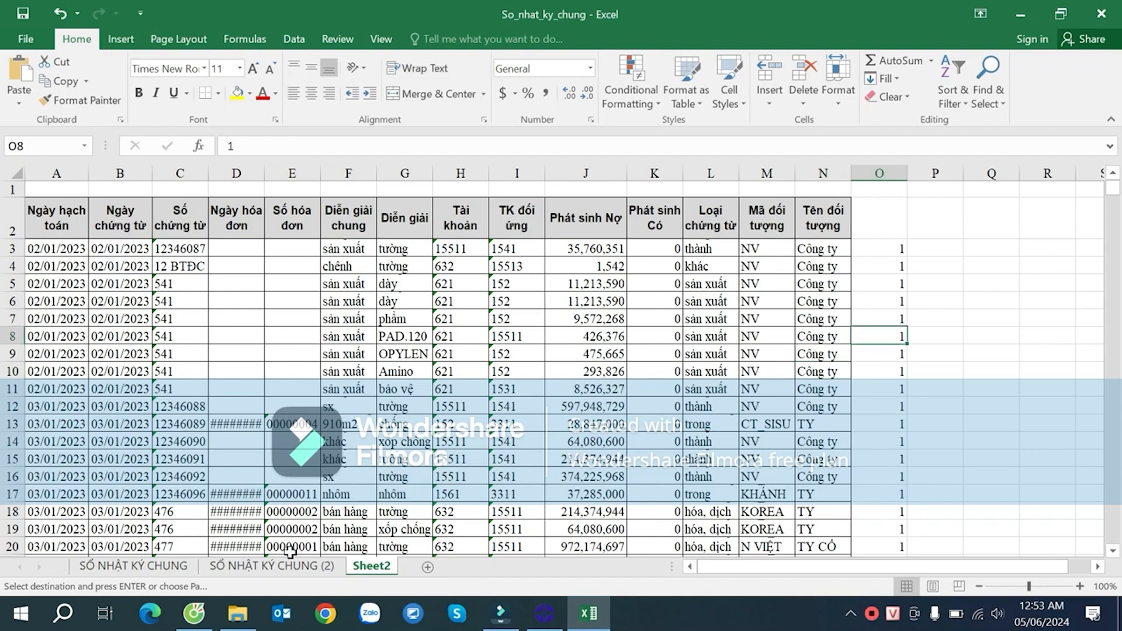
# - Switch back to the SỔ NHẬT KÝ CHUNG (2) sheet and return to header row 4 of the filtered table
pyautogui.click(263, 566)
pyautogui.click(739, 362)
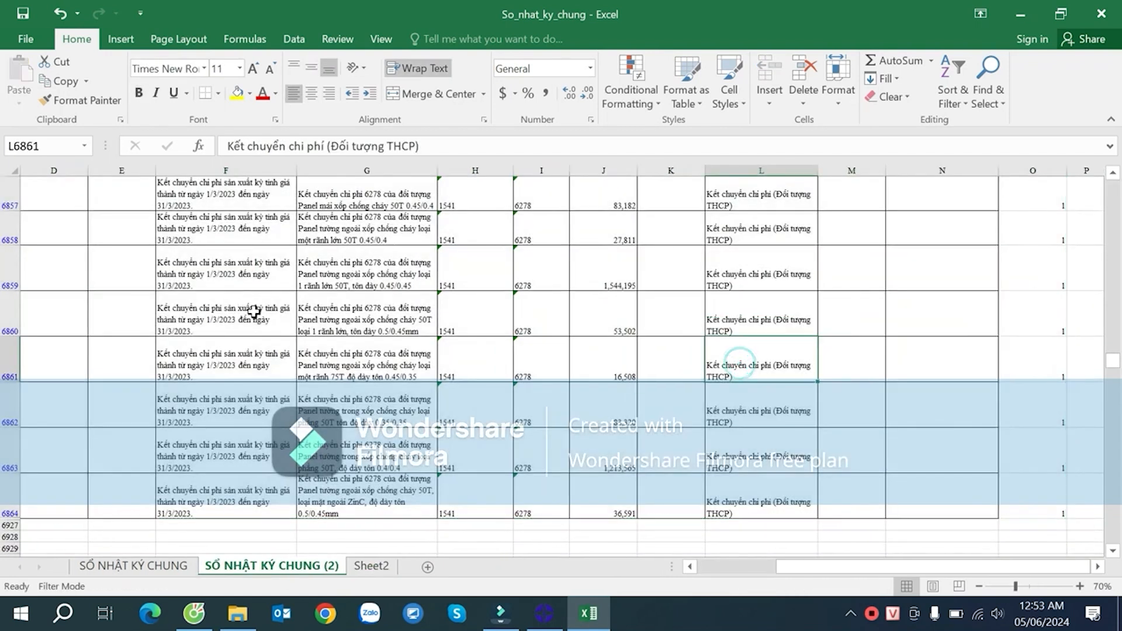
pyautogui.scroll(10, 245, 293)
pyautogui.click(208, 293)
pyautogui.hotkey('ctrl', 'Up')
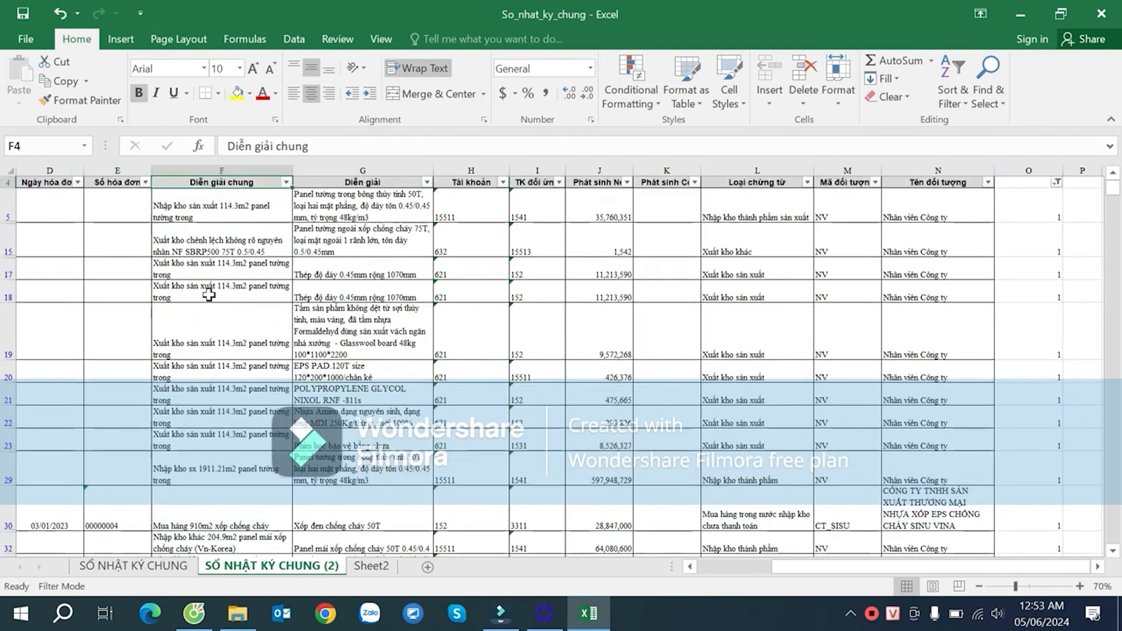
# - Delete all filtered entry rows from row 5 down to the last entry on the SỔ NHẬT KÝ CHUNG (2) sheet
pyautogui.press('Left')
pyautogui.press('Left')
pyautogui.press('Left')
pyautogui.press('Left')
pyautogui.press('Left')
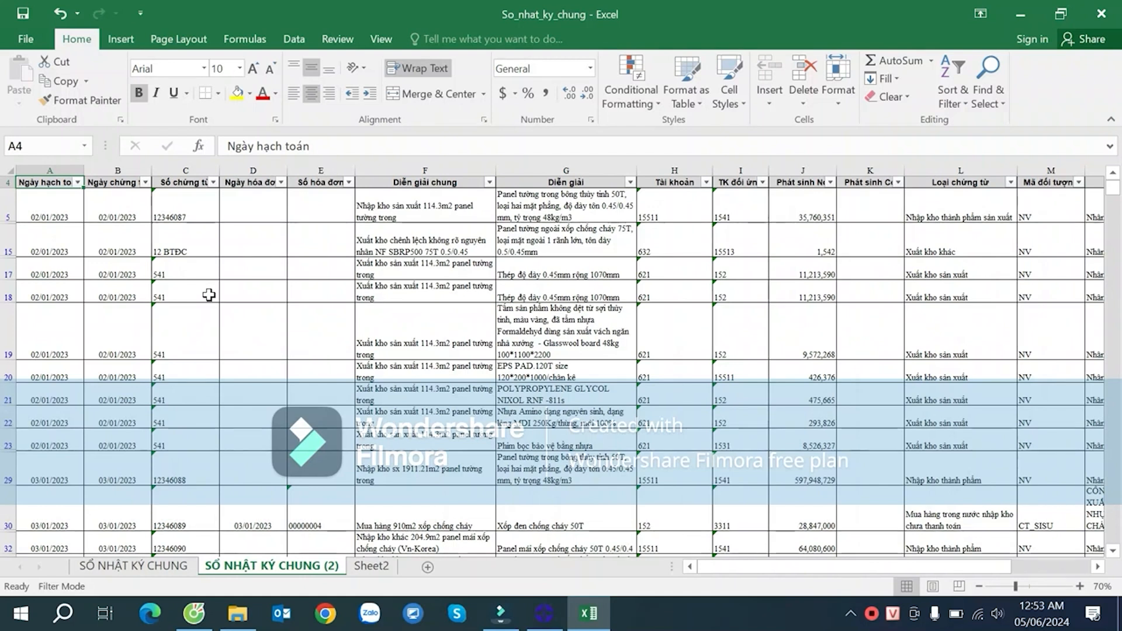
pyautogui.click(8, 205)
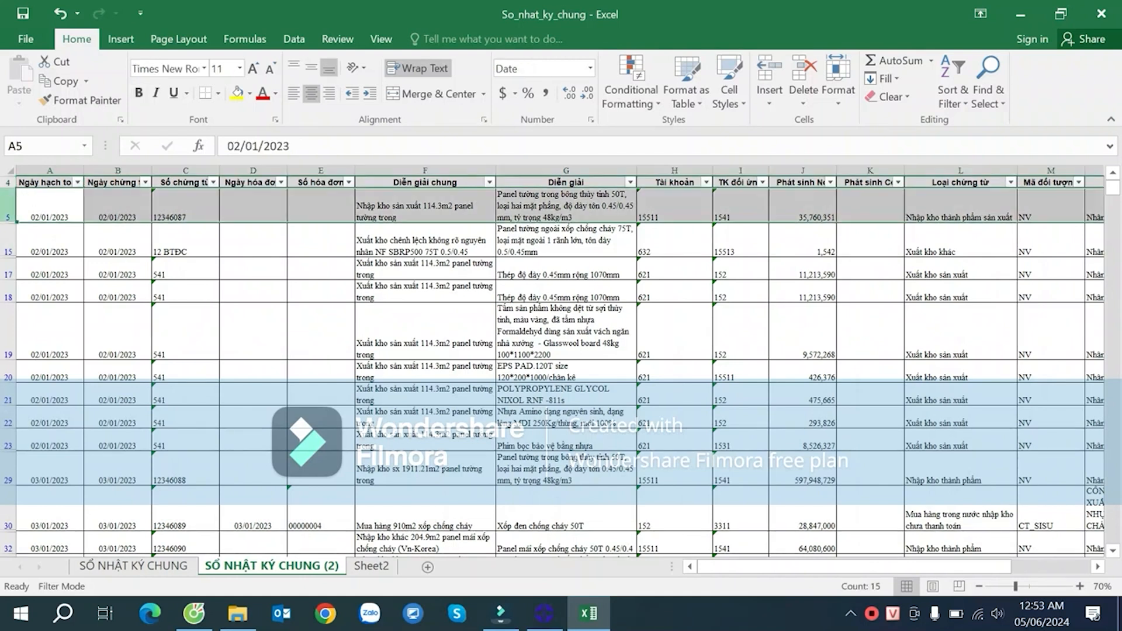
pyautogui.hotkey('ctrl', 'shift', 'Down')
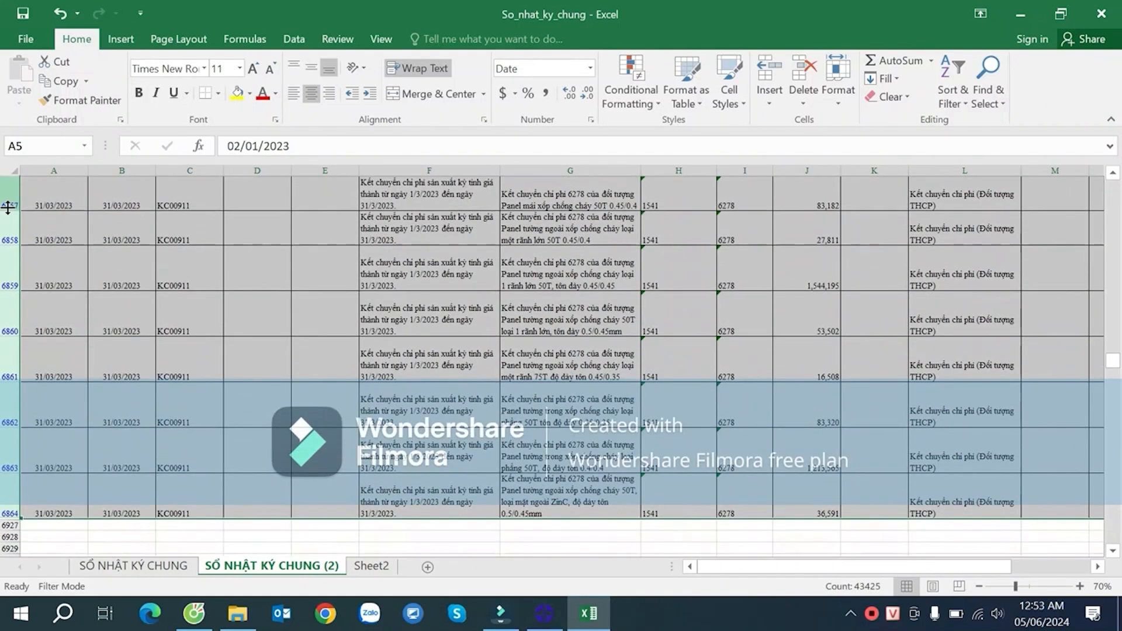
pyautogui.rightClick(11, 460)
pyautogui.click(77, 325)
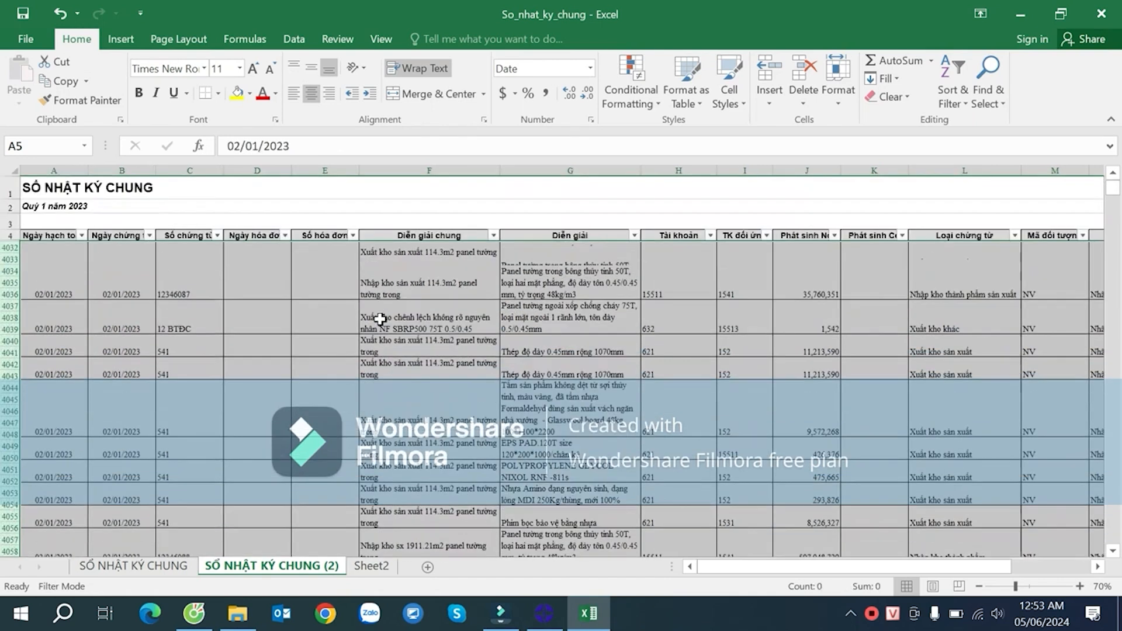
pyautogui.click(658, 306)
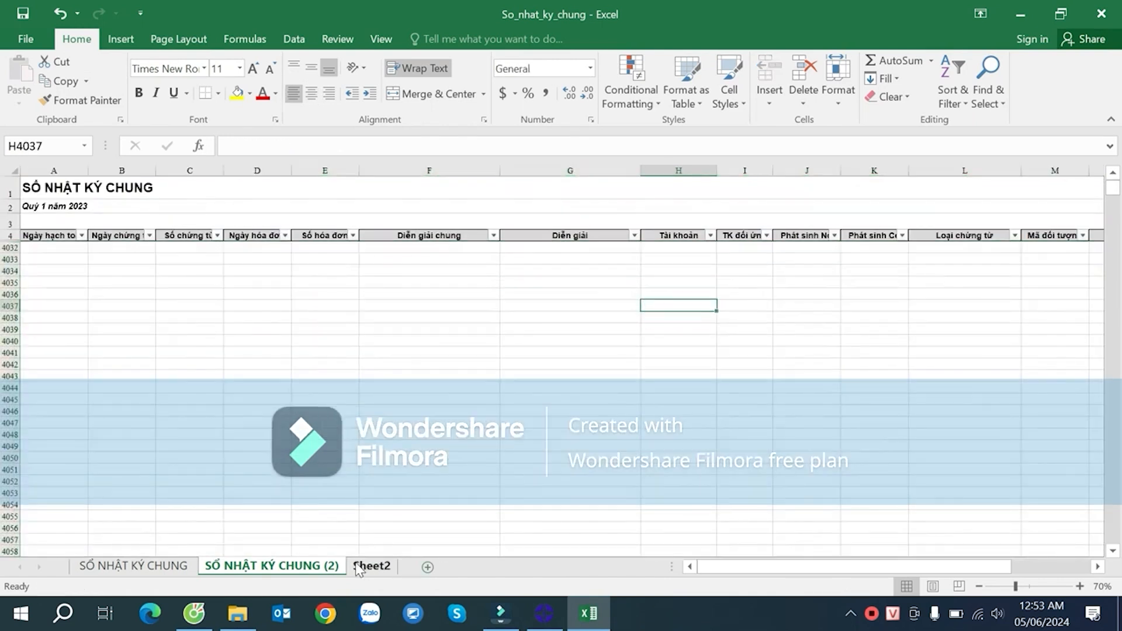
# - Rename Sheet2 as NoImportGL
pyautogui.rightClick(372, 566)
pyautogui.click(420, 408)
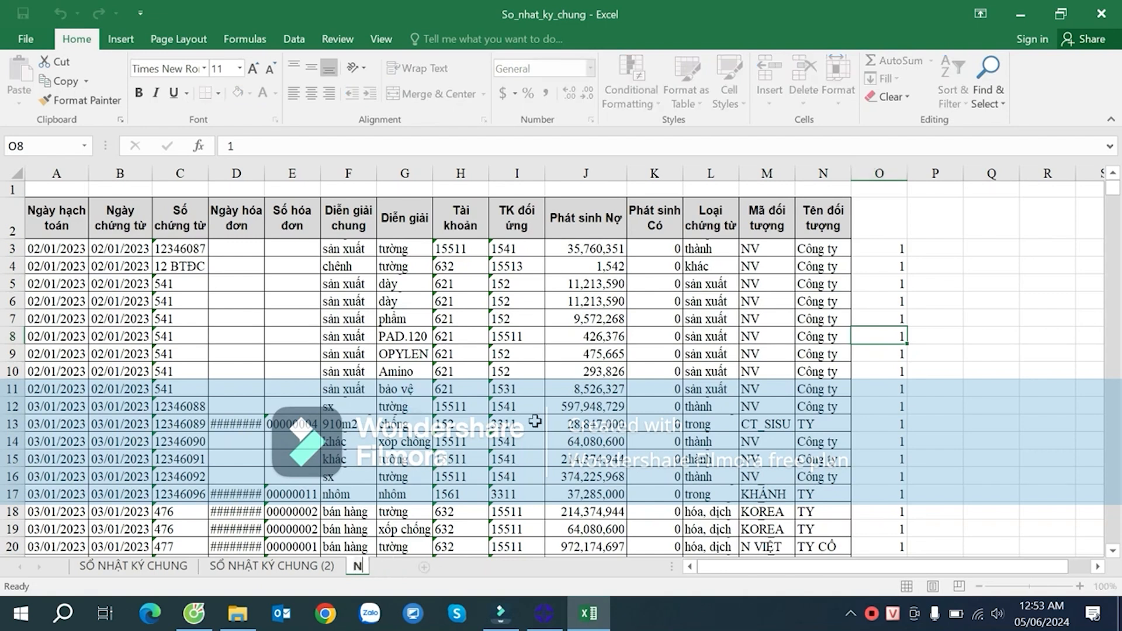
pyautogui.write('NoImportG')
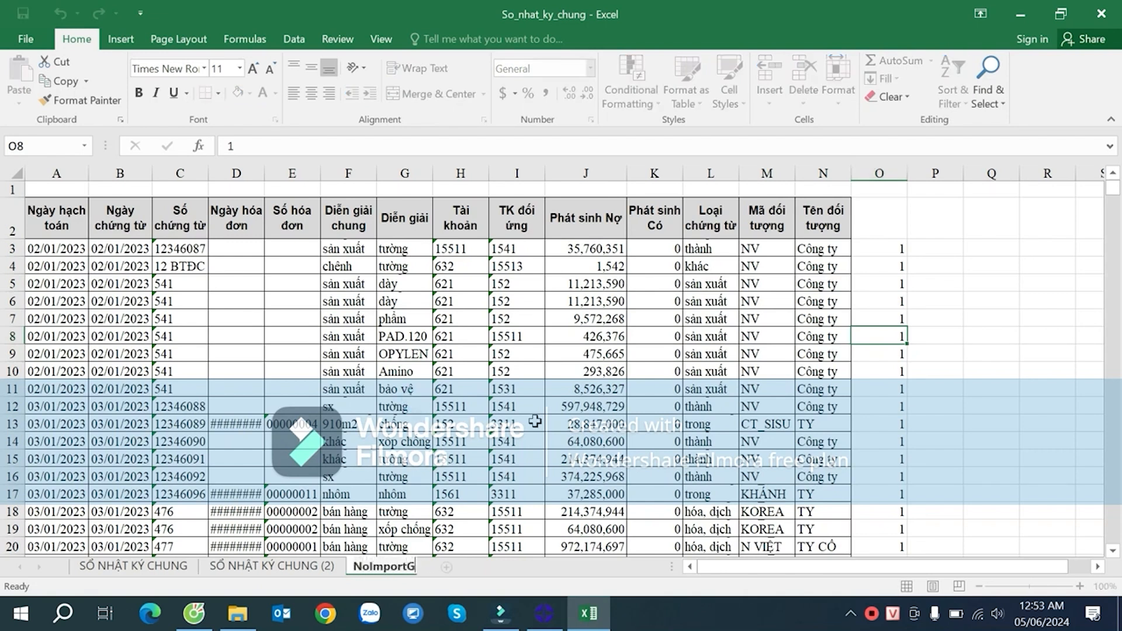
pyautogui.write('L')
pyautogui.press('Return')
pyautogui.click(405, 441)
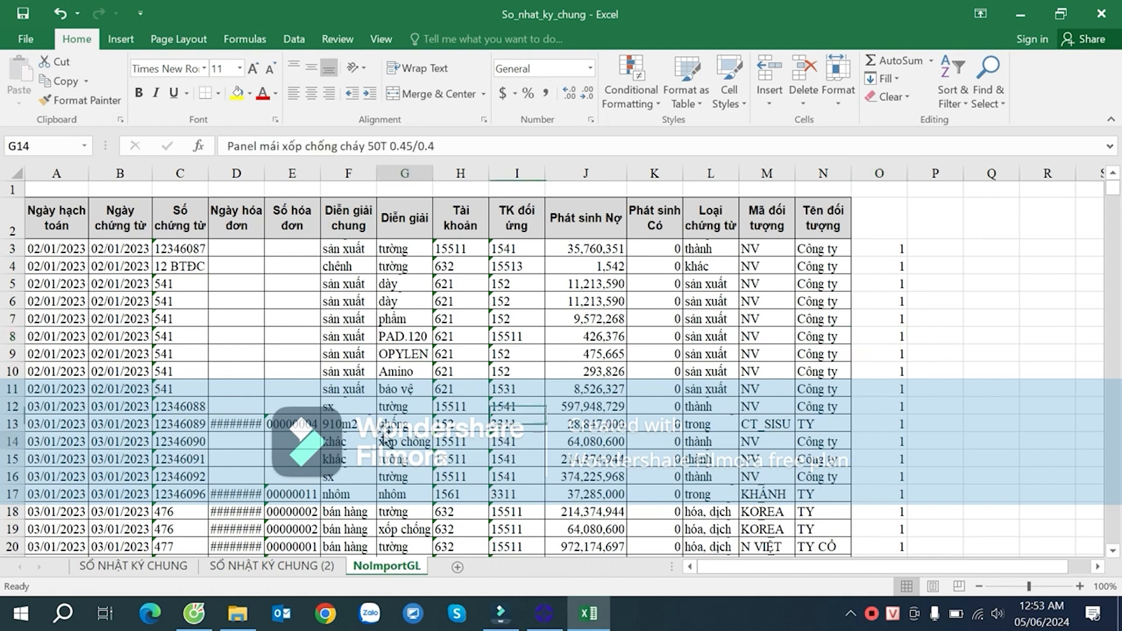
# - Auto-fit the Ngày hóa đơn and Số hóa đơn columns so their contents fit
pyautogui.doubleClick(264, 173)
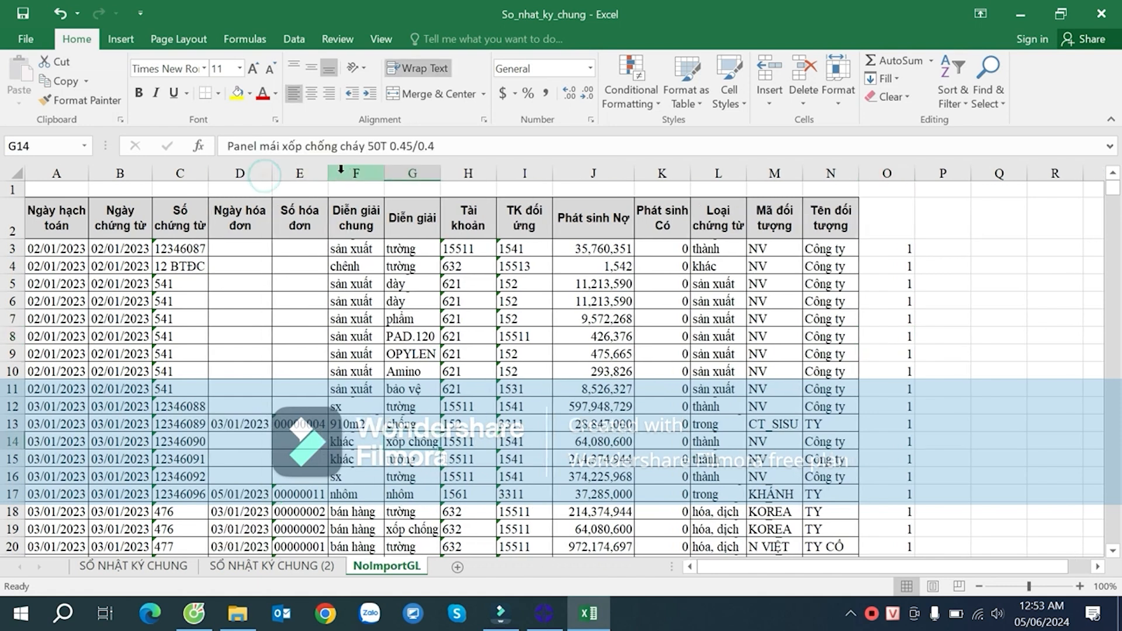
pyautogui.doubleClick(329, 174)
pyautogui.click(597, 354)
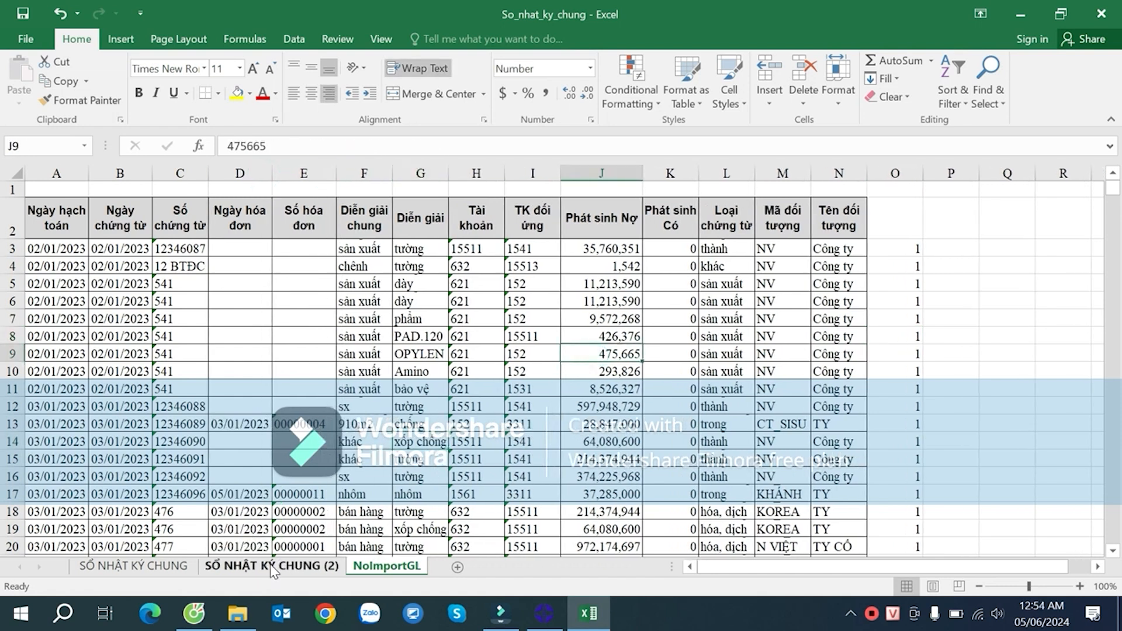
# - On the SỔ NHẬT KÝ CHUNG (2) sheet, select all values in the column O filter to show the remaining entries
pyautogui.click(272, 566)
pyautogui.click(914, 280)
pyautogui.click(954, 237)
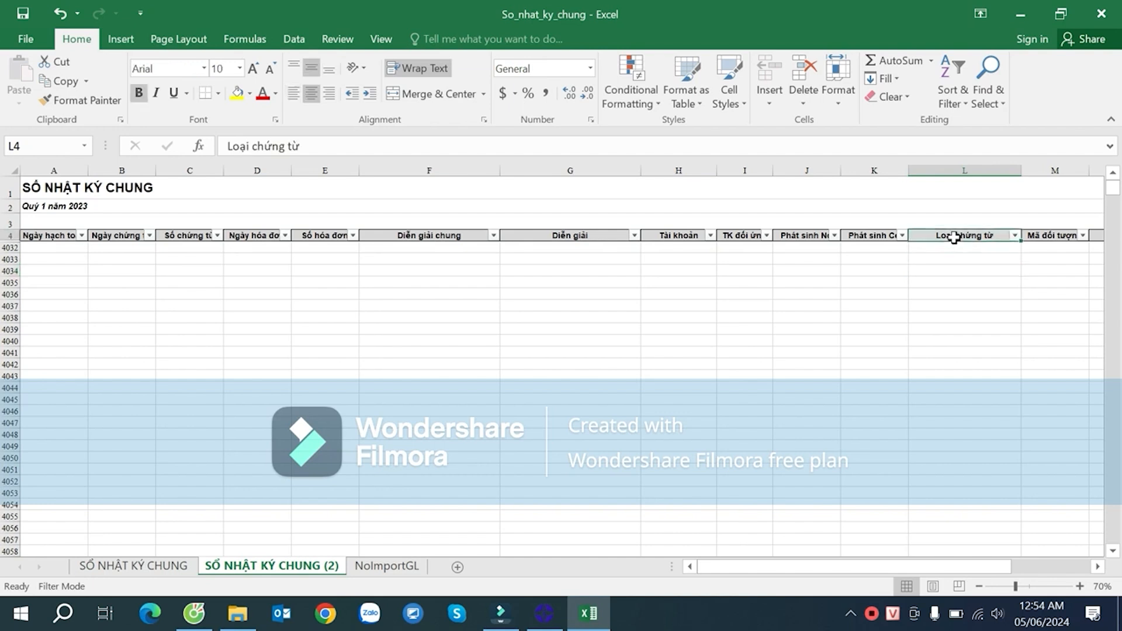
pyautogui.press('Right')
pyautogui.press('Right')
pyautogui.press('Right')
pyautogui.press('Right')
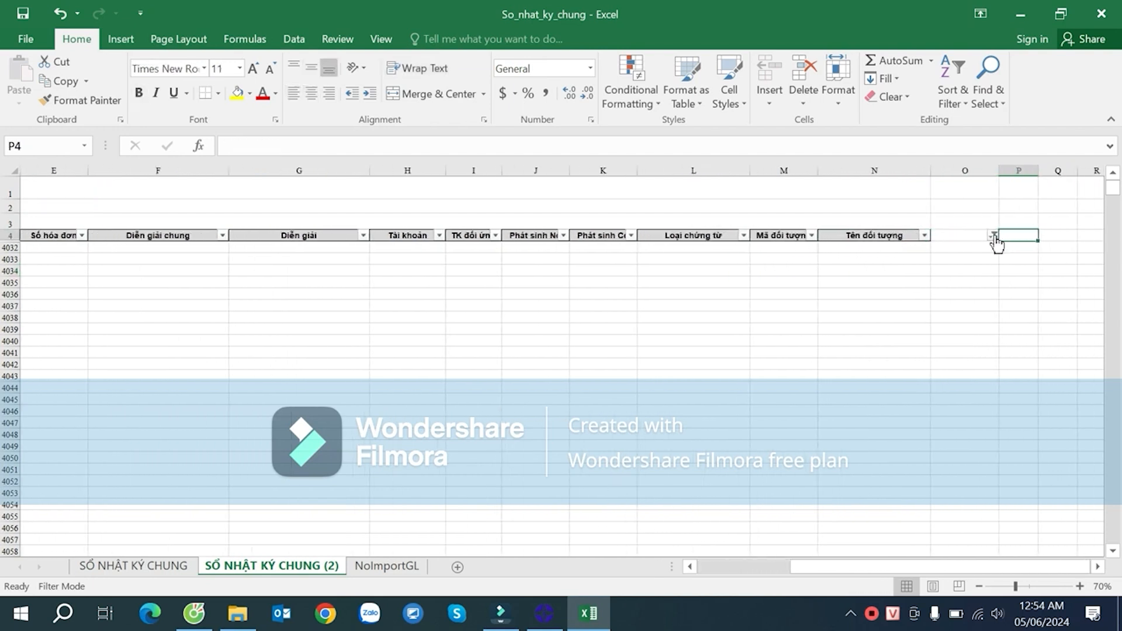
pyautogui.click(993, 235)
pyautogui.click(812, 405)
pyautogui.click(877, 495)
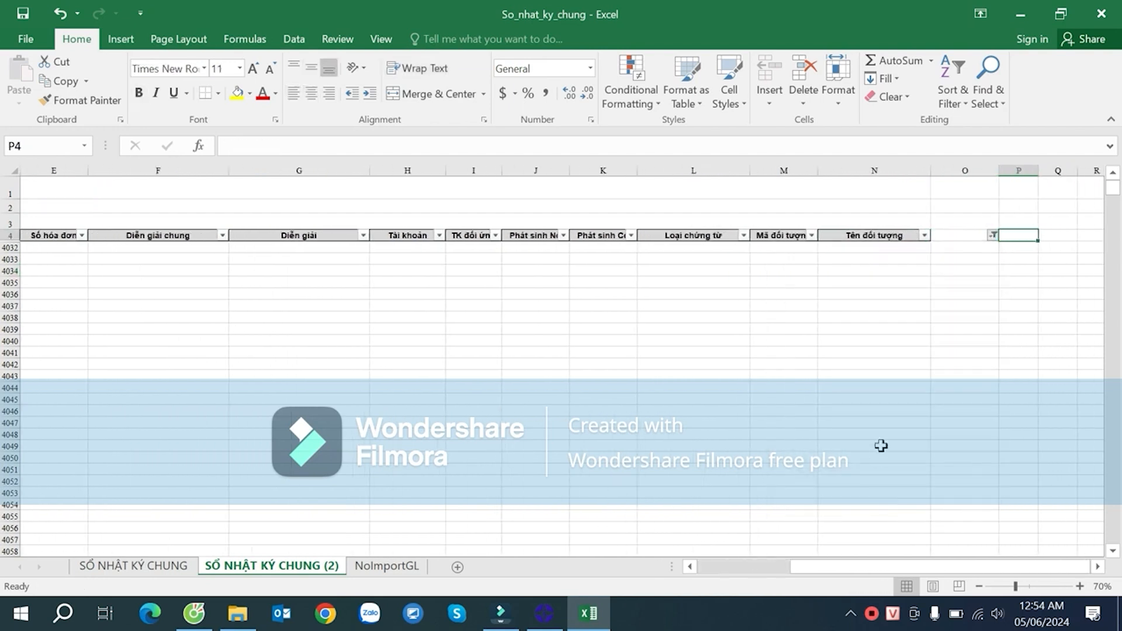
pyautogui.click(413, 302)
pyautogui.click(413, 256)
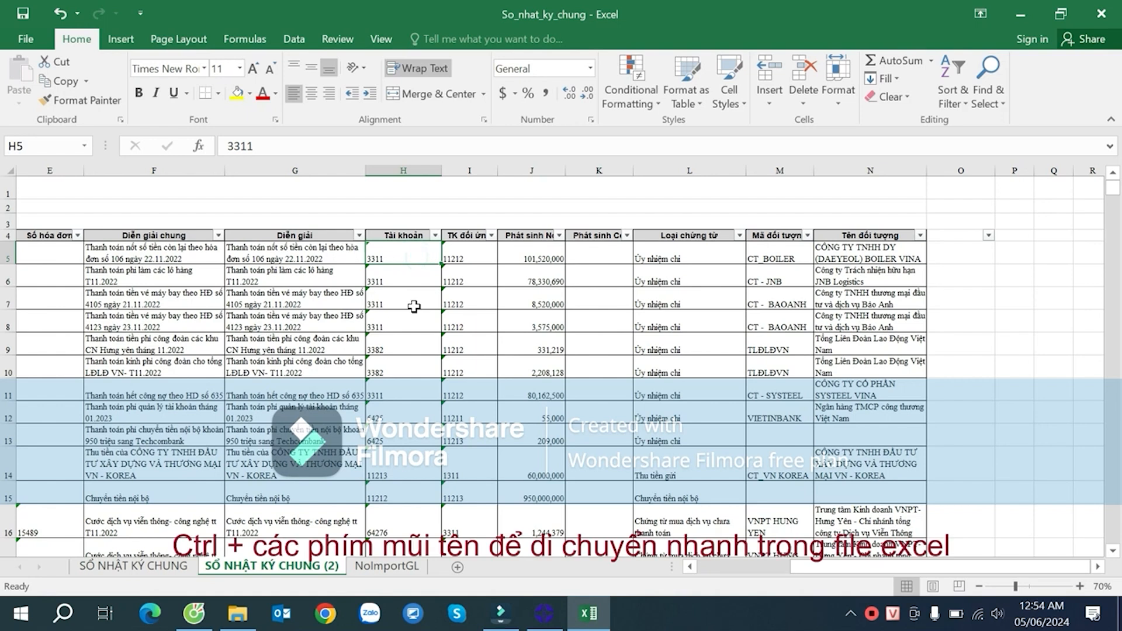
# - Go to the end of the remaining journal entries and look over the last rows from column A
pyautogui.hotkey('ctrl', 'Down')
pyautogui.scroll(-1, 430, 374)
pyautogui.click(414, 388)
pyautogui.scroll(2, 403, 388)
pyautogui.click(397, 375)
pyautogui.press('Left')
pyautogui.press('Left')
pyautogui.hotkey('ctrl', 'Left')
pyautogui.hotkey('ctrl', 'Left')
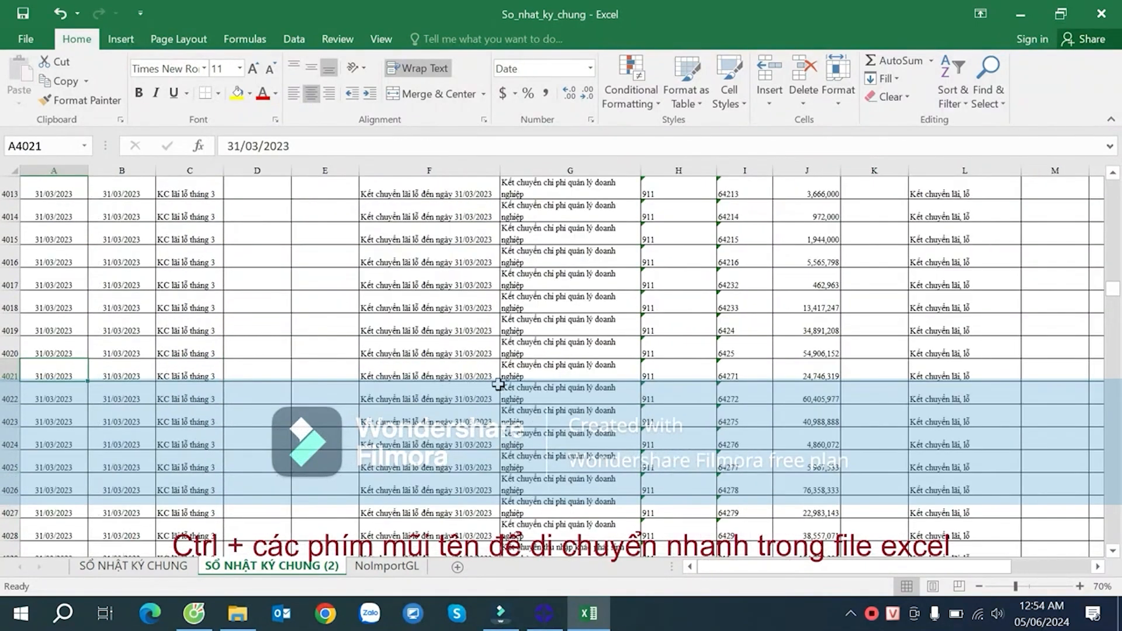
# - Examine the account, voucher number and Loại chứng từ values of the month-end closing entries
pyautogui.click(637, 372)
pyautogui.click(686, 357)
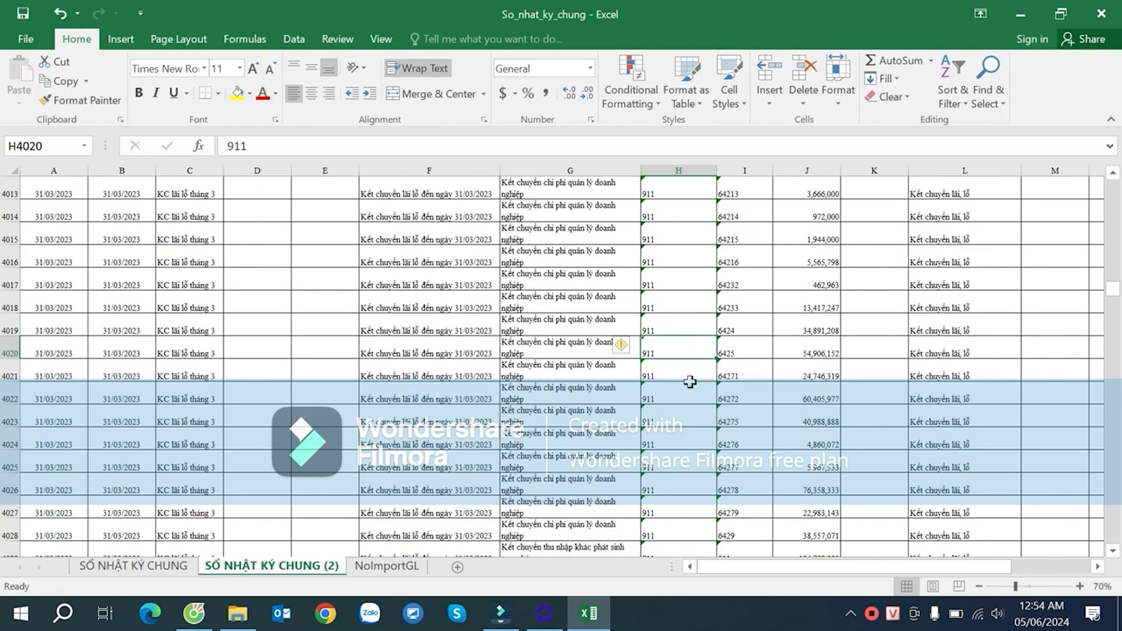
pyautogui.click(677, 325)
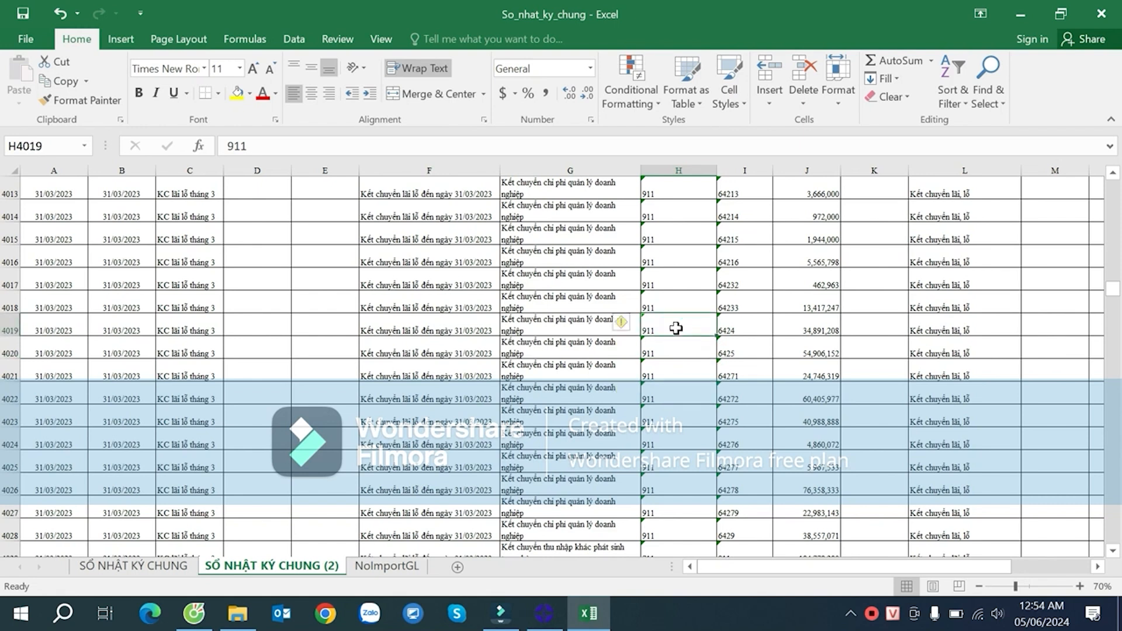
pyautogui.click(675, 275)
pyautogui.scroll(-1, 671, 350)
pyautogui.scroll(1, 652, 313)
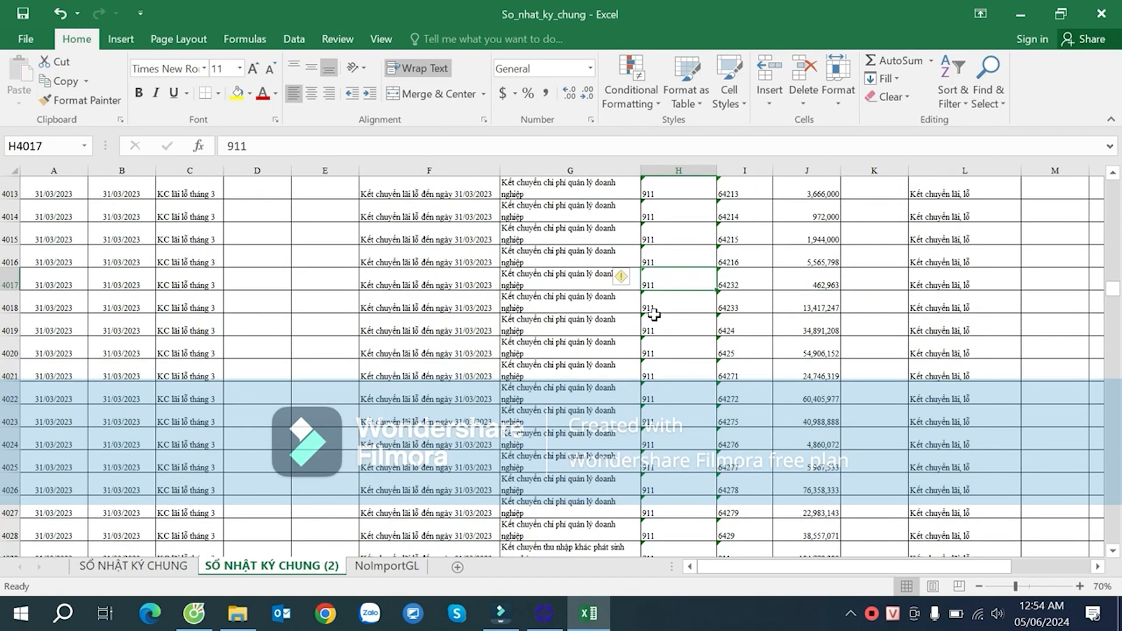
pyautogui.click(683, 366)
pyautogui.click(189, 384)
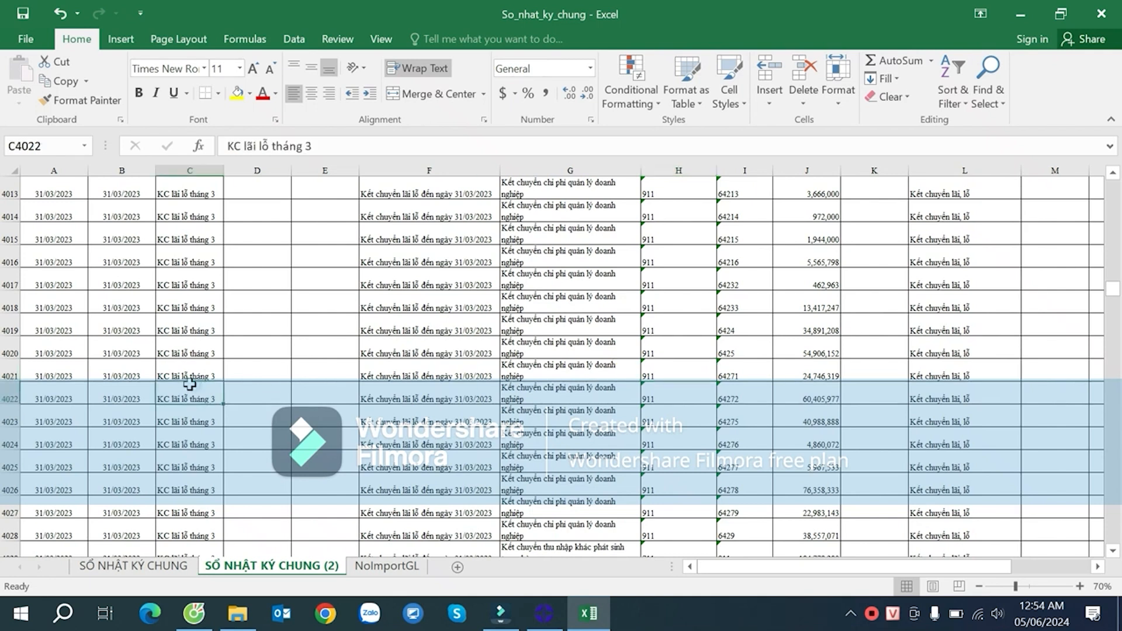
pyautogui.click(690, 384)
pyautogui.click(903, 375)
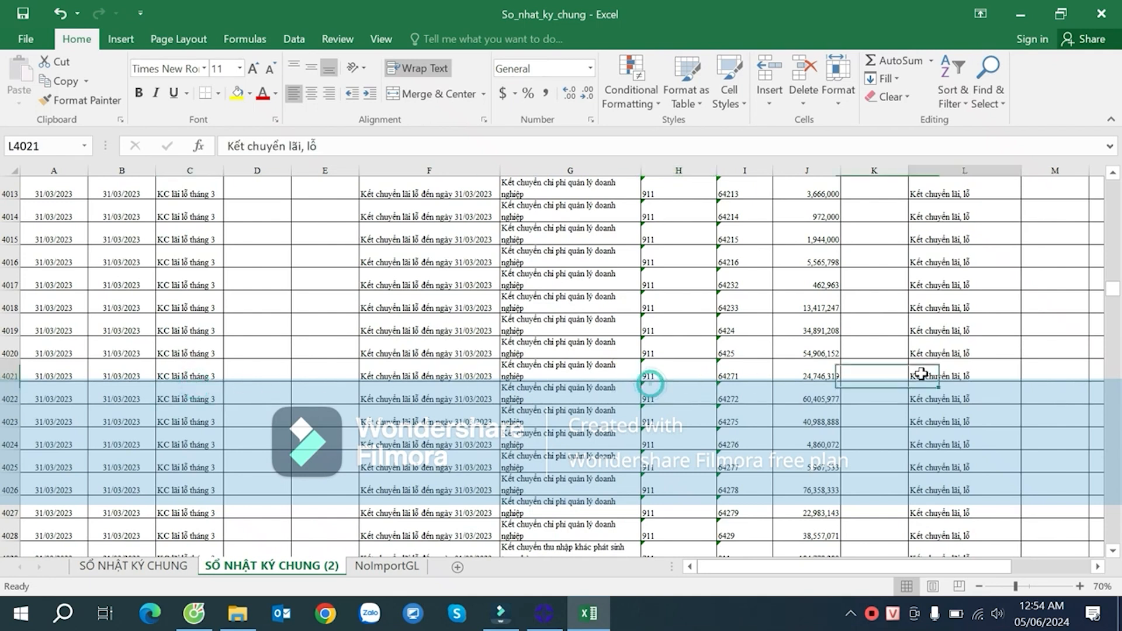
# - Locate the start of the March closing entries and copy their Loại chứng từ value, Kết chuyển lãi, lỗ
pyautogui.scroll(3, 938, 350)
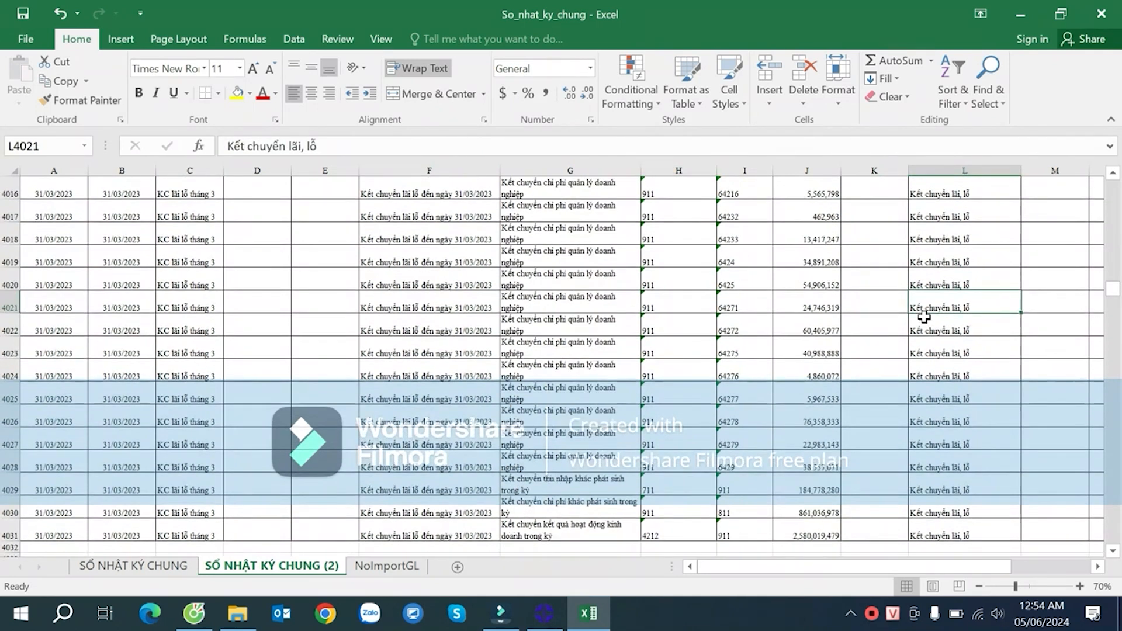
pyautogui.click(963, 309)
pyautogui.scroll(-3, 971, 358)
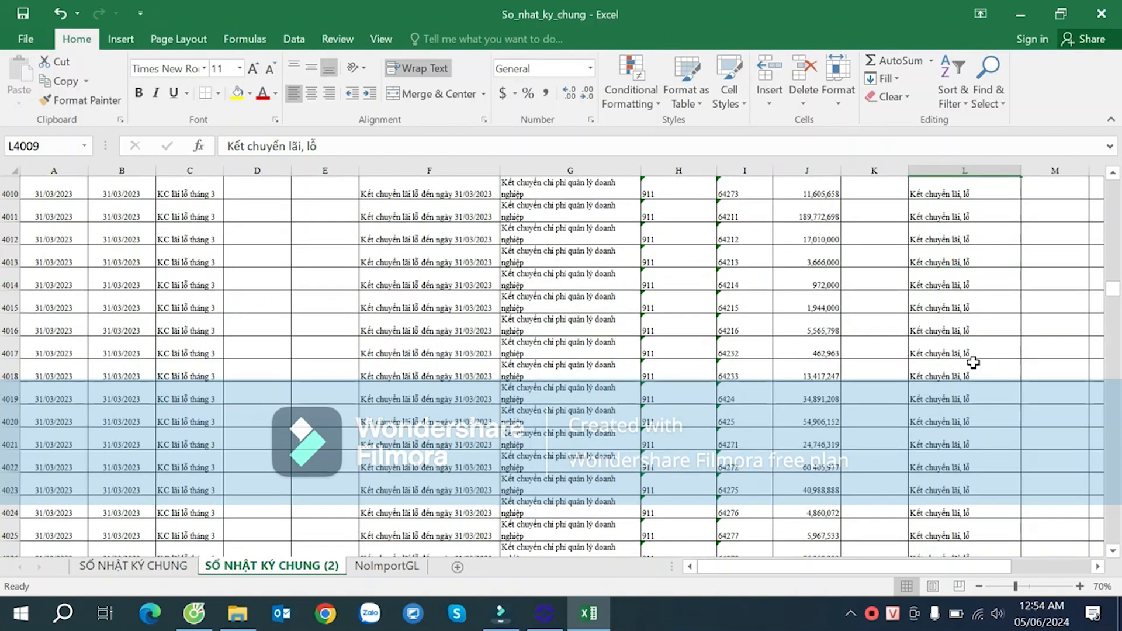
pyautogui.scroll(9, 968, 359)
pyautogui.scroll(2, 967, 358)
pyautogui.scroll(-2, 968, 358)
pyautogui.click(955, 304)
pyautogui.scroll(2, 955, 307)
pyautogui.click(954, 373)
pyautogui.hotkey('ctrl', 'c')
# - Filter the Loại chứng từ column by Kết chuyển lãi, lỗ
pyautogui.click(956, 294)
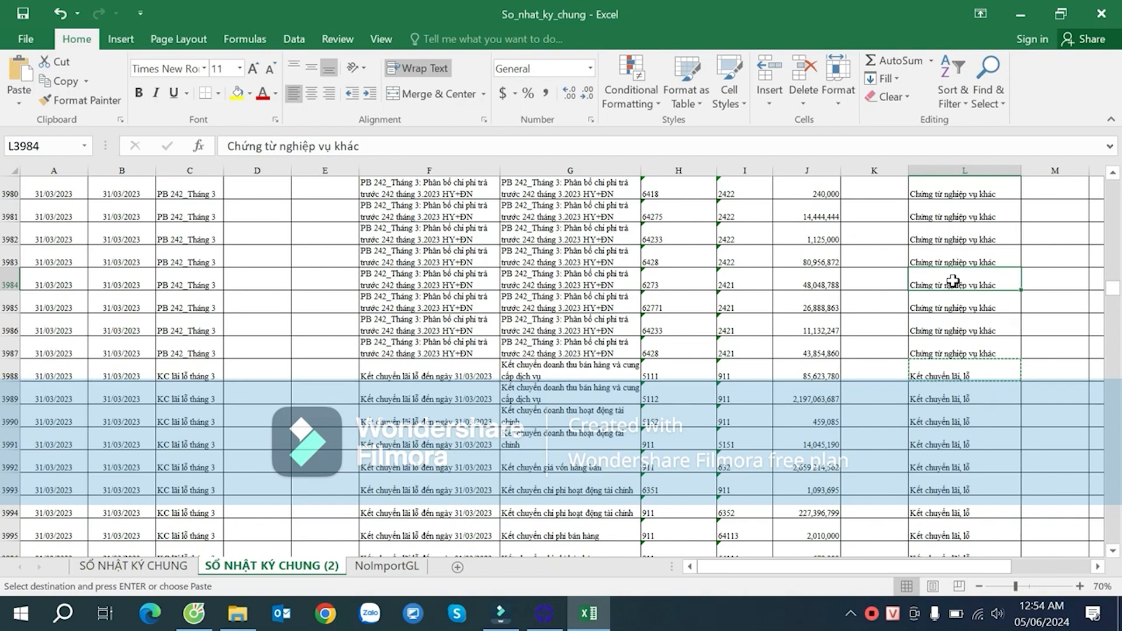
pyautogui.hotkey('ctrl', 'Up')
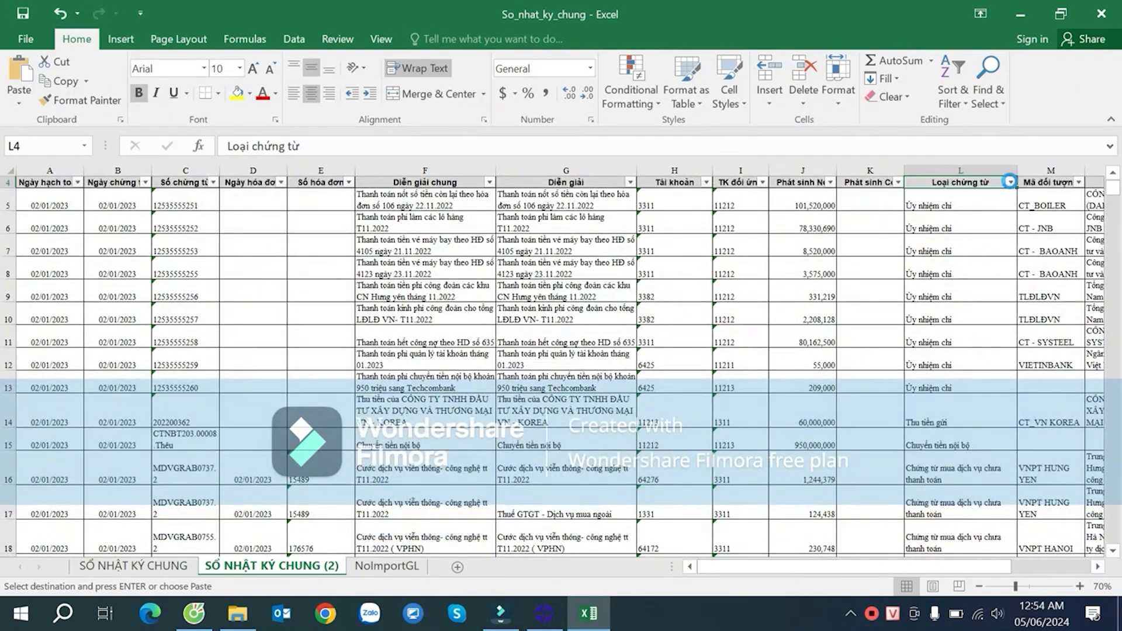
pyautogui.click(1010, 182)
pyautogui.hotkey('ctrl', 'v')
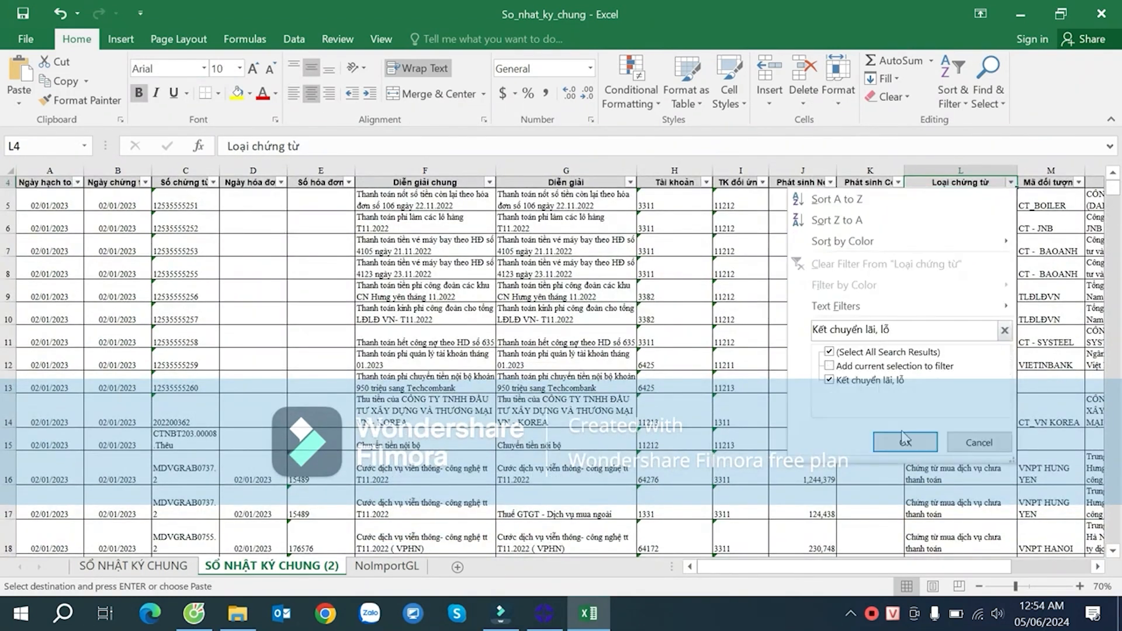
pyautogui.click(905, 441)
# - Review the filtered Kết chuyển lãi, lỗ entries from first to last, returning to header row 4
pyautogui.click(622, 229)
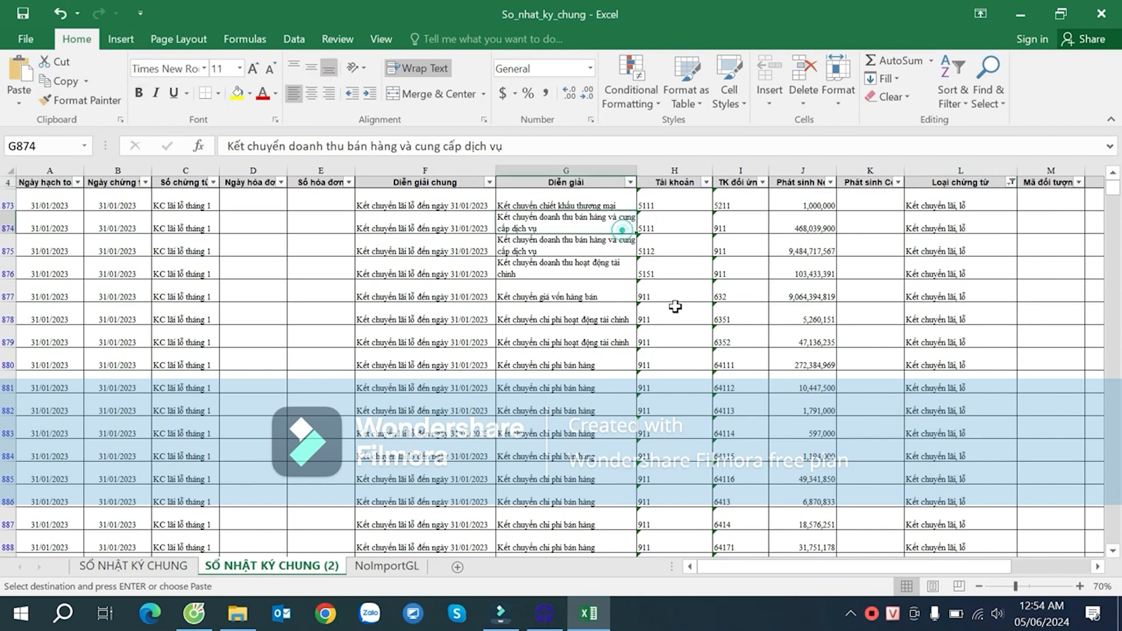
pyautogui.scroll(-10, 675, 306)
pyautogui.click(682, 284)
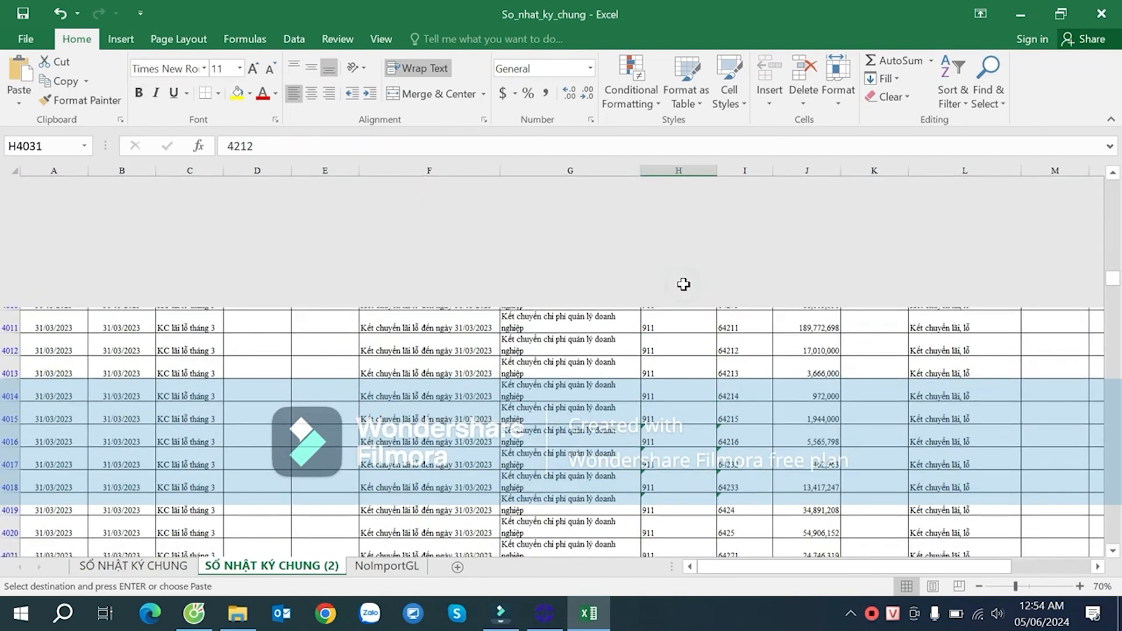
pyautogui.hotkey('ctrl', 'Up')
pyautogui.hotkey('ctrl', 'Up')
pyautogui.hotkey('ctrl', 'Up')
pyautogui.hotkey('ctrl', 'Down')
pyautogui.hotkey('ctrl', 'Down')
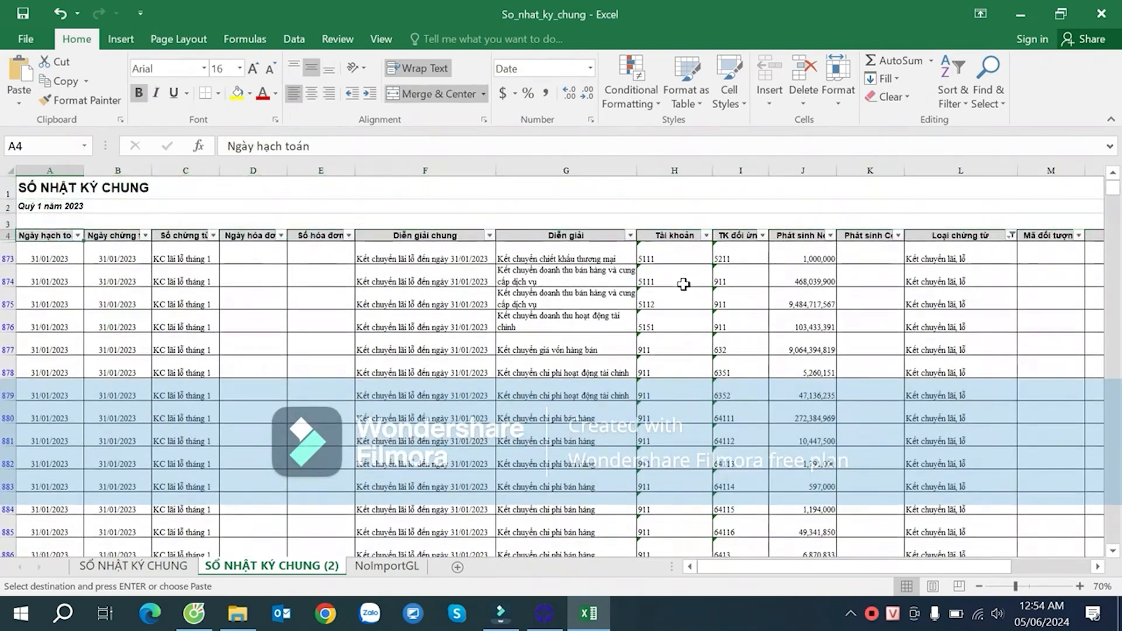
# - Select the filtered entries from A873 through the Loại chứng từ column down to row 4031
pyautogui.press('Down')
pyautogui.hotkey('shift', 'Right')
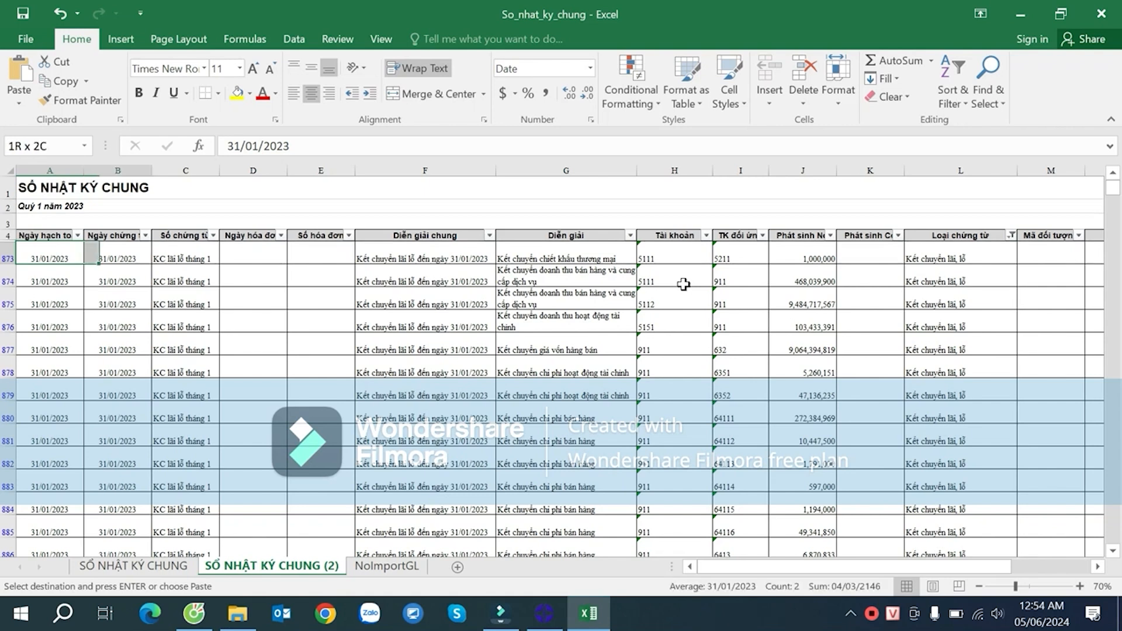
pyautogui.hotkey('shift', 'Right')
pyautogui.hotkey('ctrl', 'v')
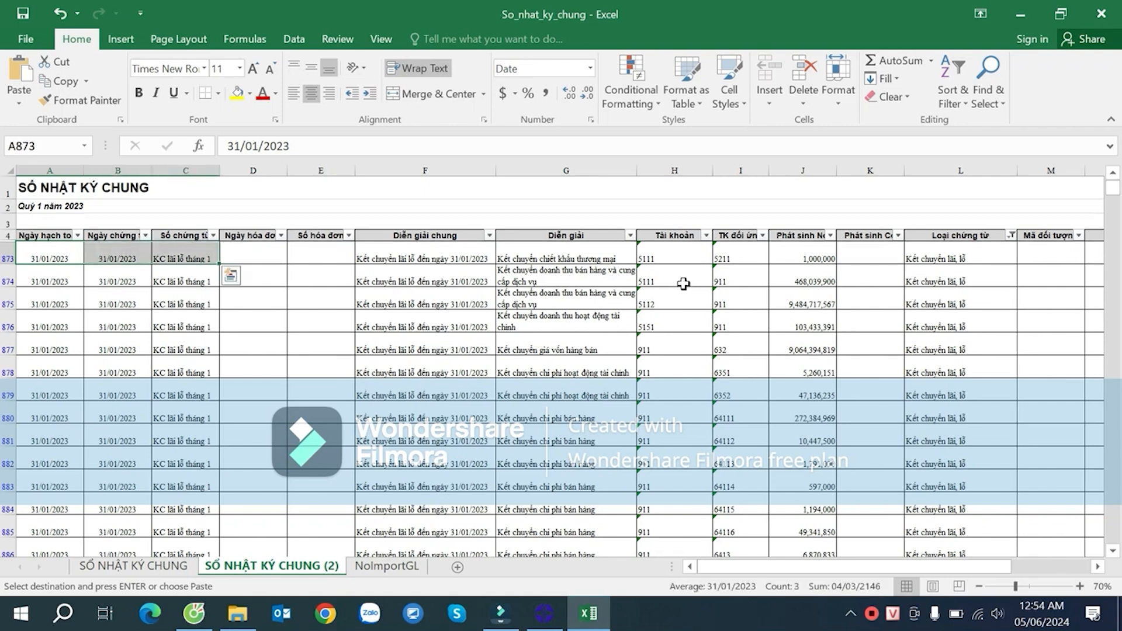
pyautogui.moveTo(983, 563); pyautogui.dragTo(1012, 565)
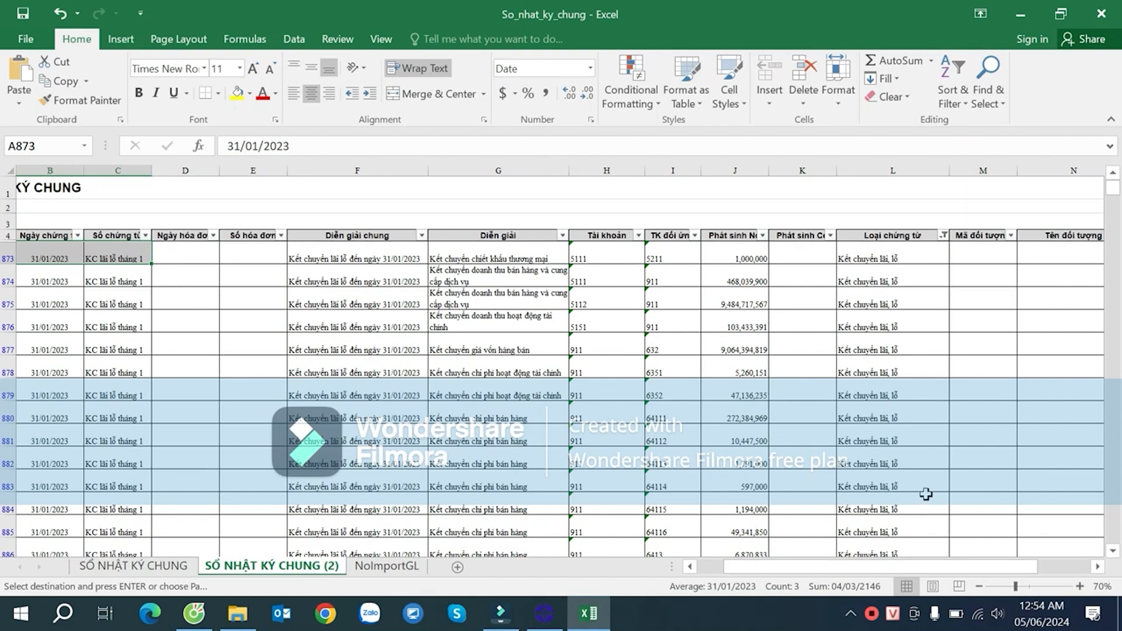
pyautogui.keyDown('shift'); pyautogui.click(927, 495); pyautogui.keyUp('shift')
pyautogui.hotkey('ctrl', 'shift', 'Down')
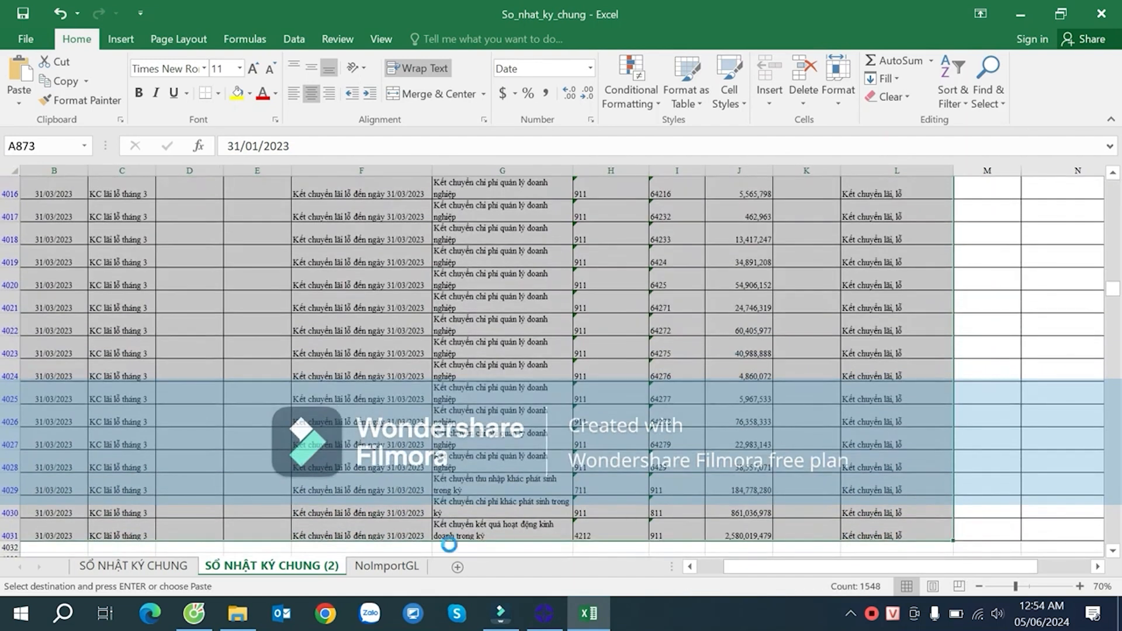
# - Highlight the last filled row, 2897, on the NoImportGL sheet in yellow
pyautogui.click(387, 565)
pyautogui.scroll(-20, 399, 436)
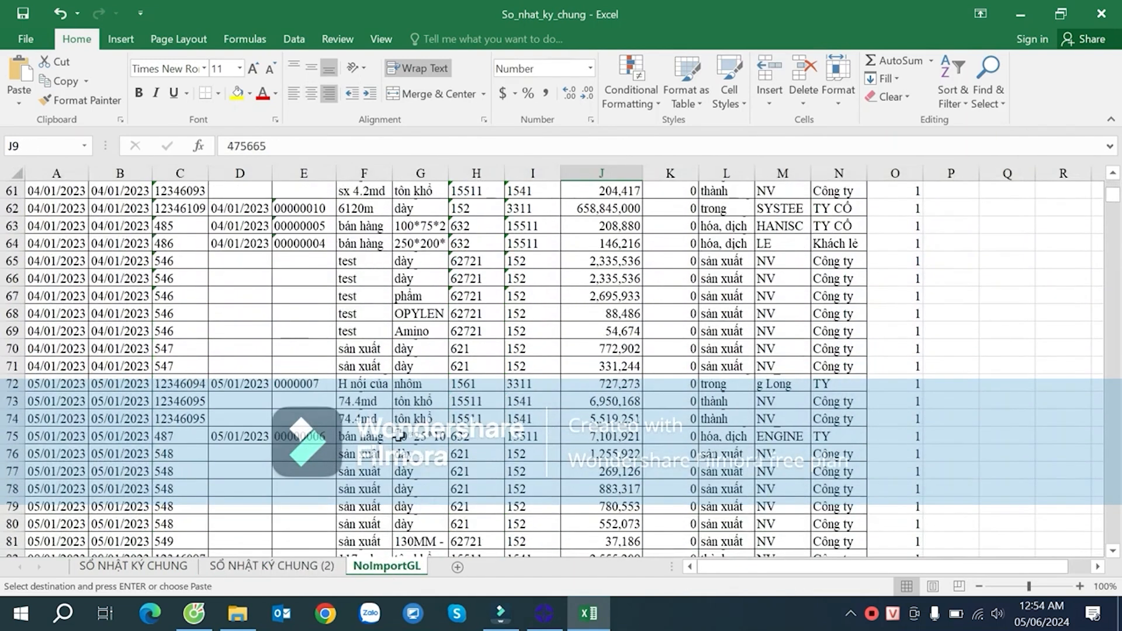
pyautogui.scroll(-12, 400, 436)
pyautogui.click(66, 490)
pyautogui.hotkey('ctrl', 'Down')
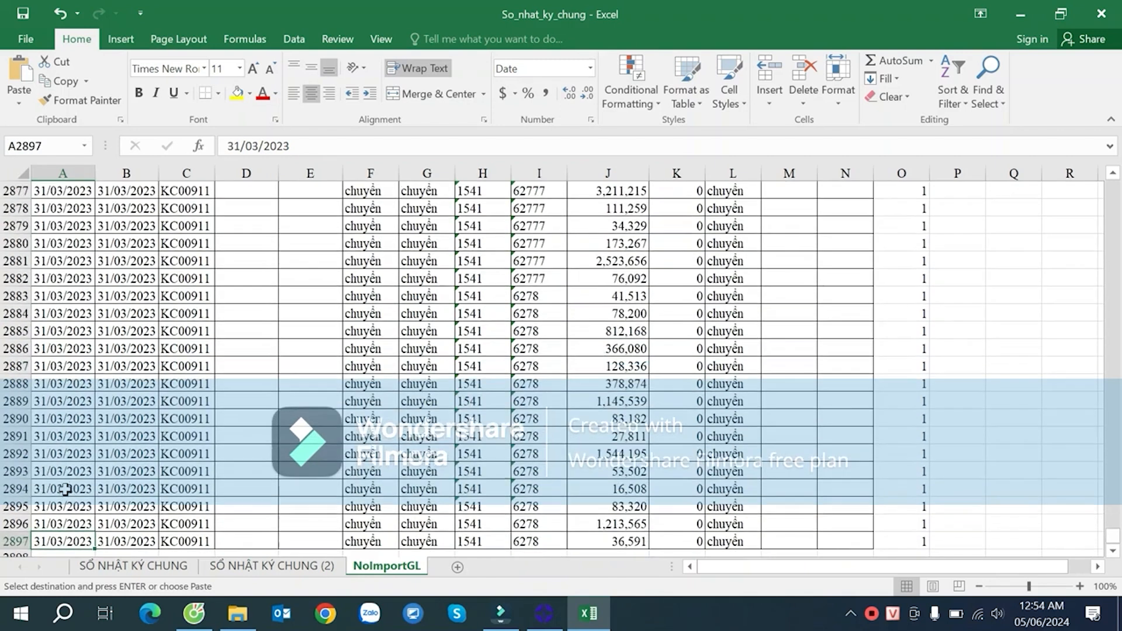
pyautogui.scroll(-2, 65, 490)
pyautogui.click(16, 436)
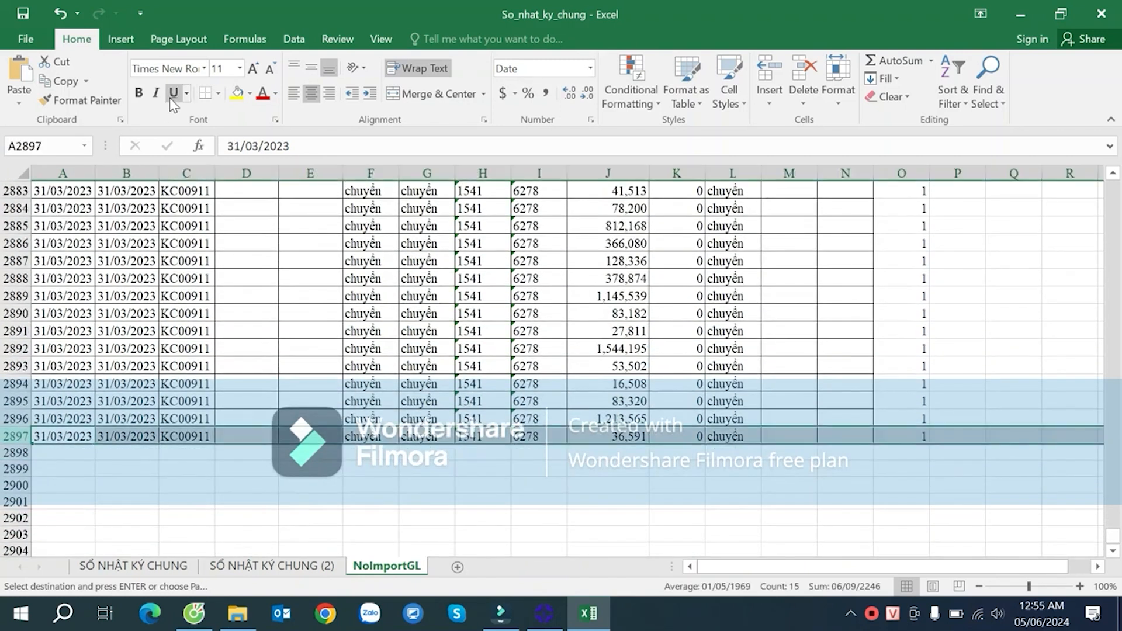
pyautogui.scroll(4, 310, 223)
pyautogui.scroll(-4, 323, 230)
pyautogui.scroll(4, 316, 252)
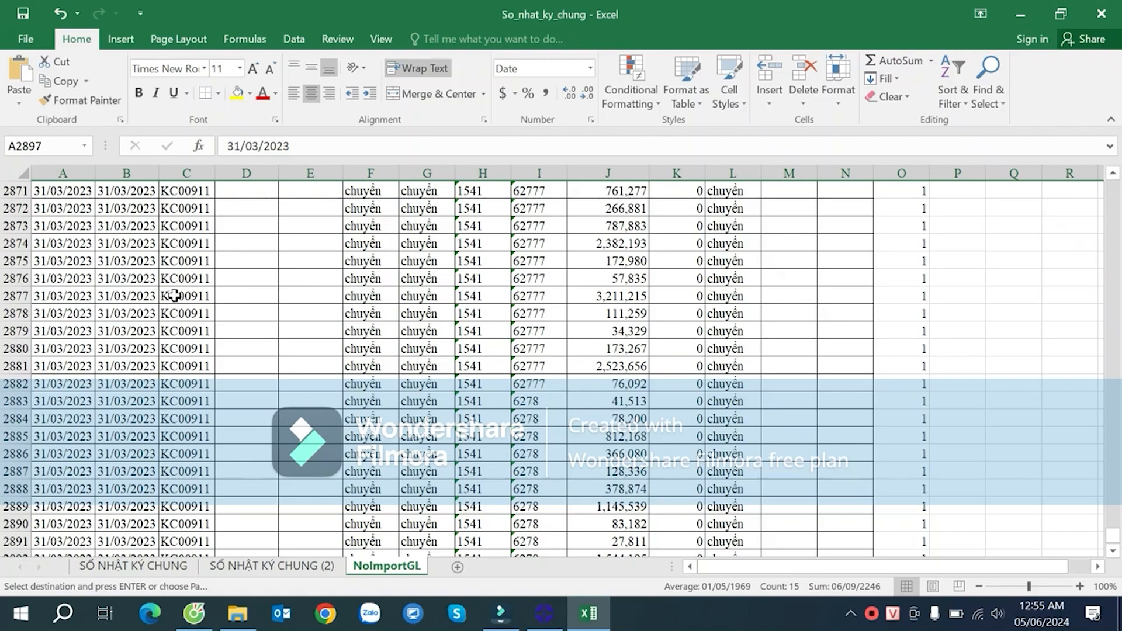
pyautogui.scroll(-4, 174, 296)
pyautogui.click(237, 95)
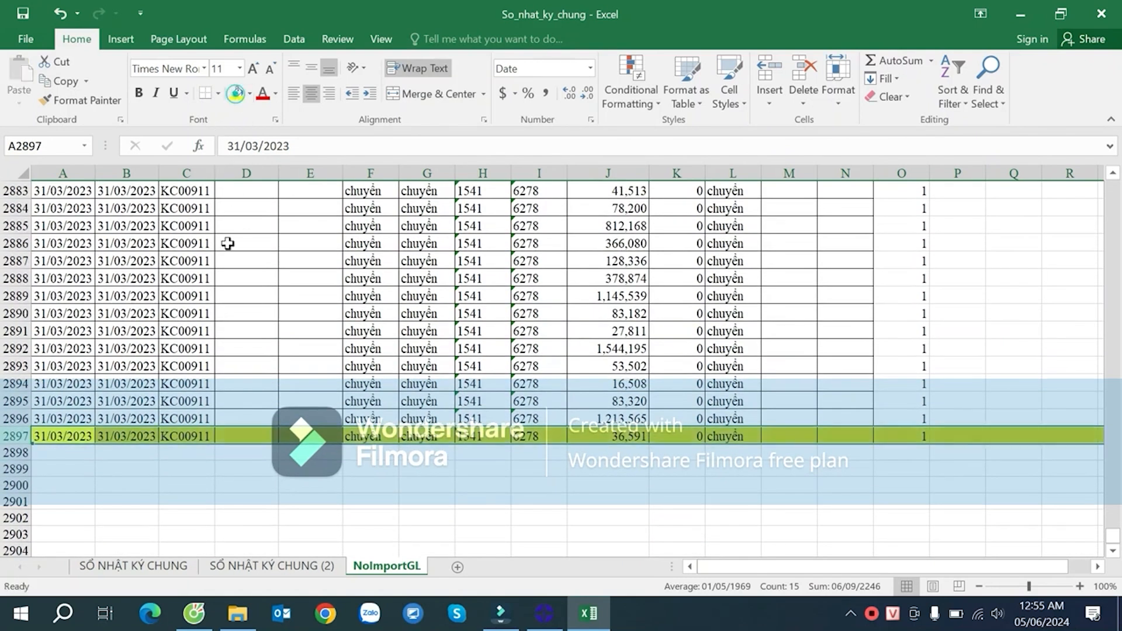
# - Paste the filtered Kết chuyển lãi, lỗ entries into NoImportGL from A2898, returning to the SỔ NHẬT KÝ CHUNG (2) sheet
pyautogui.scroll(-2, 336, 408)
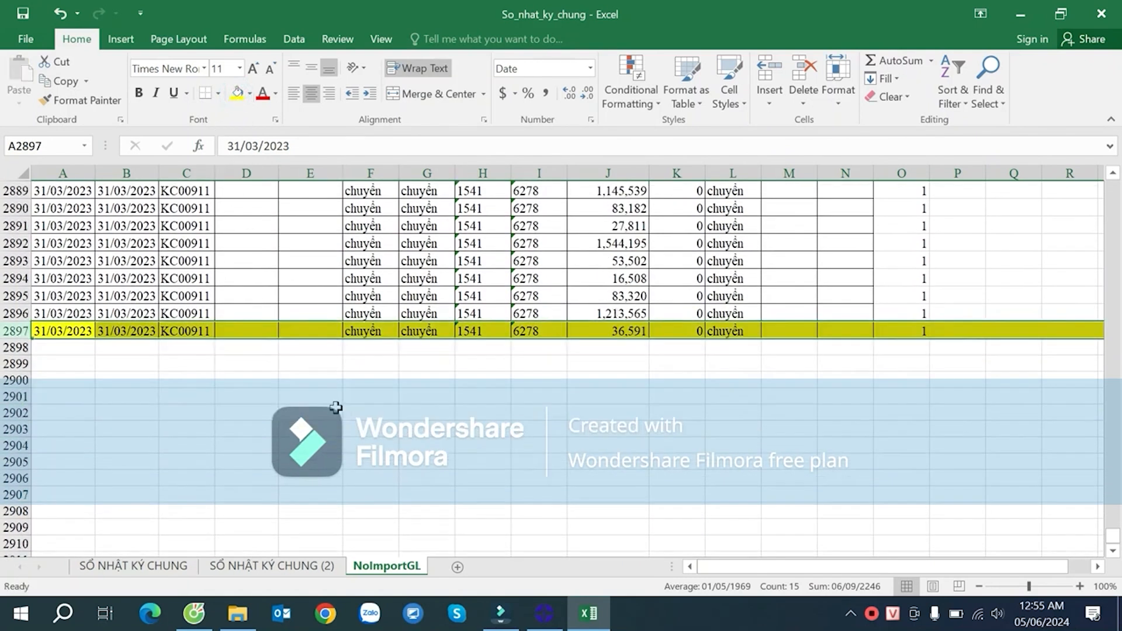
pyautogui.click(62, 348)
pyautogui.click(271, 566)
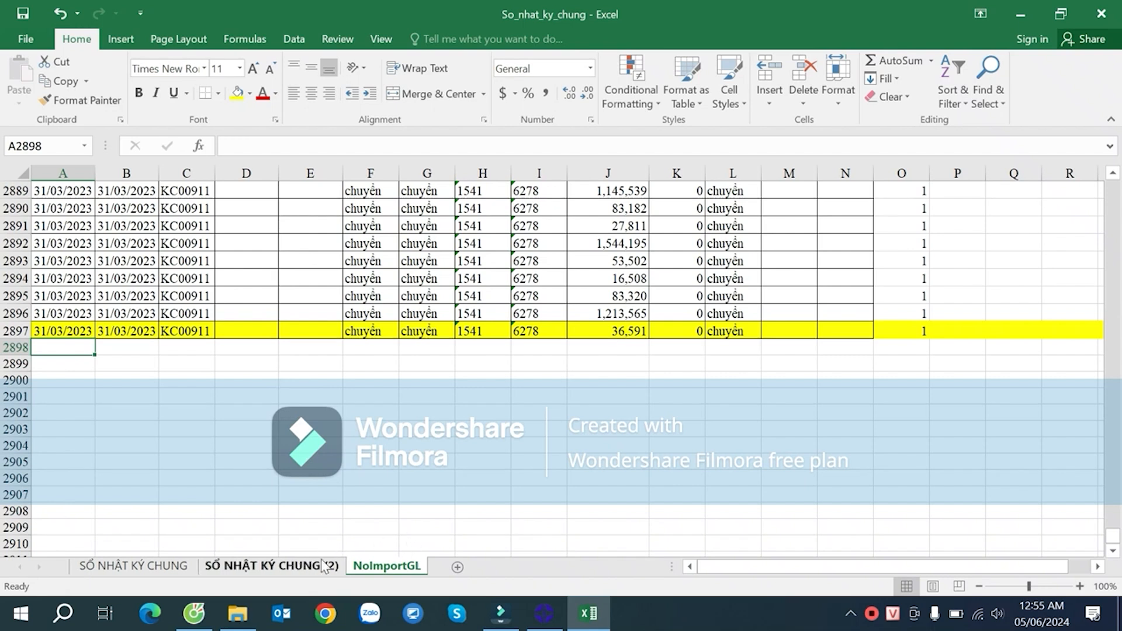
pyautogui.click(387, 566)
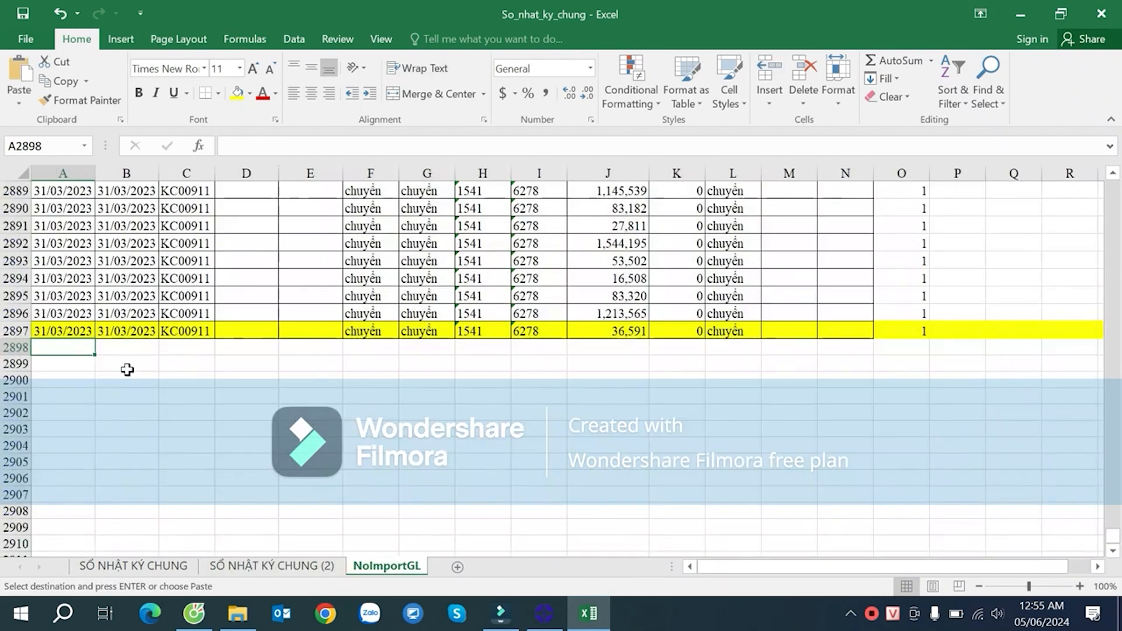
pyautogui.hotkey('ctrl', 'v')
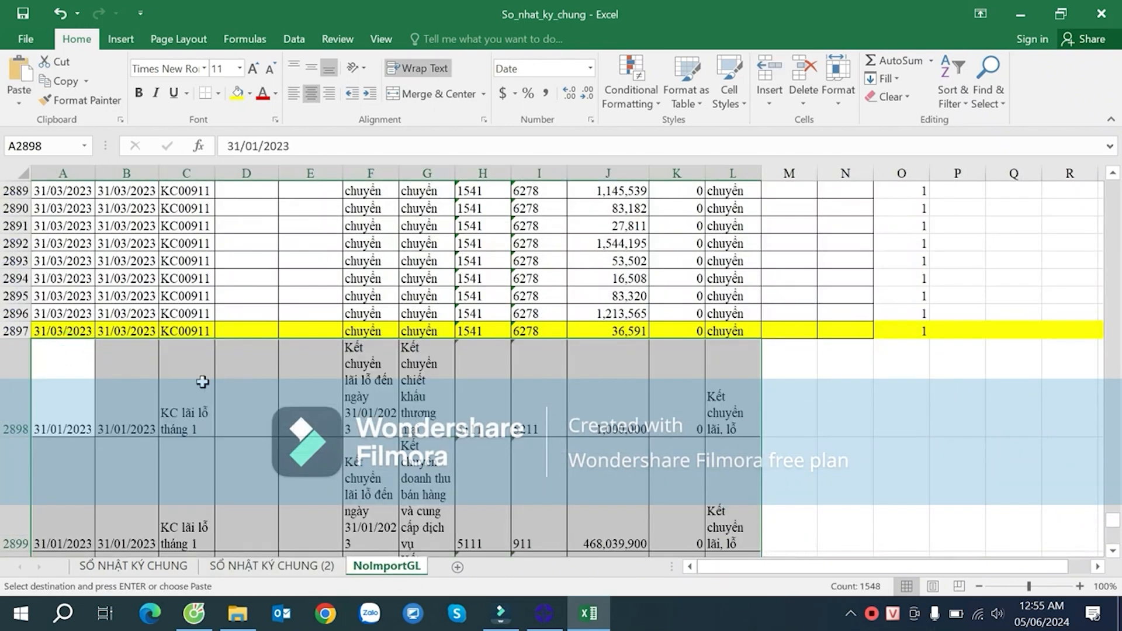
pyautogui.scroll(-2, 202, 381)
pyautogui.scroll(2, 238, 376)
pyautogui.click(271, 566)
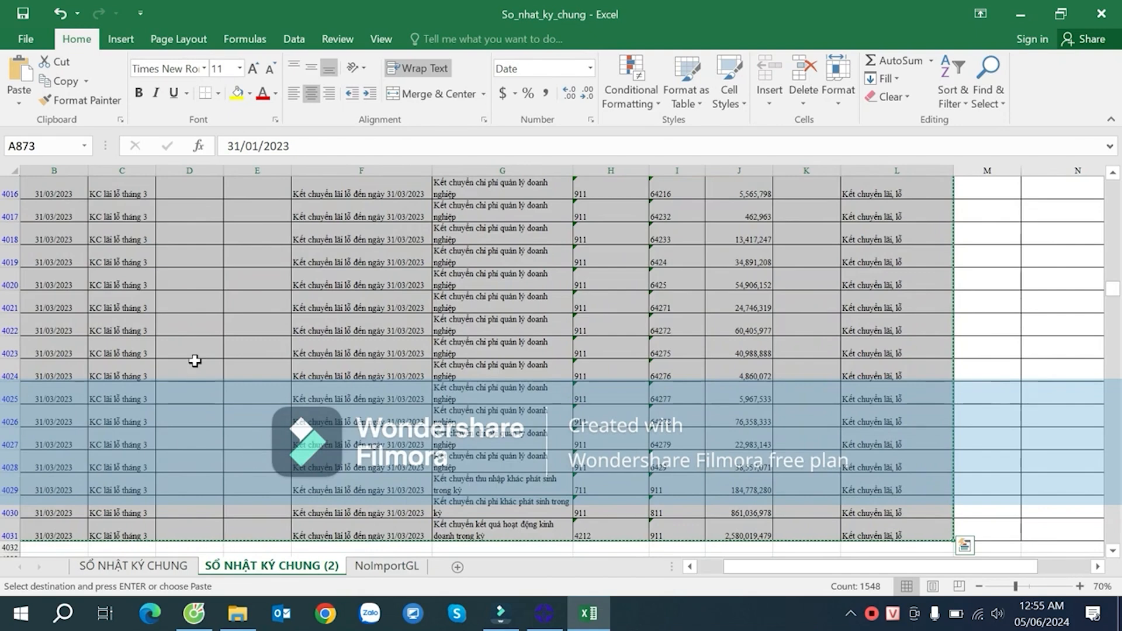
pyautogui.scroll(-2, 195, 360)
pyautogui.click(10, 399)
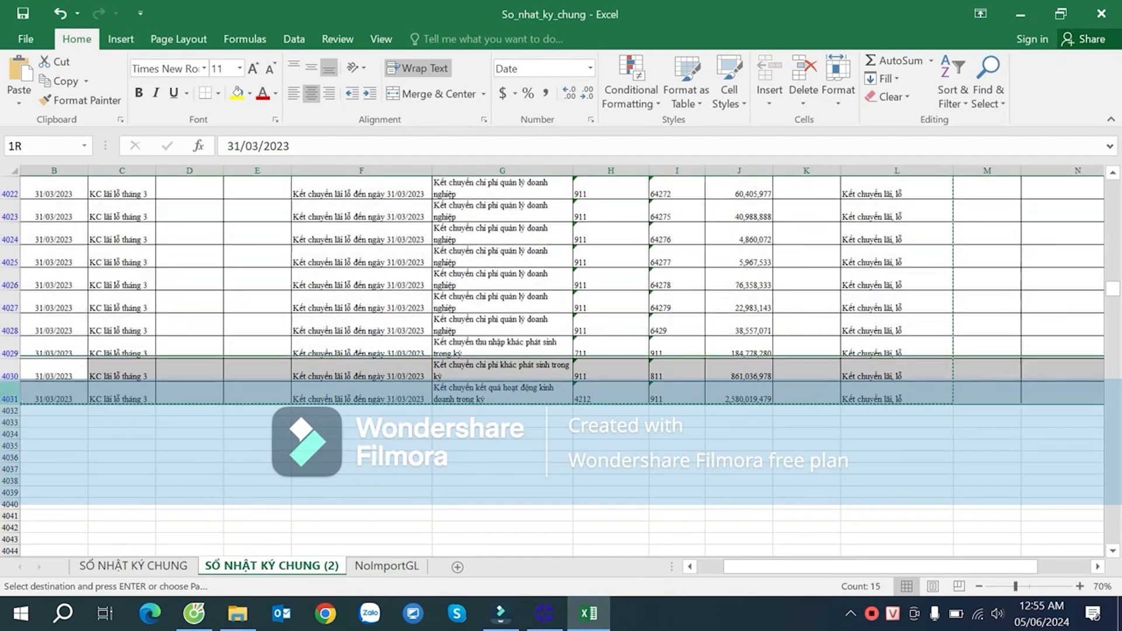
pyautogui.hotkey('ctrl', 'shift', 'Up')
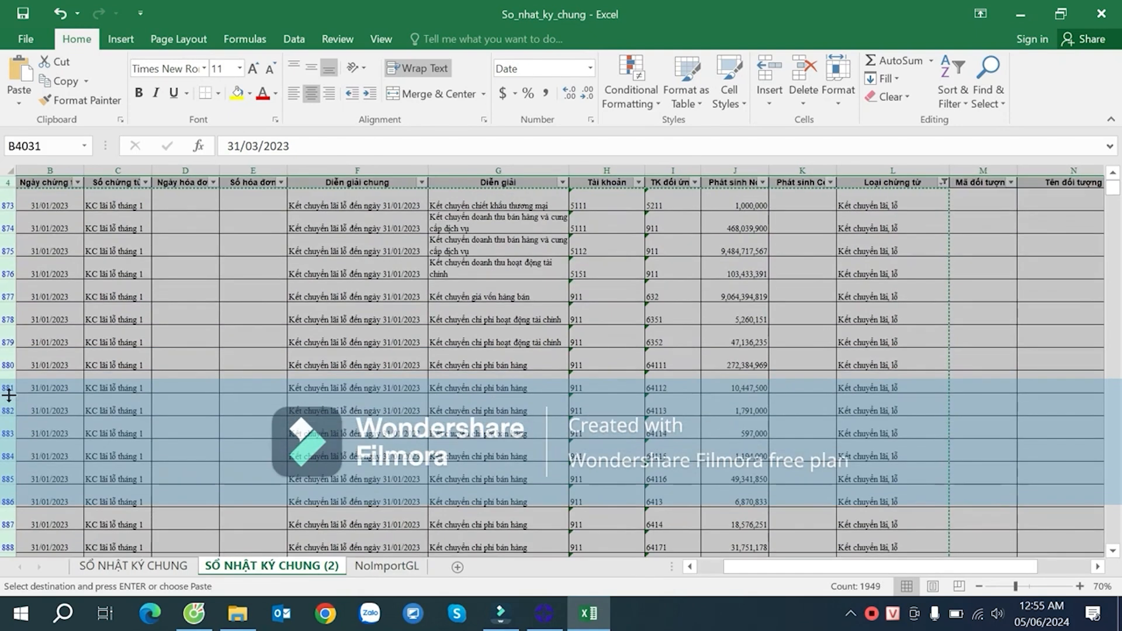
pyautogui.rightClick(8, 190)
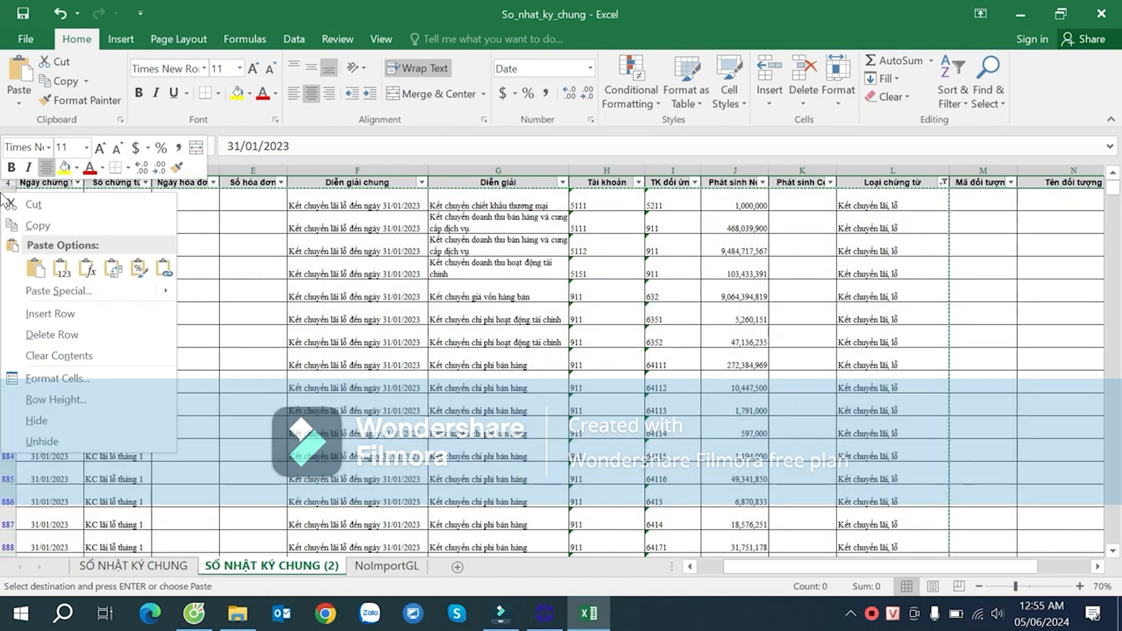
pyautogui.click(10, 183)
pyautogui.click(114, 221)
# - Delete the filtered Kết chuyển lãi, lỗ rows from 873 through 4031
pyautogui.click(8, 202)
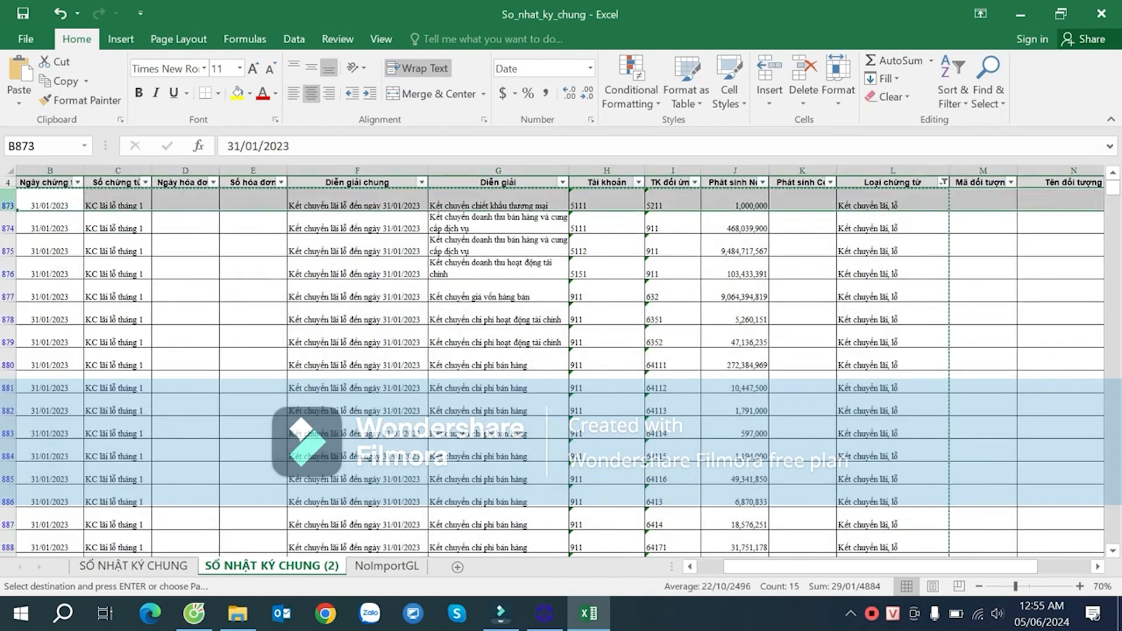
pyautogui.hotkey('ctrl', 'shift', 'Down')
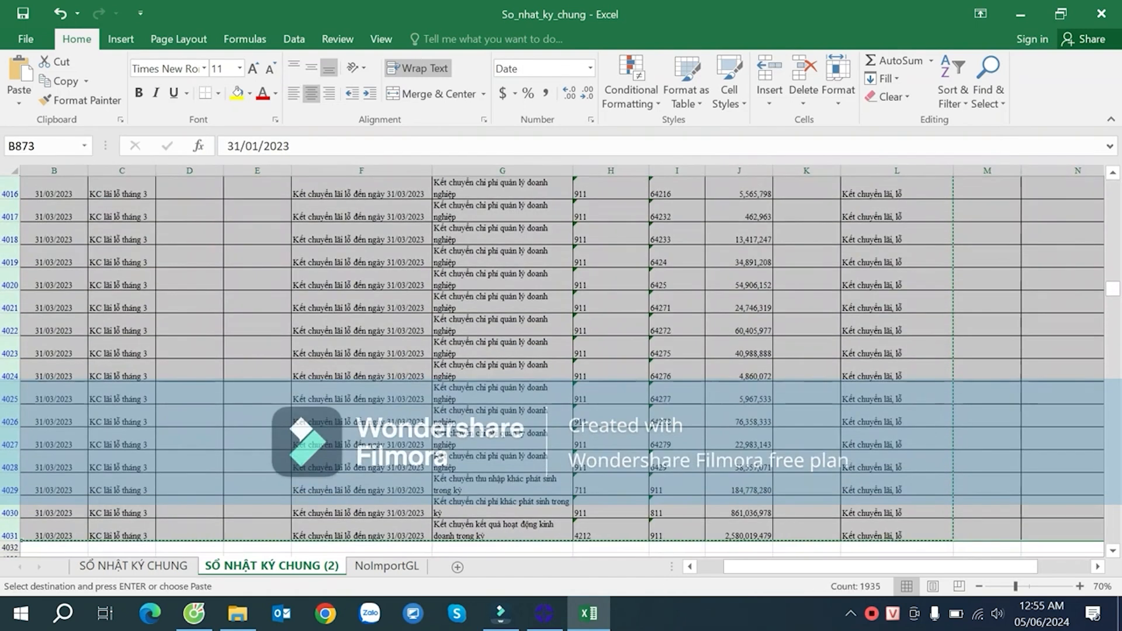
pyautogui.rightClick(11, 257)
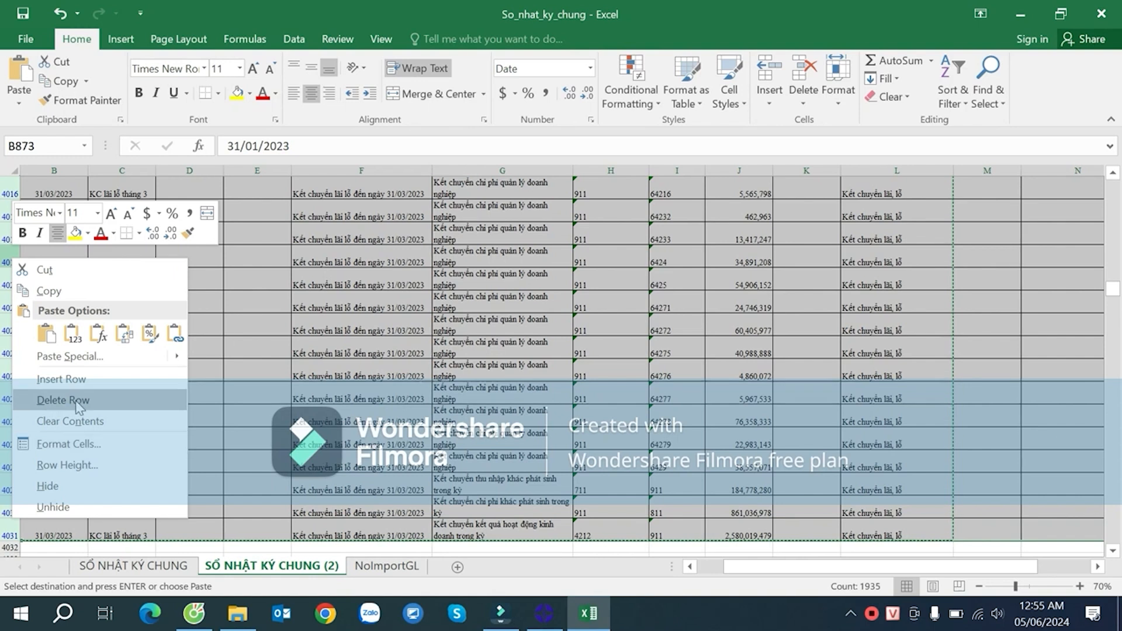
pyautogui.click(73, 400)
# - Clear the filter on the Loại chứng từ column to show all journal entries
pyautogui.click(941, 261)
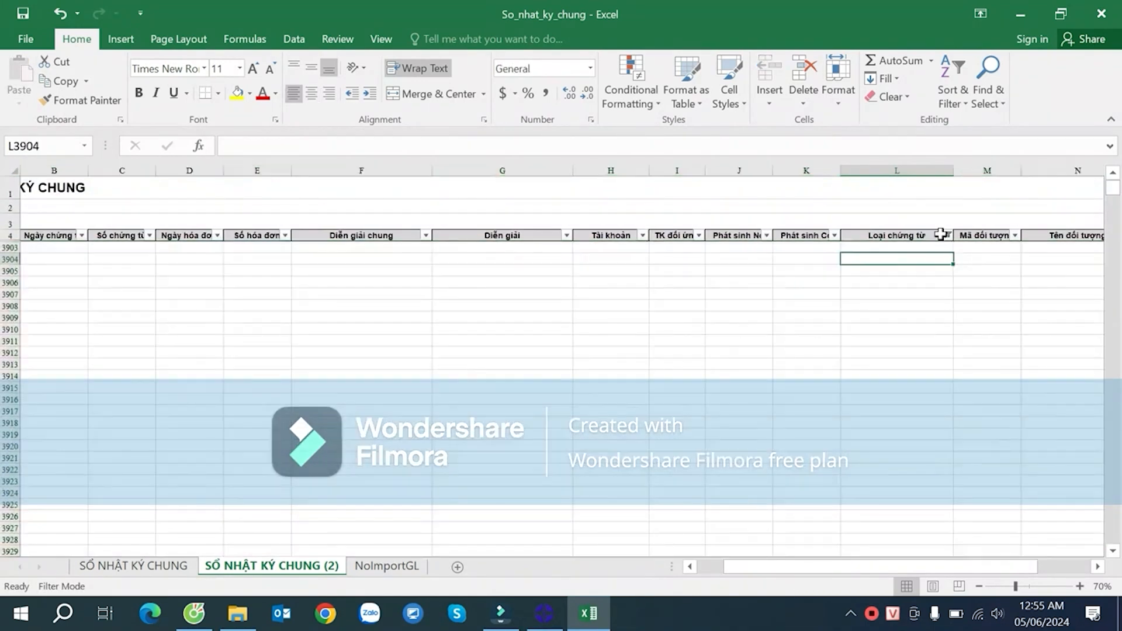
pyautogui.click(947, 235)
pyautogui.click(842, 496)
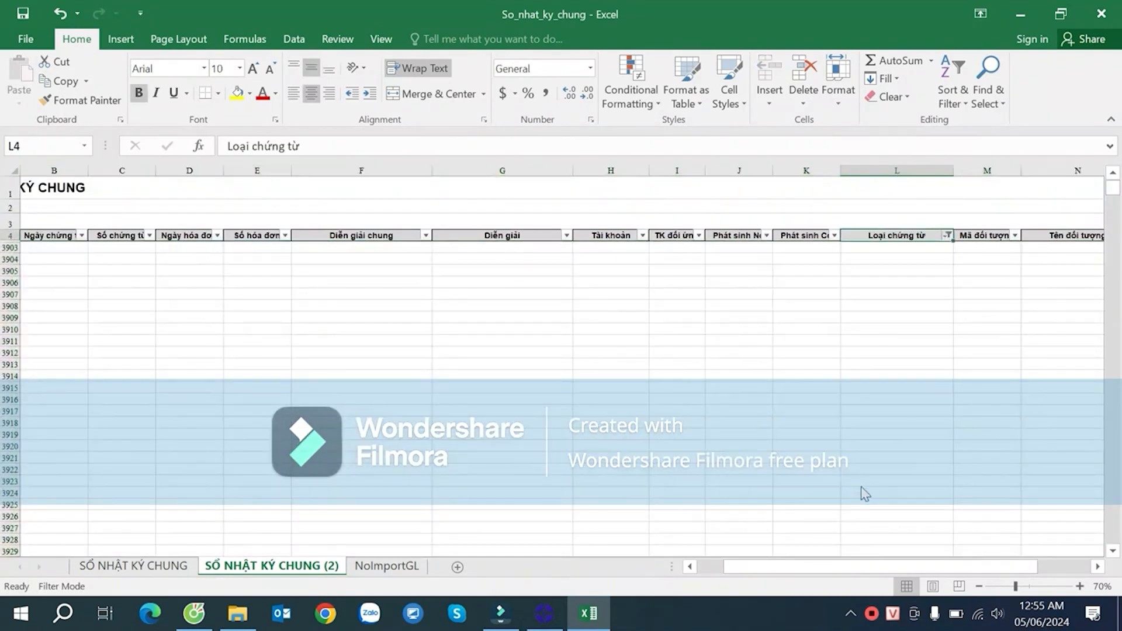
pyautogui.click(883, 345)
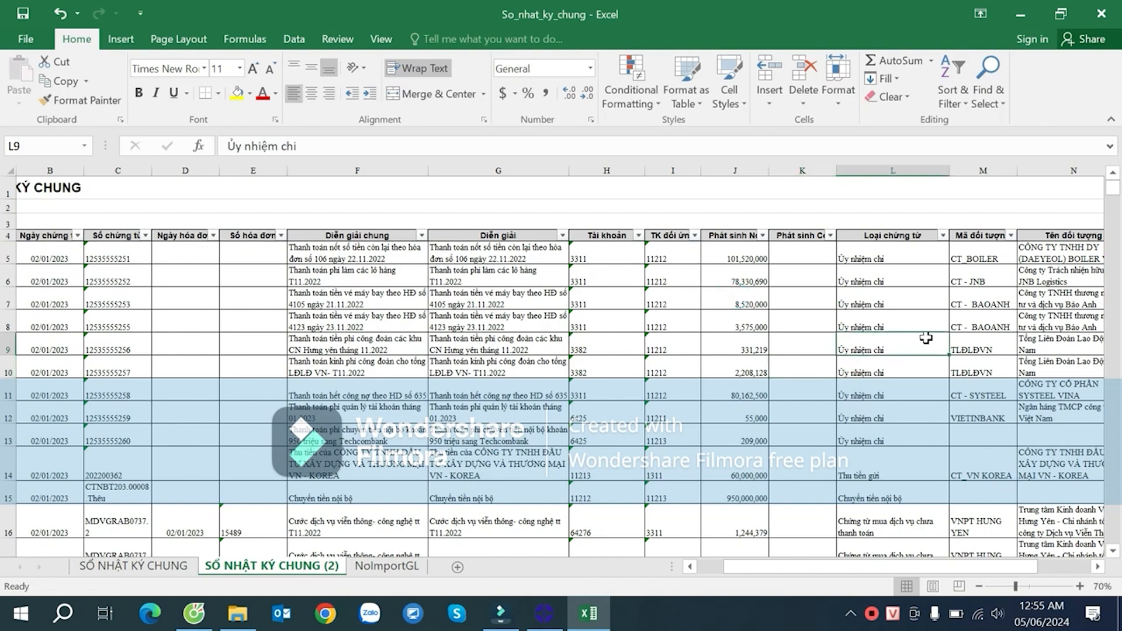
pyautogui.click(967, 319)
pyautogui.click(857, 352)
pyautogui.click(822, 425)
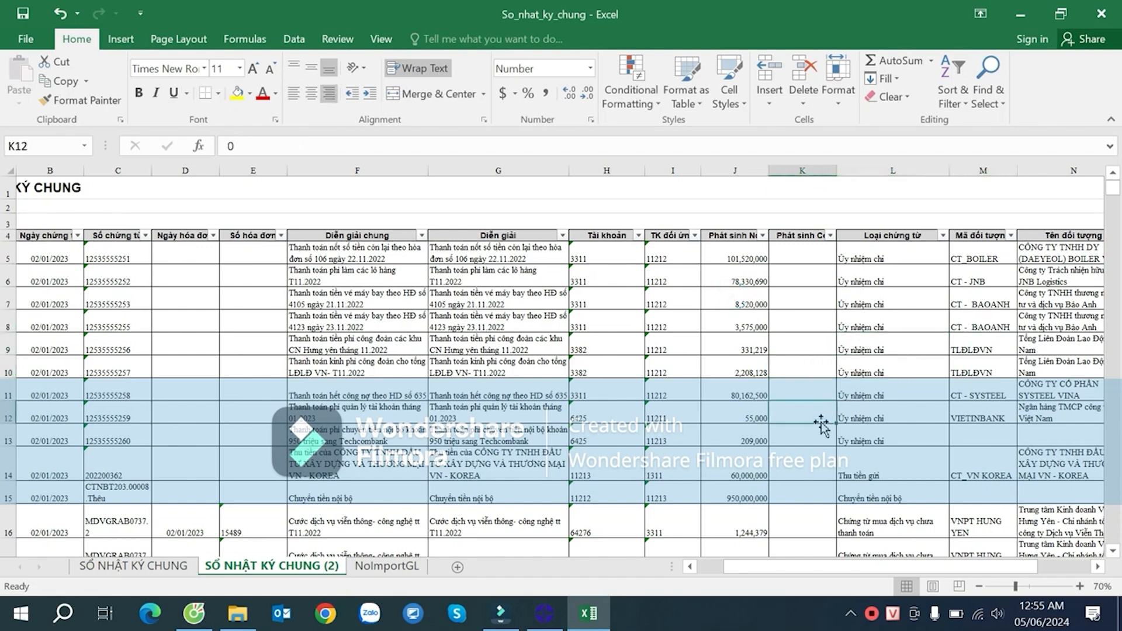
pyautogui.click(870, 394)
pyautogui.click(819, 359)
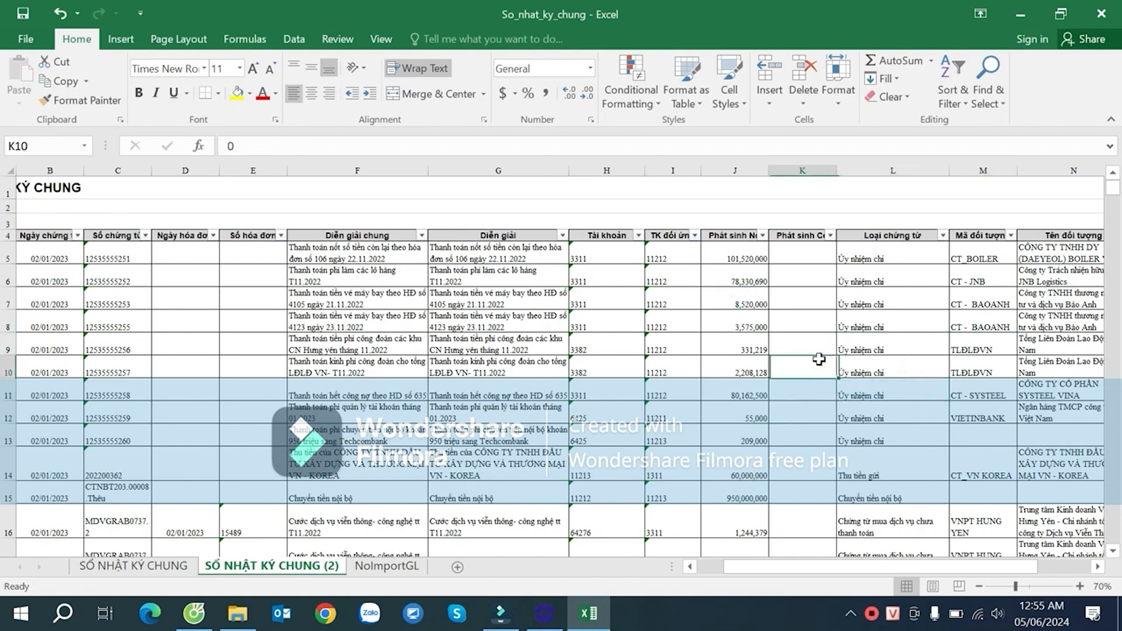
pyautogui.click(876, 334)
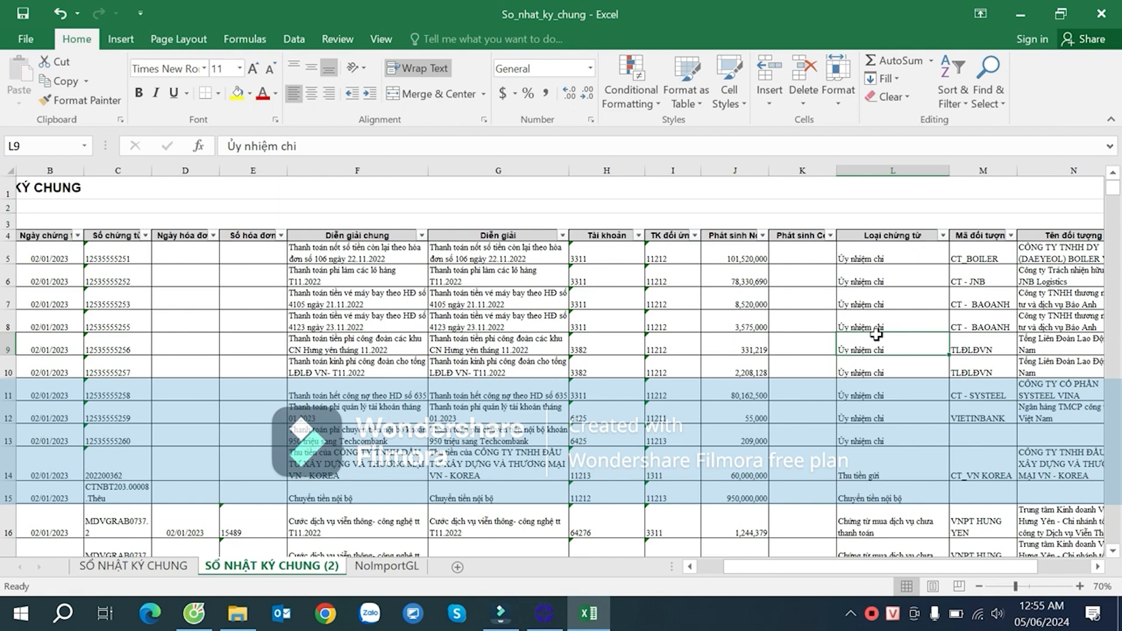
pyautogui.click(763, 341)
pyautogui.click(805, 352)
pyautogui.press('Right')
pyautogui.press('Right')
pyautogui.press('Right')
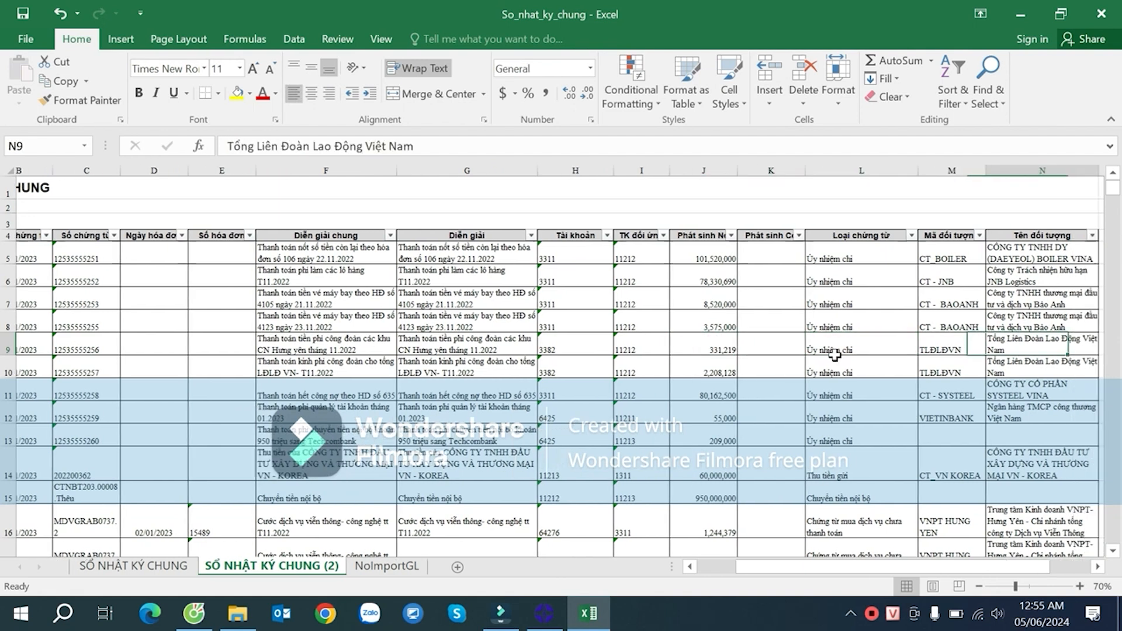
pyautogui.press('Left')
pyautogui.press('Left')
pyautogui.press('Left')
pyautogui.press('Left')
pyautogui.press('Left')
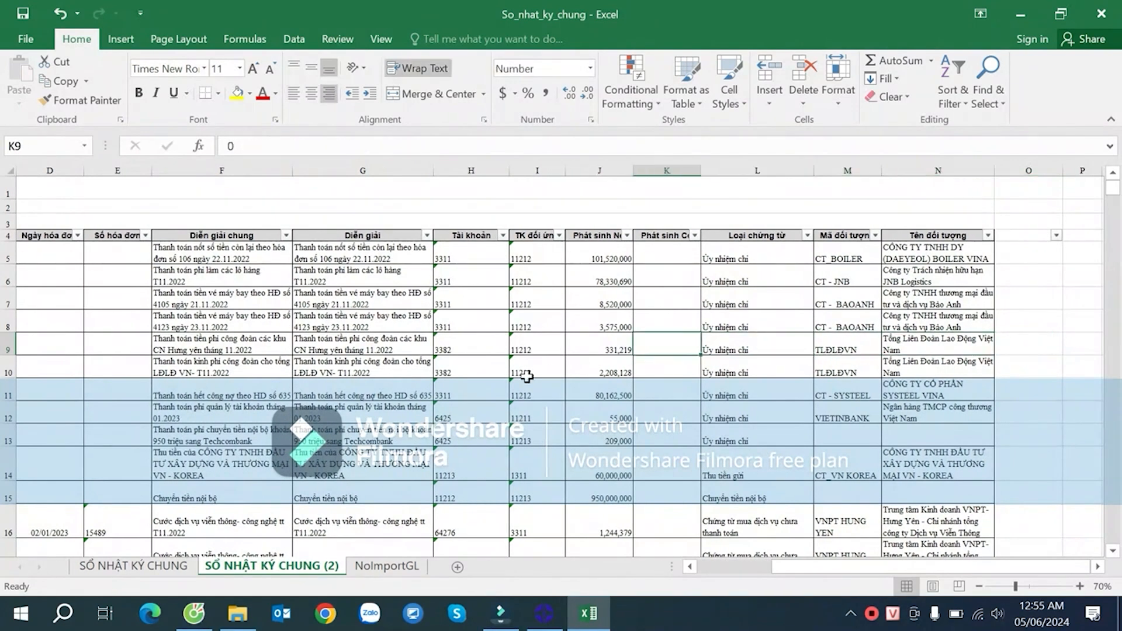
# - Filter the TK đối ứng column by values containing 511
pyautogui.click(476, 397)
pyautogui.scroll(-6, 538, 371)
pyautogui.scroll(-5, 538, 371)
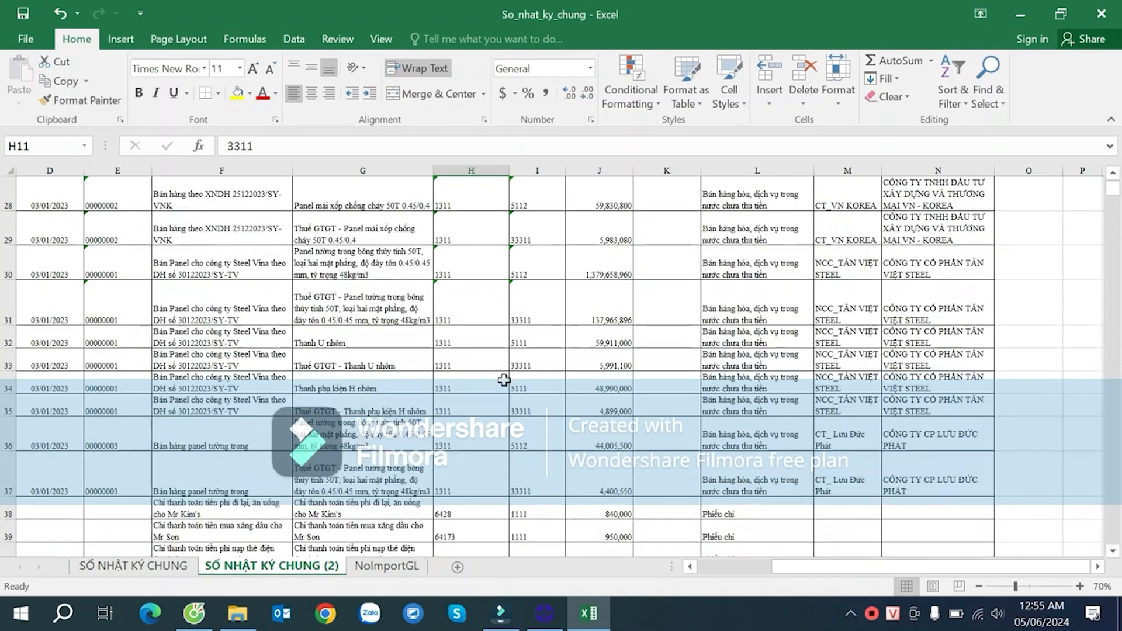
pyautogui.scroll(11, 494, 356)
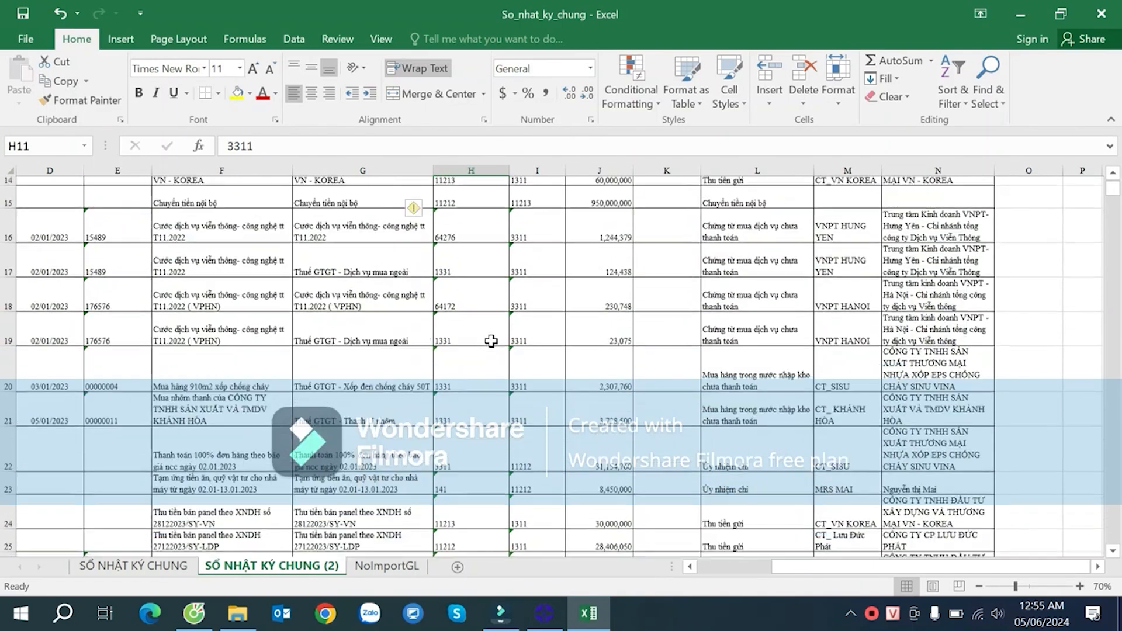
pyautogui.click(476, 260)
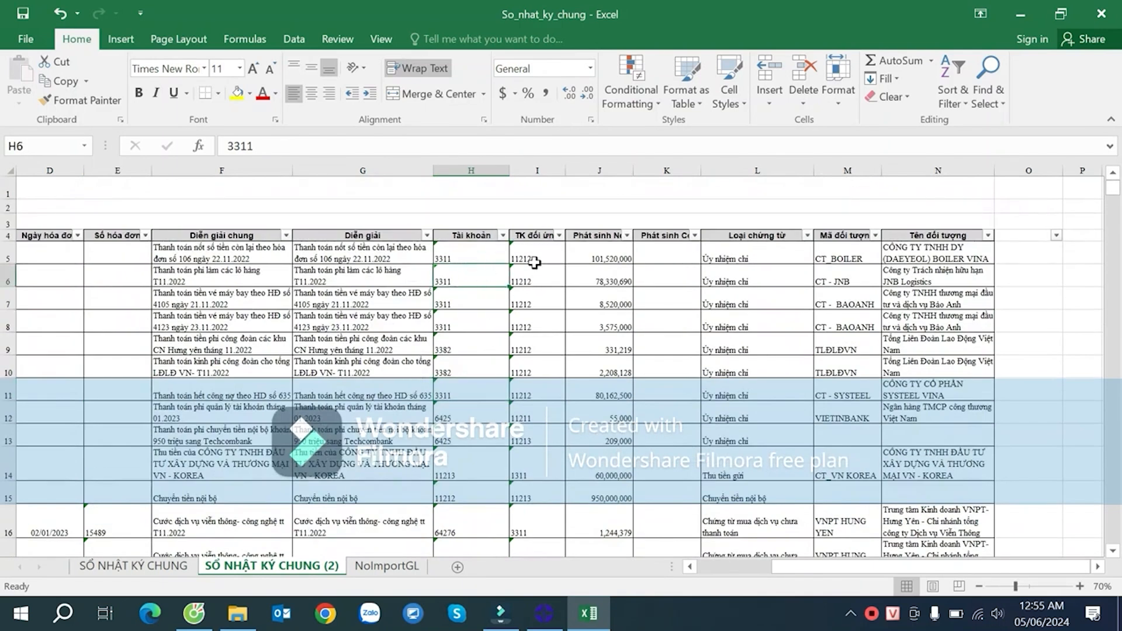
pyautogui.moveTo(533, 258); pyautogui.dragTo(534, 265)
pyautogui.click(560, 235)
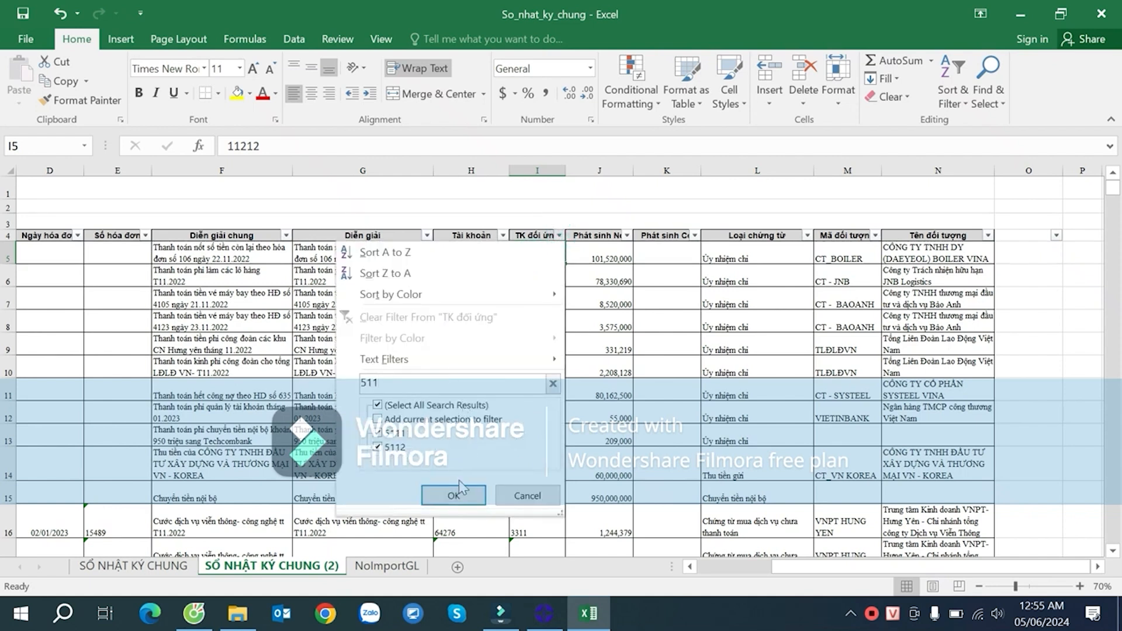
pyautogui.click(462, 497)
# - Review the filtered 511 sales entries down to the last one in the Loại chứng từ column
pyautogui.click(534, 315)
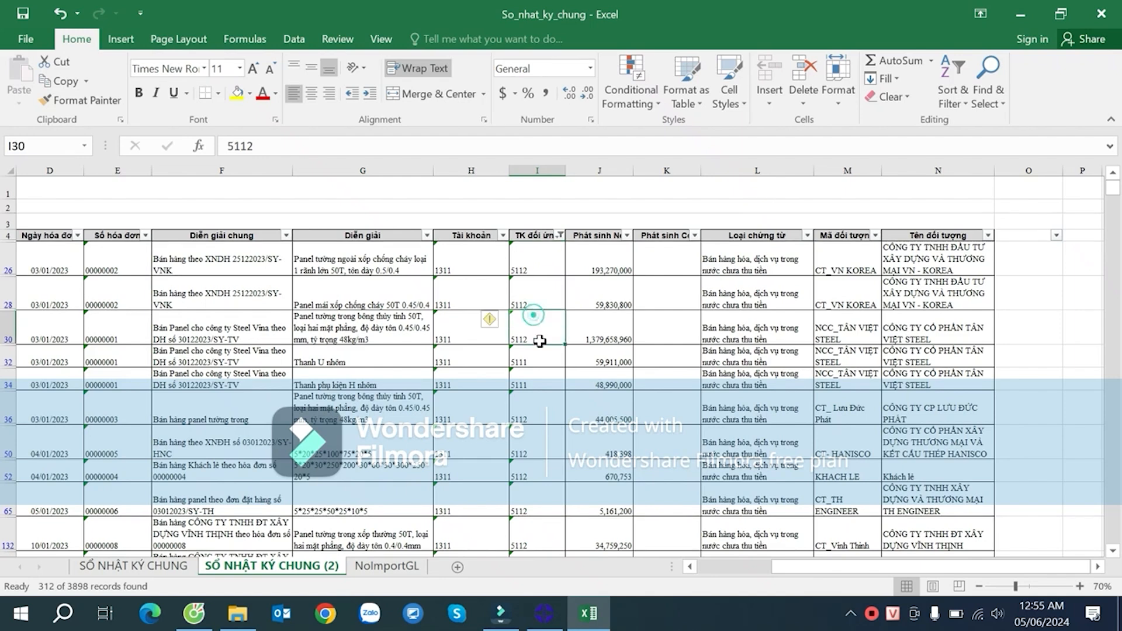
pyautogui.scroll(-2, 544, 350)
pyautogui.scroll(-12, 594, 369)
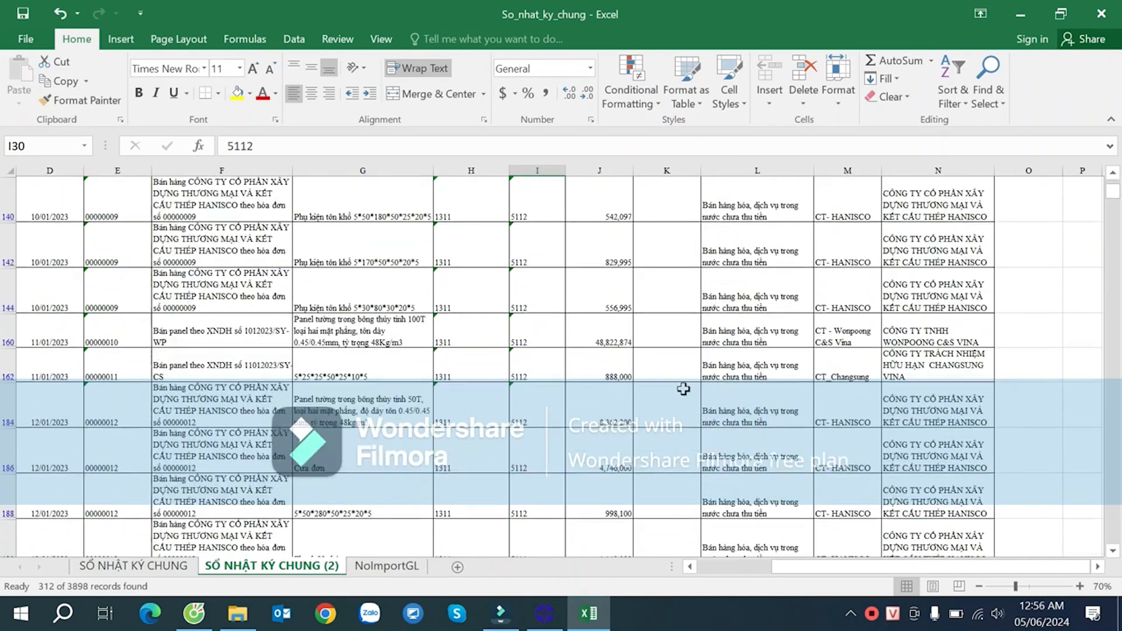
pyautogui.scroll(-12, 808, 479)
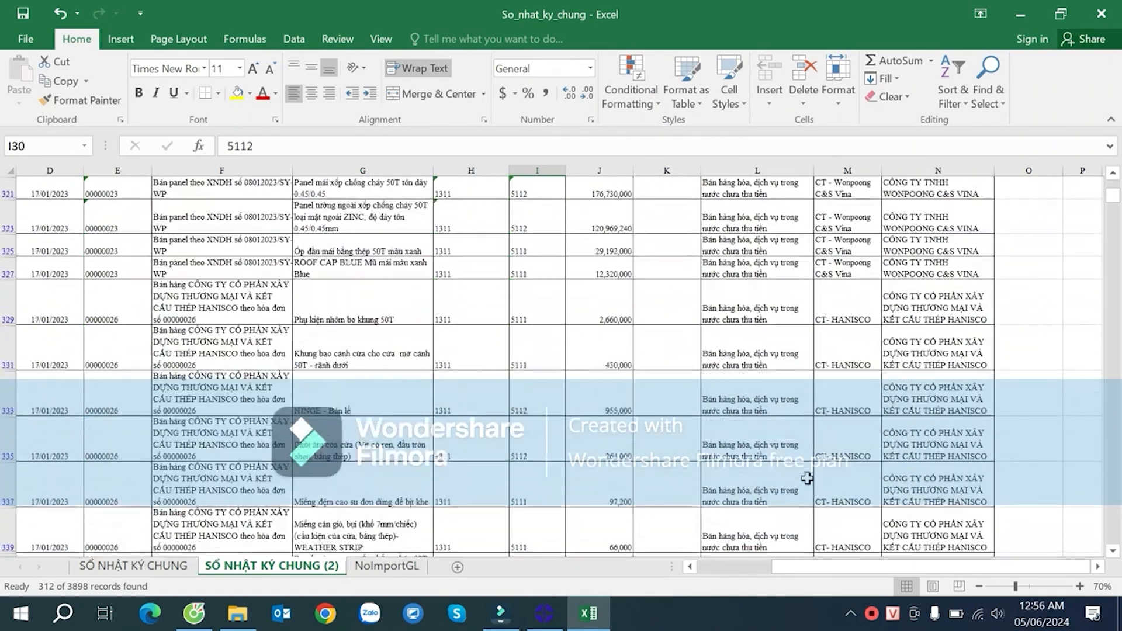
pyautogui.scroll(-10, 829, 510)
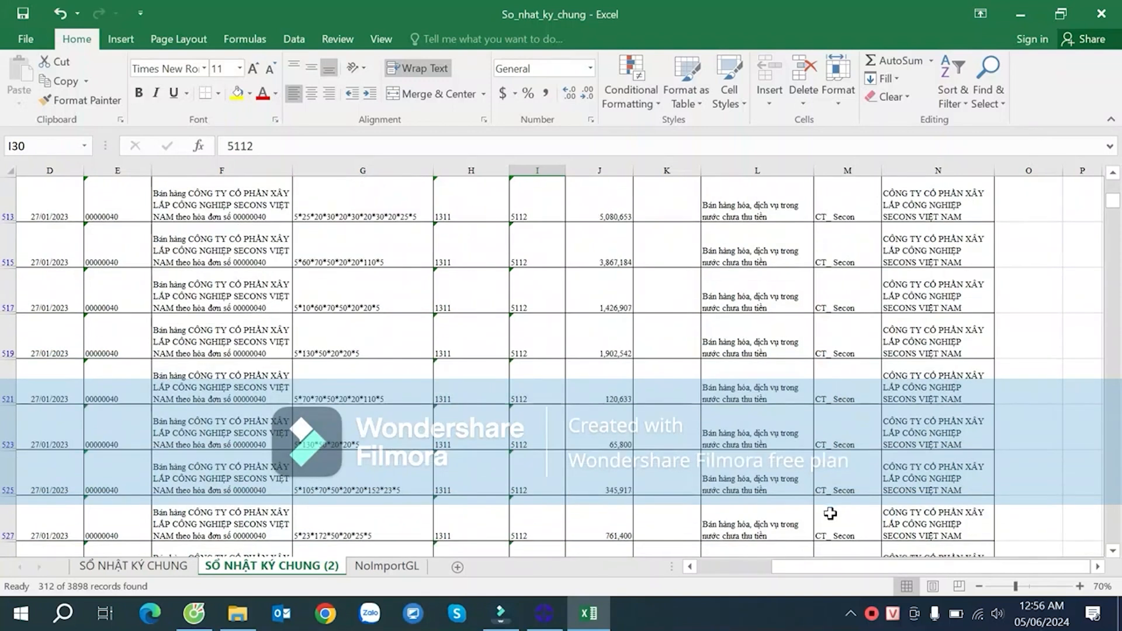
pyautogui.click(713, 433)
pyautogui.hotkey('ctrl', 'Down')
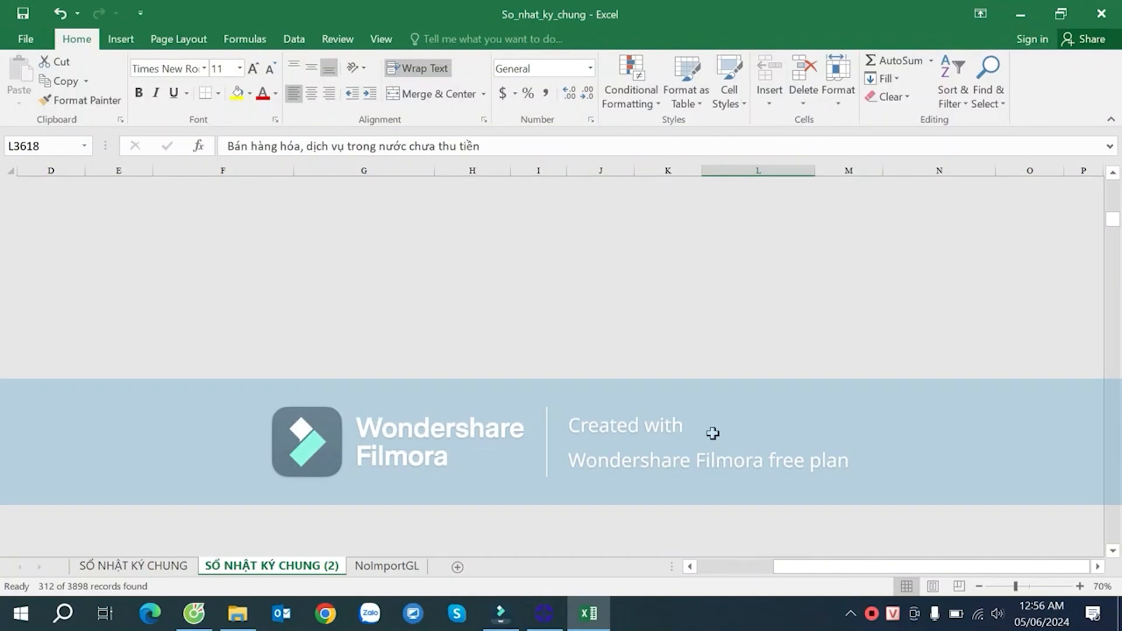
# - Copy the filtered 511 sales entries in columns A to N from row 26 through row 3618
pyautogui.press('Left')
pyautogui.press('Left')
pyautogui.hotkey('ctrl', 'Up')
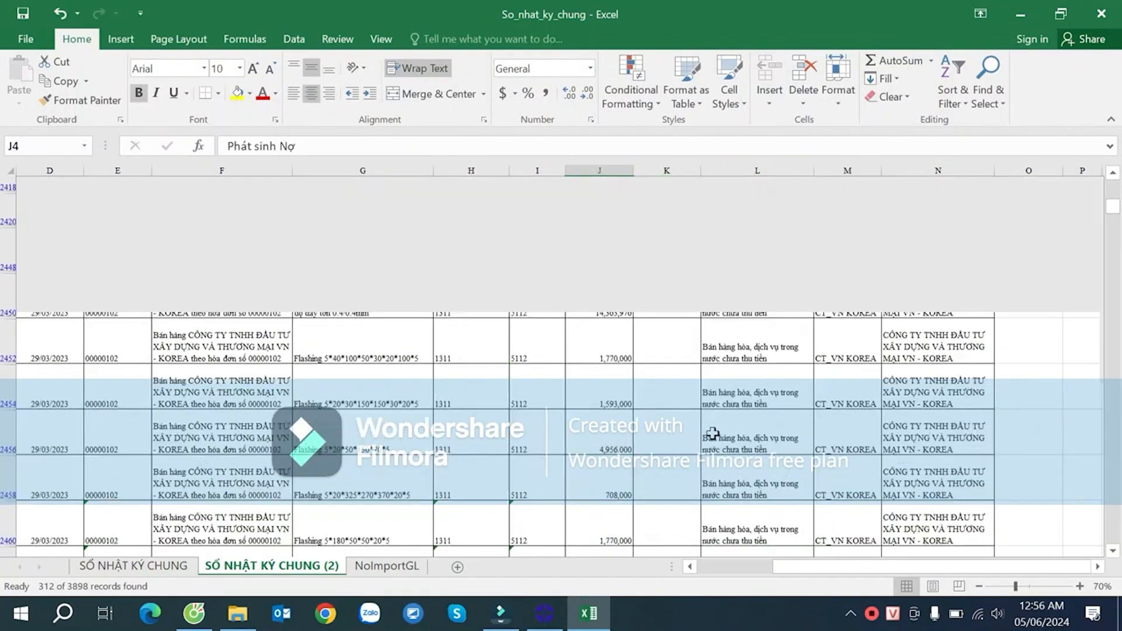
pyautogui.hotkey('ctrl', 'Up')
pyautogui.press('Down')
pyautogui.press('Down')
pyautogui.press('Down')
pyautogui.press('Down')
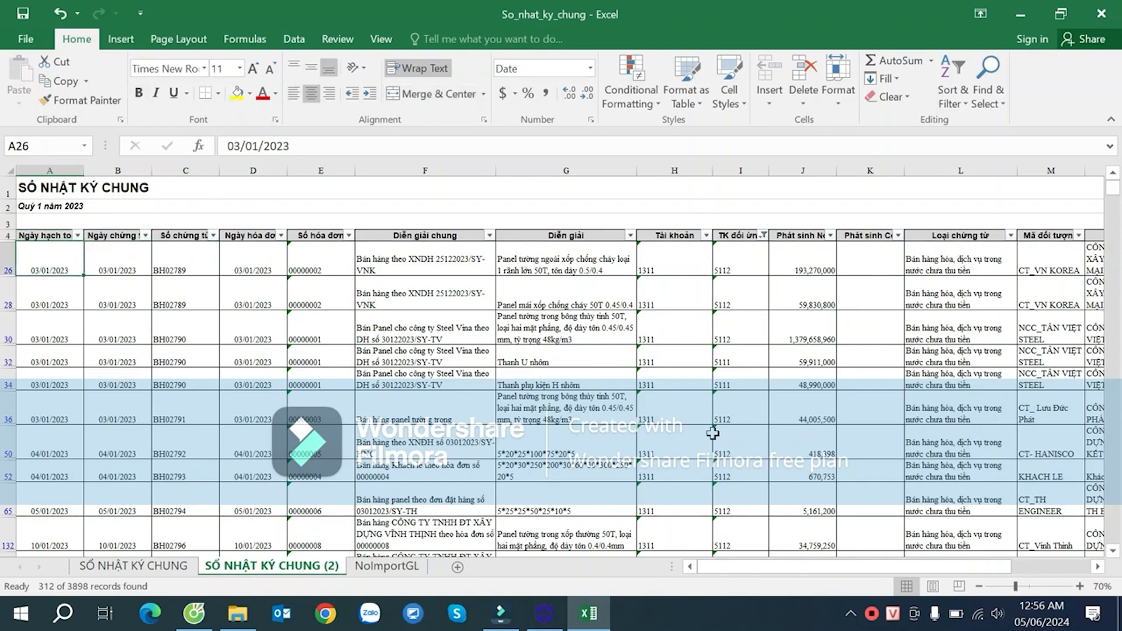
pyautogui.hotkey('shift', 'space')
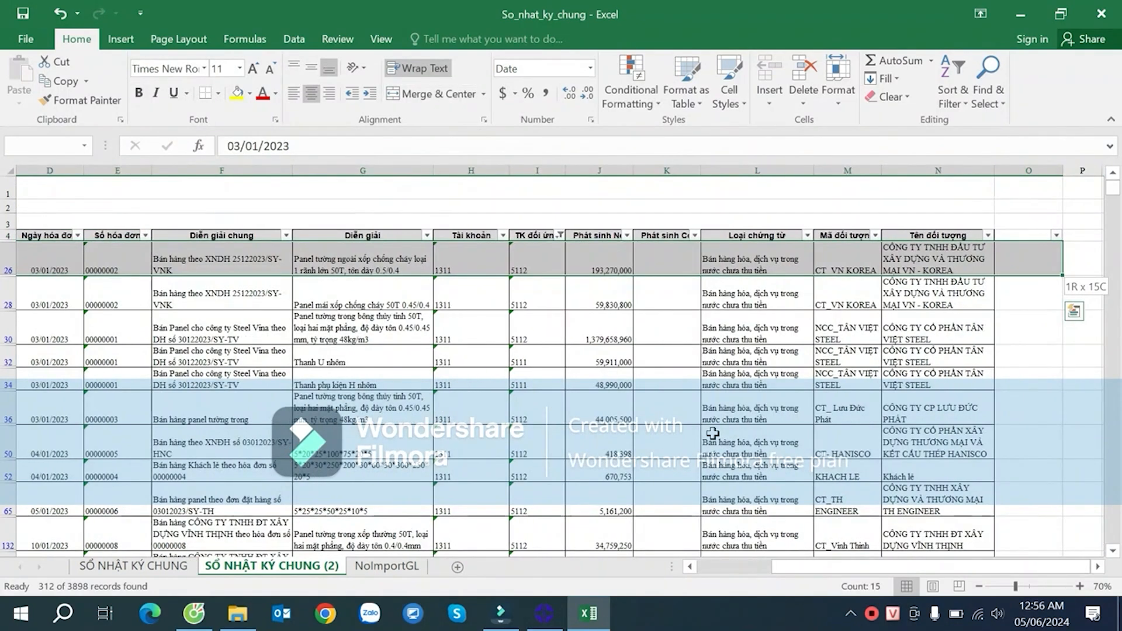
pyautogui.hotkey('shift', 'Left')
pyautogui.hotkey('ctrl', 'shift', 'Down')
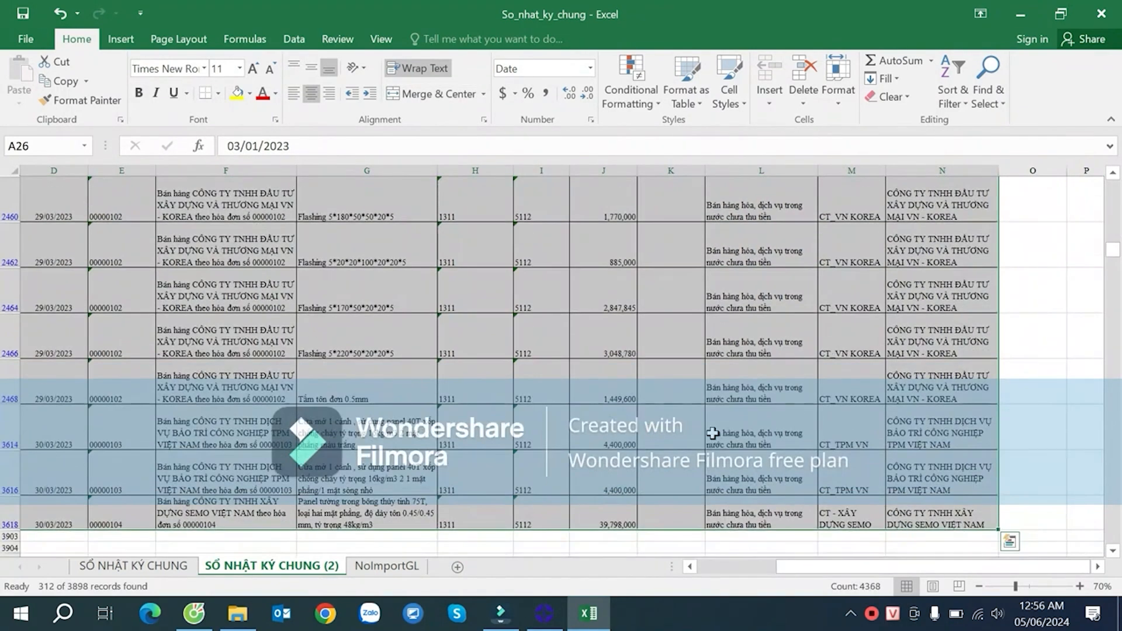
pyautogui.hotkey('ctrl', 'c')
# - Highlight row 3026, the last Kết chuyển lãi, lỗ entry on the NoImportGL sheet, with the yellow fill
pyautogui.click(398, 567)
pyautogui.click(147, 480)
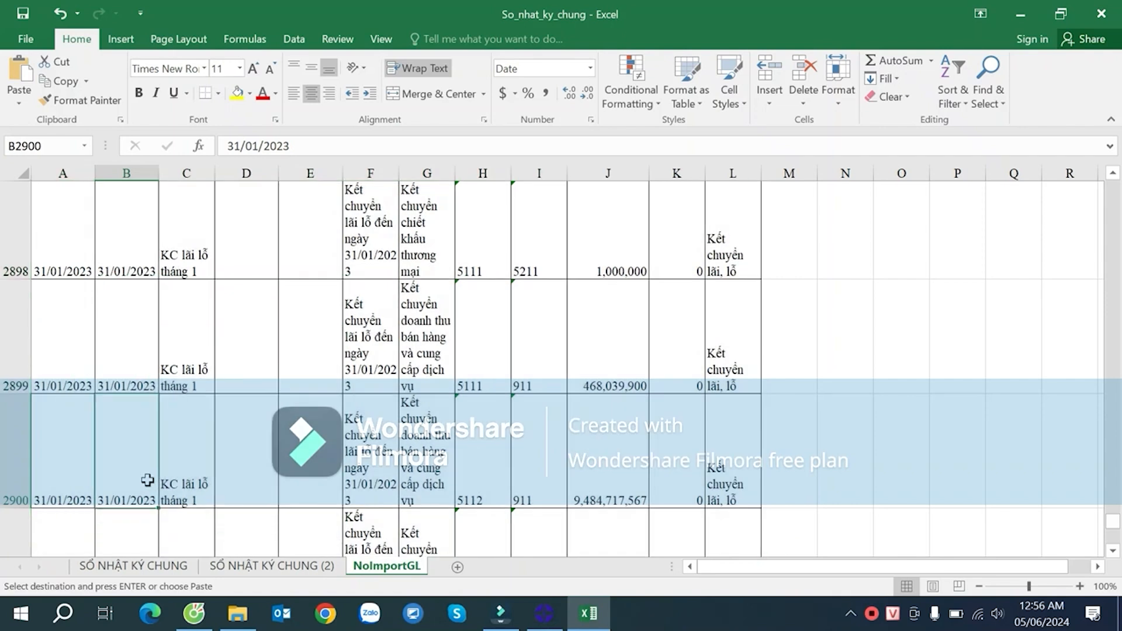
pyautogui.hotkey('ctrl', 'Down')
pyautogui.press('Down')
pyautogui.press('Left')
pyautogui.press('Up')
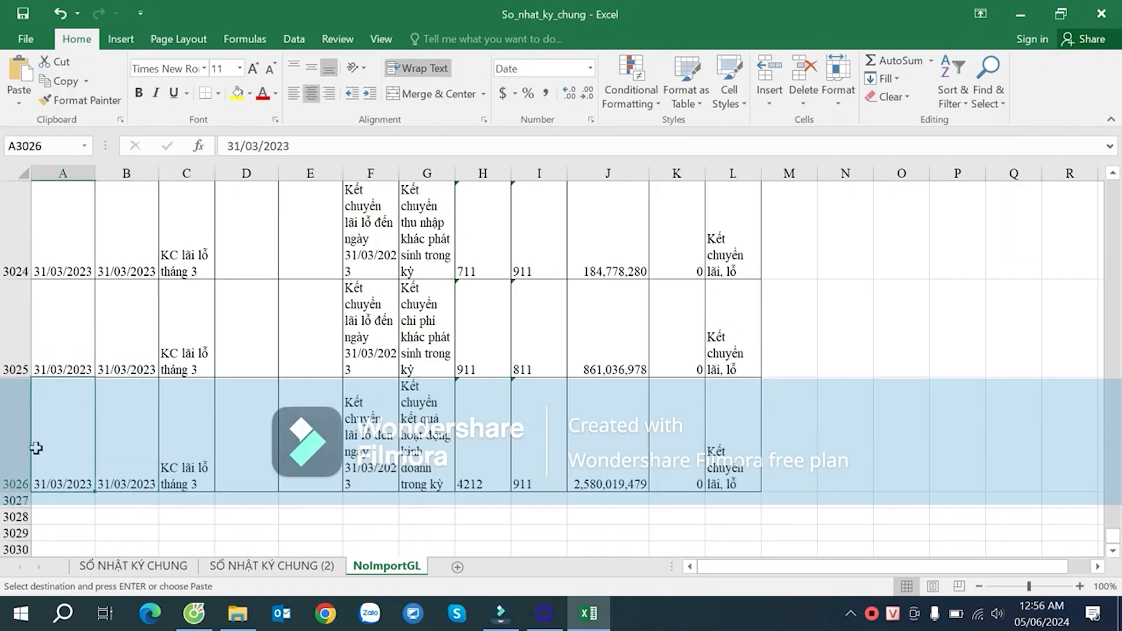
pyautogui.hotkey('shift', 'space')
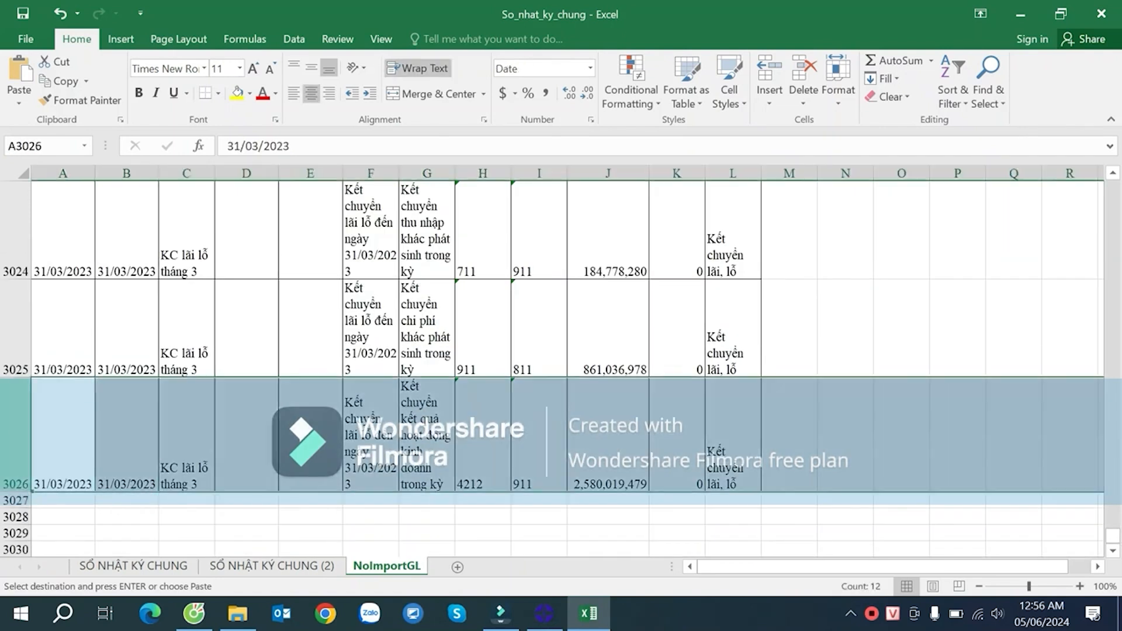
pyautogui.click(239, 98)
# - Copy the selected 511 sales entries from SỔ NHẬT KÝ CHUNG (2) again and paste them into NoImportGL from cell A3027
pyautogui.click(63, 502)
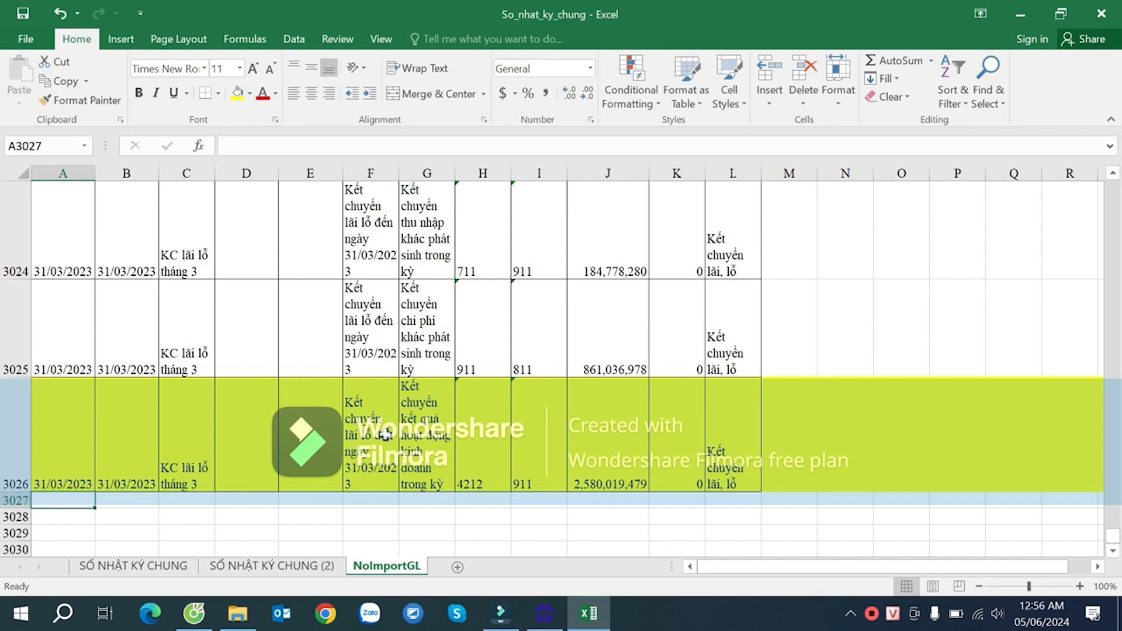
pyautogui.click(305, 574)
pyautogui.hotkey('ctrl', 'c')
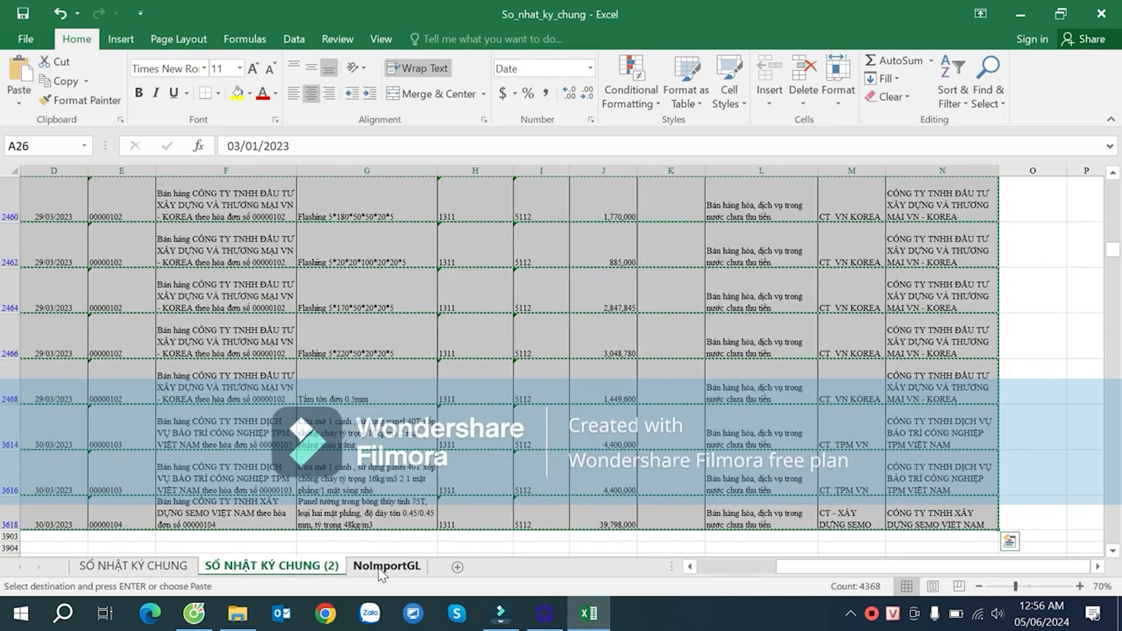
pyautogui.click(387, 566)
pyautogui.hotkey('ctrl', 'v')
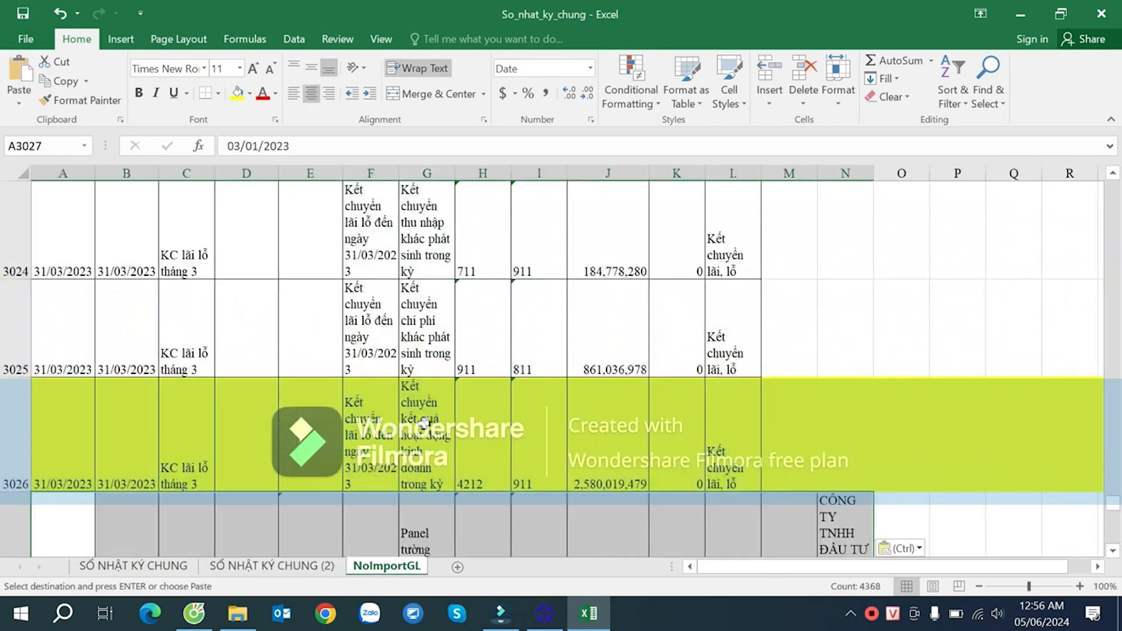
pyautogui.scroll(-4, 529, 397)
pyautogui.scroll(2, 533, 391)
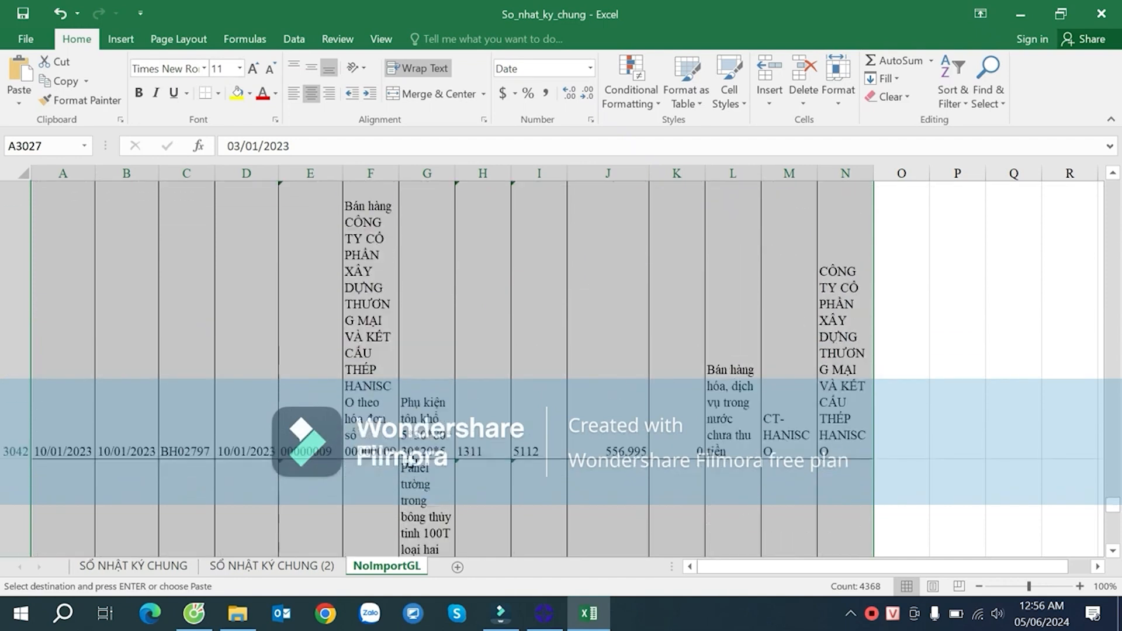
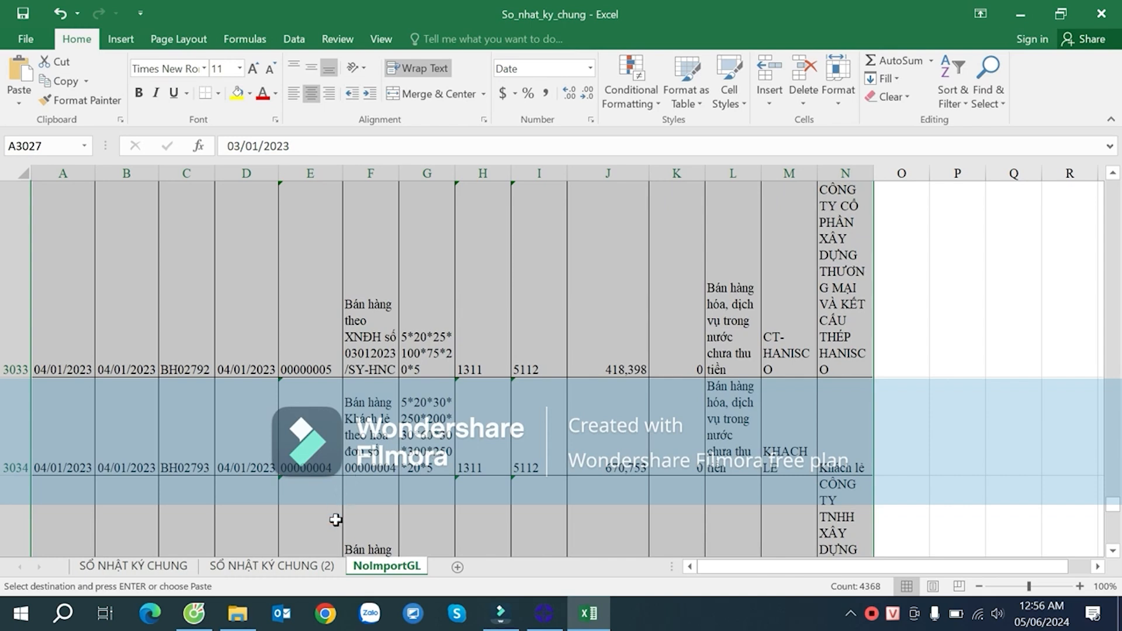
# - Set the height of all NoImportGL entry rows from row 3 down to 15
pyautogui.click(231, 432)
pyautogui.click(85, 398)
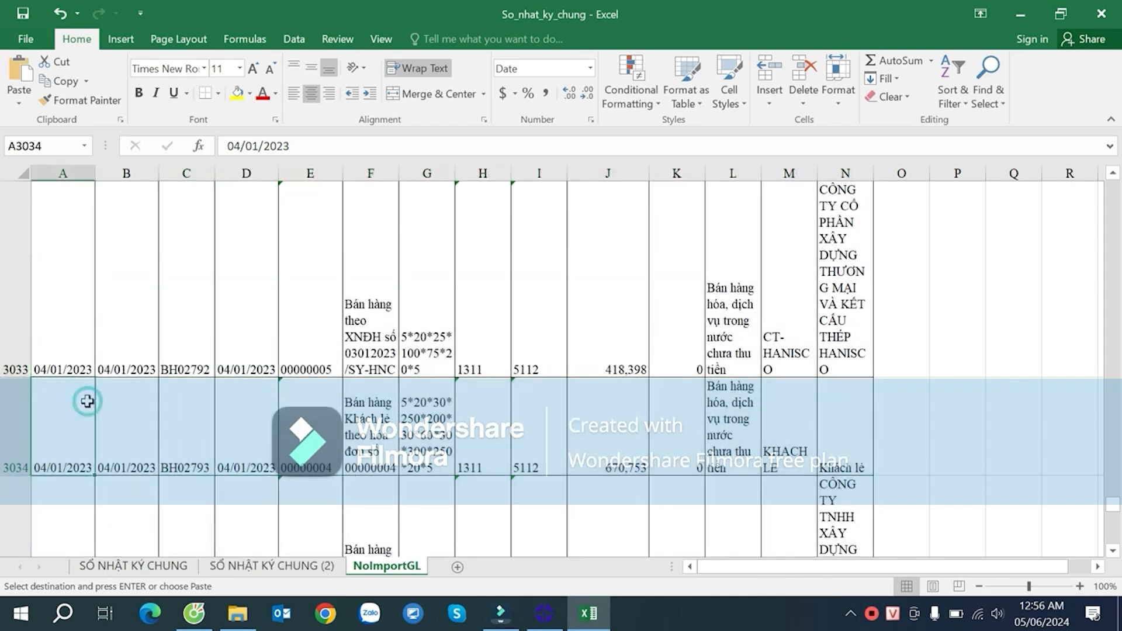
pyautogui.hotkey('ctrl', 'Up')
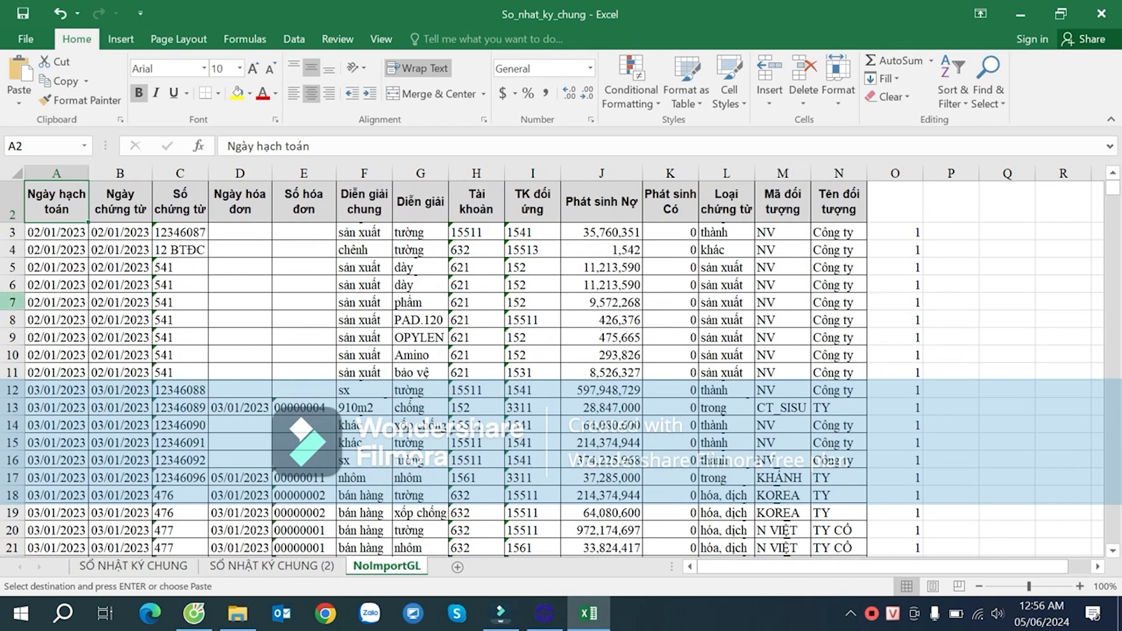
pyautogui.click(12, 233)
pyautogui.hotkey('ctrl', 'shift', 'Down')
pyautogui.rightClick(6, 229)
pyautogui.click(71, 437)
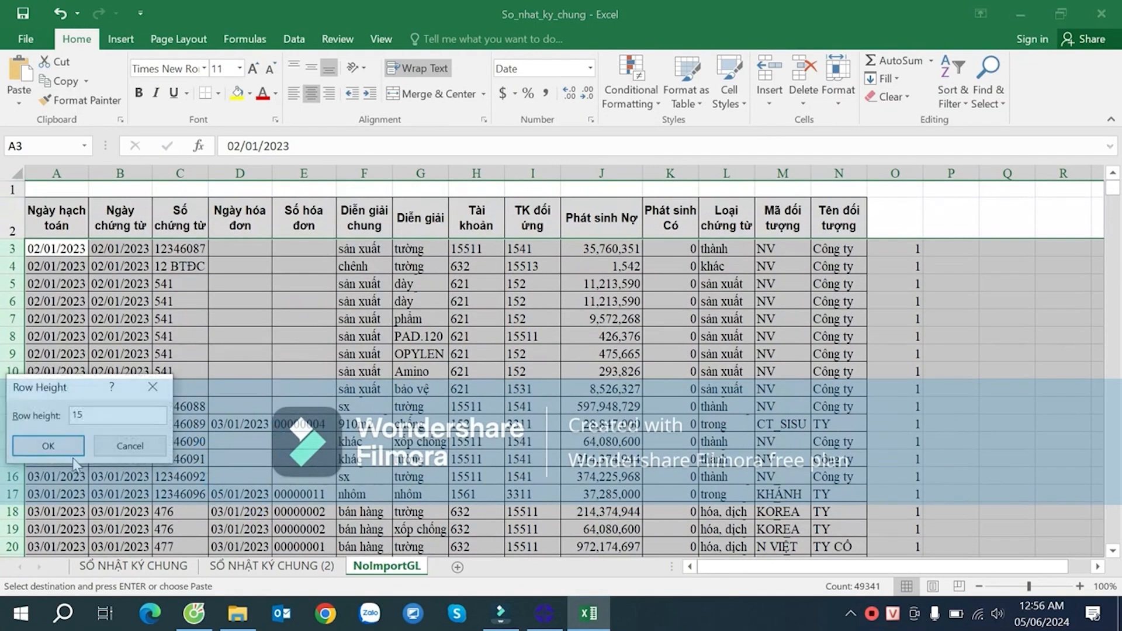
pyautogui.click(48, 446)
pyautogui.click(542, 214)
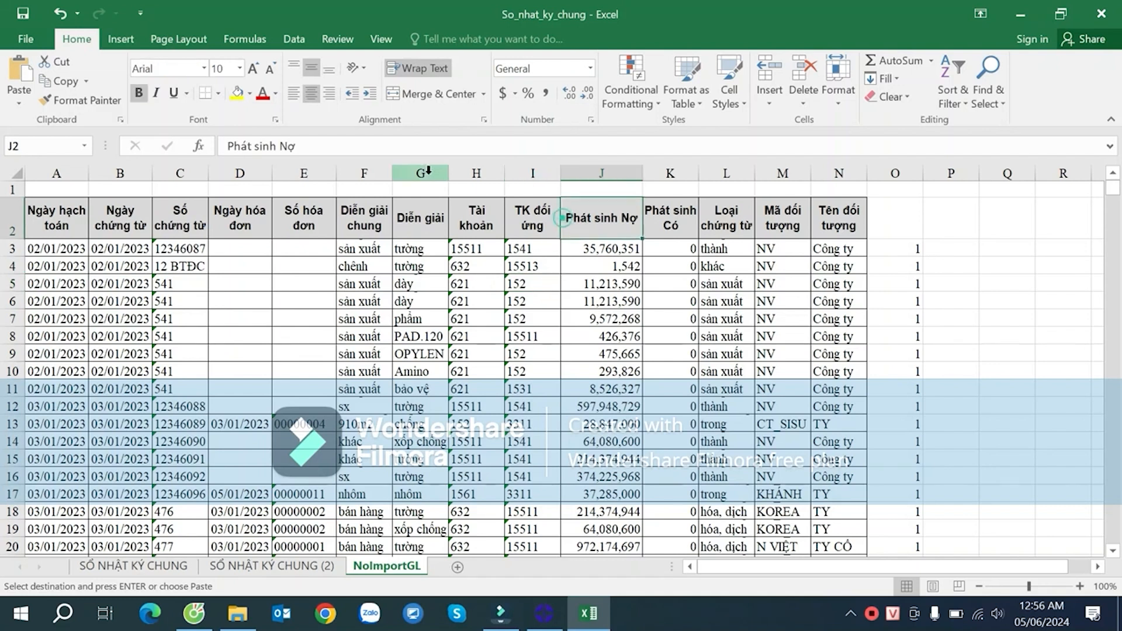
# - Widen the Diễn giải chung, Diễn giải, Loại chứng từ, Mã đối tượng and Tên đối tượng columns
pyautogui.moveTo(391, 173); pyautogui.dragTo(737, 173)
pyautogui.hscroll(3, 854, 175)
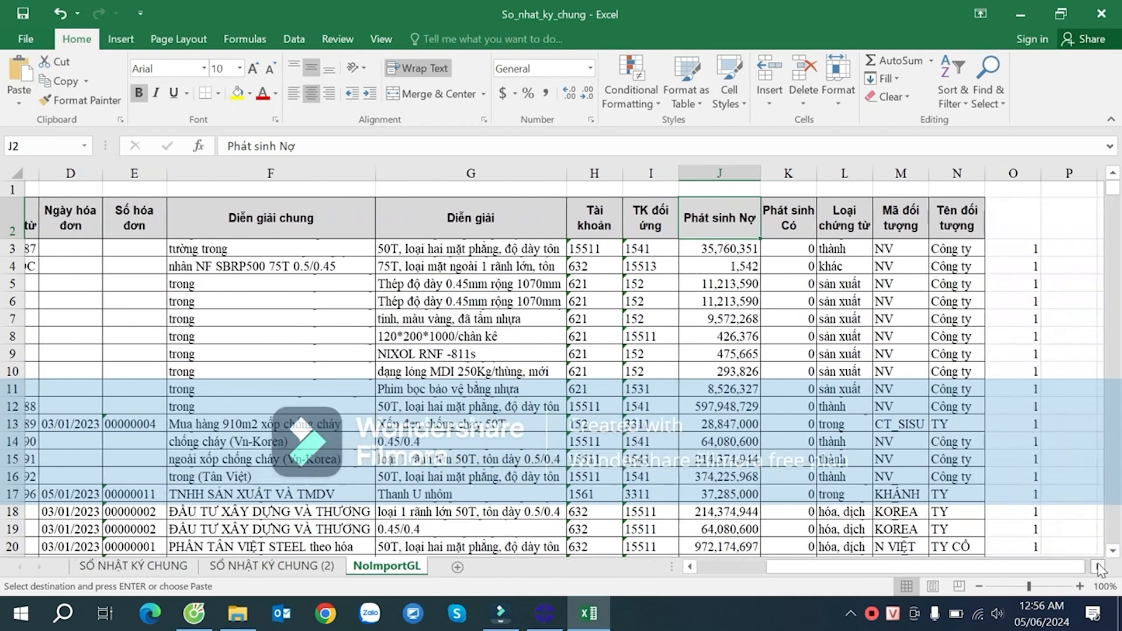
pyautogui.moveTo(967, 178); pyautogui.dragTo(1070, 173)
pyautogui.moveTo(914, 174); pyautogui.dragTo(947, 173)
pyautogui.moveTo(859, 173); pyautogui.dragTo(969, 171)
pyautogui.click(901, 173)
pyautogui.click(681, 266)
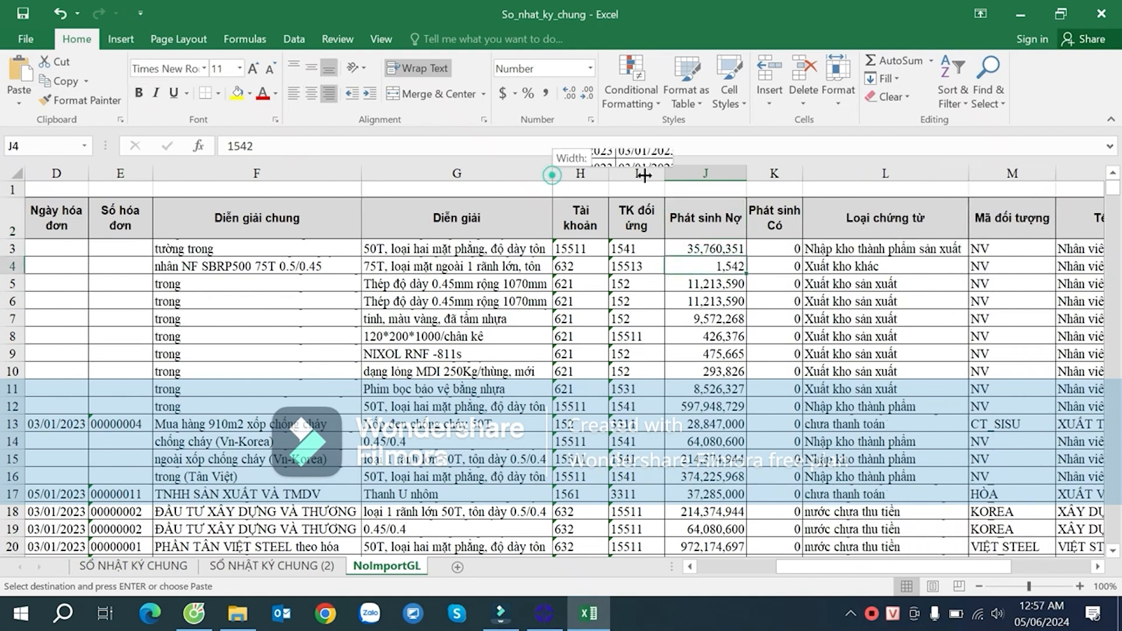
# - Autofit the Diễn giải column, then set its width to 100
pyautogui.doubleClick(553, 174)
pyautogui.click(443, 284)
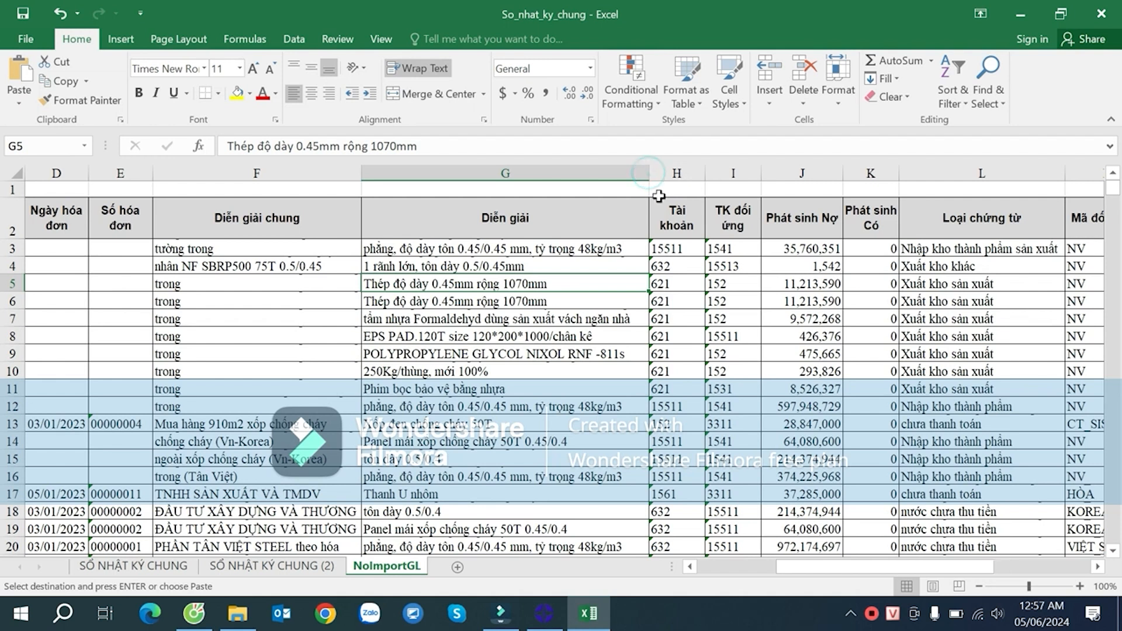
pyautogui.doubleClick(649, 173)
pyautogui.click(859, 173)
pyautogui.rightClick(876, 173)
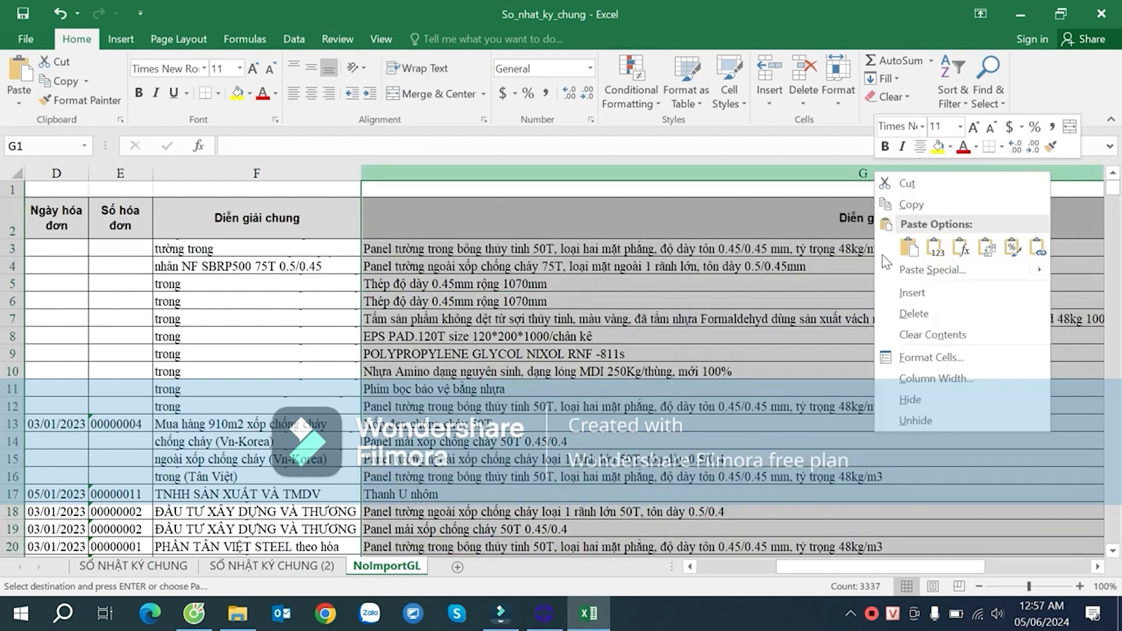
pyautogui.click(936, 378)
pyautogui.write('100')
pyautogui.click(887, 386)
# - Set the width of the Diễn giải column to 70
pyautogui.moveTo(833, 567); pyautogui.dragTo(767, 568)
pyautogui.rightClick(800, 173)
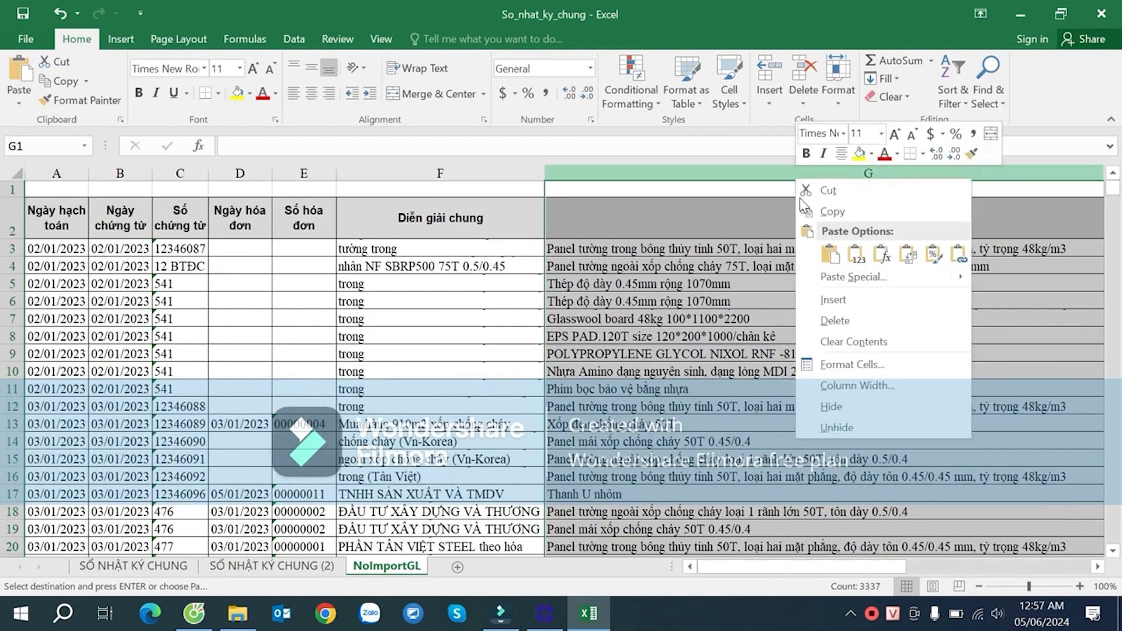
pyautogui.click(858, 376)
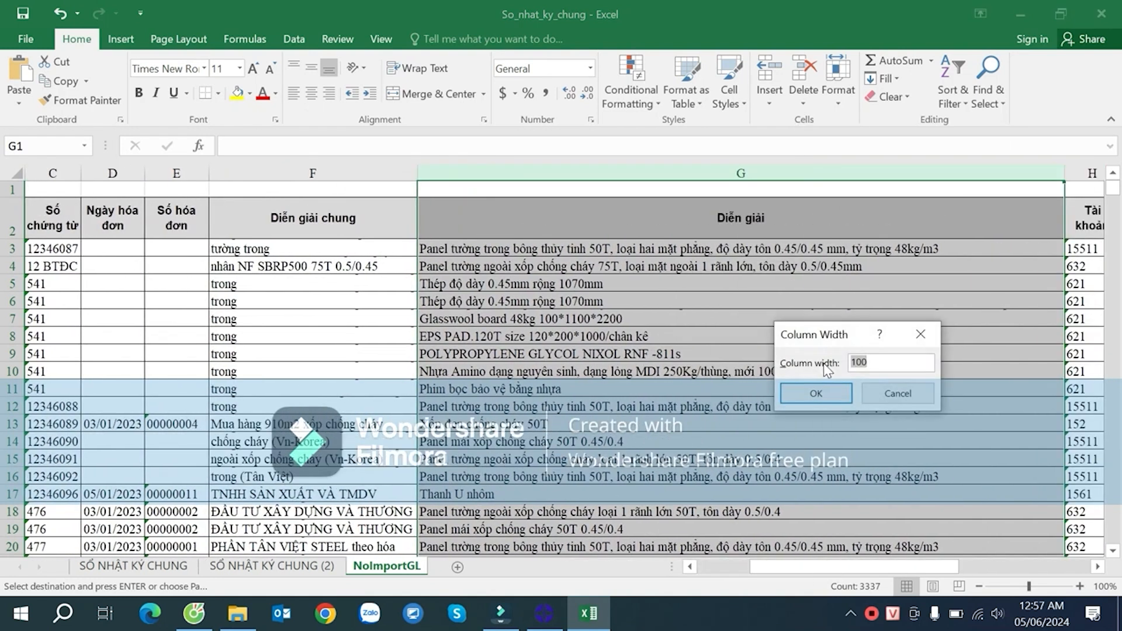
pyautogui.write('70')
pyautogui.press('Return')
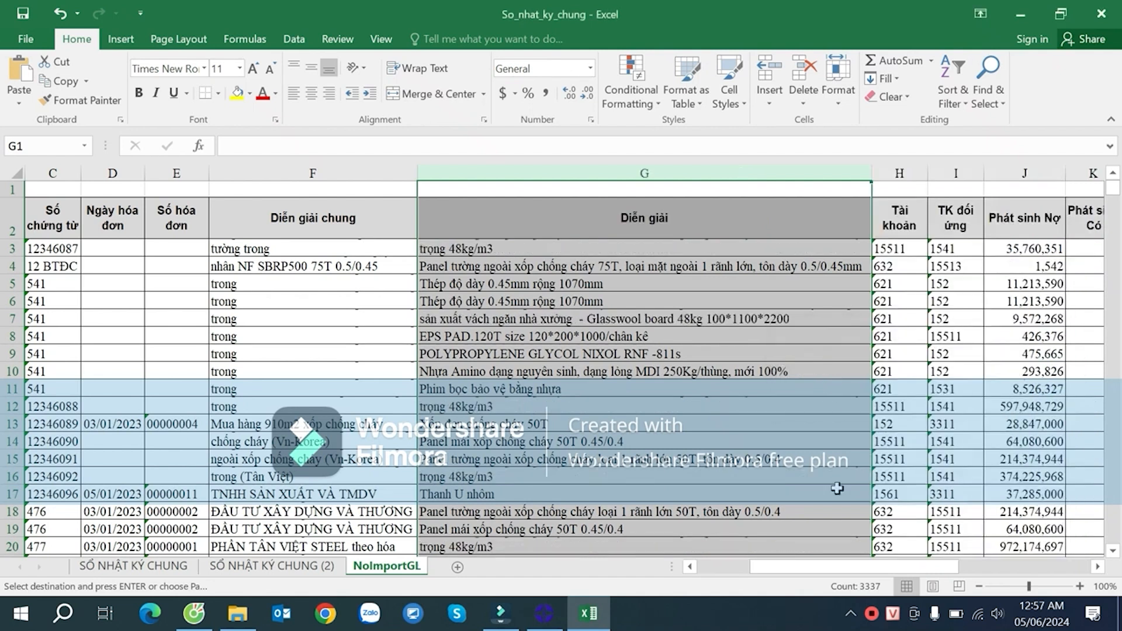
# - Widen the Diễn giải chung column to about twice its width
pyautogui.hscroll(-2, 663, 531)
pyautogui.click(514, 319)
pyautogui.moveTo(545, 173); pyautogui.dragTo(745, 173)
pyautogui.click(637, 216)
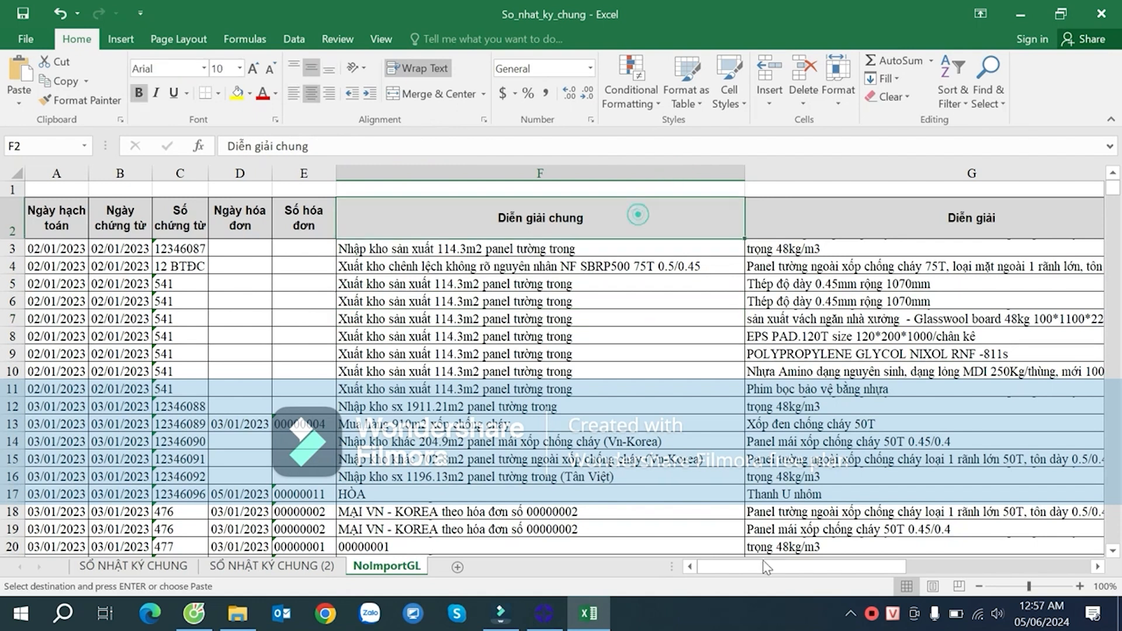
pyautogui.click(240, 389)
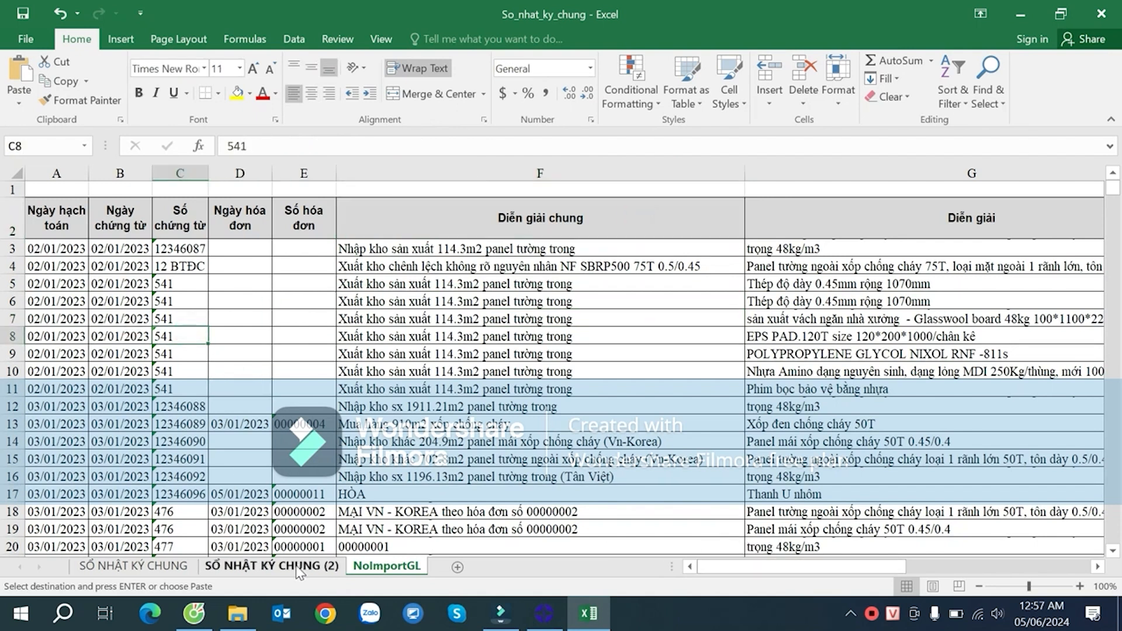
# - Delete the filtered 511 sales rows from row 26 through row 3618 on the SỔ NHẬT KÝ CHUNG (2) sheet
pyautogui.click(272, 566)
pyautogui.click(106, 314)
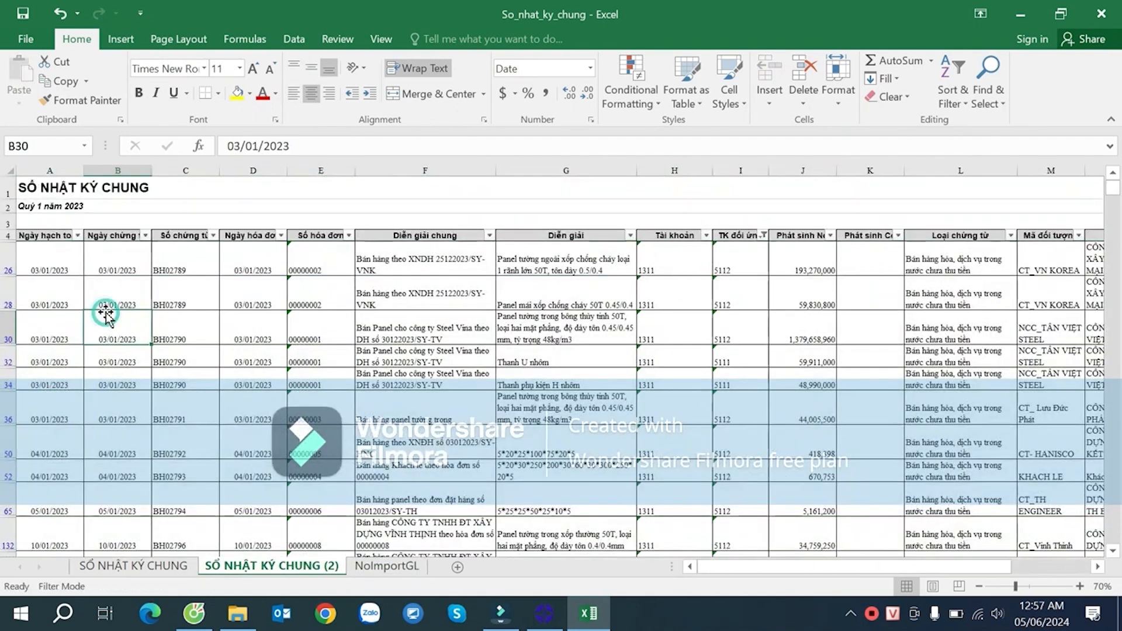
pyautogui.click(8, 263)
pyautogui.hotkey('ctrl', 'shift', 'Down')
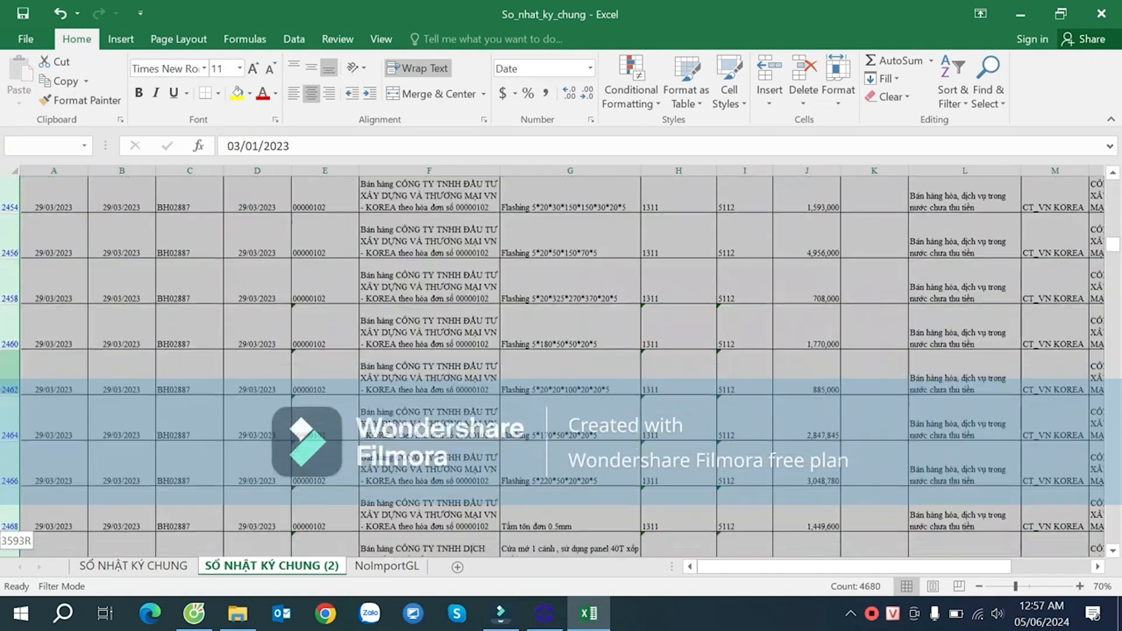
pyautogui.rightClick(10, 433)
pyautogui.click(59, 306)
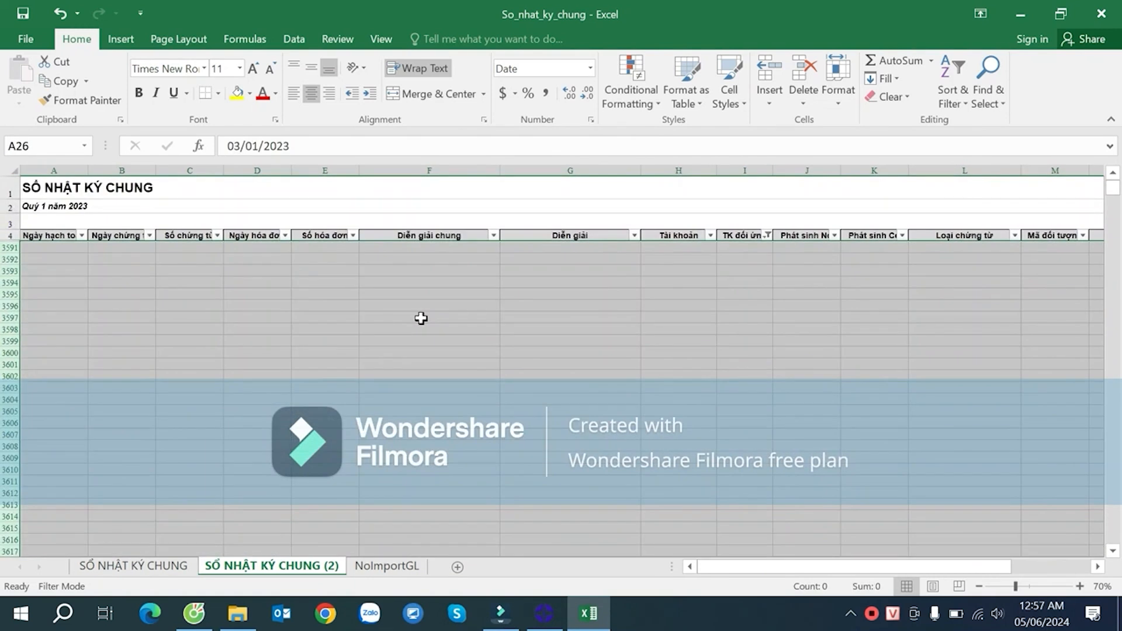
# - Select all values in the TK đối ứng filter to show every remaining journal entry
pyautogui.click(750, 281)
pyautogui.click(767, 235)
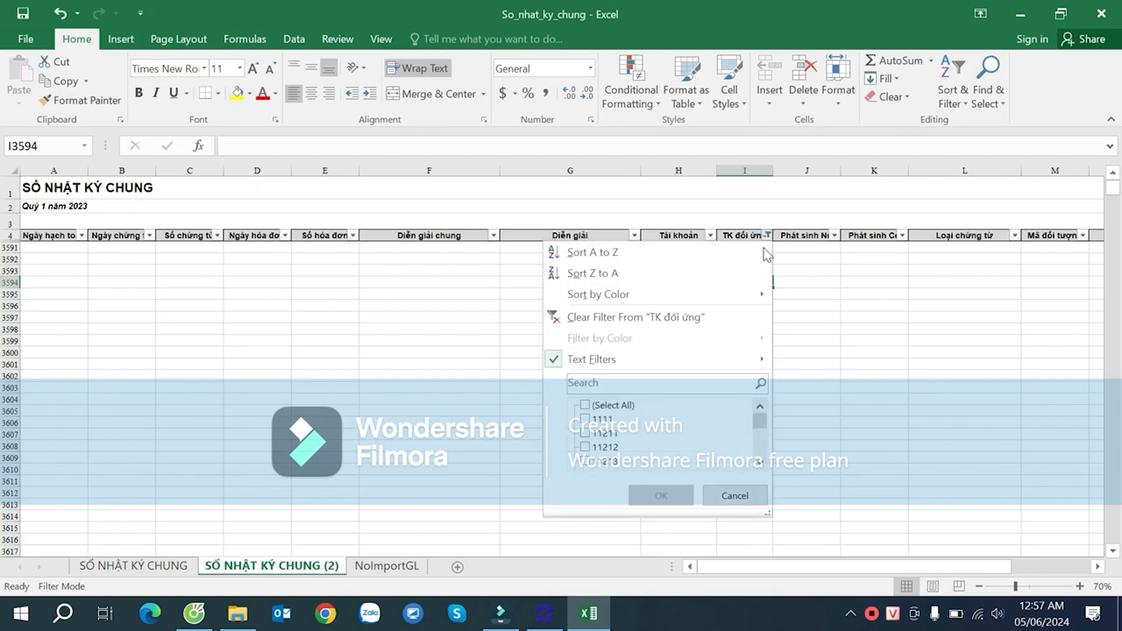
pyautogui.click(585, 405)
pyautogui.click(658, 498)
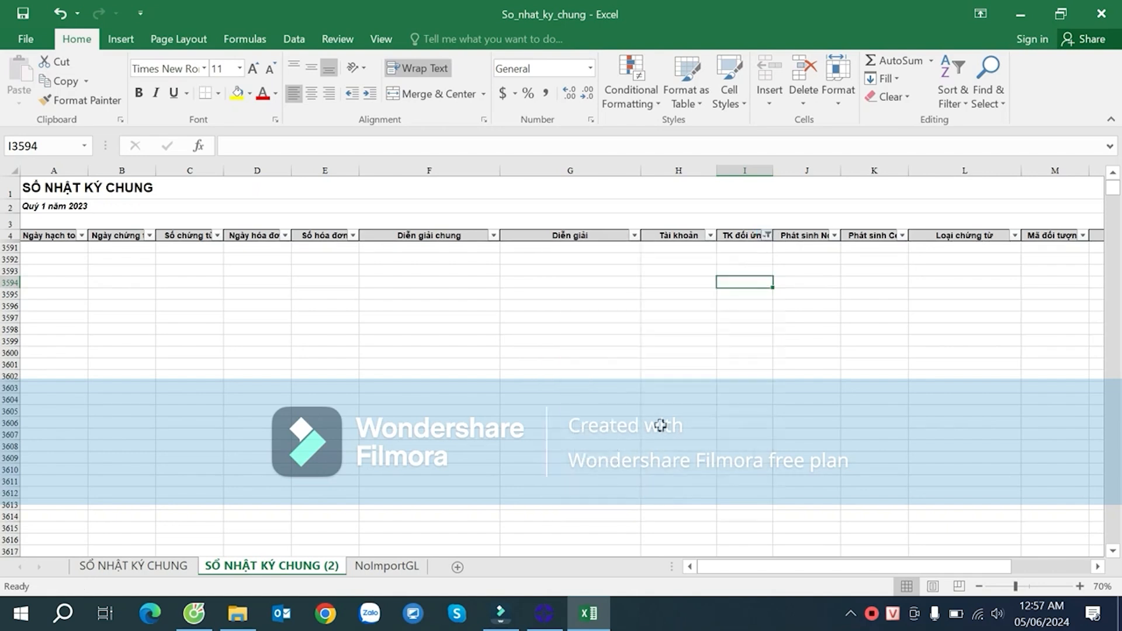
# - Examine the remaining journal entries by their TK đối ứng accounts on the SỔ NHẬT KÝ CHUNG (2) sheet
pyautogui.click(752, 343)
pyautogui.scroll(-4, 758, 347)
pyautogui.scroll(5, 758, 347)
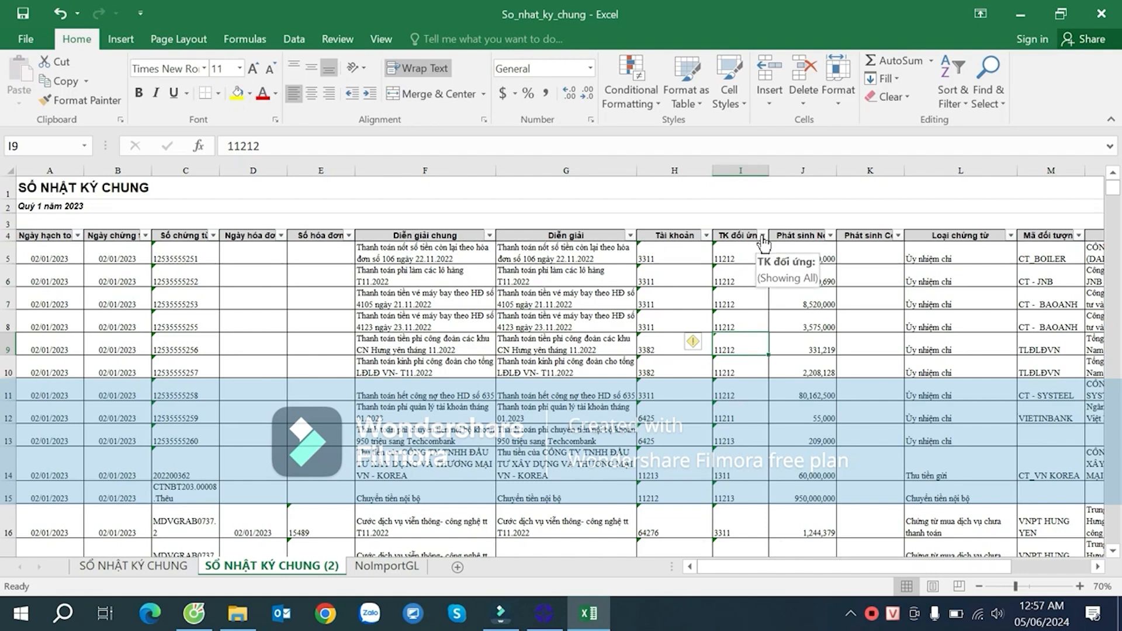
pyautogui.scroll(-8, 750, 309)
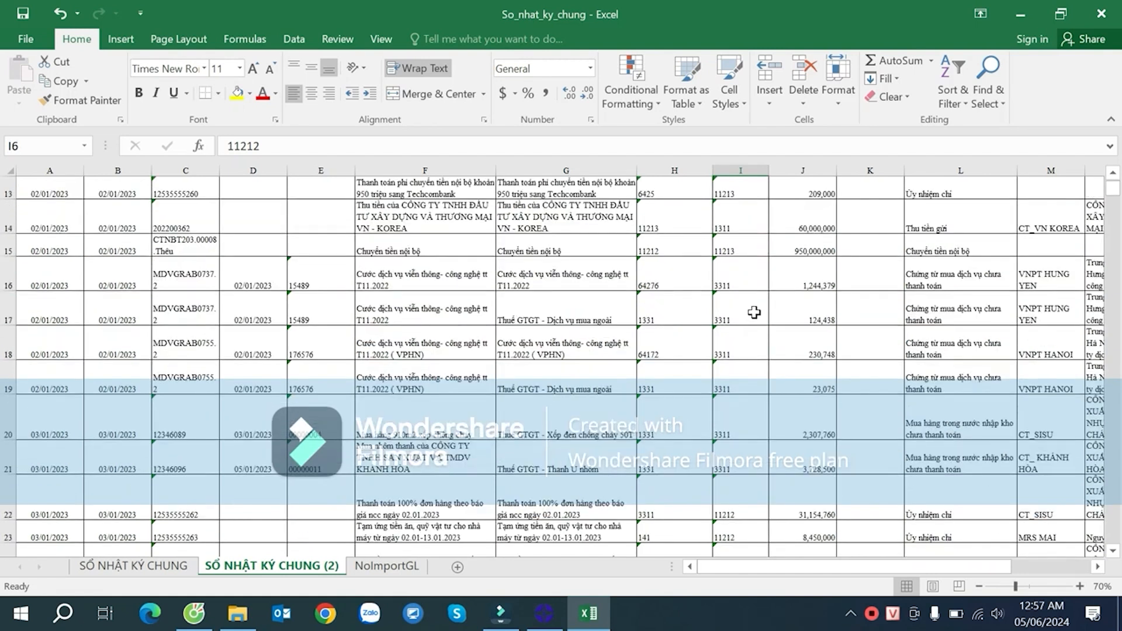
pyautogui.scroll(6, 760, 307)
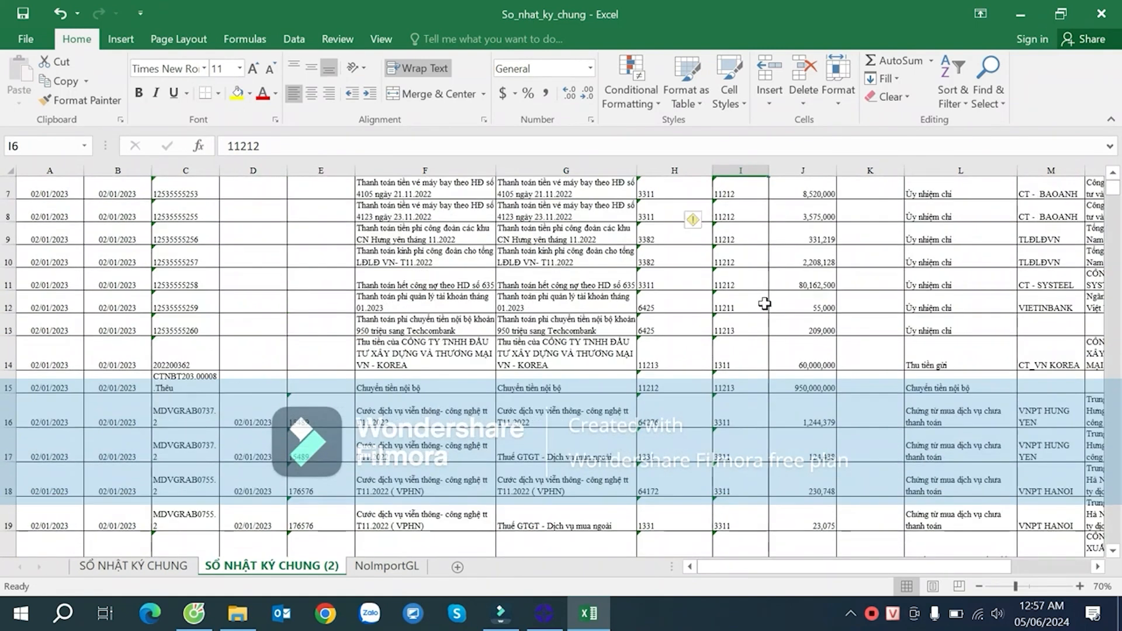
pyautogui.scroll(3, 764, 303)
pyautogui.click(757, 327)
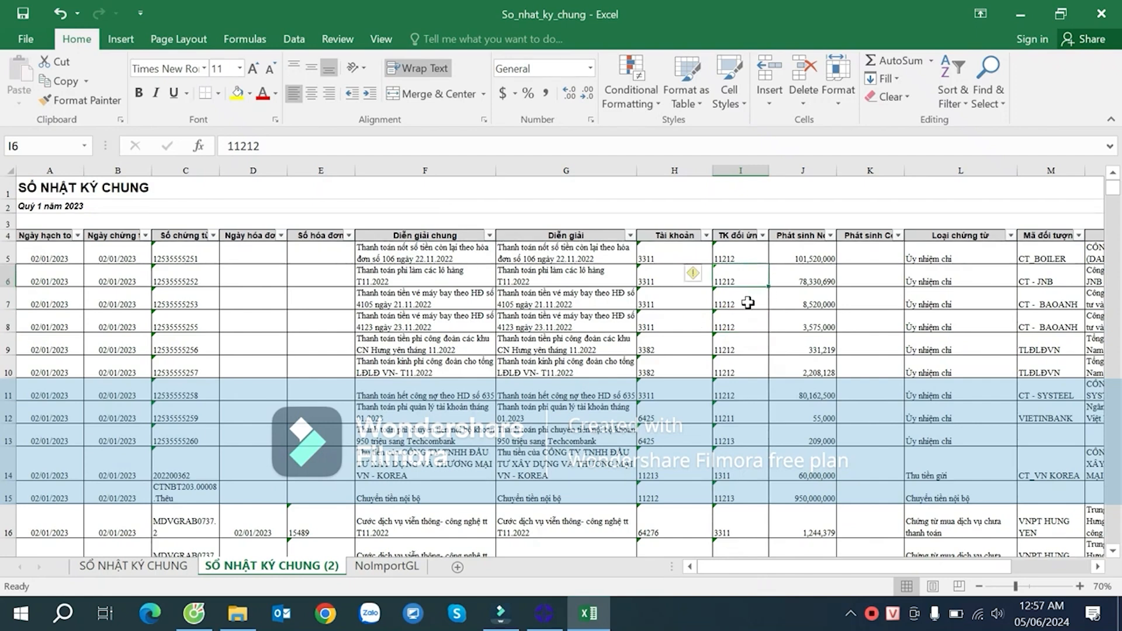
pyautogui.scroll(-18, 751, 313)
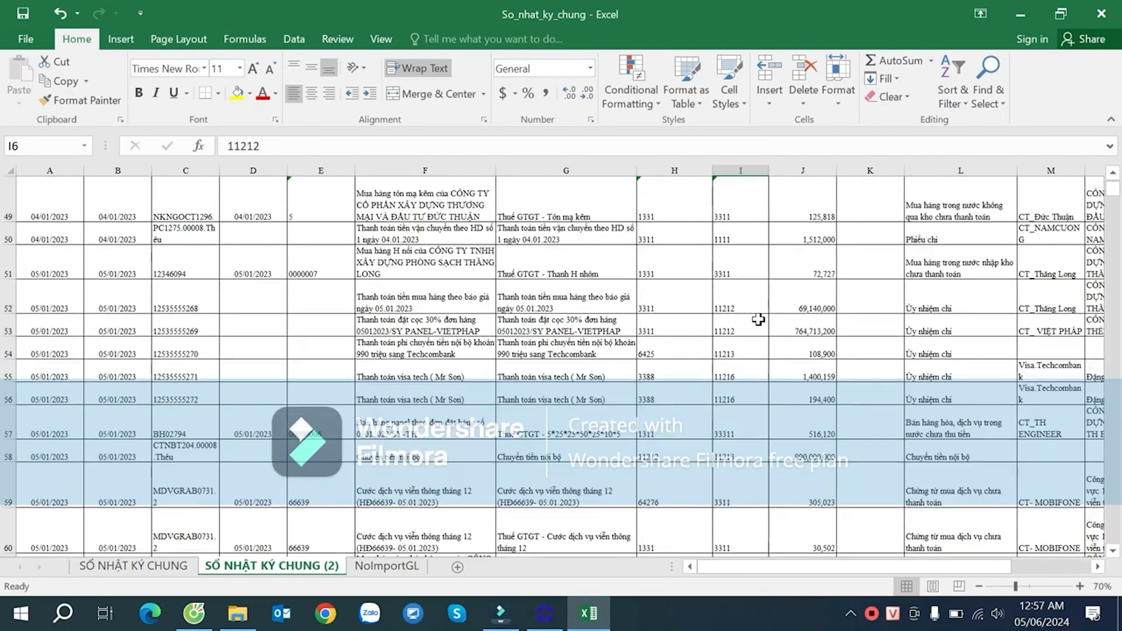
# - Review the values in the TK đối ứng filter and scan the account numbers in the first rows of SỔ NHẬT KÝ CHUNG (2)
pyautogui.scroll(-14, 758, 326)
pyautogui.scroll(14, 759, 325)
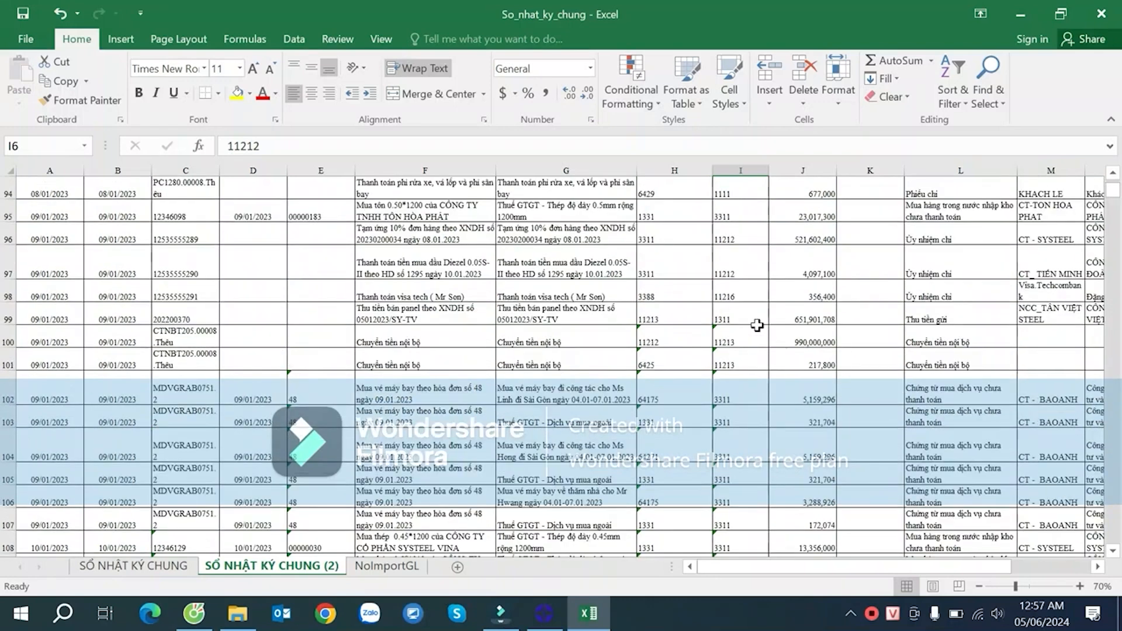
pyautogui.scroll(18, 760, 310)
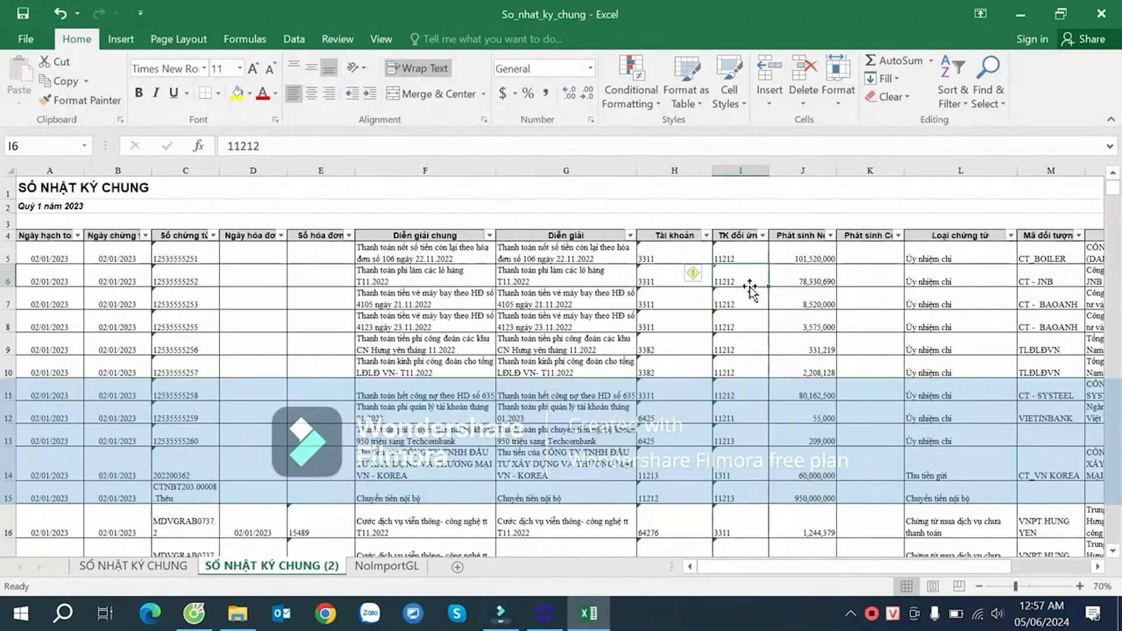
pyautogui.click(762, 236)
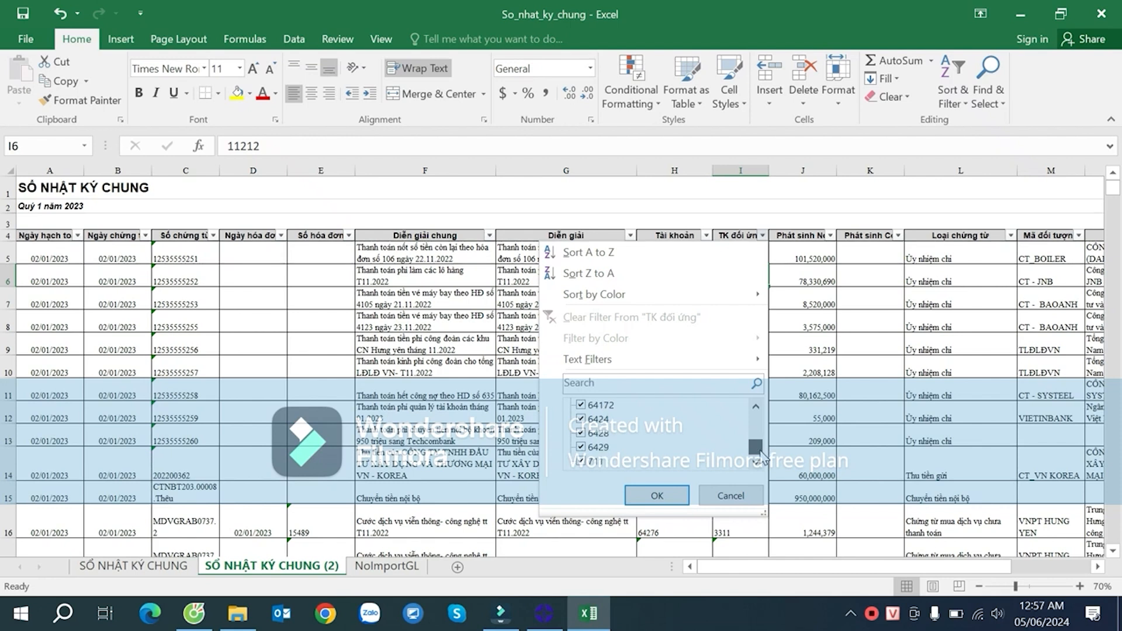
pyautogui.click(738, 497)
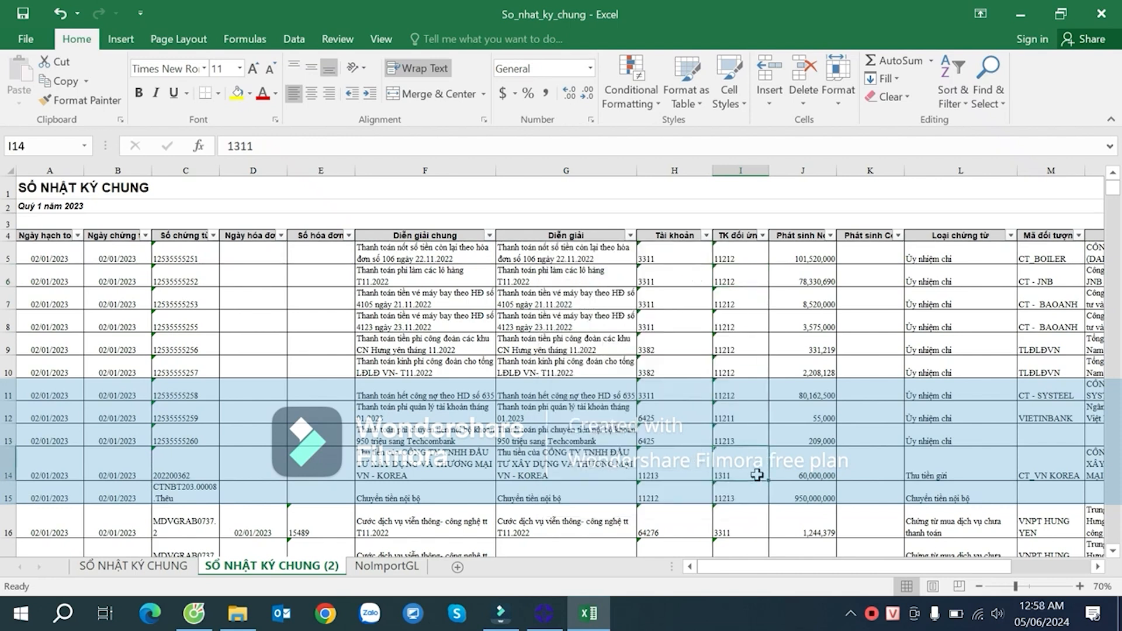
pyautogui.scroll(-16, 758, 475)
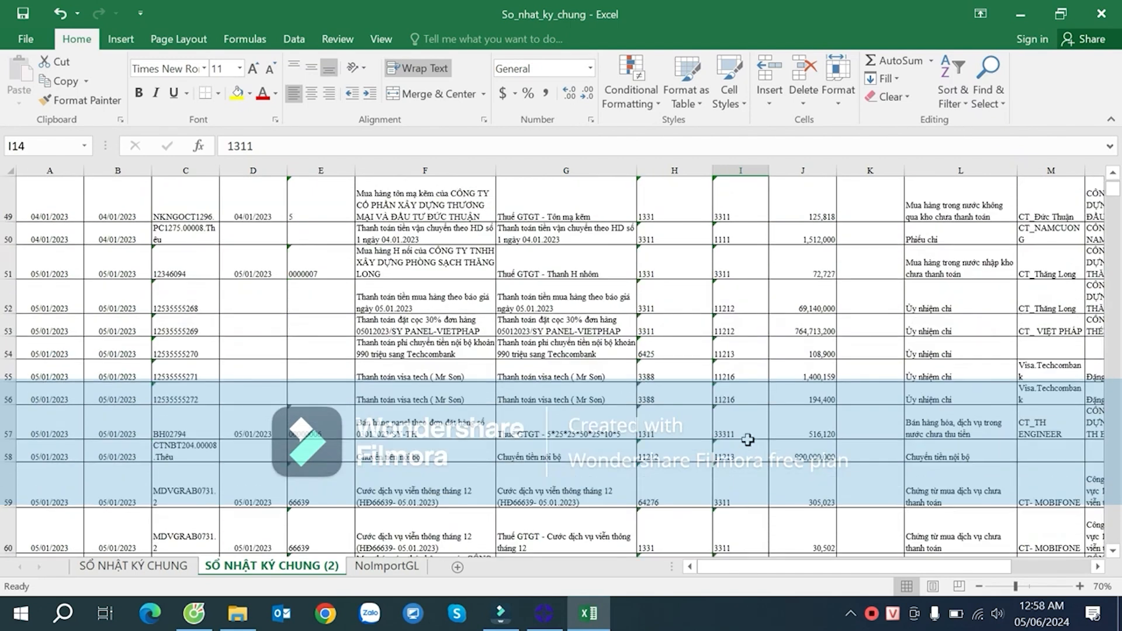
pyautogui.scroll(15, 748, 440)
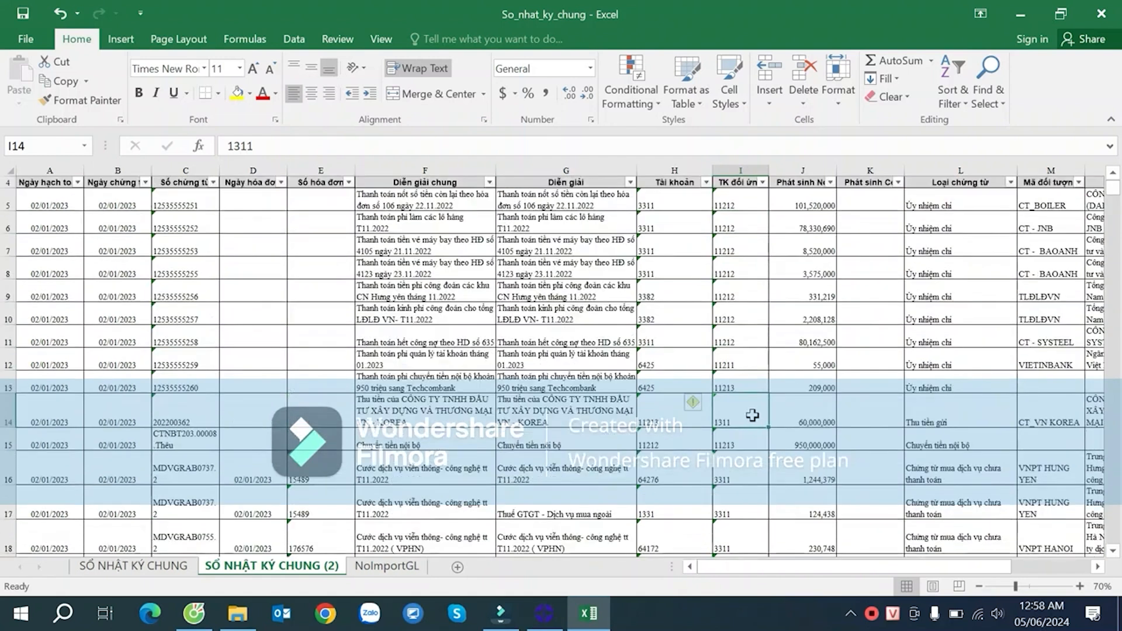
pyautogui.scroll(1, 753, 416)
pyautogui.click(741, 301)
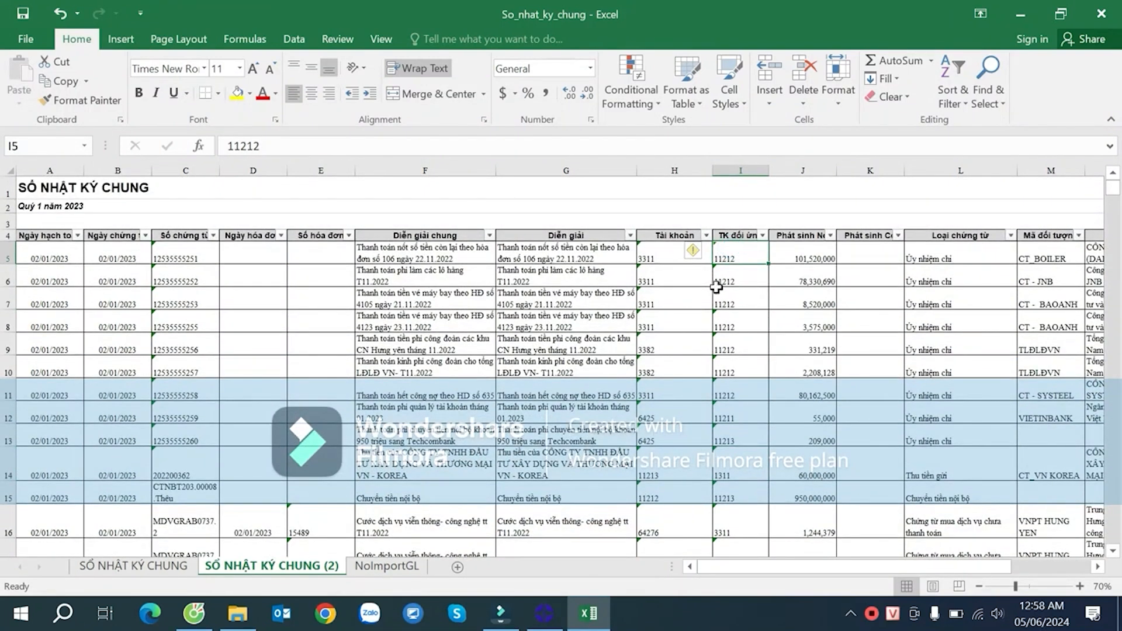
pyautogui.click(723, 283)
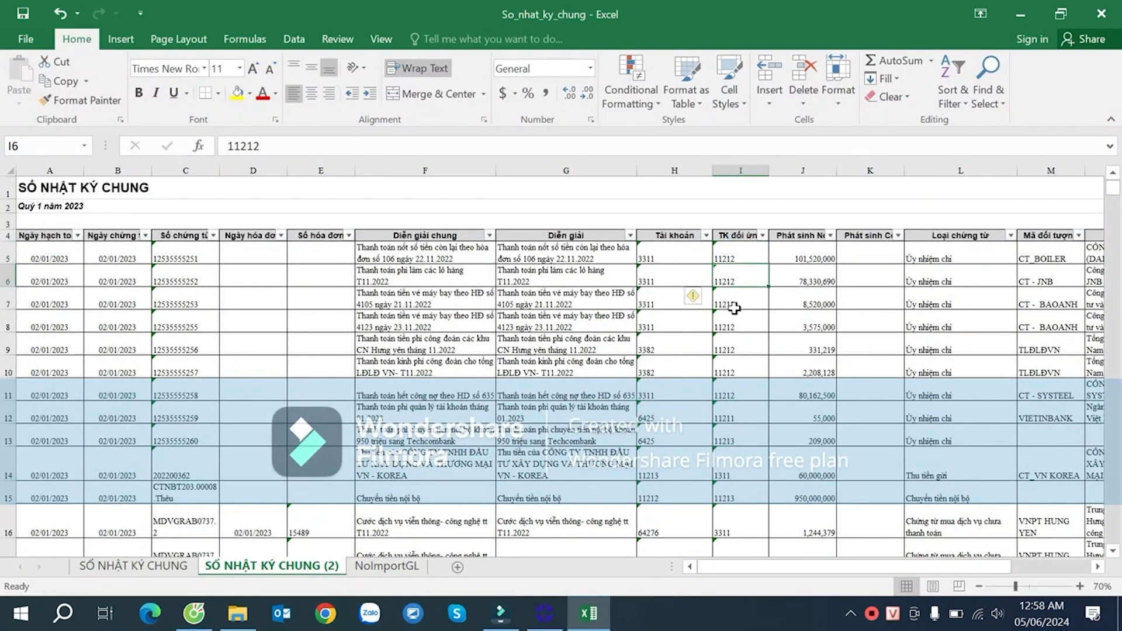
pyautogui.click(743, 367)
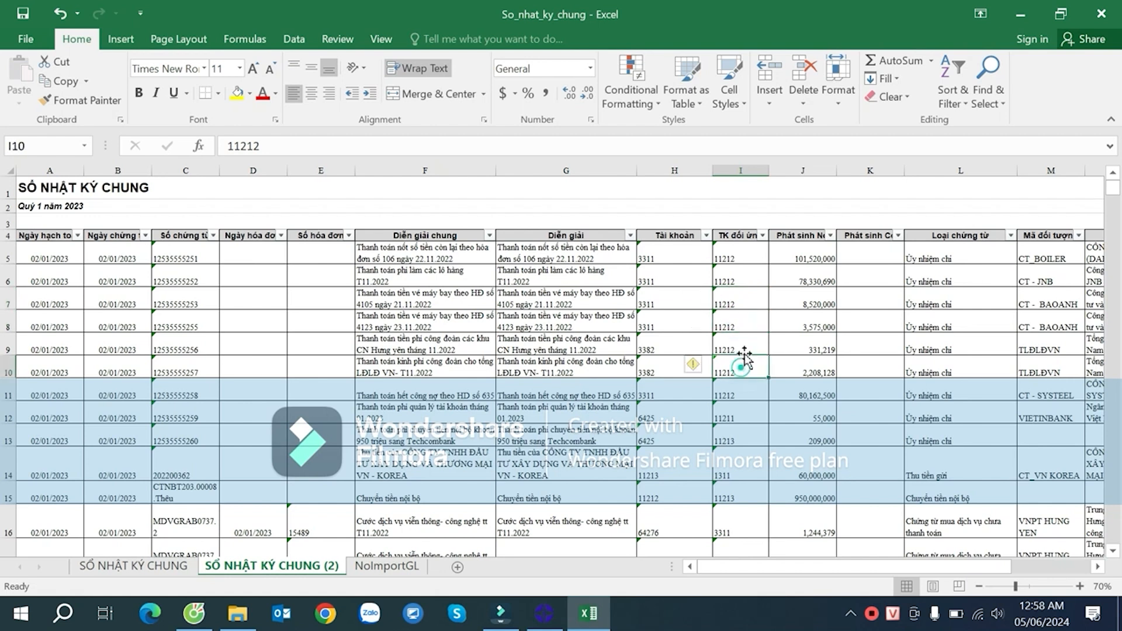
# - Widen the Số chứng từ column on the NoImportGL sheet
pyautogui.click(386, 566)
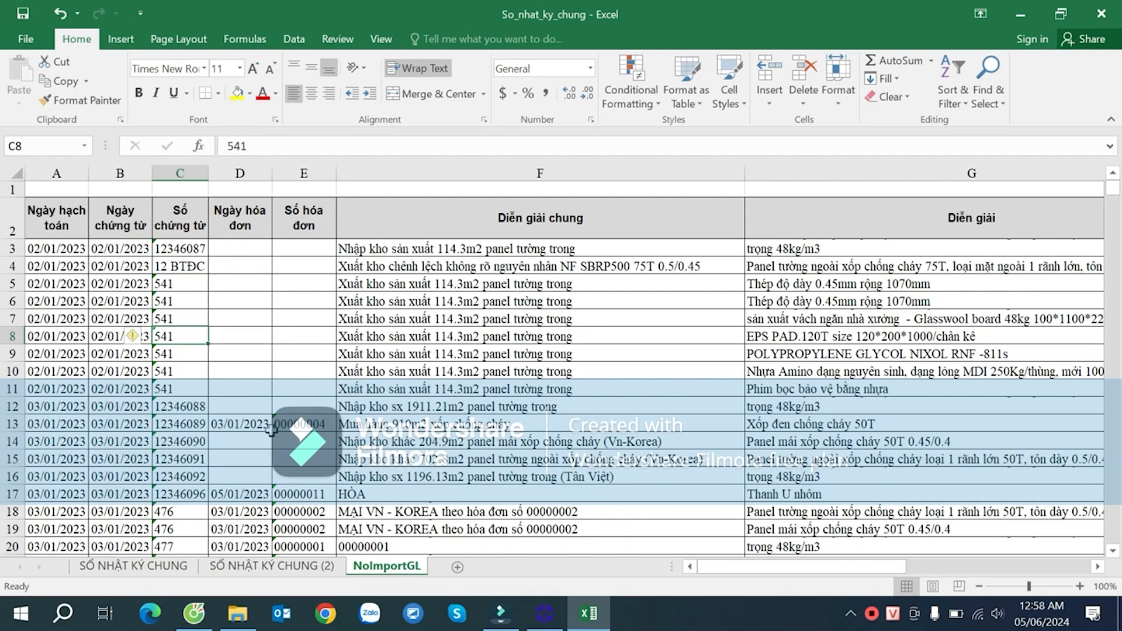
pyautogui.moveTo(208, 175); pyautogui.dragTo(241, 176)
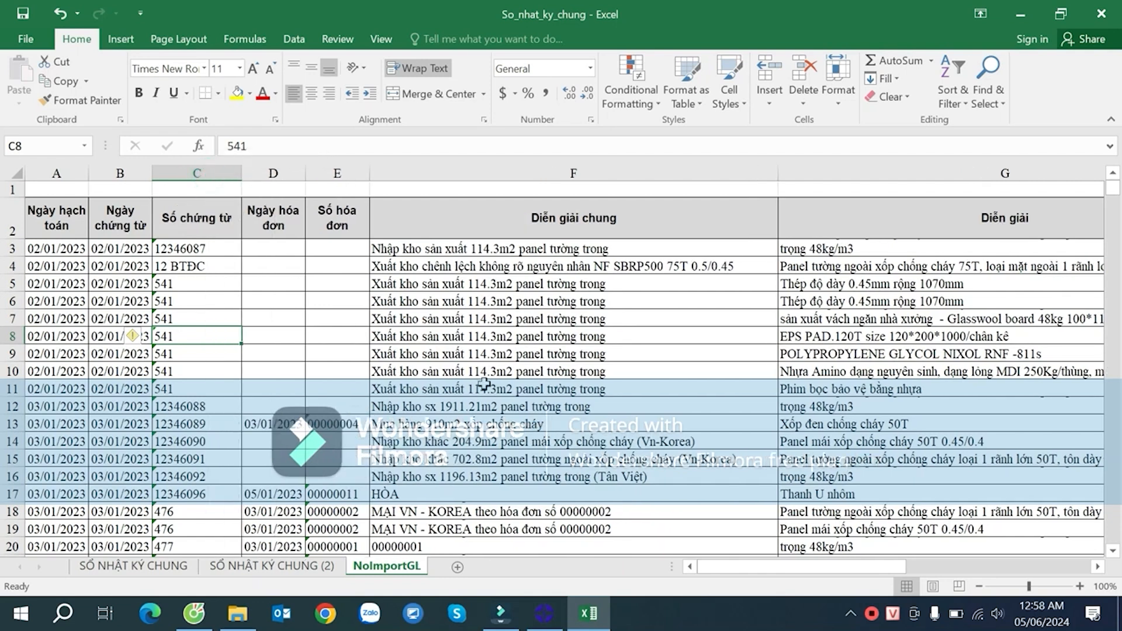
pyautogui.scroll(-13, 670, 383)
pyautogui.scroll(12, 674, 370)
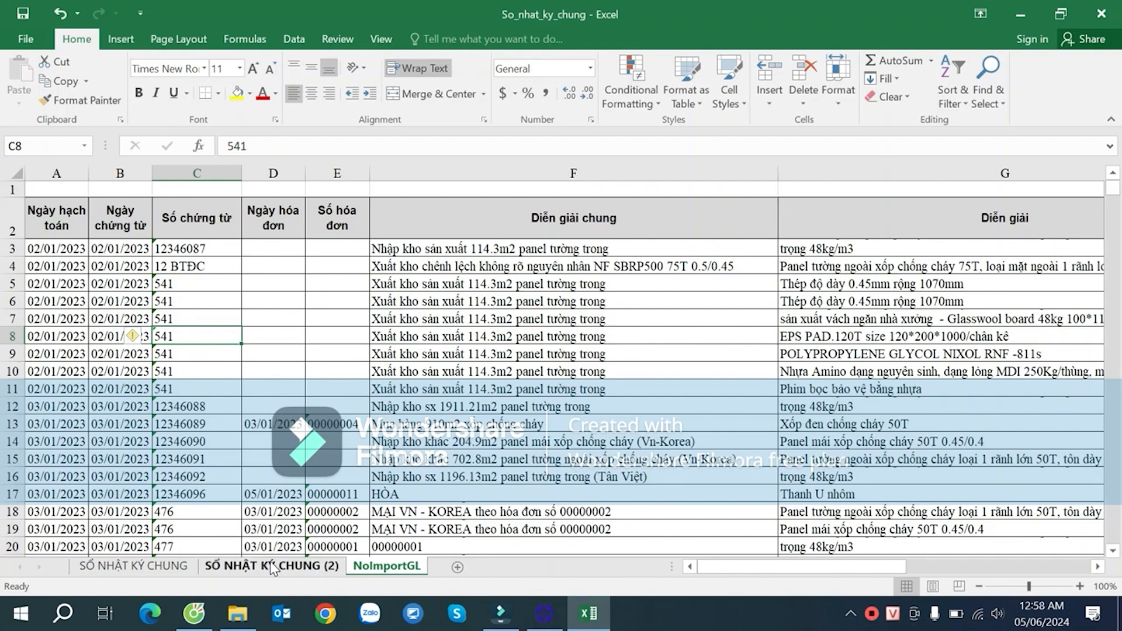
# - Examine the voucher numbers in the Số chứng từ column of the NoImportGL sheet, starting from C3
pyautogui.click(226, 426)
pyautogui.click(192, 373)
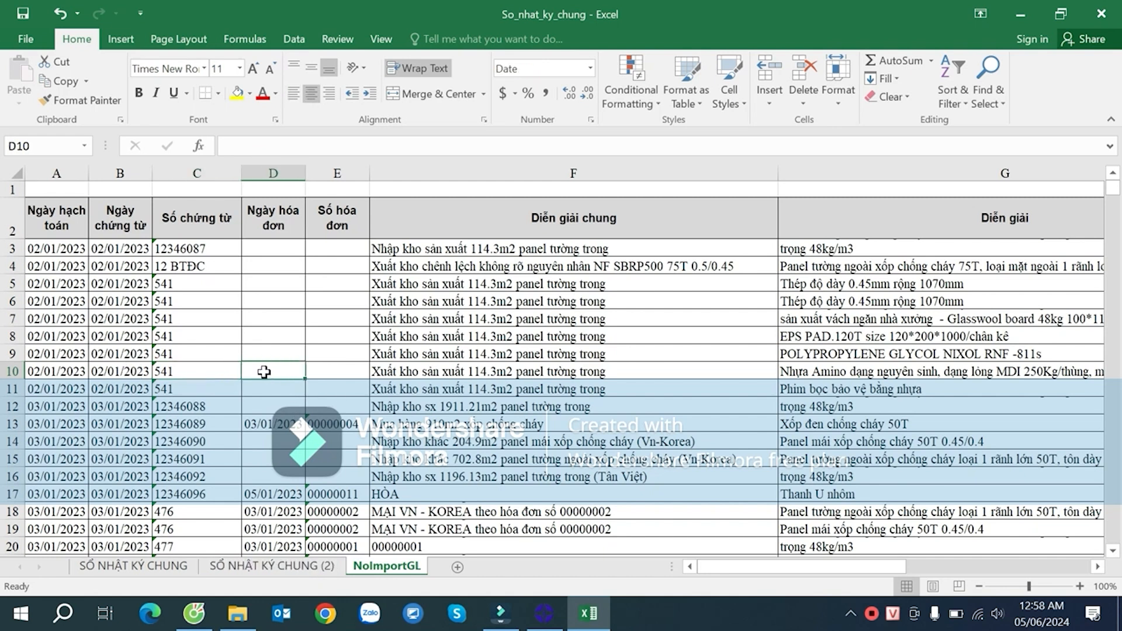
pyautogui.click(214, 370)
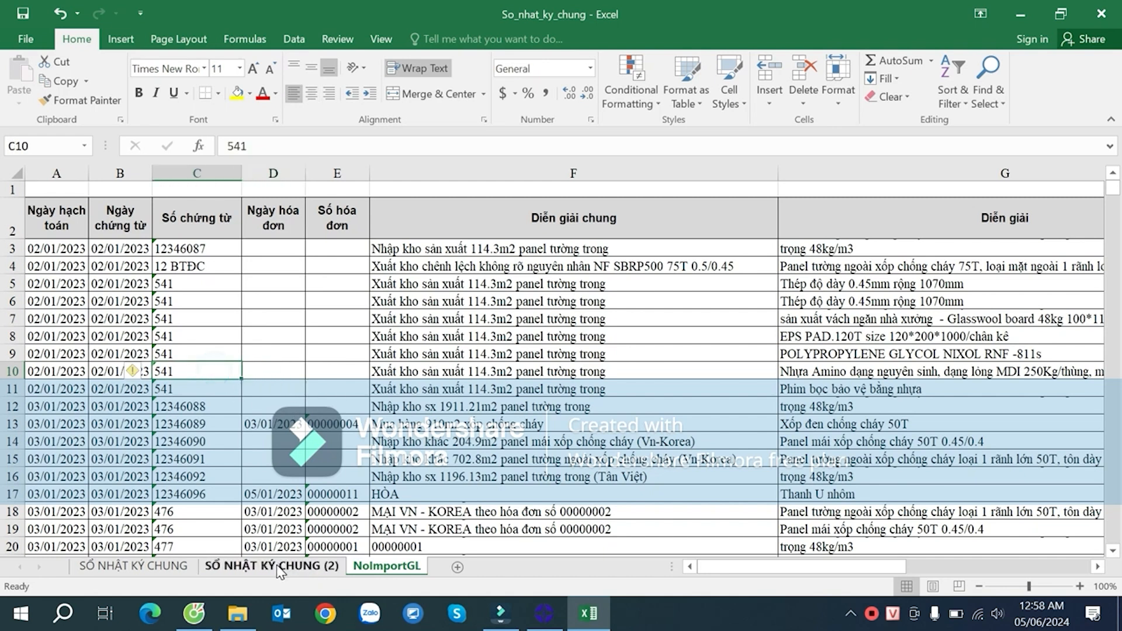
pyautogui.click(264, 370)
pyautogui.click(217, 366)
pyautogui.moveTo(210, 248); pyautogui.dragTo(217, 386)
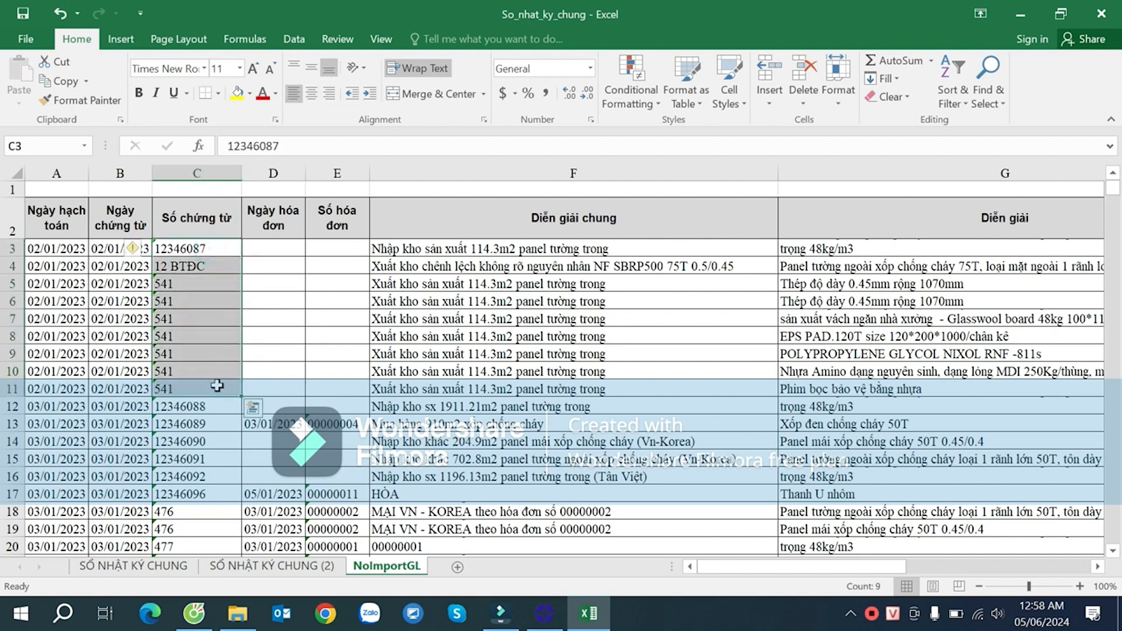
pyautogui.click(210, 331)
pyautogui.moveTo(196, 248); pyautogui.dragTo(225, 461)
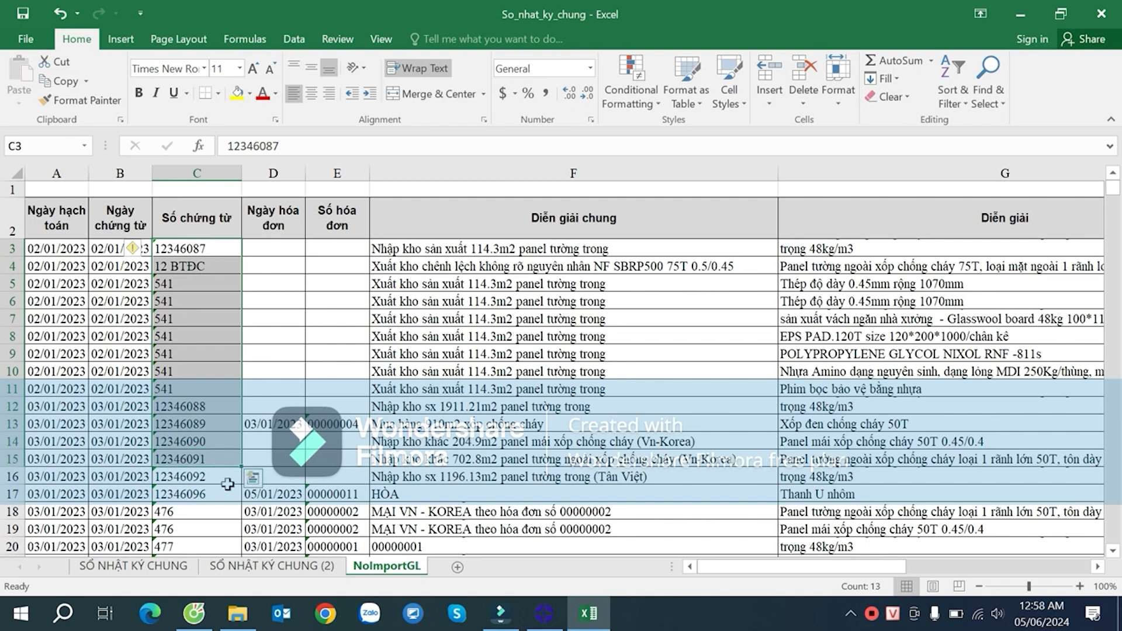
# - Start a COUNTIF formula in P5 of SỔ NHẬT KÝ CHUNG (2) with the absolute range NoImportGL!$C$3:$C$3338
pyautogui.click(253, 569)
pyautogui.click(840, 300)
pyautogui.click(1004, 259)
pyautogui.press('Right')
pyautogui.press('Right')
pyautogui.press('Right')
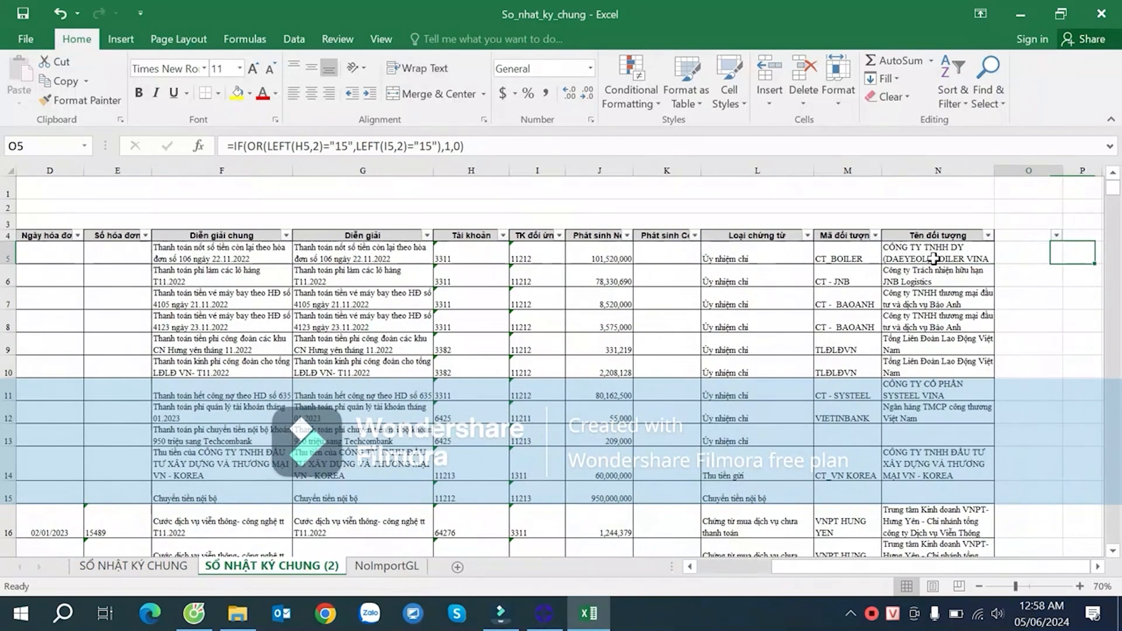
pyautogui.press('Left')
pyautogui.press('Right')
pyautogui.press('Right')
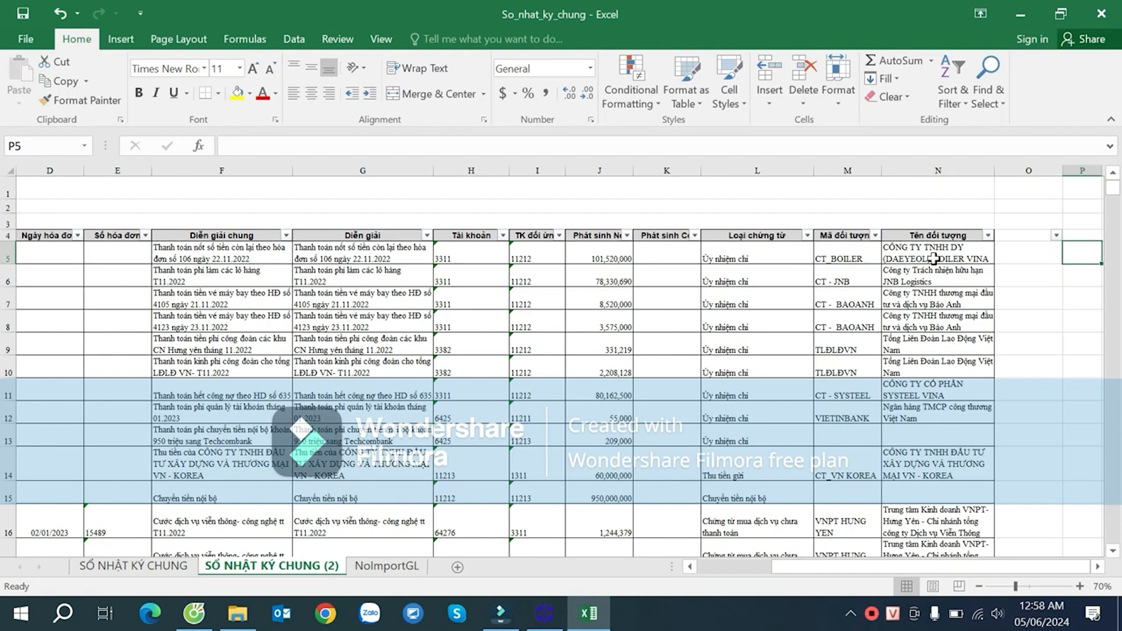
pyautogui.write('=cou')
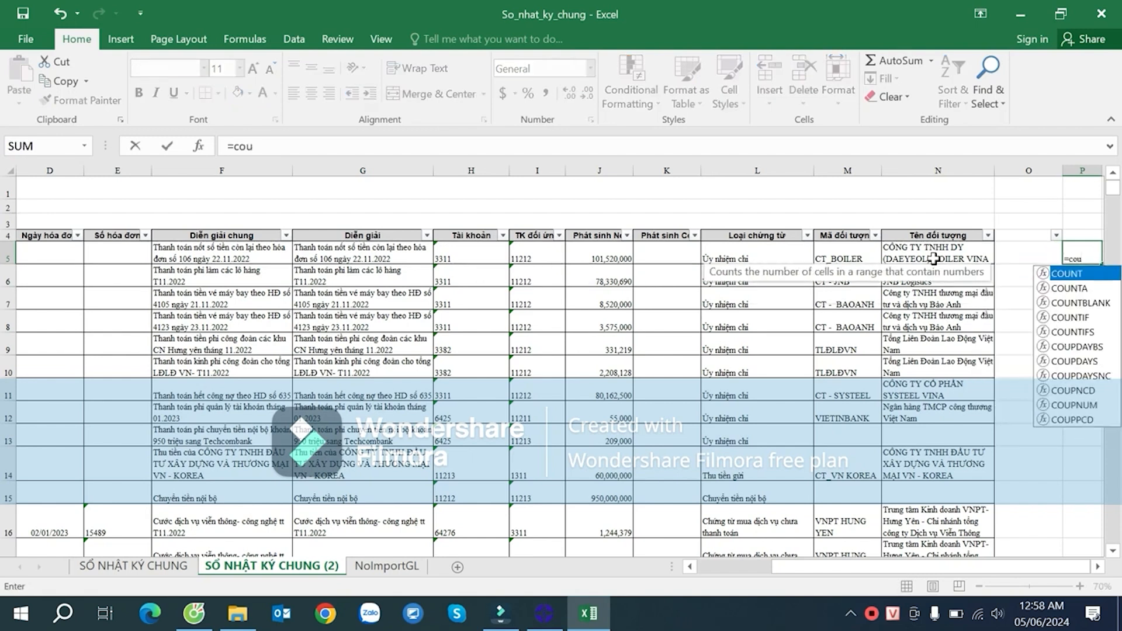
pyautogui.press('Down')
pyautogui.press('Down')
pyautogui.press('Down')
pyautogui.press('Tab')
pyautogui.press('Left')
pyautogui.press('Left')
pyautogui.press('Left')
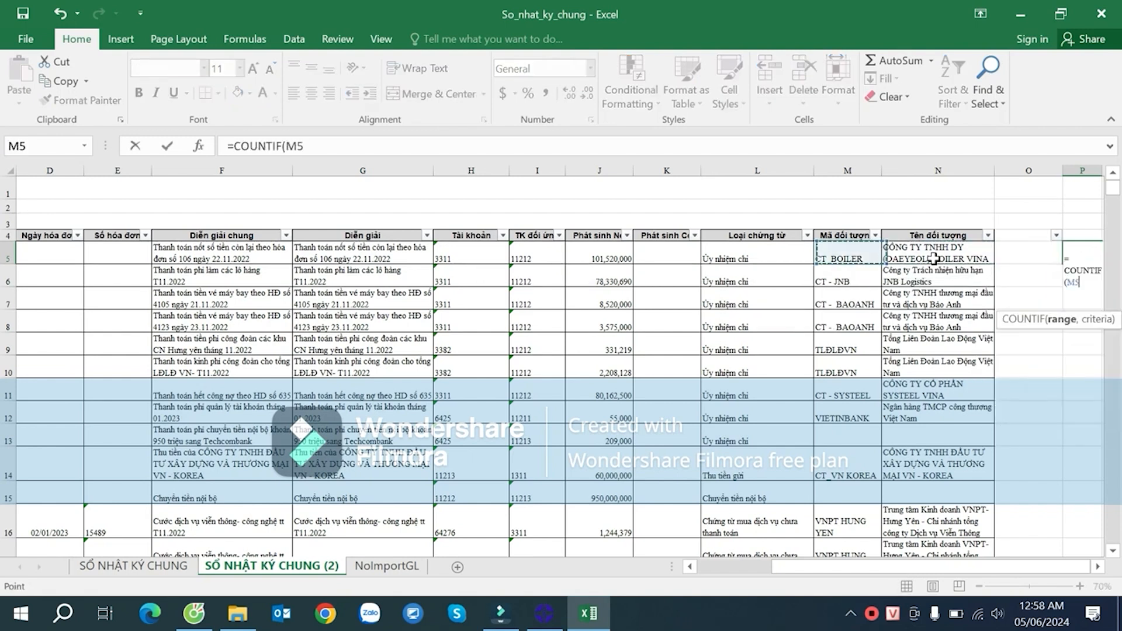
pyautogui.click(391, 568)
pyautogui.click(211, 264)
pyautogui.hotkey('ctrl', 'shift', 'Down')
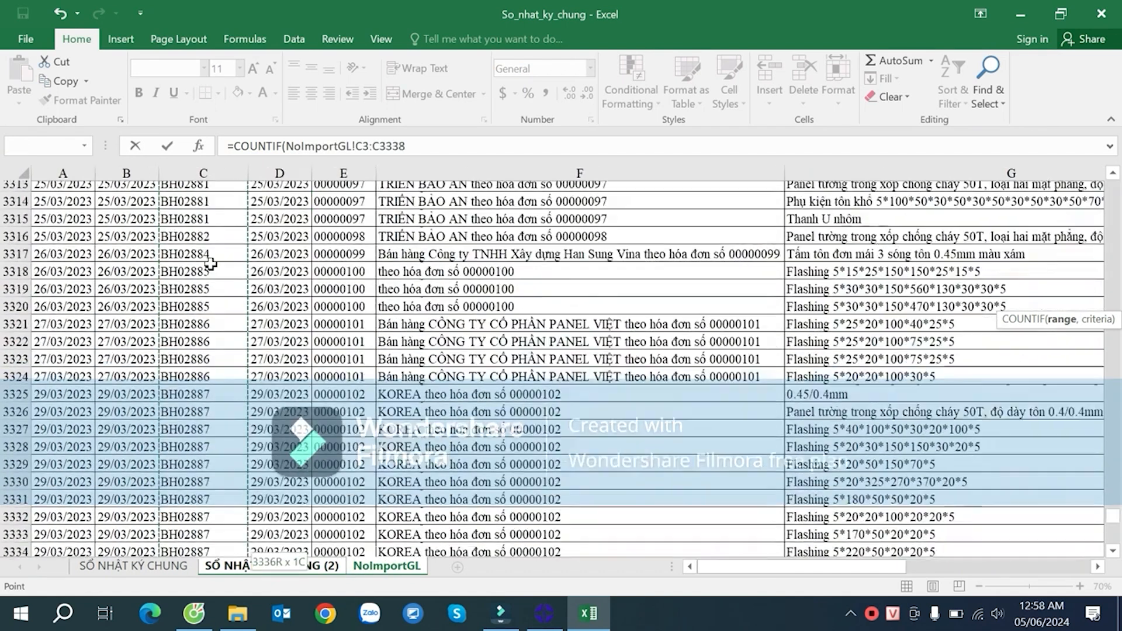
pyautogui.press('F4')
pyautogui.write(',')
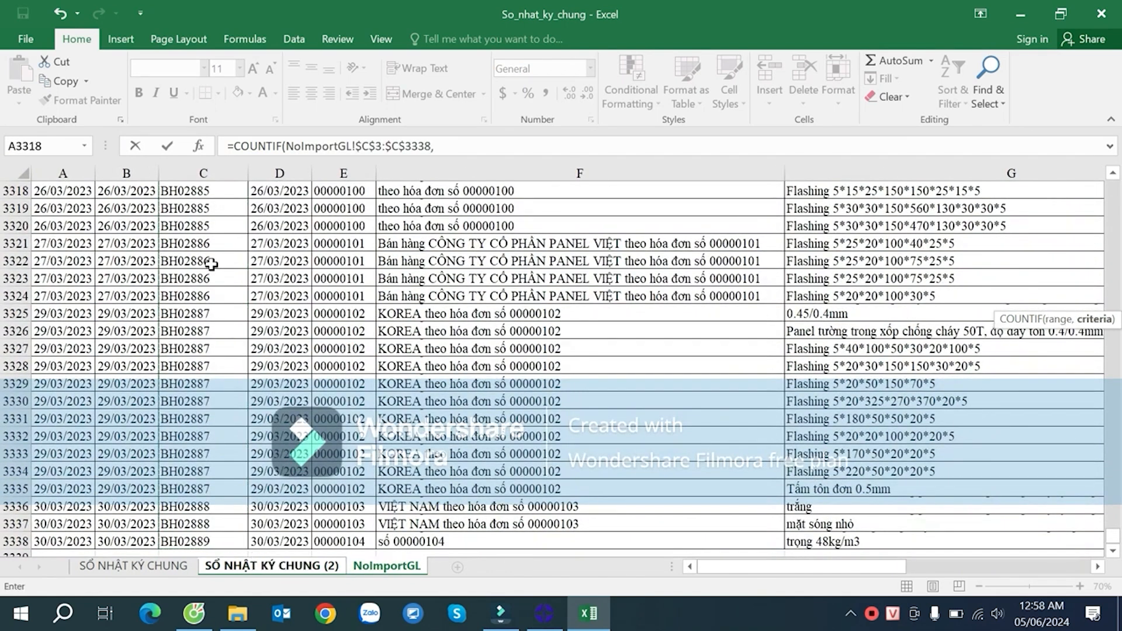
# - Complete the COUNTIF formula with the voucher number in C5 of SỔ NHẬT KÝ CHUNG (2) as its criterion
pyautogui.click(291, 569)
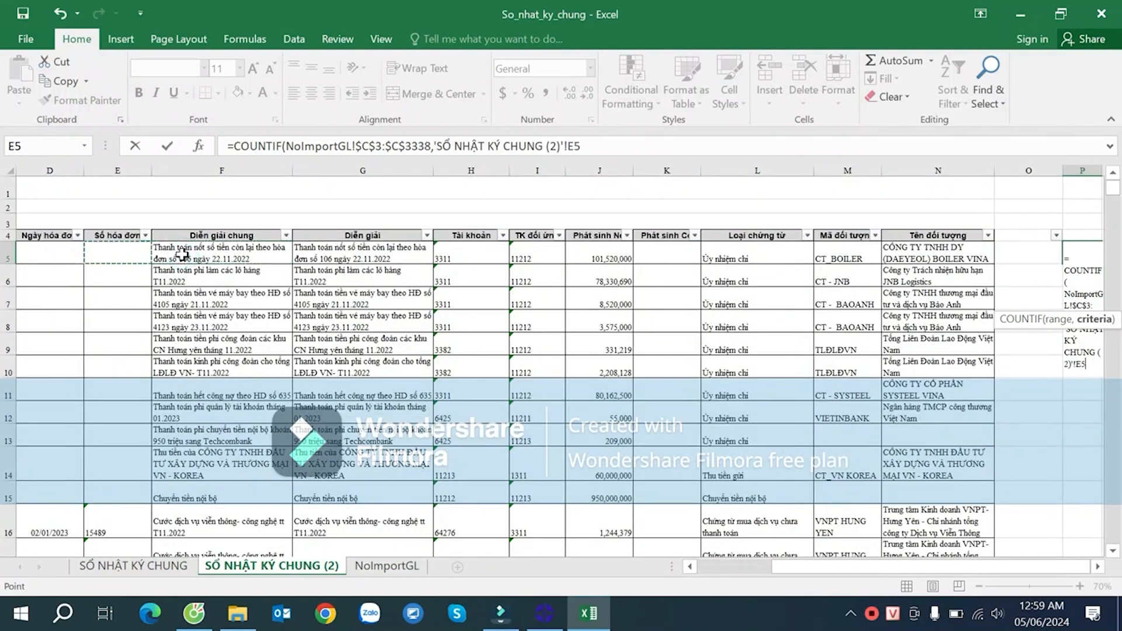
pyautogui.press('Left')
pyautogui.press('Left')
pyautogui.press('Left')
pyautogui.press('Left')
pyautogui.press('Return')
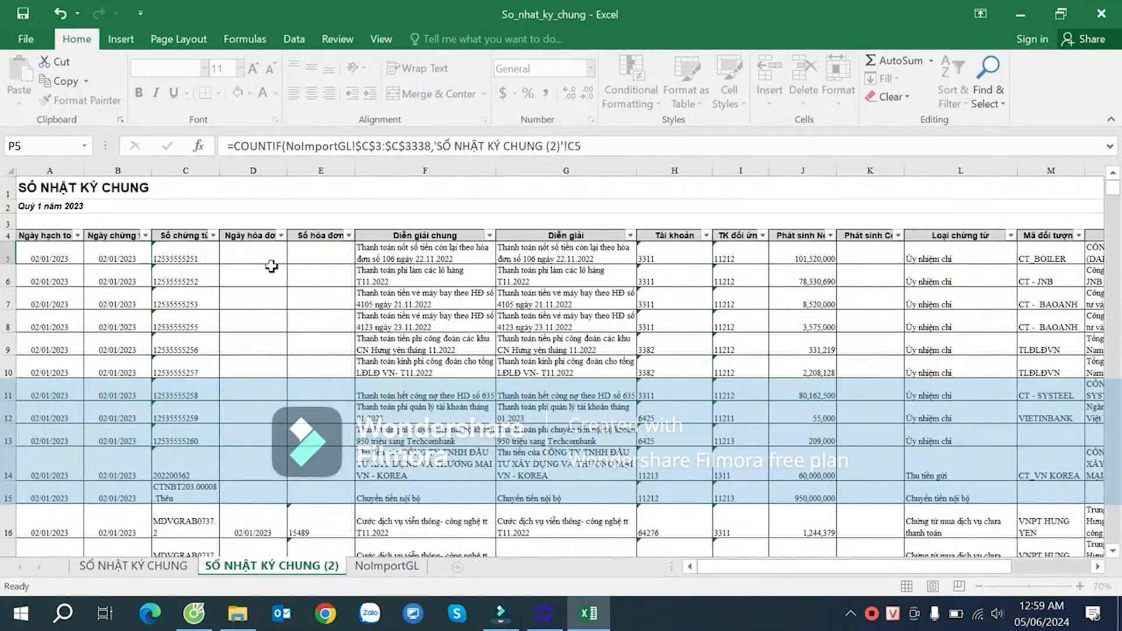
# - Fill the COUNTIF formula from P5 down column P for all journal rows
pyautogui.press('Right')
pyautogui.press('Right')
pyautogui.click(956, 245)
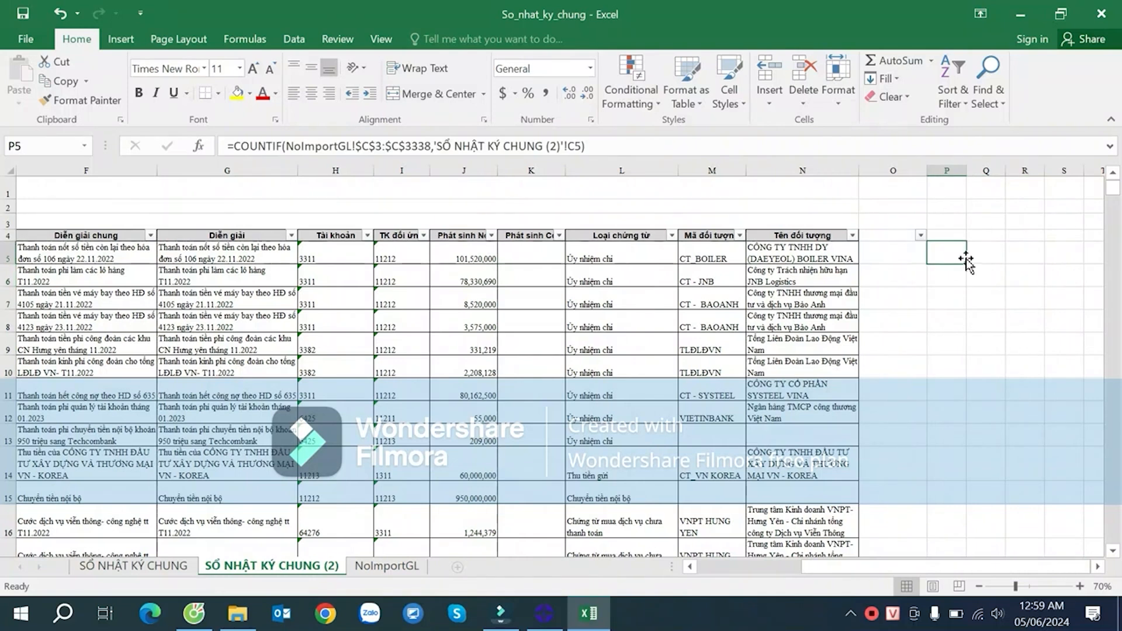
pyautogui.doubleClick(967, 265)
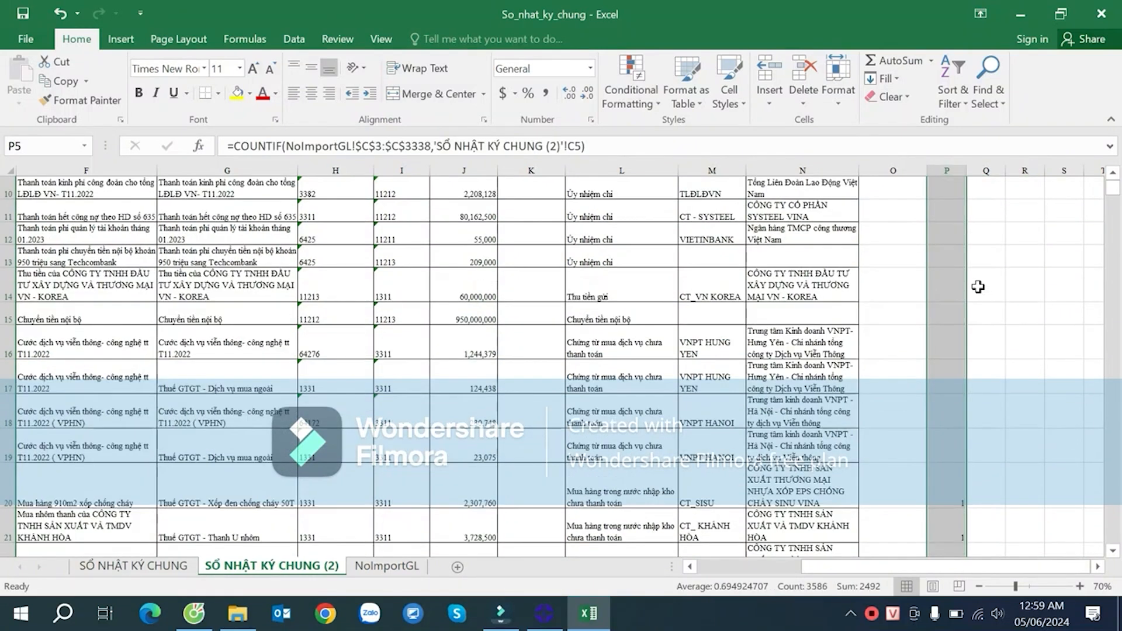
# - Reapply the AutoFilter to header row 4 from column A through P so that it includes the COUNTIF column
pyautogui.click(945, 237)
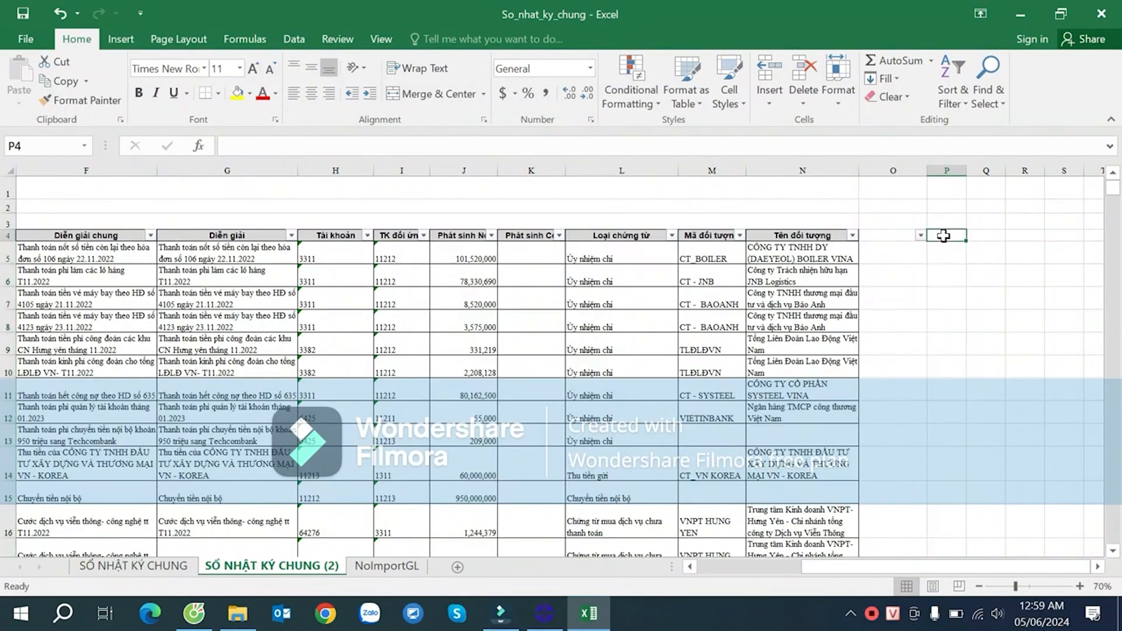
pyautogui.hotkey('ctrl', 'shift', 'Left')
pyautogui.hotkey('ctrl', 'shift', 'Left')
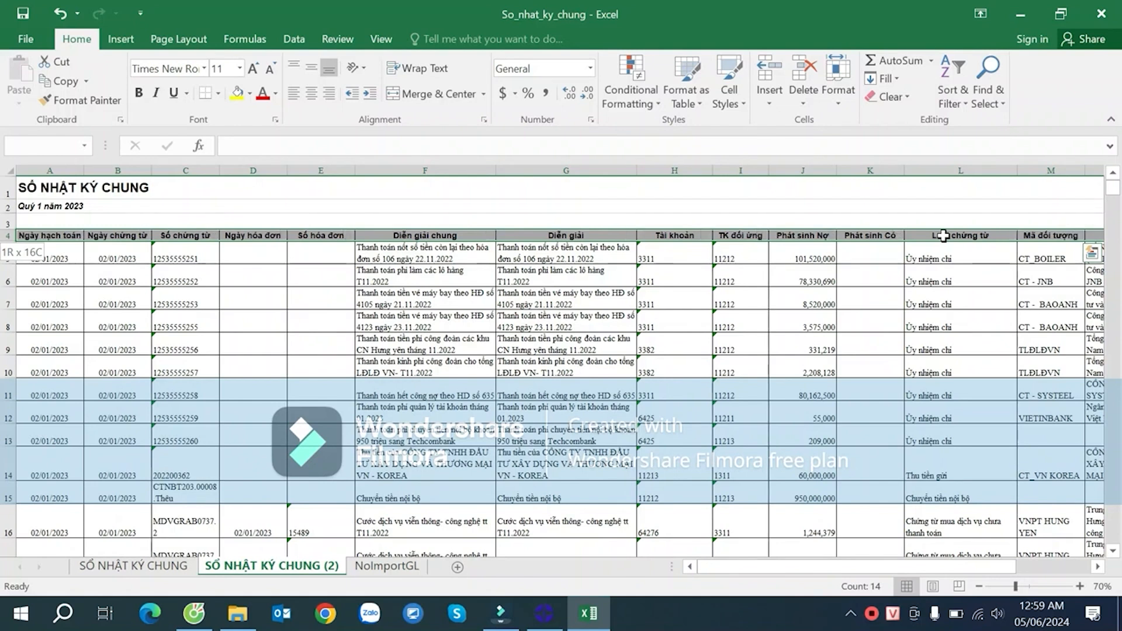
pyautogui.press('Right')
pyautogui.press('Right')
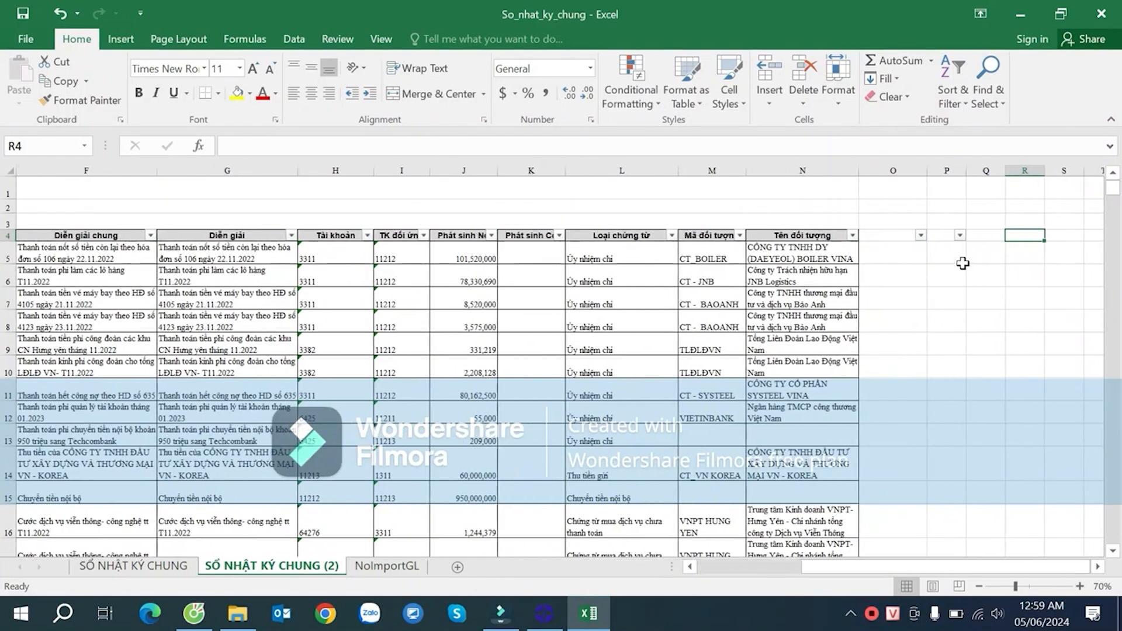
# - Compare the COUNTIF results in column P with the journal entries in rows 20 and 21
pyautogui.click(961, 261)
pyautogui.scroll(-5, 966, 348)
pyautogui.scroll(3, 970, 347)
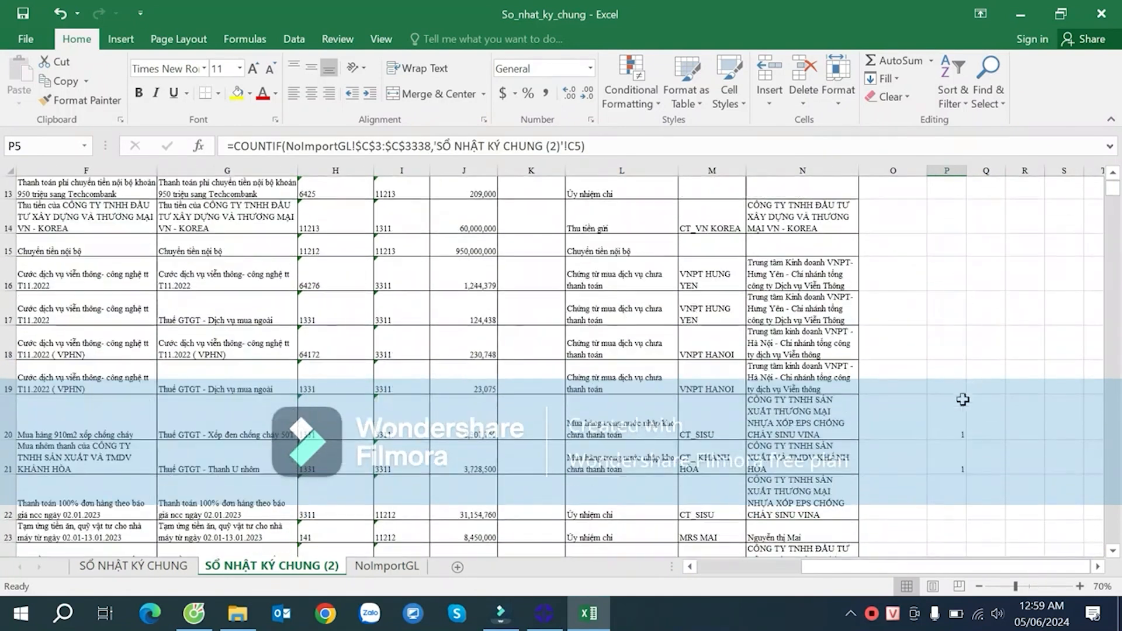
pyautogui.click(337, 428)
pyautogui.moveTo(393, 432); pyautogui.dragTo(942, 464)
pyautogui.click(941, 345)
pyautogui.scroll(4, 943, 345)
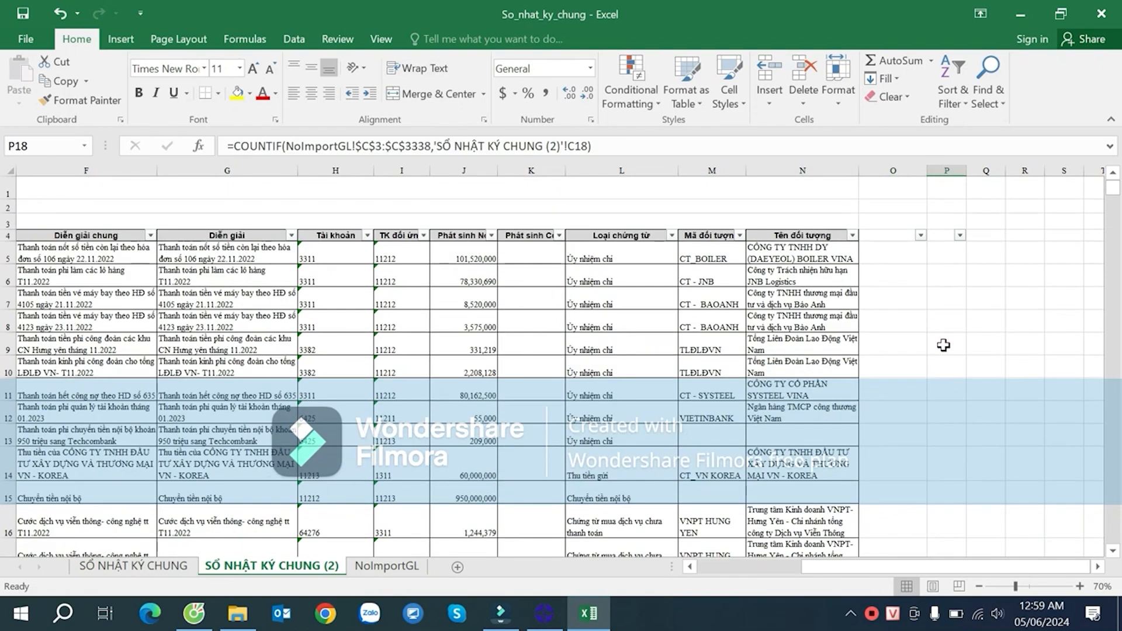
# - Filter column P to the journal rows with a count of 1 or more and check their Loại chứng từ
pyautogui.click(960, 235)
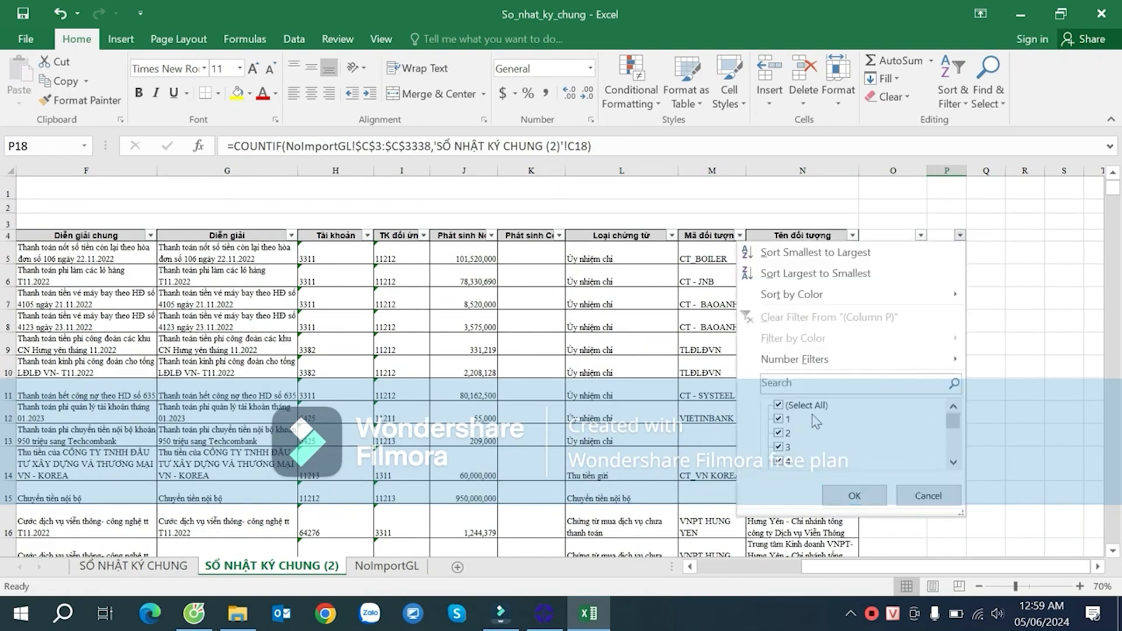
pyautogui.scroll(-1, 954, 435)
pyautogui.click(834, 486)
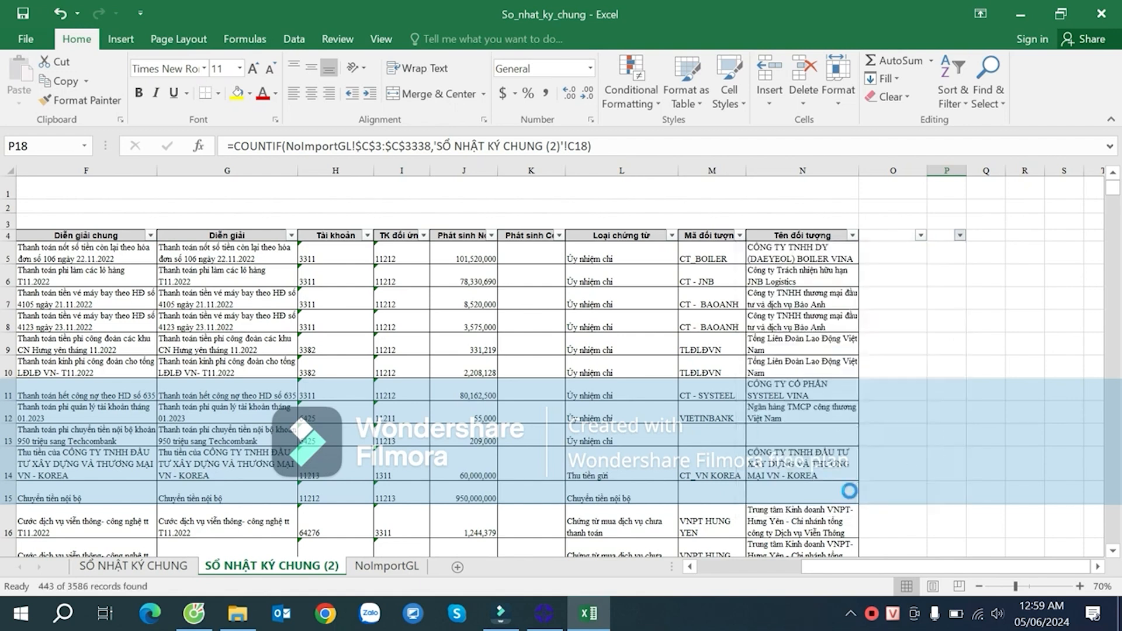
pyautogui.click(481, 342)
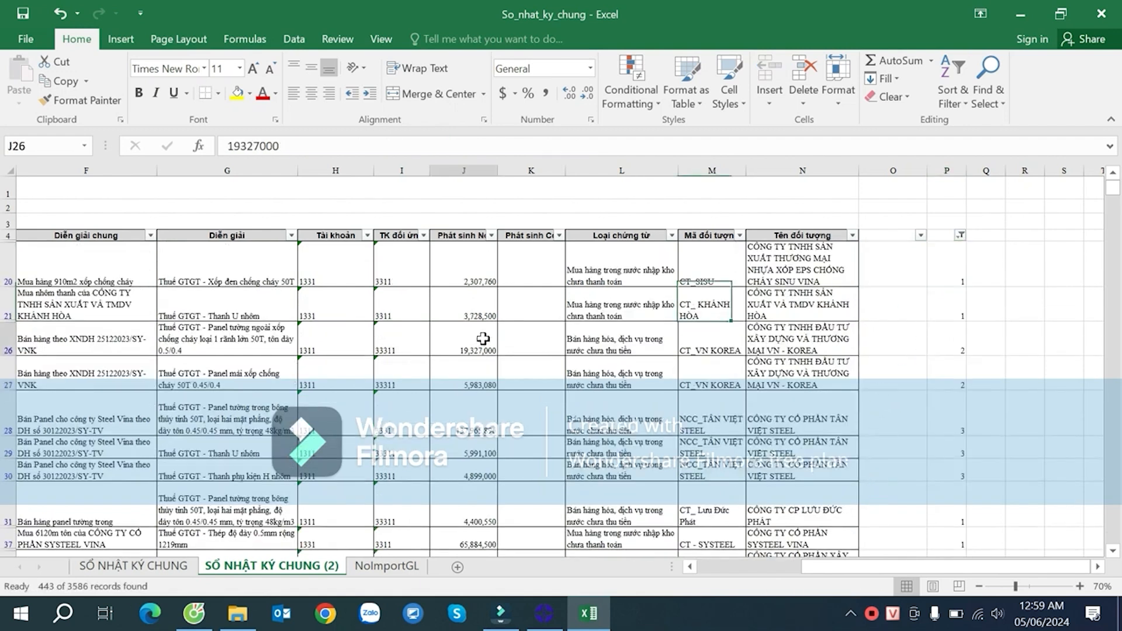
pyautogui.click(608, 363)
pyautogui.scroll(-1, 608, 367)
pyautogui.click(606, 372)
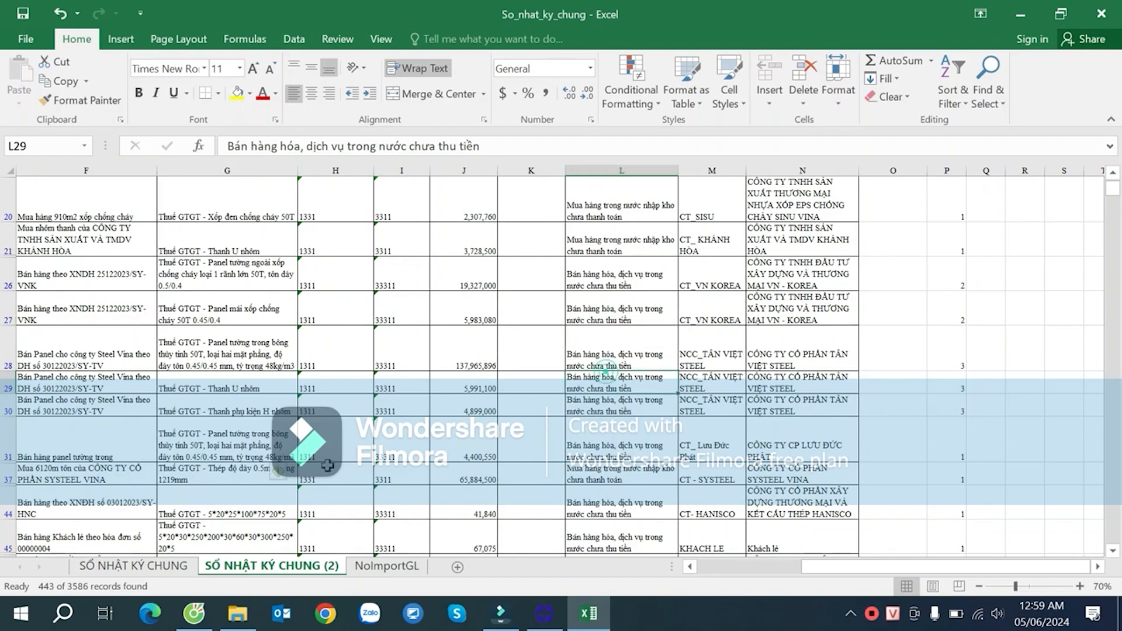
# - Examine the accounts and Loại chứng từ of the filtered journal rows that share voucher numbers with NoImportGL
pyautogui.click(329, 468)
pyautogui.scroll(-3, 386, 462)
pyautogui.click(421, 425)
pyautogui.scroll(-1, 420, 425)
pyautogui.scroll(-12, 513, 401)
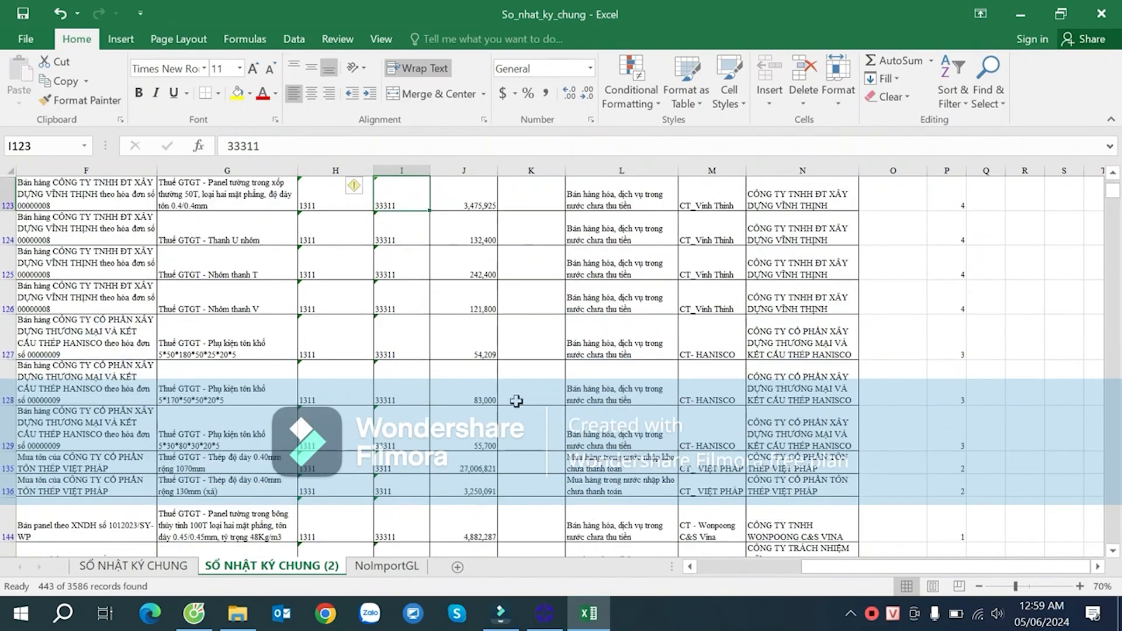
pyautogui.scroll(-12, 601, 383)
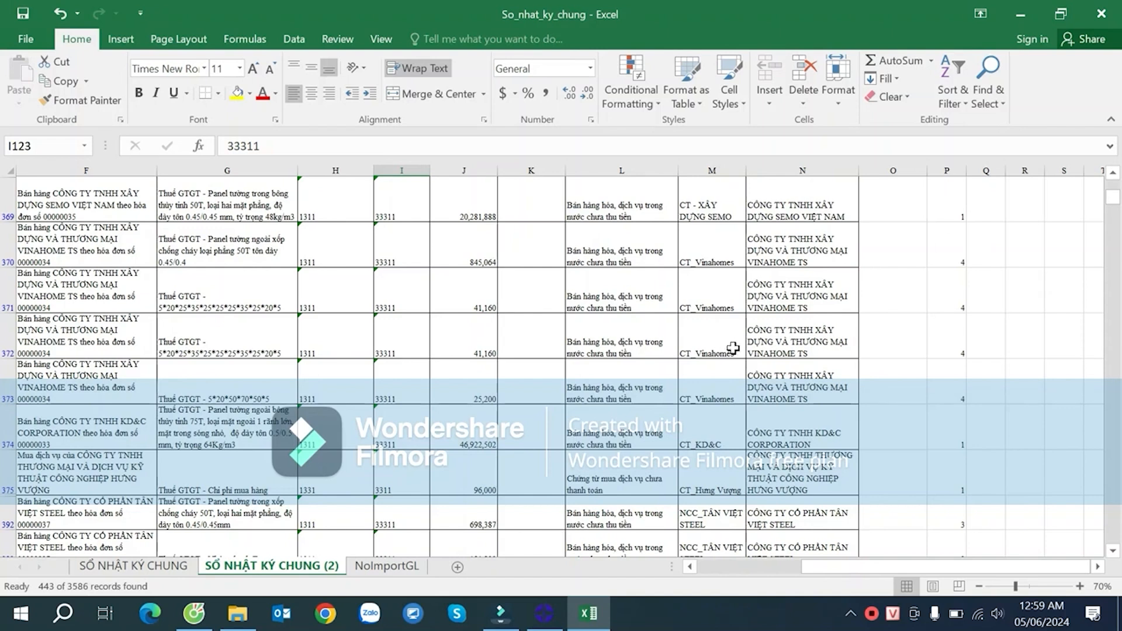
pyautogui.click(625, 485)
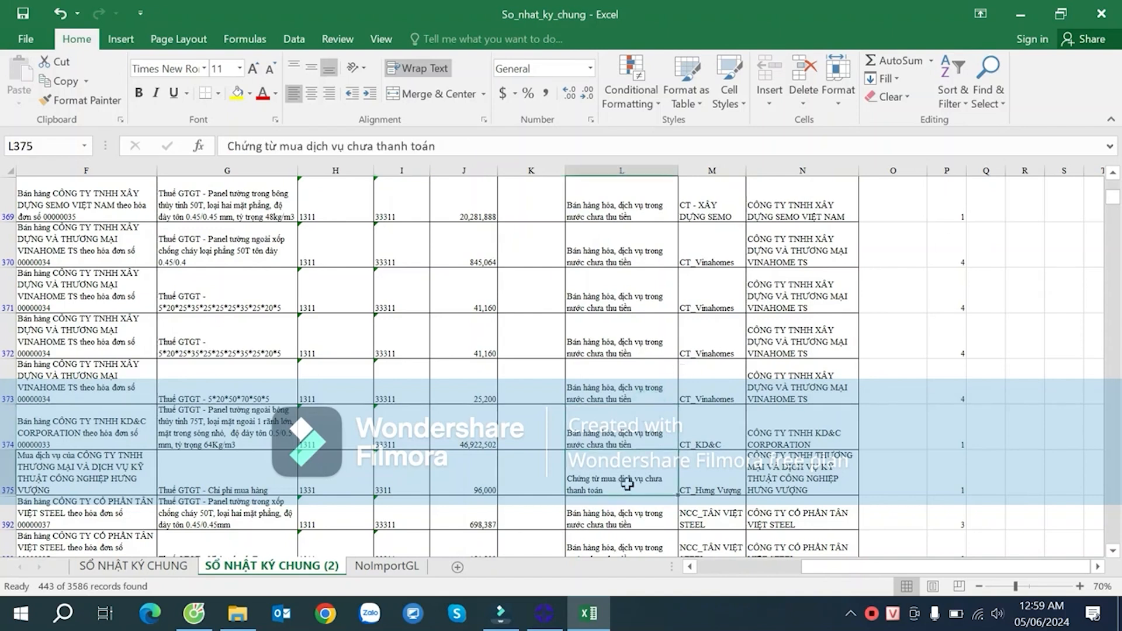
pyautogui.scroll(-2, 628, 484)
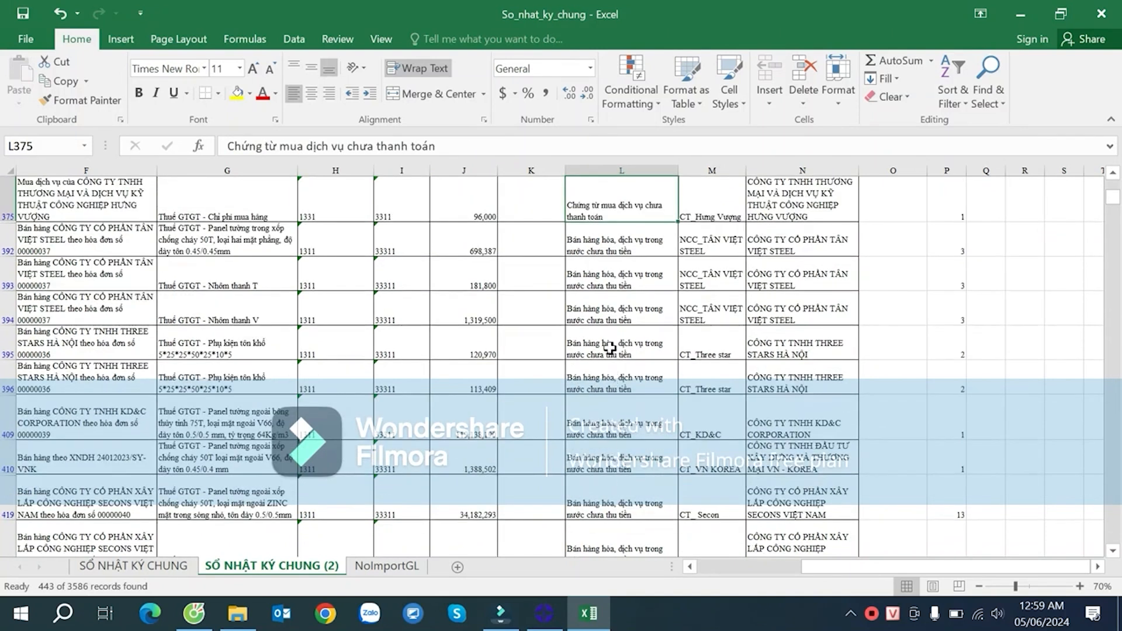
pyautogui.click(600, 308)
pyautogui.click(382, 310)
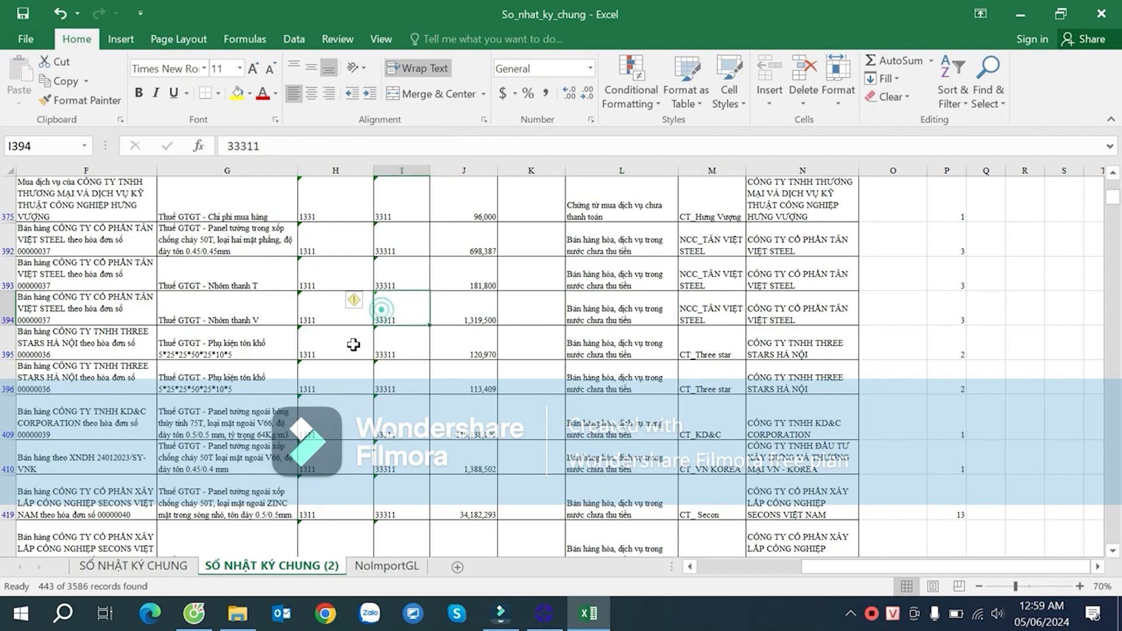
pyautogui.click(315, 318)
pyautogui.scroll(-6, 363, 353)
pyautogui.scroll(-20, 368, 352)
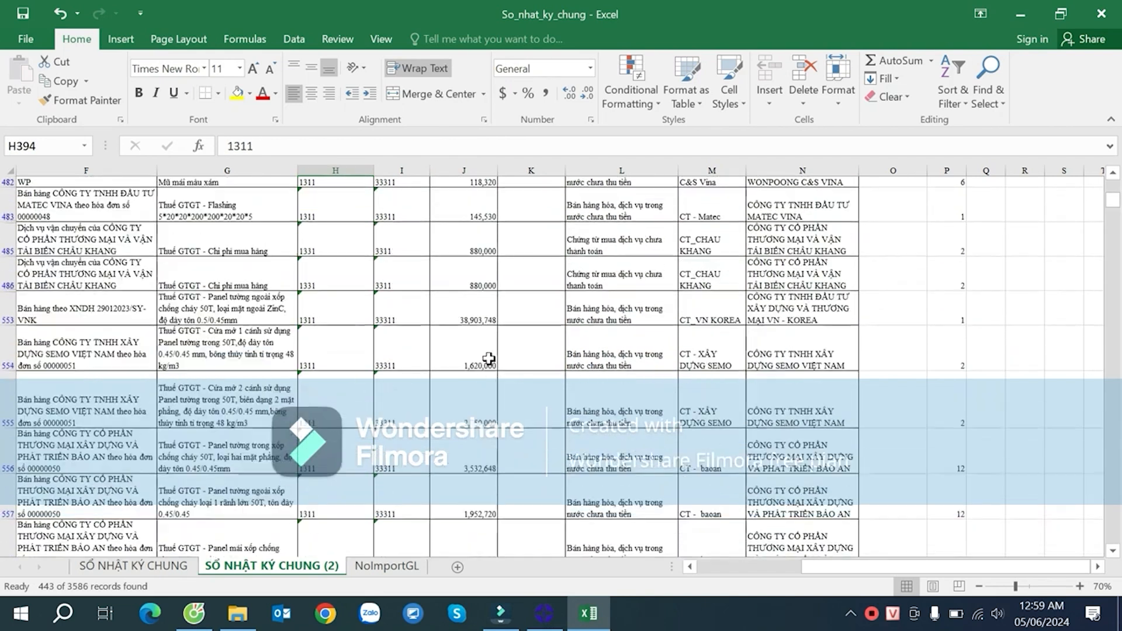
pyautogui.scroll(-5, 514, 382)
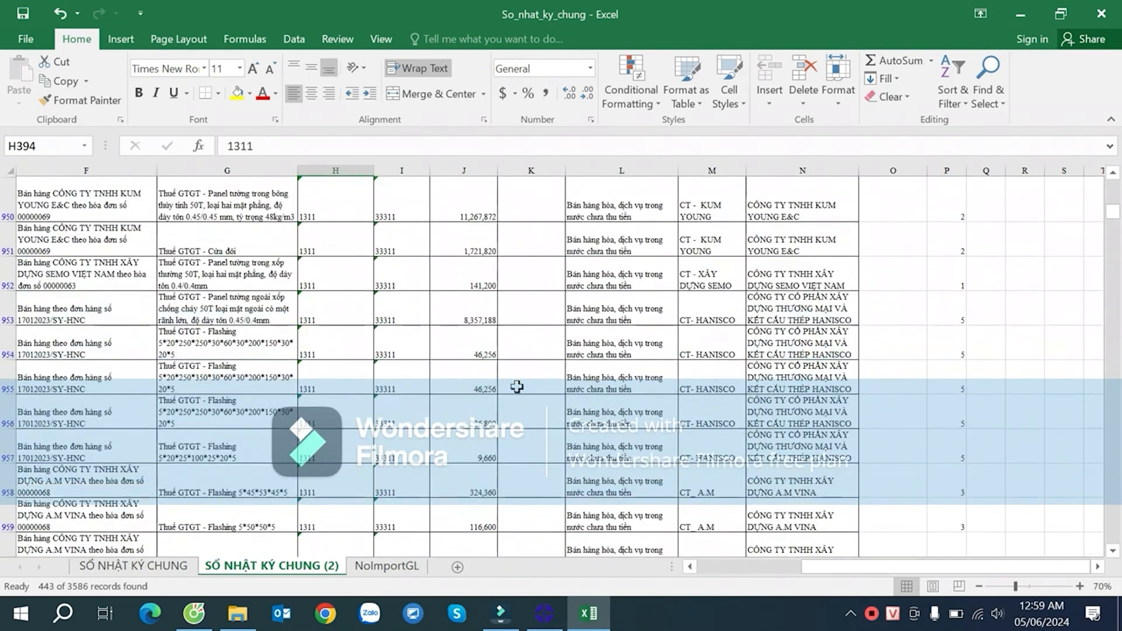
pyautogui.moveTo(1110, 221); pyautogui.dragTo(1114, 188)
pyautogui.click(735, 313)
pyautogui.scroll(-5, 706, 398)
pyautogui.scroll(-10, 706, 397)
# - Copy all filtered journal rows from A20 down to row 3307, leaving out the COUNTIF column
pyautogui.click(950, 266)
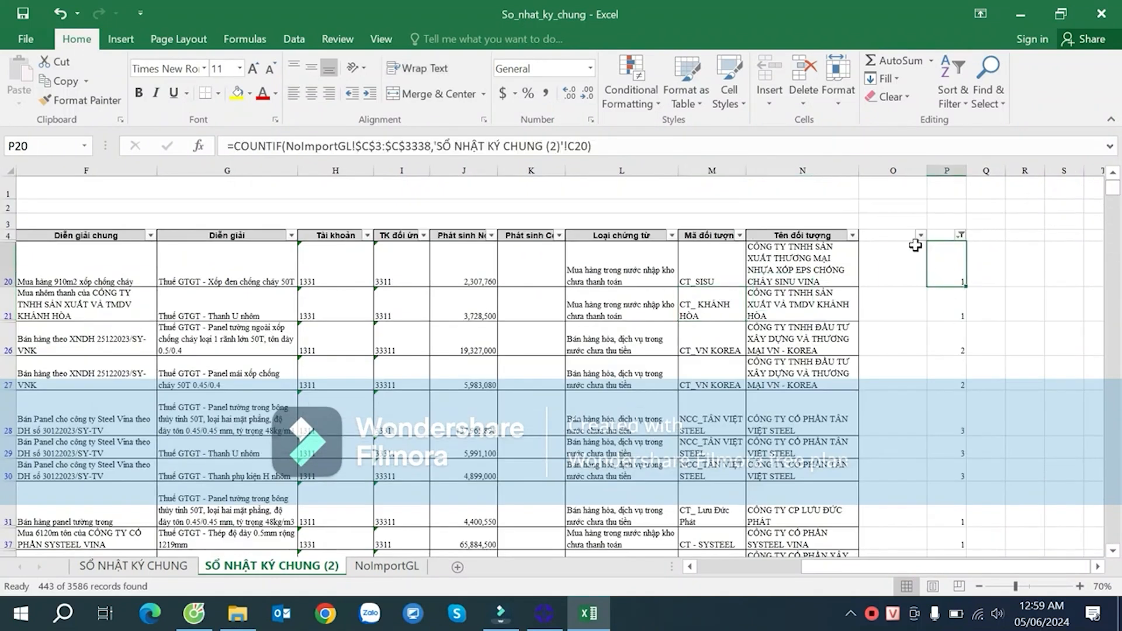
pyautogui.click(291, 275)
pyautogui.press('Home')
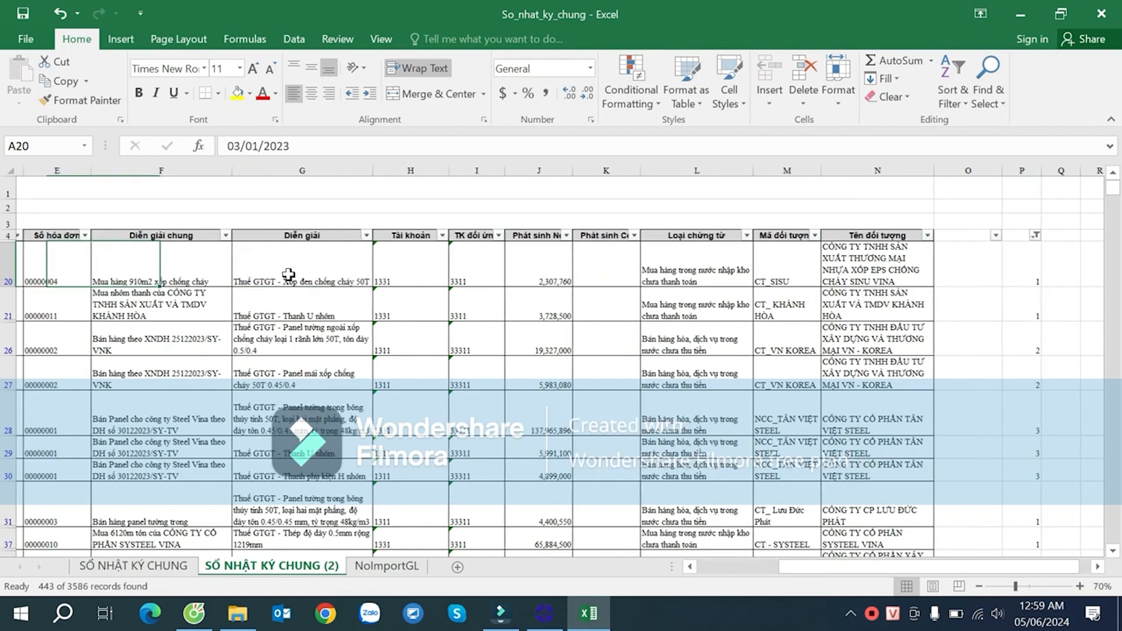
pyautogui.hotkey('ctrl', 'shift', 'Right')
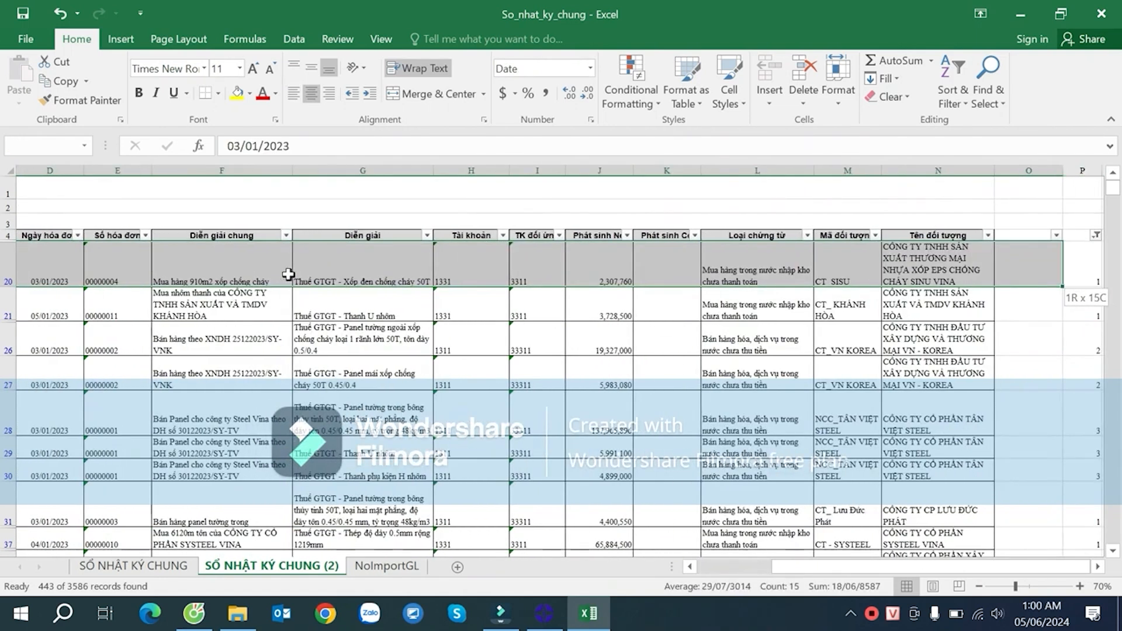
pyautogui.hotkey('ctrl', 'shift', 'Down')
pyautogui.hotkey('ctrl', 'c')
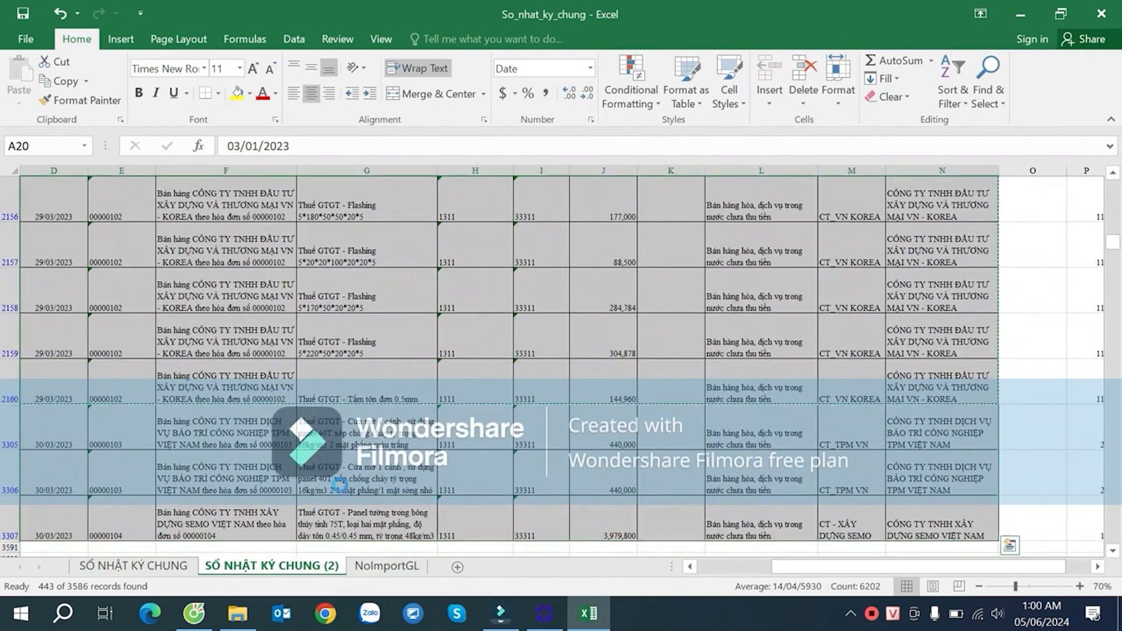
# - Paste the copied rows into NoImportGL below its last entry, starting at cell A3339
pyautogui.hotkey('ctrl', 'pagedown')
pyautogui.scroll(-6, 95, 401)
pyautogui.scroll(3, 76, 351)
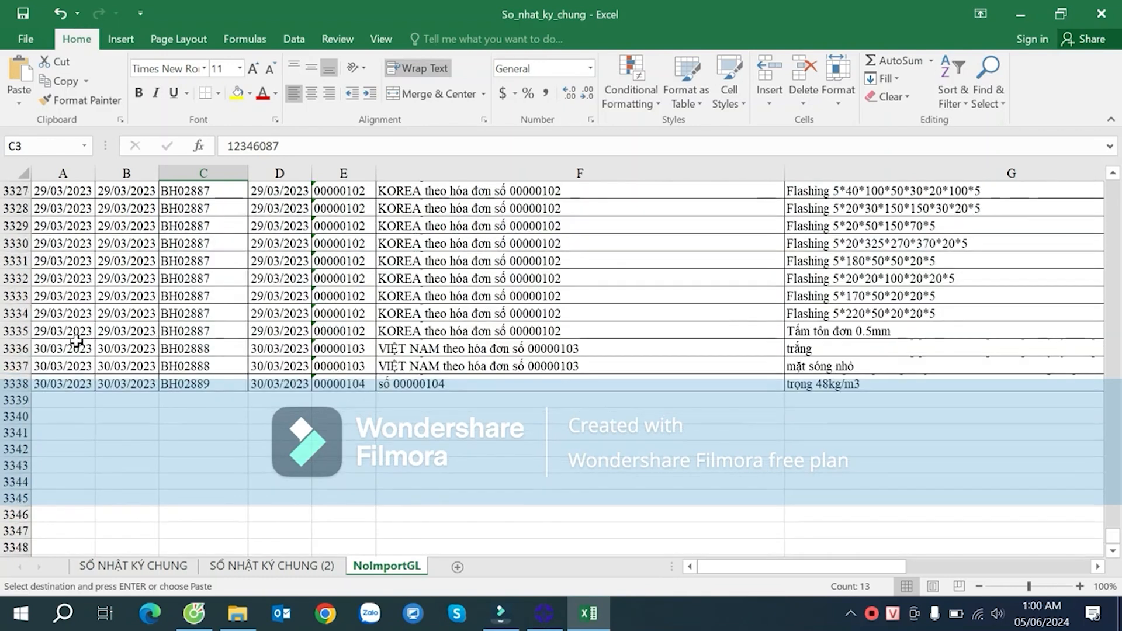
pyautogui.click(54, 398)
pyautogui.click(17, 383)
pyautogui.click(62, 398)
pyautogui.hotkey('ctrl', 'v')
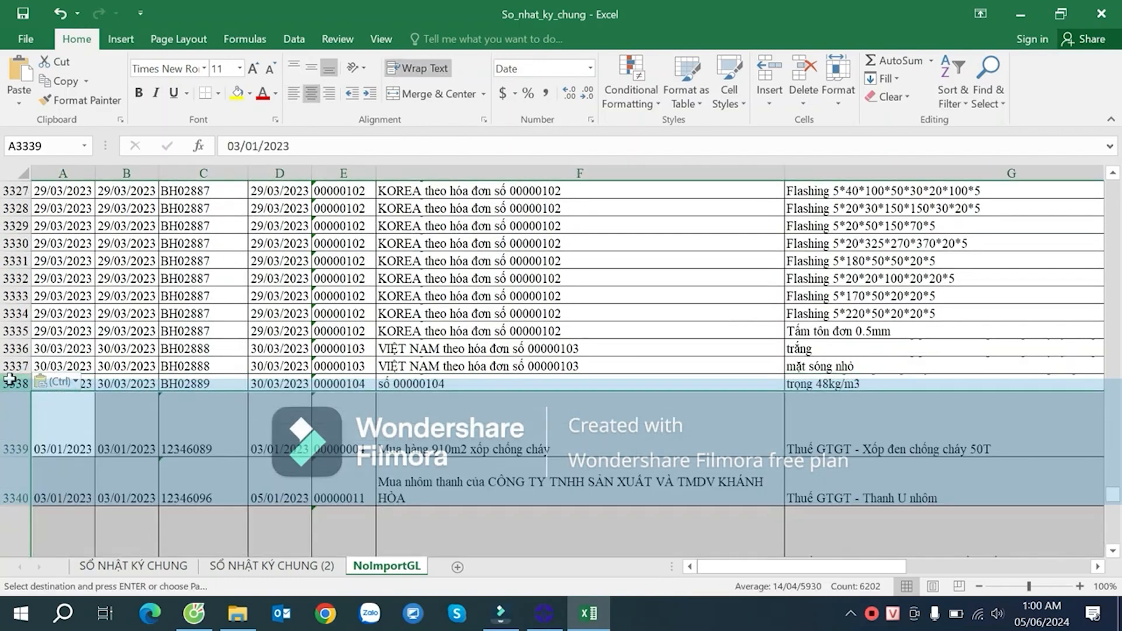
# - Highlight row 3338 of NoImportGL in yellow to mark where the newly pasted entries begin
pyautogui.click(12, 384)
pyautogui.click(235, 93)
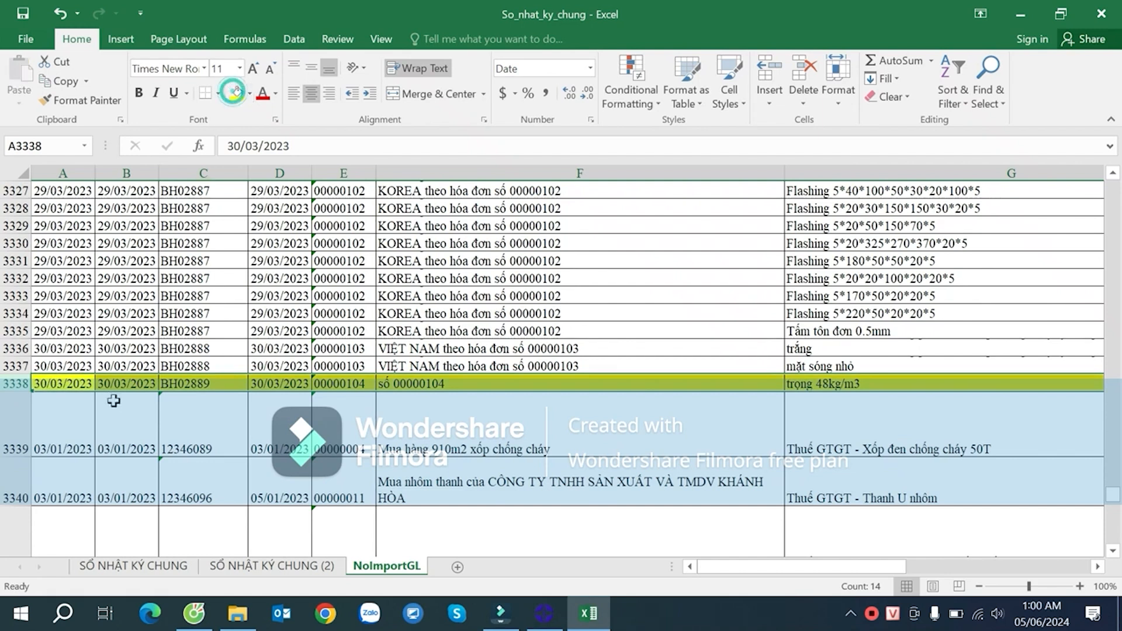
pyautogui.click(552, 384)
pyautogui.click(344, 384)
# - Delete the filtered rows 20 to 3307 from the sheet SỔ NHẬT KÝ CHUNG (2)
pyautogui.click(272, 565)
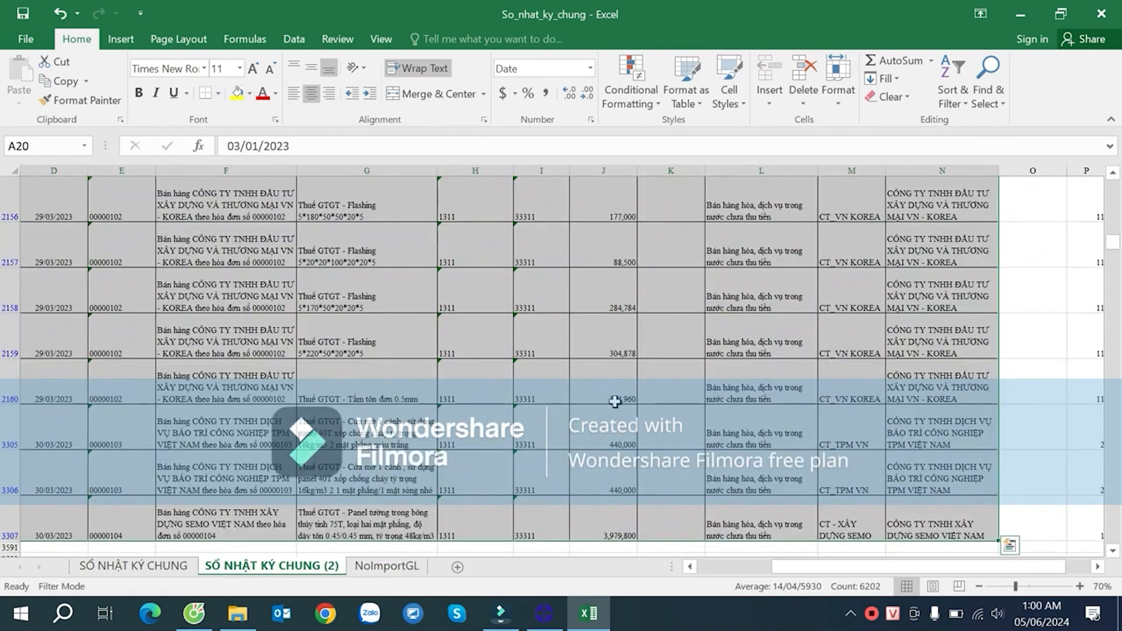
pyautogui.click(58, 530)
pyautogui.scroll(5, 70, 374)
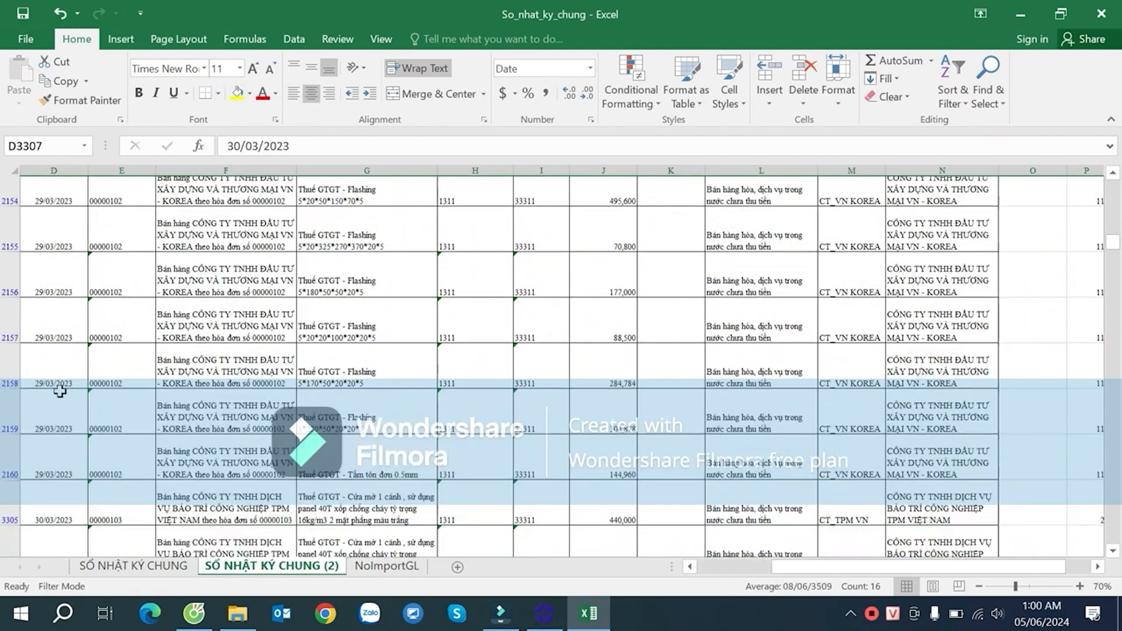
pyautogui.scroll(10, 88, 325)
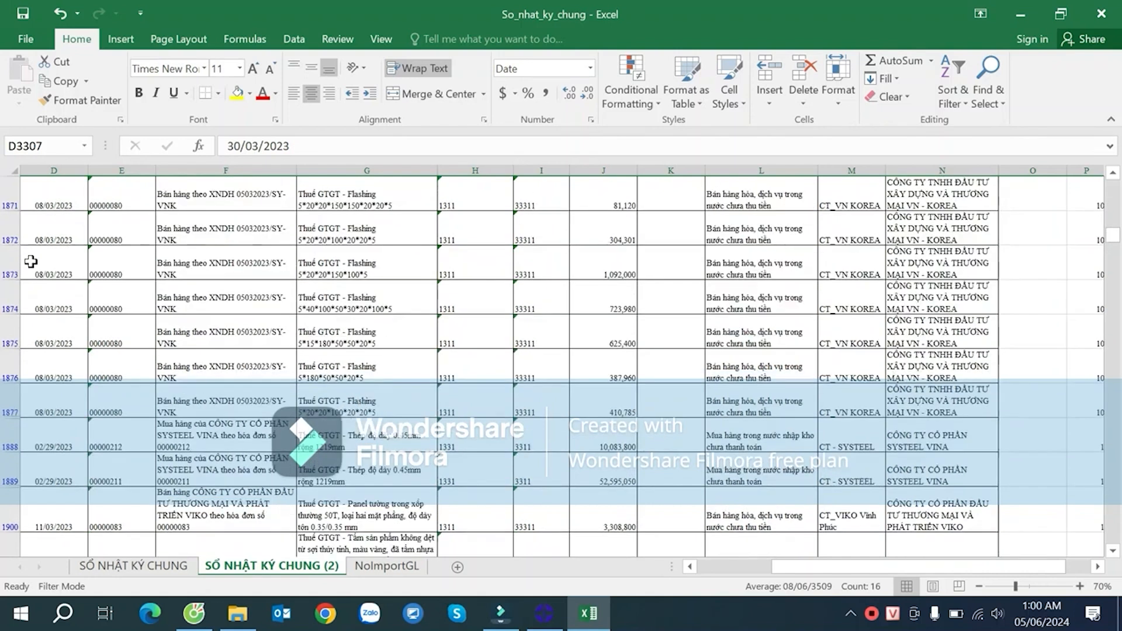
pyautogui.moveTo(1113, 235); pyautogui.dragTo(1113, 187)
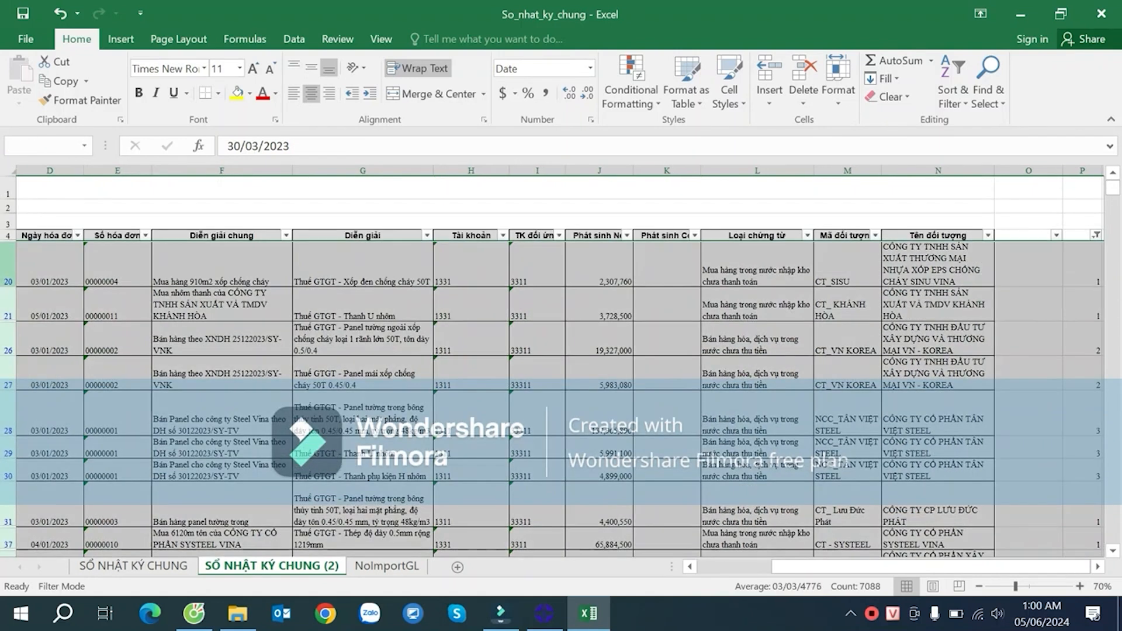
pyautogui.rightClick(7, 263)
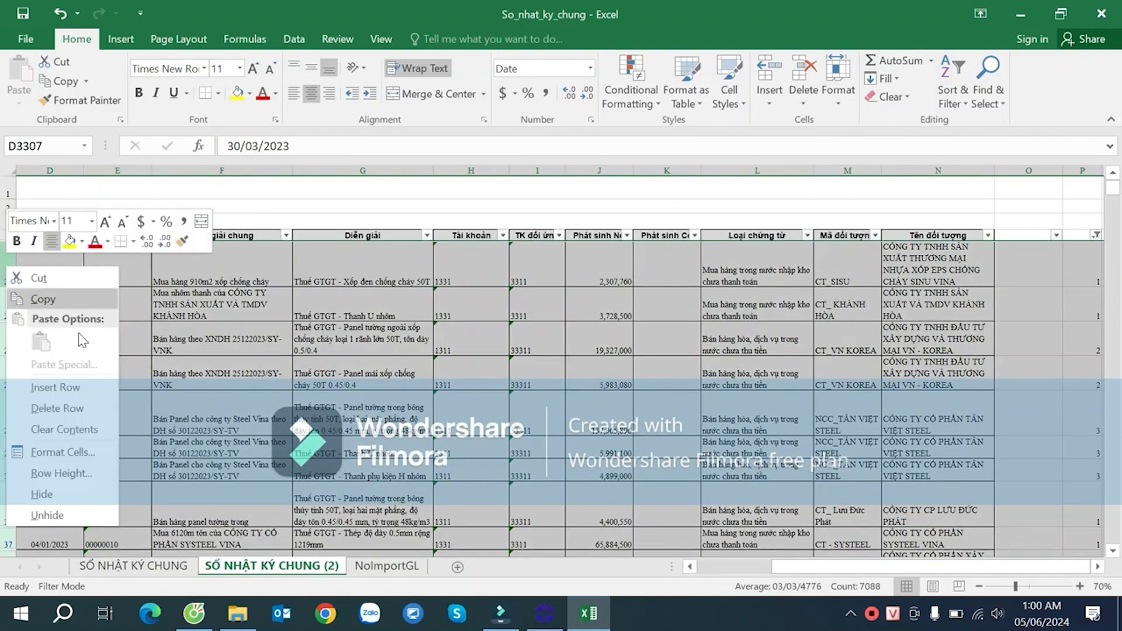
pyautogui.click(88, 419)
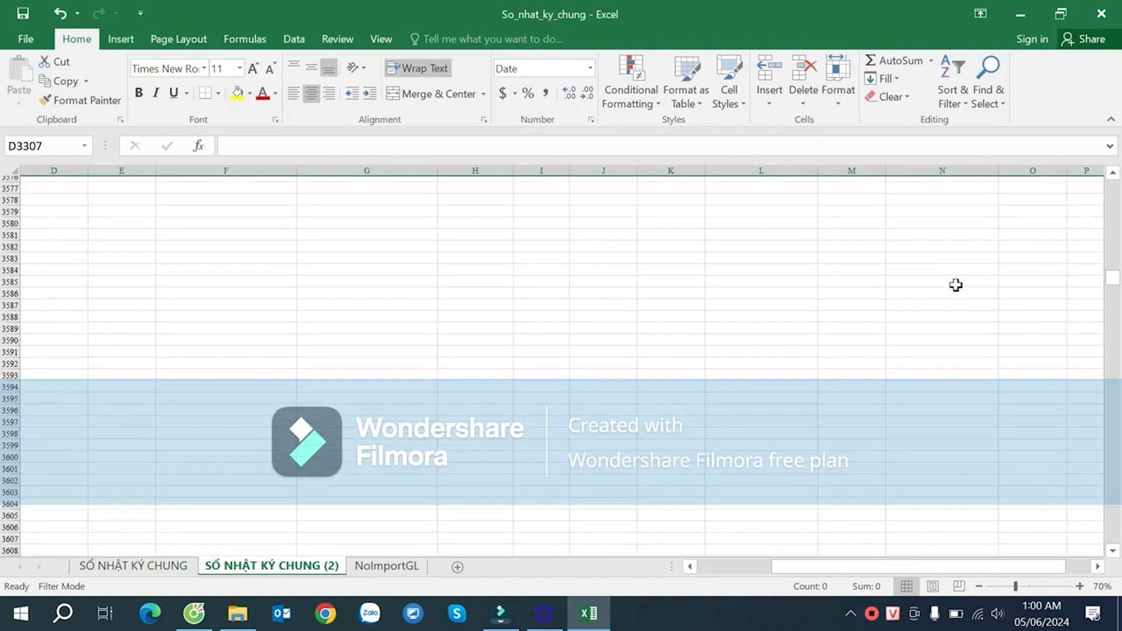
# - Clear the filter on column P so that all remaining journal rows are shown
pyautogui.click(950, 279)
pyautogui.hotkey('ctrl', 'Up')
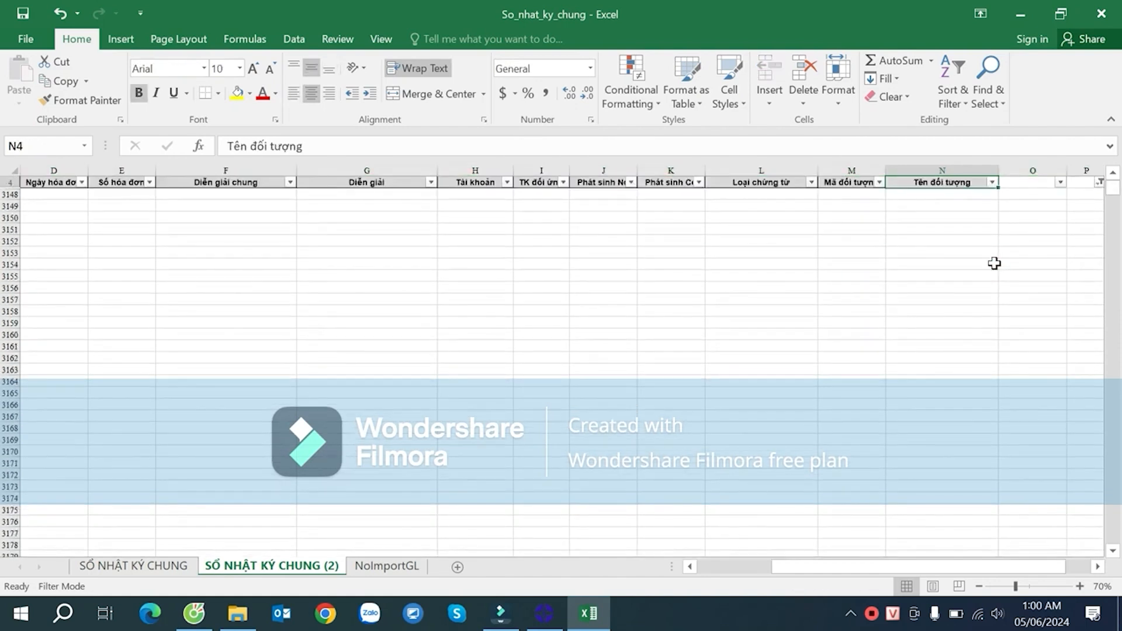
pyautogui.press('Right')
pyautogui.press('Right')
pyautogui.click(1032, 183)
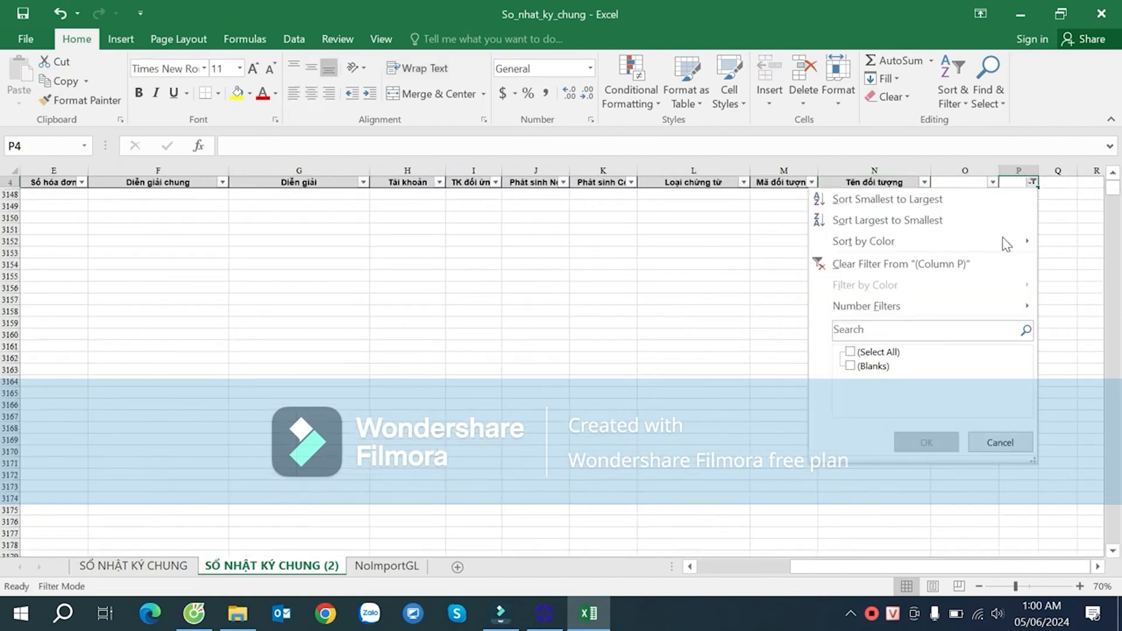
pyautogui.click(926, 440)
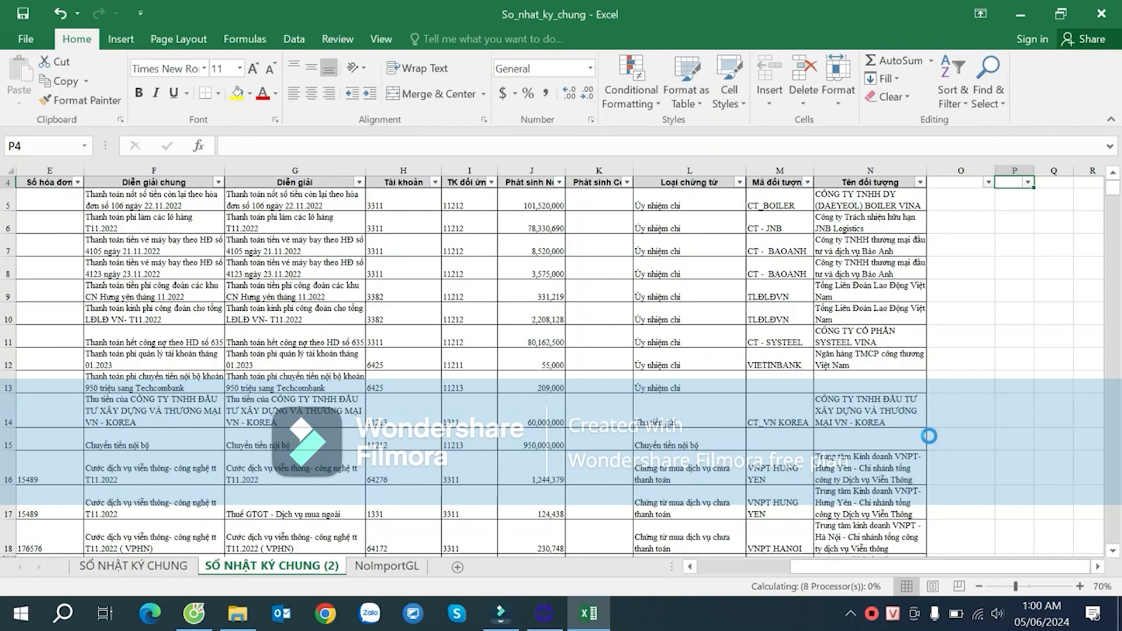
# - Examine the remaining entries in SỔ NHẬT KÝ CHUNG (2), checking their accounts, descriptions and Loại chứng từ
pyautogui.click(677, 302)
pyautogui.click(554, 247)
pyautogui.scroll(-4, 508, 310)
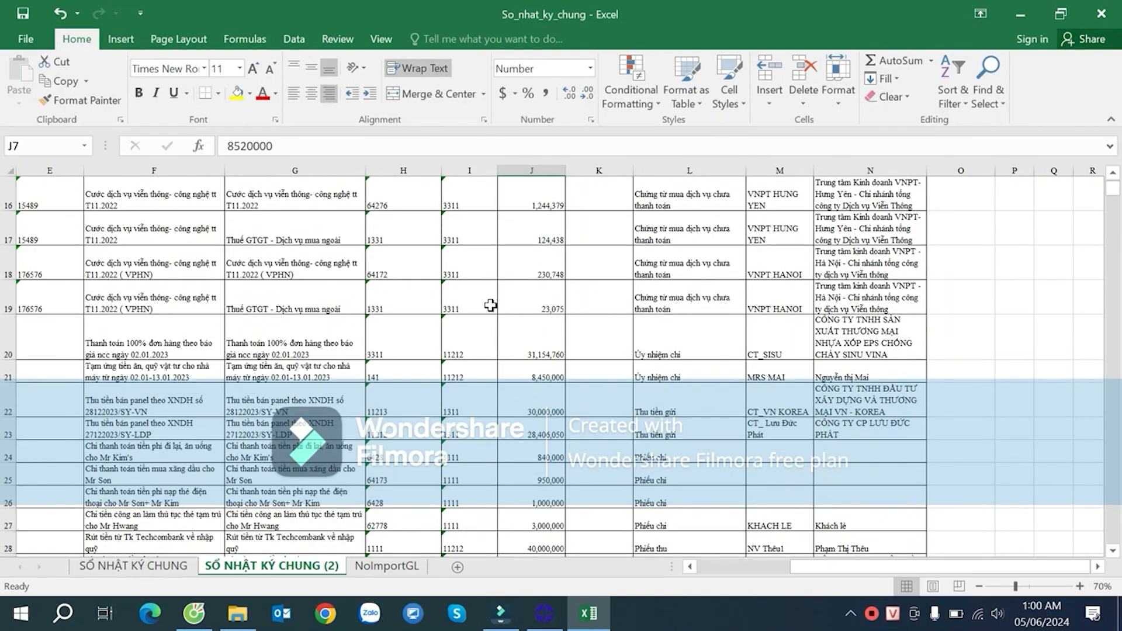
pyautogui.click(471, 367)
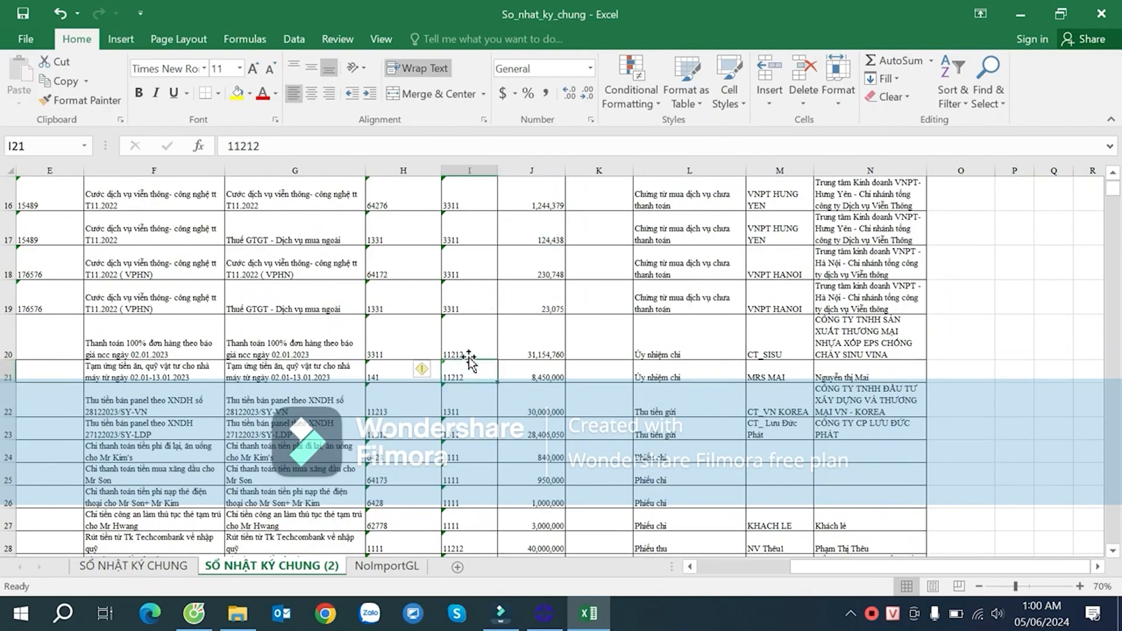
pyautogui.scroll(-15, 480, 348)
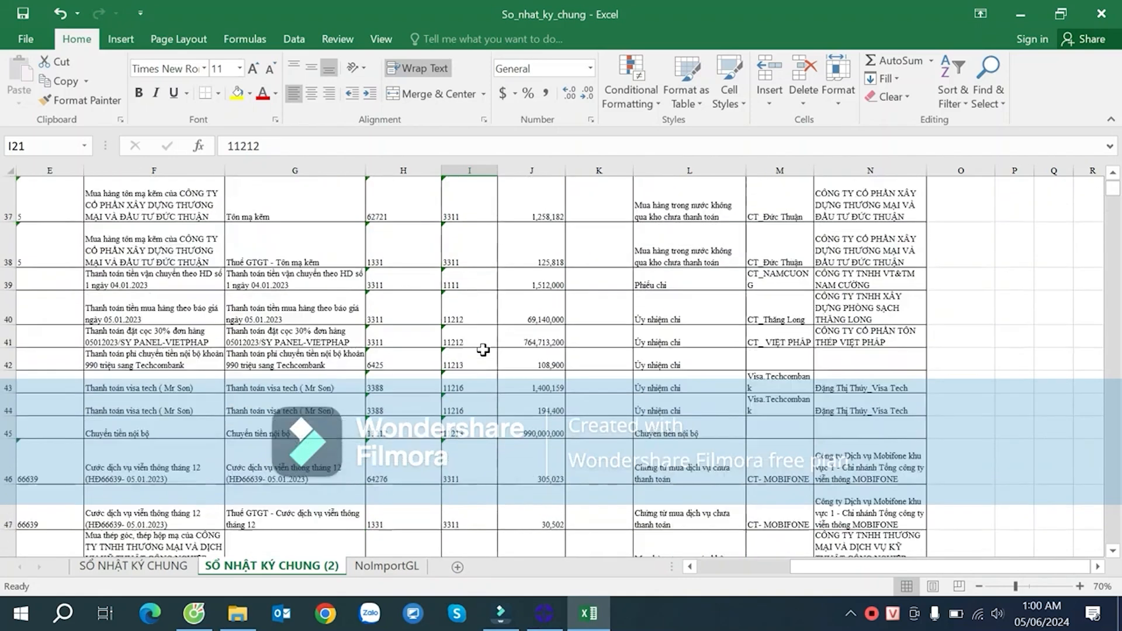
pyautogui.scroll(-20, 483, 349)
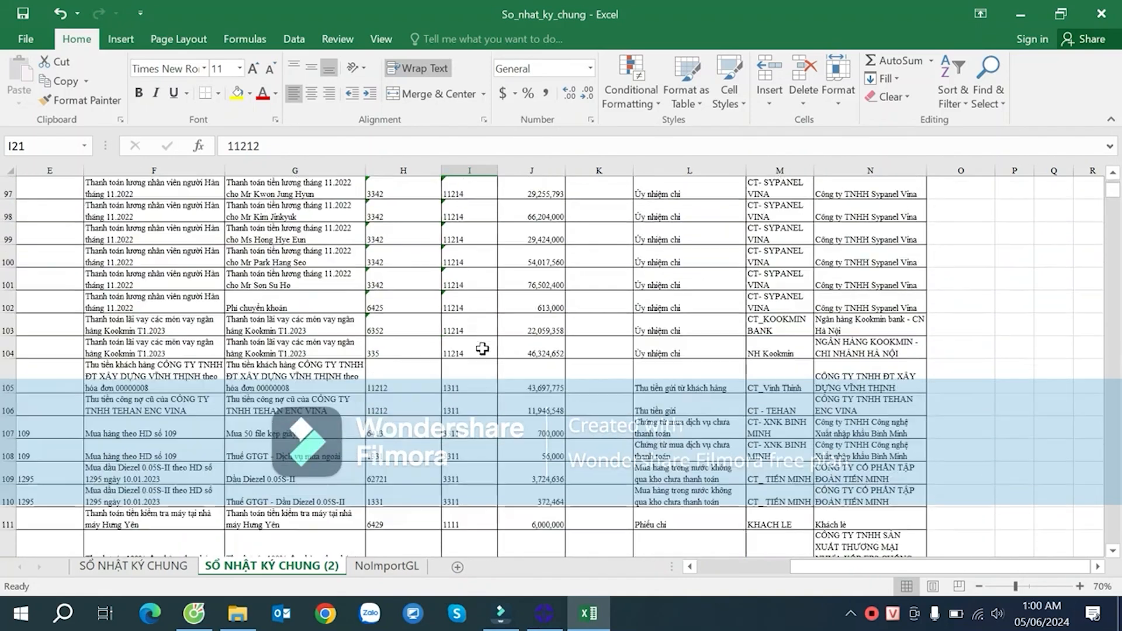
pyautogui.scroll(-5, 482, 349)
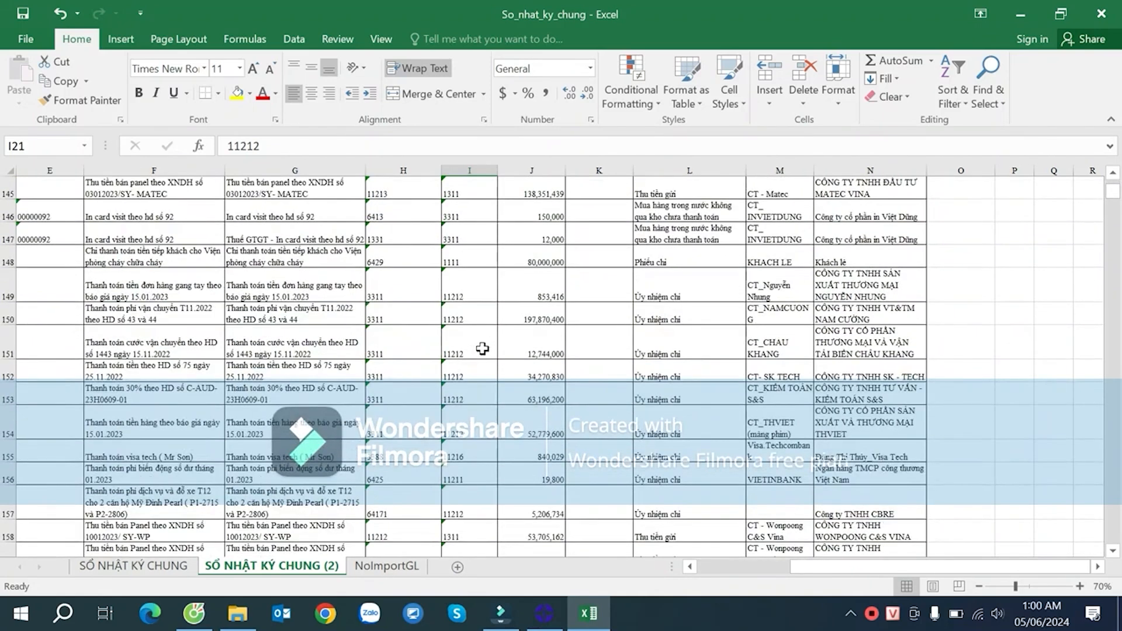
pyautogui.scroll(6, 483, 349)
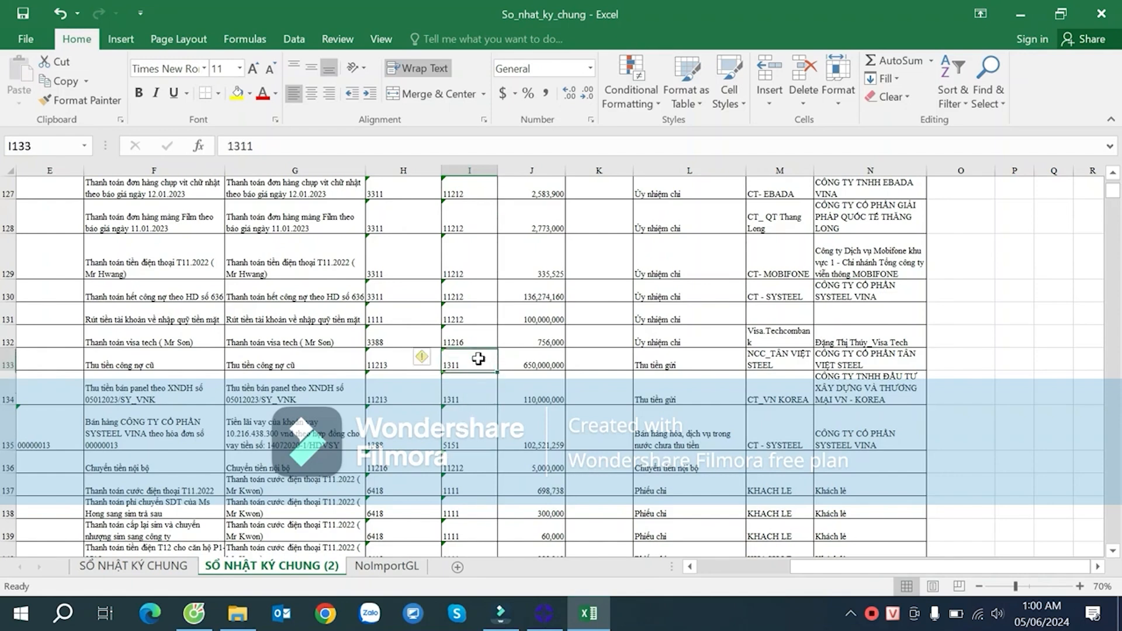
pyautogui.scroll(-16, 478, 359)
pyautogui.scroll(-20, 489, 380)
pyautogui.scroll(-12, 487, 381)
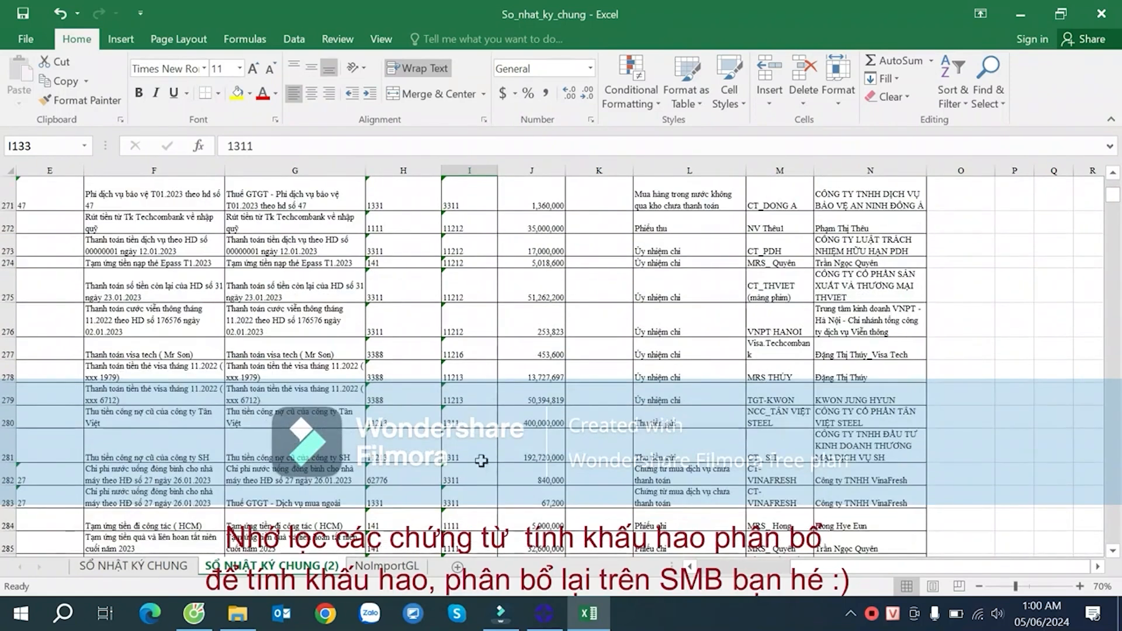
pyautogui.scroll(-14, 430, 502)
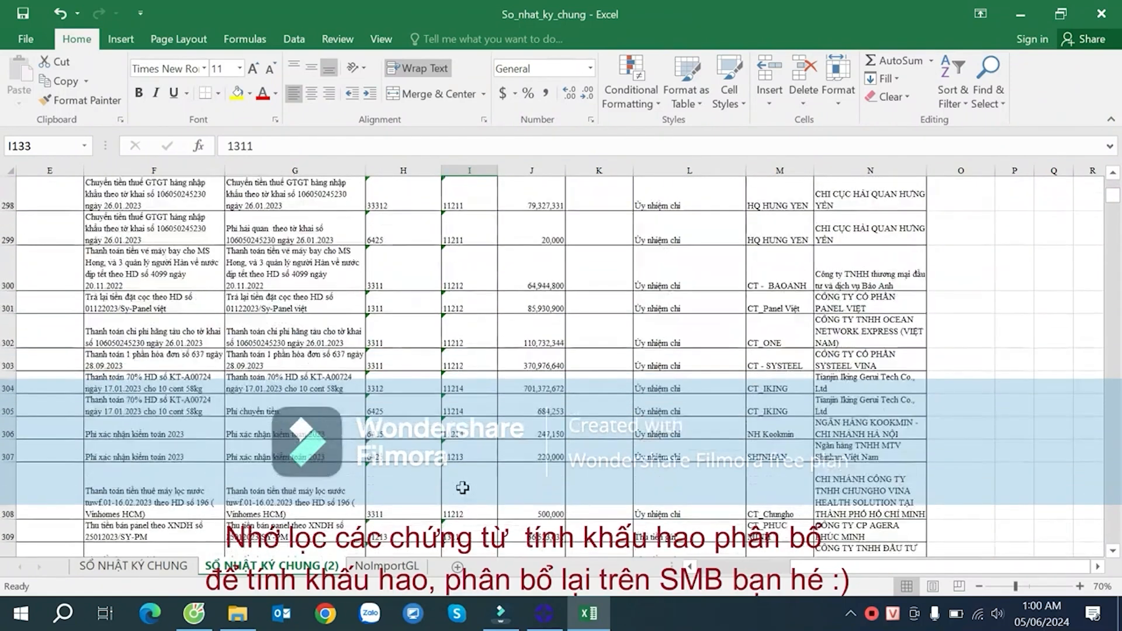
pyautogui.scroll(-5, 479, 483)
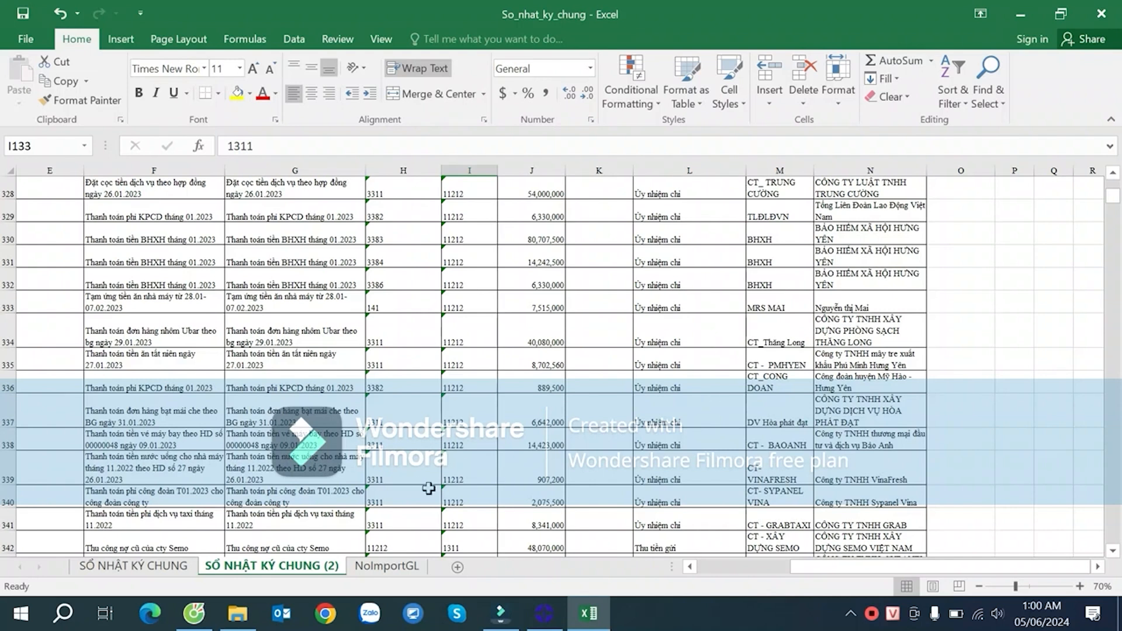
# - Check the month-end Chứng từ nghiệp vụ khác entries for salary, accrual and depreciation, and return to the first journal row
pyautogui.scroll(-12, 492, 477)
pyautogui.click(477, 477)
pyautogui.scroll(-10, 476, 476)
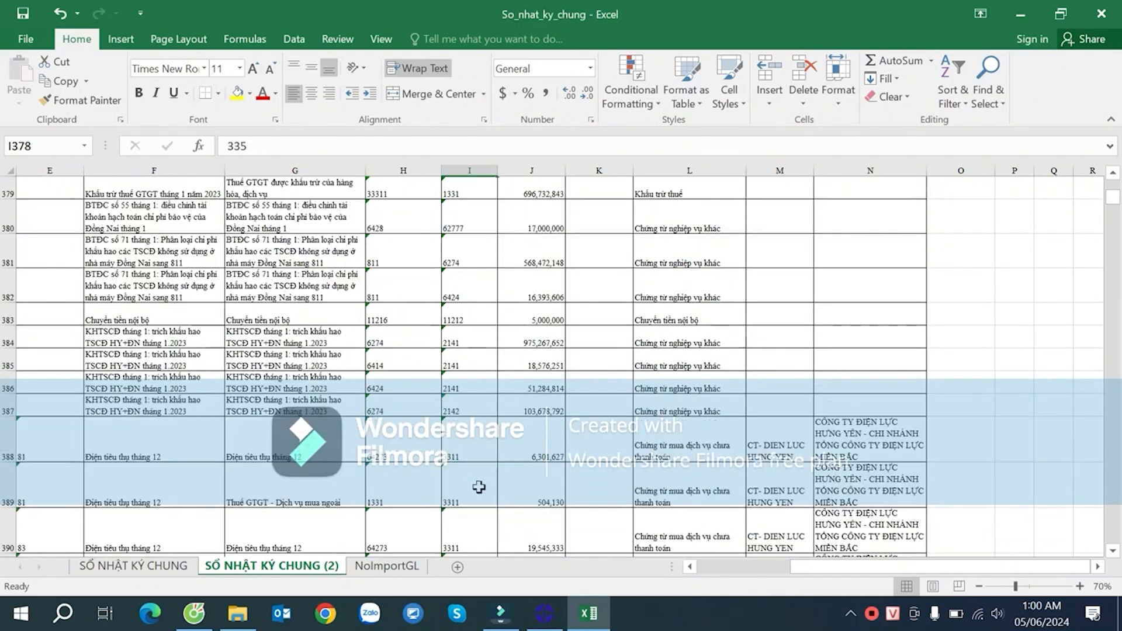
pyautogui.scroll(-1, 479, 478)
pyautogui.click(489, 428)
pyautogui.scroll(10, 473, 421)
pyautogui.click(490, 374)
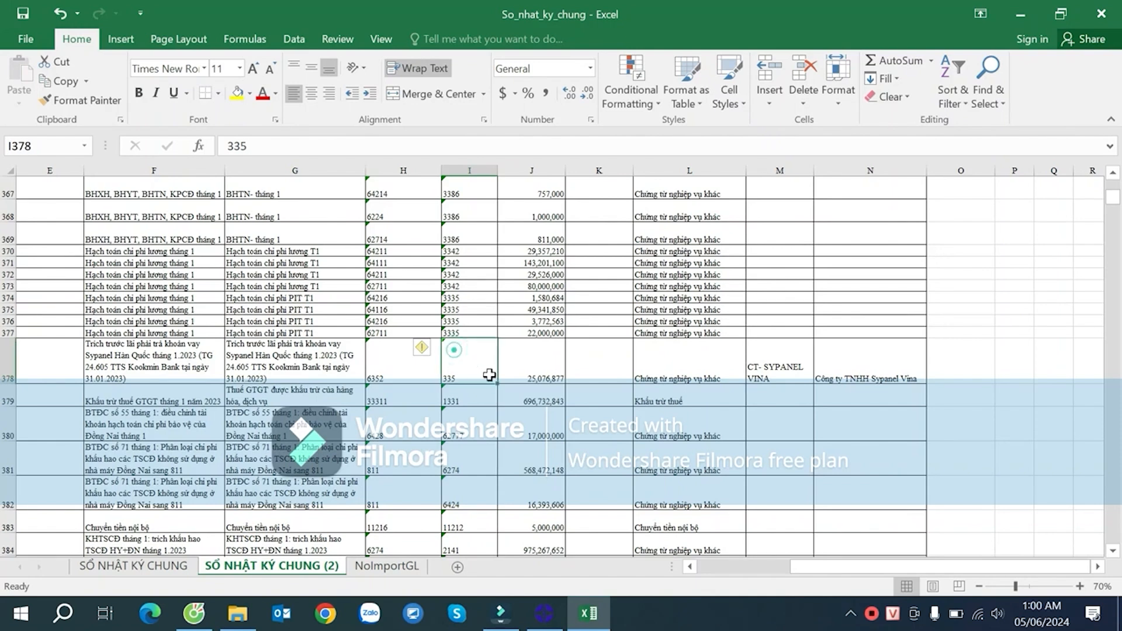
pyautogui.hotkey('ctrl', 'Up')
pyautogui.press('Down')
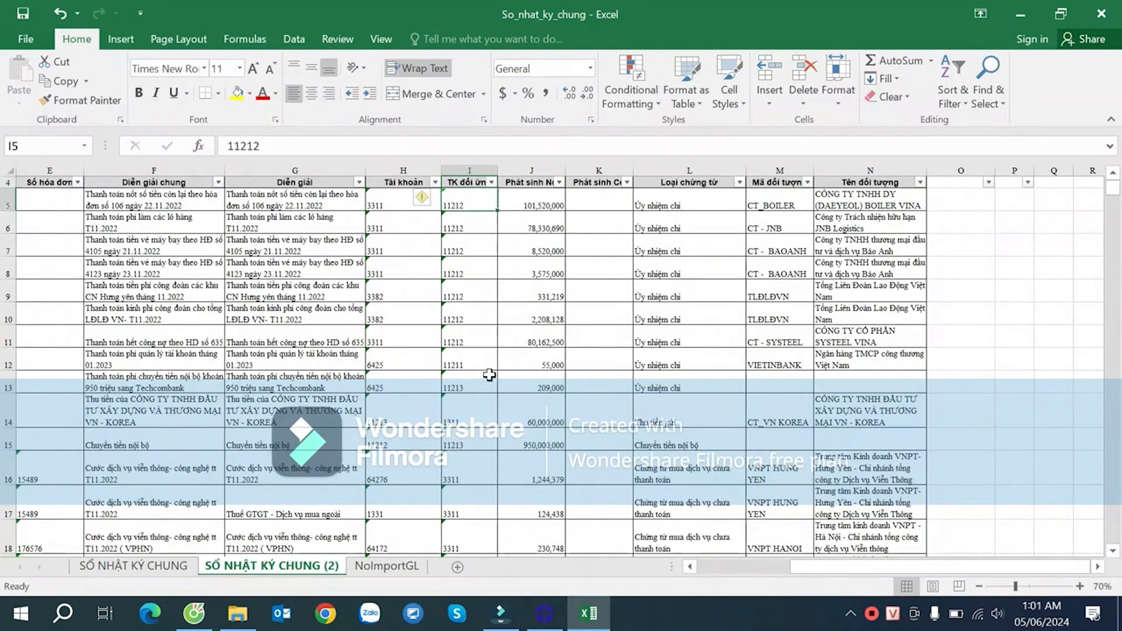
pyautogui.press('Home')
pyautogui.press('Up')
pyautogui.press('Right')
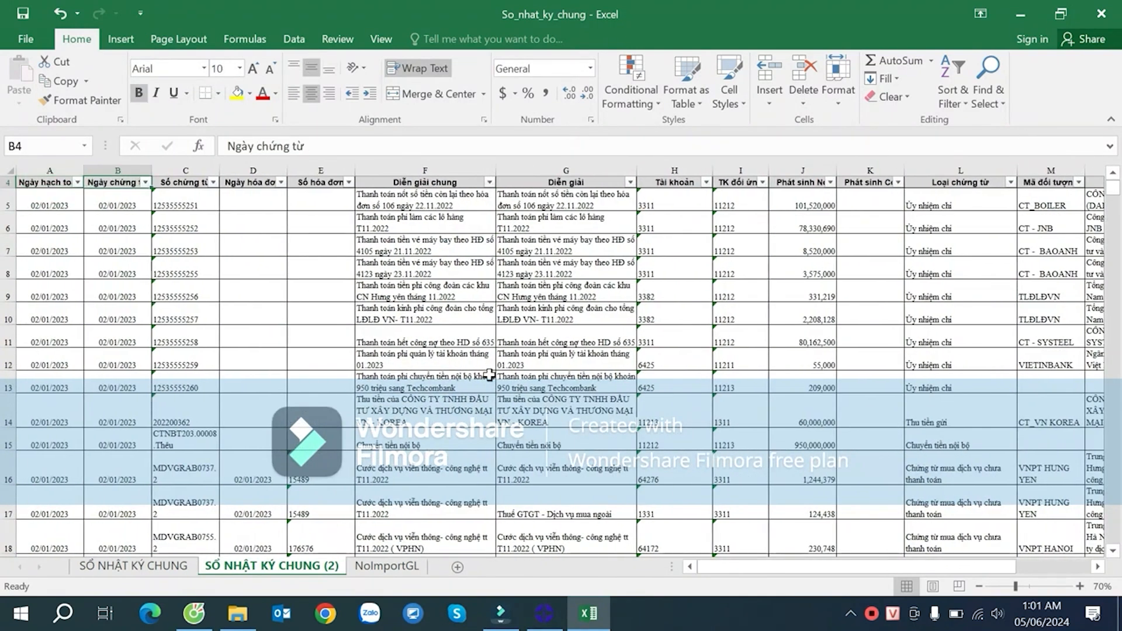
pyautogui.scroll(1, 489, 374)
pyautogui.press('Left')
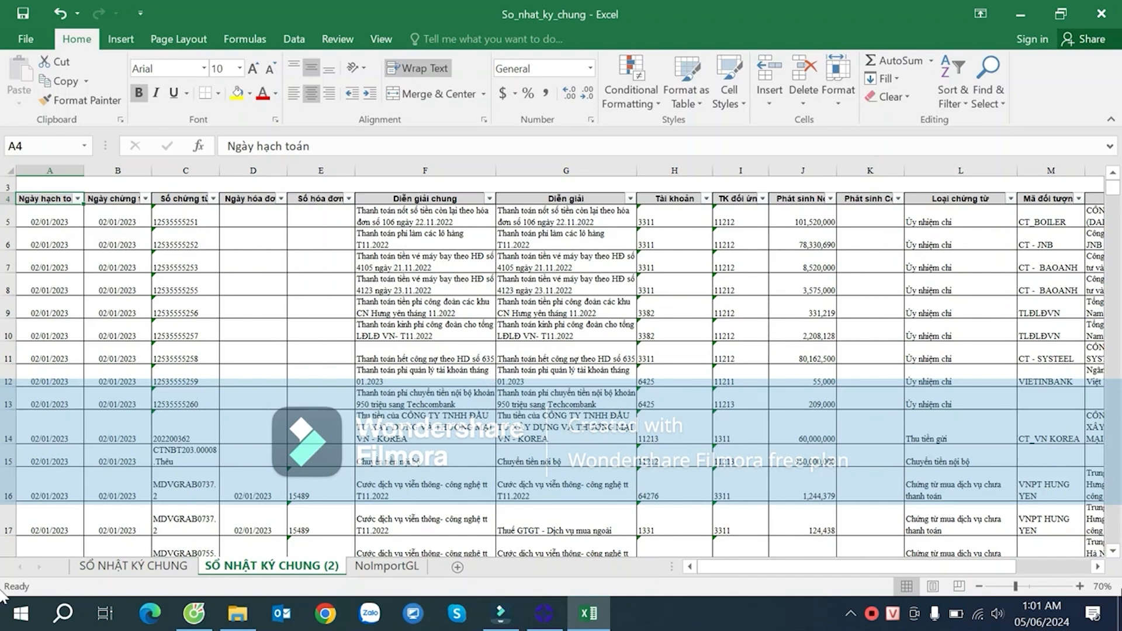
# - Open the workbook Template of GL from the desktop and view the sample entries on its GL sheet
pyautogui.press('super+d')
pyautogui.click(354, 203)
pyautogui.click(182, 413)
pyautogui.click(558, 146)
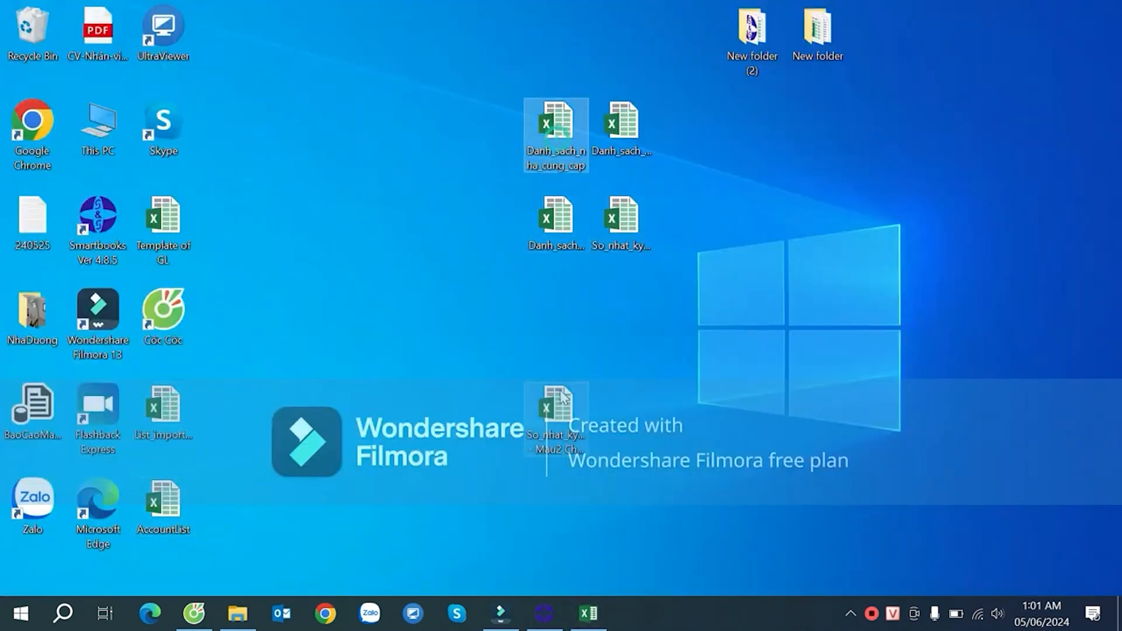
pyautogui.doubleClick(170, 230)
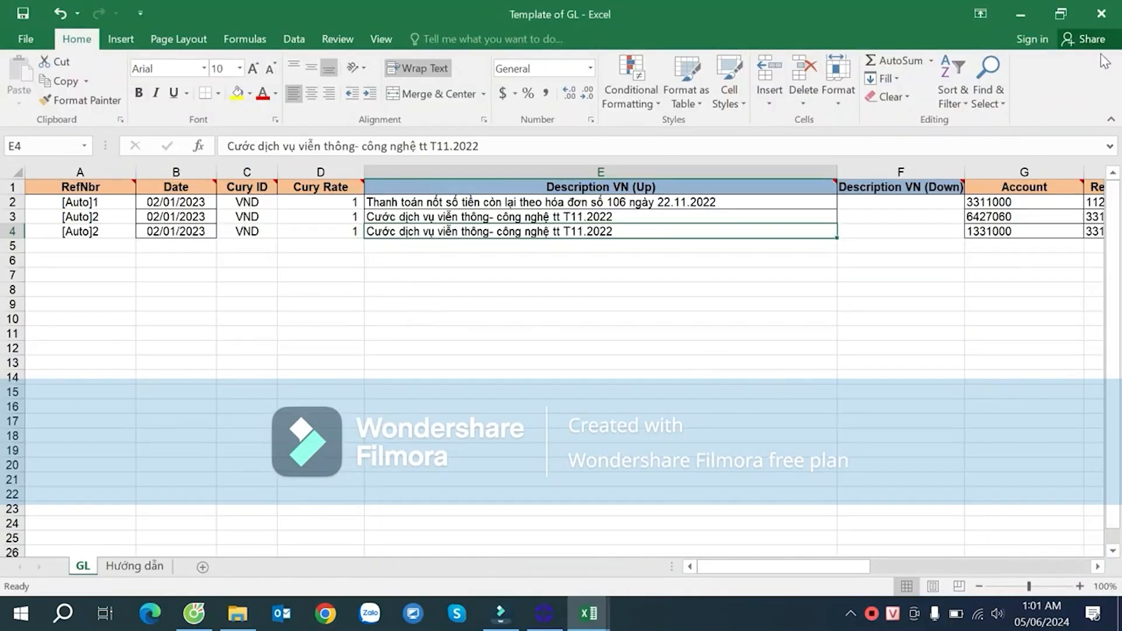
pyautogui.click(406, 344)
pyautogui.click(326, 260)
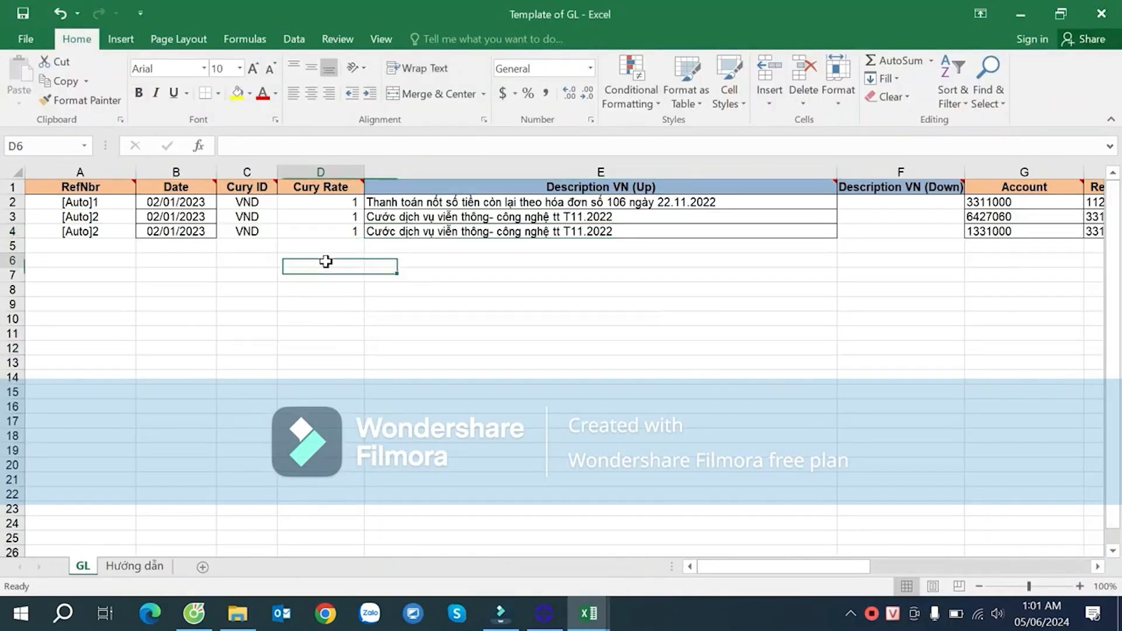
# - Switch back to So_nhat_ky_chung and widen the Ngày chứng từ column in SỔ NHẬT KÝ CHUNG (2)
pyautogui.hotkey('alt', 'Tab')
pyautogui.click(230, 253)
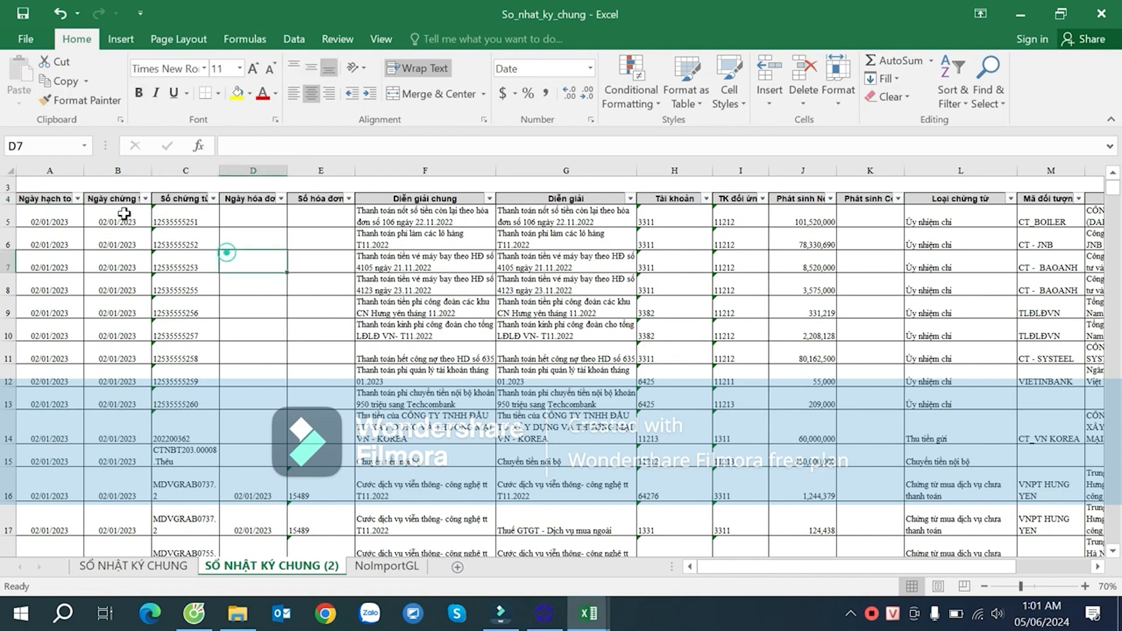
pyautogui.click(123, 217)
pyautogui.scroll(1, 146, 254)
pyautogui.scroll(-1, 151, 257)
pyautogui.scroll(1, 150, 256)
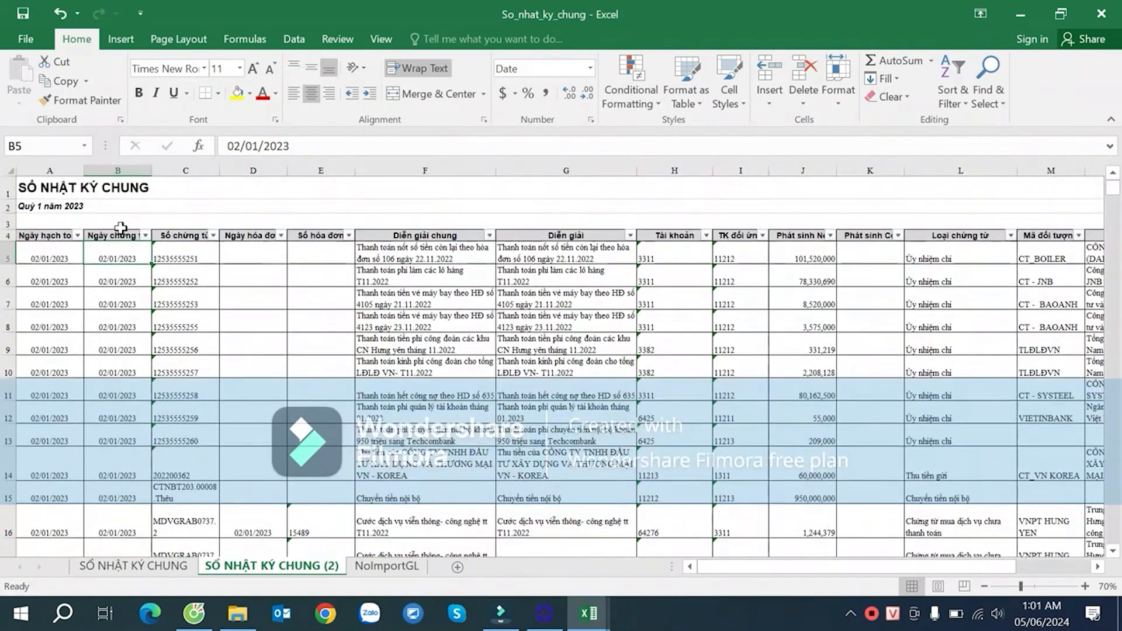
pyautogui.moveTo(152, 170); pyautogui.dragTo(167, 171)
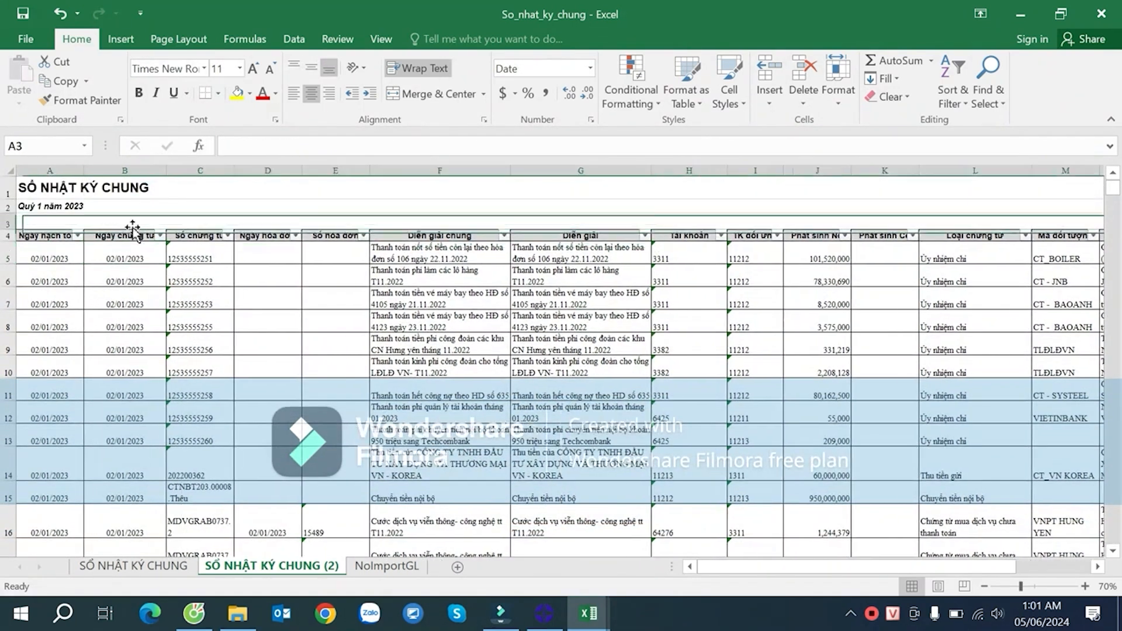
# - Copy the Ngày chứng từ dates from B5 down to the last row and select the first Date cell in Template of GL
pyautogui.click(129, 251)
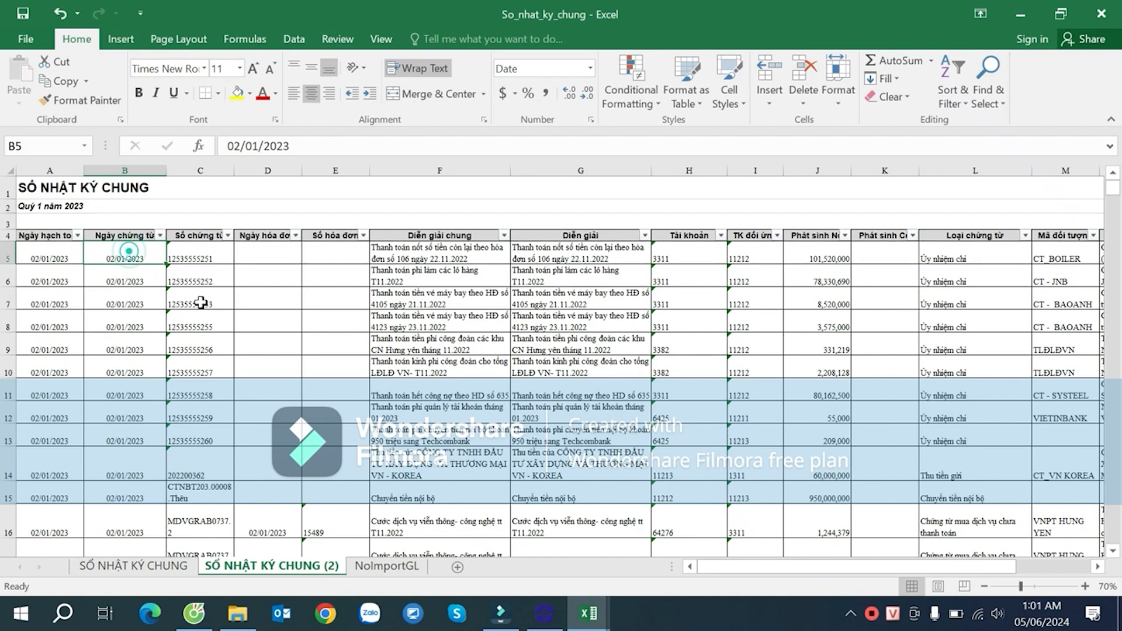
pyautogui.hotkey('ctrl', 'shift', 'Down')
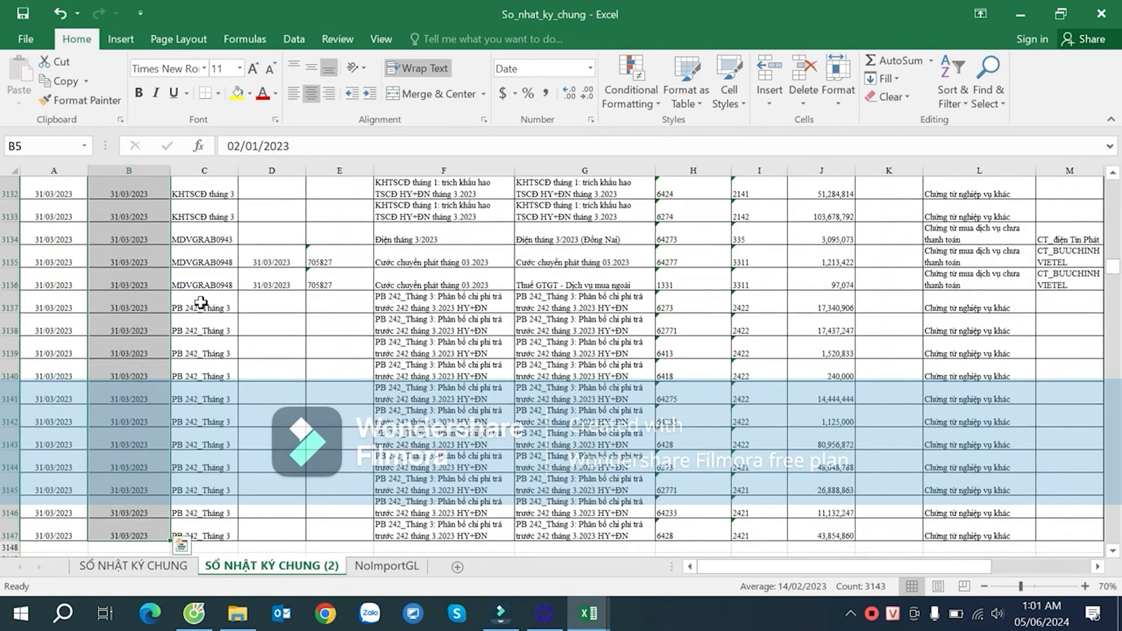
pyautogui.hotkey('ctrl', 'c')
pyautogui.hotkey('alt', 'Tab')
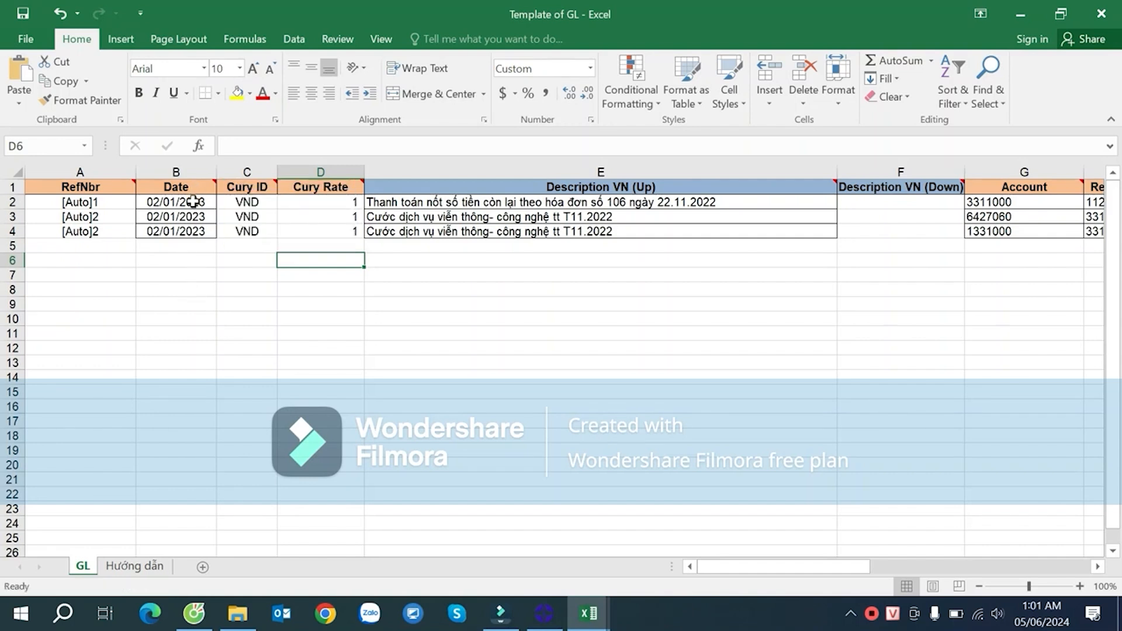
pyautogui.click(193, 202)
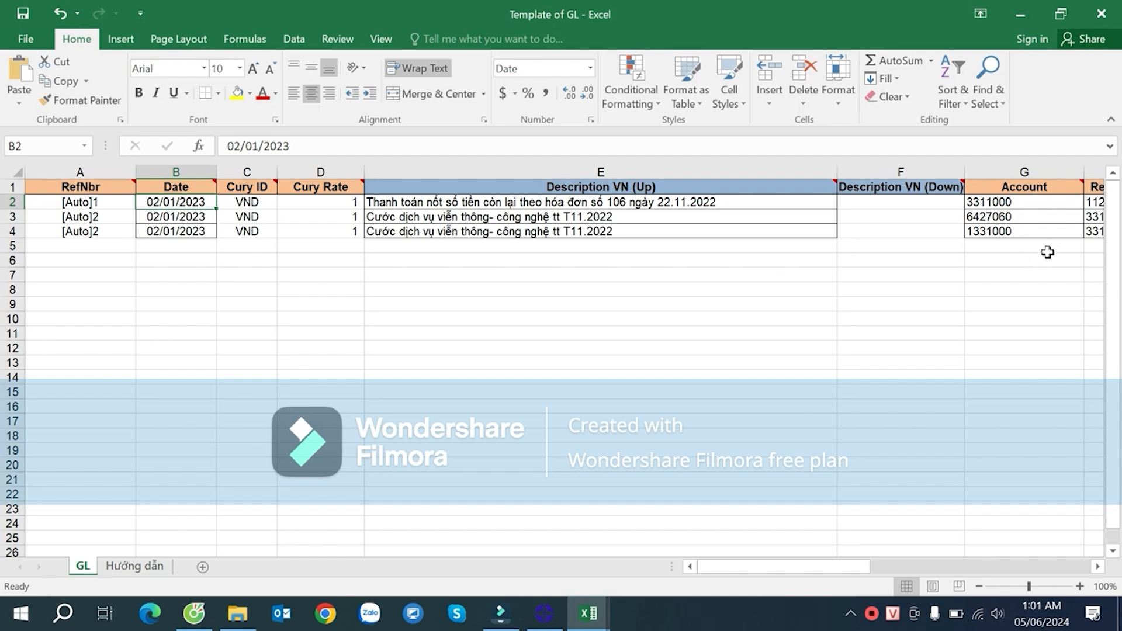
# - Compare the Account and Reciprocal account columns in Template of GL with the journal's Tài khoản and TK đối ứng columns, and close the template
pyautogui.moveTo(829, 566); pyautogui.dragTo(865, 548)
pyautogui.hotkey('alt', 'Tab')
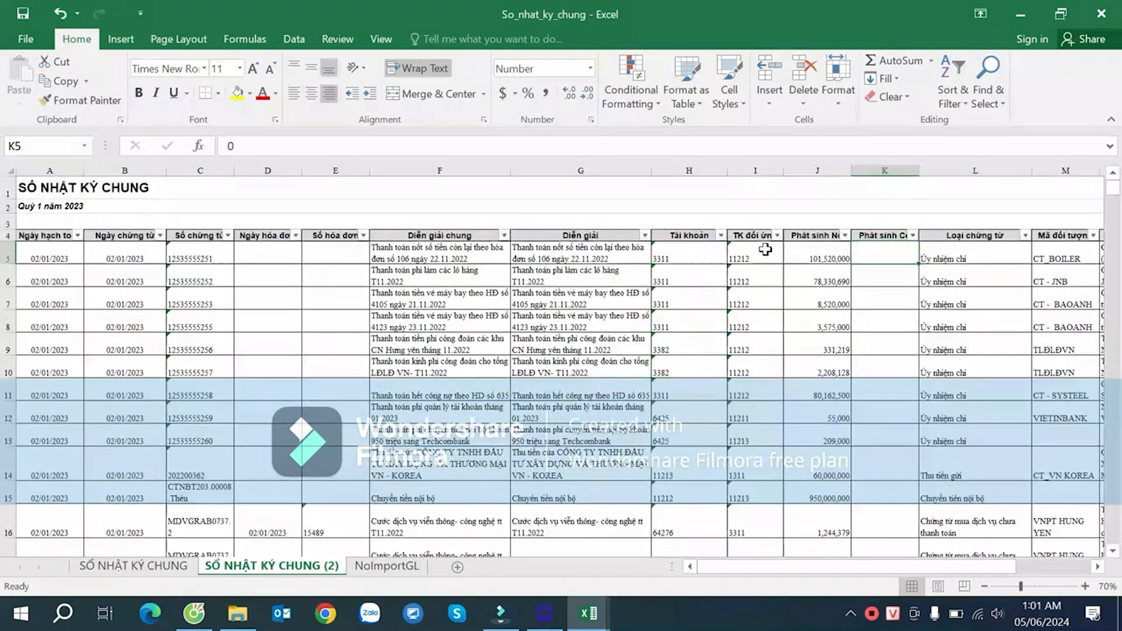
pyautogui.click(766, 252)
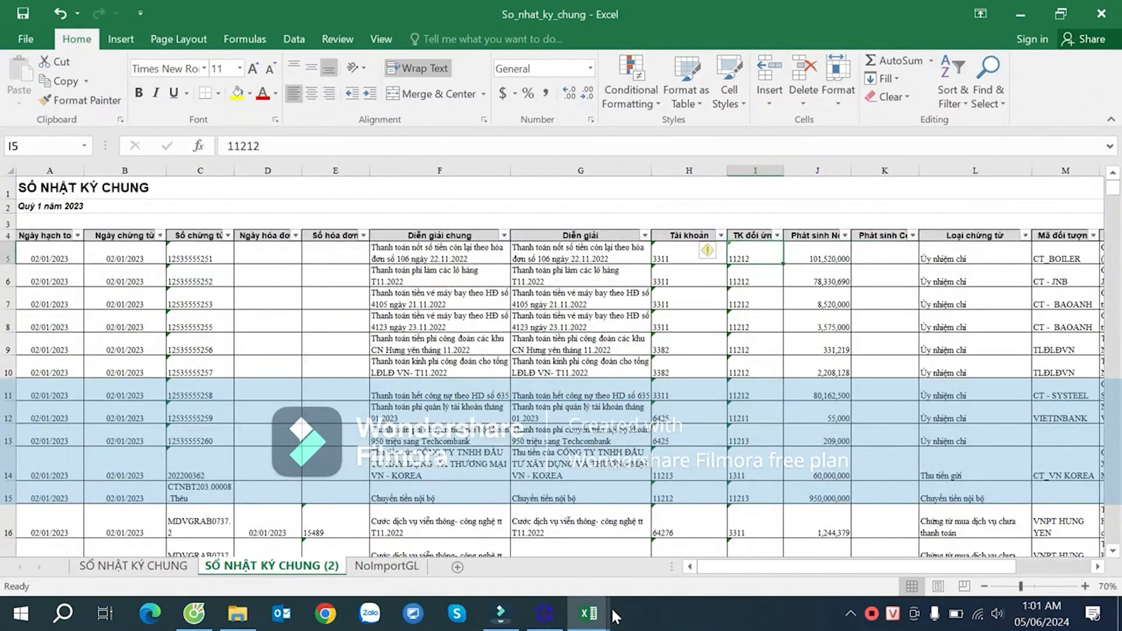
pyautogui.moveTo(590, 613)
pyautogui.click(627, 538)
pyautogui.click(777, 246)
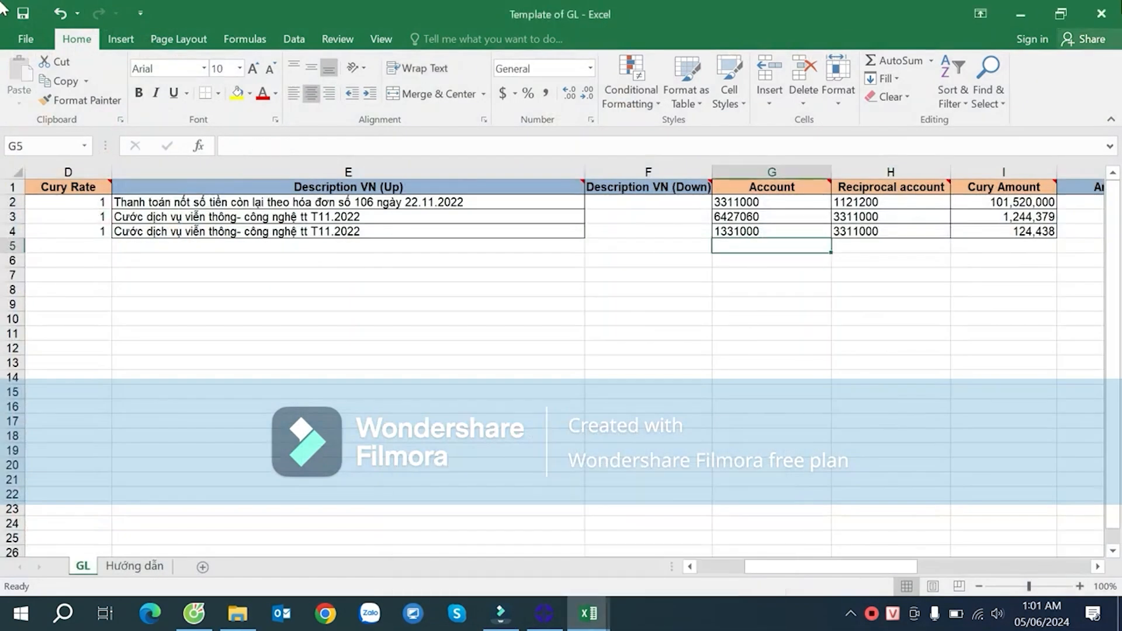
pyautogui.click(1101, 14)
pyautogui.click(803, 366)
pyautogui.moveTo(689, 263); pyautogui.dragTo(771, 349)
pyautogui.click(771, 349)
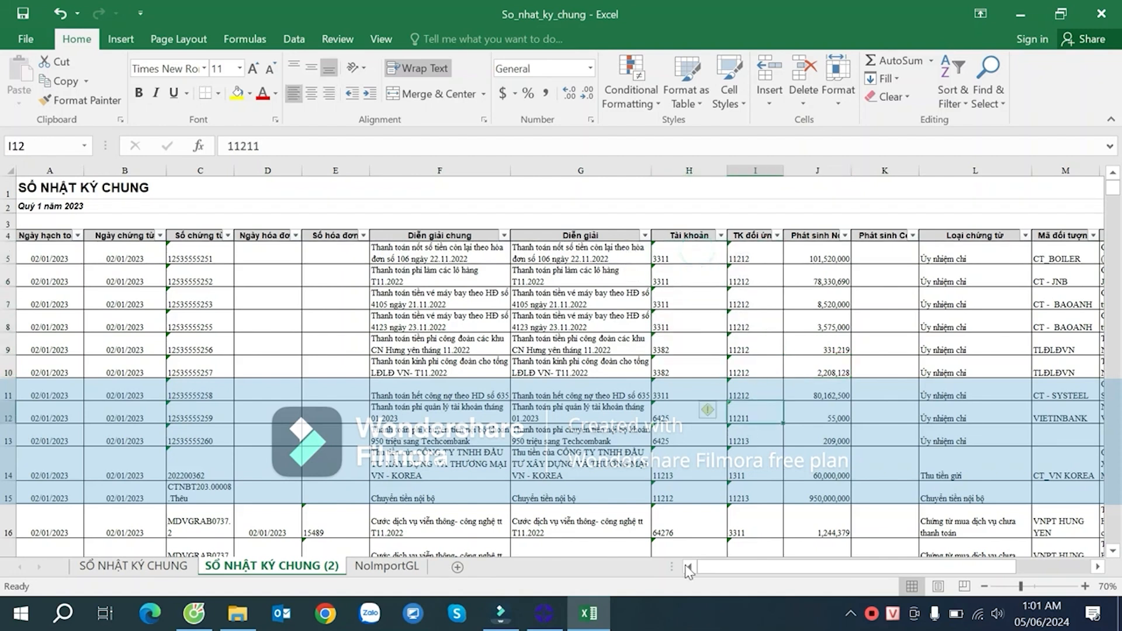
# - Open Danh_sach_he_thong_tai_khoan_ from the desktop and go to the sheet DANH SÁCH HỆ THỐNG TÀI KHOẢN
pyautogui.click(589, 614)
pyautogui.click(556, 139)
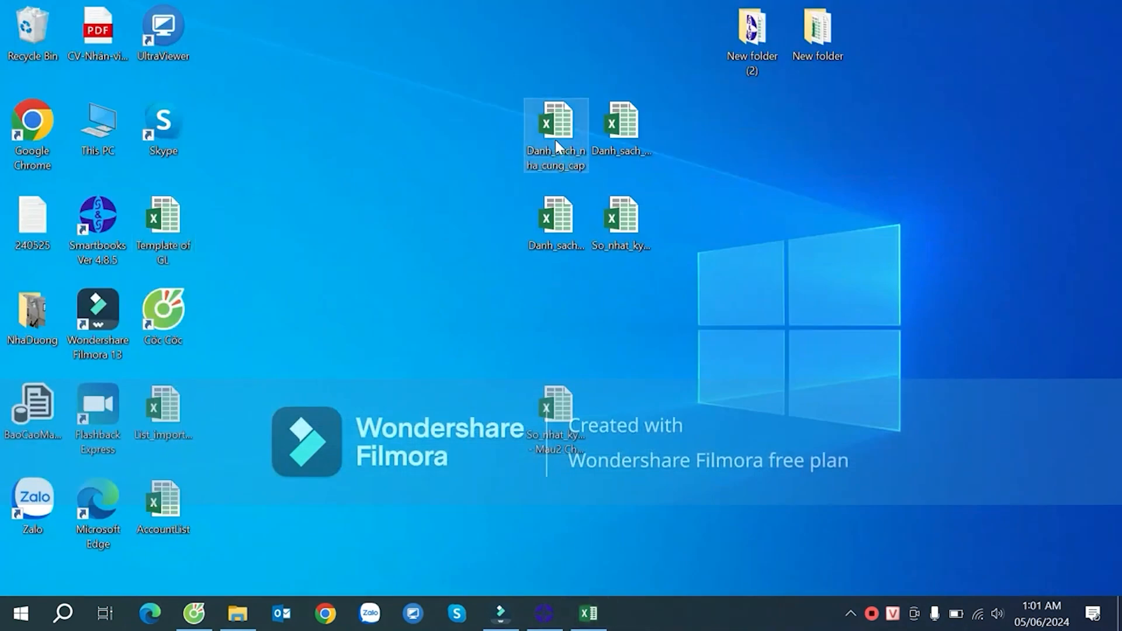
pyautogui.click(616, 129)
pyautogui.click(576, 213)
pyautogui.doubleClick(619, 126)
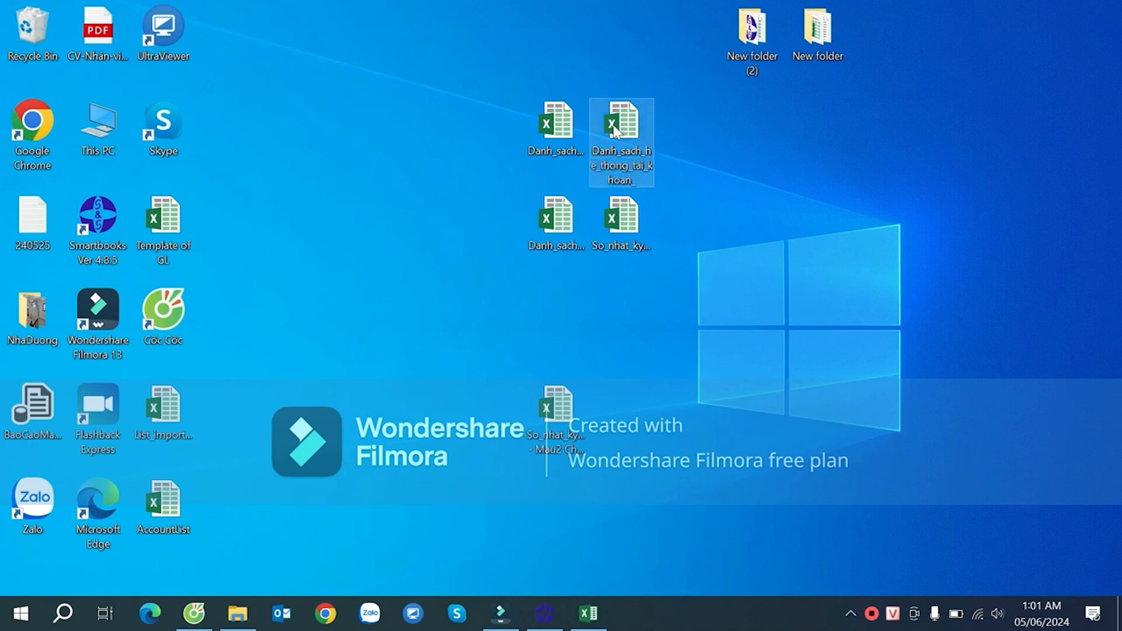
pyautogui.click(56, 223)
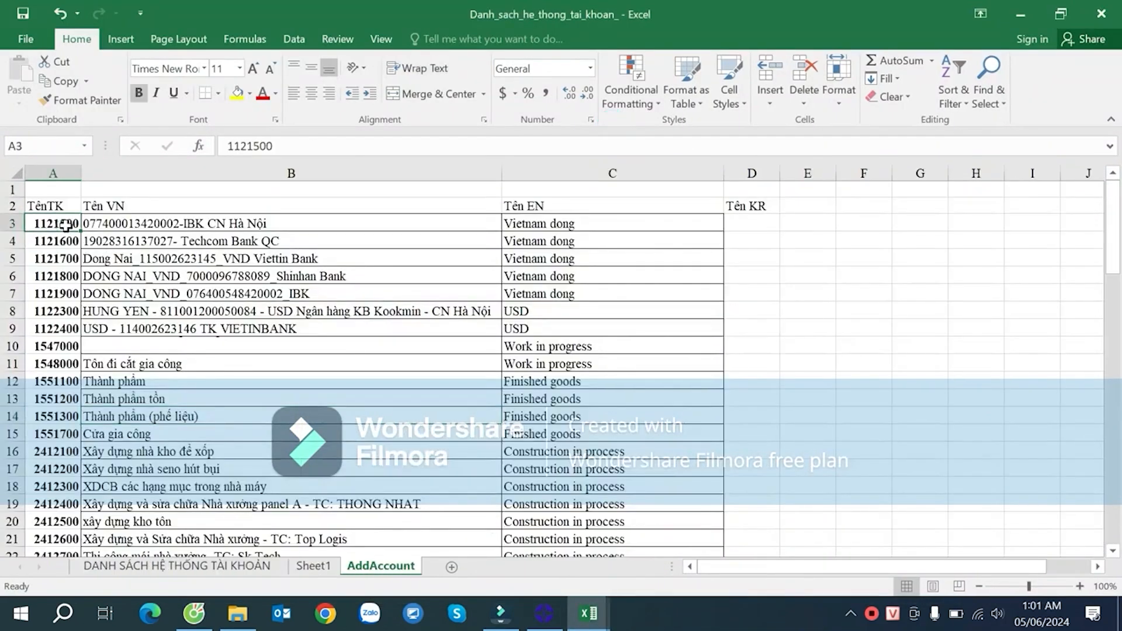
pyautogui.click(176, 566)
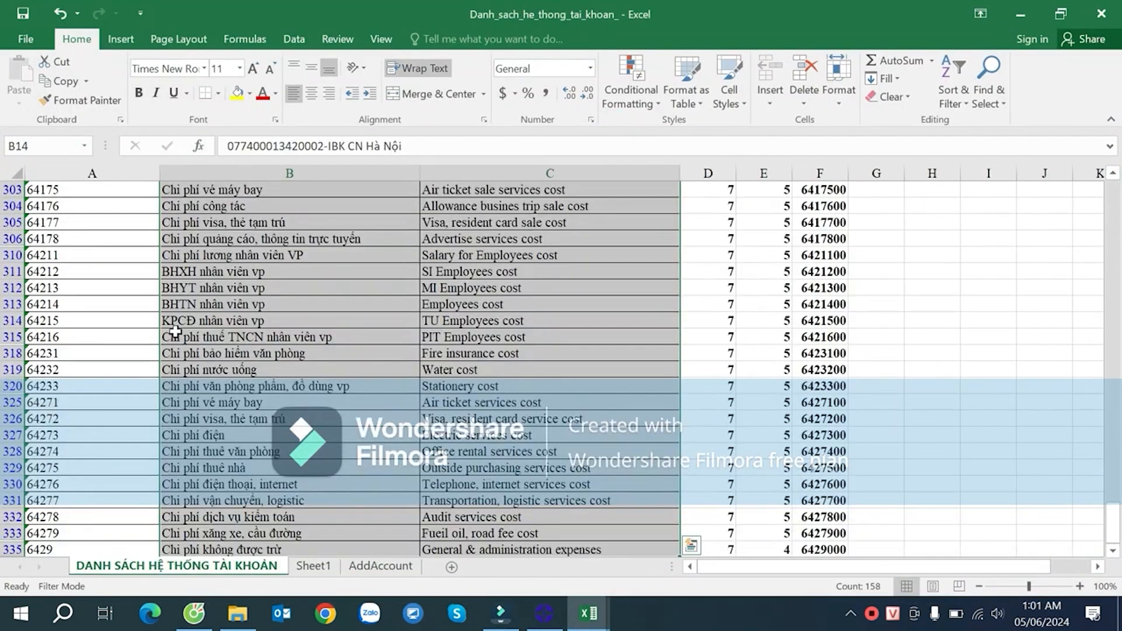
# - Copy the filtered account numbers in column A from A14 down to the last row
pyautogui.click(88, 239)
pyautogui.hotkey('ctrl', 'Up')
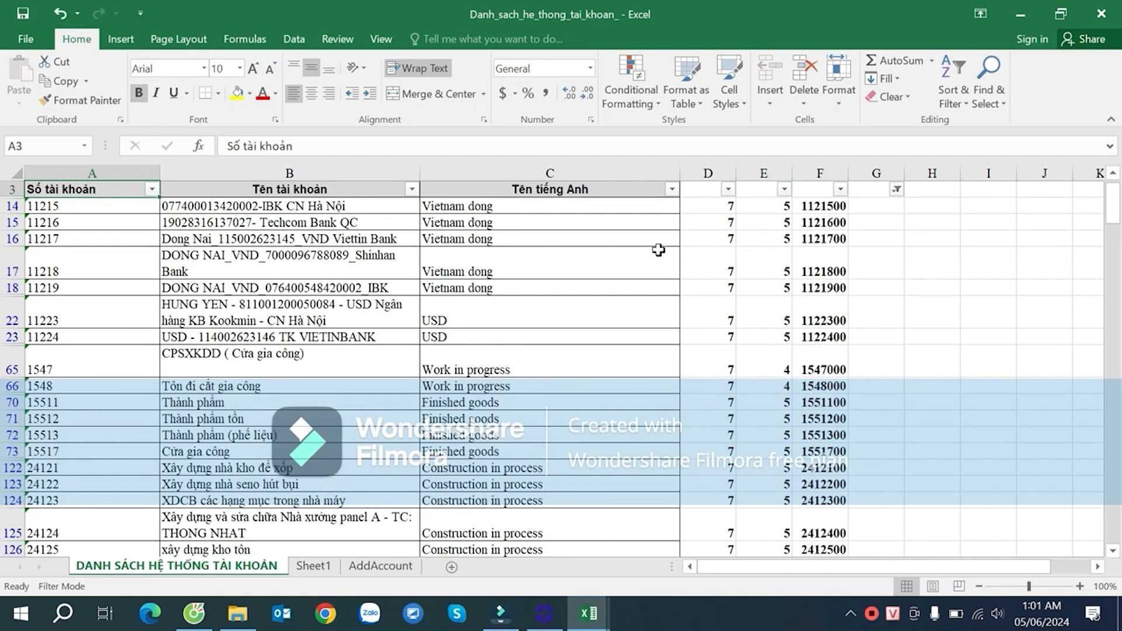
pyautogui.click(818, 223)
pyautogui.click(86, 206)
pyautogui.hotkey('ctrl', 'shift', 'Down')
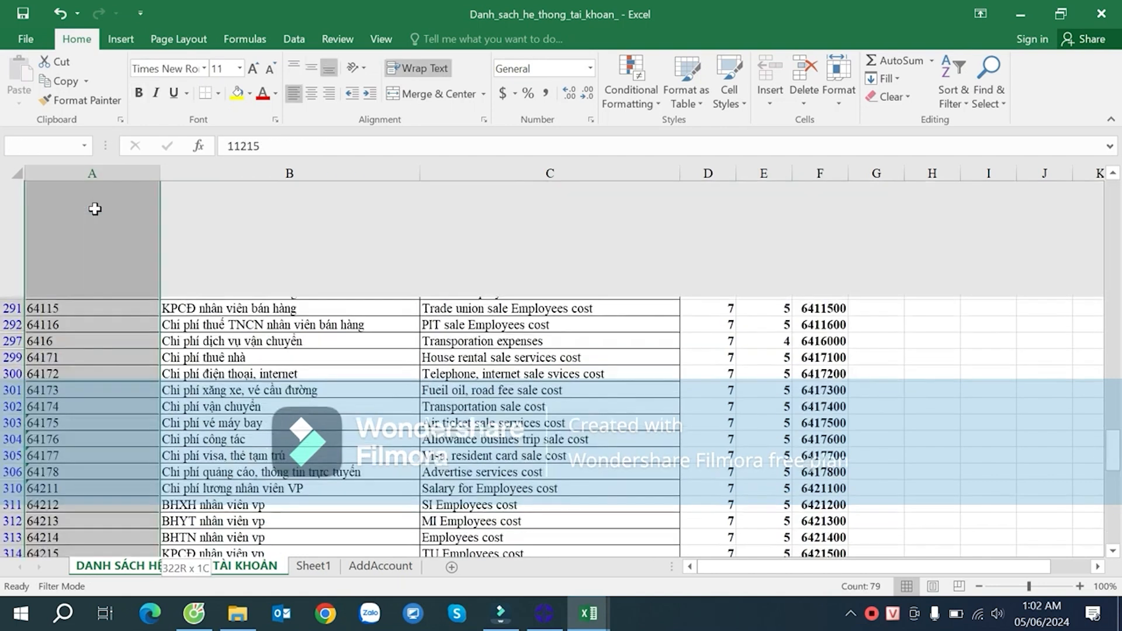
pyautogui.hotkey('ctrl', 'c')
# - Switch to So_nhat_ky_chung and add a new sheet named TK after NoImportGL
pyautogui.hotkey('alt', 'Tab')
pyautogui.click(472, 337)
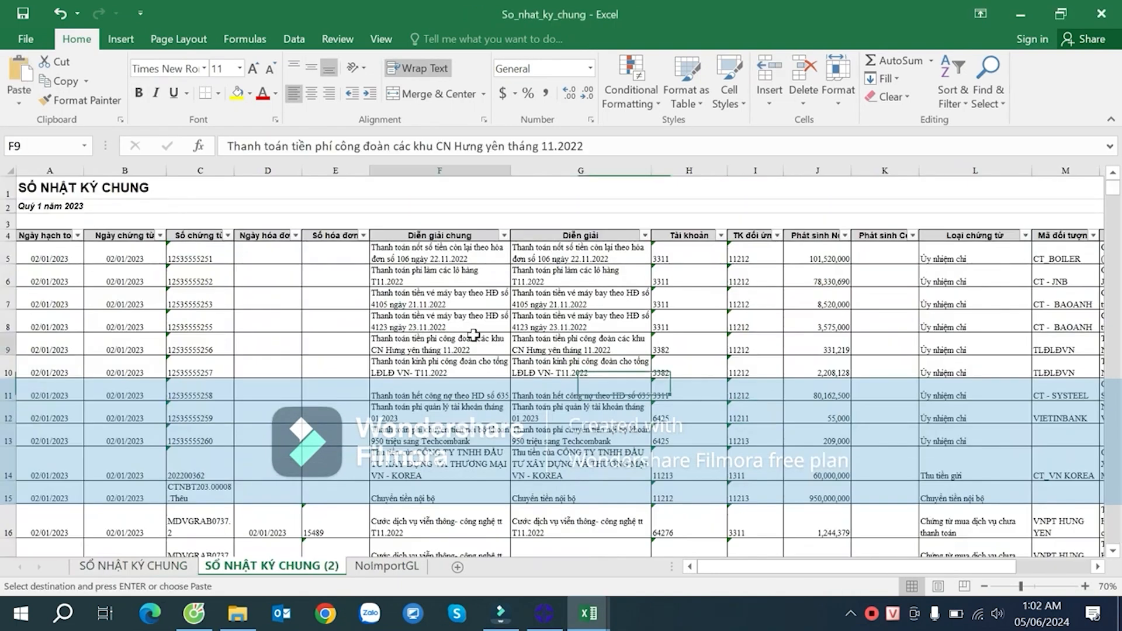
pyautogui.click(713, 286)
pyautogui.click(386, 566)
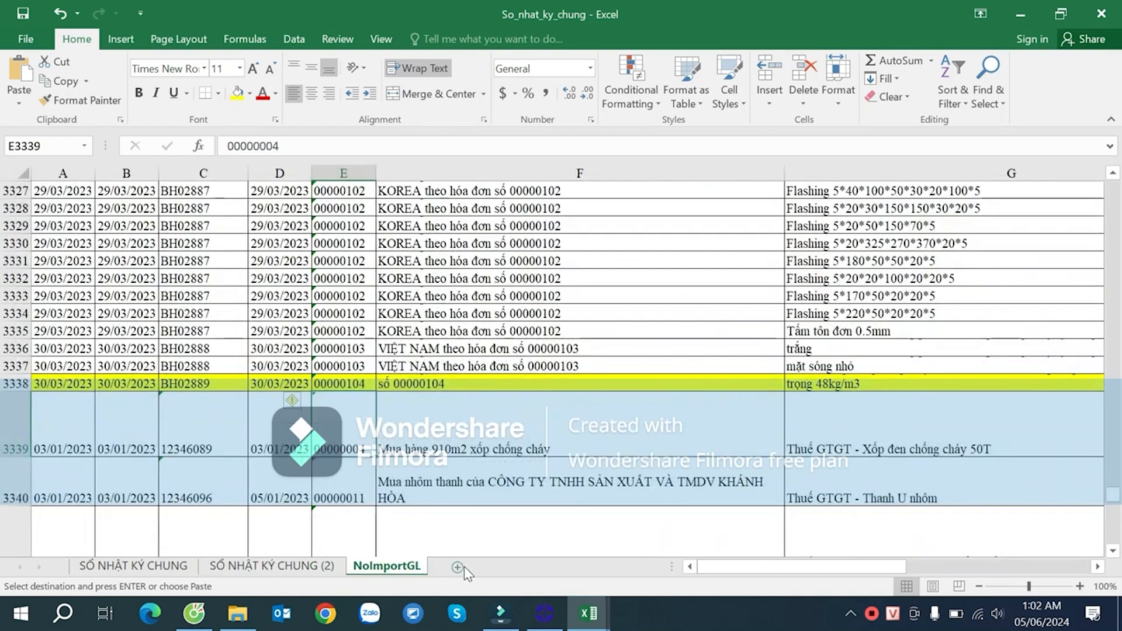
pyautogui.click(458, 567)
pyautogui.rightClick(454, 566)
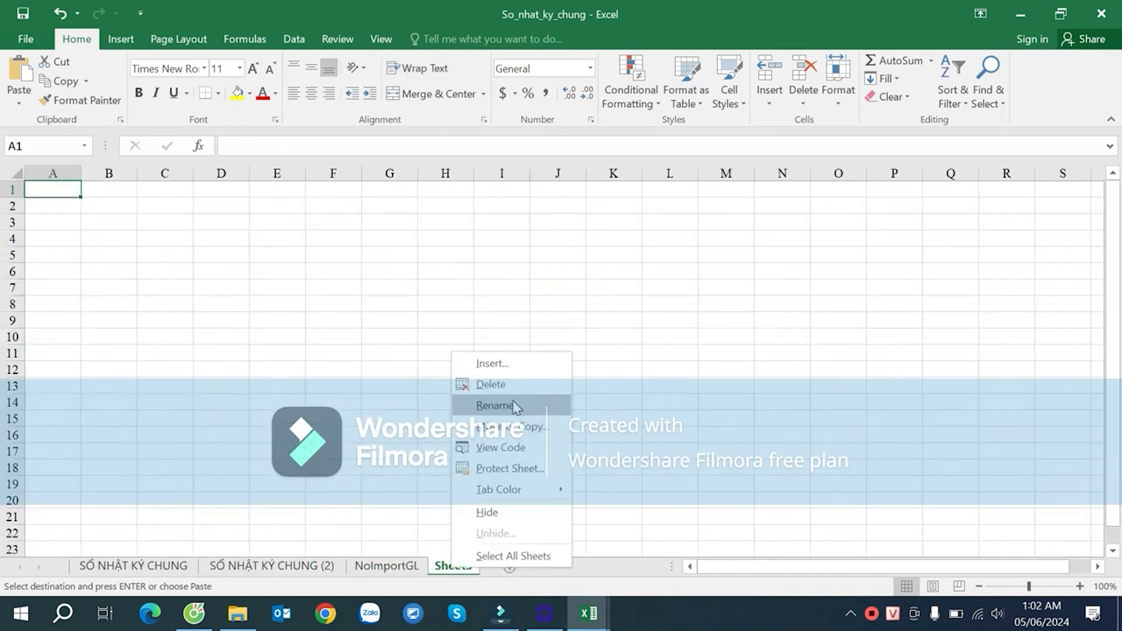
pyautogui.click(495, 405)
pyautogui.write('TK')
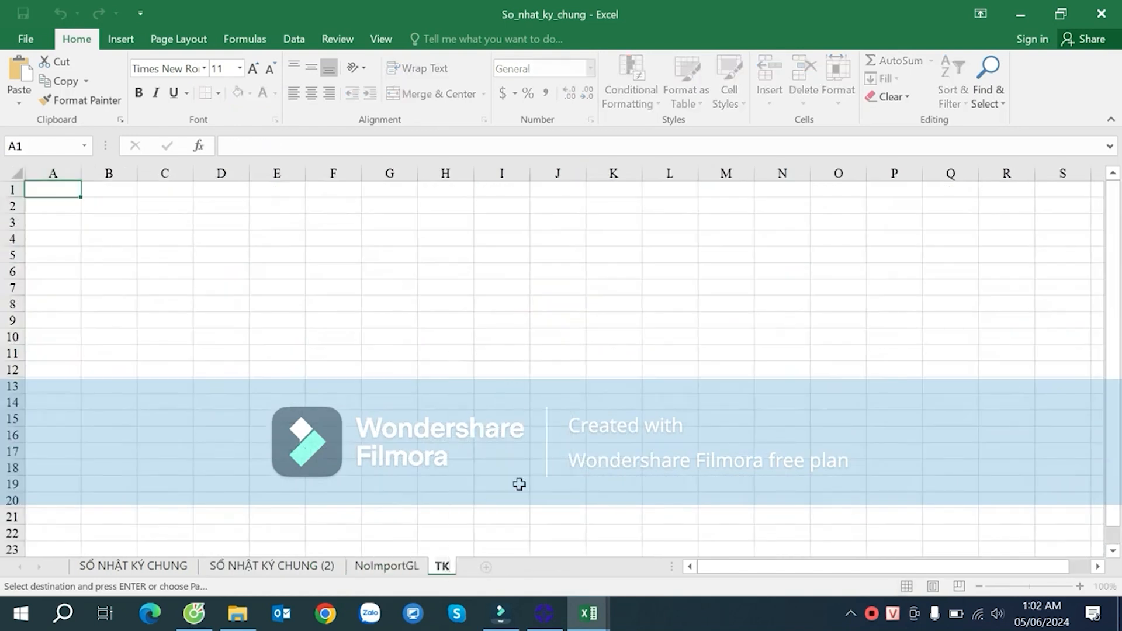
pyautogui.click(53, 204)
# - Copy the sheet DANH SÁCH HỆ THỐNG TÀI KHOẢN from the account list workbook to the end of So_nhat_ky_chung.xlsx
pyautogui.moveTo(592, 612)
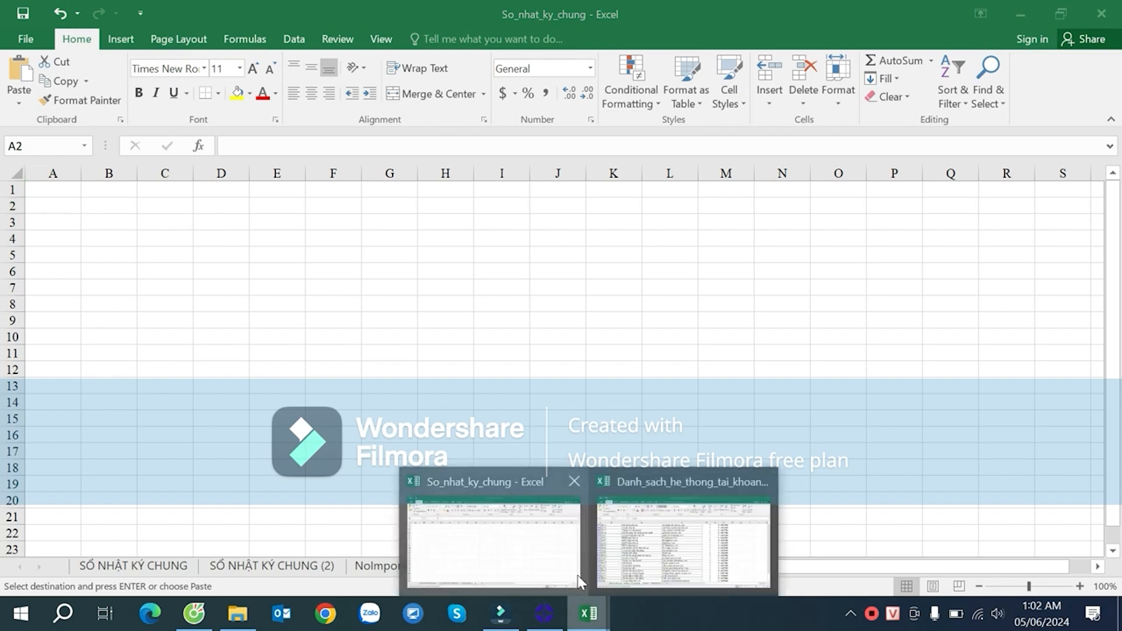
pyautogui.click(669, 552)
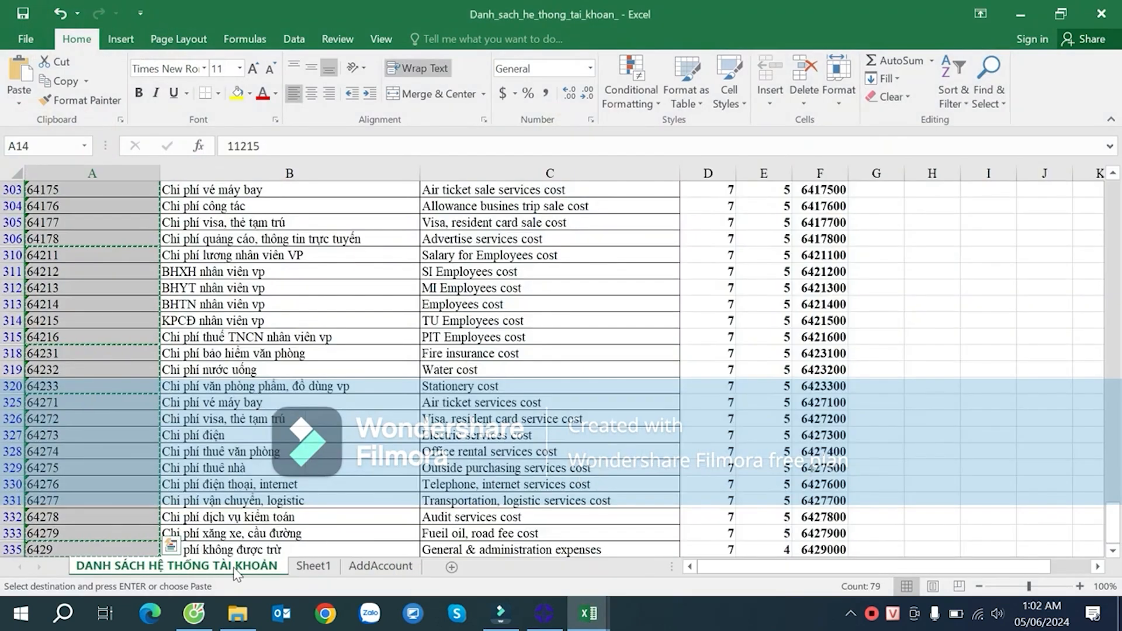
pyautogui.rightClick(236, 573)
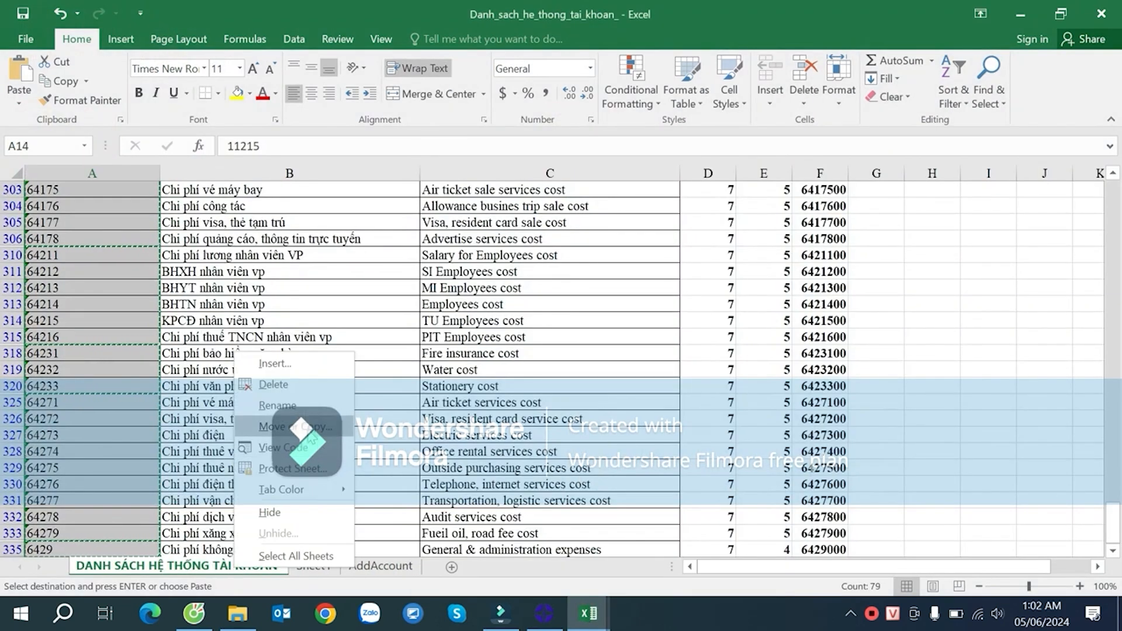
pyautogui.click(292, 426)
pyautogui.click(182, 499)
pyautogui.click(430, 360)
pyautogui.click(317, 386)
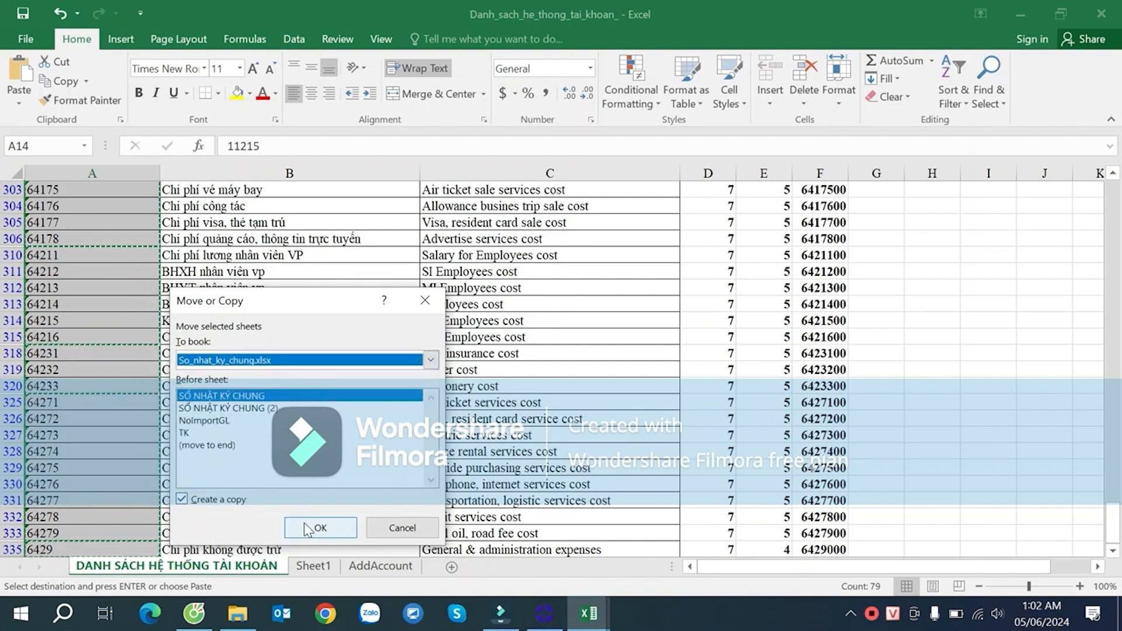
pyautogui.click(222, 446)
pyautogui.click(320, 528)
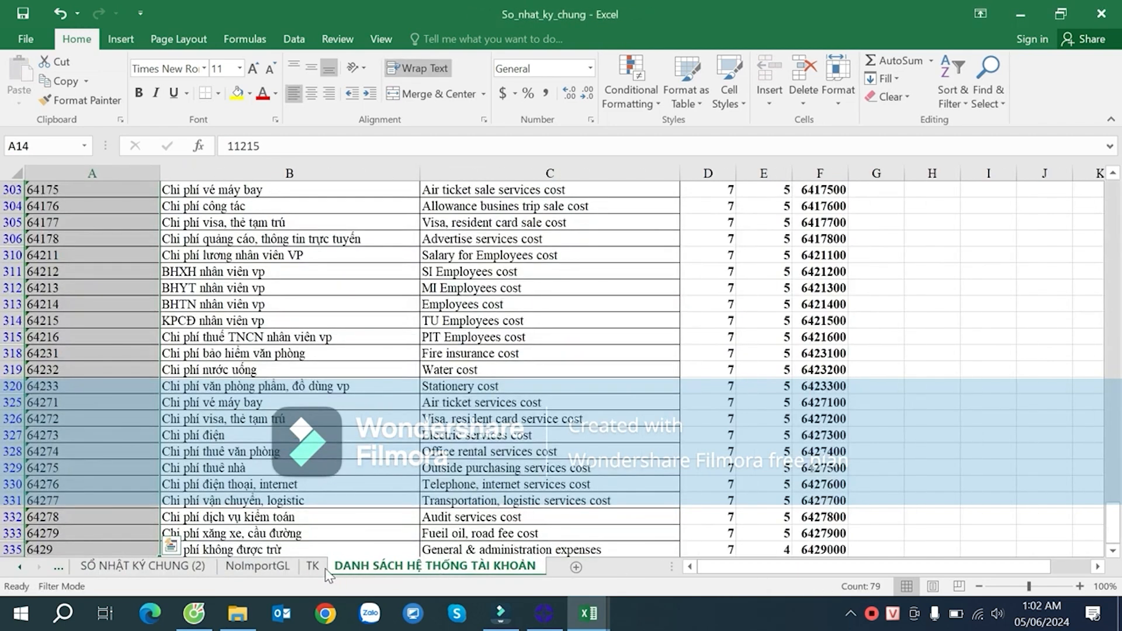
# - Delete the empty sheet TK from So_nhat_ky_chung
pyautogui.click(313, 566)
pyautogui.rightClick(314, 566)
pyautogui.click(362, 386)
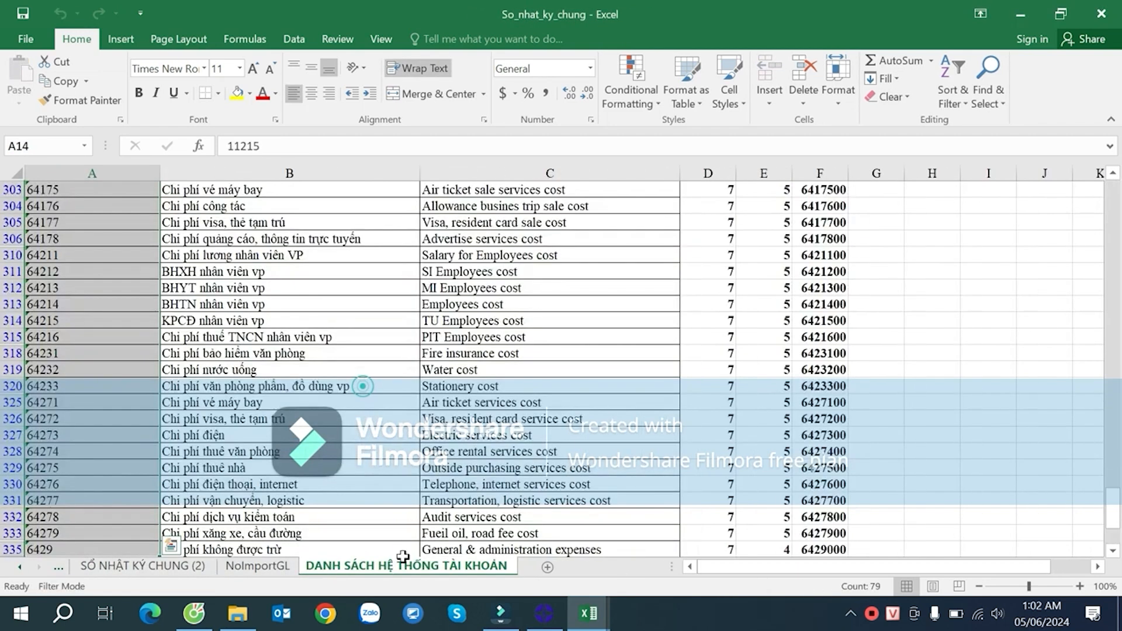
pyautogui.click(285, 353)
pyautogui.click(764, 362)
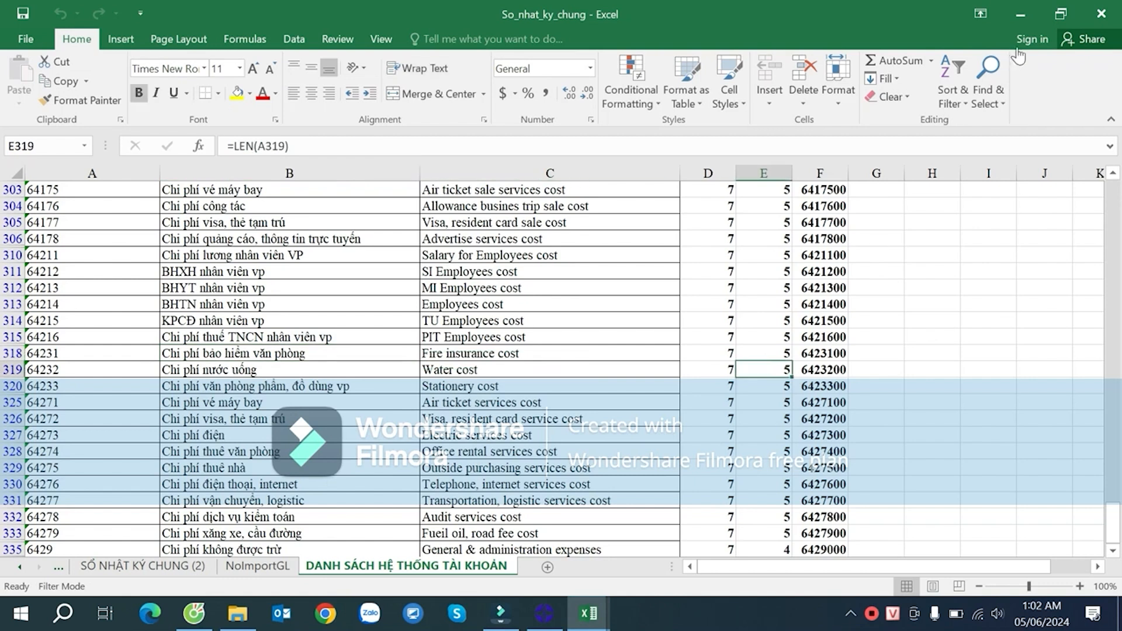
# - Close the account list workbook and open Danh_sach_nha_cung_cap from the desktop
pyautogui.click(1029, 9)
pyautogui.click(629, 250)
pyautogui.click(1102, 12)
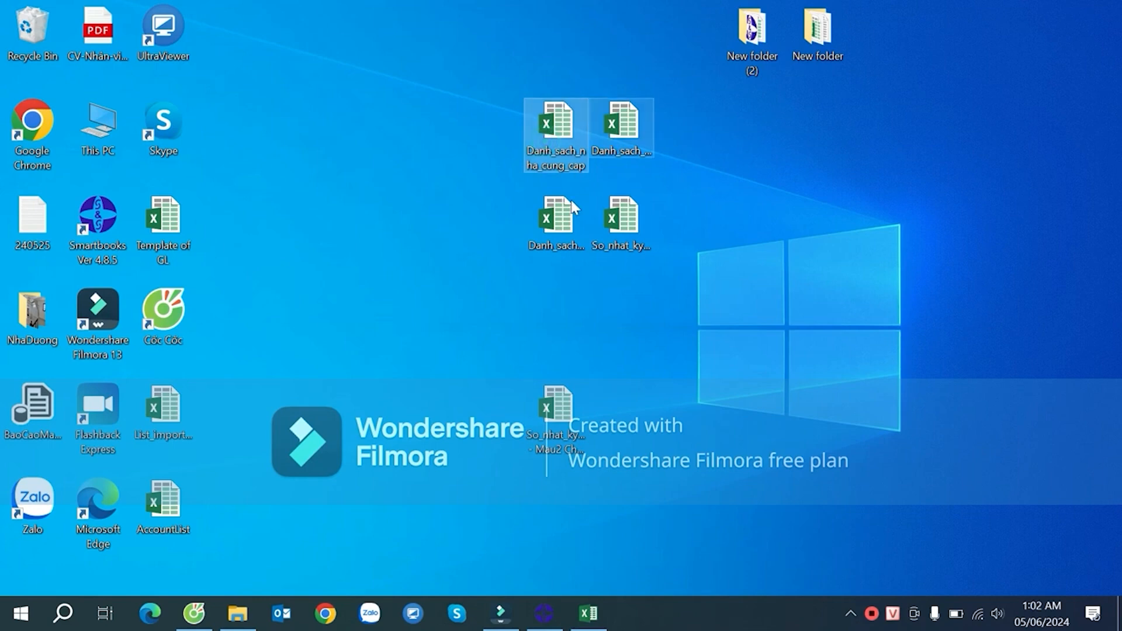
pyautogui.doubleClick(546, 149)
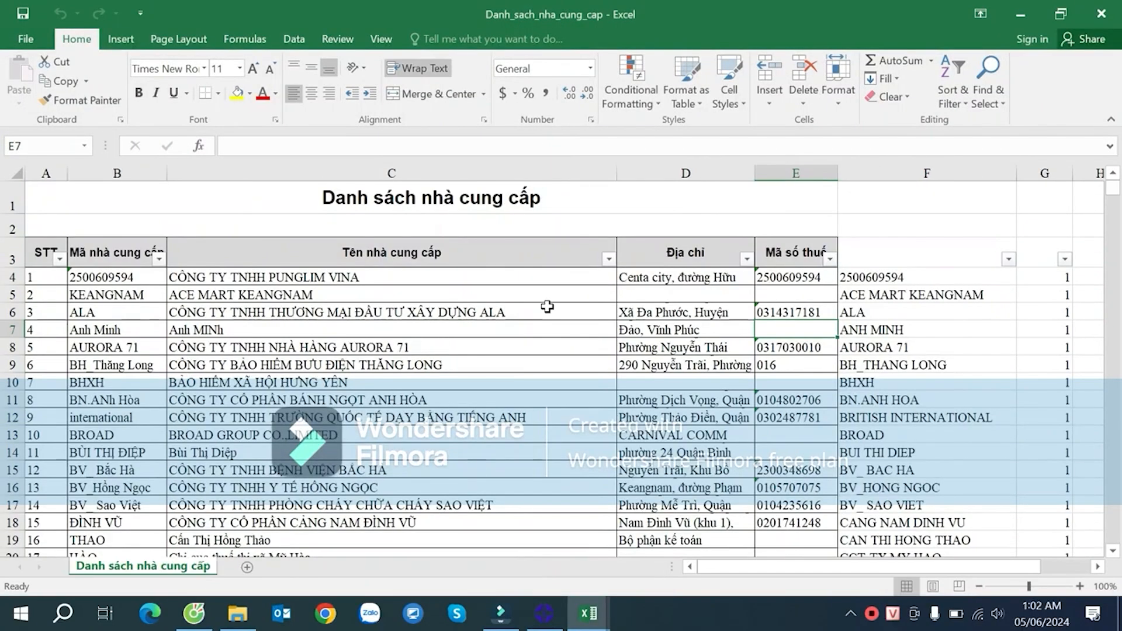
# - Copy the sheet Danh sách nhà cung cấp from the supplier workbook to the end of So_nhat_ky_chung.xlsx
pyautogui.rightClick(164, 568)
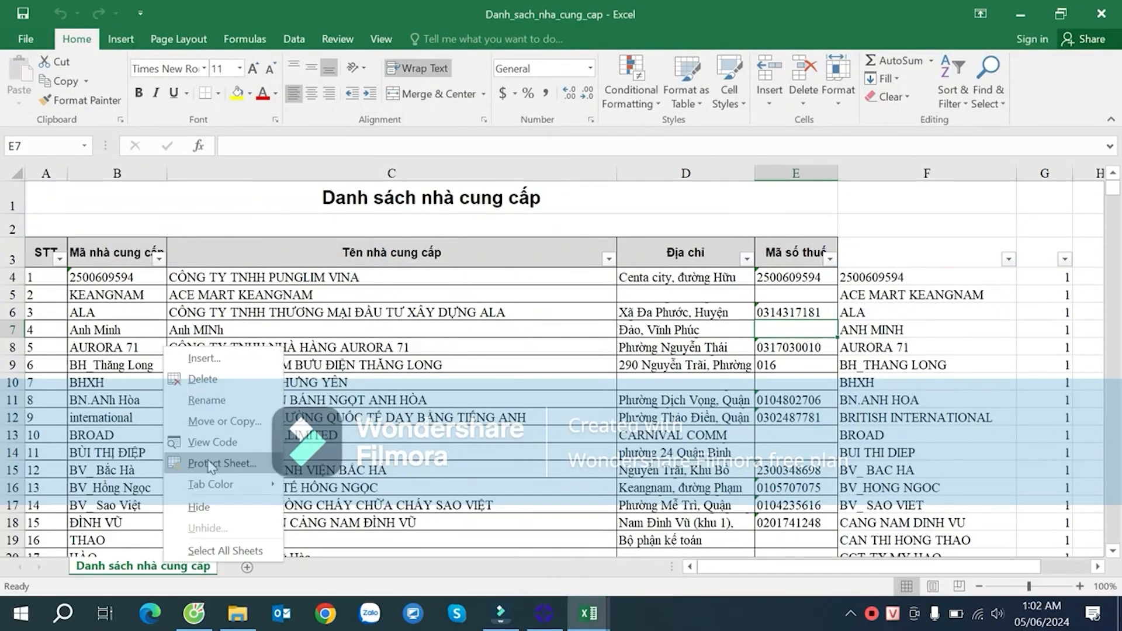
pyautogui.click(242, 422)
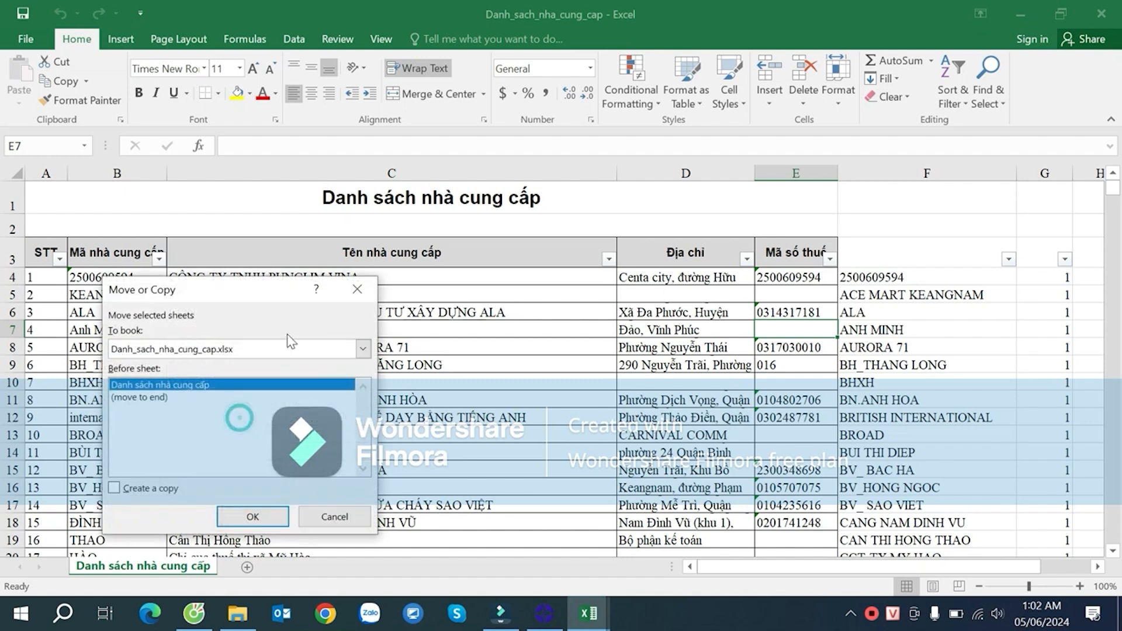
pyautogui.click(147, 489)
pyautogui.click(187, 349)
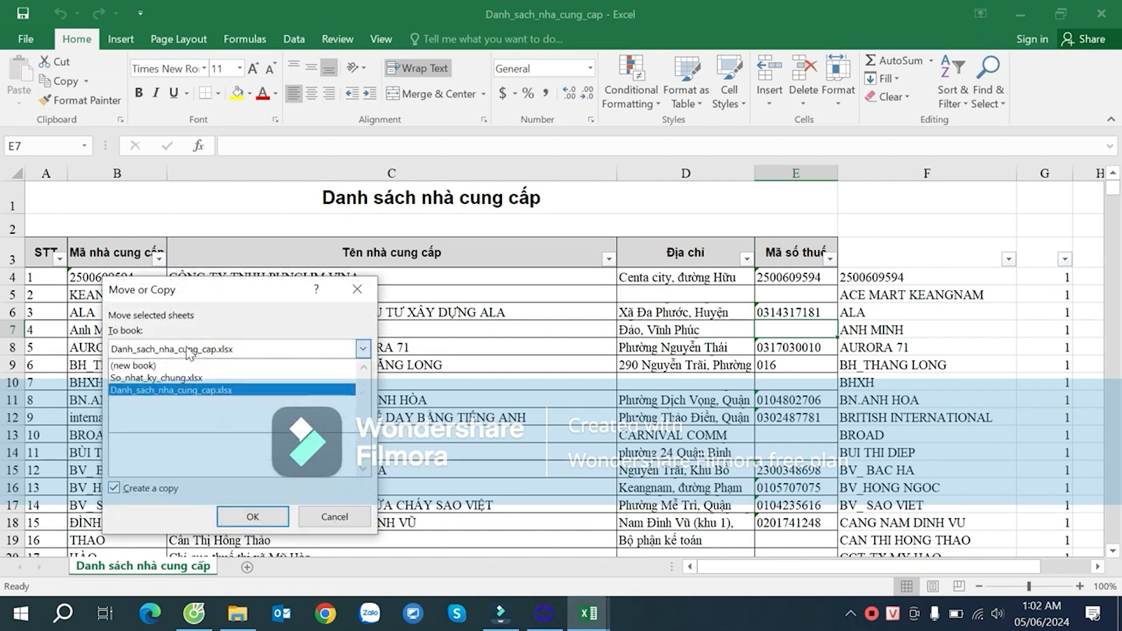
pyautogui.click(178, 379)
pyautogui.click(159, 435)
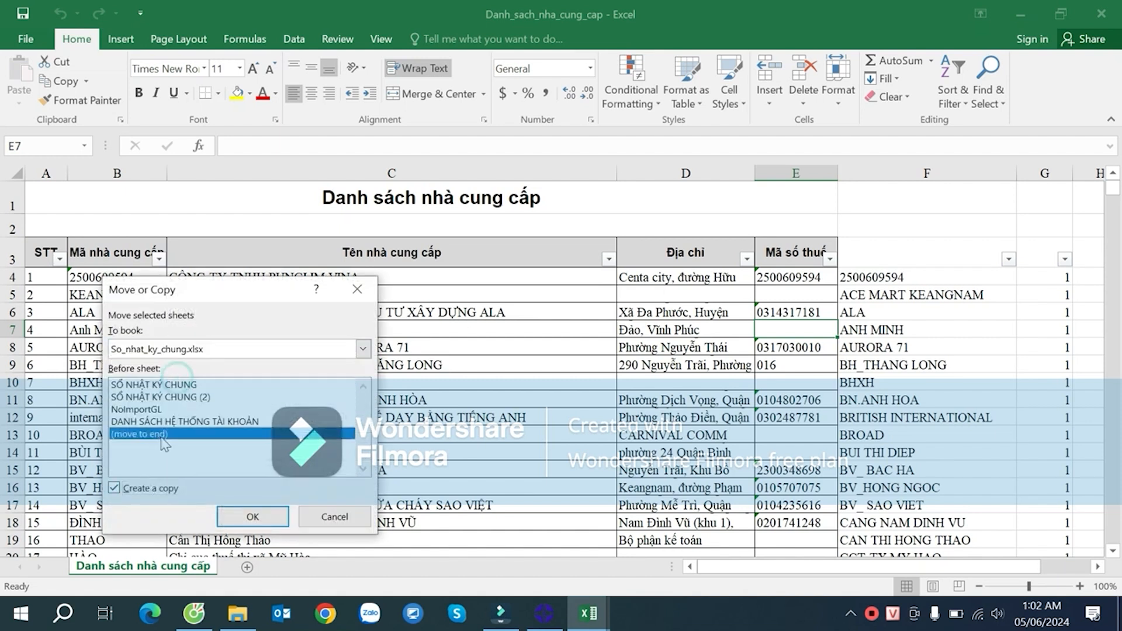
pyautogui.click(253, 516)
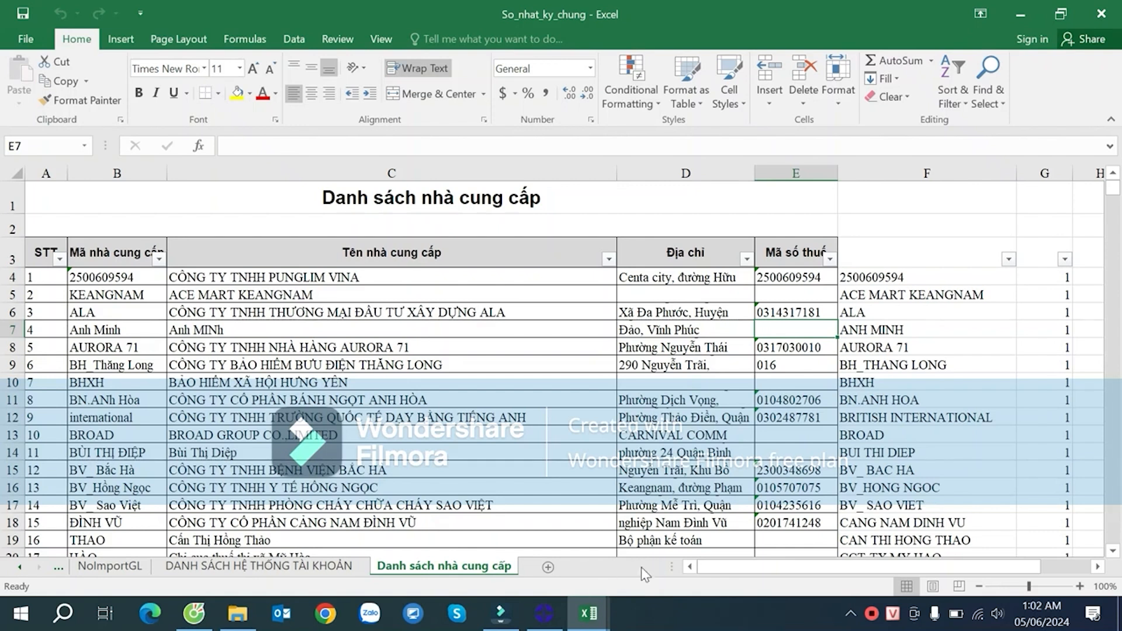
# - Close the Danh_sach_nha_cung_cap workbook and open Danh_sach_khach_hang from the desktop
pyautogui.moveTo(588, 614)
pyautogui.click(614, 546)
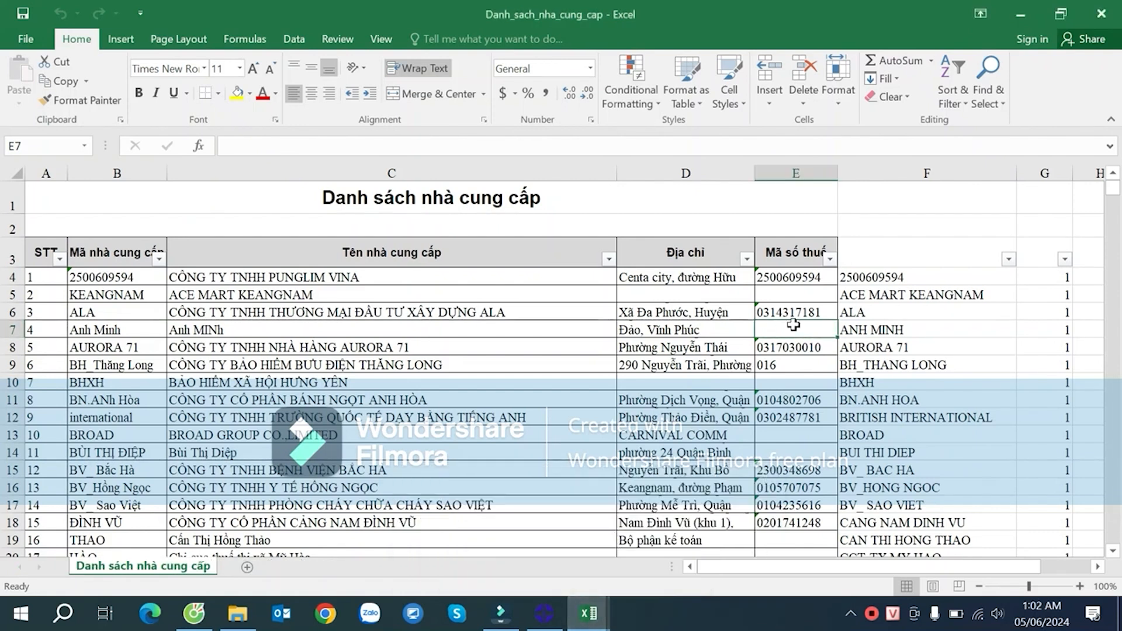
pyautogui.click(1102, 14)
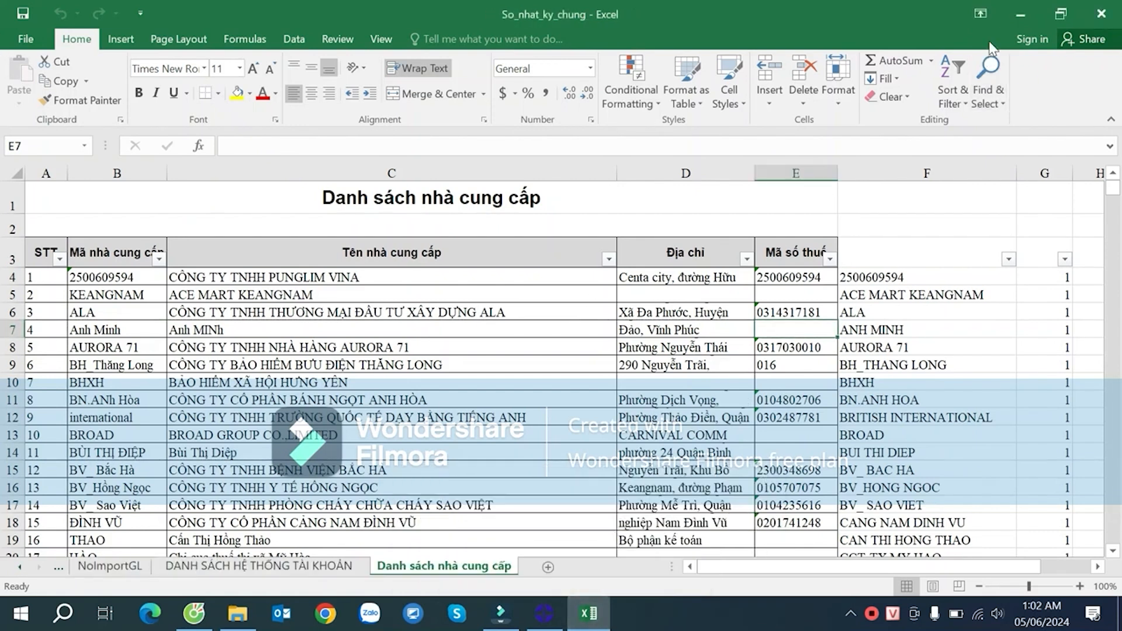
pyautogui.click(1020, 14)
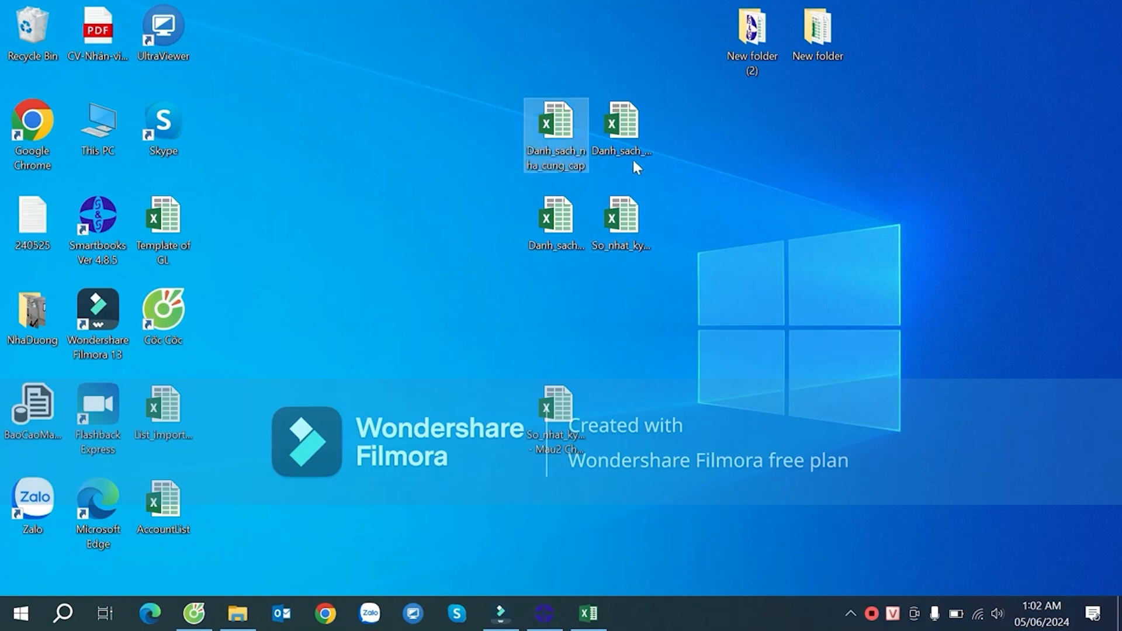
pyautogui.click(629, 136)
pyautogui.doubleClick(567, 226)
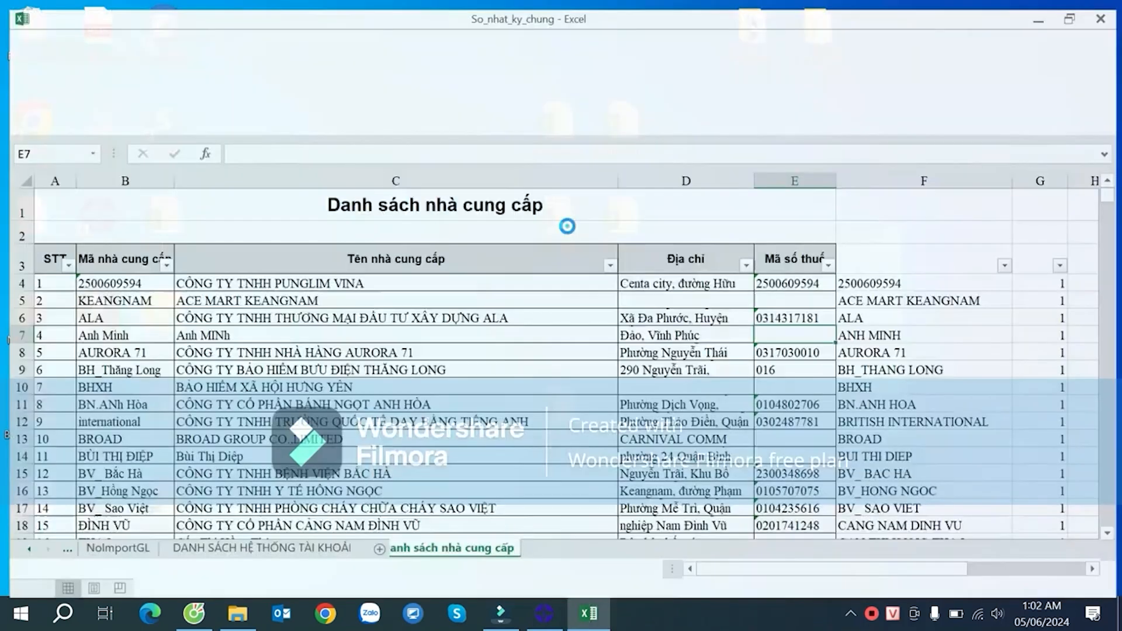
# - Copy the sheet Danh sách khách hàng from the customer workbook to the end of So_nhat_ky_chung.xlsx
pyautogui.rightClick(155, 568)
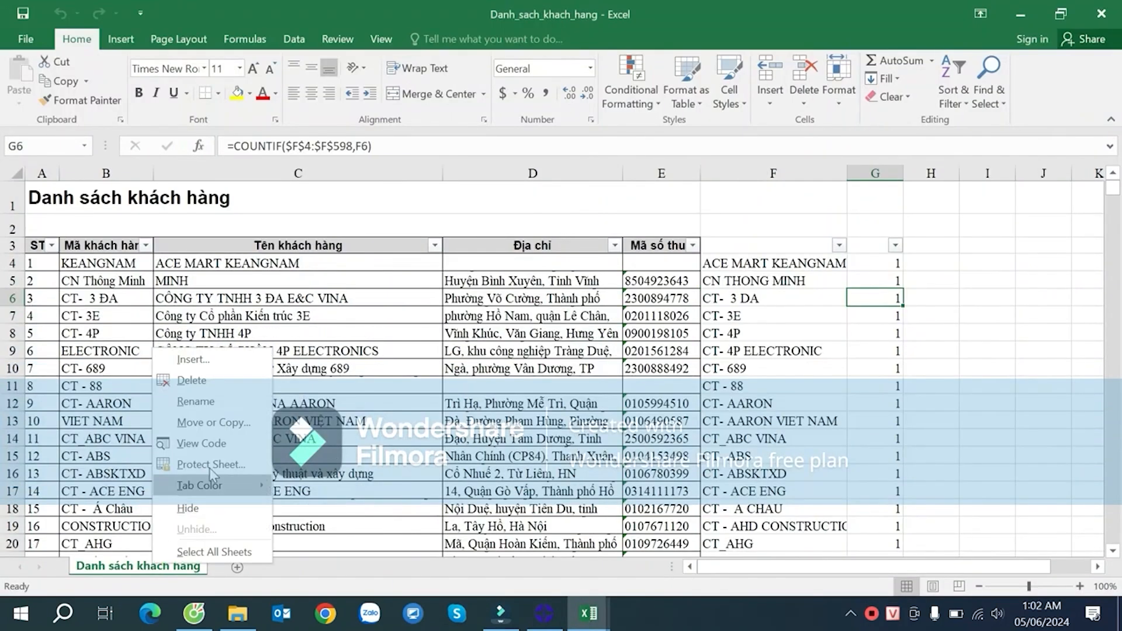
pyautogui.click(226, 418)
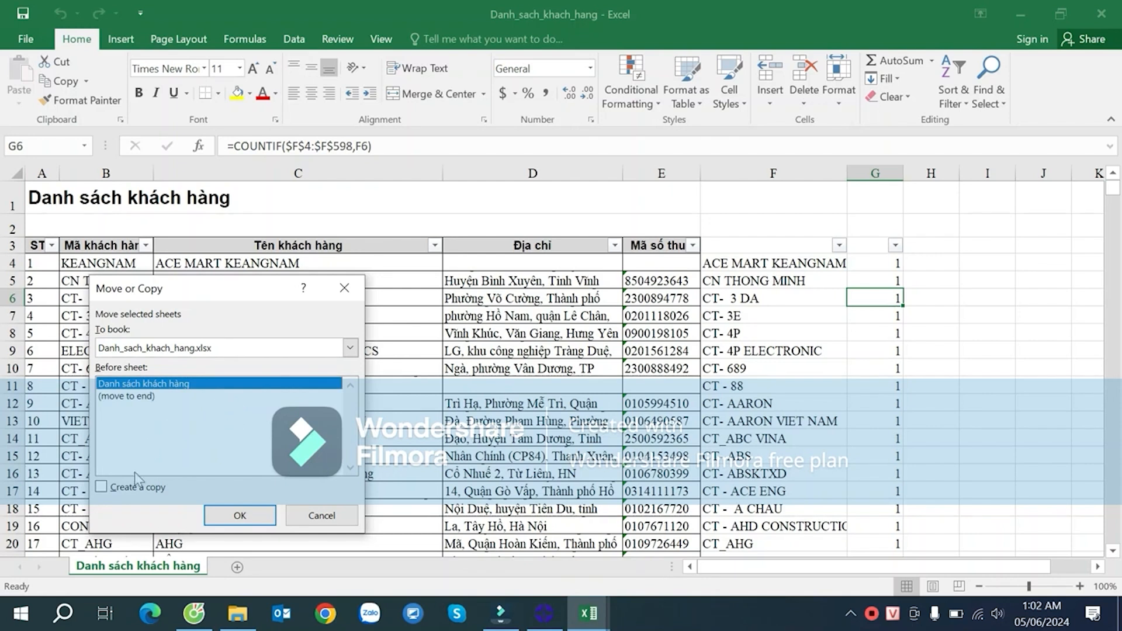
pyautogui.click(169, 349)
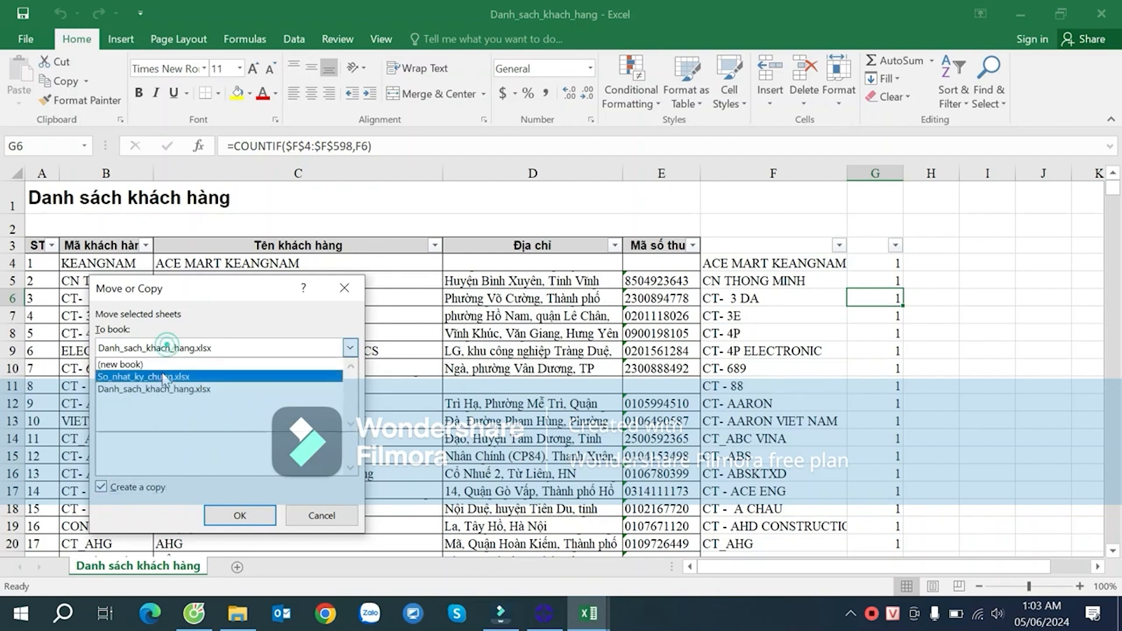
pyautogui.click(164, 385)
pyautogui.click(140, 448)
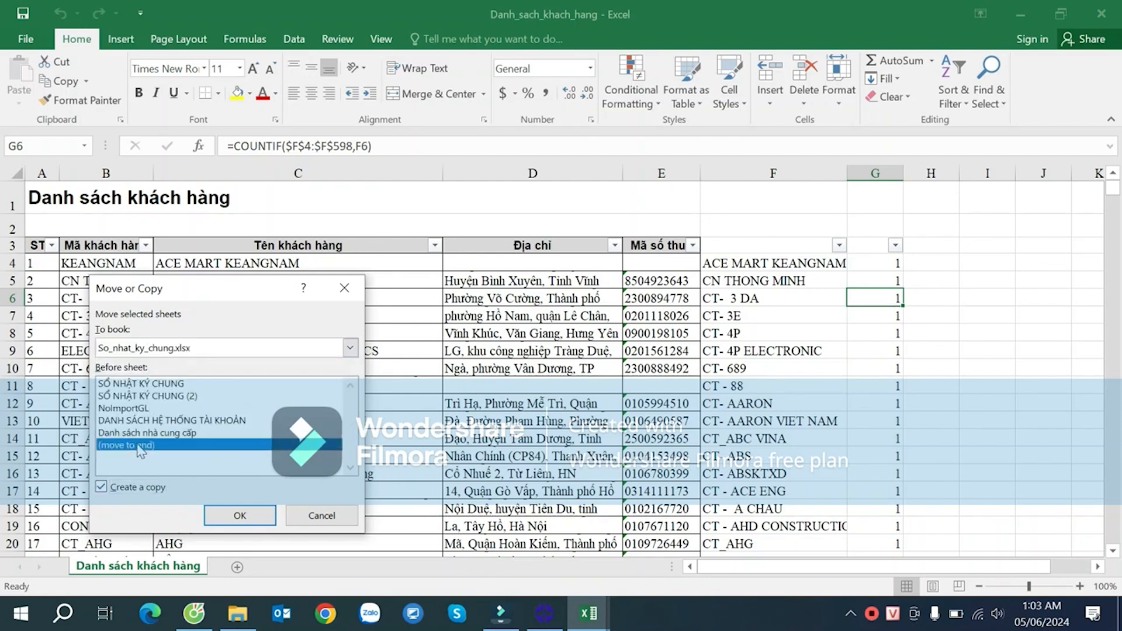
pyautogui.click(241, 516)
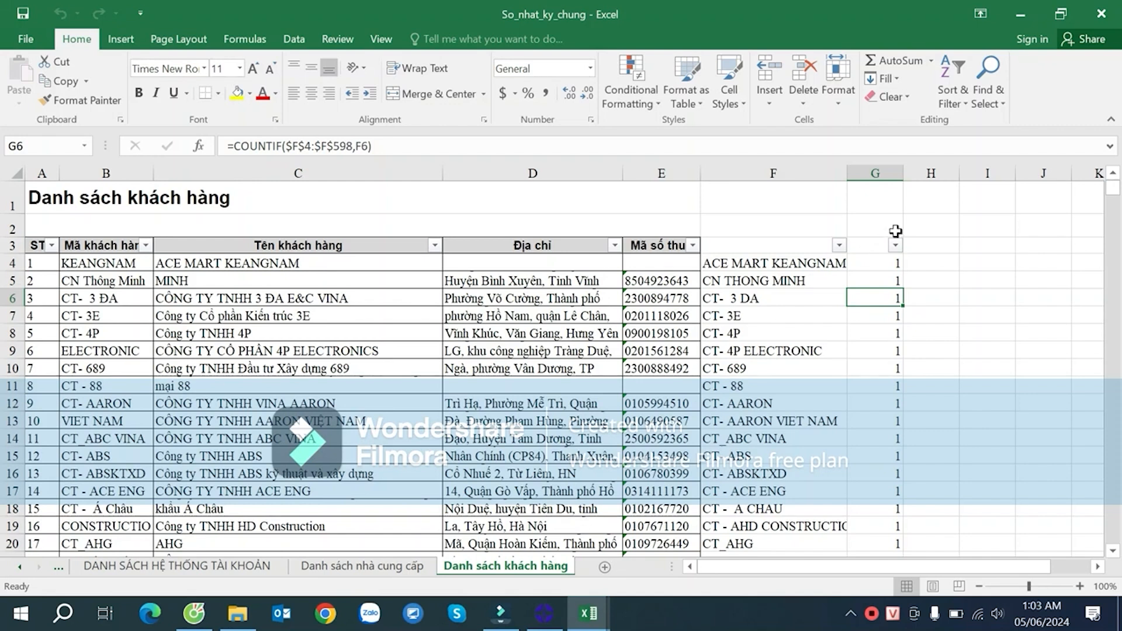
# - Close the Danh_sach_khach_hang workbook and return to So_nhat_ky_chung
pyautogui.click(1020, 16)
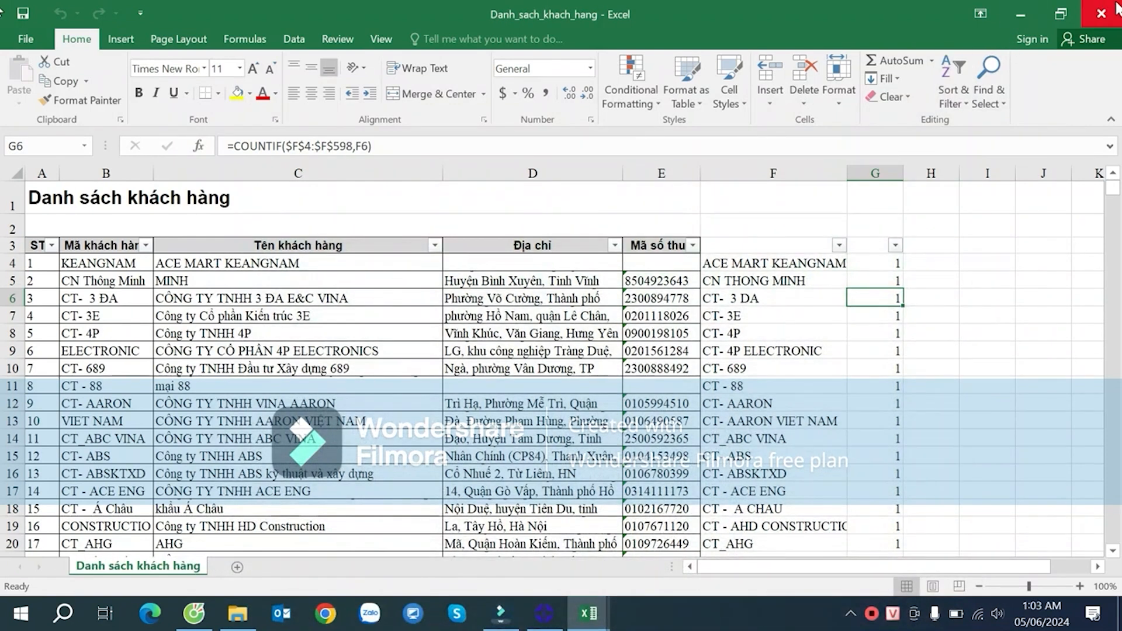
pyautogui.click(1116, 11)
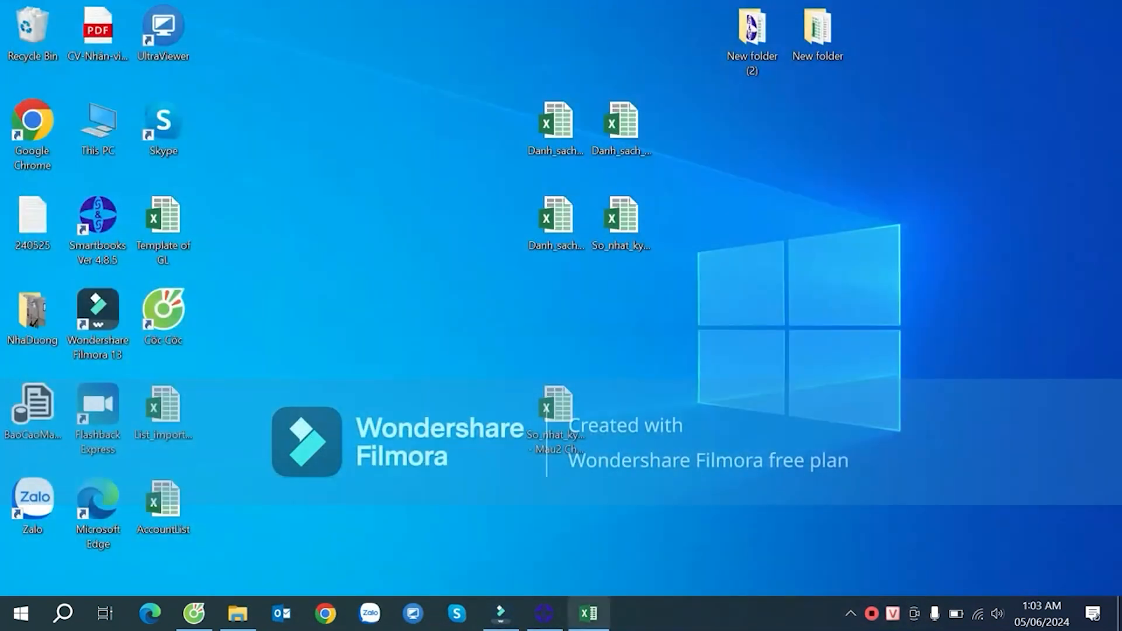
pyautogui.click(589, 613)
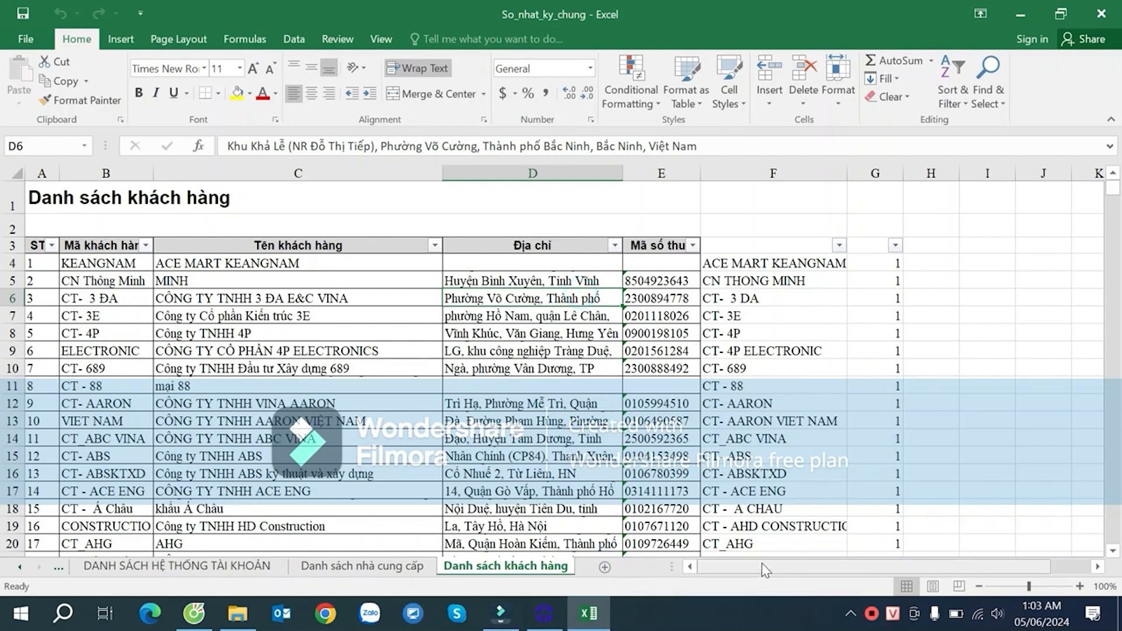
# - Rename the sheet DANH SÁCH HỆ THỐNG TÀI KHOẢN in So_nhat_ky_chung as TK
pyautogui.click(20, 567)
pyautogui.click(20, 567)
pyautogui.click(20, 568)
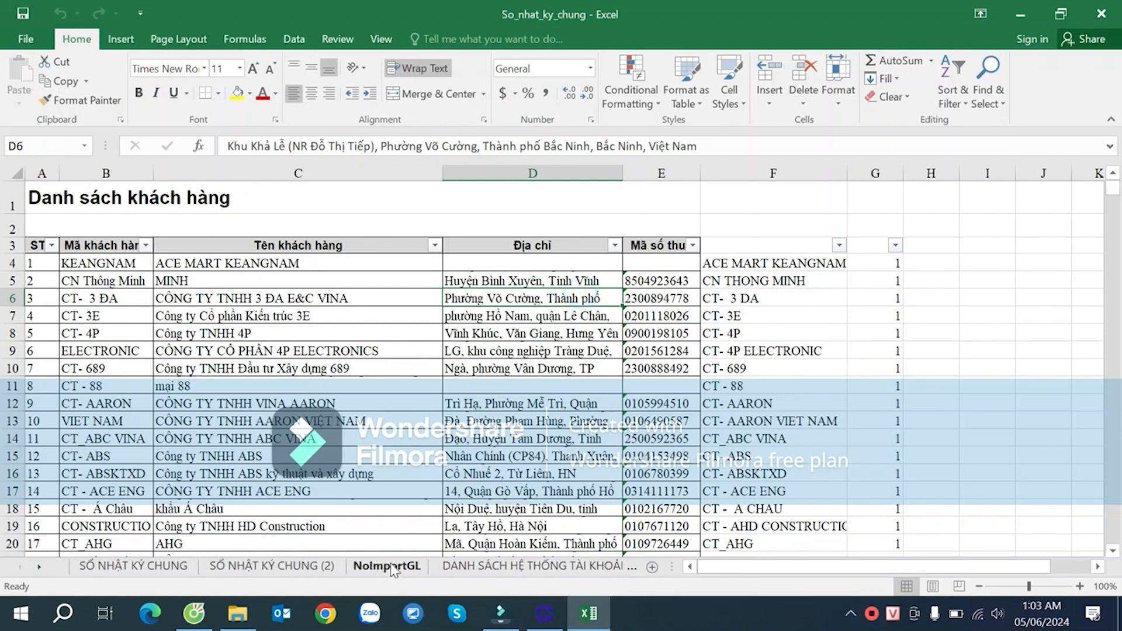
pyautogui.click(496, 566)
pyautogui.rightClick(479, 566)
pyautogui.click(544, 402)
pyautogui.write('TK')
pyautogui.click(545, 399)
# - Rename the sheet Danh sách nhà cung cấp as NCC
pyautogui.rightClick(403, 566)
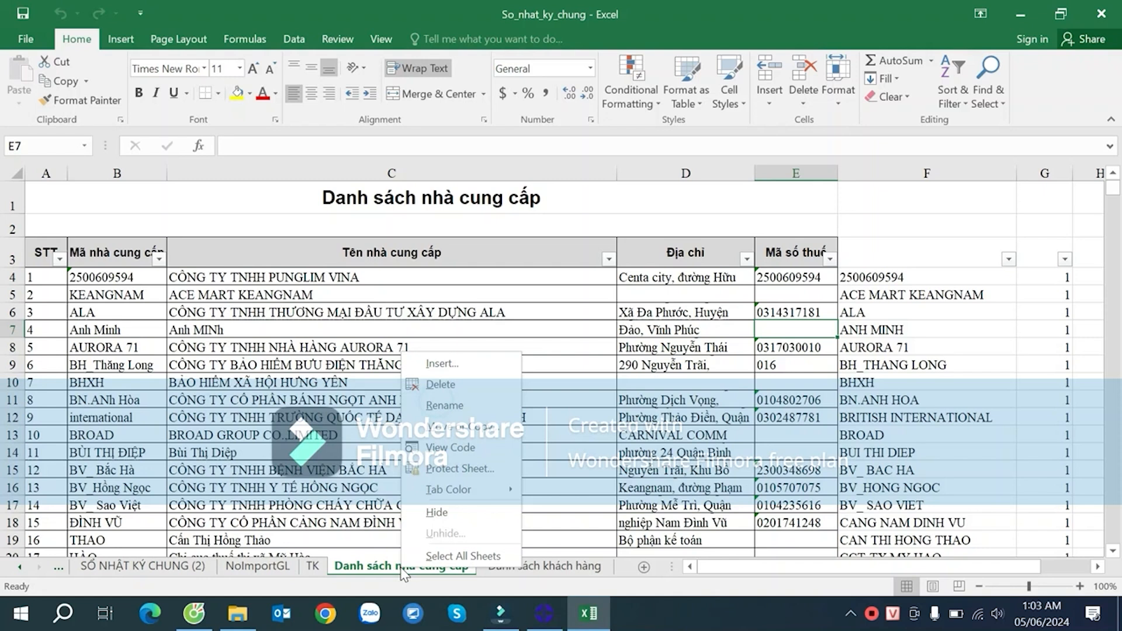
pyautogui.click(447, 406)
pyautogui.write('NCC')
pyautogui.click(460, 436)
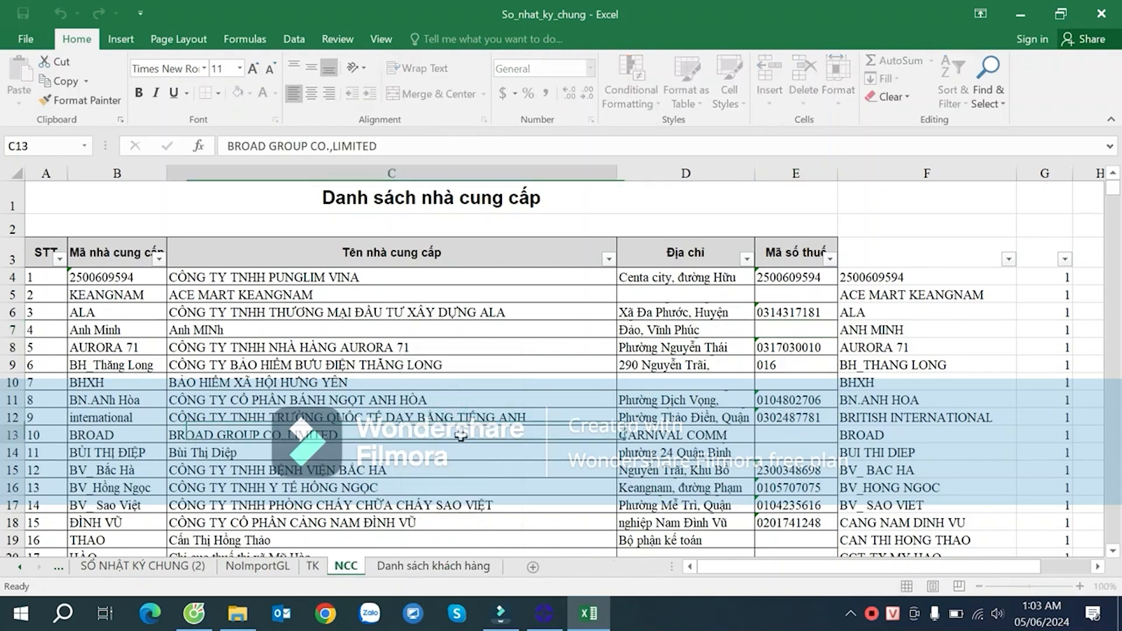
# - Rename the sheet Danh sách khách hàng as KH
pyautogui.rightClick(433, 565)
pyautogui.click(500, 406)
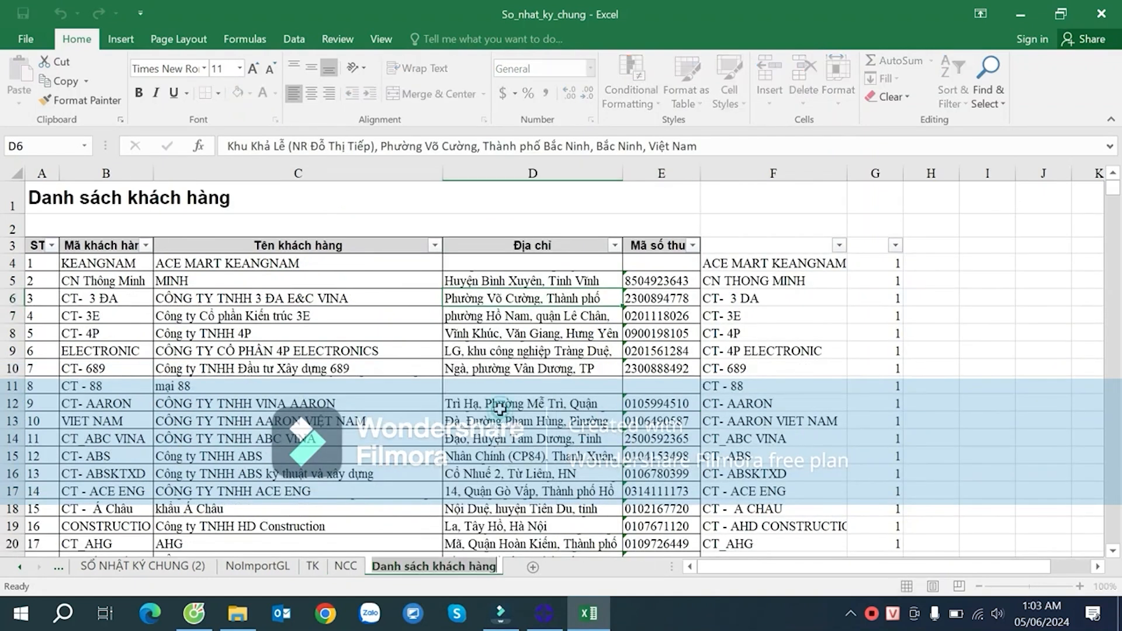
pyautogui.write('K')
pyautogui.click(494, 333)
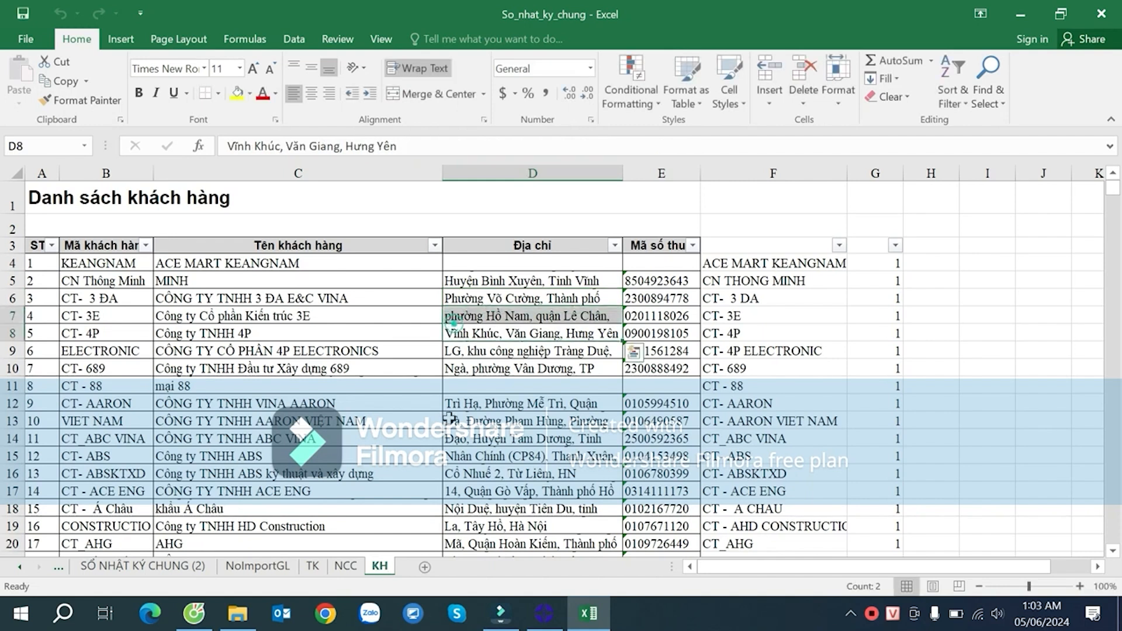
pyautogui.click(407, 347)
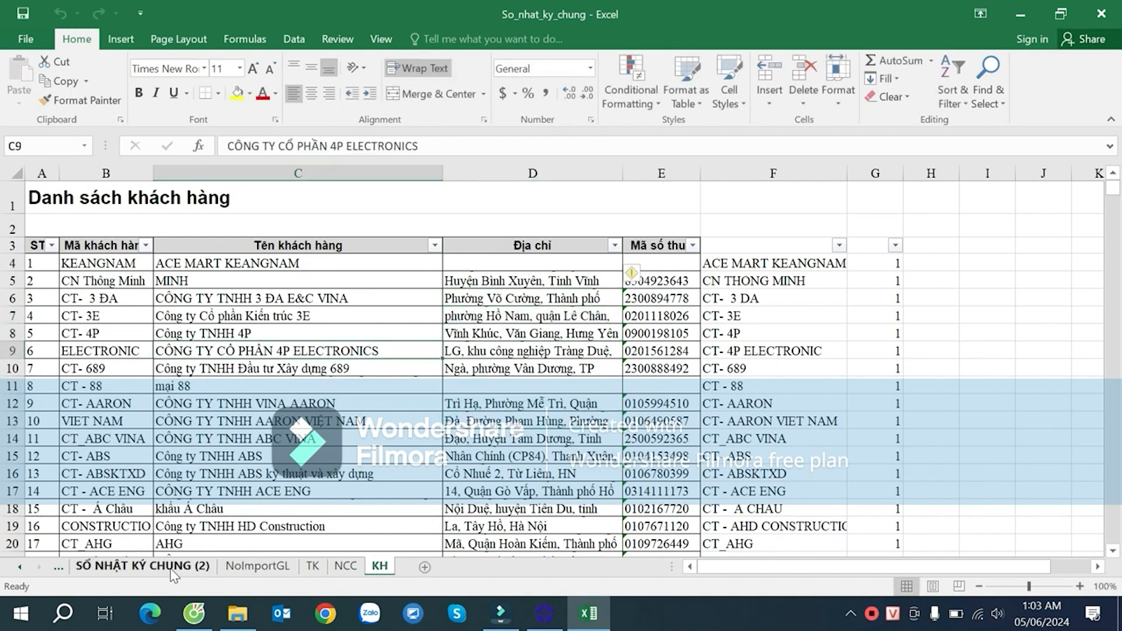
# - Open the sheet SỔ NHẬT KÝ CHUNG (2) and go to cell O5, beside the Tên đối tượng column
pyautogui.click(143, 566)
pyautogui.click(579, 395)
pyautogui.click(713, 316)
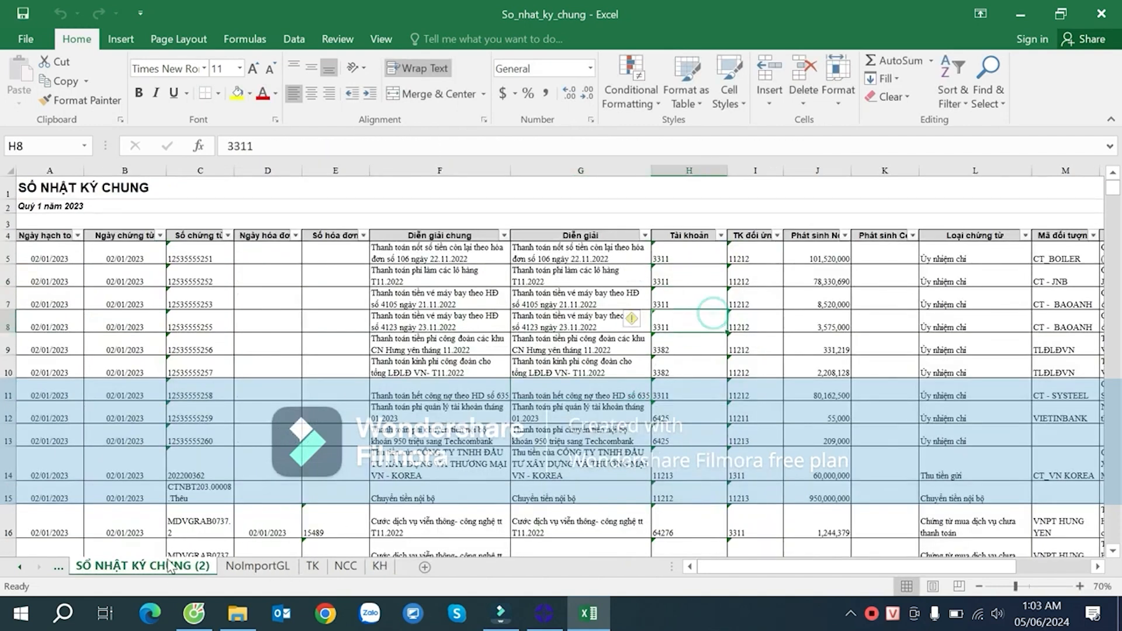
pyautogui.click(779, 254)
pyautogui.press('Right')
pyautogui.press('Right')
pyautogui.press('Right')
pyautogui.press('Right')
pyautogui.press('Right')
pyautogui.press('Right')
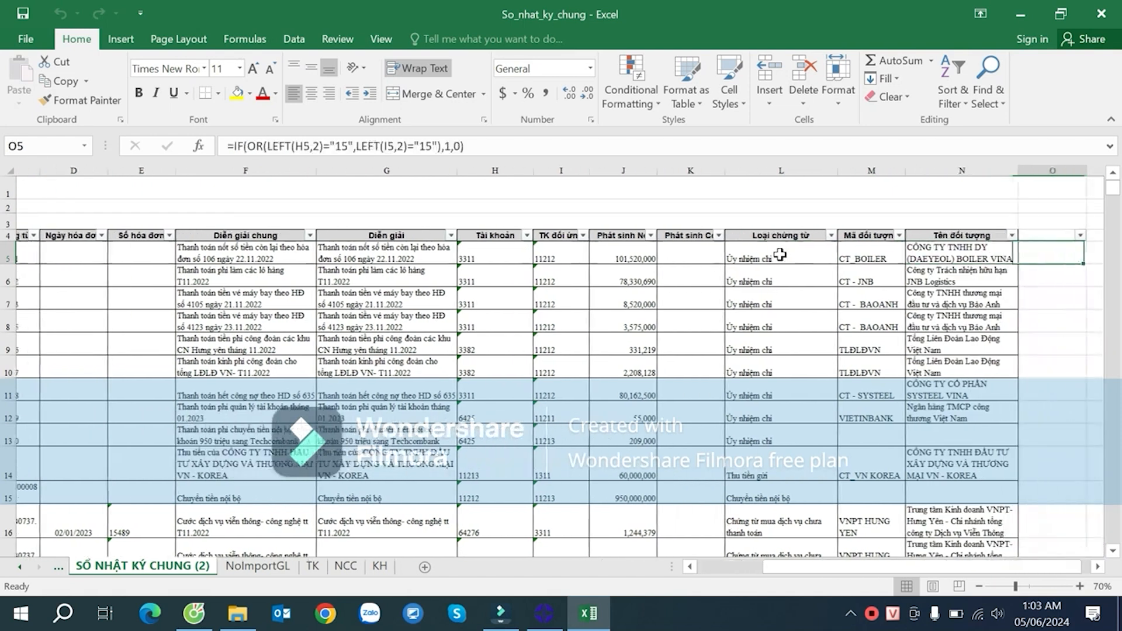
# - Examine row 5 of the general journal, from the account and contra account columns across to the helper columns
pyautogui.click(475, 268)
pyautogui.click(481, 261)
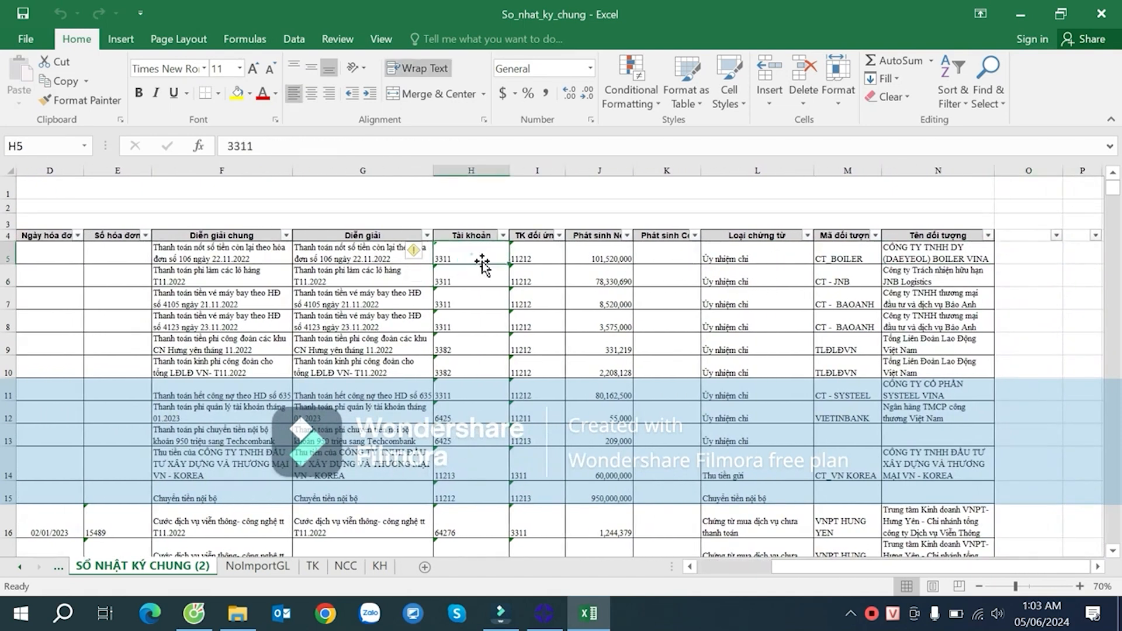
pyautogui.click(534, 256)
pyautogui.press('Right')
pyautogui.press('Right')
pyautogui.press('Right')
pyautogui.press('Right')
pyautogui.press('Right')
pyautogui.press('Right')
pyautogui.press('Right')
pyautogui.press('Right')
pyautogui.press('Right')
pyautogui.click(920, 266)
pyautogui.click(958, 253)
pyautogui.click(989, 249)
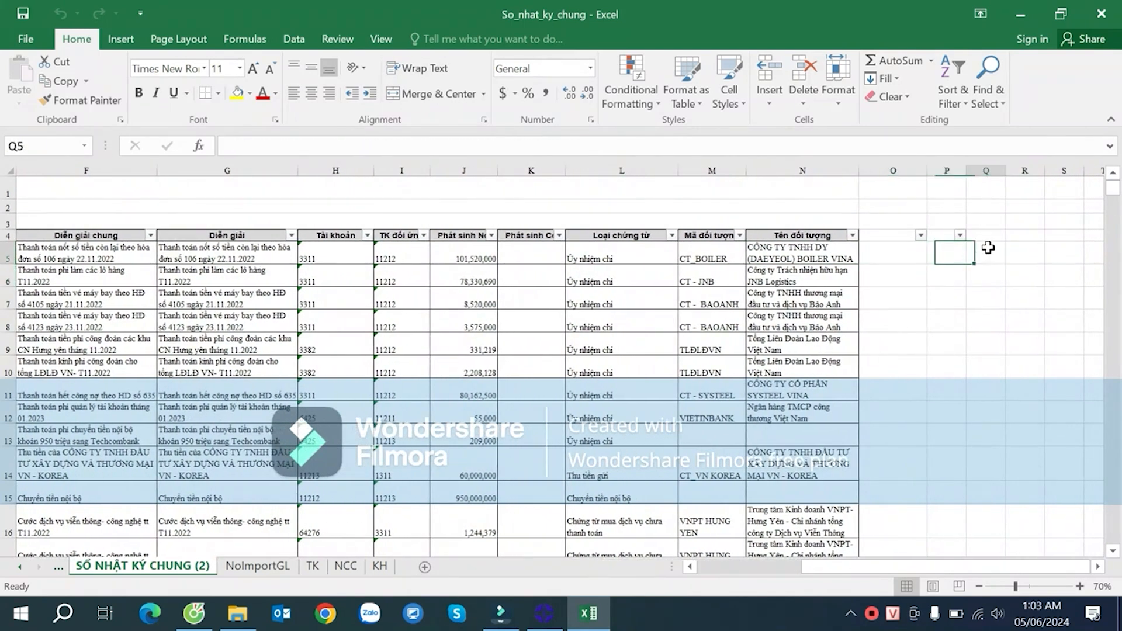
# - Compare the helper formulas in cells O5 and P5 of the journal
pyautogui.click(950, 260)
pyautogui.click(900, 258)
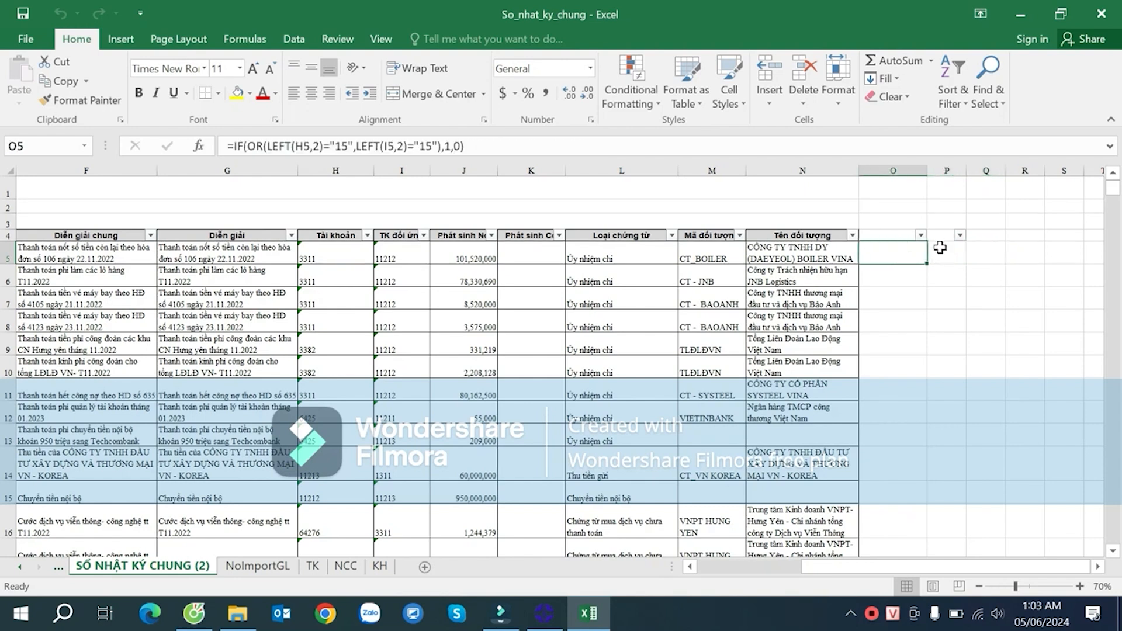
pyautogui.click(934, 256)
pyautogui.click(884, 248)
pyautogui.click(951, 253)
pyautogui.click(897, 257)
pyautogui.click(953, 261)
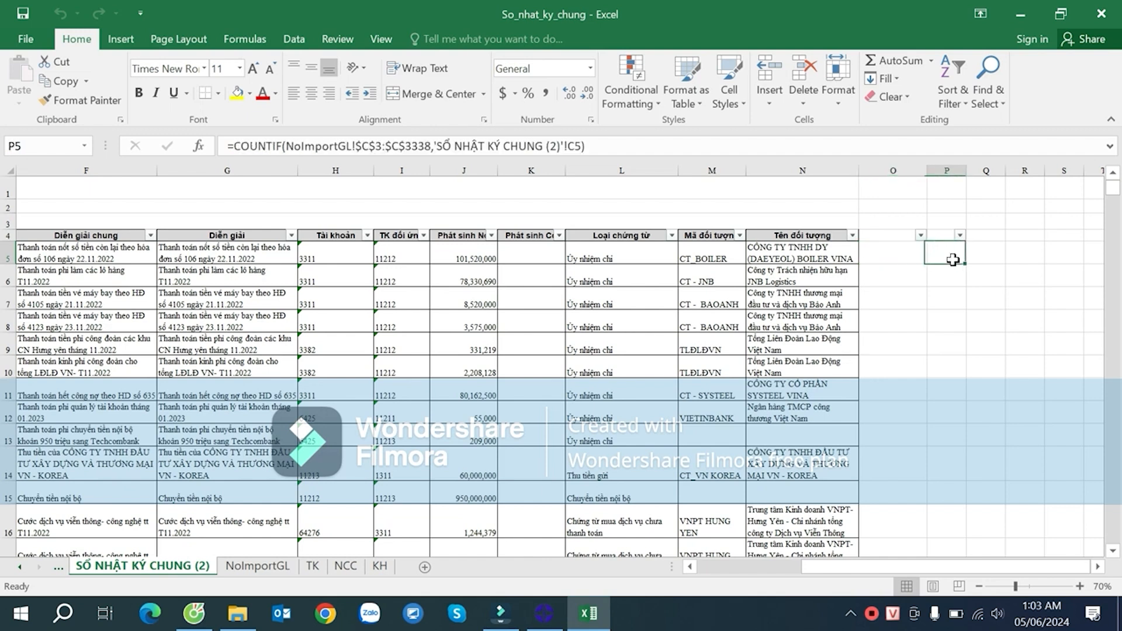
pyautogui.click(905, 247)
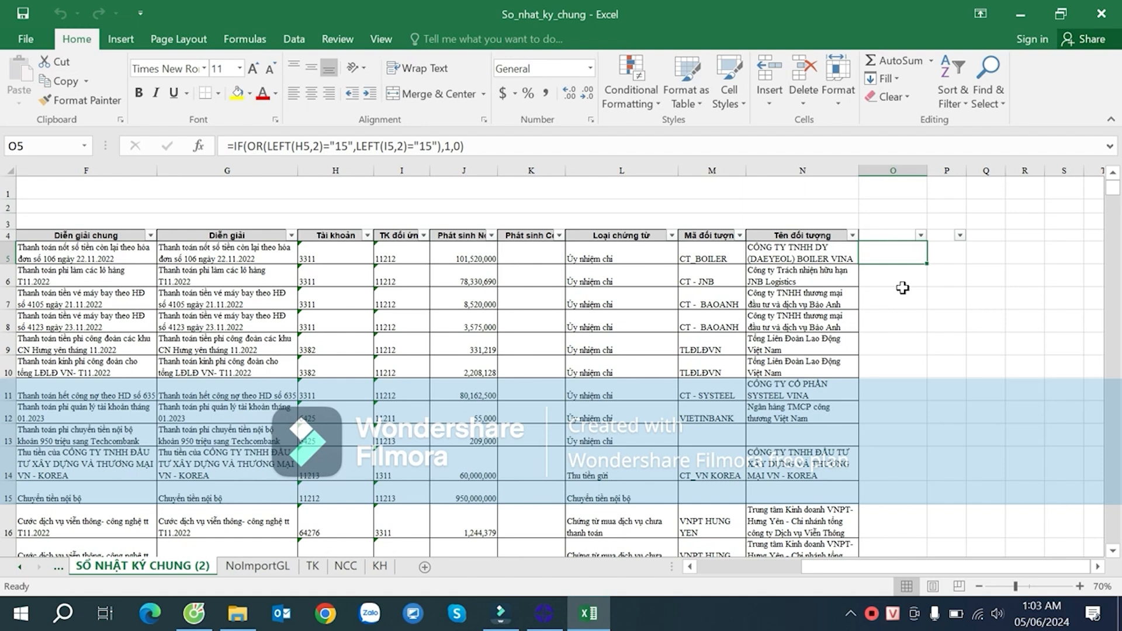
pyautogui.click(940, 243)
pyautogui.click(895, 248)
pyautogui.moveTo(895, 248); pyautogui.dragTo(947, 248)
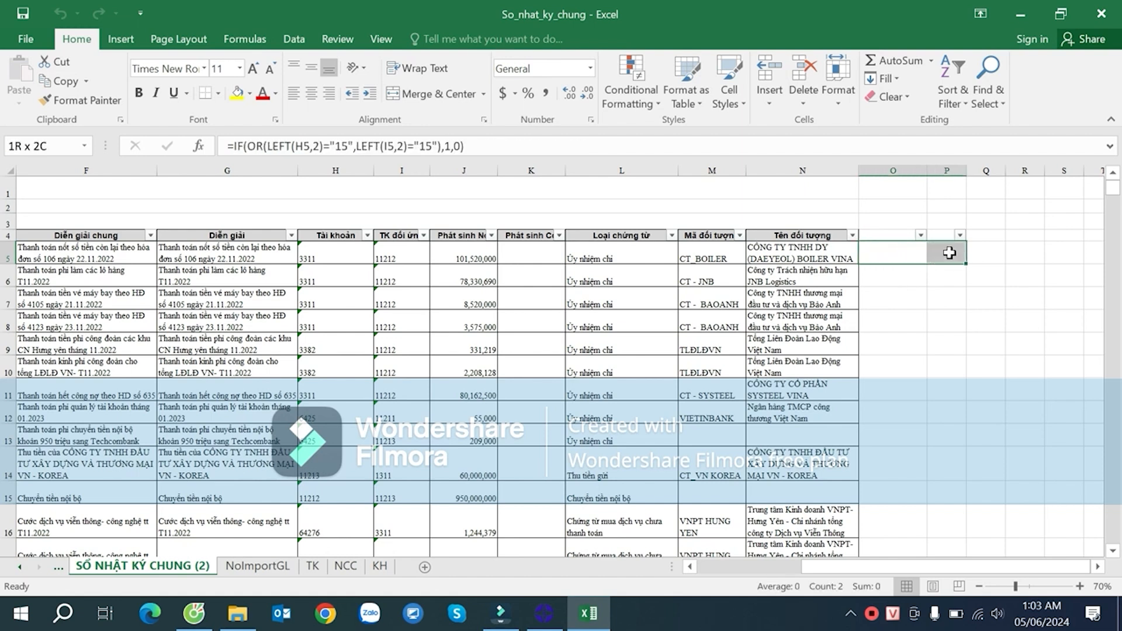
# - Enter a VLOOKUP in Q5 that looks up H5 in TK!$A$14:$F$342 and returns column 6 with an exact match
pyautogui.click(998, 254)
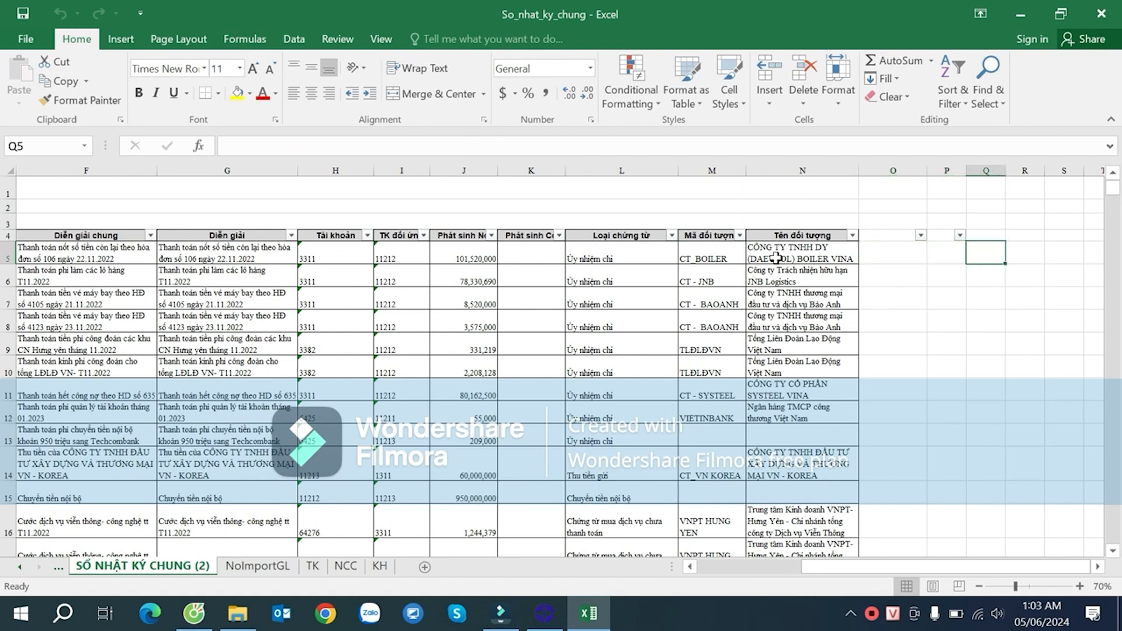
pyautogui.write('=vl')
pyautogui.press('Tab')
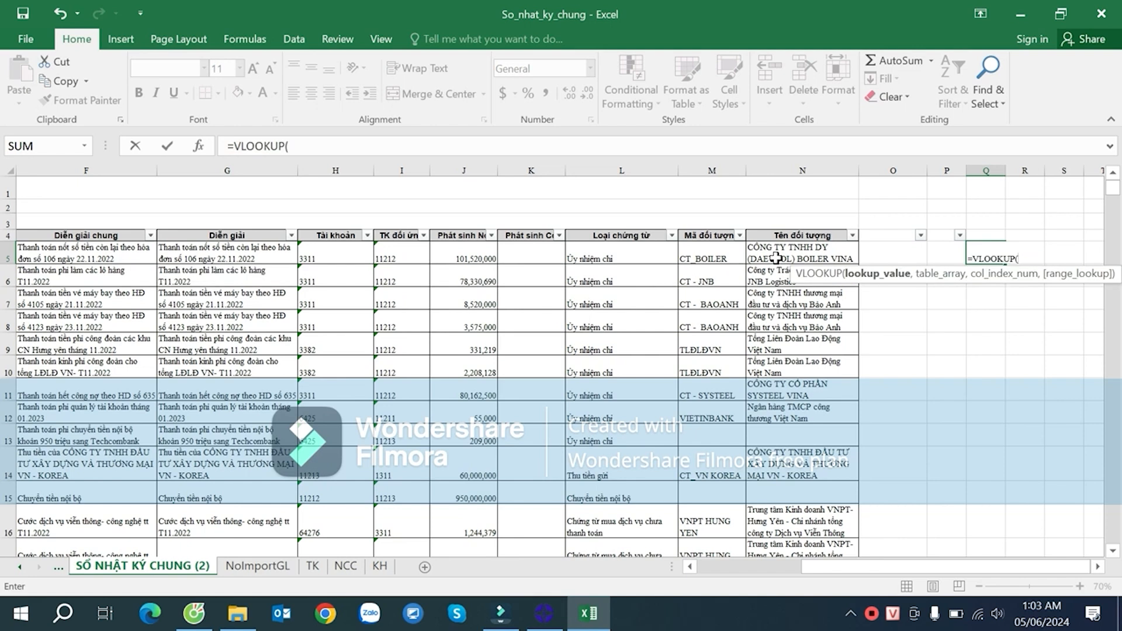
pyautogui.click(351, 256)
pyautogui.write(',')
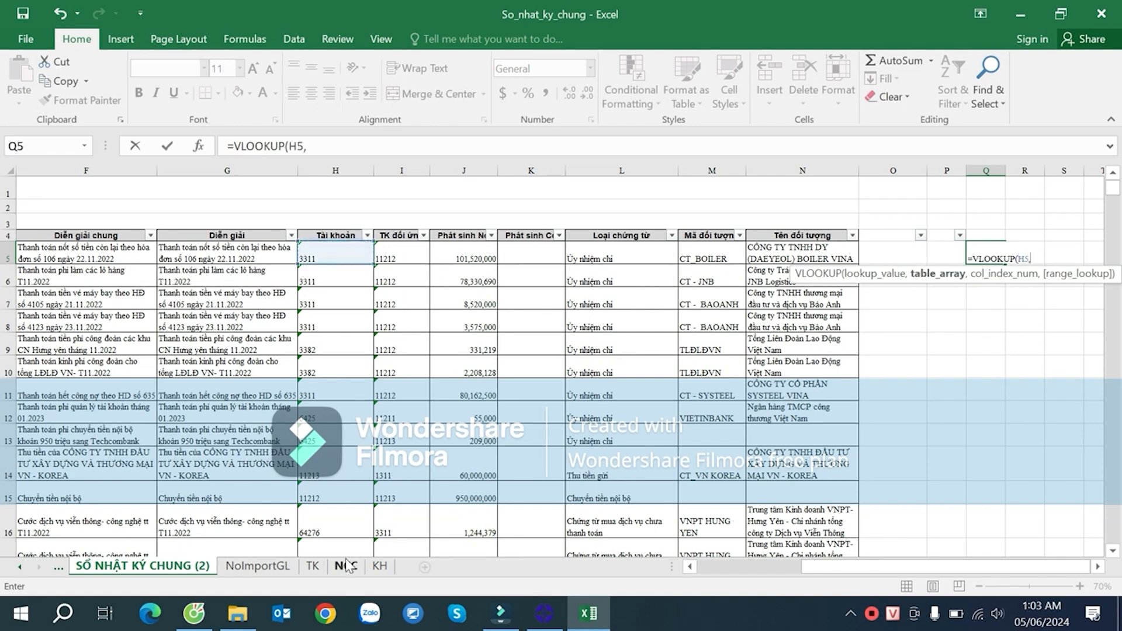
pyautogui.click(312, 566)
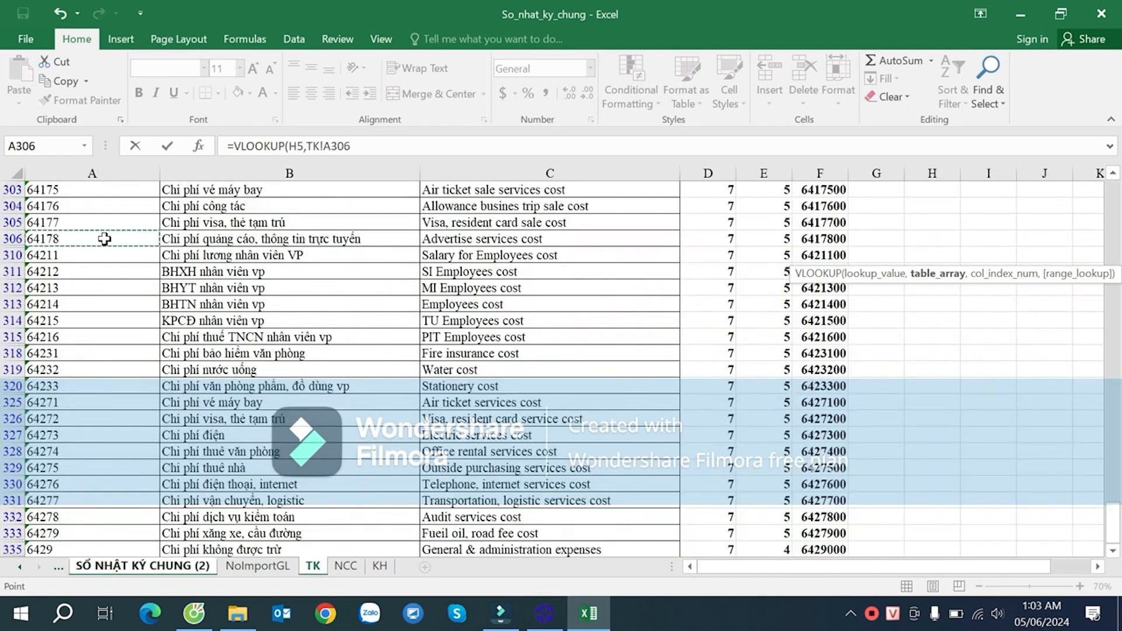
pyautogui.hotkey('ctrl', 'Up')
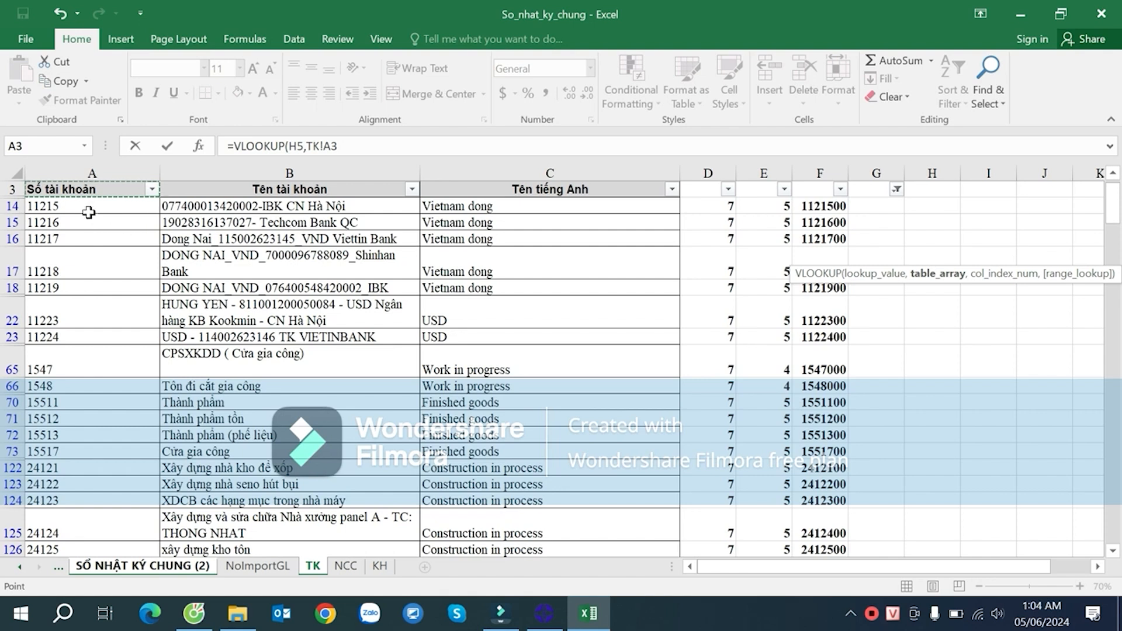
pyautogui.moveTo(839, 204); pyautogui.dragTo(837, 211)
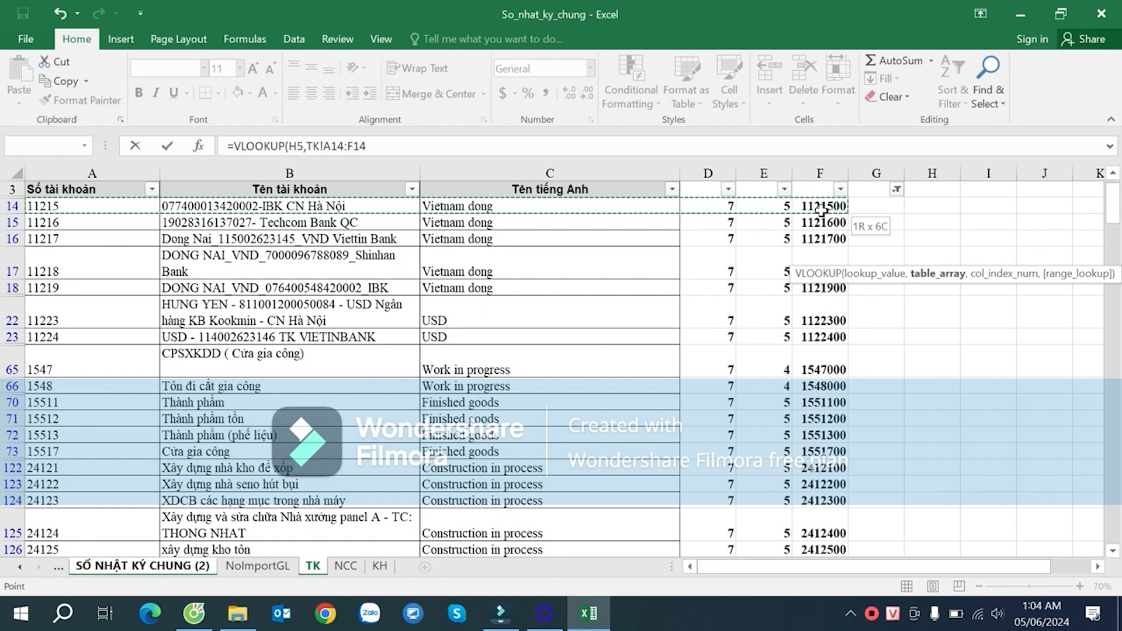
pyautogui.hotkey('ctrl', 'shift', 'Down')
pyautogui.scroll(-1, 821, 211)
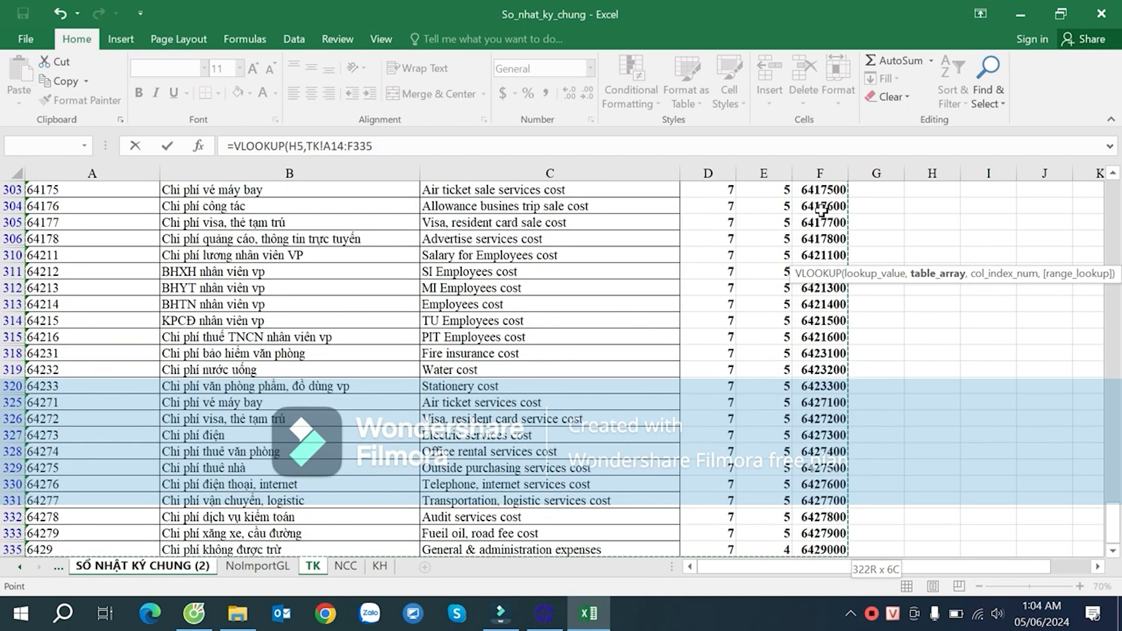
pyautogui.hotkey('shift', 'Down')
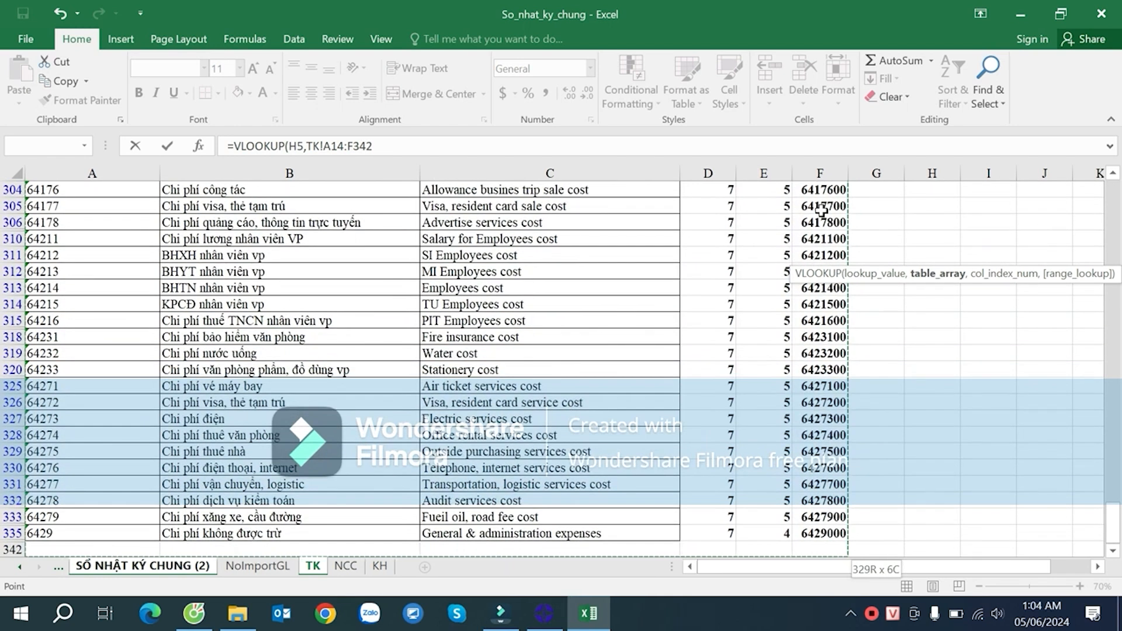
pyautogui.press('F4')
pyautogui.write(',6,0)')
pyautogui.press('Return')
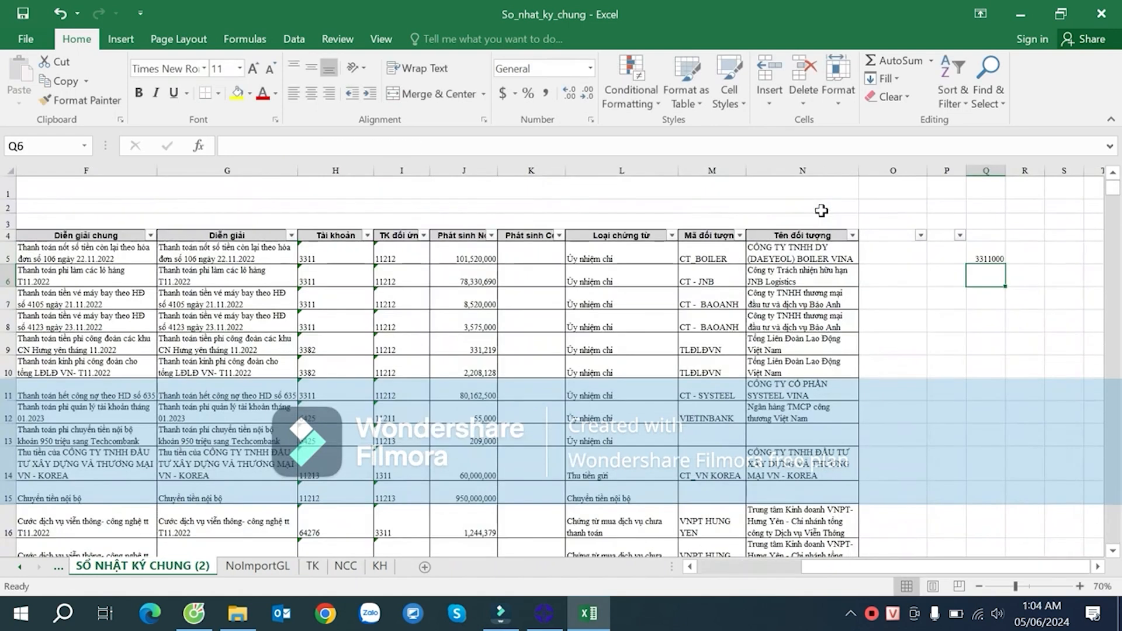
# - Clear the column G filter on the TK sheet so all accounts are listed, and widen that column
pyautogui.click(975, 251)
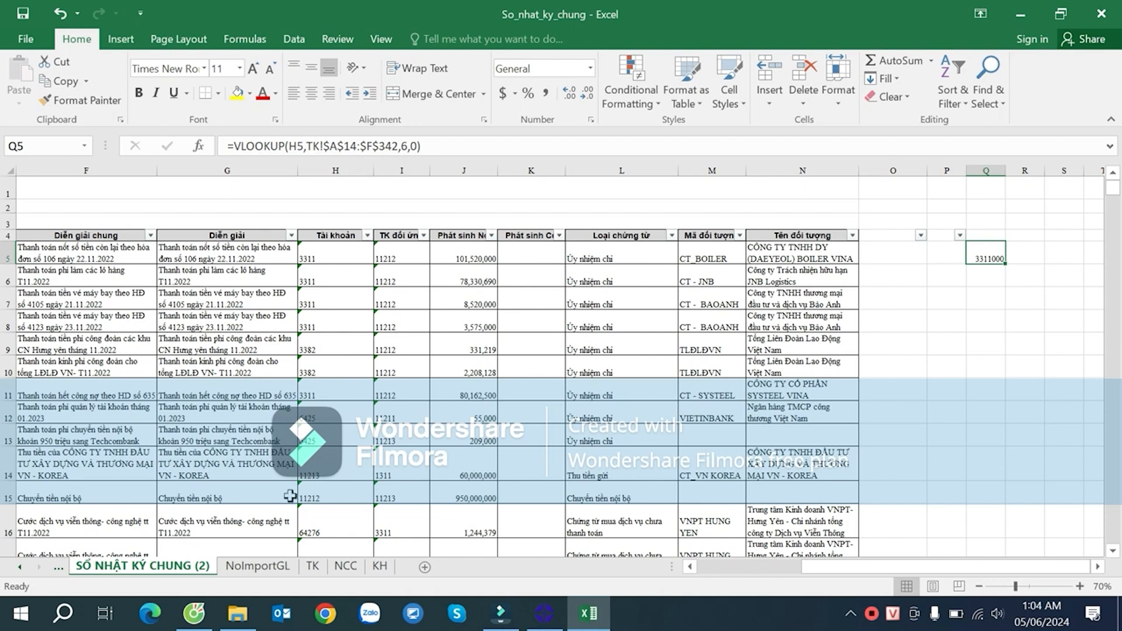
pyautogui.click(313, 565)
pyautogui.click(199, 248)
pyautogui.click(90, 273)
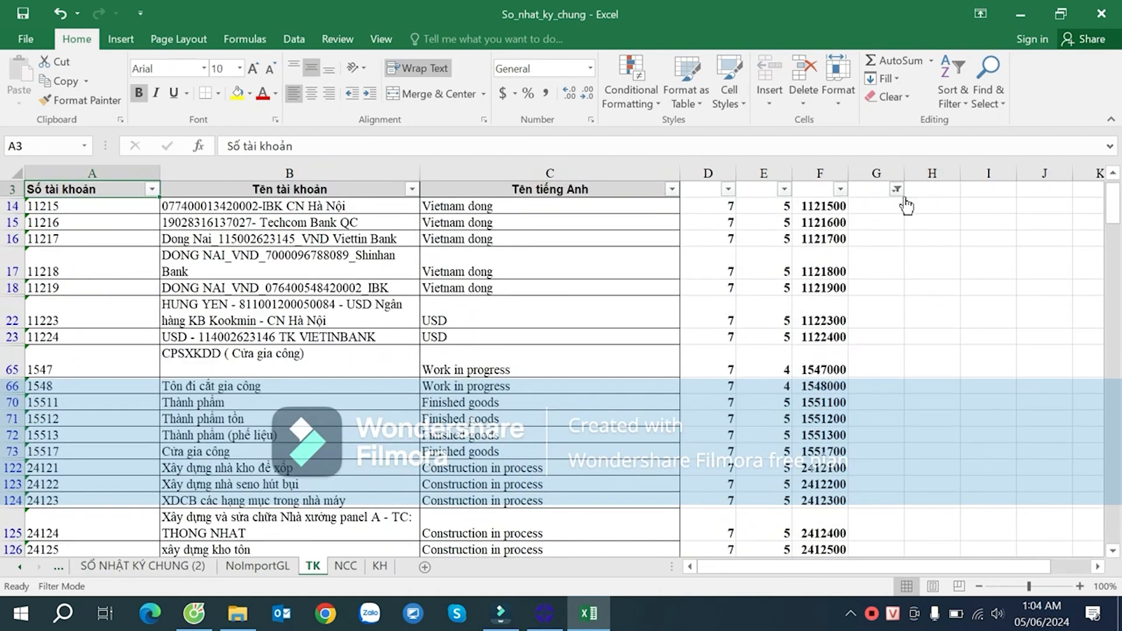
pyautogui.click(902, 208)
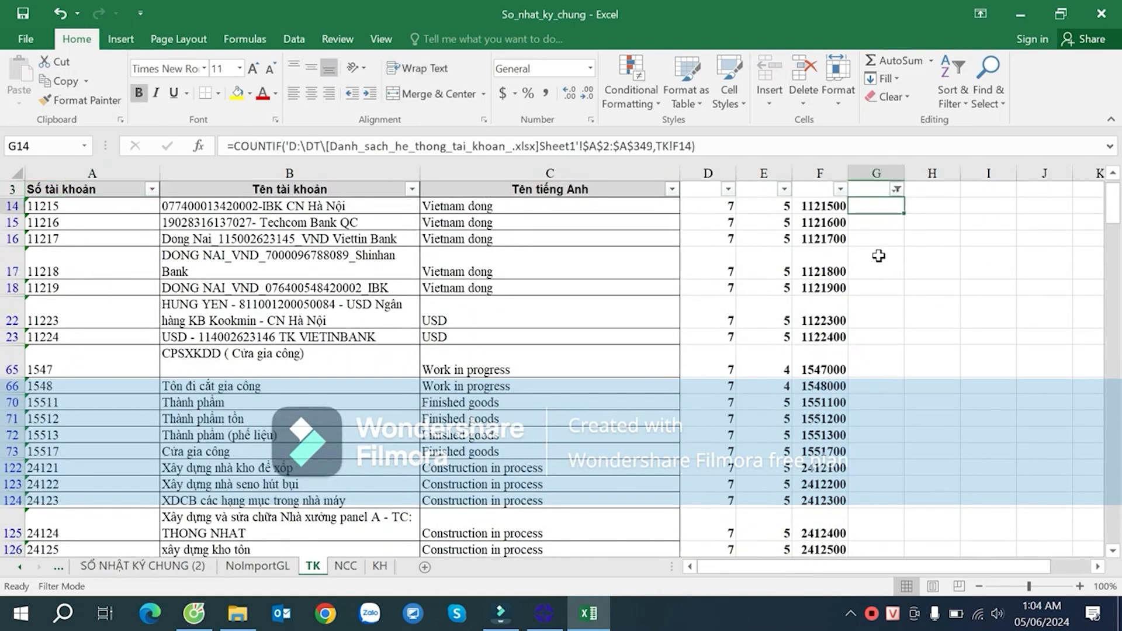
pyautogui.click(895, 190)
pyautogui.click(999, 448)
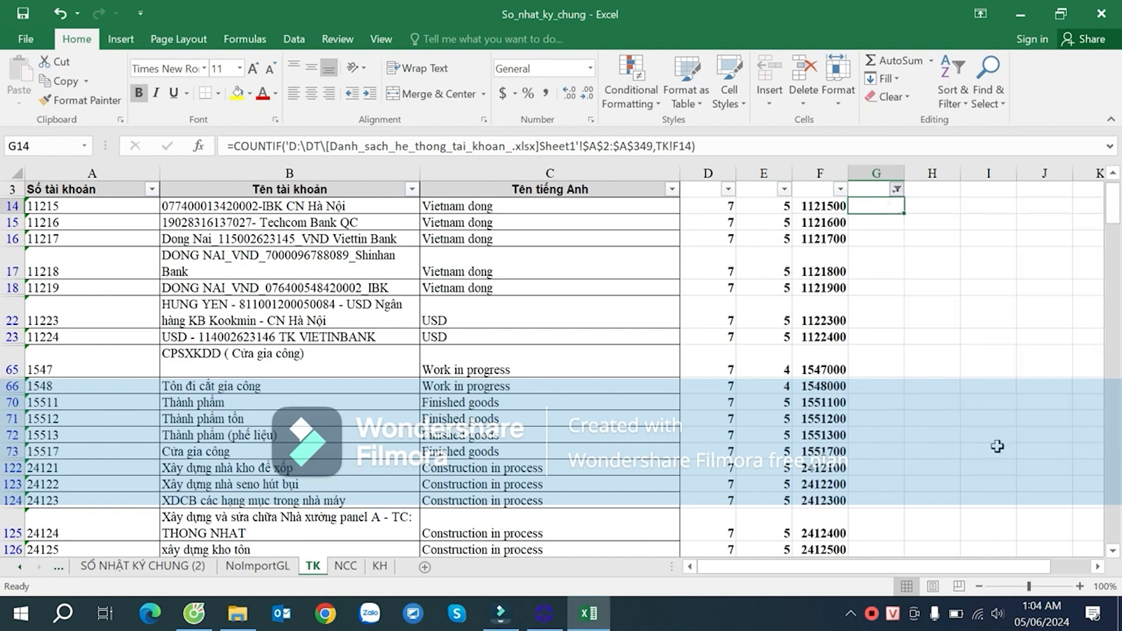
pyautogui.click(837, 234)
pyautogui.moveTo(905, 174); pyautogui.dragTo(930, 174)
pyautogui.click(851, 253)
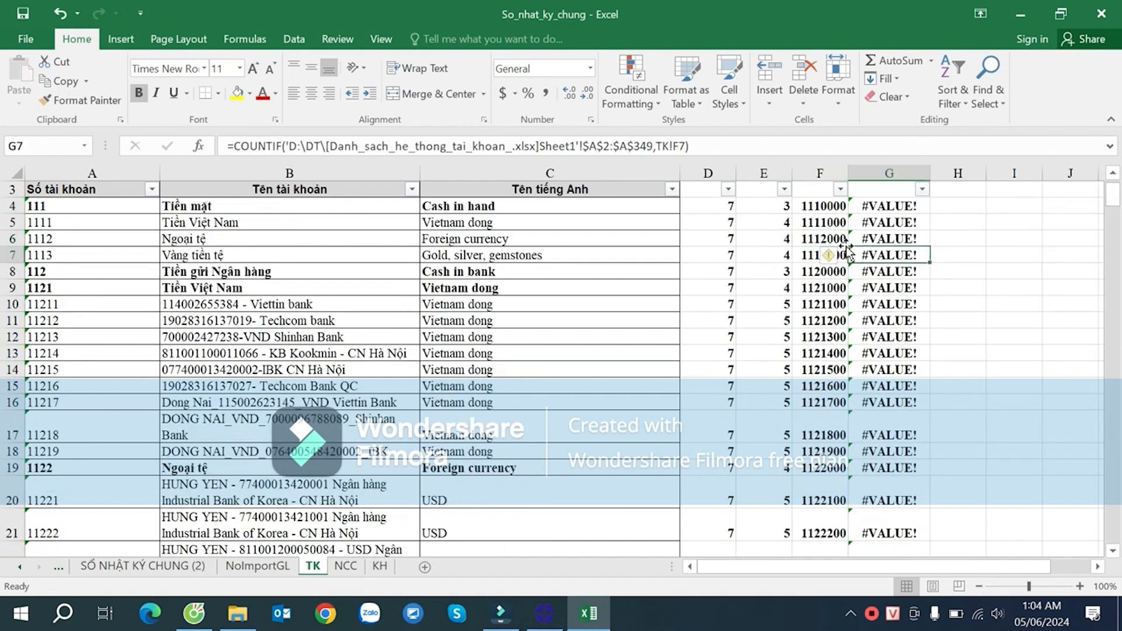
# - Change the start of the lookup range in Q5 to TK!$A$4 and fill the formula down column Q
pyautogui.click(79, 205)
pyautogui.scroll(1, 76, 205)
pyautogui.click(82, 232)
pyautogui.click(80, 248)
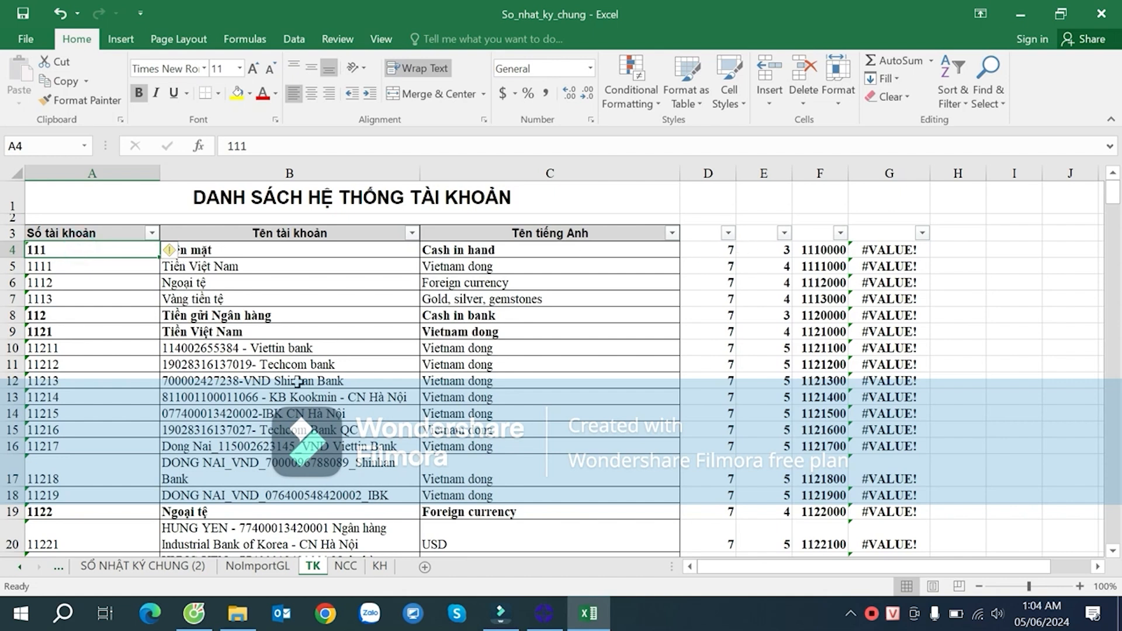
pyautogui.click(275, 568)
pyautogui.click(313, 566)
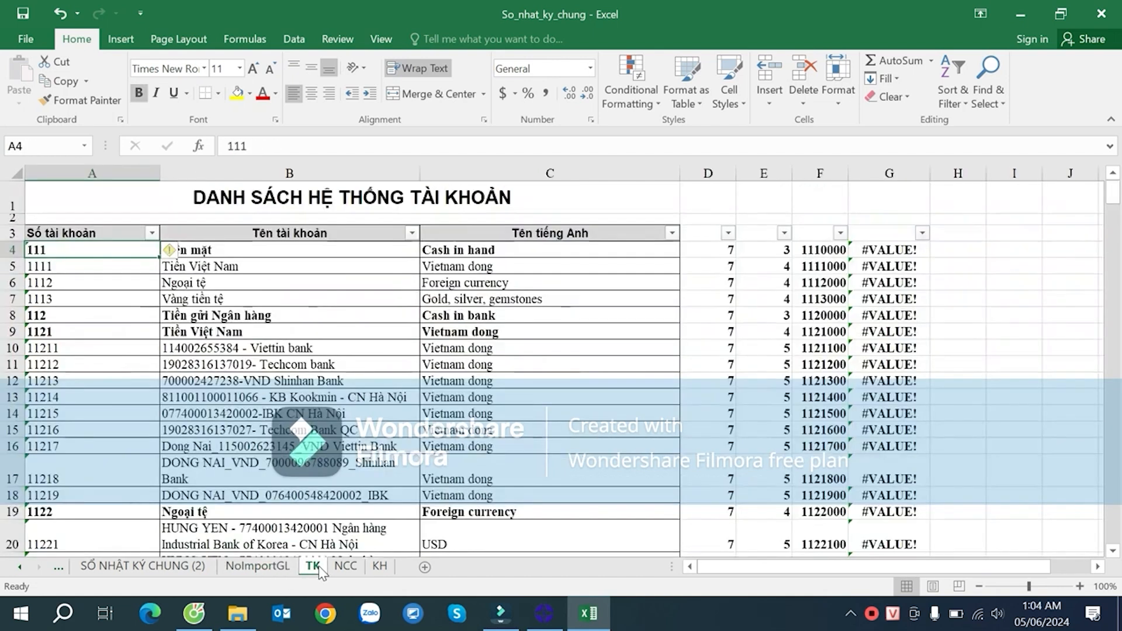
pyautogui.click(187, 565)
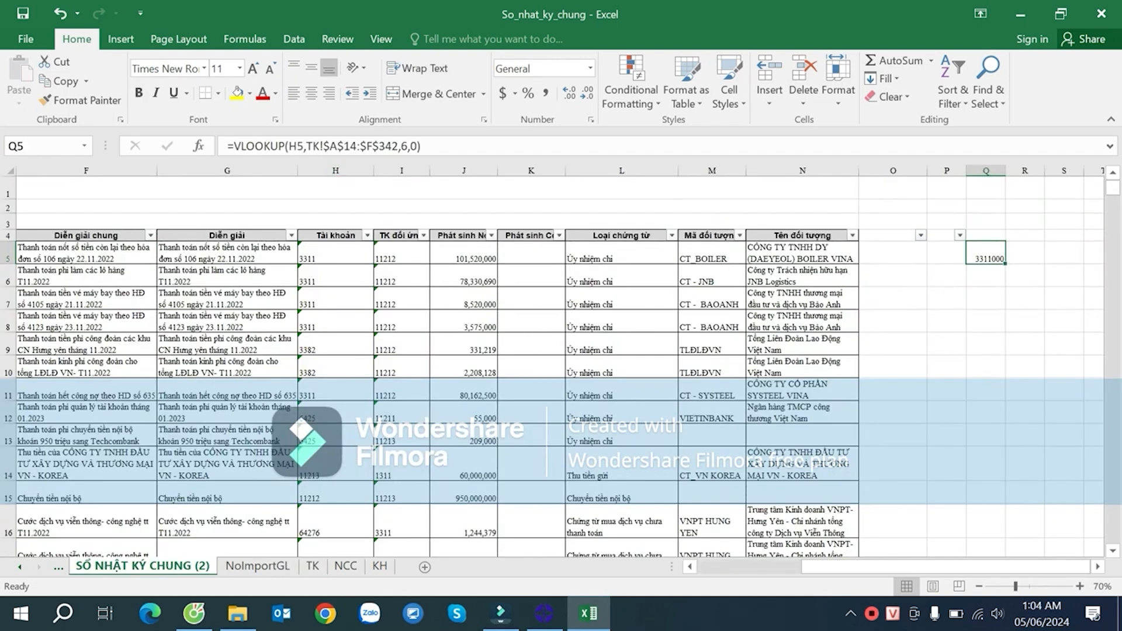
pyautogui.press('F2')
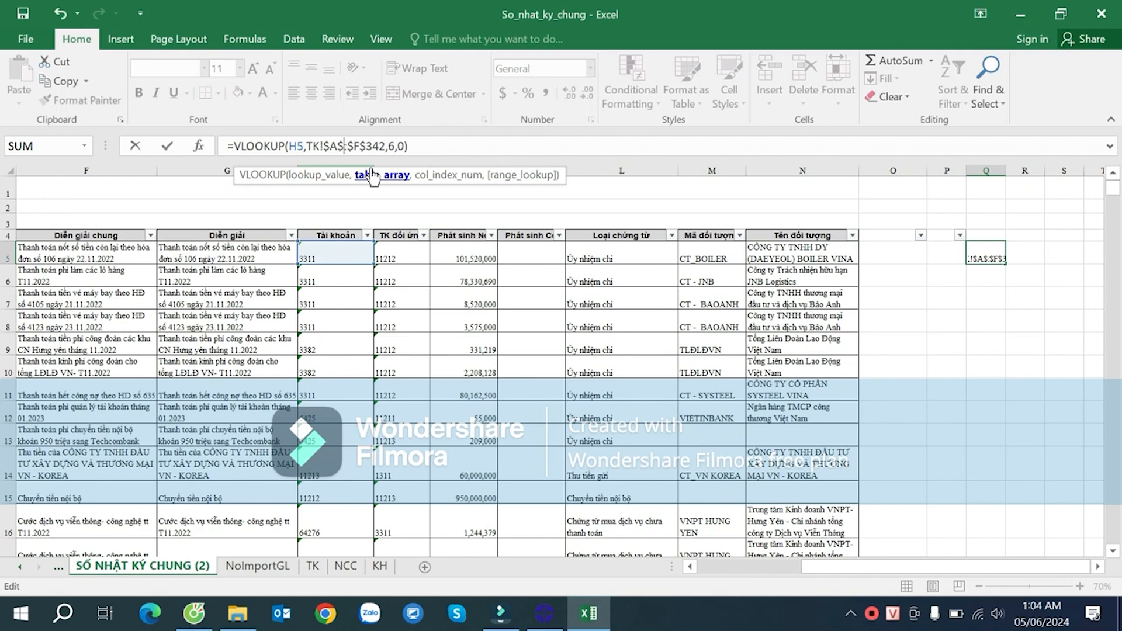
pyautogui.press('Return')
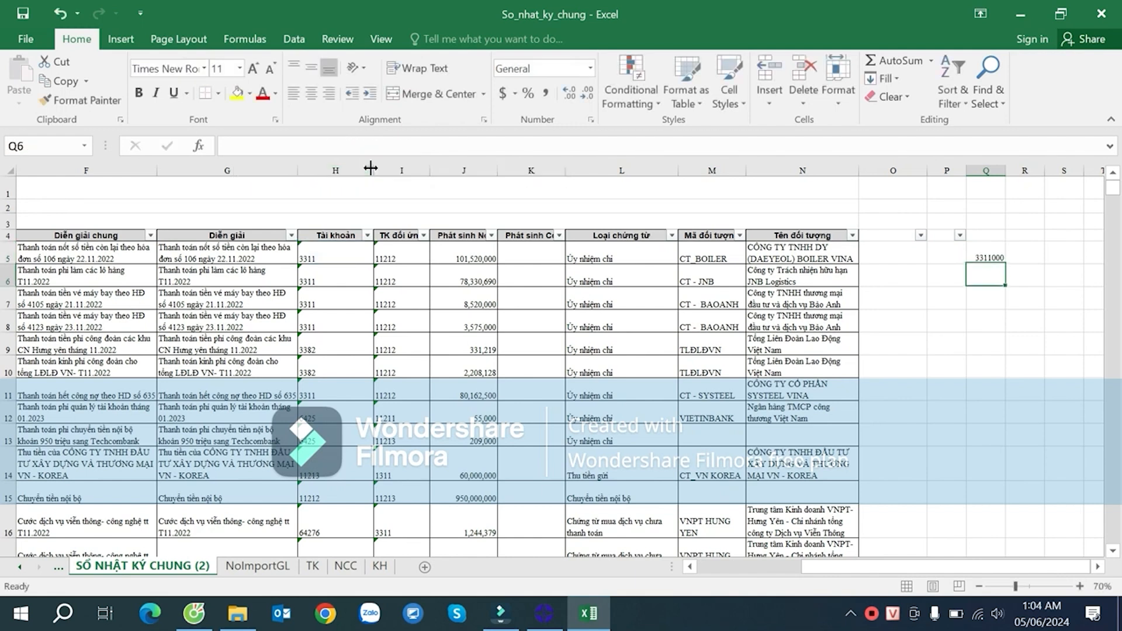
pyautogui.click(994, 259)
pyautogui.doubleClick(1006, 264)
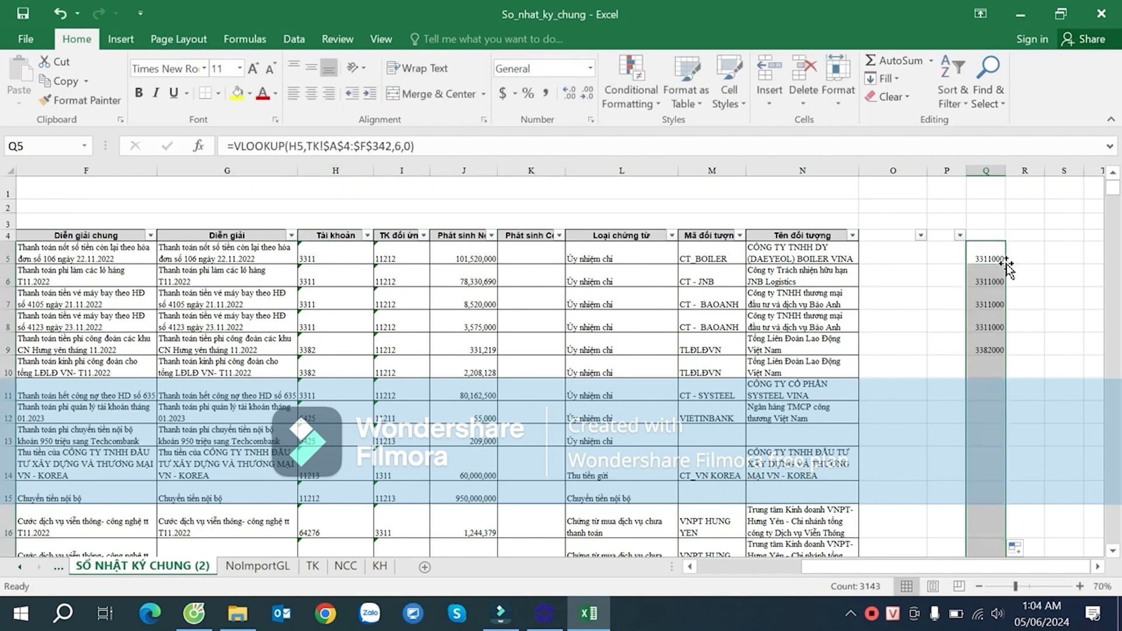
# - Enter a VLOOKUP in R5 for I5 in TK!$A$4:$F$341, returning column 6 with an exact match, and fill it down column R
pyautogui.click(1023, 251)
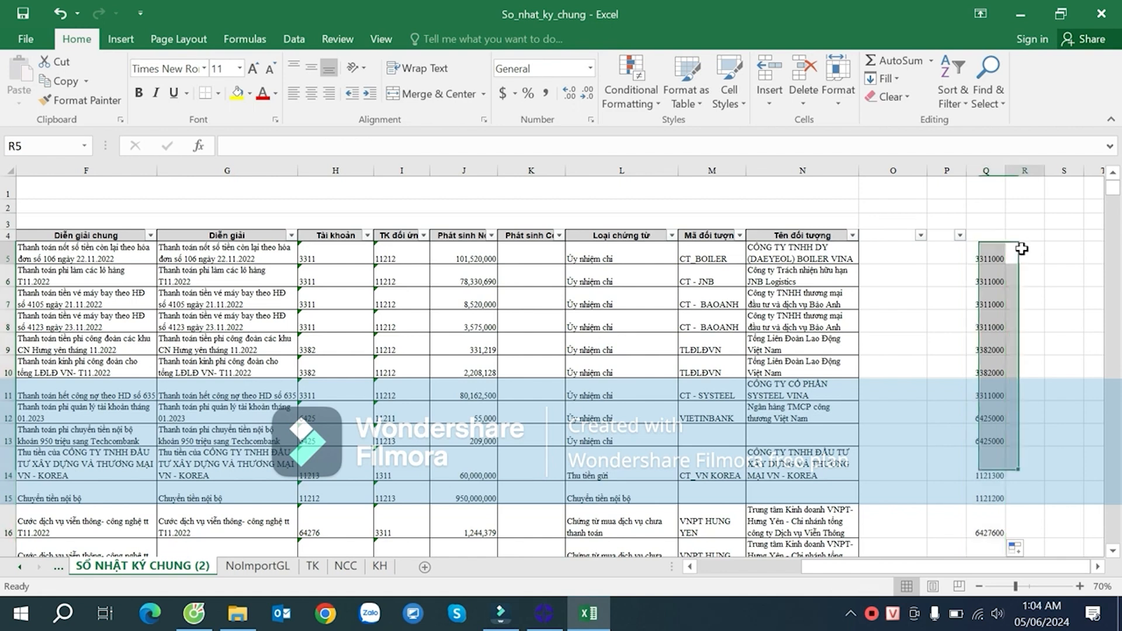
pyautogui.write('=vl')
pyautogui.press('Tab')
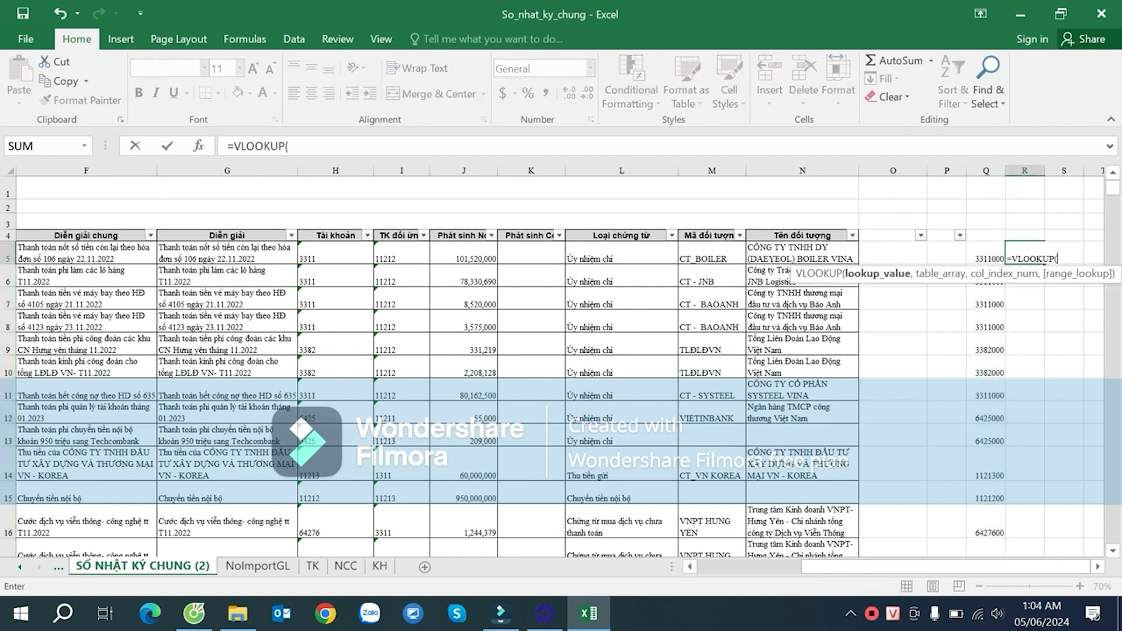
pyautogui.click(393, 258)
pyautogui.write(',')
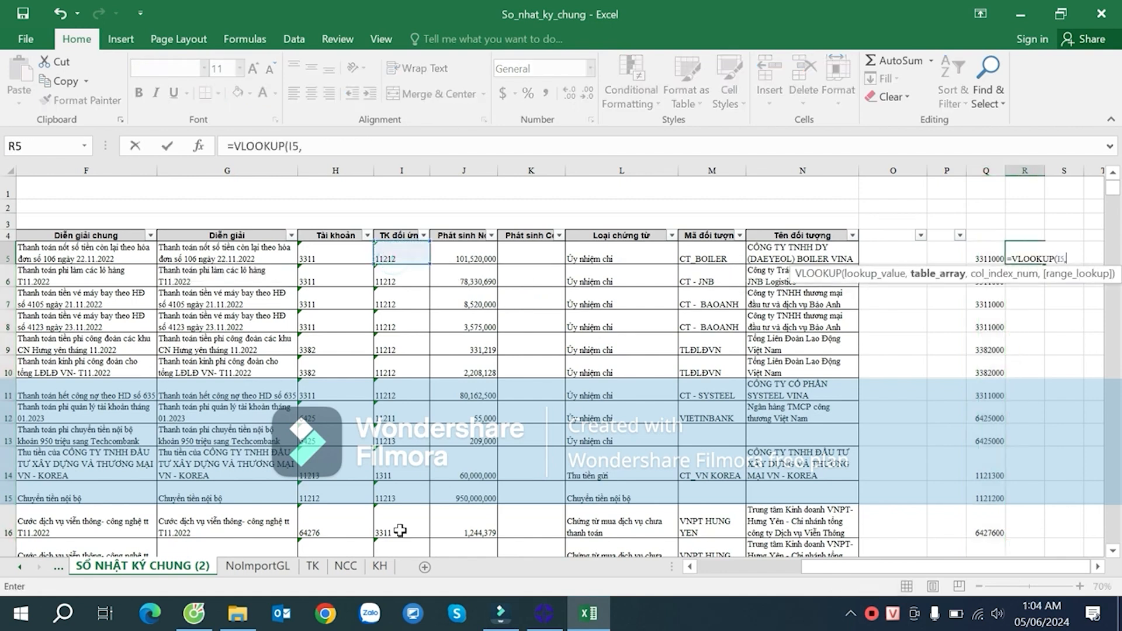
pyautogui.click(314, 566)
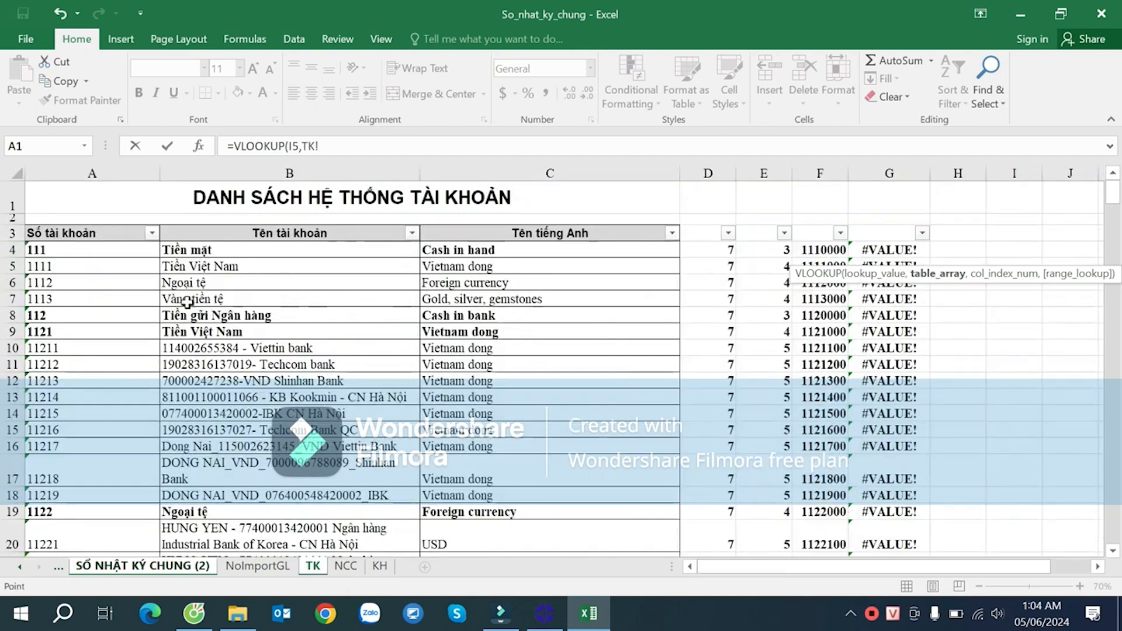
pyautogui.click(84, 251)
pyautogui.moveTo(822, 280); pyautogui.dragTo(823, 346)
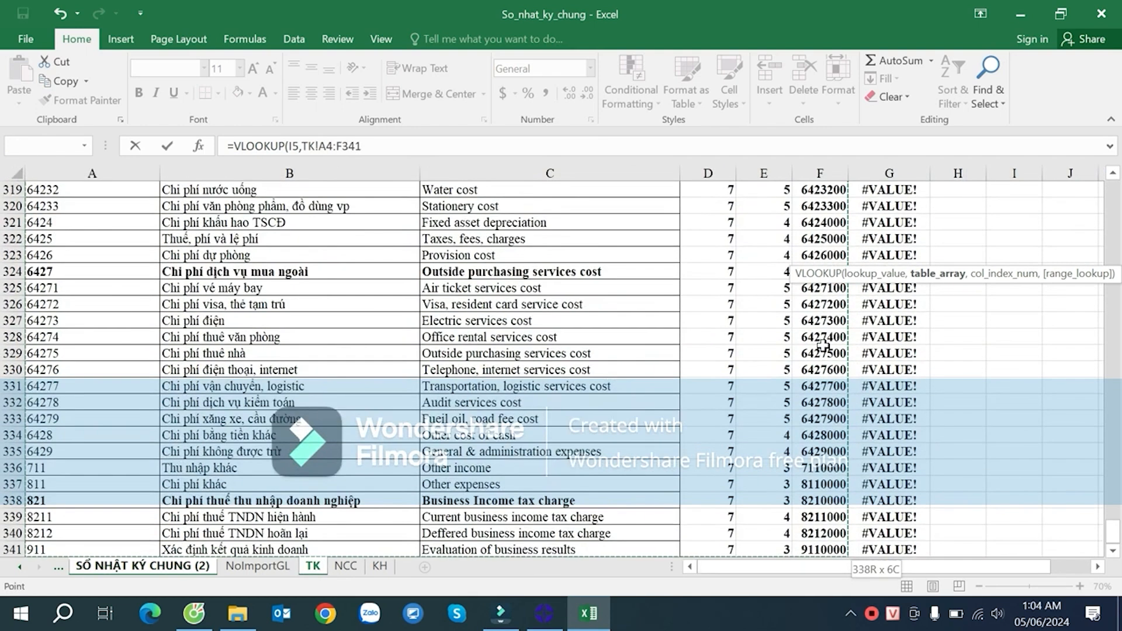
pyautogui.press('F4')
pyautogui.write(',6,0')
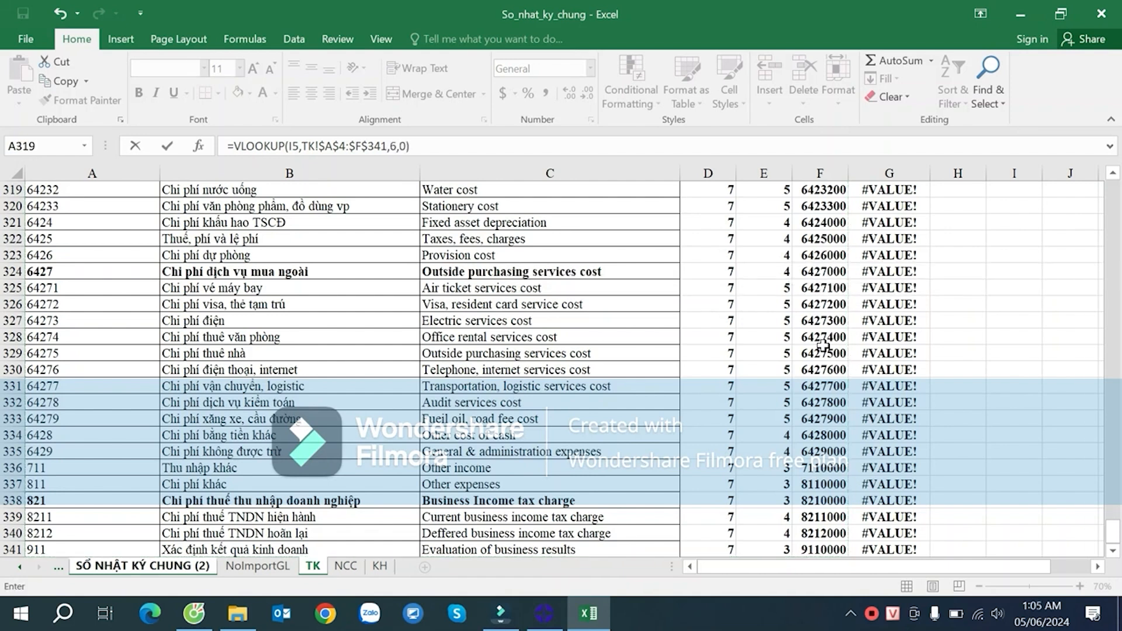
pyautogui.press('Return')
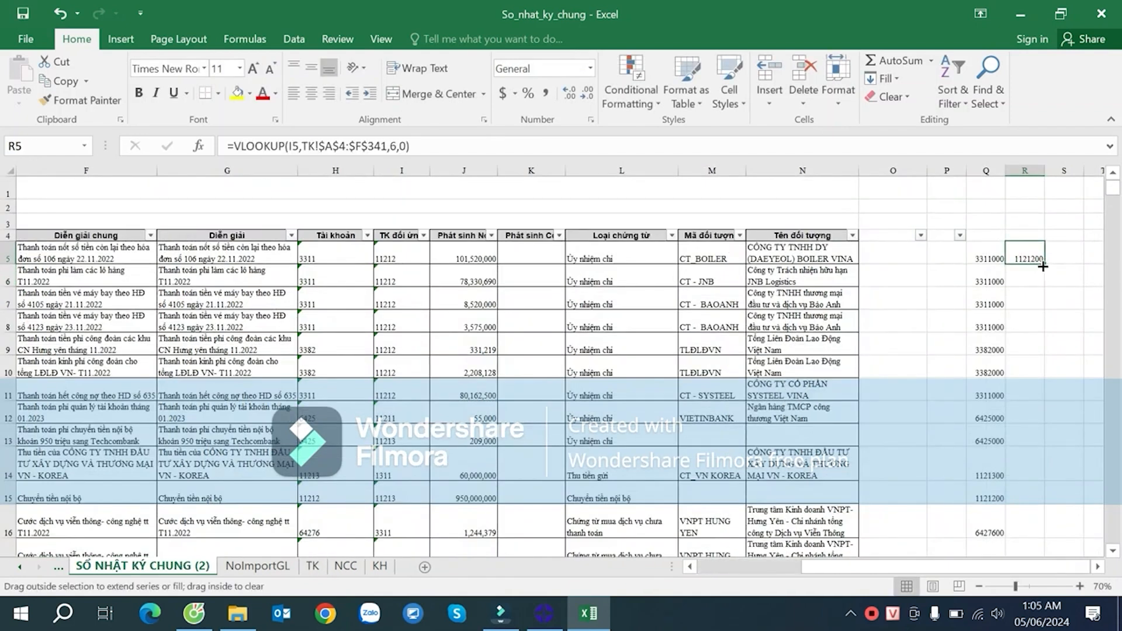
pyautogui.doubleClick(1044, 264)
# - Reset the journal's header filter so it covers N4:R4, including the two lookup columns
pyautogui.moveTo(1017, 234); pyautogui.dragTo(836, 234)
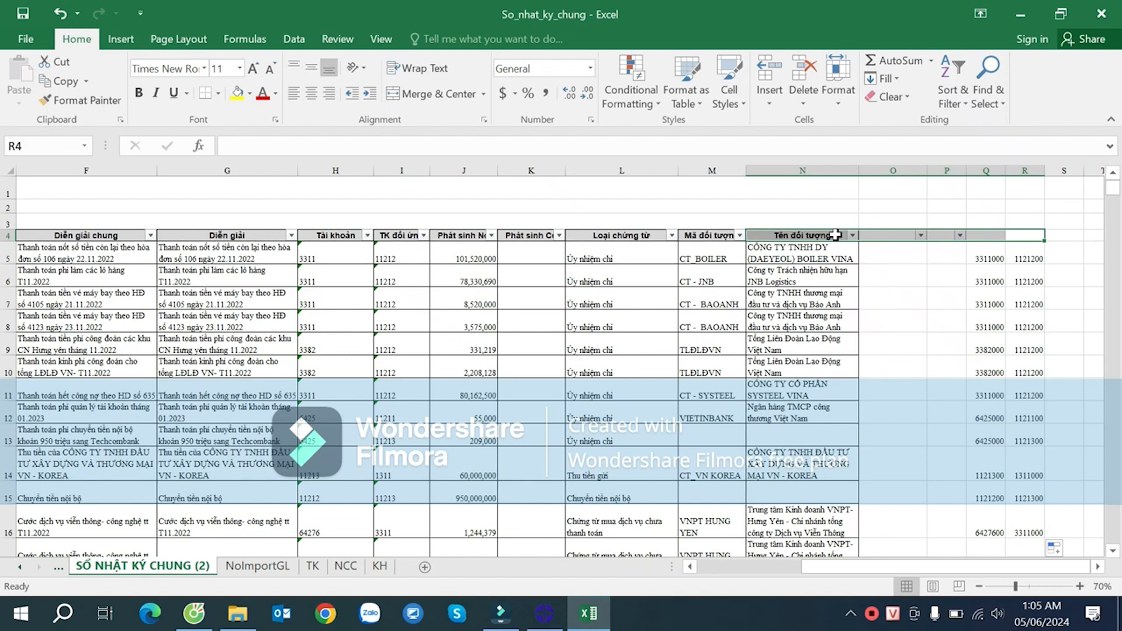
pyautogui.write('l')
pyautogui.press('Escape')
pyautogui.click(1017, 276)
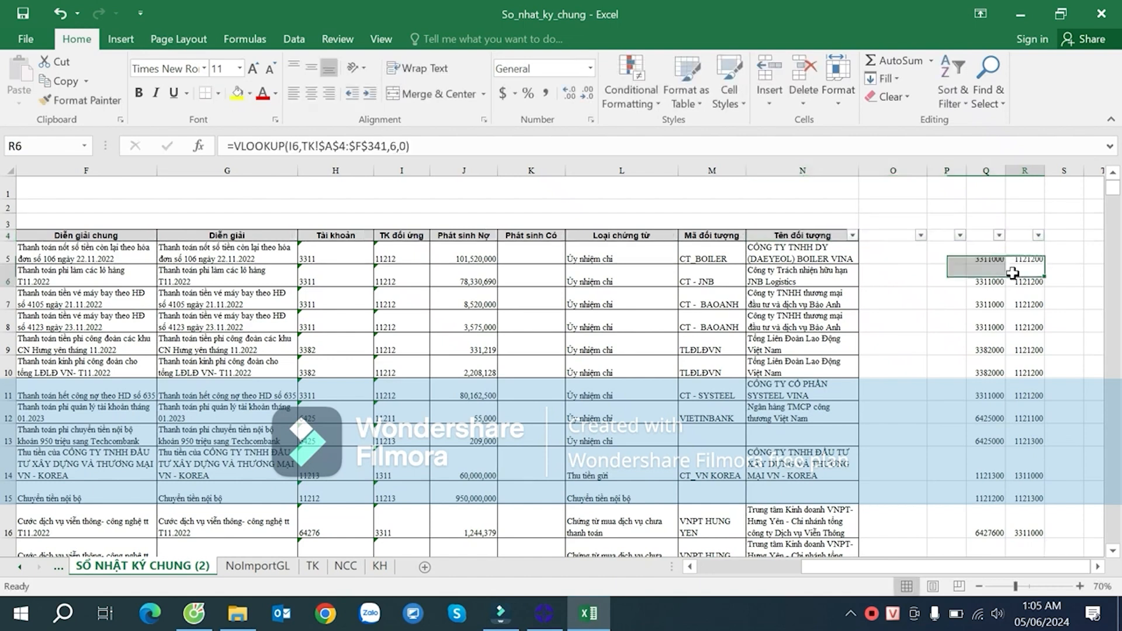
# - Filter lookup column Q of the journal to show only the #N/A rows
pyautogui.click(999, 235)
pyautogui.moveTo(1109, 426); pyautogui.dragTo(1106, 467)
pyautogui.click(958, 405)
pyautogui.click(950, 462)
pyautogui.click(1008, 496)
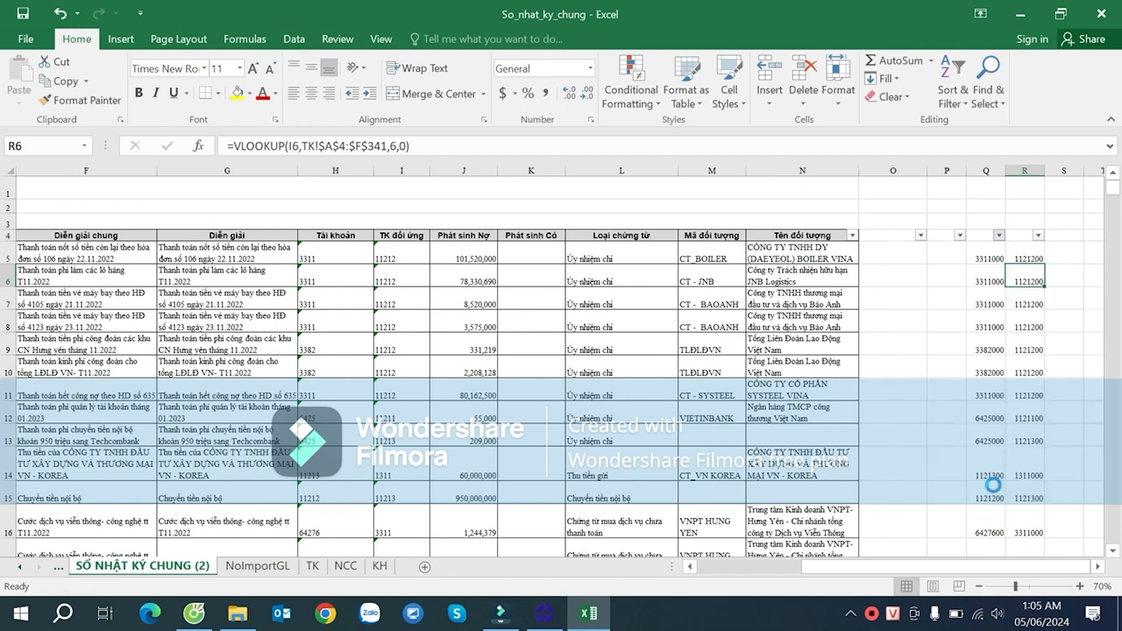
pyautogui.click(894, 335)
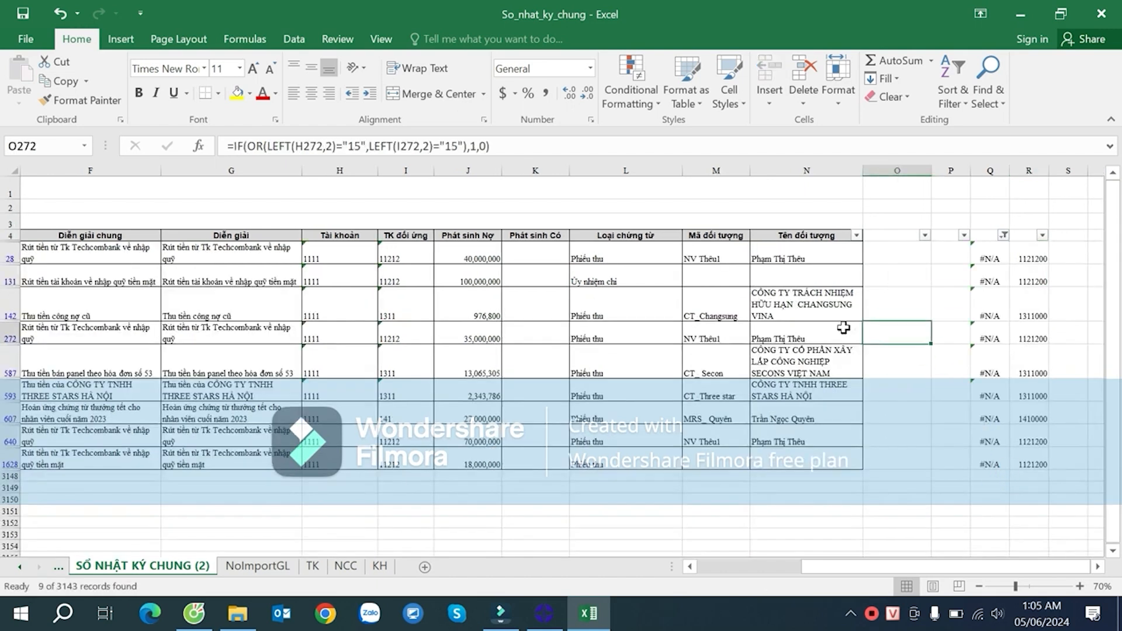
# - Check the account number in the filtered #N/A rows against account 1111 and its seven-digit code on the TK sheet
pyautogui.click(345, 261)
pyautogui.click(338, 288)
pyautogui.click(328, 249)
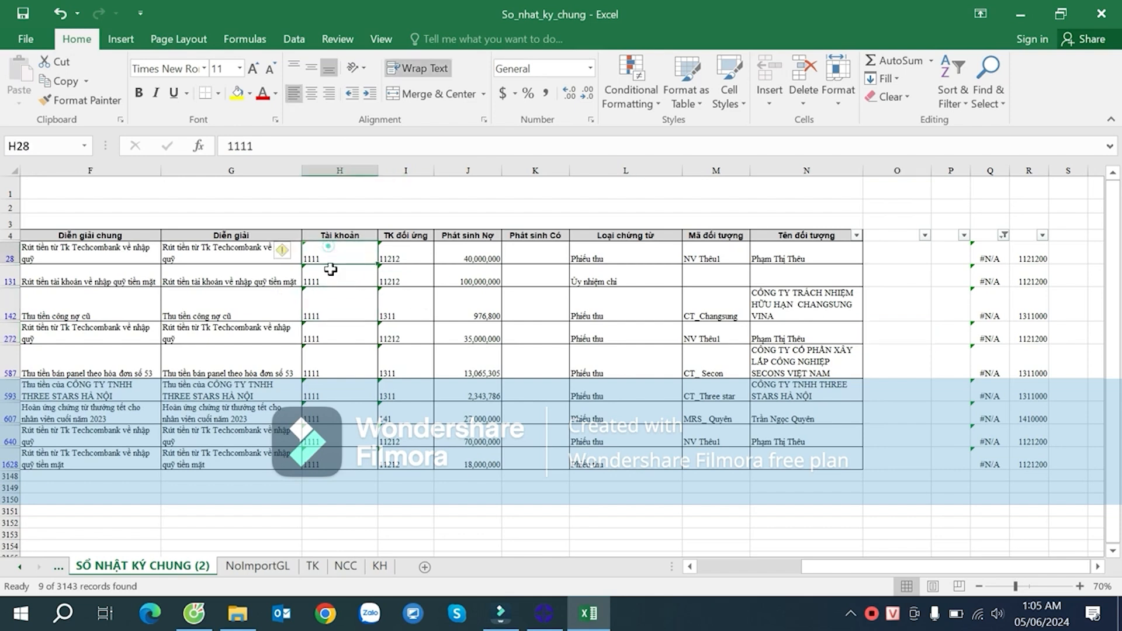
pyautogui.click(312, 566)
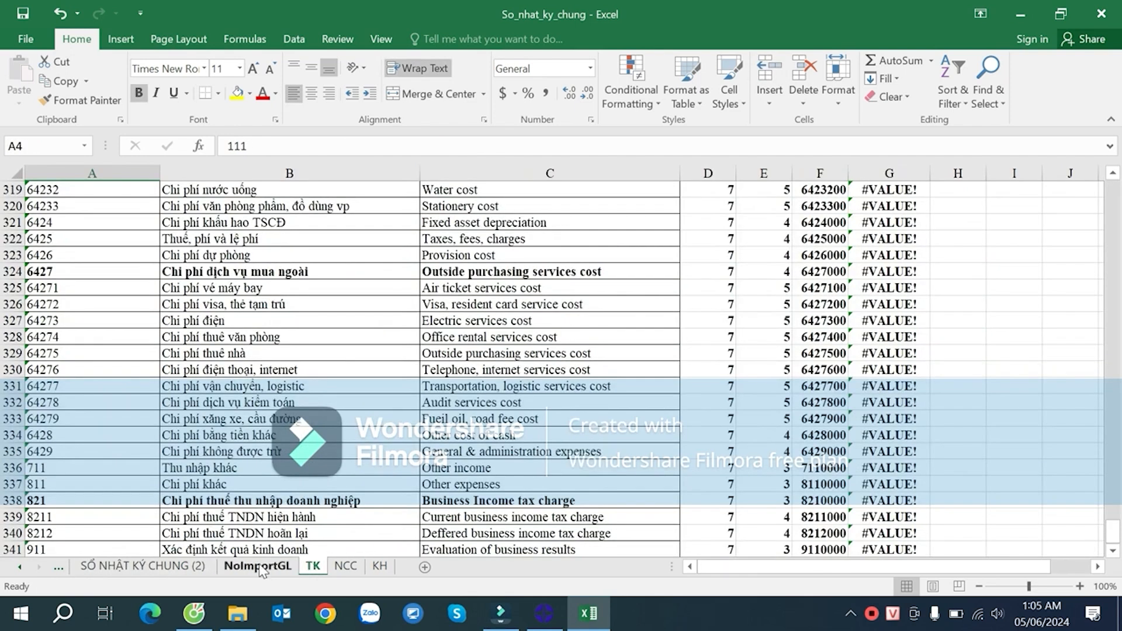
pyautogui.click(258, 566)
pyautogui.click(313, 566)
pyautogui.scroll(14, 351, 442)
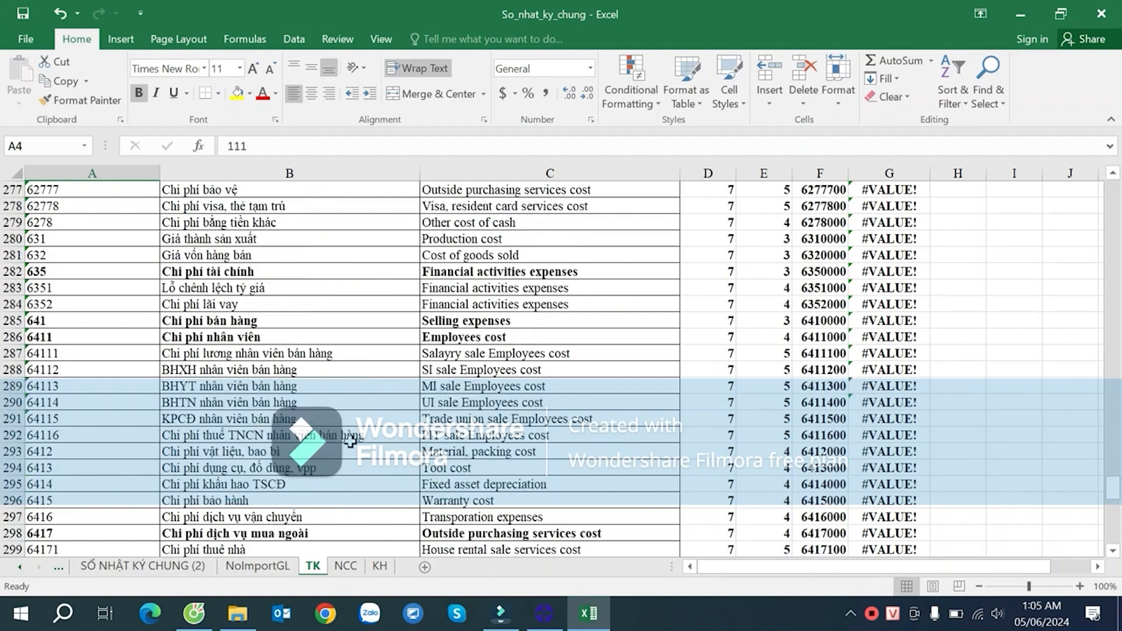
pyautogui.scroll(6, 351, 441)
pyautogui.click(138, 383)
pyautogui.hotkey('ctrl', 'Up')
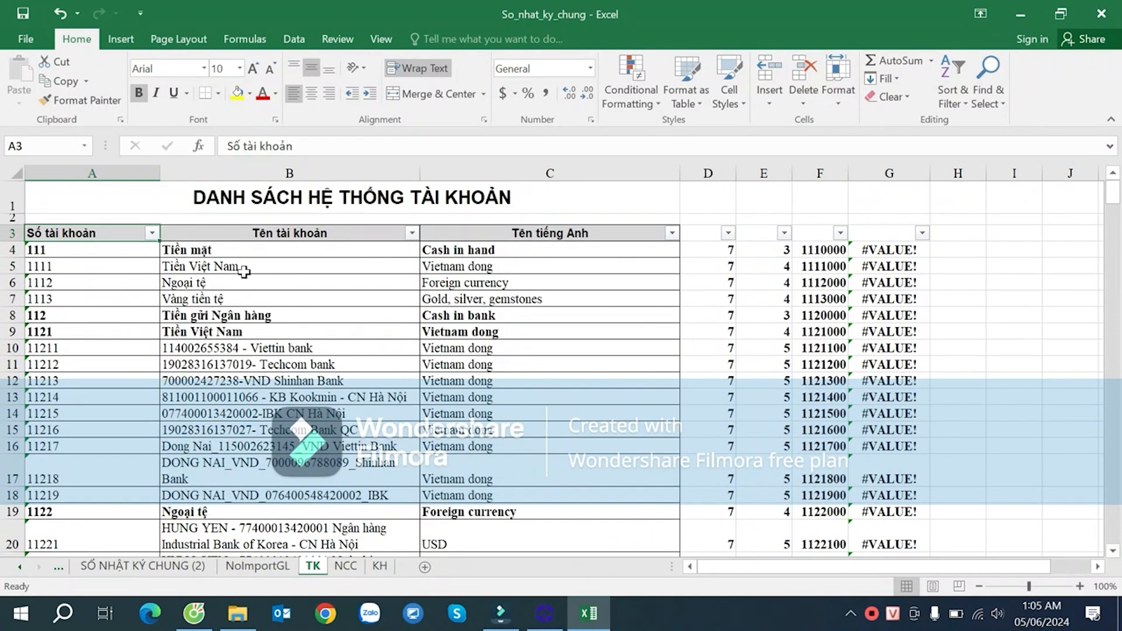
pyautogui.click(95, 269)
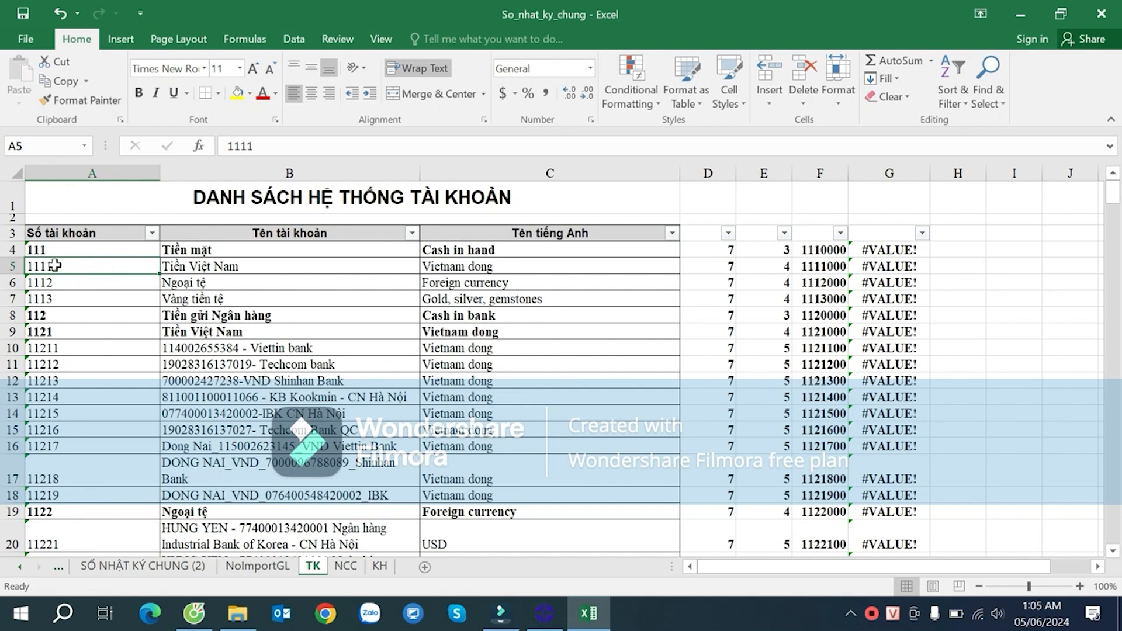
pyautogui.click(835, 266)
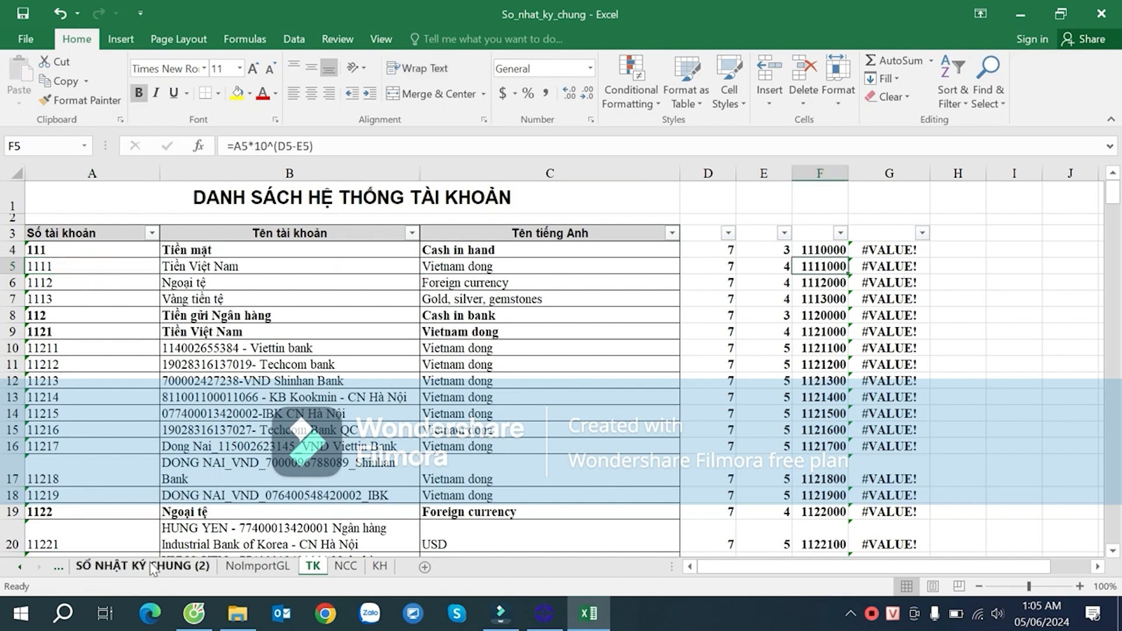
# - Compare the lookup value and table range of the VLOOKUP in Q28 with the start of the account list on the TK sheet
pyautogui.click(206, 567)
pyautogui.click(989, 251)
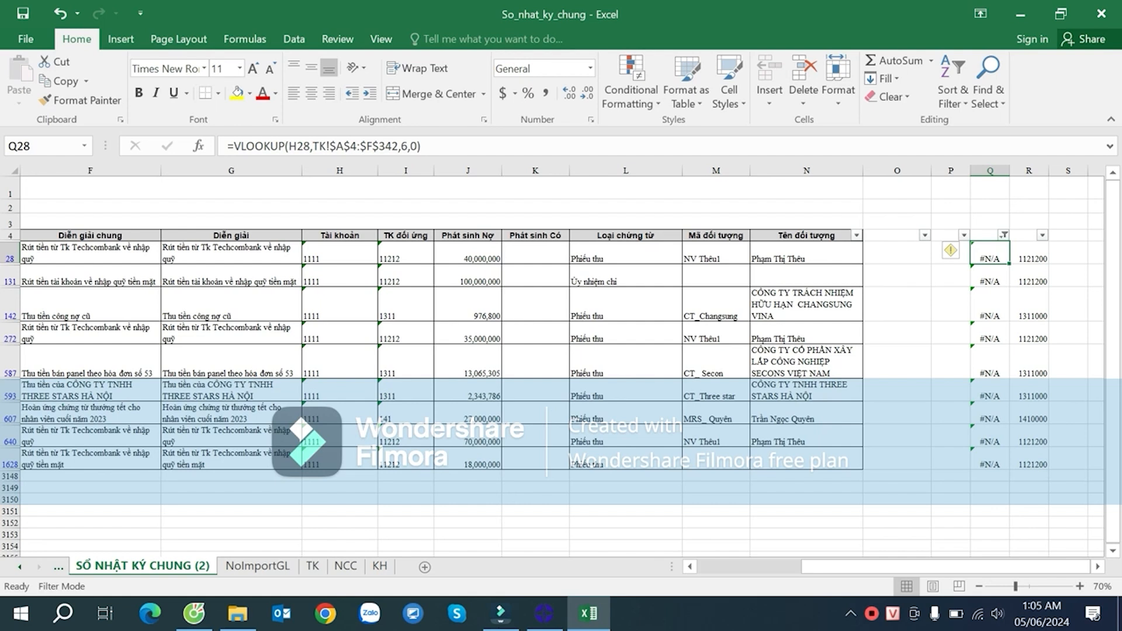
pyautogui.click(345, 258)
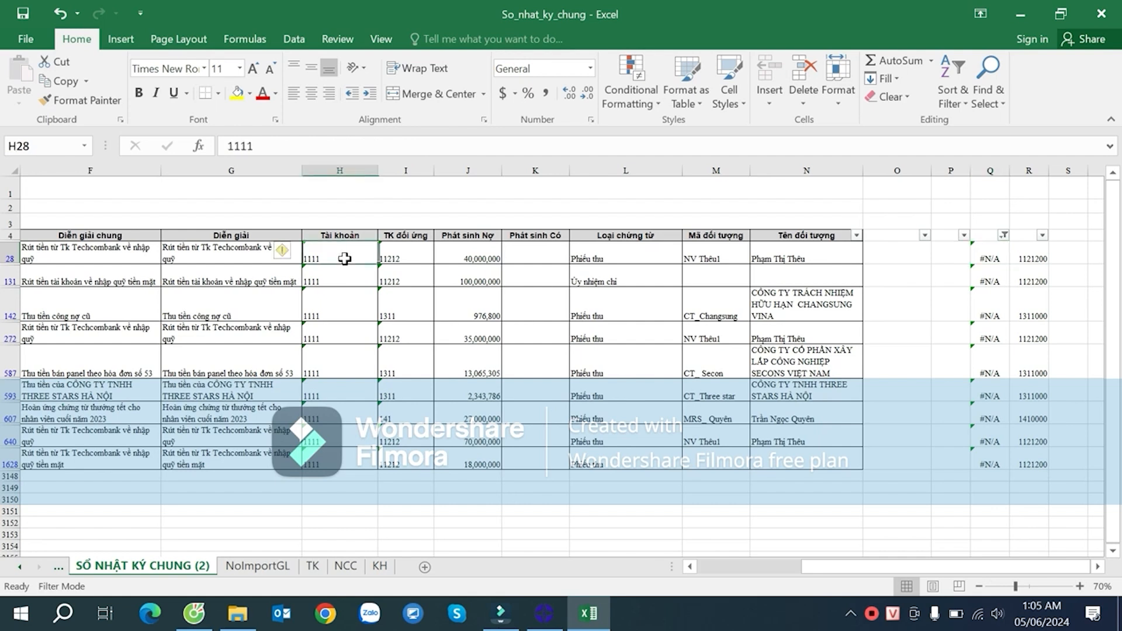
pyautogui.click(995, 255)
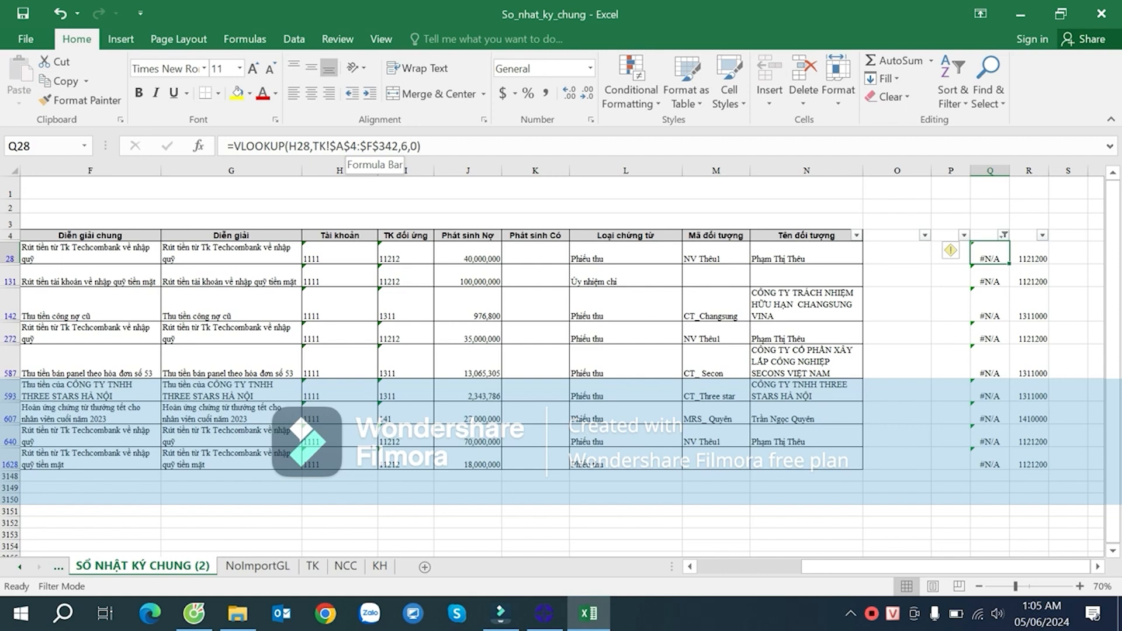
pyautogui.click(355, 146)
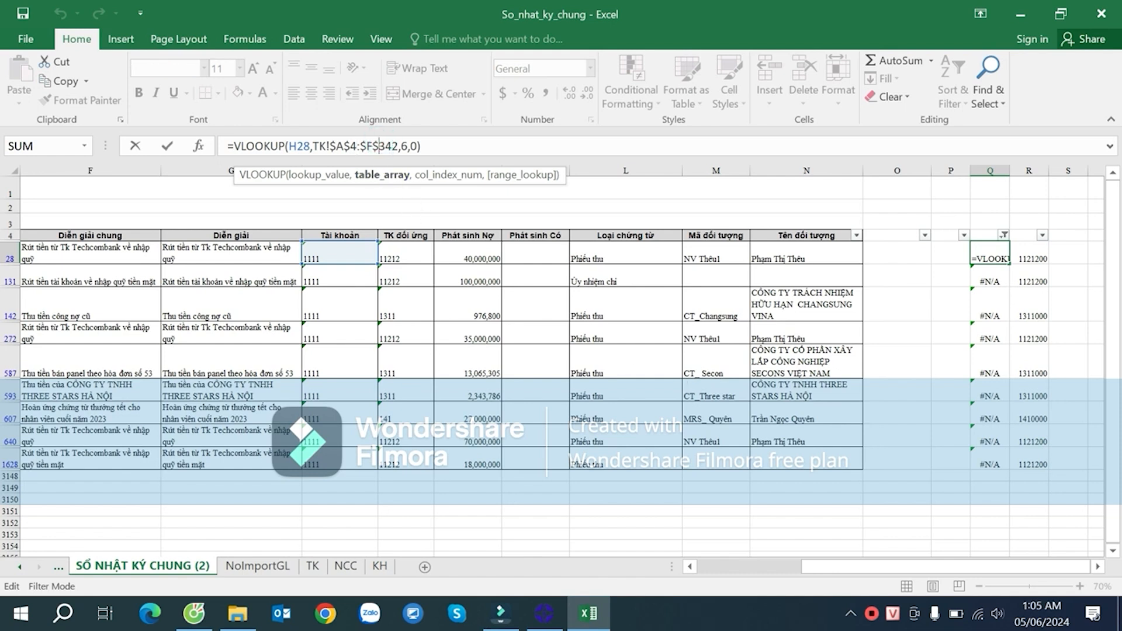
pyautogui.press('Escape')
pyautogui.click(312, 566)
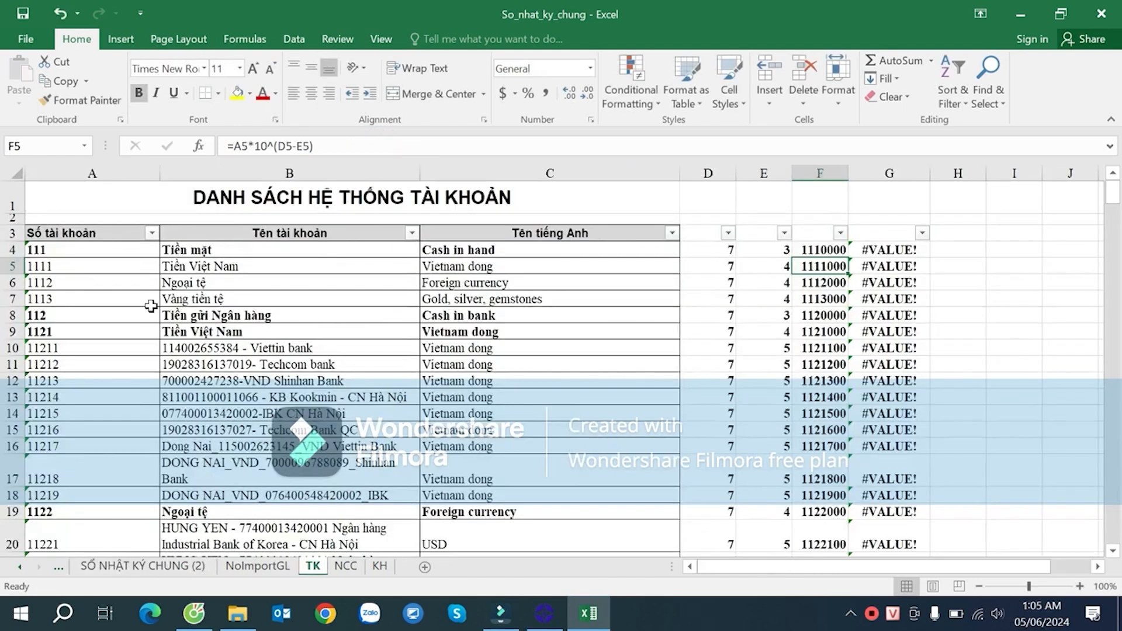
pyautogui.click(96, 250)
pyautogui.click(97, 249)
pyautogui.click(79, 250)
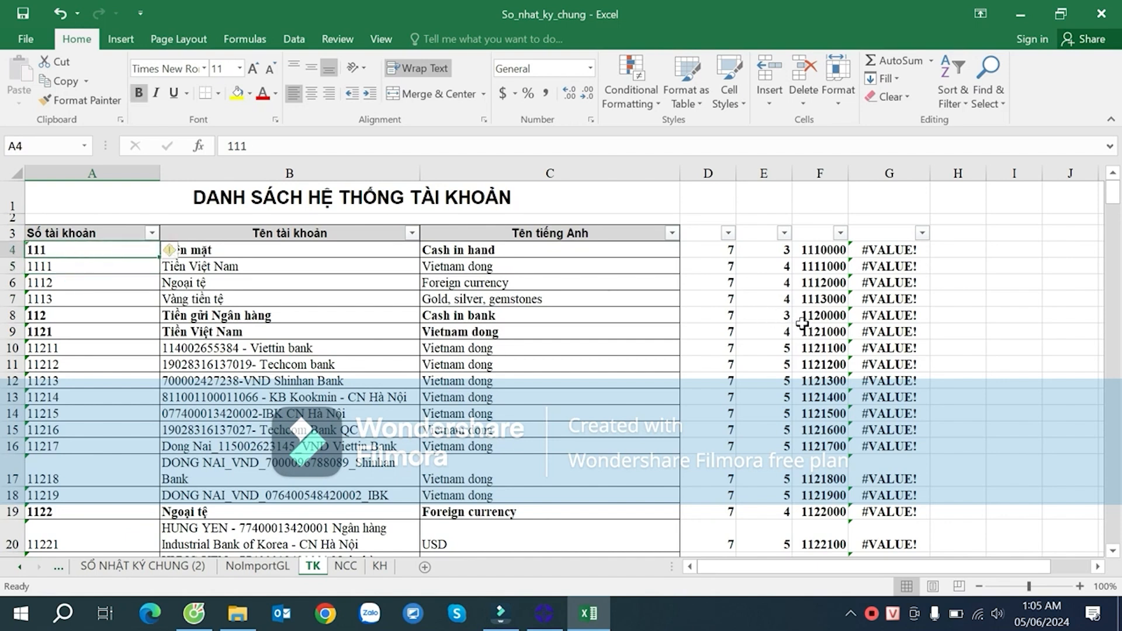
pyautogui.click(180, 566)
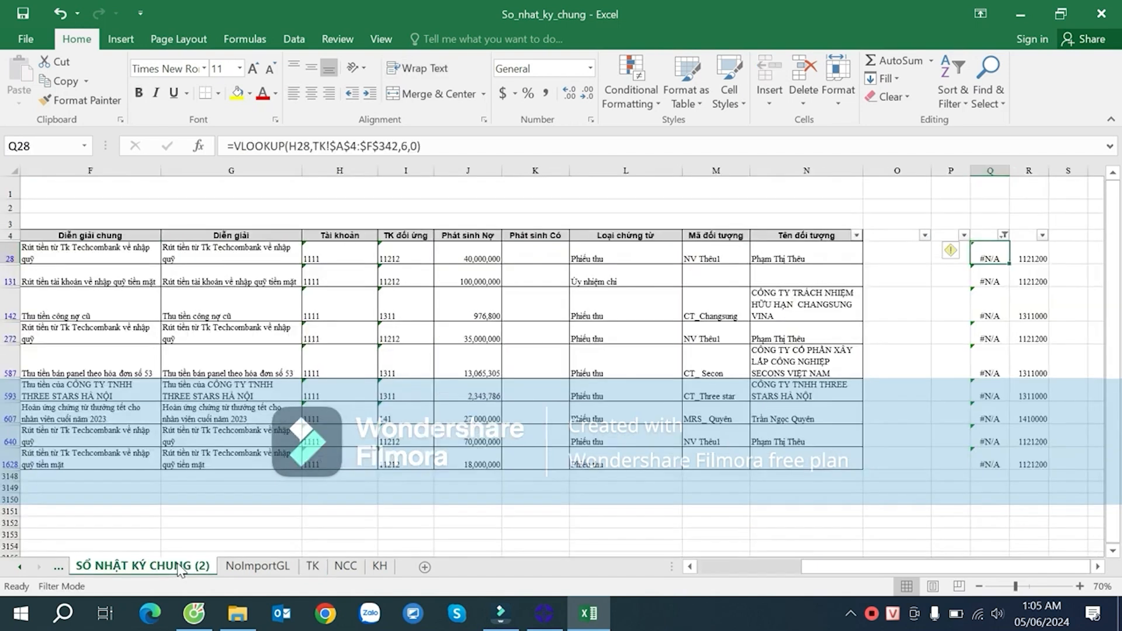
# - Copy account 1111 from A5 of the TK sheet and paste it over each filtered Tài khoản cell, H28 through H1628, in the journal
pyautogui.click(256, 566)
pyautogui.hotkey('ctrl', 'pagedown')
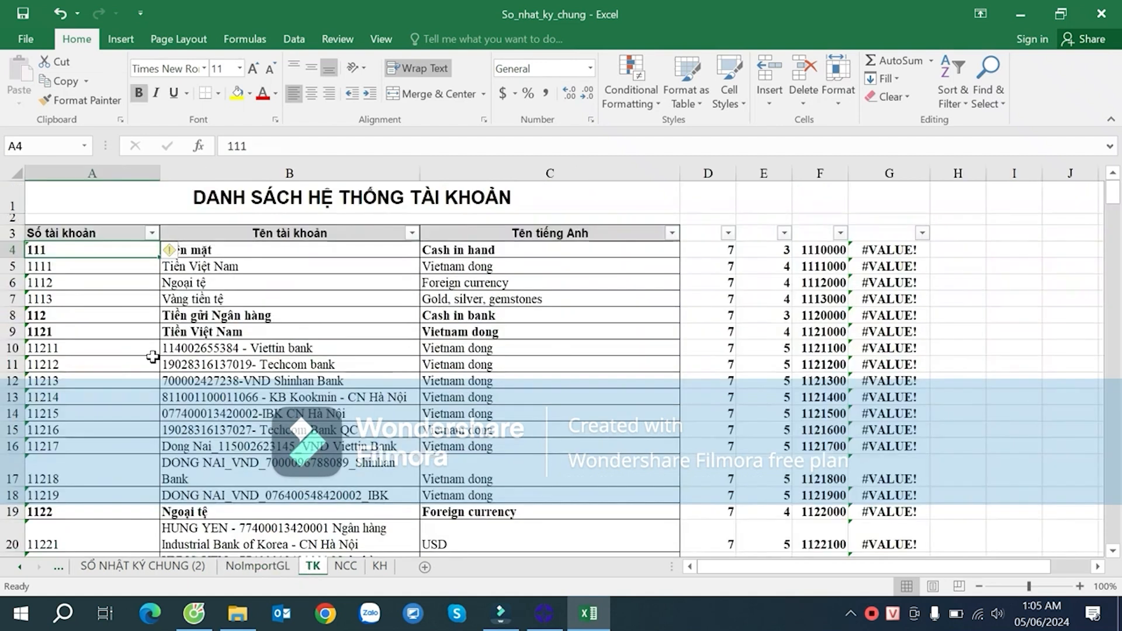
pyautogui.click(67, 269)
pyautogui.hotkey('ctrl', 'c')
pyautogui.hotkey('ctrl', 'pageup')
pyautogui.hotkey('ctrl', 'pageup')
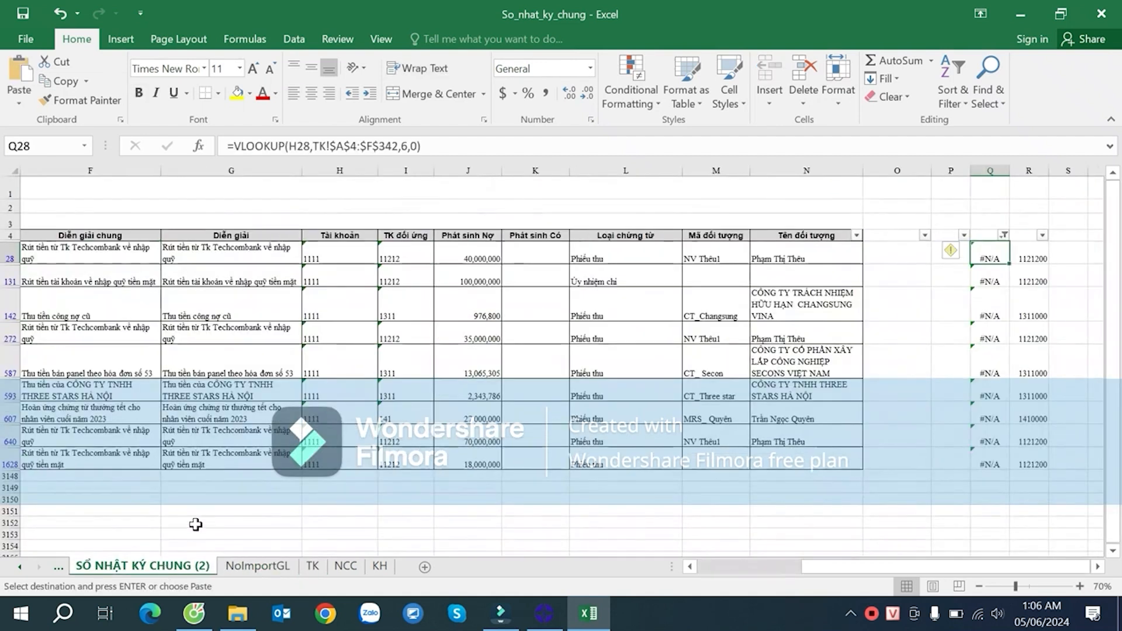
pyautogui.click(351, 253)
pyautogui.hotkey('ctrl', 'v')
pyautogui.click(332, 281)
pyautogui.hotkey('ctrl', 'v')
pyautogui.click(336, 306)
pyautogui.hotkey('ctrl', 'v')
pyautogui.click(336, 338)
pyautogui.hotkey('ctrl', 'v')
pyautogui.click(339, 366)
pyautogui.hotkey('ctrl', 'v')
pyautogui.click(336, 390)
pyautogui.hotkey('ctrl', 'v')
pyautogui.click(333, 413)
pyautogui.hotkey('ctrl', 'v')
pyautogui.click(329, 439)
pyautogui.hotkey('ctrl', 'v')
pyautogui.click(331, 464)
pyautogui.hotkey('ctrl', 'v')
pyautogui.click(807, 437)
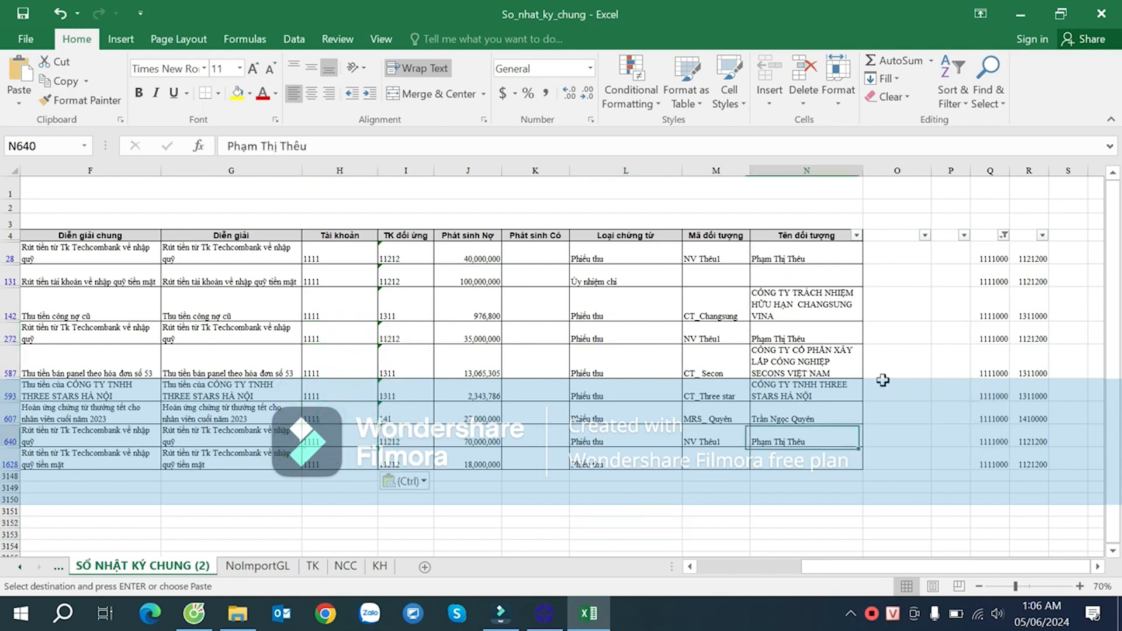
# - Reset the column Q filter so that all journal entries are listed
pyautogui.click(1000, 236)
pyautogui.click(941, 407)
pyautogui.click(1010, 493)
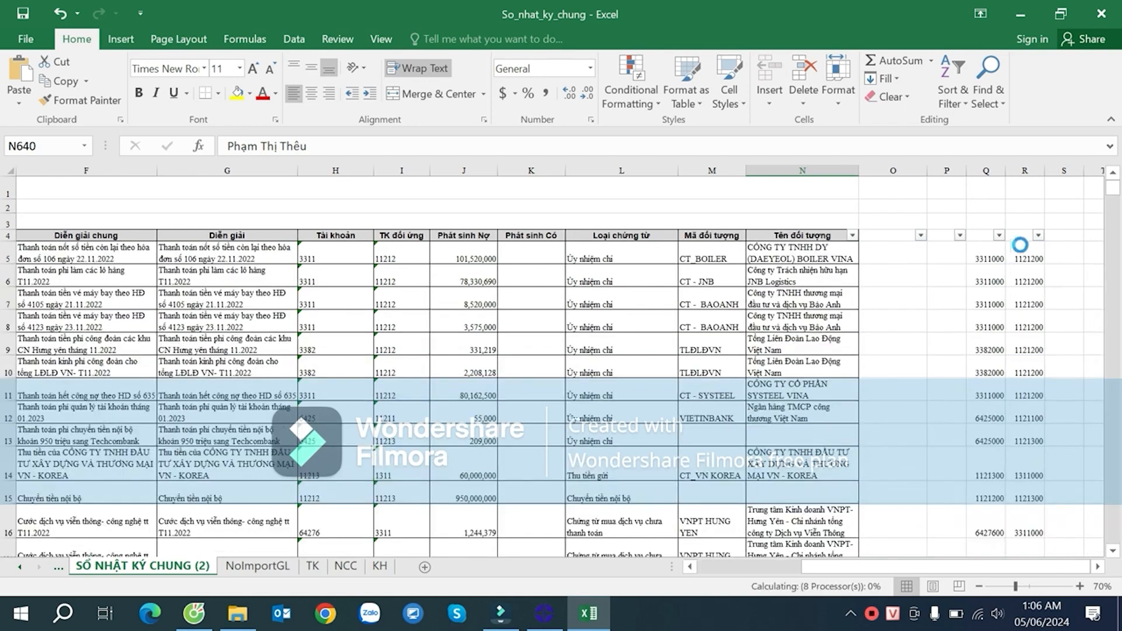
# - Filter lookup column R of the journal to show only the #N/A rows
pyautogui.click(1039, 236)
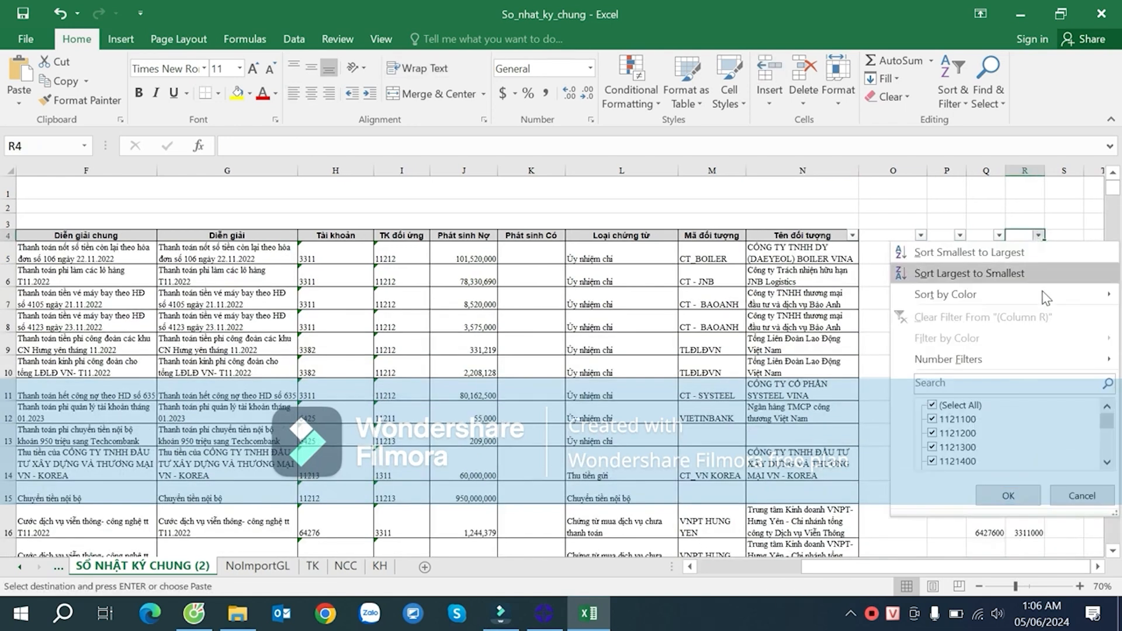
pyautogui.click(962, 406)
pyautogui.scroll(-10, 1108, 462)
pyautogui.click(950, 466)
pyautogui.click(1009, 496)
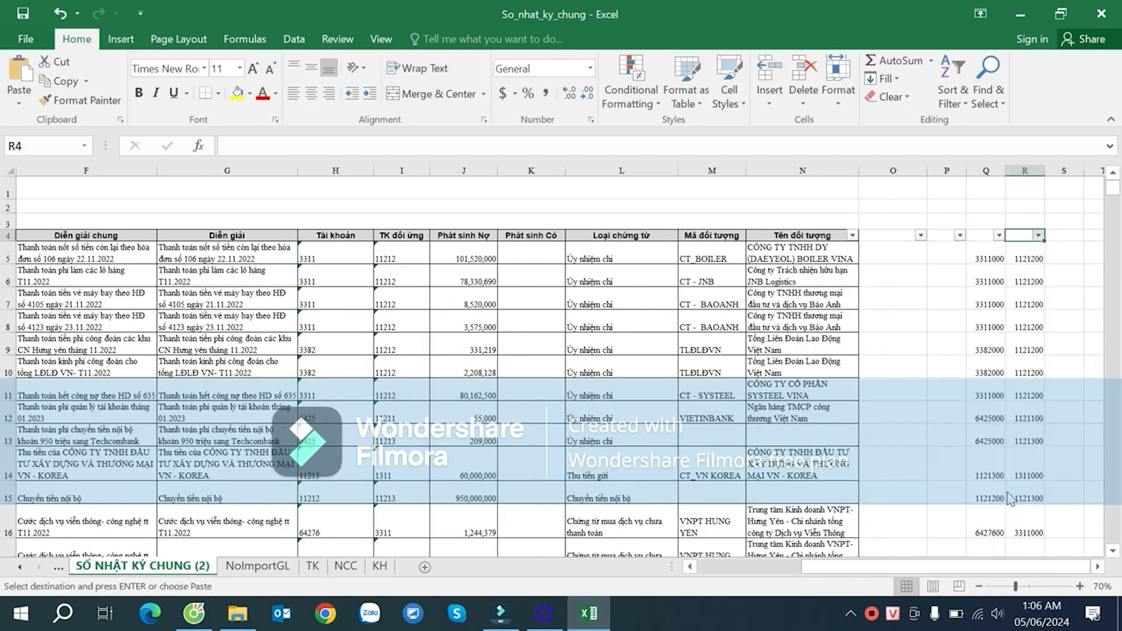
pyautogui.click(371, 308)
pyautogui.click(398, 365)
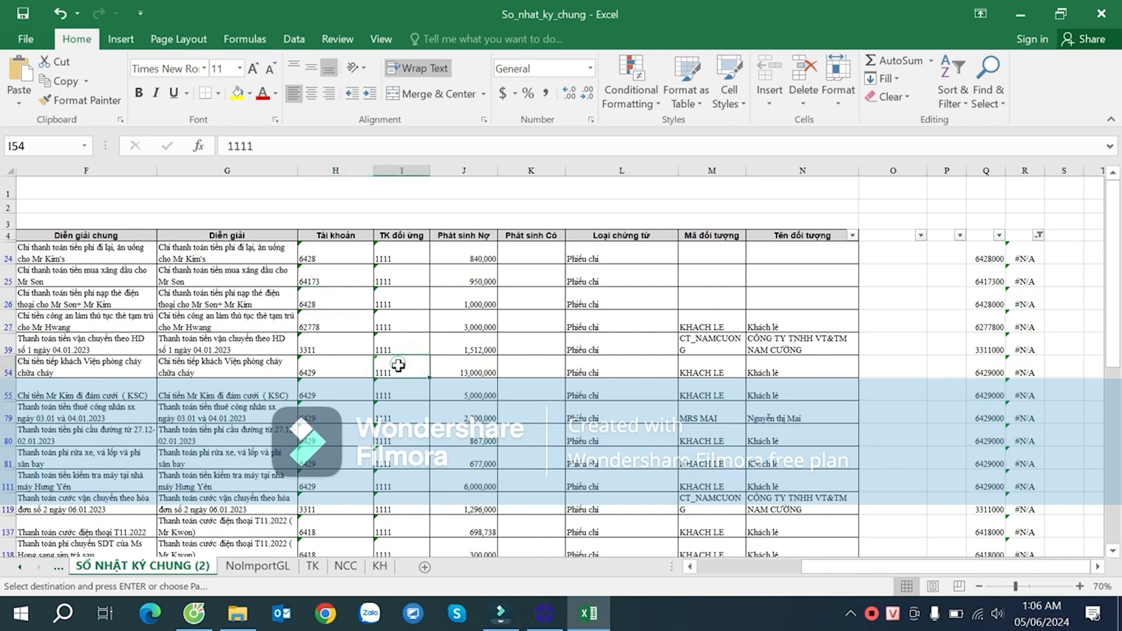
# - Replace all occurrences of 1111 with 1111 in the filtered TK đối ứng cells, from I24 down to the last entry
pyautogui.scroll(-15, 400, 364)
pyautogui.scroll(20, 400, 364)
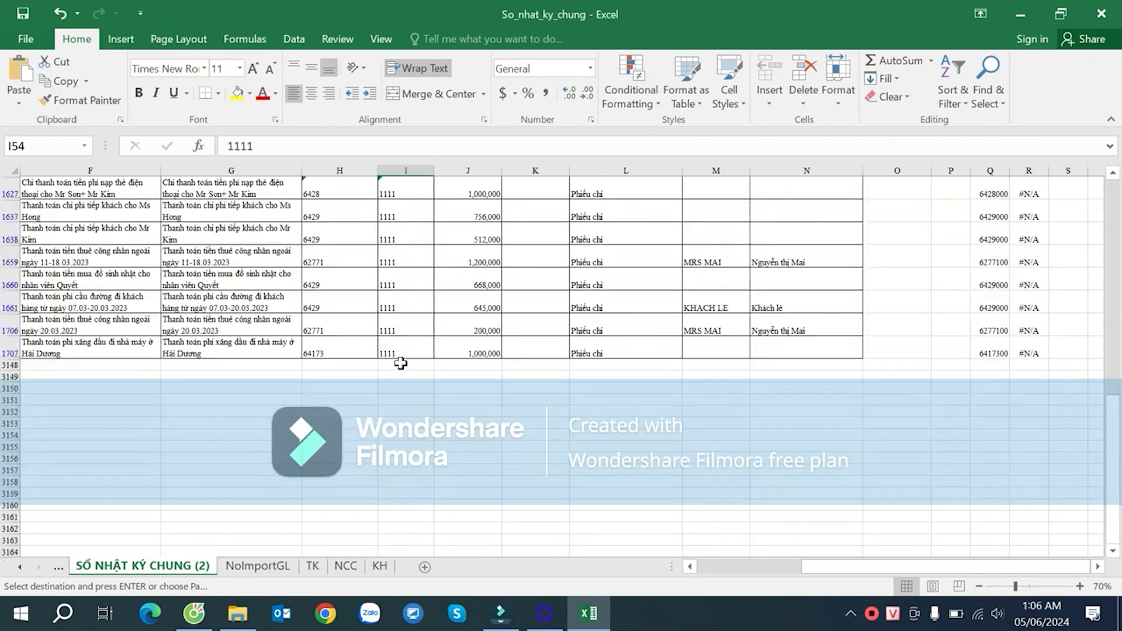
pyautogui.scroll(5, 415, 228)
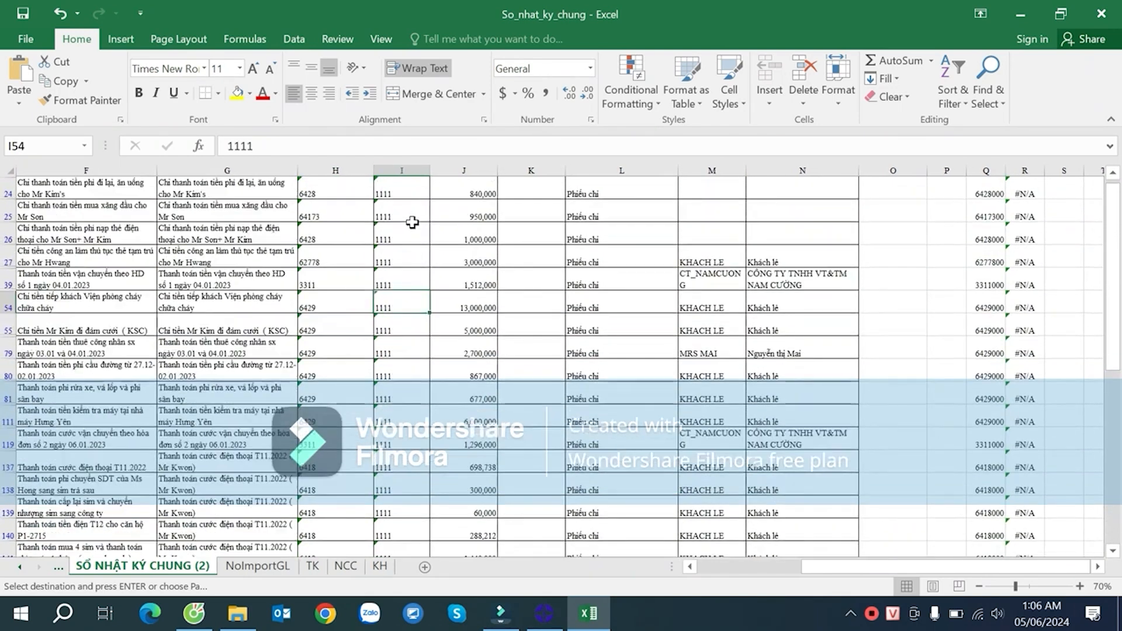
pyautogui.click(413, 257)
pyautogui.scroll(-5, 433, 351)
pyautogui.scroll(-15, 433, 363)
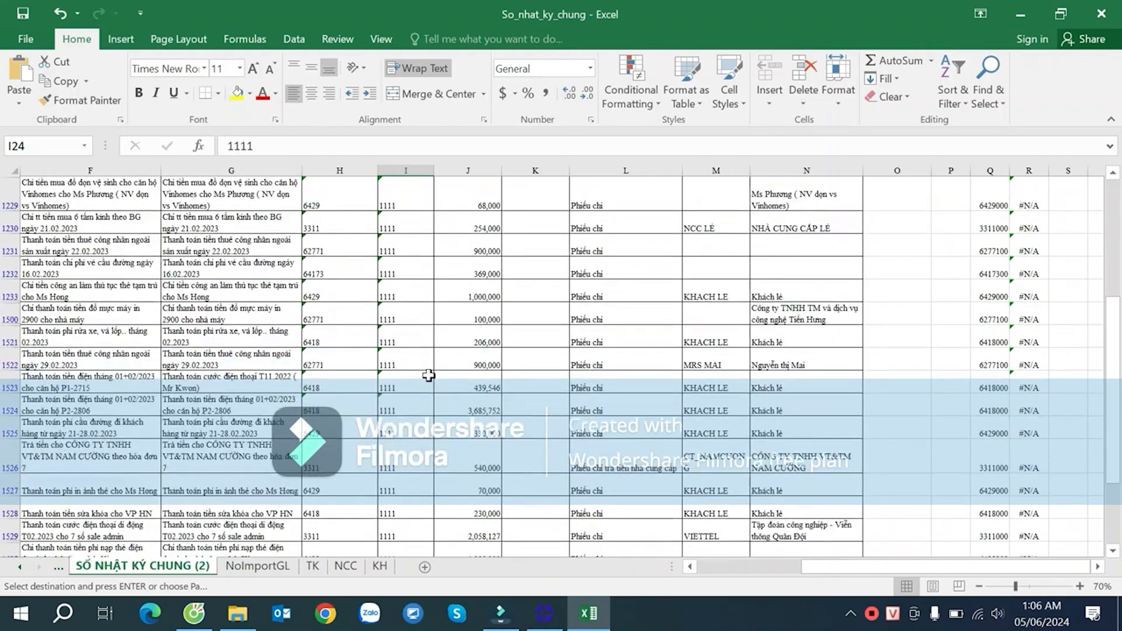
pyautogui.keyDown('shift'); pyautogui.click(403, 280); pyautogui.keyUp('shift')
pyautogui.scroll(15, 497, 292)
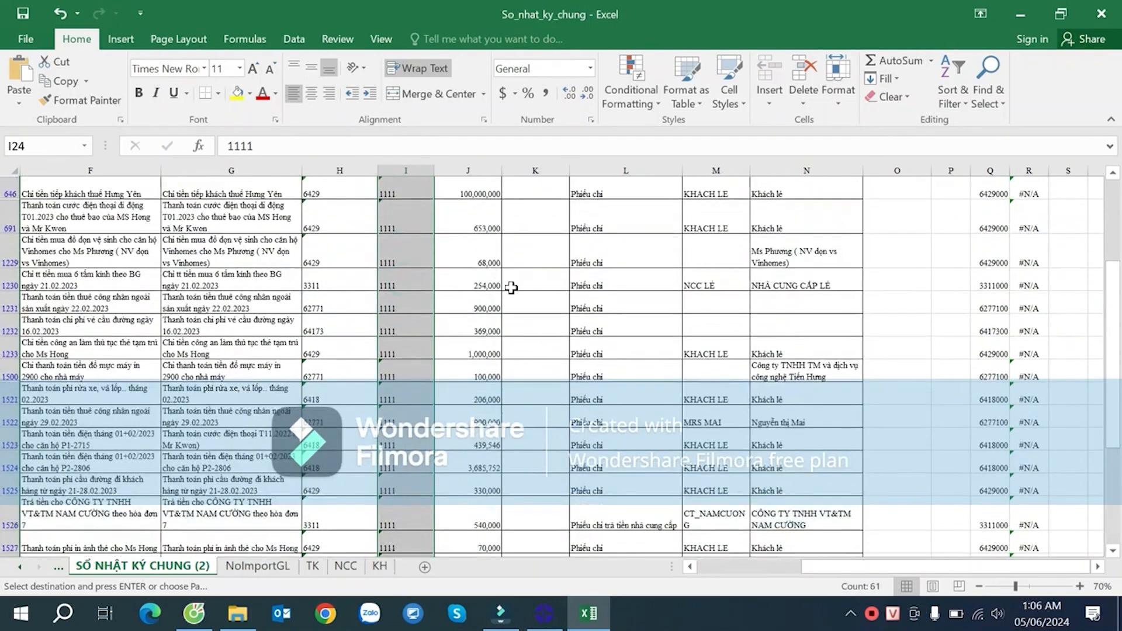
pyautogui.scroll(4, 527, 302)
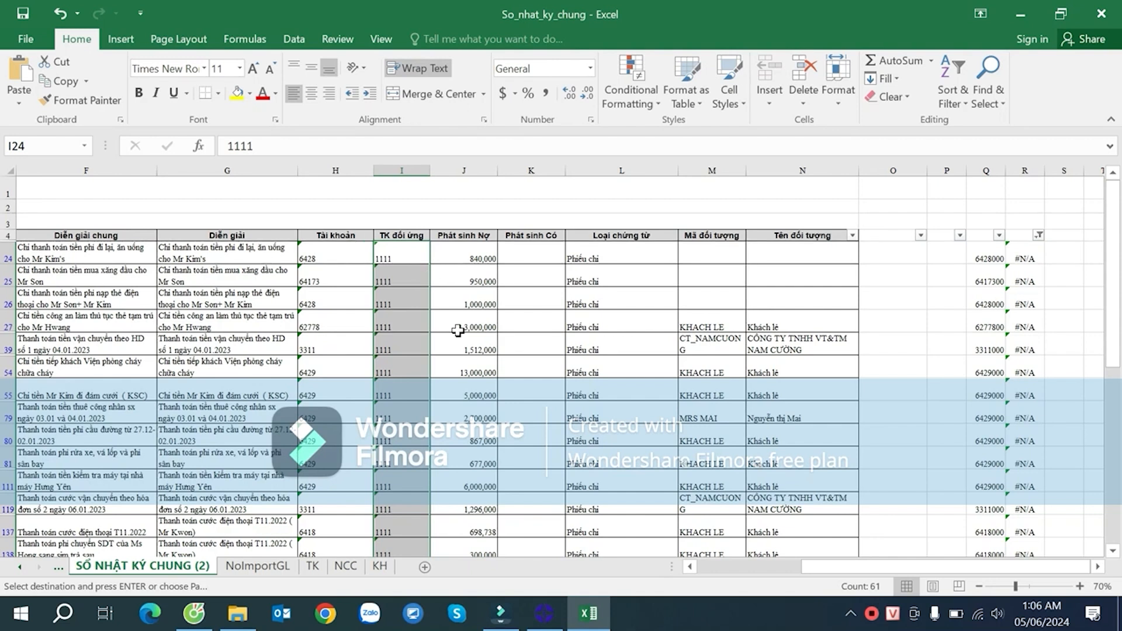
pyautogui.scroll(-12, 458, 310)
pyautogui.scroll(12, 459, 332)
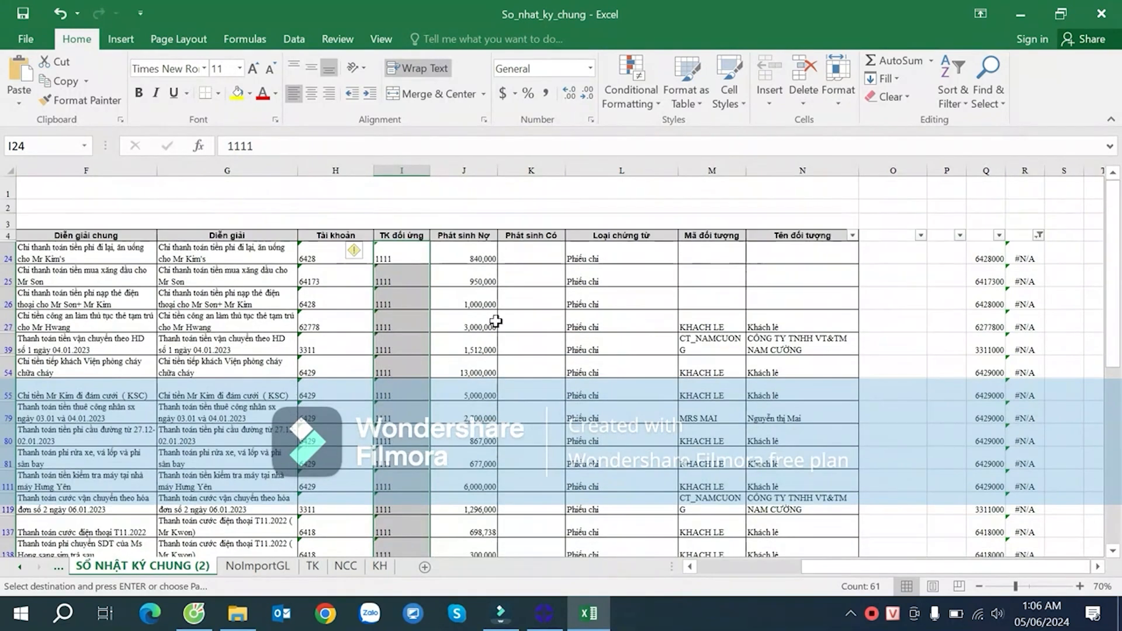
pyautogui.hotkey('ctrl', 'f')
pyautogui.write('1111')
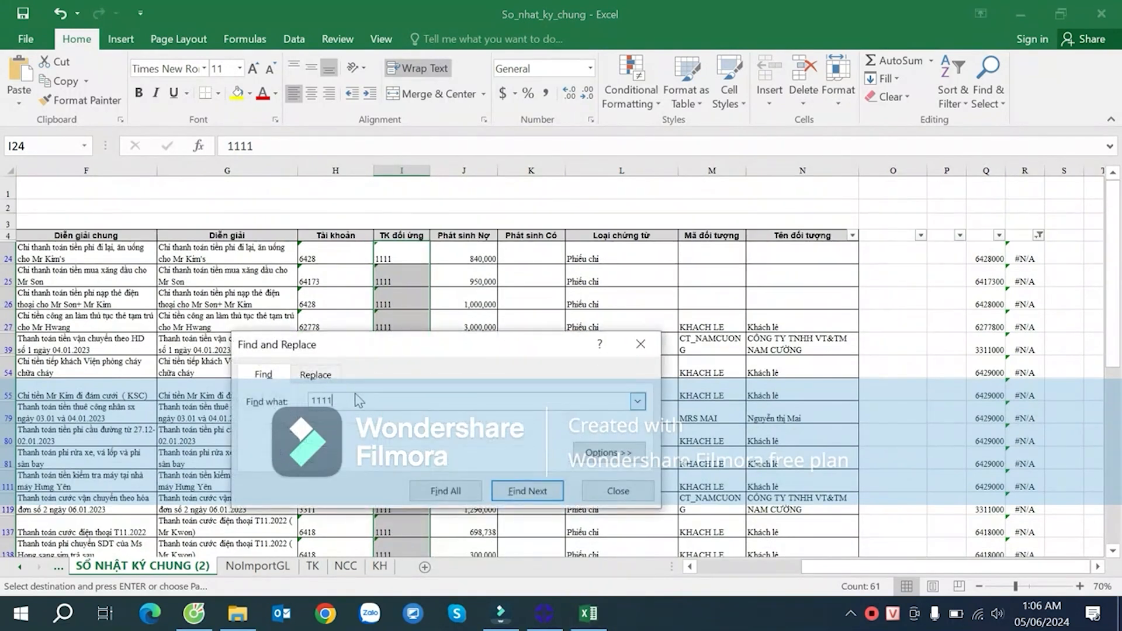
pyautogui.moveTo(411, 351); pyautogui.dragTo(560, 316)
pyautogui.click(466, 340)
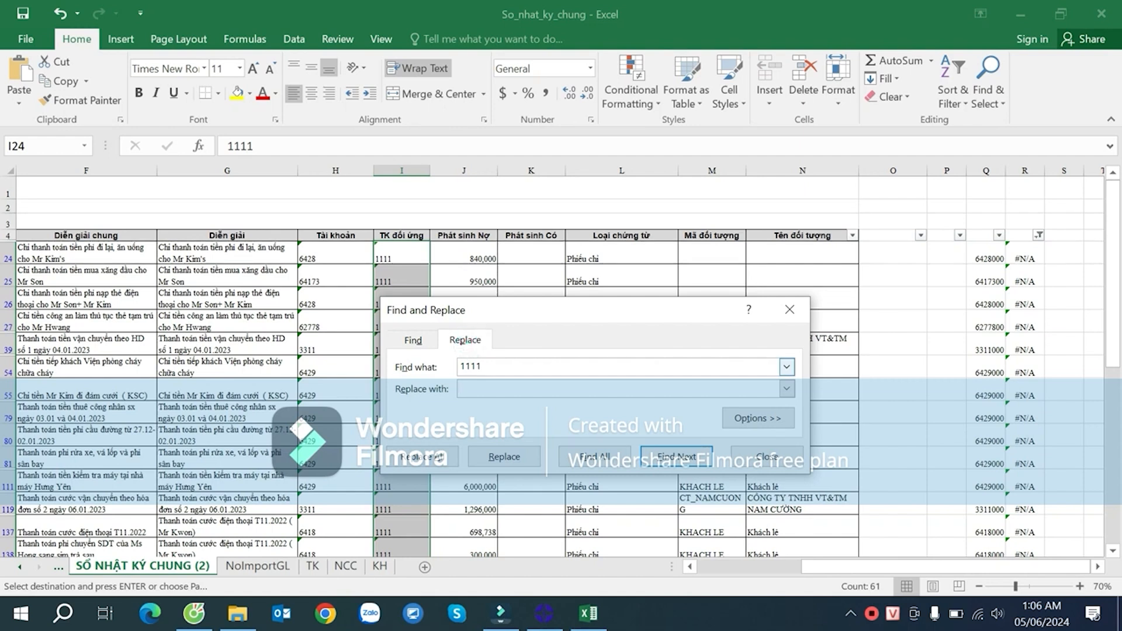
pyautogui.write('1111')
pyautogui.click(422, 456)
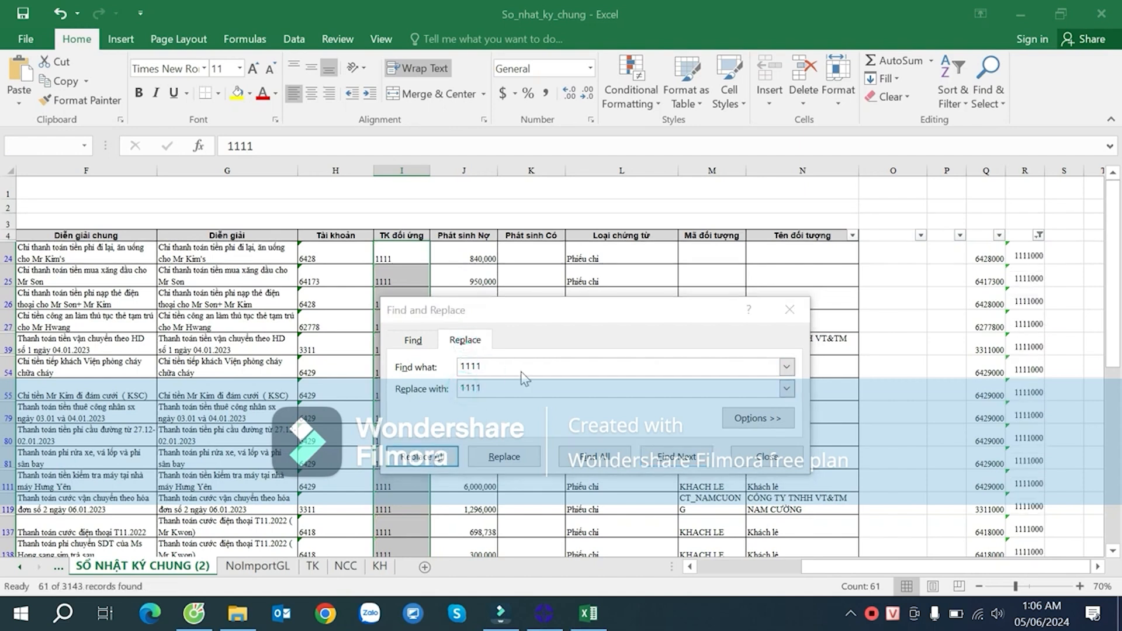
pyautogui.click(570, 358)
pyautogui.press('Escape')
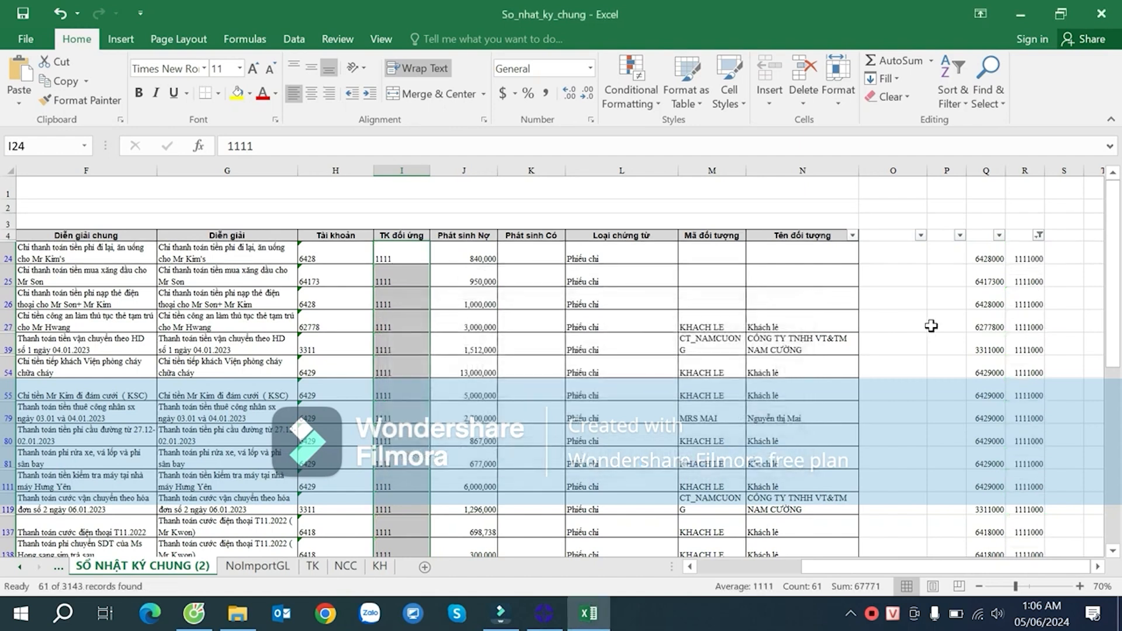
# - Reset the column R filter so that every journal entry is listed
pyautogui.click(938, 325)
pyautogui.click(1039, 235)
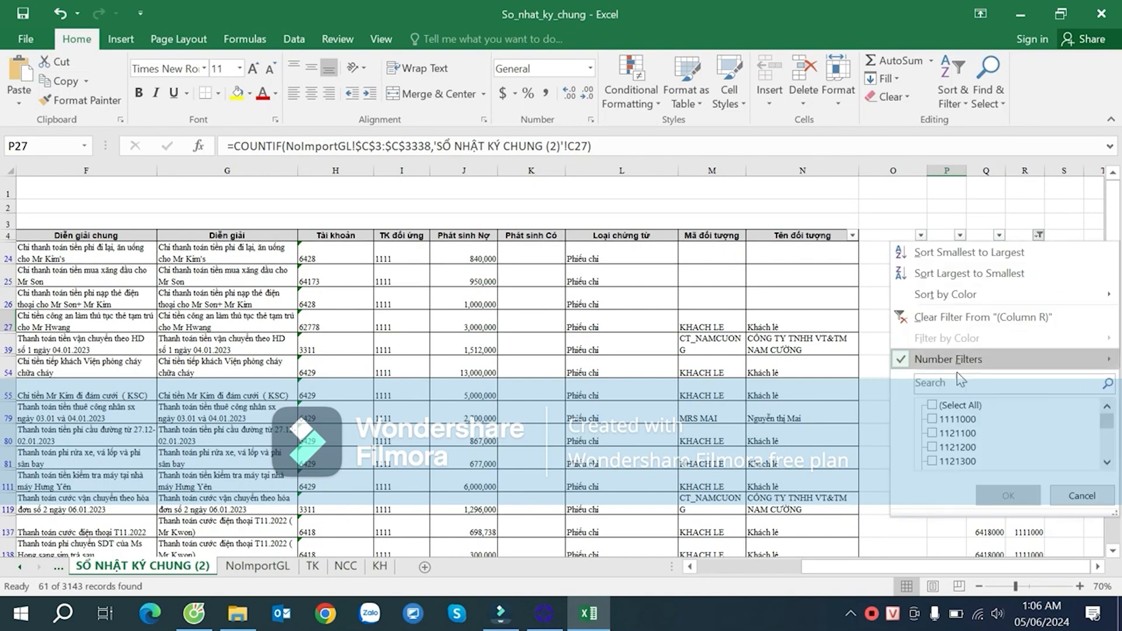
pyautogui.click(1107, 462)
pyautogui.moveTo(1107, 447); pyautogui.dragTo(1102, 417)
pyautogui.click(975, 408)
pyautogui.click(1007, 495)
pyautogui.click(690, 259)
pyautogui.click(992, 254)
pyautogui.press('Right')
pyautogui.press('Right')
pyautogui.press('Right')
pyautogui.press('Right')
pyautogui.click(927, 259)
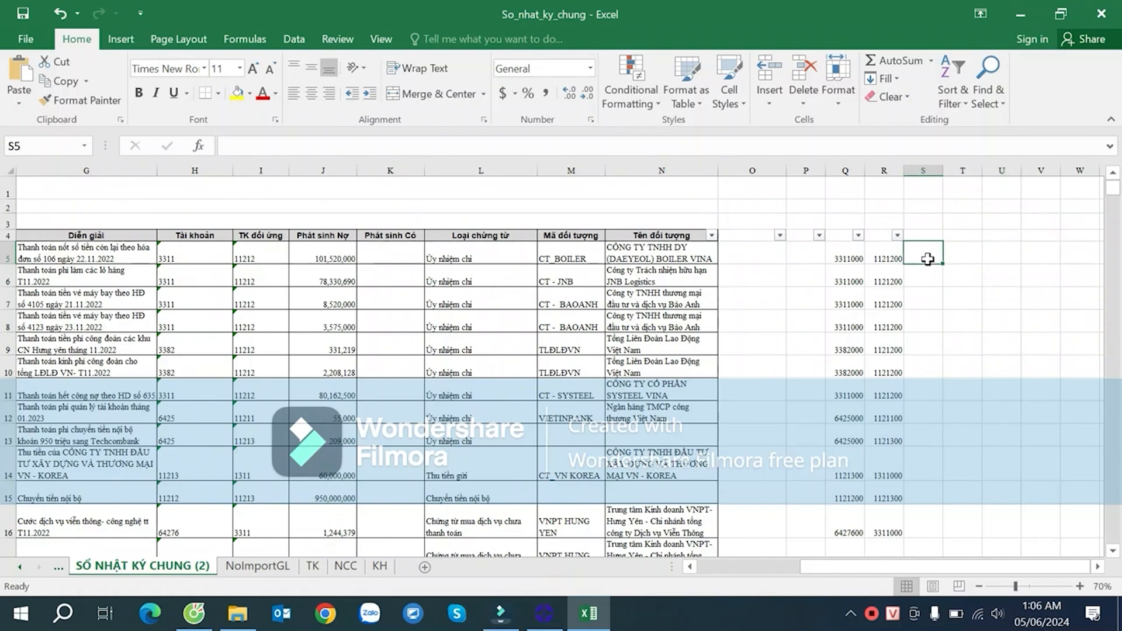
pyautogui.write('=VLOOKUP(')
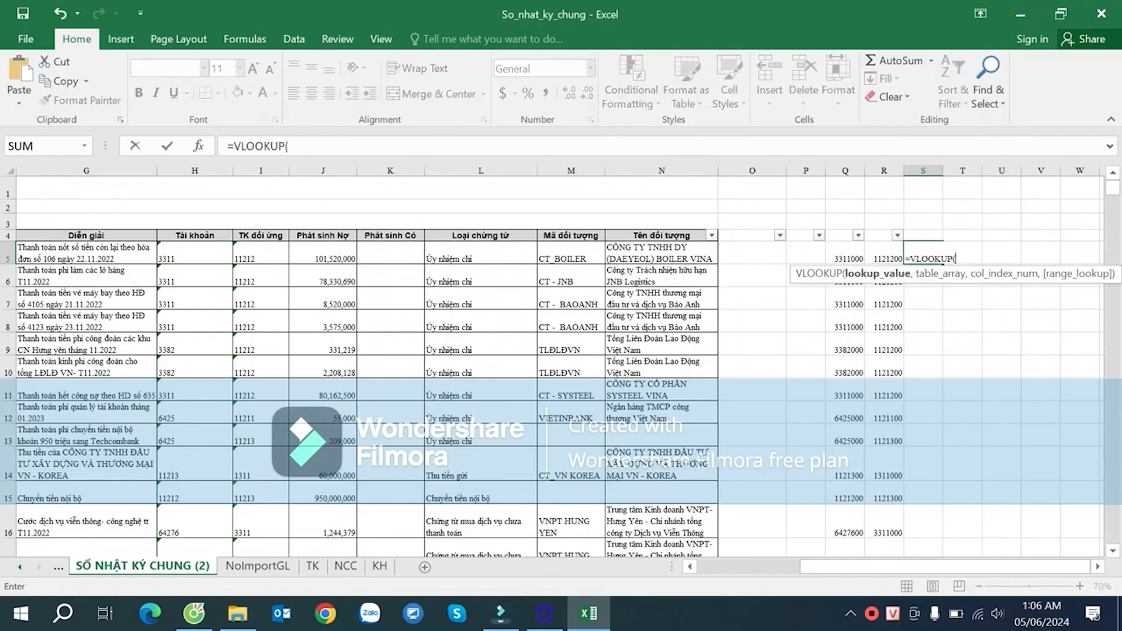
pyautogui.click(567, 254)
pyautogui.write(',')
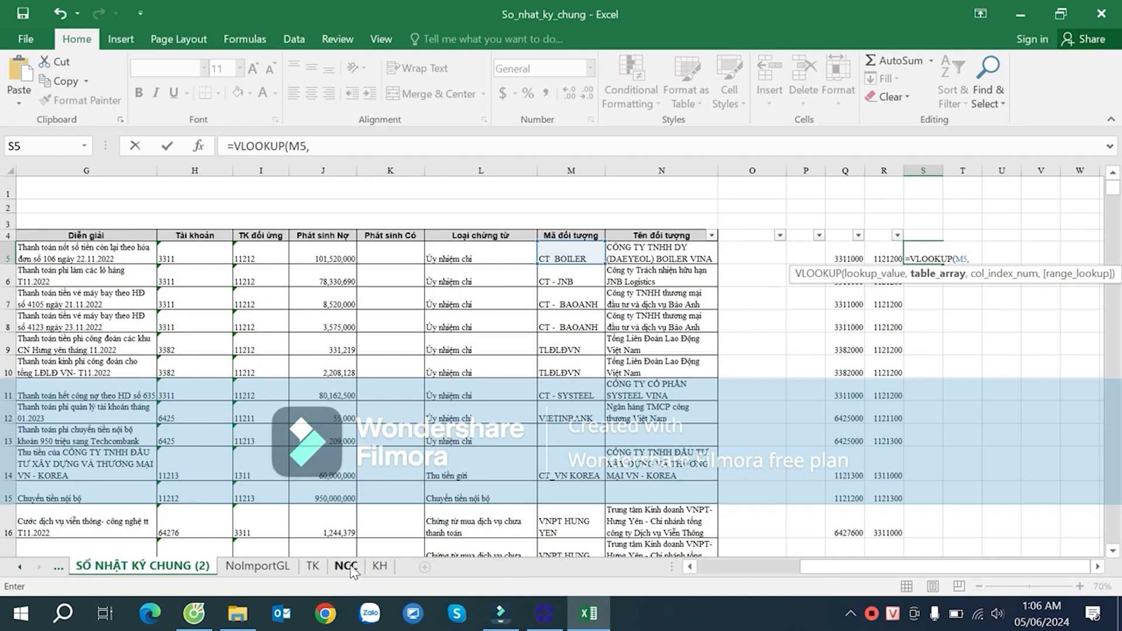
pyautogui.press('Escape')
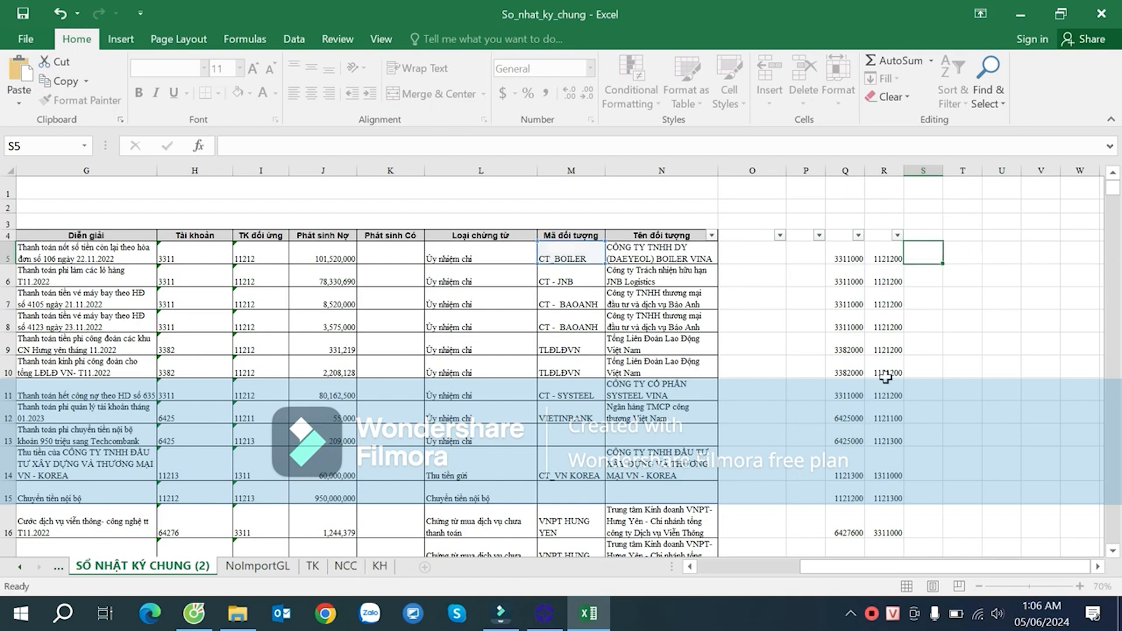
# - Examine how the Mã đối tượng codes in column M relate to the accounts in the Tài khoản and TK đối ứng columns
pyautogui.click(587, 254)
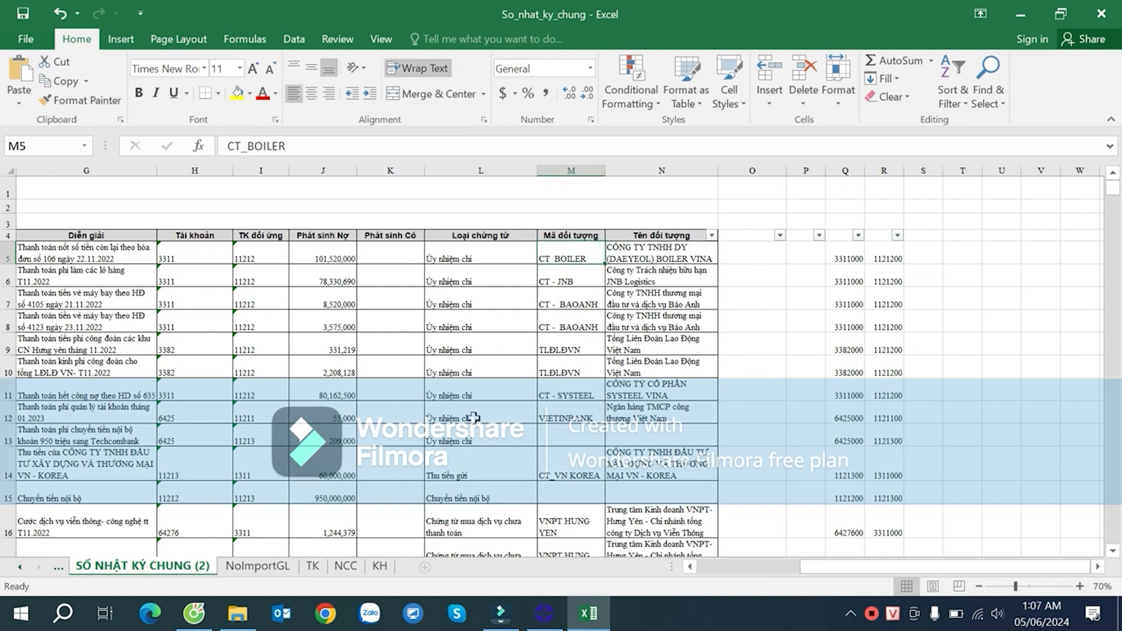
pyautogui.click(197, 253)
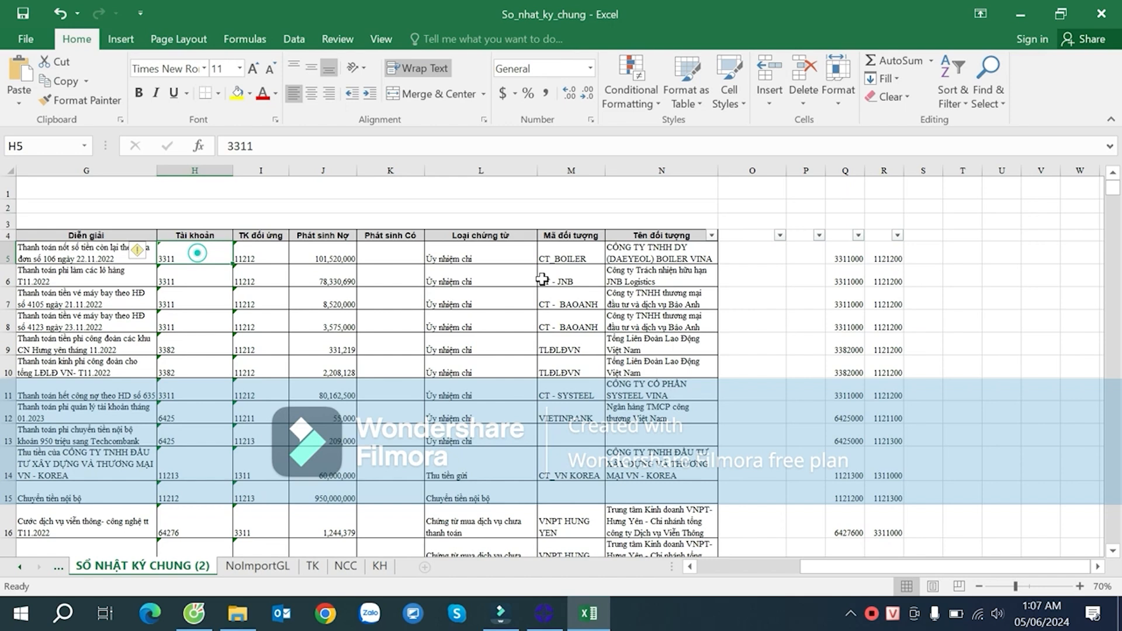
pyautogui.click(580, 264)
pyautogui.moveTo(178, 283); pyautogui.dragTo(185, 316)
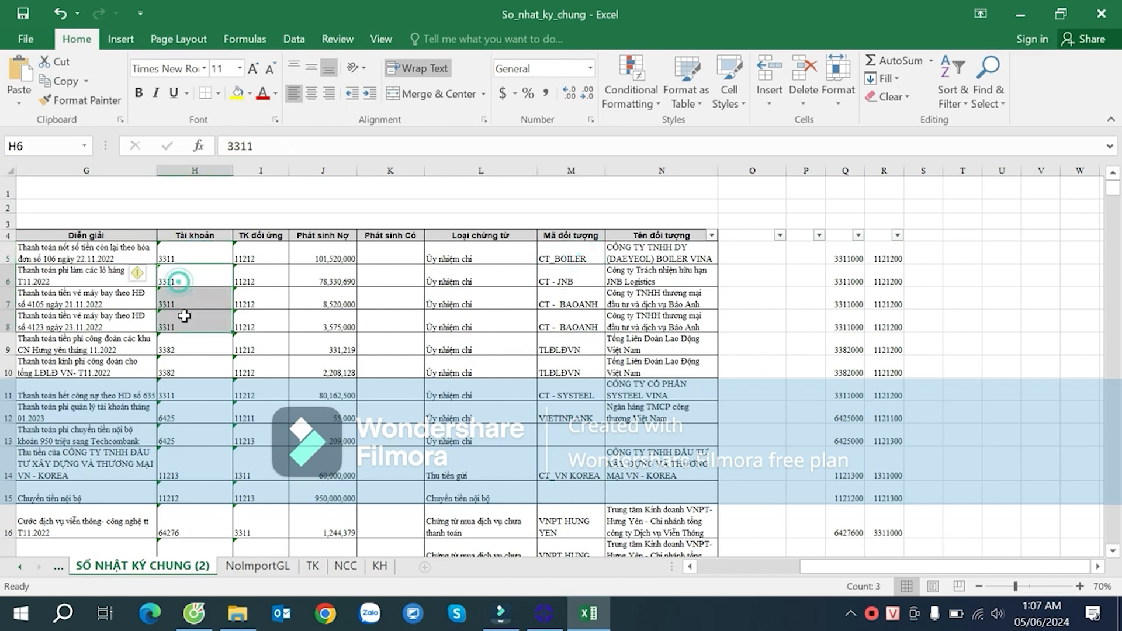
pyautogui.click(581, 318)
pyautogui.moveTo(577, 251); pyautogui.dragTo(573, 297)
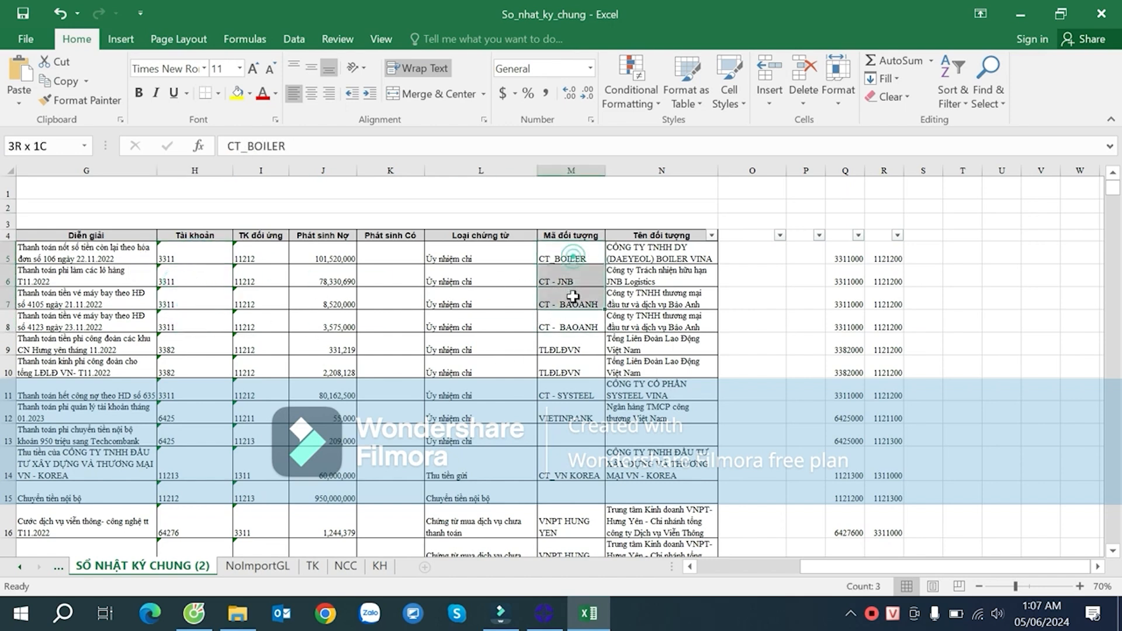
pyautogui.click(216, 392)
pyautogui.scroll(-4, 232, 400)
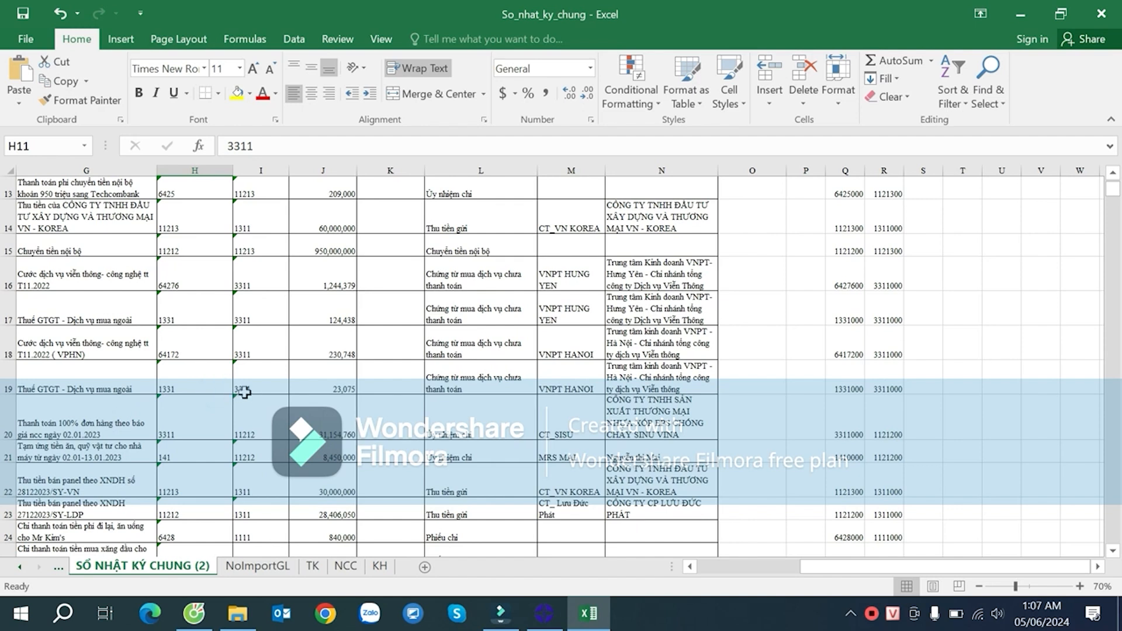
pyautogui.scroll(-4, 259, 376)
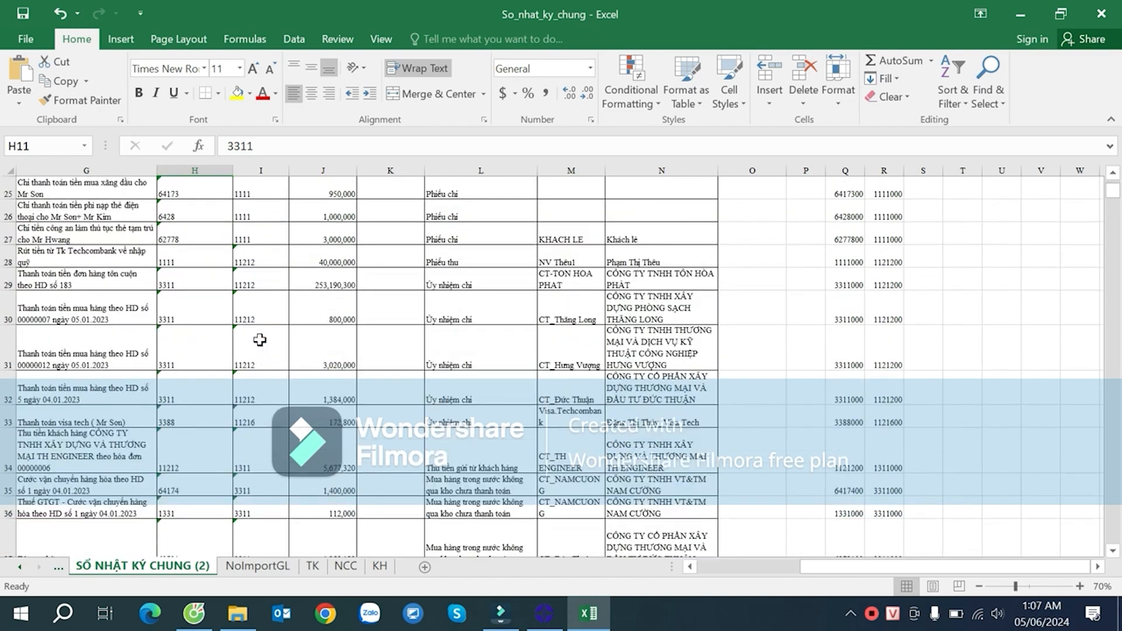
pyautogui.scroll(8, 239, 343)
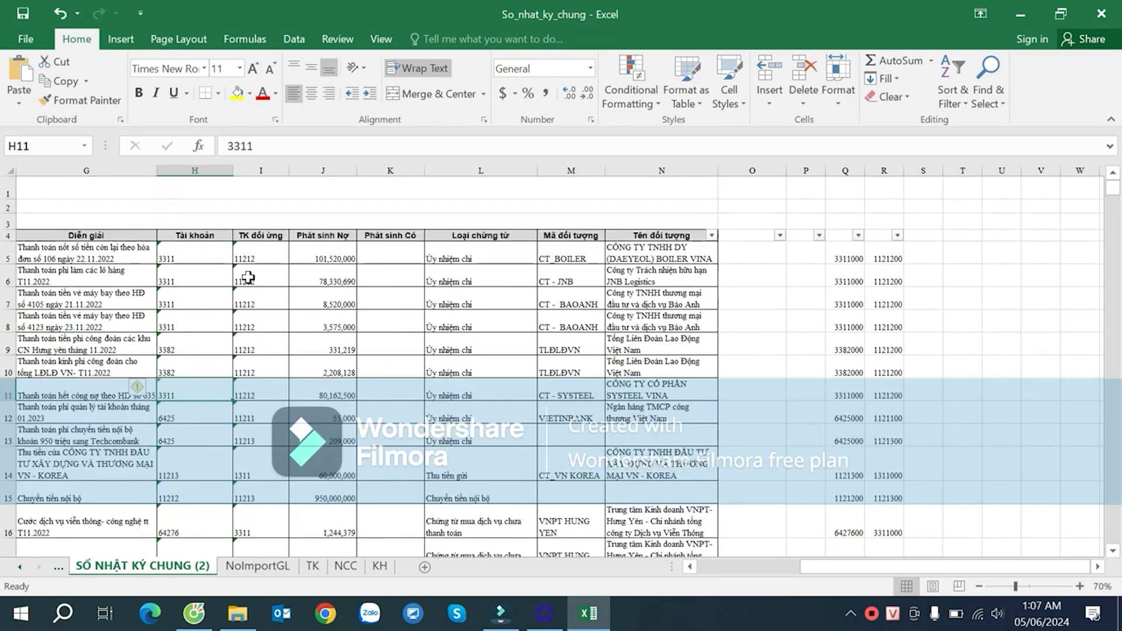
# - Remove the existing filter from the journal's header row
pyautogui.click(221, 235)
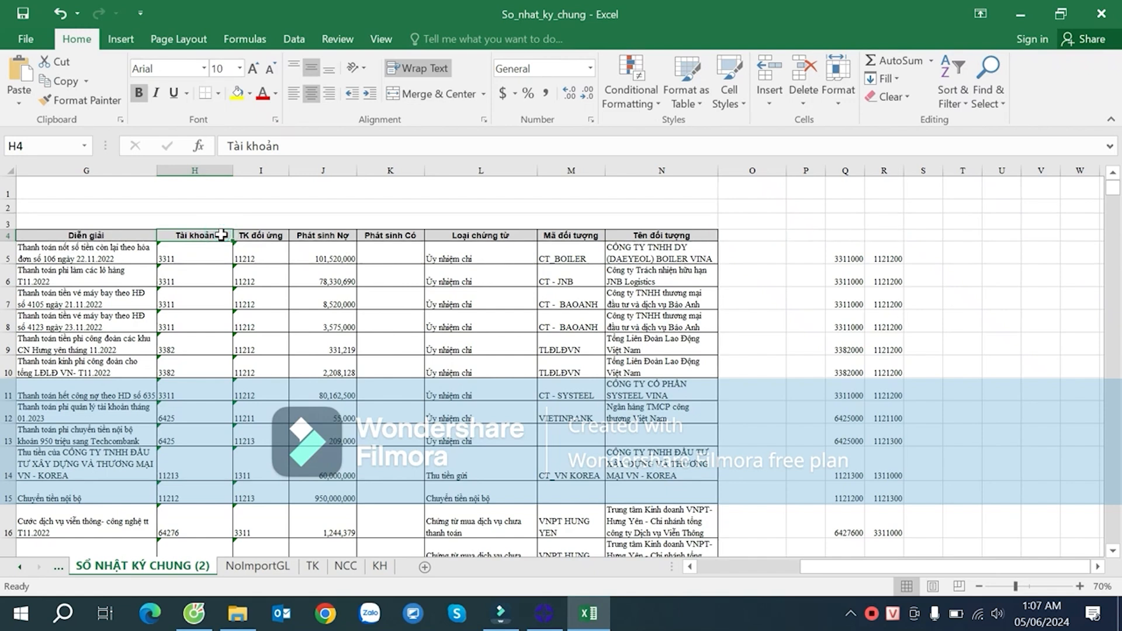
pyautogui.hscroll(-3, 221, 235)
pyautogui.hscroll(-1, 221, 235)
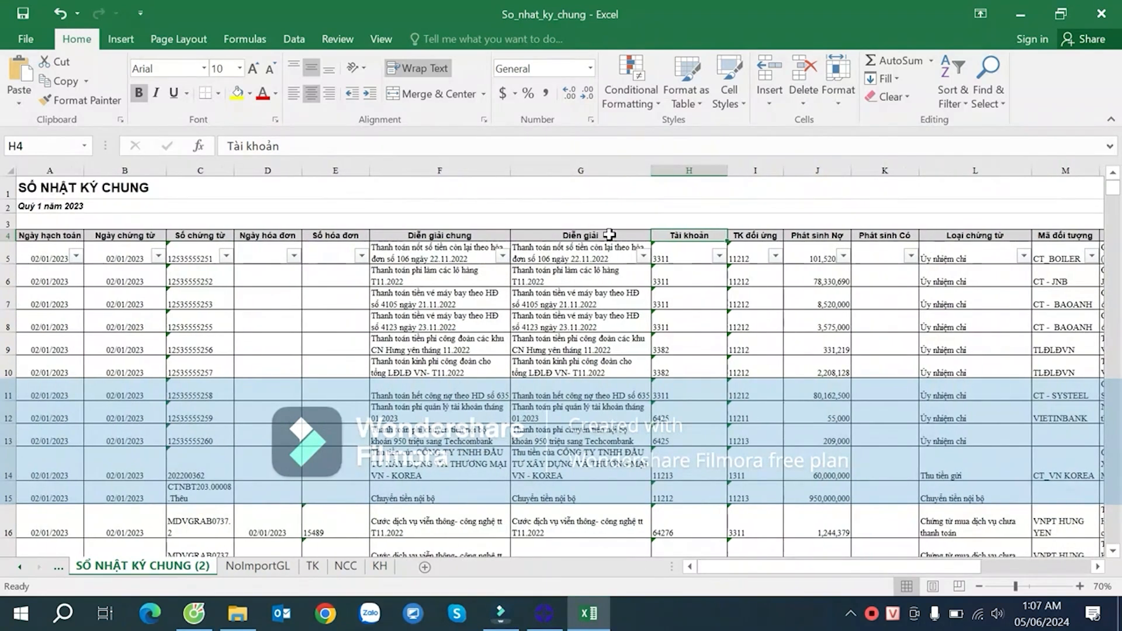
pyautogui.click(864, 304)
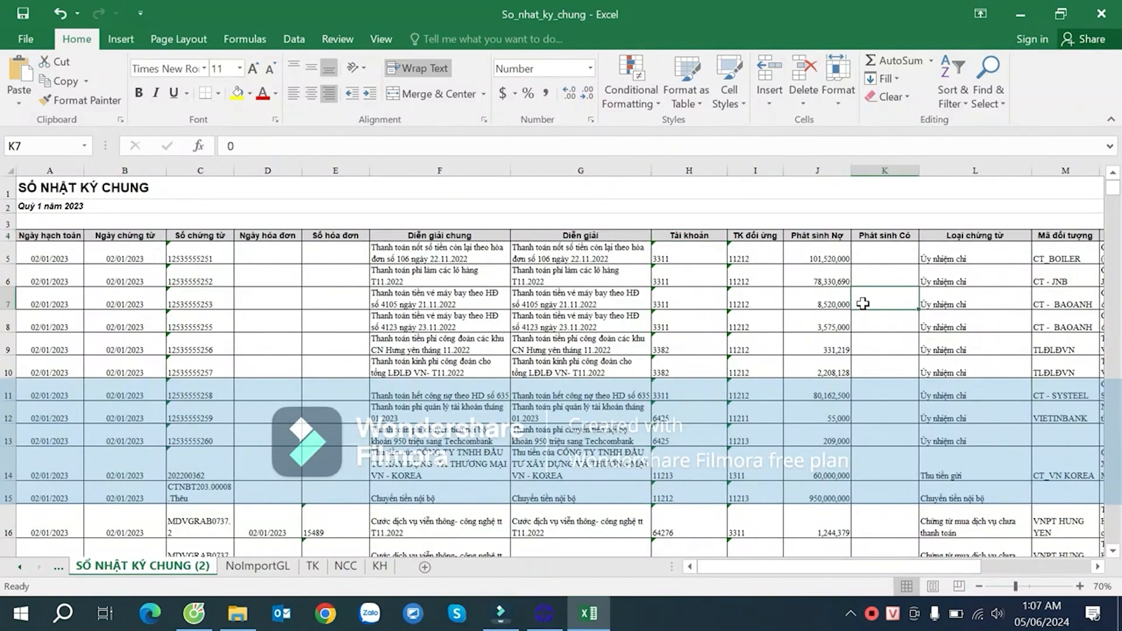
pyautogui.click(699, 234)
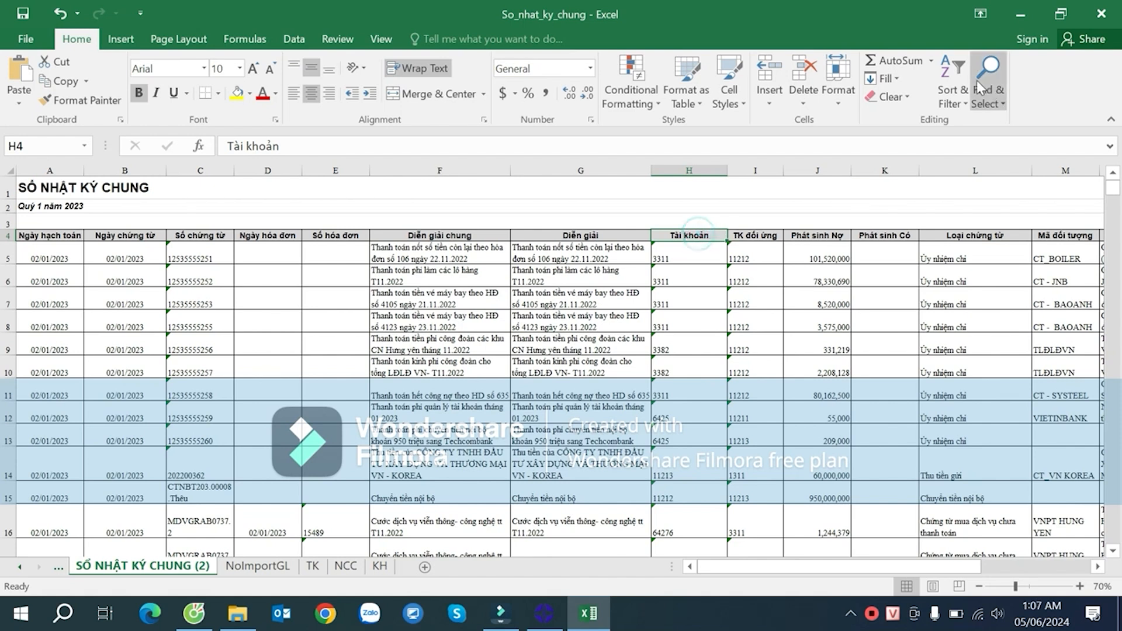
pyautogui.click(959, 85)
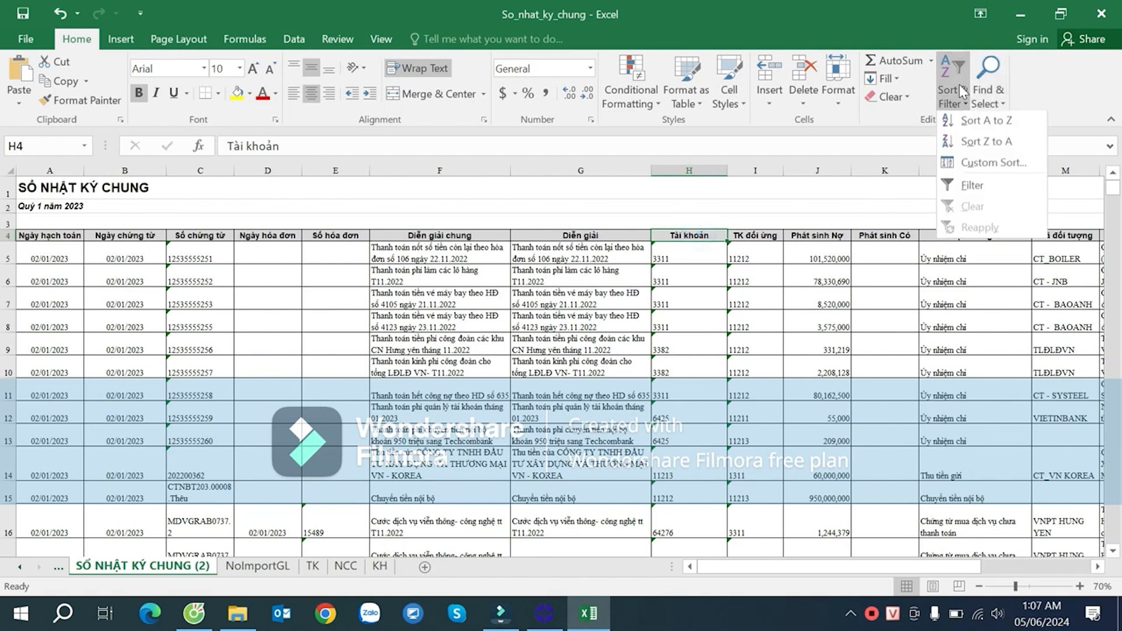
pyautogui.click(983, 184)
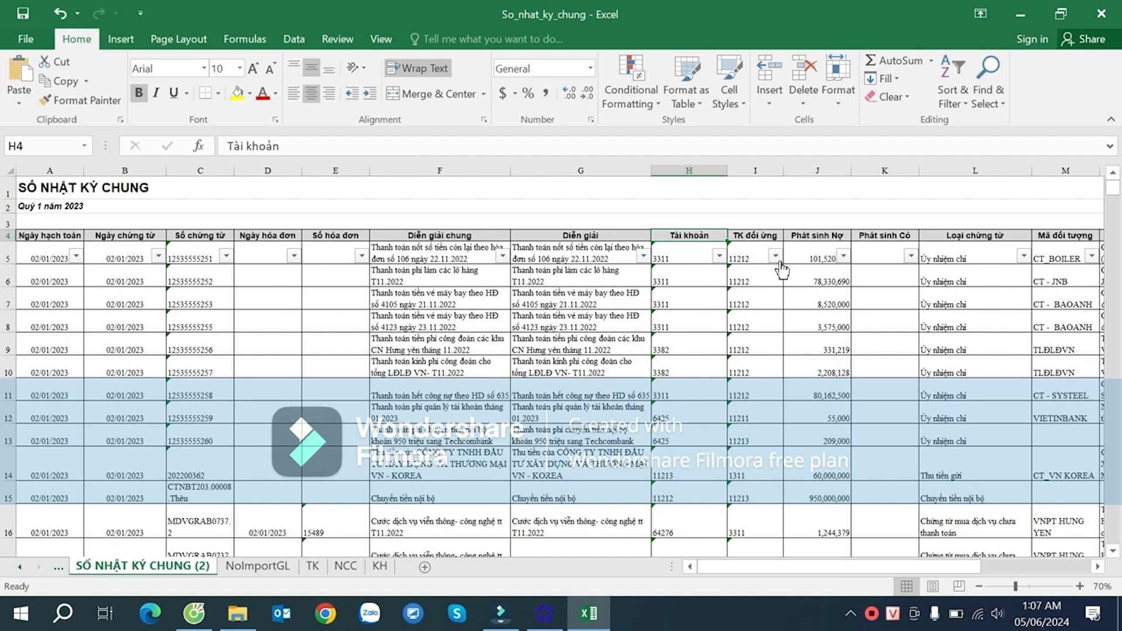
pyautogui.hotkey('ctrl', 'shift', 'l')
pyautogui.press('Up')
pyautogui.press('Down')
pyautogui.press('Left')
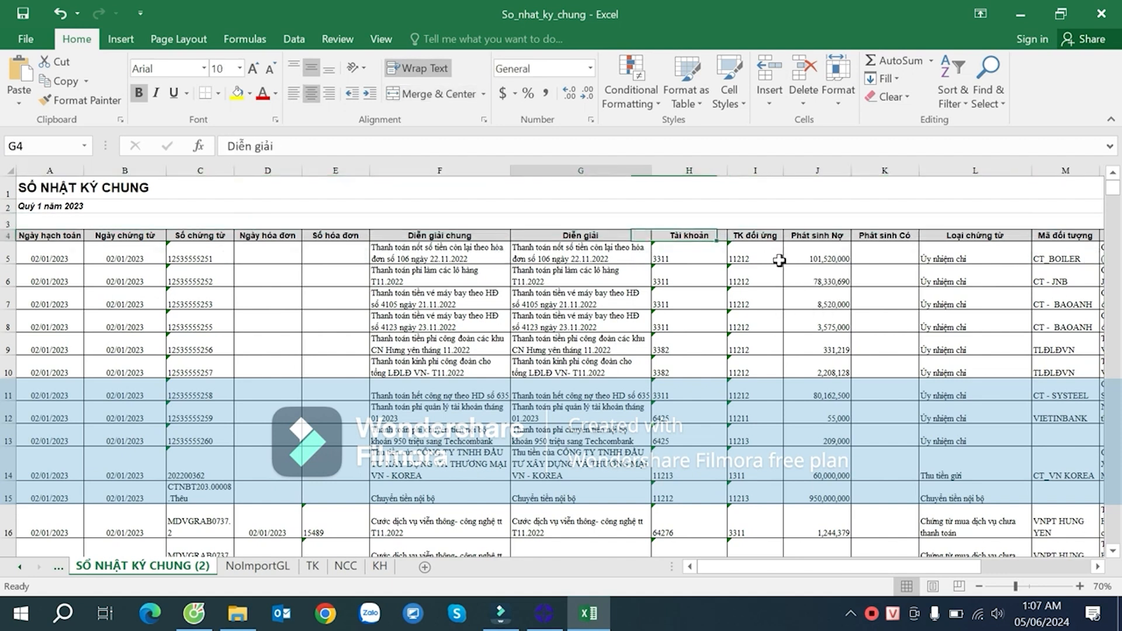
# - Turn on filtering for the whole journal header row 4, from column A through column U
pyautogui.press('Home')
pyautogui.hotkey('ctrl', 'shift', 'Right')
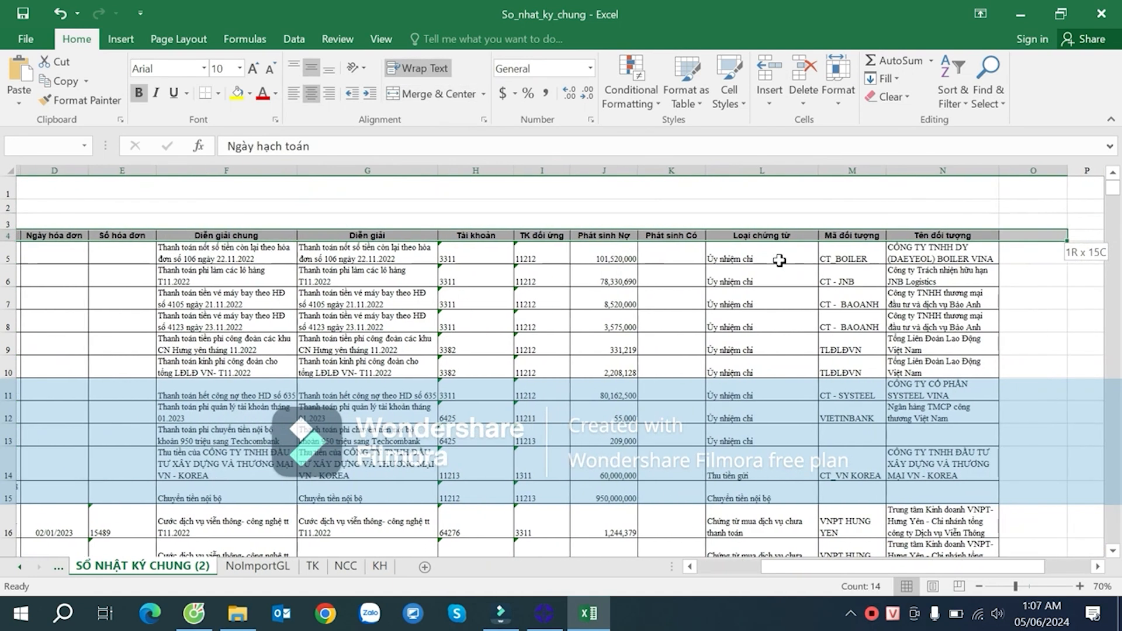
pyautogui.hotkey('shift', 'Right')
pyautogui.hotkey('shift', 'Right')
pyautogui.hotkey('shift', 'Right')
pyautogui.hotkey('shift', 'Right')
pyautogui.hotkey('shift', 'Right')
pyautogui.hotkey('shift', 'Right')
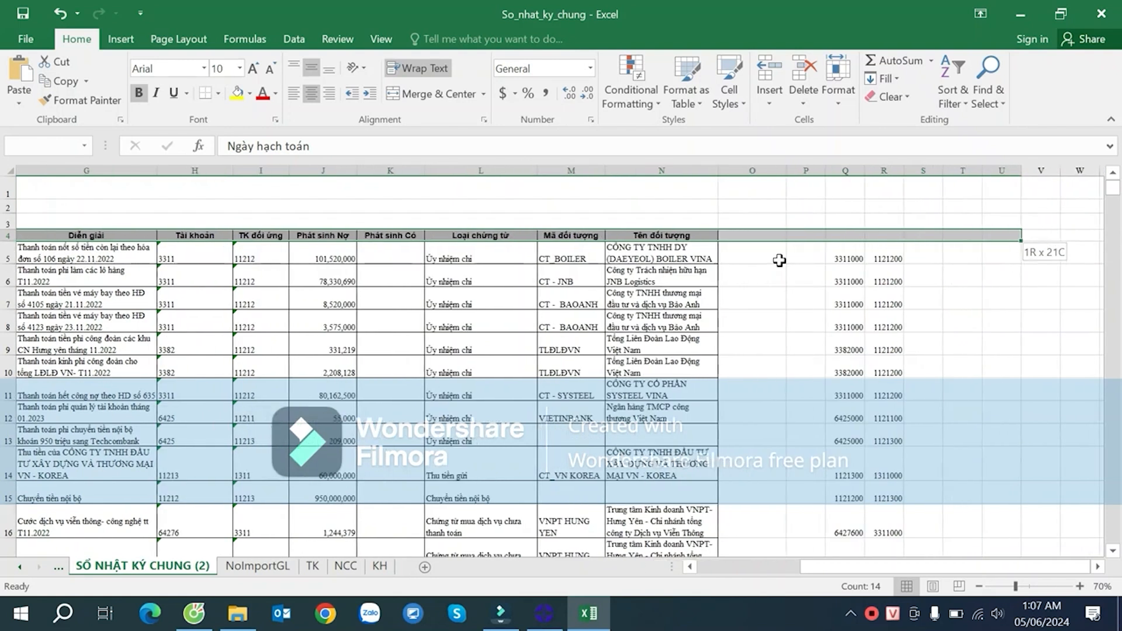
pyautogui.hotkey('ctrl', 'shift', 'l')
pyautogui.click(898, 279)
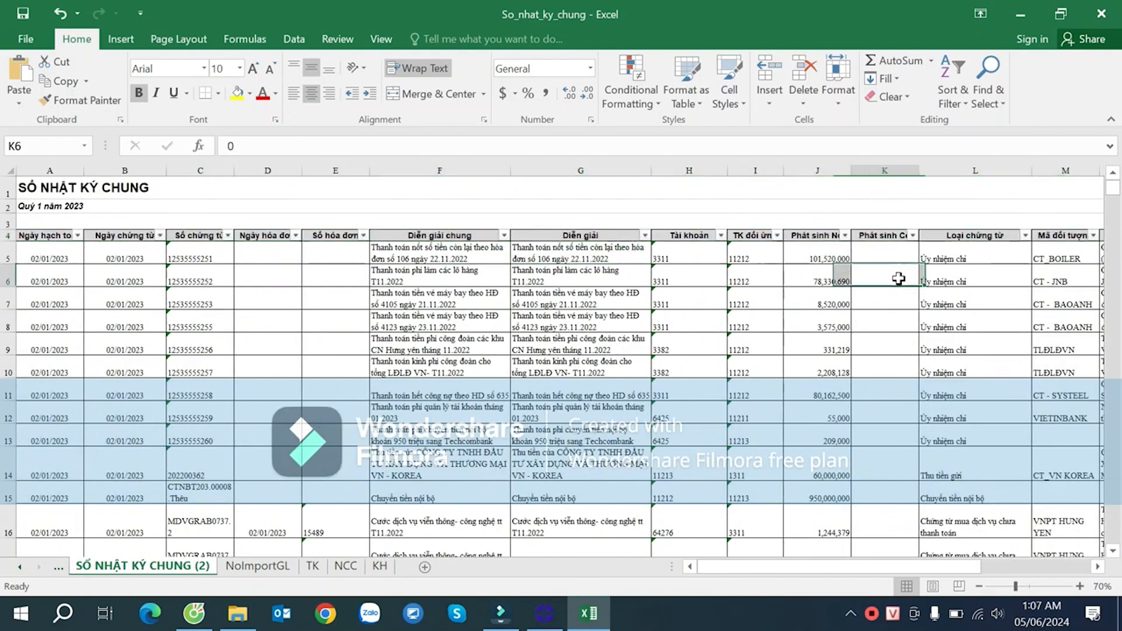
# - Filter the Tài khoản column to account 3311 and inspect the object codes of those entries
pyautogui.press('Right')
pyautogui.press('Right')
pyautogui.press('Right')
pyautogui.press('Right')
pyautogui.click(534, 272)
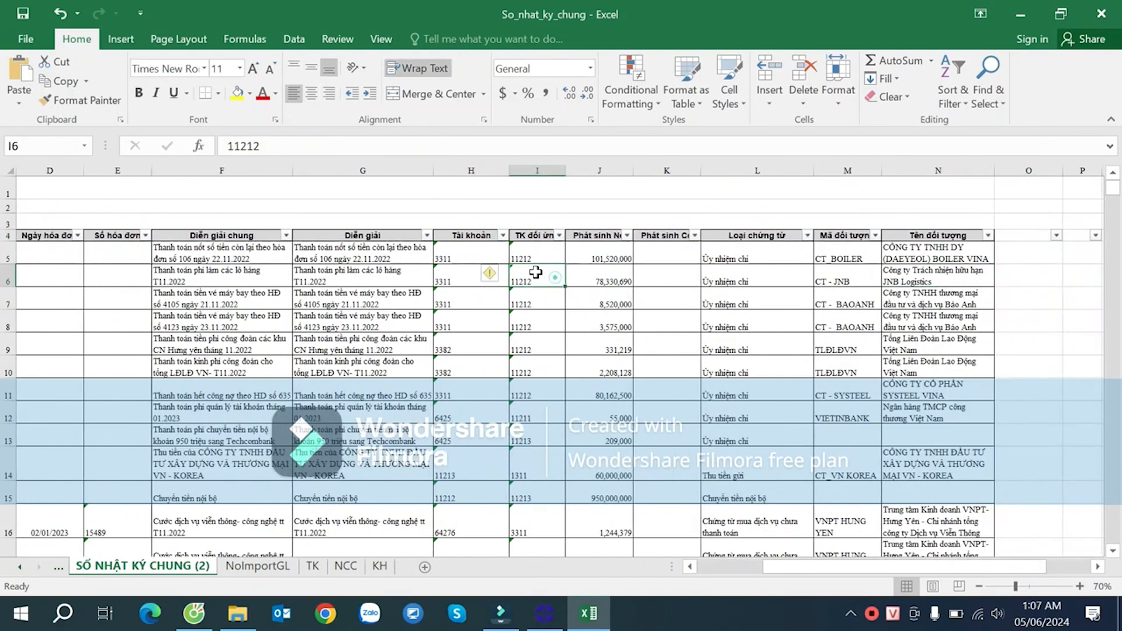
pyautogui.click(501, 235)
pyautogui.click(556, 405)
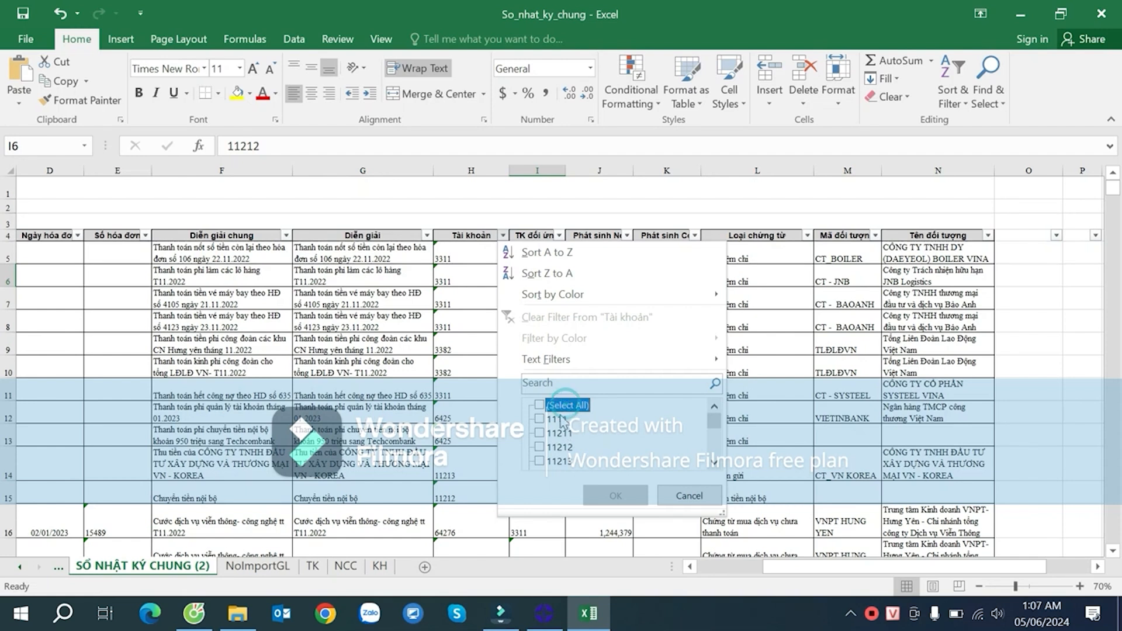
pyautogui.click(553, 386)
pyautogui.write('331')
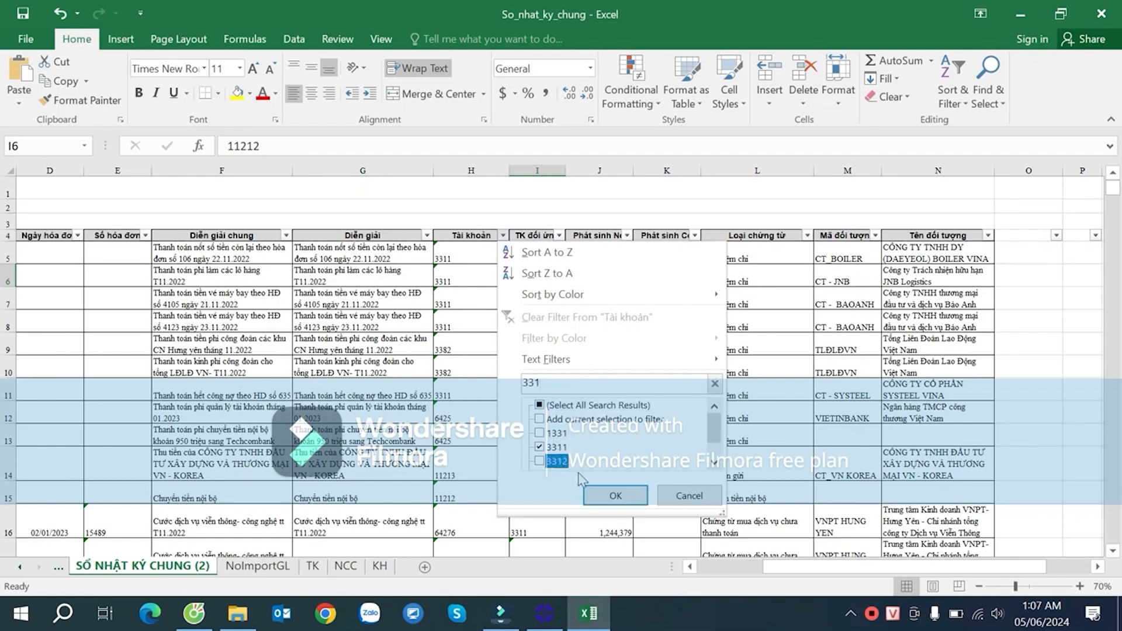
pyautogui.click(609, 496)
pyautogui.click(844, 389)
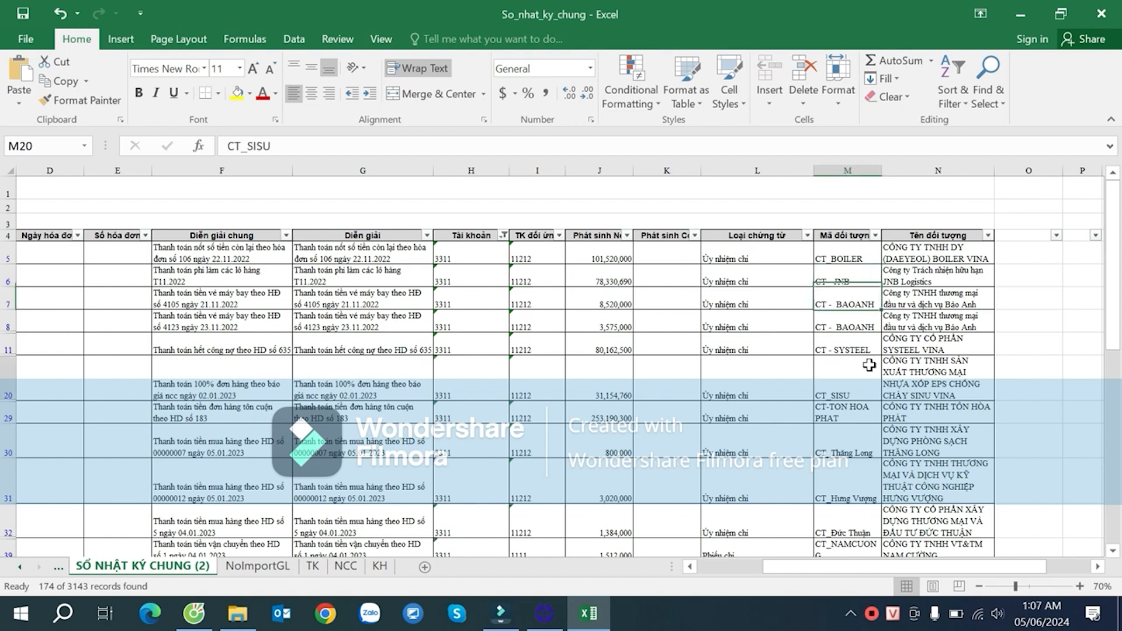
# - Reset the Tài khoản filter so that all journal entries are listed
pyautogui.click(503, 236)
pyautogui.click(556, 405)
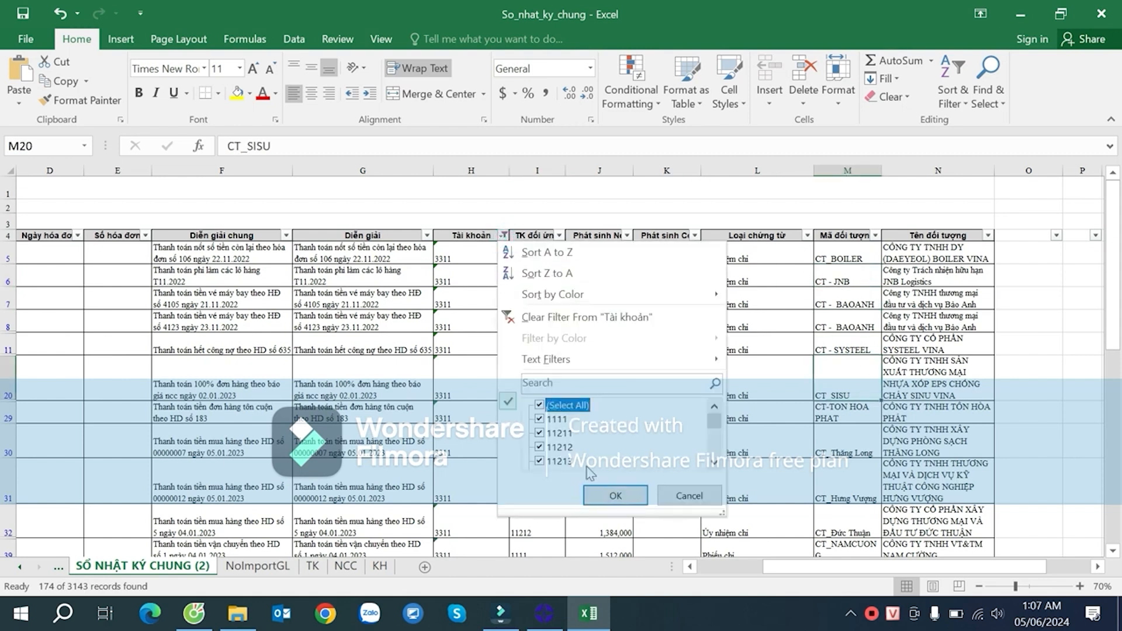
pyautogui.click(610, 496)
# - Filter the TK đối ứng column to account 1311 and inspect the accounts, document types and object codes of those entries
pyautogui.click(558, 235)
pyautogui.click(610, 384)
pyautogui.write('131')
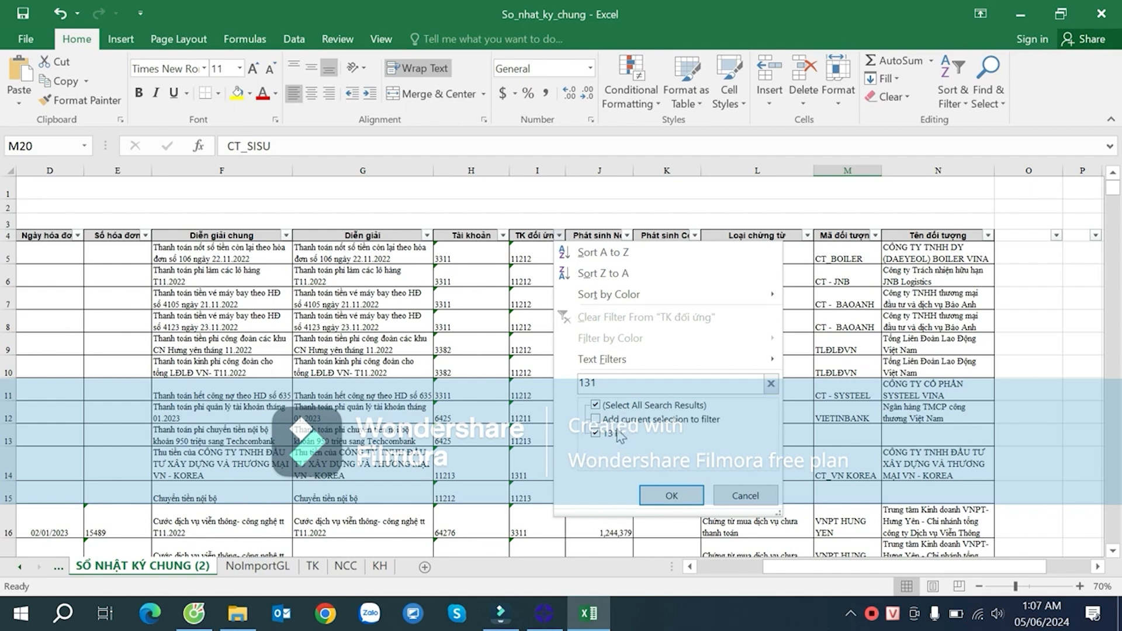
pyautogui.click(670, 495)
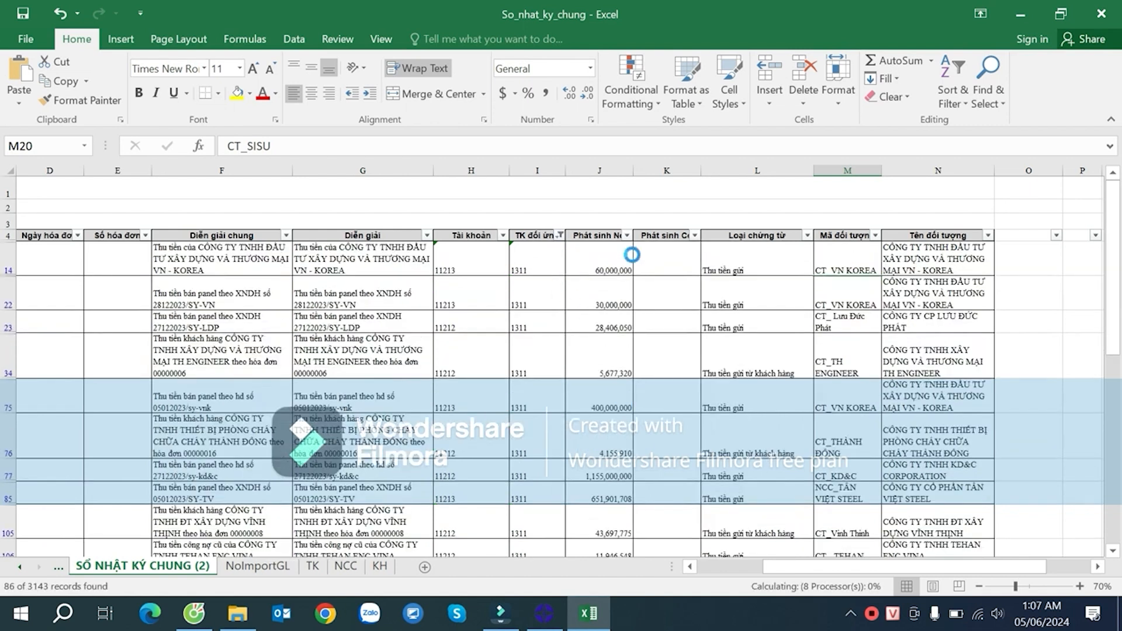
pyautogui.click(489, 283)
pyautogui.click(551, 276)
pyautogui.click(717, 287)
pyautogui.click(856, 298)
pyautogui.moveTo(846, 264); pyautogui.dragTo(848, 366)
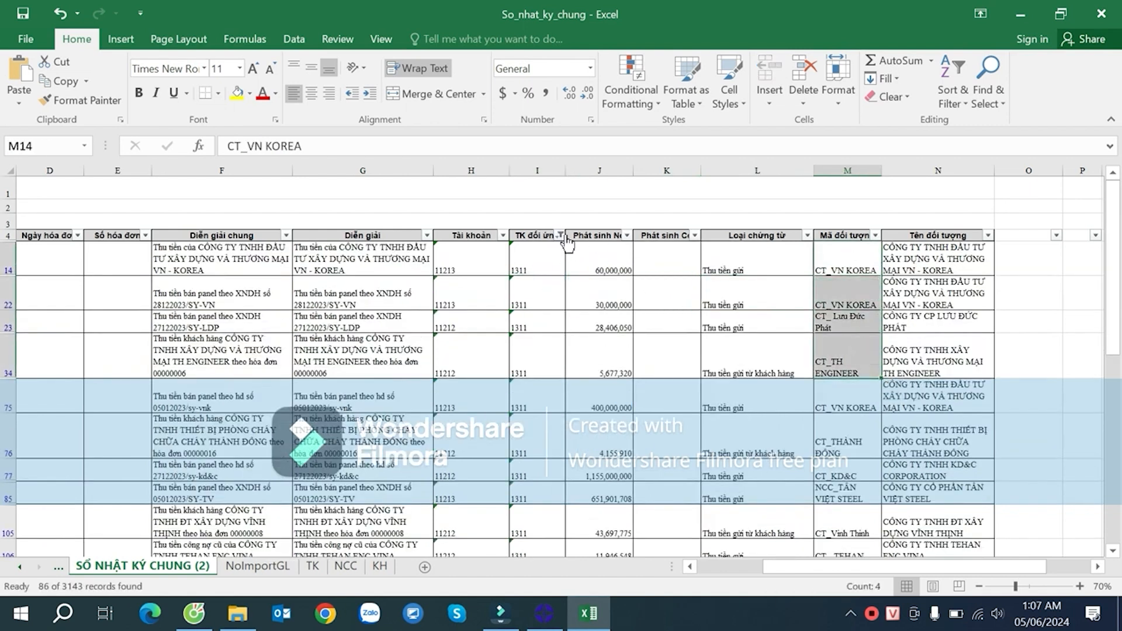
# - Reset the TK đối ứng filter to list every journal entry again
pyautogui.click(560, 235)
pyautogui.click(611, 405)
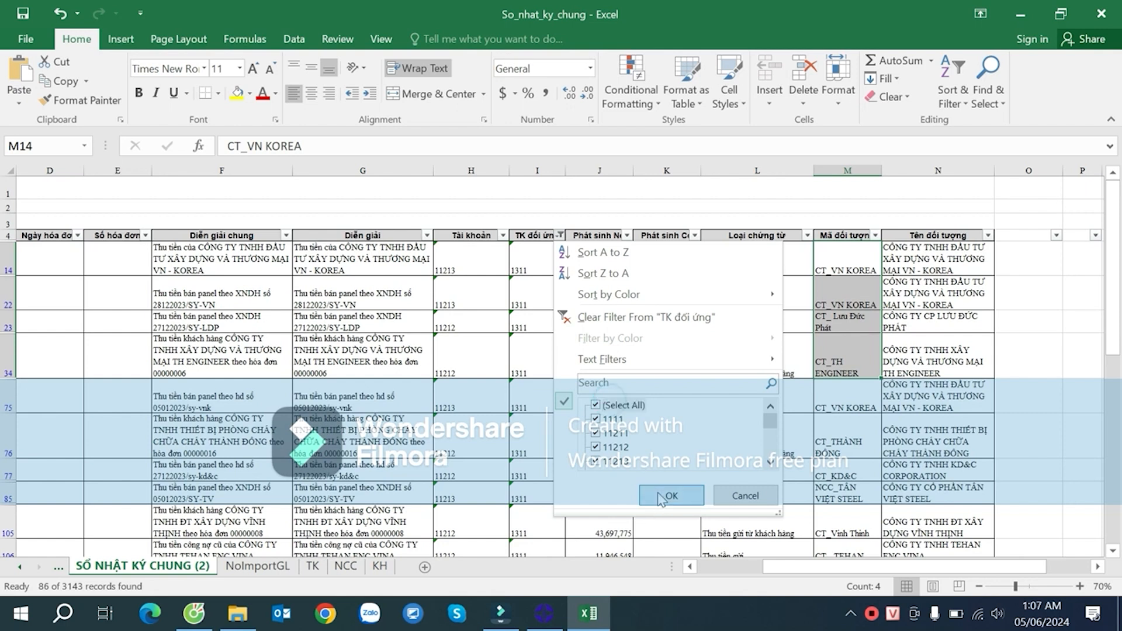
pyautogui.click(671, 495)
# - Review the Mã đối tượng codes of the first journal entries and the formula in O5
pyautogui.click(865, 303)
pyautogui.click(864, 396)
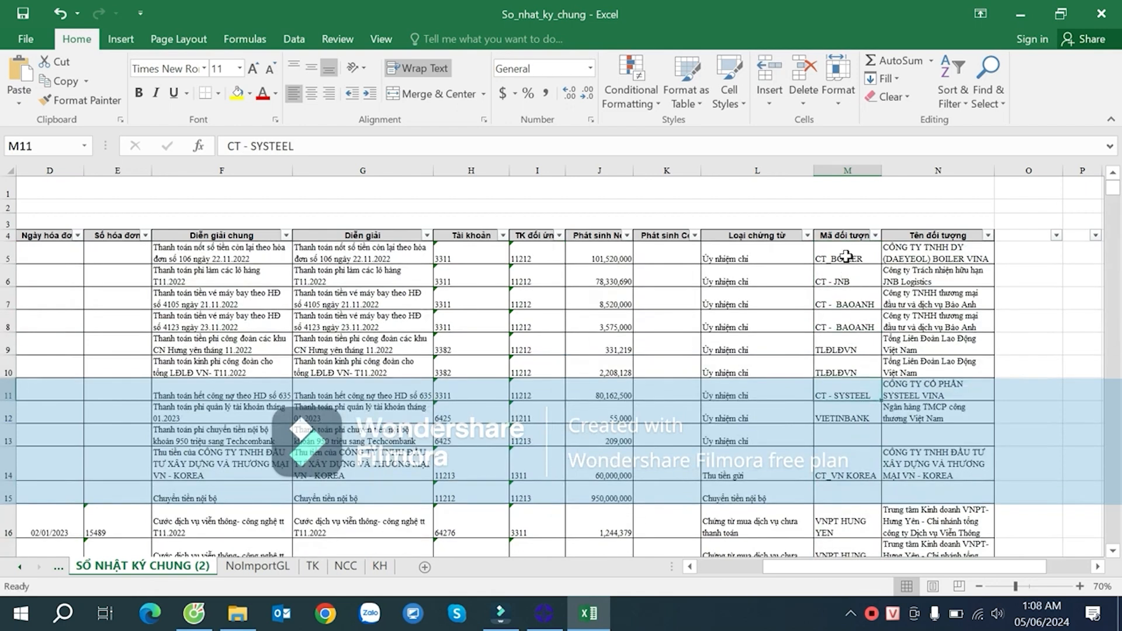
pyautogui.click(844, 254)
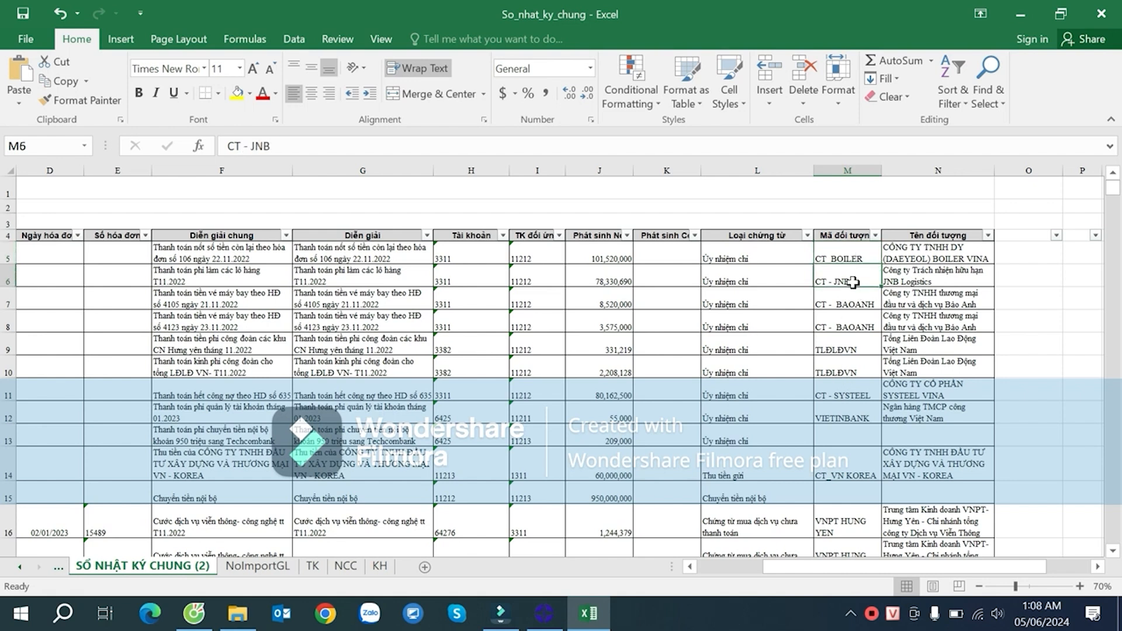
pyautogui.click(852, 301)
pyautogui.click(848, 261)
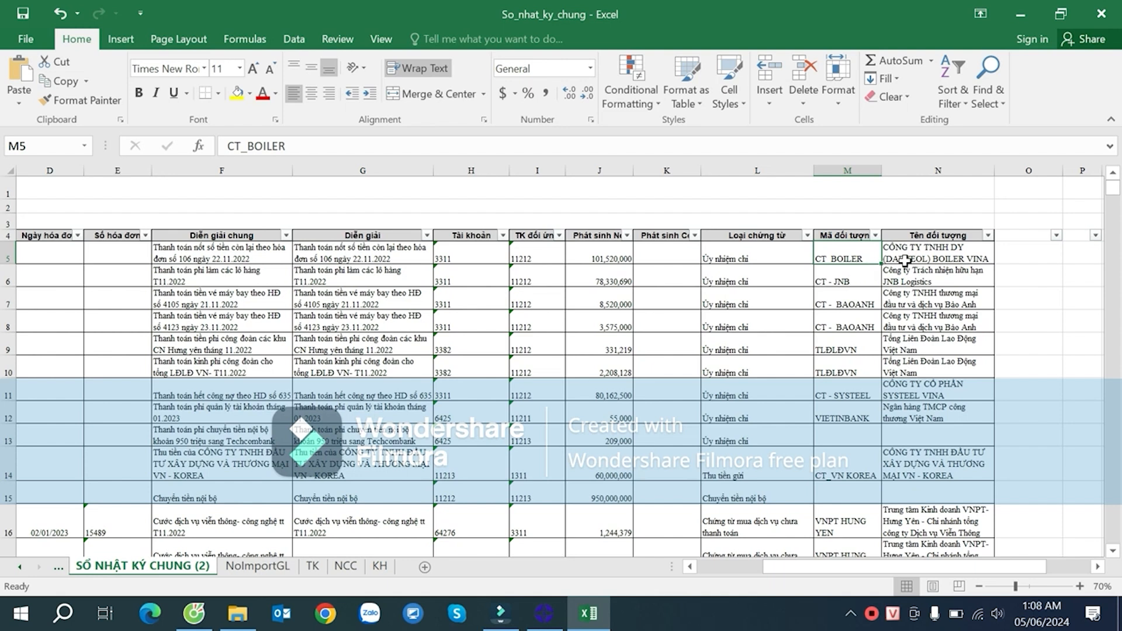
pyautogui.click(1015, 258)
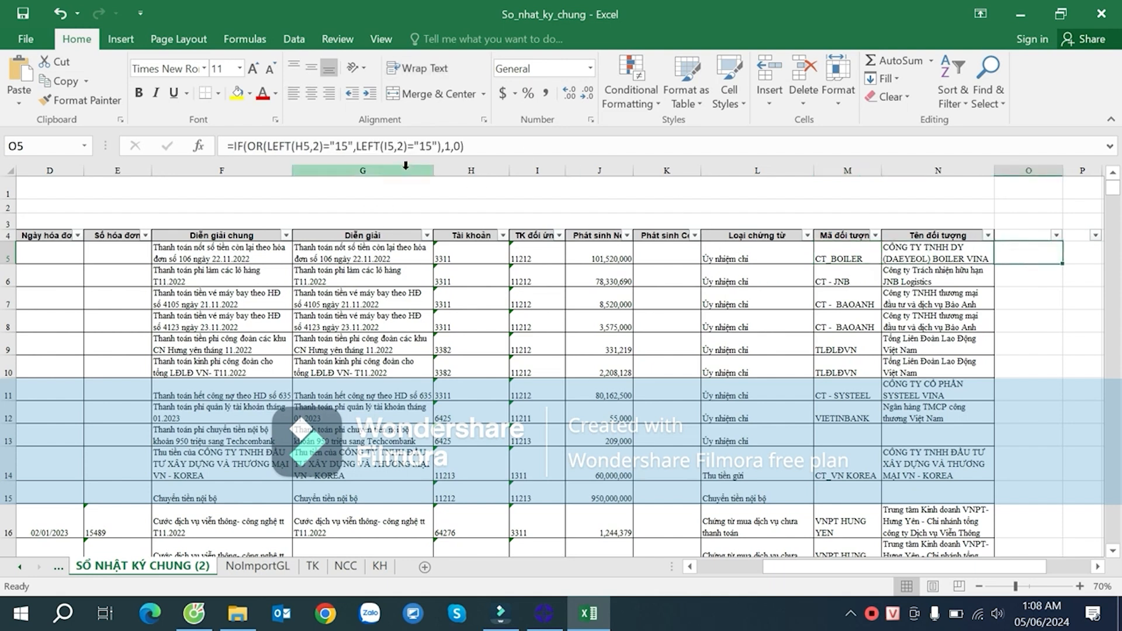
pyautogui.click(850, 253)
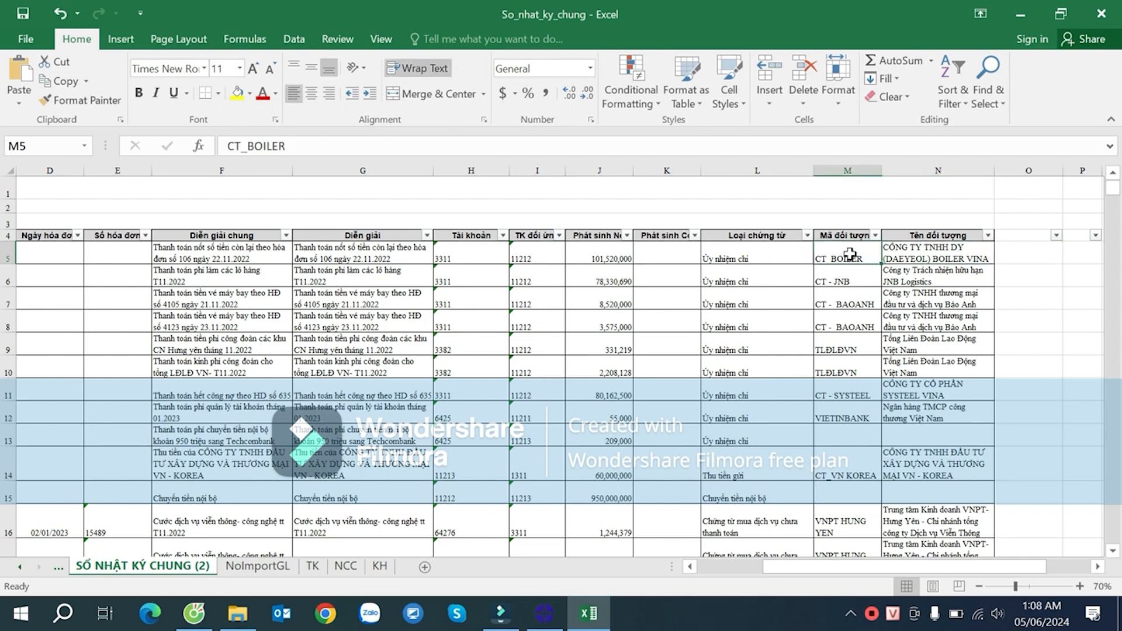
pyautogui.click(1006, 251)
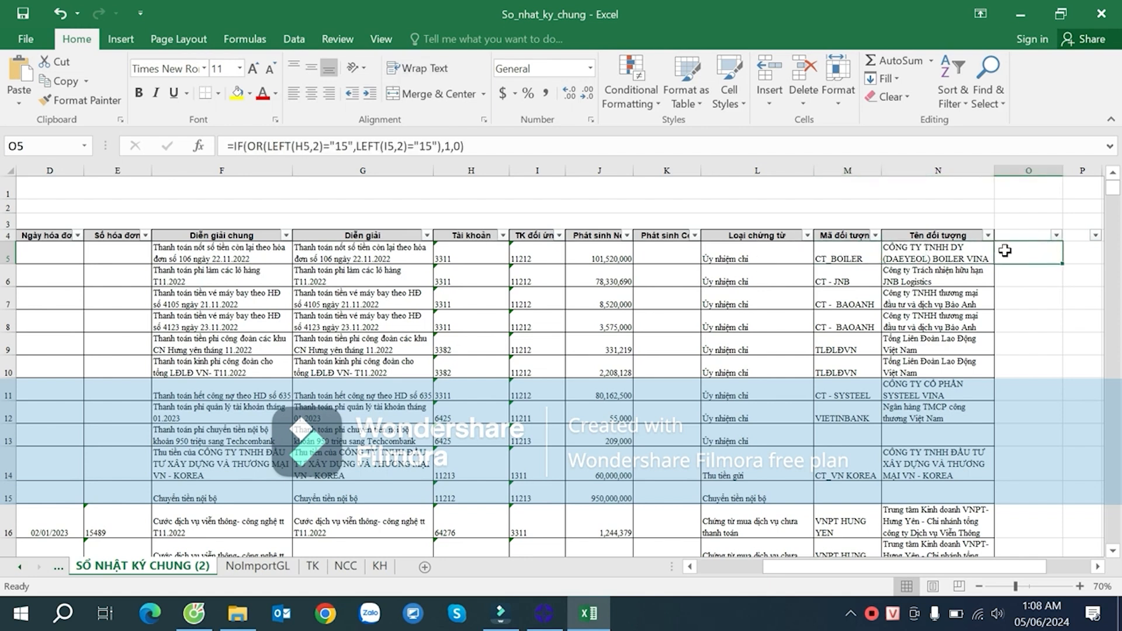
pyautogui.press('Right')
pyautogui.press('Right')
pyautogui.press('Right')
pyautogui.press('Right')
pyautogui.press('Right')
pyautogui.press('Right')
pyautogui.click(764, 255)
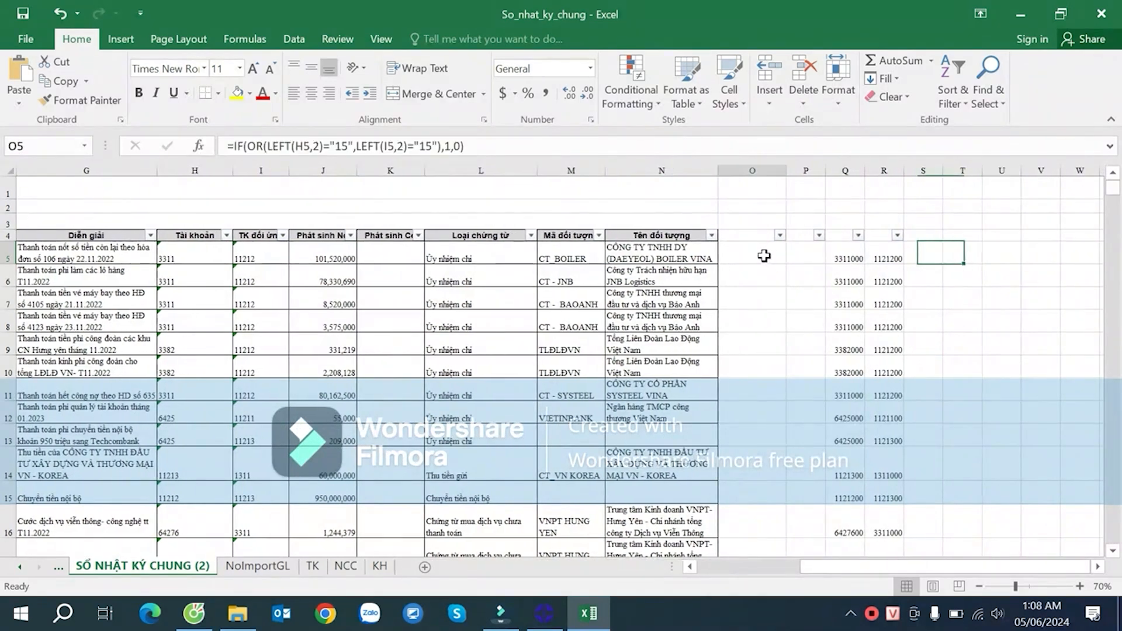
pyautogui.click(484, 147)
pyautogui.moveTo(488, 146); pyautogui.dragTo(227, 146)
pyautogui.hotkey('ctrl', 'c')
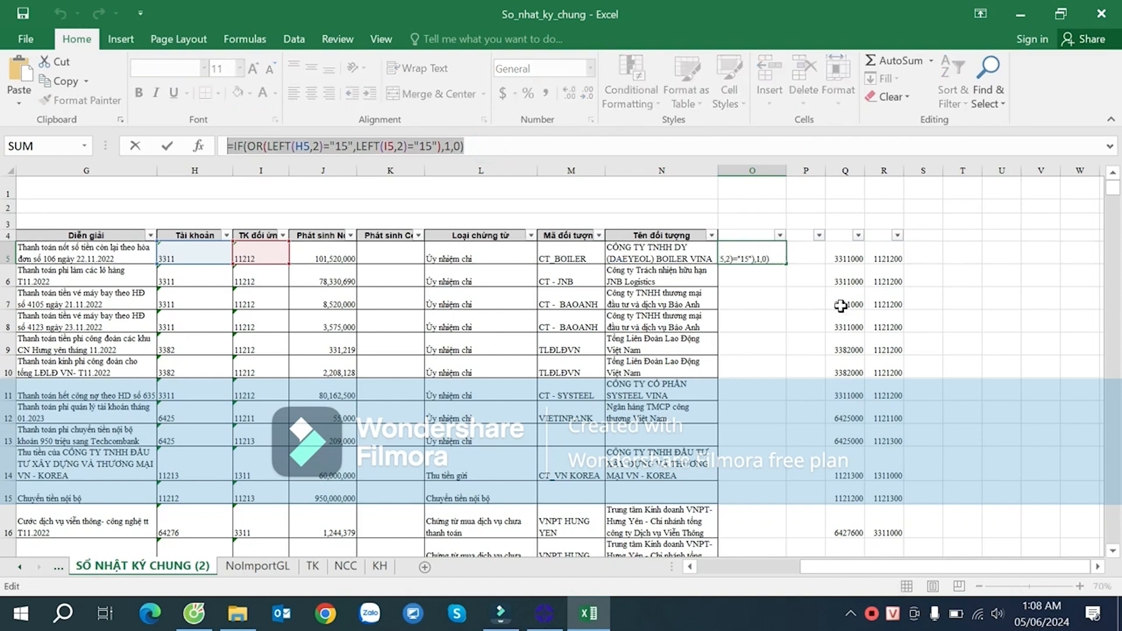
pyautogui.press('Escape')
pyautogui.click(948, 258)
# - Label the two converted account columns with the headers "Tk No" in Q4 and "Tk Co" in R4
pyautogui.click(848, 234)
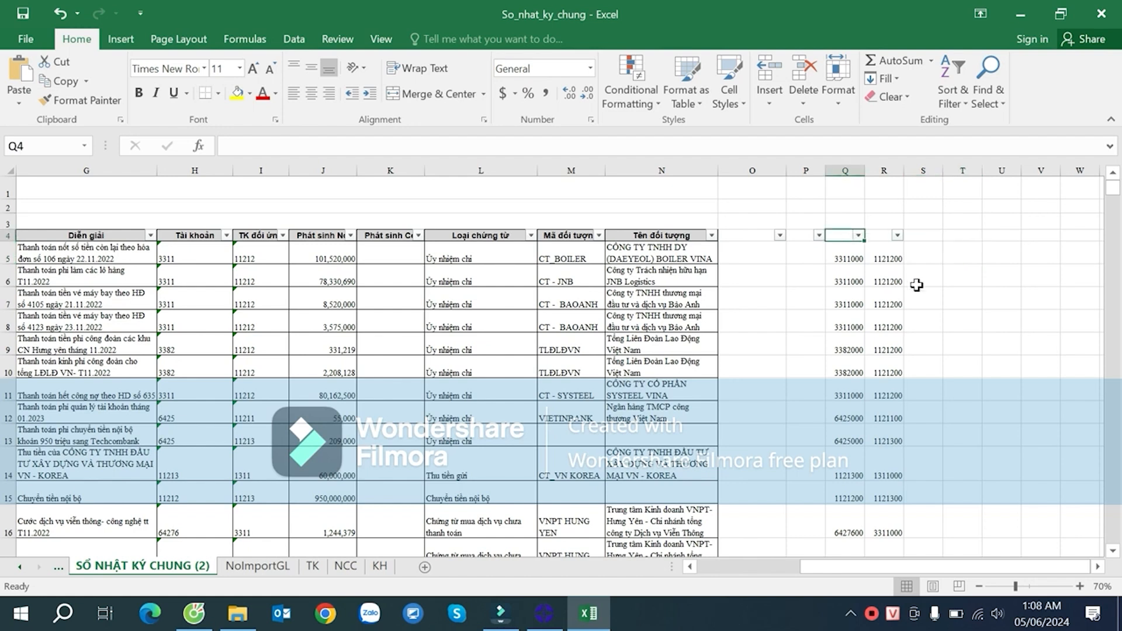
pyautogui.write('tkno')
pyautogui.press('Tab')
pyautogui.write('tK Co')
pyautogui.press('Left')
pyautogui.press('F2')
pyautogui.press('BackSpace')
pyautogui.press('BackSpace')
pyautogui.press('BackSpace')
pyautogui.press('BackSpace')
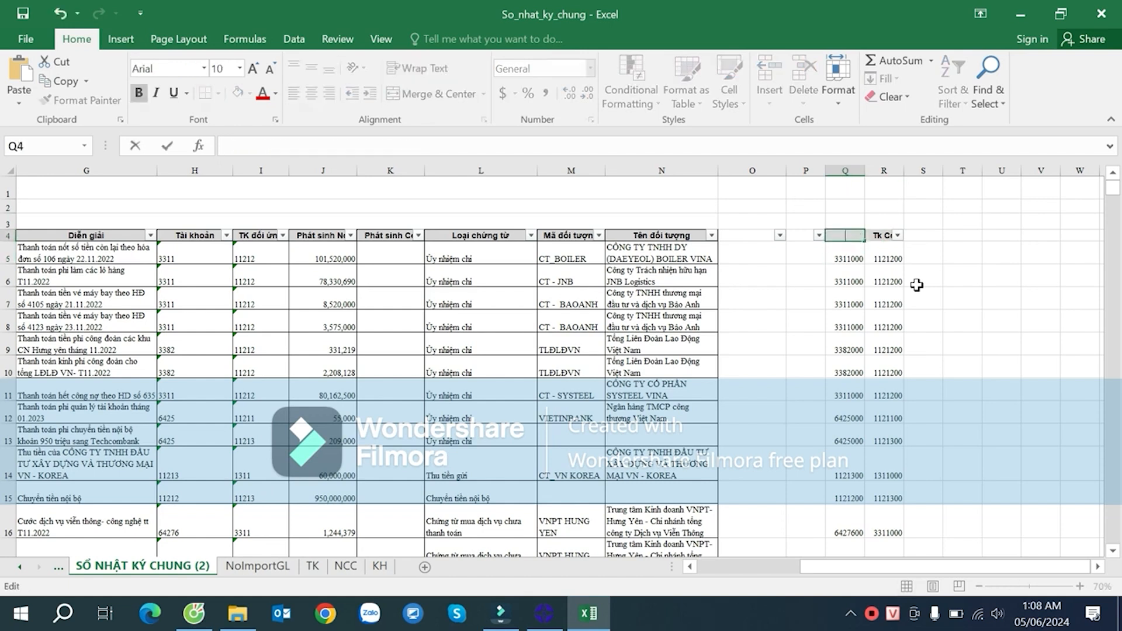
pyautogui.write('o')
pyautogui.press('Return')
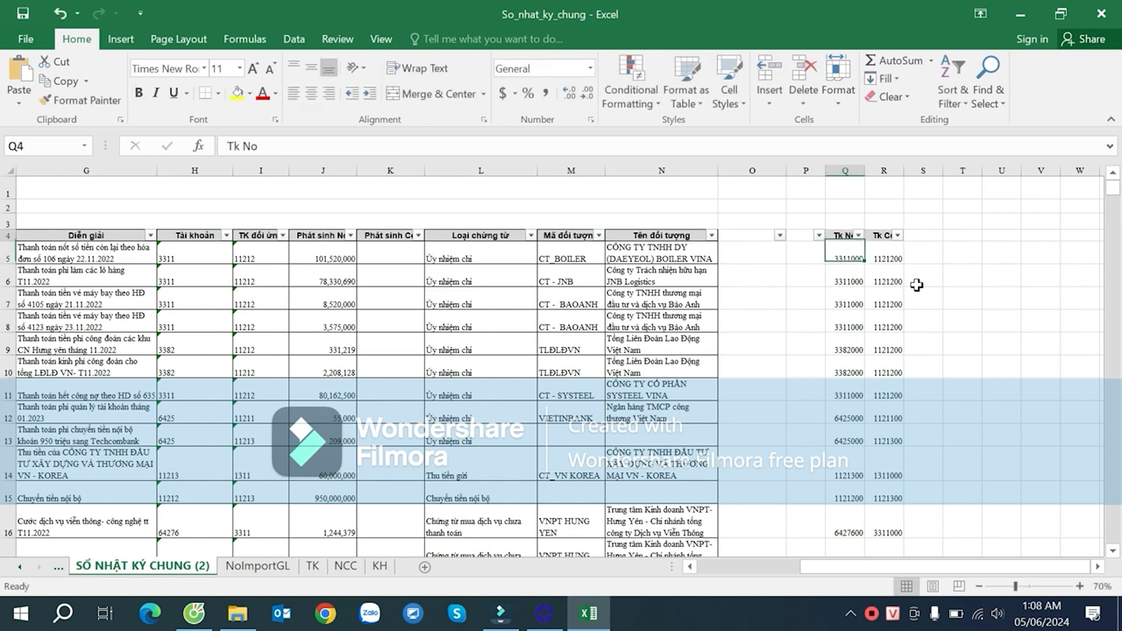
# - Enter the header "Kiem tra Kho" in O4 above the formula column that checks for accounts starting with 15
pyautogui.press('Left')
pyautogui.press('Left')
pyautogui.press('Up')
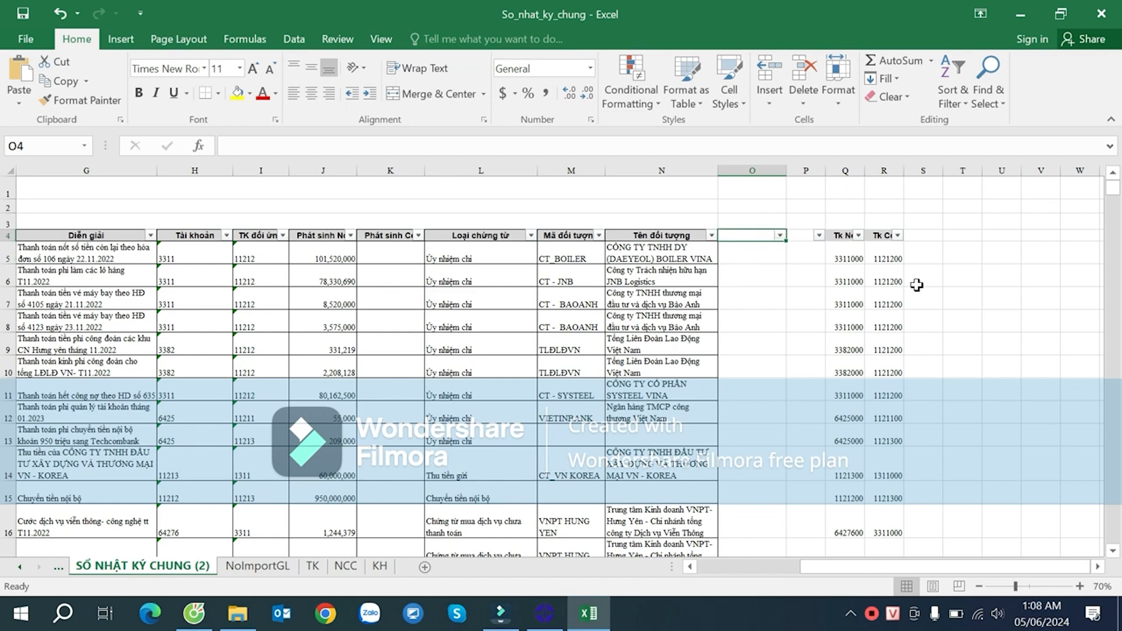
pyautogui.write('Kiem tra Kho')
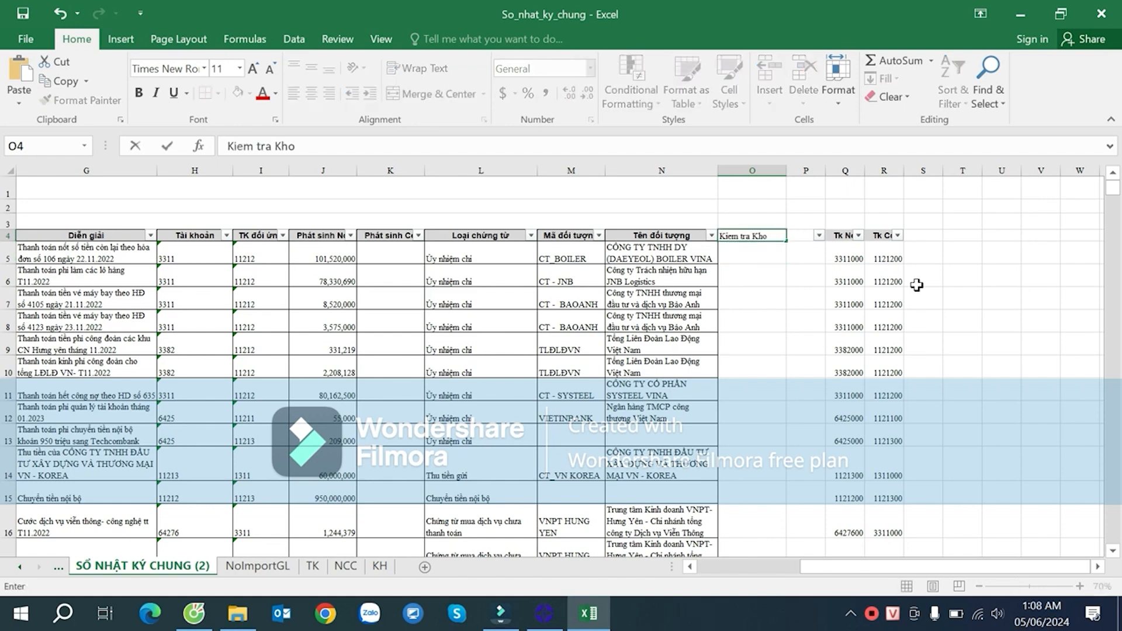
pyautogui.press('Right')
pyautogui.press('Left')
pyautogui.press('Right')
pyautogui.press('Down')
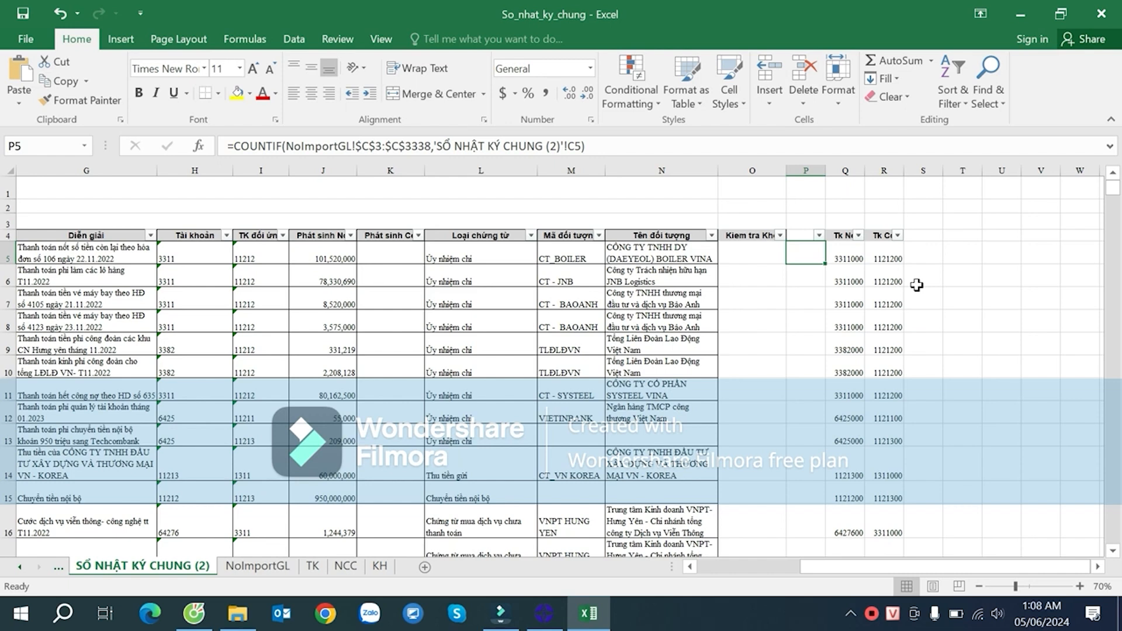
# - Enter the header "Lay cac dong thue" in P4 and widen column P
pyautogui.press('Up')
pyautogui.write('Lay cac dn')
pyautogui.write('ng thua')
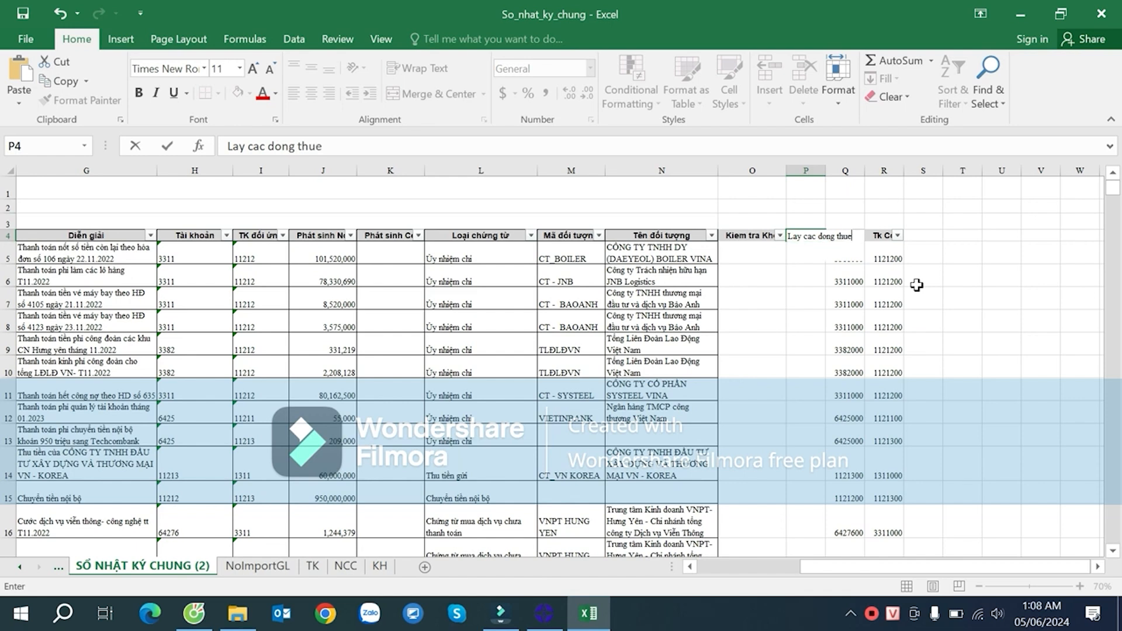
pyautogui.press('Return')
pyautogui.moveTo(828, 171); pyautogui.dragTo(852, 170)
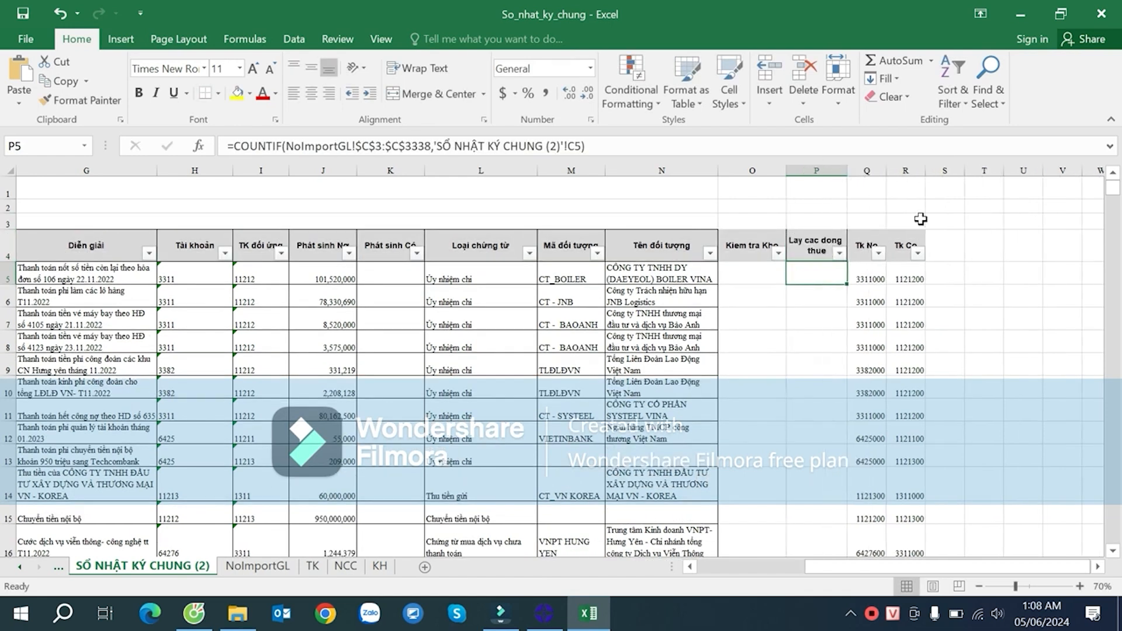
# - Add the headers "Vendor" in S4 and "Customer" in T4, beside the converted account columns
pyautogui.click(1018, 248)
pyautogui.click(953, 247)
pyautogui.press('Right')
pyautogui.press('Right')
pyautogui.press('Right')
pyautogui.press('Right')
pyautogui.press('Right')
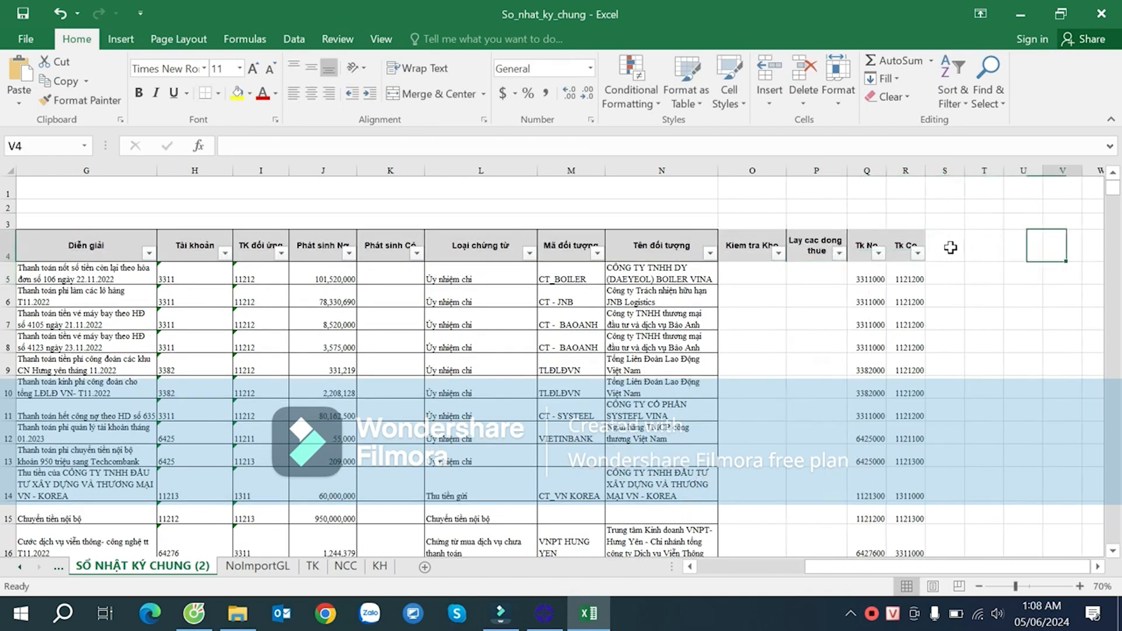
pyautogui.click(811, 247)
pyautogui.write('Ven')
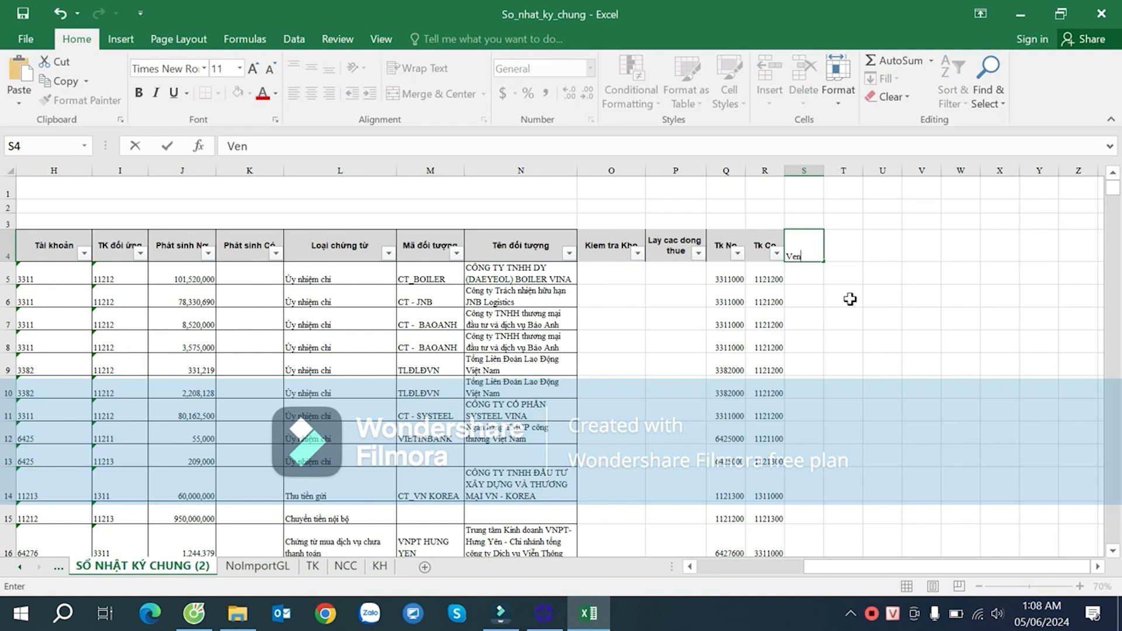
pyautogui.write('dor')
pyautogui.press('Tab')
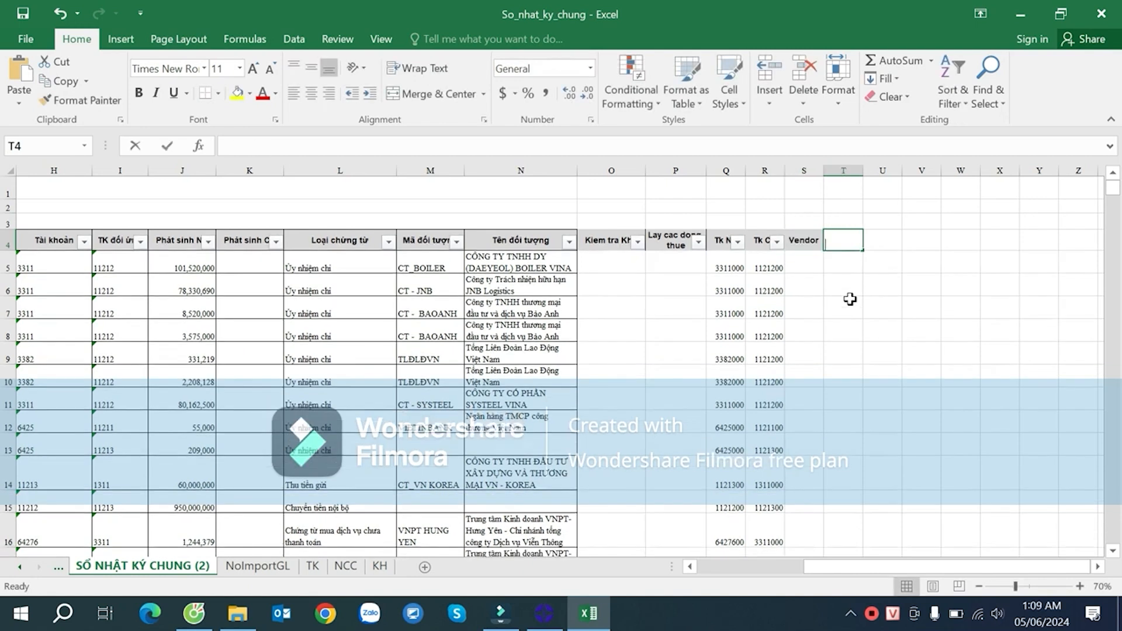
pyautogui.write('Cústomer')
pyautogui.press('Tab')
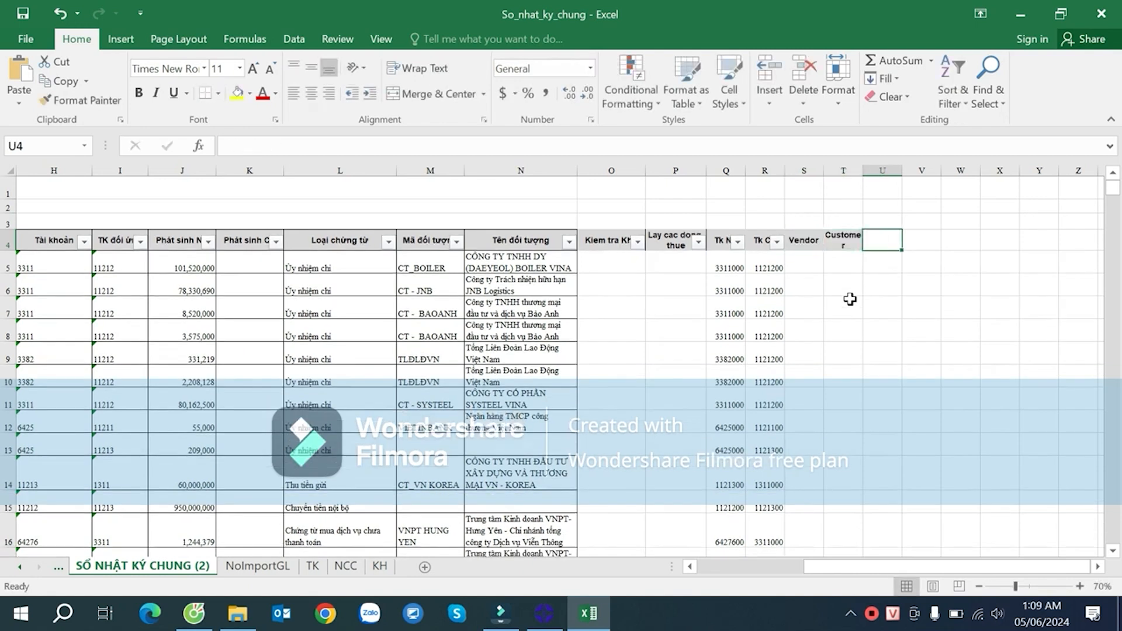
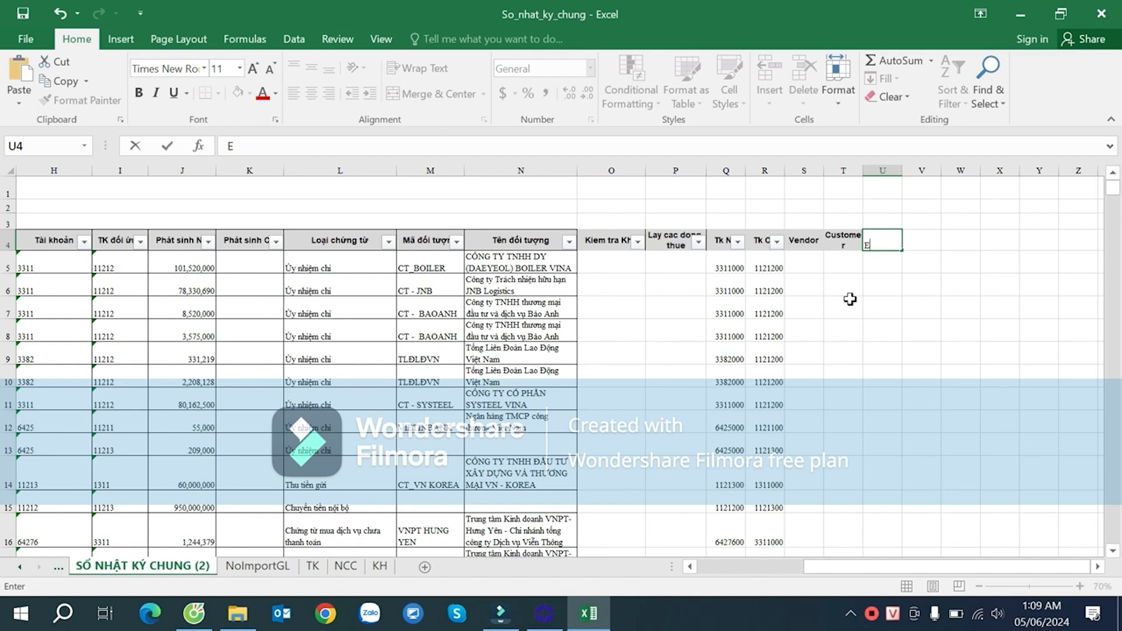
# - Add the header "Nhan Vien" in U4 and widen the Customer and Nhan Vien columns
pyautogui.write('ien')
pyautogui.press('Return')
pyautogui.moveTo(864, 165); pyautogui.dragTo(943, 171)
# - Copy the text of the IF/OR formula in O5 into the first Vendor cell, S5
pyautogui.click(805, 240)
pyautogui.click(809, 259)
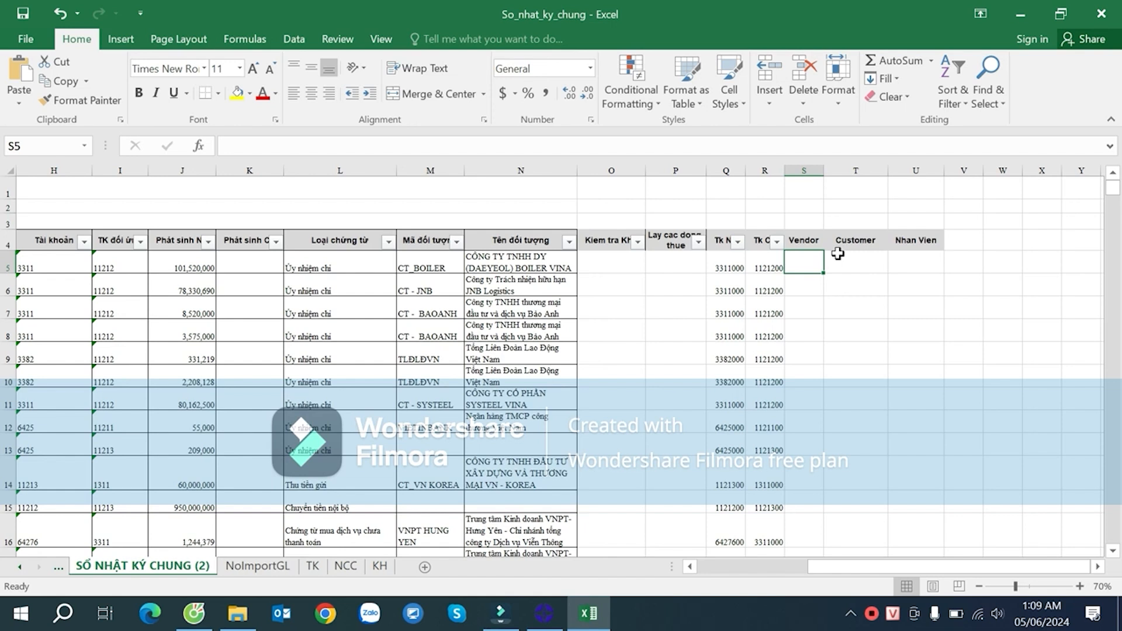
pyautogui.click(597, 261)
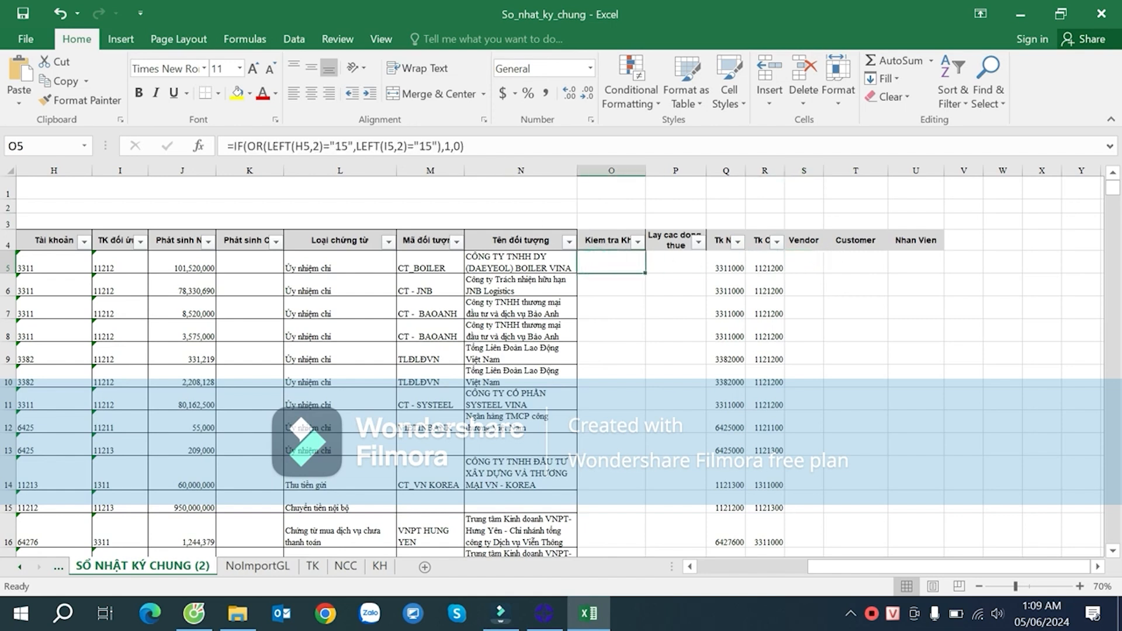
pyautogui.tripleClick(494, 148)
pyautogui.hotkey('ctrl', 'c')
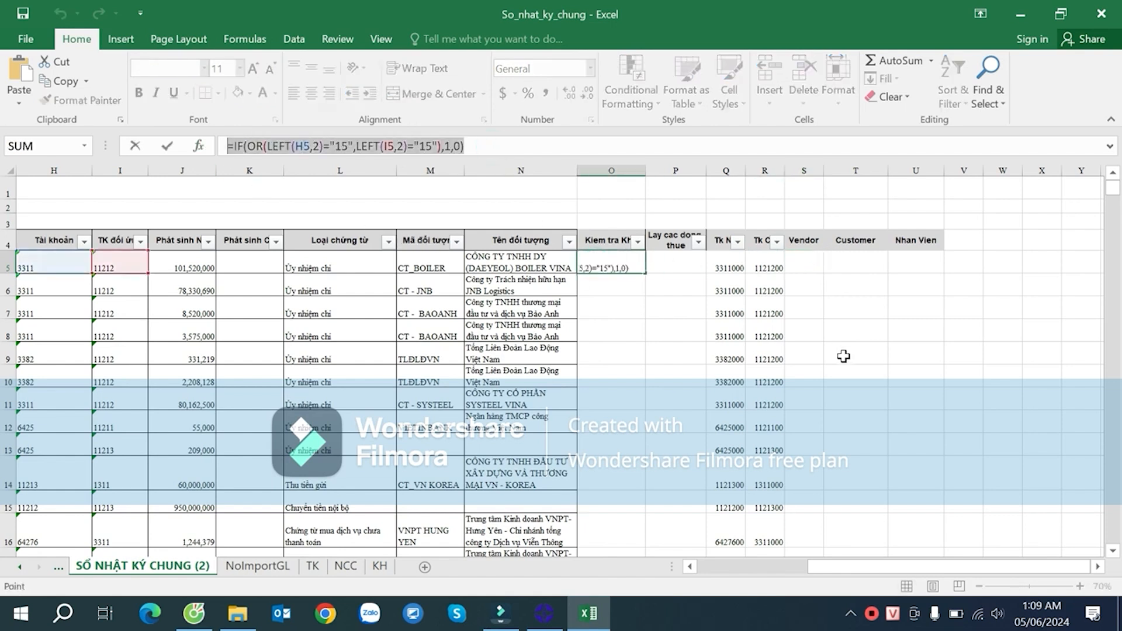
pyautogui.click(844, 356)
pyautogui.press('Escape')
pyautogui.doubleClick(799, 260)
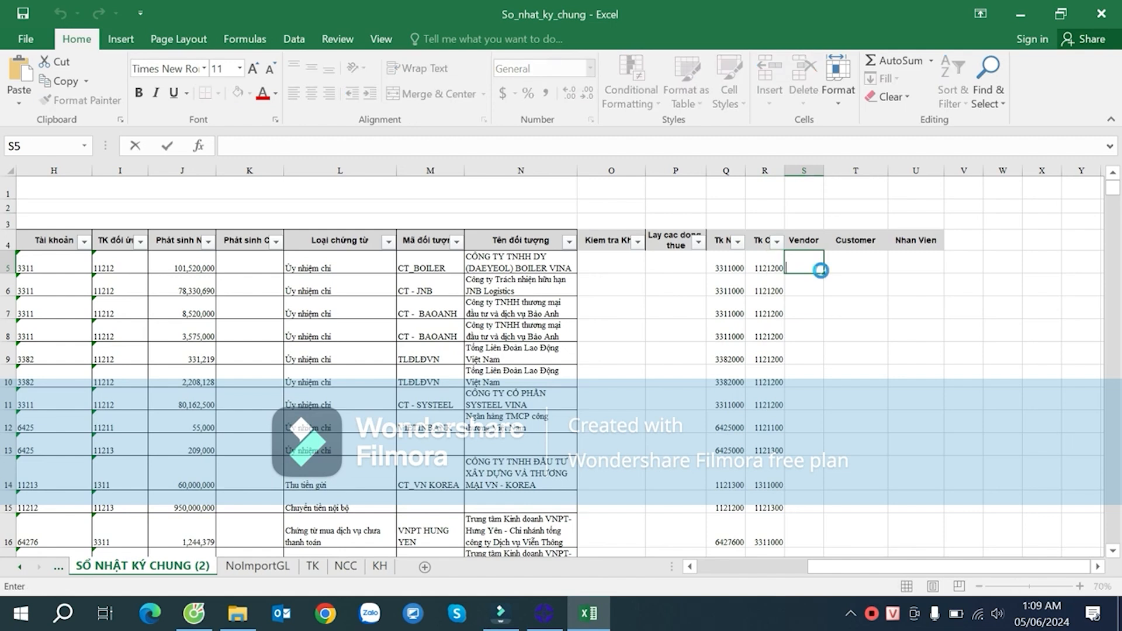
pyautogui.hotkey('ctrl', 'v')
# - Change the first condition of the S5 formula to LEFT(H5,3)="331"
pyautogui.click(839, 268)
pyautogui.click(853, 268)
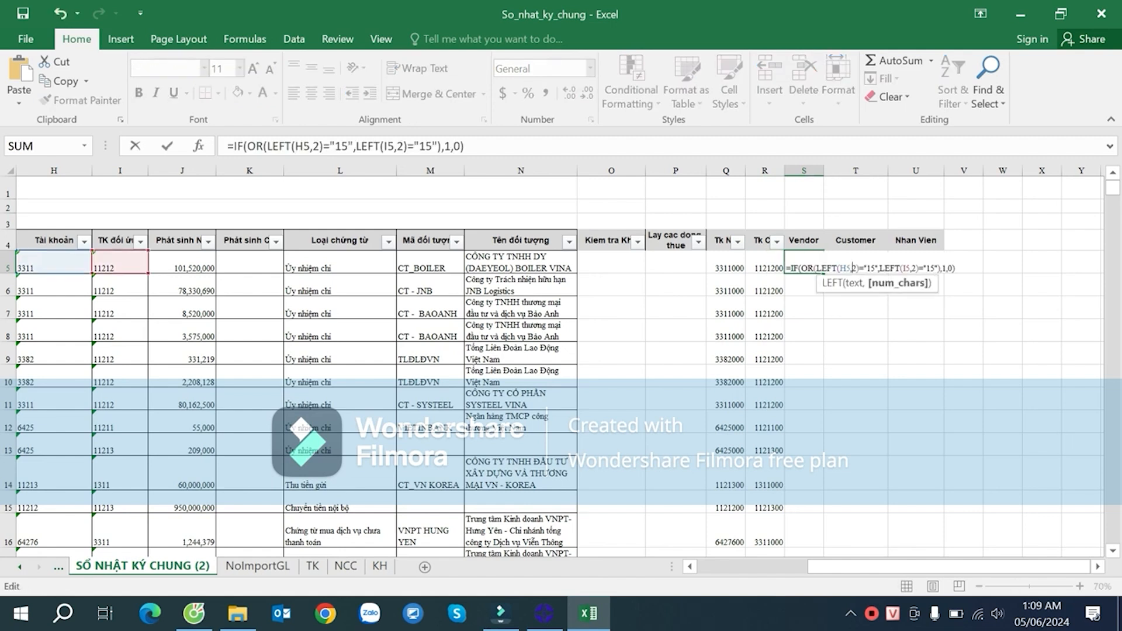
pyautogui.click(869, 267)
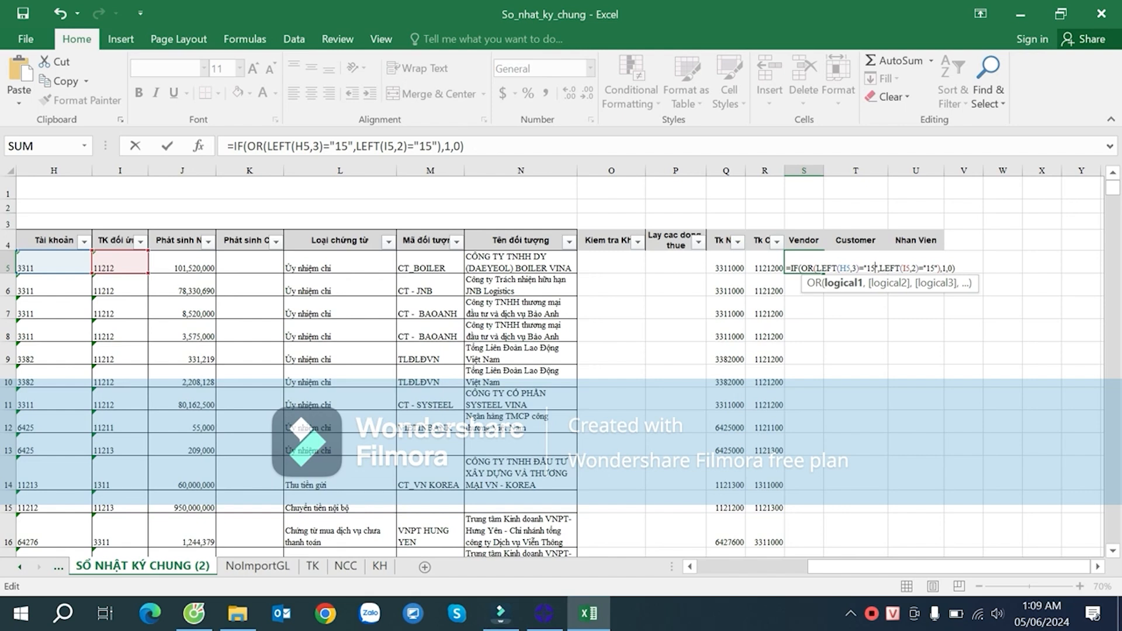
pyautogui.press('BackSpace')
pyautogui.press('BackSpace')
pyautogui.write('331')
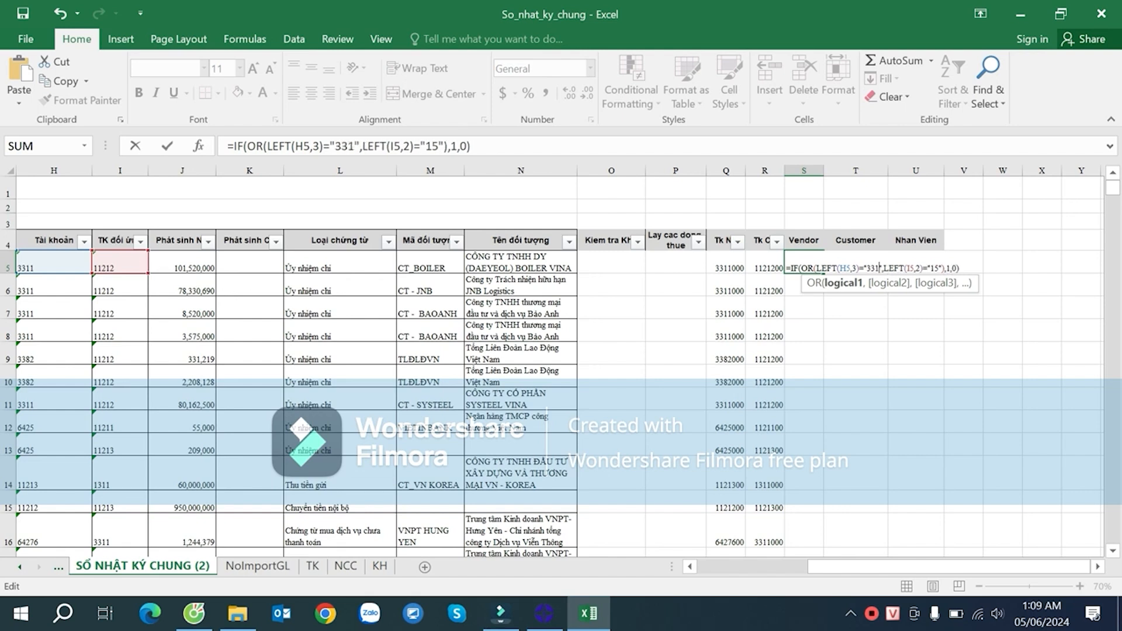
# - Change the second condition of the S5 formula to LEFT(I5,3)="331"
pyautogui.click(922, 268)
pyautogui.write('3')
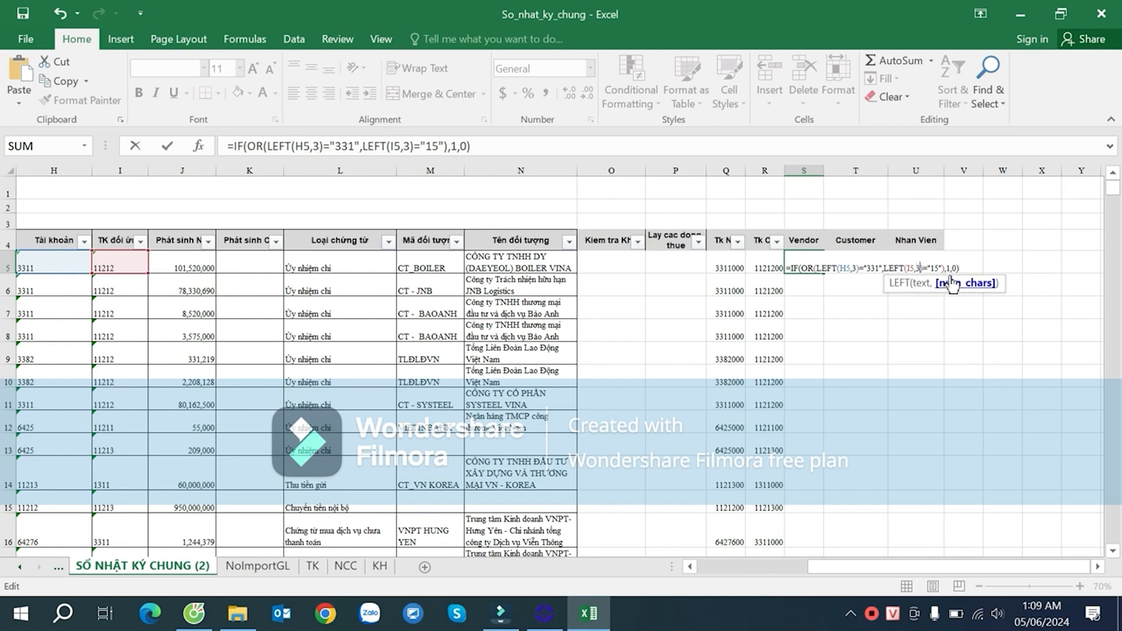
pyautogui.click(939, 267)
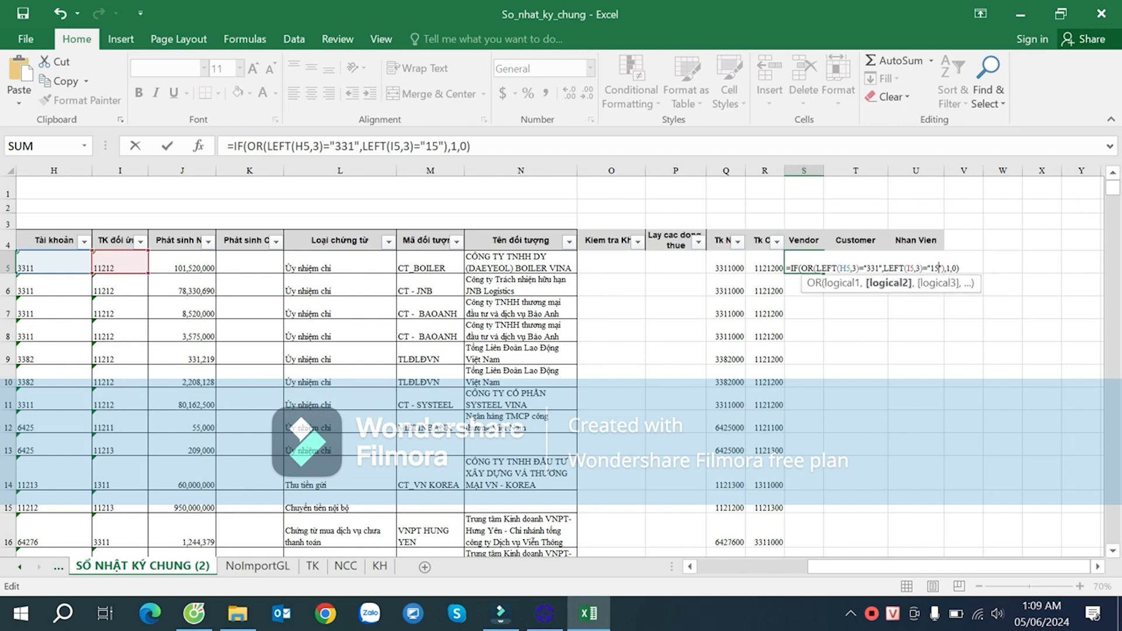
pyautogui.press('BackSpace')
pyautogui.press('BackSpace')
pyautogui.write('331')
# - Make the S5 formula return the object code in M5 when true and an empty text "" when false
pyautogui.click(953, 267)
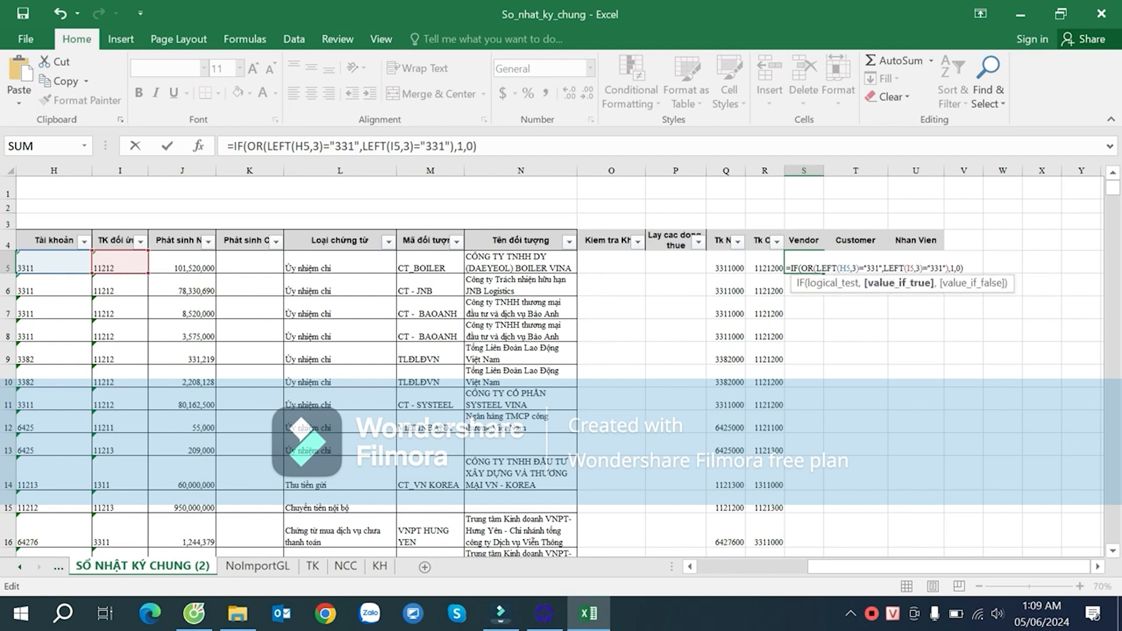
pyautogui.press('BackSpace')
pyautogui.click(434, 266)
pyautogui.click(994, 284)
pyautogui.press('Delete')
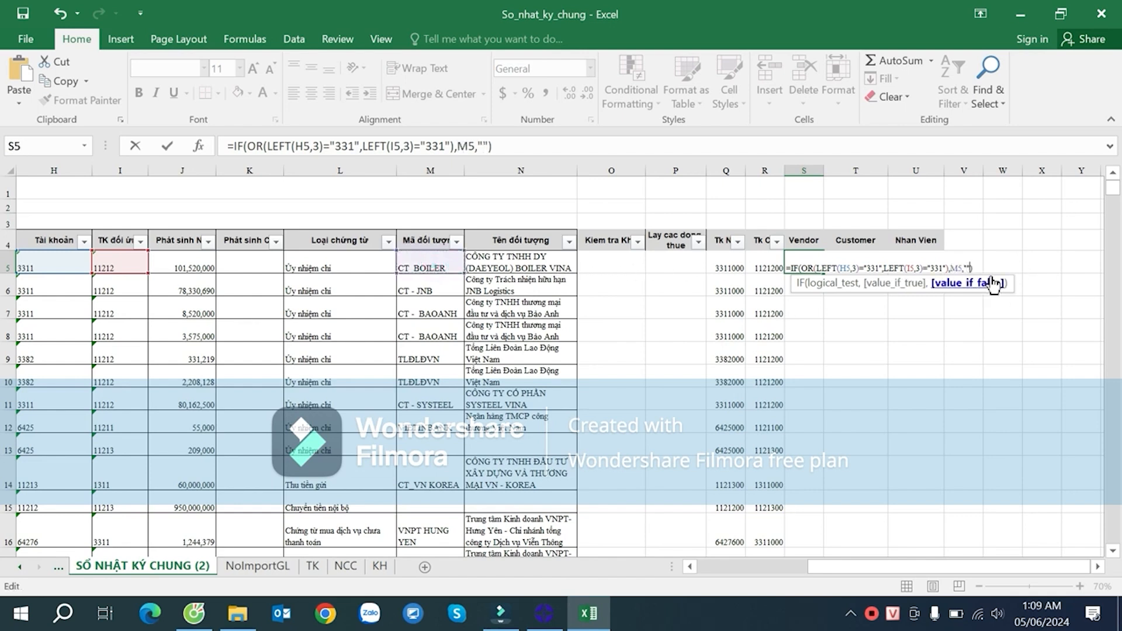
pyautogui.write('""')
pyautogui.press('Return')
# - Fill the Vendor formula from S5 down all journal rows and check the returned codes against the account columns
pyautogui.click(817, 266)
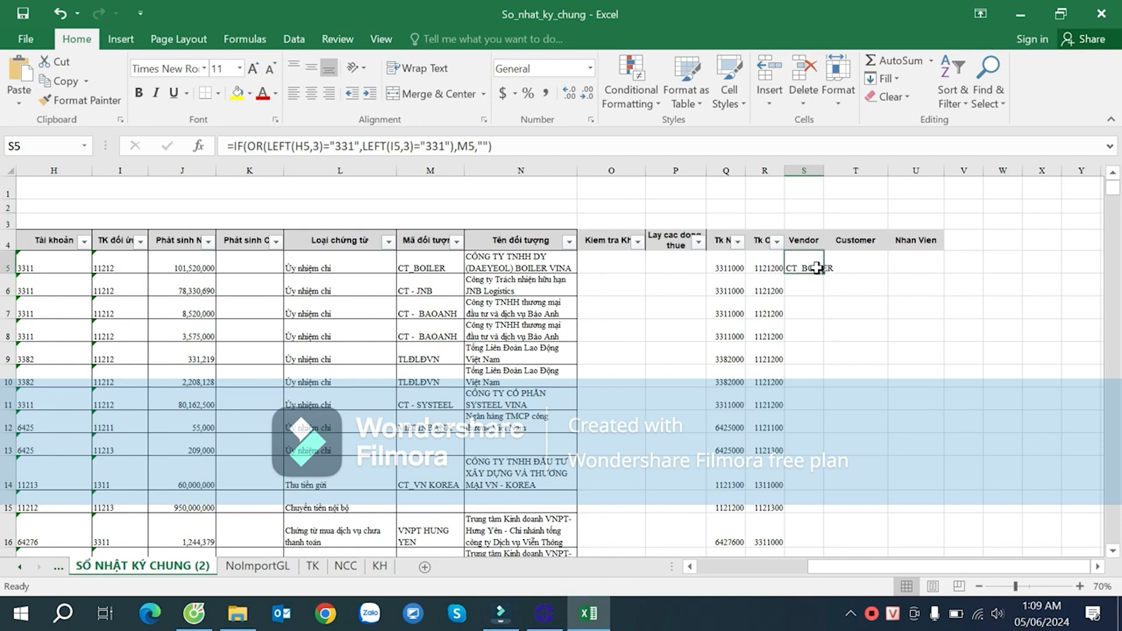
pyautogui.doubleClick(824, 273)
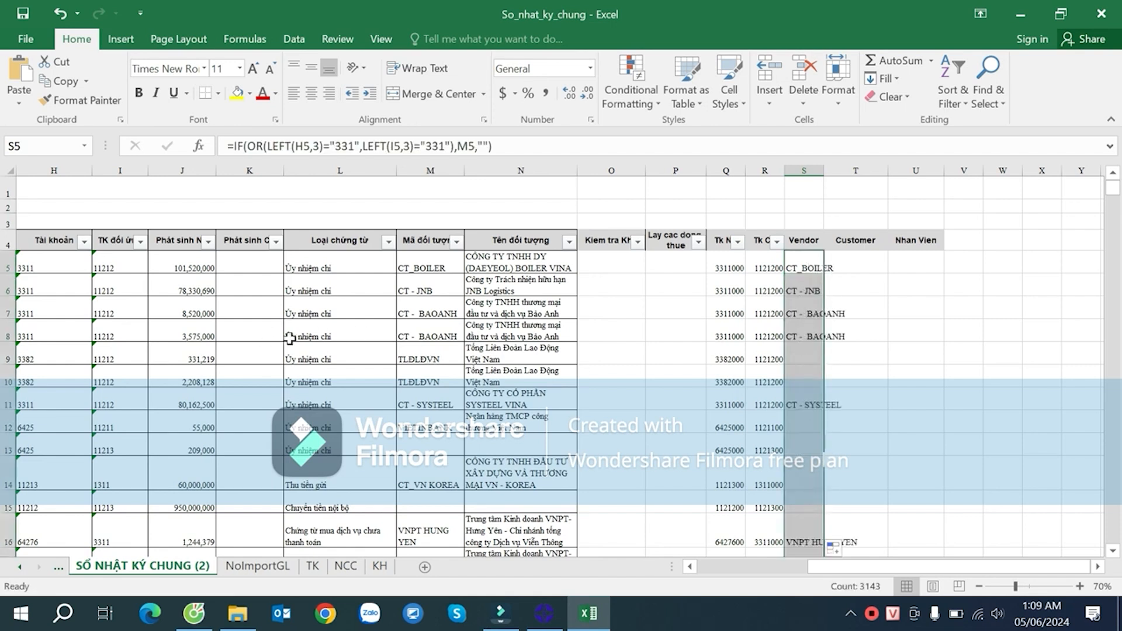
pyautogui.click(730, 333)
pyautogui.click(728, 401)
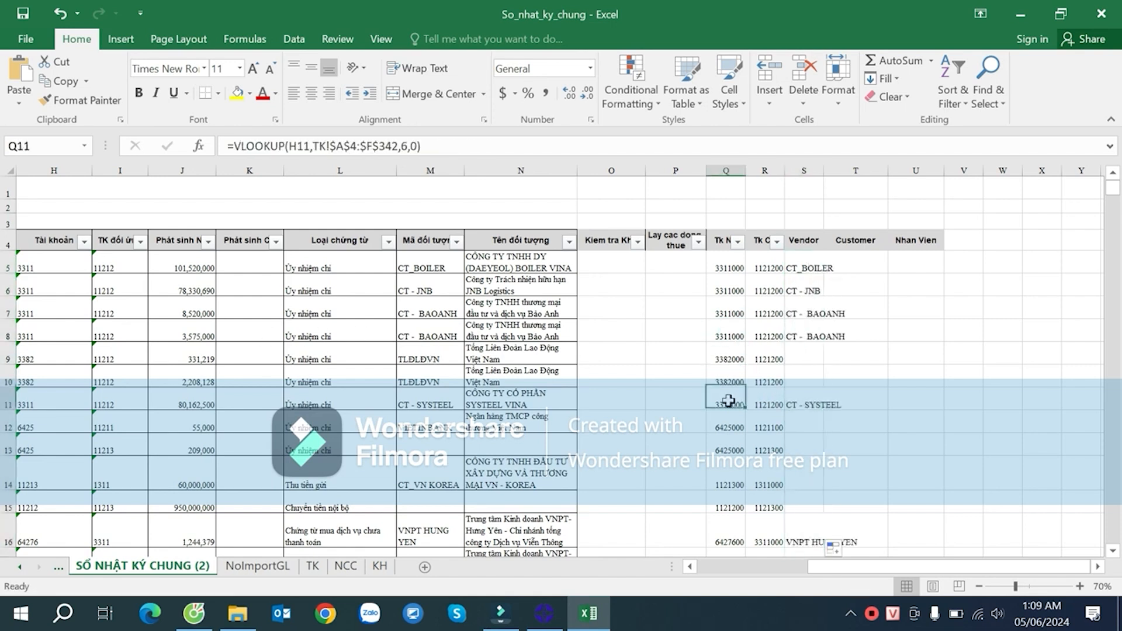
pyautogui.scroll(-2, 804, 459)
pyautogui.click(814, 420)
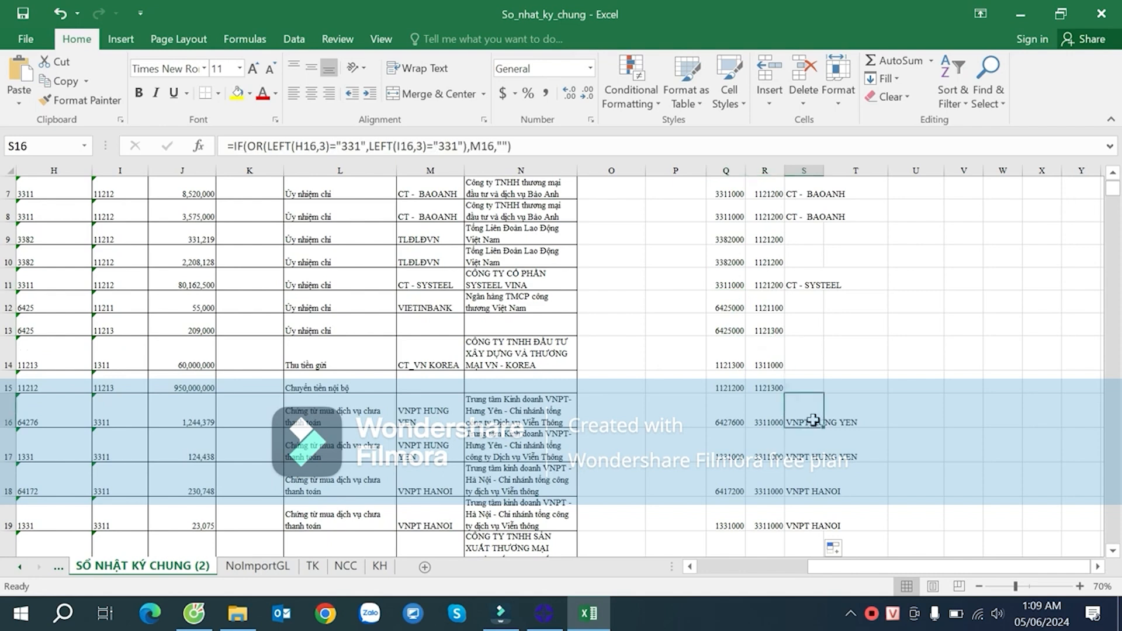
pyautogui.scroll(-20, 813, 420)
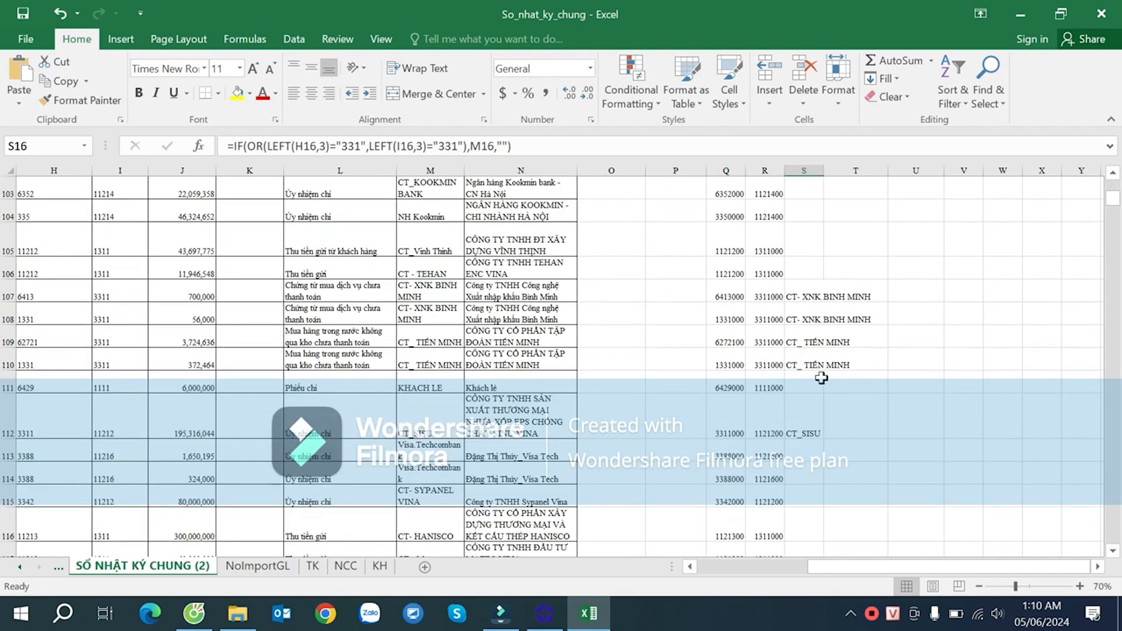
pyautogui.scroll(20, 822, 378)
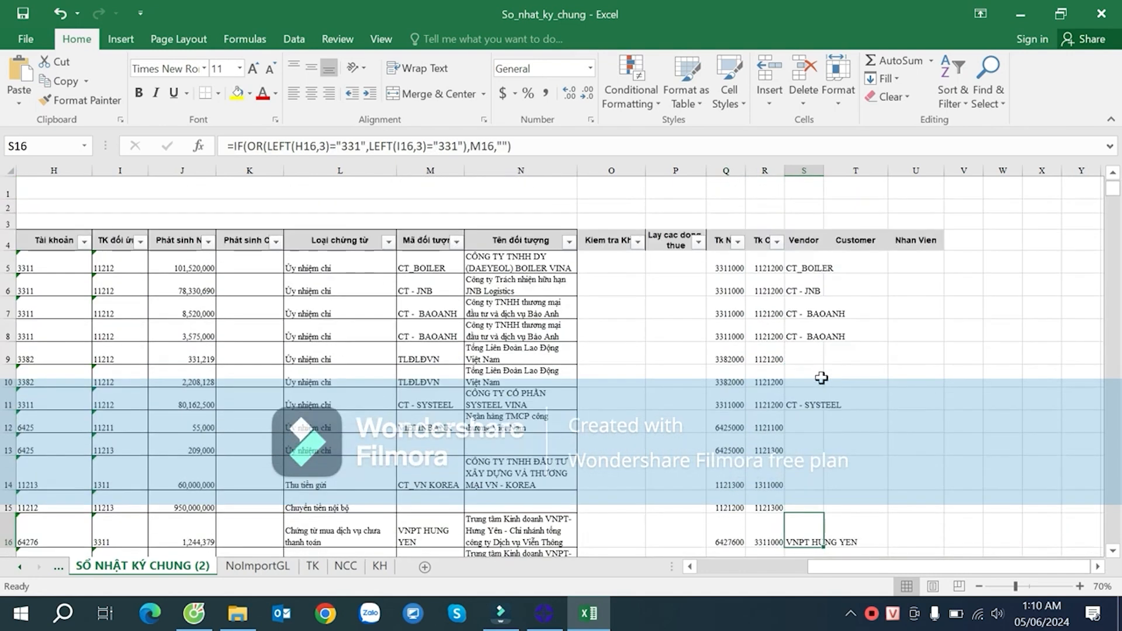
# - Copy the Vendor formula text from S5 into T5 under Customer
pyautogui.click(798, 266)
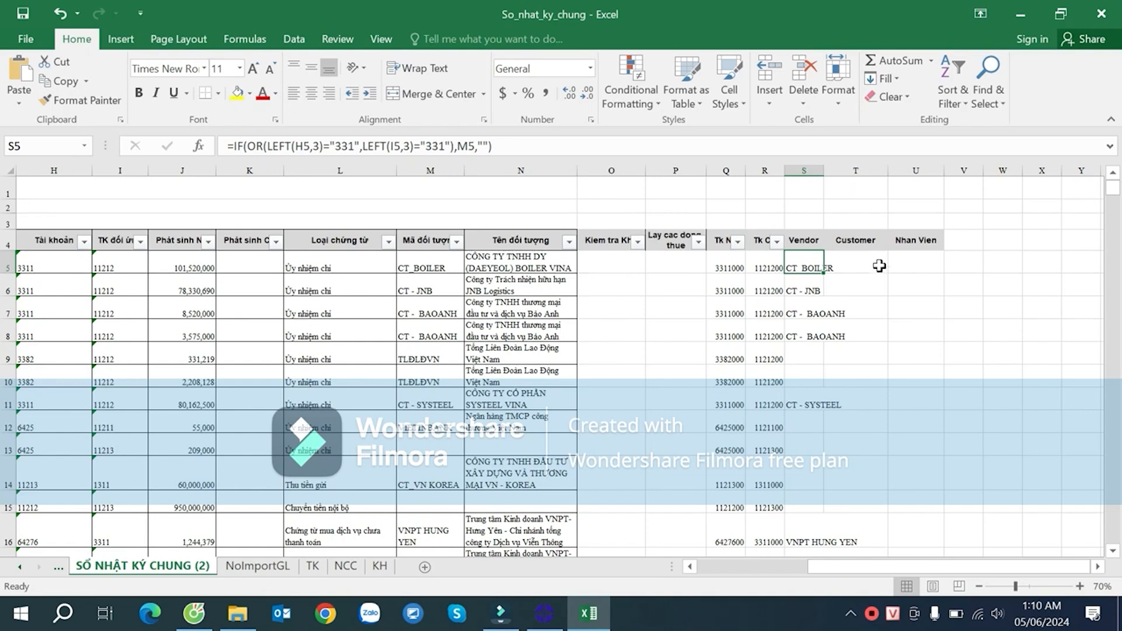
pyautogui.tripleClick(522, 138)
pyautogui.hotkey('ctrl', 'c')
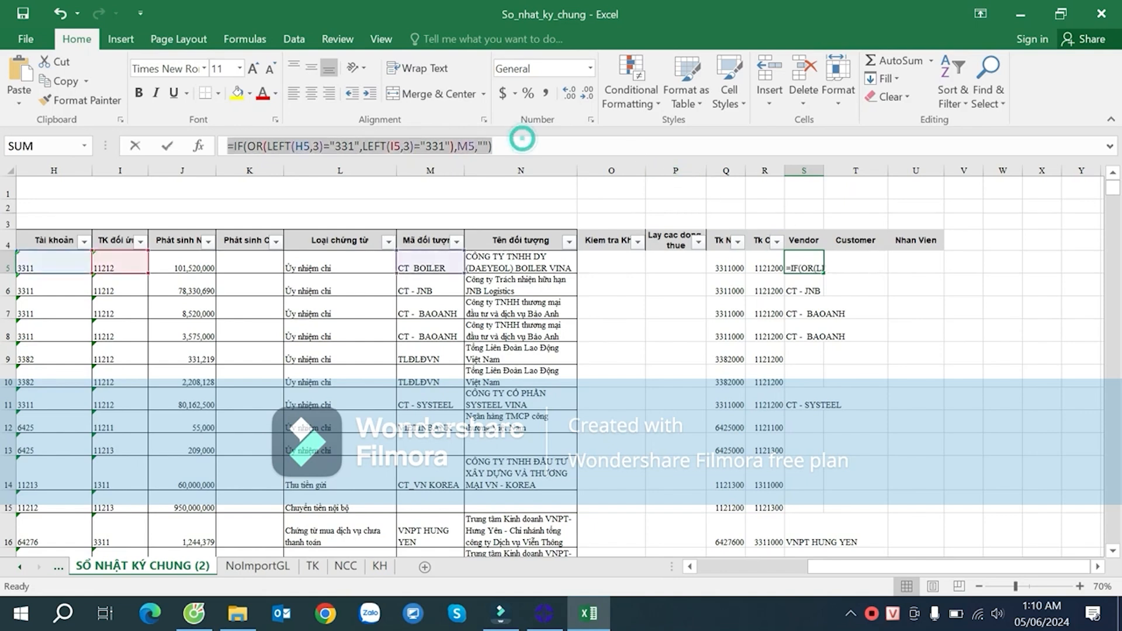
pyautogui.press('Escape')
pyautogui.doubleClick(846, 260)
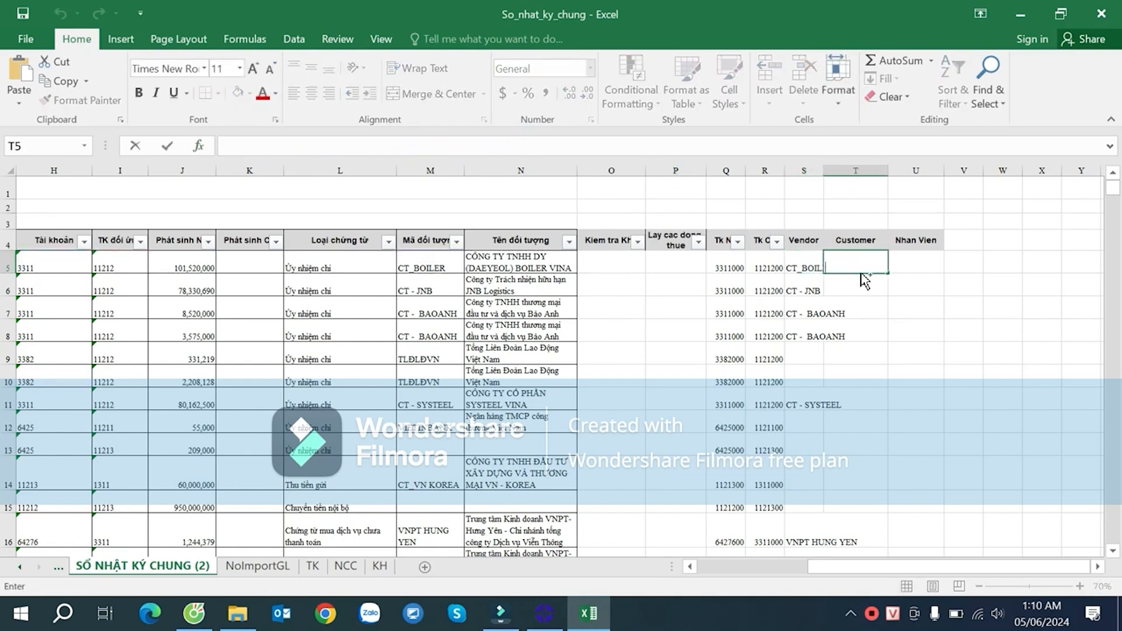
pyautogui.hotkey('ctrl', 'v')
# - Change both account conditions in the T5 formula to "131" and fill it down all journal rows
pyautogui.click(912, 267)
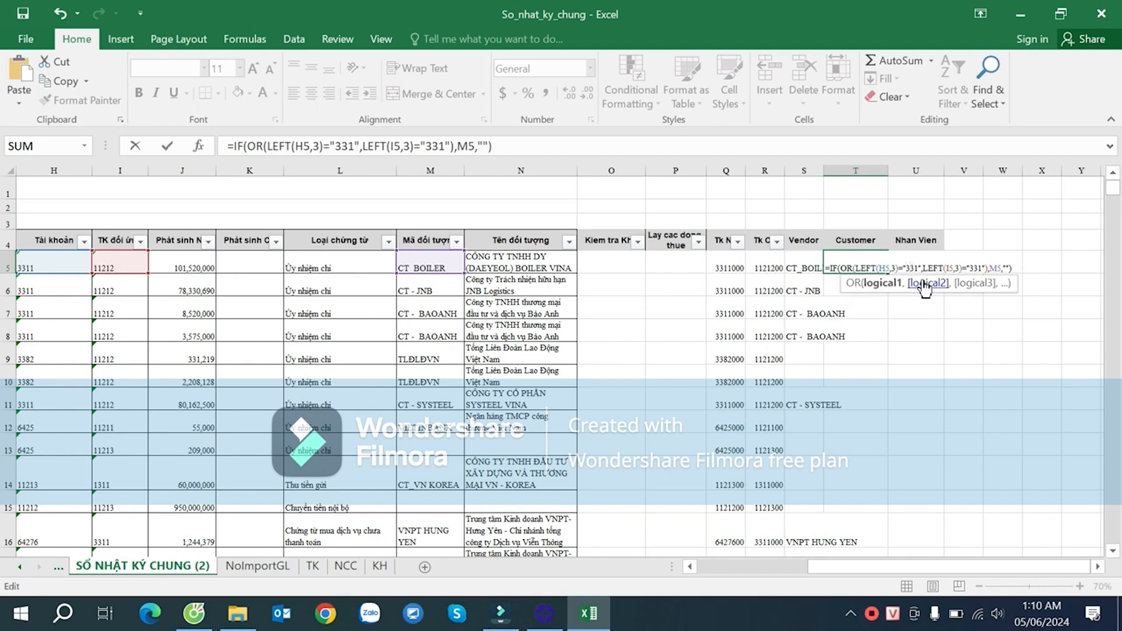
pyautogui.click(914, 267)
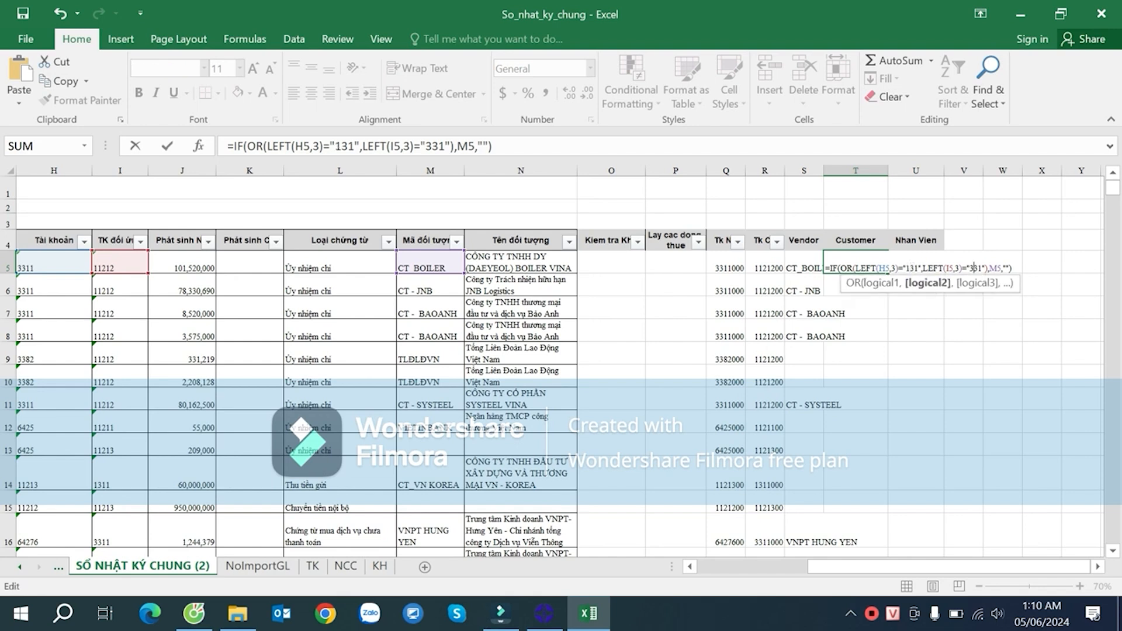
pyautogui.press('Return')
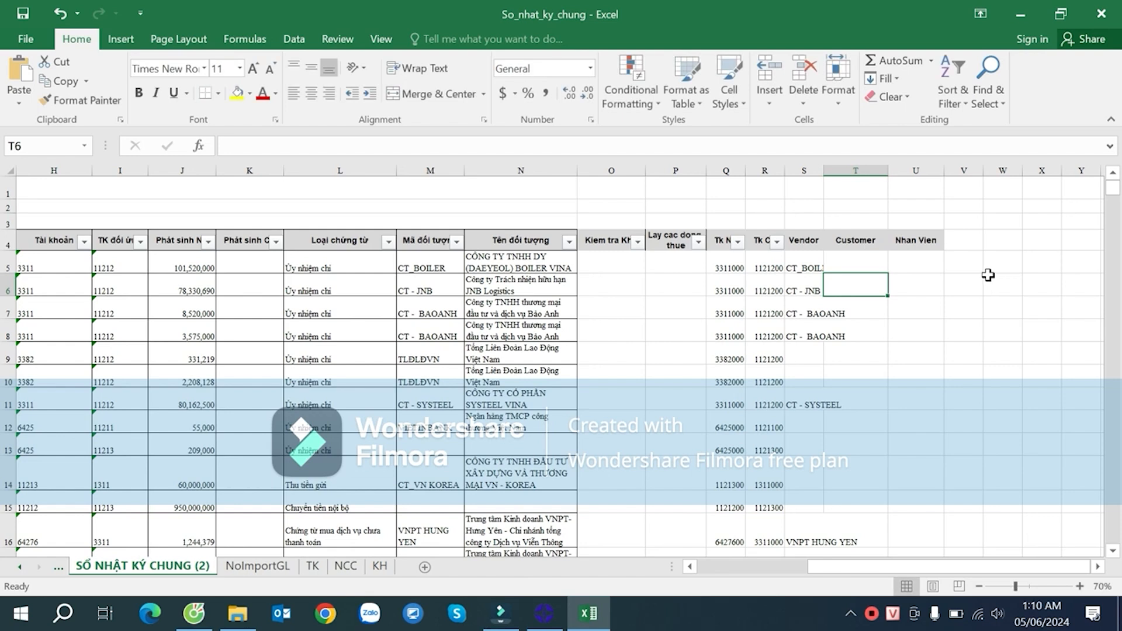
pyautogui.click(882, 267)
pyautogui.doubleClick(888, 273)
# - Paste the copied Vendor formula into U5 under Nhan Vien and change its first condition to LEFT(H5,3)="141"
pyautogui.click(920, 263)
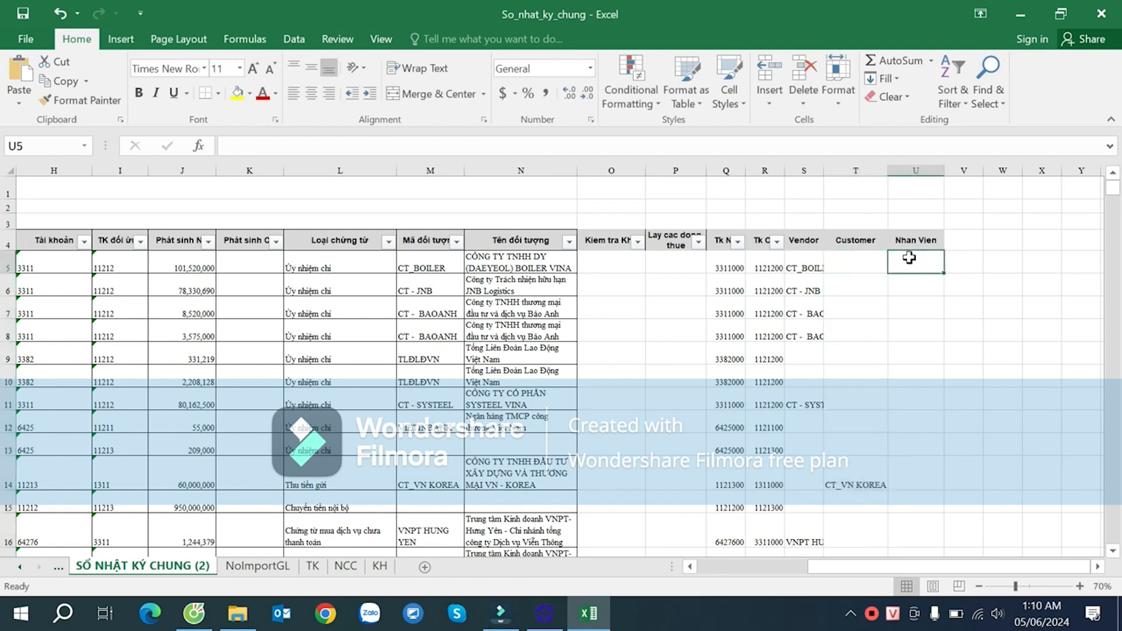
pyautogui.hotkey('ctrl', 'v')
pyautogui.click(977, 268)
pyautogui.press('BackSpace')
pyautogui.press('BackSpace')
pyautogui.write('14')
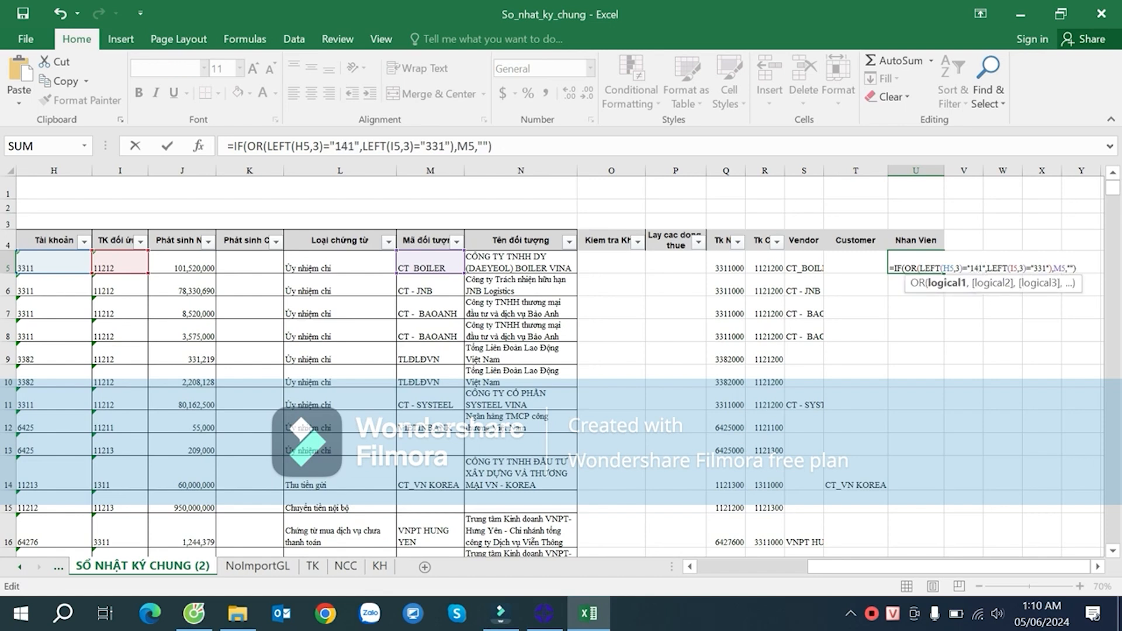
# - Change the second condition of the U5 formula to LEFT(I5,3)="141" and fill it down all journal rows
pyautogui.click(1038, 267)
pyautogui.press('BackSpace')
pyautogui.write('4')
pyautogui.press('Return')
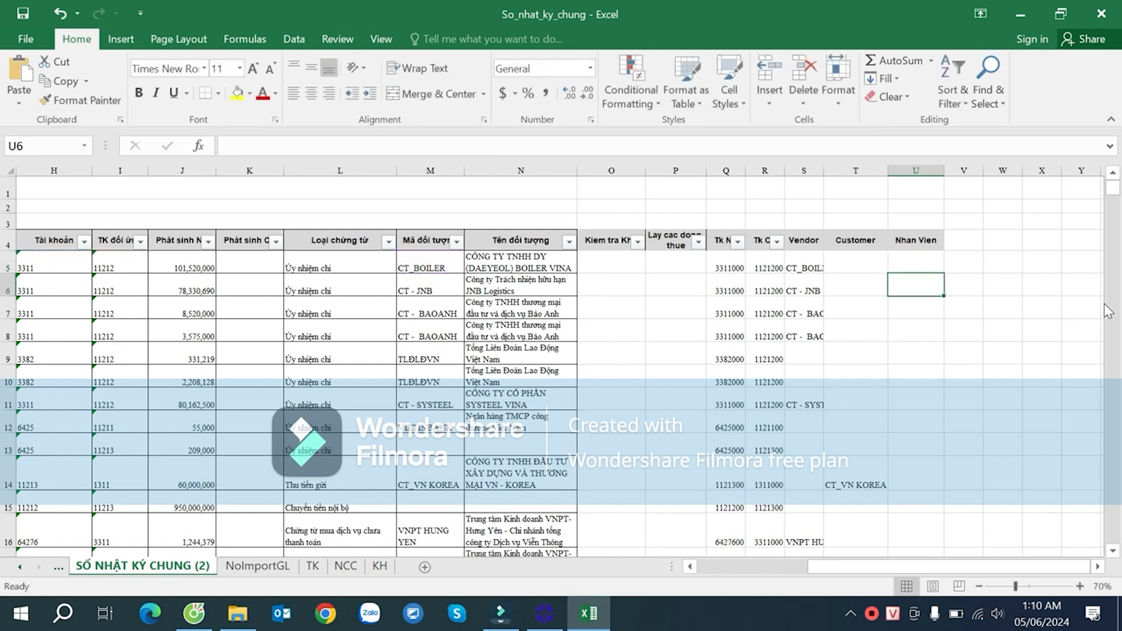
pyautogui.click(930, 263)
pyautogui.doubleClick(944, 273)
# - Check the codes returned in the Customer and Nhan Vien columns against the mapped account columns
pyautogui.scroll(-4, 934, 297)
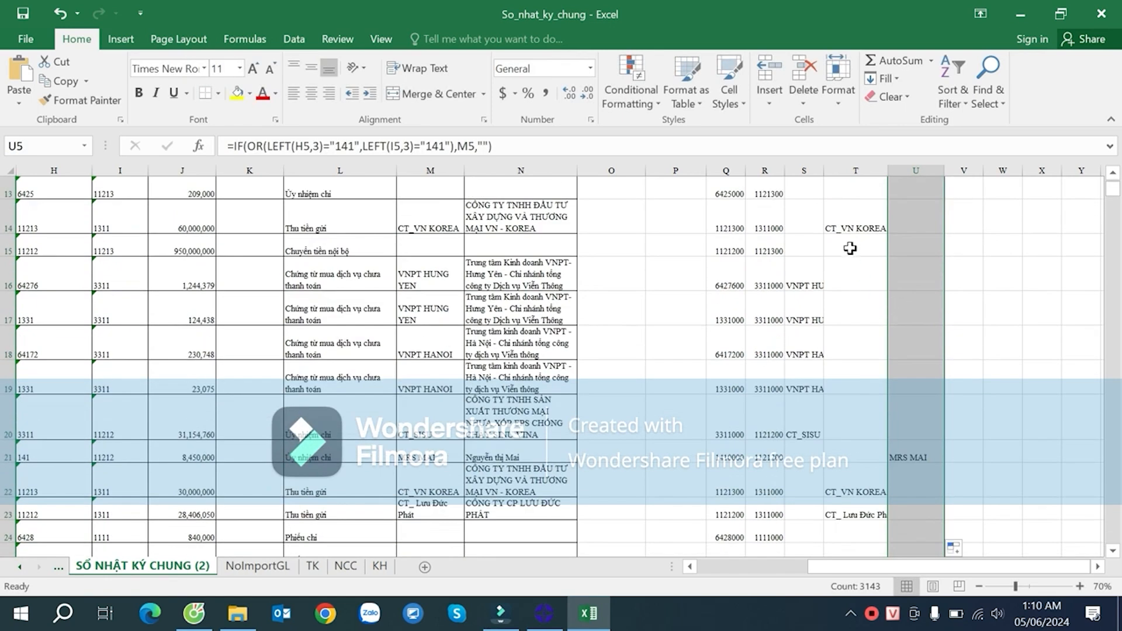
pyautogui.click(851, 229)
pyautogui.scroll(2, 131, 326)
pyautogui.moveTo(766, 360); pyautogui.dragTo(865, 362)
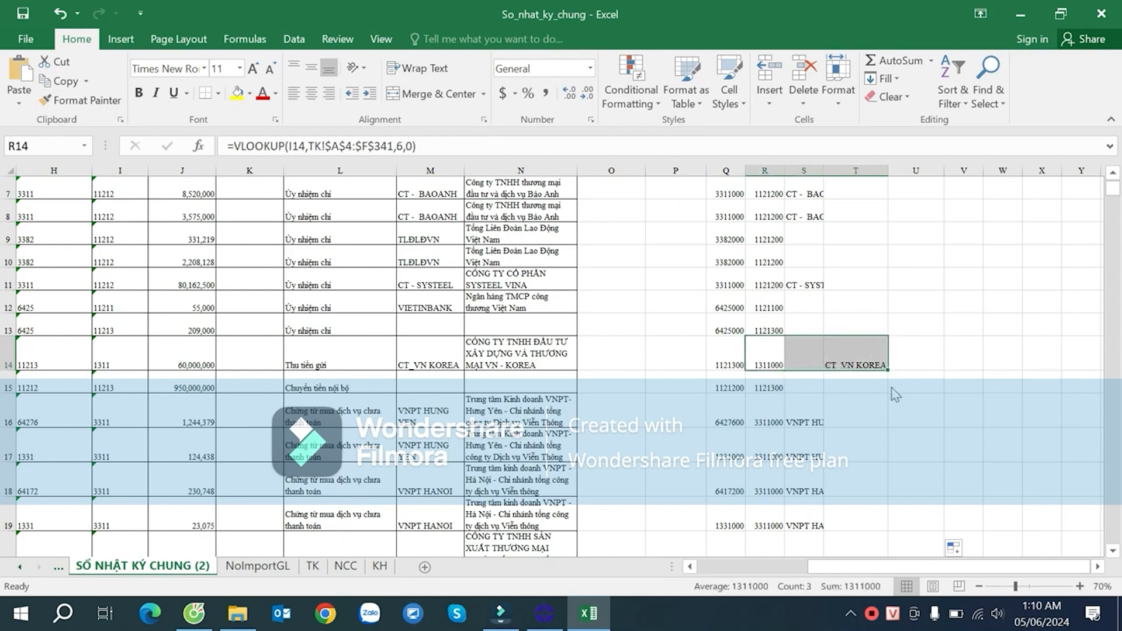
pyautogui.scroll(-8, 894, 390)
pyautogui.click(844, 321)
pyautogui.click(766, 319)
pyautogui.scroll(-15, 862, 355)
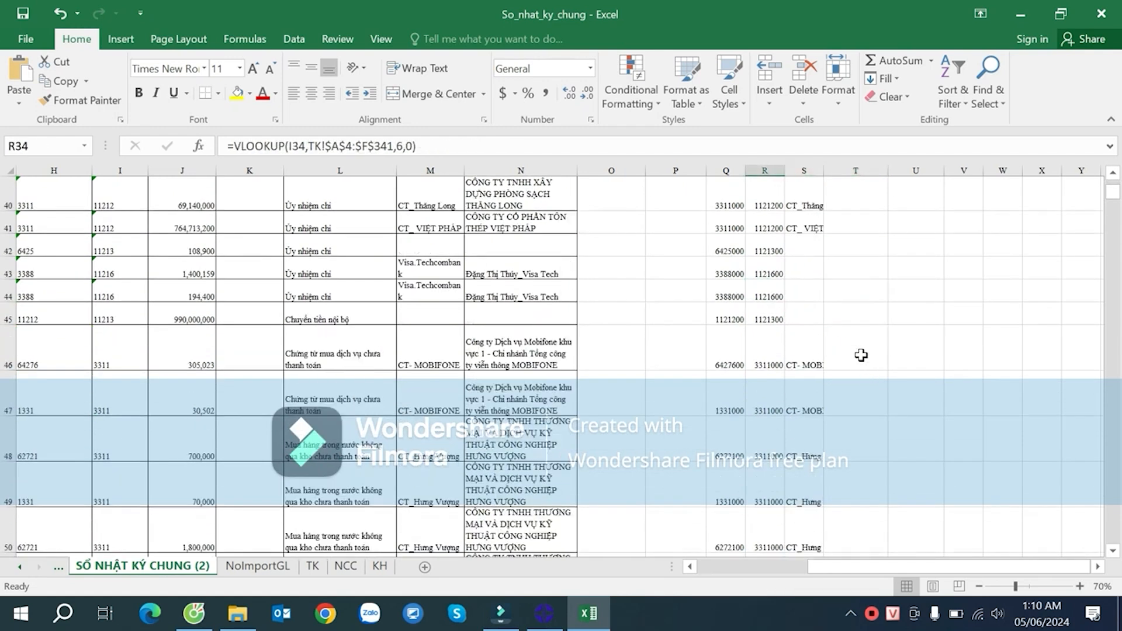
pyautogui.click(844, 236)
pyautogui.click(770, 236)
pyautogui.click(842, 319)
pyautogui.click(865, 445)
pyautogui.scroll(10, 869, 302)
pyautogui.scroll(15, 869, 302)
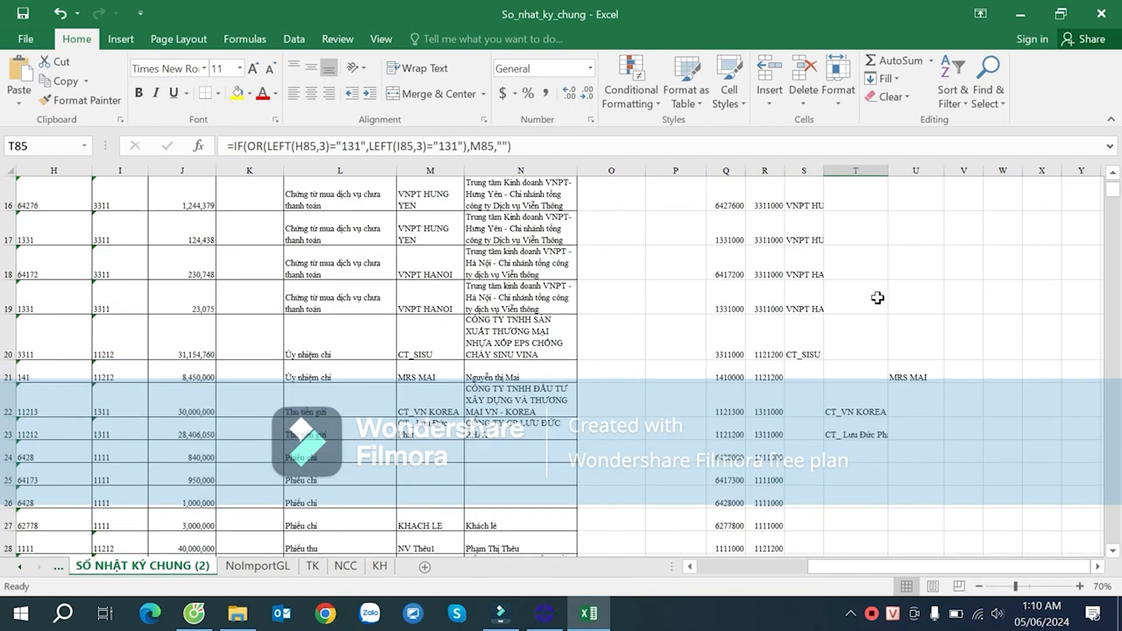
# - Widen the Vendor, Customer and Nhan Vien columns so their codes fit
pyautogui.moveTo(824, 171); pyautogui.dragTo(870, 170)
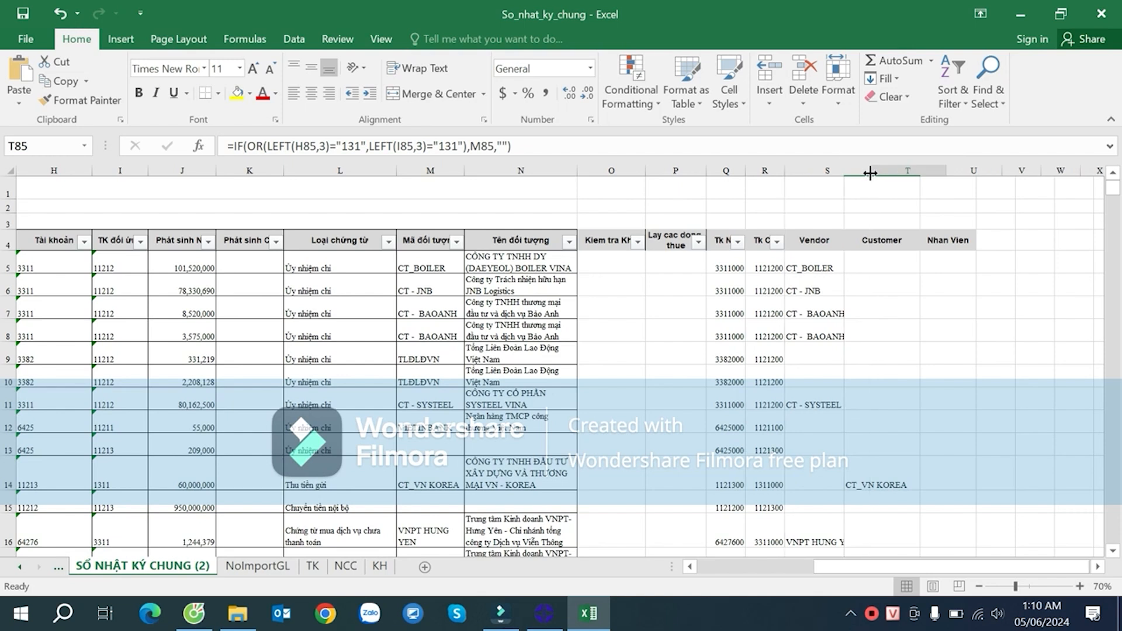
pyautogui.moveTo(1002, 171); pyautogui.dragTo(1009, 171)
pyautogui.click(1020, 240)
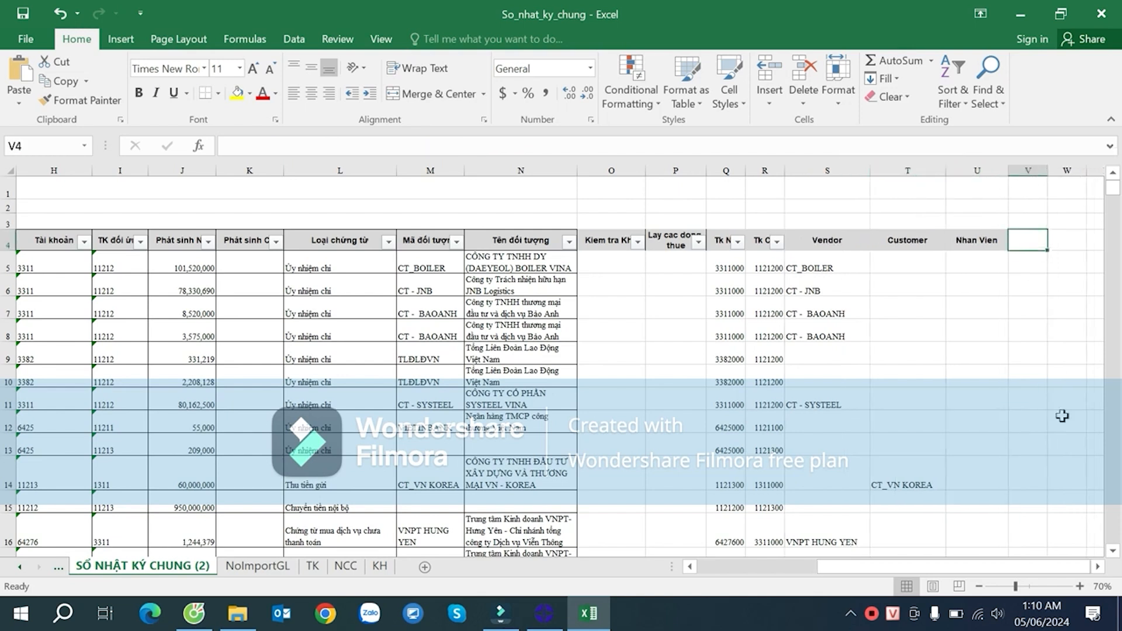
pyautogui.hscroll(2, 1062, 415)
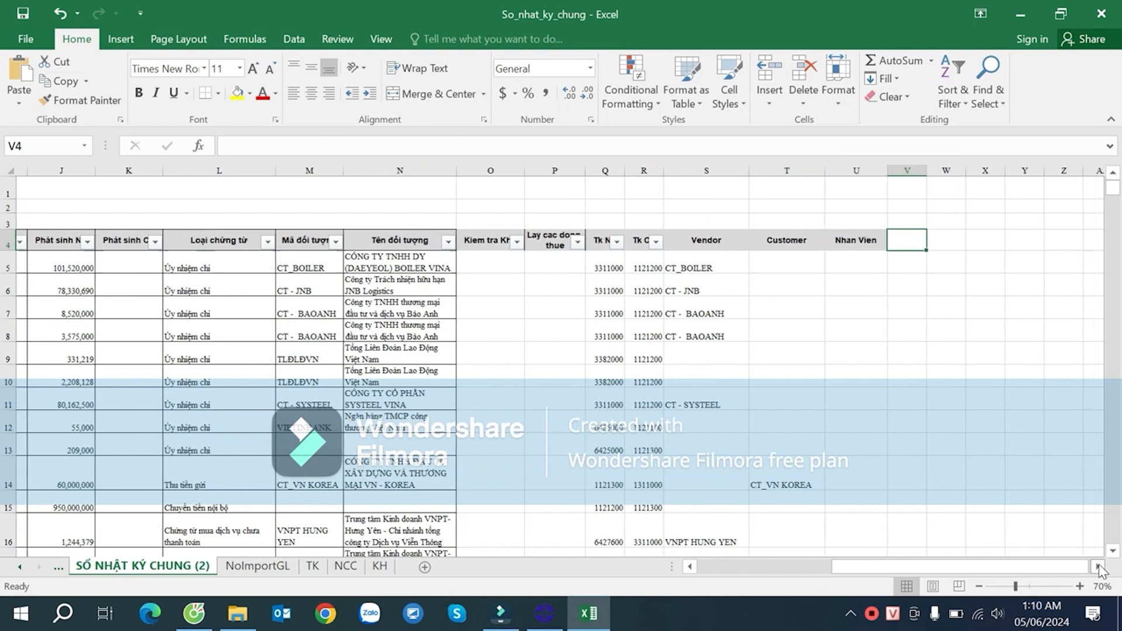
pyautogui.click(895, 261)
pyautogui.write('=vl')
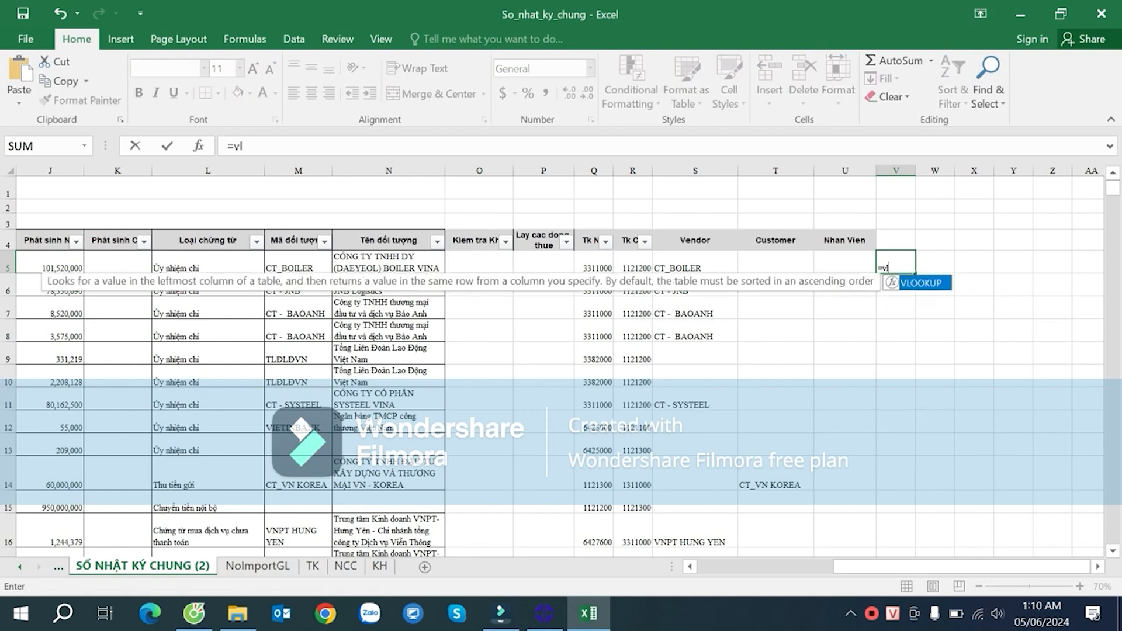
pyautogui.press('Tab')
pyautogui.press('Left')
pyautogui.press('Left')
pyautogui.press('Left')
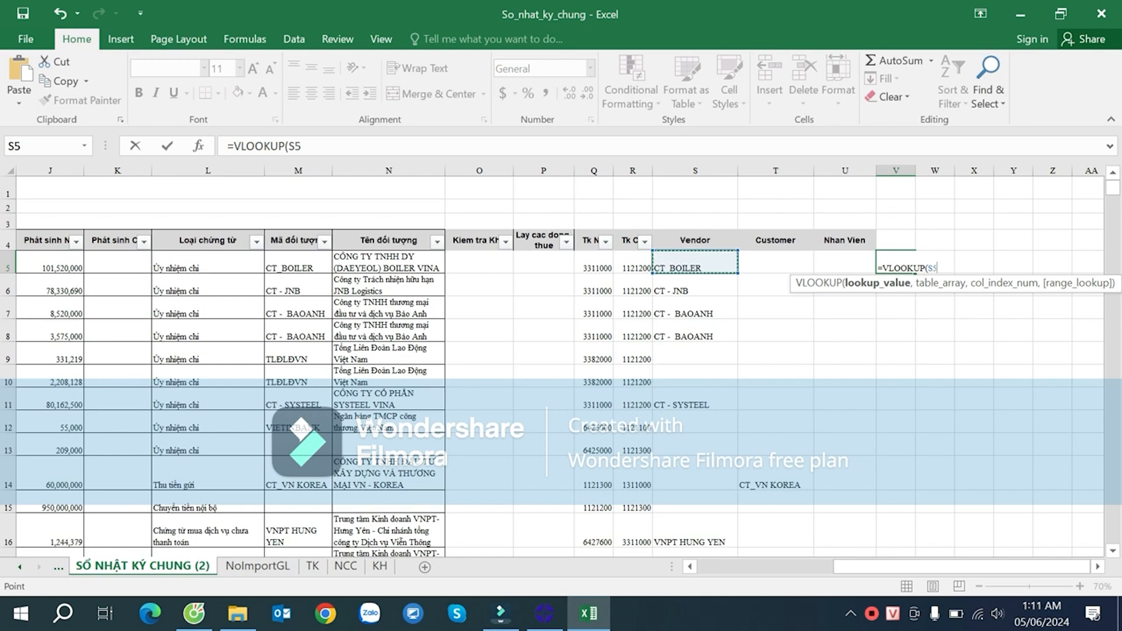
pyautogui.press('BackSpace')
pyautogui.press('BackSpace')
pyautogui.press('BackSpace')
pyautogui.press('BackSpace')
pyautogui.press('BackSpace')
pyautogui.press('BackSpace')
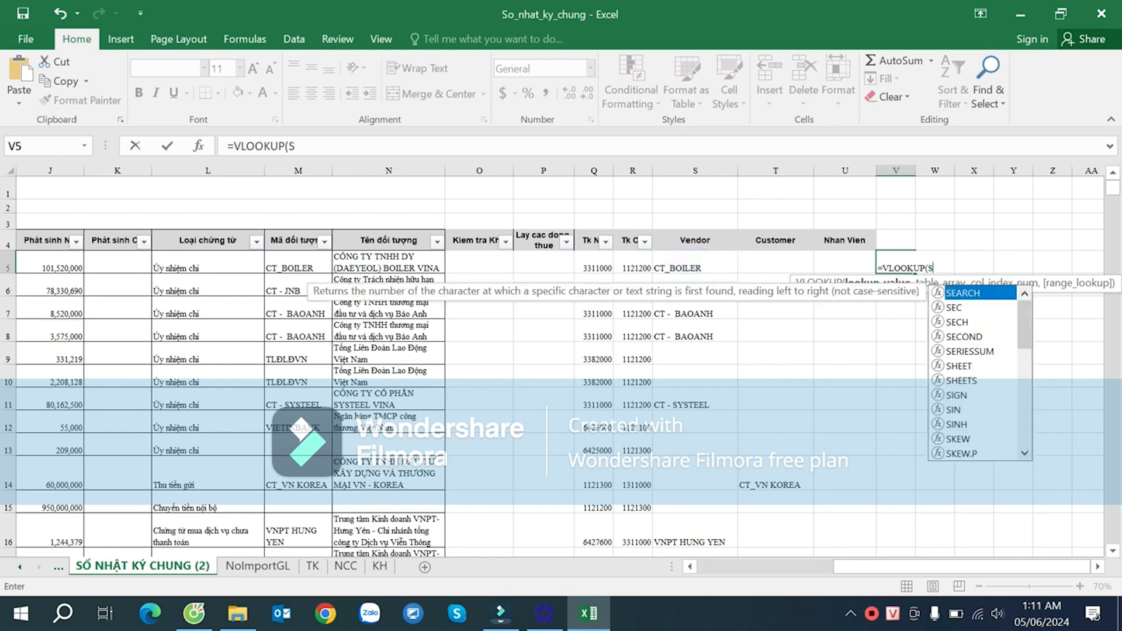
pyautogui.press('BackSpace')
pyautogui.press('BackSpace')
pyautogui.press('BackSpace')
# - Begin an IF formula in V5 testing S5<>"" that returns a VLOOKUP with S5 as lookup value
pyautogui.write('f')
pyautogui.press('Tab')
pyautogui.press('Left')
pyautogui.press('Left')
pyautogui.press('Left')
pyautogui.write('<>"",vl')
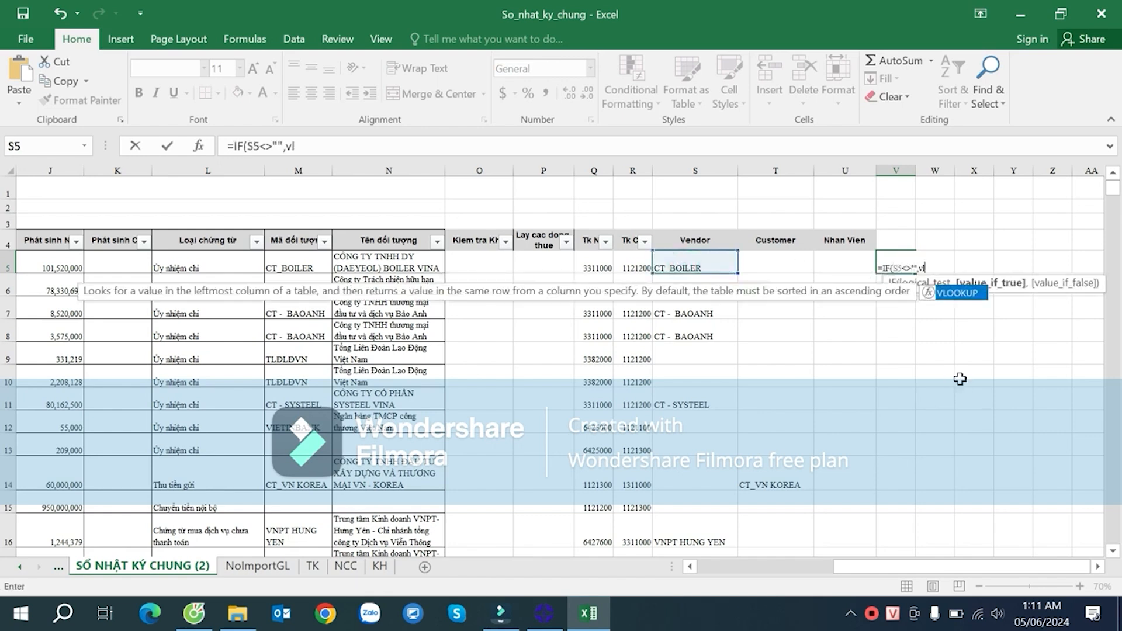
pyautogui.press('Tab')
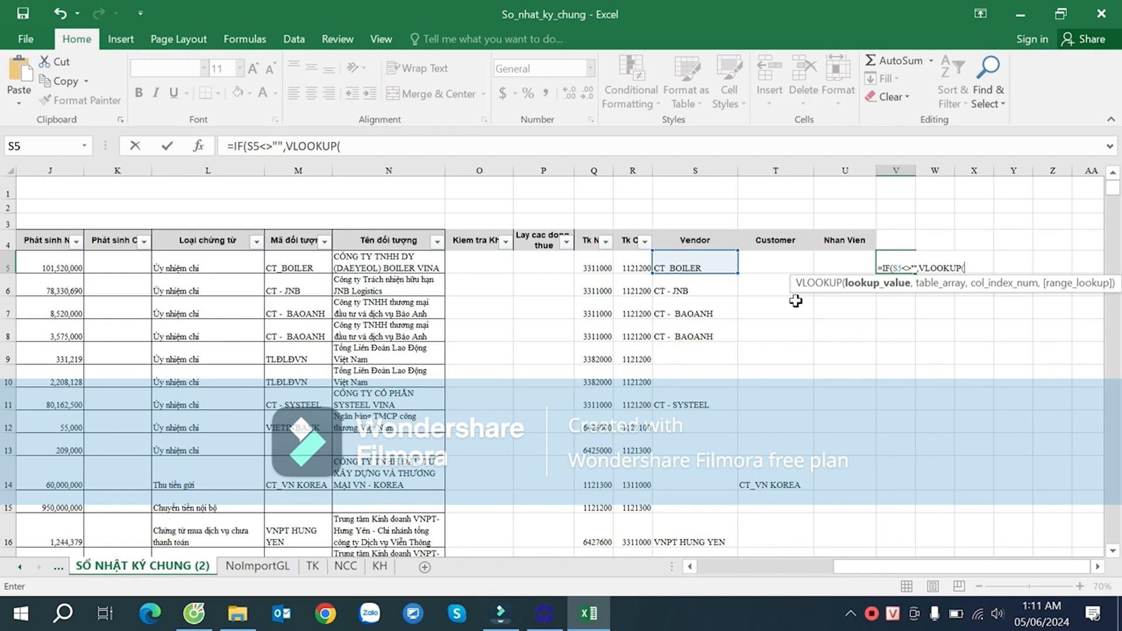
pyautogui.click(696, 259)
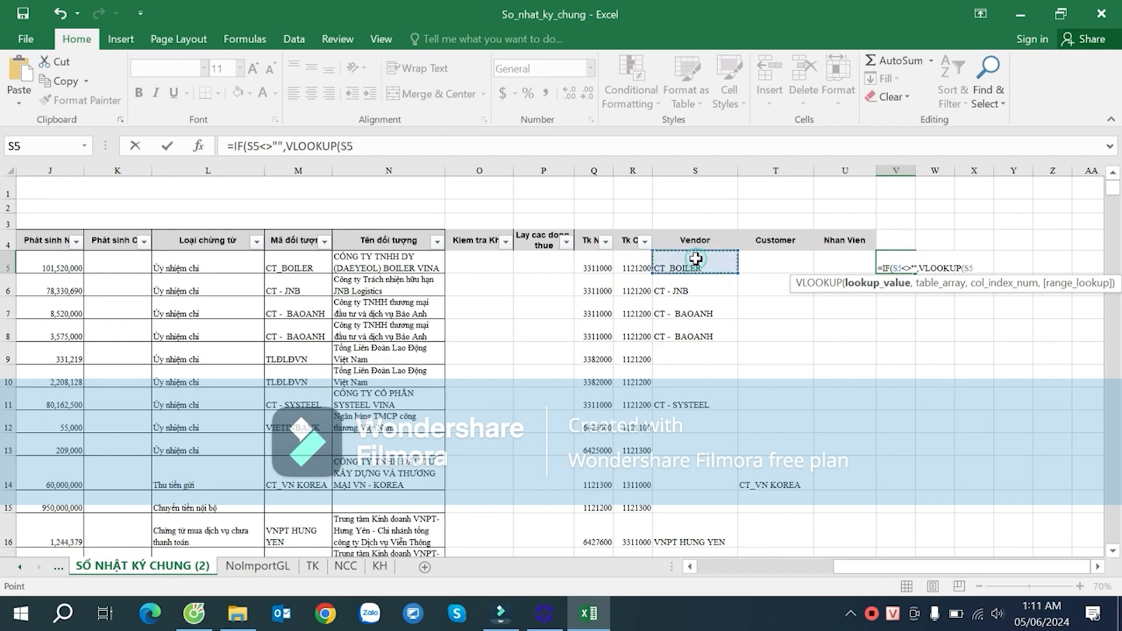
pyautogui.write(',')
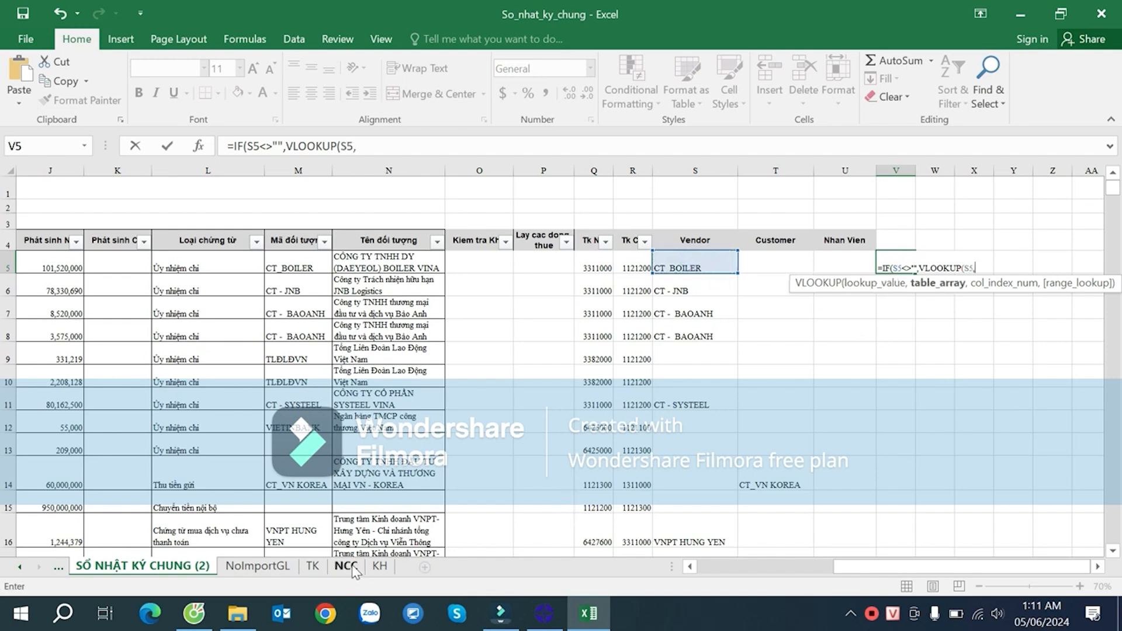
# - Complete the V5 lookup with the absolute range NCC!$B$4:$F$2226, column 5 and exact match 0, accepting the closing-parenthesis correction
pyautogui.click(345, 565)
pyautogui.moveTo(130, 278); pyautogui.dragTo(982, 418)
pyautogui.hotkey('ctrl', 'shift', 'Down')
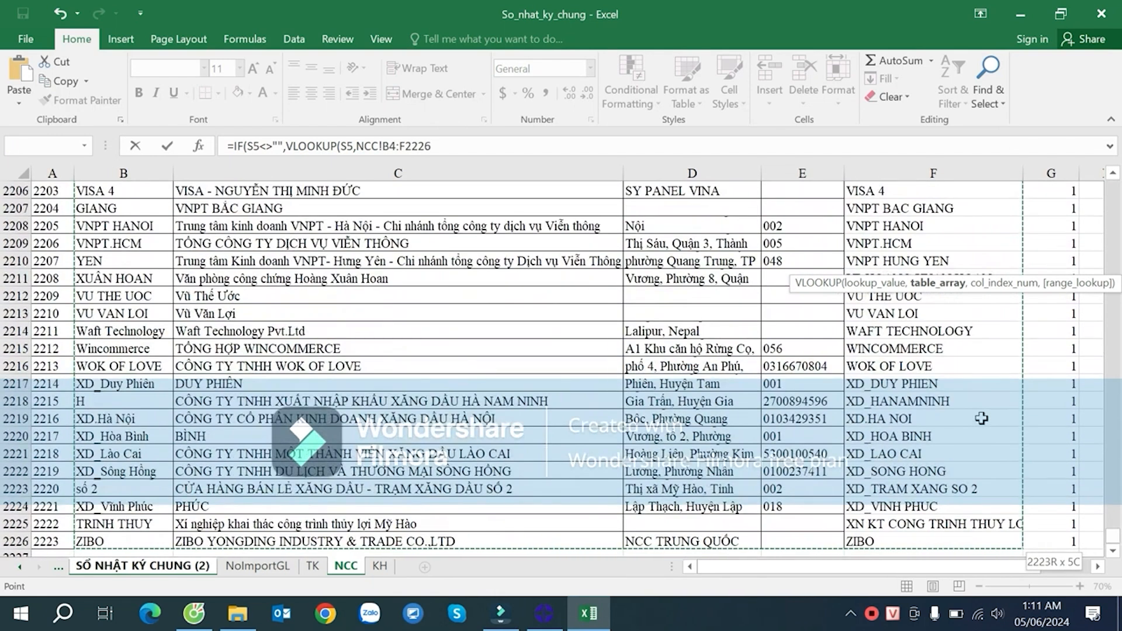
pyautogui.press('F4')
pyautogui.write(',5,0)')
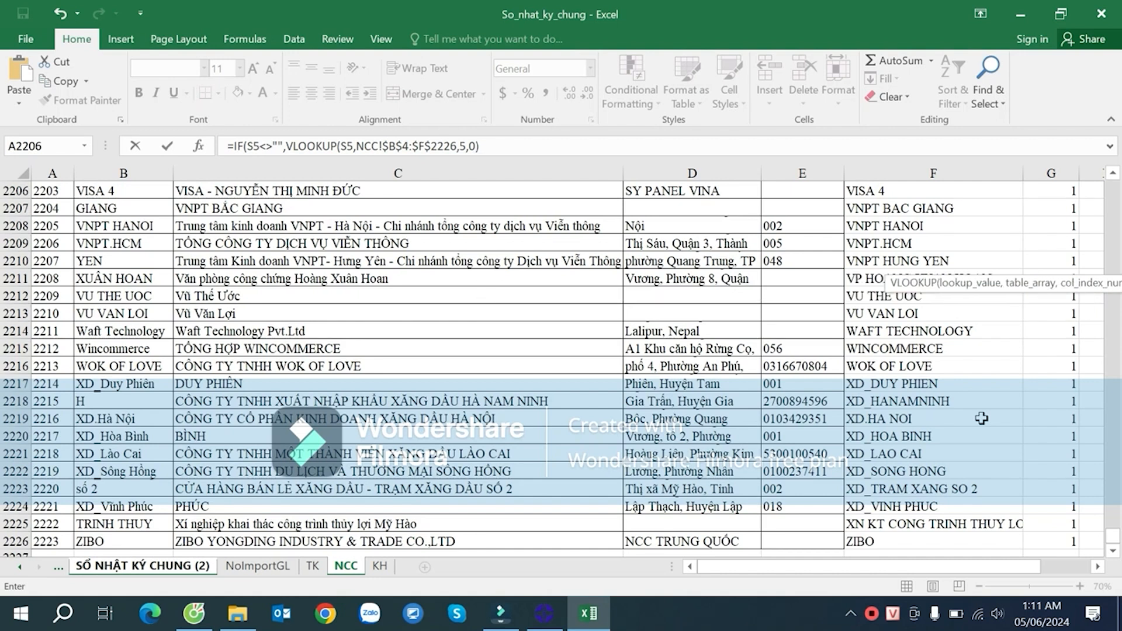
pyautogui.press('Return')
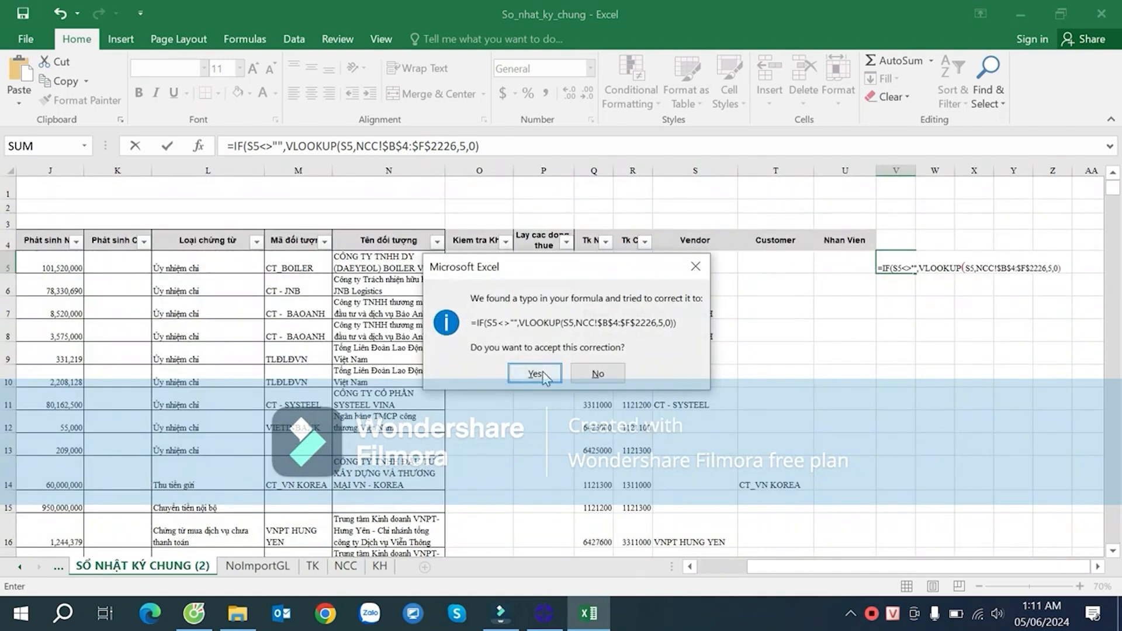
pyautogui.click(535, 373)
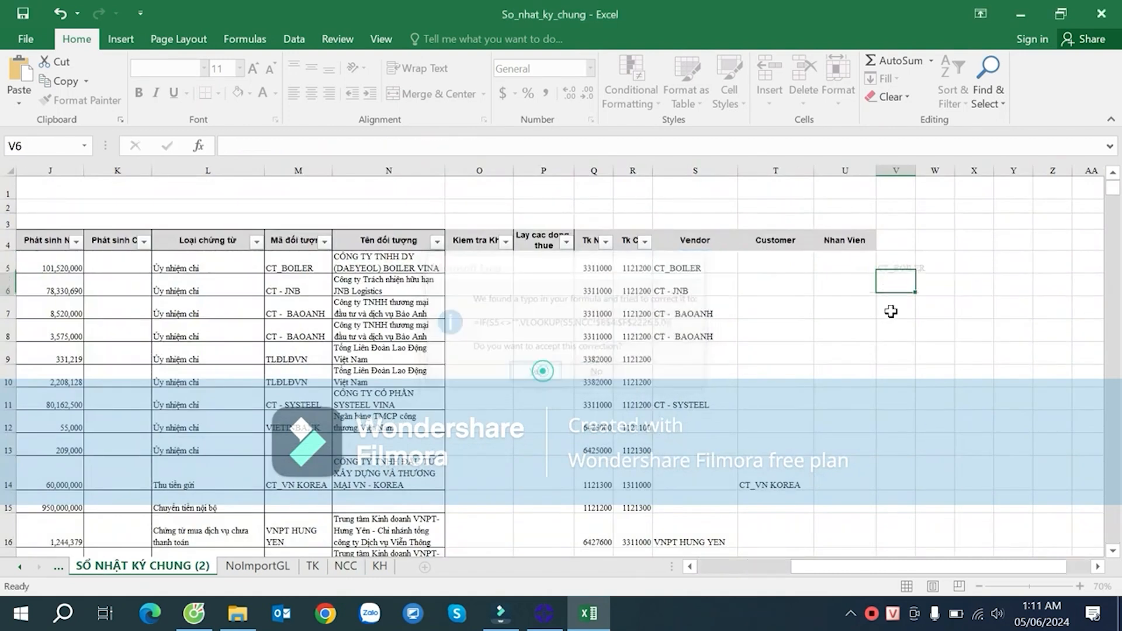
# - Add an empty text "" as the false result of the V5 IF formula and fill it down all journal rows
pyautogui.doubleClick(908, 264)
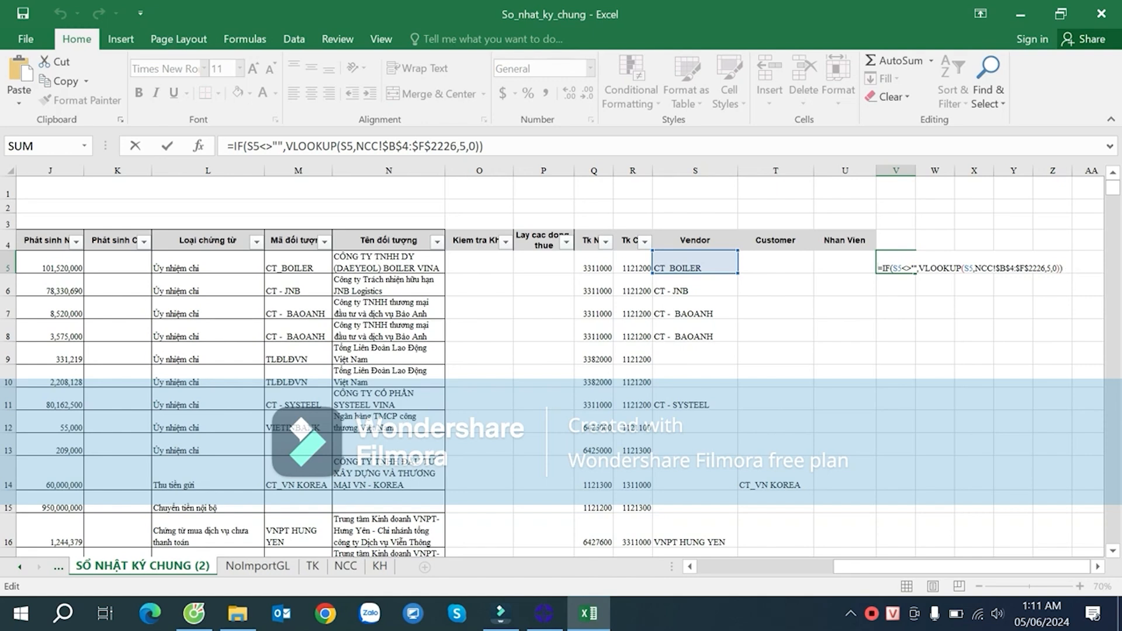
pyautogui.click(918, 268)
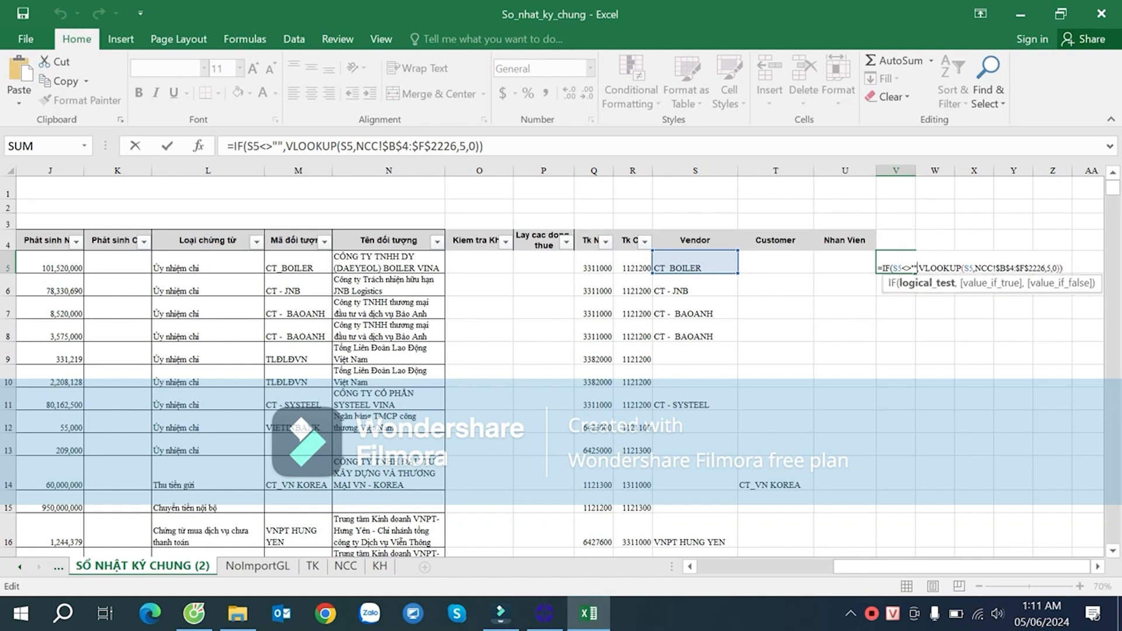
pyautogui.click(1060, 268)
pyautogui.write(',""')
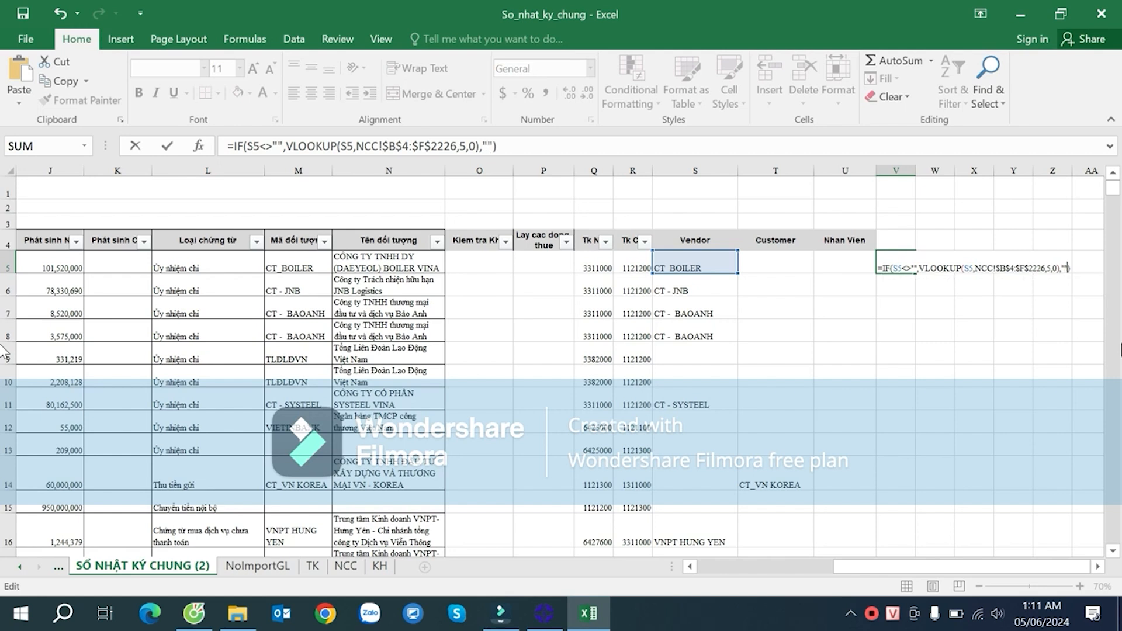
pyautogui.press('Return')
pyautogui.click(914, 269)
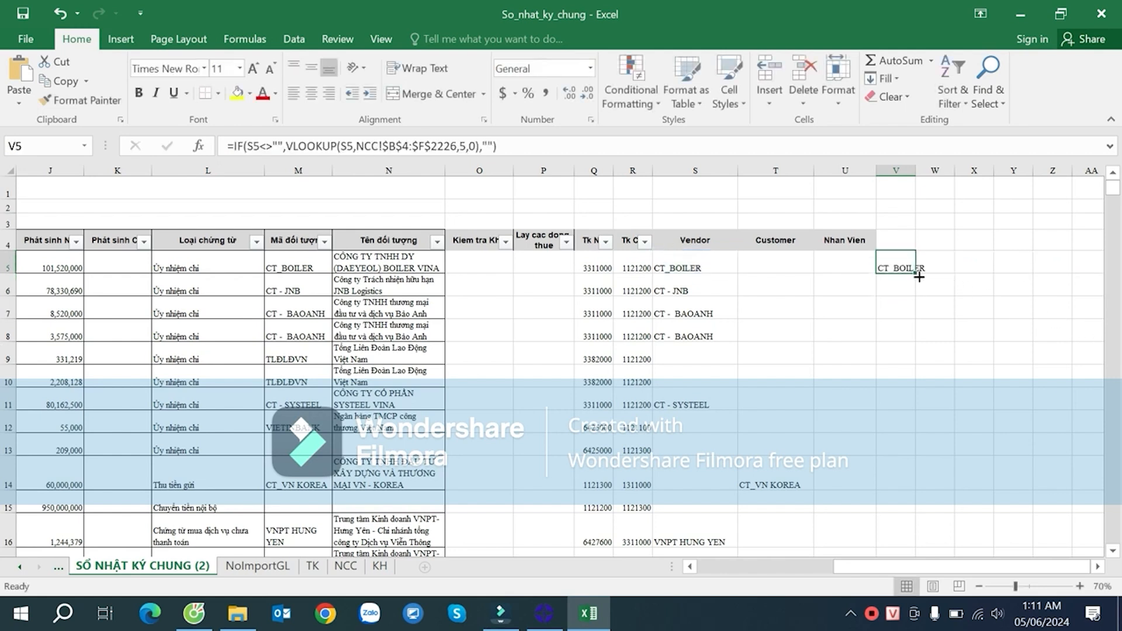
pyautogui.doubleClick(916, 273)
# - Compare the looked-up codes in column V with the Vendor codes throughout the journal rows
pyautogui.click(902, 412)
pyautogui.scroll(-6, 902, 413)
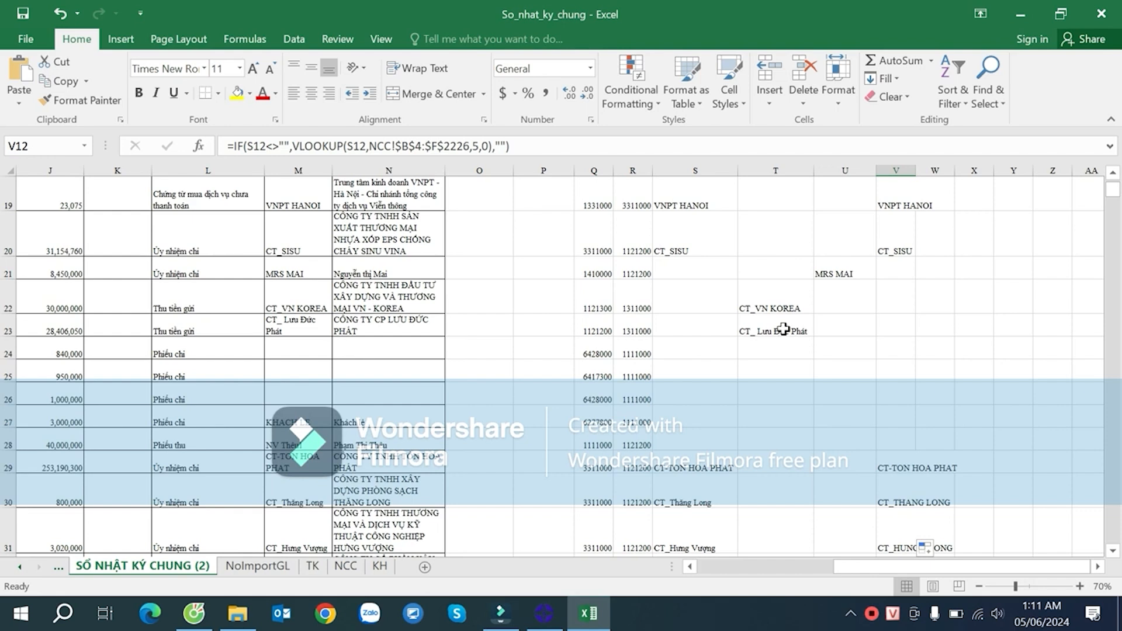
pyautogui.click(707, 470)
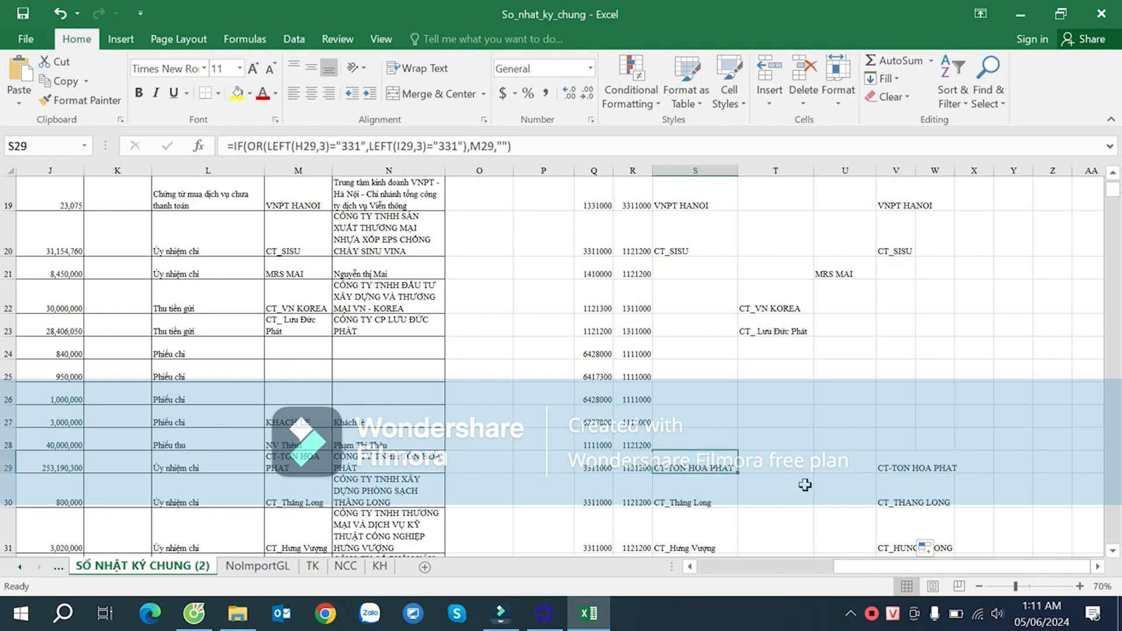
pyautogui.scroll(-4, 870, 462)
pyautogui.click(918, 468)
pyautogui.scroll(-6, 916, 457)
pyautogui.scroll(-17, 916, 455)
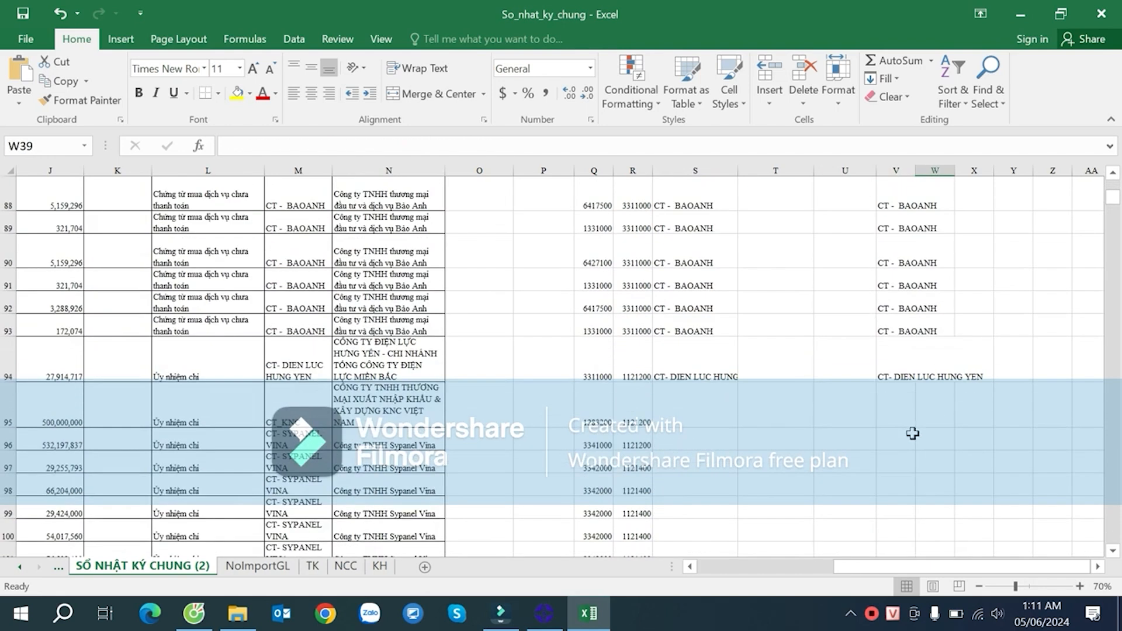
pyautogui.scroll(6, 912, 404)
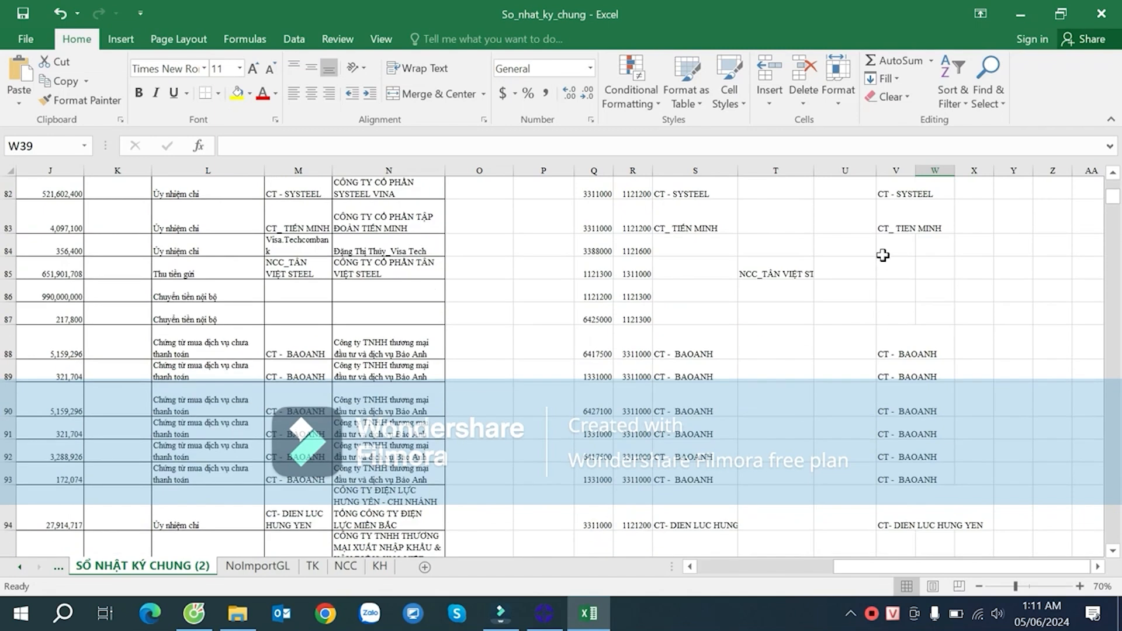
# - Enter the headers New Ven, New Cus and New Nhan Vien in cells V4 to X4
pyautogui.click(883, 255)
pyautogui.hotkey('ctrl', 'Up')
pyautogui.scroll(1, 901, 284)
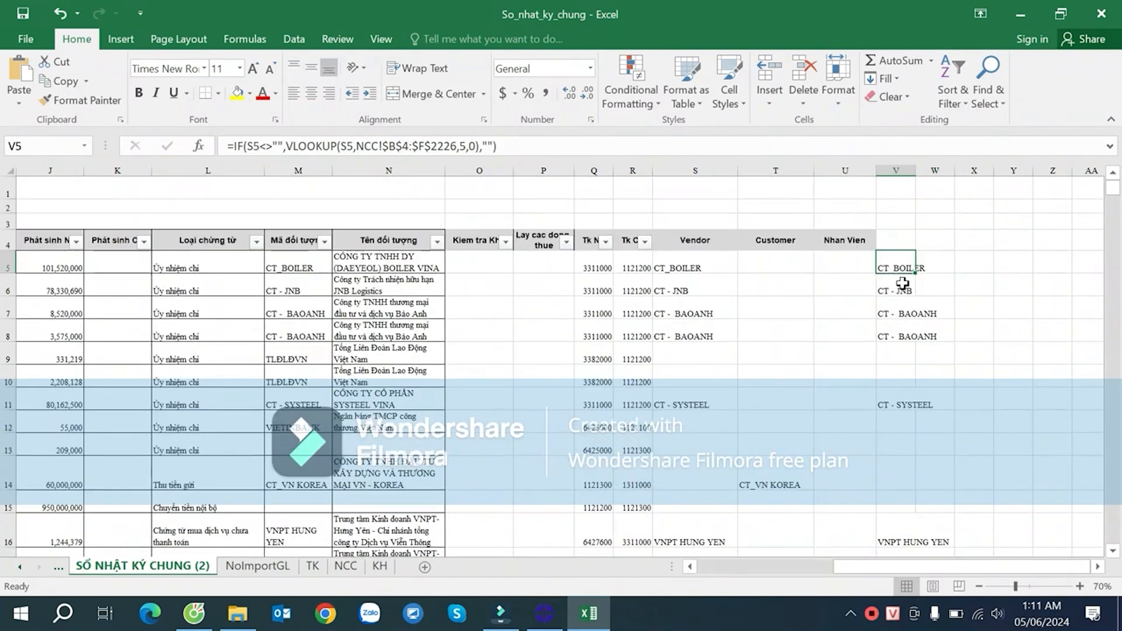
pyautogui.press('Up')
pyautogui.write('New Ven')
pyautogui.press('Tab')
pyautogui.write('Ne')
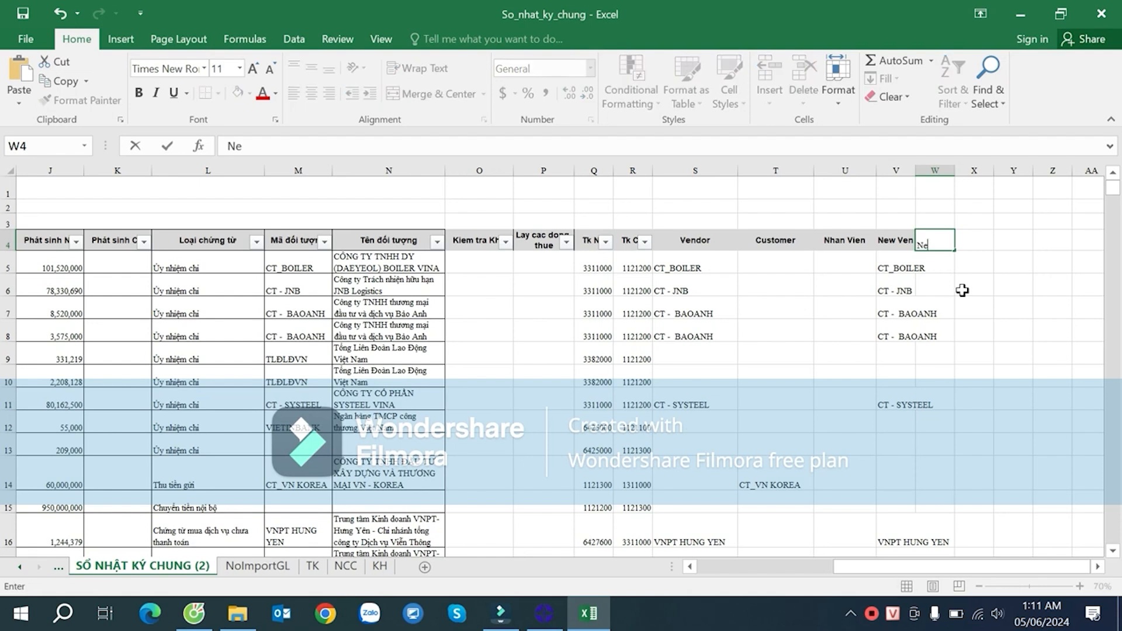
pyautogui.write('w Cus')
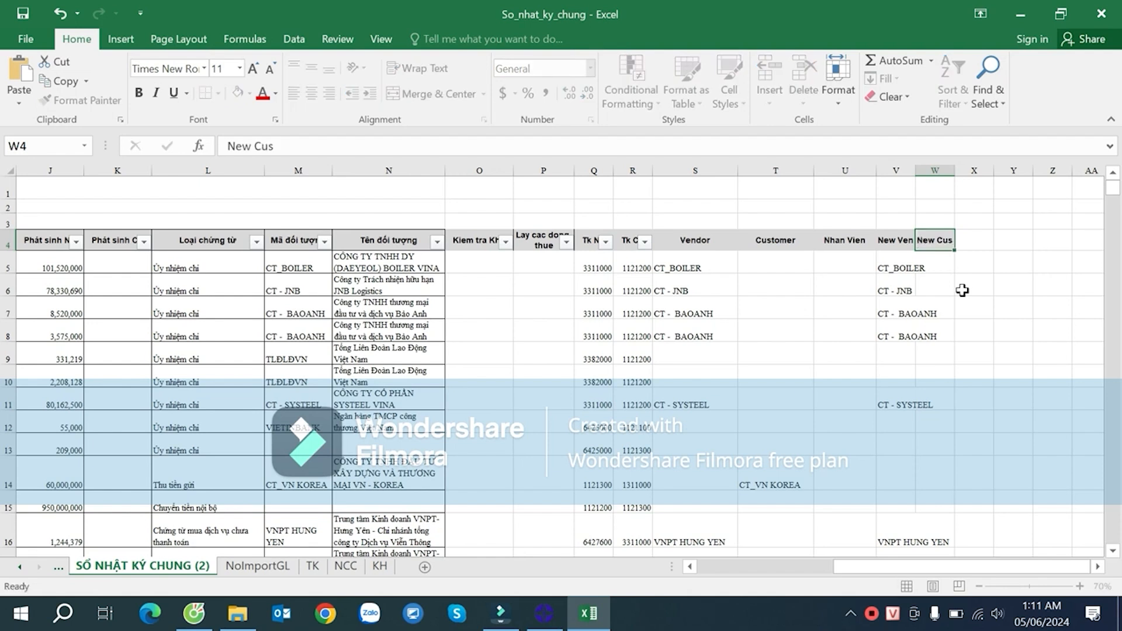
pyautogui.press('Tab')
pyautogui.write('ne')
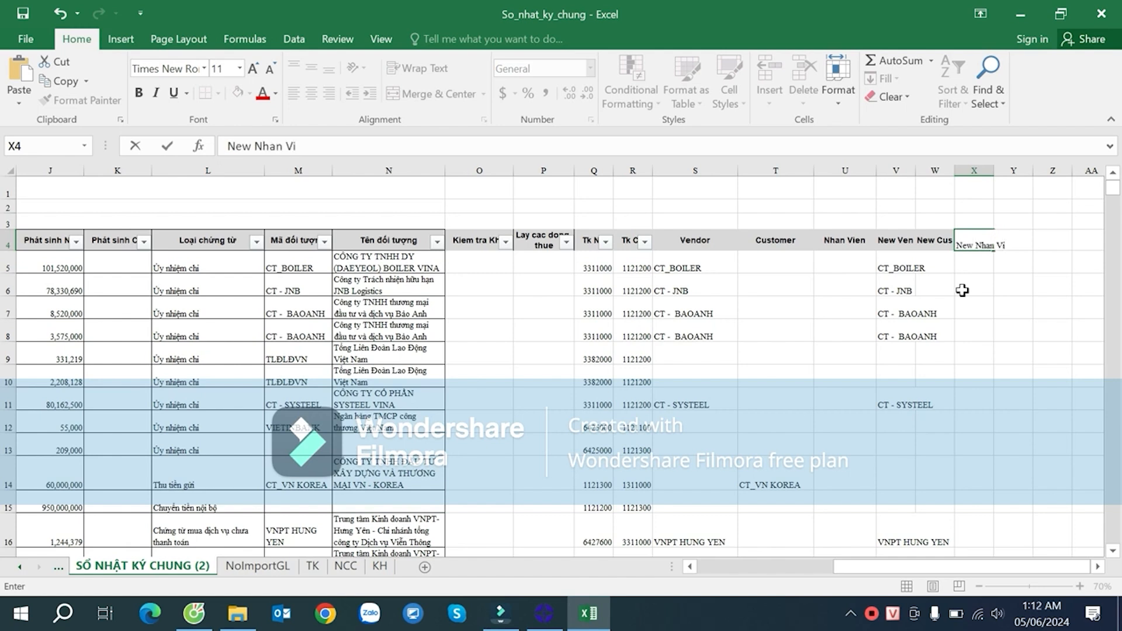
pyautogui.press('Return')
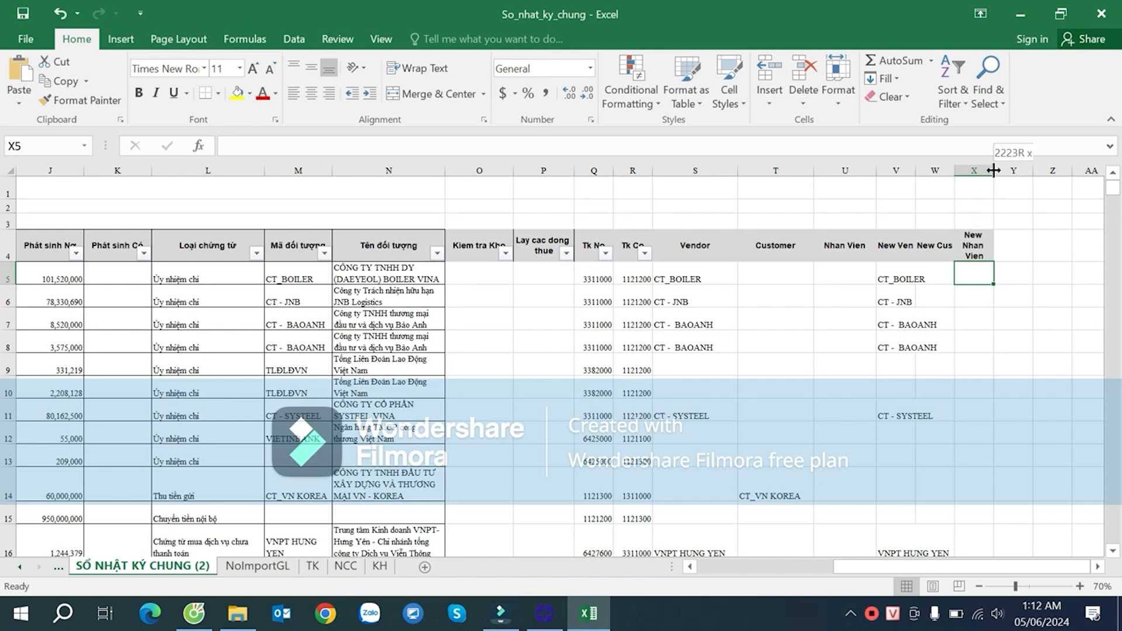
# - Widen columns V and X so the New Ven and New Nhan Vien headers fit on one line
pyautogui.moveTo(994, 170); pyautogui.dragTo(1033, 176)
pyautogui.moveTo(915, 172); pyautogui.dragTo(956, 174)
pyautogui.moveTo(915, 274); pyautogui.dragTo(848, 275)
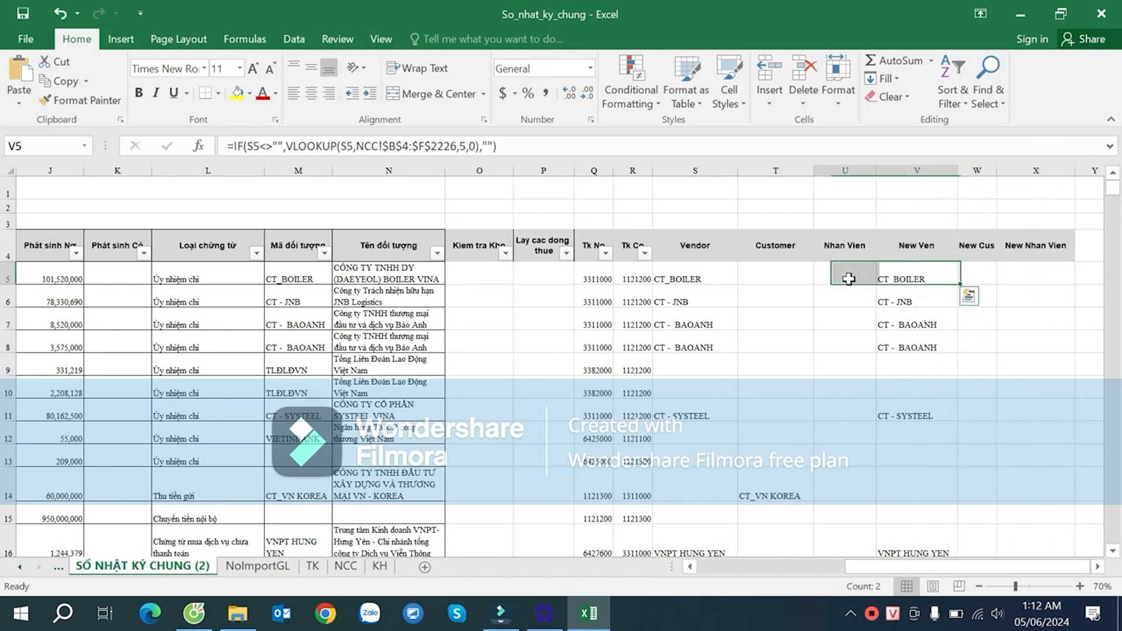
# - Switch to Cốc Cốc, resume the paused YouTube video, go back to the previous music video and minimise the browser
pyautogui.click(194, 614)
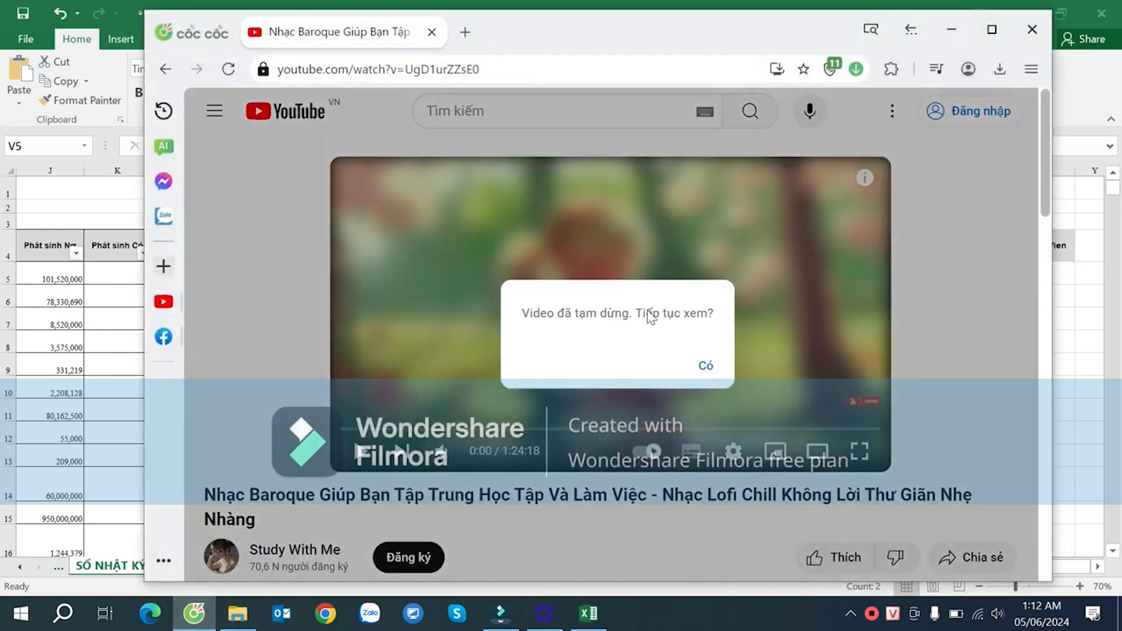
pyautogui.click(706, 365)
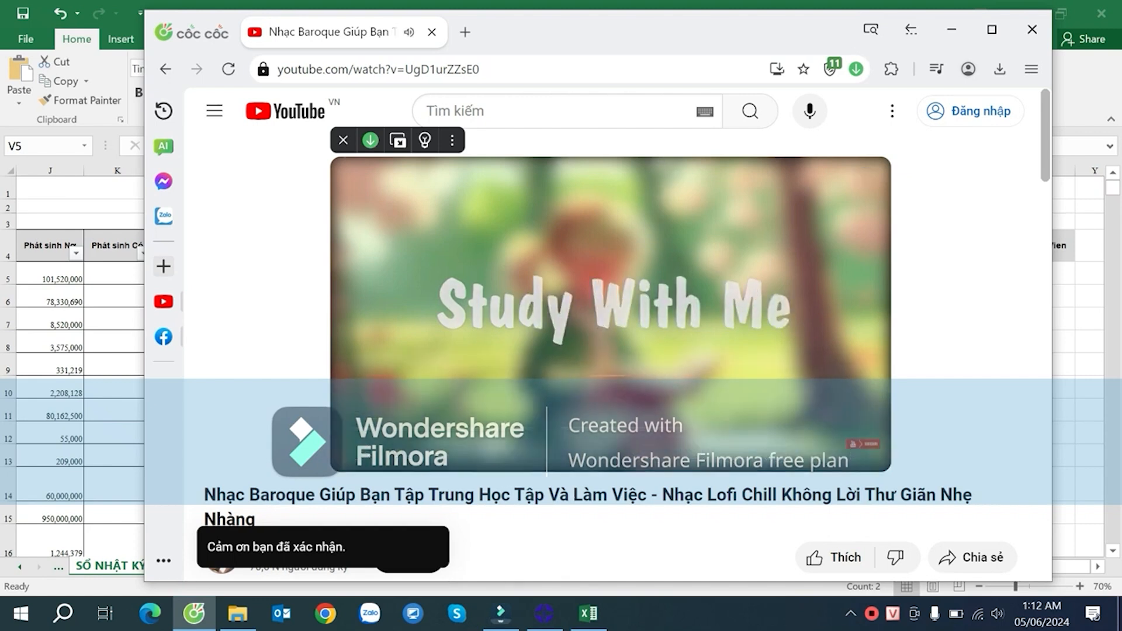
pyautogui.click(163, 71)
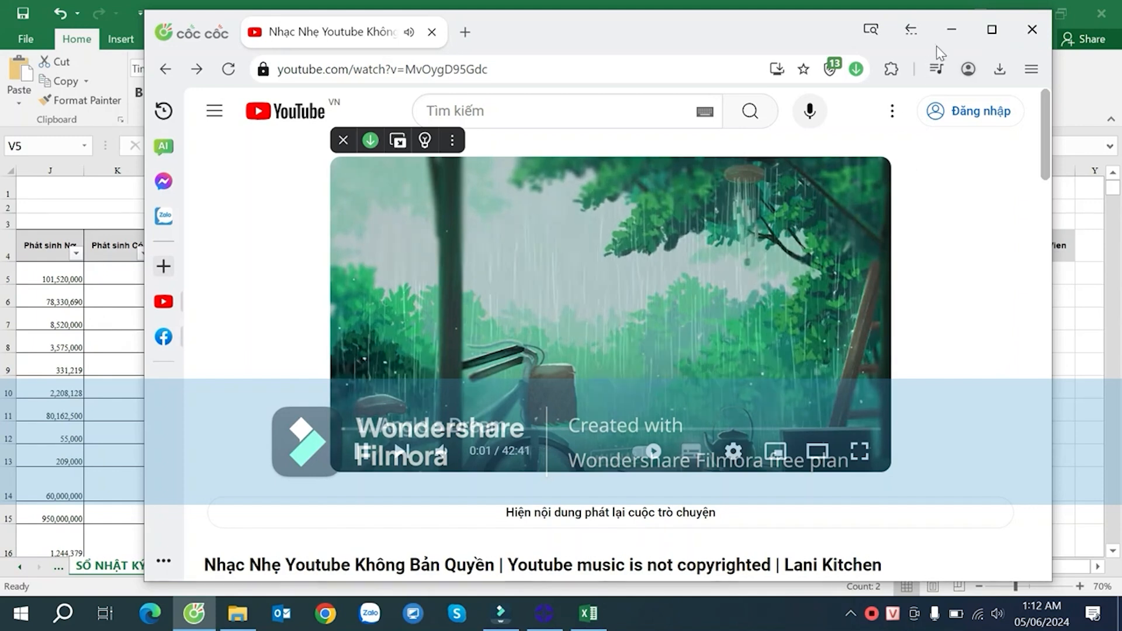
pyautogui.click(951, 29)
# - Widen the New Cus column W
pyautogui.click(966, 361)
pyautogui.click(938, 283)
pyautogui.click(975, 277)
pyautogui.moveTo(1003, 175); pyautogui.dragTo(1022, 174)
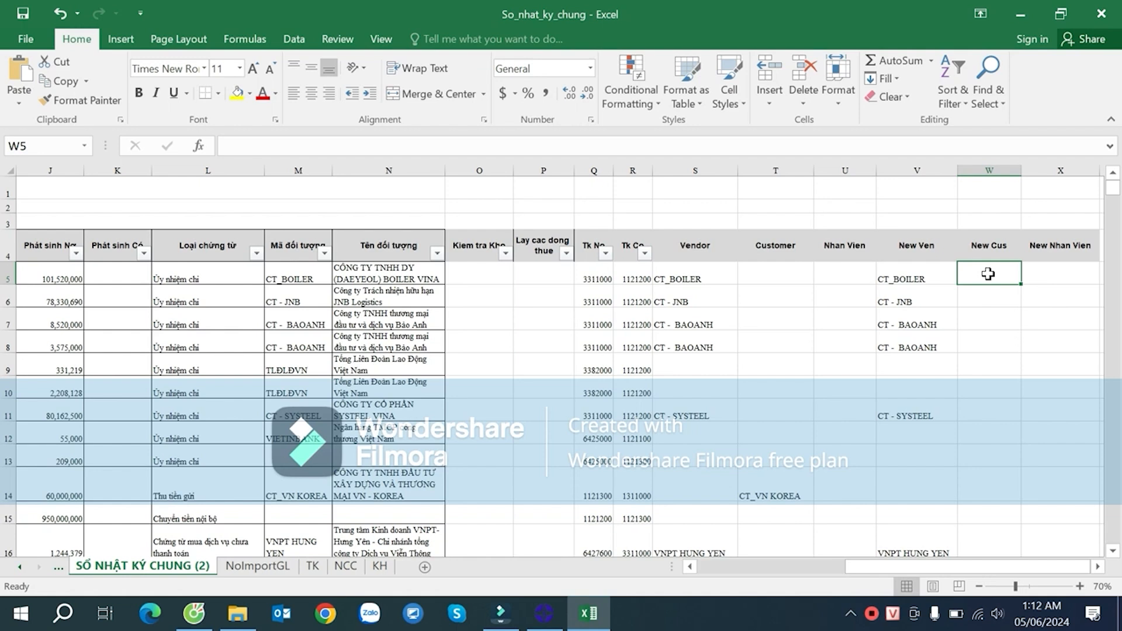
# - Begin an IF formula in W5 testing T5<>"" that returns a VLOOKUP with T5 as lookup value
pyautogui.write('=if')
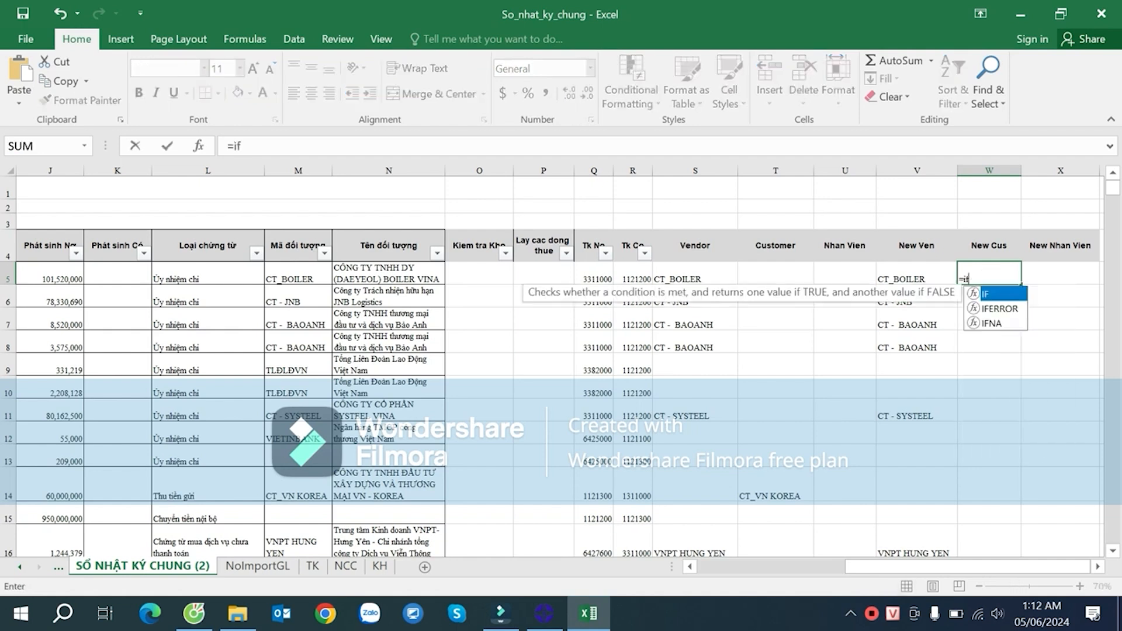
pyautogui.write('(')
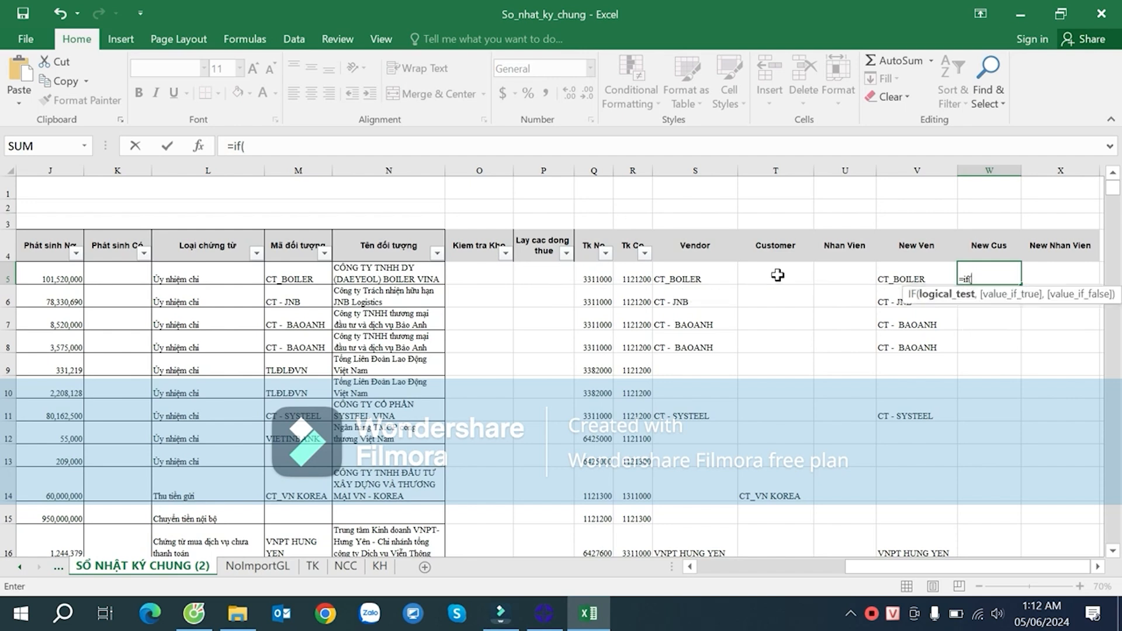
pyautogui.click(777, 275)
pyautogui.write('<>"",')
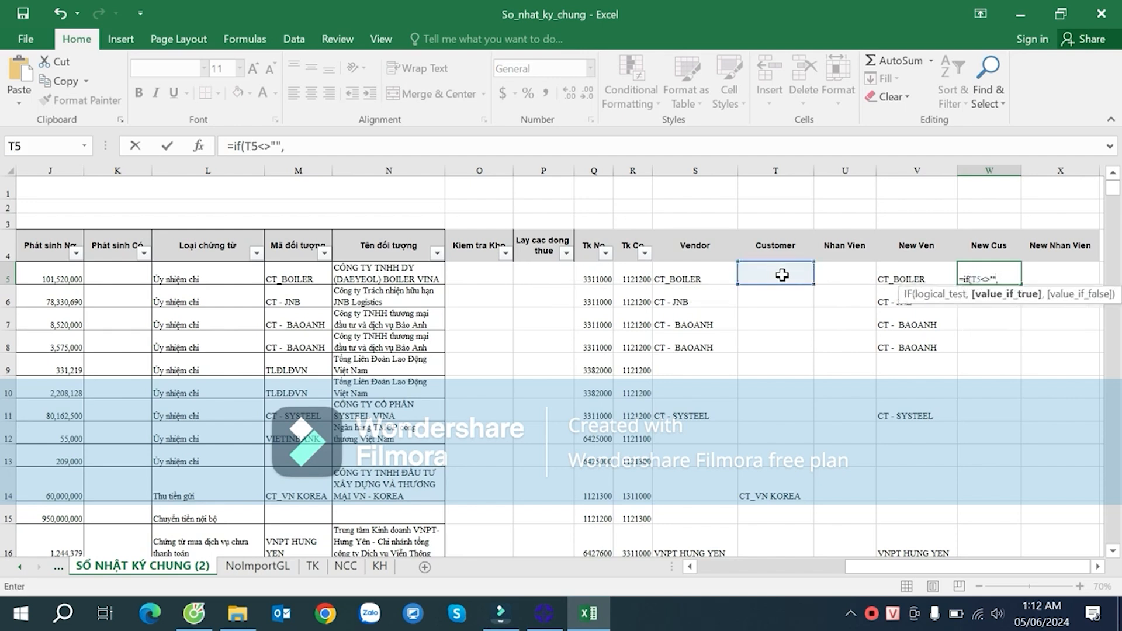
pyautogui.write('vlookup(')
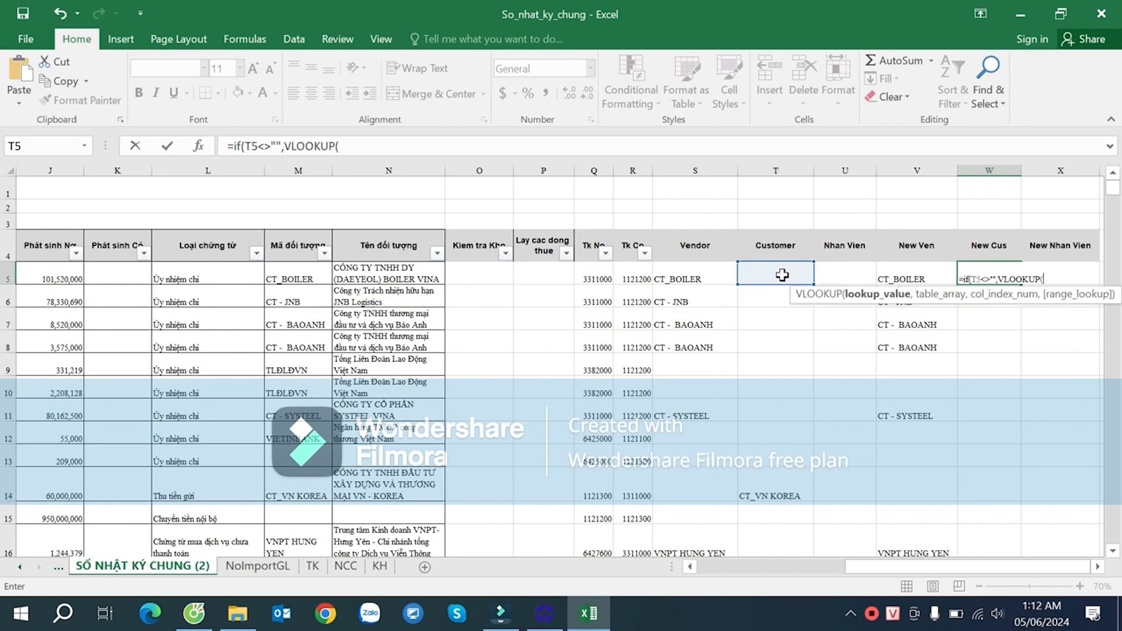
pyautogui.click(782, 275)
pyautogui.write(',')
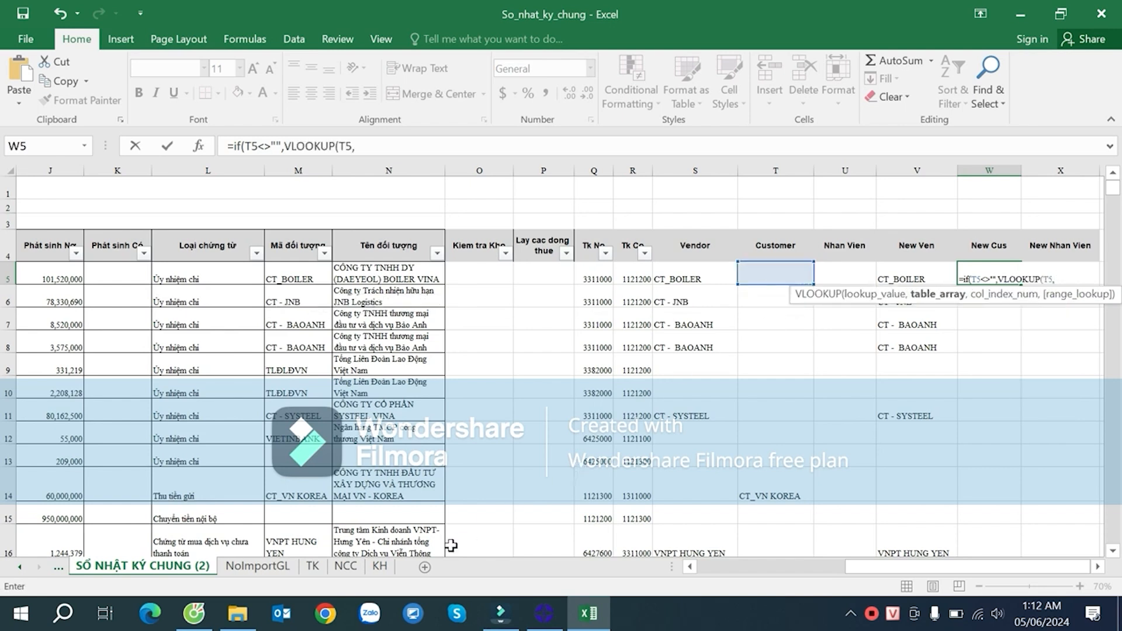
# - Complete the W5 lookup with the absolute range KH!$B$4:$F$598, column 5 and exact match 0, accepting the closing-parenthesis correction
pyautogui.click(380, 566)
pyautogui.moveTo(117, 261); pyautogui.dragTo(768, 384)
pyautogui.hotkey('ctrl', 'shift', 'Down')
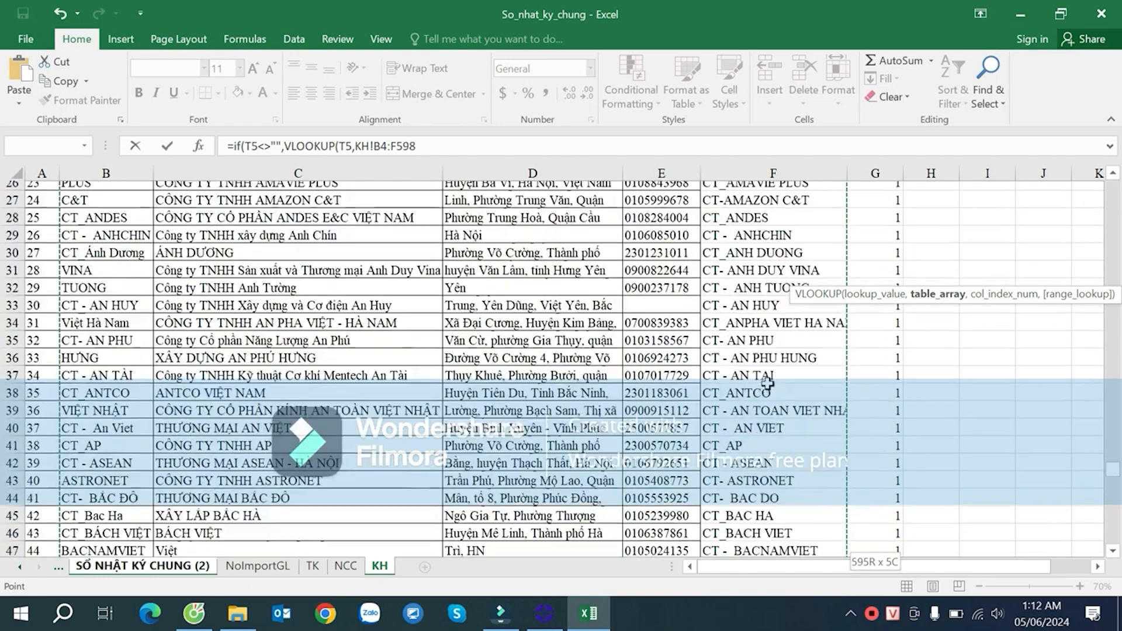
pyautogui.press('F4')
pyautogui.write(',5,0)')
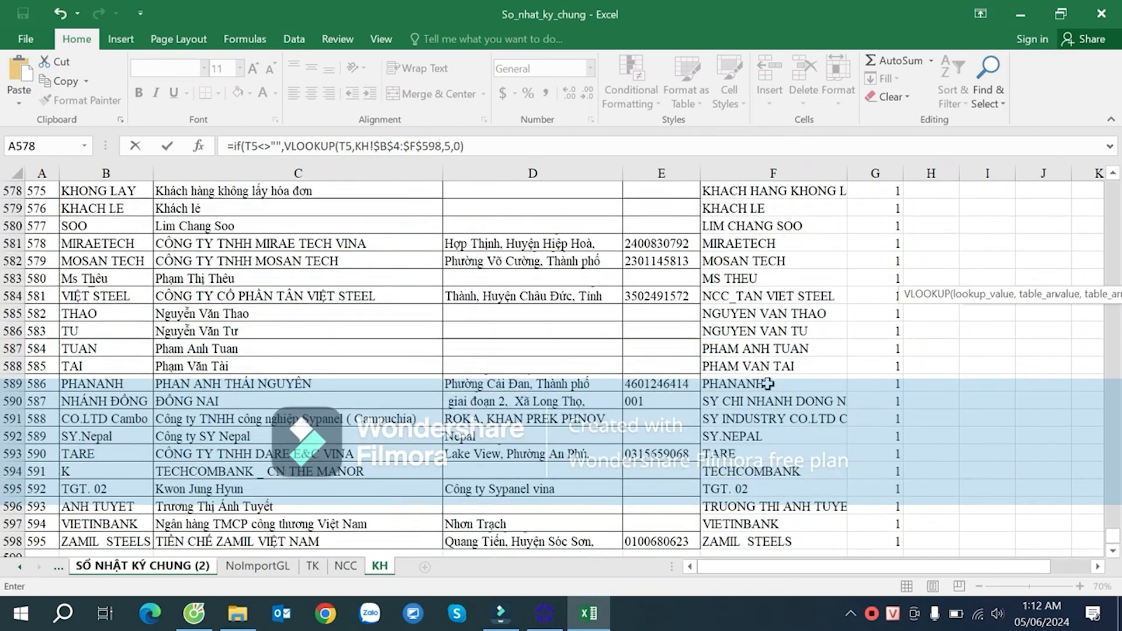
pyautogui.press('Return')
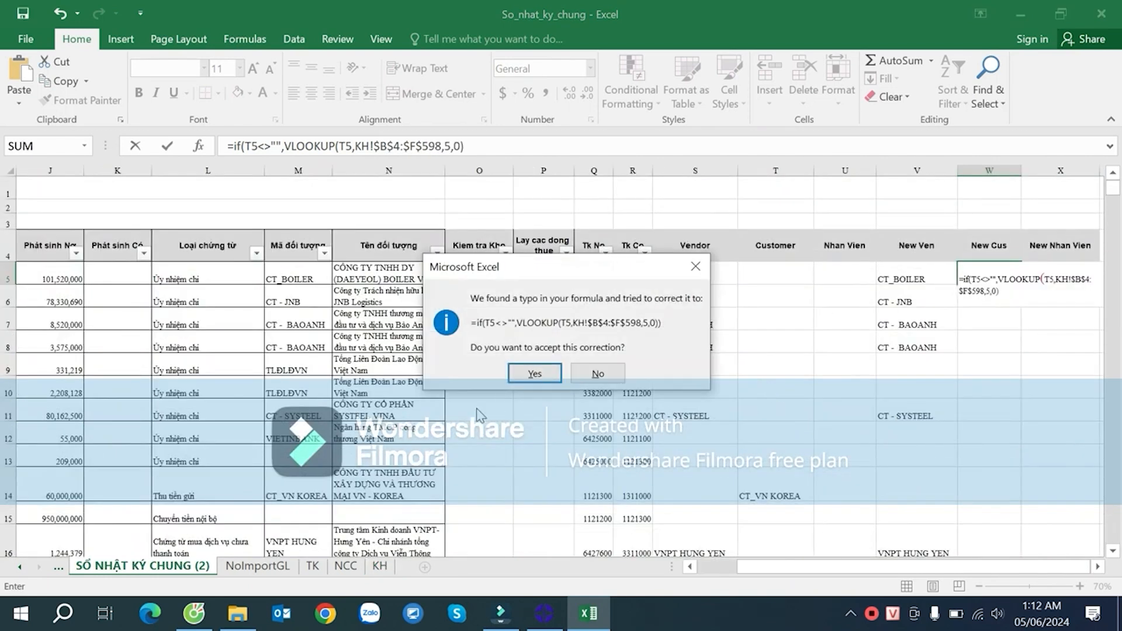
pyautogui.click(533, 373)
# - Add an empty text "" as the false result of the W5 IF formula and fill it down all journal rows
pyautogui.click(993, 276)
pyautogui.doubleClick(992, 280)
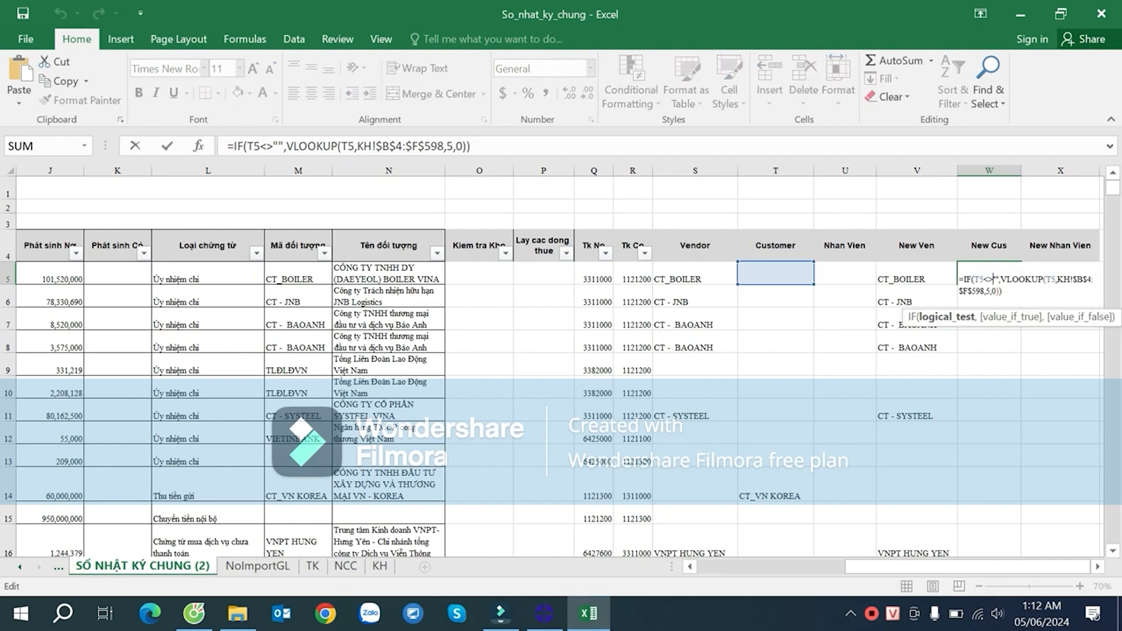
pyautogui.click(999, 291)
pyautogui.write(',')
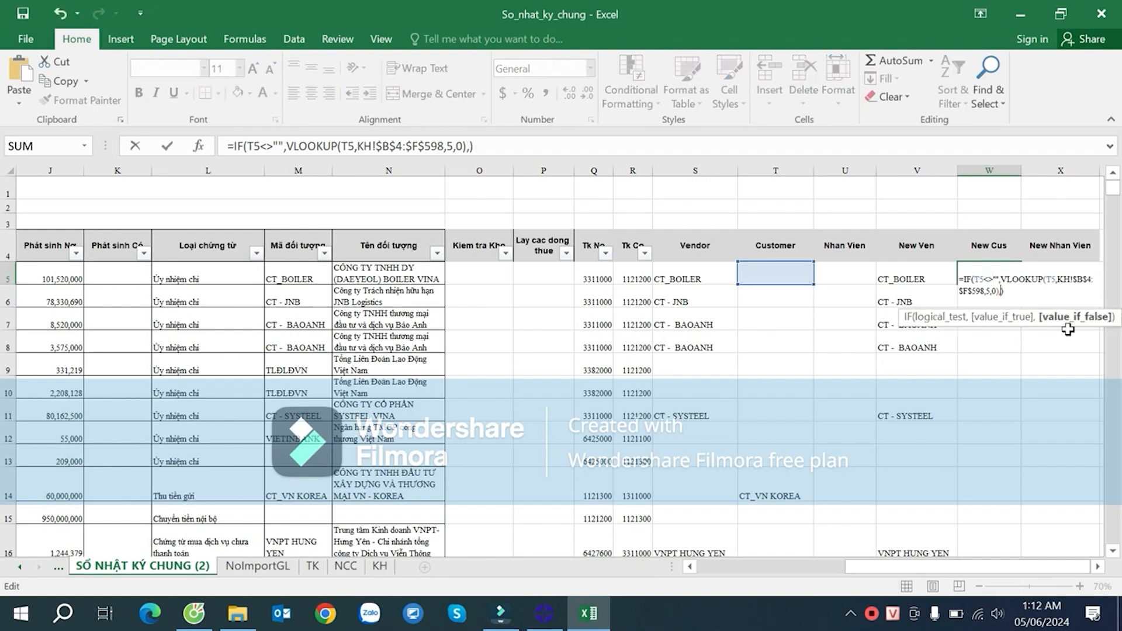
pyautogui.write('""')
pyautogui.press('Return')
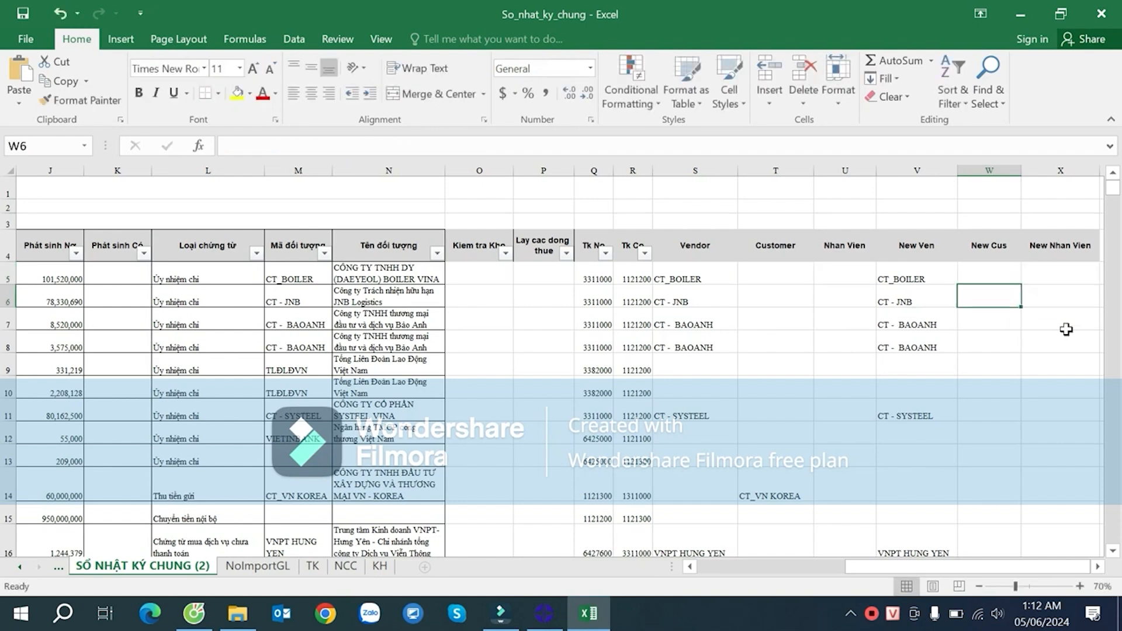
pyautogui.click(1001, 280)
pyautogui.doubleClick(1022, 284)
# - Compare the looked-up New Cus codes with the Customer codes, starting at row 14
pyautogui.click(793, 497)
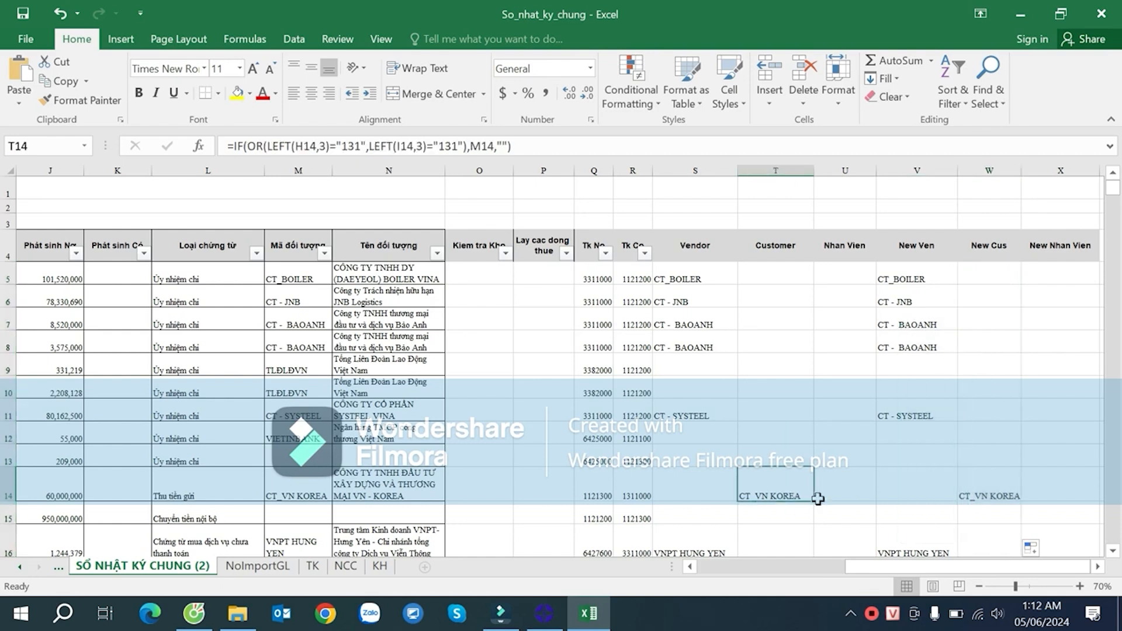
pyautogui.click(999, 486)
pyautogui.scroll(-20, 988, 421)
pyautogui.scroll(20, 986, 392)
pyautogui.hscroll(2, 997, 267)
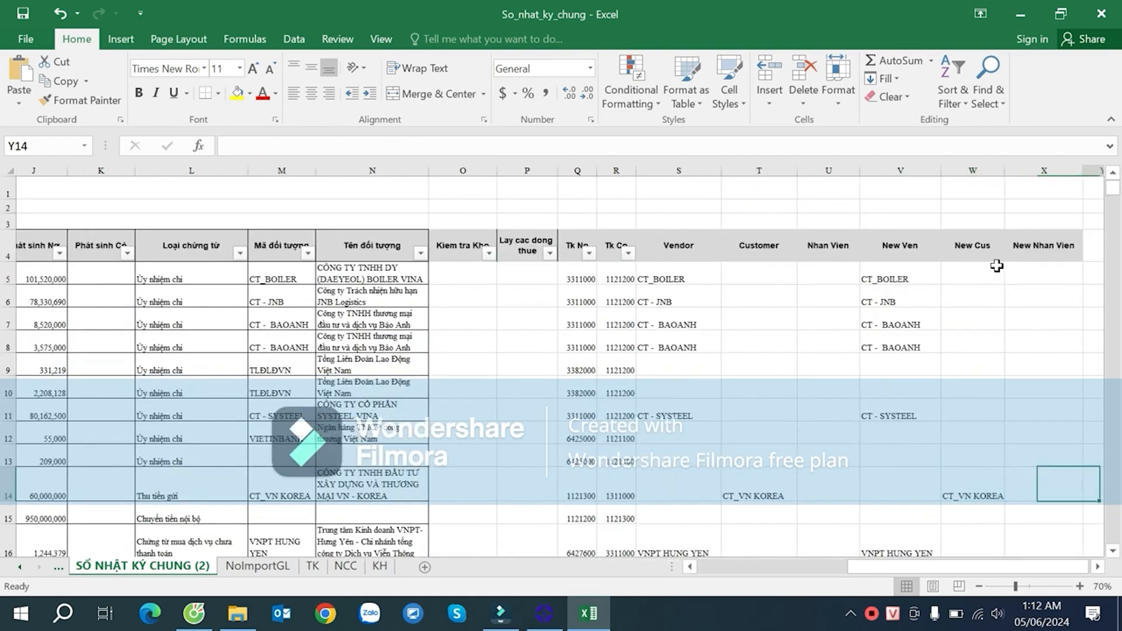
# - Extend the row 4 filter to the Vendor through New Nhan Vien headers
pyautogui.click(856, 245)
pyautogui.click(923, 247)
pyautogui.moveTo(924, 247); pyautogui.dragTo(710, 246)
pyautogui.hscroll(10, 709, 245)
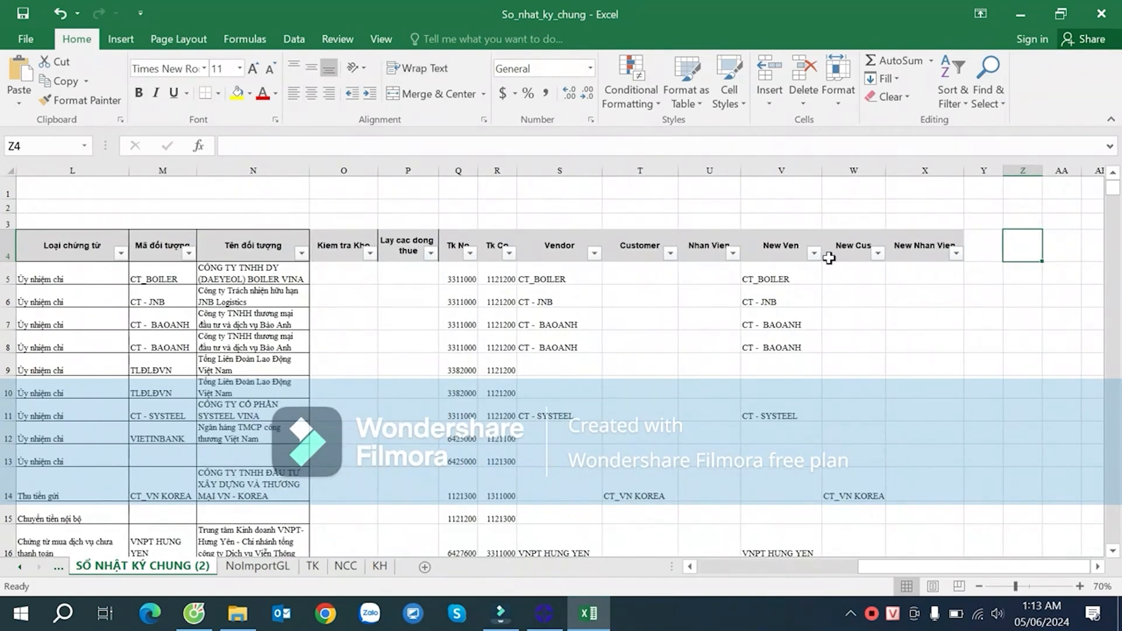
# - Examine the filter value lists of New Ven and New Cus for lookup errors, leaving both columns unfiltered
pyautogui.click(799, 255)
pyautogui.click(813, 253)
pyautogui.moveTo(1022, 449); pyautogui.dragTo(1027, 469)
pyautogui.click(999, 515)
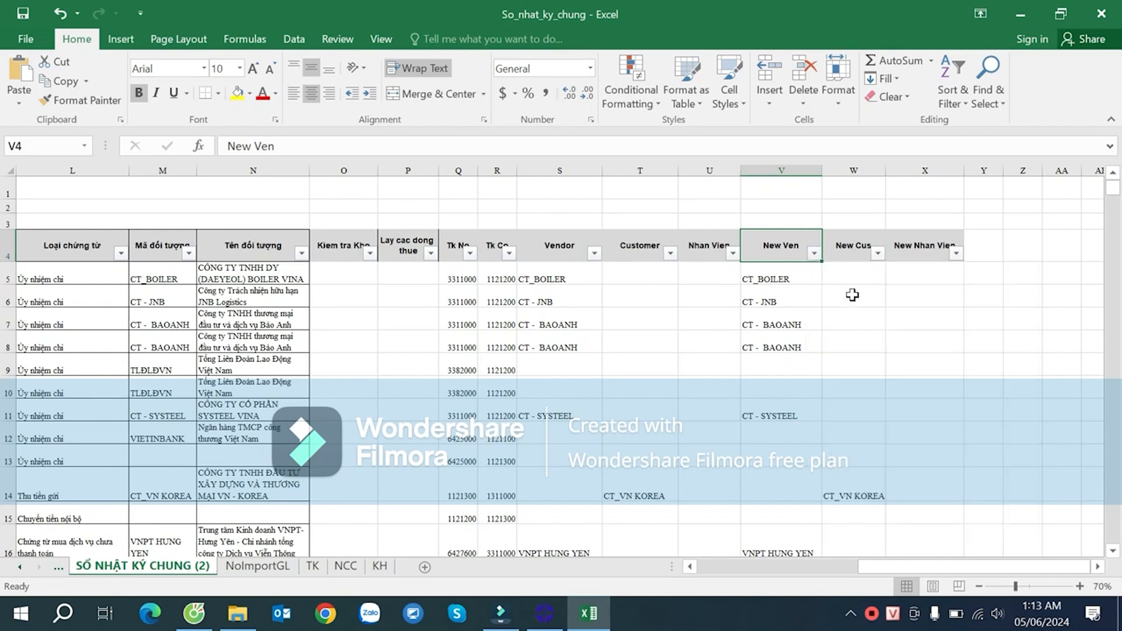
pyautogui.click(878, 253)
pyautogui.moveTo(1086, 446); pyautogui.dragTo(1087, 488)
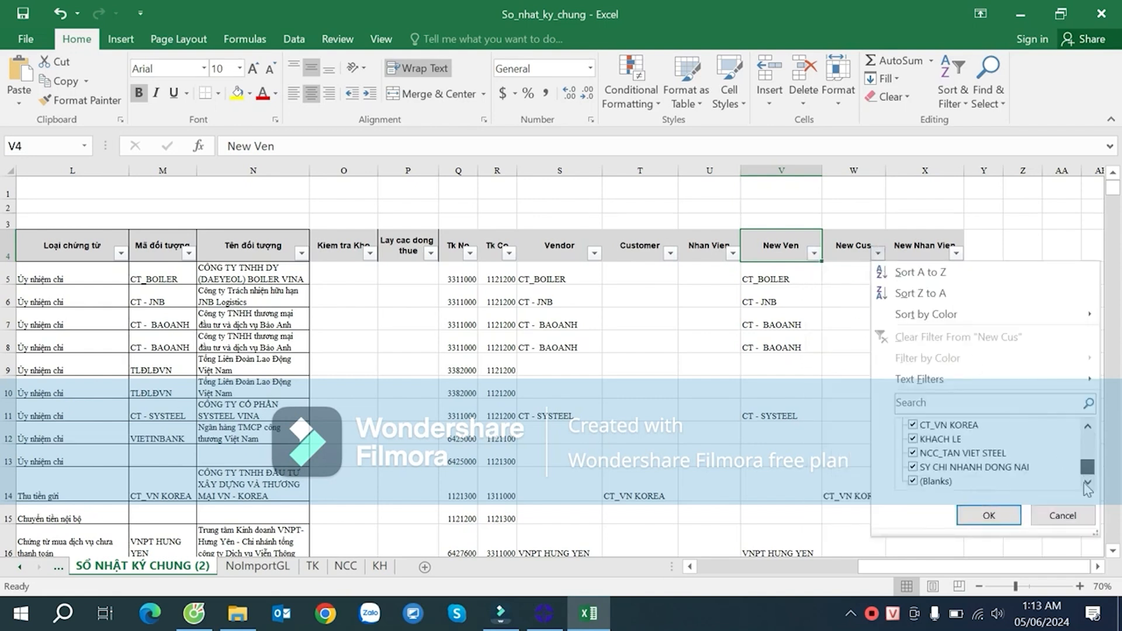
pyautogui.click(1063, 515)
# - Show the desktop, look over the supplier, customer, account and journal source workbooks and import templates, and return to the journal workbook
pyautogui.click(915, 274)
pyautogui.click(672, 618)
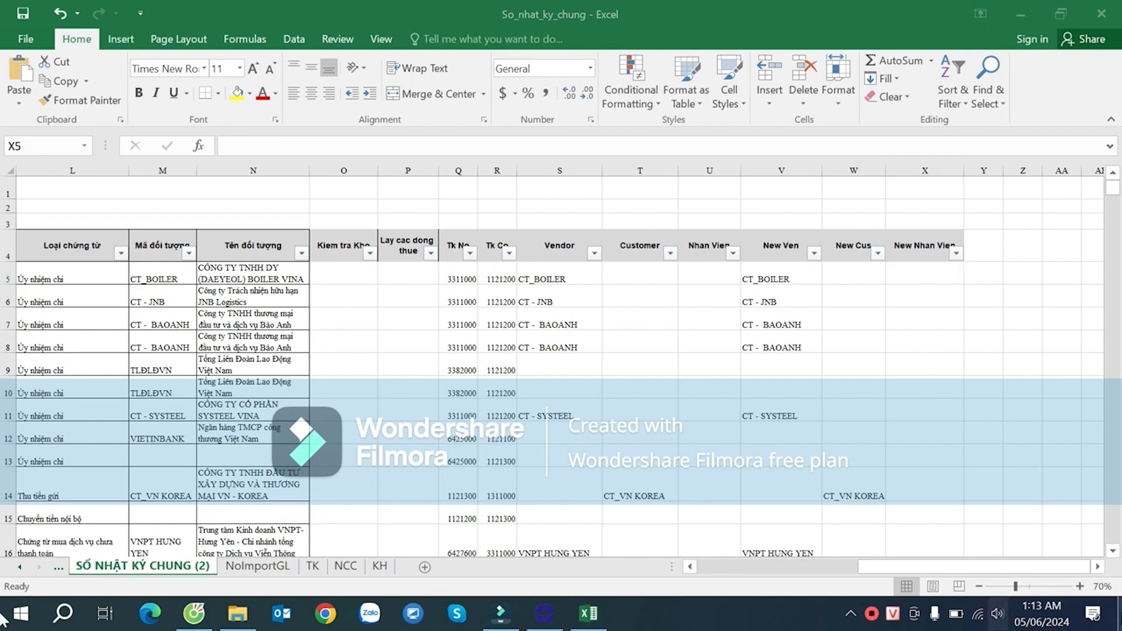
pyautogui.click(1119, 616)
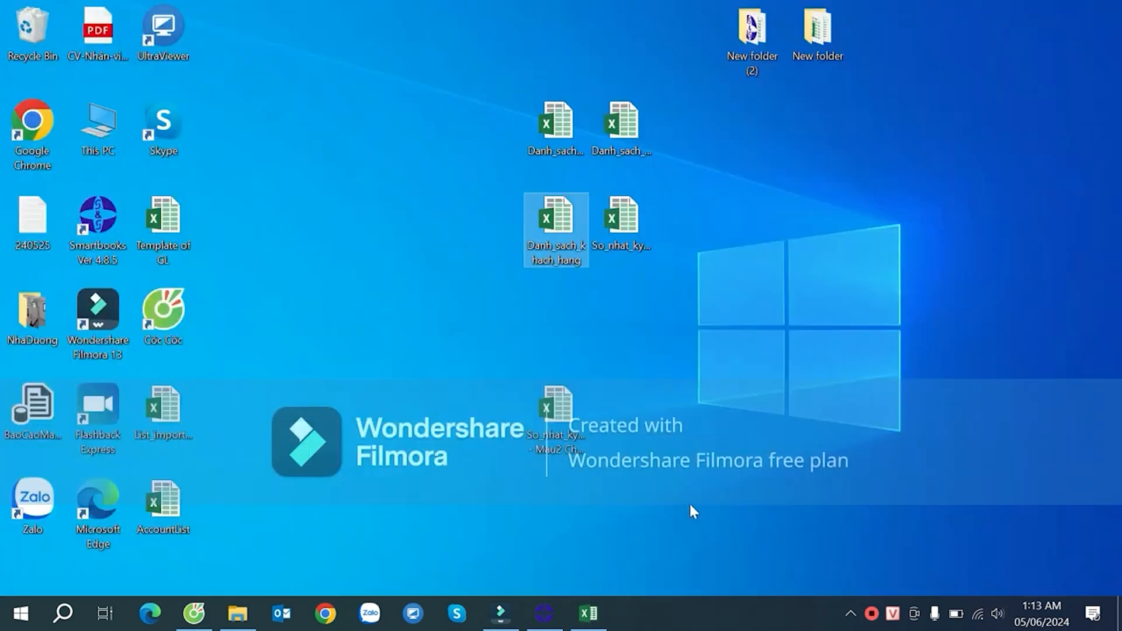
pyautogui.click(170, 406)
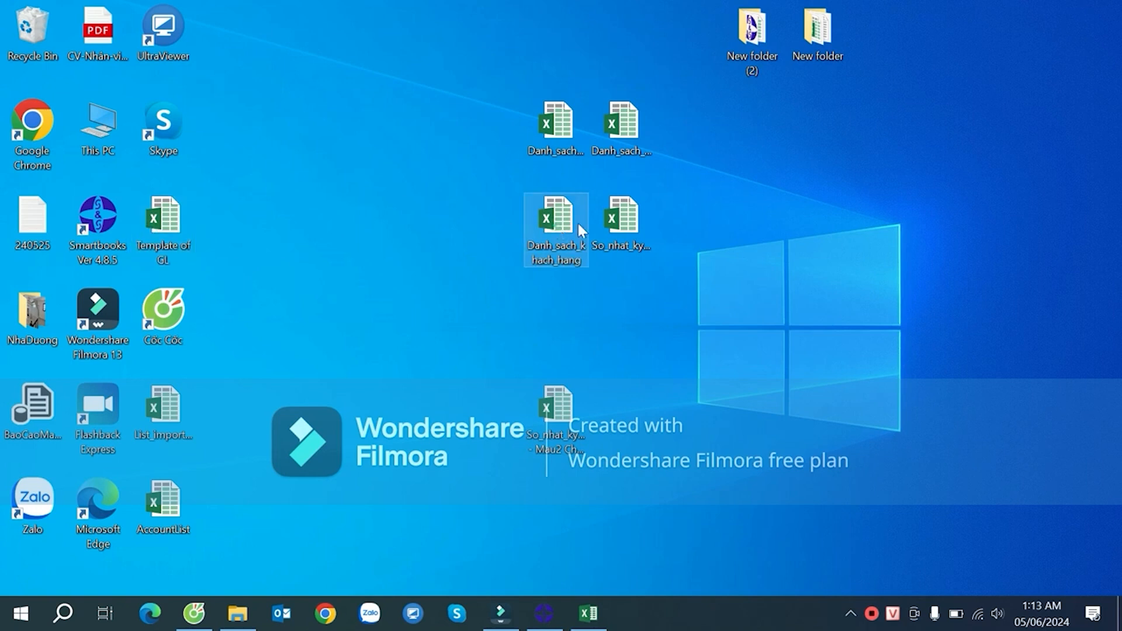
pyautogui.click(613, 223)
pyautogui.click(620, 139)
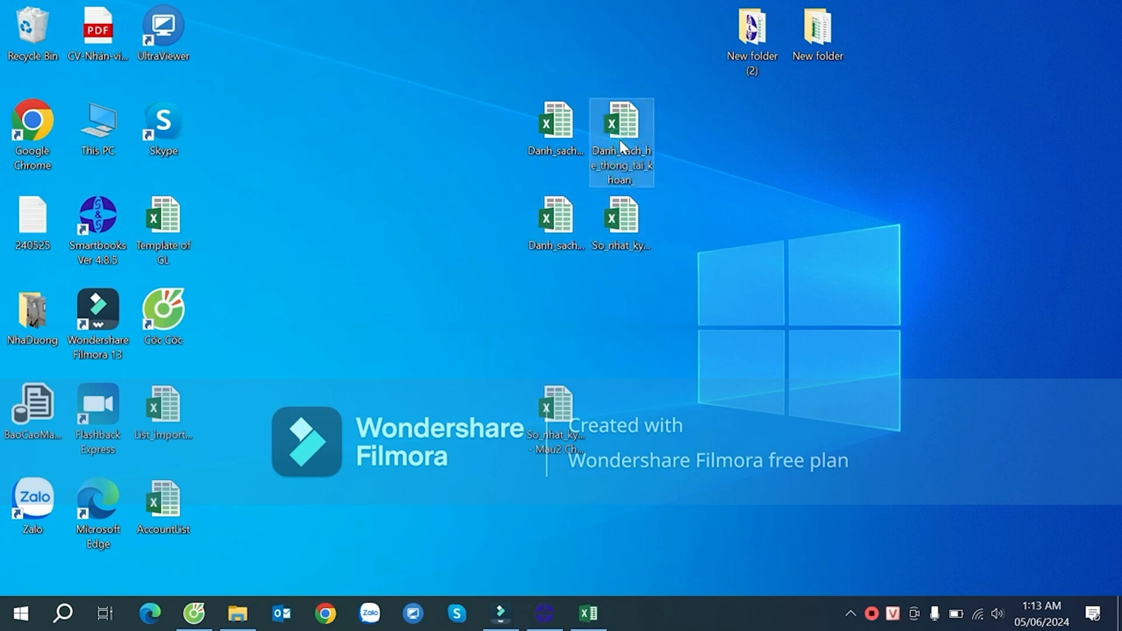
pyautogui.click(565, 130)
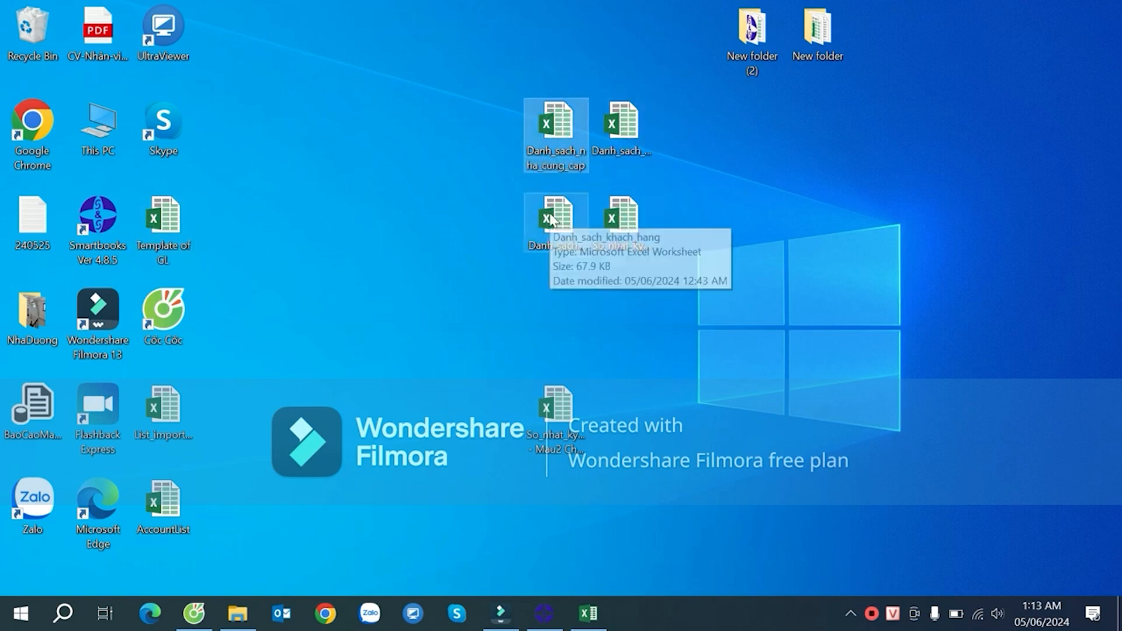
pyautogui.click(556, 221)
pyautogui.click(618, 230)
pyautogui.click(610, 134)
pyautogui.click(543, 238)
pyautogui.click(549, 133)
pyautogui.click(187, 213)
pyautogui.click(163, 441)
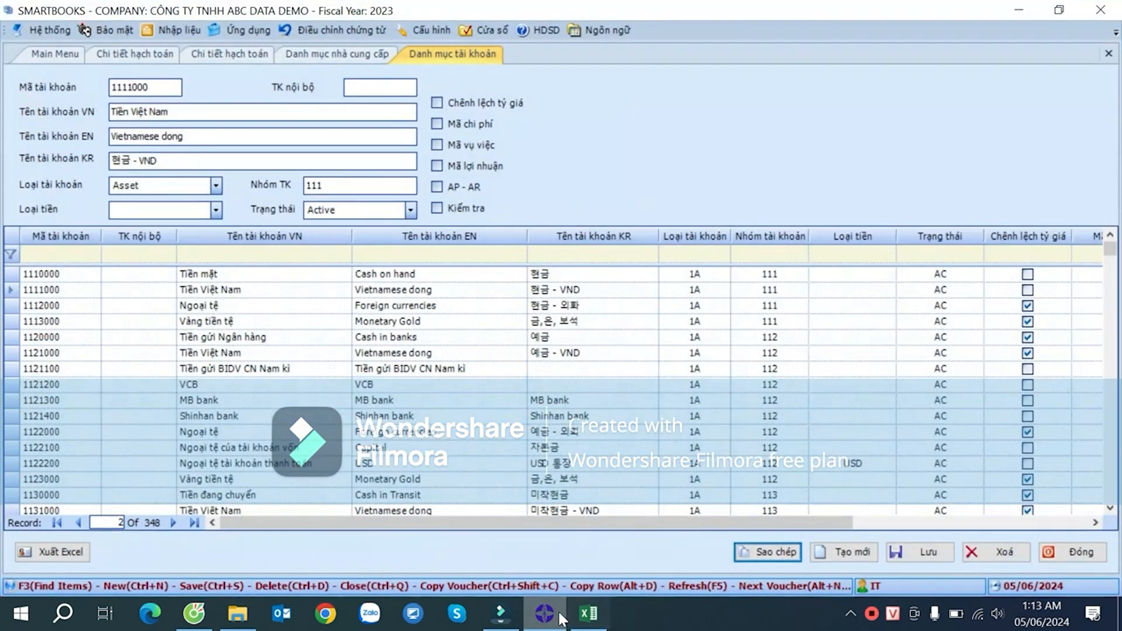
pyautogui.click(587, 613)
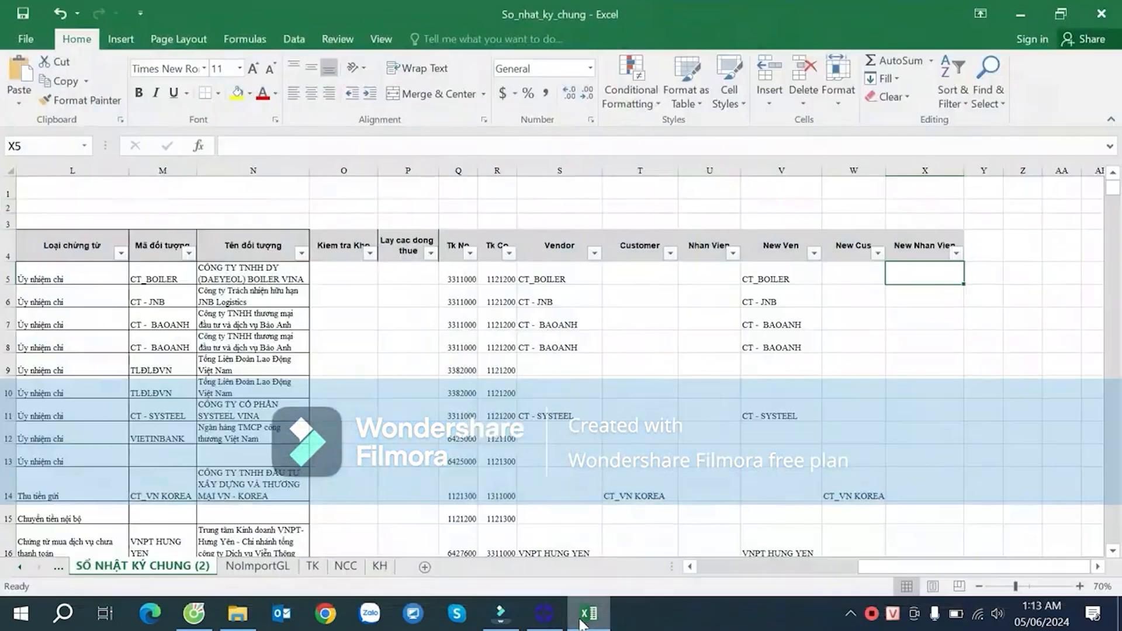
# - Examine the filter value list of New Nhan Vien and close it without filtering
pyautogui.click(927, 274)
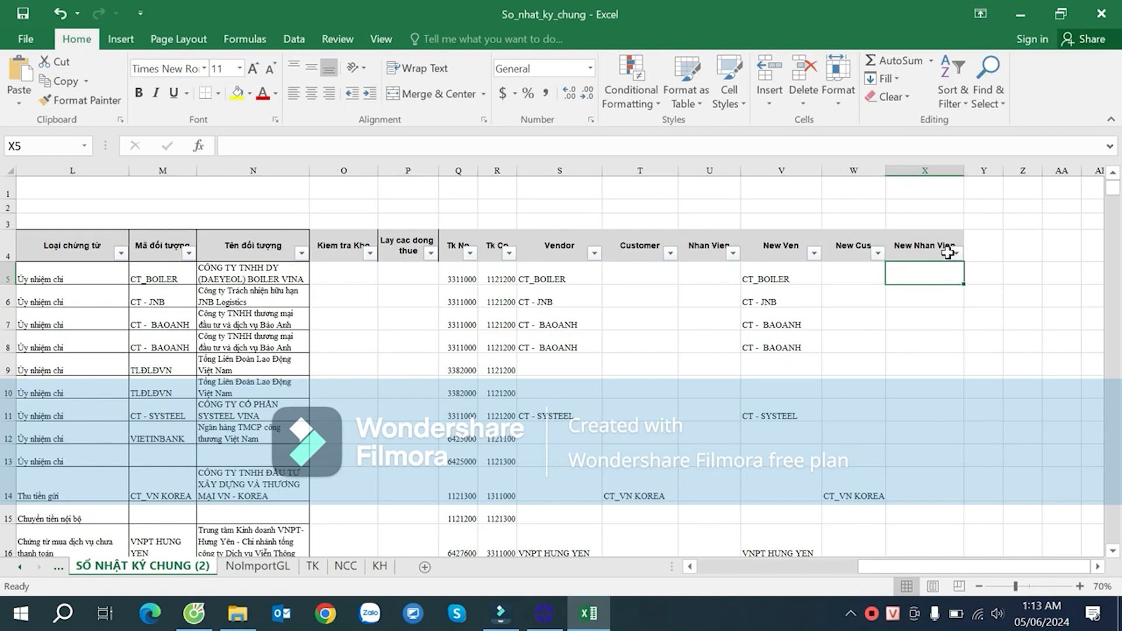
pyautogui.click(949, 253)
pyautogui.click(957, 253)
pyautogui.click(1056, 510)
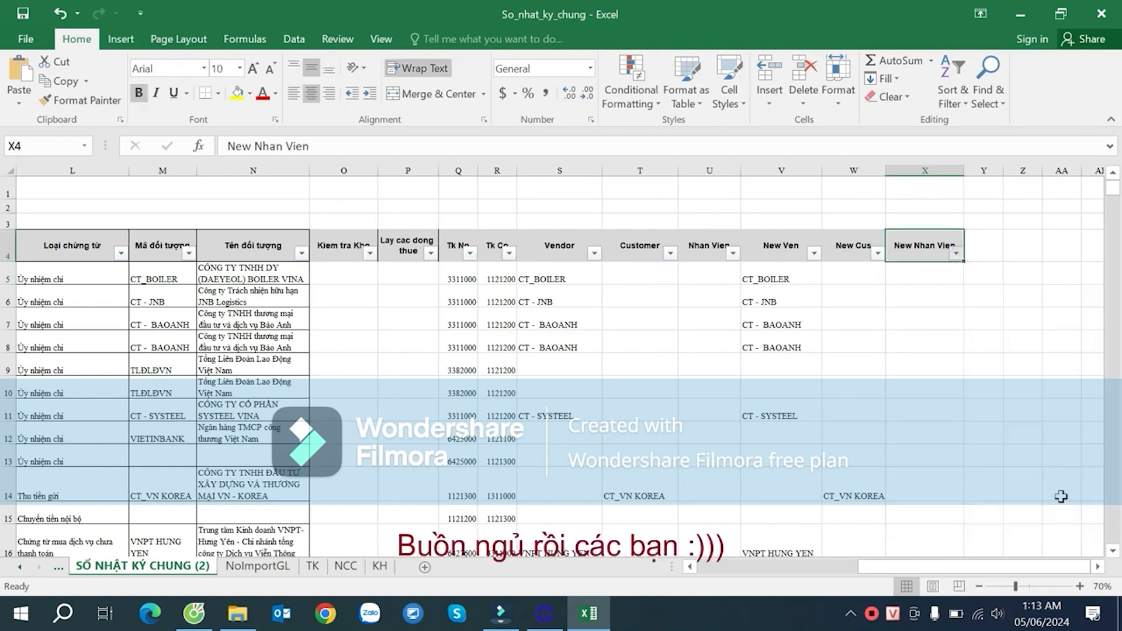
# - Review the New Nhan Vien values and filter list, and check the row 5 formulas in New Cus and Nhan Vien
pyautogui.click(931, 398)
pyautogui.scroll(-20, 935, 403)
pyautogui.scroll(20, 935, 404)
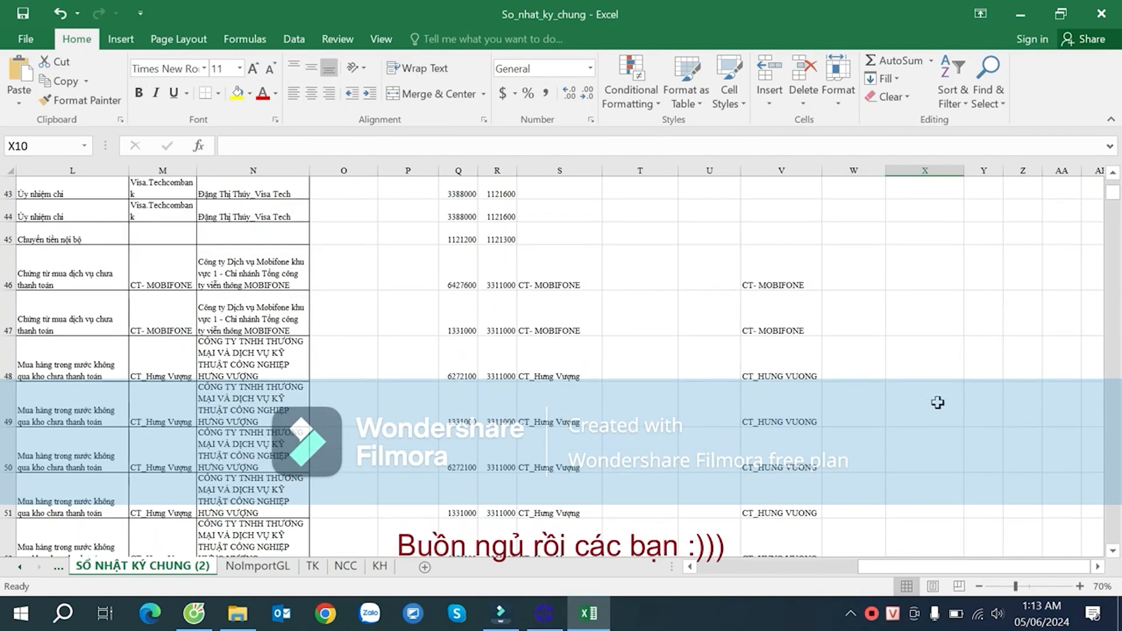
pyautogui.click(915, 247)
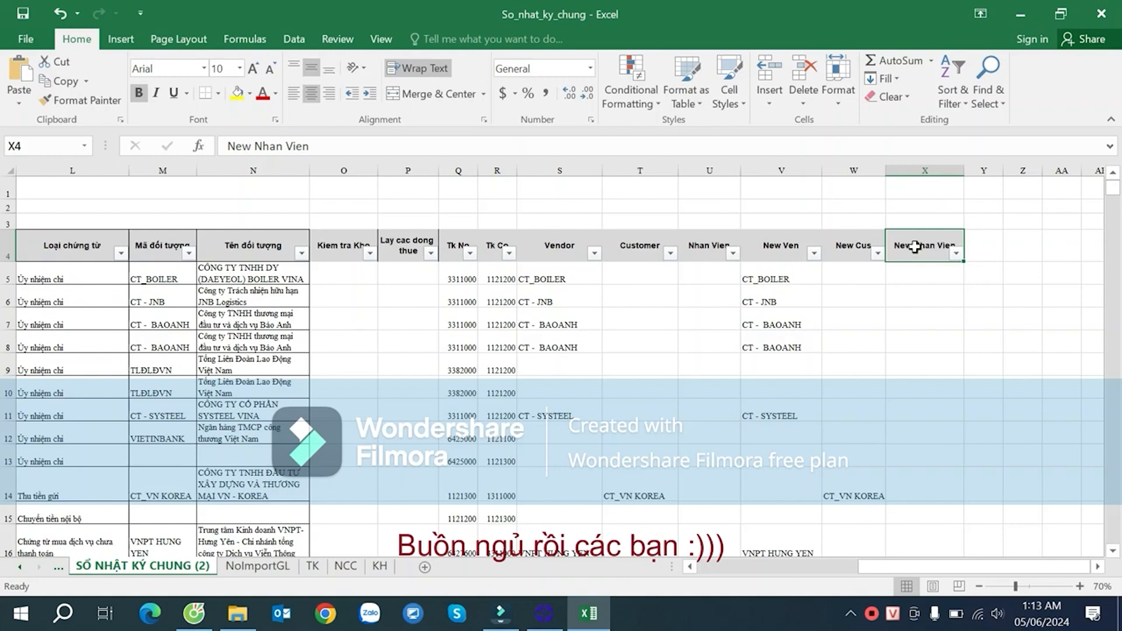
pyautogui.click(955, 255)
pyautogui.click(1080, 516)
pyautogui.click(933, 278)
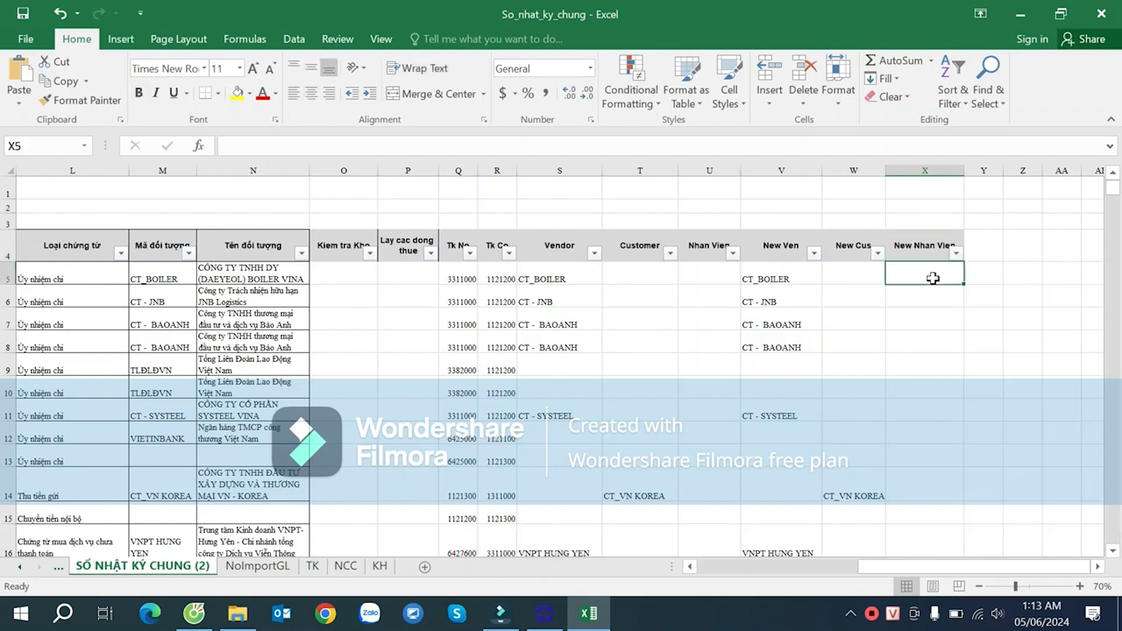
pyautogui.click(859, 279)
pyautogui.click(714, 282)
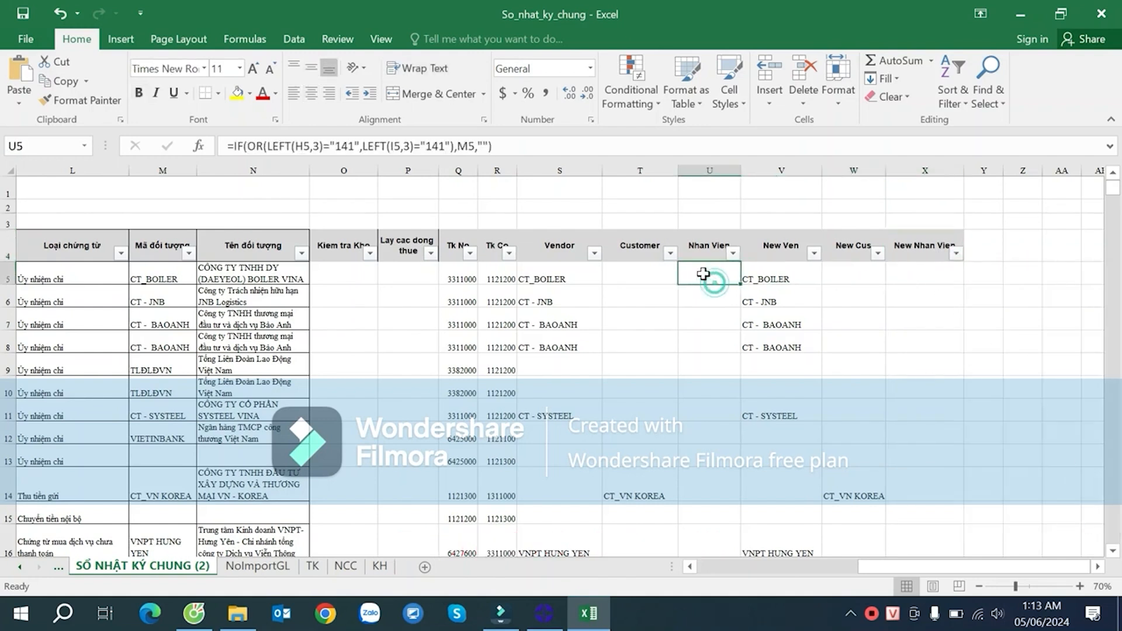
# - Filter the Nhan Vien column to exclude blanks and look through the remaining rows
pyautogui.click(733, 254)
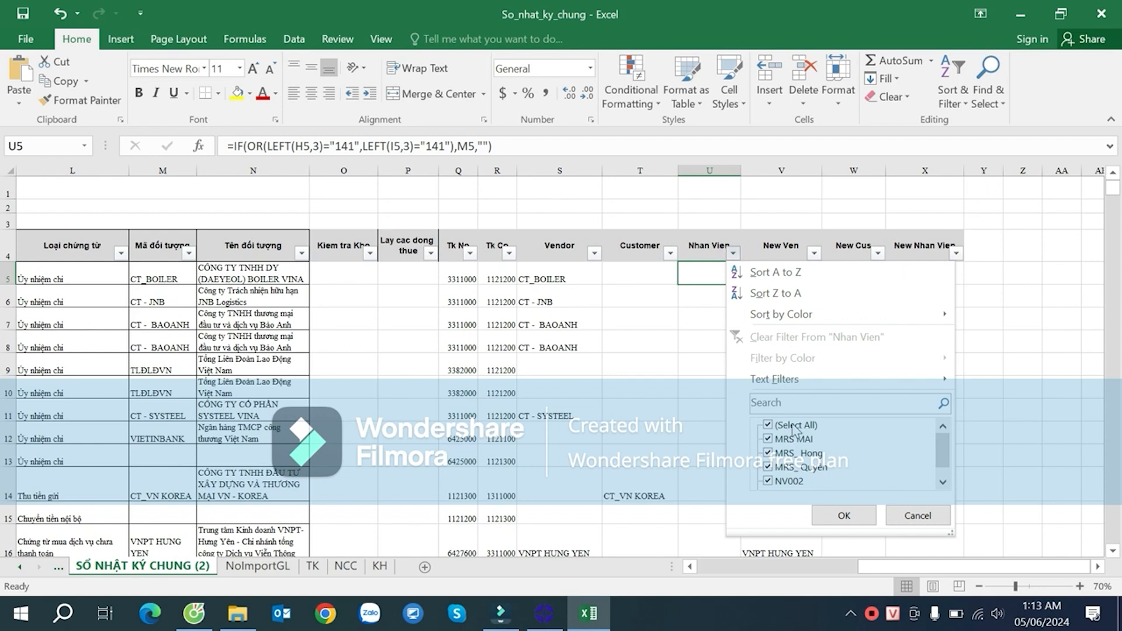
pyautogui.moveTo(954, 455); pyautogui.dragTo(945, 468)
pyautogui.click(786, 488)
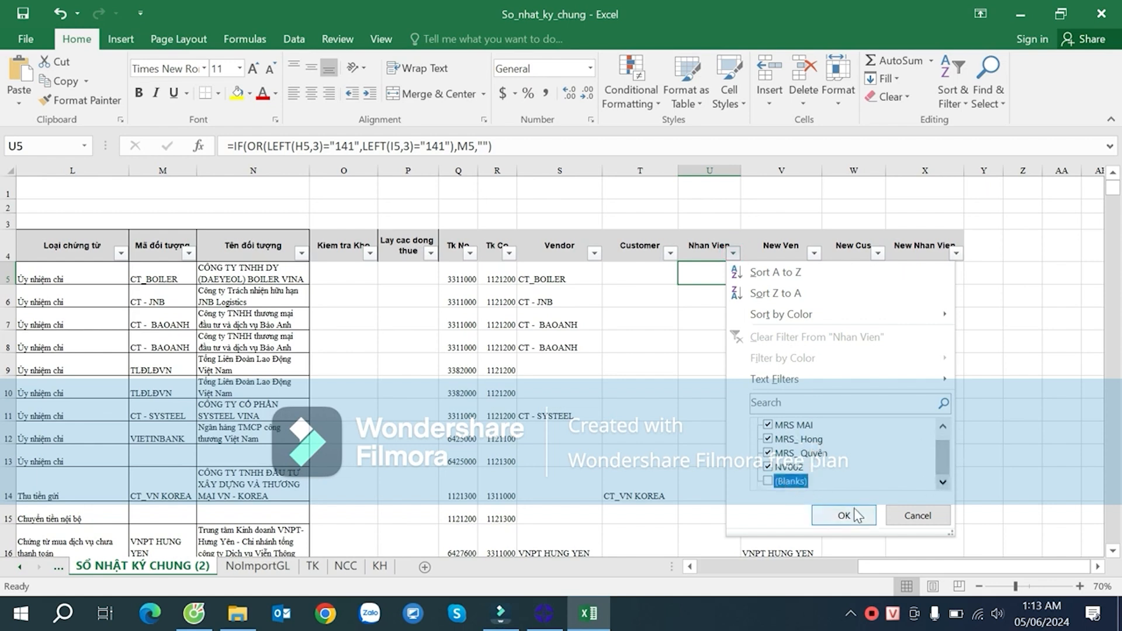
pyautogui.click(847, 515)
pyautogui.click(711, 298)
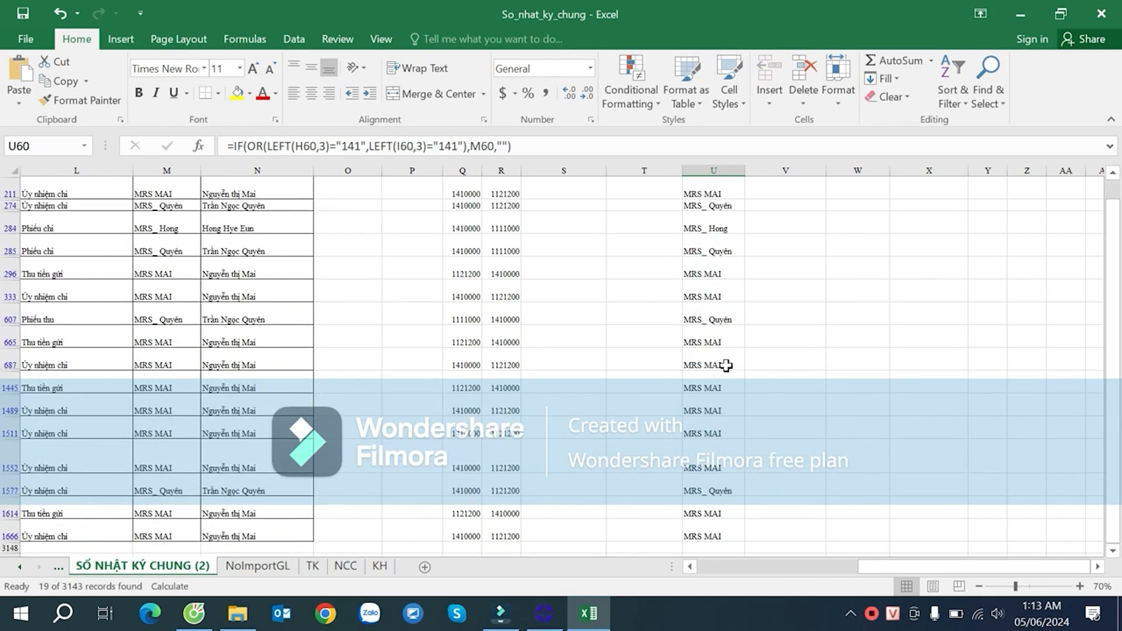
pyautogui.click(710, 279)
pyautogui.scroll(-3, 719, 366)
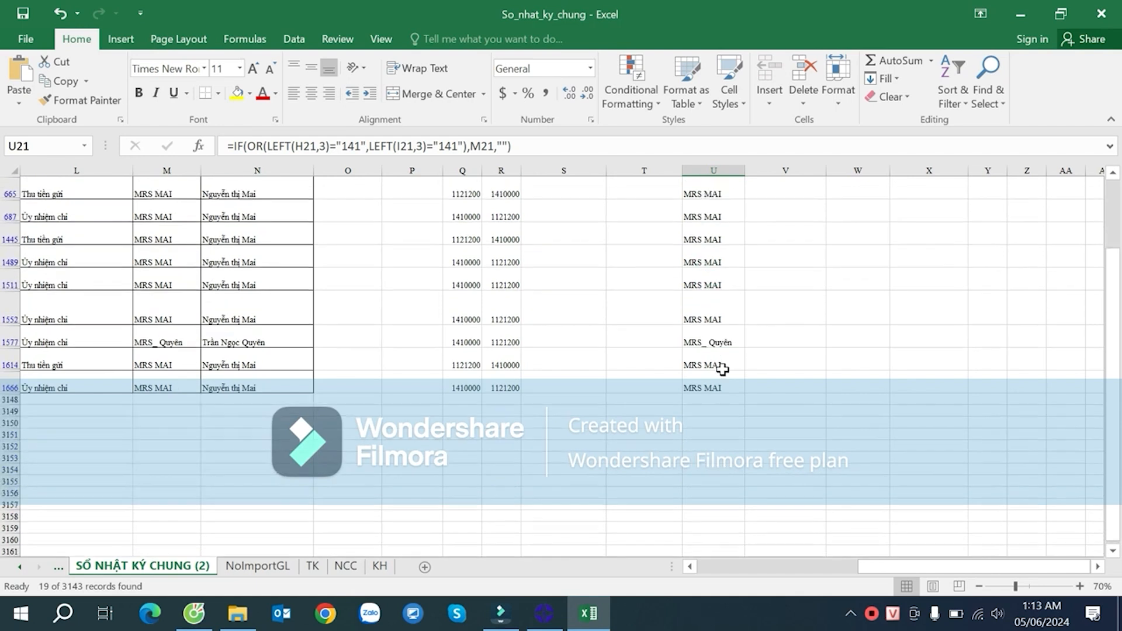
pyautogui.scroll(5, 723, 370)
pyautogui.scroll(-5, 705, 300)
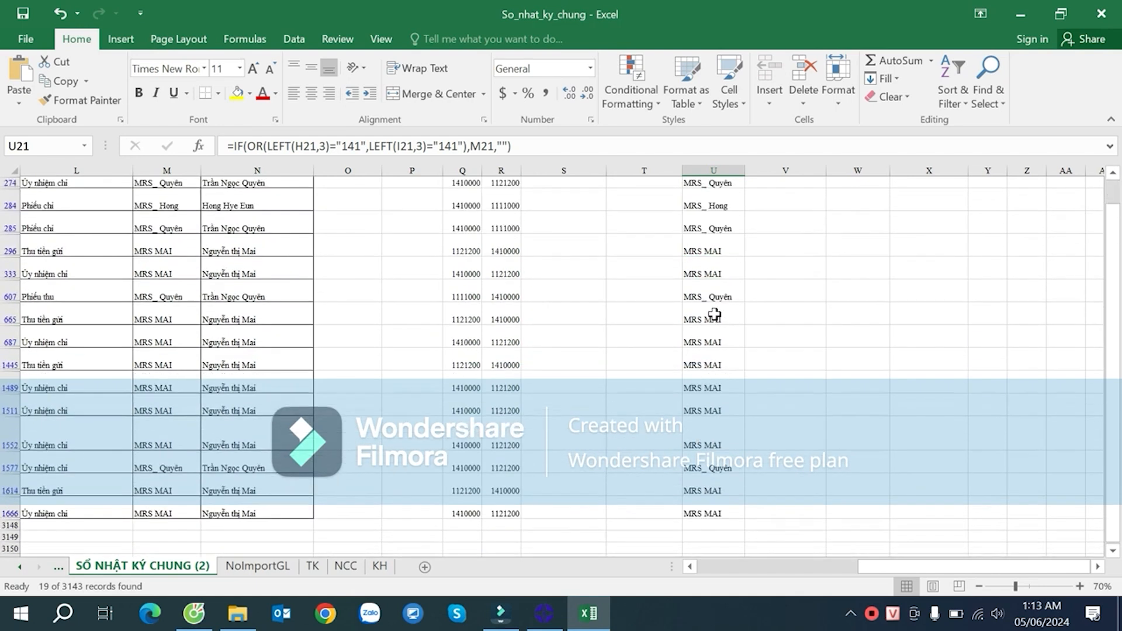
# - Copy the filtered Nhan Vien codes from row 21 down, without the header
pyautogui.keyDown('shift'); pyautogui.click(722, 384); pyautogui.keyUp('shift')
pyautogui.scroll(2, 801, 321)
pyautogui.scroll(5, 801, 320)
pyautogui.hotkey('ctrl', 'c')
# - Add a new sheet named NhanVien and place it after the KH sheet
pyautogui.click(425, 567)
pyautogui.rightClick(259, 571)
pyautogui.click(307, 395)
pyautogui.write('NhanVien')
pyautogui.press('Return')
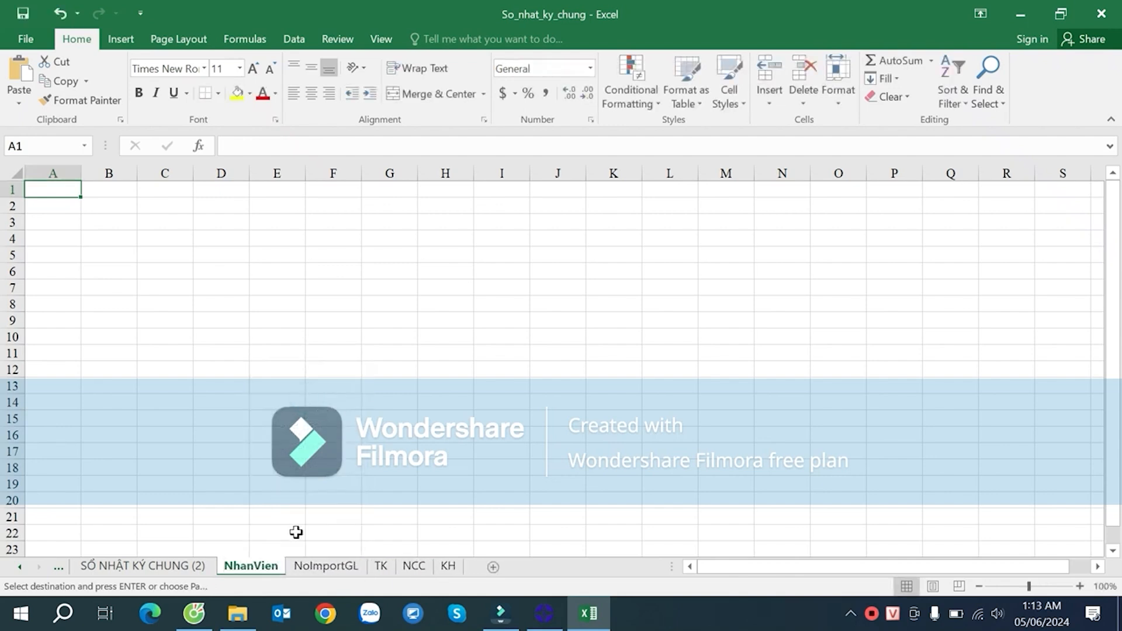
pyautogui.moveTo(476, 572); pyautogui.dragTo(476, 572)
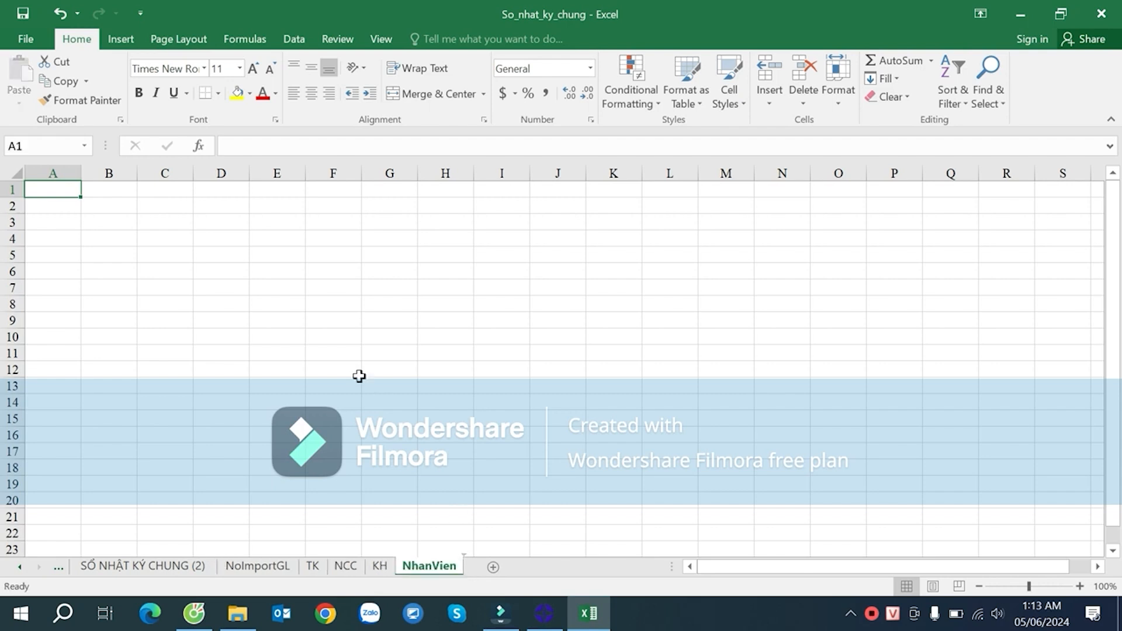
# - Copy the filtered Nhan Vien column with its header from the journal into NhanVien at B2 and widen column B
pyautogui.click(103, 208)
pyautogui.click(107, 225)
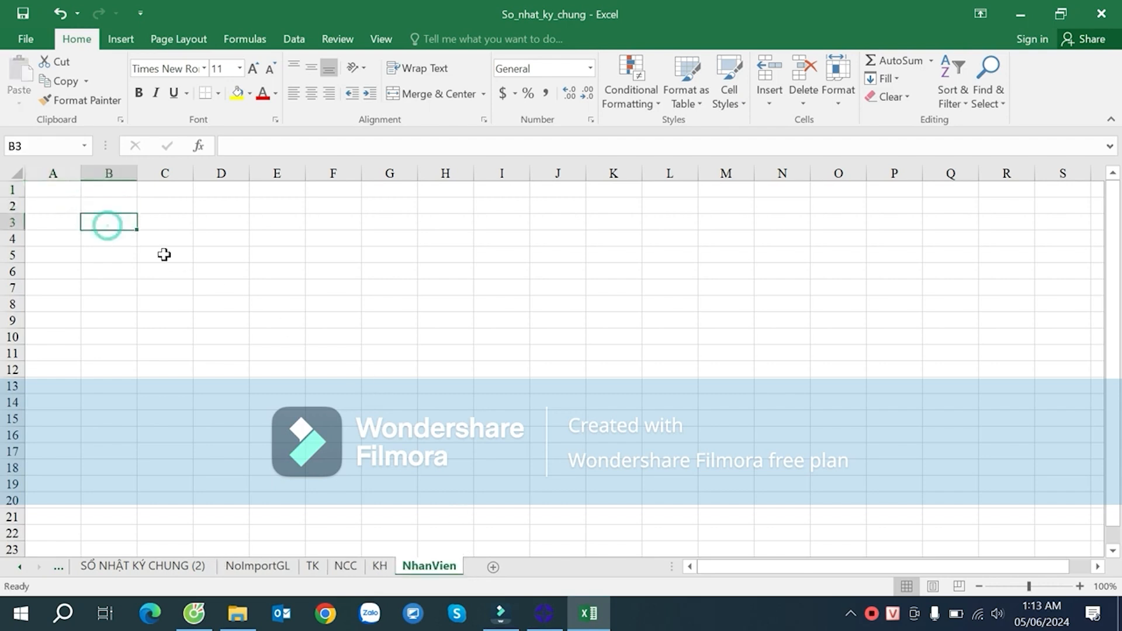
pyautogui.click(143, 566)
pyautogui.hotkey('ctrl', 'c')
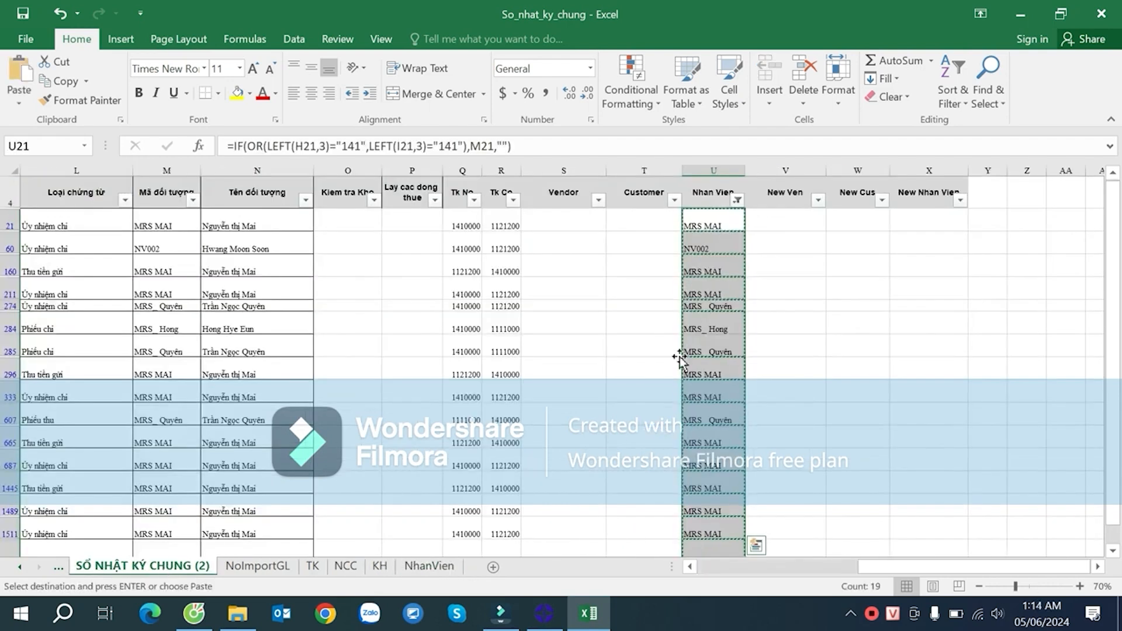
pyautogui.hotkey('ctrl', 'Up')
pyautogui.hotkey('ctrl', 'shift', 'Down')
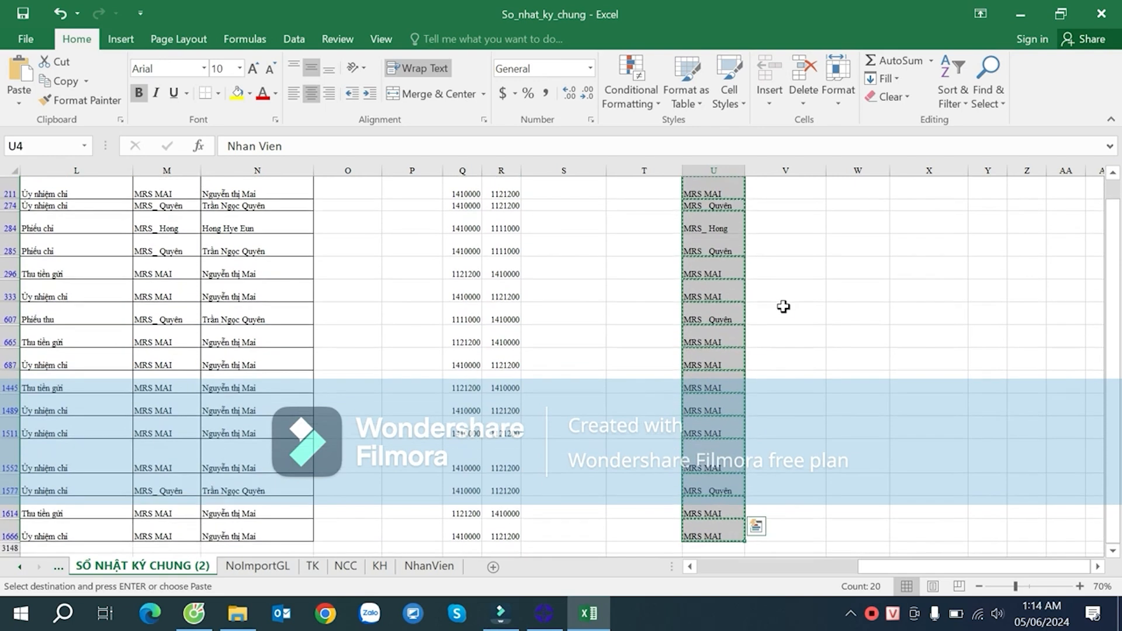
pyautogui.click(430, 565)
pyautogui.click(104, 207)
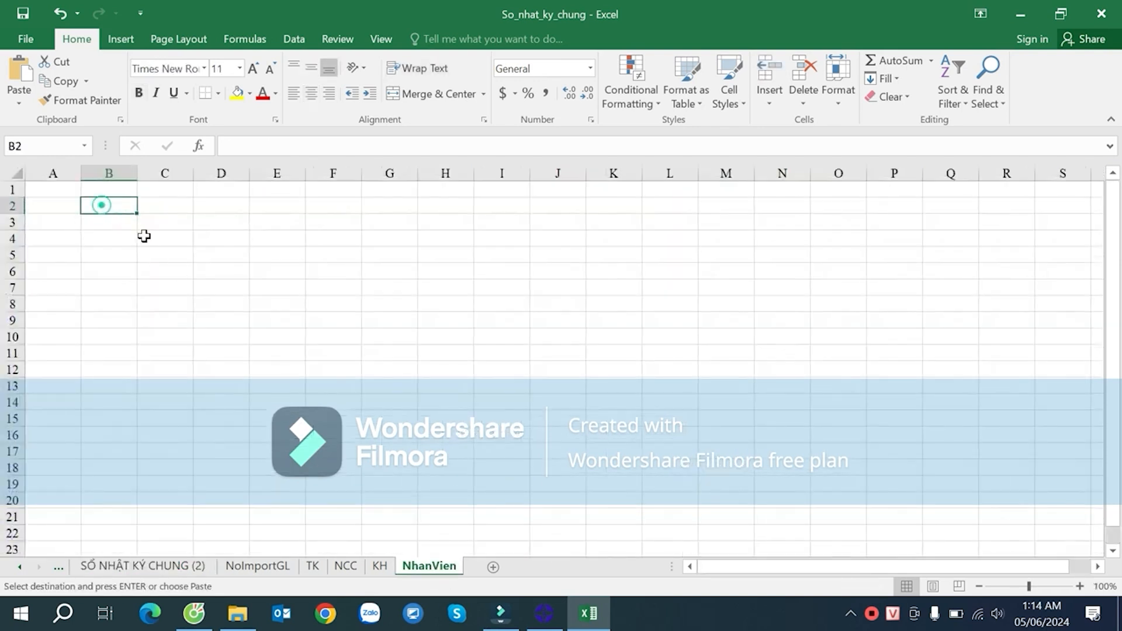
pyautogui.hotkey('ctrl', 'v')
pyautogui.click(198, 232)
pyautogui.moveTo(138, 173); pyautogui.dragTo(203, 173)
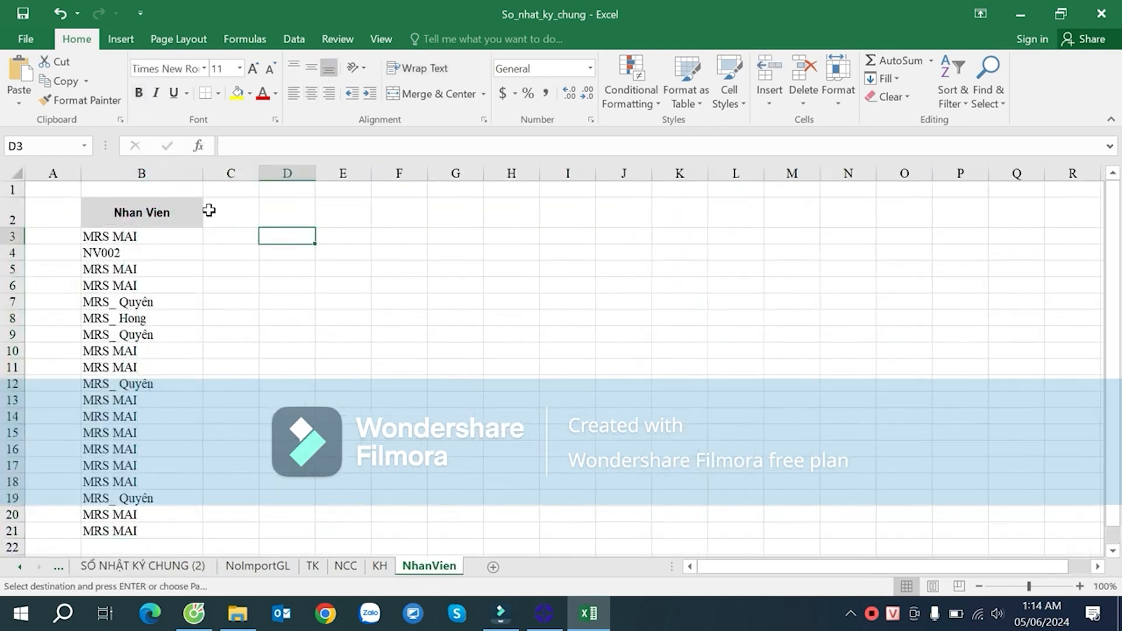
# - Remove the duplicate codes from the Nhan Vien list in B2:B21 and slightly narrow column B
pyautogui.click(156, 212)
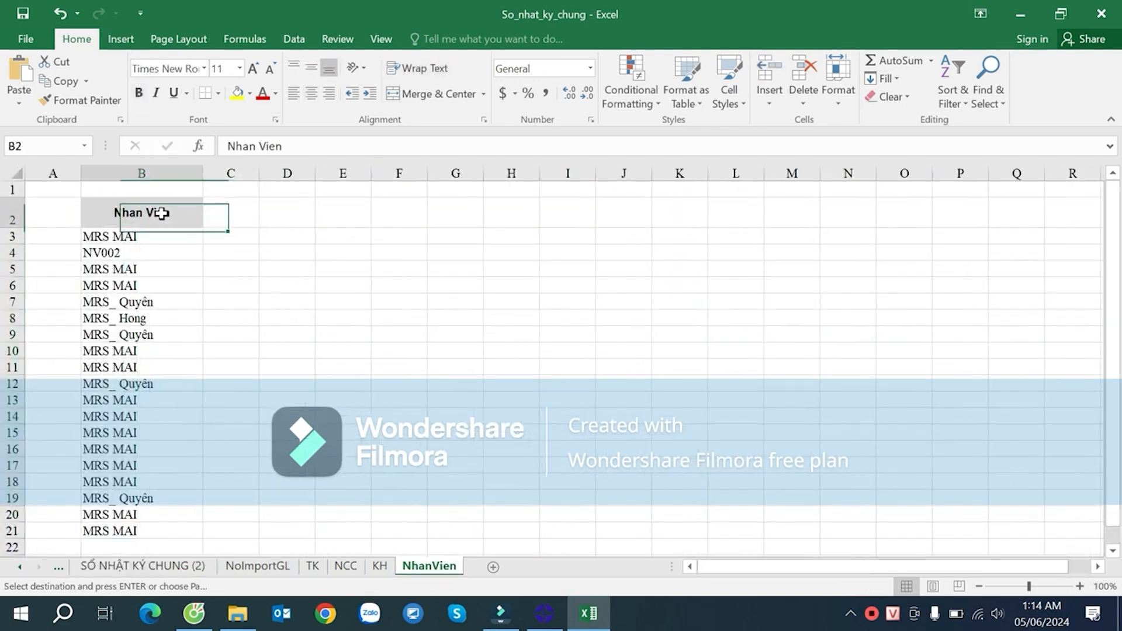
pyautogui.keyDown('shift'); pyautogui.click(128, 530); pyautogui.keyUp('shift')
pyautogui.click(294, 39)
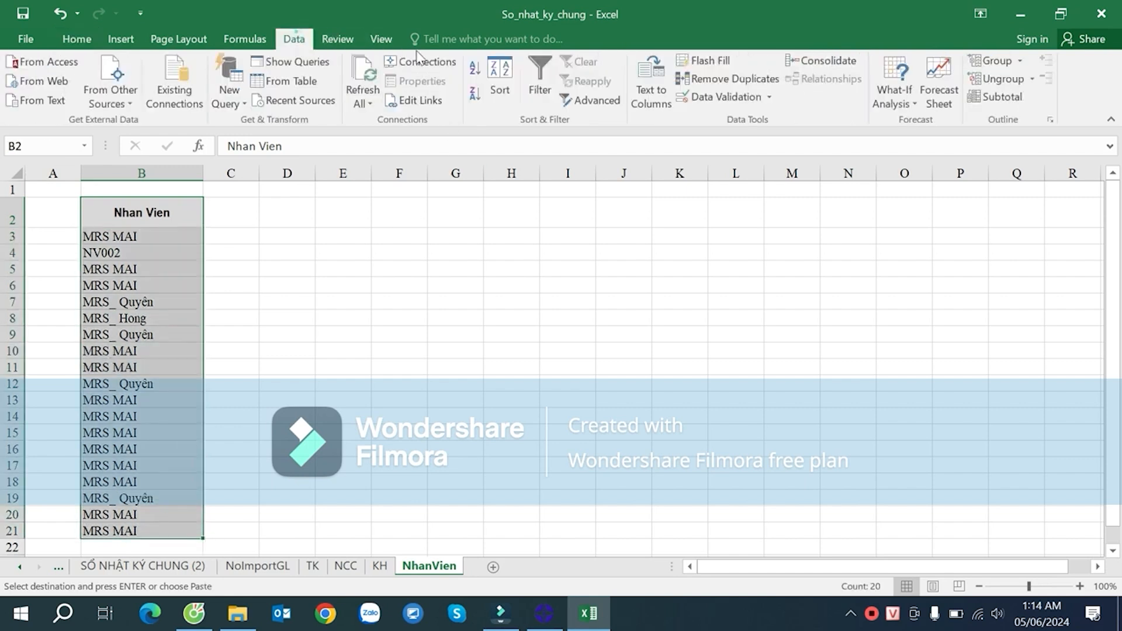
pyautogui.click(733, 79)
pyautogui.click(482, 505)
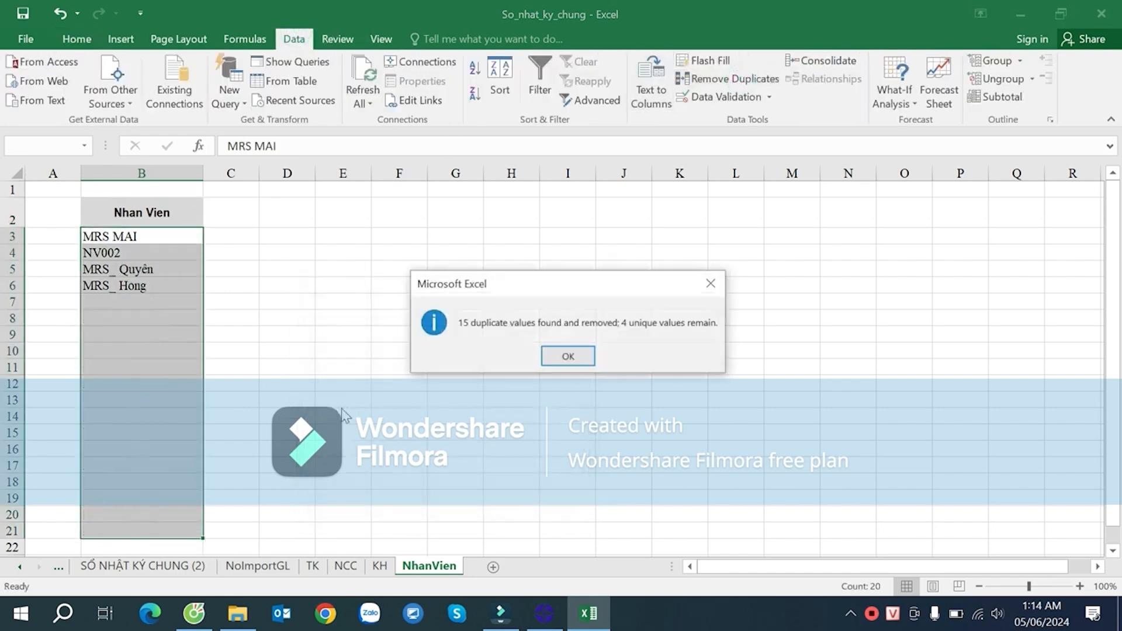
pyautogui.click(559, 353)
pyautogui.click(170, 233)
pyautogui.click(146, 255)
pyautogui.click(146, 300)
pyautogui.moveTo(150, 241); pyautogui.dragTo(171, 277)
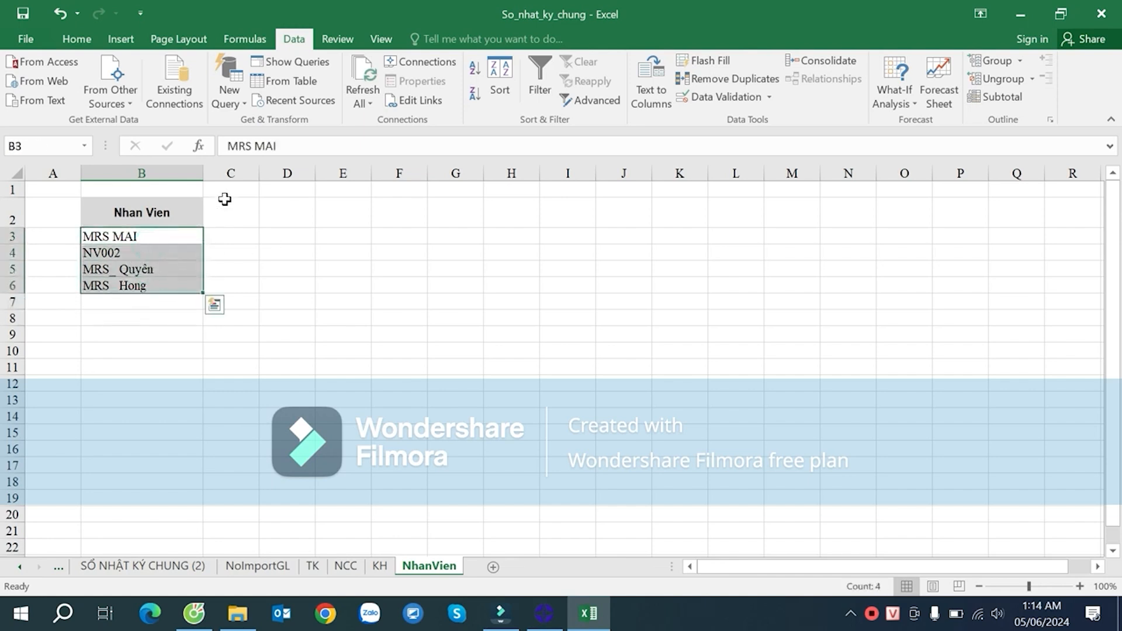
pyautogui.moveTo(203, 172); pyautogui.dragTo(199, 173)
# - Copy the codes in B3:B6 and convert them to uppercase without diacritics in UniKey Toolkit
pyautogui.click(154, 237)
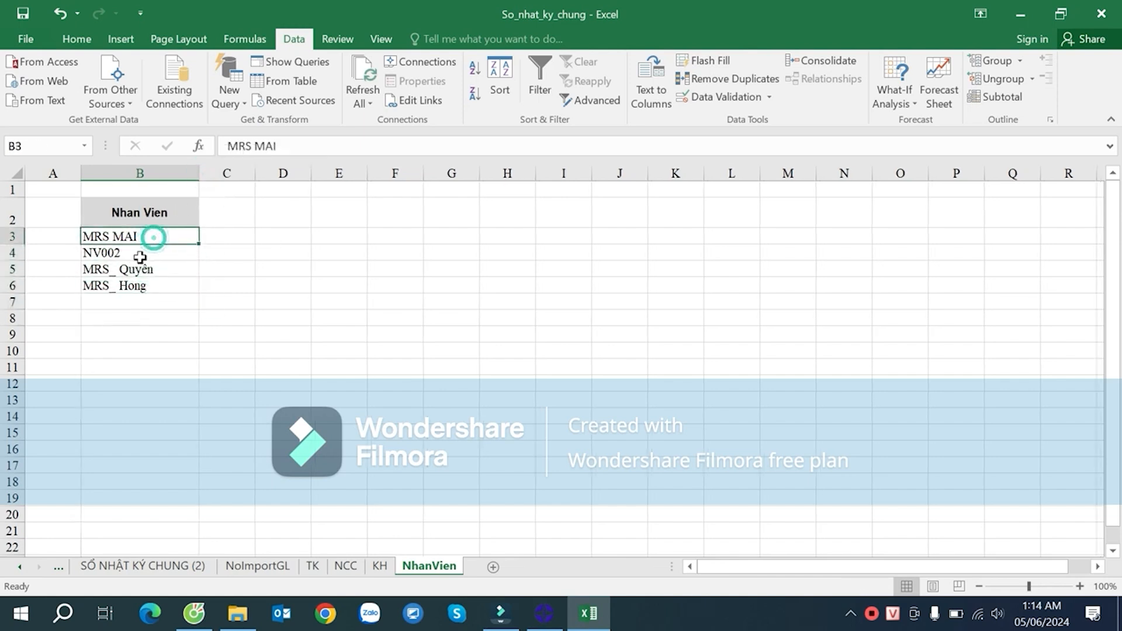
pyautogui.keyDown('shift'); pyautogui.click(145, 289); pyautogui.keyUp('shift')
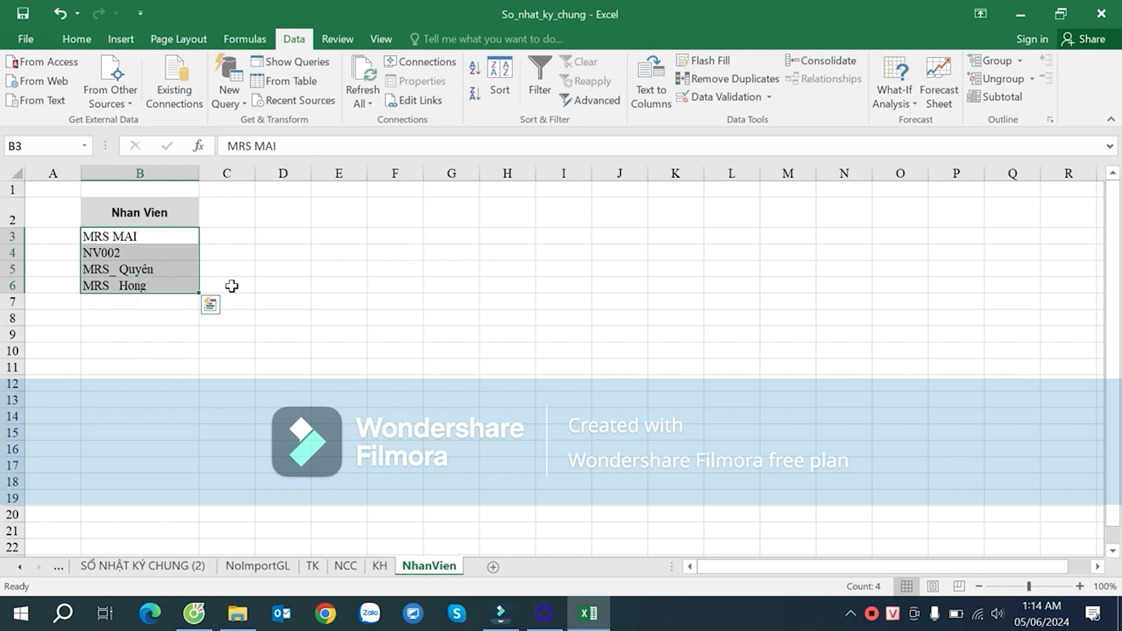
pyautogui.hotkey('ctrl', 'c')
pyautogui.hotkey('ctrl', 'shift', 'F6')
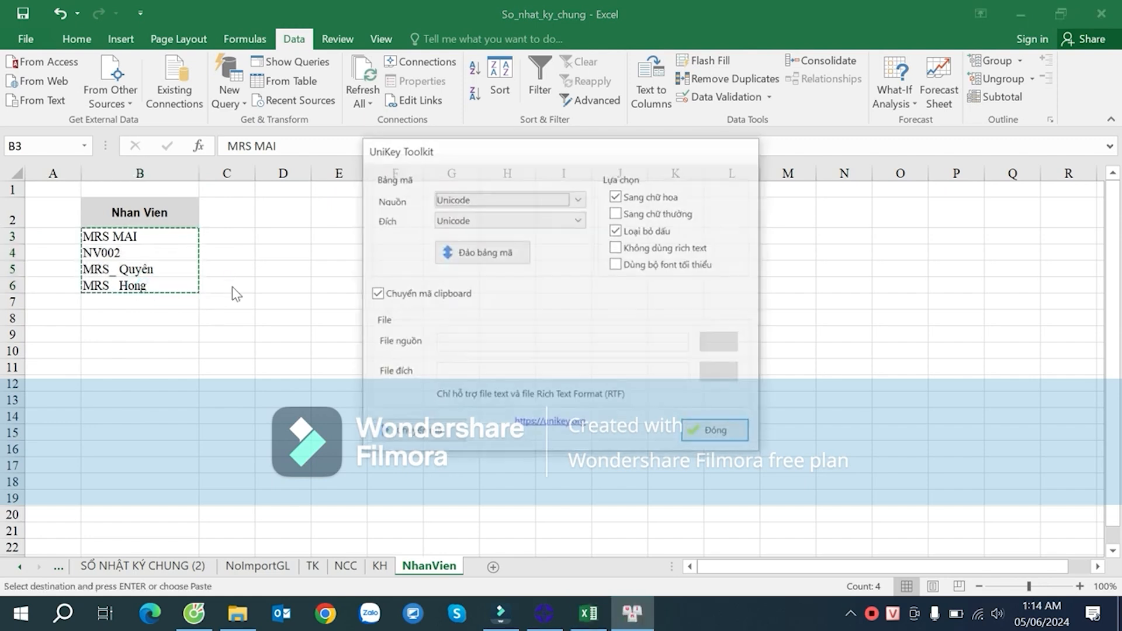
pyautogui.click(419, 432)
pyautogui.click(637, 372)
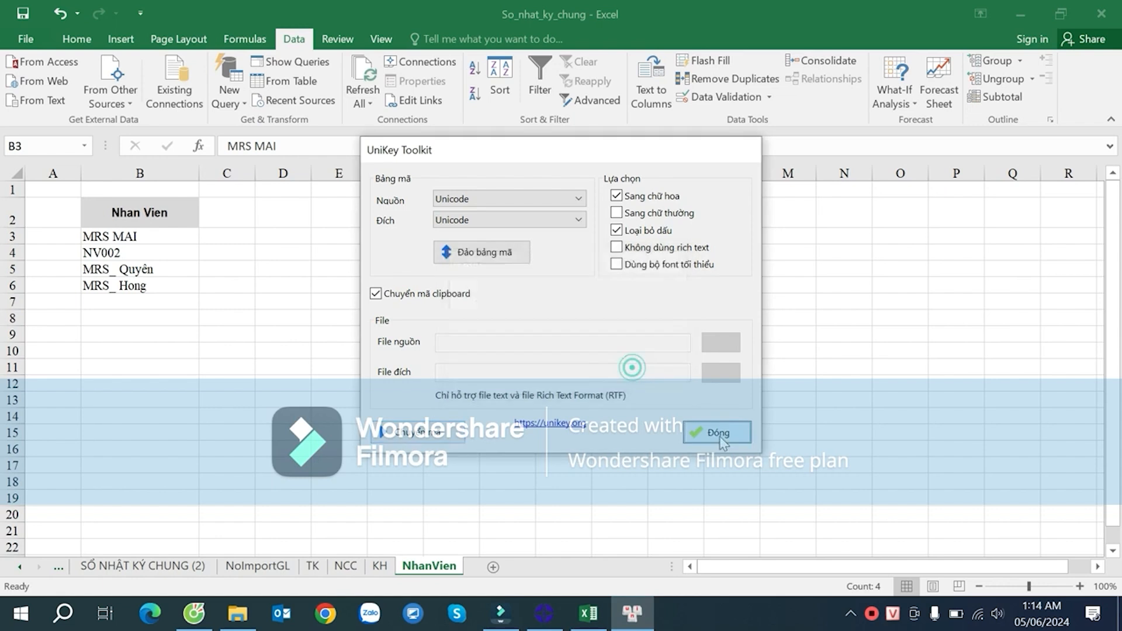
pyautogui.press('Escape')
# - Paste the converted codes into NhanVien starting at C3 and fit column C to its contents
pyautogui.click(228, 240)
pyautogui.hotkey('ctrl', 'v')
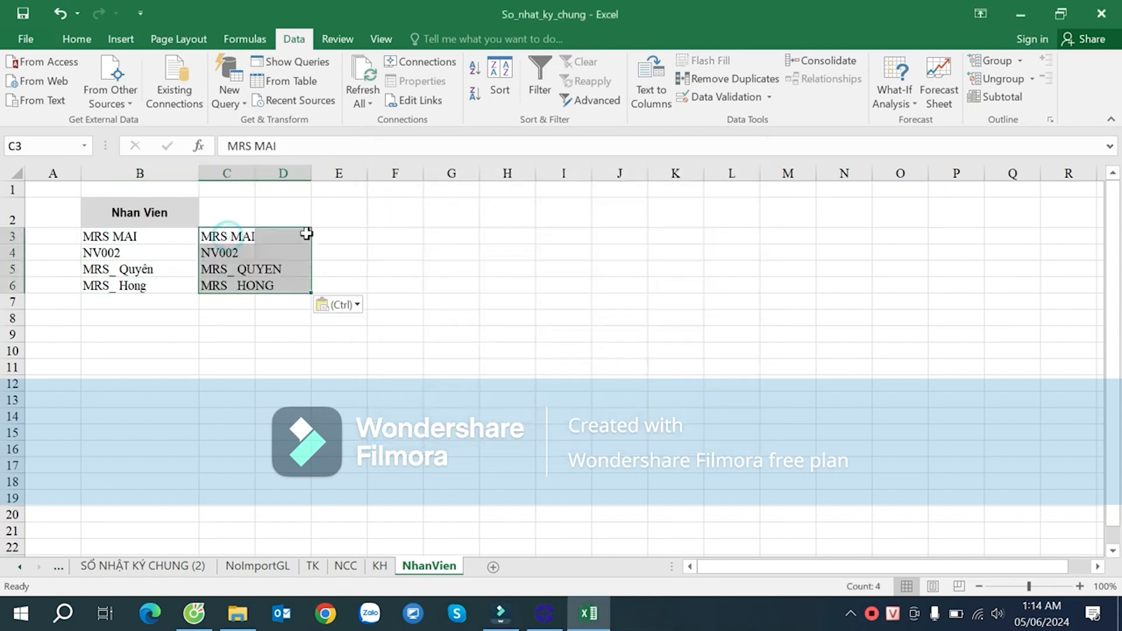
pyautogui.doubleClick(255, 173)
pyautogui.click(270, 265)
pyautogui.click(232, 240)
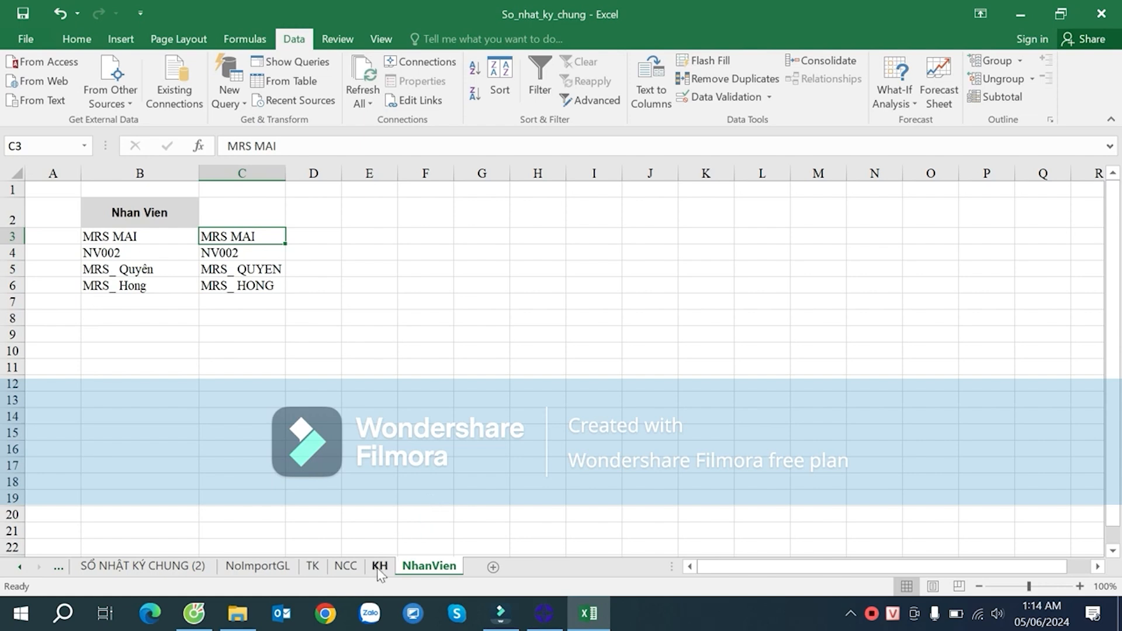
# - Return to the SỔ NHẬT KÝ CHUNG (2) sheet and show all rows of the Nhan Vien column again
pyautogui.click(147, 567)
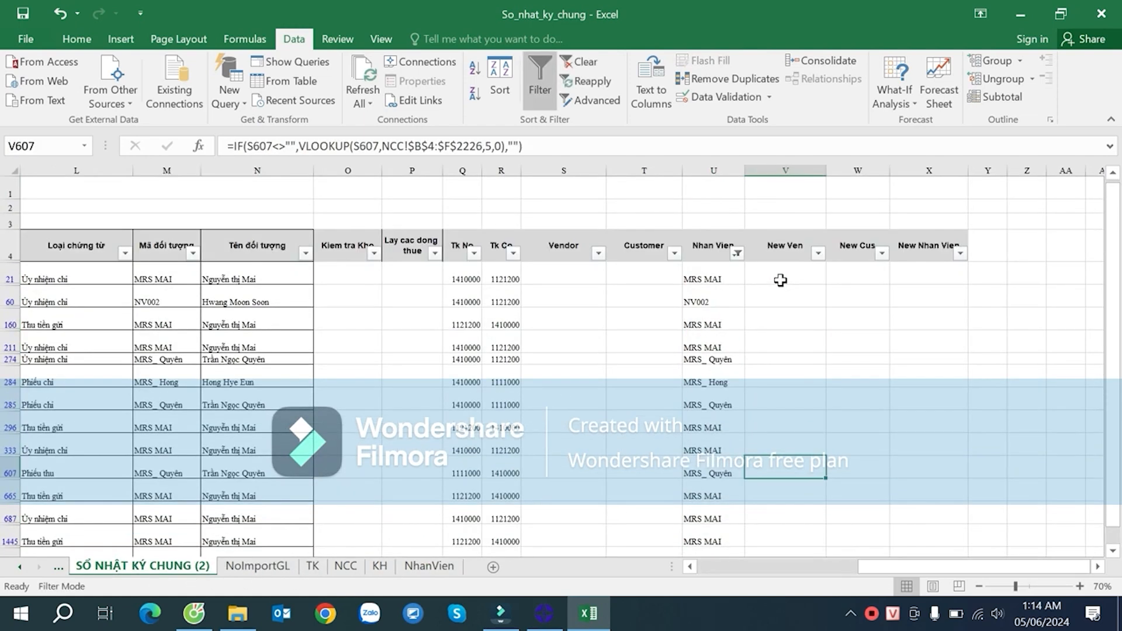
pyautogui.click(877, 295)
pyautogui.click(726, 248)
pyautogui.click(737, 253)
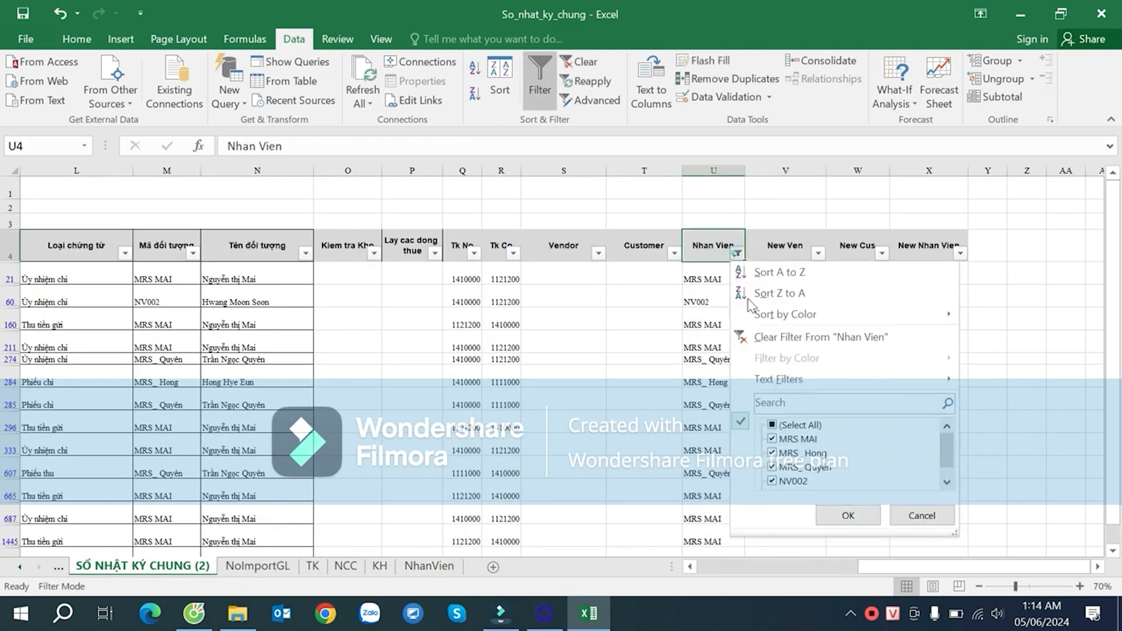
pyautogui.click(786, 425)
pyautogui.click(847, 517)
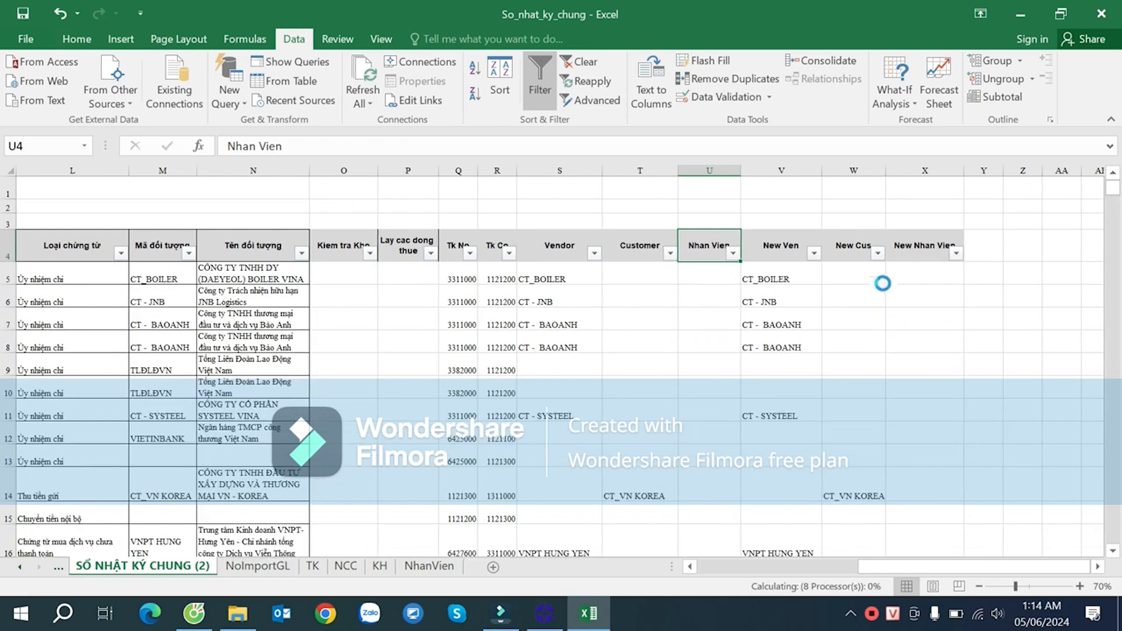
# - Enter in X5 an IF formula that looks up a non-blank U5 in NhanVien!$B$3:$C$6, returning column 2 with exact match
pyautogui.click(916, 270)
pyautogui.click(882, 271)
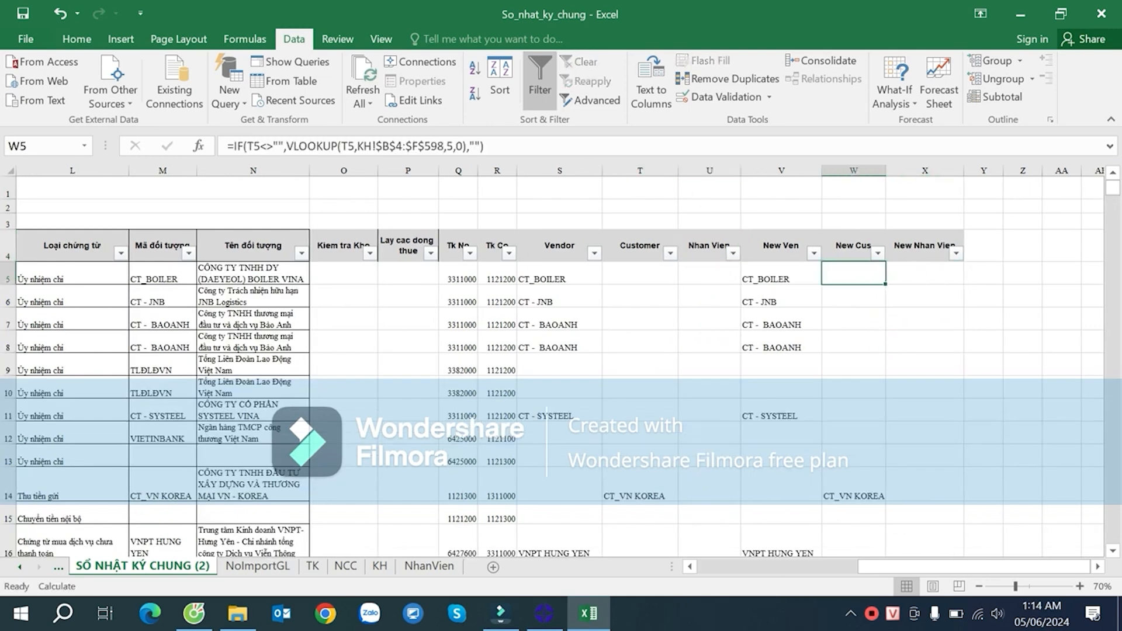
pyautogui.click(938, 281)
pyautogui.write('=IF(')
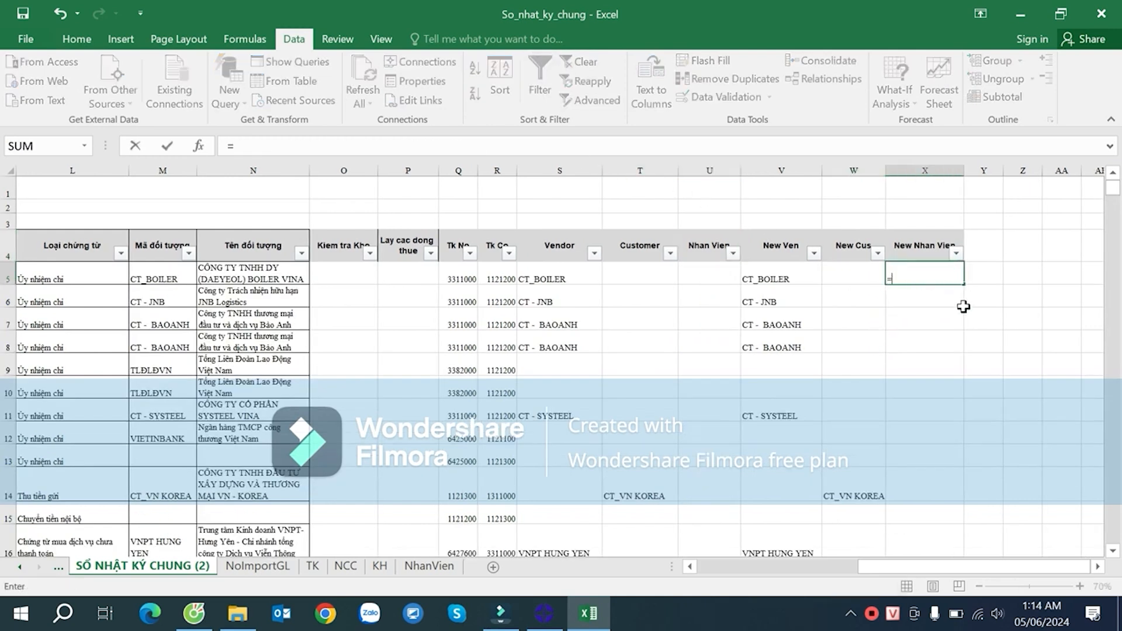
pyautogui.click(709, 271)
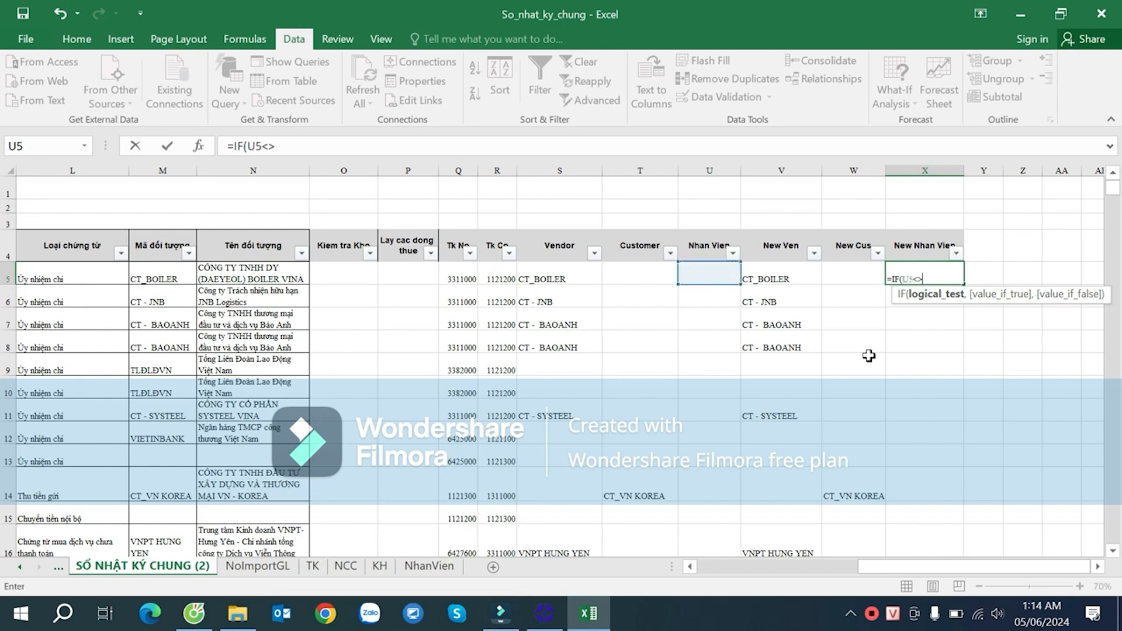
pyautogui.write('<>"",VLOOKUP(')
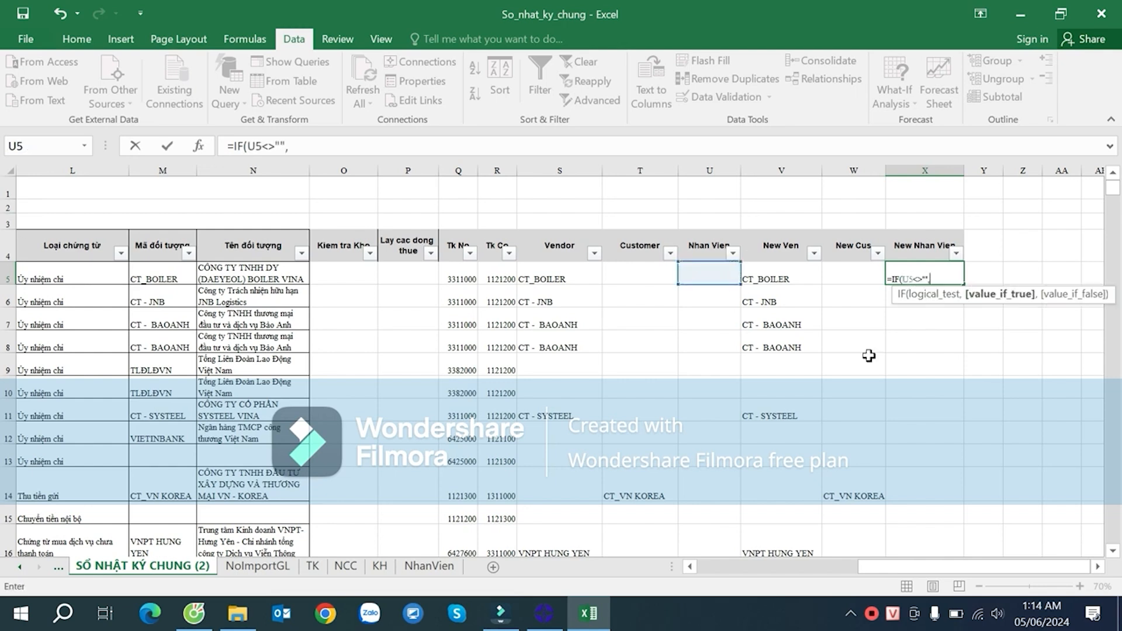
pyautogui.click(735, 276)
pyautogui.write(',')
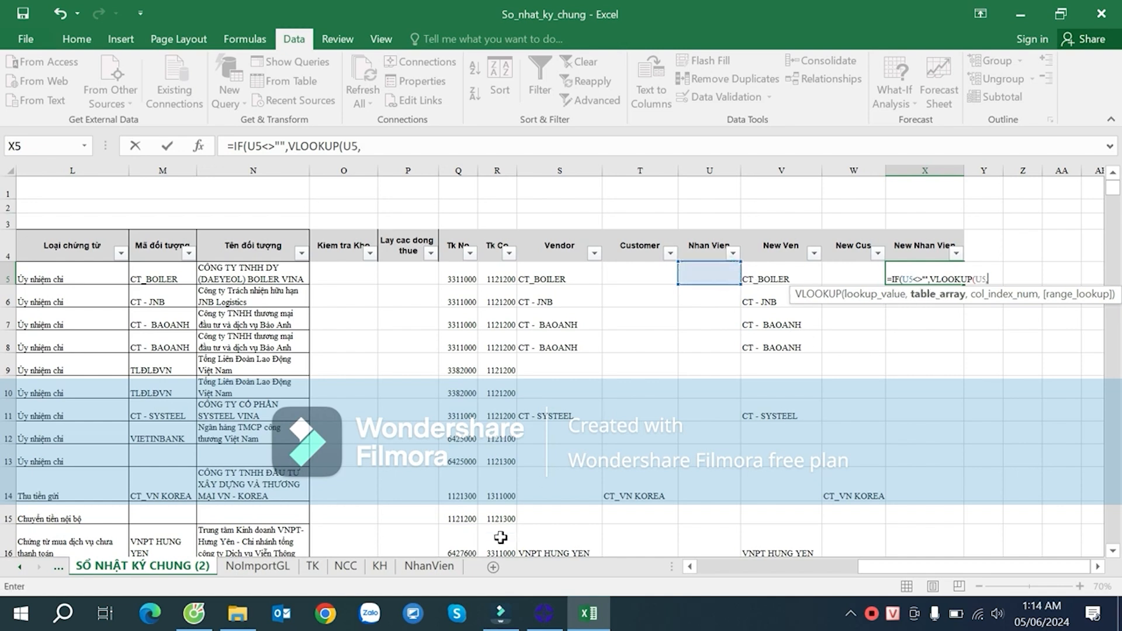
pyautogui.click(433, 566)
pyautogui.moveTo(128, 236); pyautogui.dragTo(240, 287)
pyautogui.press('F4')
pyautogui.write(',2,0)')
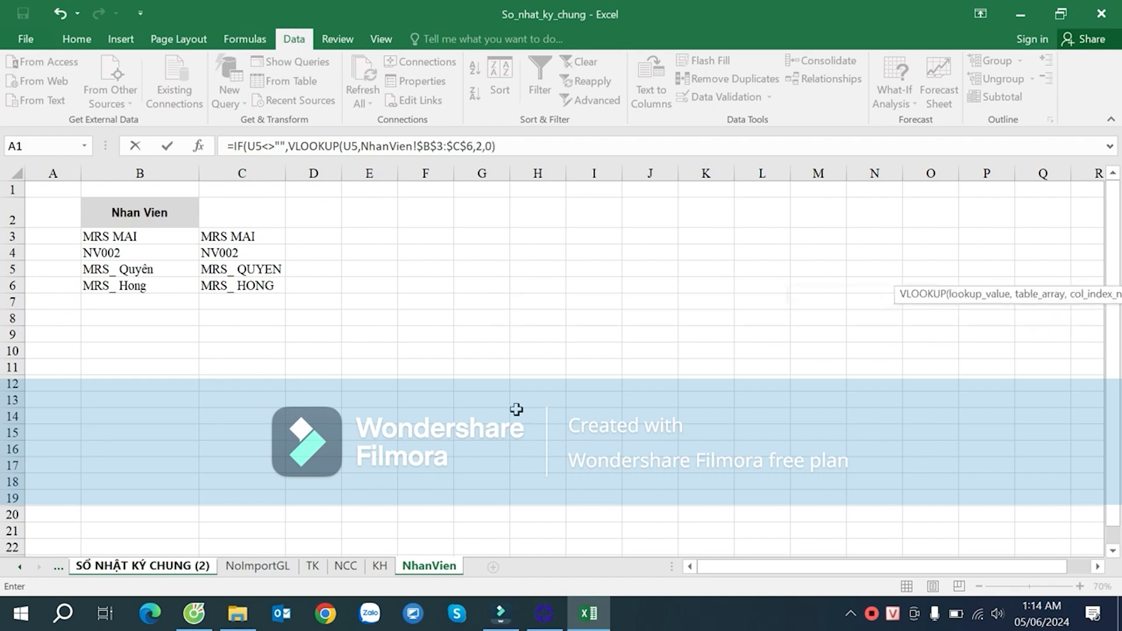
pyautogui.press('Return')
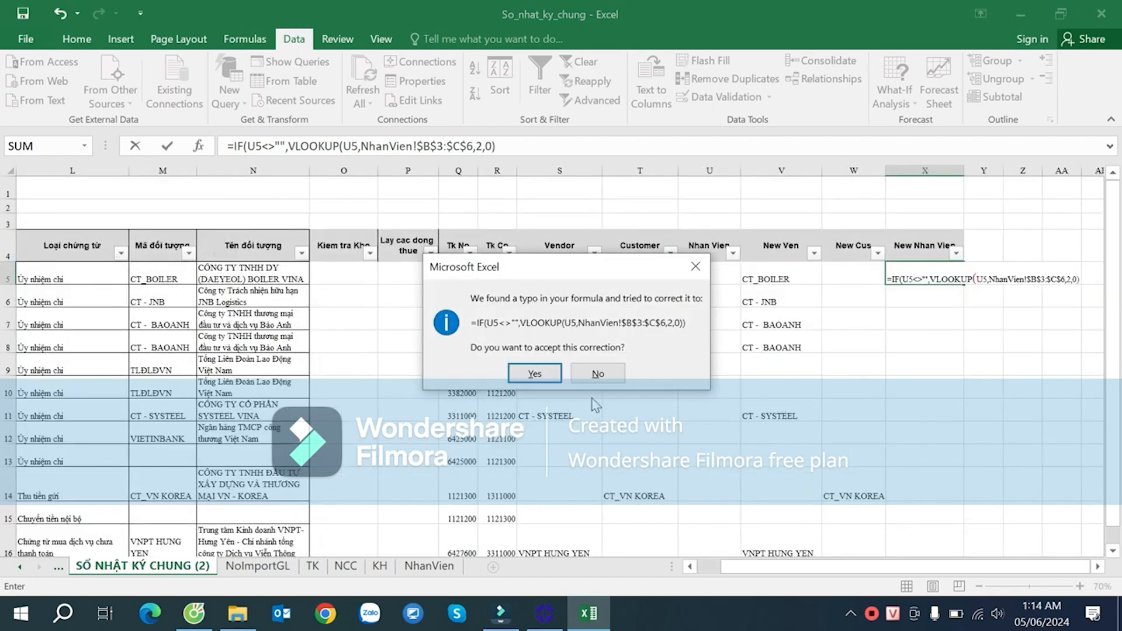
pyautogui.click(541, 374)
# - Add "" as the X5 formula's value for blank codes and fill the formula down the New Nhan Vien column
pyautogui.doubleClick(949, 279)
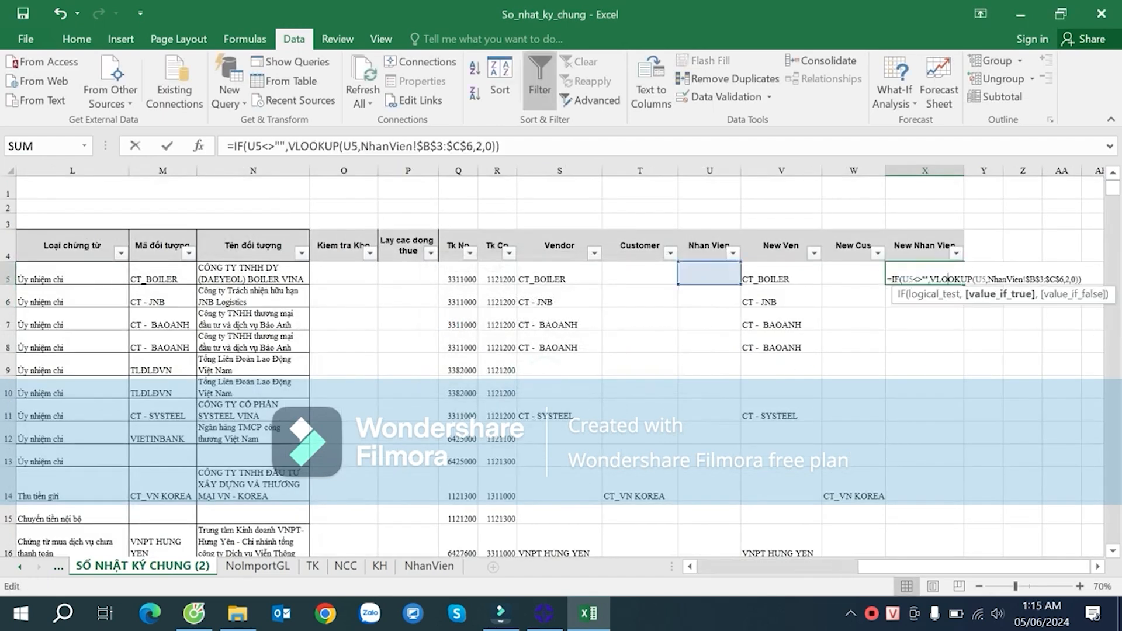
pyautogui.click(1077, 279)
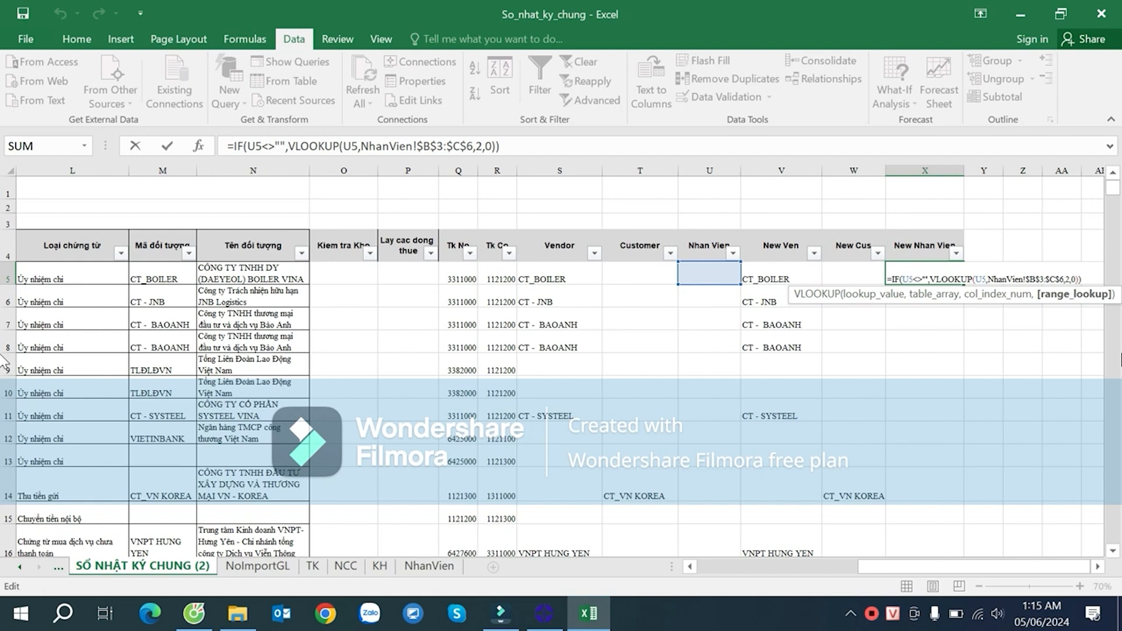
pyautogui.press('Right')
pyautogui.write(',""')
pyautogui.press('Return')
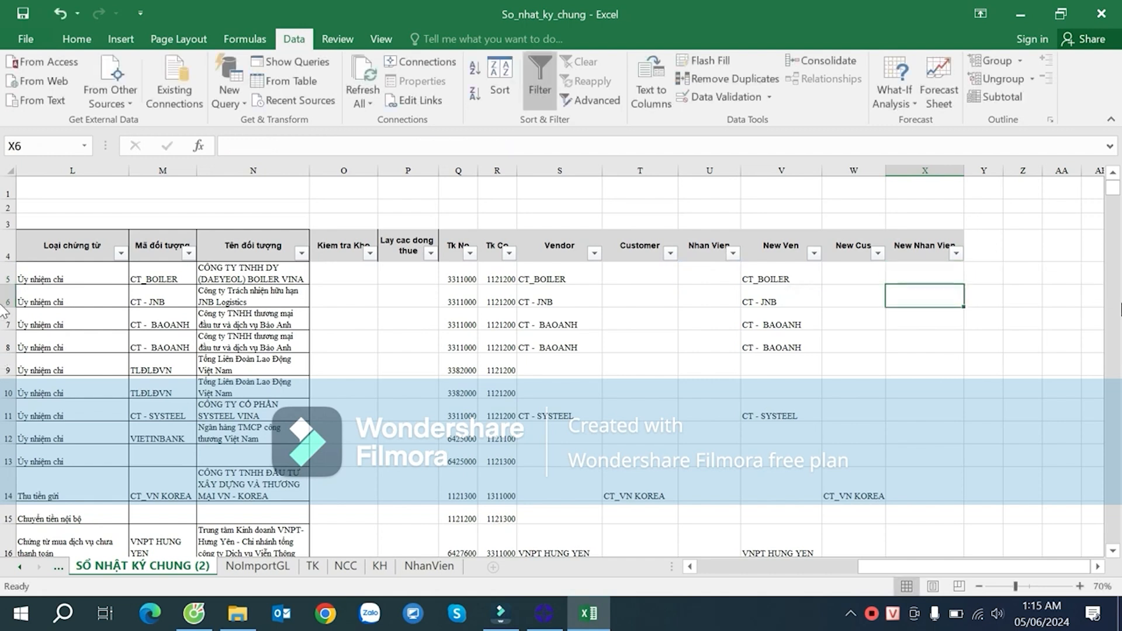
pyautogui.click(930, 275)
pyautogui.doubleClick(964, 284)
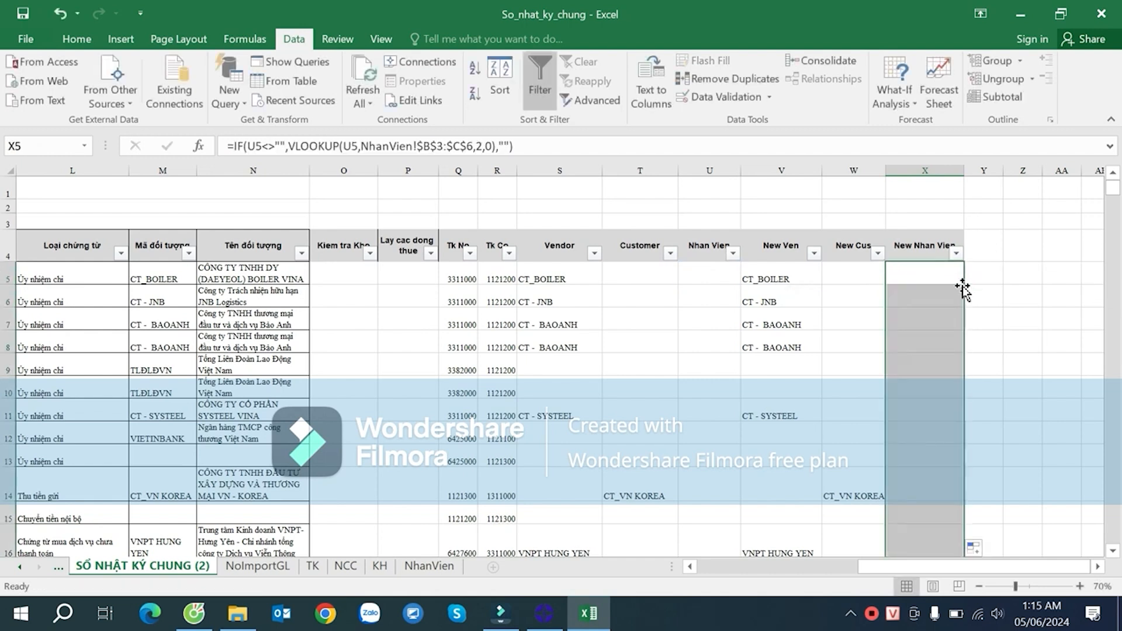
# - Filter the Nhan Vien column to non-blank rows to check the New Nhan Vien codes, and show all rows again
pyautogui.click(920, 411)
pyautogui.scroll(-5, 927, 418)
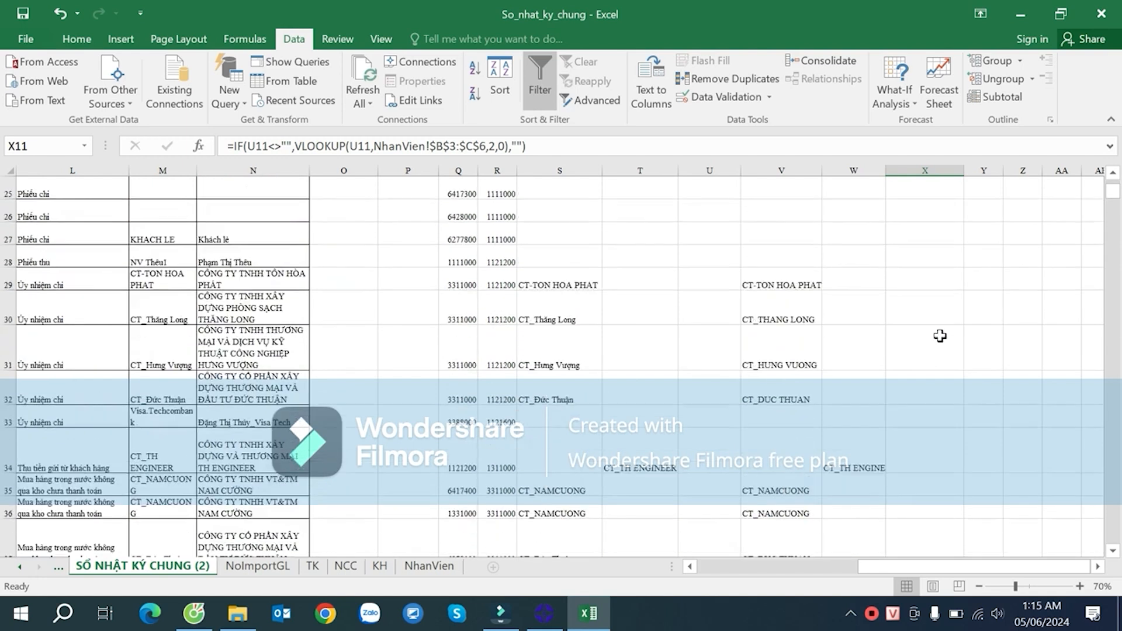
pyautogui.scroll(6, 941, 328)
pyautogui.click(733, 253)
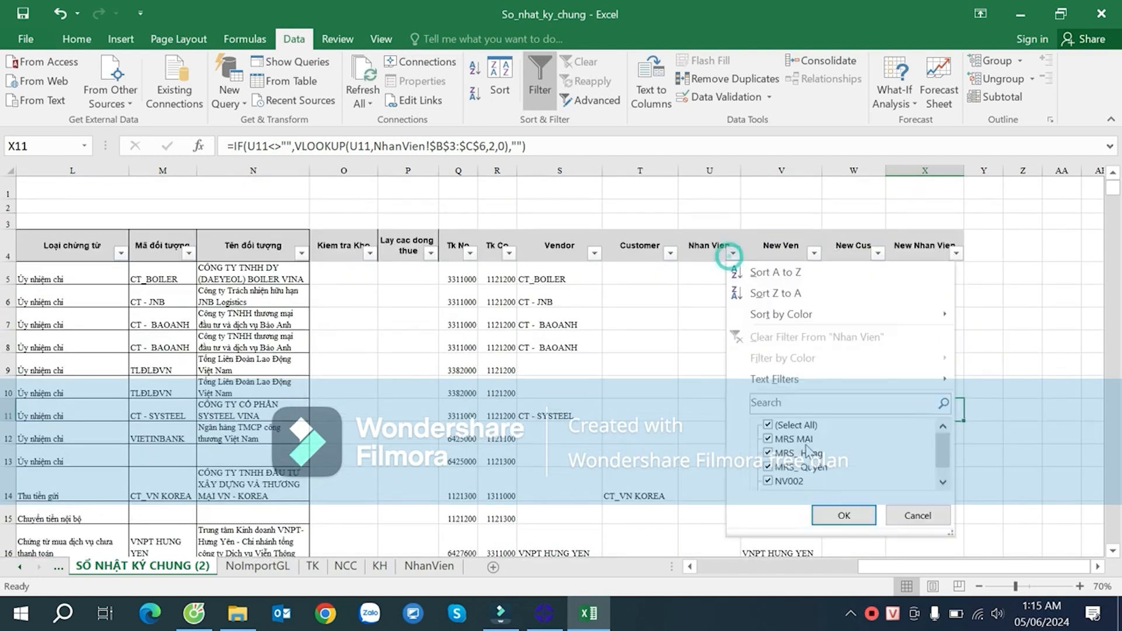
pyautogui.click(943, 481)
pyautogui.click(845, 515)
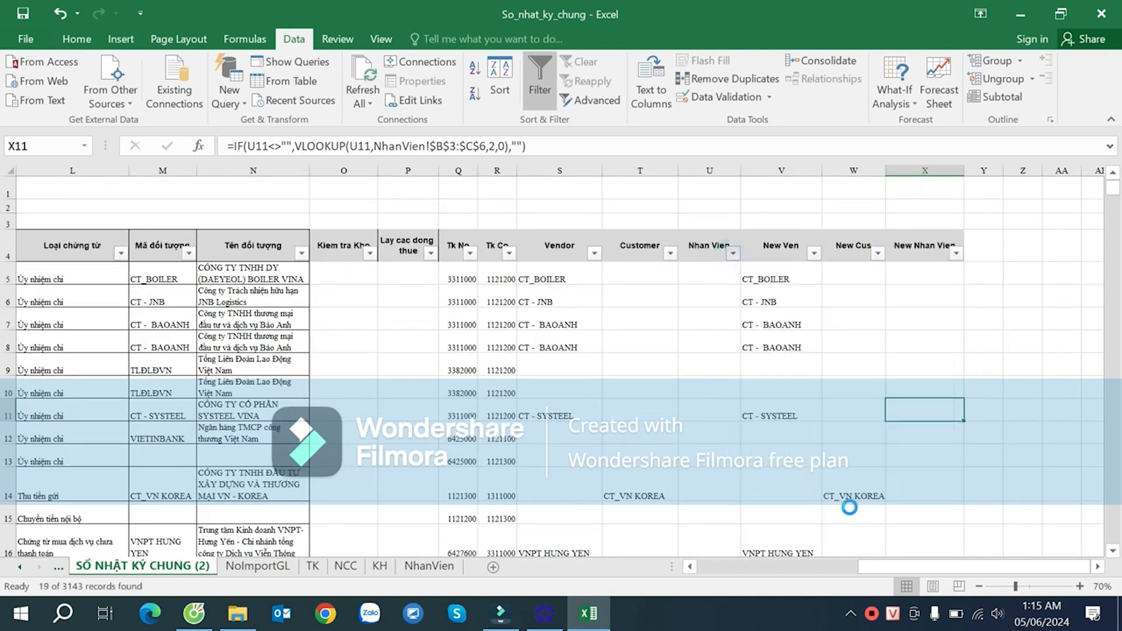
pyautogui.click(955, 308)
pyautogui.scroll(-3, 941, 359)
pyautogui.scroll(4, 833, 294)
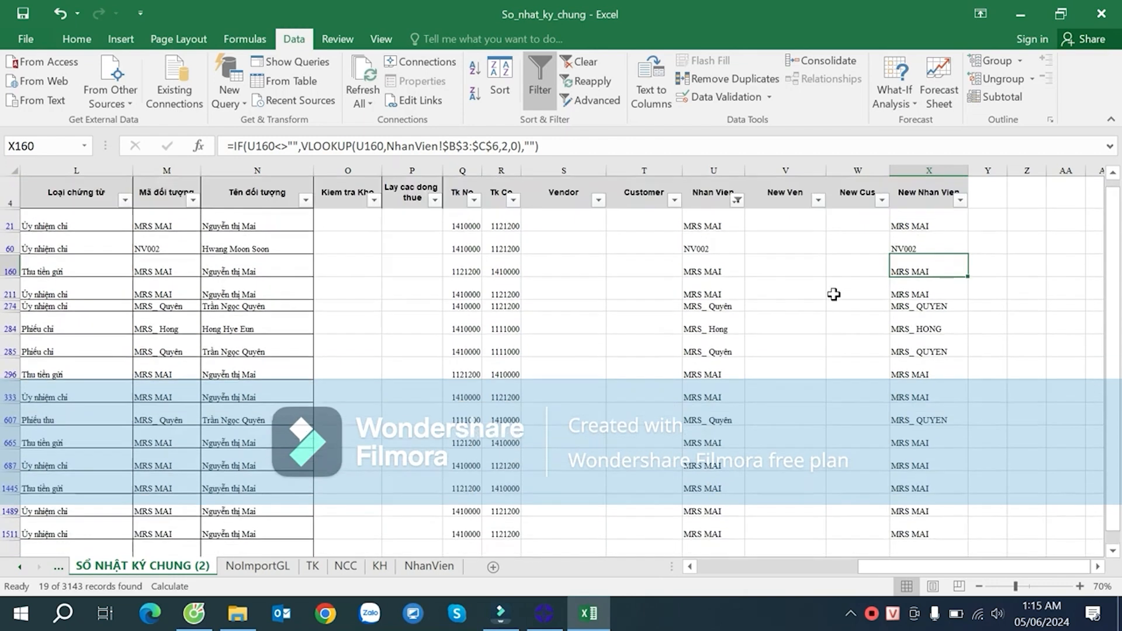
pyautogui.click(737, 201)
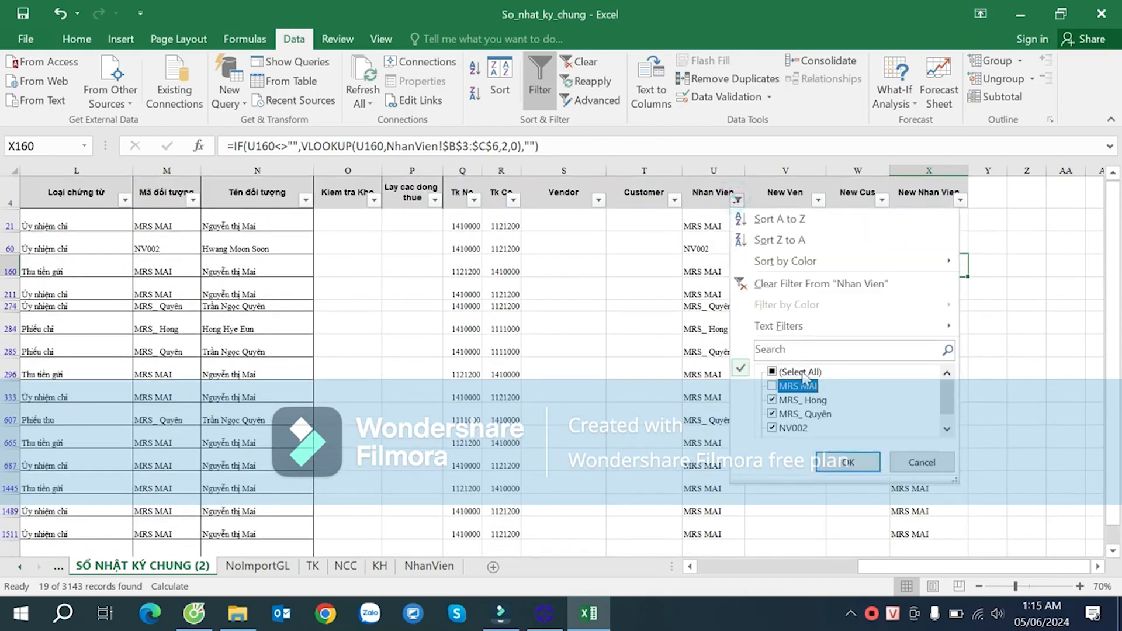
pyautogui.click(847, 462)
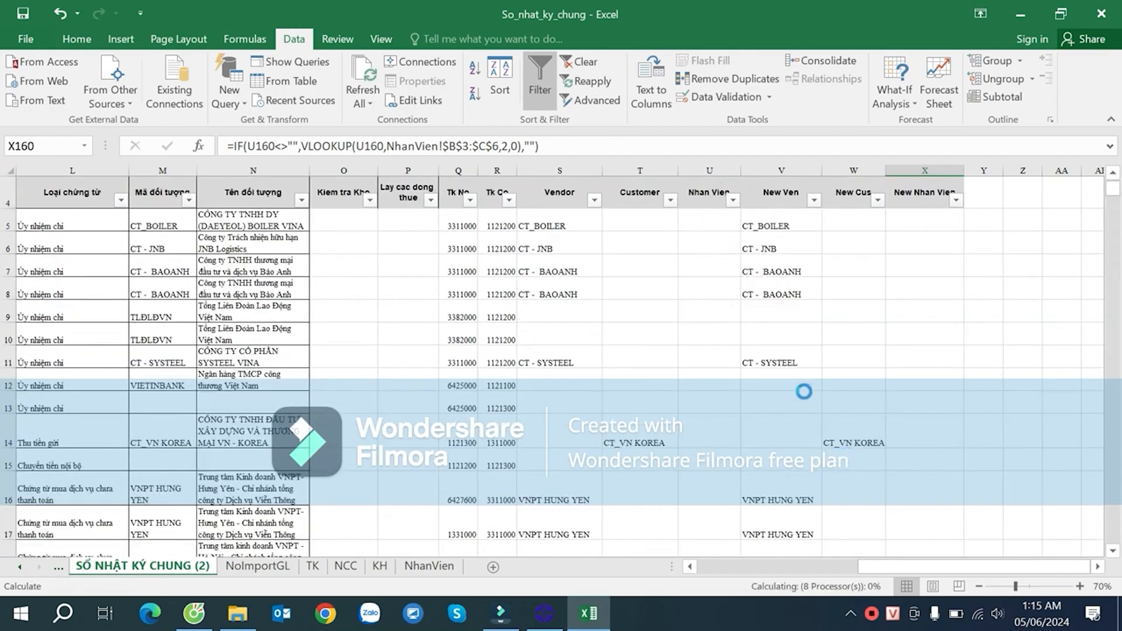
# - Filter the Customer column to non-blank rows and widen the New Cus column until its codes fit
pyautogui.click(705, 260)
pyautogui.click(670, 201)
pyautogui.scroll(-5, 748, 409)
pyautogui.click(777, 461)
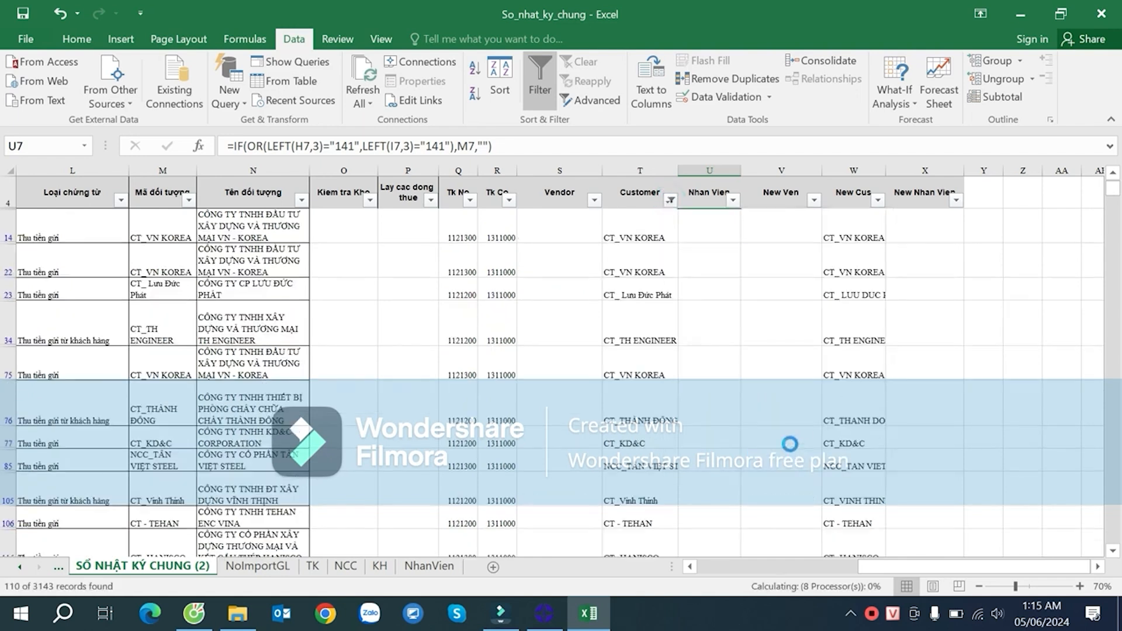
pyautogui.click(849, 320)
pyautogui.moveTo(885, 167); pyautogui.dragTo(944, 168)
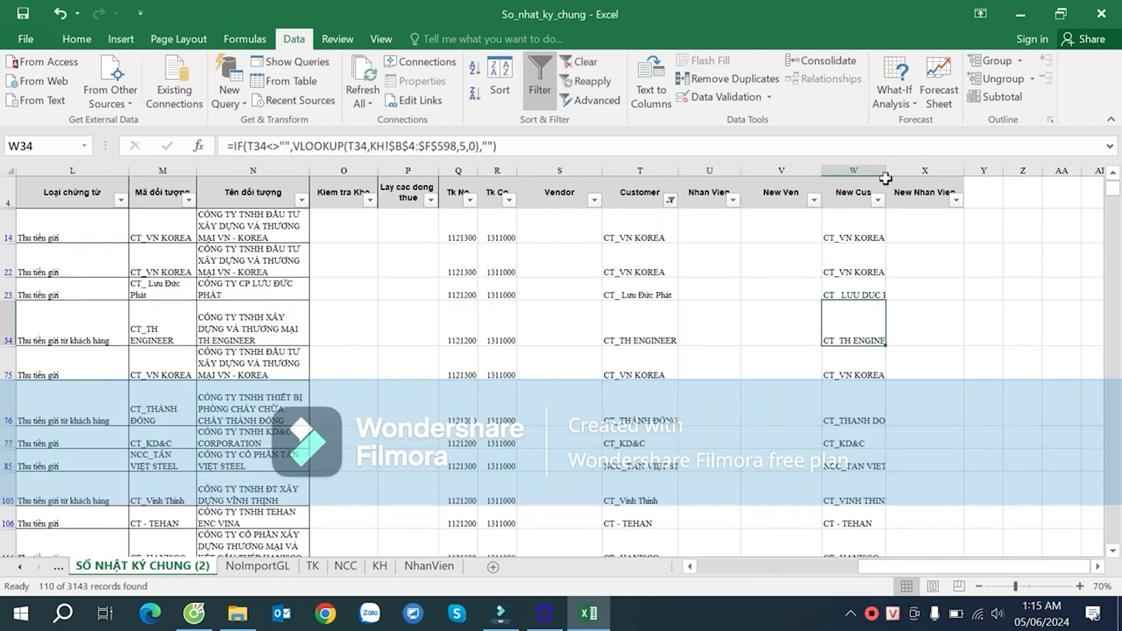
# - Review the New Cus codes against the Customer codes and show all rows of the Customer column again
pyautogui.click(860, 415)
pyautogui.scroll(-10, 859, 403)
pyautogui.scroll(-10, 859, 398)
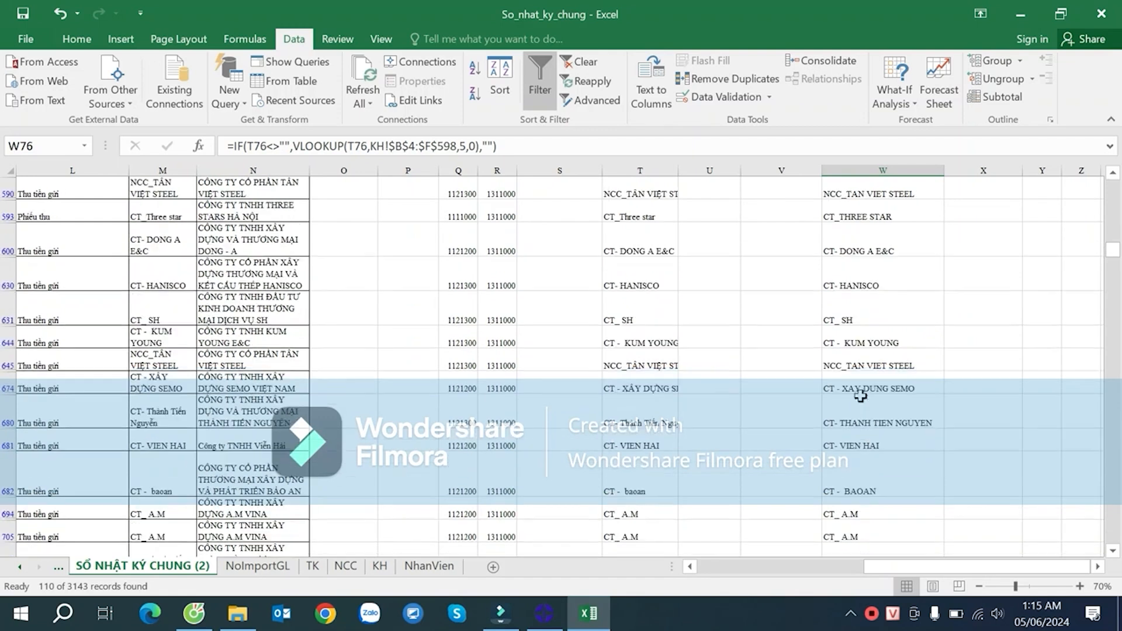
pyautogui.moveTo(1114, 358); pyautogui.dragTo(1114, 189)
pyautogui.click(810, 346)
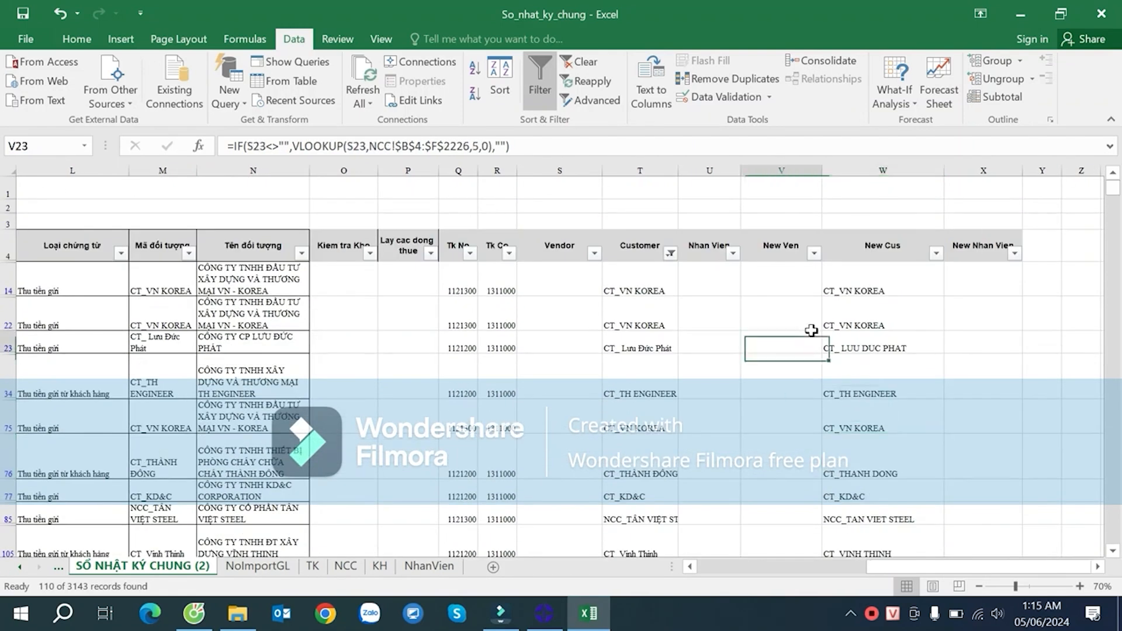
pyautogui.click(672, 250)
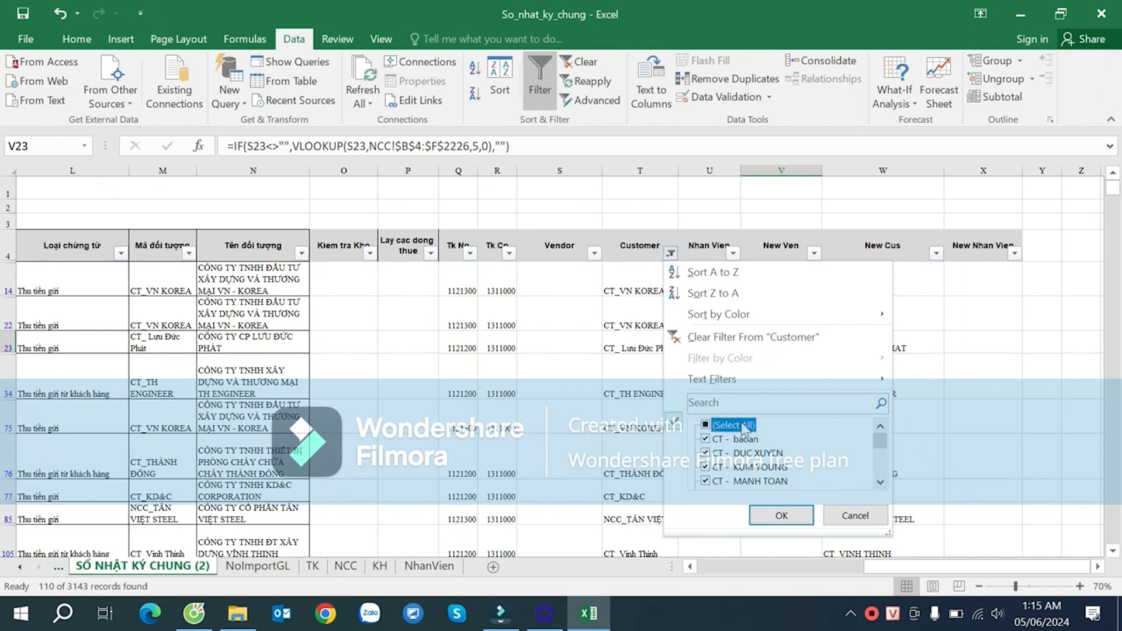
pyautogui.click(781, 517)
# - Examine the journal's first data row, from the mapped accounts and object codes back to its posting and document dates
pyautogui.click(542, 288)
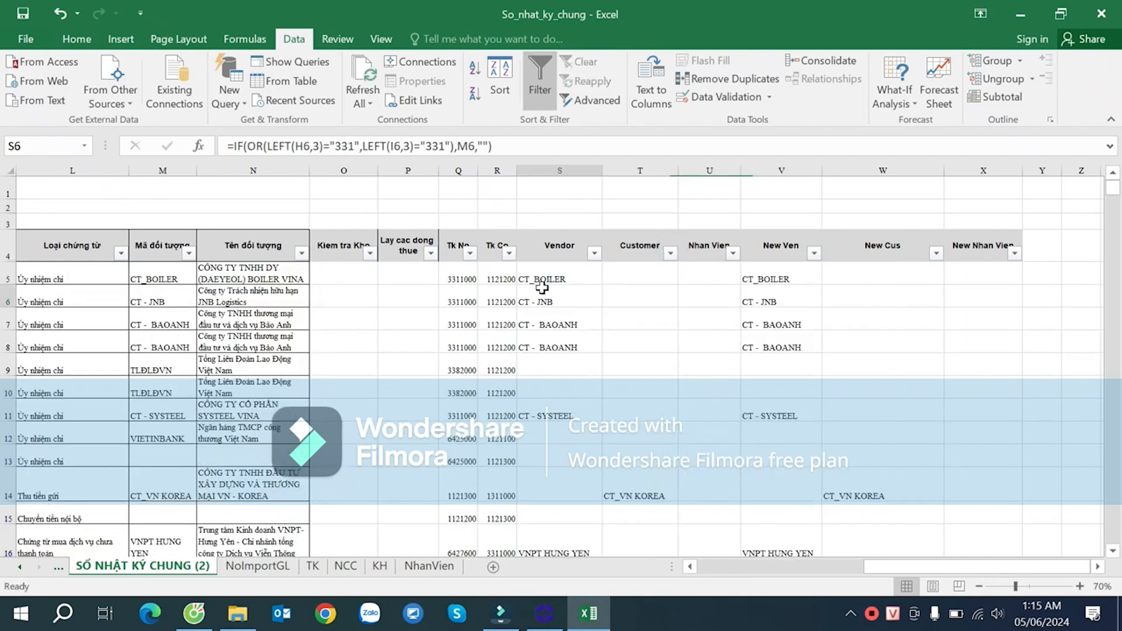
pyautogui.moveTo(466, 274); pyautogui.dragTo(788, 276)
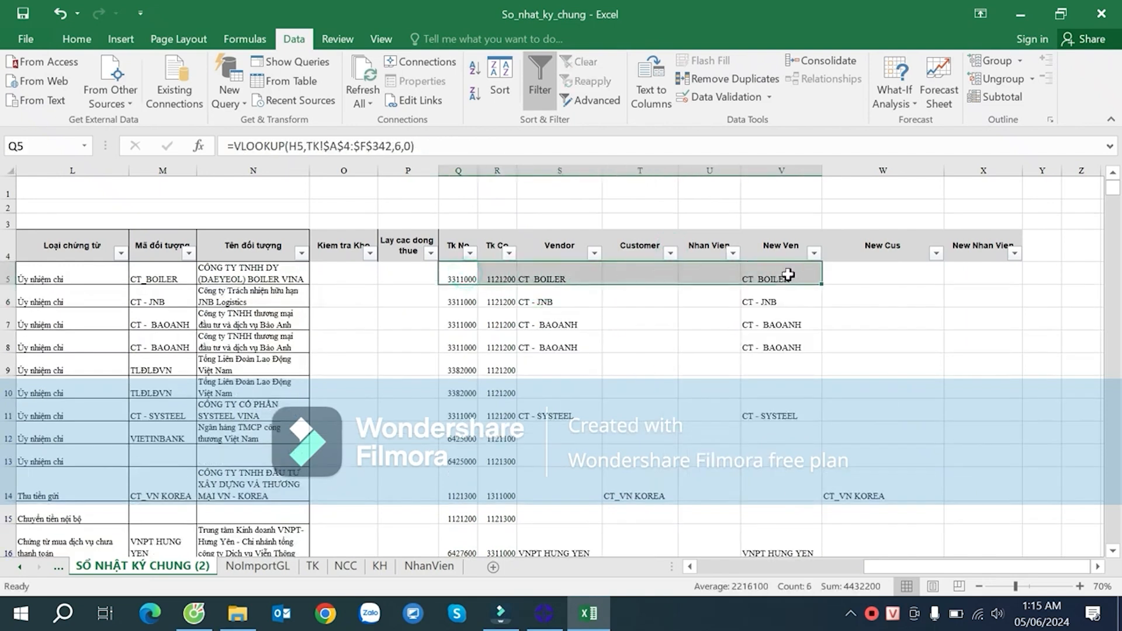
pyautogui.press('Left')
pyautogui.press('Left')
pyautogui.press('Left')
pyautogui.press('Left')
pyautogui.press('Left')
pyautogui.press('Left')
pyautogui.press('Left')
pyautogui.press('Left')
pyautogui.press('Left')
pyautogui.press('Left')
pyautogui.press('Left')
pyautogui.press('Left')
pyautogui.press('Left')
pyautogui.press('Left')
pyautogui.press('Left')
pyautogui.press('Left')
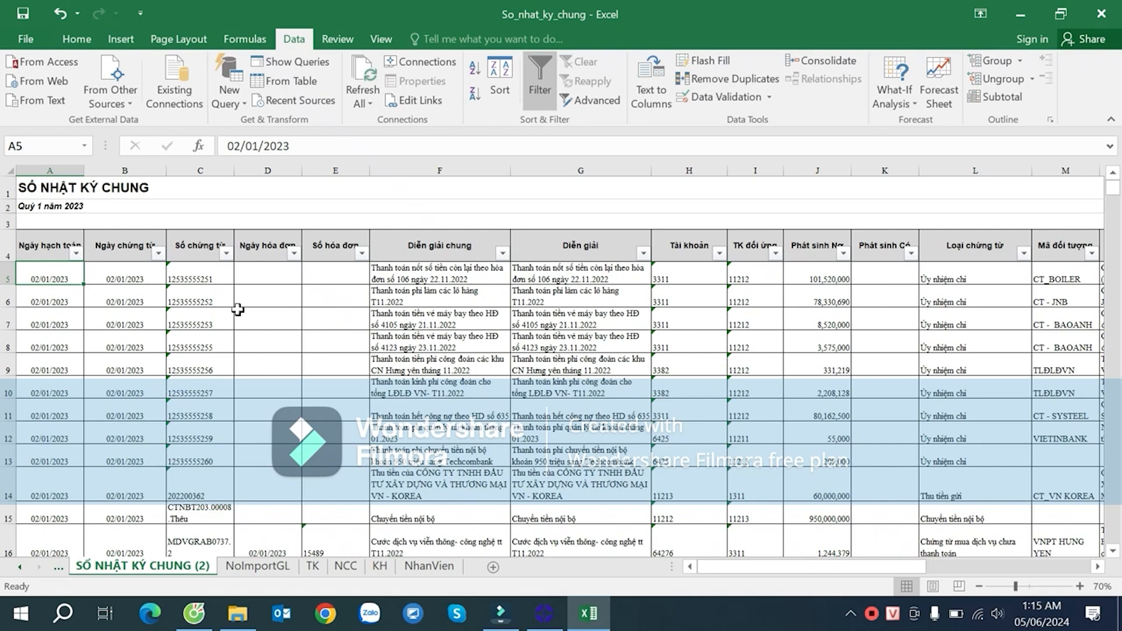
pyautogui.press('Right')
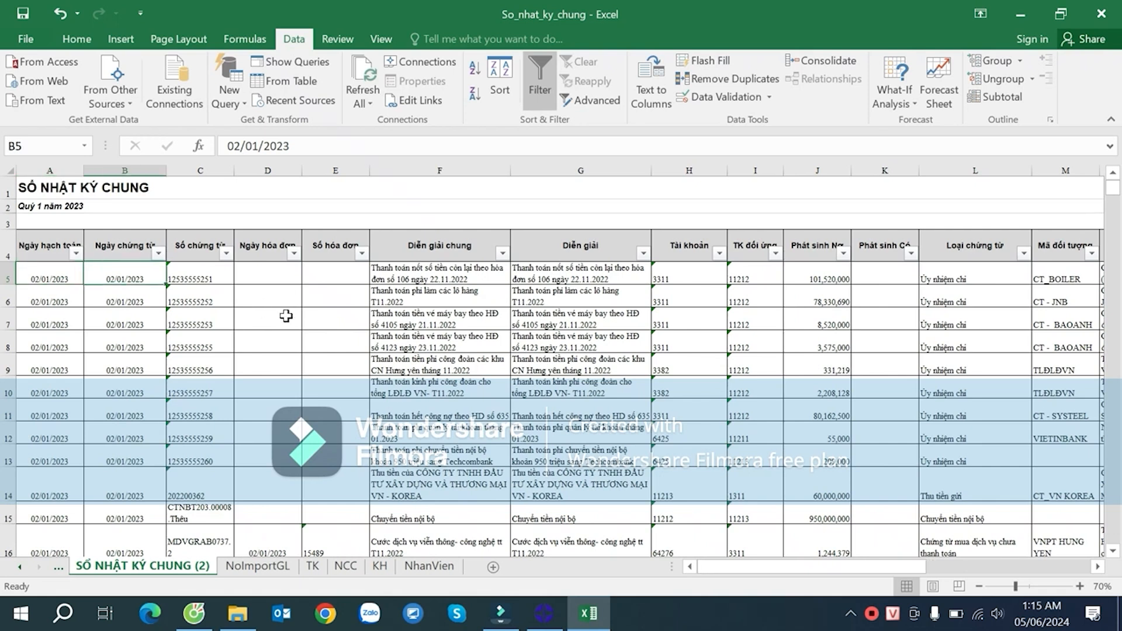
pyautogui.click(506, 386)
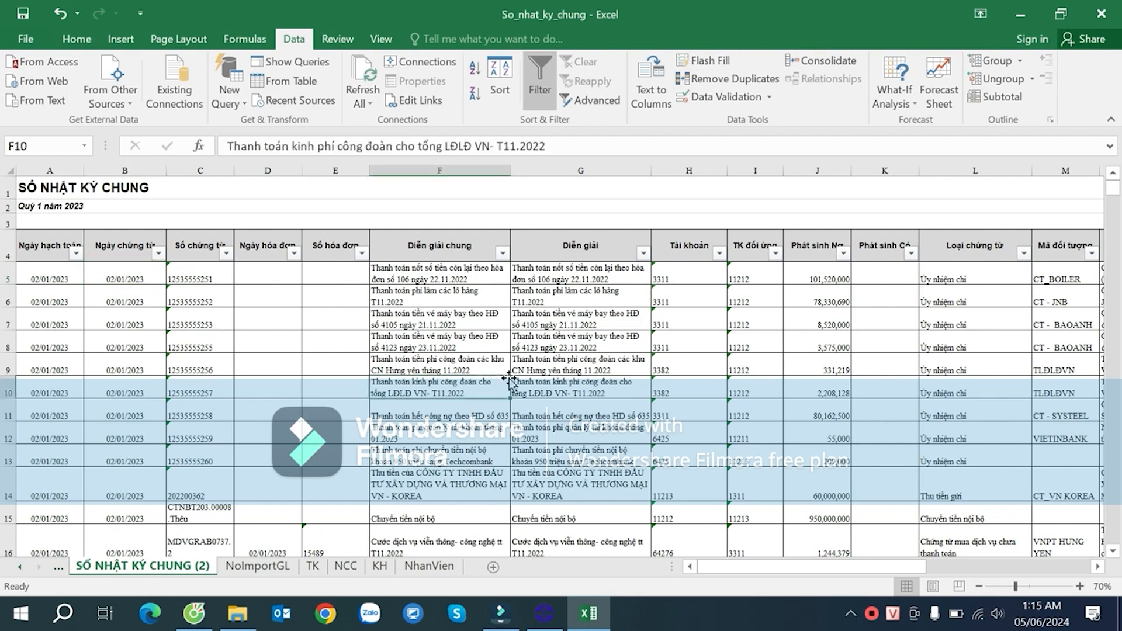
# - Open the Template of GL workbook and go to its first RefNbr cell, A2
pyautogui.rightClick(670, 613)
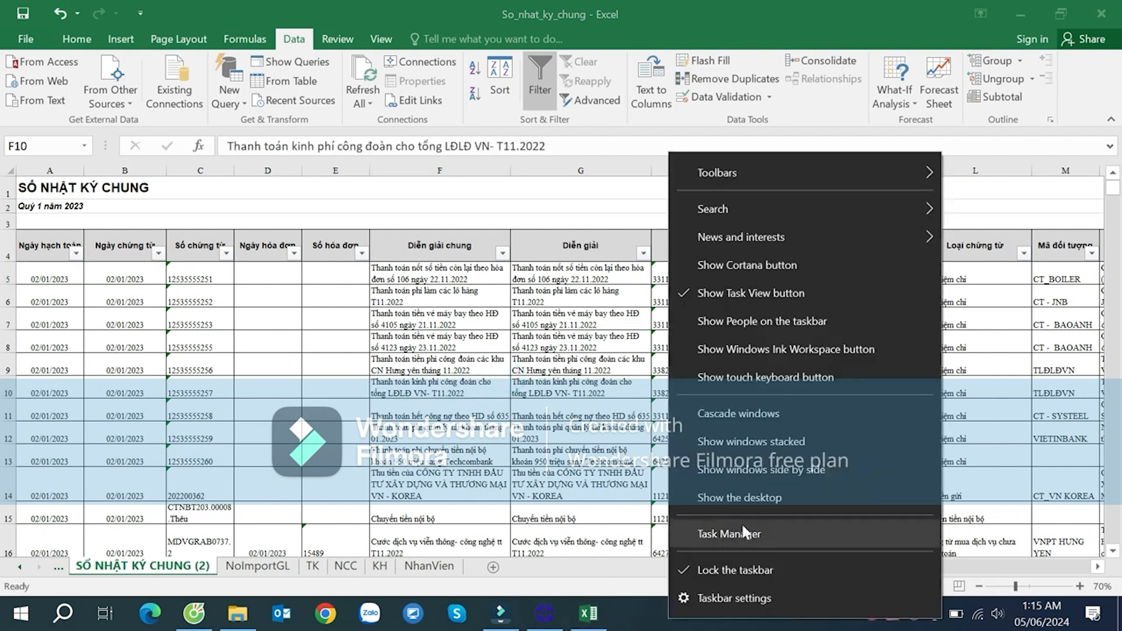
pyautogui.click(732, 497)
pyautogui.doubleClick(180, 224)
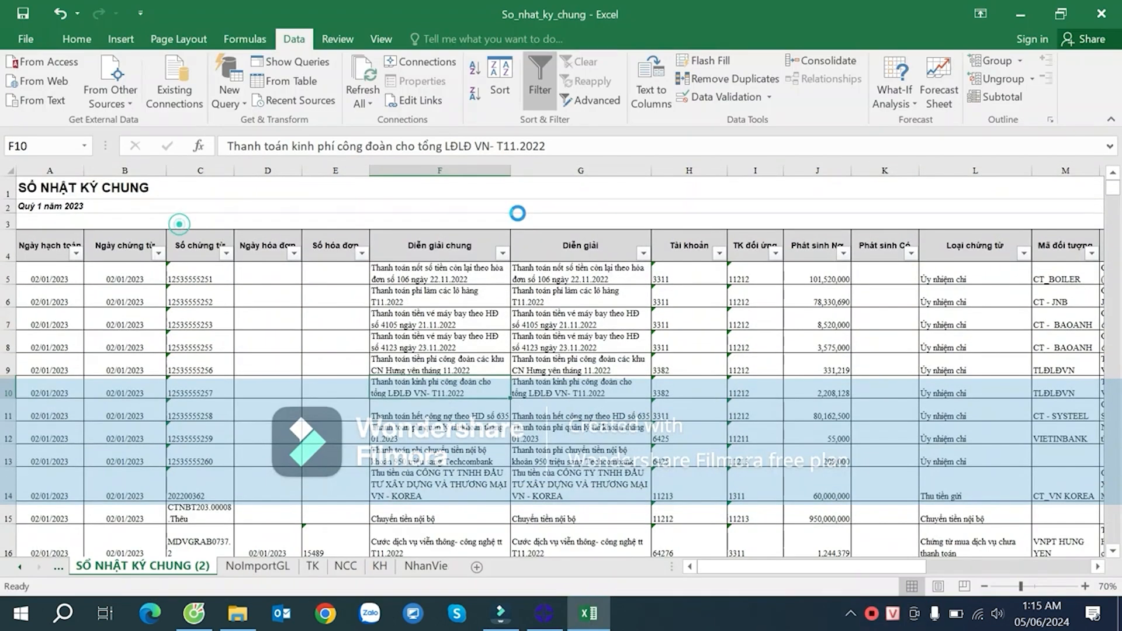
pyautogui.click(219, 232)
pyautogui.click(351, 290)
pyautogui.click(189, 202)
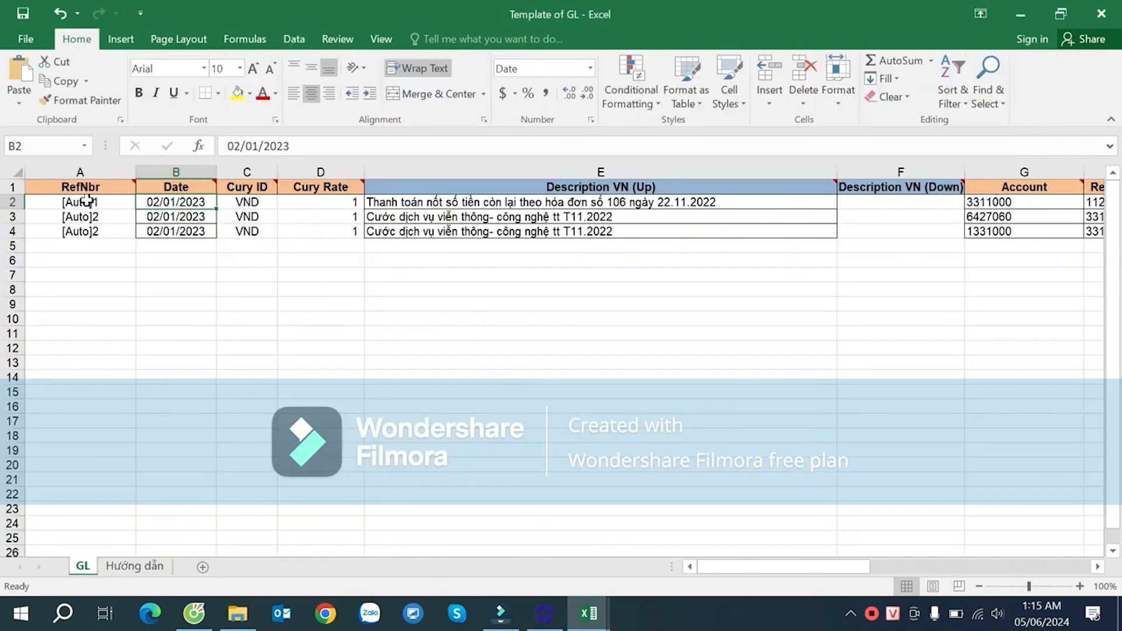
pyautogui.press('Left')
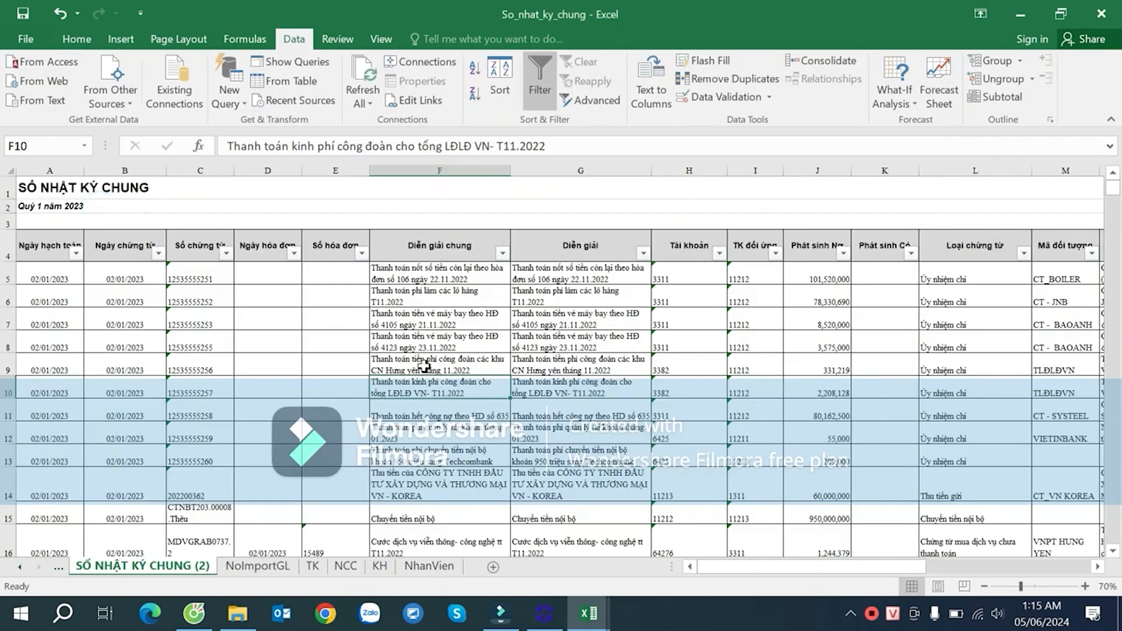
# - Copy the journal's document dates from B5 down to the last row into the GL template's Date column, starting at B2
pyautogui.click(130, 267)
pyautogui.hotkey('ctrl', 'shift', 'Down')
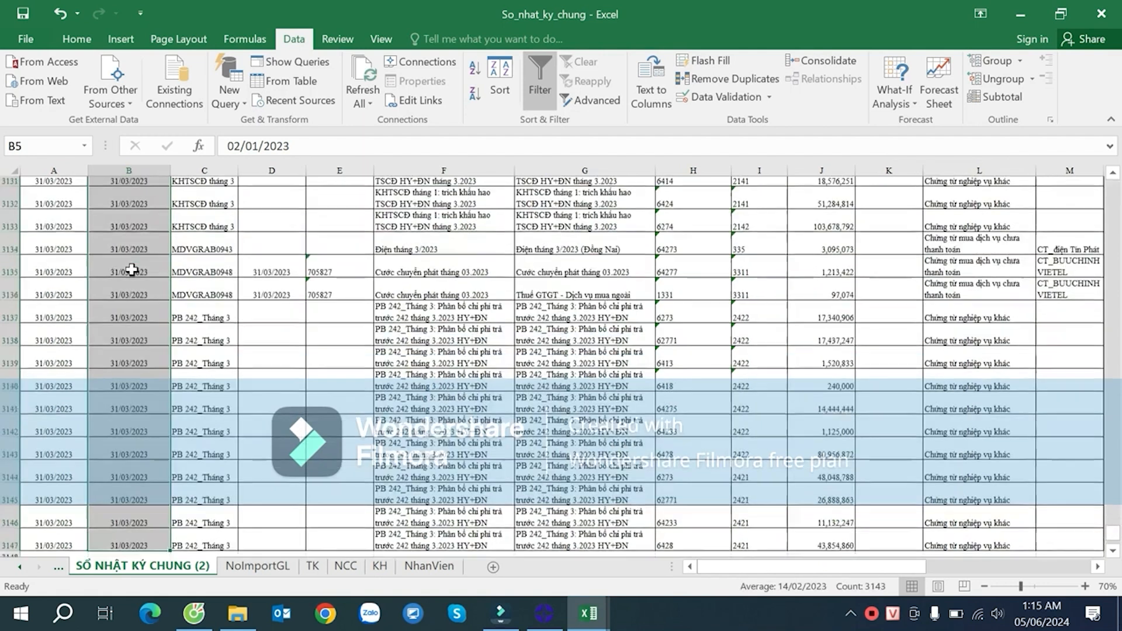
pyautogui.hotkey('ctrl', 'c')
pyautogui.hotkey('alt', 'Tab')
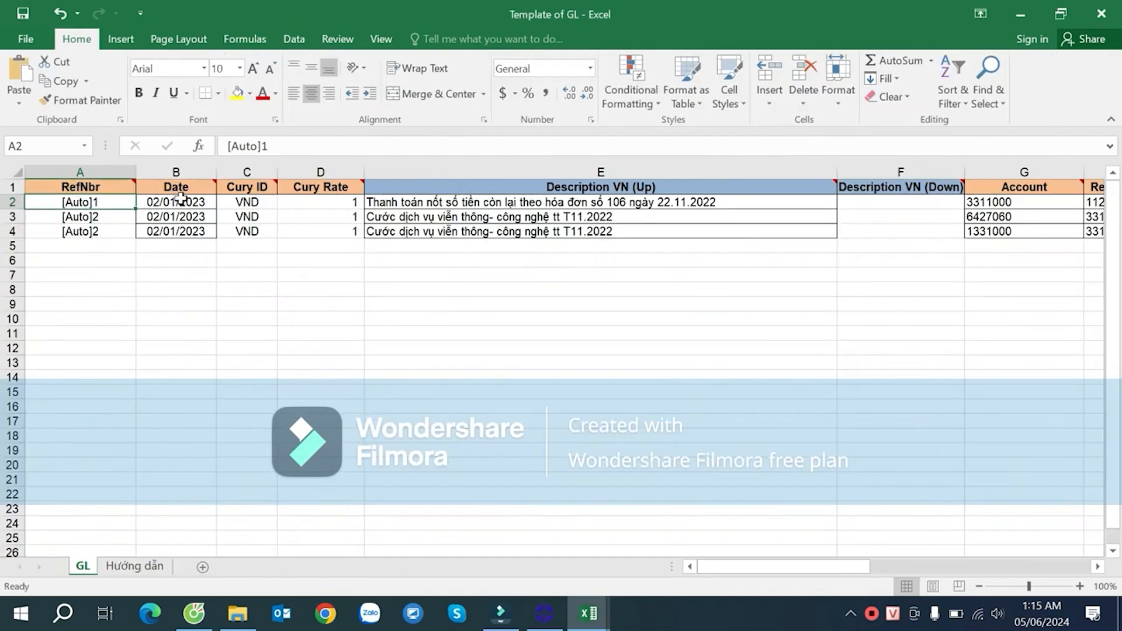
pyautogui.click(182, 199)
pyautogui.hotkey('ctrl', 'v')
# - Fill the Cury ID VND and Cury Rate 1 from C3:D4 down to the last dated row
pyautogui.moveTo(245, 218); pyautogui.dragTo(296, 229)
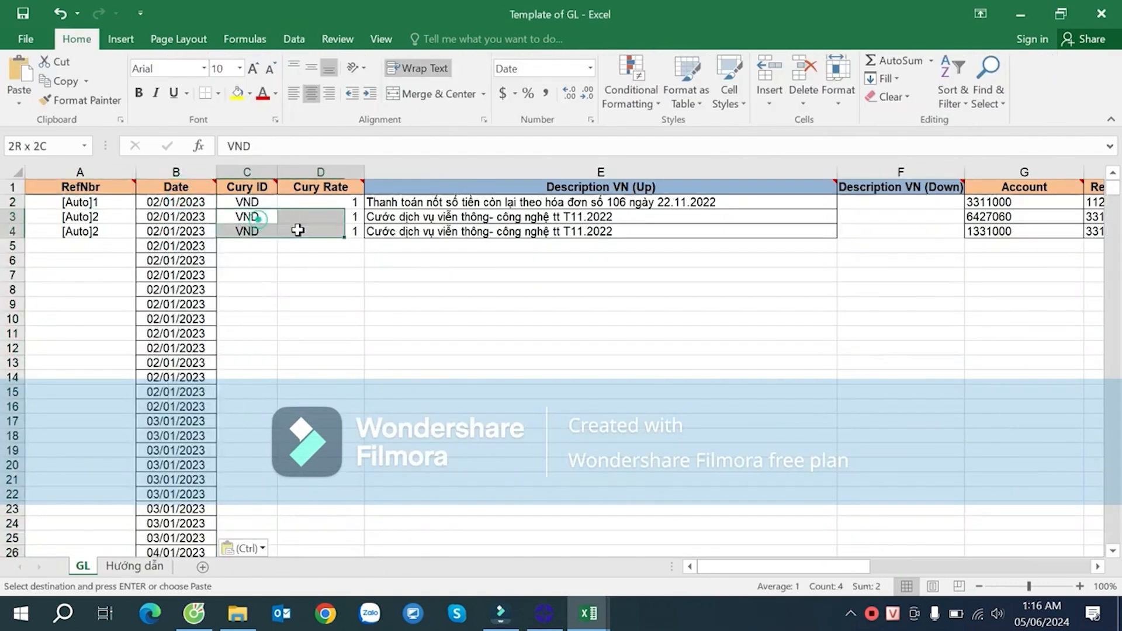
pyautogui.doubleClick(364, 238)
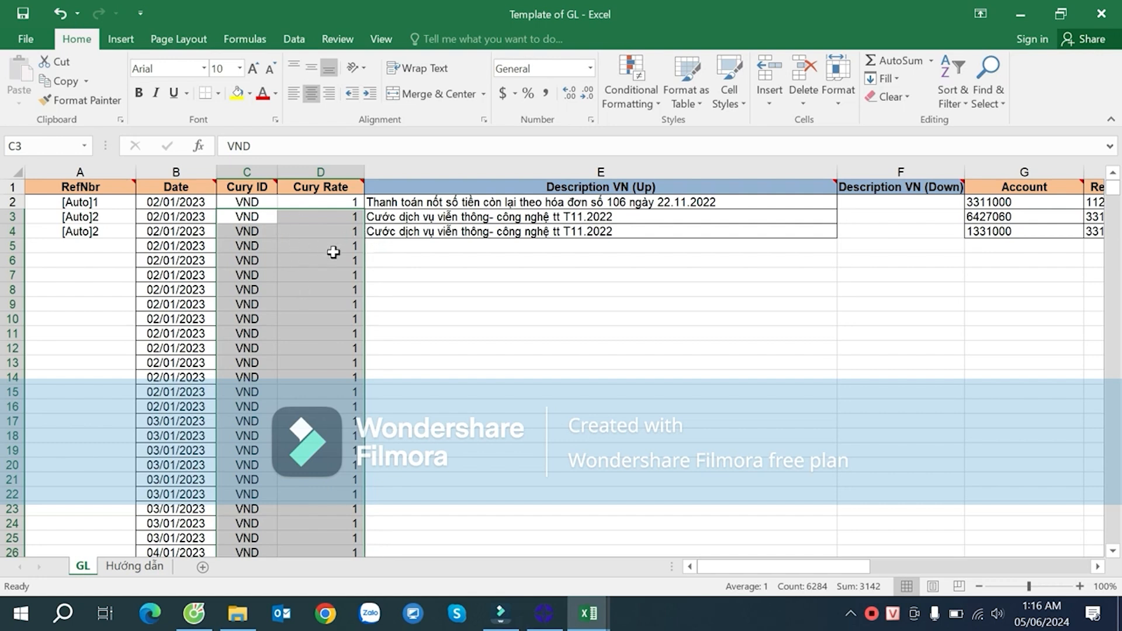
# - Check the filled Cury Rate column down to its last row and return to its first data cell
pyautogui.scroll(-6, 350, 251)
pyautogui.scroll(5, 333, 269)
pyautogui.click(316, 283)
pyautogui.hotkey('ctrl', 'Down')
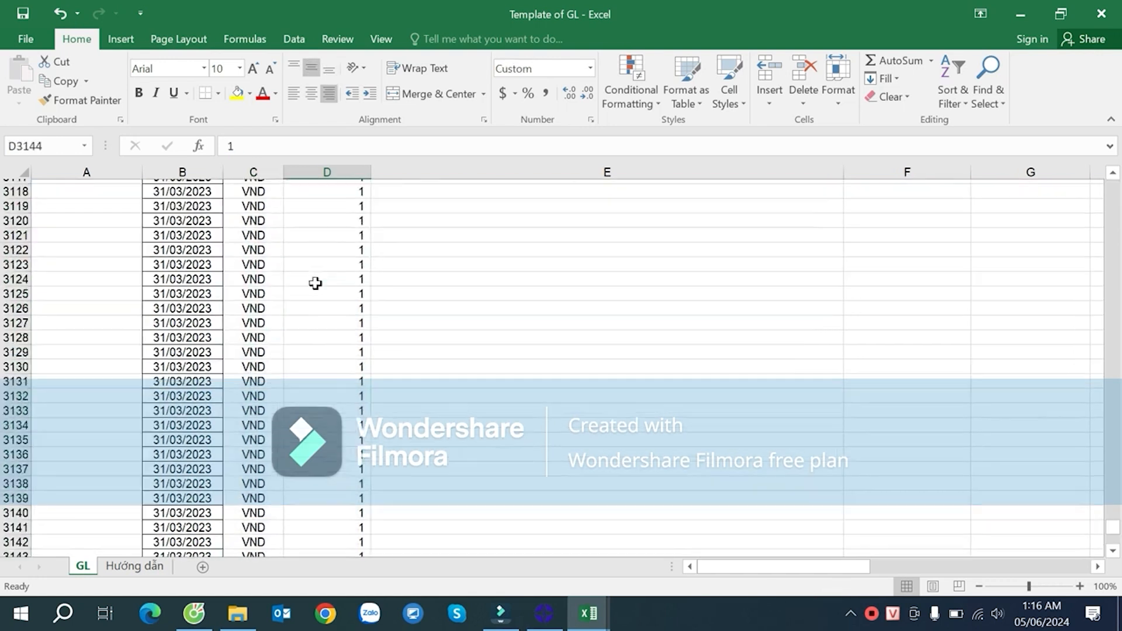
pyautogui.hotkey('ctrl', 'Up')
pyautogui.press('Down')
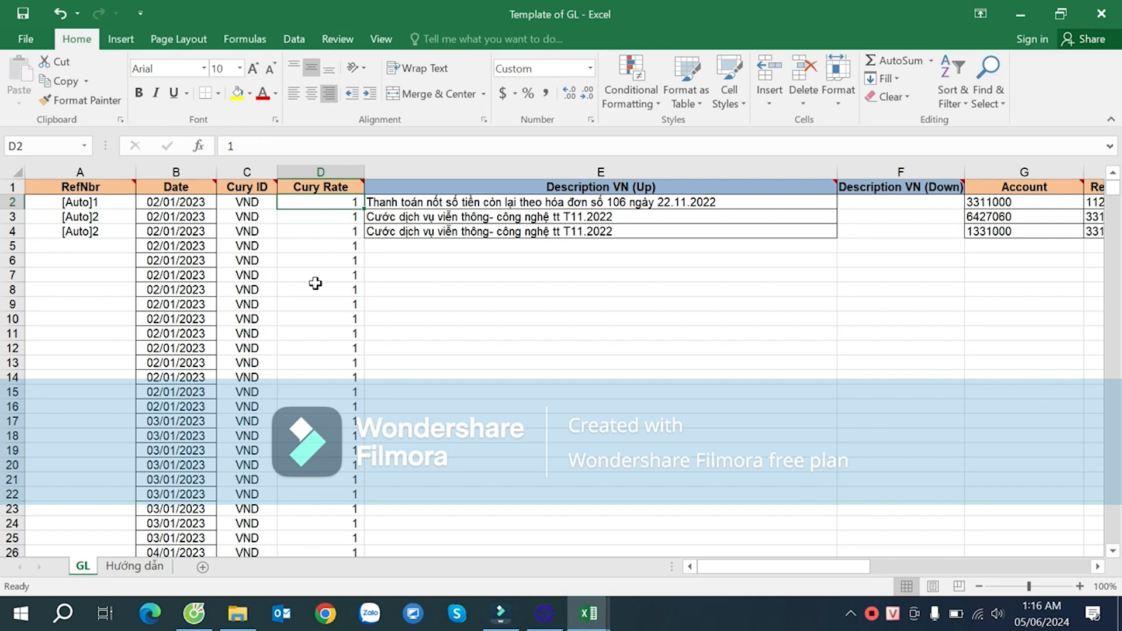
# - Copy the journal's Diễn giải chung and Diễn giải texts from F5:G5 down into the template's Description VN (Up) and (Down), starting at E2
pyautogui.click(403, 203)
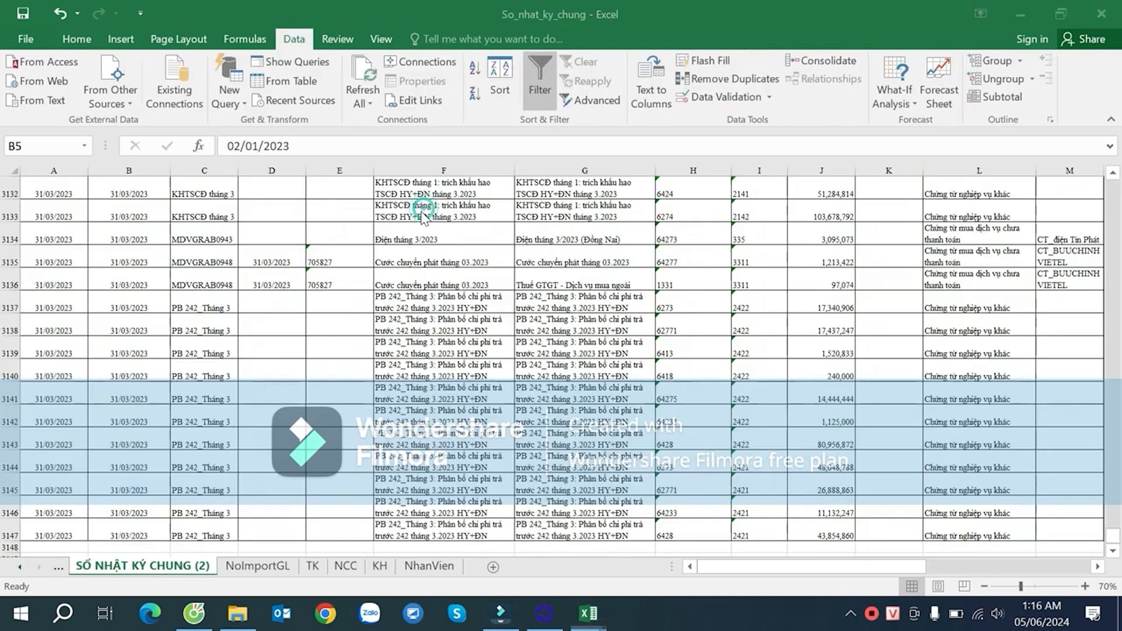
pyautogui.click(546, 223)
pyautogui.hotkey('ctrl', 'Up')
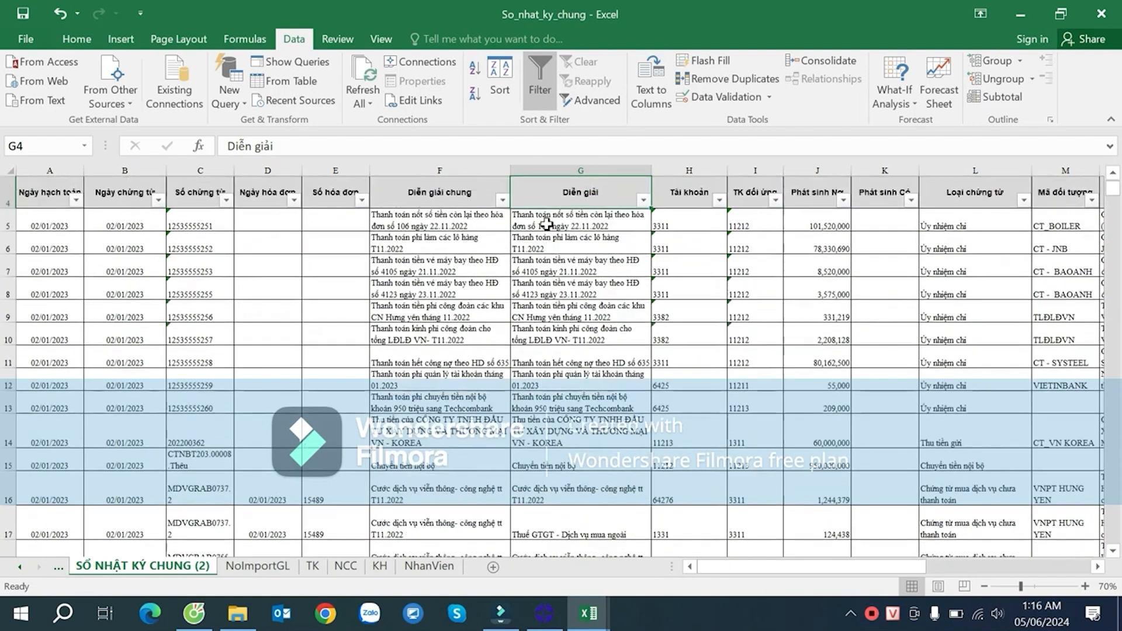
pyautogui.press('Down')
pyautogui.press('Left')
pyautogui.hotkey('shift', 'Right')
pyautogui.hotkey('ctrl', 'shift', 'Down')
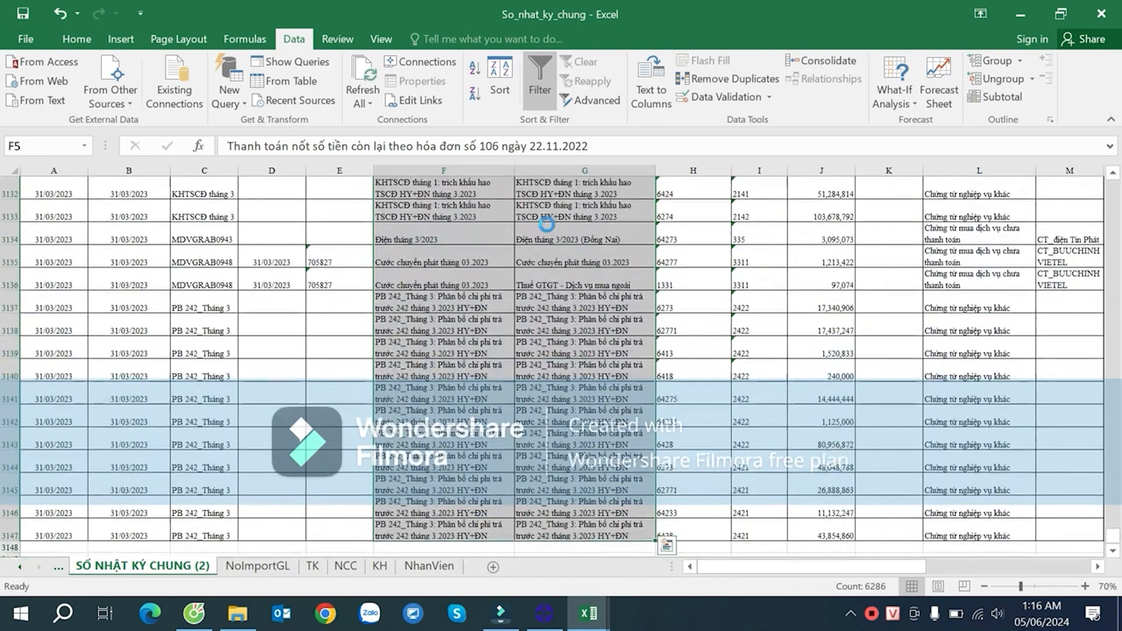
pyautogui.hotkey('ctrl', 'c')
pyautogui.hotkey('alt', 'Tab')
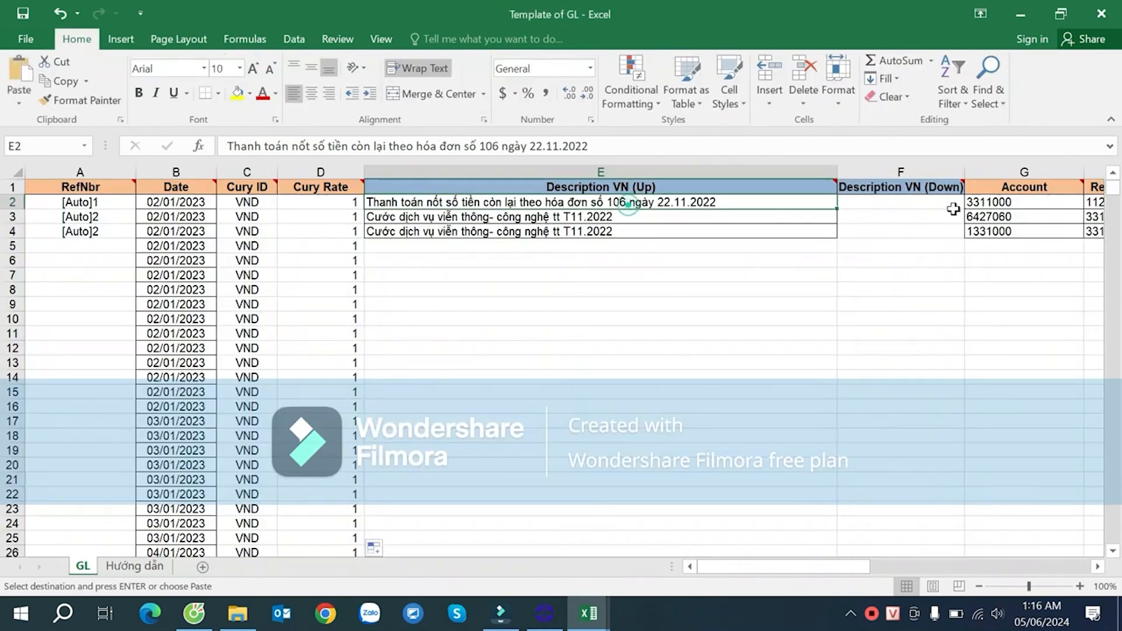
pyautogui.hotkey('ctrl', 'v')
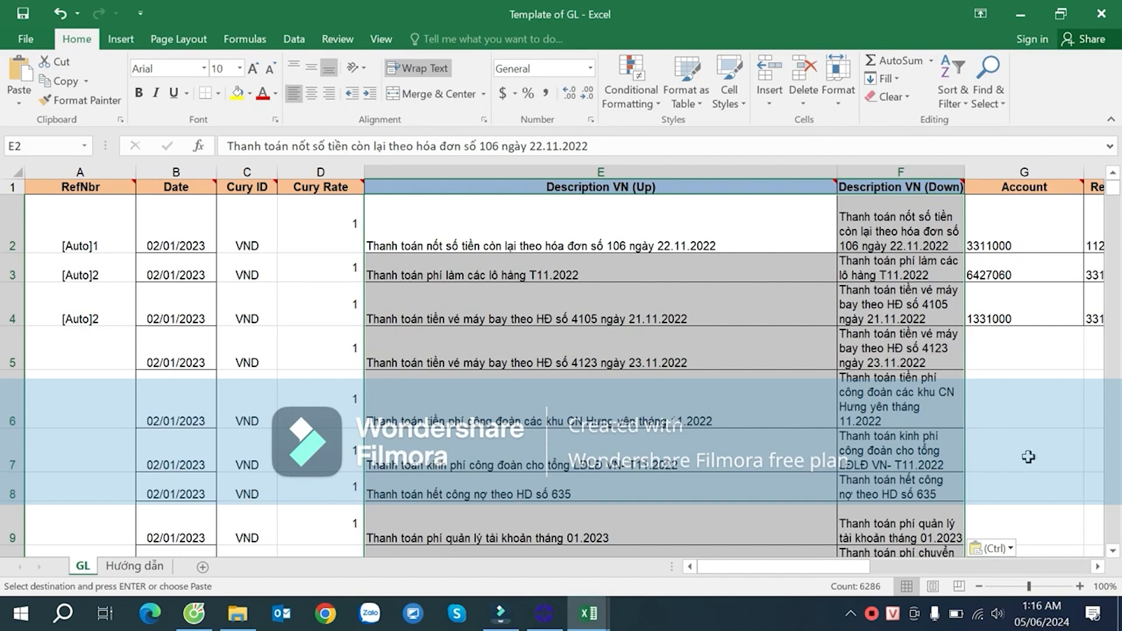
# - Copy the journal's seven-digit debit and credit accounts from Q5:R5 down to the last row
pyautogui.hscroll(10, 1092, 567)
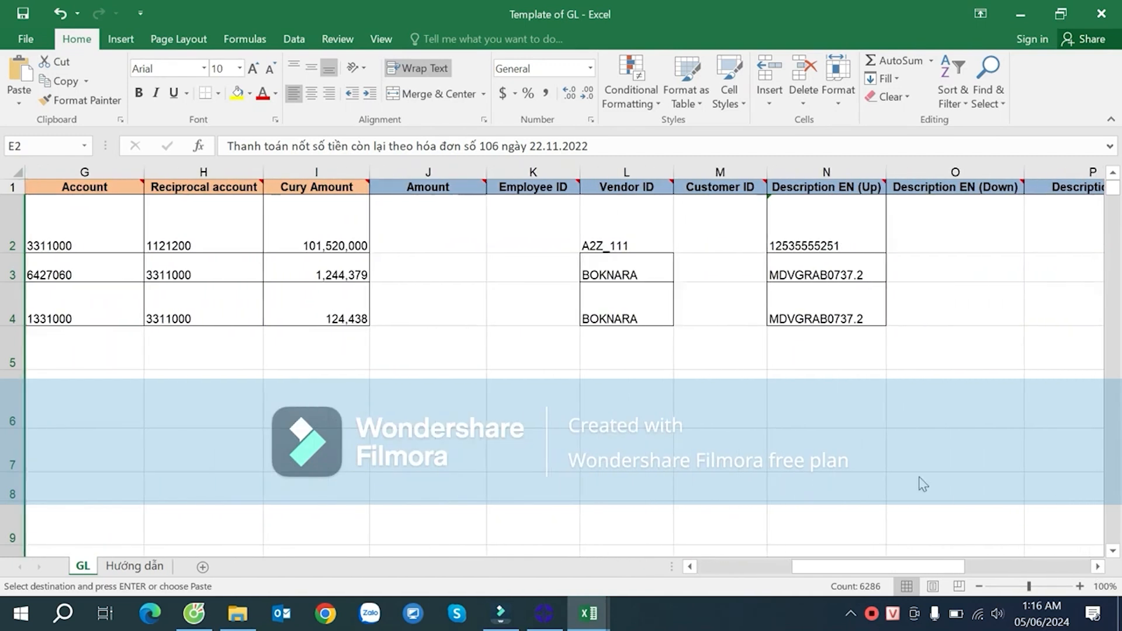
pyautogui.hotkey('alt', 'Tab')
pyautogui.click(952, 254)
pyautogui.hotkey('ctrl', 'Up')
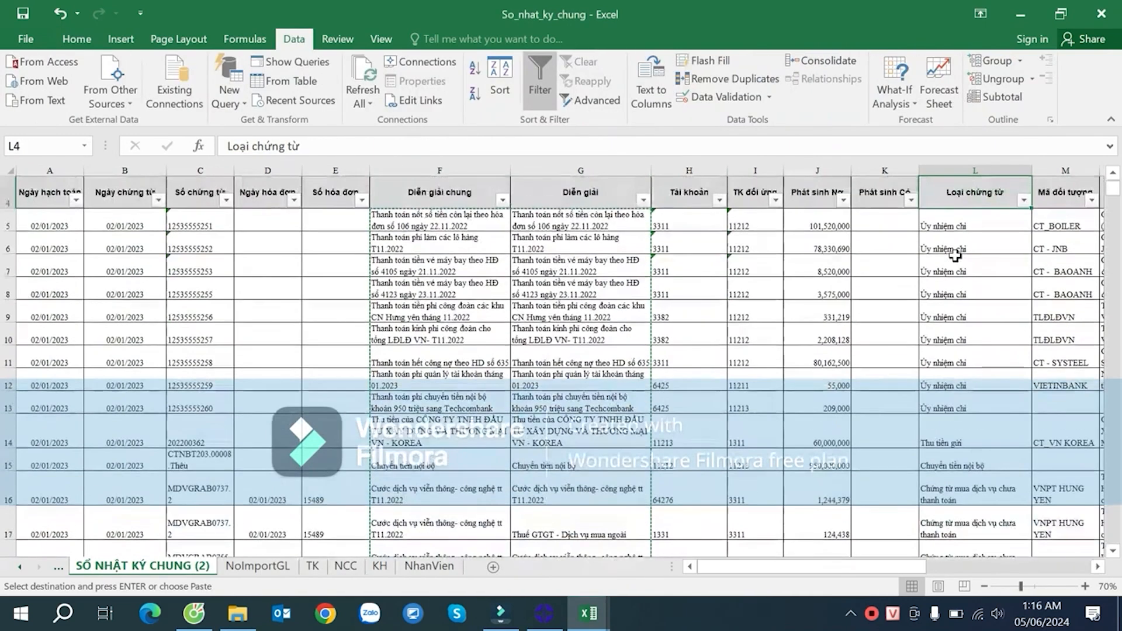
pyautogui.press('Escape')
pyautogui.press('Right')
pyautogui.press('Right')
pyautogui.press('Right')
pyautogui.press('Right')
pyautogui.press('Right')
pyautogui.press('Right')
pyautogui.press('Right')
pyautogui.press('Right')
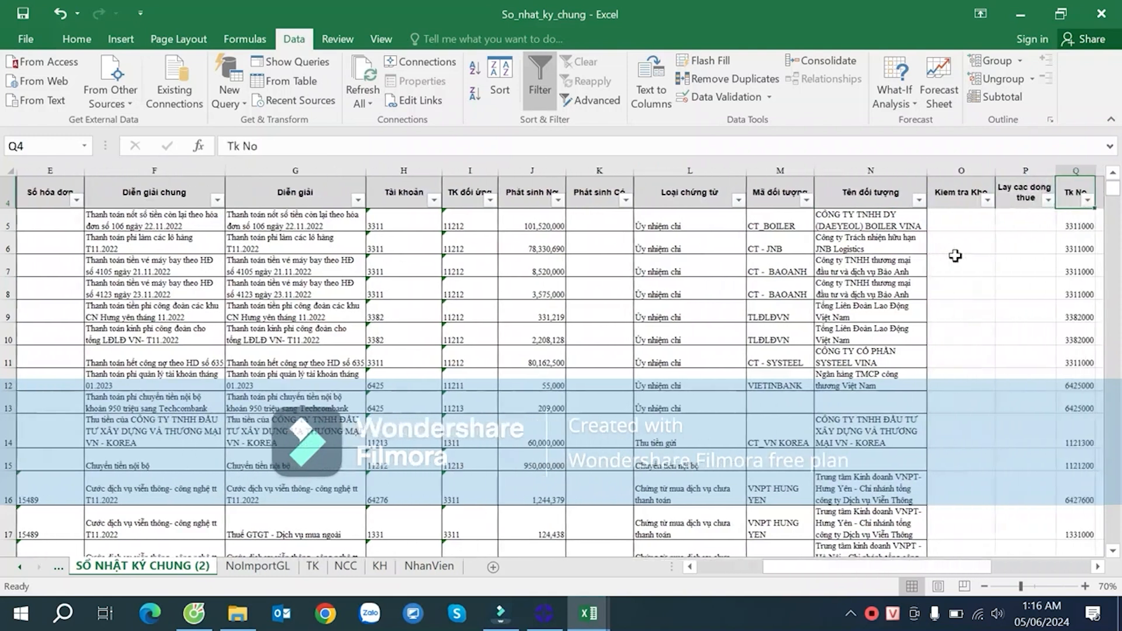
pyautogui.press('Left')
pyautogui.press('Left')
pyautogui.press('Down')
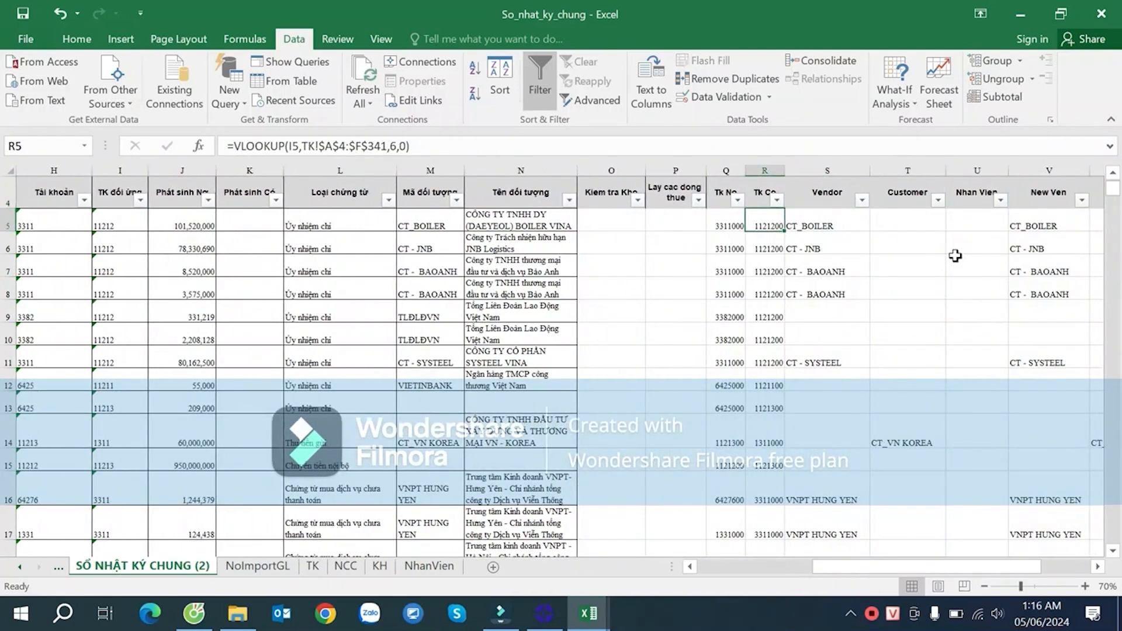
pyautogui.press('Left')
pyautogui.hotkey('shift', 'Right')
pyautogui.hotkey('ctrl', 'shift', 'Down')
pyautogui.hotkey('ctrl', 'c')
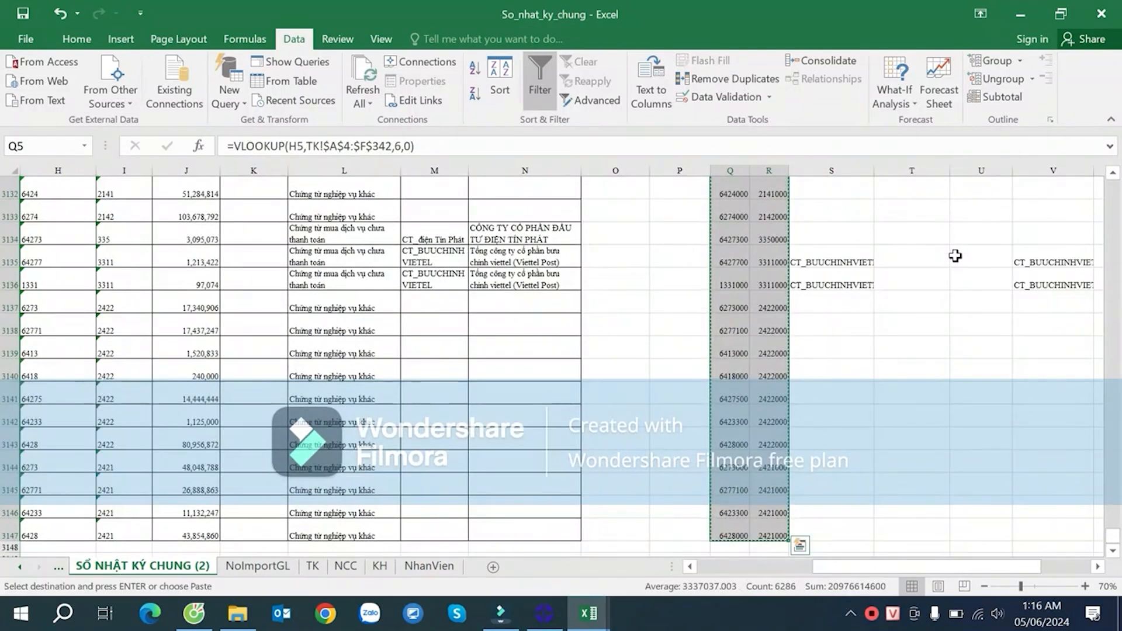
# - Paste the copied accounts as values into the GL template's Account and Reciprocal account columns, starting at G2
pyautogui.hotkey('ctrl', 'Tab')
pyautogui.press('Right')
pyautogui.press('Right')
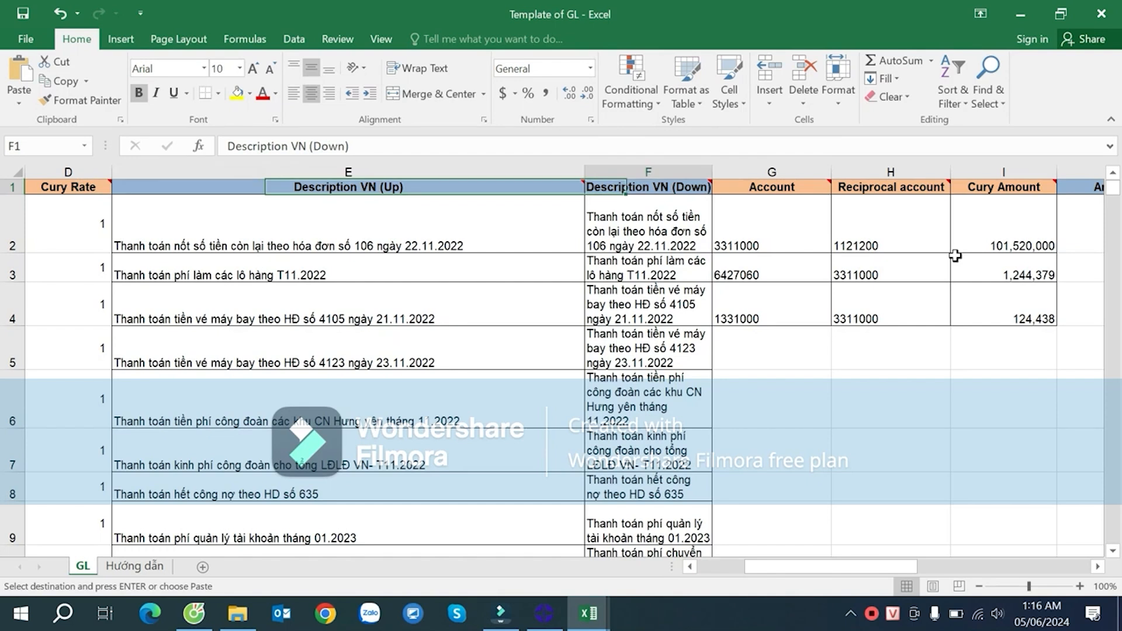
pyautogui.press('Right')
pyautogui.press('Down')
pyautogui.press('Return')
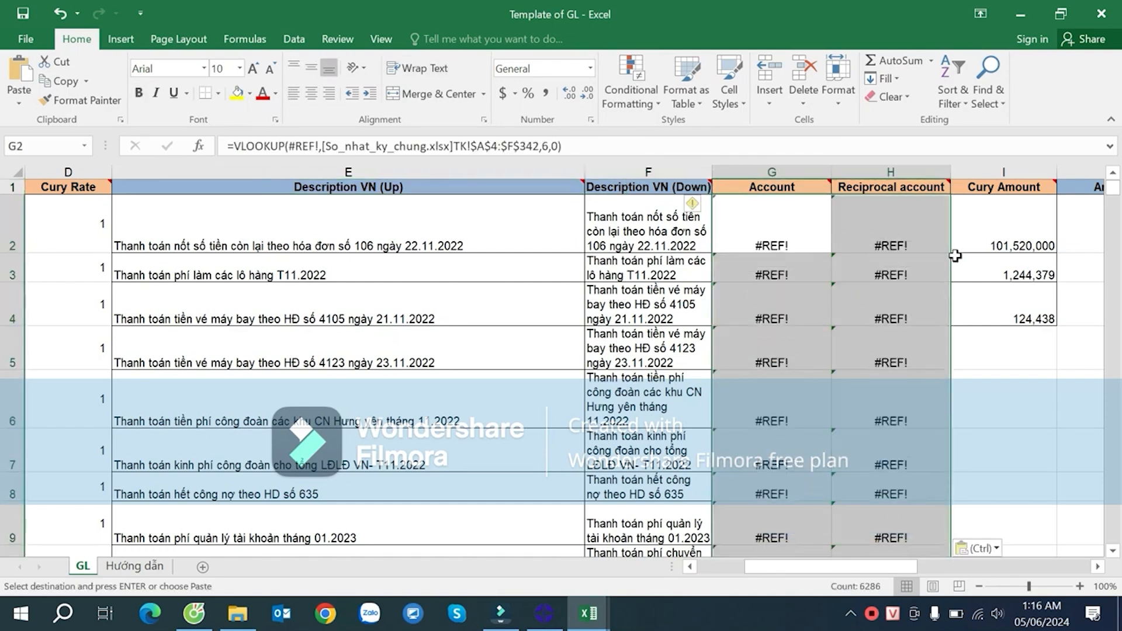
pyautogui.rightClick(791, 228)
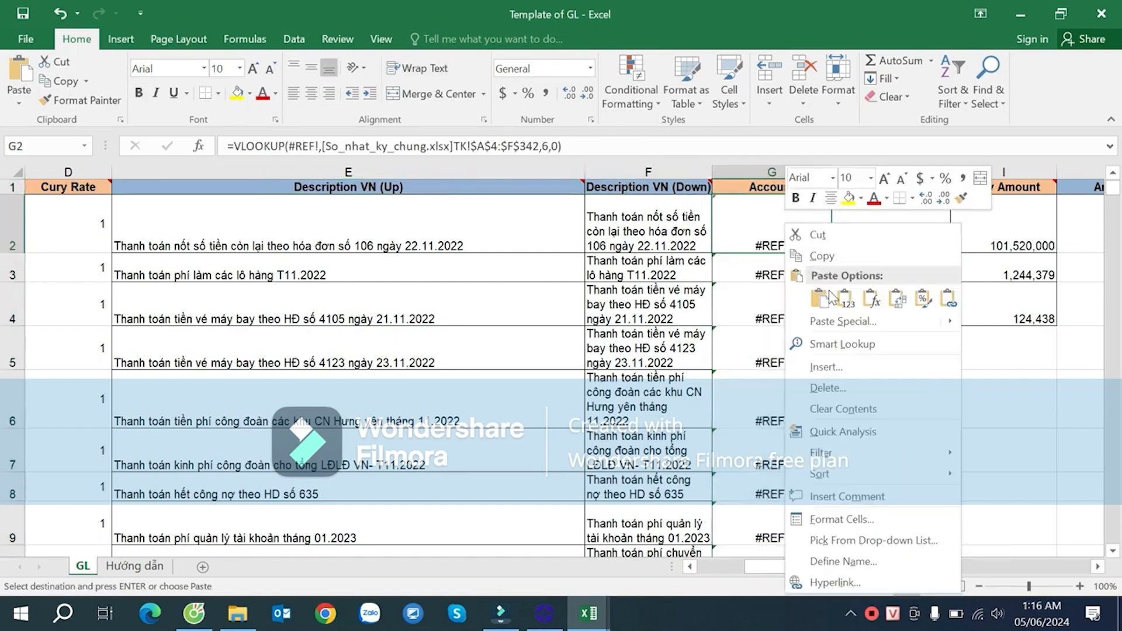
pyautogui.click(844, 299)
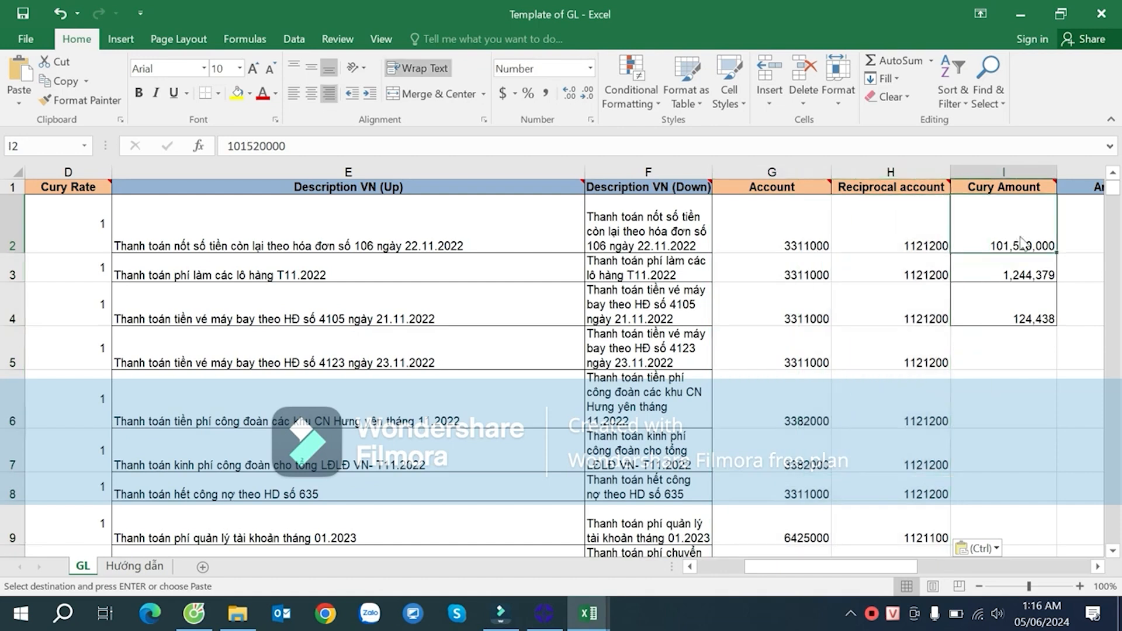
# - Copy the journal's Phát sinh Nợ amounts from J5 down to the last row into the template's Cury Amount column, starting at I2
pyautogui.hotkey('ctrl', 'Tab')
pyautogui.scroll(3, 842, 258)
pyautogui.scroll(-2, 822, 276)
pyautogui.scroll(-5, 823, 275)
pyautogui.scroll(20, 794, 316)
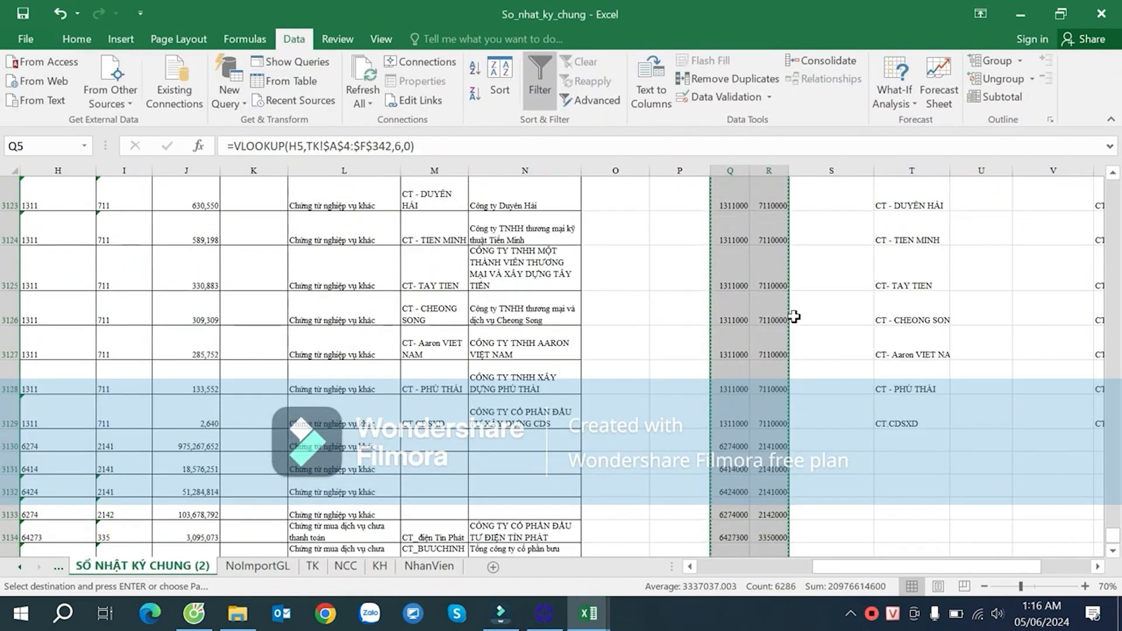
pyautogui.press('Escape')
pyautogui.click(188, 279)
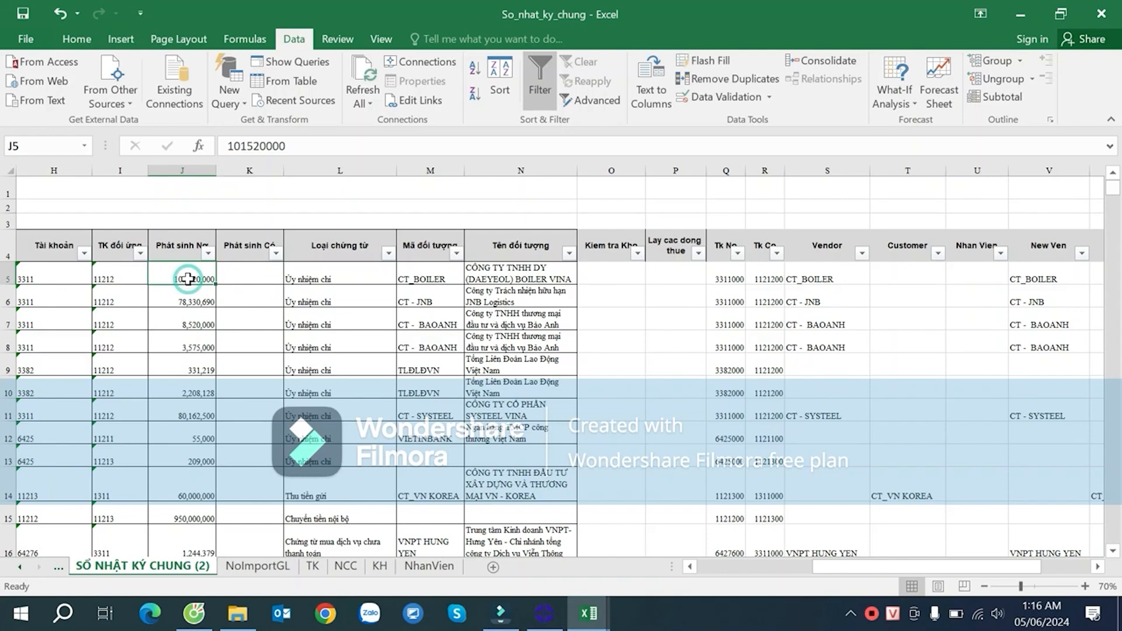
pyautogui.hotkey('ctrl', 'shift', 'Down')
pyautogui.hotkey('ctrl', 'c')
pyautogui.hotkey('alt', 'Tab')
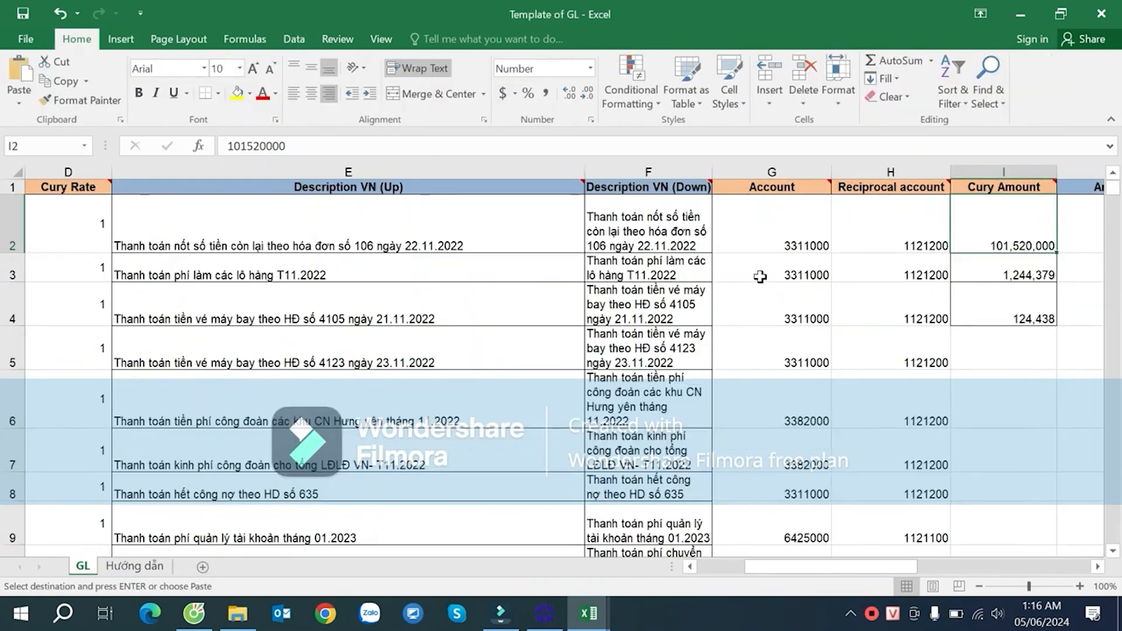
pyautogui.hotkey('ctrl', 'v')
# - Review the template's Employee ID, Vendor ID and Customer ID columns in row 2
pyautogui.press('Right')
pyautogui.press('Right')
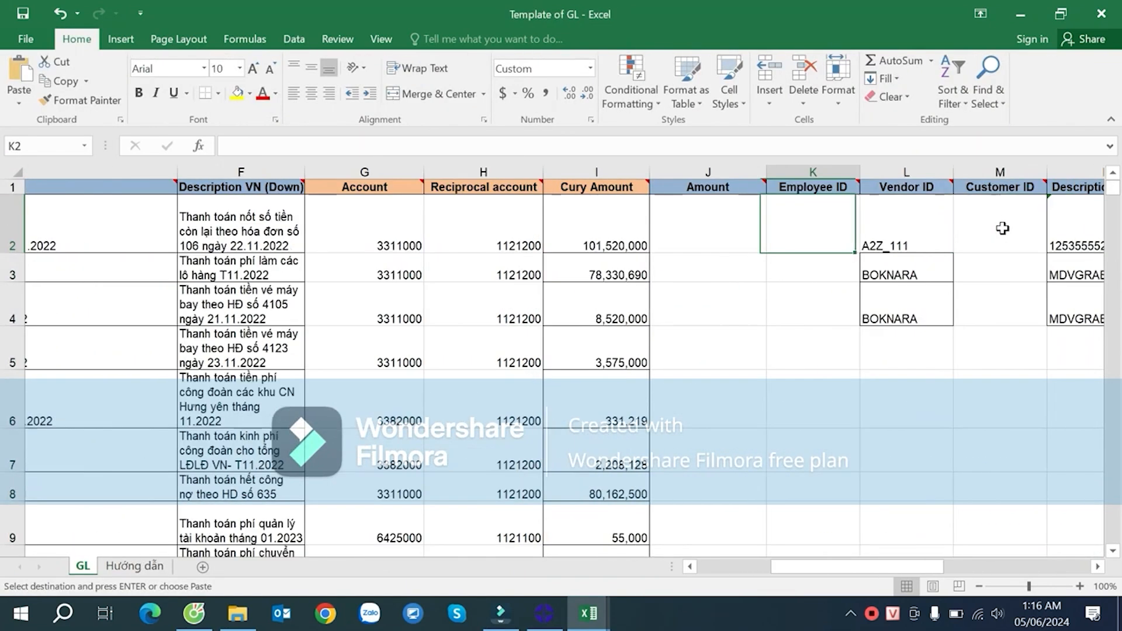
pyautogui.press('Right')
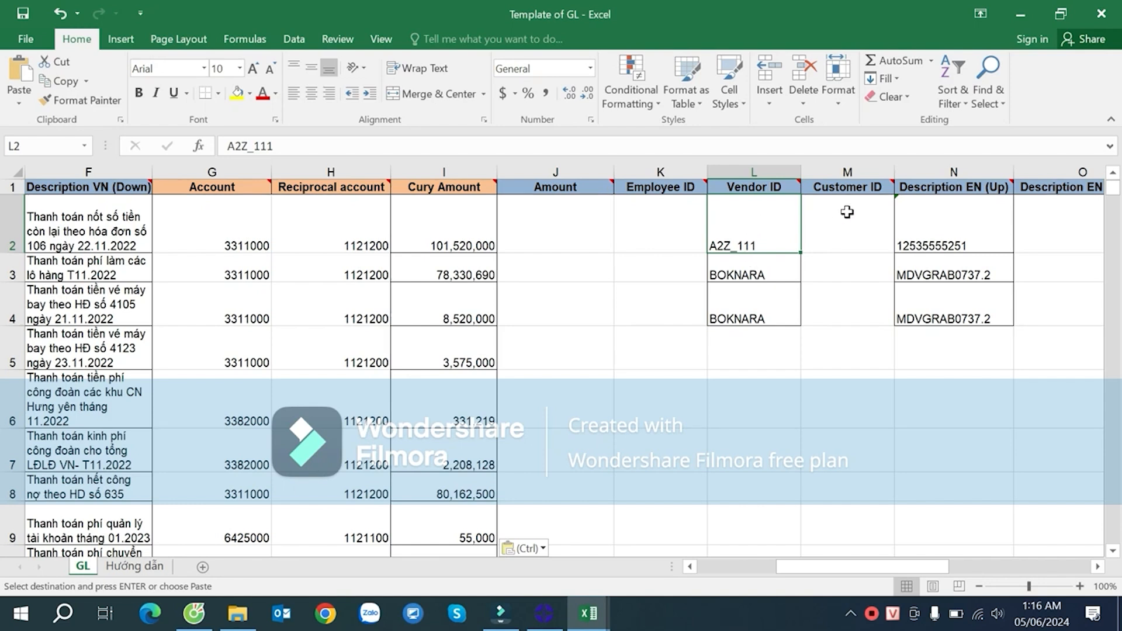
pyautogui.click(835, 240)
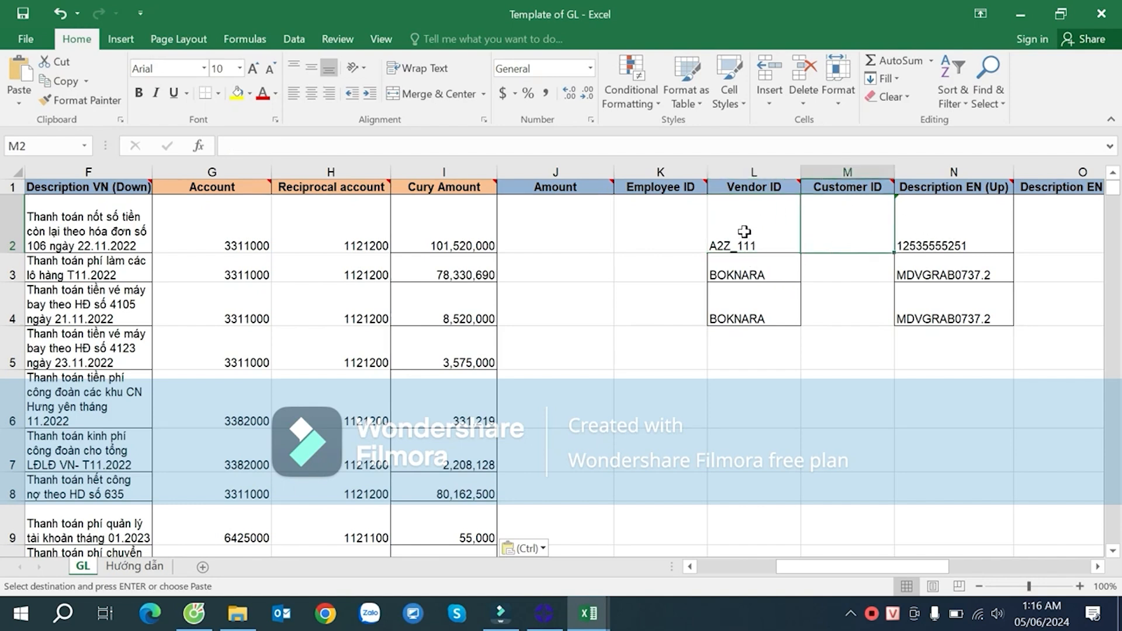
pyautogui.click(671, 216)
pyautogui.click(765, 221)
pyautogui.click(871, 223)
# - Locate the journal's converted New Ven, New Cus and New Nhan Vien code columns
pyautogui.hotkey('alt', 'Tab')
pyautogui.scroll(10, 935, 268)
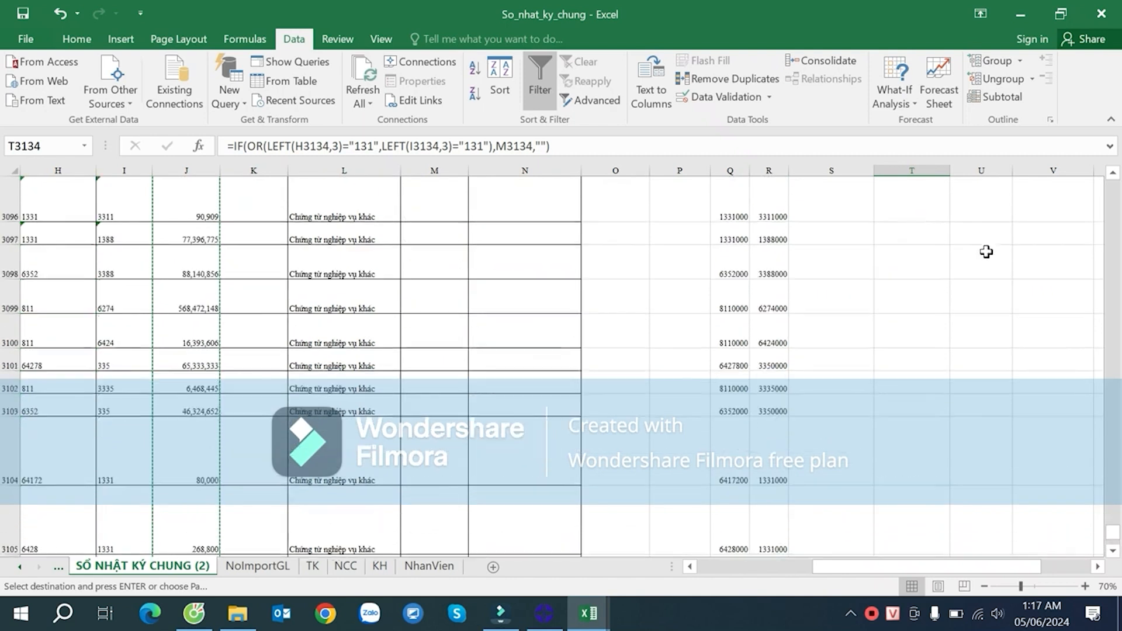
pyautogui.click(912, 216)
pyautogui.hotkey('ctrl', 'Up')
pyautogui.press('Down')
pyautogui.press('Right')
pyautogui.press('Right')
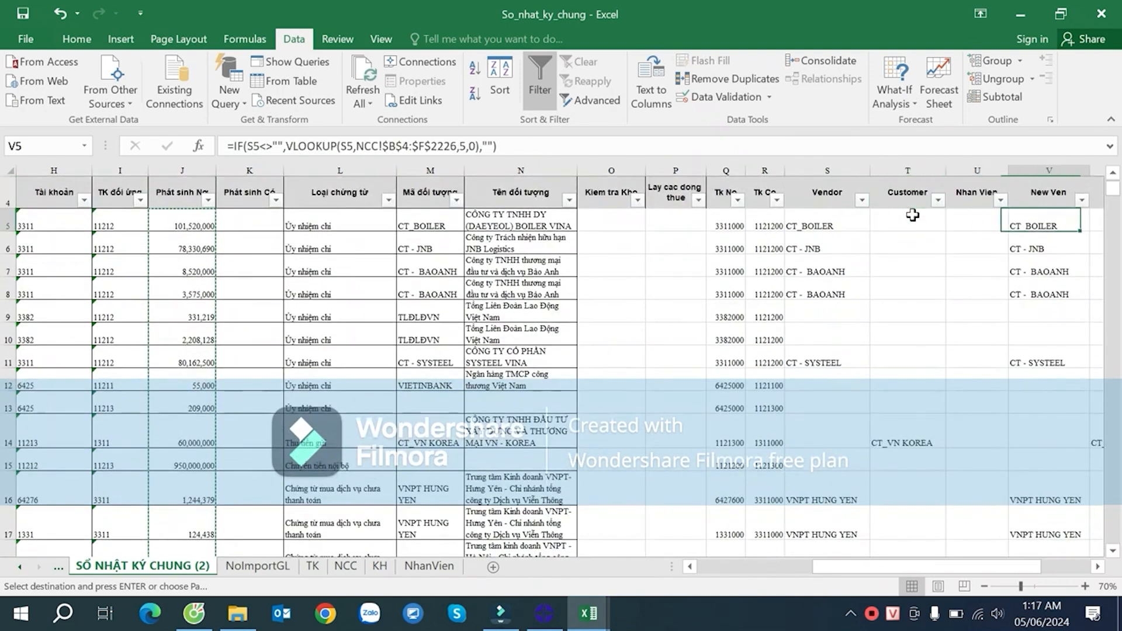
pyautogui.press('Right')
pyautogui.press('Right')
pyautogui.press('Up')
pyautogui.press('Left')
pyautogui.press('Left')
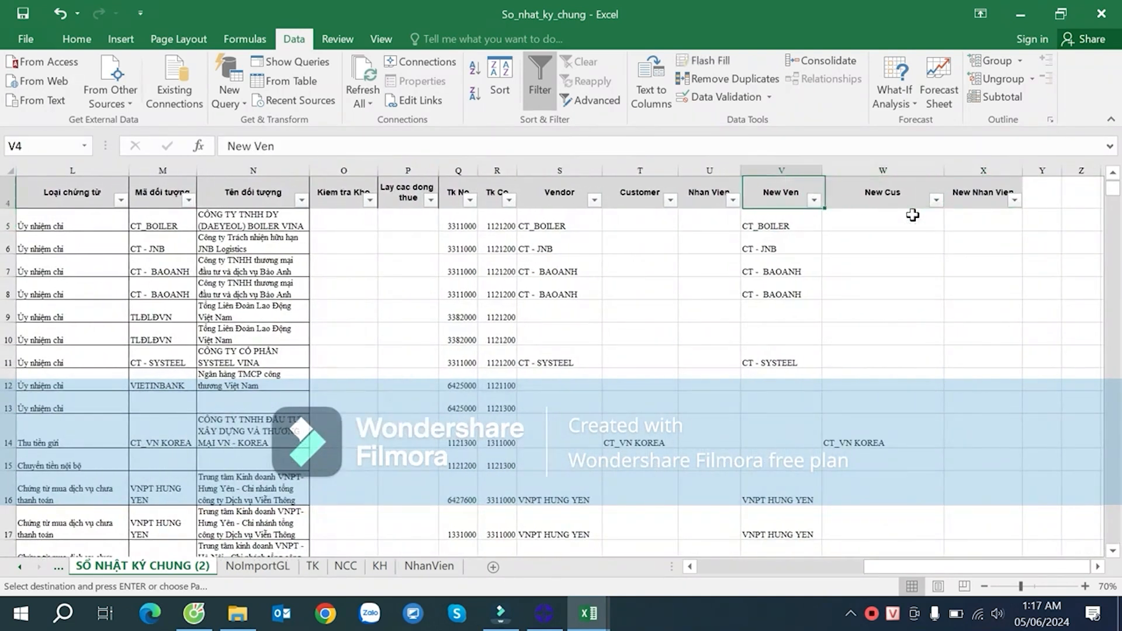
pyautogui.press('Down')
pyautogui.press('Left')
pyautogui.press('Left')
pyautogui.press('Left')
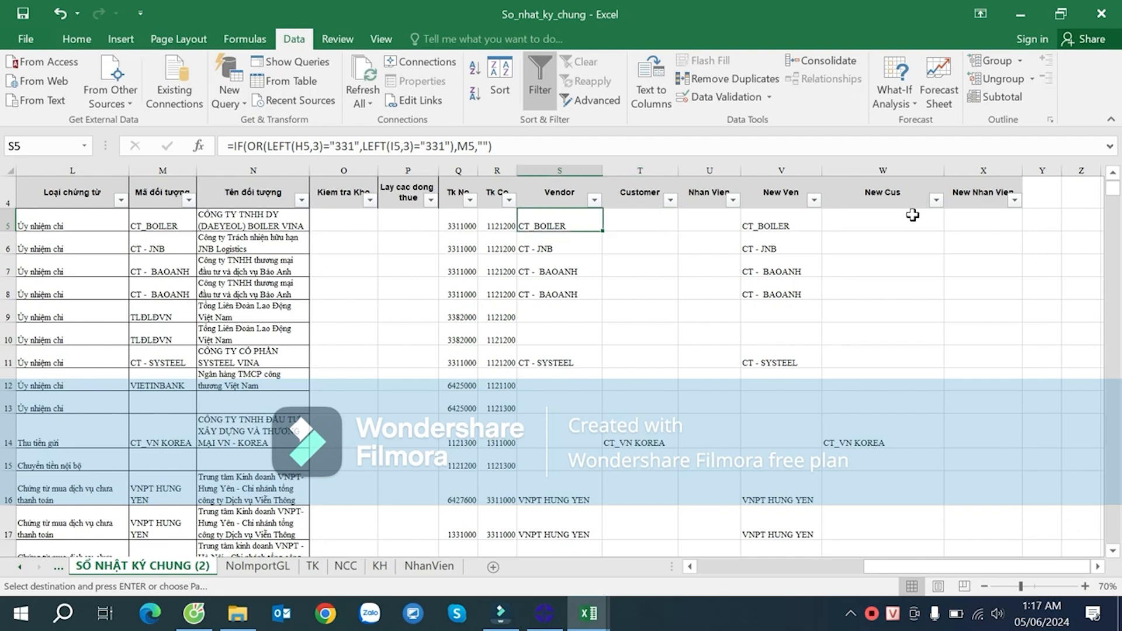
pyautogui.hotkey('shift', 'Right')
pyautogui.hotkey('ctrl', 'q')
pyautogui.press('Escape')
# - Copy the journal's New Ven and New Cus codes from V5:W5 down as values into the template's Vendor ID and Customer ID, starting at L2
pyautogui.press('Right')
pyautogui.press('Right')
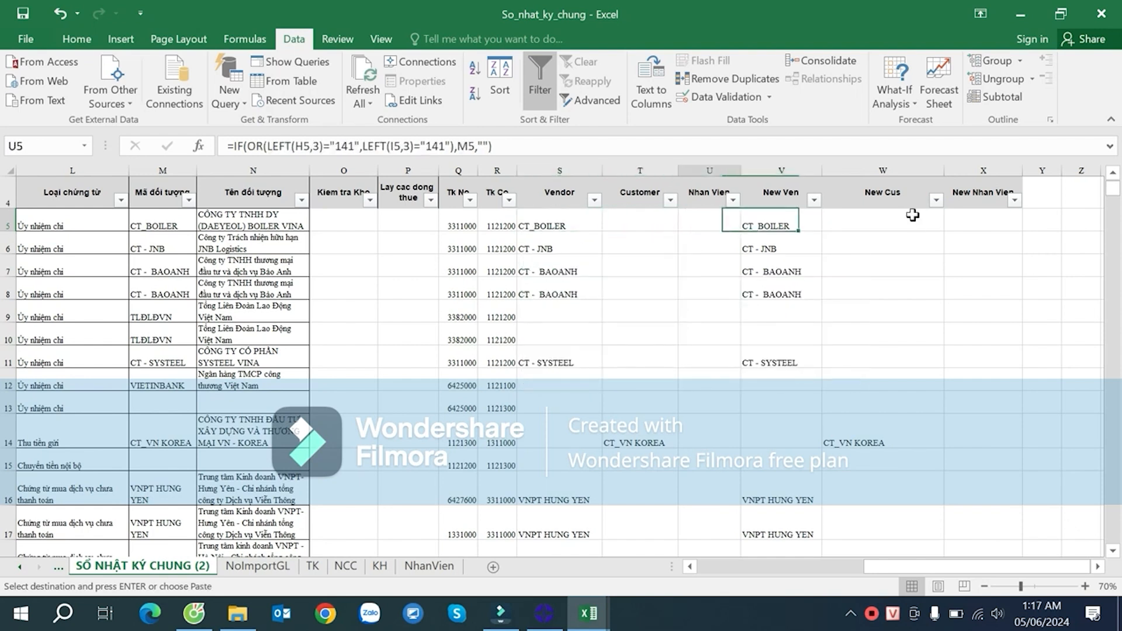
pyautogui.press('Right')
pyautogui.hotkey('shift', 'Right')
pyautogui.hotkey('ctrl', 'shift', 'Down')
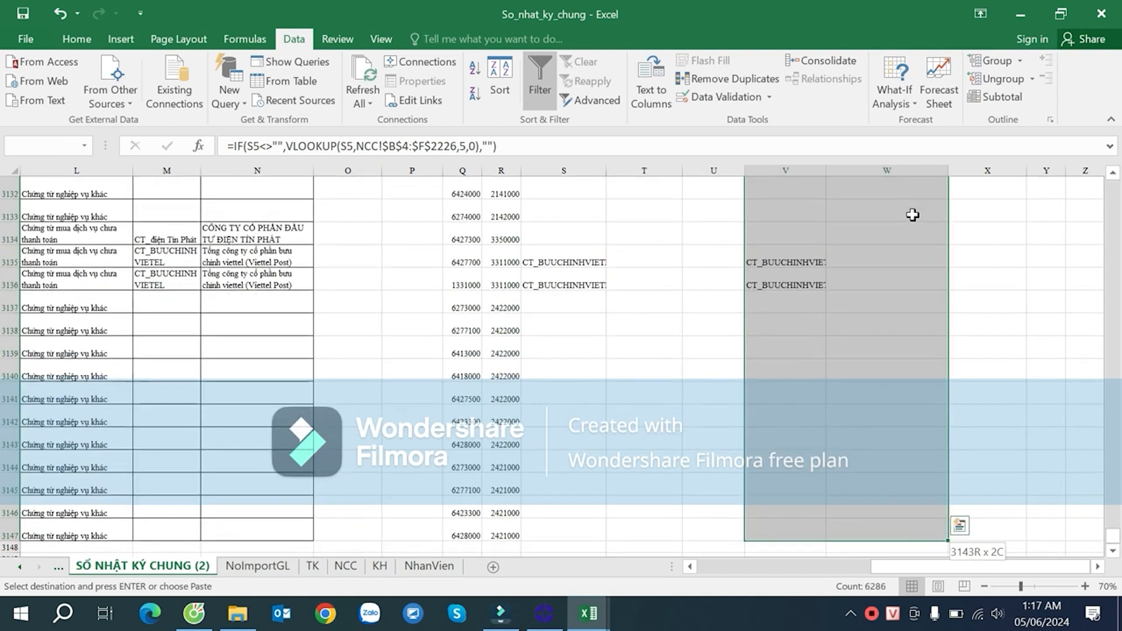
pyautogui.hotkey('ctrl', 'q')
pyautogui.press('Escape')
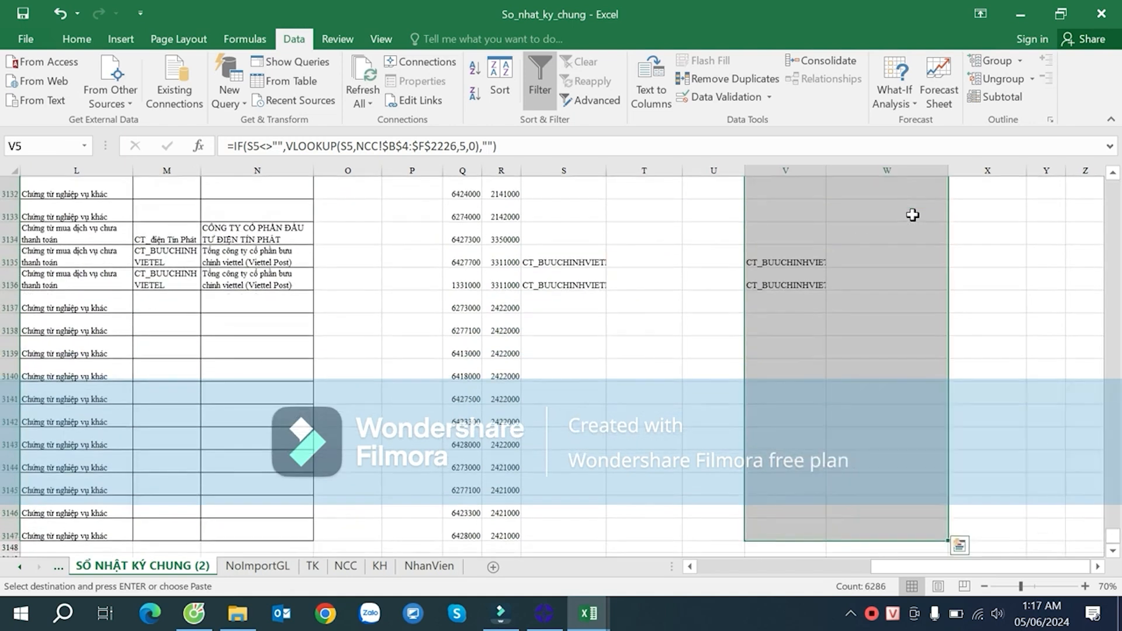
pyautogui.hotkey('ctrl', 'c')
pyautogui.hotkey('alt', 'Tab')
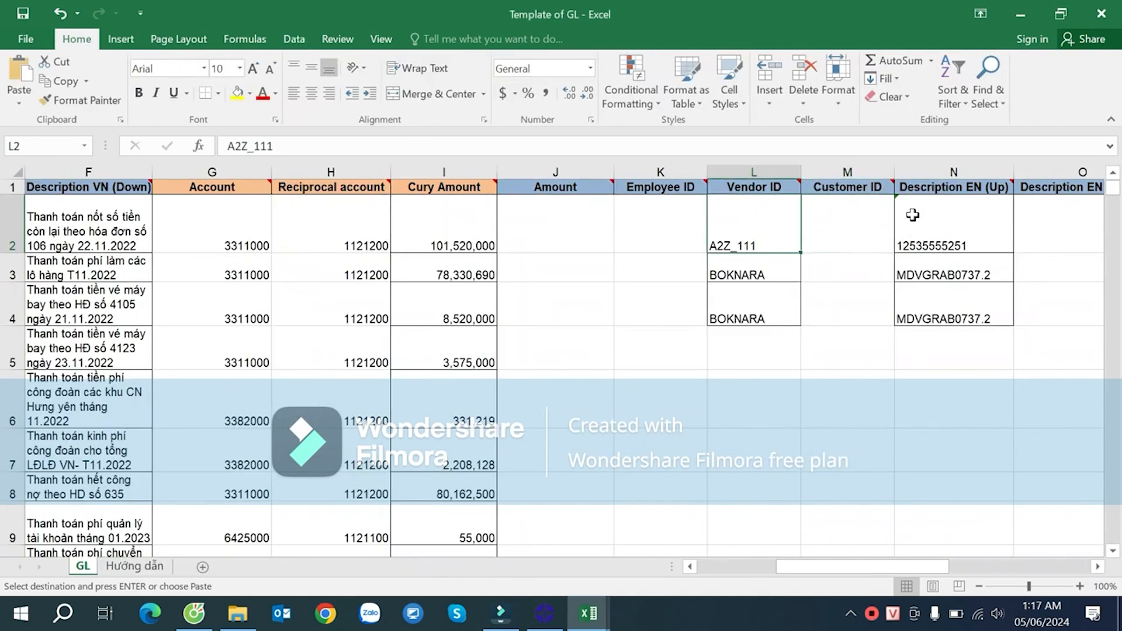
pyautogui.rightClick(774, 238)
pyautogui.click(834, 295)
# - Copy the journal's New Nhan Vien codes from X5 down as values into the template's Employee ID column, starting at K2
pyautogui.click(681, 228)
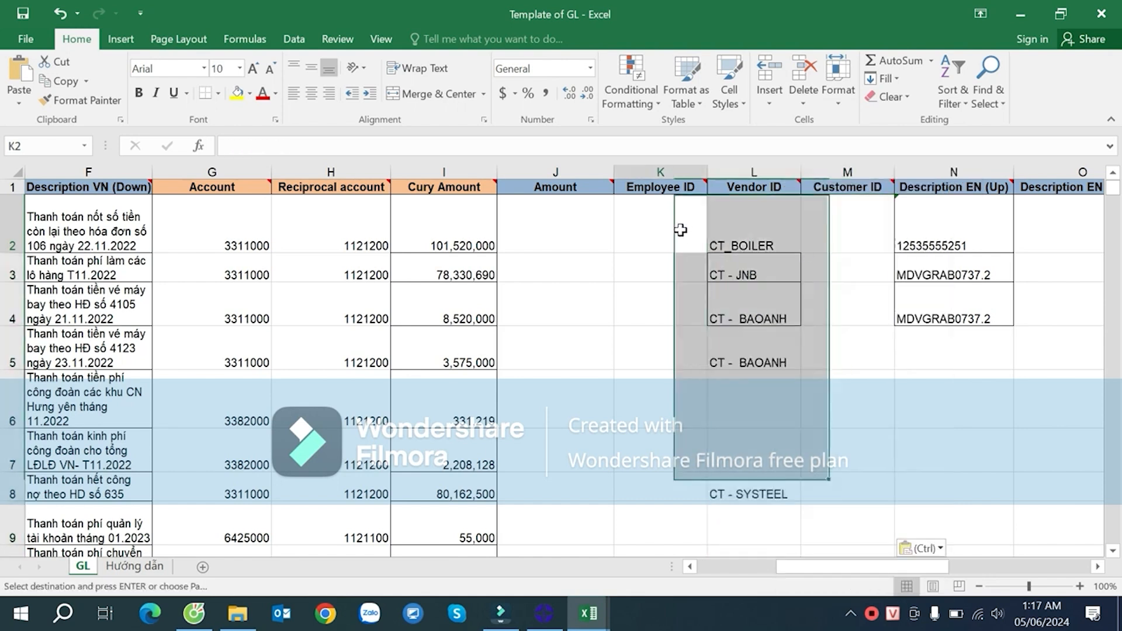
pyautogui.hotkey('alt', 'Tab')
pyautogui.click(931, 223)
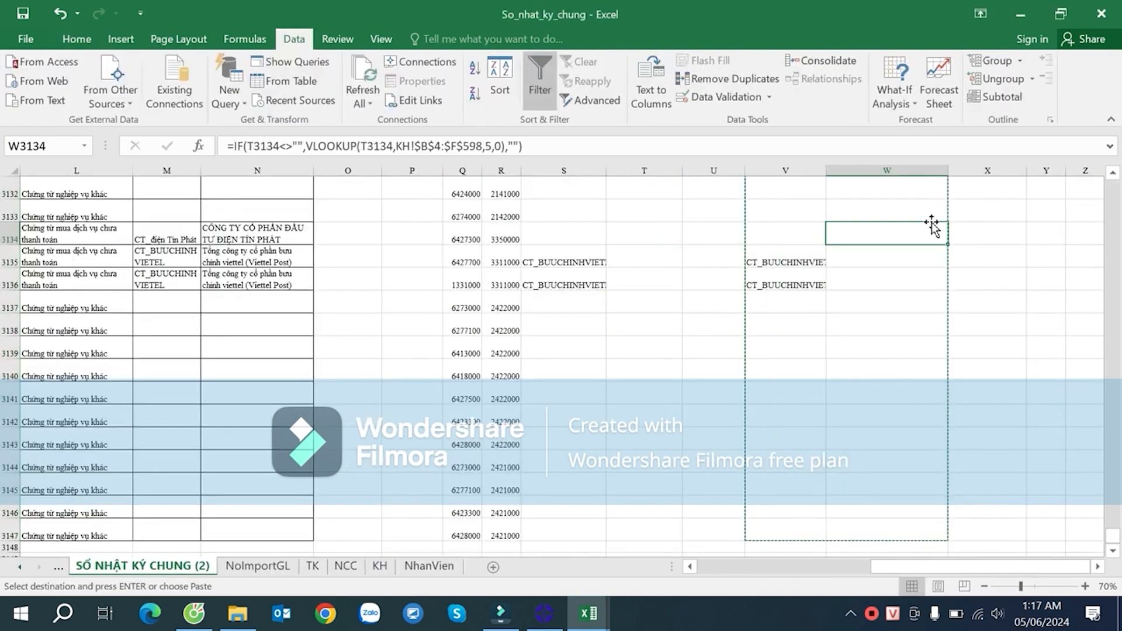
pyautogui.hotkey('ctrl', 'Up')
pyautogui.press('Escape')
pyautogui.press('Right')
pyautogui.press('Down')
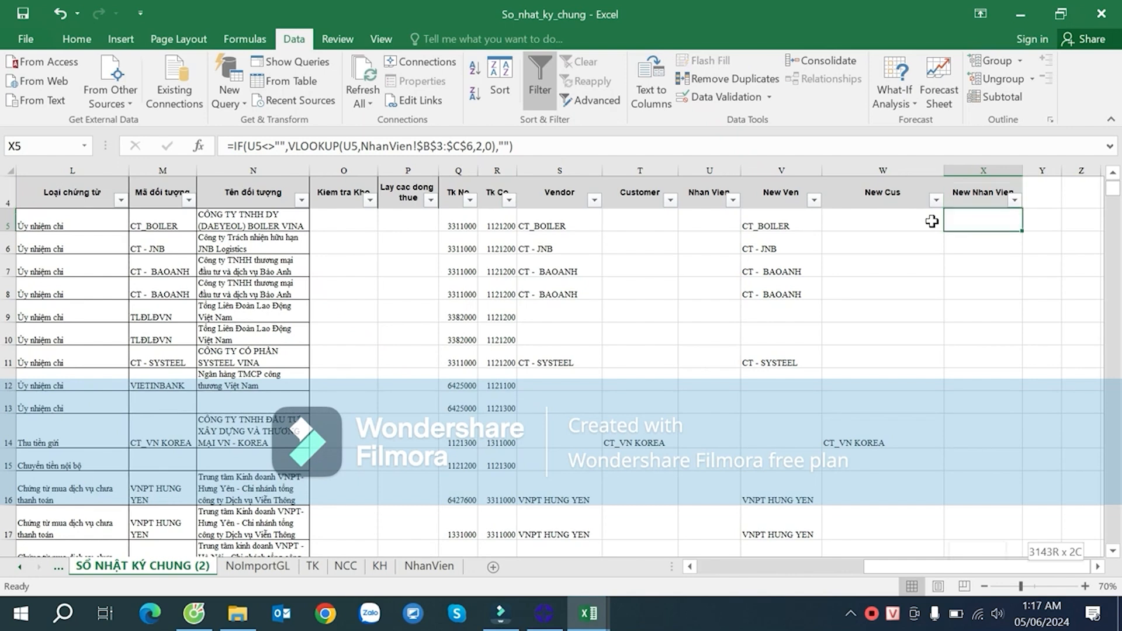
pyautogui.hotkey('ctrl', 'shift', 'Down')
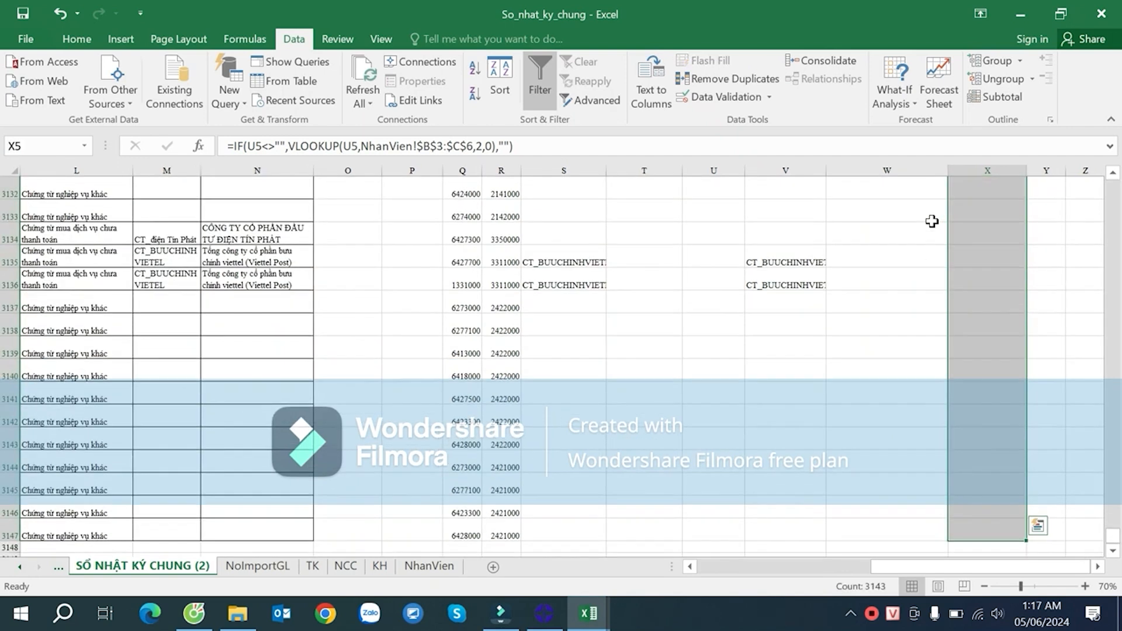
pyautogui.hotkey('ctrl', 'c')
pyautogui.hotkey('alt', 'Tab')
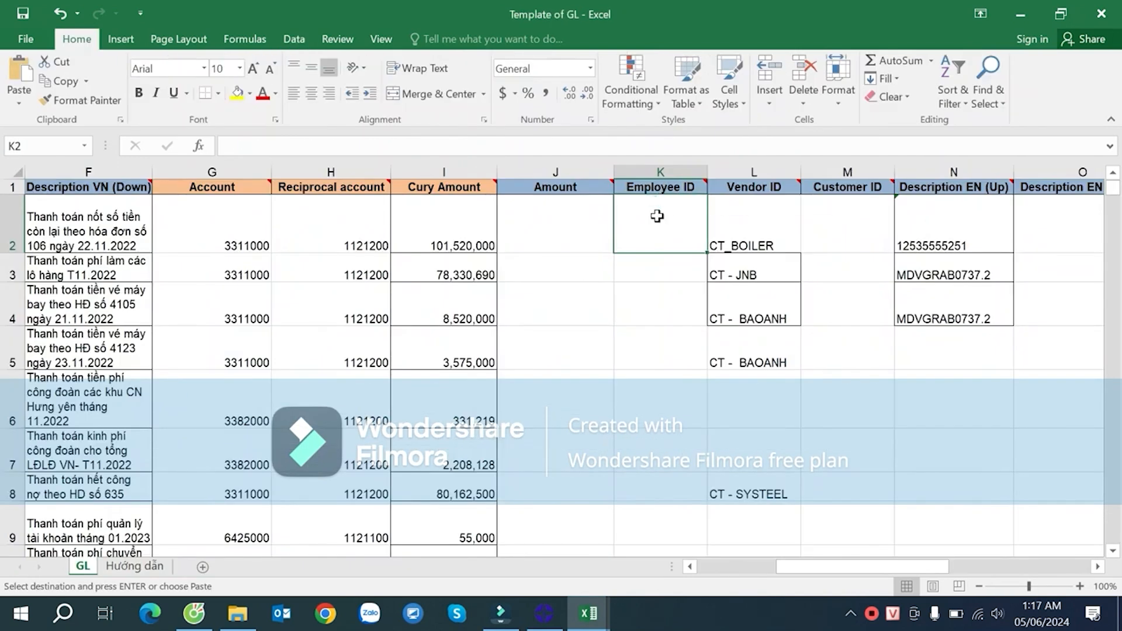
pyautogui.rightClick(702, 217)
pyautogui.click(723, 294)
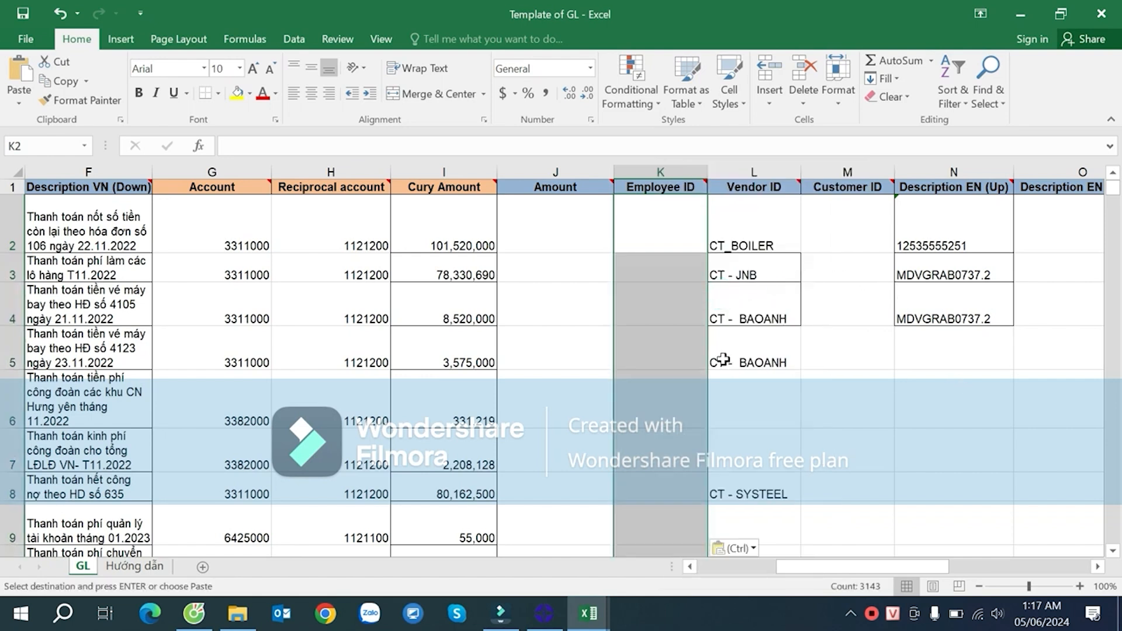
# - Copy the journal's Số chứng từ values from C5 down to the last row into the template's Description EN (Up), starting at N2
pyautogui.click(886, 234)
pyautogui.press('Right')
pyautogui.press('Right')
pyautogui.press('Right')
pyautogui.press('Right')
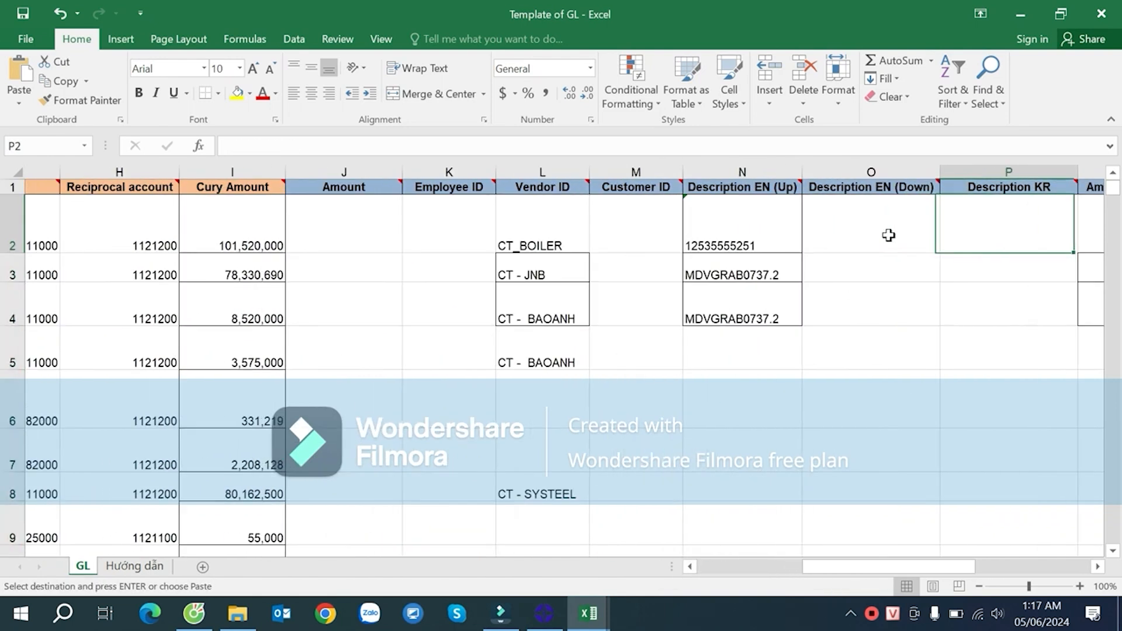
pyautogui.click(612, 229)
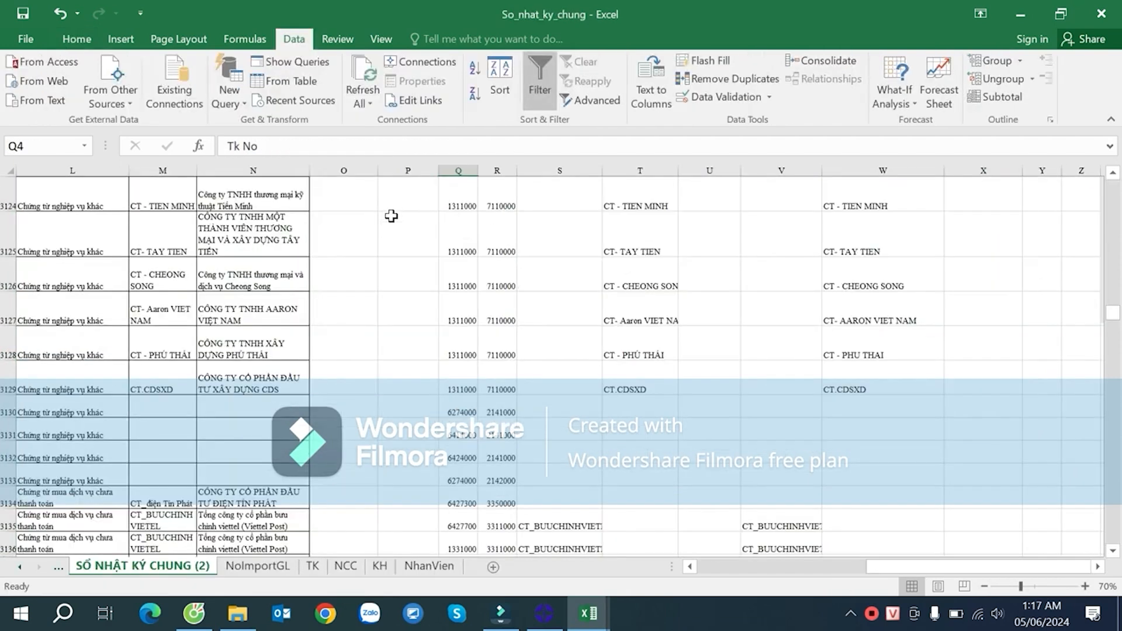
pyautogui.hotkey('ctrl', 'Left')
pyautogui.press('Right')
pyautogui.press('Right')
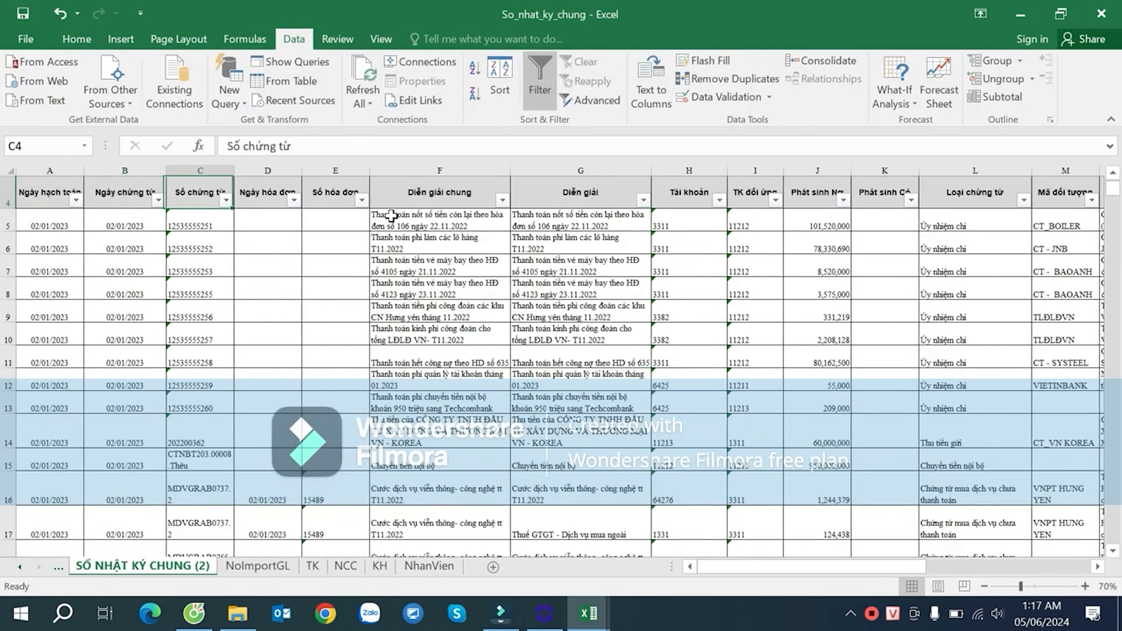
pyautogui.press('Down')
pyautogui.hotkey('ctrl', 'shift', 'Down')
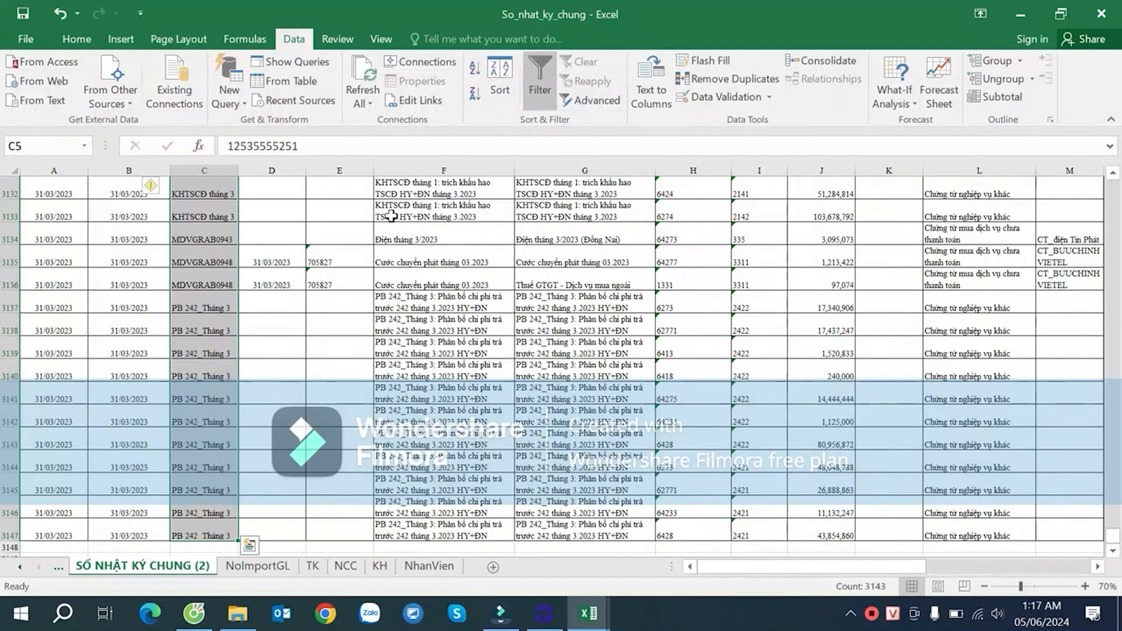
pyautogui.hotkey('ctrl', 'c')
pyautogui.hotkey('alt', 'Tab')
pyautogui.press('Left')
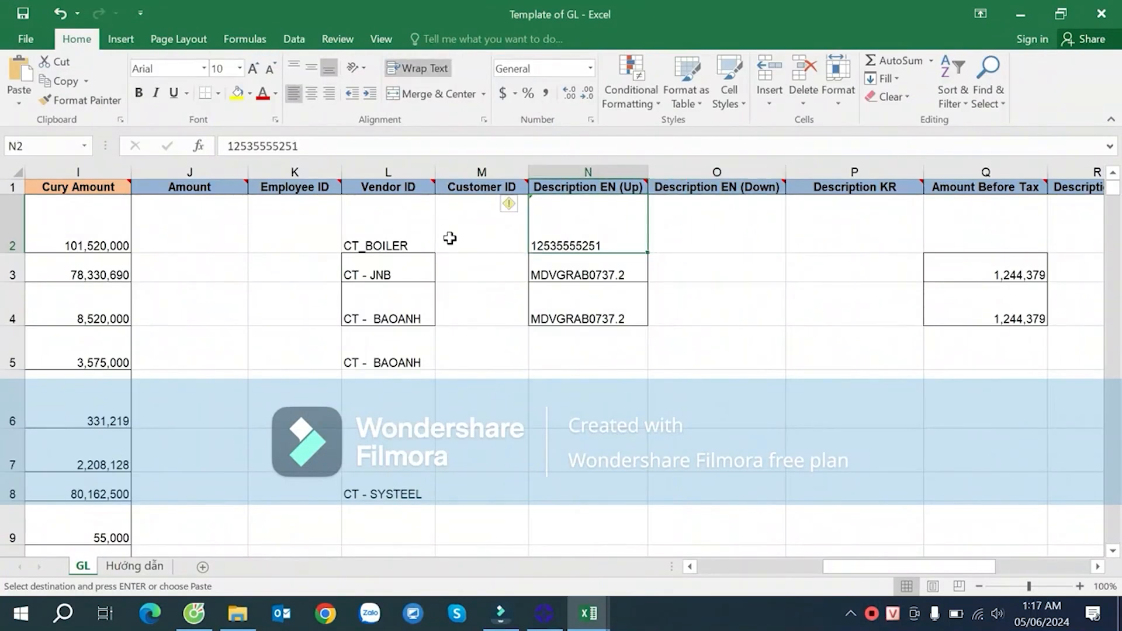
pyautogui.hotkey('ctrl', 'v')
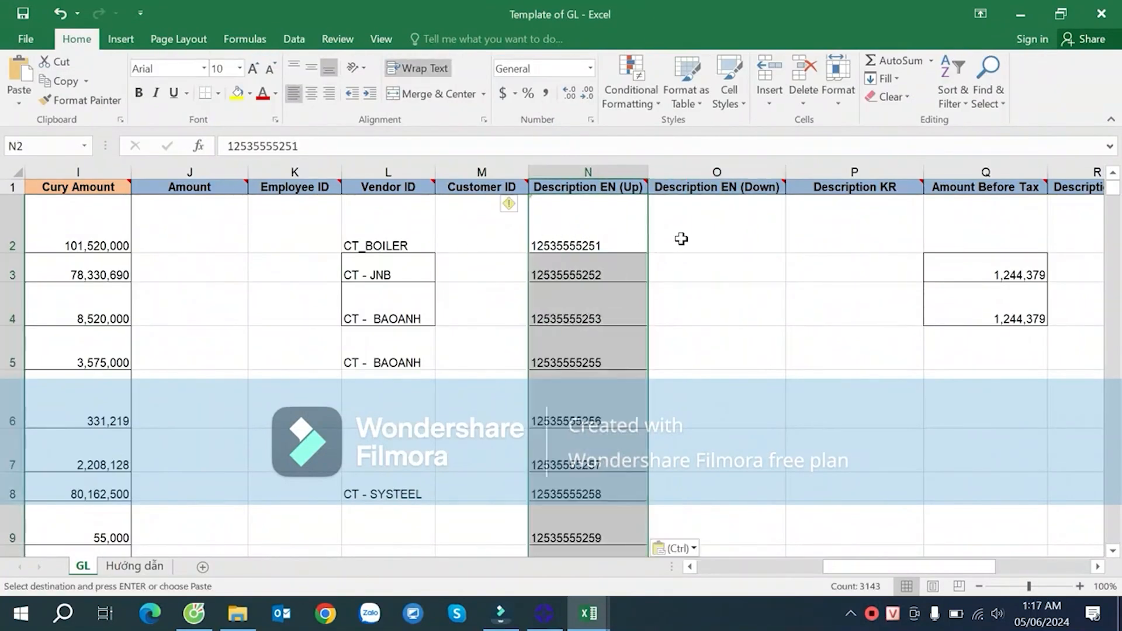
# - Mark the template's Amount Before Tax header in Q1 with a red font colour
pyautogui.click(711, 211)
pyautogui.press('Right')
pyautogui.press('Right')
pyautogui.press('Right')
pyautogui.press('Right')
pyautogui.press('Right')
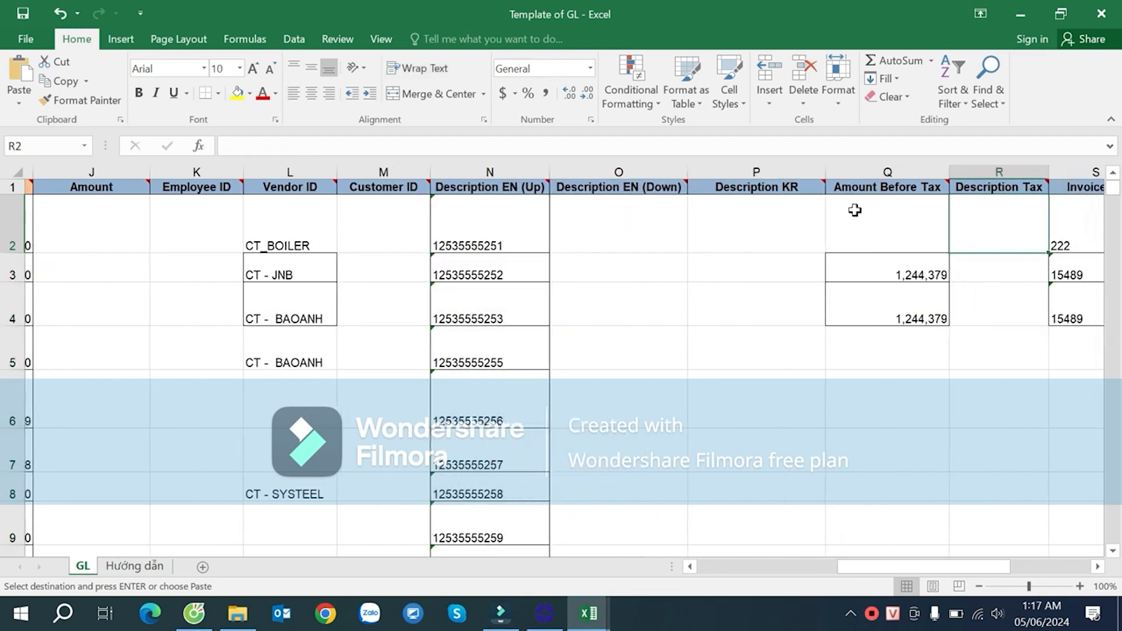
pyautogui.click(748, 226)
pyautogui.click(760, 188)
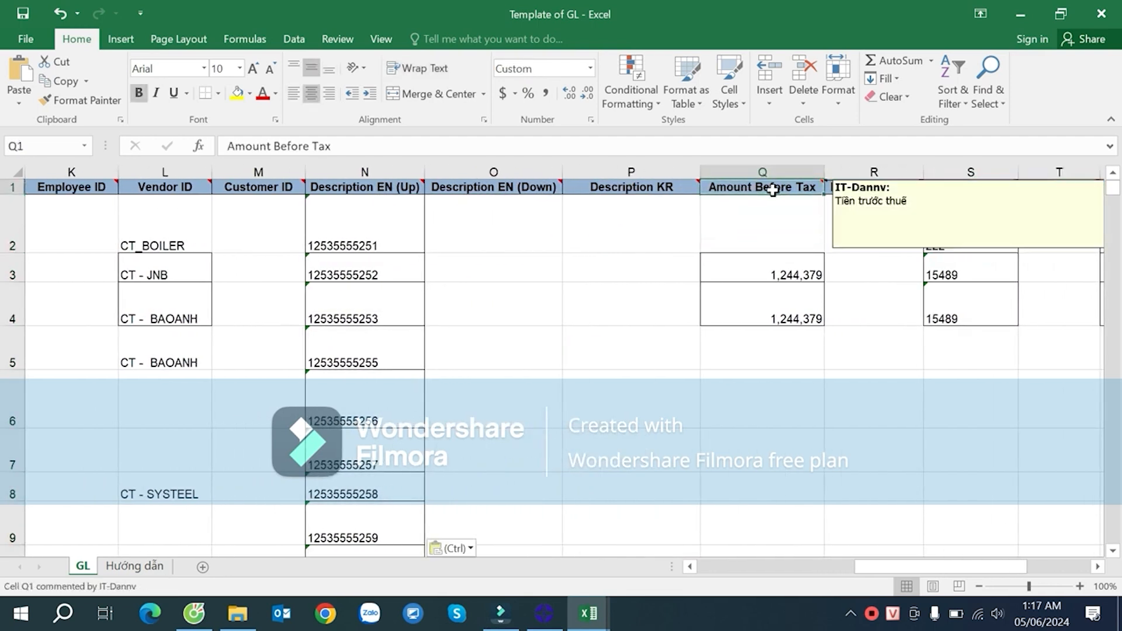
pyautogui.click(279, 94)
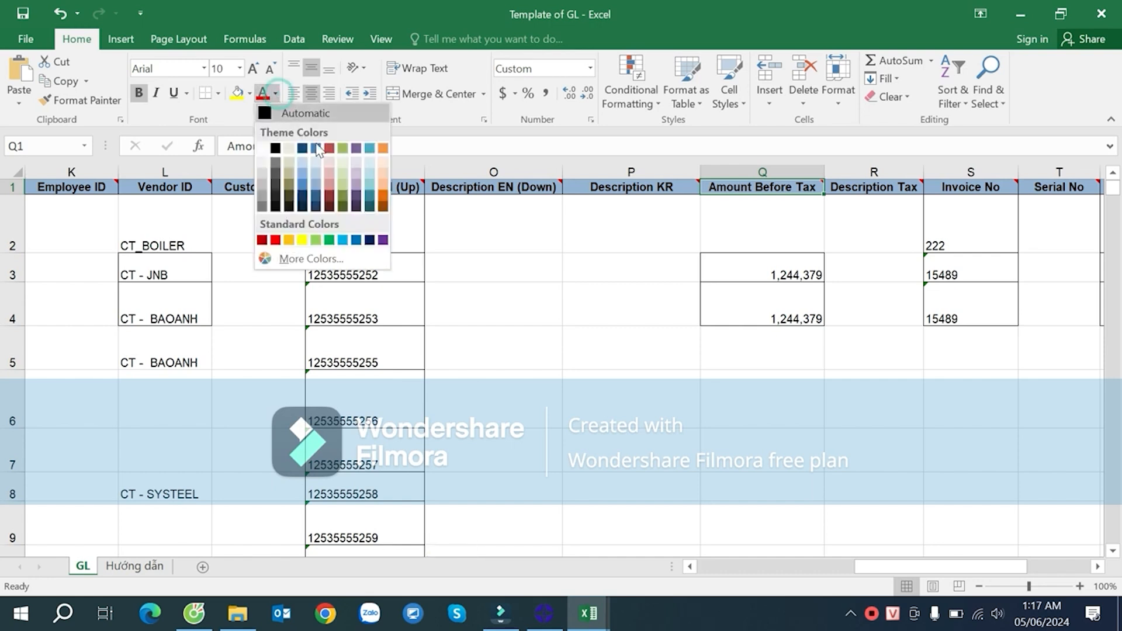
pyautogui.click(277, 240)
# - Examine the template's Invoice No and Invoice Date columns, select U2, and switch to the So_nhat_ky_chung journal
pyautogui.click(857, 229)
pyautogui.press('Right')
pyautogui.press('Right')
pyautogui.press('Right')
pyautogui.press('Right')
pyautogui.press('Right')
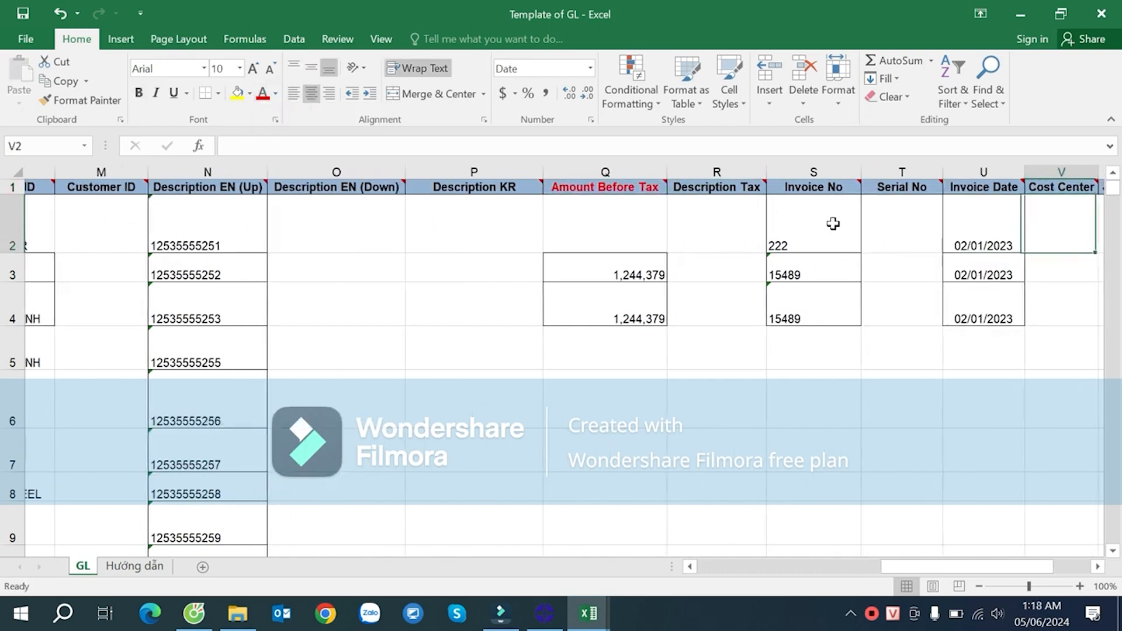
pyautogui.click(685, 213)
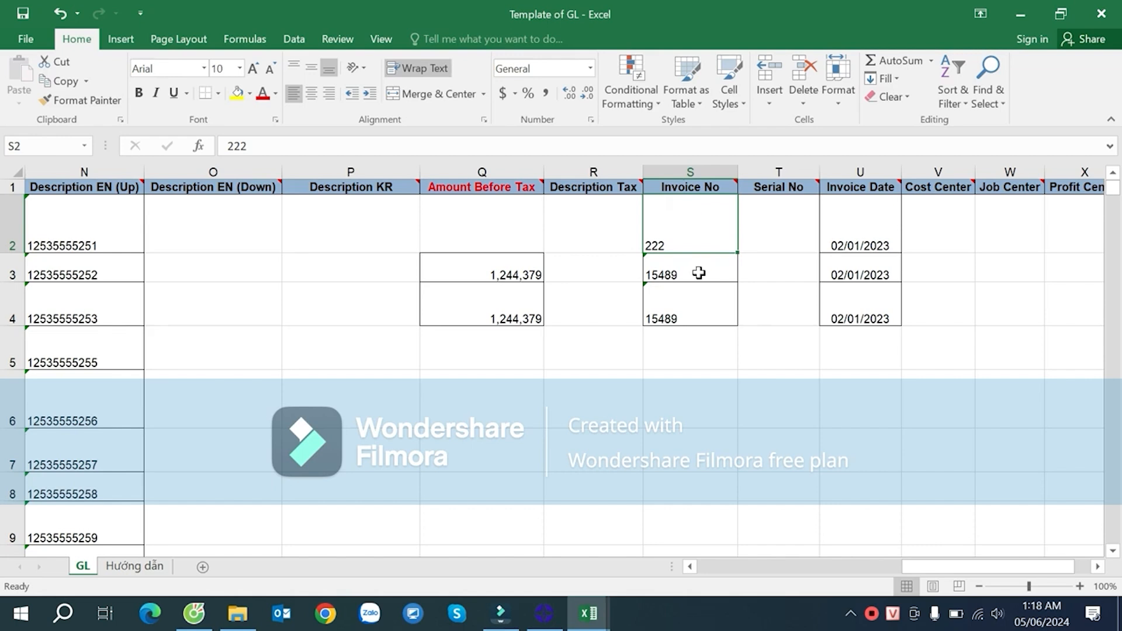
pyautogui.click(846, 246)
pyautogui.hotkey('alt', 'Tab')
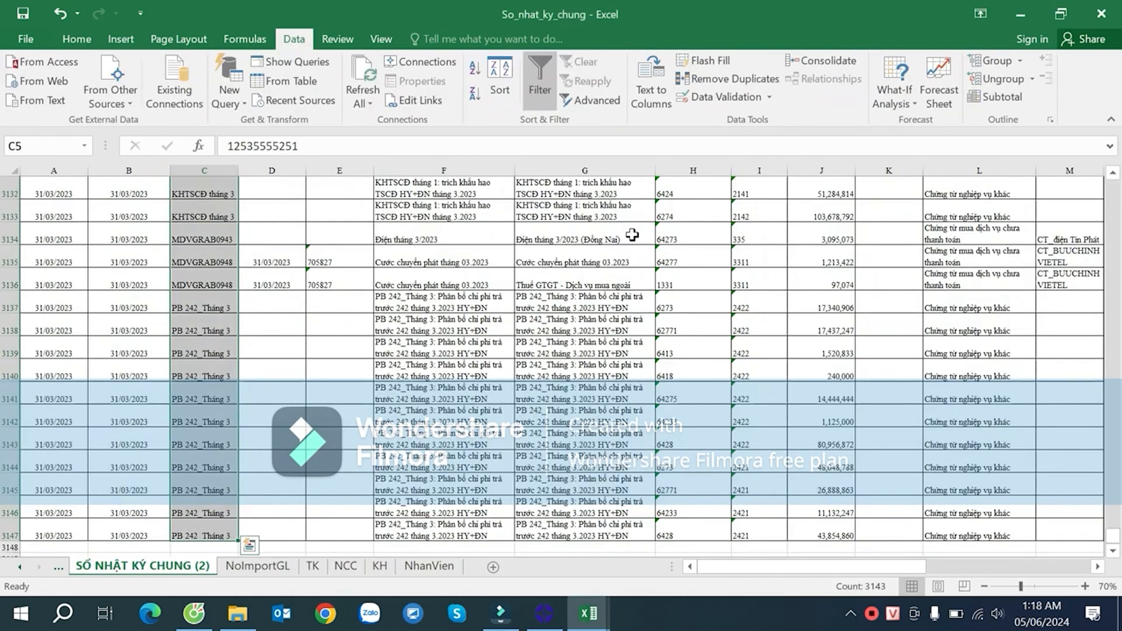
pyautogui.click(103, 233)
pyautogui.hotkey('ctrl', 'Up')
pyautogui.hotkey('ctrl', 'Home')
pyautogui.press('Down')
pyautogui.press('Down')
pyautogui.press('Down')
pyautogui.press('Down')
pyautogui.press('Right')
pyautogui.press('Right')
pyautogui.press('Right')
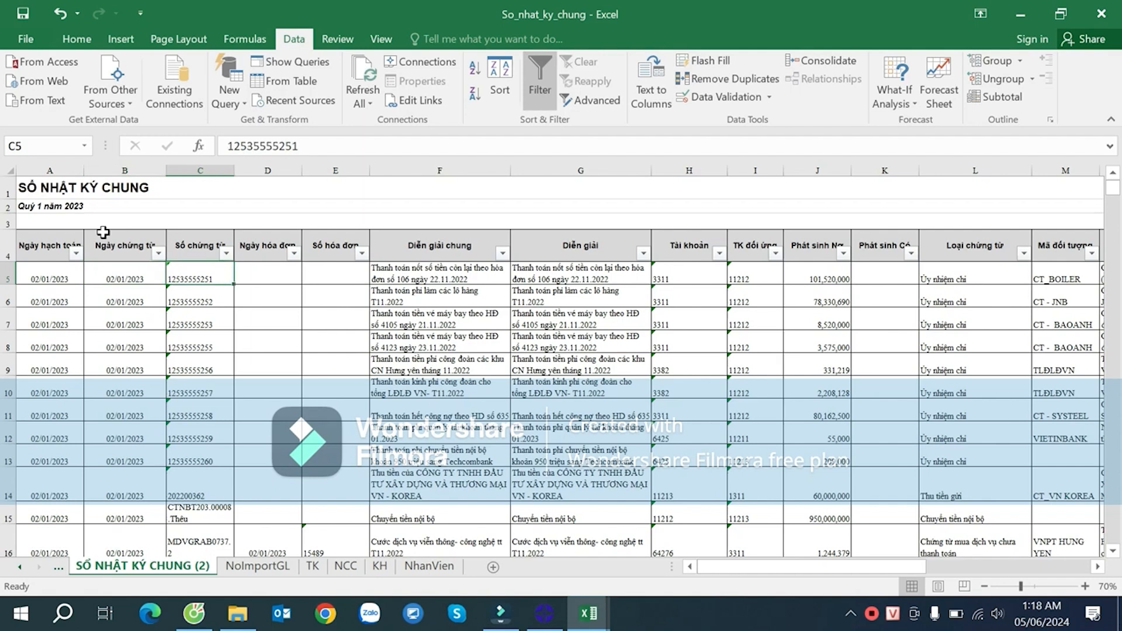
pyautogui.hotkey('ctrl', 'shift', 'Down')
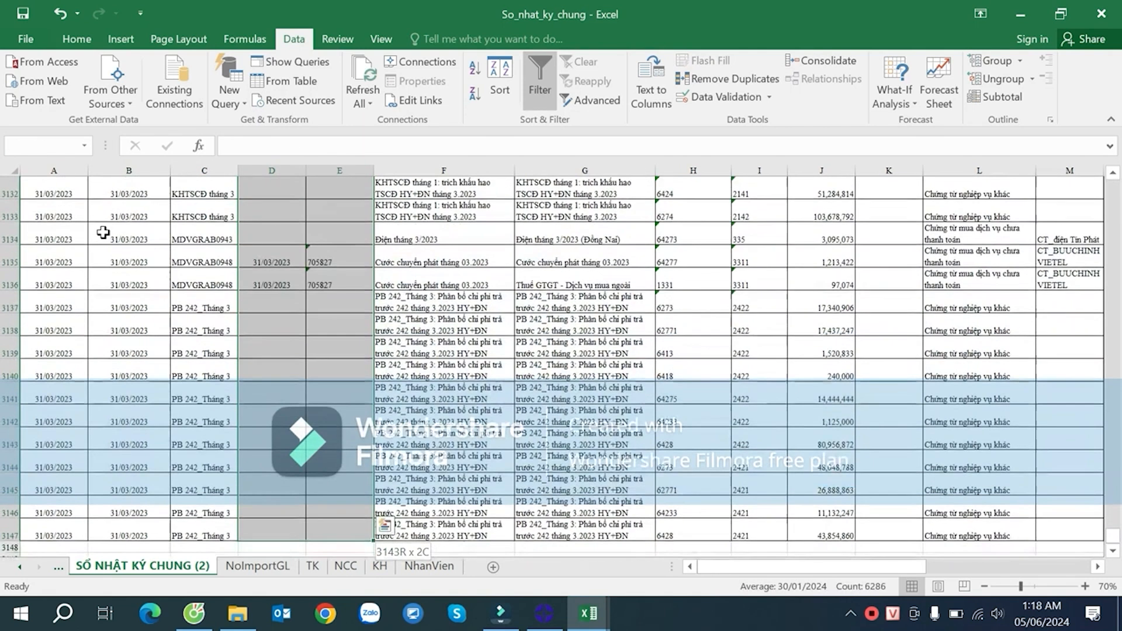
pyautogui.scroll(3, 260, 283)
# - Copy the journal's Ngày hóa đơn dates from D5 down to the last row into the template's Invoice Date column, starting at U2
pyautogui.click(268, 283)
pyautogui.hotkey('ctrl', 'Up')
pyautogui.press('Down')
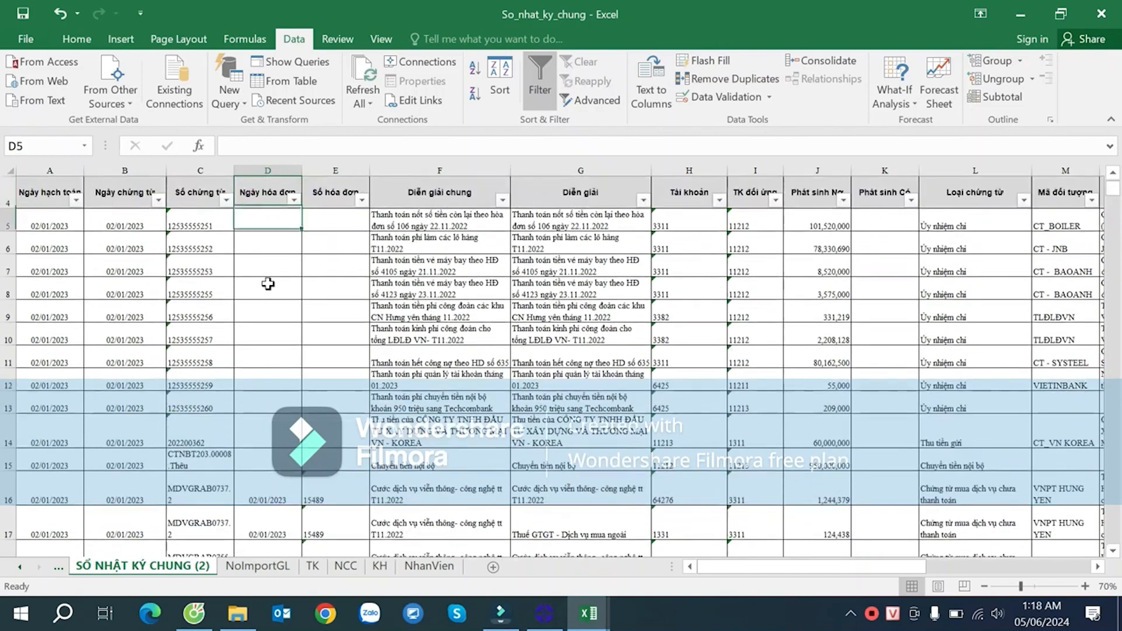
pyautogui.hotkey('ctrl', 'shift', 'Down')
pyautogui.hotkey('ctrl', 'c')
pyautogui.hotkey('alt', 'Tab')
pyautogui.press('Right')
pyautogui.press('Left')
pyautogui.hotkey('ctrl', 'shift', 'Down')
pyautogui.hotkey('ctrl', 'v')
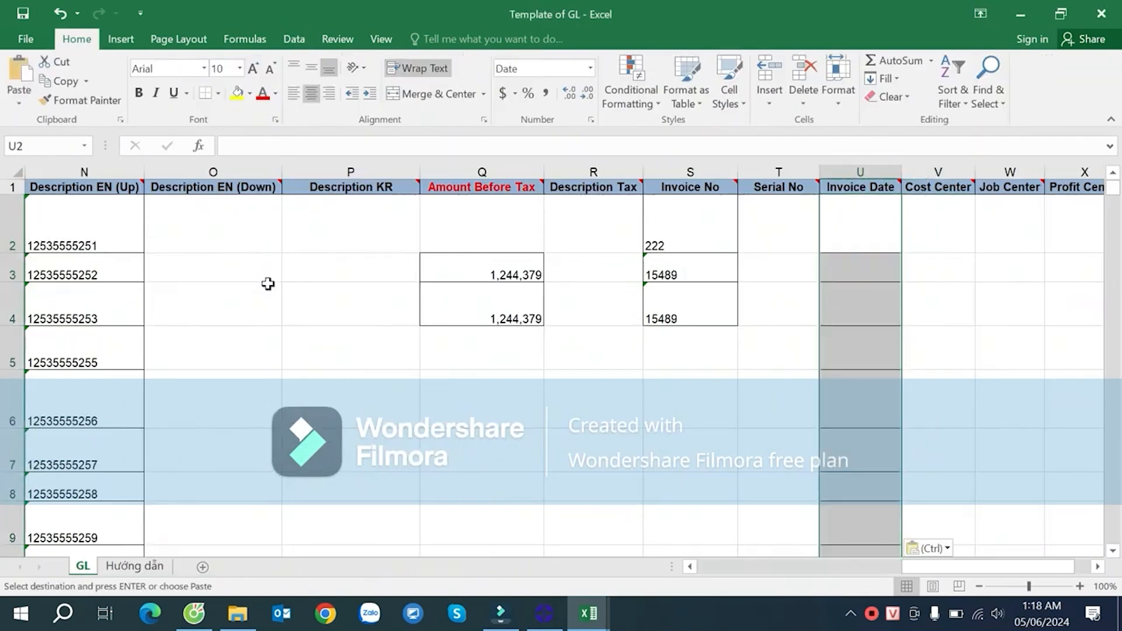
# - Copy the journal's Số hóa đơn numbers from E5 down to the last row into the template's Invoice No column, starting at S2
pyautogui.hotkey('alt', 'Tab')
pyautogui.hotkey('ctrl', 'v')
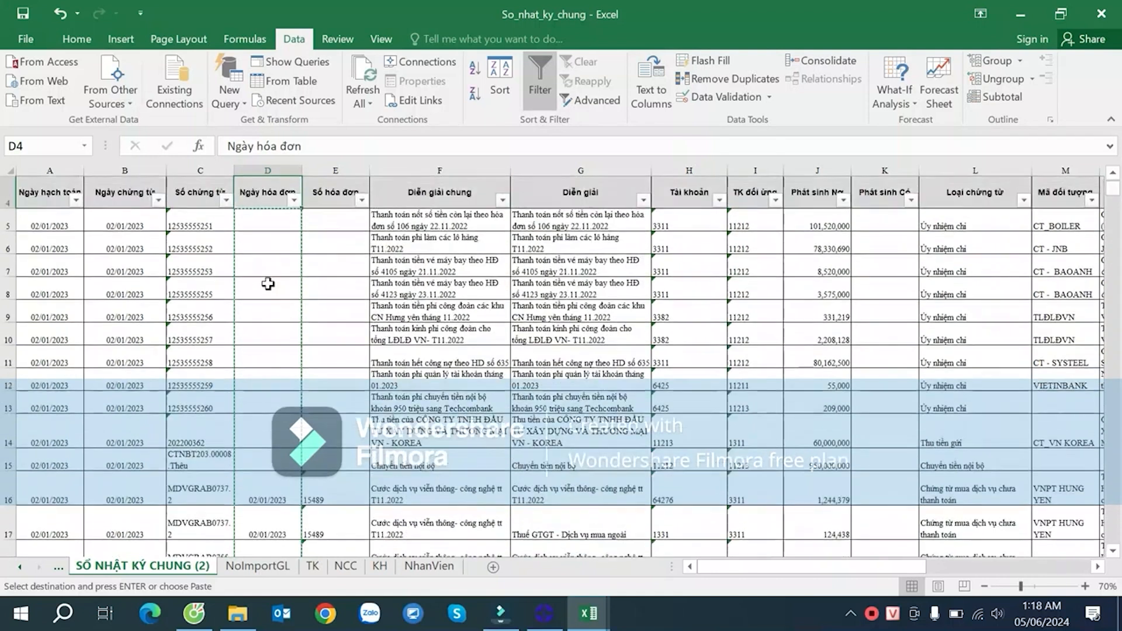
pyautogui.press('Down')
pyautogui.press('Right')
pyautogui.hotkey('ctrl', 'shift', 'Down')
pyautogui.hotkey('ctrl', 'c')
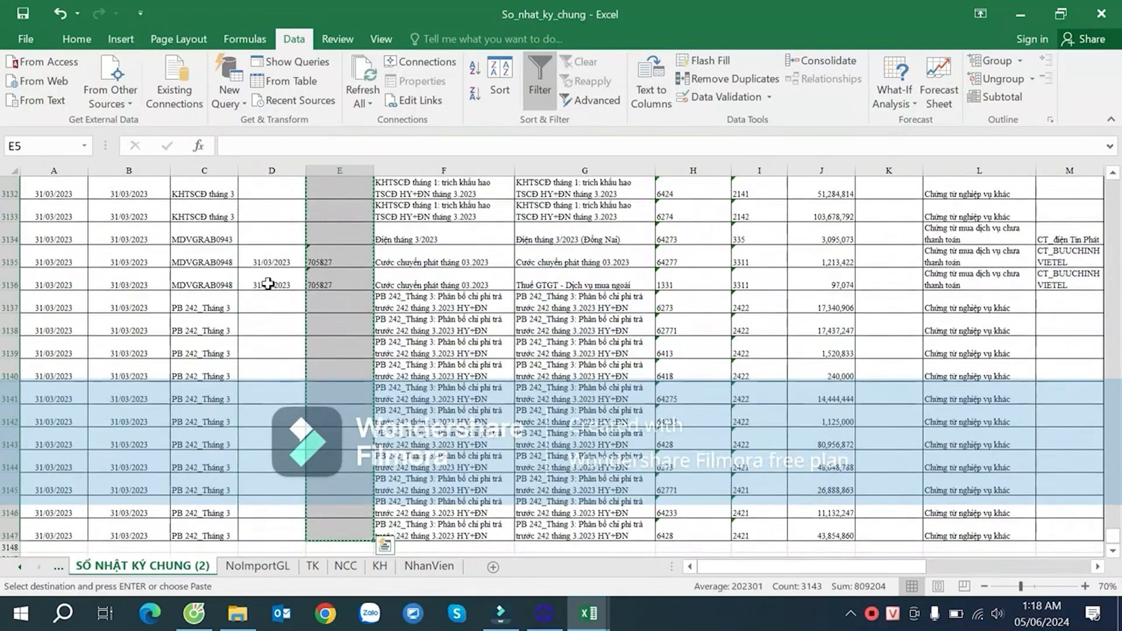
pyautogui.hotkey('alt', 'Tab')
pyautogui.press('Up')
pyautogui.press('Left')
pyautogui.press('Down')
pyautogui.press('Left')
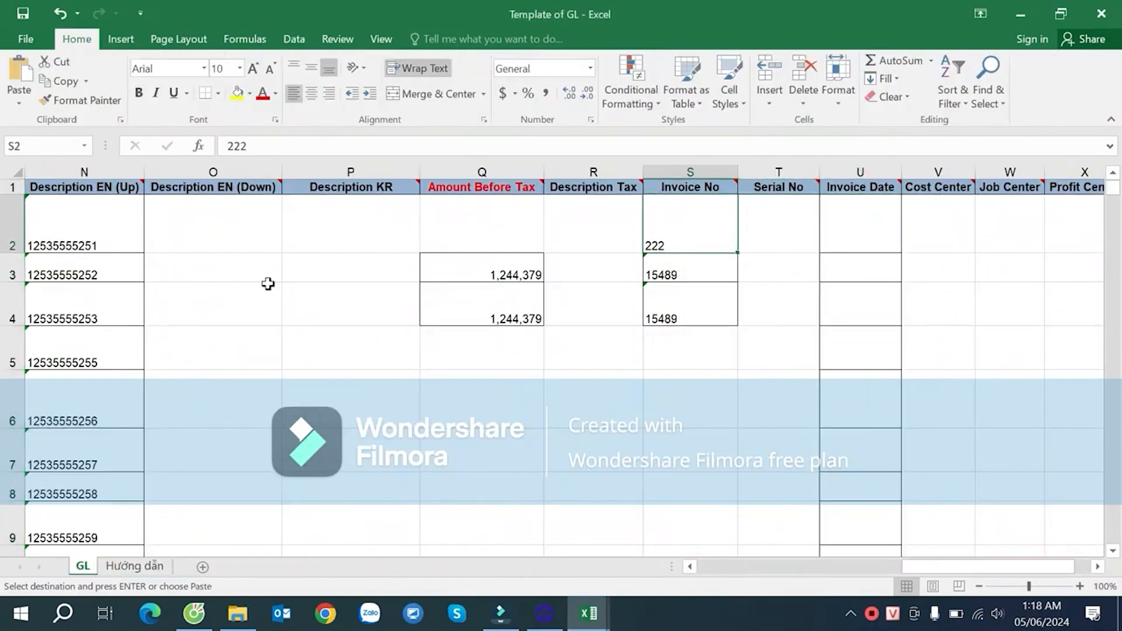
pyautogui.hotkey('ctrl', 'shift', 'Down')
pyautogui.hotkey('ctrl', 'v')
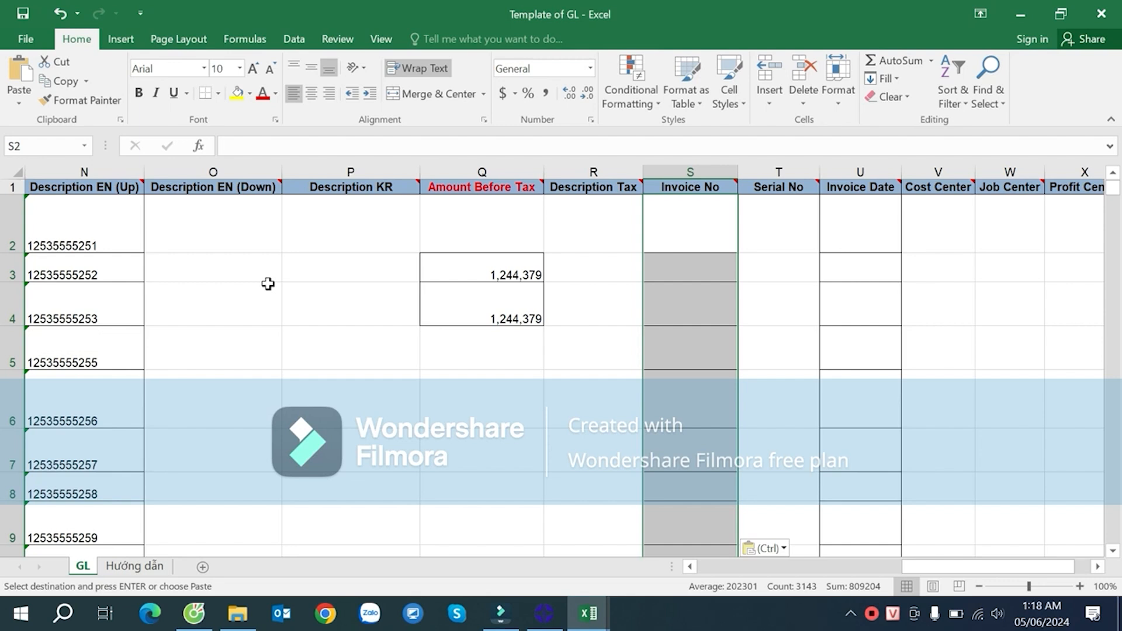
# - Clear the leftover sample amounts in Q3:Q4 of the template's Amount Before Tax column
pyautogui.press('Down')
pyautogui.press('Left')
pyautogui.press('Left')
pyautogui.hotkey('shift', 'Down')
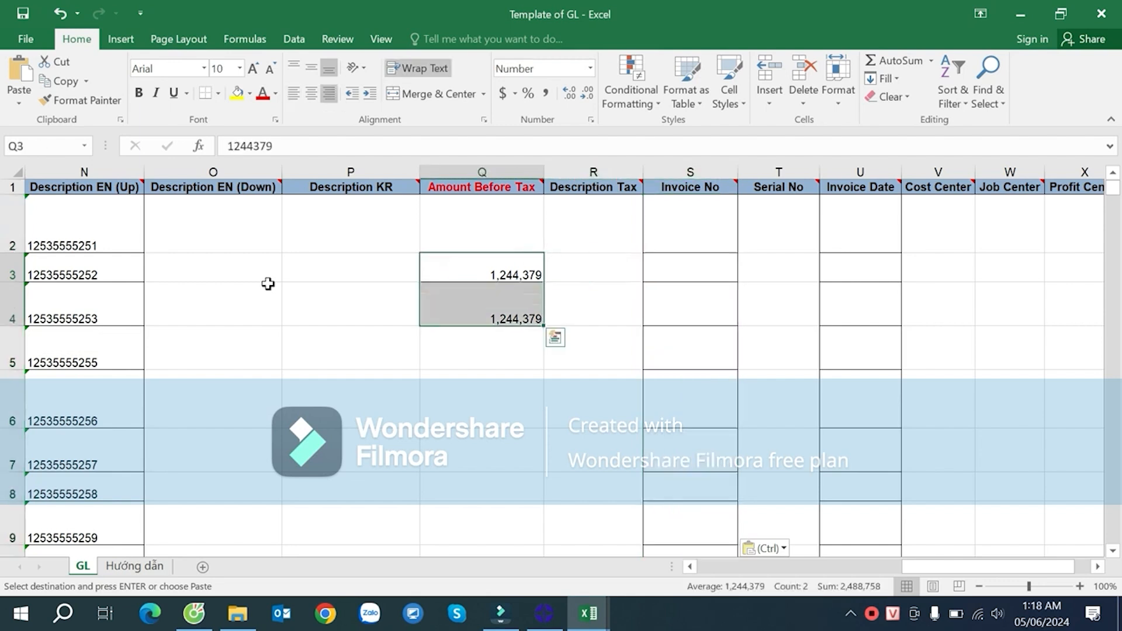
pyautogui.press('Delete')
# - Check the template's Invoice No column down to its last row and return to the RefNbr header in A1
pyautogui.press('Up')
pyautogui.press('Right')
pyautogui.press('Right')
pyautogui.hotkey('ctrl', 'Down')
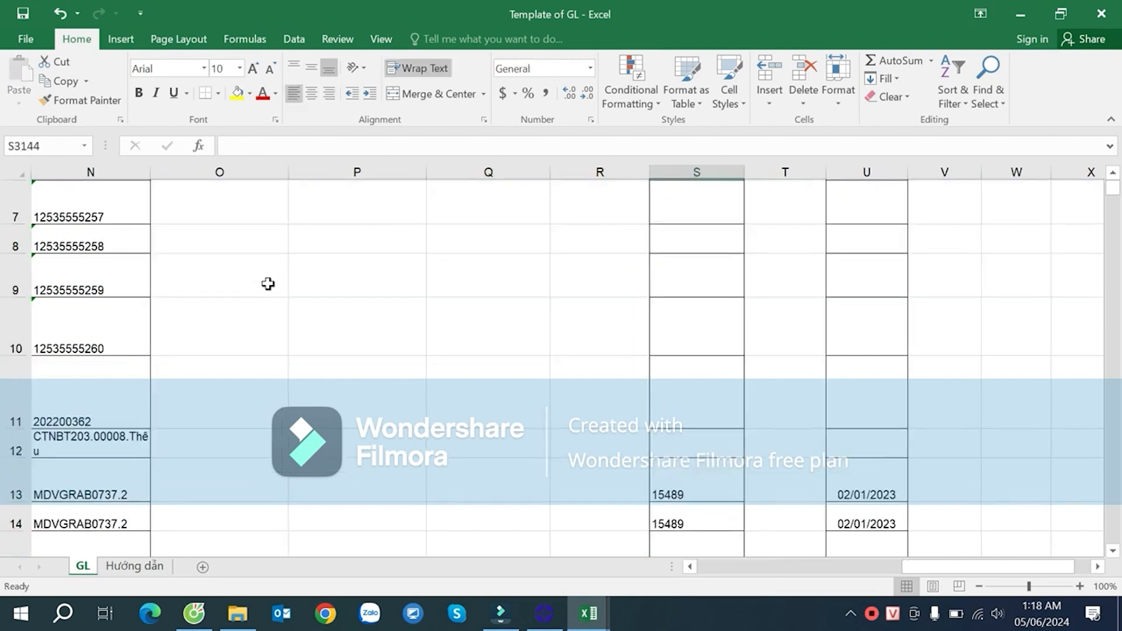
pyautogui.hotkey('ctrl', 'Up')
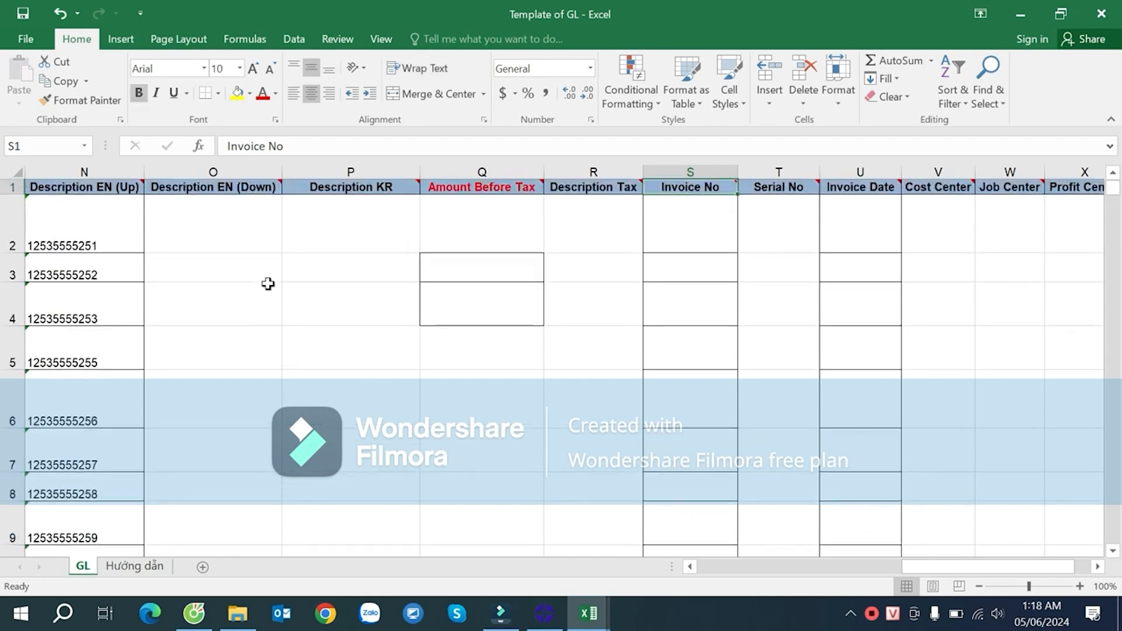
pyautogui.hotkey('ctrl', 'Left')
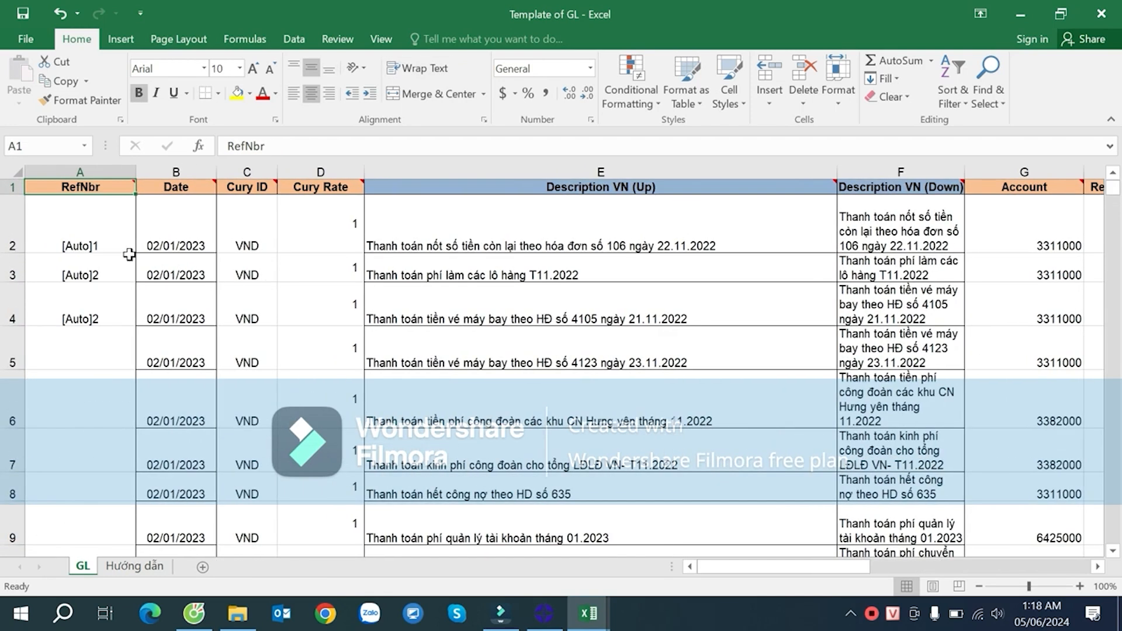
pyautogui.click(10, 229)
pyautogui.moveTo(11, 229); pyautogui.dragTo(11, 318)
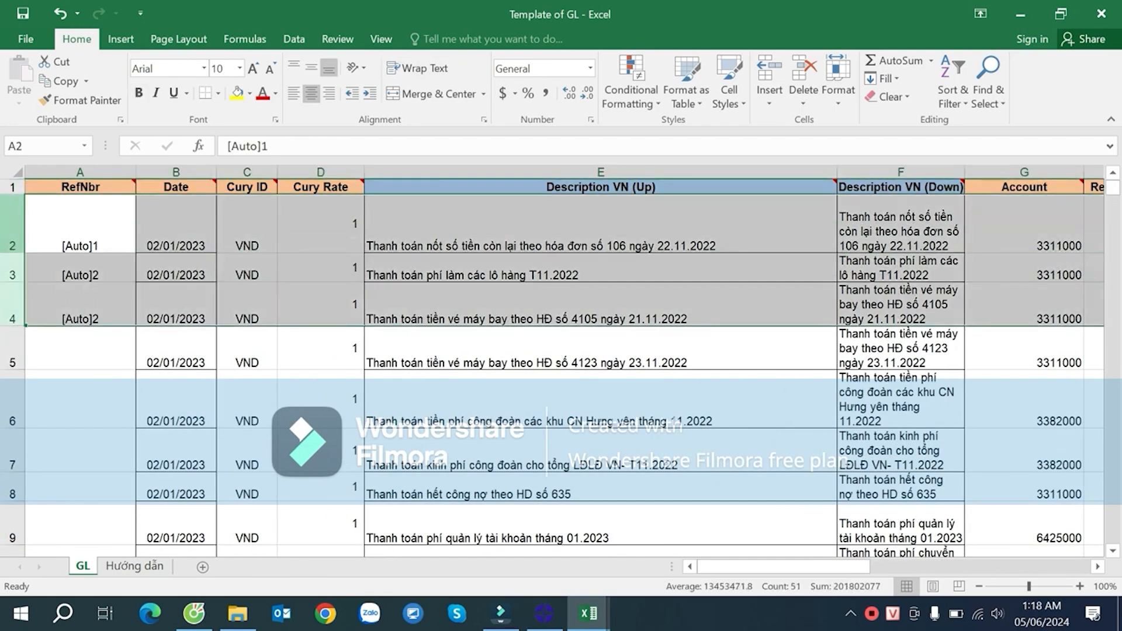
pyautogui.hotkey('ctrl', 'shift', 'Down')
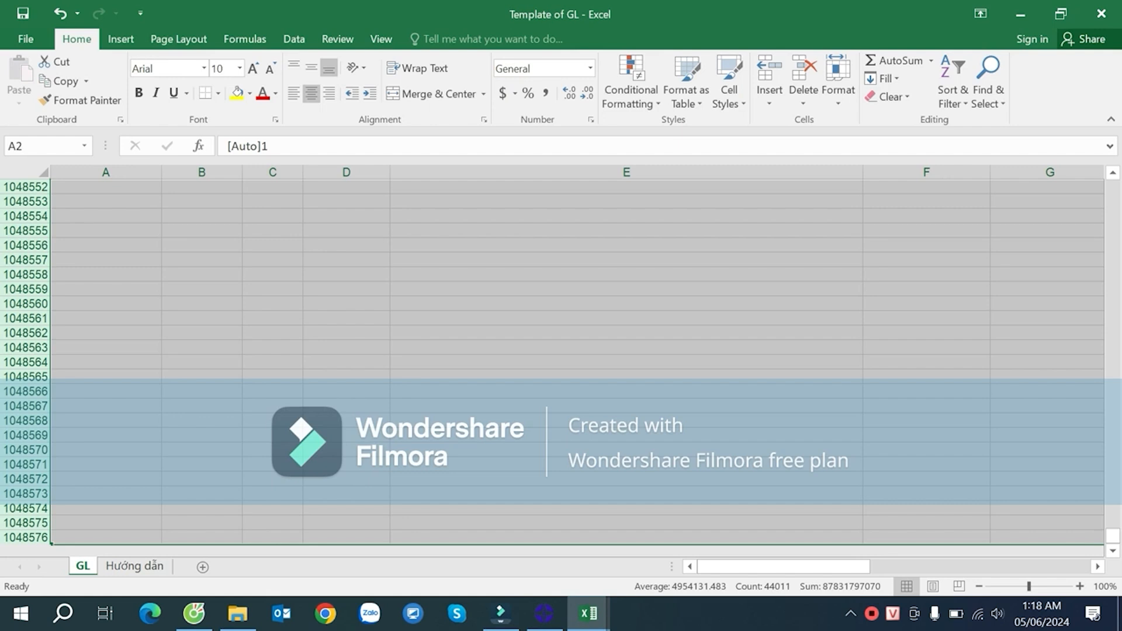
pyautogui.hotkey('ctrl', 'Up')
pyautogui.press('Right')
pyautogui.press('Down')
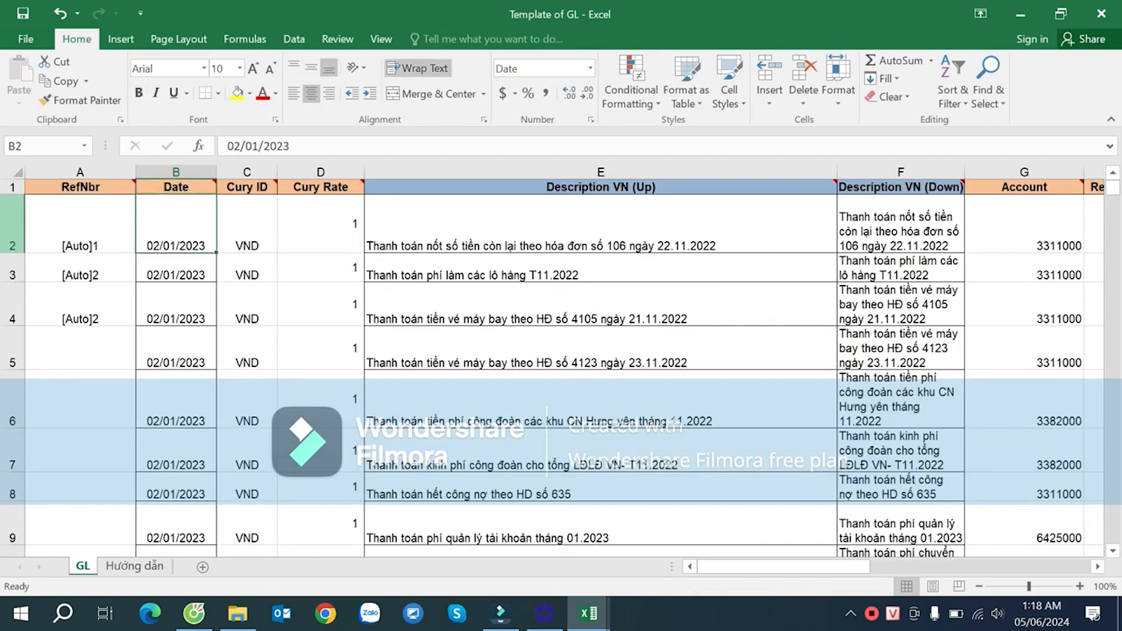
pyautogui.moveTo(100, 271); pyautogui.dragTo(106, 302)
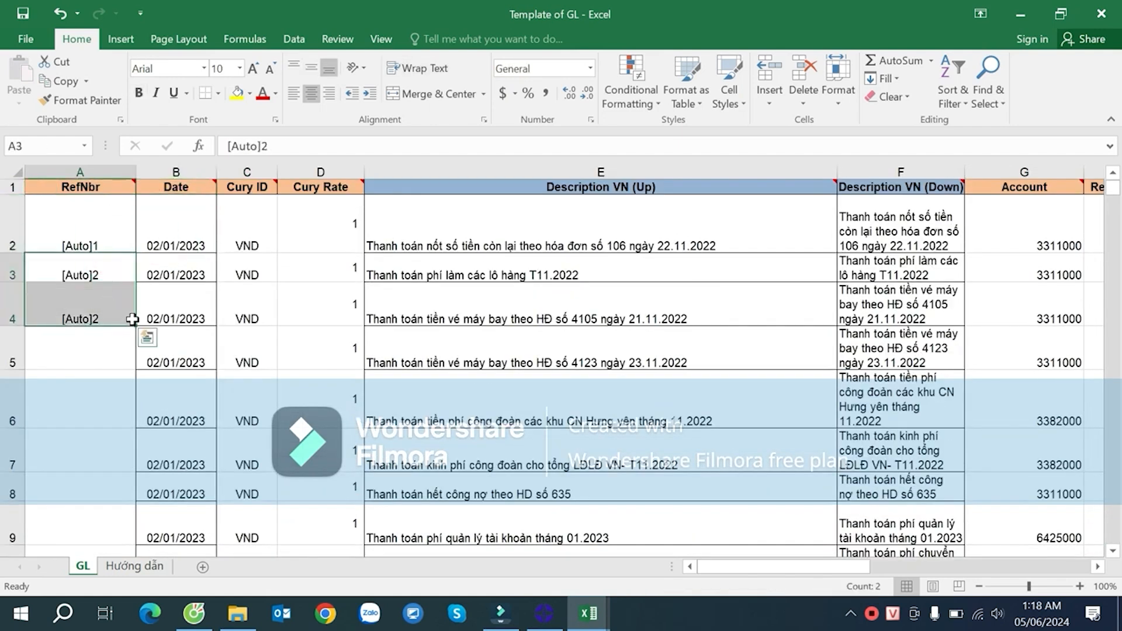
# - Set the height of all rows from row 2 down on the GL sheet to 15
pyautogui.click(13, 232)
pyautogui.moveTo(1113, 189); pyautogui.dragTo(1111, 536)
pyautogui.scroll(-3, 419, 396)
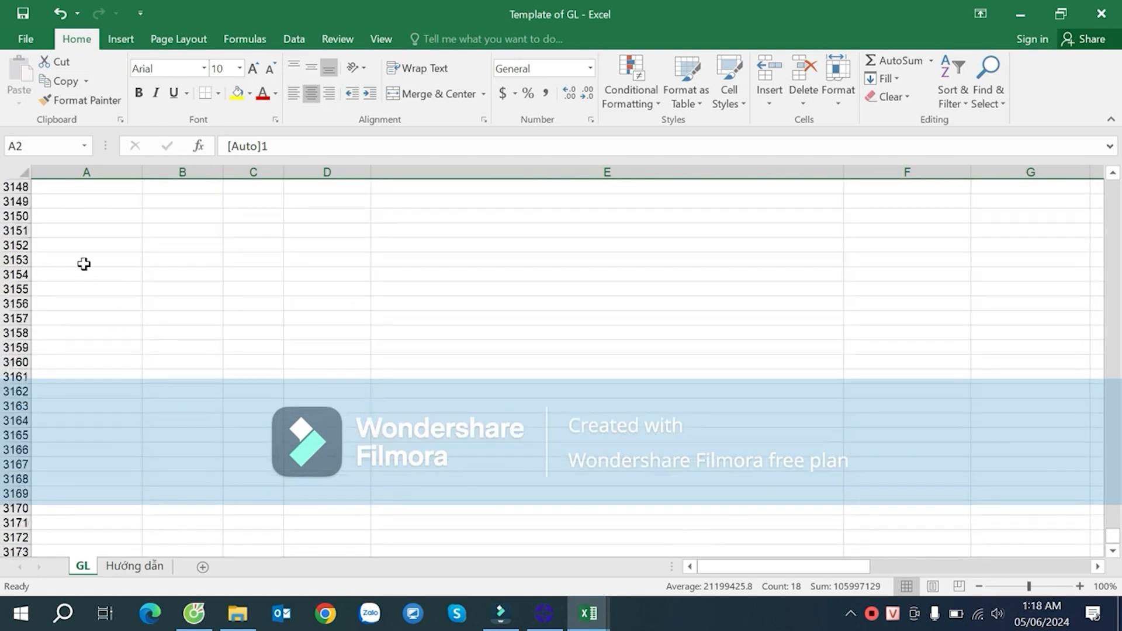
pyautogui.scroll(3, 82, 263)
pyautogui.keyDown('shift'); pyautogui.click(11, 502); pyautogui.keyUp('shift')
pyautogui.rightClick(10, 496)
pyautogui.click(83, 441)
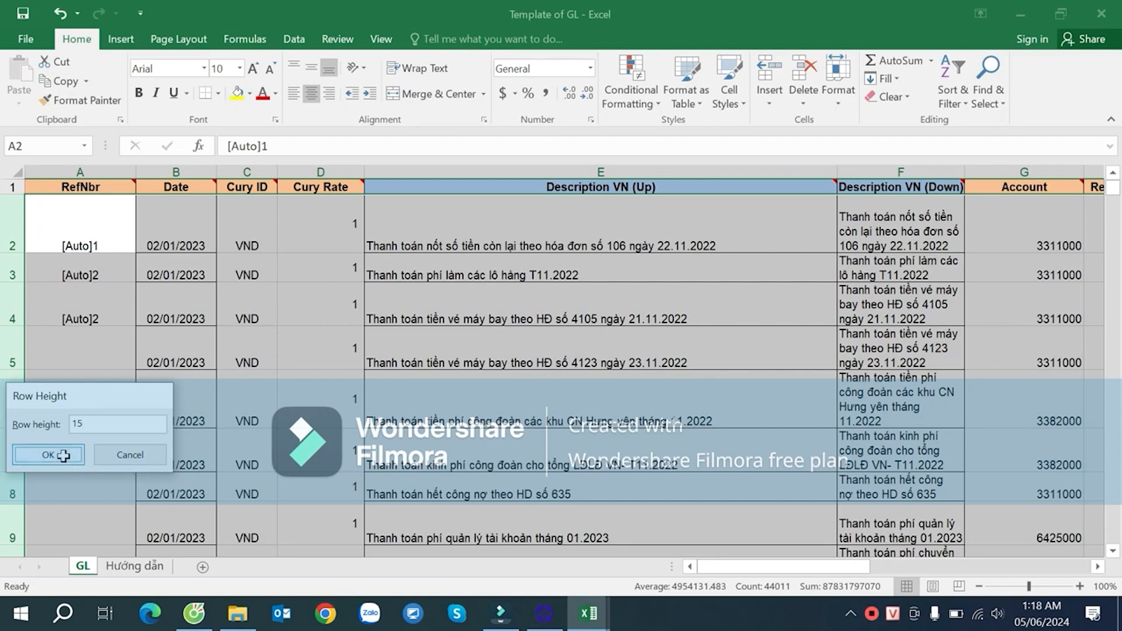
pyautogui.click(49, 458)
# - Narrow the Description VN (Up) column of the GL sheet
pyautogui.click(446, 272)
pyautogui.press('Right')
pyautogui.press('Right')
pyautogui.press('Right')
pyautogui.press('Right')
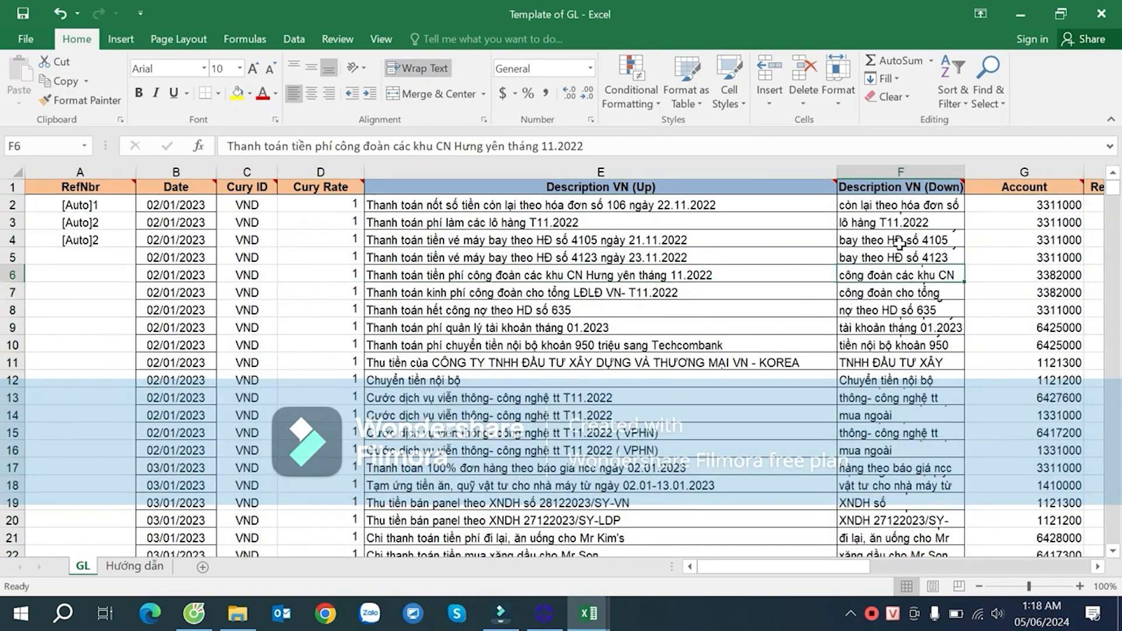
pyautogui.moveTo(584, 172); pyautogui.dragTo(462, 172)
# - Review the GL template's columns from Account through Cost Center, including the vendor, description, tax and invoice fields
pyautogui.click(852, 239)
pyautogui.press('Right')
pyautogui.press('Right')
pyautogui.press('Right')
pyautogui.press('Right')
pyautogui.press('Right')
pyautogui.press('Right')
pyautogui.press('Right')
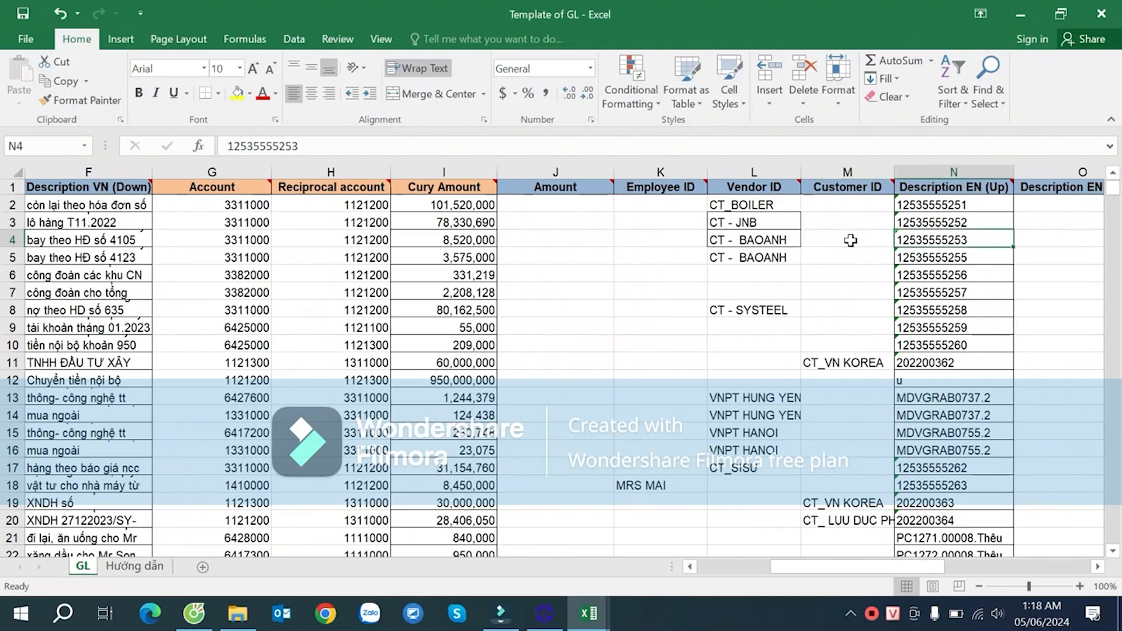
pyautogui.press('Right')
pyautogui.press('Right')
pyautogui.press('Right')
pyautogui.press('Right')
pyautogui.click(771, 260)
pyautogui.press('Right')
pyautogui.press('Right')
pyautogui.press('Right')
pyautogui.press('Right')
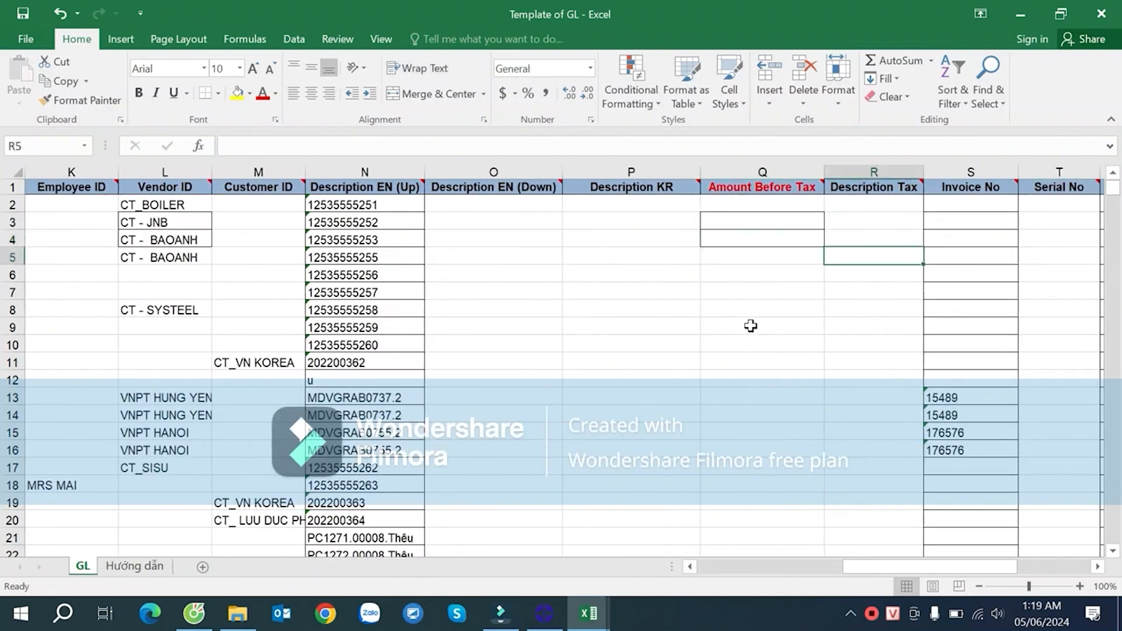
pyautogui.press('Right')
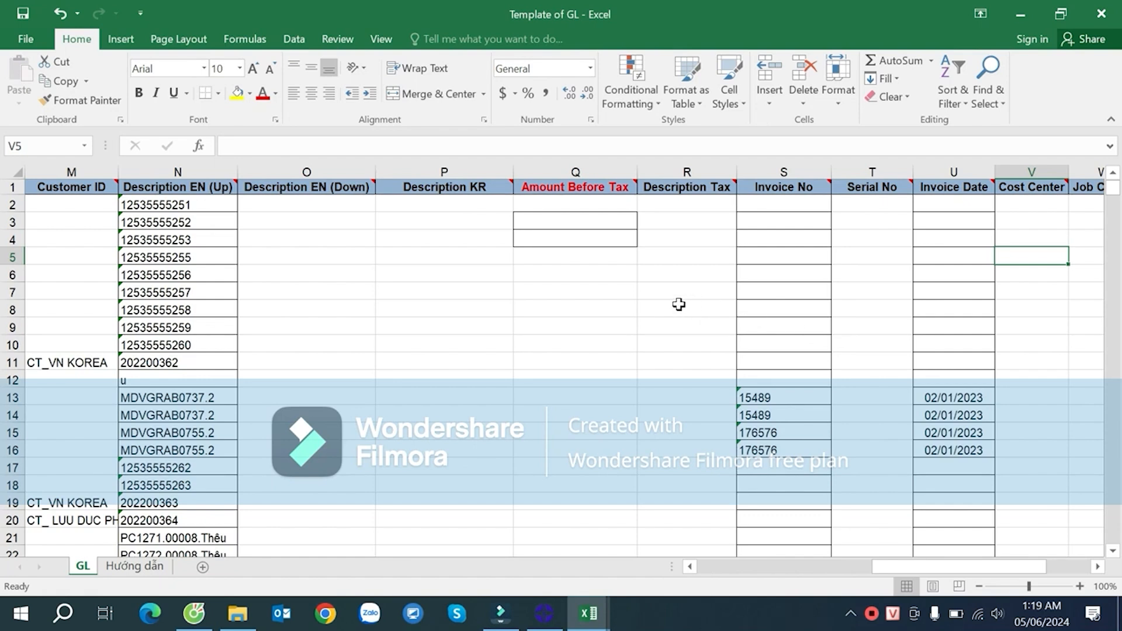
pyautogui.click(679, 304)
pyautogui.click(605, 400)
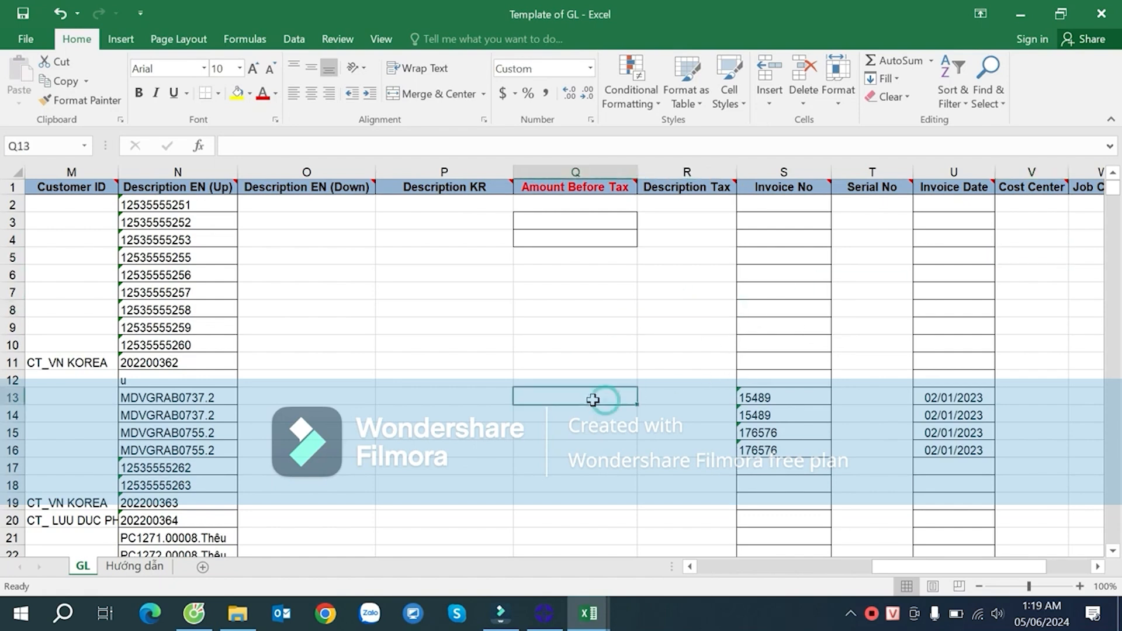
# - Examine the description, Account, Reciprocal account and Cury Amount of the invoice entry in rows 13 and 14
pyautogui.press('Left')
pyautogui.press('Left')
pyautogui.press('Left')
pyautogui.press('Left')
pyautogui.press('Left')
pyautogui.press('Left')
pyautogui.press('Left')
pyautogui.press('Left')
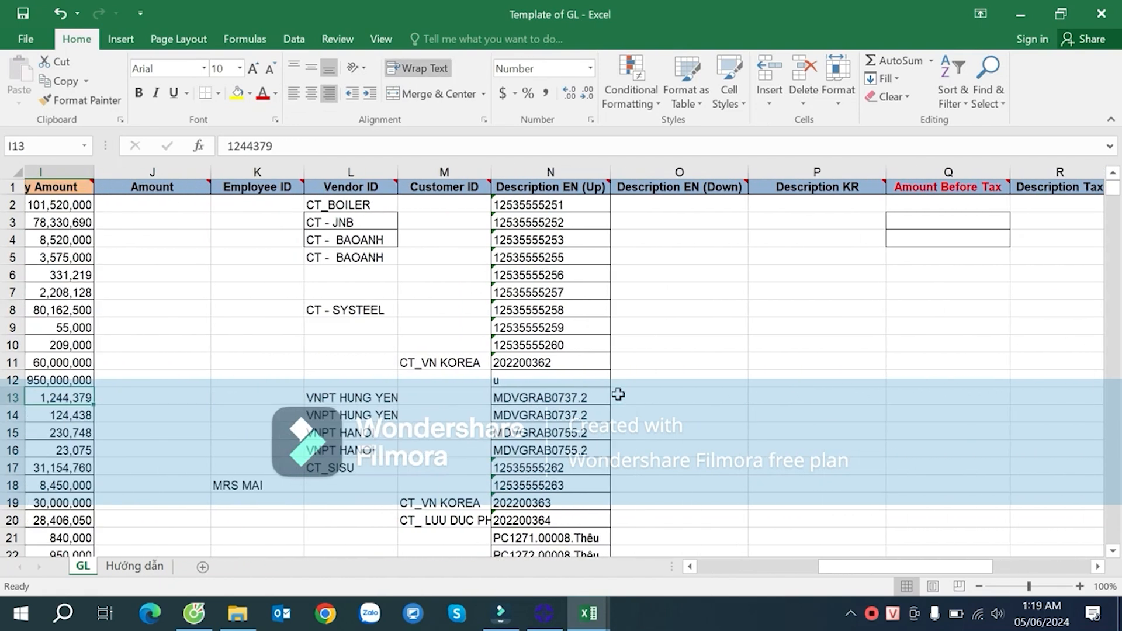
pyautogui.press('Left')
pyautogui.press('Left')
pyautogui.press('Left')
pyautogui.press('Left')
pyautogui.press('Left')
pyautogui.press('Left')
pyautogui.press('Left')
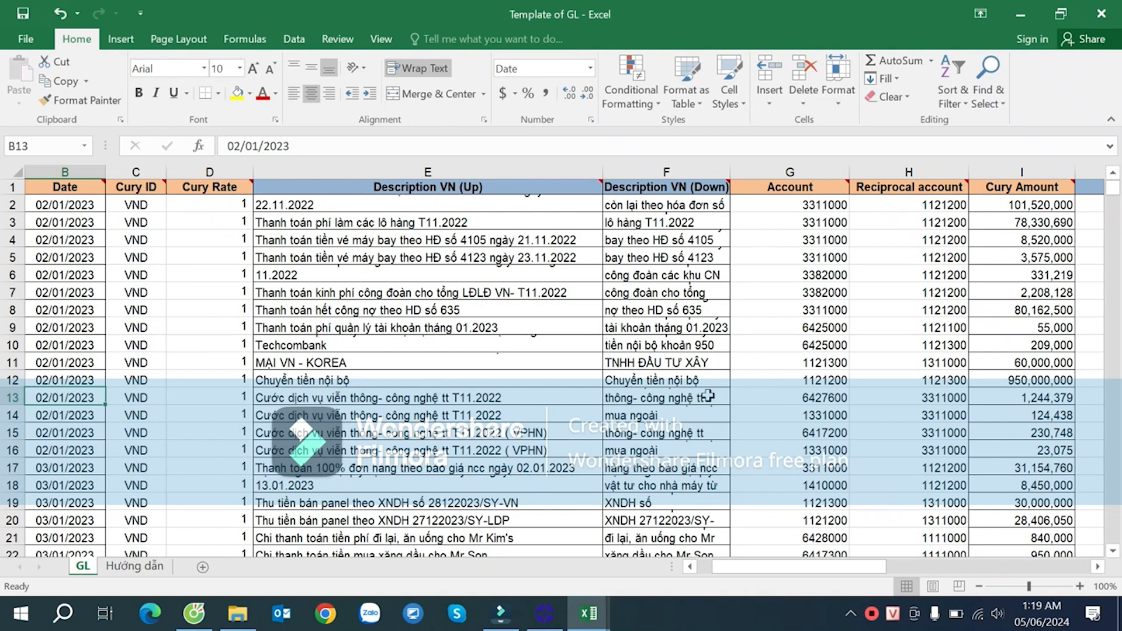
pyautogui.click(806, 398)
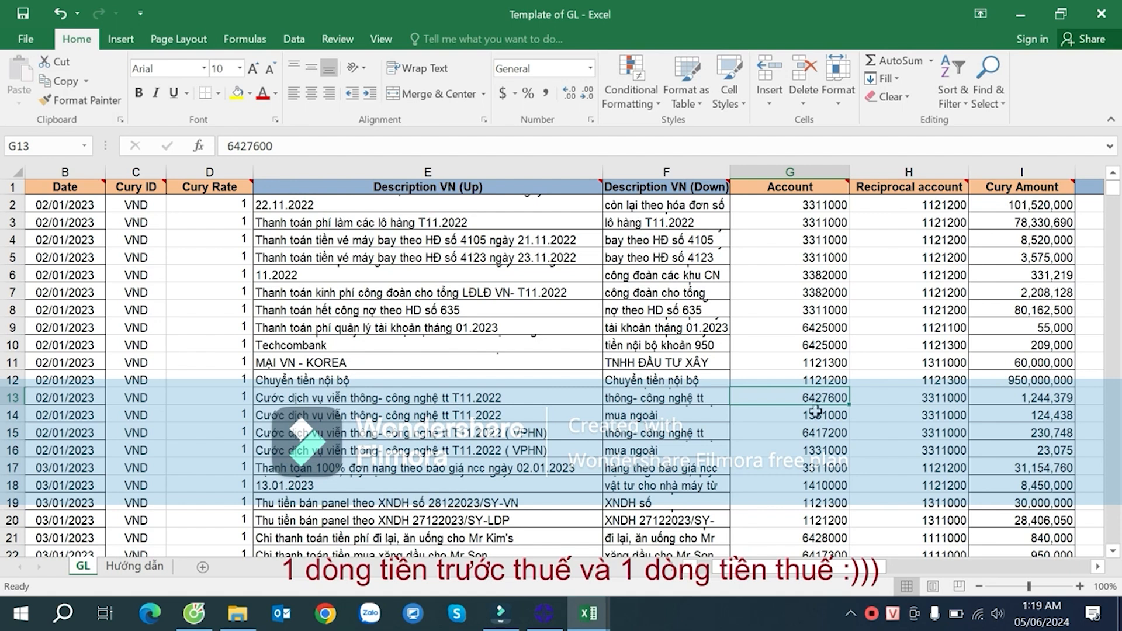
pyautogui.click(823, 417)
pyautogui.moveTo(825, 396); pyautogui.dragTo(938, 415)
pyautogui.click(1060, 399)
# - Examine the Amount Before Tax, Description Tax, Invoice No and Invoice Date fields for the entry in row 13
pyautogui.hscroll(5, 1051, 409)
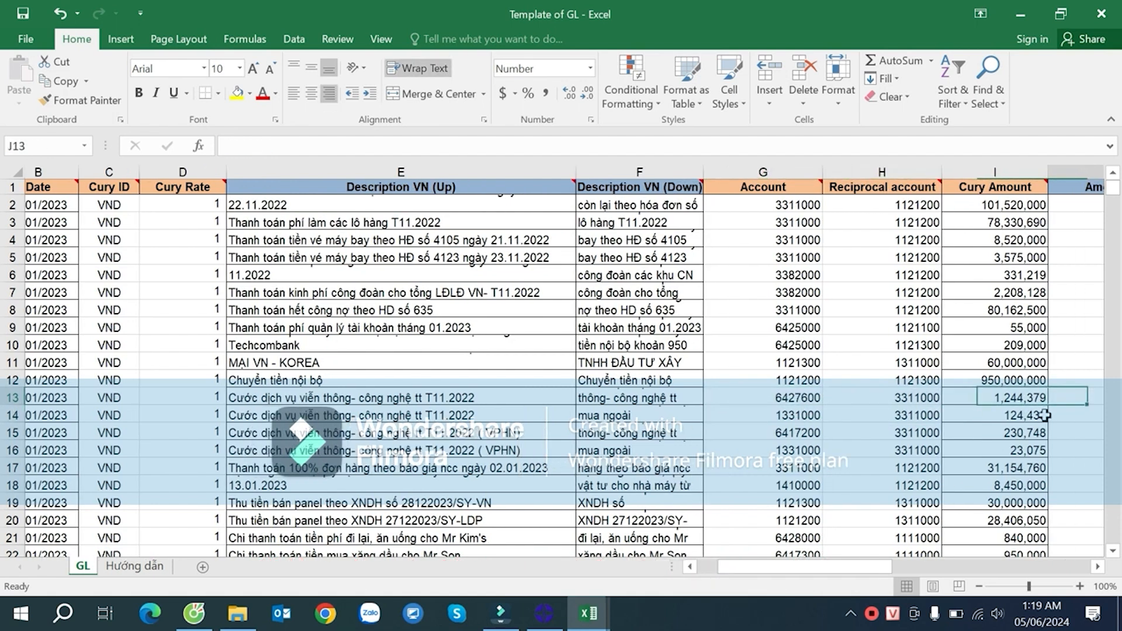
pyautogui.press('Right')
pyautogui.press('Right')
pyautogui.press('Right')
pyautogui.press('Right')
pyautogui.press('Right')
pyautogui.press('Right')
pyautogui.press('Right')
pyautogui.press('Right')
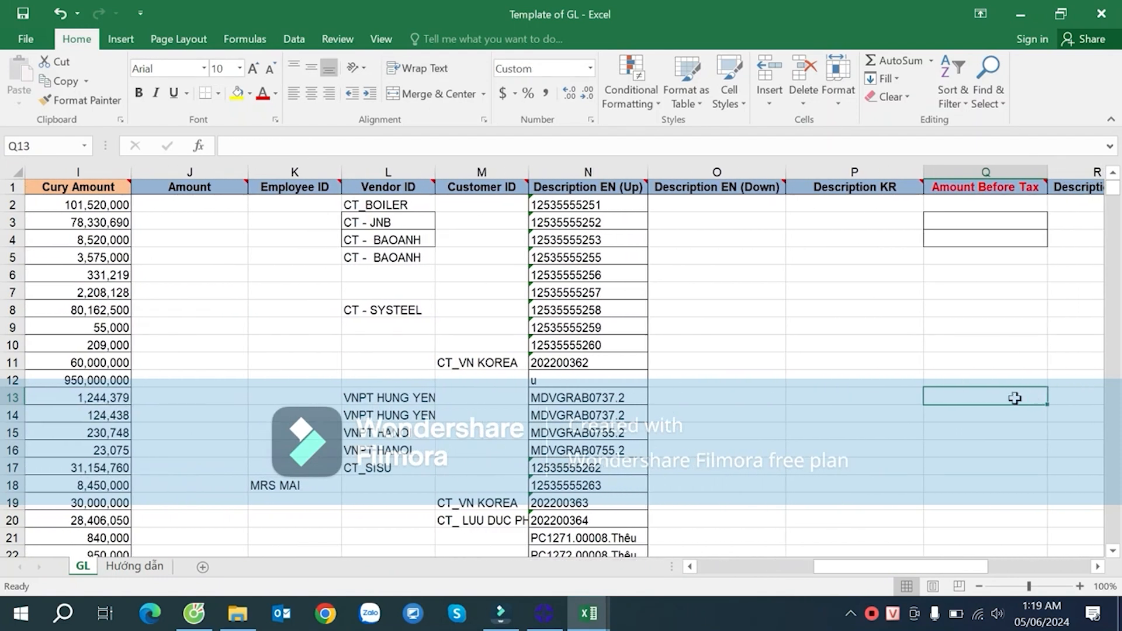
pyautogui.click(849, 393)
pyautogui.press('Right')
pyautogui.press('Right')
pyautogui.press('Right')
pyautogui.press('Right')
pyautogui.press('Right')
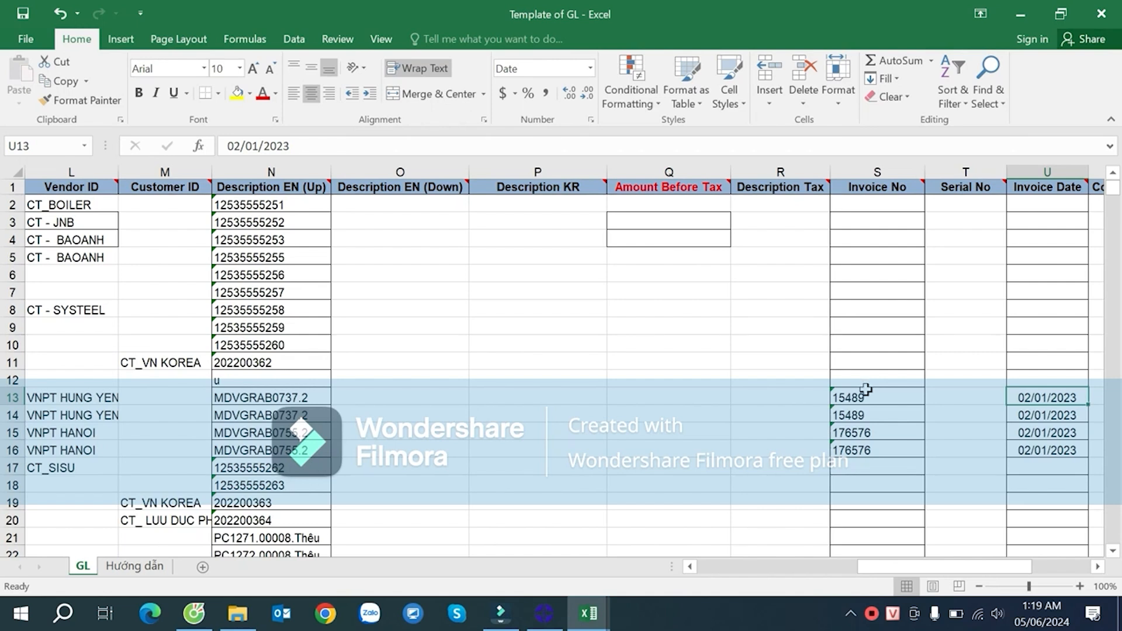
pyautogui.click(872, 396)
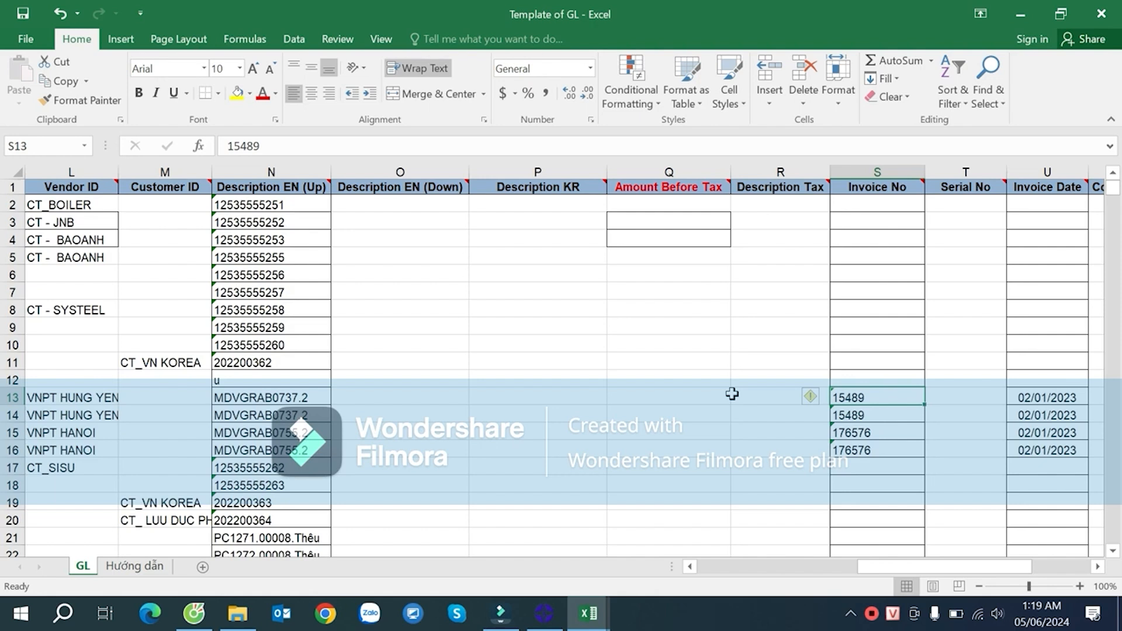
pyautogui.click(883, 193)
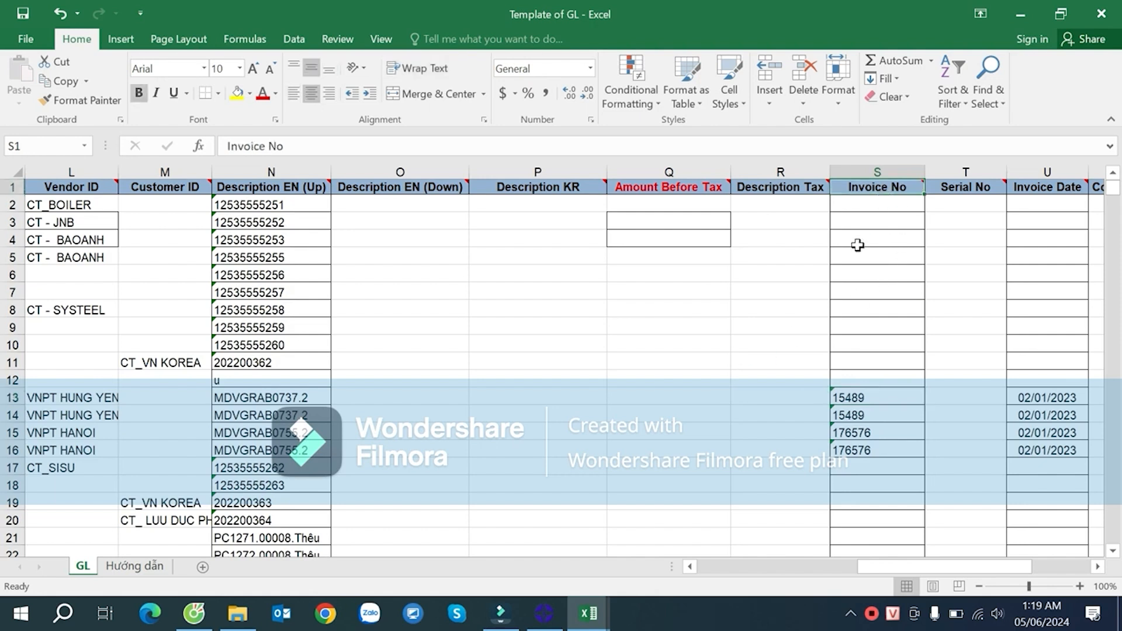
pyautogui.click(617, 359)
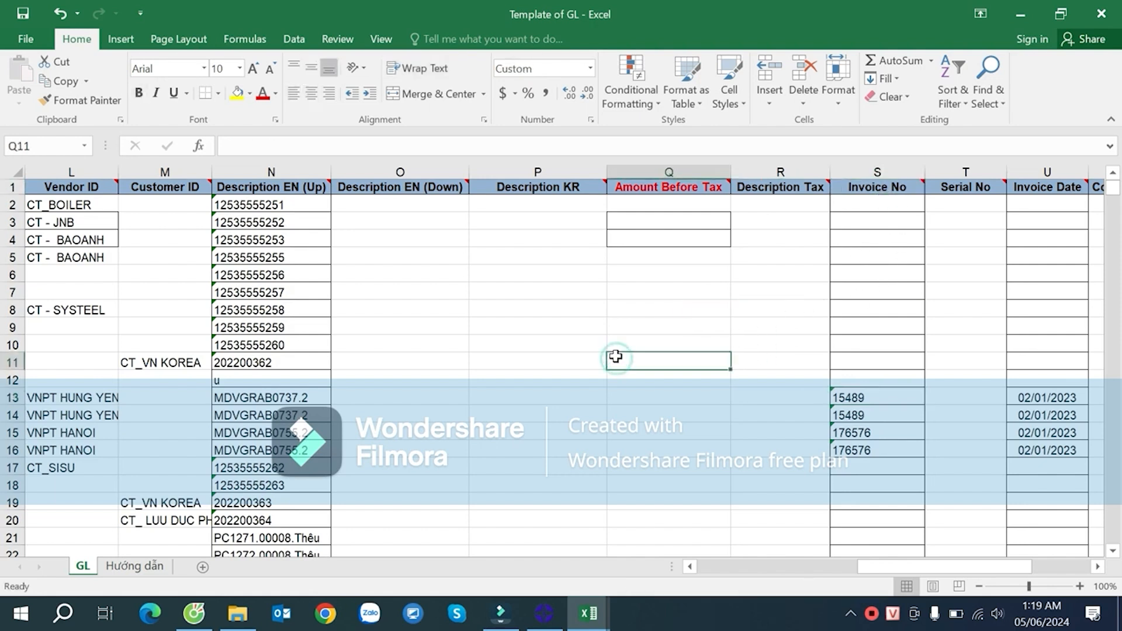
# - Switch to the So_nhat_ky_chung workbook and go to the first entry in row 5 of the general journal
pyautogui.hotkey('alt', 'Tab')
pyautogui.scroll(20, 589, 283)
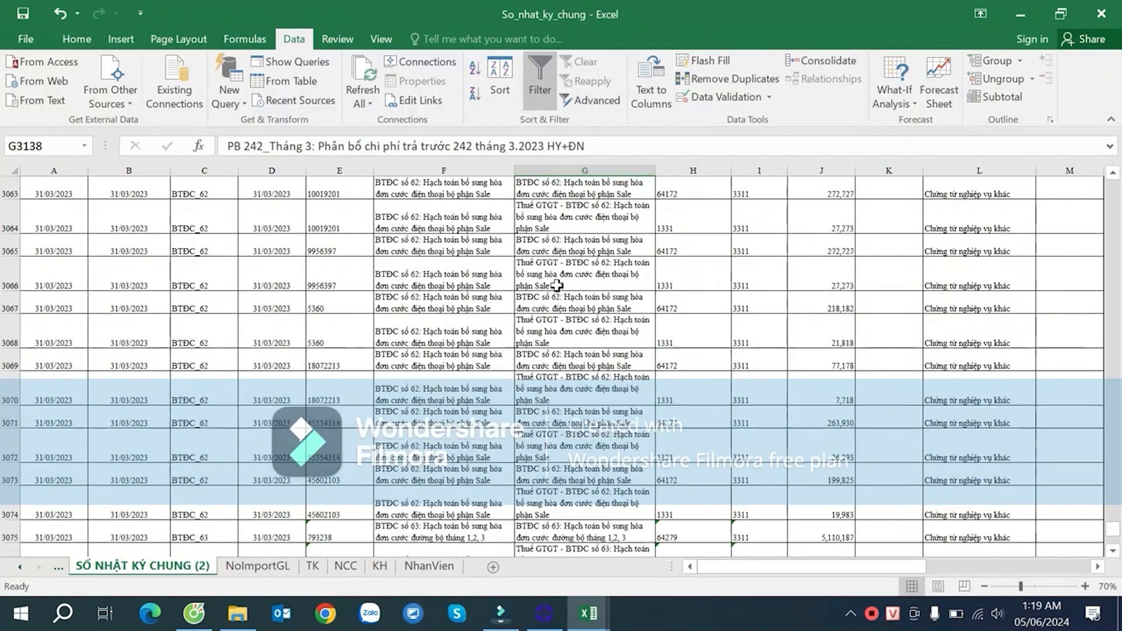
pyautogui.click(478, 266)
pyautogui.hotkey('ctrl', 'Up')
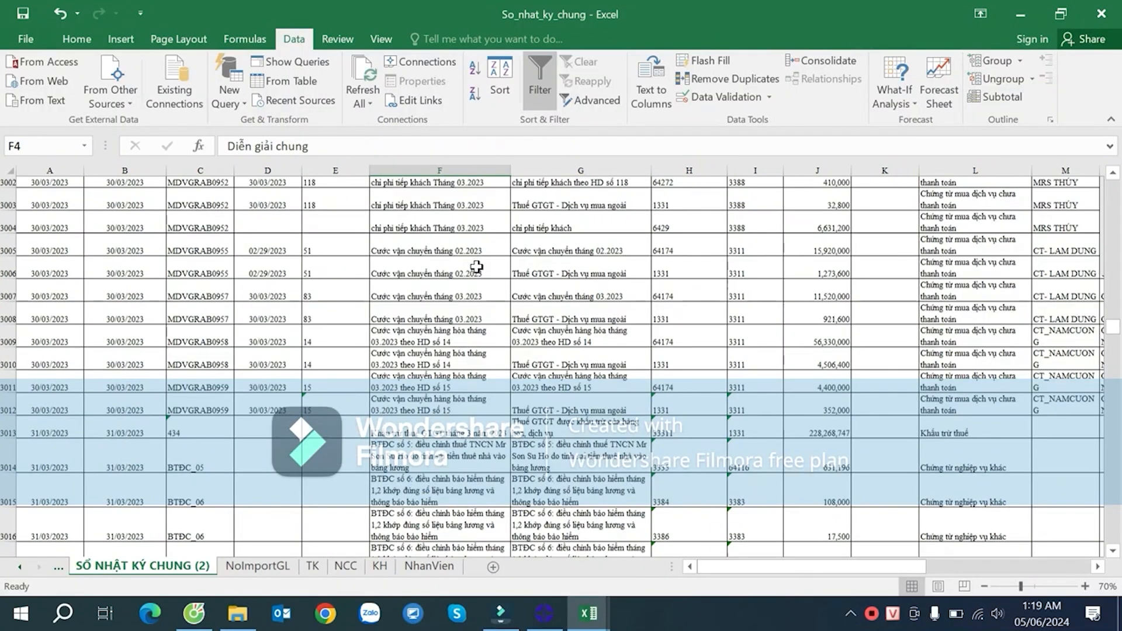
pyautogui.hotkey('ctrl', 'Down')
pyautogui.press('Left')
pyautogui.press('Up')
pyautogui.press('Right')
pyautogui.hotkey('ctrl', 'Up')
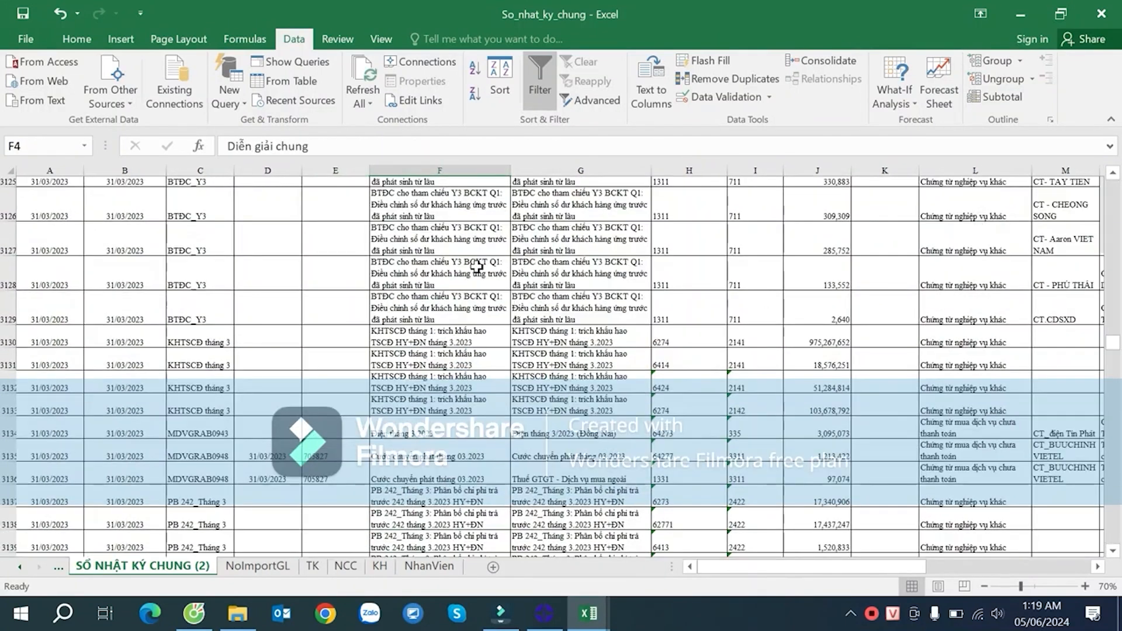
pyautogui.press('Down')
pyautogui.press('Left')
pyautogui.press('Left')
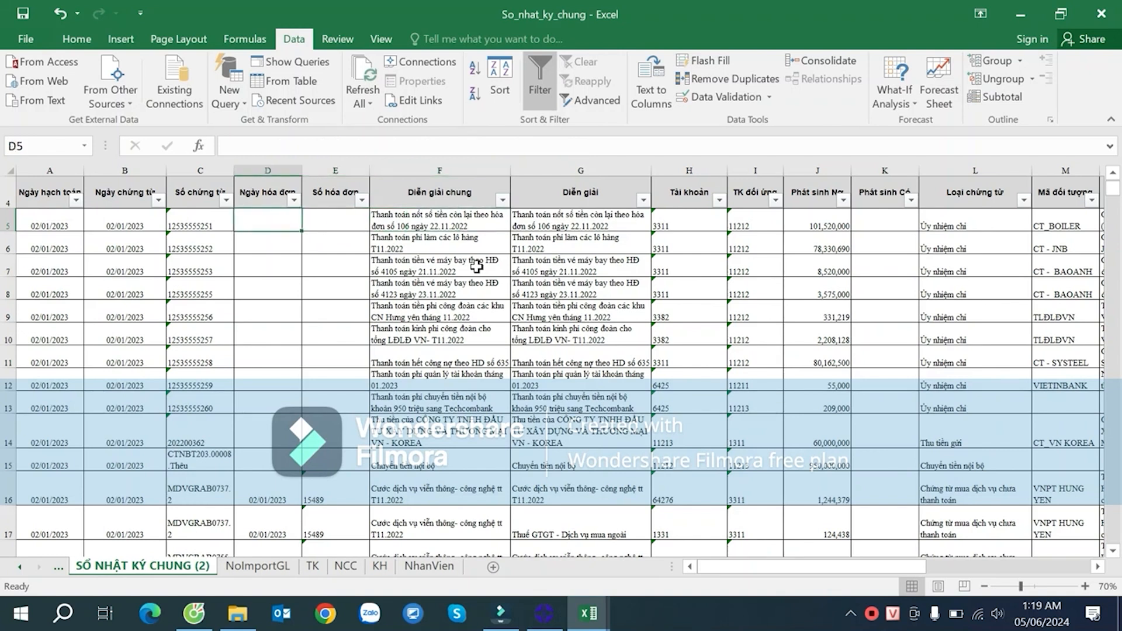
# - Filter the Số hóa đơn column to exclude blanks, keeping only journal lines with an invoice number
pyautogui.click(355, 246)
pyautogui.click(362, 199)
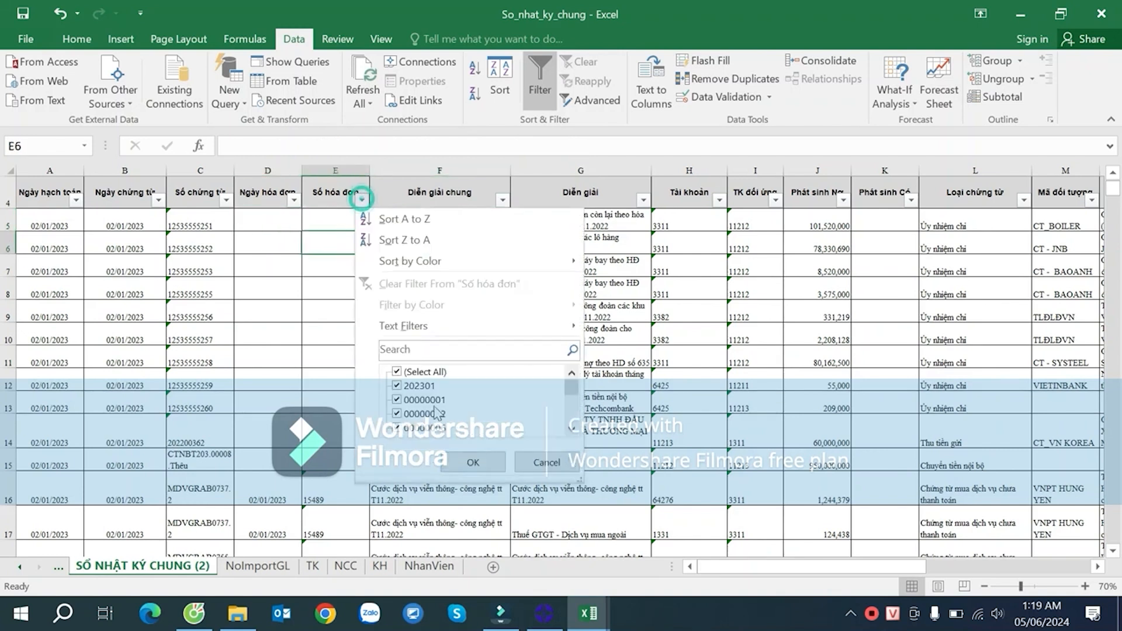
pyautogui.moveTo(573, 387); pyautogui.dragTo(572, 429)
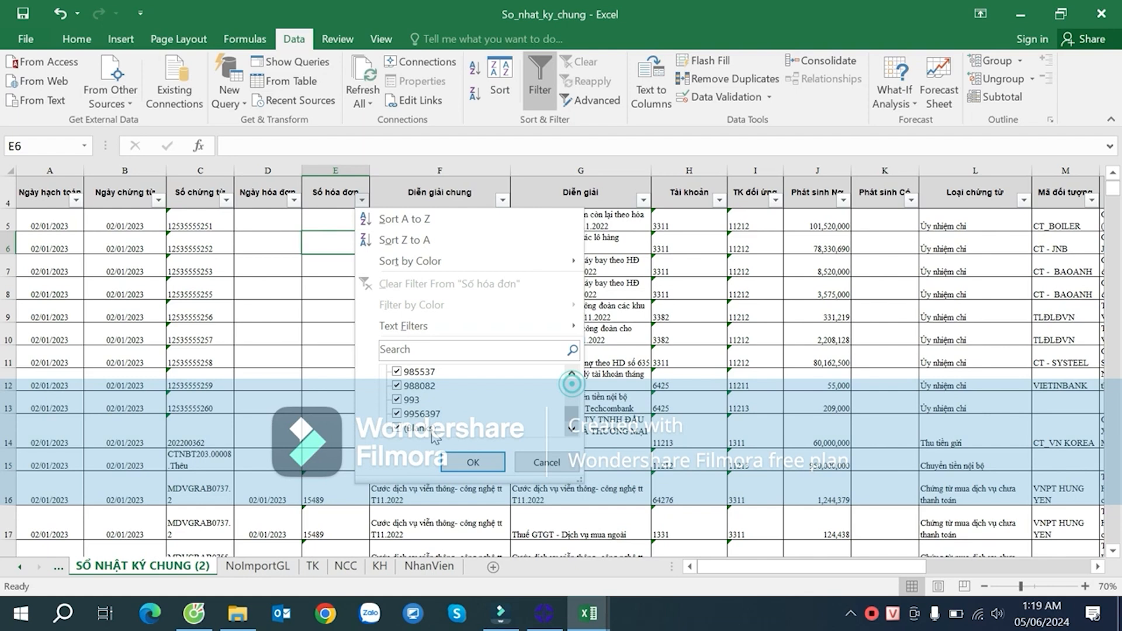
pyautogui.click(458, 457)
pyautogui.click(551, 262)
pyautogui.click(349, 296)
pyautogui.scroll(-5, 380, 298)
pyautogui.scroll(-3, 406, 297)
pyautogui.scroll(8, 406, 297)
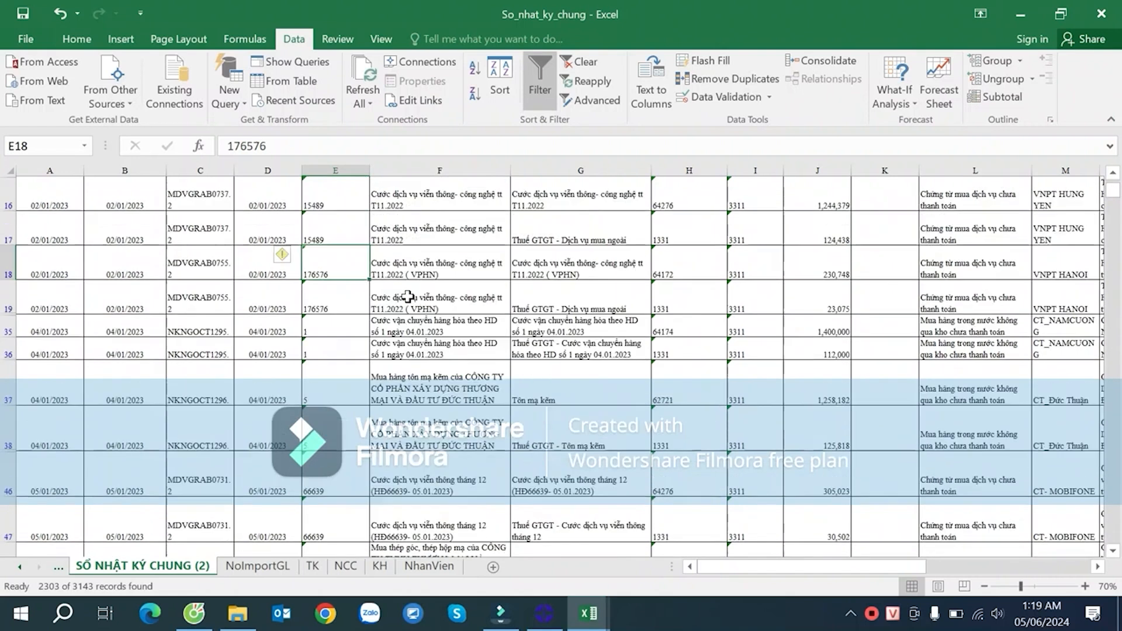
pyautogui.scroll(1, 407, 297)
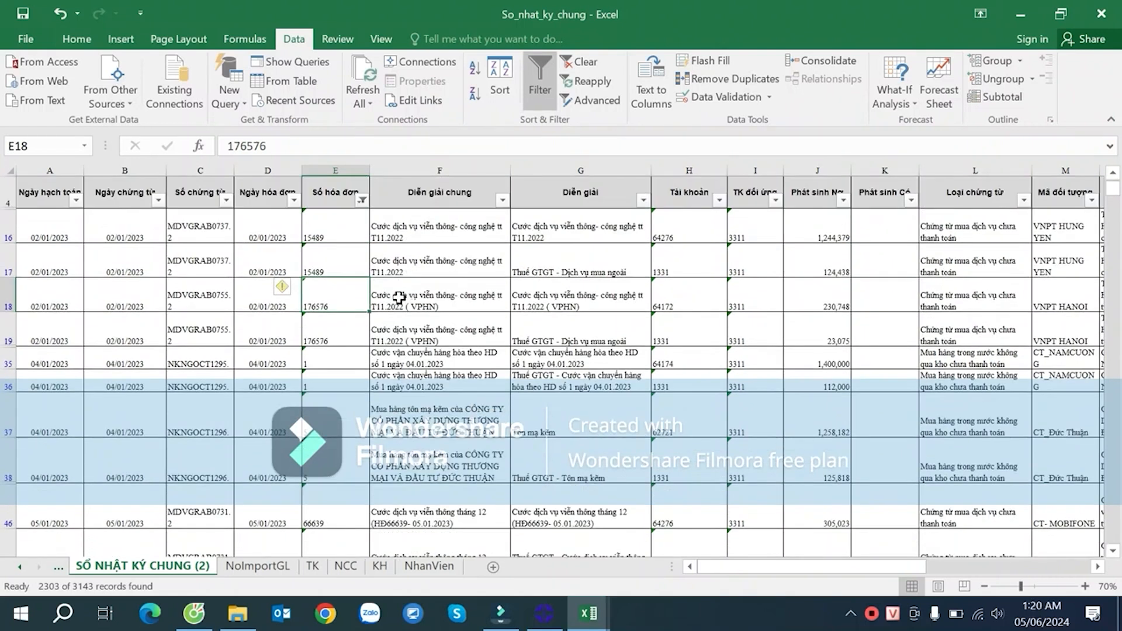
# - Widen the Số chứng từ column so its document numbers fit on one line
pyautogui.click(684, 259)
pyautogui.moveTo(238, 172); pyautogui.dragTo(253, 170)
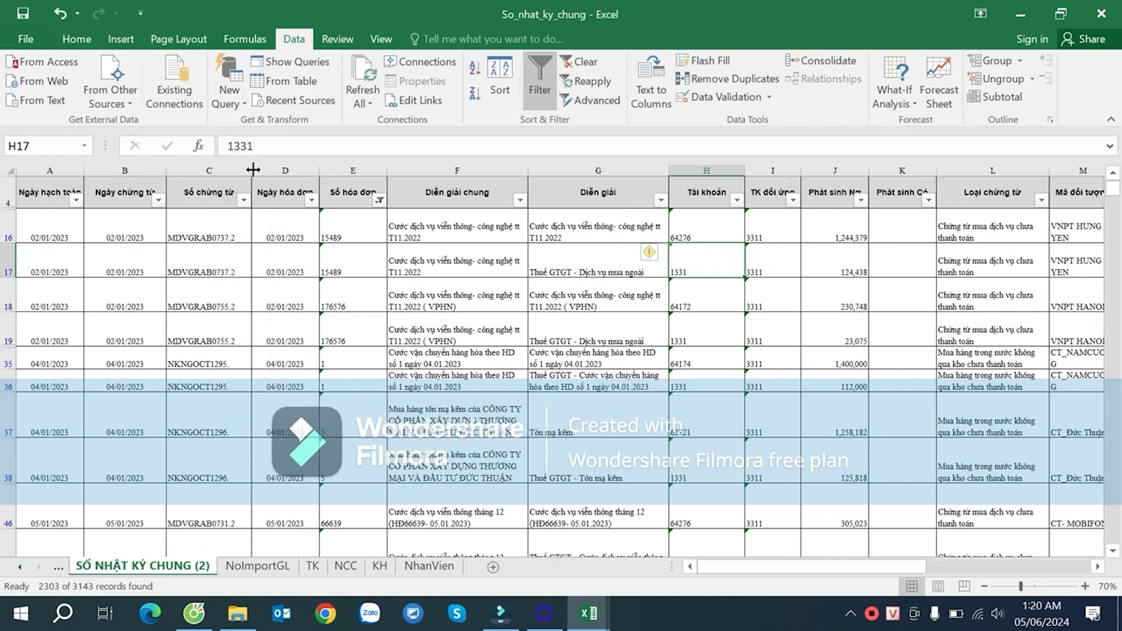
pyautogui.click(756, 279)
pyautogui.scroll(-10, 760, 304)
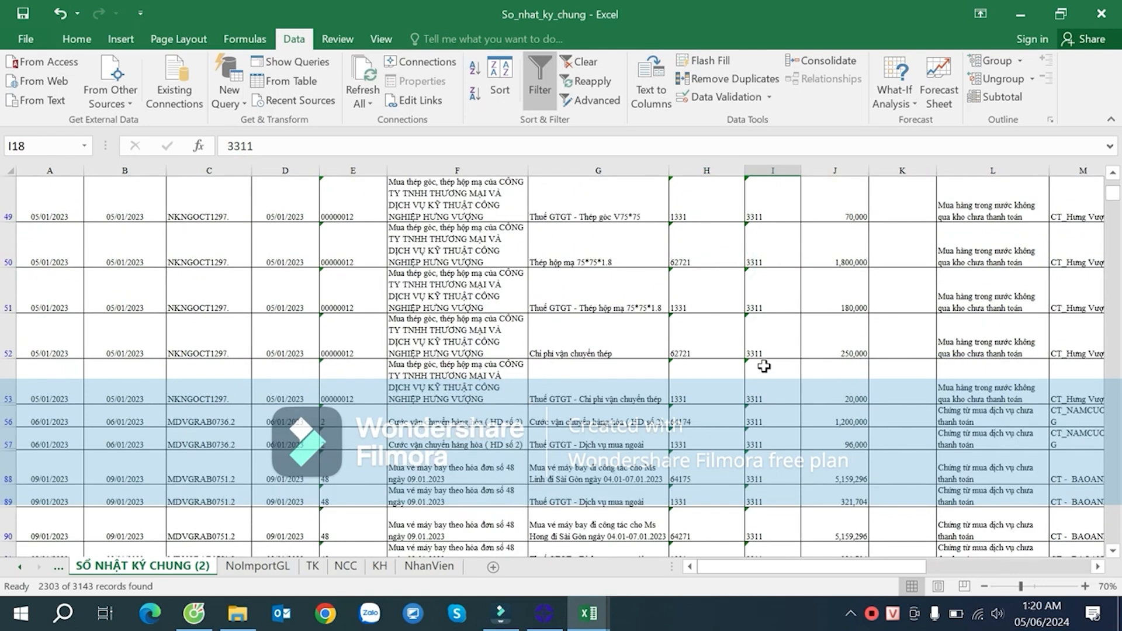
pyautogui.scroll(10, 826, 320)
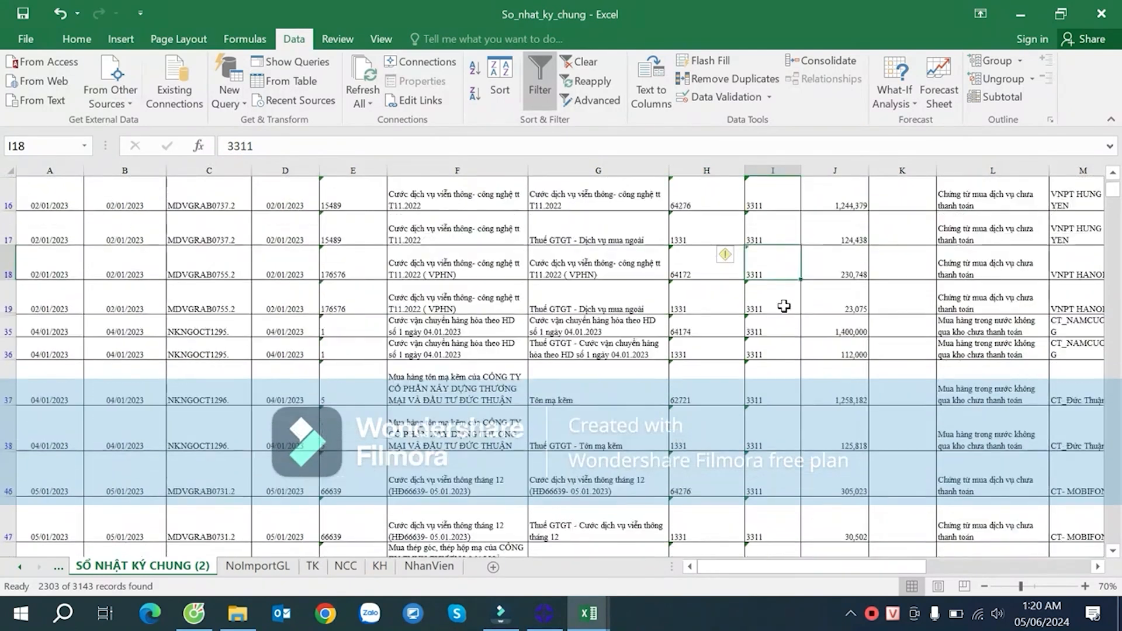
pyautogui.moveTo(1115, 195)
pyautogui.mouseDown()
pyautogui.moveTo(1116, 339)
pyautogui.moveTo(1115, 186)
pyautogui.mouseUp()
pyautogui.click(634, 322)
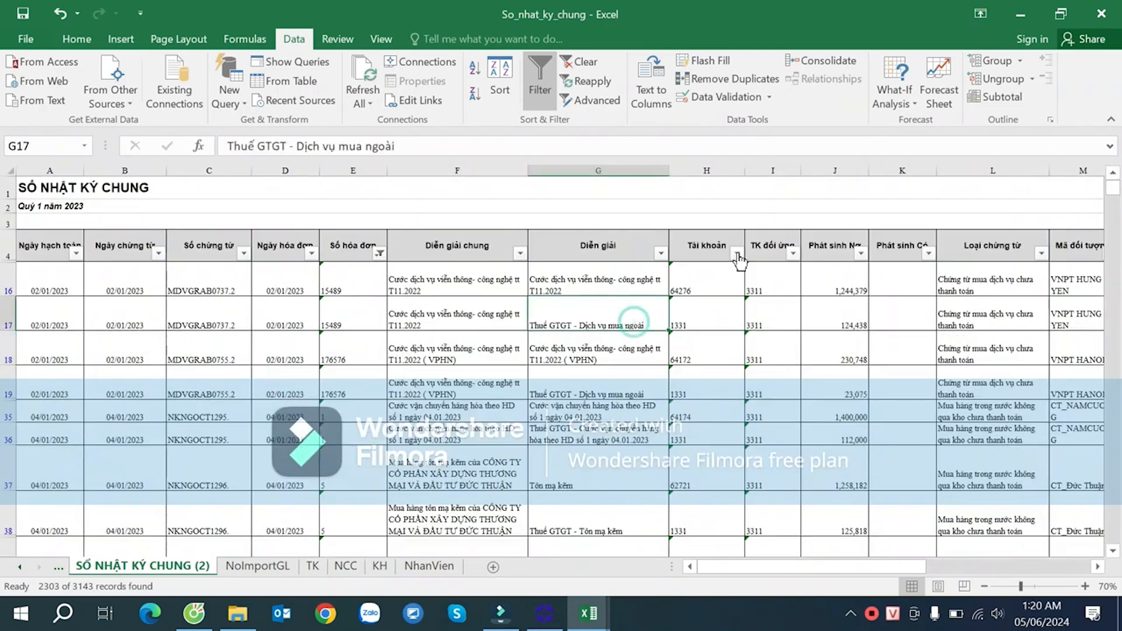
pyautogui.click(769, 256)
pyautogui.click(793, 253)
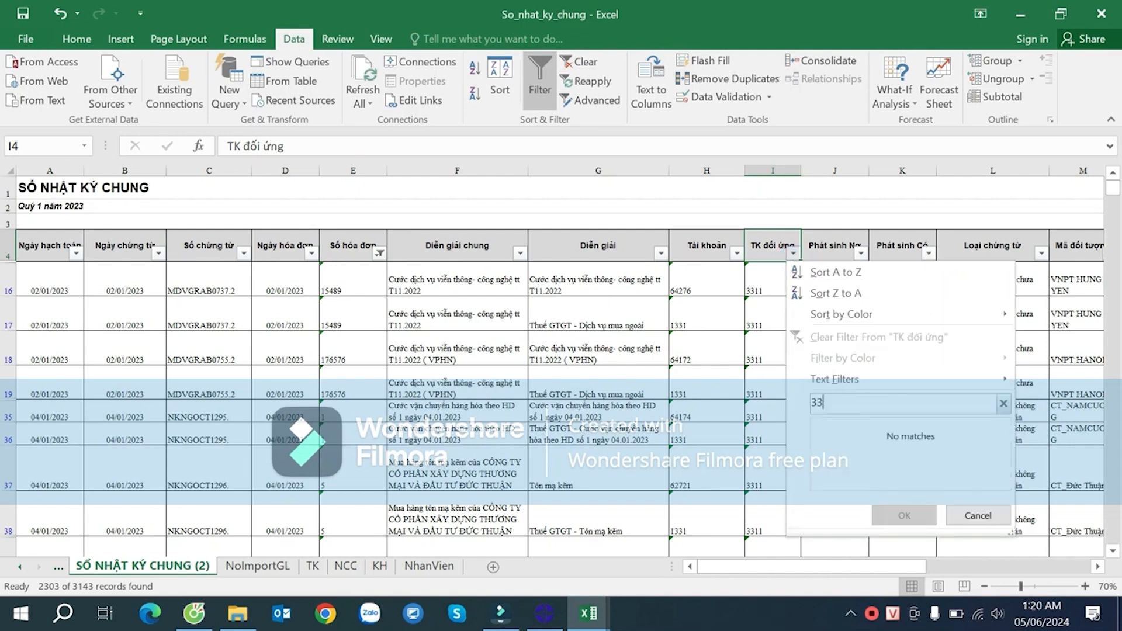
pyautogui.click(978, 515)
pyautogui.click(749, 276)
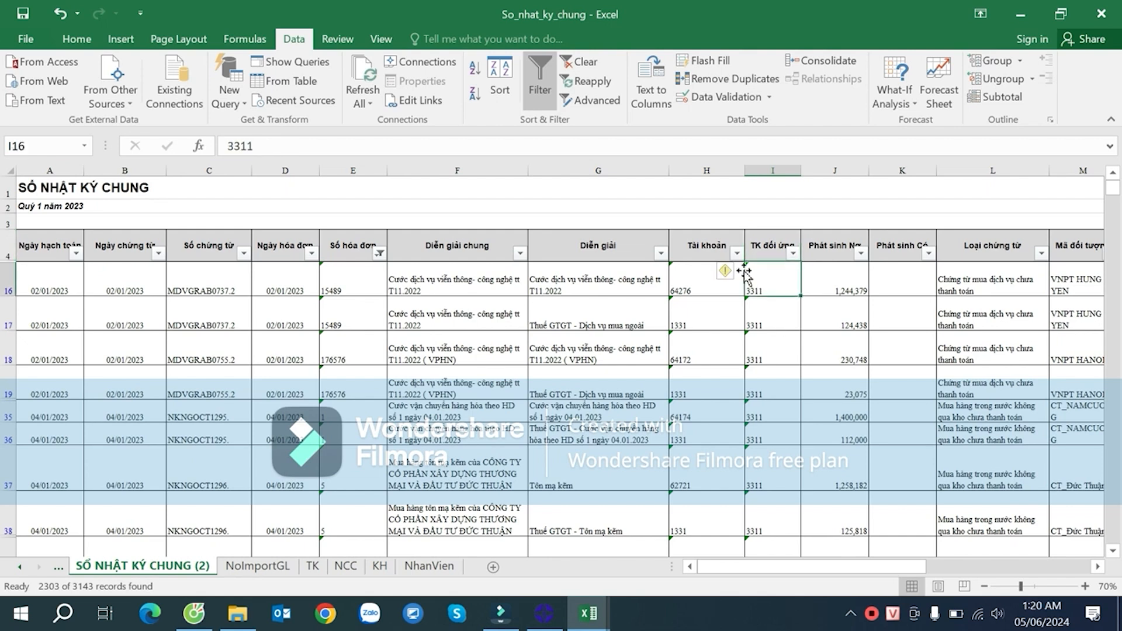
# - Filter the Tài khoản column to exclude account 1331 from the journal lines with an invoice number
pyautogui.click(737, 254)
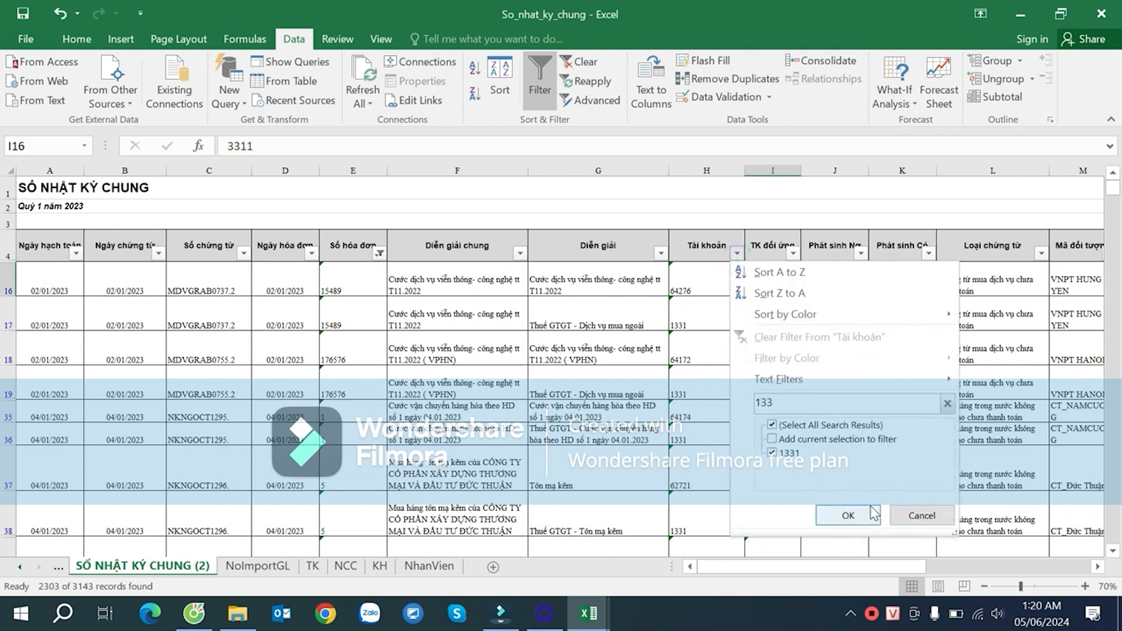
pyautogui.click(918, 517)
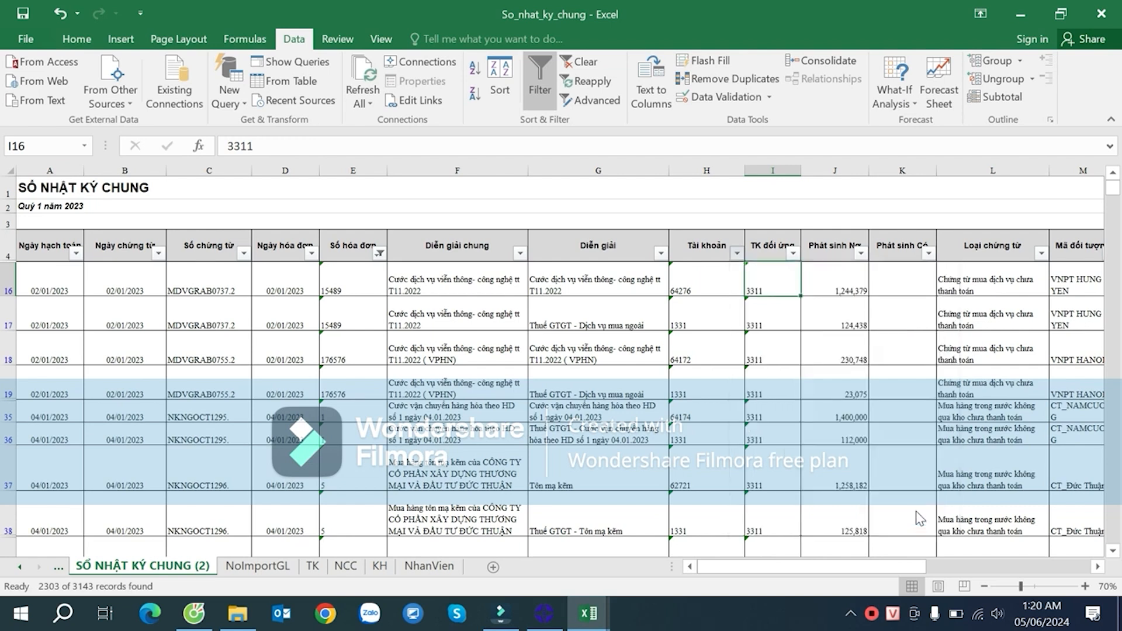
pyautogui.click(739, 350)
pyautogui.scroll(-1, 740, 351)
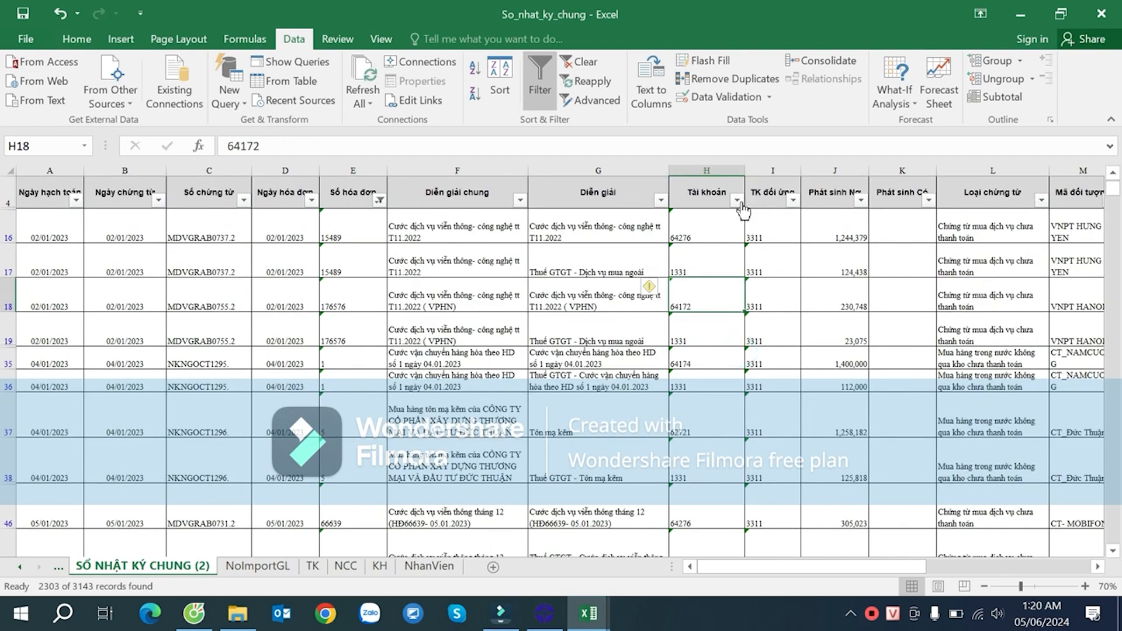
pyautogui.click(738, 201)
pyautogui.click(792, 387)
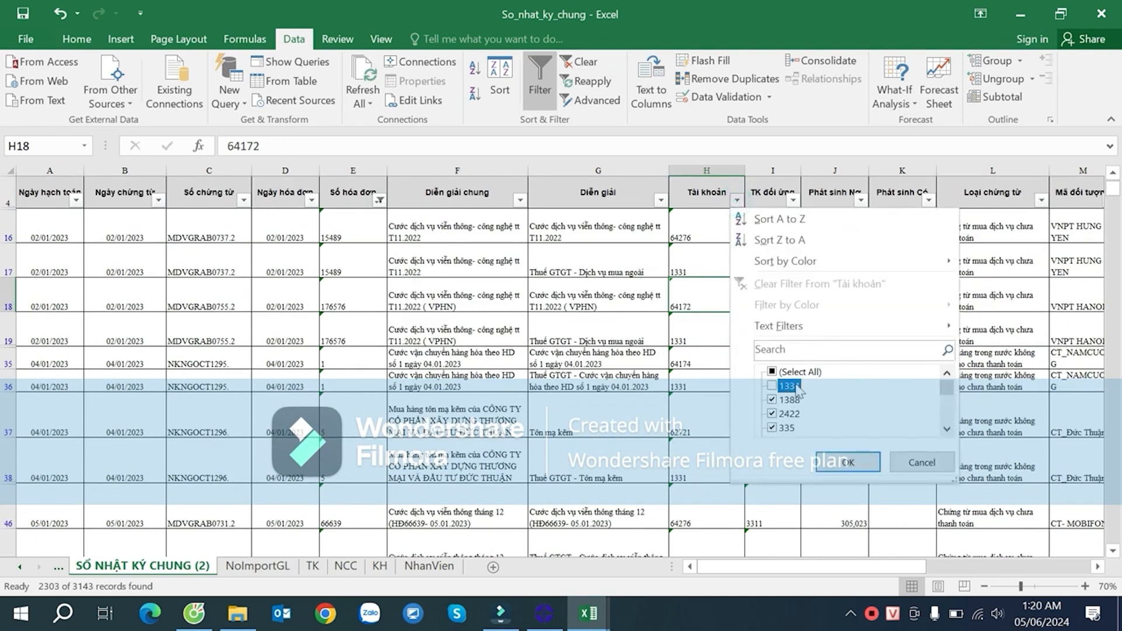
pyautogui.click(848, 462)
pyautogui.click(699, 283)
pyautogui.scroll(-1, 709, 317)
pyautogui.scroll(2, 711, 321)
# - Examine the document number, invoice number and debit amount of the journal entry in row 16
pyautogui.click(852, 281)
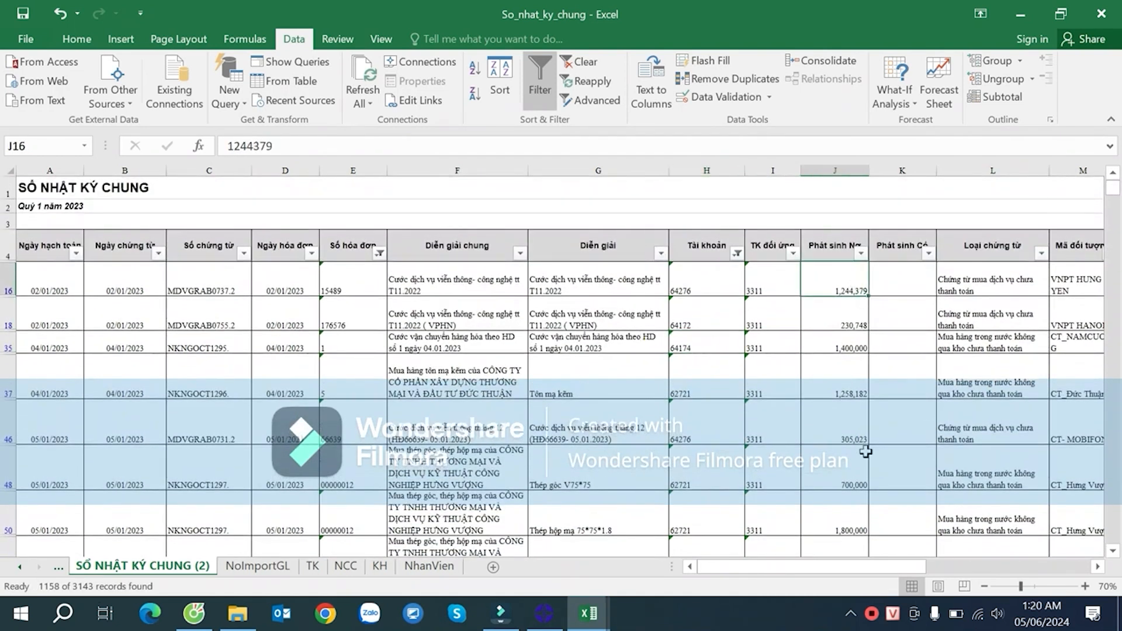
pyautogui.click(269, 280)
pyautogui.click(209, 285)
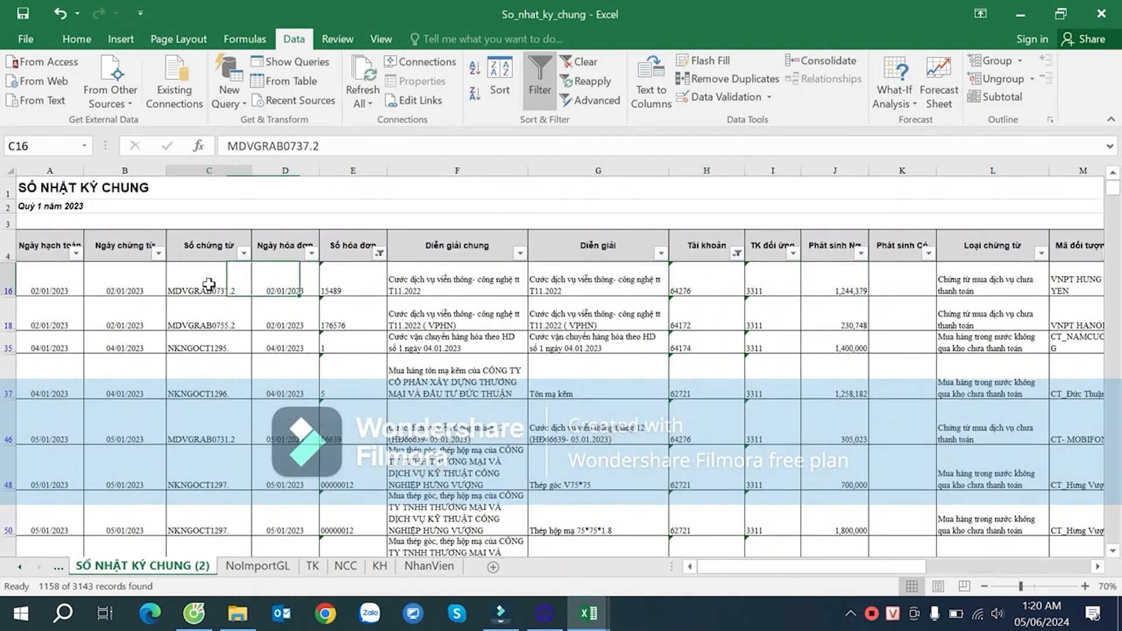
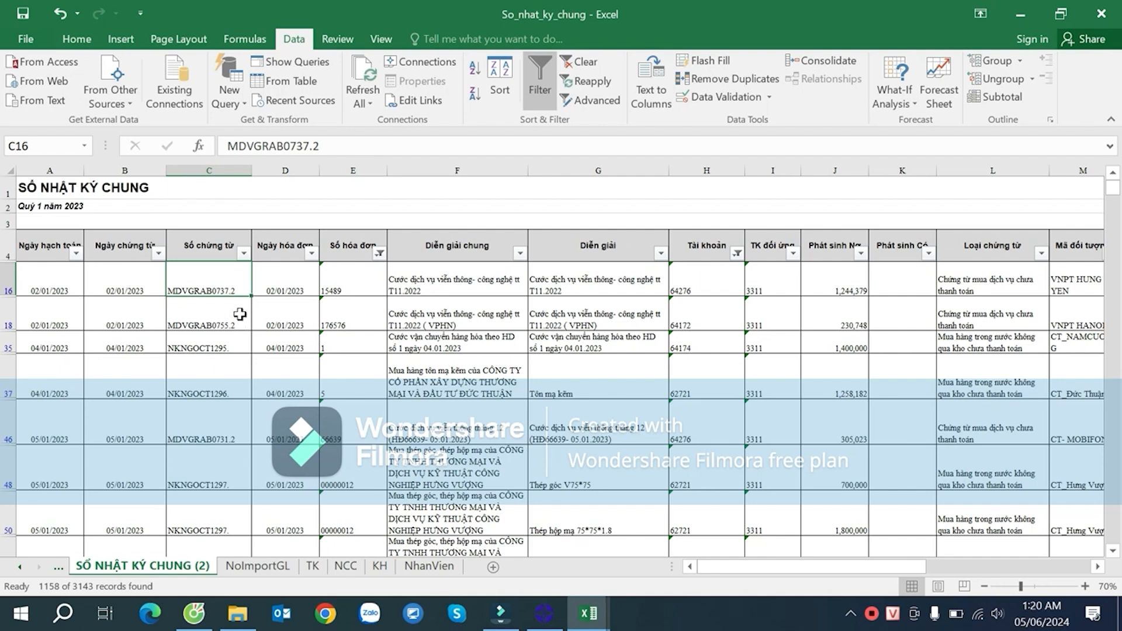
pyautogui.keyDown('ctrl'); pyautogui.click(341, 282); pyautogui.keyUp('ctrl')
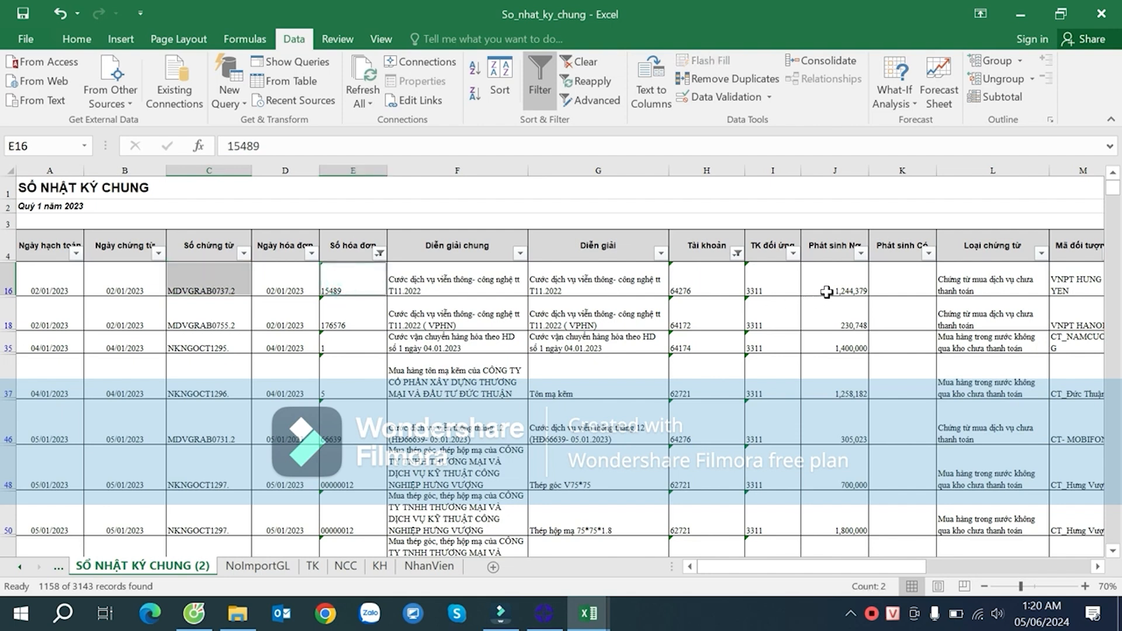
pyautogui.keyDown('ctrl'); pyautogui.click(852, 287); pyautogui.keyUp('ctrl')
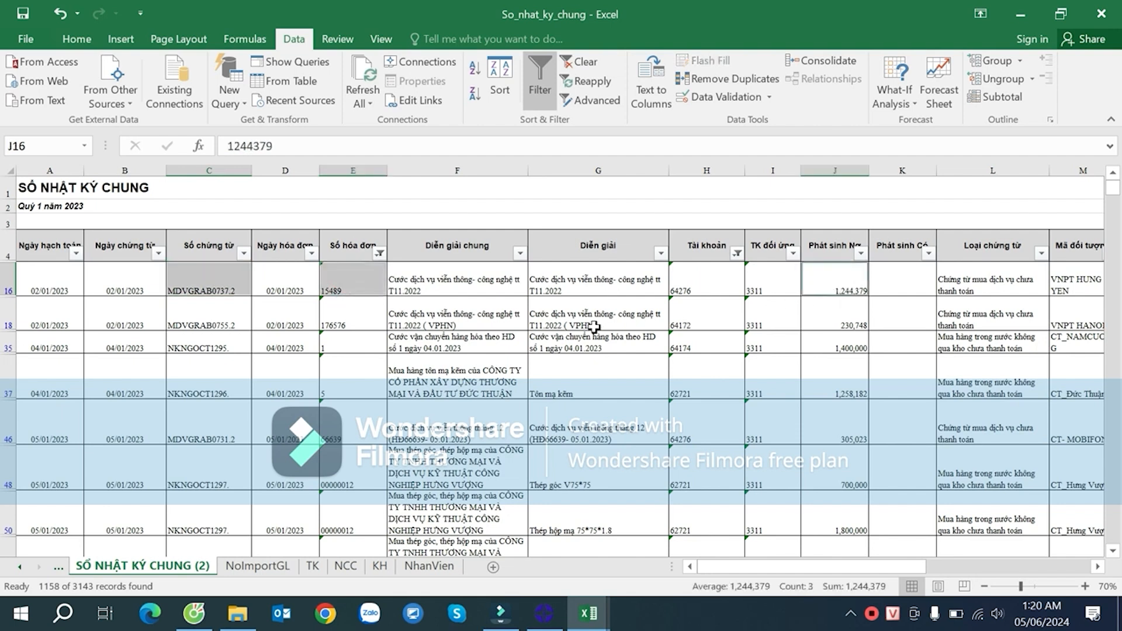
pyautogui.click(244, 360)
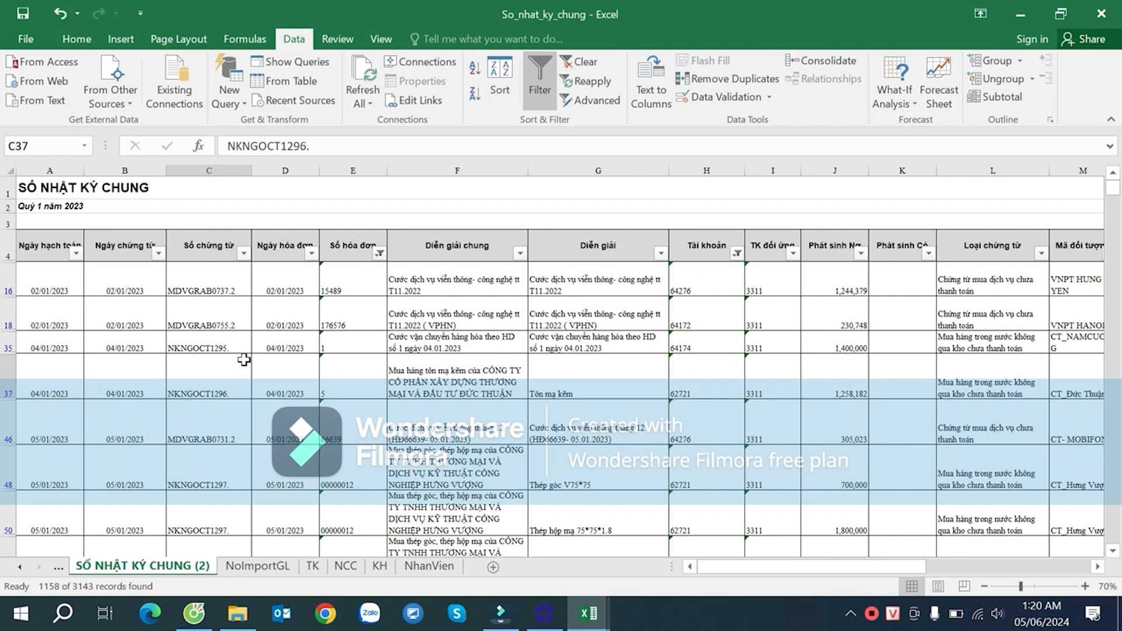
# - Copy the filtered journal data with its headers, from Ngày hạch toán through Phát sinh Nợ, down to the last row
pyautogui.click(205, 250)
pyautogui.moveTo(51, 253); pyautogui.dragTo(847, 391)
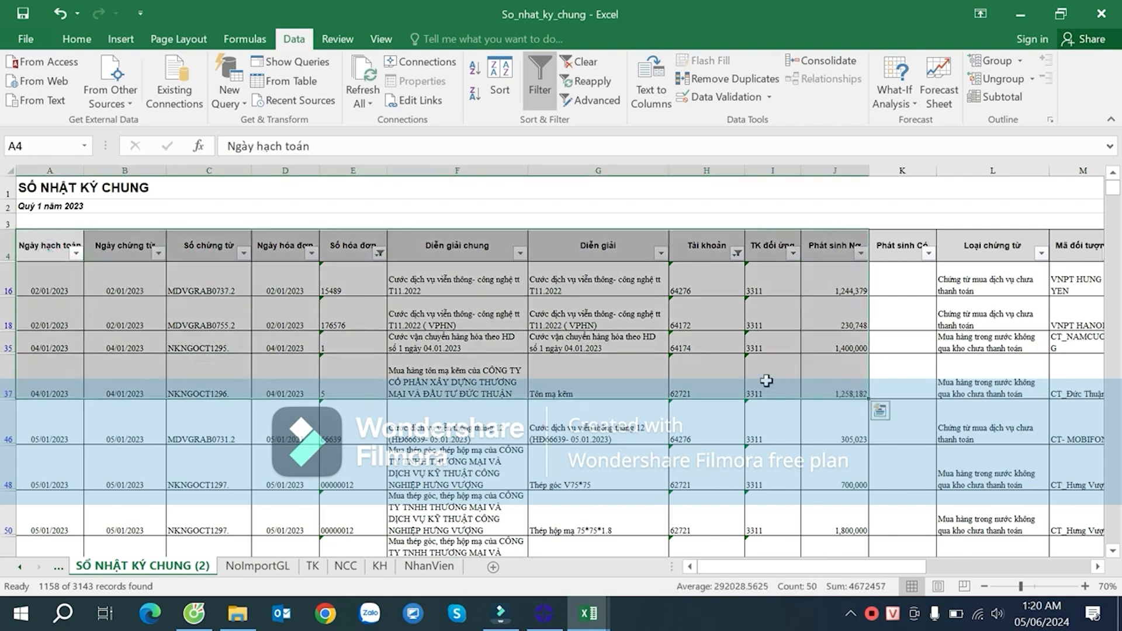
pyautogui.hotkey('ctrl', 'shift', 'Down')
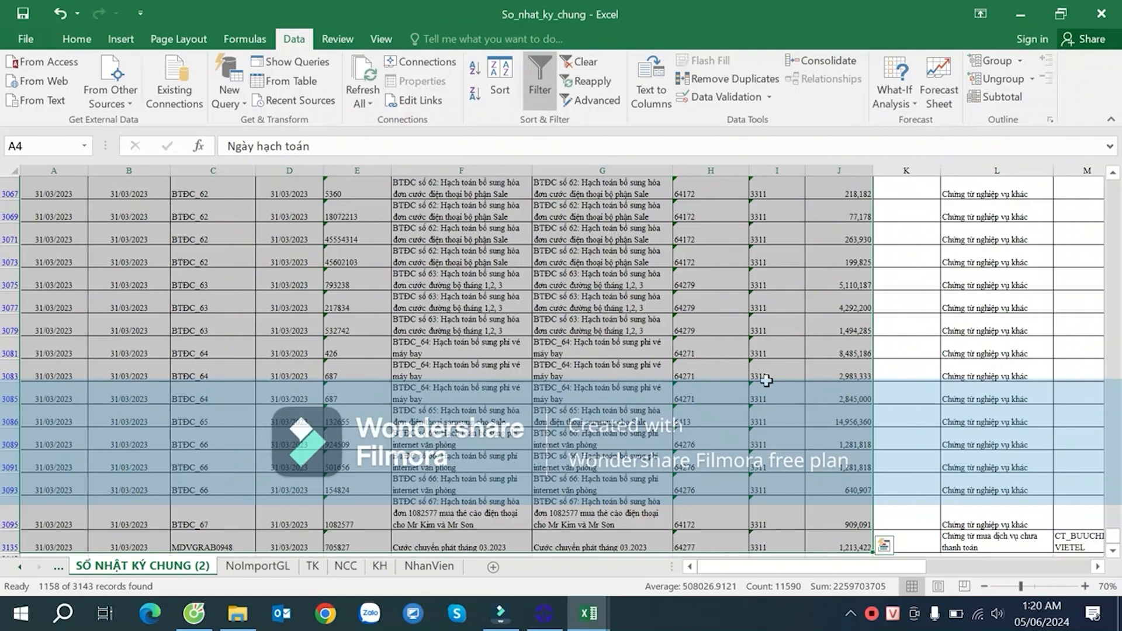
pyautogui.hotkey('ctrl', 'c')
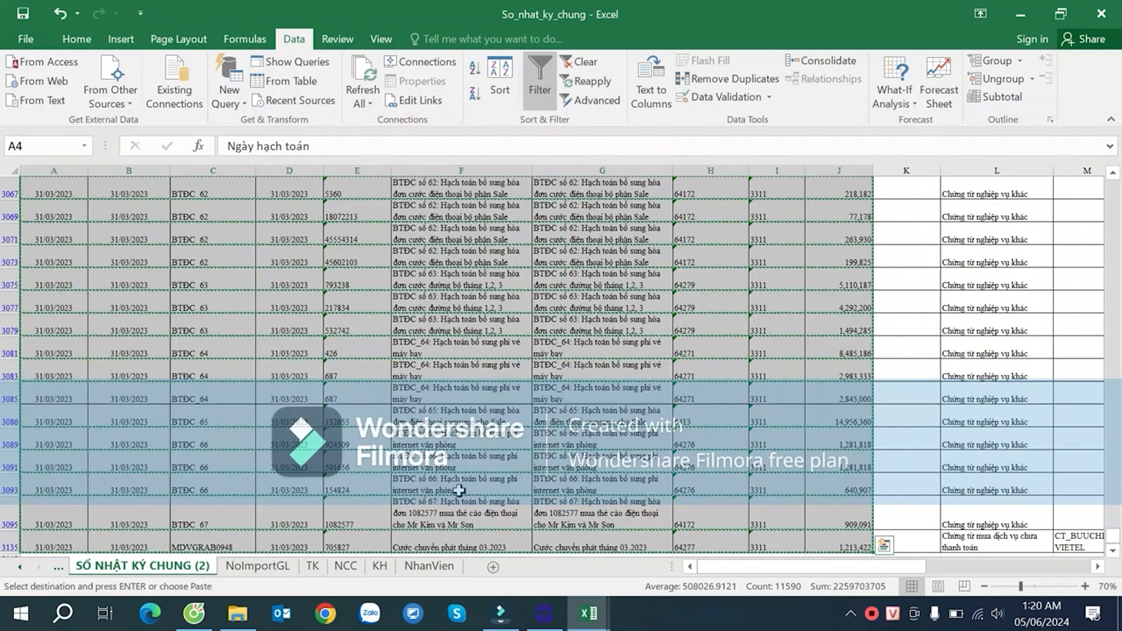
# - Add a worksheet named HoaDonKYCHung and paste the copied journal data into it starting at cell A2
pyautogui.click(433, 567)
pyautogui.click(504, 567)
pyautogui.rightClick(489, 567)
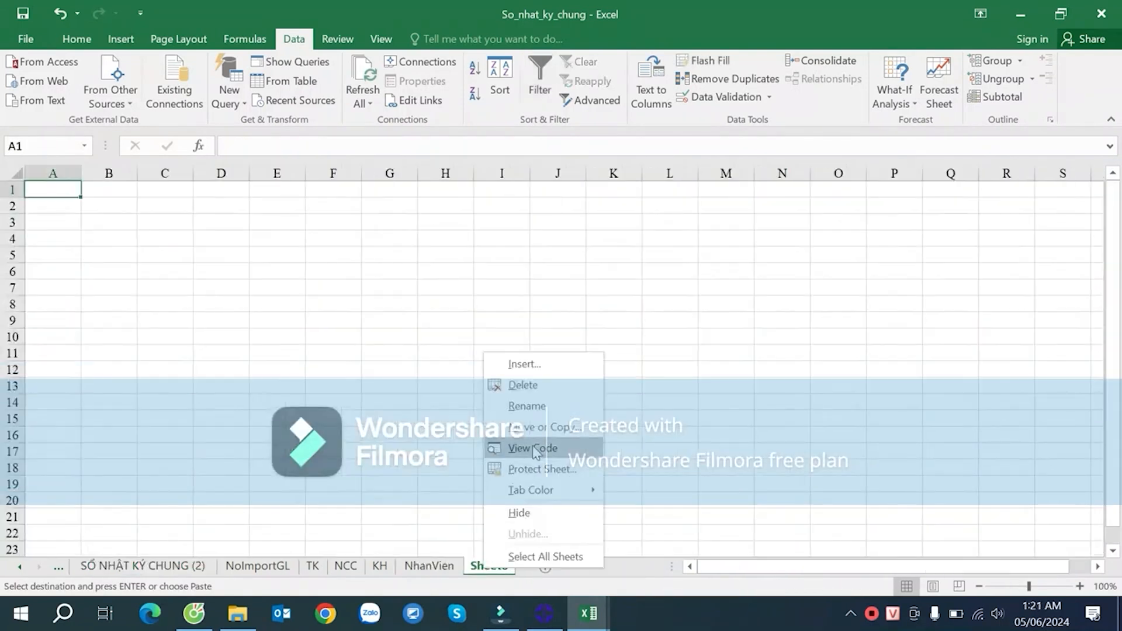
pyautogui.click(544, 408)
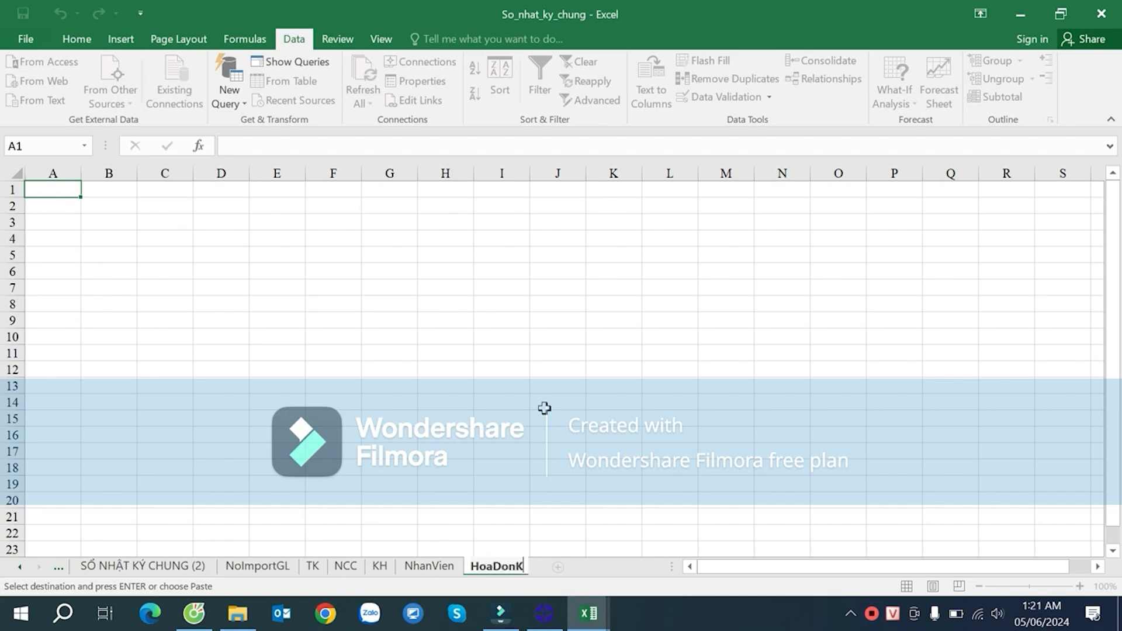
pyautogui.press('Return')
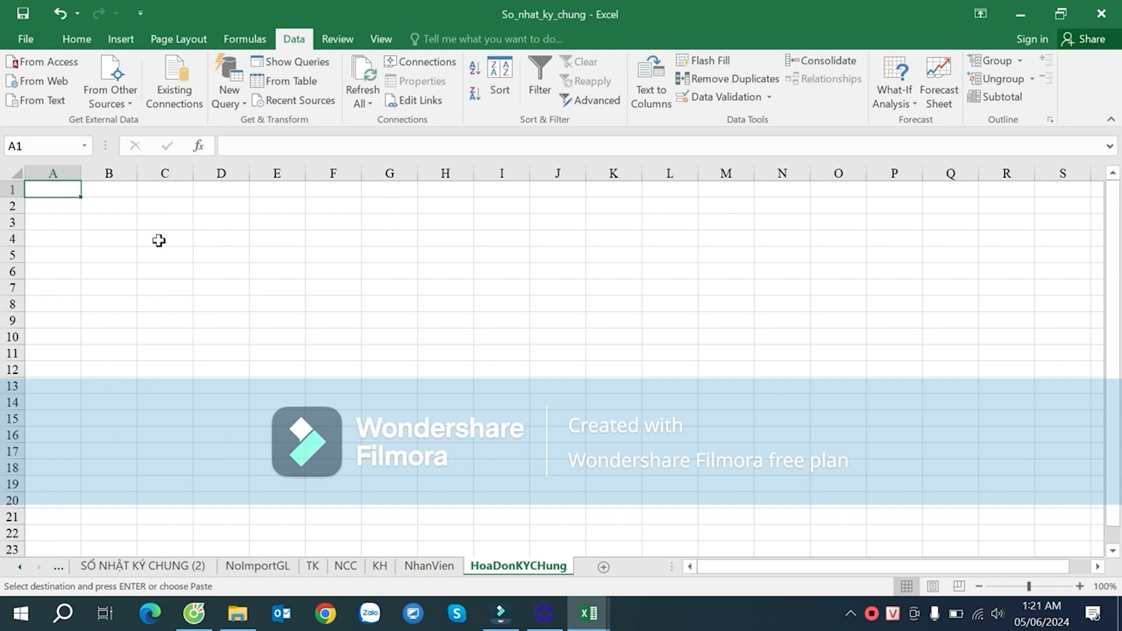
pyautogui.click(69, 203)
pyautogui.hotkey('ctrl', 'v')
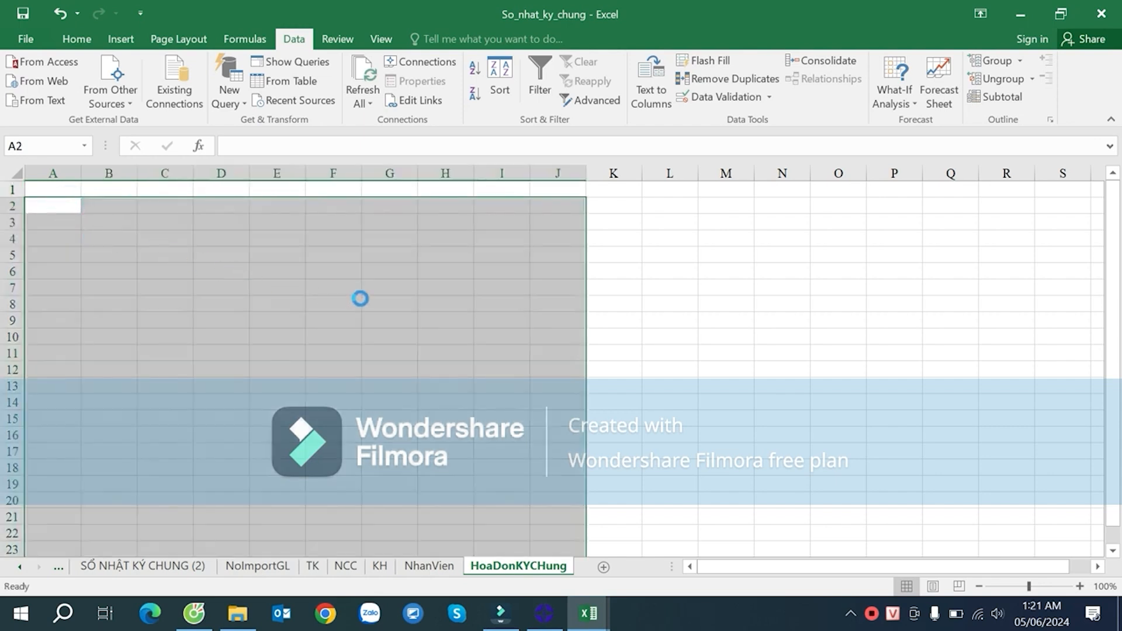
# - Set the height of all pasted data rows from row 3 down to 15
pyautogui.click(12, 264)
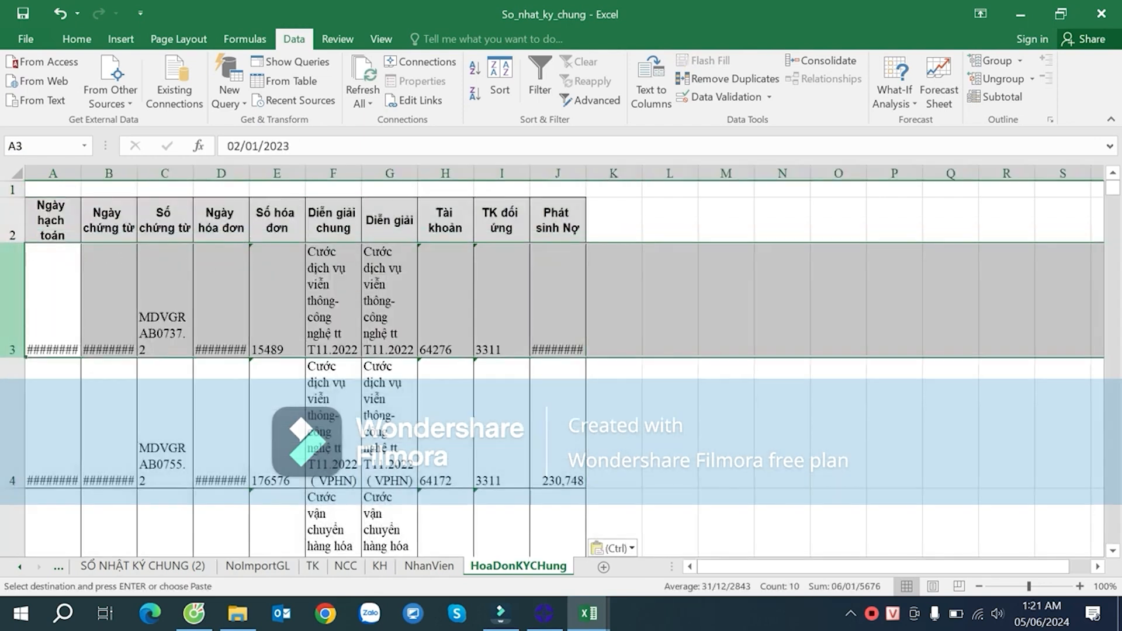
pyautogui.hotkey('ctrl', 'shift', 'Down')
pyautogui.rightClick(12, 258)
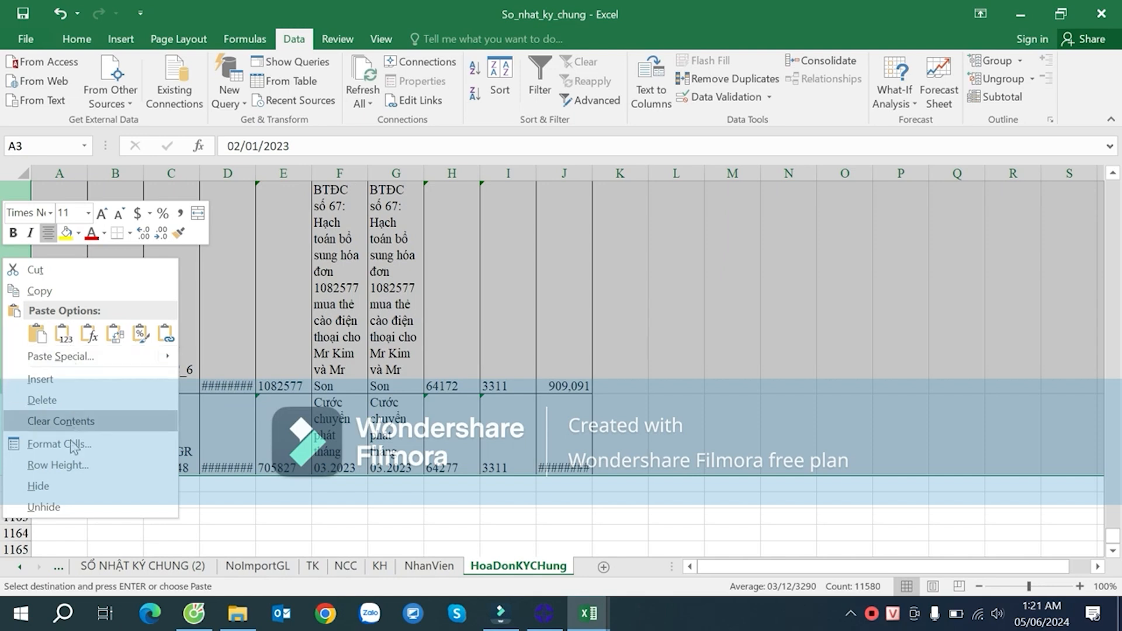
pyautogui.click(65, 465)
pyautogui.write('15')
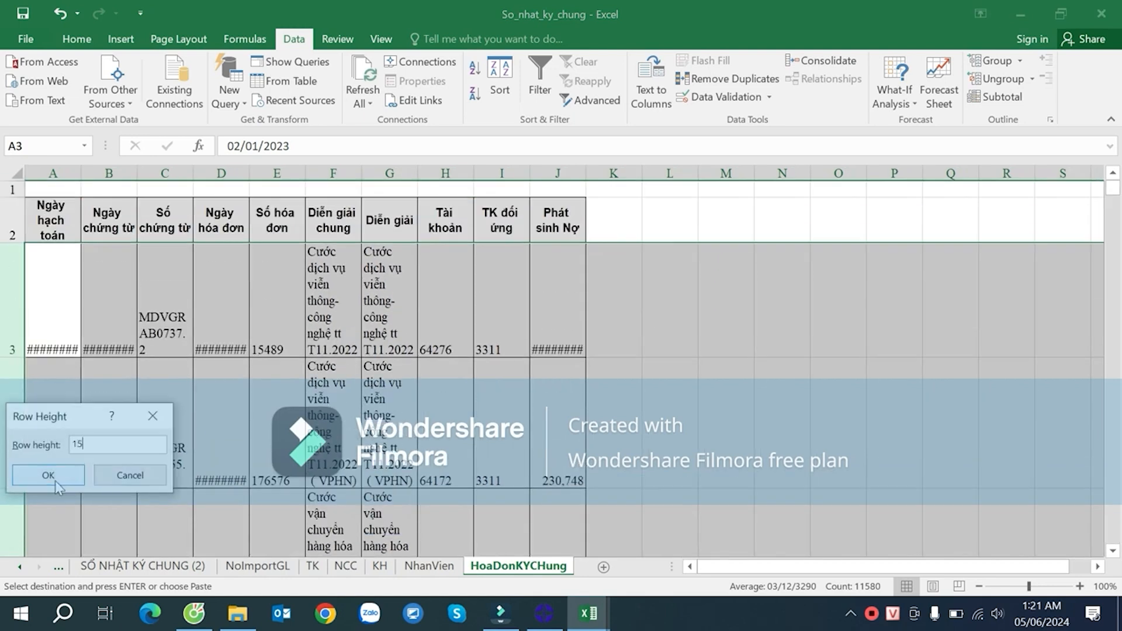
pyautogui.click(55, 477)
pyautogui.click(286, 302)
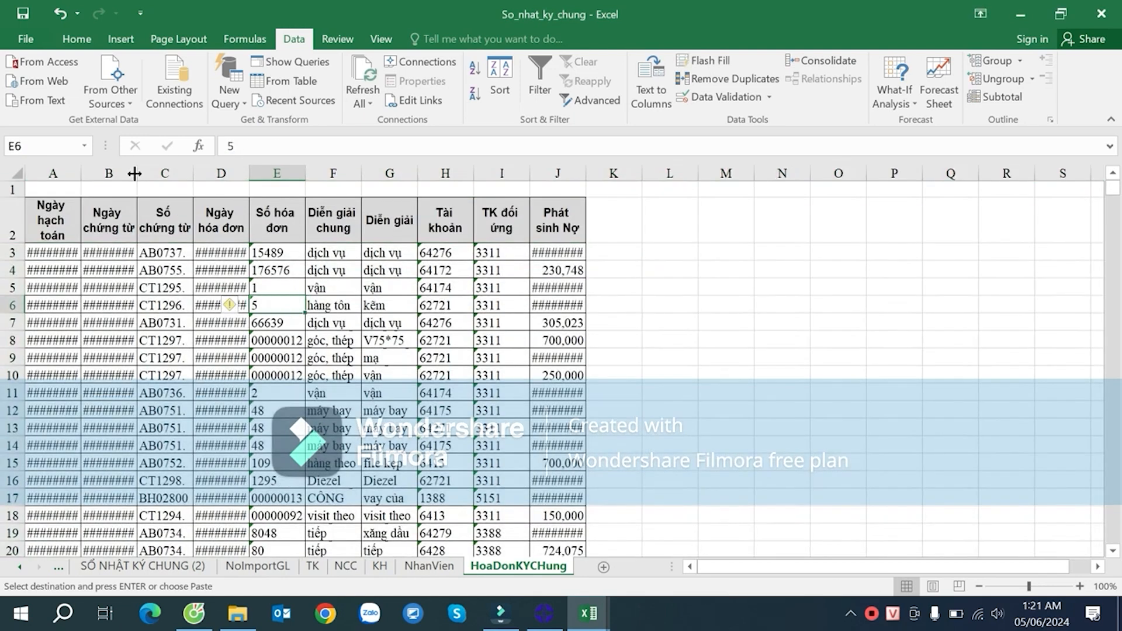
# - Widen the Ngày hạch toán, Ngày chứng từ, Số chứng từ, Số hóa đơn and Phát sinh Nợ columns to fit their contents
pyautogui.doubleClick(134, 173)
pyautogui.doubleClick(82, 173)
pyautogui.moveTo(209, 173); pyautogui.dragTo(301, 177)
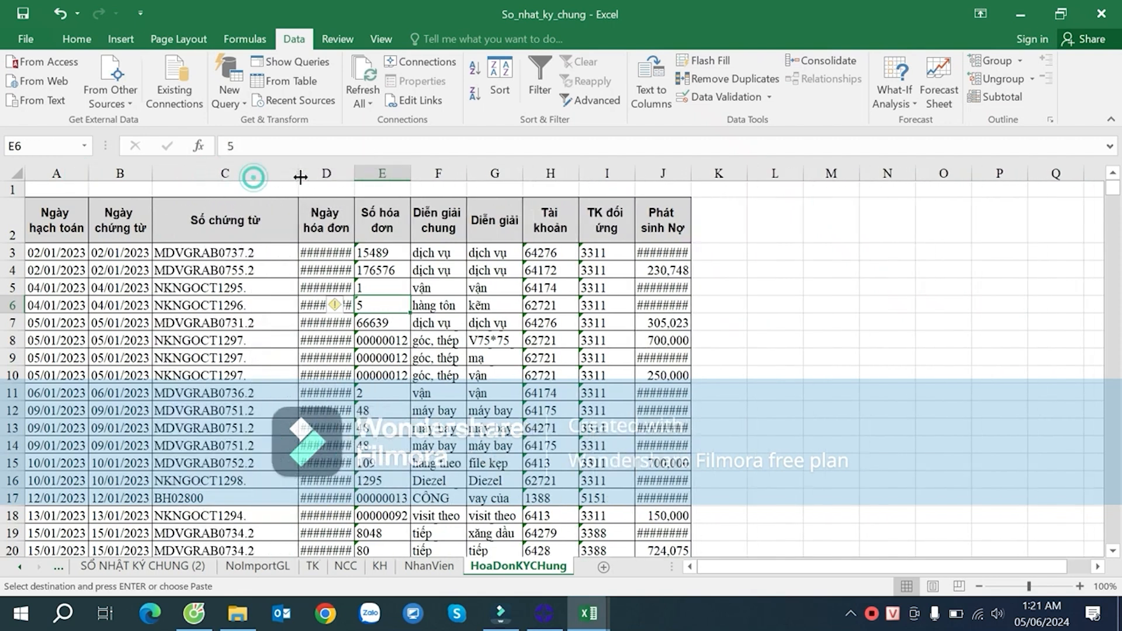
pyautogui.doubleClick(297, 173)
pyautogui.moveTo(483, 173); pyautogui.dragTo(516, 174)
pyautogui.click(543, 270)
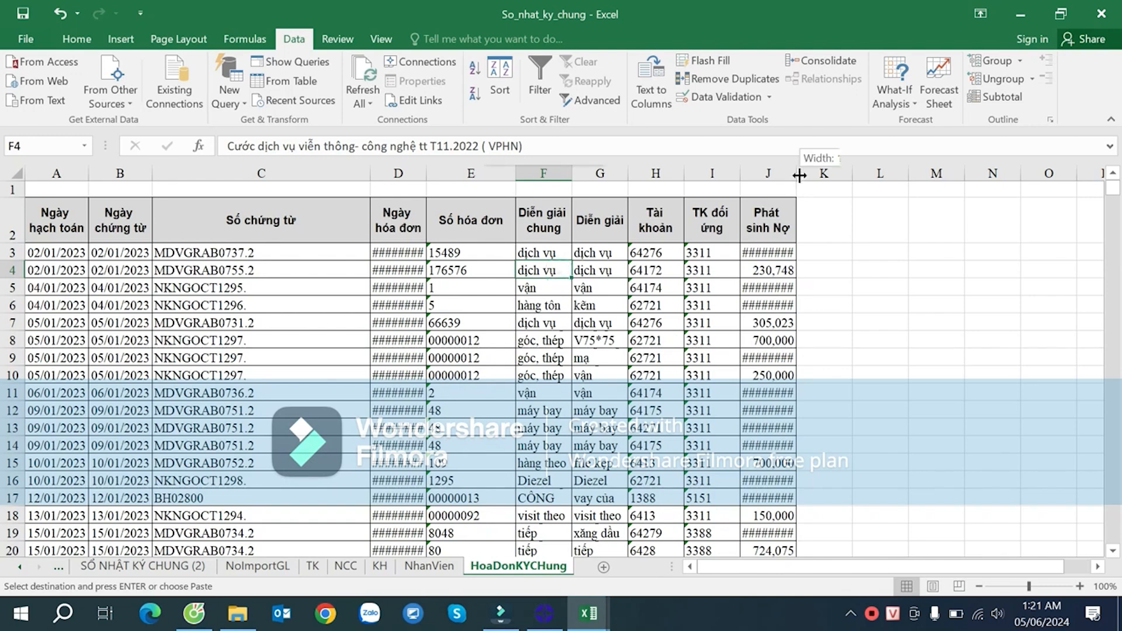
pyautogui.moveTo(796, 173); pyautogui.dragTo(836, 176)
pyautogui.click(798, 251)
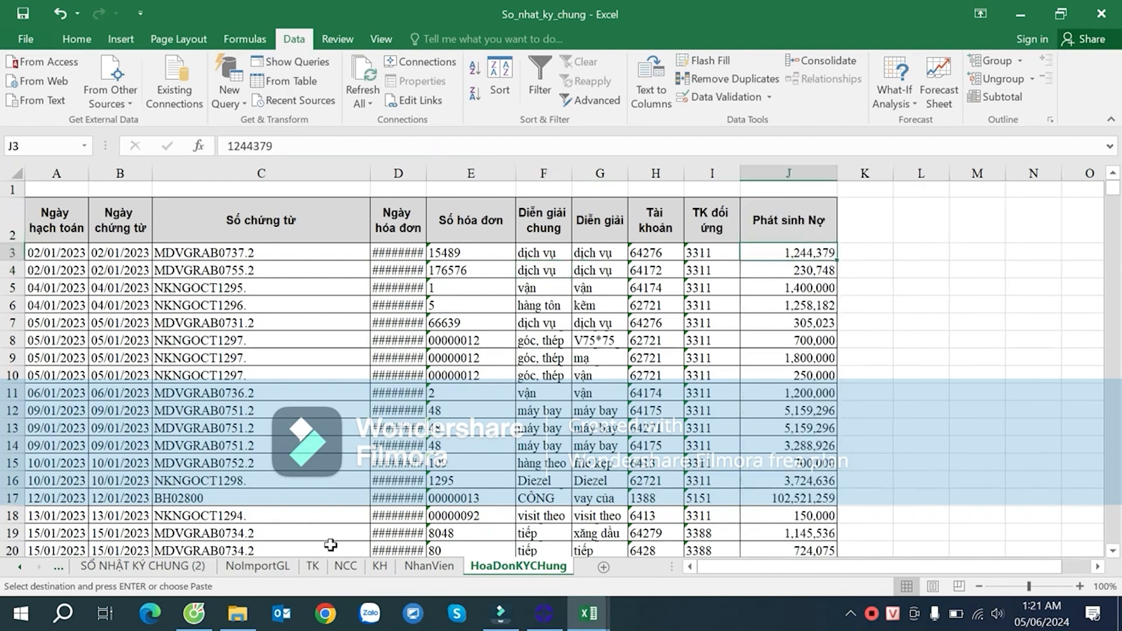
# - Return to the SỔ NHẬT KÝ CHUNG (2) sheet and go to the invoice number of the first filtered entry in row 16
pyautogui.click(143, 566)
pyautogui.scroll(10, 707, 291)
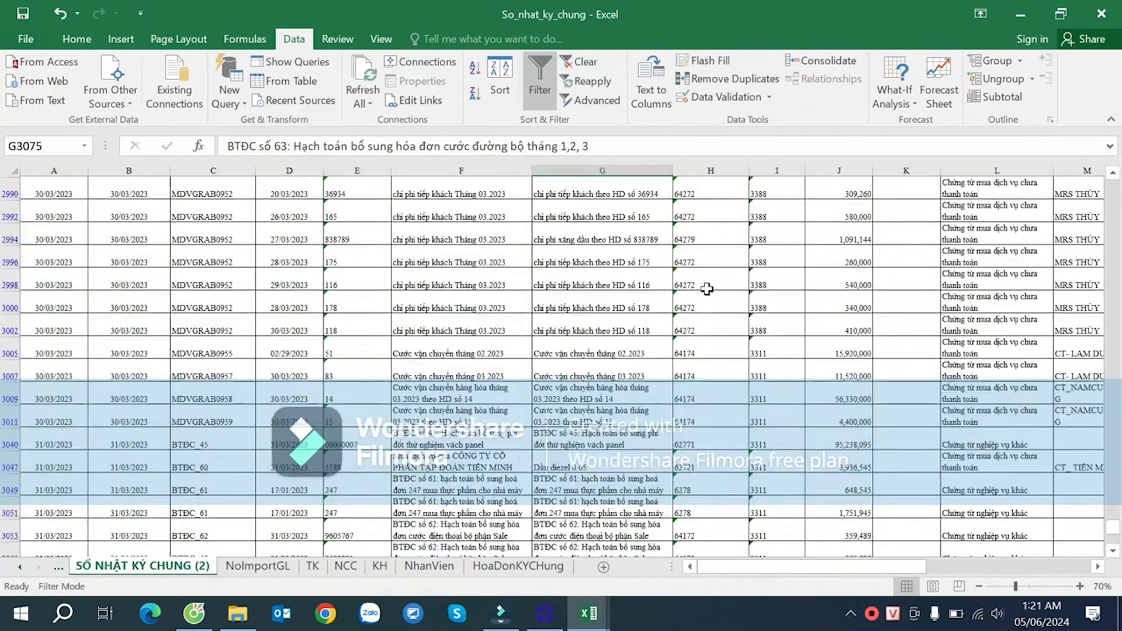
pyautogui.click(668, 279)
pyautogui.hotkey('ctrl', 'Up')
pyautogui.press('Down')
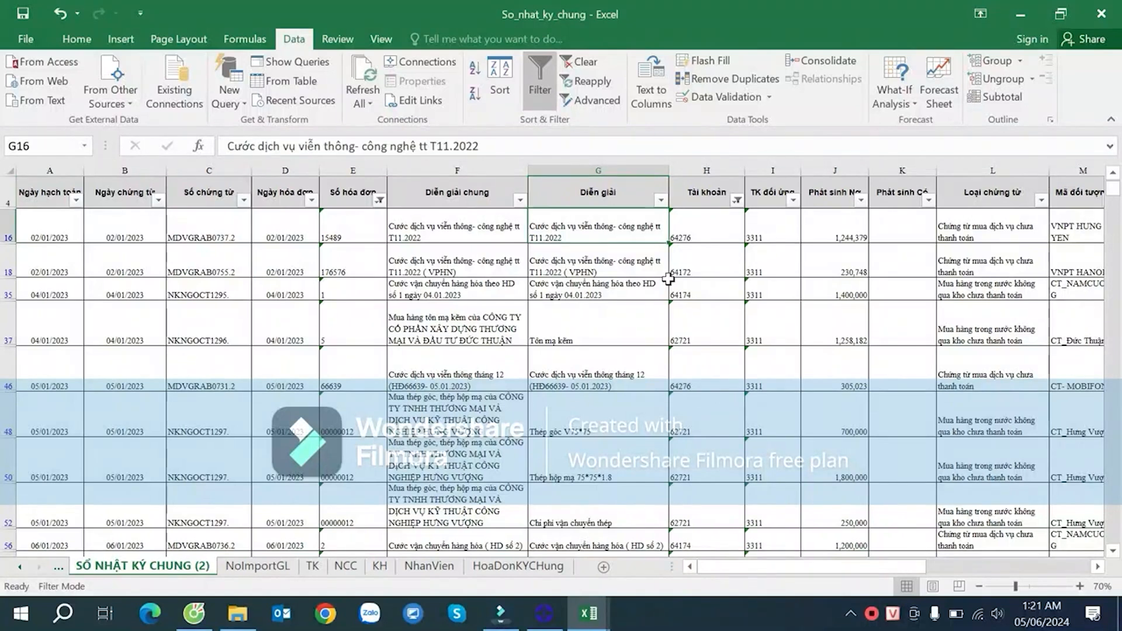
pyautogui.press('Left')
pyautogui.press('Left')
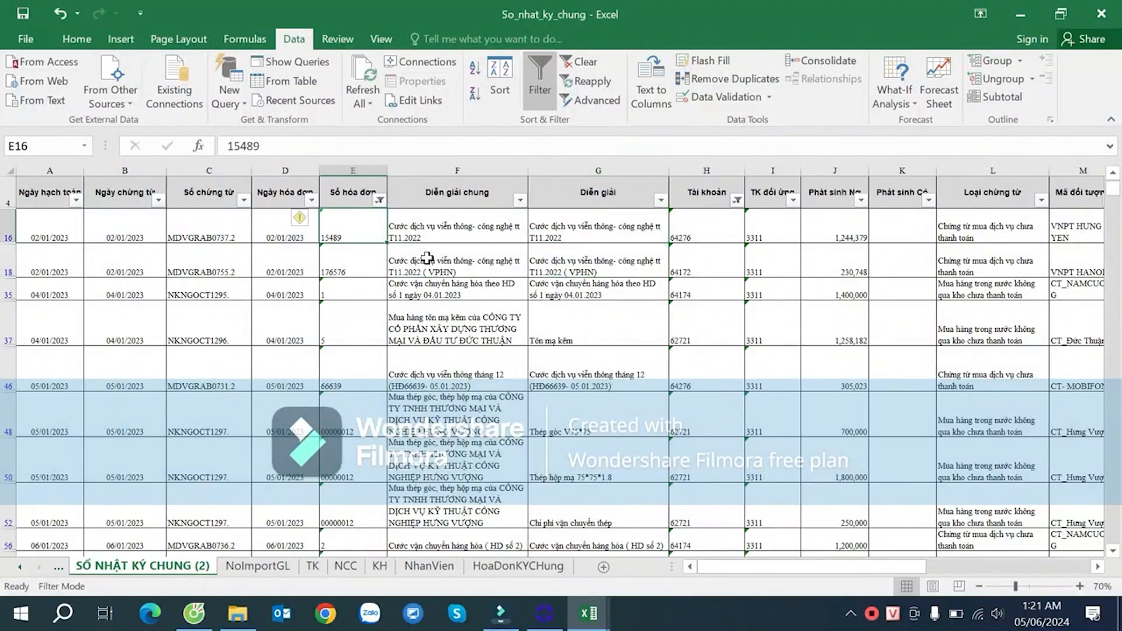
# - Remove the filters from the Số hóa đơn and Tài khoản columns by including all their values again
pyautogui.click(380, 199)
pyautogui.click(494, 460)
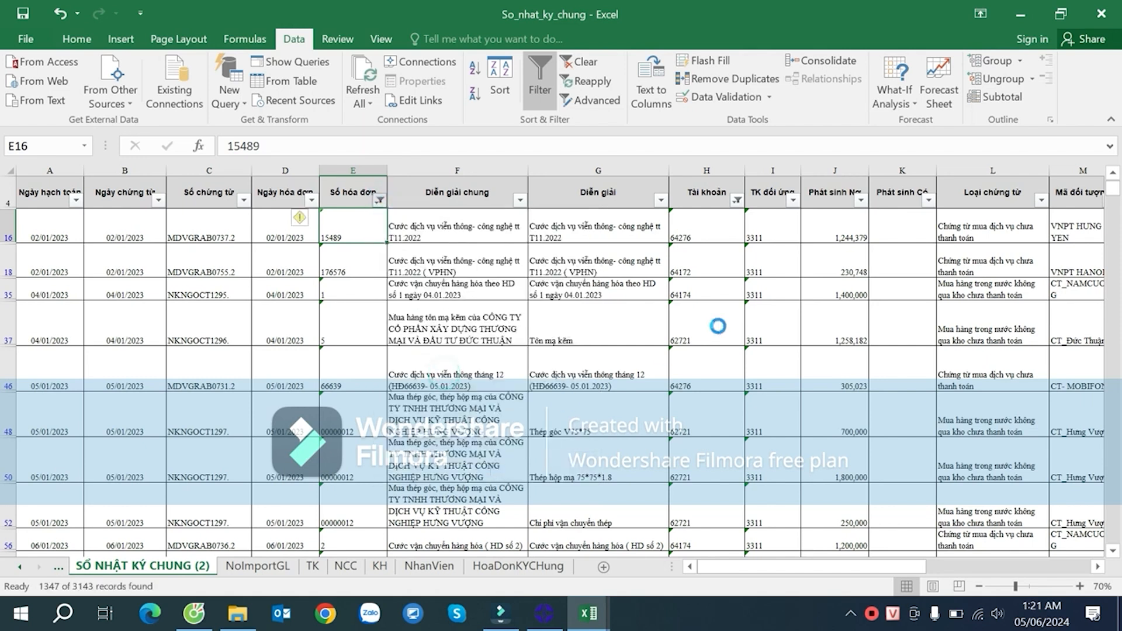
pyautogui.click(737, 201)
pyautogui.click(796, 371)
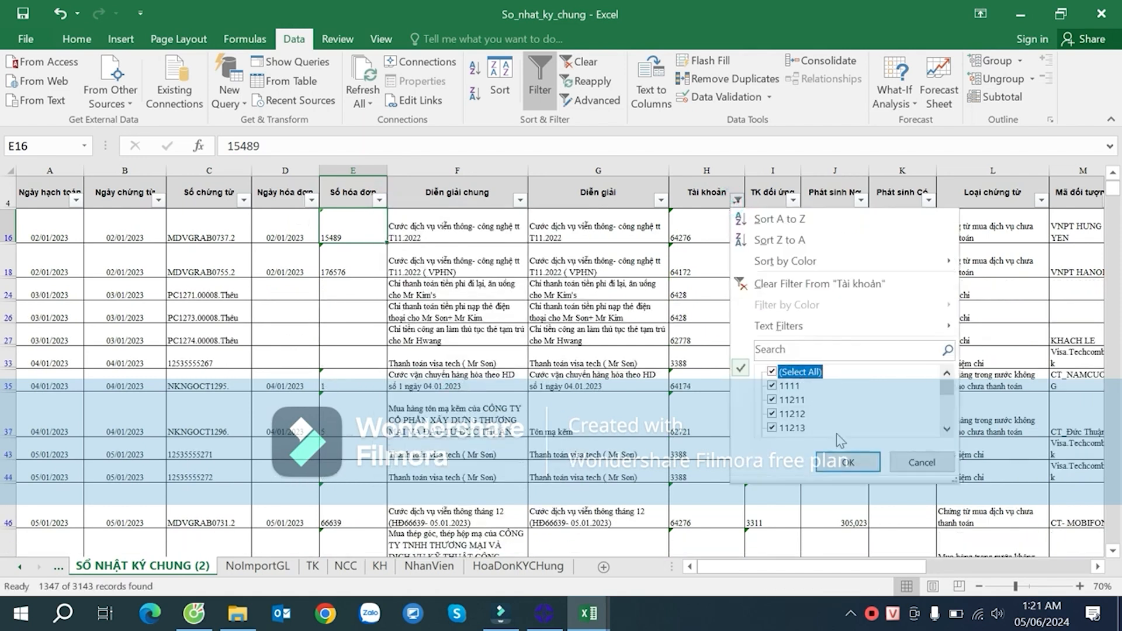
pyautogui.click(848, 462)
pyautogui.click(694, 223)
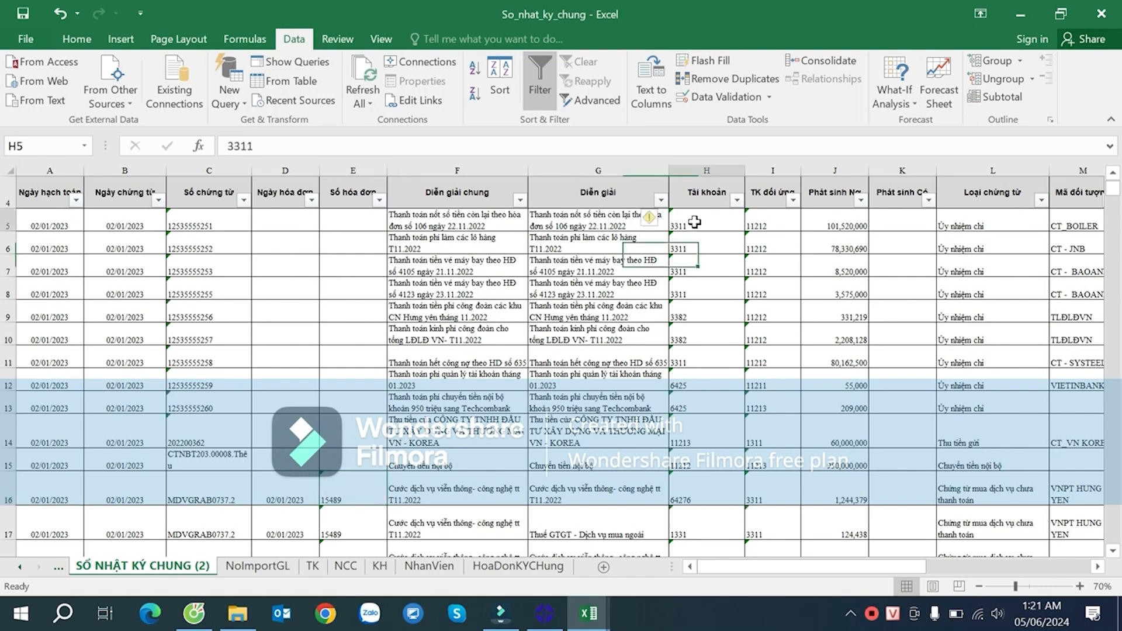
# - Widen the Số chứng từ column slightly and examine the document number and invoice number in row 16
pyautogui.moveTo(244, 178); pyautogui.dragTo(262, 178)
pyautogui.click(235, 468)
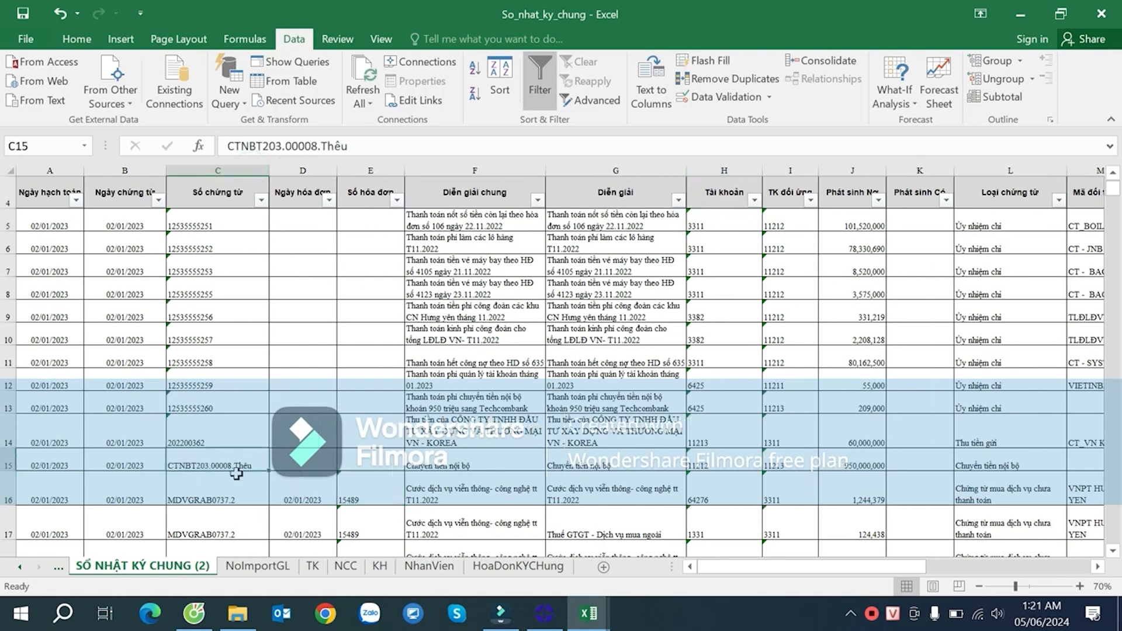
pyautogui.click(223, 495)
pyautogui.click(369, 501)
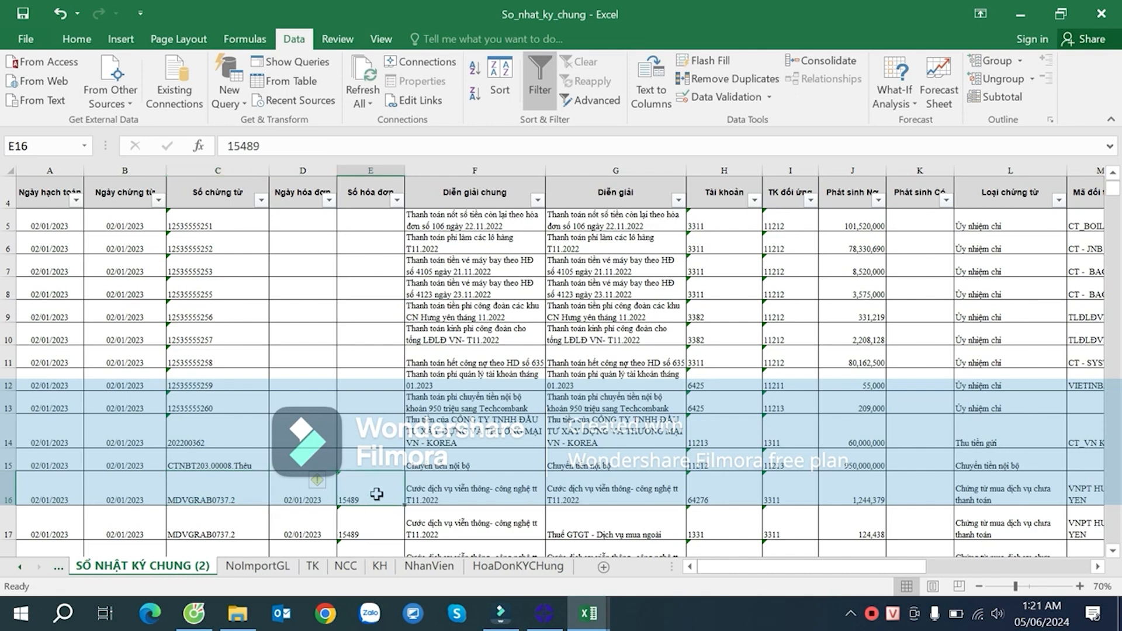
pyautogui.click(249, 495)
pyautogui.click(360, 495)
pyautogui.click(235, 496)
pyautogui.click(369, 495)
# - Enter the formula =C5&E5 in Y5, the first free column, to join the document number and invoice number
pyautogui.click(917, 354)
pyautogui.click(1017, 318)
pyautogui.press('Right')
pyautogui.press('Right')
pyautogui.press('Right')
pyautogui.press('Right')
pyautogui.press('Right')
pyautogui.press('Right')
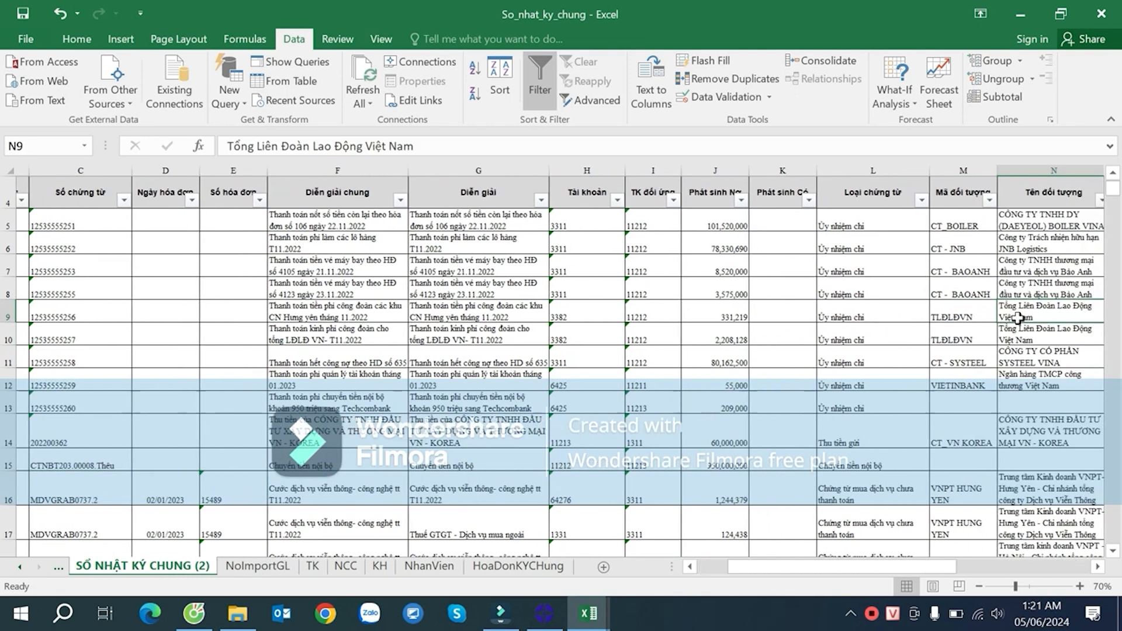
pyautogui.press('Right')
pyautogui.press('Right')
pyautogui.press('Right')
pyautogui.press('Right')
pyautogui.press('Right')
pyautogui.press('Right')
pyautogui.press('Right')
pyautogui.press('Right')
pyautogui.press('Right')
pyautogui.press('Right')
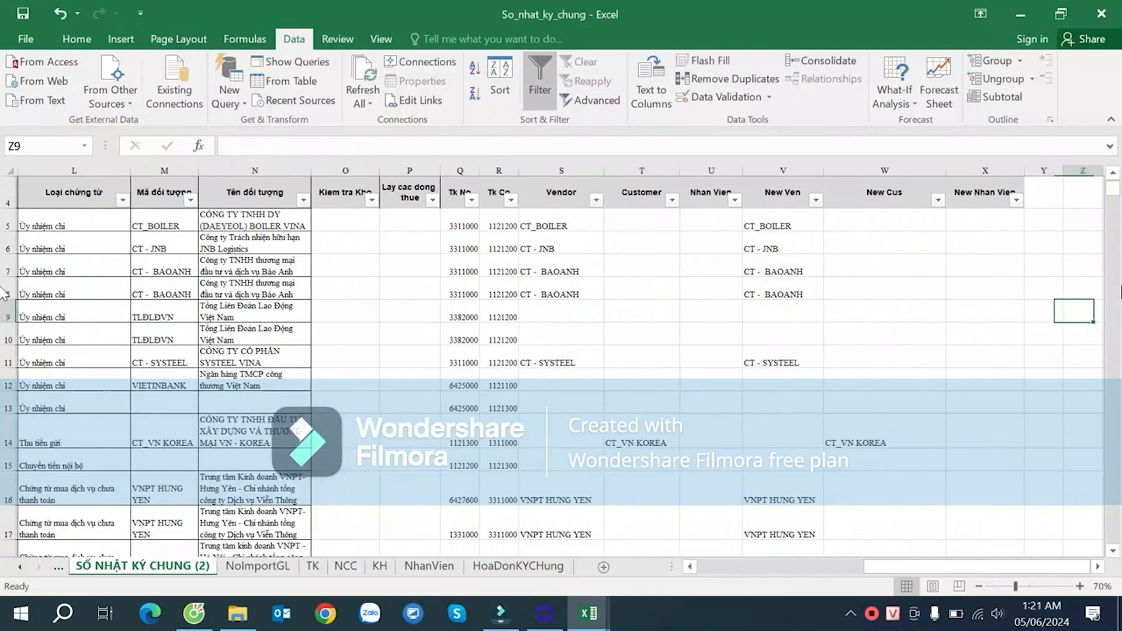
pyautogui.click(935, 228)
pyautogui.write('=')
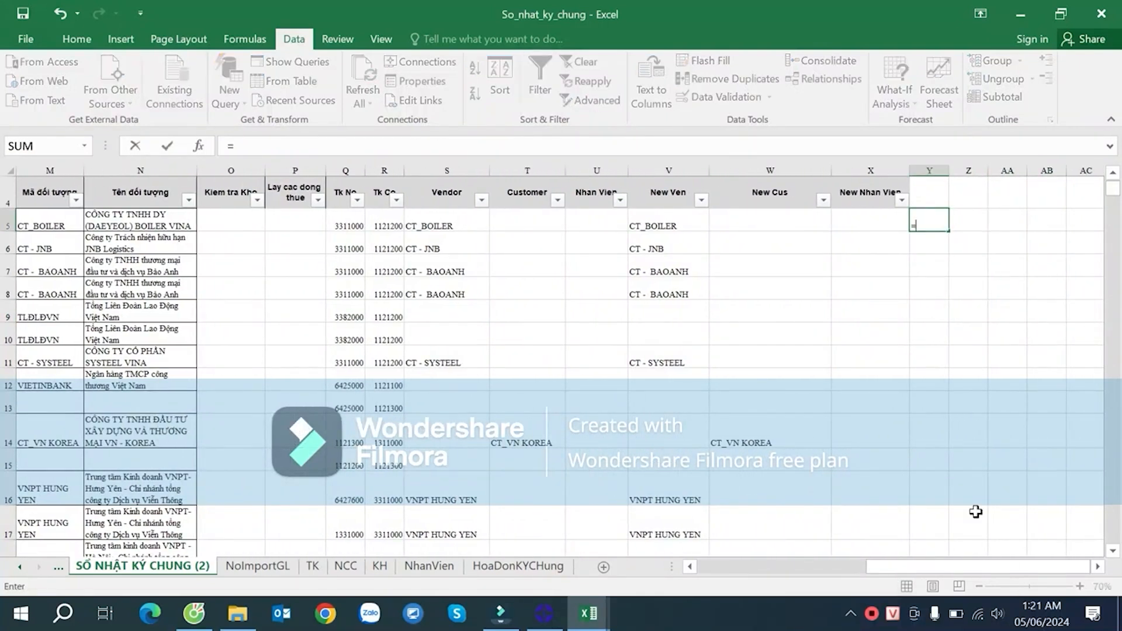
pyautogui.moveTo(937, 566); pyautogui.dragTo(726, 584)
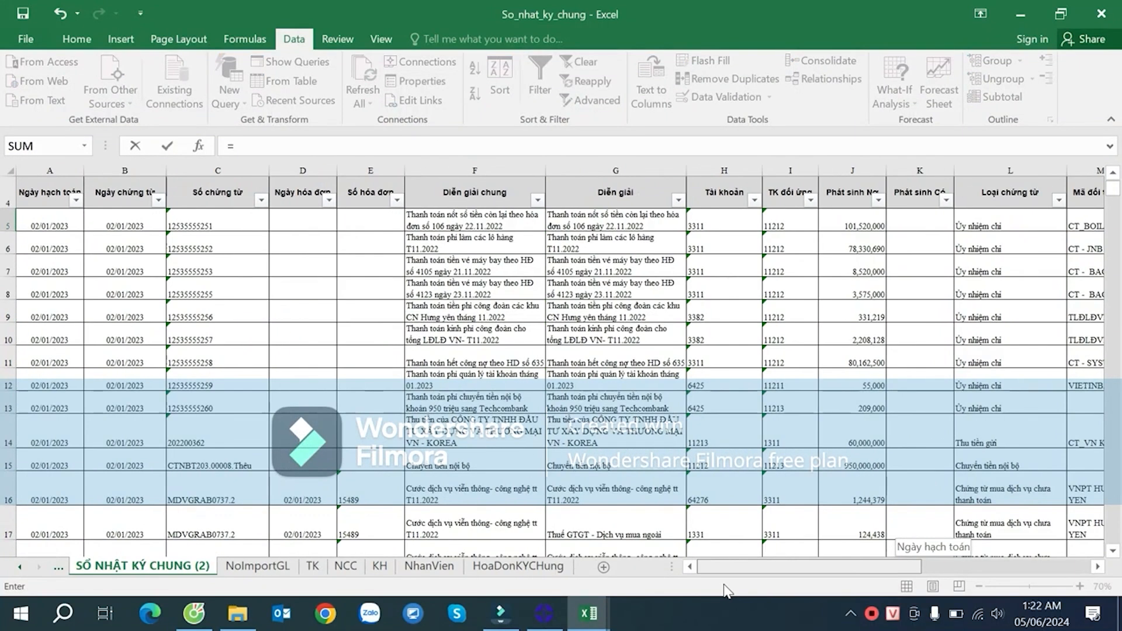
pyautogui.click(185, 225)
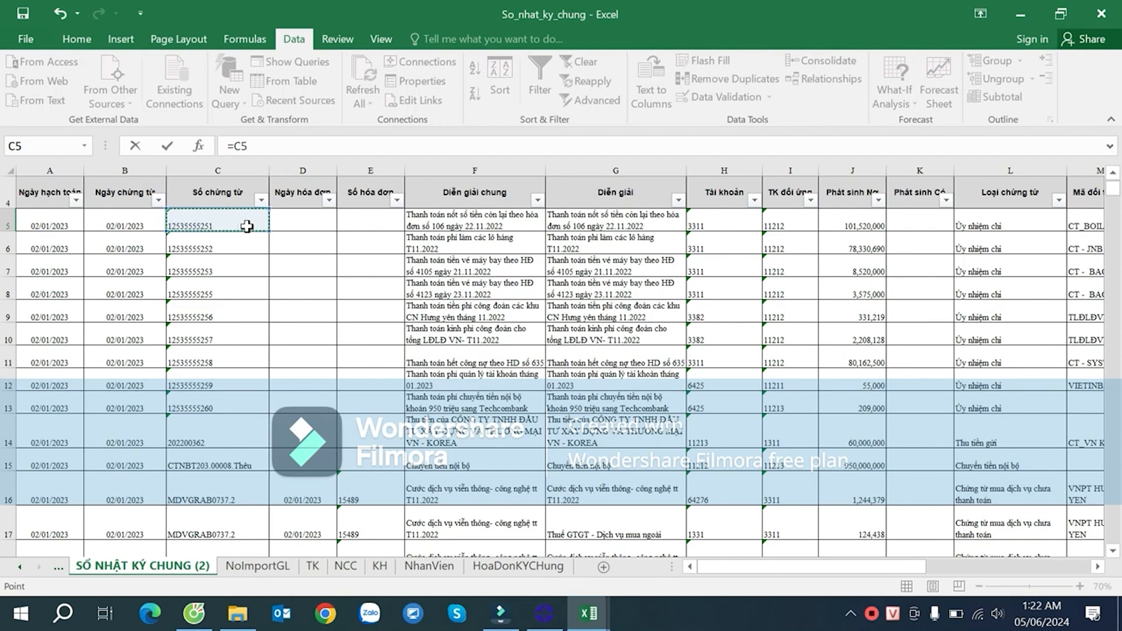
pyautogui.write('&')
pyautogui.click(370, 215)
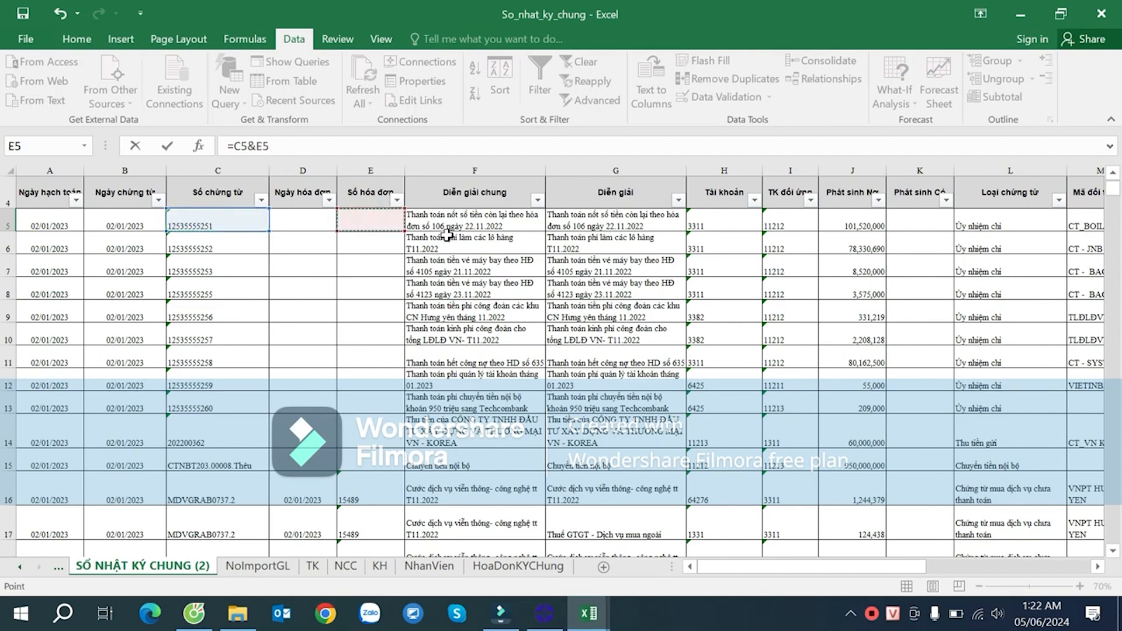
pyautogui.press('Return')
# - Fill the joined-key formula from Y5 down column Y for all journal rows and check how far it reaches
pyautogui.press('Right')
pyautogui.press('Right')
pyautogui.hscroll(-1, 998, 241)
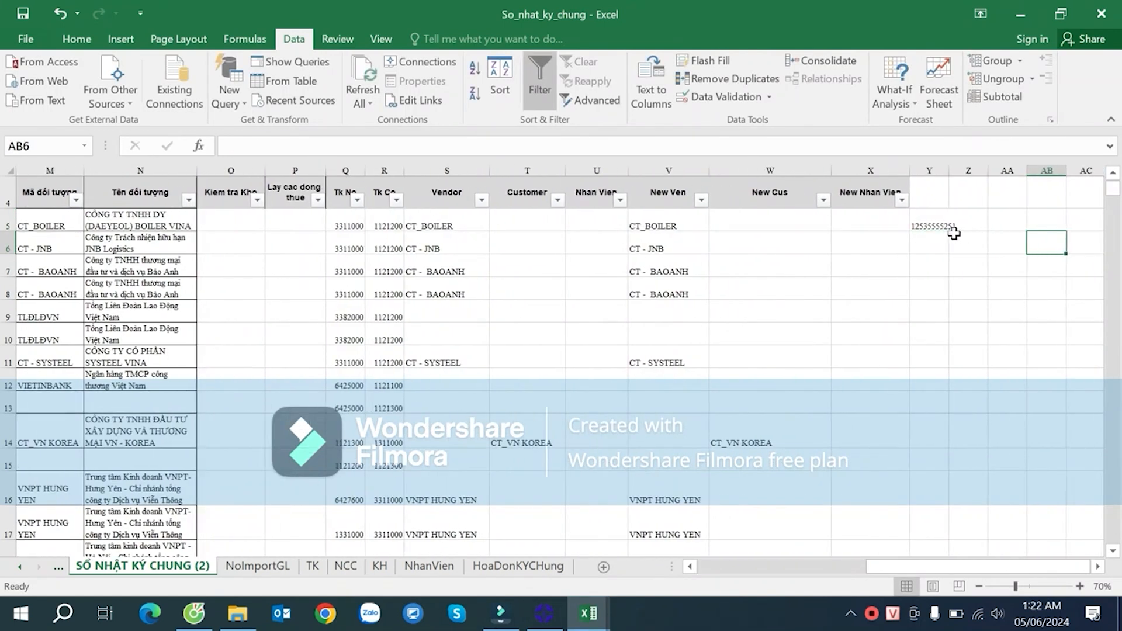
pyautogui.click(944, 232)
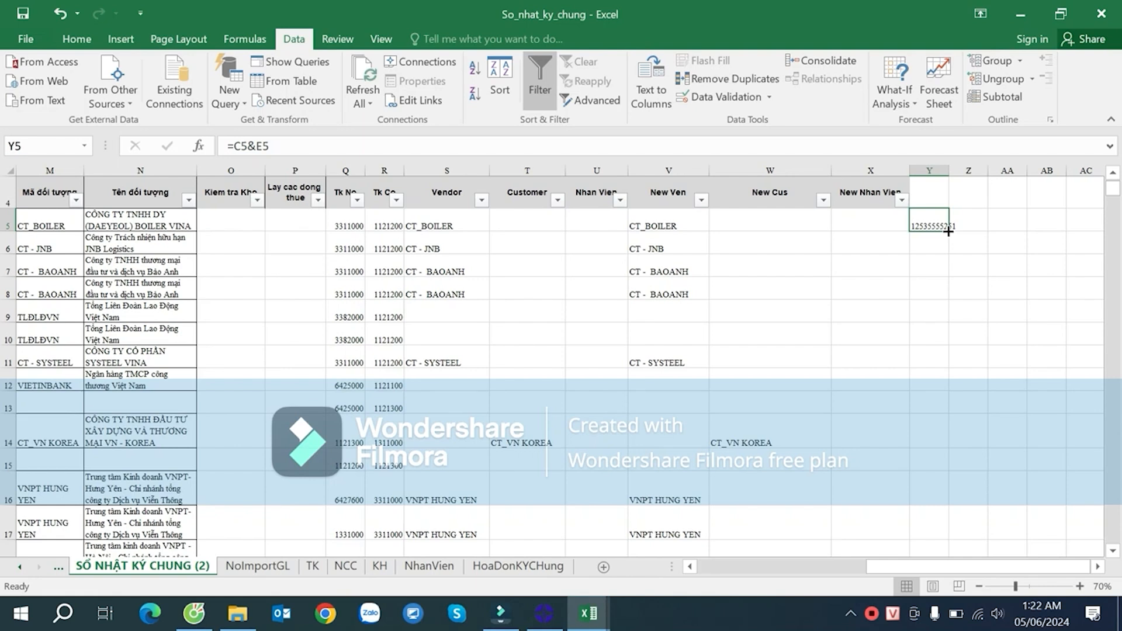
pyautogui.doubleClick(948, 230)
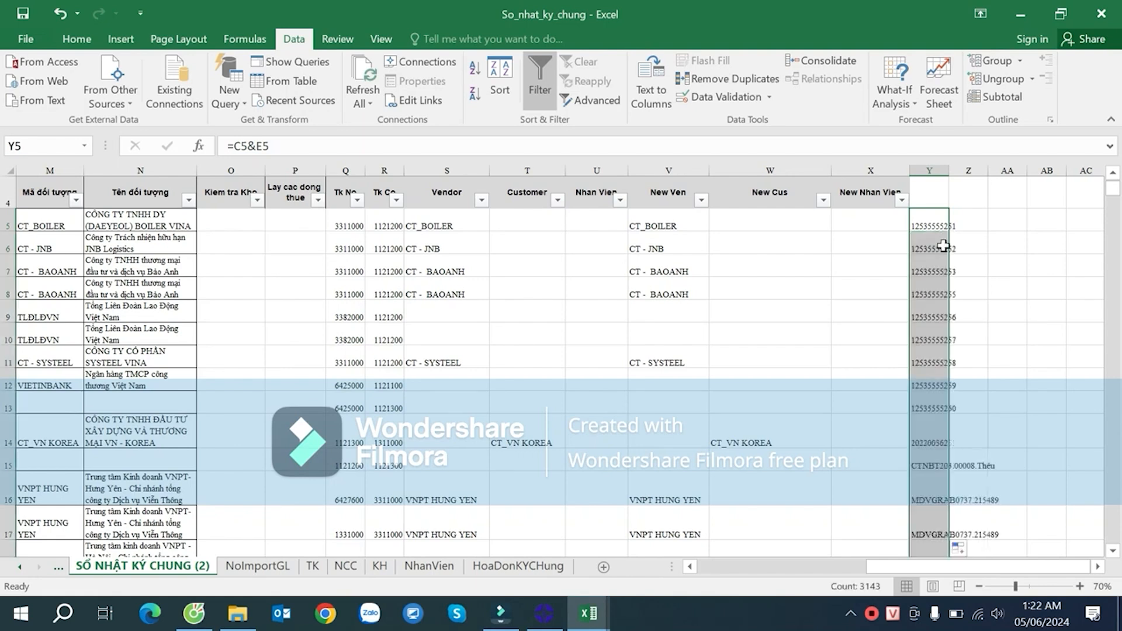
pyautogui.click(937, 271)
pyautogui.click(935, 315)
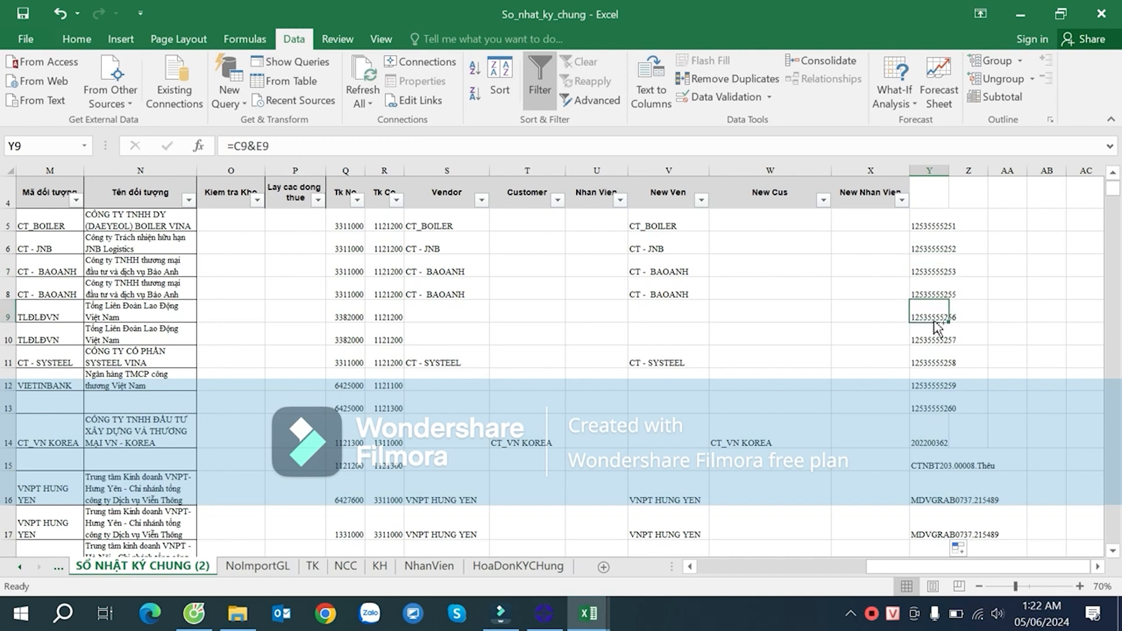
pyautogui.hotkey('ctrl', 'Down')
pyautogui.hotkey('ctrl', 'Up')
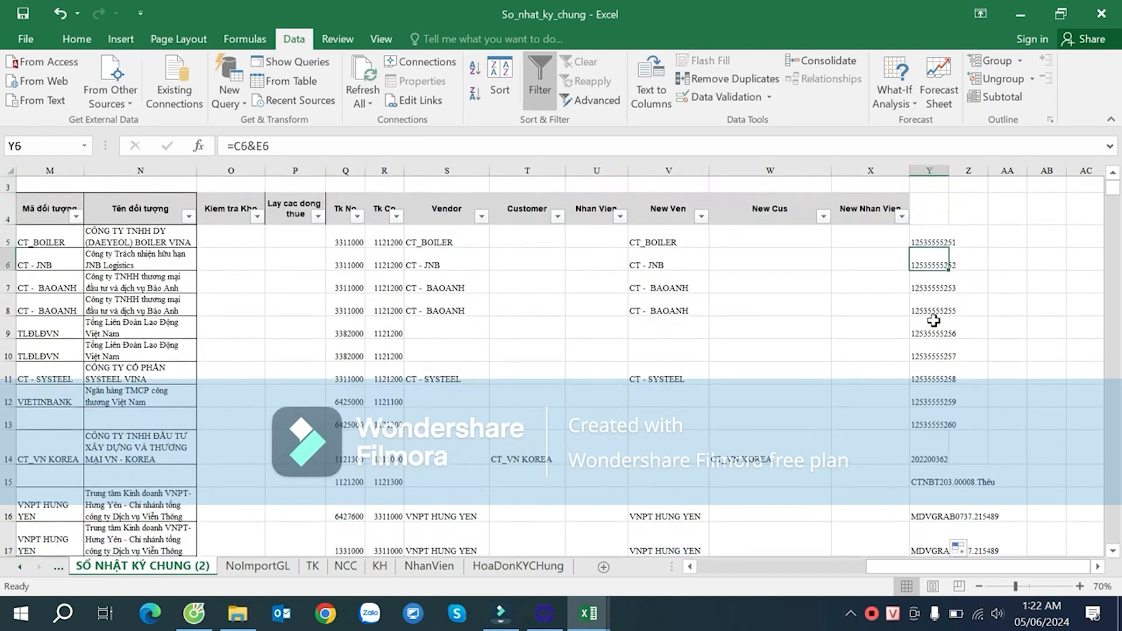
# - On the HoaDonKYCHung sheet, insert a blank column before the Phát sinh Nợ column
pyautogui.click(519, 566)
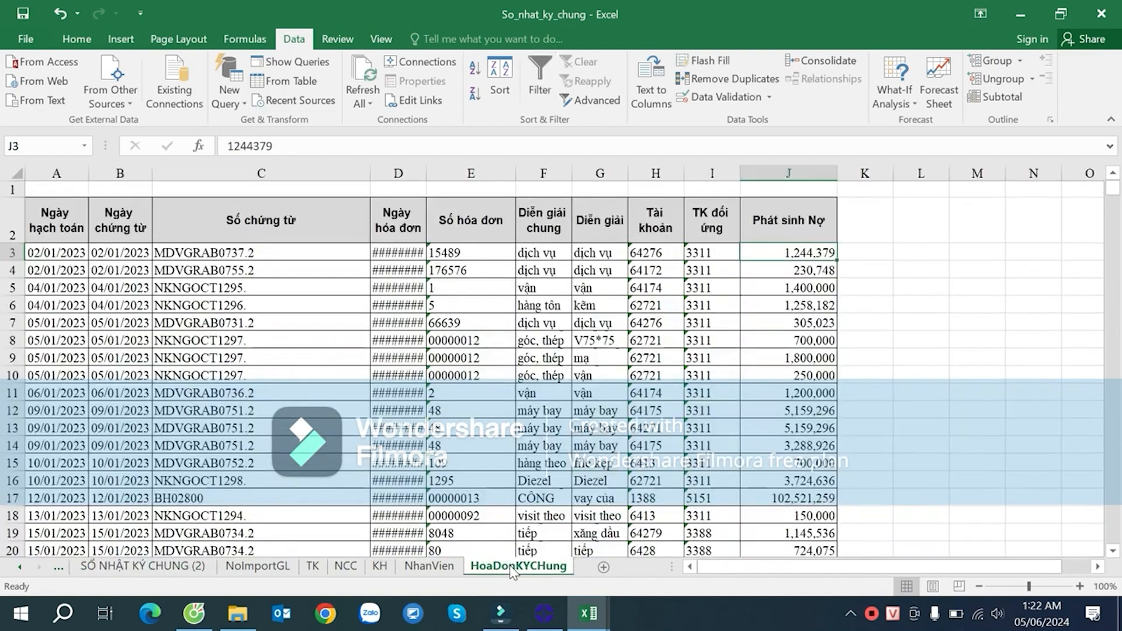
pyautogui.click(711, 305)
pyautogui.click(767, 166)
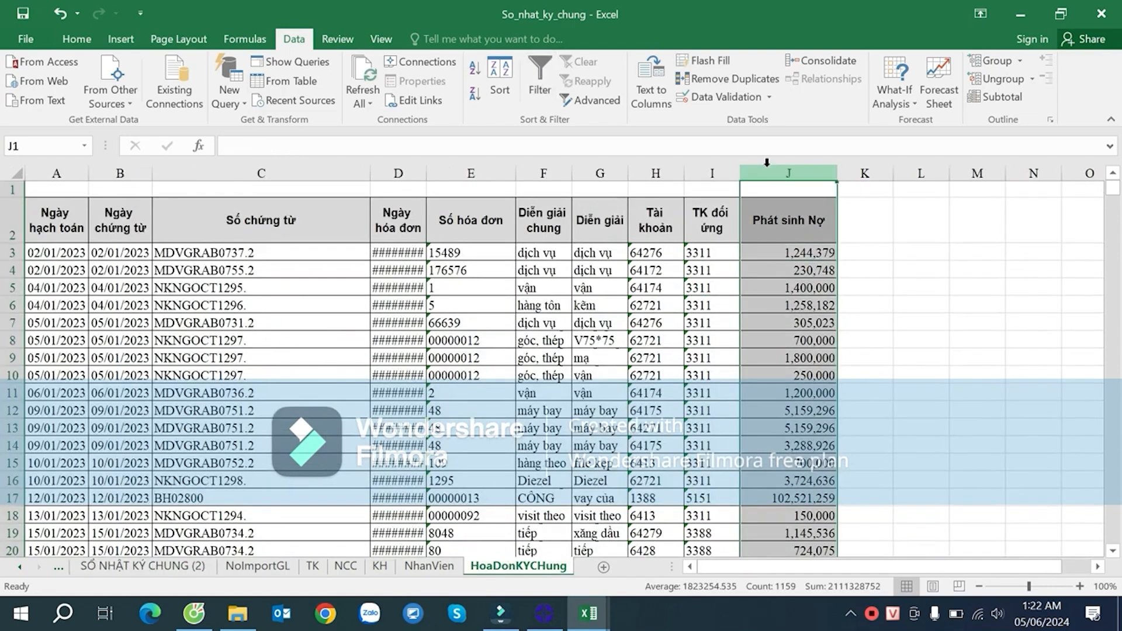
pyautogui.hotkey('ctrl', 'shift', '+')
# - Enter the formula =C3&E3 in J3 to join the Số chứng từ and Số hóa đơn values
pyautogui.click(768, 245)
pyautogui.write('=')
pyautogui.click(236, 232)
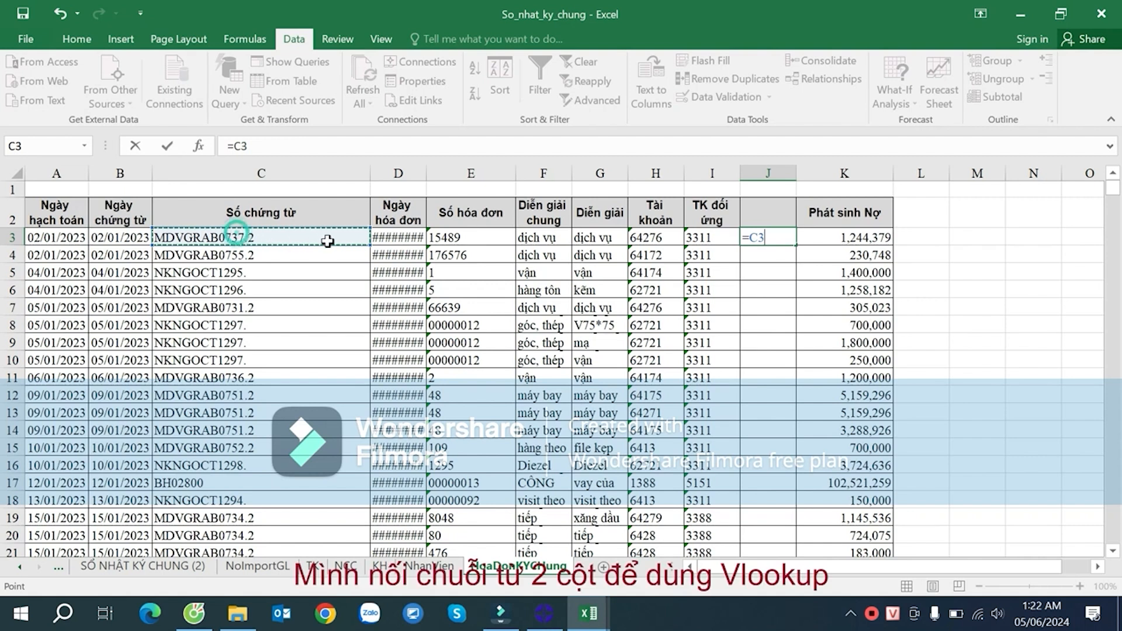
pyautogui.write('&')
pyautogui.click(465, 240)
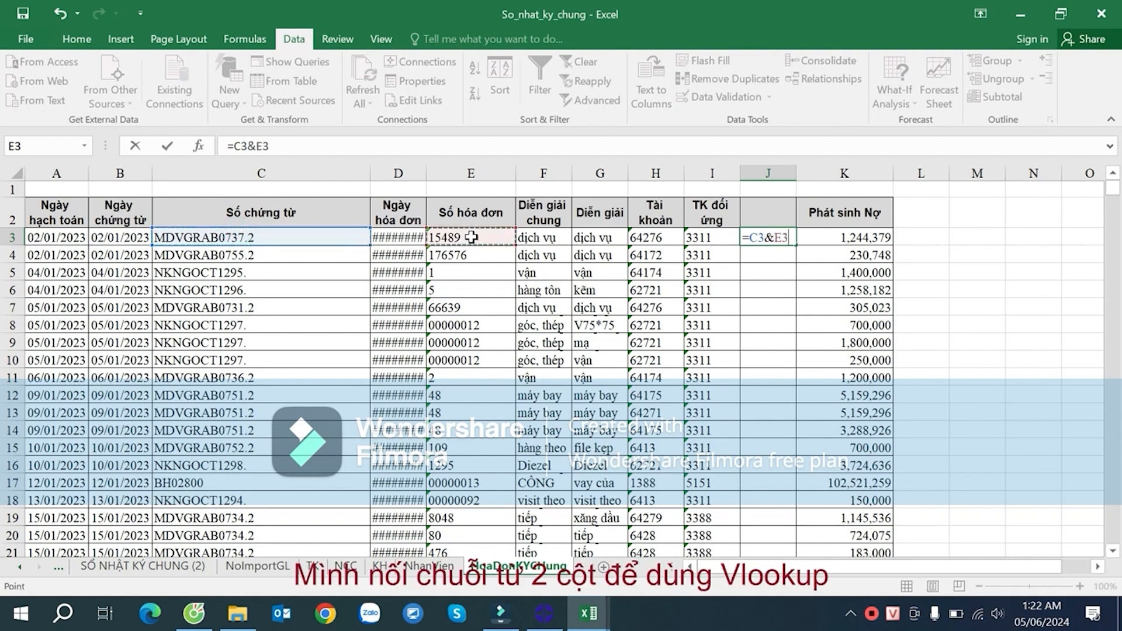
pyautogui.press('Return')
# - Fill the J3 formula down column J to the last invoice row and widen the column to fit the joined keys
pyautogui.click(790, 235)
pyautogui.press('Right')
pyautogui.hotkey('ctrl', 'Down')
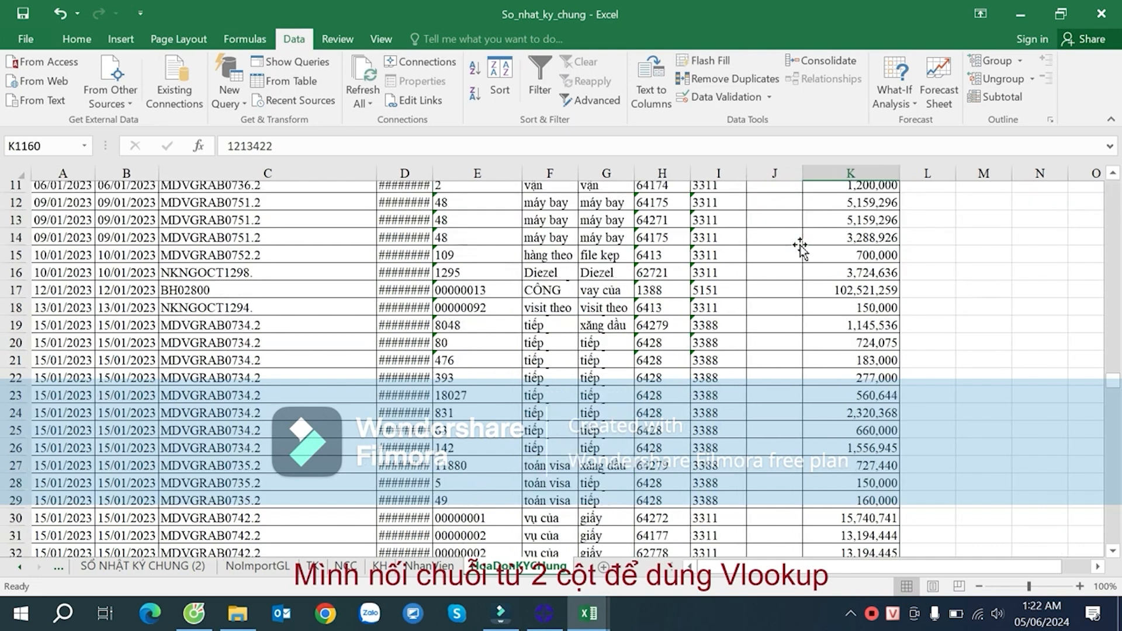
pyautogui.click(785, 241)
pyautogui.hotkey('ctrl', 'Up')
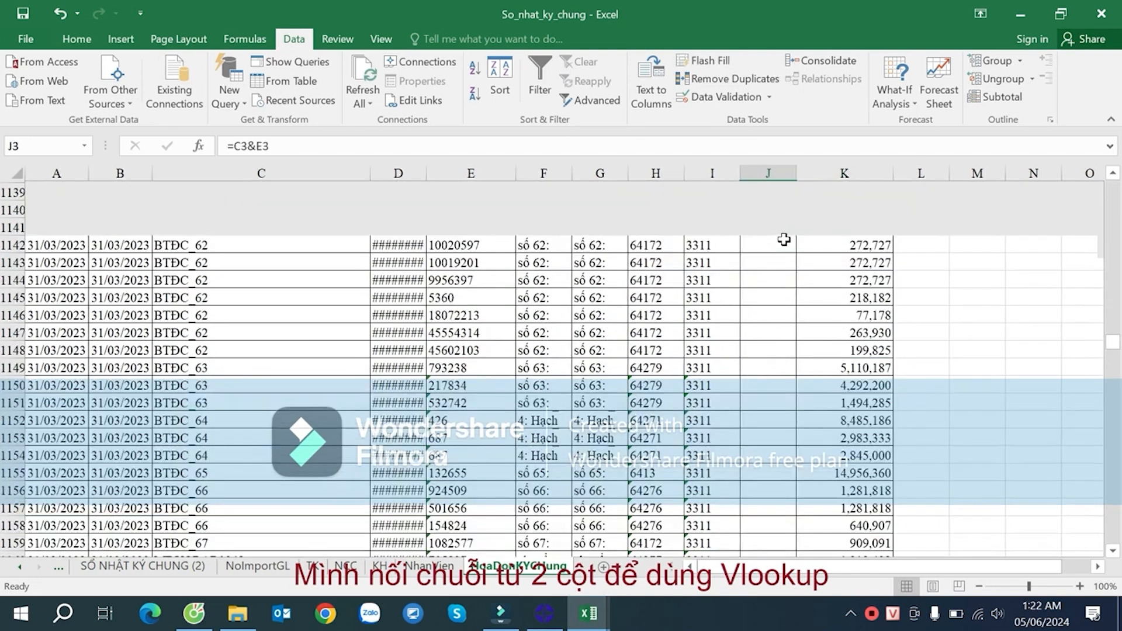
pyautogui.doubleClick(795, 243)
pyautogui.moveTo(796, 173); pyautogui.dragTo(917, 173)
pyautogui.click(882, 245)
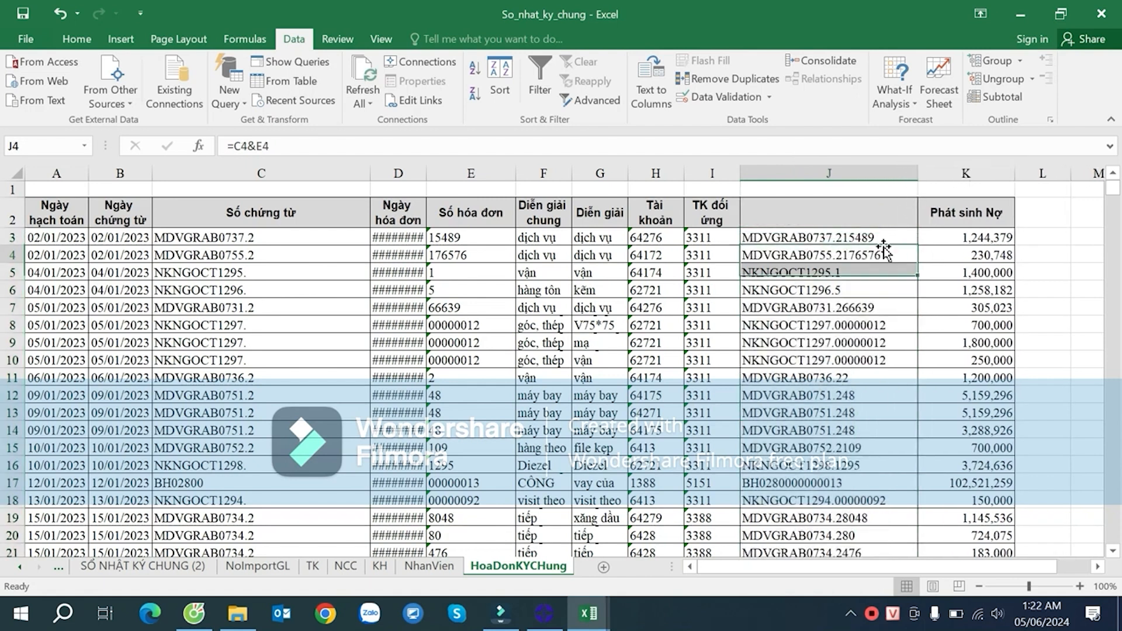
pyautogui.click(881, 285)
pyautogui.click(844, 237)
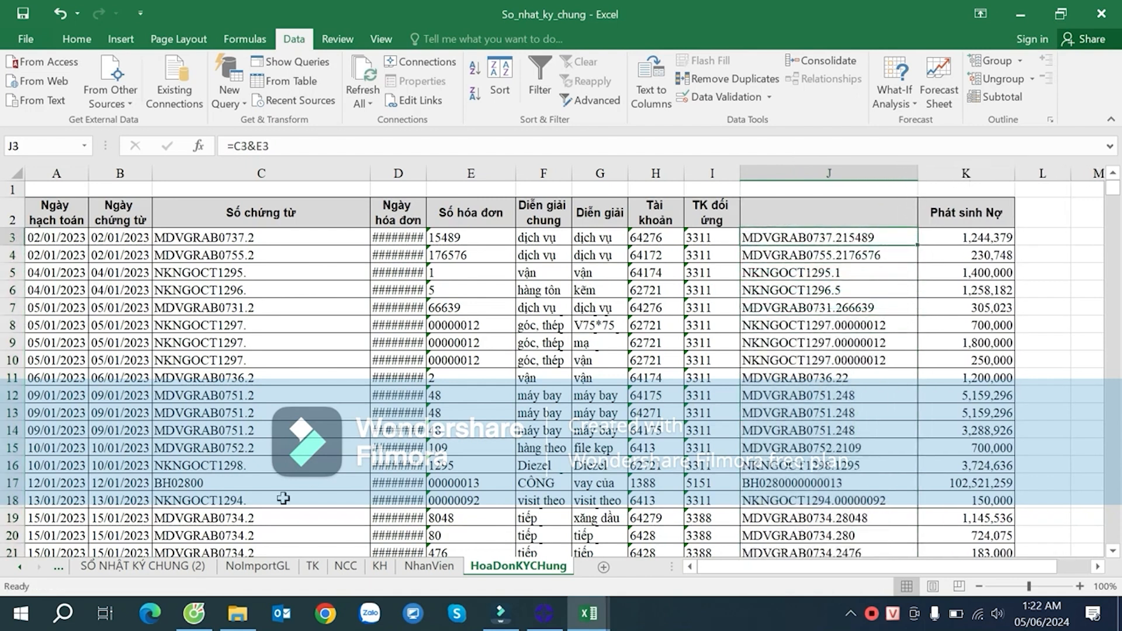
# - Return to the SỔ NHẬT KÝ CHUNG (2) sheet and widen column Y to show the joined keys
pyautogui.click(113, 568)
pyautogui.click(975, 247)
pyautogui.moveTo(949, 170); pyautogui.dragTo(995, 179)
pyautogui.click(943, 244)
# - Start an IF formula in Z5 that returns an empty text when the invoice number in E5 is blank
pyautogui.click(1009, 242)
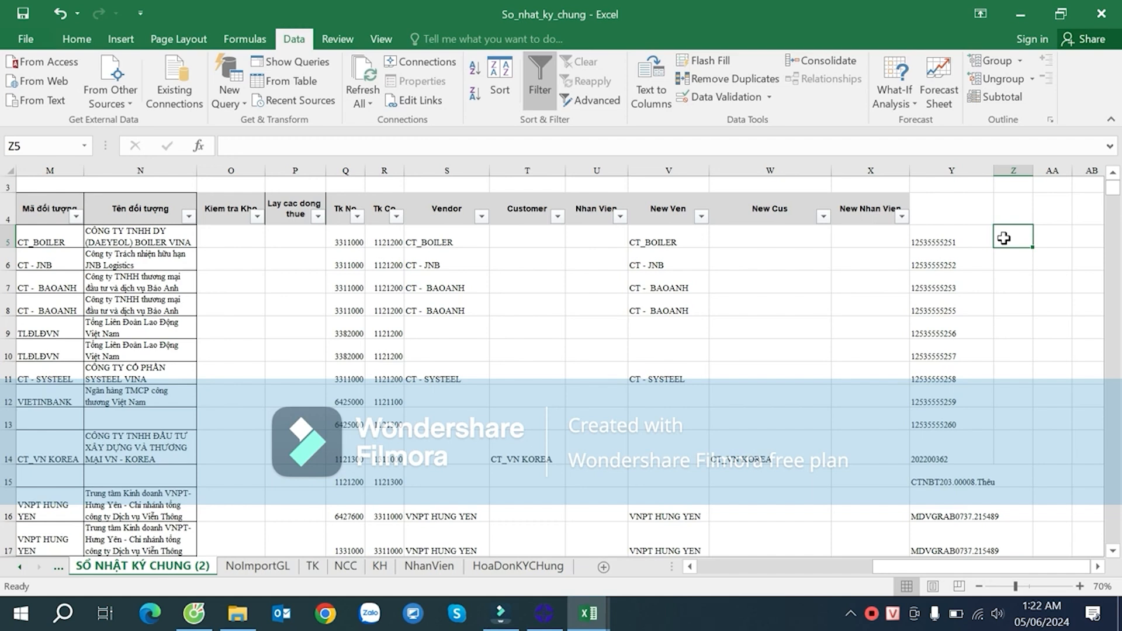
pyautogui.write('=IF(')
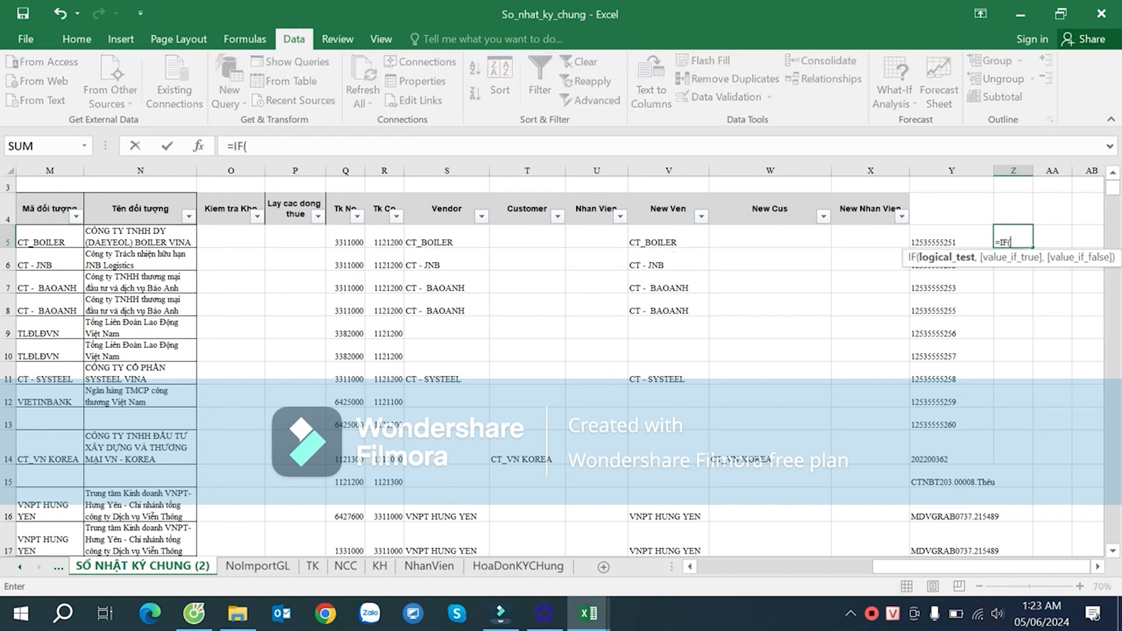
pyautogui.moveTo(912, 567); pyautogui.dragTo(679, 567)
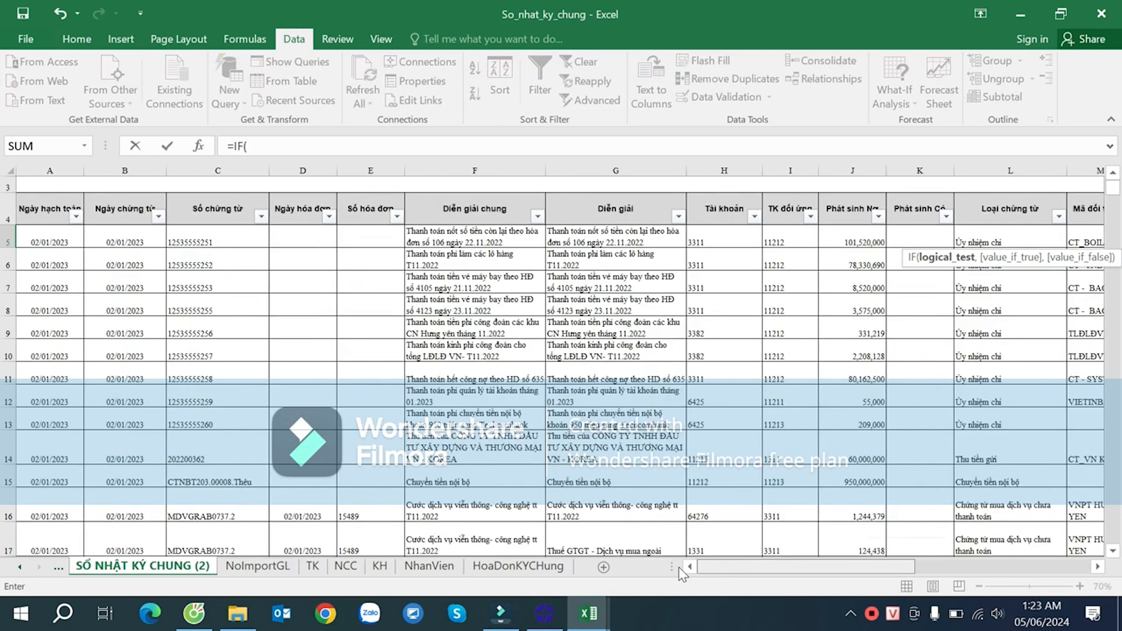
pyautogui.click(368, 234)
pyautogui.write('=')
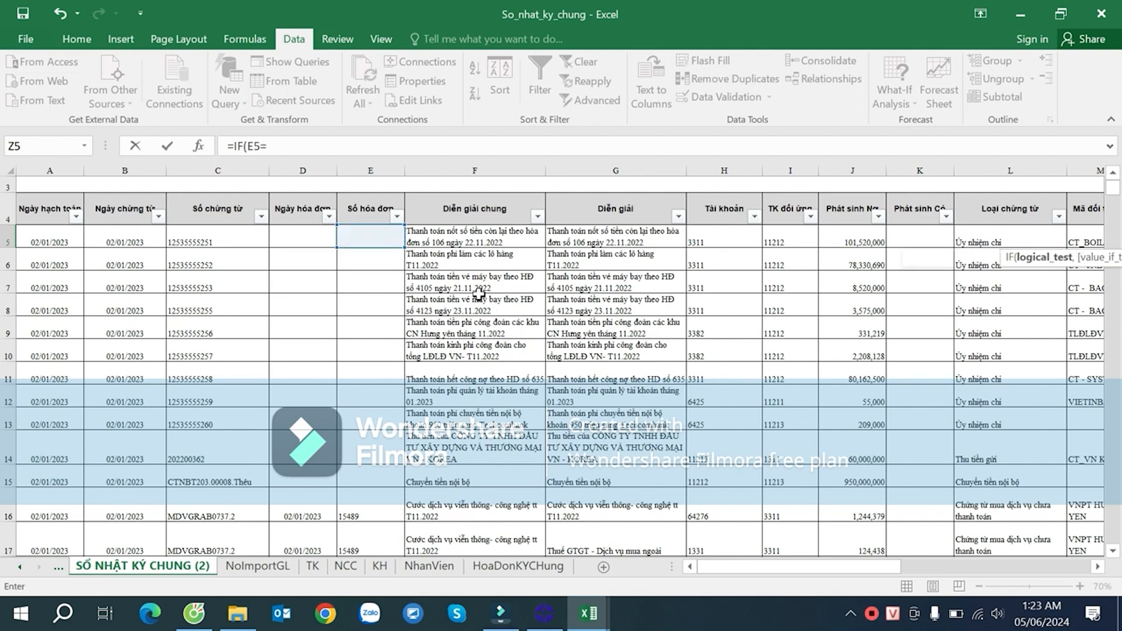
pyautogui.write('"","",')
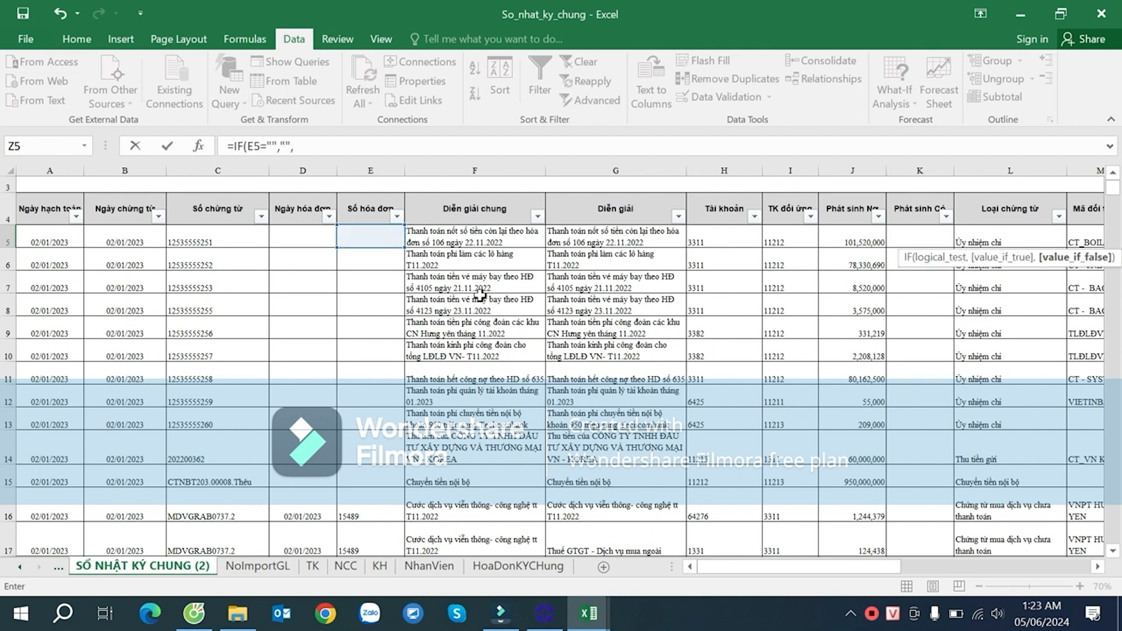
# - Complete the IF formula in Z5 with VLOOKUP(Y5,HoaDonKYCHung!$J$3:$K$1160,2,0) as its false result
pyautogui.moveTo(793, 560); pyautogui.dragTo(969, 562)
pyautogui.write('VLOOKUP(')
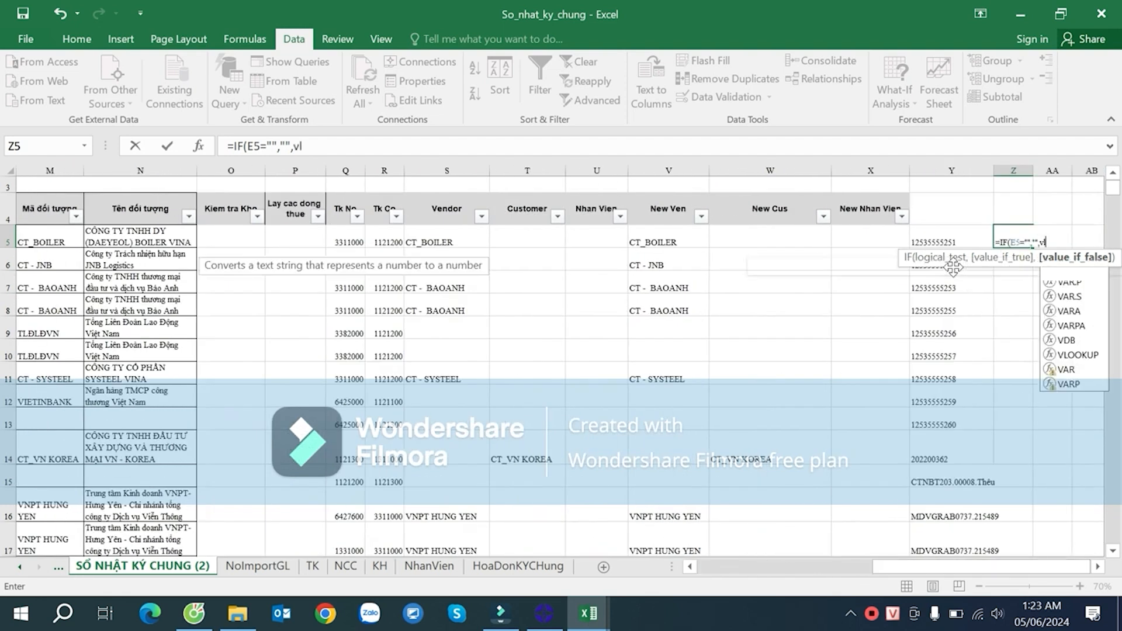
pyautogui.click(968, 242)
pyautogui.write(',')
pyautogui.click(487, 565)
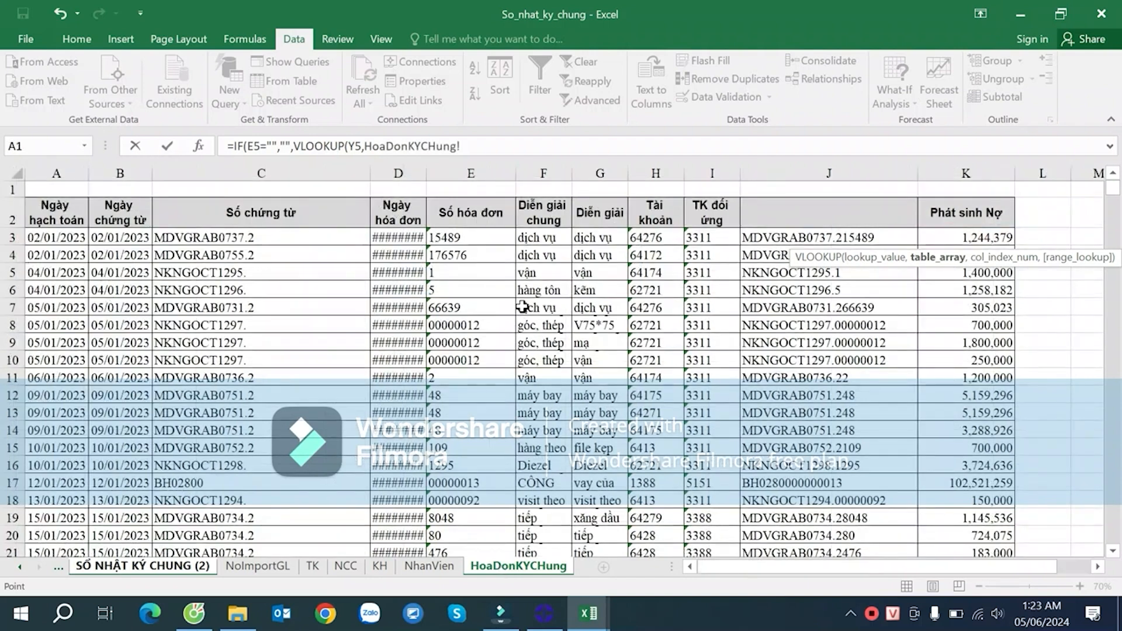
pyautogui.moveTo(836, 231); pyautogui.dragTo(988, 315)
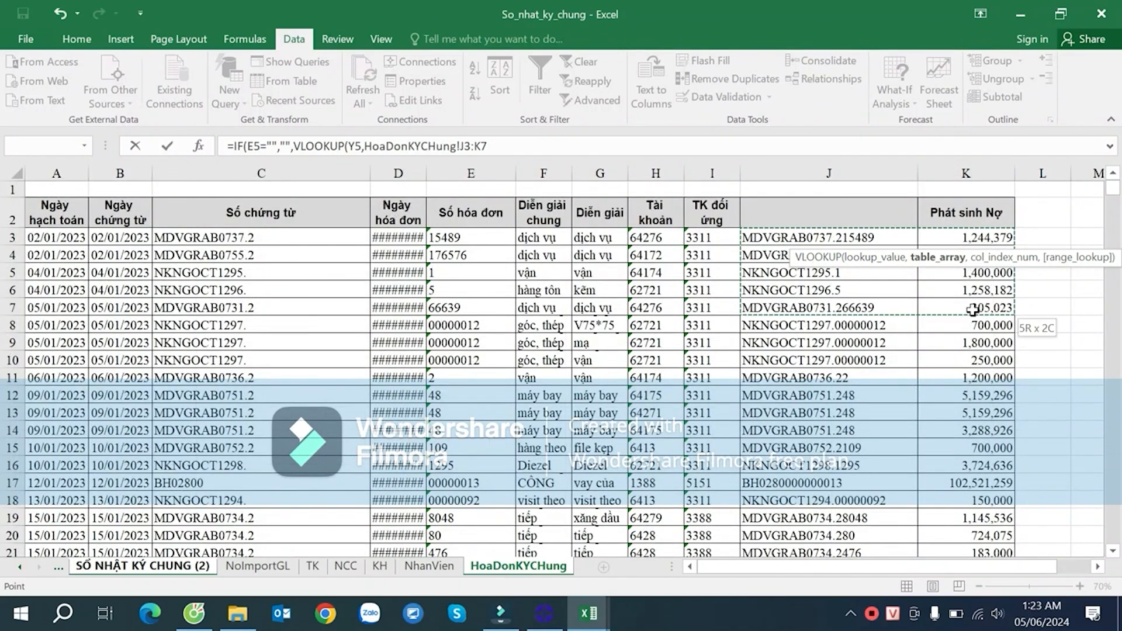
pyautogui.hotkey('ctrl', 'shift', 'Down')
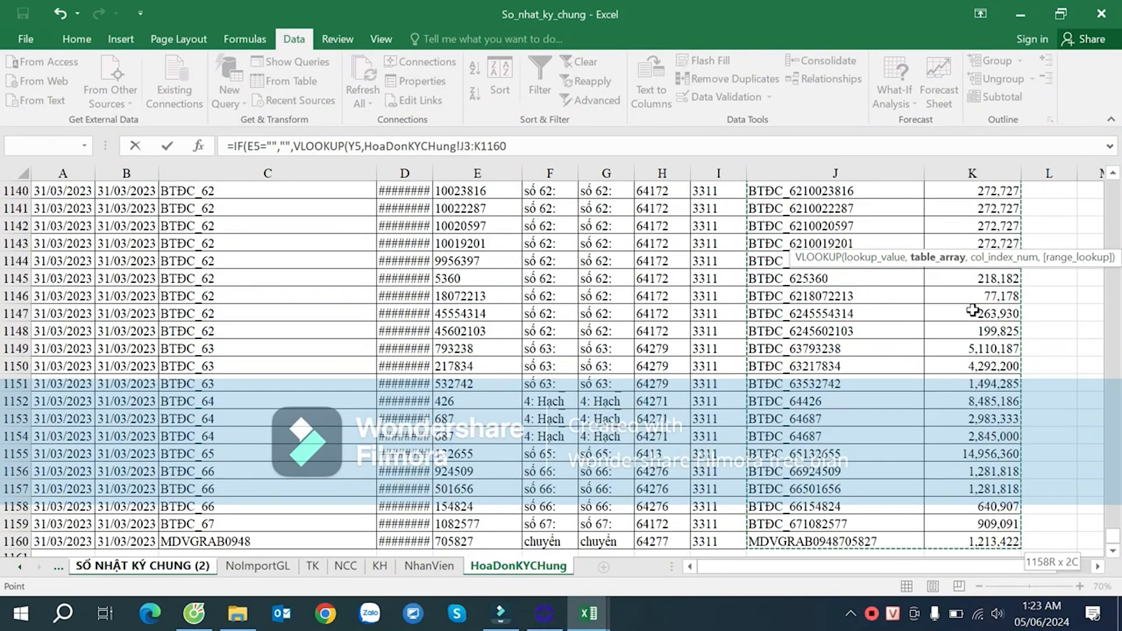
pyautogui.press('F4')
pyautogui.write(',2,0))')
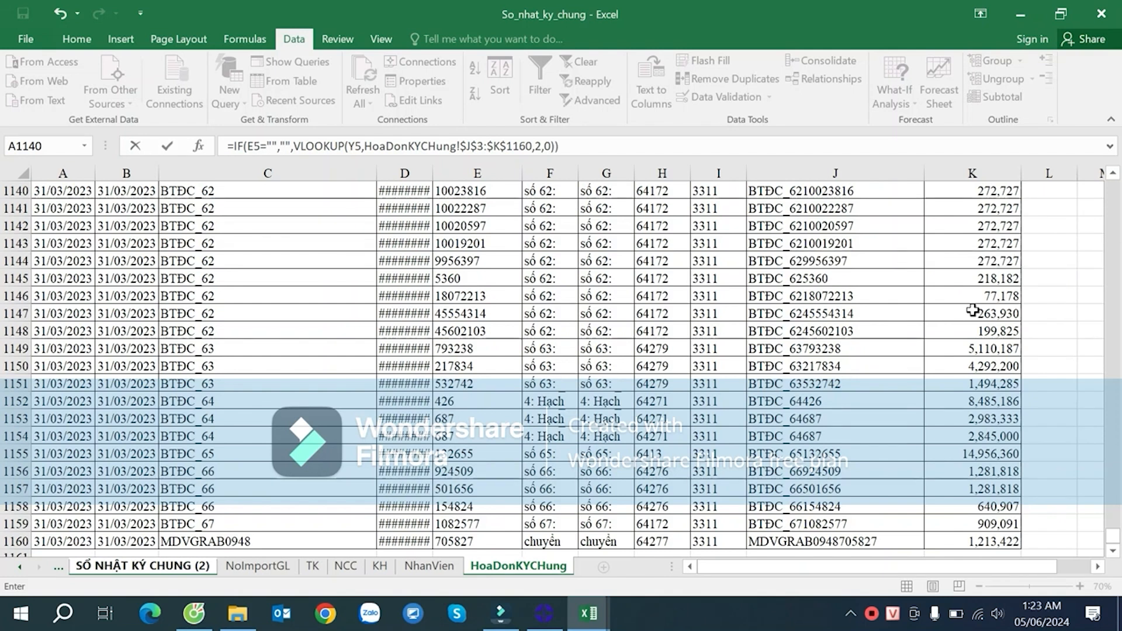
pyautogui.press('Return')
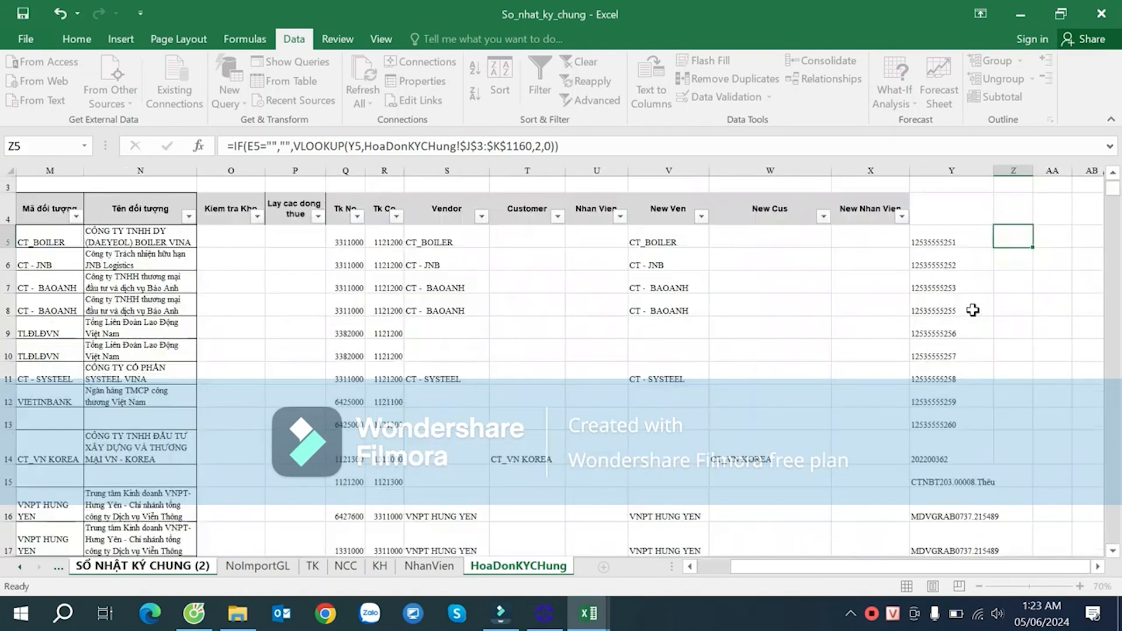
# - Fill the lookup formula from Z5 down column Z for all journal rows and check the returned amounts
pyautogui.click(1021, 223)
pyautogui.click(1023, 240)
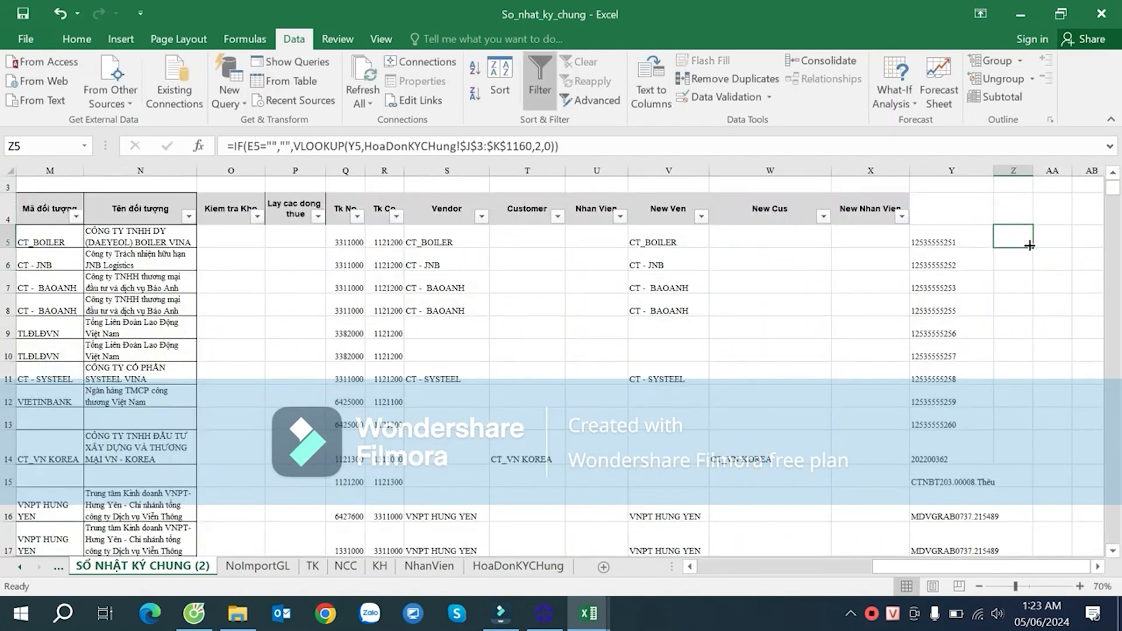
pyautogui.doubleClick(1033, 259)
pyautogui.scroll(-3, 1010, 389)
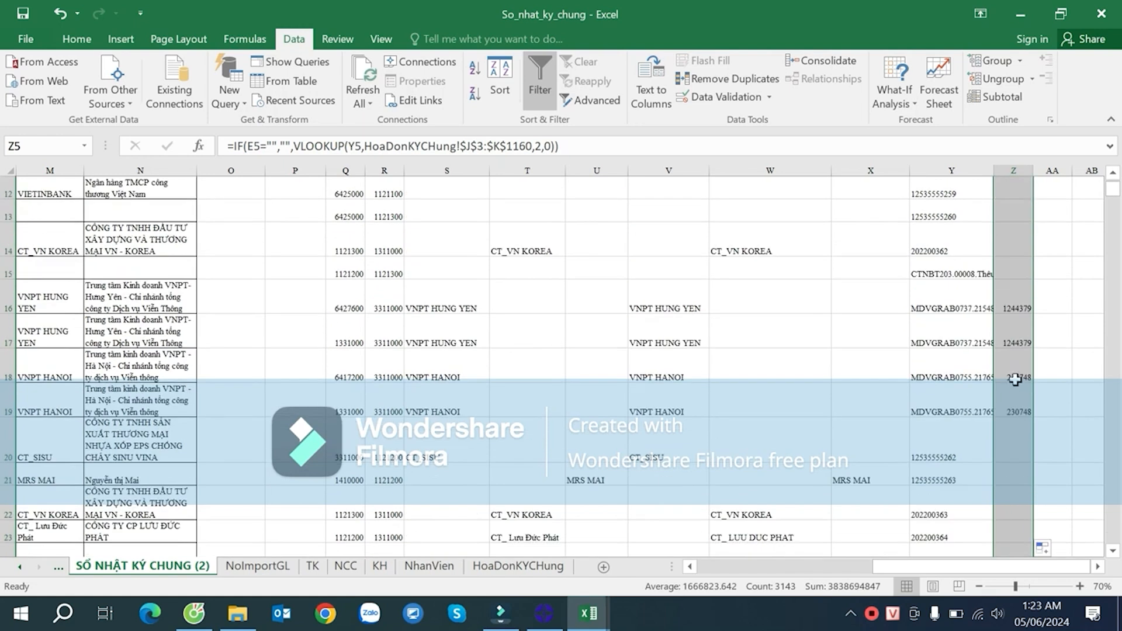
pyautogui.scroll(4, 1017, 380)
# - Format the lookup amounts in column Z with thousands separators and no decimal places
pyautogui.click(77, 39)
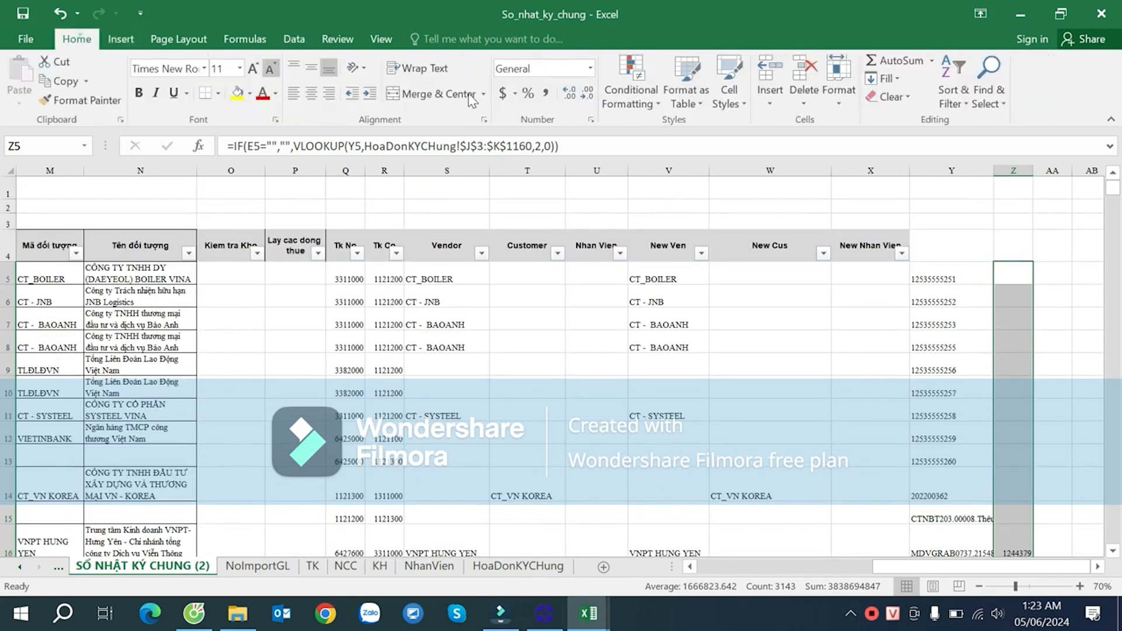
pyautogui.click(546, 93)
pyautogui.click(589, 93)
pyautogui.click(588, 93)
pyautogui.scroll(-3, 933, 307)
pyautogui.scroll(3, 935, 304)
# - Extend the row 4 header filter across columns A to Z to include the key and lookup amount columns
pyautogui.click(1043, 245)
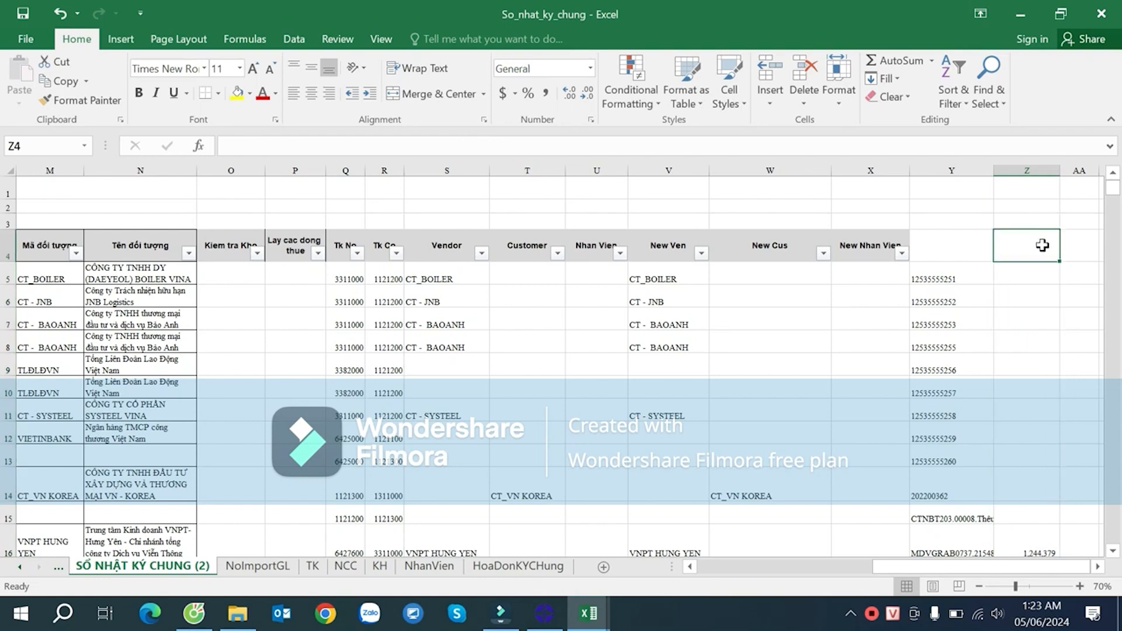
pyautogui.click(60, 247)
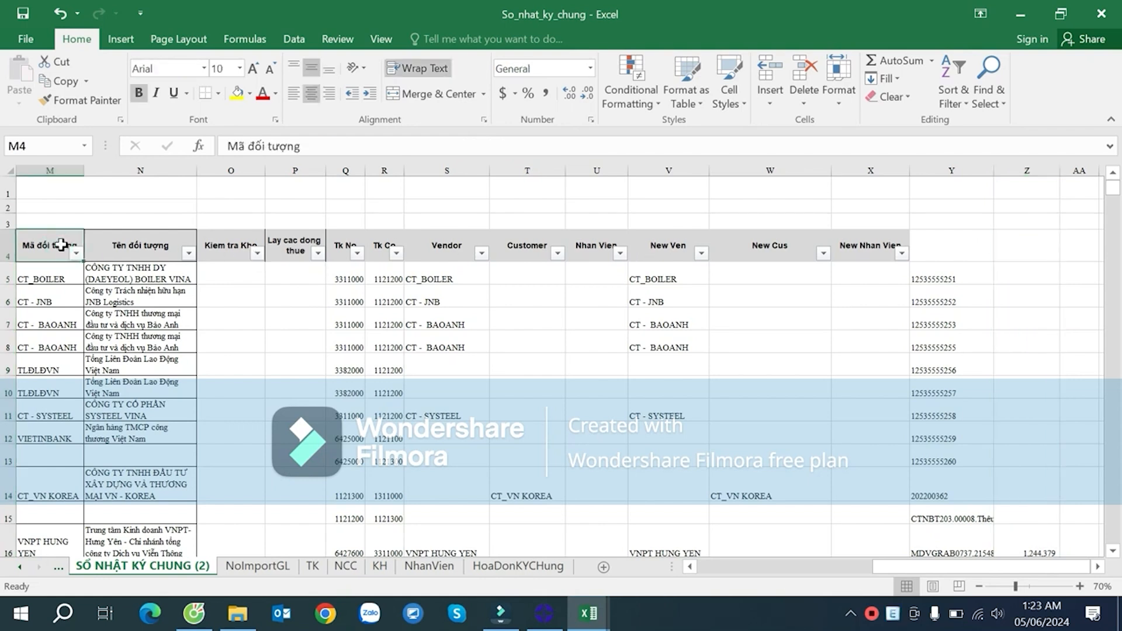
pyautogui.click(1003, 245)
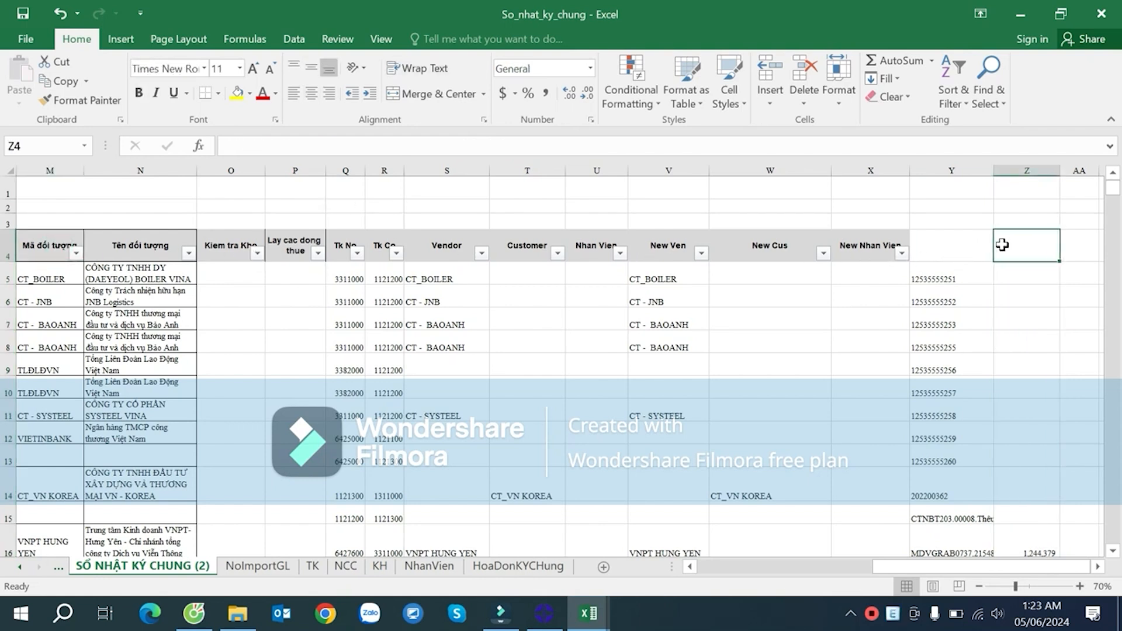
pyautogui.keyDown('shift'); pyautogui.click(884, 245); pyautogui.keyUp('shift')
pyautogui.hotkey('ctrl', 'shift', 'Left')
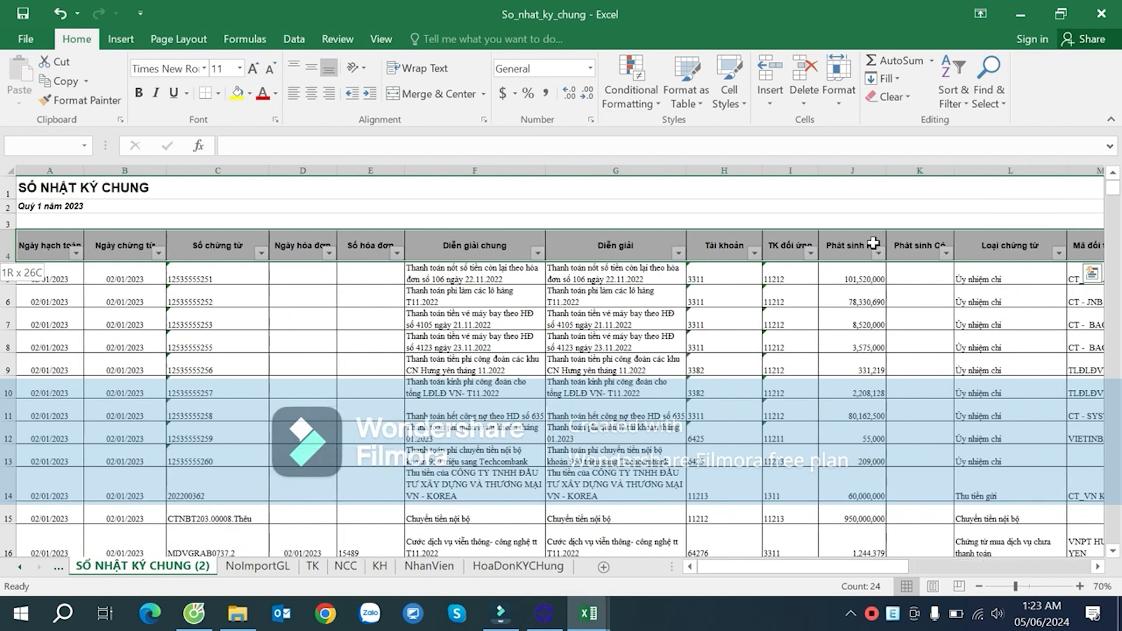
pyautogui.press('Right')
pyautogui.press('Right')
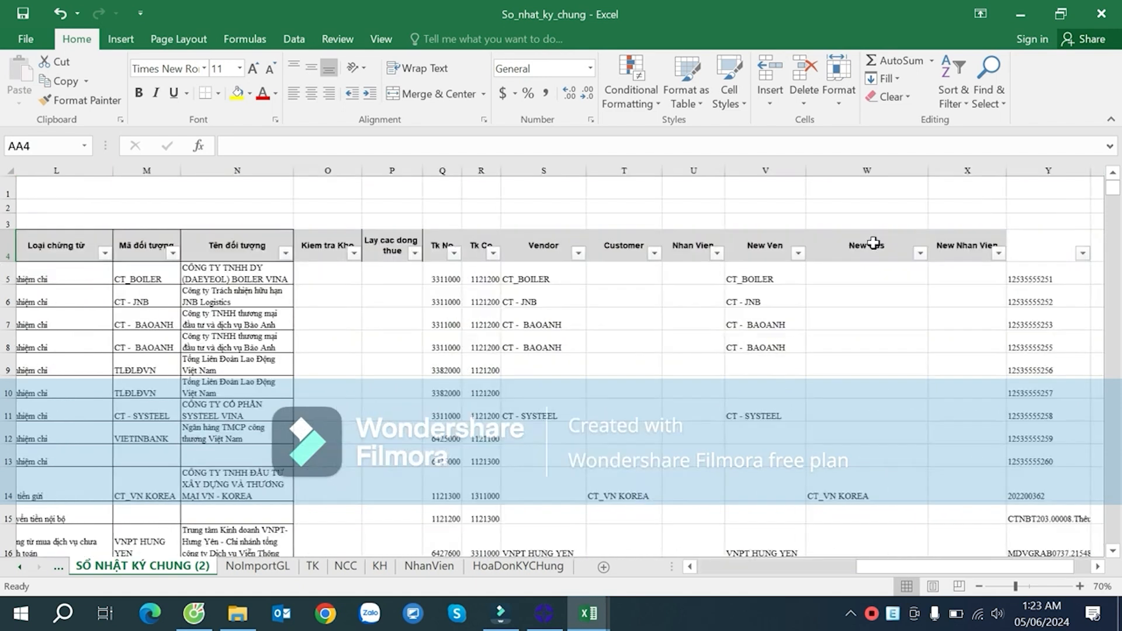
# - Filter column Z to exclude blanks, leaving only journal rows that have a lookup amount
pyautogui.click(873, 257)
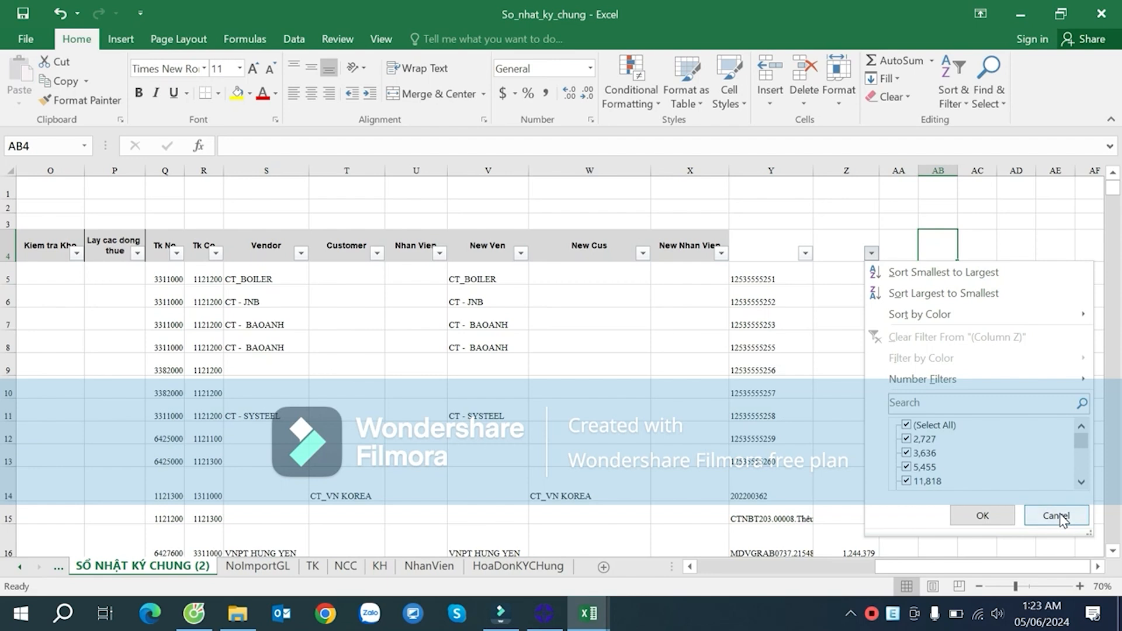
pyautogui.scroll(-10, 1086, 488)
pyautogui.click(935, 482)
pyautogui.click(973, 515)
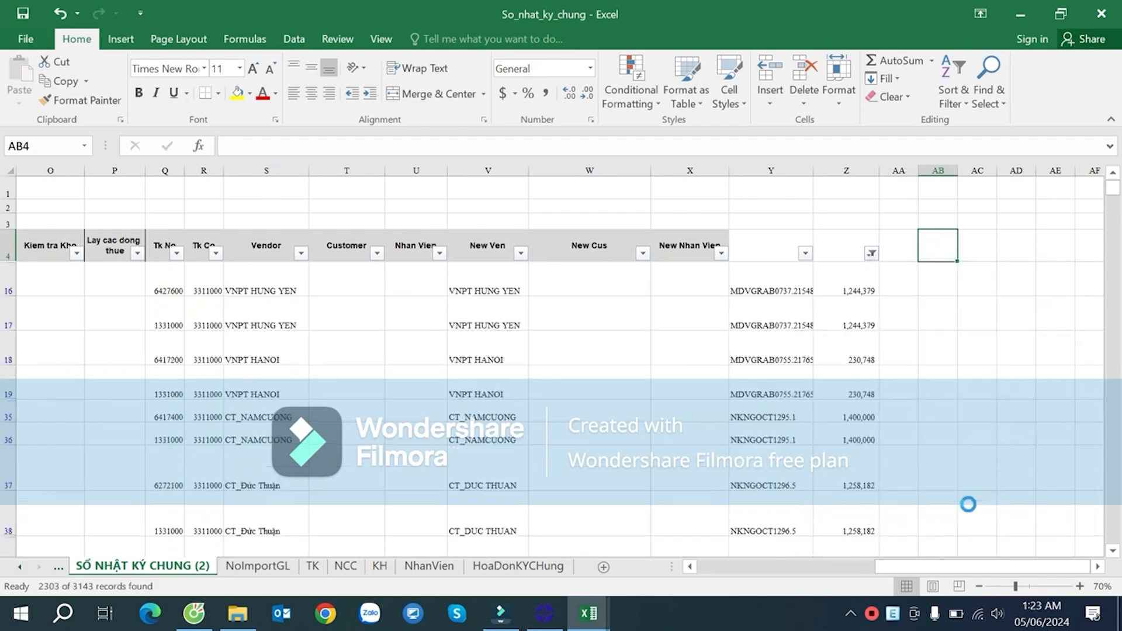
# - Examine the invoice numbers and debit amounts of the filtered journal rows
pyautogui.click(851, 325)
pyautogui.click(787, 268)
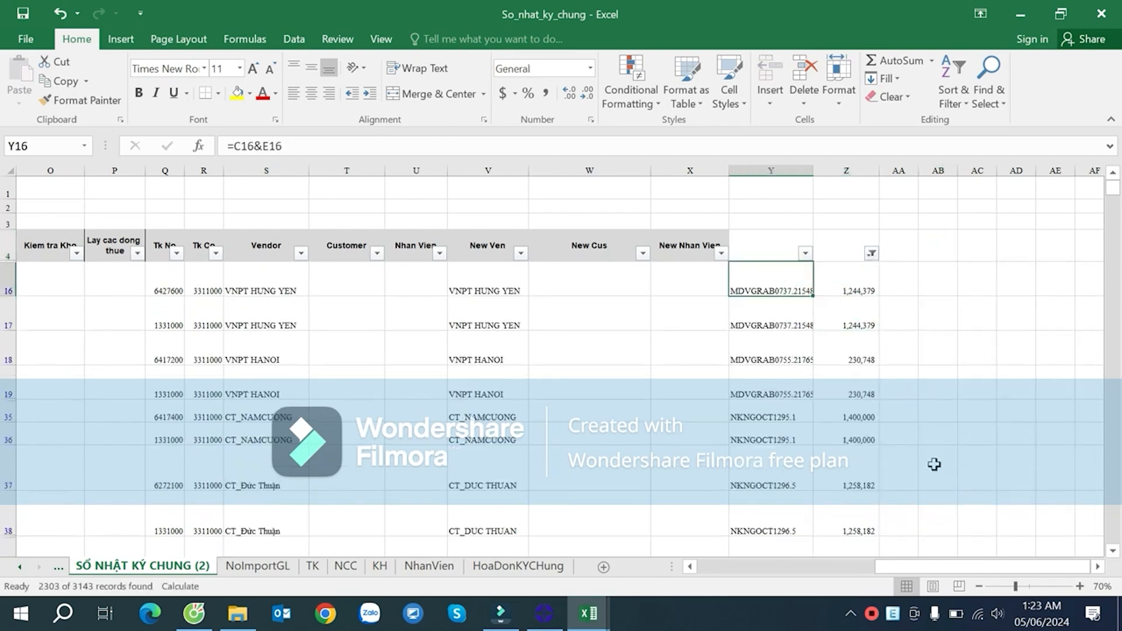
pyautogui.moveTo(937, 564); pyautogui.dragTo(745, 566)
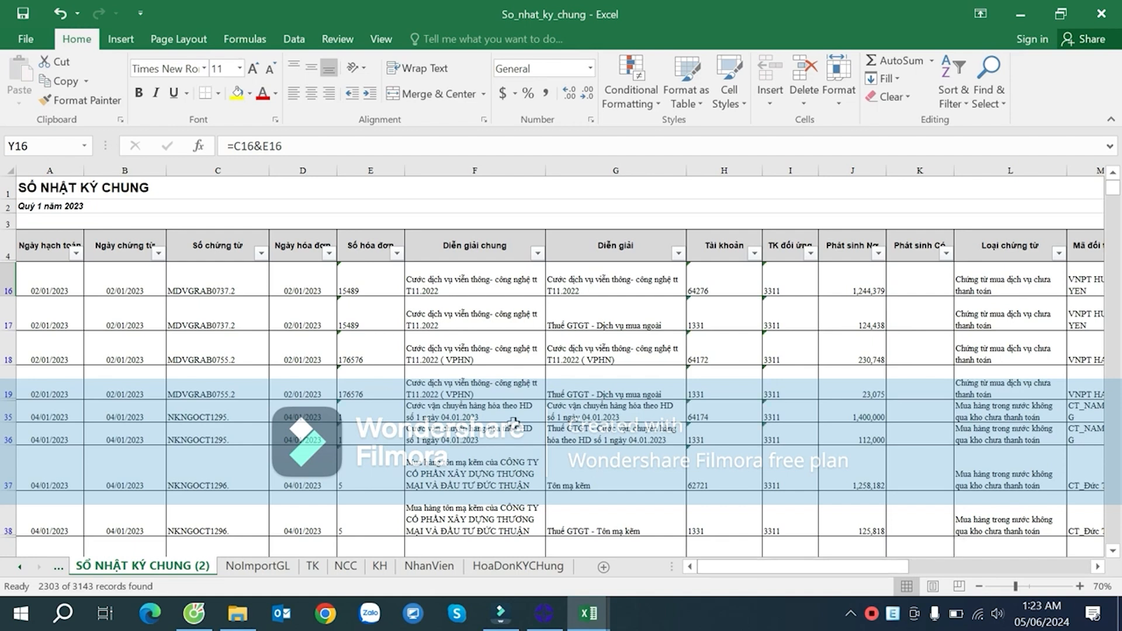
pyautogui.click(365, 349)
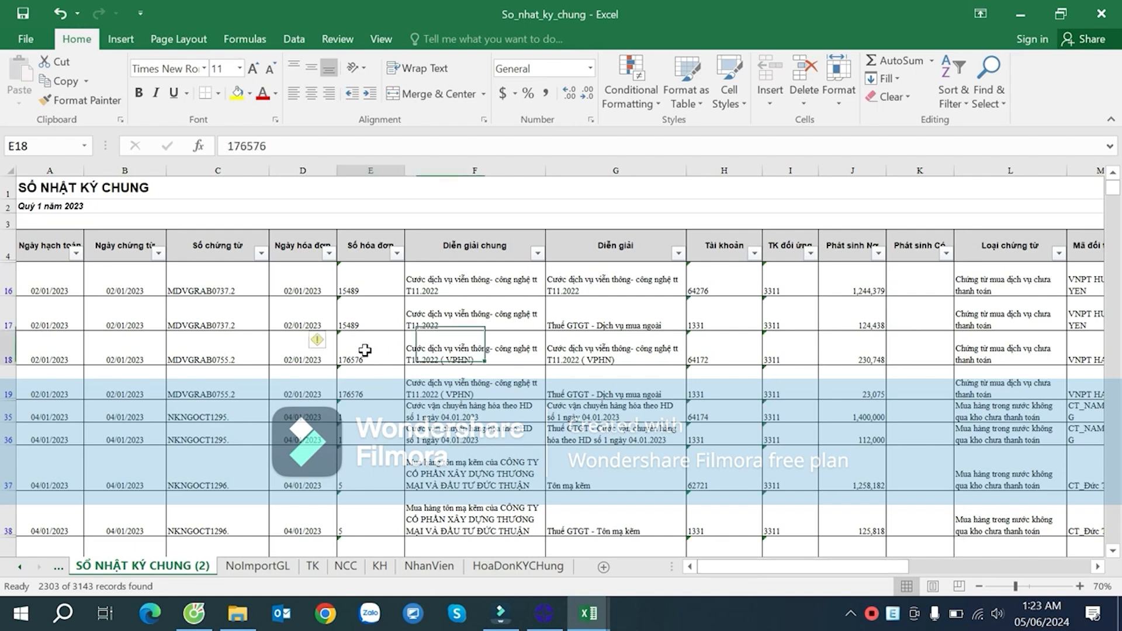
pyautogui.click(374, 390)
pyautogui.scroll(-10, 386, 383)
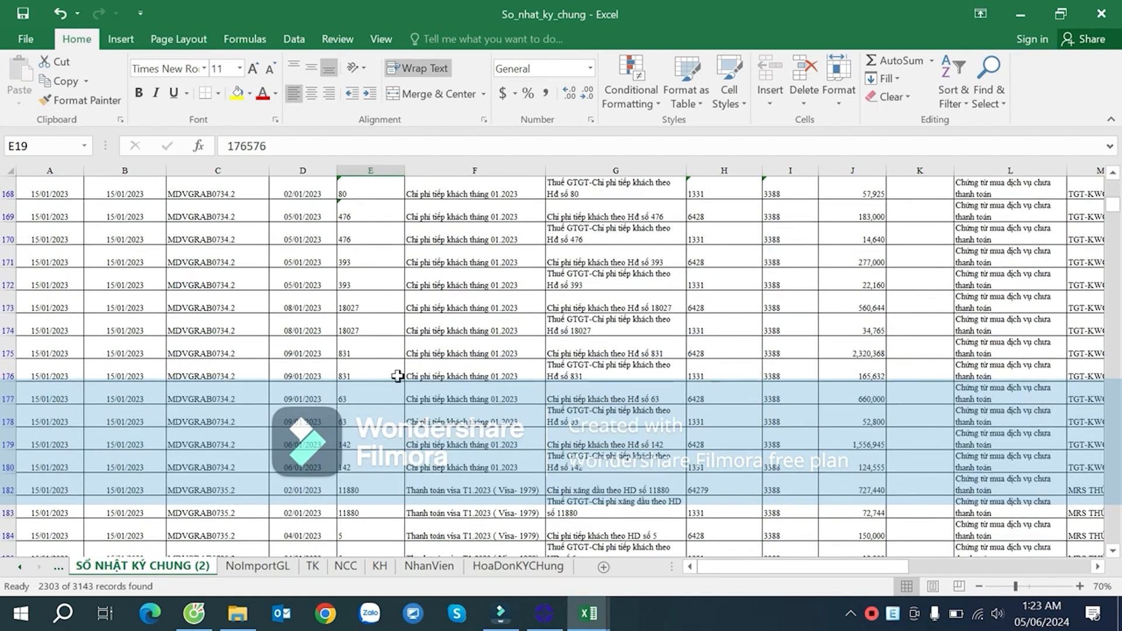
pyautogui.scroll(-10, 398, 376)
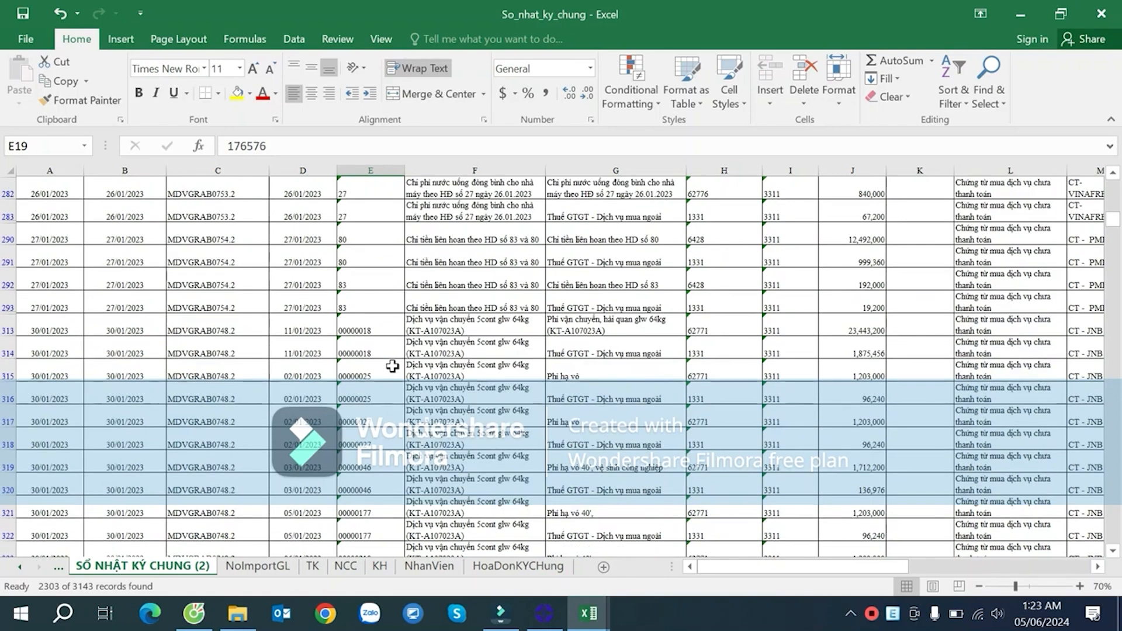
pyautogui.click(880, 351)
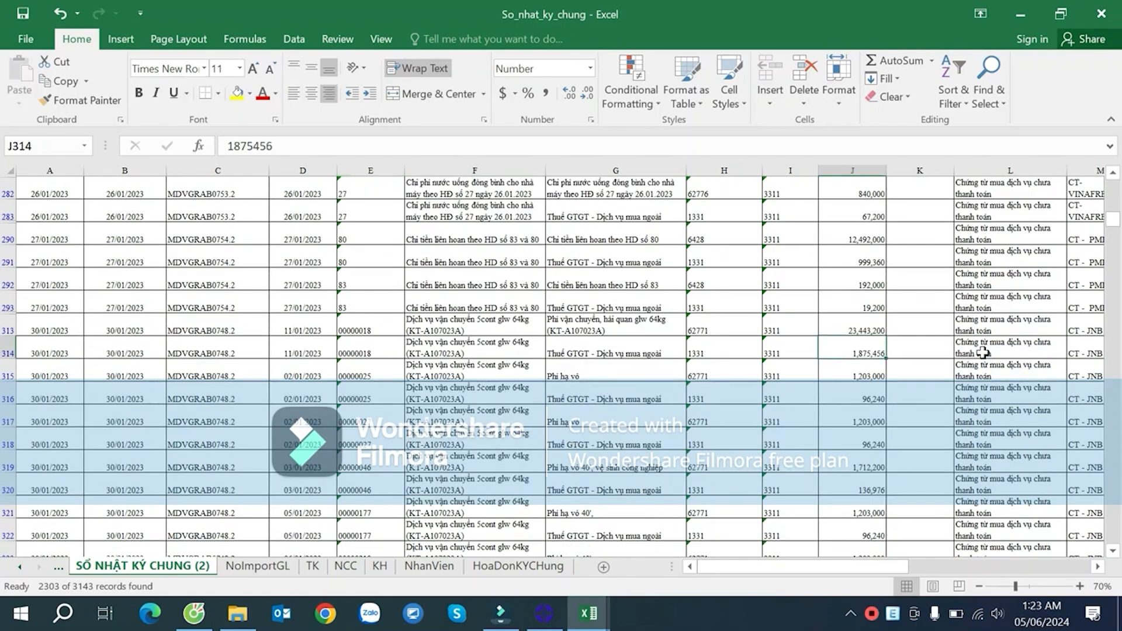
# - Widen column Y of the journal so the full joined keys fit
pyautogui.hotkey('ctrl', 'Up')
pyautogui.press('Right')
pyautogui.press('Right')
pyautogui.press('Right')
pyautogui.press('Right')
pyautogui.press('Right')
pyautogui.press('Right')
pyautogui.press('Right')
pyautogui.press('Right')
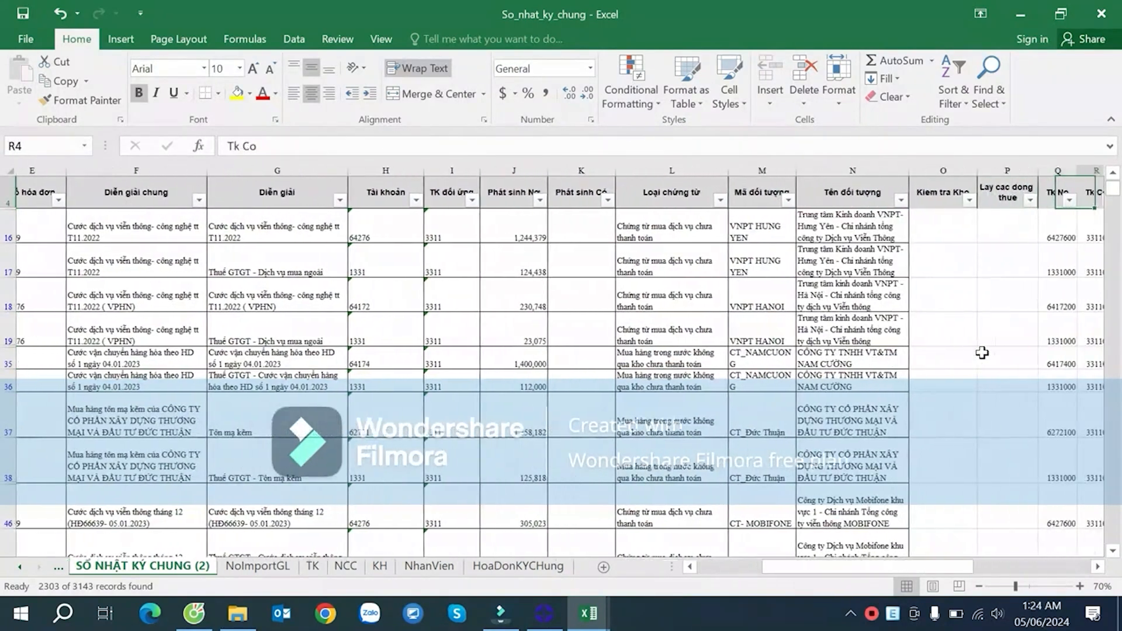
pyautogui.press('Right')
pyautogui.press('Right')
pyautogui.press('Right')
pyautogui.press('Right')
pyautogui.press('Right')
pyautogui.press('Right')
pyautogui.press('Right')
pyautogui.press('Right')
pyautogui.press('Right')
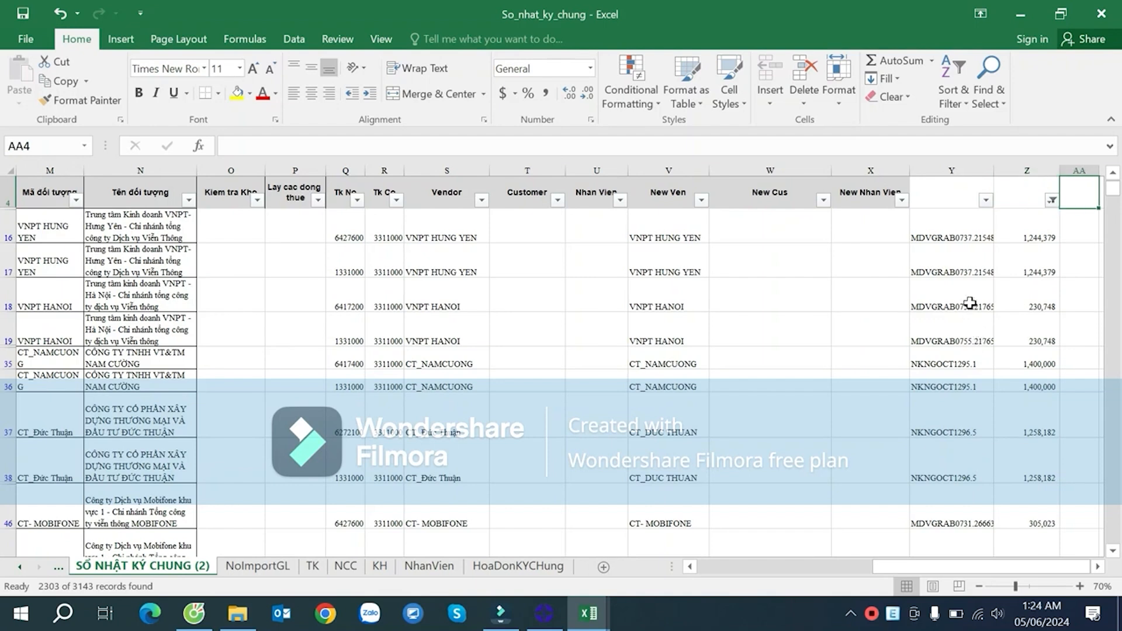
pyautogui.press('Left')
pyautogui.press('Left')
pyautogui.press('Down')
pyautogui.press('Down')
pyautogui.moveTo(998, 172); pyautogui.dragTo(1013, 173)
# - Compare the joined keys in column Y with the lookup amounts in column Z for repeated keys
pyautogui.click(1005, 237)
pyautogui.click(1070, 272)
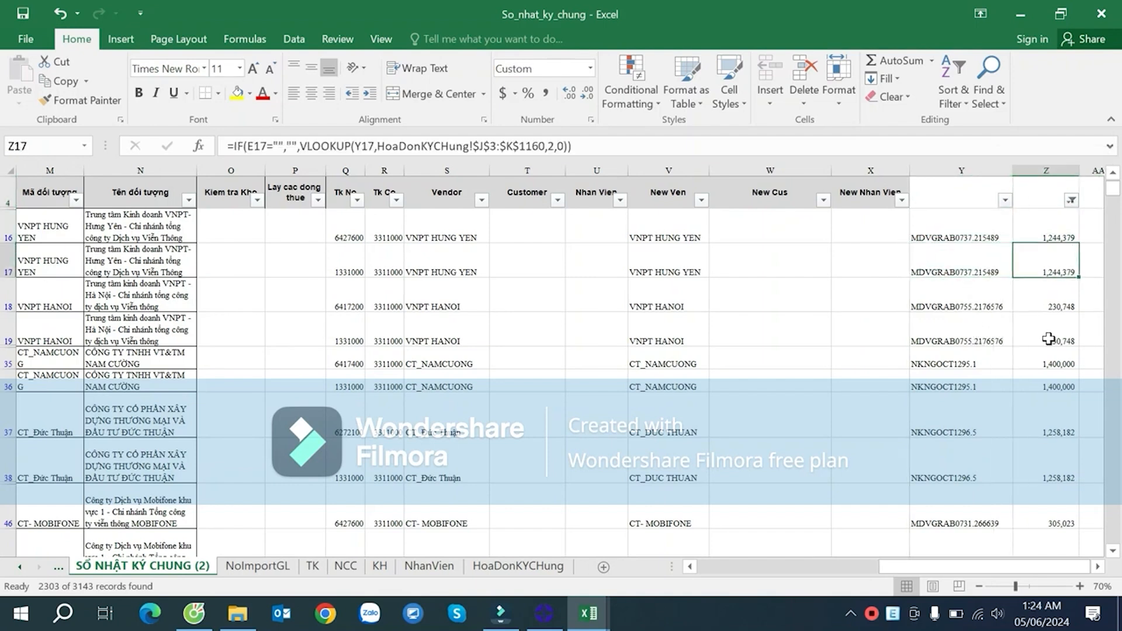
pyautogui.click(1000, 304)
pyautogui.click(1002, 333)
pyautogui.click(1040, 343)
pyautogui.scroll(-2, 1044, 363)
pyautogui.scroll(1, 1039, 372)
pyautogui.scroll(-1, 1029, 370)
pyautogui.click(976, 392)
pyautogui.click(971, 432)
pyautogui.click(965, 457)
pyautogui.click(952, 504)
pyautogui.scroll(-3, 947, 483)
pyautogui.scroll(2, 954, 462)
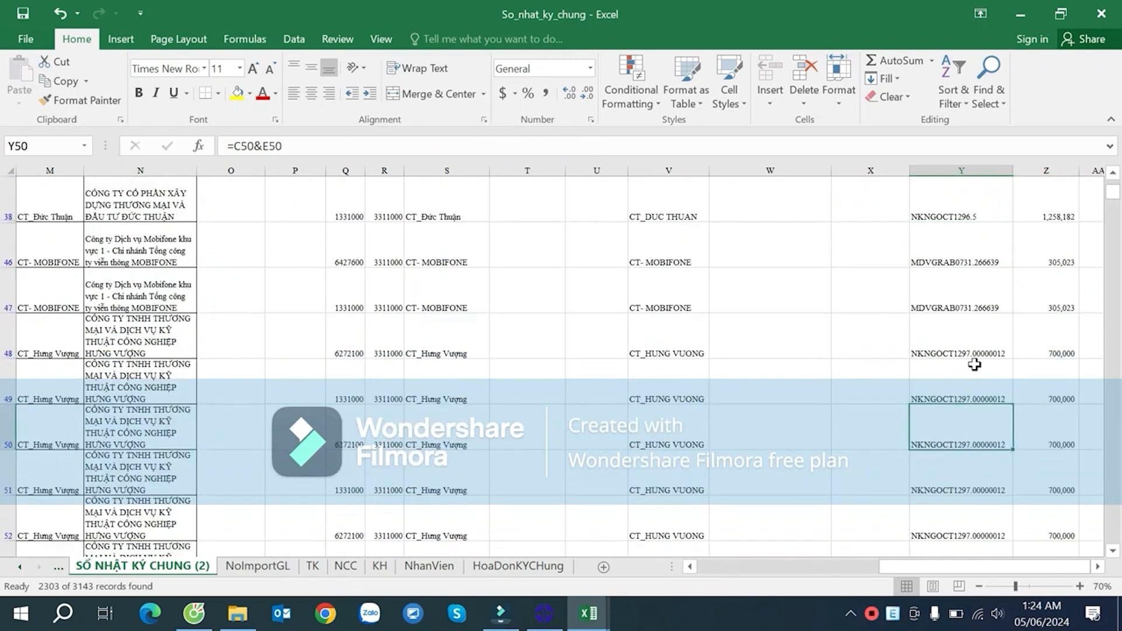
# - Copy the joined key from Y48 and filter column Y to the rows with that key
pyautogui.click(1001, 347)
pyautogui.hotkey('ctrl', 'c')
pyautogui.scroll(4, 1024, 301)
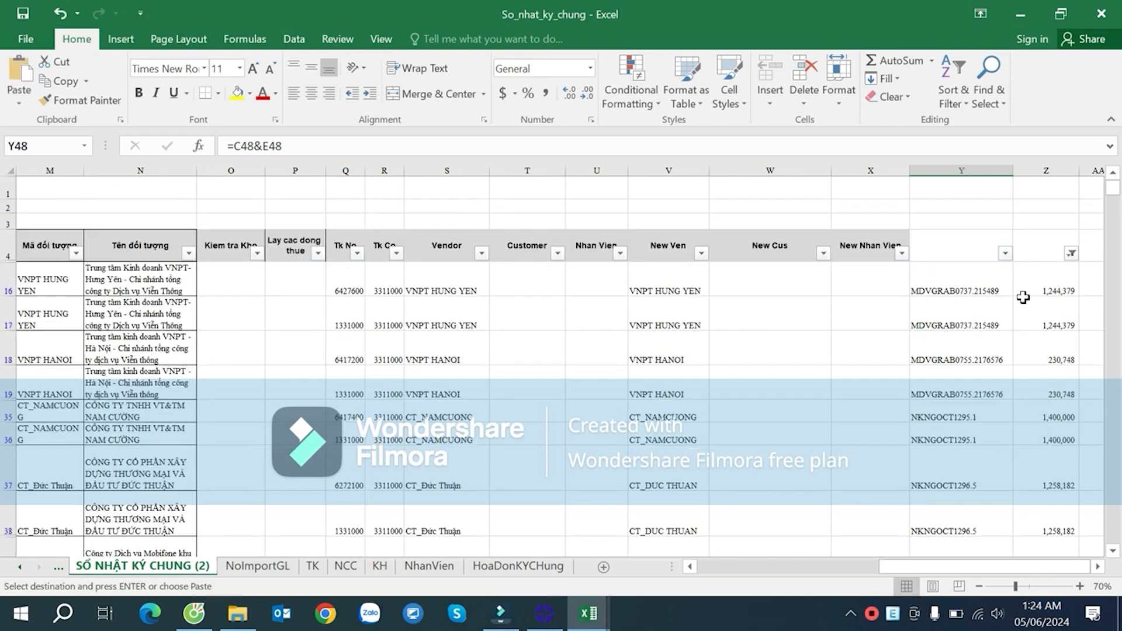
pyautogui.click(1004, 256)
pyautogui.hotkey('ctrl', 'v')
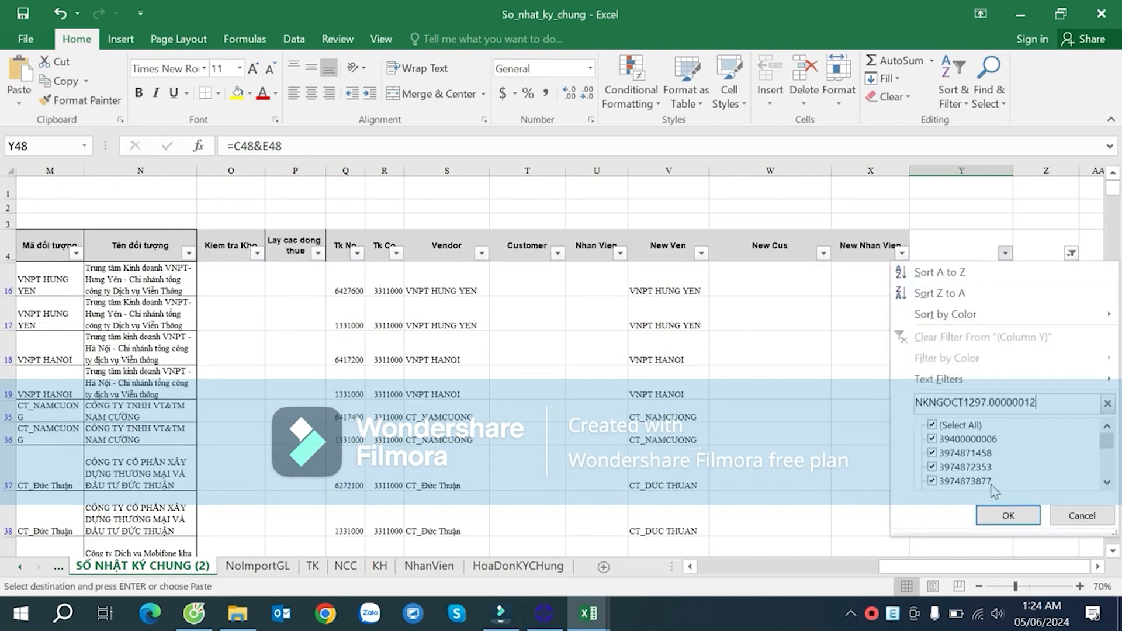
pyautogui.click(1007, 515)
# - Check the document and invoice numbers in columns C and E of the filtered rows
pyautogui.click(976, 380)
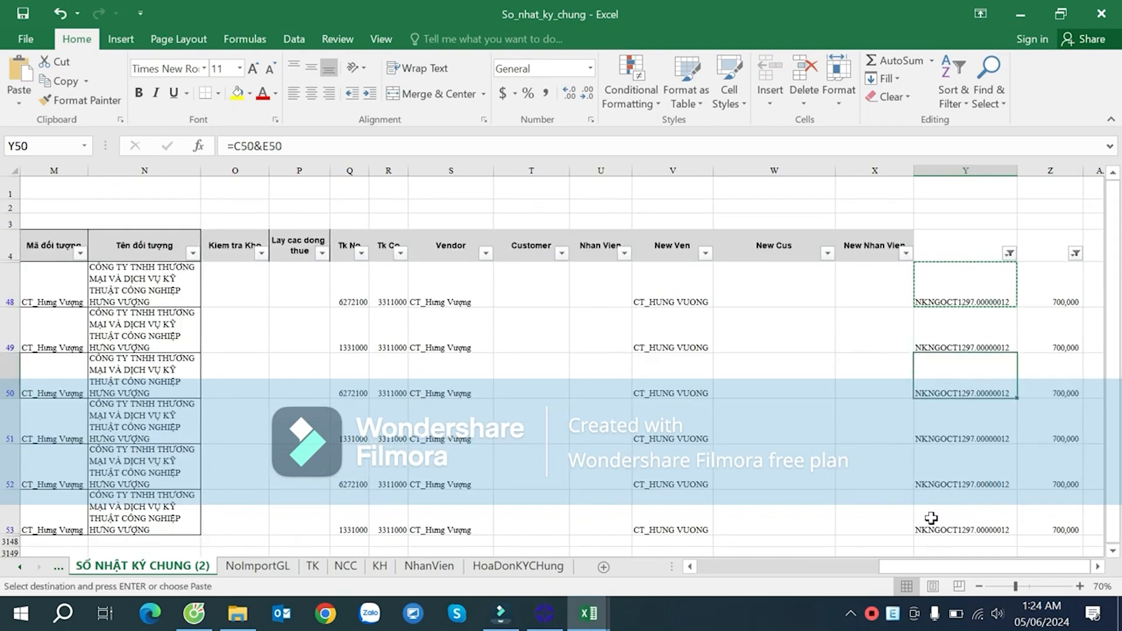
pyautogui.moveTo(906, 566); pyautogui.dragTo(794, 570)
pyautogui.click(268, 386)
pyautogui.press('Left')
pyautogui.press('Left')
pyautogui.press('Left')
pyautogui.press('Left')
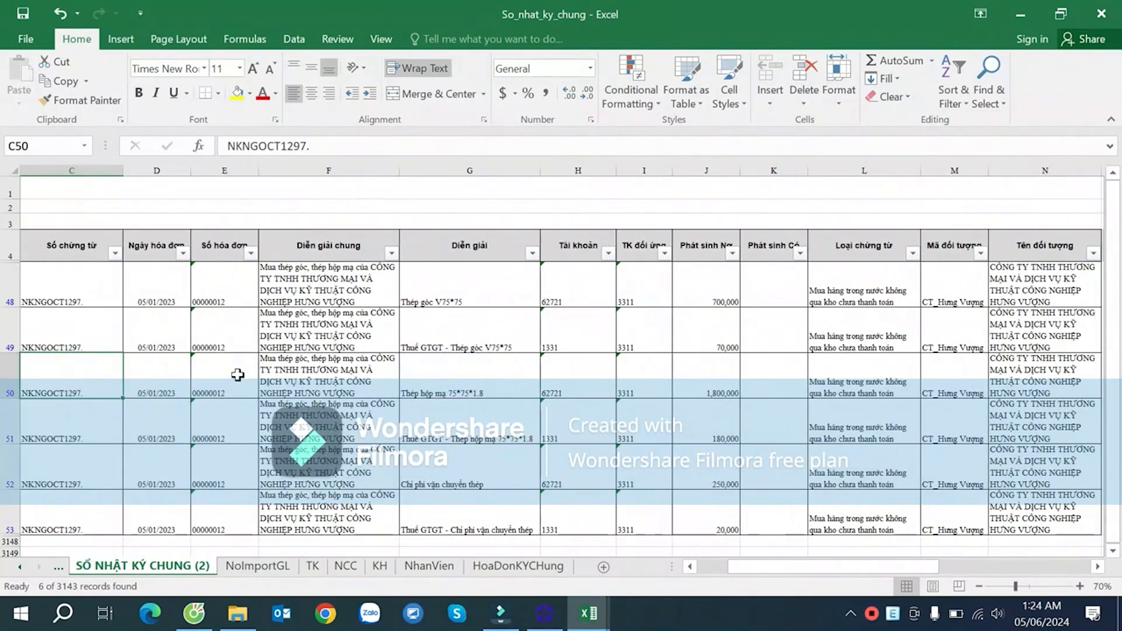
pyautogui.press('Left')
pyautogui.press('Left')
pyautogui.click(221, 283)
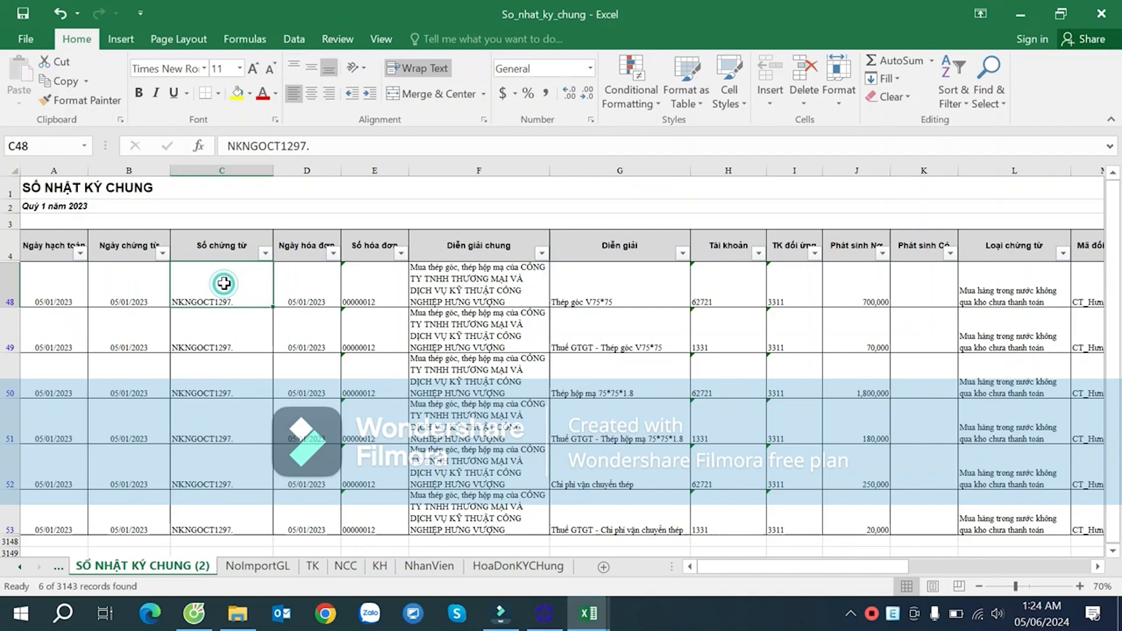
pyautogui.click(380, 291)
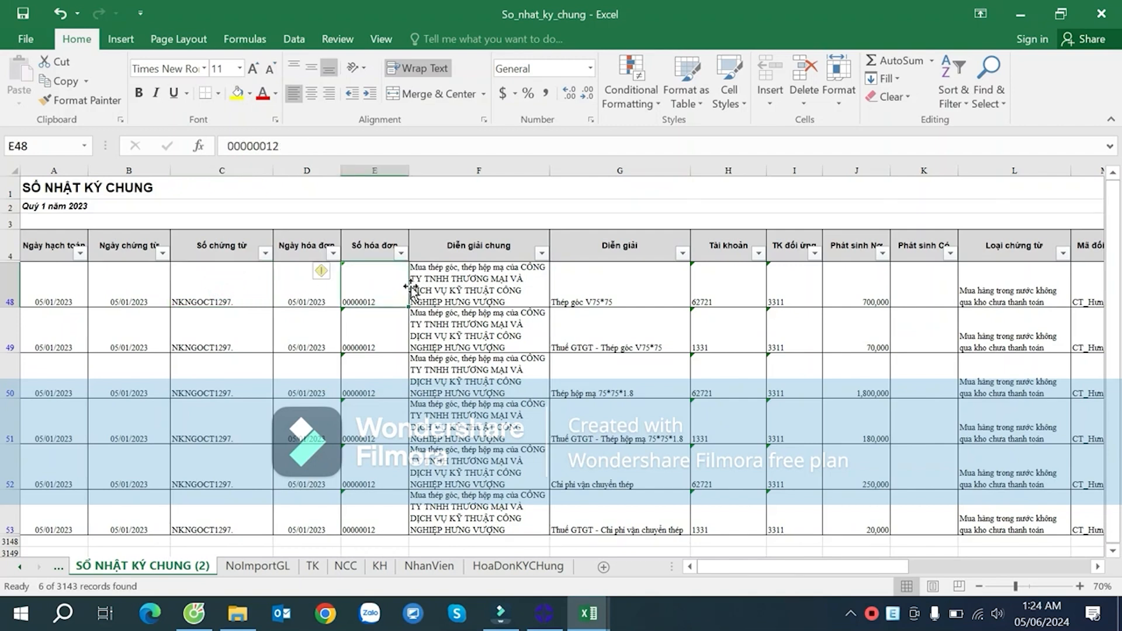
# - Compare the descriptions and debit amounts in rows 48, 50 and 52 with their lookup amounts in column Z
pyautogui.click(615, 293)
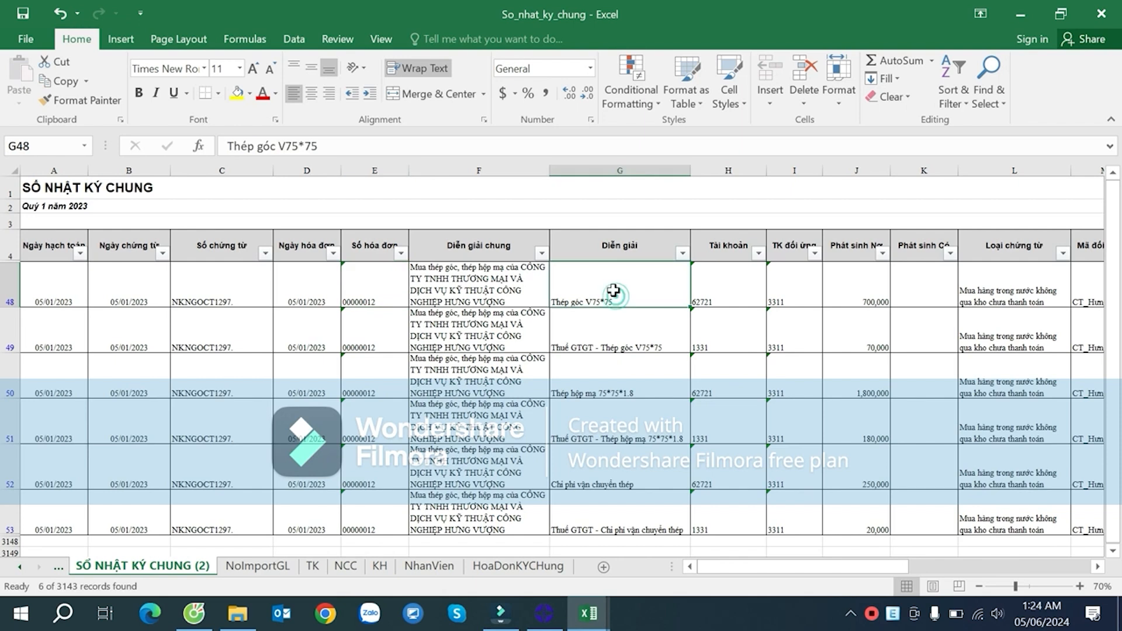
pyautogui.click(857, 292)
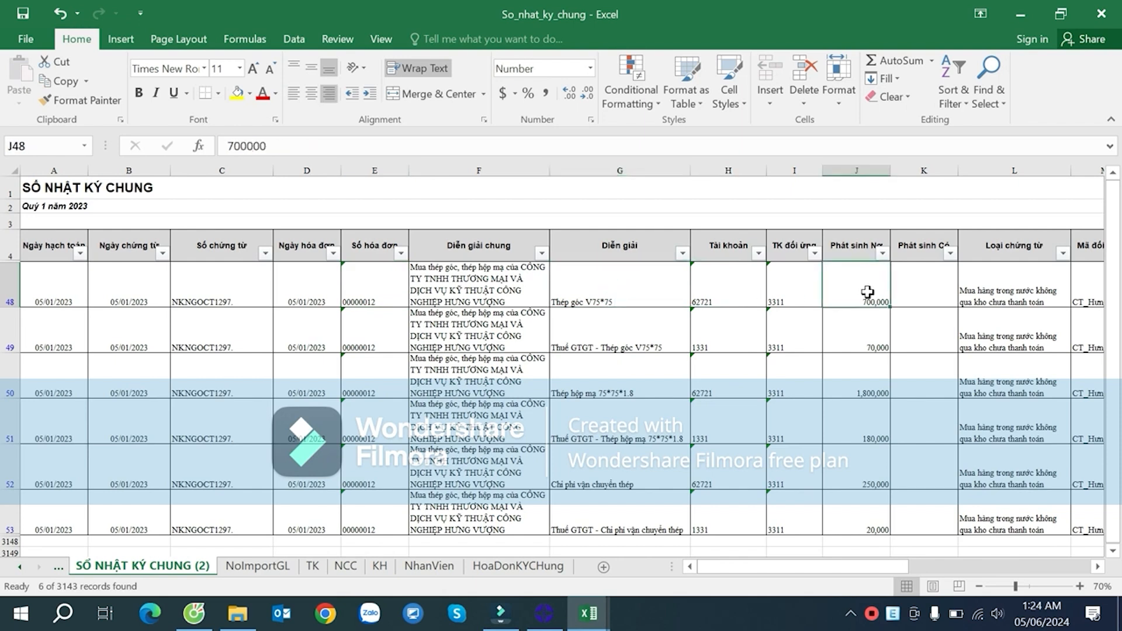
pyautogui.click(646, 383)
pyautogui.click(860, 384)
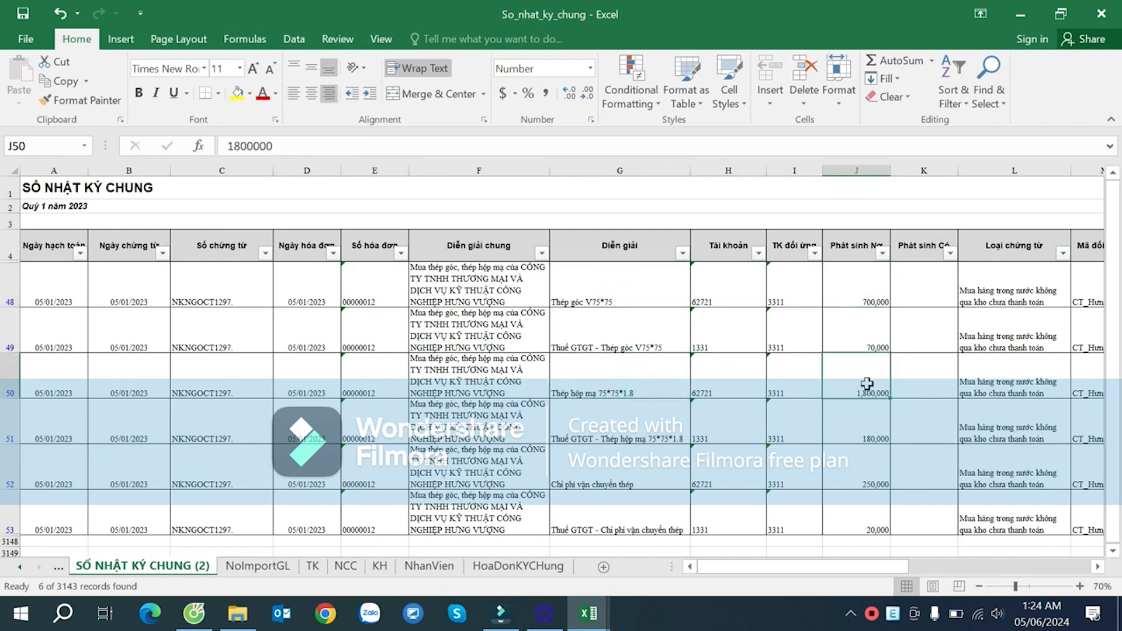
pyautogui.scroll(-1, 848, 384)
pyautogui.click(612, 419)
pyautogui.click(865, 418)
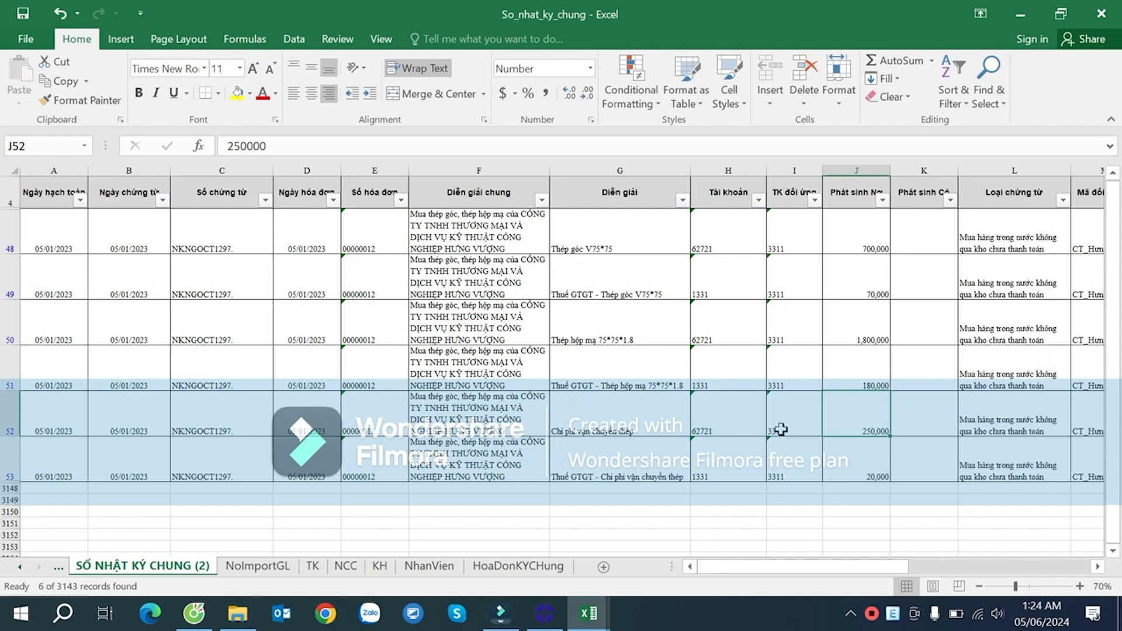
pyautogui.moveTo(792, 566); pyautogui.dragTo(919, 529)
pyautogui.click(477, 328)
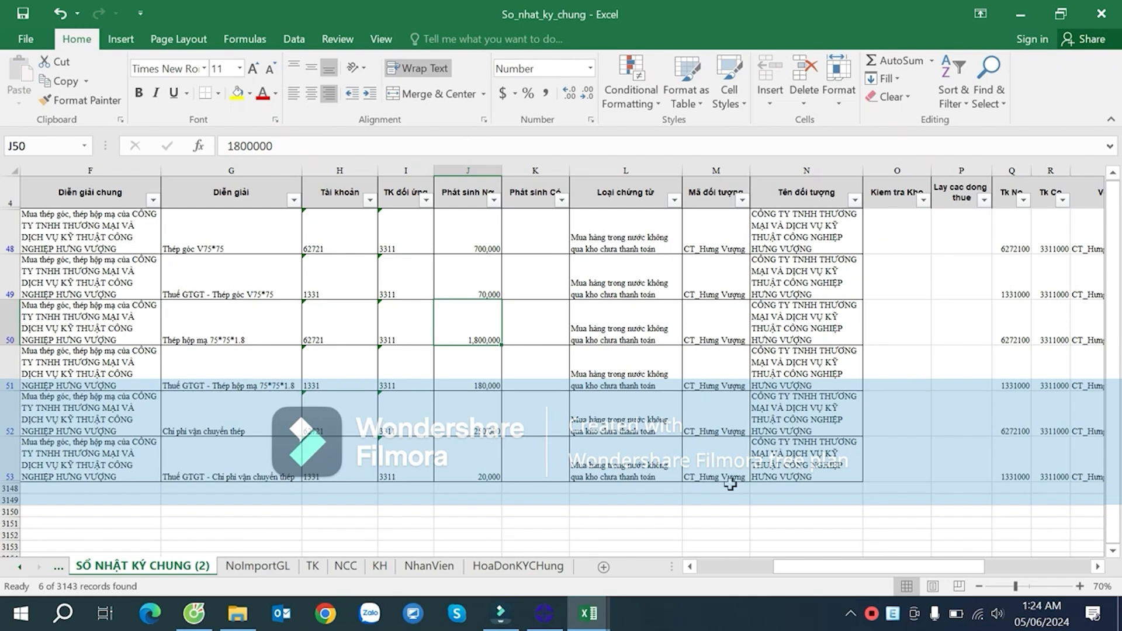
pyautogui.moveTo(842, 567); pyautogui.dragTo(973, 567)
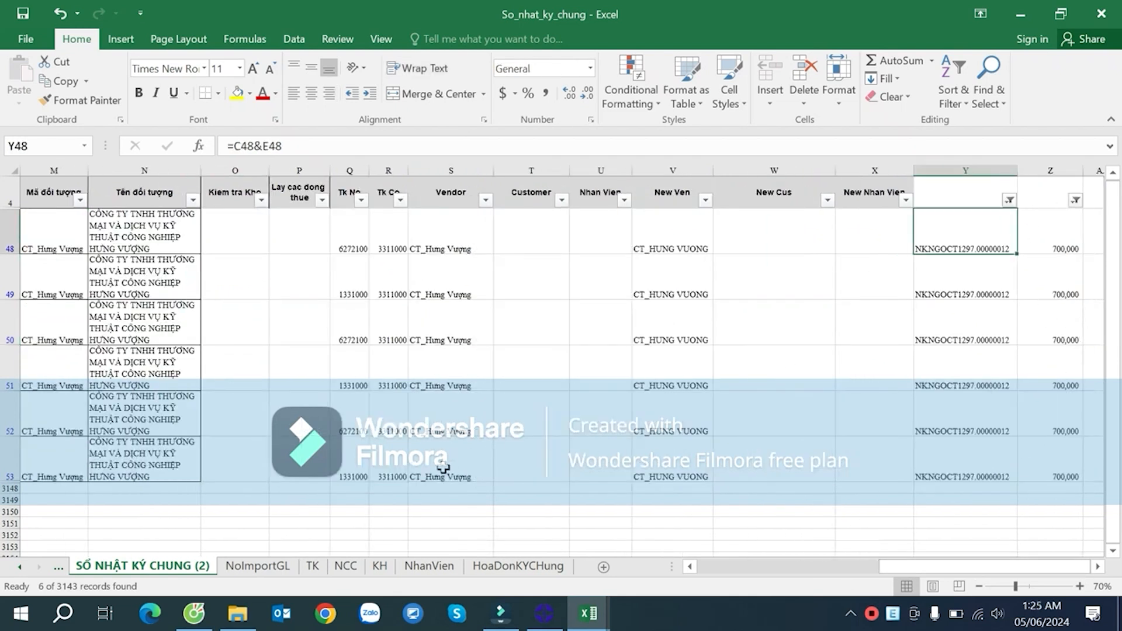
# - On the HoaDonKYCHung sheet, enter =COUNTIF($J$3:$J$1160,J3) in L3 to count how often each joined key occurs
pyautogui.click(517, 566)
pyautogui.click(536, 295)
pyautogui.click(937, 276)
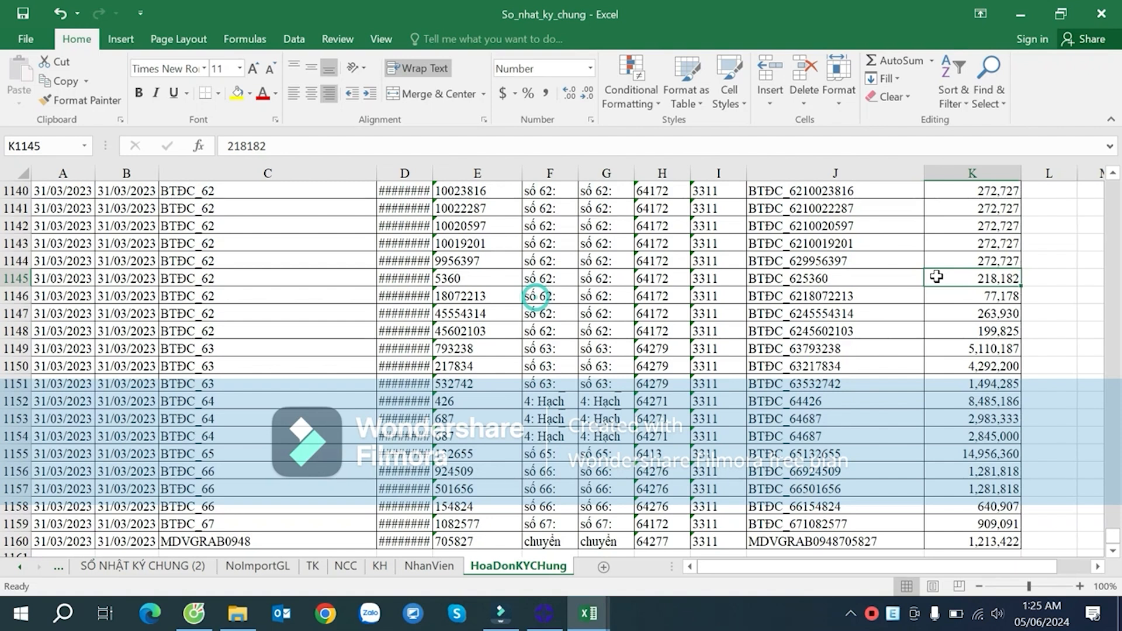
pyautogui.hotkey('ctrl', 'Up')
pyautogui.press('Down')
pyautogui.press('Right')
pyautogui.press('Right')
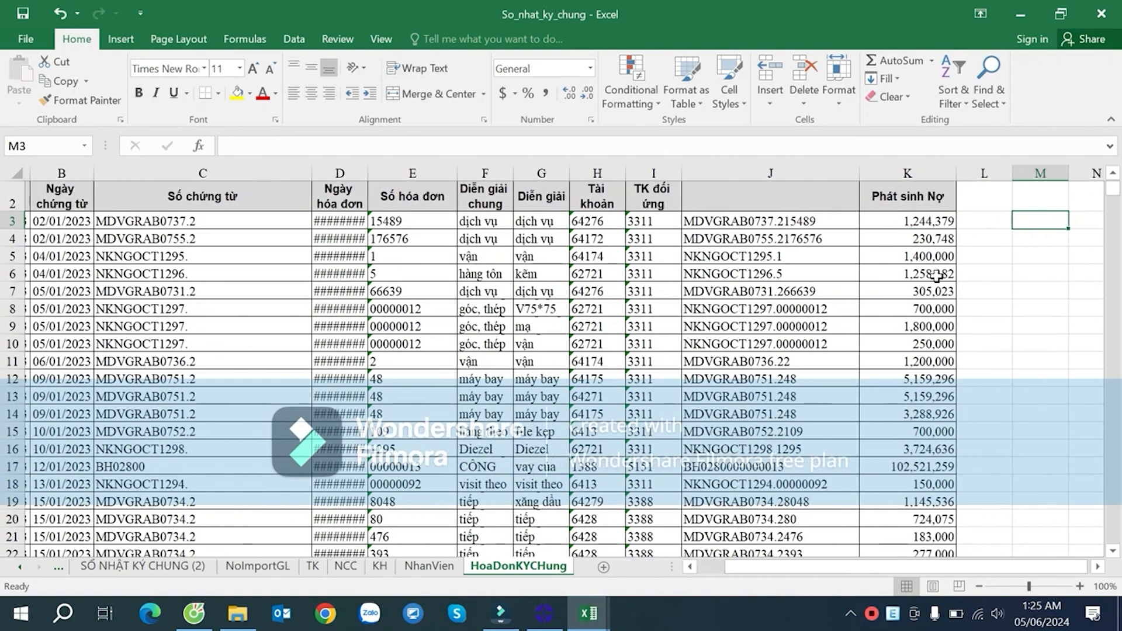
pyautogui.press('Left')
pyautogui.write('=cou')
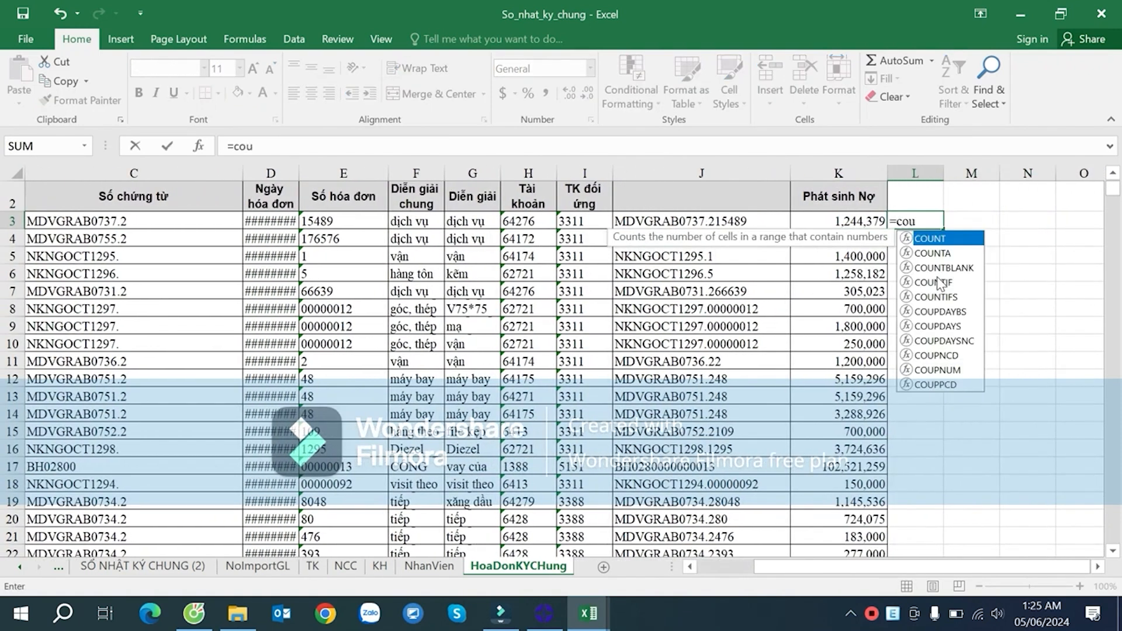
pyautogui.doubleClick(939, 283)
pyautogui.press('Left')
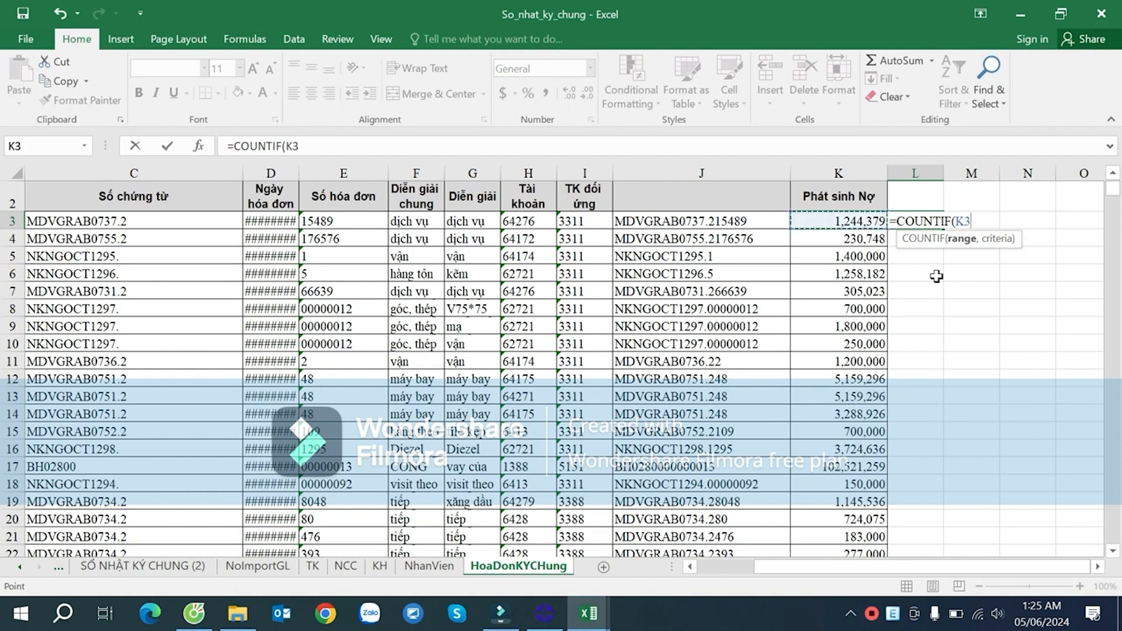
pyautogui.press('Left')
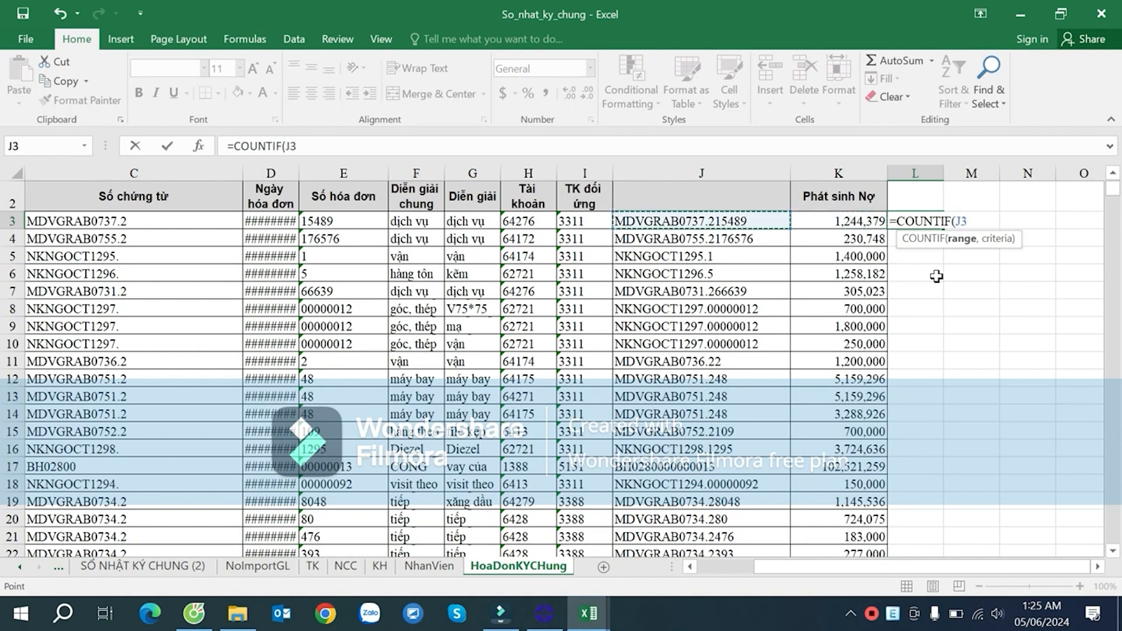
pyautogui.hotkey('ctrl', 'shift', 'Down')
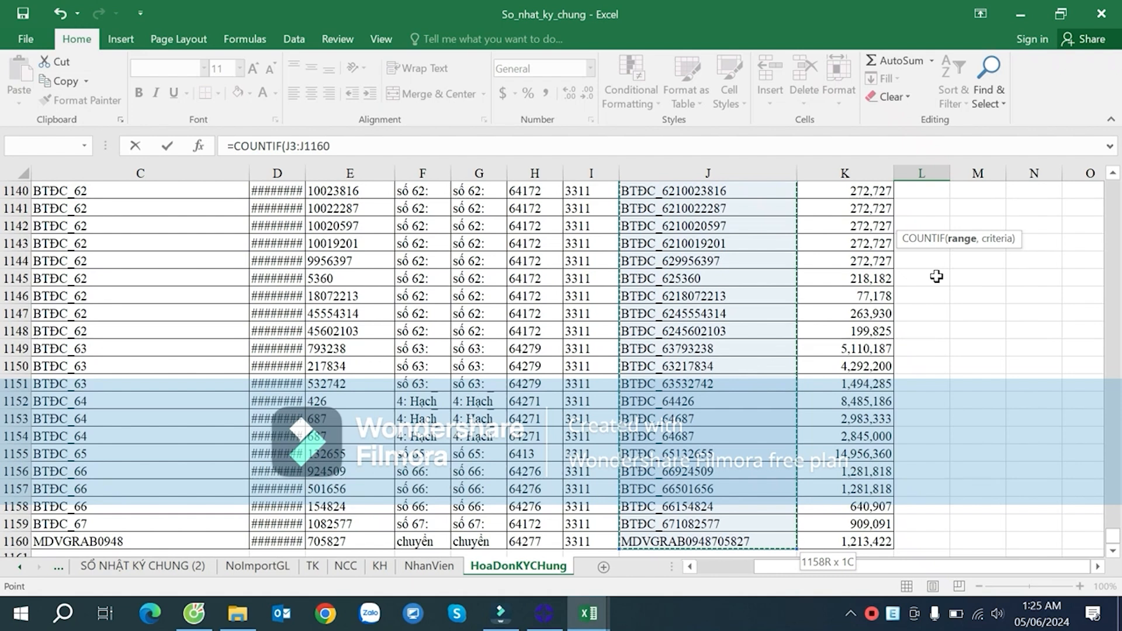
pyautogui.press('F4')
pyautogui.write(',')
pyautogui.click(721, 237)
pyautogui.press('Return')
# - Fill the COUNTIF formula down column L and add filters to header row 2 from column A through L
pyautogui.click(931, 236)
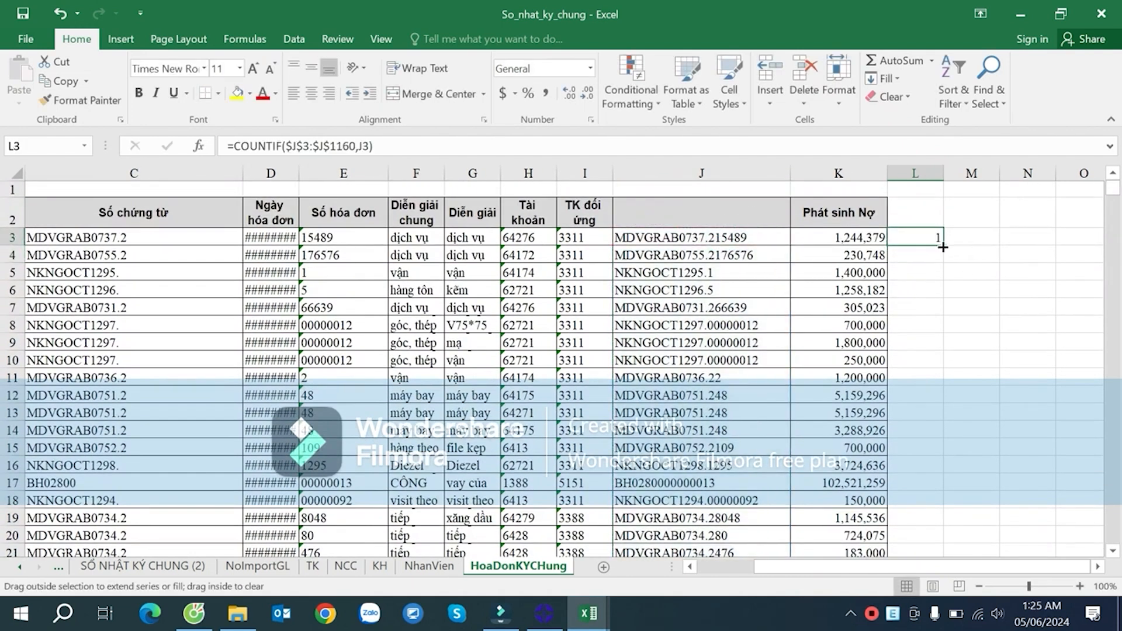
pyautogui.doubleClick(943, 247)
pyautogui.moveTo(932, 218); pyautogui.dragTo(52, 210)
pyautogui.hotkey('ctrl', 'shift', 'l')
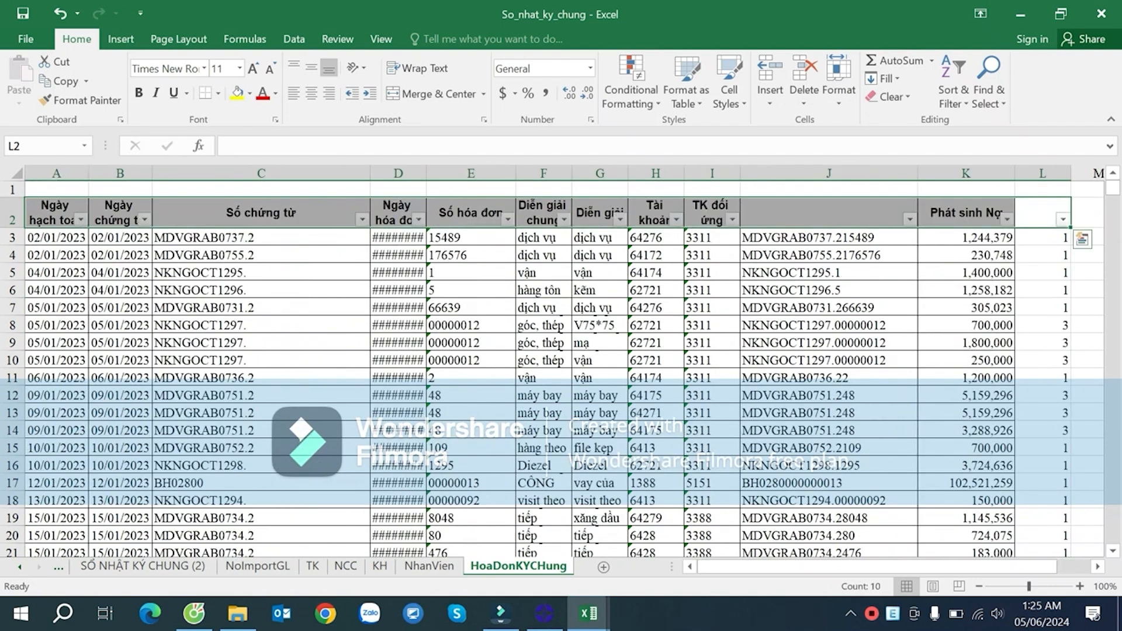
# - Filter column L to exclude the value 1, leaving only rows whose joined key repeats
pyautogui.press('Right')
pyautogui.press('Right')
pyautogui.click(877, 273)
pyautogui.click(936, 220)
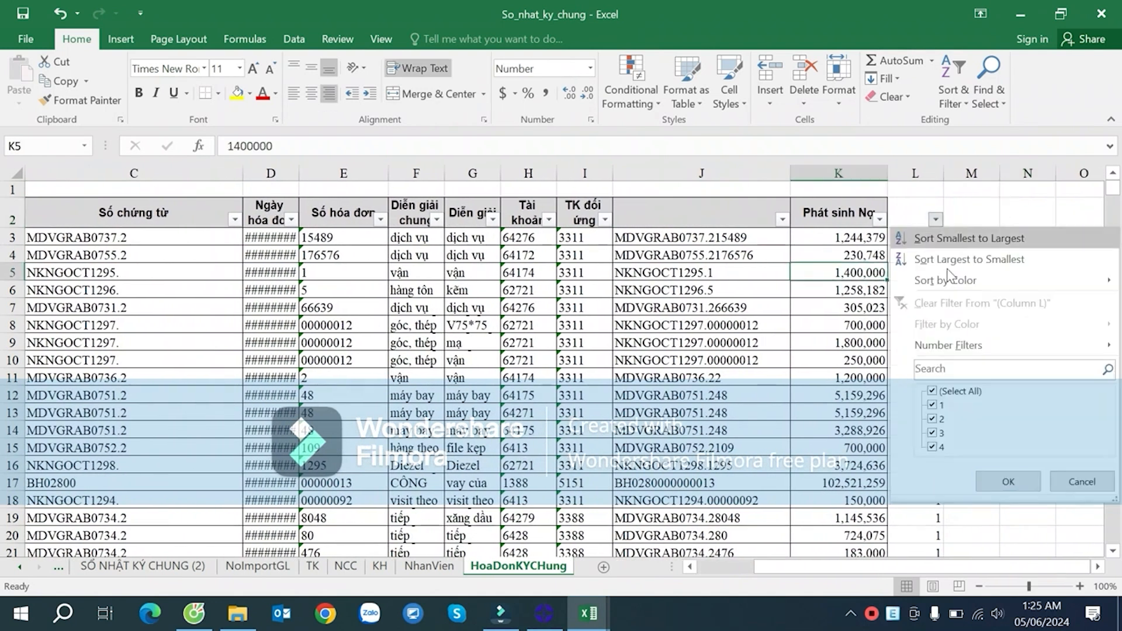
pyautogui.click(942, 405)
pyautogui.click(996, 475)
# - Examine the filtered counts in column L and the Phát sinh Nợ amounts in column K down to the last record
pyautogui.click(933, 271)
pyautogui.click(933, 237)
pyautogui.hotkey('ctrl', 'shift', 'Down')
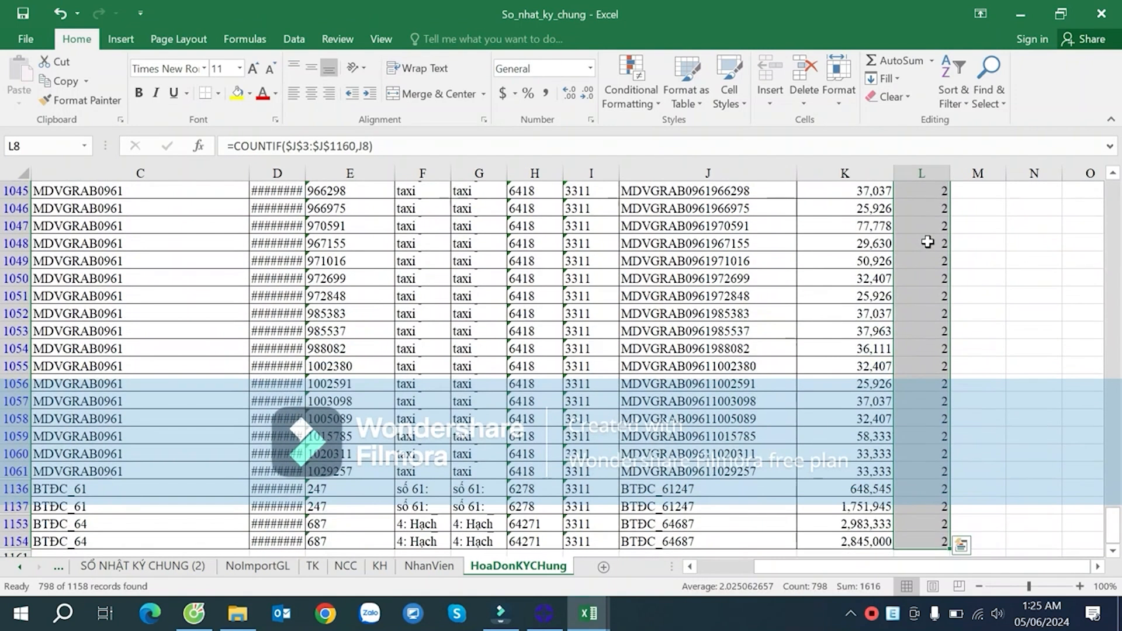
pyautogui.scroll(-3, 906, 453)
pyautogui.click(875, 384)
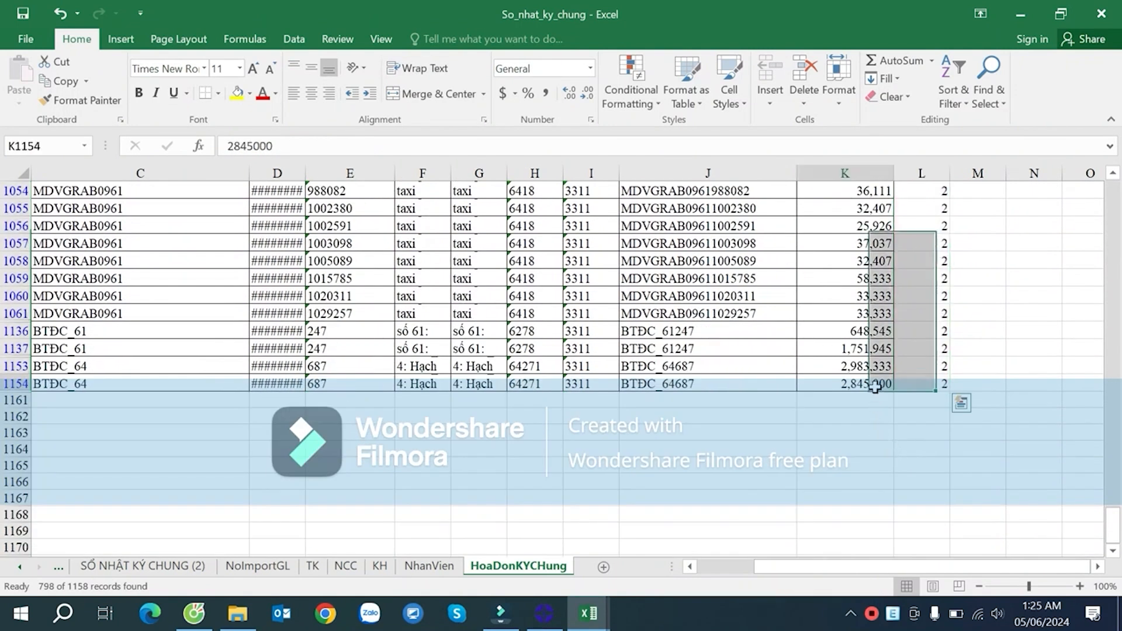
pyautogui.hotkey('ctrl', 'shift', 'Up')
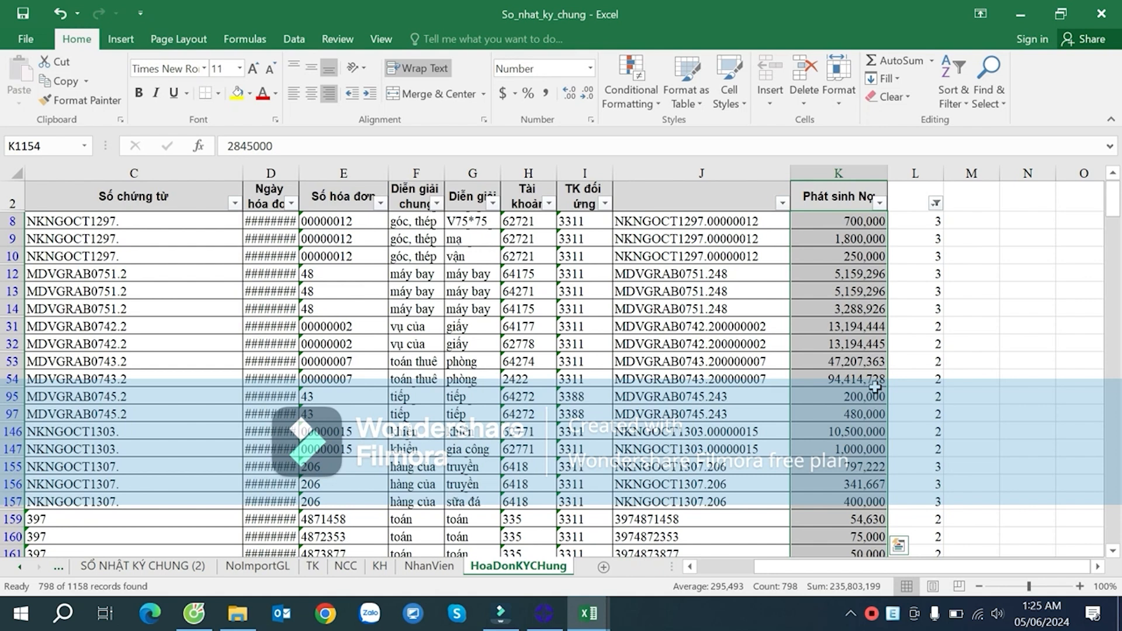
# - Widen column D to show the full invoice dates and examine the repeated-key rows with their counts in column L
pyautogui.click(680, 313)
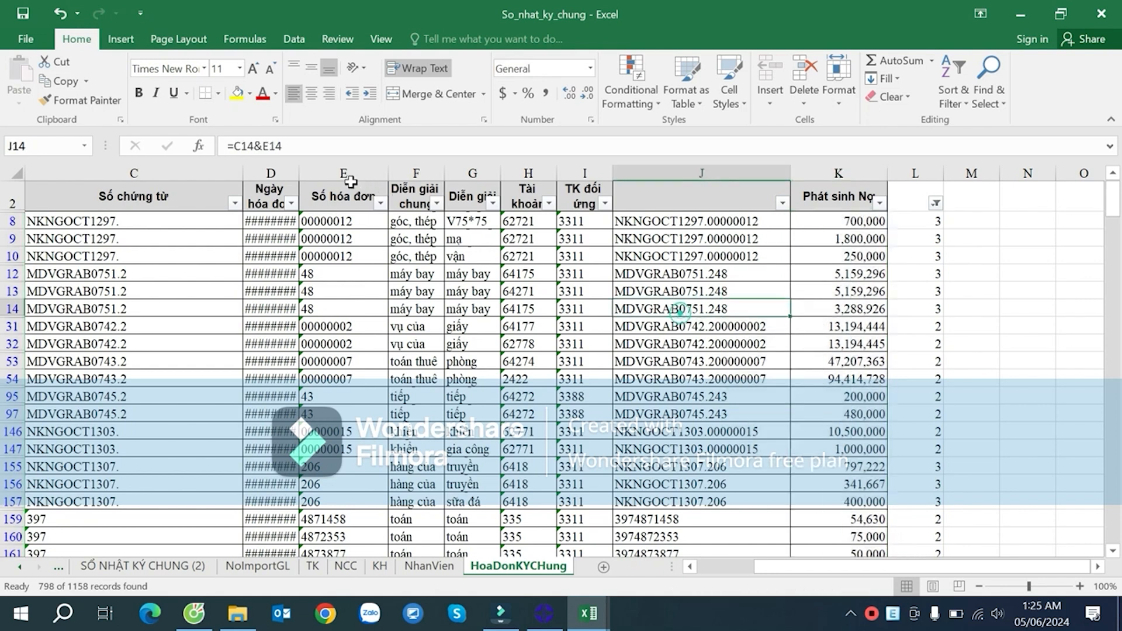
pyautogui.moveTo(298, 171); pyautogui.dragTo(315, 170)
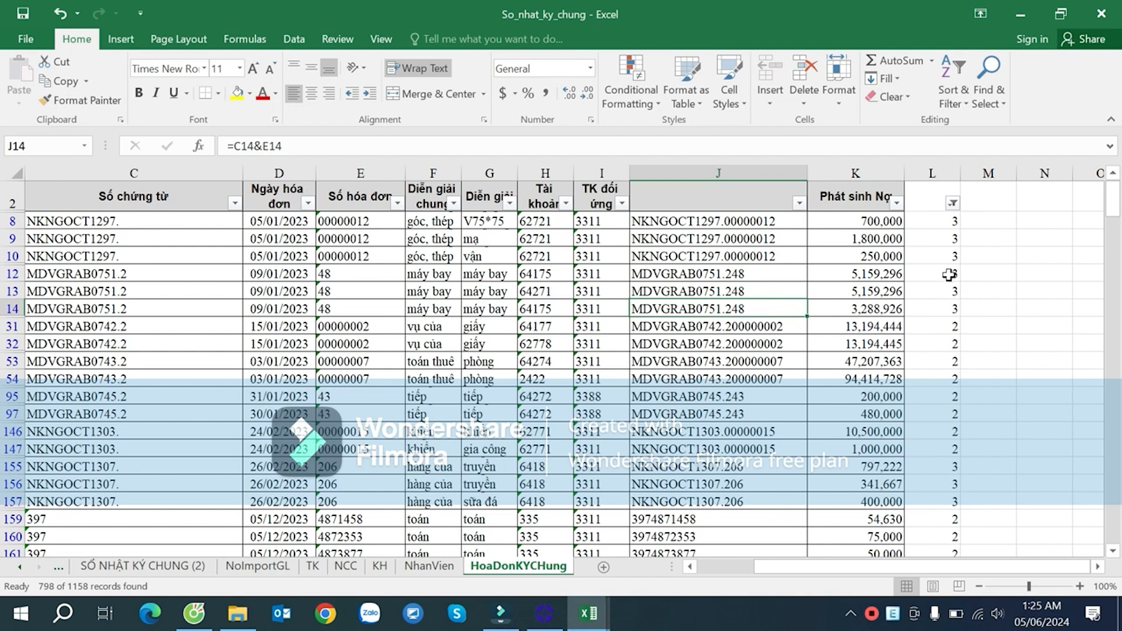
pyautogui.click(929, 324)
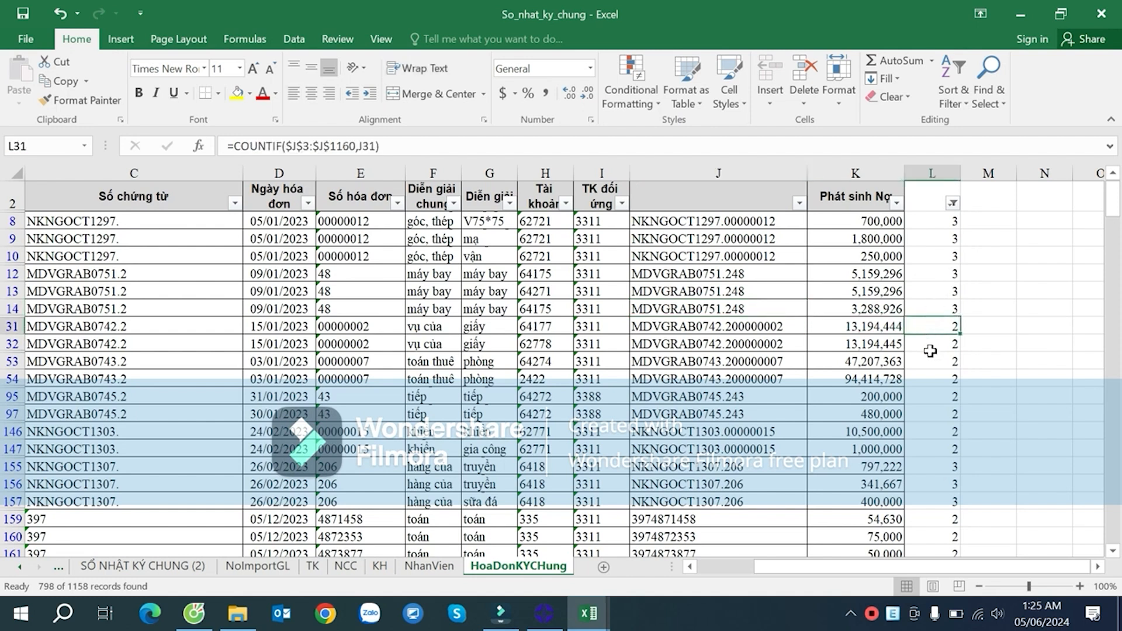
pyautogui.click(929, 350)
pyautogui.scroll(-6, 935, 349)
pyautogui.scroll(-3, 957, 345)
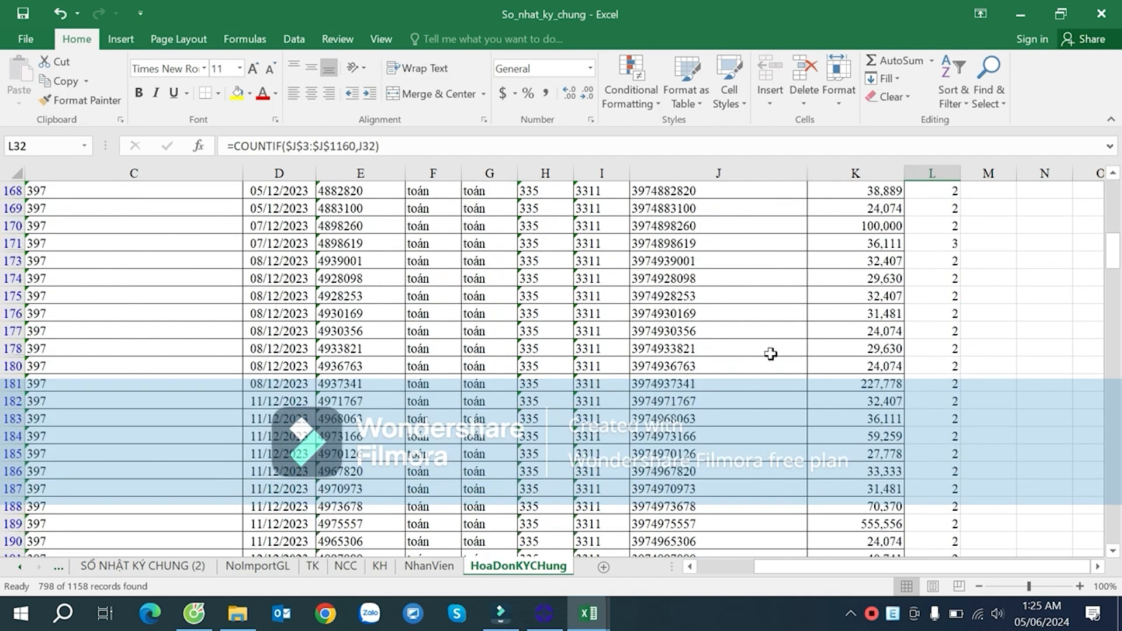
pyautogui.scroll(4, 750, 328)
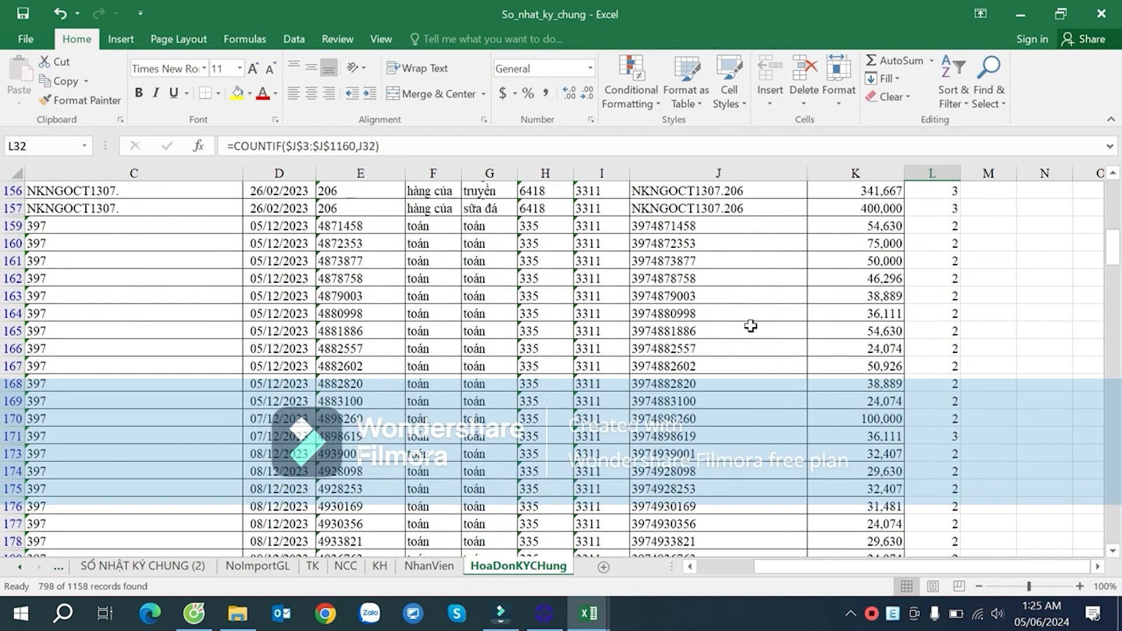
# - Copy the joined key from J159 and filter column J to the rows with that key
pyautogui.click(704, 230)
pyautogui.scroll(1, 728, 246)
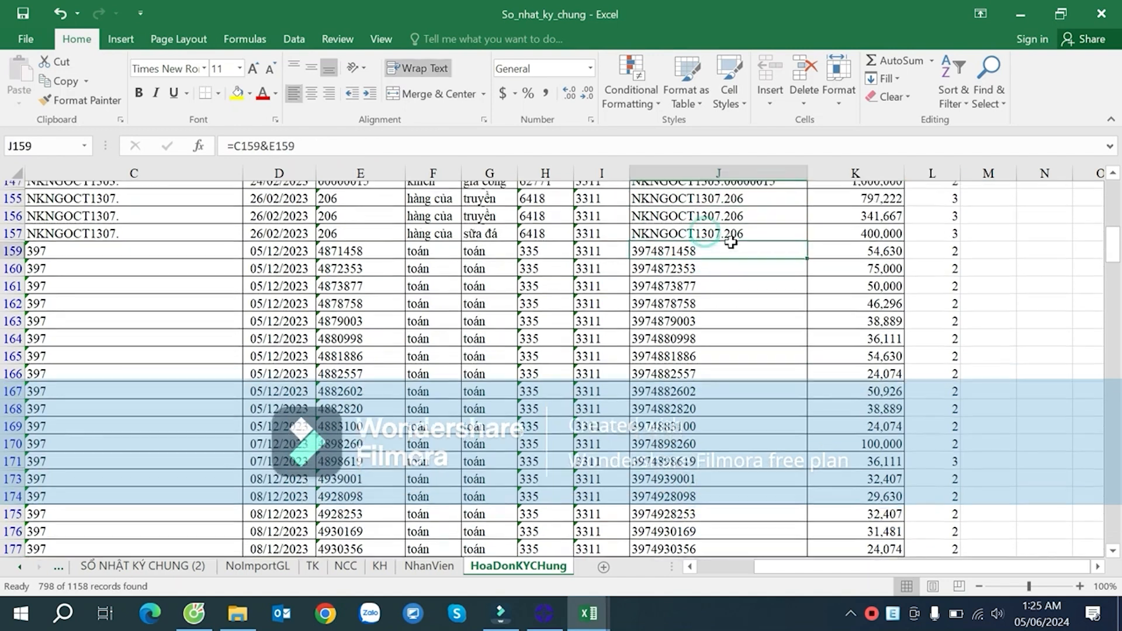
pyautogui.scroll(-4, 735, 260)
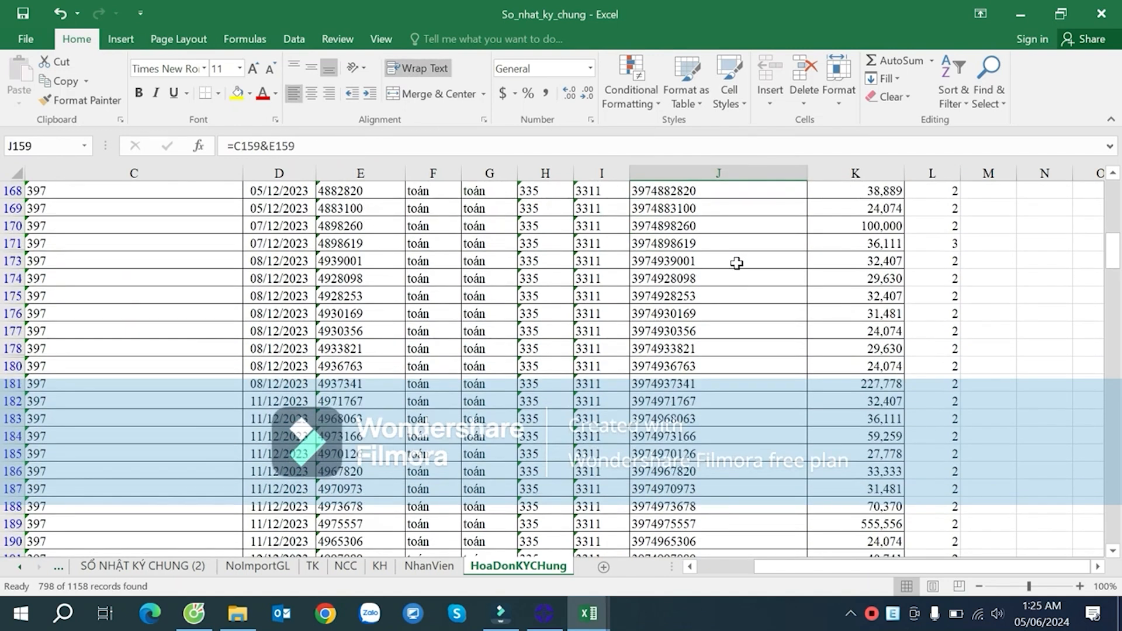
pyautogui.scroll(4, 737, 263)
pyautogui.scroll(1, 736, 263)
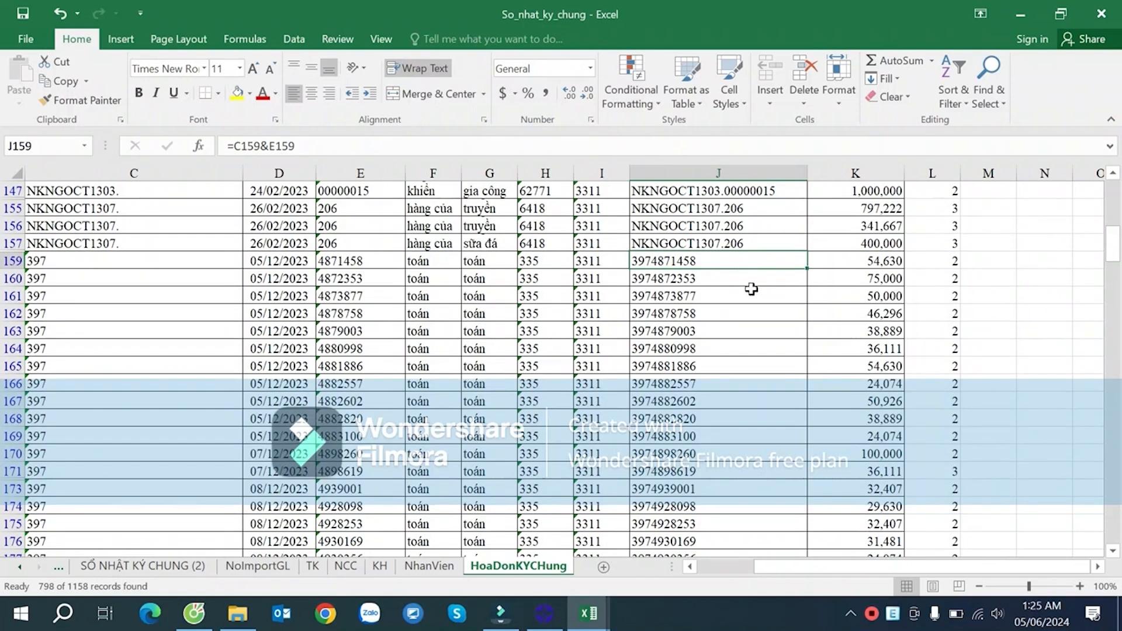
pyautogui.scroll(1, 765, 305)
pyautogui.hotkey('ctrl', 'c')
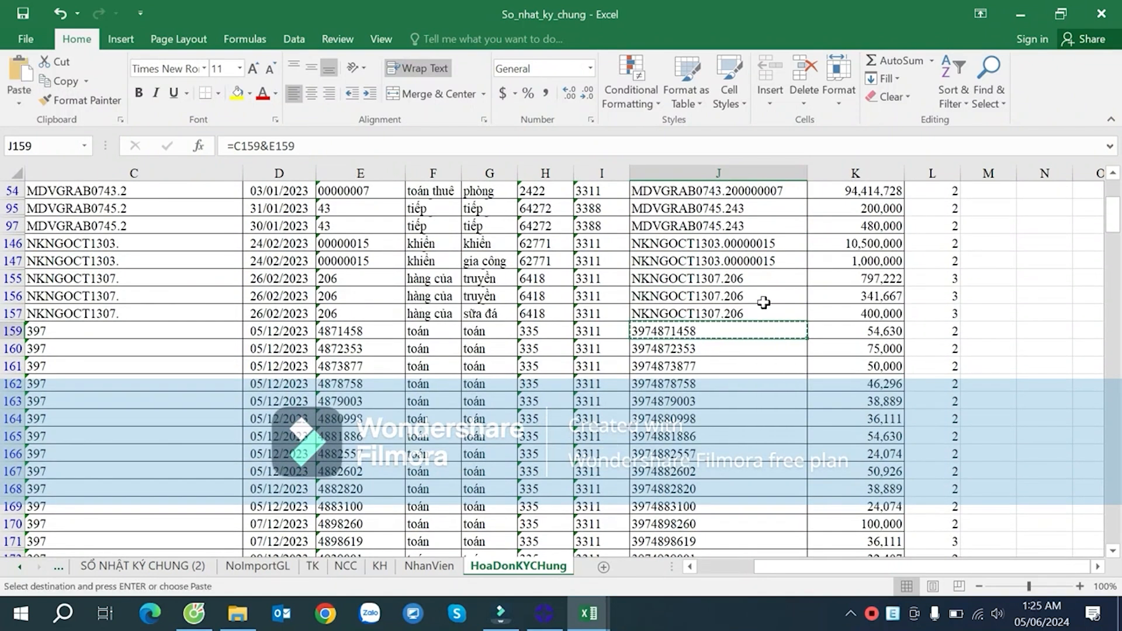
pyautogui.scroll(4, 730, 319)
pyautogui.click(799, 219)
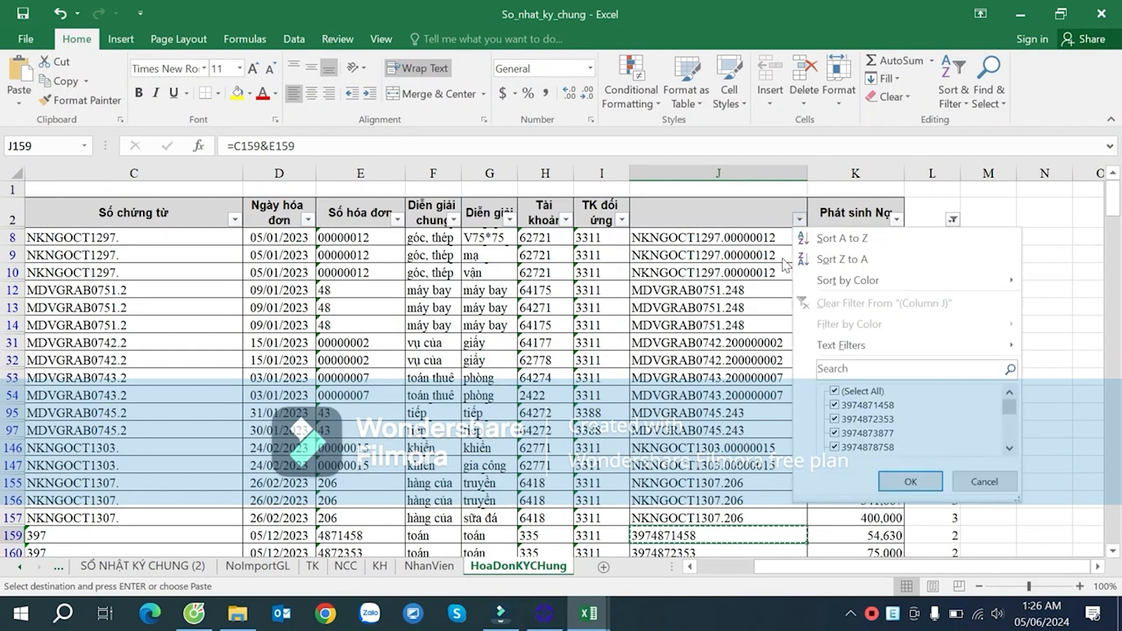
pyautogui.hotkey('ctrl', 'v')
pyautogui.click(911, 481)
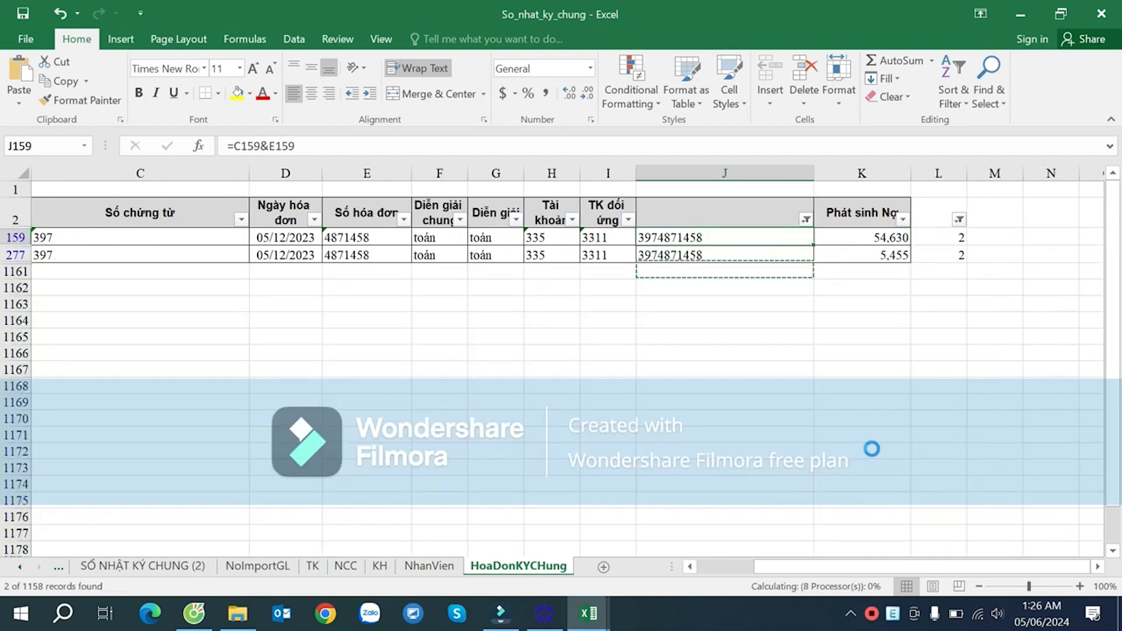
# - Compare the joined keys, document numbers and invoice numbers of filtered rows 159 and 277
pyautogui.click(741, 258)
pyautogui.press('Escape')
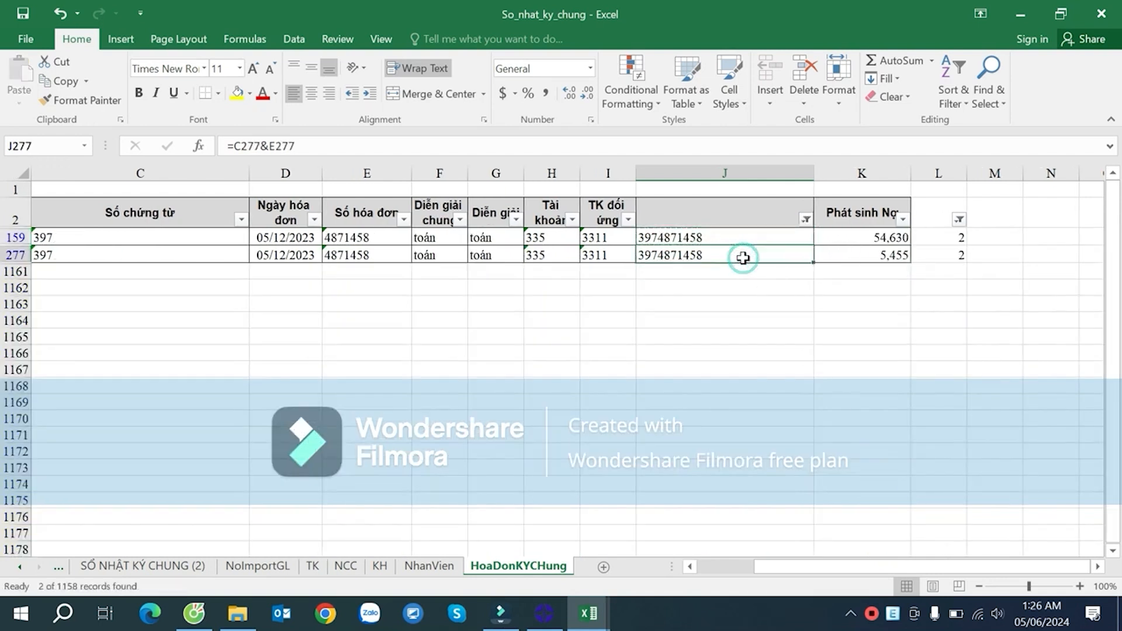
pyautogui.click(737, 231)
pyautogui.click(743, 255)
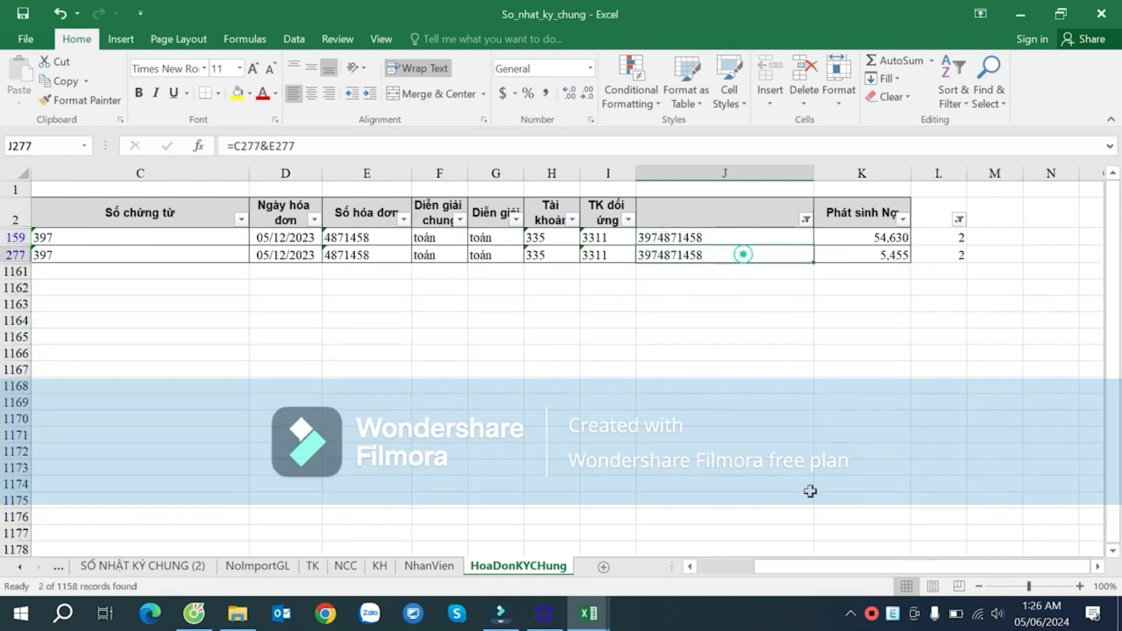
pyautogui.moveTo(790, 562); pyautogui.dragTo(702, 556)
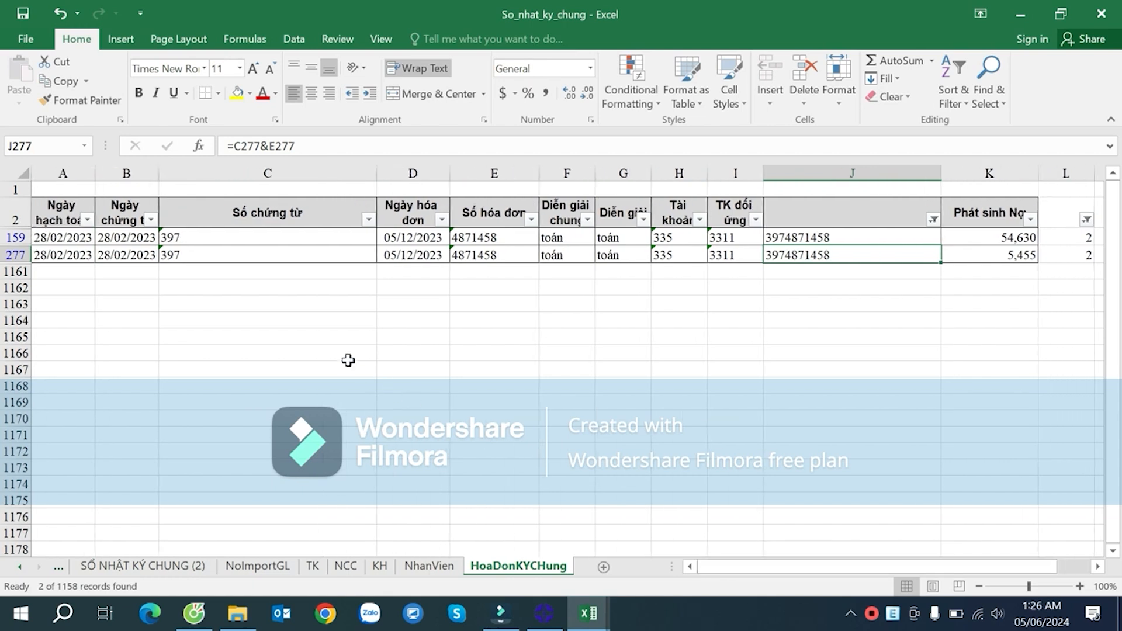
pyautogui.click(224, 242)
pyautogui.click(474, 239)
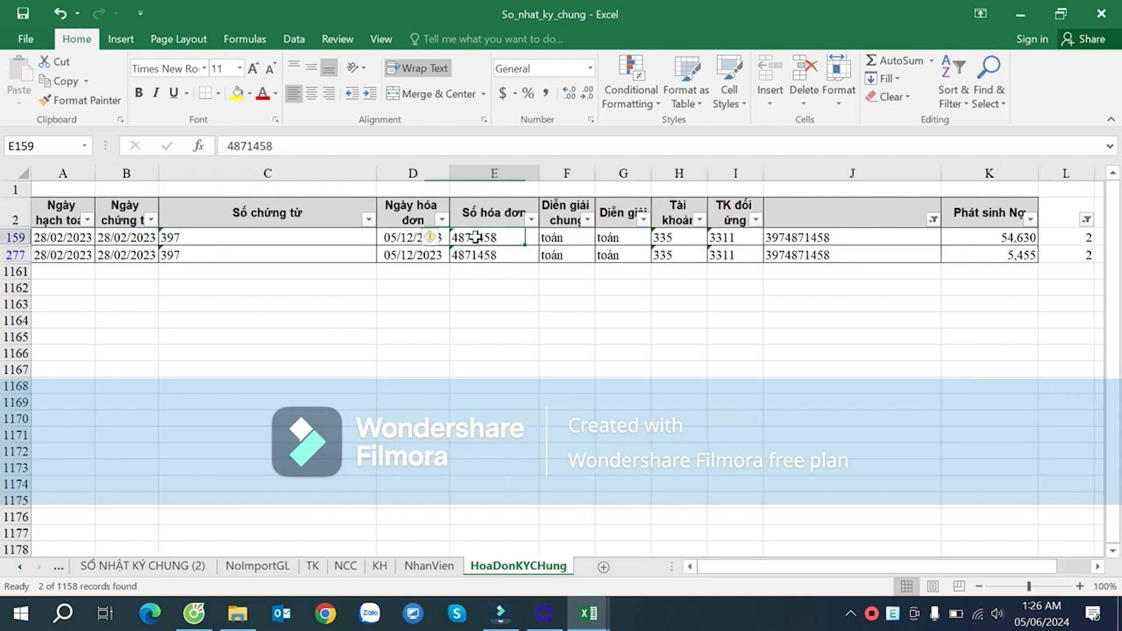
# - Resize the Diễn giải chung column F so its full description fits without filling the window
pyautogui.doubleClick(595, 172)
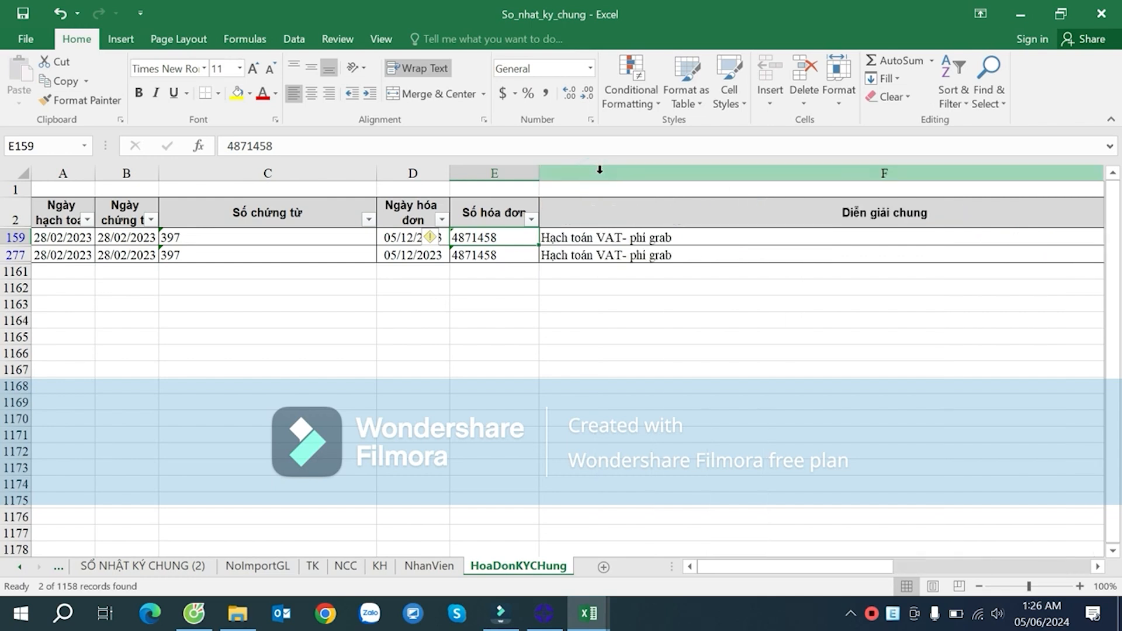
pyautogui.moveTo(777, 567); pyautogui.dragTo(941, 564)
pyautogui.moveTo(723, 173); pyautogui.dragTo(297, 187)
pyautogui.click(381, 467)
# - On the SỔ NHẬT KÝ CHUNG (2) sheet, clear the filters on columns Y and Z to show all records
pyautogui.click(142, 566)
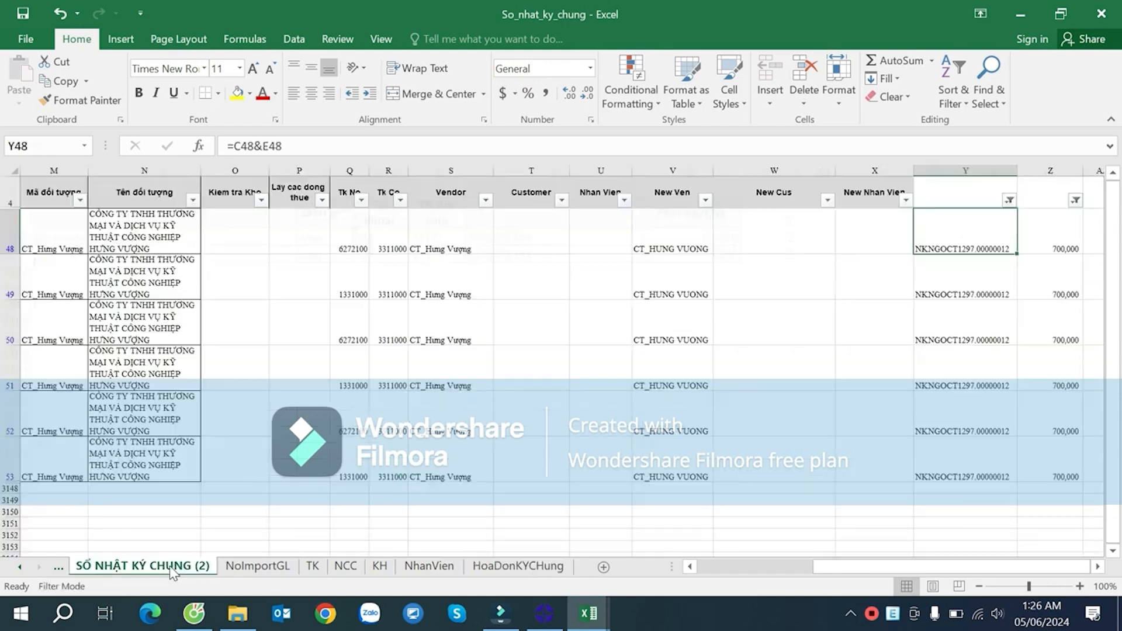
pyautogui.click(988, 275)
pyautogui.click(1010, 200)
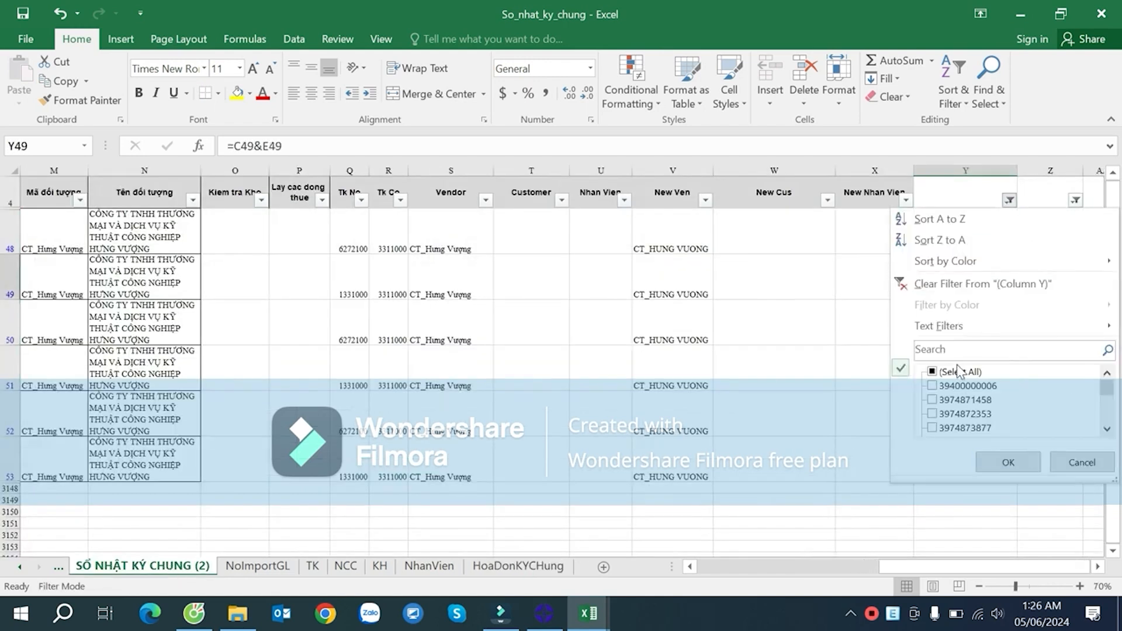
pyautogui.click(1007, 462)
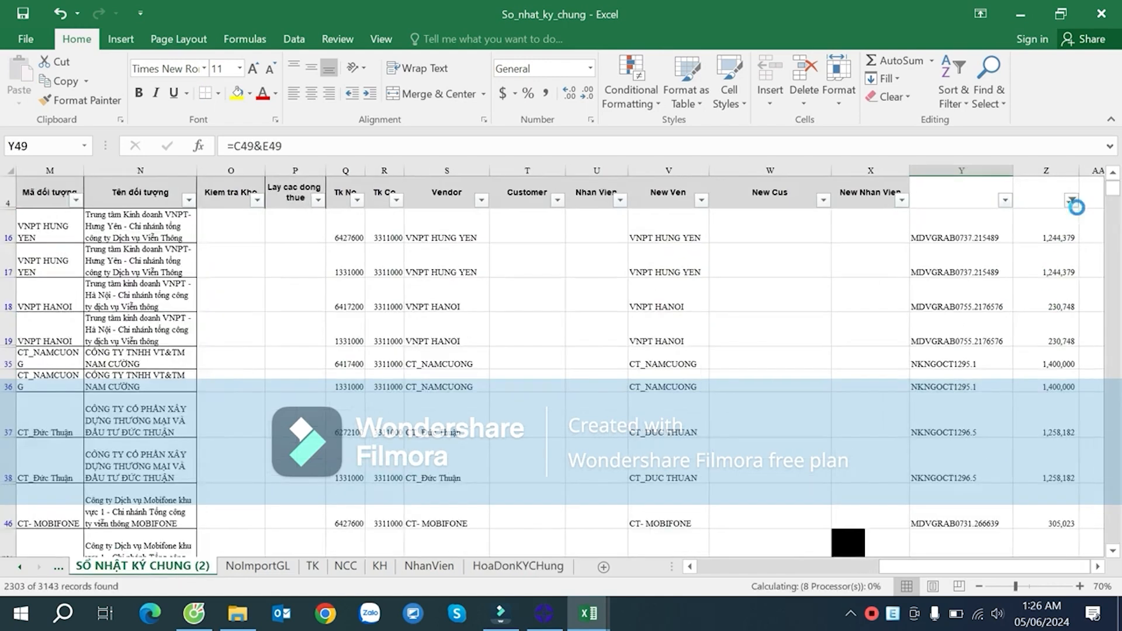
pyautogui.click(1072, 200)
pyautogui.click(959, 371)
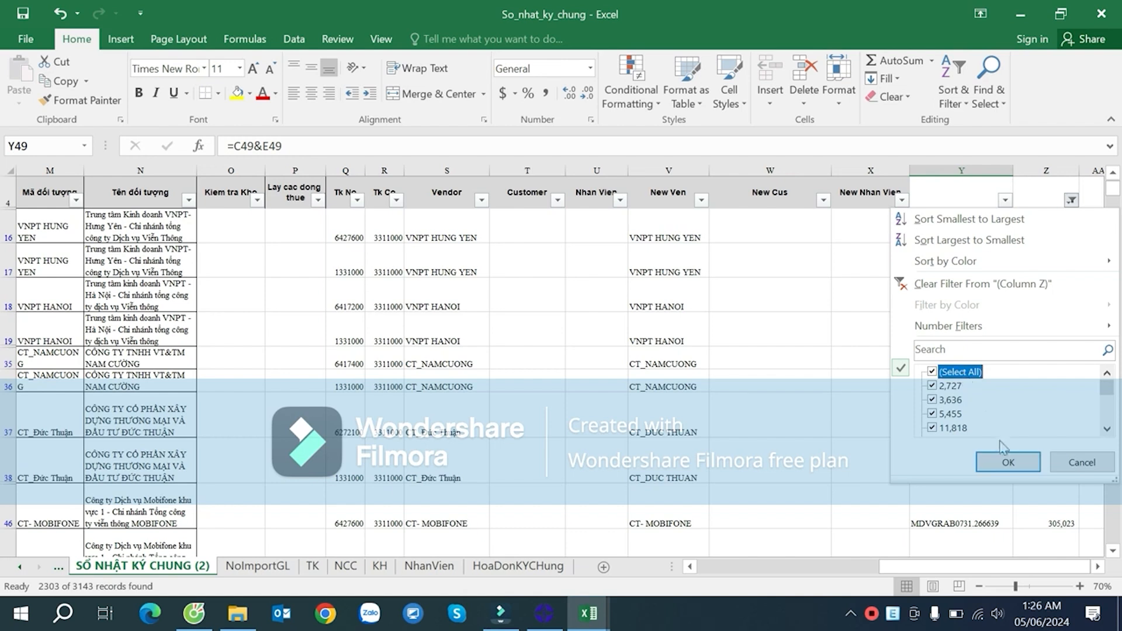
pyautogui.click(1007, 462)
pyautogui.click(977, 243)
pyautogui.click(1007, 200)
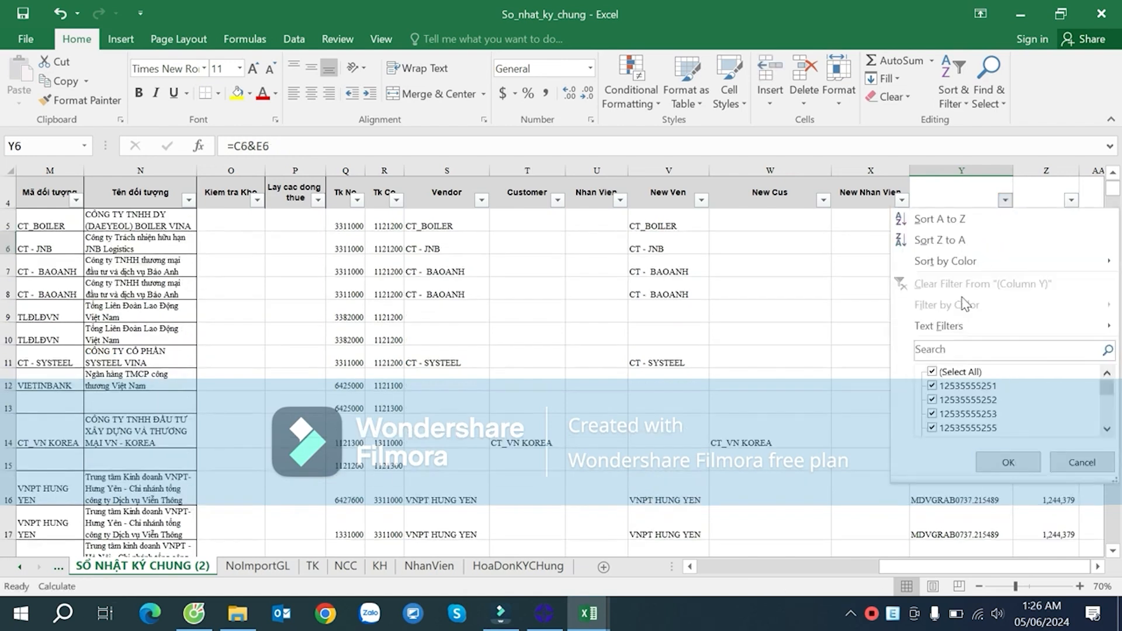
pyautogui.click(1077, 462)
pyautogui.click(531, 482)
# - Copy the joined key from J159 on HoaDonKYCHung and filter column Y of SỔ NHẬT KÝ CHUNG (2) by that key
pyautogui.click(519, 566)
pyautogui.click(641, 281)
pyautogui.click(526, 253)
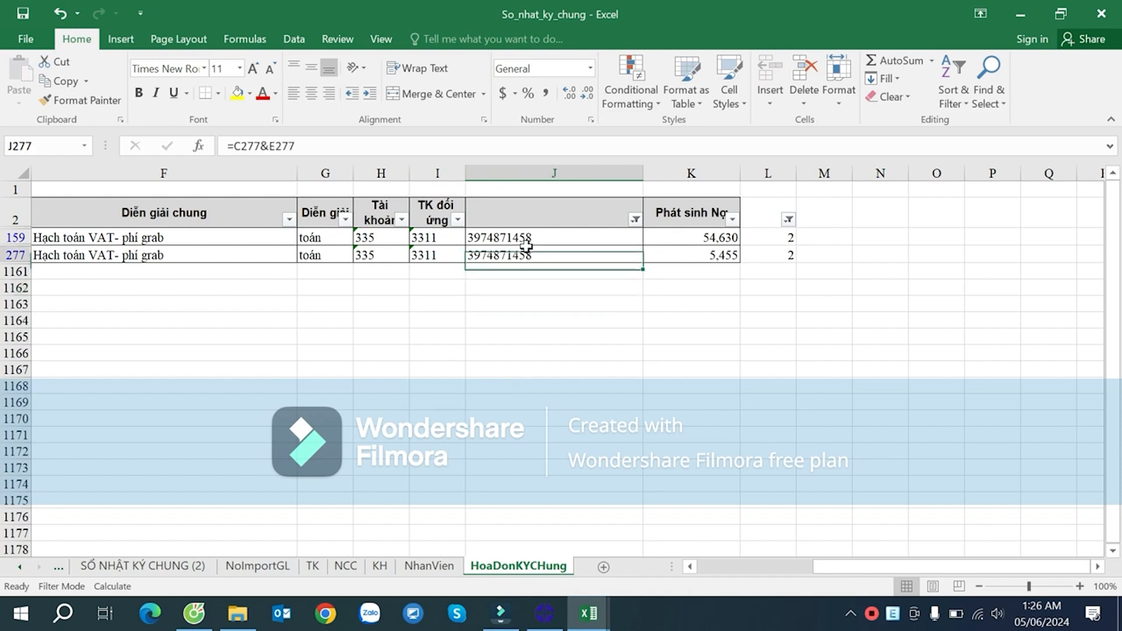
pyautogui.click(521, 236)
pyautogui.hotkey('ctrl', 'c')
pyautogui.click(187, 550)
pyautogui.click(187, 559)
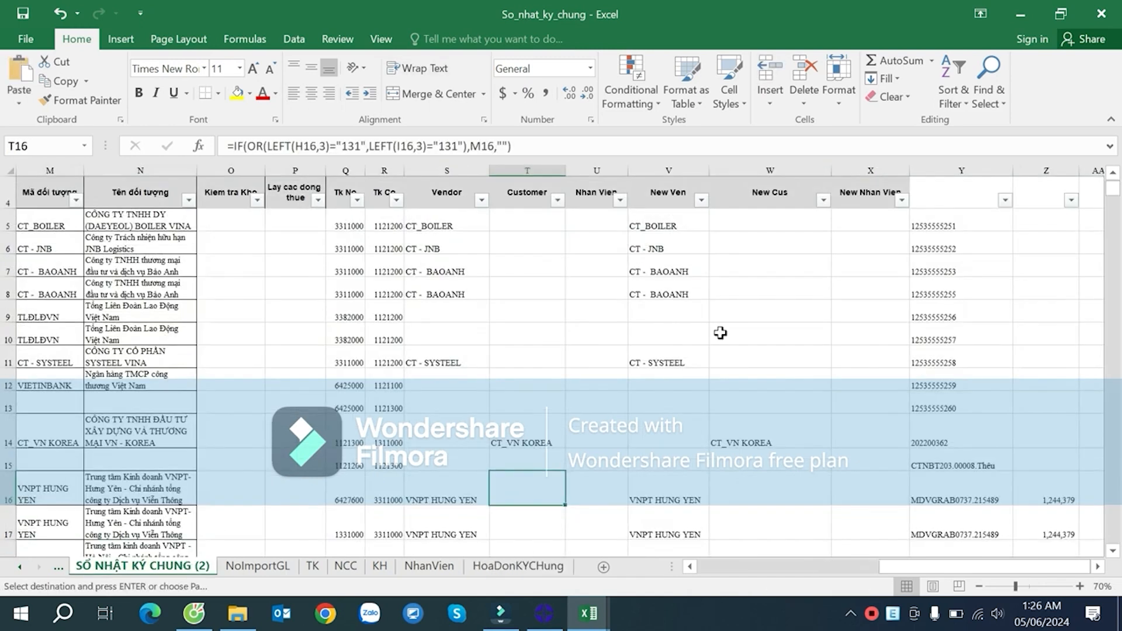
pyautogui.click(994, 243)
pyautogui.click(1005, 200)
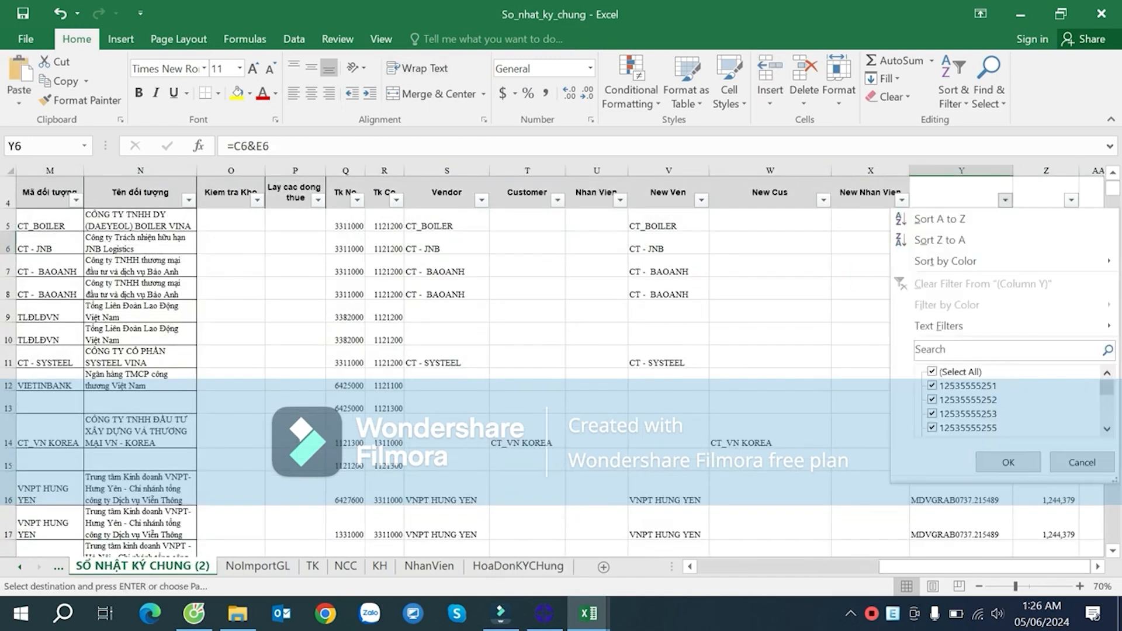
pyautogui.hotkey('ctrl', 'v')
pyautogui.click(1008, 462)
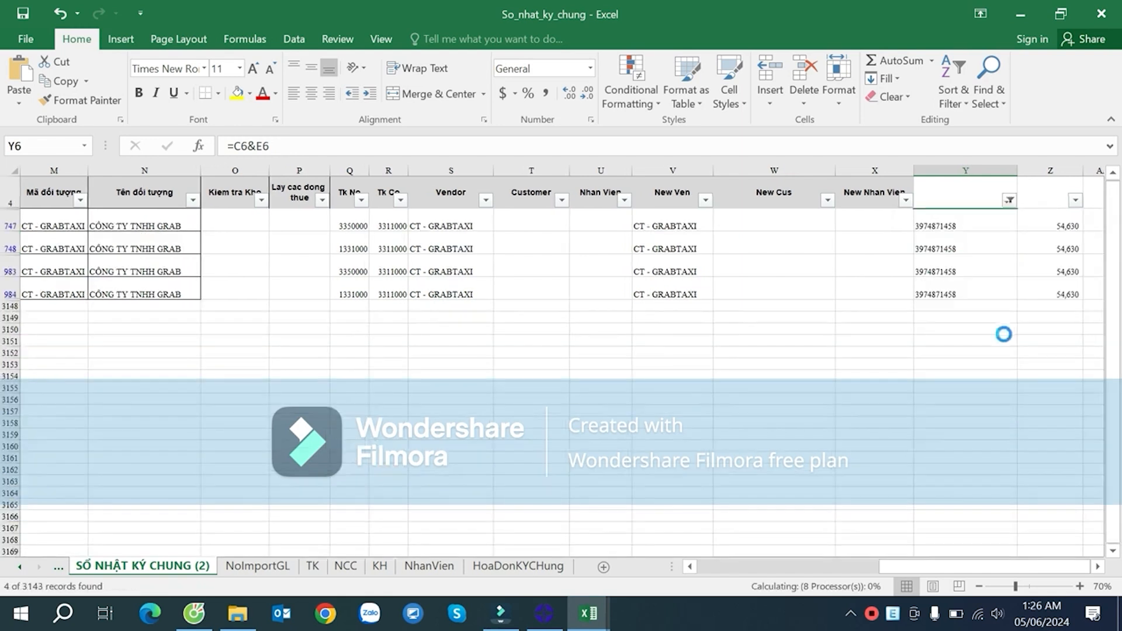
# - Compare the invoice dates, debit amounts and invoice numbers of filtered journal rows 747 and 748
pyautogui.click(951, 247)
pyautogui.moveTo(965, 568); pyautogui.dragTo(760, 558)
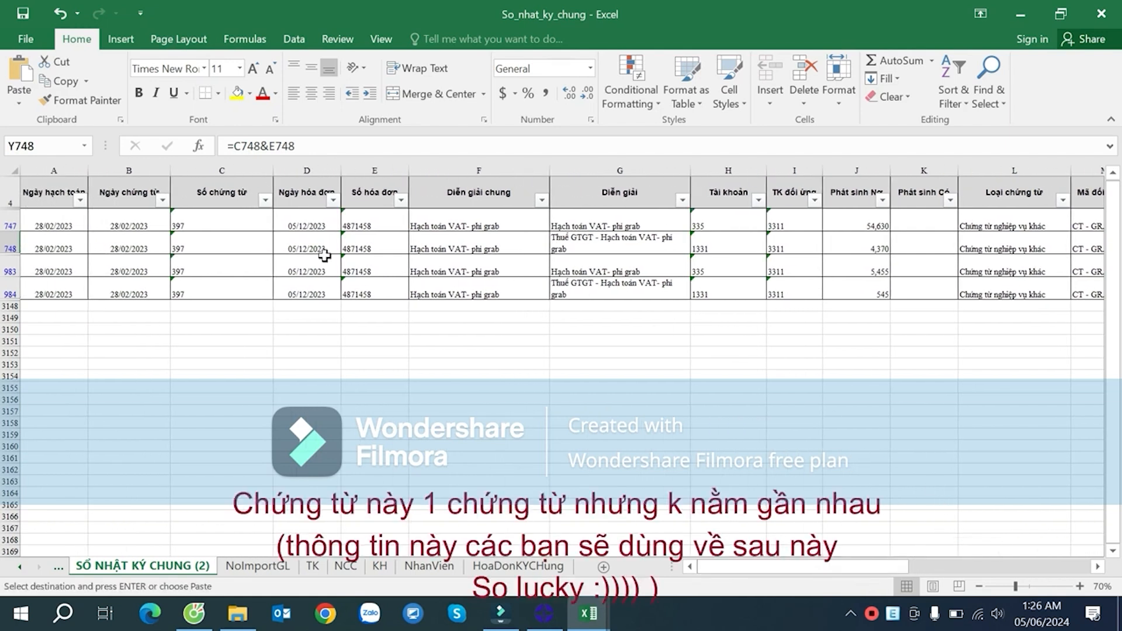
pyautogui.click(316, 227)
pyautogui.click(864, 226)
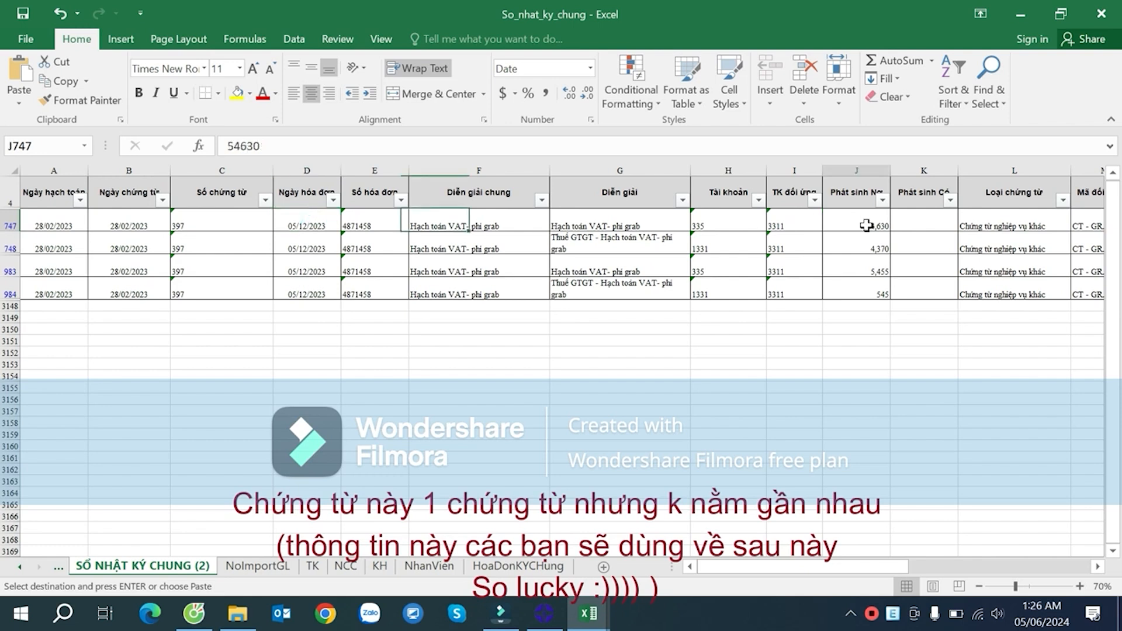
pyautogui.click(862, 246)
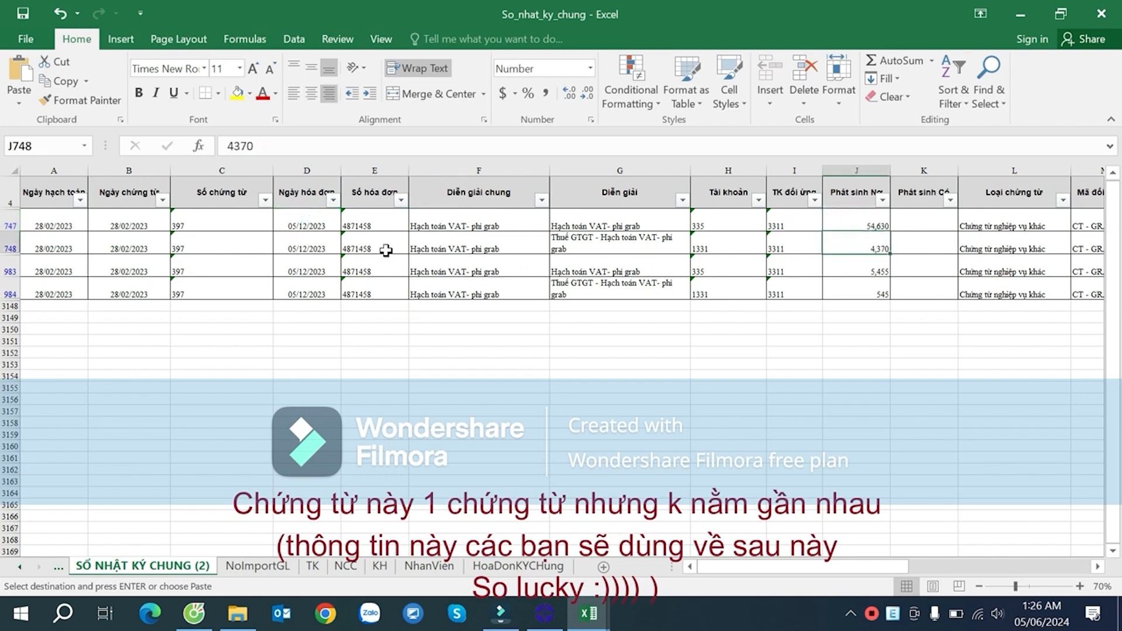
pyautogui.click(373, 222)
pyautogui.click(378, 245)
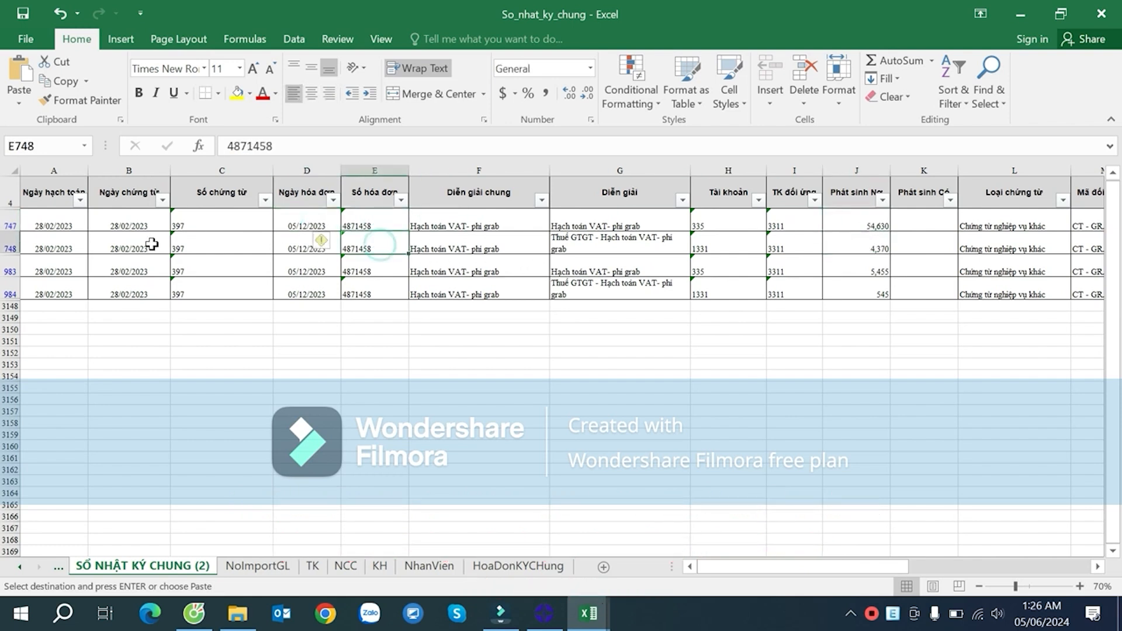
# - Check the description and accounts of row 748, and compare the debit amounts in rows 748, 983 and 984
pyautogui.click(629, 243)
pyautogui.click(736, 245)
pyautogui.click(795, 245)
pyautogui.click(880, 248)
pyautogui.click(883, 268)
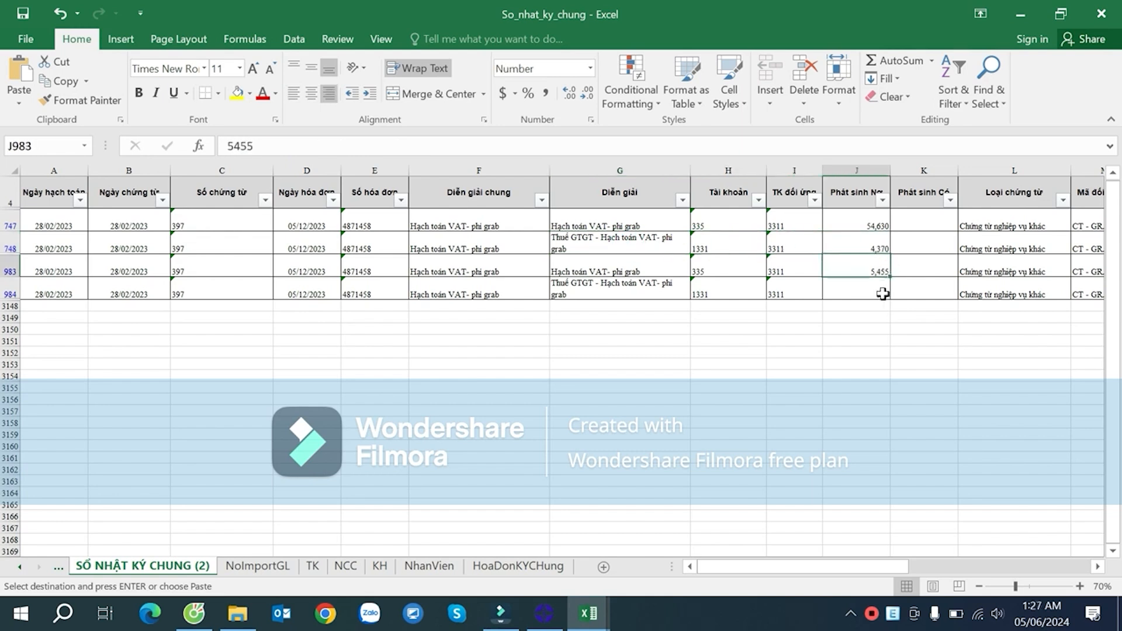
pyautogui.click(883, 293)
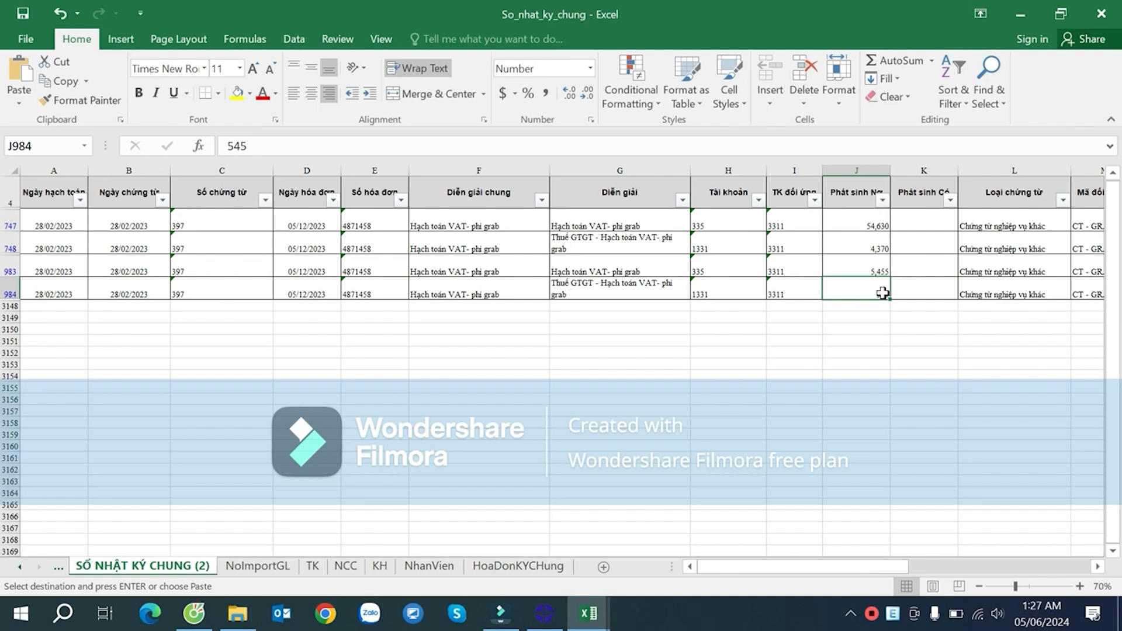
# - Review the joined keys in column Y for rows 747 and 748
pyautogui.moveTo(868, 564); pyautogui.dragTo(1054, 522)
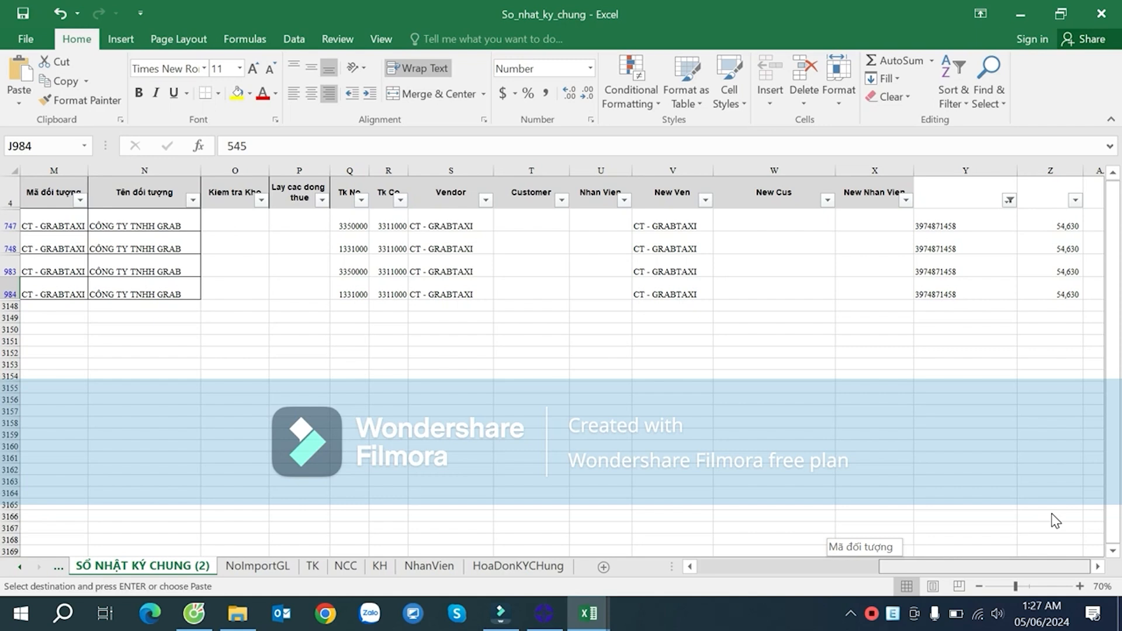
pyautogui.moveTo(1052, 515); pyautogui.dragTo(1053, 513)
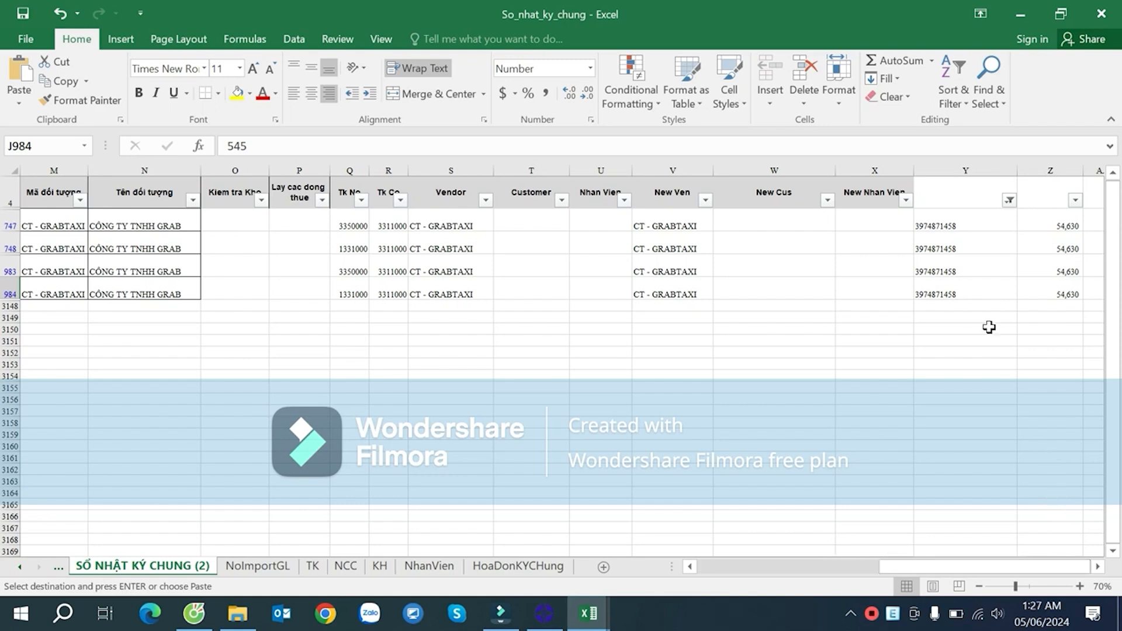
pyautogui.click(957, 225)
pyautogui.press('Down')
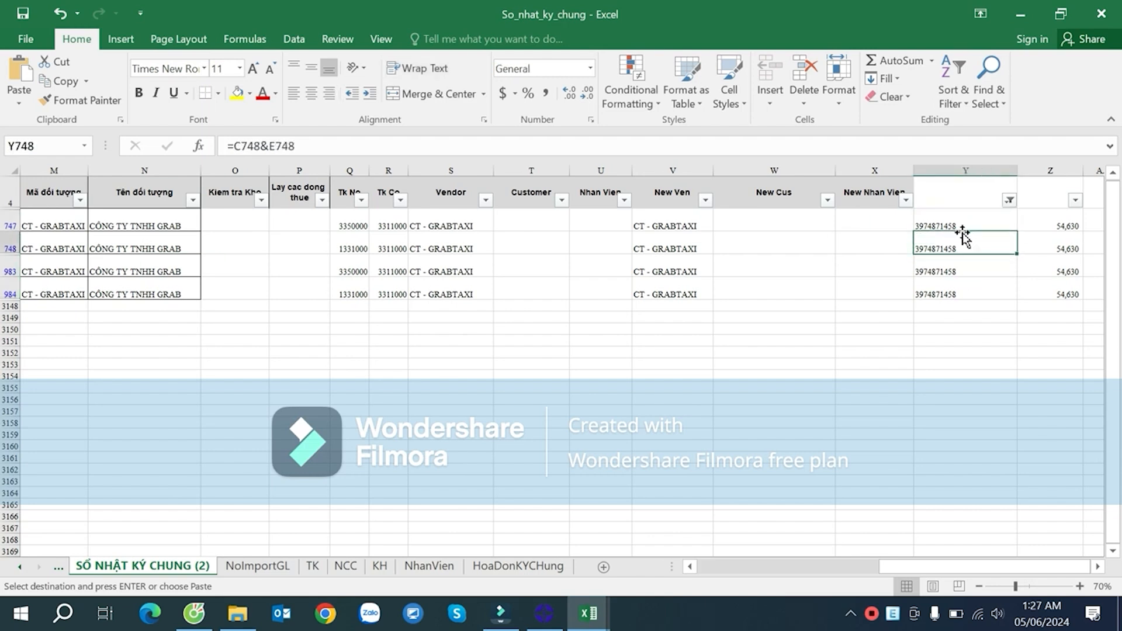
pyautogui.rightClick(871, 602)
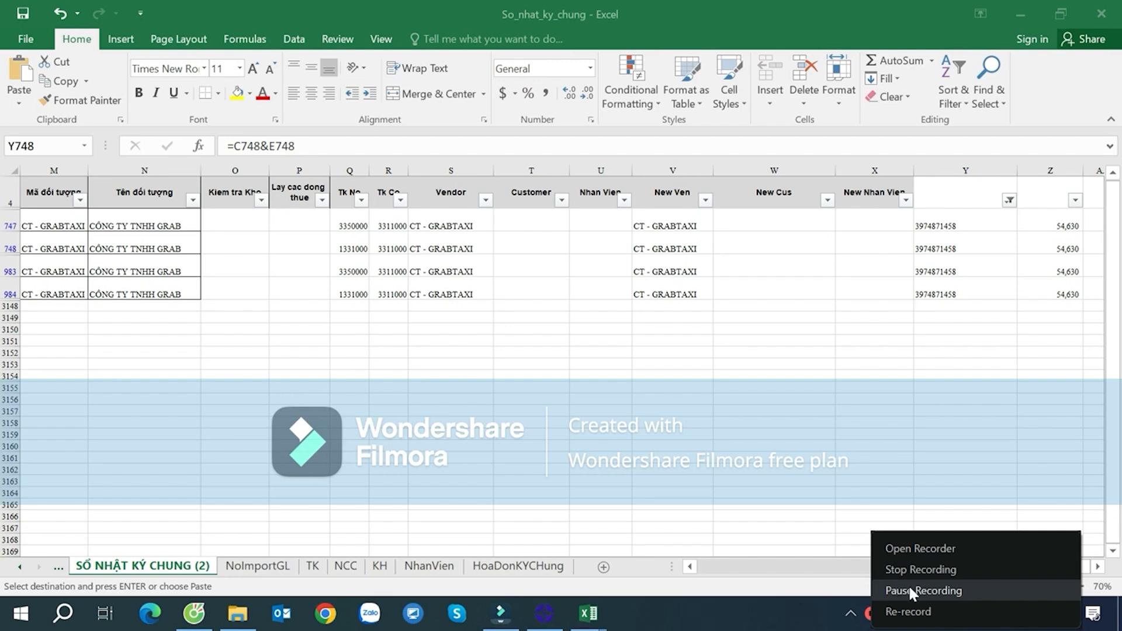
pyautogui.click(910, 590)
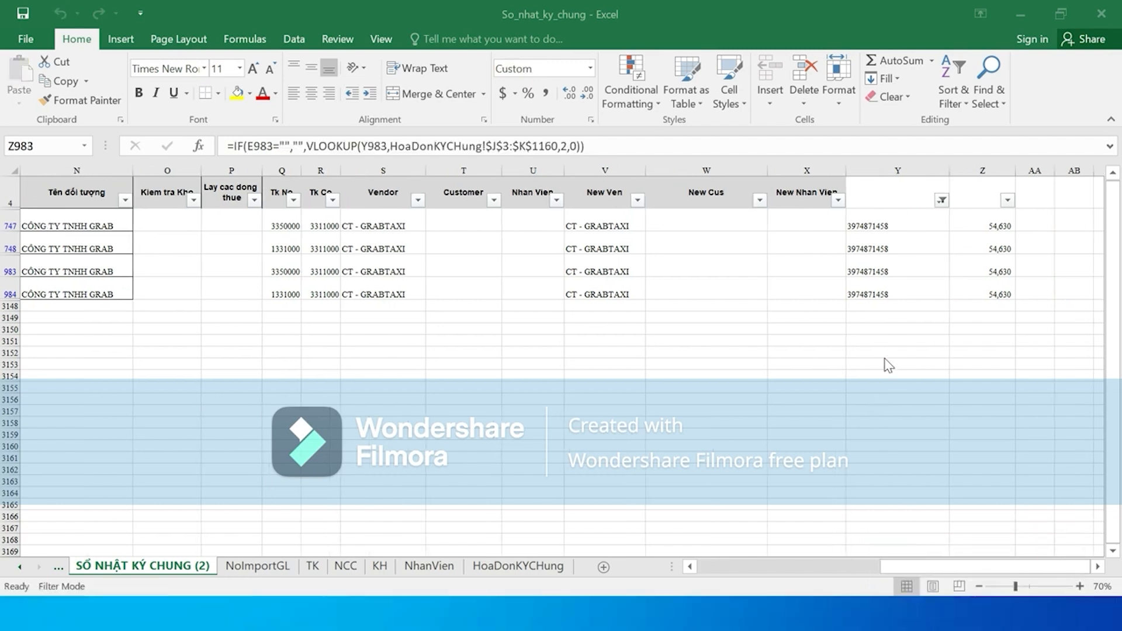
# - Compare the joined keys in column Y across the four filtered rows 747, 748, 983 and 984
pyautogui.click(890, 265)
pyautogui.click(892, 231)
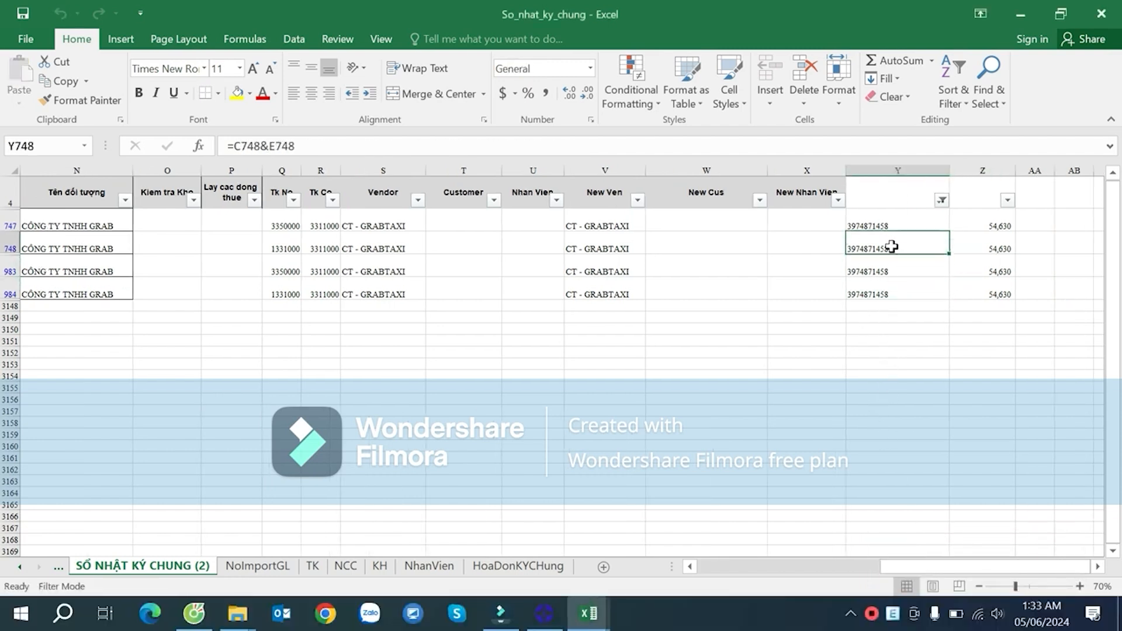
pyautogui.click(897, 290)
pyautogui.click(895, 239)
pyautogui.click(905, 290)
pyautogui.click(916, 272)
pyautogui.click(922, 222)
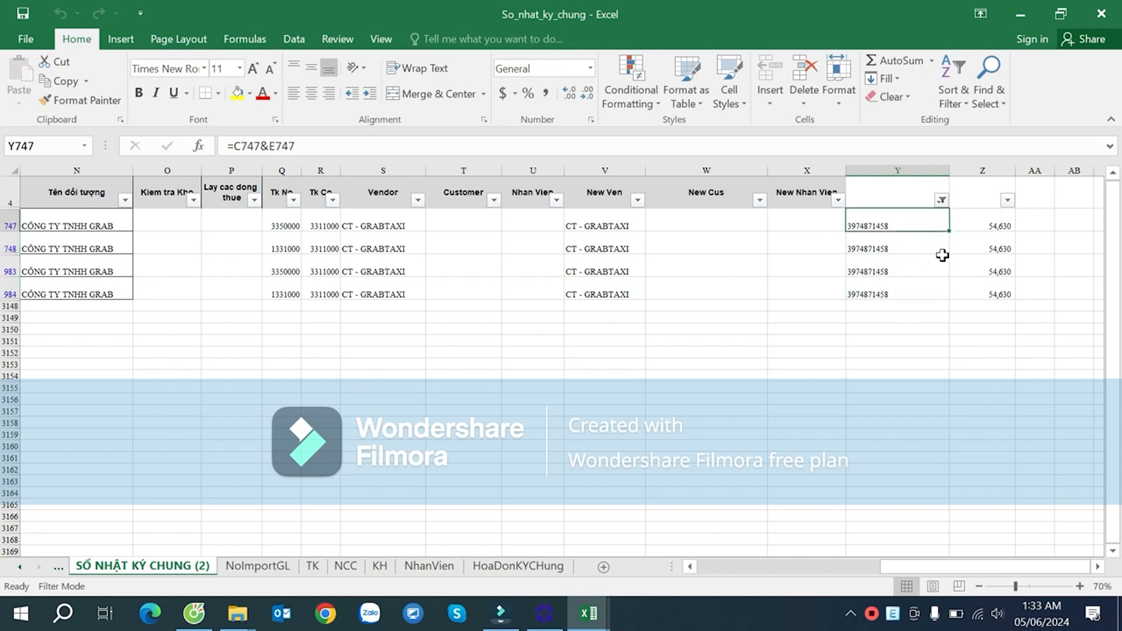
pyautogui.click(915, 292)
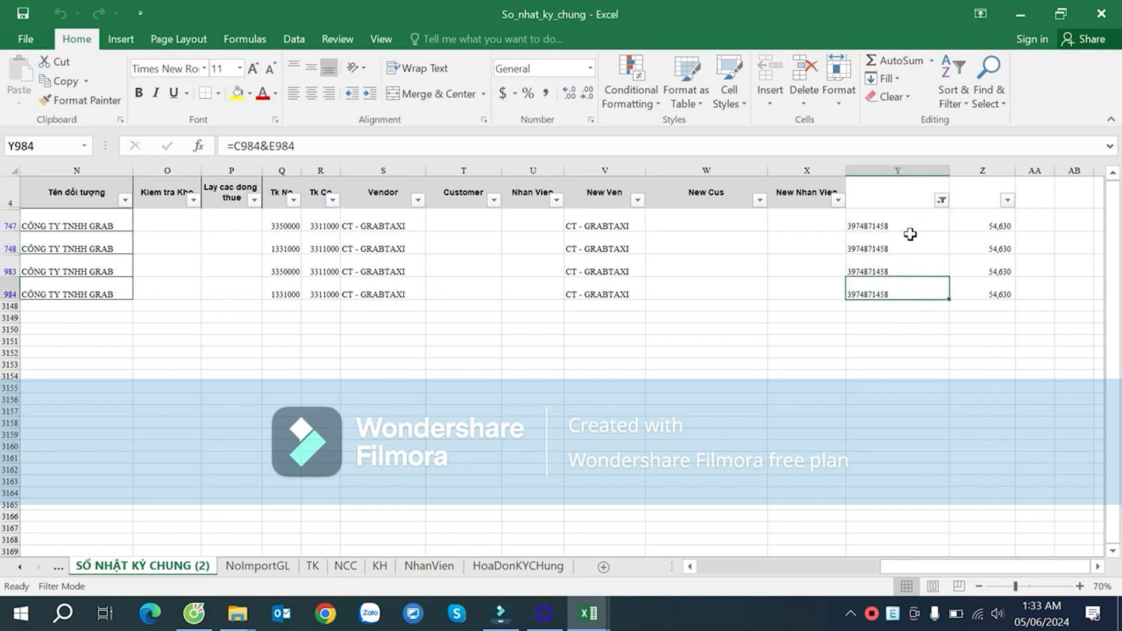
pyautogui.click(910, 228)
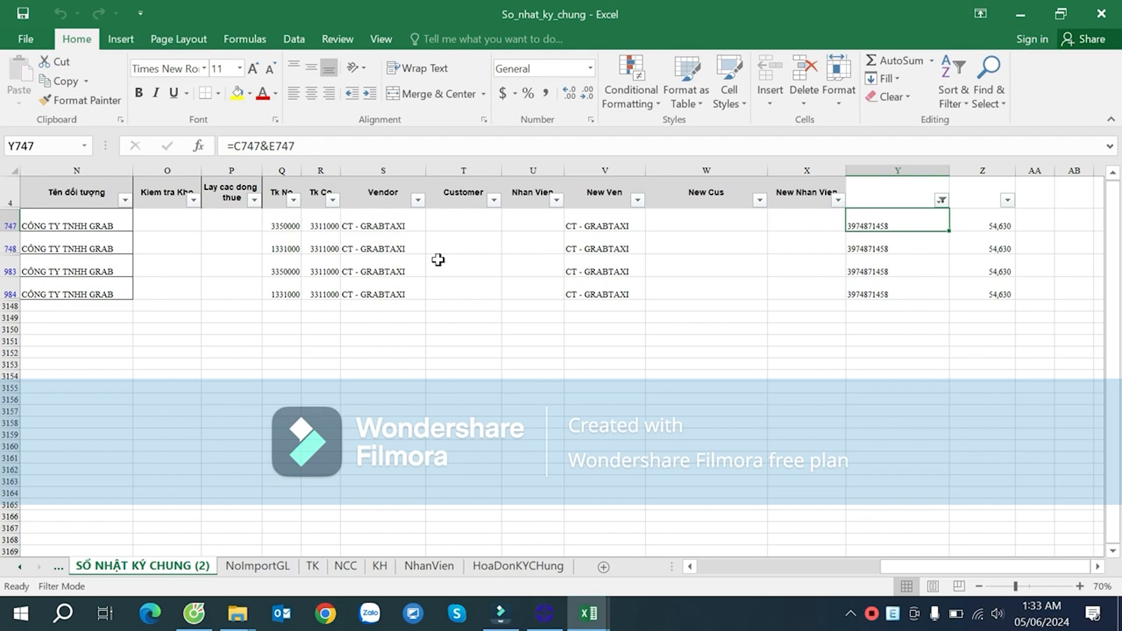
# - Check row 747's debit amount in column J against the looked-up amount and formula in Z747
pyautogui.moveTo(895, 567); pyautogui.dragTo(705, 567)
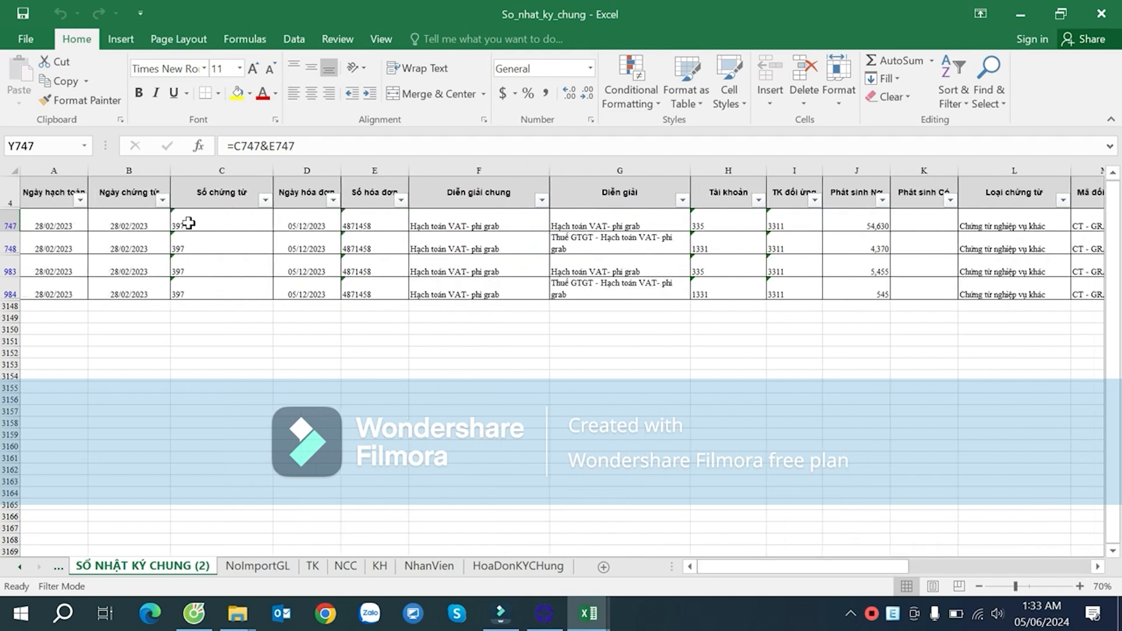
pyautogui.moveTo(862, 567); pyautogui.dragTo(992, 560)
pyautogui.click(134, 226)
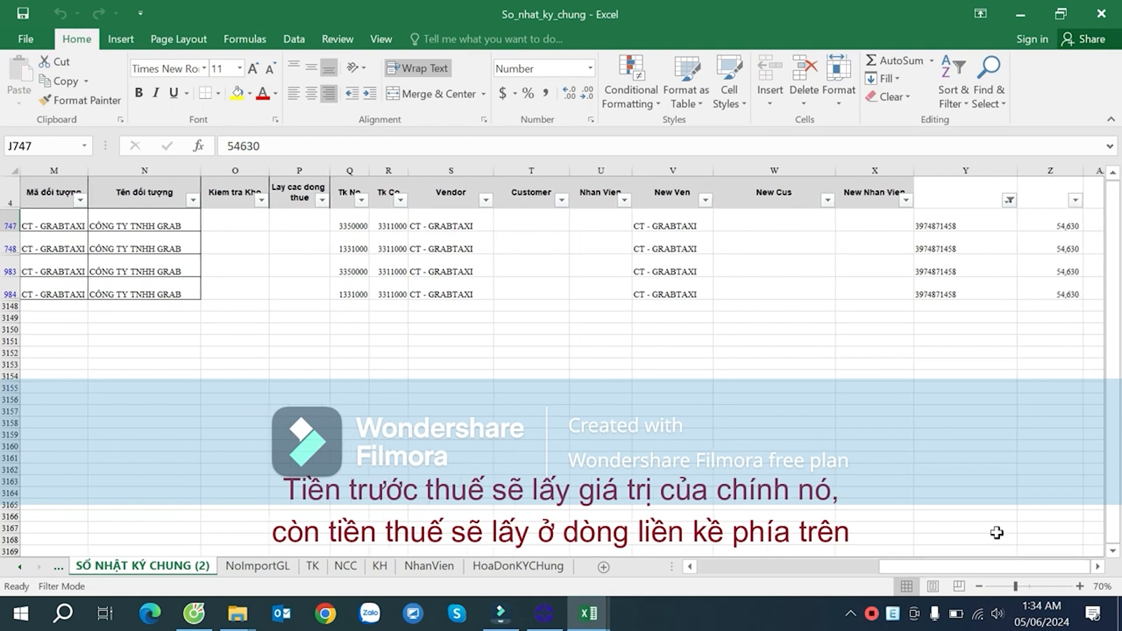
pyautogui.click(1046, 225)
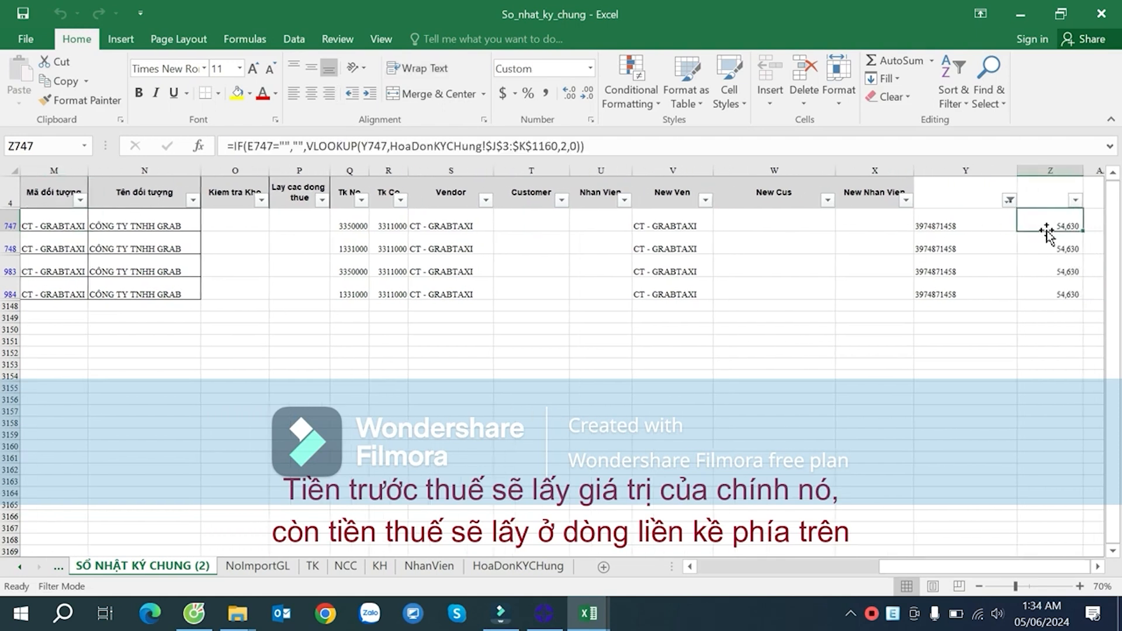
# - Clear the joined-key filter on column Y to show all journal records
pyautogui.moveTo(959, 567); pyautogui.dragTo(1006, 566)
pyautogui.click(1087, 566)
pyautogui.click(1098, 567)
pyautogui.click(1098, 566)
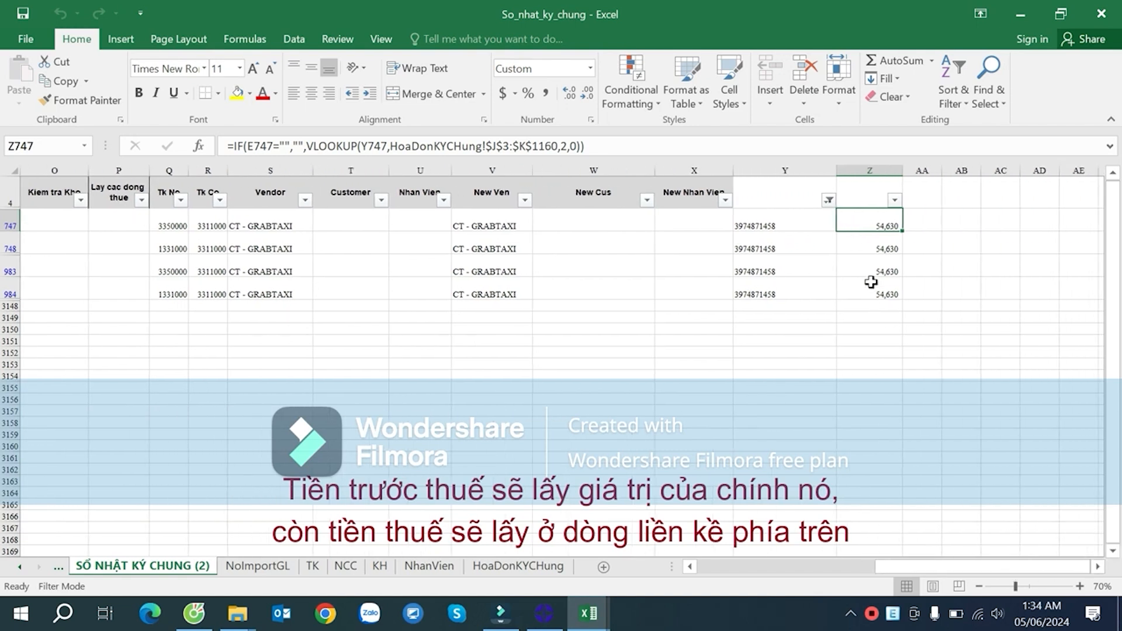
pyautogui.click(829, 200)
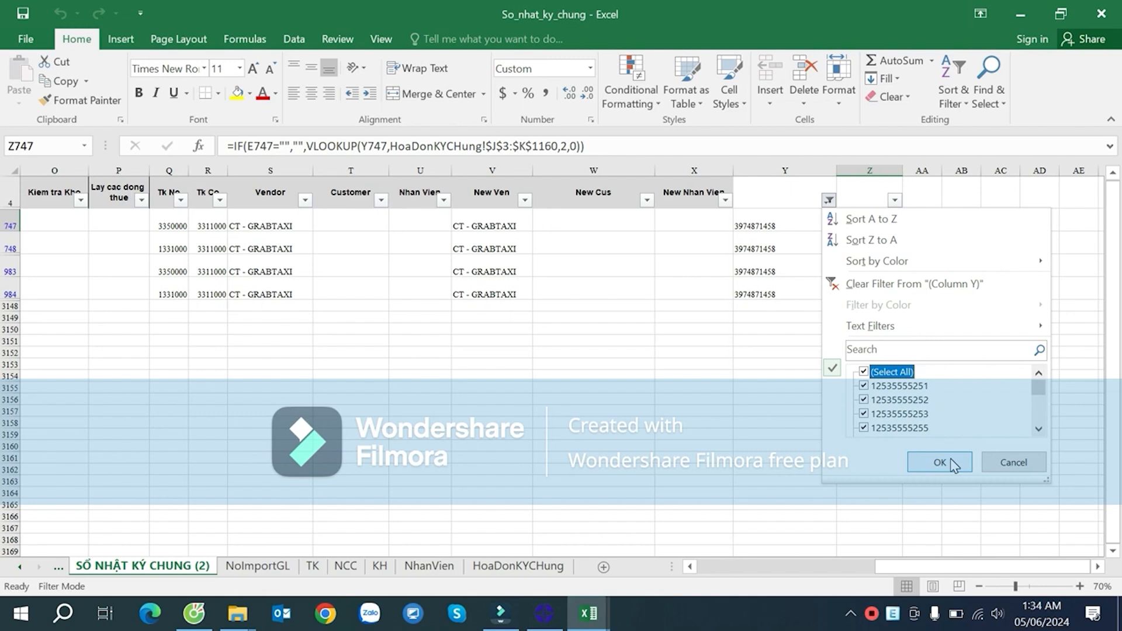
pyautogui.click(940, 462)
# - Examine the column Z lookup formula and the pre-VAT amounts it returns for the first journal rows
pyautogui.click(894, 383)
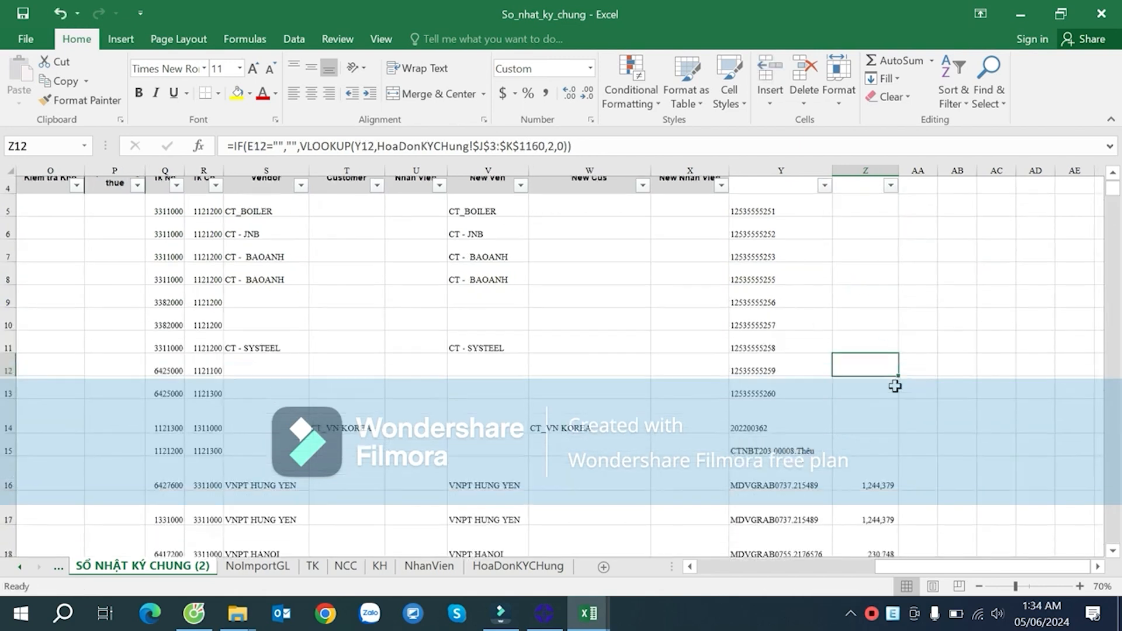
pyautogui.scroll(-3, 884, 325)
pyautogui.scroll(3, 882, 326)
pyautogui.scroll(-2, 885, 327)
pyautogui.scroll(3, 886, 327)
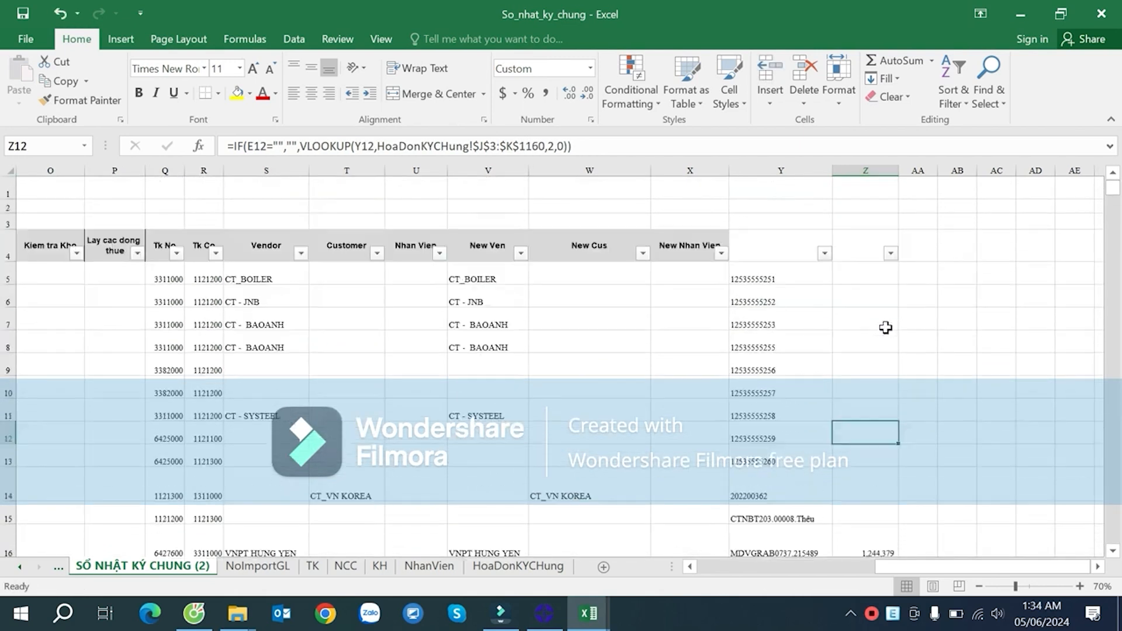
pyautogui.click(886, 276)
pyautogui.scroll(-6, 913, 312)
pyautogui.scroll(4, 913, 312)
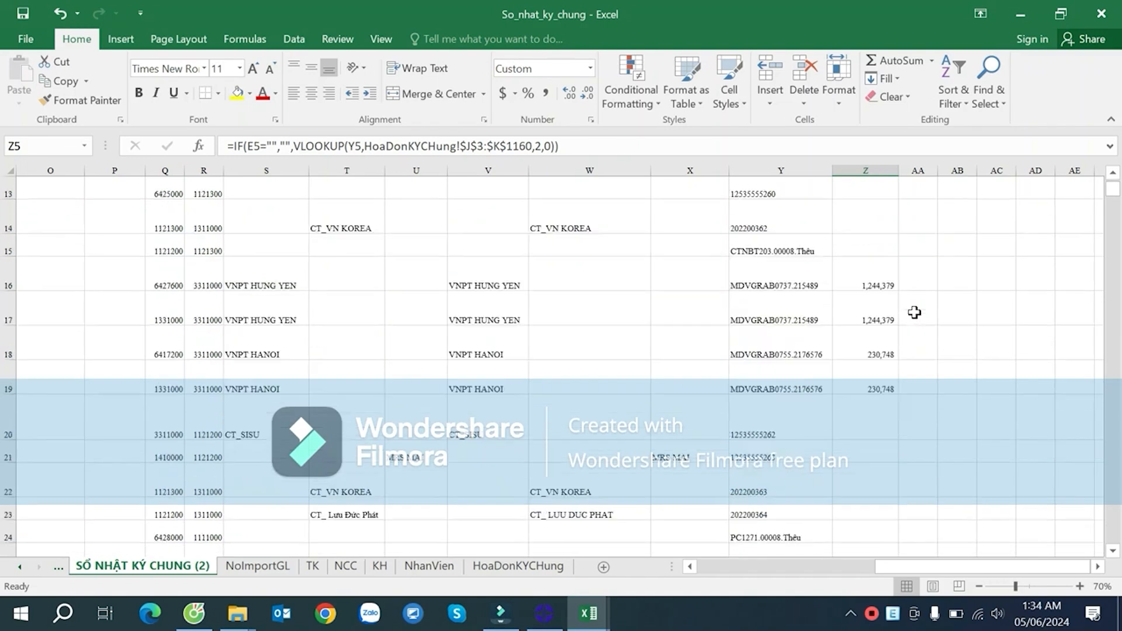
pyautogui.scroll(3, 908, 304)
# - Widen the empty column AA and select AA5 for a new formula
pyautogui.moveTo(937, 170); pyautogui.dragTo(967, 170)
pyautogui.click(935, 271)
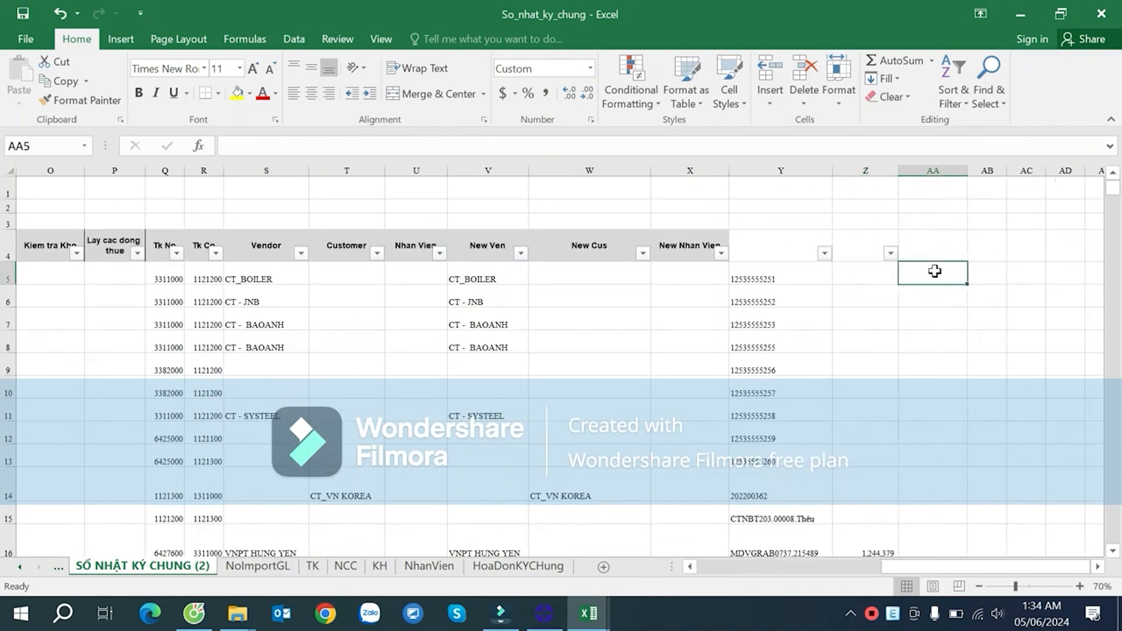
pyautogui.scroll(-3, 936, 271)
pyautogui.scroll(2, 934, 273)
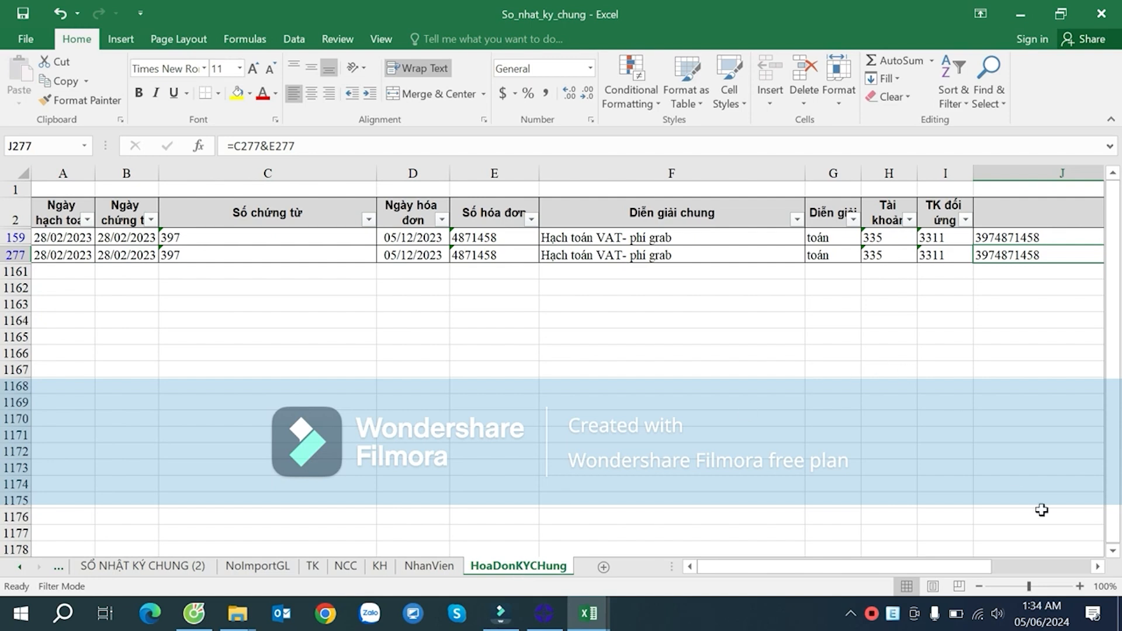
# - On the HoaDonKYCHung sheet, reset the filters on columns J and L to select all values
pyautogui.click(1098, 566)
pyautogui.click(1098, 566)
pyautogui.click(1098, 566)
pyautogui.click(1098, 567)
pyautogui.click(1098, 567)
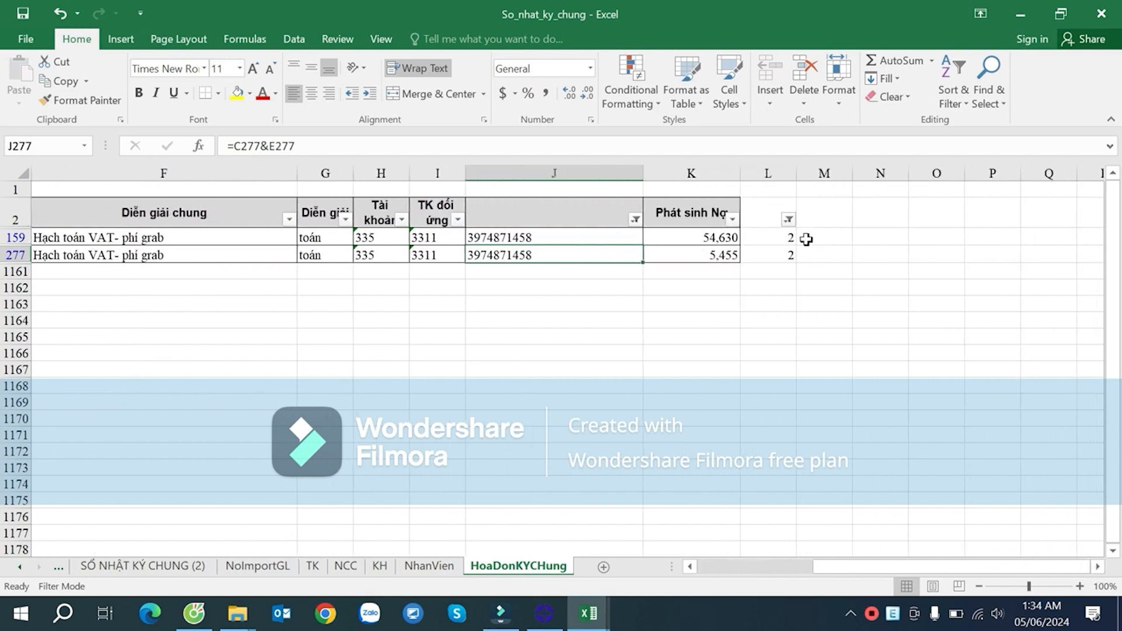
pyautogui.click(789, 220)
pyautogui.click(824, 391)
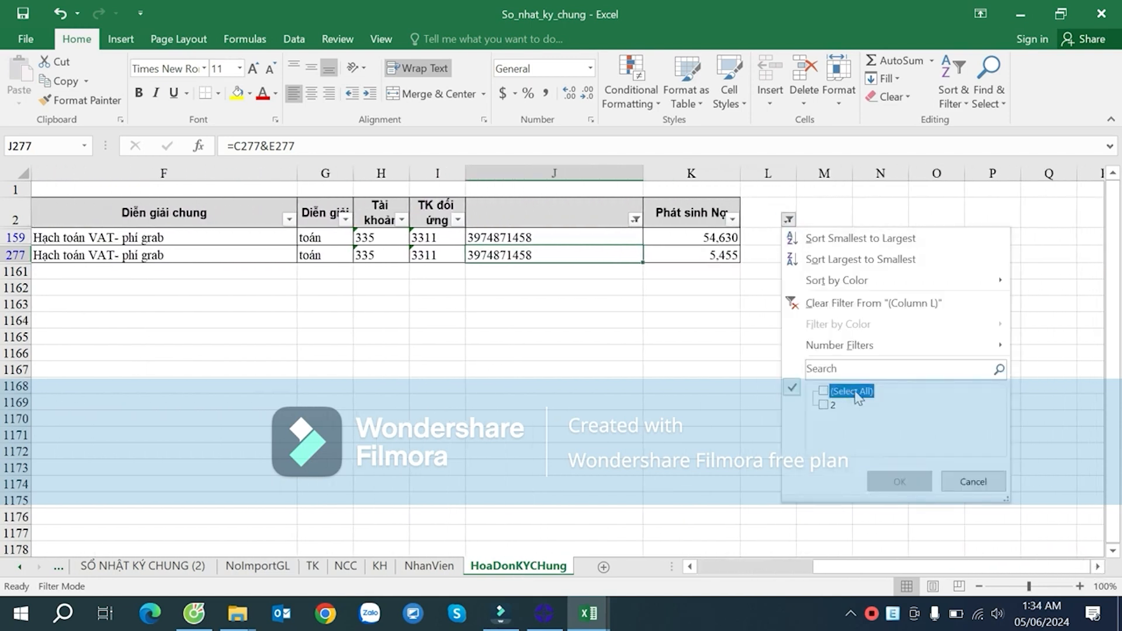
pyautogui.click(971, 480)
pyautogui.click(635, 219)
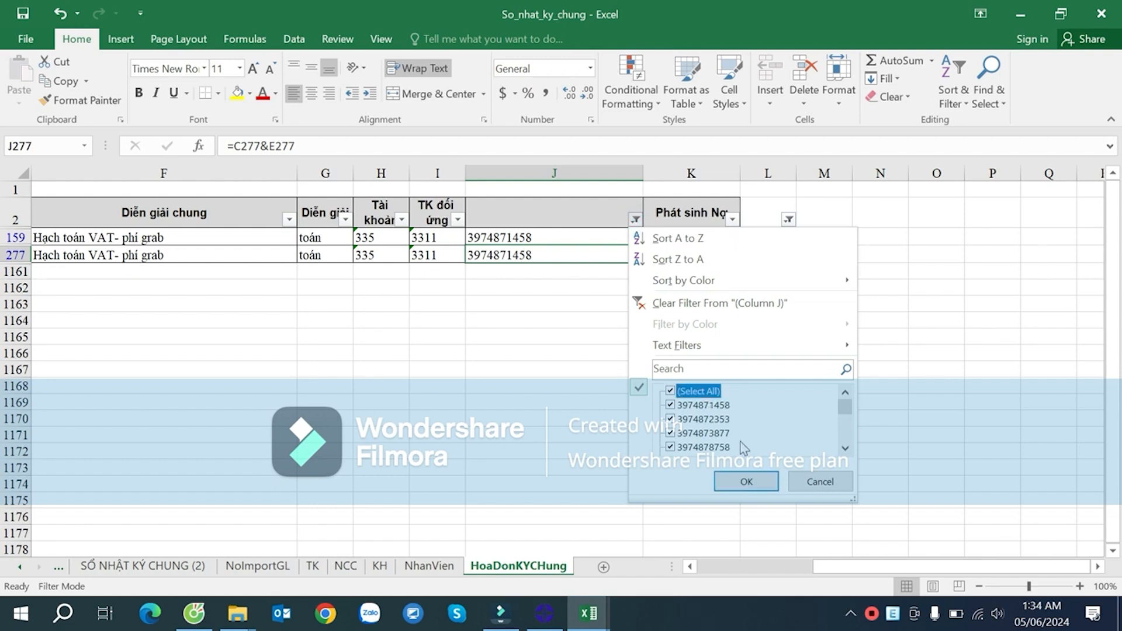
pyautogui.click(747, 482)
pyautogui.click(782, 220)
pyautogui.click(841, 392)
pyautogui.click(893, 481)
pyautogui.click(785, 290)
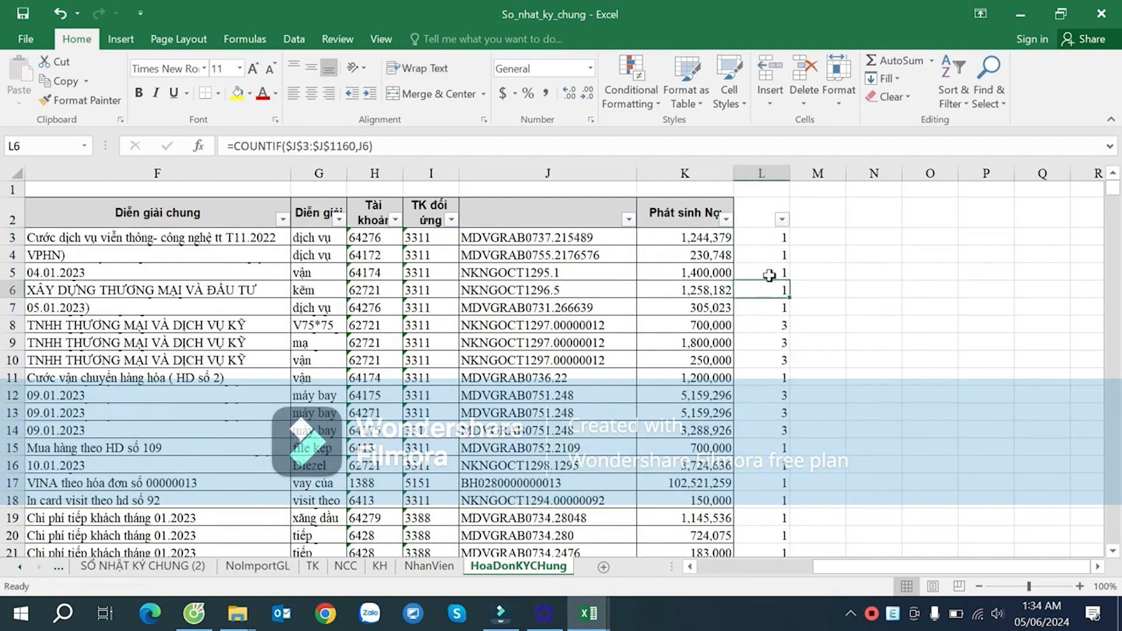
# - Return to the SỔ NHẬT KÝ CHUNG (2) sheet and select the empty cell AA5
pyautogui.click(170, 566)
pyautogui.click(918, 332)
pyautogui.click(937, 192)
pyautogui.click(937, 216)
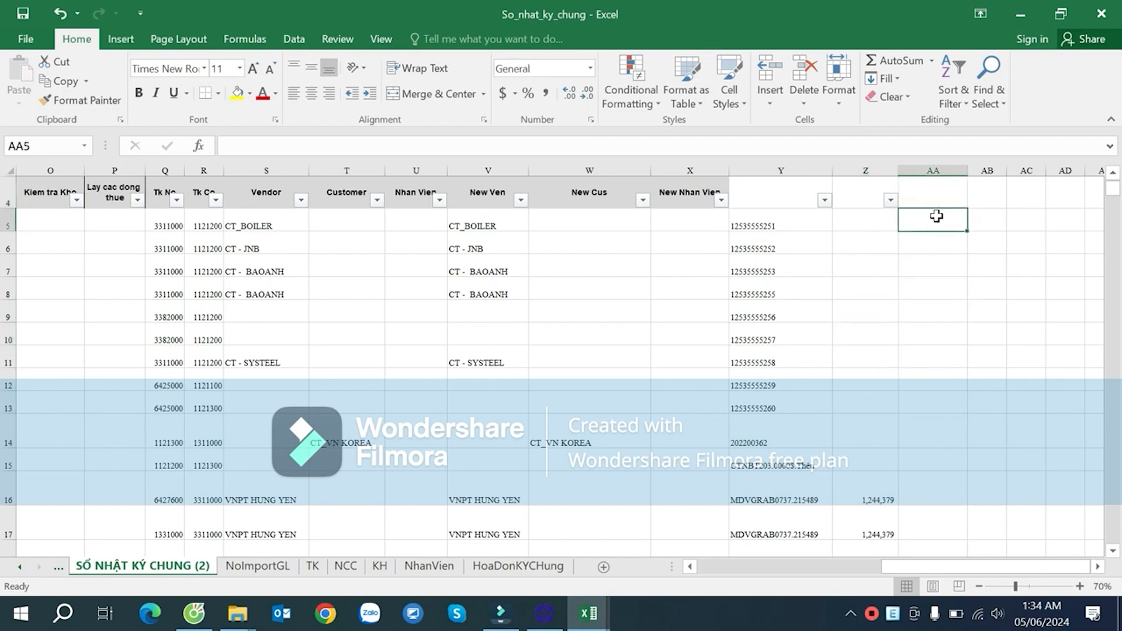
pyautogui.write('=vl')
pyautogui.press('Tab')
pyautogui.press('Left')
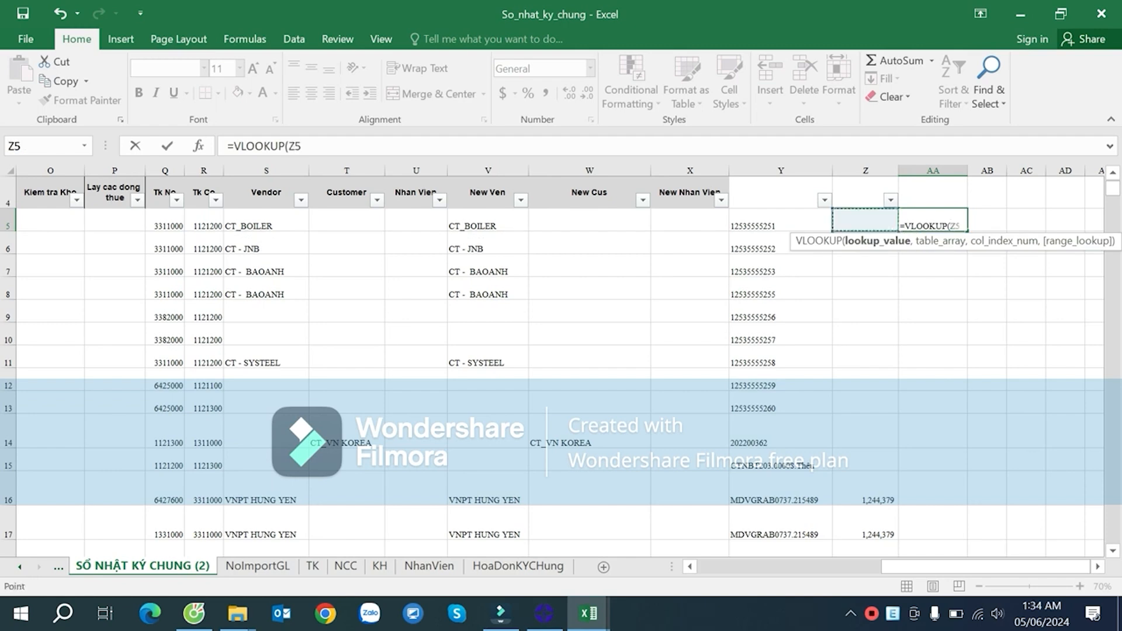
pyautogui.press('Left')
pyautogui.press('Escape')
# - Copy the text of the Z5 lookup formula into AA5, keeping its references as they are
pyautogui.press('Left')
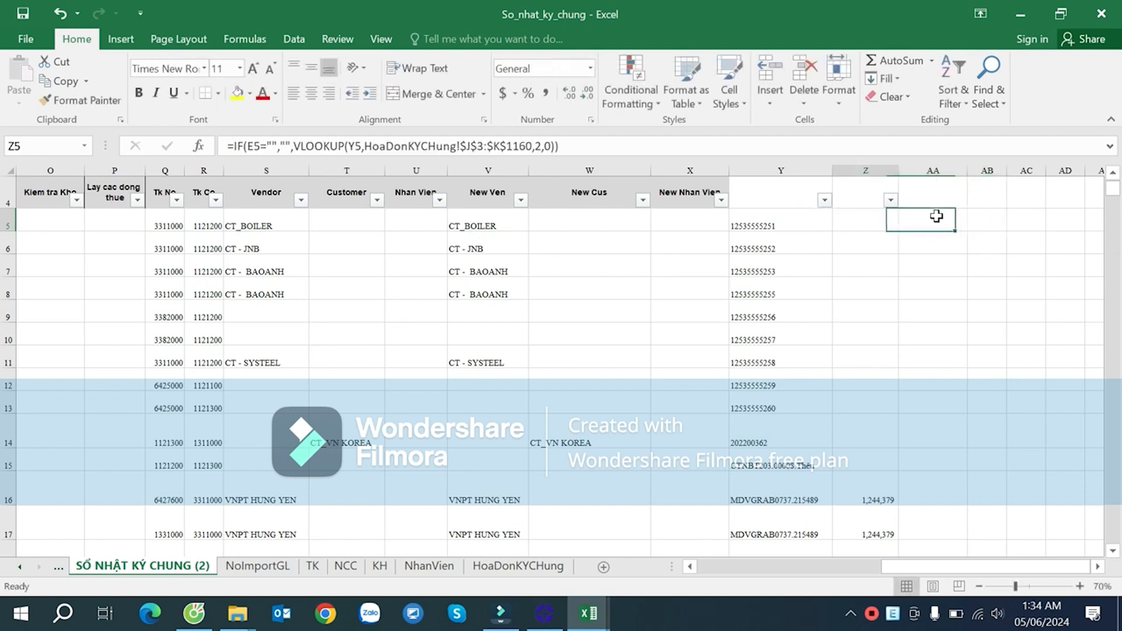
pyautogui.press('F2')
pyautogui.moveTo(581, 146); pyautogui.dragTo(226, 147)
pyautogui.hotkey('ctrl', 'c')
pyautogui.press('Escape')
pyautogui.doubleClick(930, 223)
pyautogui.hotkey('ctrl', 'v')
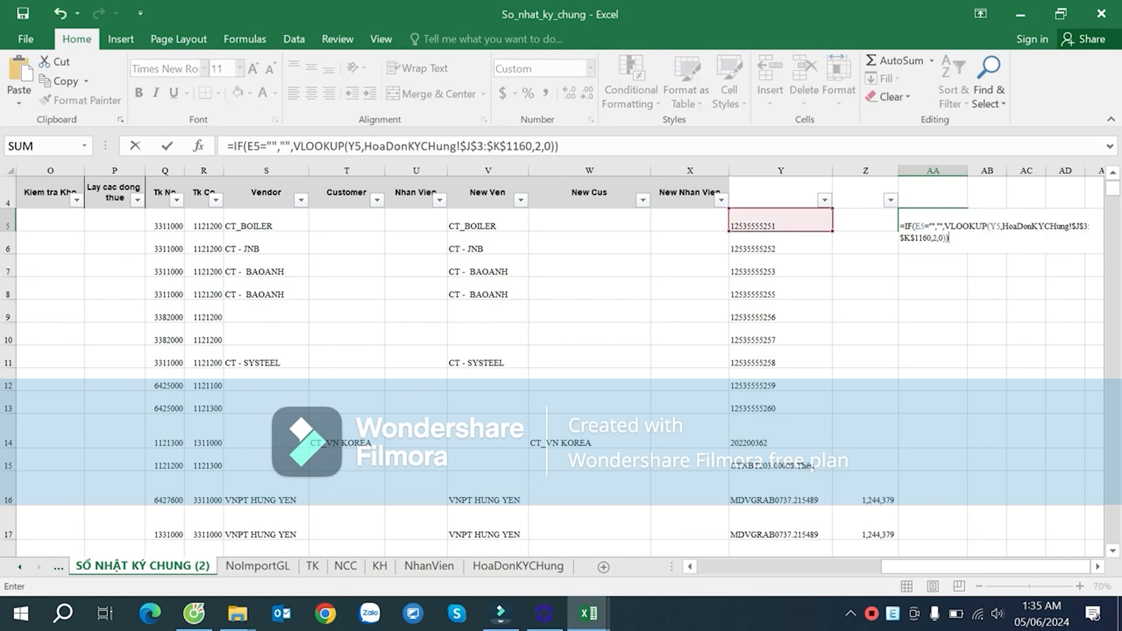
pyautogui.press('Return')
pyautogui.click(947, 223)
# - Change the AA5 formula to look up HoaDonKYCHung!$J$3:$L$1160 and return column 3, after checking columns J to L on that sheet
pyautogui.click(526, 566)
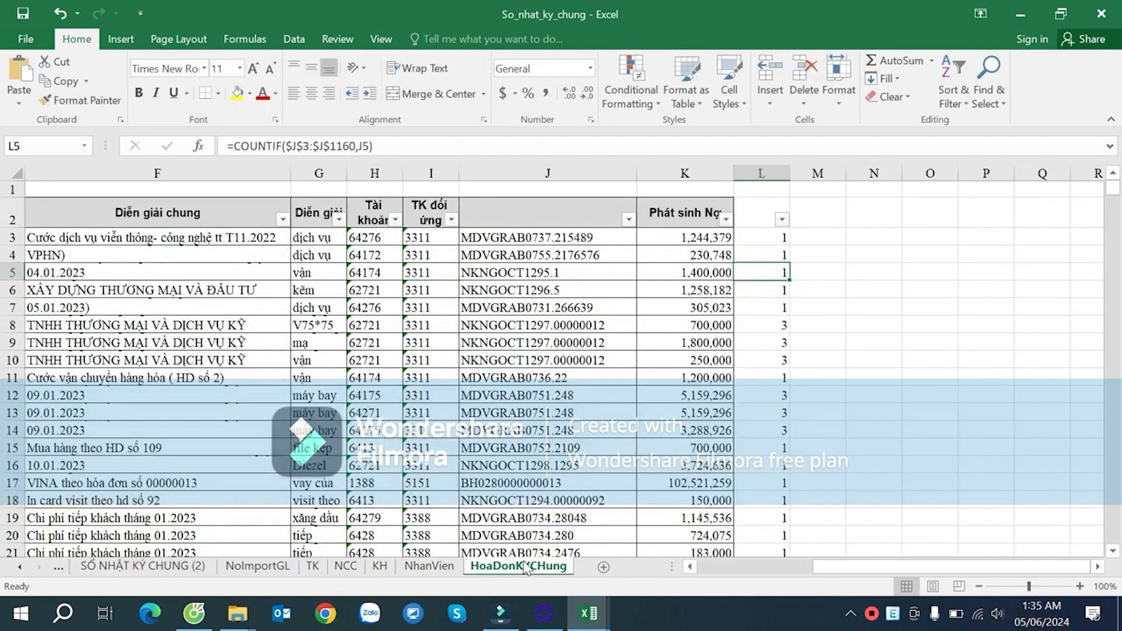
pyautogui.click(743, 235)
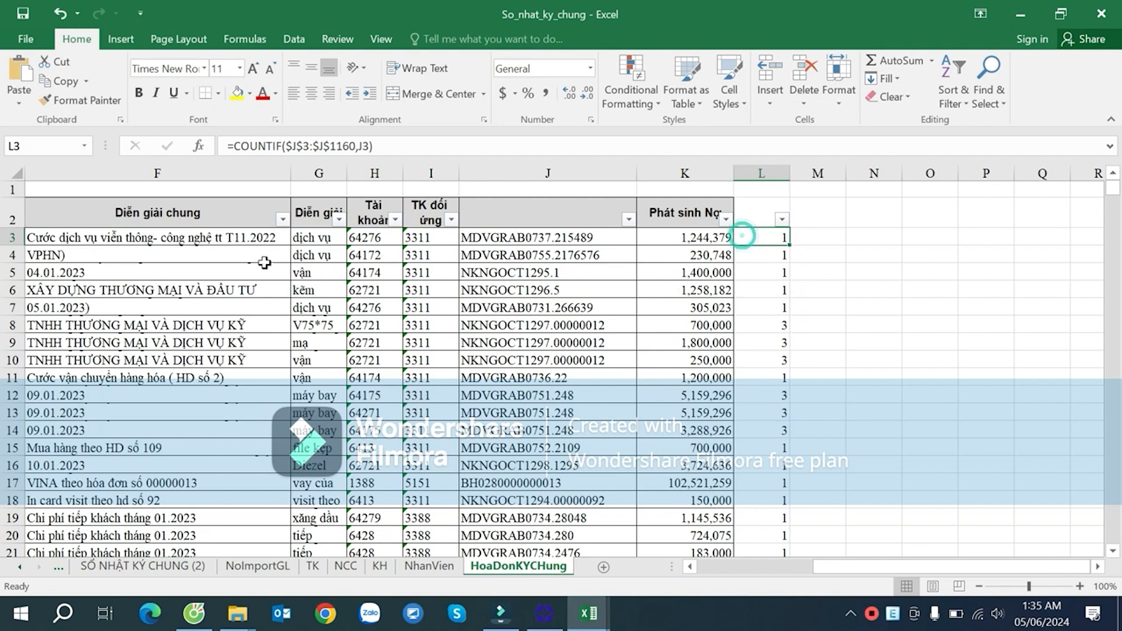
pyautogui.moveTo(538, 239); pyautogui.dragTo(763, 238)
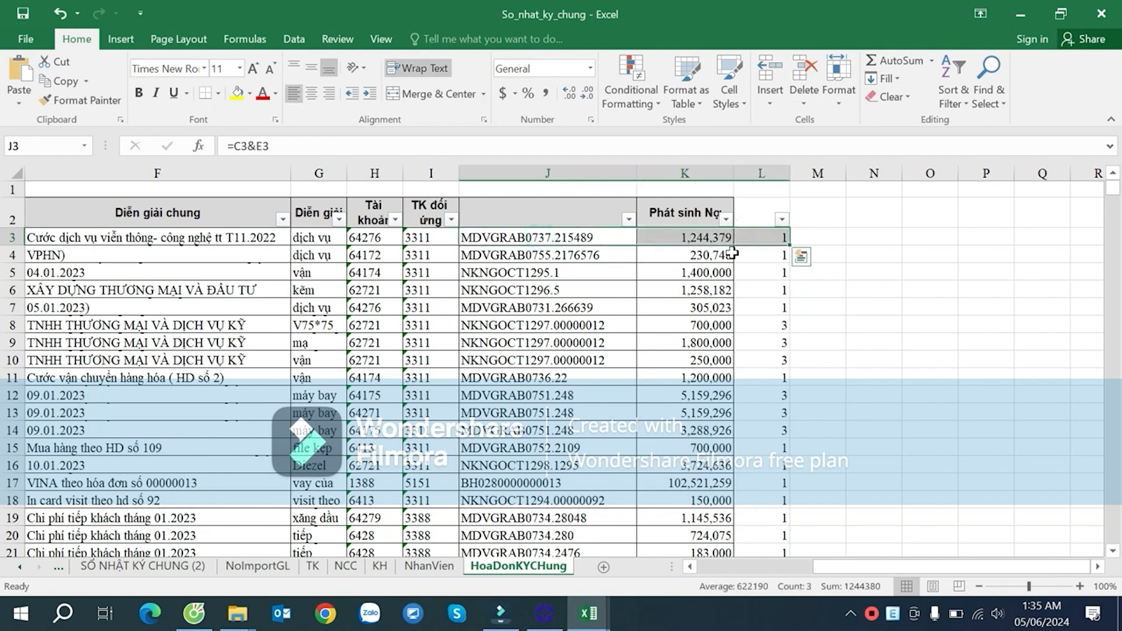
pyautogui.click(143, 566)
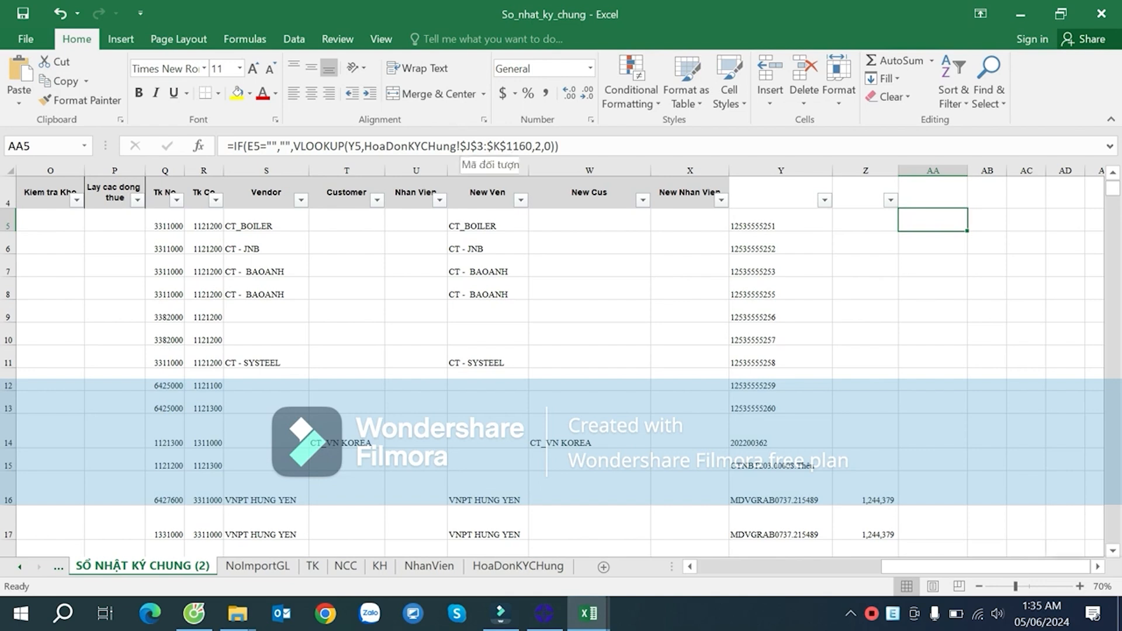
pyautogui.click(500, 147)
pyautogui.press('BackSpace')
pyautogui.write('L')
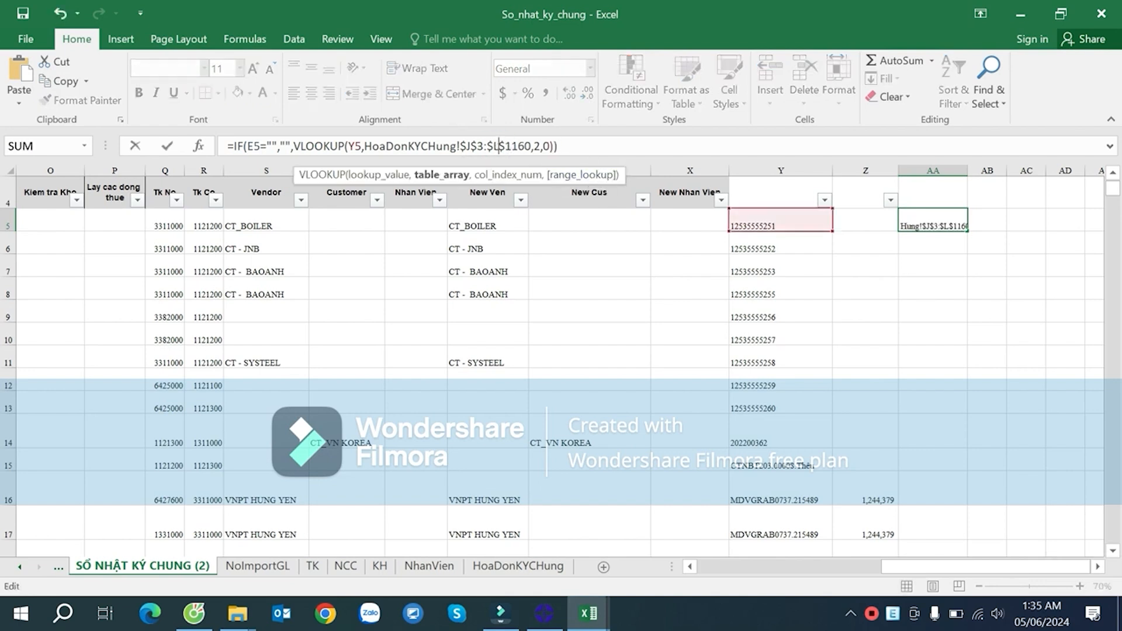
pyautogui.press('Return')
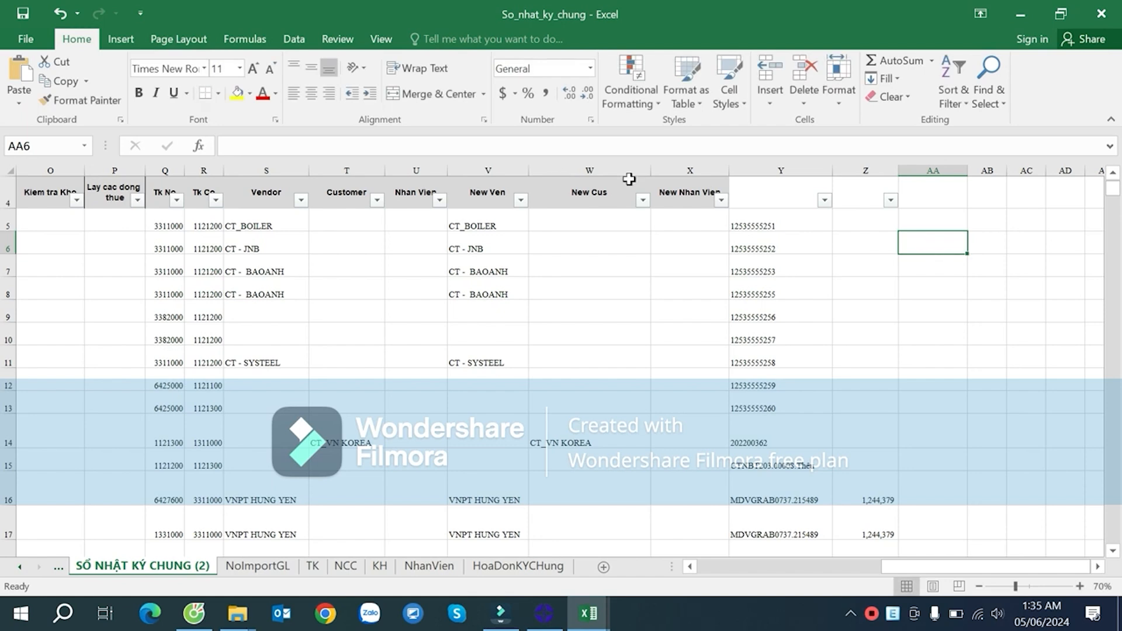
# - Fill the AA5 formula down the column for all journal rows
pyautogui.click(930, 220)
pyautogui.doubleClick(967, 231)
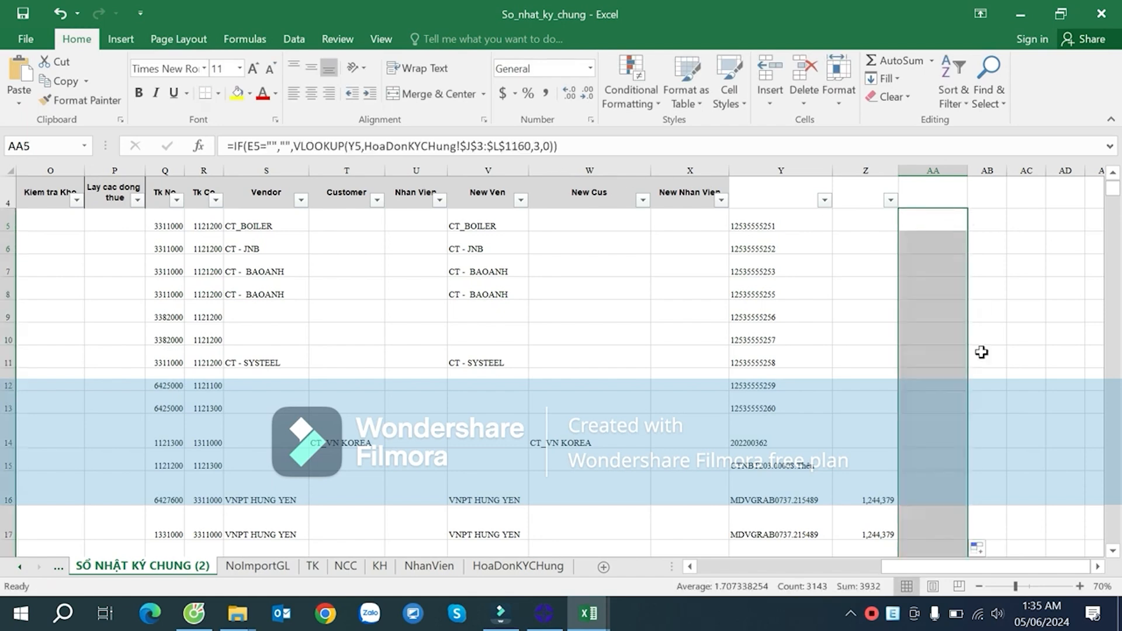
pyautogui.click(948, 496)
pyautogui.click(932, 526)
pyautogui.click(983, 433)
pyautogui.click(982, 225)
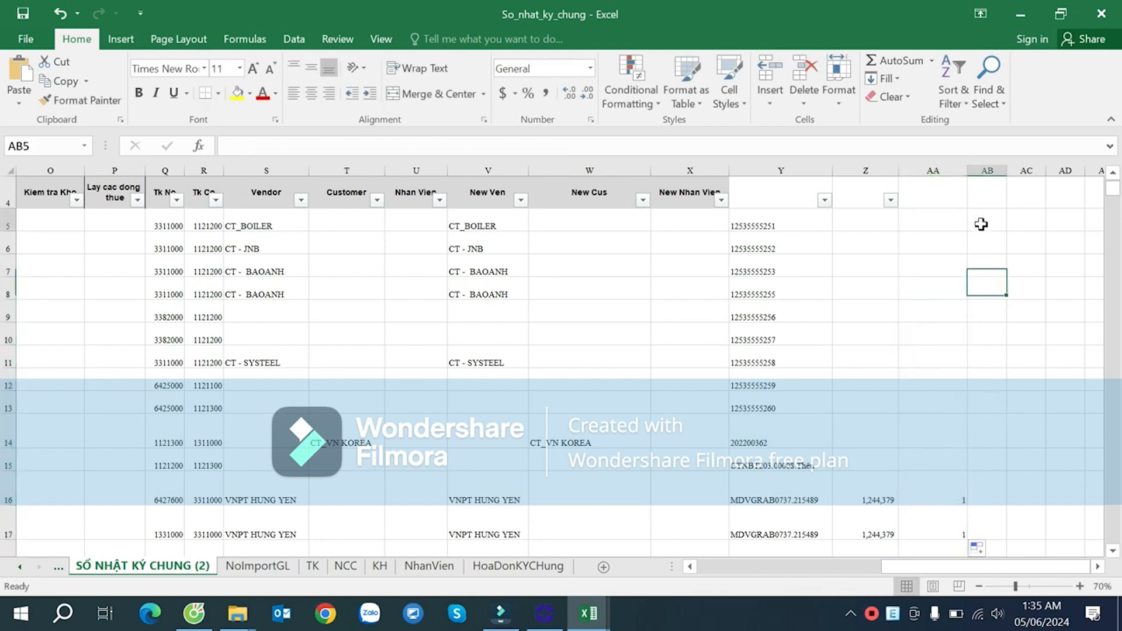
# - Enter =IF(AA5<1,"",J5) in AB5 to return the Phát sinh Nợ amount unless AA5 is below 1
pyautogui.press('Right')
pyautogui.press('Right')
pyautogui.press('Right')
pyautogui.press('Right')
pyautogui.click(922, 219)
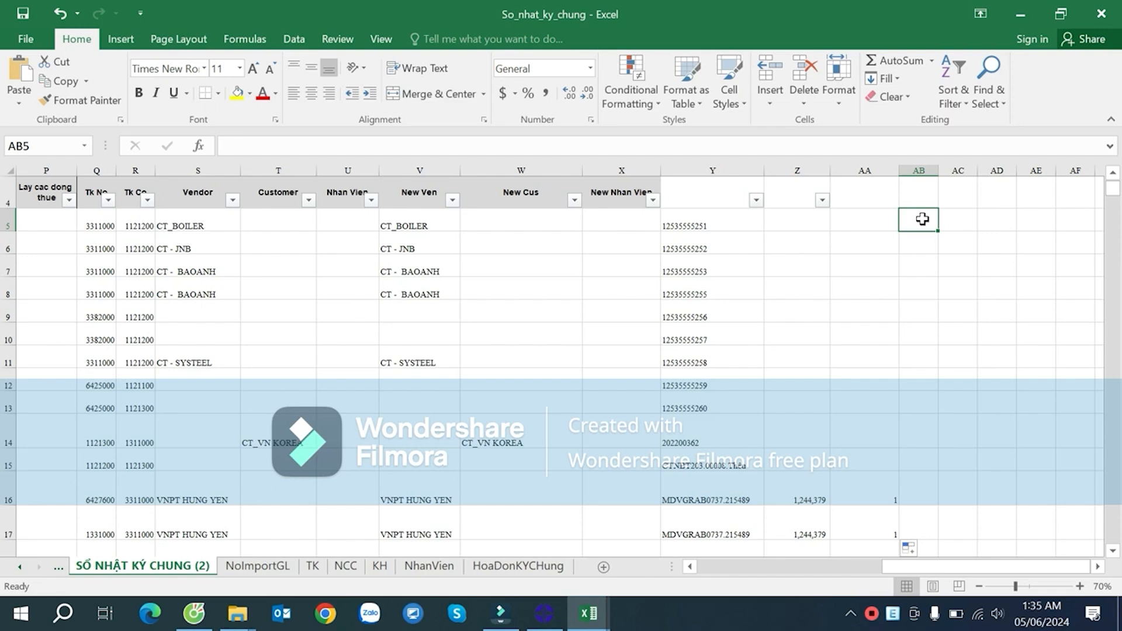
pyautogui.write('=IF(')
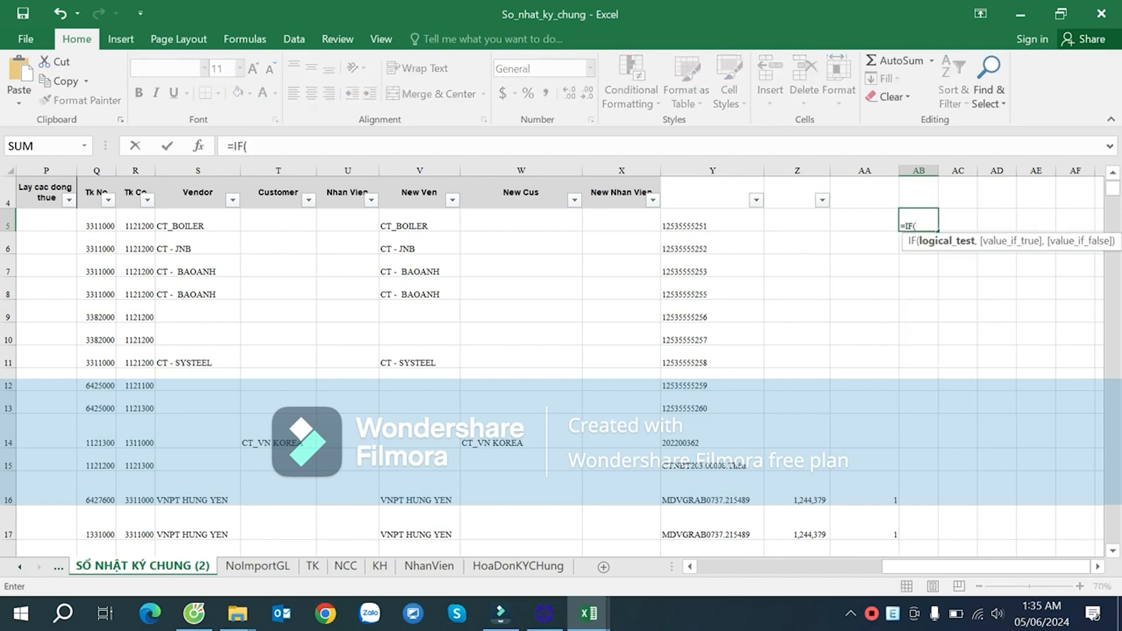
pyautogui.press('Left')
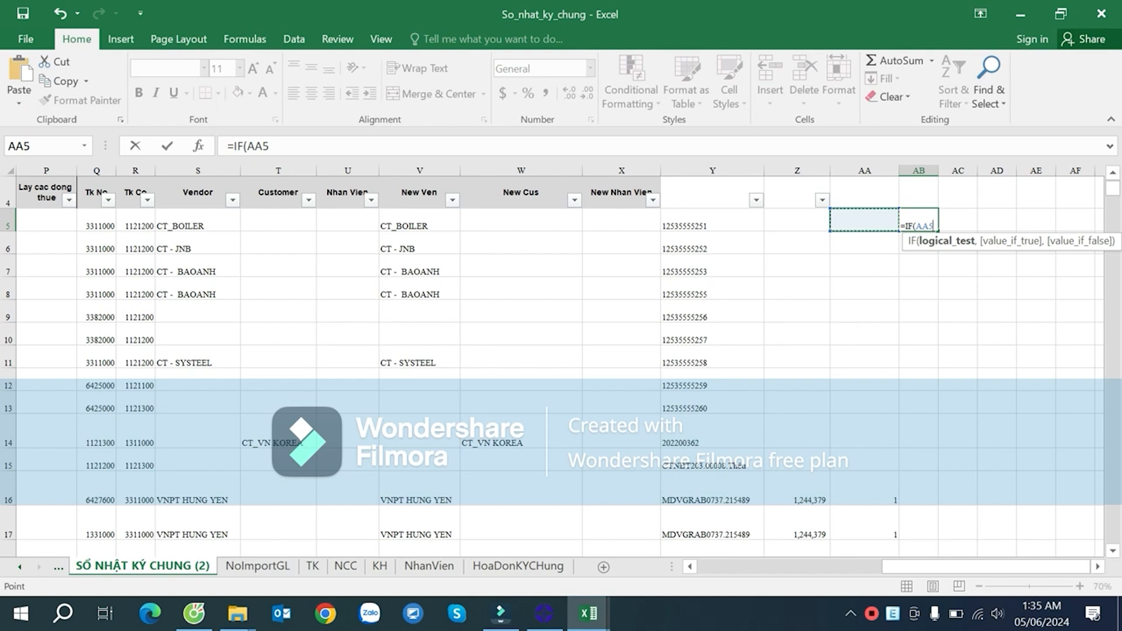
pyautogui.write('>')
pyautogui.write('<1,')
pyautogui.write('""')
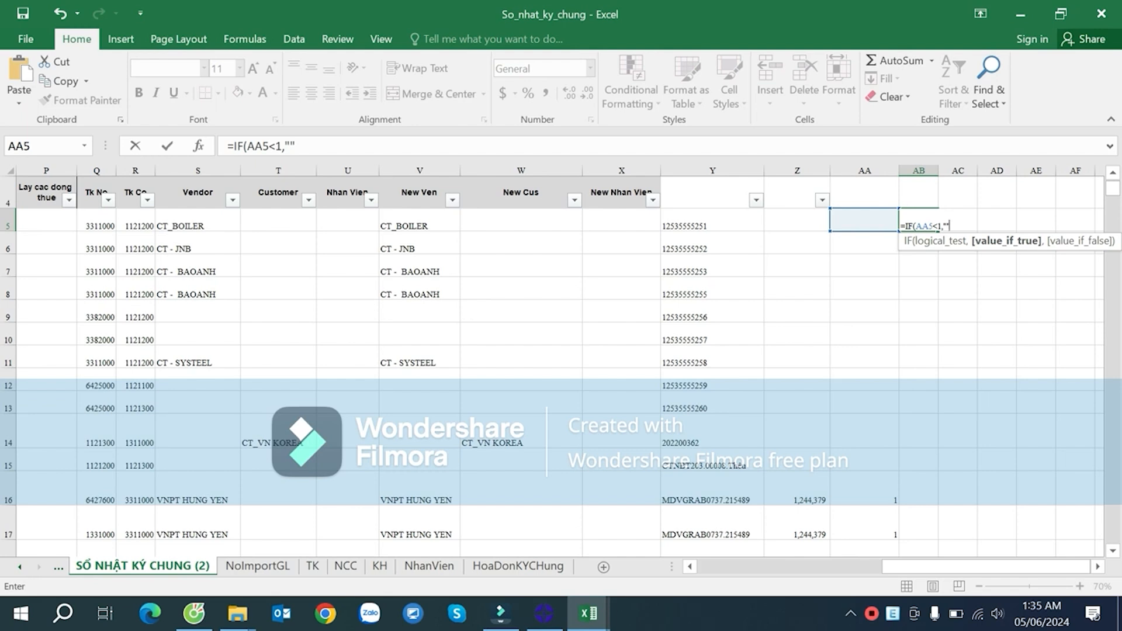
pyautogui.write(',')
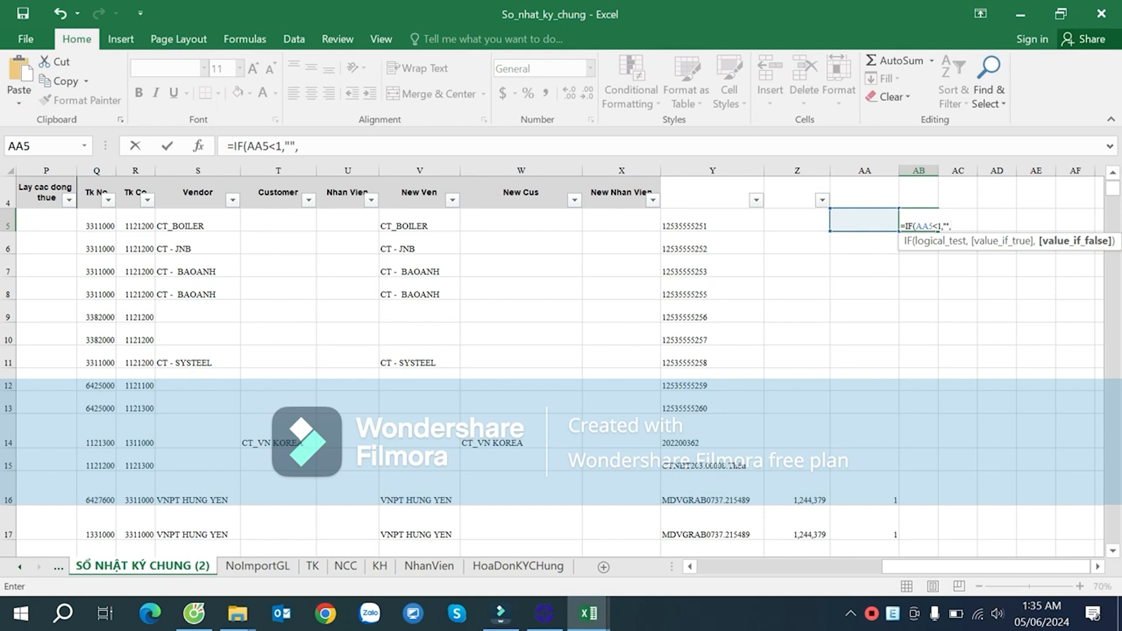
pyautogui.click(416, 221)
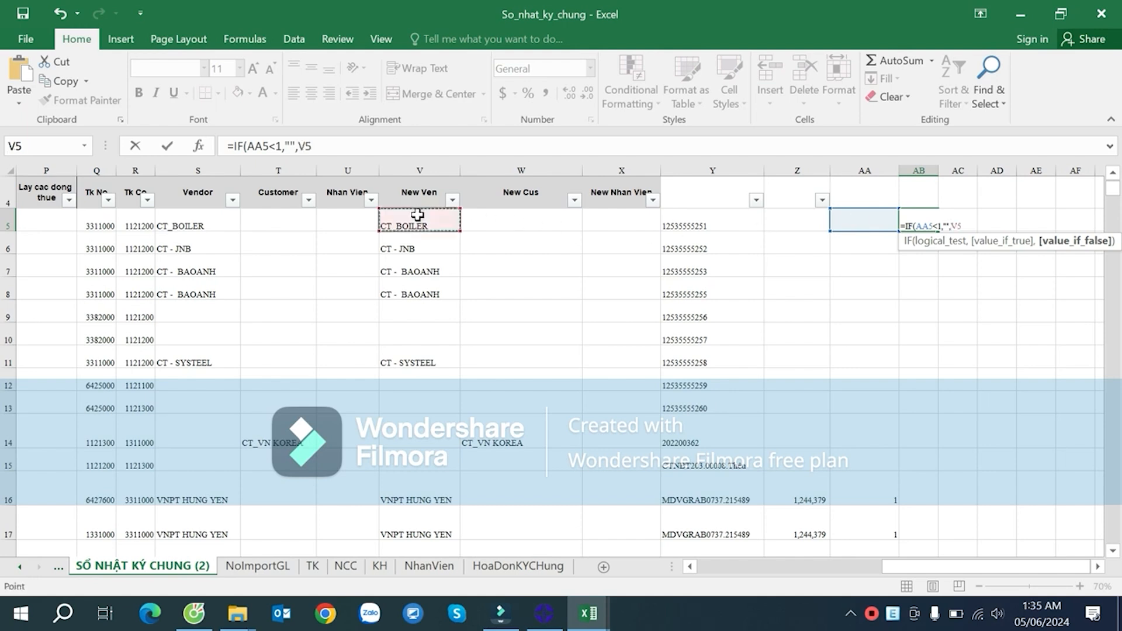
pyautogui.press('Left')
pyautogui.press('Left')
pyautogui.press('Left')
pyautogui.press('Left')
pyautogui.press('Left')
pyautogui.press('Left')
pyautogui.press('Left')
pyautogui.press('Left')
pyautogui.press('Left')
pyautogui.press('Left')
pyautogui.press('Left')
pyautogui.press('Left')
pyautogui.press('Left')
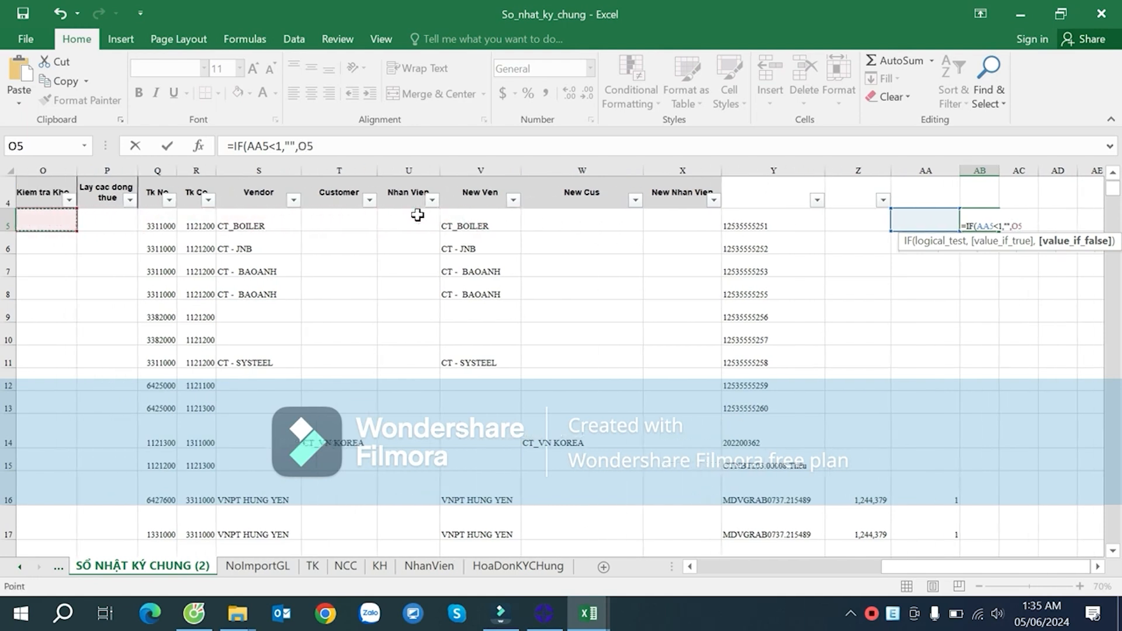
pyautogui.press('Left')
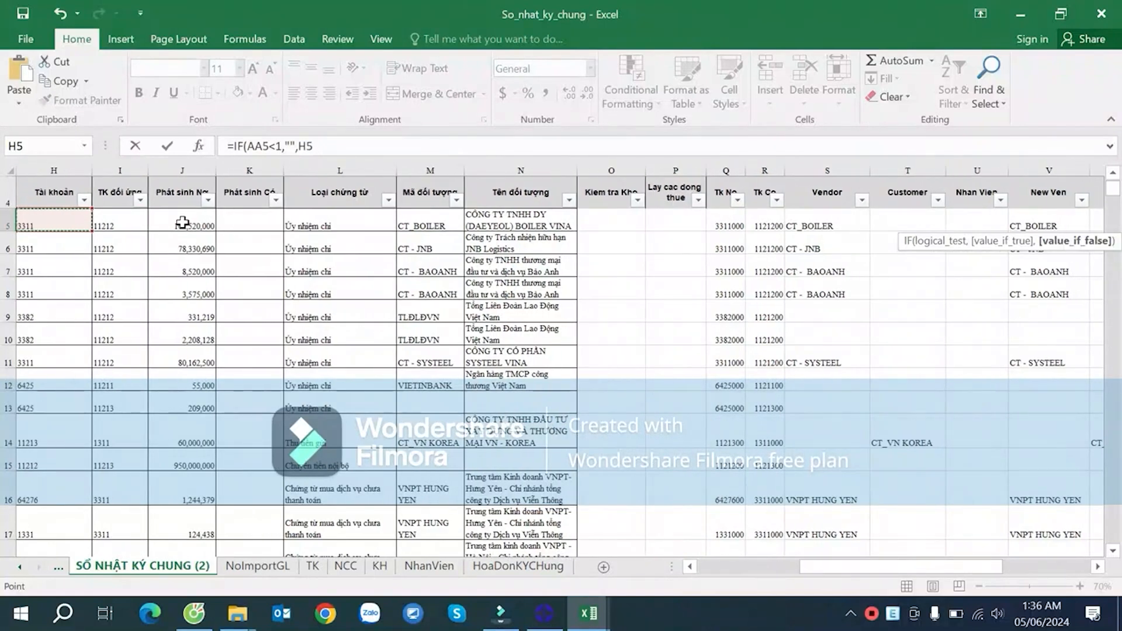
pyautogui.click(181, 220)
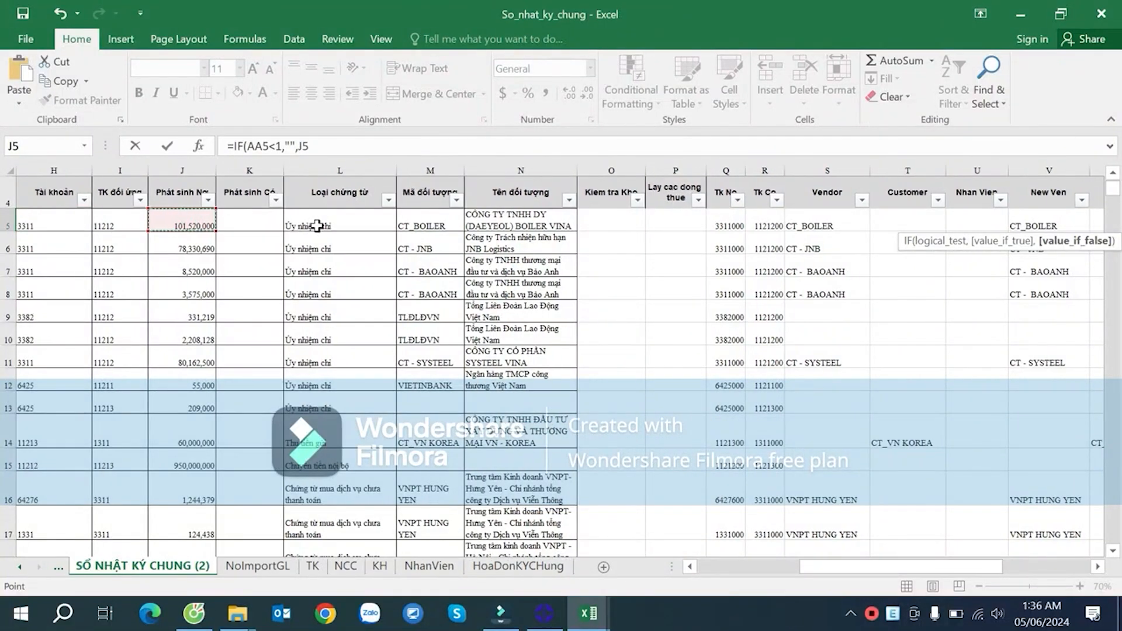
pyautogui.press('Return')
pyautogui.press('Right')
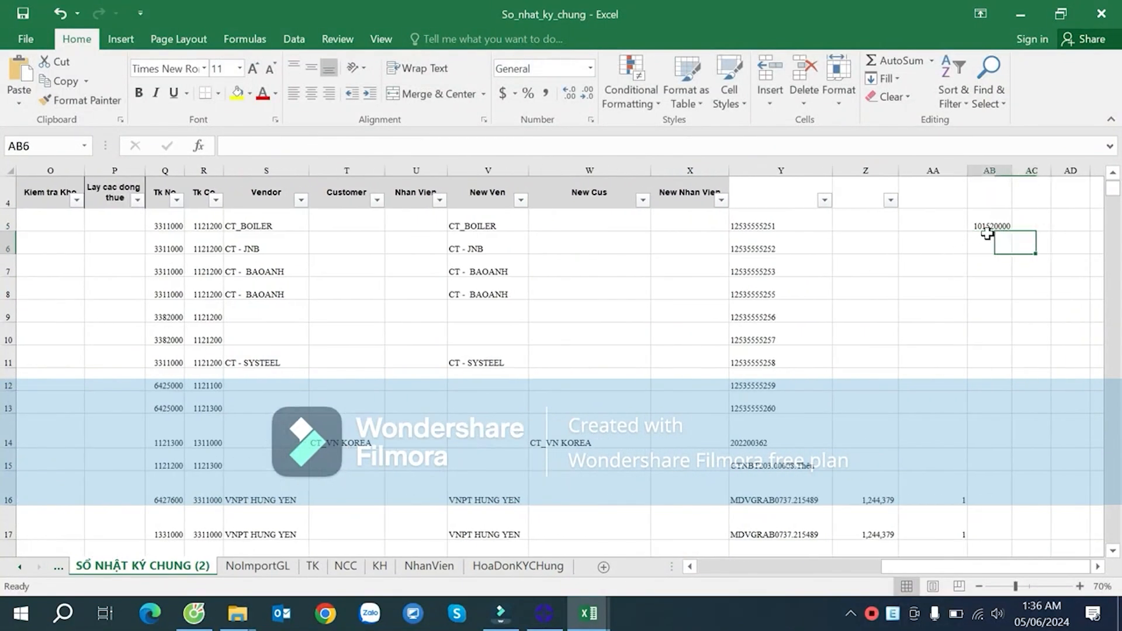
# - Replace the lookup formula in AA5 with 0 to test the AB5 formula
pyautogui.doubleClick(990, 225)
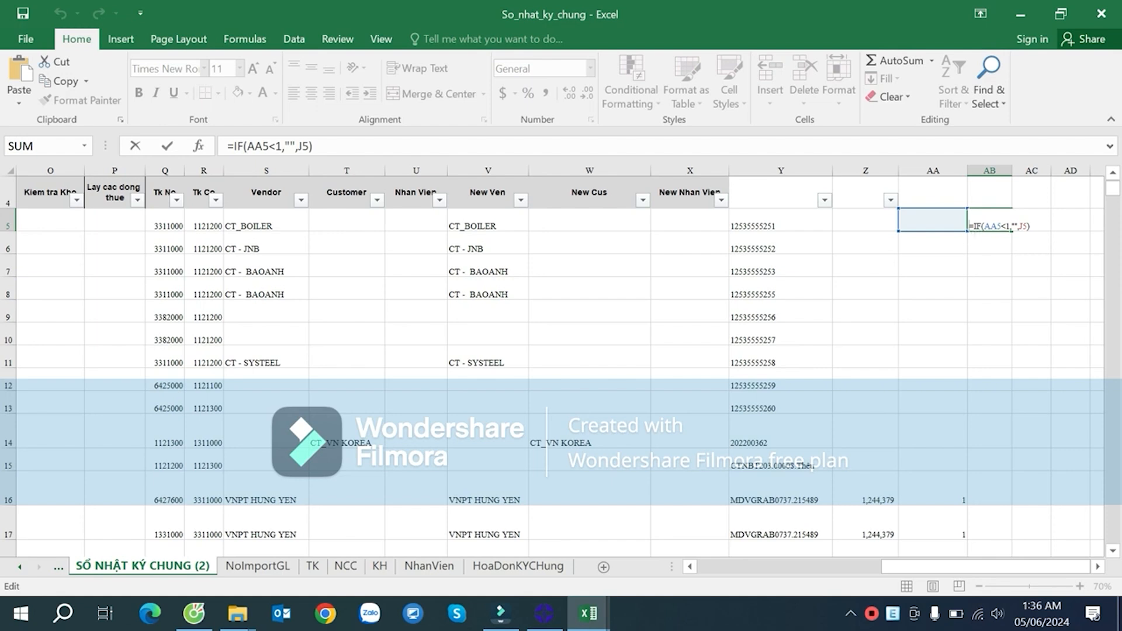
pyautogui.press('Escape')
pyautogui.click(940, 223)
pyautogui.write('0')
pyautogui.press('Return')
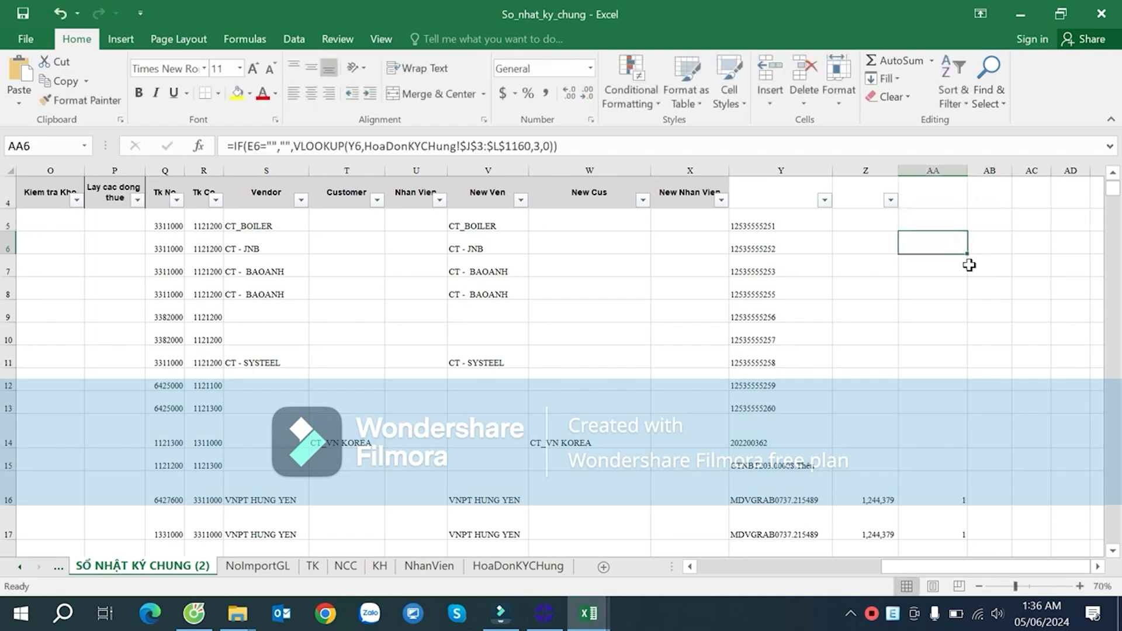
# - Clear the content of AA5
pyautogui.doubleClick(942, 222)
pyautogui.moveTo(959, 227); pyautogui.dragTo(985, 227)
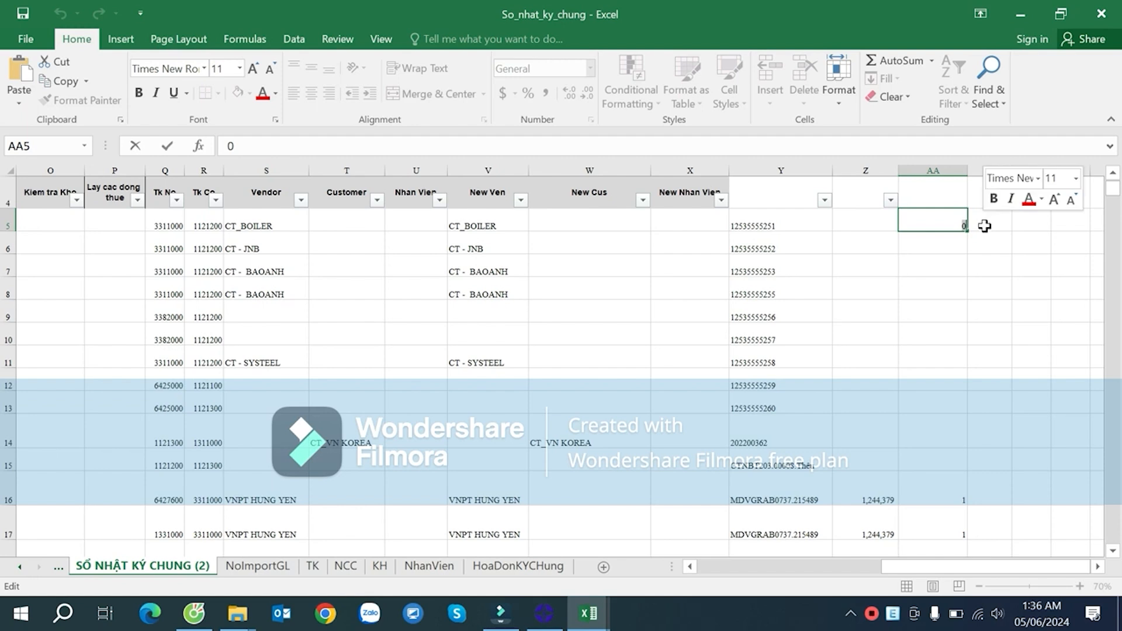
pyautogui.press('BackSpace')
pyautogui.click(1002, 305)
# - Fill the AB5 formula down the column and compare its results with columns Z and AA
pyautogui.click(983, 223)
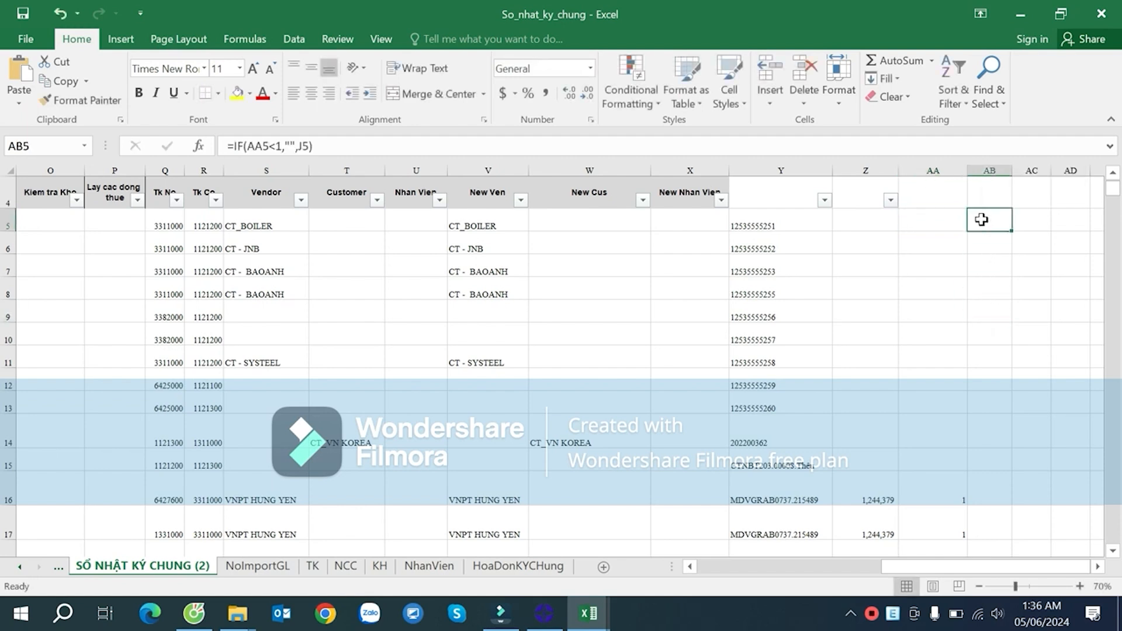
pyautogui.doubleClick(1009, 232)
pyautogui.click(996, 250)
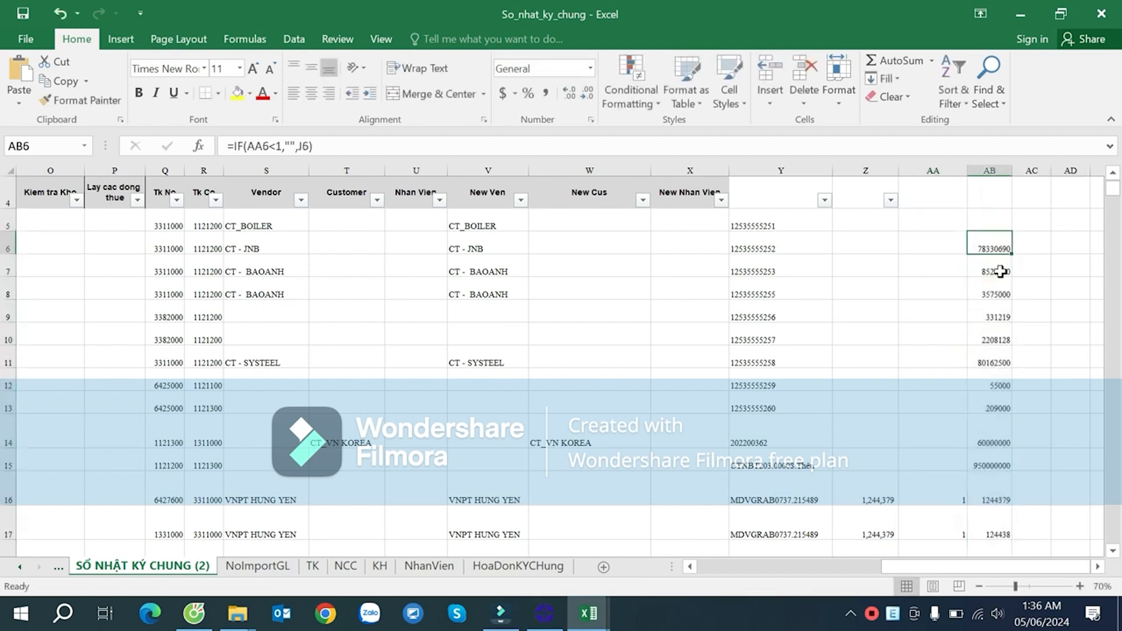
pyautogui.scroll(1, 1006, 270)
pyautogui.click(1002, 276)
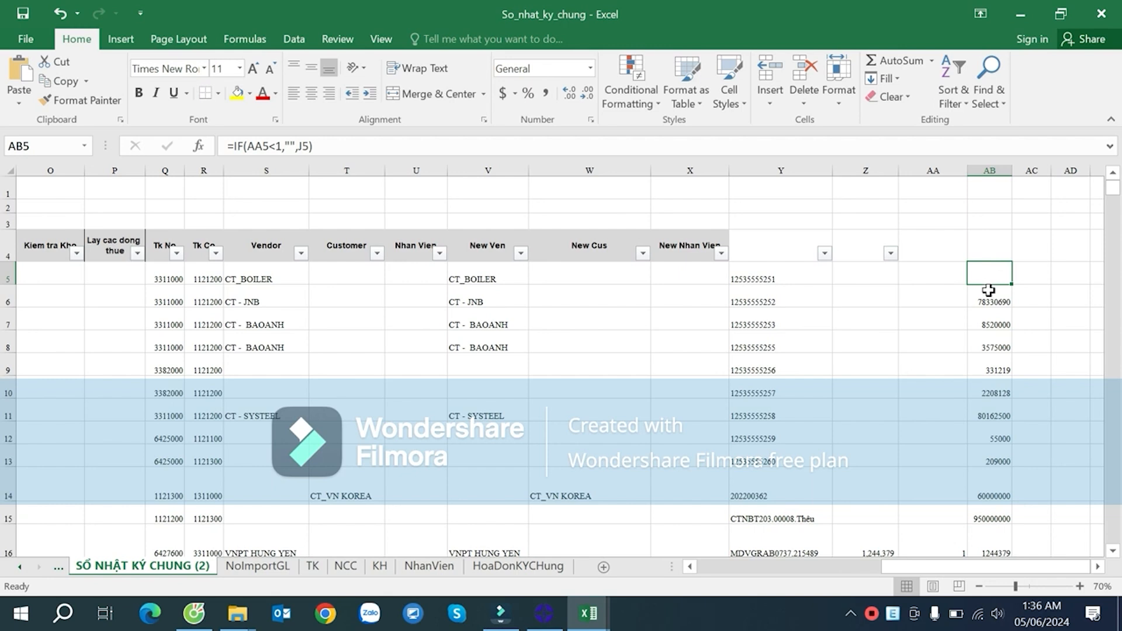
pyautogui.scroll(-2, 989, 291)
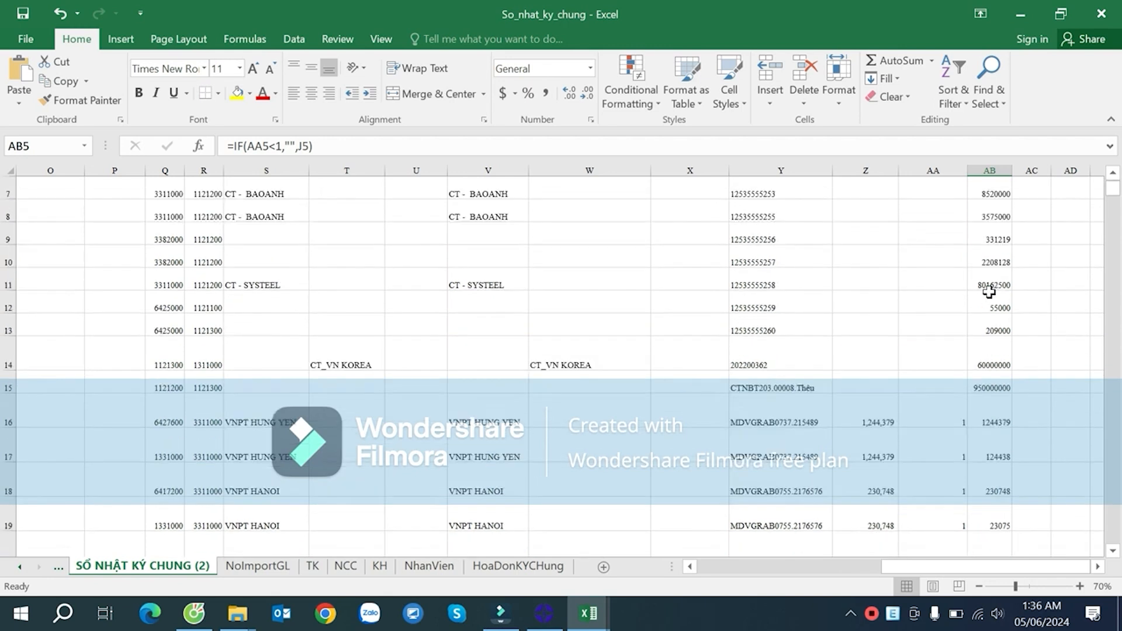
pyautogui.scroll(2, 948, 399)
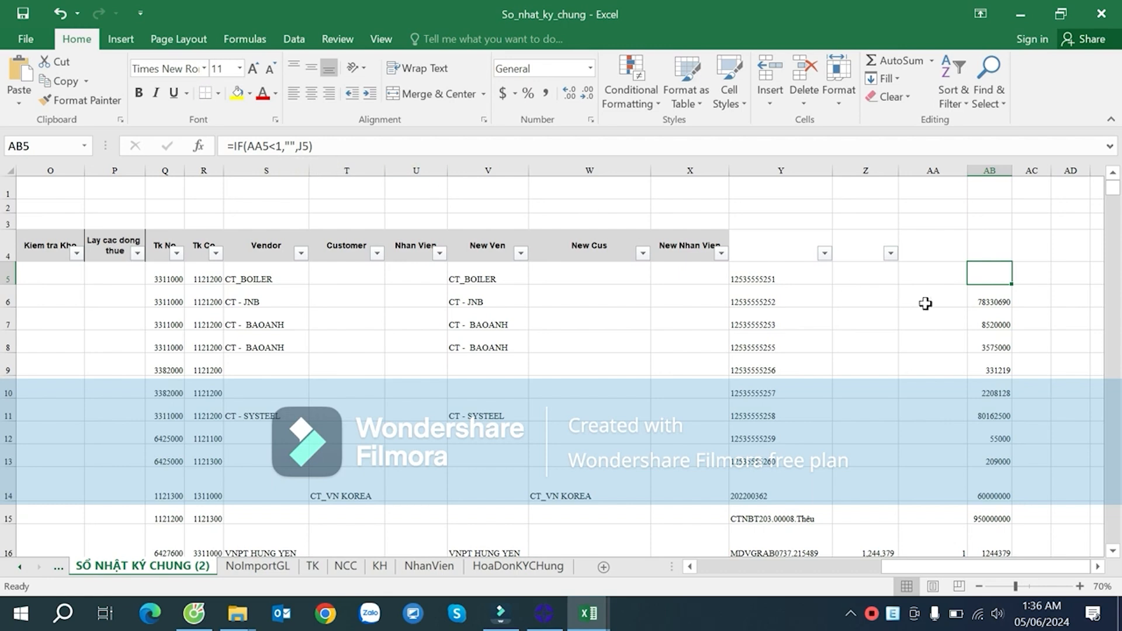
# - Change the AB5 formula to =IF(OR(AA5<1,AA5=""),"",J5) so blank AA5 values are also covered
pyautogui.doubleClick(996, 274)
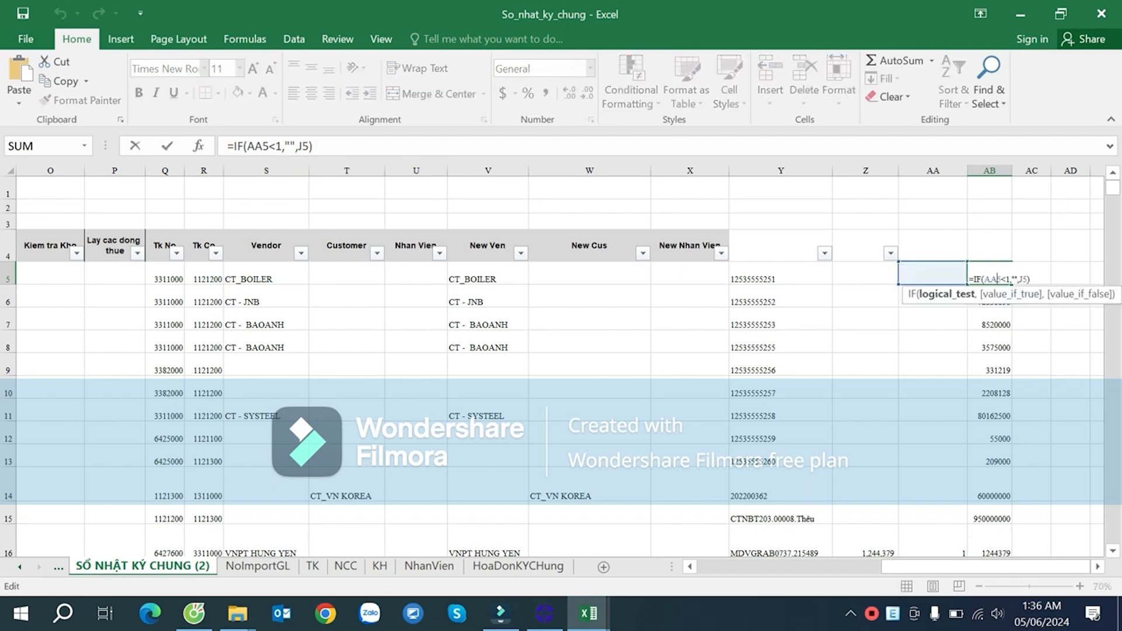
pyautogui.write('and')
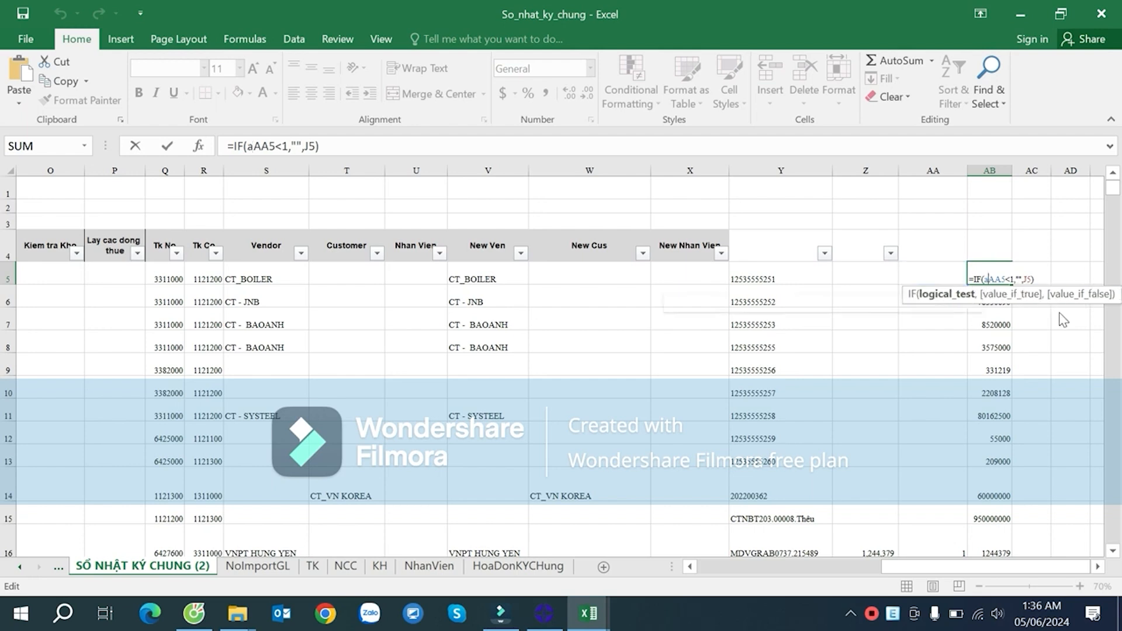
pyautogui.write('(')
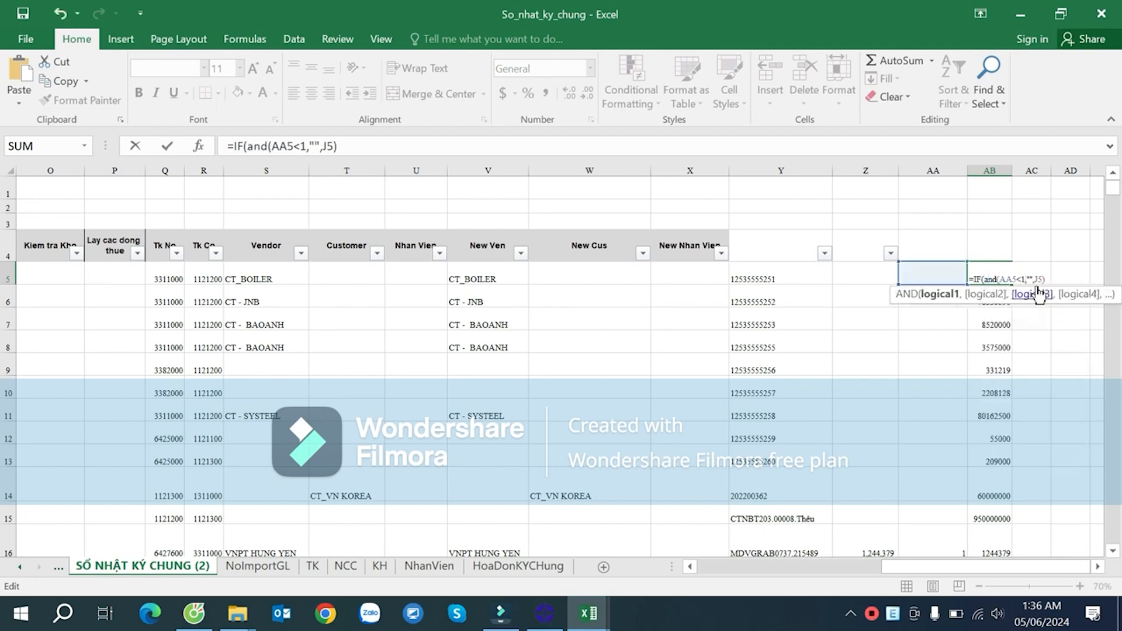
pyautogui.press('End')
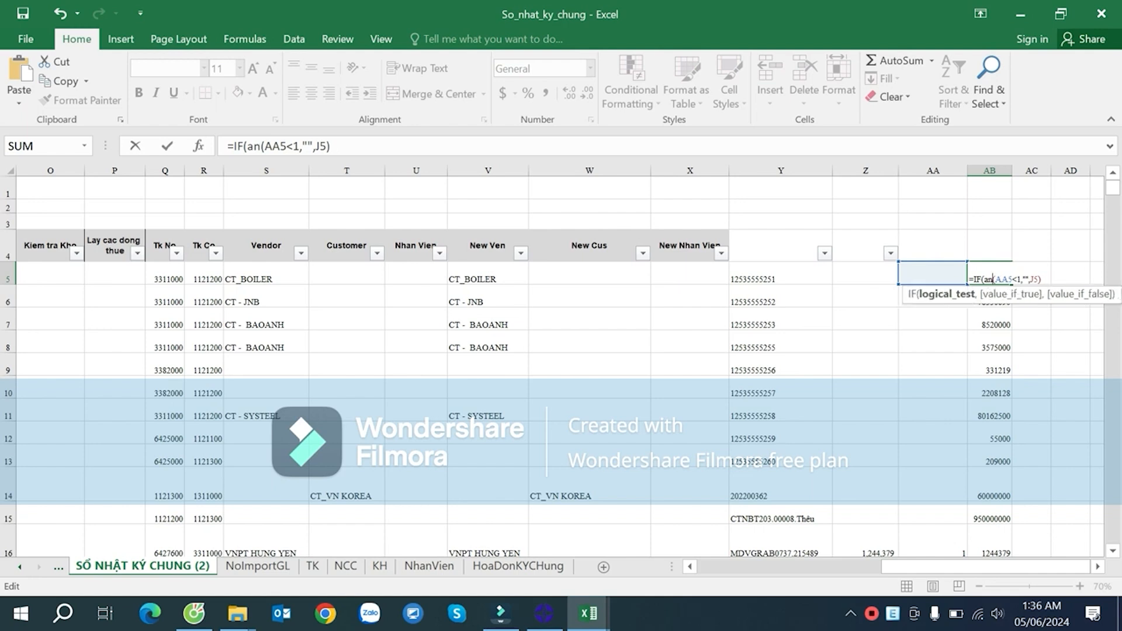
pyautogui.press('BackSpace')
pyautogui.press('BackSpace')
pyautogui.press('BackSpace')
pyautogui.write('or')
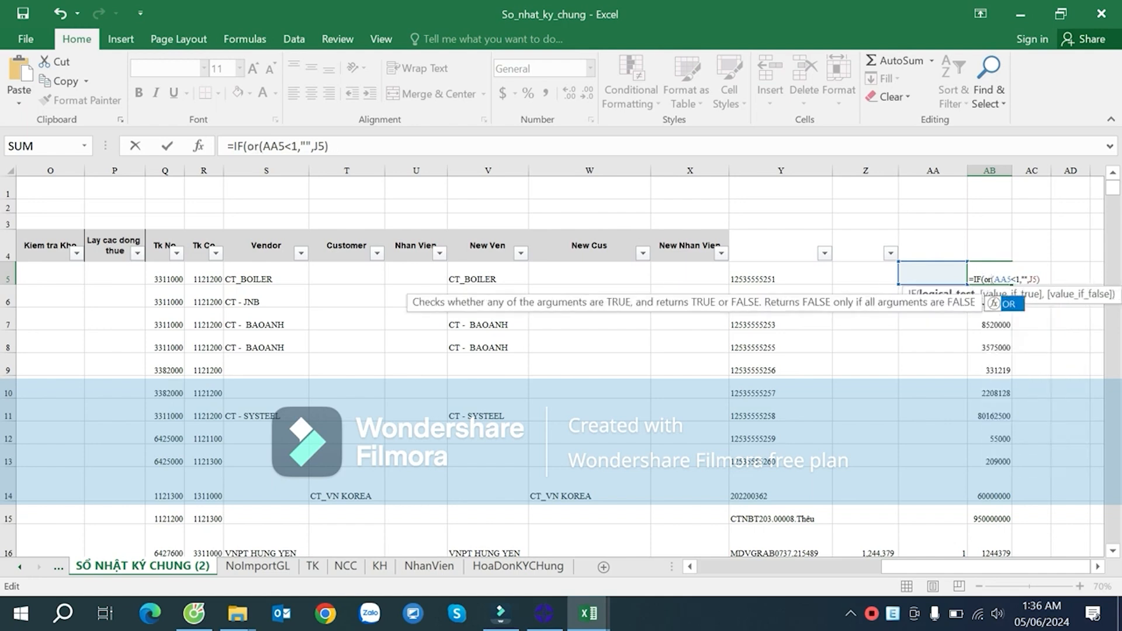
pyautogui.click(1020, 280)
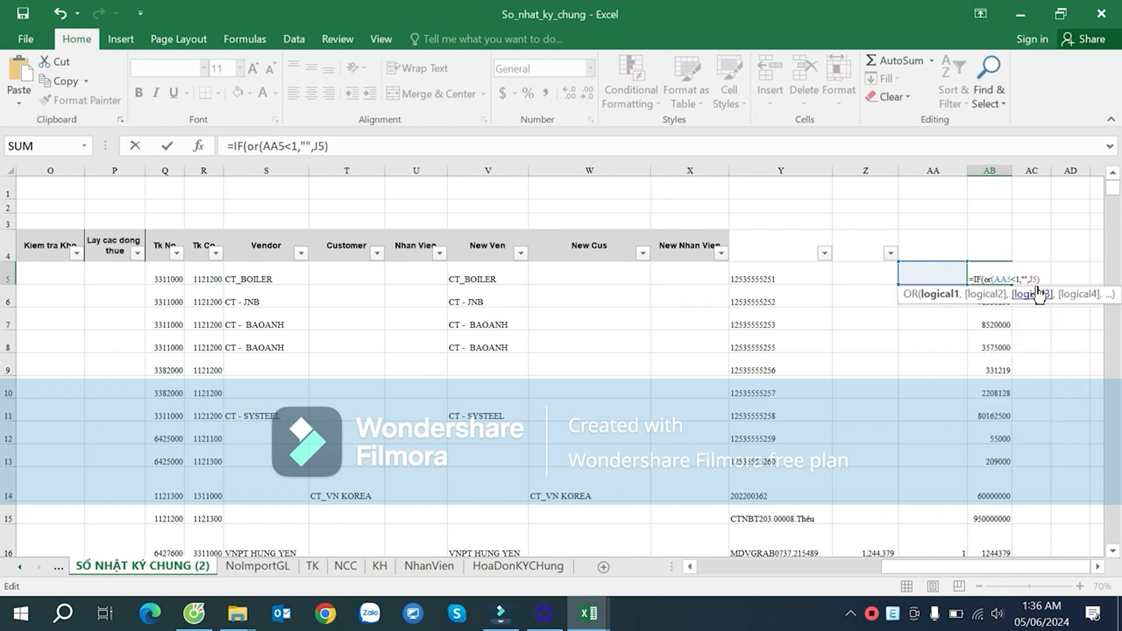
pyautogui.write(',)')
pyautogui.press('Left')
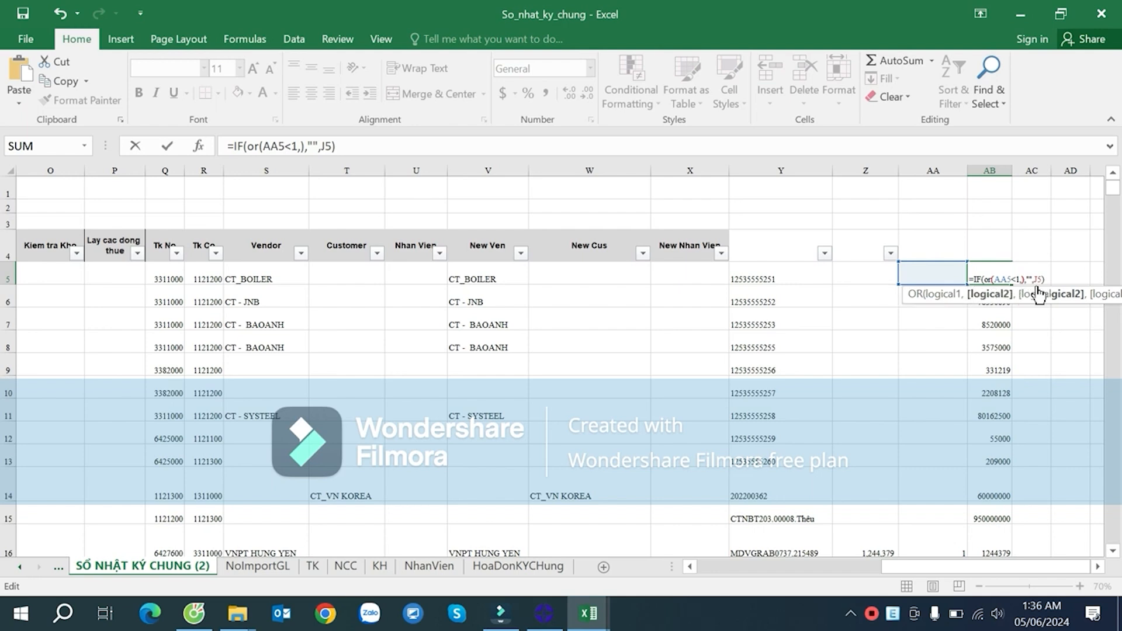
pyautogui.click(950, 272)
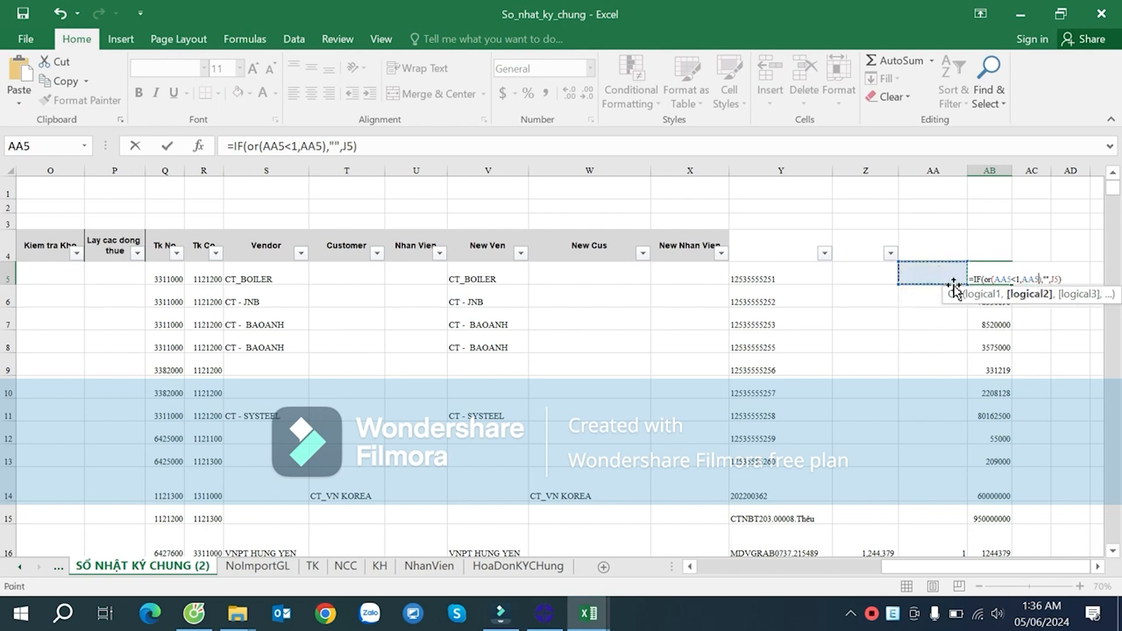
pyautogui.write('=""')
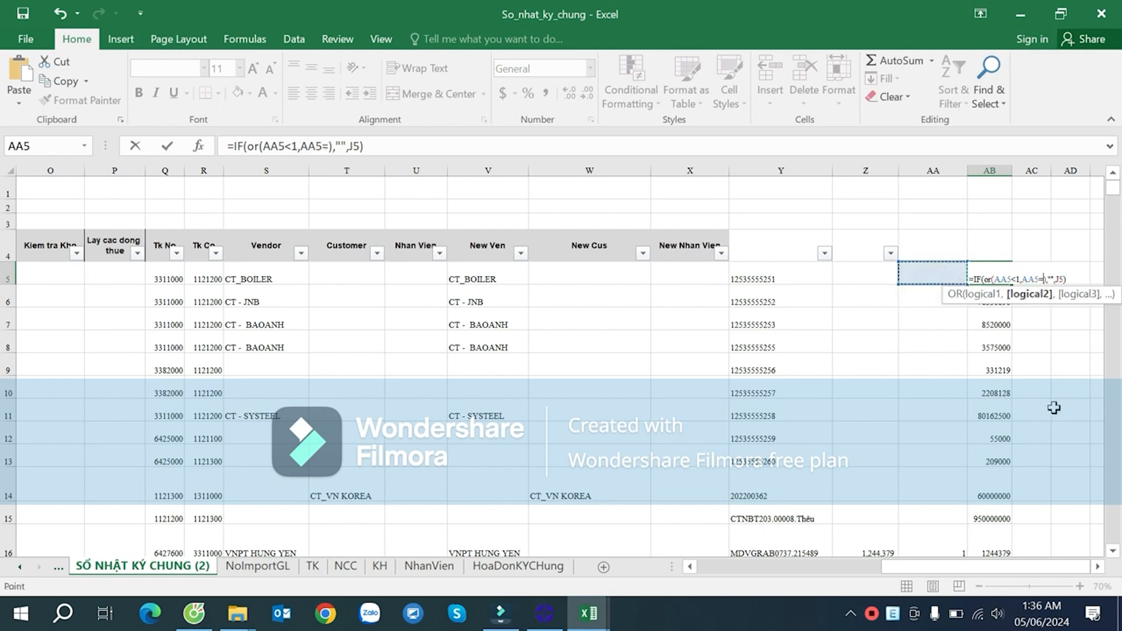
pyautogui.press('Return')
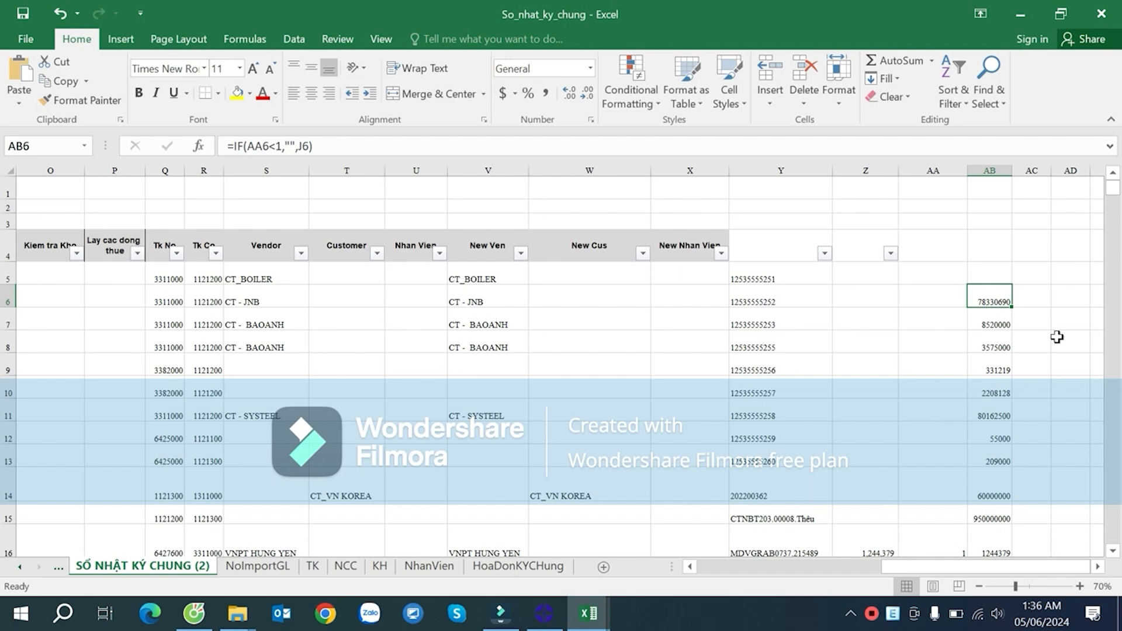
# - Fill the OR-based AB5 formula down the column and check its results against column AA
pyautogui.click(994, 279)
pyautogui.doubleClick(1012, 291)
pyautogui.scroll(-4, 1002, 310)
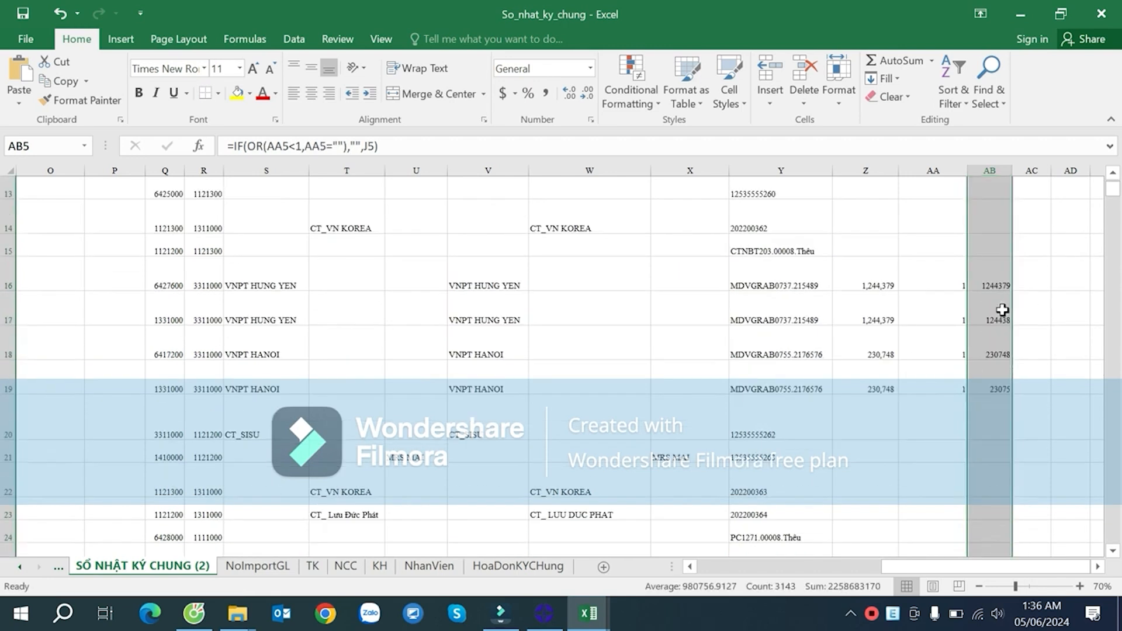
pyautogui.scroll(2, 1003, 315)
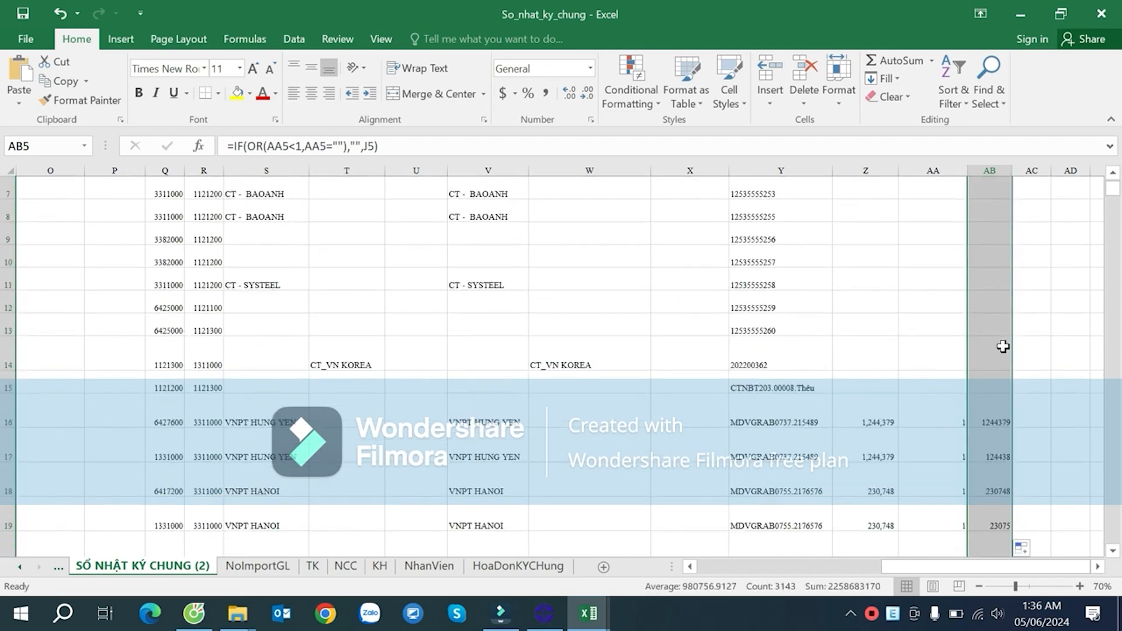
pyautogui.scroll(2, 1001, 380)
# - Remove the OR function and the blank test from AB5, leaving the formula as =IF(AA5<1,"",J5)
pyautogui.click(979, 273)
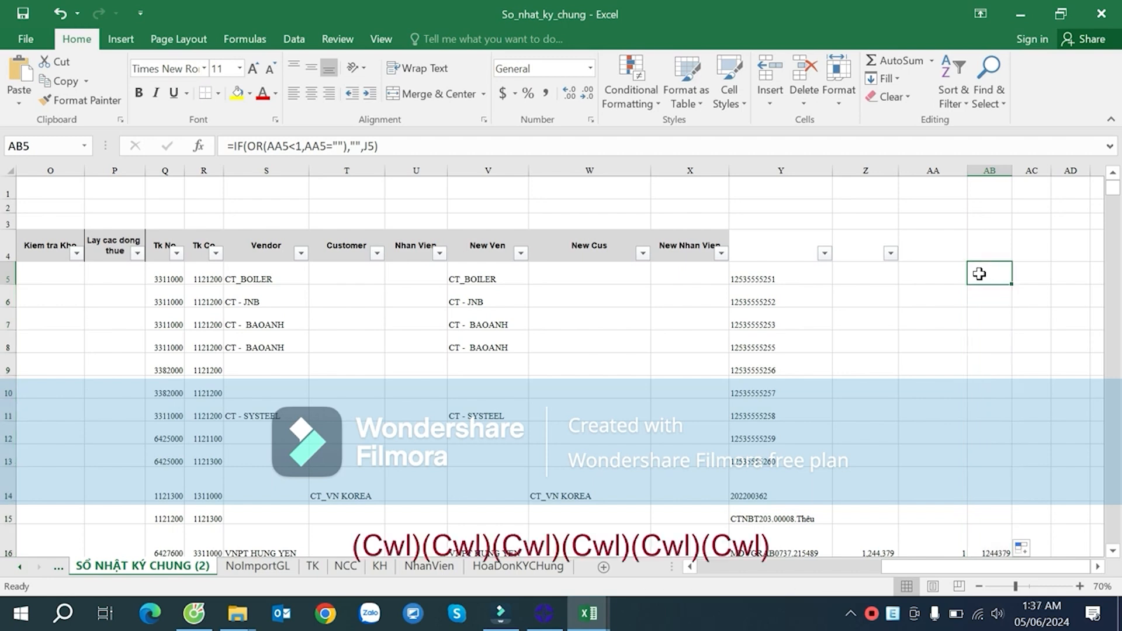
pyautogui.doubleClick(979, 273)
pyautogui.click(1001, 279)
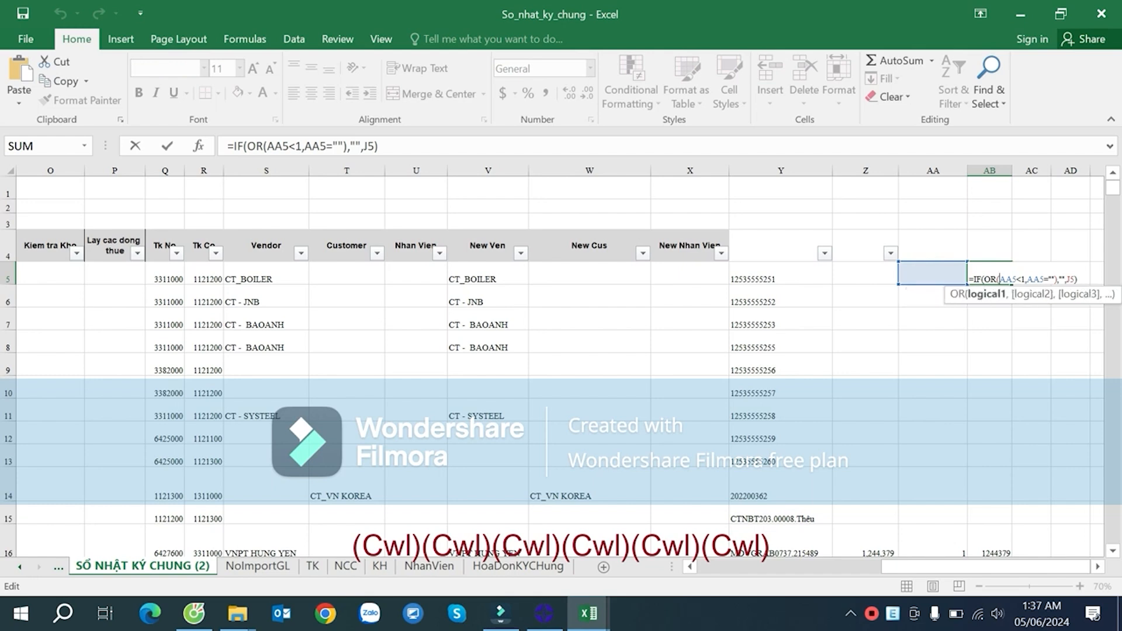
pyautogui.click(995, 280)
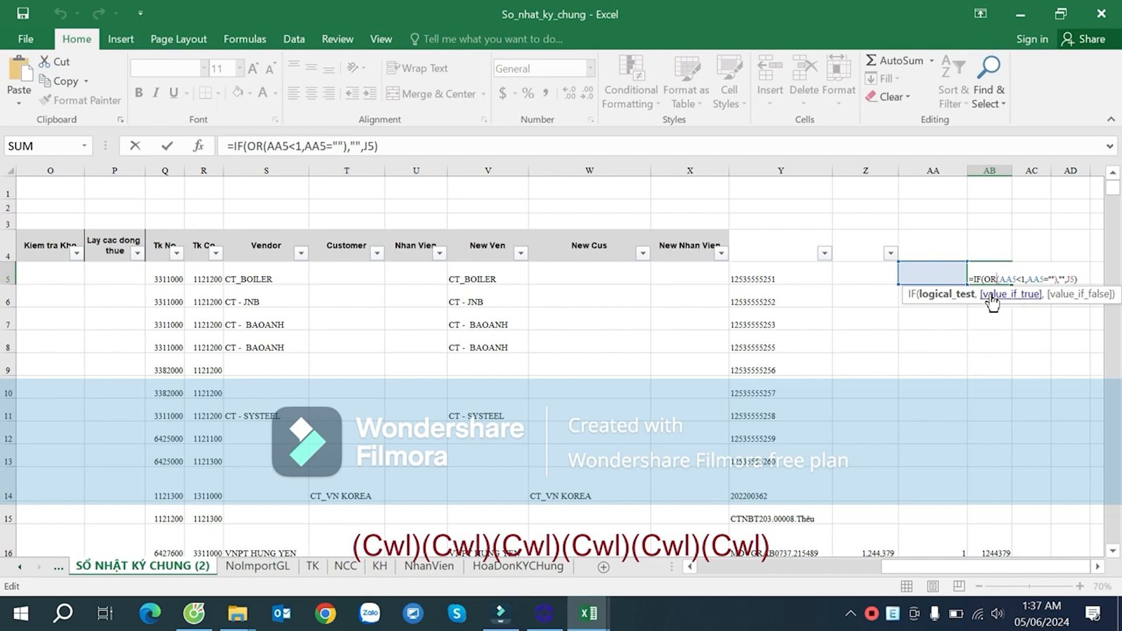
pyautogui.press('BackSpace')
pyautogui.press('BackSpace')
pyautogui.press('BackSpace')
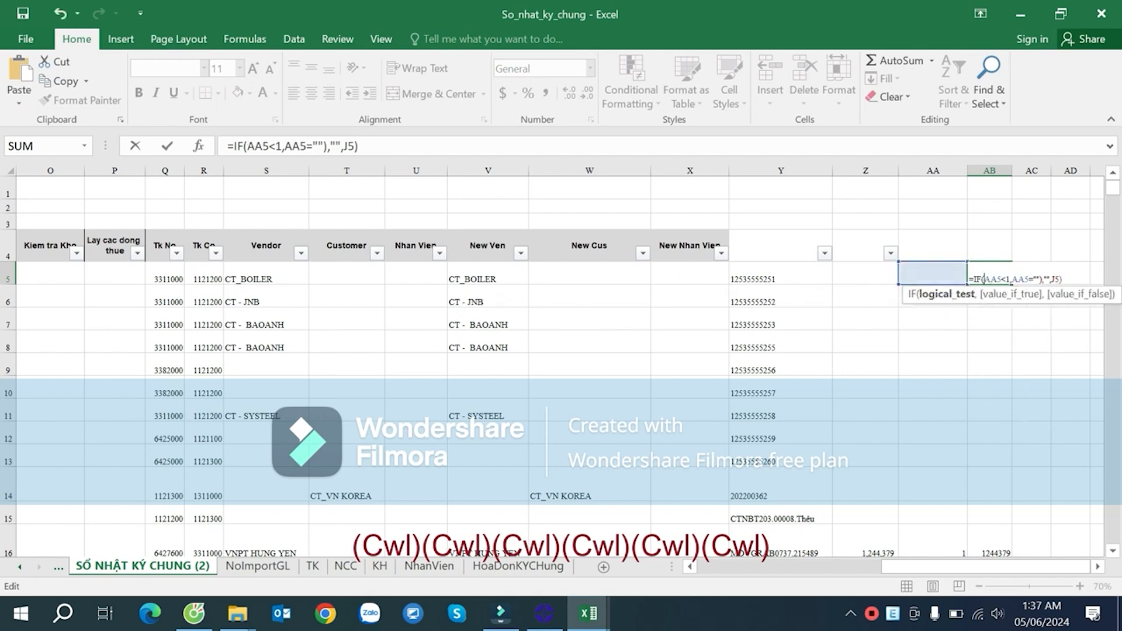
pyautogui.click(1044, 279)
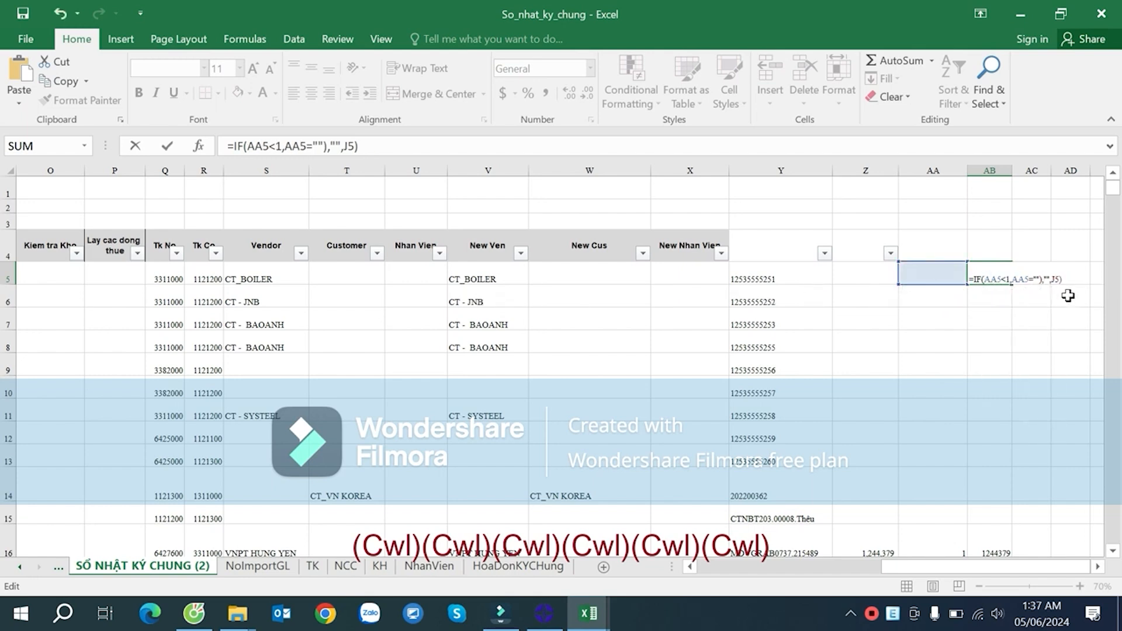
pyautogui.press('BackSpace')
pyautogui.press('BackSpace')
pyautogui.press('BackSpace')
pyautogui.press('BackSpace')
pyautogui.press('BackSpace')
pyautogui.press('BackSpace')
pyautogui.press('BackSpace')
pyautogui.press('BackSpace')
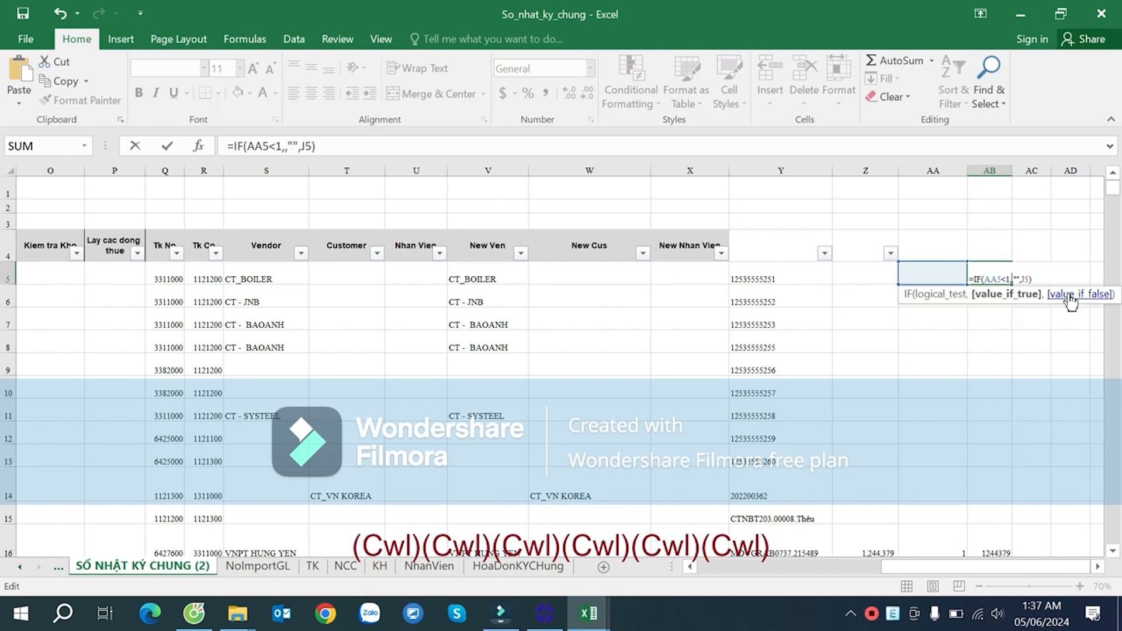
pyautogui.press('Return')
# - Fill the simplified AB5 formula down the column and review the amounts it returns
pyautogui.click(1002, 272)
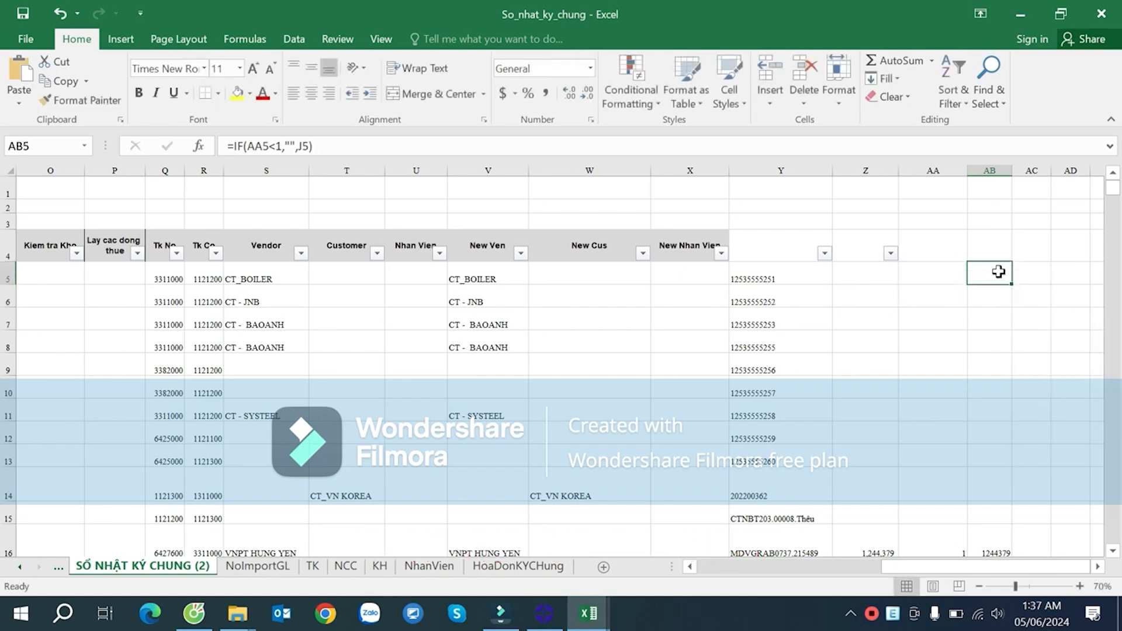
pyautogui.doubleClick(1011, 284)
pyautogui.scroll(-10, 1003, 275)
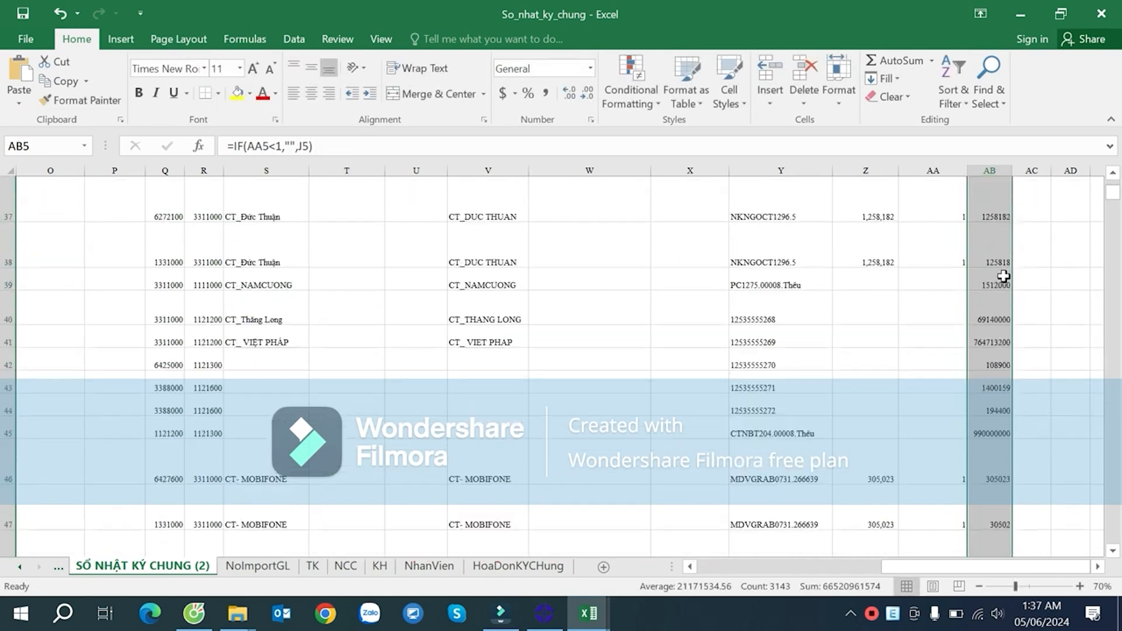
pyautogui.scroll(10, 1003, 275)
pyautogui.scroll(-1, 1003, 275)
# - Replace the existing header filters with new filters on AA4 and AB4 only
pyautogui.click(978, 202)
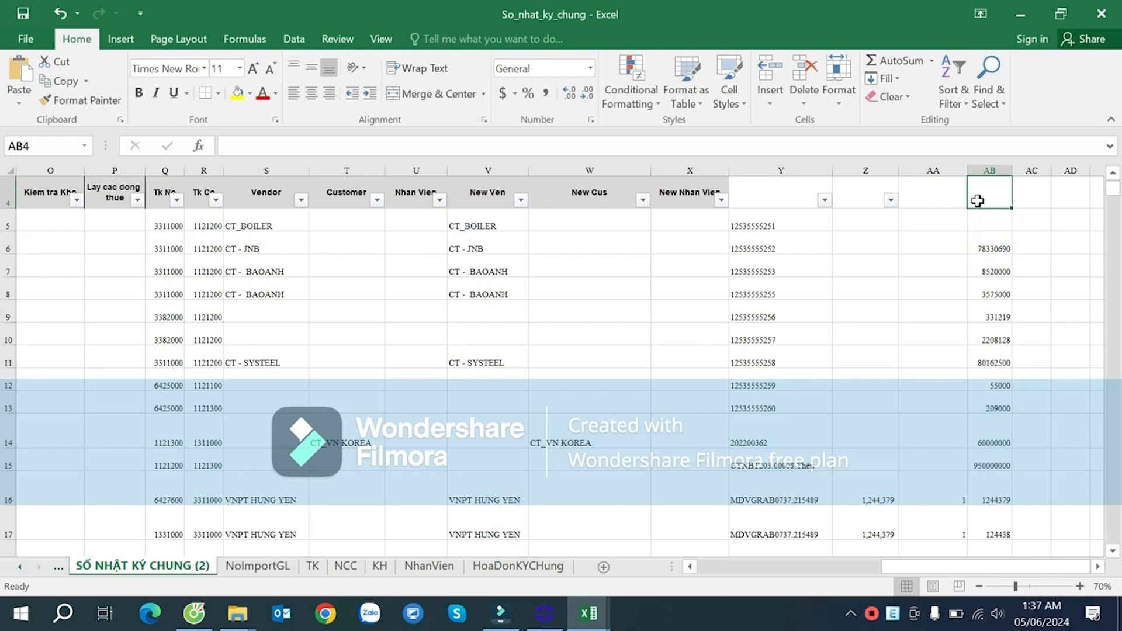
pyautogui.moveTo(938, 198); pyautogui.dragTo(939, 199)
pyautogui.hotkey('ctrl', 'shift', 'l')
pyautogui.hotkey('ctrl', 'shift', 'l')
pyautogui.click(940, 265)
# - Filter column AA to show only blank cells
pyautogui.click(960, 200)
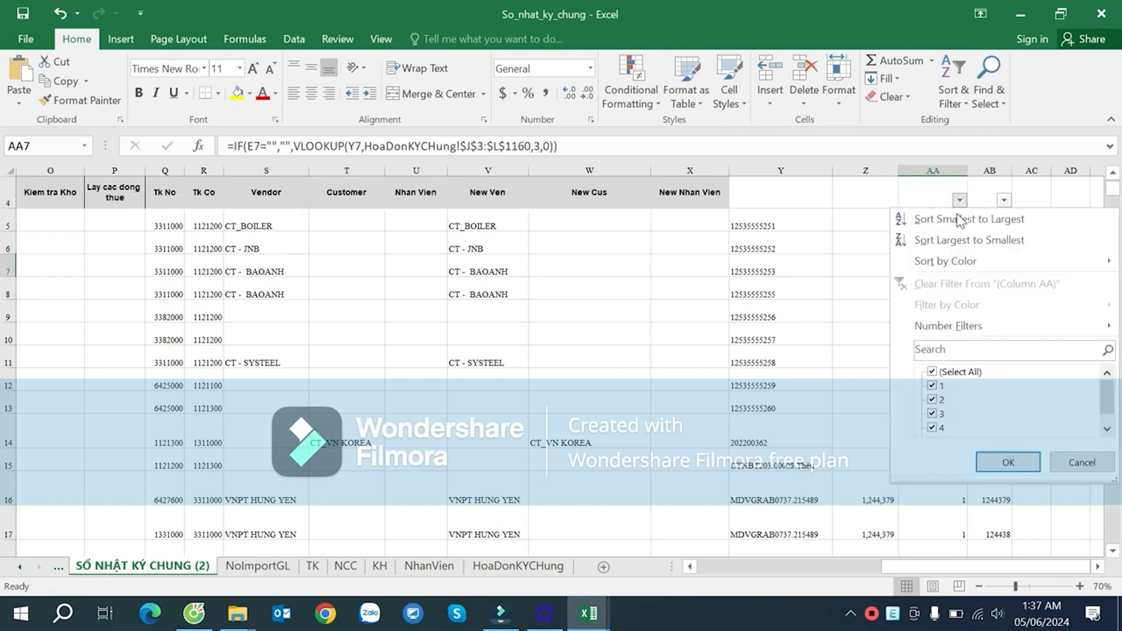
pyautogui.click(961, 372)
pyautogui.scroll(-1, 1106, 404)
pyautogui.click(963, 428)
pyautogui.click(1008, 462)
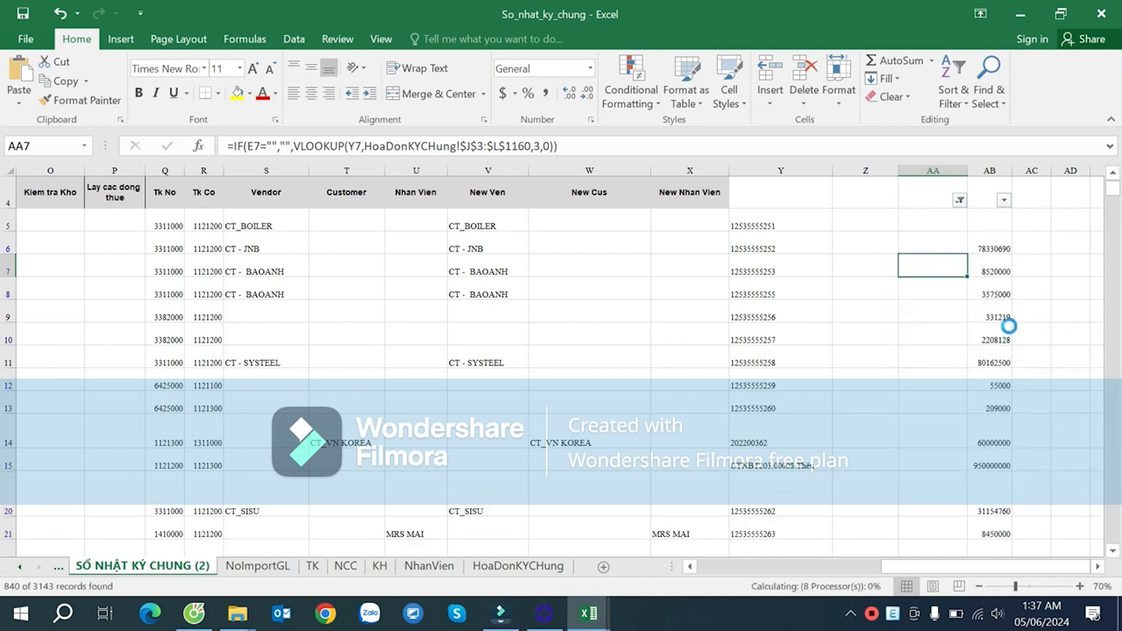
# - Delete the column AB contents from AB5 down in the rows filtered to blank AA values
pyautogui.click(990, 226)
pyautogui.scroll(-2, 1015, 259)
pyautogui.scroll(3, 1016, 264)
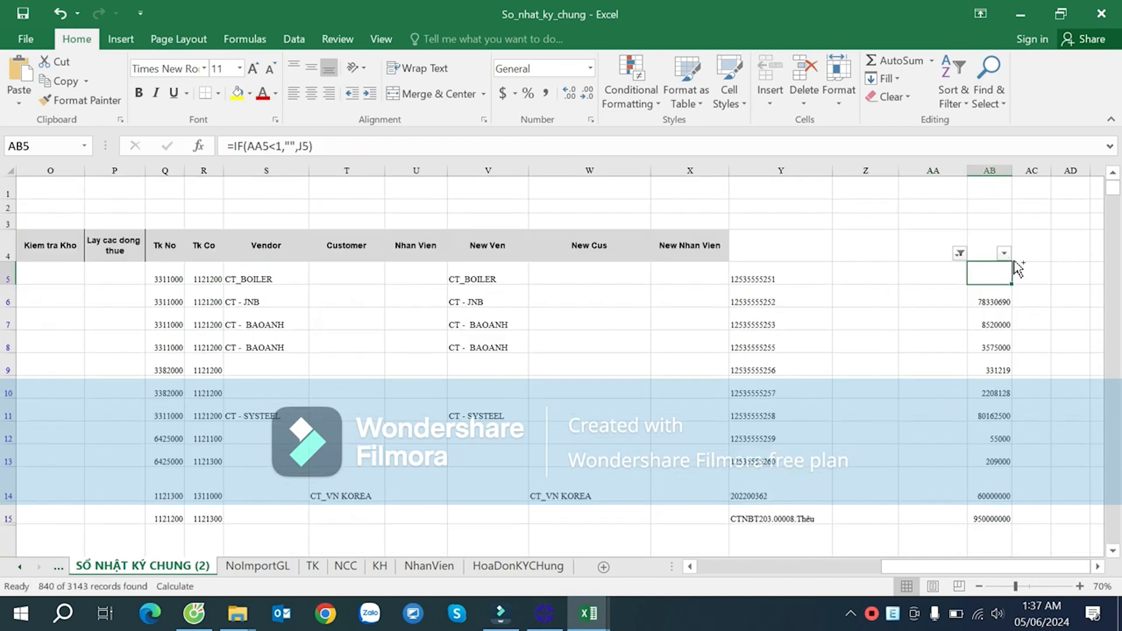
pyautogui.hotkey('ctrl', 'shift', 'Down')
pyautogui.press('Delete')
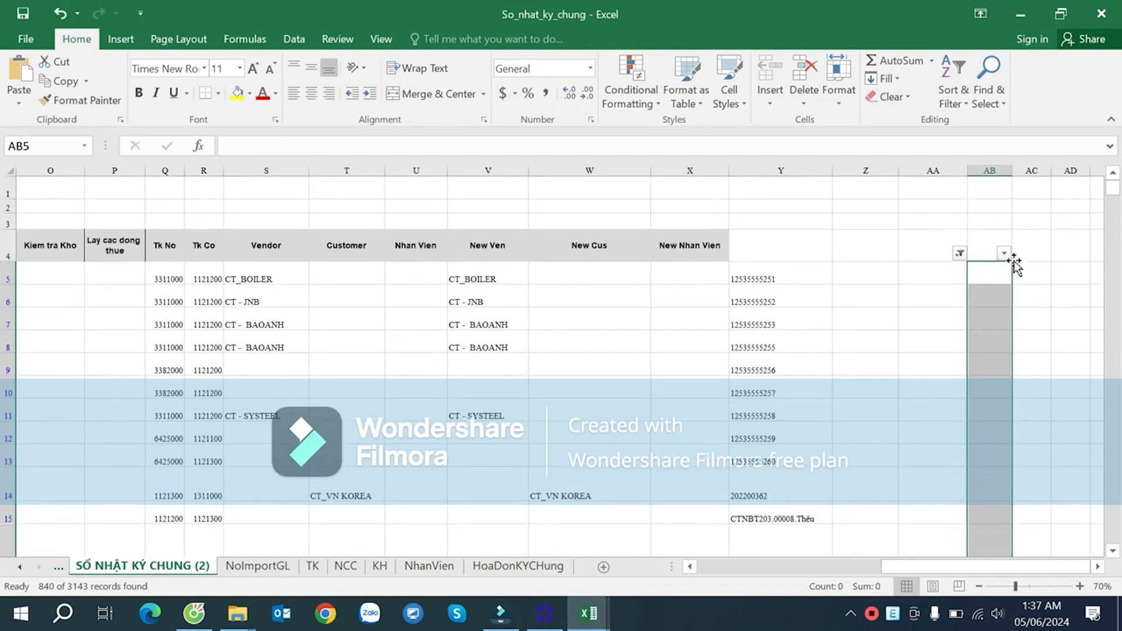
# - Show all rows again in the column AA filter and review the remaining column AB amounts
pyautogui.click(960, 253)
pyautogui.click(954, 428)
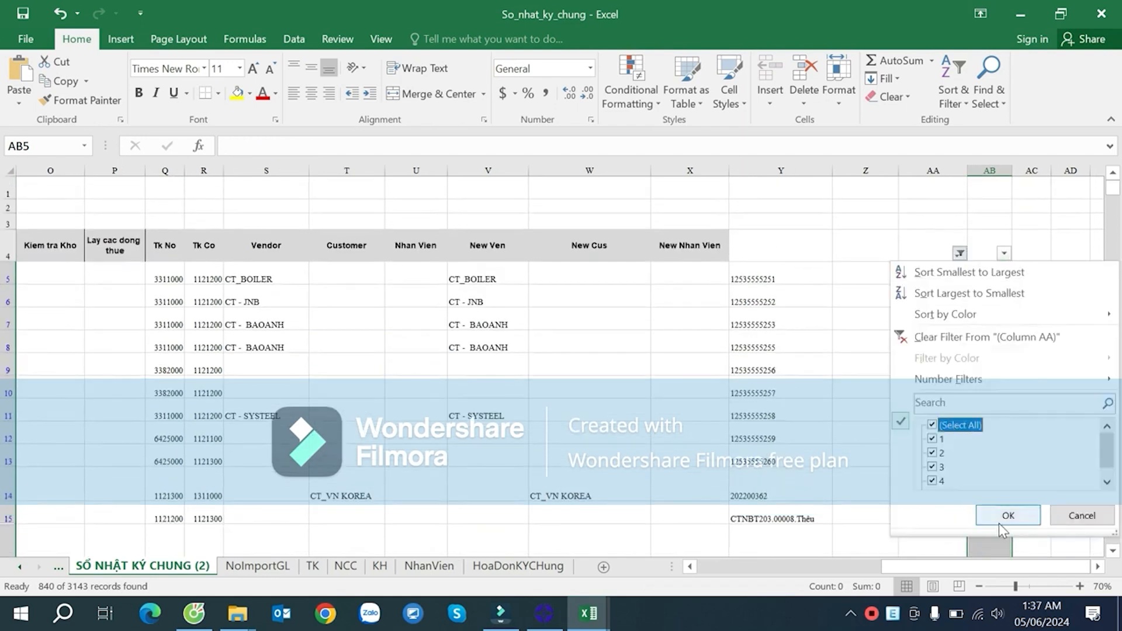
pyautogui.click(1003, 515)
pyautogui.scroll(-5, 996, 410)
pyautogui.click(996, 343)
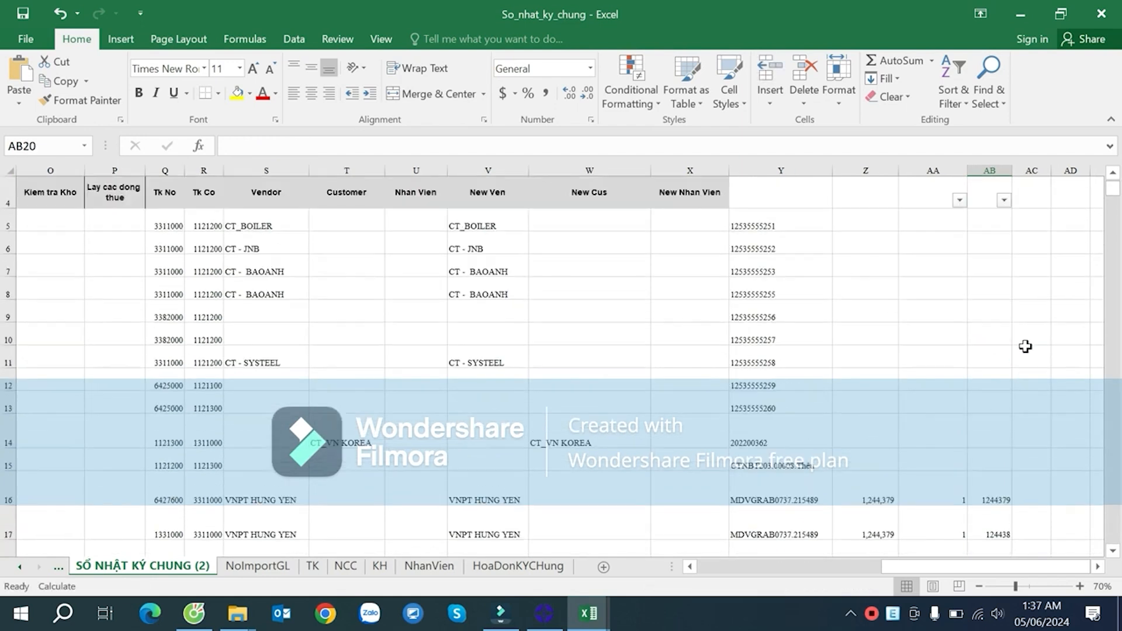
pyautogui.click(997, 304)
pyautogui.scroll(3, 1040, 358)
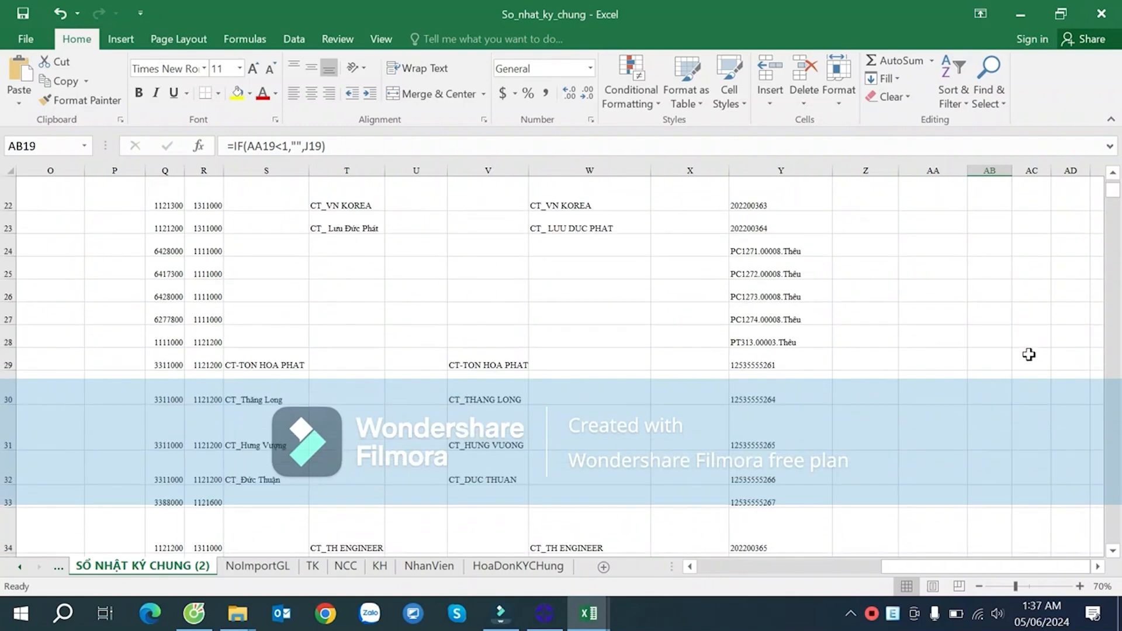
pyautogui.scroll(4, 1028, 353)
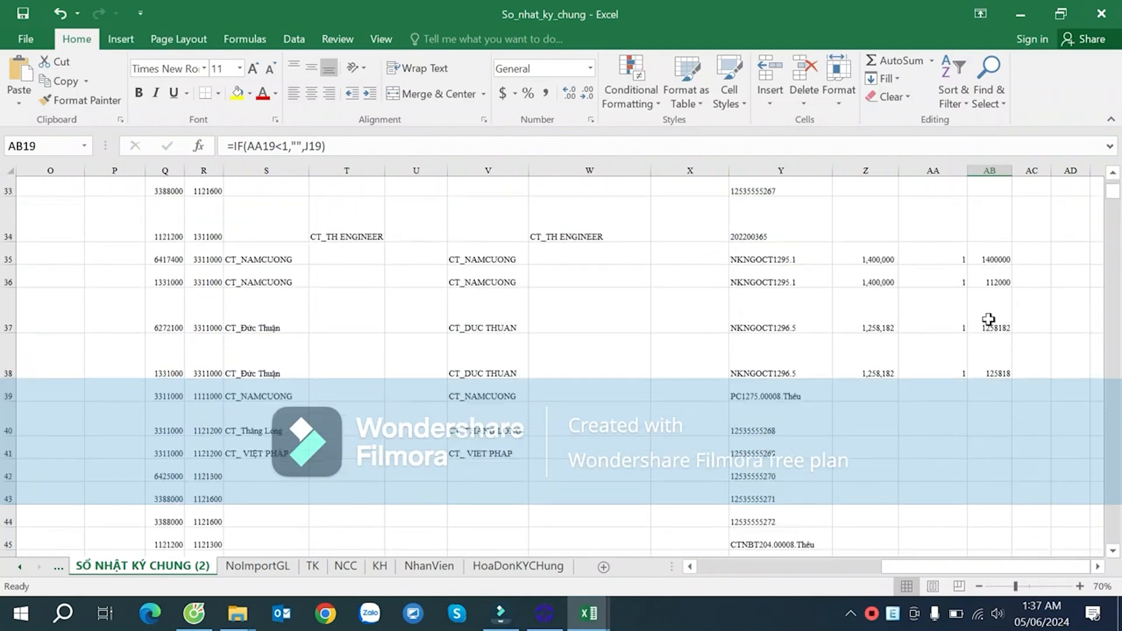
# - Exclude the value 1 in the column AA filter and look through the remaining rows
pyautogui.click(959, 253)
pyautogui.click(933, 439)
pyautogui.click(985, 514)
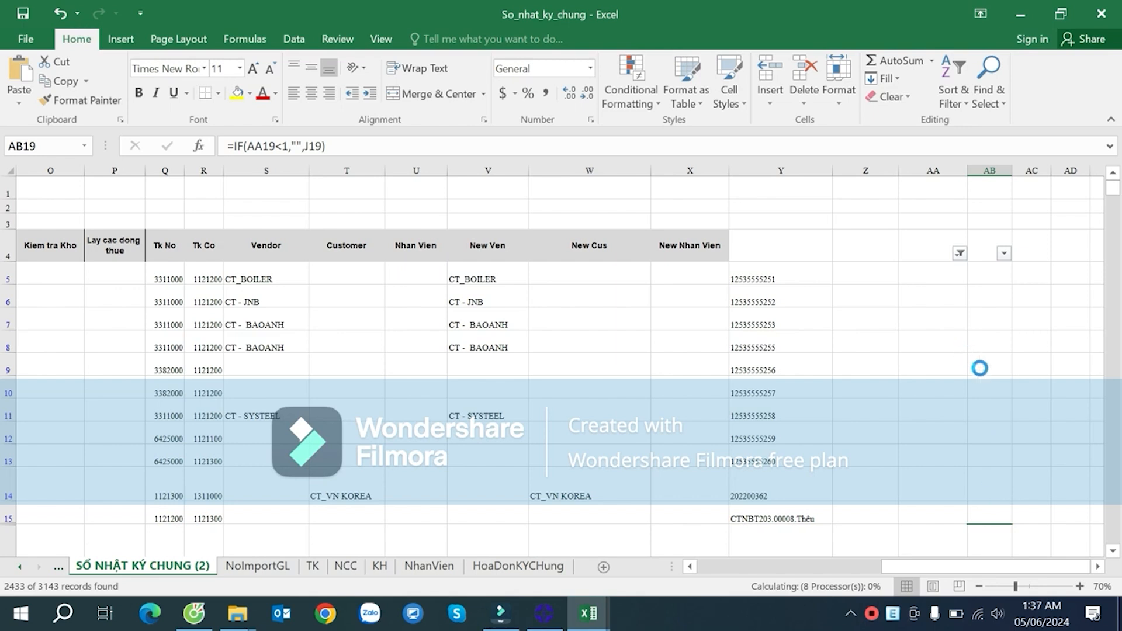
pyautogui.scroll(-4, 995, 381)
pyautogui.scroll(5, 995, 317)
pyautogui.click(994, 314)
pyautogui.scroll(-12, 997, 315)
pyautogui.scroll(12, 1000, 318)
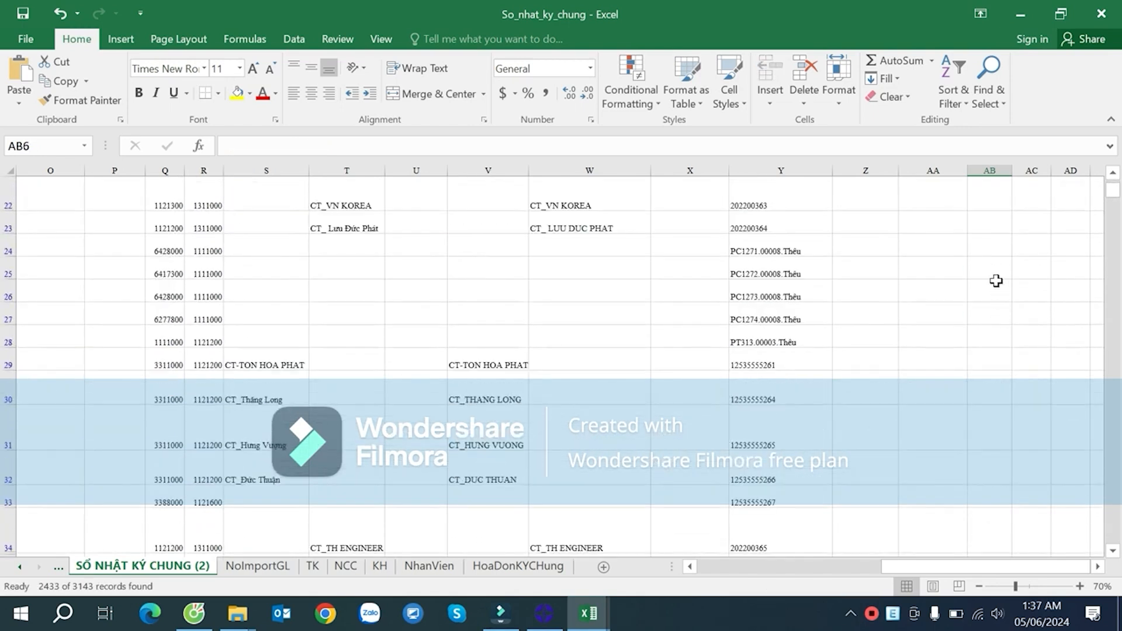
# - Exclude blank cells as well in the column AA filter so only key counts above 1 are shown
pyautogui.click(961, 253)
pyautogui.moveTo(1107, 458); pyautogui.dragTo(1107, 466)
pyautogui.click(990, 513)
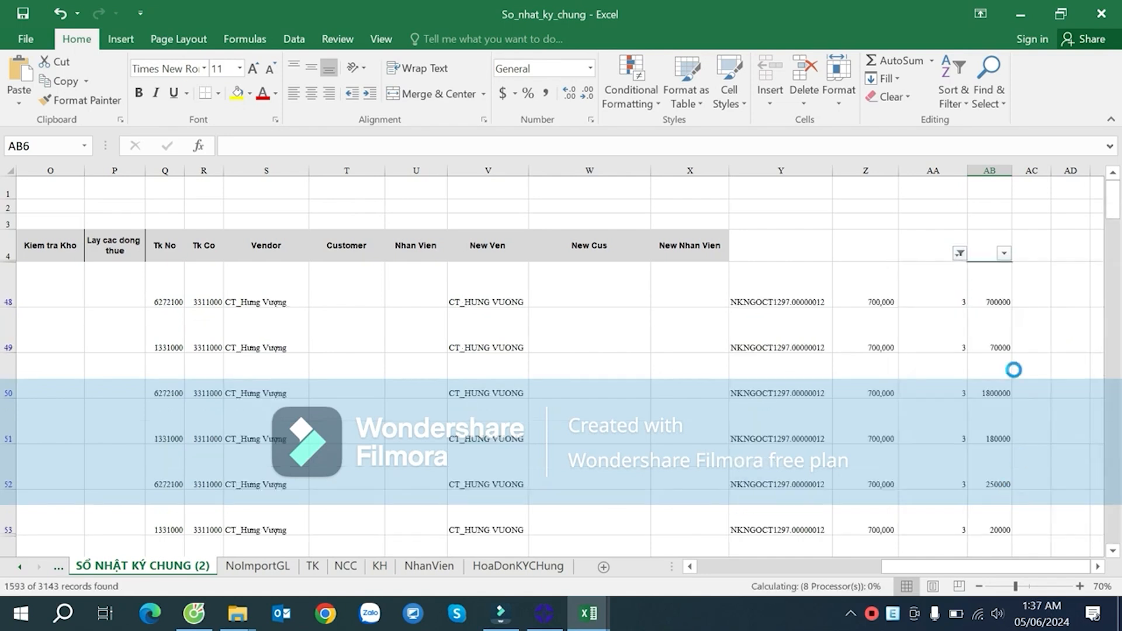
# - Examine the key count in AA48 and compare the debit amounts in AB48 and AB49
pyautogui.click(958, 285)
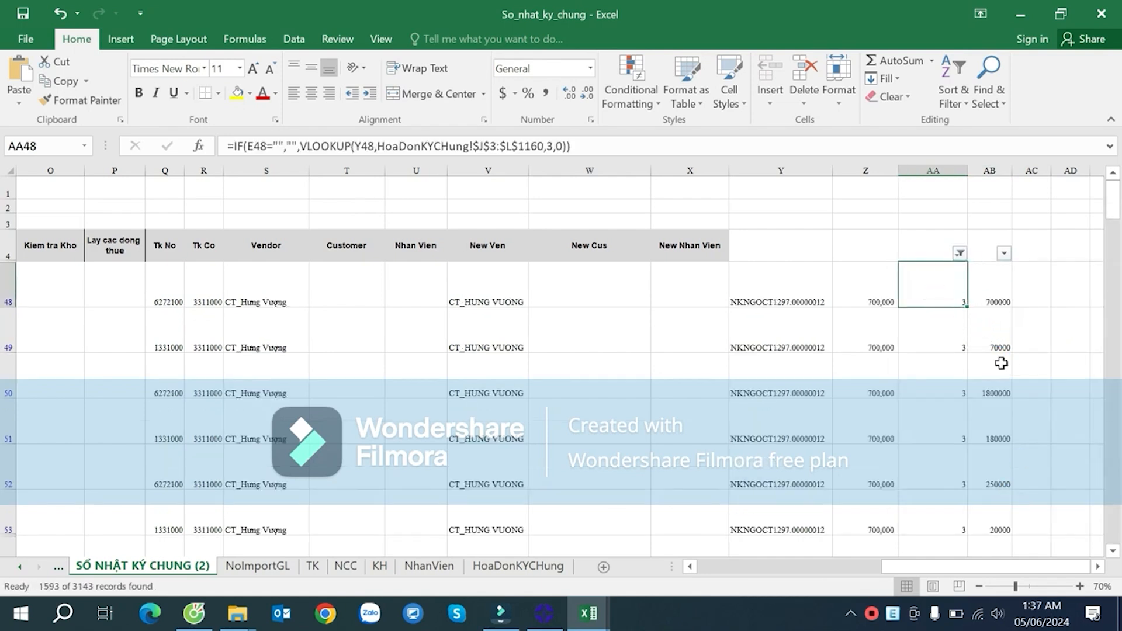
pyautogui.click(995, 295)
pyautogui.click(997, 340)
pyautogui.click(990, 292)
pyautogui.click(1004, 343)
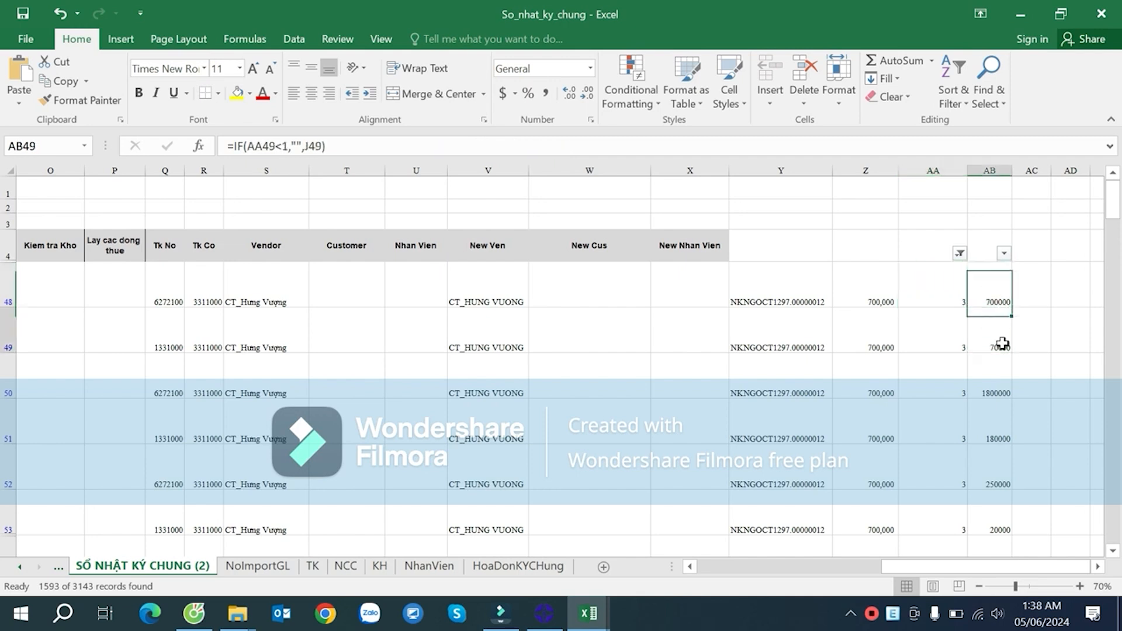
pyautogui.click(992, 295)
pyautogui.click(992, 332)
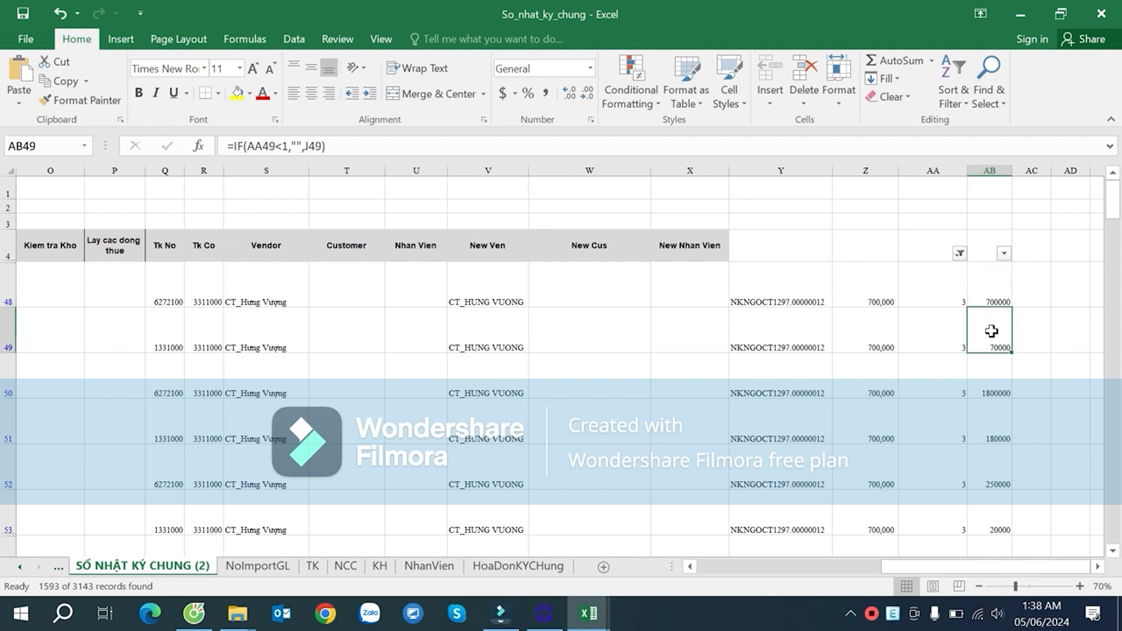
# - Format column AB with comma thousands separators and no decimal places
pyautogui.click(991, 295)
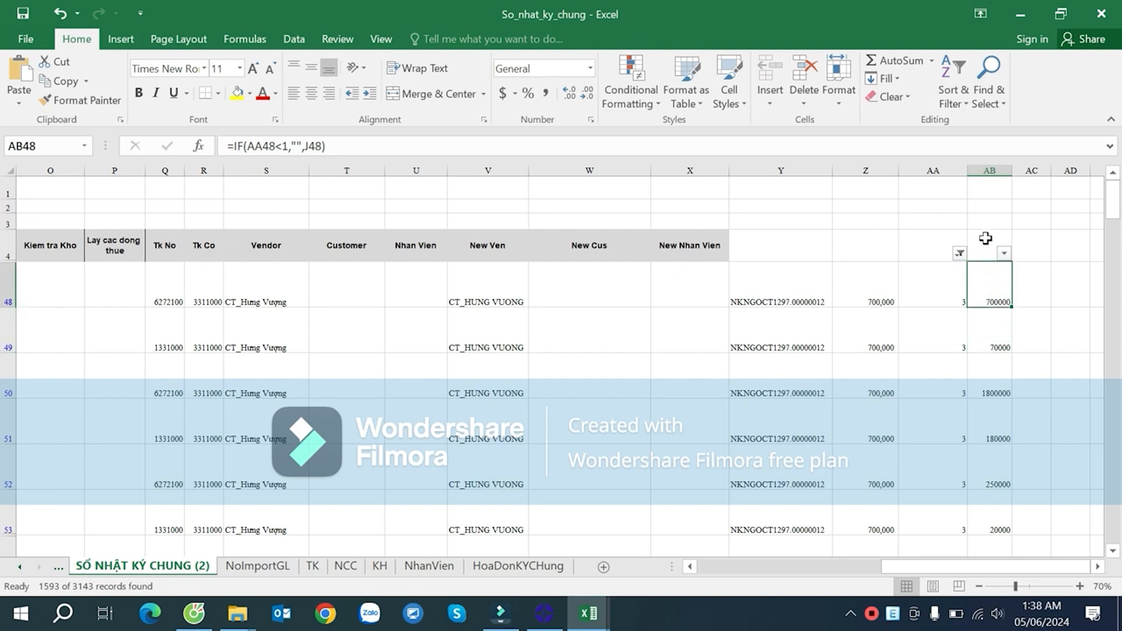
pyautogui.click(990, 170)
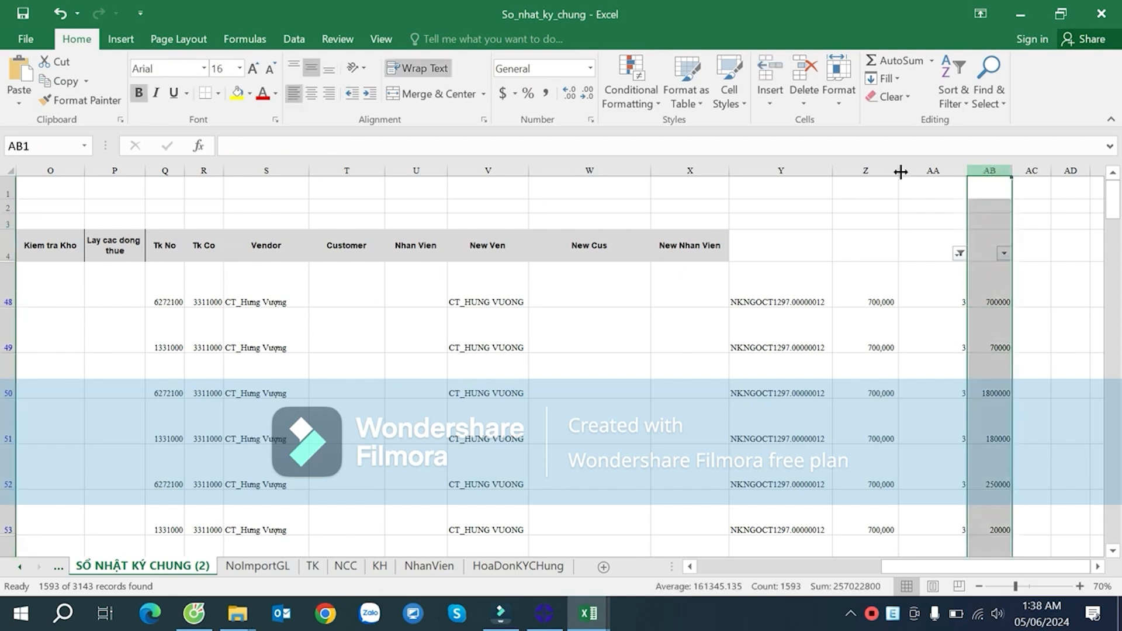
pyautogui.click(546, 94)
pyautogui.click(588, 94)
pyautogui.click(587, 94)
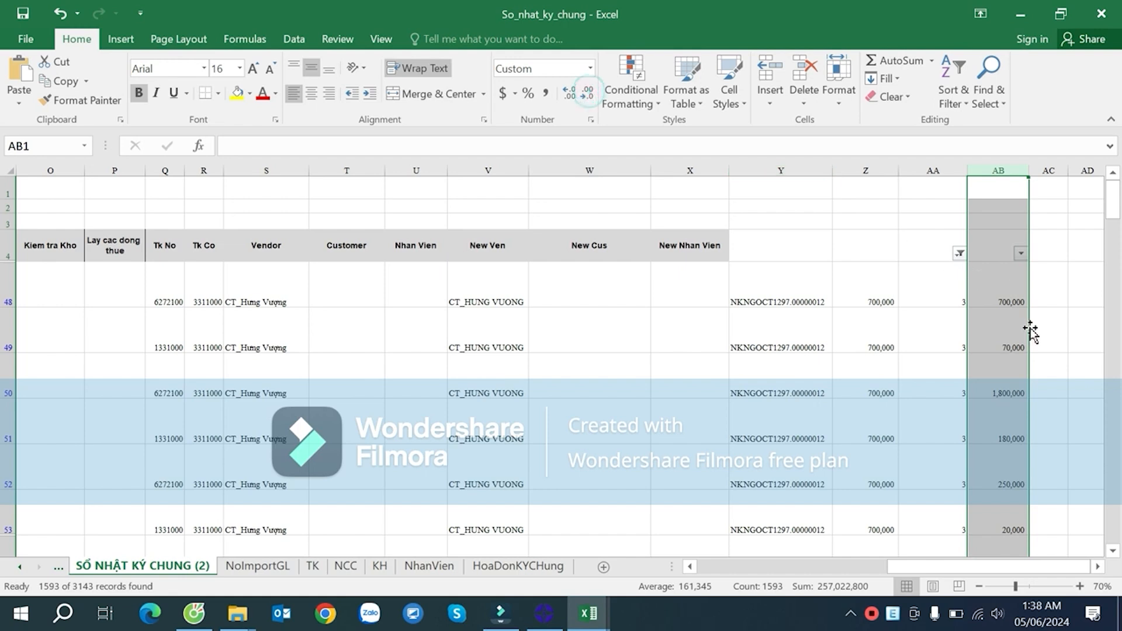
# - Compare the debit amounts in AB48 and AB49 with the other rows sharing the same key
pyautogui.click(1012, 334)
pyautogui.click(1006, 296)
pyautogui.click(1007, 335)
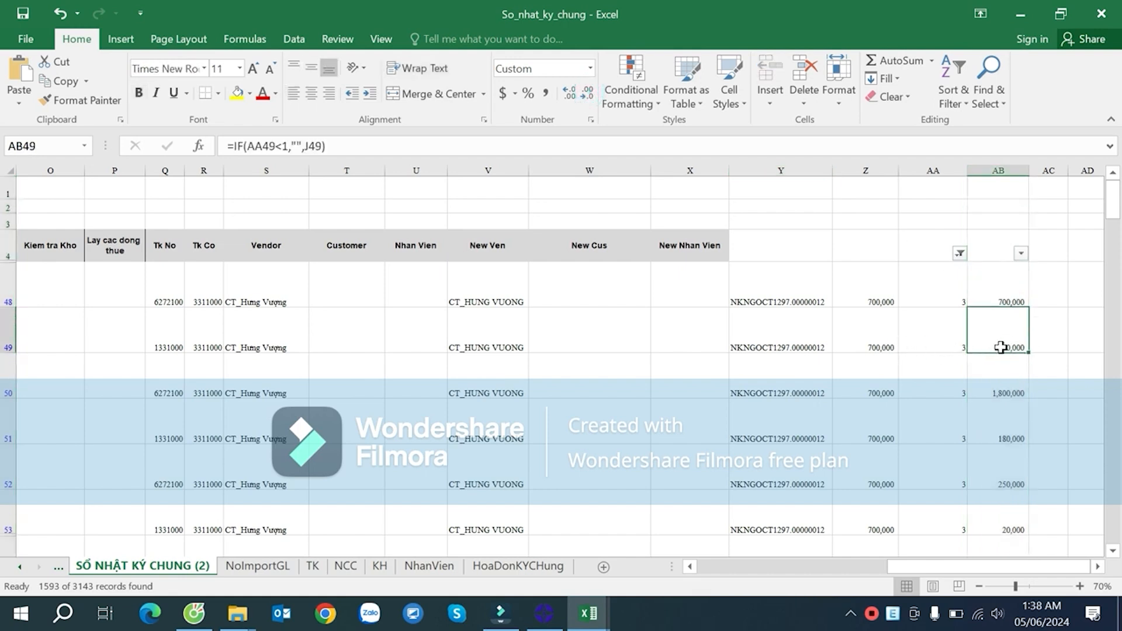
pyautogui.click(1008, 449)
pyautogui.click(1002, 335)
pyautogui.moveTo(1006, 563); pyautogui.dragTo(1113, 566)
pyautogui.click(1007, 297)
pyautogui.click(1011, 327)
# - Rewrite the AB49 formula as an IF that tests whether the first three characters of H49 equal "133"
pyautogui.doubleClick(1003, 329)
pyautogui.moveTo(984, 348); pyautogui.dragTo(1020, 347)
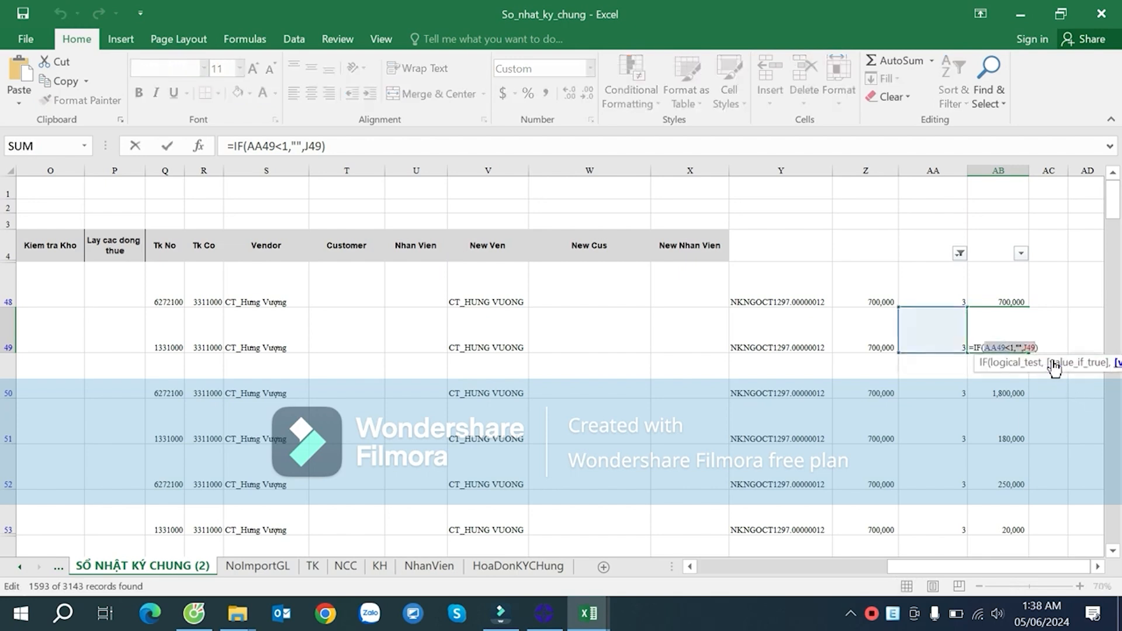
pyautogui.press('BackSpace')
pyautogui.moveTo(936, 570); pyautogui.dragTo(818, 567)
pyautogui.click(335, 339)
pyautogui.moveTo(889, 567); pyautogui.dragTo(1053, 557)
pyautogui.click(248, 146)
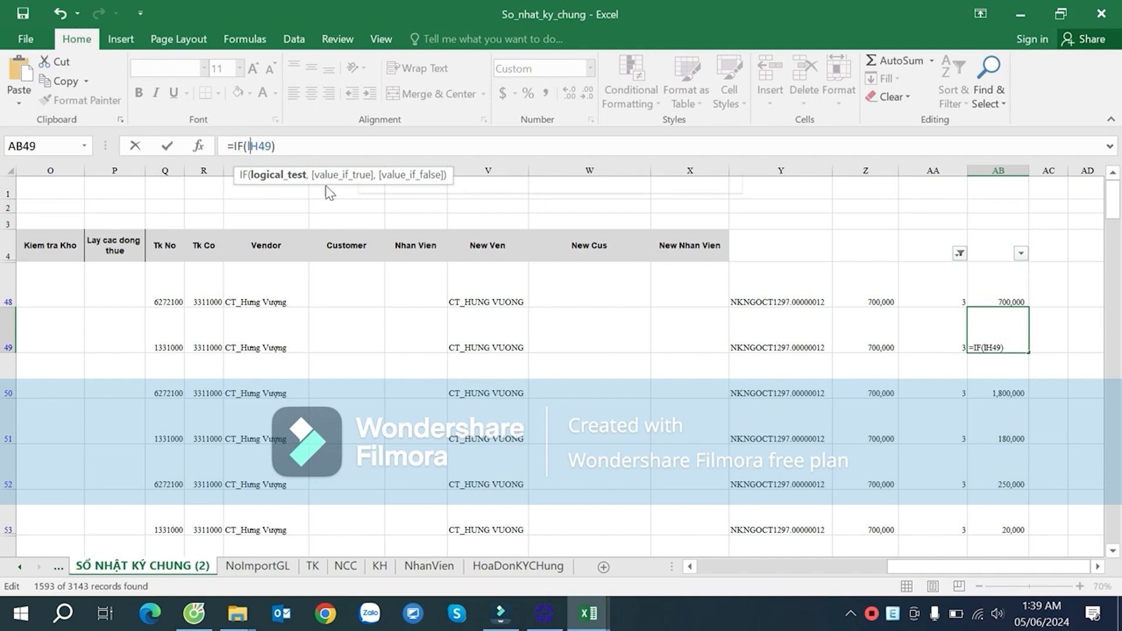
pyautogui.write('l')
pyautogui.press('Down')
pyautogui.press('Down')
pyautogui.press('Tab')
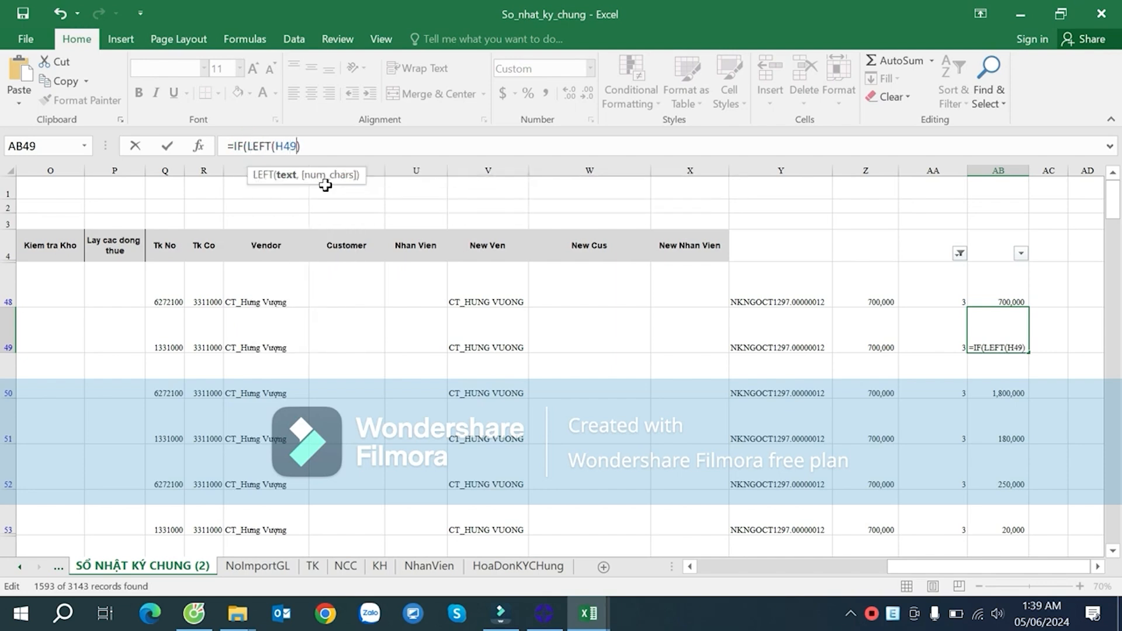
pyautogui.write(',3)="133")')
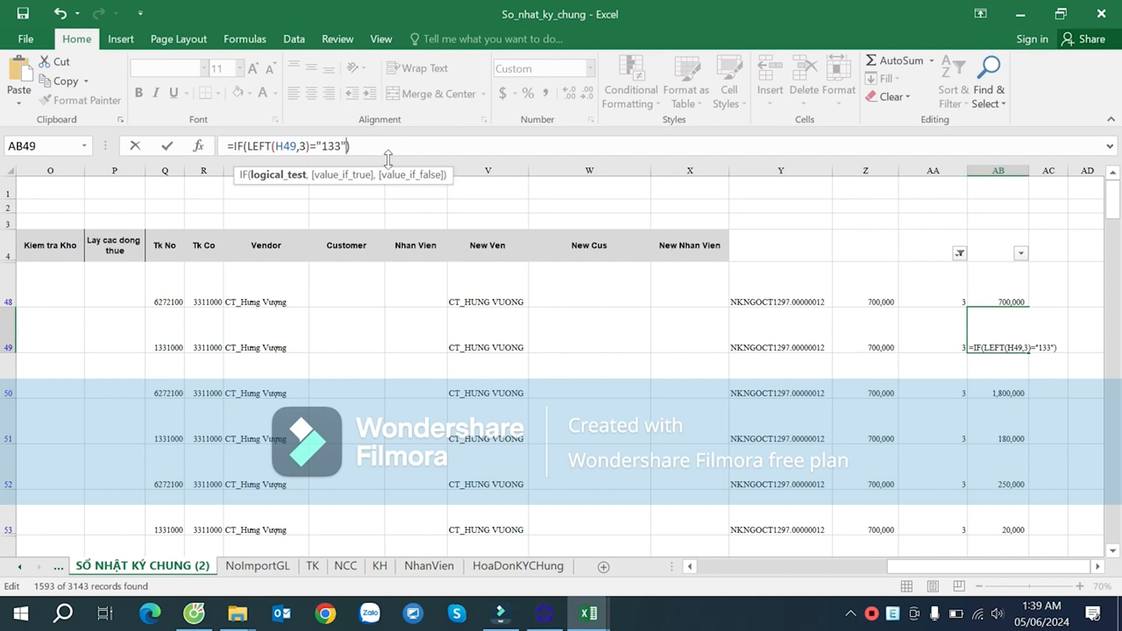
# - Wrap the AB49 condition in AND and add the second test AA49>1
pyautogui.click(247, 146)
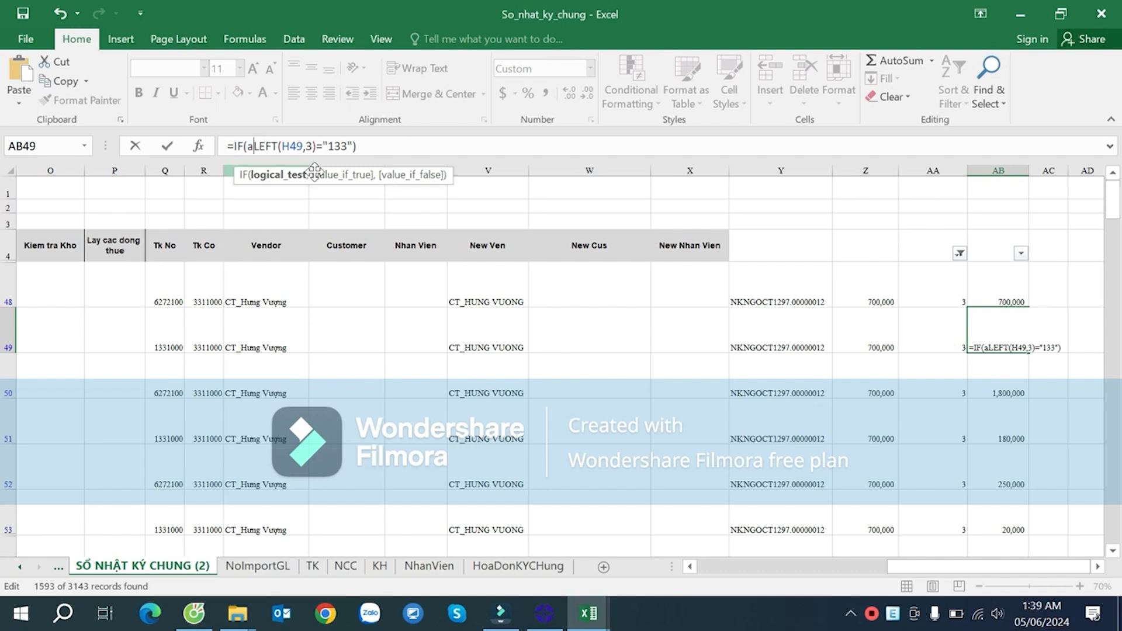
pyautogui.write('and')
pyautogui.press('Tab')
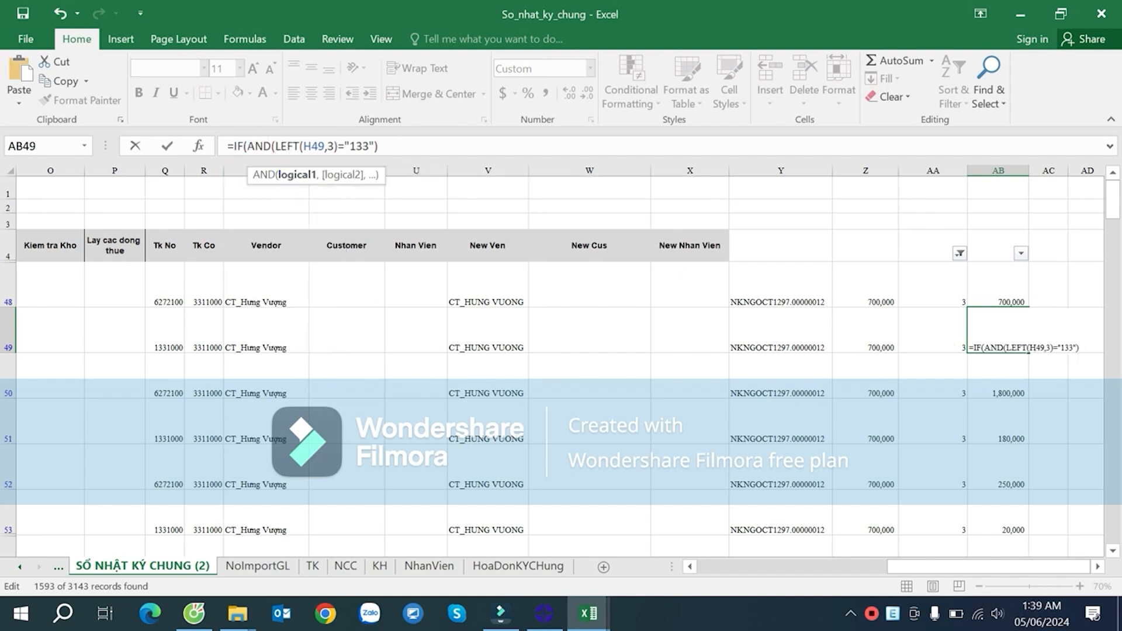
pyautogui.click(376, 146)
pyautogui.write(',')
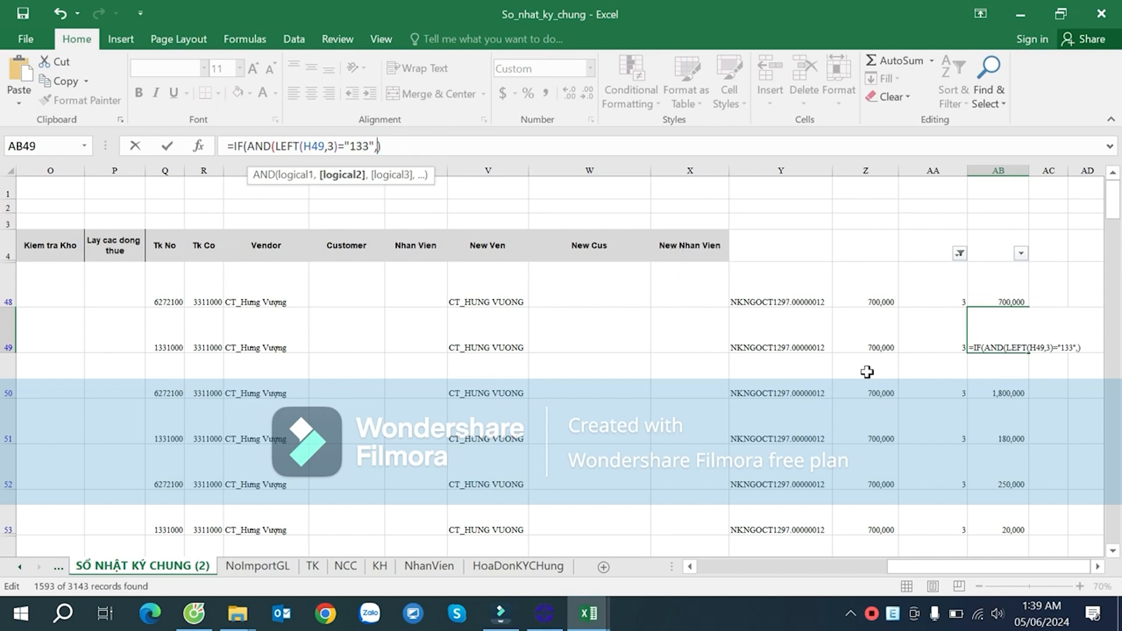
pyautogui.click(930, 338)
pyautogui.write('>1')
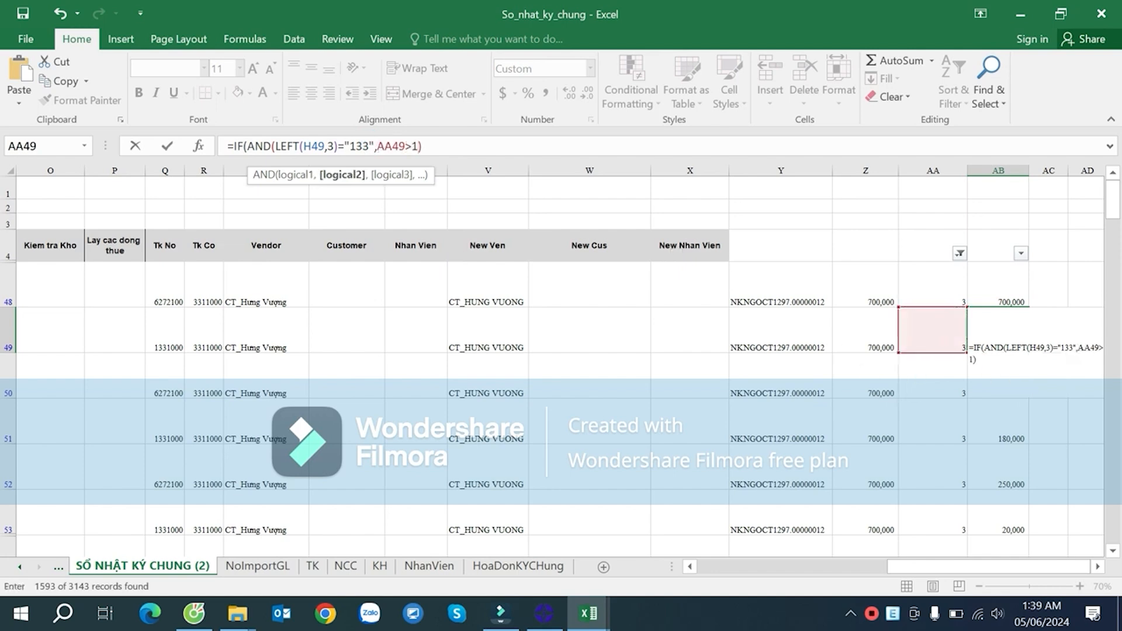
pyautogui.press('Right')
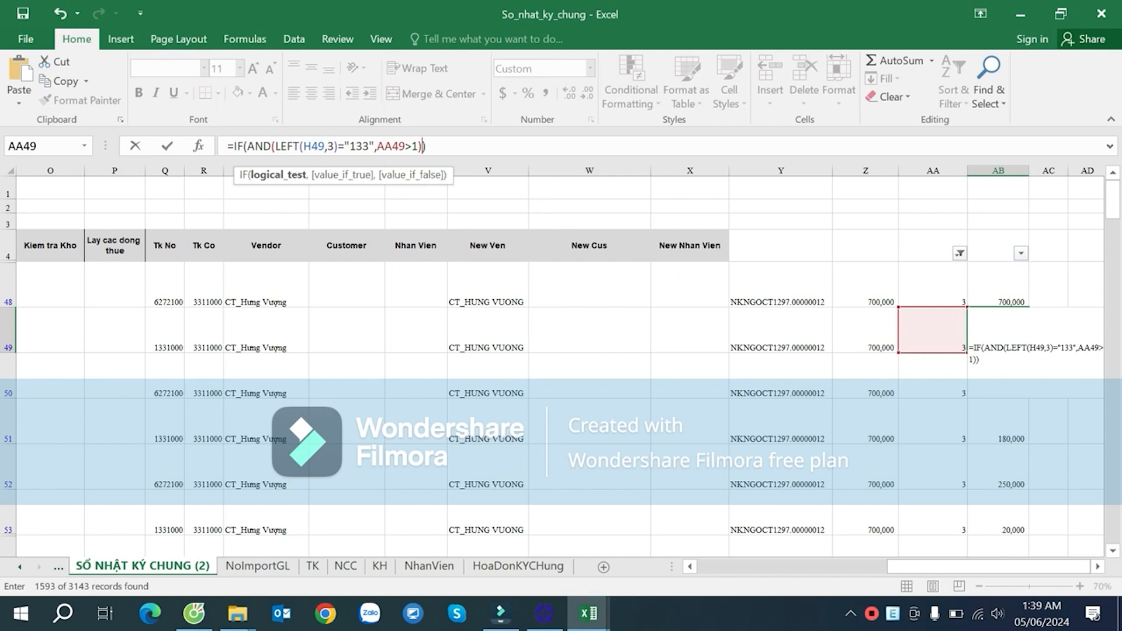
# - Complete the AB49 formula to return AB48 when true and "" otherwise, accepting the parenthesis correction
pyautogui.write(',')
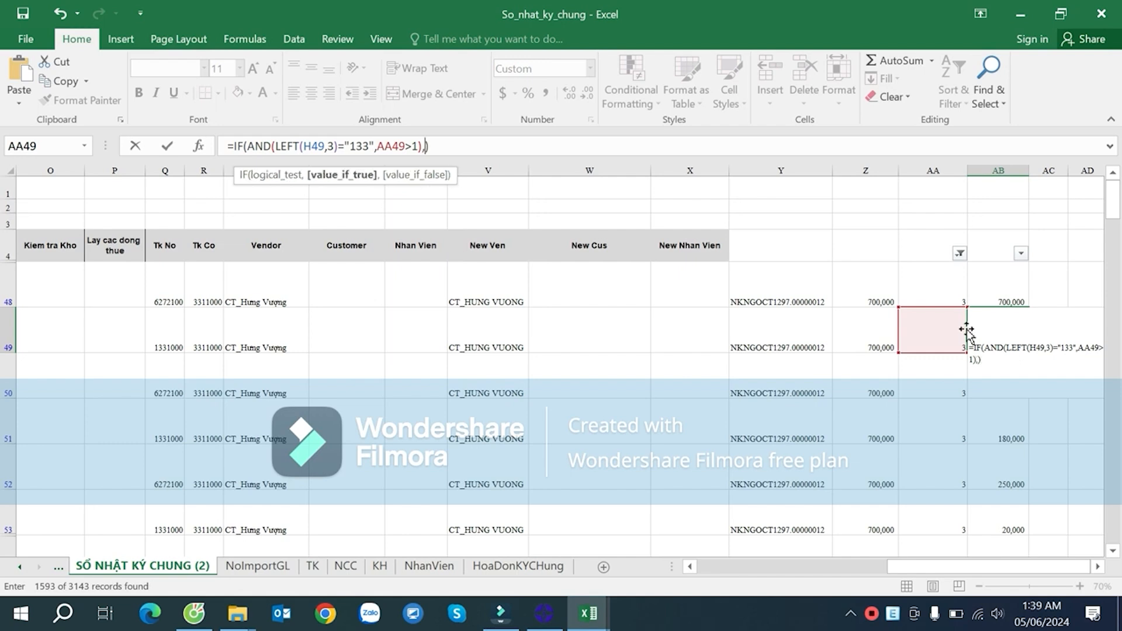
pyautogui.click(999, 286)
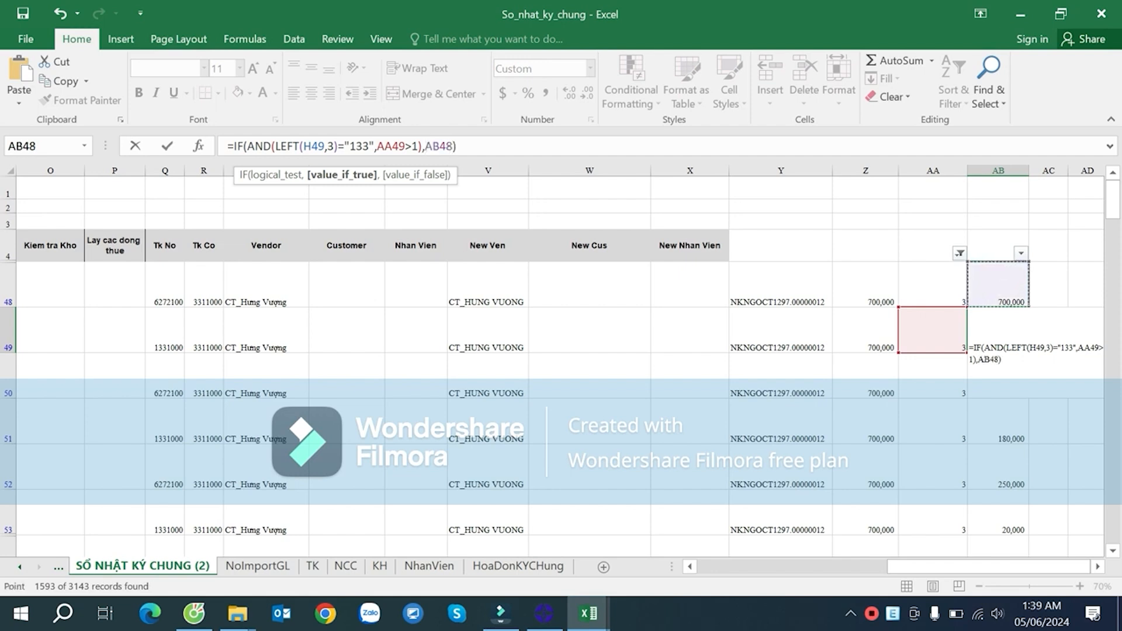
pyautogui.write(',')
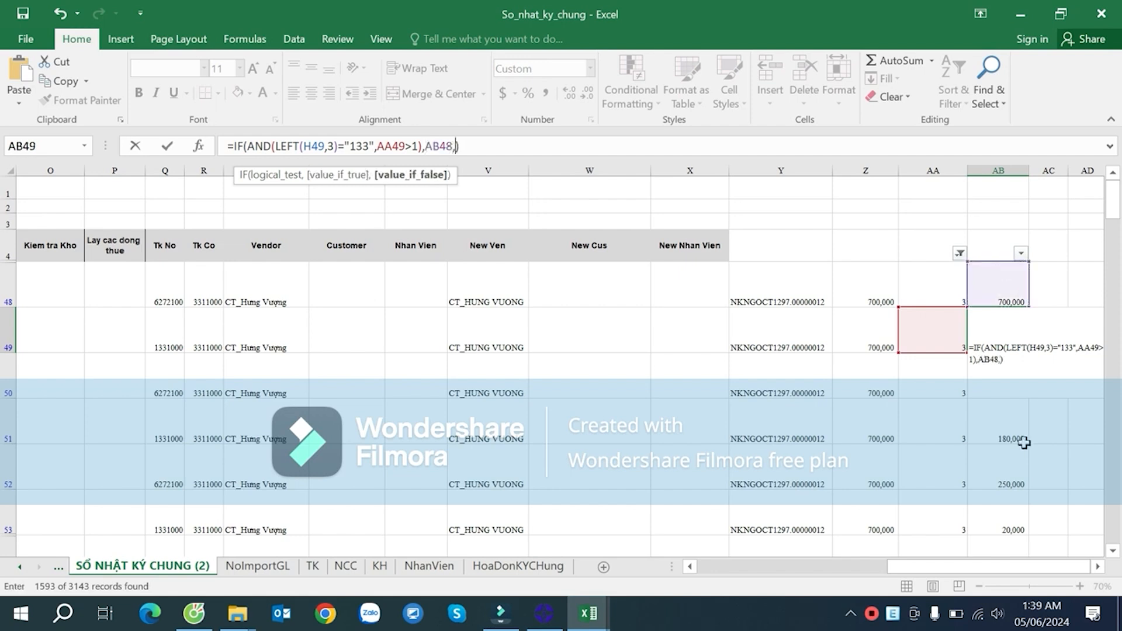
pyautogui.write('"")')
pyautogui.press('Return')
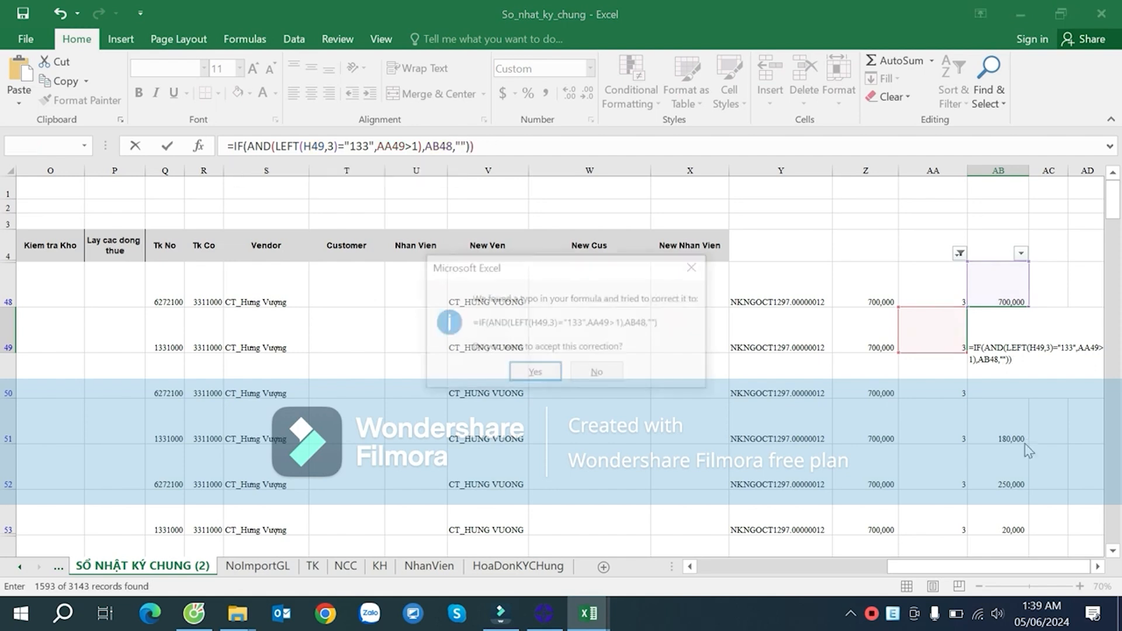
pyautogui.press('Return')
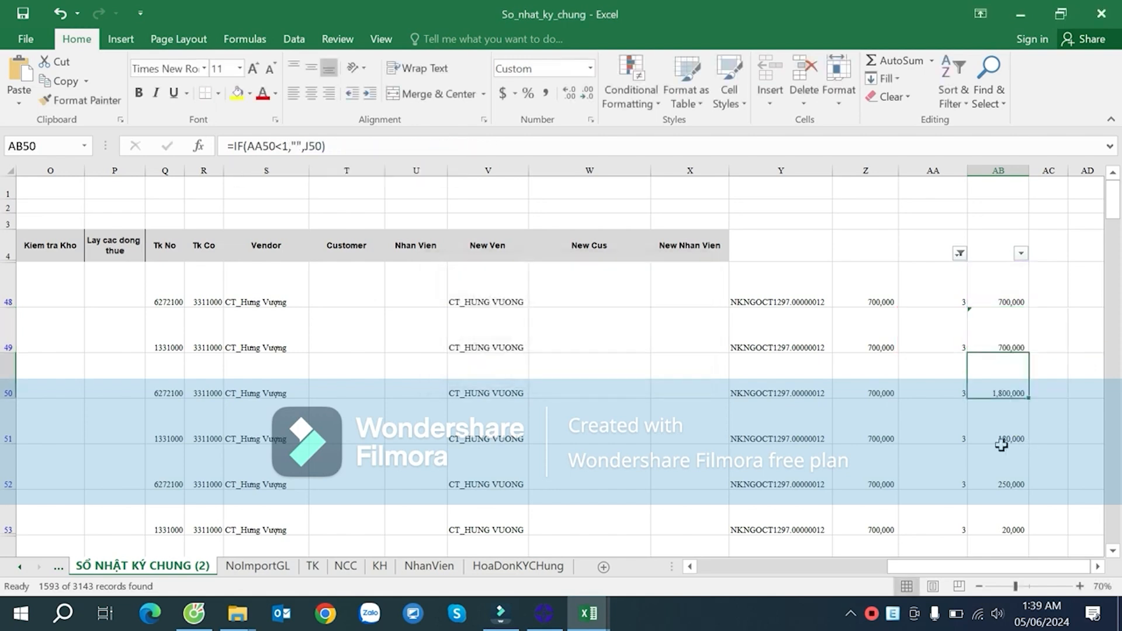
# - Try filling the AB49 formula down to AB53, and undo the fill
pyautogui.click(1016, 336)
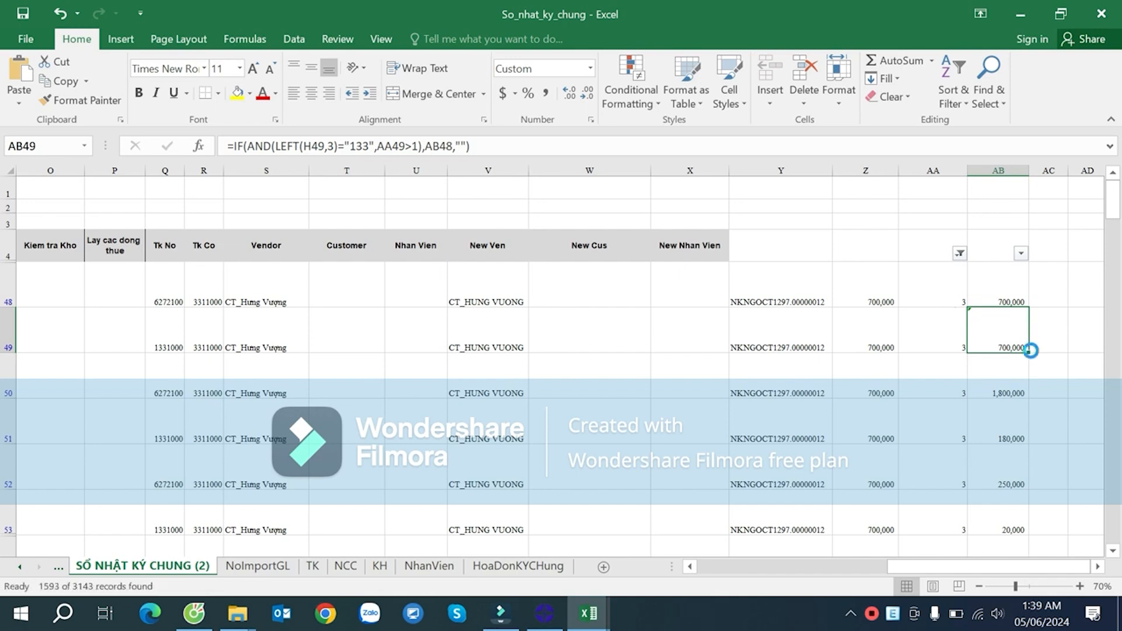
pyautogui.doubleClick(1028, 352)
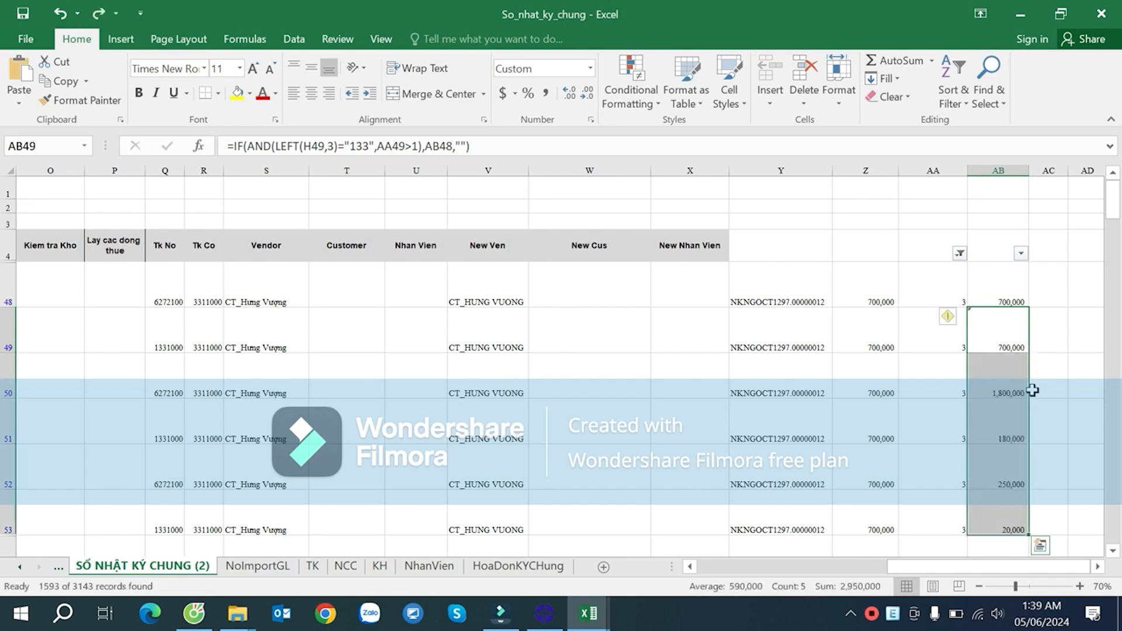
pyautogui.click(1033, 388)
pyautogui.click(1006, 341)
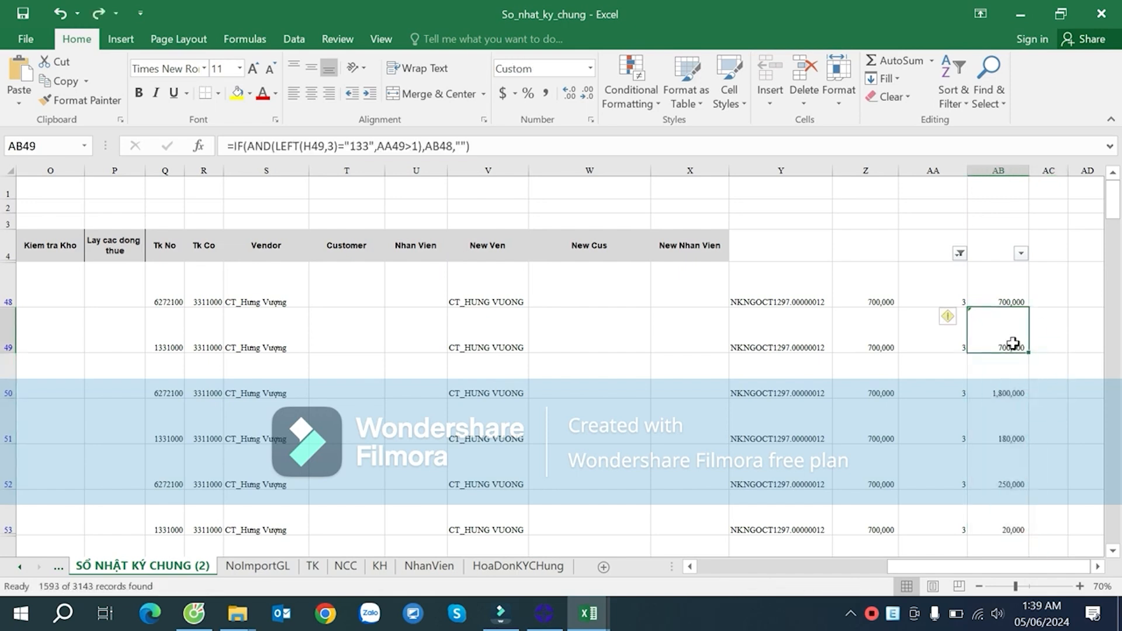
pyautogui.click(1002, 380)
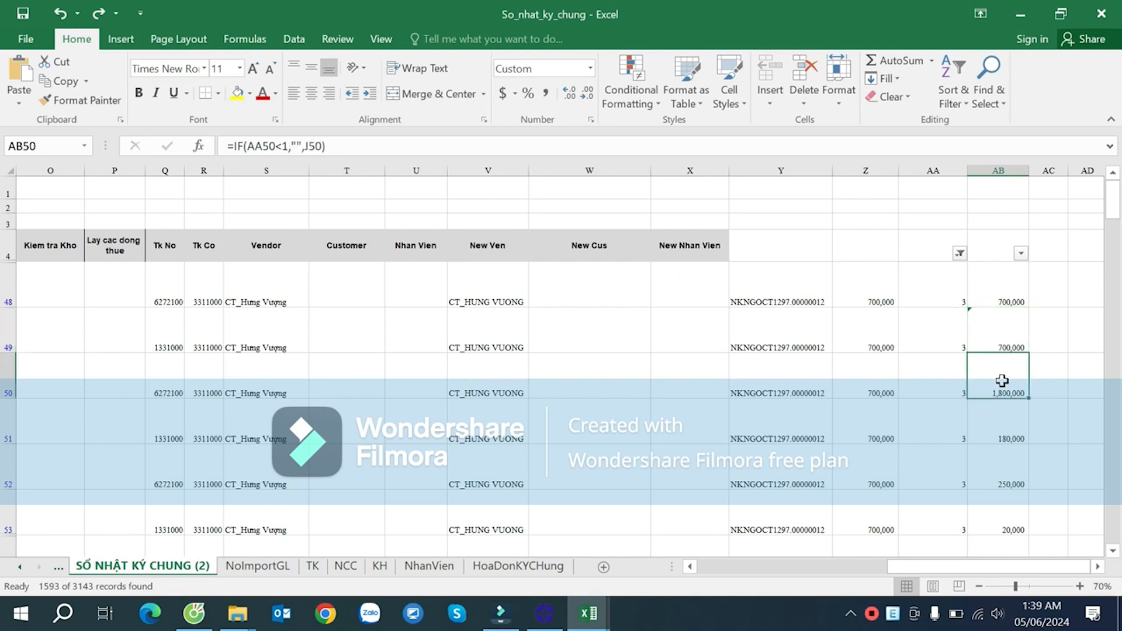
# - Replace the empty-text result in the AB49 formula with the debit amount in J49
pyautogui.click(997, 341)
pyautogui.press('F2')
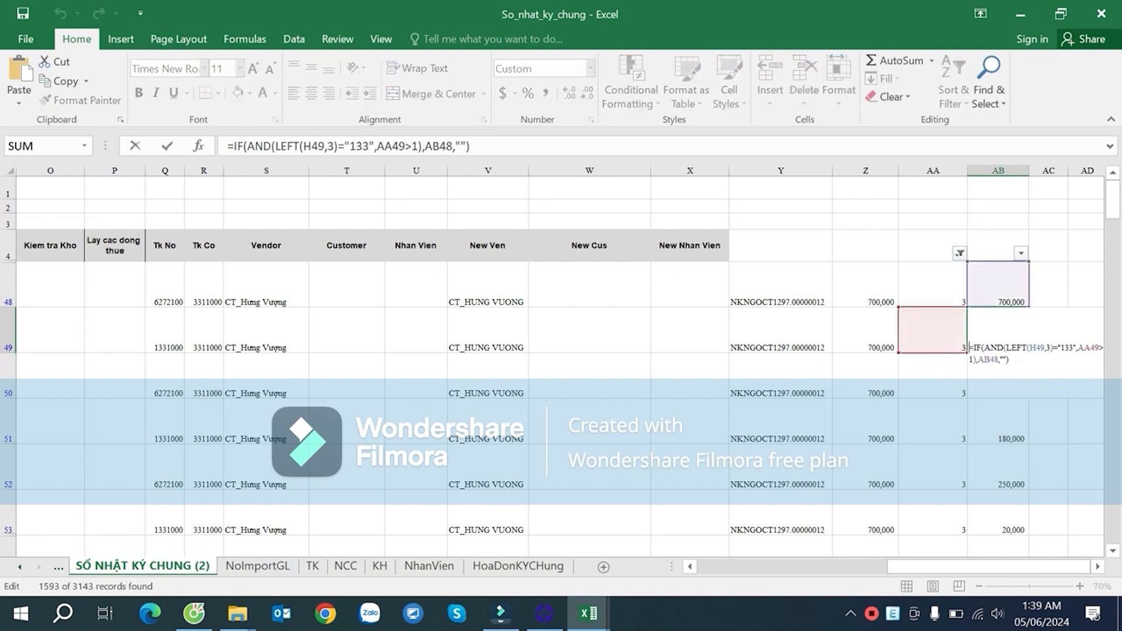
pyautogui.press('Left')
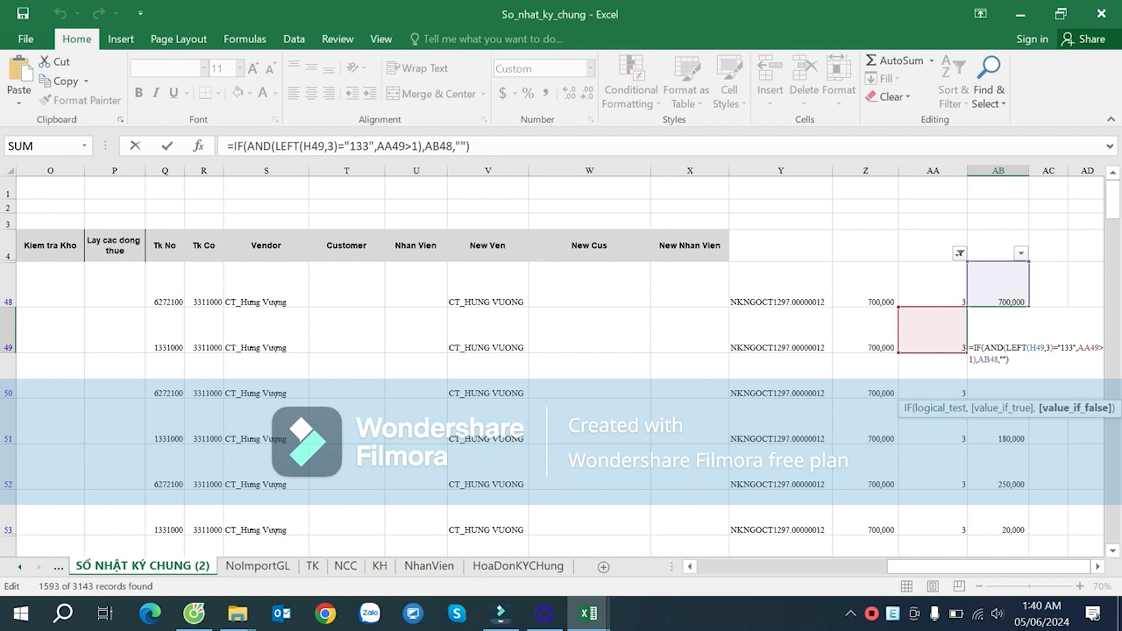
pyautogui.press('BackSpace')
pyautogui.press('BackSpace')
pyautogui.moveTo(984, 566); pyautogui.dragTo(833, 560)
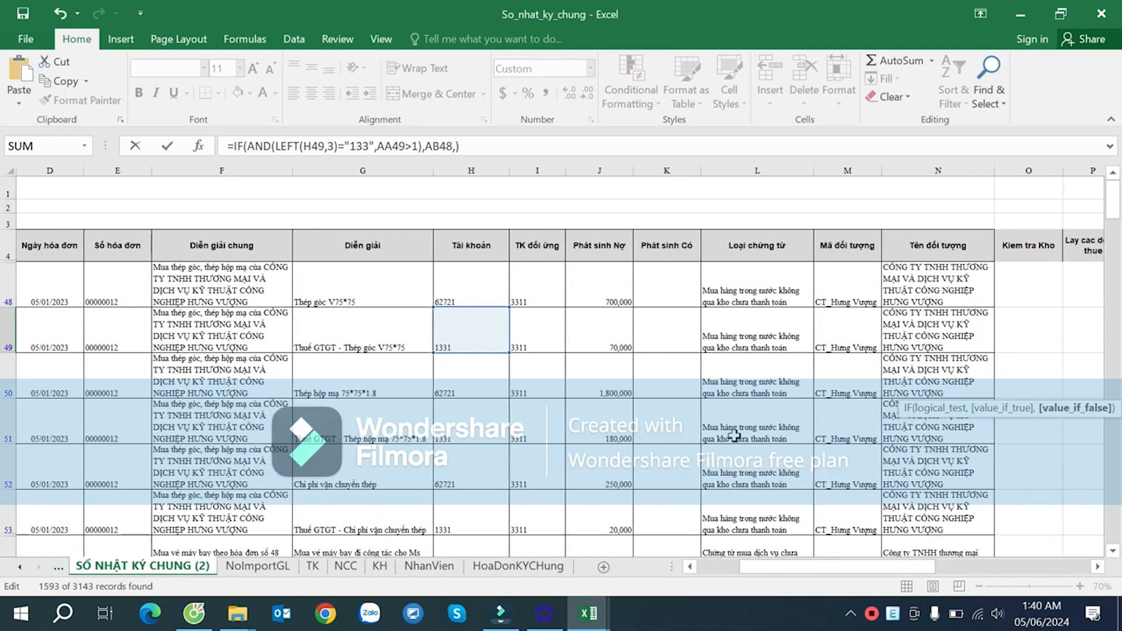
pyautogui.click(622, 331)
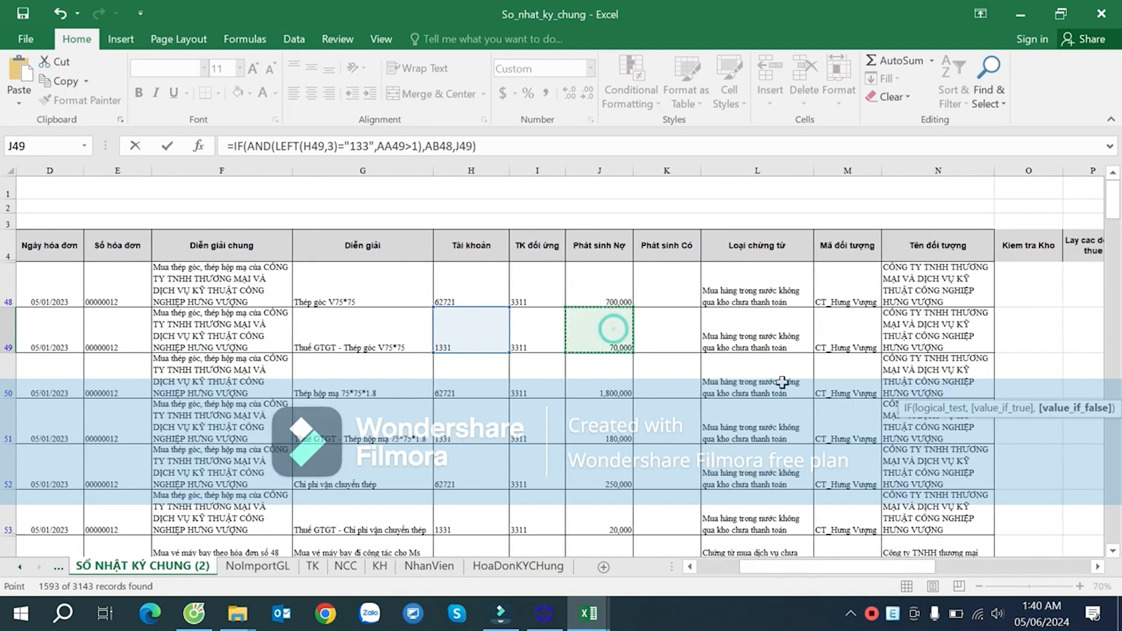
pyautogui.press('Return')
# - Fill the AB49 formula down column AB through AB53
pyautogui.click(1014, 346)
pyautogui.moveTo(1028, 353); pyautogui.dragTo(1032, 429)
pyautogui.scroll(-2, 1036, 380)
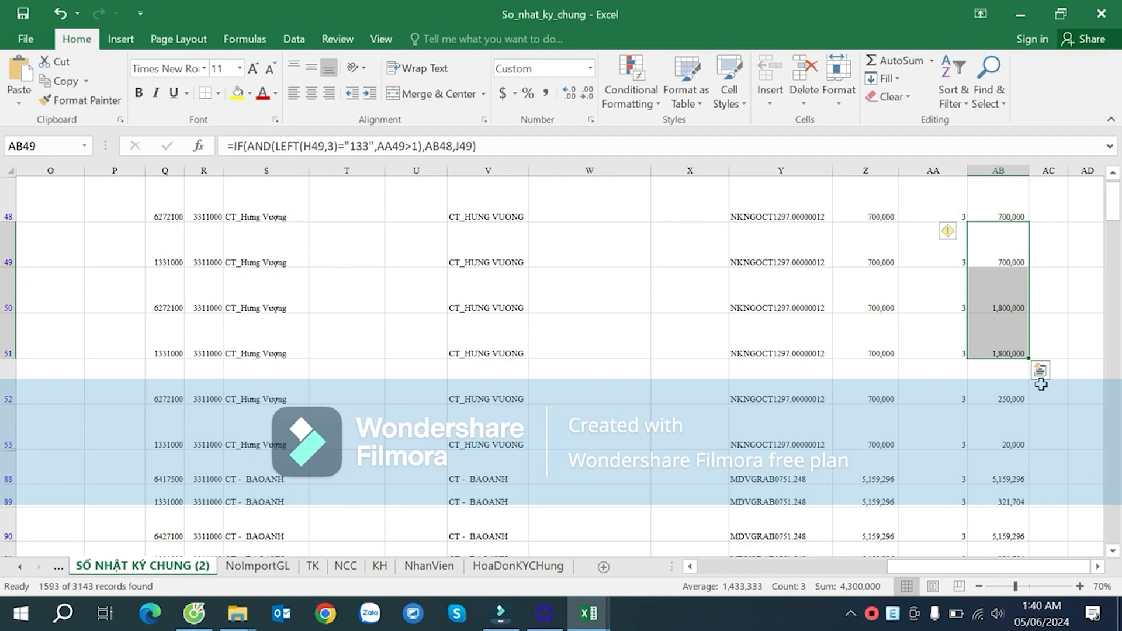
pyautogui.click(1012, 327)
pyautogui.doubleClick(1030, 363)
pyautogui.scroll(2, 1052, 372)
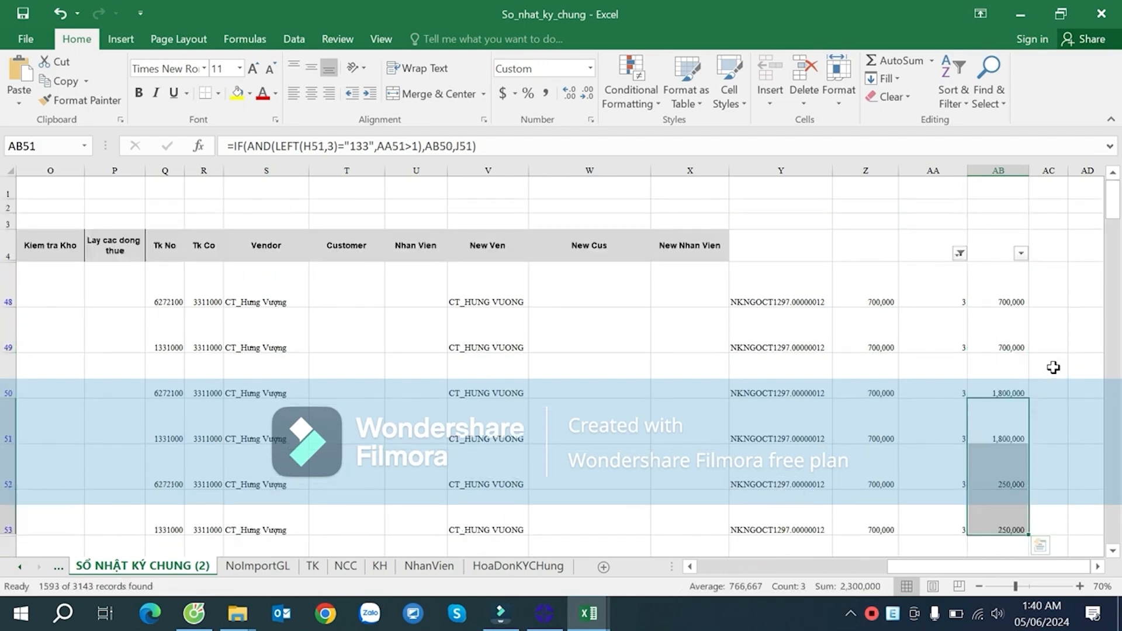
# - Extend the AB49 formula upward into AB48
pyautogui.click(1005, 293)
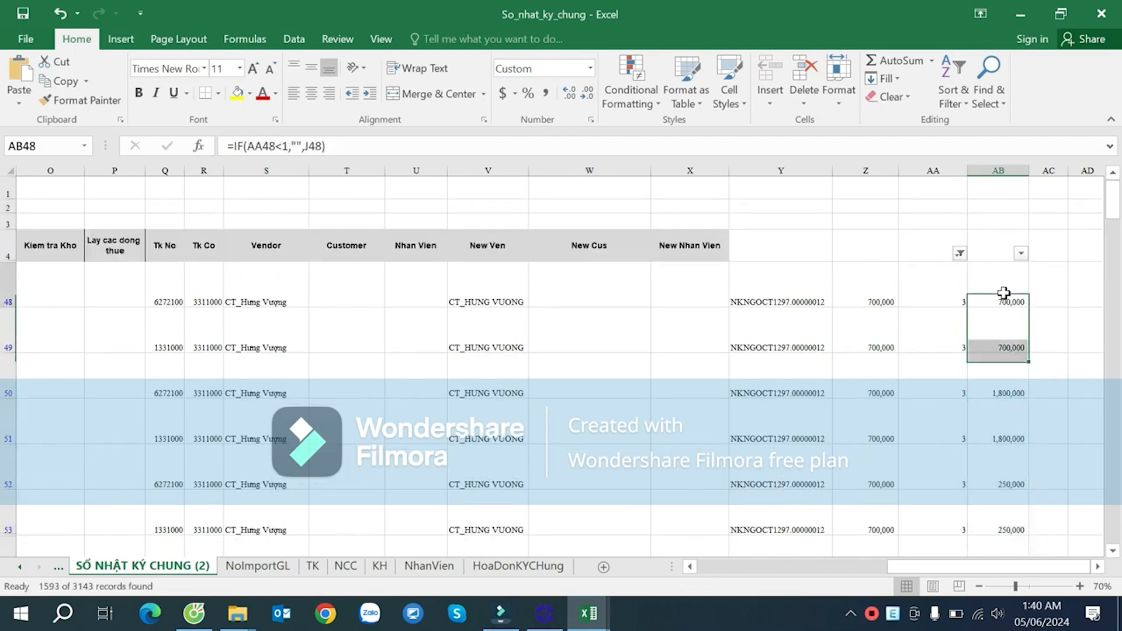
pyautogui.click(1014, 328)
pyautogui.moveTo(1025, 353); pyautogui.dragTo(1015, 293)
# - Review each argument of the IF formula in AB48, from the account 133 test to the J48 fallback
pyautogui.doubleClick(1015, 296)
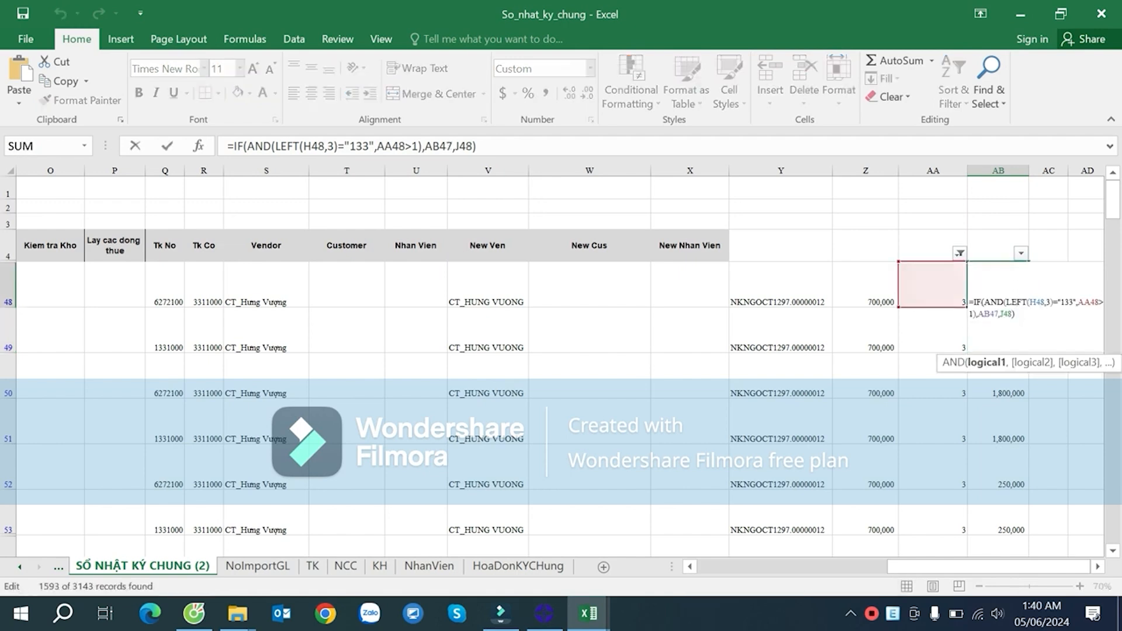
pyautogui.click(1037, 302)
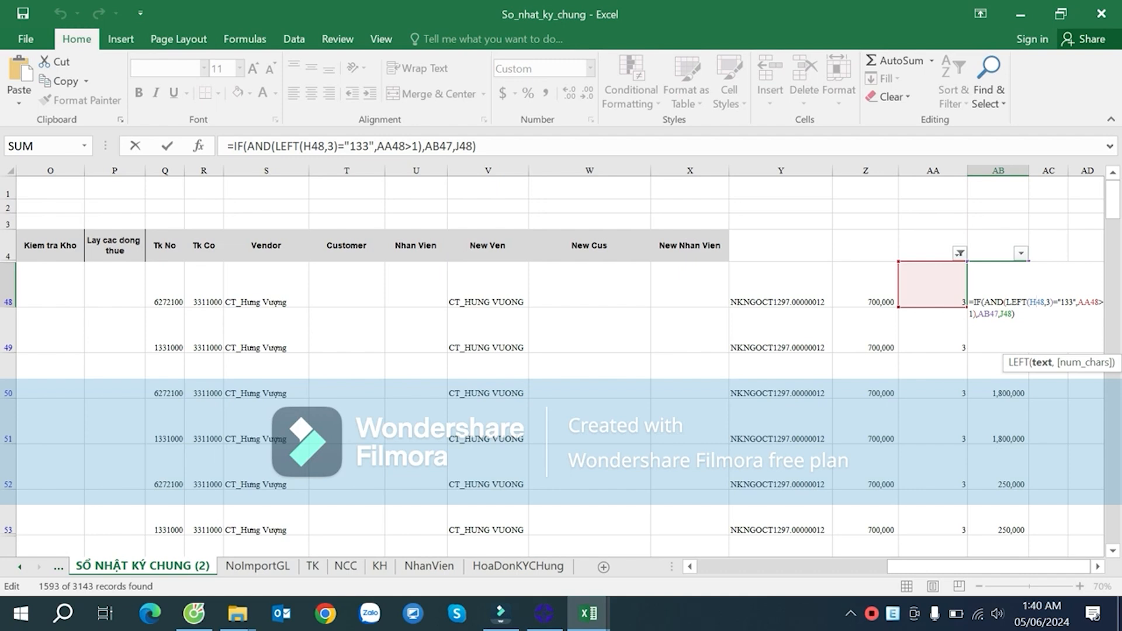
pyautogui.click(1098, 566)
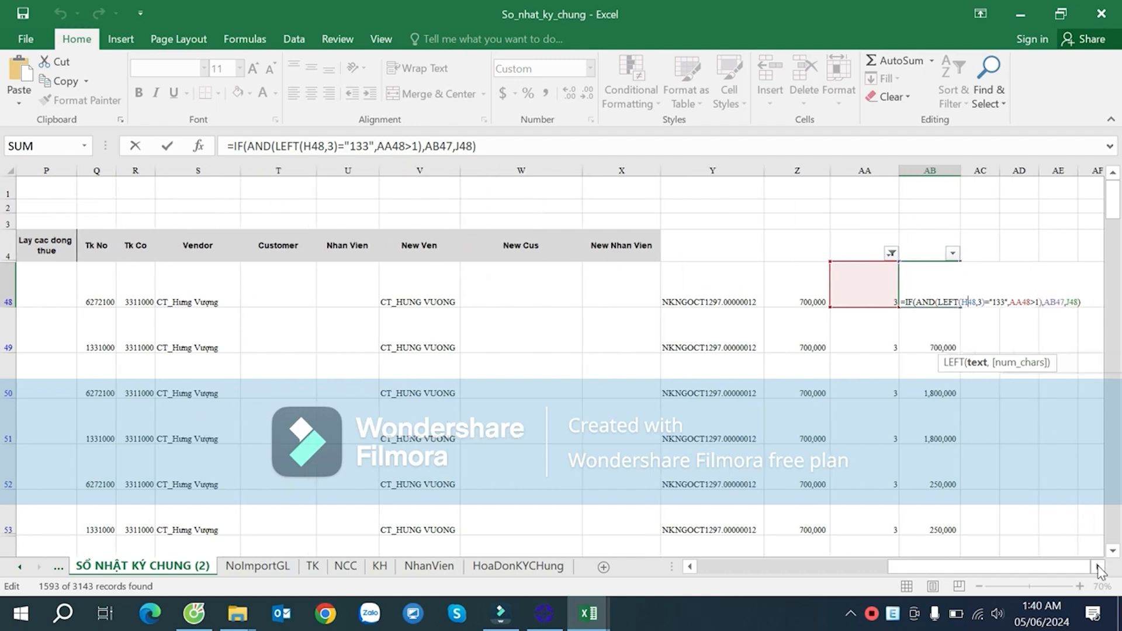
pyautogui.click(1016, 302)
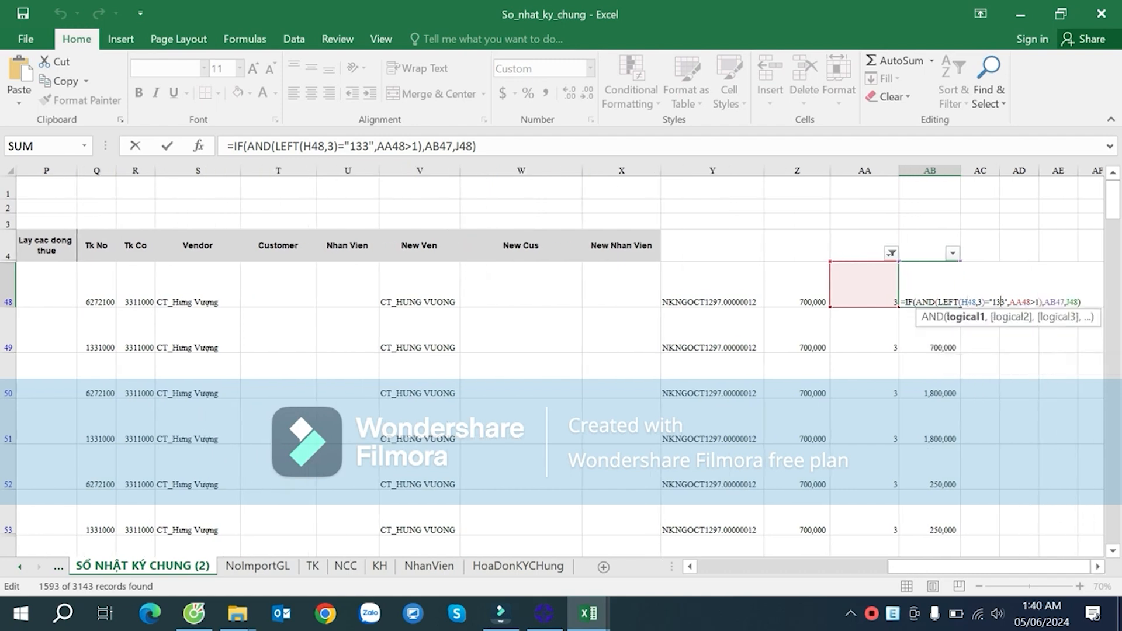
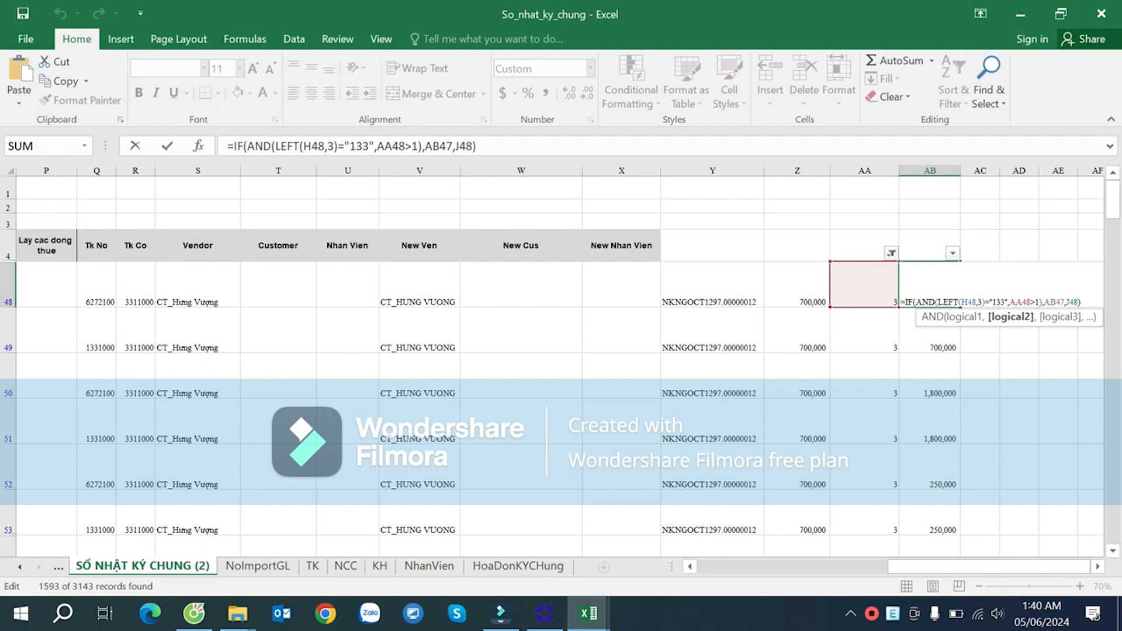
pyautogui.press('Right')
pyautogui.press('Right')
pyautogui.press('Right')
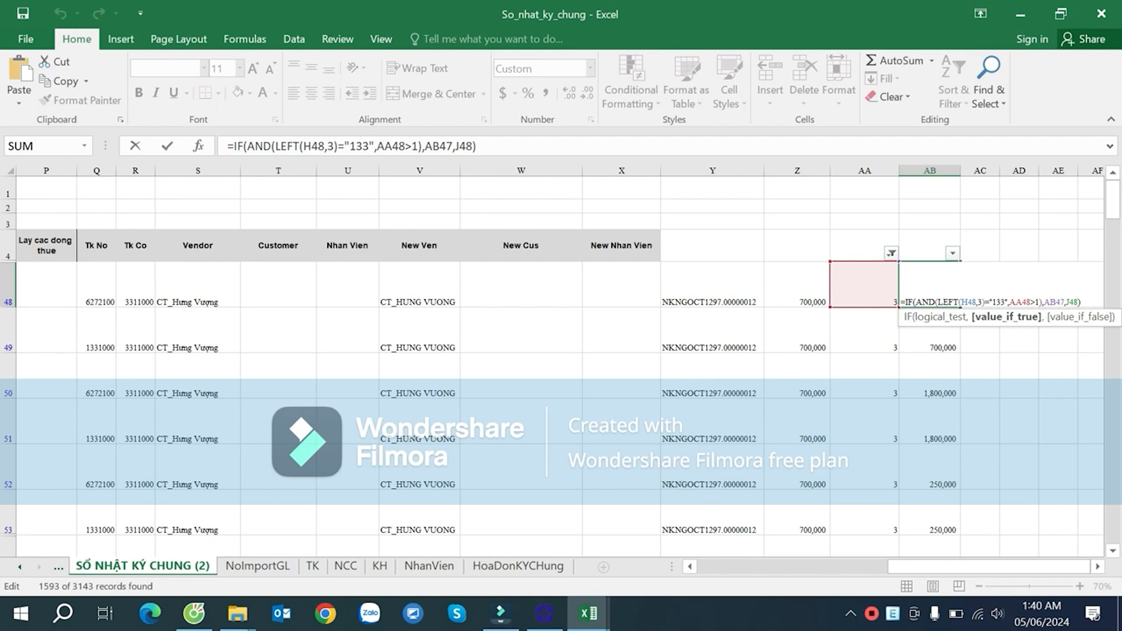
pyautogui.press('Right')
pyautogui.press('Right')
pyautogui.press('Right')
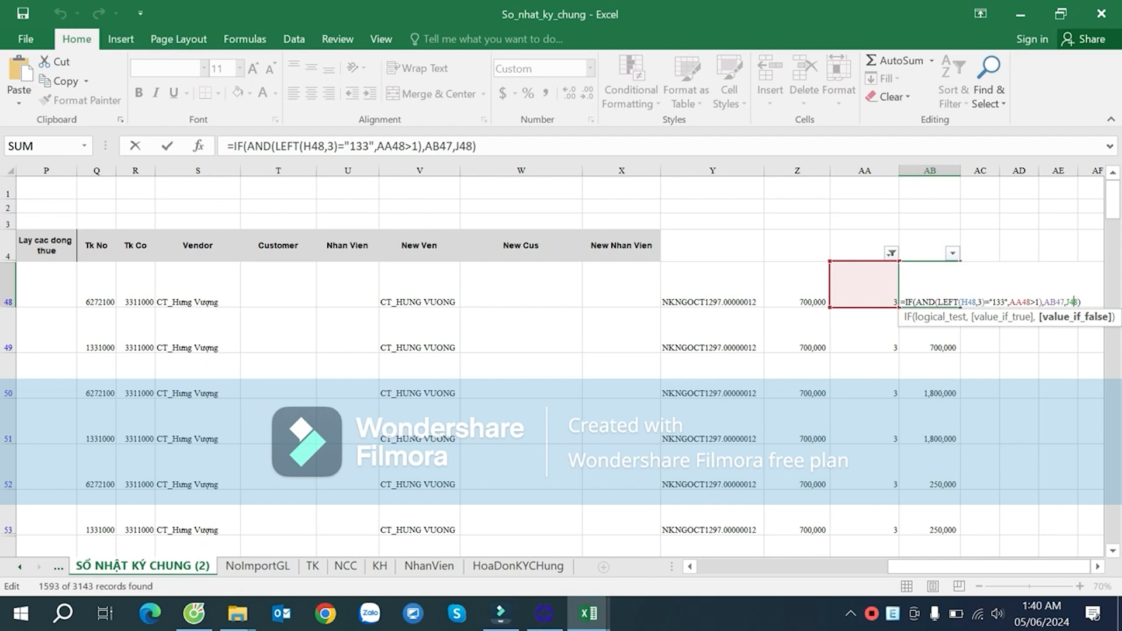
pyautogui.hotkey('ctrl', 'Return')
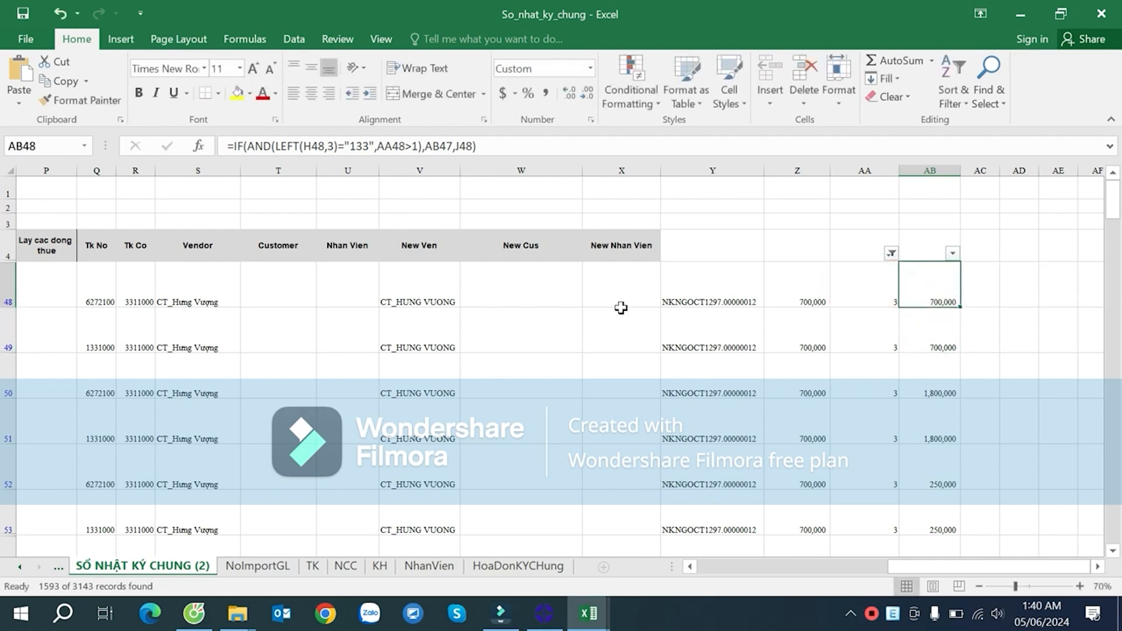
# - Compare row 48 with the AB49 formula and review its conditions and its references to AB48 and J49
pyautogui.moveTo(105, 289); pyautogui.dragTo(921, 285)
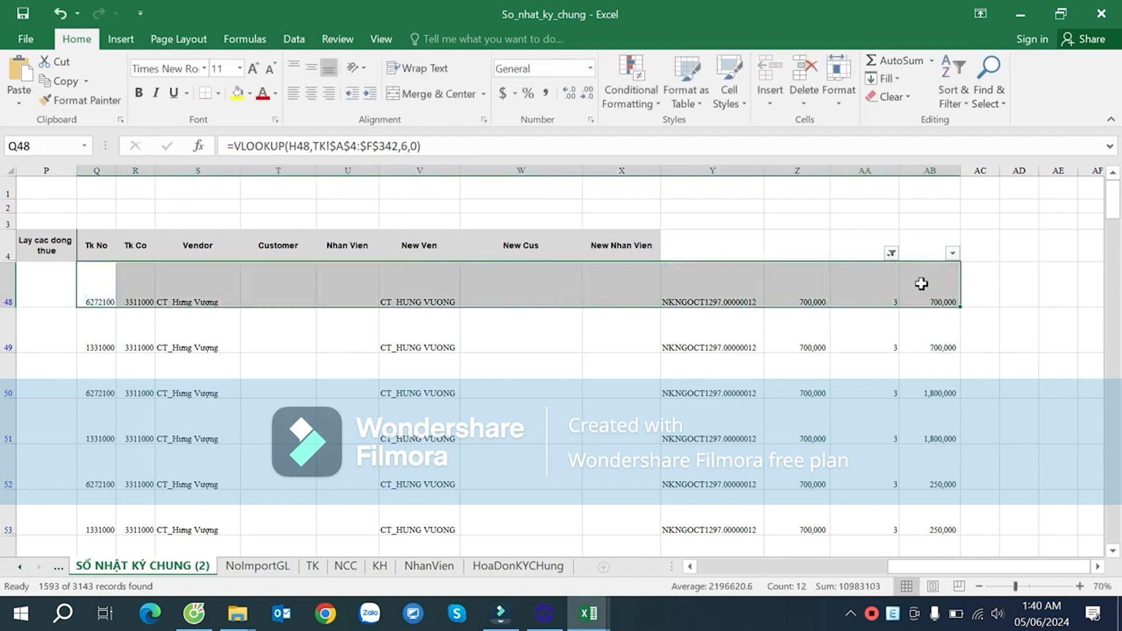
pyautogui.click(927, 339)
pyautogui.press('F2')
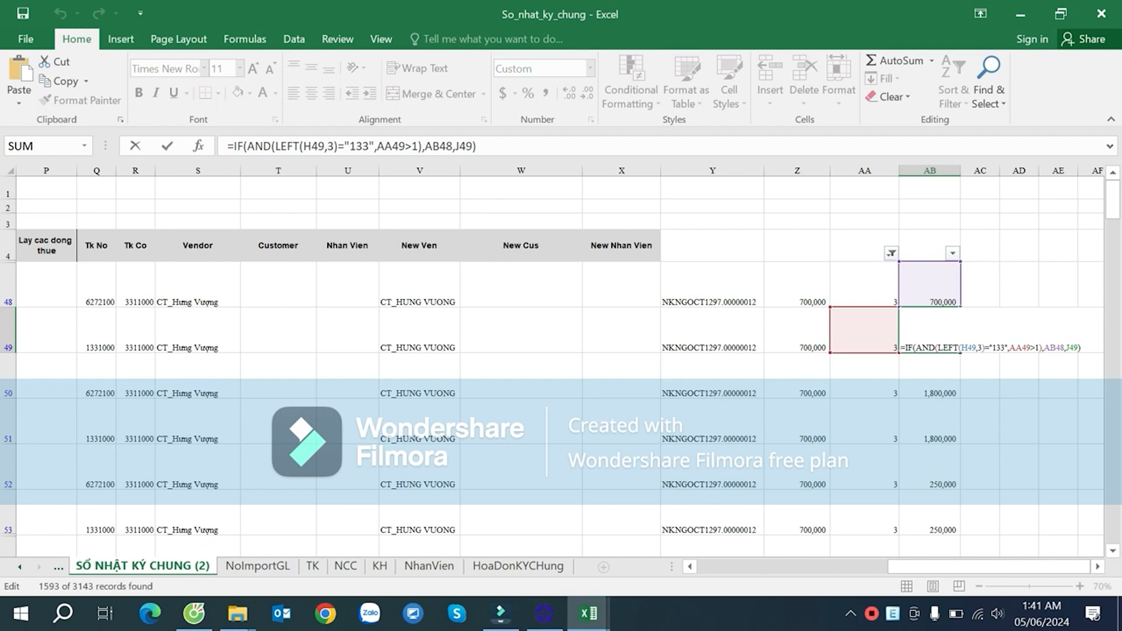
pyautogui.click(997, 347)
pyautogui.press('Right')
pyautogui.press('Right')
pyautogui.press('Right')
pyautogui.press('Right')
pyautogui.press('Right')
pyautogui.press('Right')
pyautogui.press('Right')
pyautogui.press('Right')
pyautogui.press('Right')
pyautogui.press('Right')
pyautogui.press('Right')
pyautogui.press('Right')
pyautogui.press('Right')
pyautogui.press('Right')
pyautogui.press('Right')
pyautogui.press('Right')
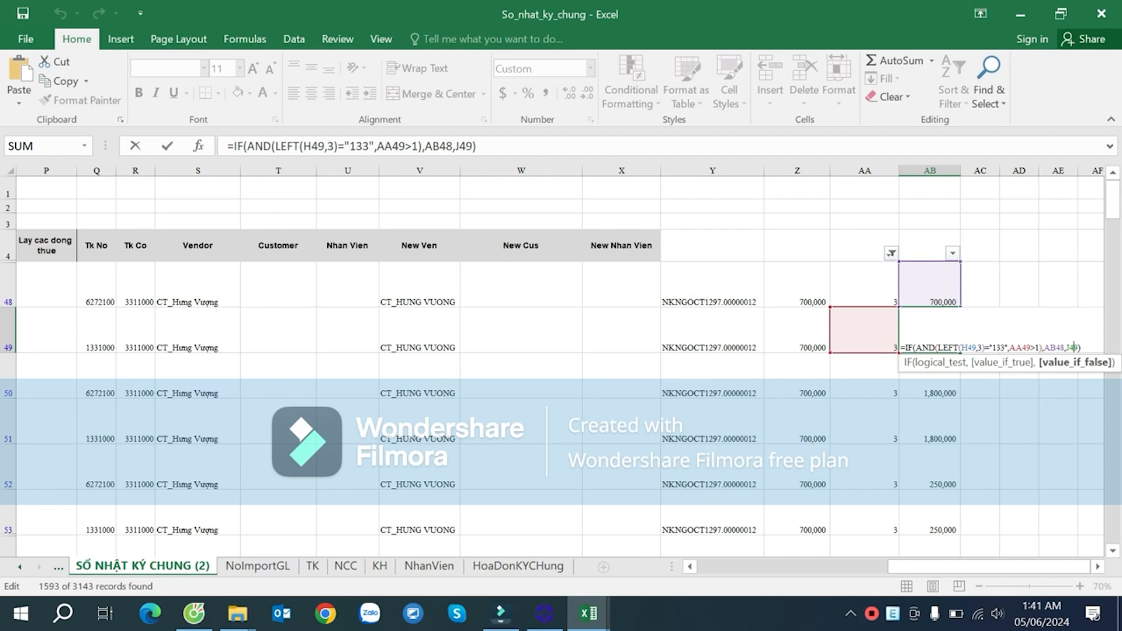
pyautogui.press('Return')
# - Examine the column AB formulas and amounts for the filtered rows, from AB50 and AB88 down past AB1735
pyautogui.scroll(-5, 949, 353)
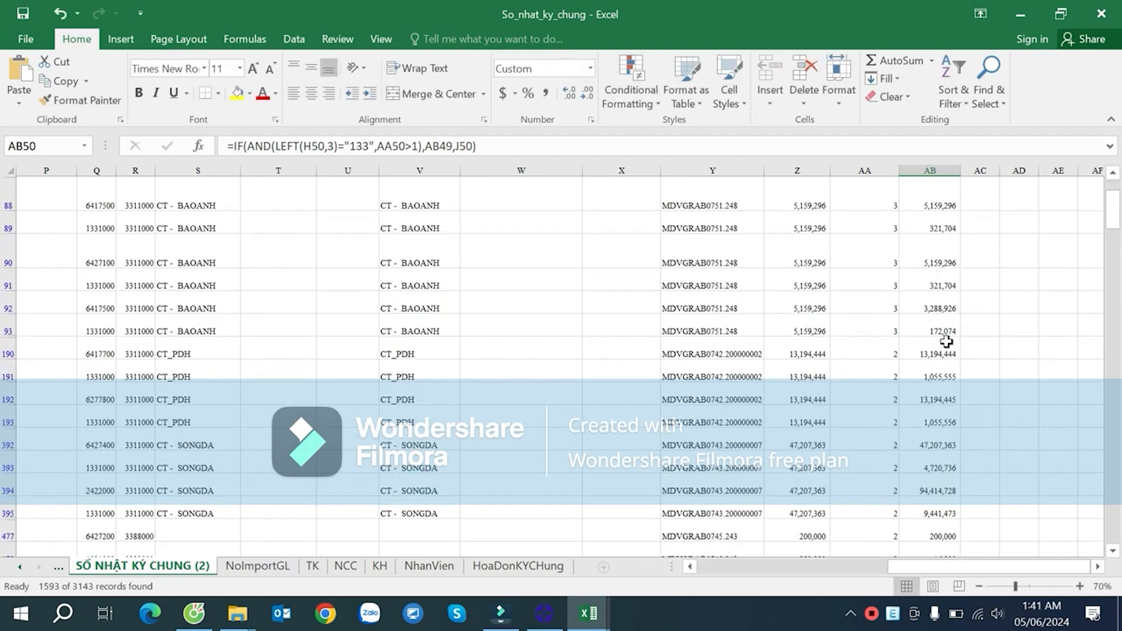
pyautogui.scroll(2, 947, 336)
pyautogui.click(950, 296)
pyautogui.click(951, 353)
pyautogui.click(951, 391)
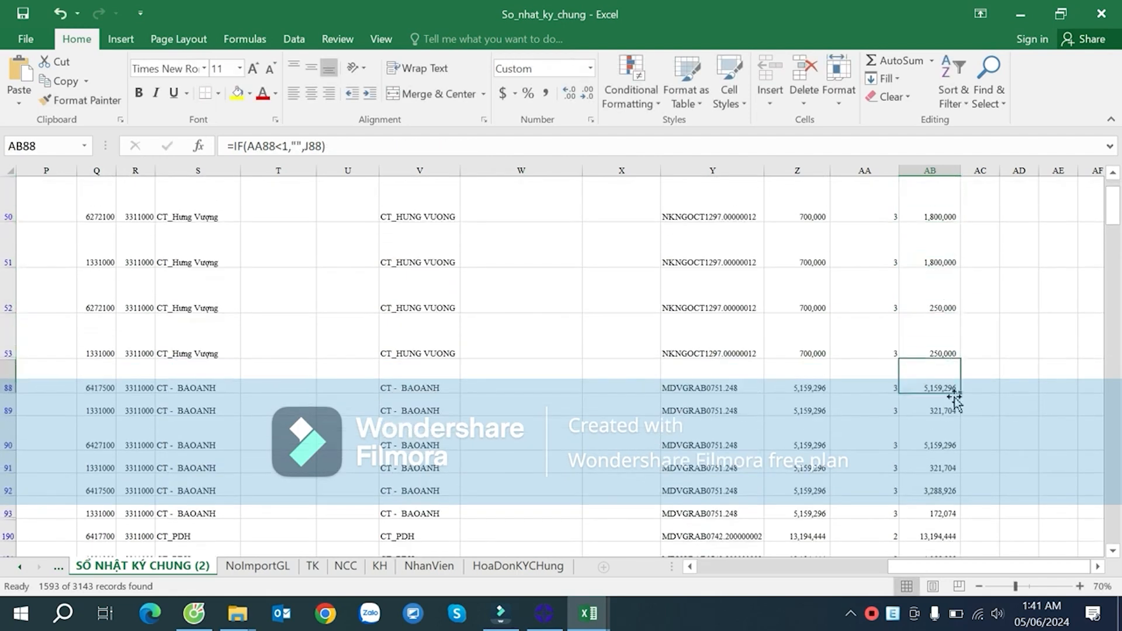
pyautogui.scroll(-4, 956, 393)
pyautogui.scroll(-10, 957, 395)
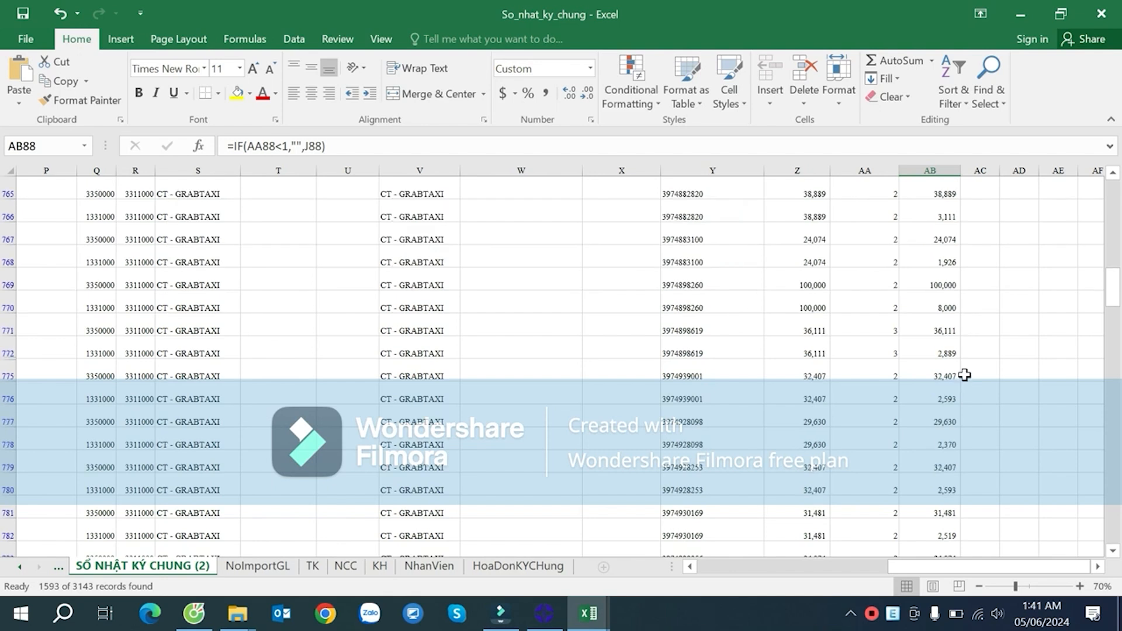
pyautogui.moveTo(1112, 299); pyautogui.dragTo(1113, 371)
pyautogui.click(950, 417)
pyautogui.click(950, 461)
pyautogui.scroll(-20, 942, 500)
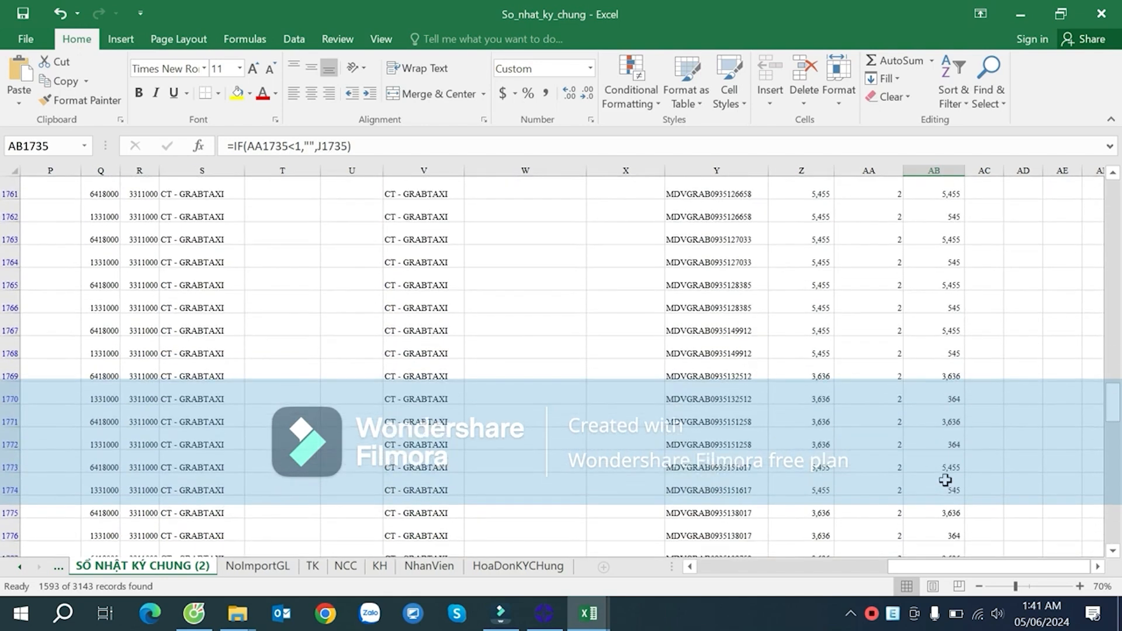
# - Clear the filter on column AA to show all journal rows, and check the formula in AB16
pyautogui.moveTo(1114, 422); pyautogui.dragTo(1115, 193)
pyautogui.click(853, 327)
pyautogui.click(892, 253)
pyautogui.click(927, 425)
pyautogui.click(1002, 515)
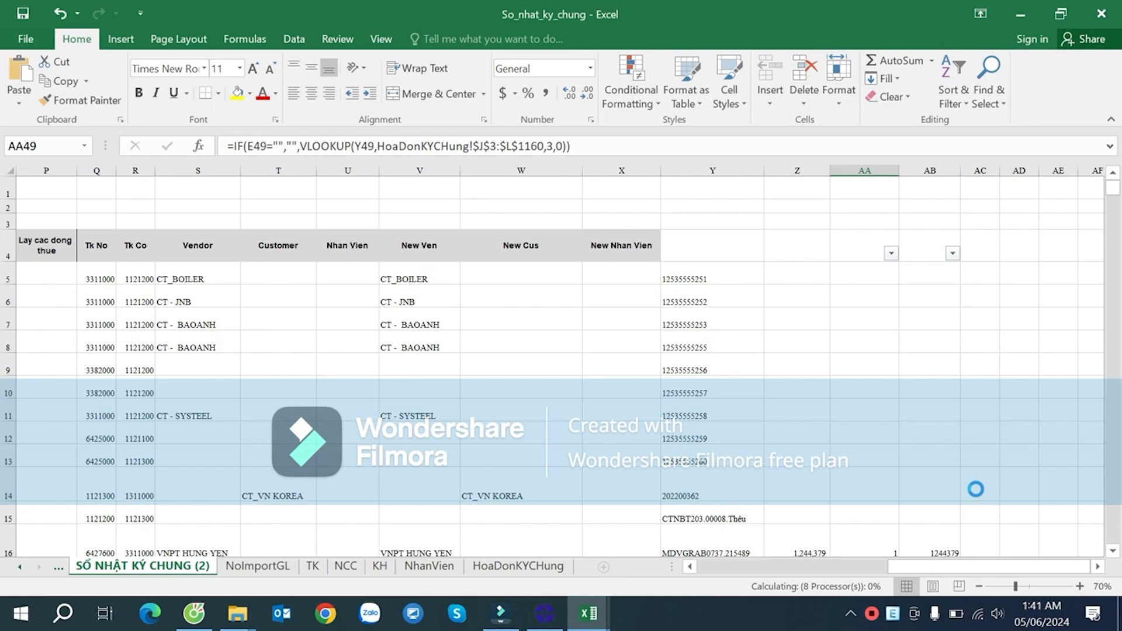
pyautogui.click(932, 337)
pyautogui.scroll(-6, 934, 354)
pyautogui.scroll(5, 935, 356)
pyautogui.click(954, 425)
pyautogui.click(940, 487)
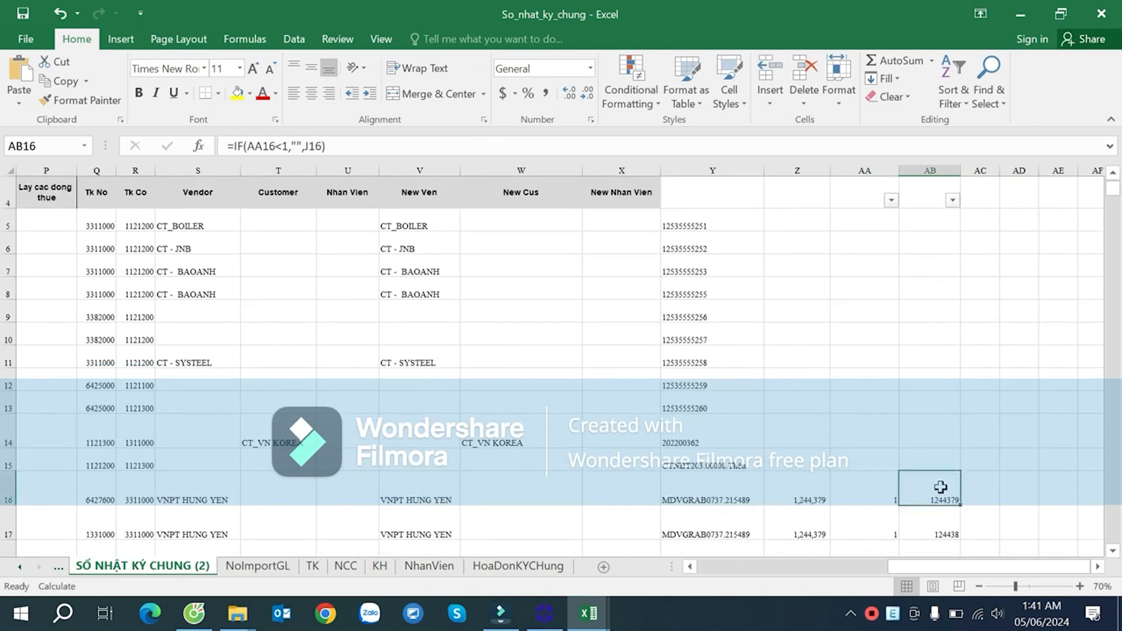
pyautogui.scroll(1, 947, 401)
# - Start an IF formula in AC5 that tests whether AB5 is not empty text
pyautogui.click(991, 273)
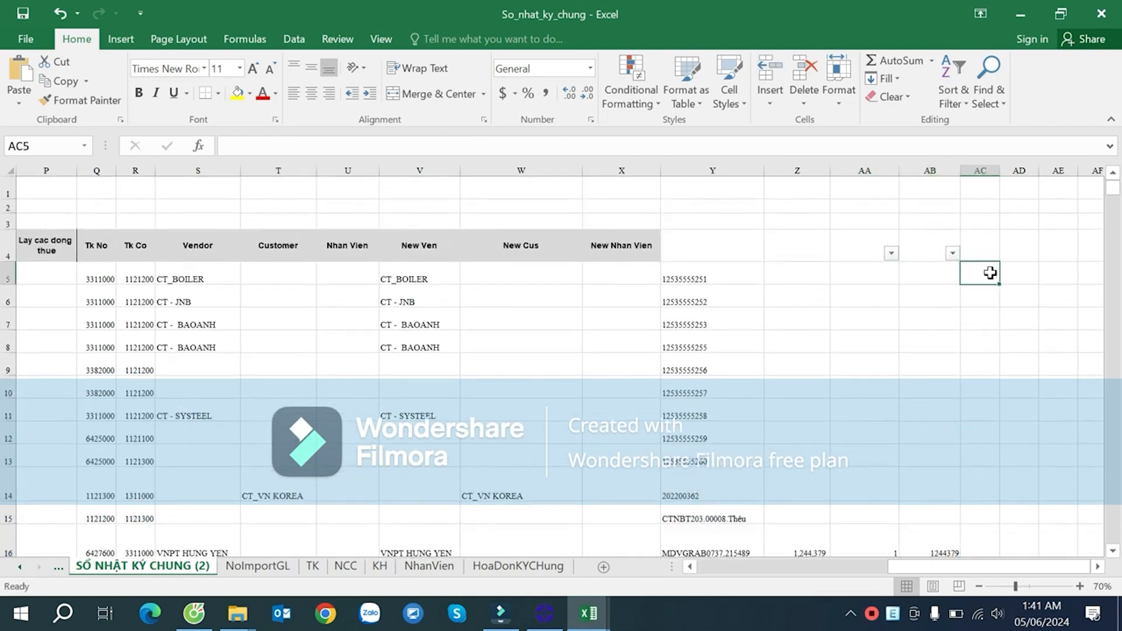
pyautogui.write('=')
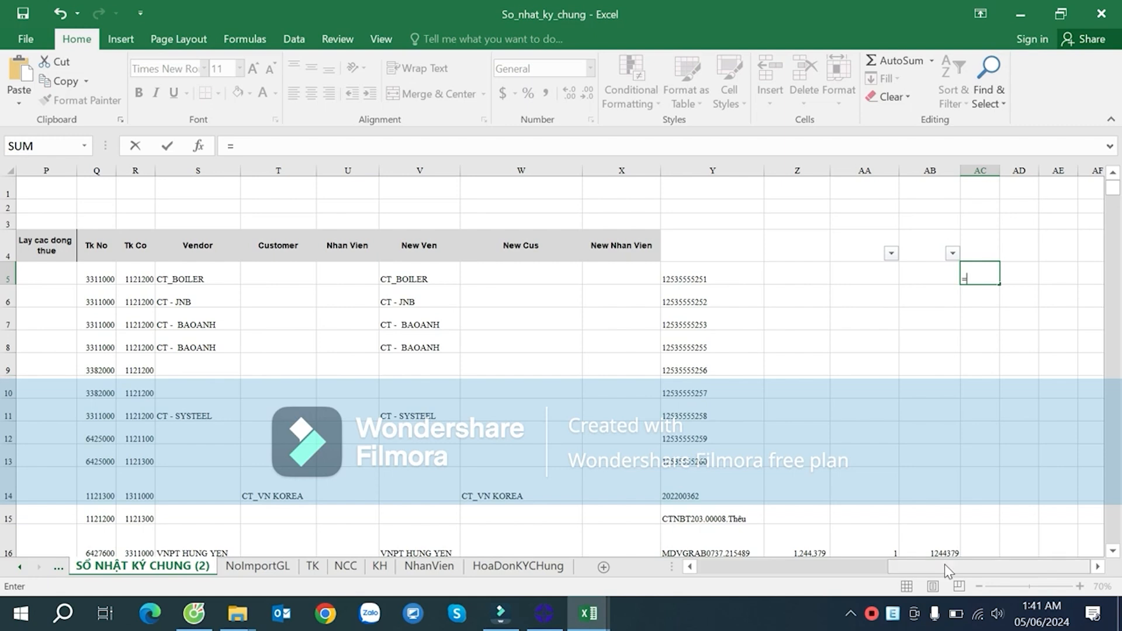
pyautogui.moveTo(939, 568)
pyautogui.mouseDown()
pyautogui.moveTo(788, 556)
pyautogui.moveTo(976, 546)
pyautogui.moveTo(837, 543)
pyautogui.moveTo(920, 549)
pyautogui.moveTo(935, 539)
pyautogui.moveTo(883, 565)
pyautogui.moveTo(790, 567)
pyautogui.moveTo(941, 558)
pyautogui.mouseUp()
pyautogui.write('ff')
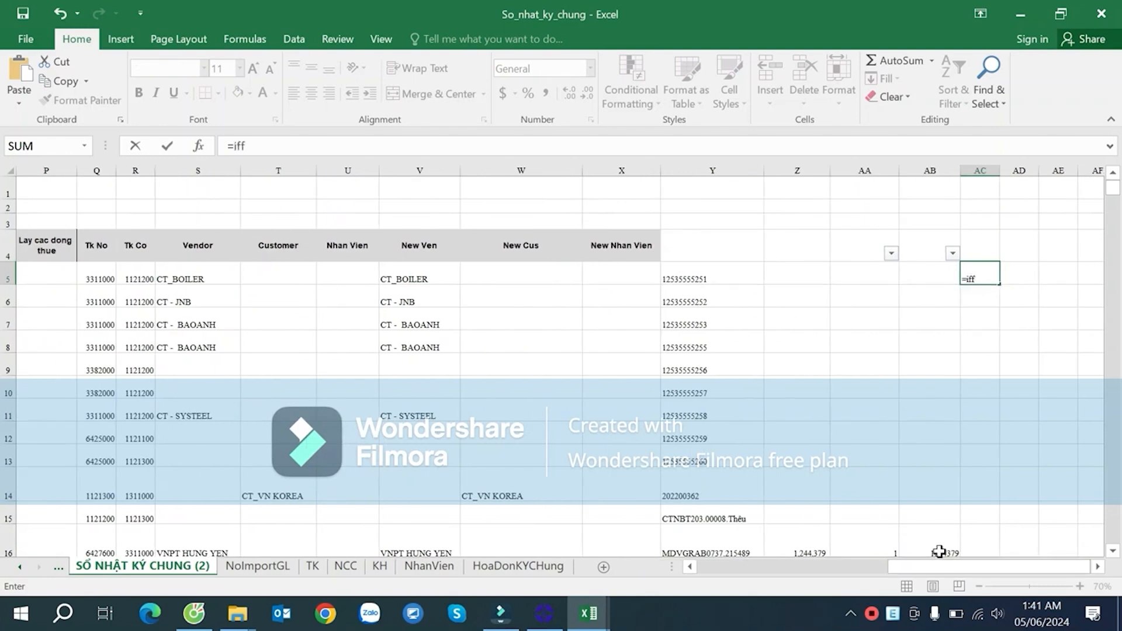
pyautogui.press('BackSpace')
pyautogui.press('Tab')
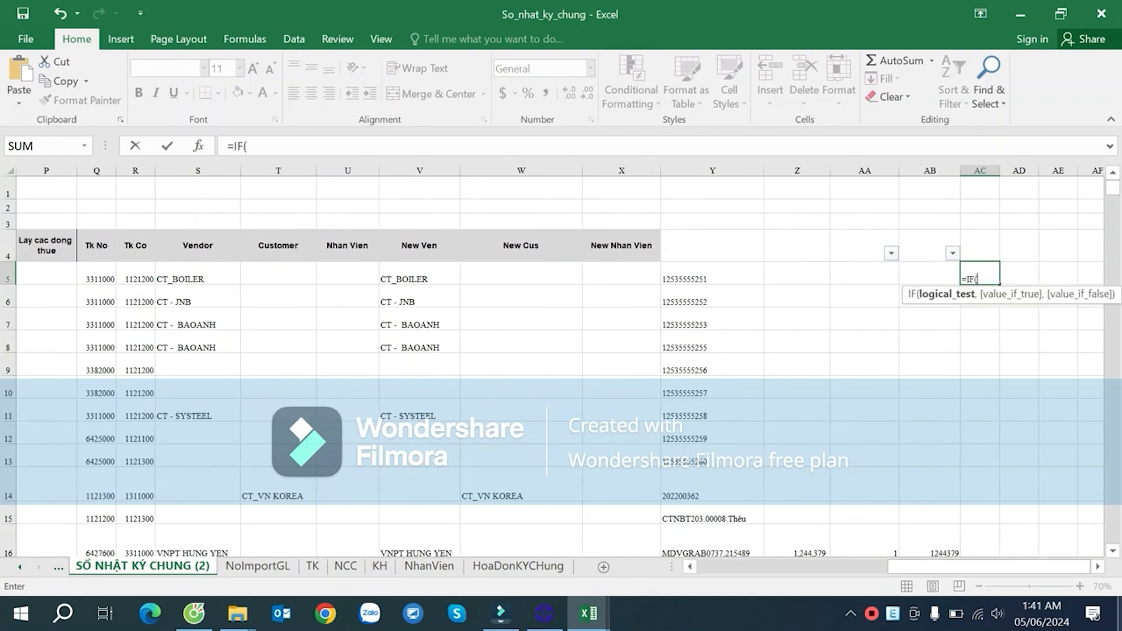
pyautogui.click(943, 267)
pyautogui.write('<>')
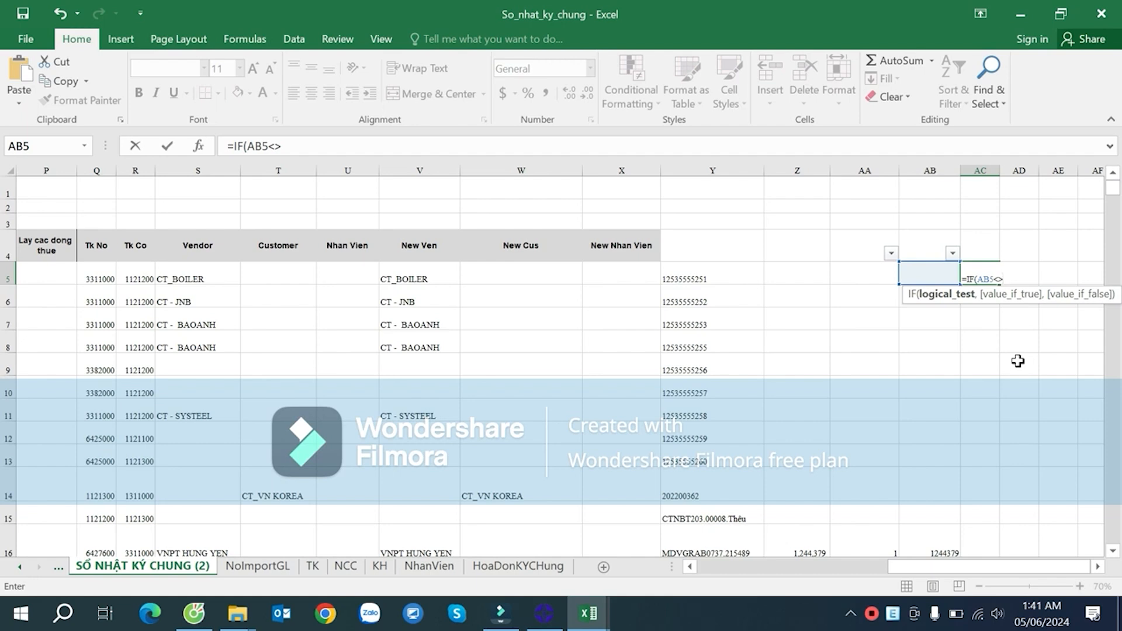
pyautogui.write('"",')
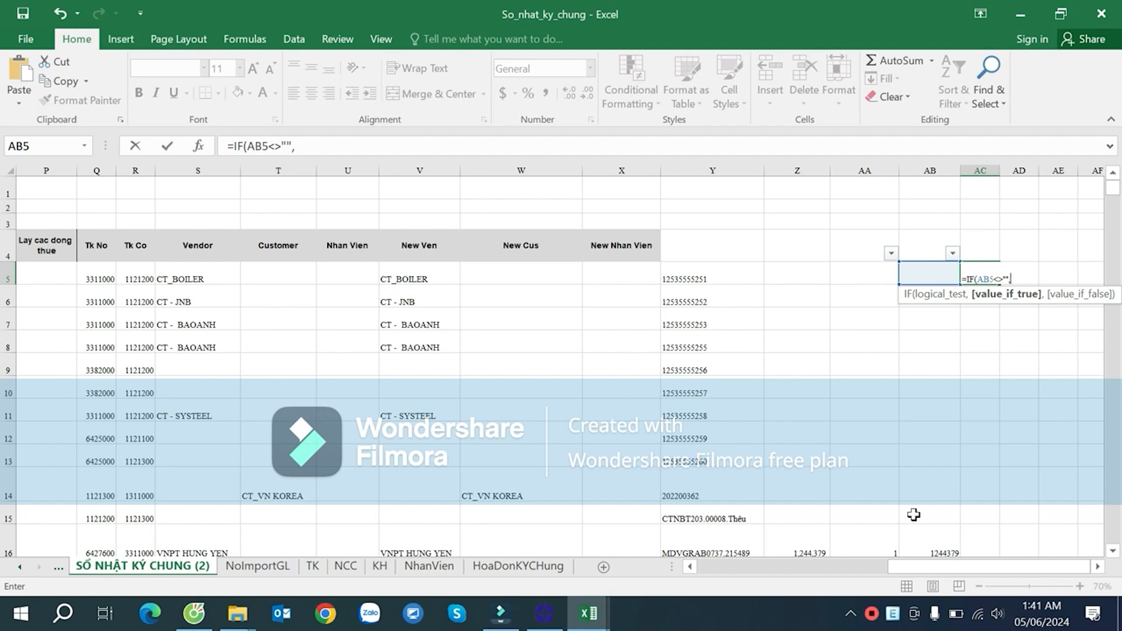
# - Complete the AC5 formula to return the debit amount divided by AB5, otherwise empty text: =IF(AB5<>"",J5/AB5,"")
pyautogui.moveTo(895, 567); pyautogui.dragTo(734, 567)
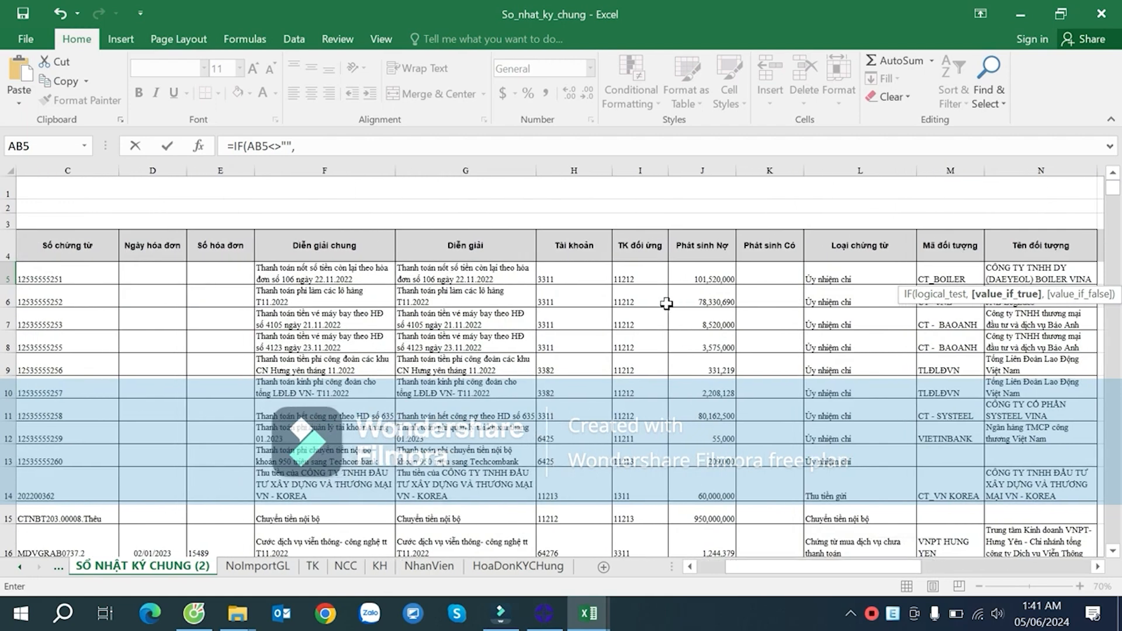
pyautogui.click(718, 277)
pyautogui.moveTo(903, 566); pyautogui.dragTo(1077, 559)
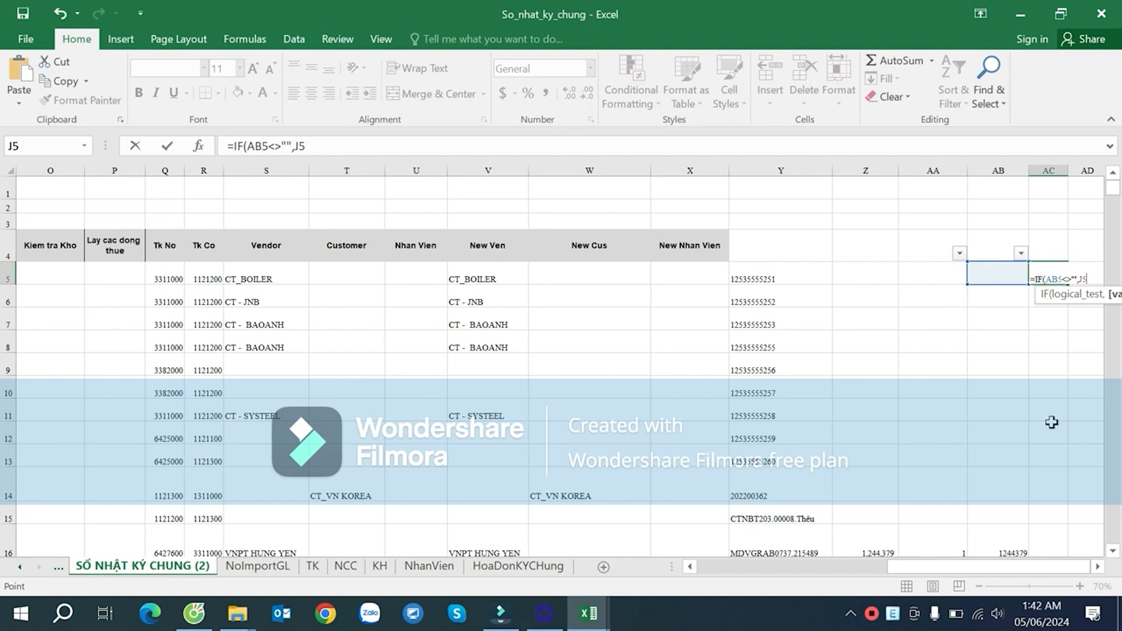
pyautogui.write('/')
pyautogui.click(997, 272)
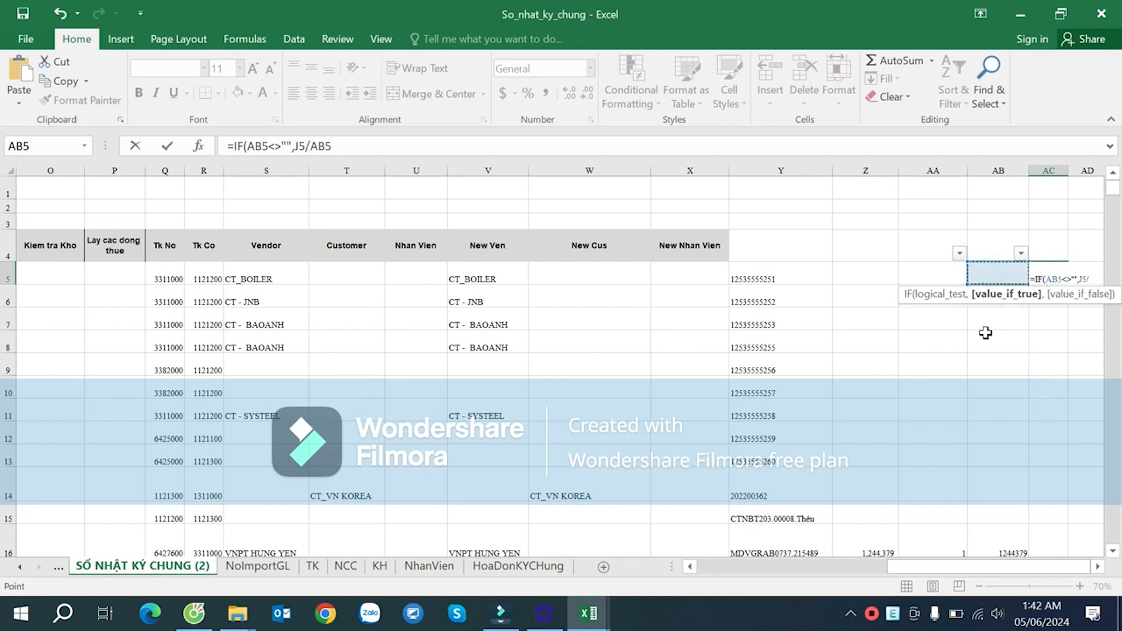
pyautogui.click(1090, 280)
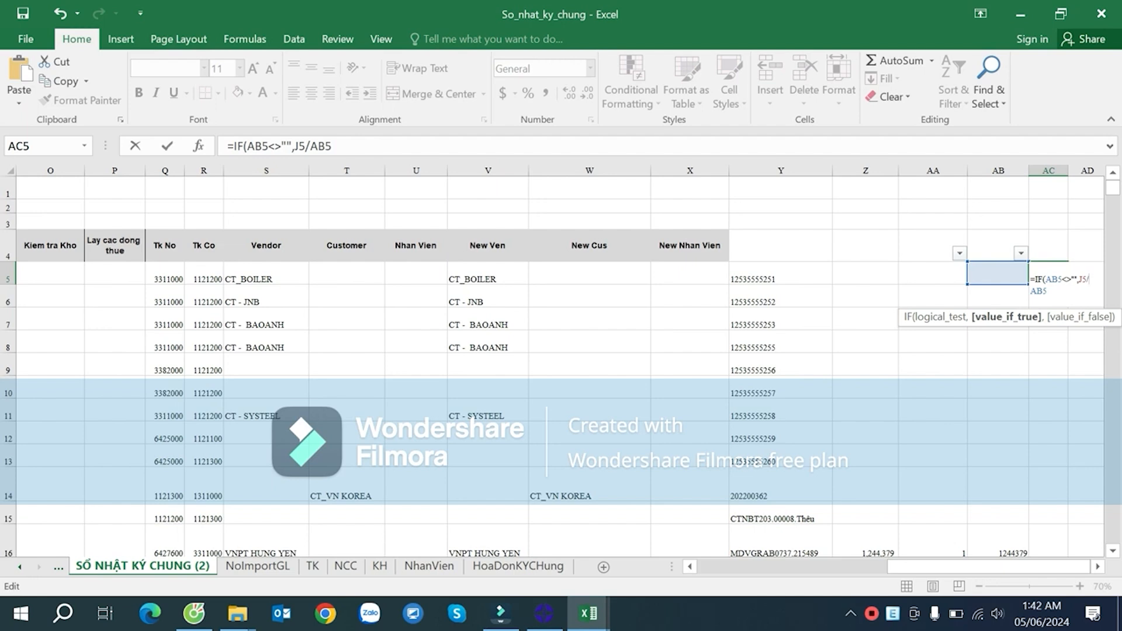
pyautogui.click(997, 269)
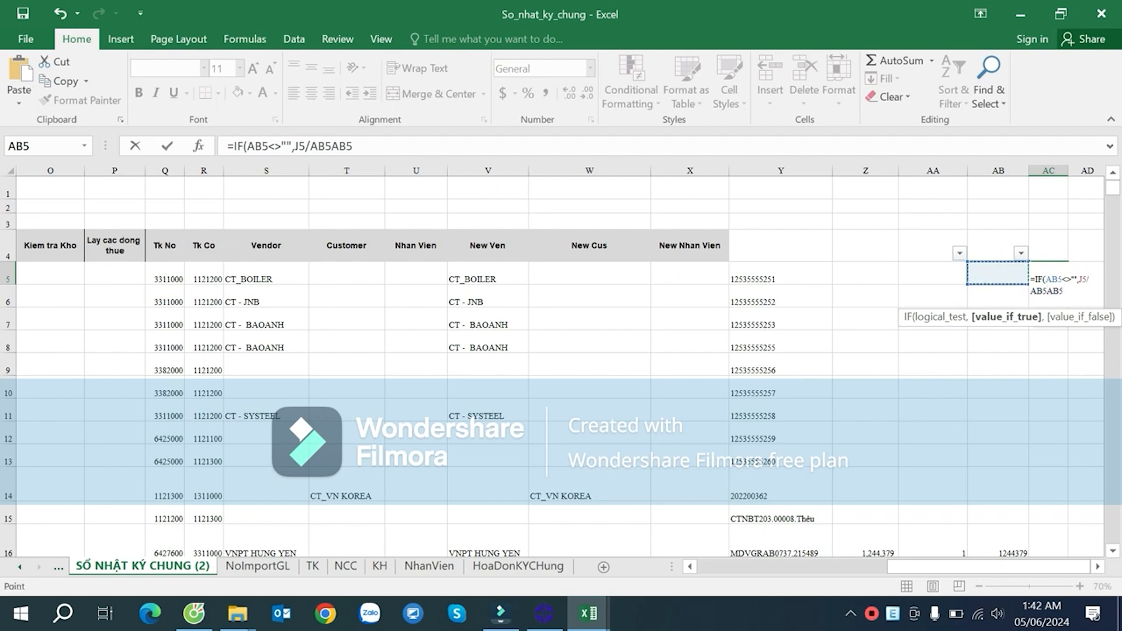
pyautogui.press('BackSpace')
pyautogui.press('BackSpace')
pyautogui.press('BackSpace')
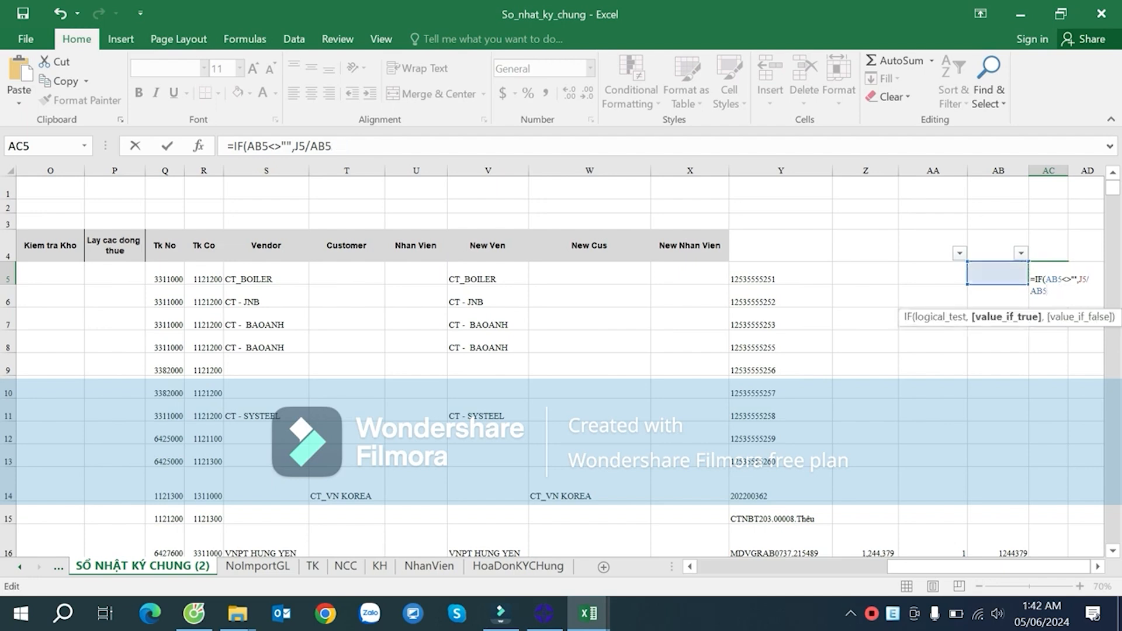
pyautogui.write(',')
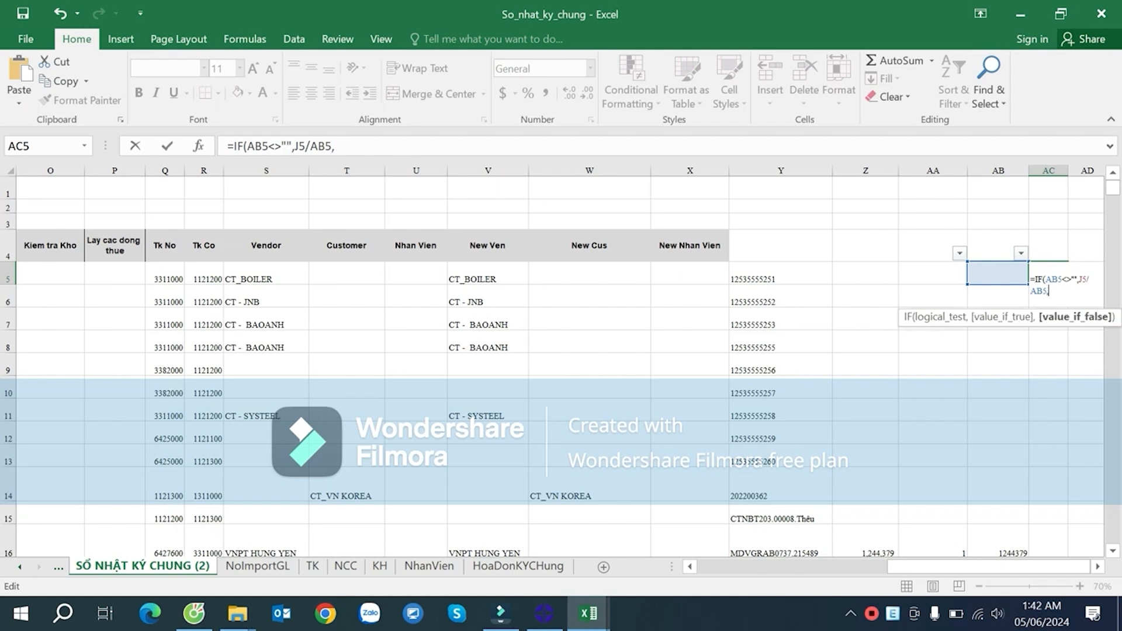
pyautogui.write('"")')
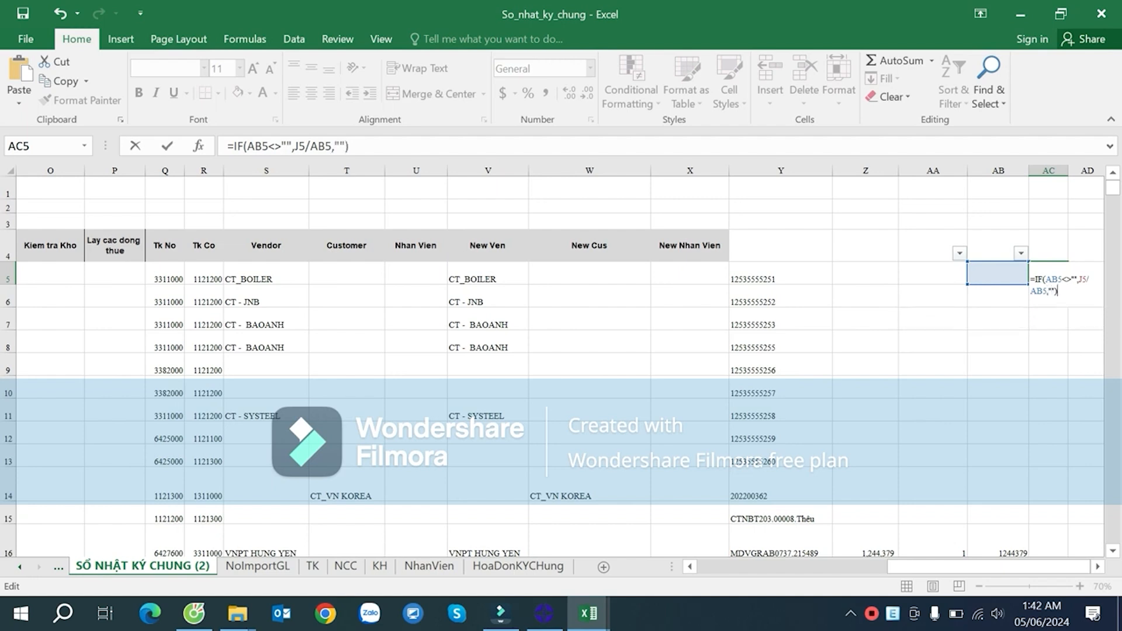
pyautogui.press('Return')
# - Fill the AC5 formula down to AC17 and on through the remaining rows of column AC
pyautogui.click(1055, 268)
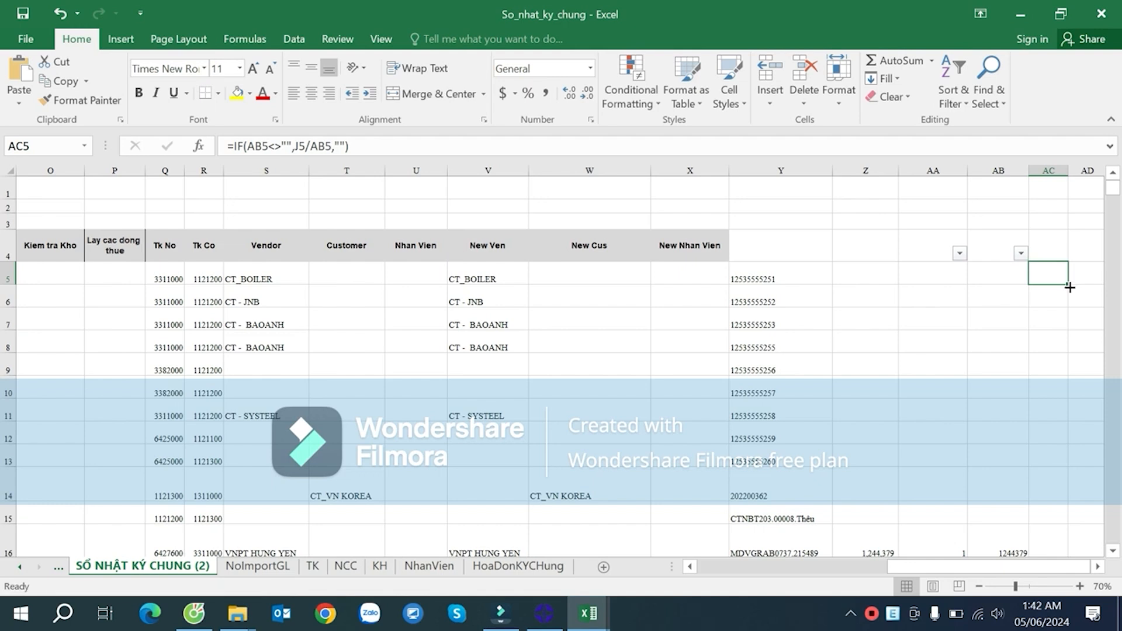
pyautogui.moveTo(1069, 286); pyautogui.dragTo(1082, 504)
pyautogui.scroll(-2, 1082, 477)
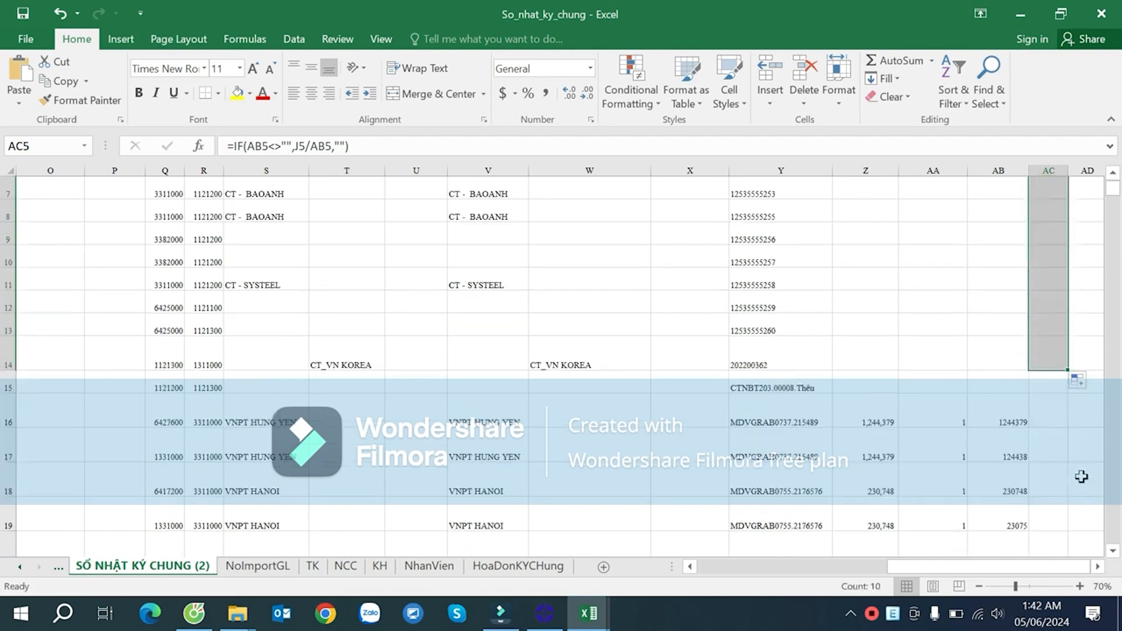
pyautogui.click(1064, 365)
pyautogui.moveTo(1071, 368); pyautogui.dragTo(1071, 461)
pyautogui.click(1064, 421)
pyautogui.click(1064, 459)
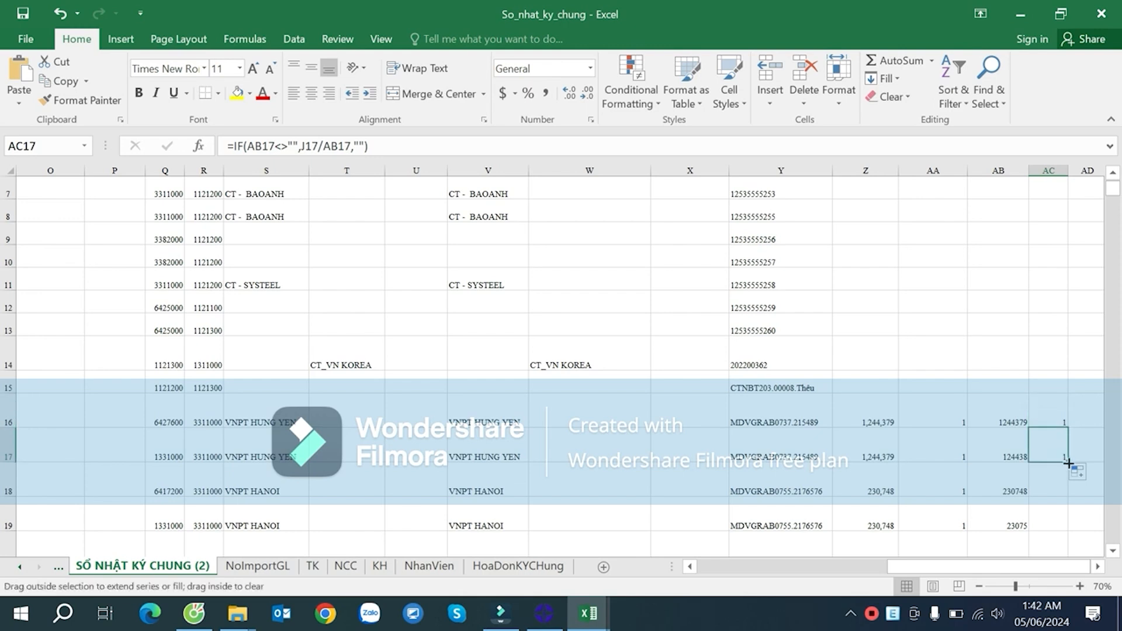
pyautogui.doubleClick(1068, 463)
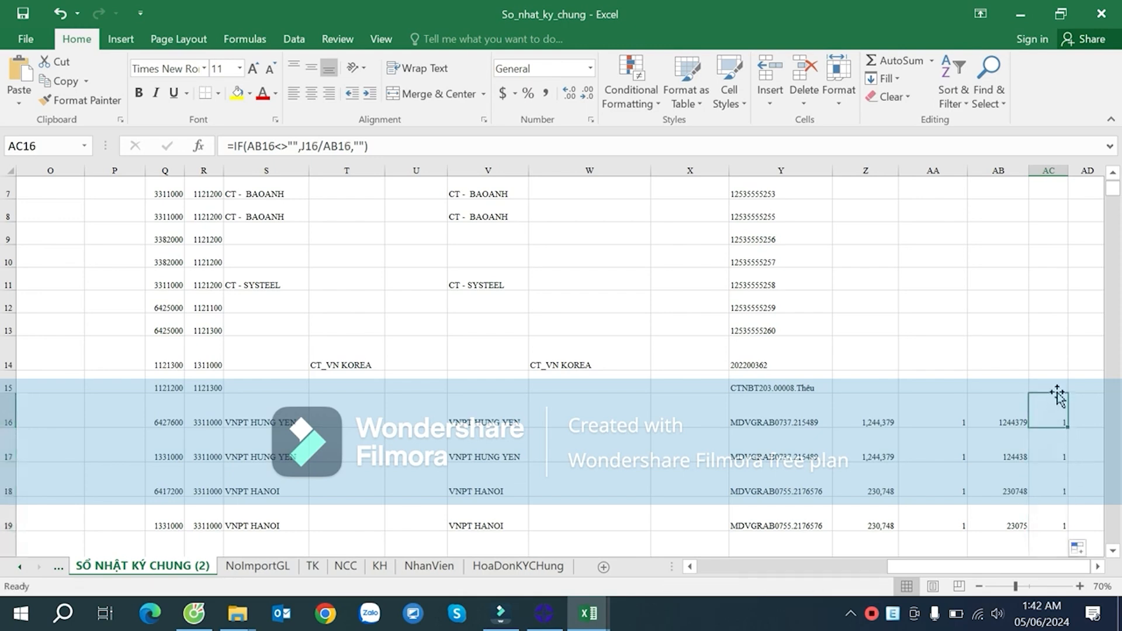
# - Format the whole of column AC to show its ratios with one decimal place
pyautogui.scroll(2, 1053, 380)
pyautogui.click(1049, 170)
pyautogui.click(588, 92)
pyautogui.click(587, 93)
# - Add filters to the header cells in row 4 from column U through AC
pyautogui.moveTo(1047, 245); pyautogui.dragTo(423, 244)
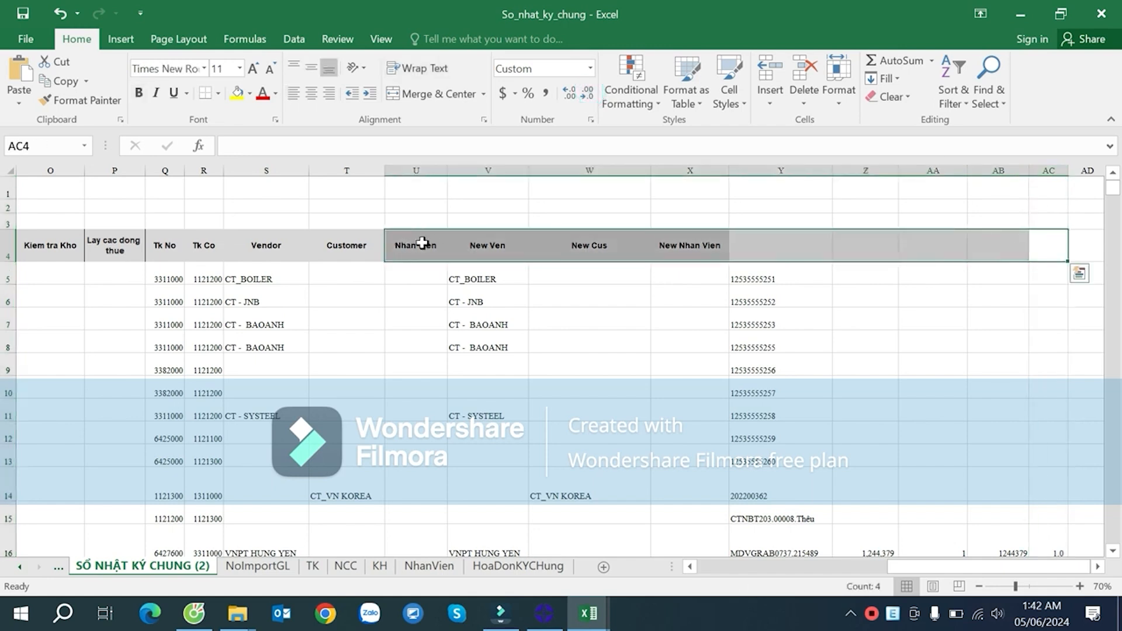
pyautogui.hotkey('ctrl', 'shift', 'l')
pyautogui.click(1031, 363)
pyautogui.scroll(-1, 962, 361)
pyautogui.scroll(1, 962, 343)
# - Filter column AA to leave out the rows without a value
pyautogui.click(961, 324)
pyautogui.click(961, 254)
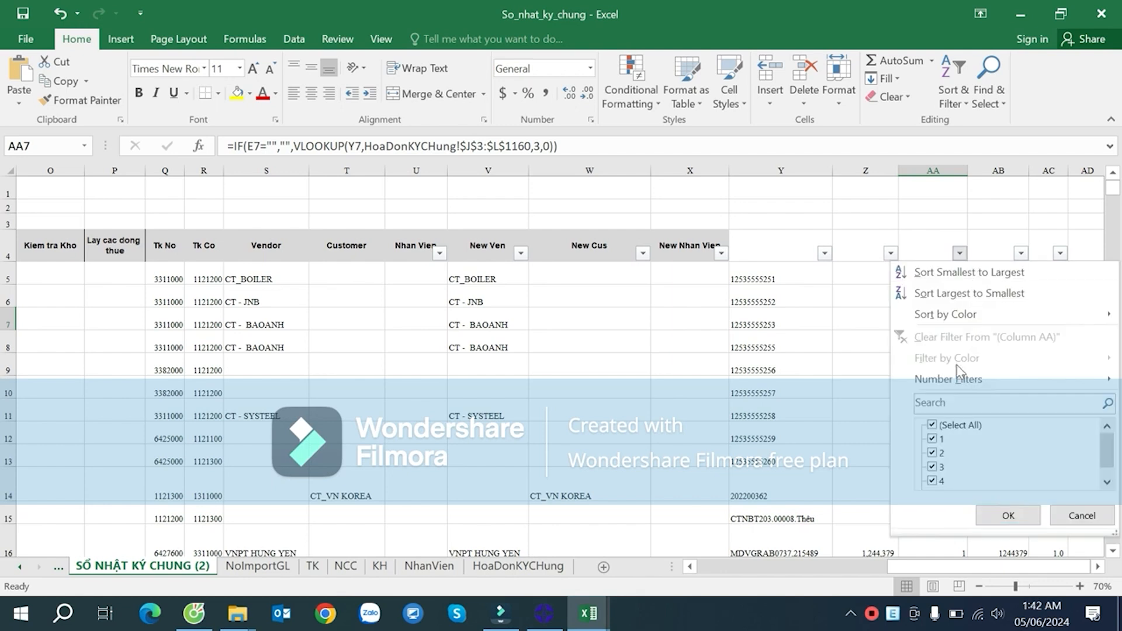
pyautogui.moveTo(1109, 453); pyautogui.dragTo(1109, 469)
pyautogui.click(969, 483)
pyautogui.click(1014, 514)
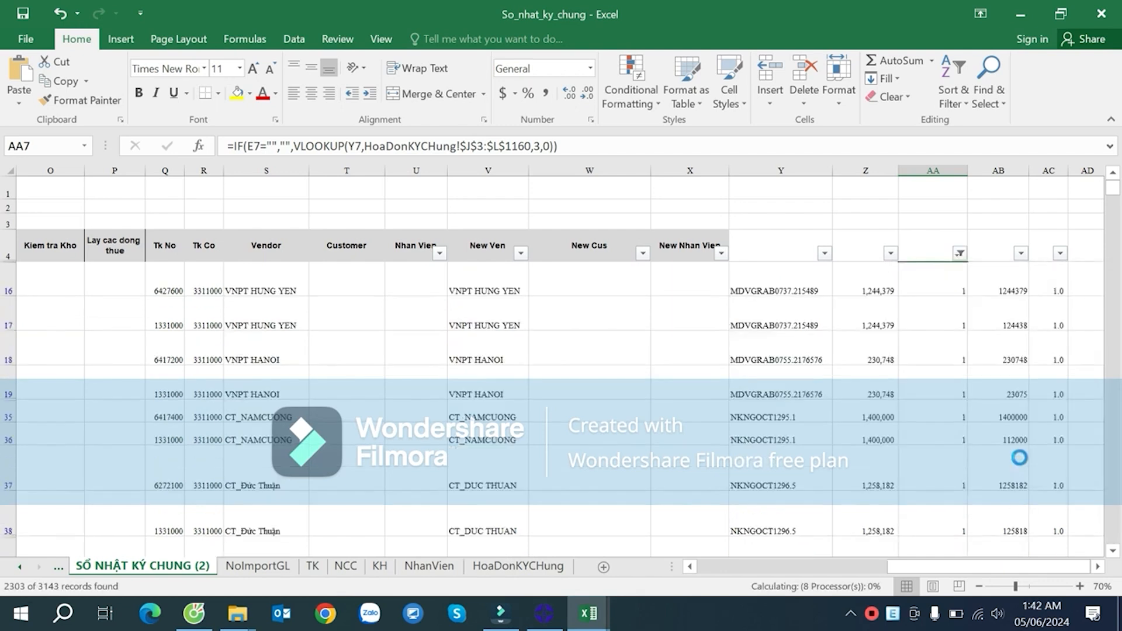
# - Check the amount in Z16 against the AB16 formula and the AC16 ratio in the filtered rows
pyautogui.click(1049, 282)
pyautogui.press('Right')
pyautogui.press('Right')
pyautogui.click(984, 288)
pyautogui.press('Right')
pyautogui.press('Right')
pyautogui.click(976, 293)
pyautogui.click(933, 282)
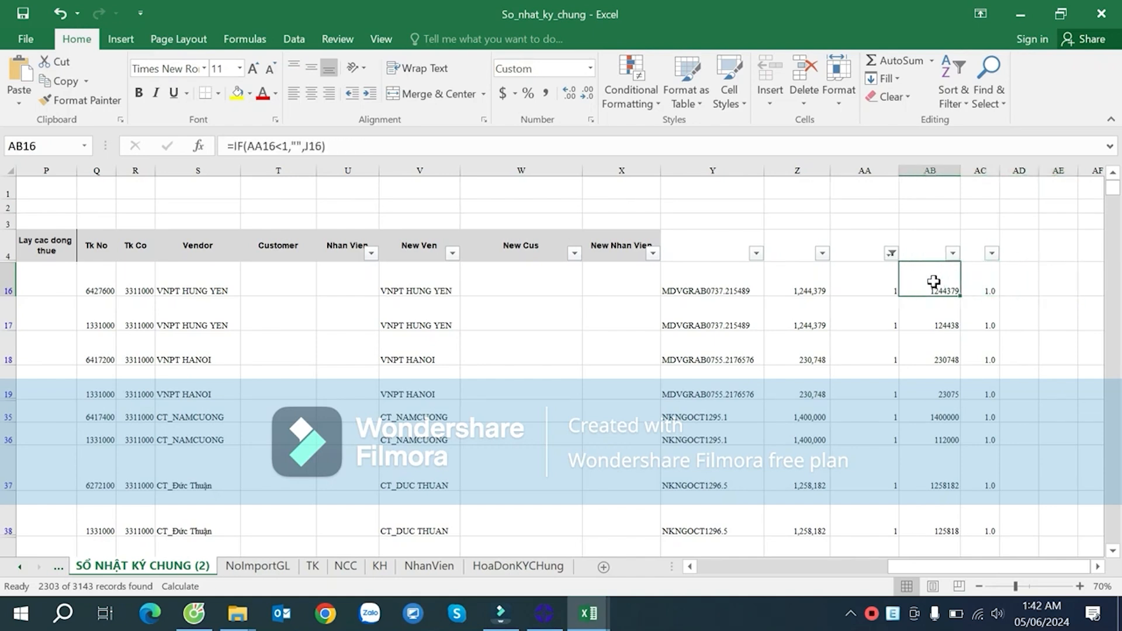
pyautogui.click(802, 286)
pyautogui.click(928, 286)
# - Inspect the ratio formulas in column AC further down, from row 19 to rows 48 and 49
pyautogui.click(997, 383)
pyautogui.scroll(-2, 999, 382)
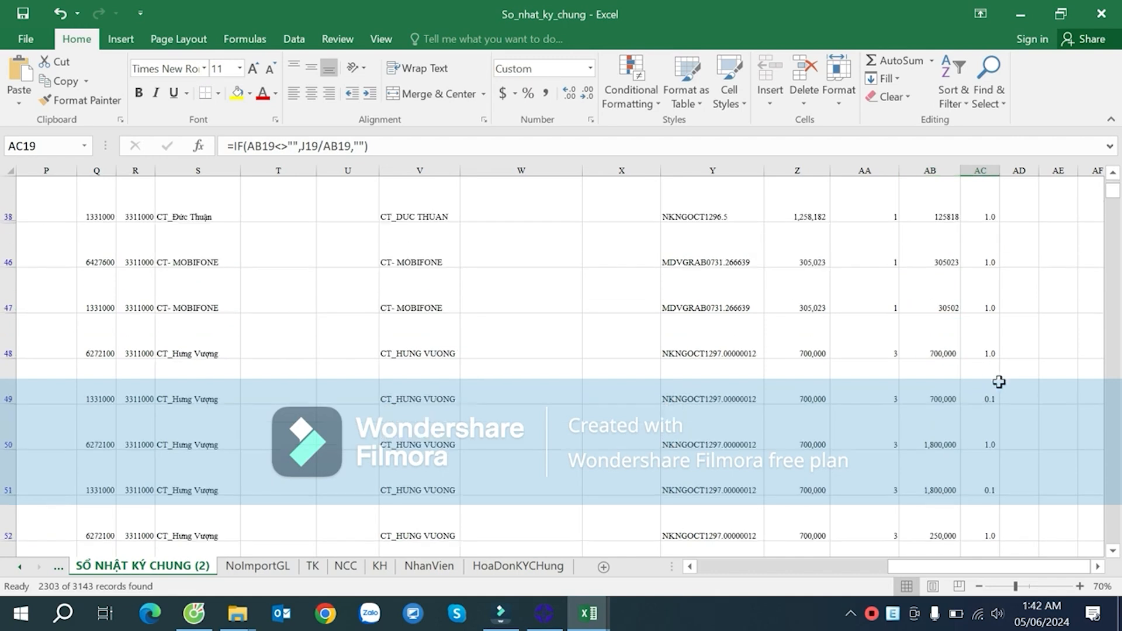
pyautogui.click(986, 374)
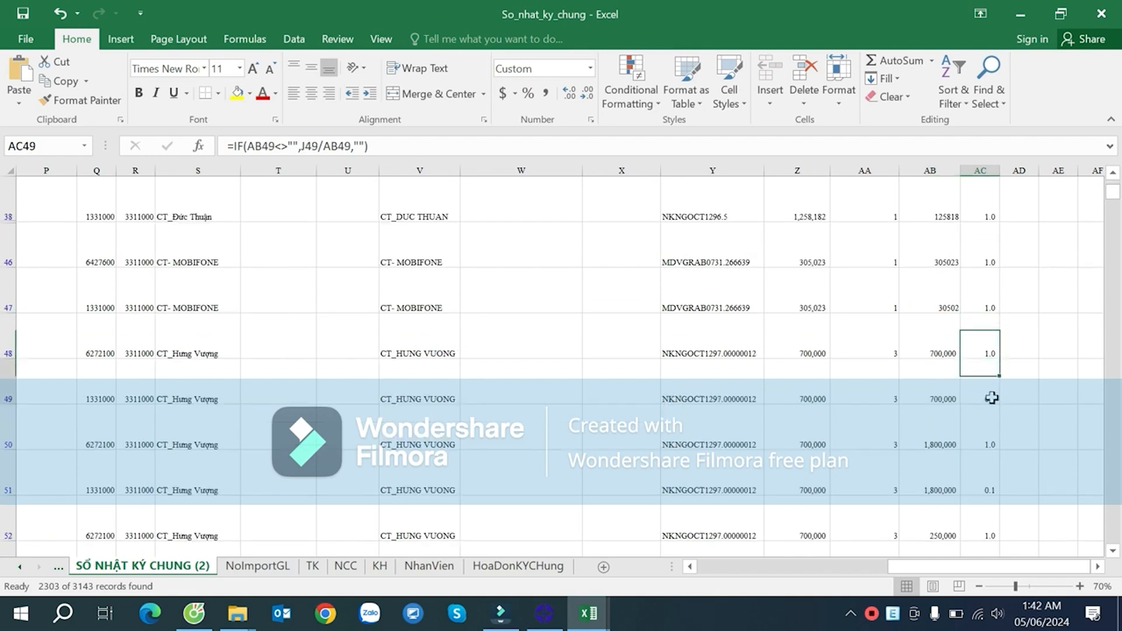
# - Format column AC with the comma number style at two decimal places
pyautogui.scroll(3, 988, 215)
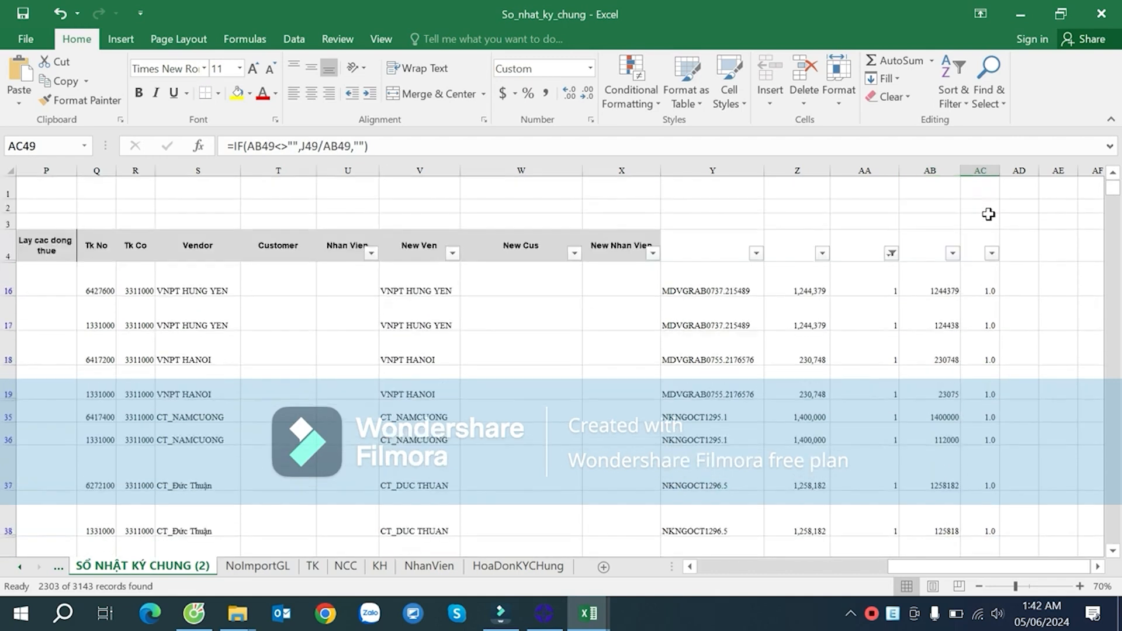
pyautogui.click(983, 168)
pyautogui.click(551, 95)
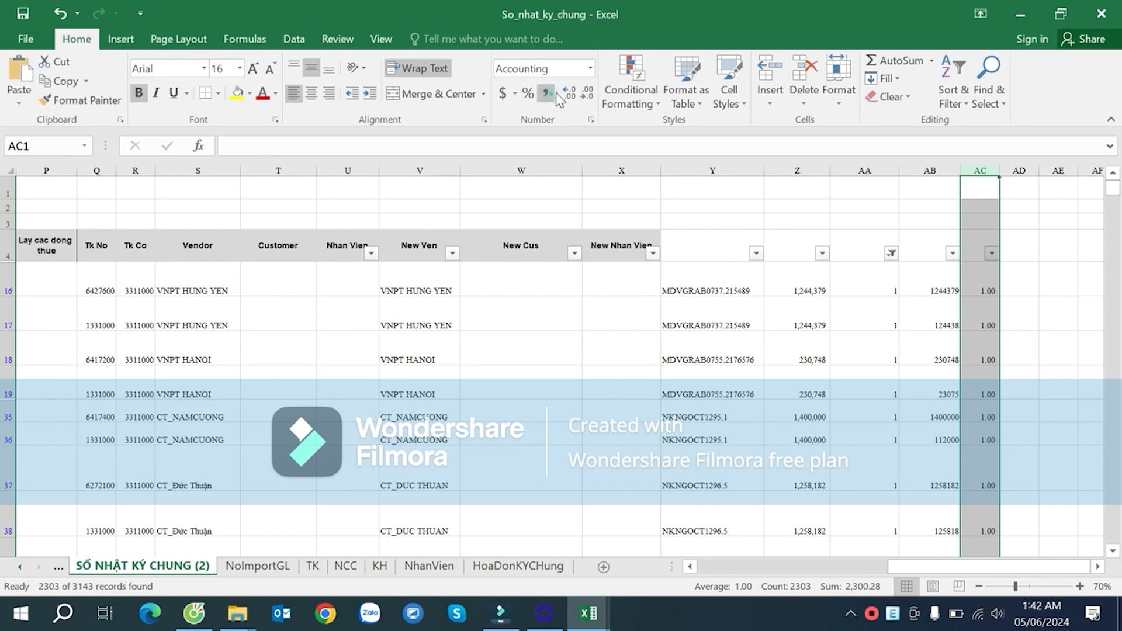
pyautogui.click(565, 90)
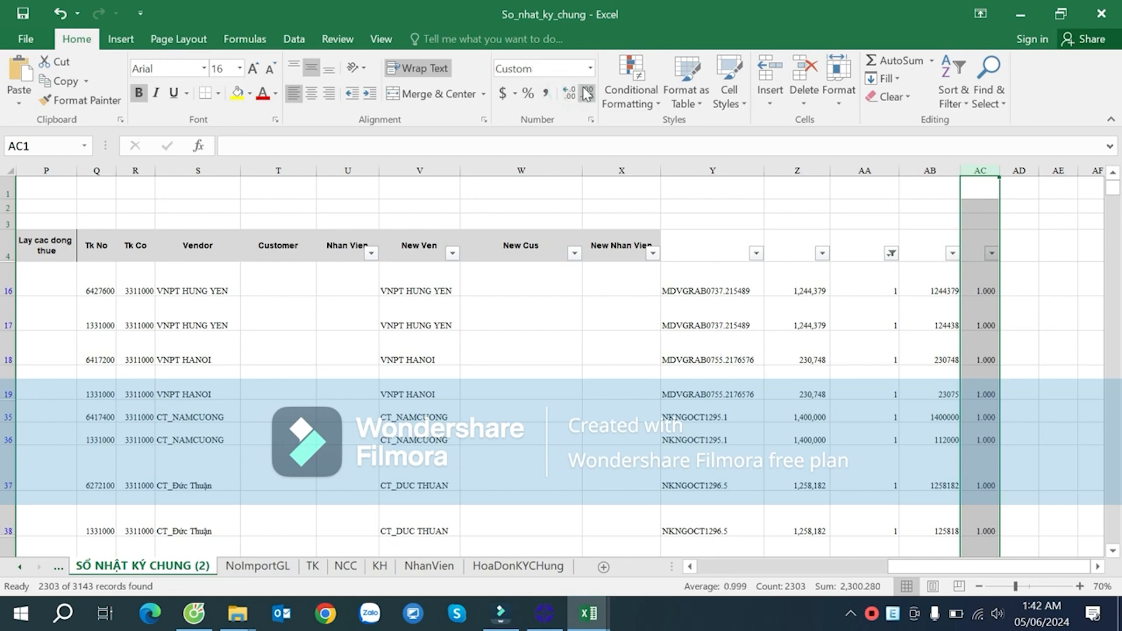
pyautogui.click(588, 94)
# - Review the distinct rate values in column AC's filter list and leave the filter unchanged
pyautogui.click(990, 283)
pyautogui.click(992, 253)
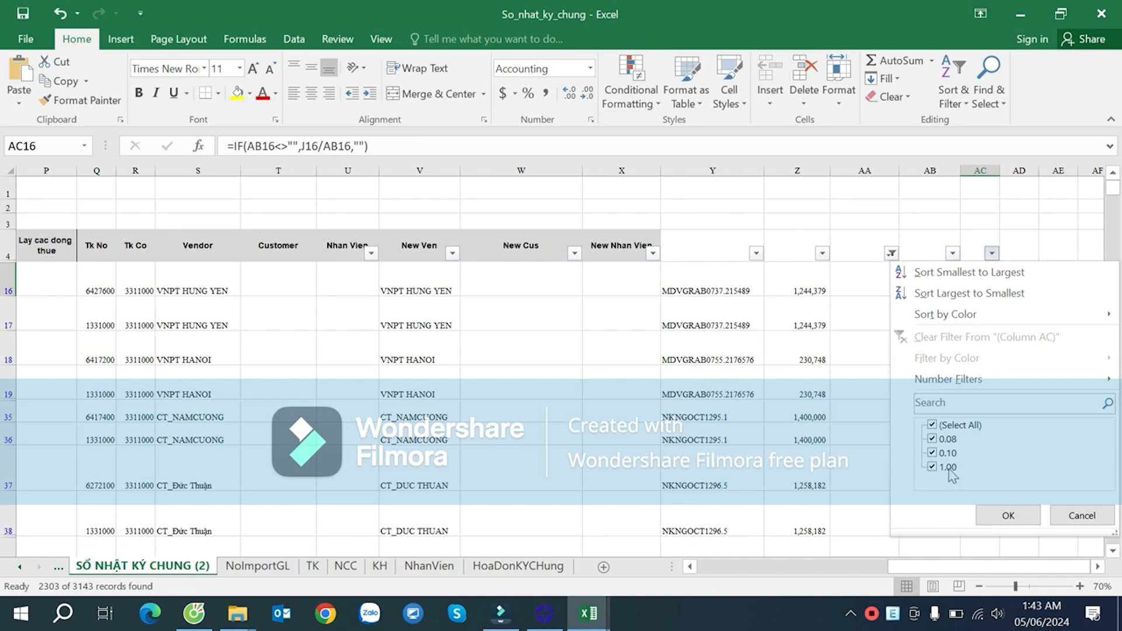
pyautogui.click(1082, 515)
# - Filter column AA to show only the rows with the value 3
pyautogui.click(892, 253)
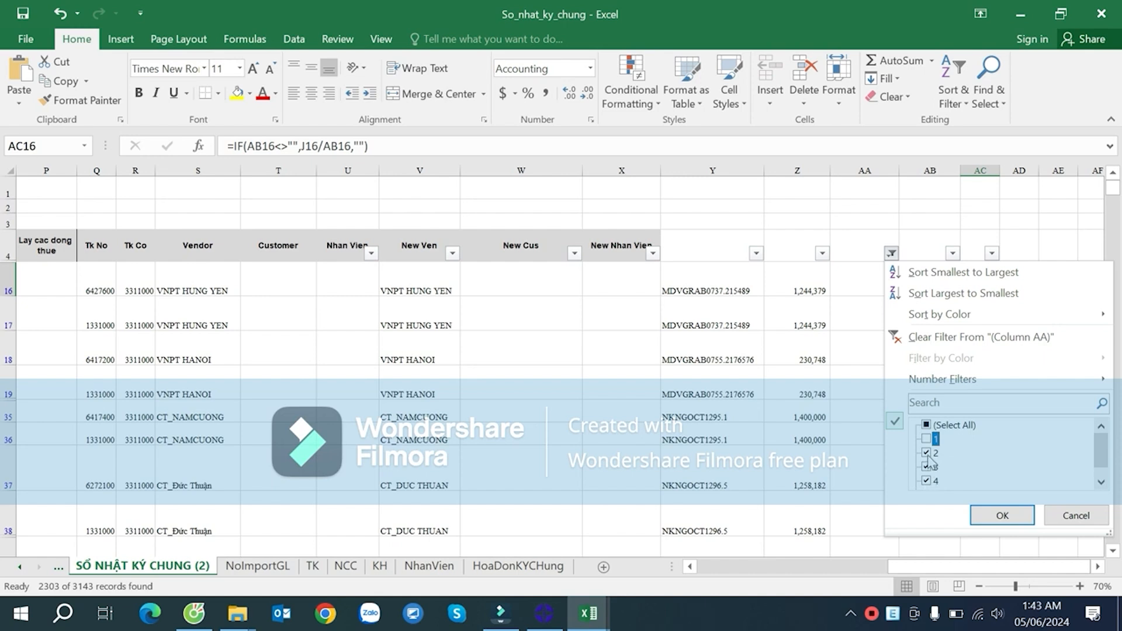
pyautogui.click(1001, 515)
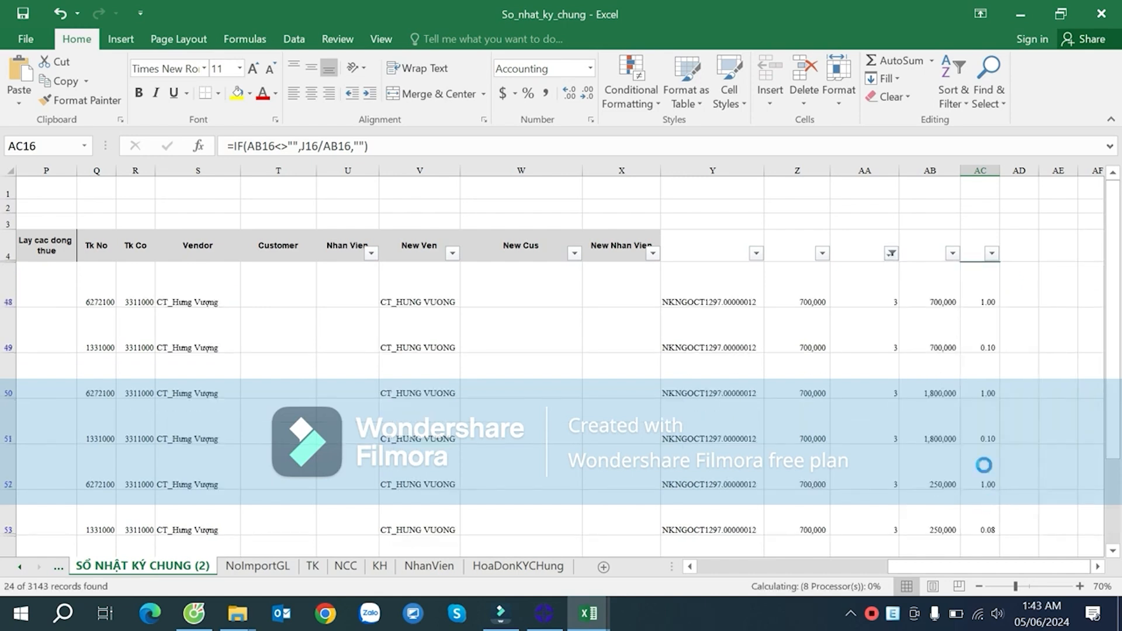
pyautogui.click(880, 301)
pyautogui.scroll(-1, 947, 343)
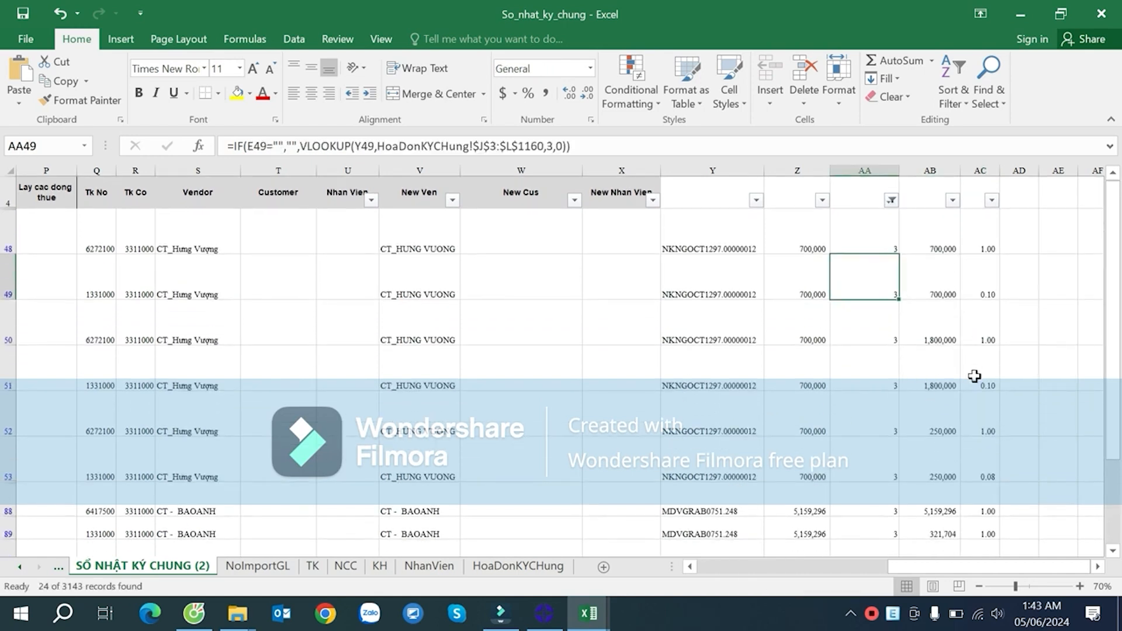
# - Inspect the formulas behind the rate in AC51, the base amount in AB51 and the lookup in Z49
pyautogui.click(991, 384)
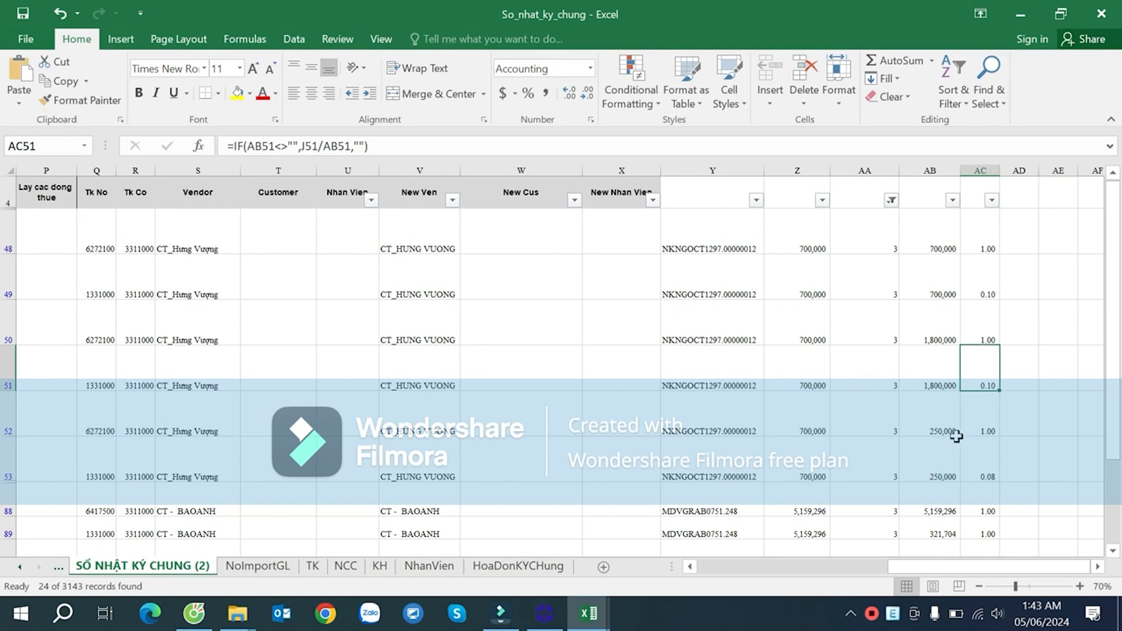
pyautogui.click(940, 380)
pyautogui.click(971, 380)
pyautogui.click(947, 380)
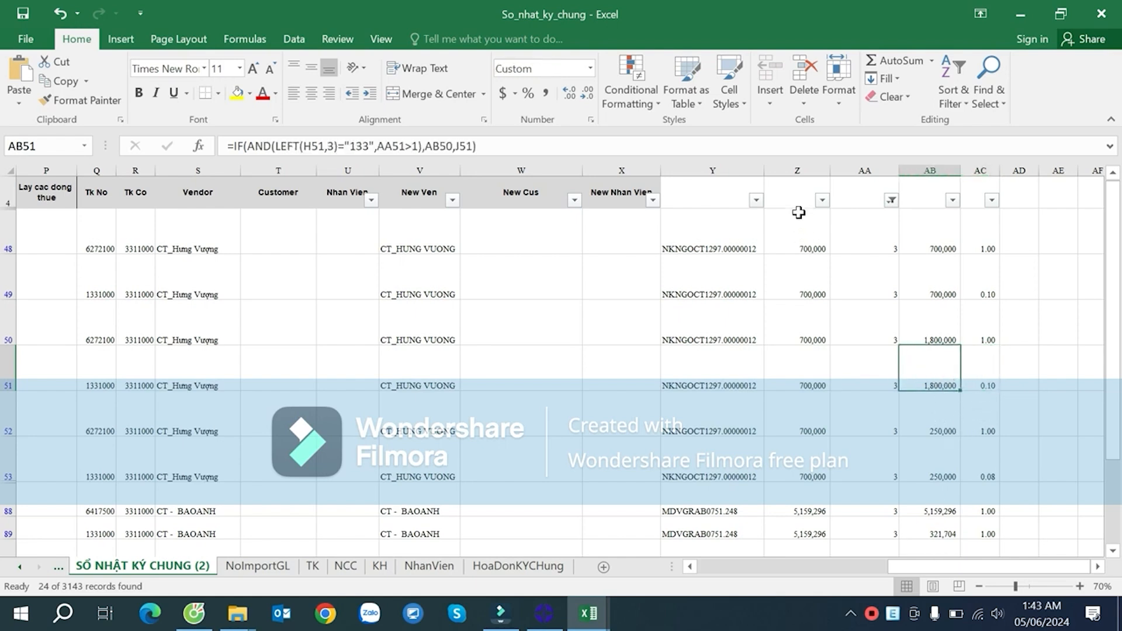
pyautogui.click(816, 260)
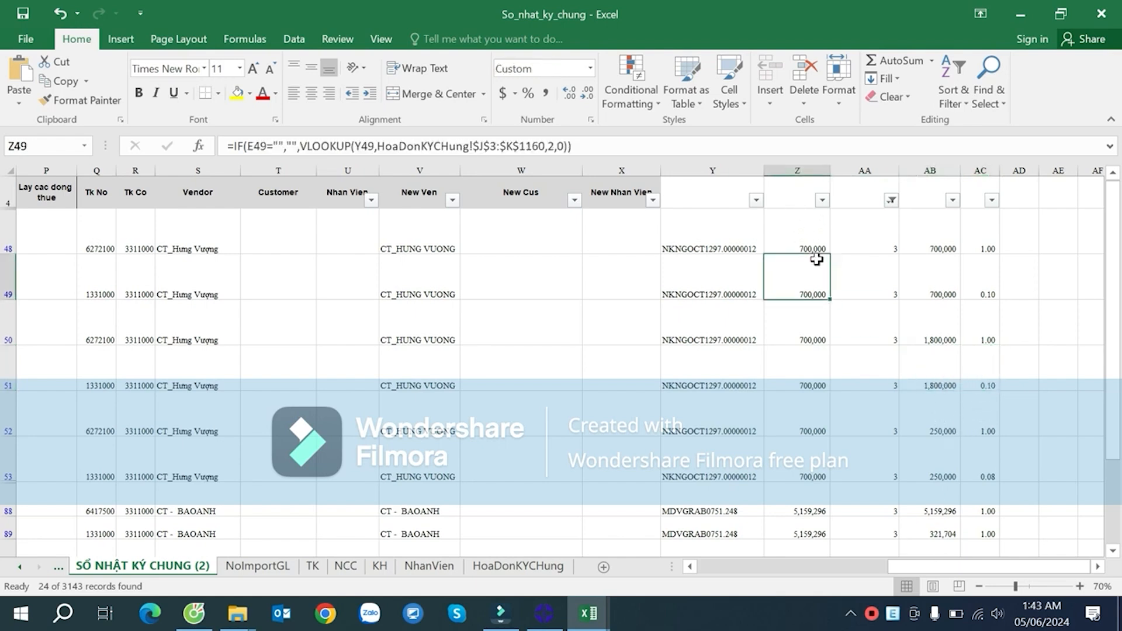
# - Fill the filtered cells of column Z with yellow
pyautogui.click(798, 164)
pyautogui.click(237, 93)
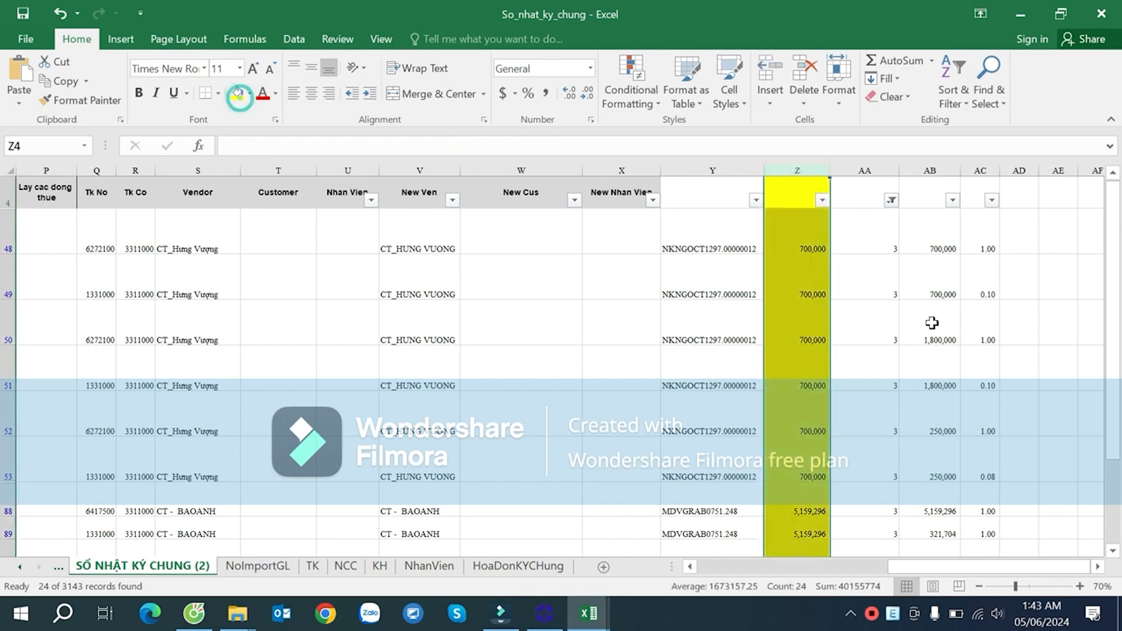
pyautogui.click(932, 323)
# - Compare the tax amount in J51 with the rate in AC51, and inspect the base amount formula in AB53
pyautogui.moveTo(904, 566); pyautogui.dragTo(796, 563)
pyautogui.click(328, 377)
pyautogui.moveTo(872, 571); pyautogui.dragTo(985, 566)
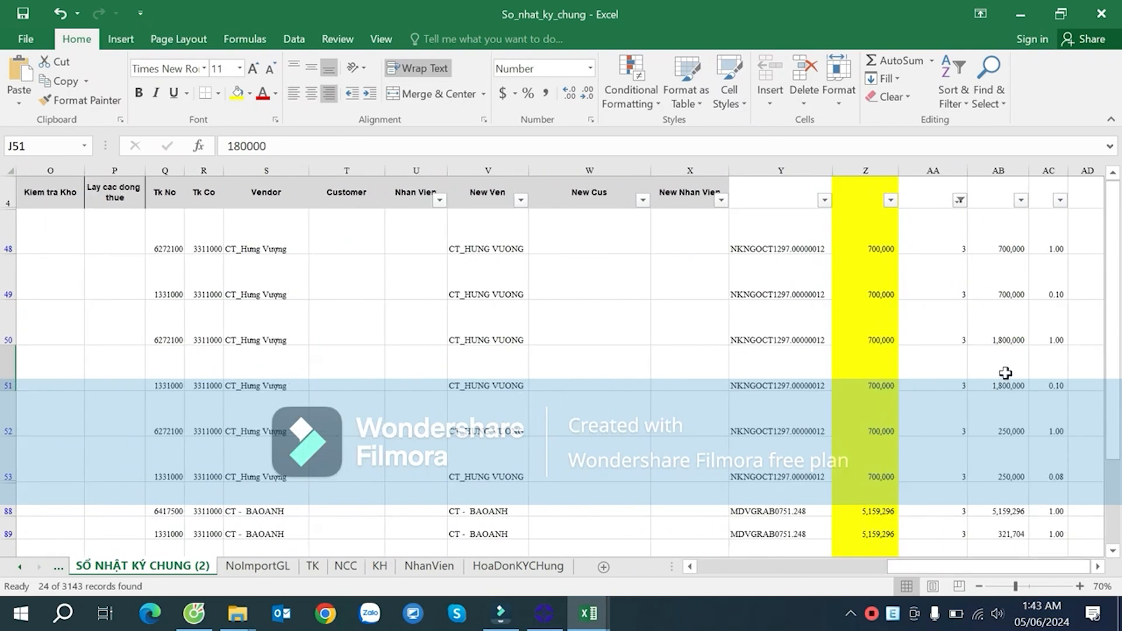
pyautogui.click(1071, 380)
pyautogui.click(1061, 381)
pyautogui.click(1017, 469)
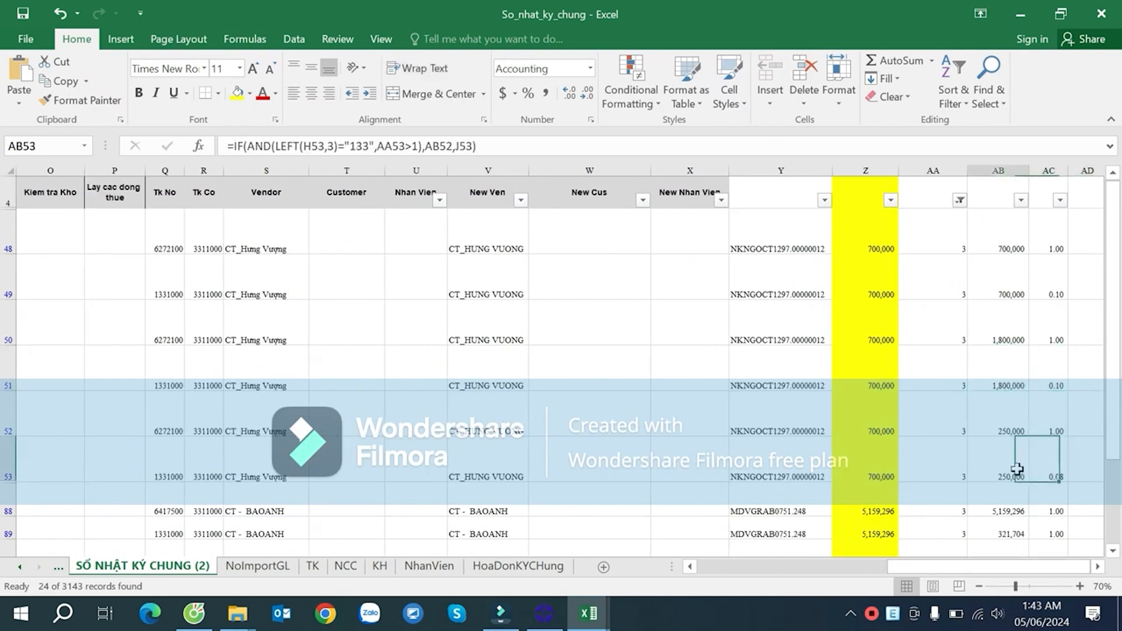
# - Check the debit amounts in J88 and J52 against the rate formula in AC53
pyautogui.moveTo(907, 567); pyautogui.dragTo(744, 567)
pyautogui.click(719, 513)
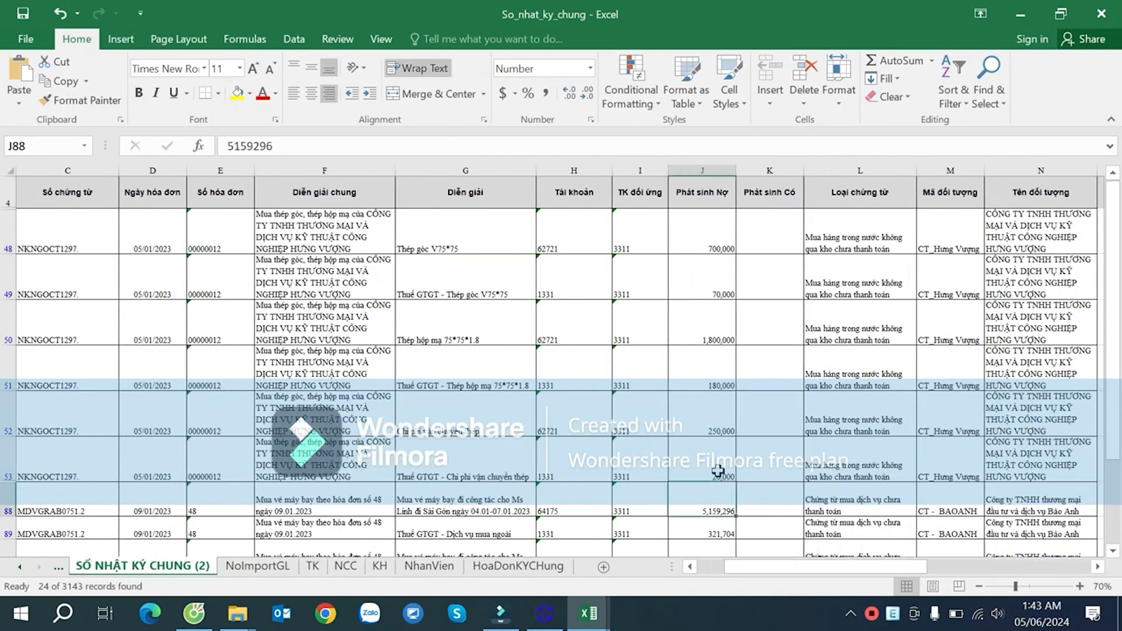
pyautogui.click(704, 421)
pyautogui.click(994, 567)
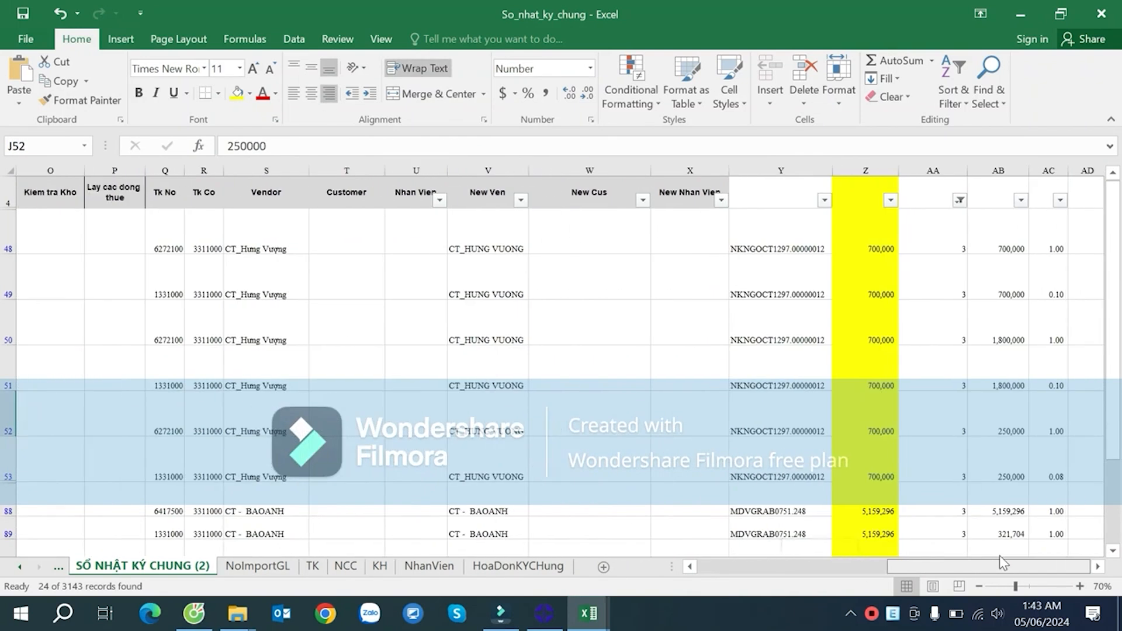
pyautogui.click(1053, 496)
# - Filter column AA to the value 2 and check which rates column AC's filter list offers
pyautogui.scroll(-10, 1053, 474)
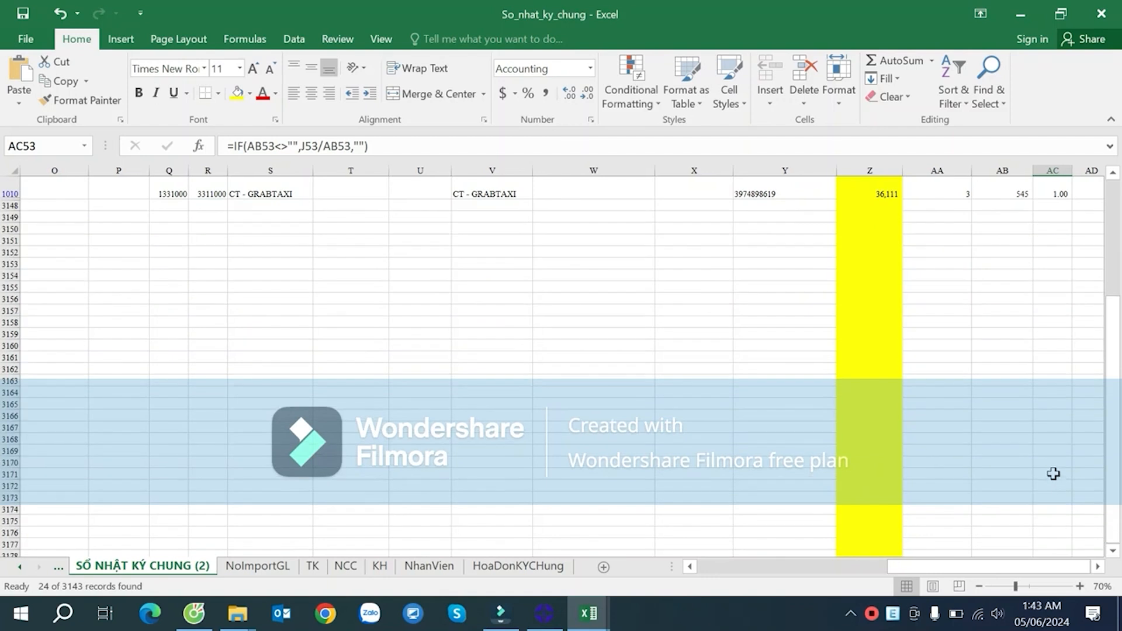
pyautogui.scroll(10, 1054, 474)
pyautogui.click(959, 253)
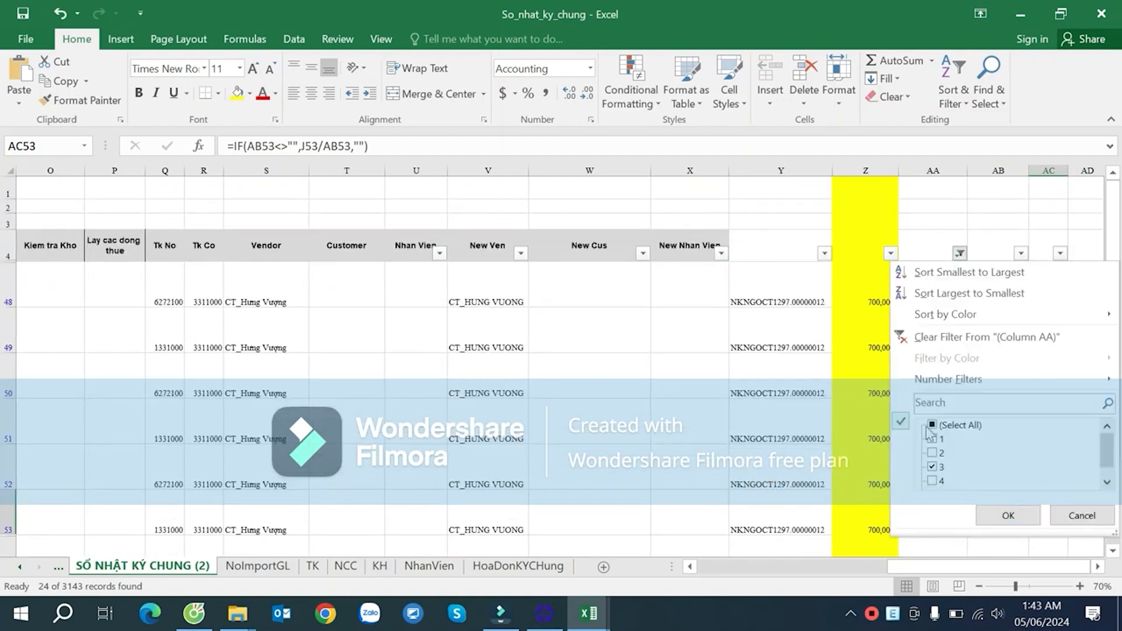
pyautogui.click(1008, 515)
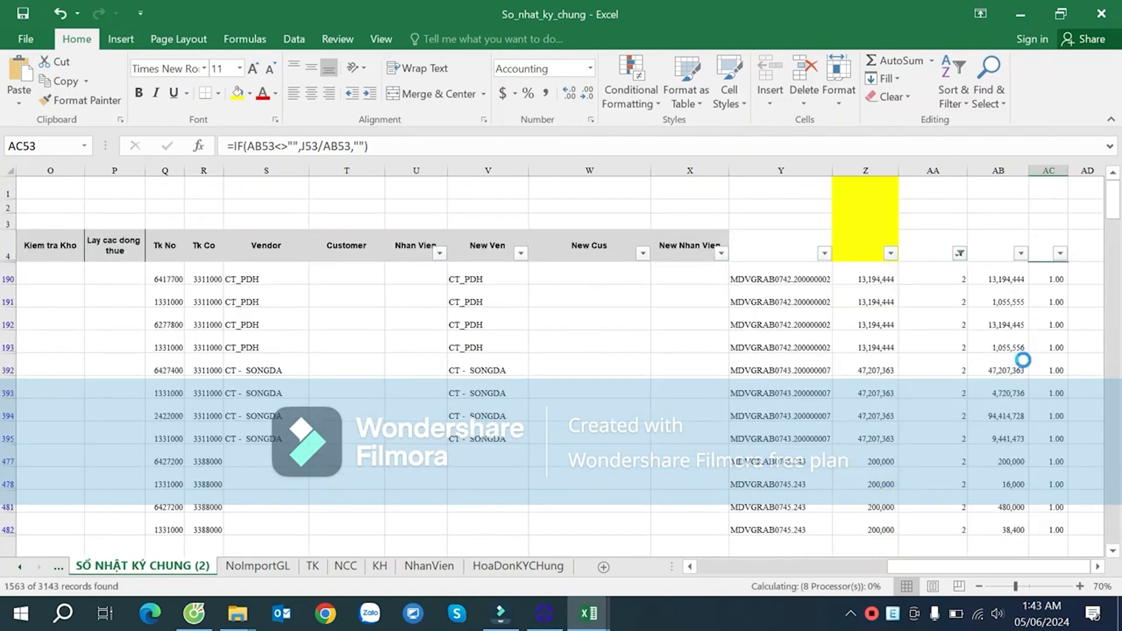
pyautogui.click(1046, 321)
pyautogui.click(1060, 253)
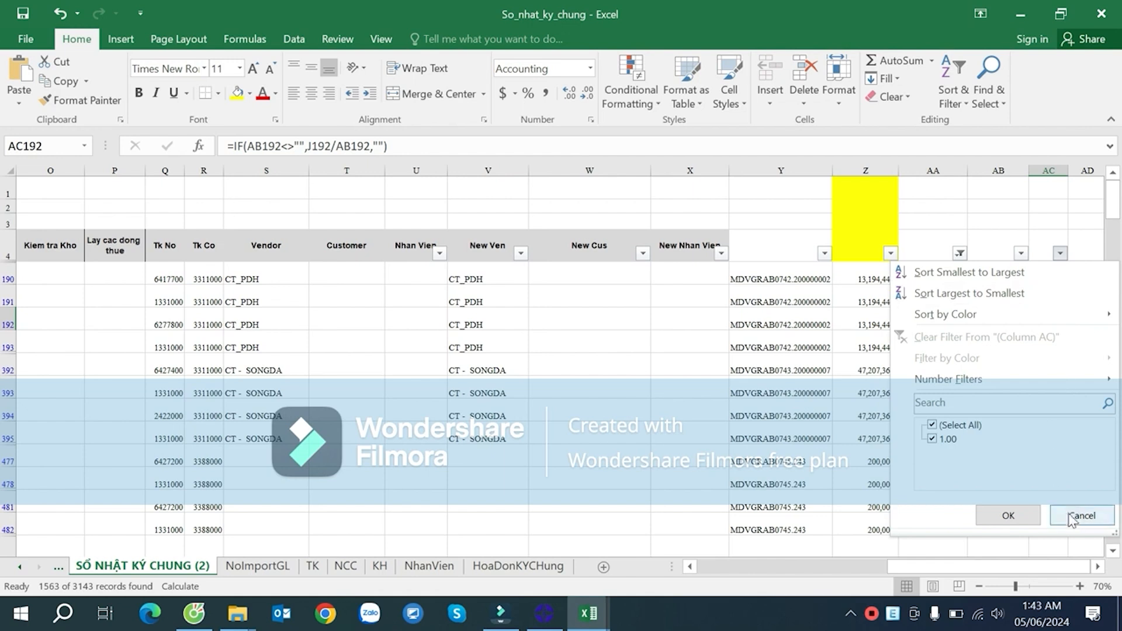
pyautogui.click(1082, 517)
# - Look through the filtered rows and compare the column AB base amounts in rows 945 and 946
pyautogui.click(1048, 415)
pyautogui.scroll(-3, 1040, 416)
pyautogui.scroll(-20, 1044, 403)
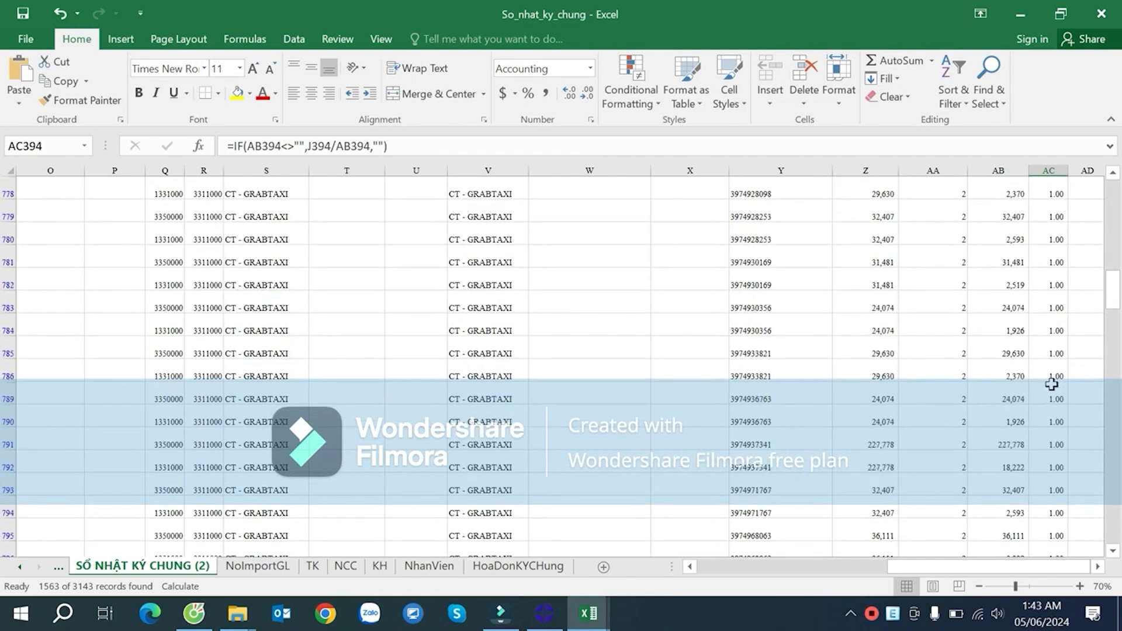
pyautogui.moveTo(1113, 307); pyautogui.dragTo(1118, 316)
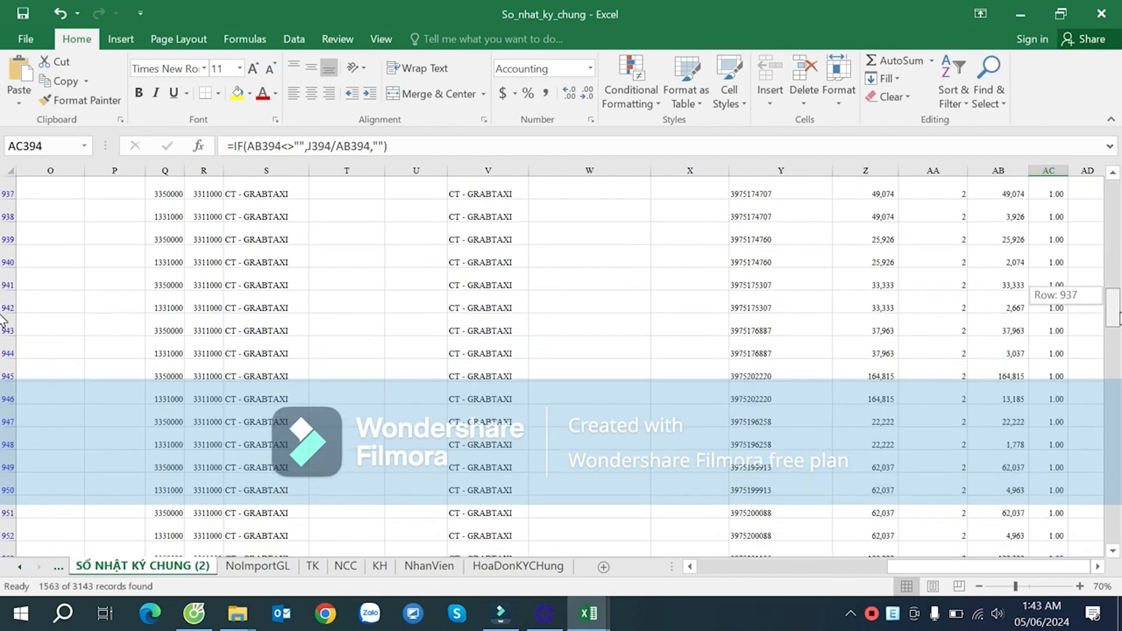
pyautogui.click(1023, 395)
pyautogui.click(1013, 377)
pyautogui.click(1012, 394)
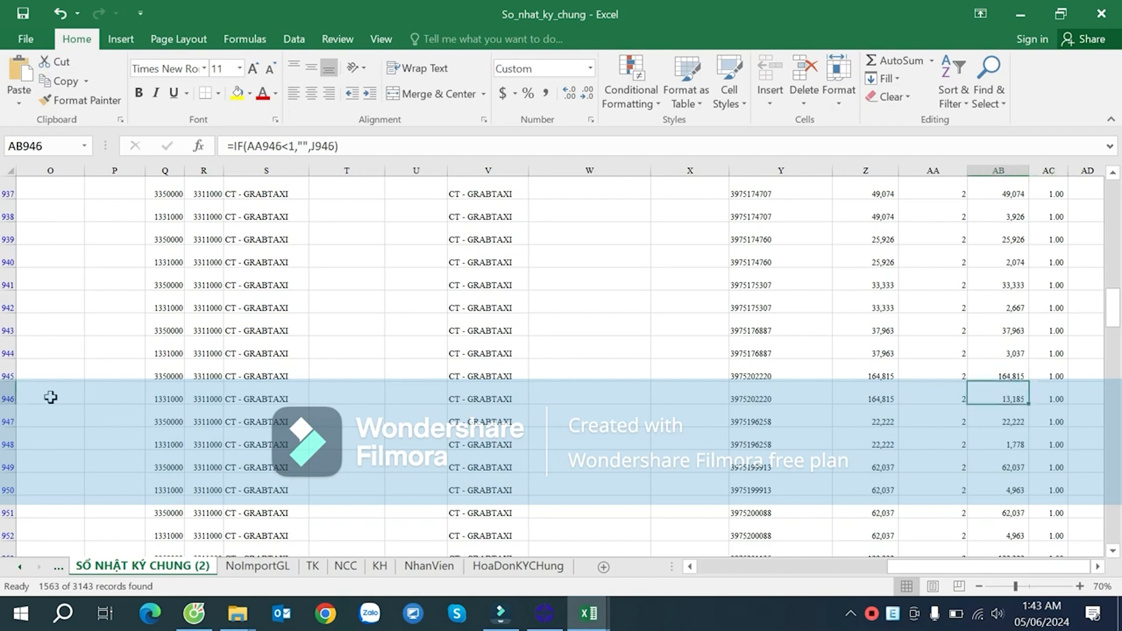
# - Select row 946 and compare its debit amount in column J with the one in row 945
pyautogui.click(9, 399)
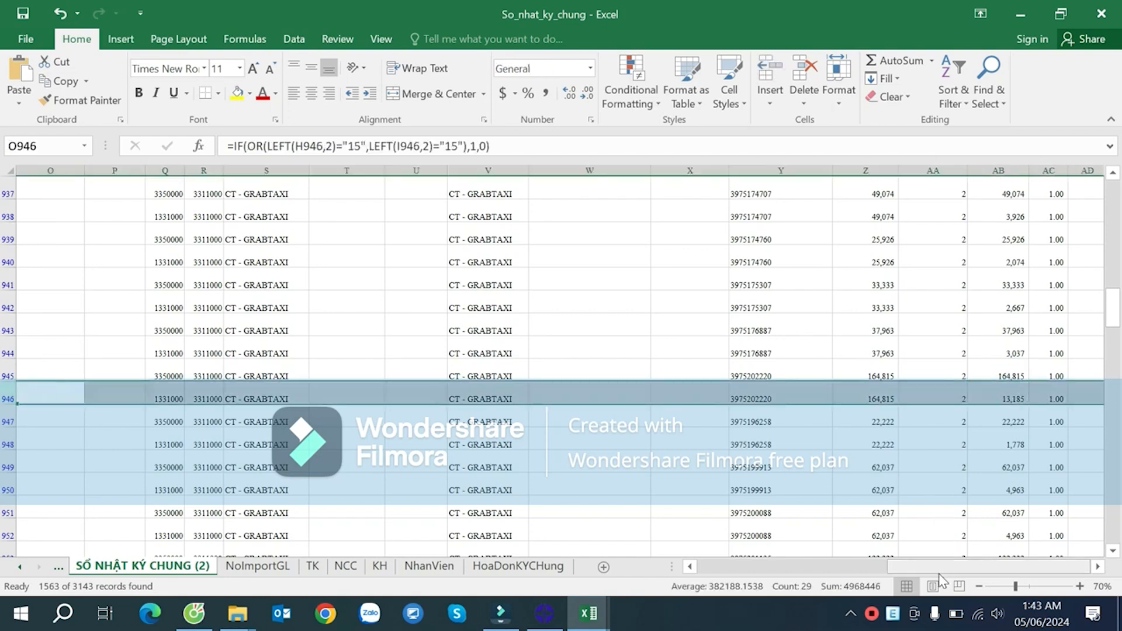
pyautogui.moveTo(912, 568); pyautogui.dragTo(746, 560)
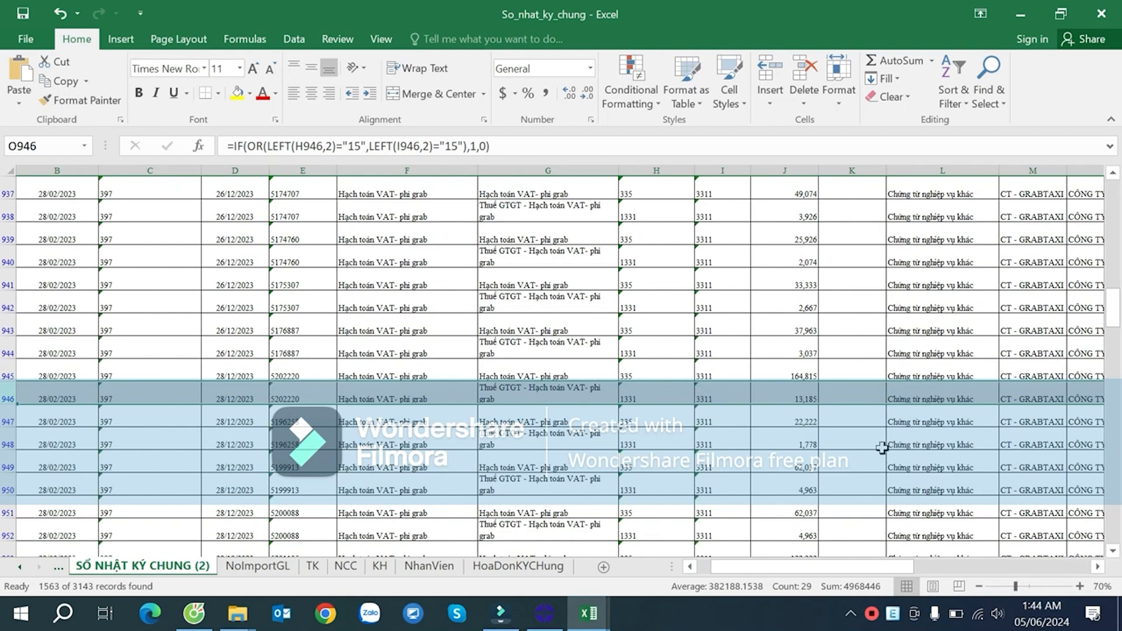
pyautogui.click(813, 388)
pyautogui.click(803, 370)
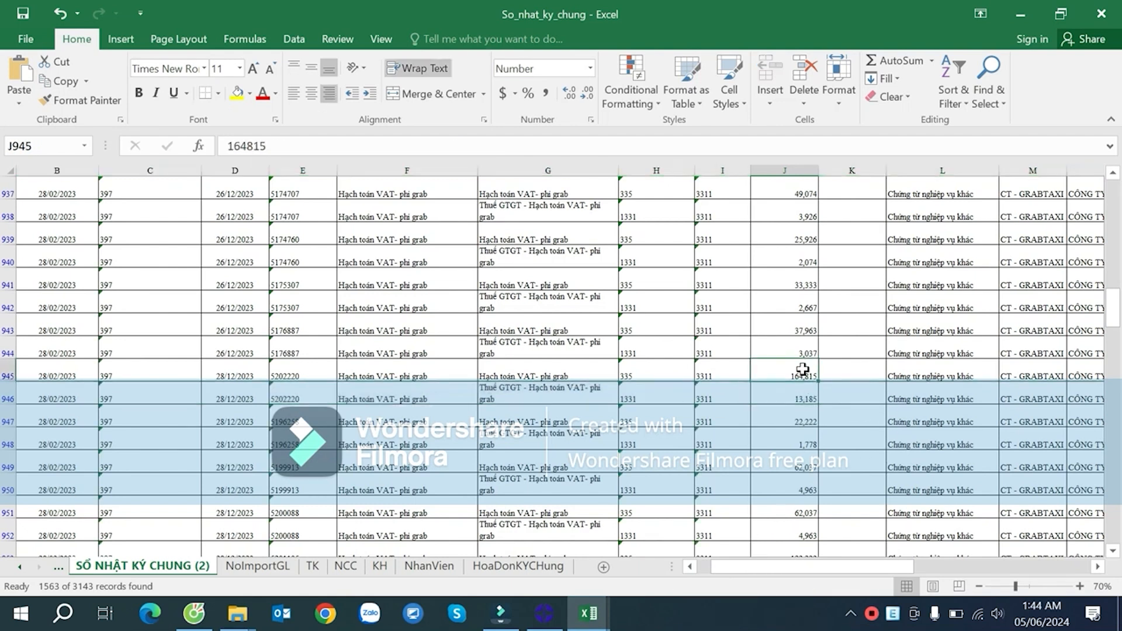
pyautogui.click(805, 391)
# - Highlight row 946 and inspect its base amount formula in cell AB946
pyautogui.click(9, 398)
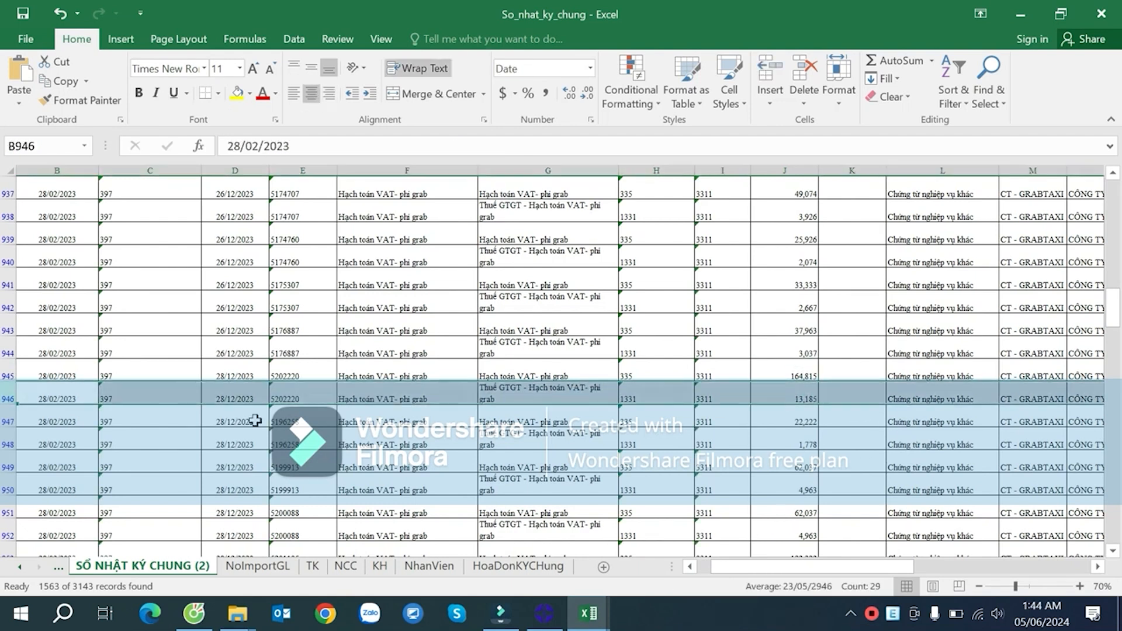
pyautogui.moveTo(839, 567); pyautogui.dragTo(1089, 555)
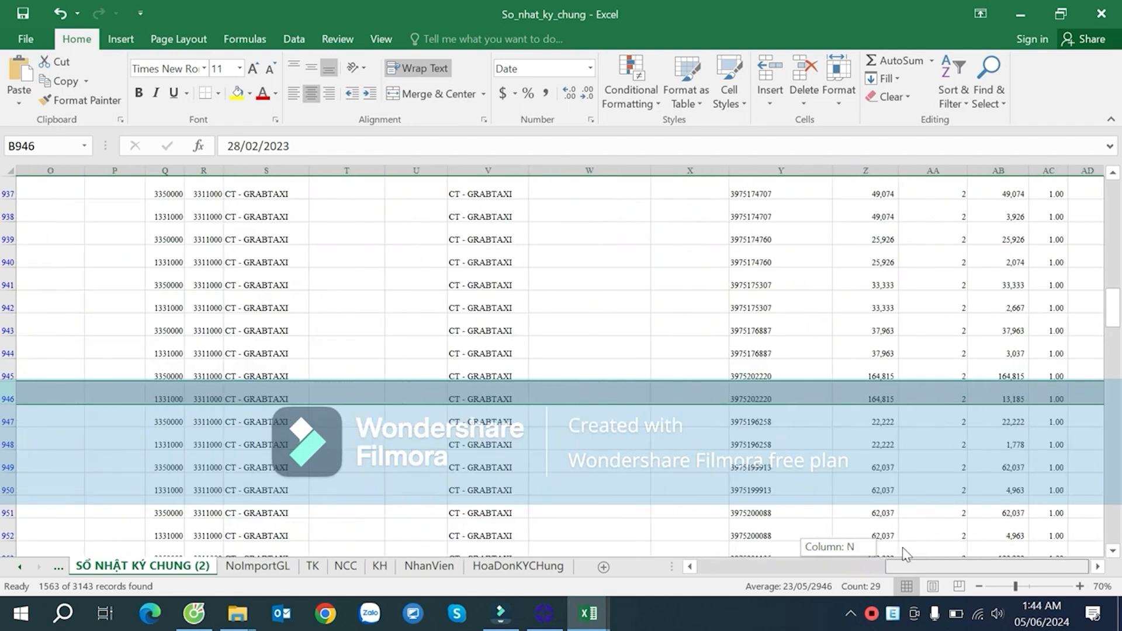
pyautogui.moveTo(906, 555); pyautogui.dragTo(898, 556)
pyautogui.moveTo(1024, 549); pyautogui.dragTo(1105, 556)
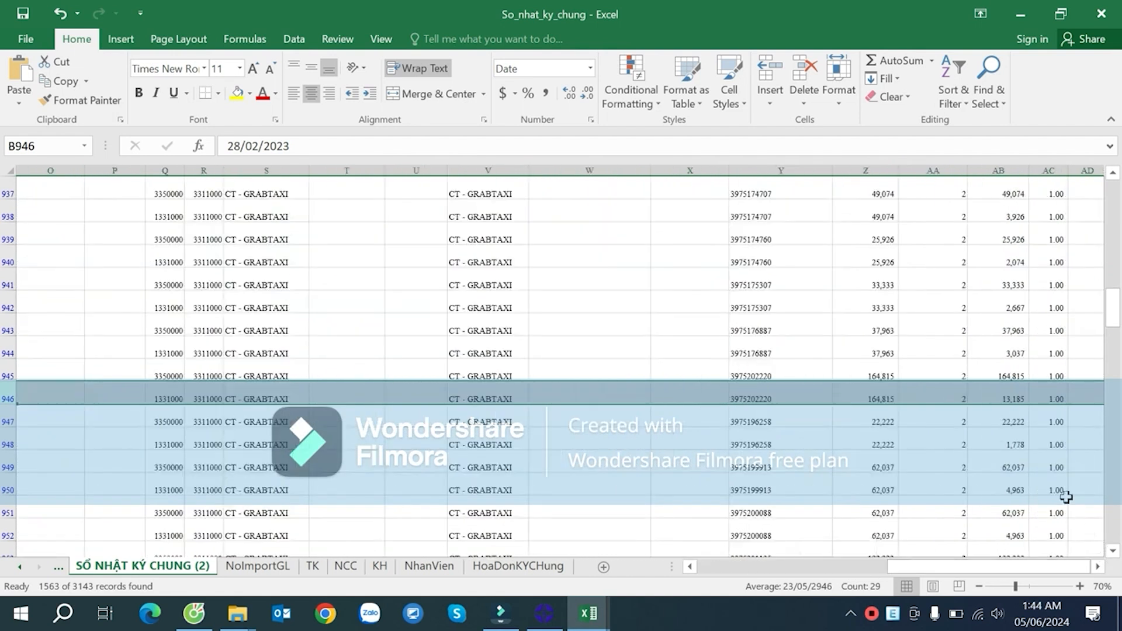
pyautogui.click(1014, 397)
# - Return to the header row and show all values in column AA's filter again
pyautogui.scroll(18, 1018, 351)
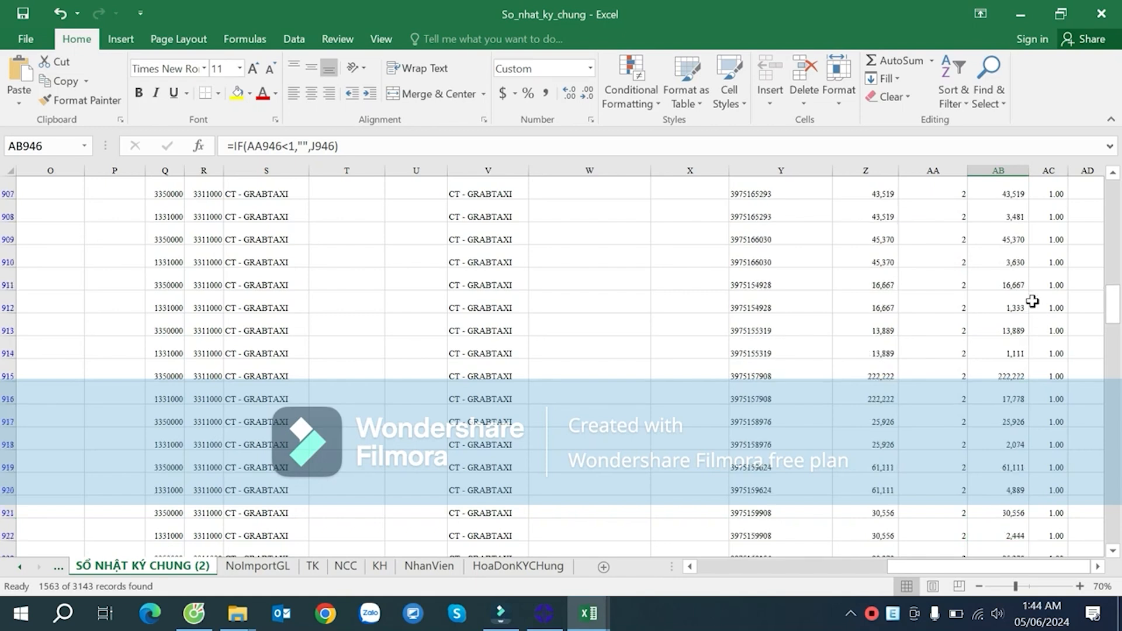
pyautogui.click(1031, 287)
pyautogui.hotkey('ctrl', 'Up')
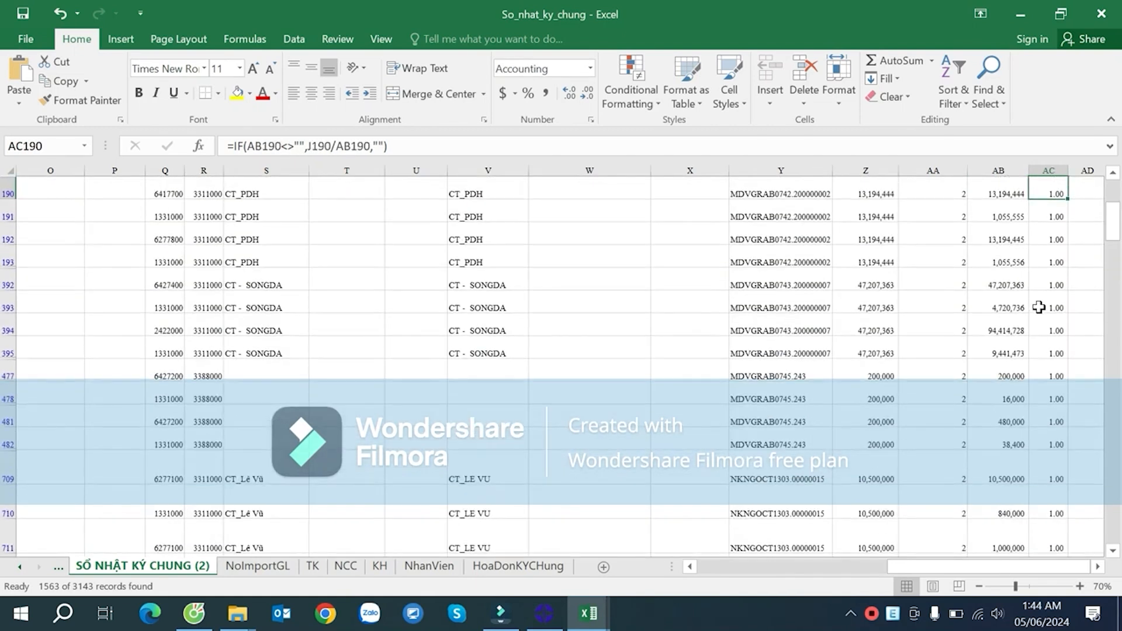
pyautogui.click(961, 255)
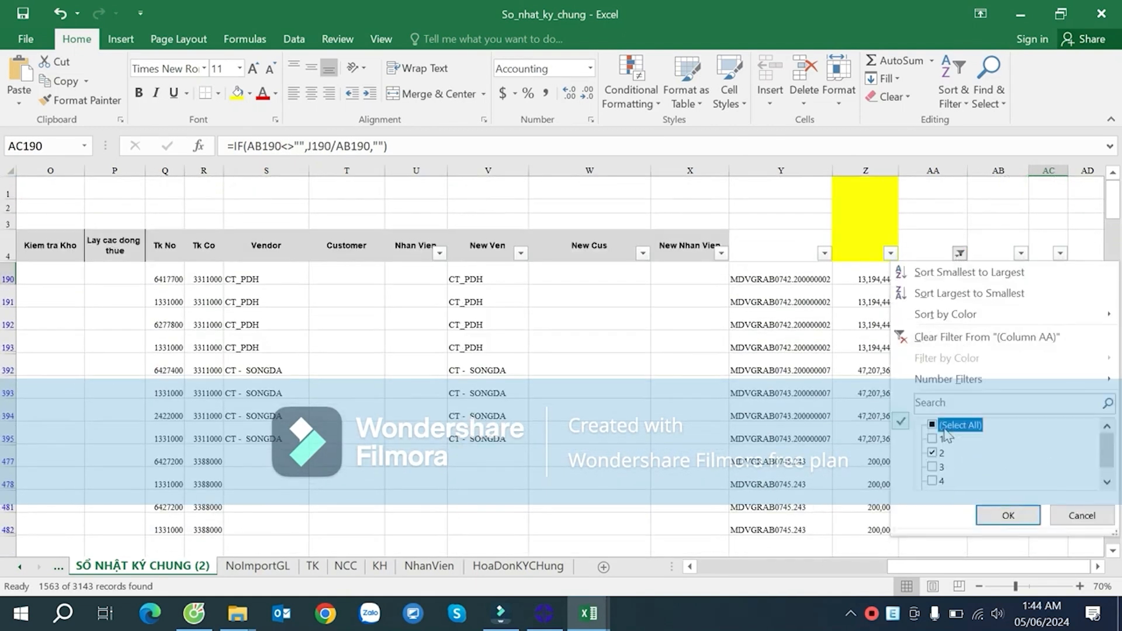
pyautogui.click(1008, 515)
# - Examine the base amount formulas in column AB across the unfiltered rows, from AB35 and AB38 to AB53 and AB51
pyautogui.click(1021, 304)
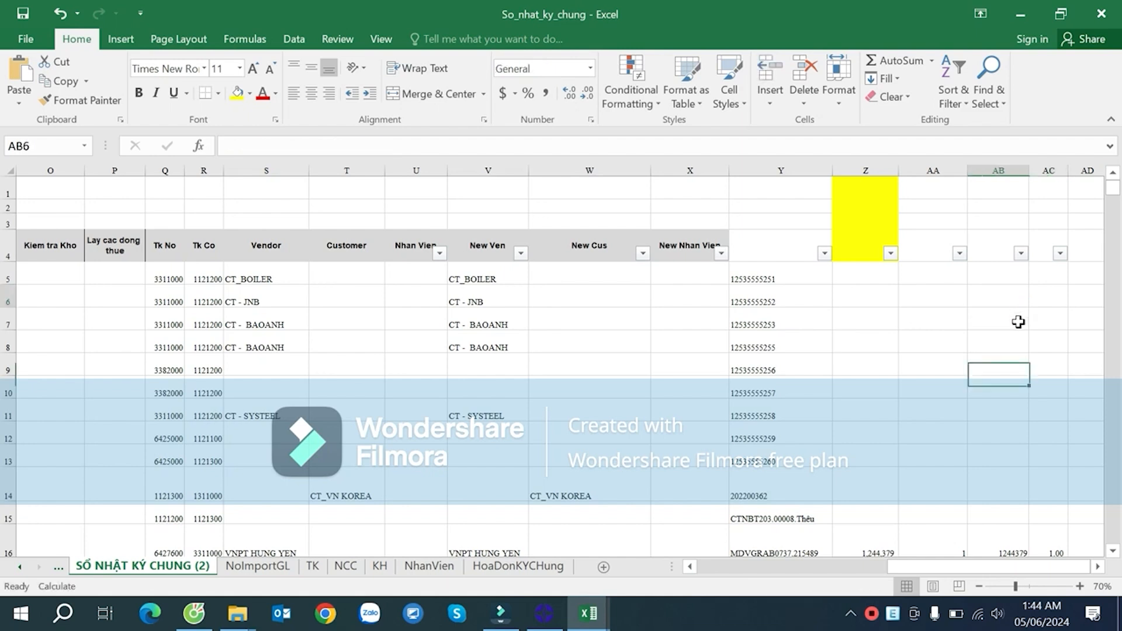
pyautogui.hotkey('ctrl', 'Down')
pyautogui.scroll(-7, 1038, 345)
pyautogui.click(1012, 344)
pyautogui.hotkey('ctrl', 'Down')
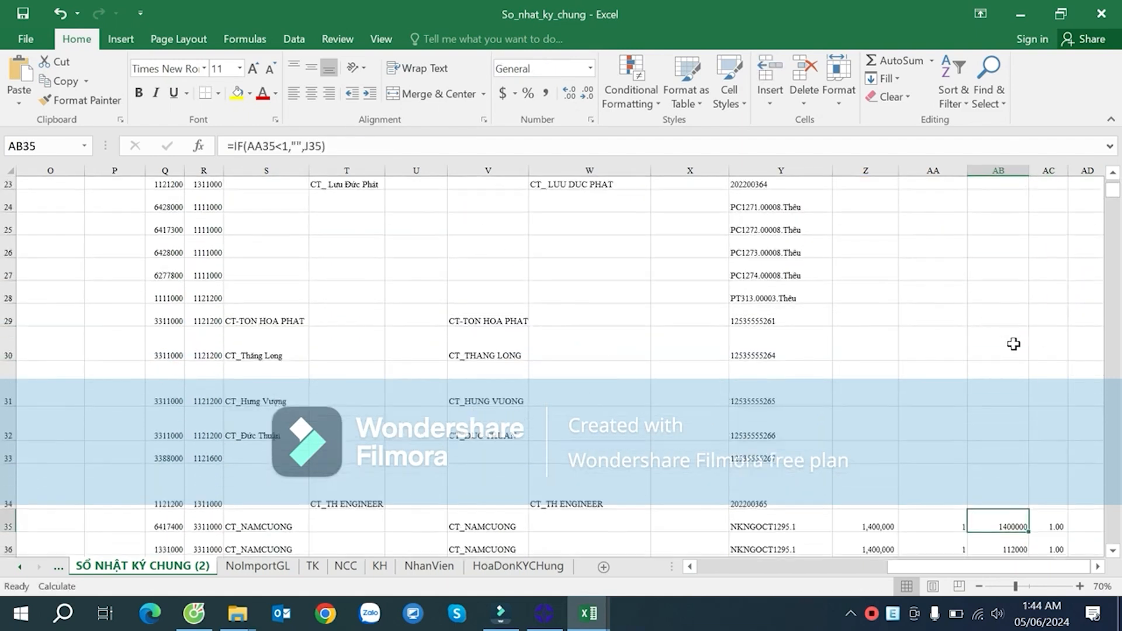
pyautogui.scroll(-4, 1013, 342)
pyautogui.click(1012, 307)
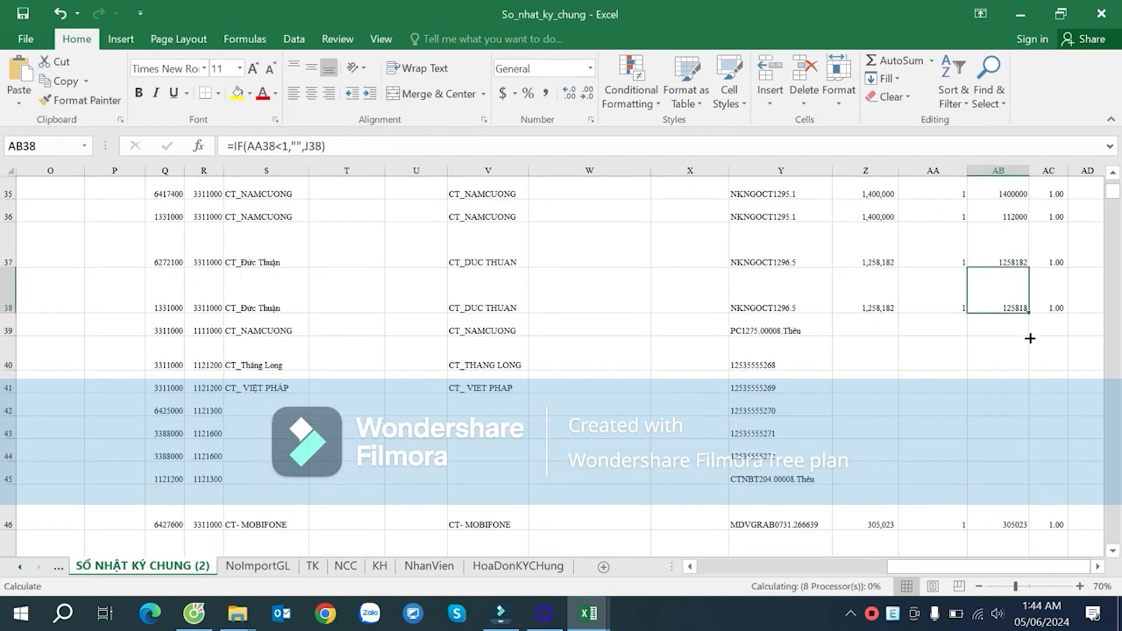
pyautogui.scroll(-7, 1030, 335)
pyautogui.scroll(2, 1023, 379)
pyautogui.click(1025, 339)
pyautogui.click(1002, 257)
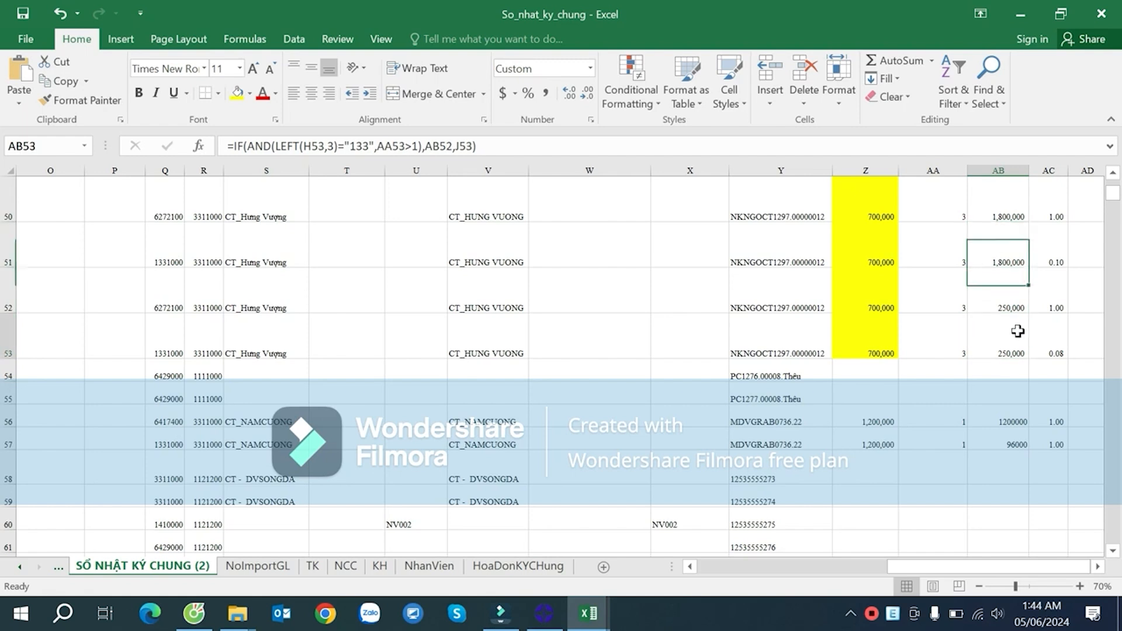
# - Fill the base amount formulas from AB52:AB53 down column AB through the last journal row, AB3147
pyautogui.click(1003, 402)
pyautogui.click(1003, 467)
pyautogui.click(1003, 498)
pyautogui.click(1002, 320)
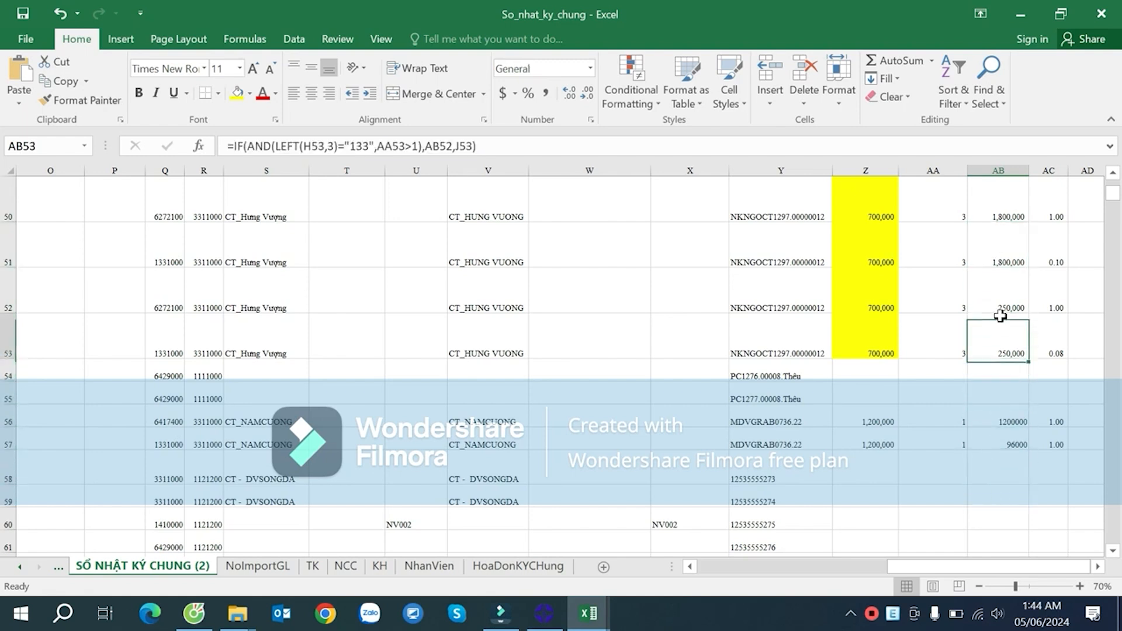
pyautogui.click(1004, 281)
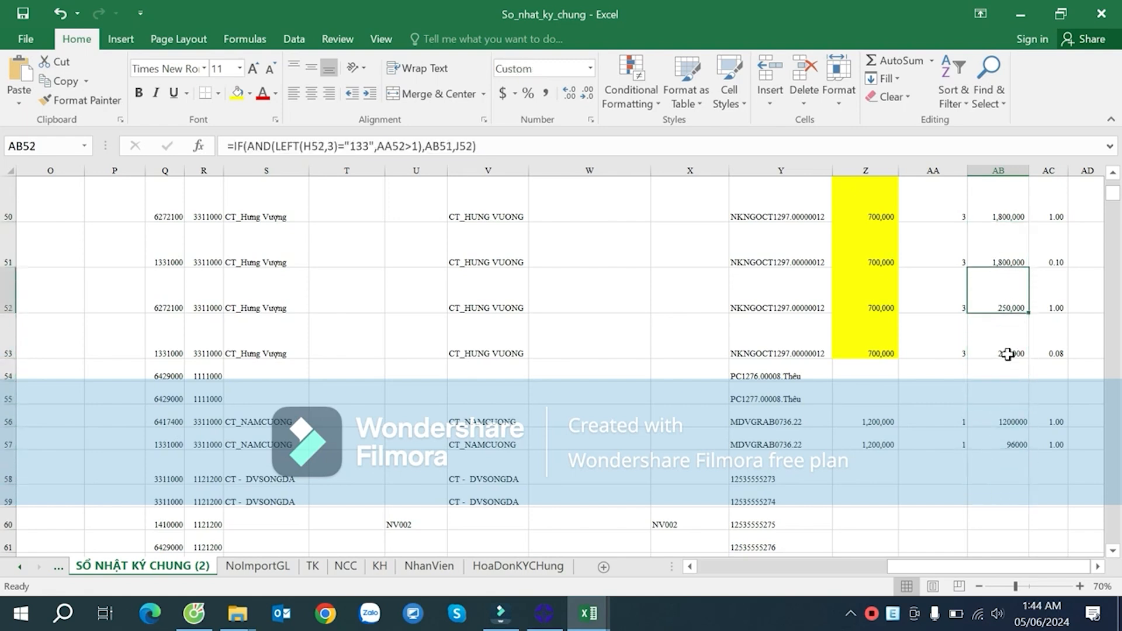
pyautogui.moveTo(1028, 312); pyautogui.dragTo(1028, 359)
pyautogui.moveTo(1029, 627); pyautogui.dragTo(1023, 627)
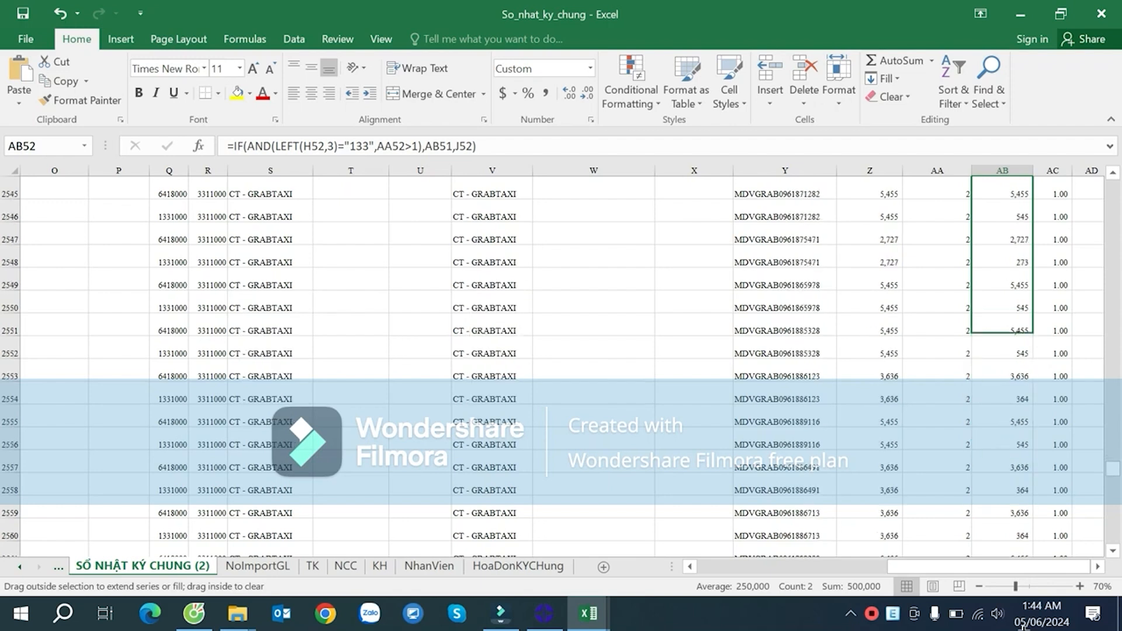
pyautogui.moveTo(1023, 626); pyautogui.dragTo(1024, 471)
pyautogui.scroll(2, 1043, 361)
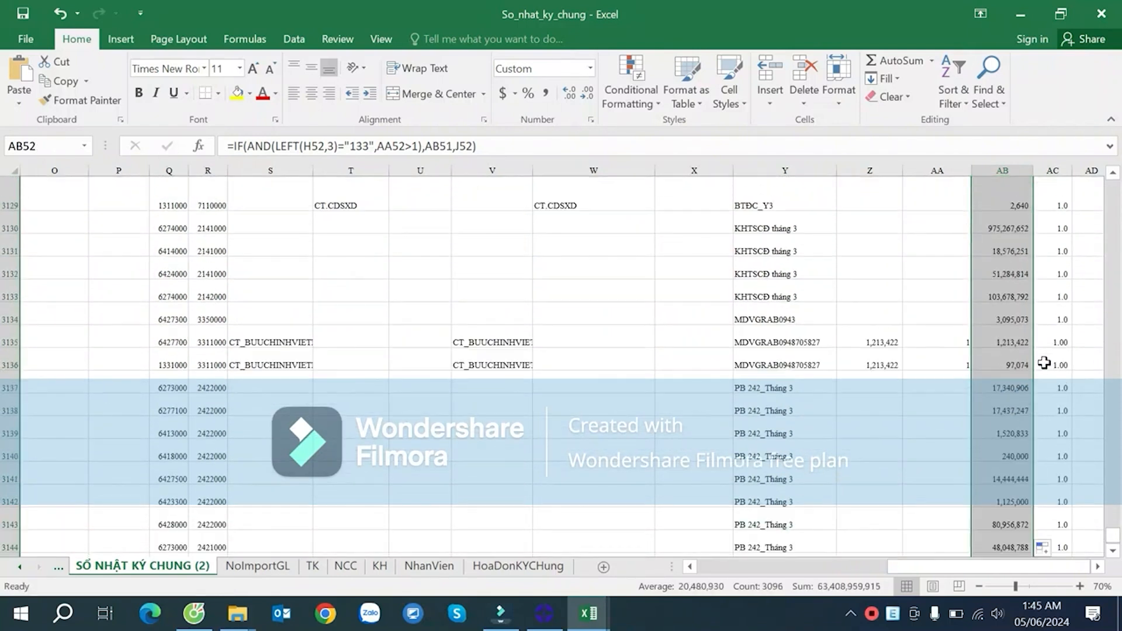
# - Return to the header row and filter column AA to show only the blank rows
pyautogui.scroll(8, 1046, 364)
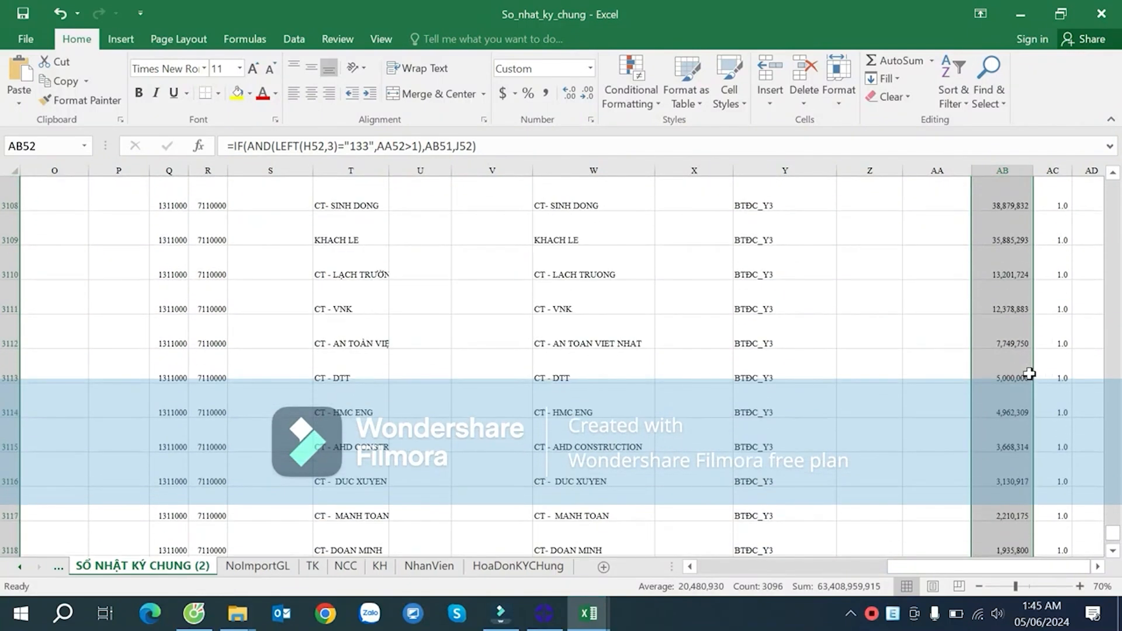
pyautogui.scroll(2, 1025, 378)
pyautogui.click(928, 351)
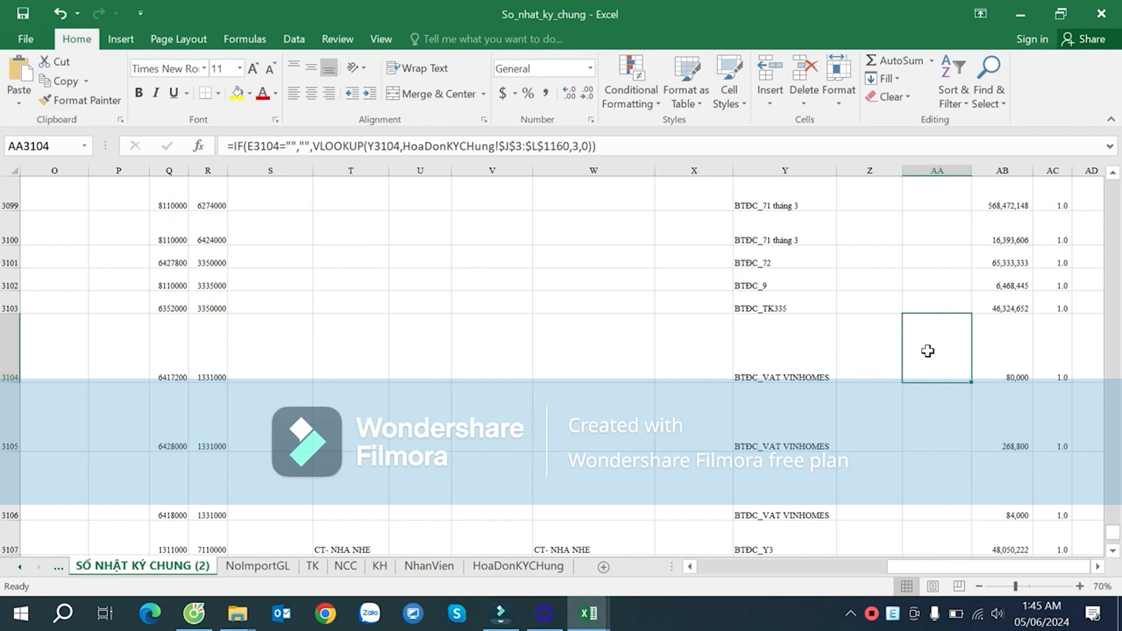
pyautogui.hotkey('ctrl', 'Up')
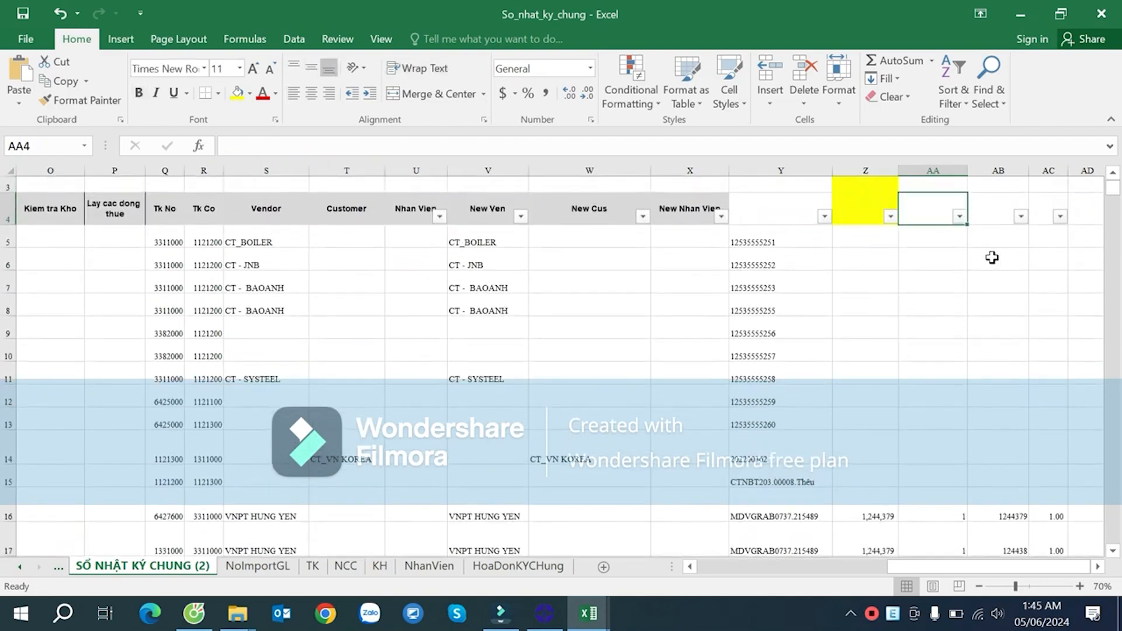
pyautogui.click(939, 255)
pyautogui.click(959, 218)
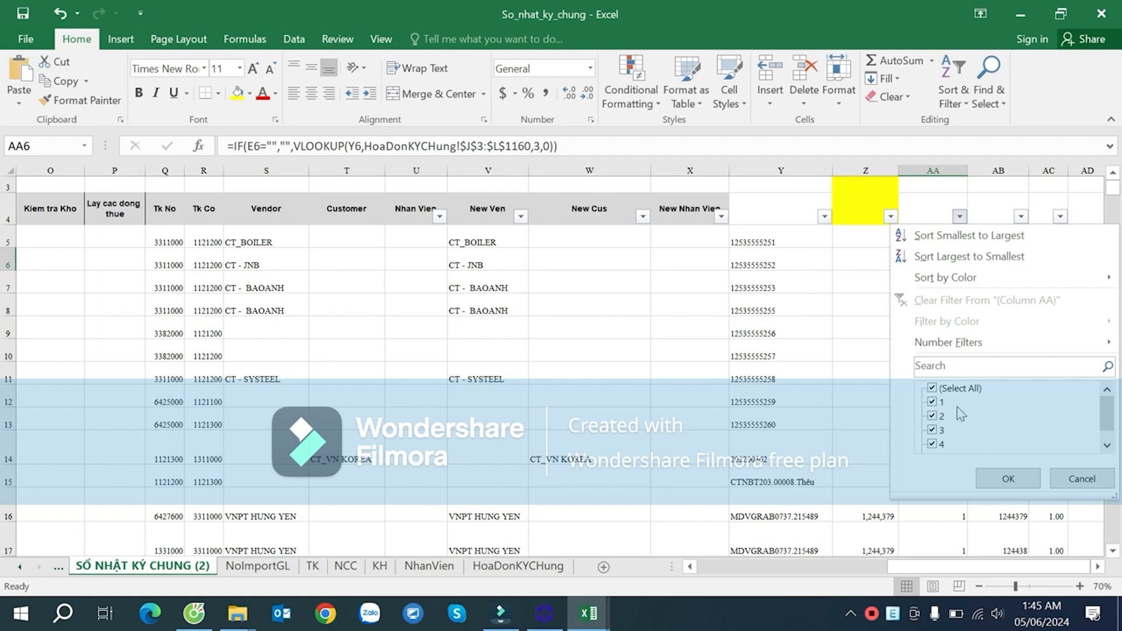
pyautogui.click(941, 388)
pyautogui.scroll(-1, 959, 421)
pyautogui.click(947, 445)
pyautogui.click(1003, 476)
# - Clear the base amounts in the filtered rows of column AB, from AB5 down to AB3147
pyautogui.click(1012, 248)
pyautogui.scroll(-1, 1012, 248)
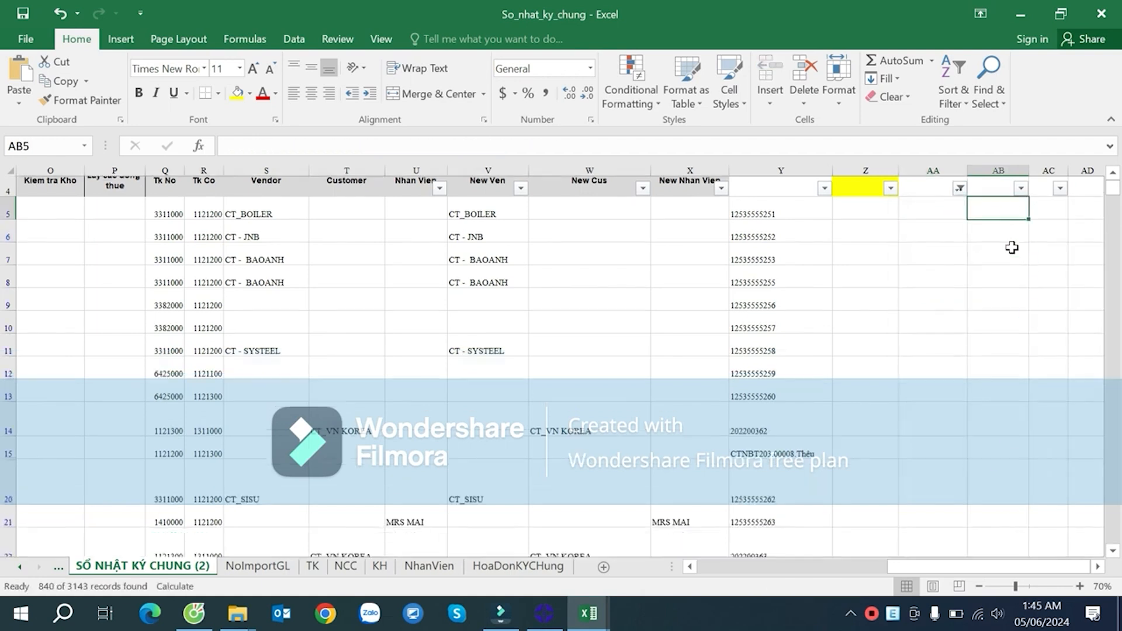
pyautogui.scroll(-3, 1012, 248)
pyautogui.hotkey('ctrl', 'shift', 'Down')
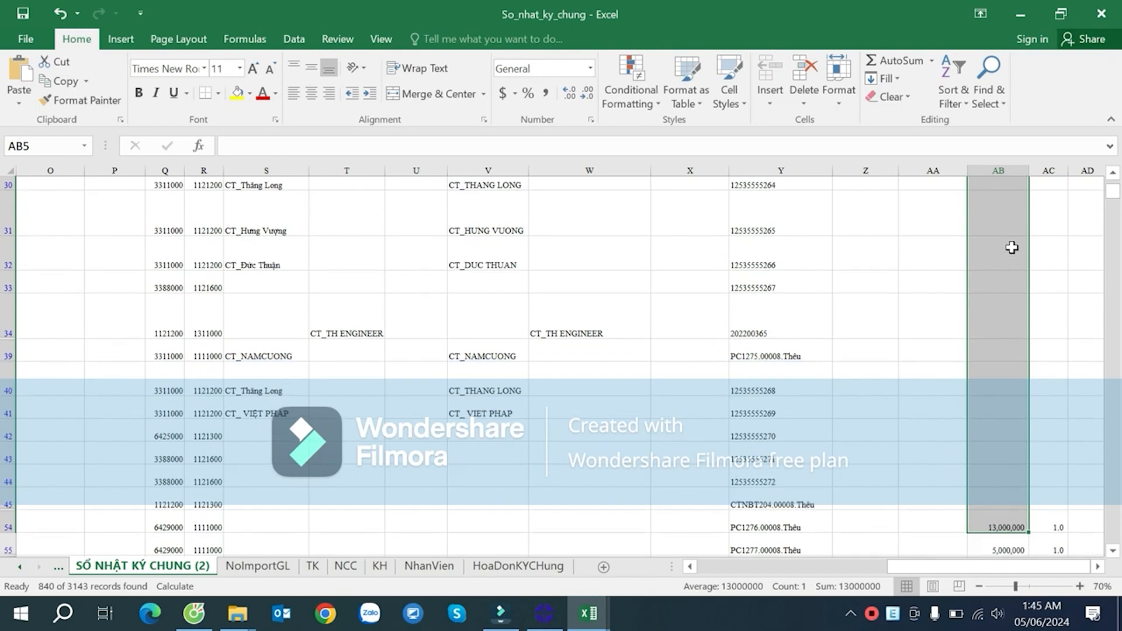
pyautogui.scroll(-4, 1012, 247)
pyautogui.hotkey('ctrl', 'shift', 'Down')
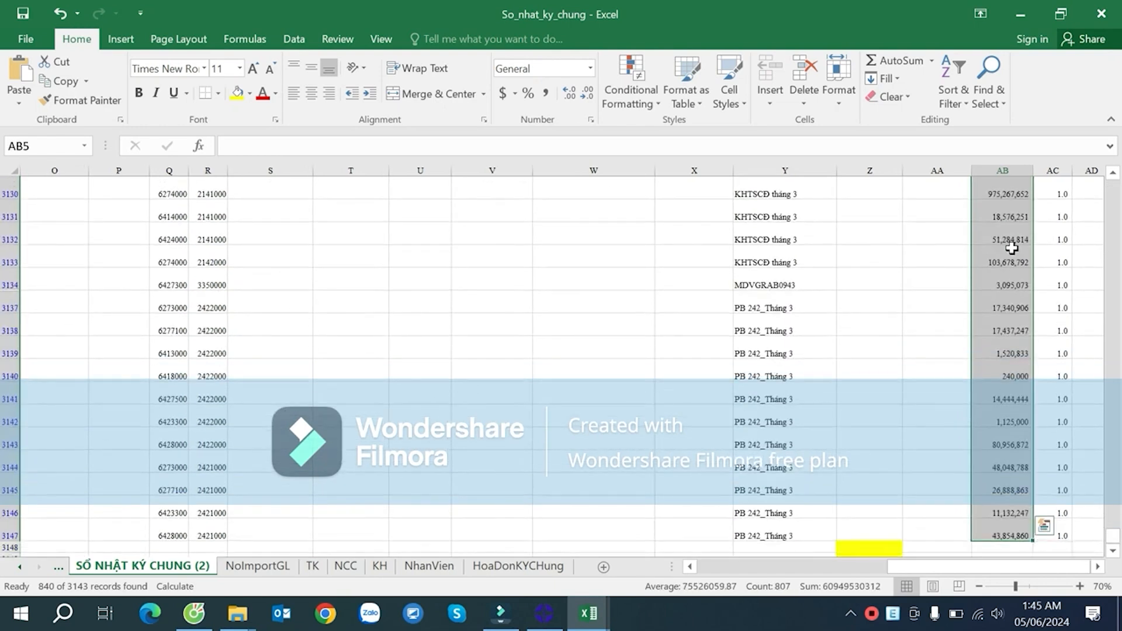
pyautogui.press('Delete')
pyautogui.hotkey('ctrl', 'BackSpace')
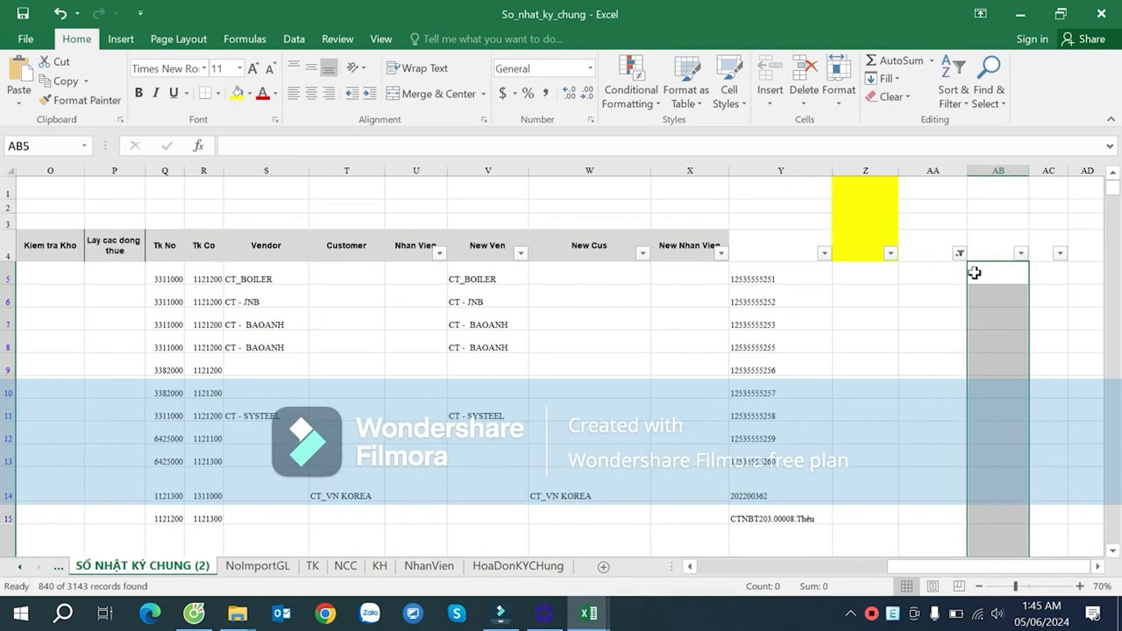
# - Show all values in column AA's filter again
pyautogui.click(960, 253)
pyautogui.click(951, 429)
pyautogui.click(1020, 517)
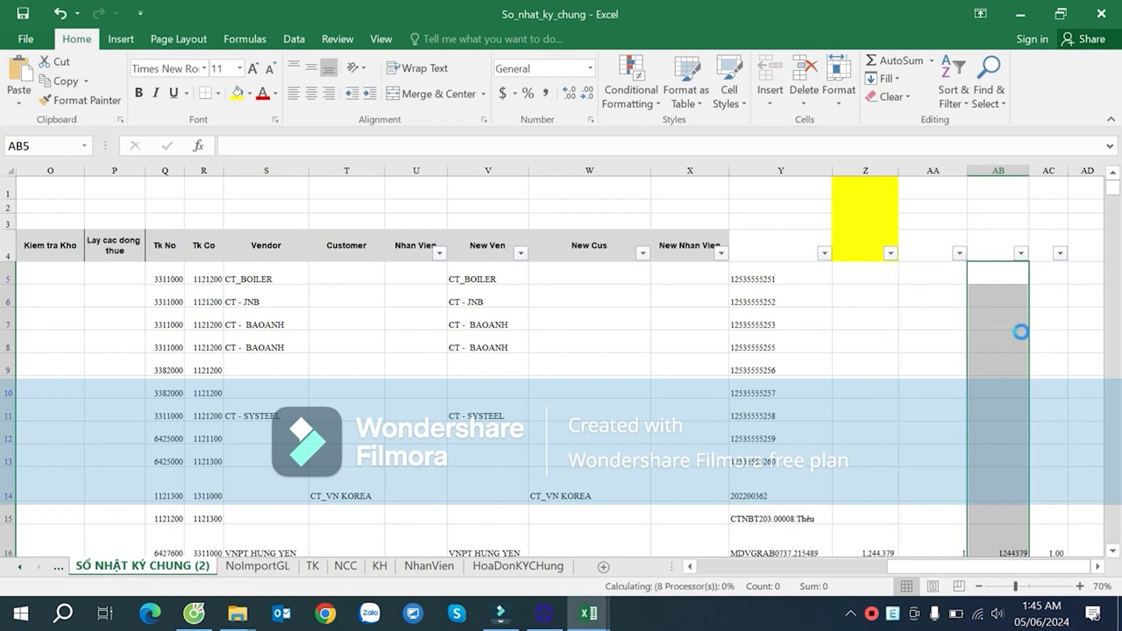
# - Filter column AC to show only the tax rates 0.06 and 0.09
pyautogui.click(1056, 258)
pyautogui.click(1060, 253)
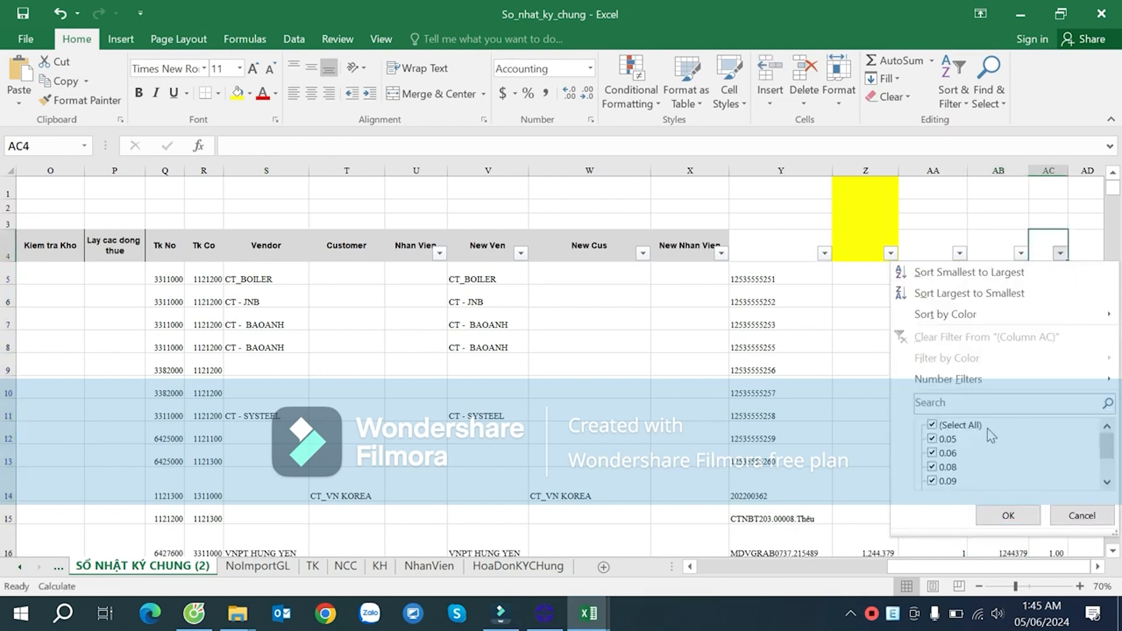
pyautogui.click(956, 467)
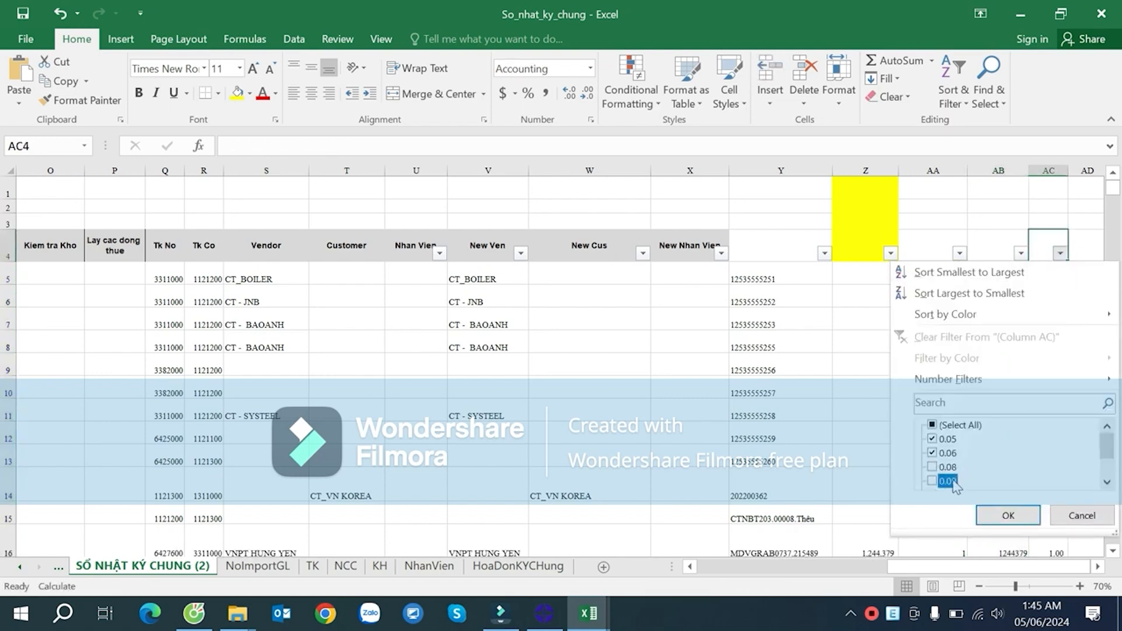
pyautogui.click(953, 482)
pyautogui.click(935, 454)
pyautogui.click(935, 466)
pyautogui.click(935, 454)
pyautogui.scroll(-1, 1105, 465)
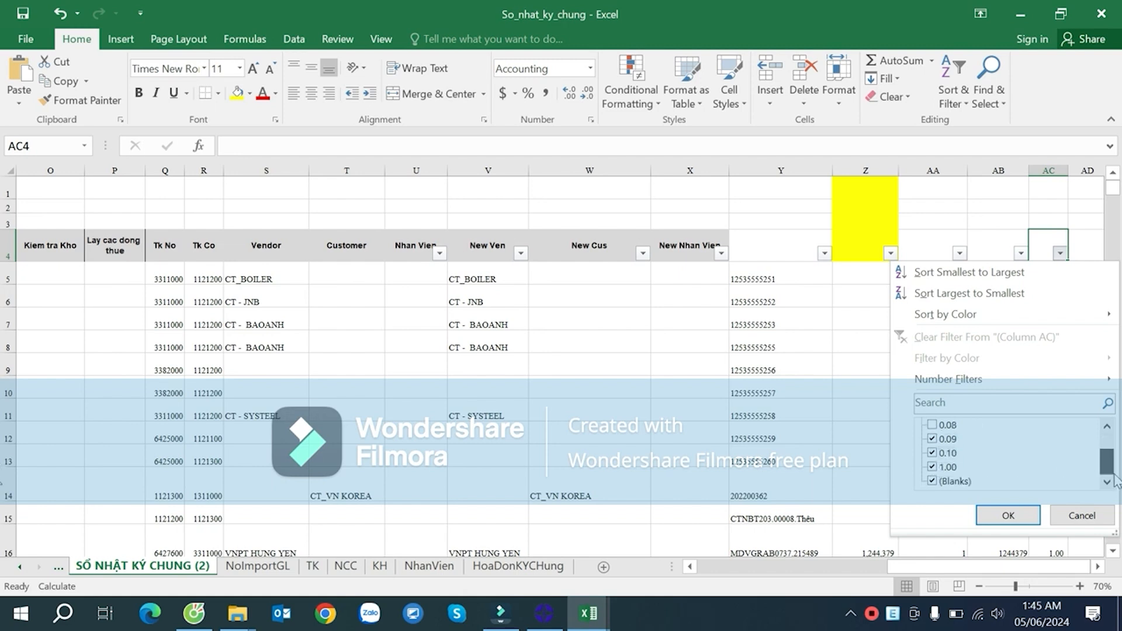
pyautogui.scroll(1, 1011, 469)
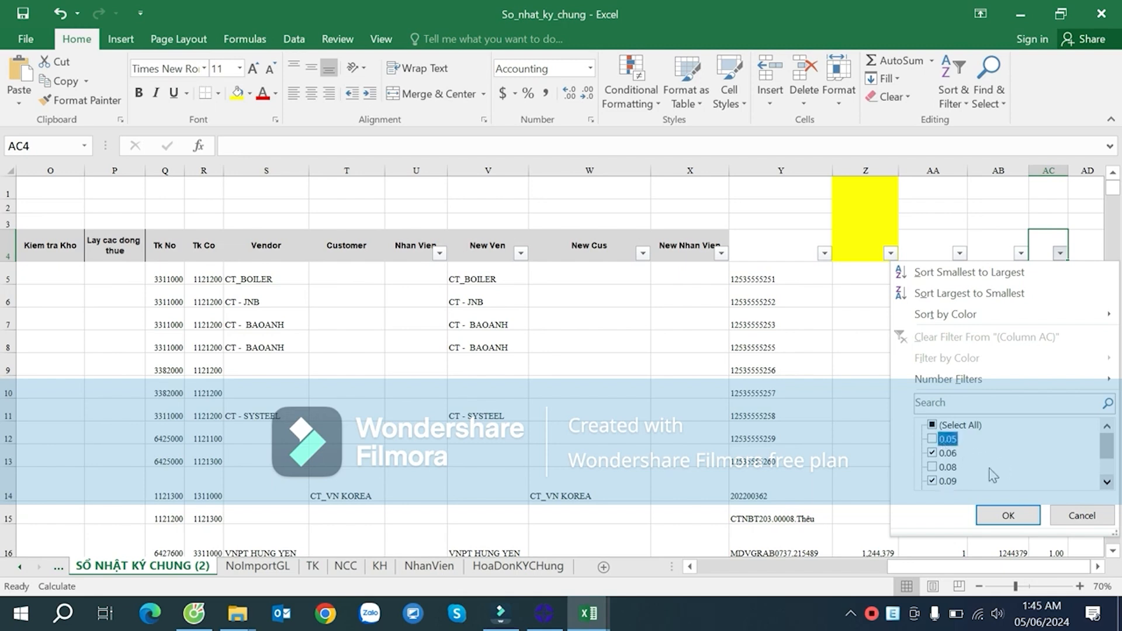
pyautogui.scroll(-1, 994, 475)
pyautogui.scroll(1, 988, 475)
pyautogui.scroll(-1, 961, 466)
pyautogui.click(954, 481)
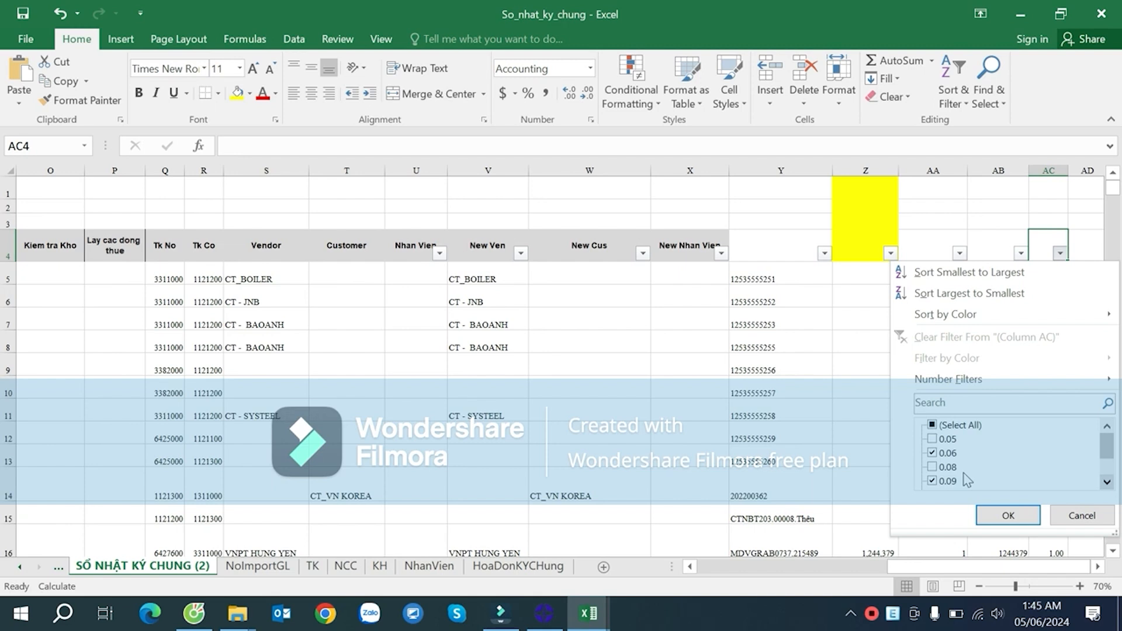
pyautogui.click(1008, 515)
# - Inspect the tax rate formula in AC91 and the base amount in AB89, and view the rows' document details
pyautogui.click(1055, 301)
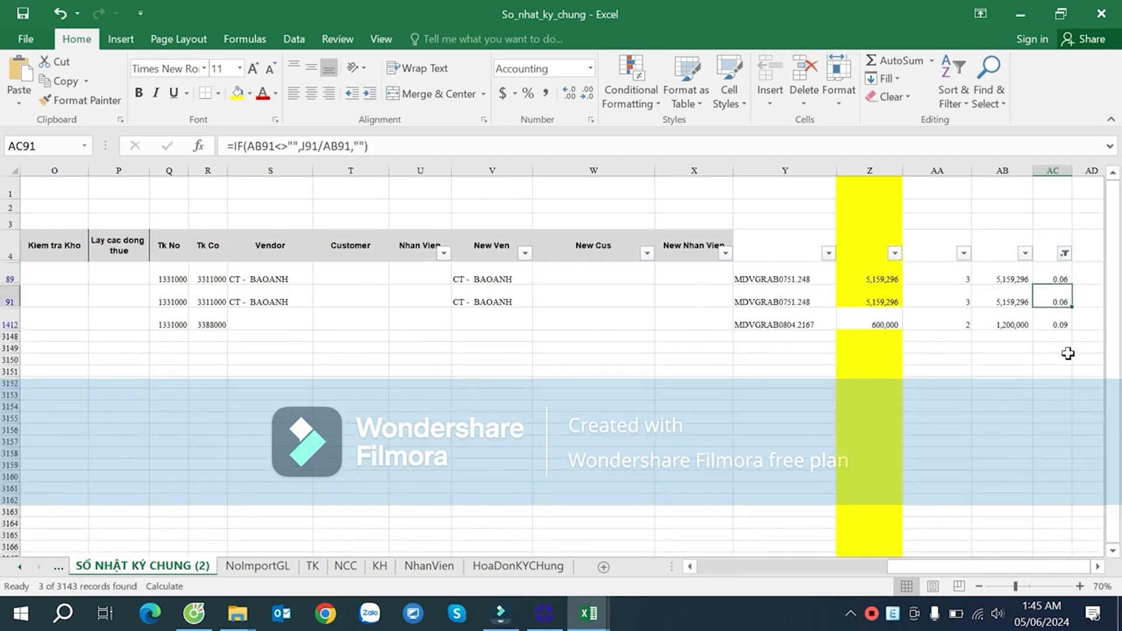
pyautogui.click(1013, 278)
pyautogui.moveTo(936, 566); pyautogui.dragTo(760, 536)
pyautogui.click(159, 271)
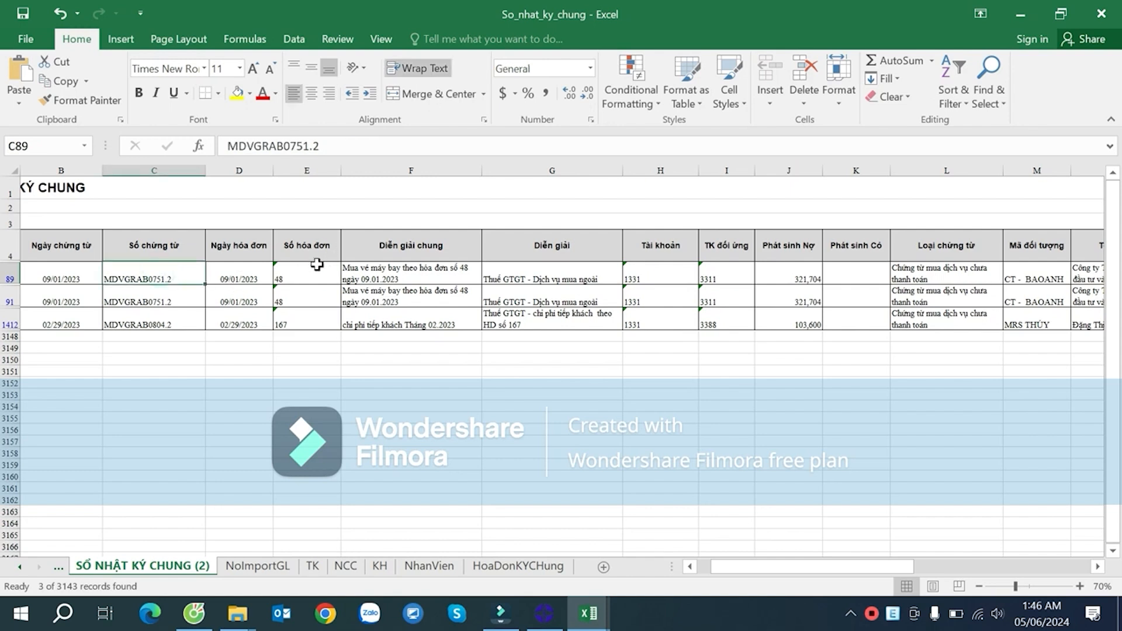
pyautogui.hotkey('ctrl', 'c')
pyautogui.click(229, 204)
pyautogui.moveTo(728, 567); pyautogui.dragTo(707, 568)
pyautogui.click(225, 220)
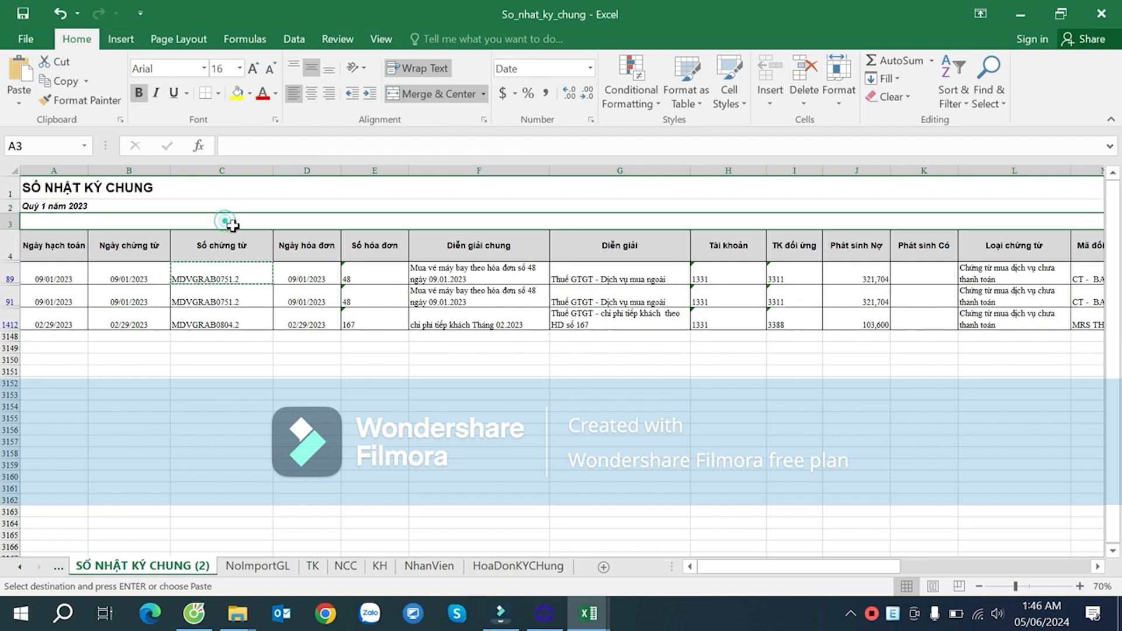
pyautogui.click(245, 321)
pyautogui.click(241, 278)
pyautogui.press('Escape')
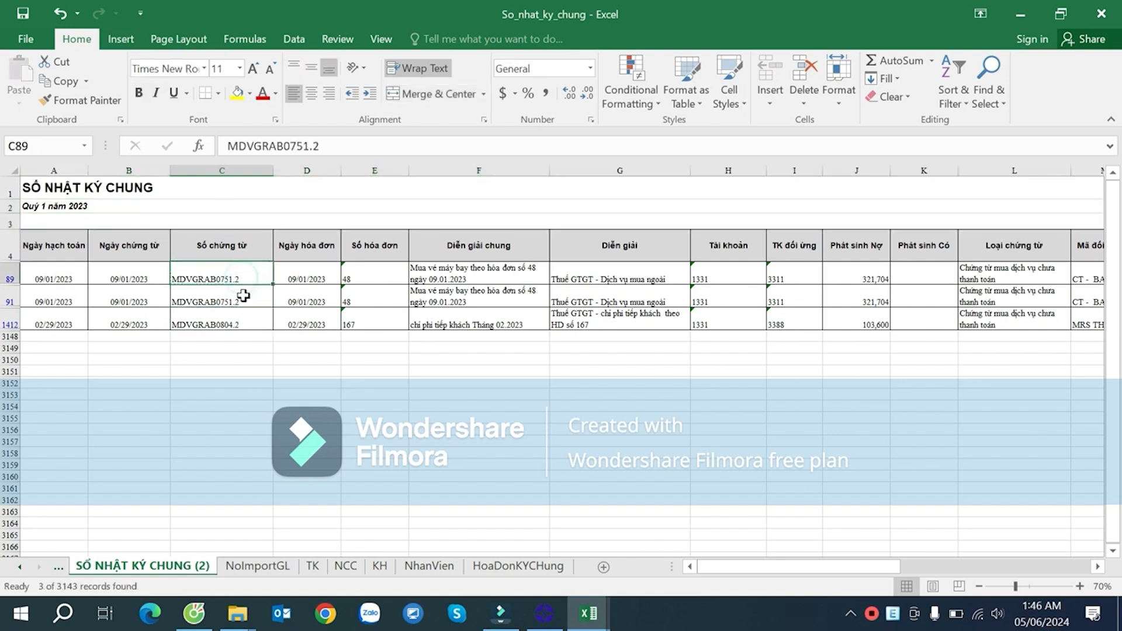
pyautogui.click(15, 245)
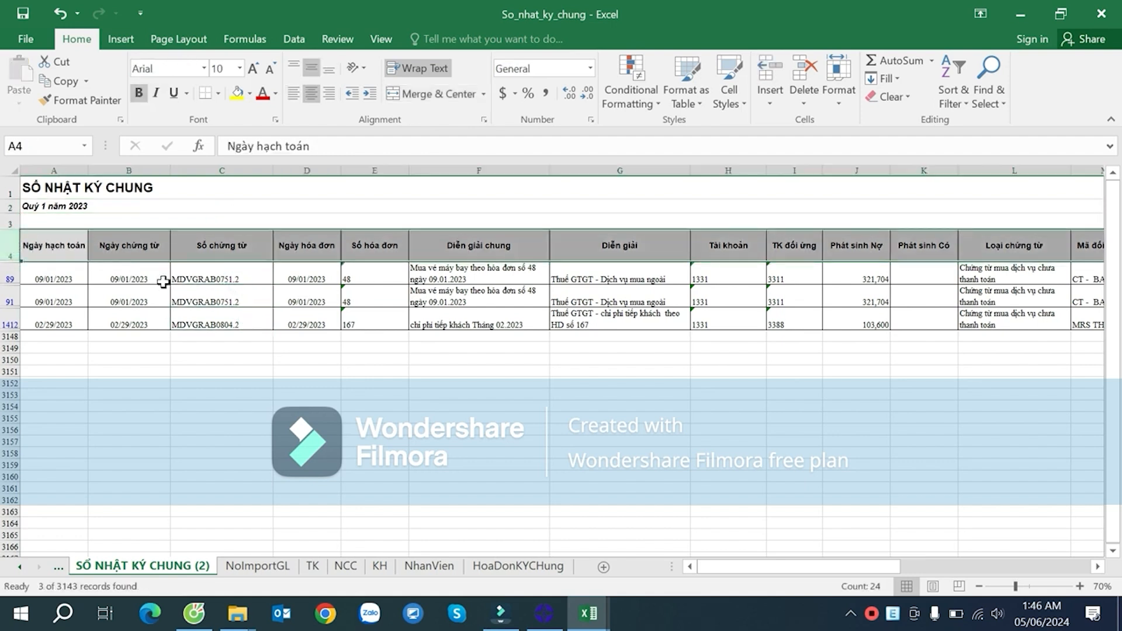
pyautogui.click(211, 279)
pyautogui.hotkey('ctrl', 'c')
# - Unmerge the cells of row 3 and copy the document number MDVGRAB0751.2 from C91 into C3
pyautogui.click(217, 221)
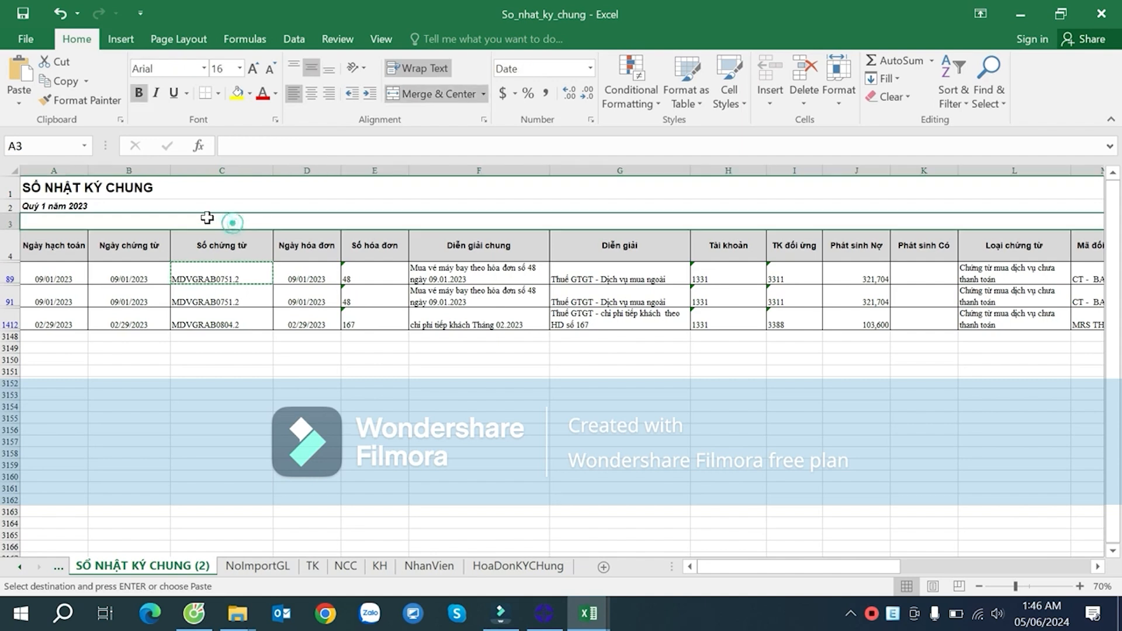
pyautogui.click(422, 94)
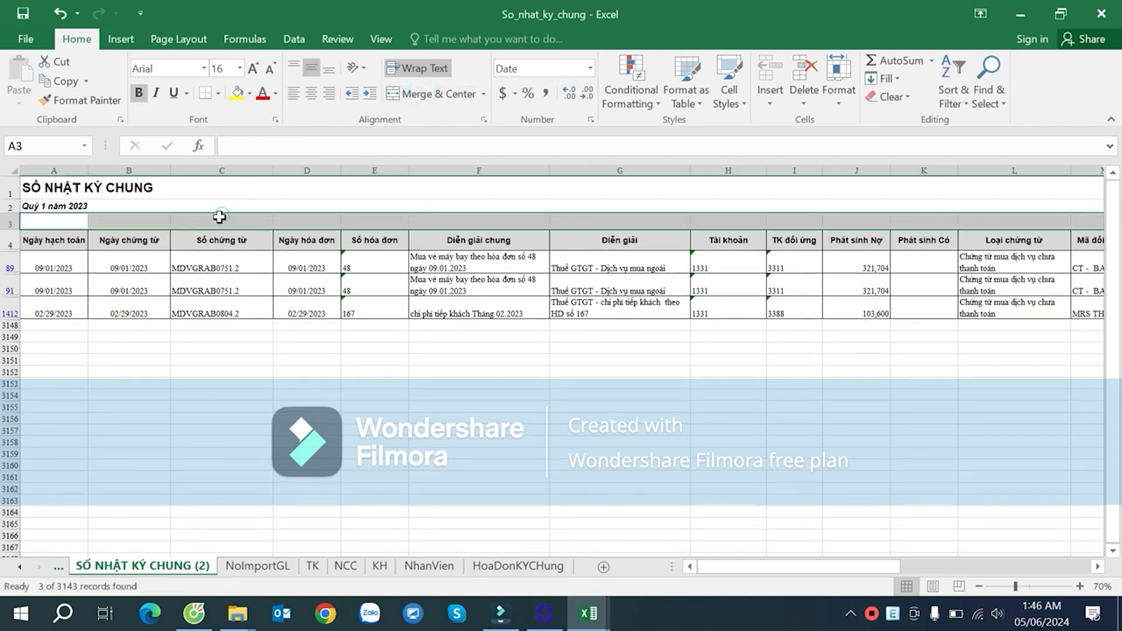
pyautogui.click(215, 223)
pyautogui.click(229, 282)
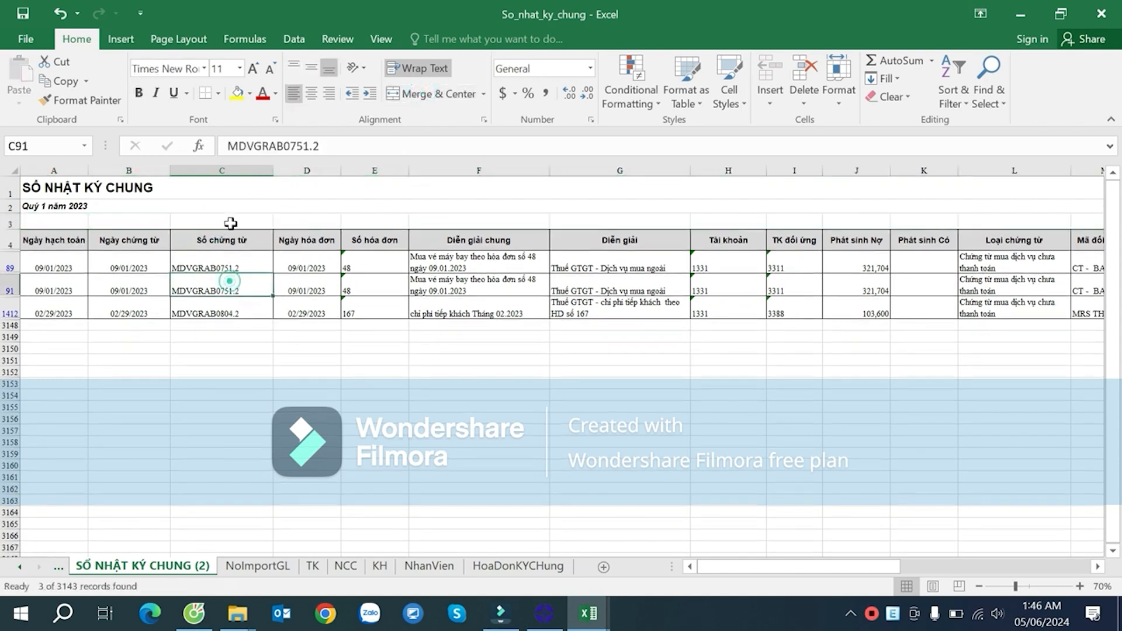
pyautogui.hotkey('ctrl', 'c')
pyautogui.click(230, 221)
pyautogui.hotkey('ctrl', 'v')
# - Copy the document number MDVGRAB0804.2 from C1412 into D3 and widen column D to fit it
pyautogui.click(229, 310)
pyautogui.hotkey('ctrl', 'c')
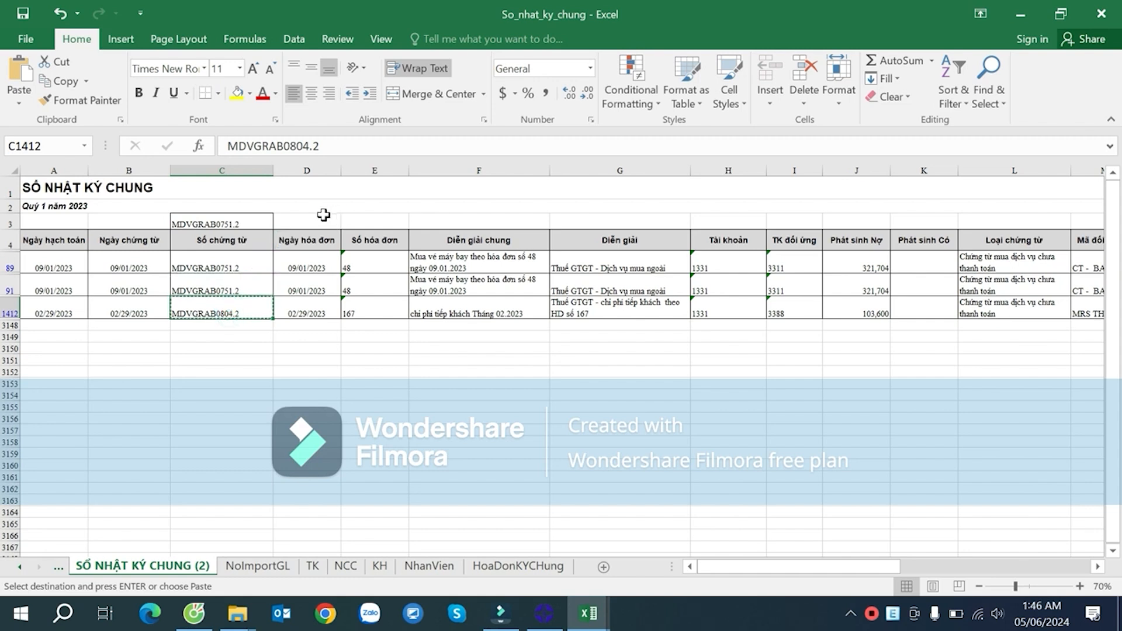
pyautogui.click(307, 222)
pyautogui.hotkey('ctrl', 'v')
pyautogui.press('Escape')
pyautogui.moveTo(342, 172); pyautogui.dragTo(374, 174)
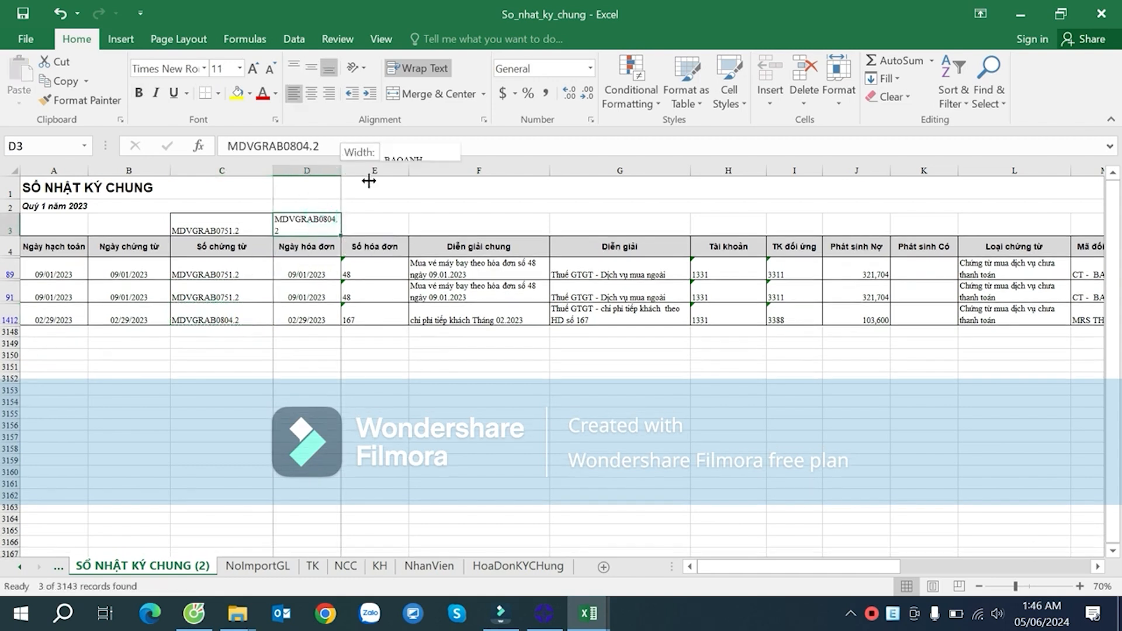
# - Reset the filters across header row 4 and filter the Số chứng từ column by MDVGRAB0751.2 from C3
pyautogui.click(10, 251)
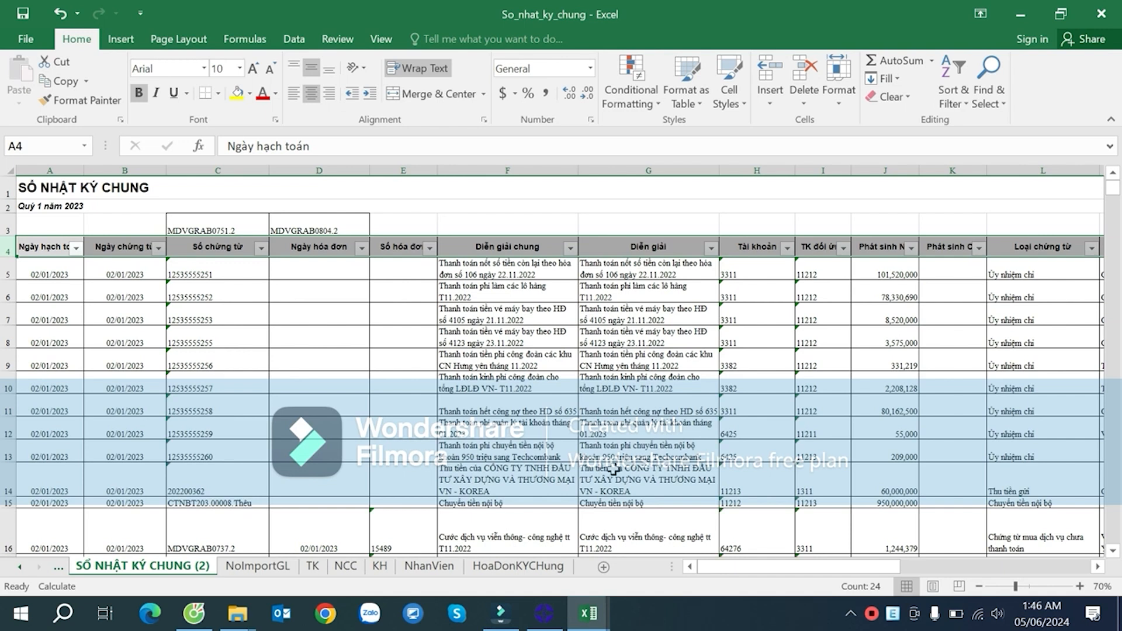
pyautogui.click(232, 222)
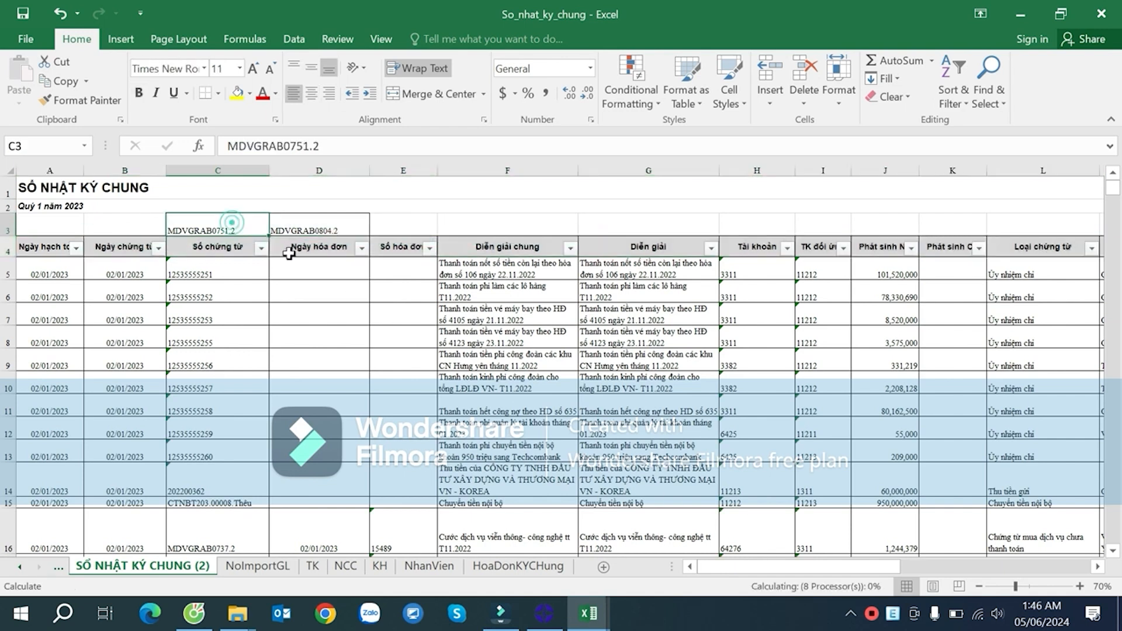
pyautogui.hotkey('ctrl', 'c')
pyautogui.click(262, 248)
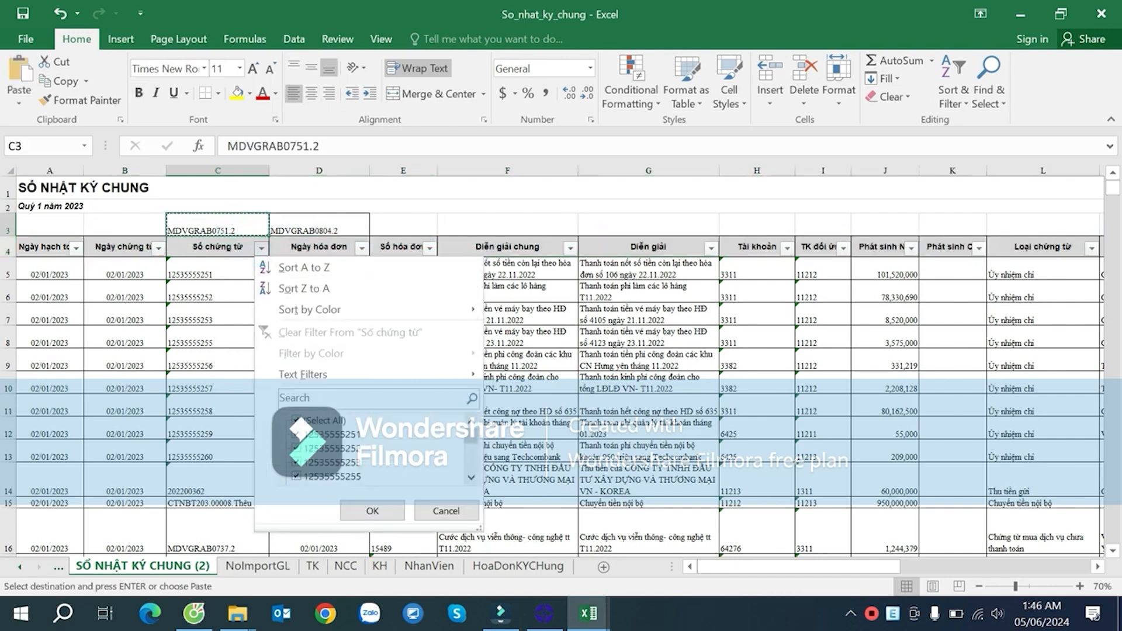
pyautogui.hotkey('ctrl', 'v')
pyautogui.click(373, 511)
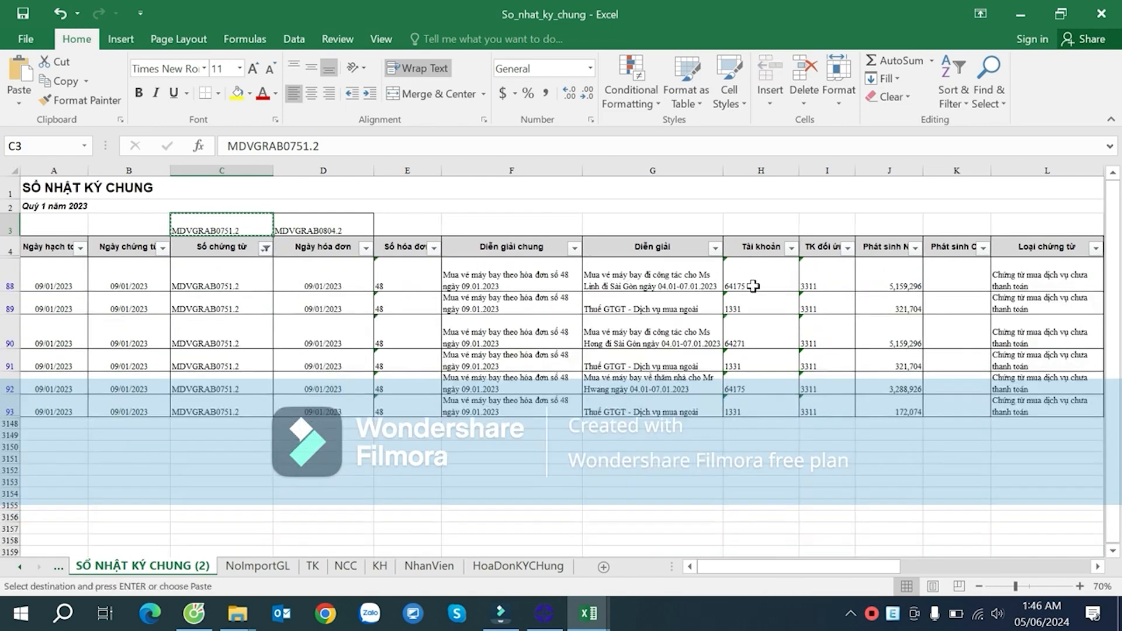
# - Examine the accounts and debit amounts in rows 88 to 93 and the base amount formula in AB92
pyautogui.moveTo(757, 283); pyautogui.dragTo(914, 423)
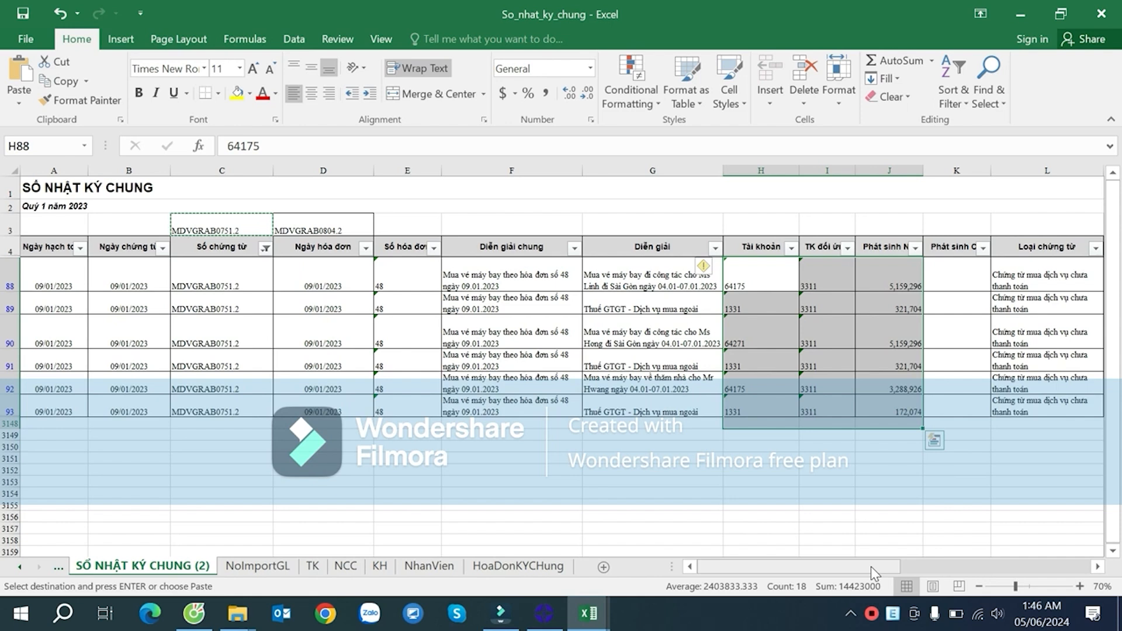
pyautogui.moveTo(871, 567); pyautogui.dragTo(1111, 553)
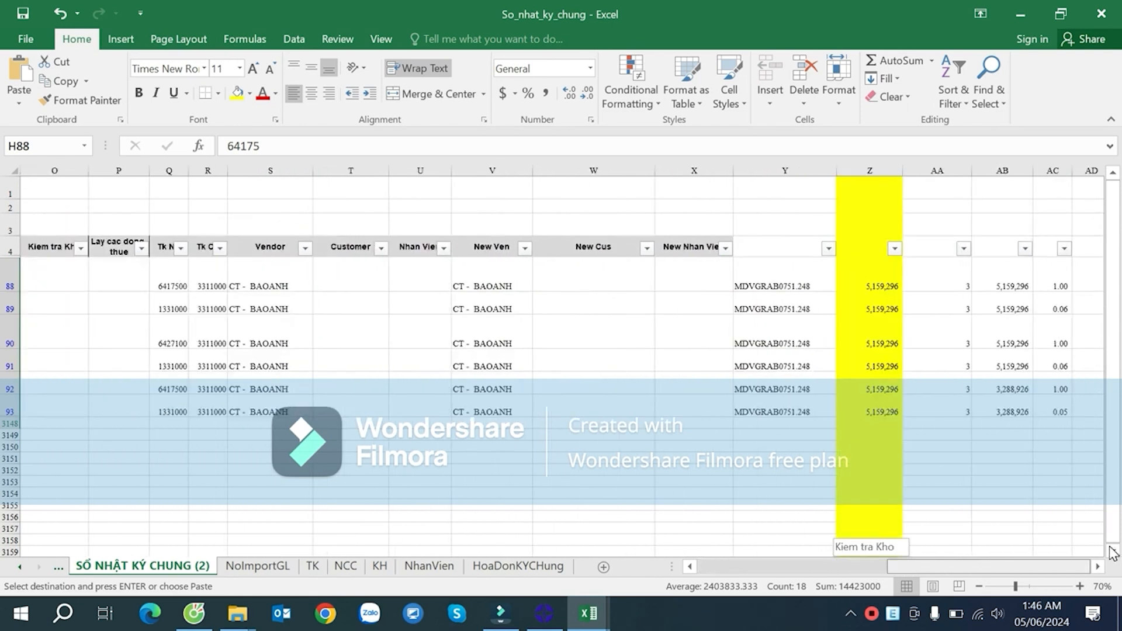
pyautogui.moveTo(1095, 553); pyautogui.dragTo(1066, 543)
pyautogui.click(1010, 389)
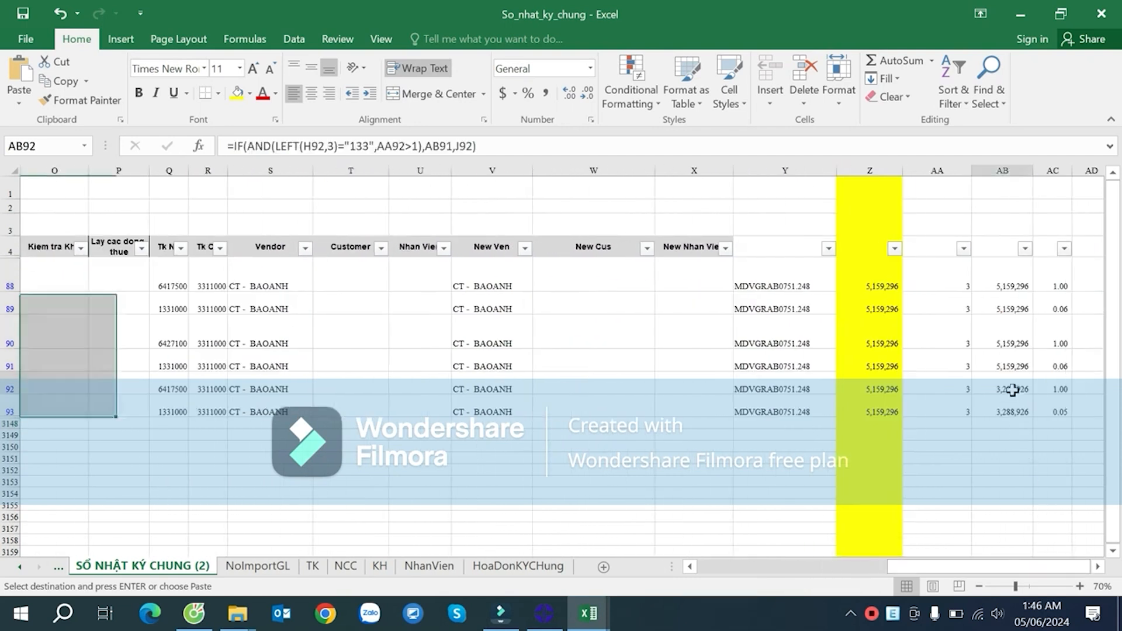
# - Examine the rate formulas in AC89 and AC91 against the debit amounts in J89 and J90
pyautogui.moveTo(1009, 564); pyautogui.dragTo(977, 554)
pyautogui.click(85, 351)
pyautogui.click(56, 340)
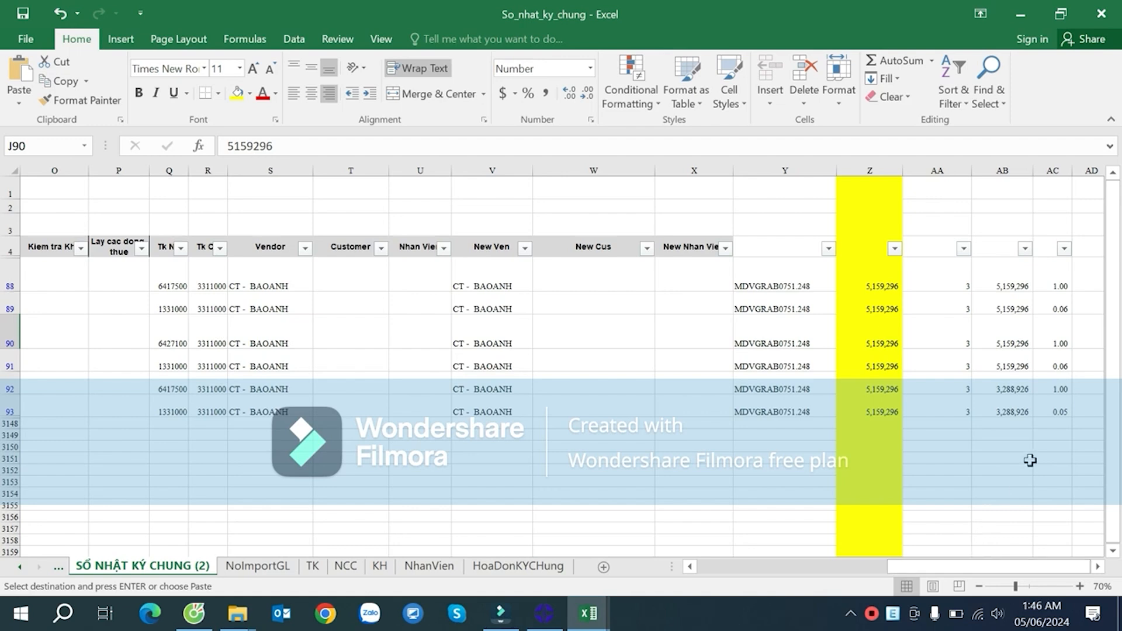
pyautogui.click(1055, 367)
pyautogui.click(1055, 310)
pyautogui.click(1056, 367)
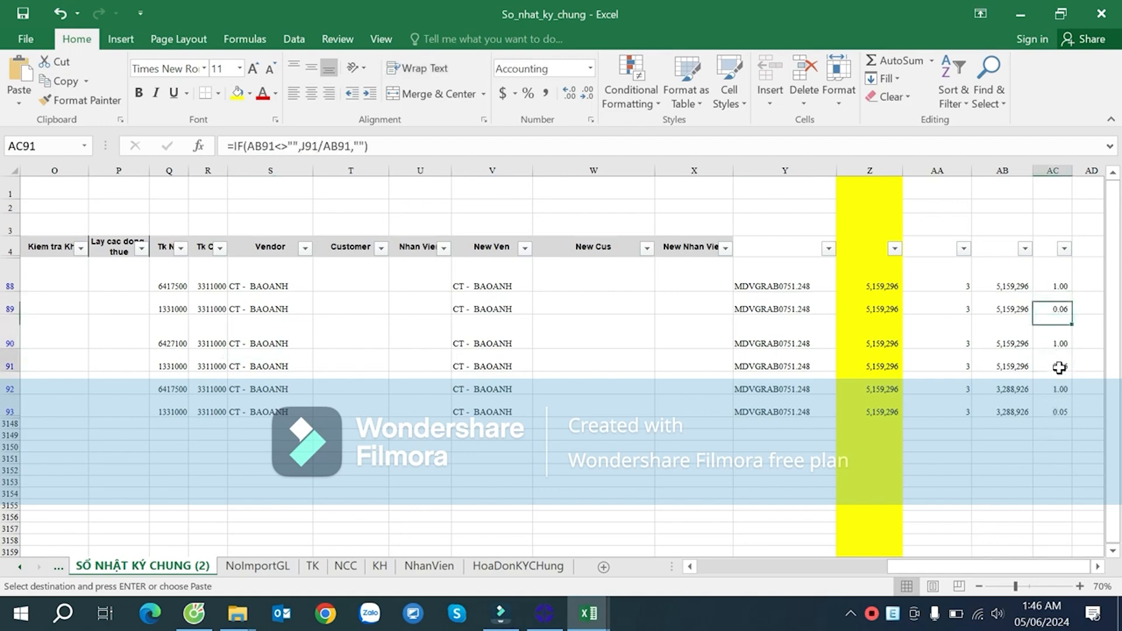
pyautogui.moveTo(934, 564); pyautogui.dragTo(785, 564)
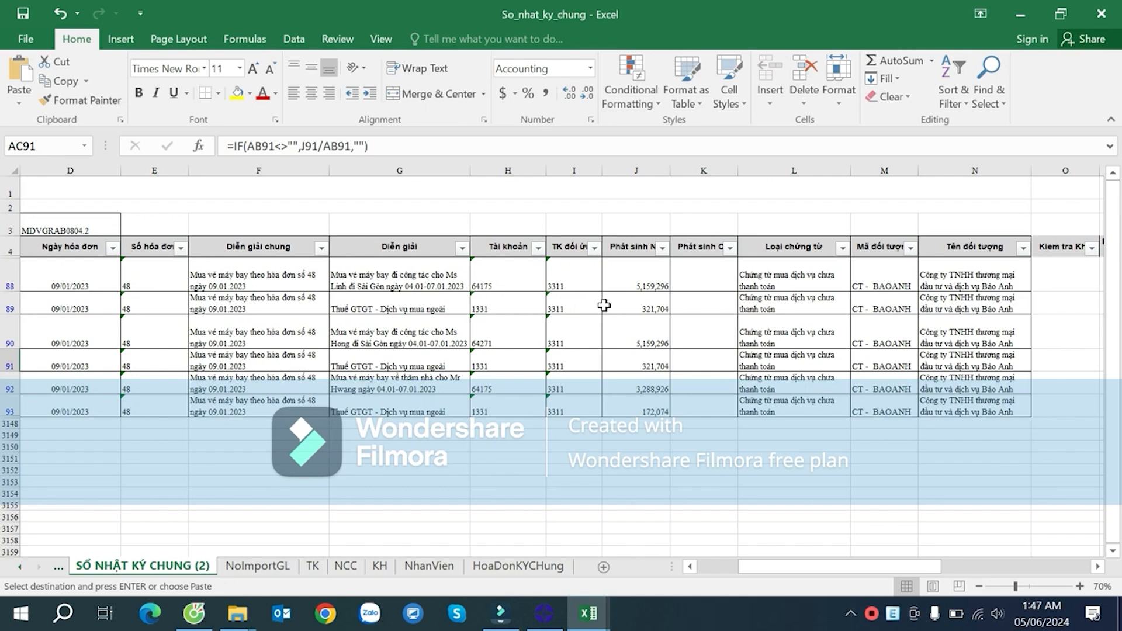
pyautogui.click(647, 308)
pyautogui.moveTo(851, 564); pyautogui.dragTo(808, 532)
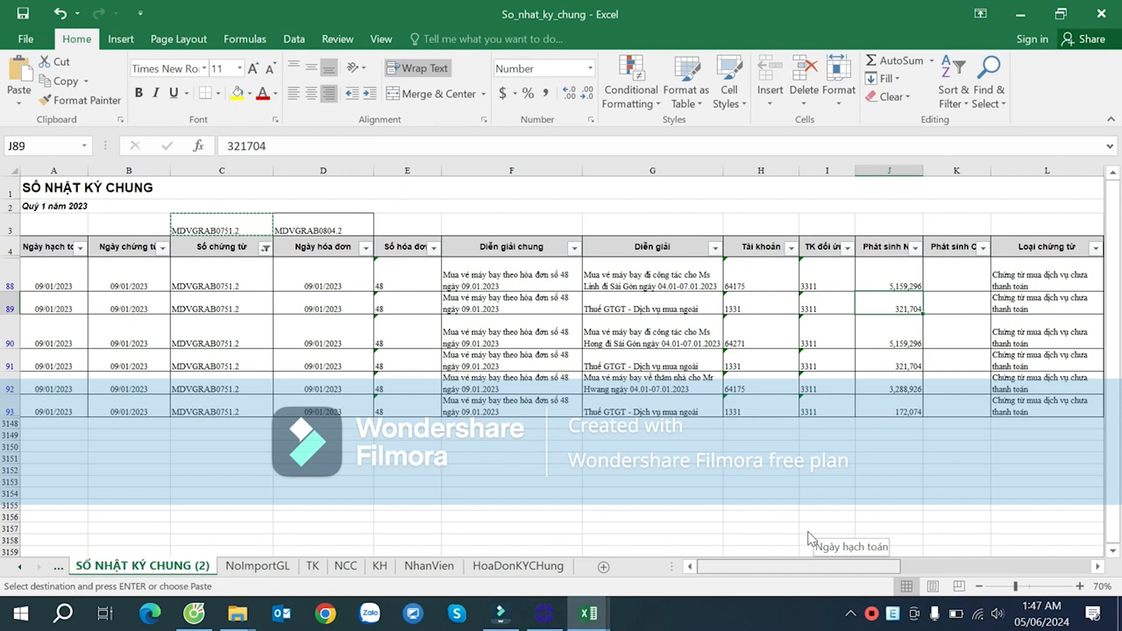
# - Check the tax ratio with =J89/J88 in G3, clear the cell and compare the tax amounts in J89, J91 and J93
pyautogui.click(484, 219)
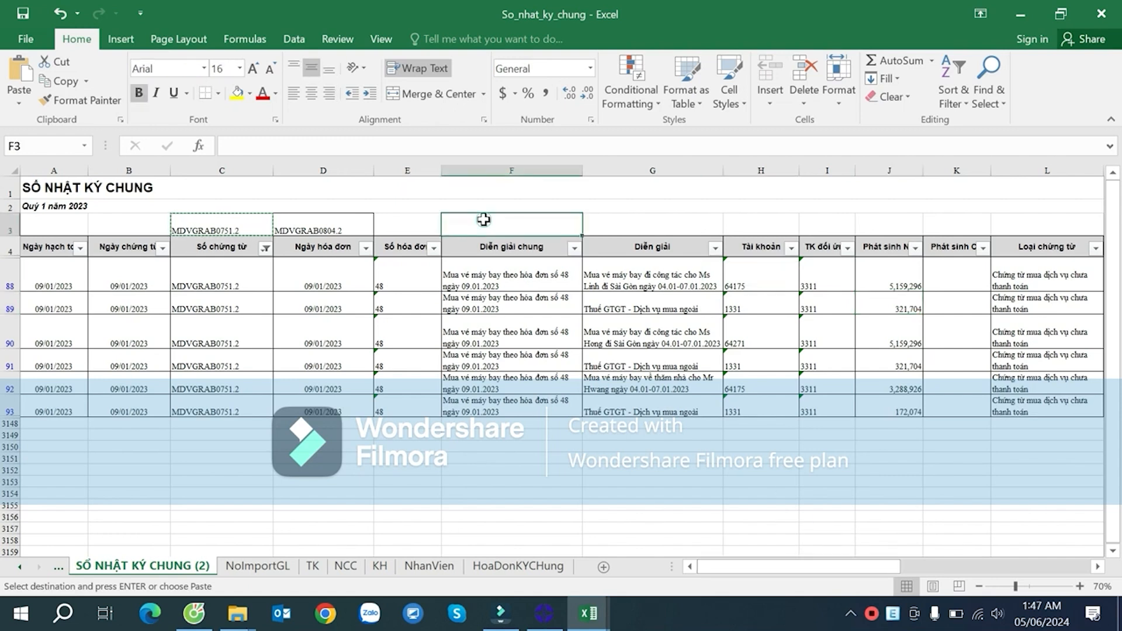
pyautogui.click(694, 228)
pyautogui.write('=')
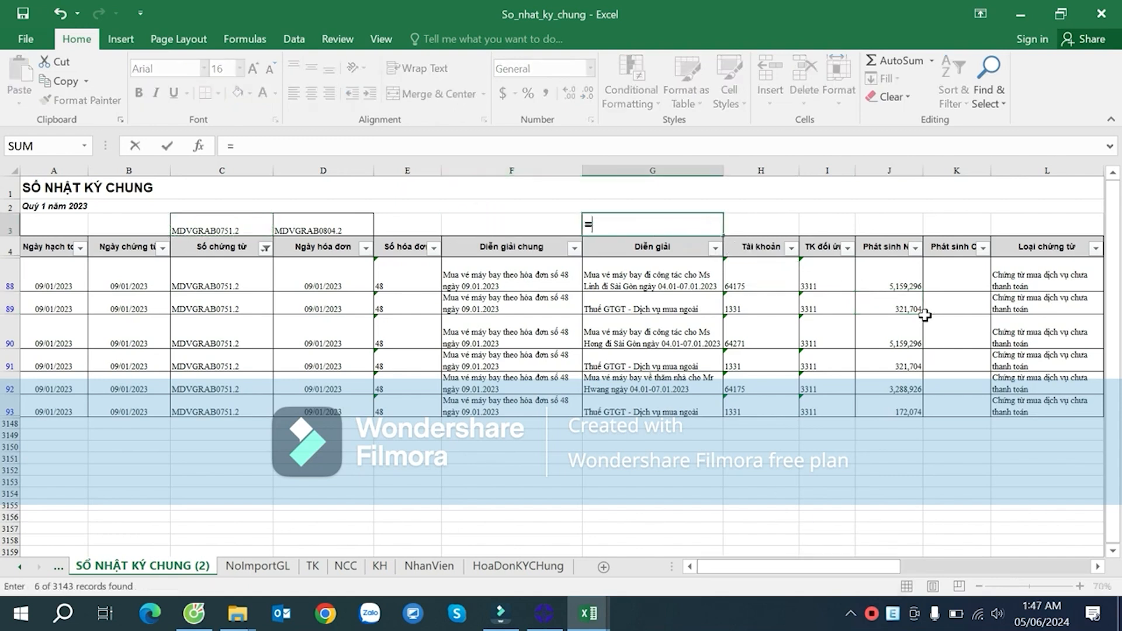
pyautogui.click(911, 308)
pyautogui.write('/')
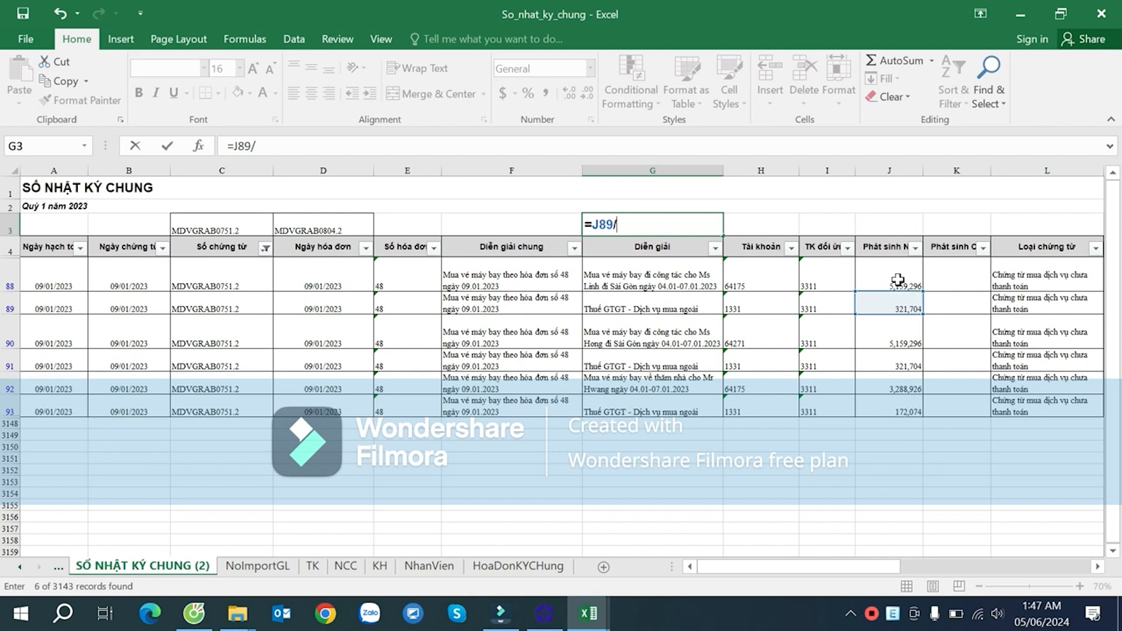
pyautogui.click(896, 282)
pyautogui.press('Return')
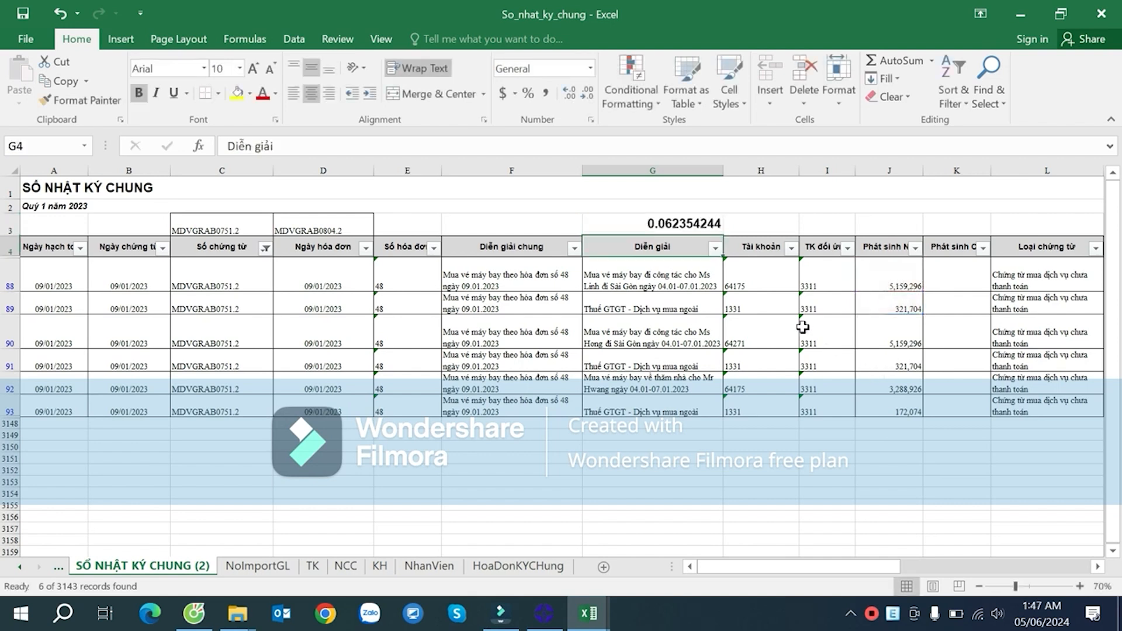
pyautogui.click(684, 224)
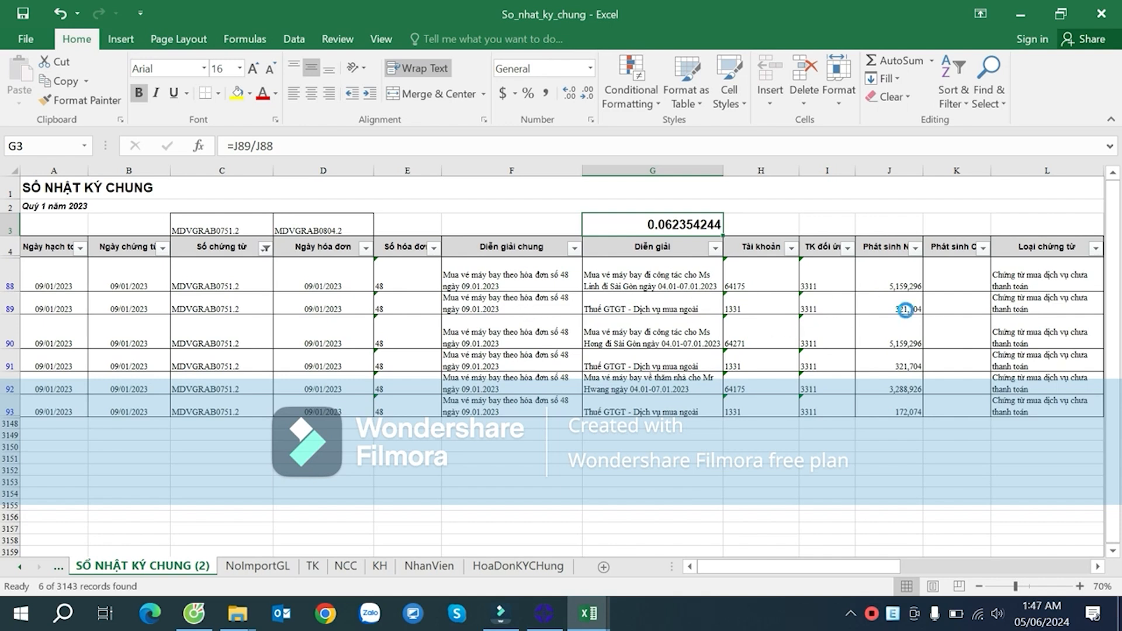
pyautogui.press('Delete')
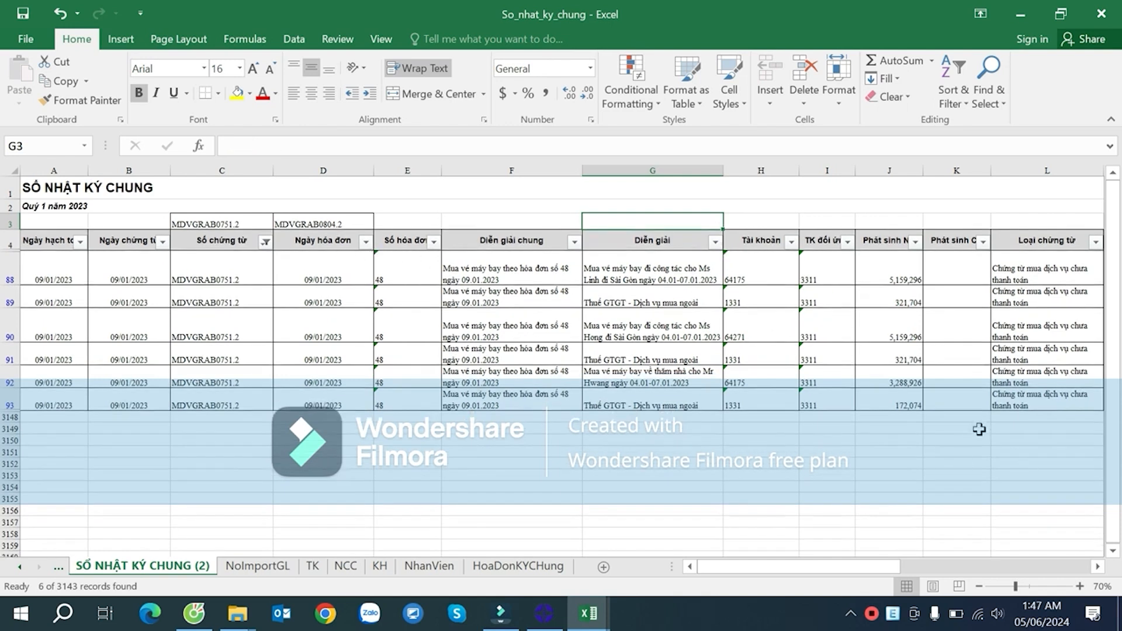
pyautogui.click(921, 304)
pyautogui.click(917, 358)
pyautogui.click(915, 398)
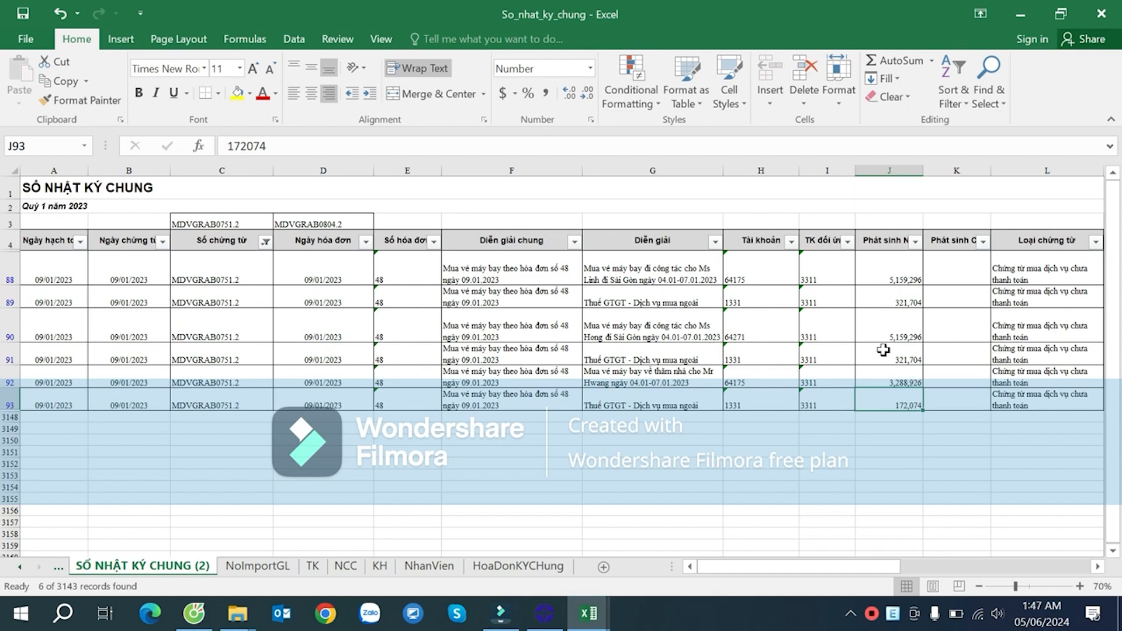
# - Filter the Số chứng từ column by MDVGRAB0804.2 copied from D3
pyautogui.click(309, 217)
pyautogui.hotkey('ctrl', 'c')
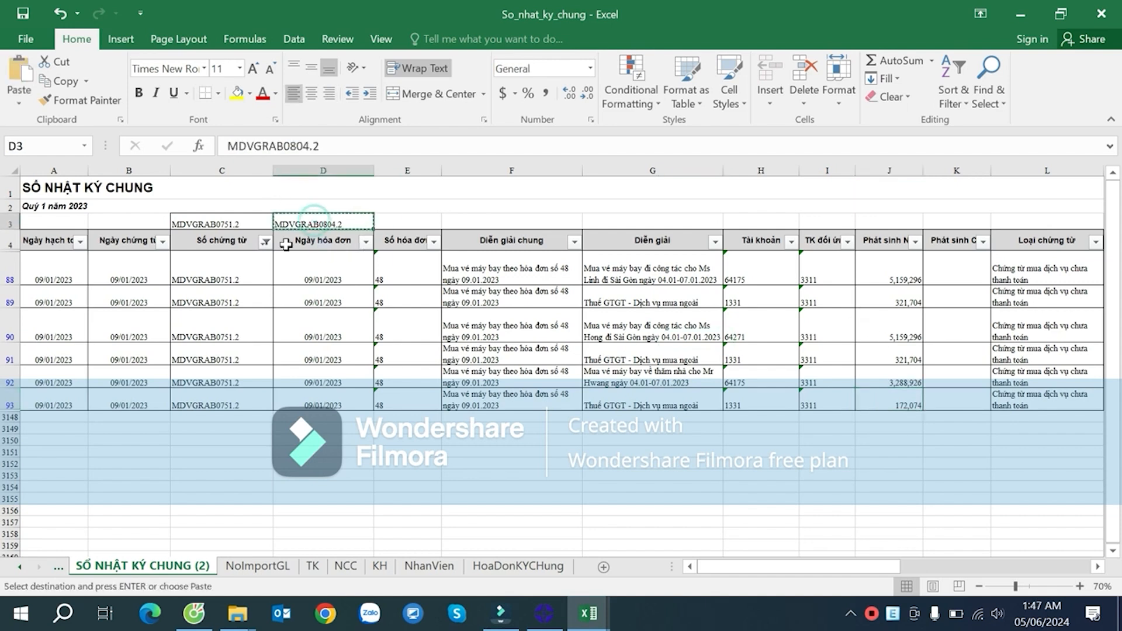
pyautogui.click(265, 242)
pyautogui.hotkey('ctrl', 'v')
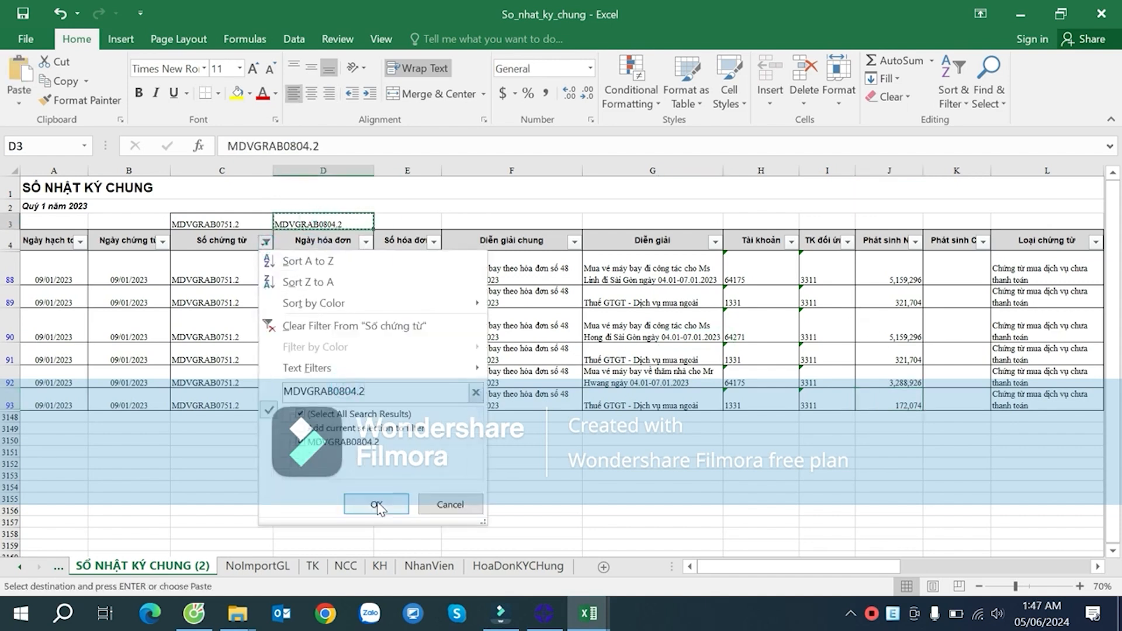
pyautogui.click(362, 504)
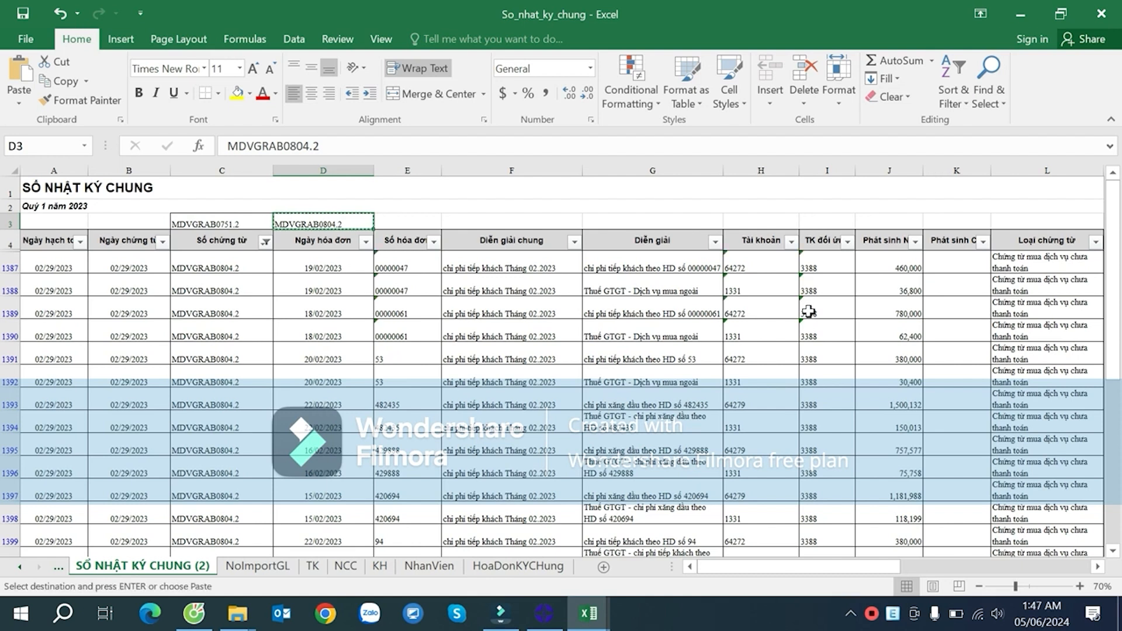
# - Examine the tax rates in column AC for document MDVGRAB0804.2, down to the rate in AC1412
pyautogui.click(1028, 294)
pyautogui.press('Right')
pyautogui.press('Right')
pyautogui.press('Right')
pyautogui.press('Right')
pyautogui.press('Right')
pyautogui.press('Right')
pyautogui.press('Right')
pyautogui.press('Right')
pyautogui.press('Right')
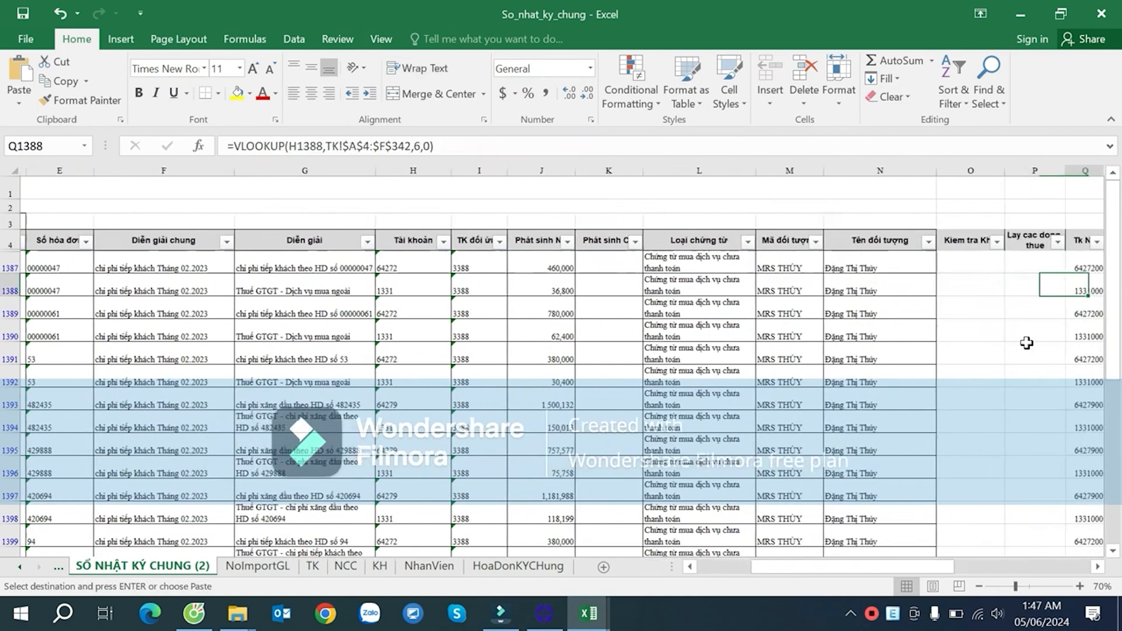
pyautogui.press('Right')
pyautogui.press('Right')
pyautogui.press('Right')
pyautogui.press('Right')
pyautogui.press('Right')
pyautogui.press('Right')
pyautogui.press('Right')
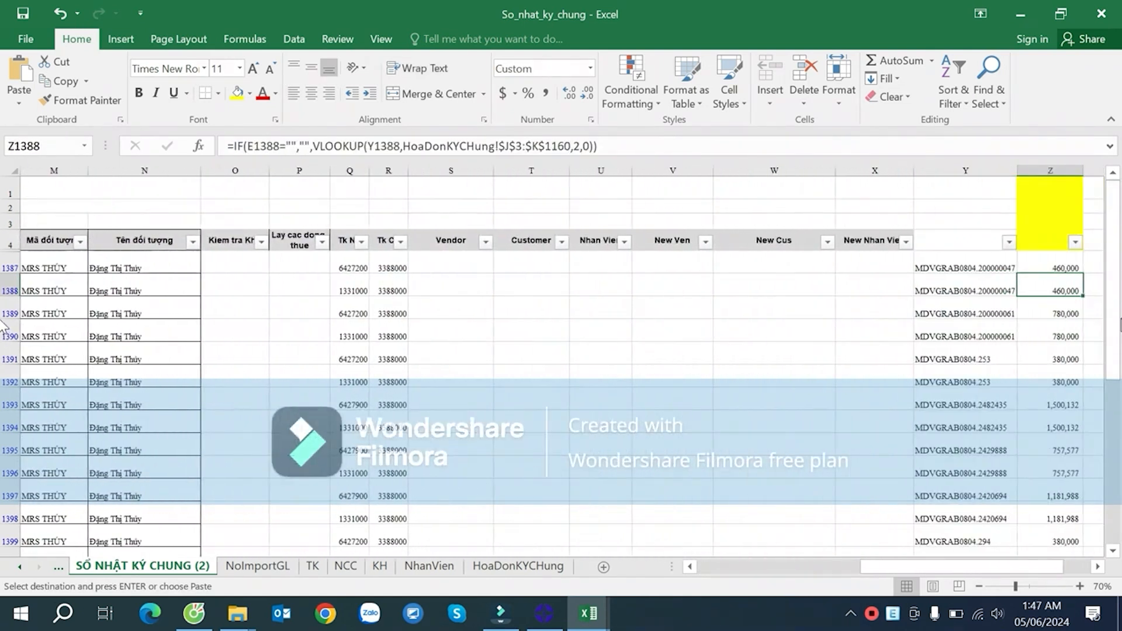
pyautogui.click(1057, 374)
pyautogui.scroll(-6, 1063, 377)
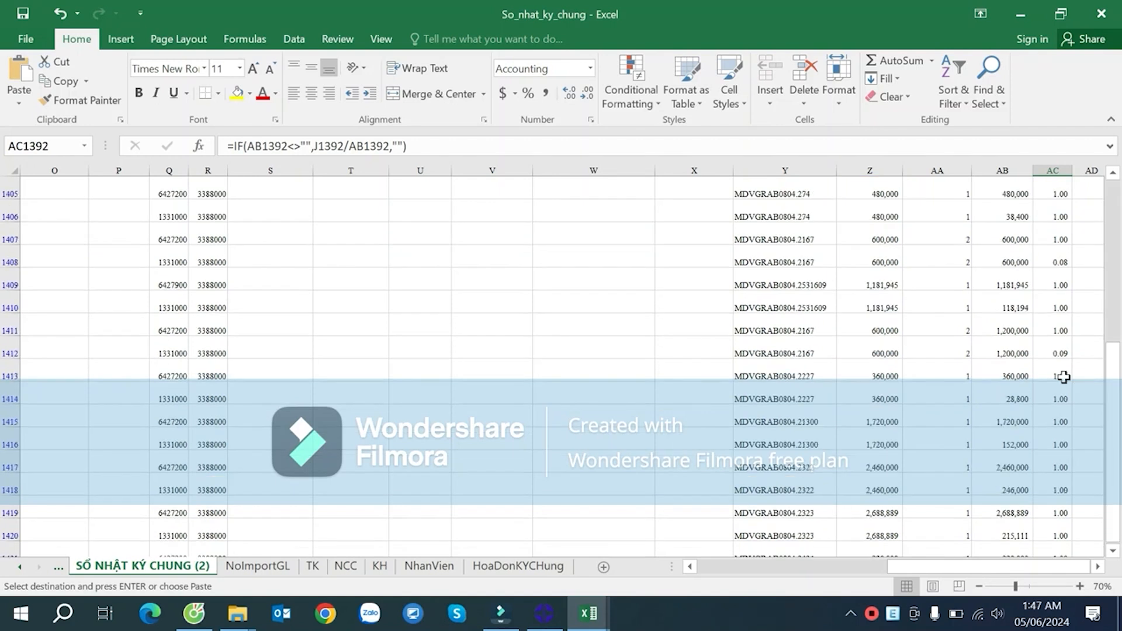
pyautogui.click(1057, 352)
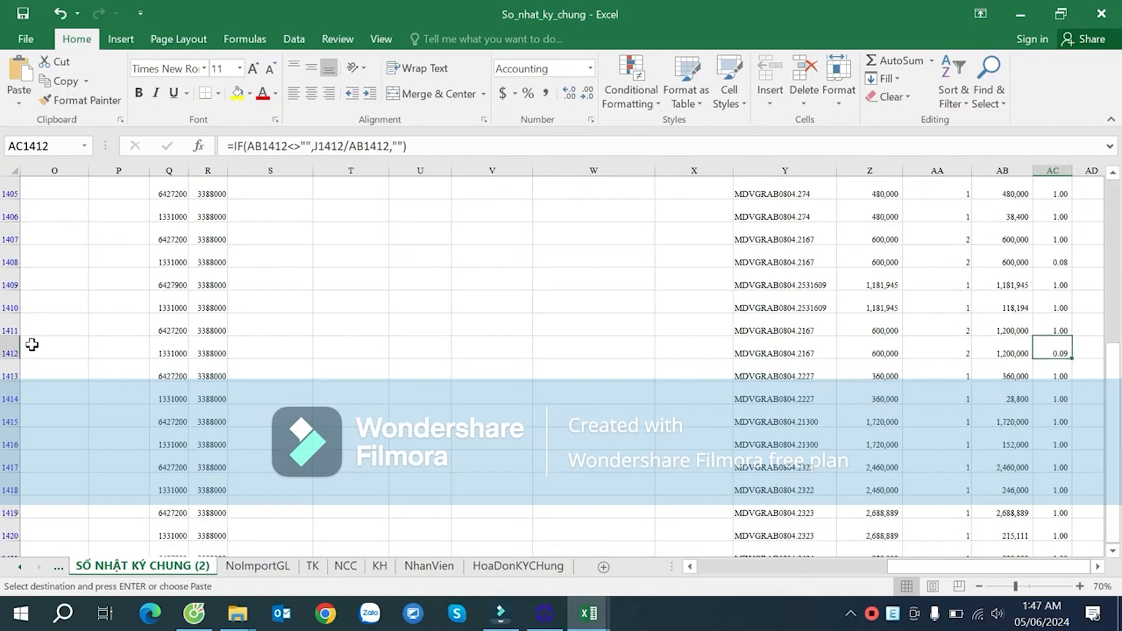
# - Examine the invoice details of row 1412 and the debit amounts in J1411 and J1412
pyautogui.click(10, 353)
pyautogui.moveTo(1001, 566); pyautogui.dragTo(704, 570)
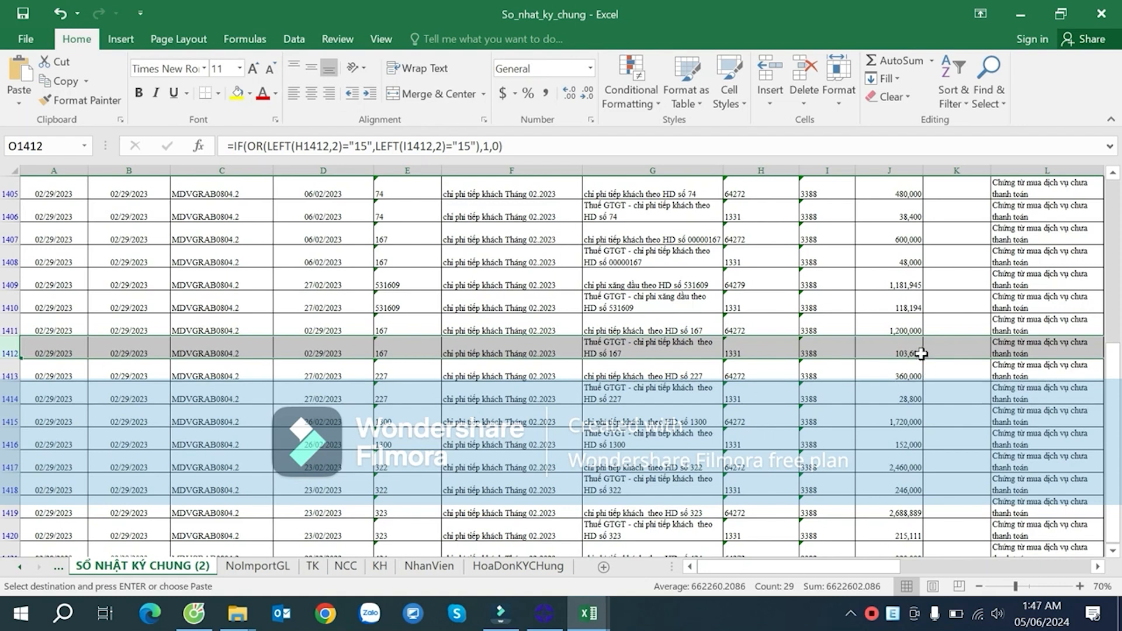
pyautogui.click(907, 326)
pyautogui.click(912, 353)
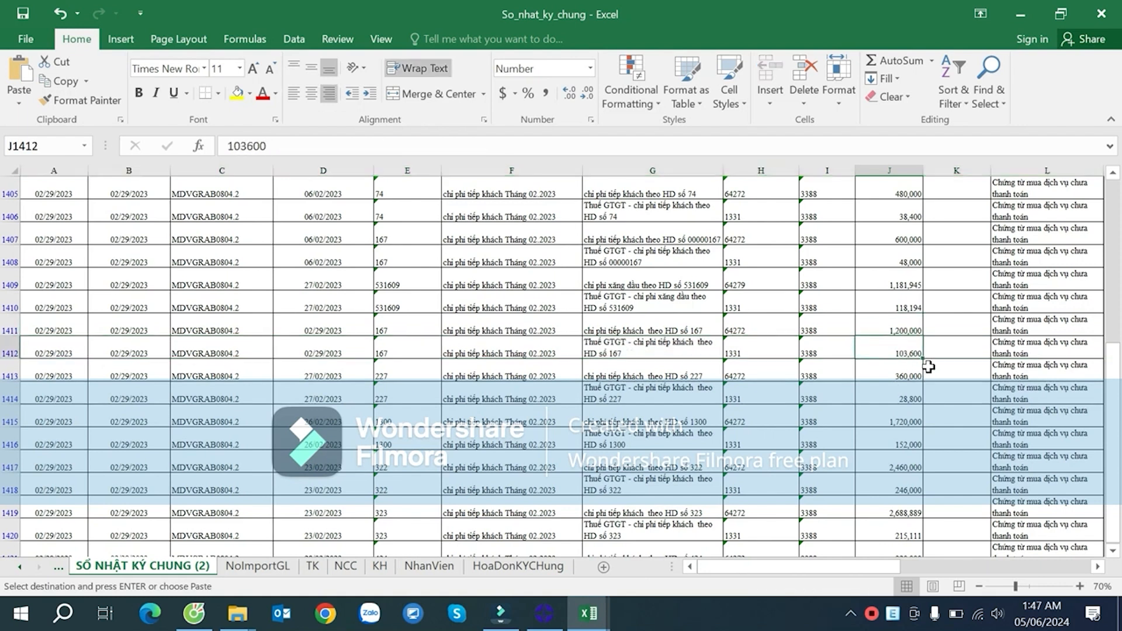
pyautogui.click(1098, 566)
pyautogui.click(1098, 567)
pyautogui.click(1097, 566)
pyautogui.moveTo(1031, 570); pyautogui.dragTo(905, 568)
pyautogui.click(10, 353)
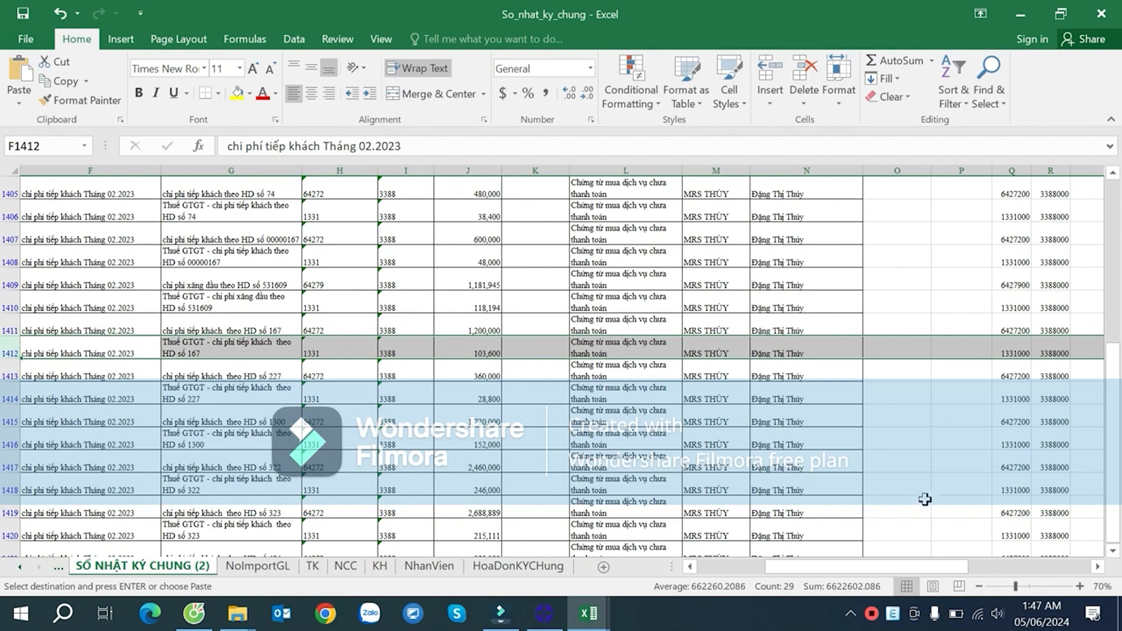
pyautogui.click(474, 346)
pyautogui.click(490, 332)
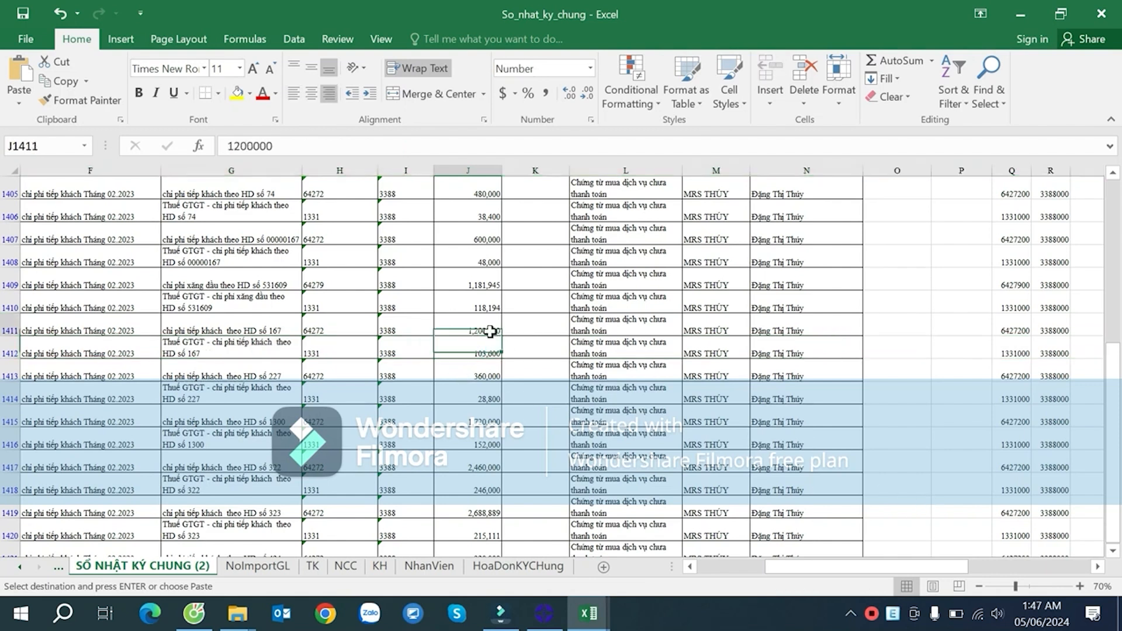
# - Copy the debit amounts from J1411:J1412 into AE1411:AE1412 for a check calculation
pyautogui.moveTo(490, 338); pyautogui.dragTo(490, 350)
pyautogui.click(1000, 565)
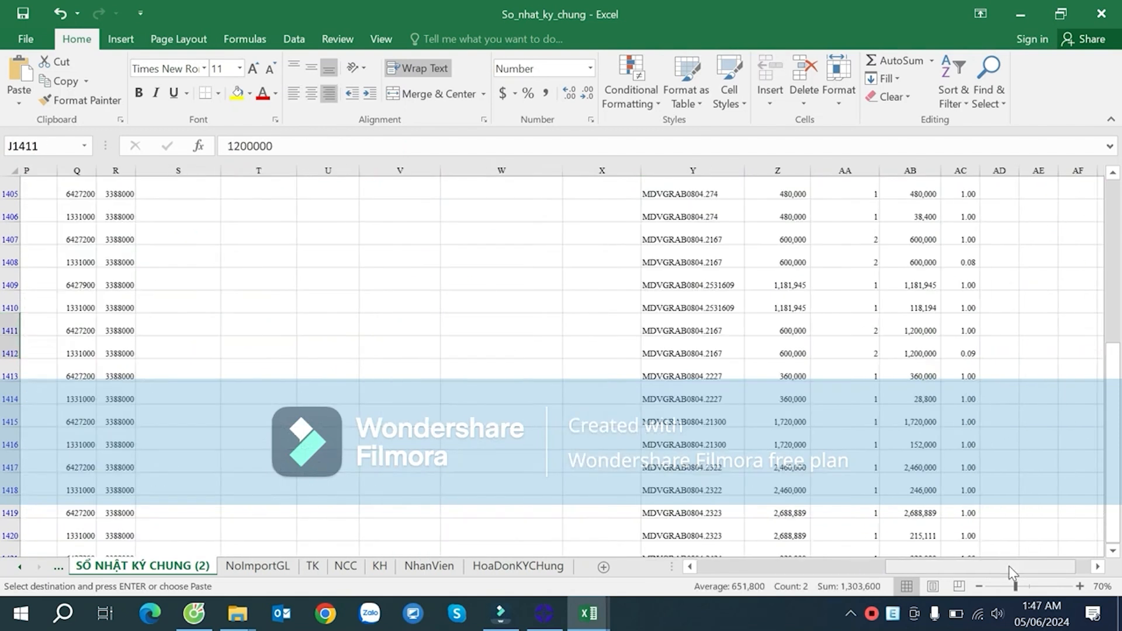
pyautogui.click(941, 333)
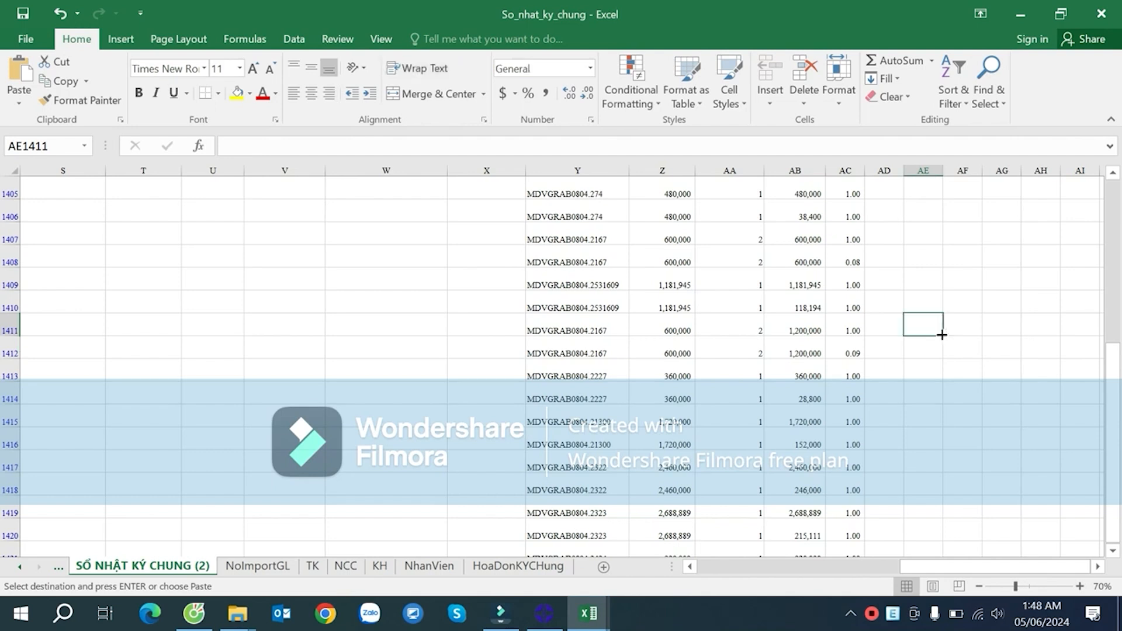
pyautogui.hotkey('ctrl', 'v')
# - Calculate the tax ratio in AF1412 by dividing AE1412 by AE1411
pyautogui.click(957, 343)
pyautogui.write('=')
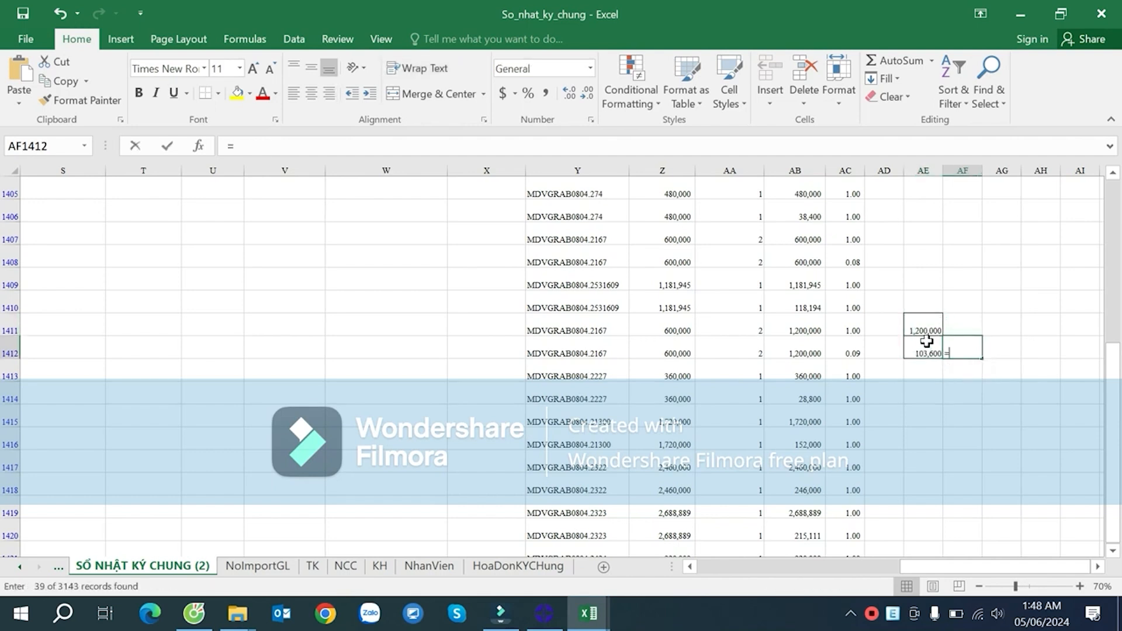
pyautogui.click(923, 345)
pyautogui.write('/')
pyautogui.click(923, 322)
pyautogui.press('Return')
# - Clear the check values from AE1411:AF1412
pyautogui.press('Up')
pyautogui.moveTo(936, 331); pyautogui.dragTo(963, 351)
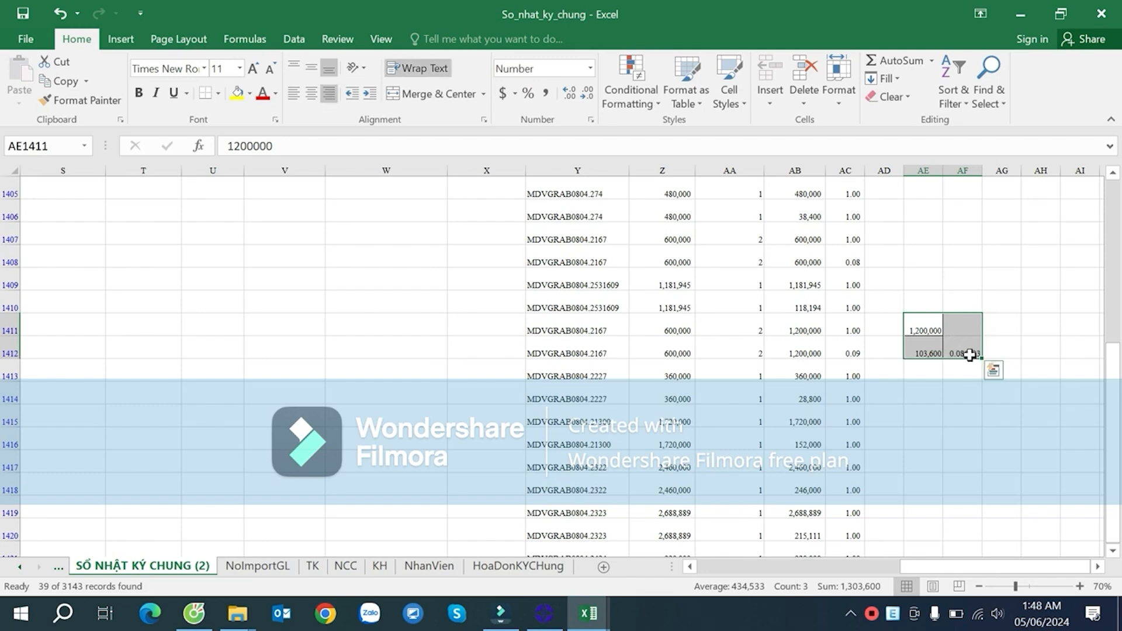
pyautogui.press('Delete')
pyautogui.click(922, 280)
pyautogui.click(883, 345)
pyautogui.click(639, 302)
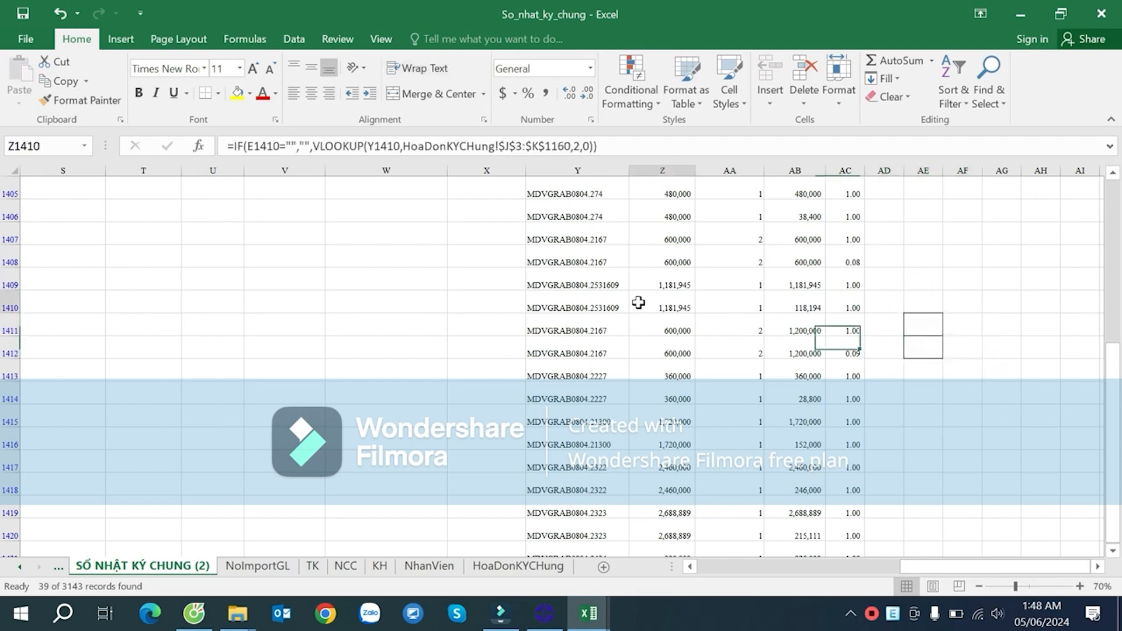
# - Remove the document number filter from the Số chứng từ column so all journal rows are listed
pyautogui.click(231, 306)
pyautogui.press('Left')
pyautogui.press('Left')
pyautogui.press('Left')
pyautogui.press('Left')
pyautogui.press('Left')
pyautogui.press('Left')
pyautogui.press('Left')
pyautogui.press('Left')
pyautogui.press('Left')
pyautogui.press('Left')
pyautogui.press('Left')
pyautogui.press('Left')
pyautogui.press('Left')
pyautogui.press('Left')
pyautogui.press('Left')
pyautogui.press('Left')
pyautogui.press('Left')
pyautogui.press('Left')
pyautogui.press('Left')
pyautogui.press('Left')
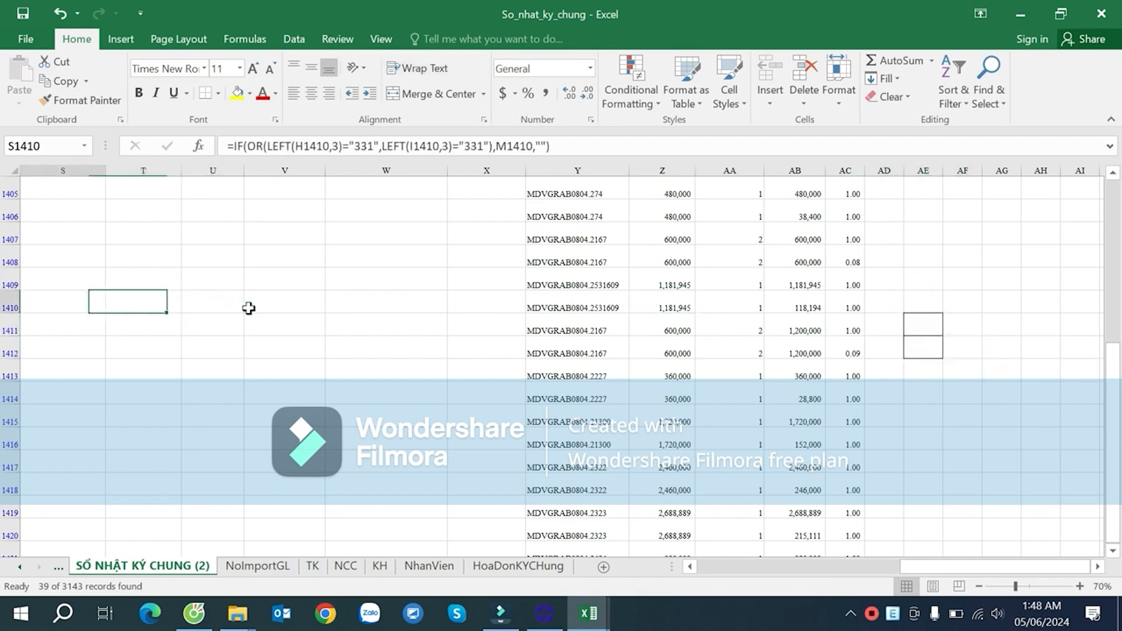
pyautogui.click(420, 300)
pyautogui.hotkey('ctrl', 'Up')
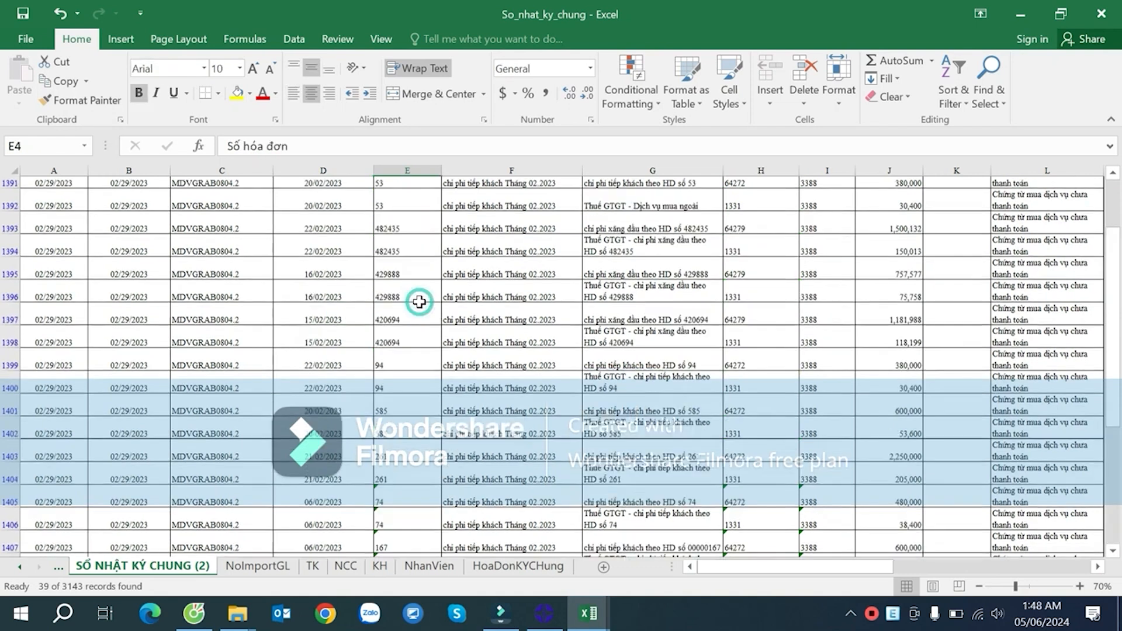
pyautogui.press('Up')
pyautogui.click(266, 203)
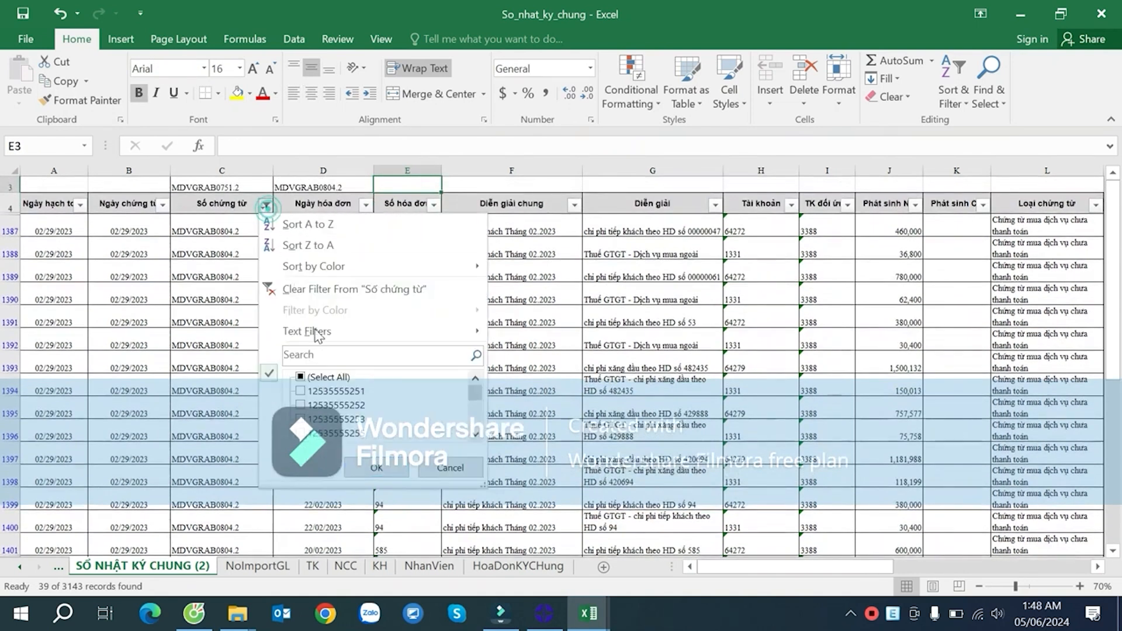
pyautogui.click(408, 467)
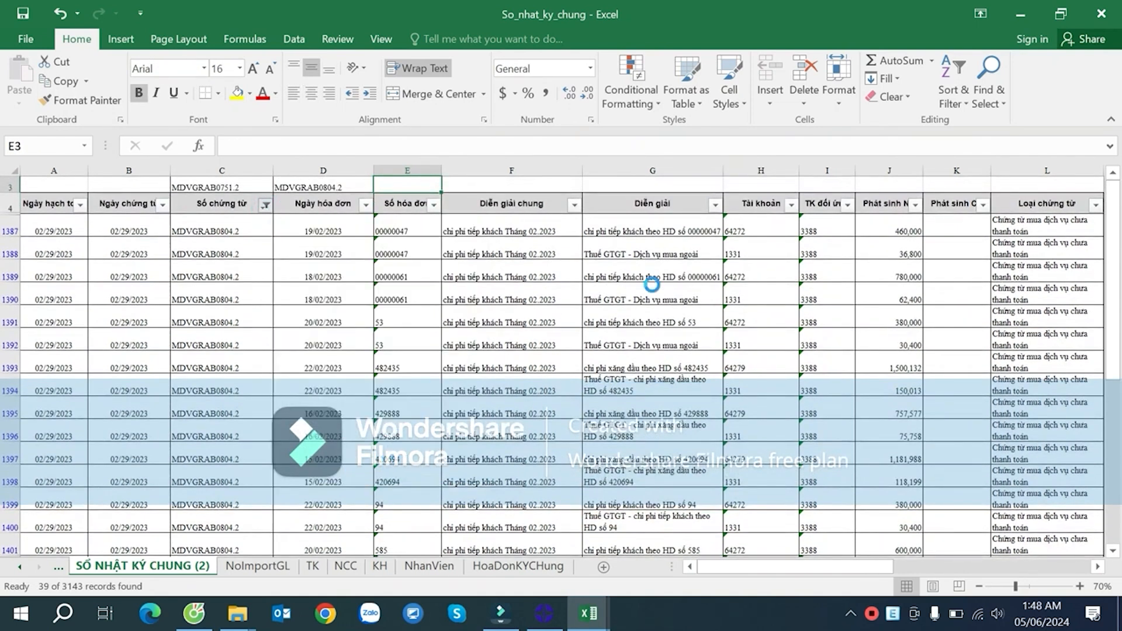
# - Examine the values in columns Z to AC for the first invoices of the unfiltered journal, around rows 16 to 19
pyautogui.click(808, 237)
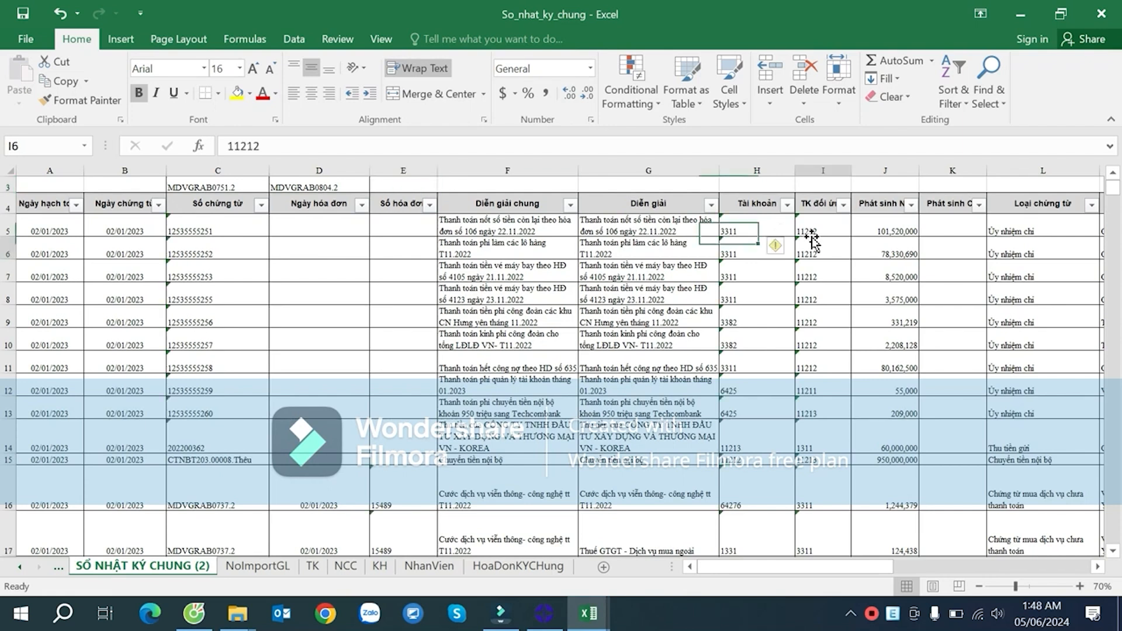
pyautogui.press('Right')
pyautogui.press('Right')
pyautogui.press('Right')
pyautogui.press('Right')
pyautogui.press('Right')
pyautogui.press('Right')
pyautogui.press('Right')
pyautogui.press('Right')
pyautogui.press('Right')
pyautogui.press('Right')
pyautogui.press('Right')
pyautogui.press('Right')
pyautogui.press('Right')
pyautogui.press('Right')
pyautogui.press('Right')
pyautogui.press('Right')
pyautogui.press('Right')
pyautogui.press('Right')
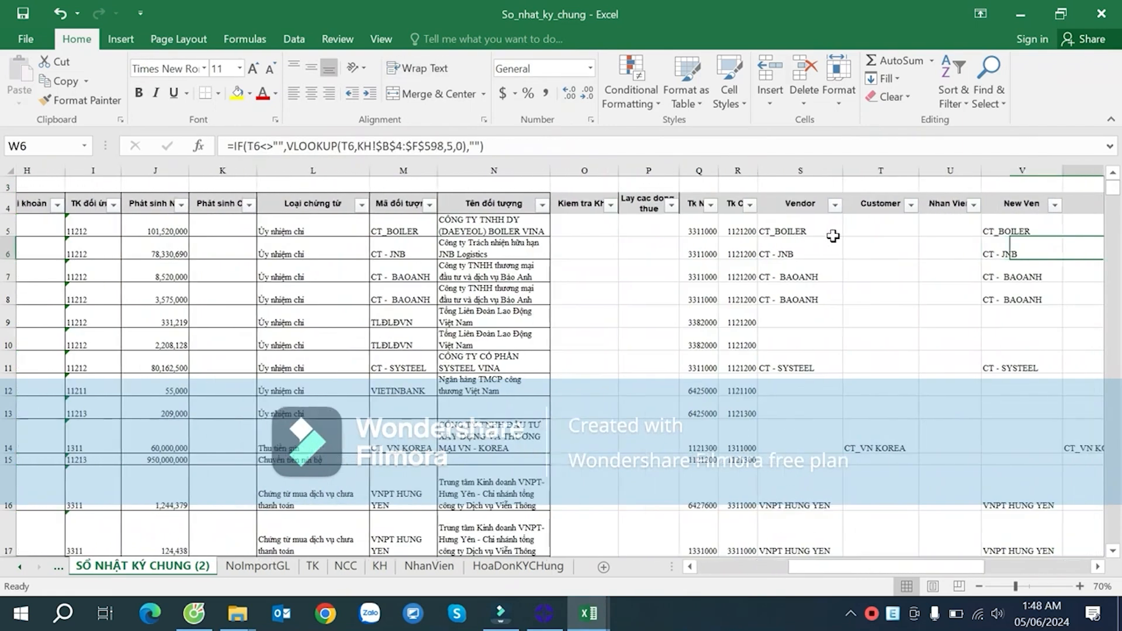
pyautogui.press('Right')
pyautogui.press('Right')
pyautogui.press('Right')
pyautogui.press('Right')
pyautogui.press('Right')
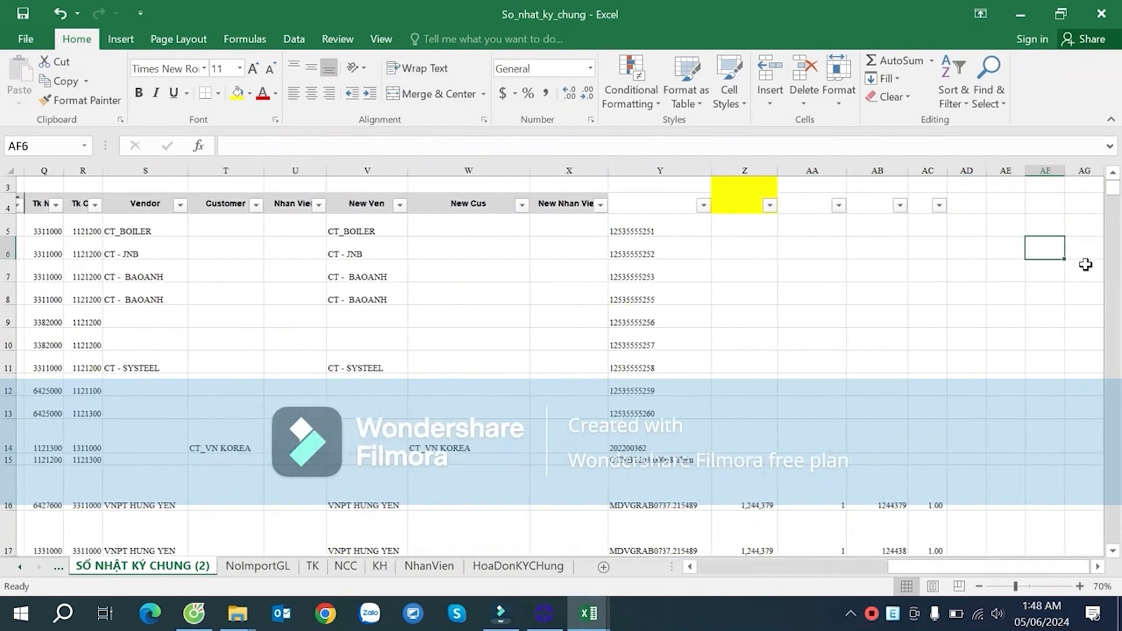
pyautogui.scroll(-5, 918, 348)
pyautogui.scroll(3, 918, 349)
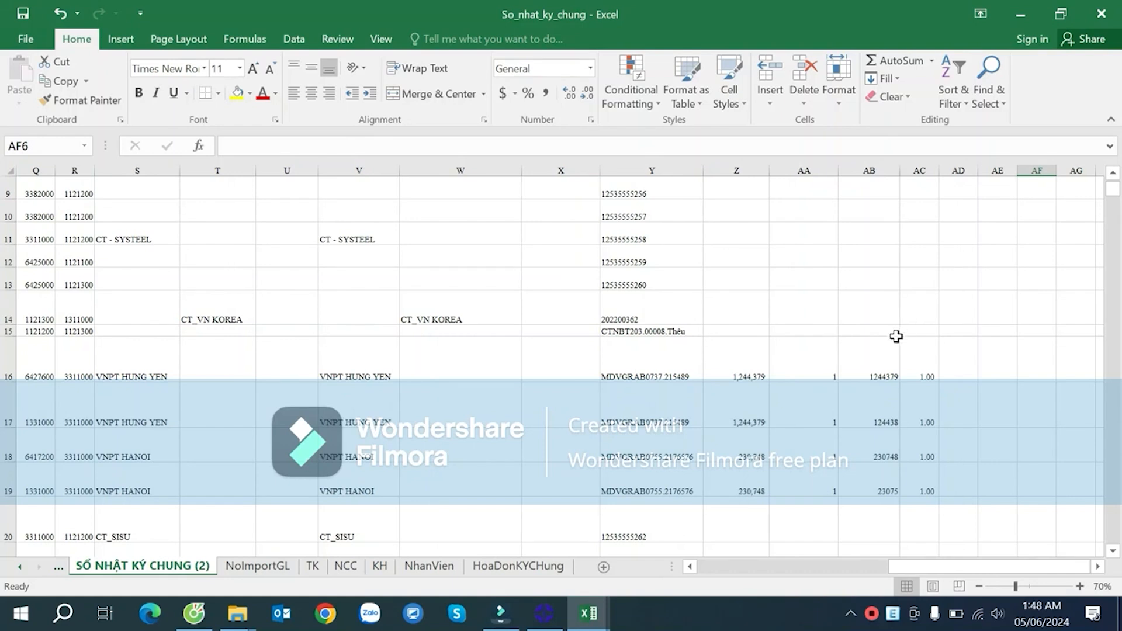
# - Examine the column AB amounts of the single-line invoices in rows 16 to 19 and rows 46 to 47
pyautogui.click(885, 359)
pyautogui.click(892, 444)
pyautogui.scroll(-1, 889, 450)
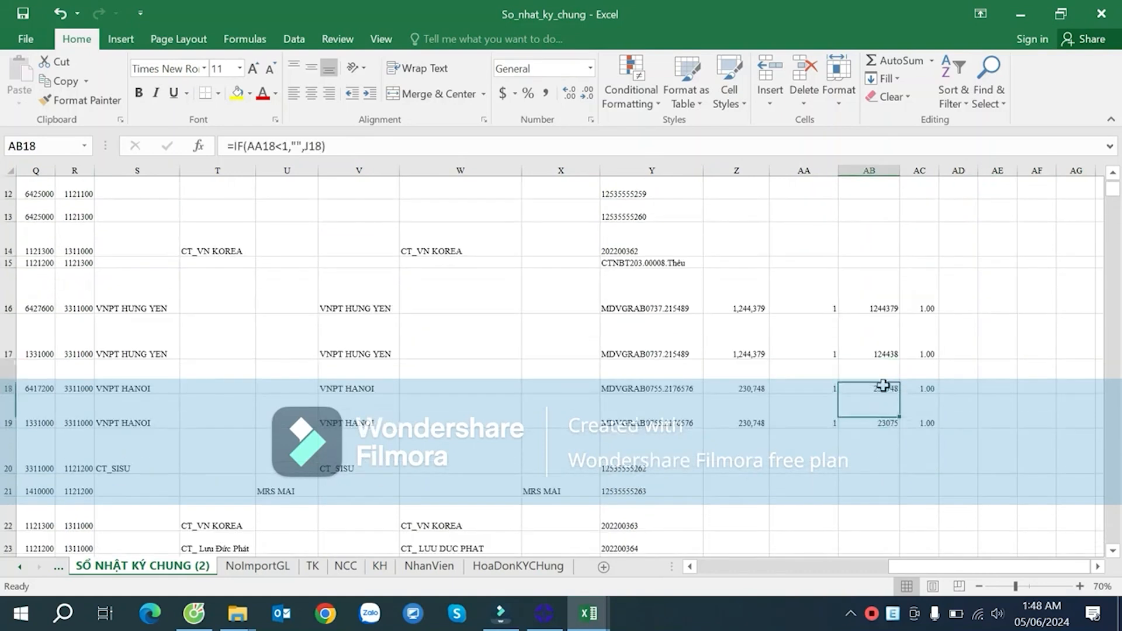
pyautogui.click(883, 330)
pyautogui.click(894, 416)
pyautogui.scroll(-5, 914, 437)
pyautogui.click(894, 438)
pyautogui.scroll(-4, 898, 438)
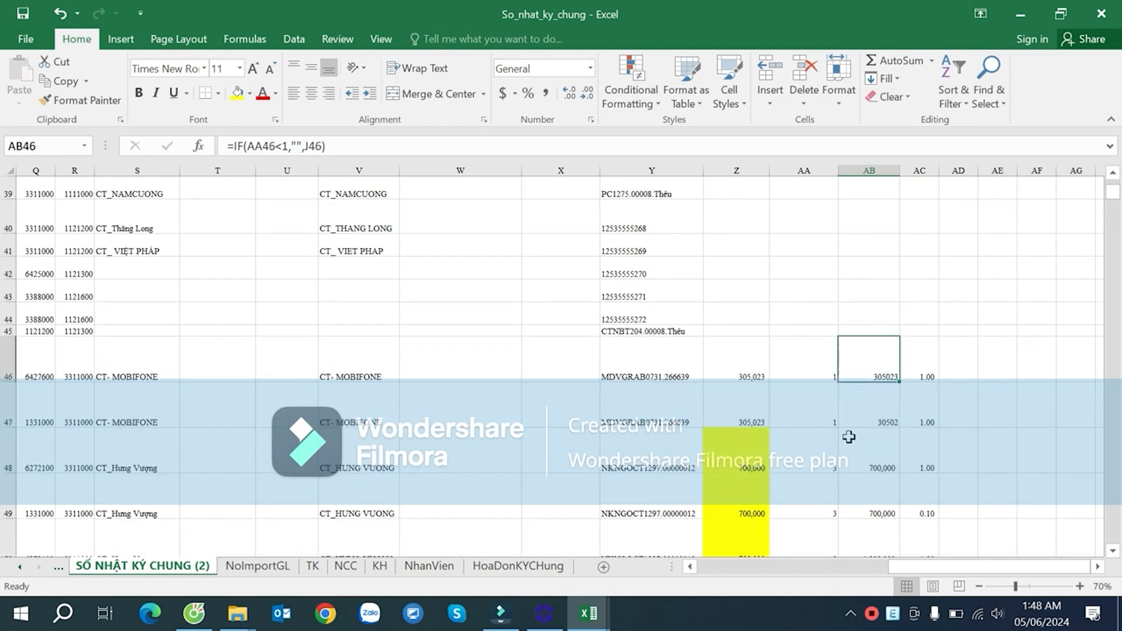
pyautogui.click(882, 421)
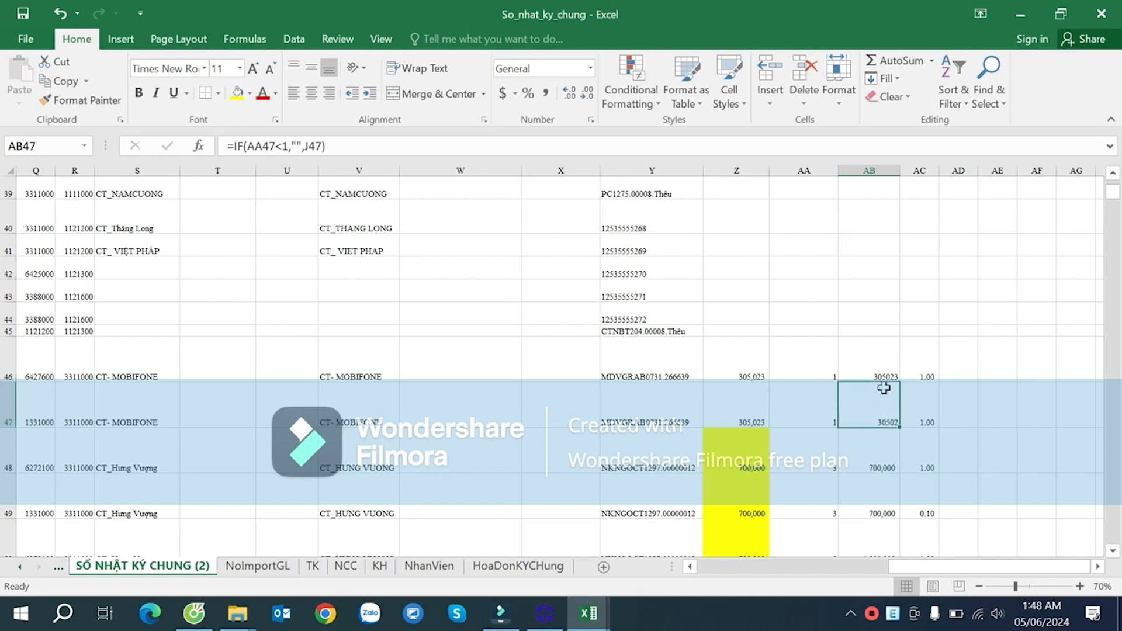
# - Format column AB from AB39 down to the last row with thousands separators and no decimals
pyautogui.click(872, 202)
pyautogui.hotkey('ctrl', 'shift', 'Down')
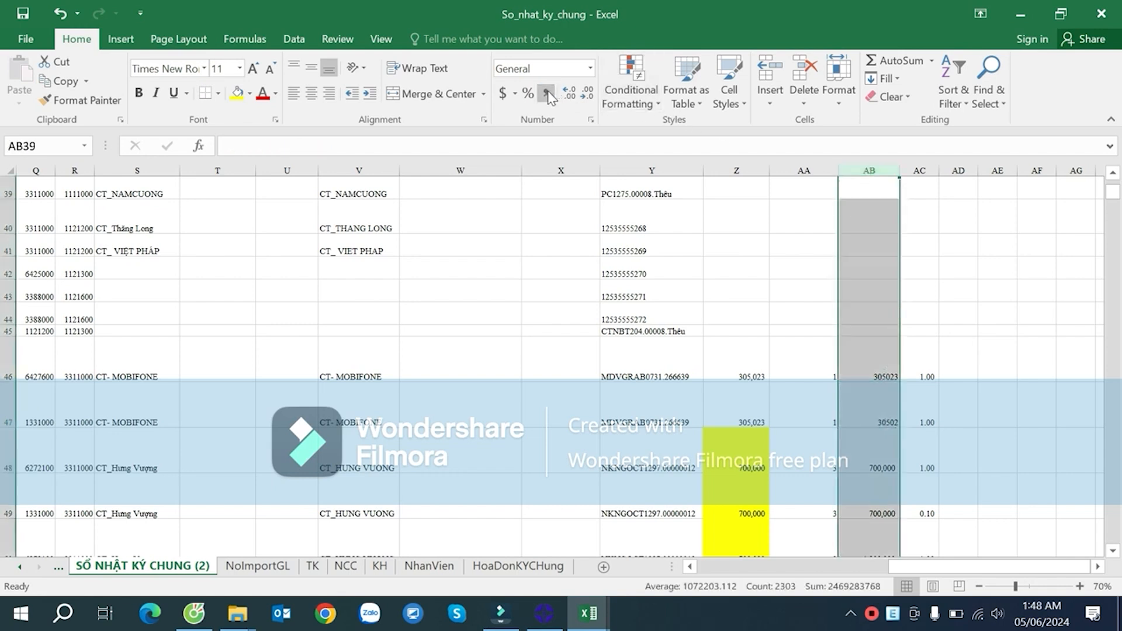
pyautogui.click(548, 94)
pyautogui.click(588, 94)
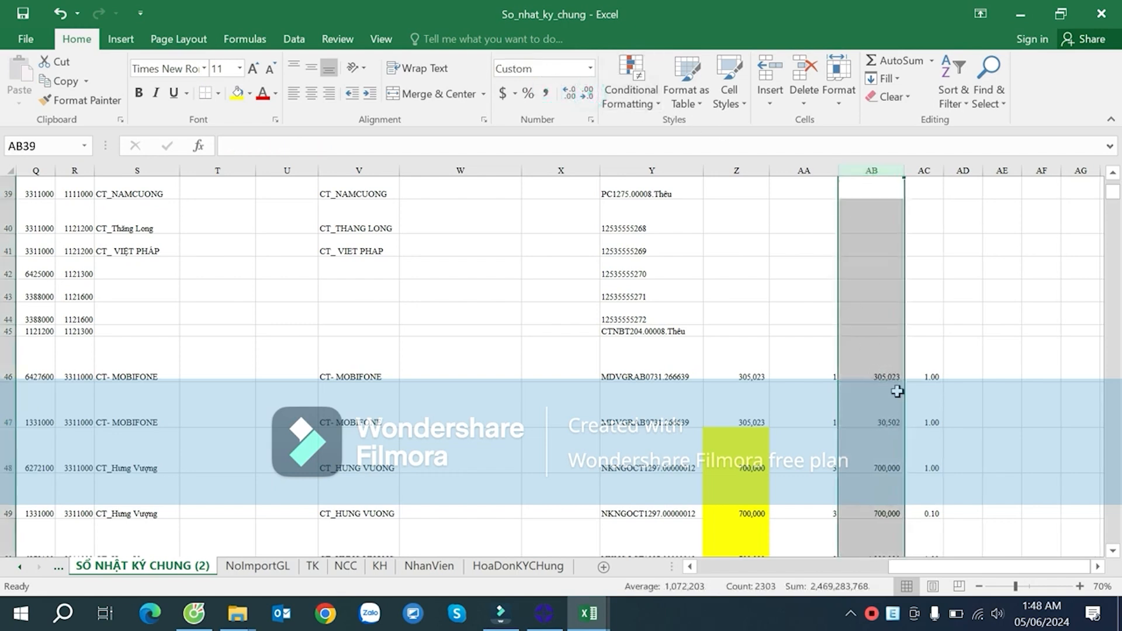
# - Compare the Z, AA and AB values and formulas of the invoices around rows 46 to 48
pyautogui.click(889, 369)
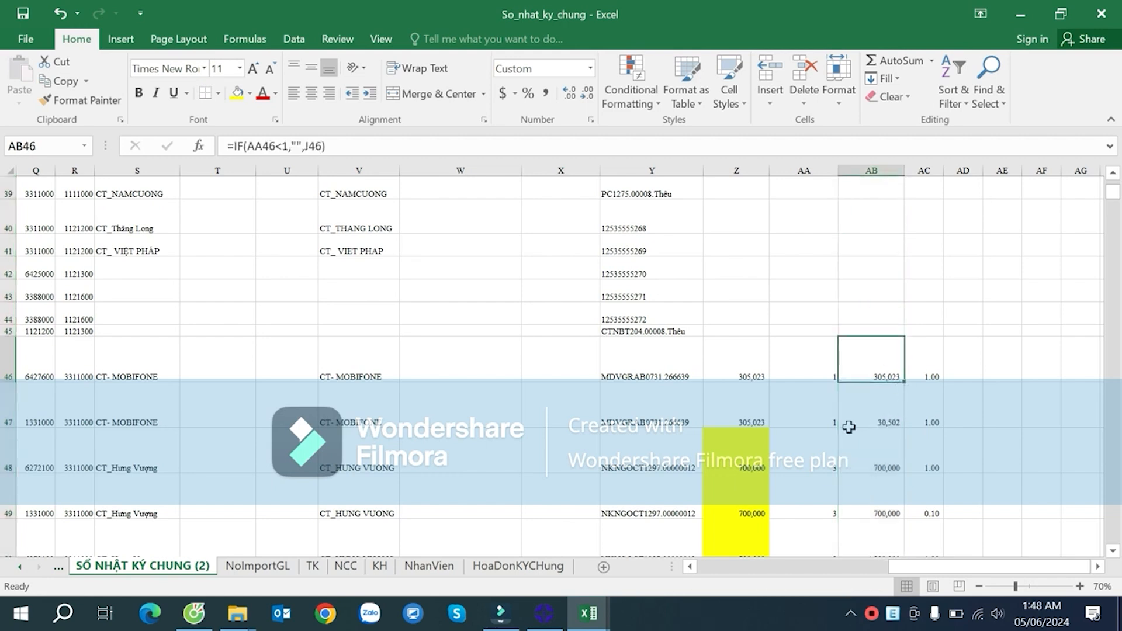
pyautogui.click(828, 378)
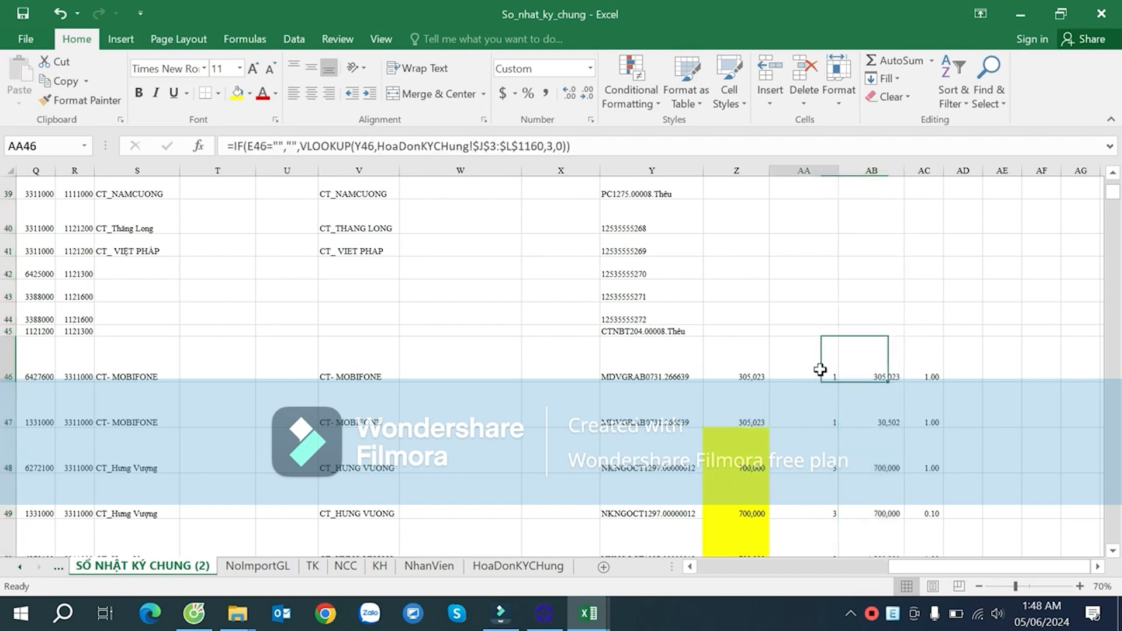
pyautogui.click(757, 376)
pyautogui.click(754, 397)
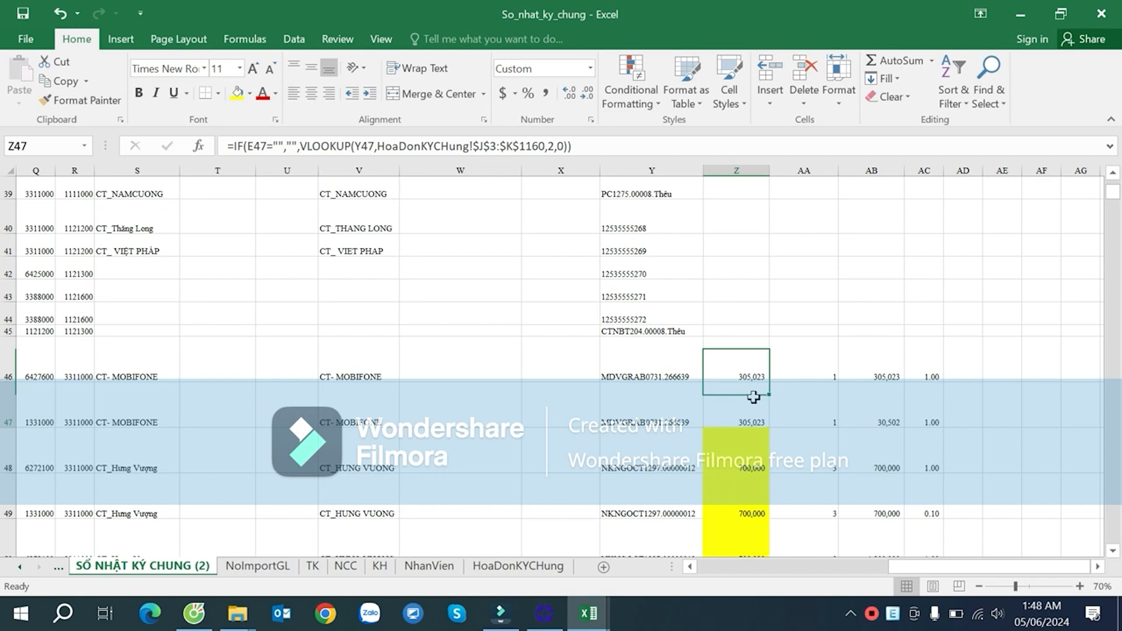
pyautogui.click(805, 444)
pyautogui.scroll(-2, 844, 451)
pyautogui.click(894, 319)
pyautogui.scroll(7, 901, 330)
pyautogui.scroll(8, 901, 329)
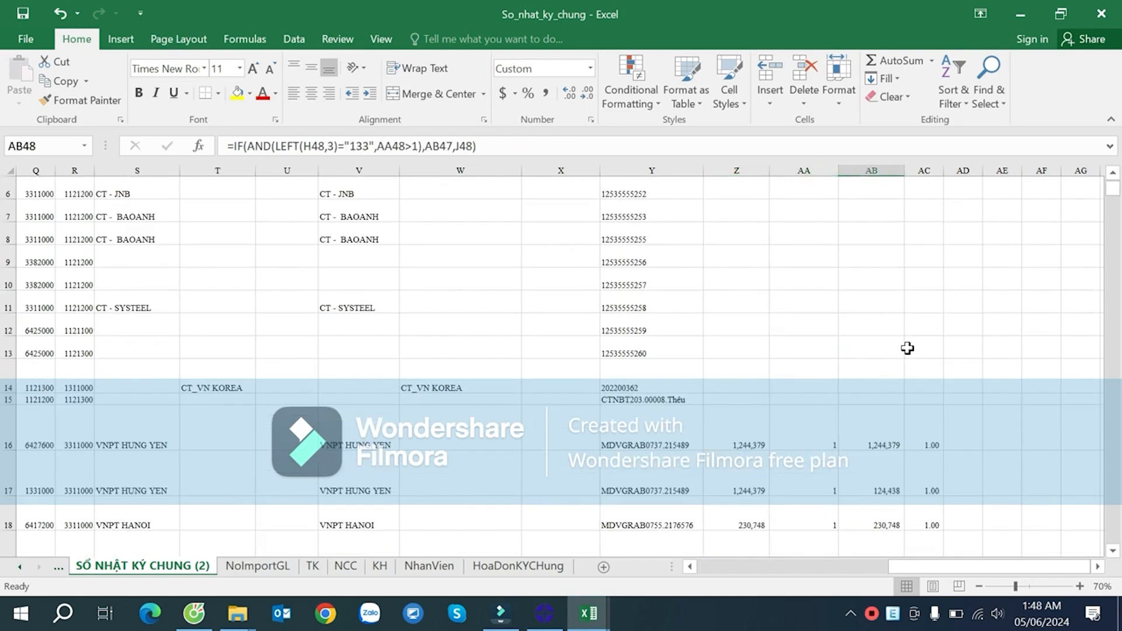
pyautogui.scroll(-3, 975, 269)
pyautogui.scroll(2, 975, 270)
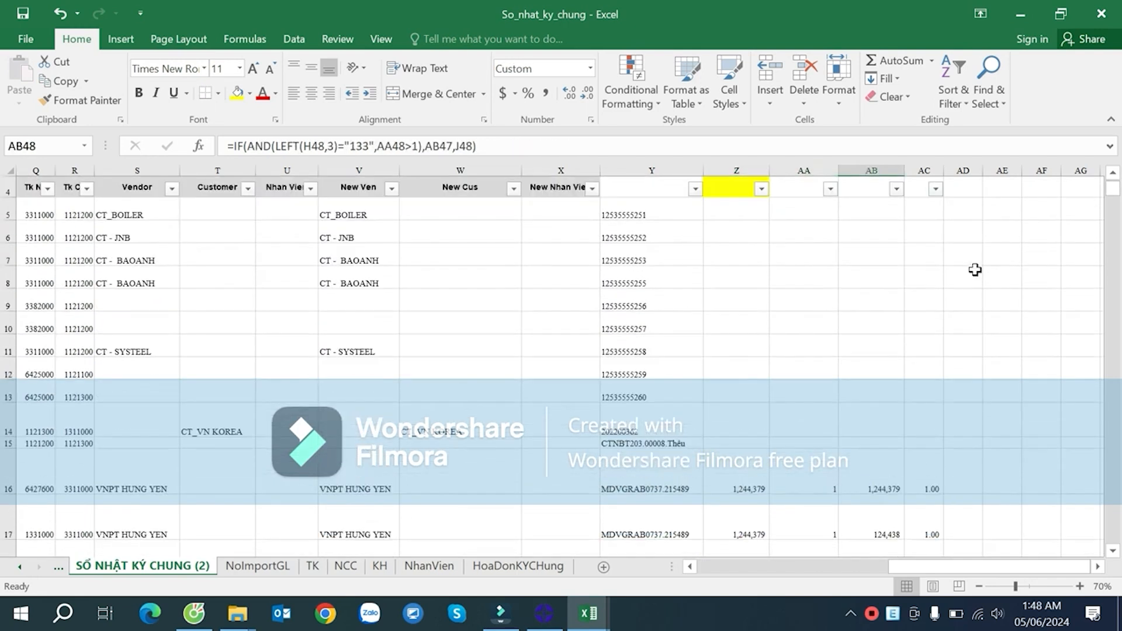
# - Enter =IF(AA5=1,Z5,AB5) in AD5 and fill the formula down the whole column
pyautogui.click(965, 221)
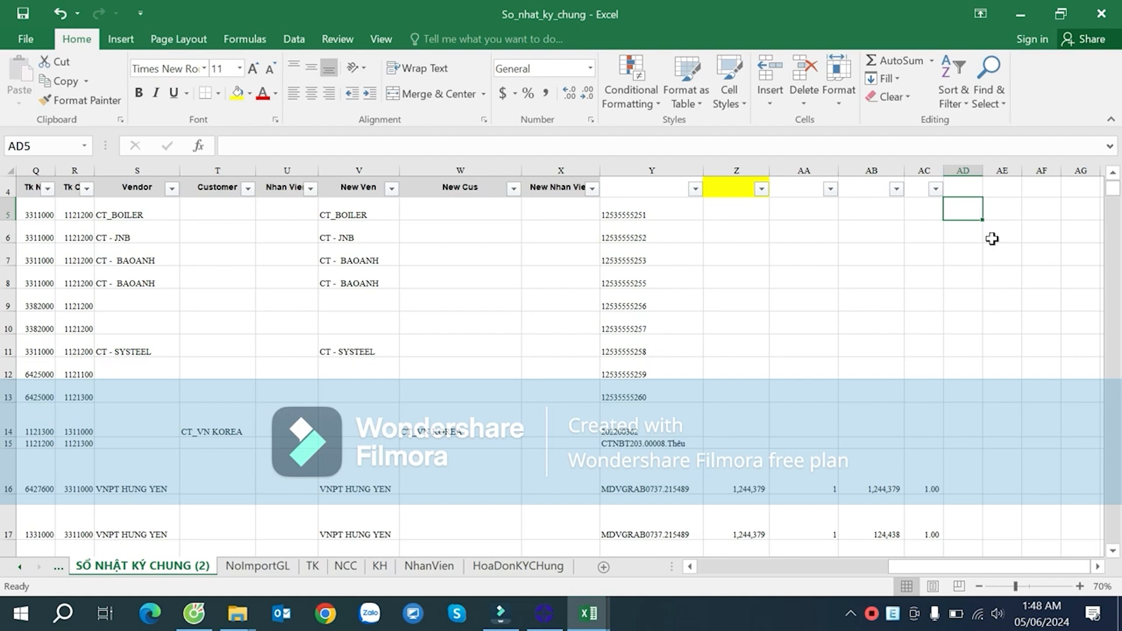
pyautogui.write('=IF(')
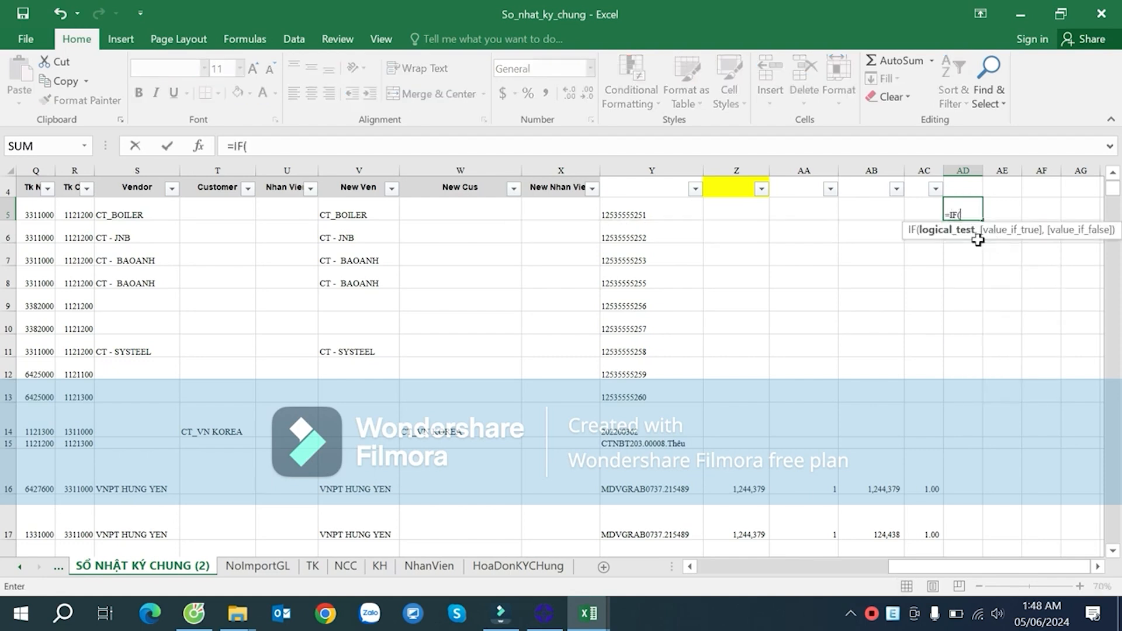
pyautogui.click(829, 205)
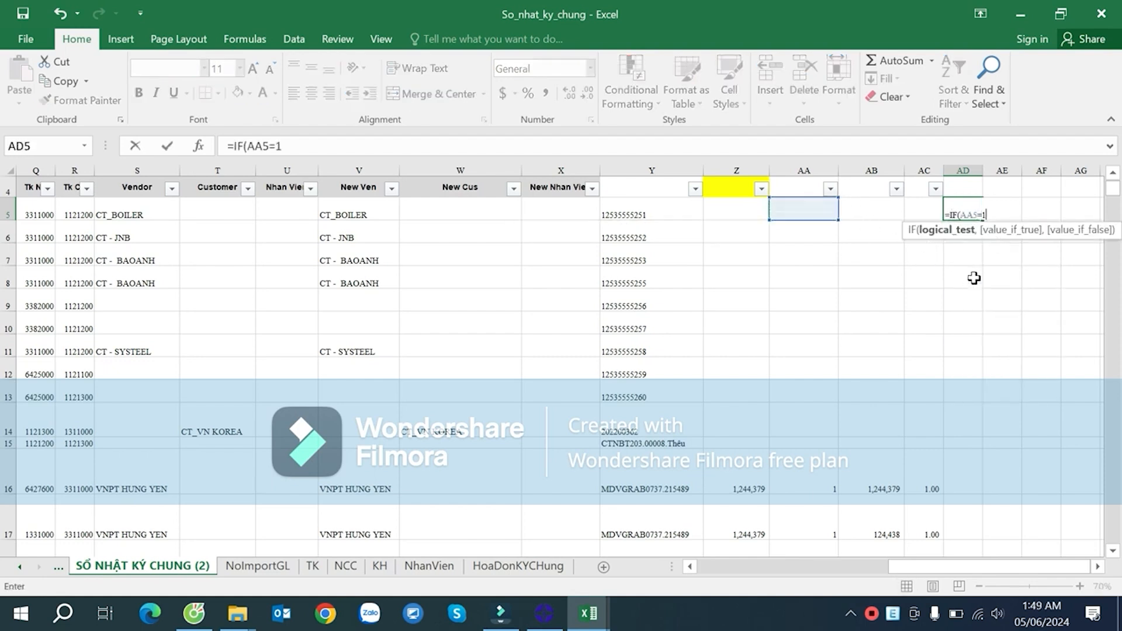
pyautogui.click(744, 215)
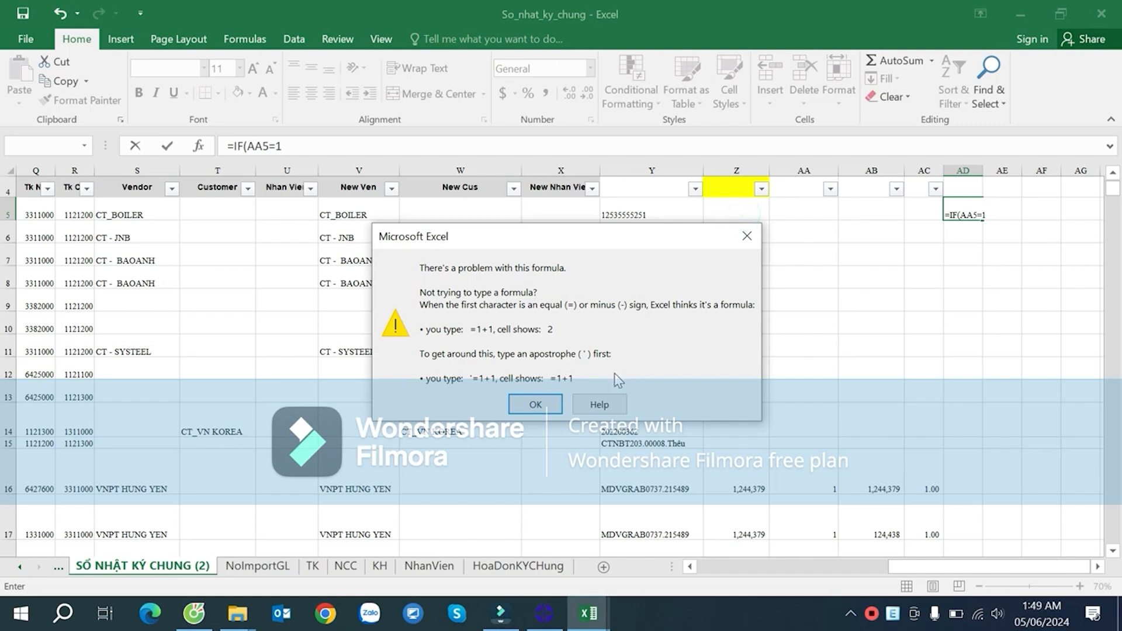
pyautogui.click(552, 401)
pyautogui.write('=1,')
pyautogui.click(719, 204)
pyautogui.write(',')
pyautogui.click(900, 213)
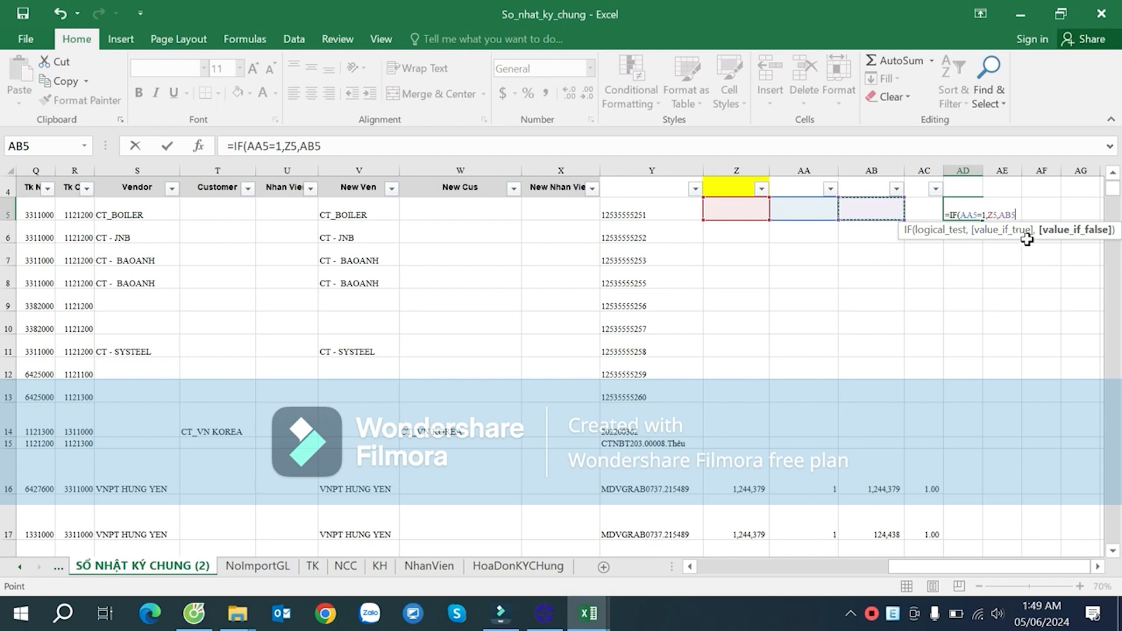
pyautogui.press('Return')
pyautogui.press('Up')
pyautogui.doubleClick(983, 219)
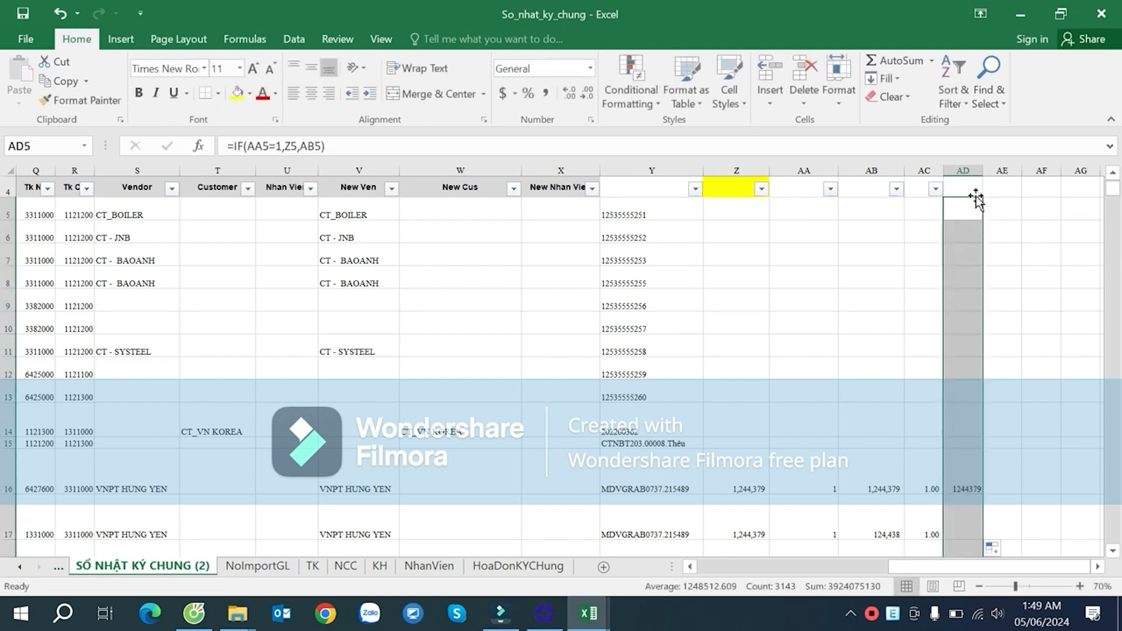
# - Widen column AD and check its amounts for the invoices around rows 46 to 50
pyautogui.scroll(-12, 983, 216)
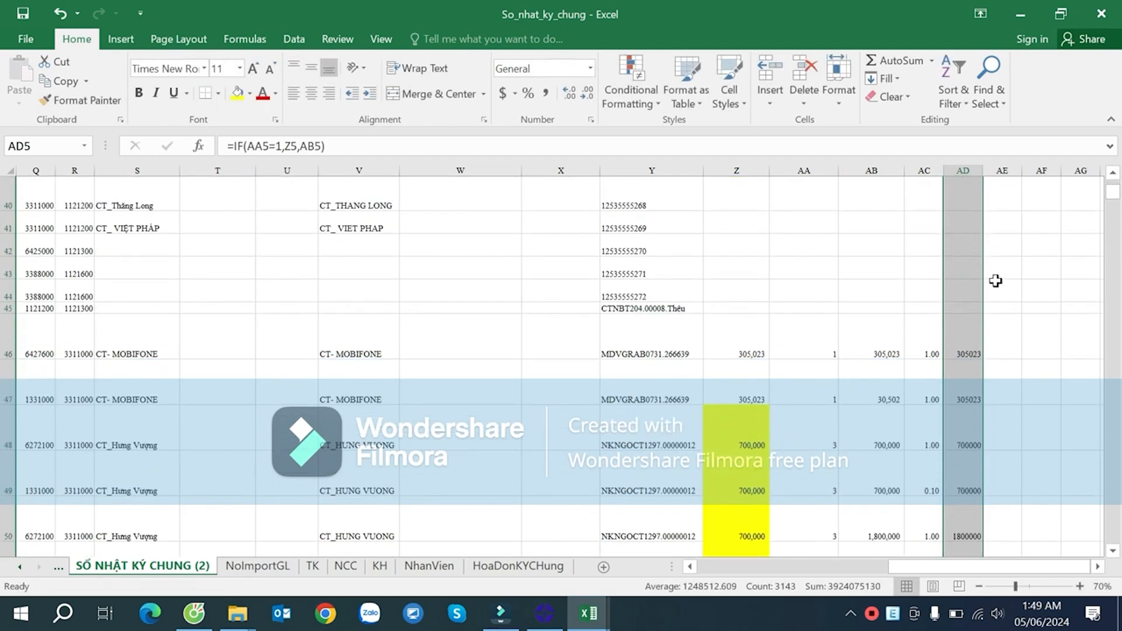
pyautogui.moveTo(988, 173); pyautogui.dragTo(1010, 173)
pyautogui.click(990, 438)
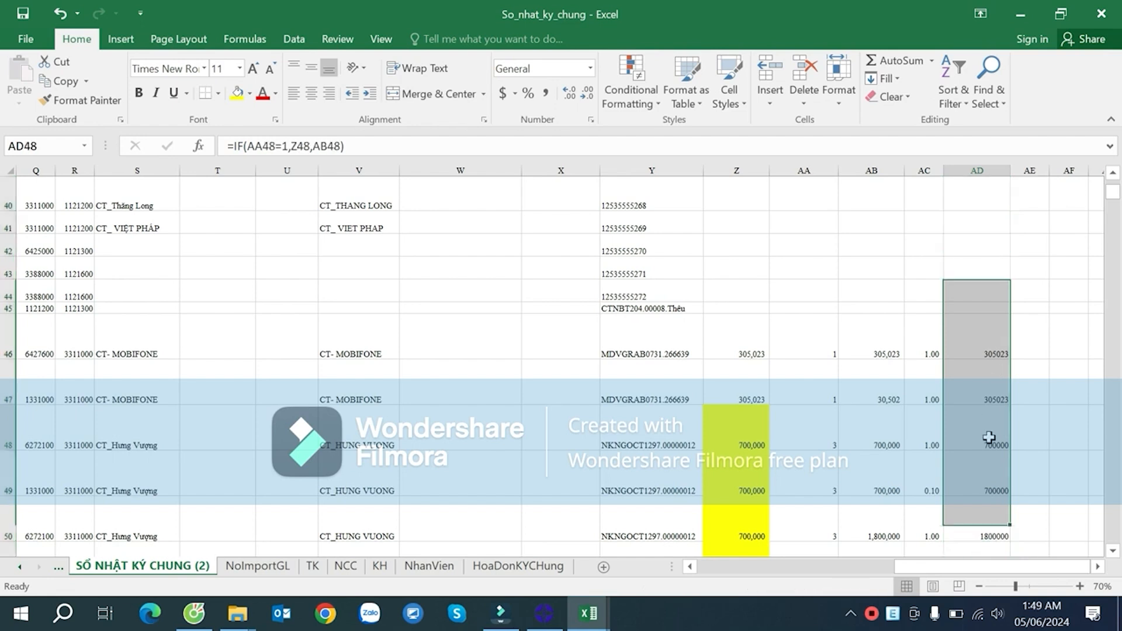
pyautogui.scroll(-2, 1012, 411)
pyautogui.click(994, 381)
pyautogui.scroll(15, 1008, 380)
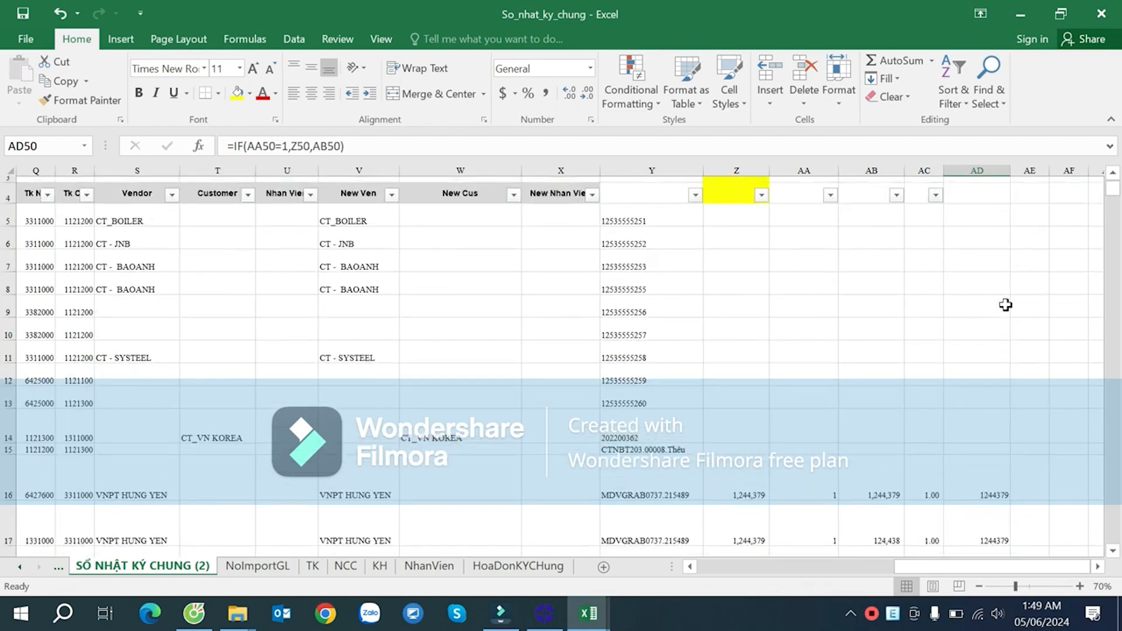
# - Label column AD with the header "TienTruoc Thue" in AD4
pyautogui.click(985, 240)
pyautogui.write('TienTruoc')
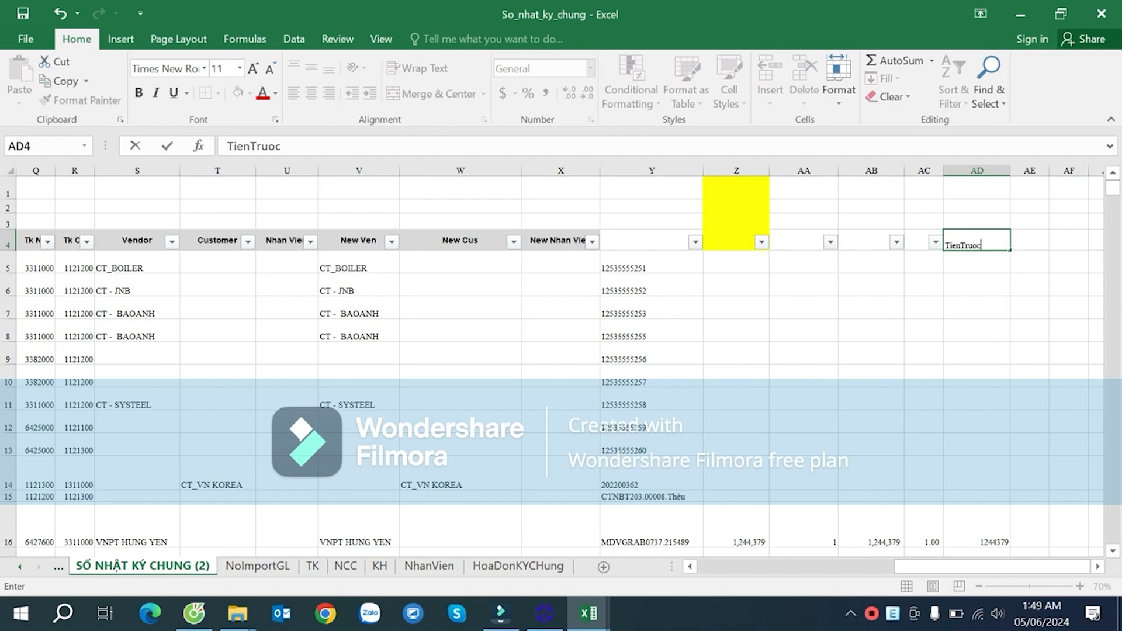
pyautogui.write(' Thue')
pyautogui.press('Return')
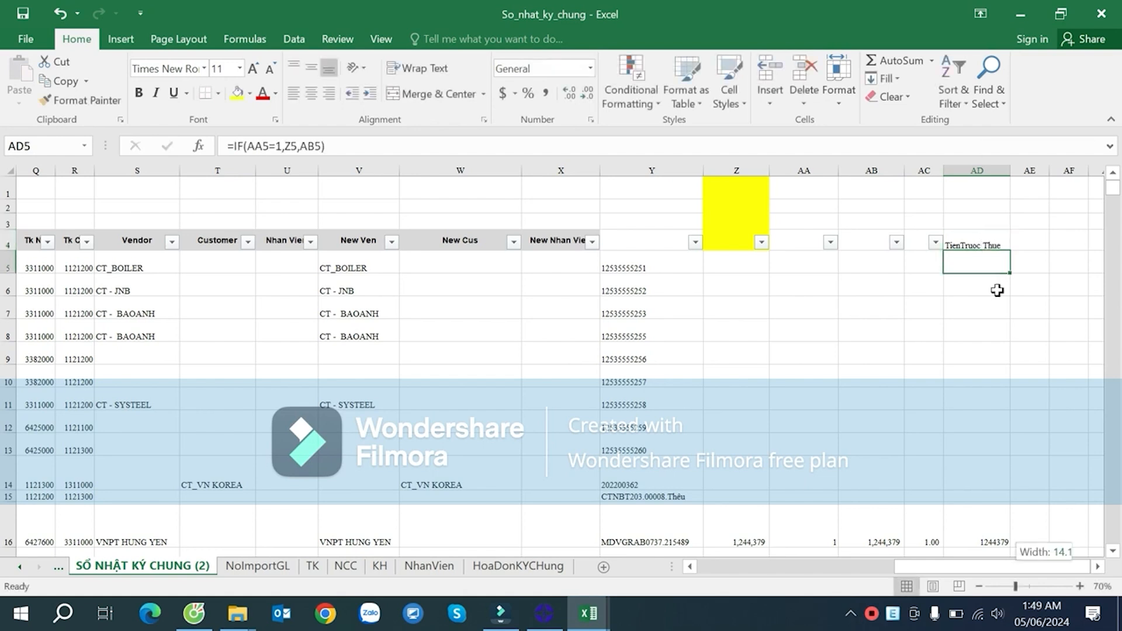
# - Copy the column AD amounts from AD5 down and paste them as values under Amount Before Tax from Q2 in the Template of GL workbook
pyautogui.hotkey('ctrl', 'shift', 'Down')
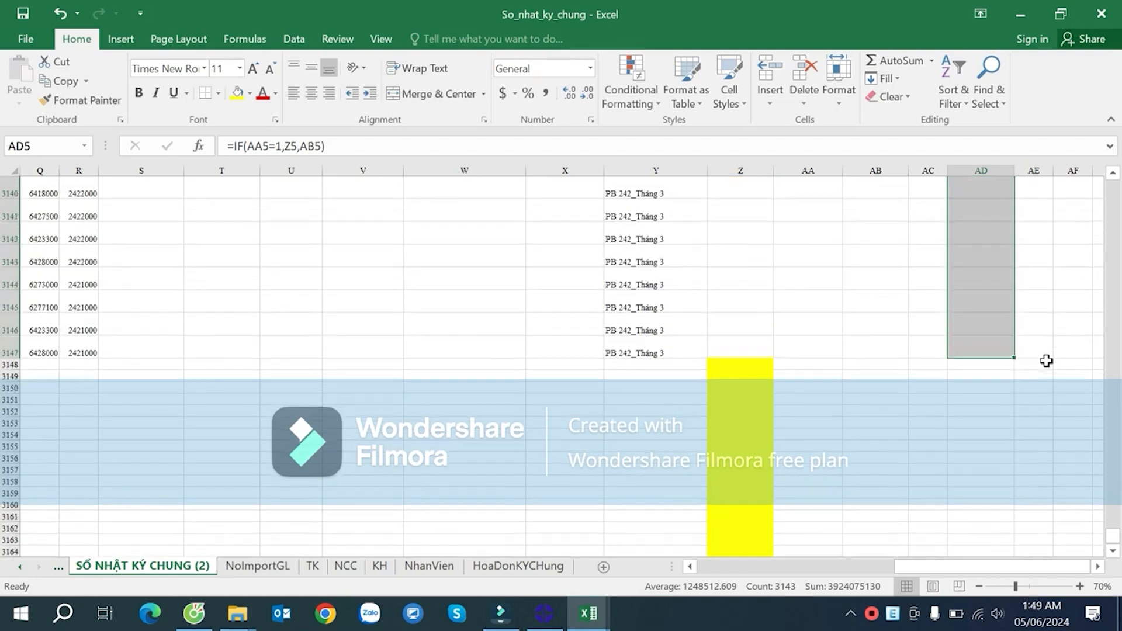
pyautogui.hotkey('ctrl', 'c')
pyautogui.scroll(10, 1047, 361)
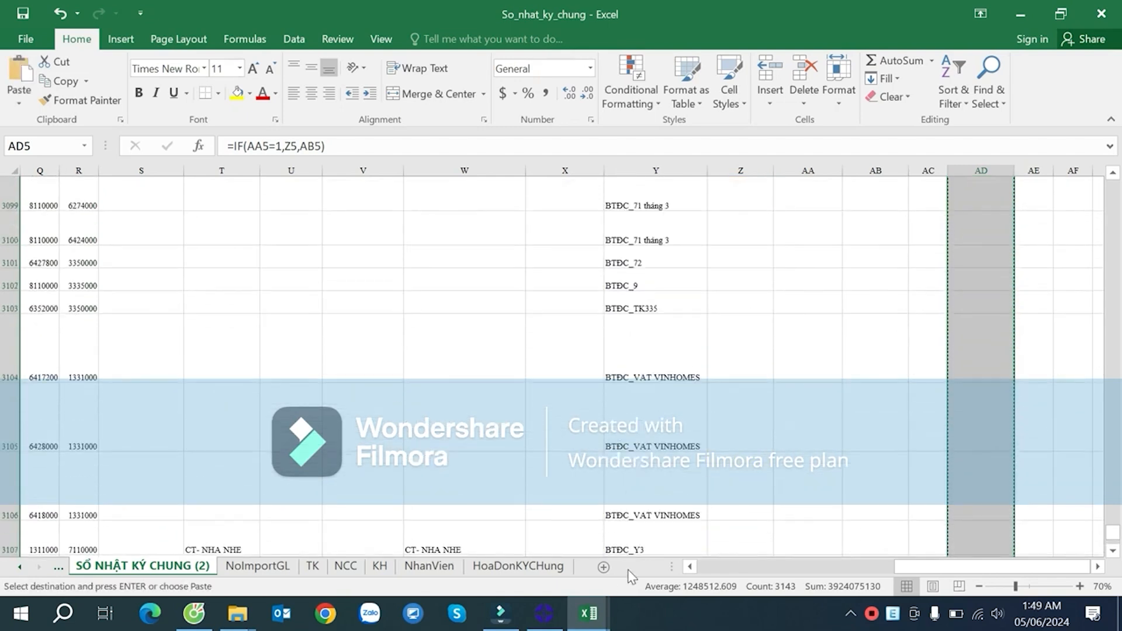
pyautogui.click(588, 613)
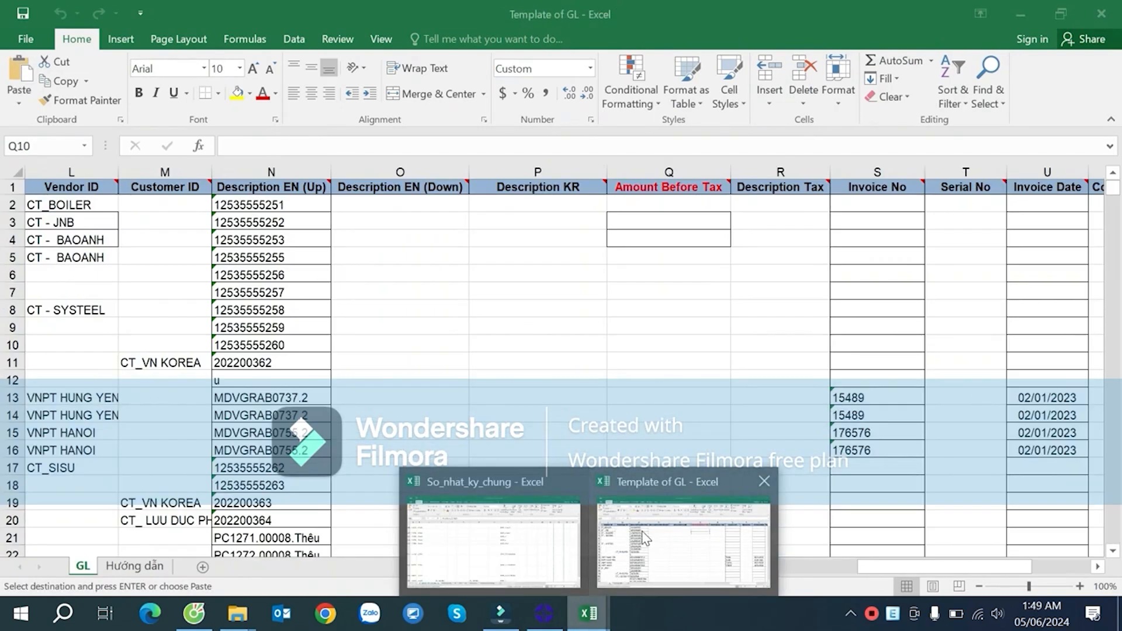
pyautogui.click(659, 513)
pyautogui.click(677, 206)
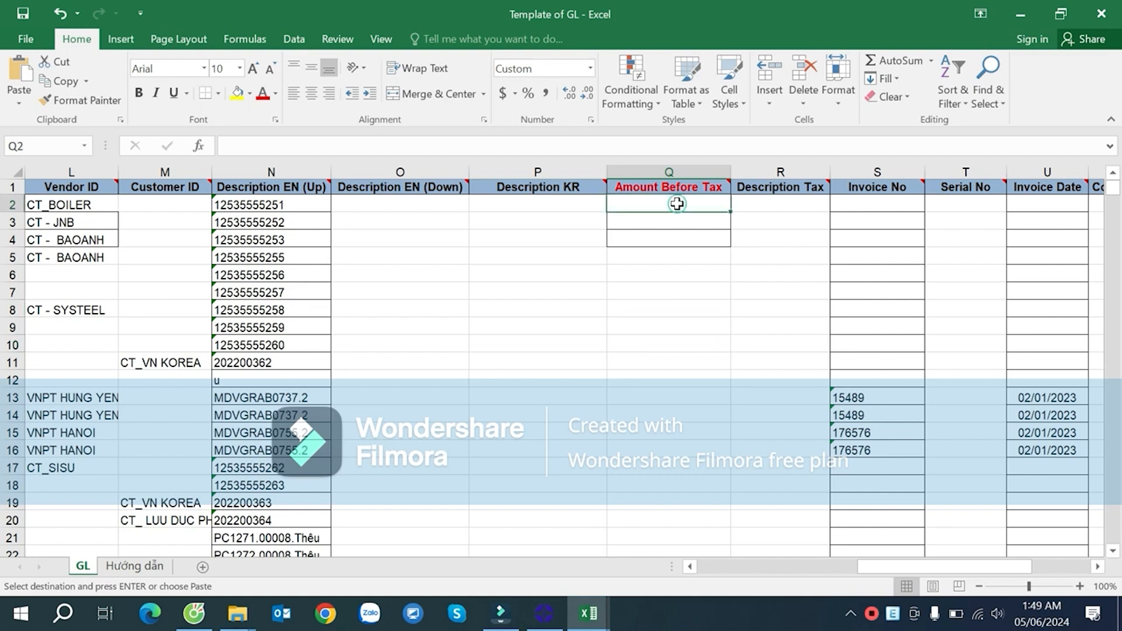
pyautogui.rightClick(677, 206)
pyautogui.click(739, 282)
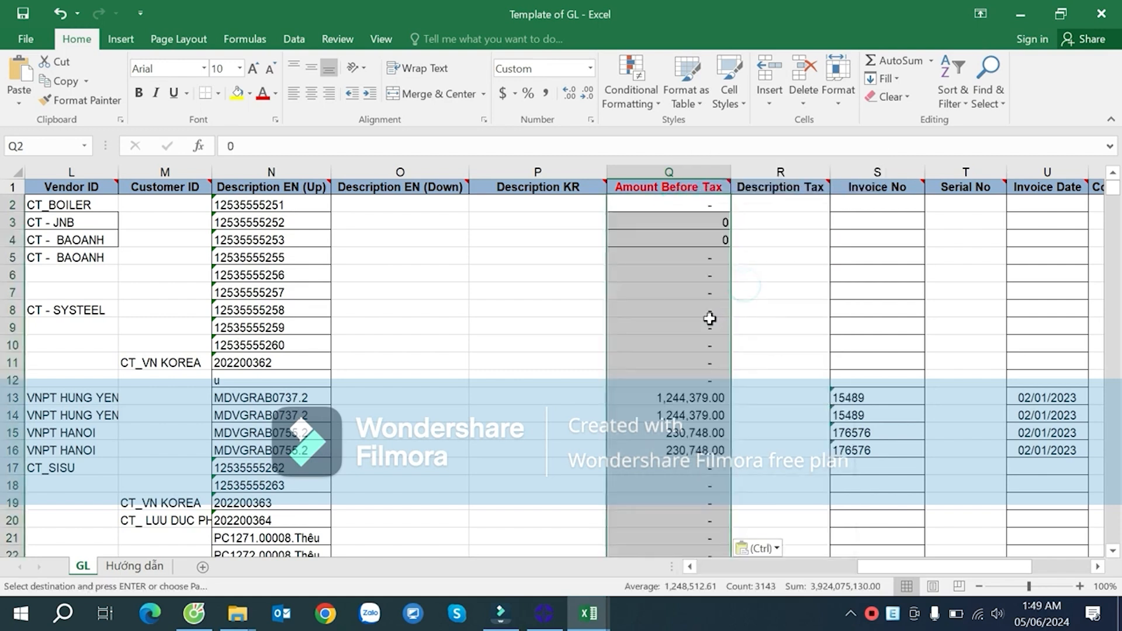
# - Check the pasted Amount Before Tax values against the column I amounts of the invoice rows, down to about row 200
pyautogui.scroll(-20, 716, 325)
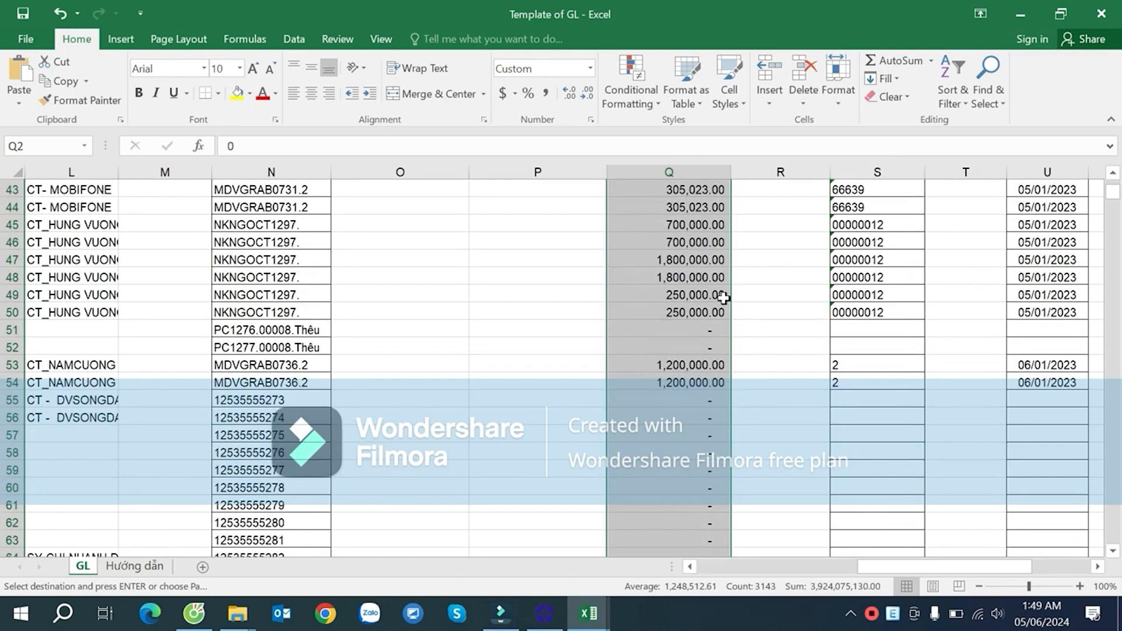
pyautogui.scroll(-6, 732, 292)
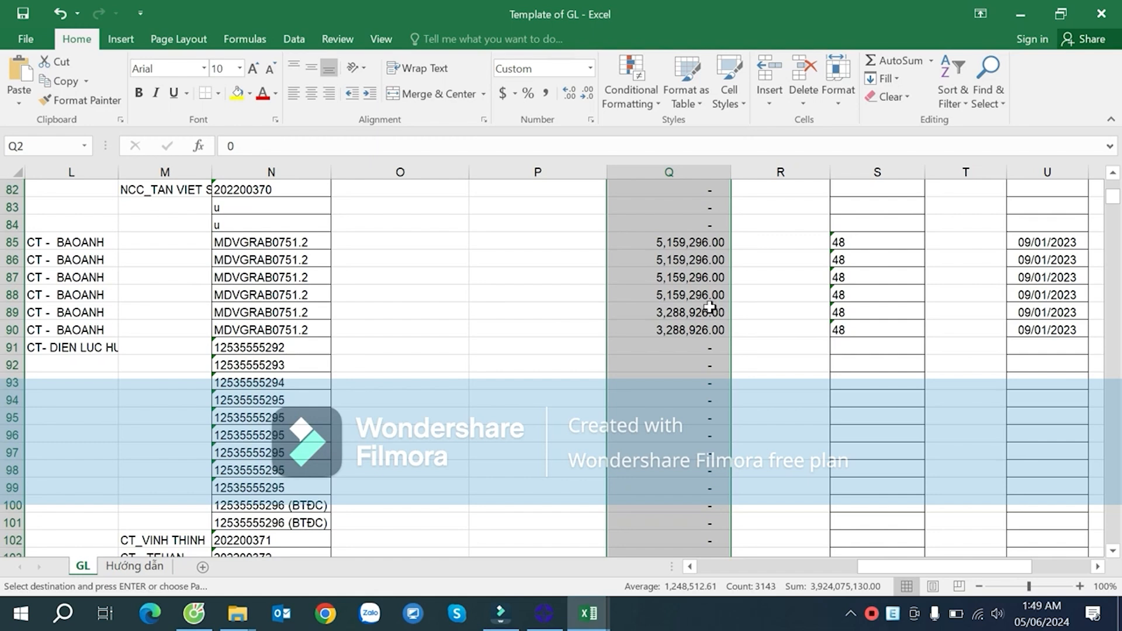
pyautogui.scroll(-18, 703, 320)
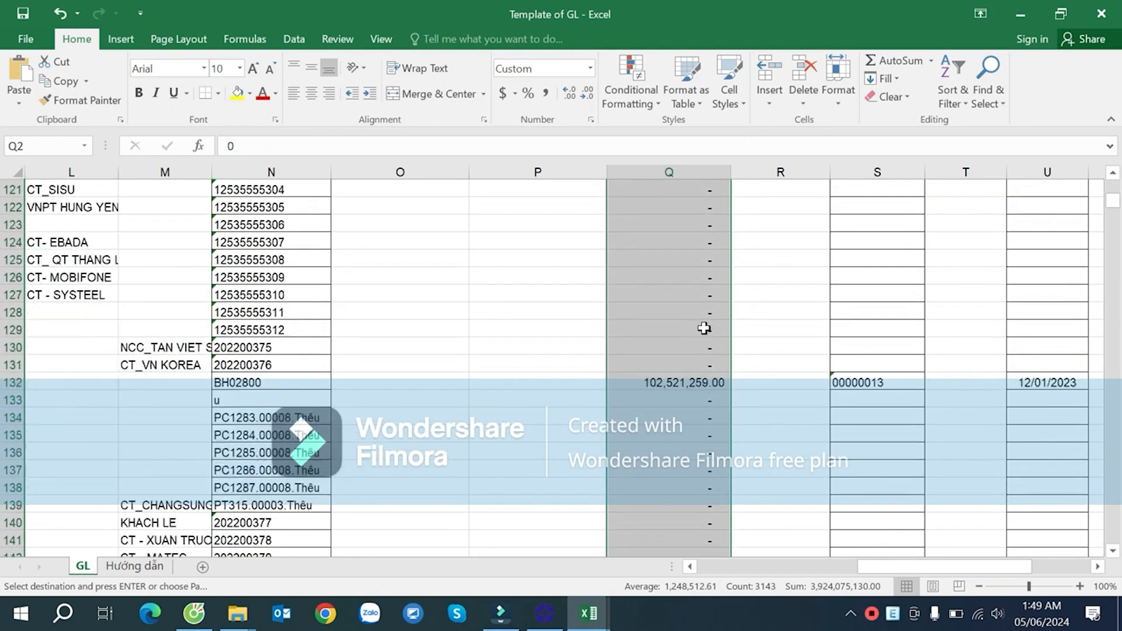
pyautogui.scroll(-8, 708, 325)
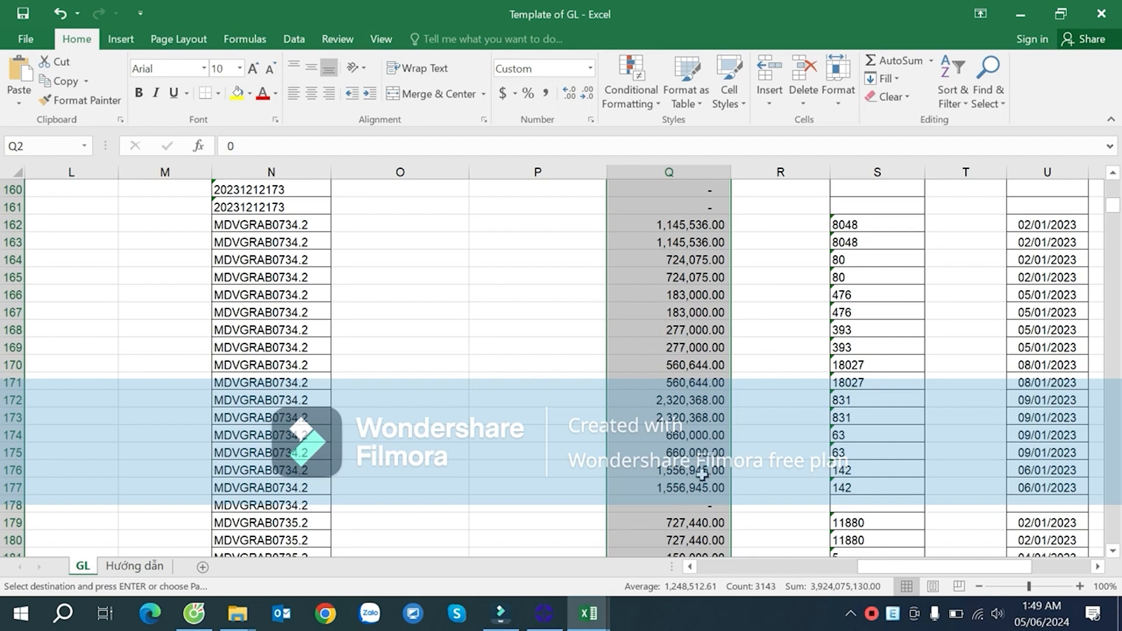
pyautogui.scroll(-2, 701, 487)
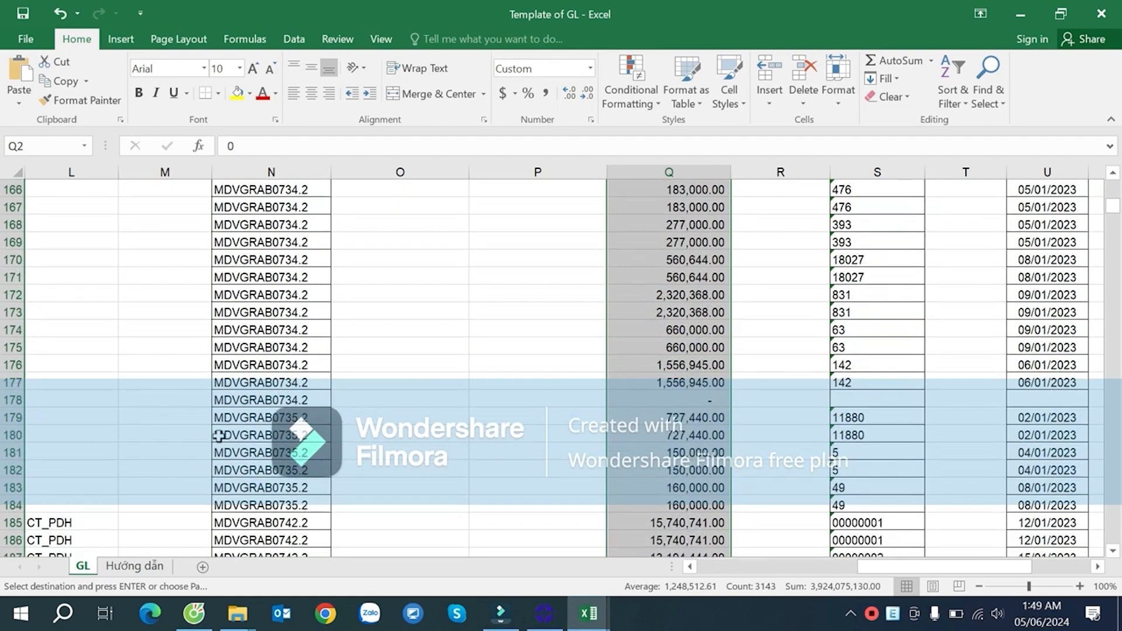
pyautogui.click(29, 433)
pyautogui.hotkey('shift', 'space')
pyautogui.moveTo(917, 565); pyautogui.dragTo(861, 561)
pyautogui.scroll(-1, 828, 470)
pyautogui.scroll(-1, 828, 470)
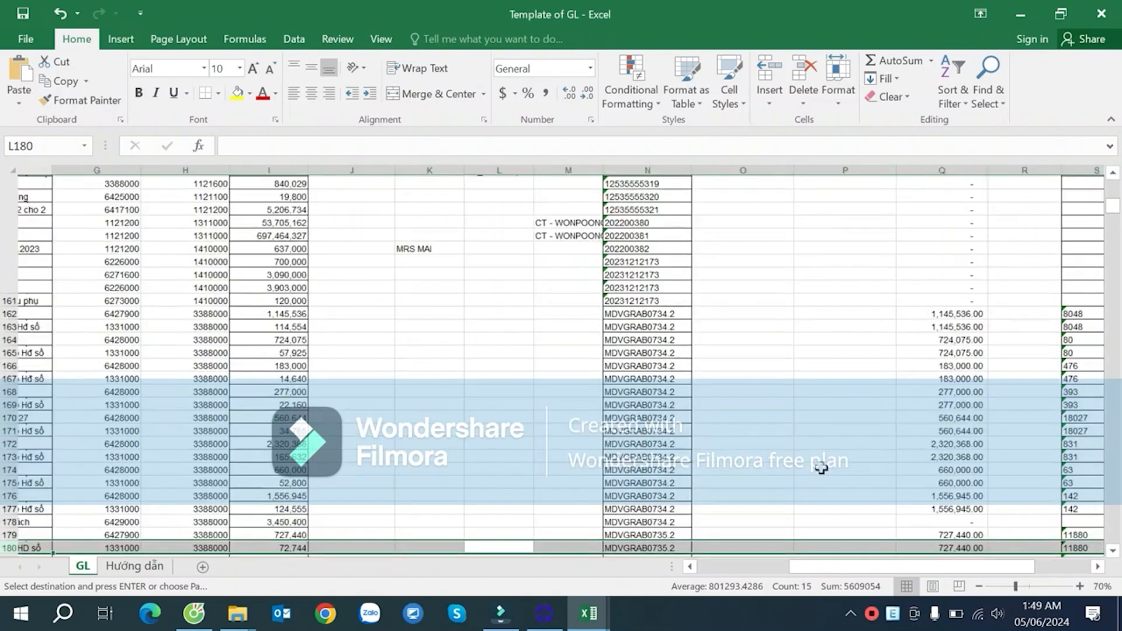
pyautogui.moveTo(249, 452); pyautogui.dragTo(915, 464)
pyautogui.moveTo(421, 489); pyautogui.dragTo(834, 501)
pyautogui.click(849, 528)
pyautogui.scroll(-5, 864, 433)
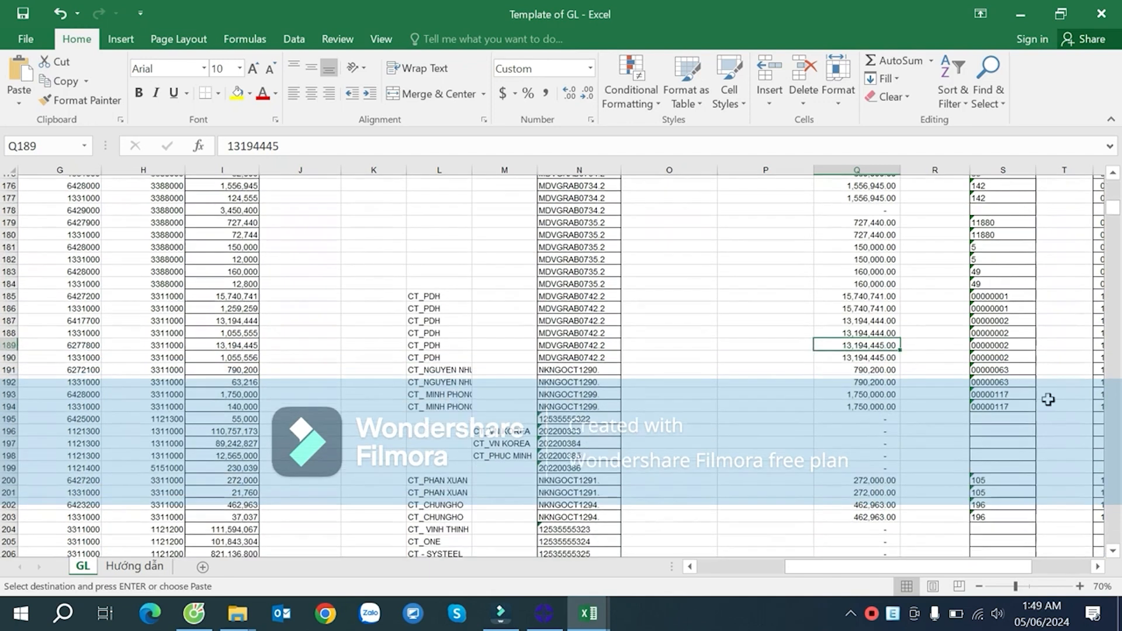
# - Compare the column I and Q amounts of the CT - GRABTAXI invoices around rows 2266 to 2267, and return to the Q1 header
pyautogui.scroll(-1, 1114, 263)
pyautogui.moveTo(1116, 271); pyautogui.dragTo(1114, 438)
pyautogui.click(870, 416)
pyautogui.press('Up')
pyautogui.press('Up')
pyautogui.press('Up')
pyautogui.moveTo(256, 379); pyautogui.dragTo(877, 416)
pyautogui.moveTo(256, 359); pyautogui.dragTo(895, 353)
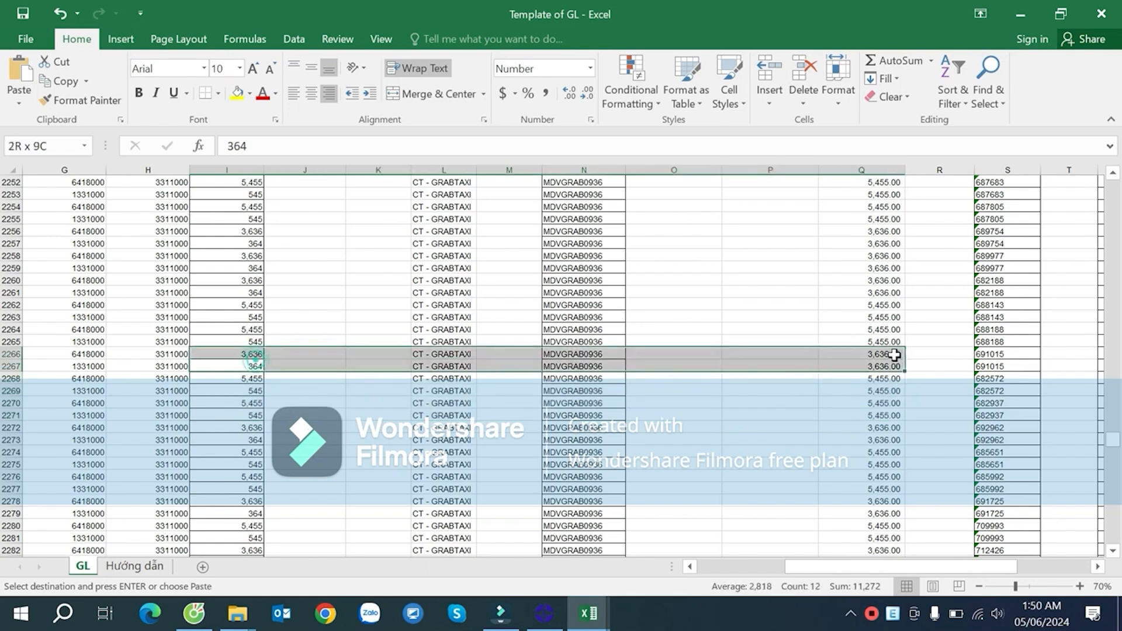
pyautogui.click(891, 281)
pyautogui.scroll(6, 901, 287)
pyautogui.click(889, 281)
pyautogui.hotkey('ctrl', 'Up')
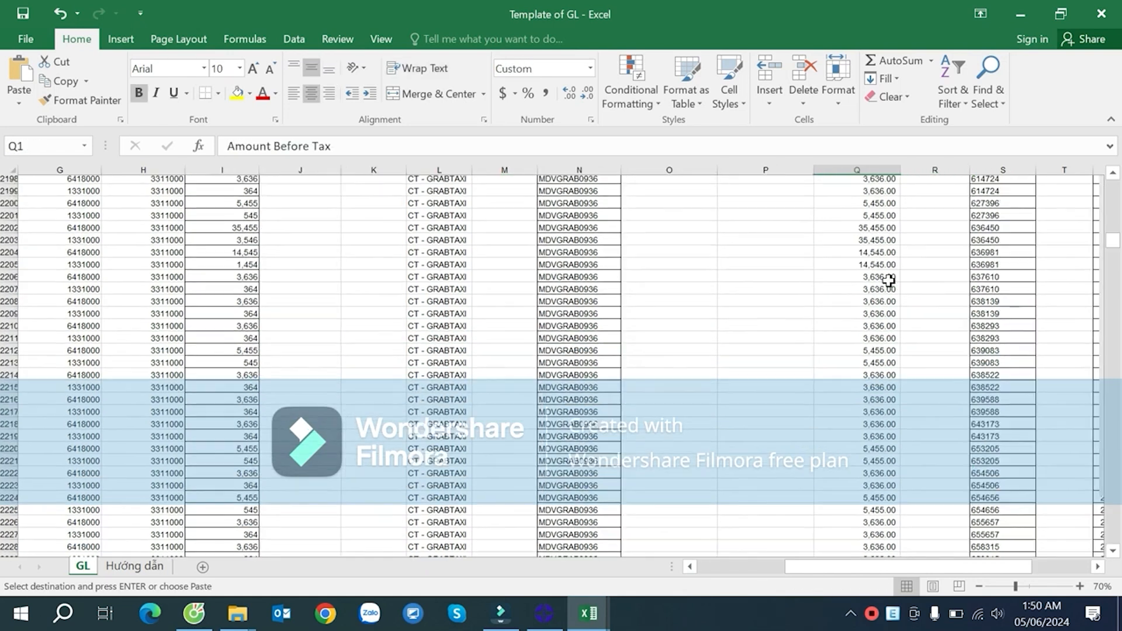
# - Widen the Description VN (Up) and Description VN (Down) columns of the GL sheet to show more of the text
pyautogui.press('Home')
pyautogui.press('Down')
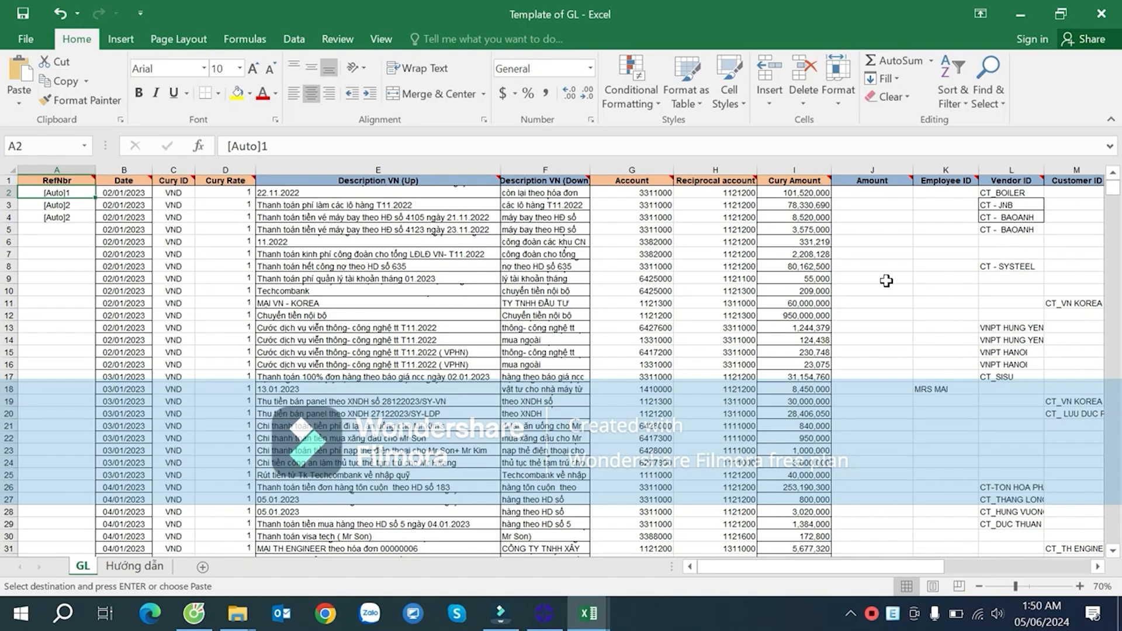
pyautogui.moveTo(501, 166); pyautogui.dragTo(530, 165)
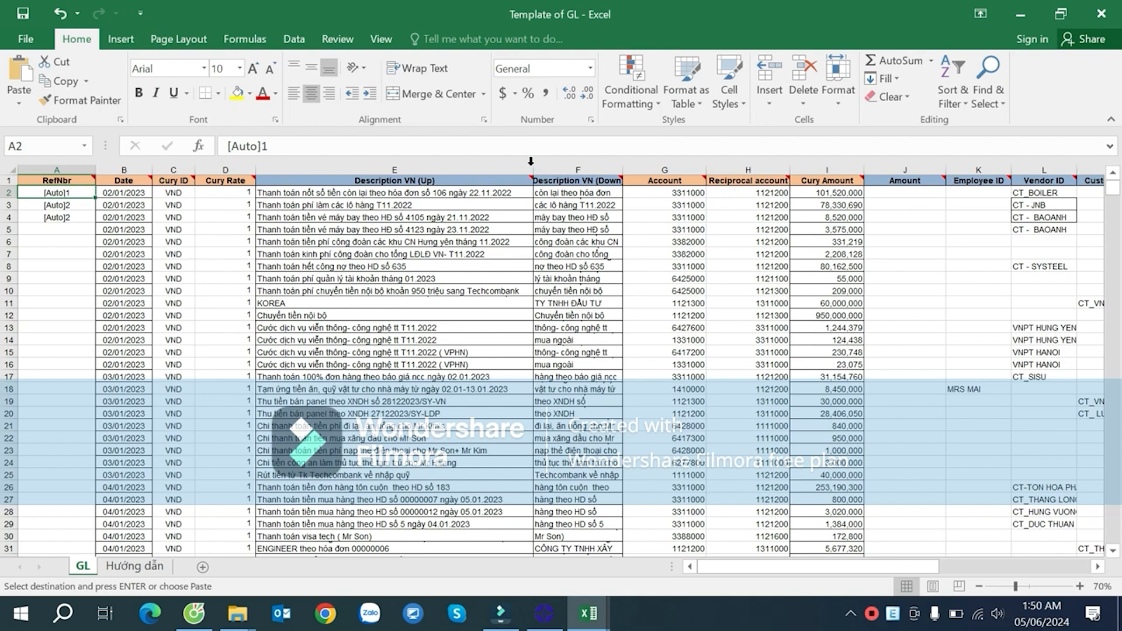
pyautogui.doubleClick(531, 166)
pyautogui.moveTo(889, 168); pyautogui.dragTo(690, 168)
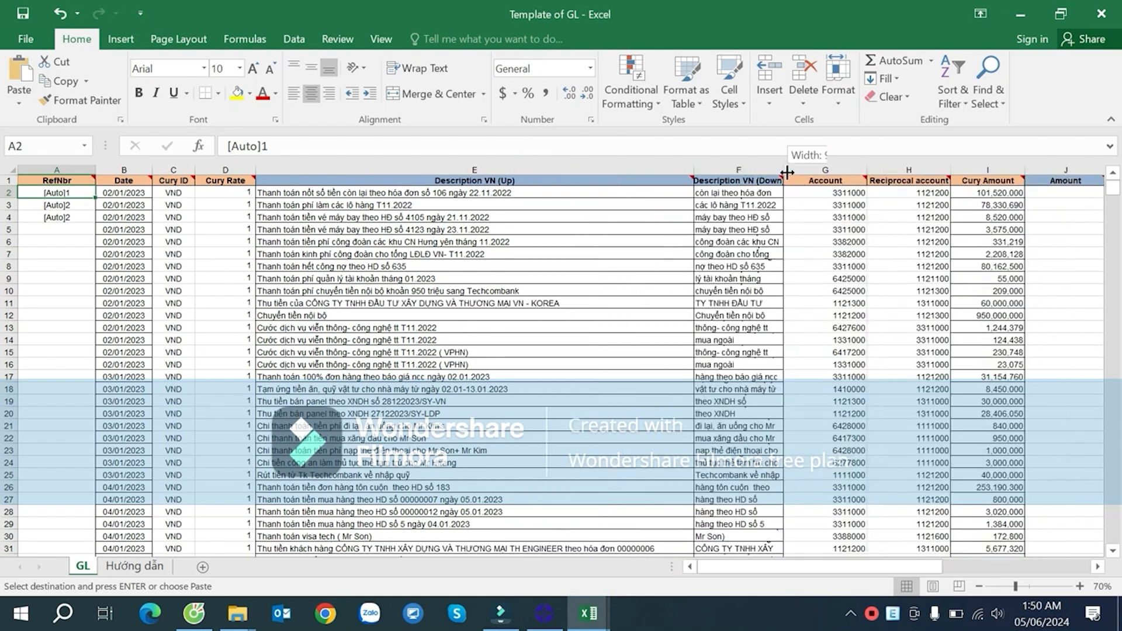
pyautogui.moveTo(787, 172); pyautogui.dragTo(821, 172)
pyautogui.click(711, 242)
pyautogui.click(639, 333)
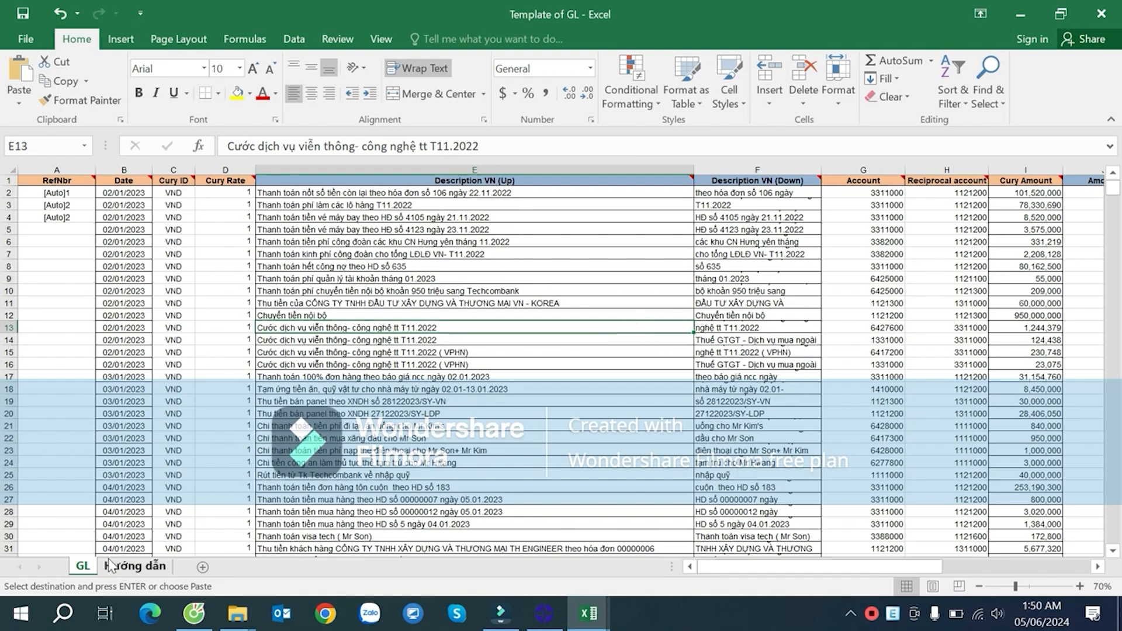
# - Create a copy of the GL sheet in the same workbook and place it between GL and Hướng dẫn
pyautogui.rightClick(84, 565)
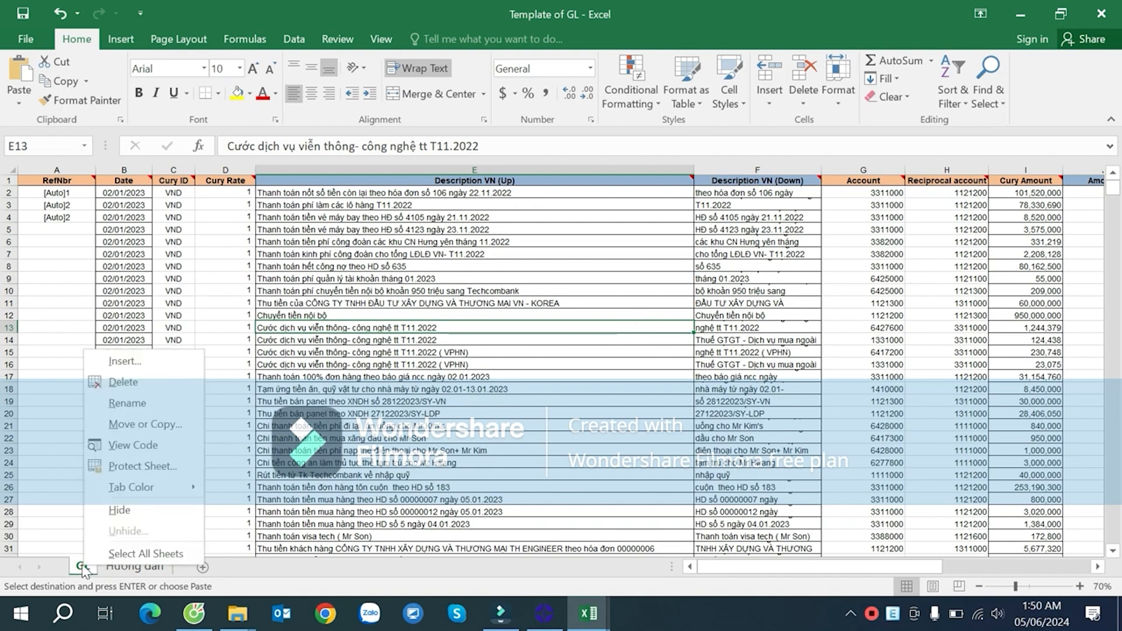
pyautogui.click(155, 424)
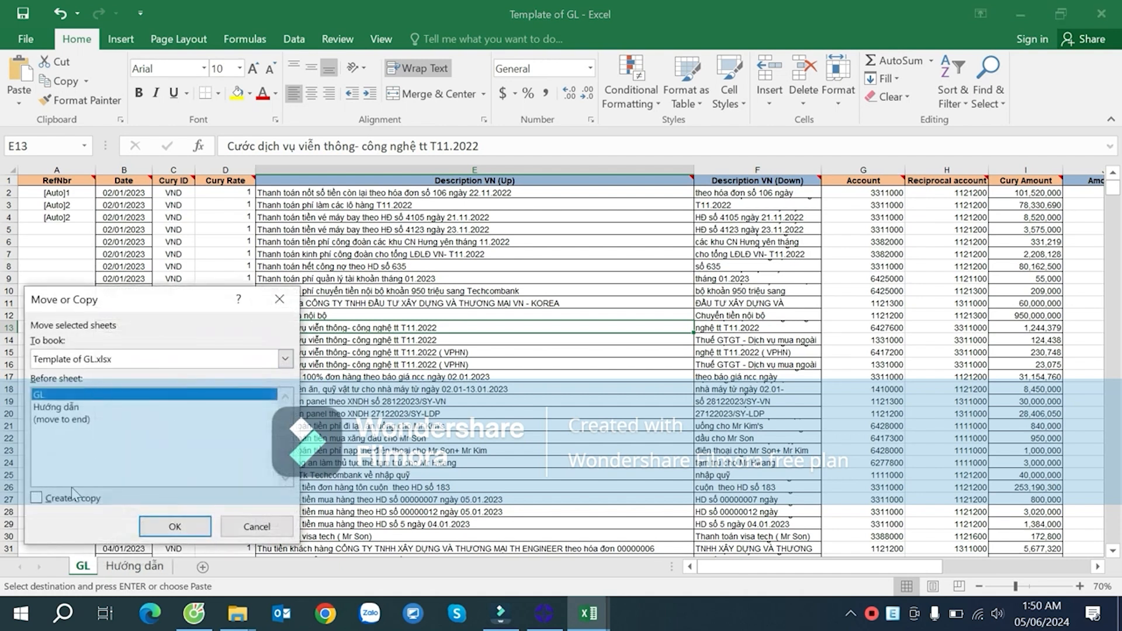
pyautogui.click(73, 497)
pyautogui.click(166, 525)
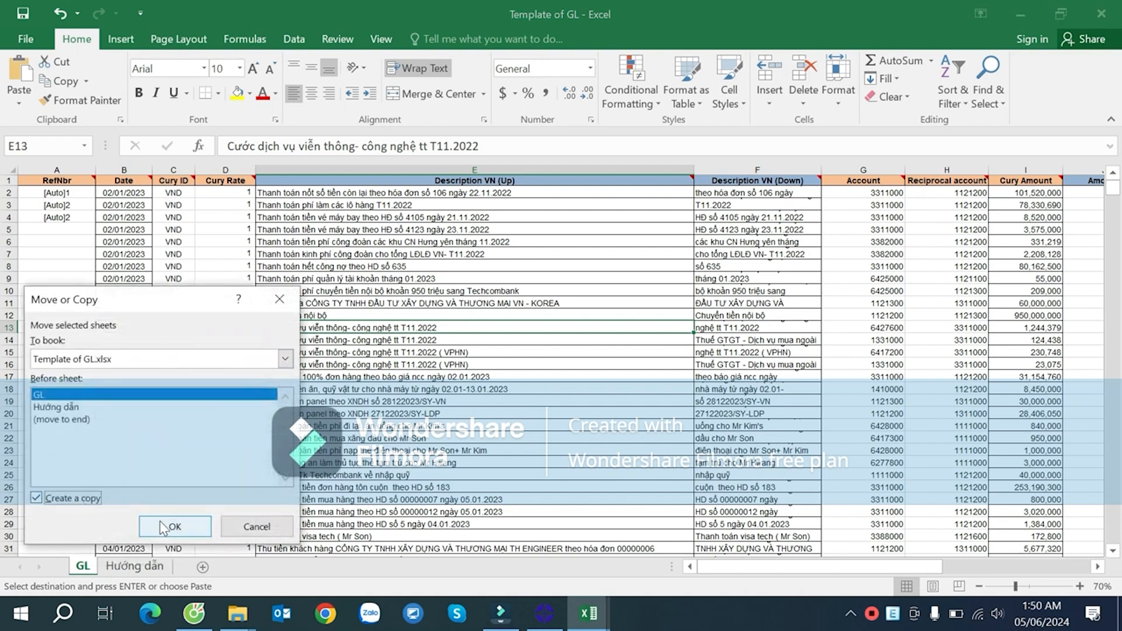
pyautogui.moveTo(104, 575); pyautogui.dragTo(136, 576)
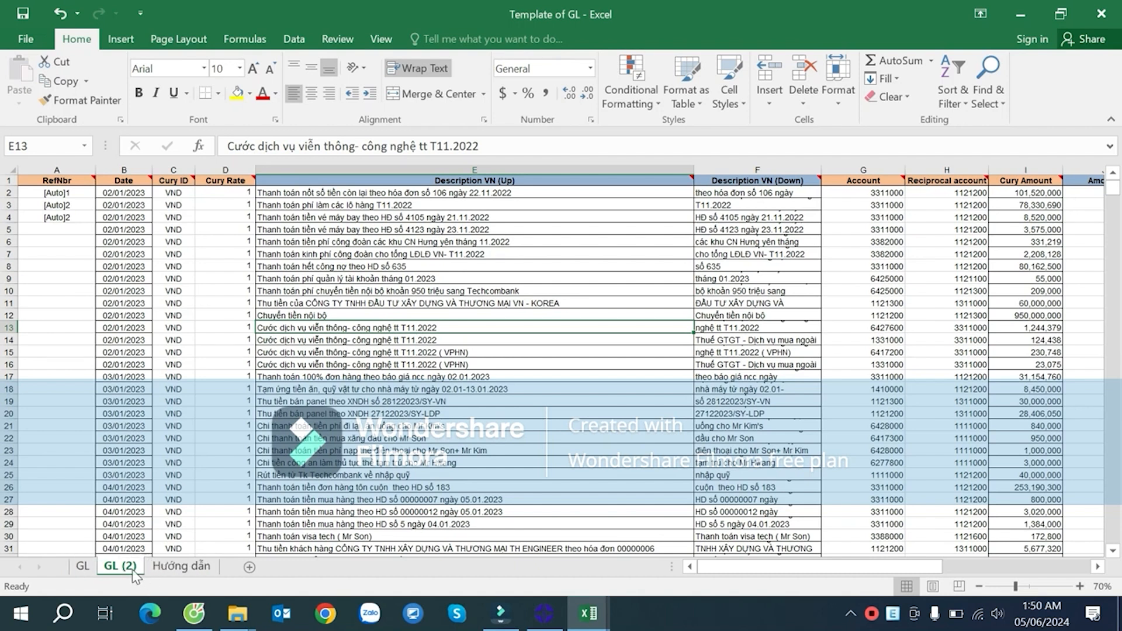
pyautogui.click(83, 567)
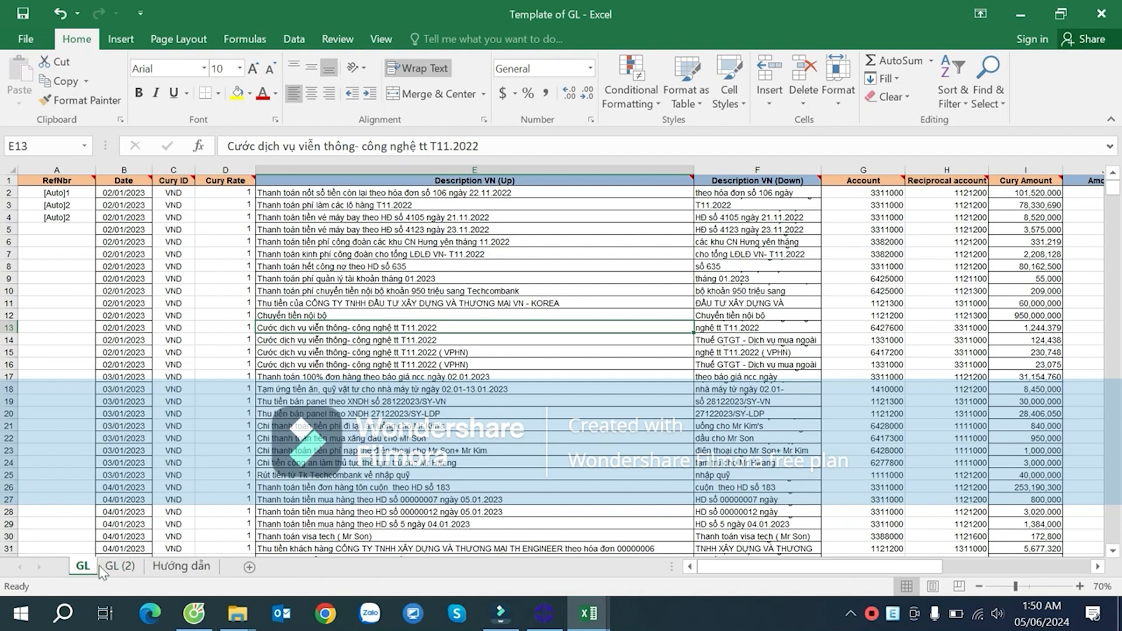
pyautogui.click(118, 568)
# - Fit the width of the Description VN (Down) column in the GL (2) sheet to its full text
pyautogui.click(726, 287)
pyautogui.click(691, 387)
pyautogui.moveTo(821, 165); pyautogui.dragTo(839, 165)
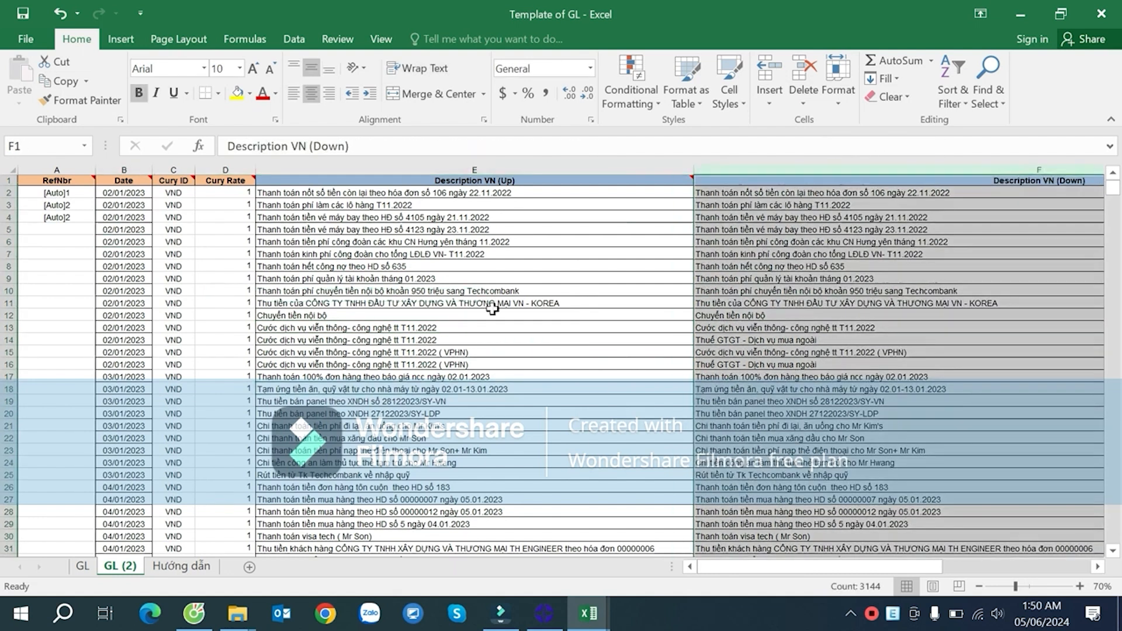
pyautogui.click(492, 310)
pyautogui.click(569, 287)
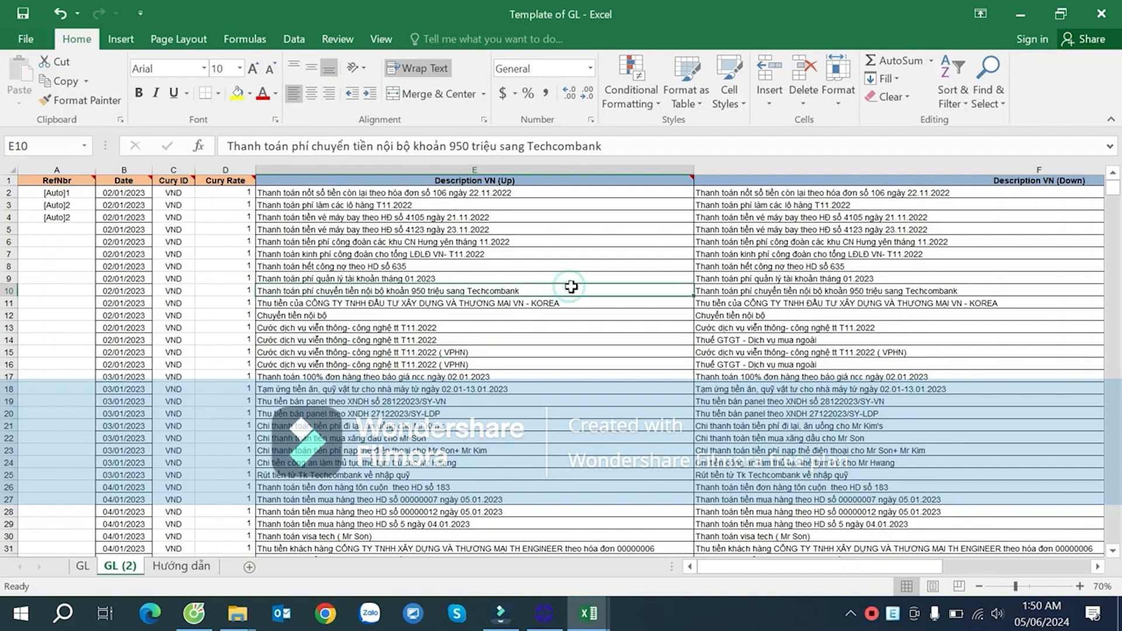
pyautogui.click(639, 376)
# - Look across the GL (2) columns from Account to Amount Before Tax, ending at row 15
pyautogui.press('Right')
pyautogui.press('Right')
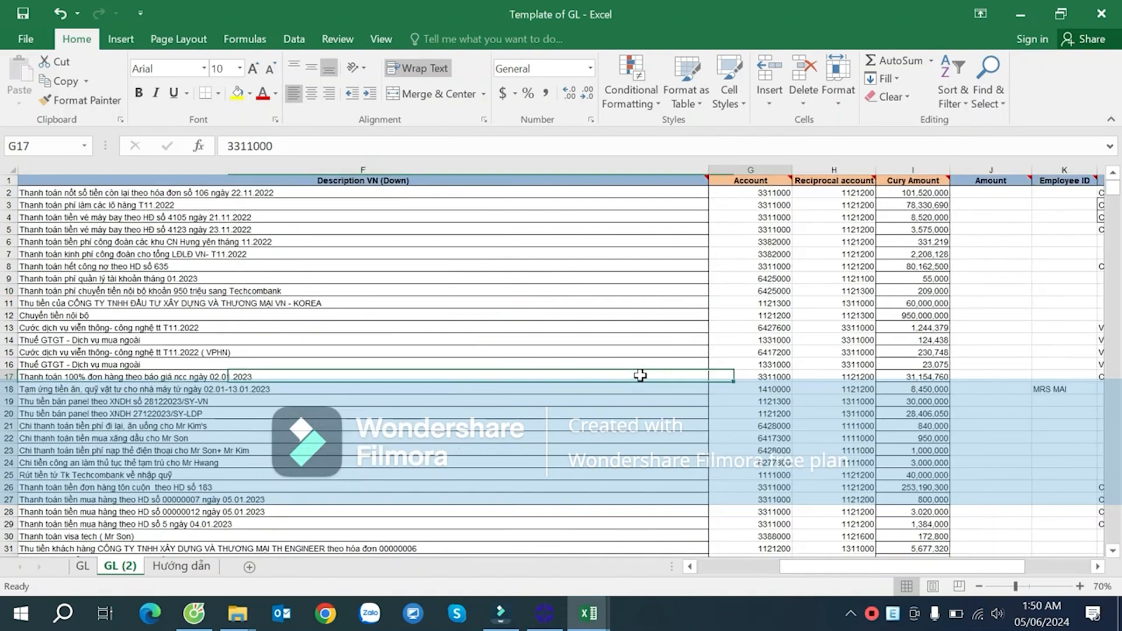
pyautogui.press('Right')
pyautogui.press('Right')
pyautogui.press('Right')
pyautogui.press('Right')
pyautogui.press('Right')
pyautogui.press('Right')
pyautogui.press('Right')
pyautogui.press('Up')
pyautogui.press('Up')
pyautogui.press('Right')
pyautogui.press('Right')
pyautogui.press('Right')
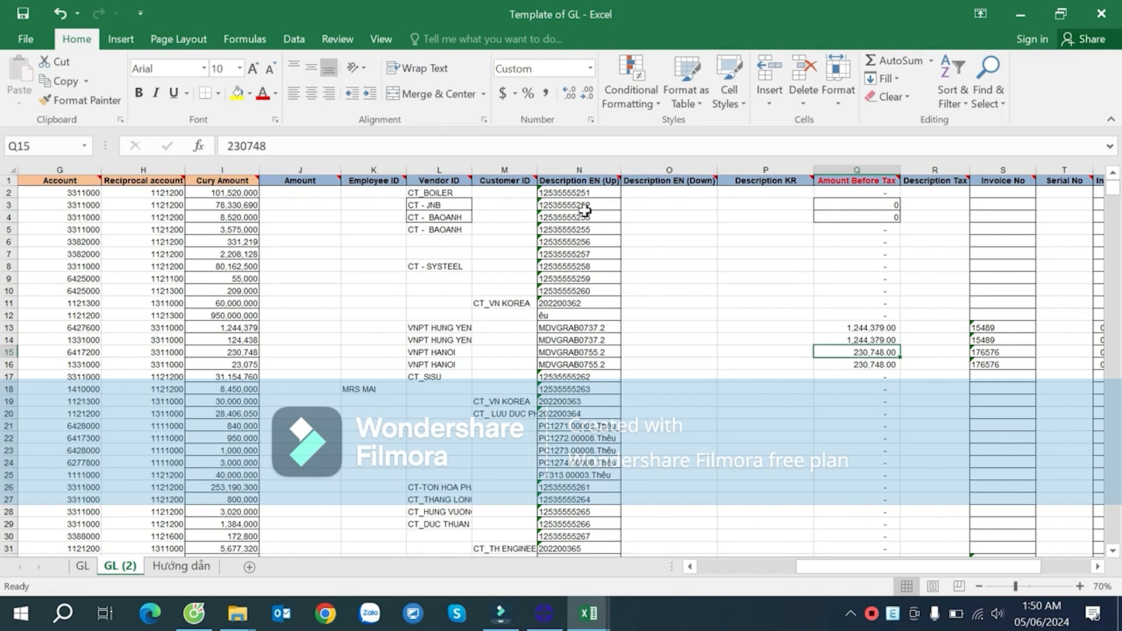
# - Go through the codes under Description EN (Up) from N2 and widen the column so they show in full
pyautogui.click(584, 192)
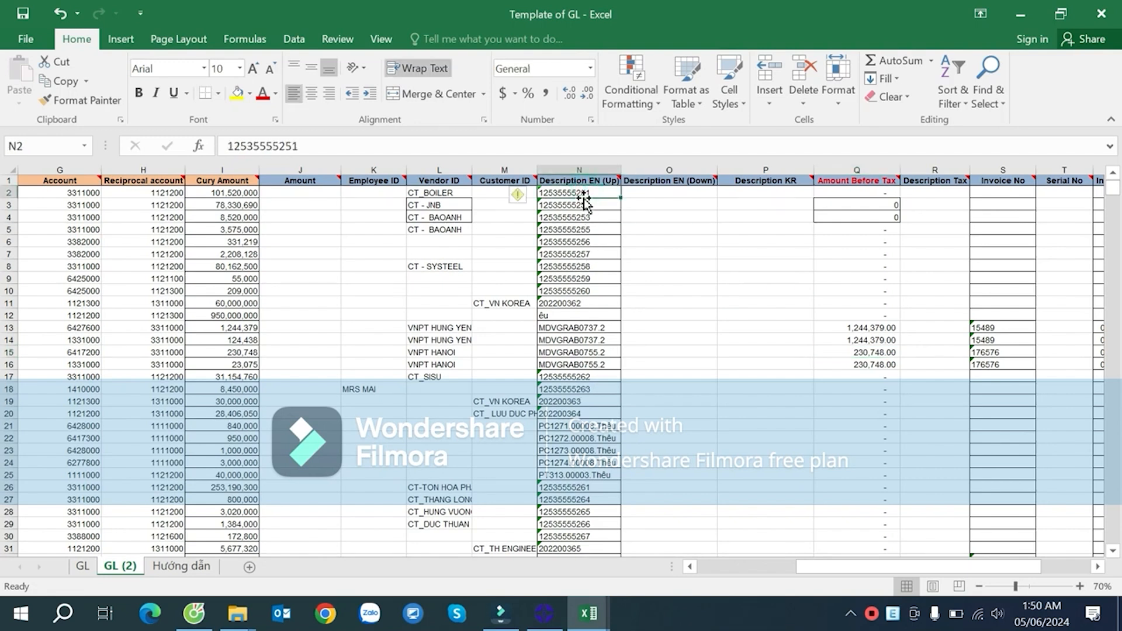
pyautogui.press('Down')
pyautogui.press('Down')
pyautogui.press('Down')
pyautogui.press('Down')
pyautogui.press('Down')
pyautogui.press('Down')
pyautogui.press('Down')
pyautogui.press('Down')
pyautogui.press('Down')
pyautogui.press('Down')
pyautogui.press('Down')
pyautogui.press('Down')
pyautogui.press('Down')
pyautogui.press('Down')
pyautogui.click(585, 289)
pyautogui.moveTo(619, 174); pyautogui.dragTo(672, 175)
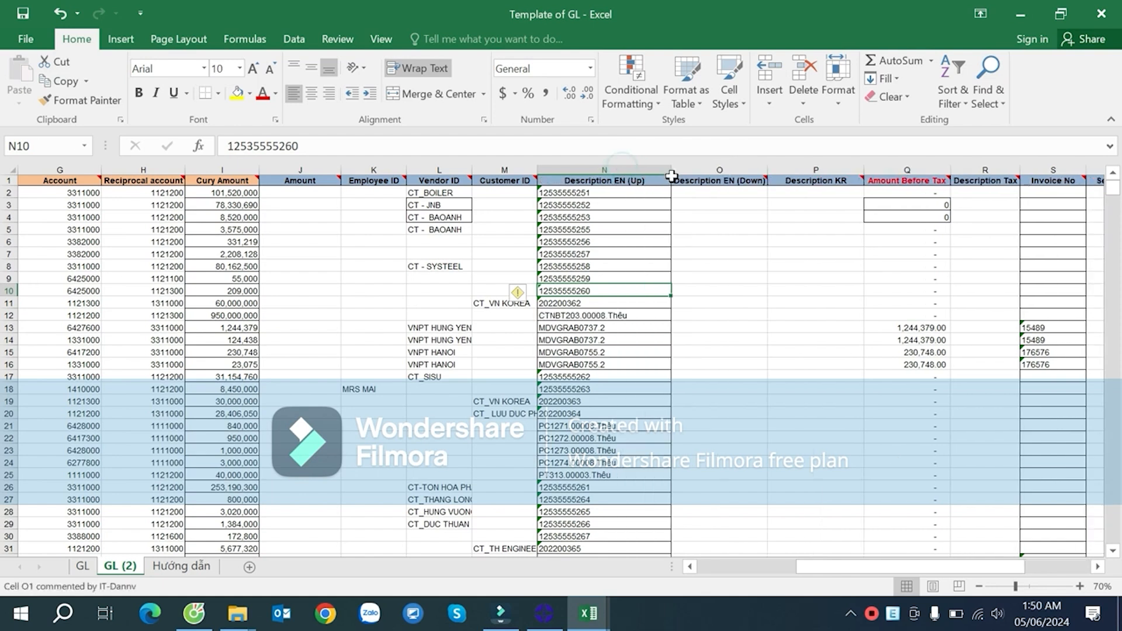
pyautogui.click(598, 316)
pyautogui.click(581, 254)
# - Examine how row 7 is filled across the columns, from RefNbr through the currency, description, account and amount columns to Vendor ID
pyautogui.hotkey('ctrl', 'Left')
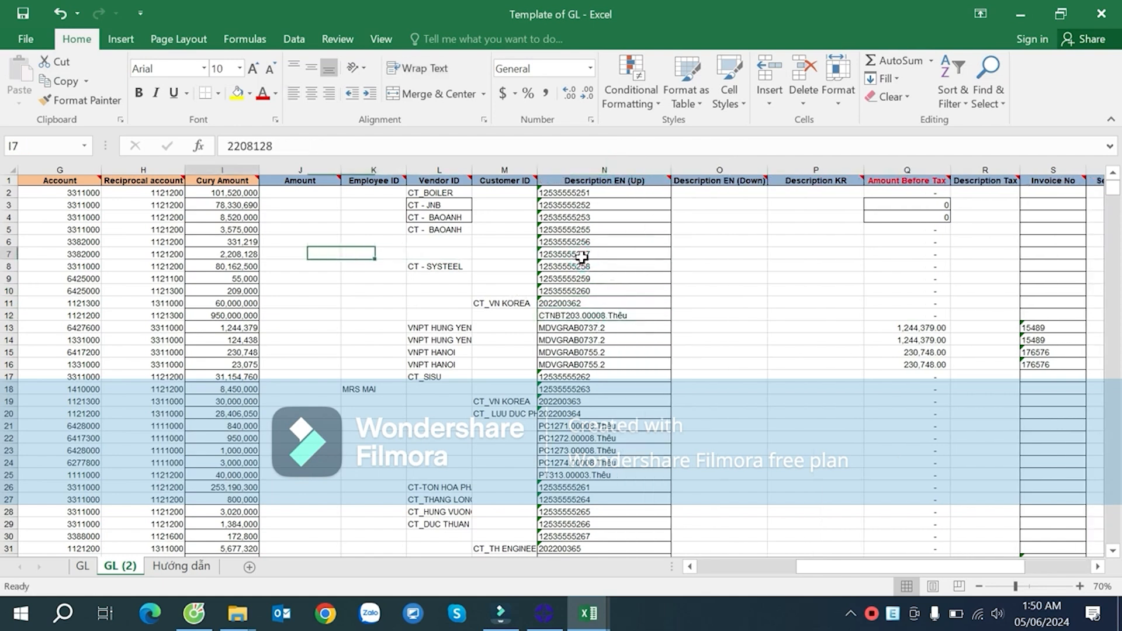
pyautogui.hotkey('ctrl', 'Left')
pyautogui.hotkey('ctrl', 'Left')
pyautogui.press('Right')
pyautogui.press('Right')
pyautogui.hotkey('ctrl', 'Right')
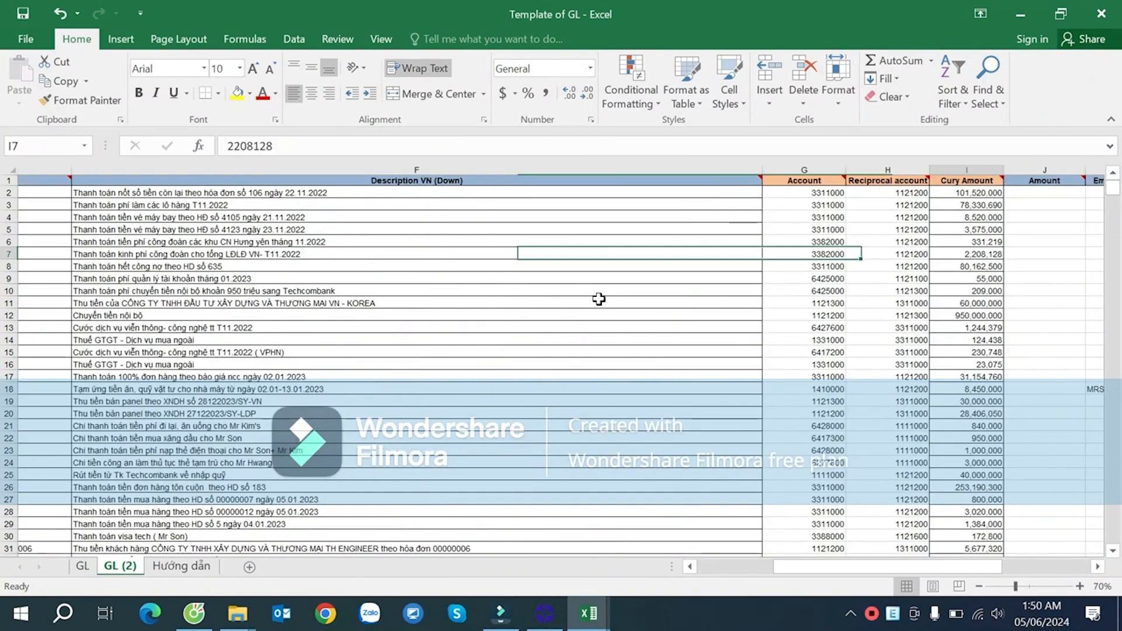
pyautogui.hotkey('ctrl', 'Right')
pyautogui.hotkey('ctrl', 'Right')
pyautogui.hotkey('ctrl', 'Left')
pyautogui.hotkey('ctrl', 'Left')
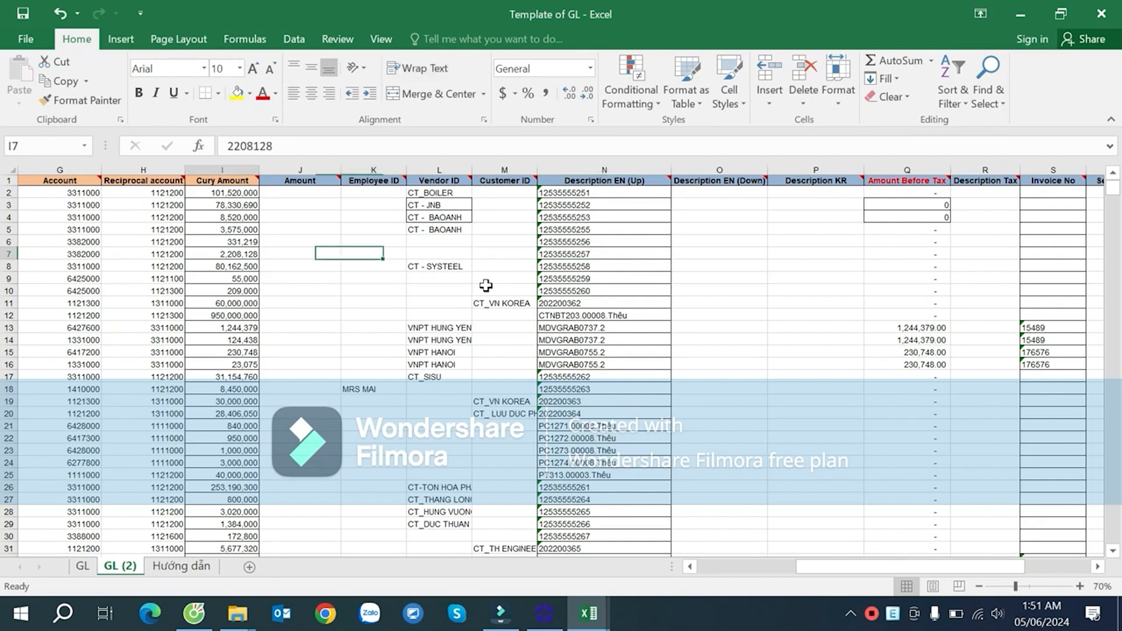
pyautogui.hotkey('ctrl', 'Left')
pyautogui.press('Right')
pyautogui.press('Right')
pyautogui.press('Right')
pyautogui.press('Left')
pyautogui.press('Left')
pyautogui.press('Left')
pyautogui.press('Right')
pyautogui.press('Right')
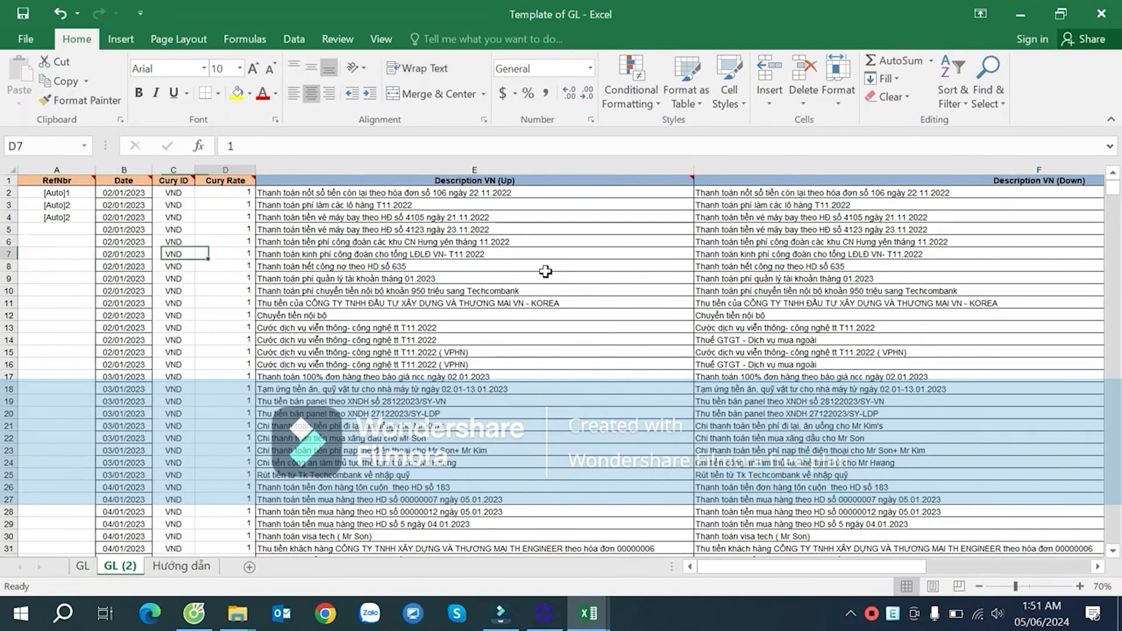
pyautogui.press('Right')
pyautogui.press('Right')
pyautogui.press('Right')
pyautogui.press('Right')
pyautogui.press('Right')
pyautogui.press('Right')
pyautogui.press('Right')
pyautogui.press('Right')
pyautogui.press('Right')
pyautogui.press('Left')
pyautogui.press('Left')
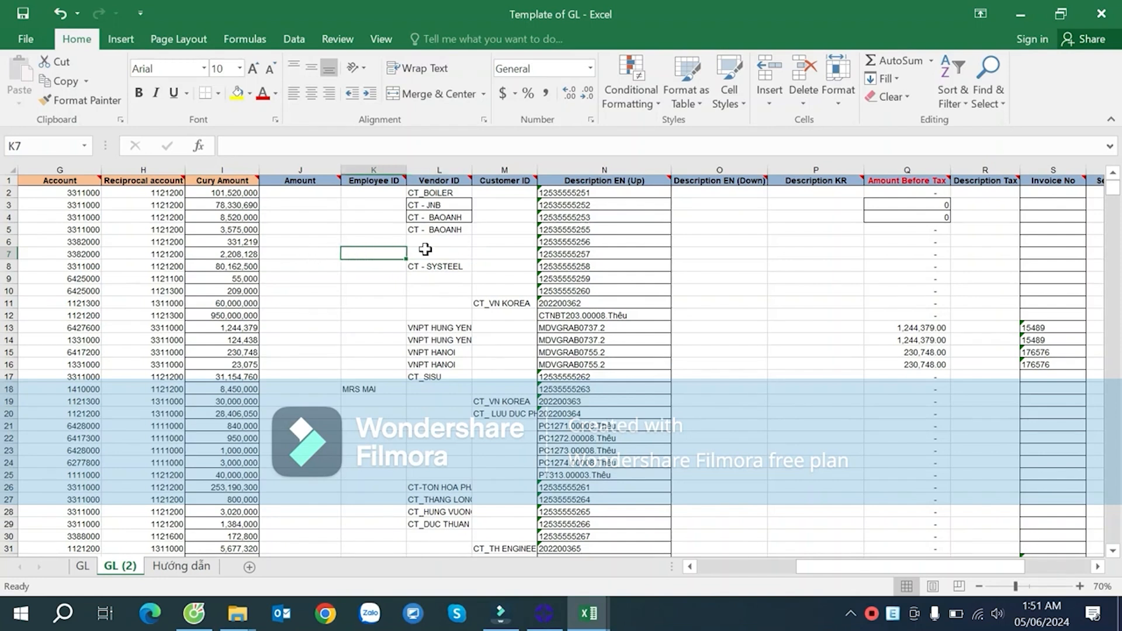
# - Check the Description EN (Up) codes down to the last data row and return to the header row
pyautogui.click(590, 205)
pyautogui.click(581, 328)
pyautogui.hotkey('ctrl', 'Down')
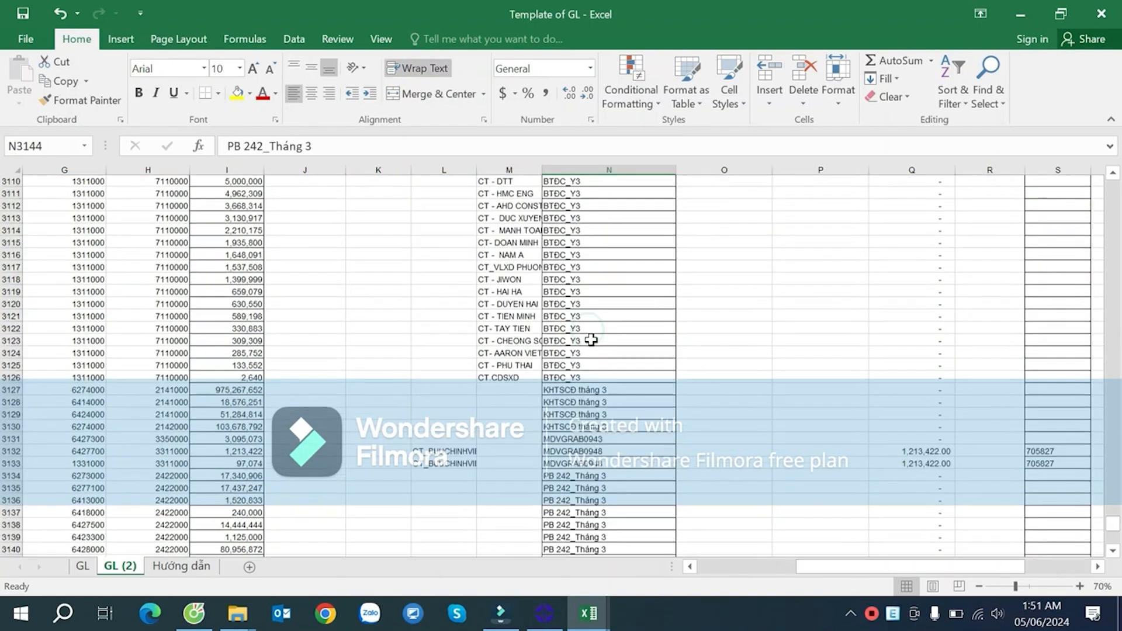
pyautogui.scroll(2, 591, 339)
pyautogui.click(592, 330)
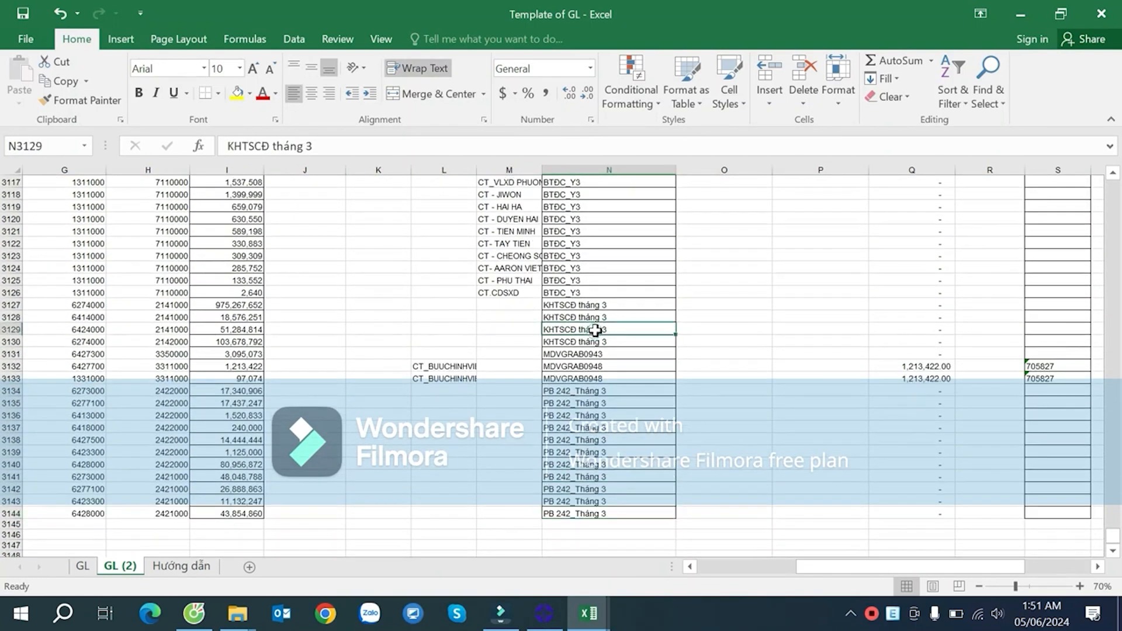
pyautogui.hotkey('ctrl', 'Up')
# - Review the header row of GL (2) from RefNbr across to the amount columns and return to A1
pyautogui.click(204, 185)
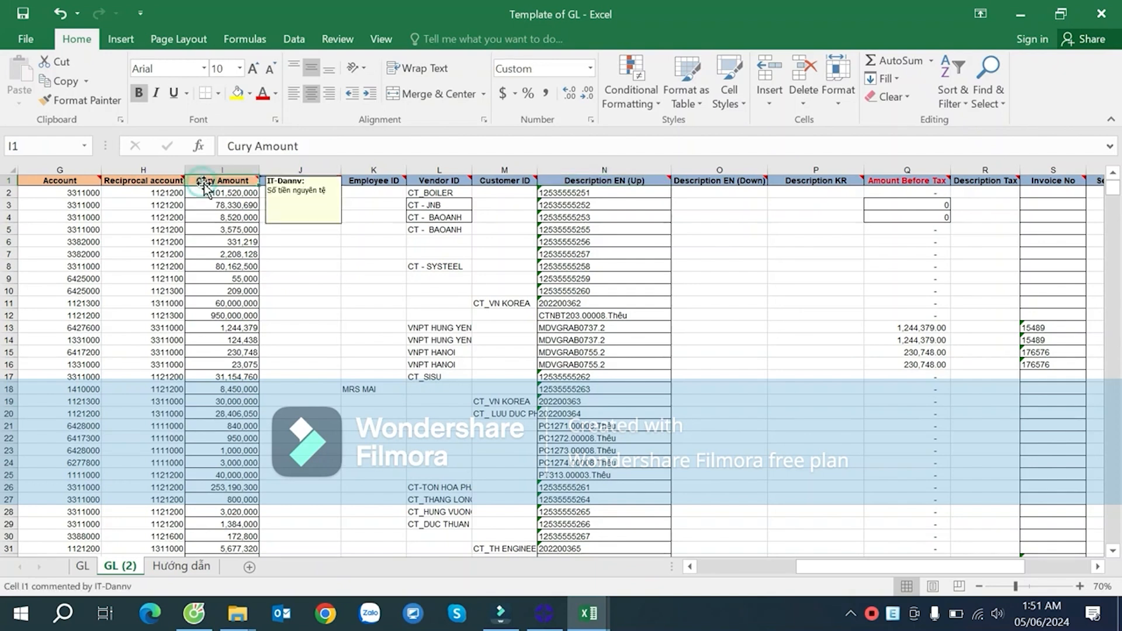
pyautogui.hotkey('ctrl', 'Left')
pyautogui.press('Right')
pyautogui.press('Right')
pyautogui.press('Right')
pyautogui.press('Right')
pyautogui.press('Right')
pyautogui.press('Right')
pyautogui.press('Right')
pyautogui.press('Right')
pyautogui.press('Right')
pyautogui.hotkey('ctrl', 'Home')
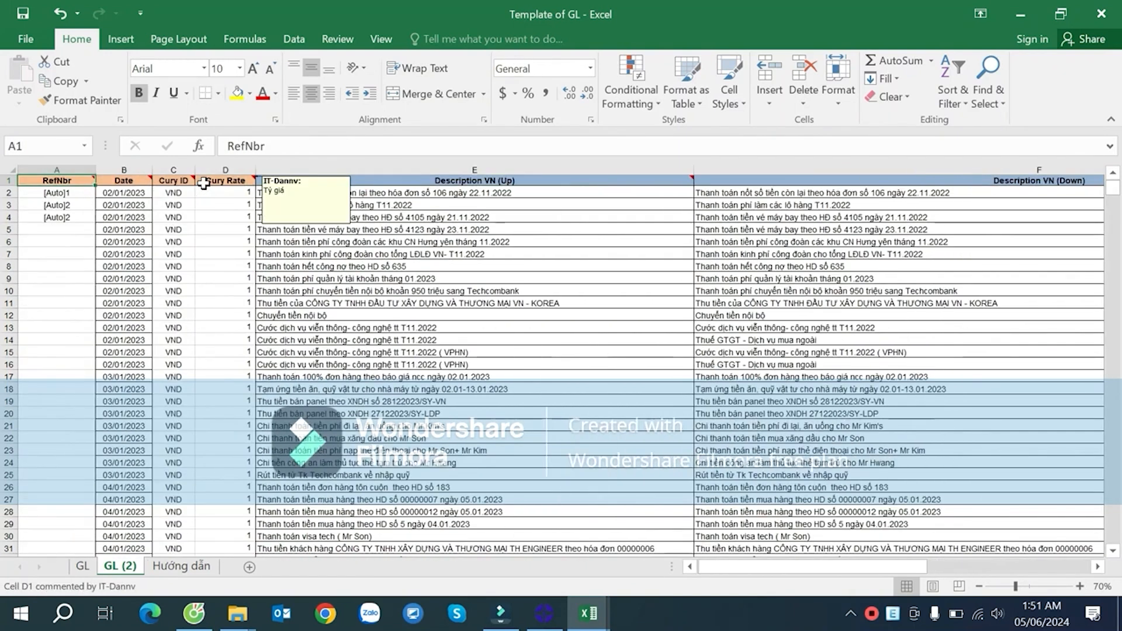
# - Select the whole GL (2) table from A1 to U3144, covering RefNbr through Invoice Date
pyautogui.press('Right')
pyautogui.press('Down')
pyautogui.hotkey('ctrl', 'Down')
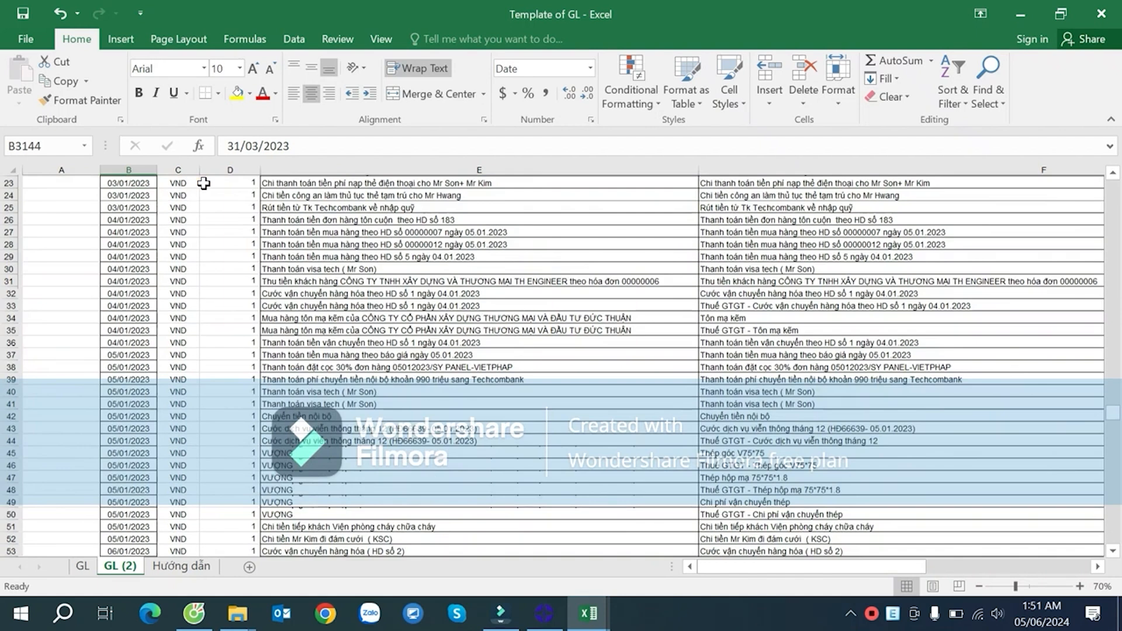
pyautogui.press('Left')
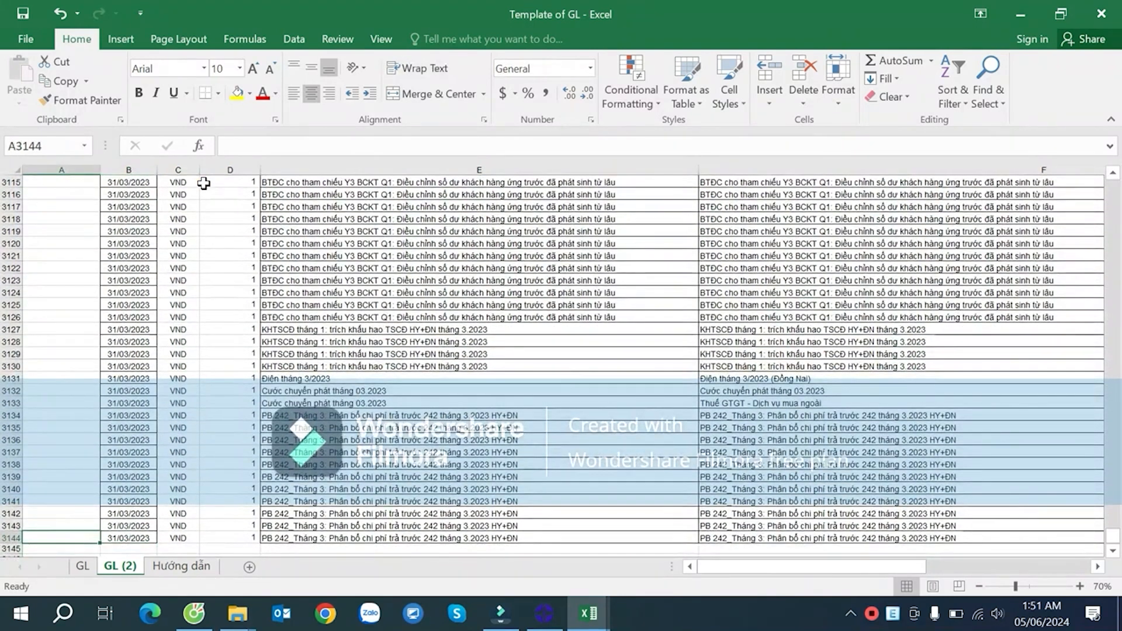
pyautogui.hotkey('ctrl', 'shift', 'Right')
pyautogui.hotkey('ctrl', 'shift', 'Right')
pyautogui.hotkey('ctrl', 'shift', 'Right')
pyautogui.hotkey('ctrl', 'shift', 'Right')
pyautogui.hotkey('ctrl', 'shift', 'Right')
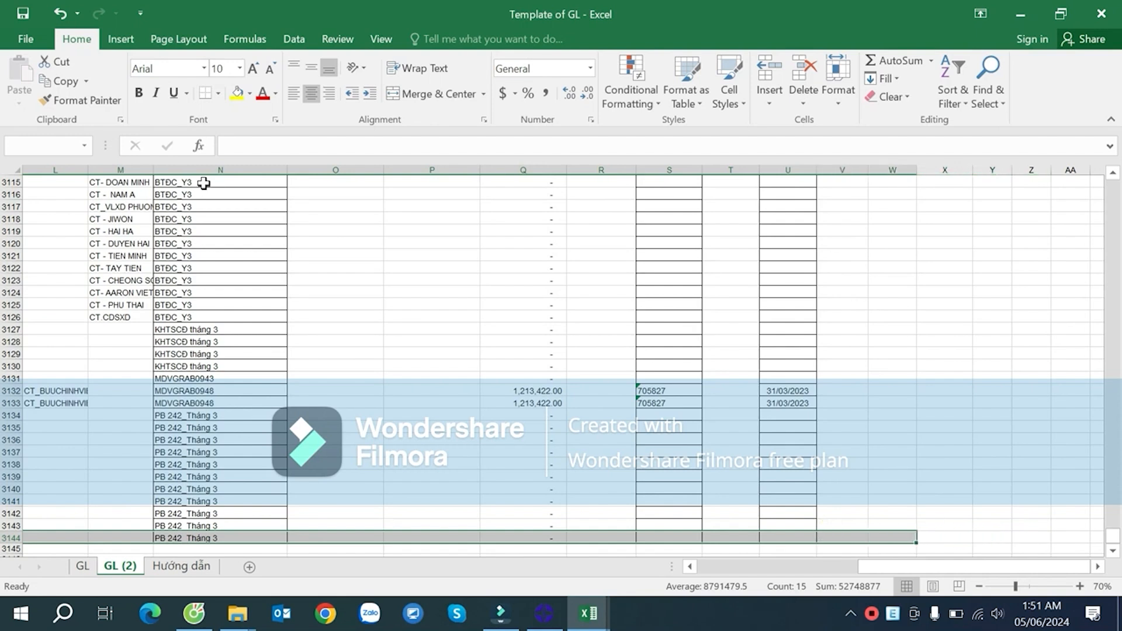
pyautogui.hotkey('shift', 'Right')
pyautogui.hotkey('shift', 'Right')
pyautogui.hotkey('shift', 'Right')
pyautogui.hotkey('shift', 'Right')
pyautogui.hotkey('shift', 'Right')
pyautogui.hotkey('shift', 'Right')
pyautogui.hotkey('shift', 'Right')
pyautogui.hotkey('shift', 'Right')
pyautogui.hotkey('shift', 'Right')
pyautogui.hotkey('shift', 'Right')
pyautogui.hotkey('shift', 'Right')
pyautogui.hotkey('shift', 'Right')
pyautogui.hotkey('shift', 'Right')
pyautogui.hotkey('shift', 'Right')
pyautogui.hotkey('shift', 'Right')
pyautogui.hotkey('shift', 'Right')
pyautogui.hotkey('shift', 'Right')
pyautogui.hotkey('shift', 'Right')
pyautogui.hotkey('shift', 'Right')
pyautogui.hotkey('shift', 'Right')
pyautogui.hotkey('shift', 'Left')
pyautogui.hotkey('shift', 'Left')
pyautogui.hotkey('shift', 'Left')
pyautogui.hotkey('shift', 'Left')
pyautogui.hotkey('shift', 'Left')
pyautogui.hotkey('shift', 'Left')
pyautogui.hotkey('shift', 'Left')
pyautogui.hotkey('shift', 'Left')
pyautogui.hotkey('shift', 'Left')
pyautogui.hotkey('shift', 'Left')
pyautogui.hotkey('shift', 'Left')
pyautogui.hotkey('shift', 'Left')
pyautogui.hotkey('shift', 'Left')
pyautogui.hotkey('shift', 'Left')
pyautogui.hotkey('shift', 'Left')
pyautogui.hotkey('shift', 'Left')
pyautogui.hotkey('shift', 'Left')
pyautogui.hotkey('shift', 'Left')
pyautogui.hotkey('shift', 'Left')
pyautogui.hotkey('shift', 'Left')
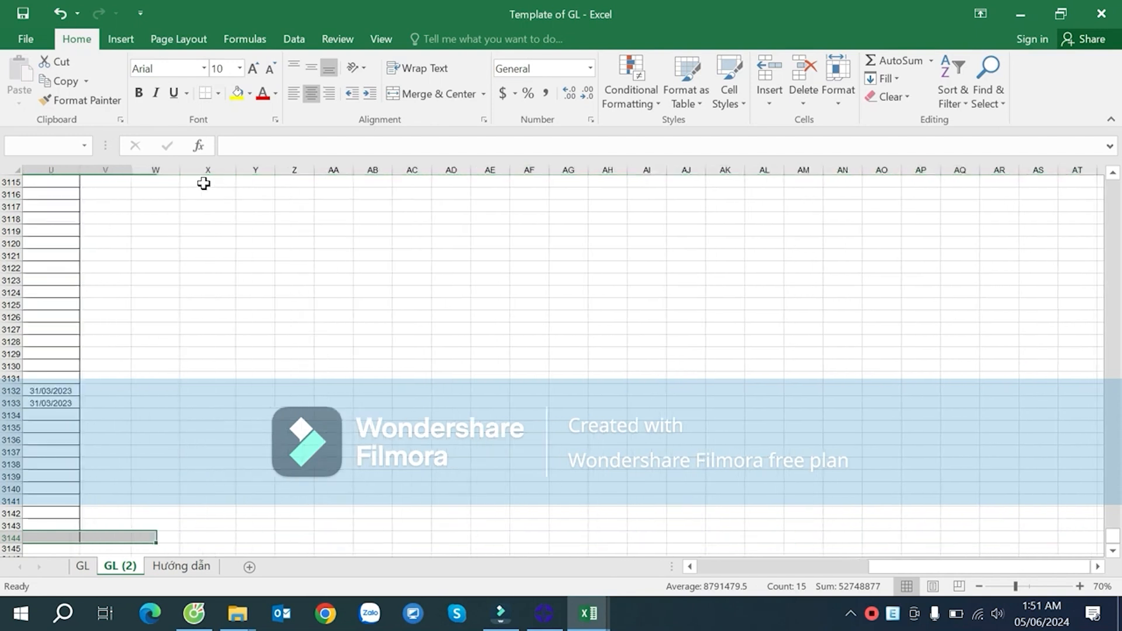
pyautogui.hotkey('shift', 'Left')
pyautogui.hotkey('shift', 'Left')
pyautogui.hotkey('shift', 'Left')
pyautogui.hotkey('shift', 'Left')
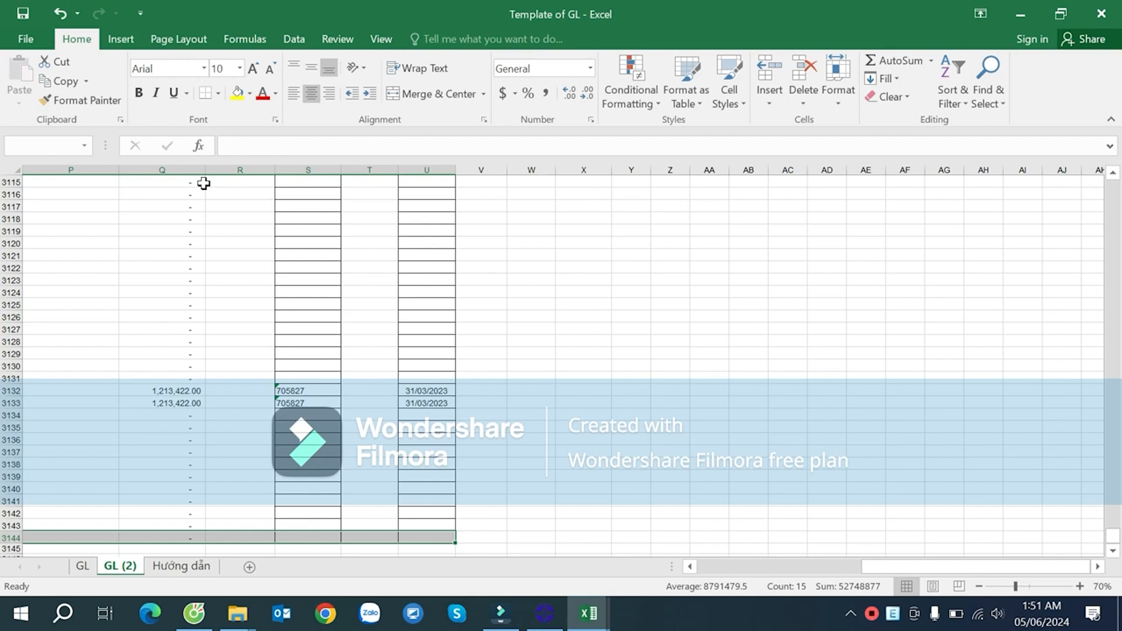
pyautogui.hotkey('ctrl', 'shift', 'Up')
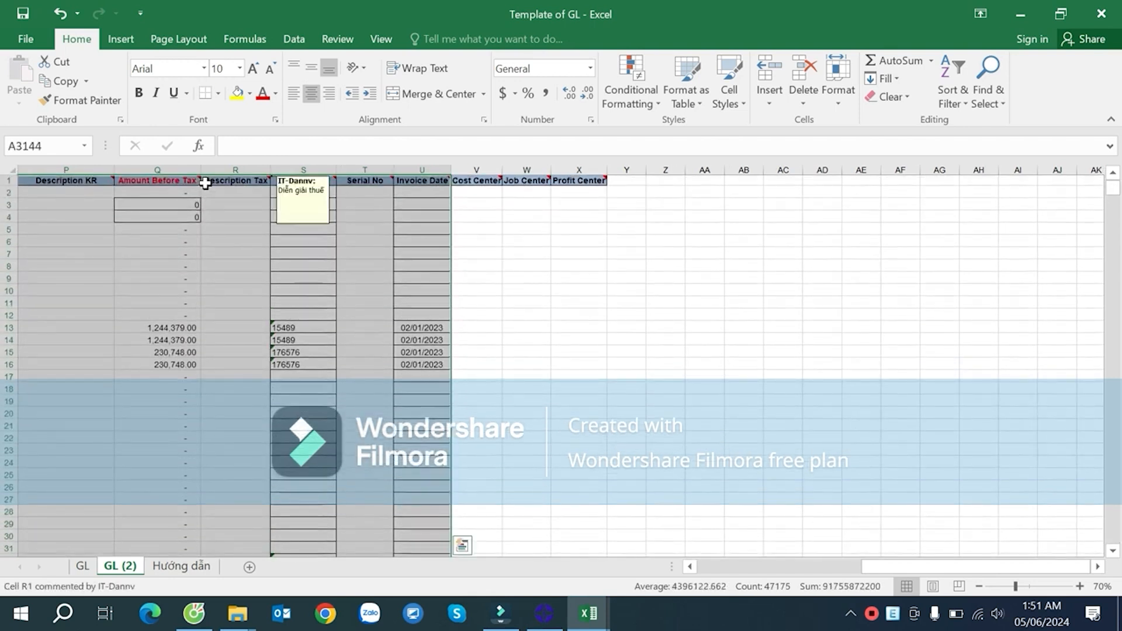
# - Sort the GL (2) table by Description EN (Up) from A to Z, treating numbers and numbers stored as text separately
pyautogui.moveTo(903, 566); pyautogui.dragTo(692, 574)
pyautogui.click(953, 98)
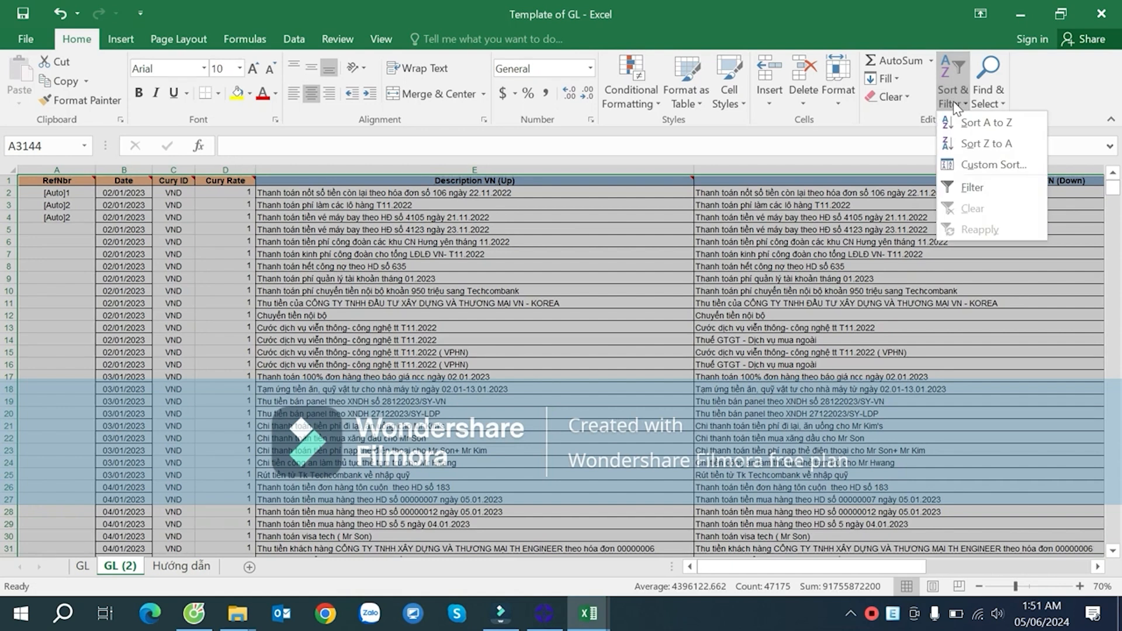
pyautogui.click(991, 166)
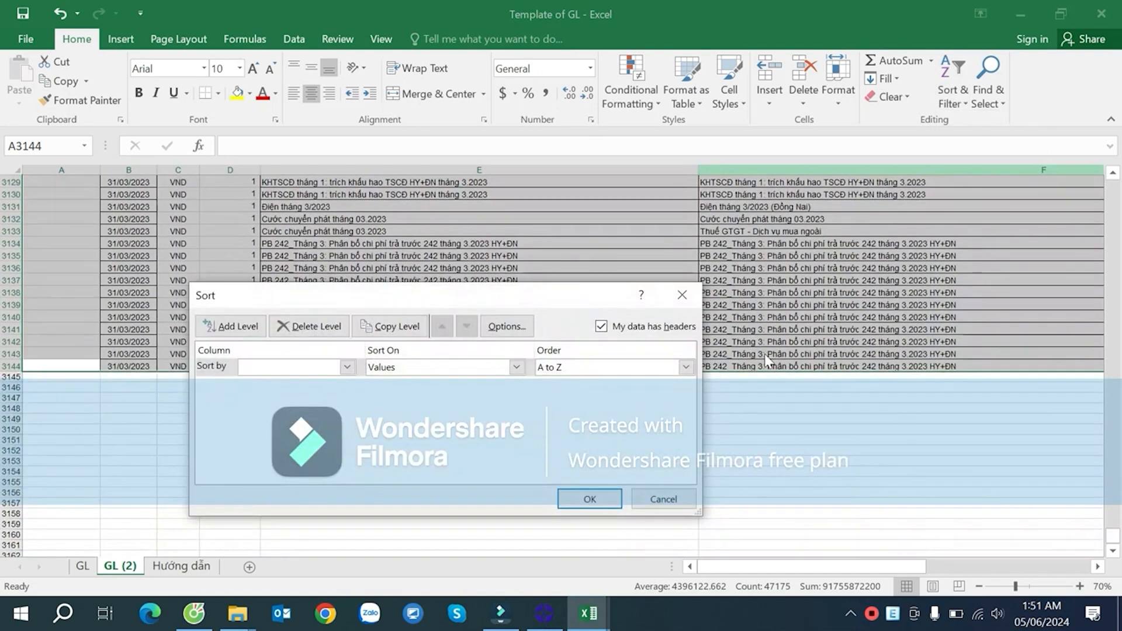
pyautogui.click(347, 367)
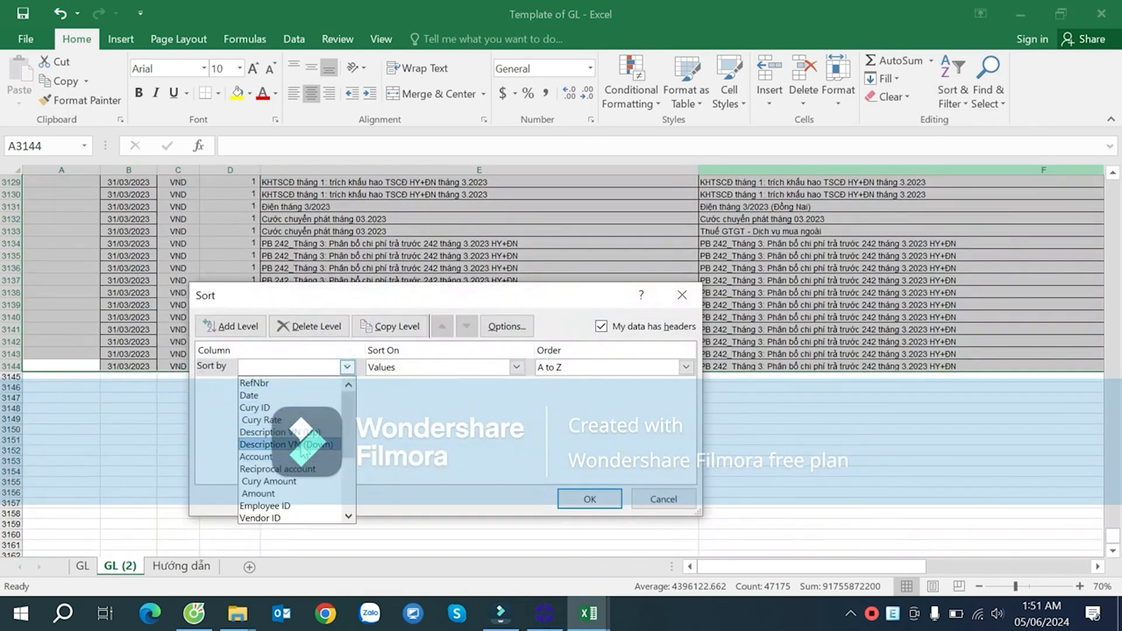
pyautogui.scroll(-2, 316, 482)
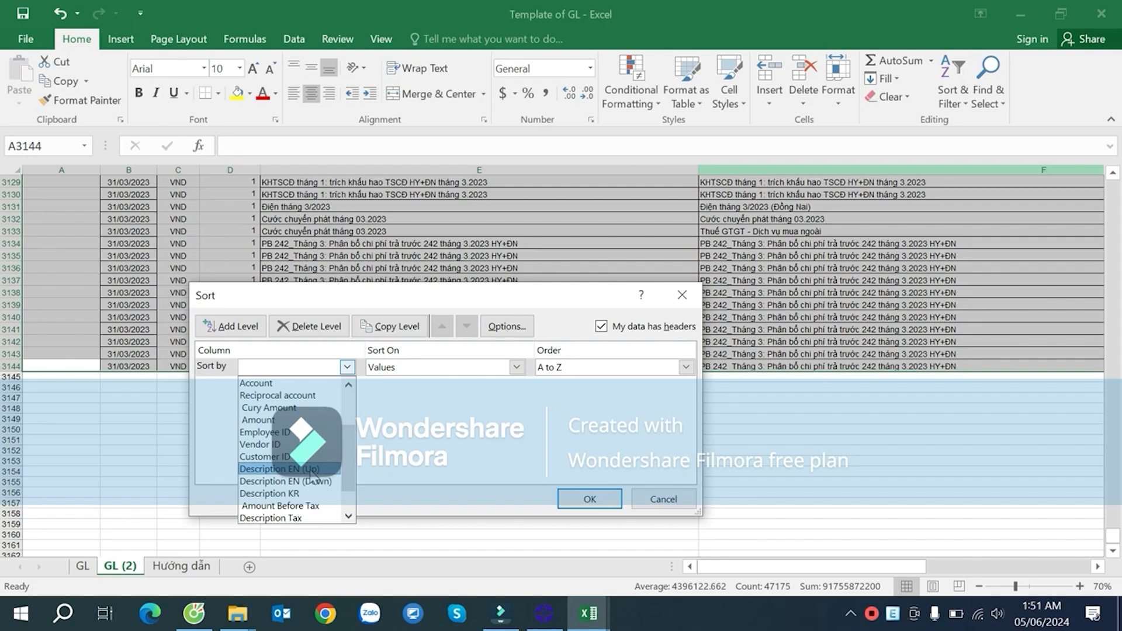
pyautogui.click(312, 470)
pyautogui.click(587, 500)
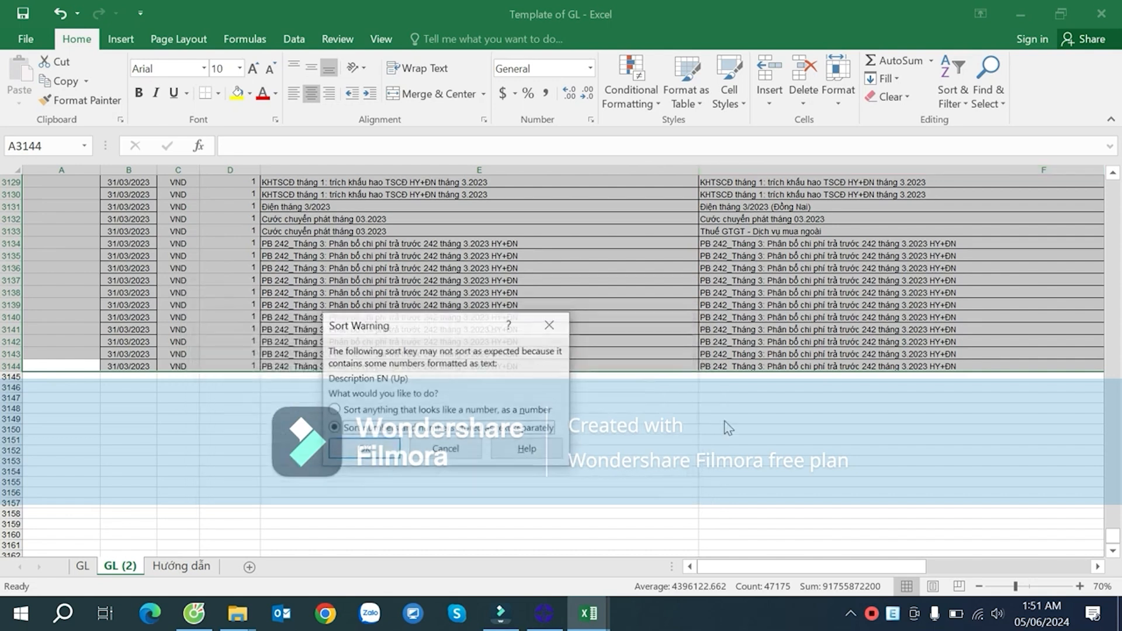
pyautogui.click(367, 455)
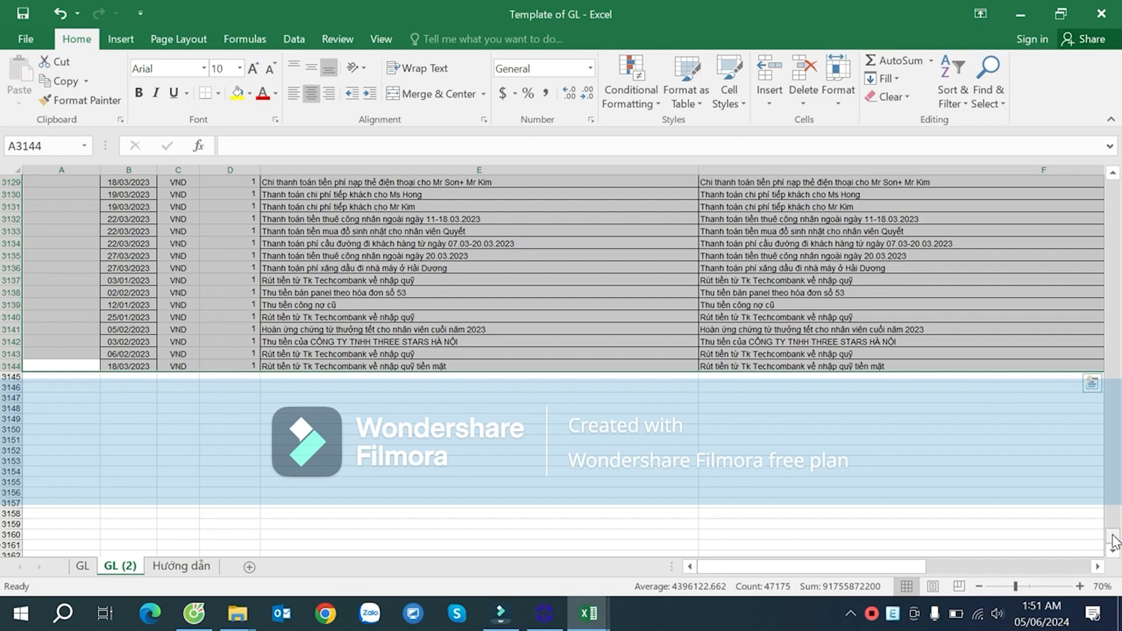
# - Sort the table by Date from oldest to newest and by Description EN (Up) A to Z, keeping numbers and text-stored numbers separate
pyautogui.moveTo(1114, 542); pyautogui.dragTo(1113, 188)
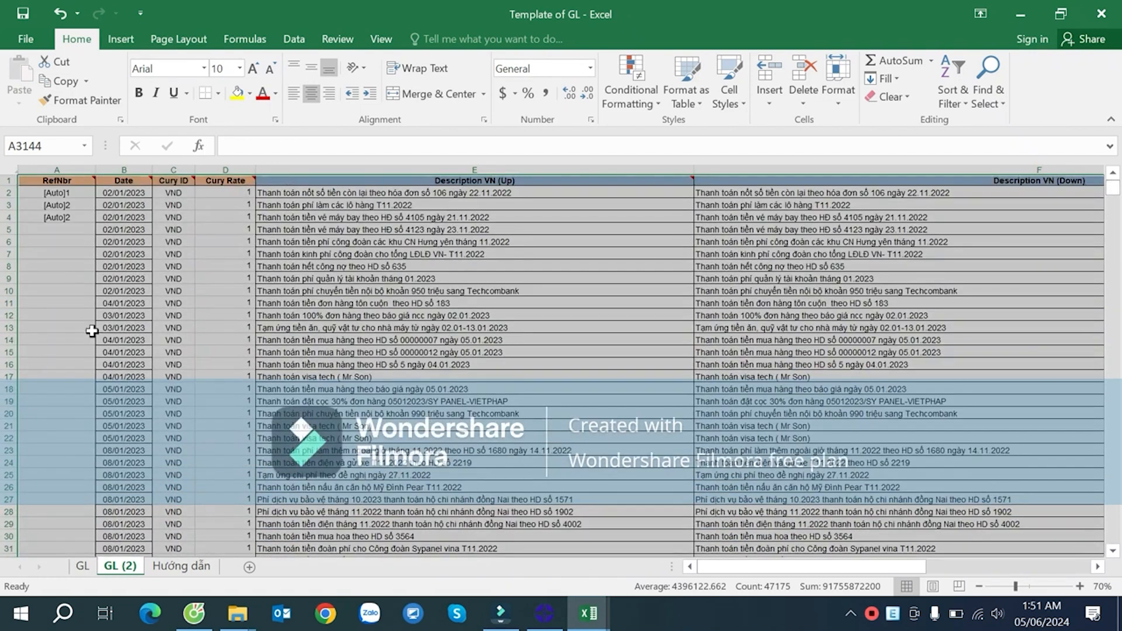
pyautogui.click(948, 88)
pyautogui.click(980, 168)
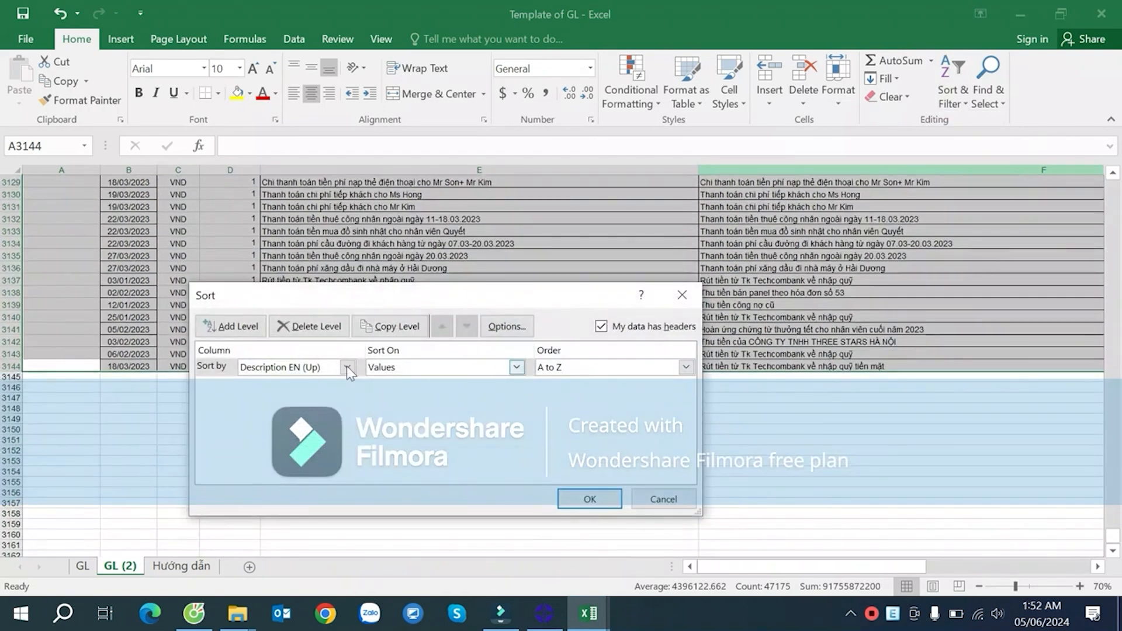
pyautogui.click(347, 367)
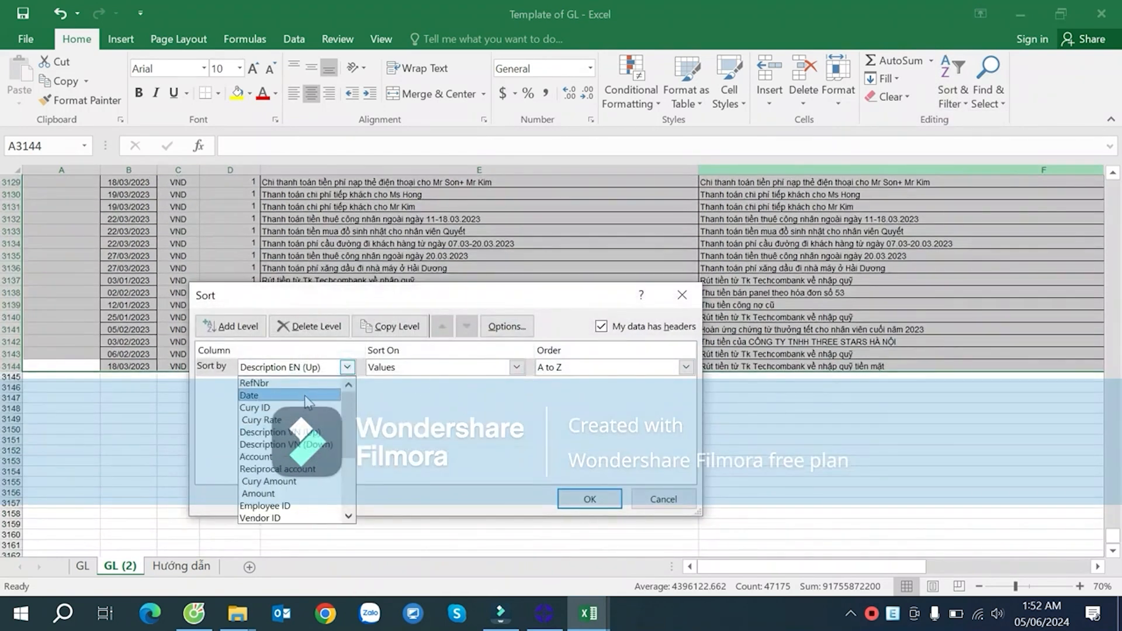
pyautogui.click(292, 396)
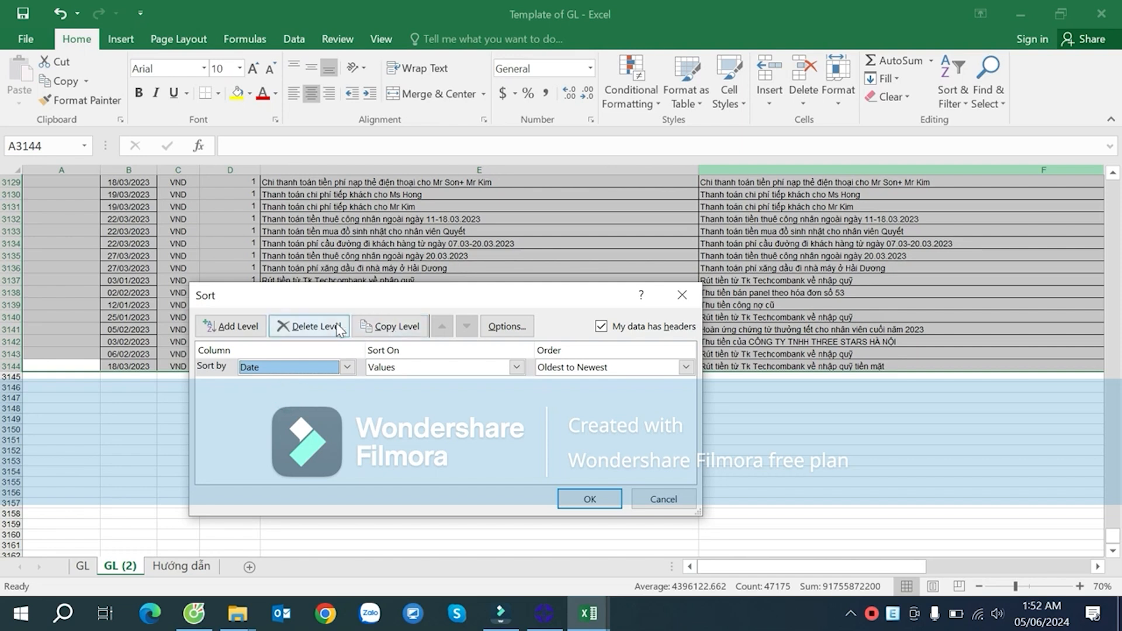
pyautogui.click(231, 326)
pyautogui.click(348, 386)
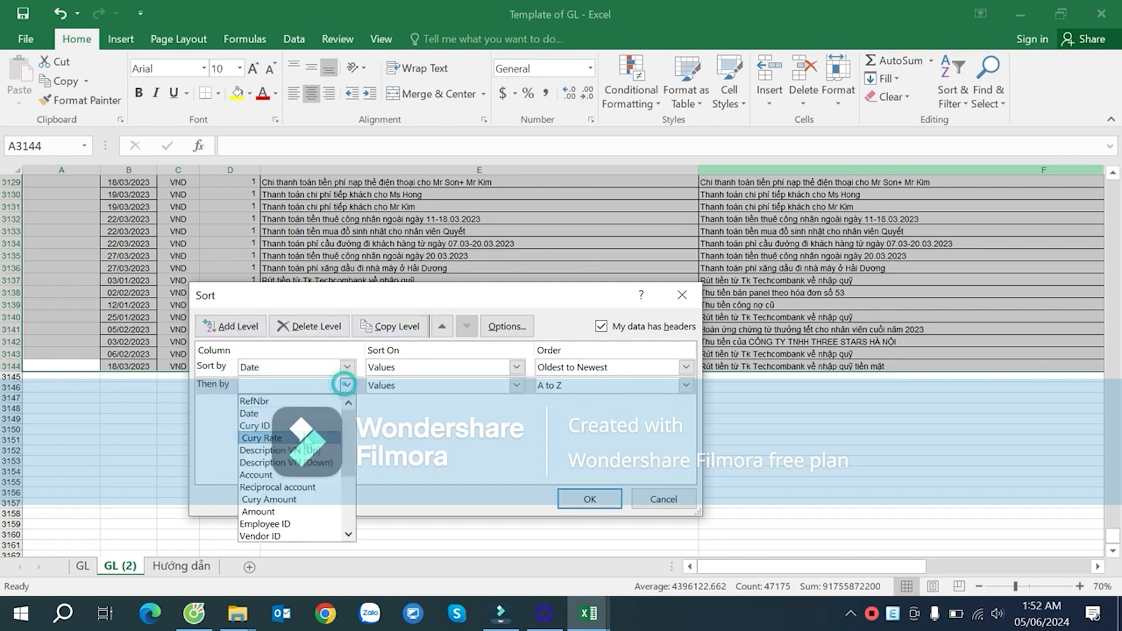
pyautogui.scroll(-2, 316, 462)
pyautogui.click(314, 488)
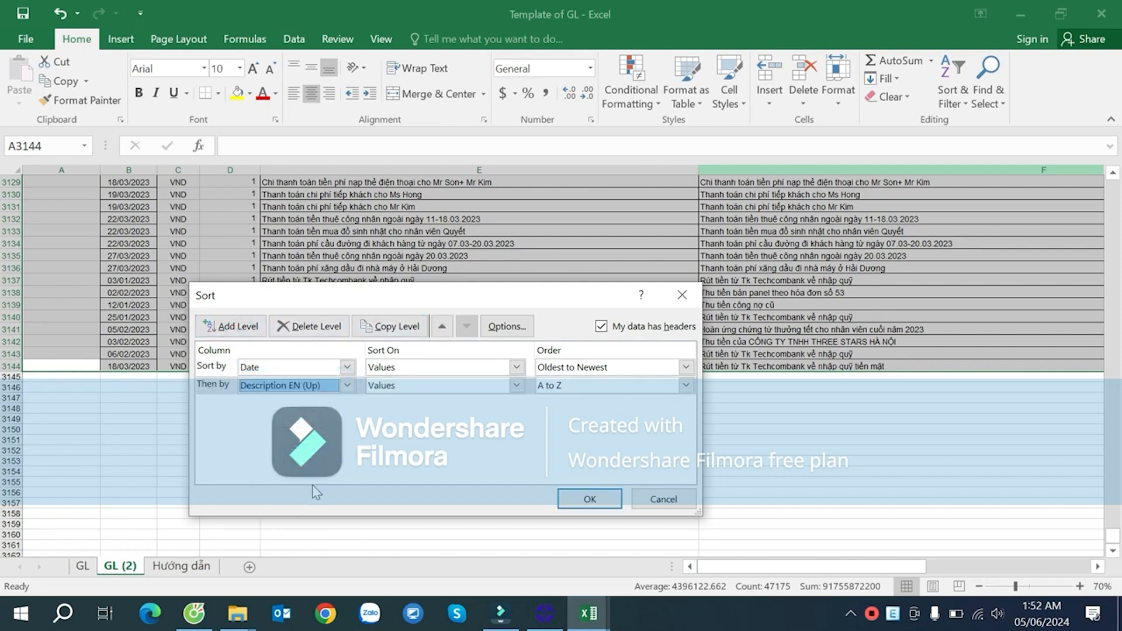
pyautogui.click(583, 497)
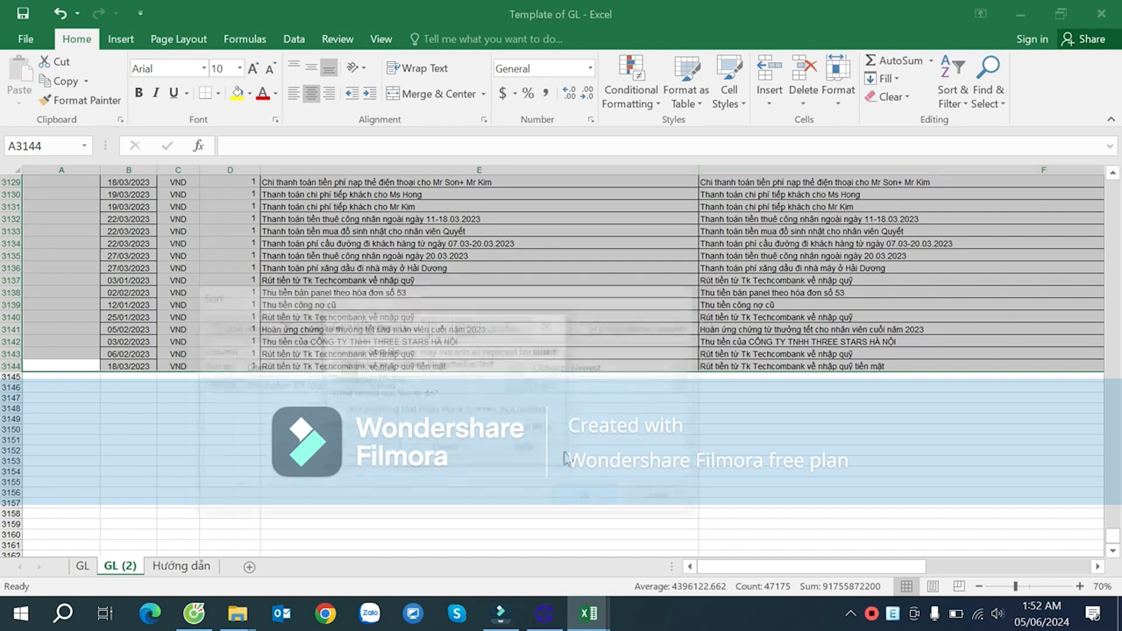
pyautogui.click(378, 453)
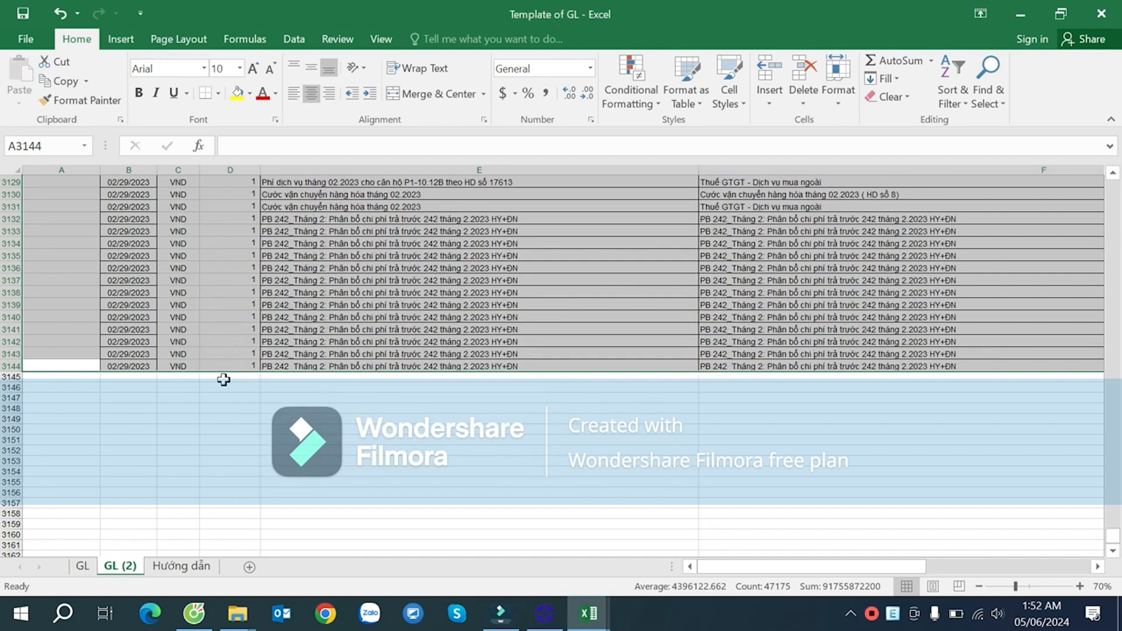
# - Examine the date order in the Date column from the last data row upward to the boundary between the March and February entries
pyautogui.scroll(16, 246, 372)
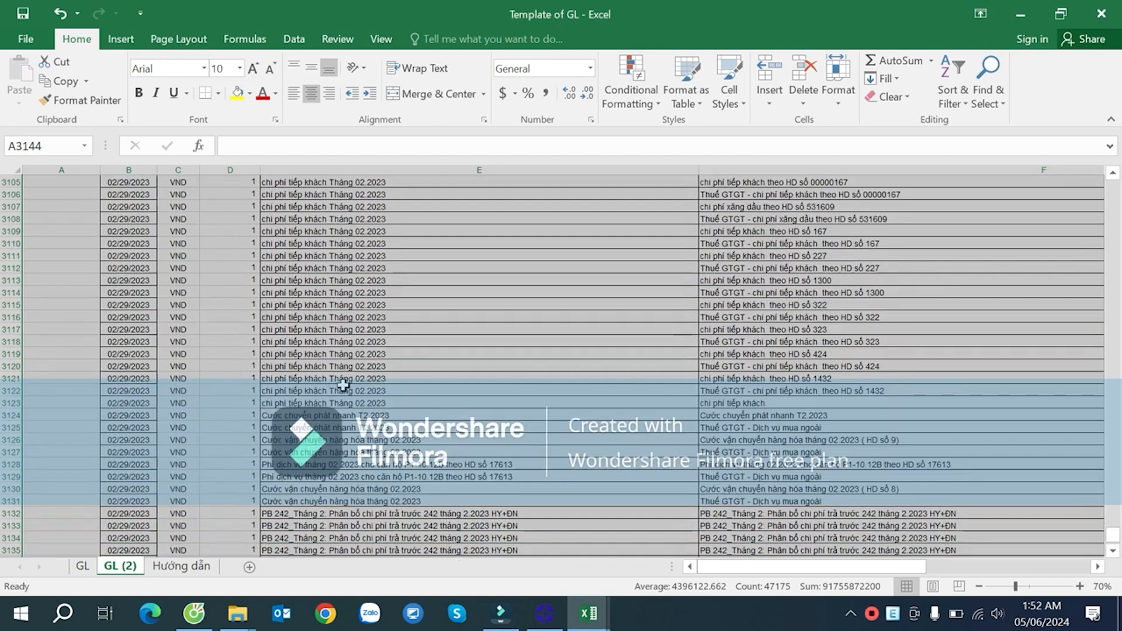
pyautogui.scroll(5, 704, 382)
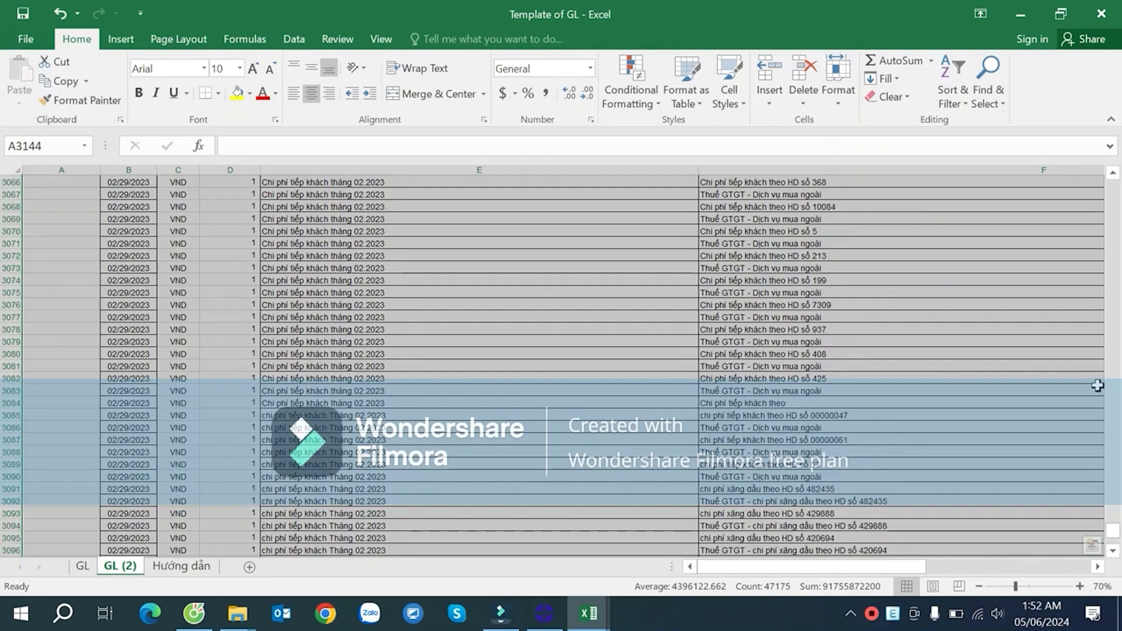
pyautogui.moveTo(1115, 536); pyautogui.dragTo(3, 459)
pyautogui.moveTo(1118, 456); pyautogui.dragTo(1114, 555)
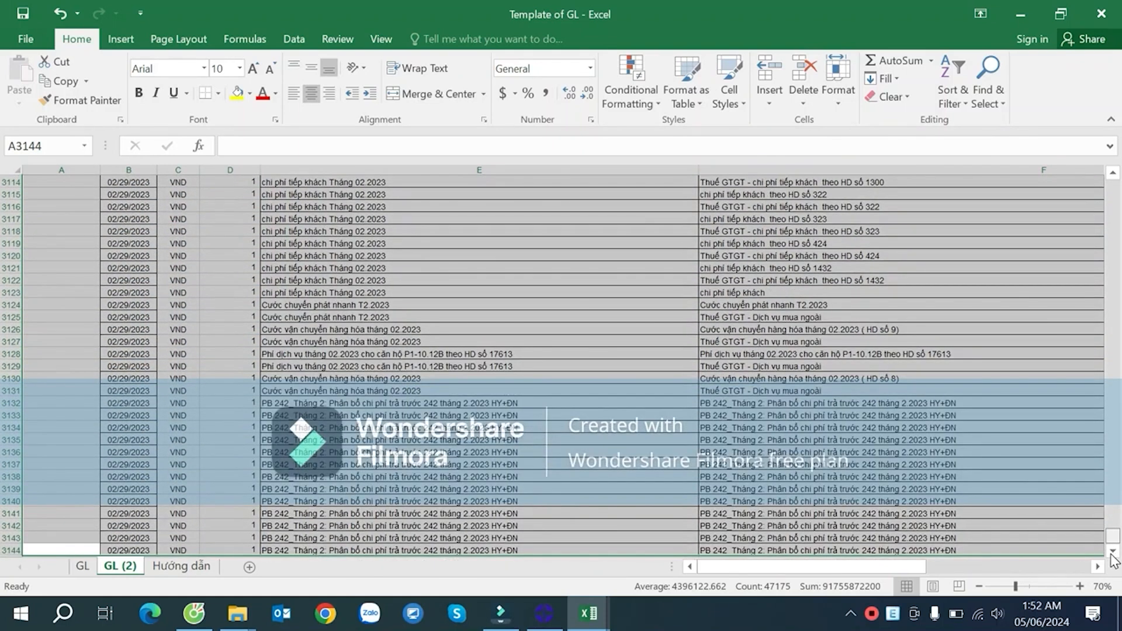
pyautogui.scroll(-3, 801, 447)
pyautogui.click(130, 329)
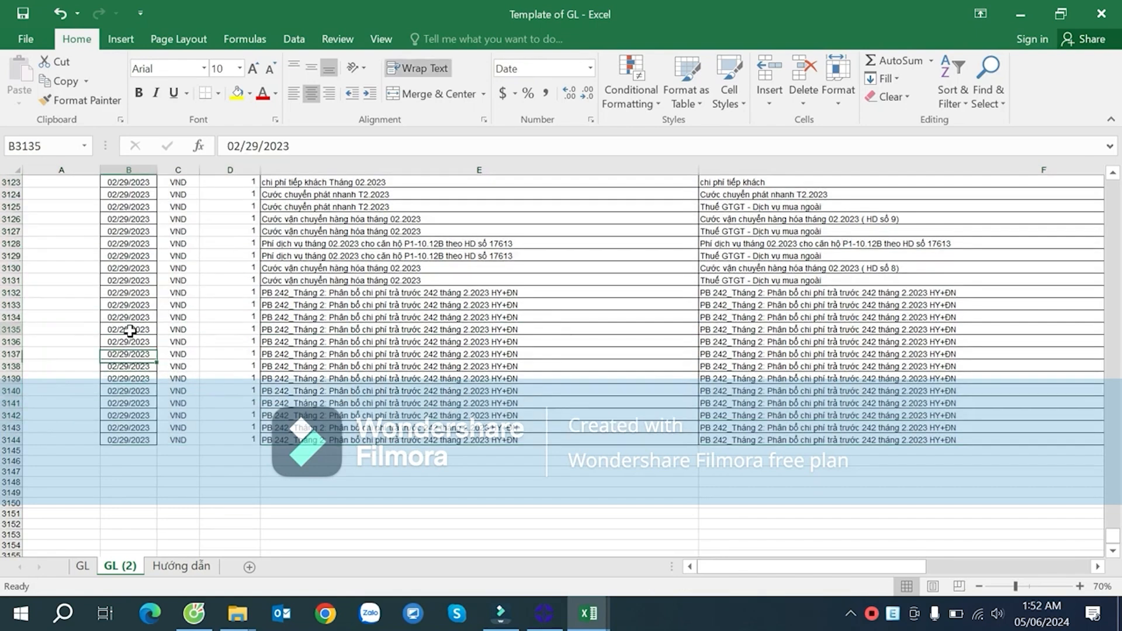
pyautogui.scroll(11, 126, 317)
pyautogui.click(120, 267)
pyautogui.scroll(5, 124, 277)
pyautogui.scroll(5, 127, 287)
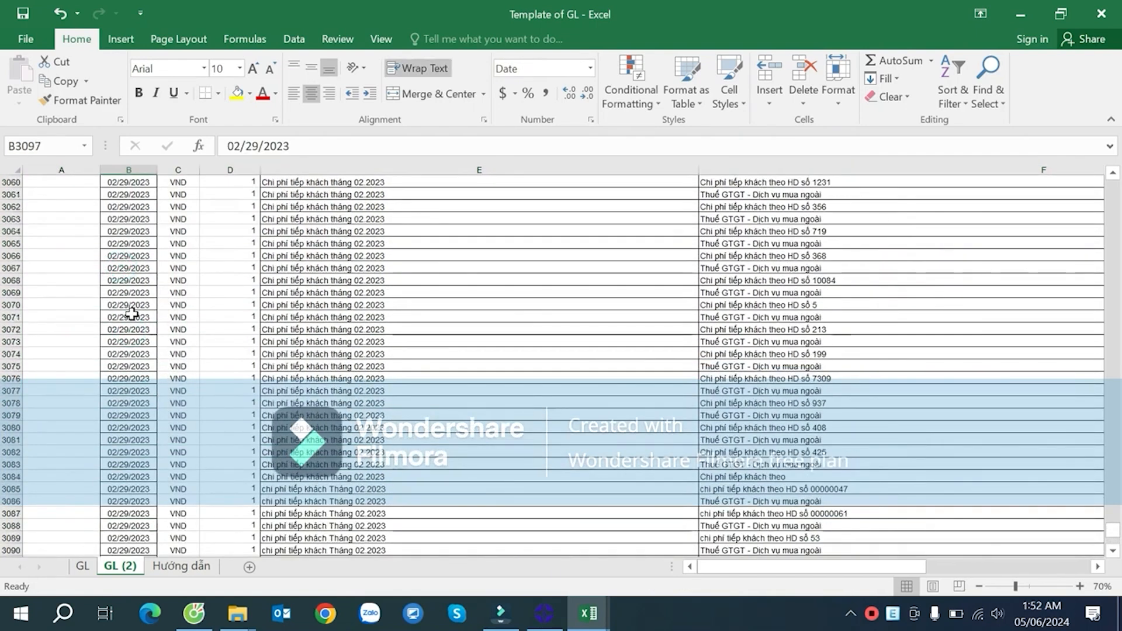
pyautogui.scroll(20, 127, 298)
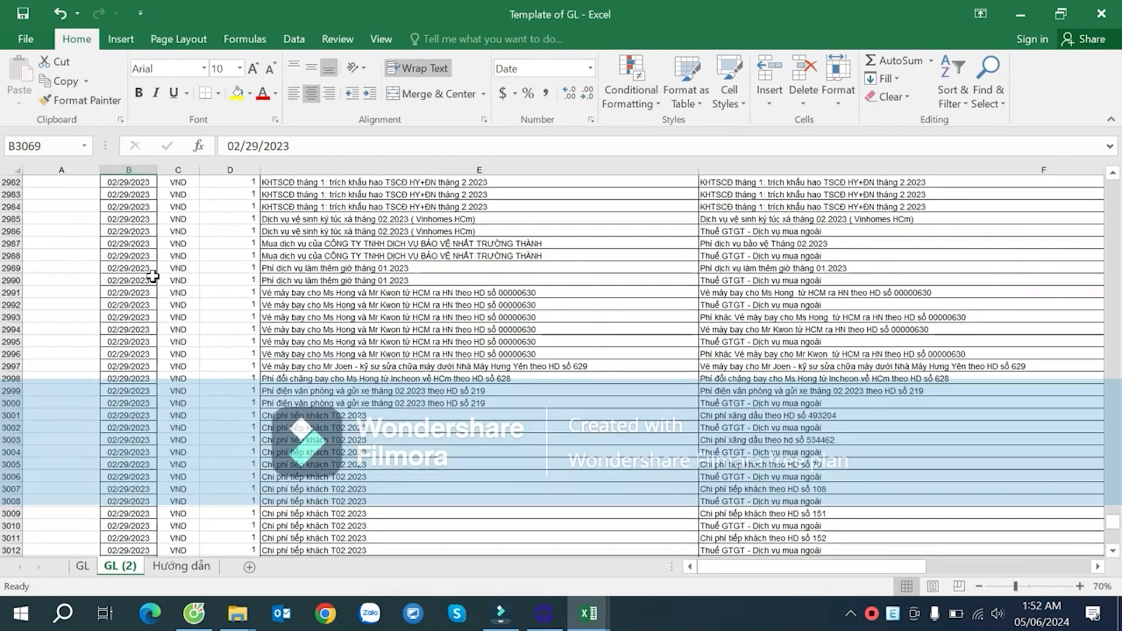
pyautogui.scroll(20, 157, 305)
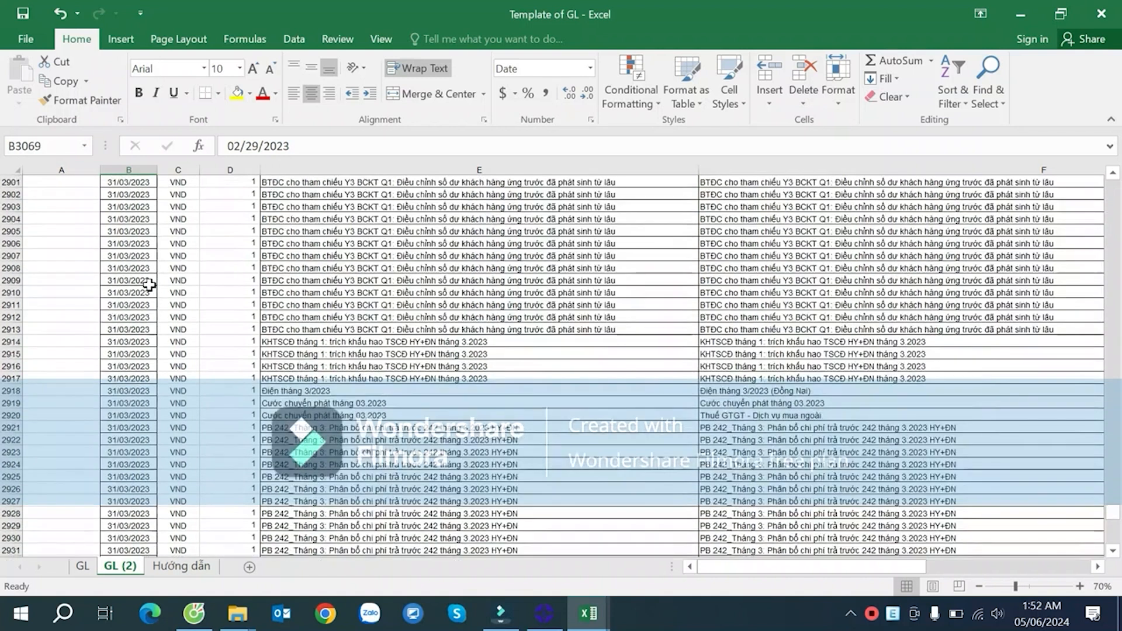
pyautogui.scroll(-2, 132, 368)
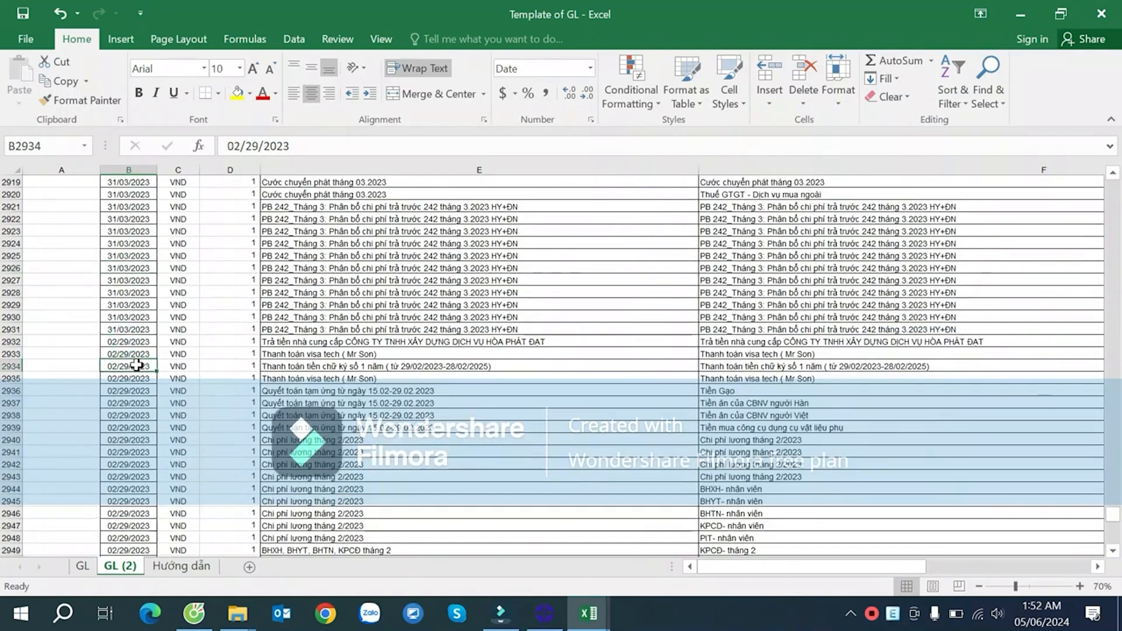
pyautogui.click(133, 330)
pyautogui.scroll(2, 134, 327)
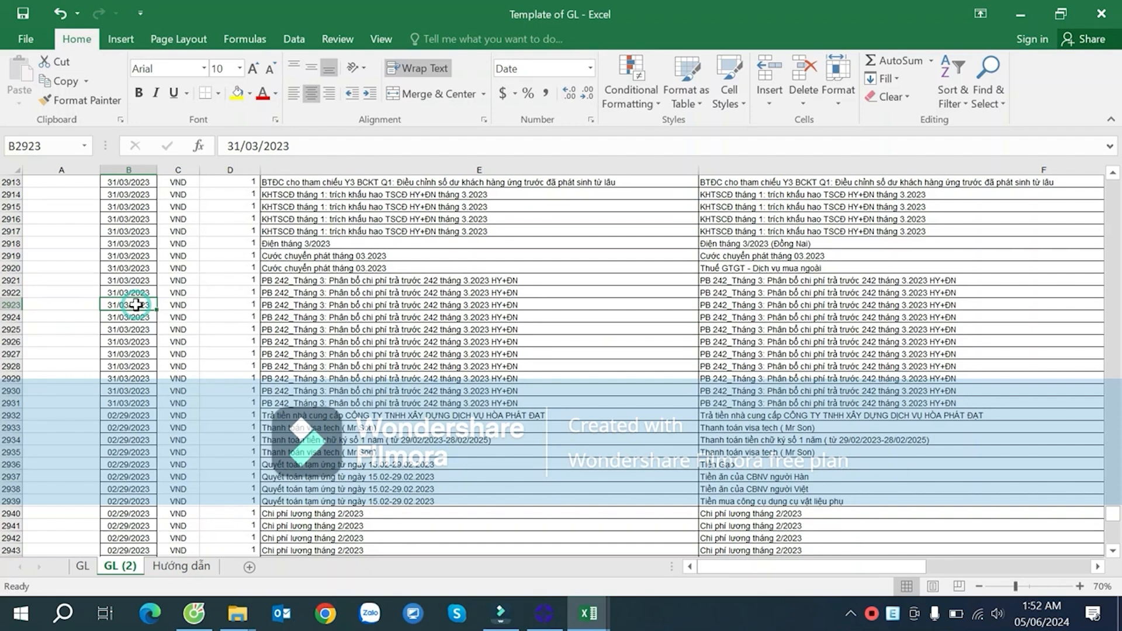
# - Review row 2 of the sorted sheet across its columns from Date to Job Center, then back to Description EN (Up)
pyautogui.hotkey('ctrl', 'Up')
pyautogui.press('Down')
pyautogui.press('Right')
pyautogui.press('Right')
pyautogui.press('Right')
pyautogui.press('Right')
pyautogui.press('Right')
pyautogui.press('Right')
pyautogui.press('Right')
pyautogui.press('Right')
pyautogui.press('Right')
pyautogui.press('Right')
pyautogui.press('Right')
pyautogui.press('Right')
pyautogui.press('Right')
pyautogui.press('Right')
pyautogui.press('Right')
pyautogui.press('Right')
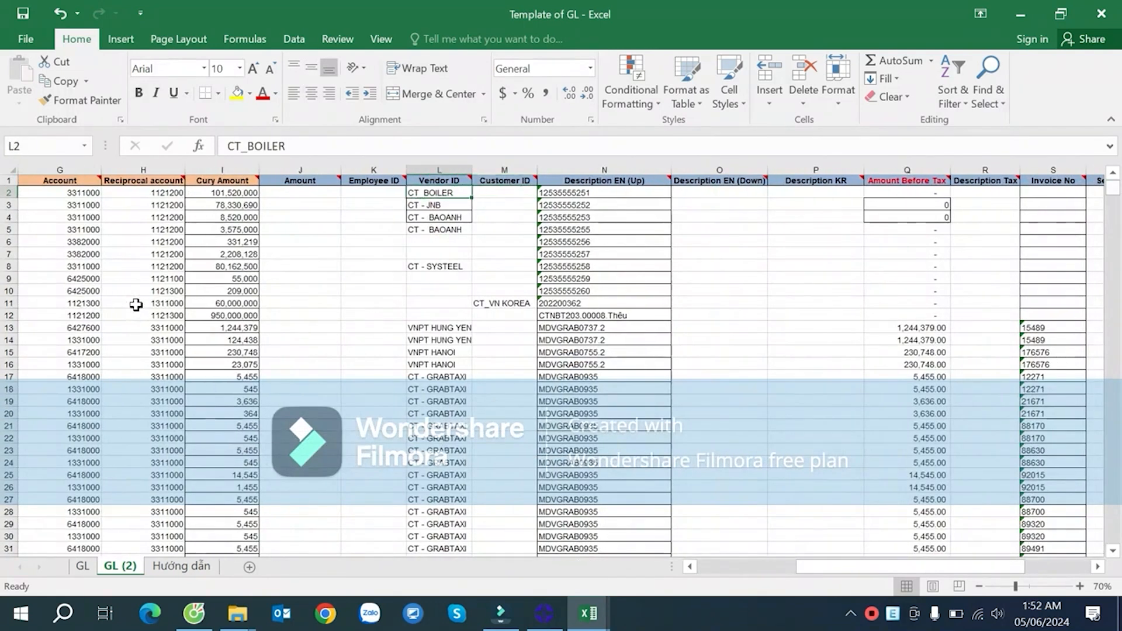
pyautogui.press('Right')
pyautogui.press('Right')
pyautogui.press('Right')
pyautogui.press('Right')
pyautogui.press('Right')
pyautogui.press('Right')
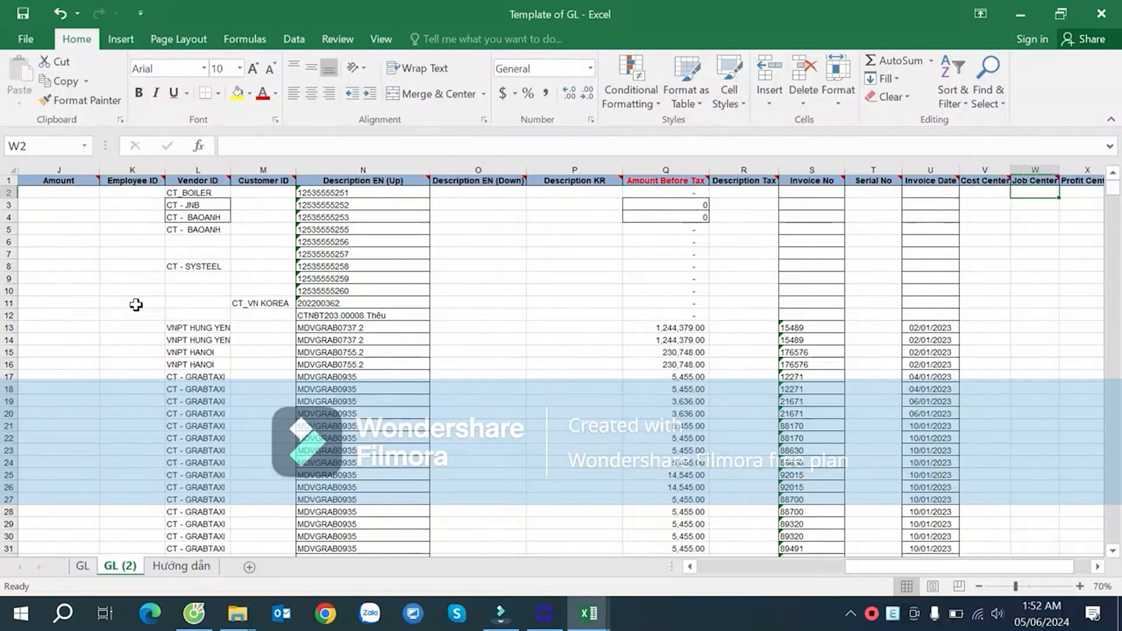
pyautogui.press('Left')
pyautogui.press('Left')
pyautogui.press('Left')
pyautogui.press('Left')
pyautogui.press('Left')
pyautogui.press('Left')
pyautogui.press('Left')
pyautogui.press('Left')
pyautogui.press('Left')
pyautogui.press('Left')
pyautogui.press('Left')
pyautogui.press('Left')
pyautogui.press('Left')
pyautogui.press('Left')
pyautogui.press('Left')
pyautogui.press('Right')
pyautogui.press('Right')
pyautogui.press('Right')
pyautogui.press('Right')
pyautogui.press('Right')
pyautogui.press('Right')
pyautogui.press('Left')
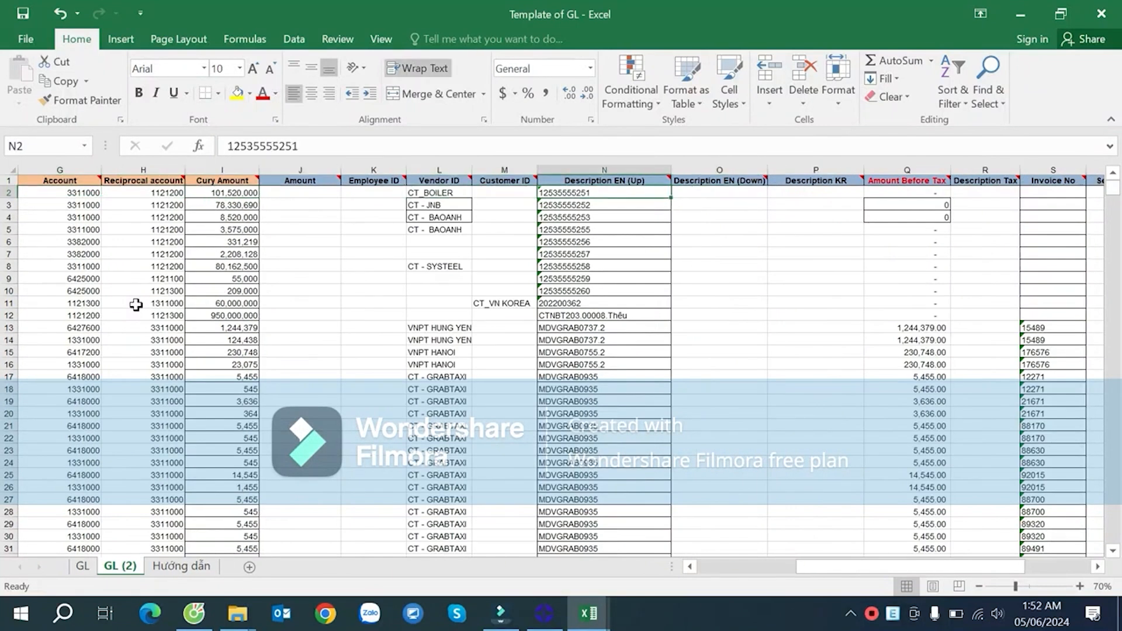
# - Enter 1 in cell Y2, in the empty column beside Profit Center, as the starting sequence number
pyautogui.press('Home')
pyautogui.press('Right')
pyautogui.press('Right')
pyautogui.press('Right')
pyautogui.press('Right')
pyautogui.press('Right')
pyautogui.press('Right')
pyautogui.press('Right')
pyautogui.press('Right')
pyautogui.press('Right')
pyautogui.press('Right')
pyautogui.press('Right')
pyautogui.press('Right')
pyautogui.press('Right')
pyautogui.press('Right')
pyautogui.press('Right')
pyautogui.press('Right')
pyautogui.press('Right')
pyautogui.press('Right')
pyautogui.press('Right')
pyautogui.press('Right')
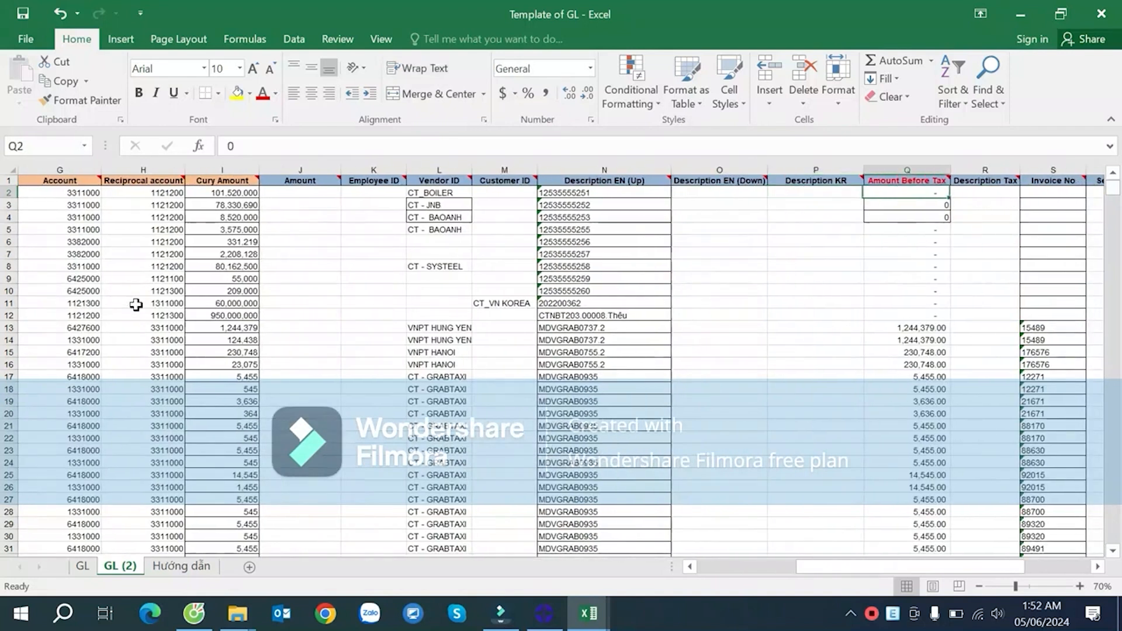
pyautogui.press('Right')
pyautogui.press('Right')
pyautogui.press('Right')
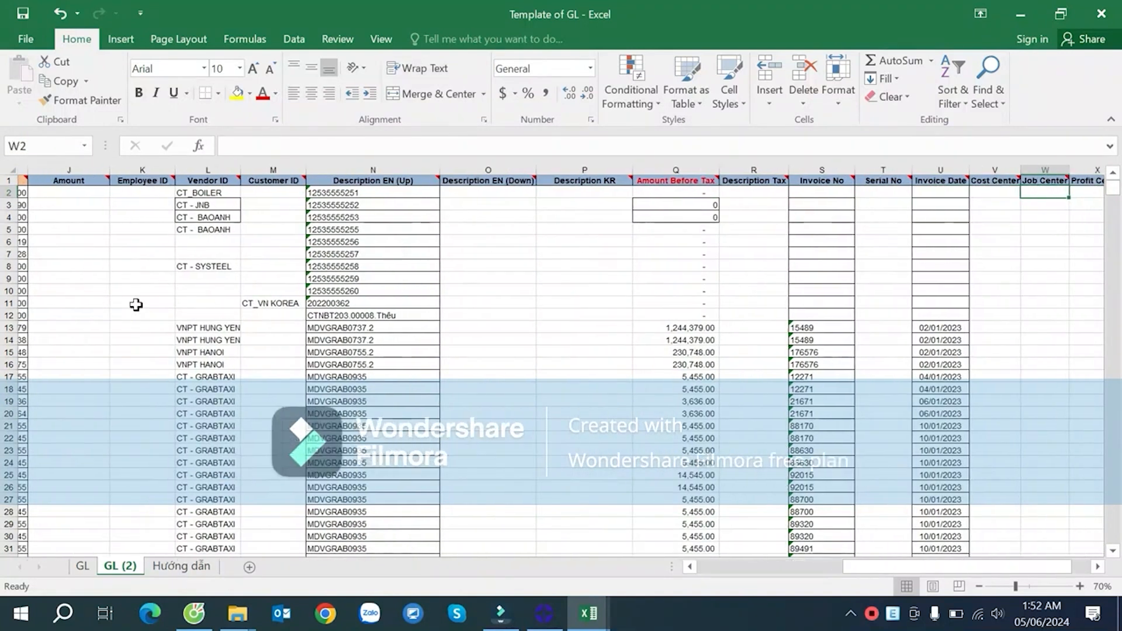
pyautogui.press('Right')
pyautogui.press('Right')
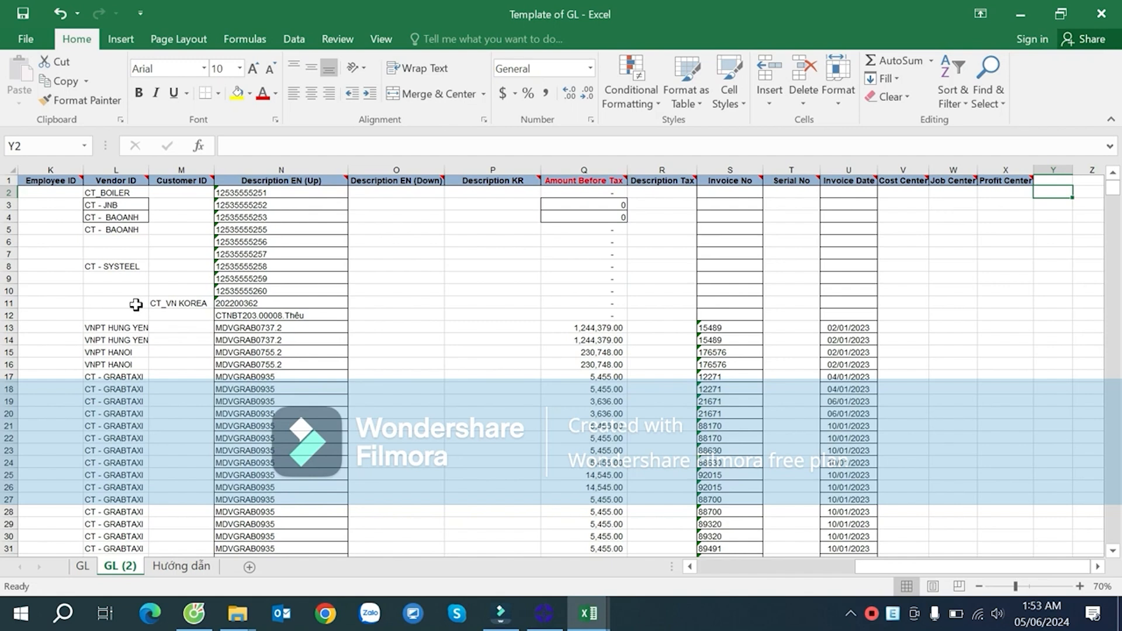
pyautogui.write('1')
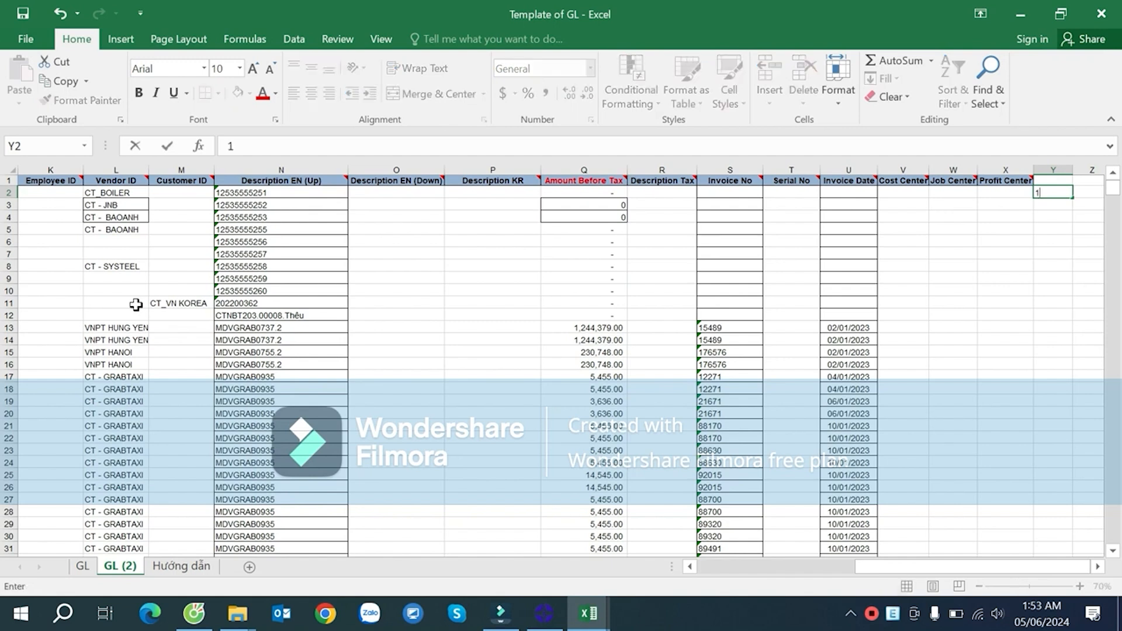
pyautogui.press('Return')
# - Enter =IF(N3<>N2,Y2+1,Y2) in cell Y3 and fill it down column Y to the last data row
pyautogui.write('=i')
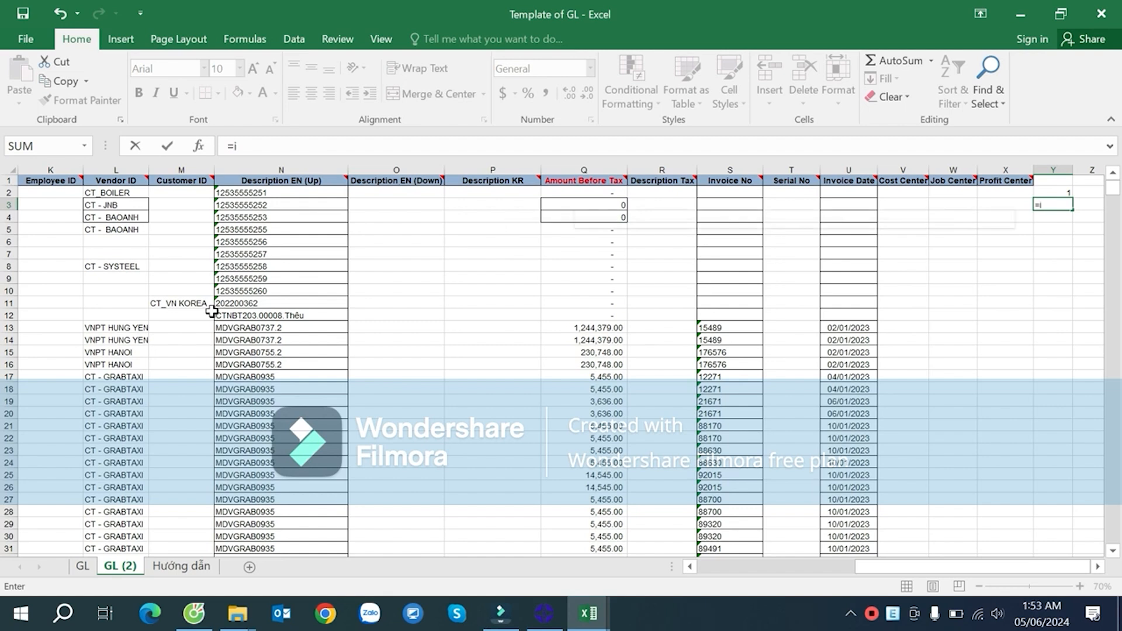
pyautogui.write('f')
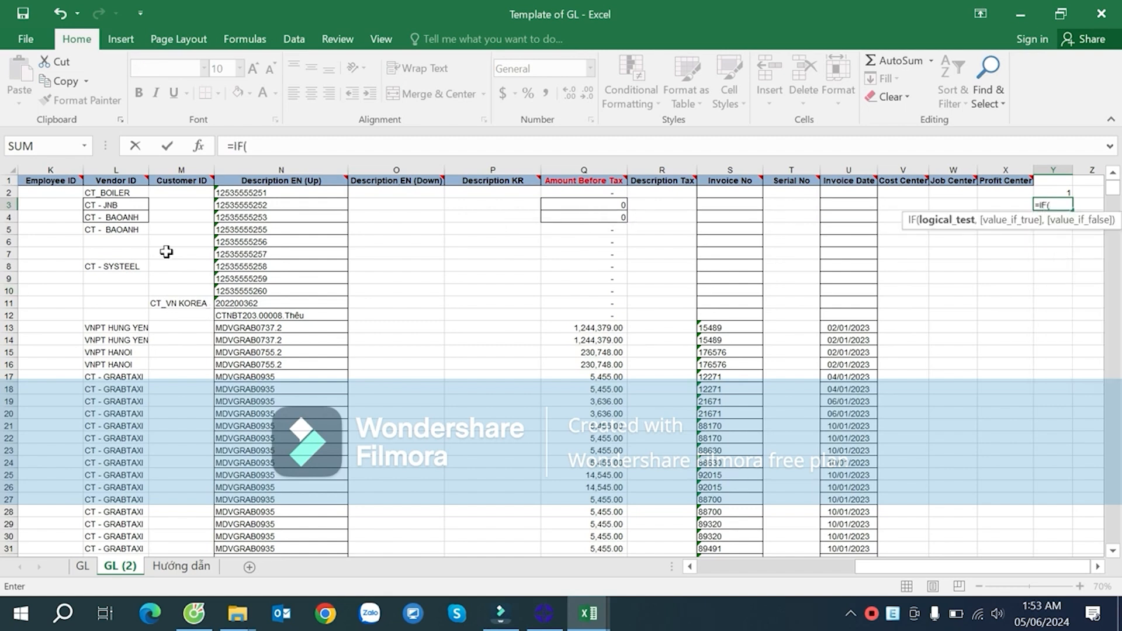
pyautogui.click(260, 204)
pyautogui.write('<>')
pyautogui.click(294, 194)
pyautogui.write(',')
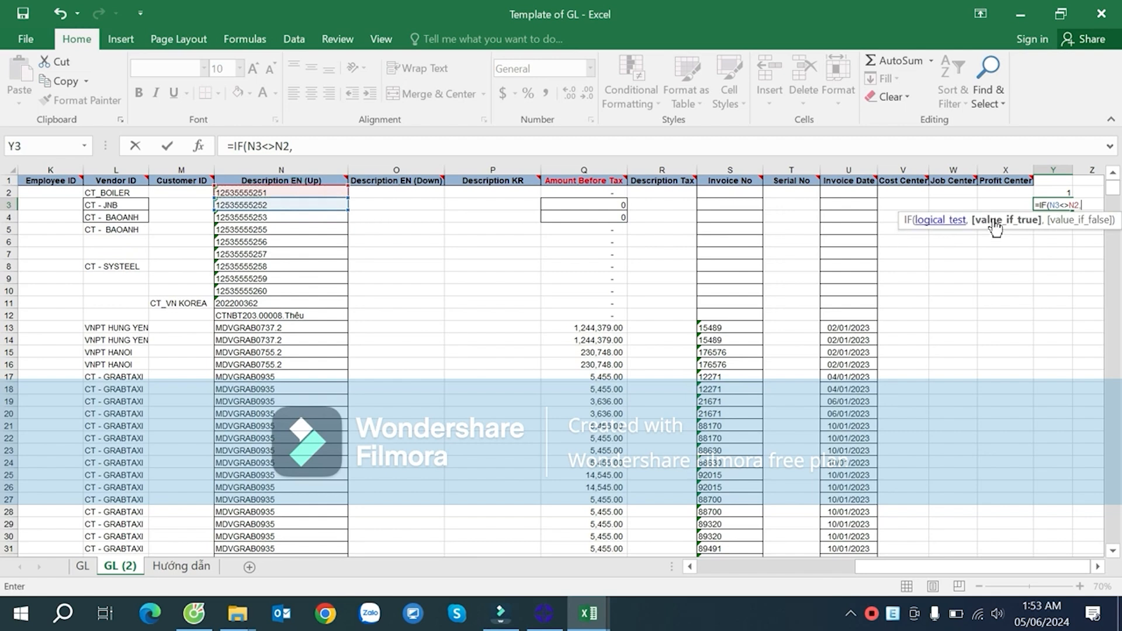
pyautogui.write('Y2+1')
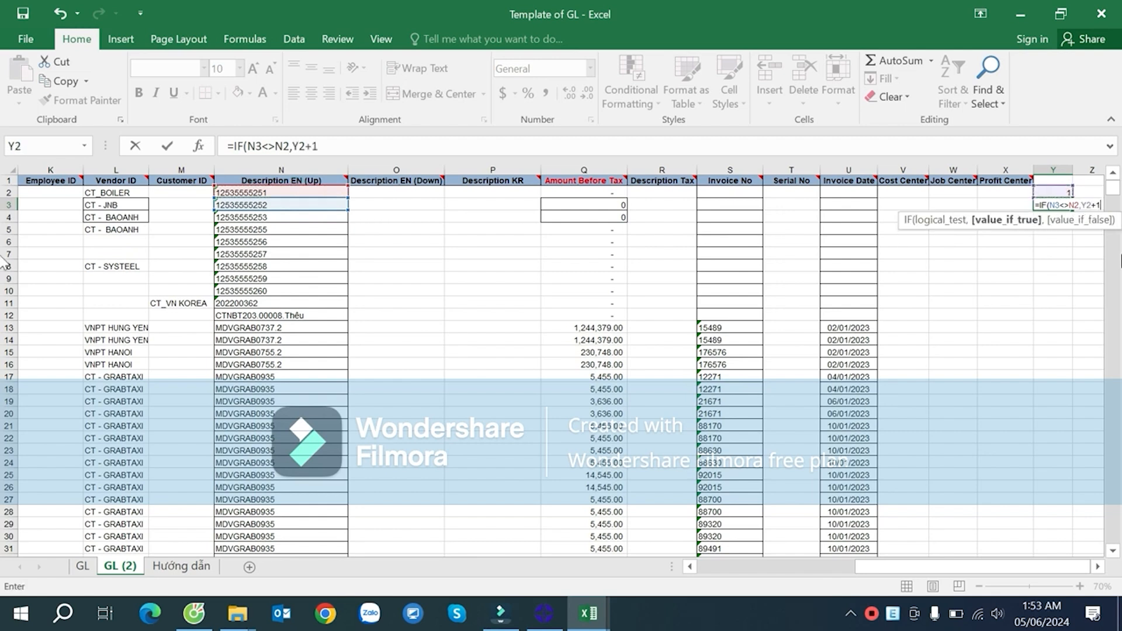
pyautogui.write(',')
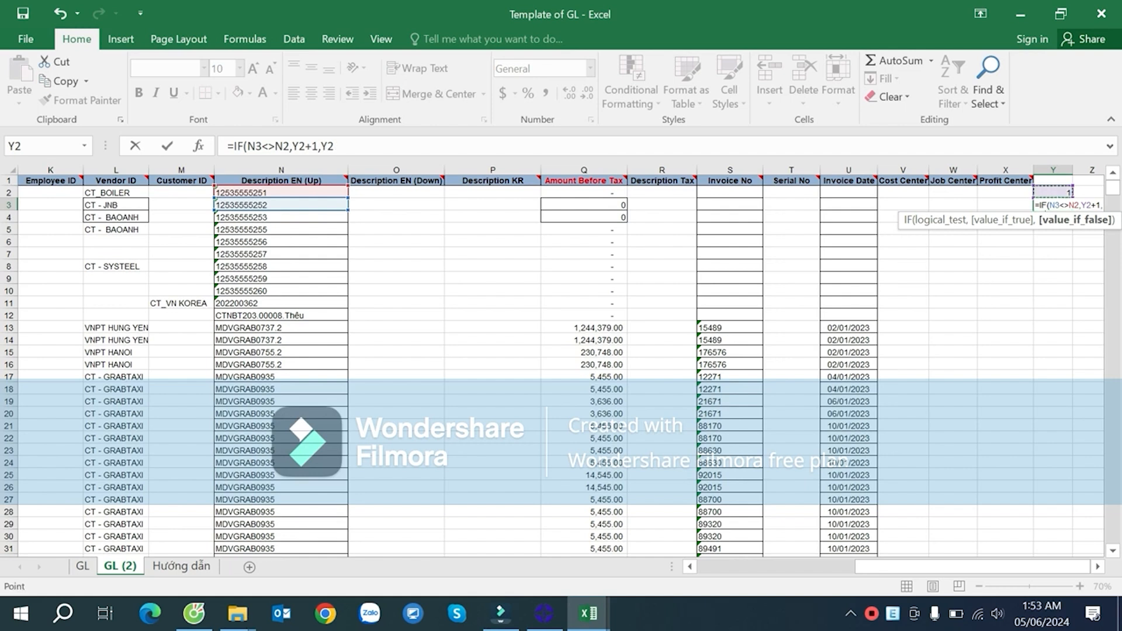
pyautogui.click(1097, 567)
pyautogui.write(')')
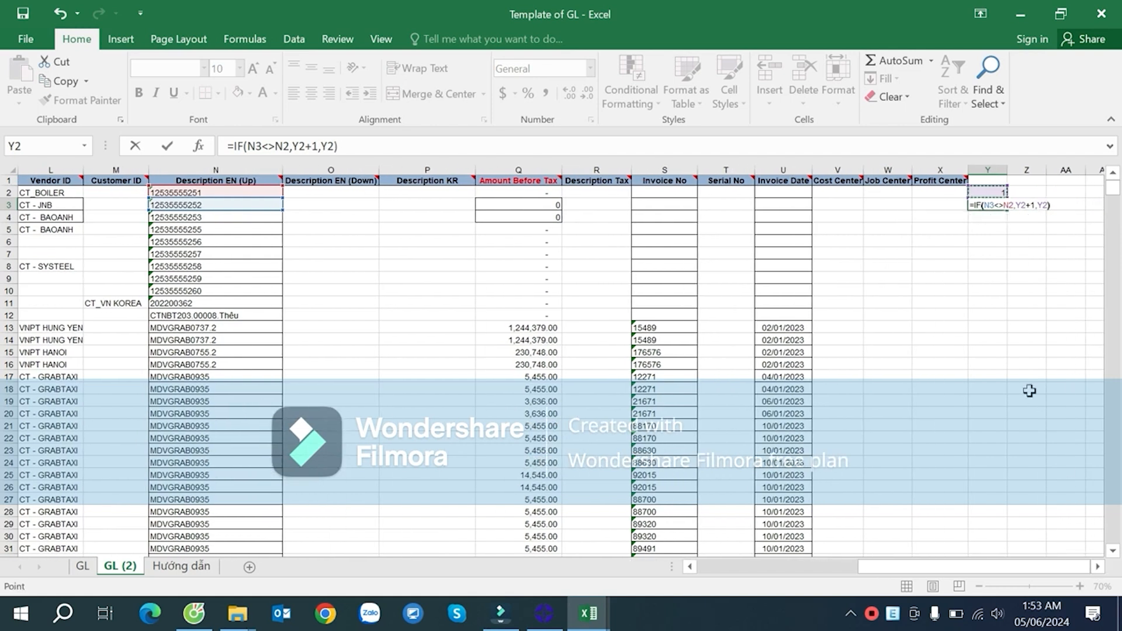
pyautogui.press('Return')
pyautogui.click(988, 204)
pyautogui.doubleClick(1007, 211)
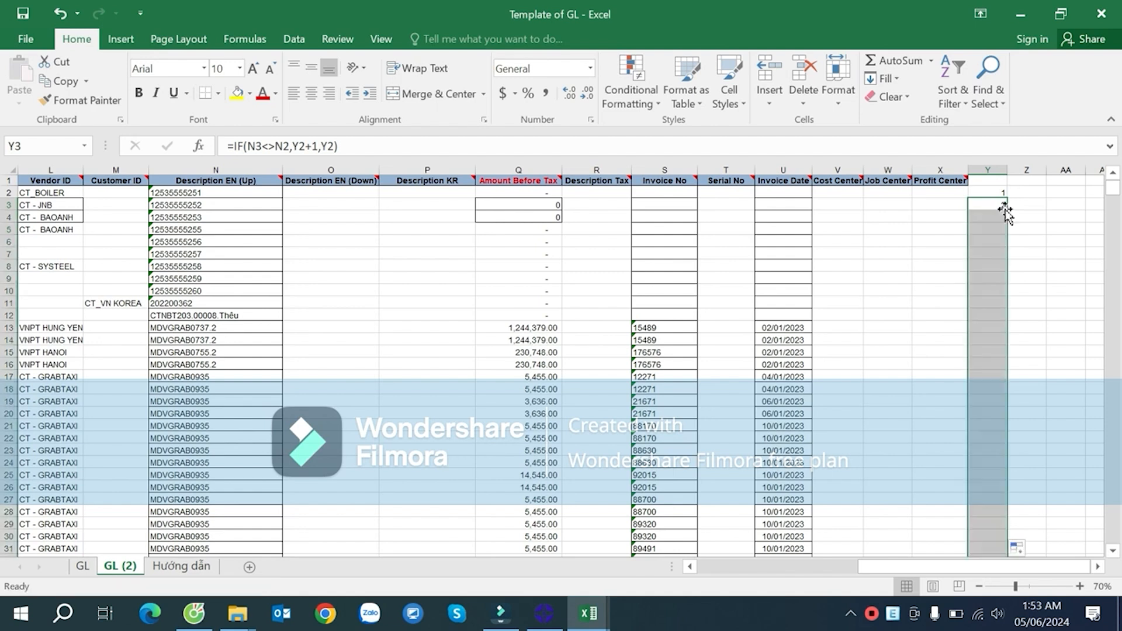
# - Compare the column Y sequence numbers with the Description EN (Up) codes, through the repeated MDVGRAB0935 rows and the different codes that follow
pyautogui.moveTo(1001, 376); pyautogui.dragTo(1001, 413)
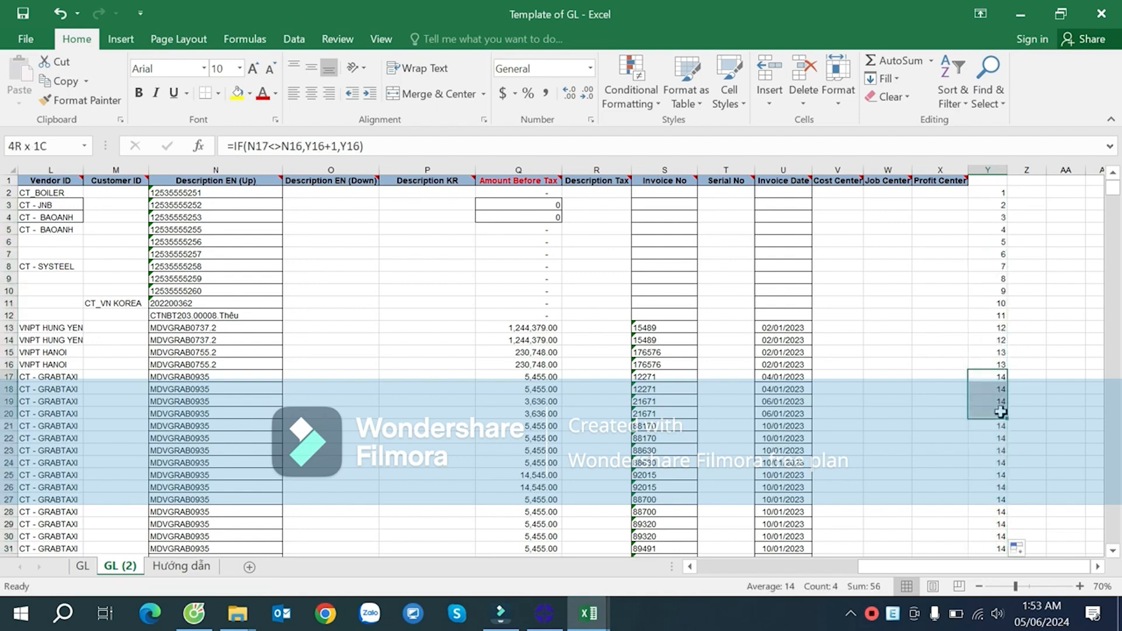
pyautogui.moveTo(221, 376); pyautogui.dragTo(226, 450)
pyautogui.scroll(-5, 226, 456)
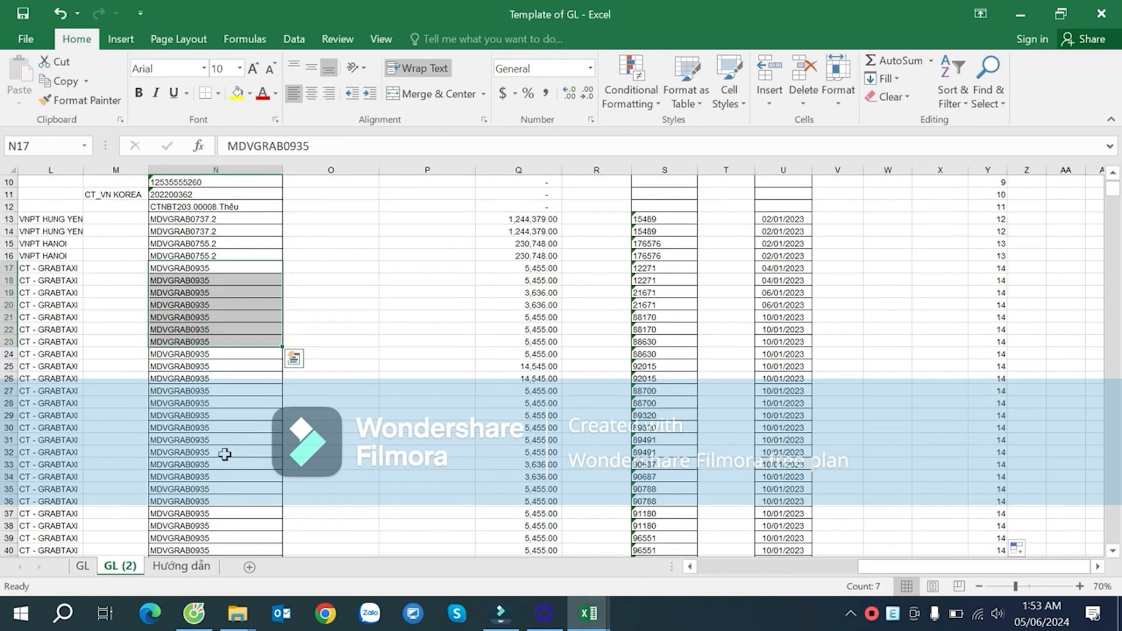
pyautogui.scroll(-3, 231, 491)
pyautogui.scroll(-20, 1000, 506)
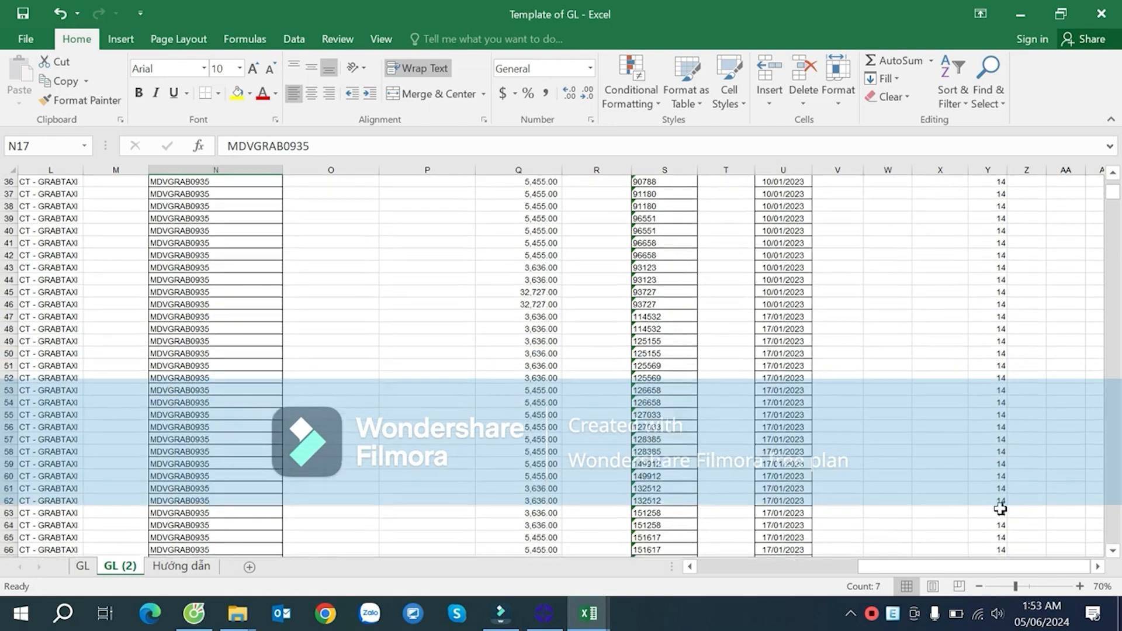
pyautogui.scroll(-20, 1000, 506)
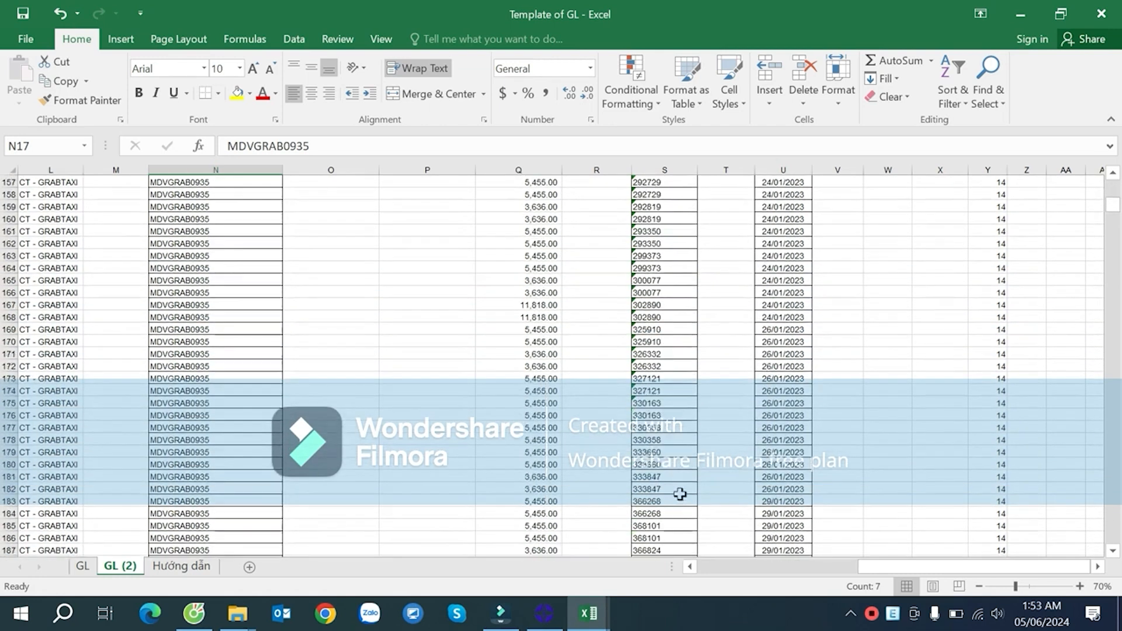
pyautogui.scroll(-20, 979, 485)
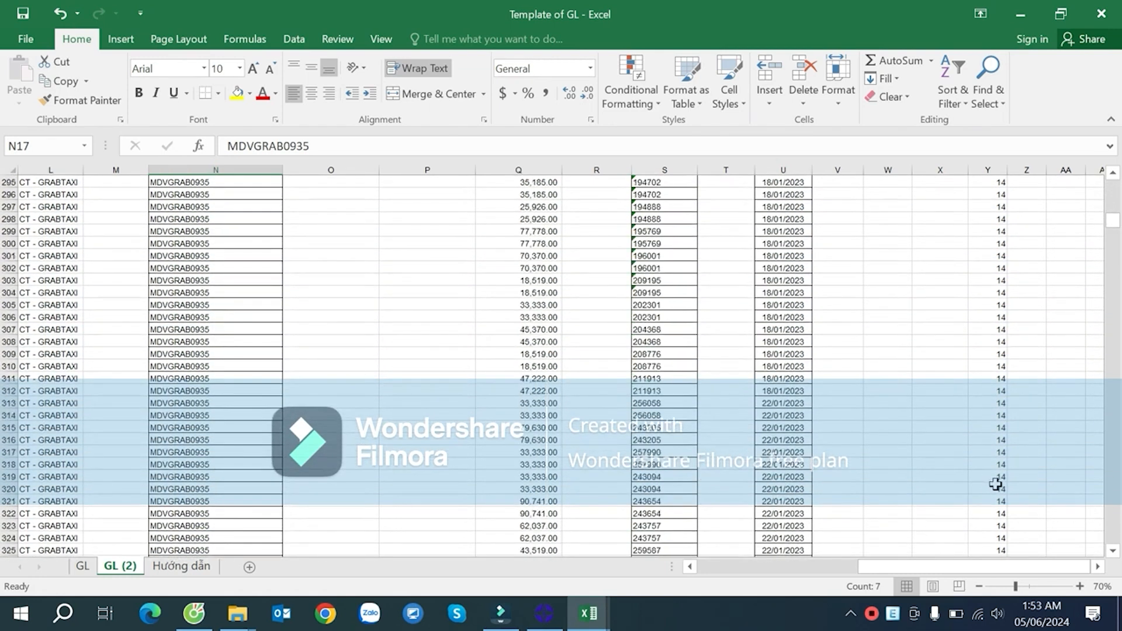
pyautogui.scroll(4, 998, 482)
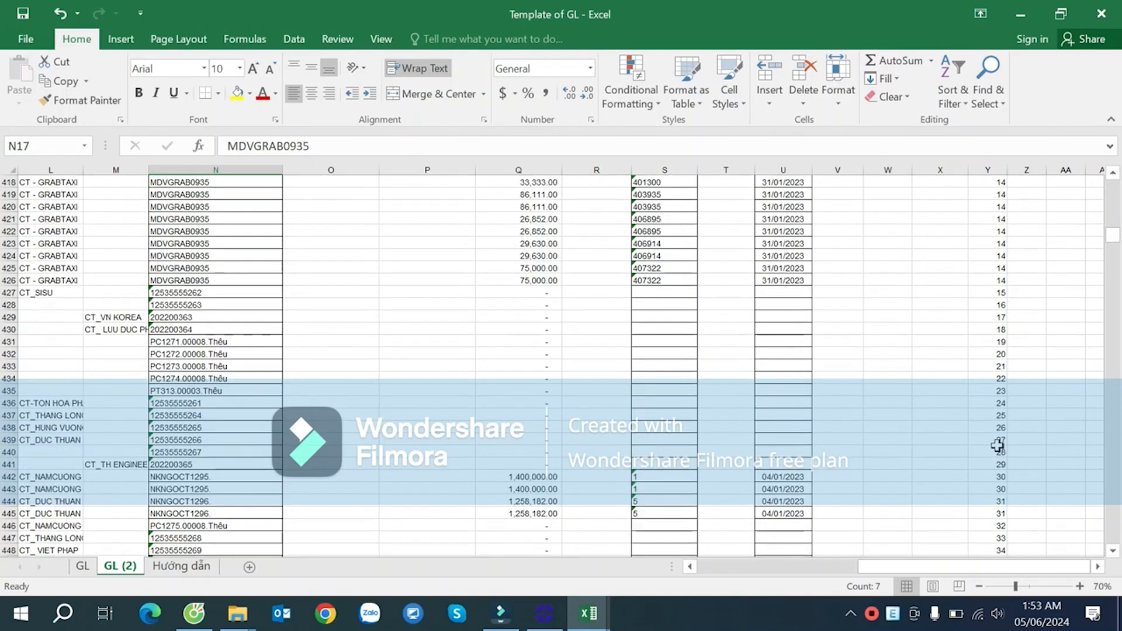
pyautogui.click(988, 354)
pyautogui.keyDown('shift'); pyautogui.click(204, 347); pyautogui.keyUp('shift')
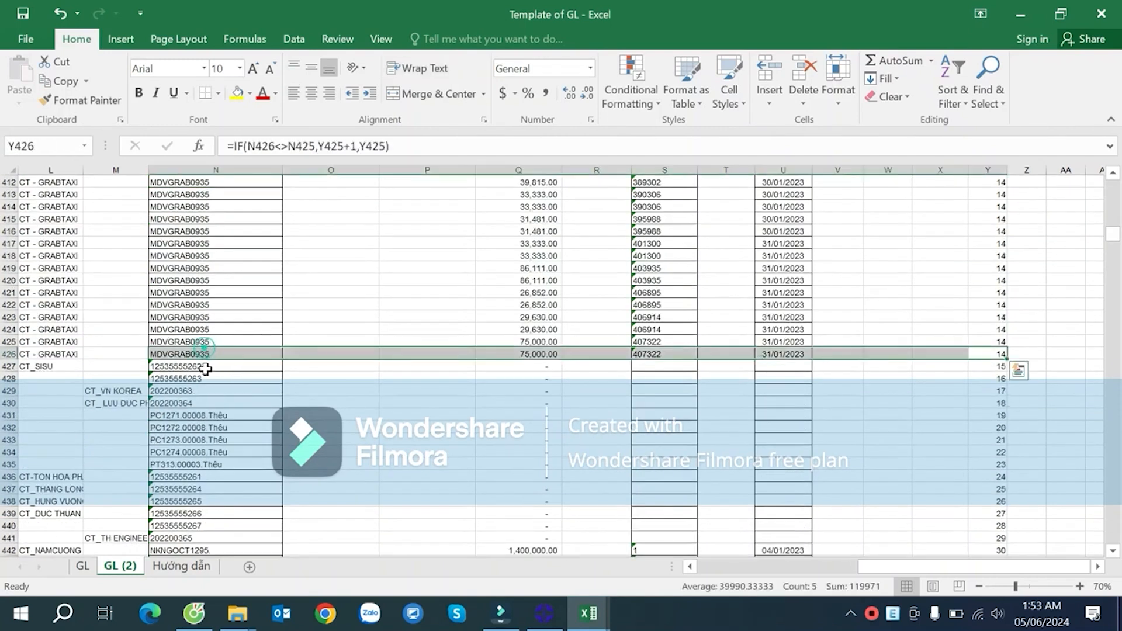
pyautogui.click(204, 366)
pyautogui.moveTo(204, 366); pyautogui.dragTo(948, 374)
pyautogui.click(213, 439)
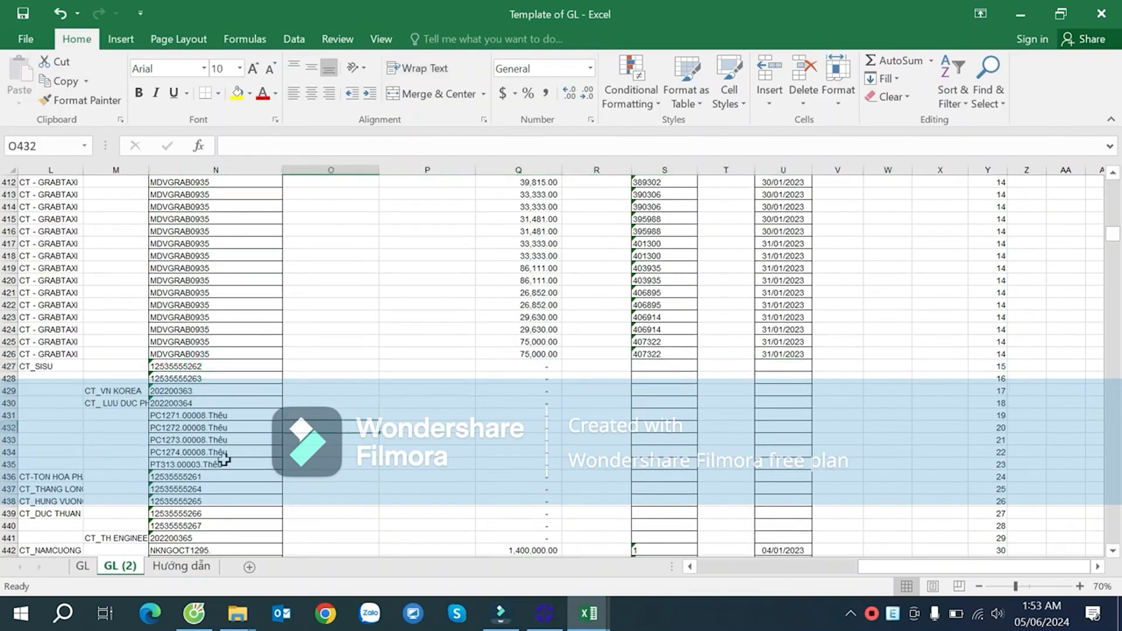
pyautogui.click(213, 426)
pyautogui.click(999, 317)
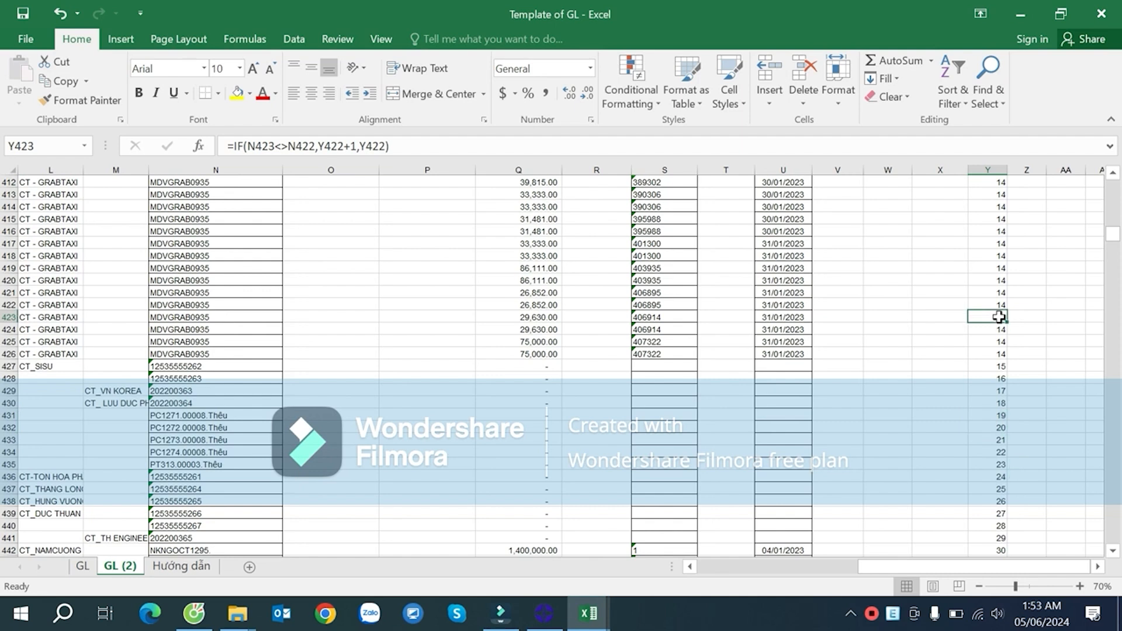
# - Replace the RefNbr entry in cell A2 with the formula ="[Auto]"&Y2
pyautogui.hotkey('ctrl', 'Up')
pyautogui.press('Left')
pyautogui.press('Left')
pyautogui.press('Left')
pyautogui.press('Left')
pyautogui.press('Left')
pyautogui.press('Left')
pyautogui.press('Left')
pyautogui.press('Left')
pyautogui.press('Home')
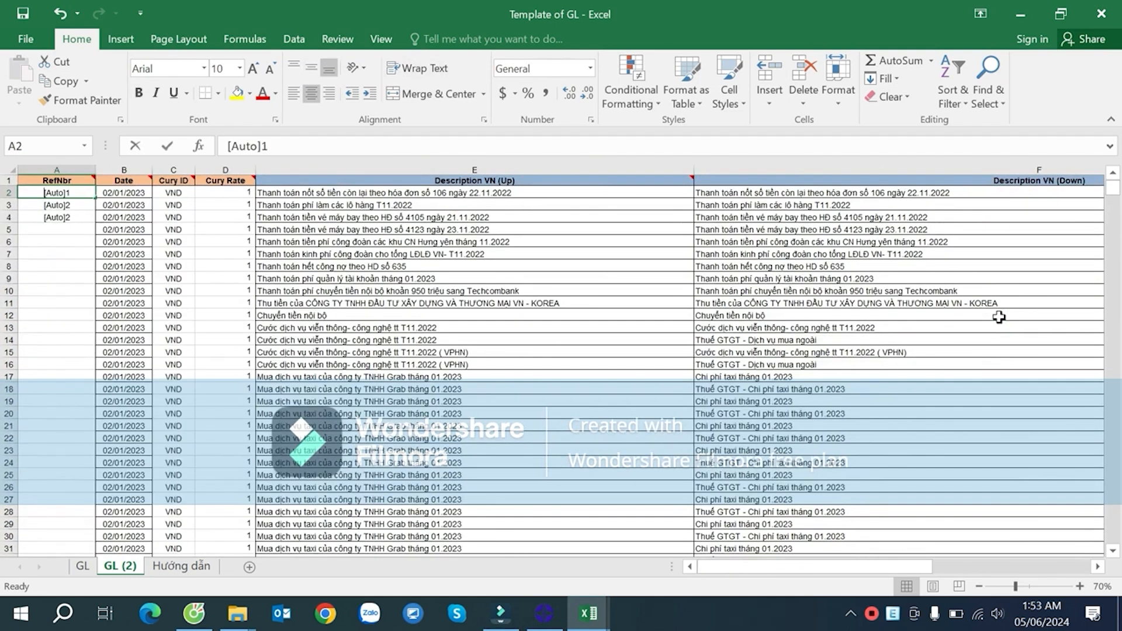
pyautogui.write('="')
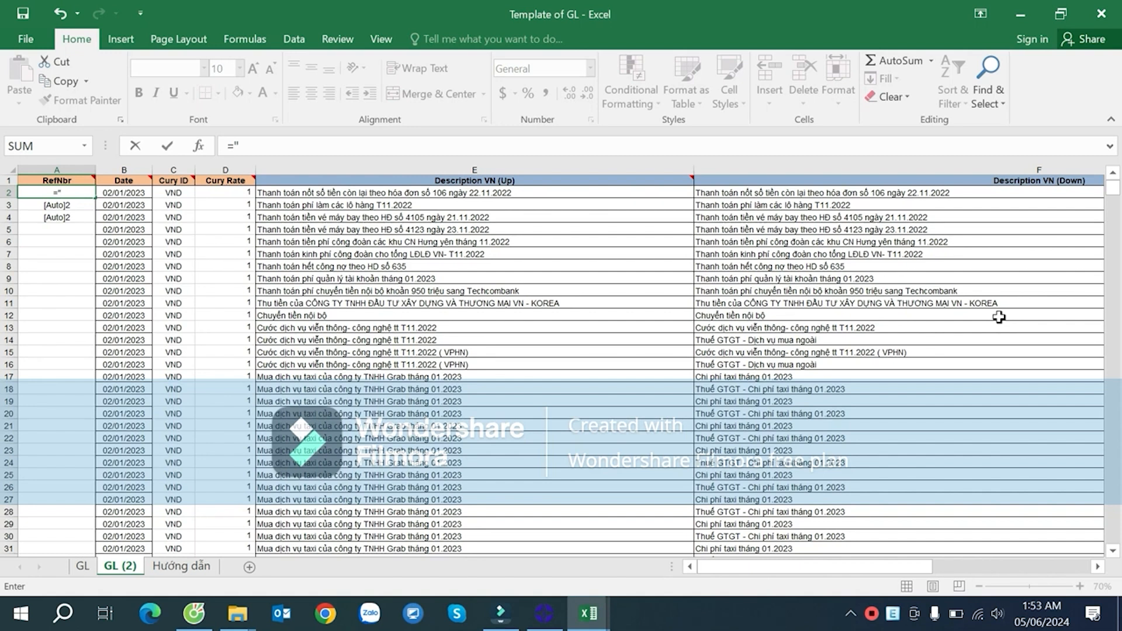
pyautogui.write('[A')
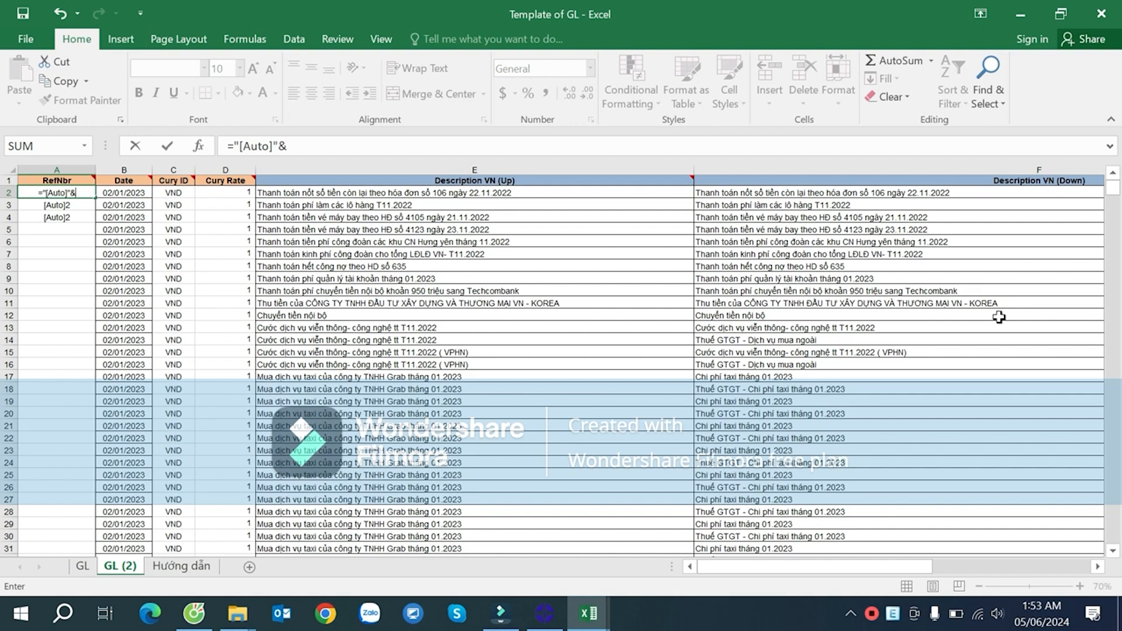
pyautogui.moveTo(908, 562); pyautogui.dragTo(1065, 561)
pyautogui.click(1058, 194)
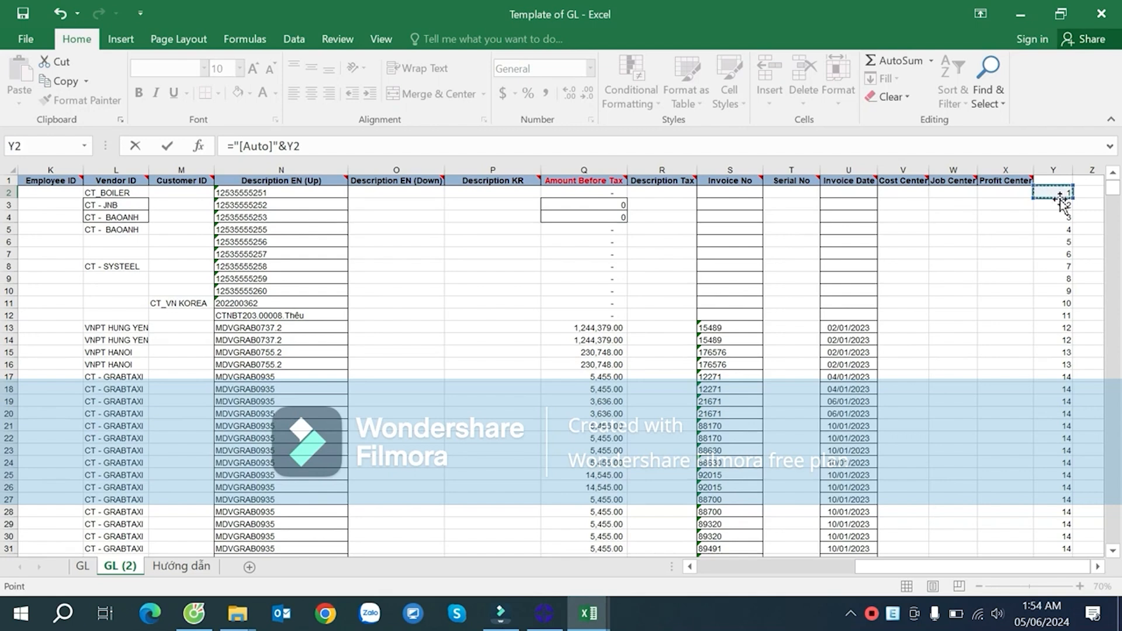
pyautogui.press('Return')
# - Fill the A2 formula down the RefNbr column and check the references at the end of the data
pyautogui.click(76, 193)
pyautogui.moveTo(90, 193); pyautogui.dragTo(93, 221)
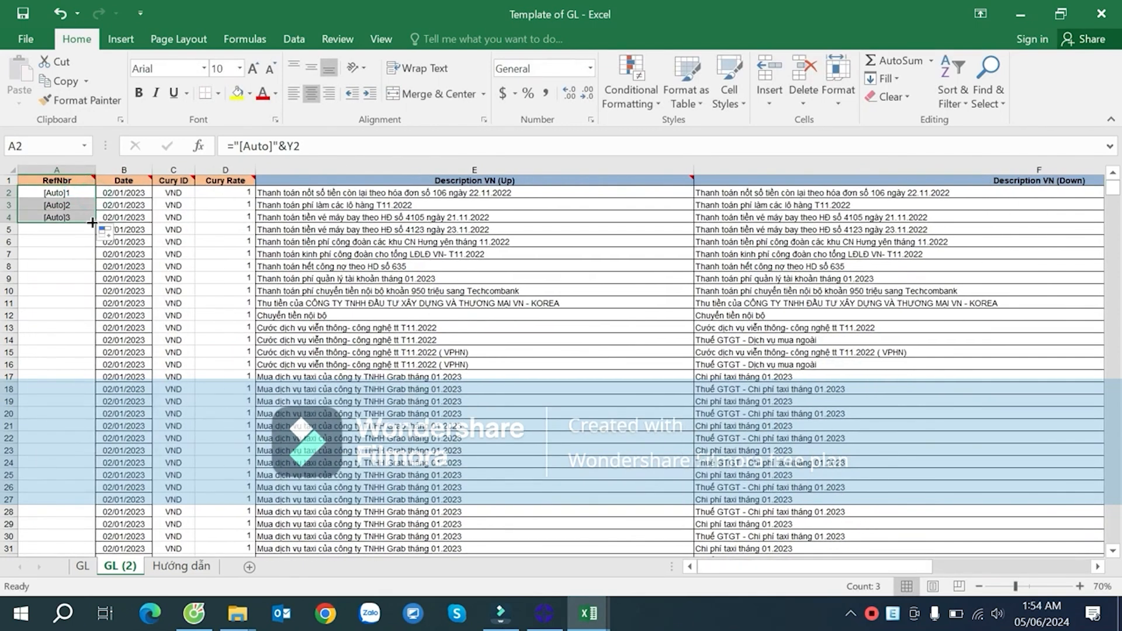
pyautogui.doubleClick(94, 223)
pyautogui.click(69, 389)
pyautogui.scroll(-16, 69, 387)
pyautogui.click(69, 389)
pyautogui.hotkey('ctrl', 'Down')
pyautogui.press('Up')
pyautogui.press('Up')
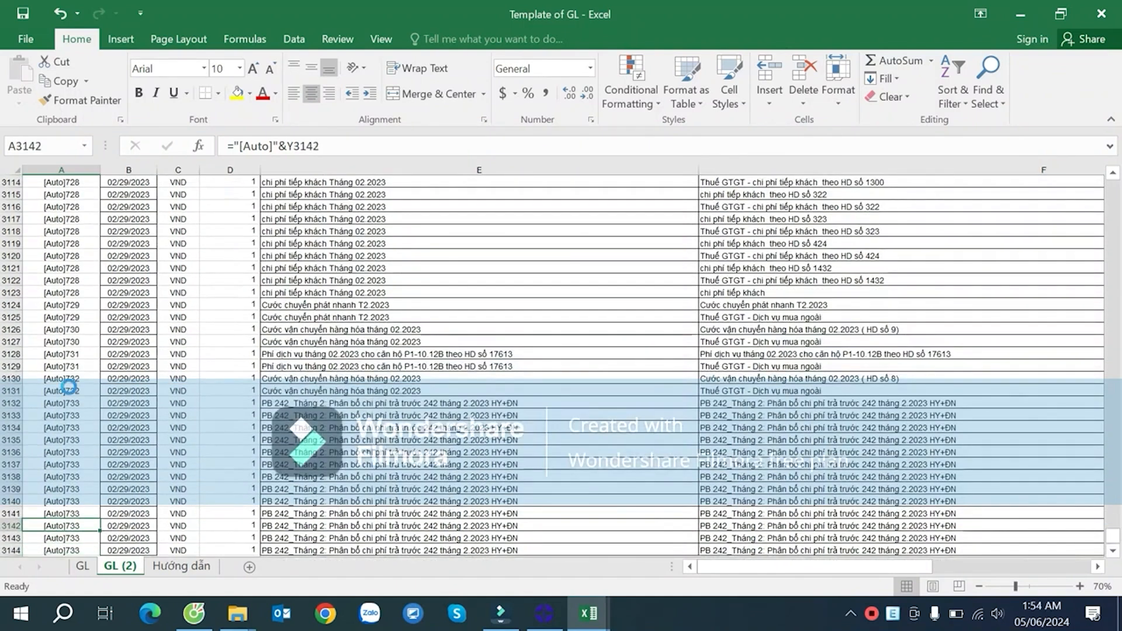
# - Copy all data rows of the GL (2) sheet from RefNbr through Profit Center, starting at A2 and leaving out the helper column
pyautogui.hotkey('ctrl', 'Up')
pyautogui.press('Down')
pyautogui.hotkey('shift', 'Right')
pyautogui.hotkey('shift', 'Right')
pyautogui.hotkey('shift', 'Right')
pyautogui.hotkey('shift', 'Right')
pyautogui.hotkey('shift', 'Right')
pyautogui.hotkey('shift', 'Right')
pyautogui.hotkey('shift', 'Right')
pyautogui.hotkey('shift', 'Right')
pyautogui.hotkey('shift', 'Right')
pyautogui.hotkey('shift', 'Right')
pyautogui.hotkey('shift', 'Right')
pyautogui.hotkey('shift', 'Right')
pyautogui.hotkey('shift', 'Right')
pyautogui.hotkey('shift', 'Right')
pyautogui.hotkey('shift', 'Right')
pyautogui.hotkey('shift', 'Right')
pyautogui.hotkey('shift', 'Right')
pyautogui.hotkey('shift', 'Right')
pyautogui.hotkey('shift', 'Right')
pyautogui.hotkey('shift', 'Right')
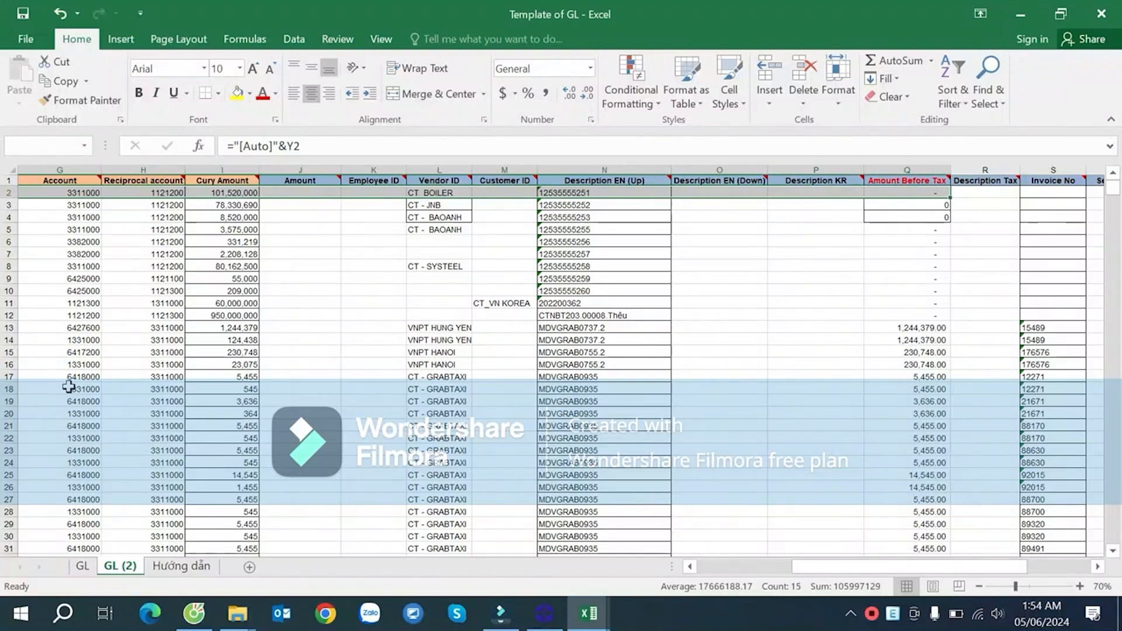
pyautogui.hotkey('shift', 'Right')
pyautogui.hotkey('shift', 'Right')
pyautogui.hotkey('shift', 'Right')
pyautogui.hotkey('shift', 'Right')
pyautogui.hotkey('shift', 'Right')
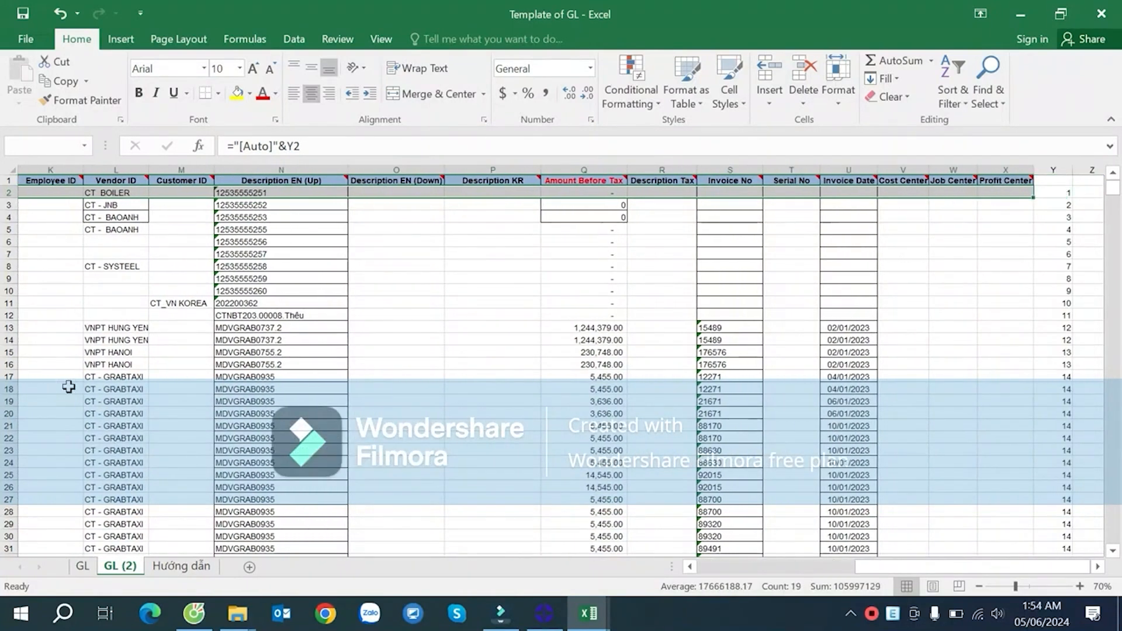
pyautogui.hotkey('ctrl', 'shift', 'Down')
pyautogui.hotkey('ctrl', 'q')
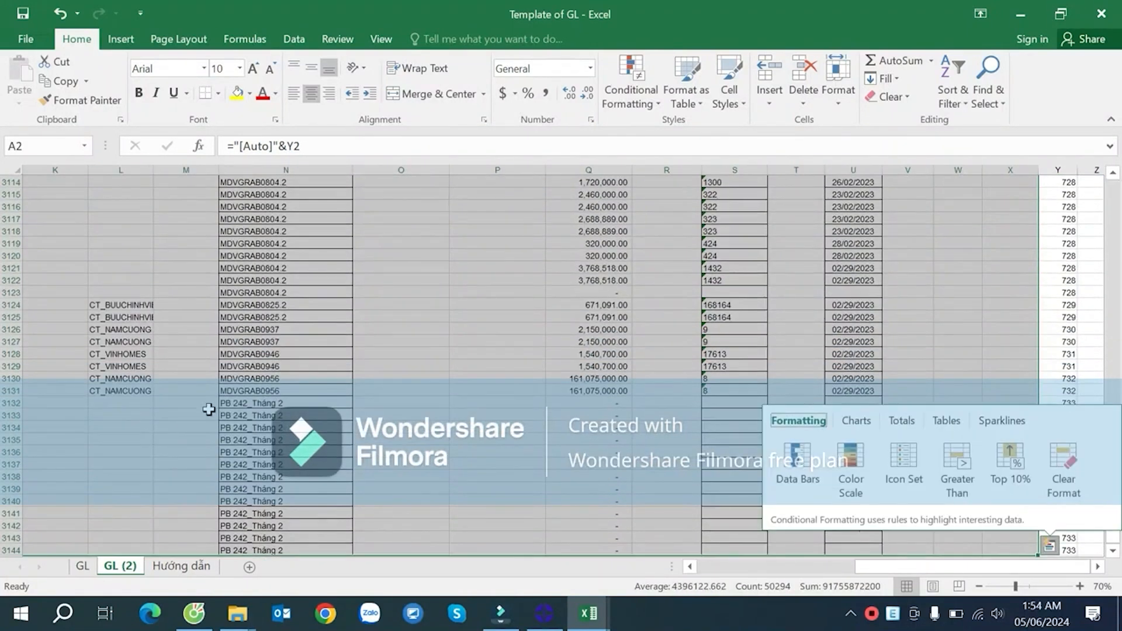
pyautogui.press('Escape')
pyautogui.hotkey('ctrl', 'c')
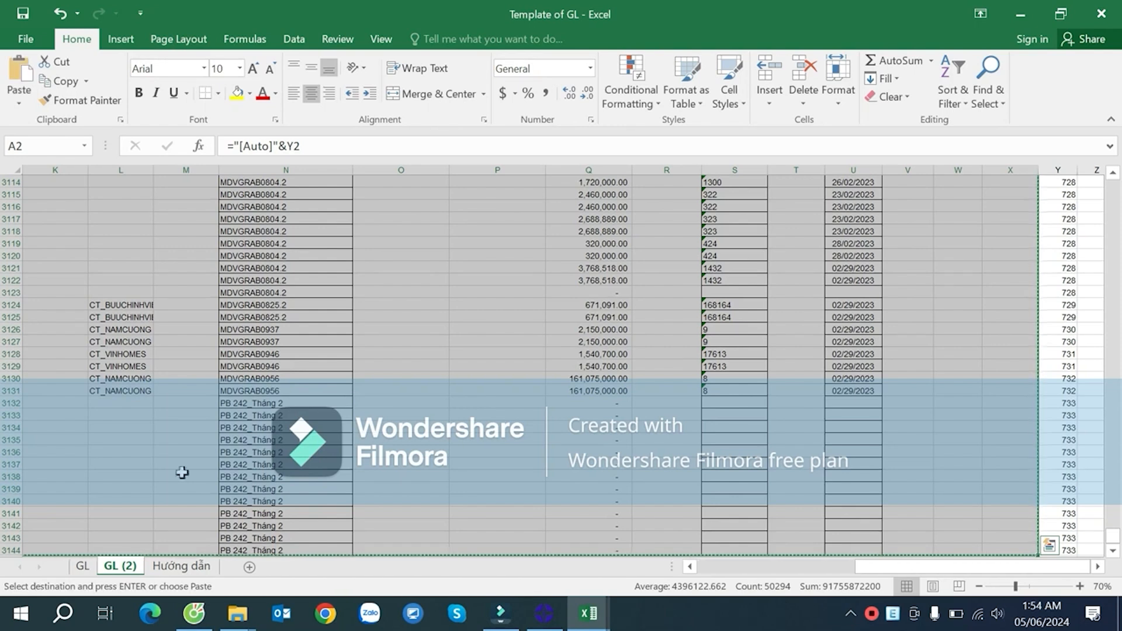
# - Paste the copied rows as values into the GL sheet starting at cell A2
pyautogui.click(83, 566)
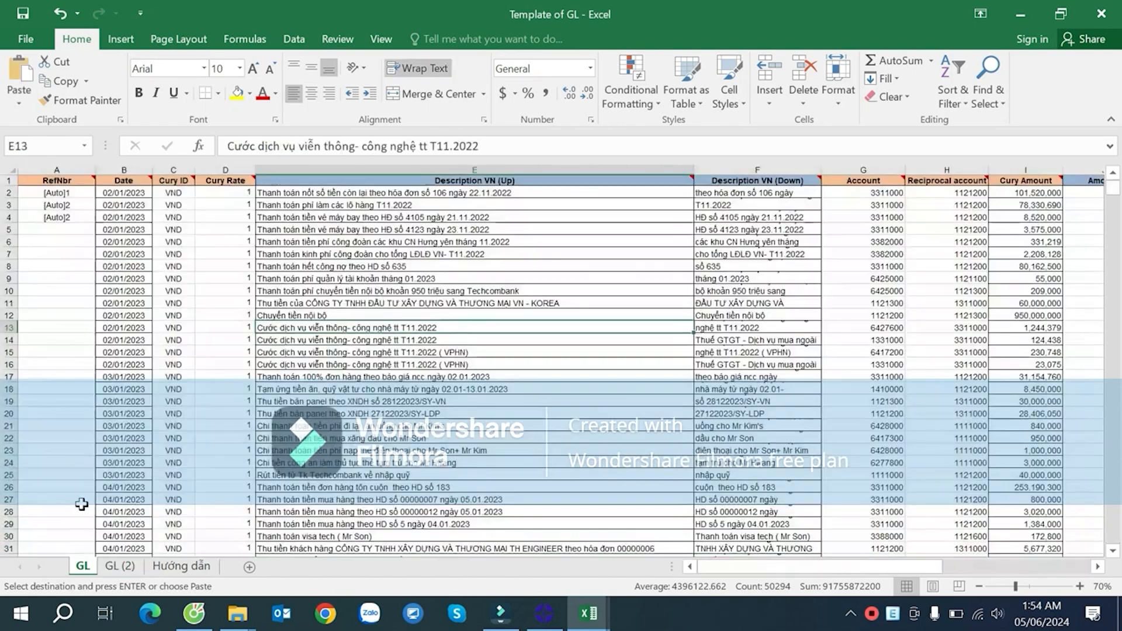
pyautogui.click(61, 193)
pyautogui.rightClick(71, 196)
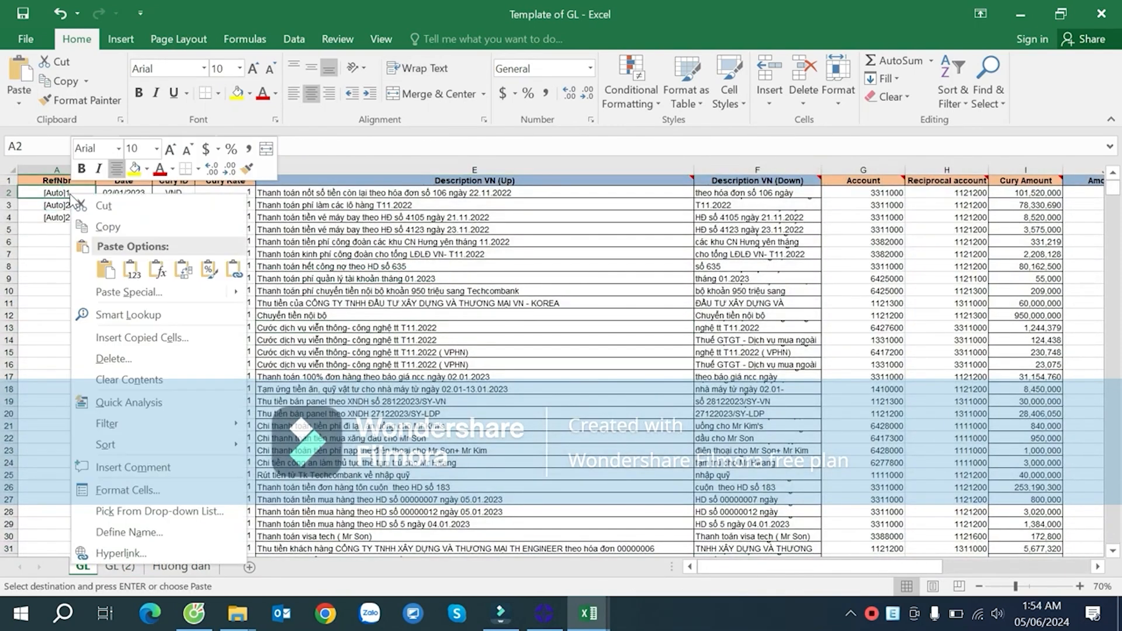
pyautogui.click(109, 259)
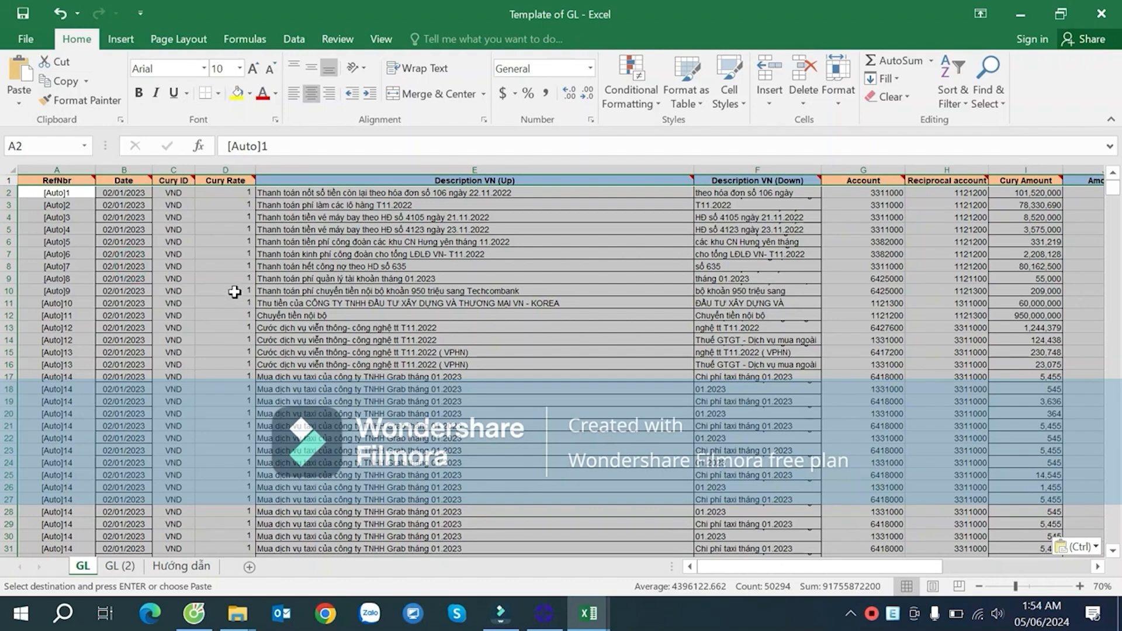
# - Examine the pasted data in the GL sheet across its columns and down to the last row, returning to the start
pyautogui.moveTo(816, 566); pyautogui.dragTo(975, 554)
pyautogui.moveTo(1112, 189); pyautogui.dragTo(1113, 559)
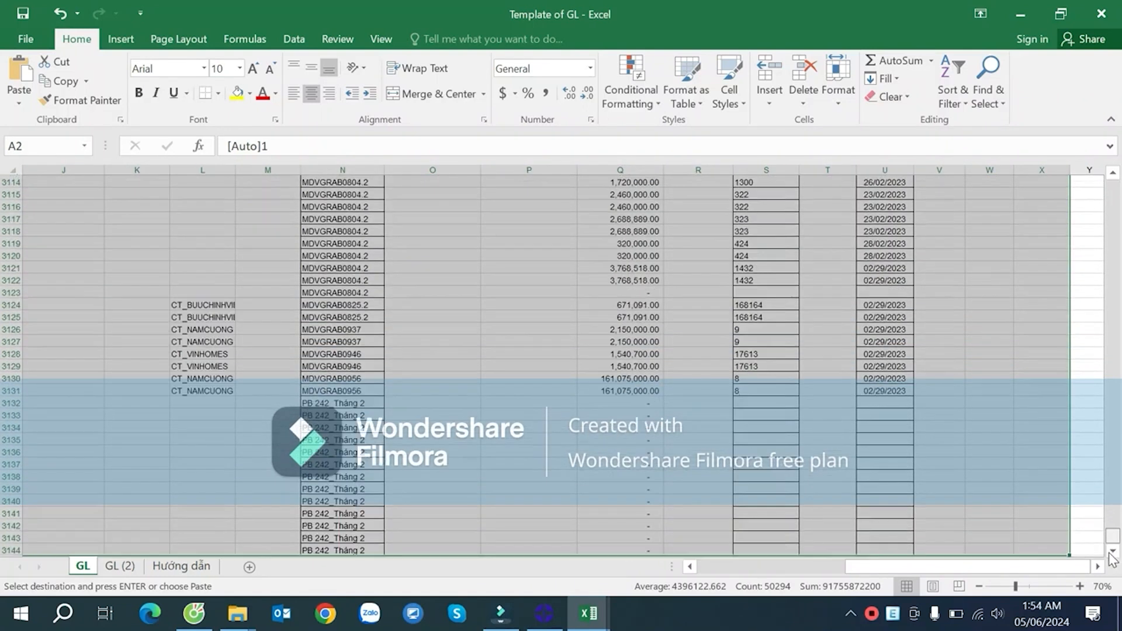
pyautogui.scroll(-2, 1029, 546)
pyautogui.moveTo(998, 566); pyautogui.dragTo(708, 565)
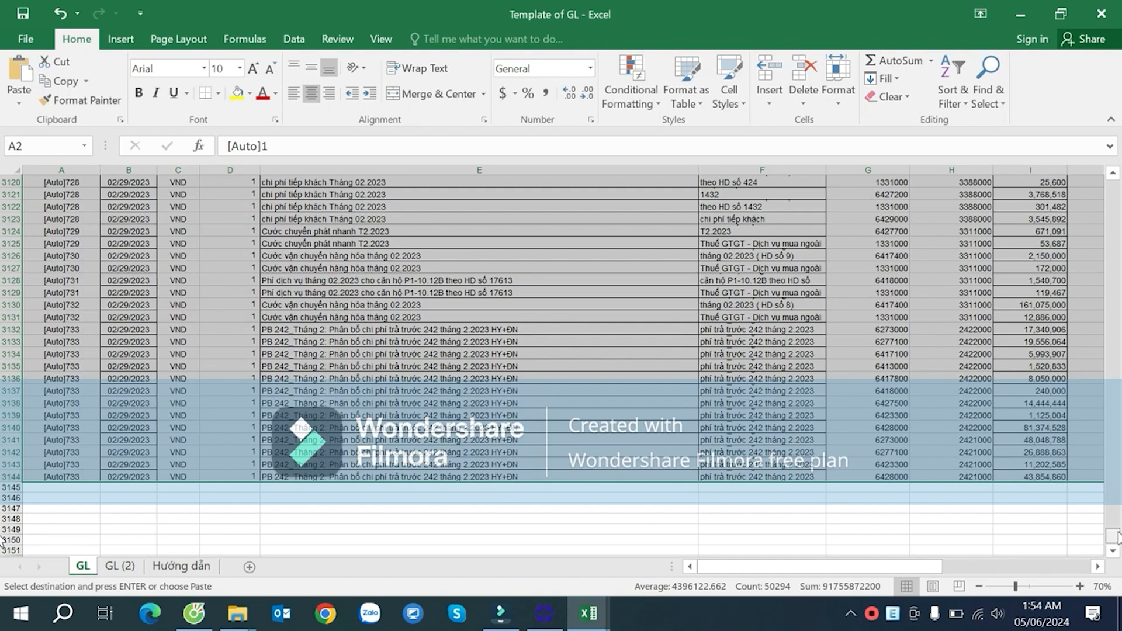
pyautogui.moveTo(1120, 286); pyautogui.dragTo(1116, 178)
pyautogui.click(449, 304)
pyautogui.click(461, 258)
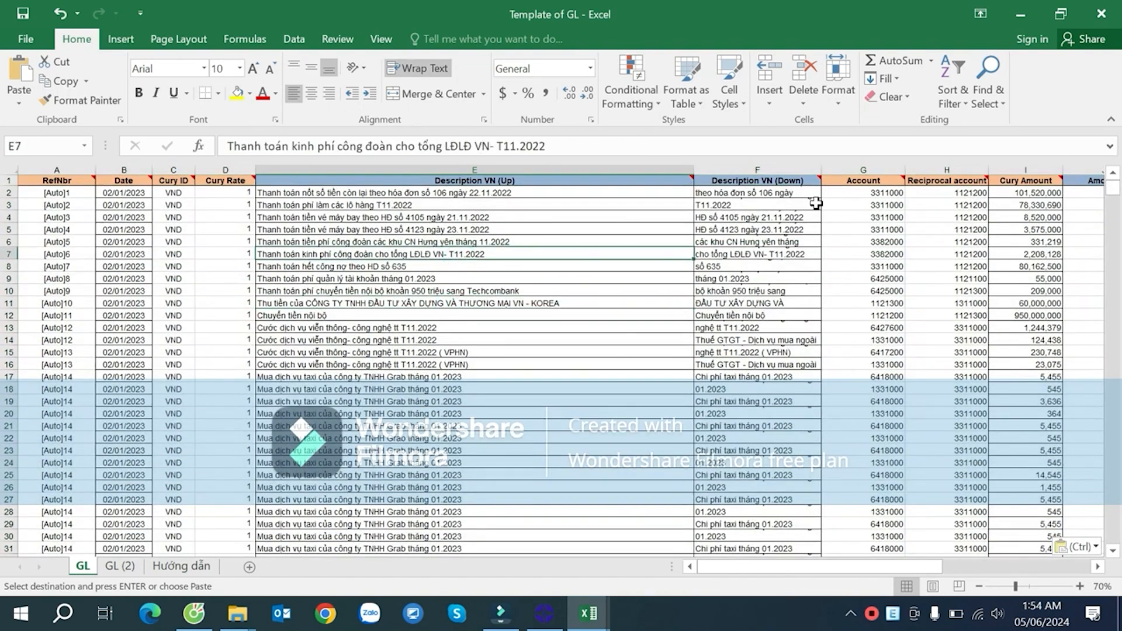
# - Narrow the Description VN (Up) column in the GL sheet and view the columns through Profit Center
pyautogui.moveTo(687, 168); pyautogui.dragTo(577, 168)
pyautogui.click(343, 239)
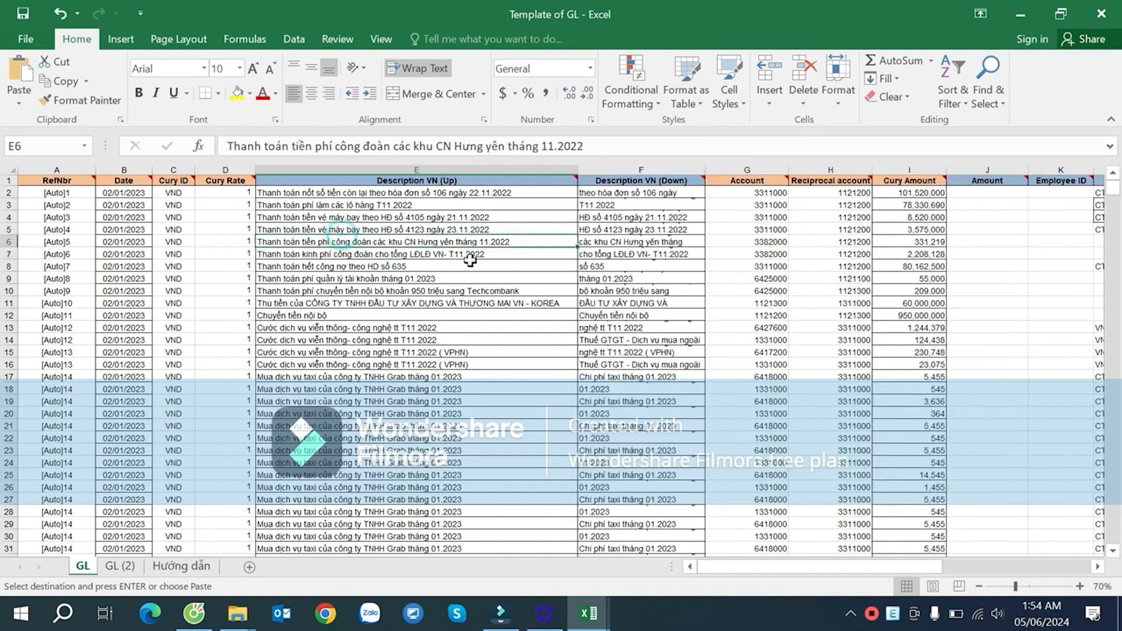
pyautogui.click(772, 229)
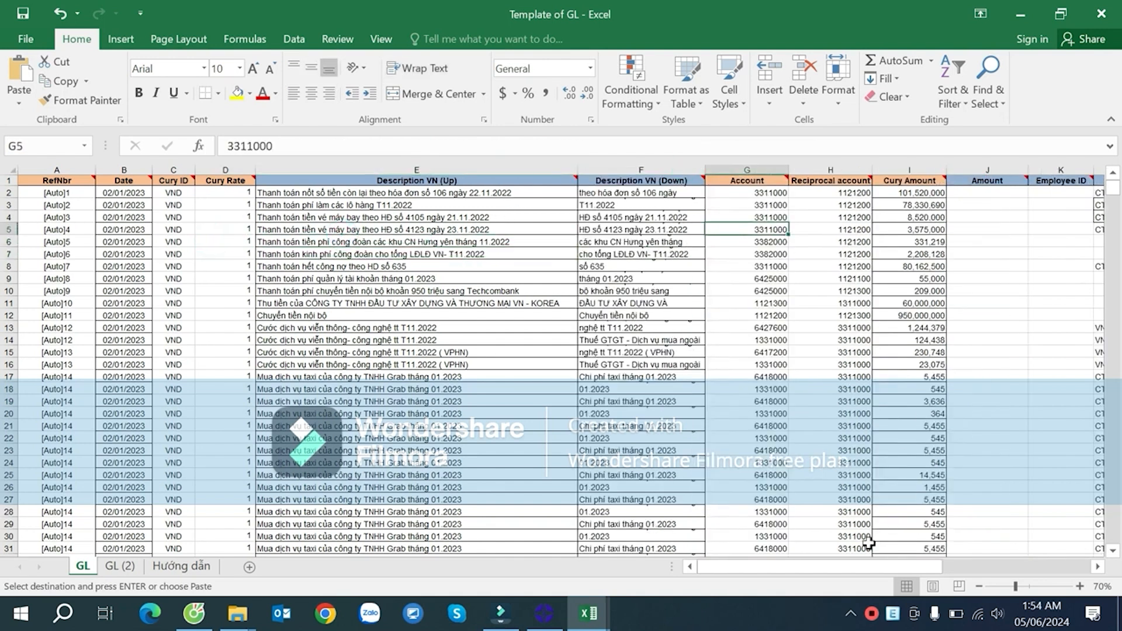
pyautogui.moveTo(833, 565); pyautogui.dragTo(990, 554)
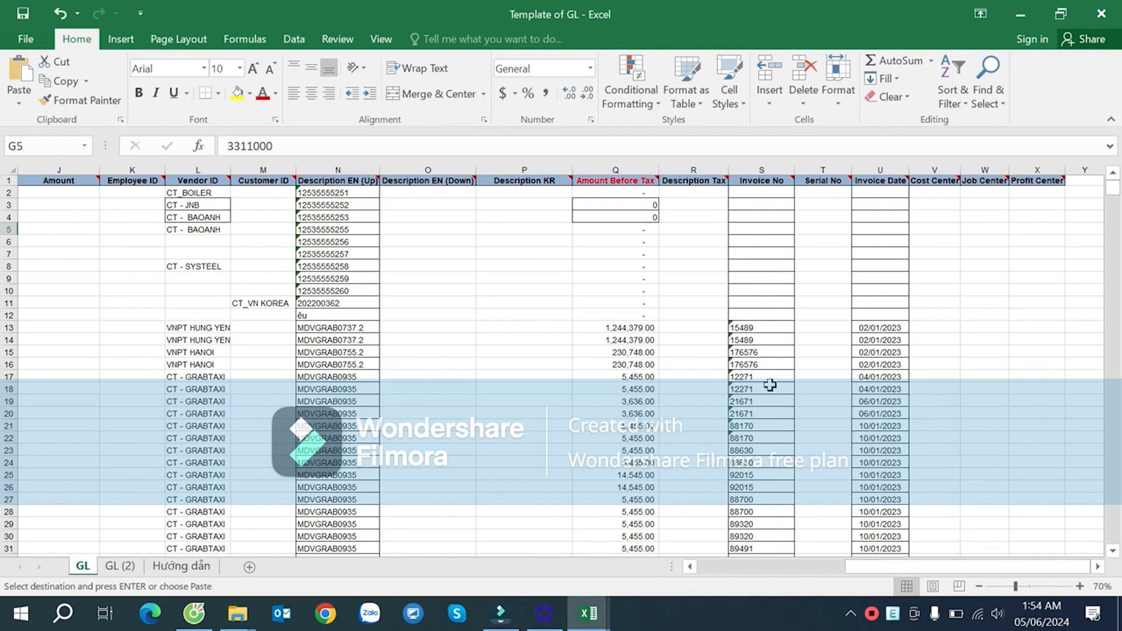
# - Examine the Amount Before Tax, Invoice No and Invoice Date columns of the GL sheet
pyautogui.click(637, 242)
pyautogui.click(620, 169)
pyautogui.click(620, 216)
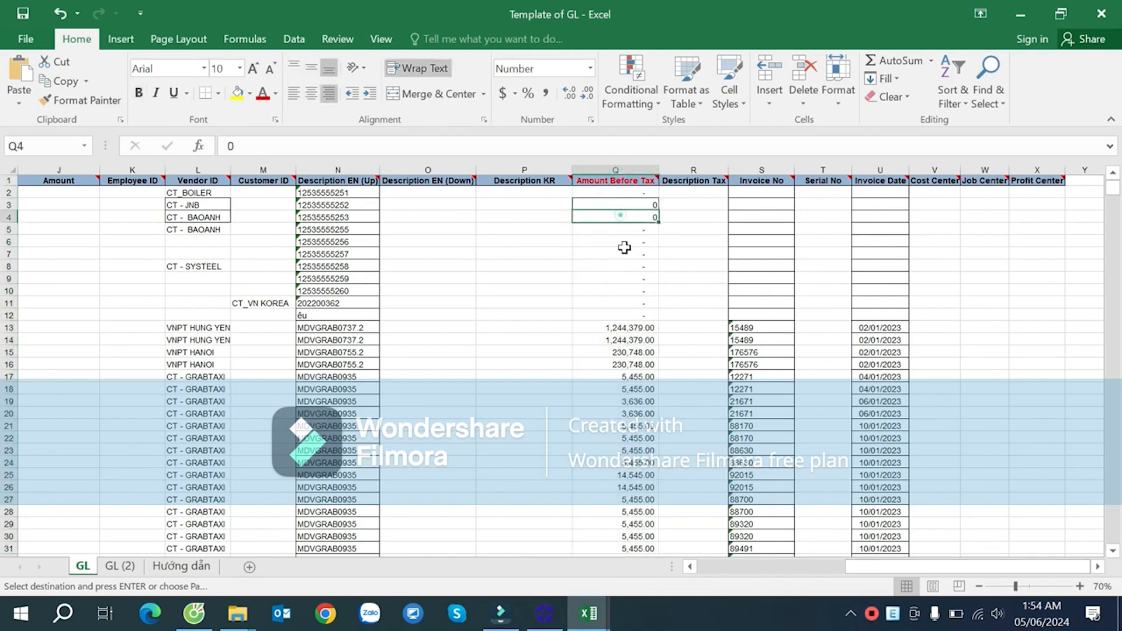
pyautogui.click(630, 206)
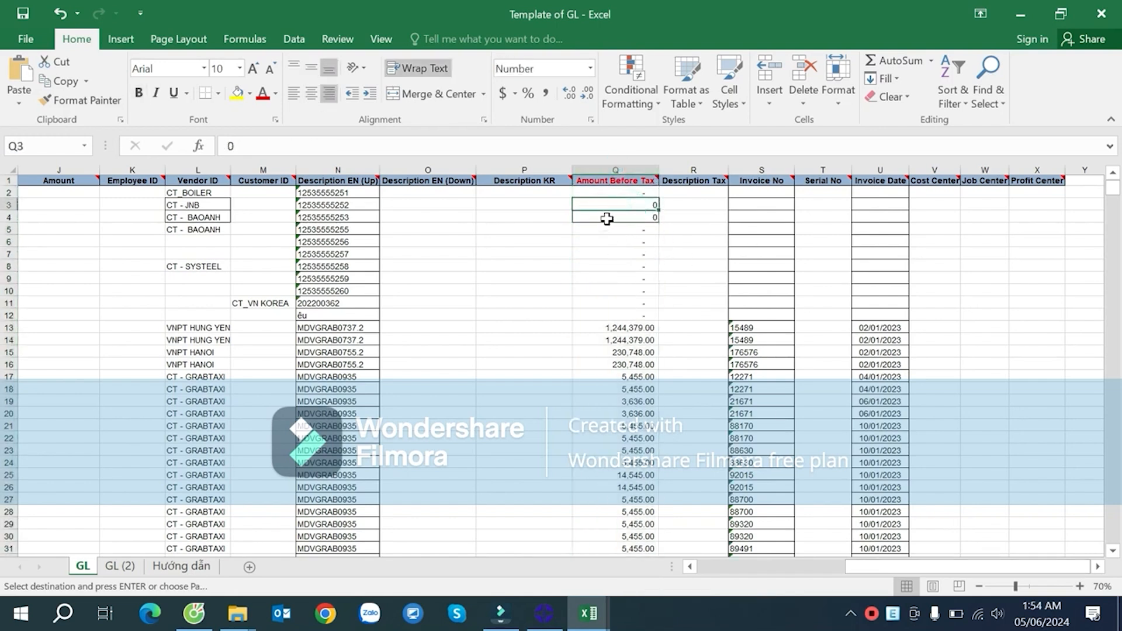
pyautogui.click(632, 231)
pyautogui.scroll(-3, 636, 259)
pyautogui.scroll(3, 636, 260)
pyautogui.click(638, 200)
pyautogui.click(638, 229)
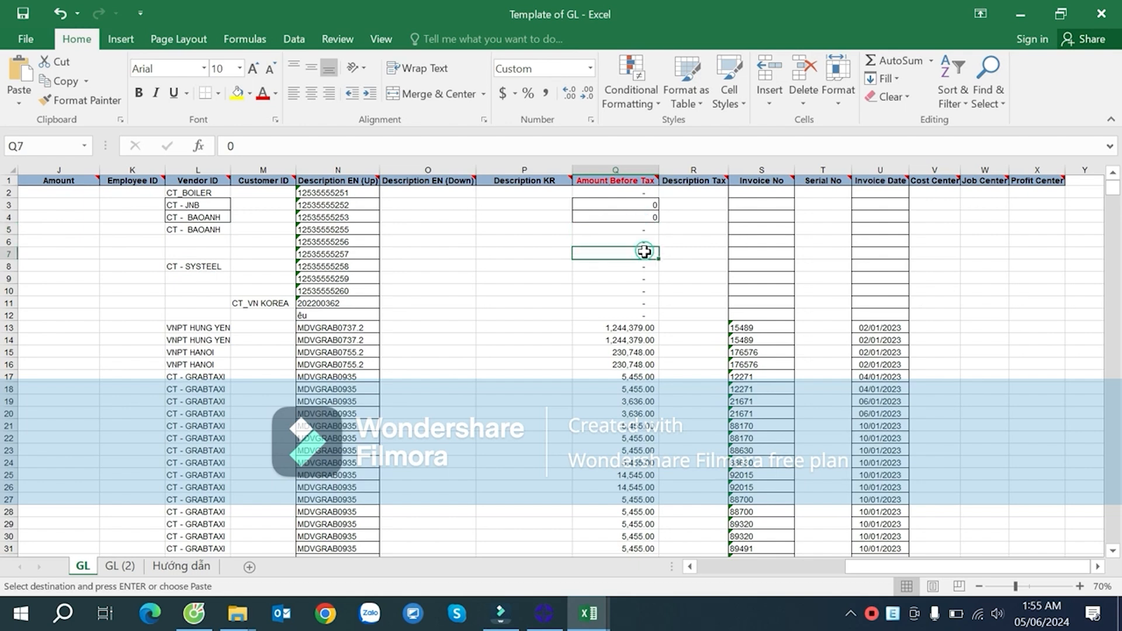
pyautogui.click(759, 244)
pyautogui.click(894, 268)
pyautogui.click(506, 291)
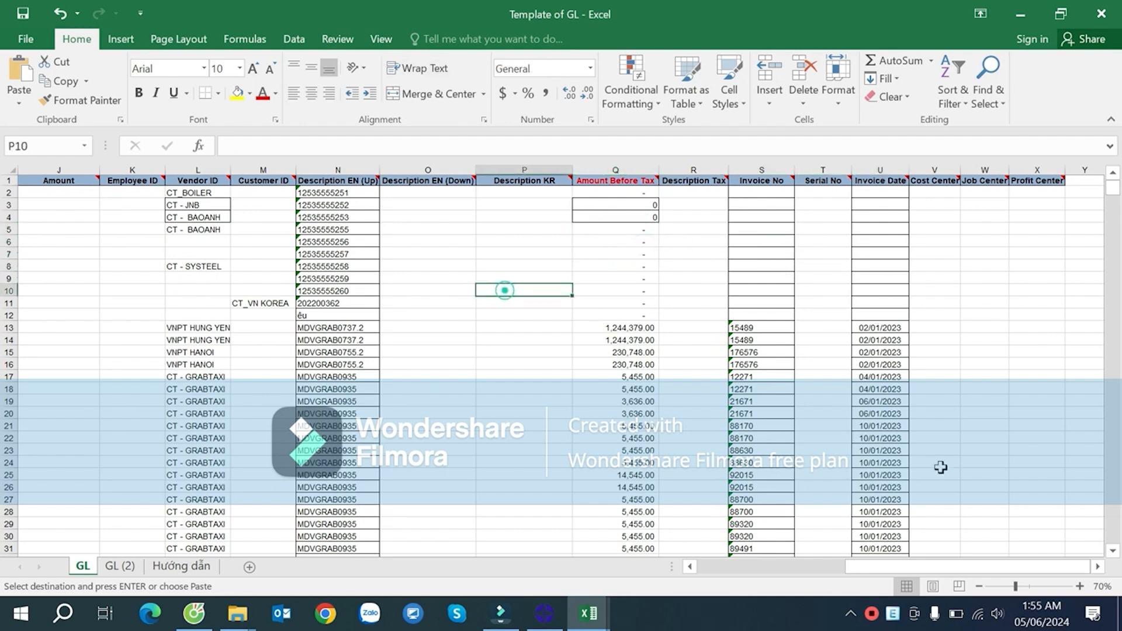
# - Return to the first columns of the GL sheet, end copy mode and review the Account and Cury Amount values
pyautogui.moveTo(877, 571); pyautogui.dragTo(732, 566)
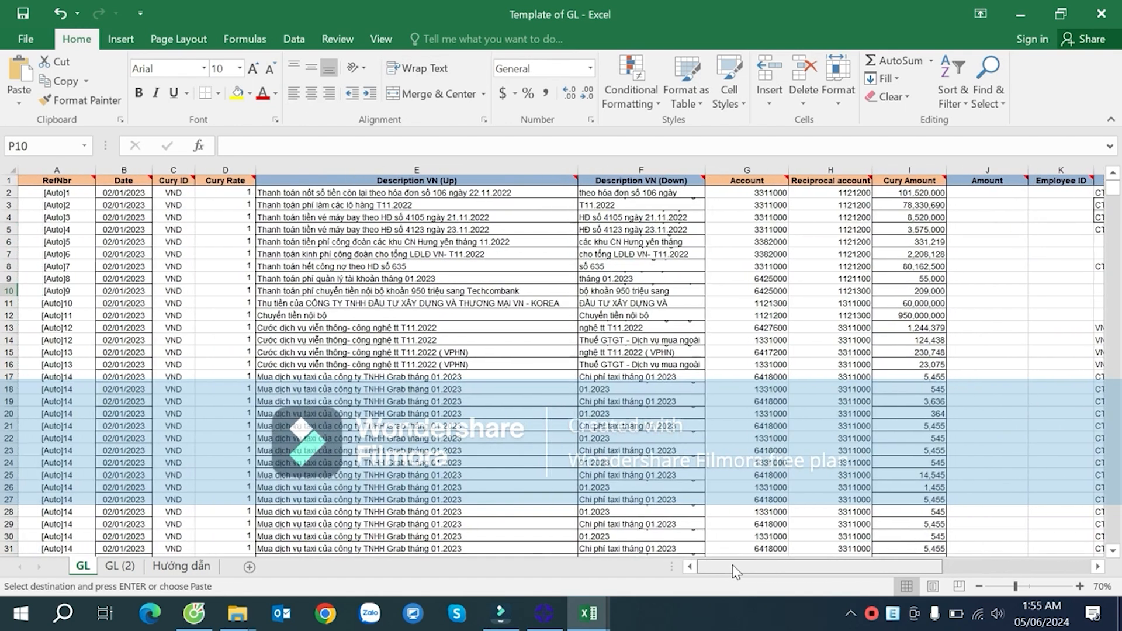
pyautogui.click(780, 352)
pyautogui.press('Escape')
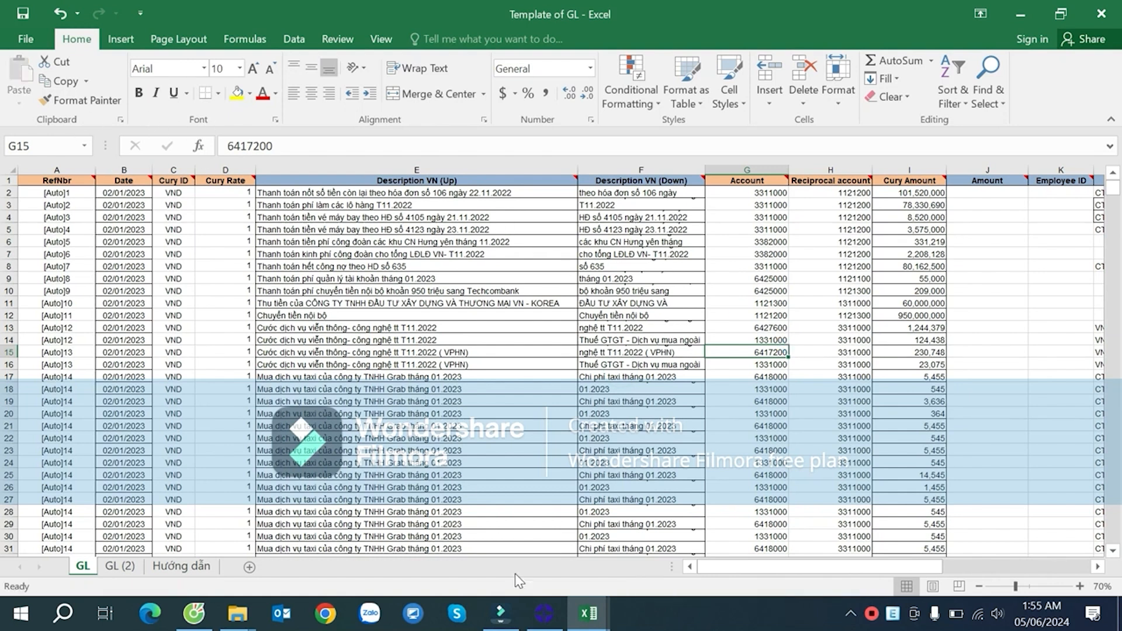
pyautogui.click(611, 618)
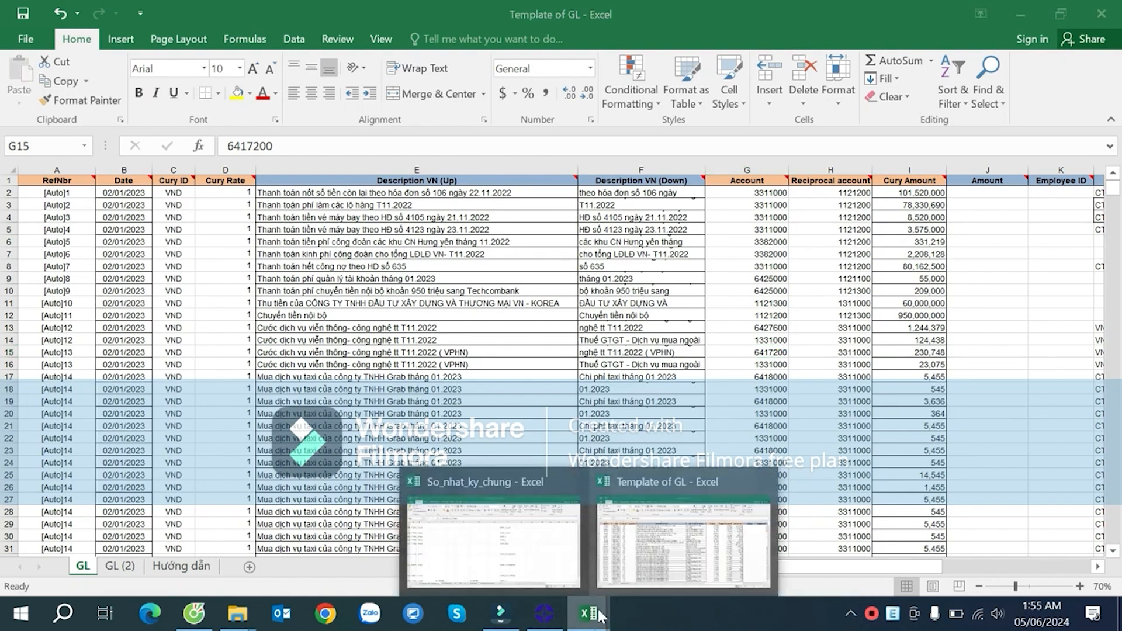
pyautogui.click(731, 254)
pyautogui.click(909, 278)
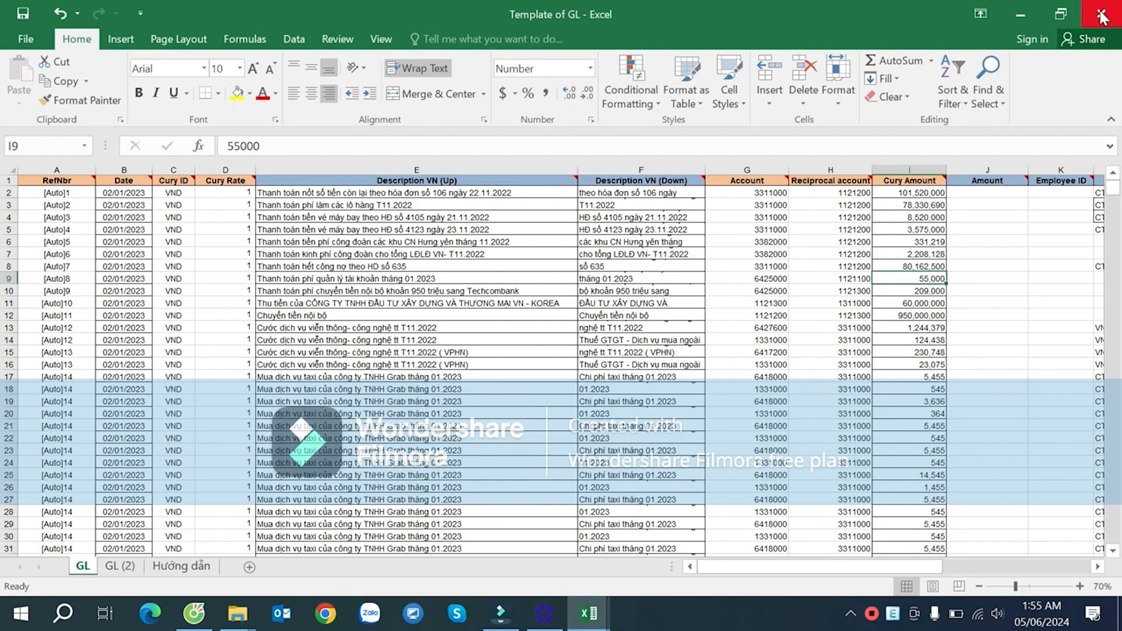
pyautogui.click(416, 241)
pyautogui.click(910, 328)
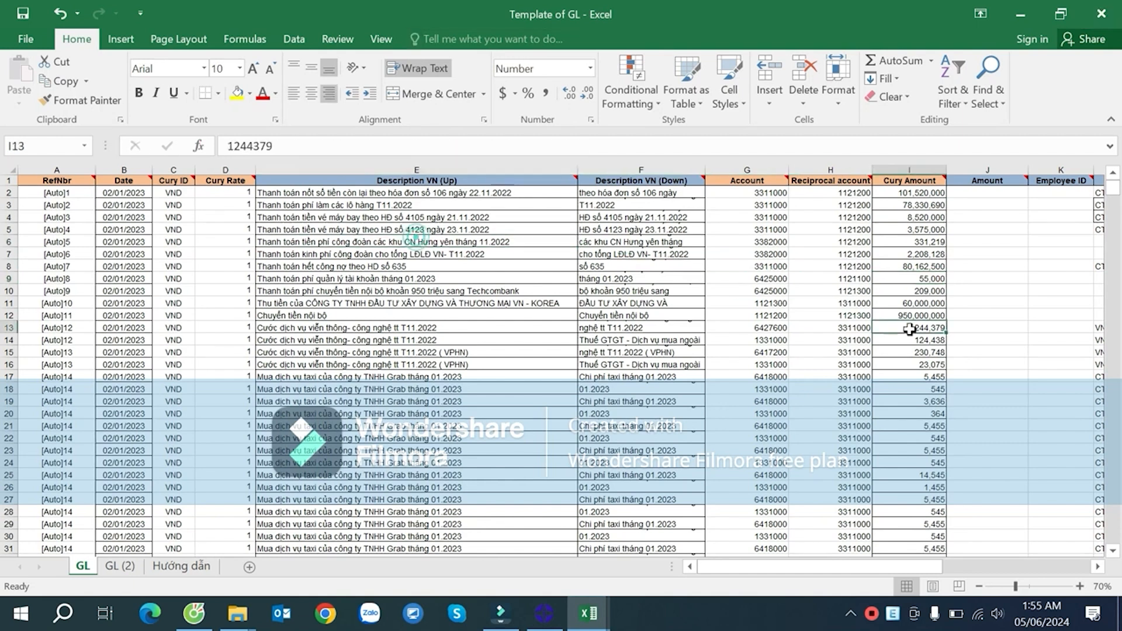
# - Close the Template of GL and So_nhat_ky_chung workbooks and minimise the SyPanel folder window
pyautogui.click(1091, 17)
pyautogui.click(704, 397)
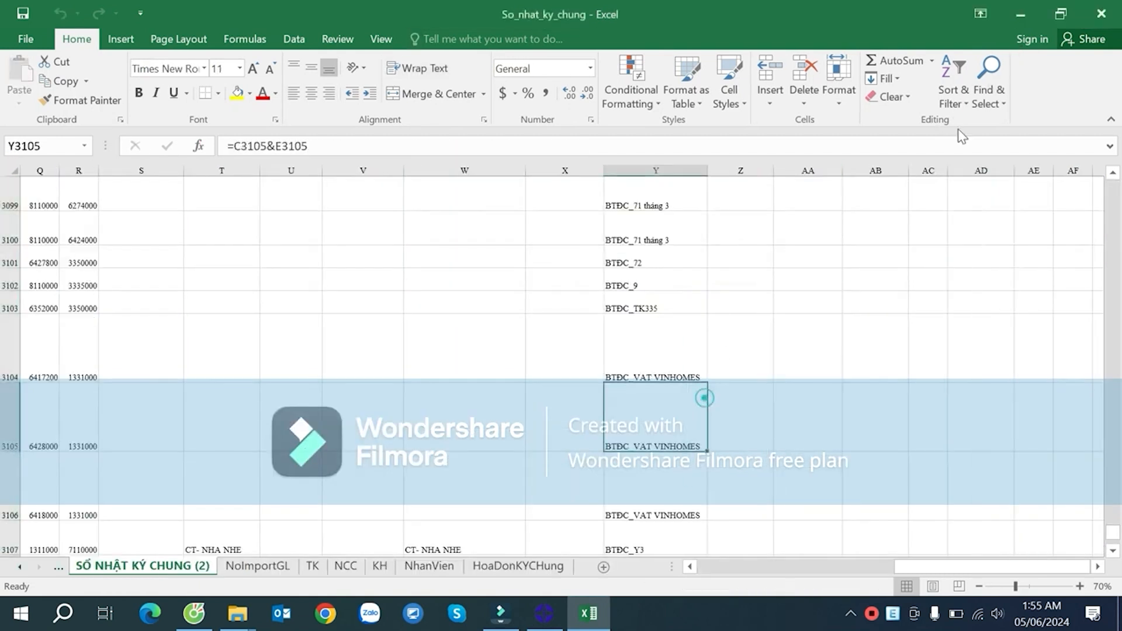
pyautogui.click(1101, 13)
pyautogui.click(489, 340)
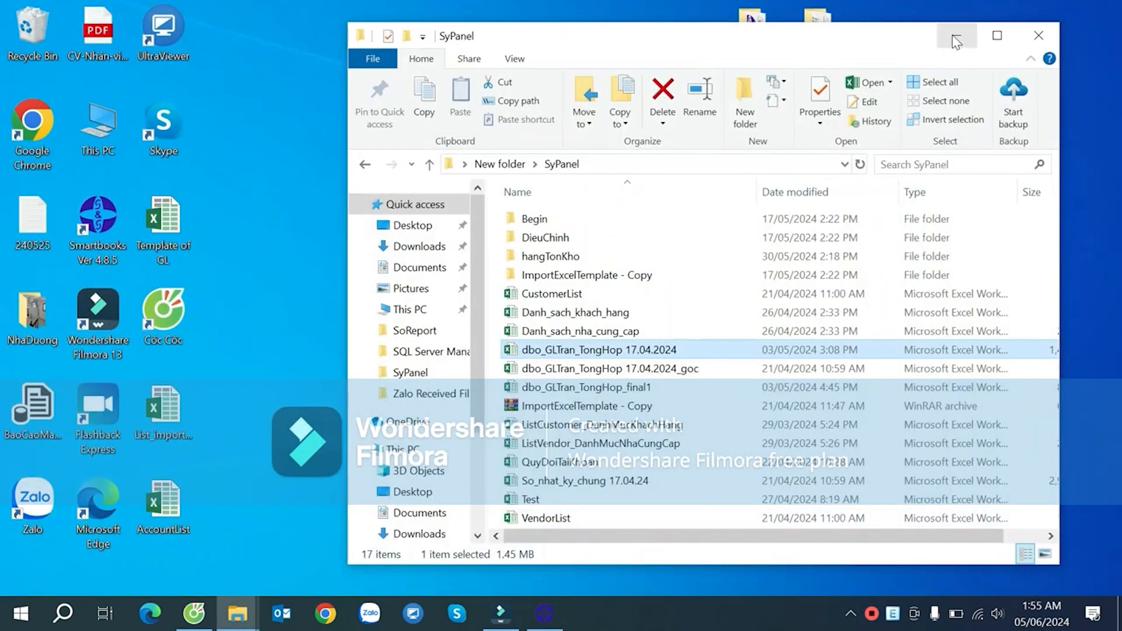
pyautogui.click(957, 41)
# - Open the Danh_sach_nha_cung_cap workbook from the desktop, look over its supplier names, addresses and codes, and close it
pyautogui.click(563, 138)
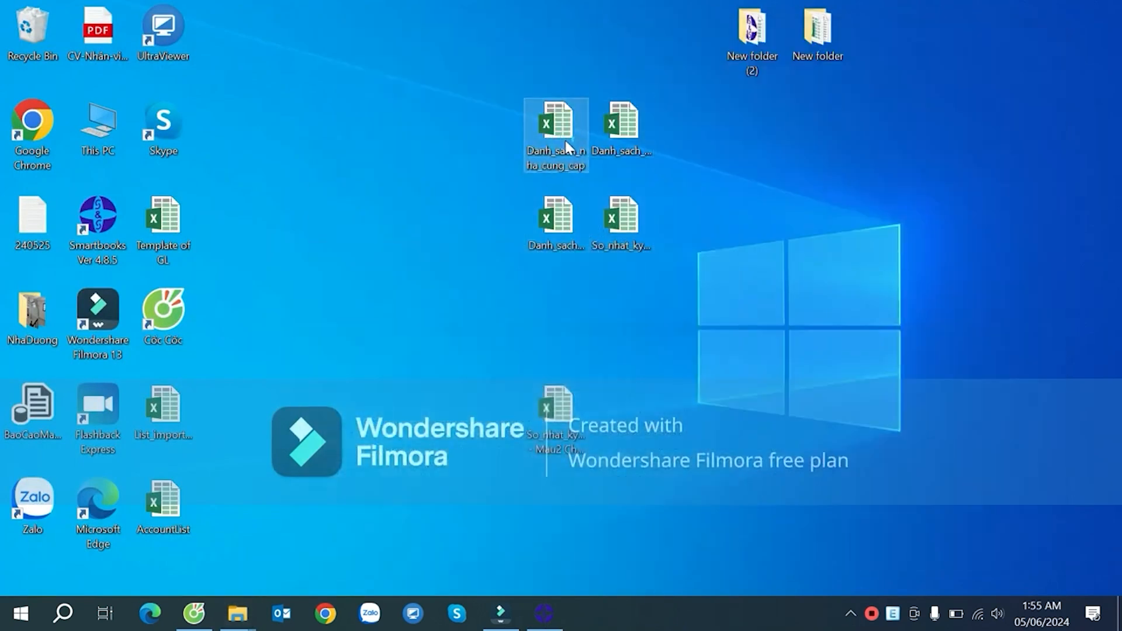
pyautogui.doubleClick(566, 141)
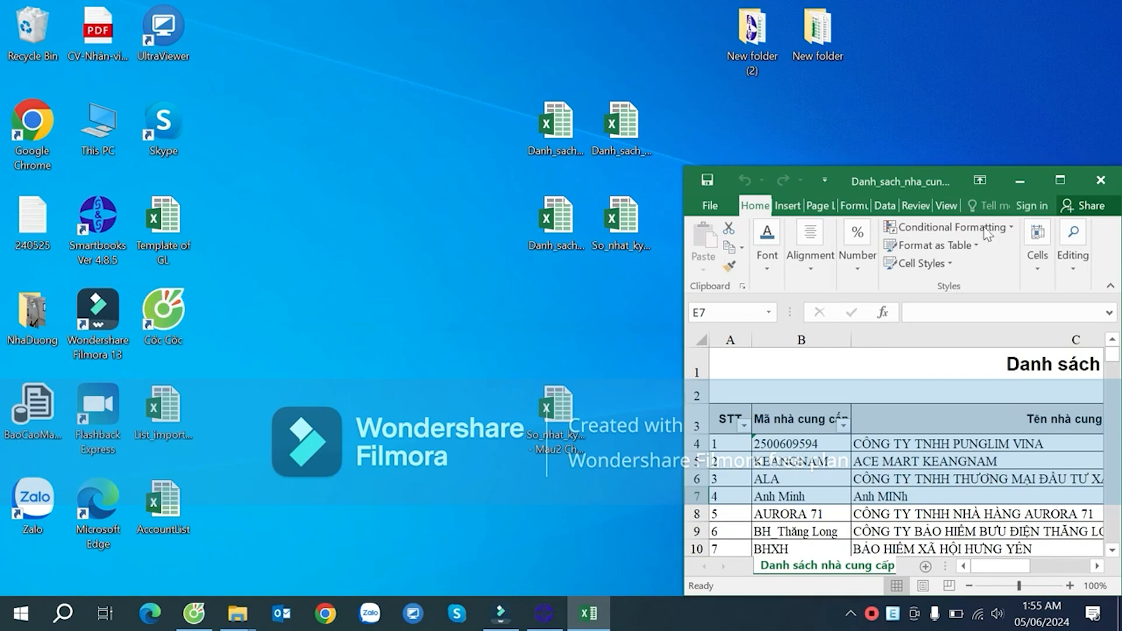
pyautogui.click(1060, 181)
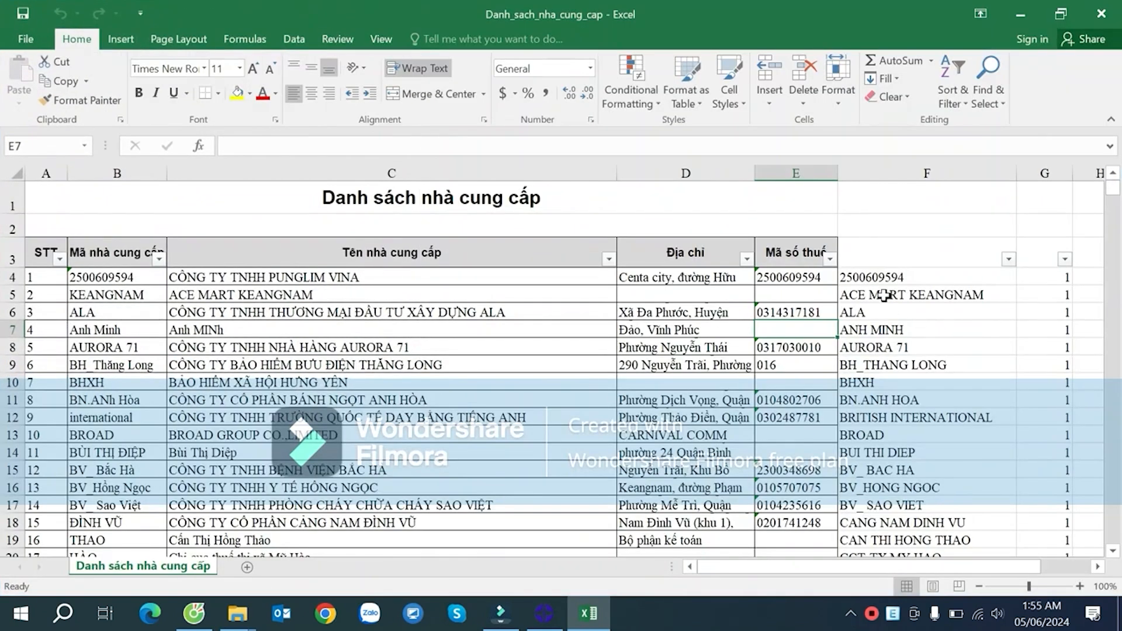
pyautogui.moveTo(885, 295); pyautogui.dragTo(888, 417)
pyautogui.moveTo(387, 325); pyautogui.dragTo(746, 420)
pyautogui.click(845, 400)
pyautogui.click(493, 307)
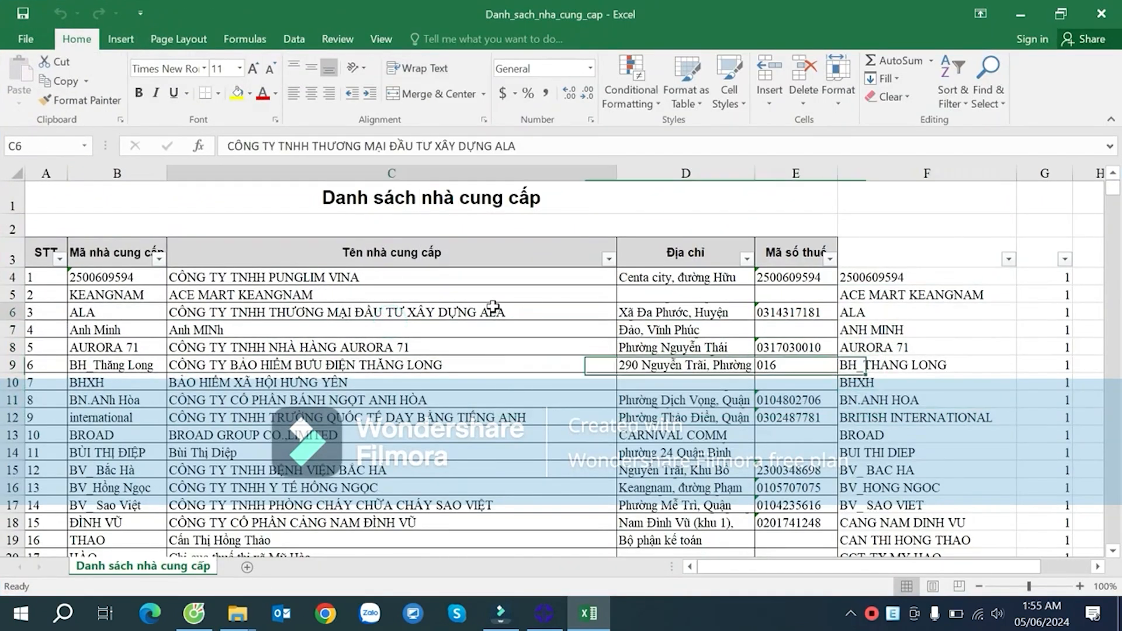
pyautogui.moveTo(493, 306); pyautogui.dragTo(922, 393)
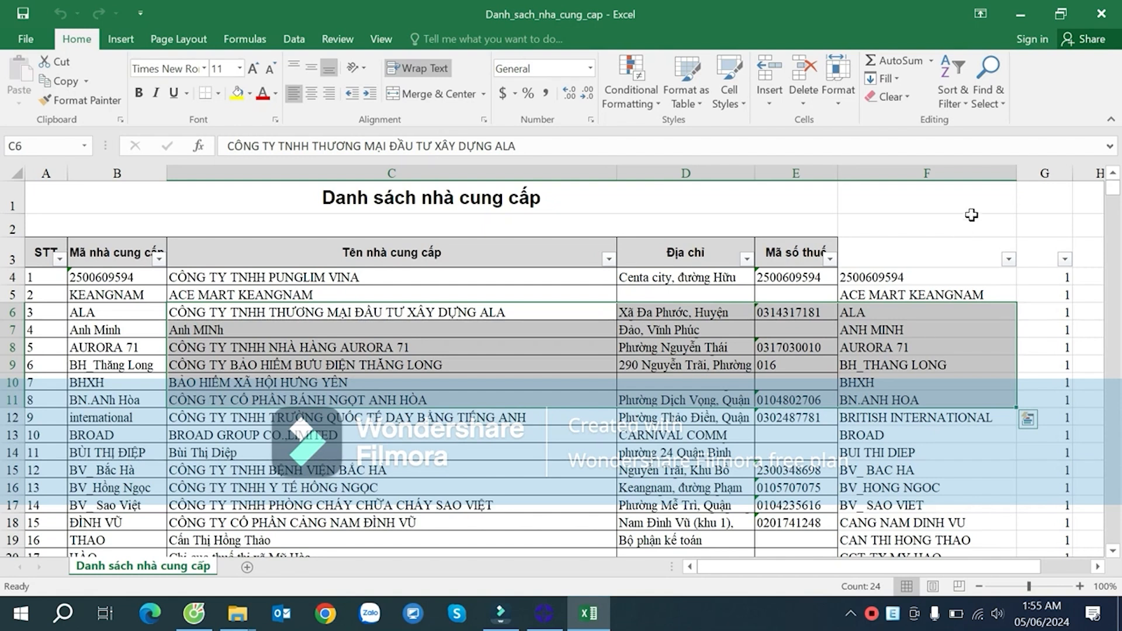
pyautogui.click(1105, 15)
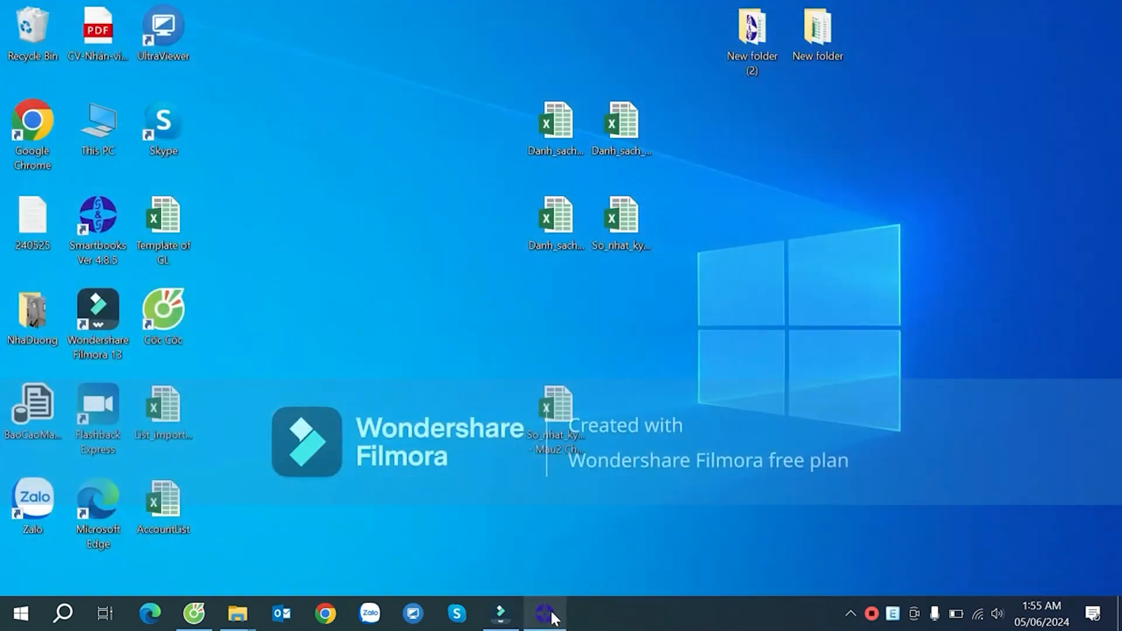
# - Switch to SMARTBOOKS and open the supplier list (Danh mục nhà cung cấp) under Kế toán phải trả
pyautogui.click(553, 618)
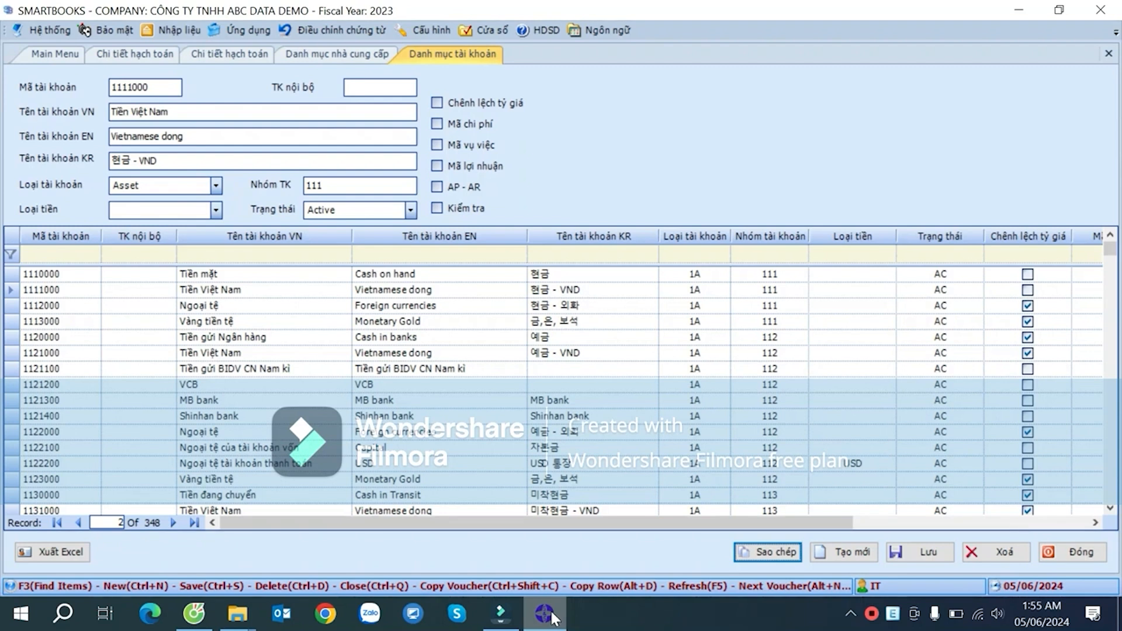
pyautogui.click(57, 54)
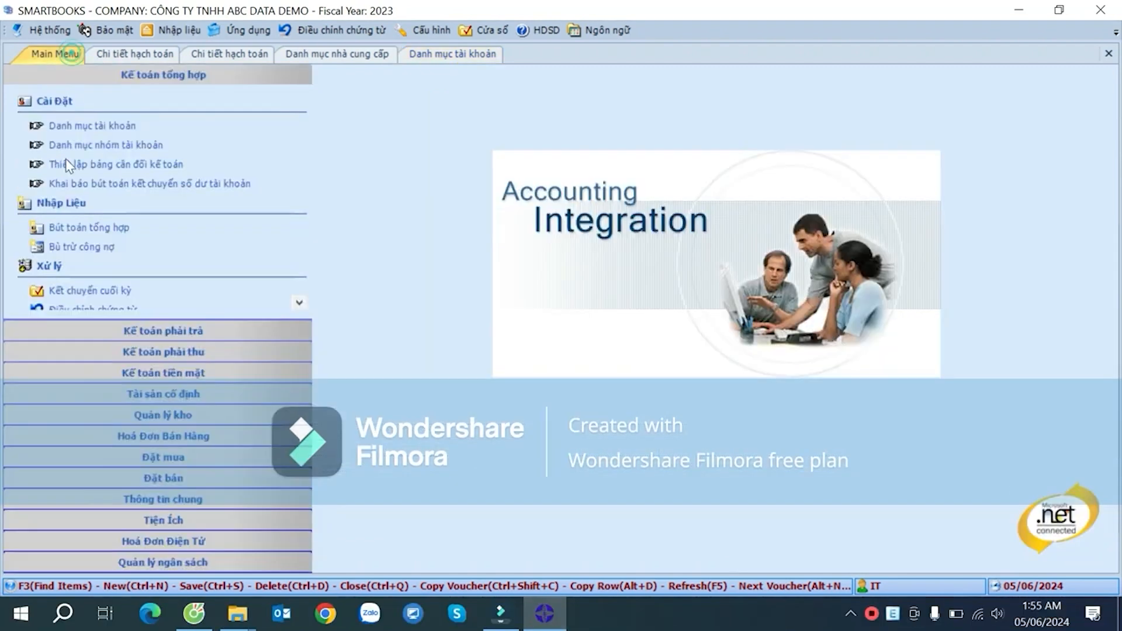
pyautogui.click(193, 332)
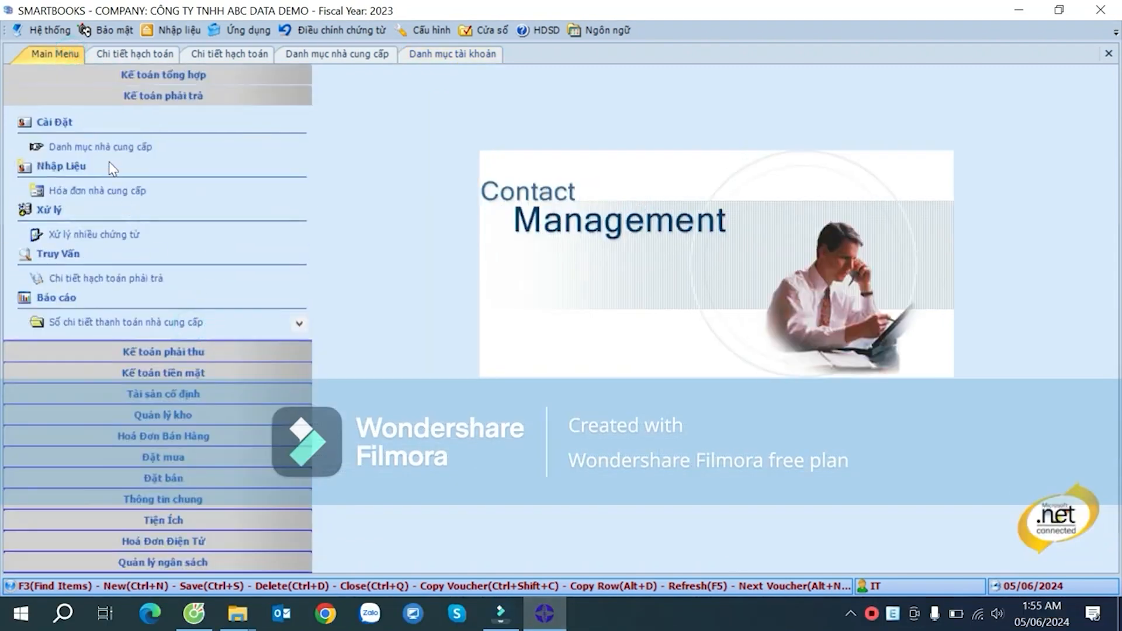
pyautogui.click(106, 147)
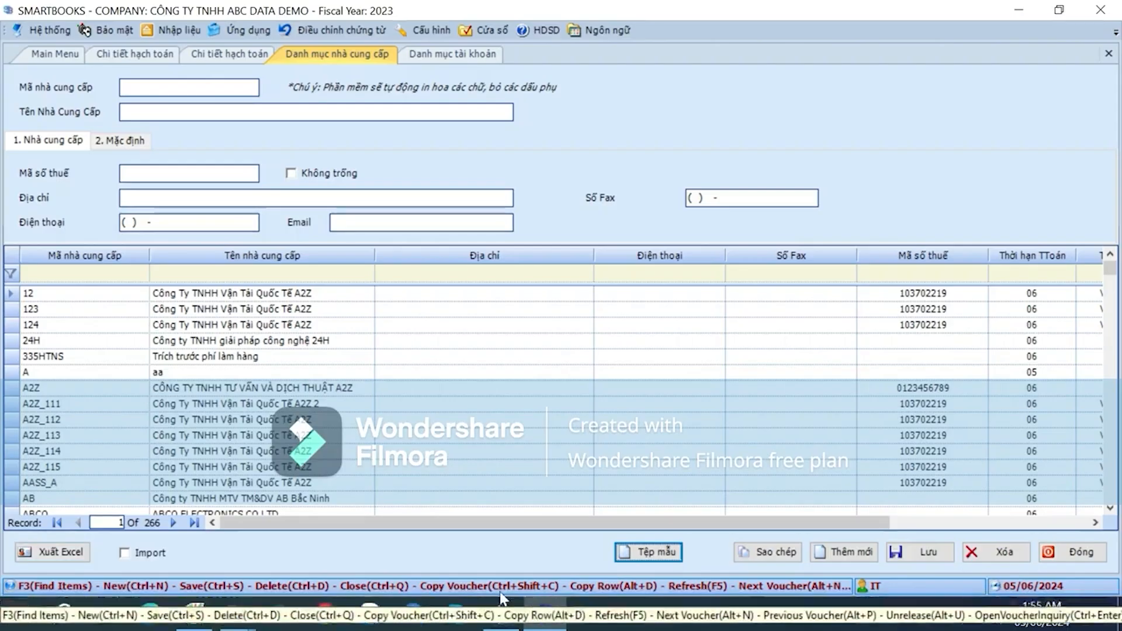
pyautogui.click(545, 614)
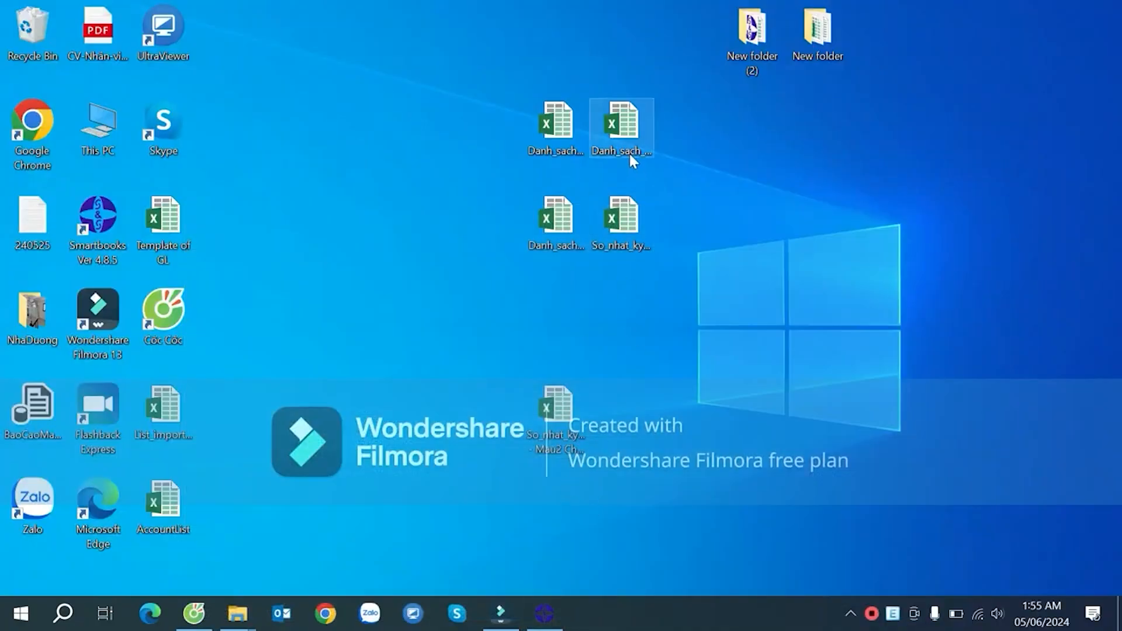
pyautogui.click(544, 621)
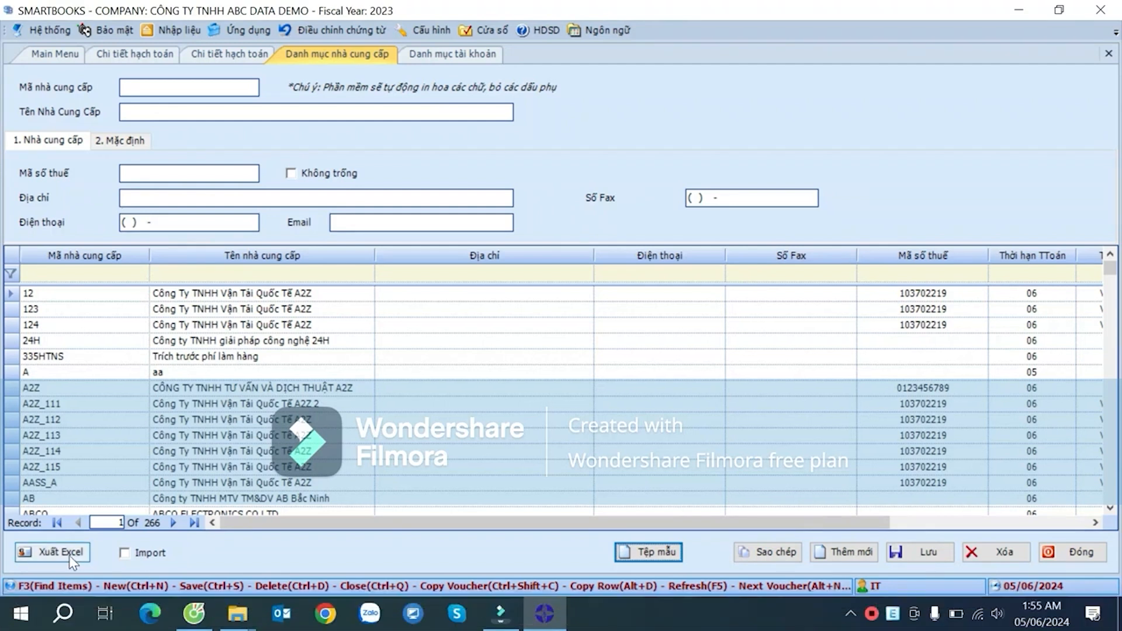
# - Export the supplier list to Excel on the Desktop under the file name VendorListCheck
pyautogui.click(52, 551)
pyautogui.click(210, 345)
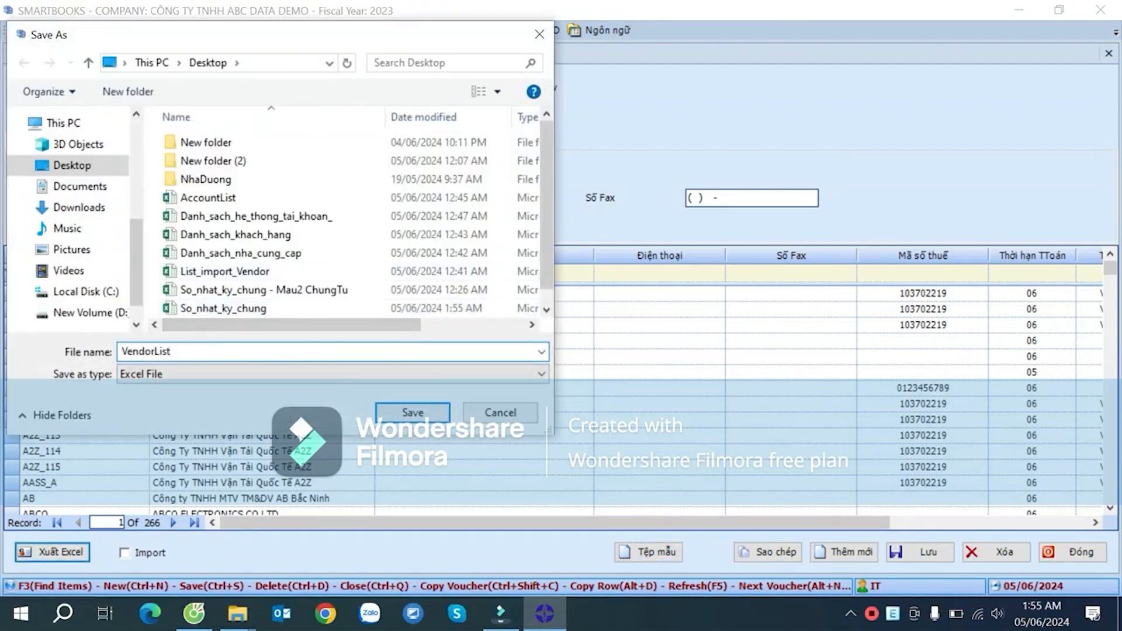
pyautogui.write('Check')
pyautogui.press('Return')
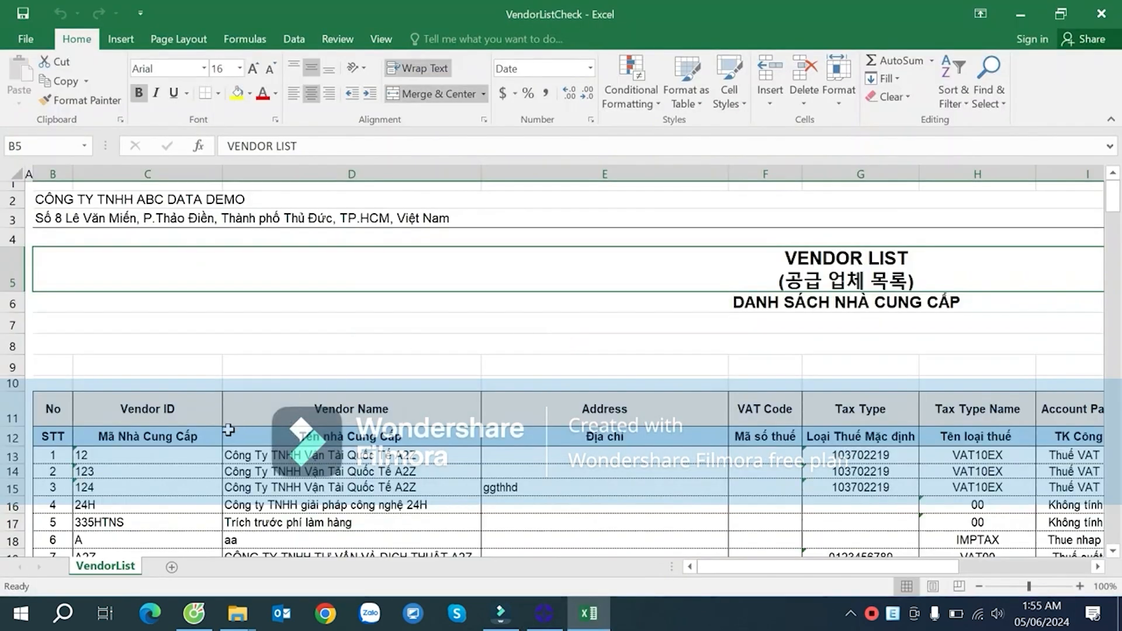
# - Copy all Vendor ID values of the VendorListCheck workbook, from C13 down to the last row
pyautogui.click(180, 450)
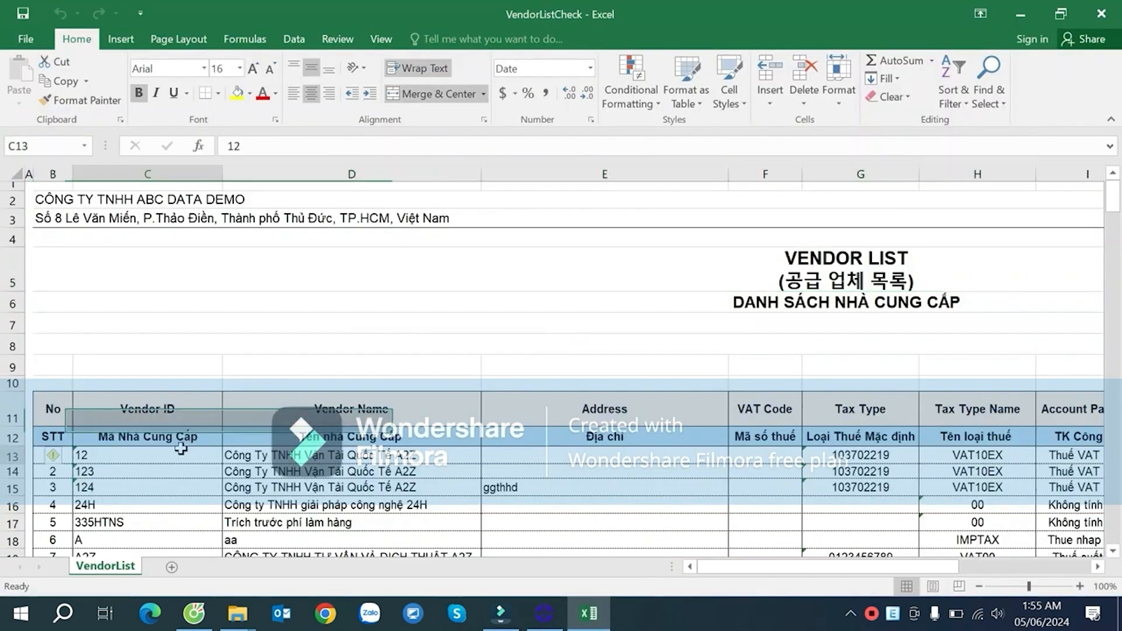
pyautogui.hotkey('ctrl', 'shift', 'Down')
pyautogui.hotkey('ctrl', 'c')
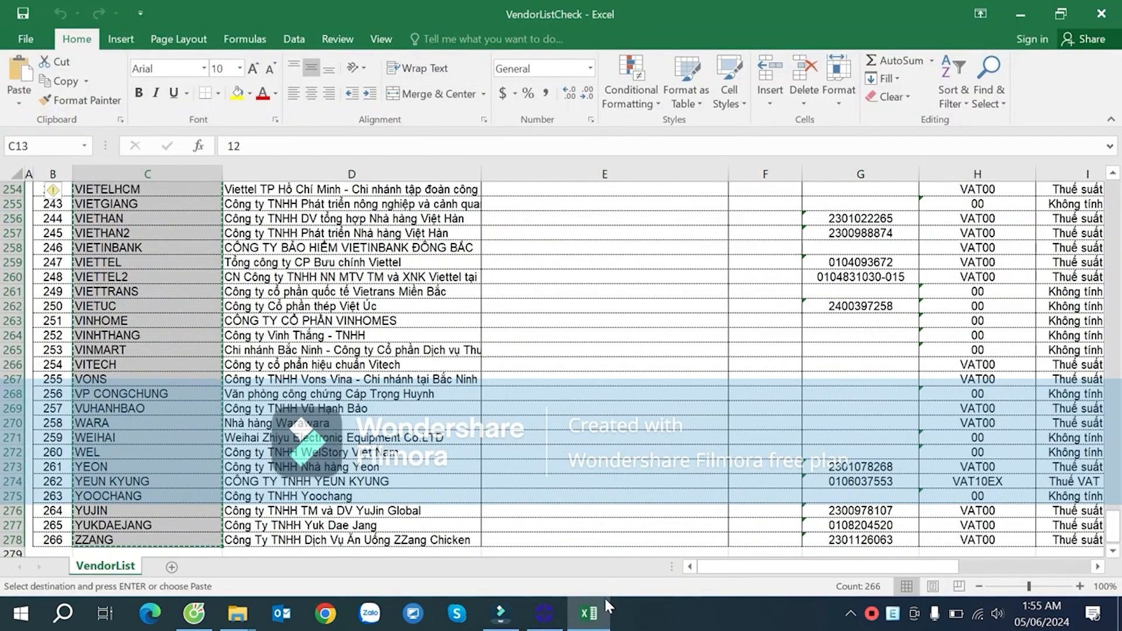
# - Open the Danh_sach_nha_cung_cap workbook from the desktop and paste the copied vendor IDs starting at cell L4
pyautogui.click(605, 604)
pyautogui.press('super+d')
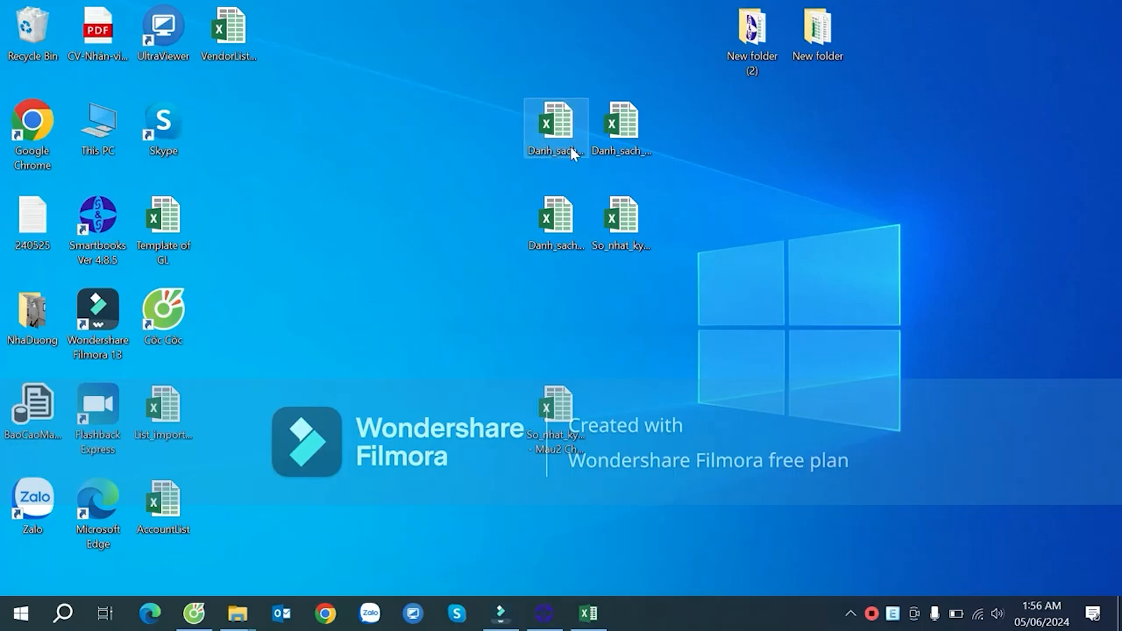
pyautogui.doubleClick(569, 146)
pyautogui.click(950, 299)
pyautogui.click(1013, 283)
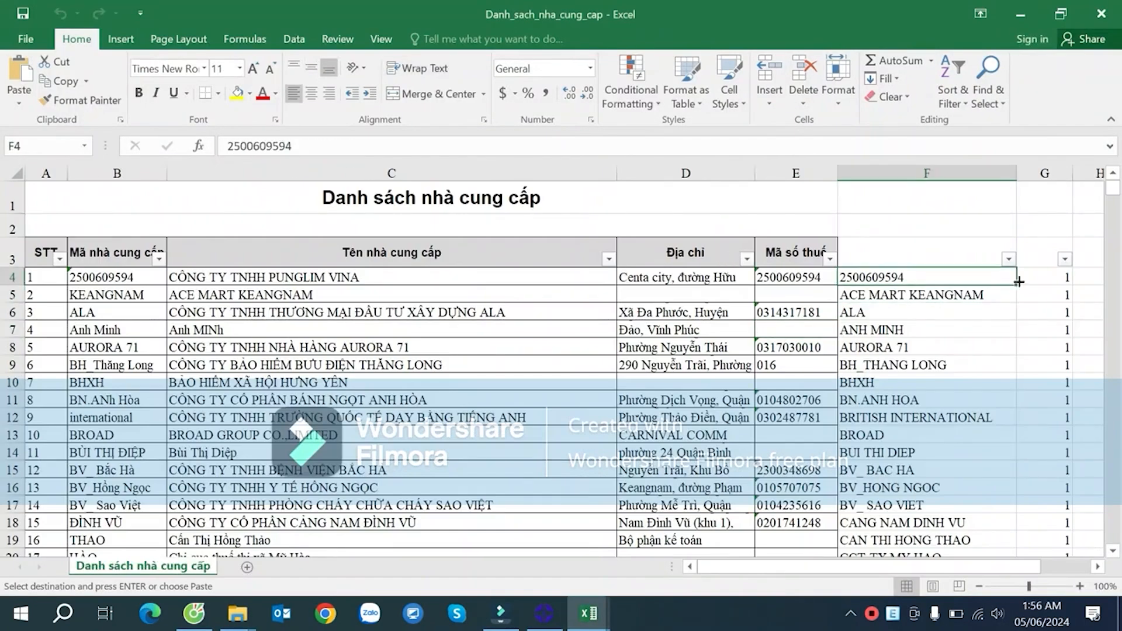
pyautogui.press('Right')
pyautogui.press('Right')
pyautogui.press('Right')
pyautogui.press('Right')
pyautogui.press('Right')
pyautogui.click(729, 281)
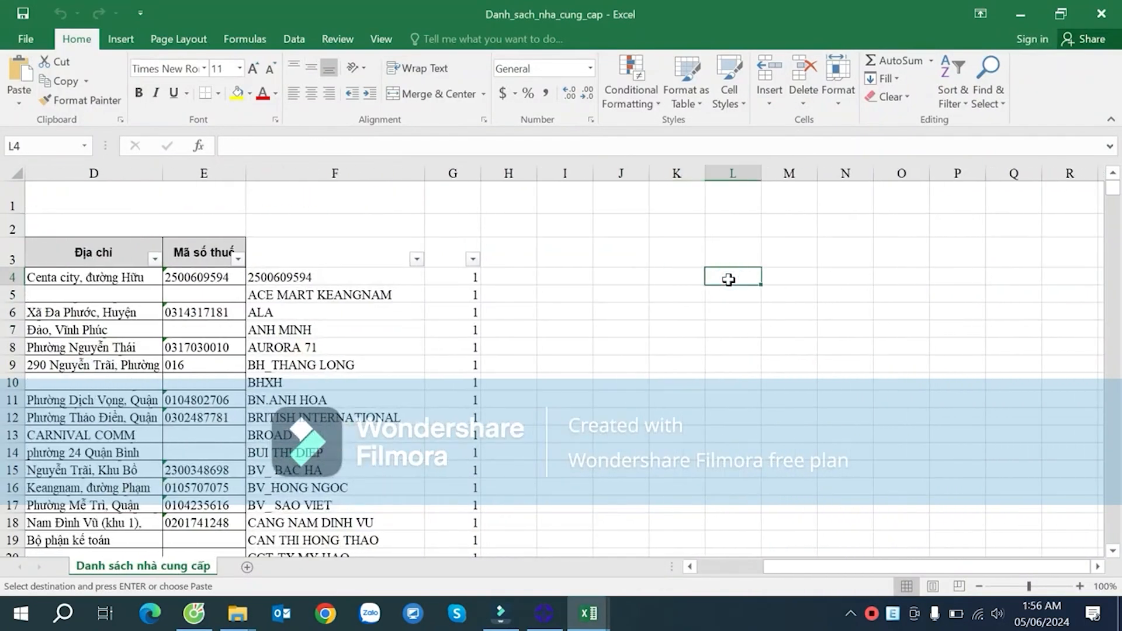
pyautogui.hotkey('ctrl', 'v')
pyautogui.click(797, 272)
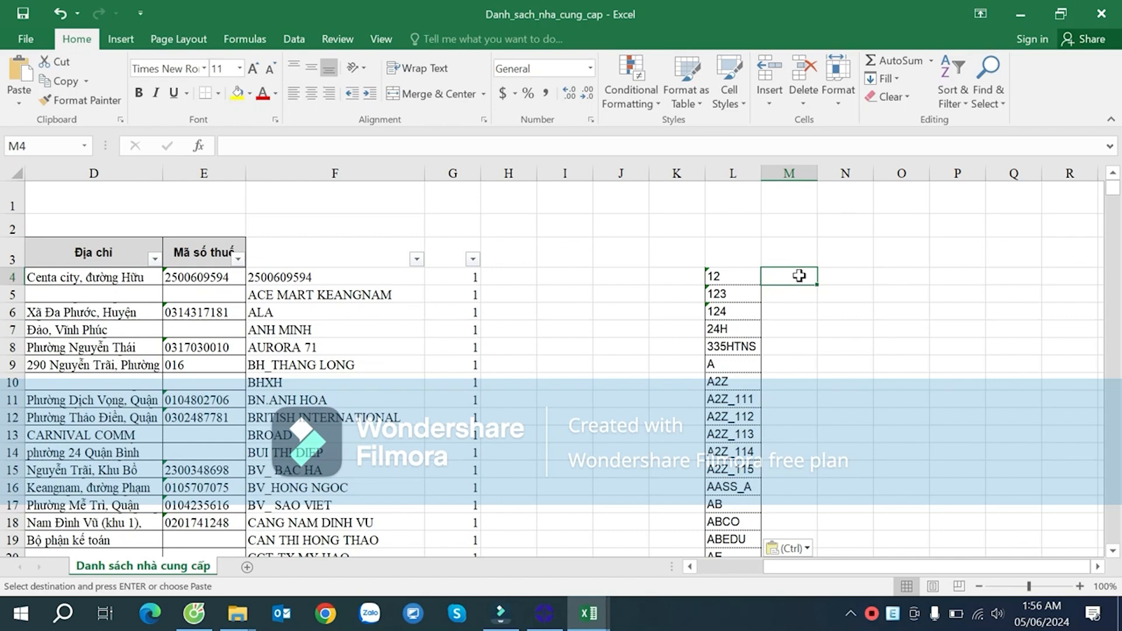
# - Enter =COUNTIF($L$4:$L$269,F4) in cell H4 and fill the formula down column H to the last supplier row
pyautogui.click(520, 277)
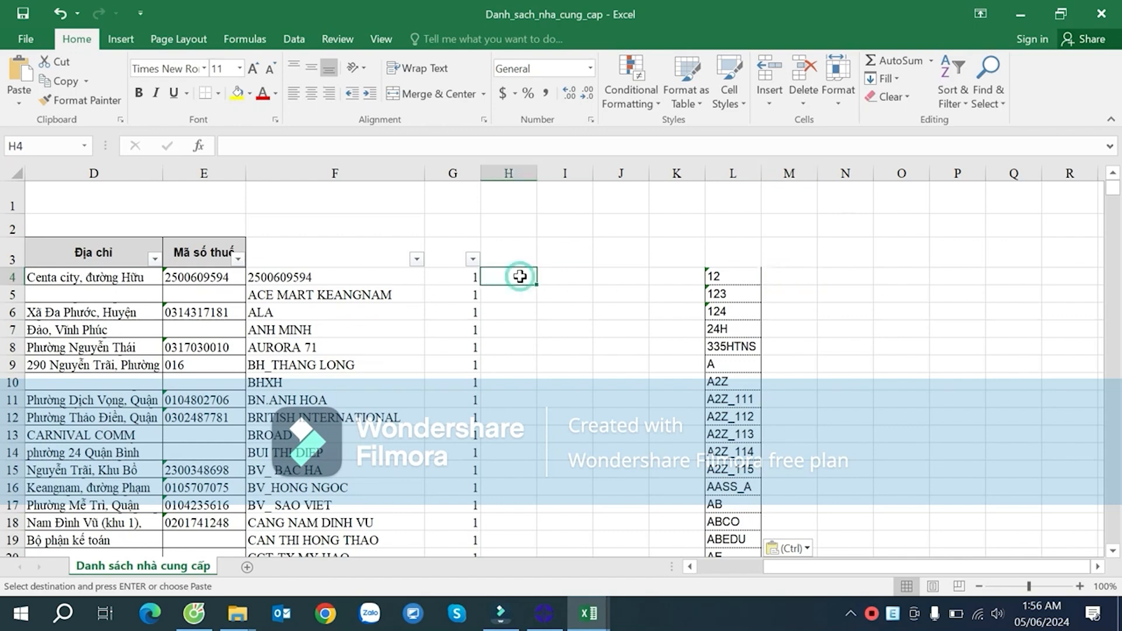
pyautogui.write('=cou')
pyautogui.press('Down')
pyautogui.press('Down')
pyautogui.press('Down')
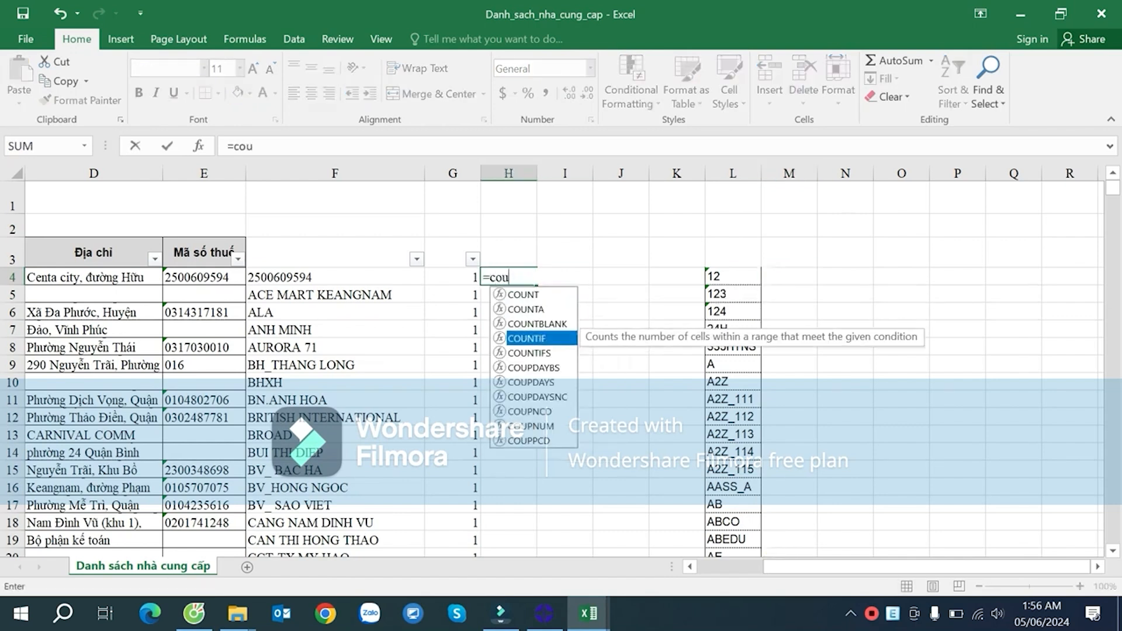
pyautogui.press('Tab')
pyautogui.press('Right')
pyautogui.press('Right')
pyautogui.press('Right')
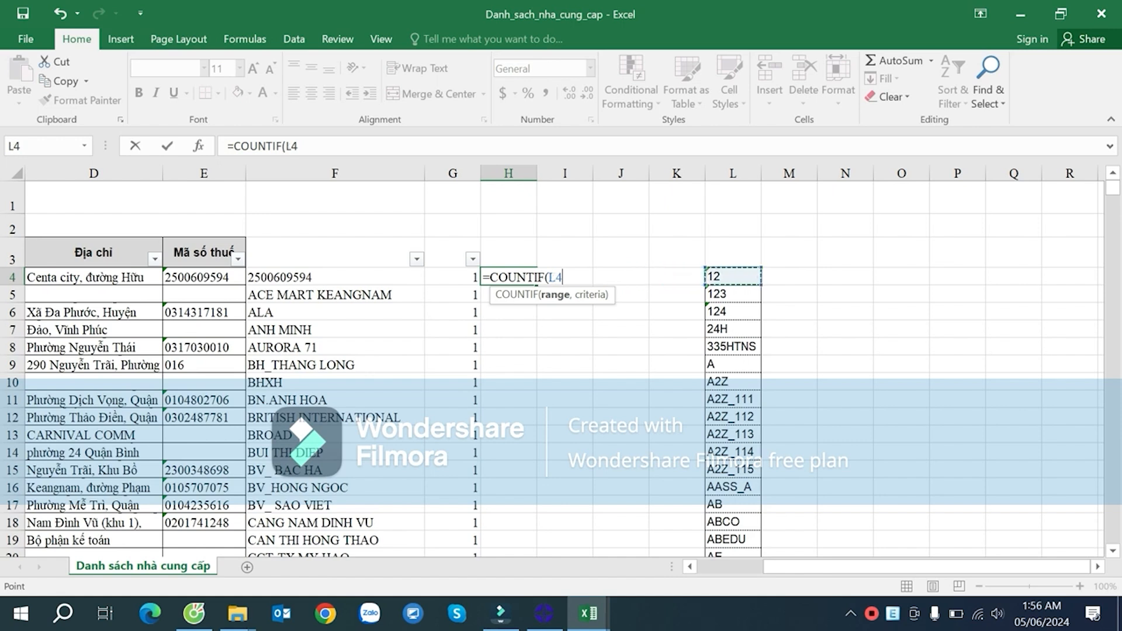
pyautogui.hotkey('ctrl', 'shift', 'Down')
pyautogui.press('F4')
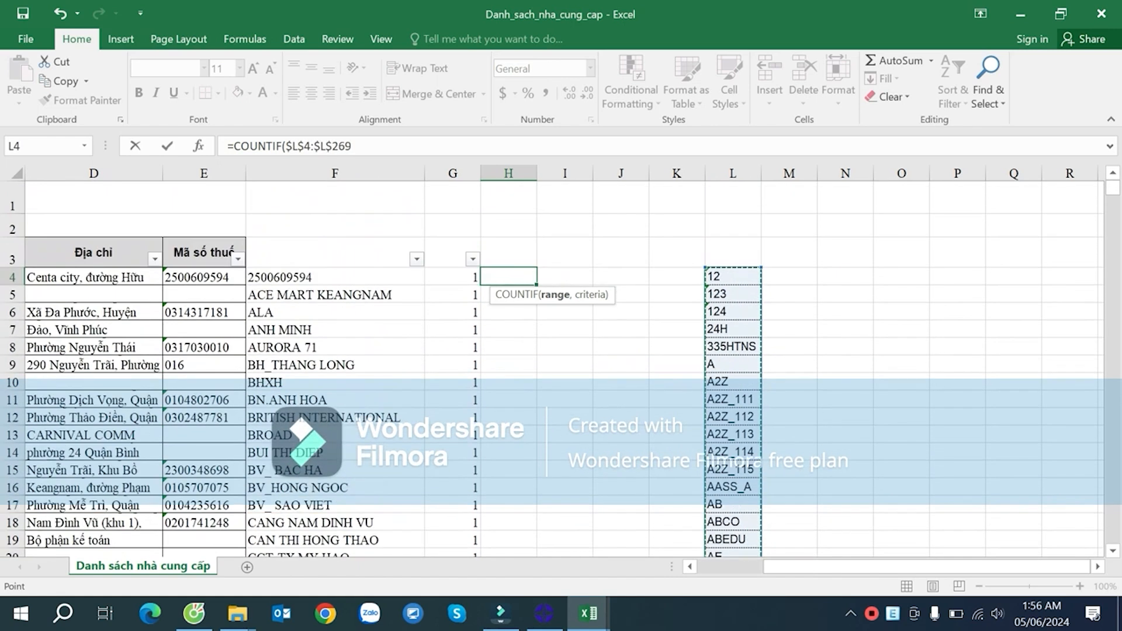
pyautogui.write(',')
pyautogui.click(307, 270)
pyautogui.press('Return')
pyautogui.click(534, 280)
# - Extend the row 3 header filter to column H, filter that column for 1 and review the matching supplier codes in column F
pyautogui.moveTo(518, 256); pyautogui.dragTo(172, 252)
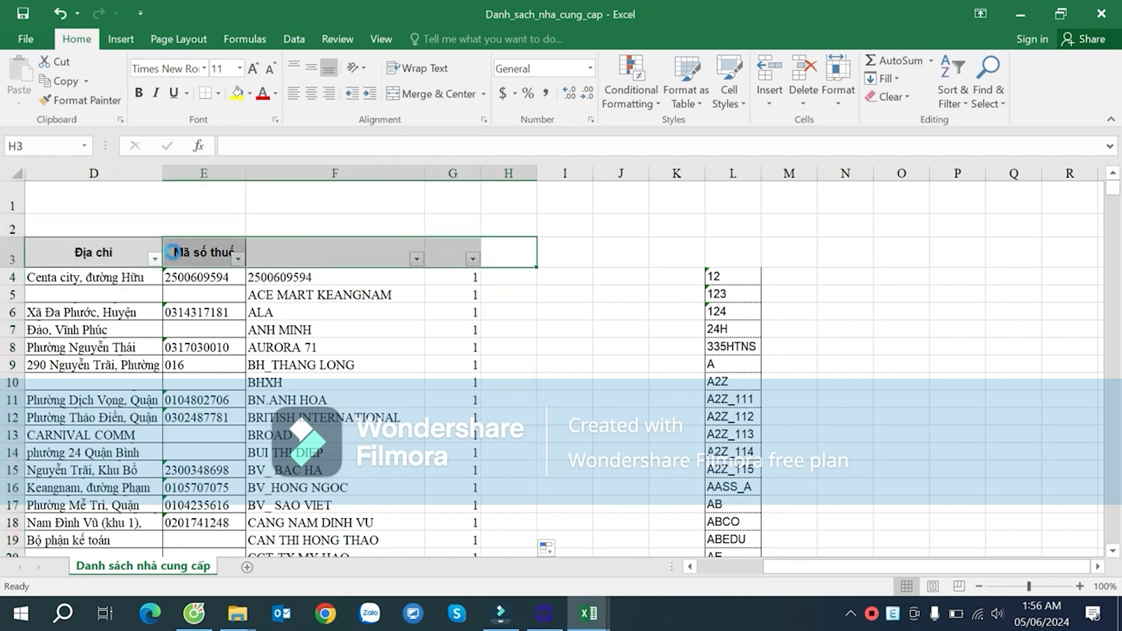
pyautogui.click(506, 347)
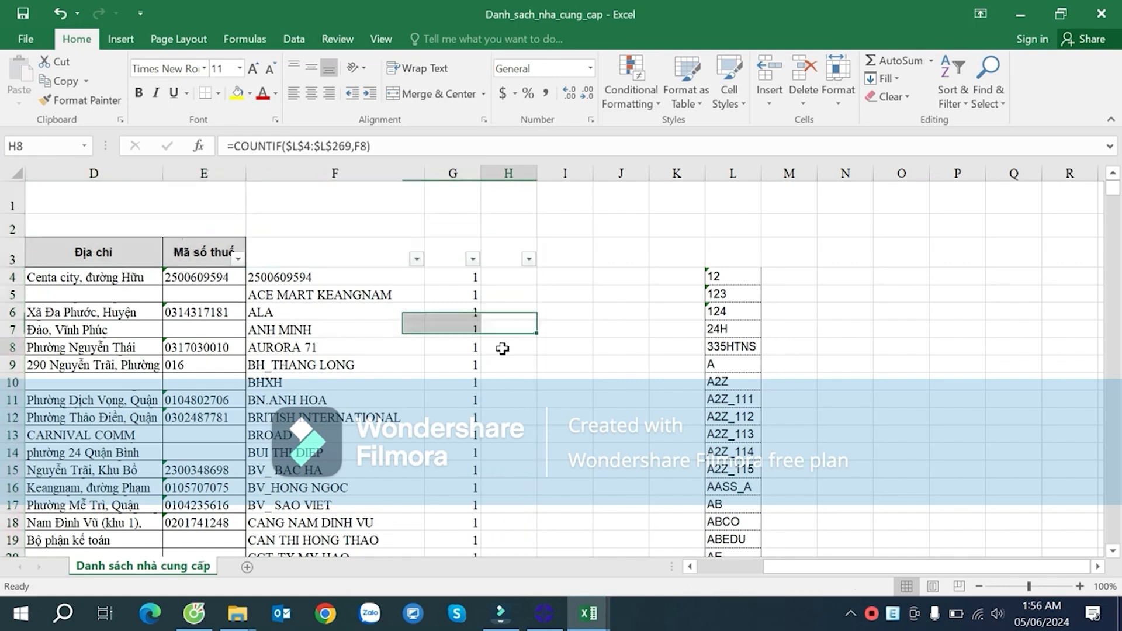
pyautogui.click(528, 260)
pyautogui.click(423, 519)
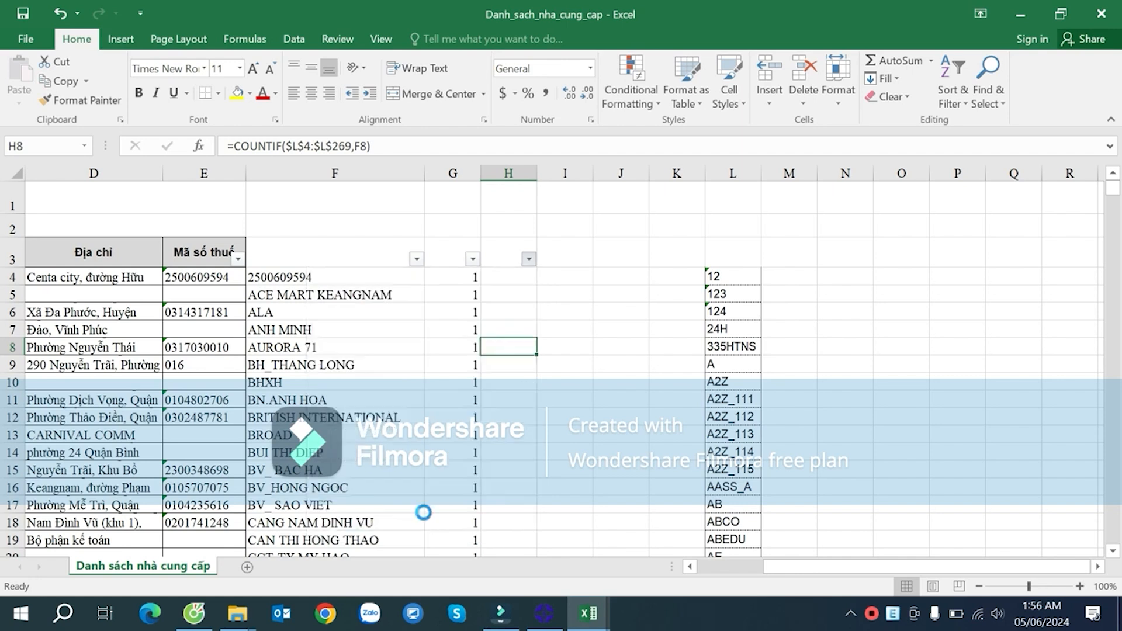
pyautogui.click(348, 280)
pyautogui.moveTo(360, 283); pyautogui.dragTo(465, 287)
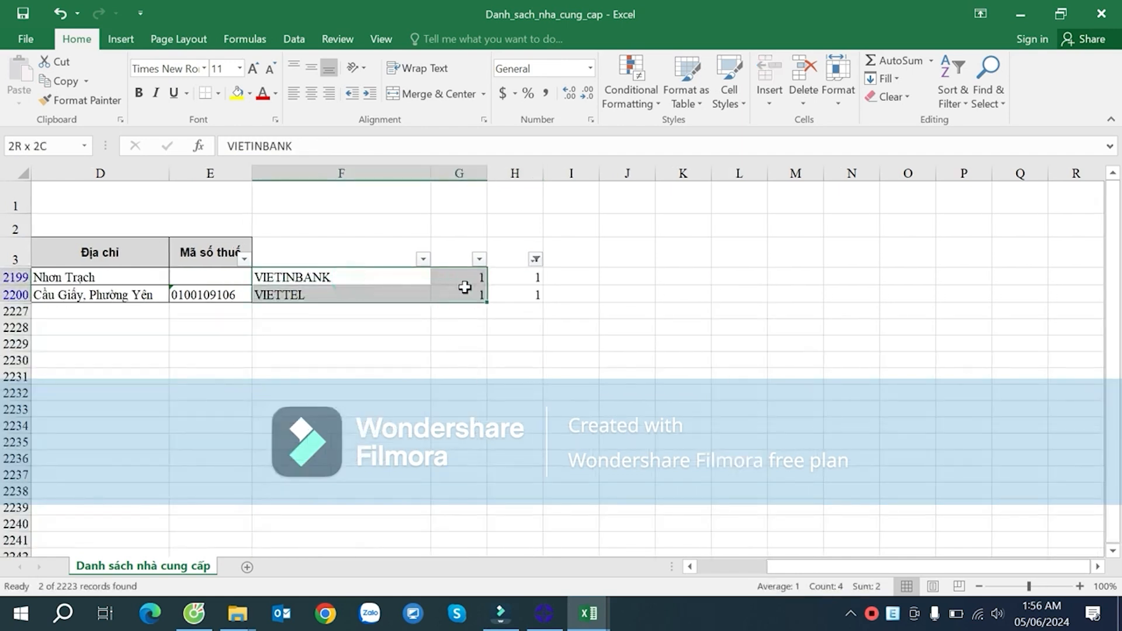
pyautogui.click(388, 279)
pyautogui.moveTo(337, 275); pyautogui.dragTo(339, 294)
# - Remove the filter criterion from column H so that all supplier rows are displayed again
pyautogui.click(537, 256)
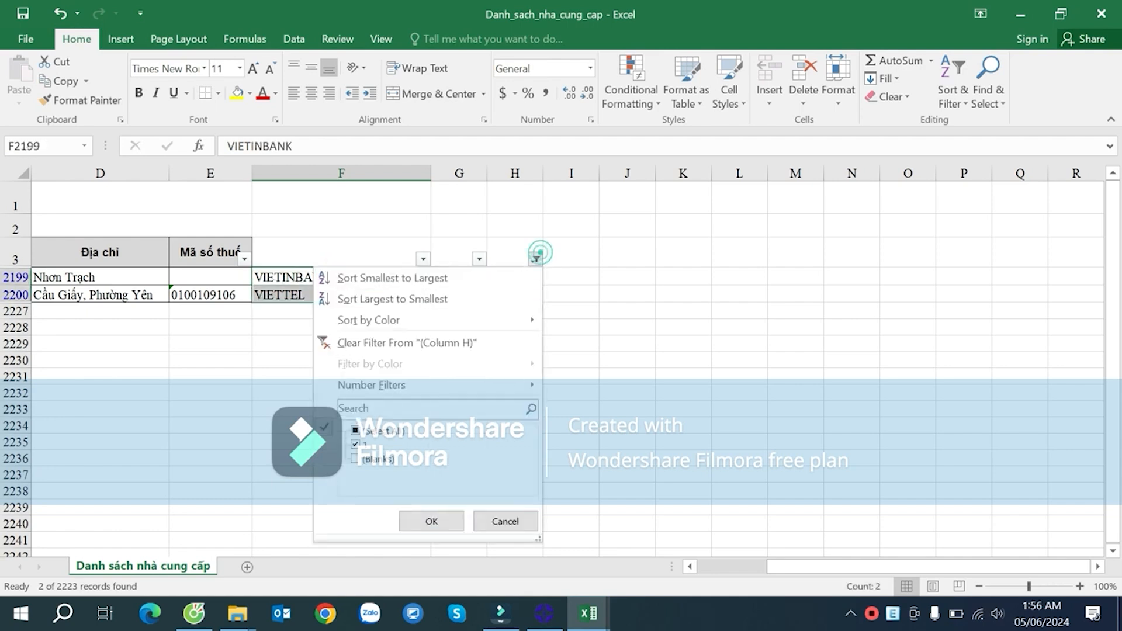
pyautogui.click(431, 520)
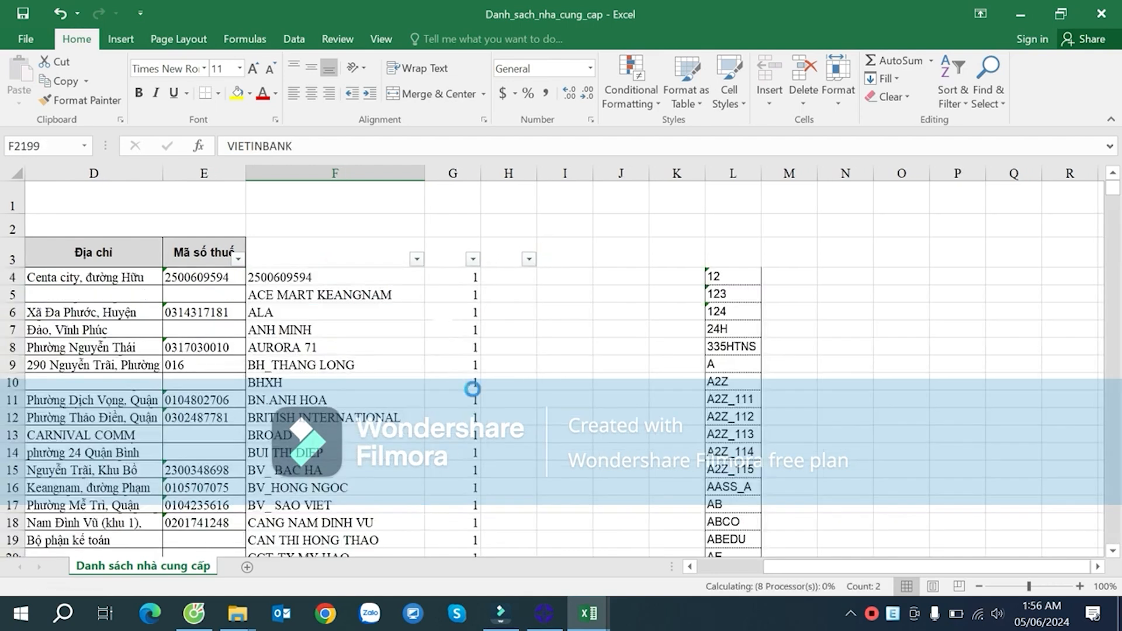
pyautogui.click(575, 338)
# - Close the Danh_sach_nha_cung_cap workbook with its changes saved, and close the VendorListCheck workbook
pyautogui.click(1101, 13)
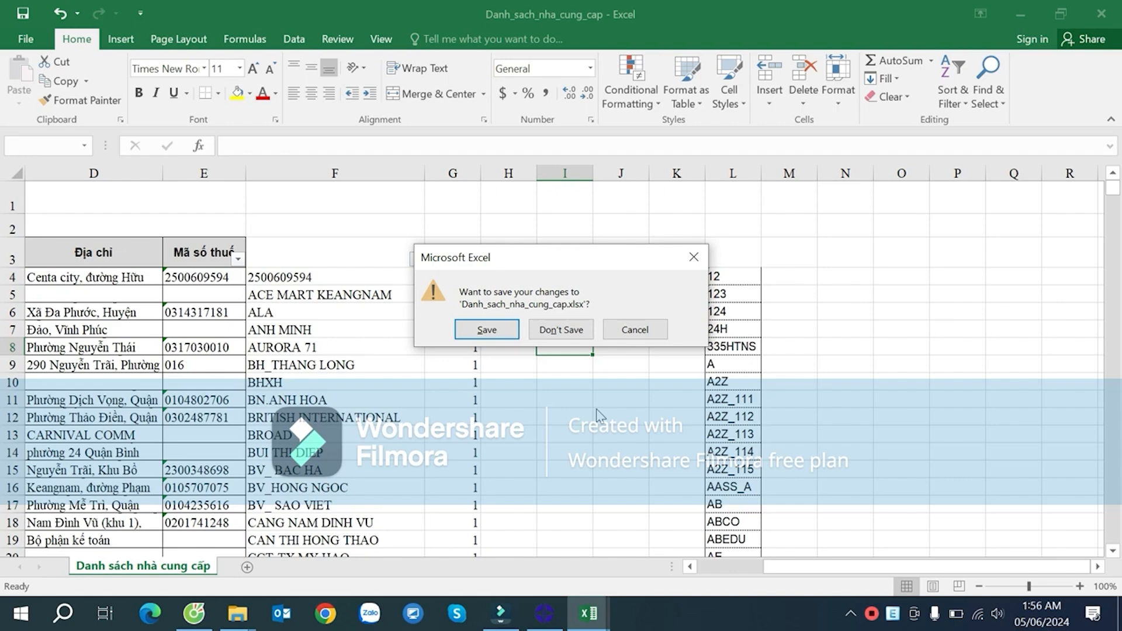
pyautogui.click(487, 330)
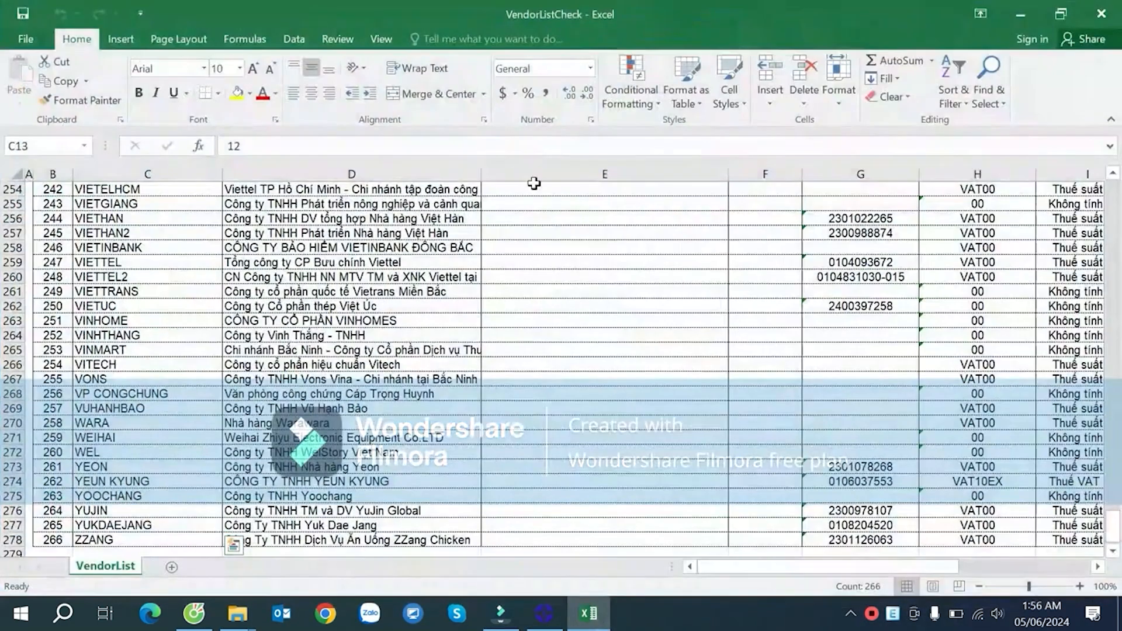
pyautogui.click(1101, 13)
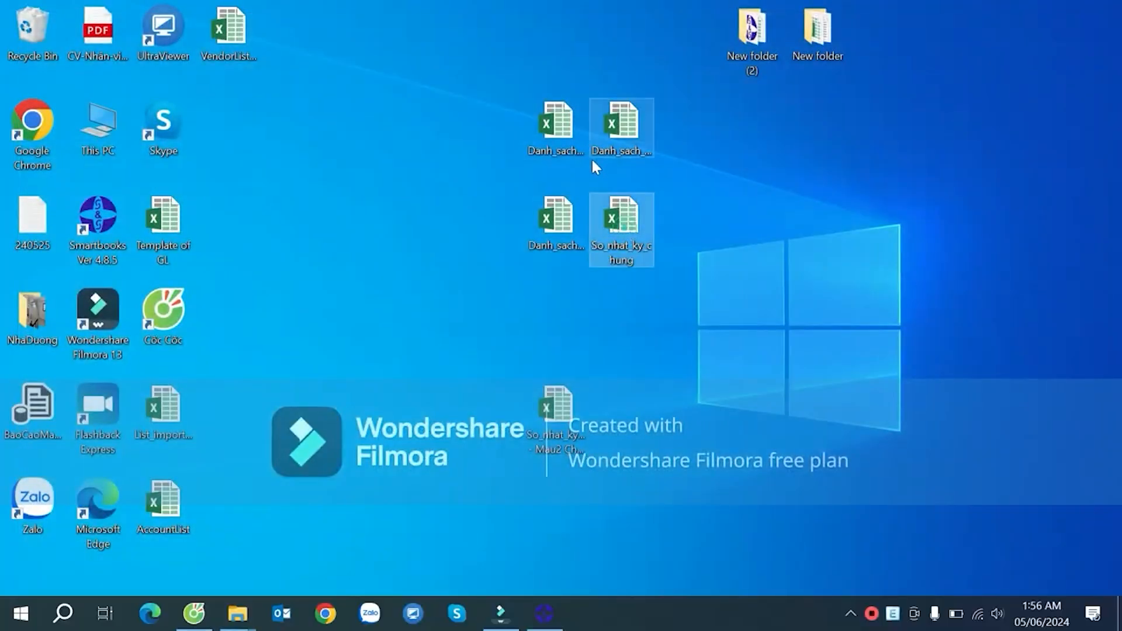
# - Open the So_nhat_ky_chung workbook from the desktop and go to its NoImportGL sheet
pyautogui.doubleClick(619, 224)
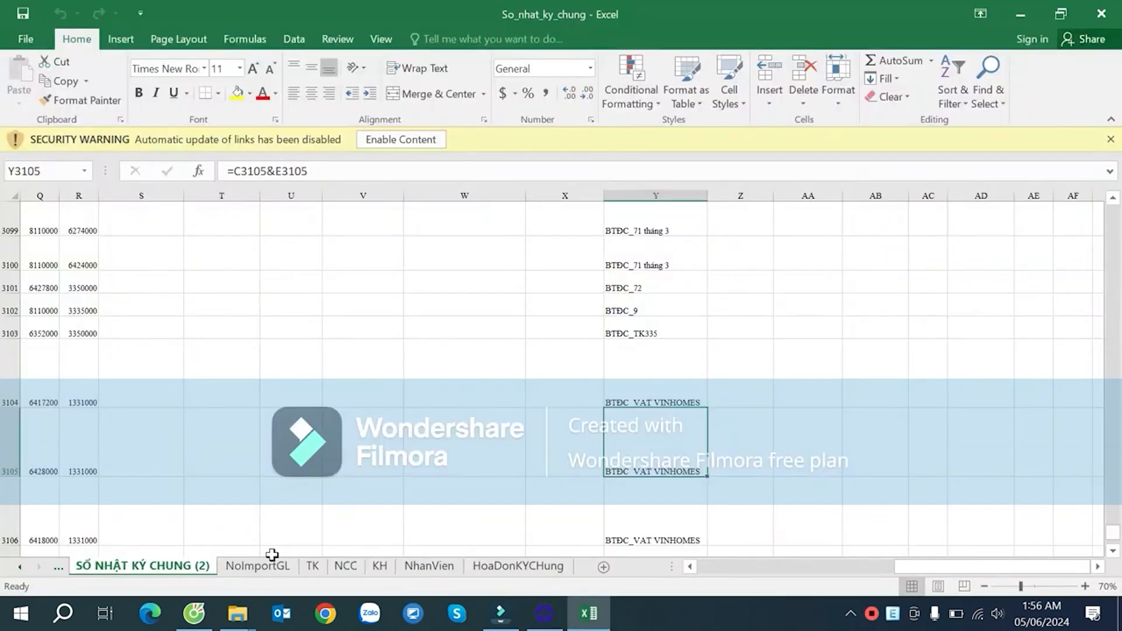
pyautogui.click(754, 570)
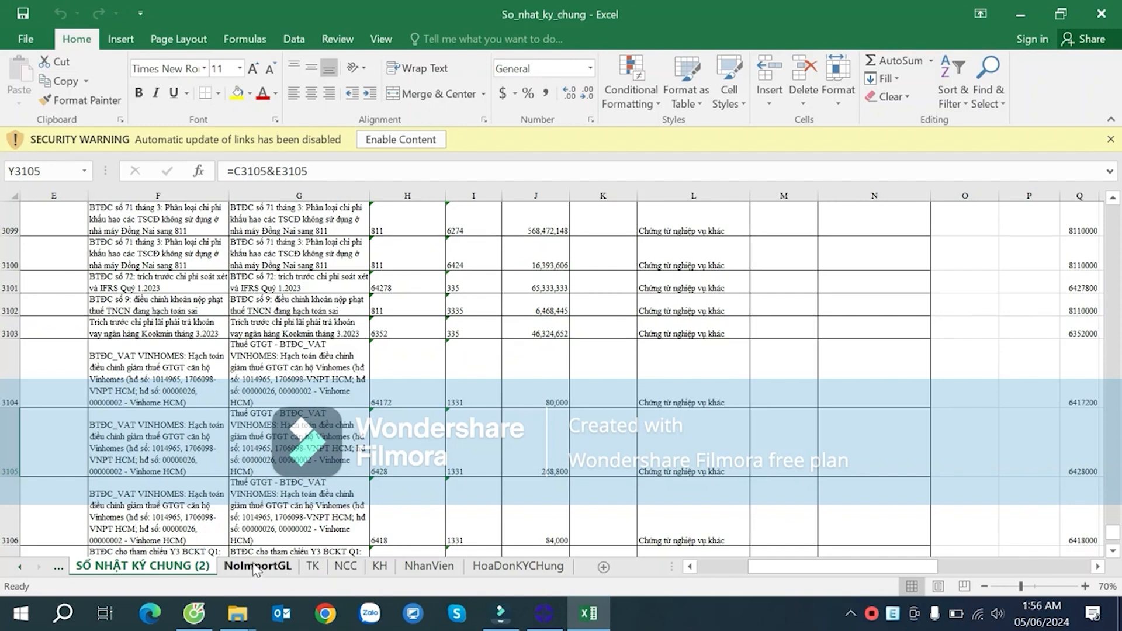
pyautogui.click(293, 374)
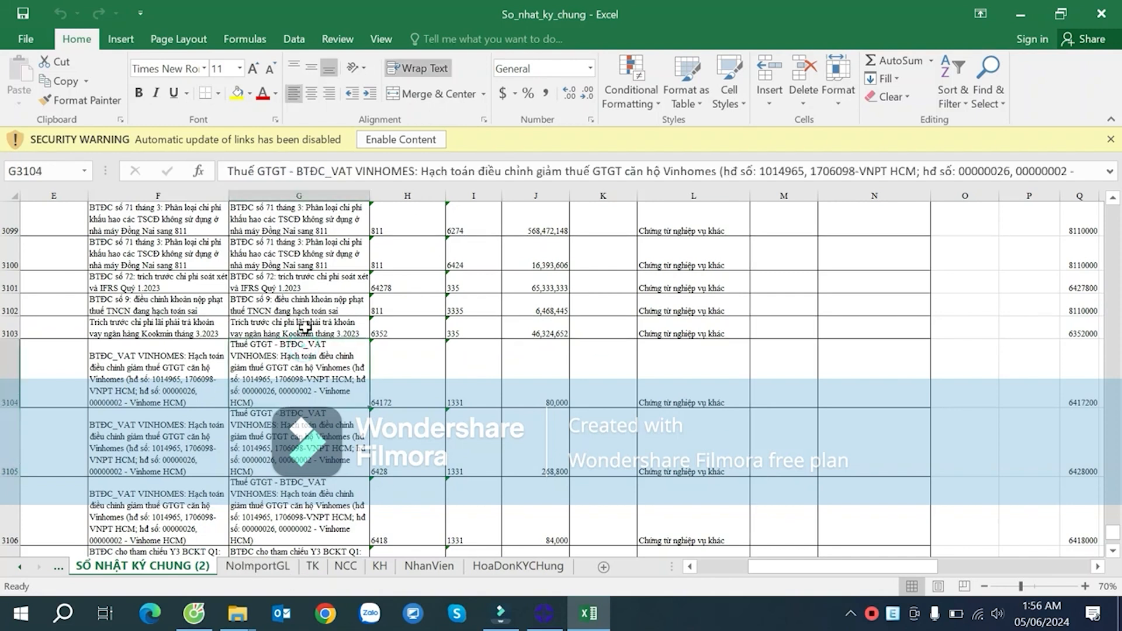
pyautogui.click(258, 566)
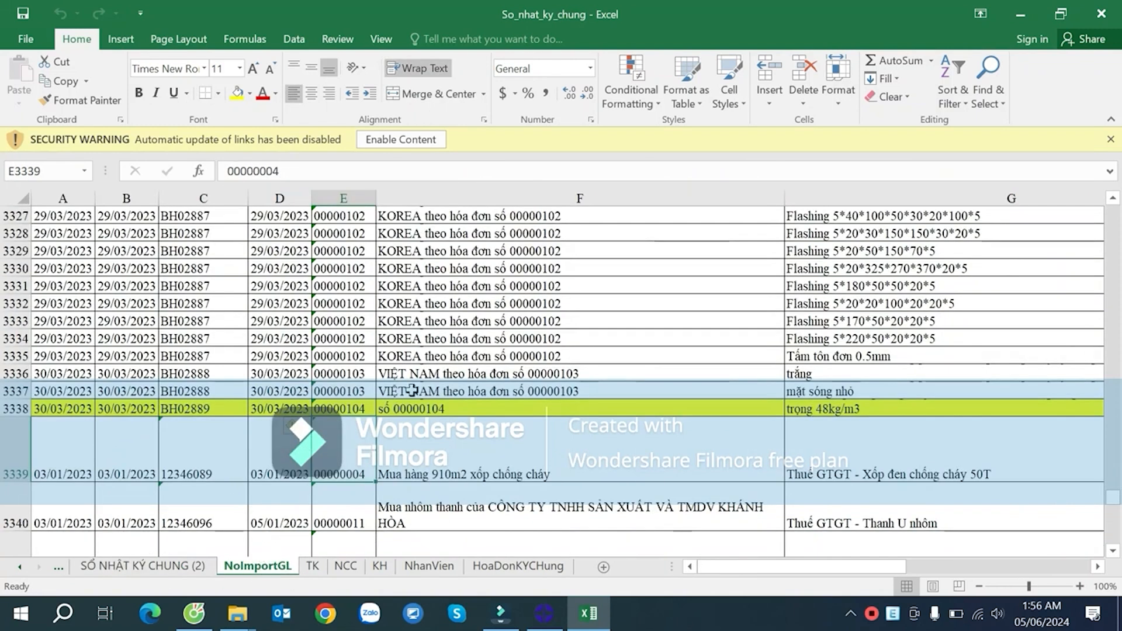
# - Examine the entries of the NoImportGL sheet, including their descriptions and the account pairs in columns H and I
pyautogui.scroll(4, 343, 298)
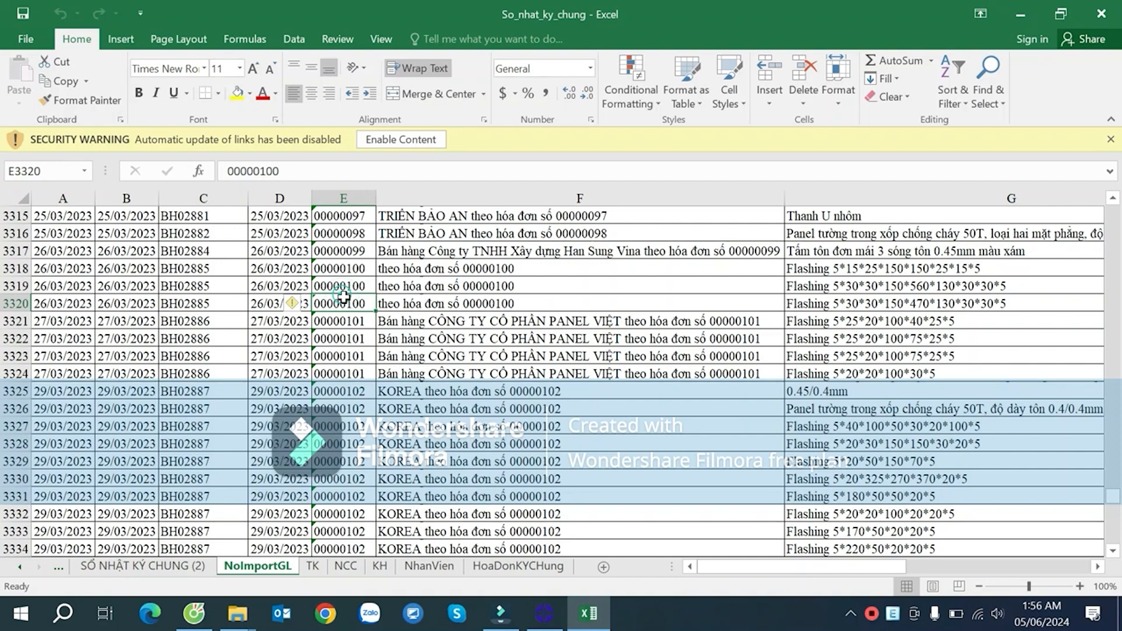
pyautogui.hotkey('ctrl', 'Up')
pyautogui.press('Left')
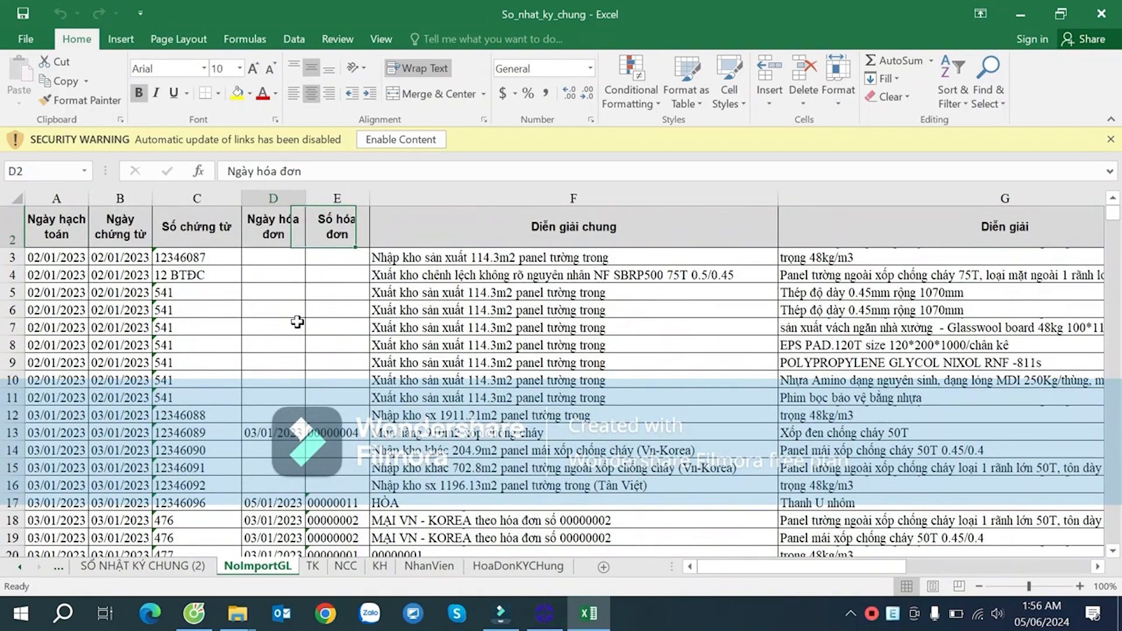
pyautogui.press('Down')
pyautogui.press('Down')
pyautogui.press('Down')
pyautogui.press('Right')
pyautogui.press('Right')
pyautogui.press('Right')
pyautogui.press('Right')
pyautogui.press('Right')
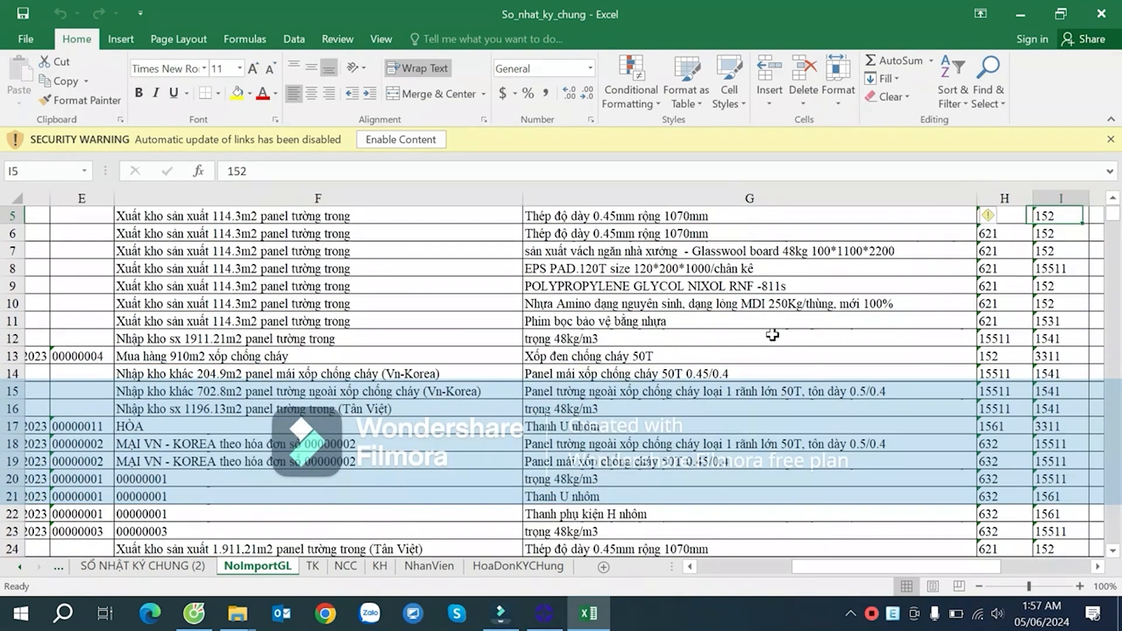
pyautogui.click(1027, 374)
pyautogui.click(1040, 457)
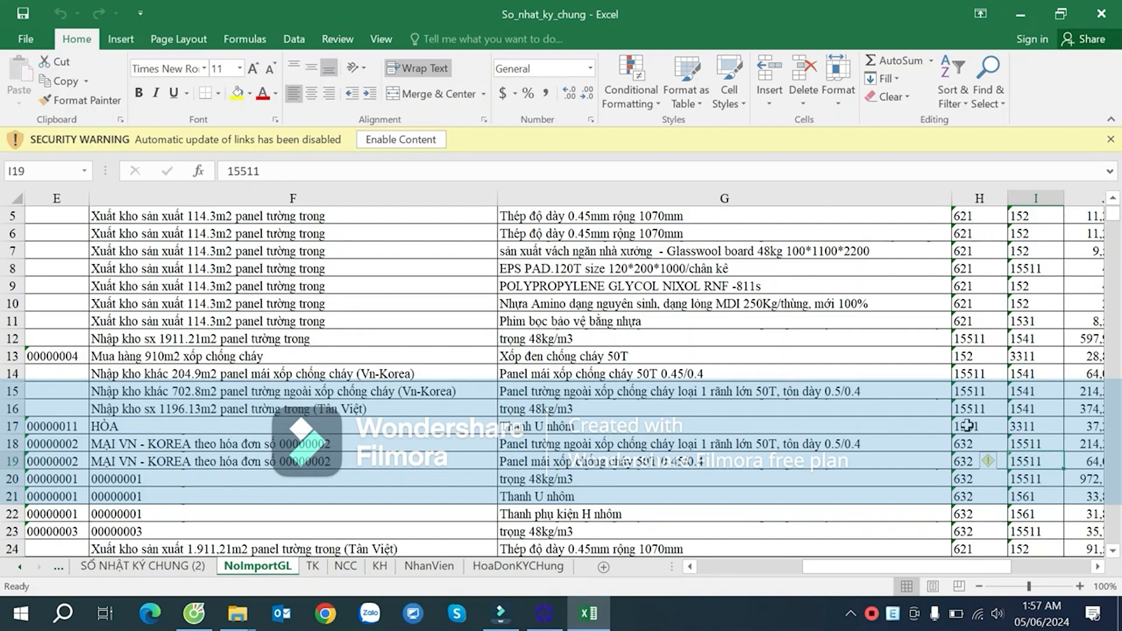
pyautogui.click(967, 426)
pyautogui.moveTo(1011, 425); pyautogui.dragTo(1023, 425)
pyautogui.scroll(-15, 935, 430)
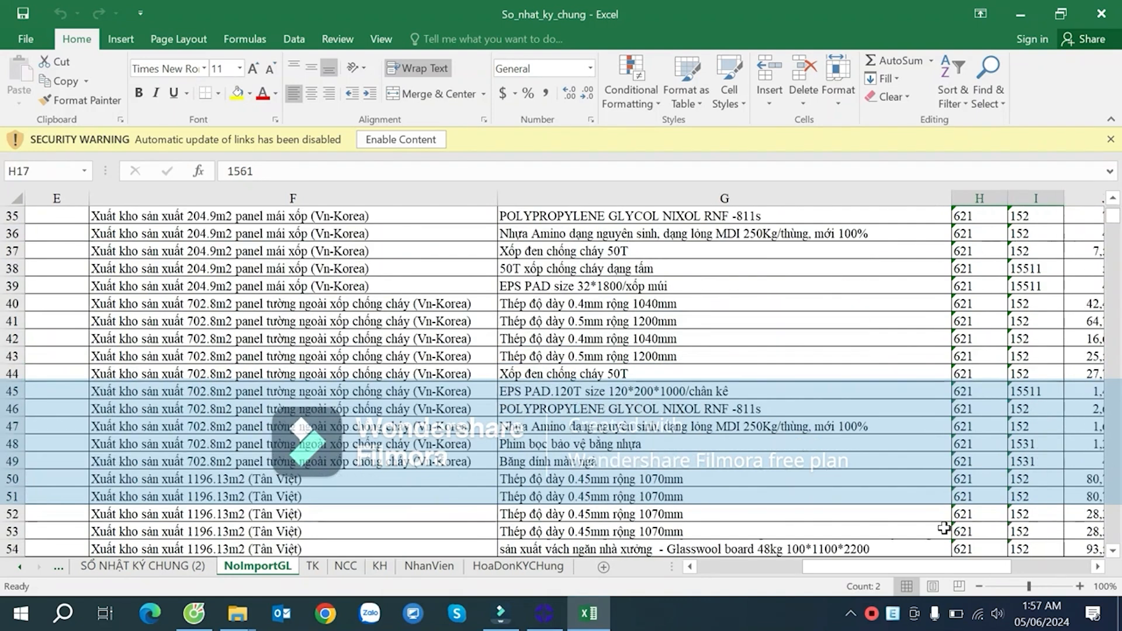
pyautogui.moveTo(897, 571); pyautogui.dragTo(760, 568)
pyautogui.scroll(-20, 559, 471)
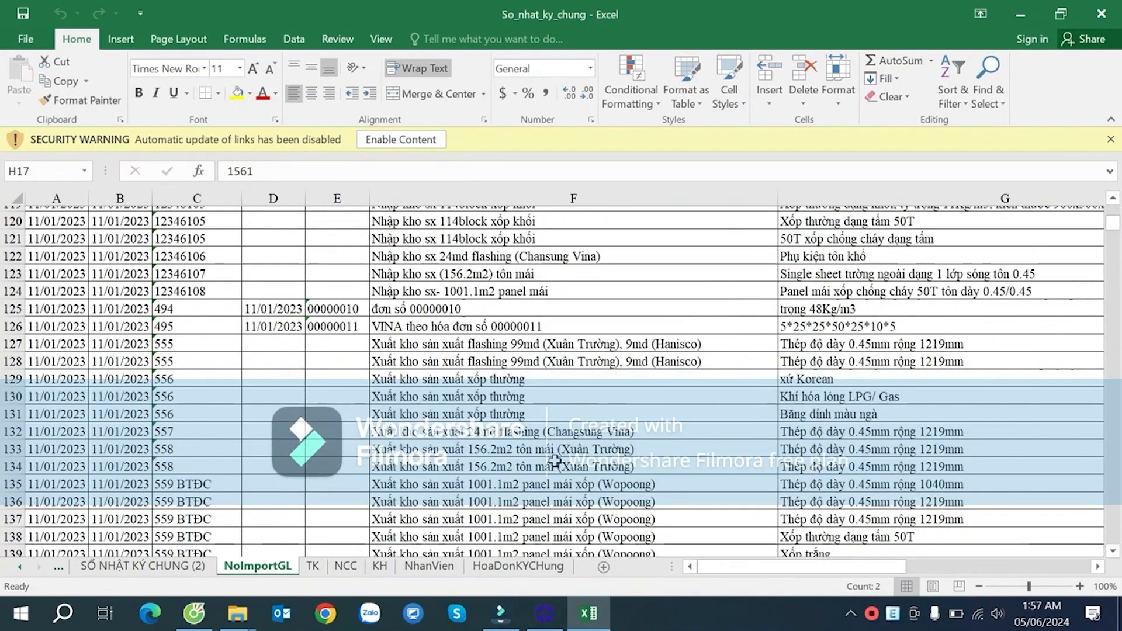
# - Turn on filtering for the whole header row 2 of the NoImportGL sheet, starting at Ngày hạch toán
pyautogui.click(332, 264)
pyautogui.scroll(6, 332, 264)
pyautogui.click(129, 271)
pyautogui.hotkey('ctrl', 'Up')
pyautogui.hotkey('ctrl', 'Up')
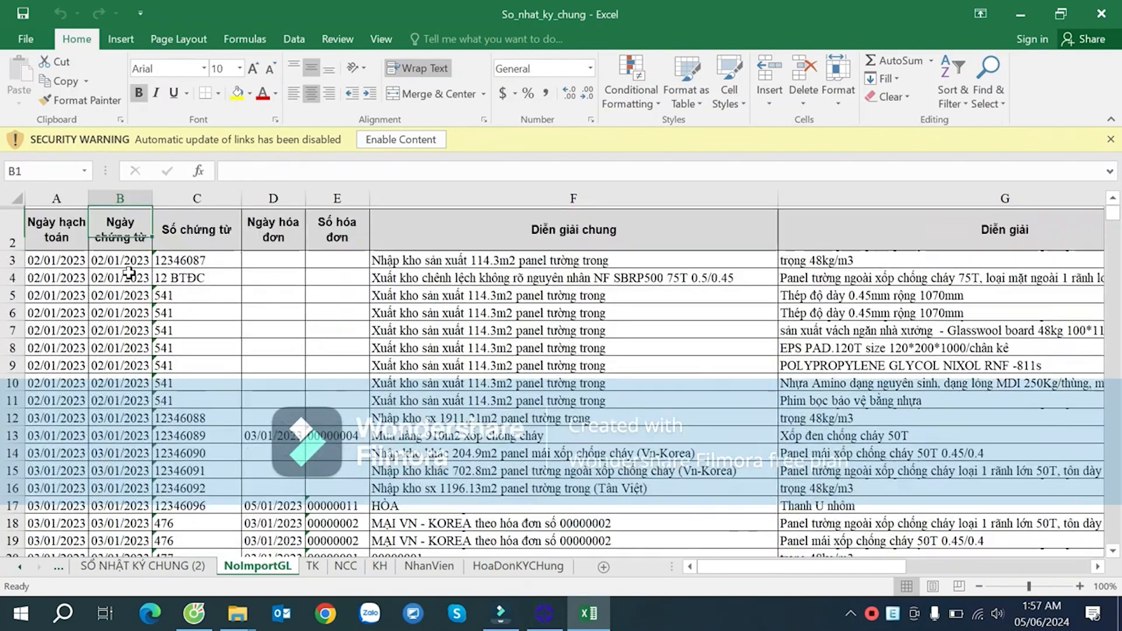
pyautogui.hotkey('ctrl', 'Left')
pyautogui.press('Down')
pyautogui.hotkey('ctrl', 'Right')
pyautogui.hotkey('ctrl', 'Left')
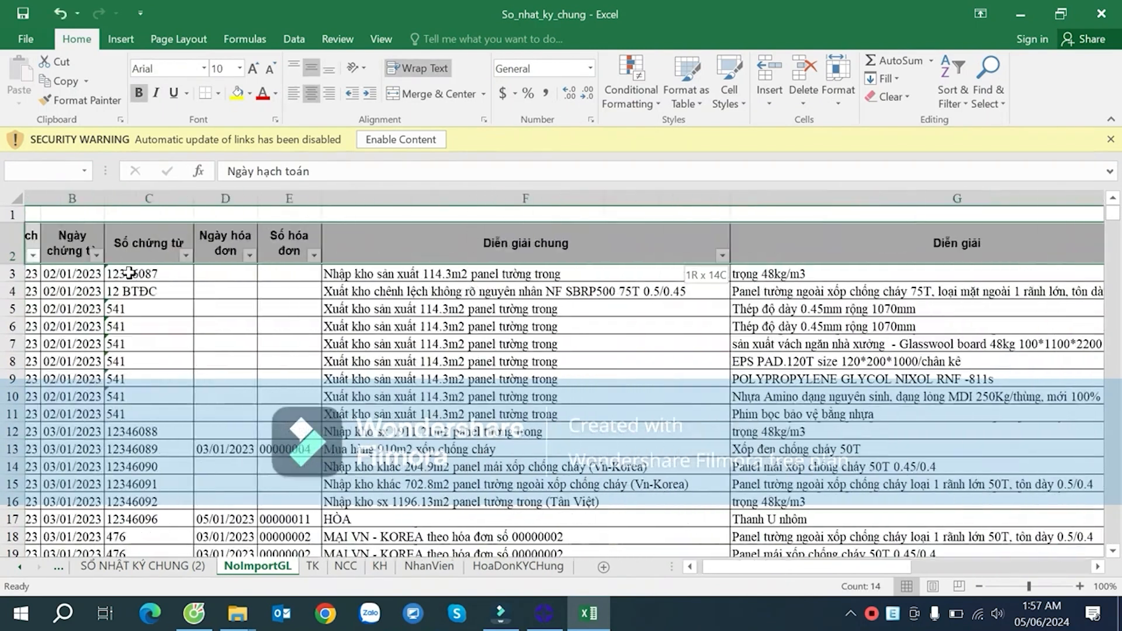
pyautogui.hotkey('ctrl', 'shift', 'l')
# - Filter the Ngày chứng từ column by the yellow cell colour
pyautogui.click(144, 255)
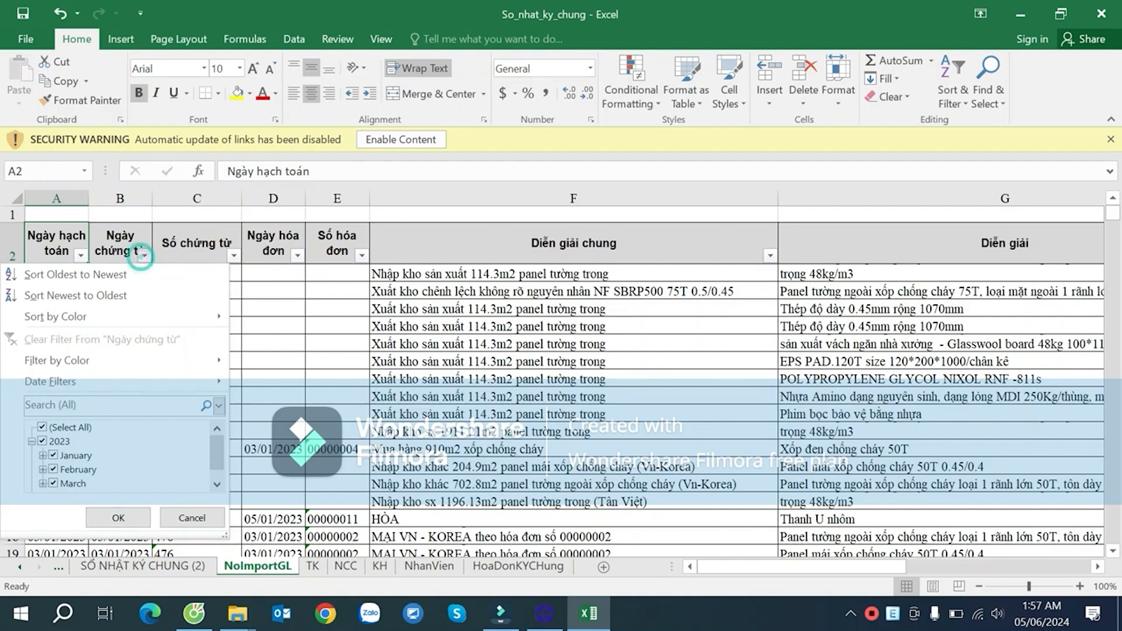
pyautogui.click(147, 363)
pyautogui.click(272, 380)
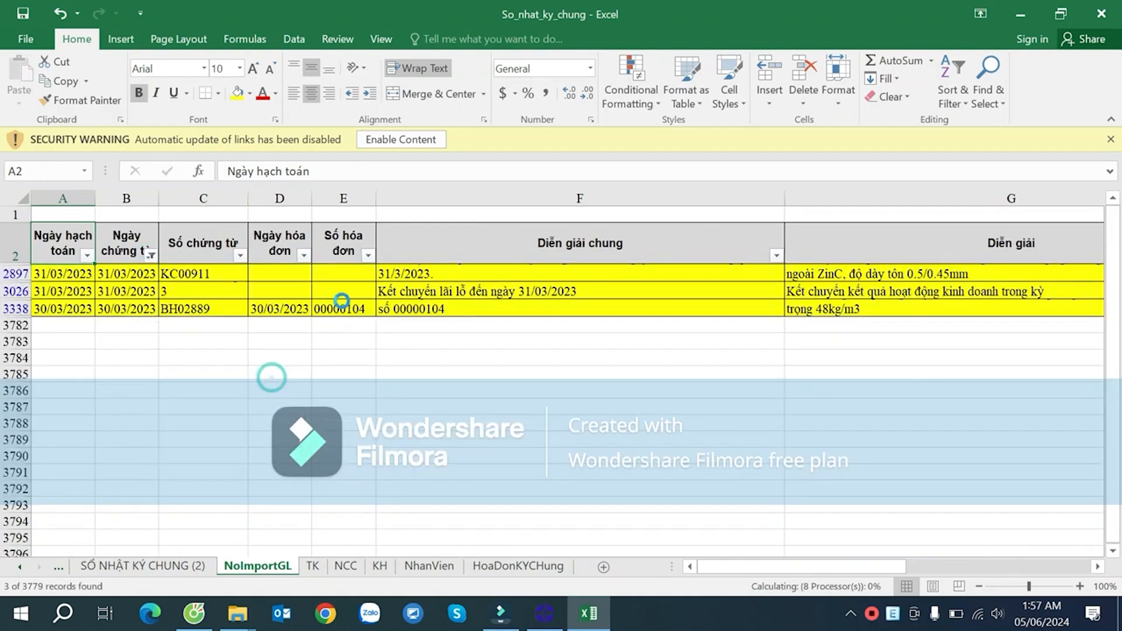
# - Examine the yellow rows 2897, 3026 and 3338, comparing their voucher numbers, descriptions and the accounts under Tài khoản and TK đối ứng
pyautogui.click(343, 308)
pyautogui.click(516, 292)
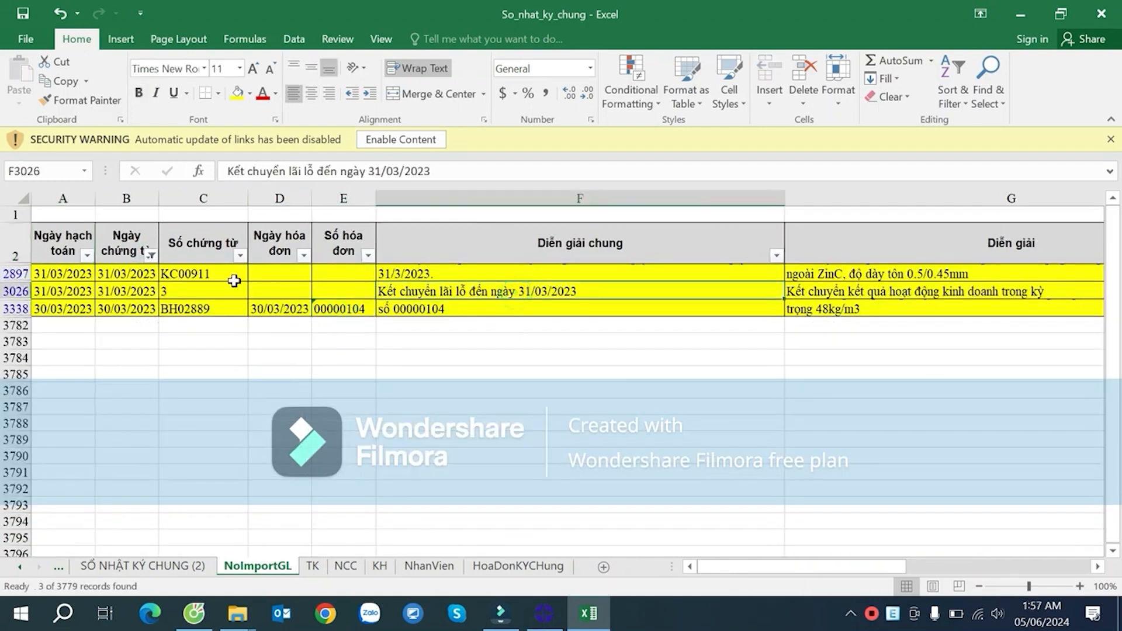
pyautogui.moveTo(157, 270); pyautogui.dragTo(846, 272)
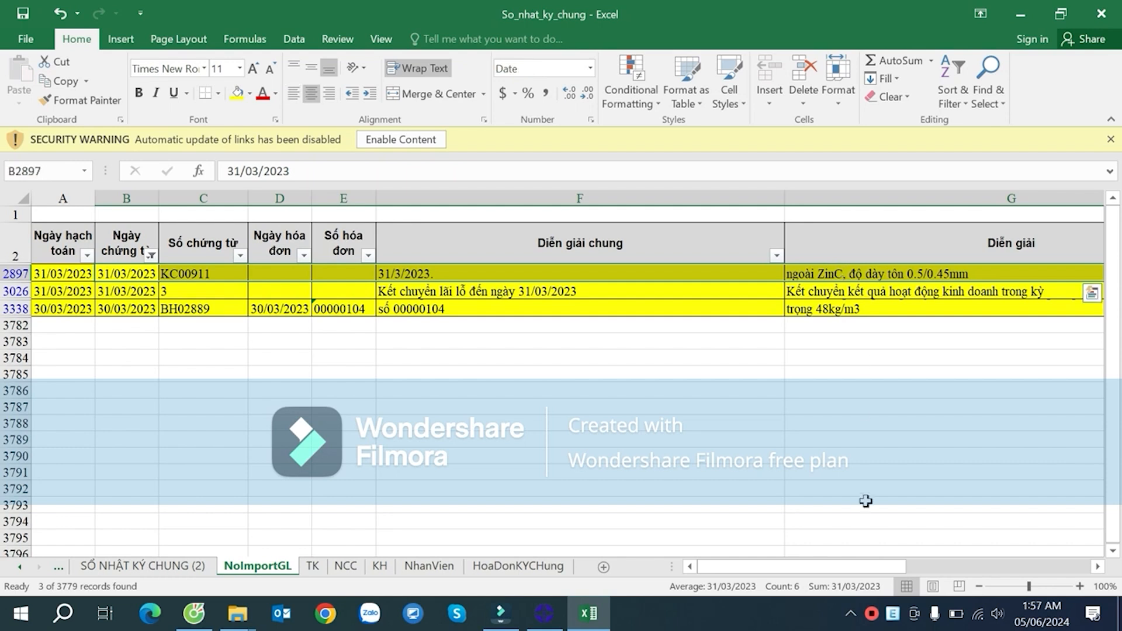
pyautogui.moveTo(837, 569); pyautogui.dragTo(945, 558)
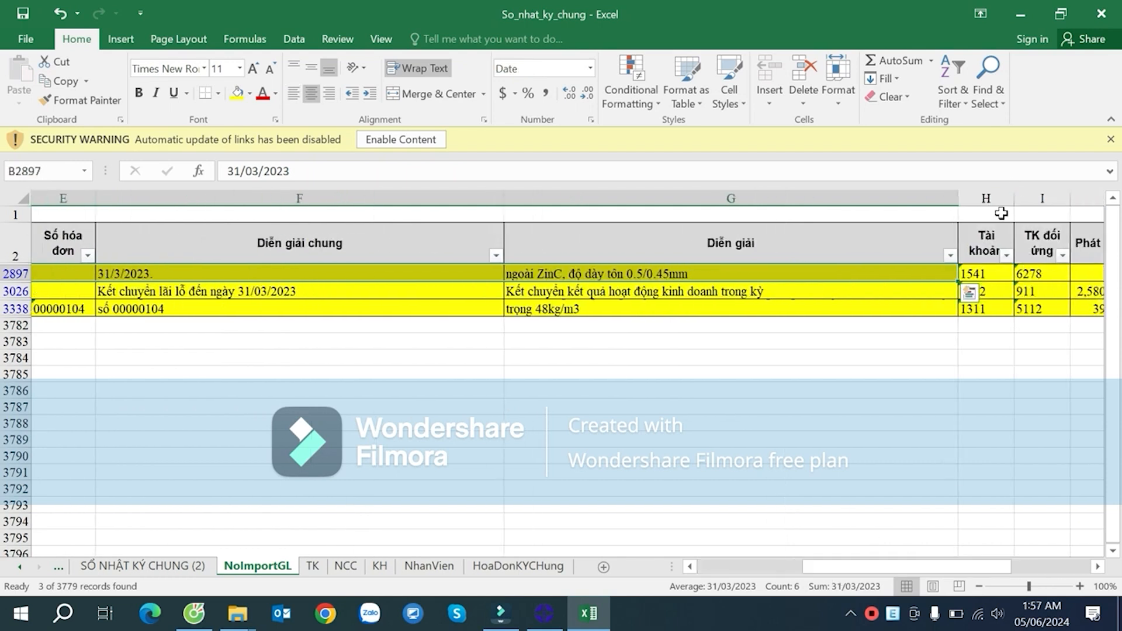
pyautogui.moveTo(1030, 274); pyautogui.dragTo(977, 273)
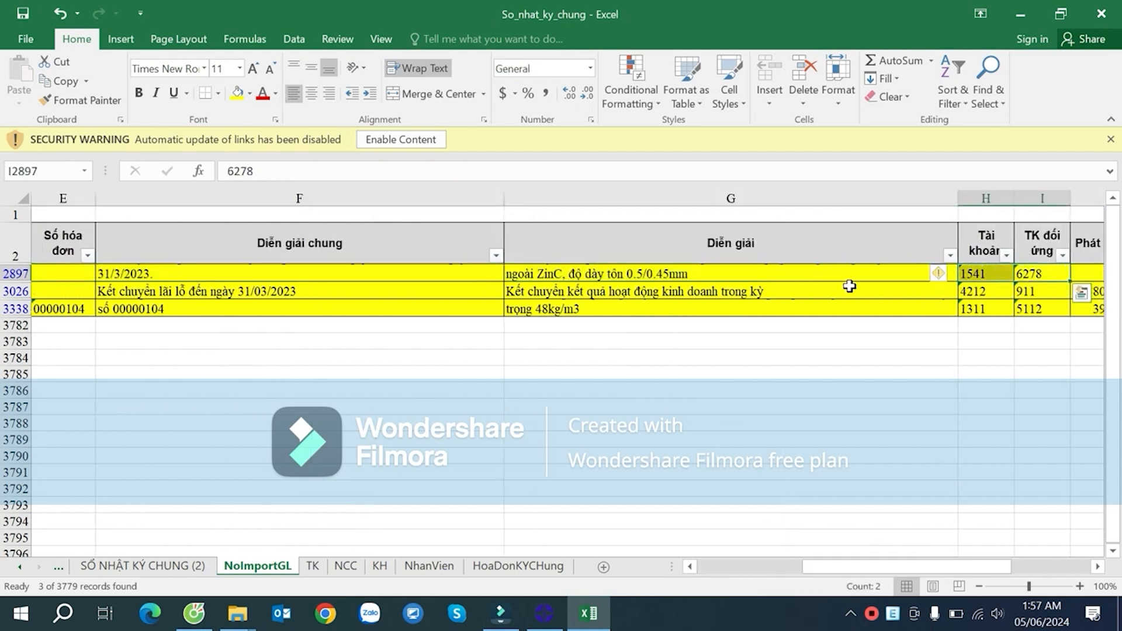
pyautogui.moveTo(204, 292); pyautogui.dragTo(1038, 290)
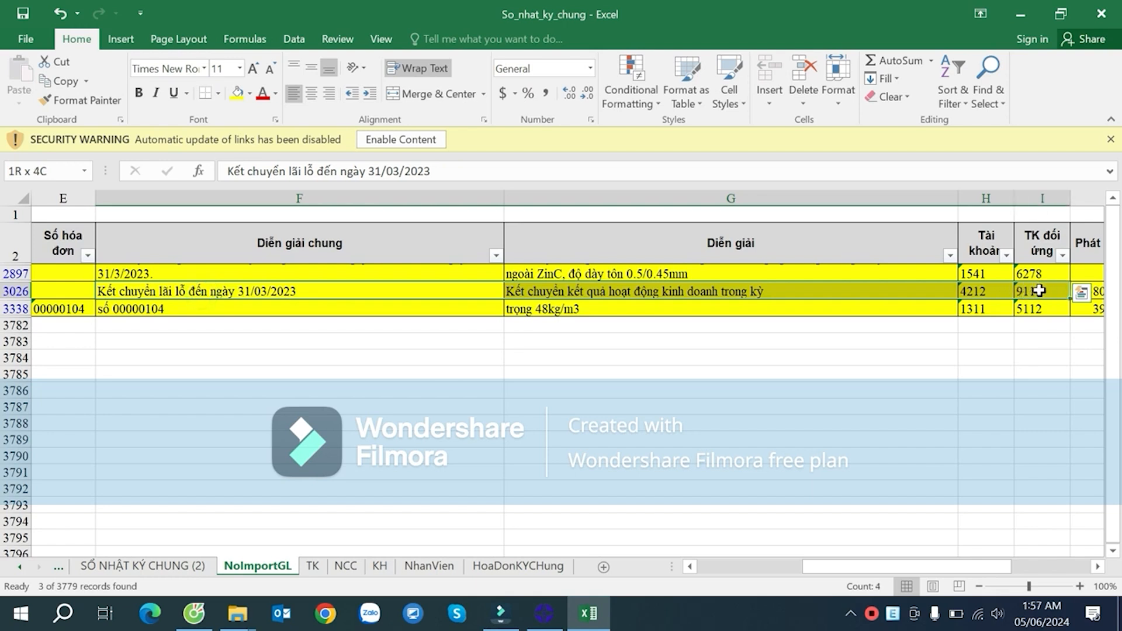
pyautogui.moveTo(259, 308); pyautogui.dragTo(1023, 311)
pyautogui.press('Right')
pyautogui.press('Right')
pyautogui.press('Right')
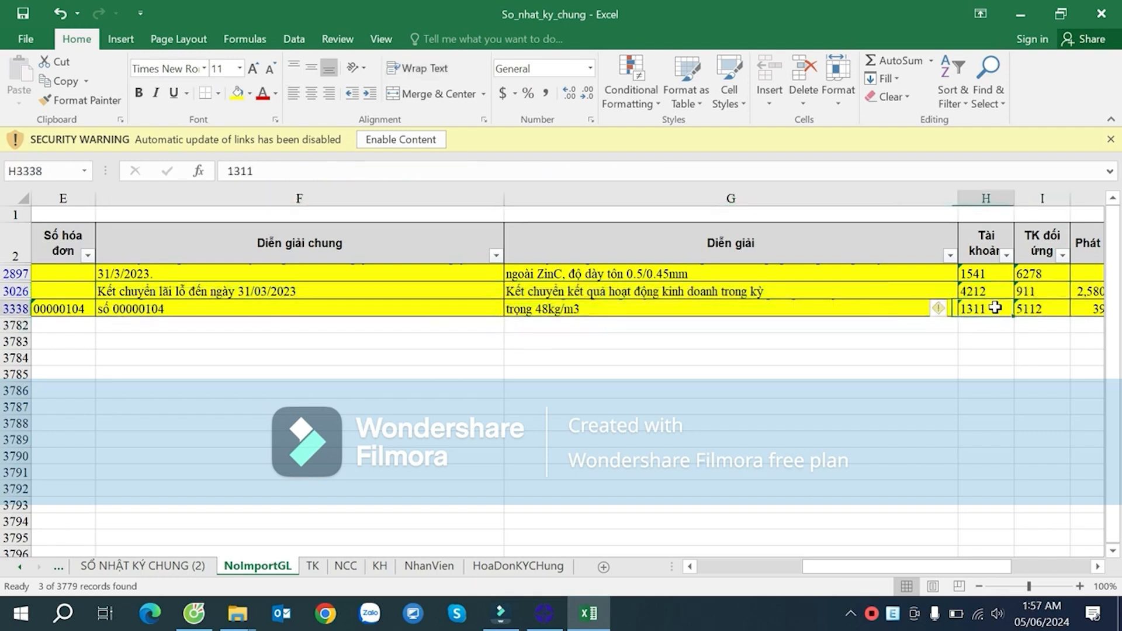
pyautogui.keyDown('shift'); pyautogui.click(990, 305); pyautogui.keyUp('shift')
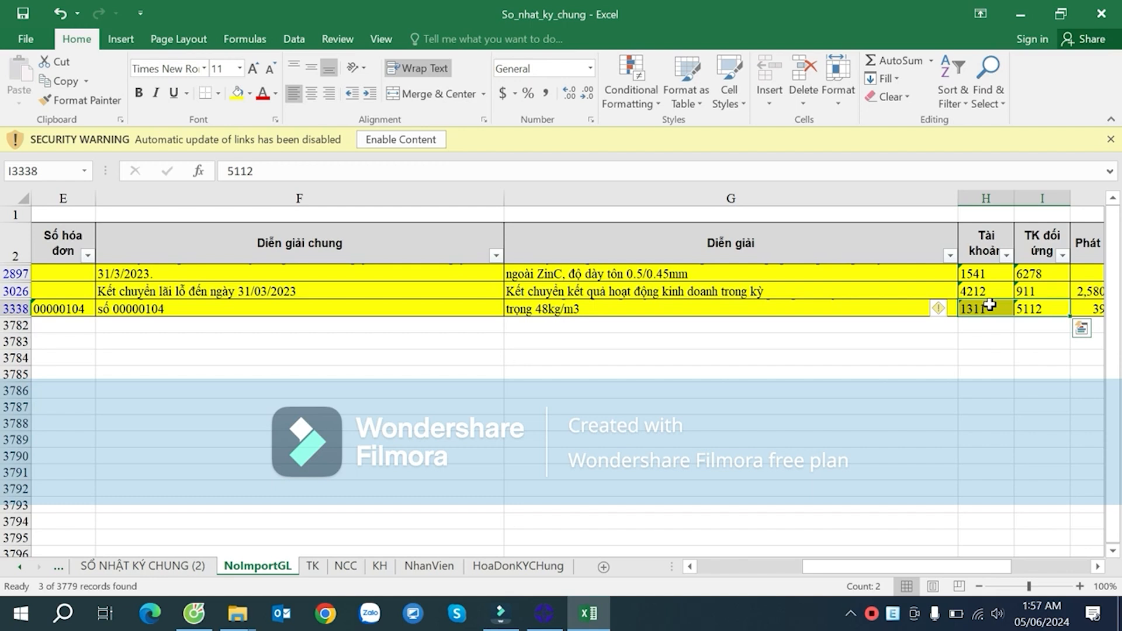
pyautogui.moveTo(866, 567); pyautogui.dragTo(788, 572)
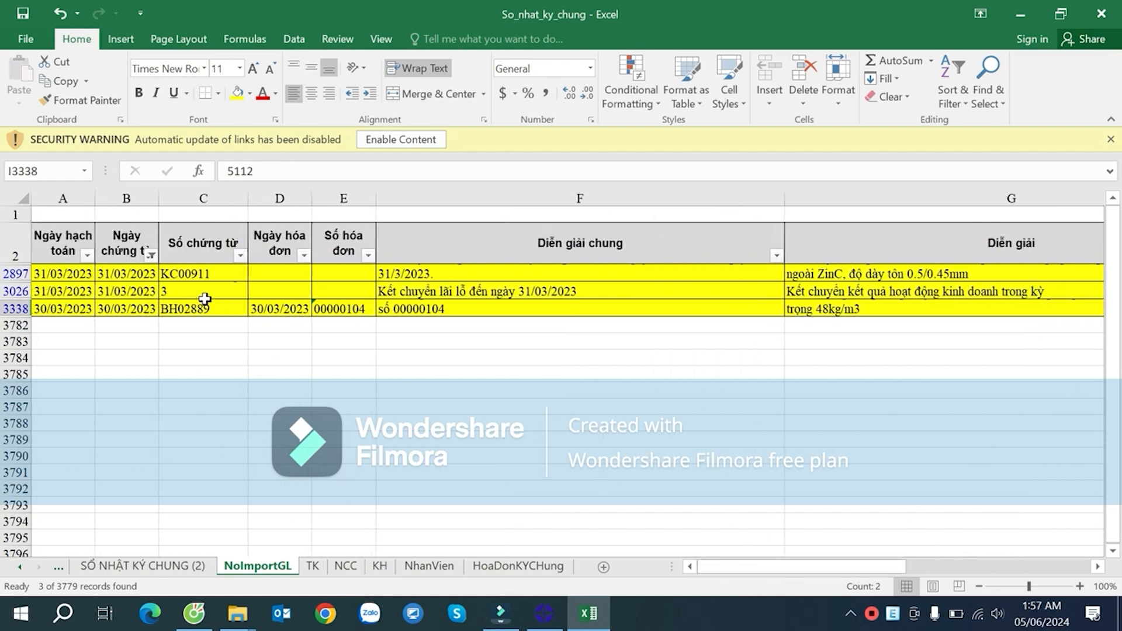
# - Remove the yellow colour filter from the Ngày chứng từ column so all NoImportGL rows are listed
pyautogui.click(152, 256)
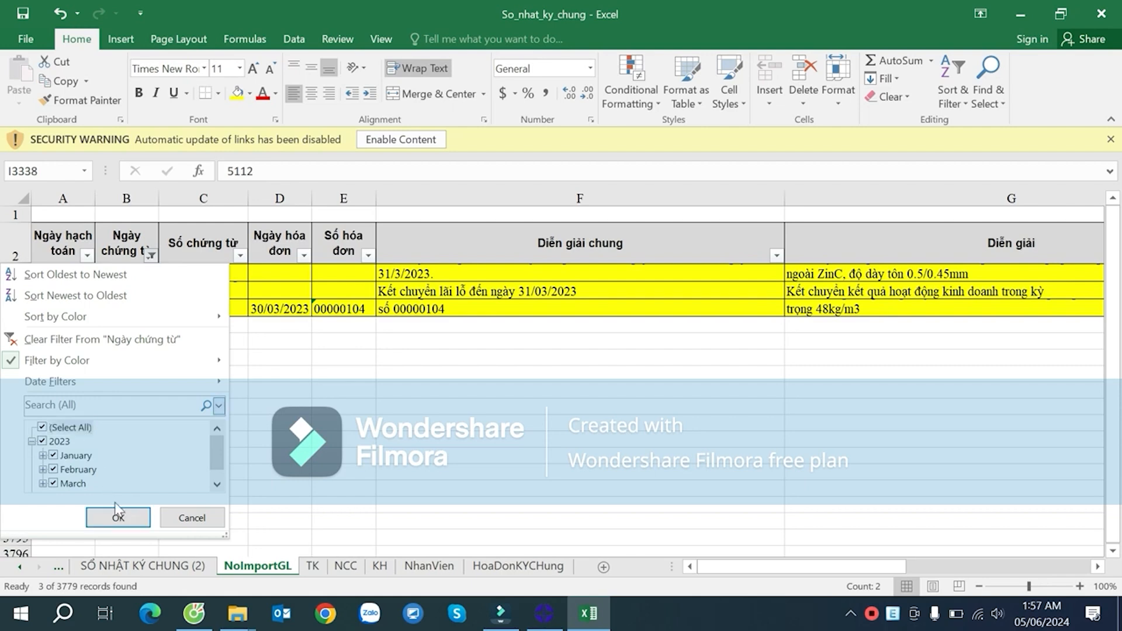
pyautogui.click(117, 517)
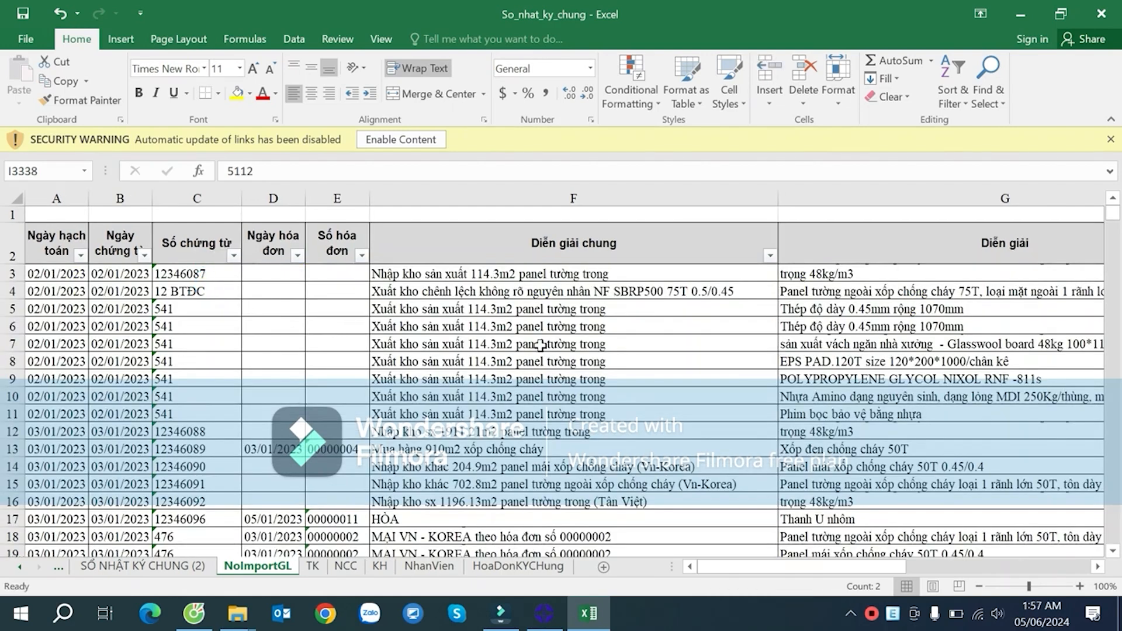
# - Widen the Số chứng từ column in NoImportGL so voucher numbers such as MDVGRAB0779.2 fit on one line
pyautogui.moveTo(763, 571)
pyautogui.mouseDown()
pyautogui.moveTo(812, 567)
pyautogui.moveTo(758, 568)
pyautogui.mouseUp()
pyautogui.moveTo(1114, 216); pyautogui.dragTo(1115, 478)
pyautogui.scroll(-6, 836, 333)
pyautogui.scroll(-20, 814, 295)
pyautogui.scroll(-20, 807, 392)
pyautogui.click(465, 409)
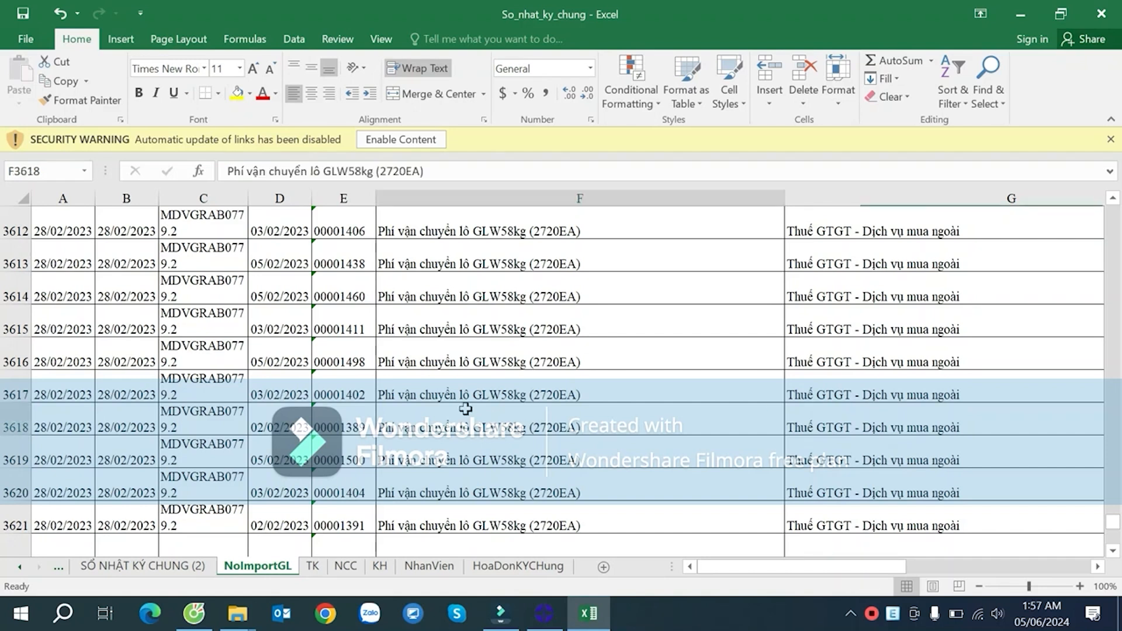
pyautogui.moveTo(245, 202); pyautogui.dragTo(284, 202)
pyautogui.click(421, 386)
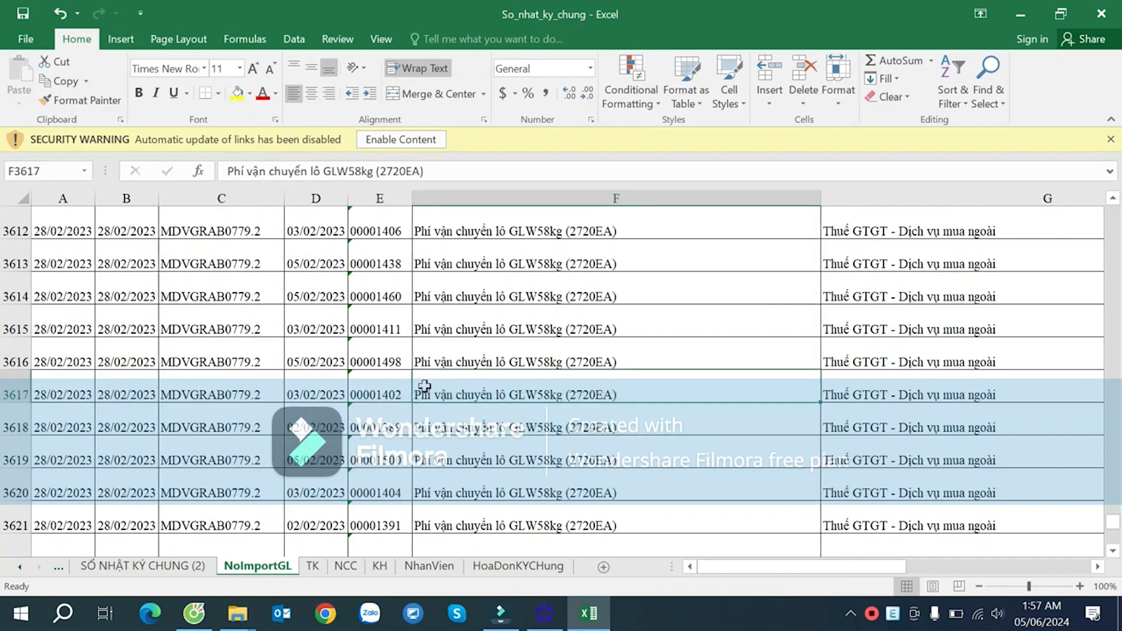
# - Examine the Thuế GTGT entries near the end of NoImportGL, comparing their voucher numbers, general descriptions and line descriptions
pyautogui.scroll(-11, 420, 383)
pyautogui.scroll(-4, 1082, 427)
pyautogui.click(936, 483)
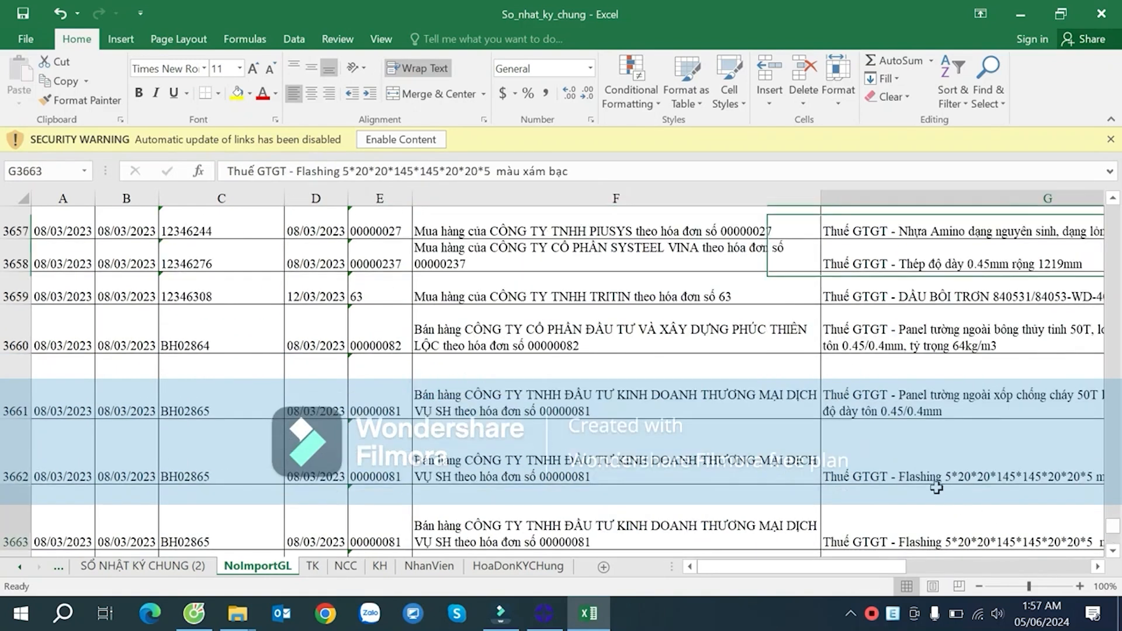
pyautogui.scroll(-11, 834, 443)
pyautogui.click(656, 338)
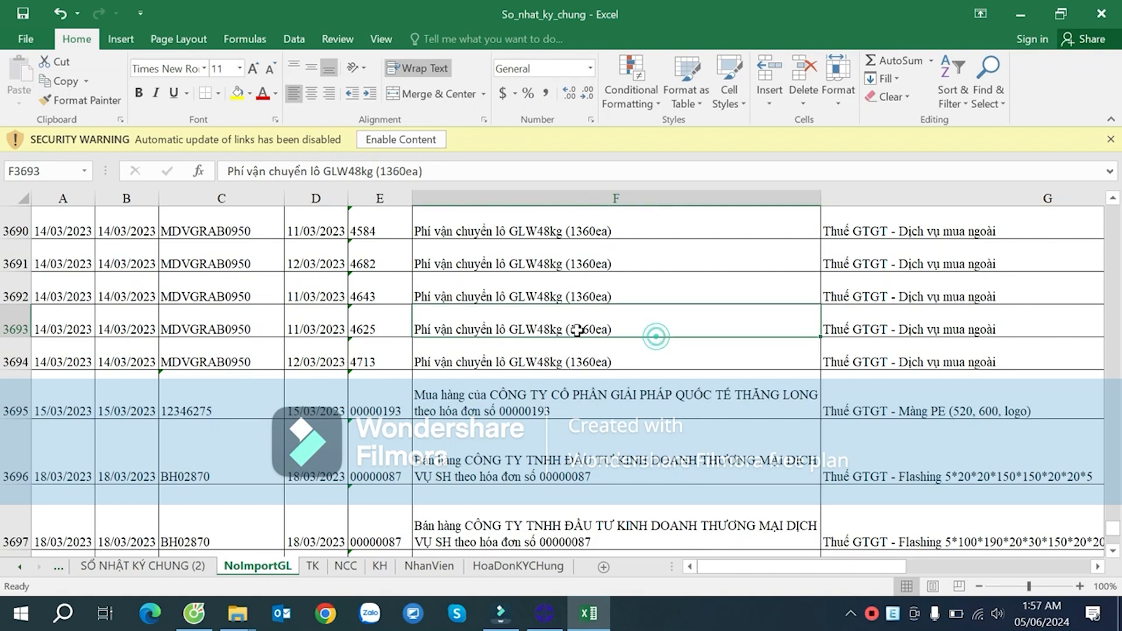
pyautogui.press('Left')
pyautogui.press('Left')
pyautogui.press('Left')
pyautogui.press('Right')
pyautogui.press('Right')
pyautogui.press('Right')
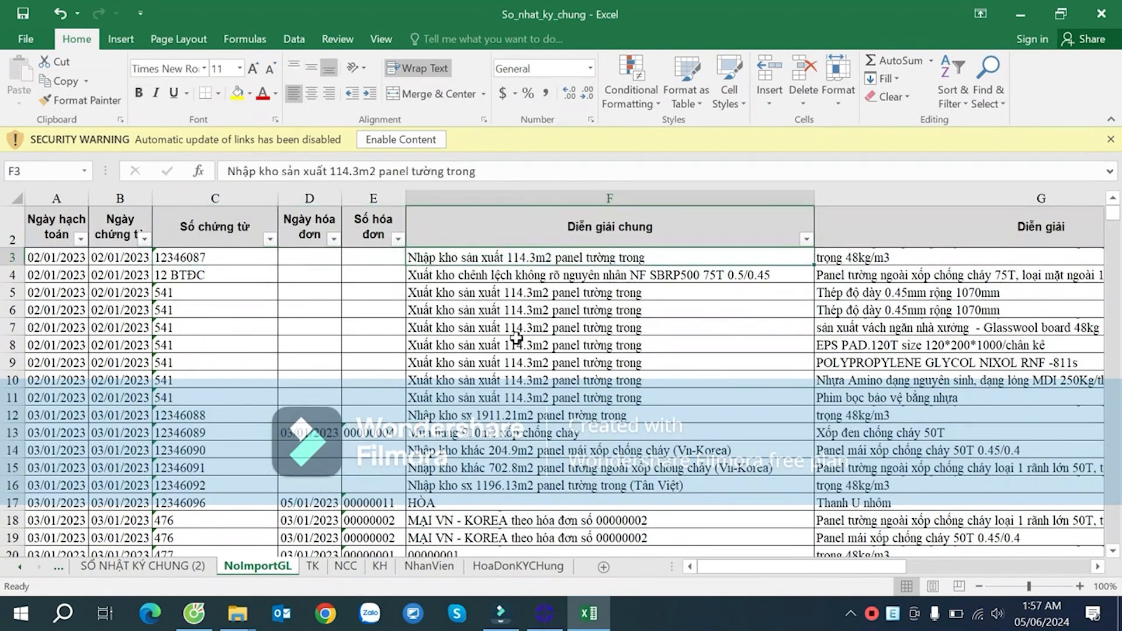
pyautogui.hotkey('ctrl', 'Down')
pyautogui.press('Up')
pyautogui.press('Left')
pyautogui.press('Left')
pyautogui.hotkey('ctrl', 'Up')
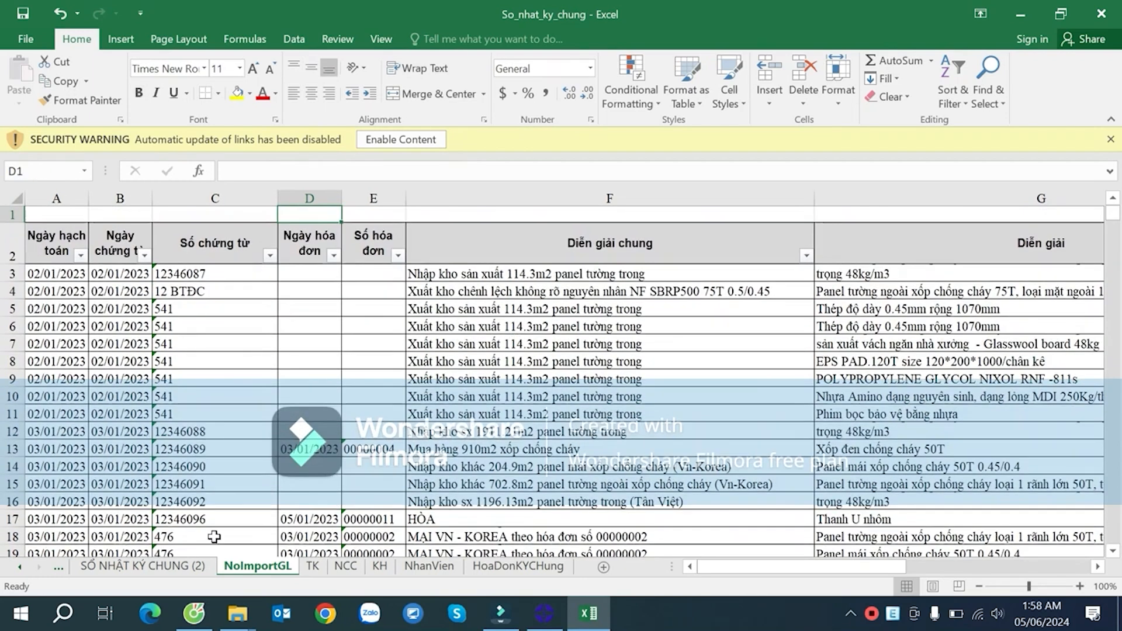
# - Examine the helper columns from Kiem tra Kho to Customer in the SỔ NHẬT KÝ CHUNG (2) sheet, including the formula in T5
pyautogui.click(171, 566)
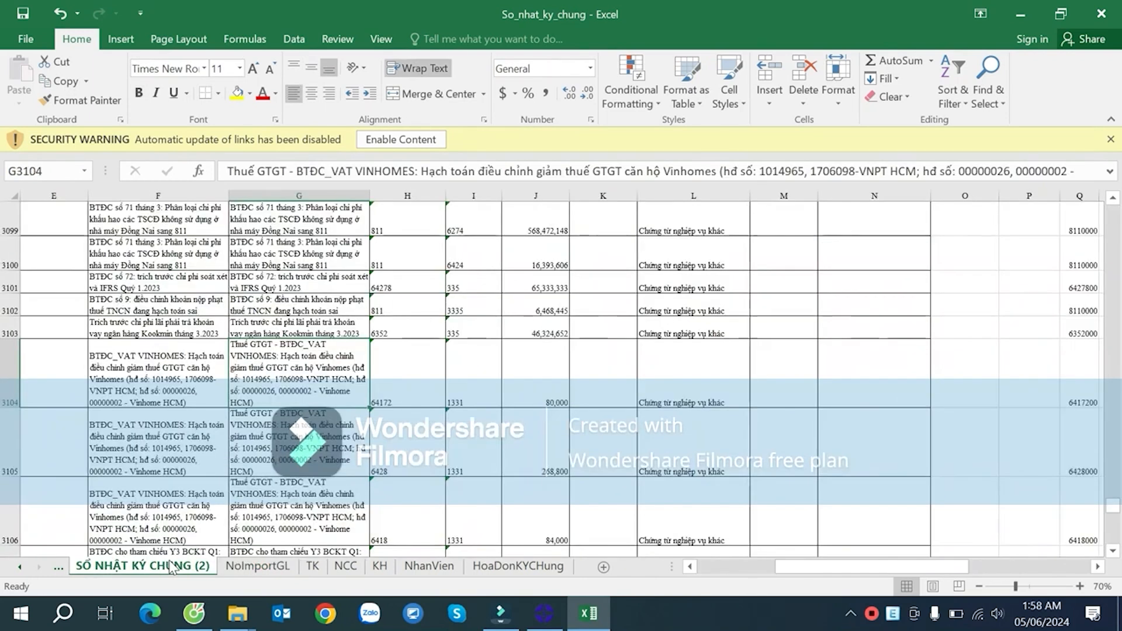
pyautogui.click(997, 291)
pyautogui.hotkey('ctrl', 'Up')
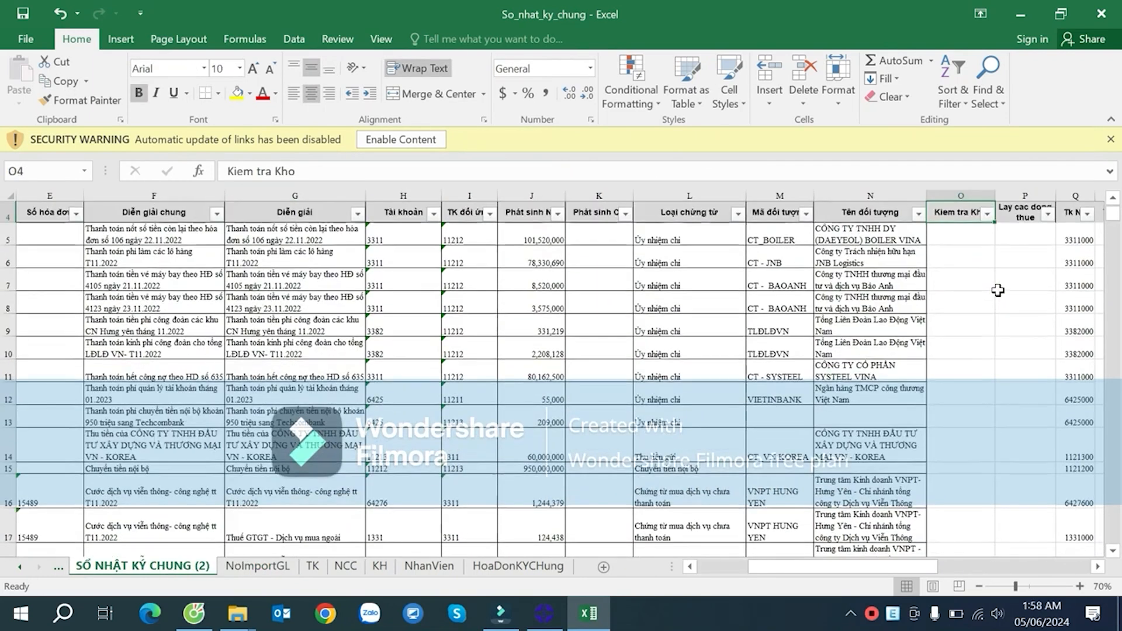
pyautogui.press('Up')
pyautogui.press('Up')
pyautogui.press('Up')
pyautogui.press('Right')
pyautogui.press('Right')
pyautogui.press('Down')
pyautogui.press('Right')
pyautogui.press('Right')
pyautogui.press('Right')
pyautogui.press('Down')
pyautogui.press('Down')
pyautogui.press('Down')
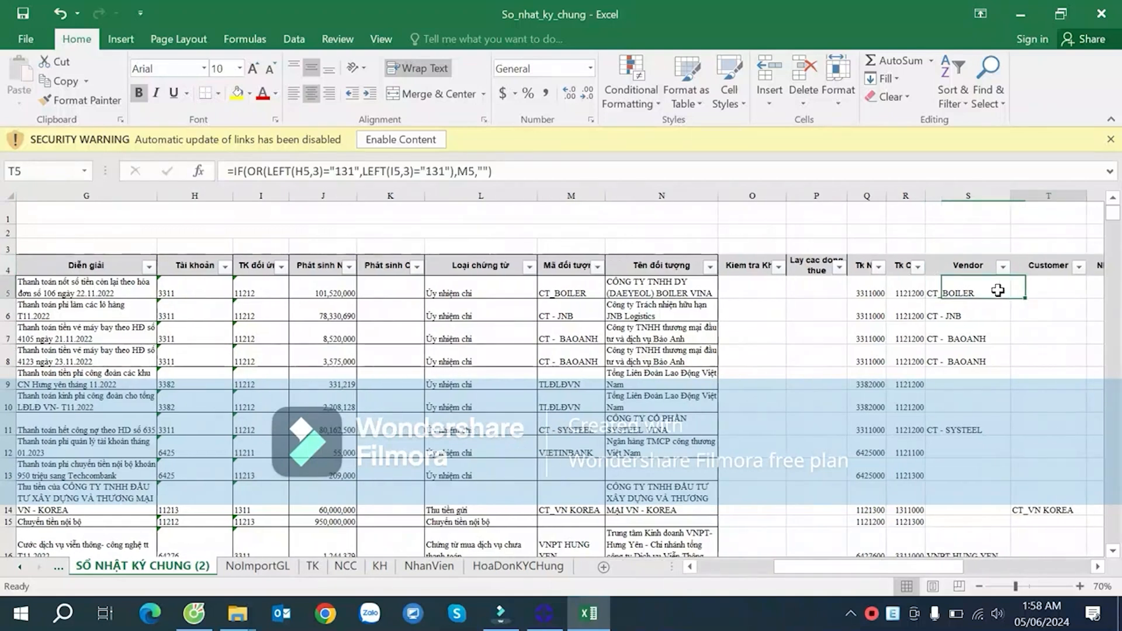
# - Inspect the Lay cac dong thue column and its formula in P5, which checks voucher numbers against NoImportGL
pyautogui.press('Right')
pyautogui.press('Up')
pyautogui.press('Left')
pyautogui.press('Left')
pyautogui.press('Left')
pyautogui.press('Left')
pyautogui.press('Left')
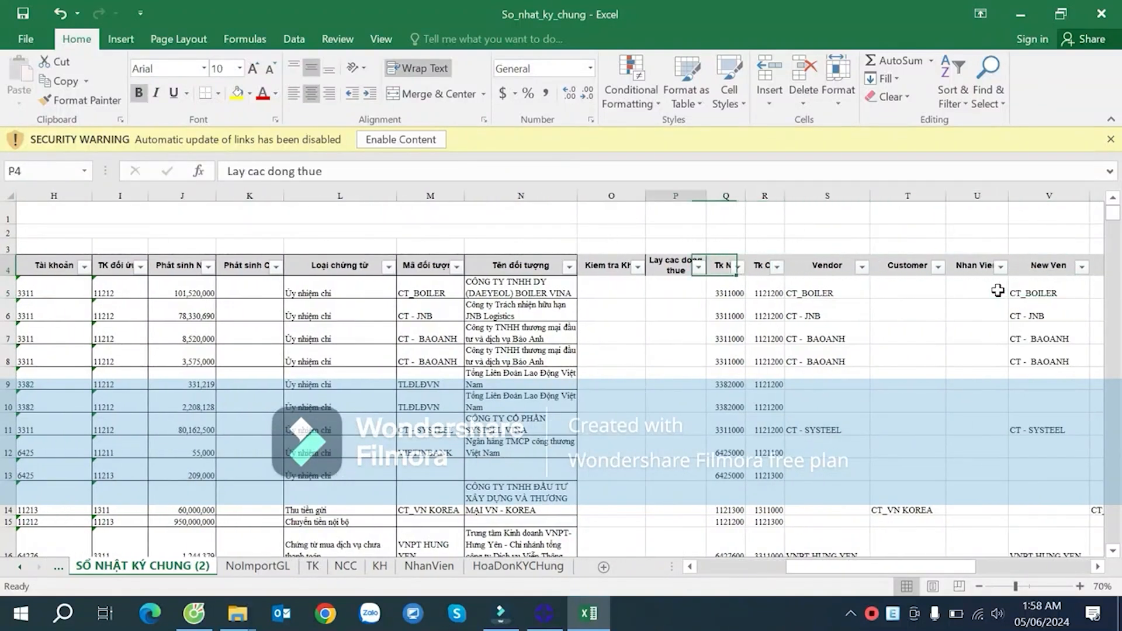
pyautogui.press('Down')
pyautogui.press('Down')
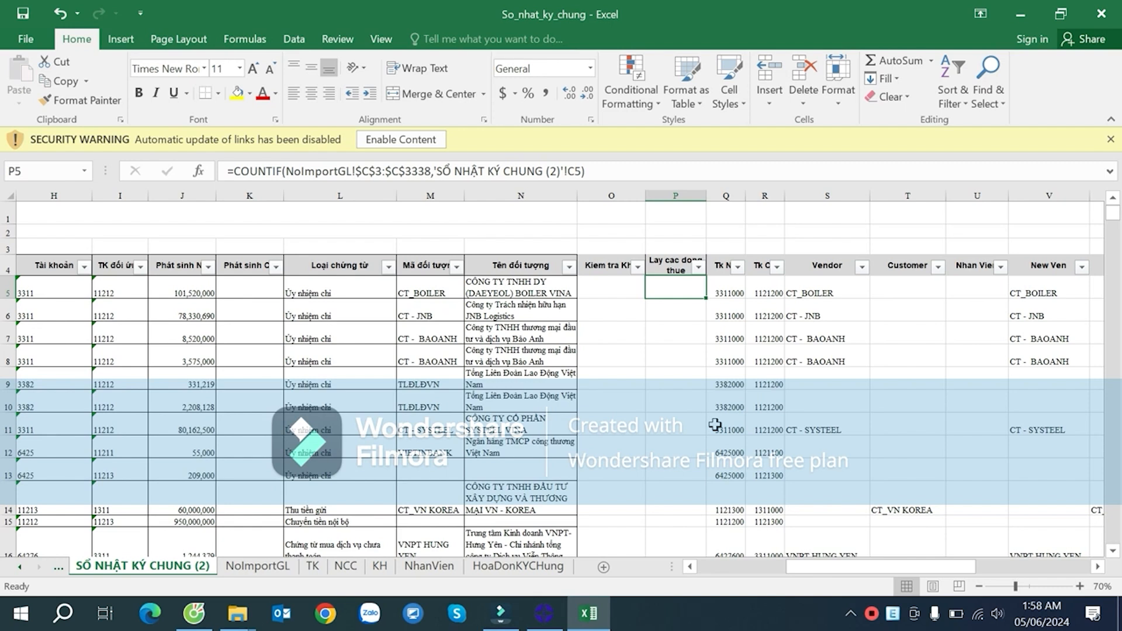
pyautogui.click(674, 269)
# - Examine the converted account codes in columns Q and R of the journal's first rows
pyautogui.moveTo(798, 568); pyautogui.dragTo(822, 569)
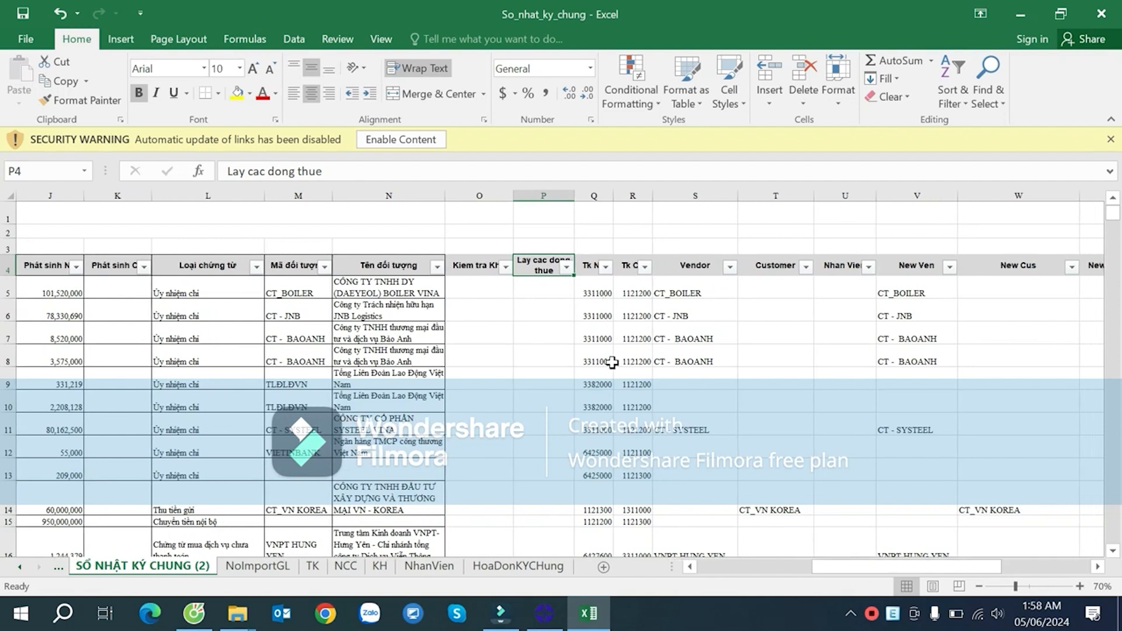
pyautogui.click(599, 293)
pyautogui.click(623, 342)
# - Review the chart of accounts in the TK sheet, from the cash accounts down to the 627 production cost accounts
pyautogui.click(313, 566)
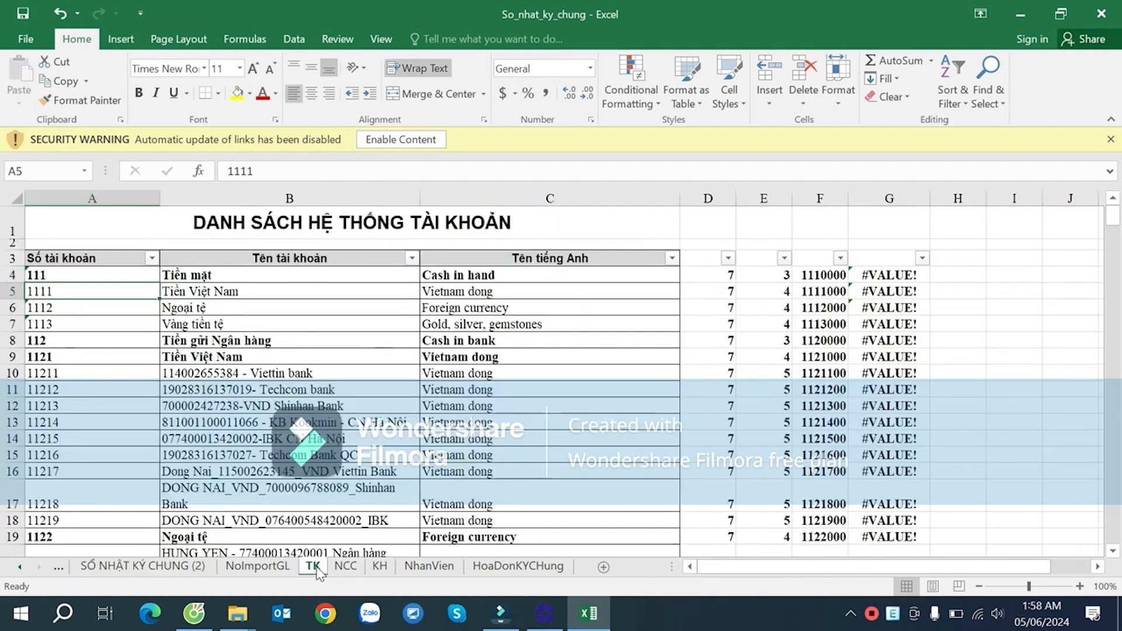
pyautogui.click(297, 437)
pyautogui.scroll(-1, 118, 396)
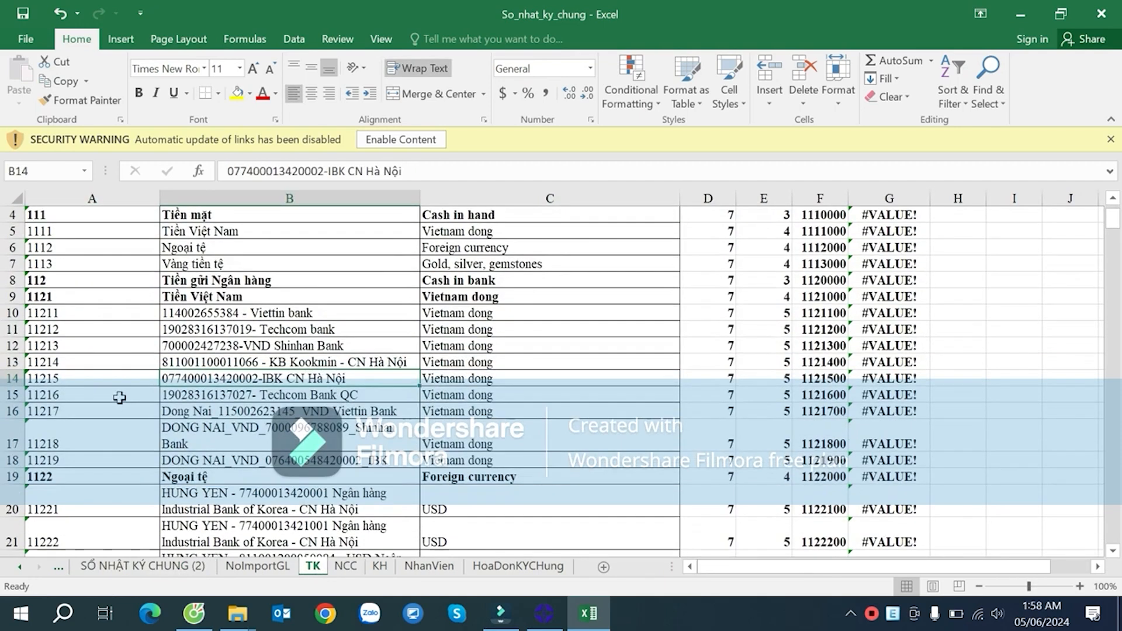
pyautogui.click(103, 380)
pyautogui.scroll(-12, 111, 389)
pyautogui.scroll(-20, 119, 395)
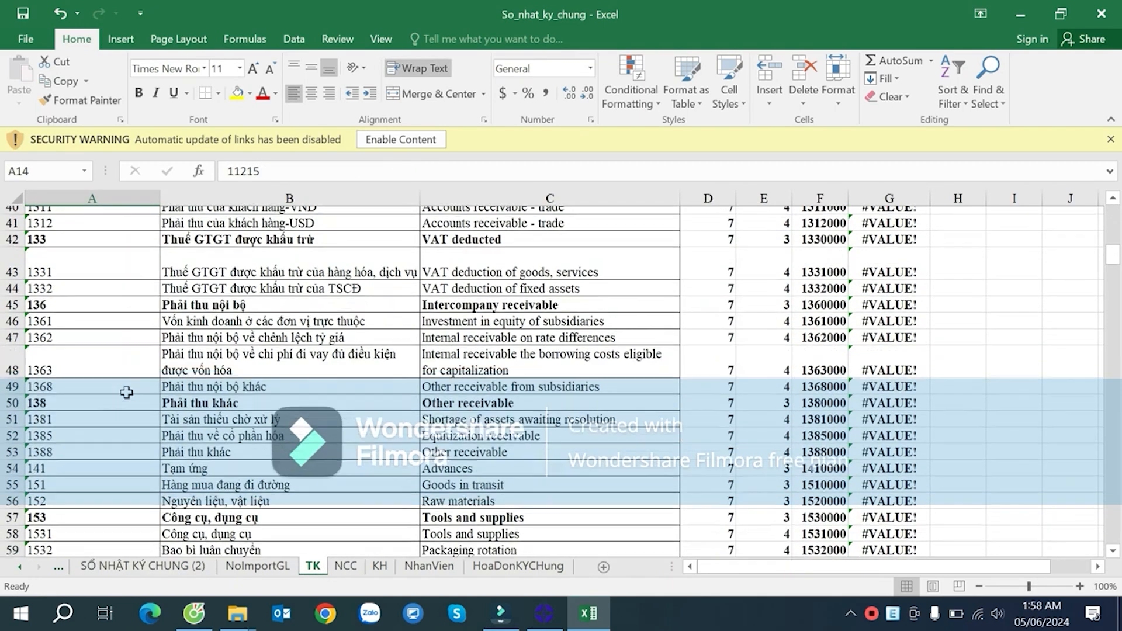
pyautogui.scroll(-20, 159, 391)
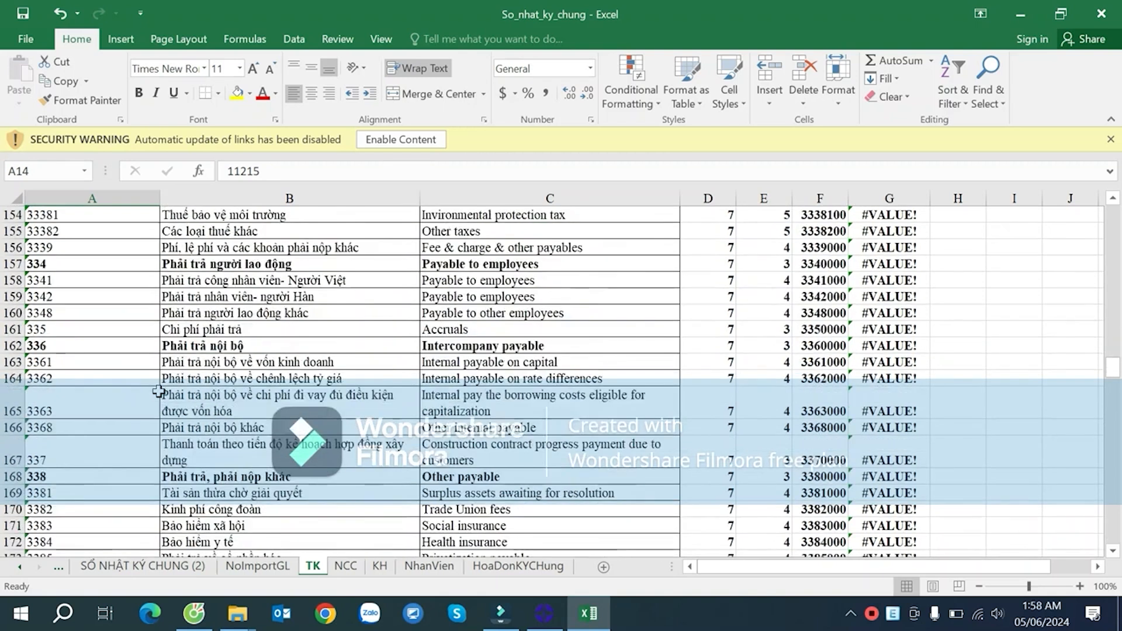
pyautogui.scroll(-6, 159, 383)
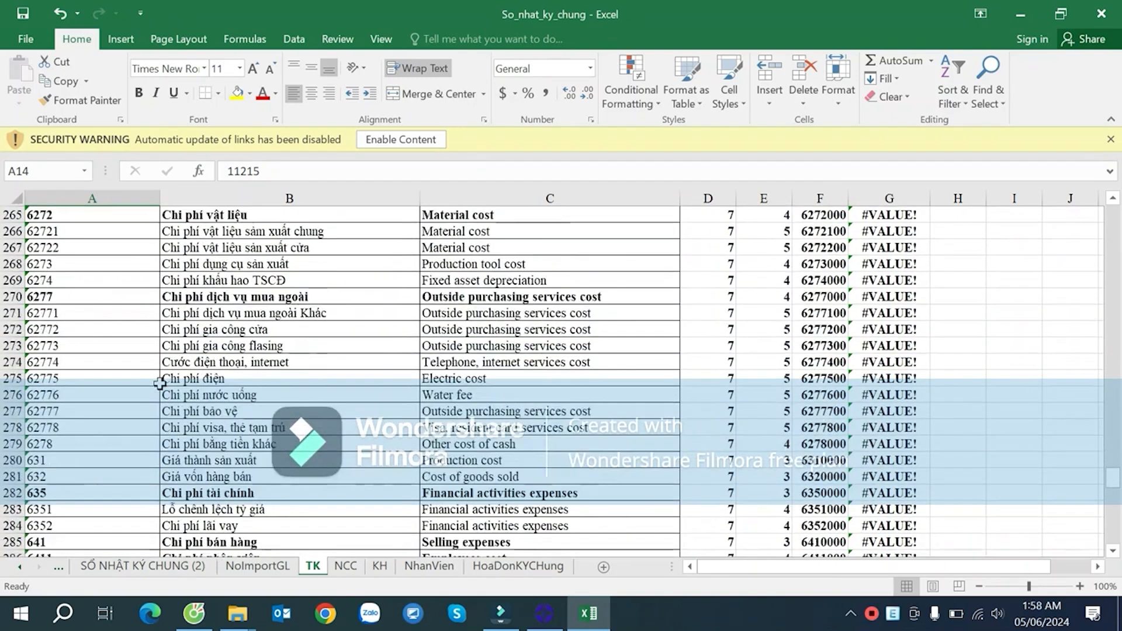
pyautogui.scroll(4, 85, 391)
pyautogui.click(68, 323)
pyautogui.scroll(-3, 67, 324)
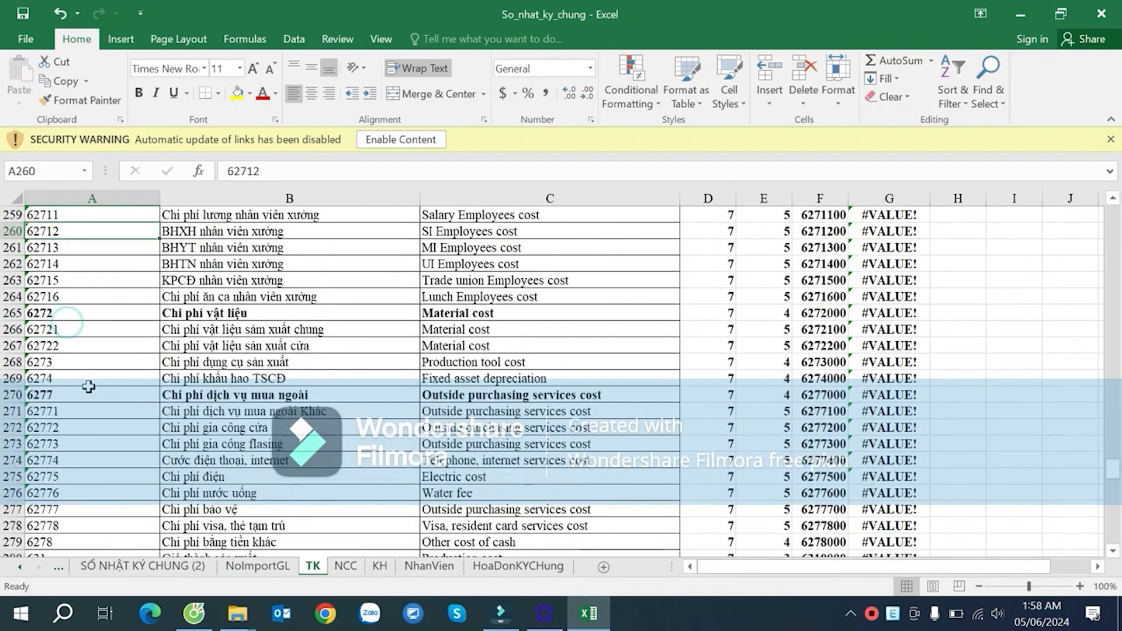
# - Compare accounts 62772 and 62773 with their seven-digit codes, and inspect the conversion formula in F273
pyautogui.moveTo(73, 378); pyautogui.dragTo(288, 394)
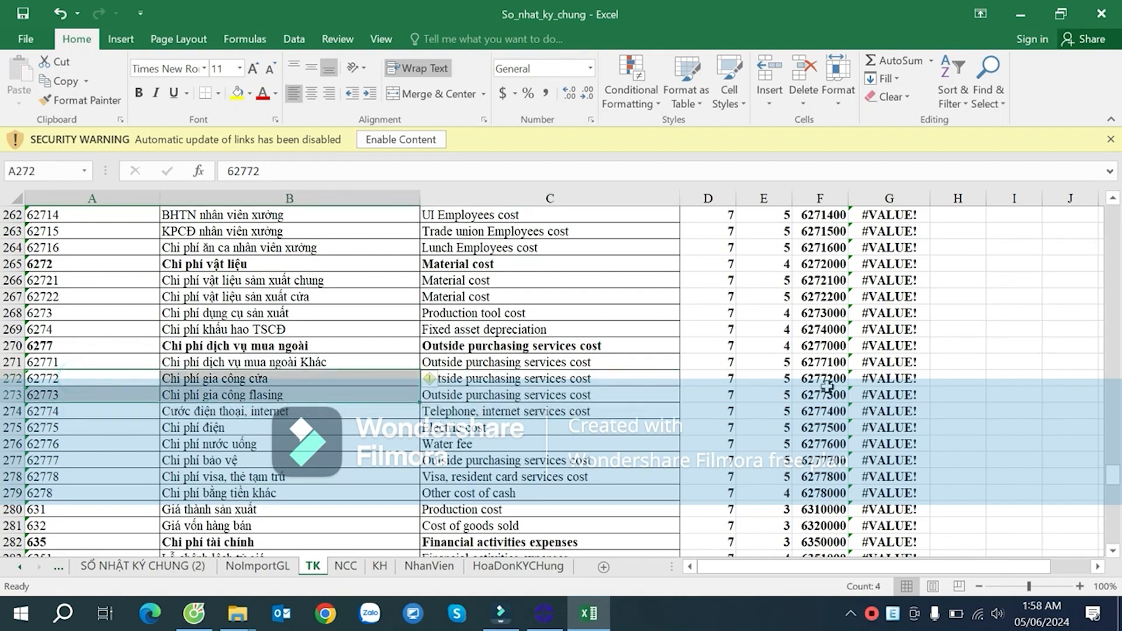
pyautogui.click(88, 378)
pyautogui.click(119, 398)
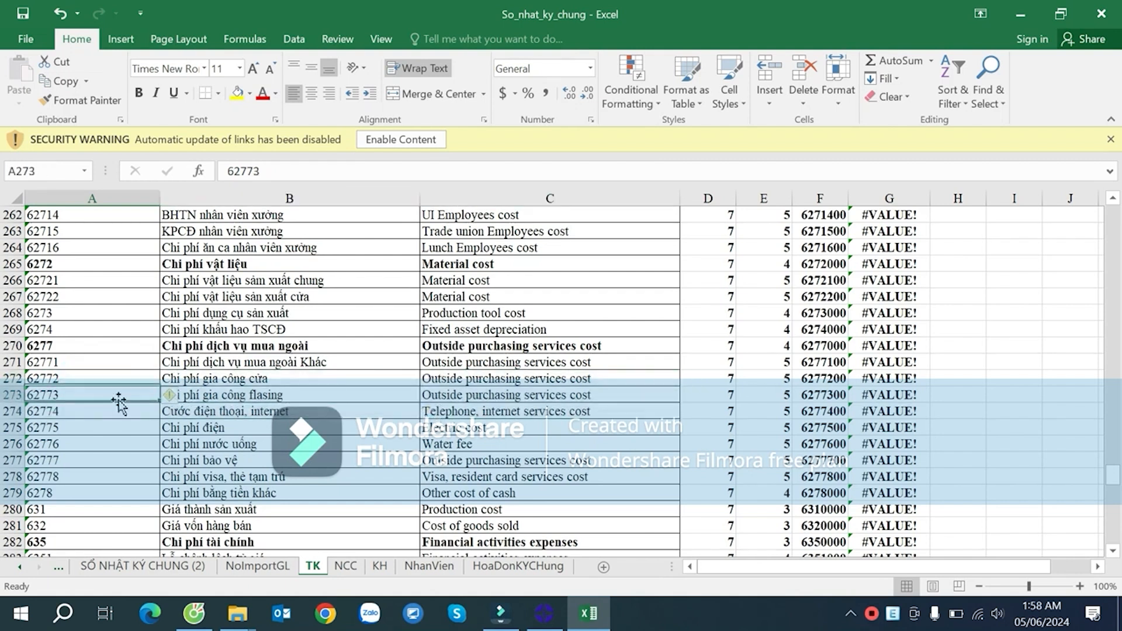
pyautogui.click(835, 383)
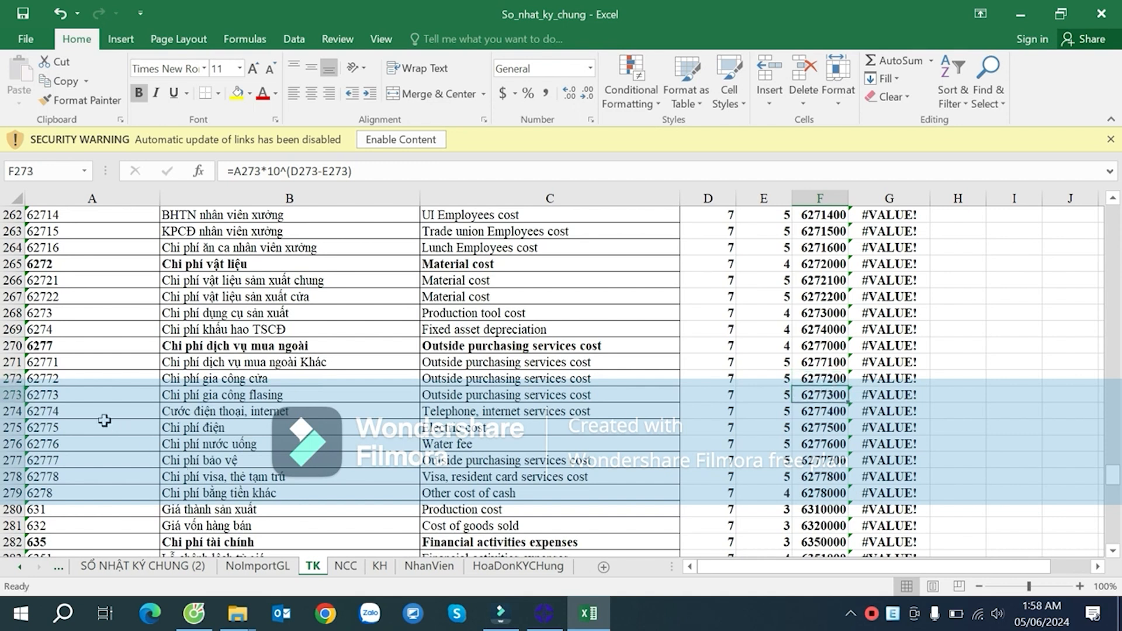
pyautogui.click(57, 397)
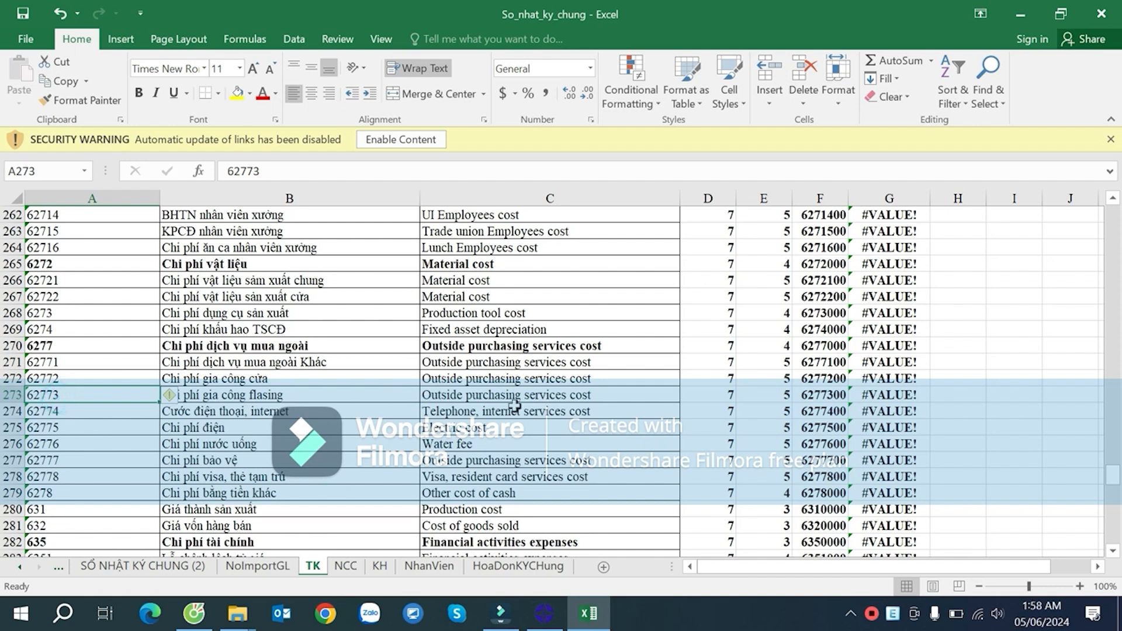
pyautogui.click(433, 392)
# - Examine the outside purchasing service accounts 62771 to 62778 across columns A to F, including their seven-digit codes
pyautogui.moveTo(140, 371); pyautogui.dragTo(842, 440)
pyautogui.scroll(-2, 849, 455)
pyautogui.scroll(2, 596, 427)
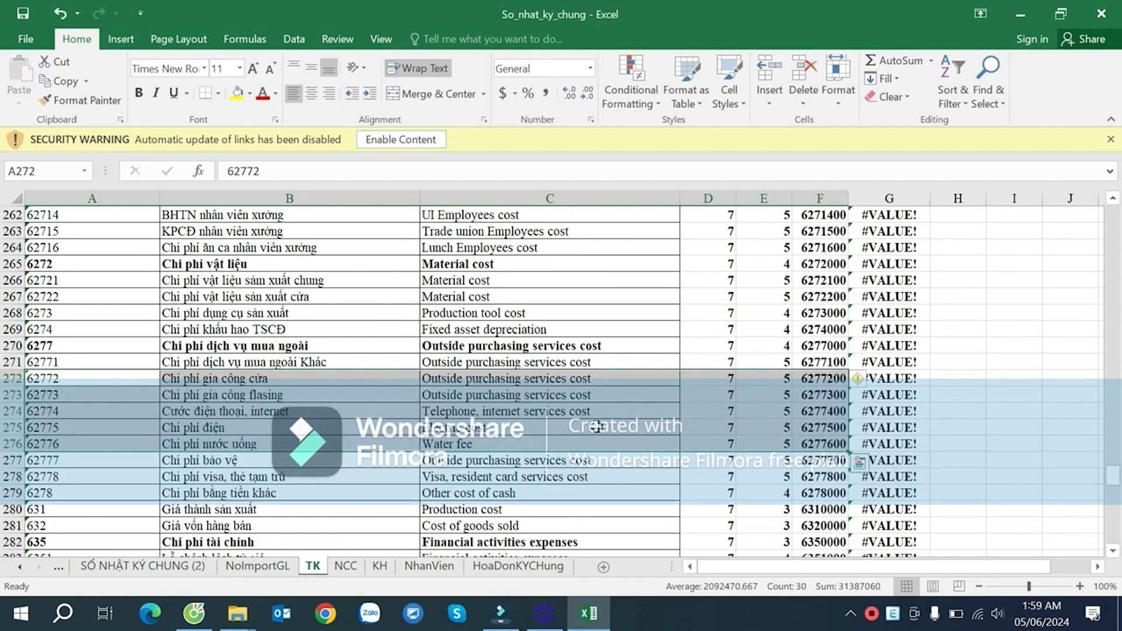
pyautogui.moveTo(80, 363); pyautogui.dragTo(810, 480)
pyautogui.scroll(-4, 719, 416)
pyautogui.scroll(4, 719, 426)
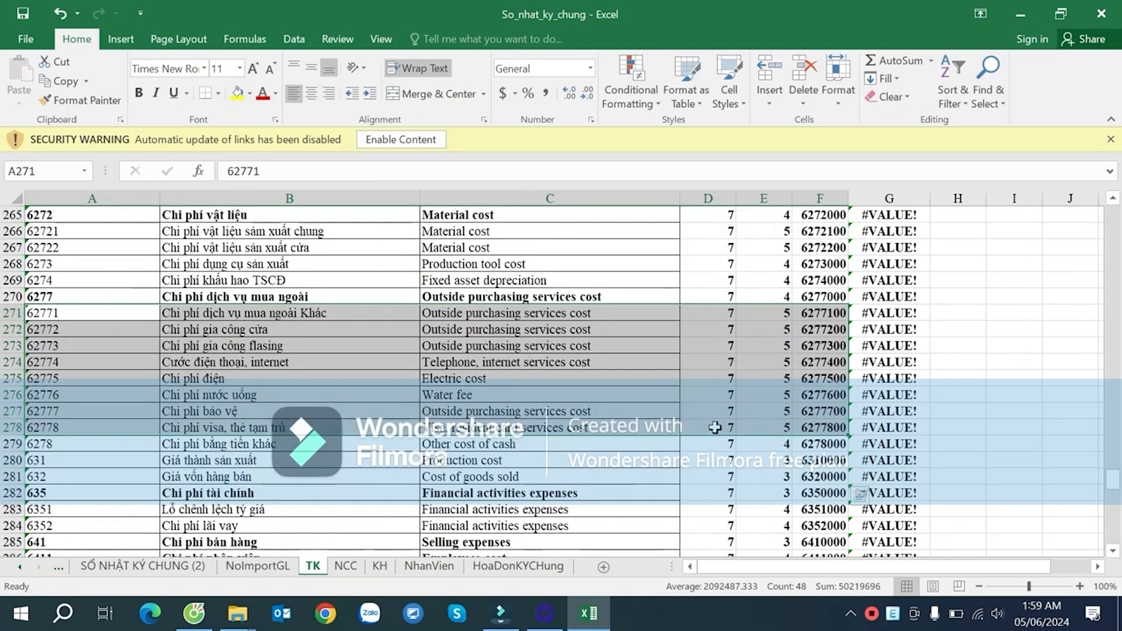
# - Look over the 641 and 642 expense accounts in the TK sheet, and inspect the account-length formula in E264
pyautogui.scroll(2, 741, 405)
pyautogui.scroll(-1, 772, 395)
pyautogui.scroll(-6, 492, 465)
pyautogui.scroll(-8, 609, 416)
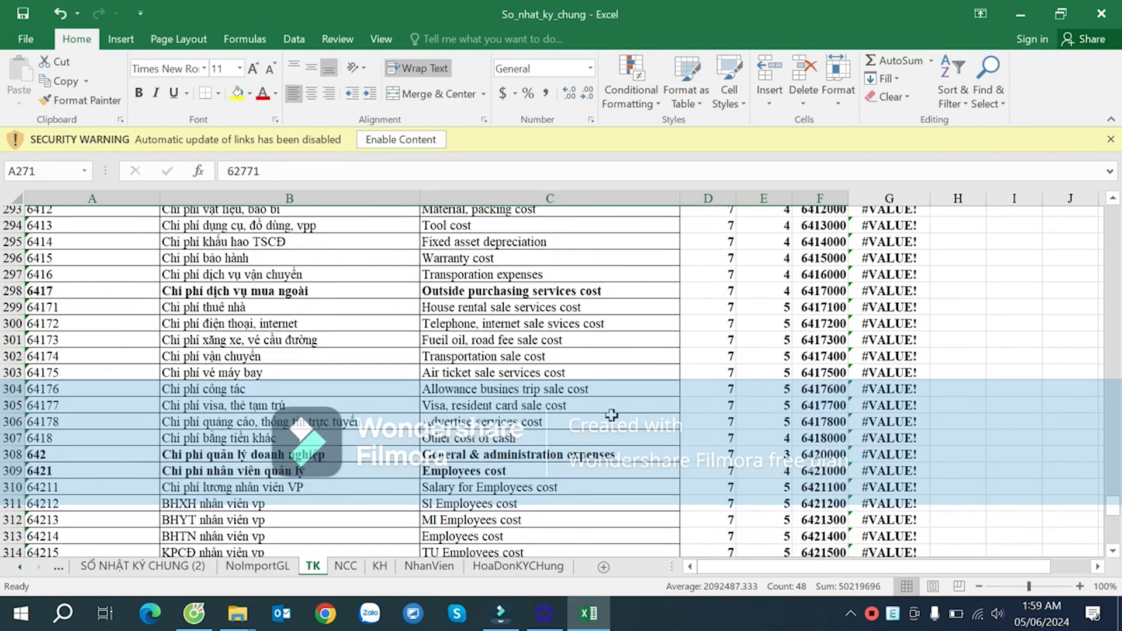
pyautogui.scroll(-6, 689, 413)
pyautogui.scroll(6, 727, 405)
pyautogui.scroll(3, 757, 406)
pyautogui.scroll(12, 758, 406)
pyautogui.click(764, 345)
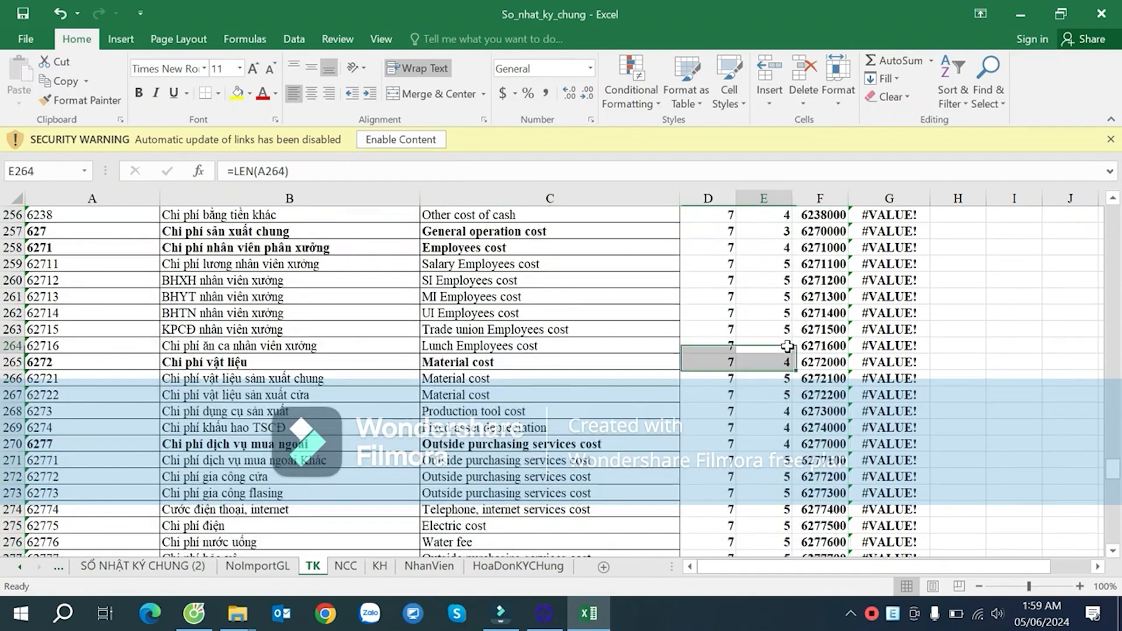
pyautogui.click(872, 614)
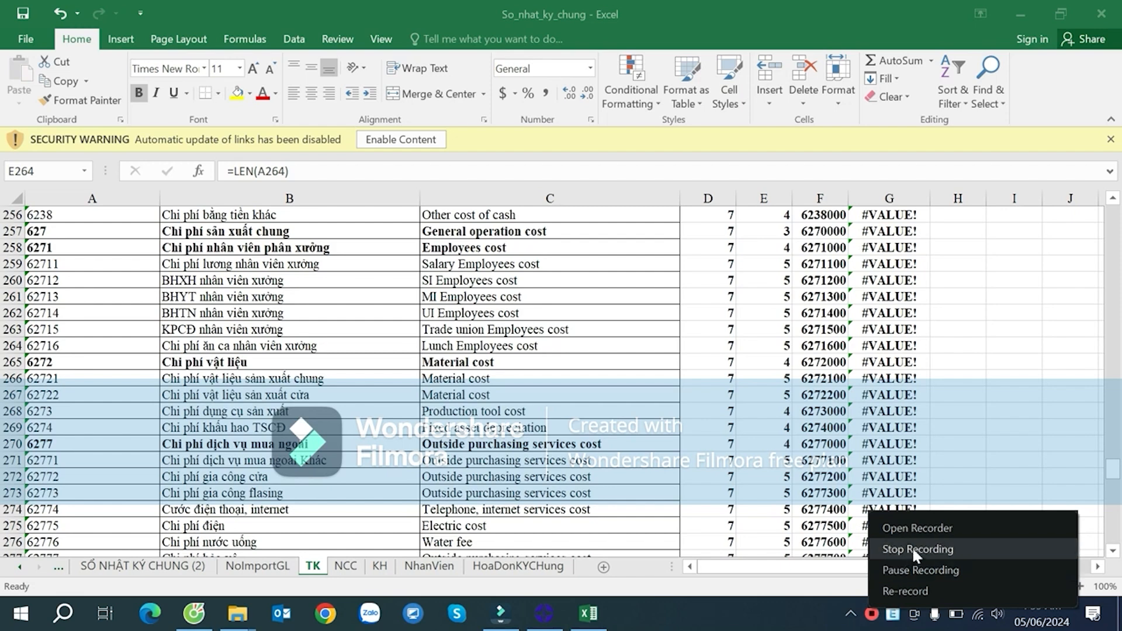